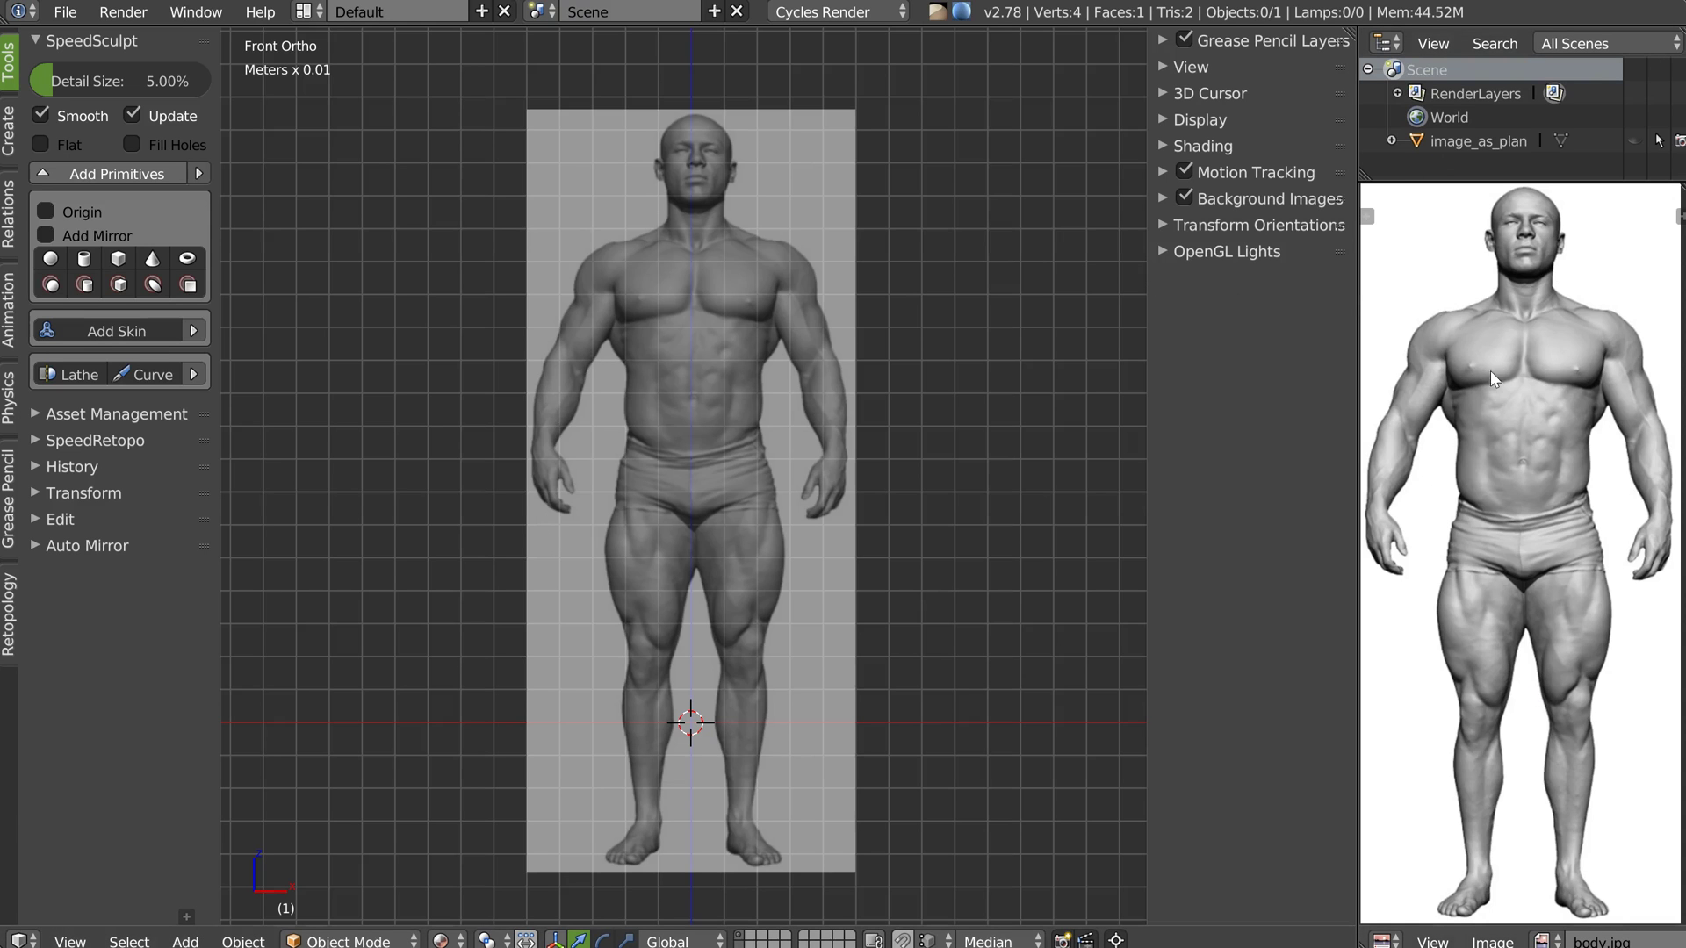
Show the image_as_plan reference in the 3D view and load back.jpg as the reference in the image editor
middle_click_drag(752, 395, 908, 358)
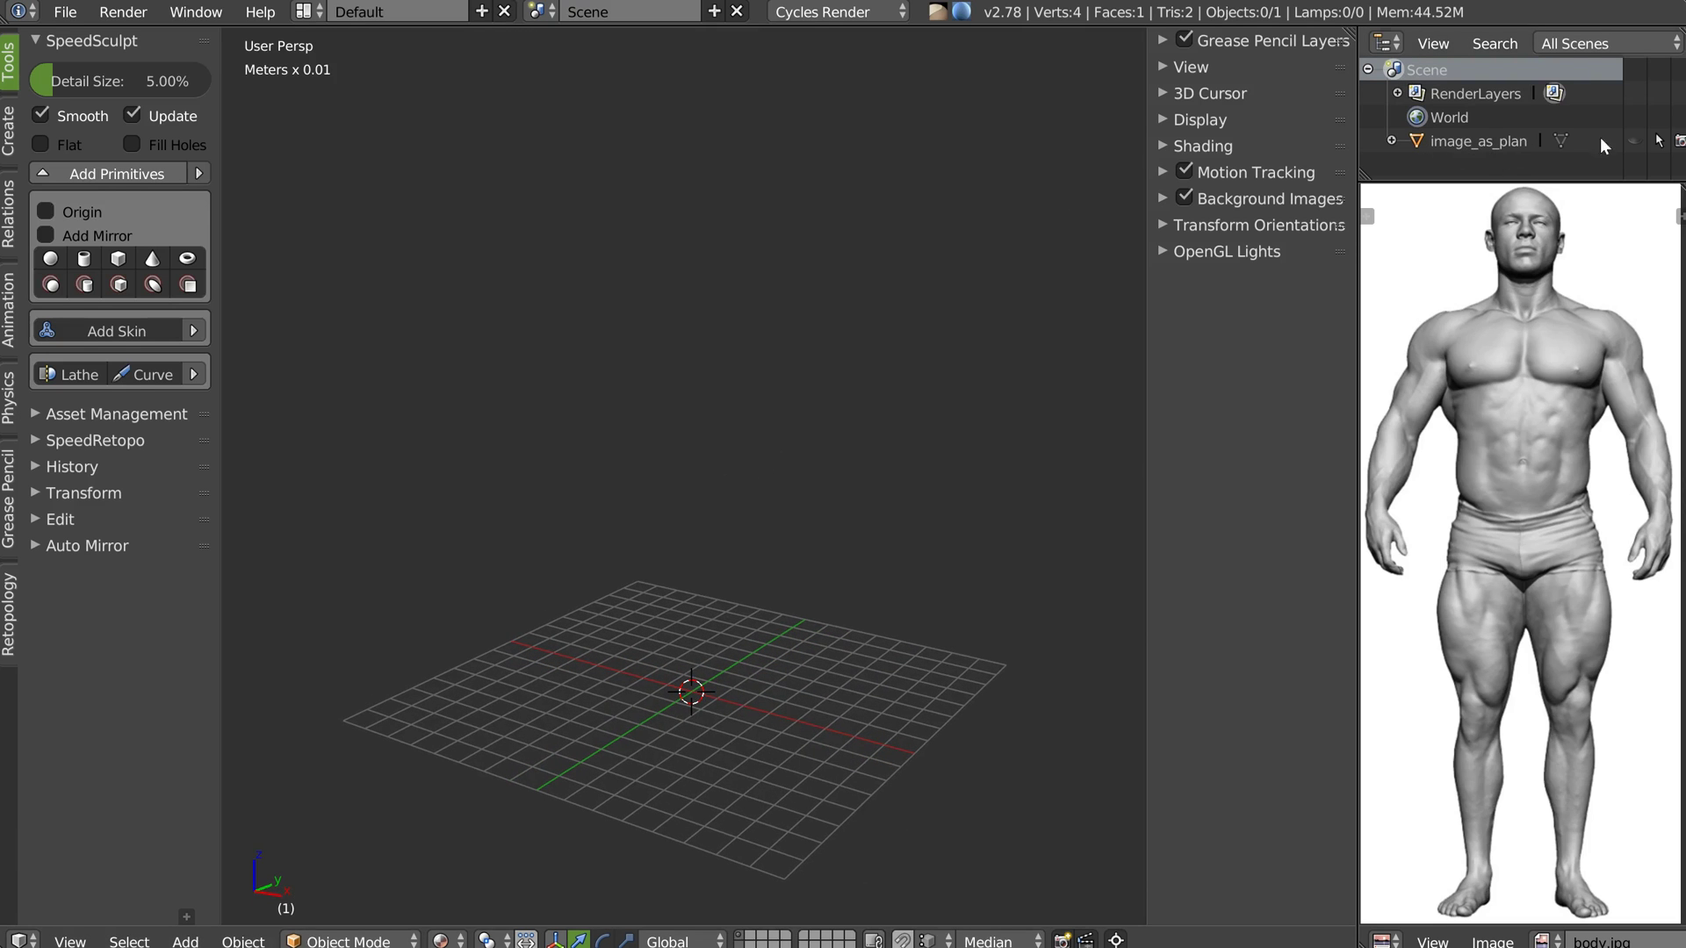
left_click(1630, 141)
middle_click_drag(910, 356, 1381, 755)
left_click(1543, 941)
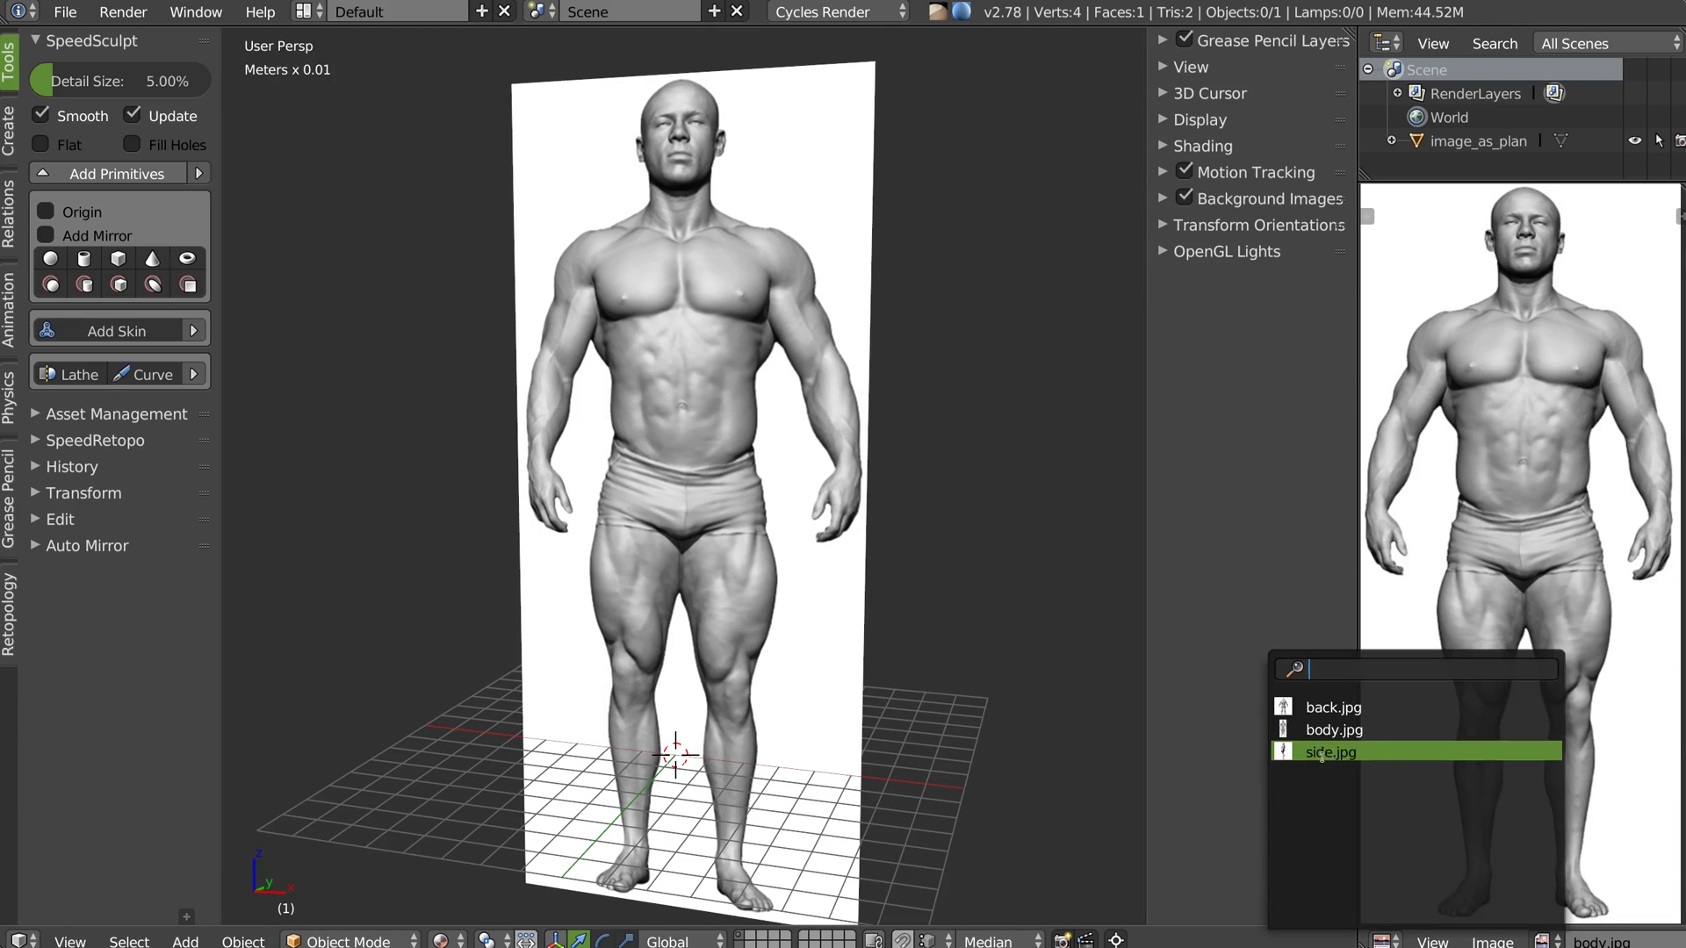
left_click(1321, 708)
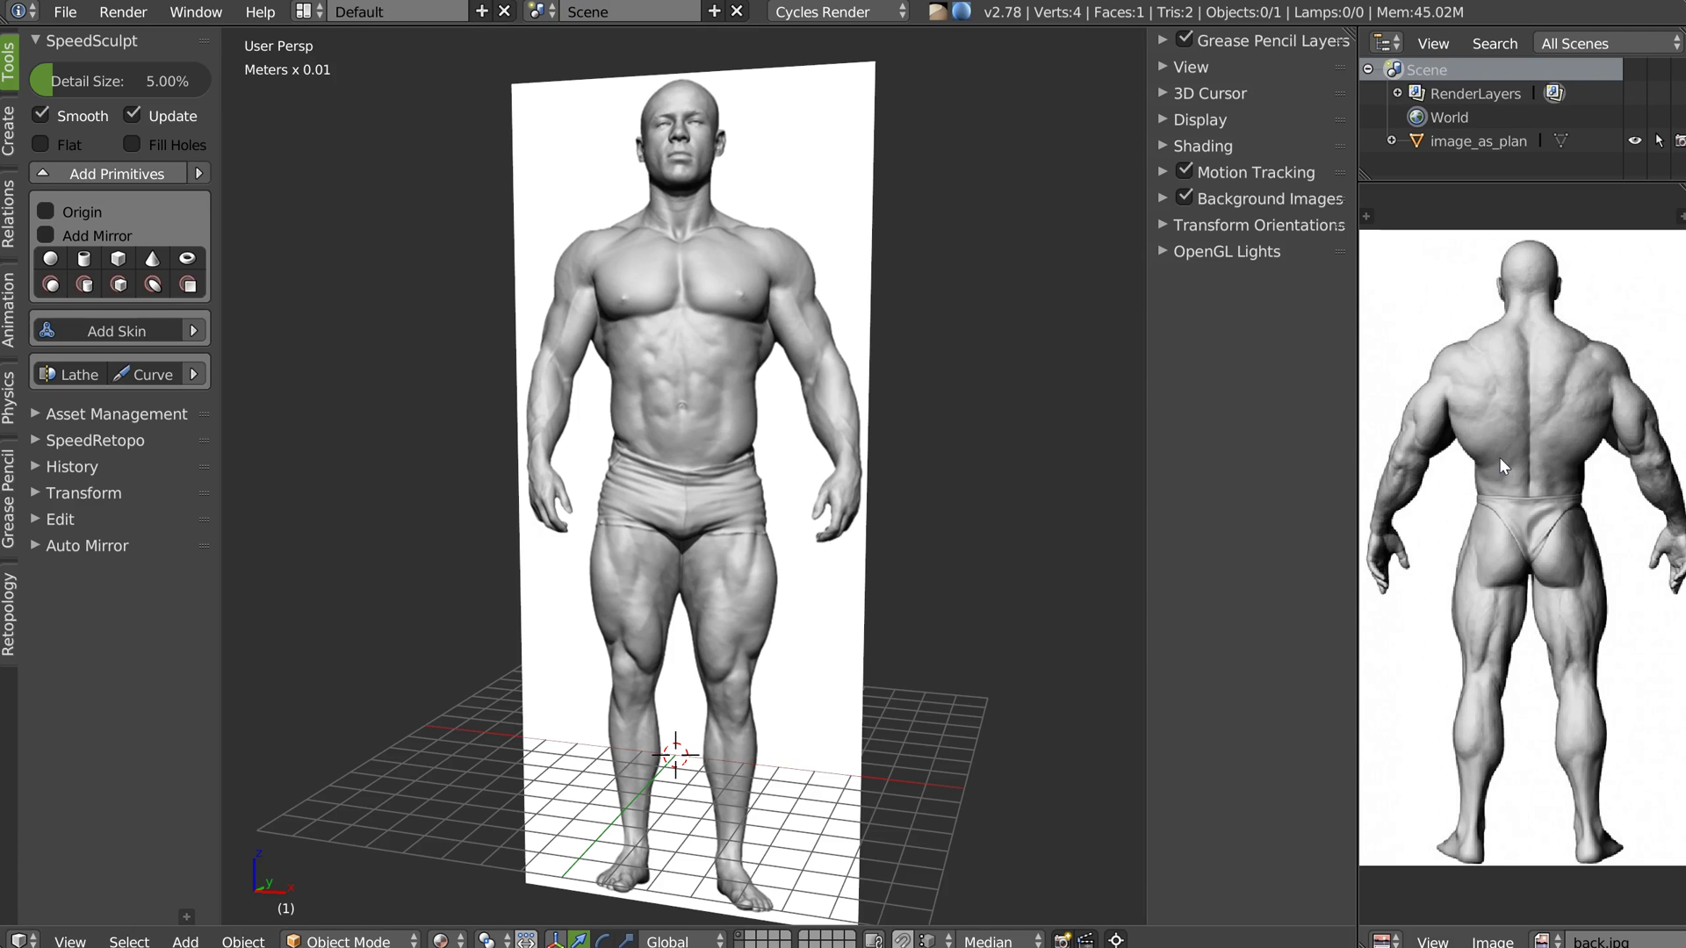
Hide the image_as_plan object and frame the upper body of the background reference in the front view
key("KP_1")
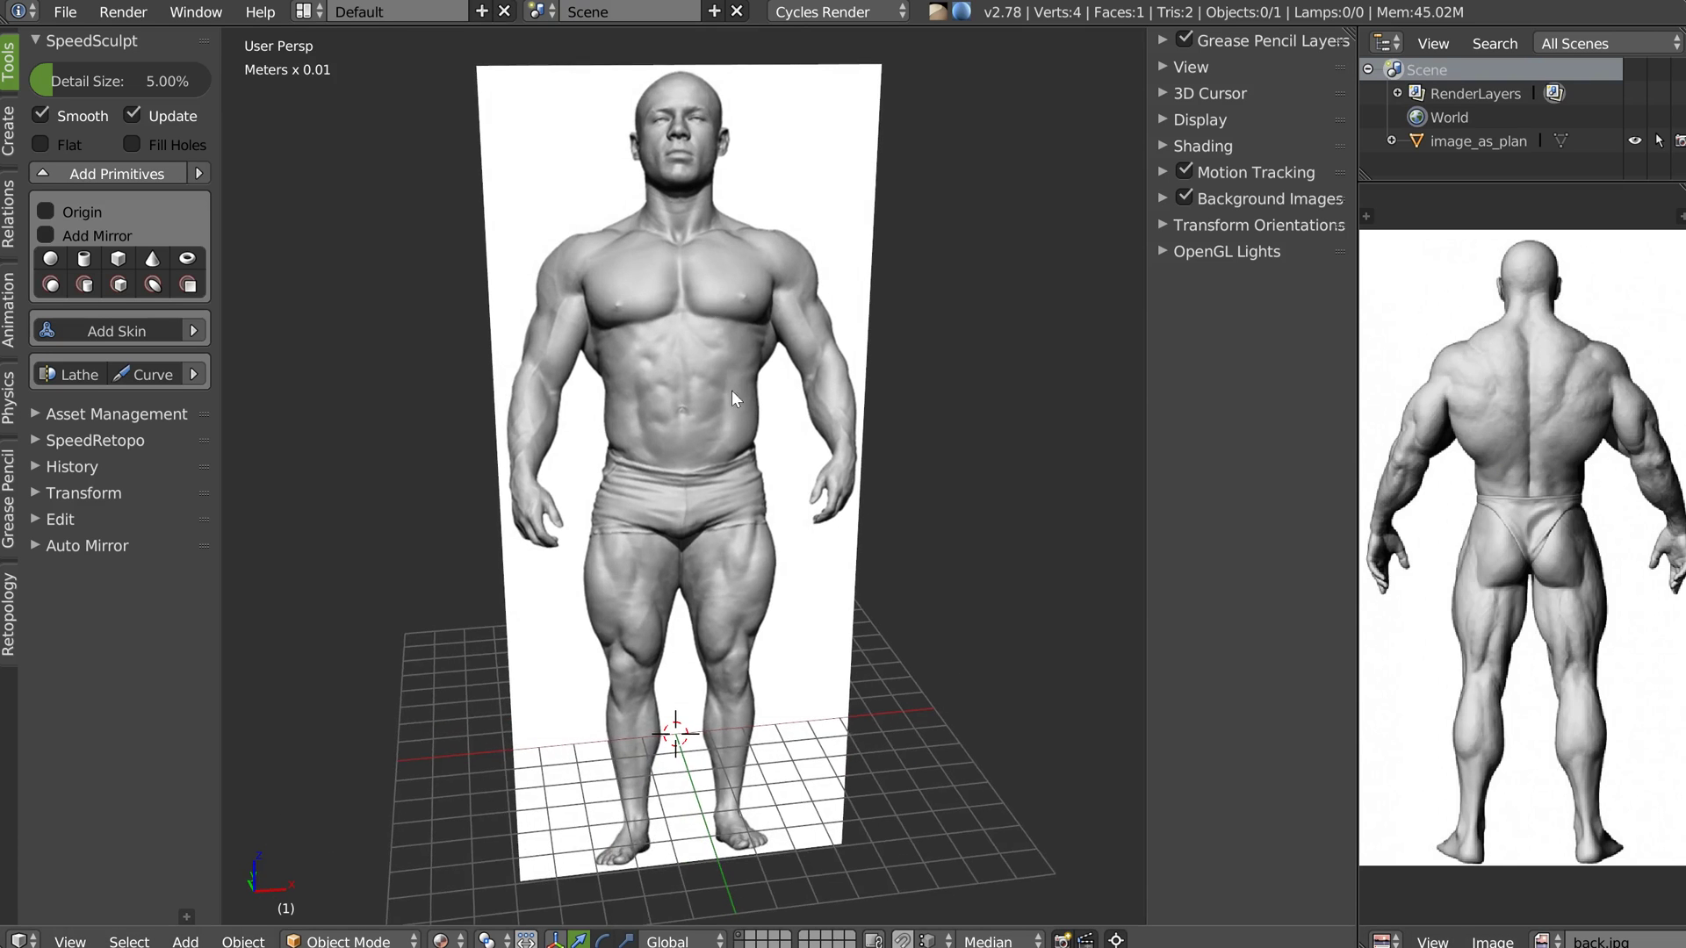
scroll(719, 434, "up", 2)
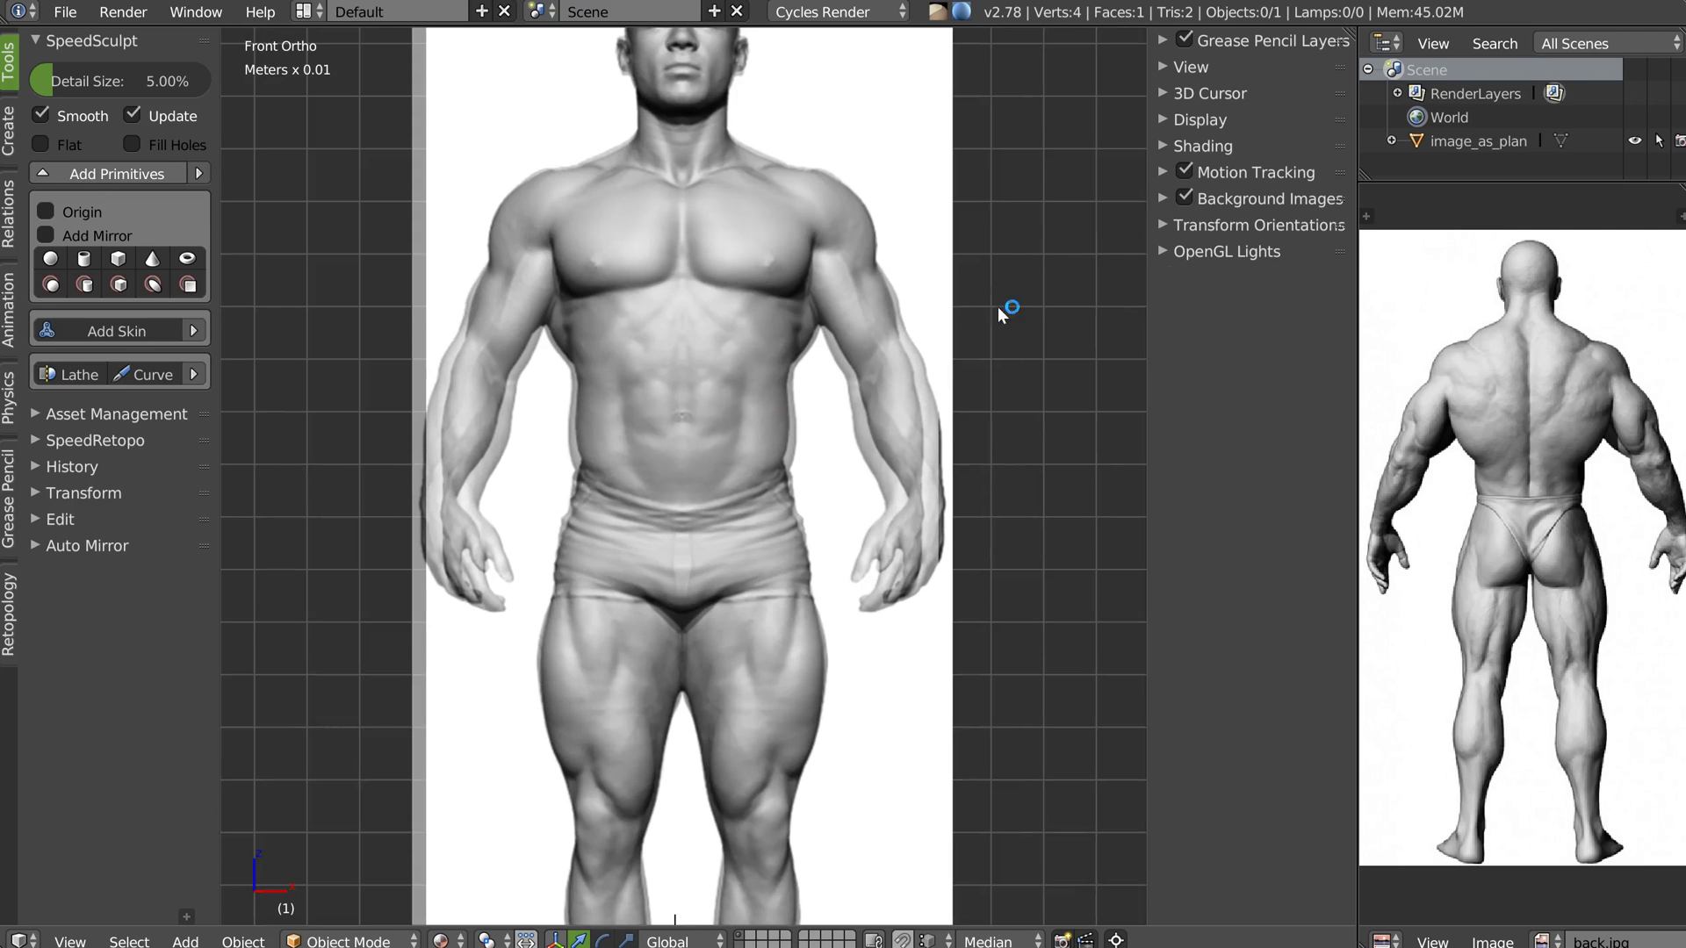
left_click(1632, 143)
middle_click_drag(655, 351, 655, 292, "ctrl")
middle_click_drag(655, 292, 623, 339, "shift")
middle_click_drag(768, 277, 754, 323, "ctrl")
middle_click_drag(754, 323, 710, 320, "shift")
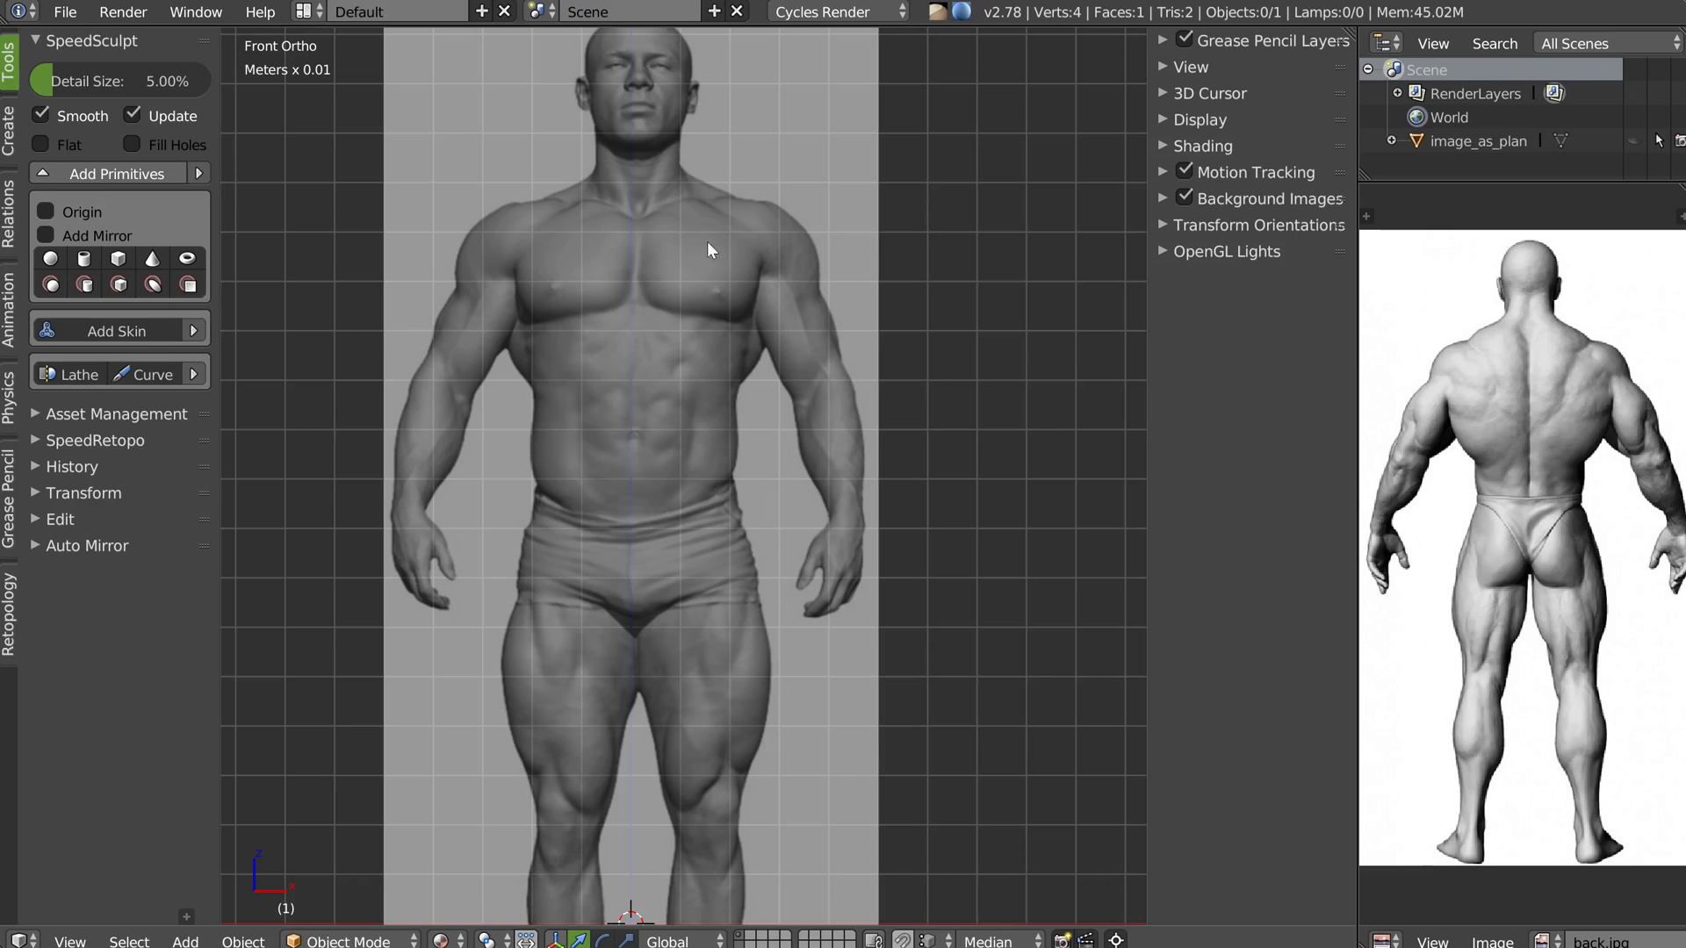
Sketch Grease Pencil outlines of the torso, chest, shoulder and arm over the front body reference
mouse_move(538, 233)
left_mouse_down()
mouse_move(518, 456)
mouse_move(612, 522)
mouse_move(742, 474)
mouse_move(737, 325)
mouse_move(672, 202)
mouse_move(549, 239)
left_mouse_up()
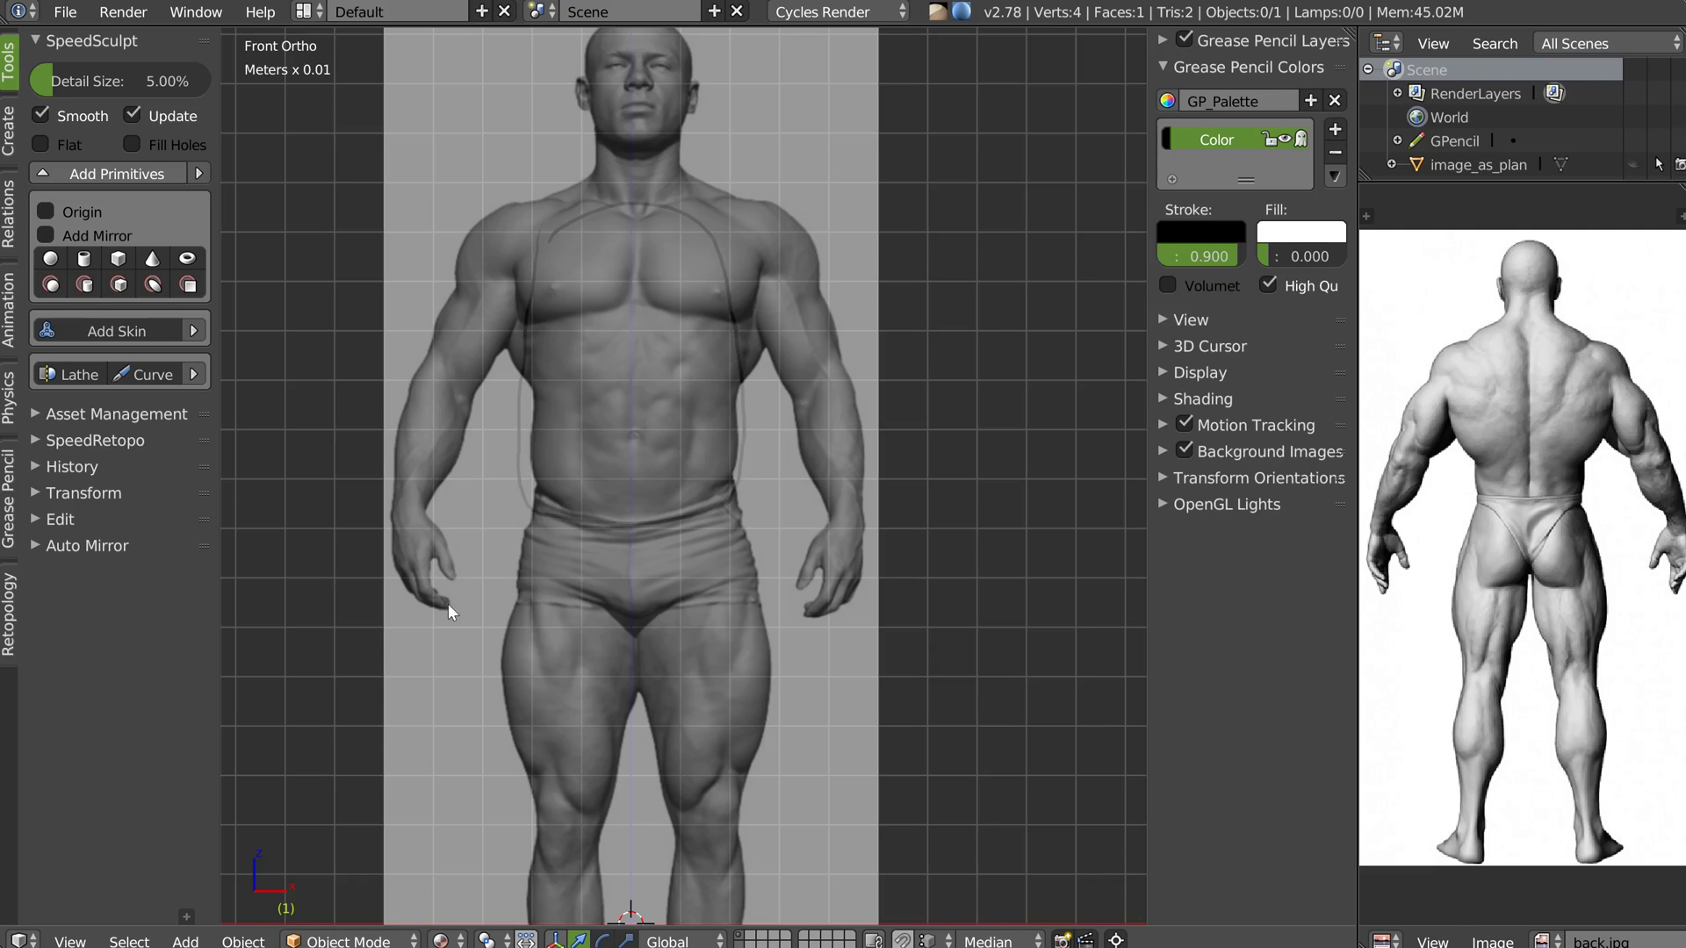
mouse_move(698, 204)
left_mouse_down()
mouse_move(629, 230)
mouse_move(660, 309)
mouse_move(769, 299)
mouse_move(720, 209)
mouse_move(750, 190)
mouse_move(818, 226)
mouse_move(827, 304)
mouse_move(756, 294)
mouse_move(790, 386)
mouse_move(834, 368)
mouse_move(824, 298)
left_mouse_up()
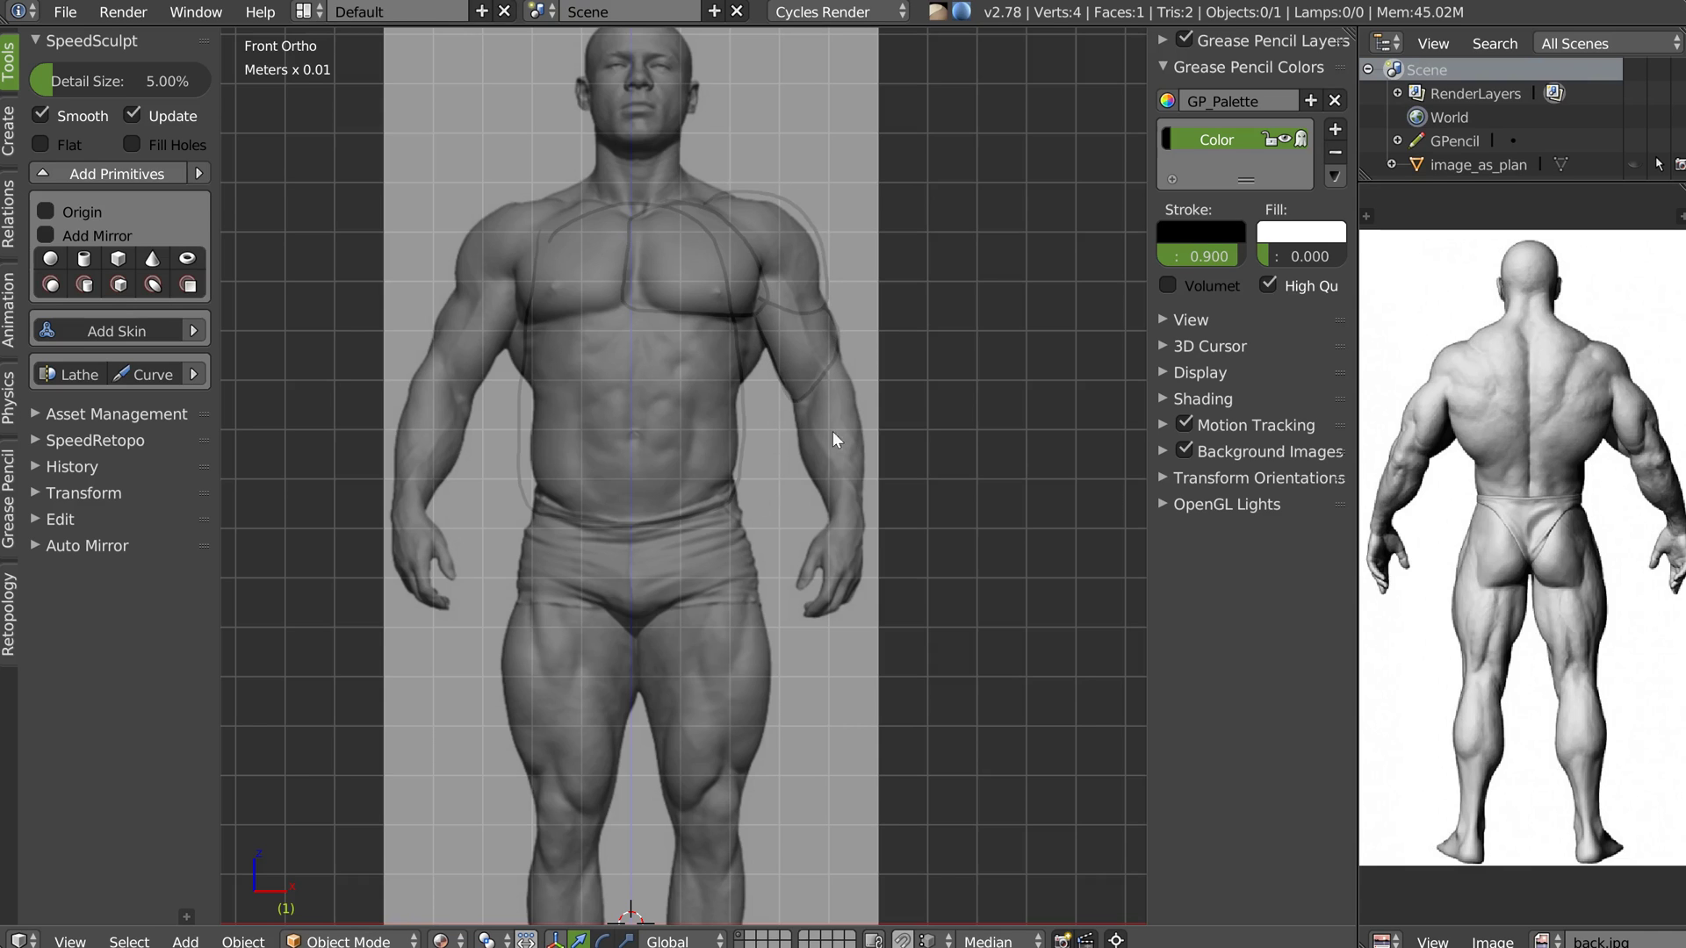
mouse_move(802, 407)
left_mouse_down()
mouse_move(827, 497)
mouse_move(864, 458)
mouse_move(832, 363)
left_mouse_up()
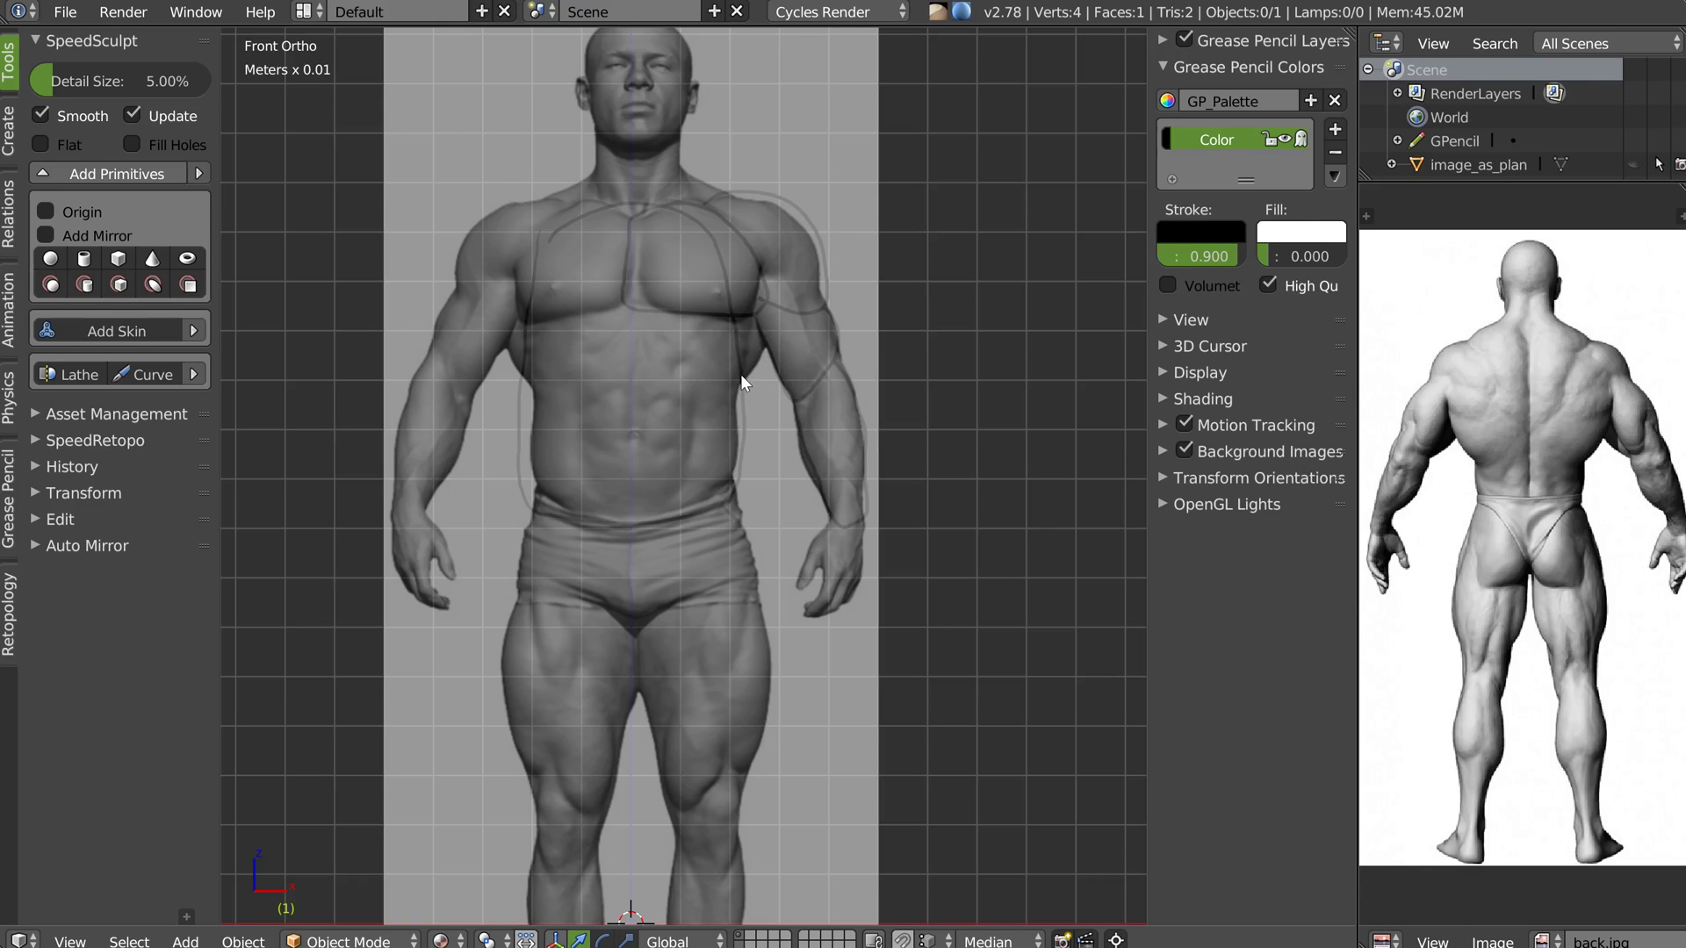
Sketch the main back muscle outlines over the back reference image and delete the Grease Pencil color used on the front view
mouse_move(1453, 397)
left_mouse_down()
mouse_move(1497, 444)
mouse_move(1532, 419)
mouse_move(1573, 452)
mouse_move(1621, 413)
mouse_move(1627, 365)
mouse_move(1482, 355)
mouse_move(1450, 398)
left_mouse_up()
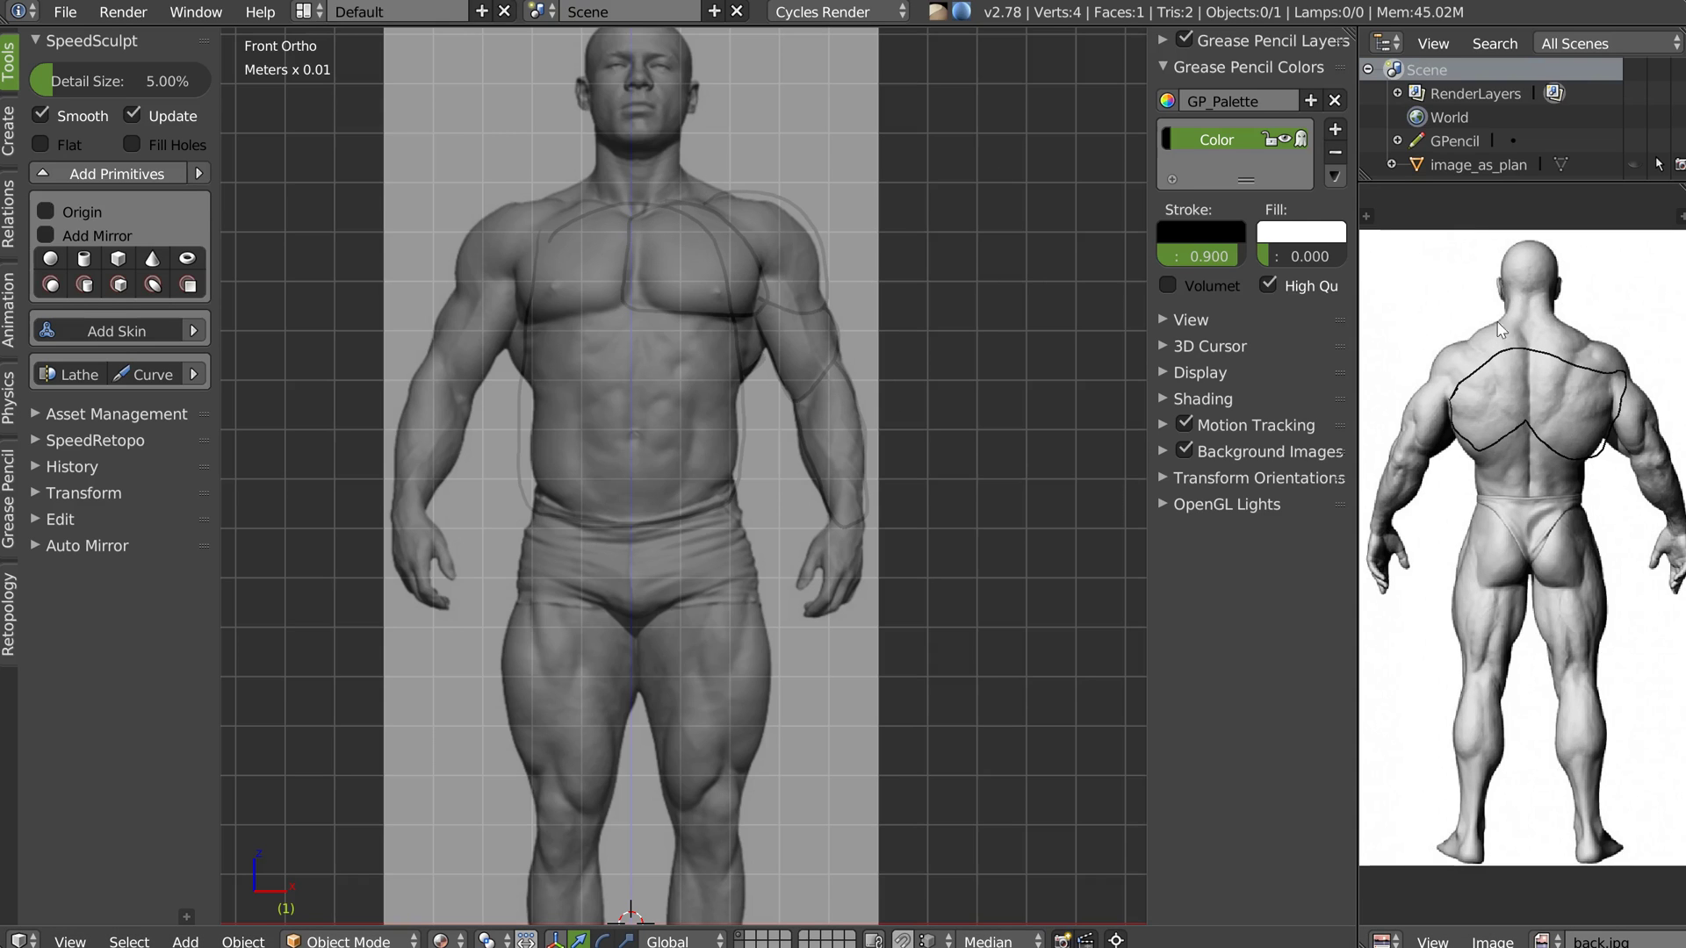
mouse_move(1512, 305)
left_mouse_down()
mouse_move(1466, 338)
mouse_move(1503, 406)
mouse_move(1547, 422)
mouse_move(1581, 343)
mouse_move(1545, 294)
mouse_move(1524, 431)
left_mouse_up()
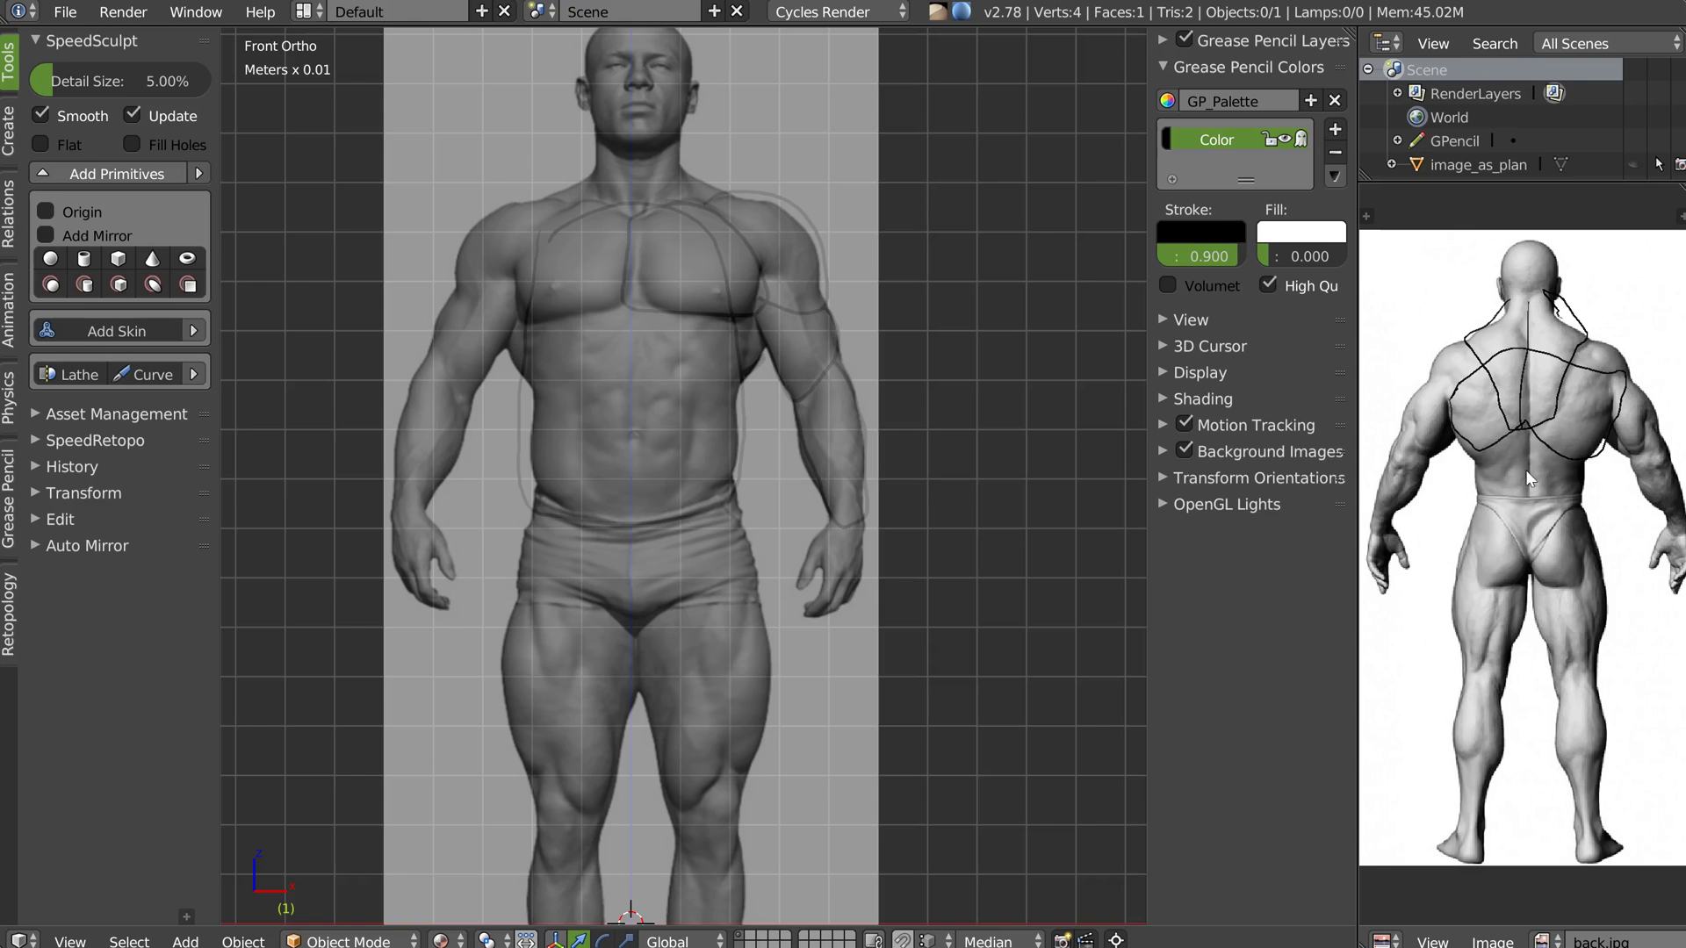
left_click_drag(1493, 463, 1483, 502)
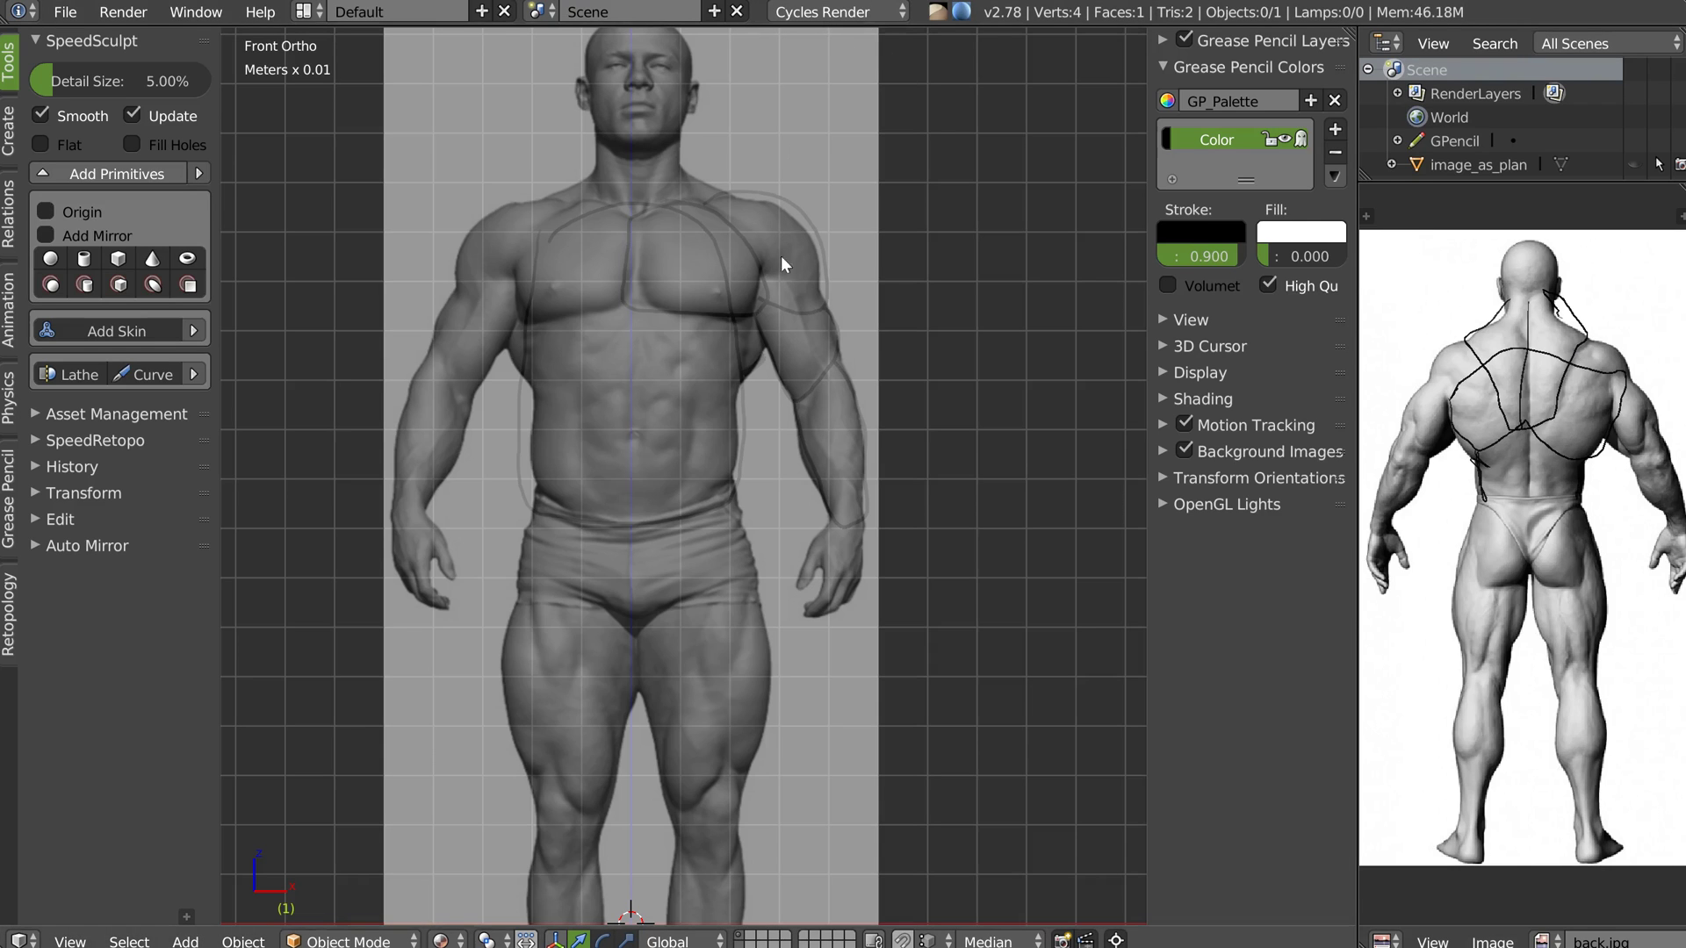
left_click(1333, 152)
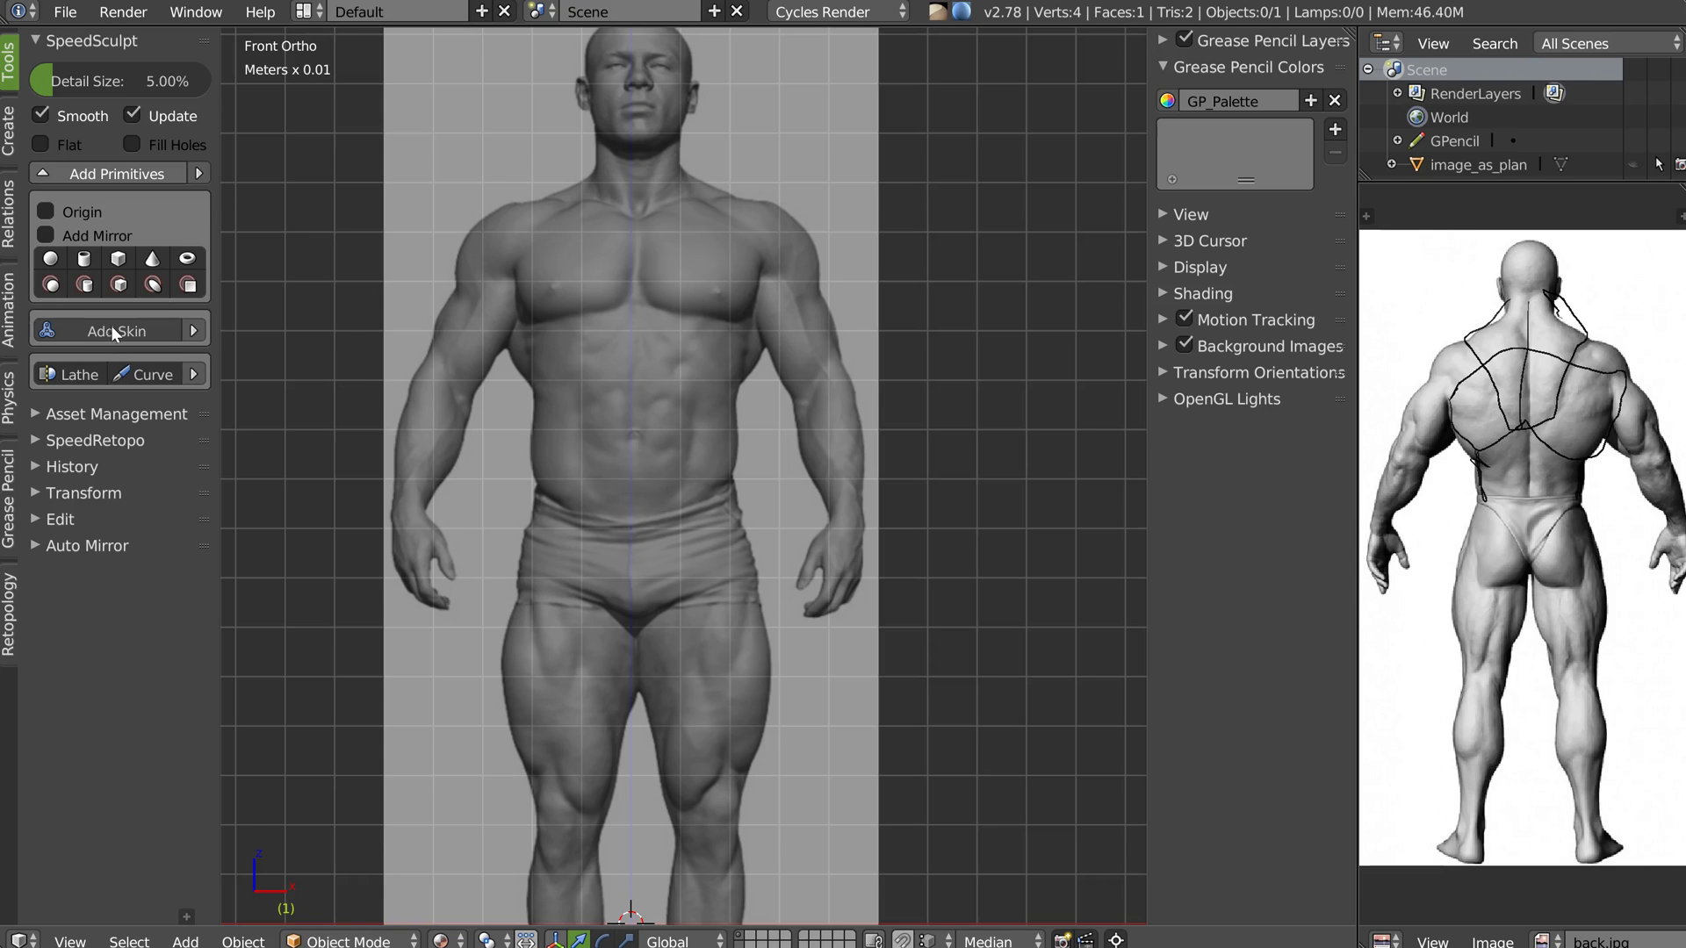
Add a skin mesh with the Origin option enabled and move its vertex up to the figure's pelvis
left_click(45, 213)
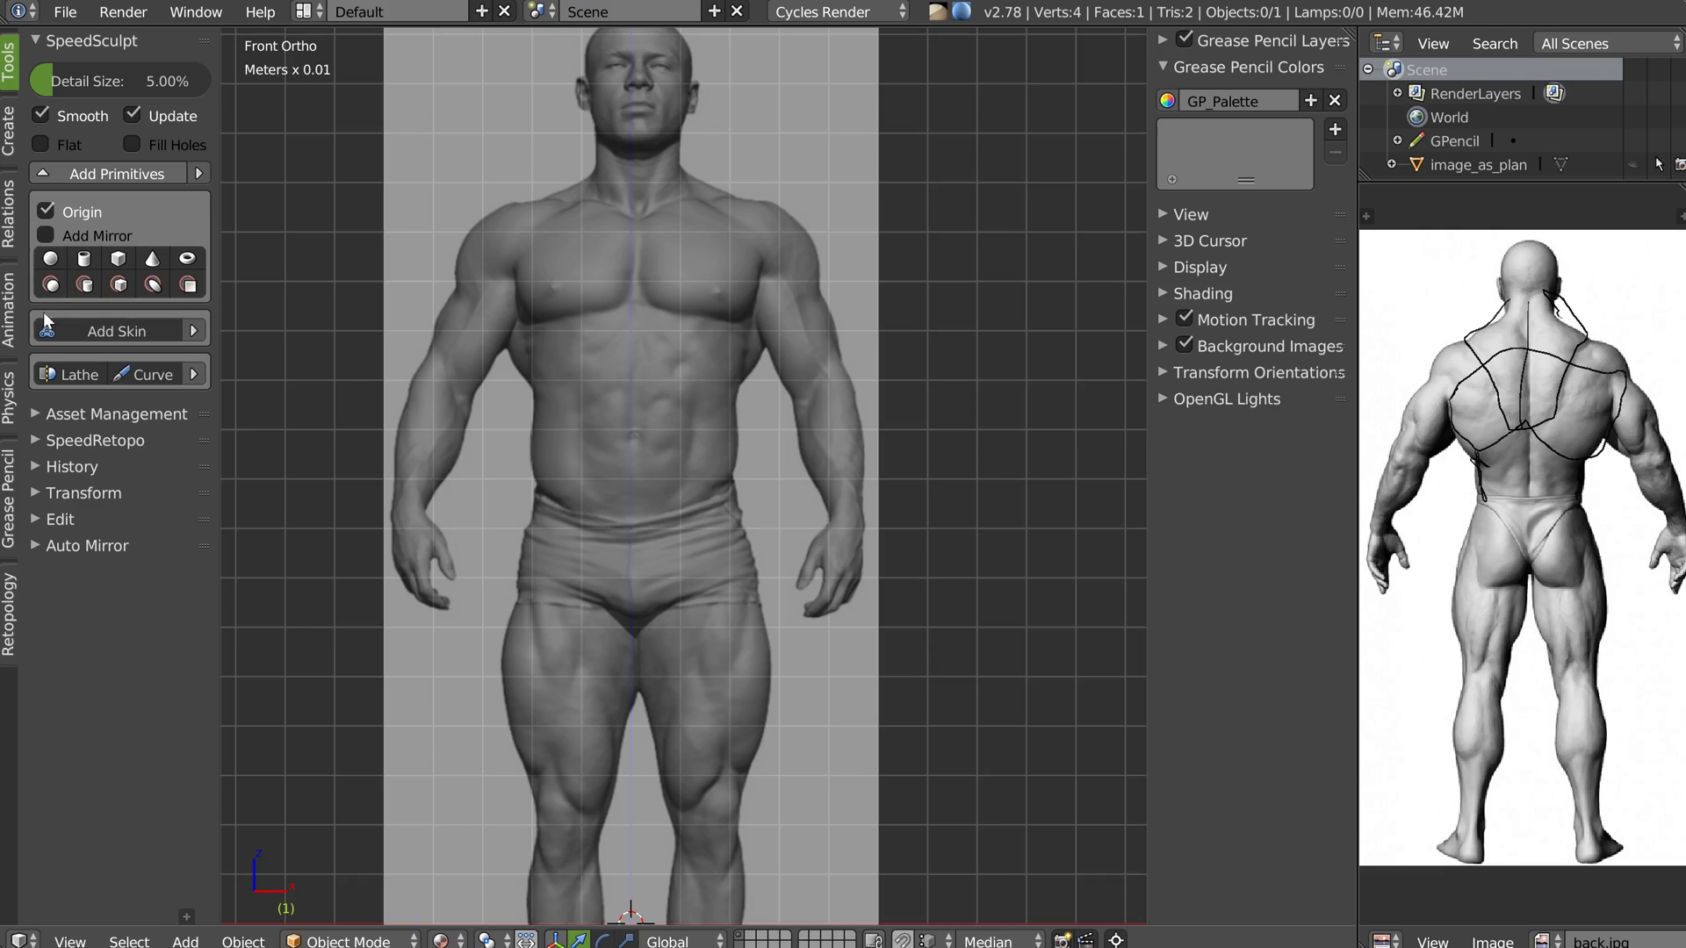
left_click(111, 329)
middle_click_drag(746, 707, 722, 517, "ctrl")
left_click_drag(613, 484, 691, 388)
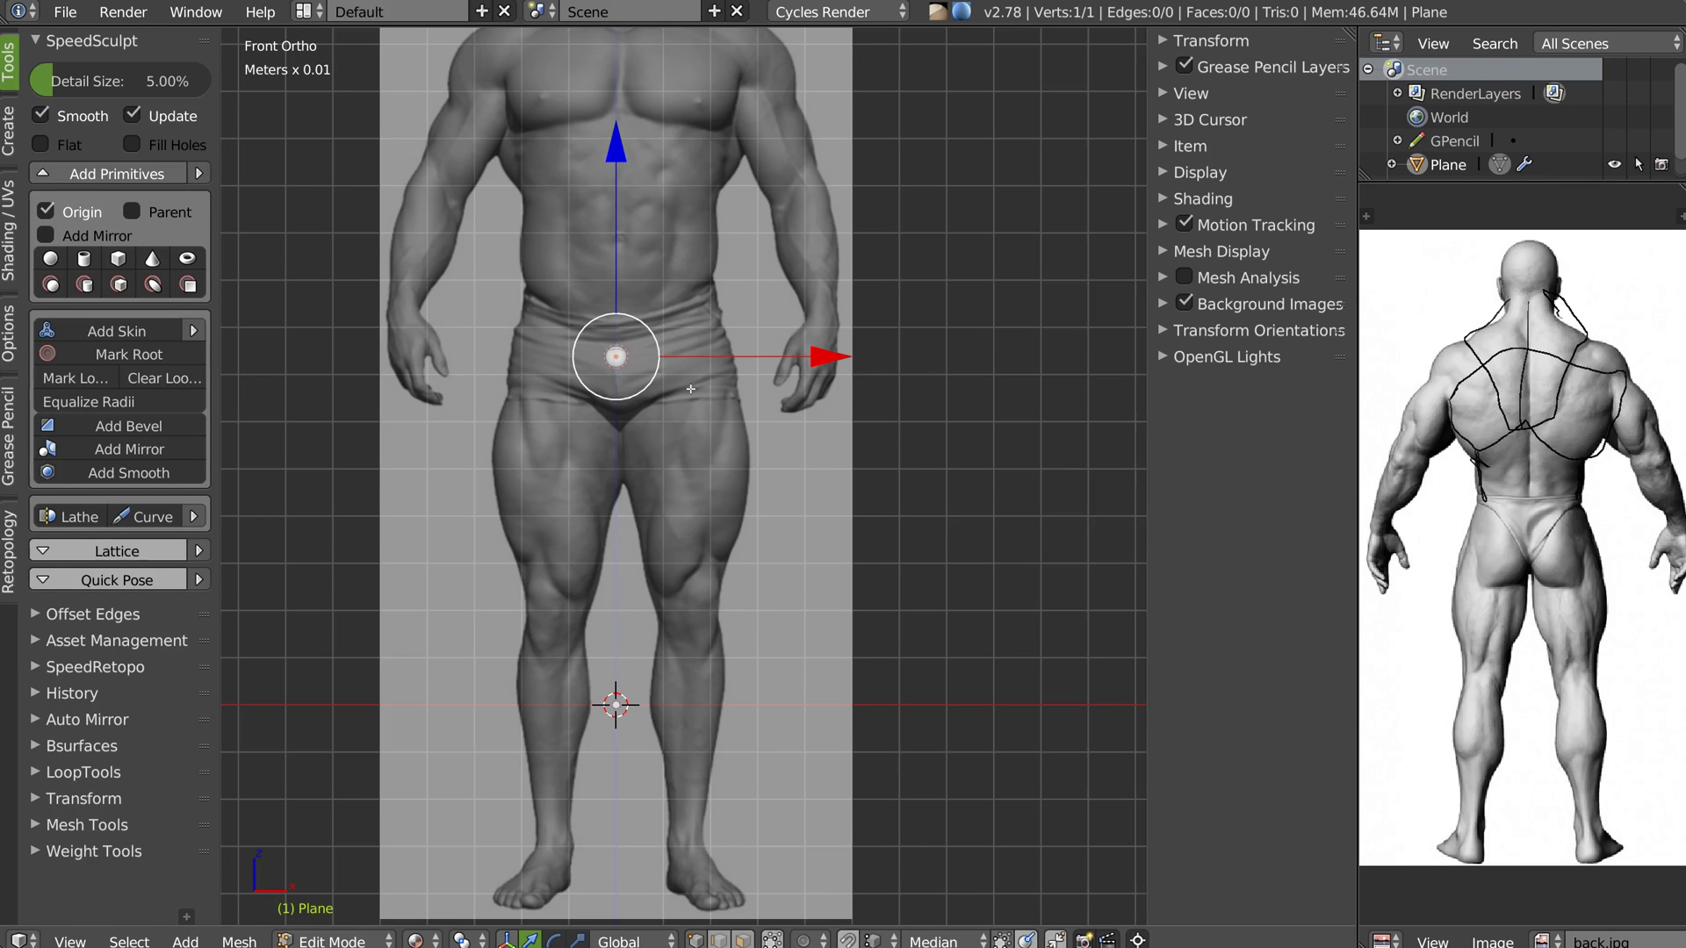
Enlarge the skin radius of the pelvis vertex and extrude it about 5.3 cm upward along Z to the chest
key("ctrl+a")
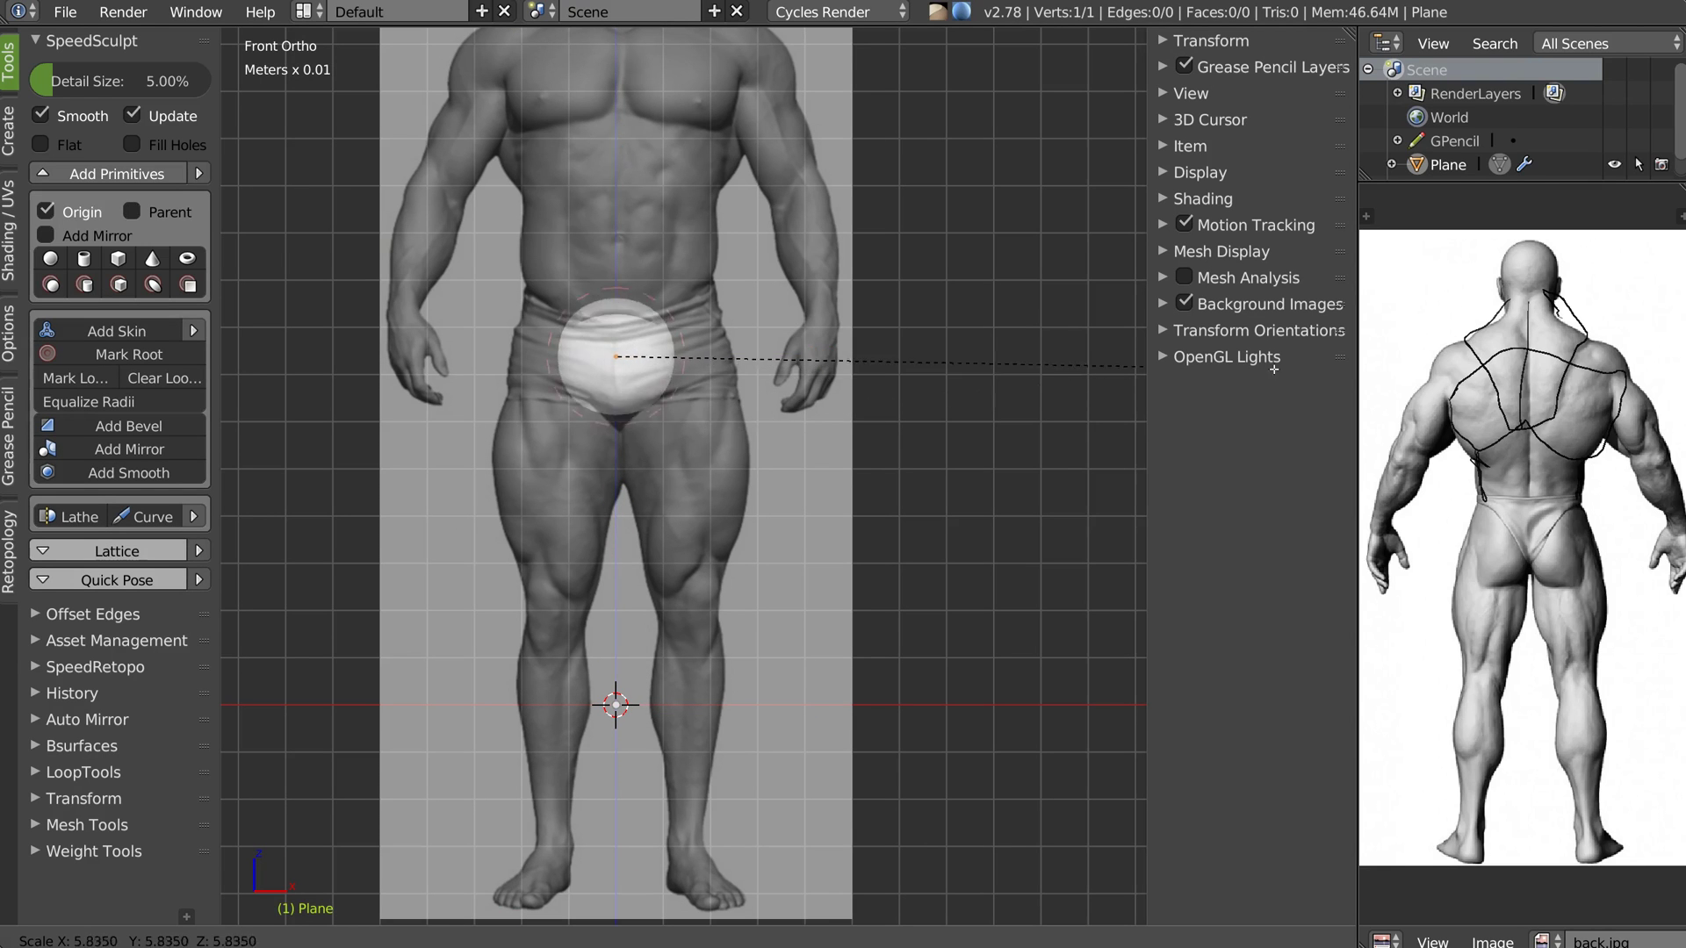
left_click(1209, 335)
middle_click_drag(701, 255, 745, 437, "shift")
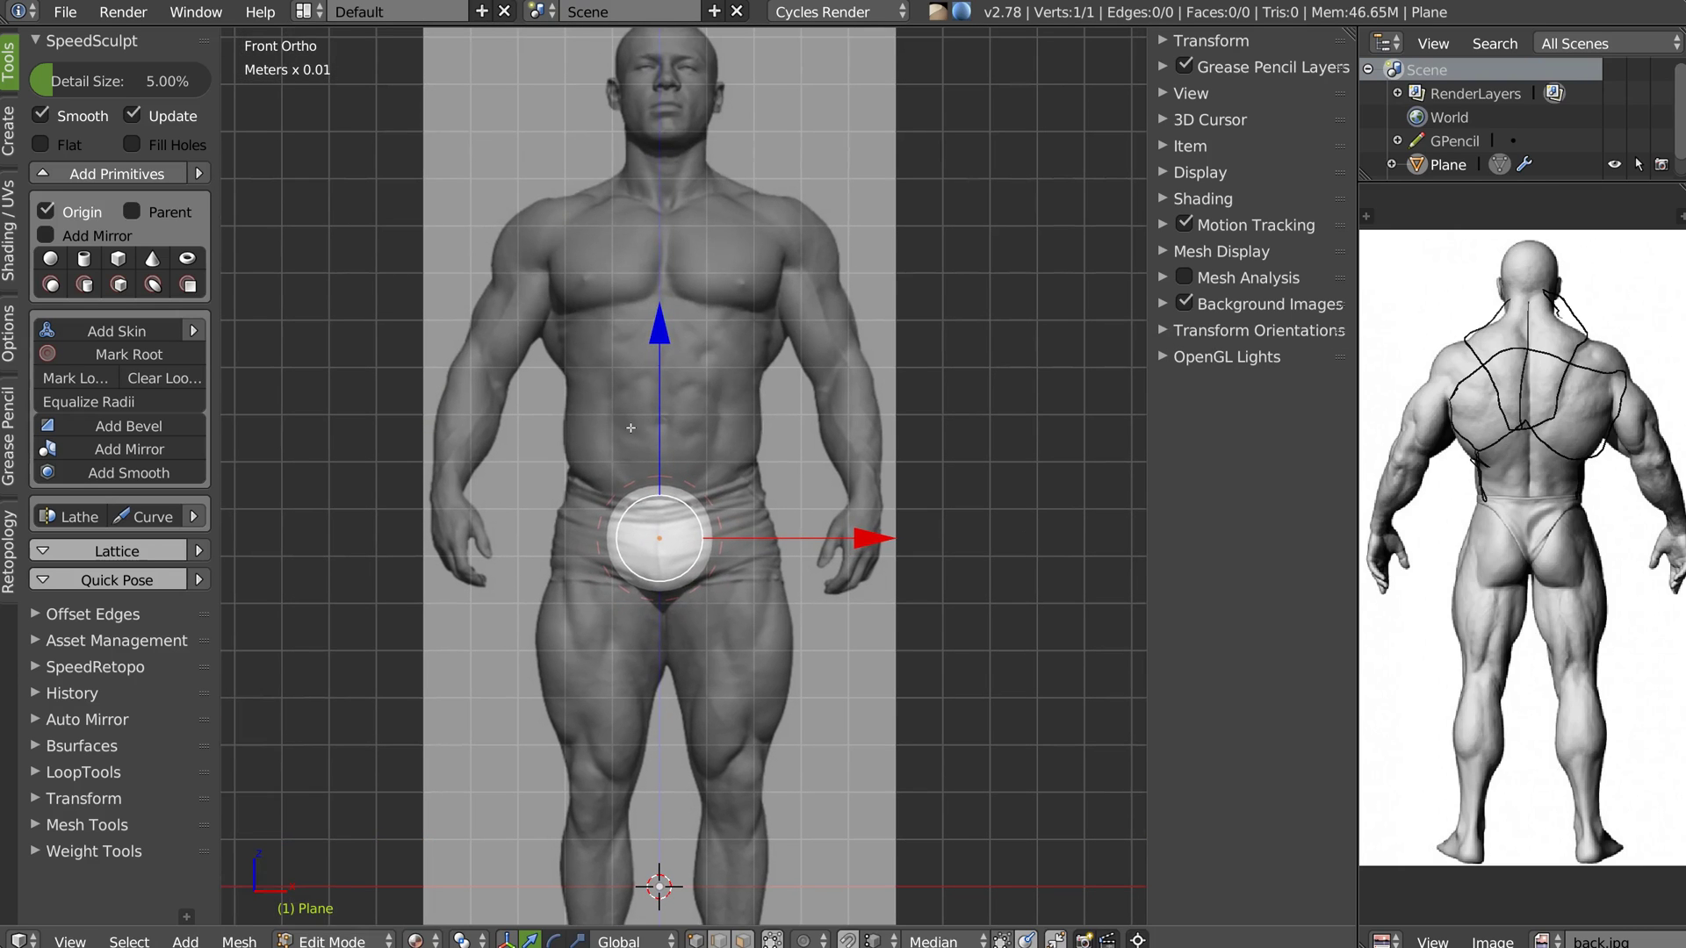
key("e")
key("z")
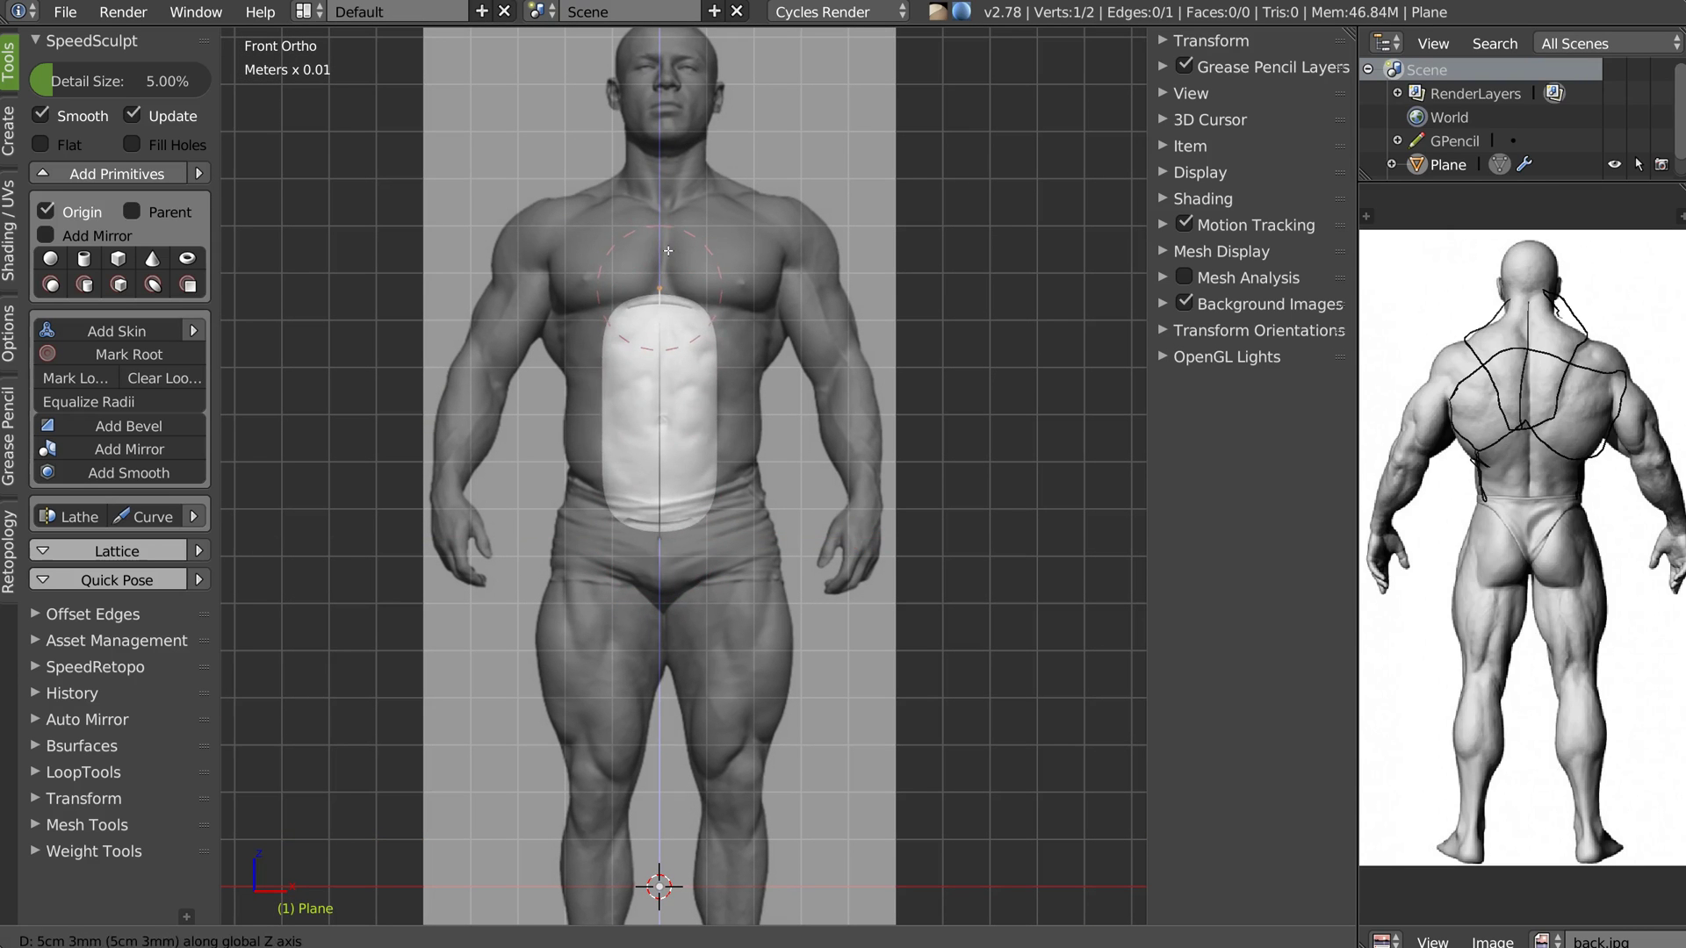
left_click(664, 254)
Mark the pelvis vertex as the skin root, then lower it toward the crotch and raise the top vertex to the neck base
right_click(660, 539)
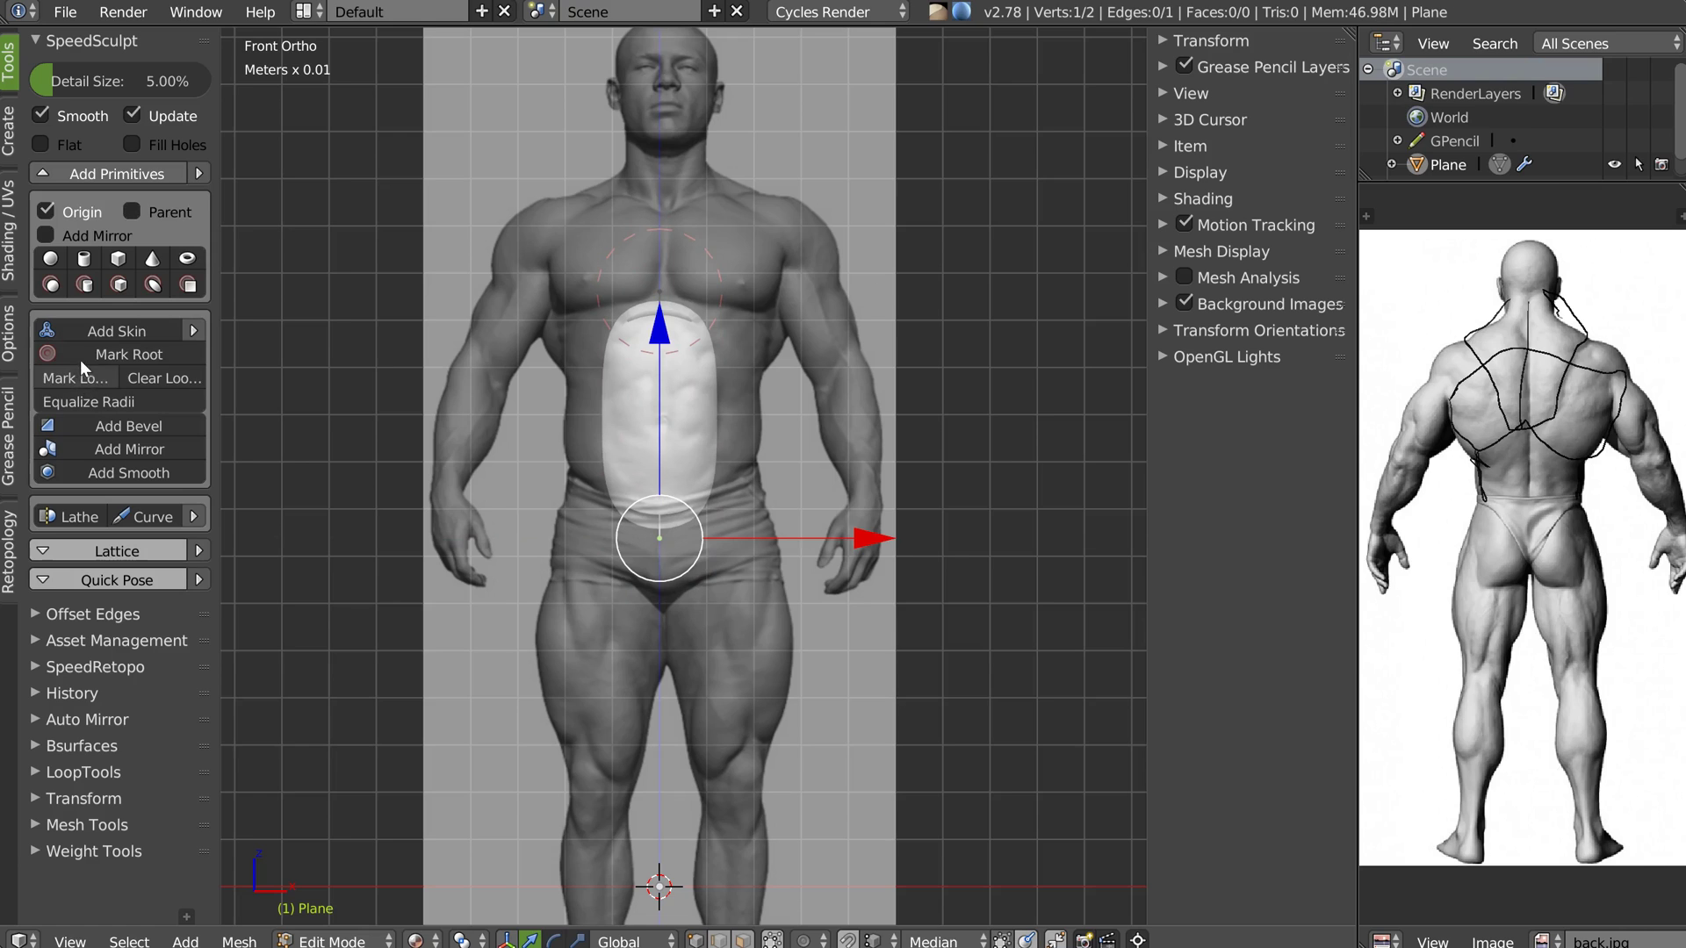
left_click(112, 354)
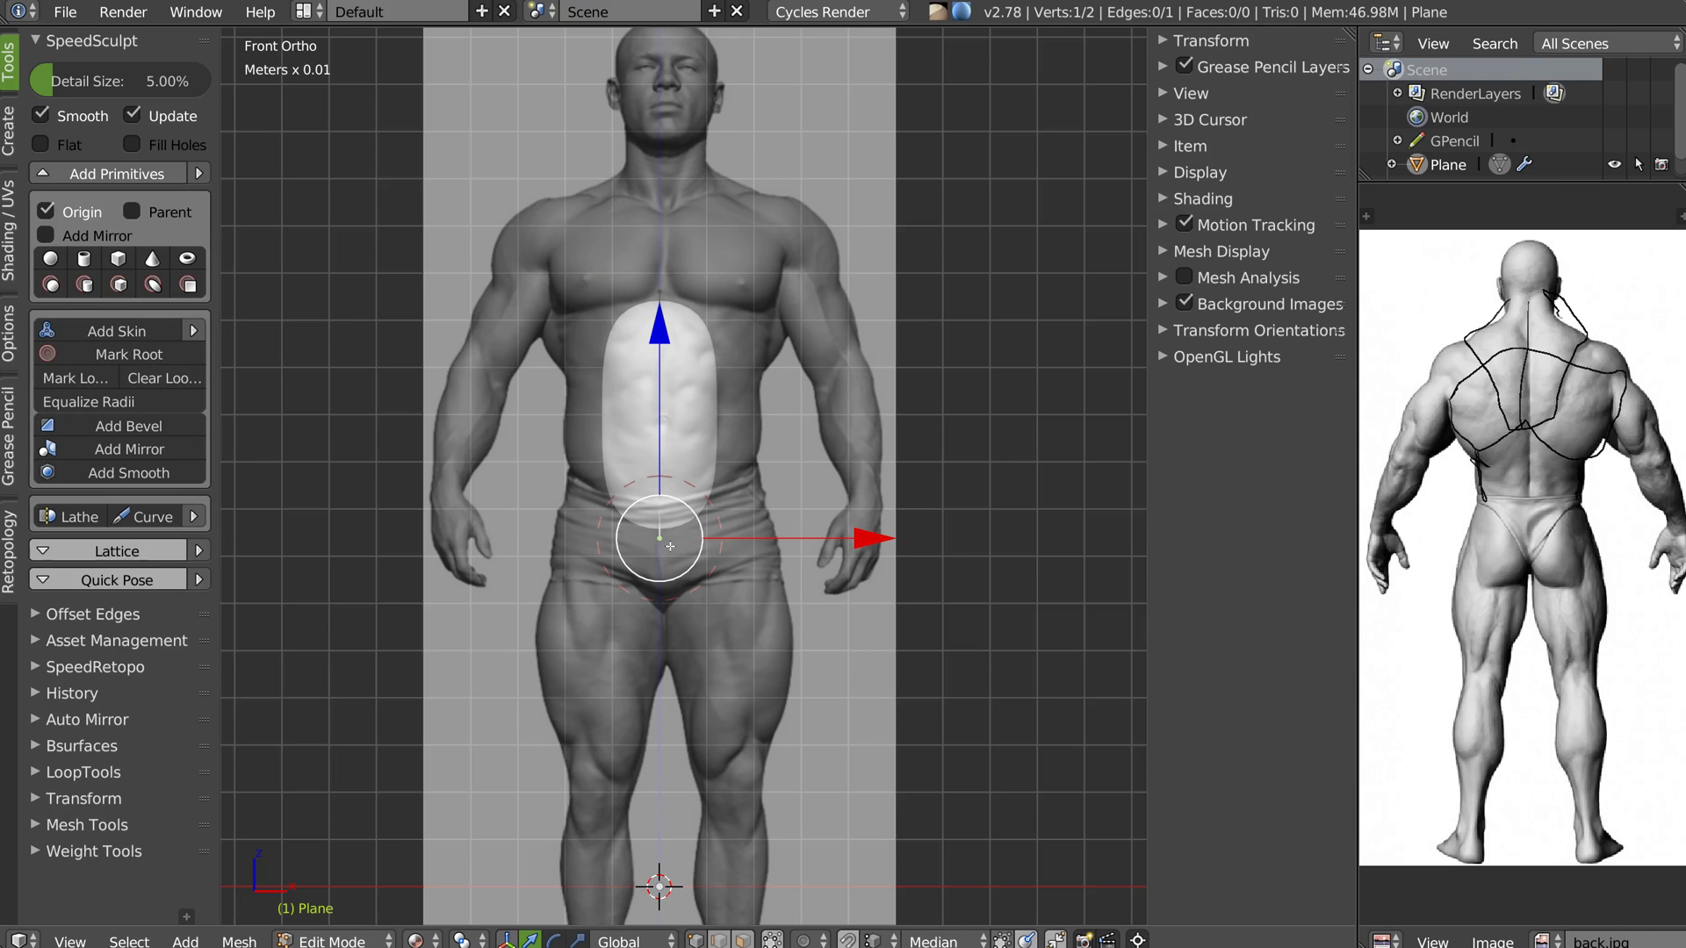
left_click_drag(656, 341, 661, 384)
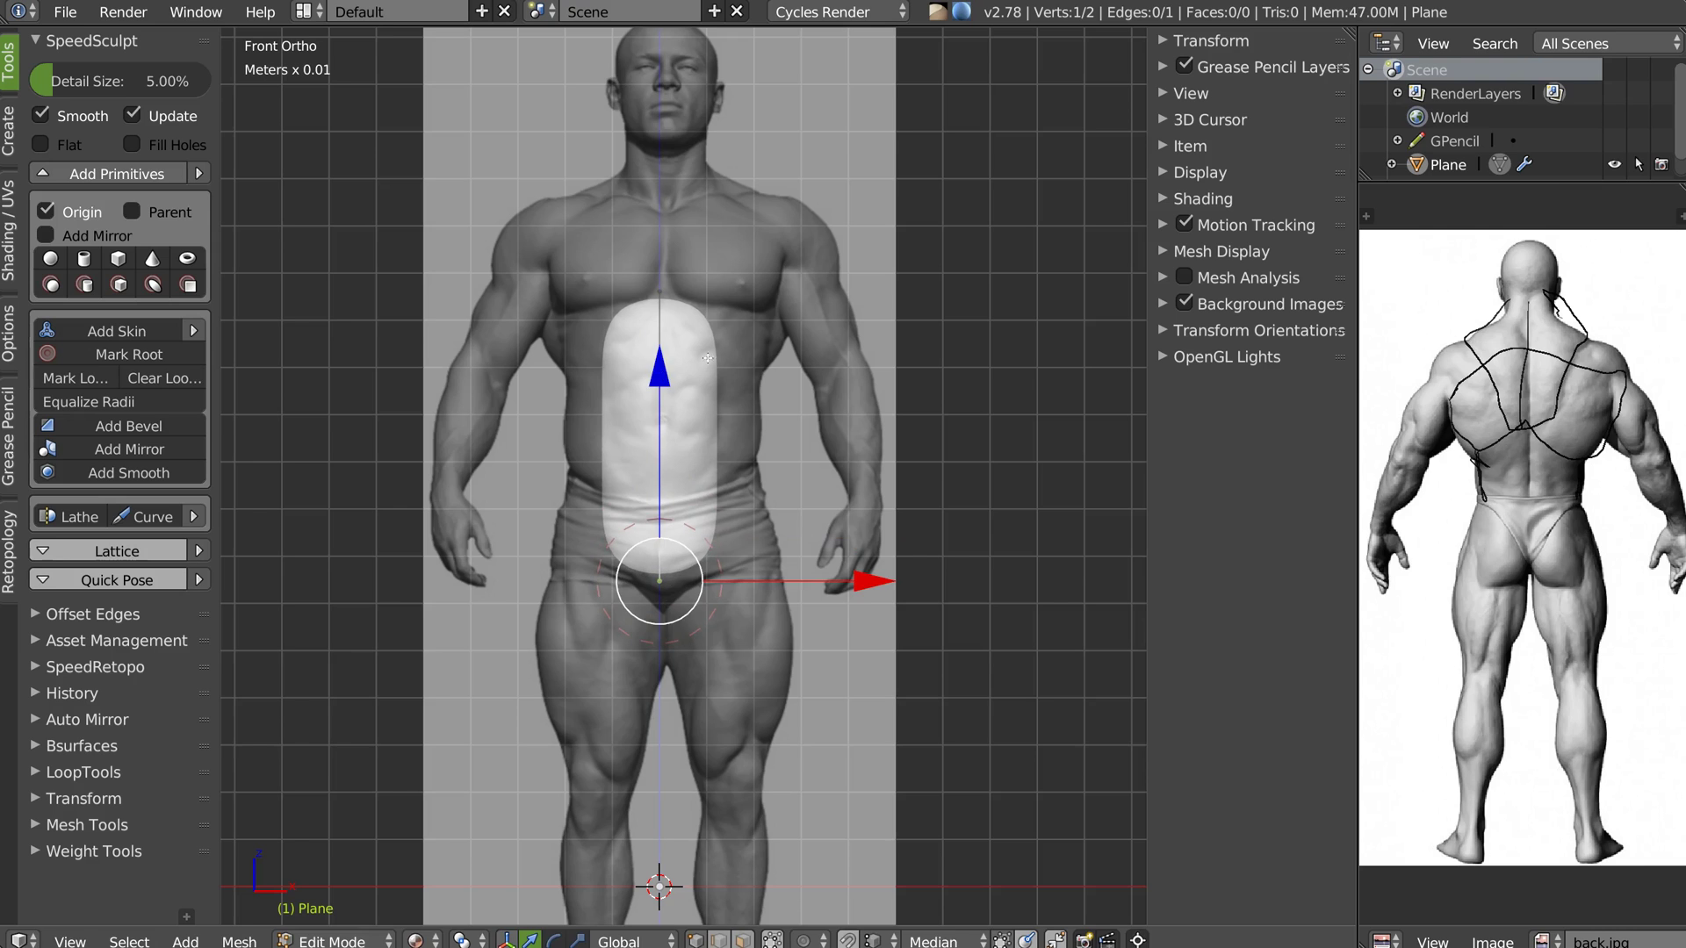
right_click(658, 304)
left_click_drag(657, 84, 658, 1)
Enlarge the skin radii of the pelvis and neck-base vertices so the volume fills the width of the reference torso
right_click(658, 590)
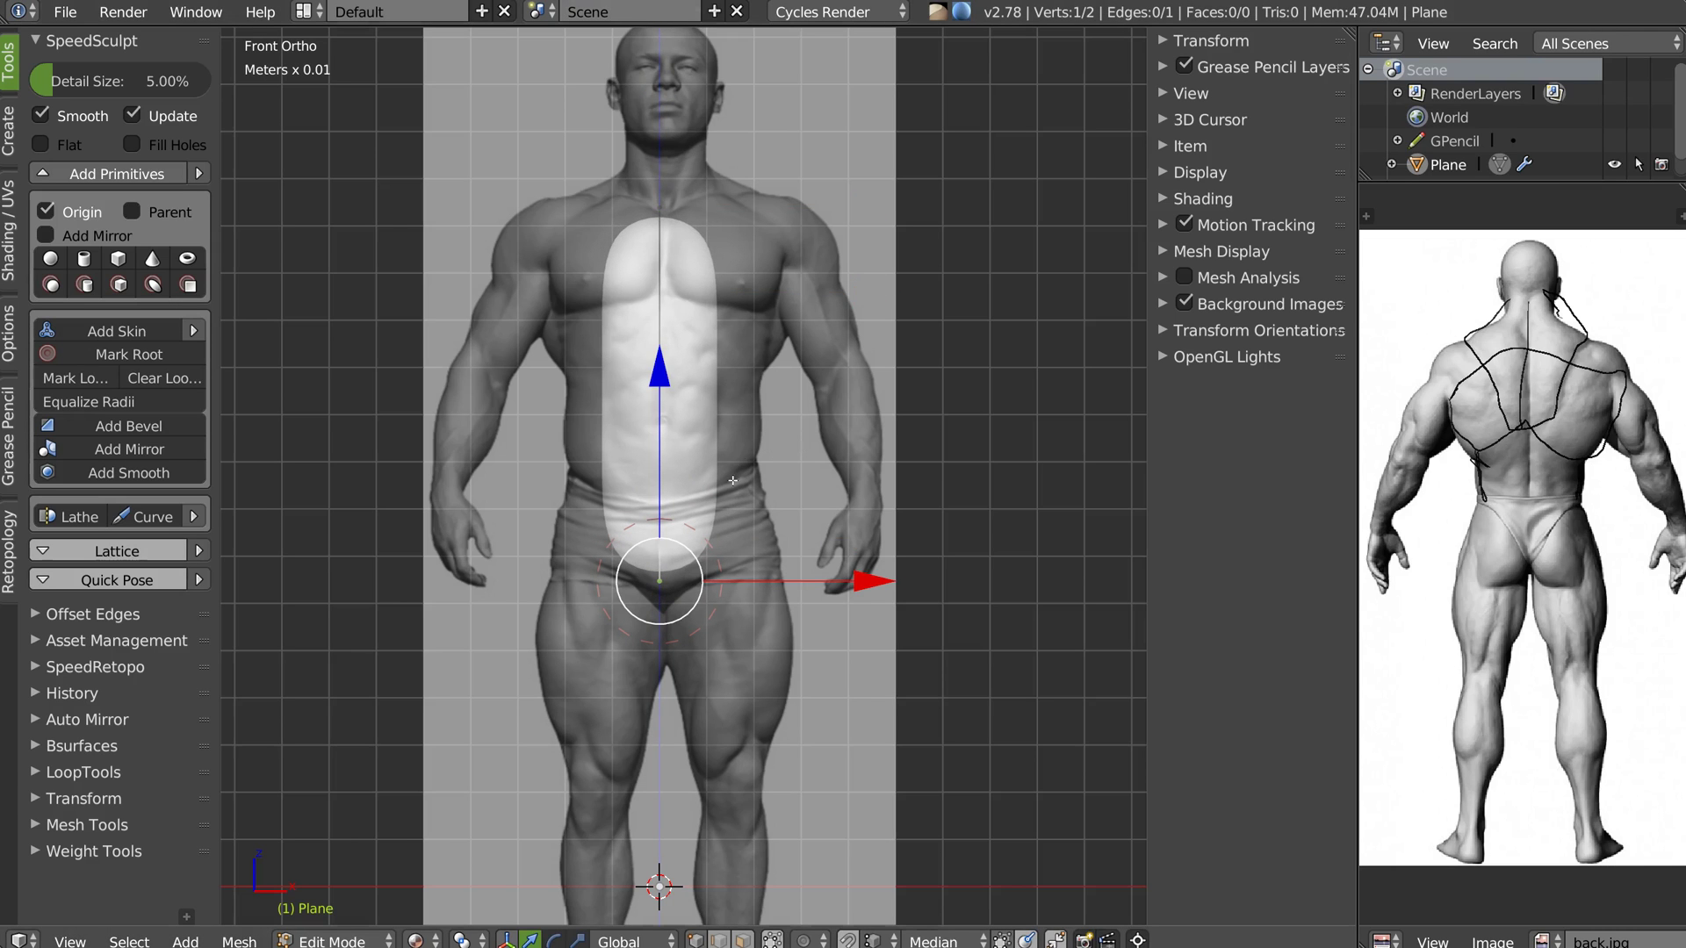
key("ctrl+a")
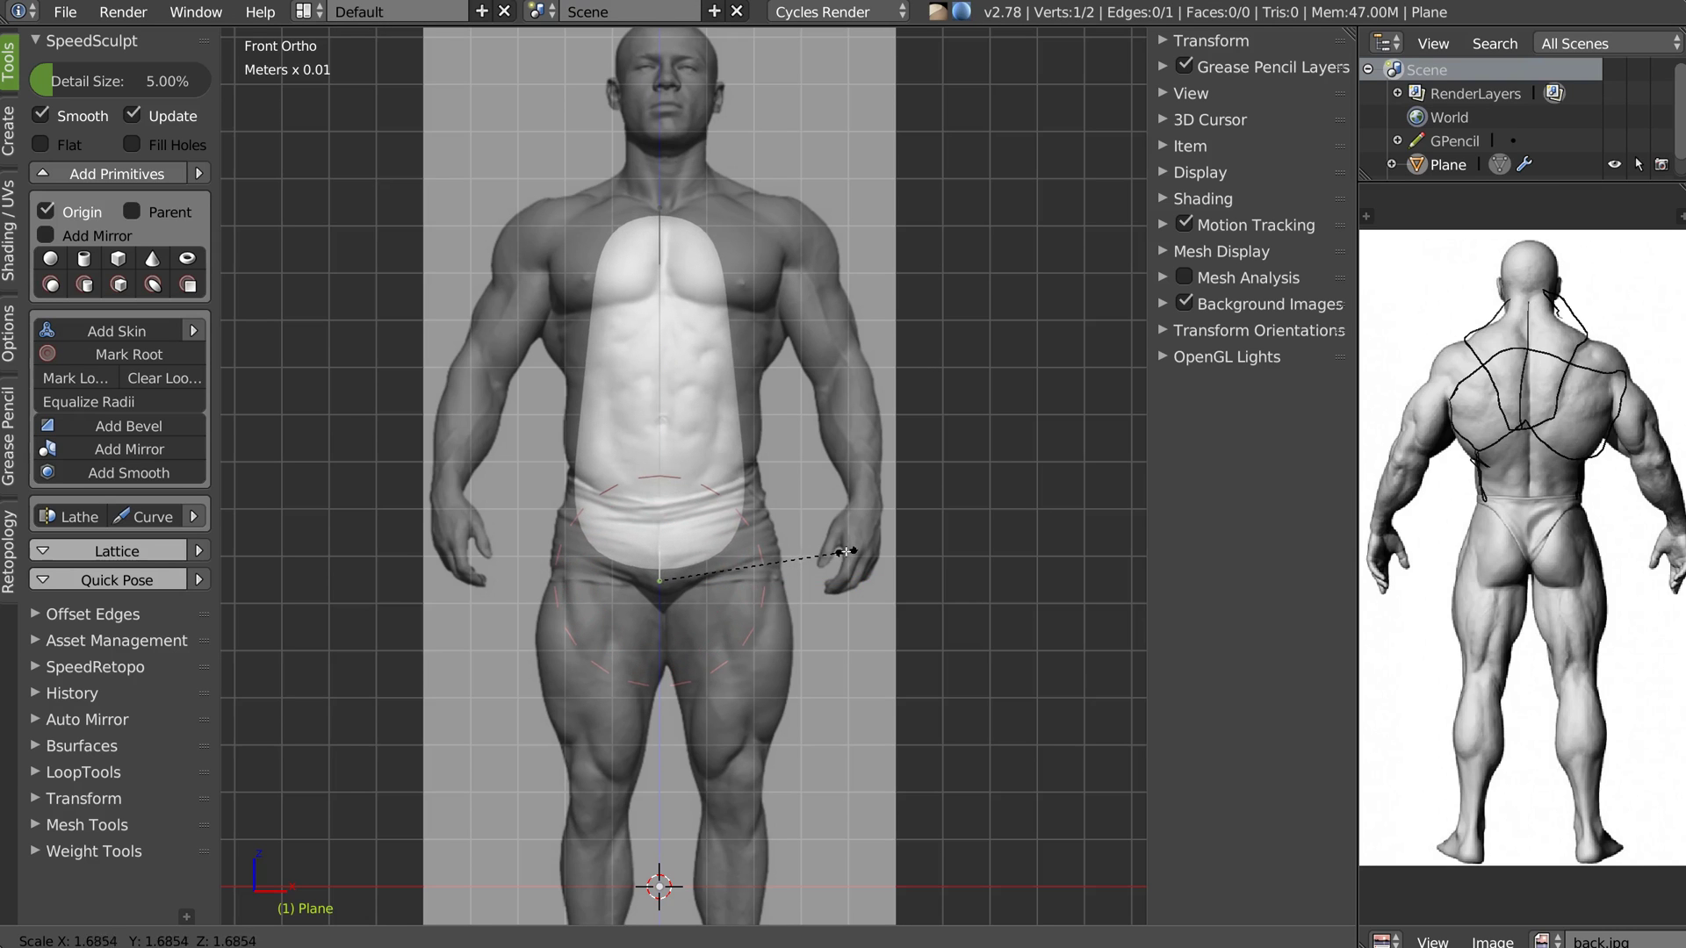
left_click(816, 556)
right_click(660, 202)
key("ctrl+a")
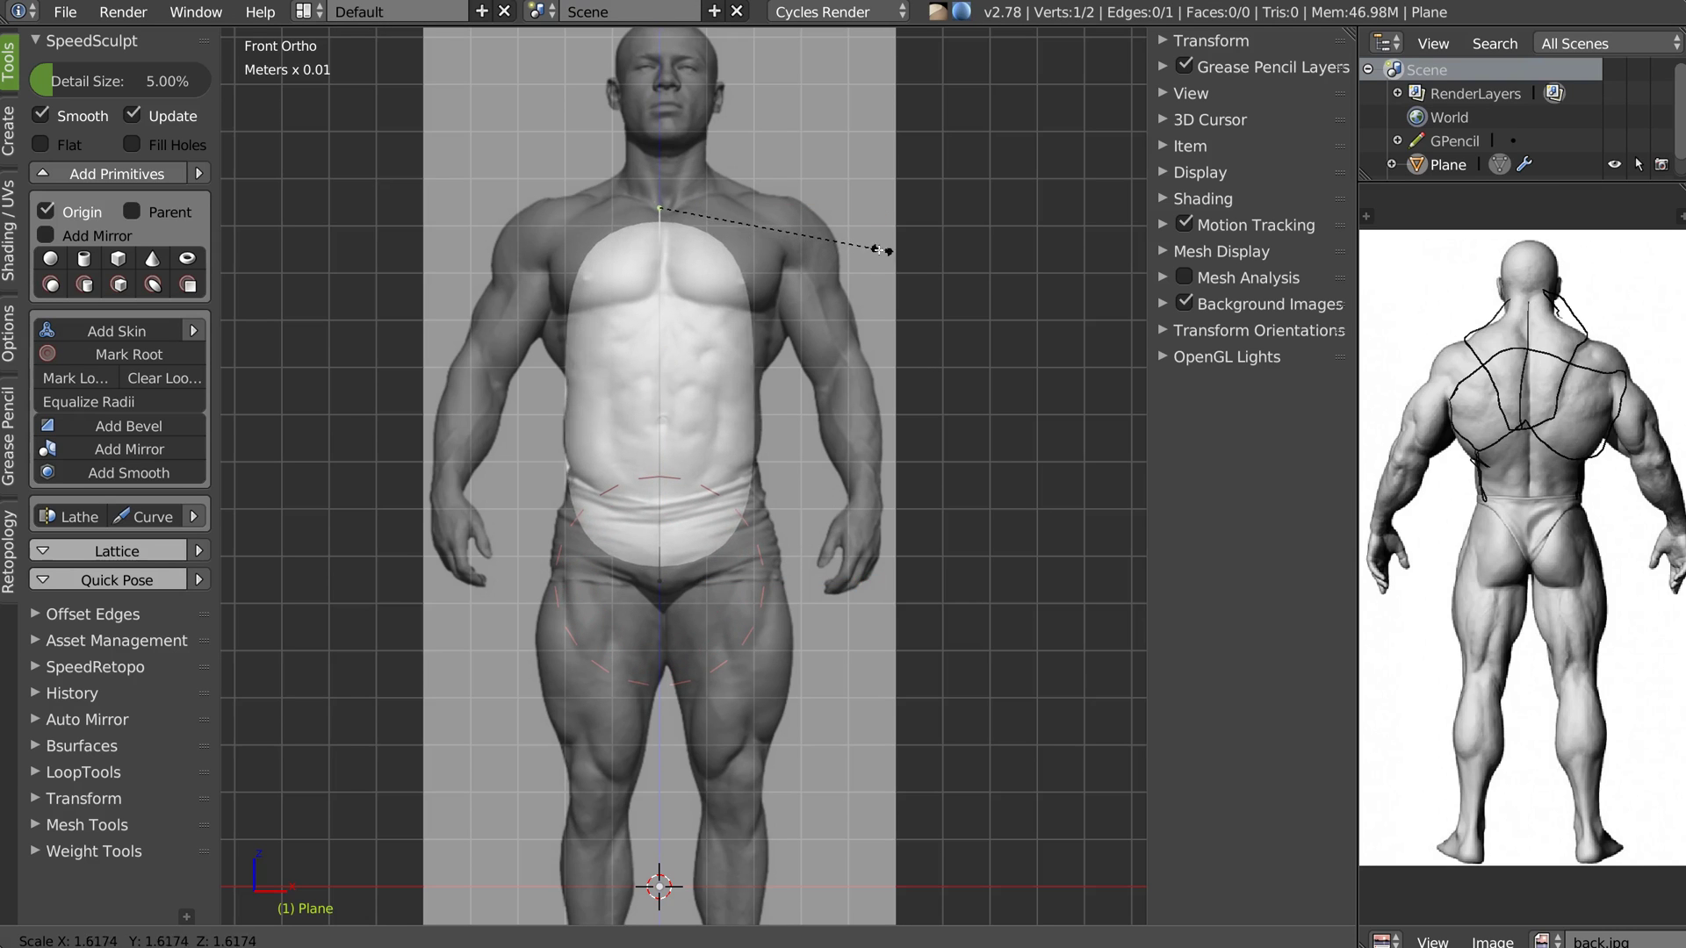
left_click(911, 252)
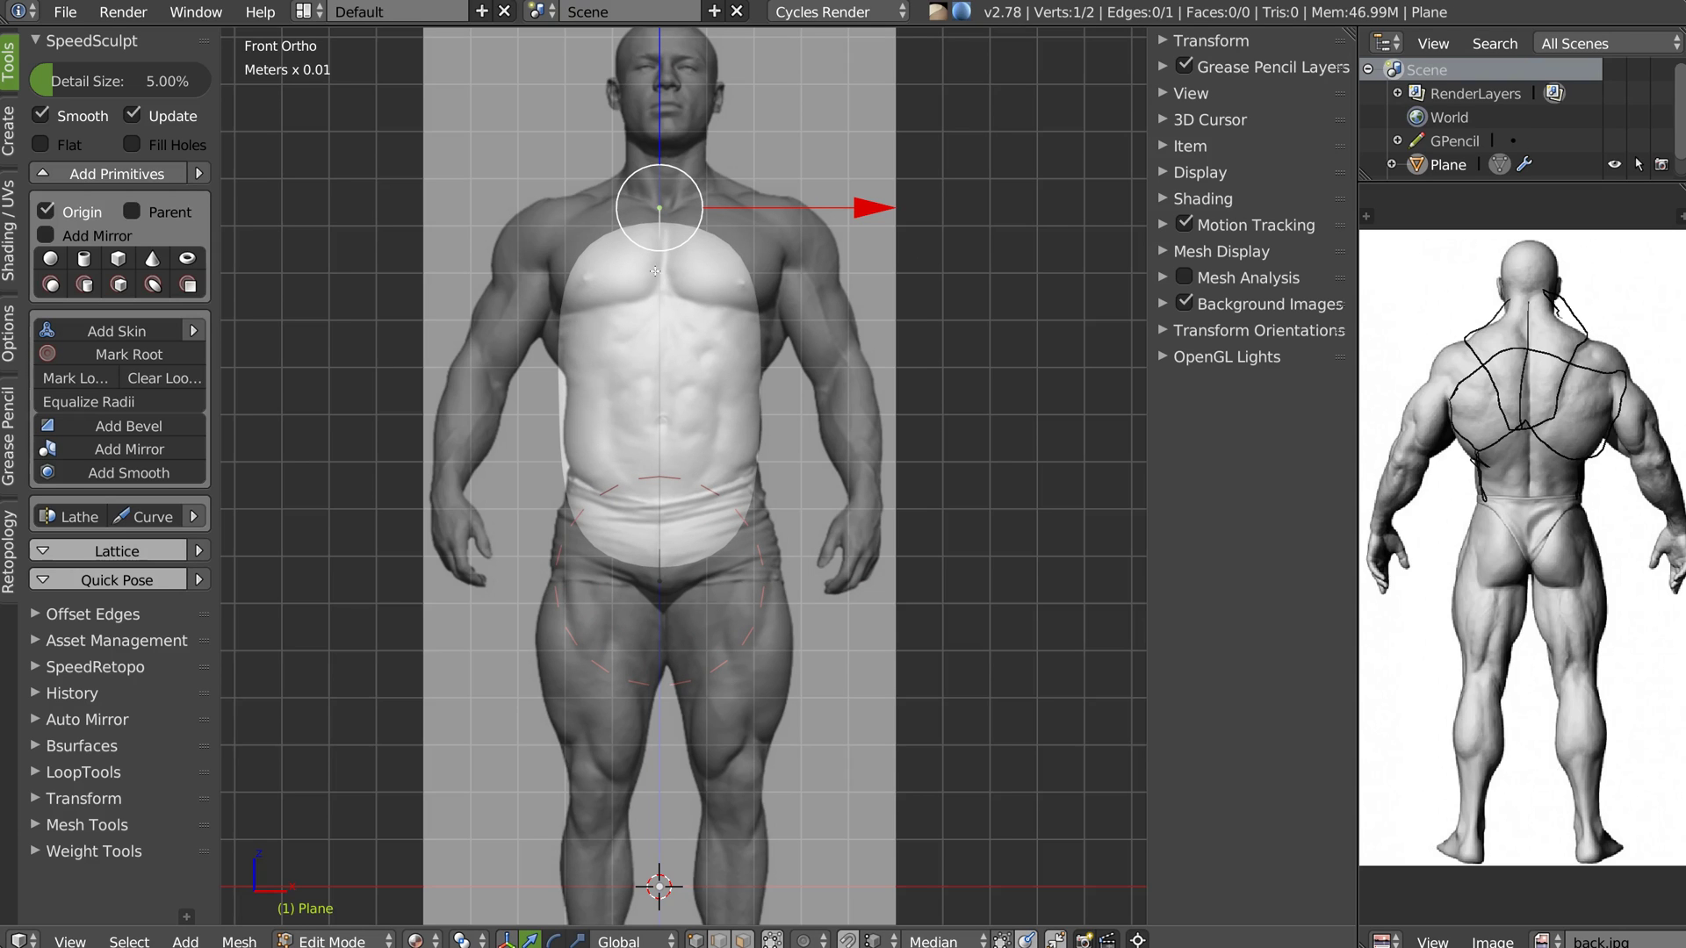
Set the horizontal offset of the body.jpg background image to -0.050 to center it on the skin mesh
left_click(1163, 304)
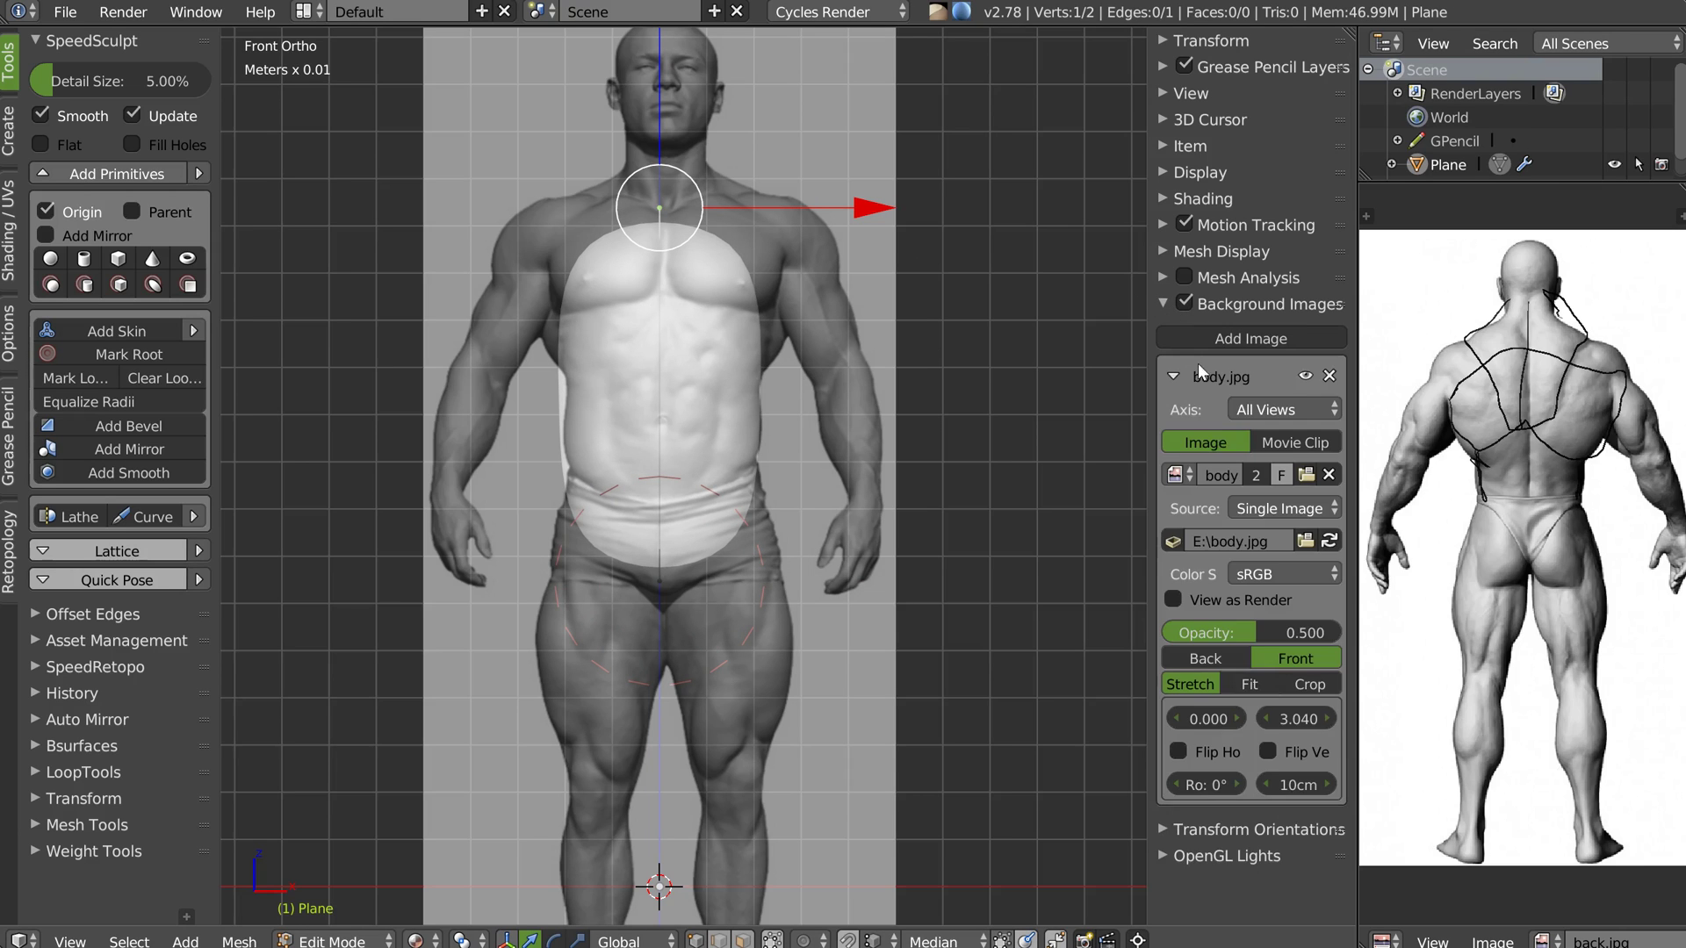
left_click(1174, 719)
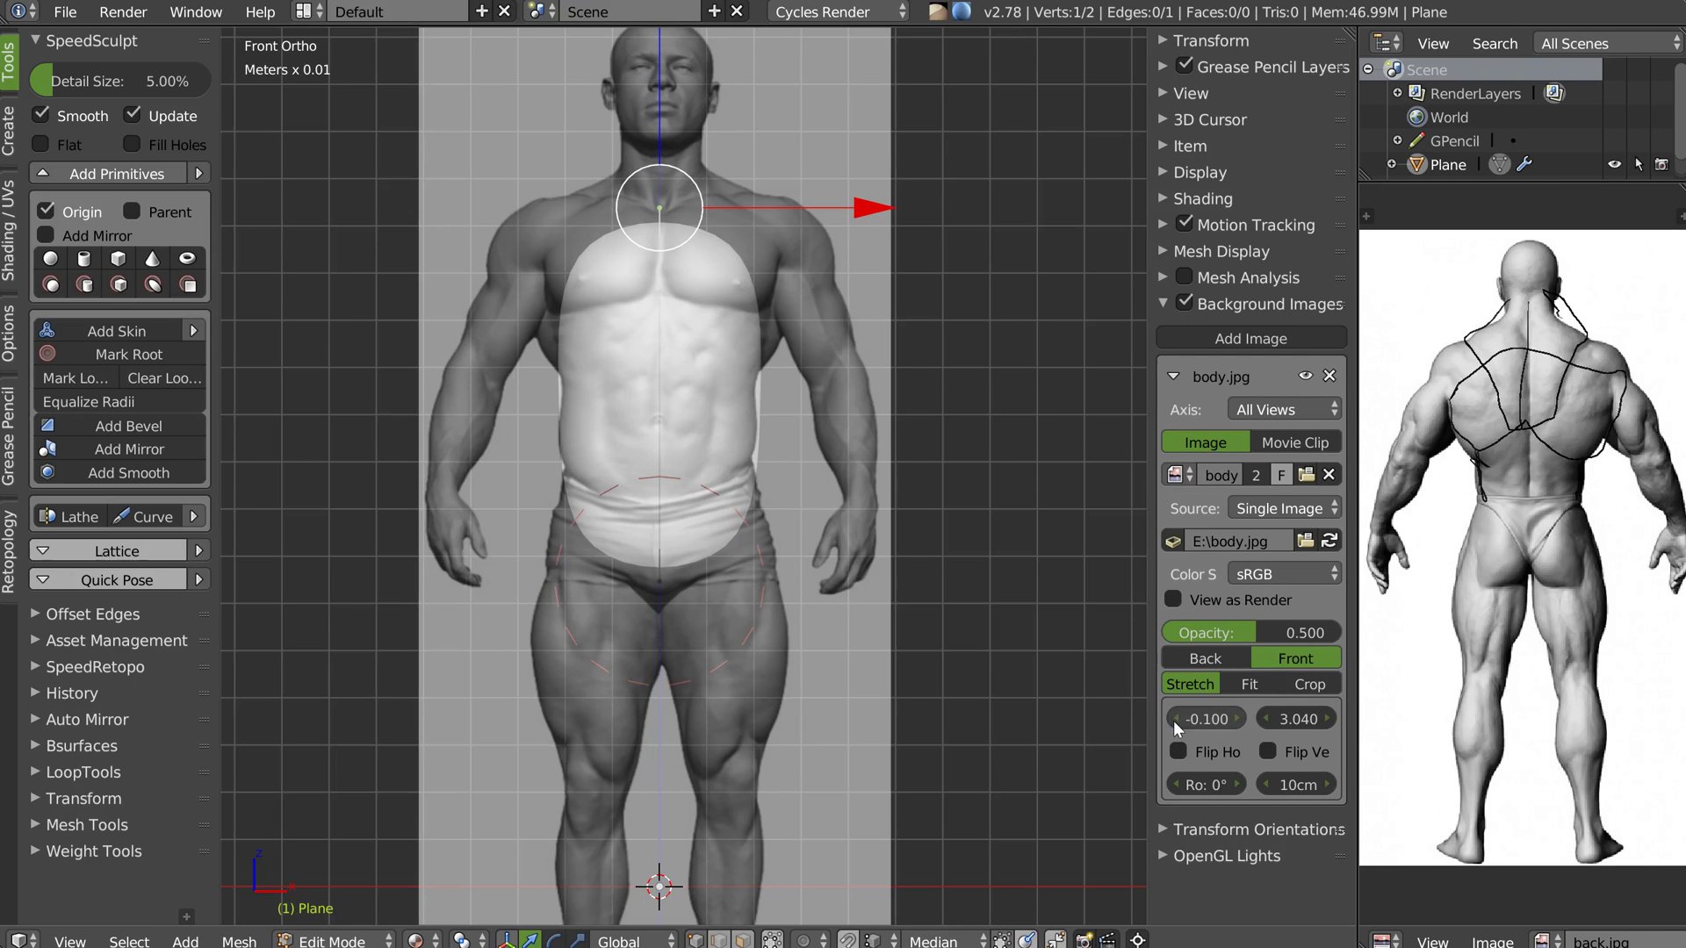
double_click(1201, 719)
type("05")
key("Return")
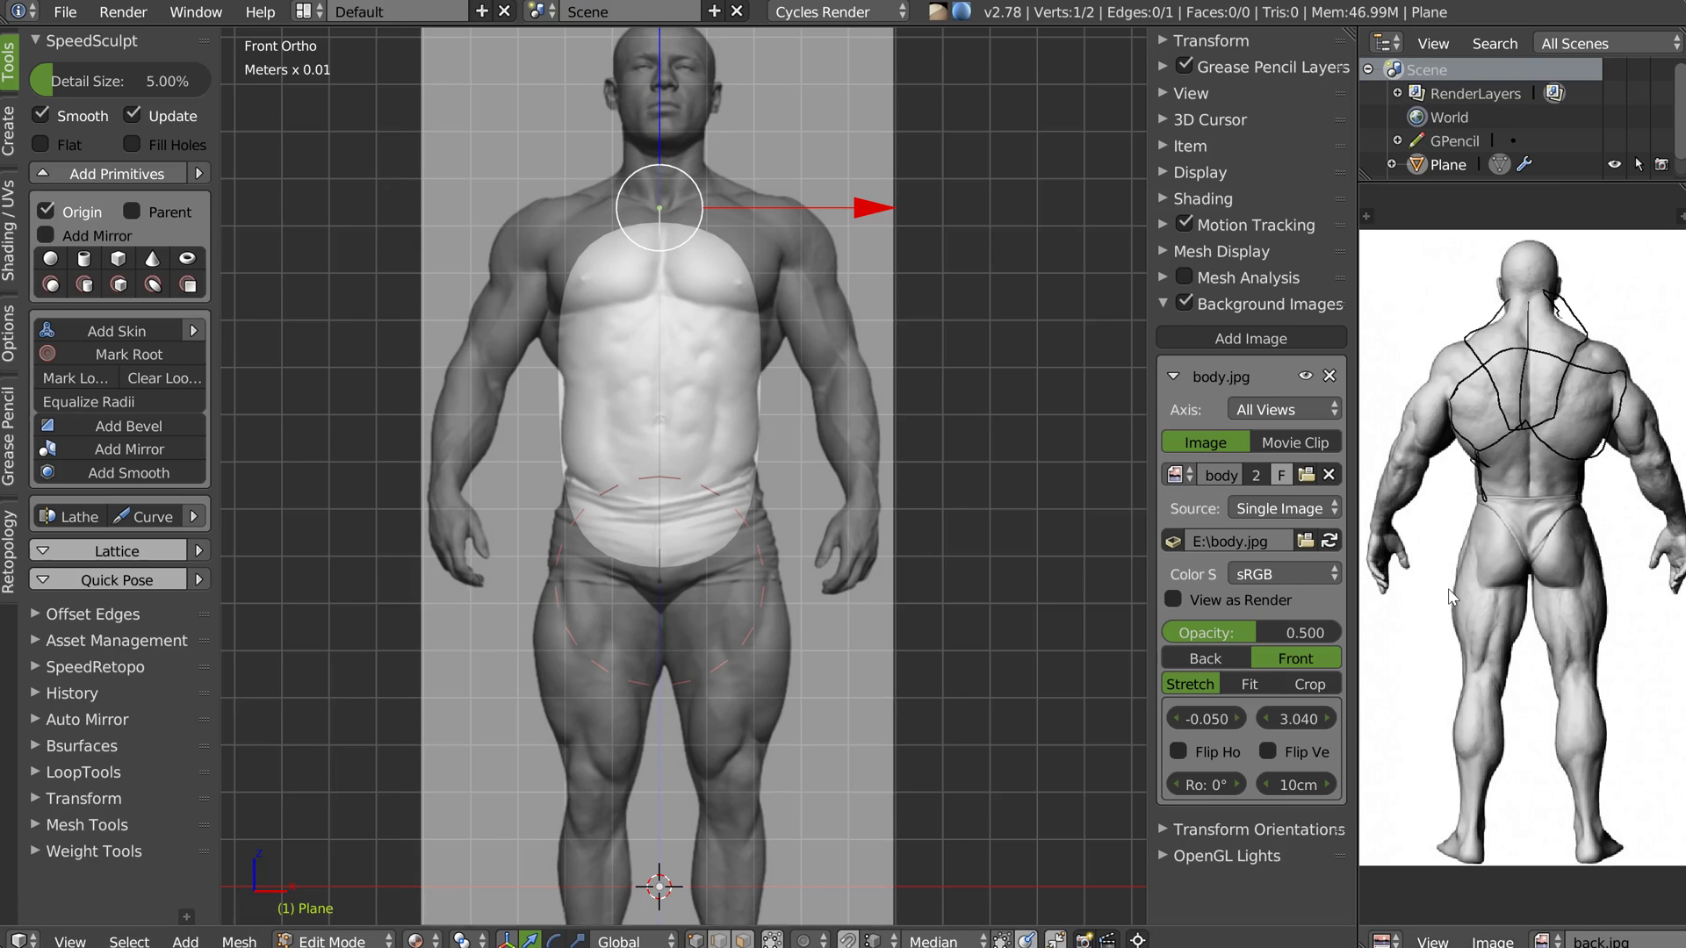
Subdivide the torso edge once and shift the new middle vertex slightly in the negative Y direction
middle_click_drag(1009, 303, 662, 610)
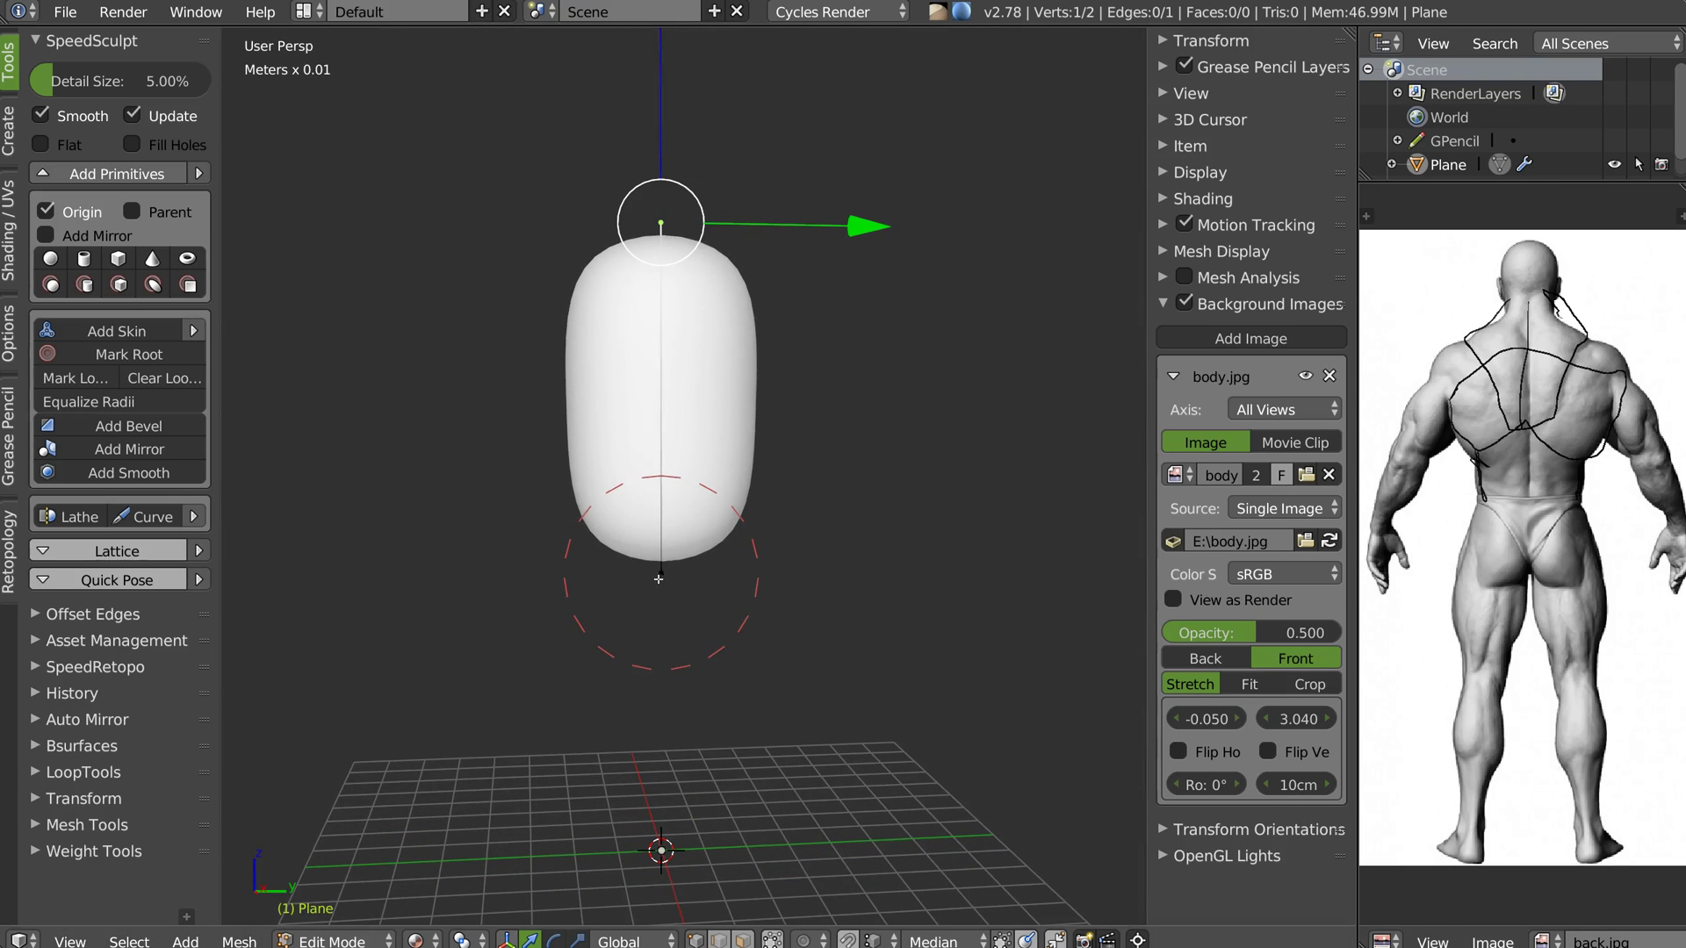
right_click(658, 579, "shift")
key("w")
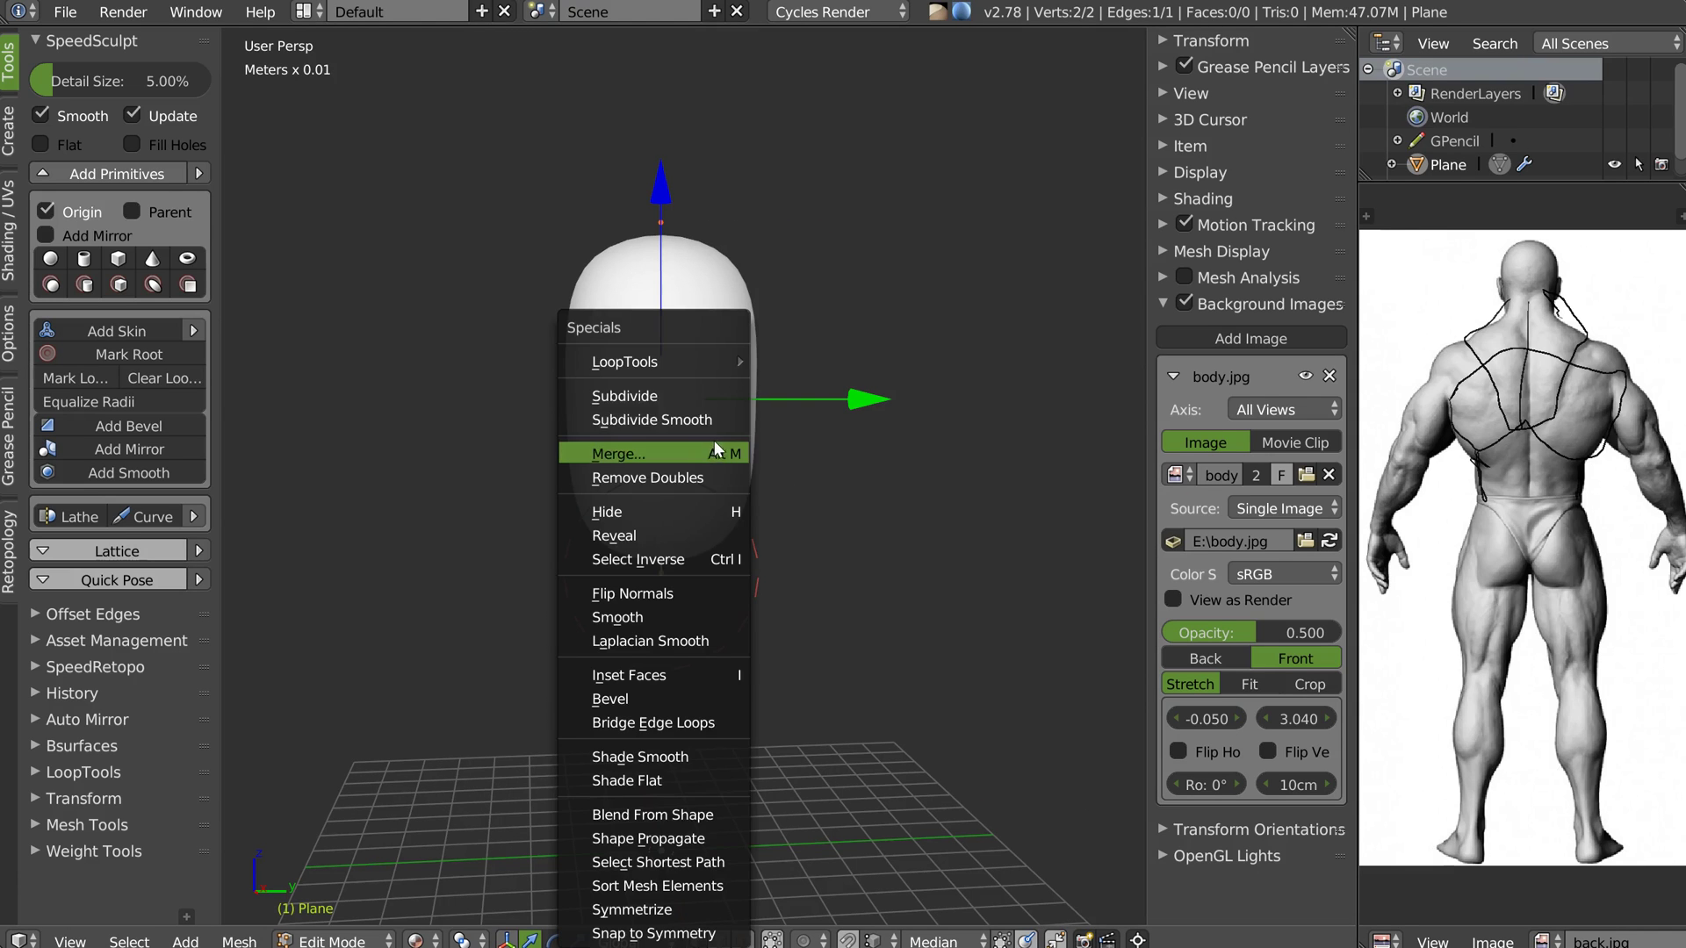
left_click(622, 391)
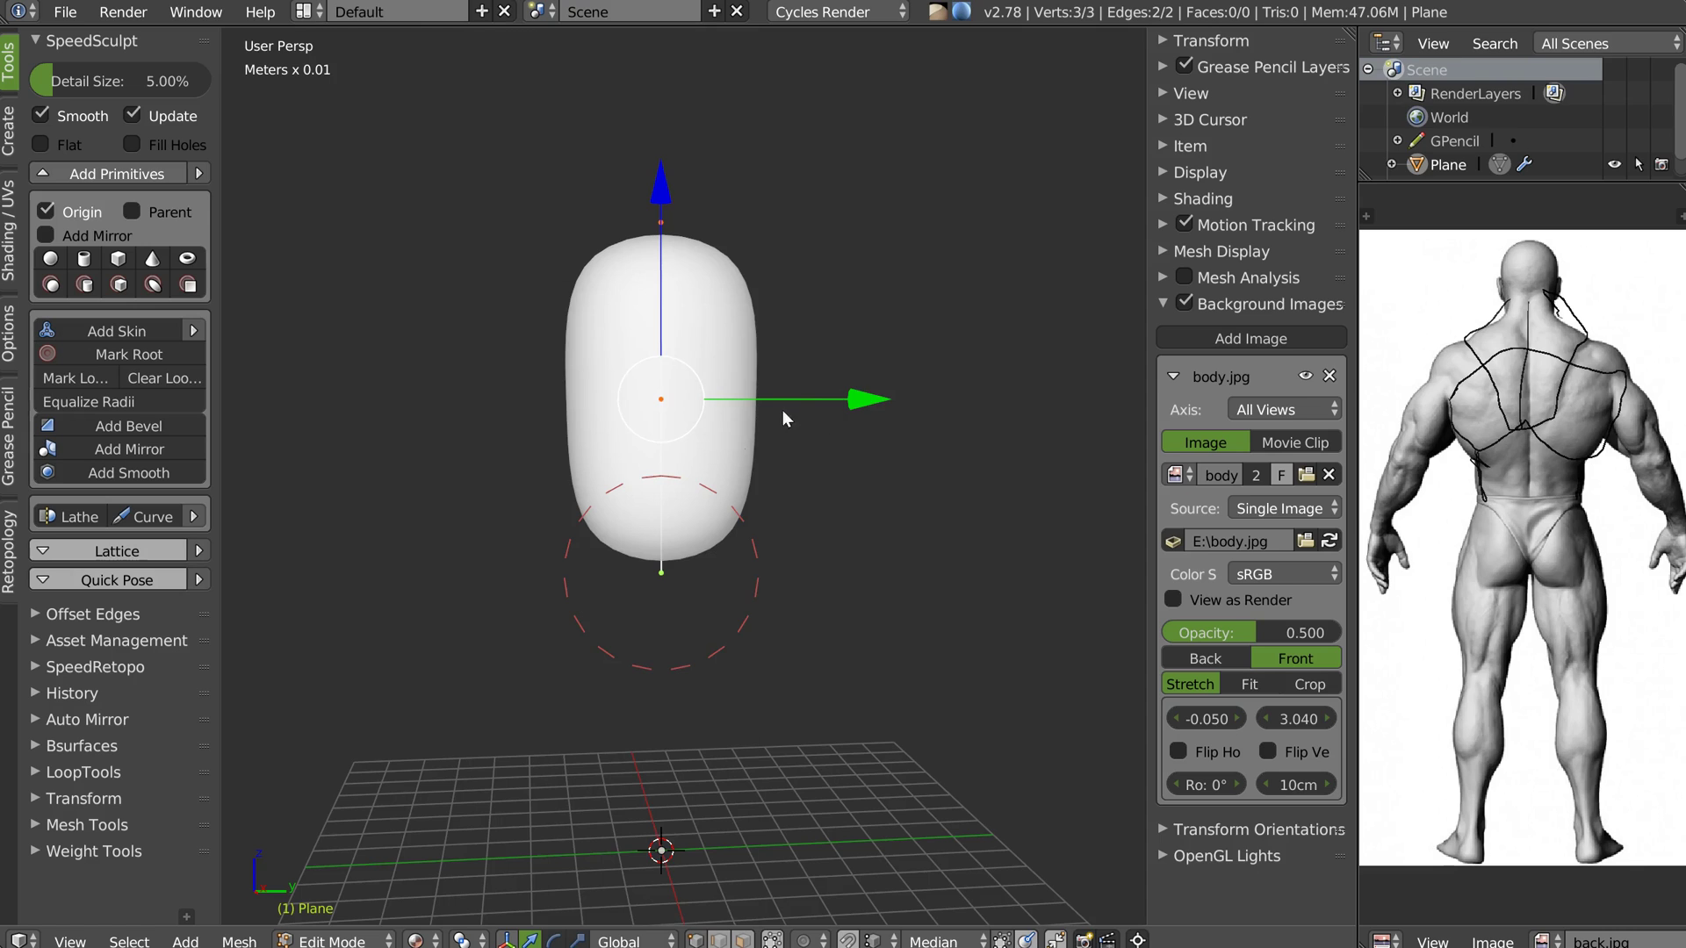
key("a")
right_click(667, 418)
left_click_drag(852, 398, 839, 405)
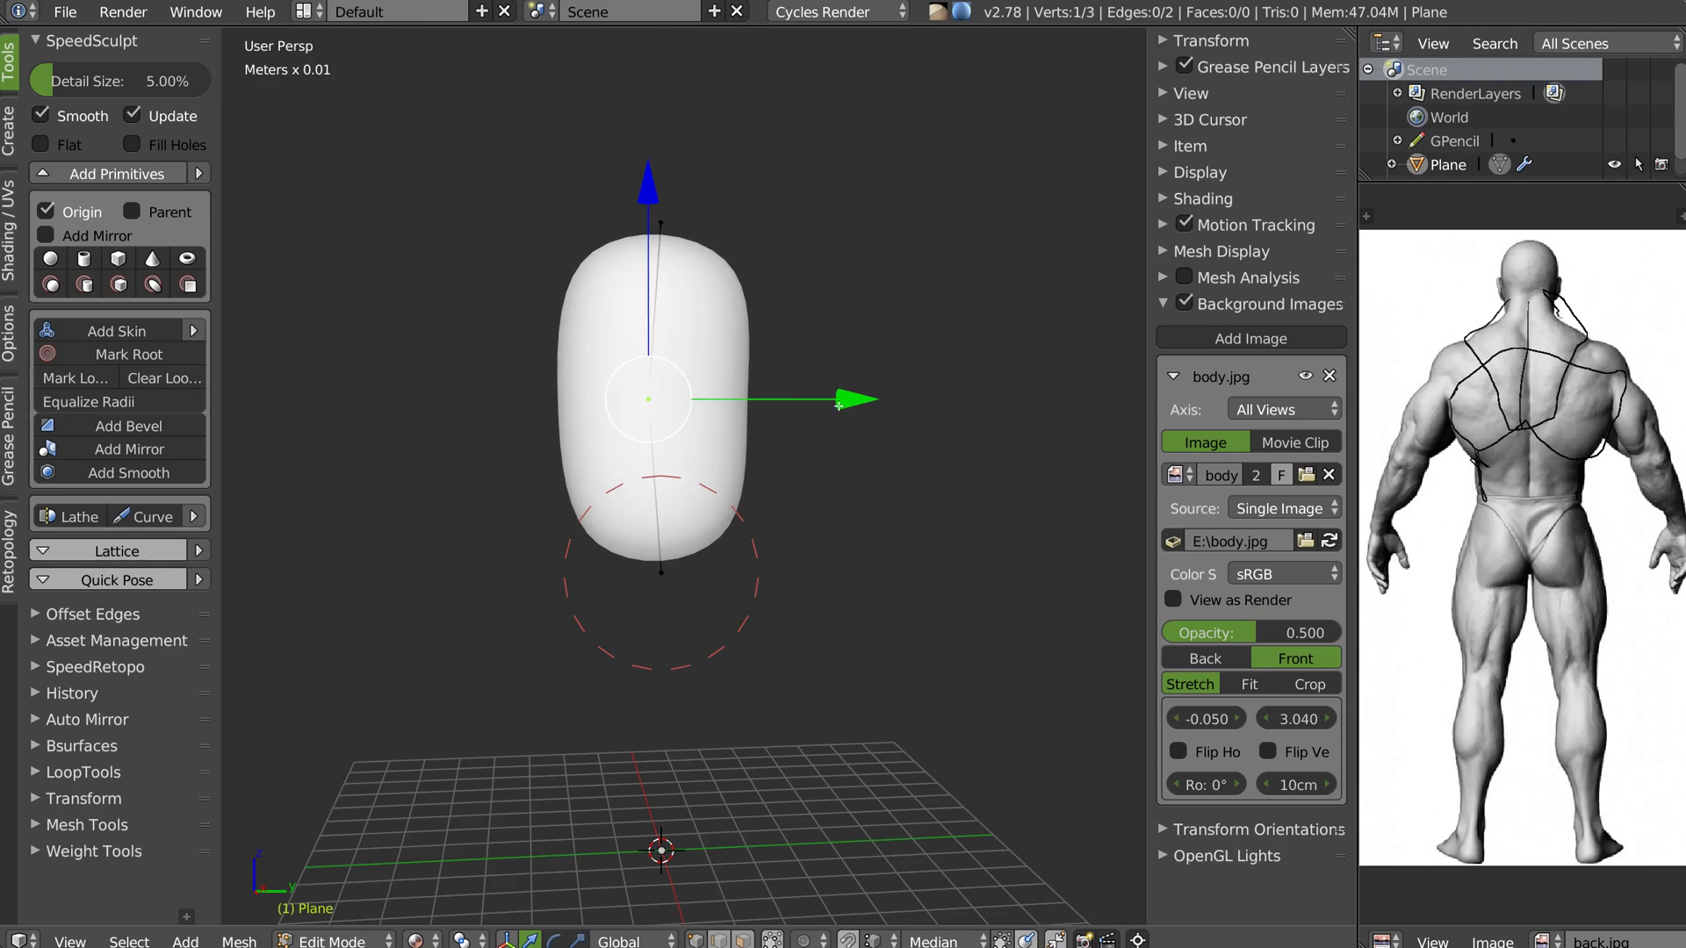
Reduce the skin radius of the top torso vertex along the Y axis to taper the upper torso in side view
right_click(664, 225)
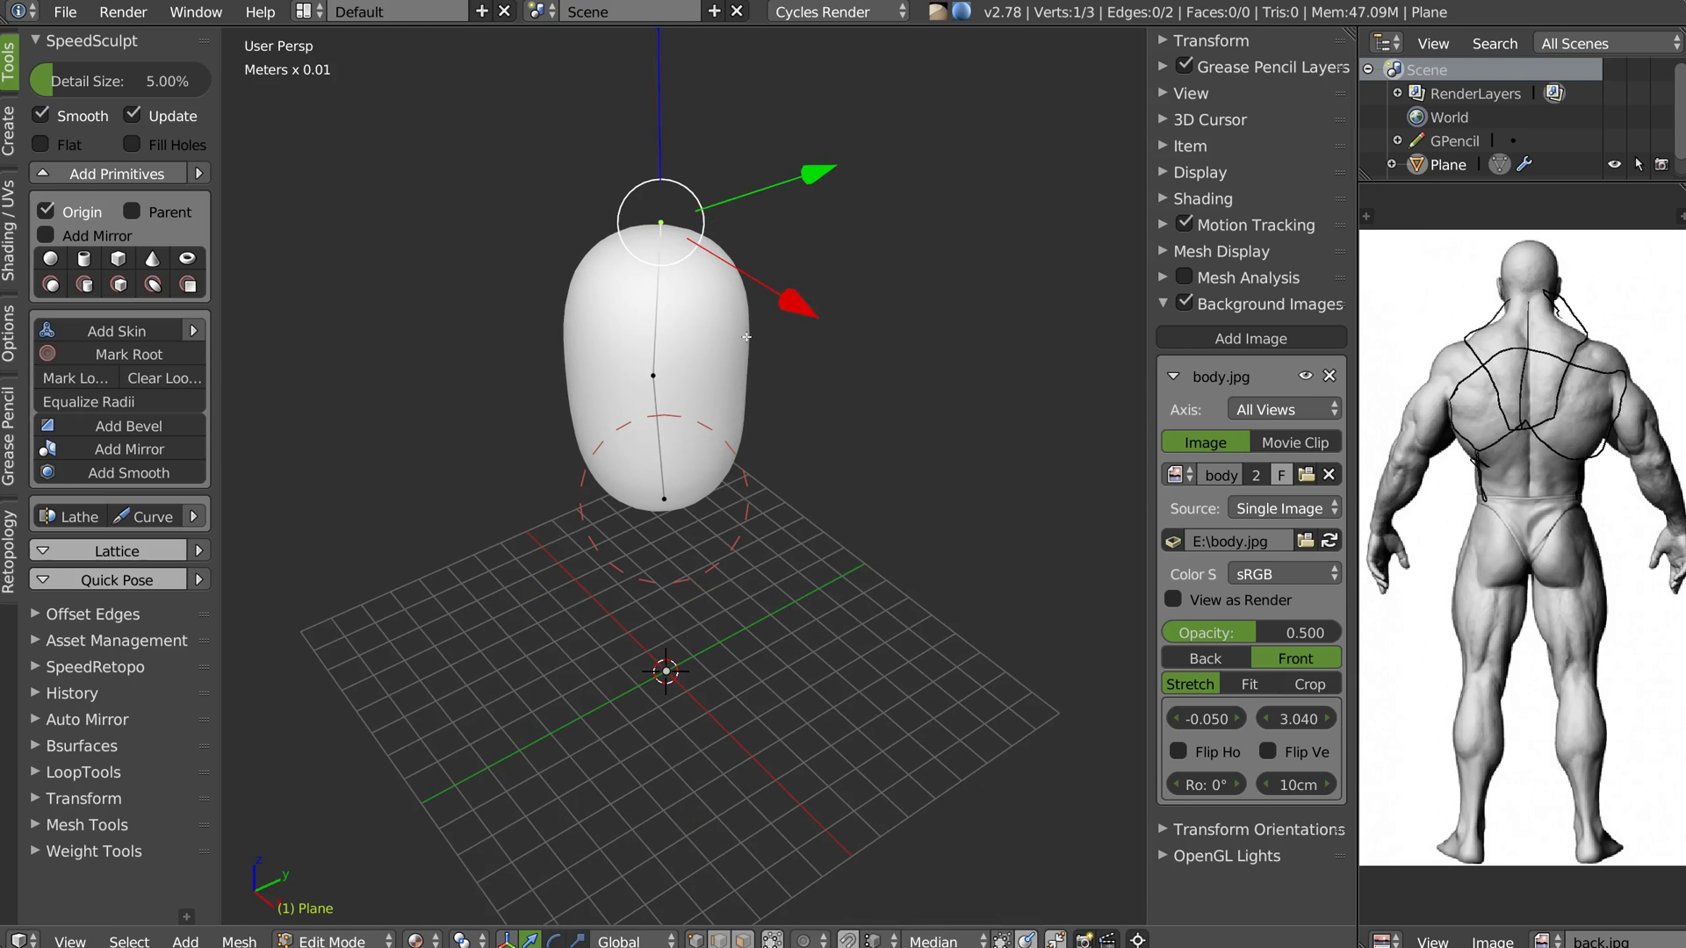
key("s")
key("y")
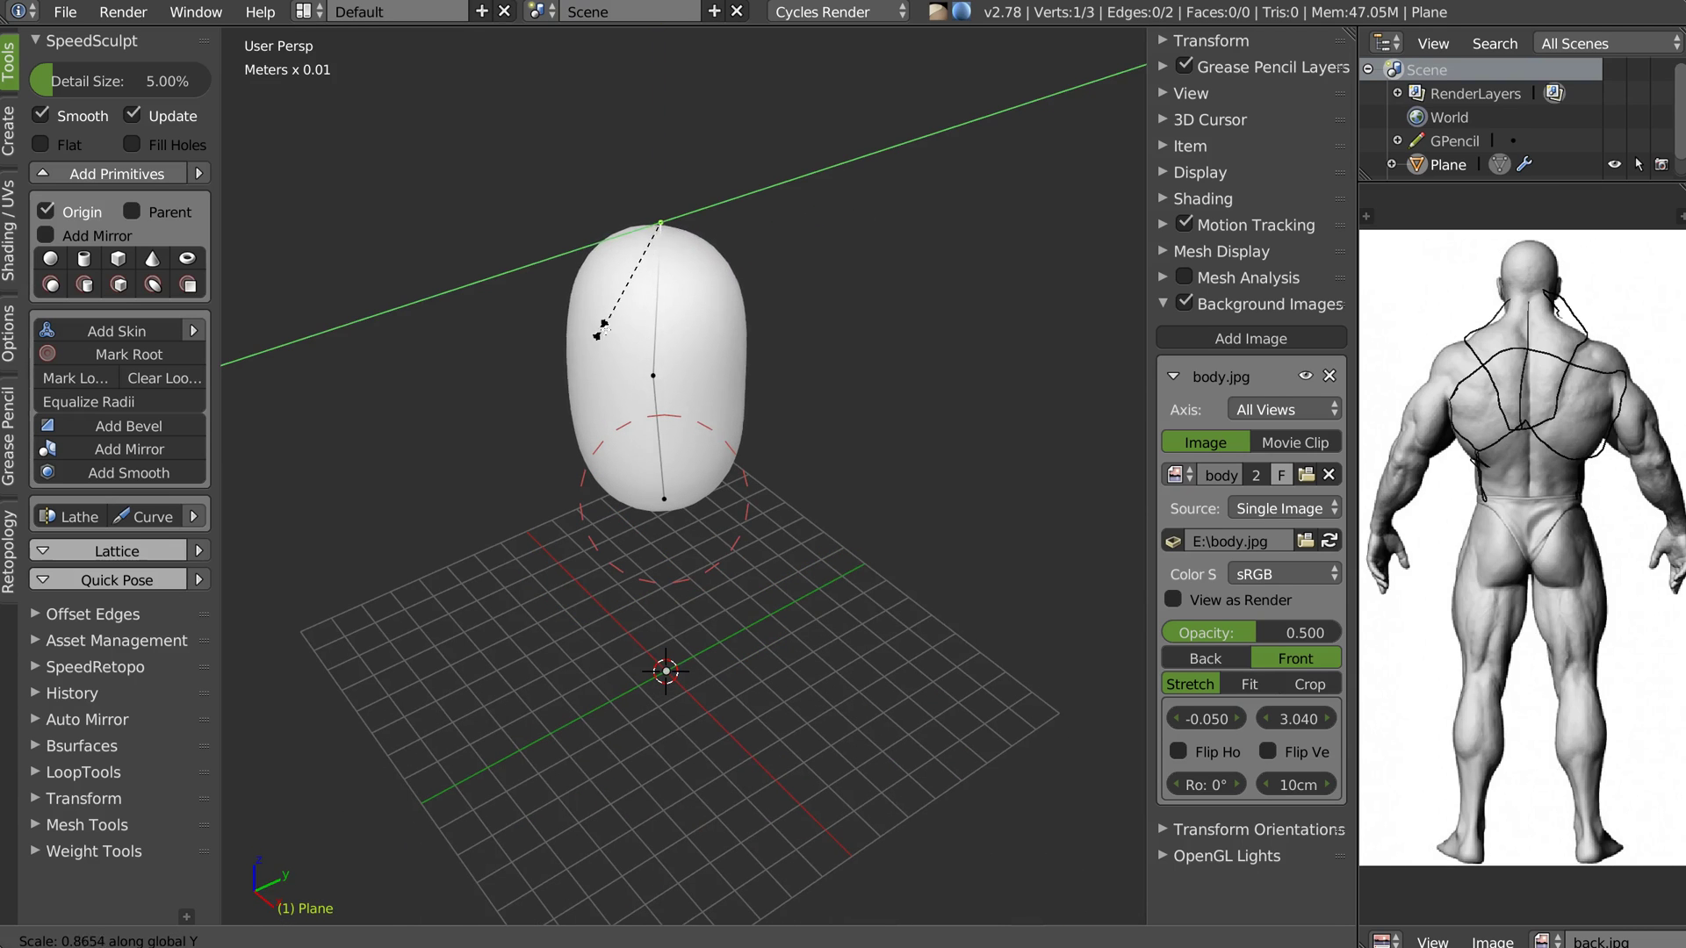
left_click(630, 290)
middle_click_drag(764, 360, 648, 248)
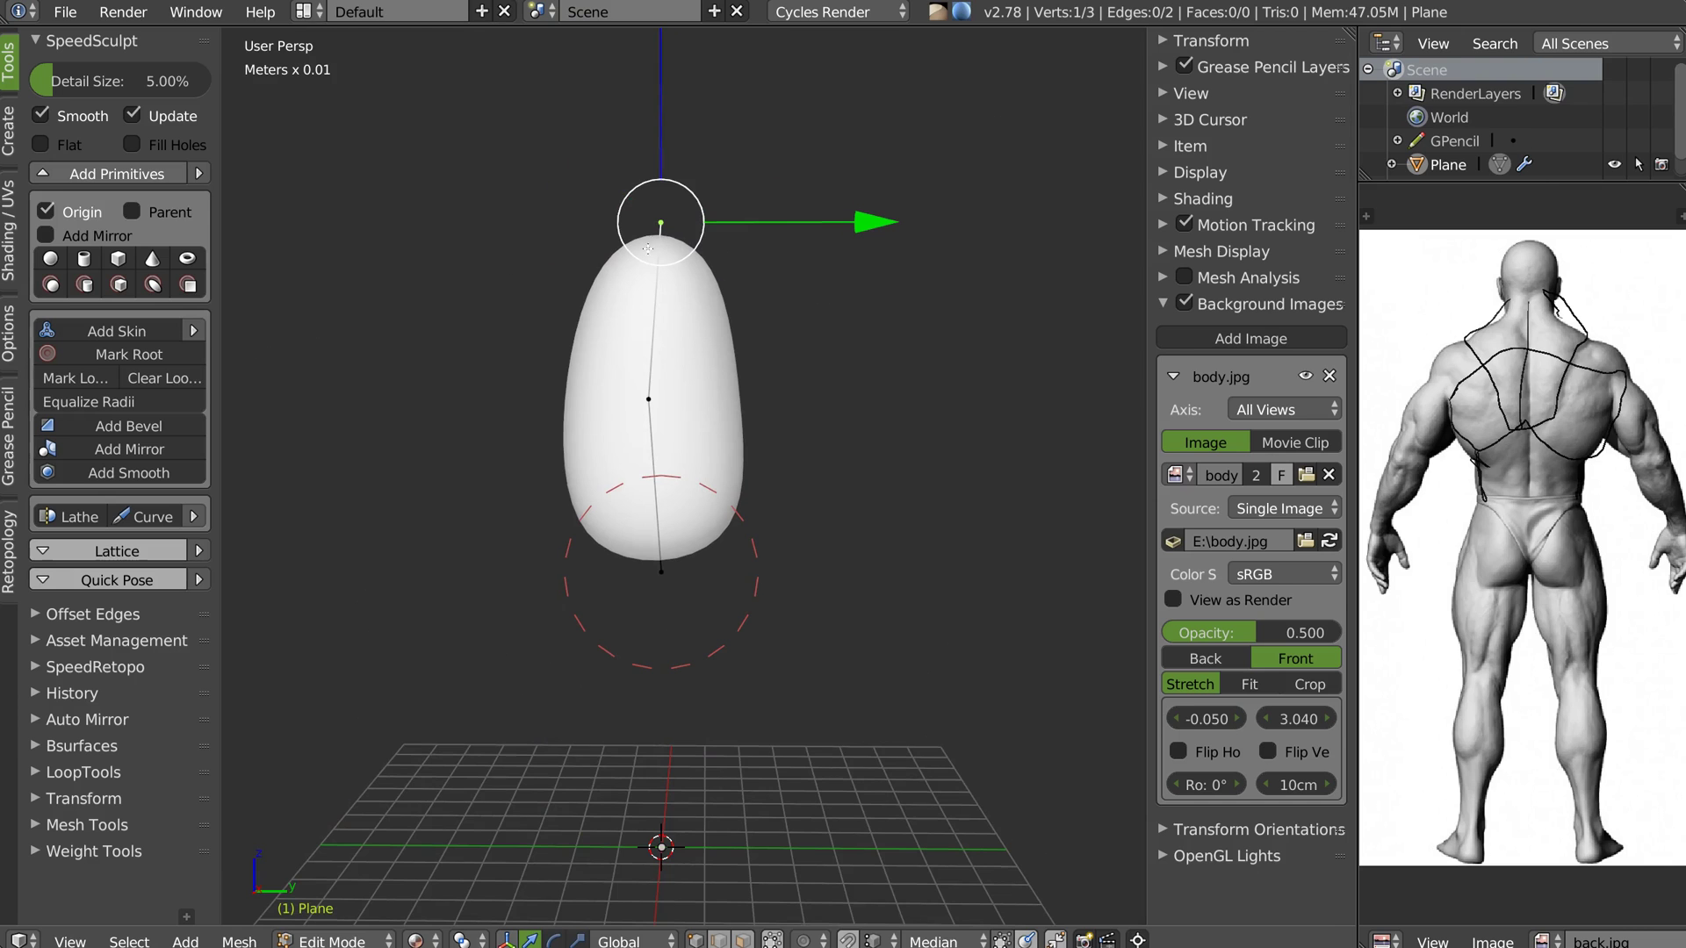
Leave torso editing, add a separate skin vertex object, and raise its vertex along Z to the base of the reference neck
middle_click_drag(643, 333, 746, 308)
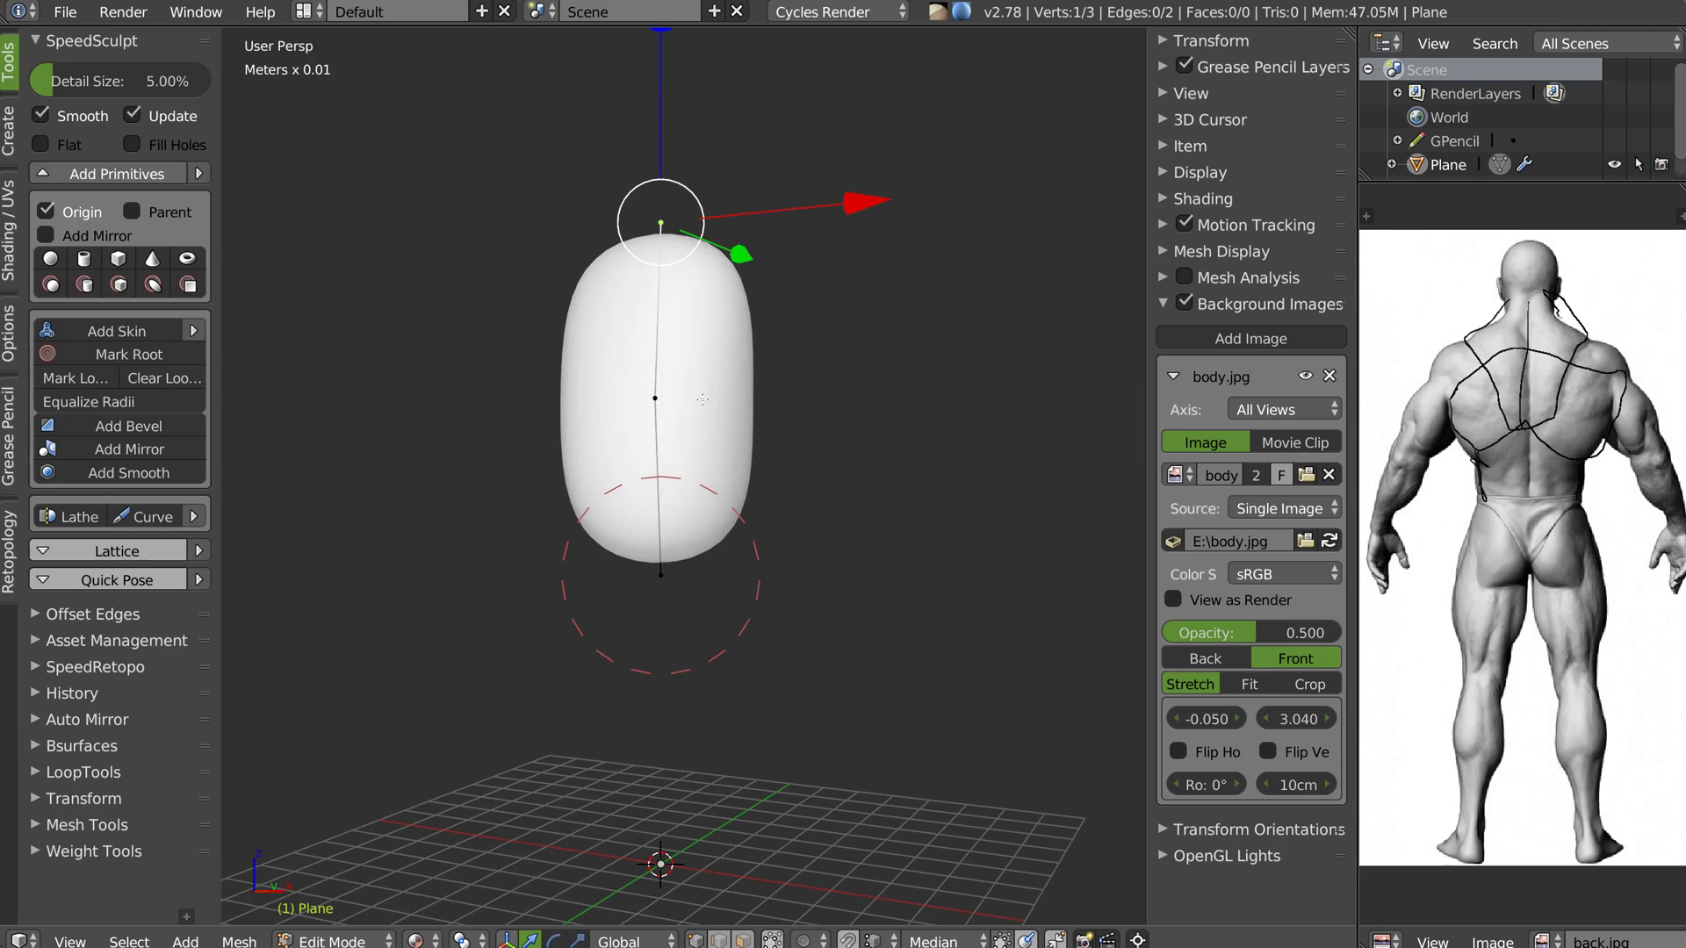
key("Tab")
key("KP_1")
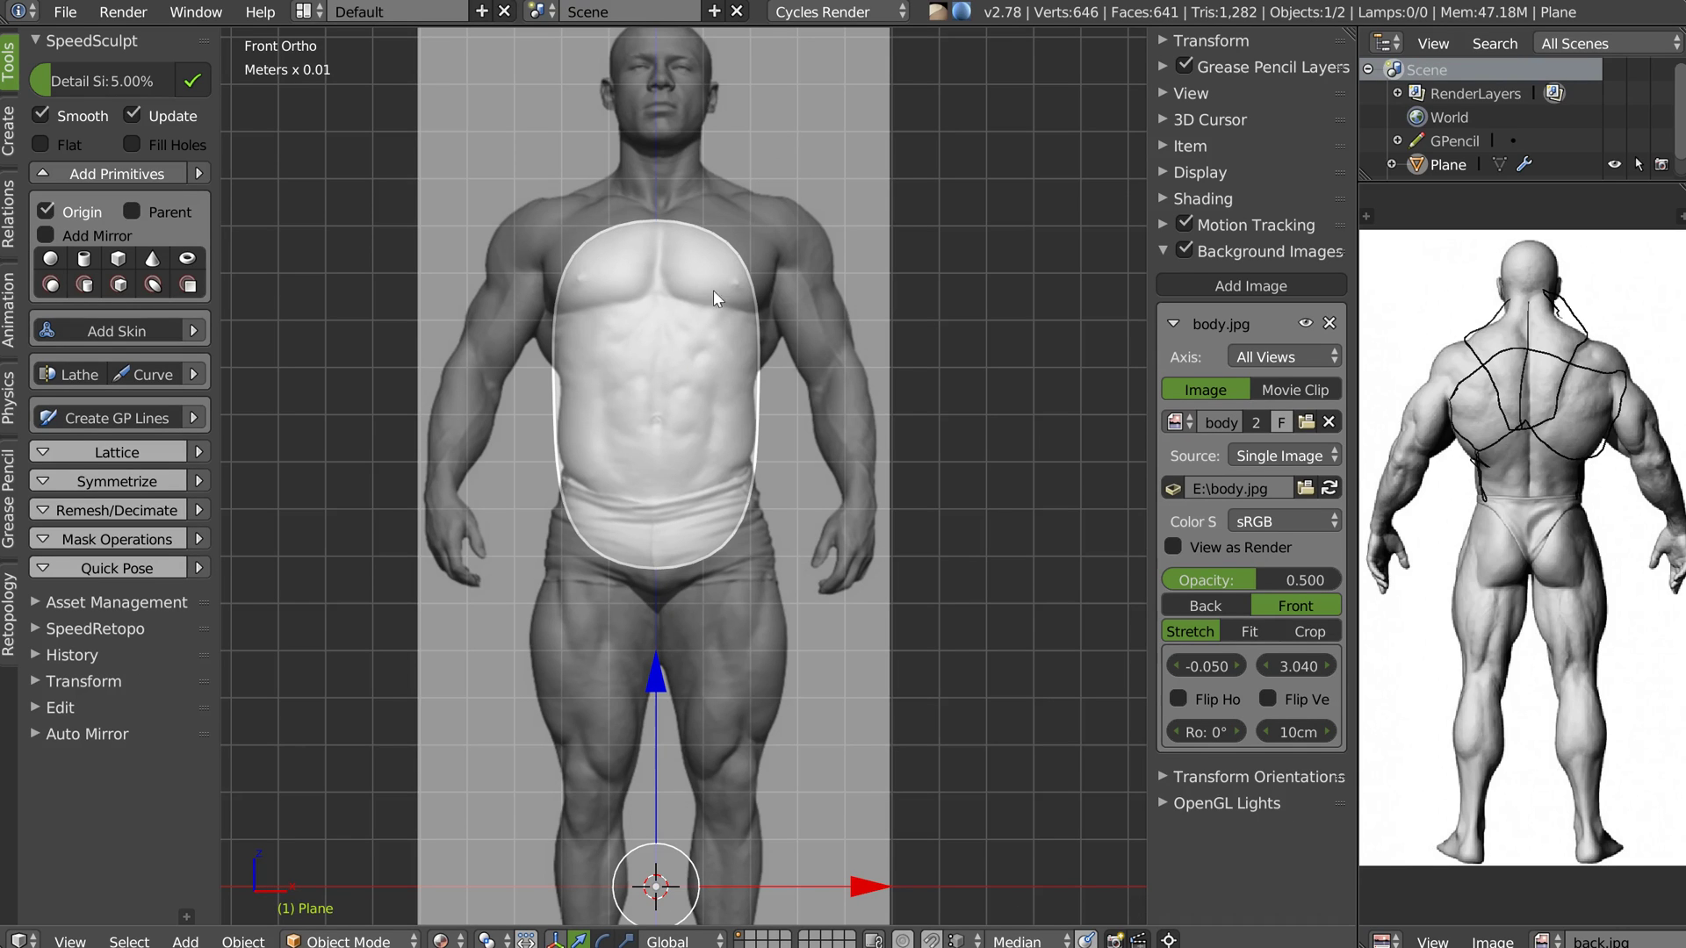
middle_click_drag(670, 211, 670, 270, "shift")
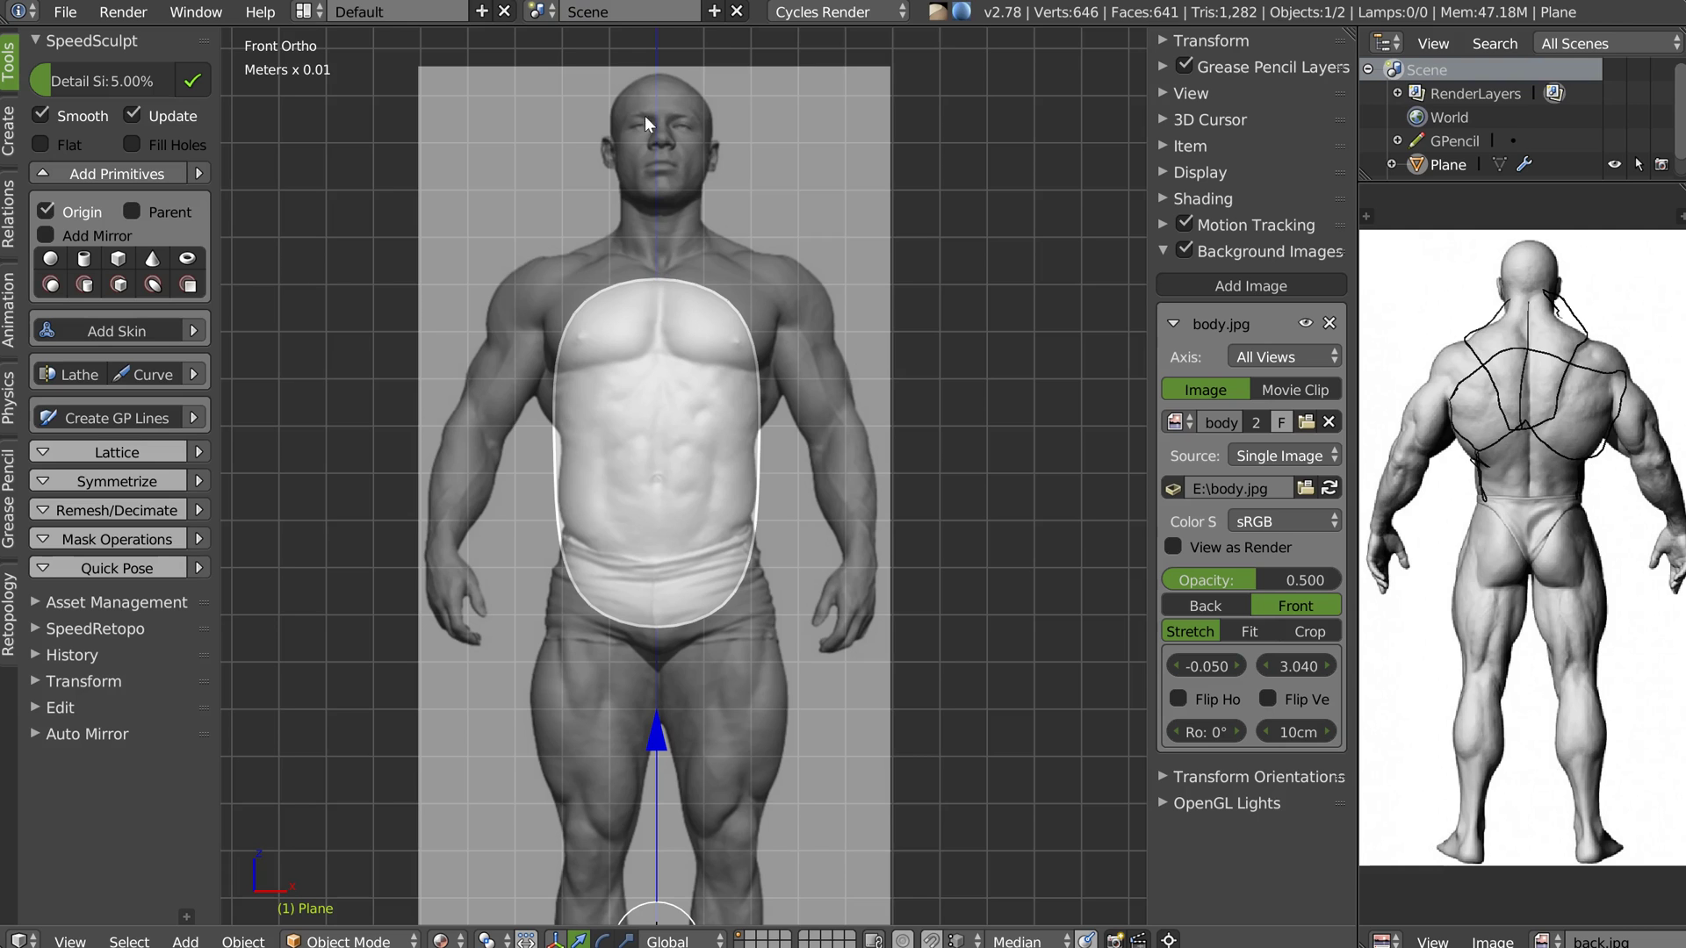
left_click(111, 330)
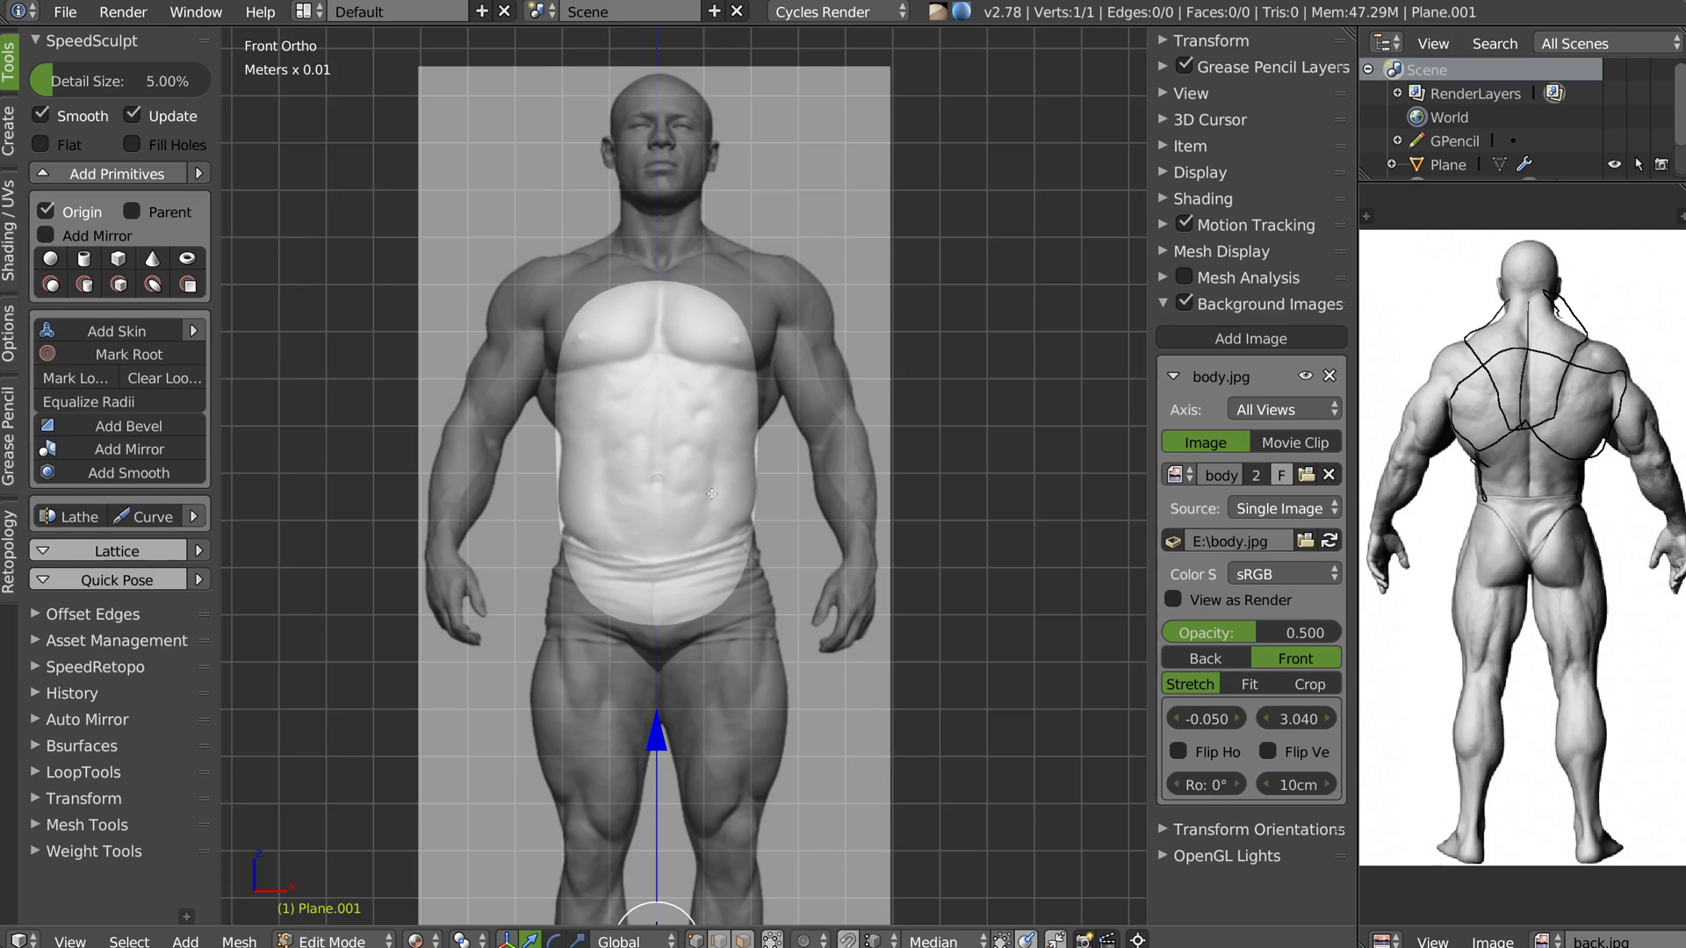
left_click_drag(667, 556, 663, 28)
middle_click_drag(659, 28, 637, 252, "shift")
left_click_drag(637, 237, 639, 108)
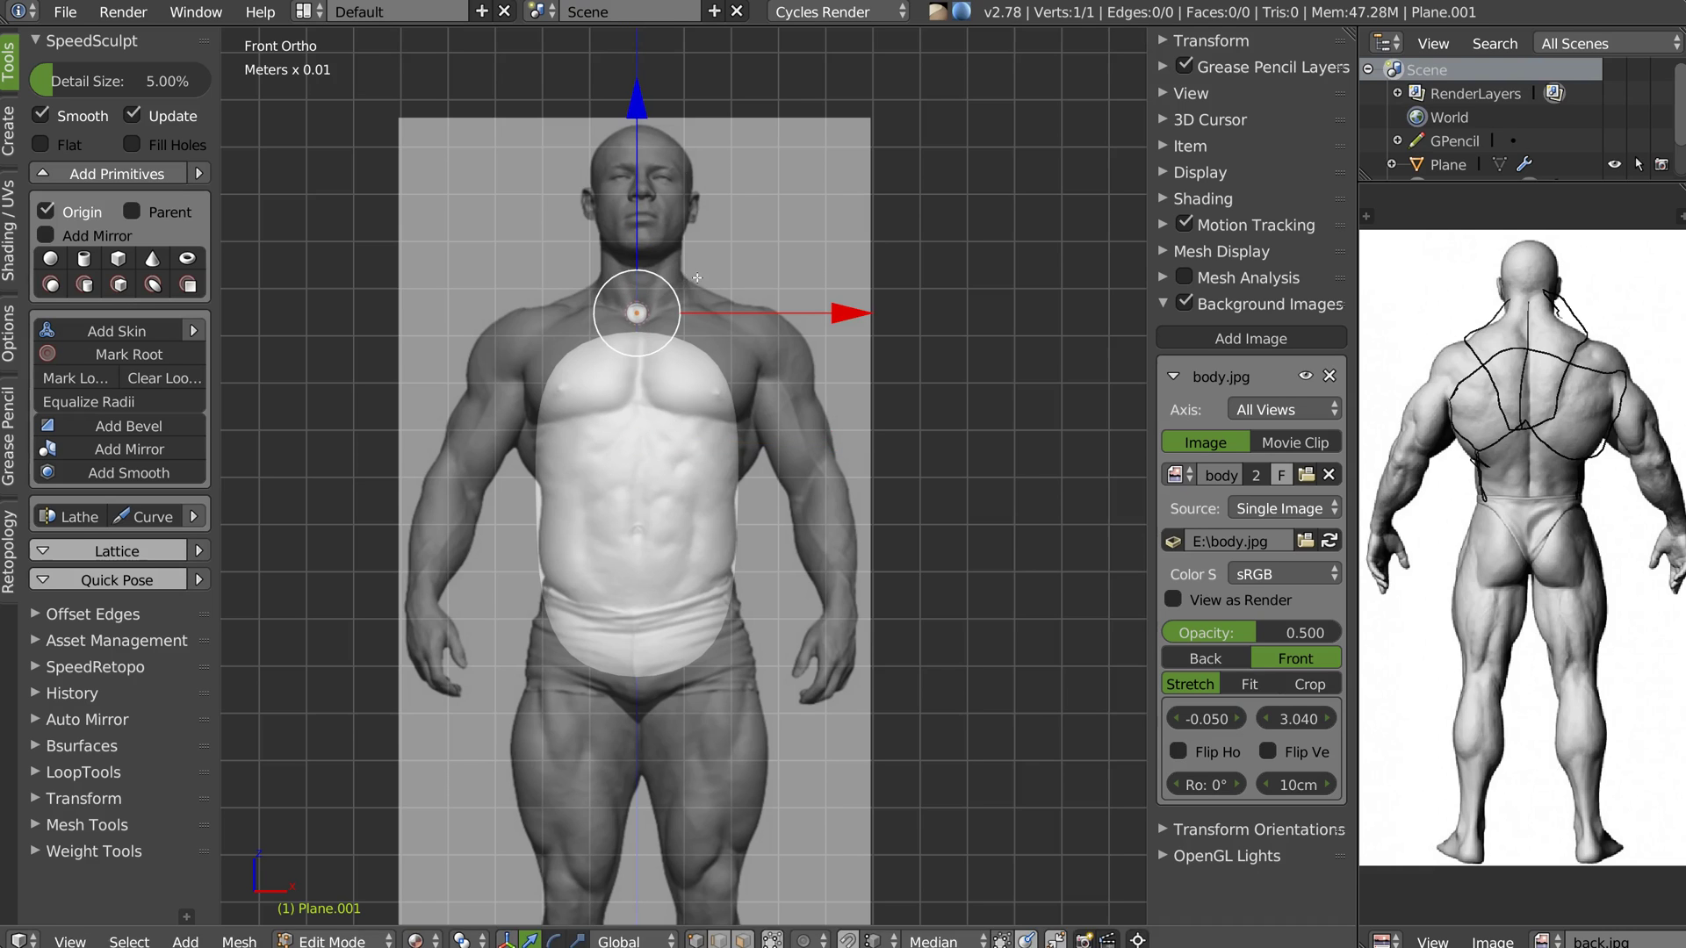
Enlarge the vertex's skin radius and extrude a neck upward along Z to the face, lowering its base vertex to the upper chest
key("ctrl+a")
left_click(894, 237)
key("e")
key("z")
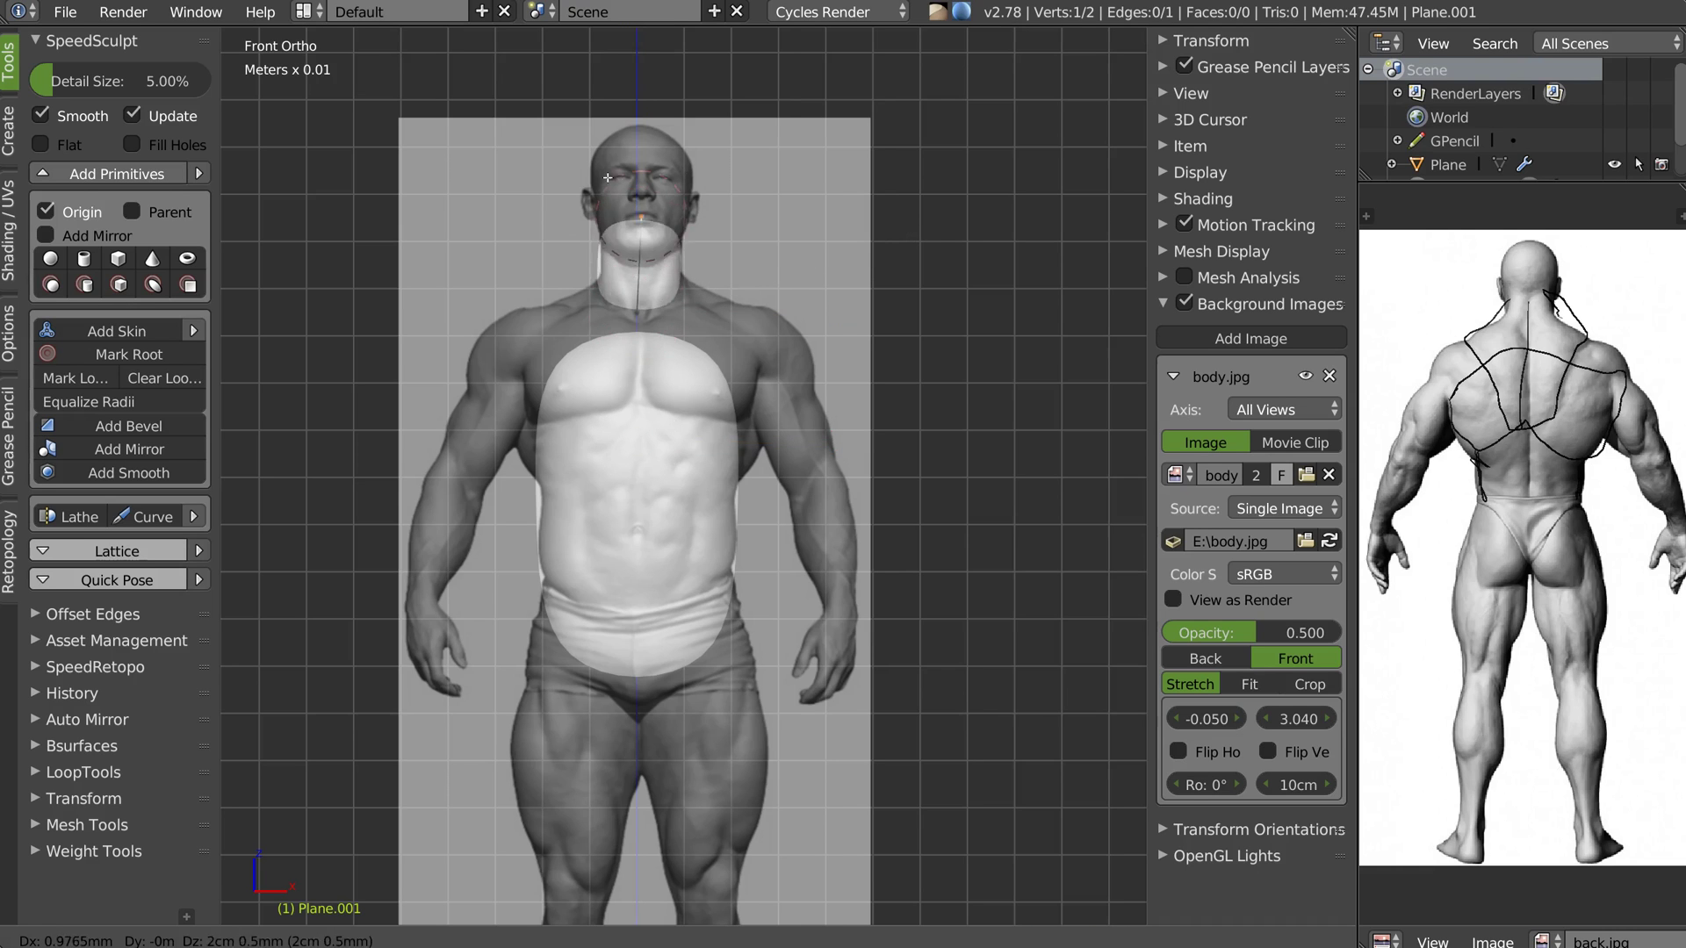
left_click(611, 155)
right_click(639, 303)
left_click_drag(632, 106, 633, 136)
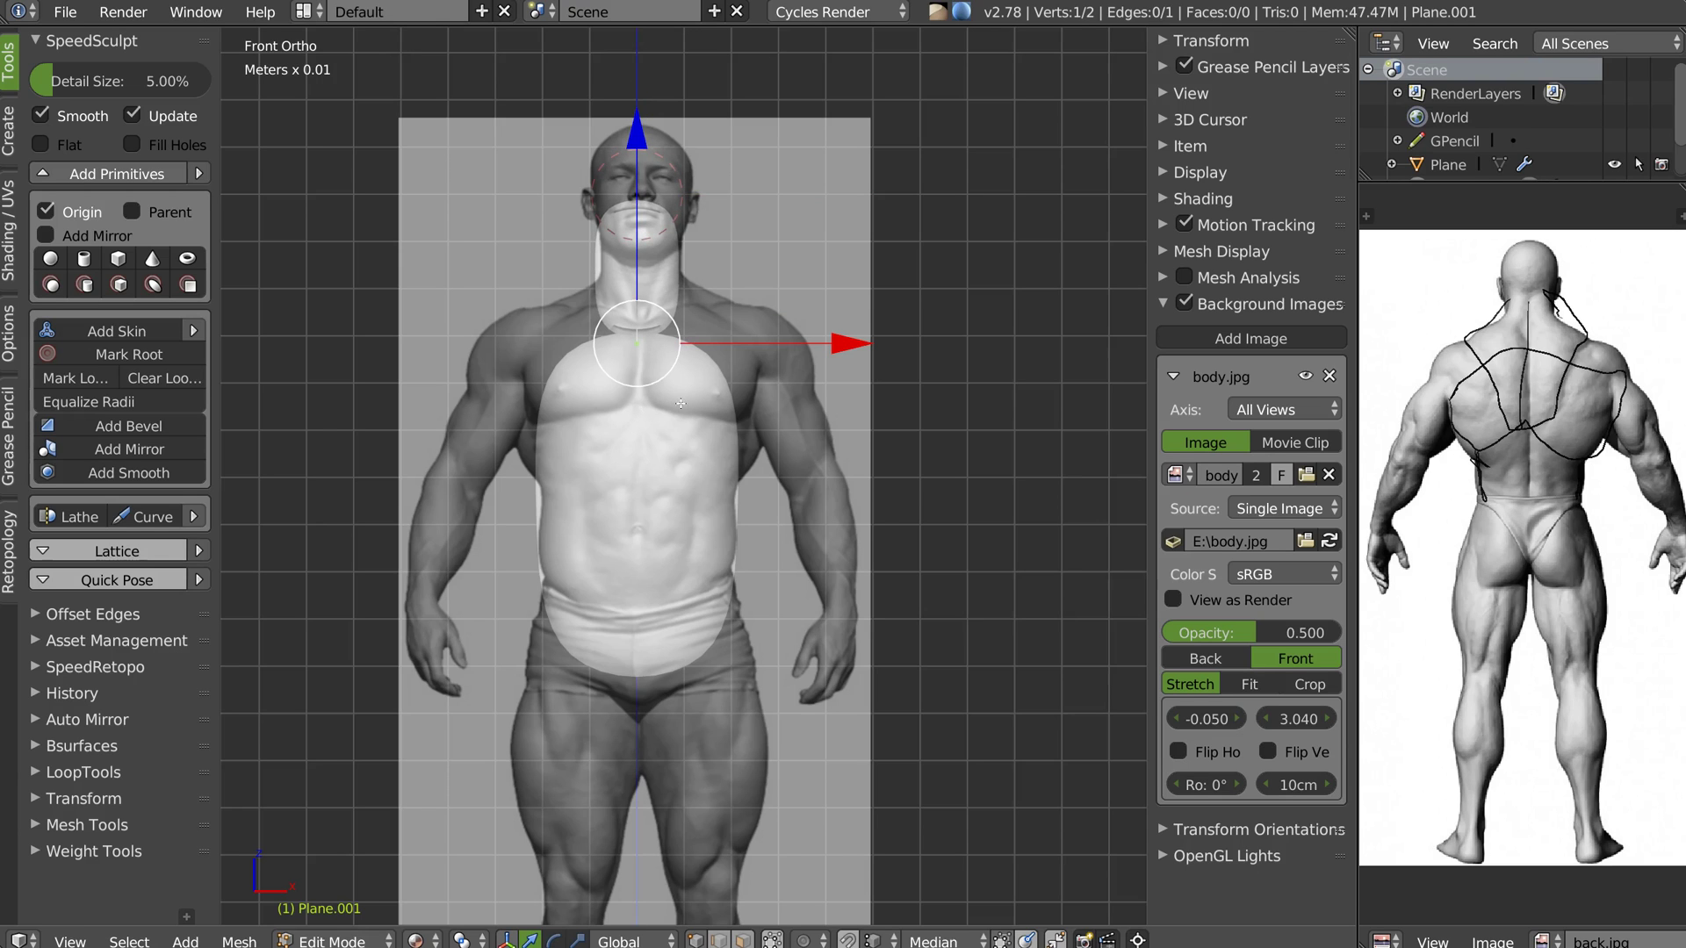
Enlarge the skin radii of both neck vertices, mark the base vertex as root, and finish editing the neck
right_click(650, 194)
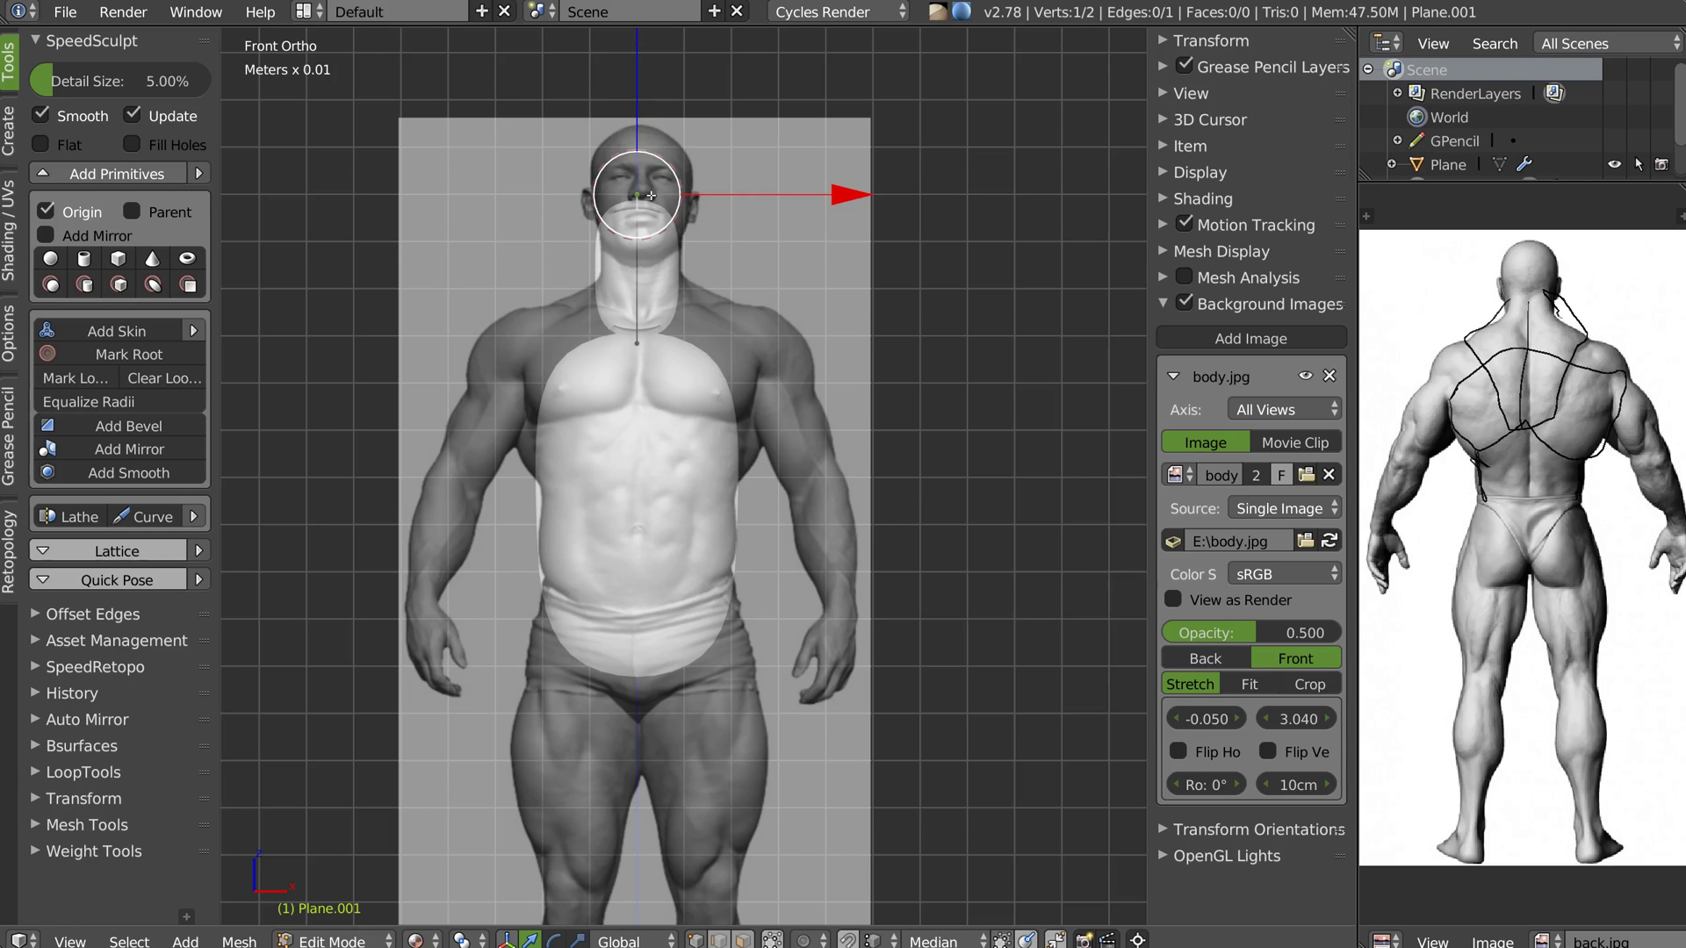
key("ctrl+a")
left_click(783, 276)
right_click(640, 353)
key("ctrl+a")
left_click(782, 341)
middle_click_drag(782, 340, 638, 355)
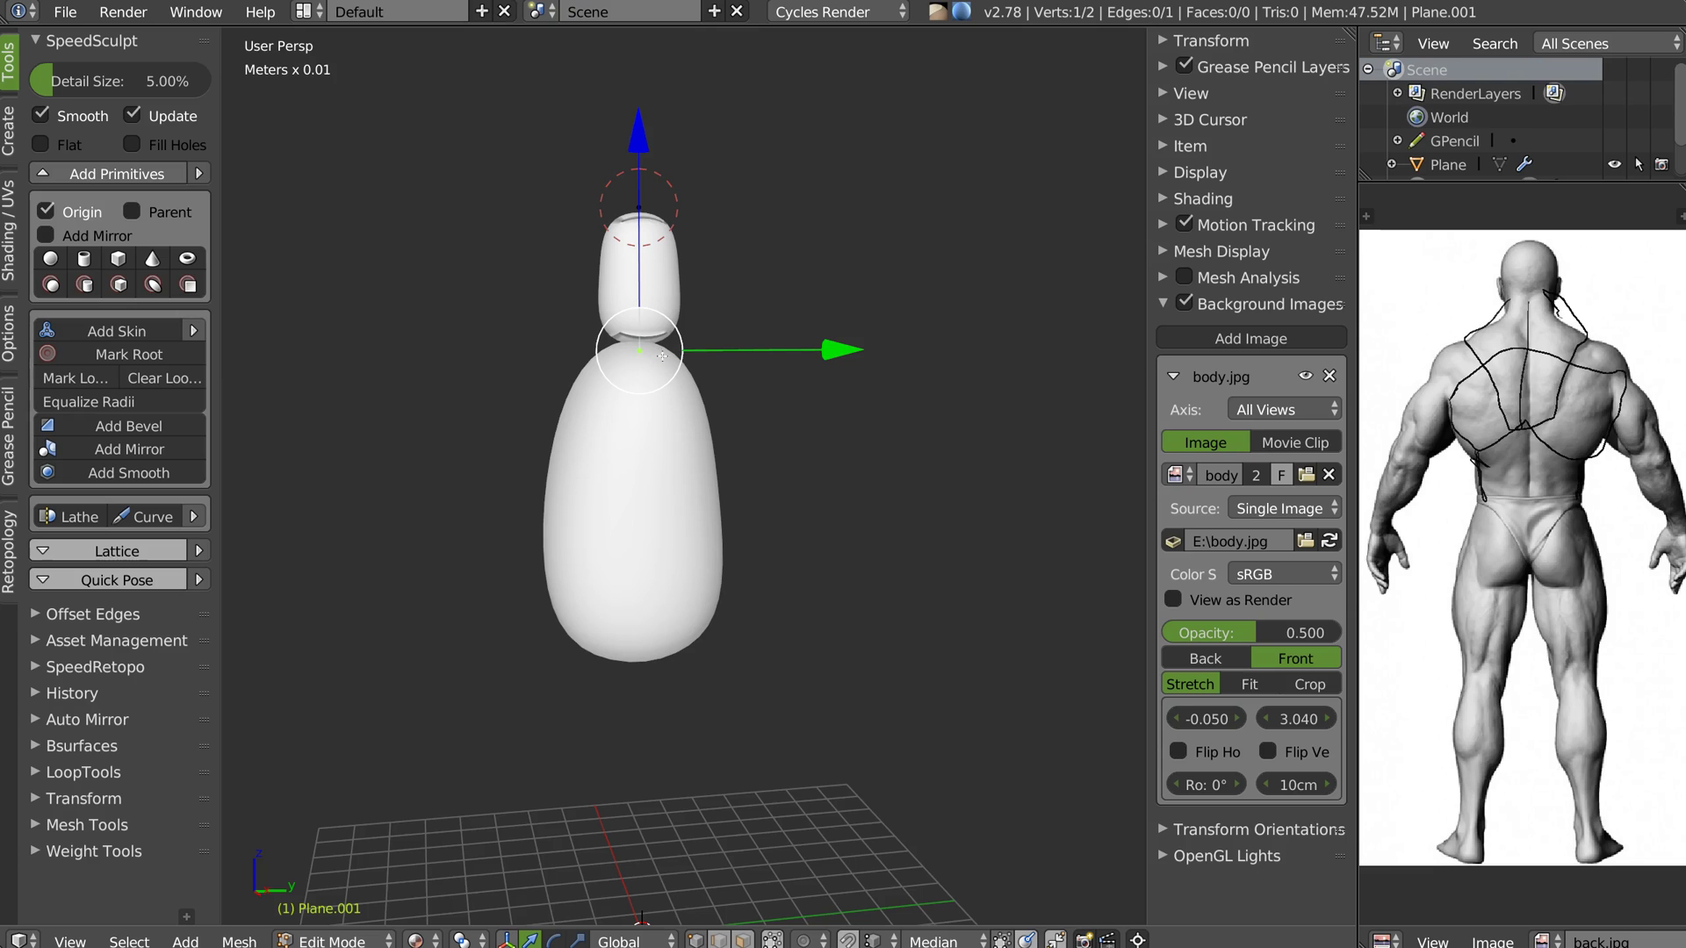
left_click(105, 351)
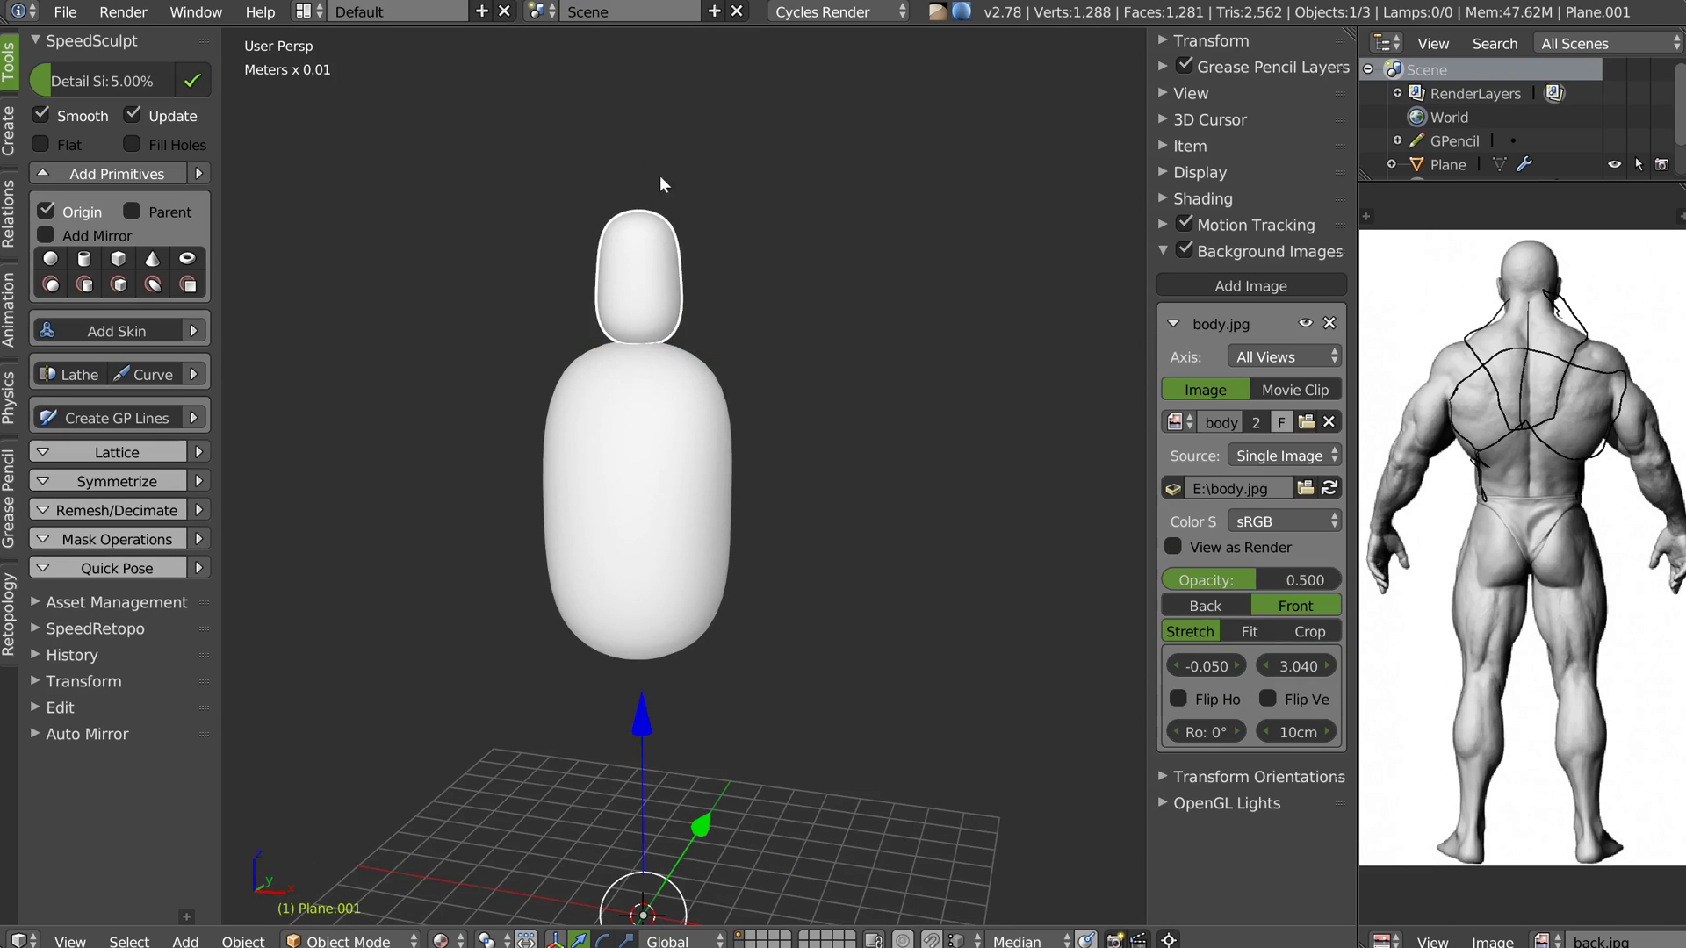
Enable the Add Mirror option for new SpeedSculpt primitives
key("KP_1")
scroll(655, 342, "up", 2)
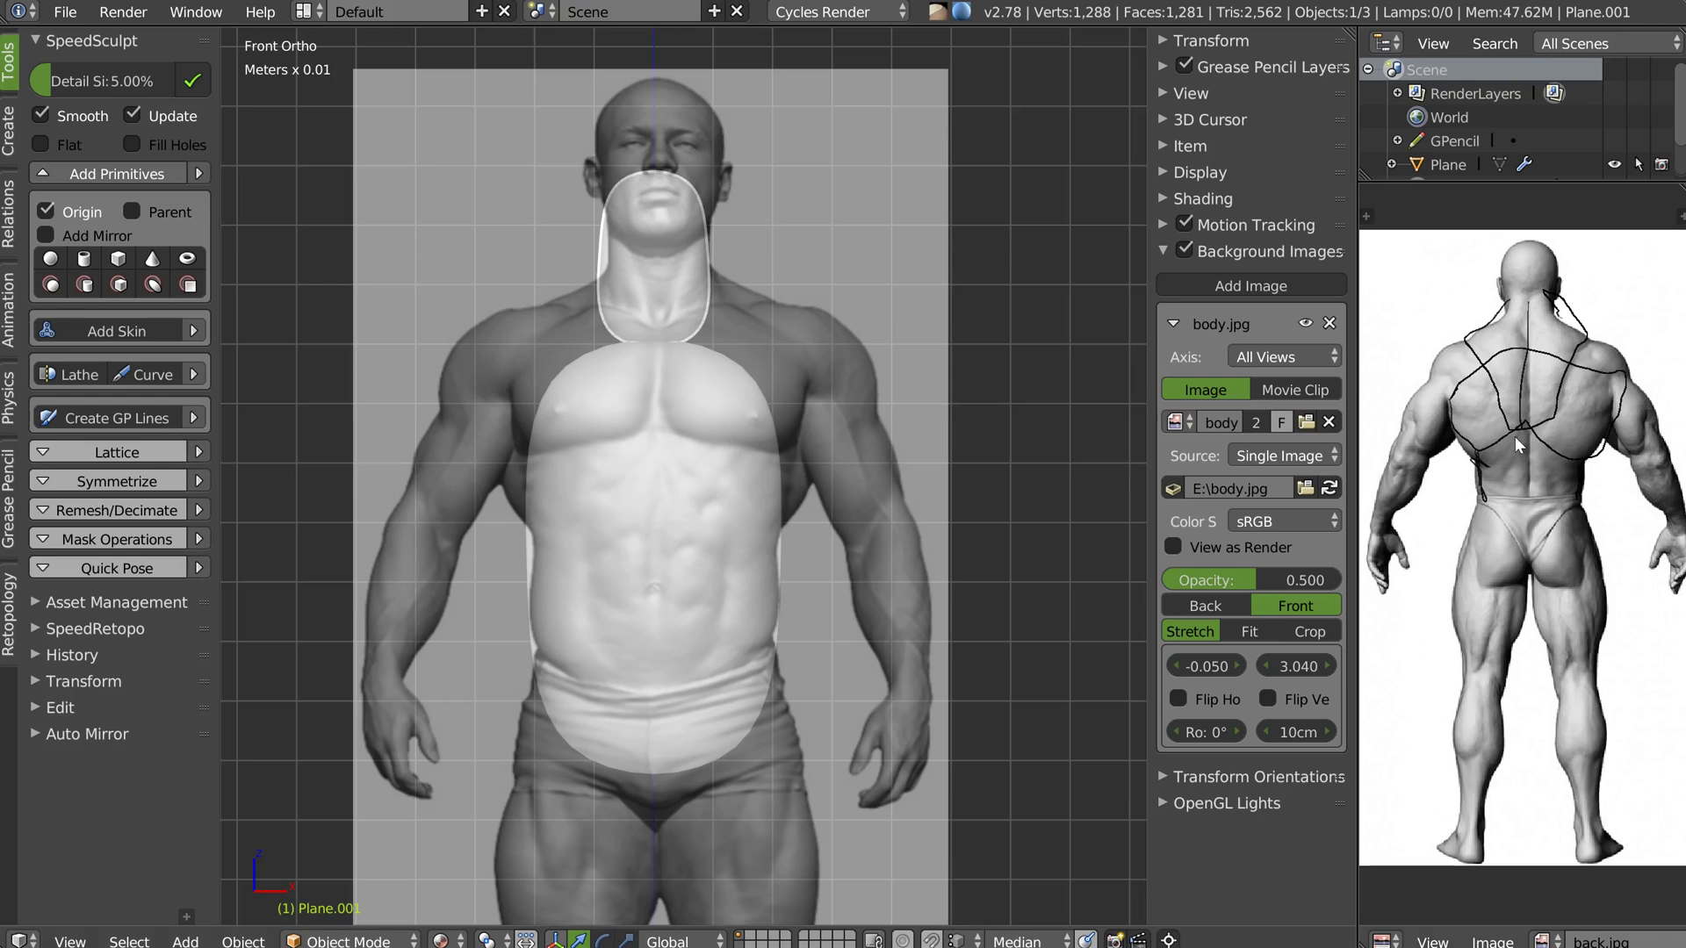
left_click(45, 237)
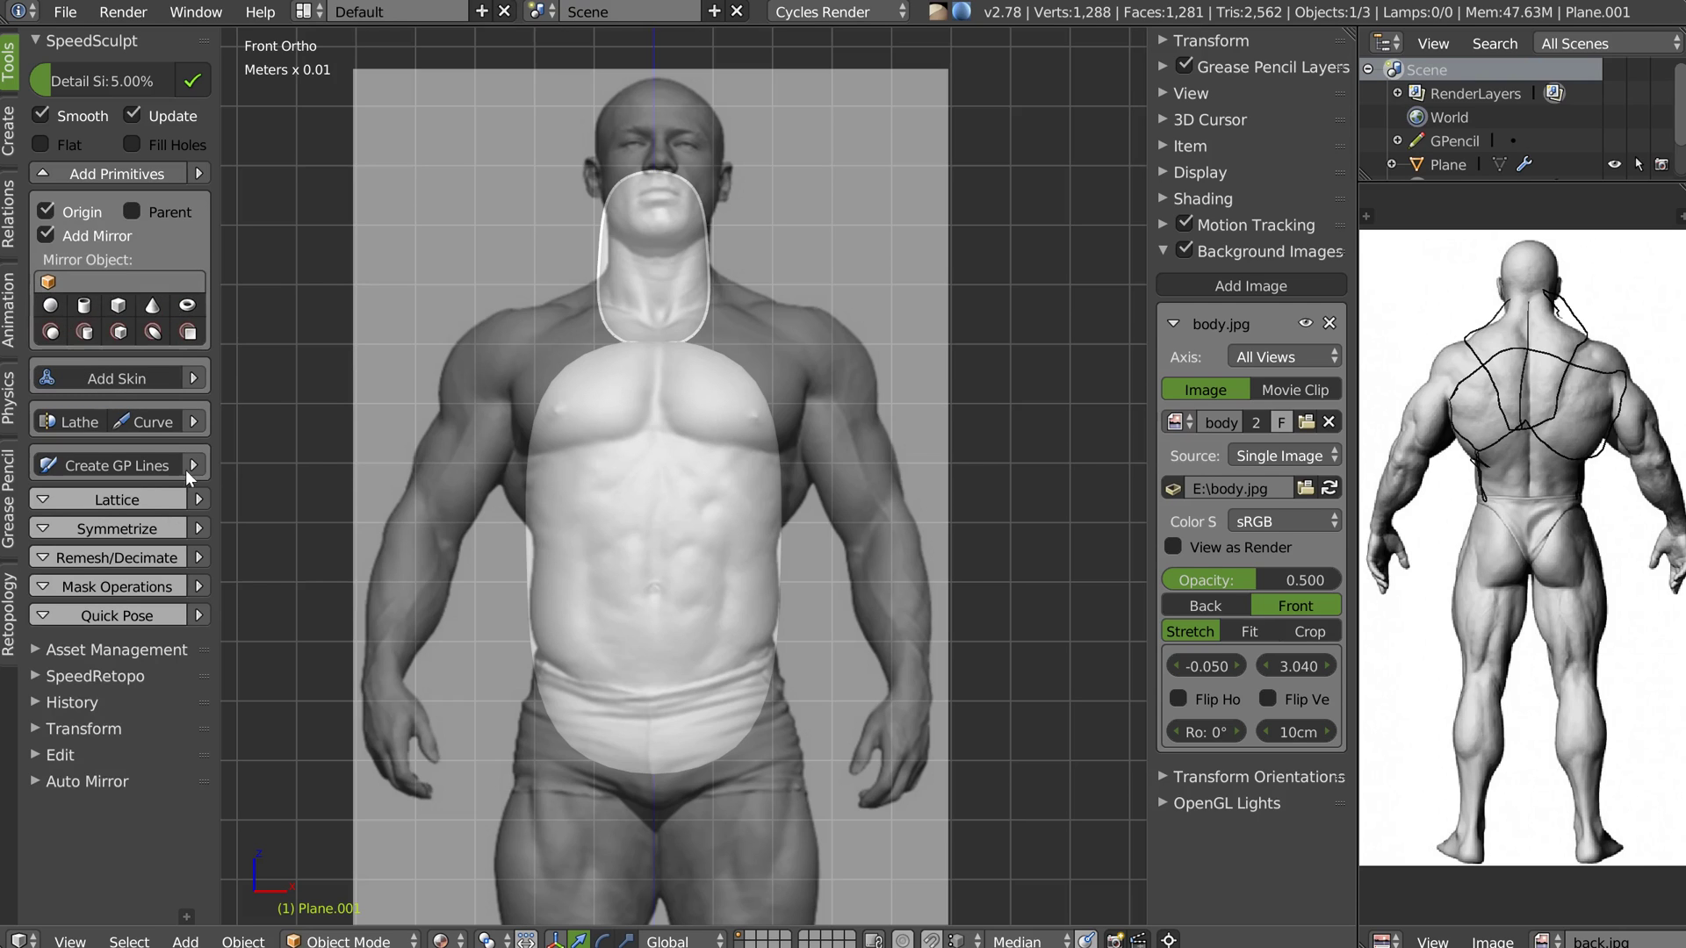
left_click(98, 377)
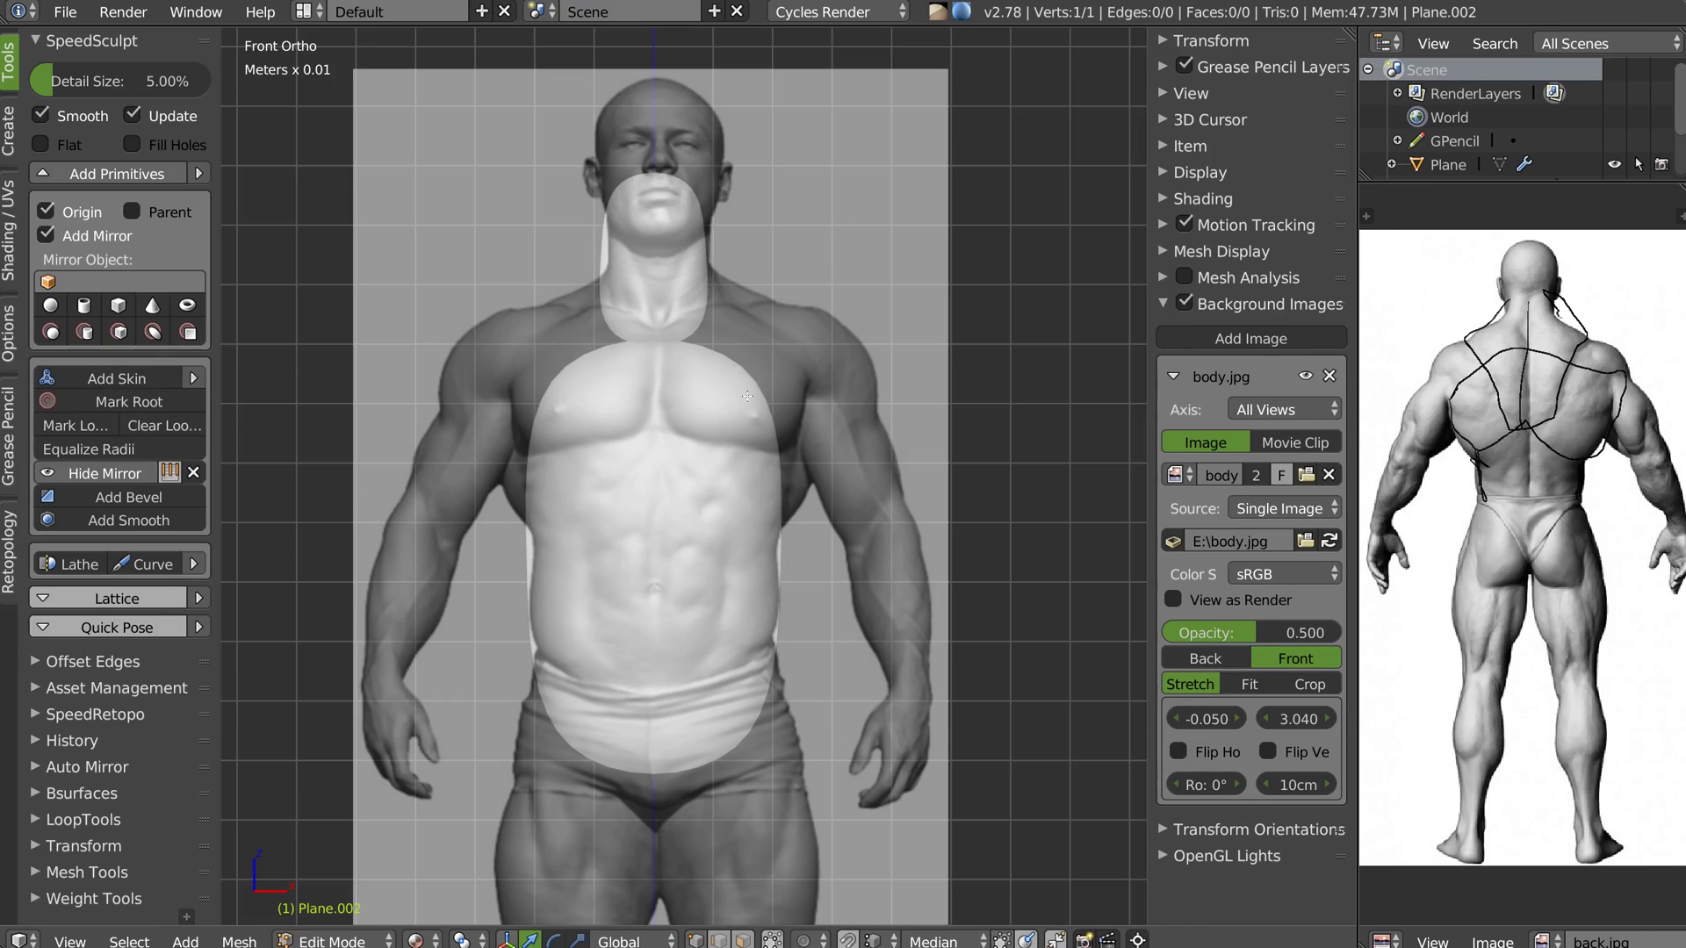
scroll(761, 374, "down", 3)
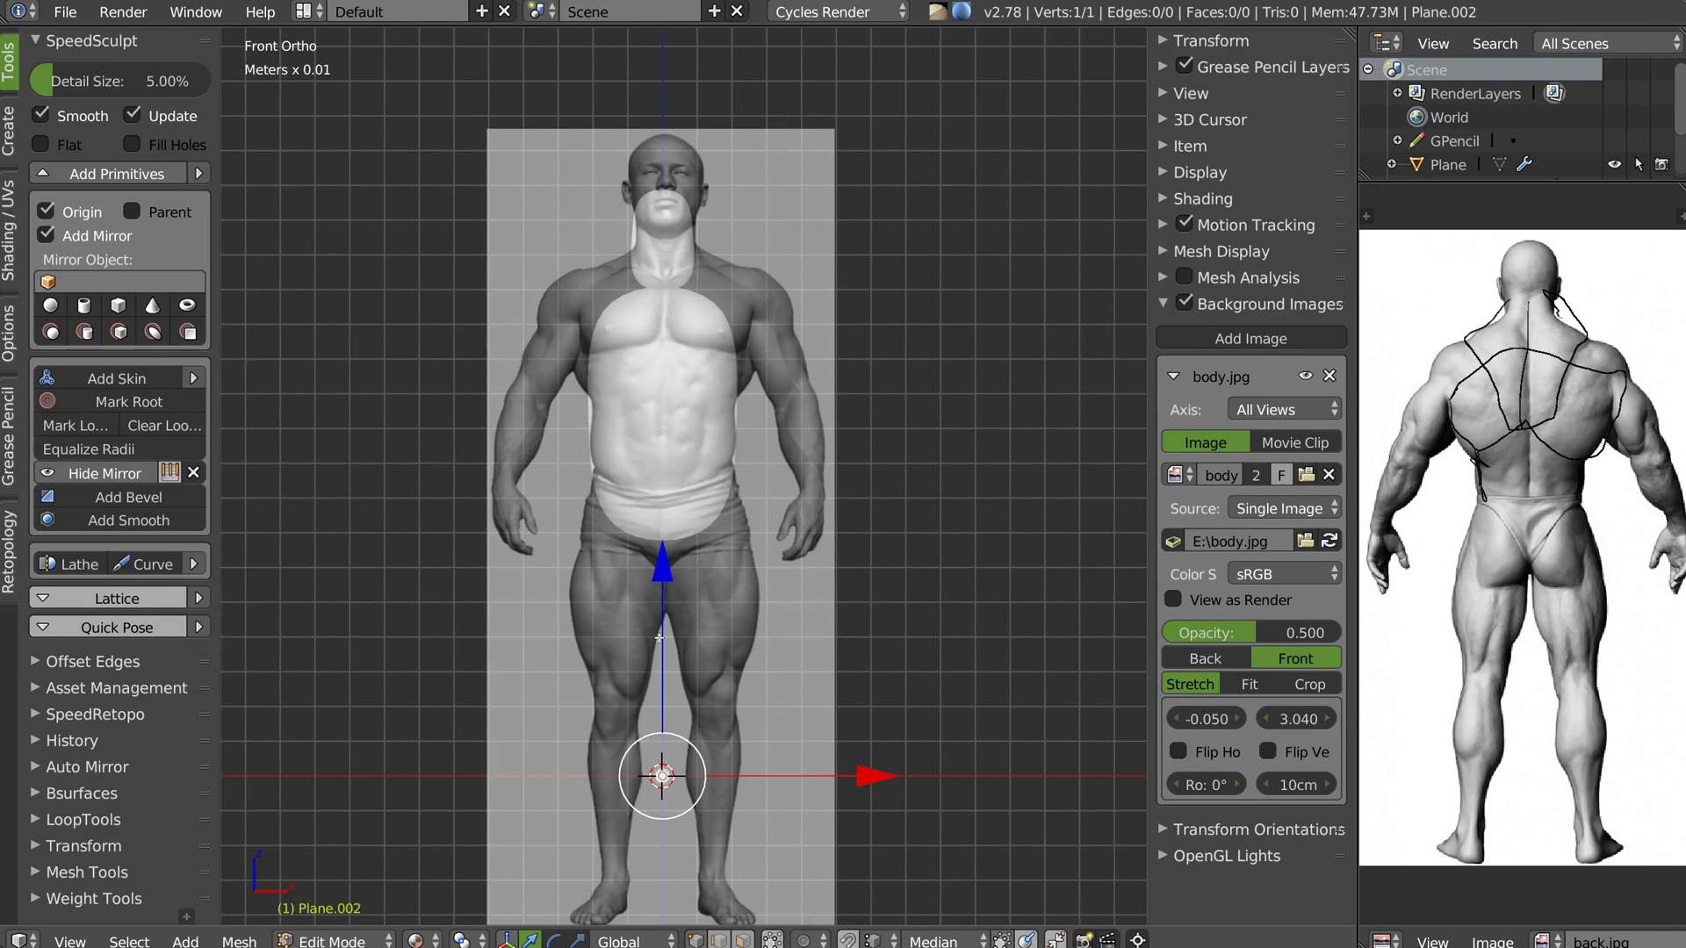
key("e")
left_click(795, 295)
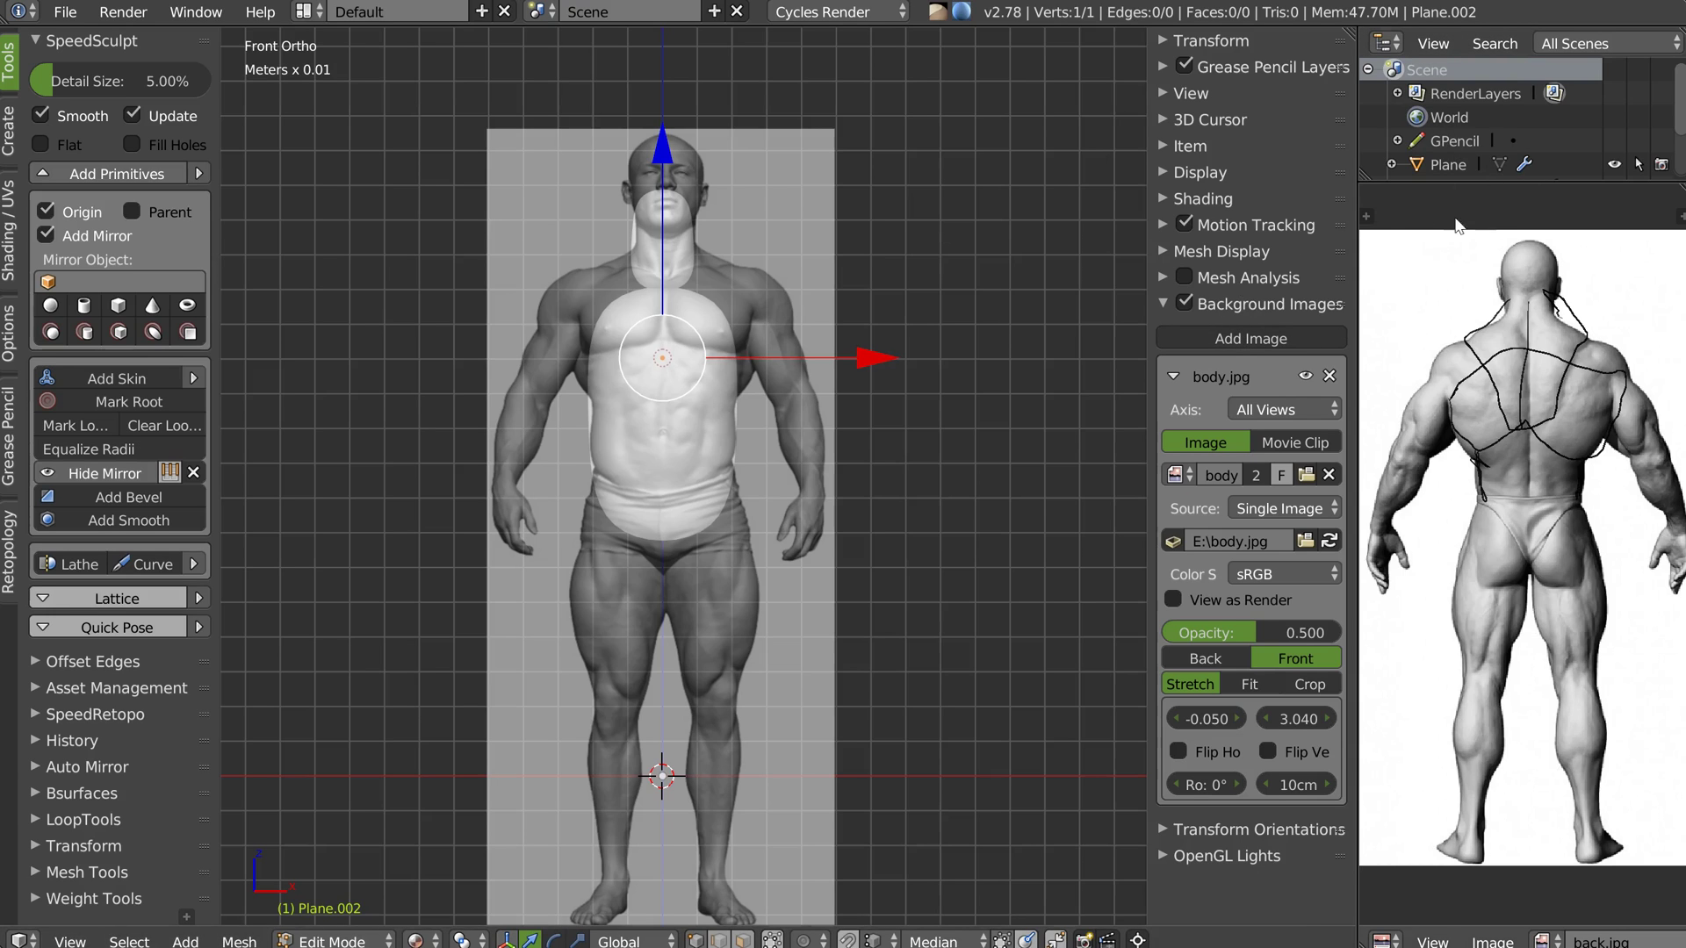
left_click(1382, 941)
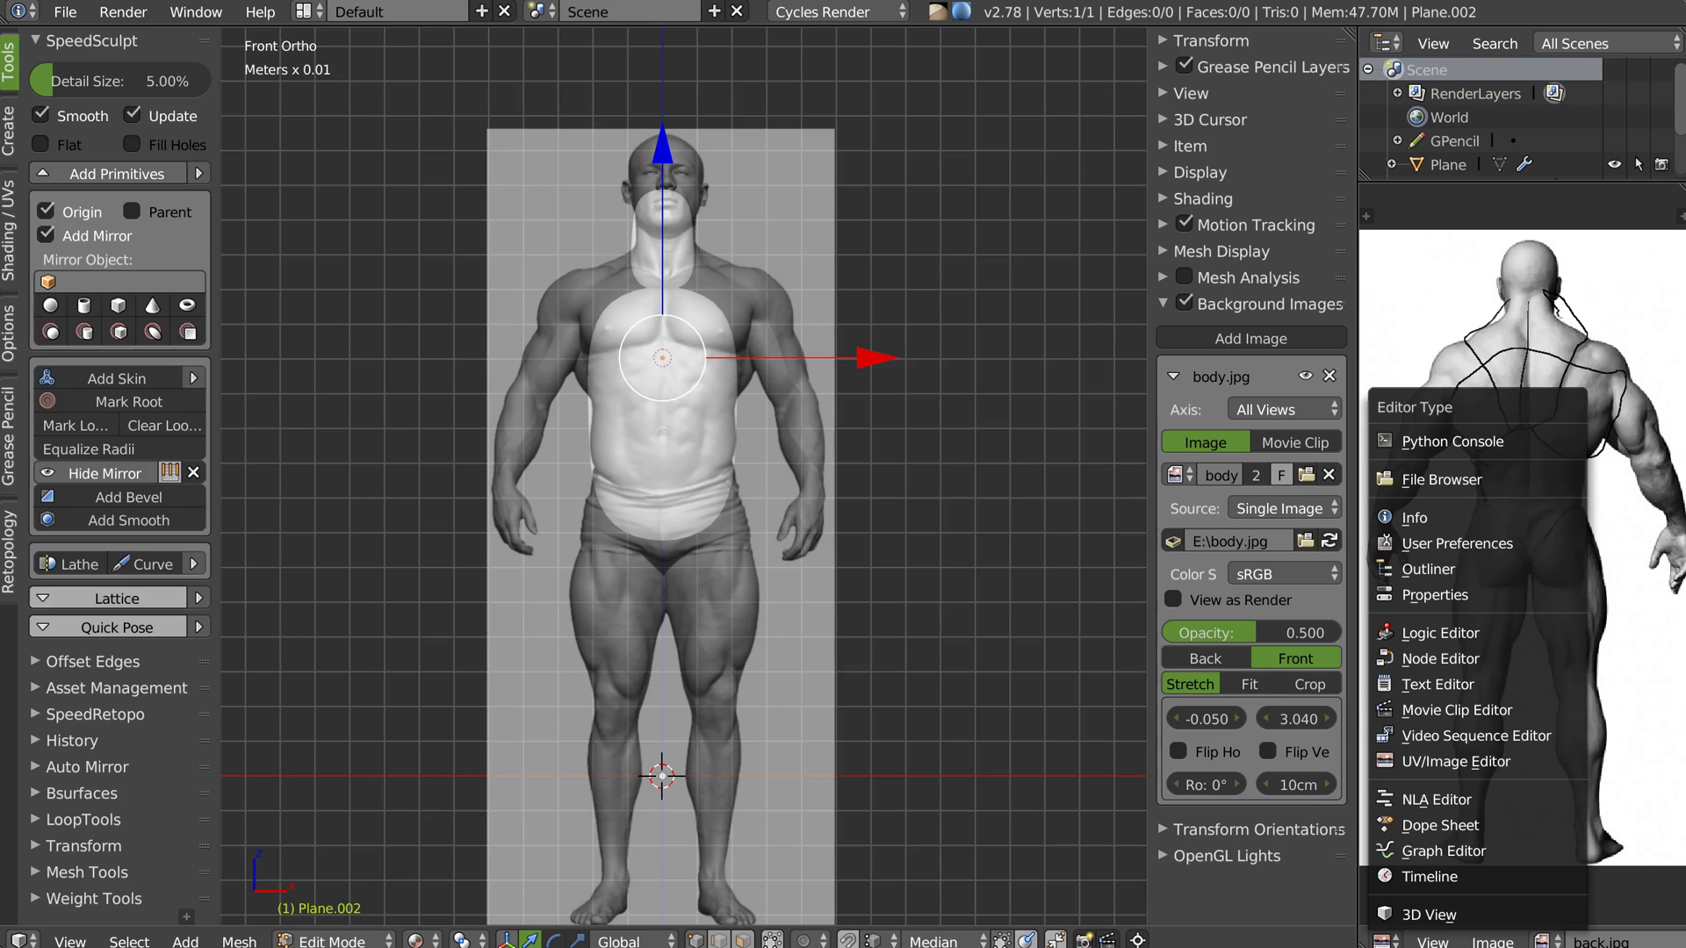
key("Tab")
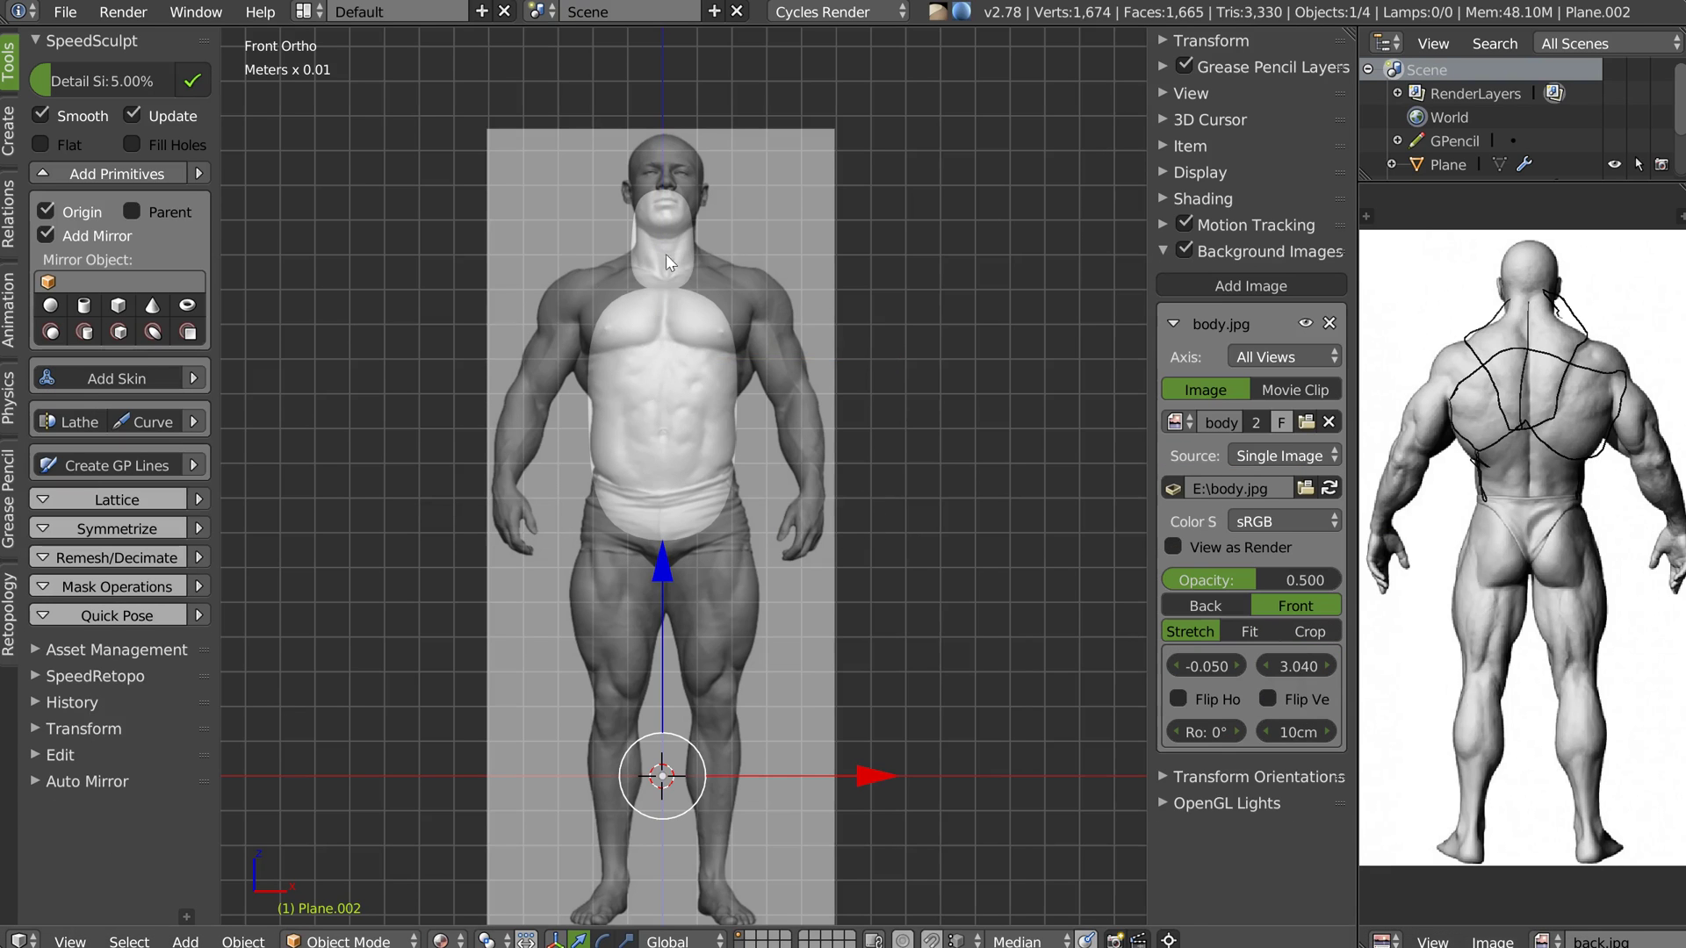
key("x")
left_click(644, 446)
Add an Empty at the 3D cursor and try assigning a mirror object for new primitives
right_click(670, 472)
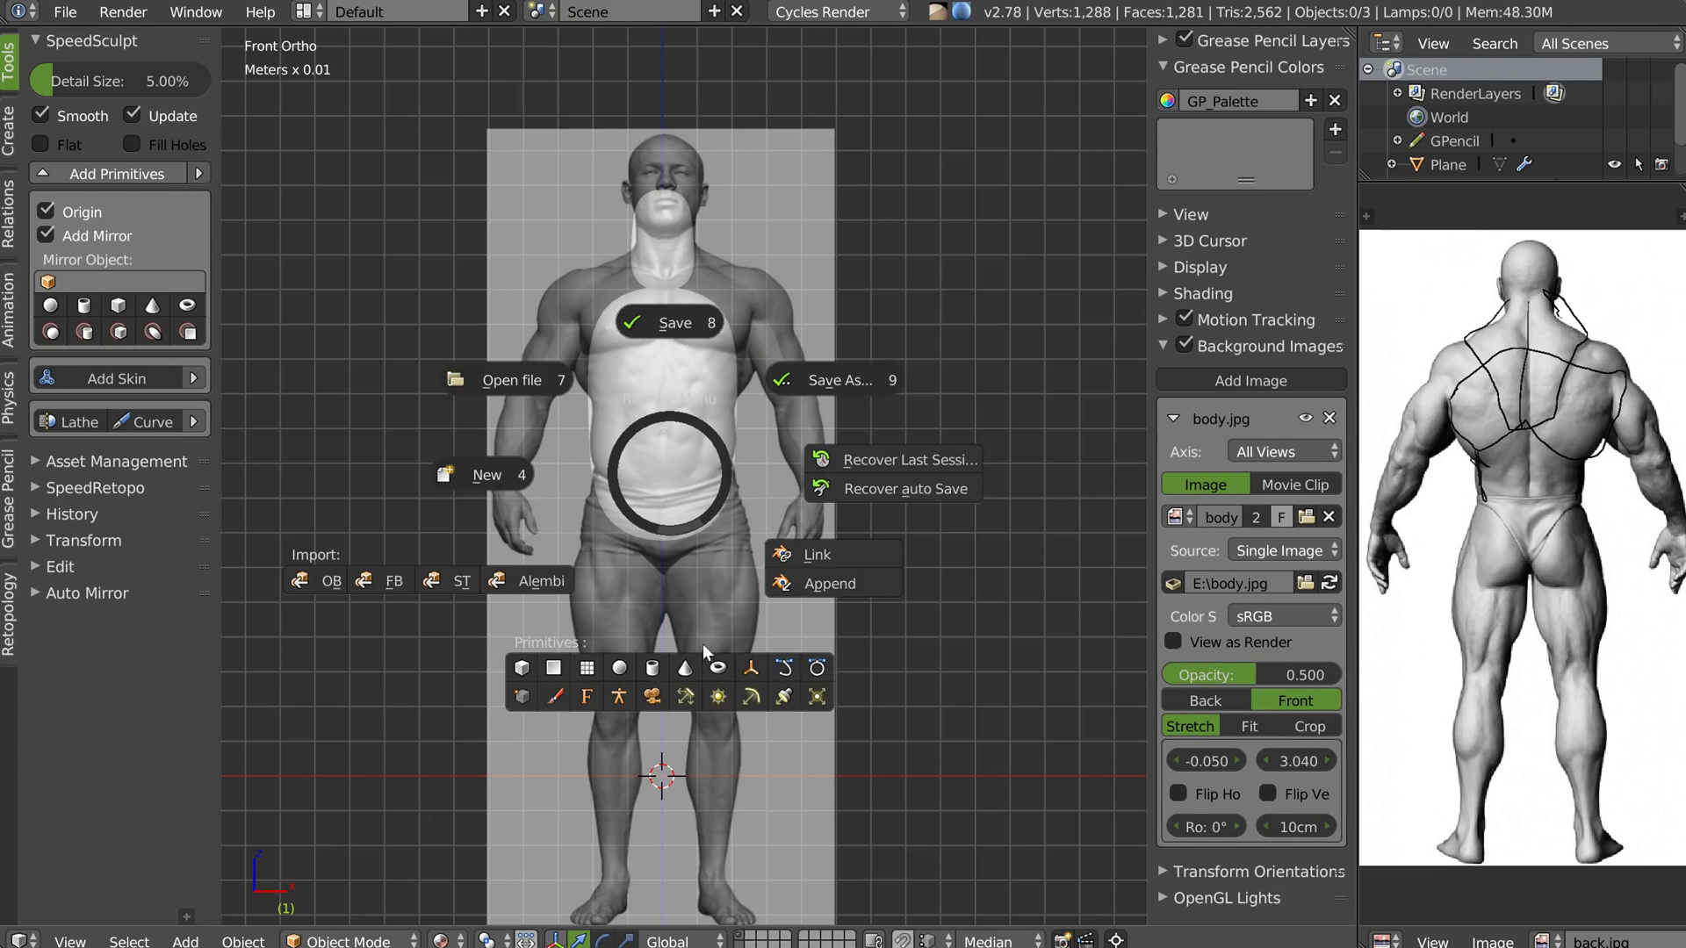
left_click(750, 669)
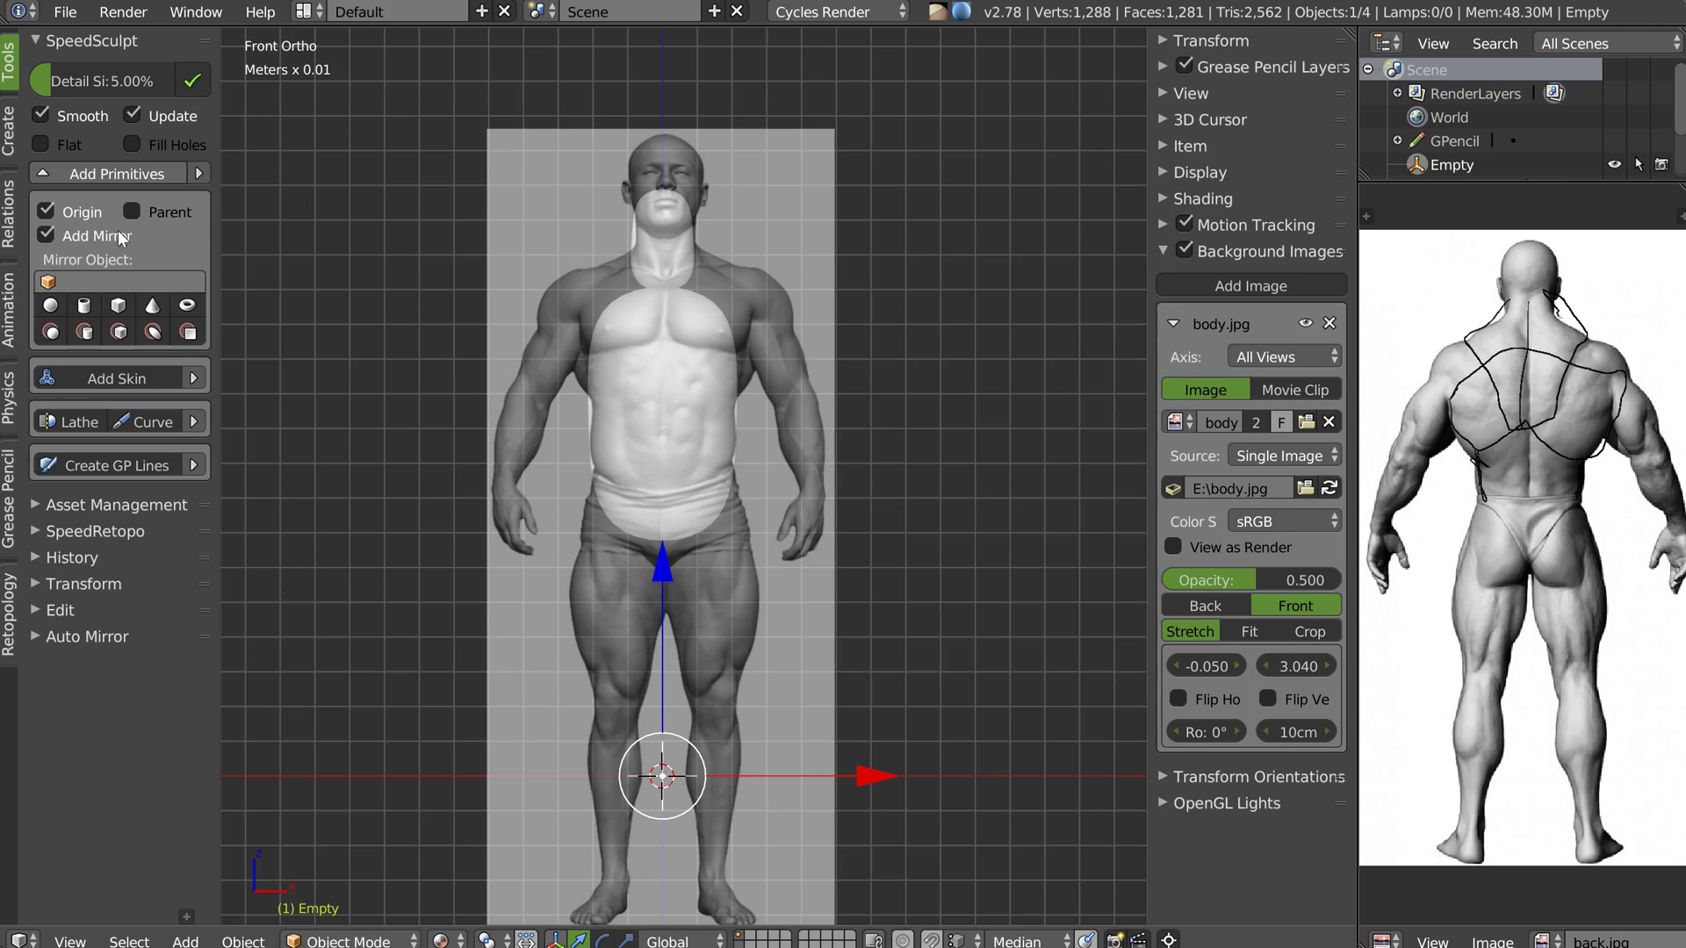
left_click(114, 282)
left_click(88, 318)
left_click(194, 282)
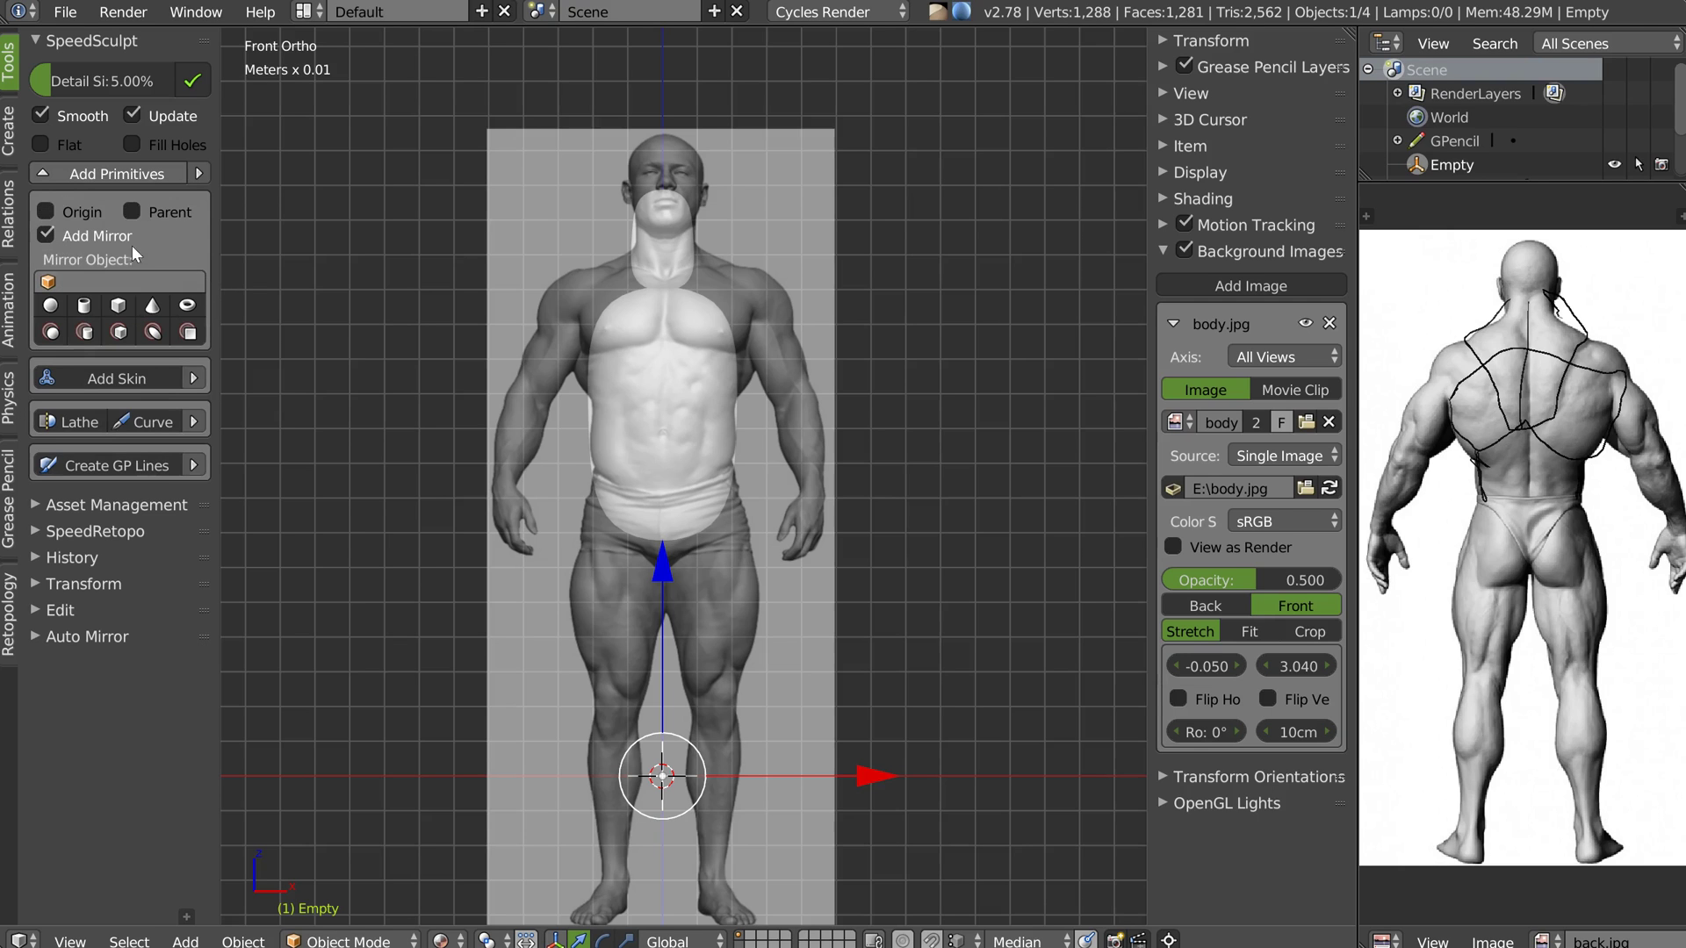
With the Origin option off, place a mirrored skin vertex on the chest and enlarge its skin radius by about 3.2 times
left_click(97, 377)
left_click(683, 332)
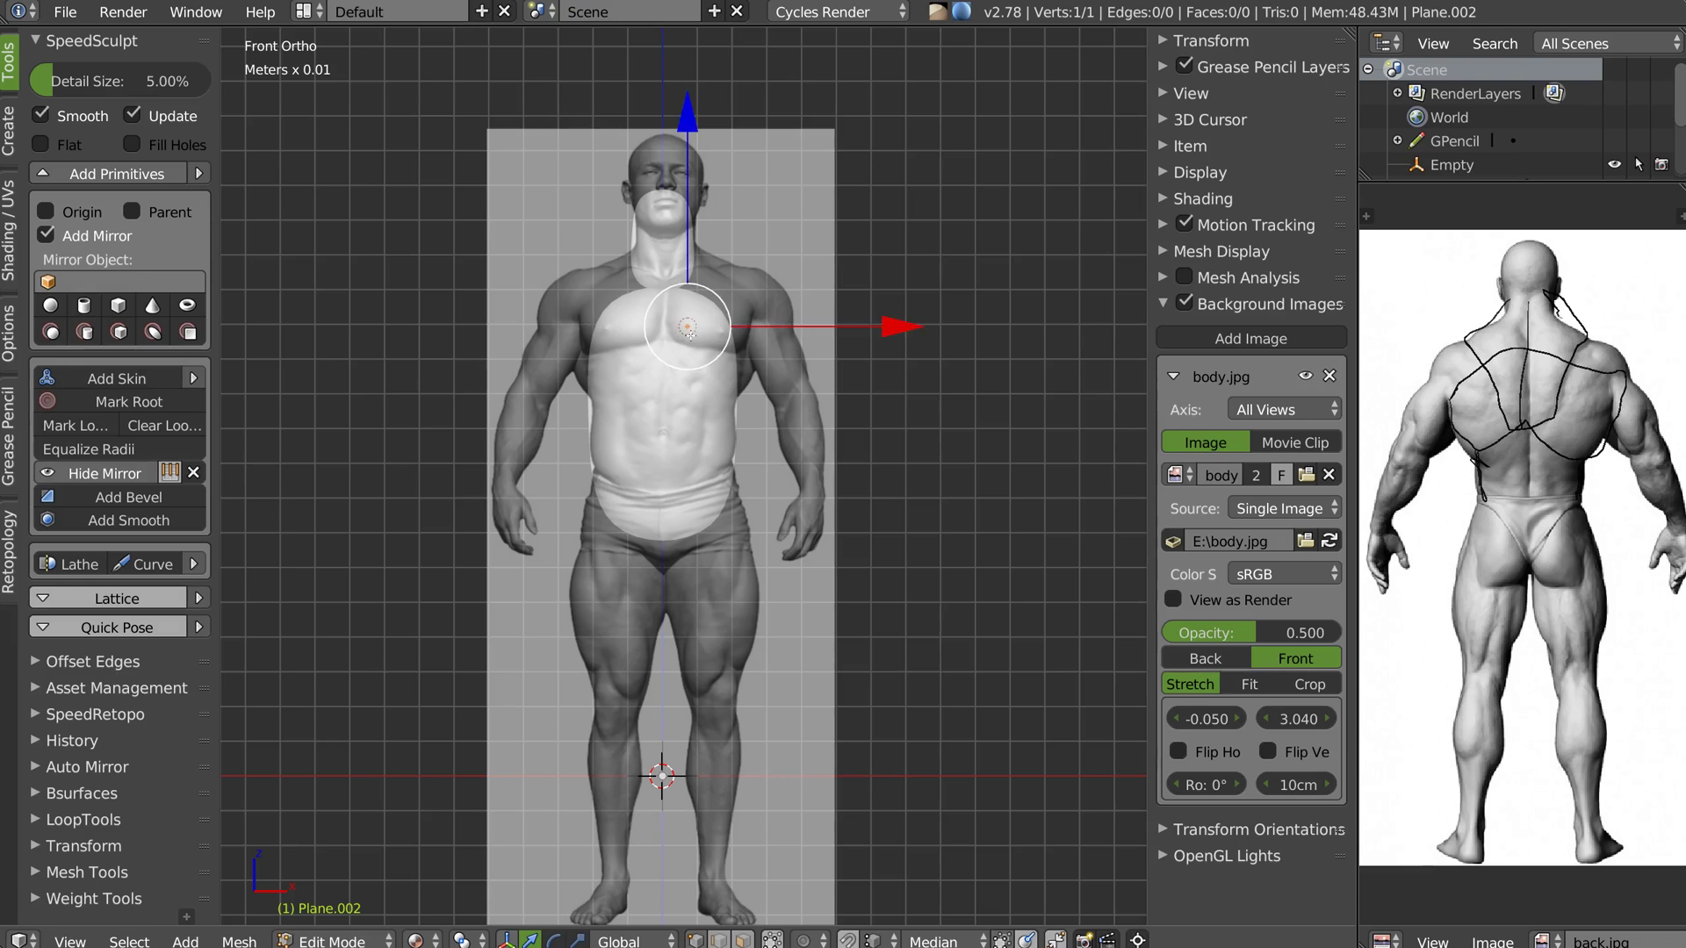
scroll(683, 333, "up", 4)
key("ctrl+a")
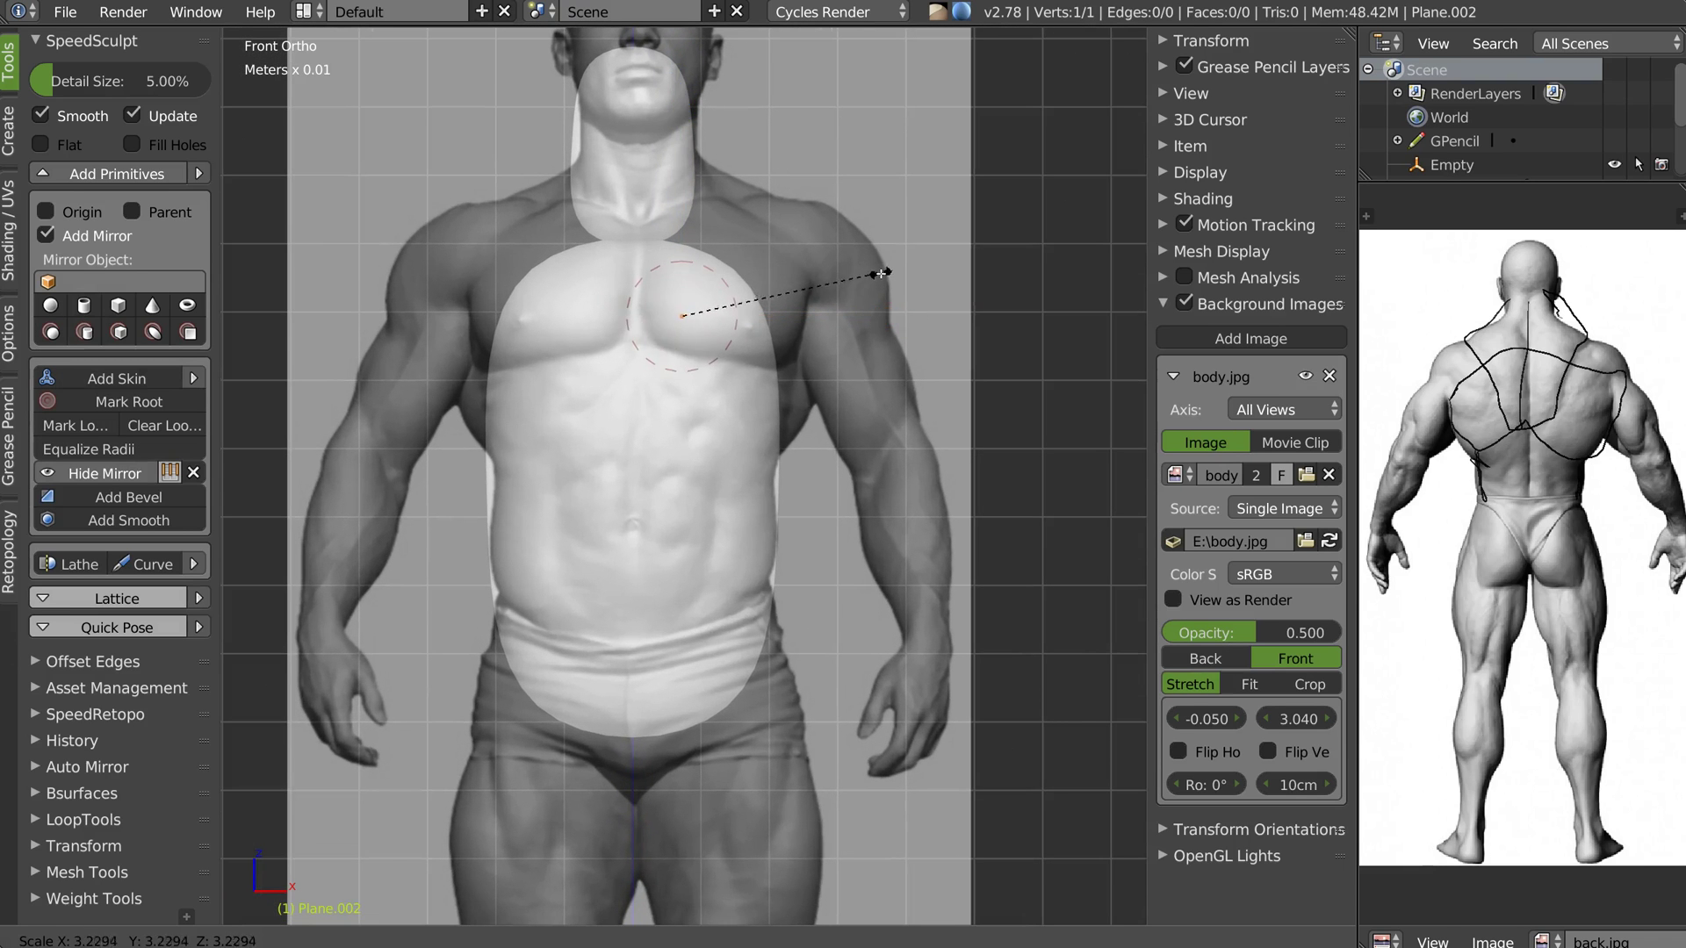
left_click(885, 270)
Move the mirrored chest vertex in the negative Y direction so its volume protrudes from the front of the torso
middle_click_drag(885, 270, 694, 266)
scroll(759, 265, "down", 2)
left_click_drag(910, 312, 829, 319)
middle_click_drag(663, 321, 828, 327)
key("KP_1")
scroll(697, 293, "up", 2)
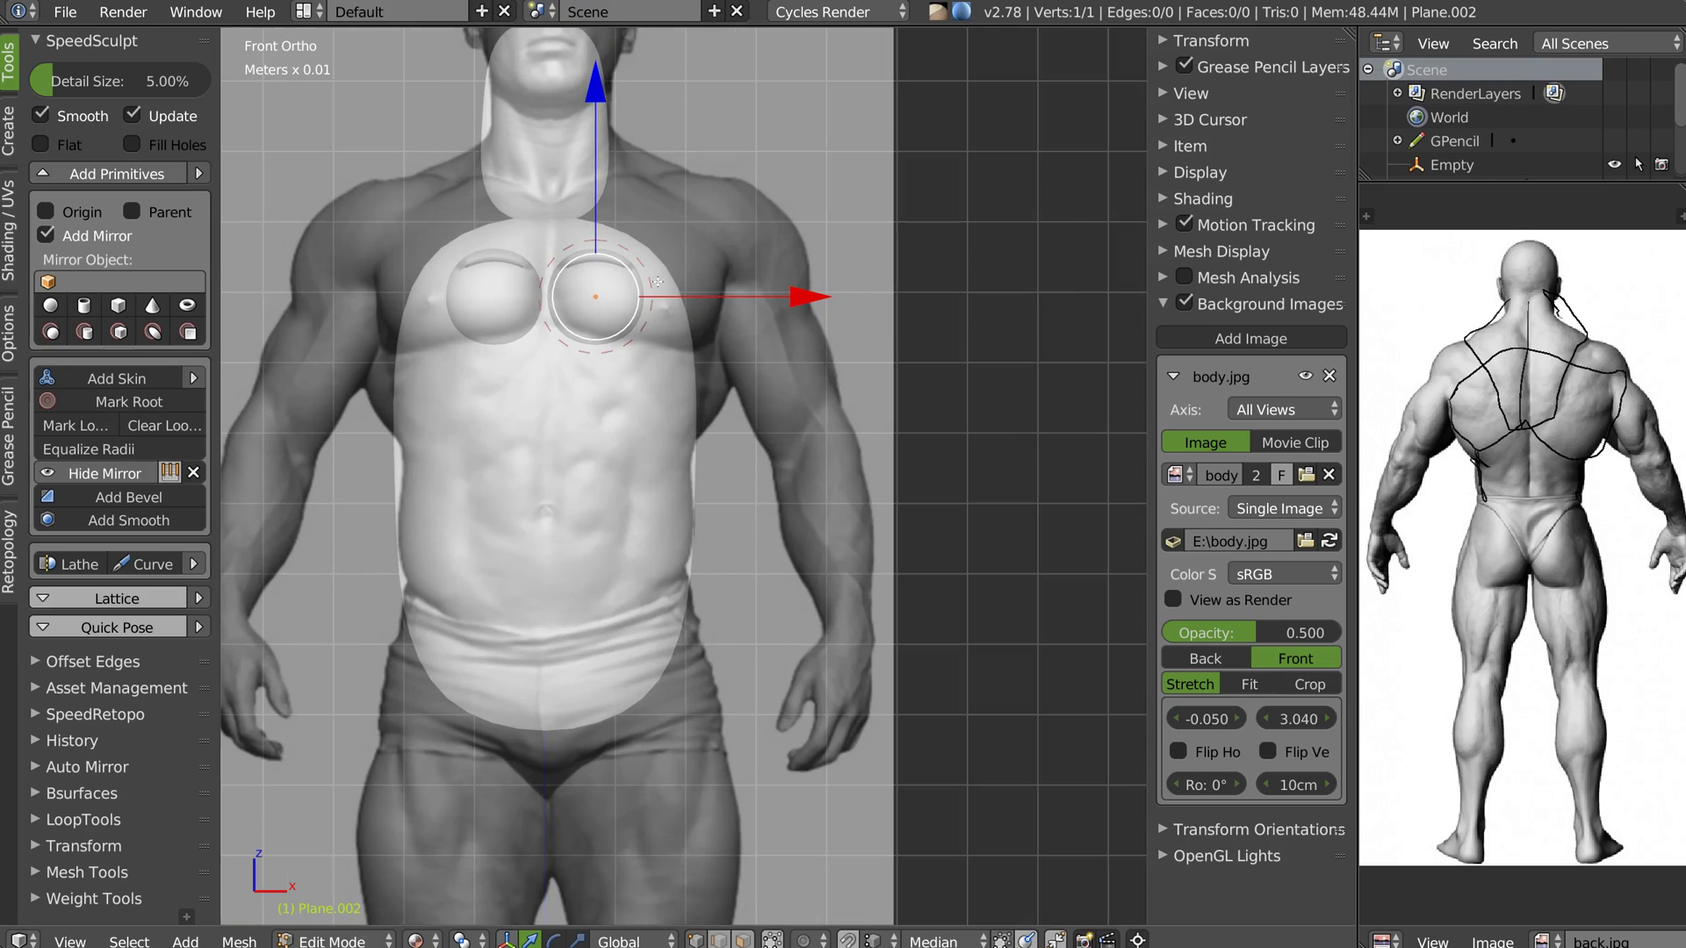
Extrude the chest vertex toward the reference shoulder and move the inner vertex close to the body's midline
key("e")
left_click(796, 213)
right_click_drag(592, 304, 529, 305)
left_click(530, 306)
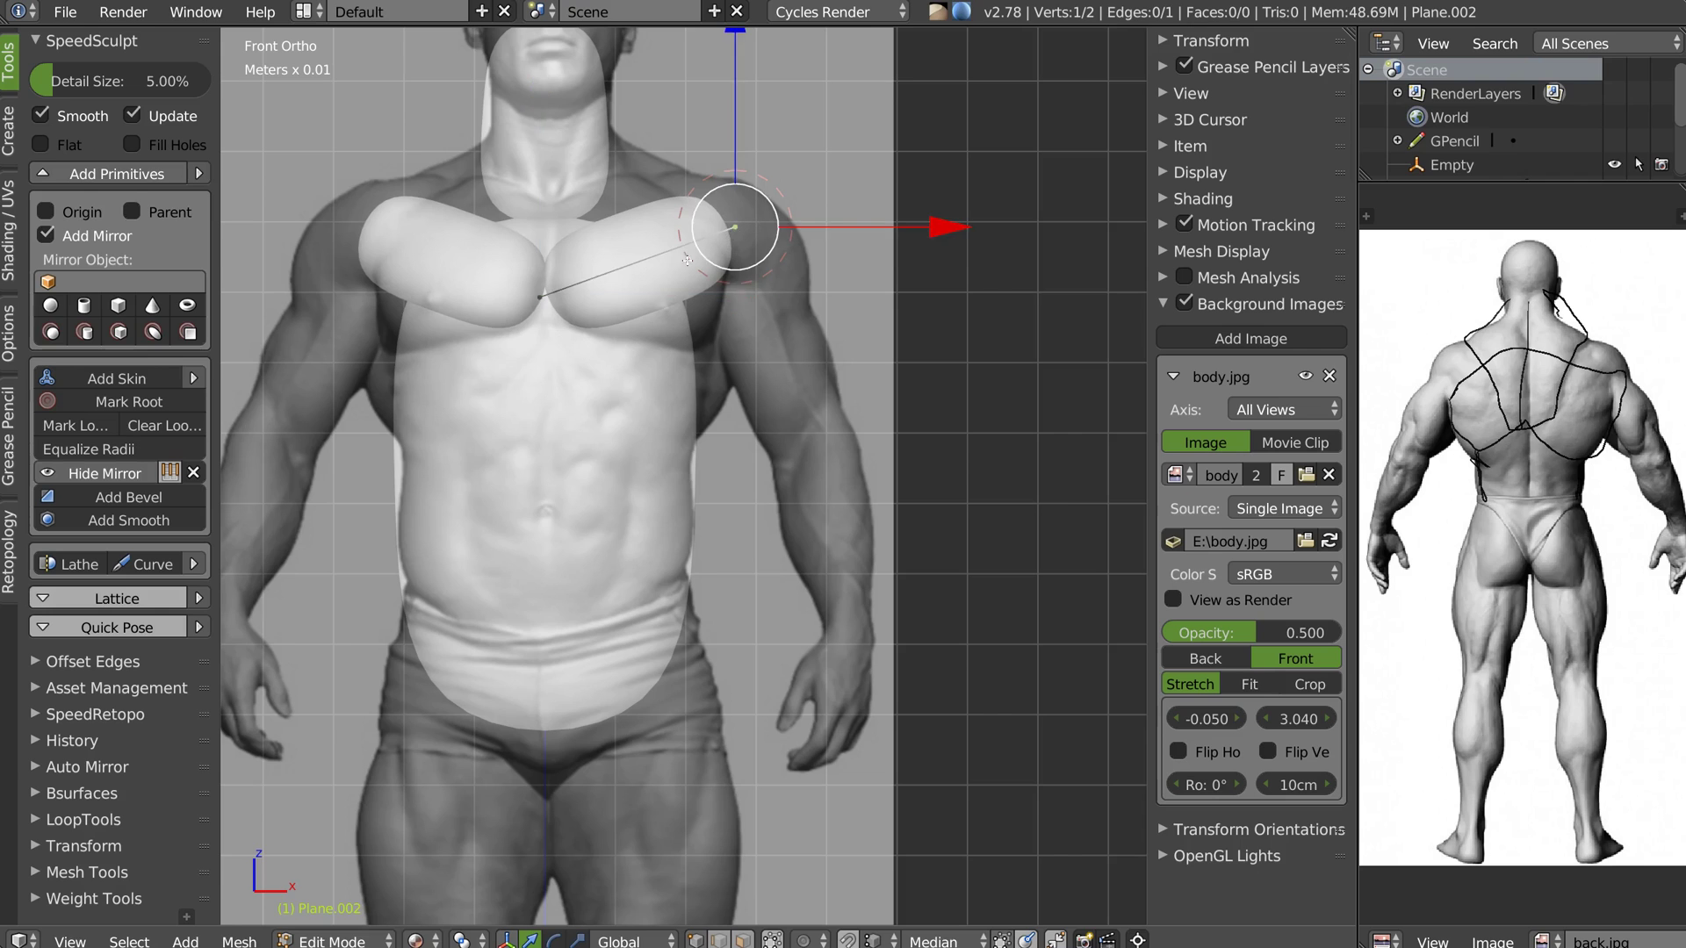
Mark the inner chest vertex as the skin root and lower the outer vertex slightly
left_click(119, 402)
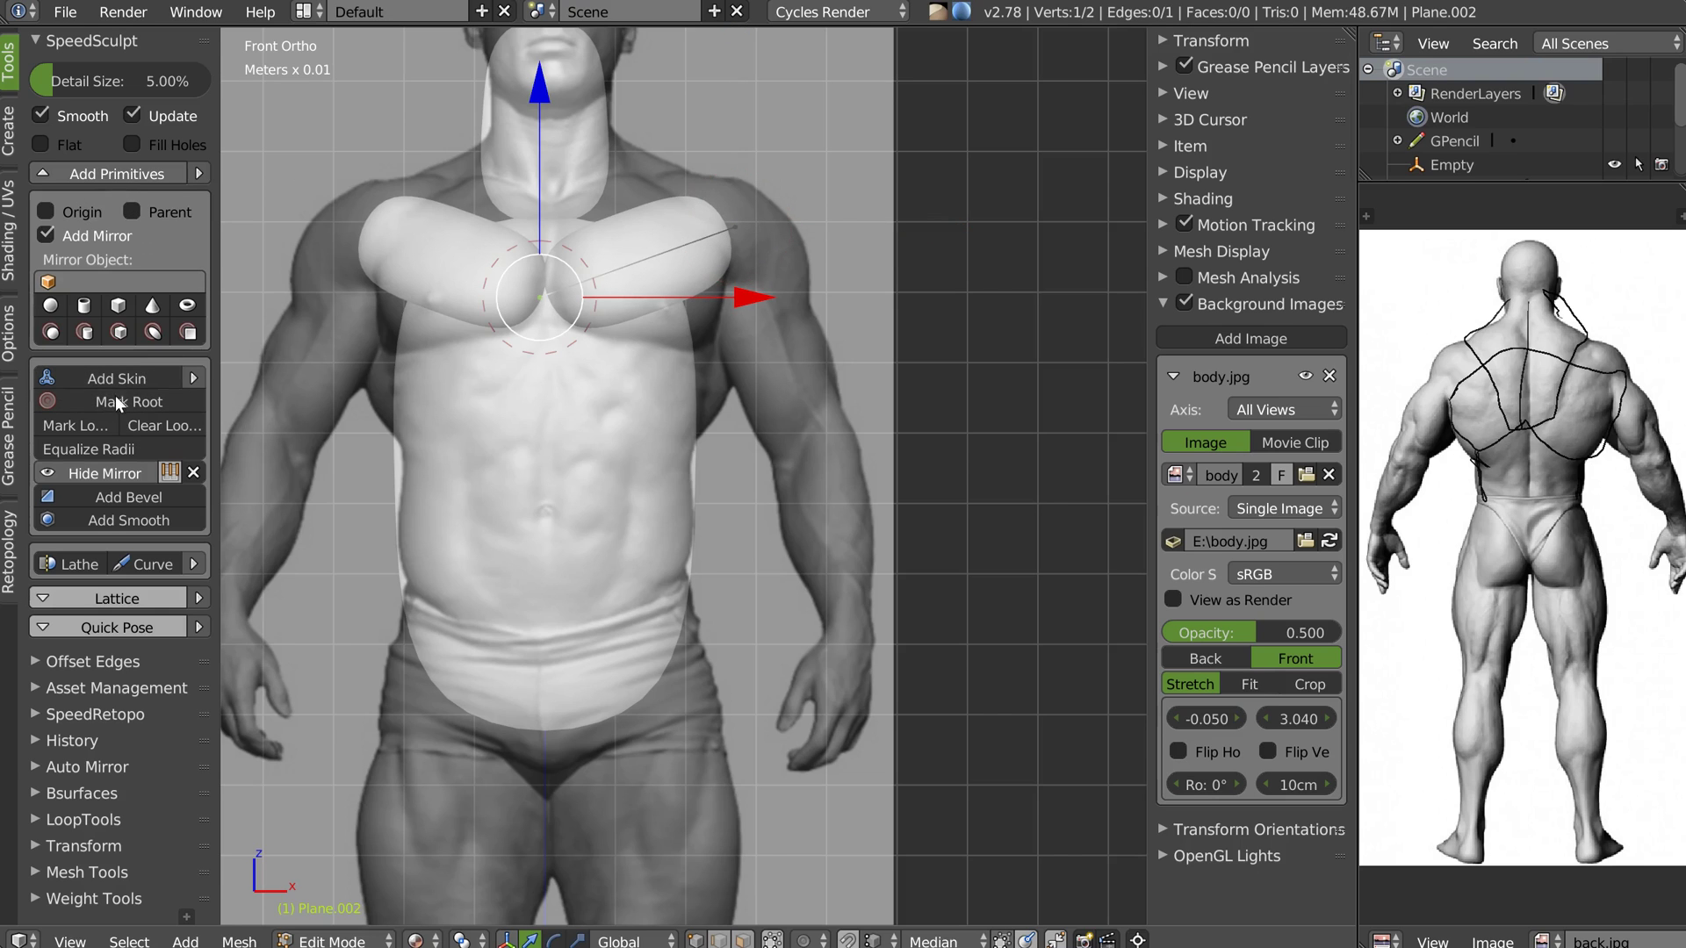
right_click(737, 230)
key("g")
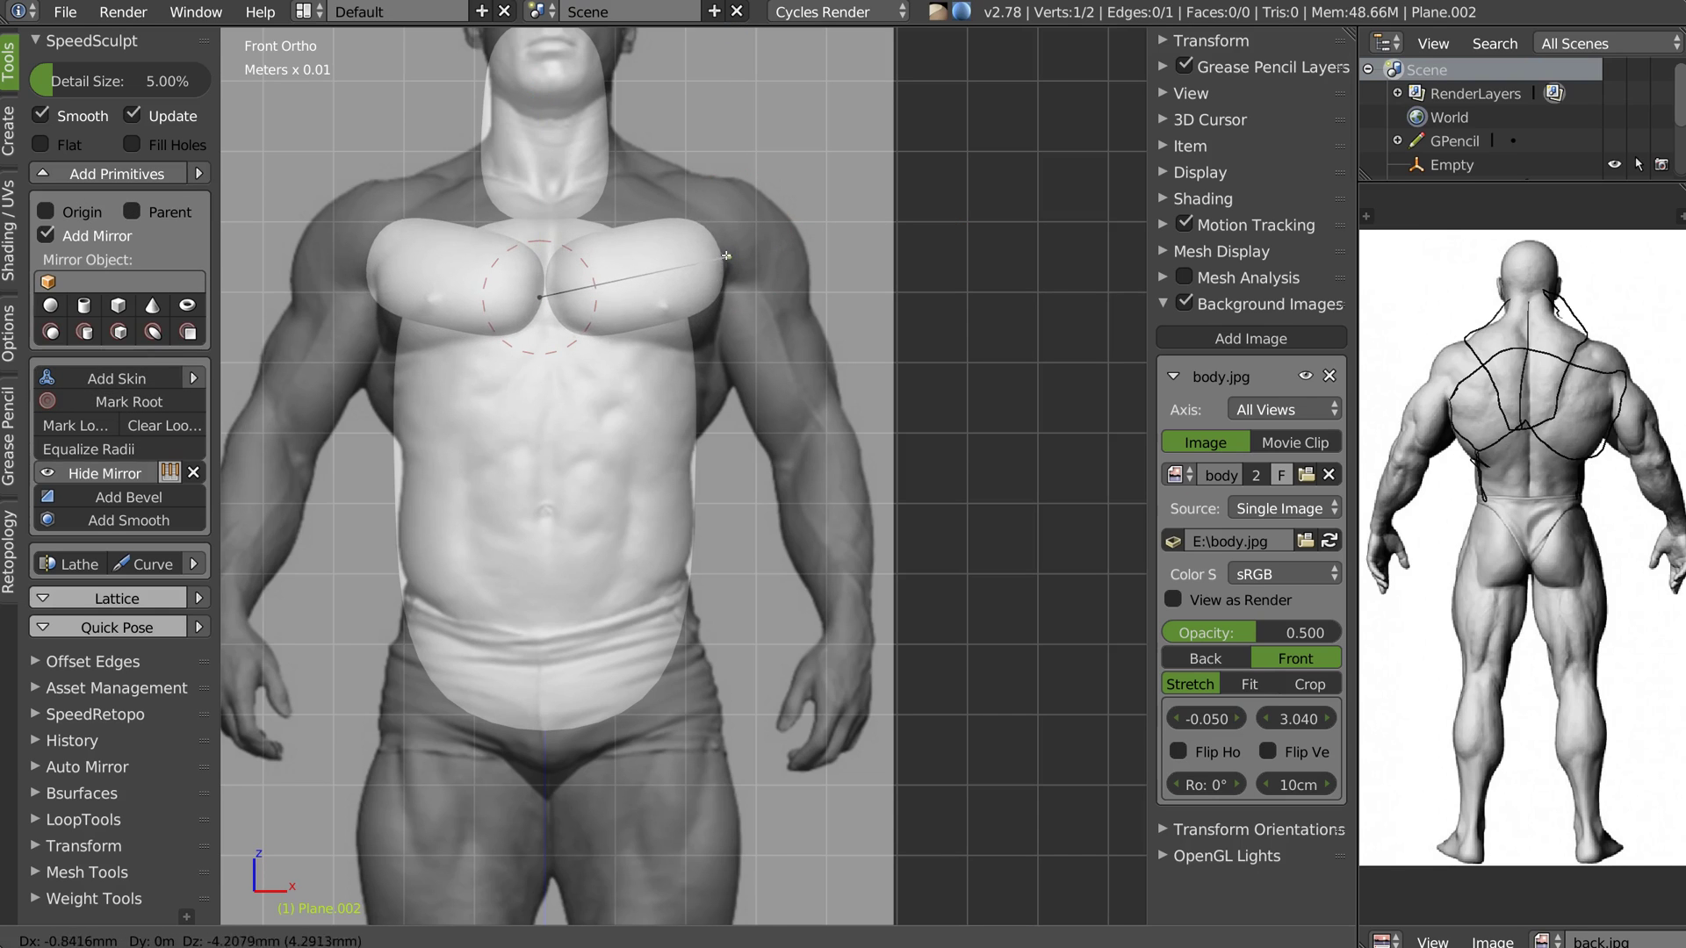
left_click(732, 260)
Enlarge the skin radii of the inner and outer chest vertices to fill out the reference pectorals
right_click(533, 306)
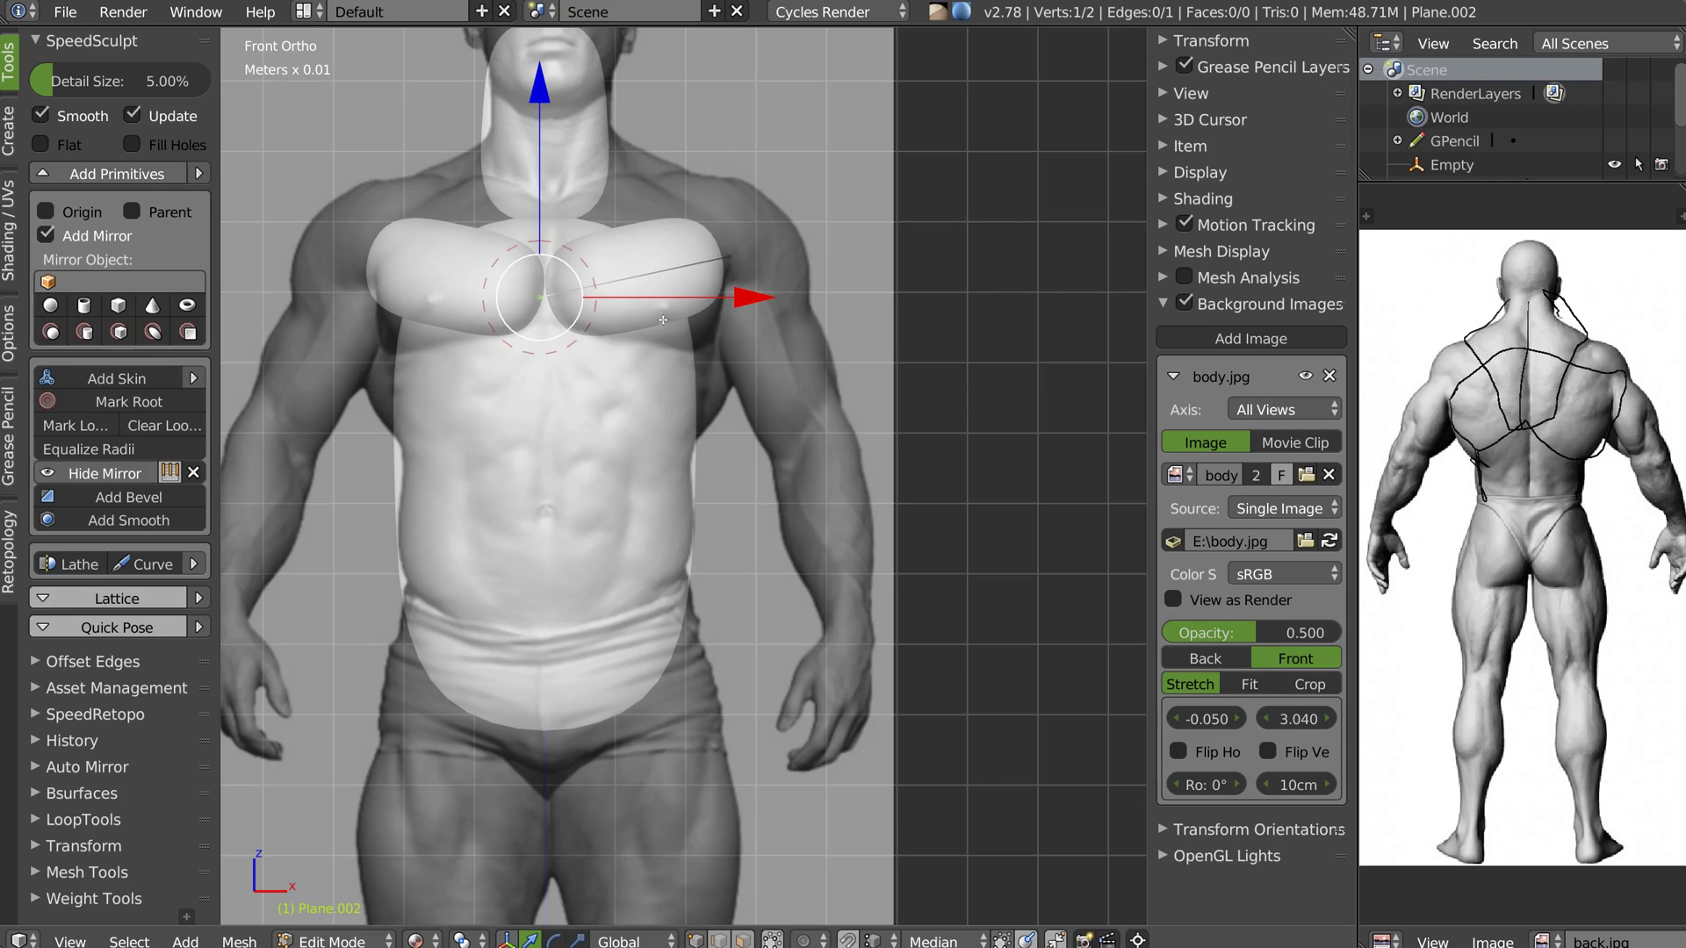
key("ctrl+a")
left_click(710, 305)
right_click(734, 262)
key("ctrl+a")
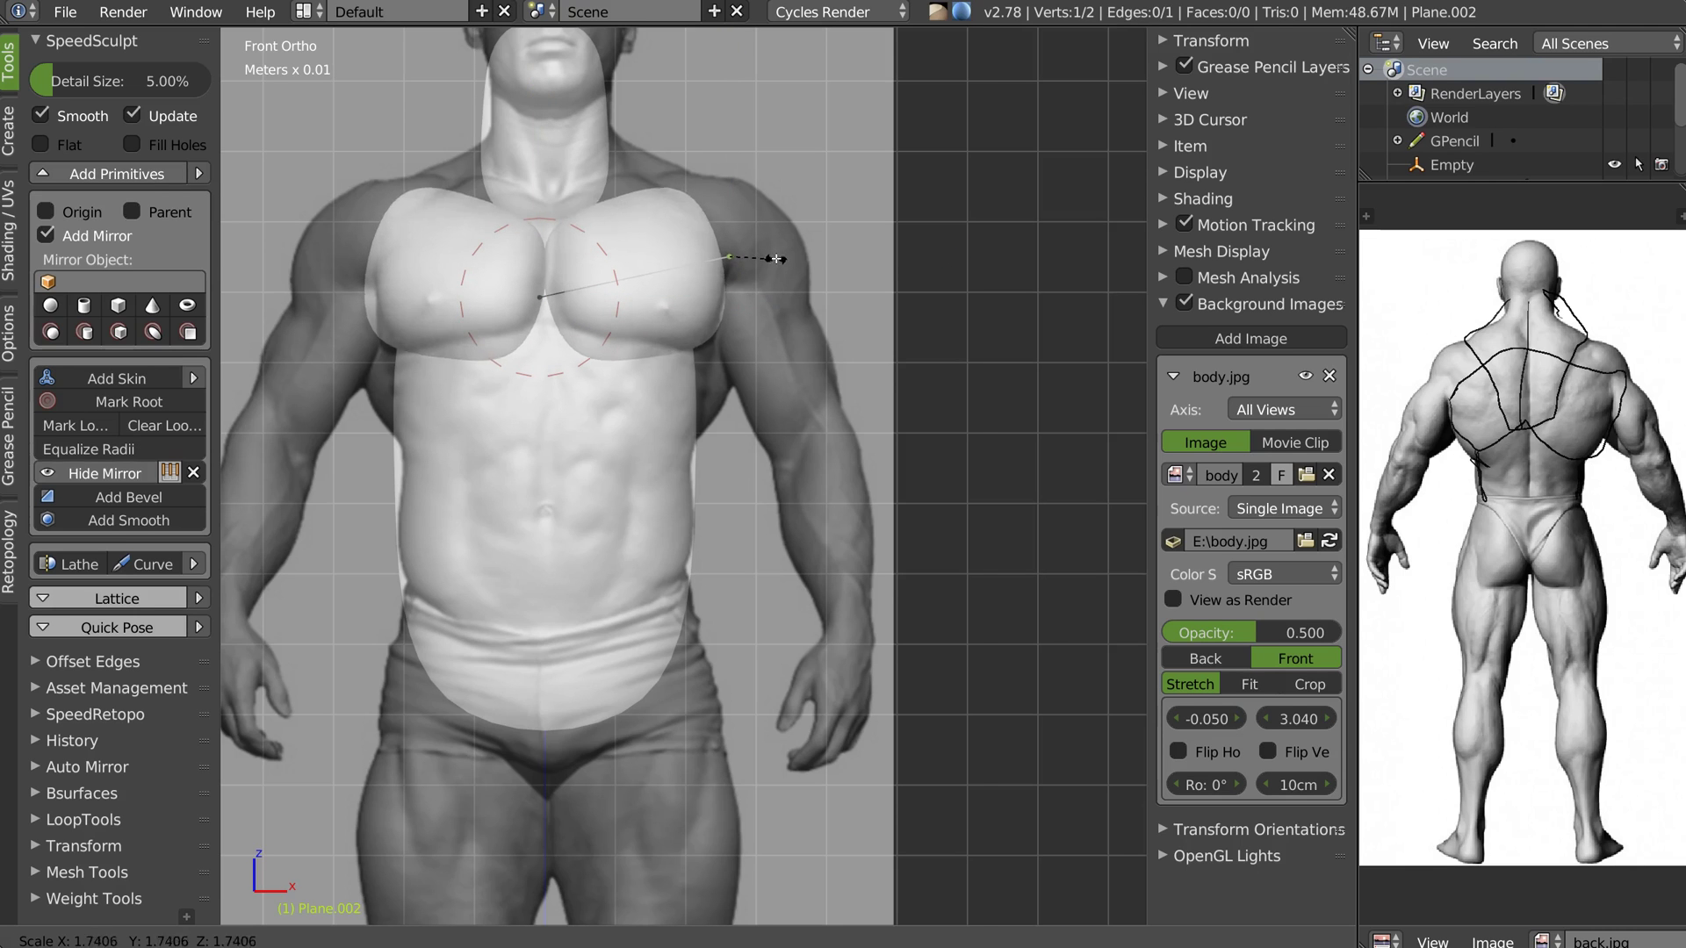
left_click(755, 258)
Raise the inner chest vertex and reposition the outer one to follow the pectoral outline in front view
right_click(544, 293)
key("g")
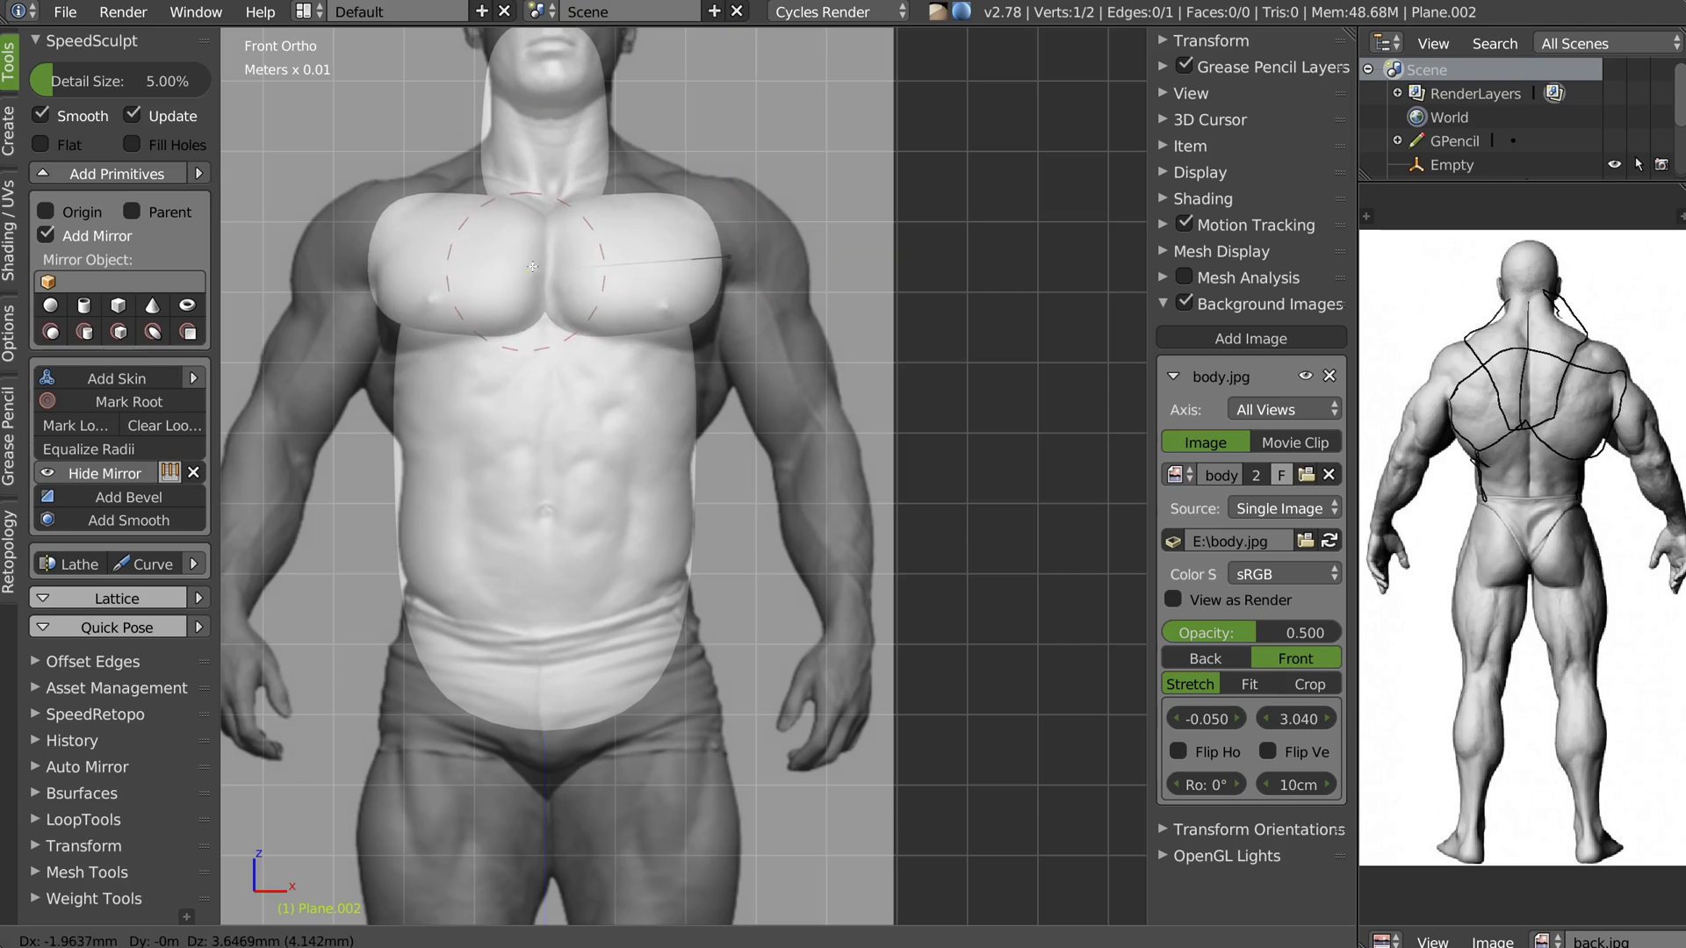
left_click(537, 267)
right_click(737, 249)
key("g")
right_click_drag(744, 274, 736, 272)
Push both chest vertices in the positive Y direction so the pectorals sink back into the torso
middle_click_drag(736, 273, 807, 291)
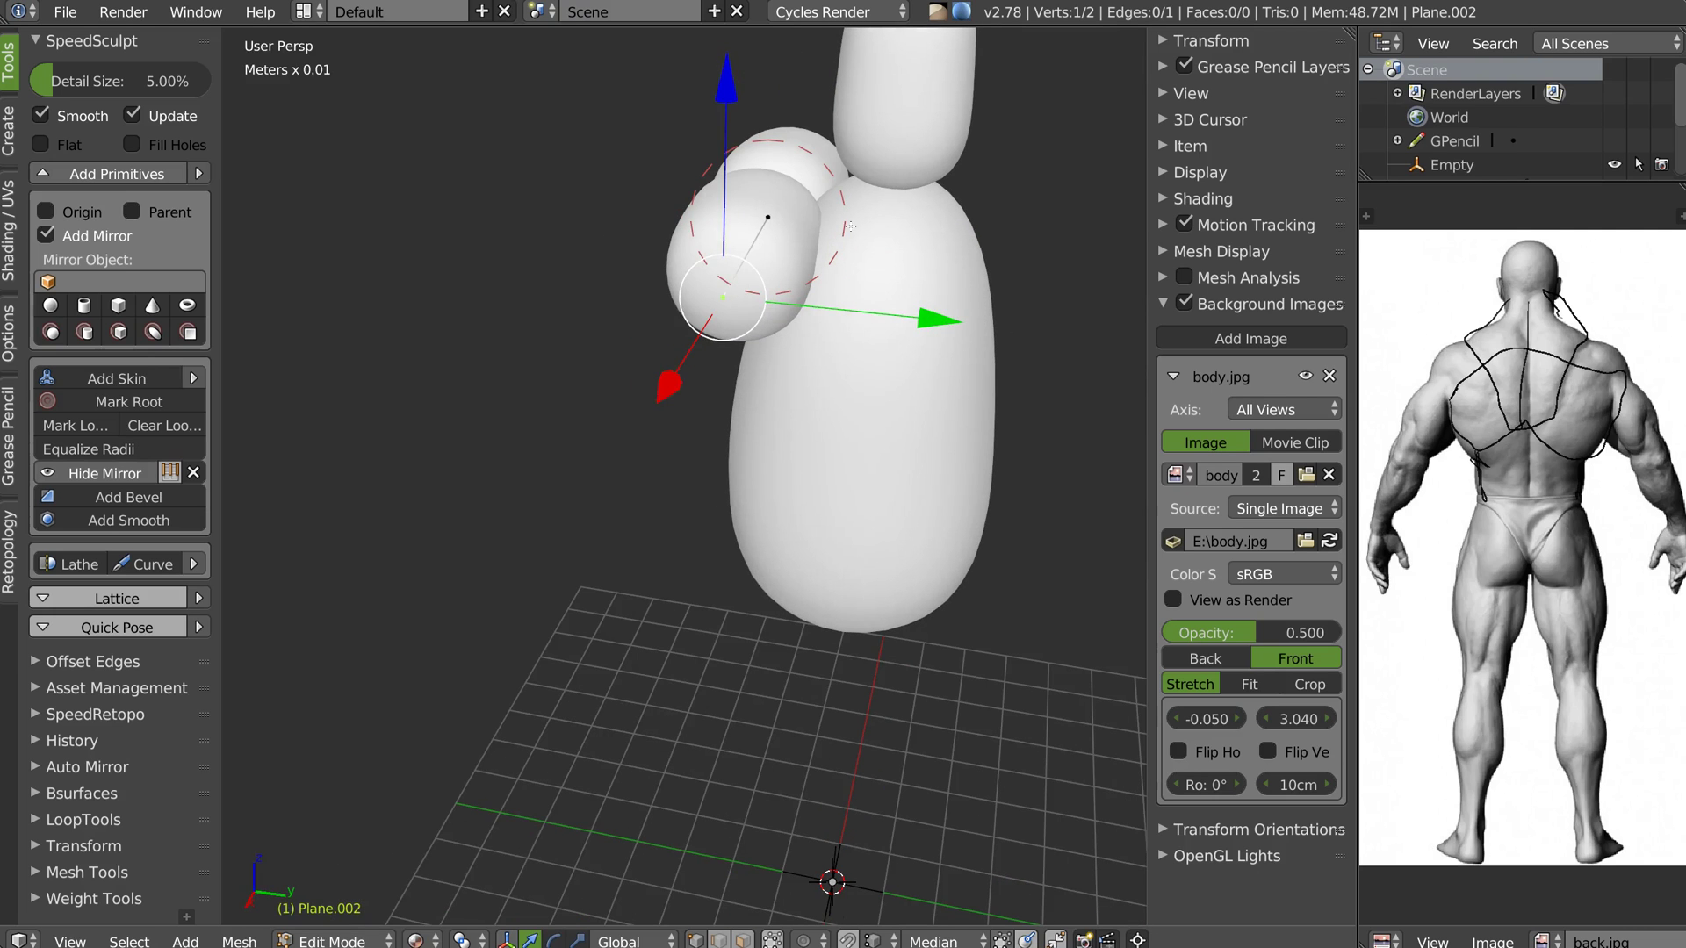
right_click(787, 212)
left_click_drag(983, 236, 1043, 246)
right_click(725, 297)
left_click_drag(942, 322, 984, 332)
left_click(983, 333)
middle_click_drag(983, 333, 760, 381)
Raise the inner chest vertex slightly and nudge the outer one outward and down against the front reference
key("KP_1")
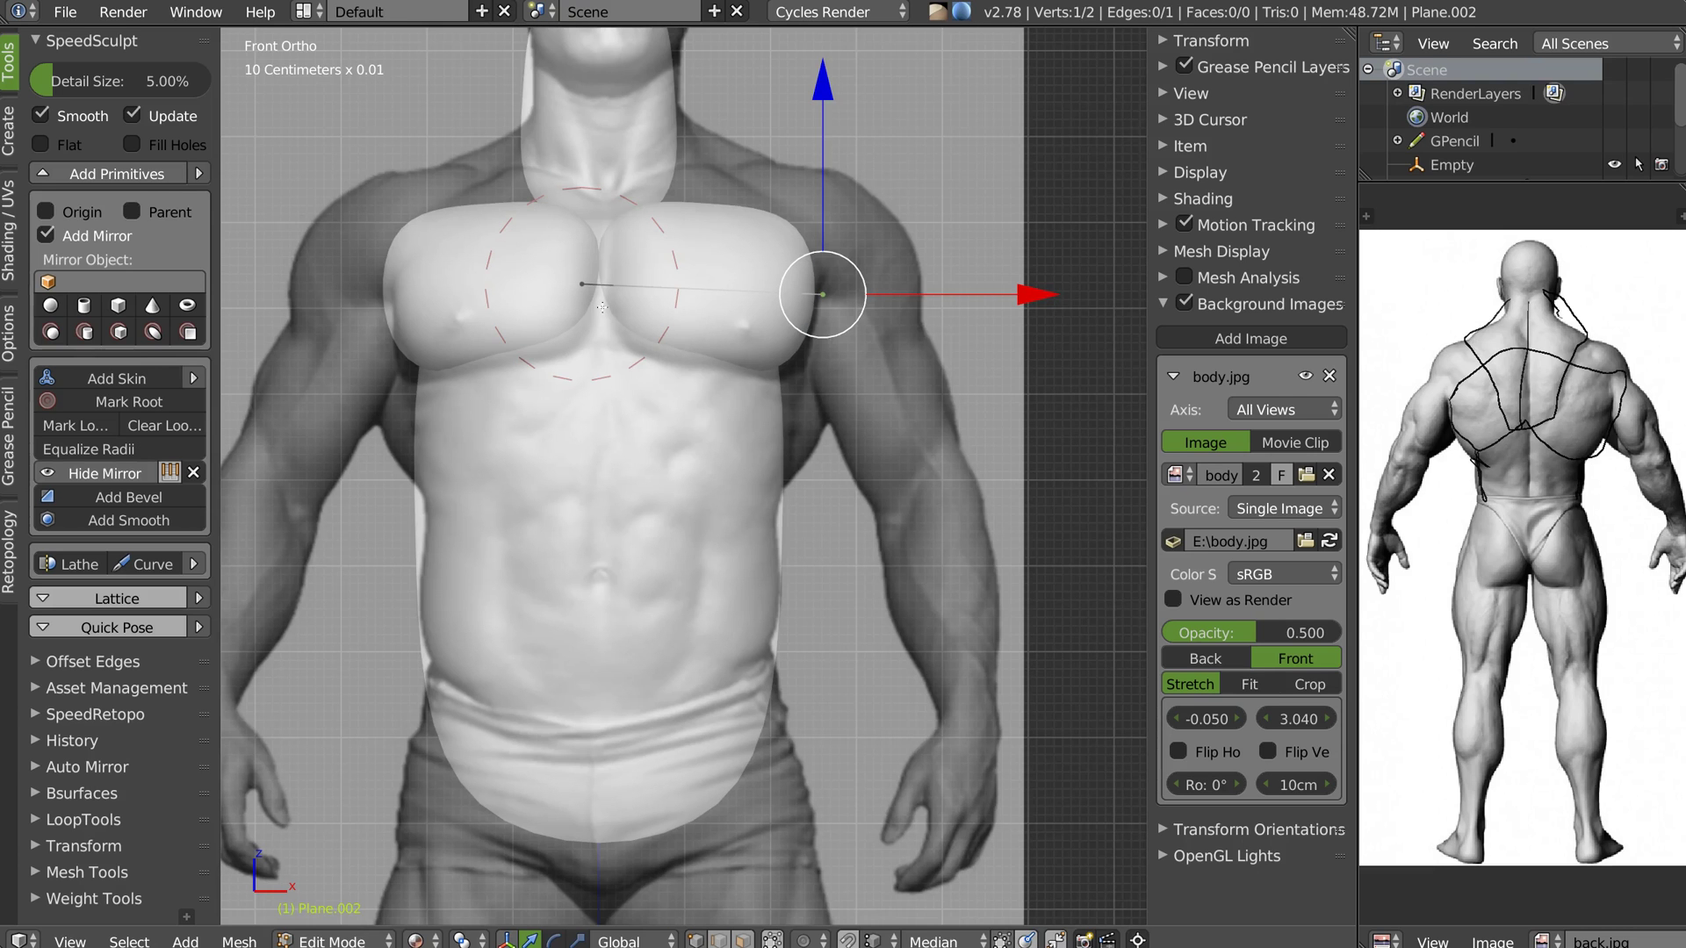
middle_click_drag(570, 284, 694, 303)
middle_click_drag(694, 422, 687, 372)
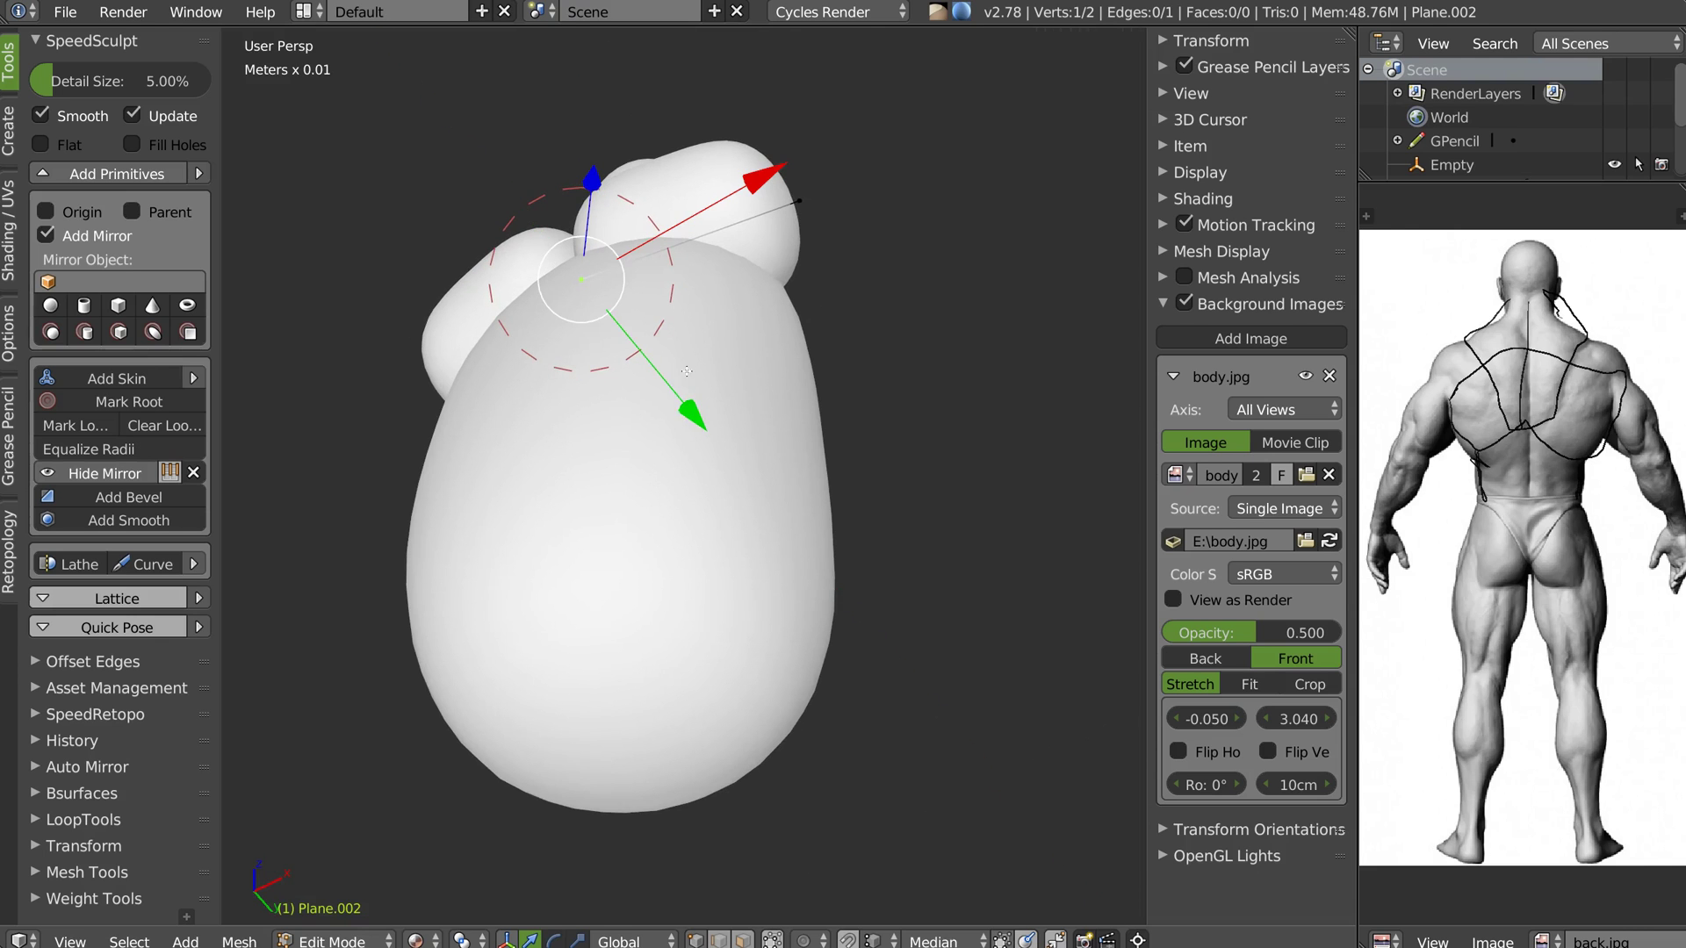
key("KP_1")
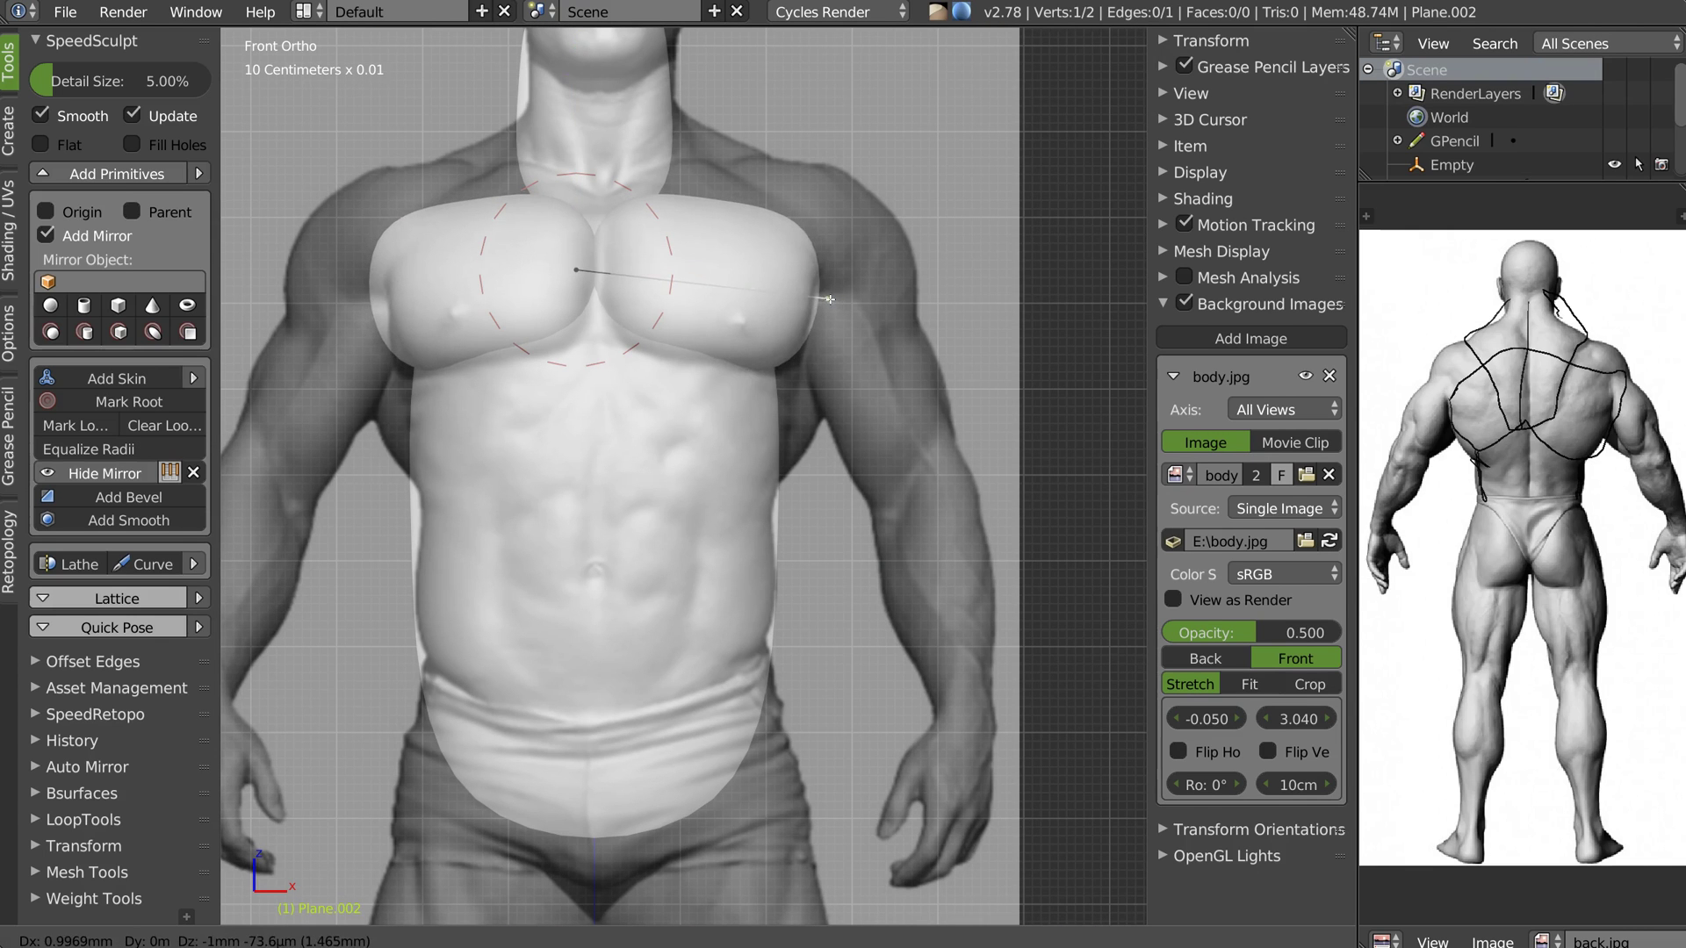
key("Tab")
Duplicate the pectoral's two-vertex edge and place the copy above the chest in front view
key("Tab")
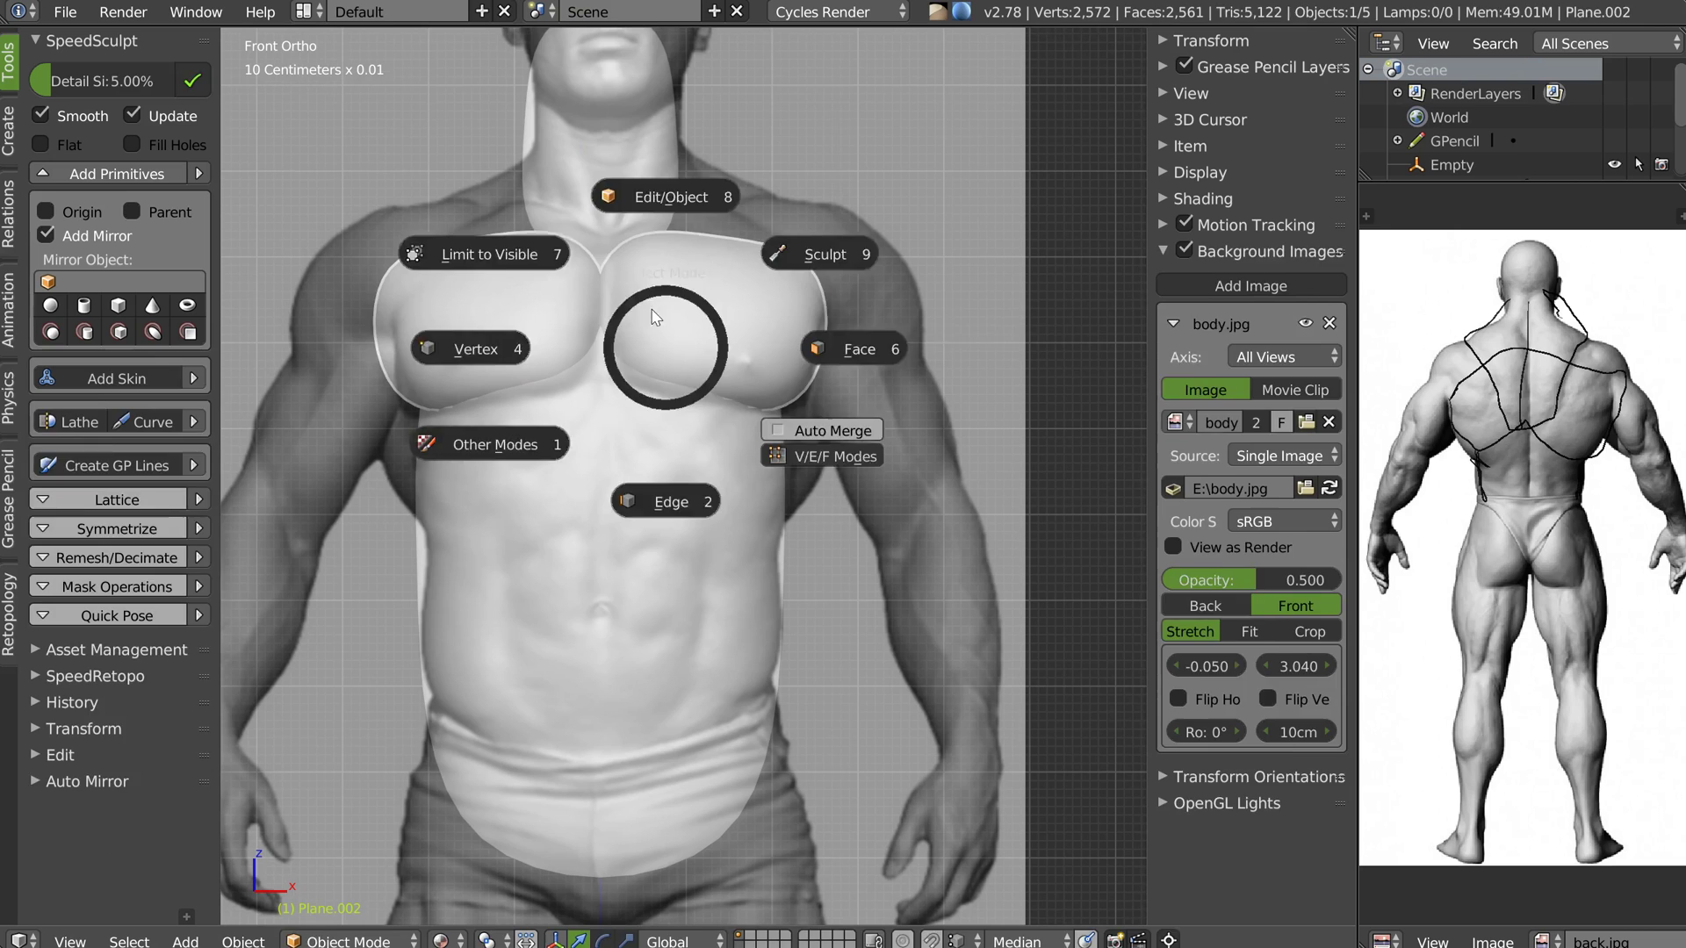
right_click(578, 311, "shift")
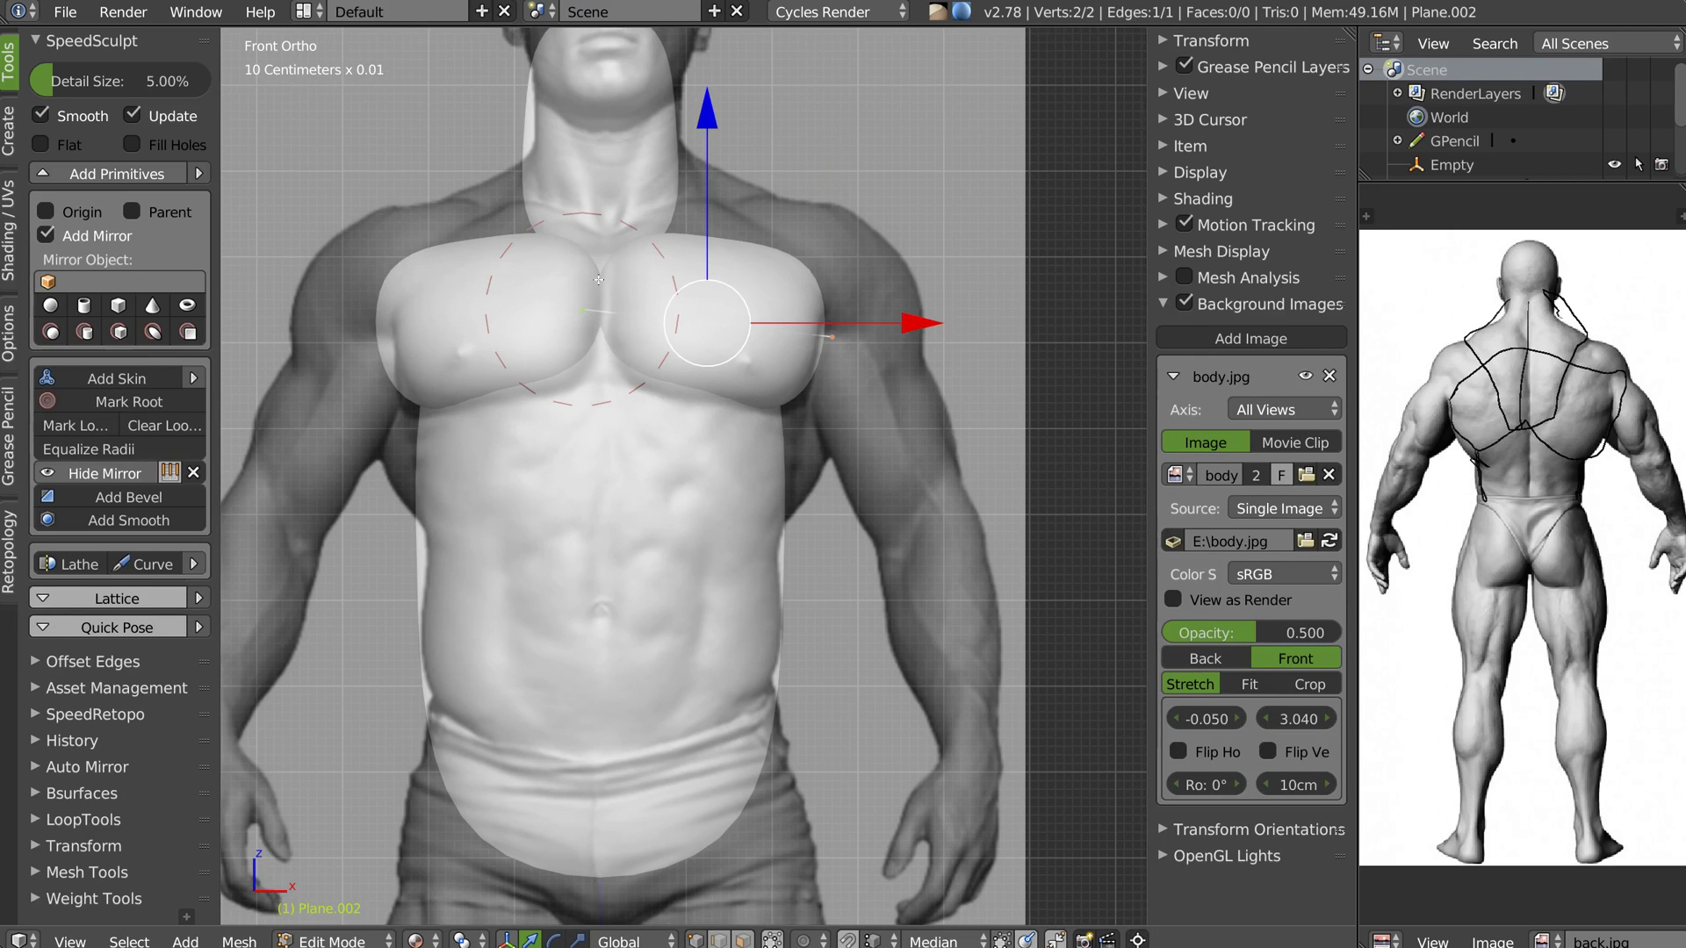
key("e")
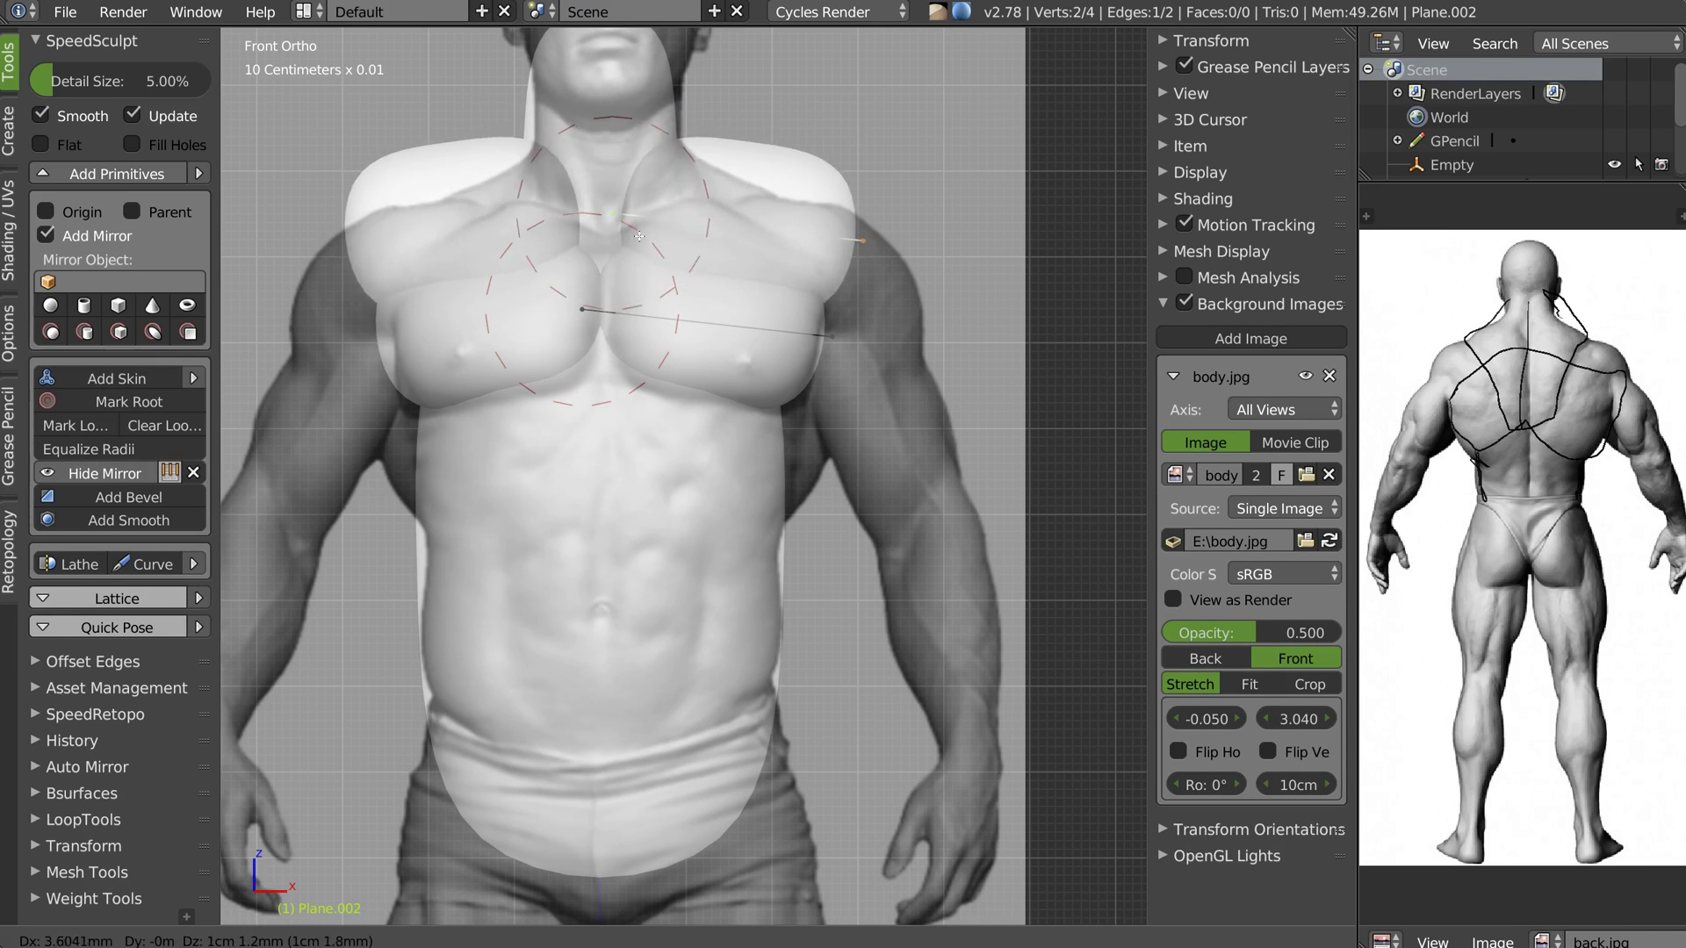
left_click(565, 312)
Move the upper copy's inner vertex near the collarbone and shrink its skin radius
right_click(625, 221)
key("g")
left_click(630, 236)
key("ctrl+a")
left_click(728, 258)
Move the upper copy's outer vertex down to the pectoral's outer edge, shrink its radius, and nudge the inner vertex again
right_click(857, 249)
key("g")
left_click(833, 316)
key("ctrl+a")
left_click(852, 327)
right_click(613, 234)
key("g")
left_click(614, 238)
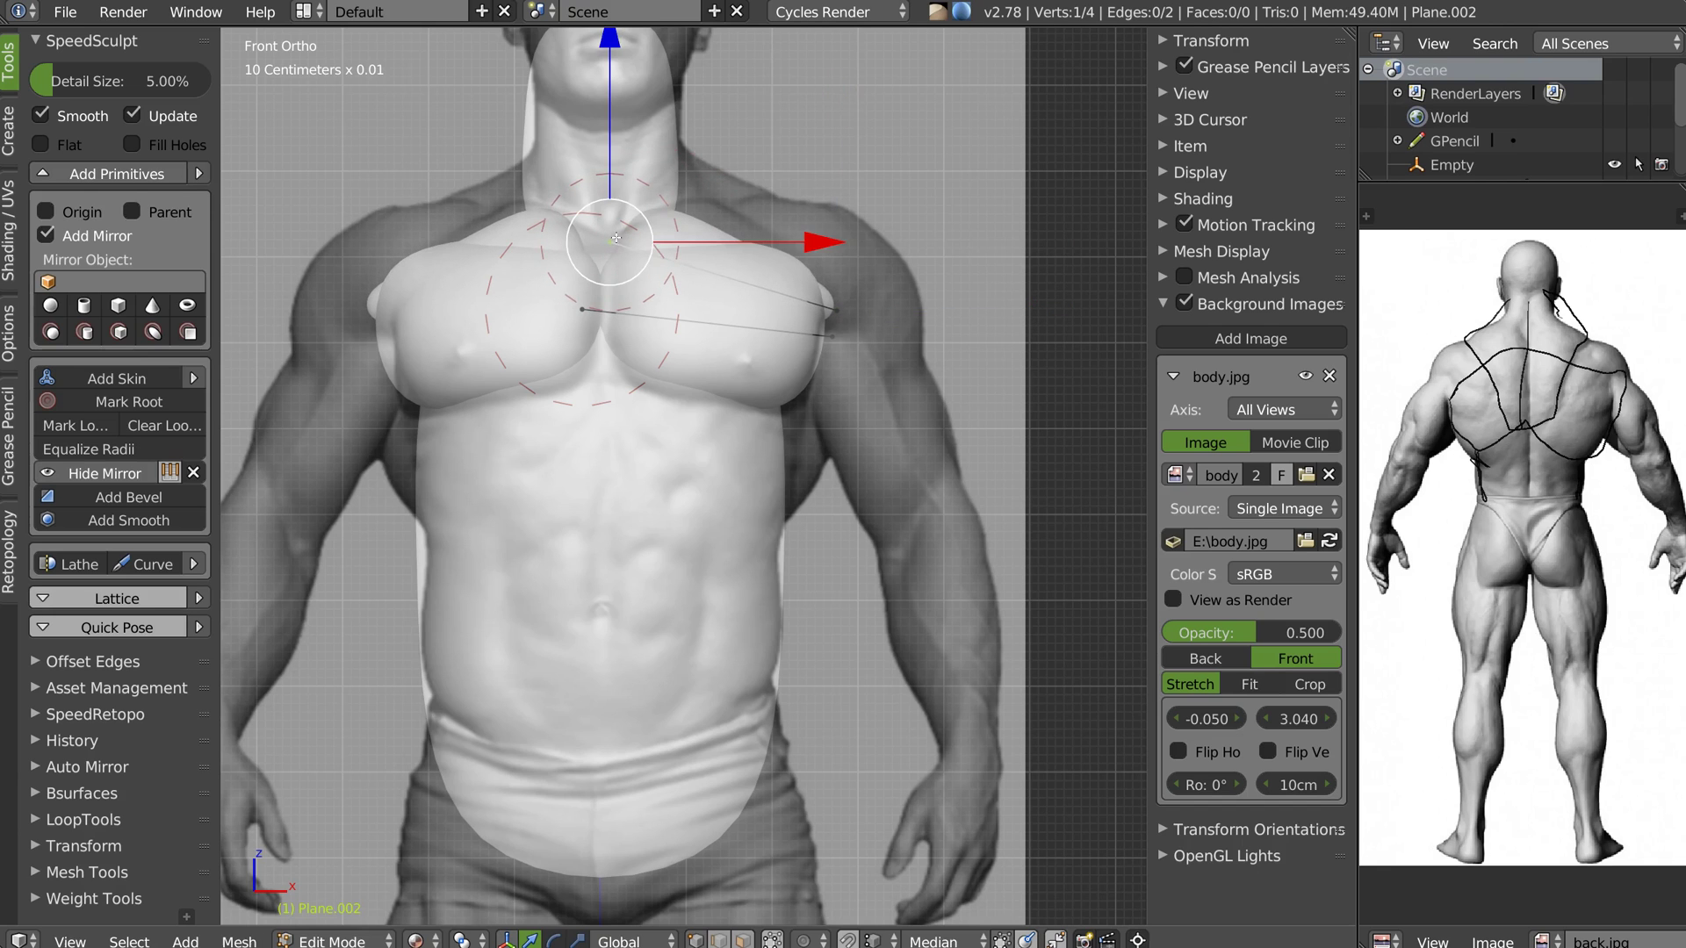
Subdivide the upper-chest edge once and select its new middle vertex
right_click(839, 312, "shift")
key("w")
left_click(716, 309)
right_click(724, 277)
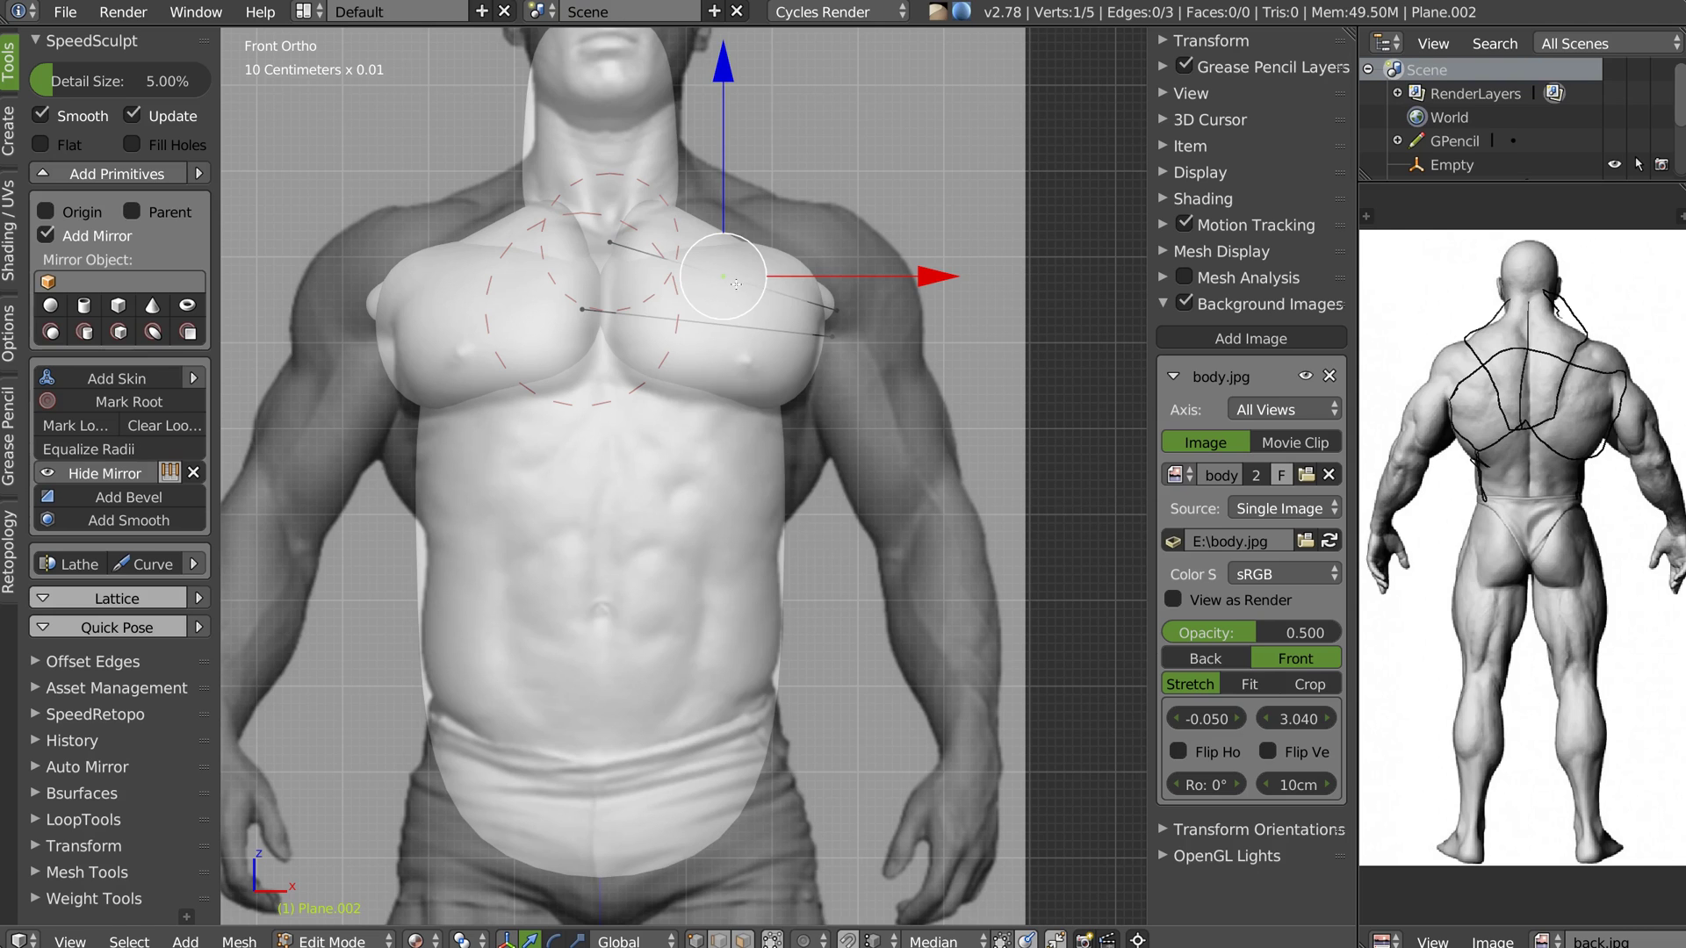
Reposition the upper-chest vertices from the side, shifting one along Y to follow the chest's depth
middle_click_drag(736, 283, 655, 290)
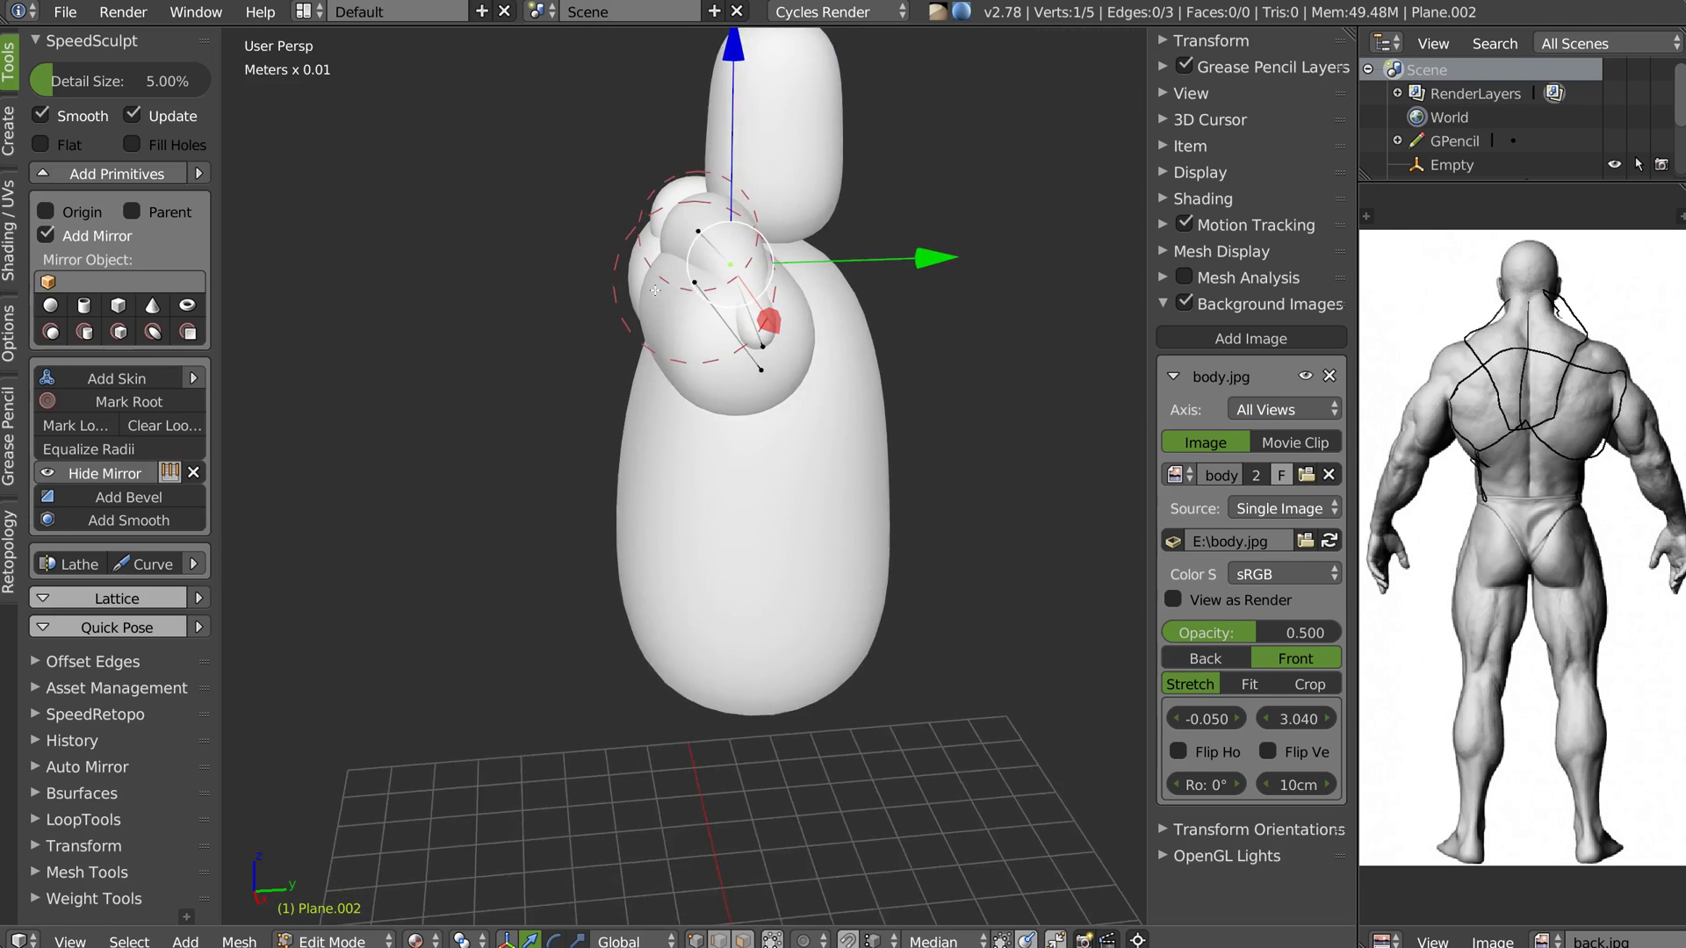
scroll(667, 263, "up", 2)
right_click_drag(704, 226, 720, 241)
right_click_drag(785, 371, 772, 374)
right_click_drag(745, 270, 734, 254)
middle_click_drag(734, 250, 940, 263)
key("g")
key("y")
left_click_drag(940, 263, 927, 263)
Nudge the upper-chest strip's outer vertex inward and its middle vertex down
key("q")
left_click(676, 326)
right_click_drag(873, 339, 865, 339)
right_click_drag(723, 237, 724, 247)
Subdivide the lower pectoral edge once and nudge its new middle vertex
right_click(851, 357)
right_click(716, 342, "alt")
key("w")
left_click(714, 346)
right_click(699, 369)
mouse_move(699, 369)
middle_mouse_down()
mouse_move(702, 439)
mouse_move(698, 372)
middle_mouse_up()
left_click_drag(721, 524, 719, 506)
Lower the pectoral's outer vertex slightly and resize its skin radius
right_click(856, 364)
key("g")
left_click(857, 389)
key("ctrl+a")
left_click(902, 401)
Nudge the upper-chest strip's middle vertex to refine its curve from an angled view
middle_click_drag(841, 356, 744, 377)
key("q")
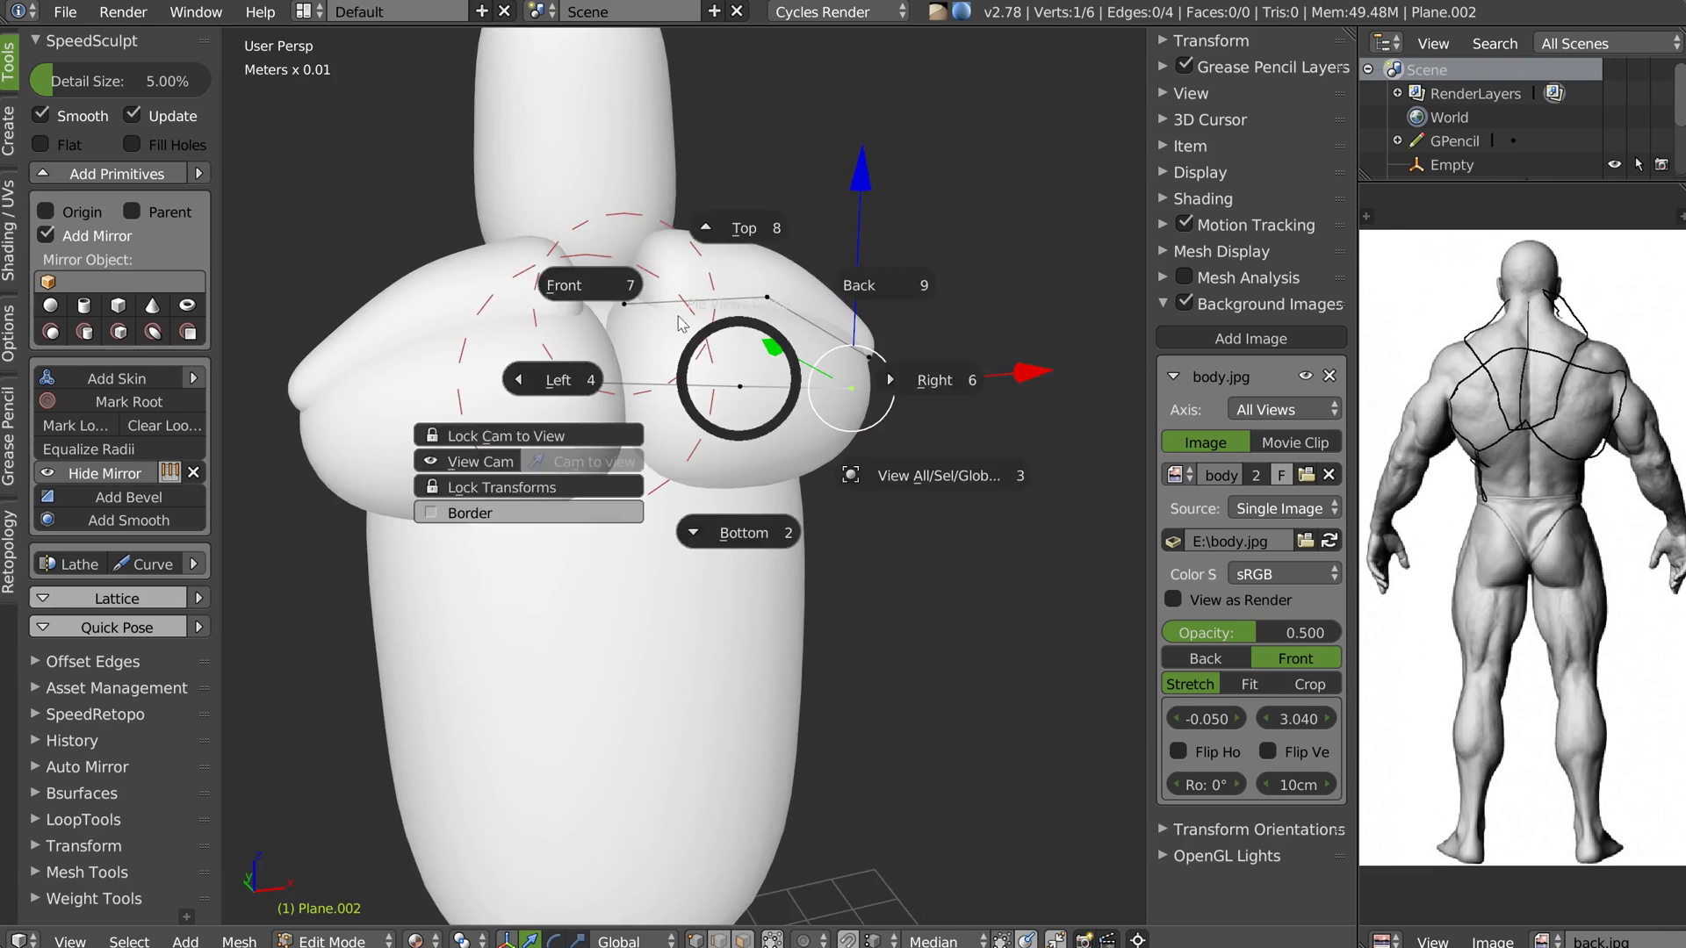
left_click(678, 324)
middle_click_drag(883, 283, 706, 331)
right_click(787, 266)
key("g")
left_click(779, 266)
Adjust the skin radius of the pectoral's outer vertex separately along the Y and X axes
right_click(853, 384)
middle_click_drag(904, 376, 875, 384)
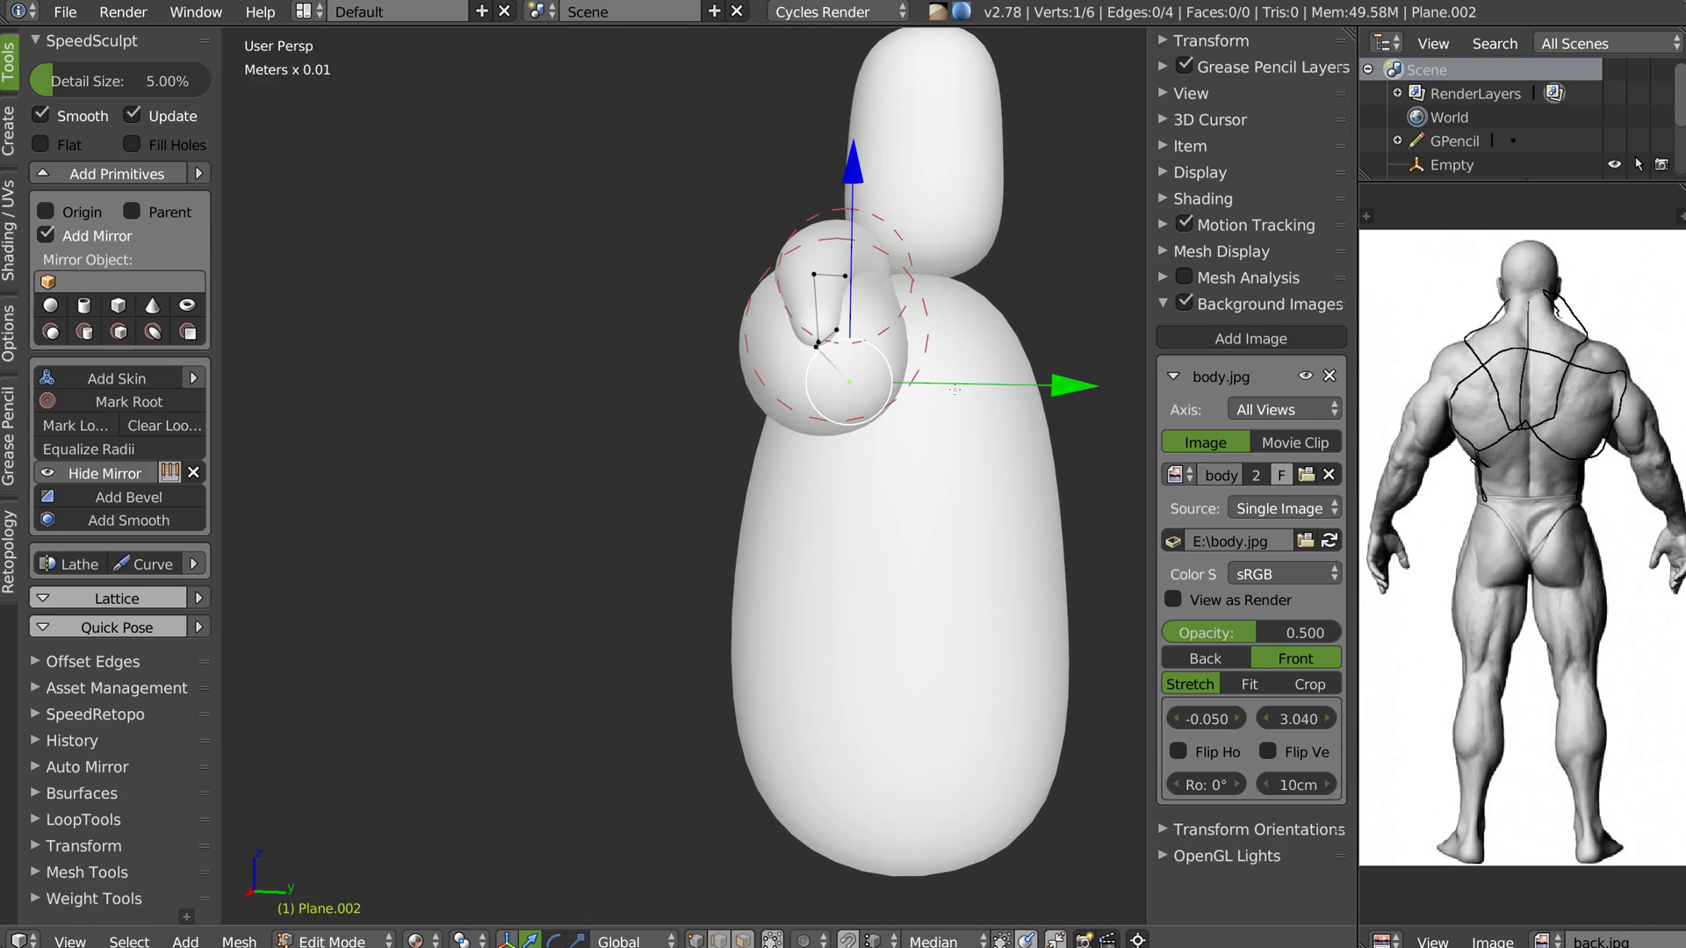
key("ctrl+a")
key("y")
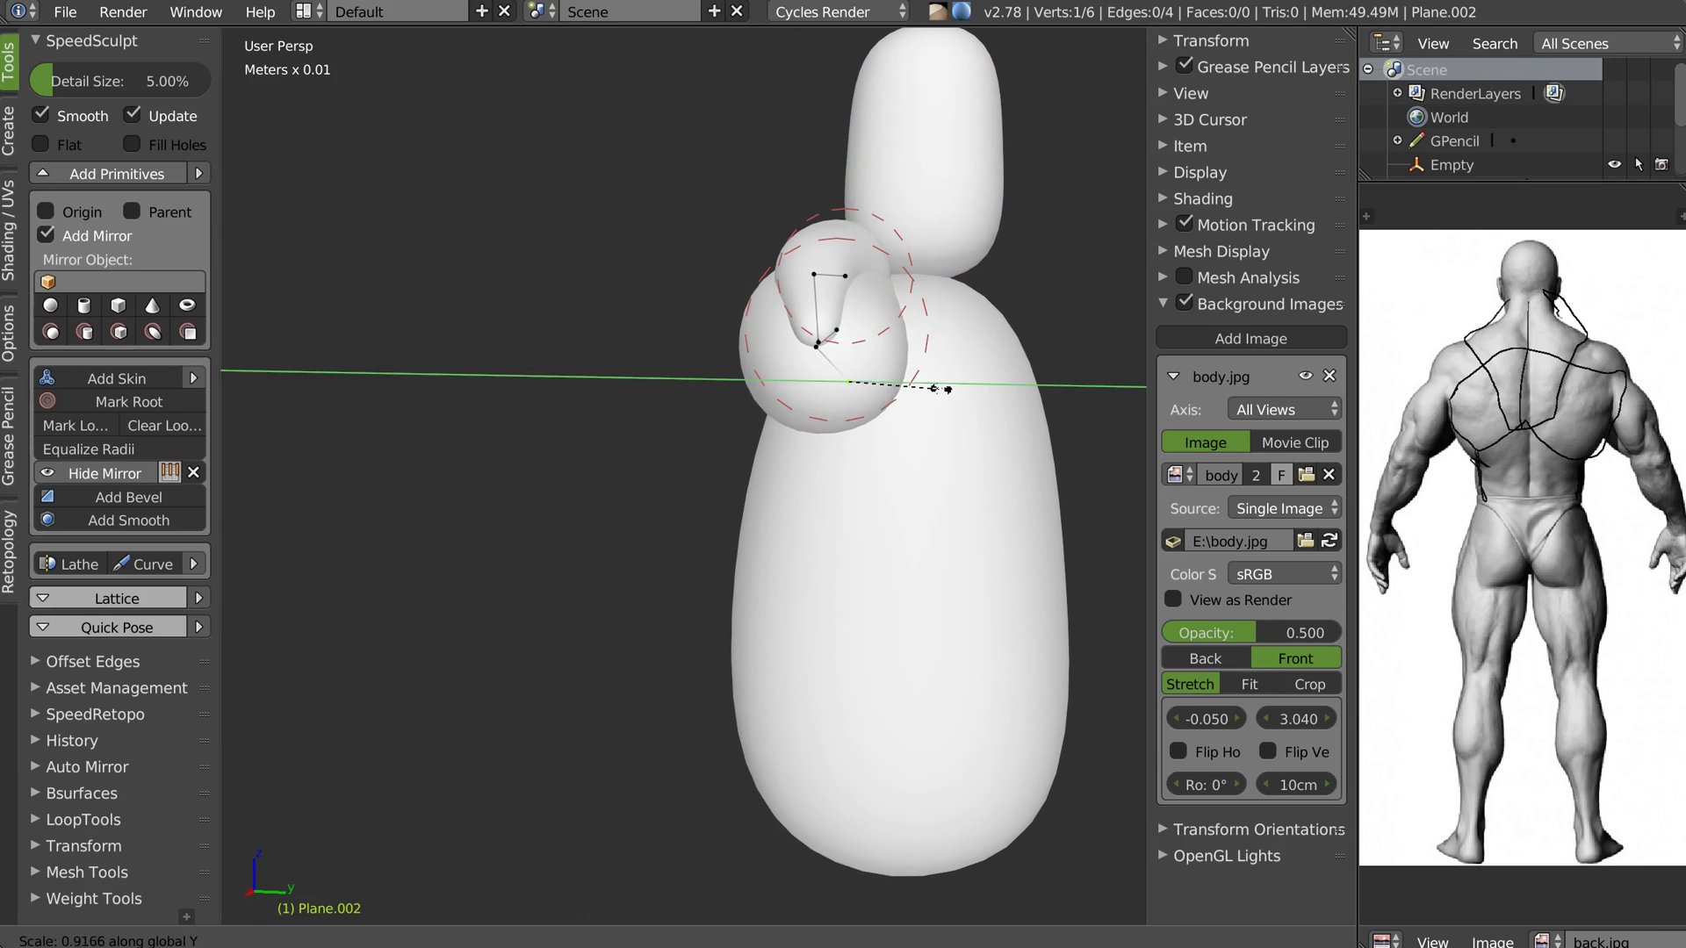
left_click(937, 399)
key("ctrl+a")
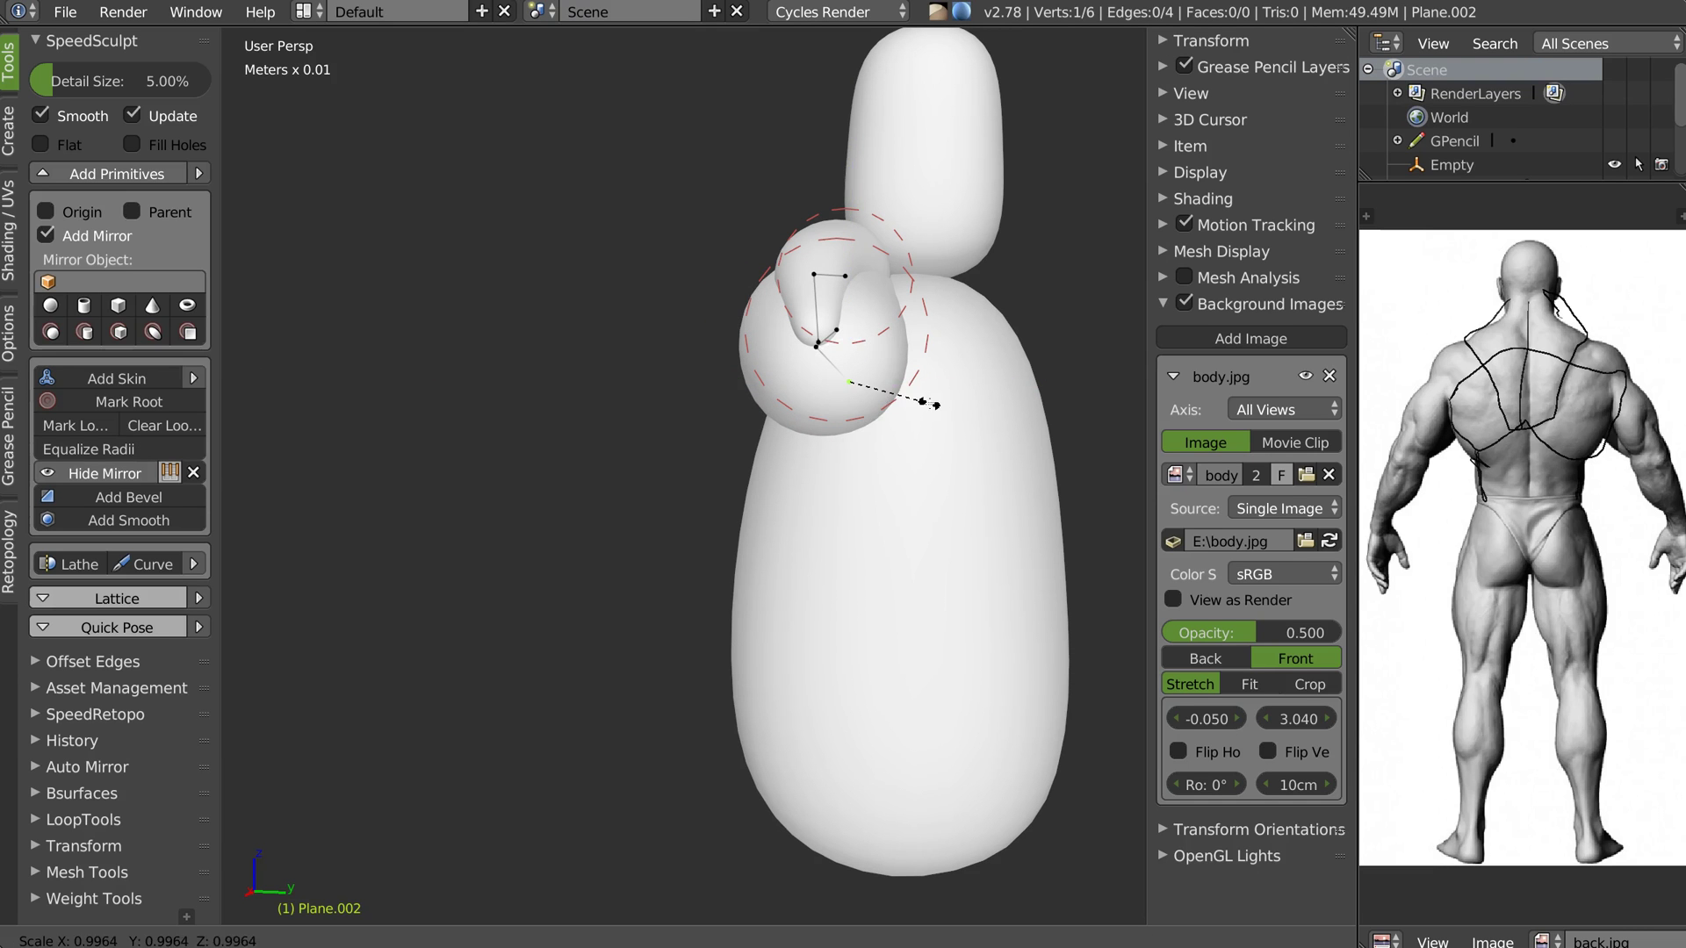
key("x")
left_click(892, 395)
middle_click_drag(892, 395, 734, 403)
key("ctrl+a")
key("x")
left_click(749, 363)
Try moving the upper-chest strip's inner vertex outward in front view, then delete the strip's three vertices
key("Tab")
key("KP_1")
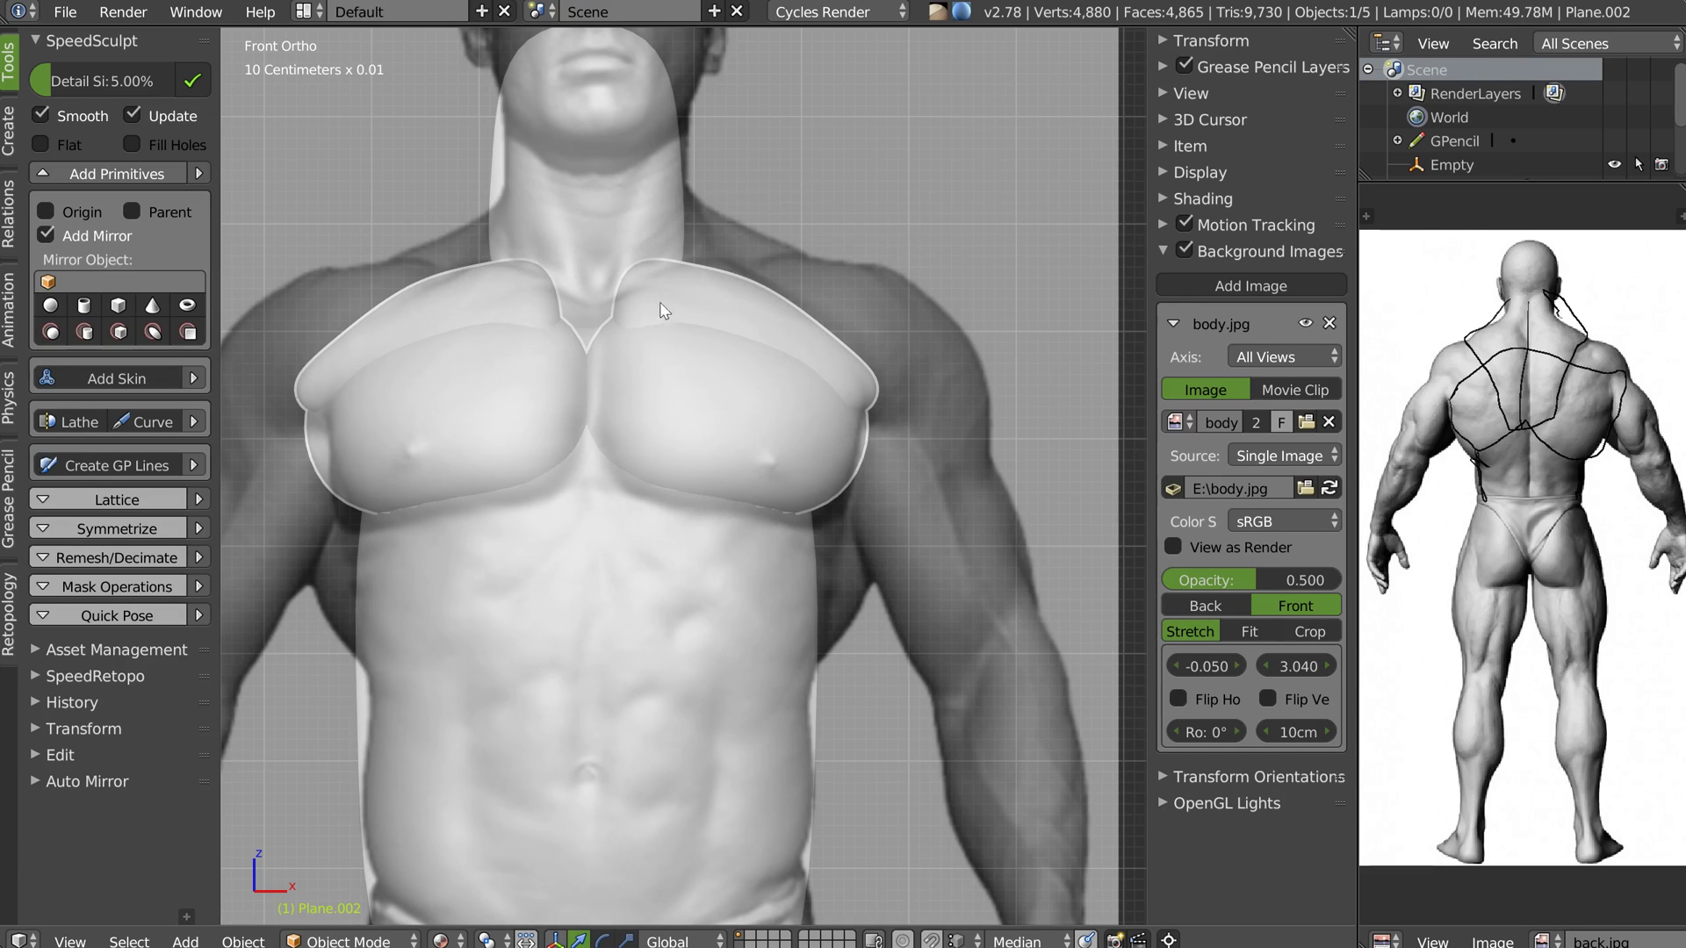
key("Tab")
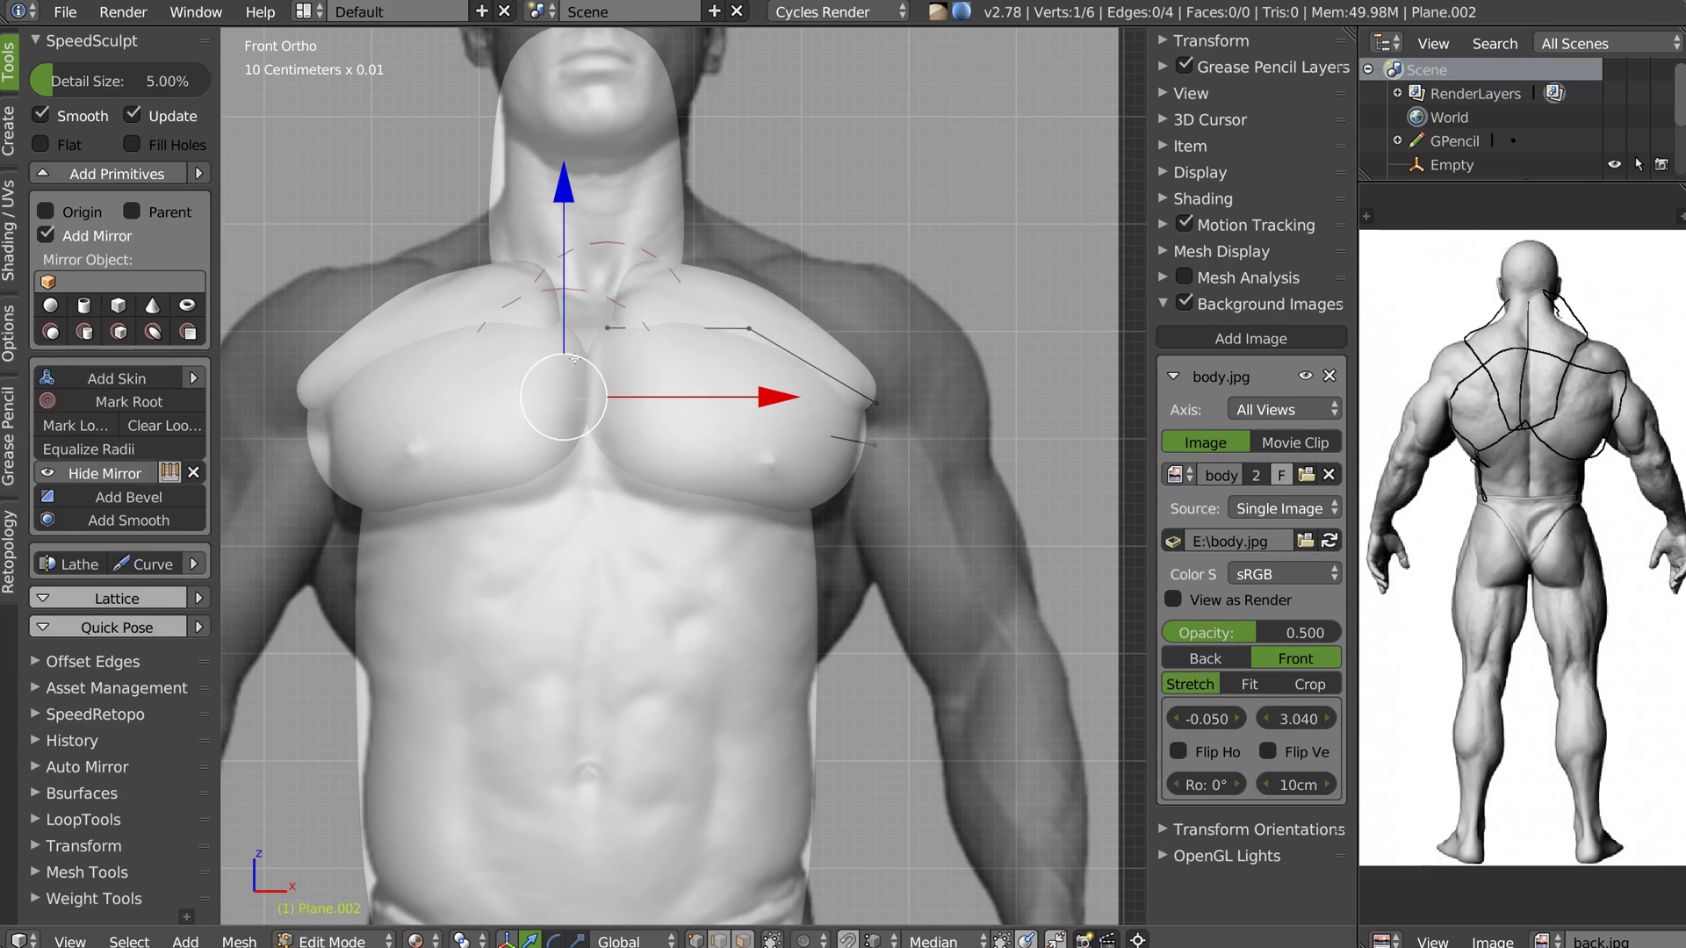
key("g")
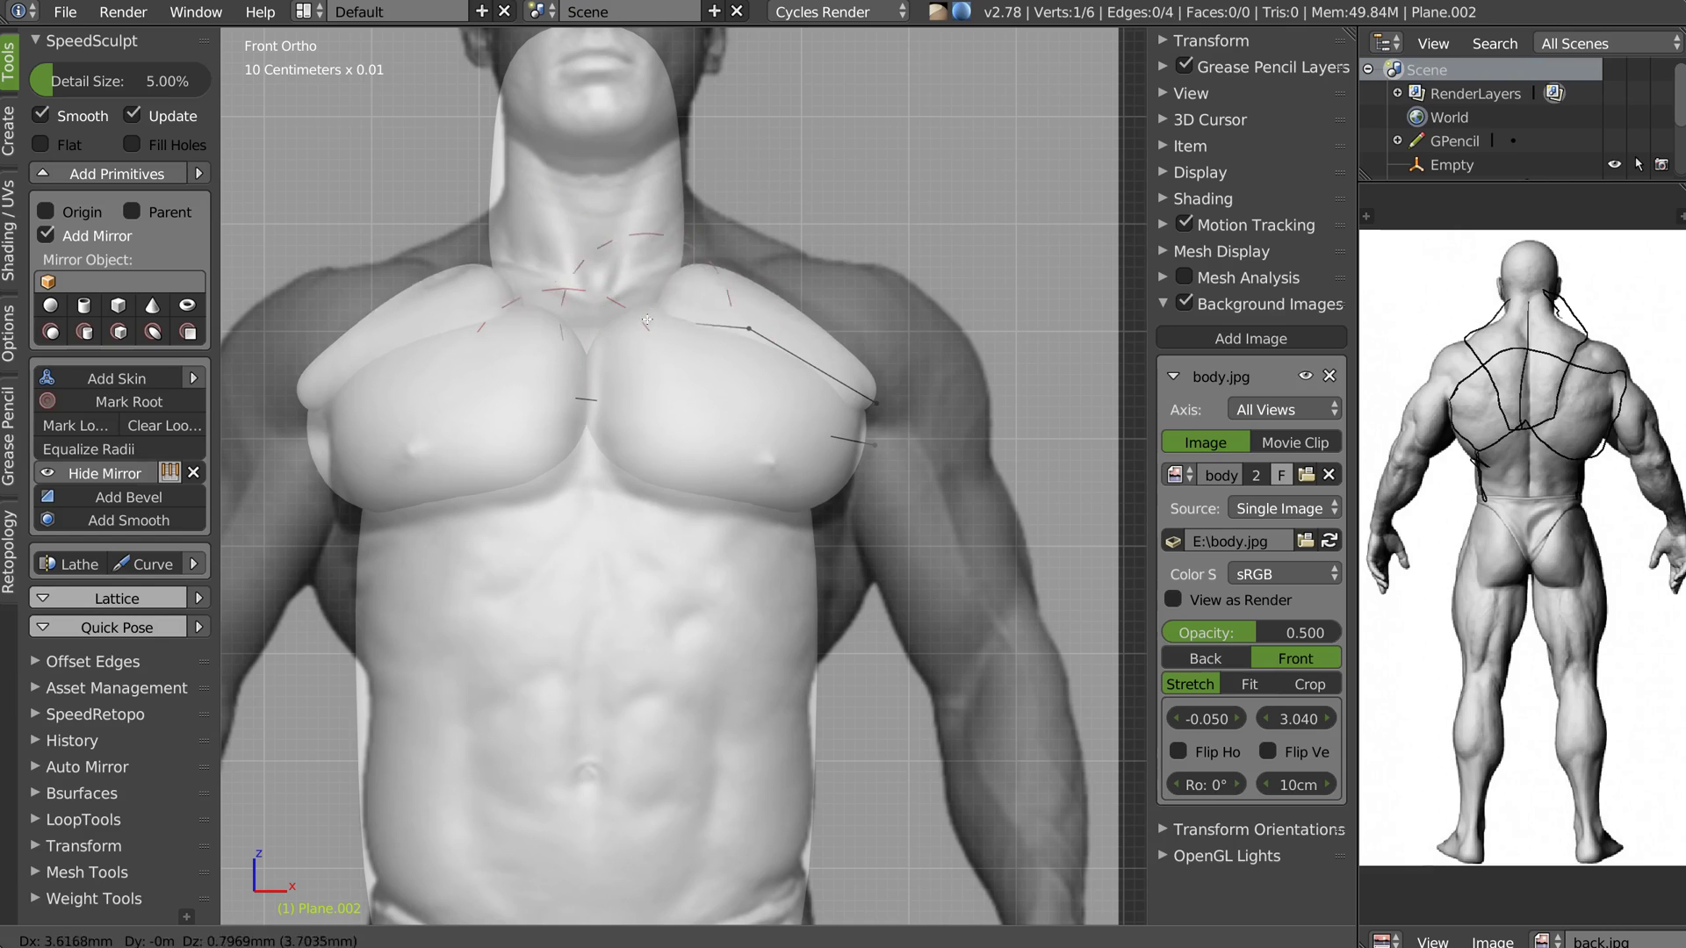
left_click(606, 333)
right_click(748, 328, "shift")
right_click(894, 405, "shift")
key("x")
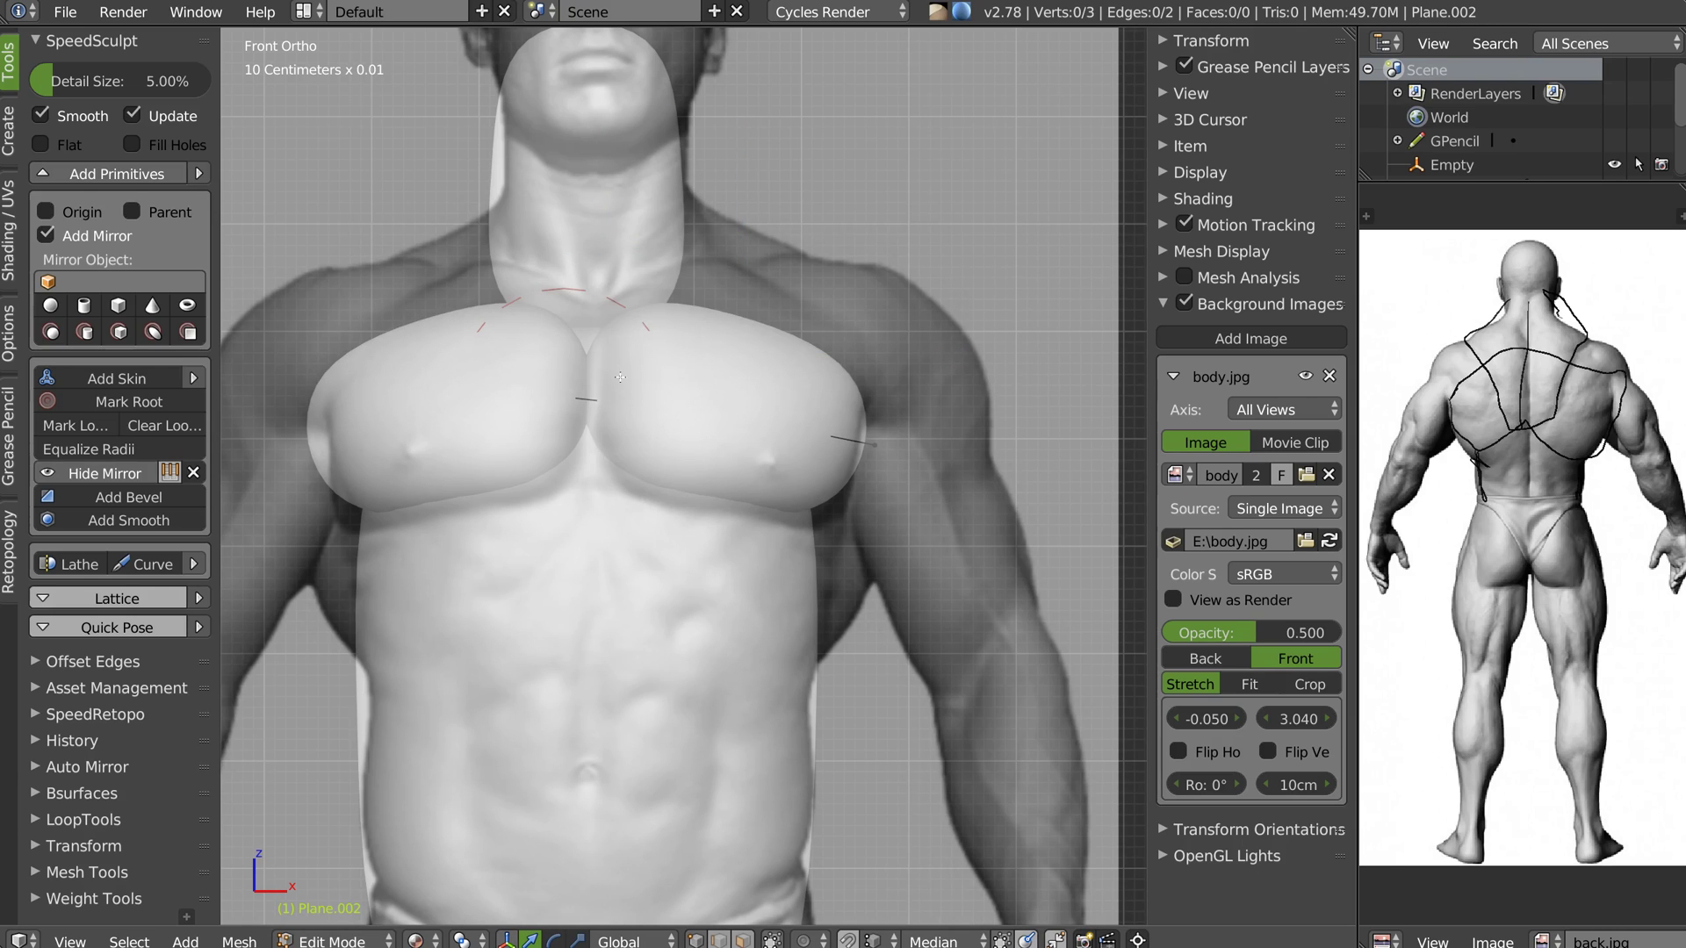
Enlarge the skin radius of the pectoral's inner vertex by a factor of about 1.3
right_click(602, 379)
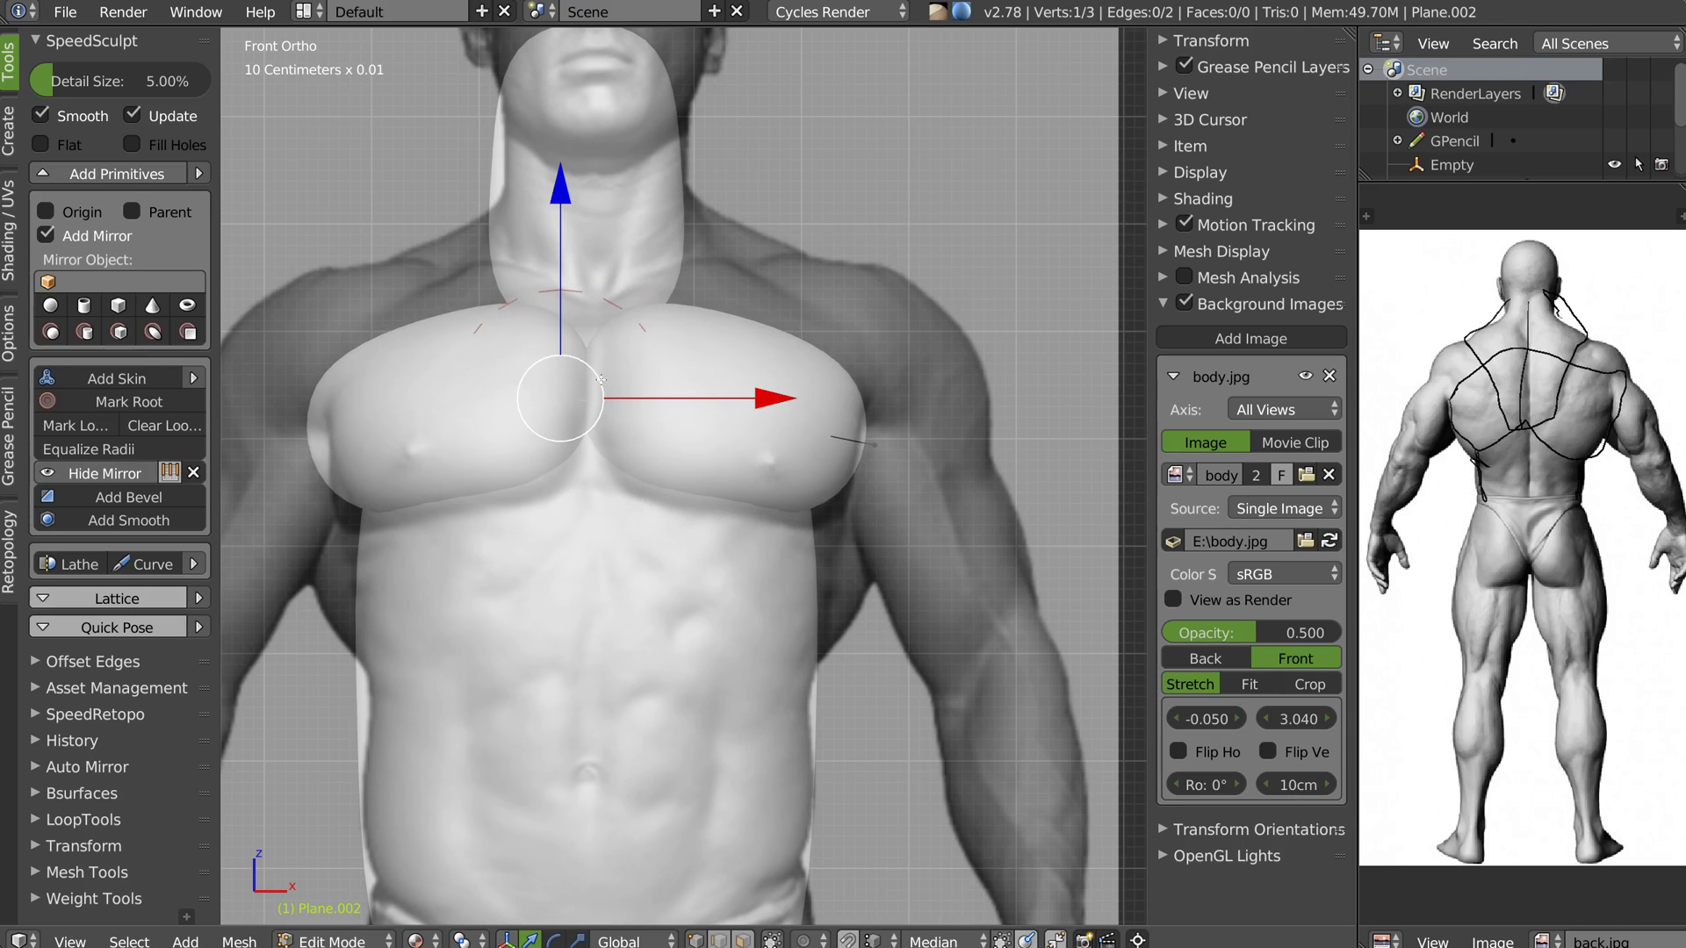
key("a")
key("Escape")
key("s")
key("y")
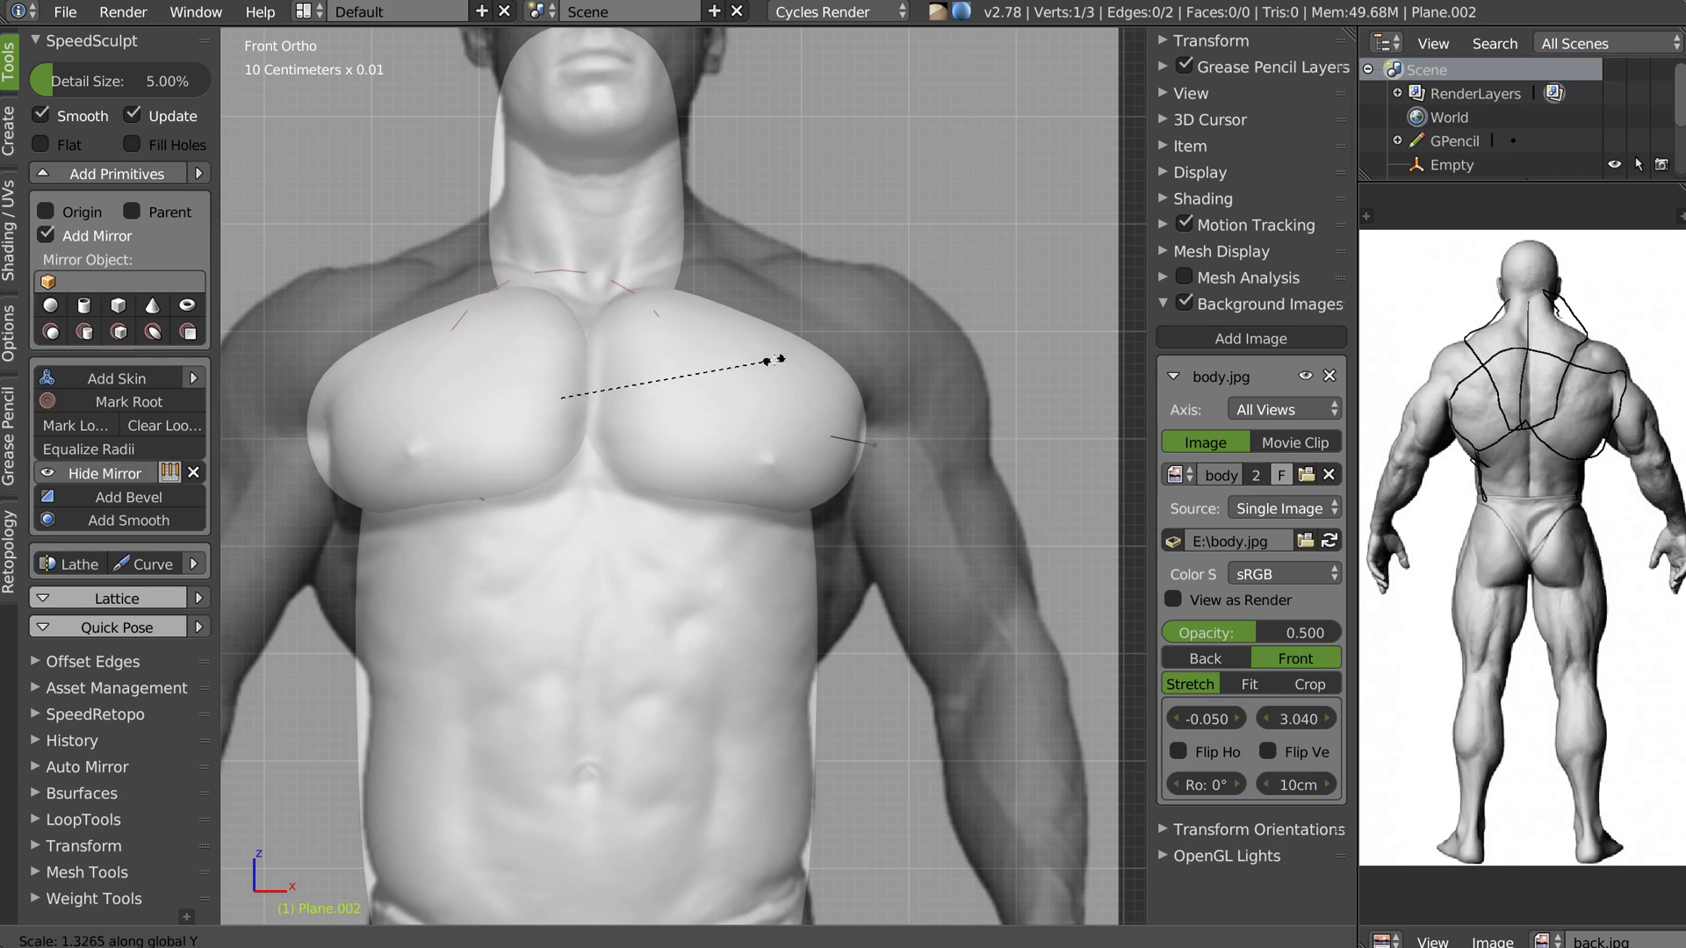
left_click(774, 360)
Turn off Limit to Visible so the pectoral's hidden vertices can be selected
right_click(856, 439)
right_click(762, 428)
key("Tab")
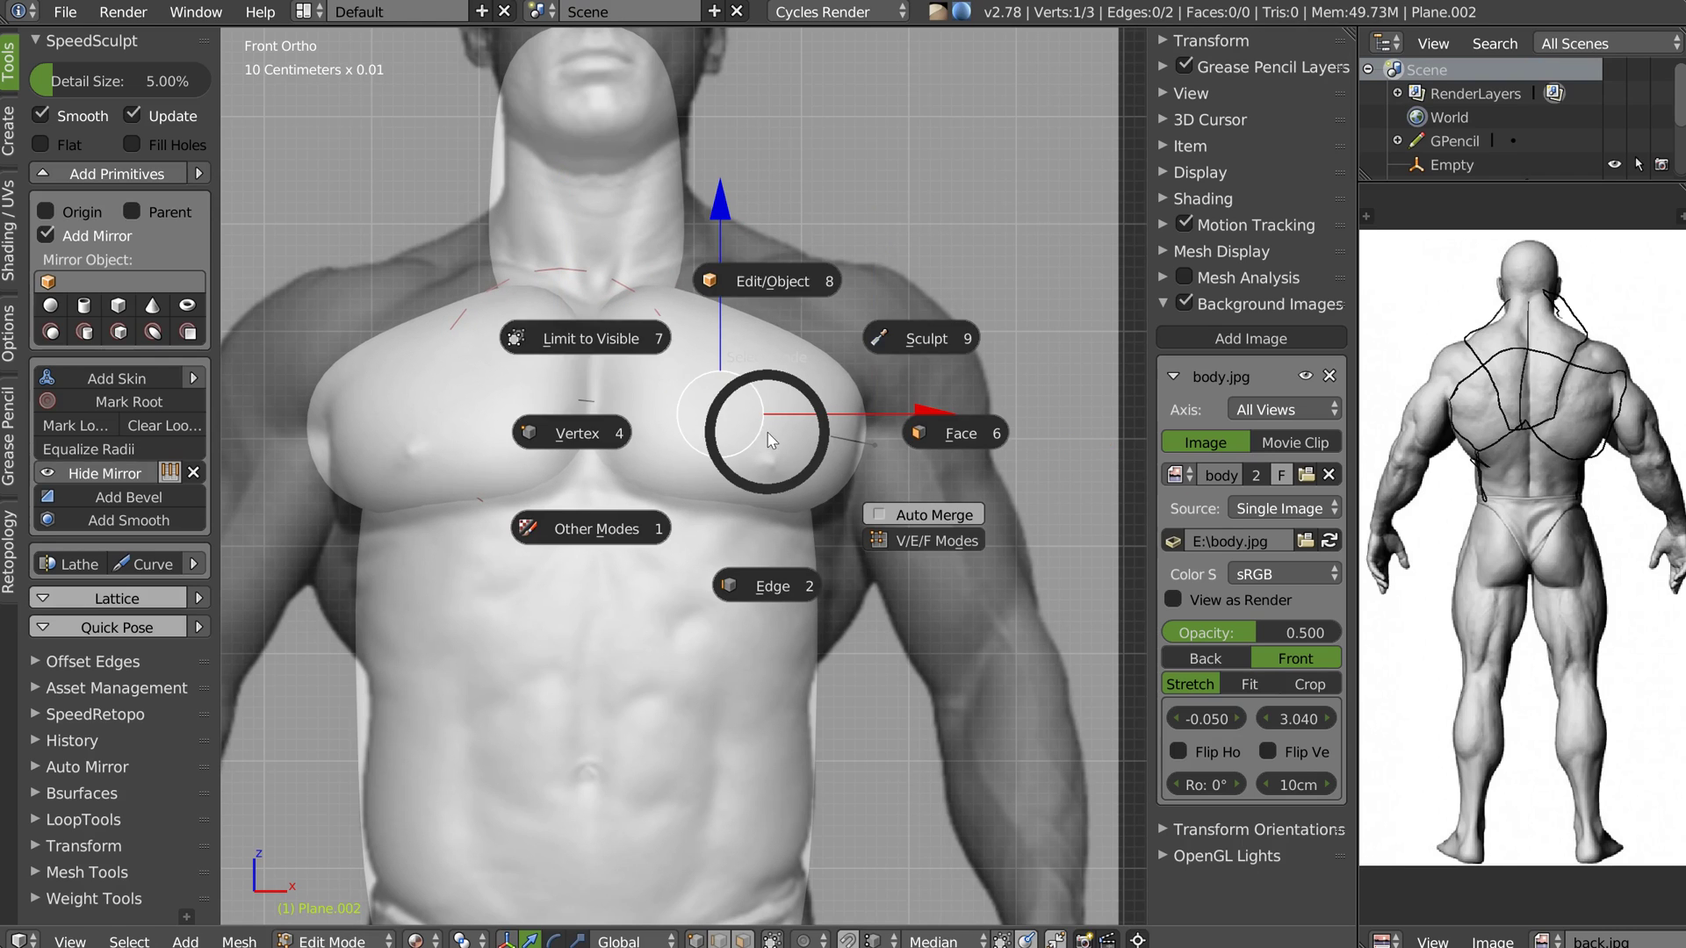
left_click(579, 338)
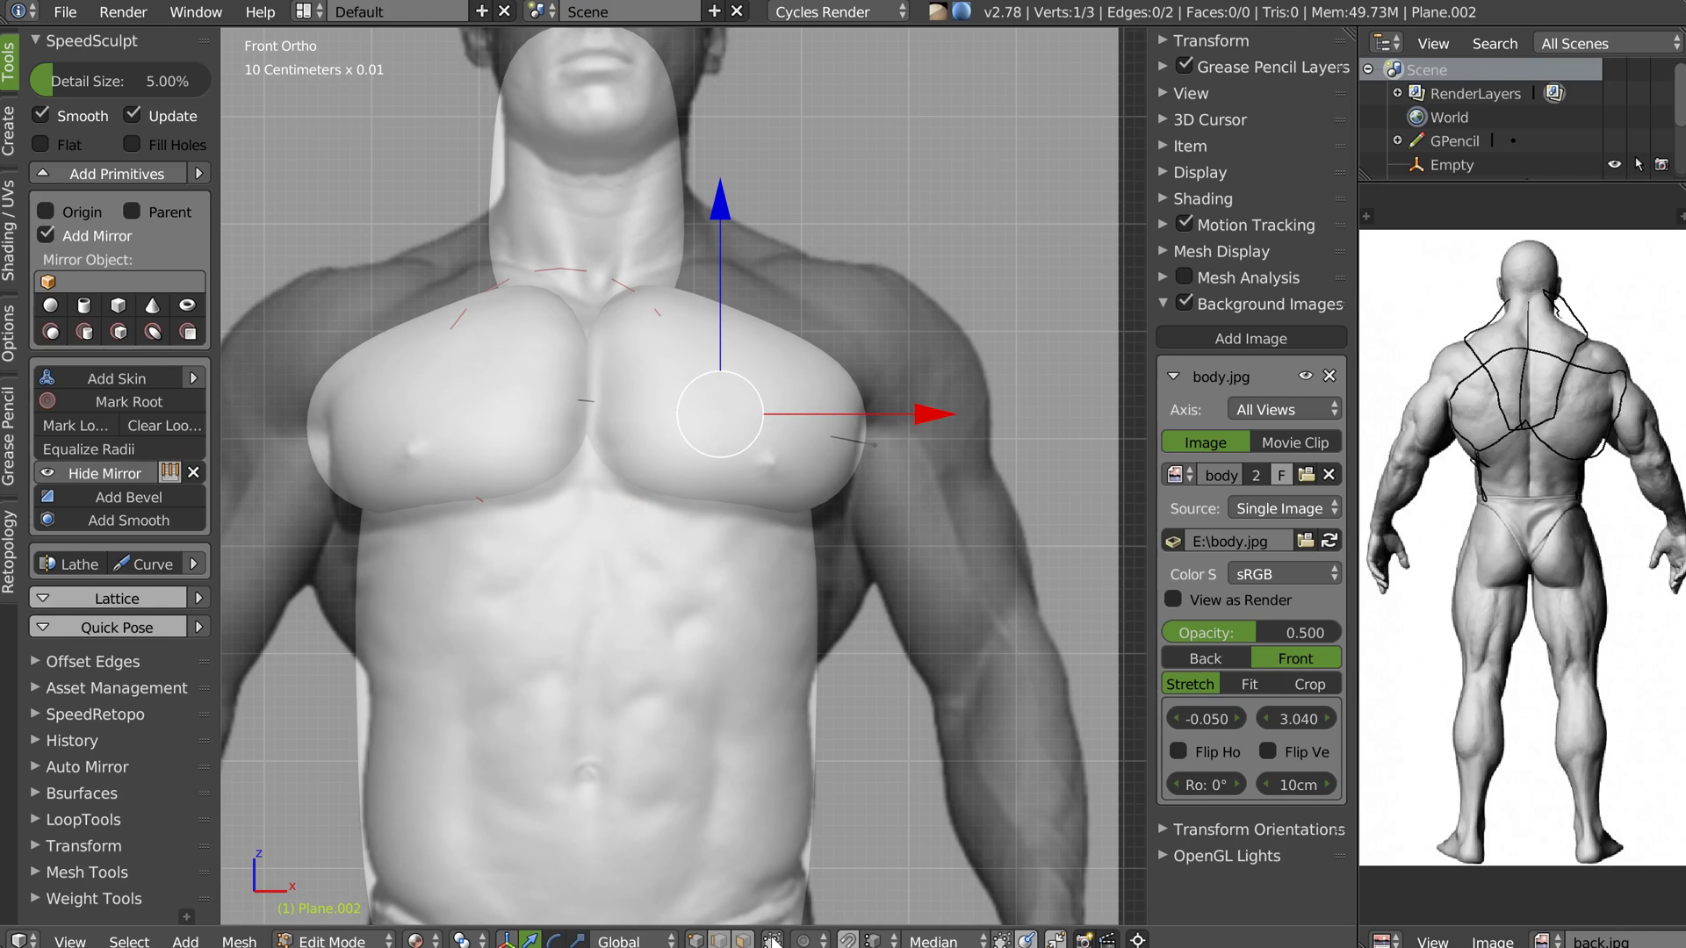
Raise the pectoral's middle vertex slightly, shift the inner one further across the centreline, and return to Object Mode in front view
right_click(874, 448)
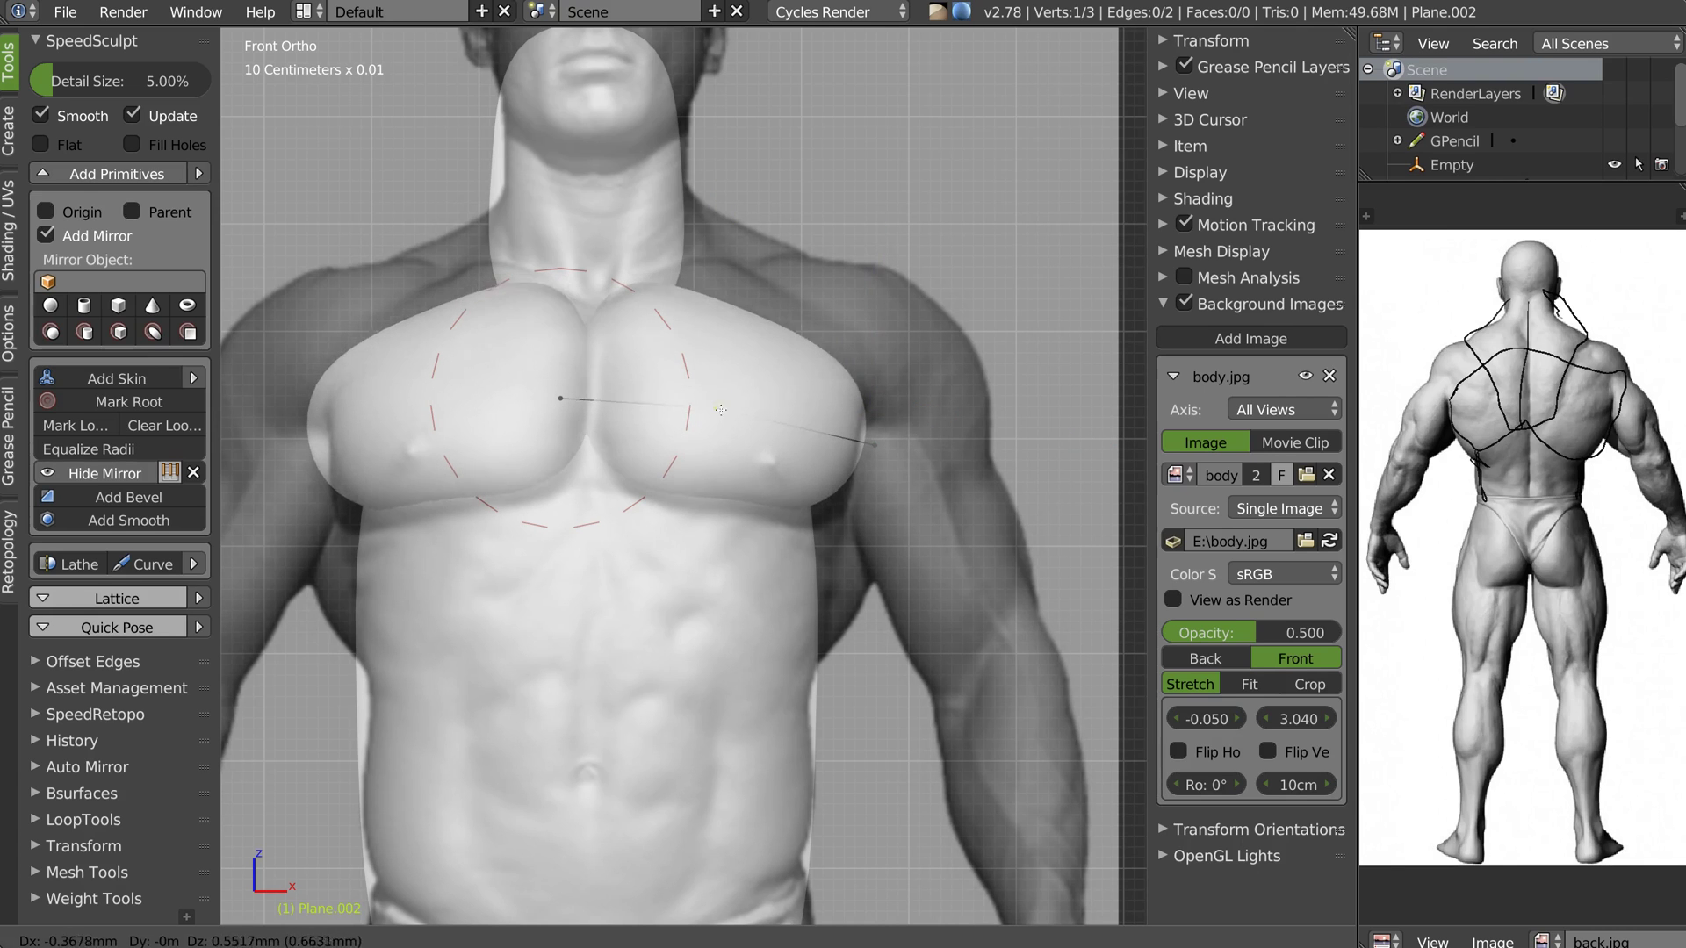
right_click(722, 414)
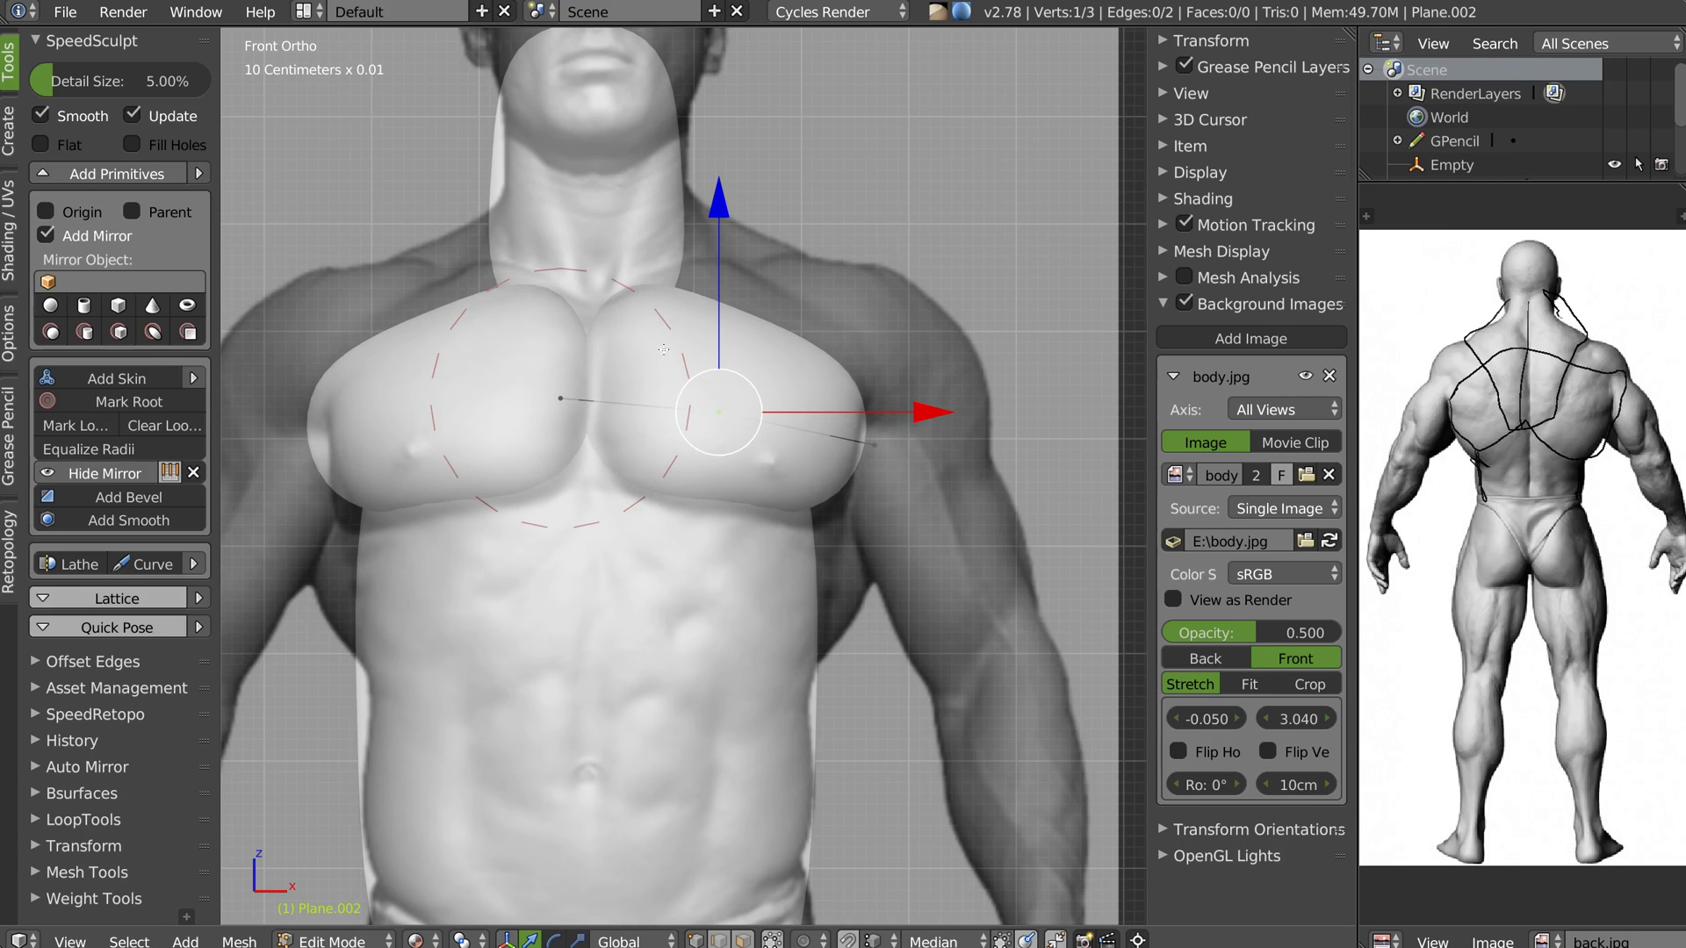
right_click(562, 399)
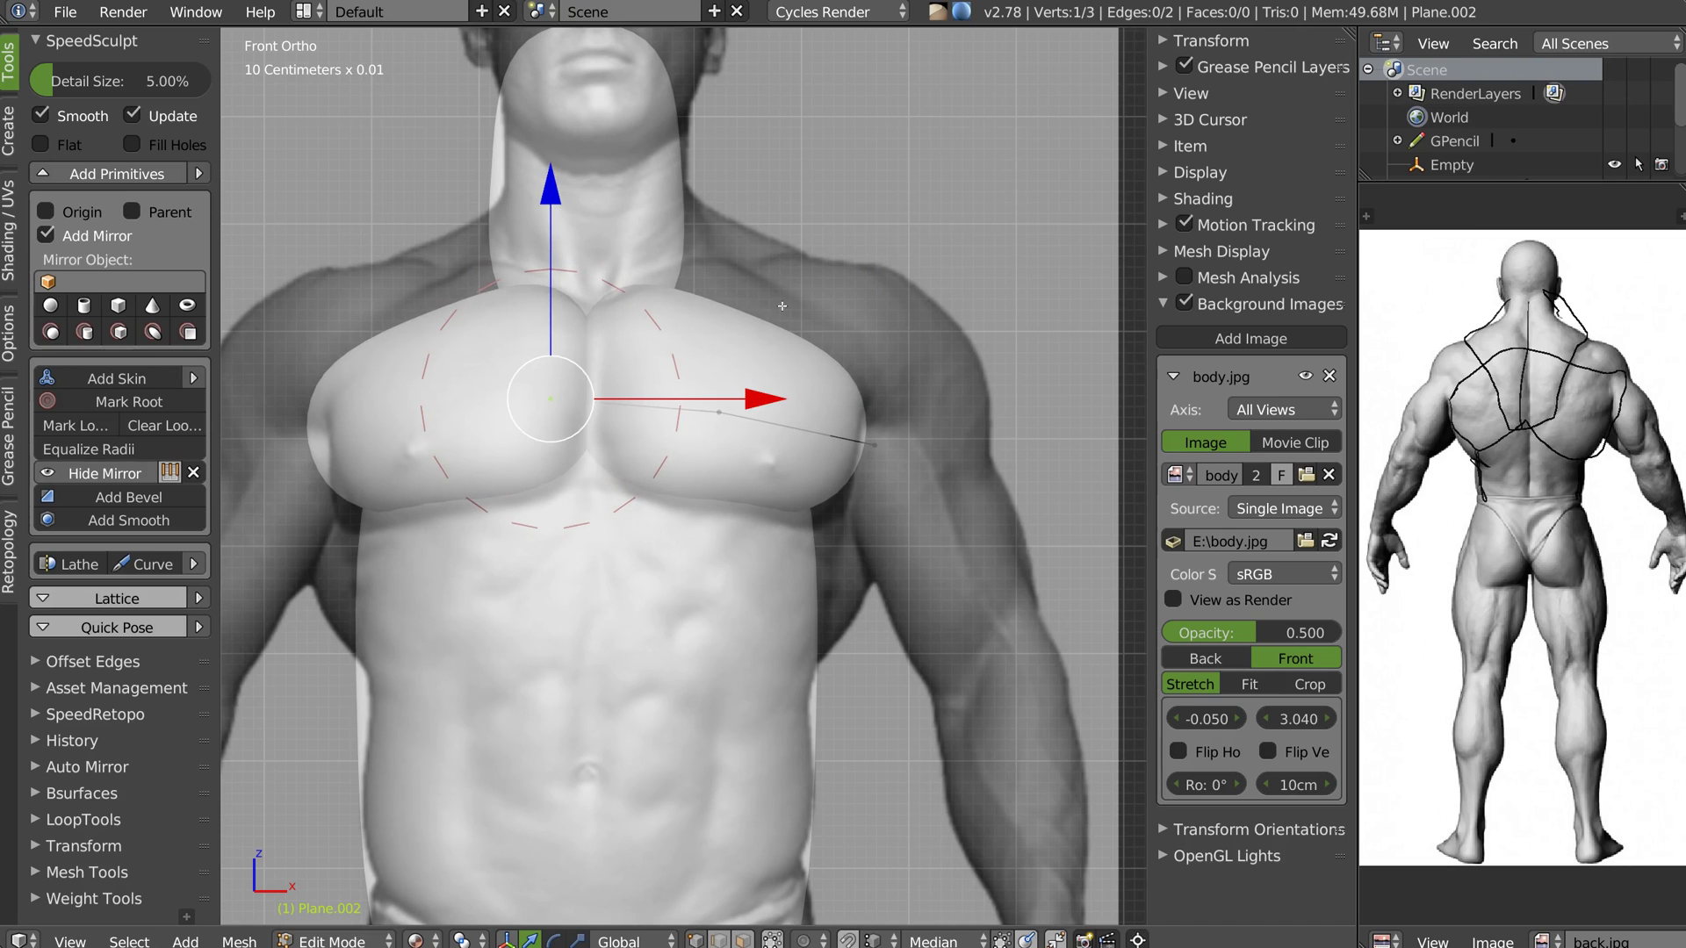
scroll(742, 452, "down", 4)
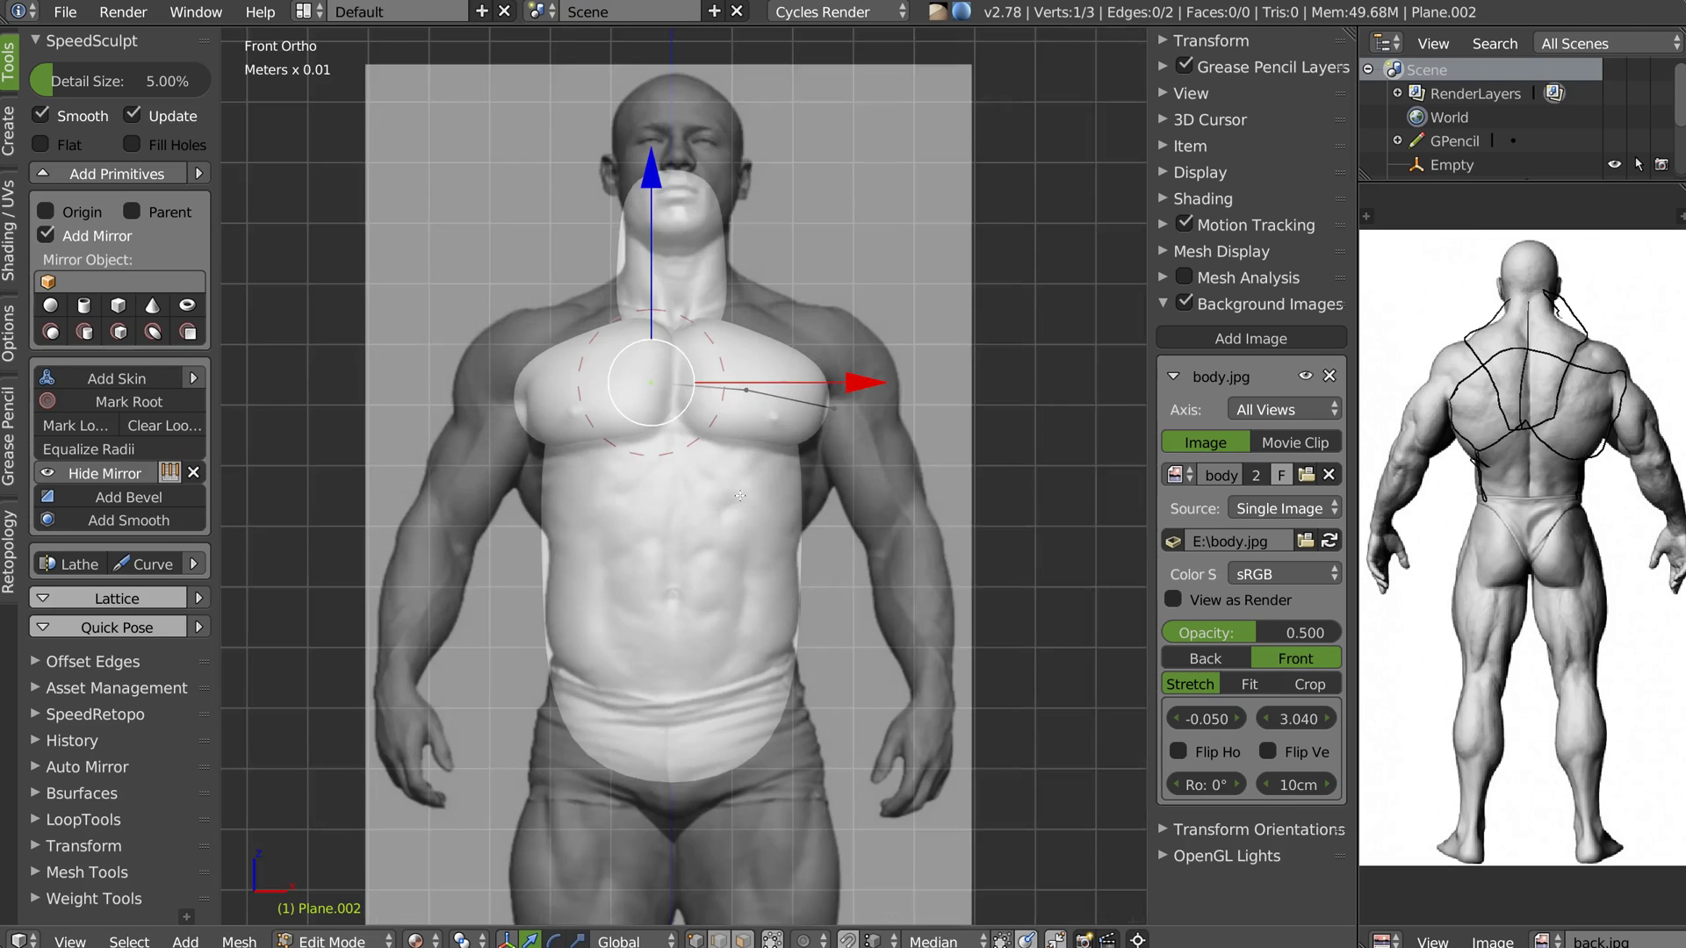
middle_click_drag(742, 451, 694, 386)
scroll(703, 369, "up", 1)
middle_click_drag(728, 330, 688, 300)
key("Tab")
key("KP_1")
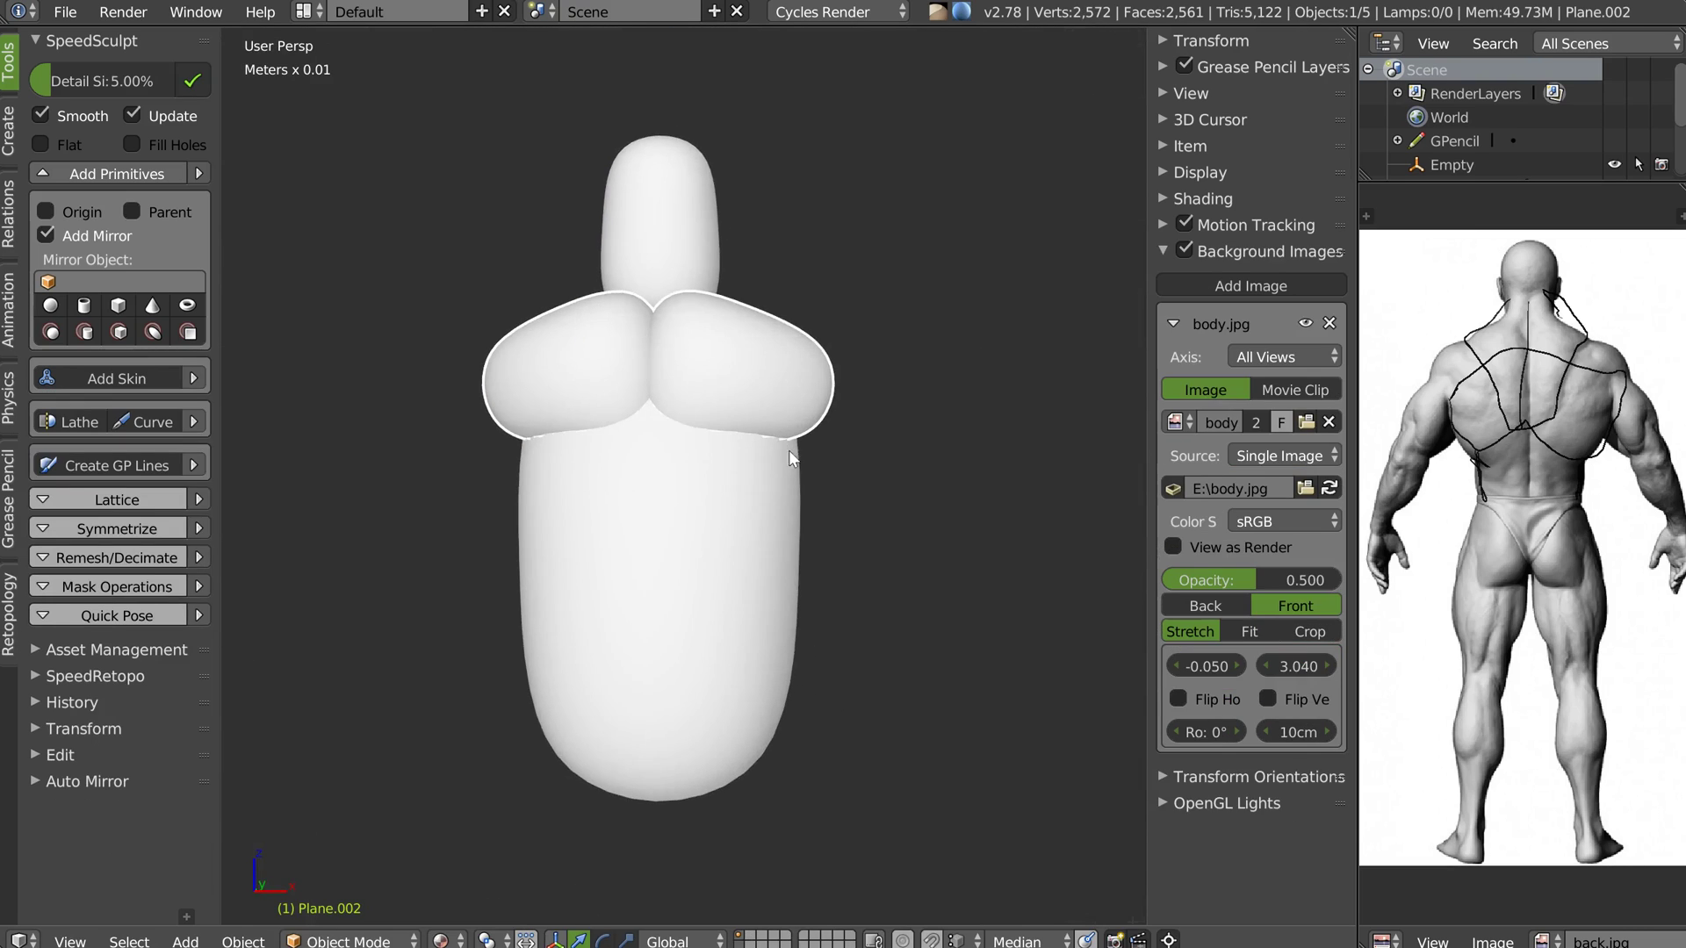
Duplicate the pectoral object and move the copy's inner vertex up onto the top of the shoulder
scroll(777, 352, "up", 4)
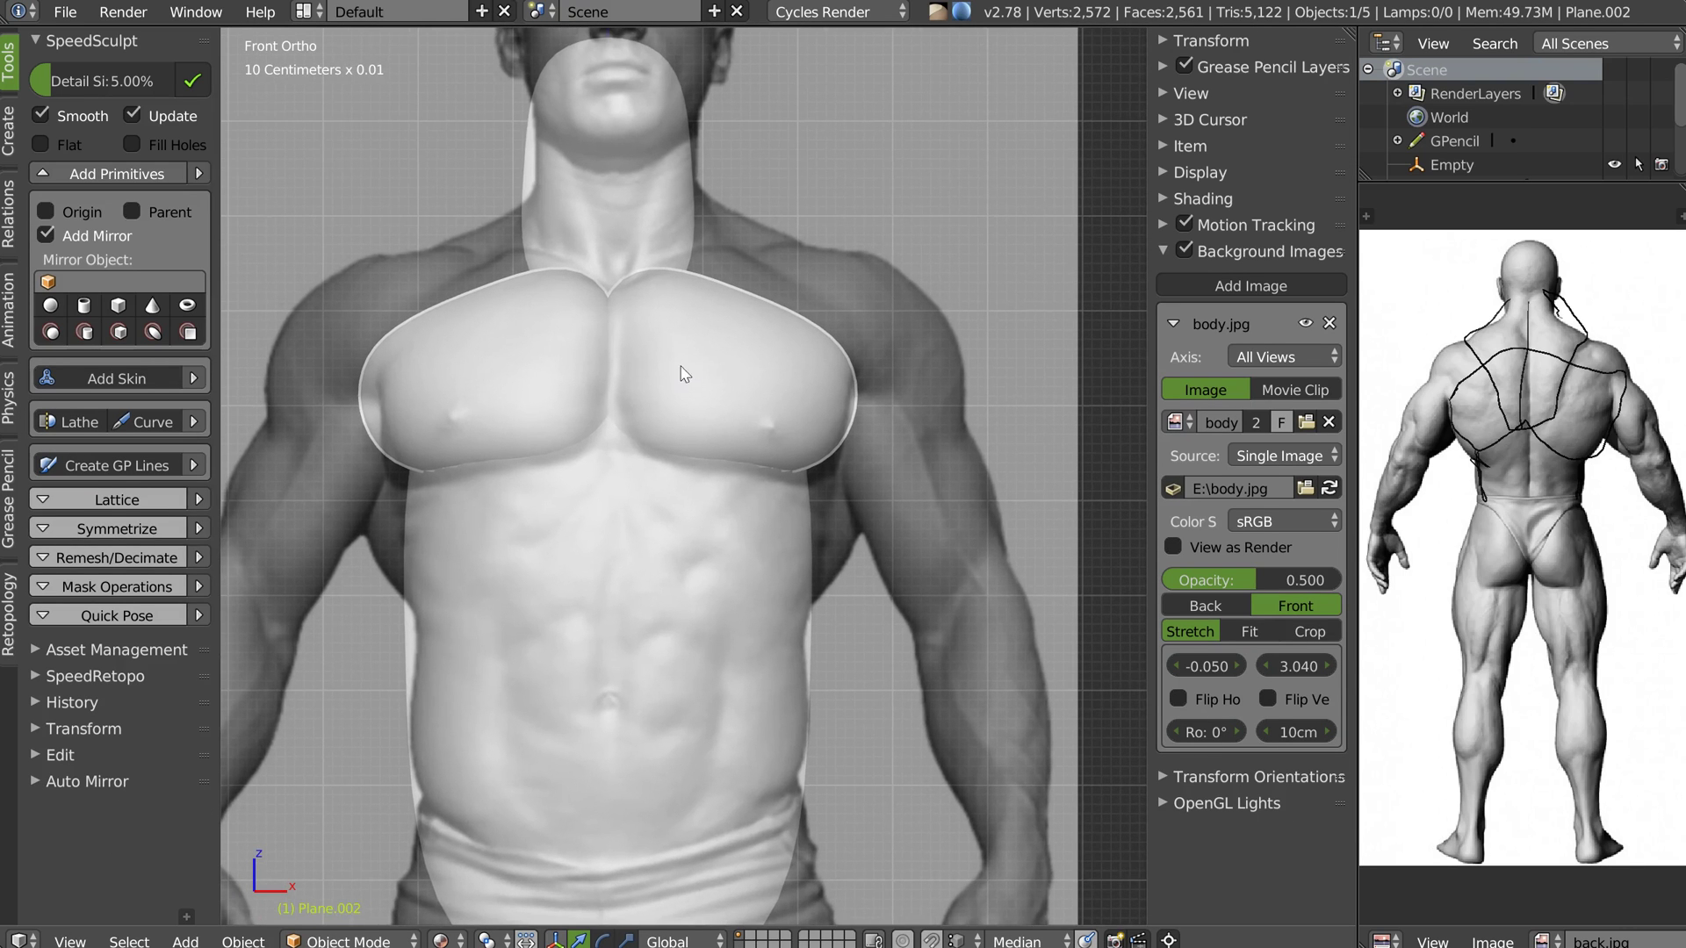
key("shift+d")
right_click(699, 353)
key("Tab")
key("g")
left_click(734, 281)
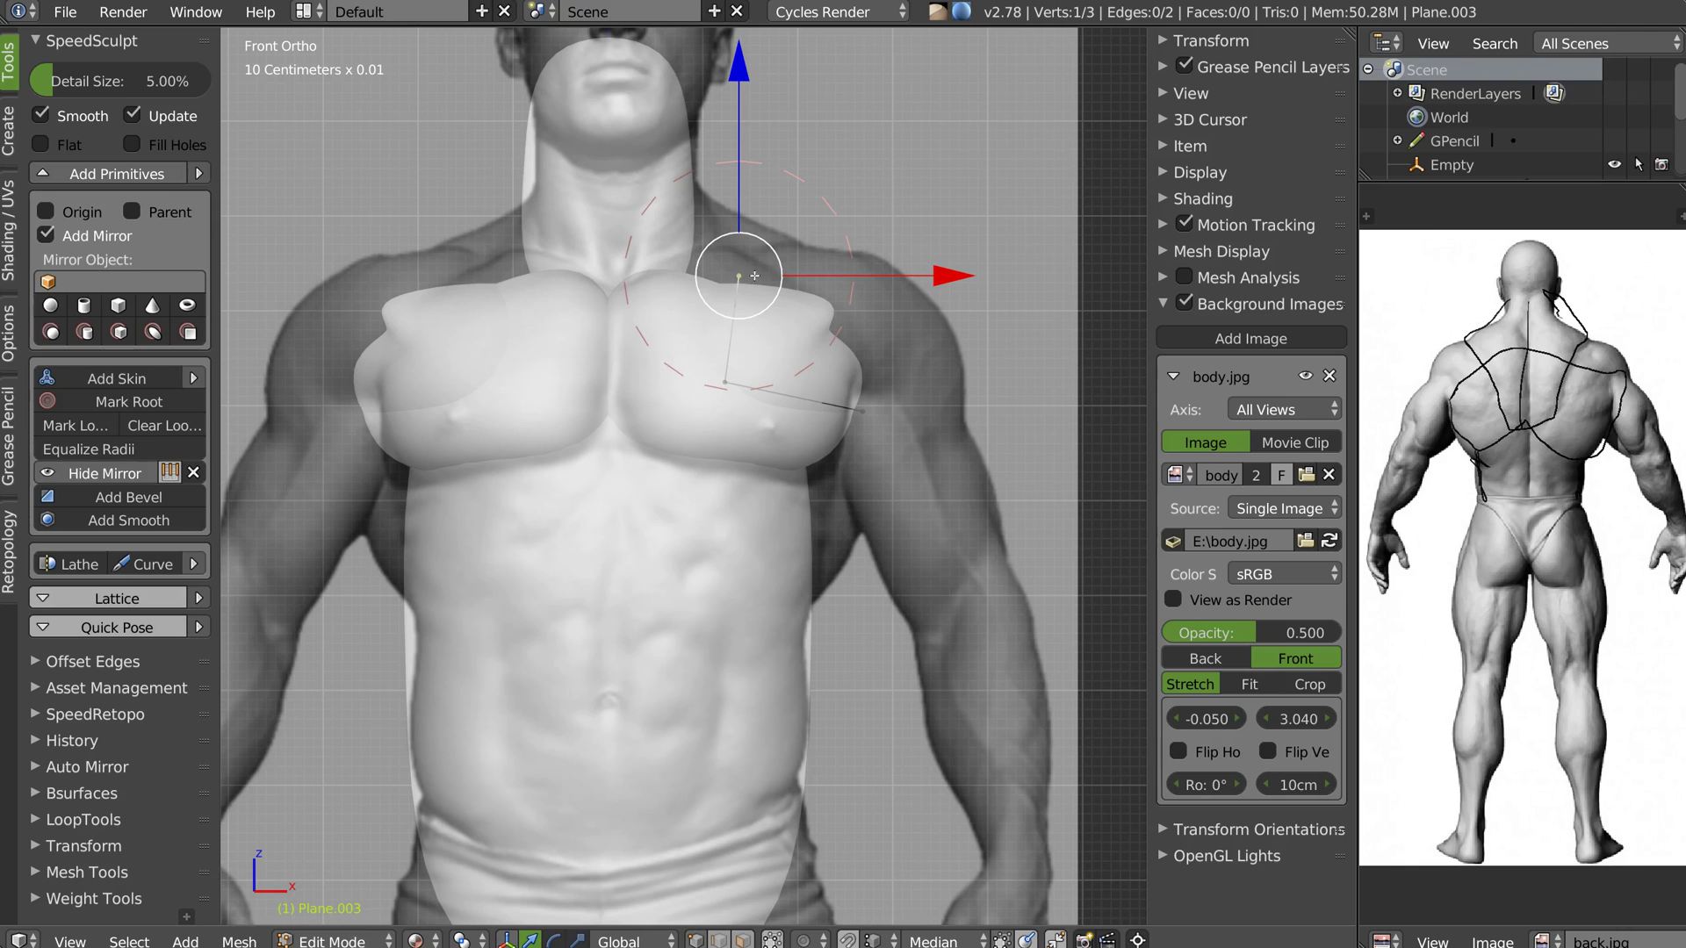
key("g")
left_click(798, 241)
Move the copy's middle and outer vertices onto the reference deltoid and down the outer upper arm
right_click(724, 392)
key("g")
left_click(863, 337)
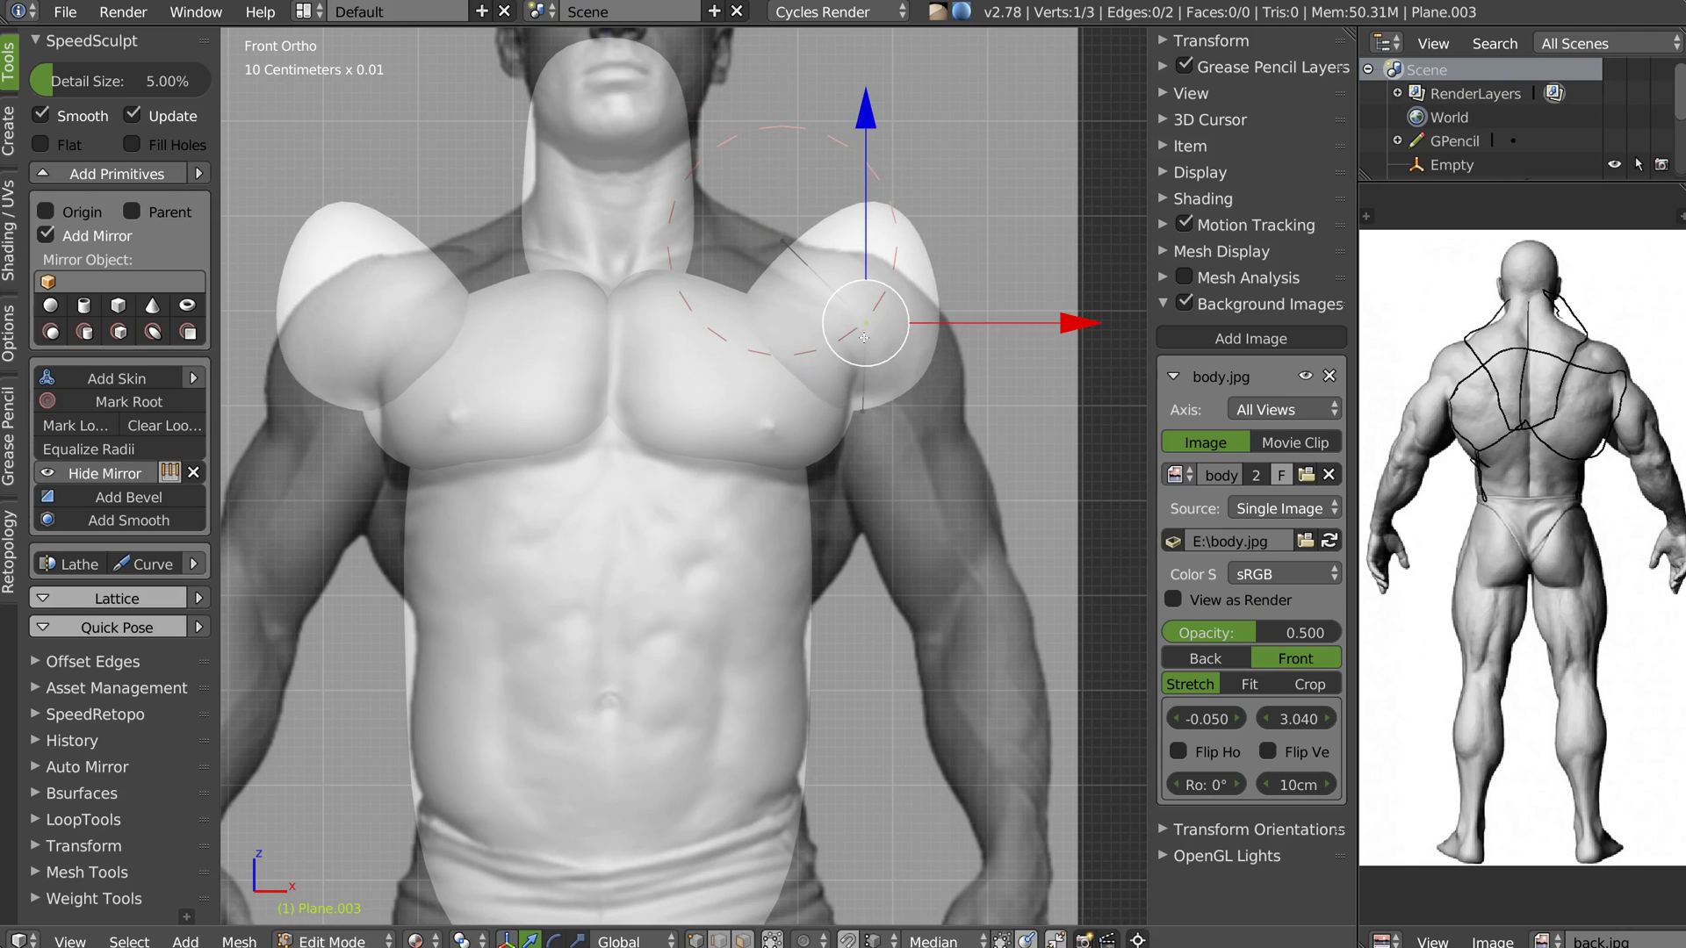
right_click(863, 413)
key("g")
left_click(971, 437)
Shift the deltoid's top vertex slightly toward the neck and shrink its skin radius
right_click(787, 237)
key("g")
left_click(772, 245)
key("ctrl+a")
left_click(795, 307)
Resize the deltoid's middle and lower vertex radii and move the lower vertex inward to match the arm outline
right_click(867, 324)
key("ctrl+a")
left_click(896, 337)
right_click(976, 438)
key("ctrl+a")
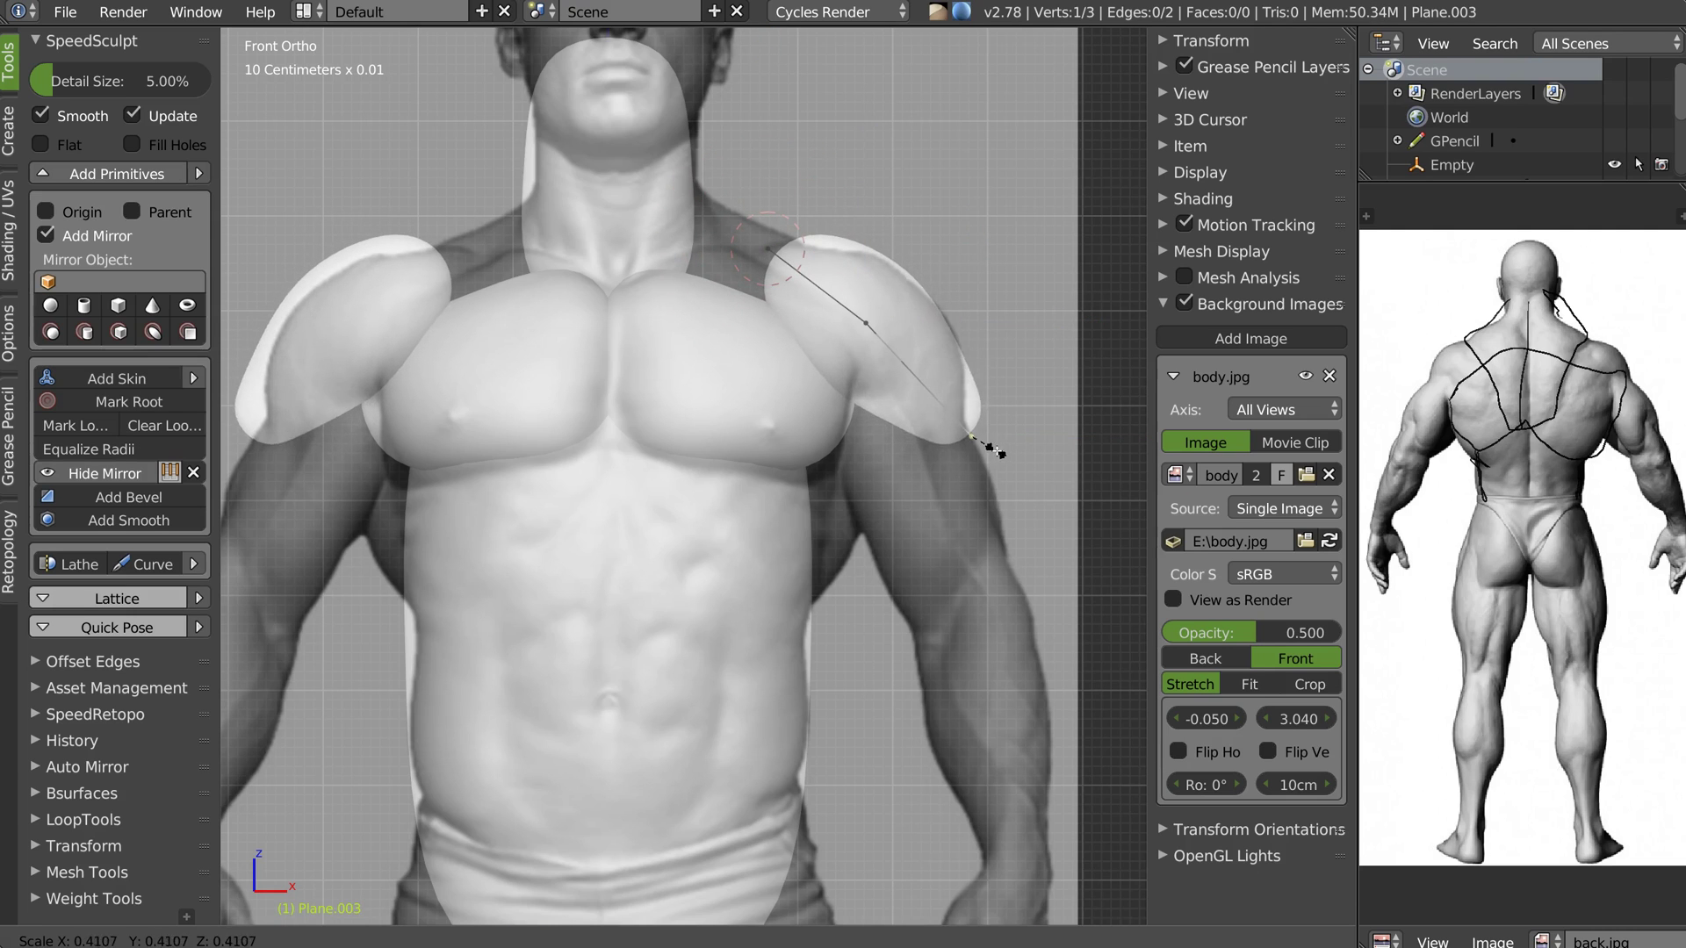
left_click(997, 449)
key("g")
left_click(971, 455)
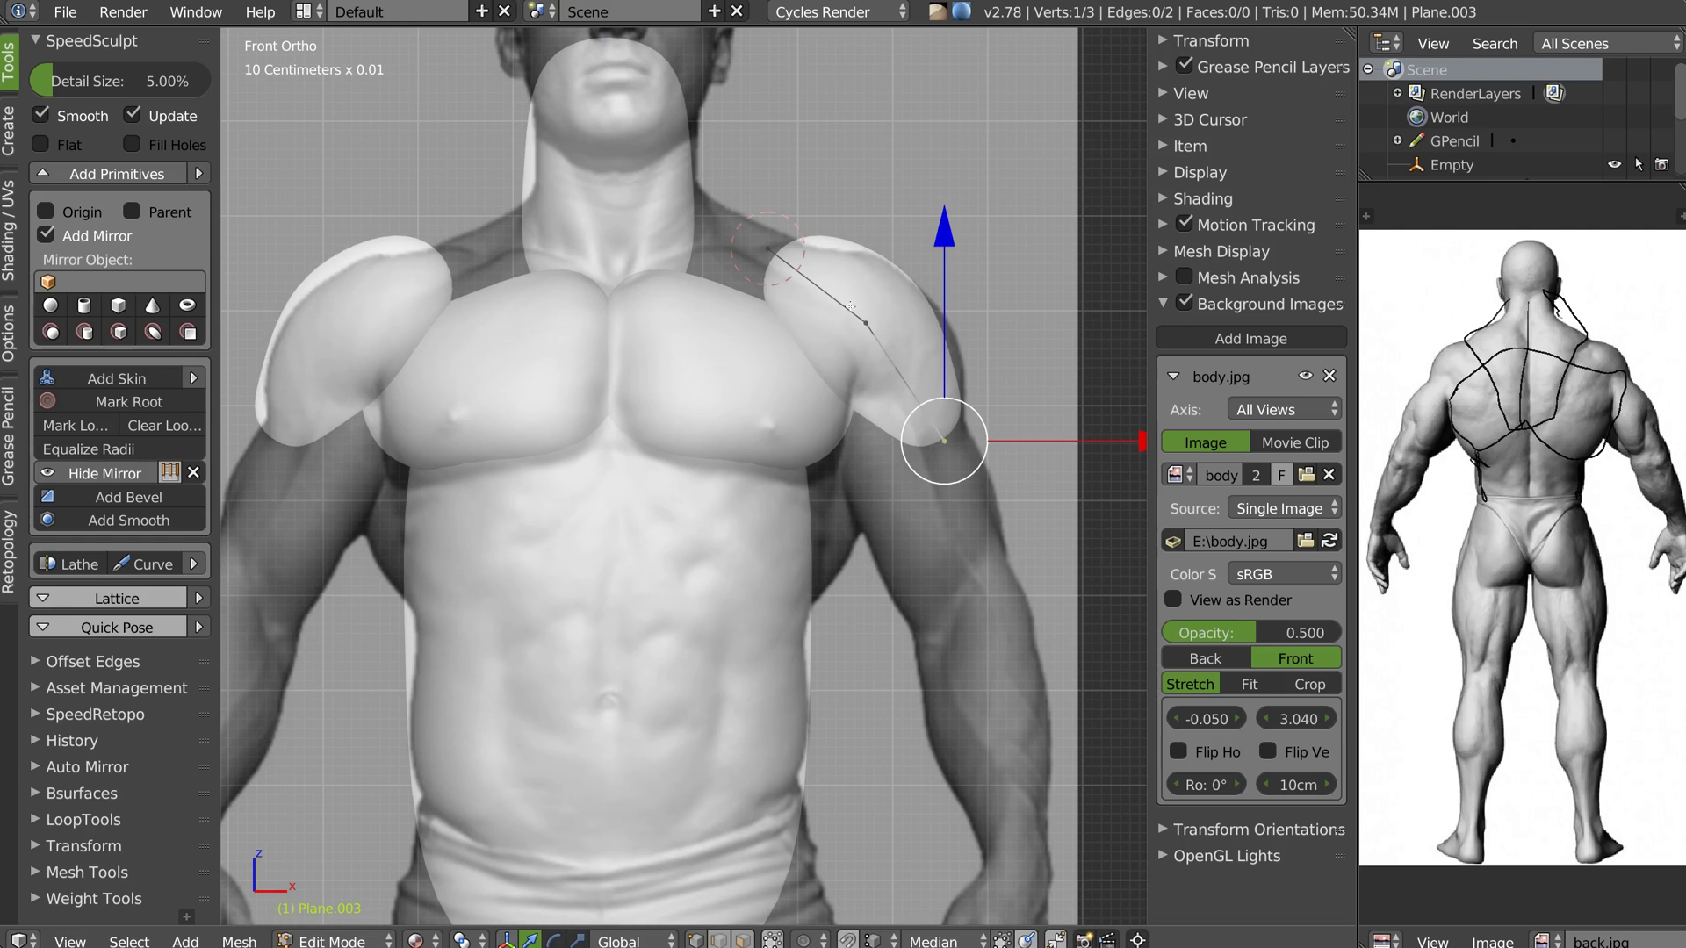
Fine-tune the deltoid's middle and top vertices against the shoulder outline in front view
right_click(853, 309)
key("g")
left_click(867, 329)
right_click(764, 242)
key("g")
key("s")
left_click(817, 297)
right_click(881, 342)
key("g")
left_click(863, 326)
Push the deltoid's top and middle vertices back along Y, working from a side view
middle_click_drag(878, 327, 693, 344)
middle_click_drag(975, 352, 843, 233)
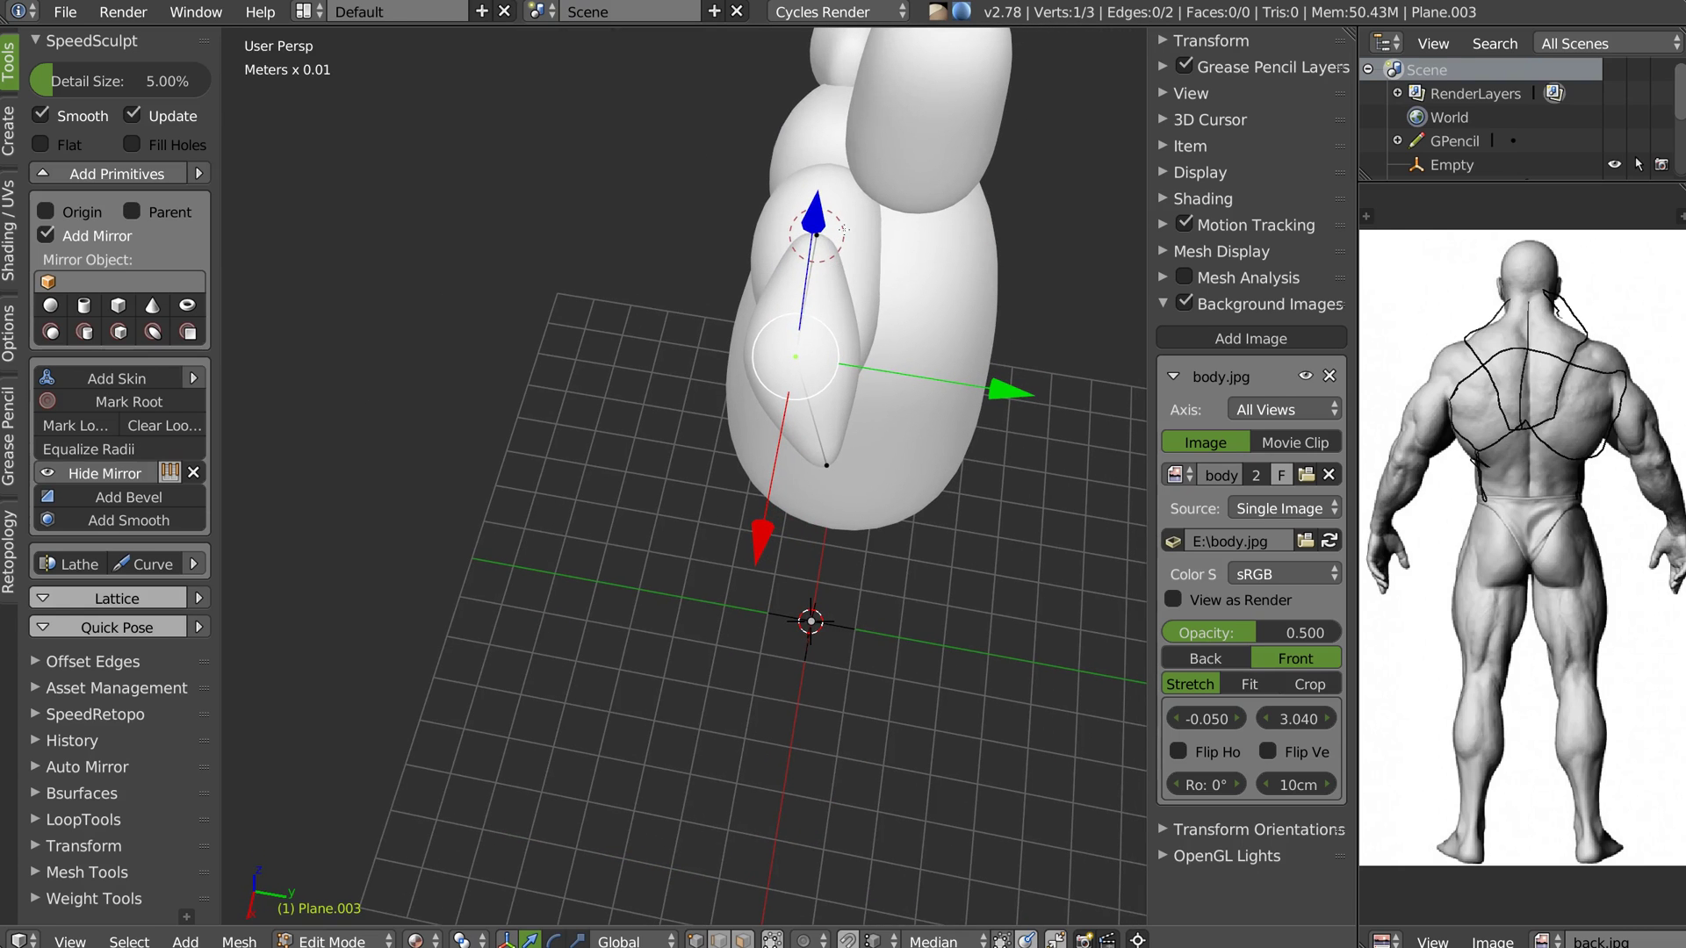
key("g")
key("y")
left_click(925, 266)
right_click(793, 372)
key("g")
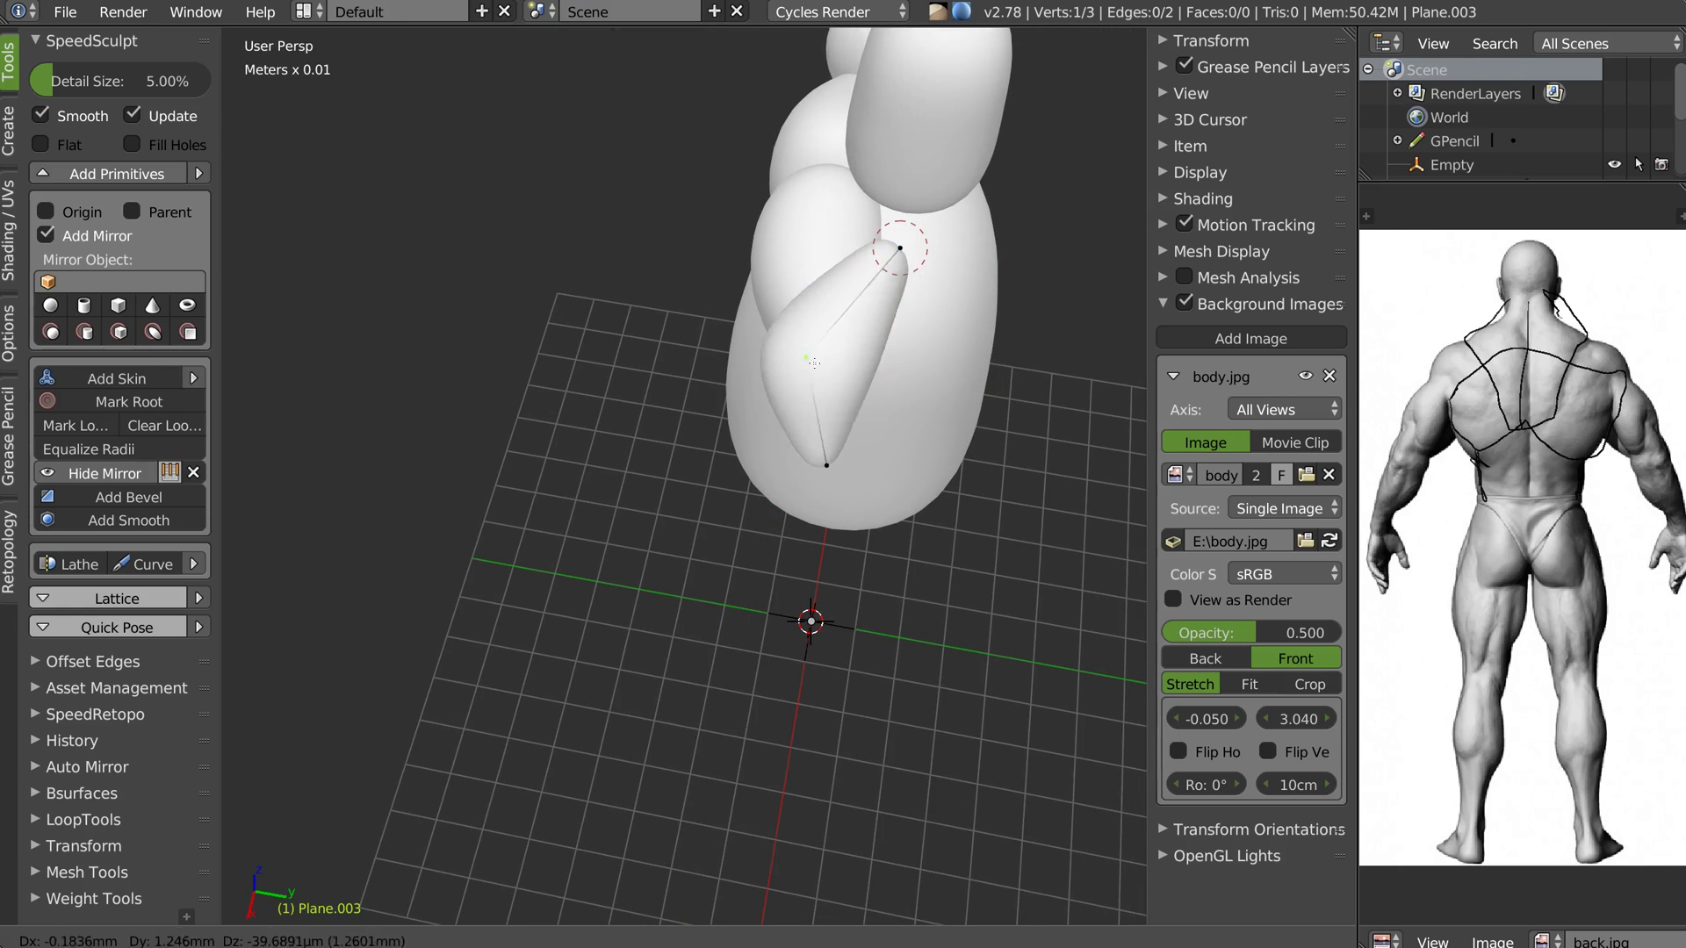
key("y")
left_click(860, 409)
Move the deltoid's lower vertex back in line with the others and nudge the middle vertex
left_click(831, 461)
key("g")
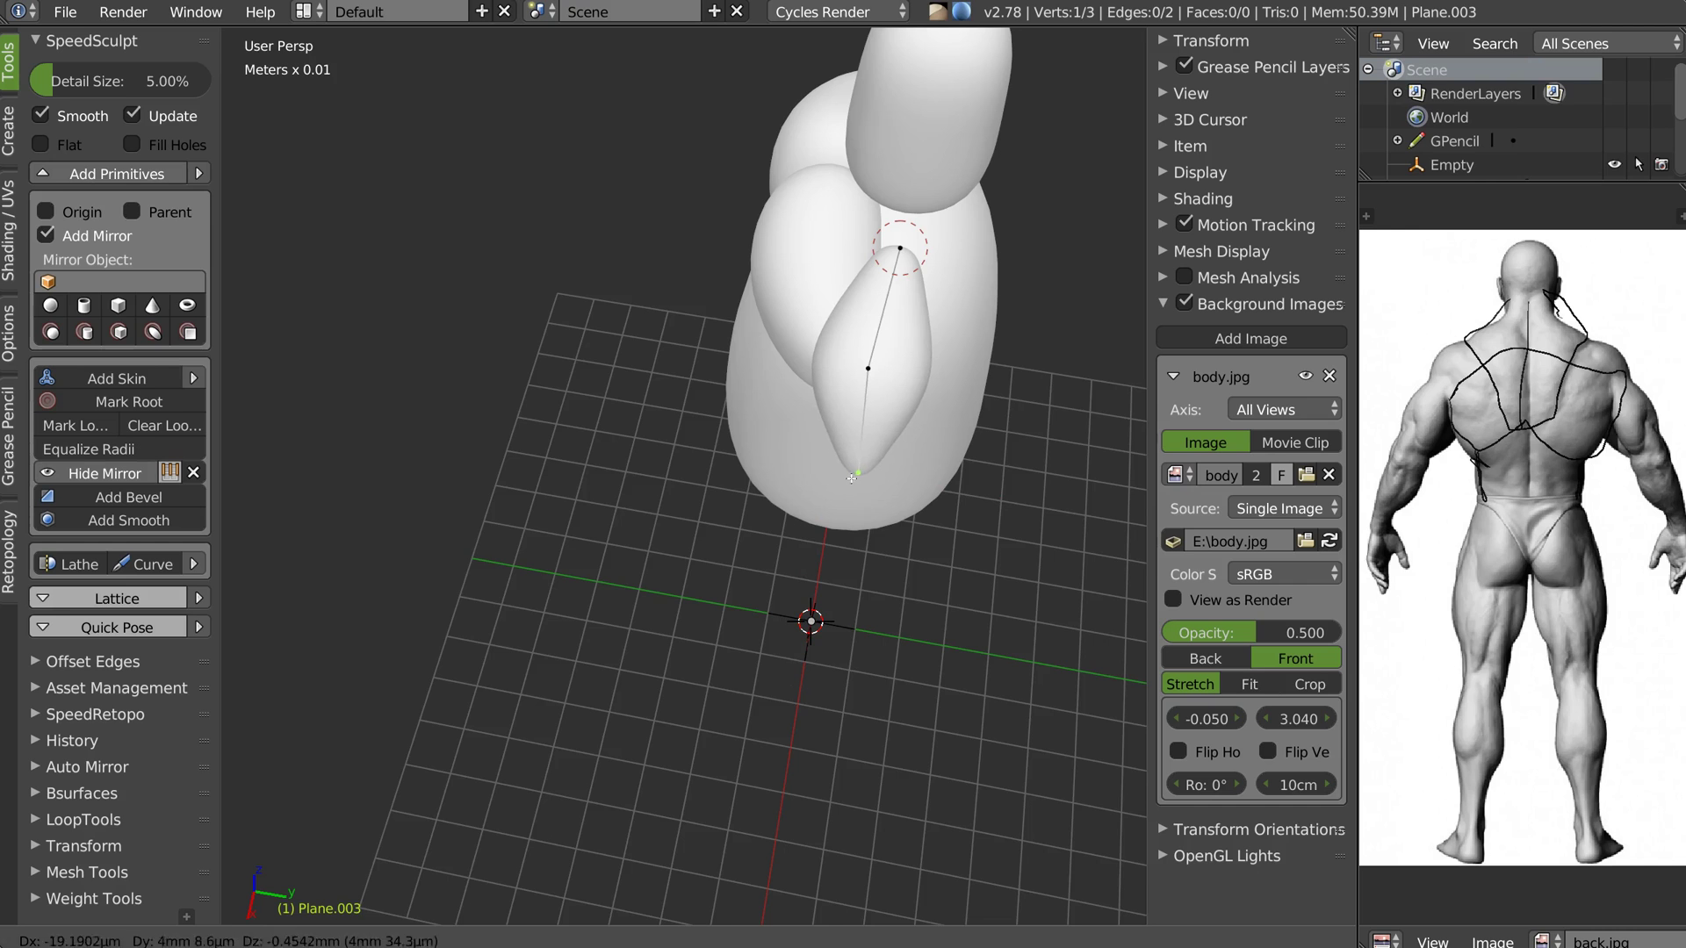
left_click(864, 469)
middle_click_drag(865, 467, 858, 461)
left_click(859, 355)
key("g")
left_click(875, 356)
Widen the skin radius of the deltoid's top vertex along X and return to Object Mode in front view
left_click(878, 230)
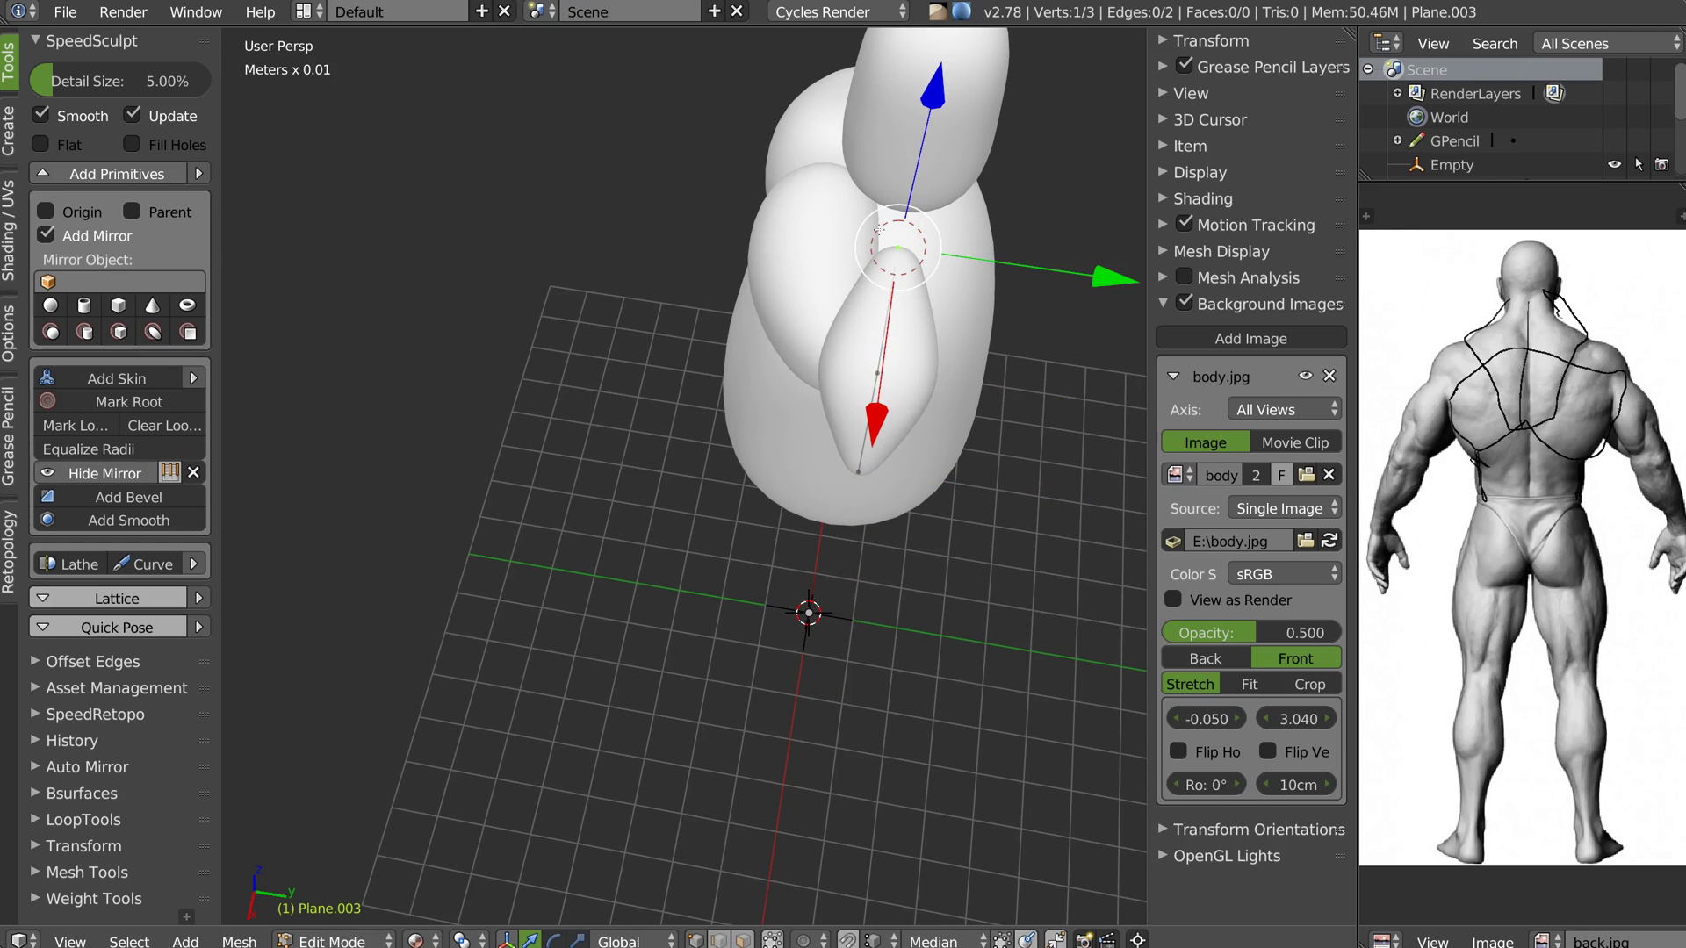
key("s")
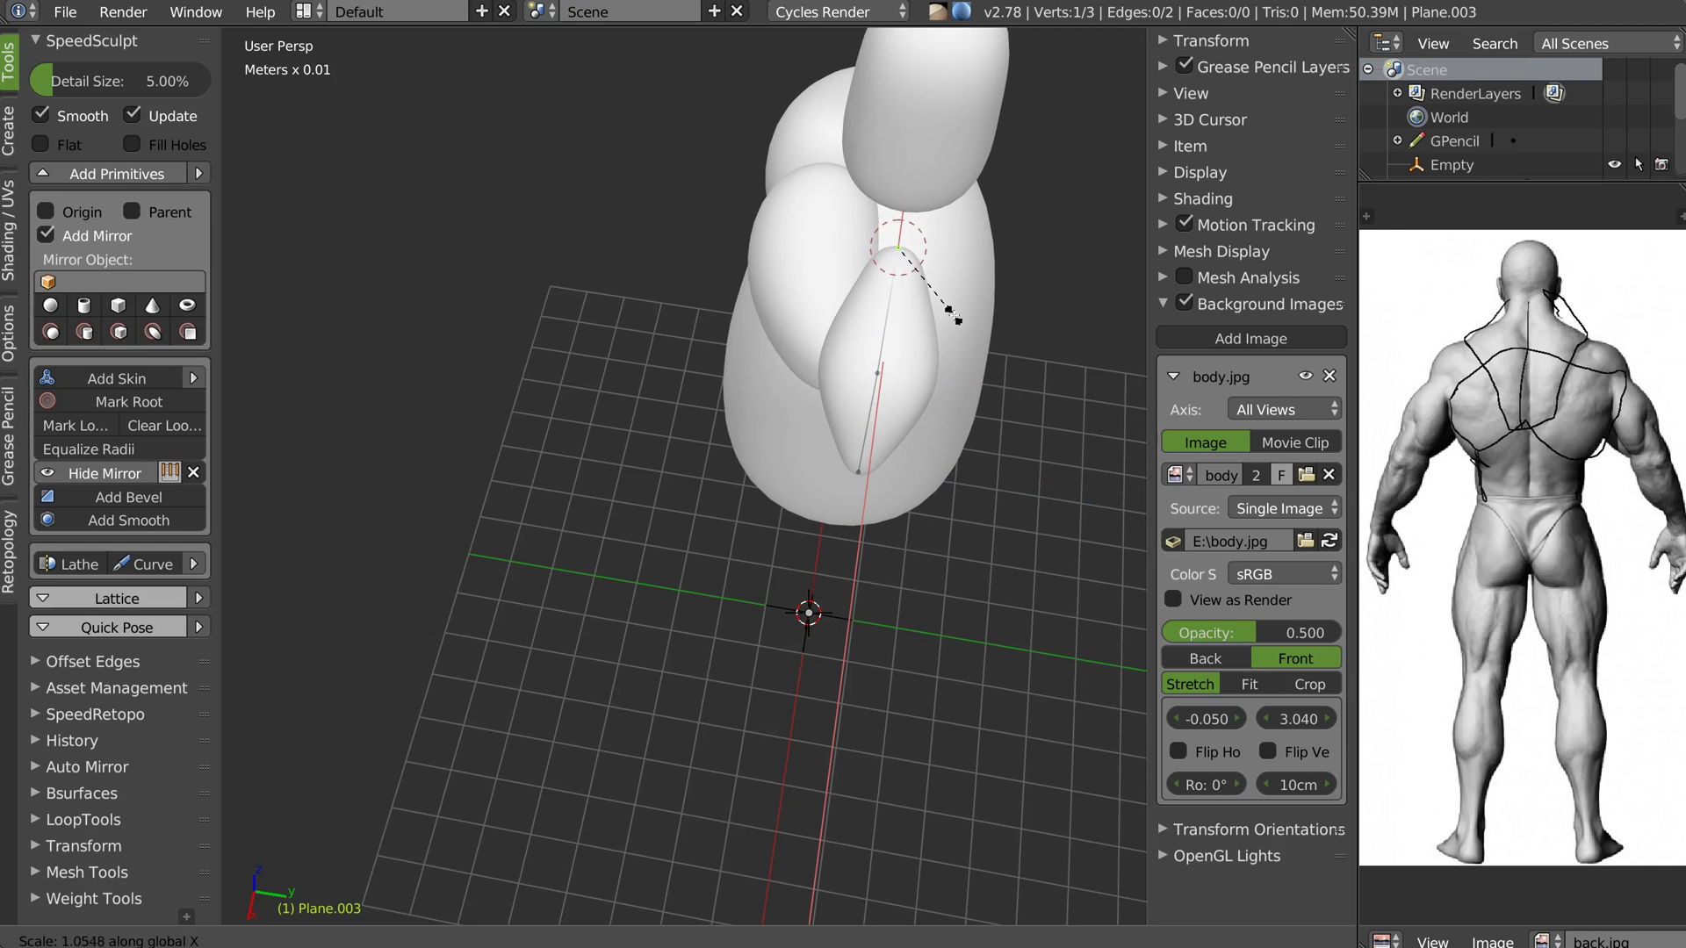
left_click(1196, 336)
middle_click_drag(992, 553, 865, 381)
key("Tab")
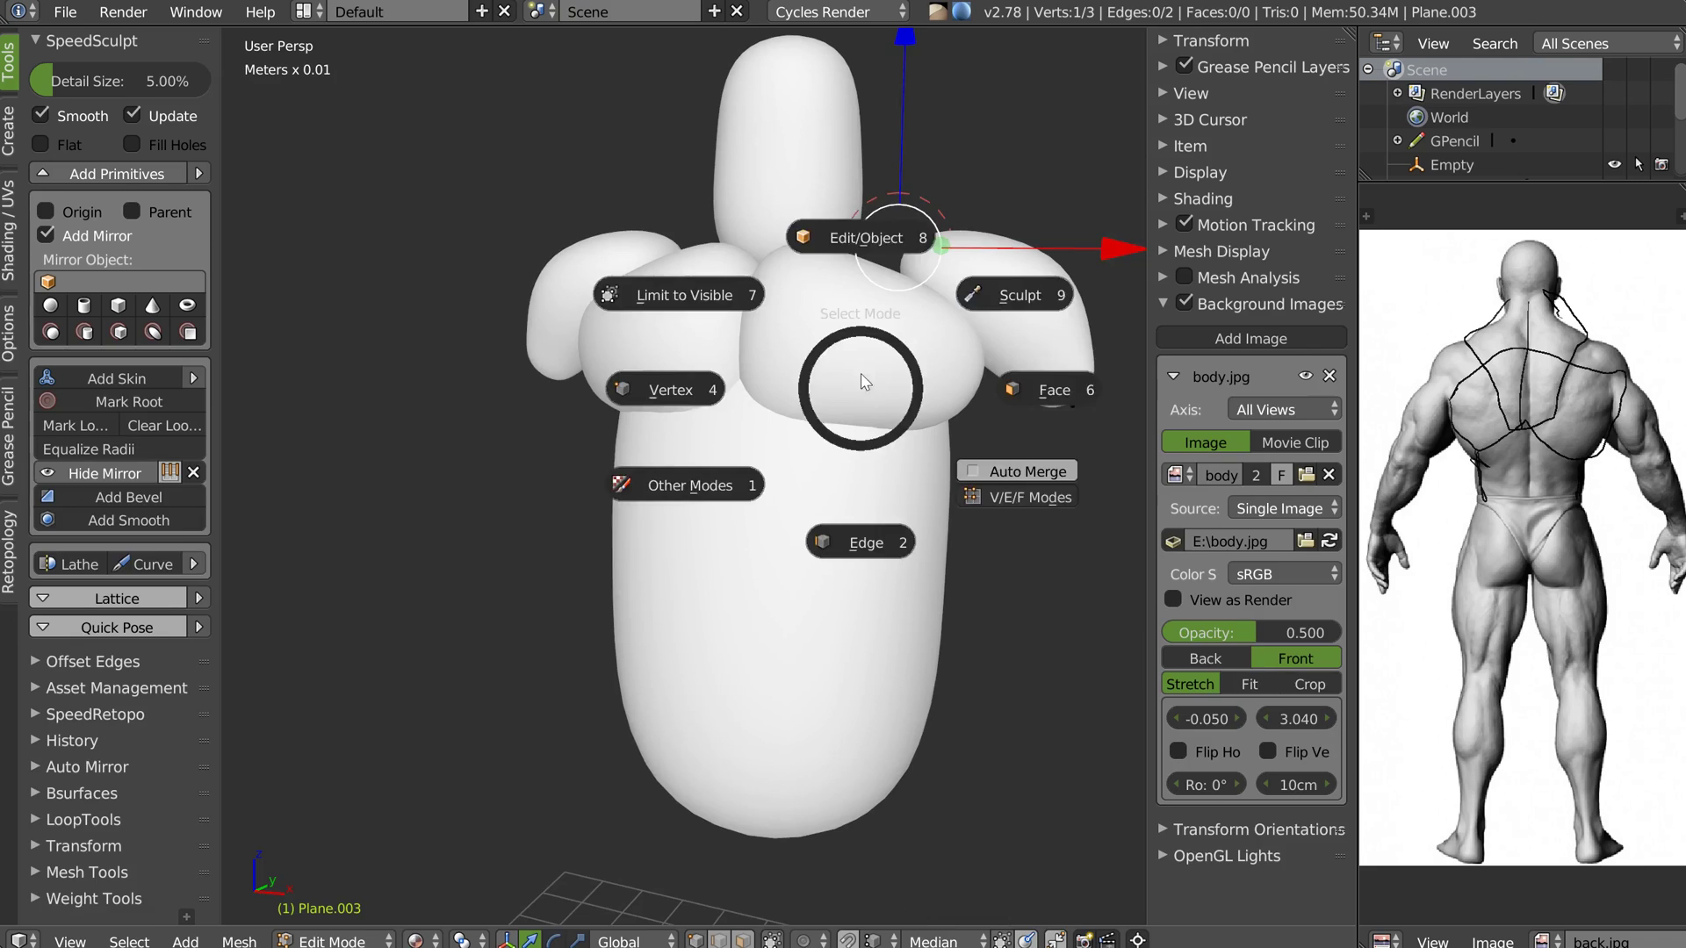
left_click(866, 238)
key("KP_1")
middle_click_drag(966, 241, 755, 231, "shift")
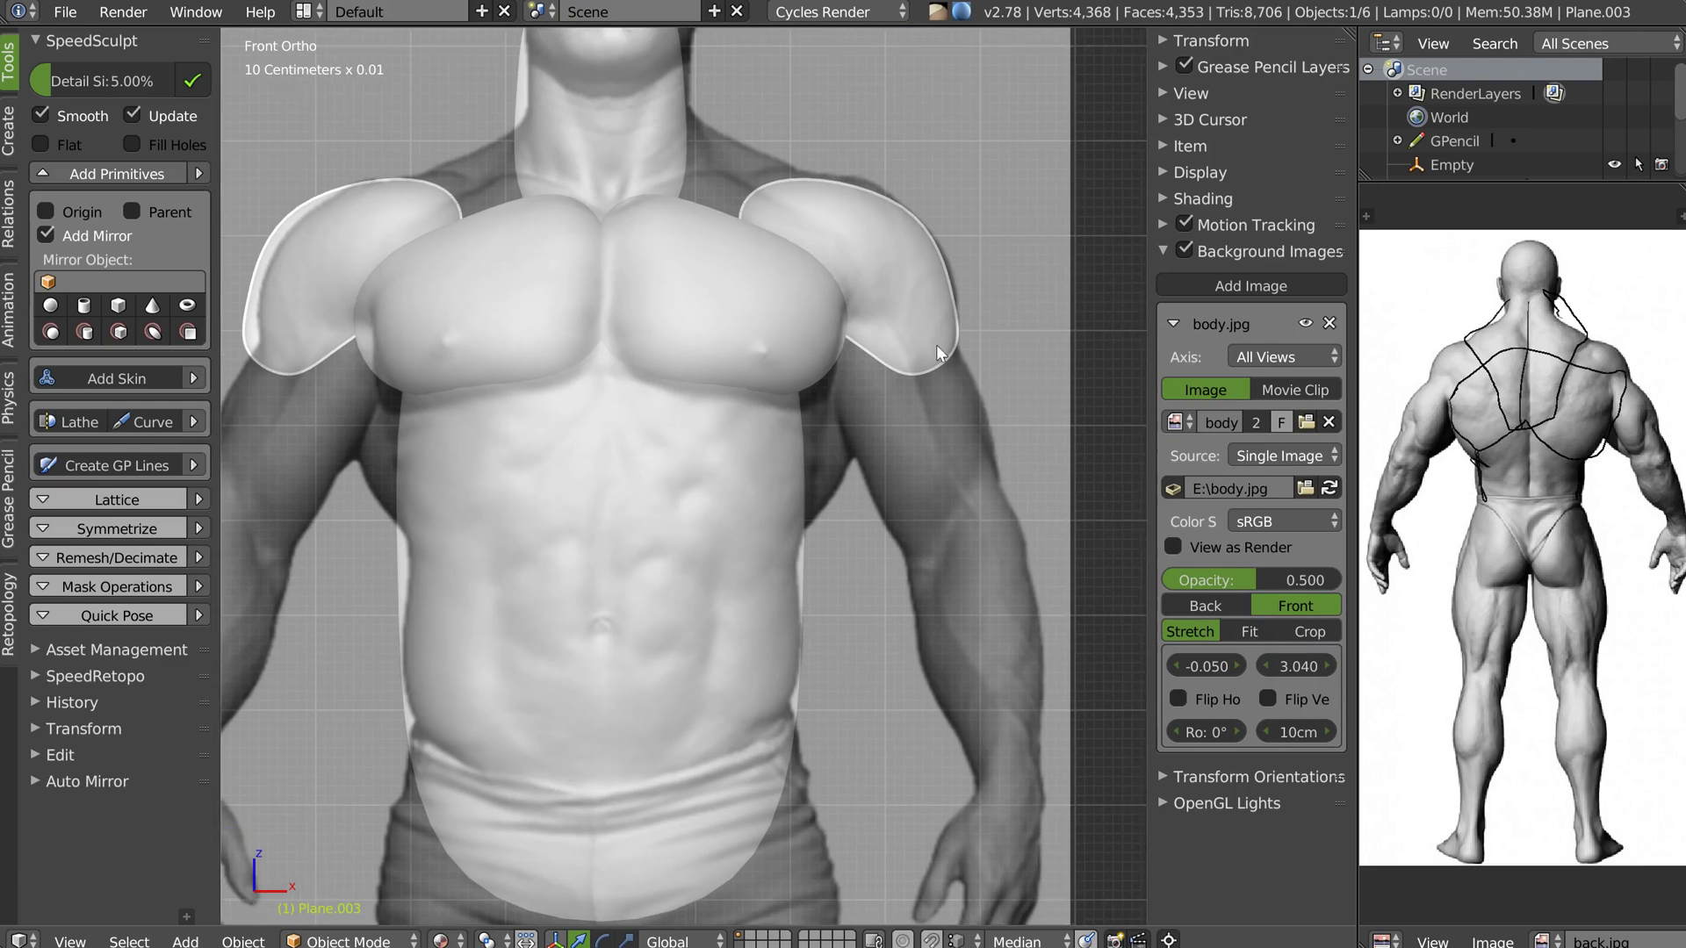
Add a mirrored skin part for the upper arm, extrude it down to the elbow, and move its top vertex
middle_click_drag(937, 353, 835, 383, "shift")
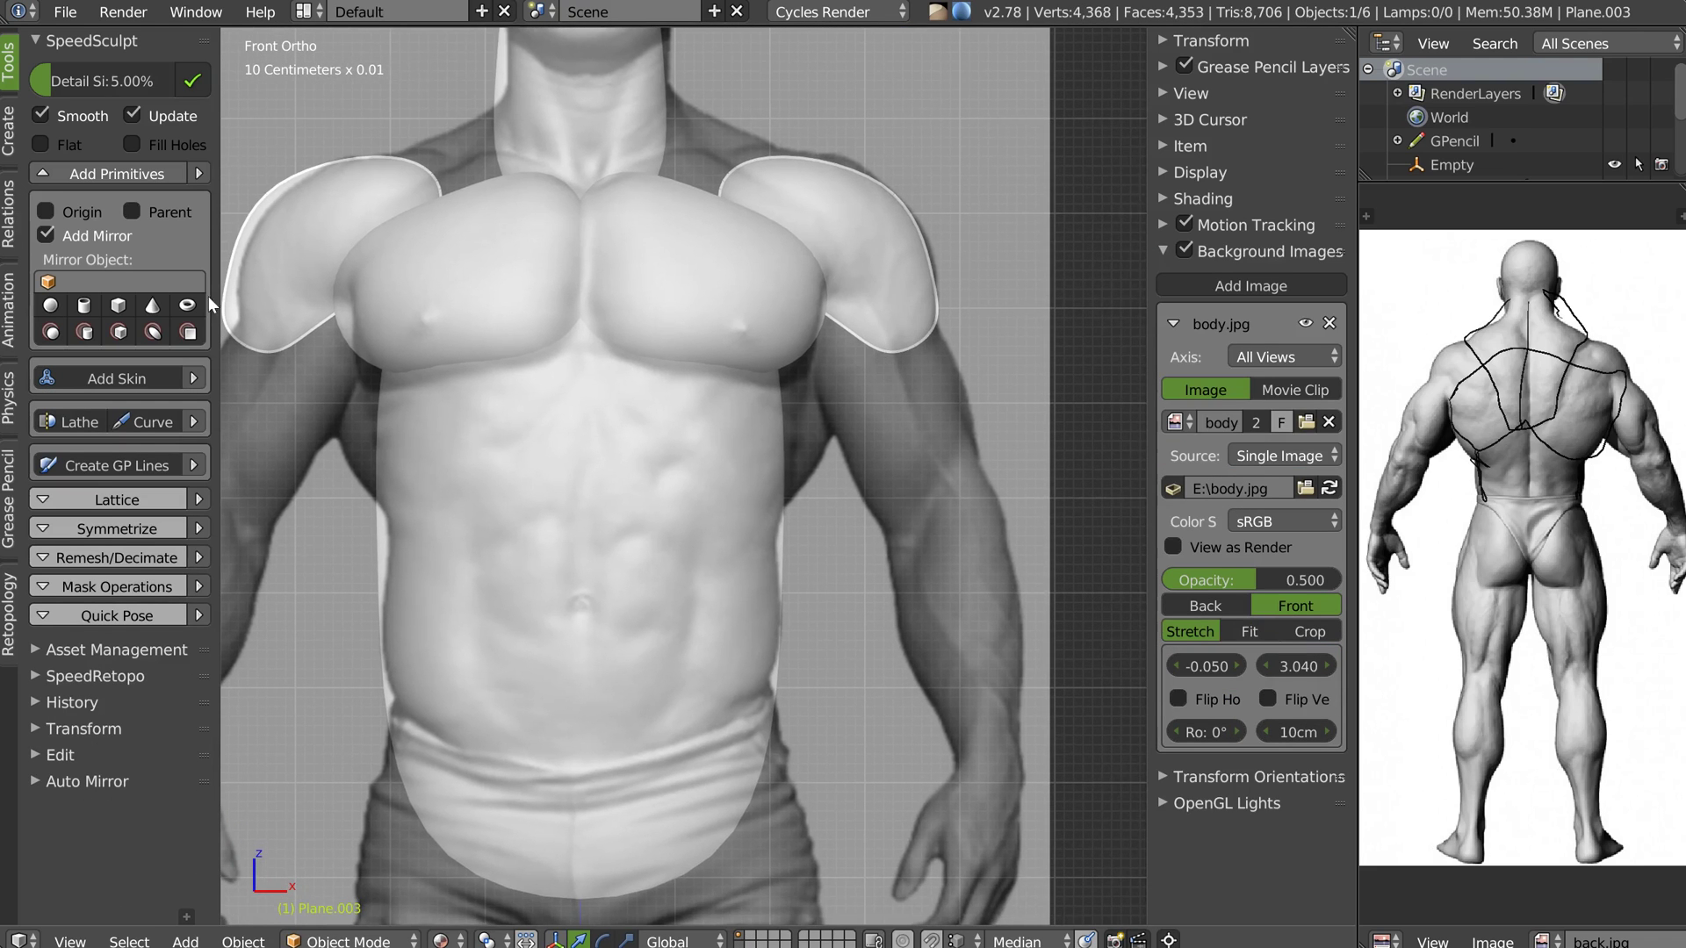
left_click(111, 377)
left_click(844, 296)
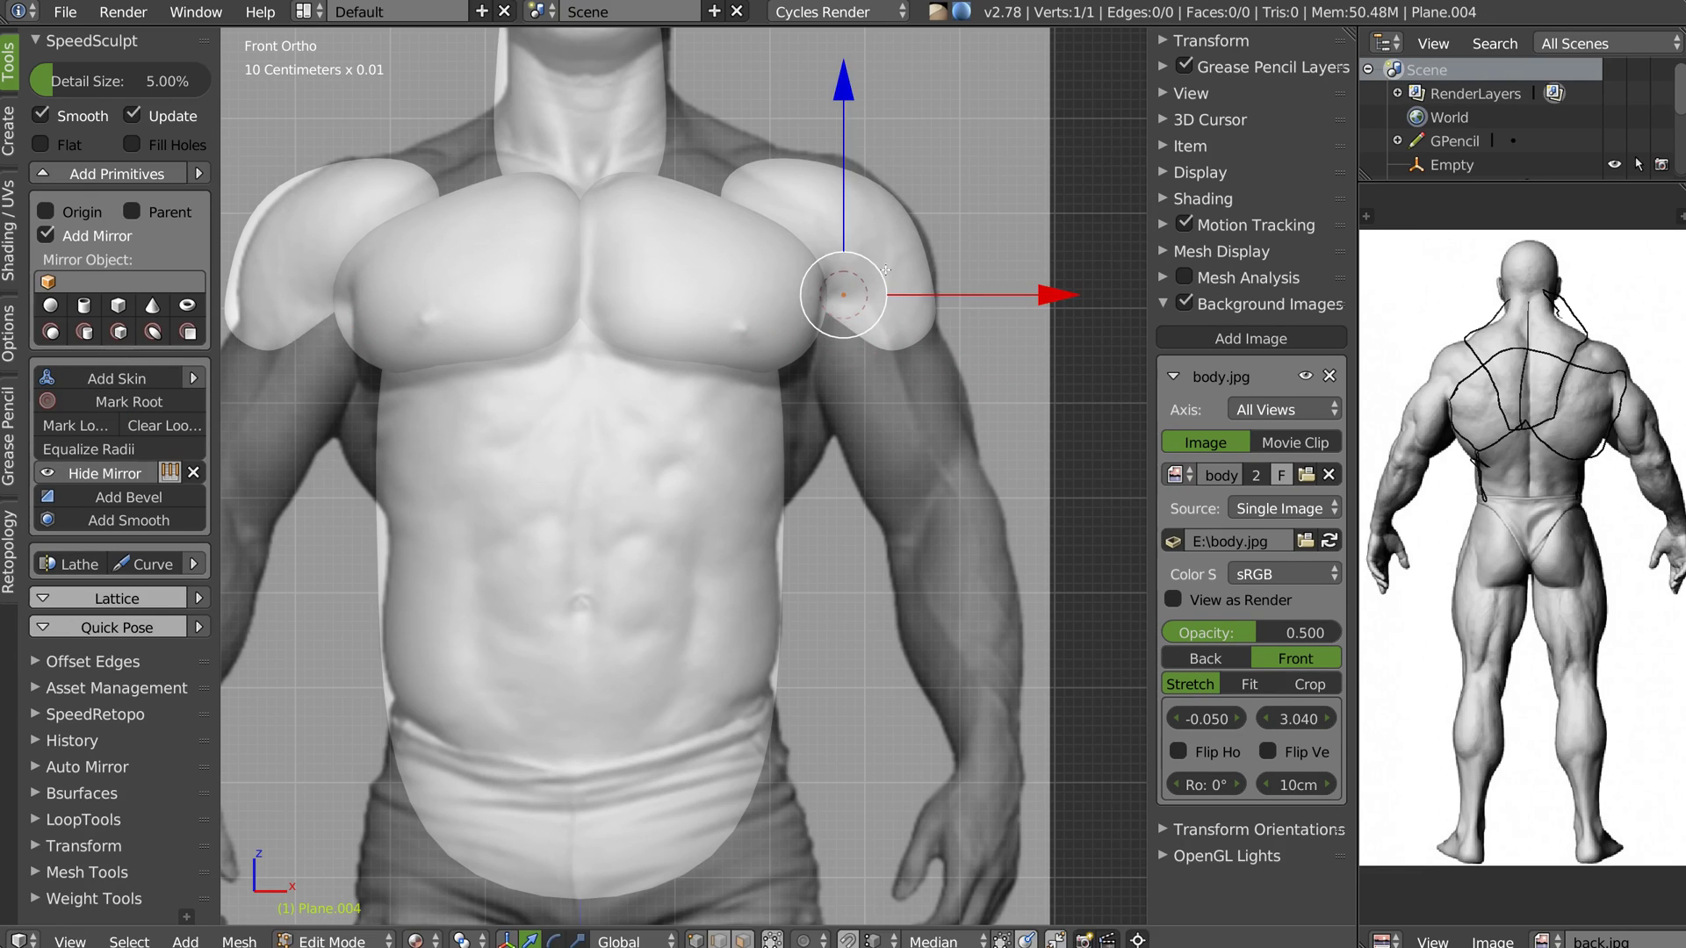
key("e")
left_click(932, 503)
right_click(835, 297)
key("g")
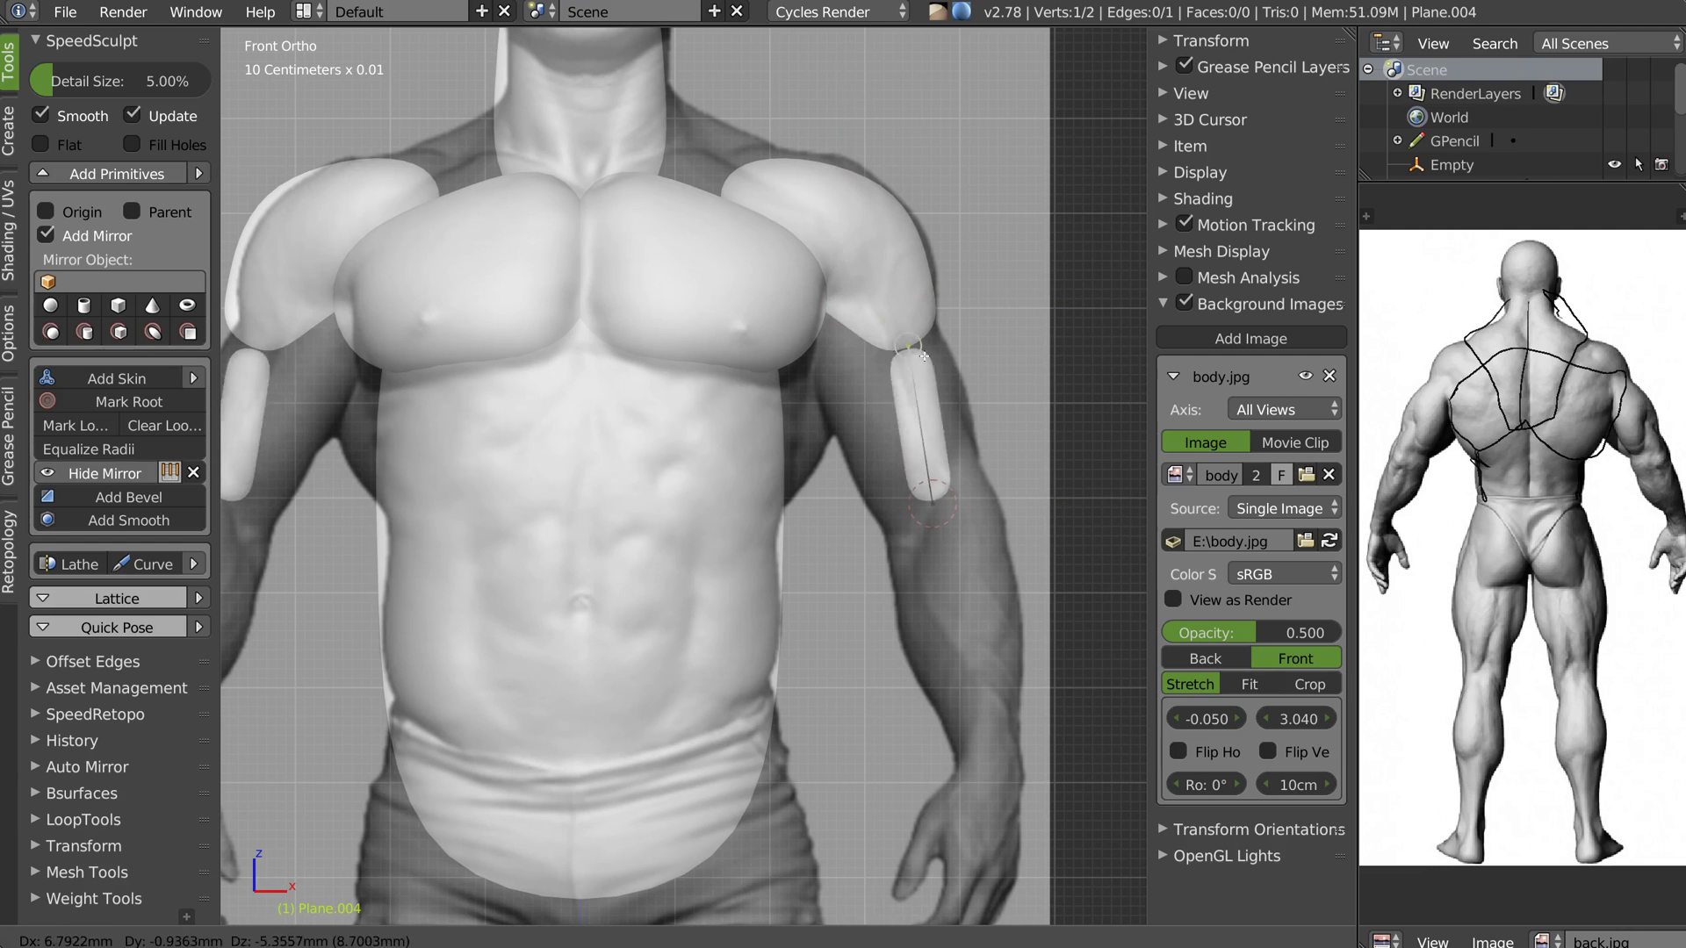
left_click(829, 280)
Enlarge the skin radius of the upper arm's top and elbow vertices to fill the arm's thickness in front view
key("ctrl+a")
left_click(1053, 347)
right_click(932, 502)
key("ctrl+a")
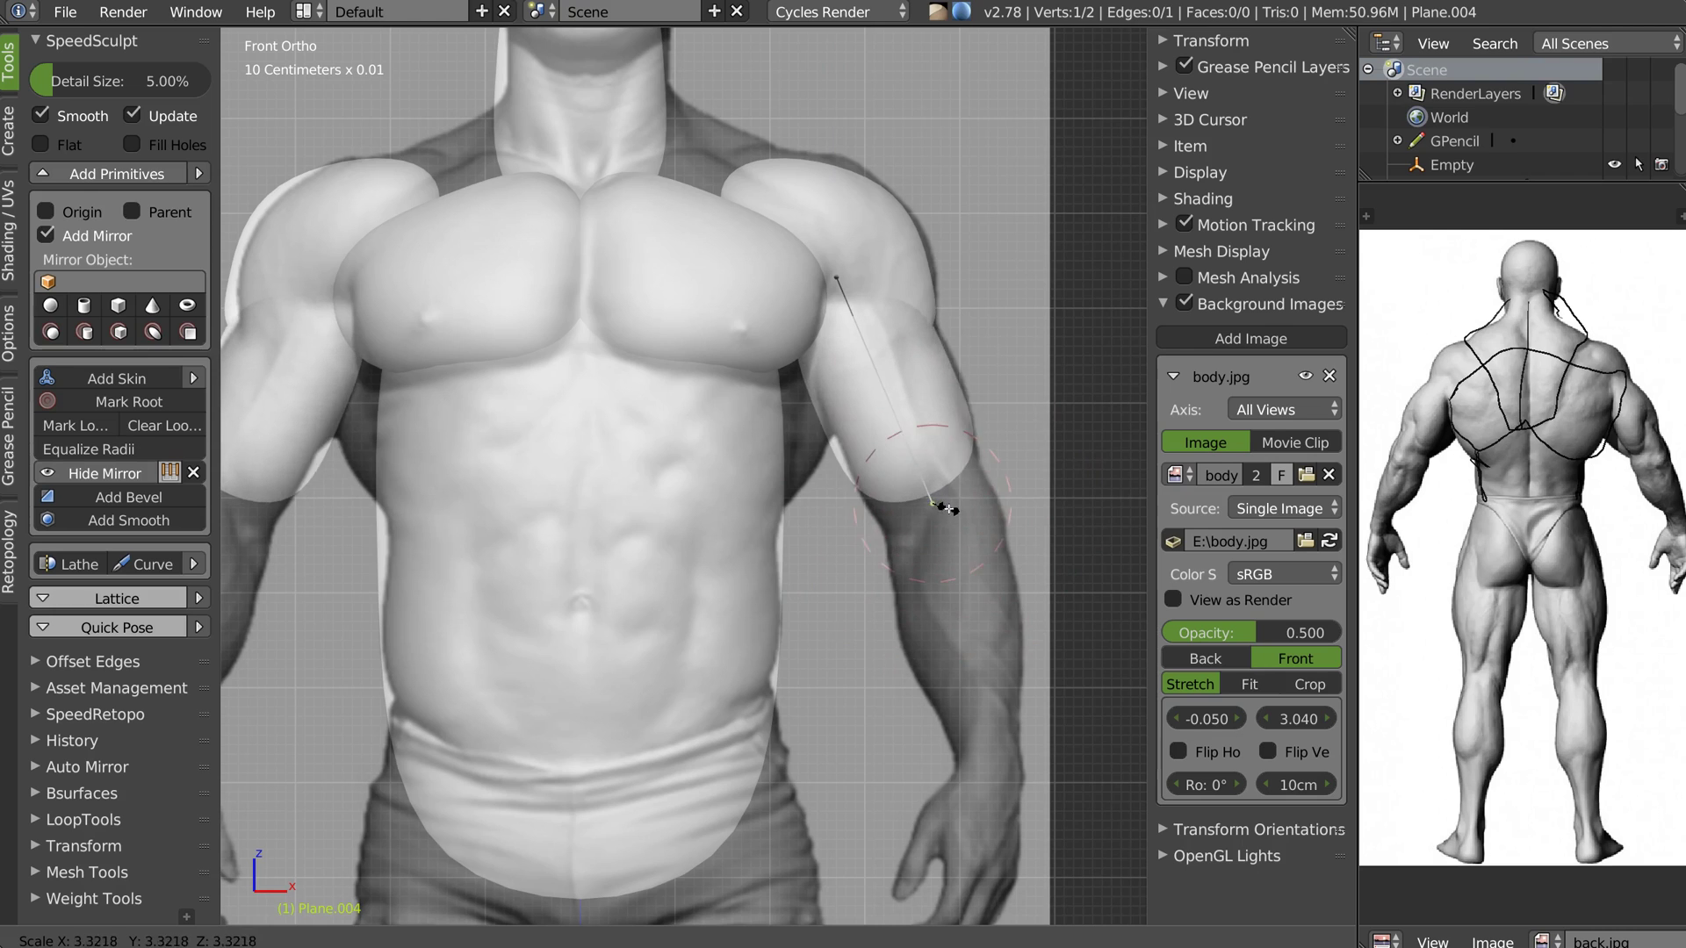
left_click(948, 510)
Lower the upper arm's elbow vertex slightly, adjust its skin radius, and nudge the top vertex inside the deltoid
right_click(838, 280)
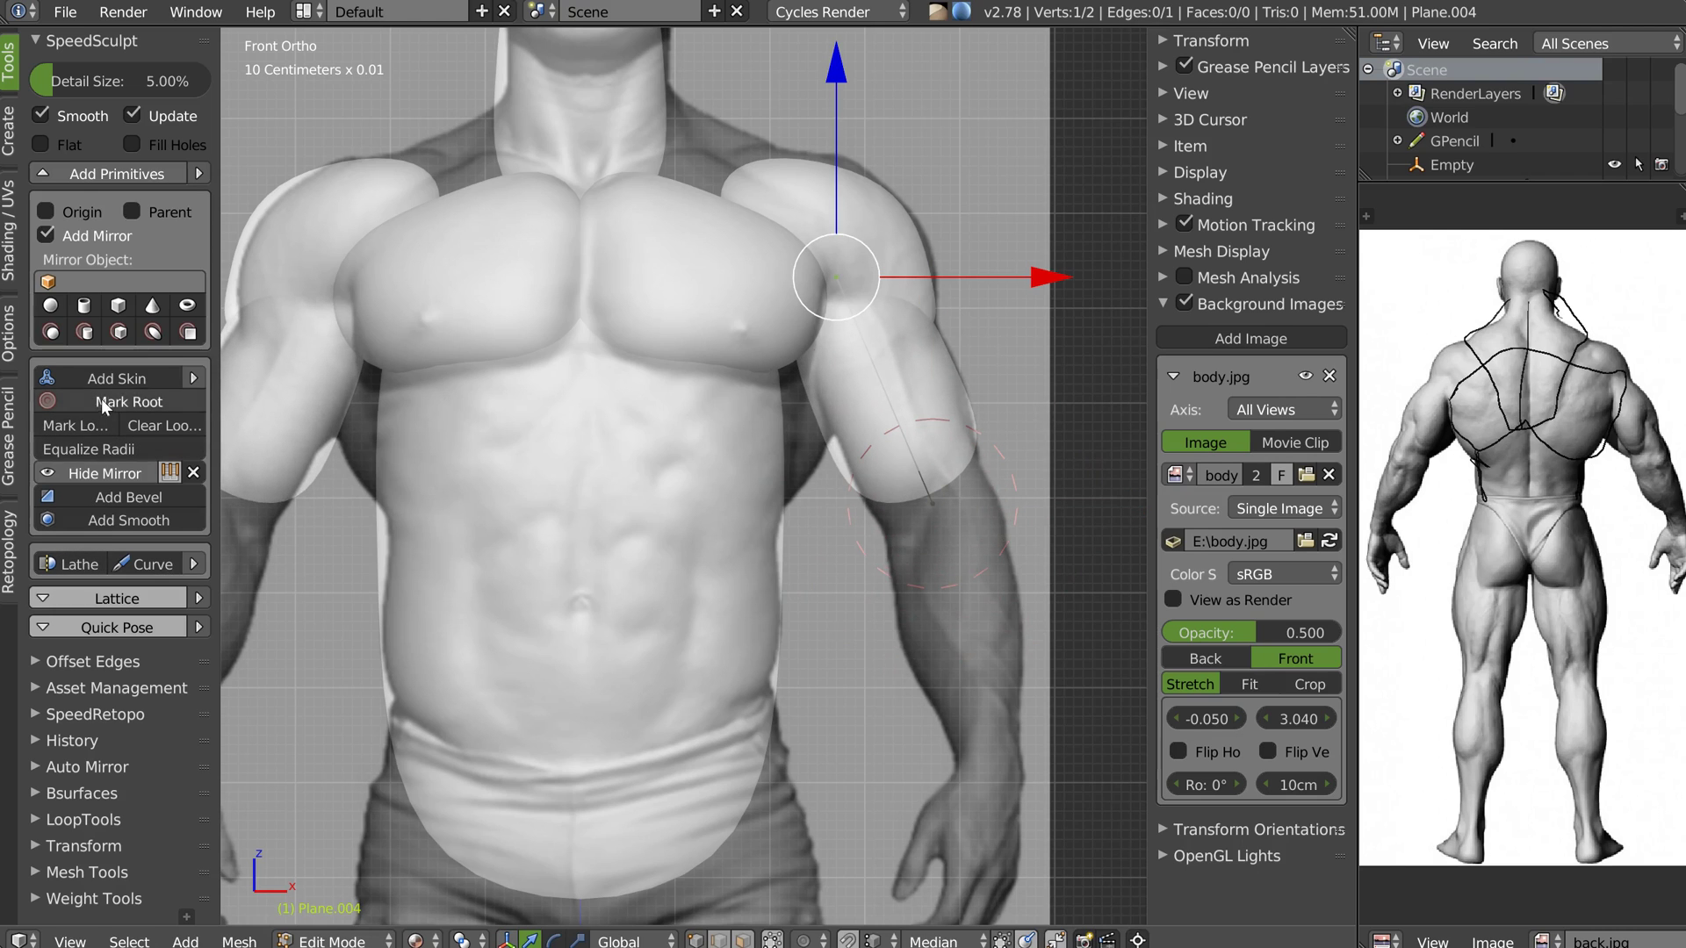
right_click(981, 513)
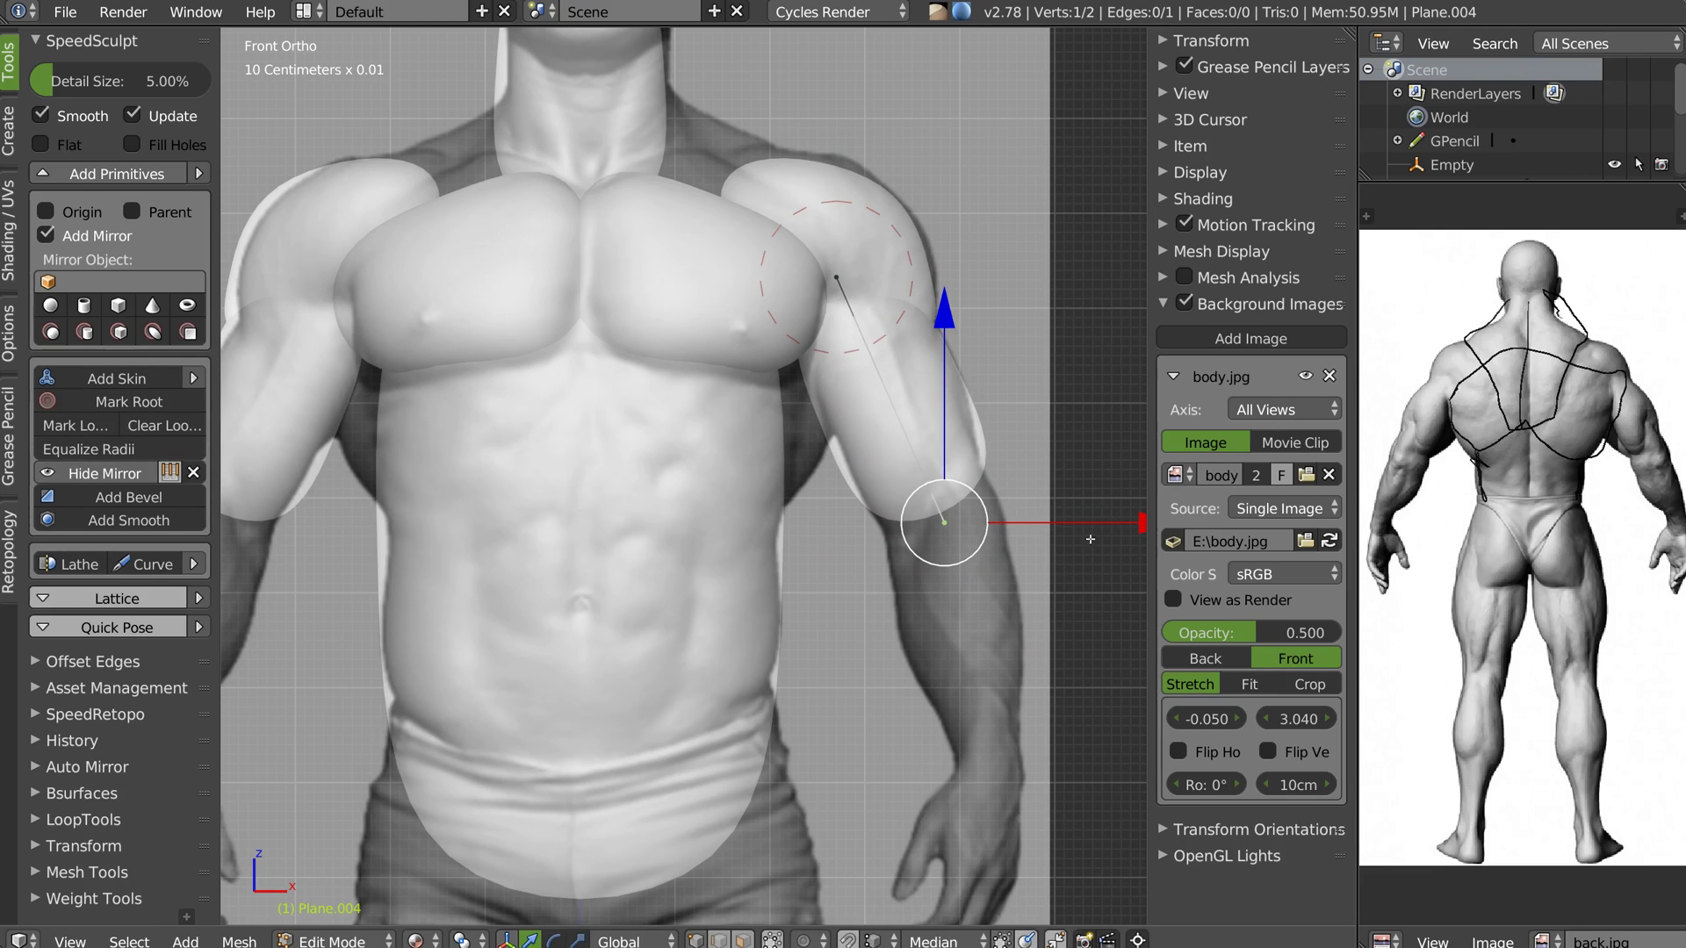
key("ctrl+a")
left_click(1046, 529)
right_click_drag(839, 275, 841, 289)
left_click(841, 287)
Subdivide the edge between the upper arm's two vertices to add a middle vertex
middle_click_drag(1044, 338, 886, 395)
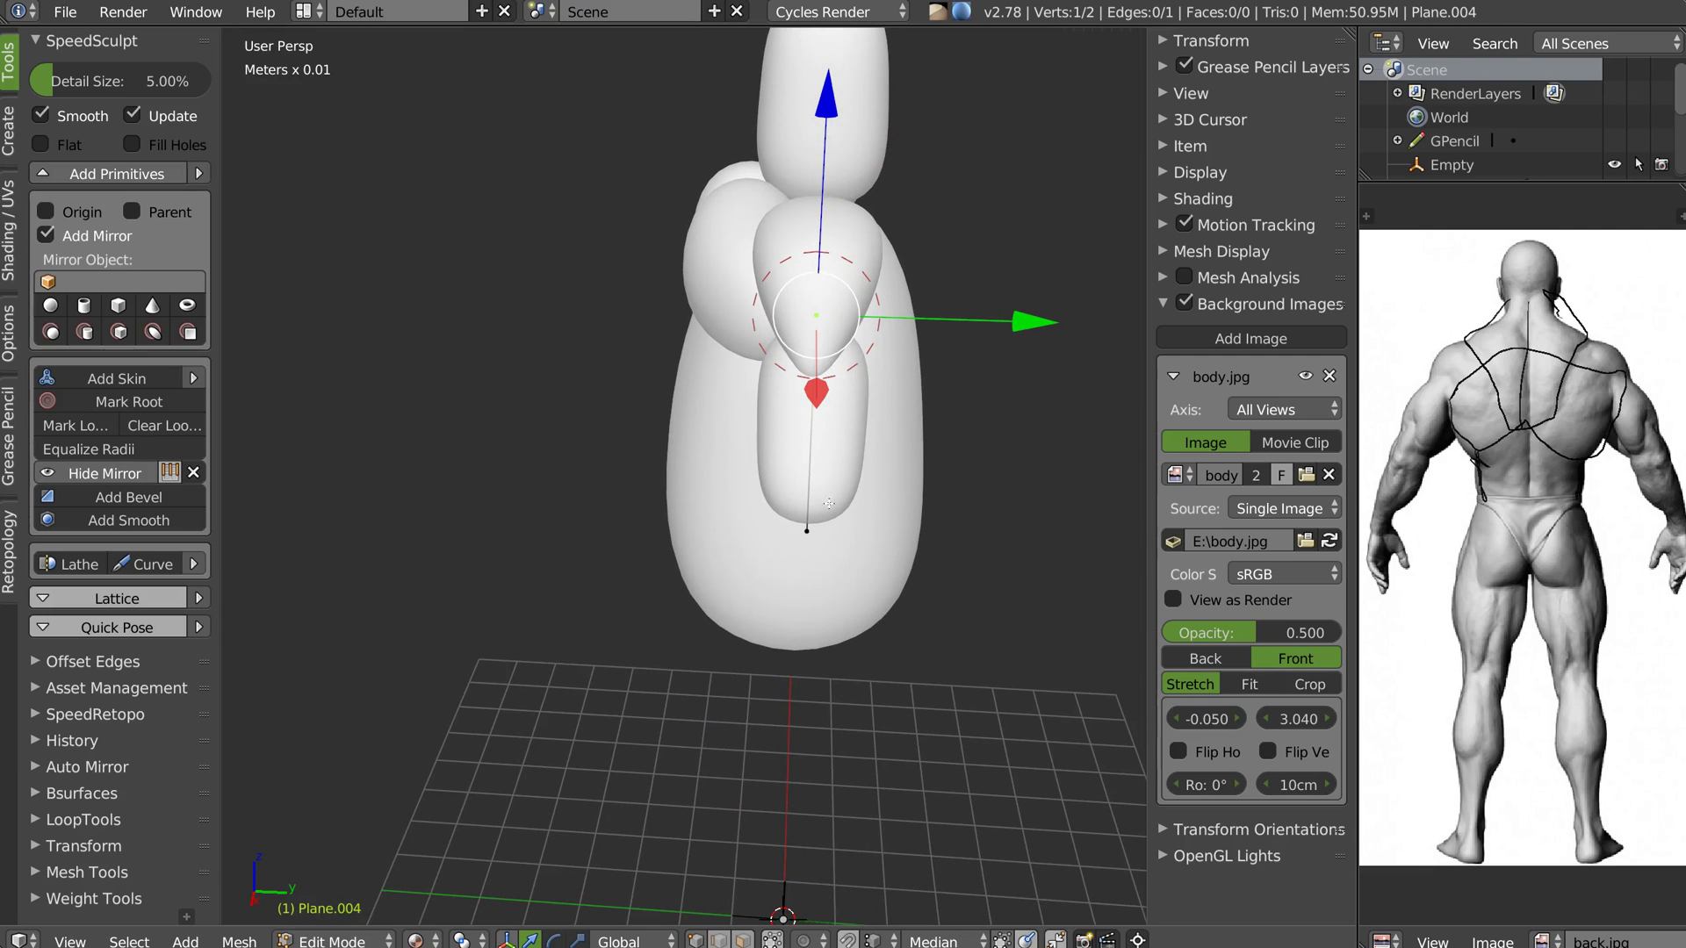
right_click(828, 503)
right_click(845, 303, "shift")
key("w")
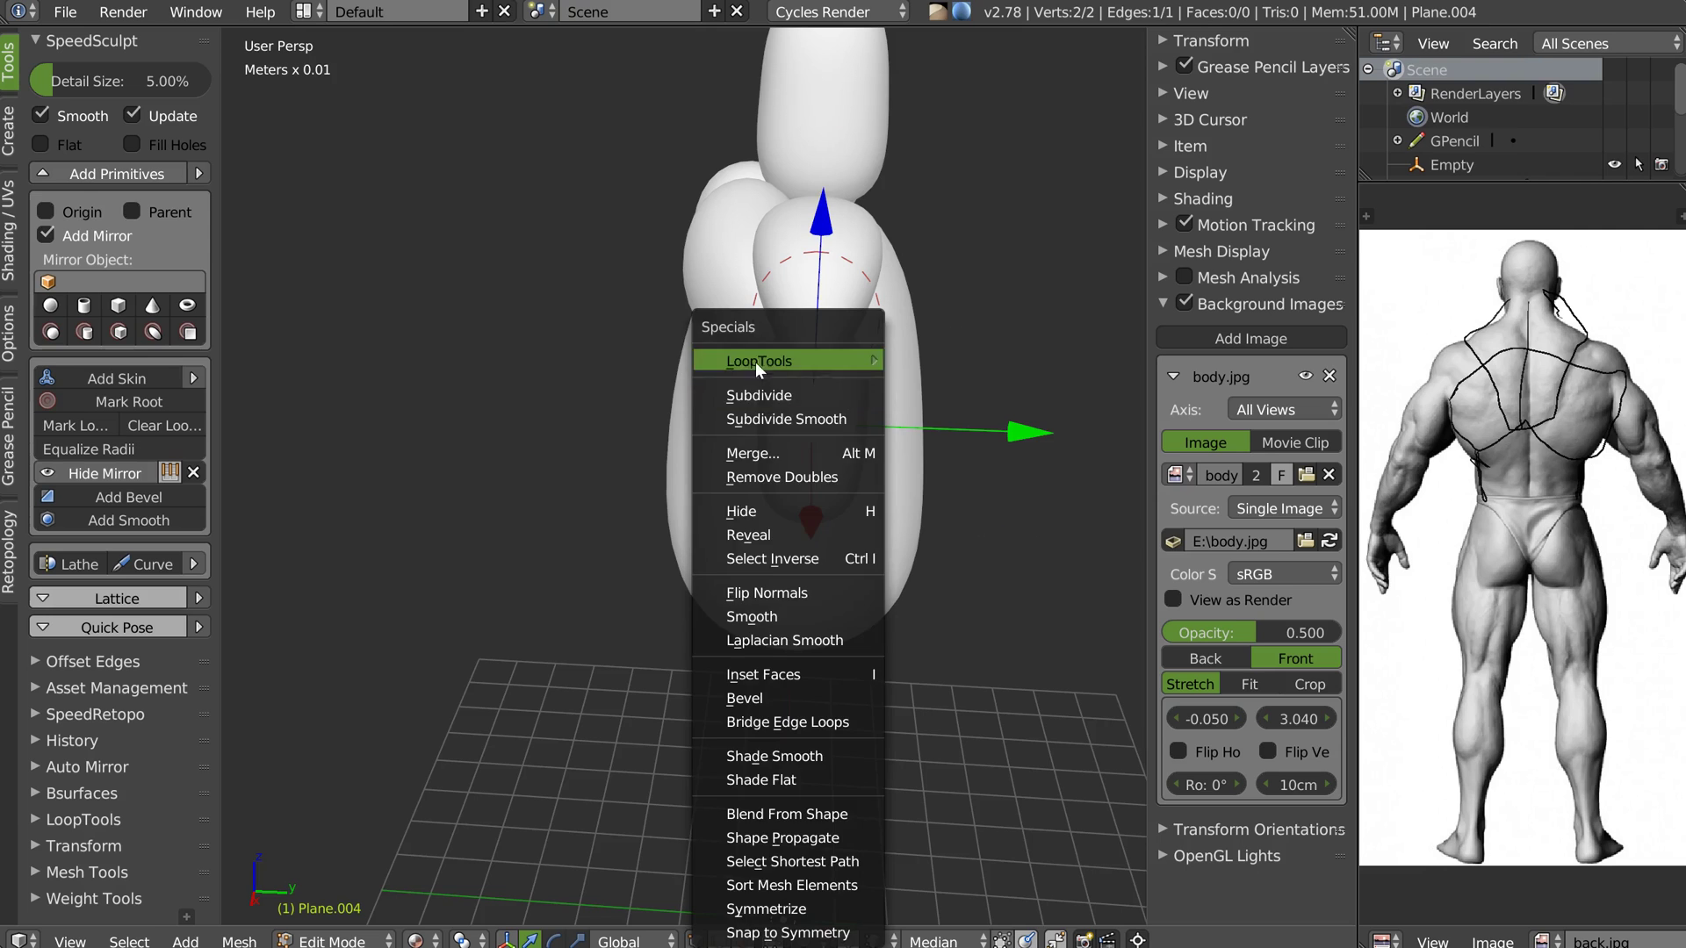
left_click(766, 396)
Enlarge the skin radius of the upper arm's middle vertex along X only
right_click(900, 432)
key("s")
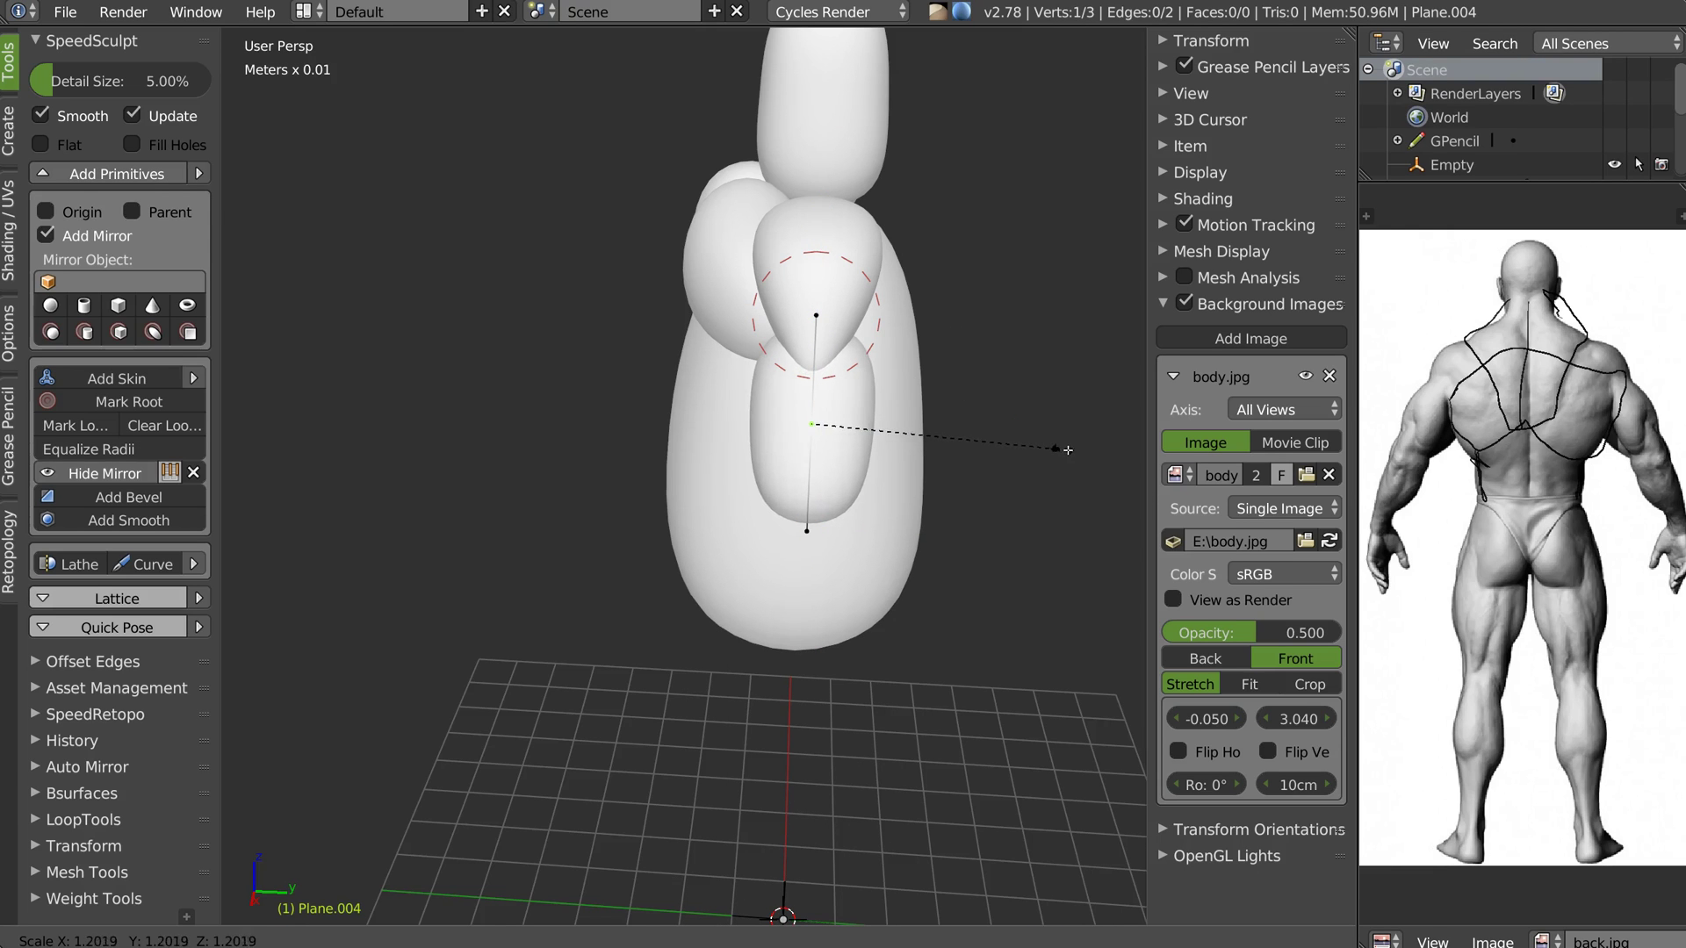
right_click(1057, 449)
key("ctrl+a")
key("x")
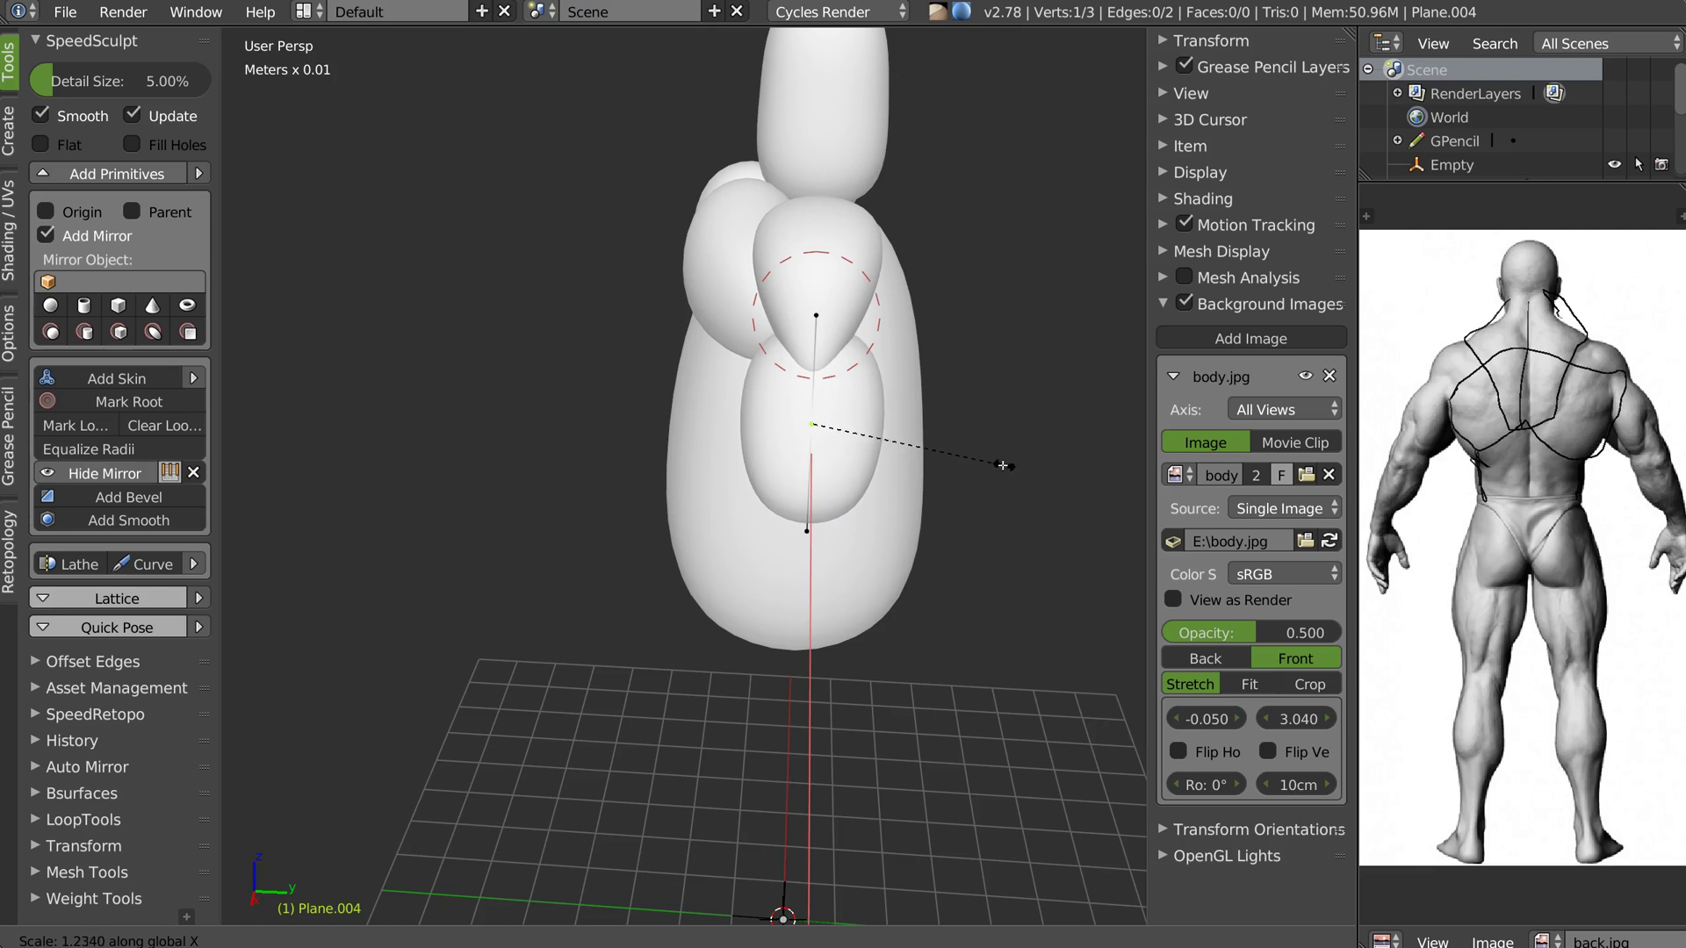
left_click(1016, 463)
Move the upper arm's top vertex up and slightly inward under the deltoid in front view
key("KP_1")
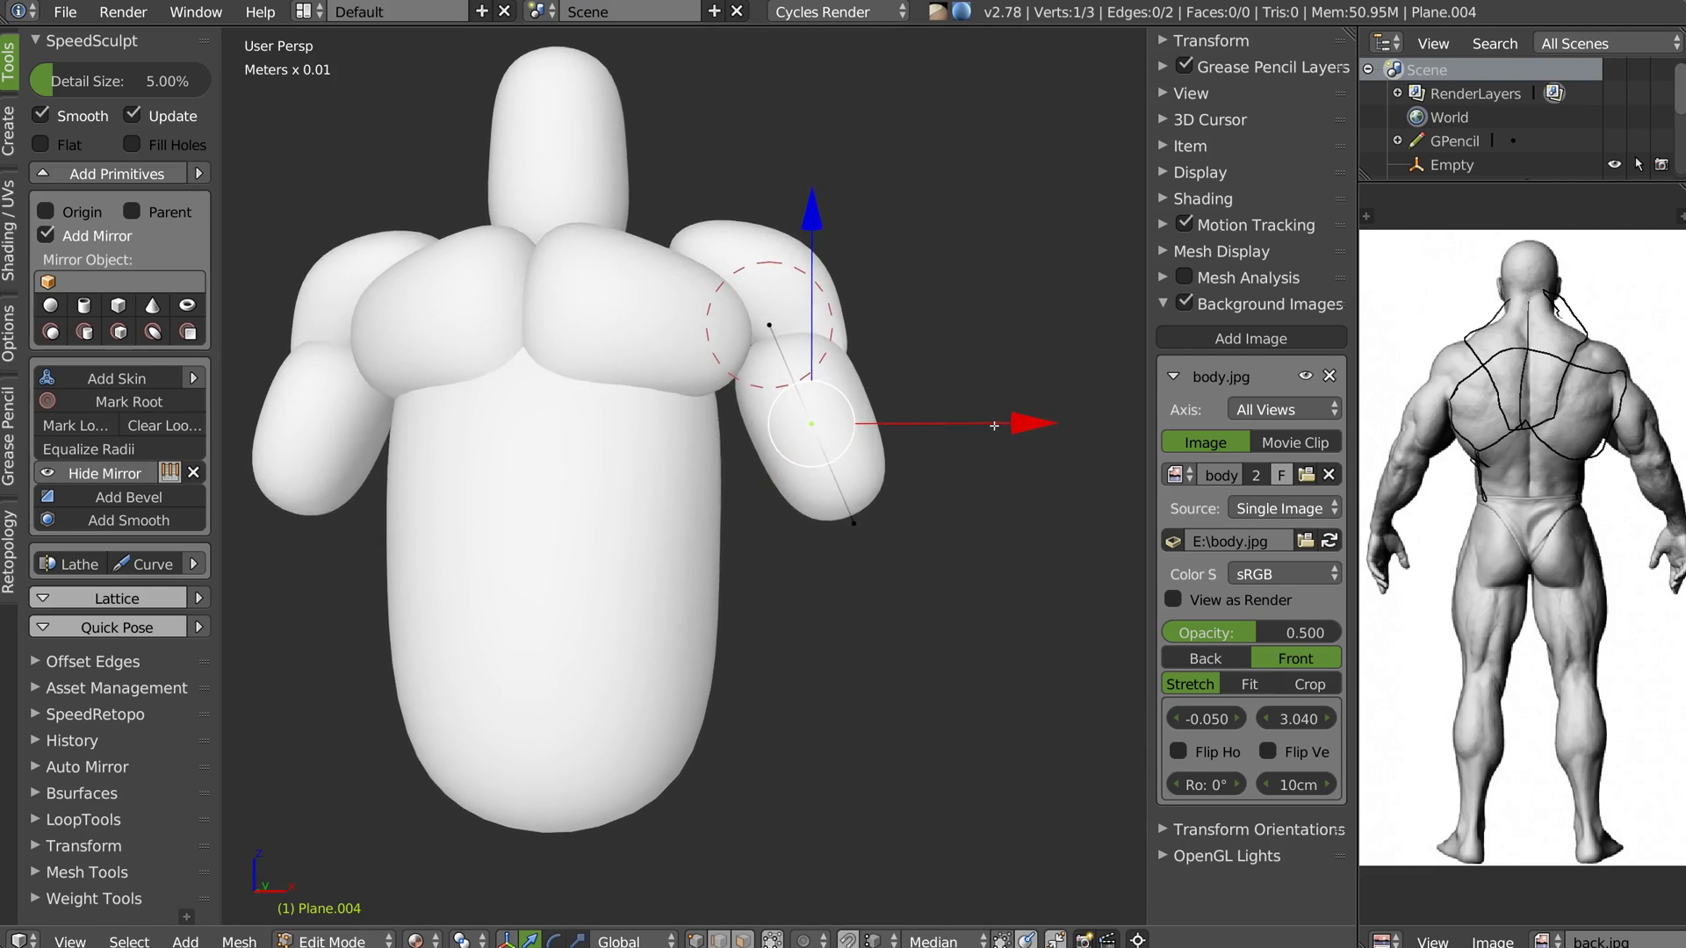
scroll(849, 354, "up", 2)
key("g")
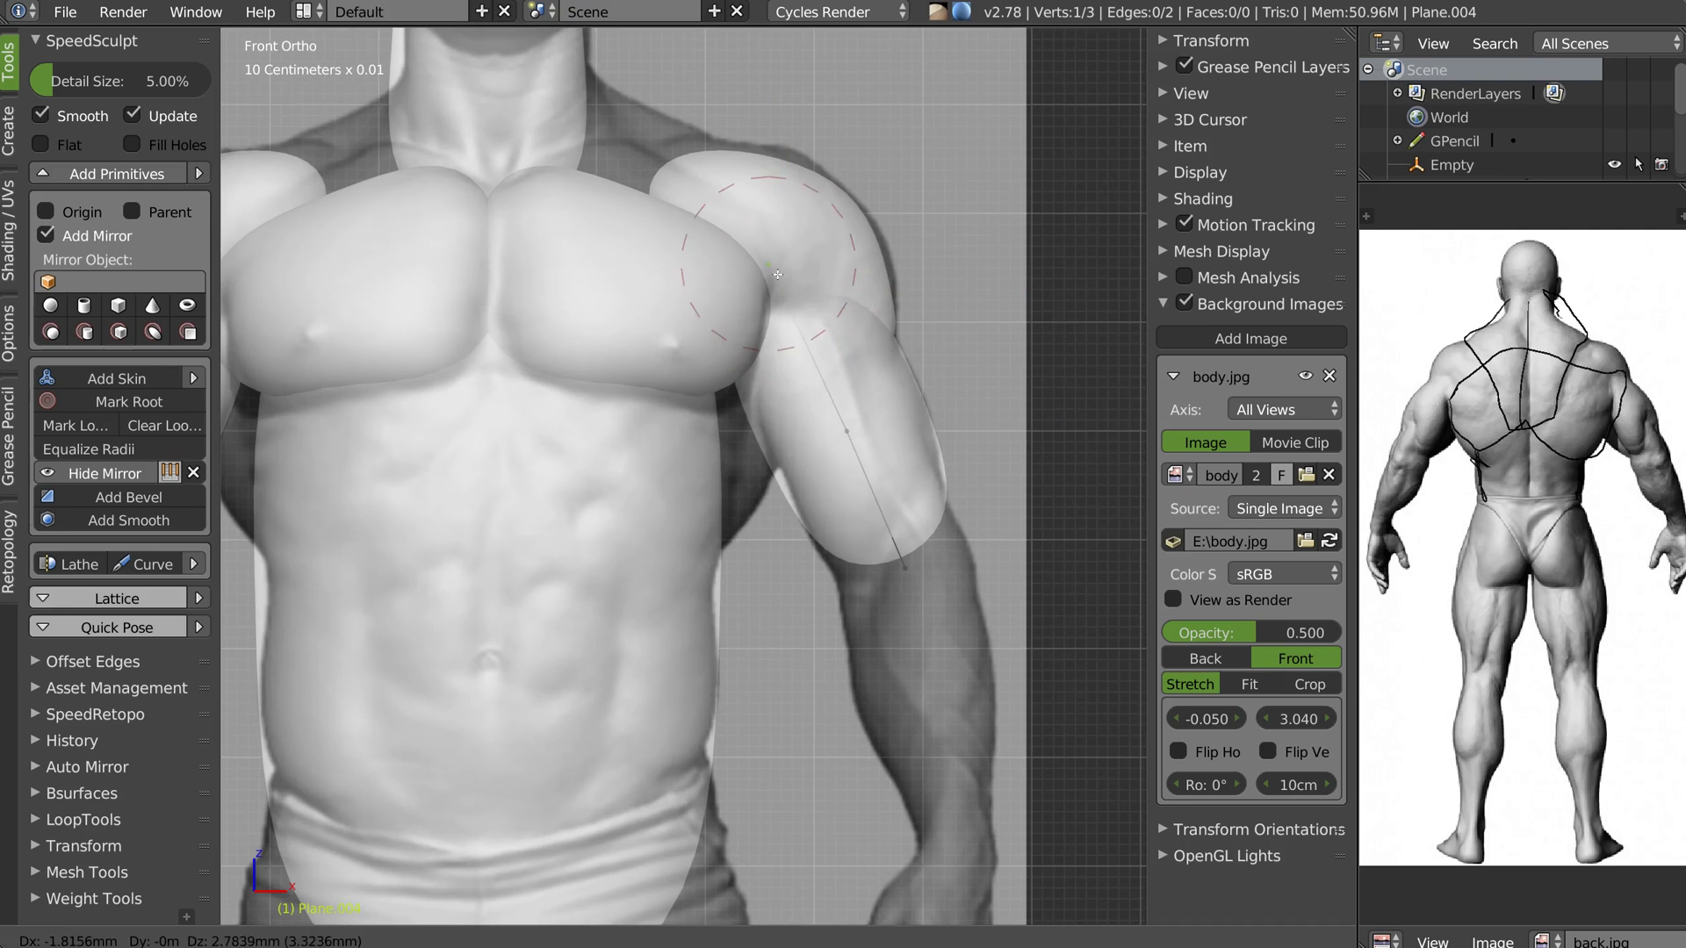
left_click(770, 271)
Switch to editing the deltoid and widen the skin radius of its lower vertex along X
middle_click_drag(770, 271, 731, 315)
scroll(732, 358, "up", 4)
key("Tab")
right_click(779, 391)
middle_click_drag(702, 384, 662, 380)
key("Tab")
right_click(813, 563)
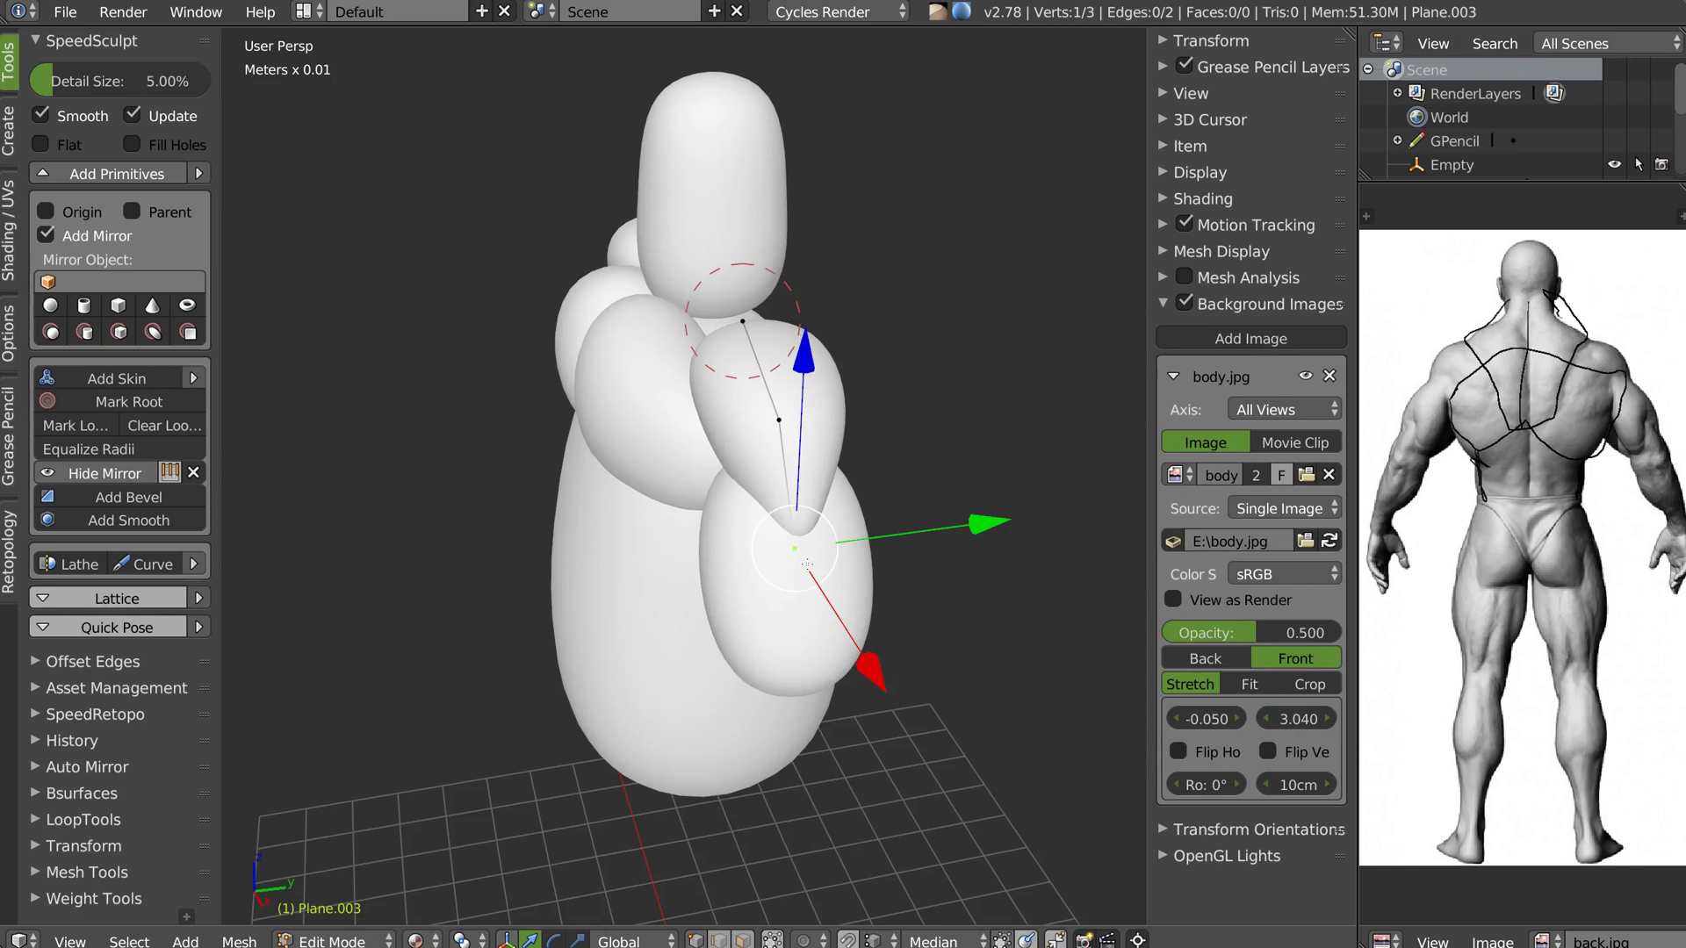
key("s")
key("x")
right_click(825, 555)
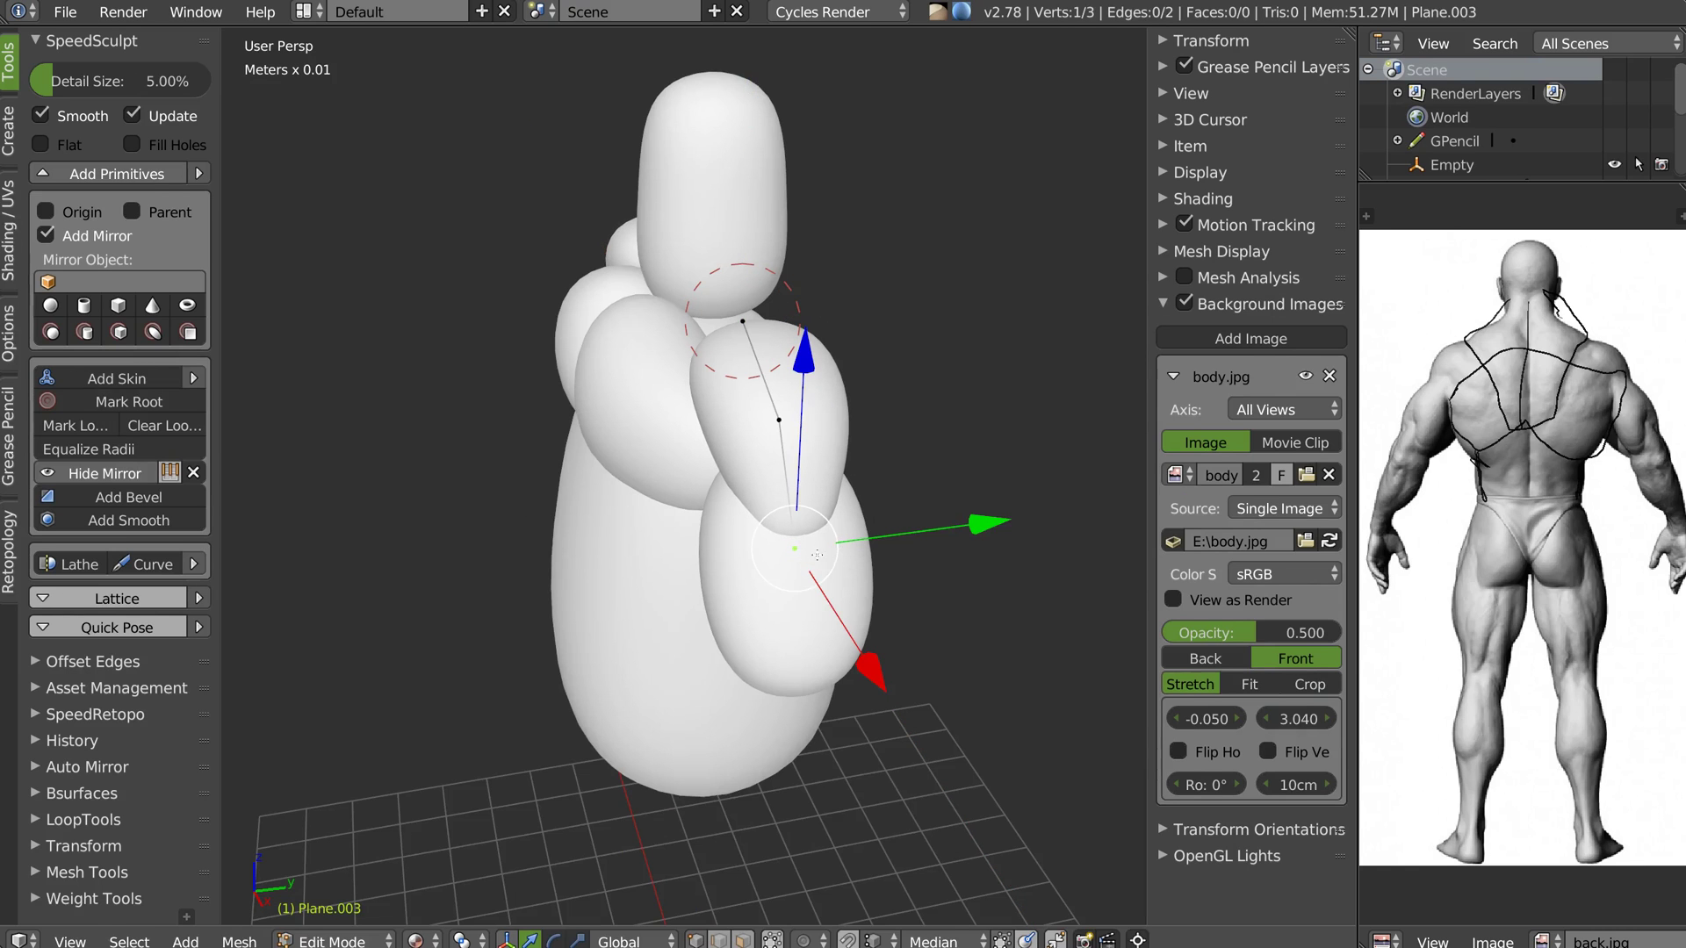
Shift the deltoid's middle vertex slightly along Y from a side view, then return to Object Mode in front view
middle_click_drag(990, 523, 839, 421)
right_click(837, 419)
left_click_drag(1007, 423, 990, 423)
middle_click_drag(720, 487, 897, 448)
scroll(777, 319, "down", 1)
key("q")
left_click(674, 446)
middle_click_drag(717, 440, 737, 330, "shift")
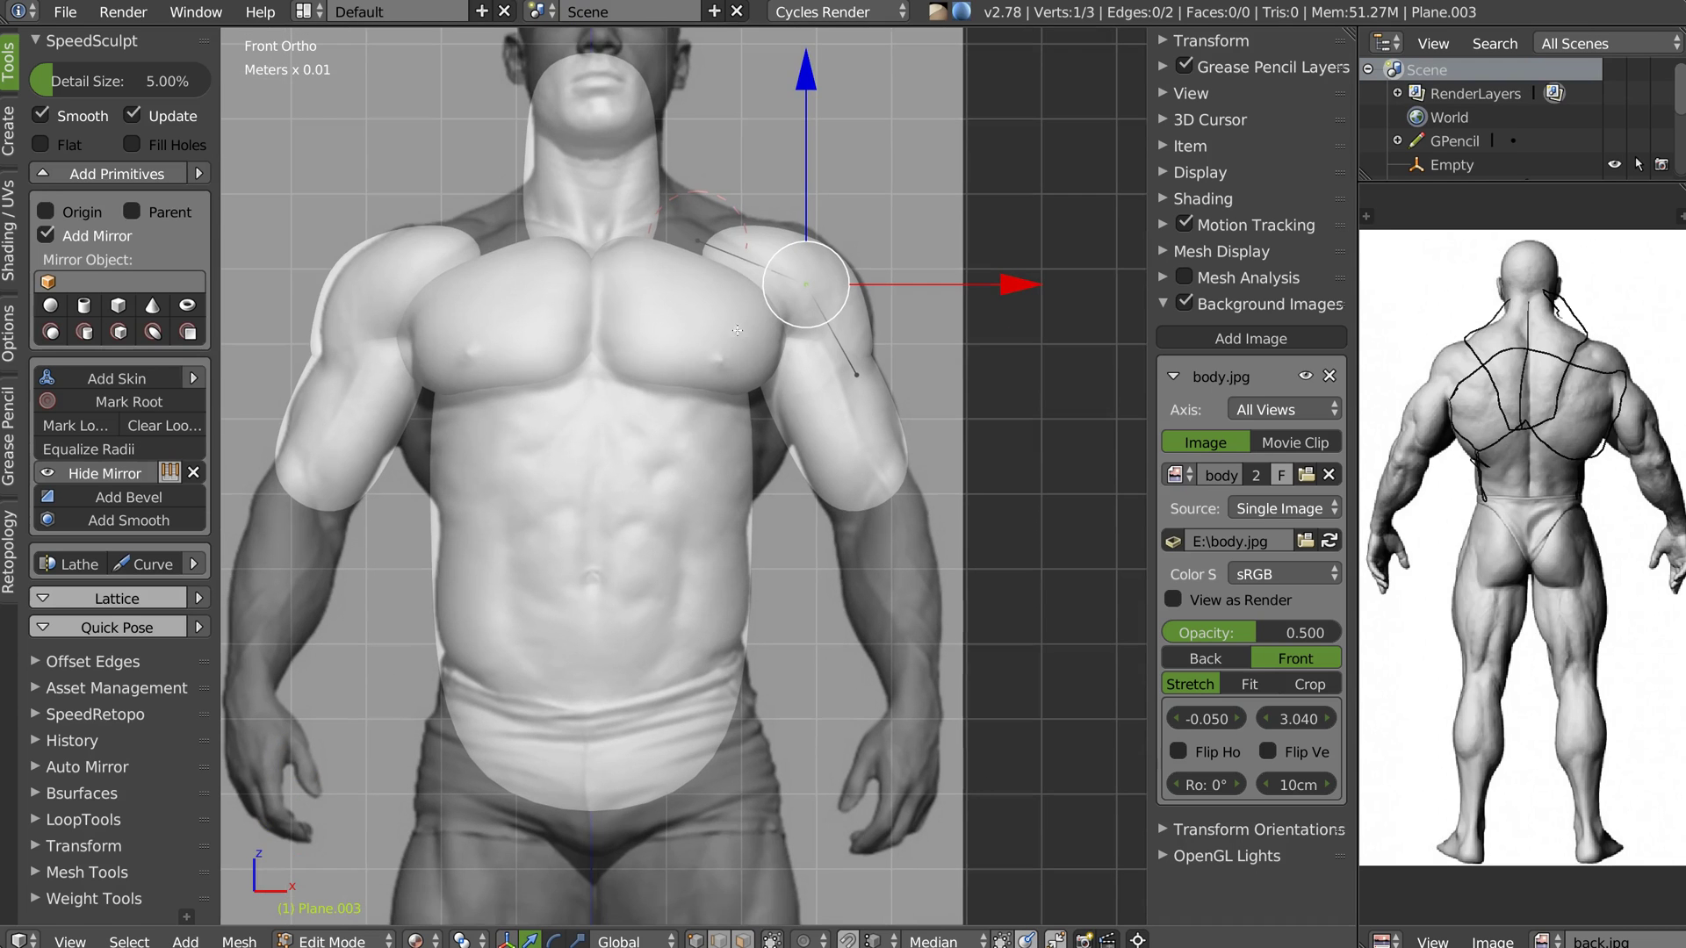
key("Tab")
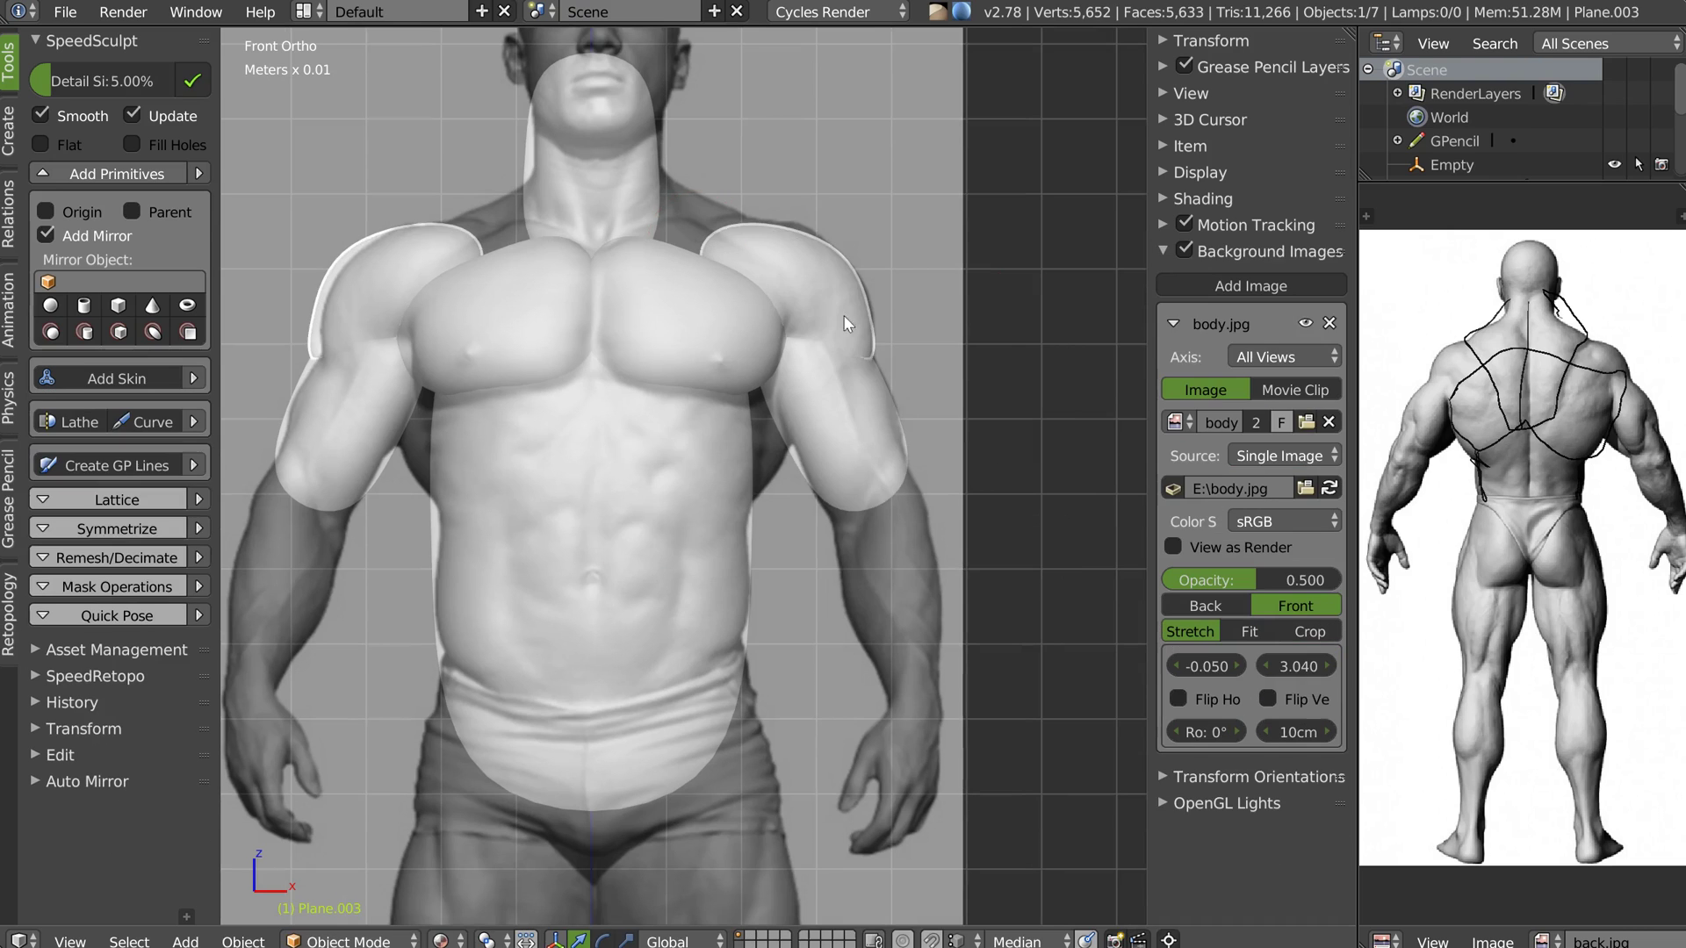
Duplicate the upper arm part and place the copy down over the forearm
middle_click_drag(884, 477, 832, 407, "shift")
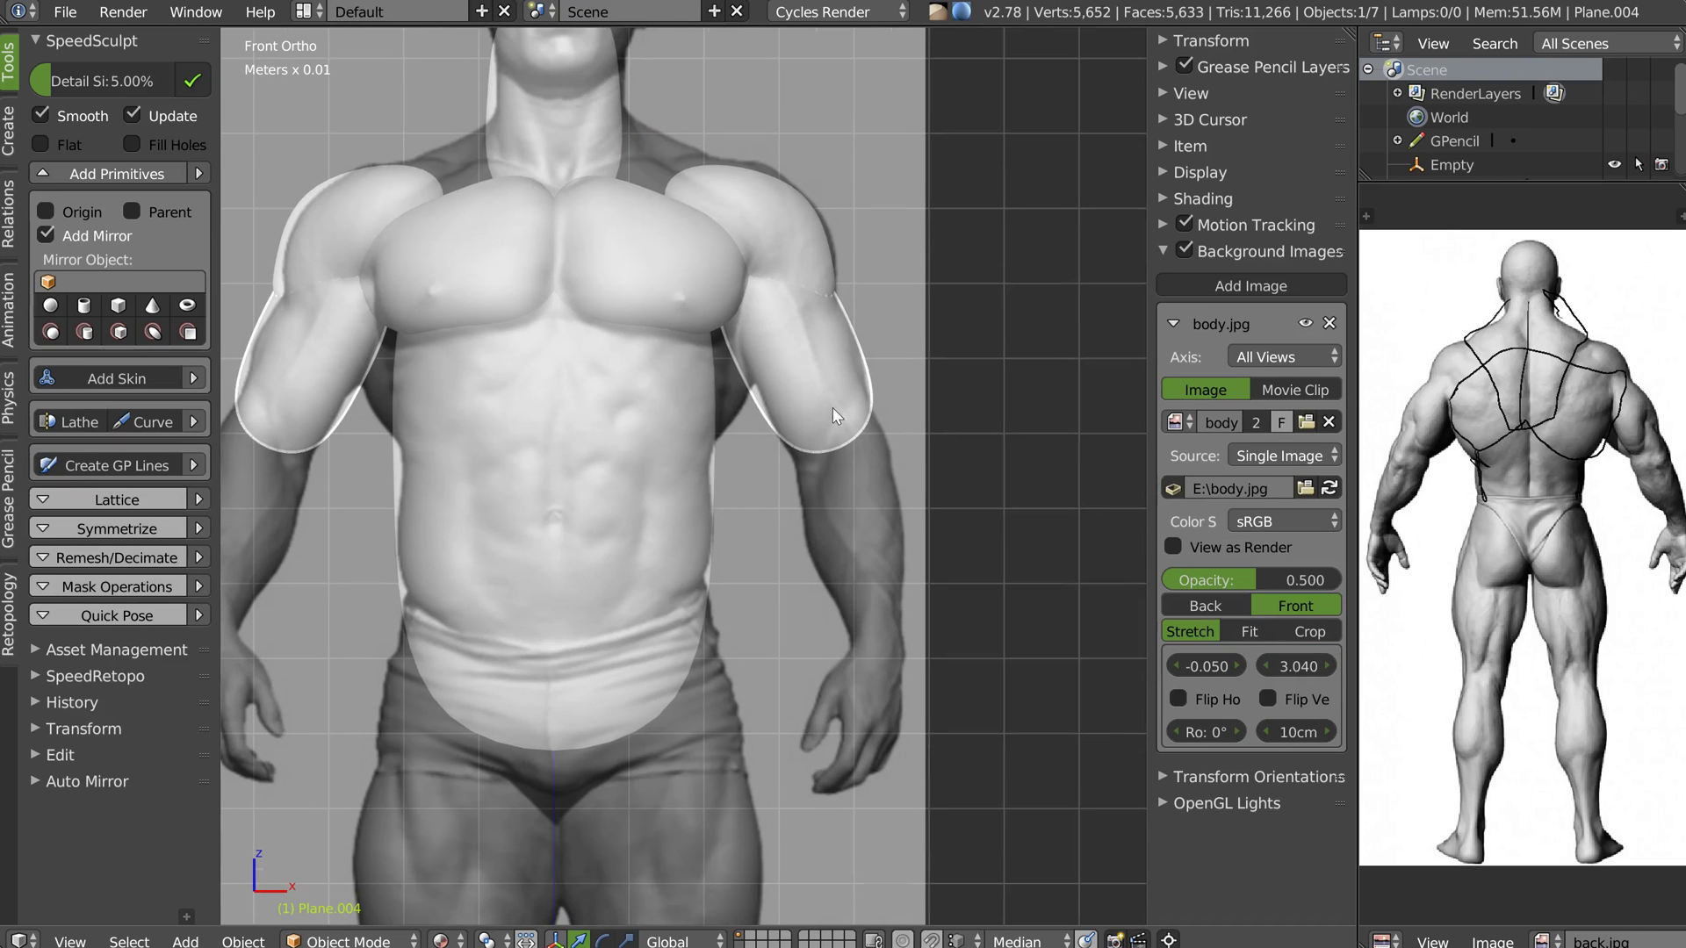
key("shift+d")
left_click(914, 584)
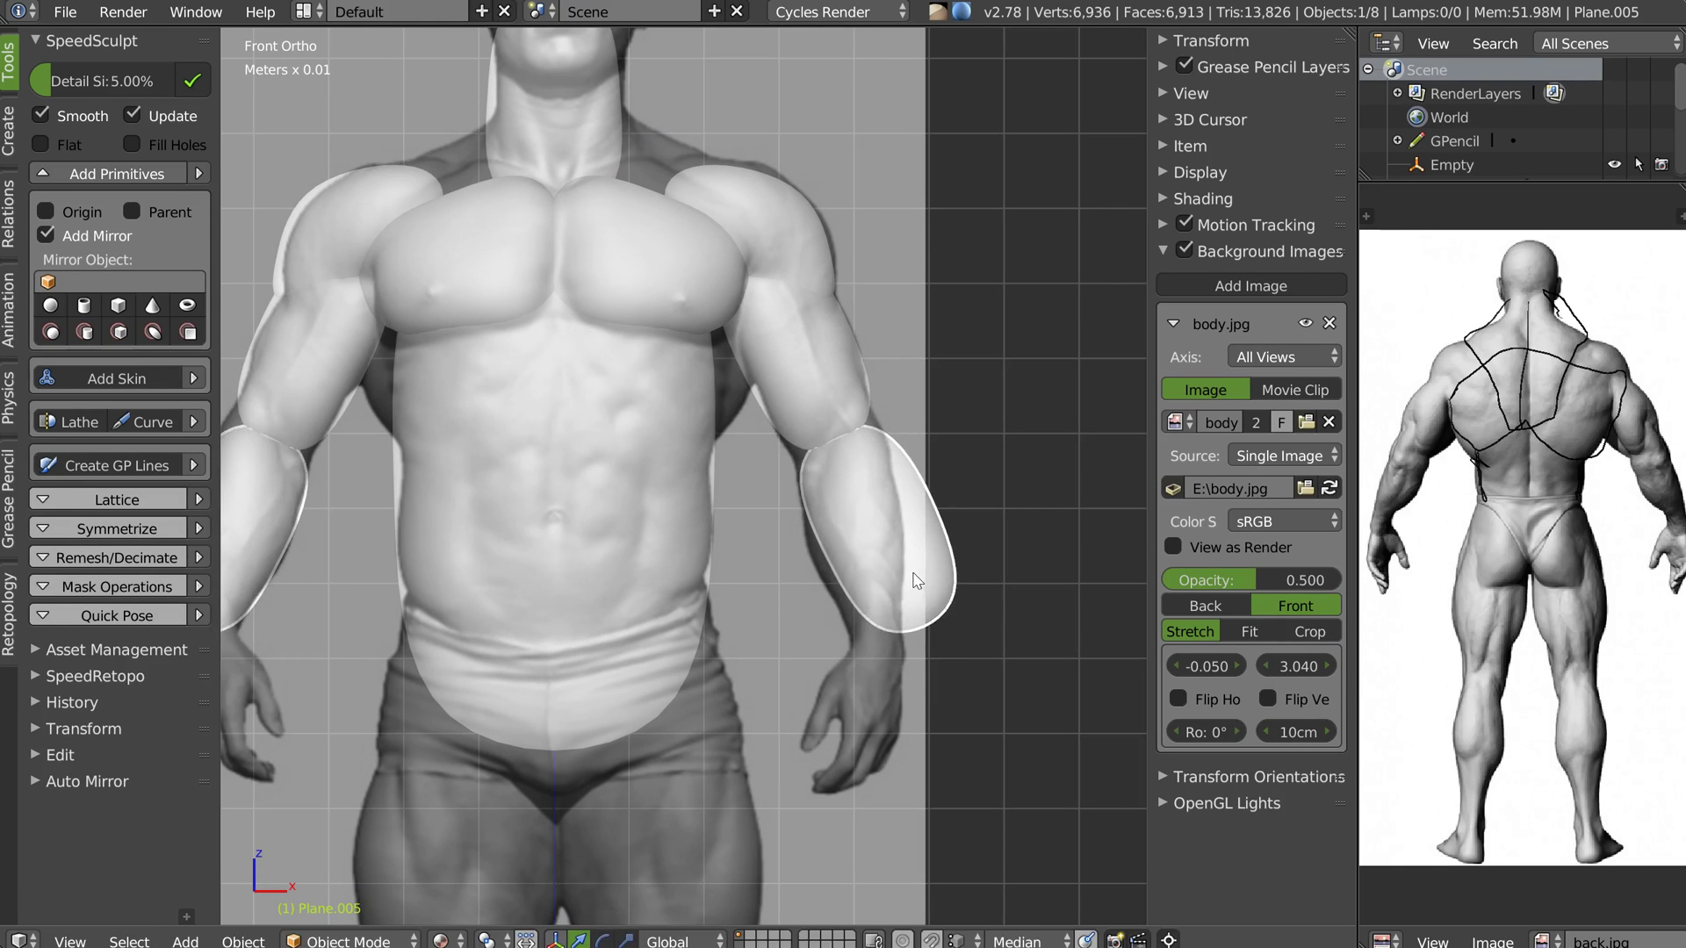
Move the copied part's top vertex into the elbow and shift its lower and middle vertices inward onto the forearm
key("Tab")
right_click(833, 428)
key("g")
left_click(829, 402)
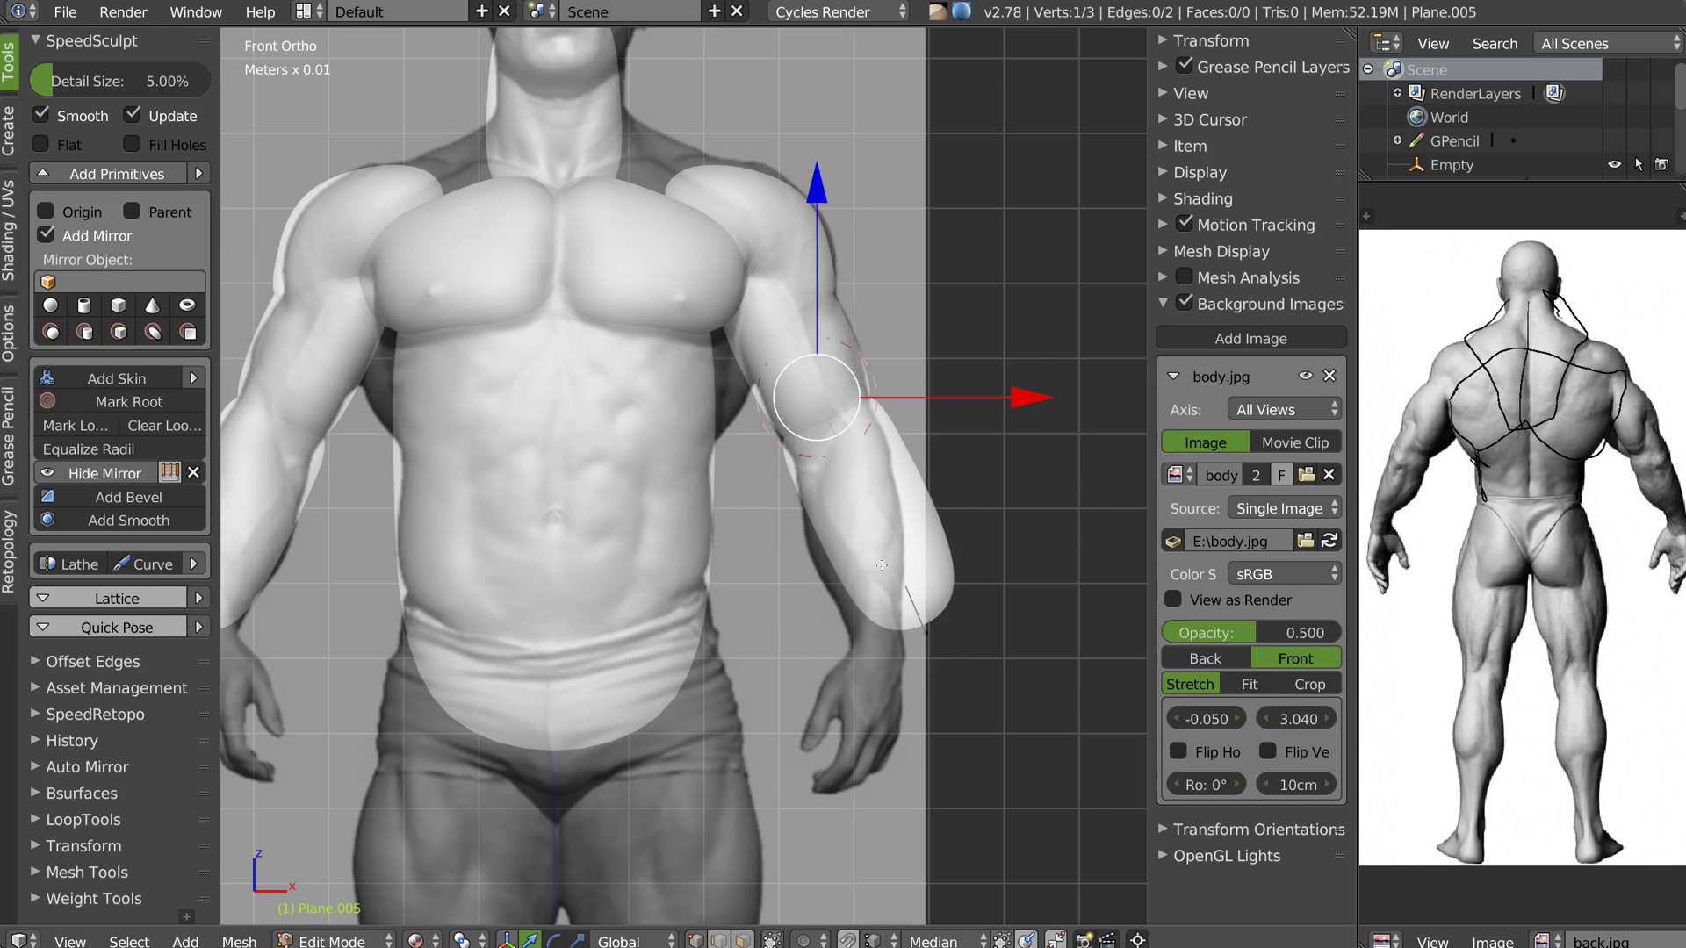
right_click_drag(933, 636, 888, 643)
right_click_drag(902, 521, 870, 525)
Narrow the skin radius of the forearm's middle vertex along X
middle_click_drag(870, 525, 828, 382)
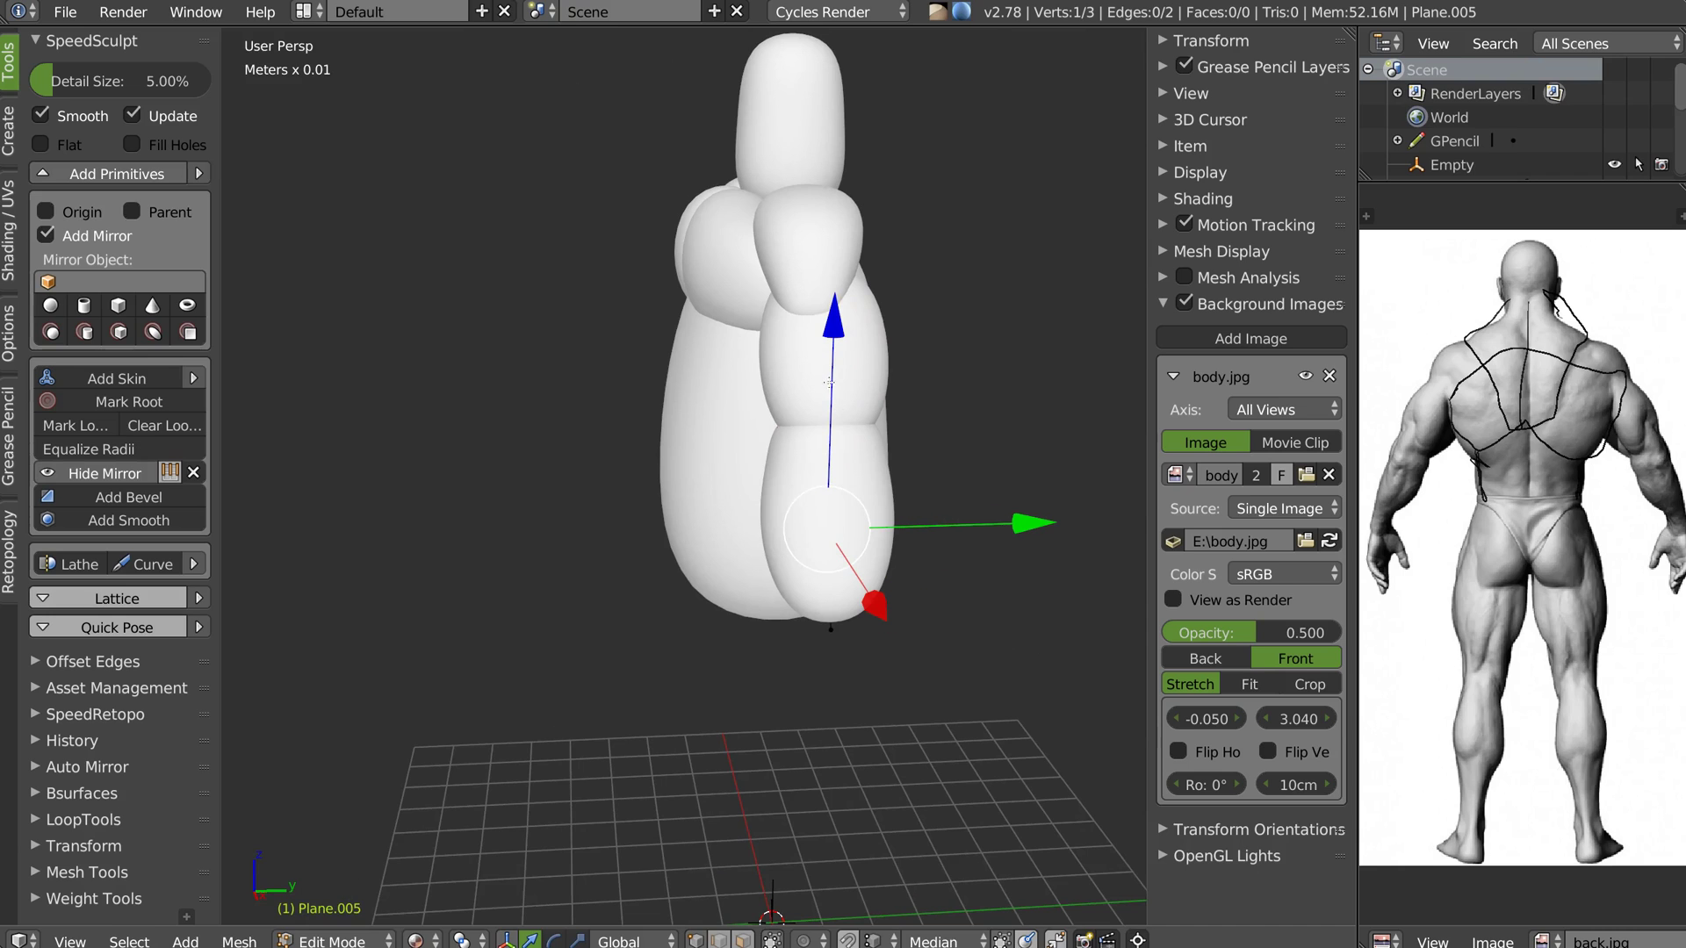
key("ctrl+a")
key("x")
left_click(902, 535)
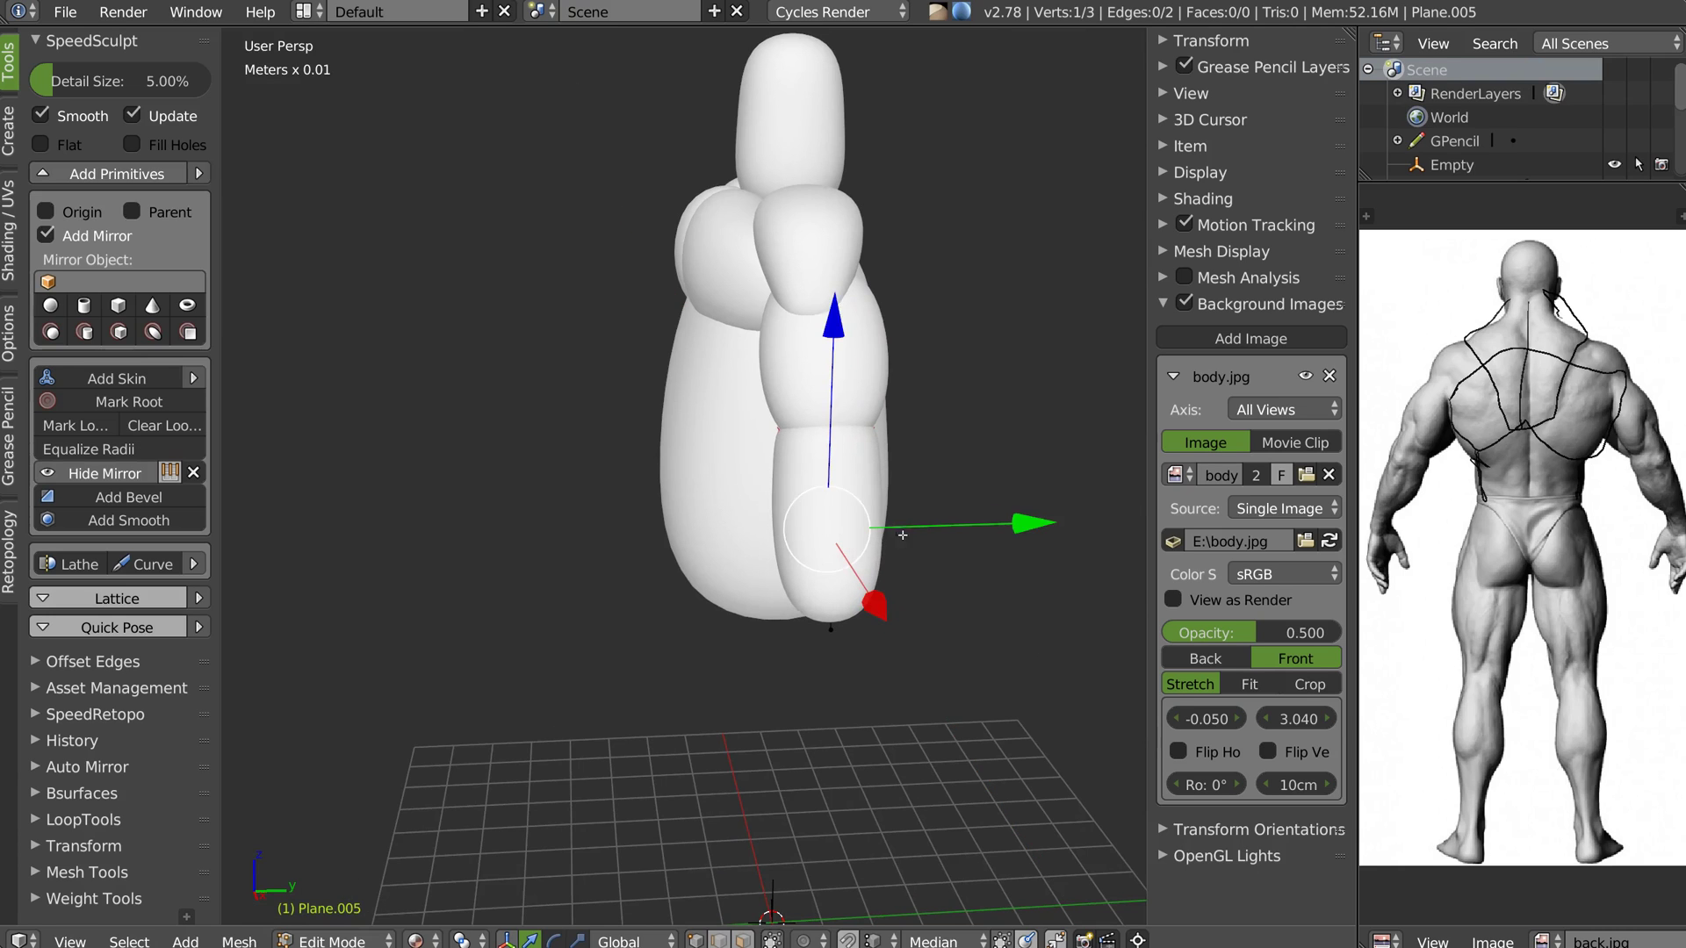
Select the forearm's elbow vertex from a side view and slightly reduce its skin radius
right_click(851, 408)
key("Tab")
left_click(653, 360)
middle_click_drag(889, 428, 843, 390)
scroll(843, 390, "up", 1)
key("ctrl+a")
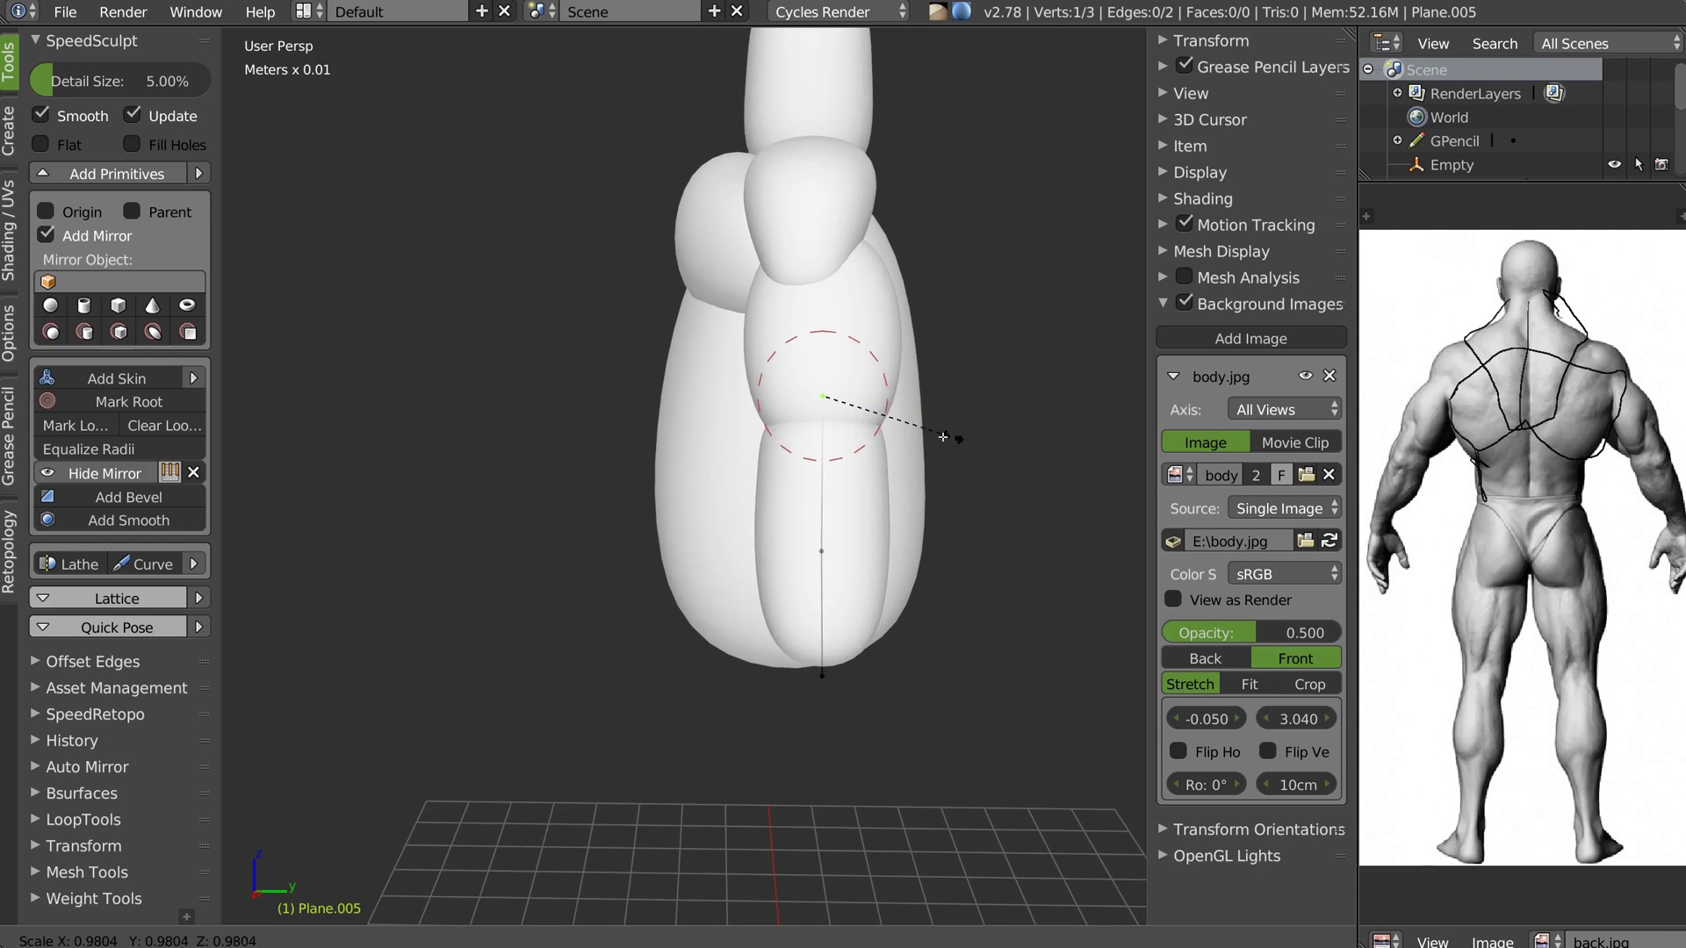
left_click(937, 429)
Move the forearm's lower vertex forward and down to the wrist and shrink its skin radius
right_click(831, 675)
key("g")
left_click(805, 720)
key("ctrl+a")
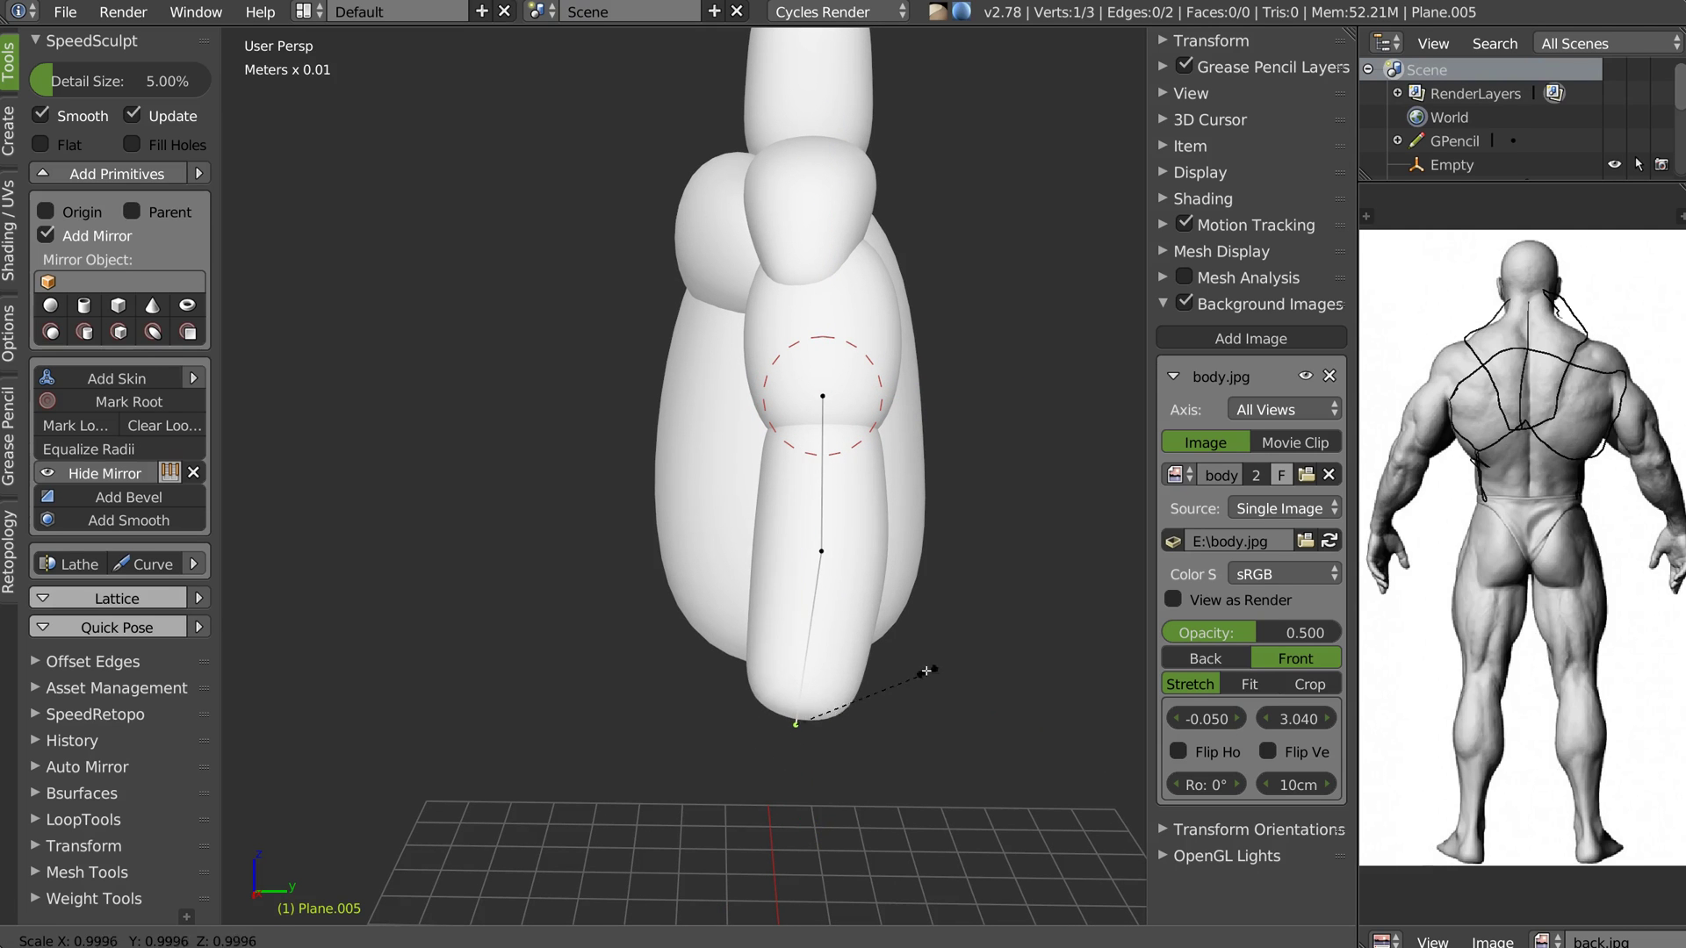
left_click(839, 660)
Reposition the forearm's middle vertex and adjust its skin radius to the reference outline in front view
key("KP_1")
middle_click_drag(849, 454, 868, 369, "shift")
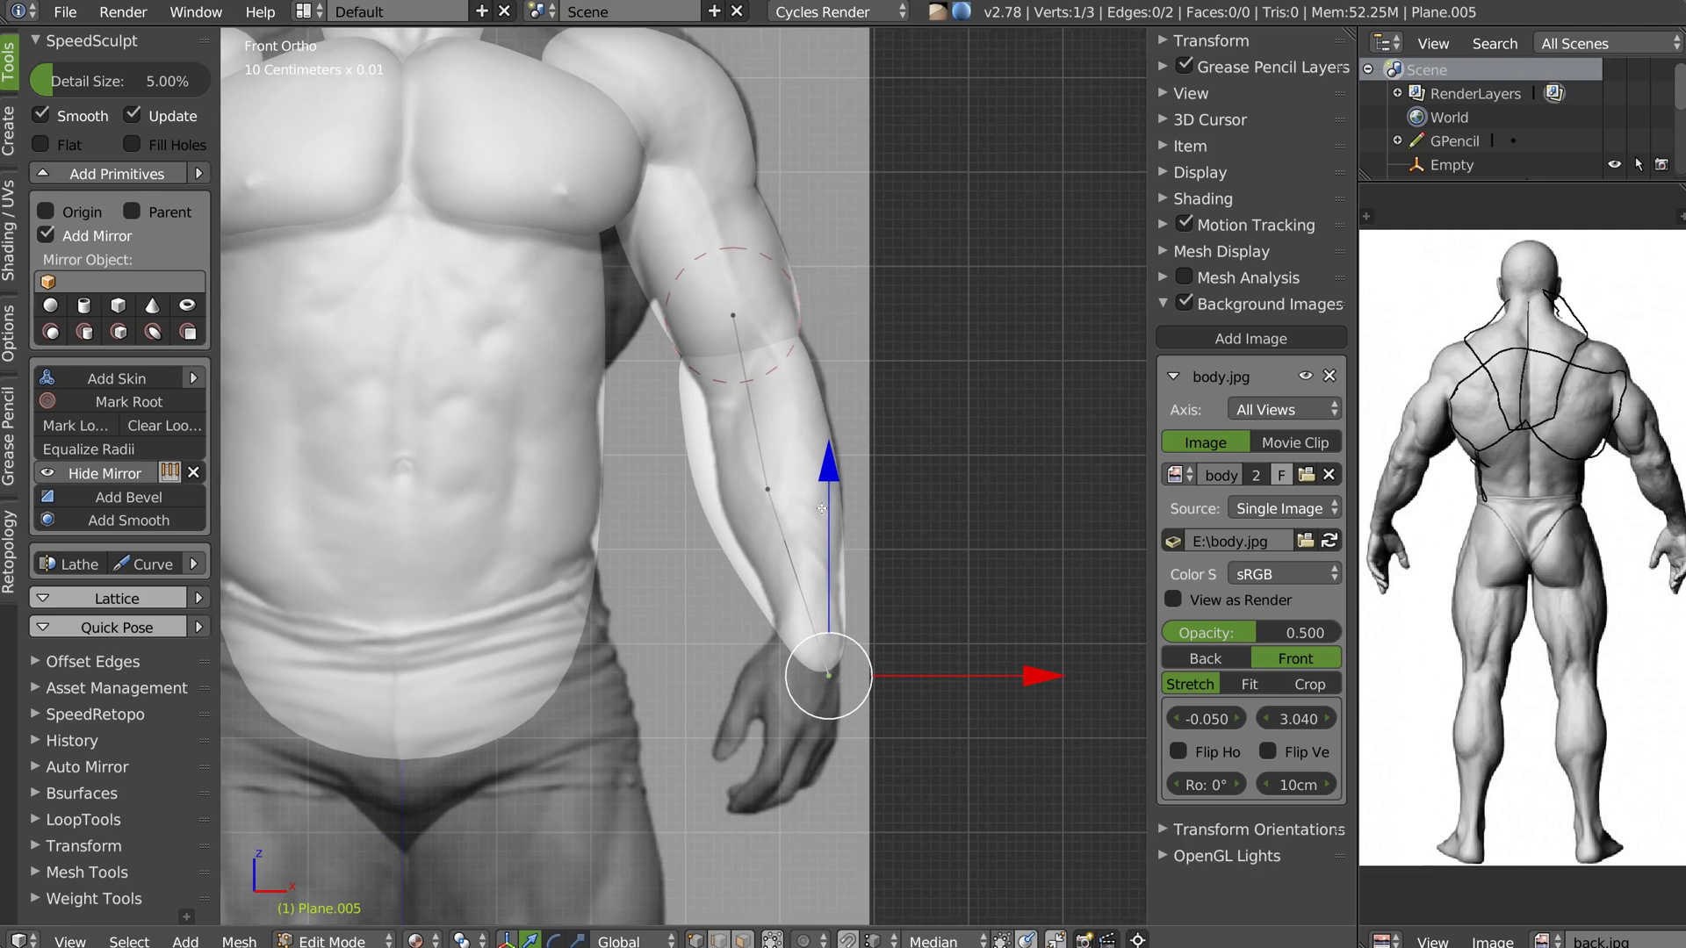
right_click(768, 486)
key("g")
left_click(782, 475)
key("ctrl+a")
left_click(856, 496)
Reduce the skin radius of the forearm's elbow vertex in front view
right_click(739, 336)
key("ctrl+a")
left_click(768, 363)
Nudge the forearm's middle and wrist vertices to follow the reference arm
right_click(783, 487)
key("g")
left_click(780, 471)
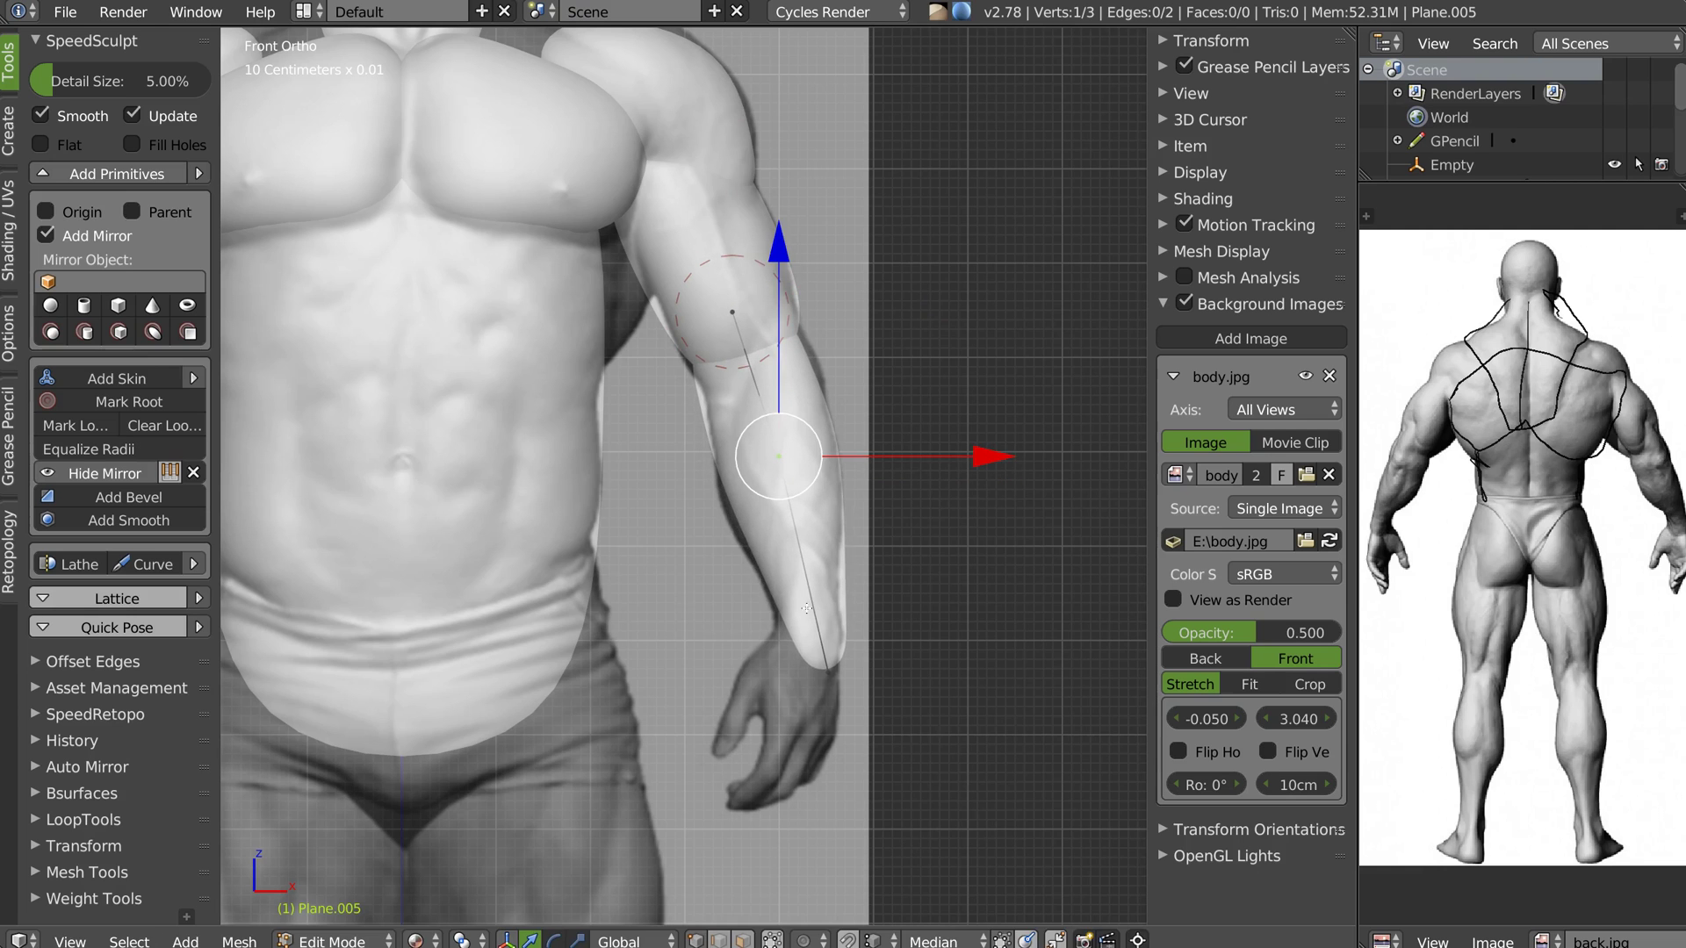
right_click(826, 672)
key("g")
left_click(808, 642)
Move the forearm's elbow vertex along Y from a side view and return to Object Mode in front view
middle_click_drag(694, 435, 764, 360)
right_click(829, 314)
key("g")
key("y")
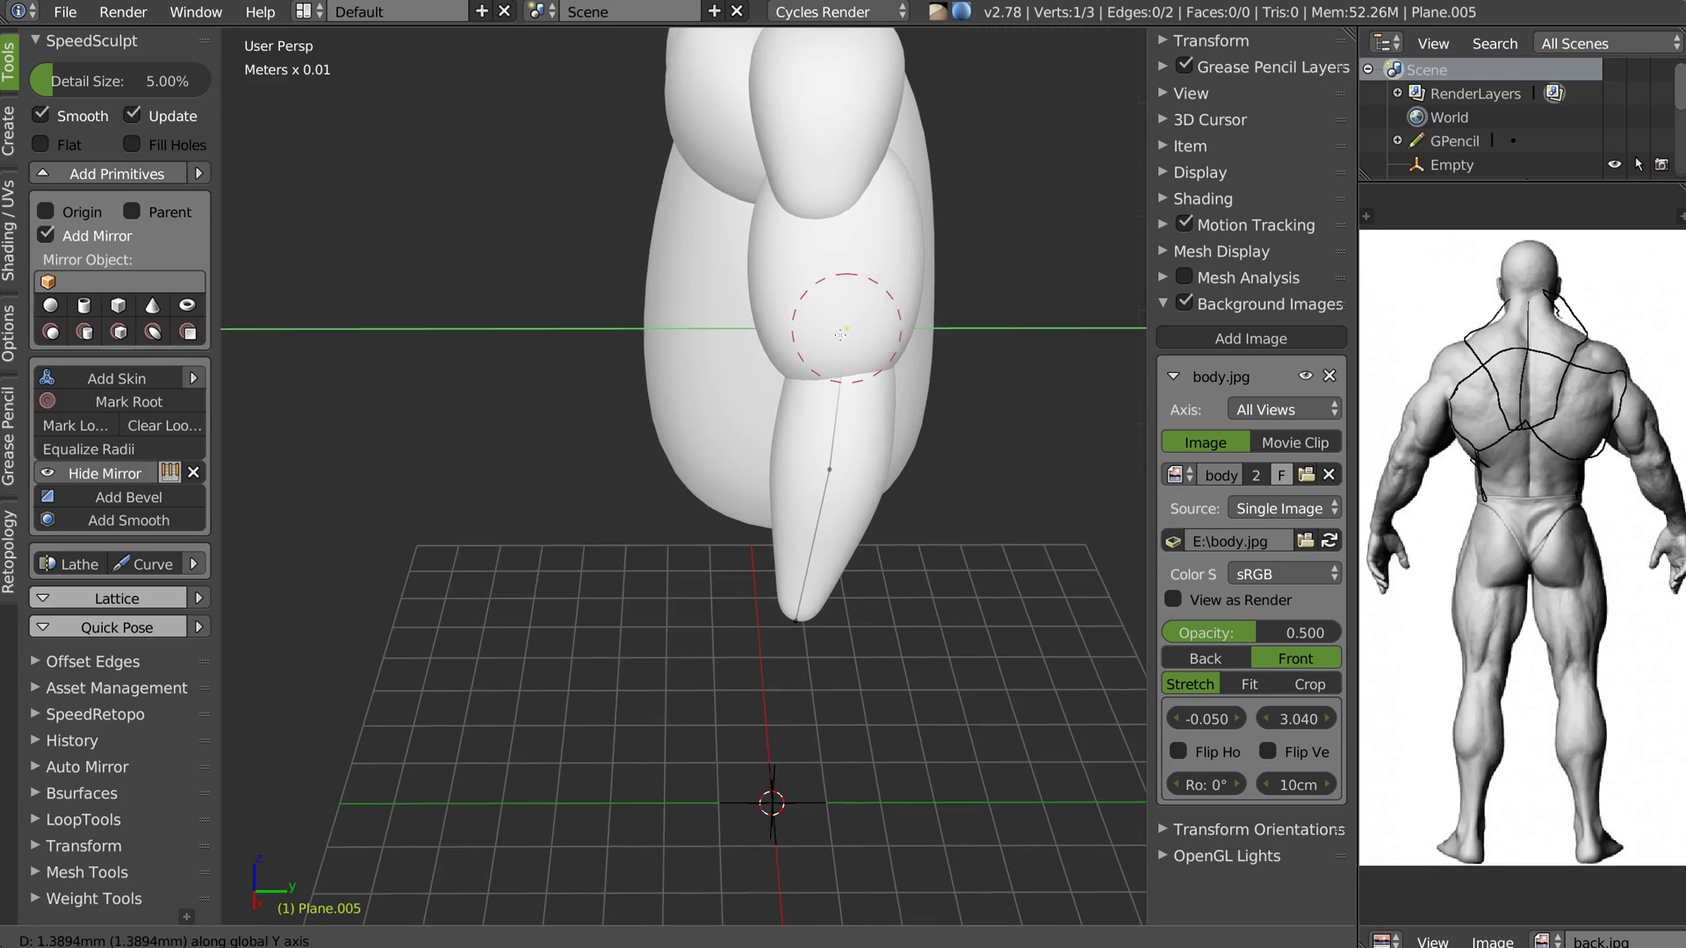
left_click(840, 334)
middle_click_drag(840, 334, 877, 348)
key("Tab")
middle_click_drag(893, 264, 807, 457)
key("KP_1")
scroll(820, 372, "up", 3)
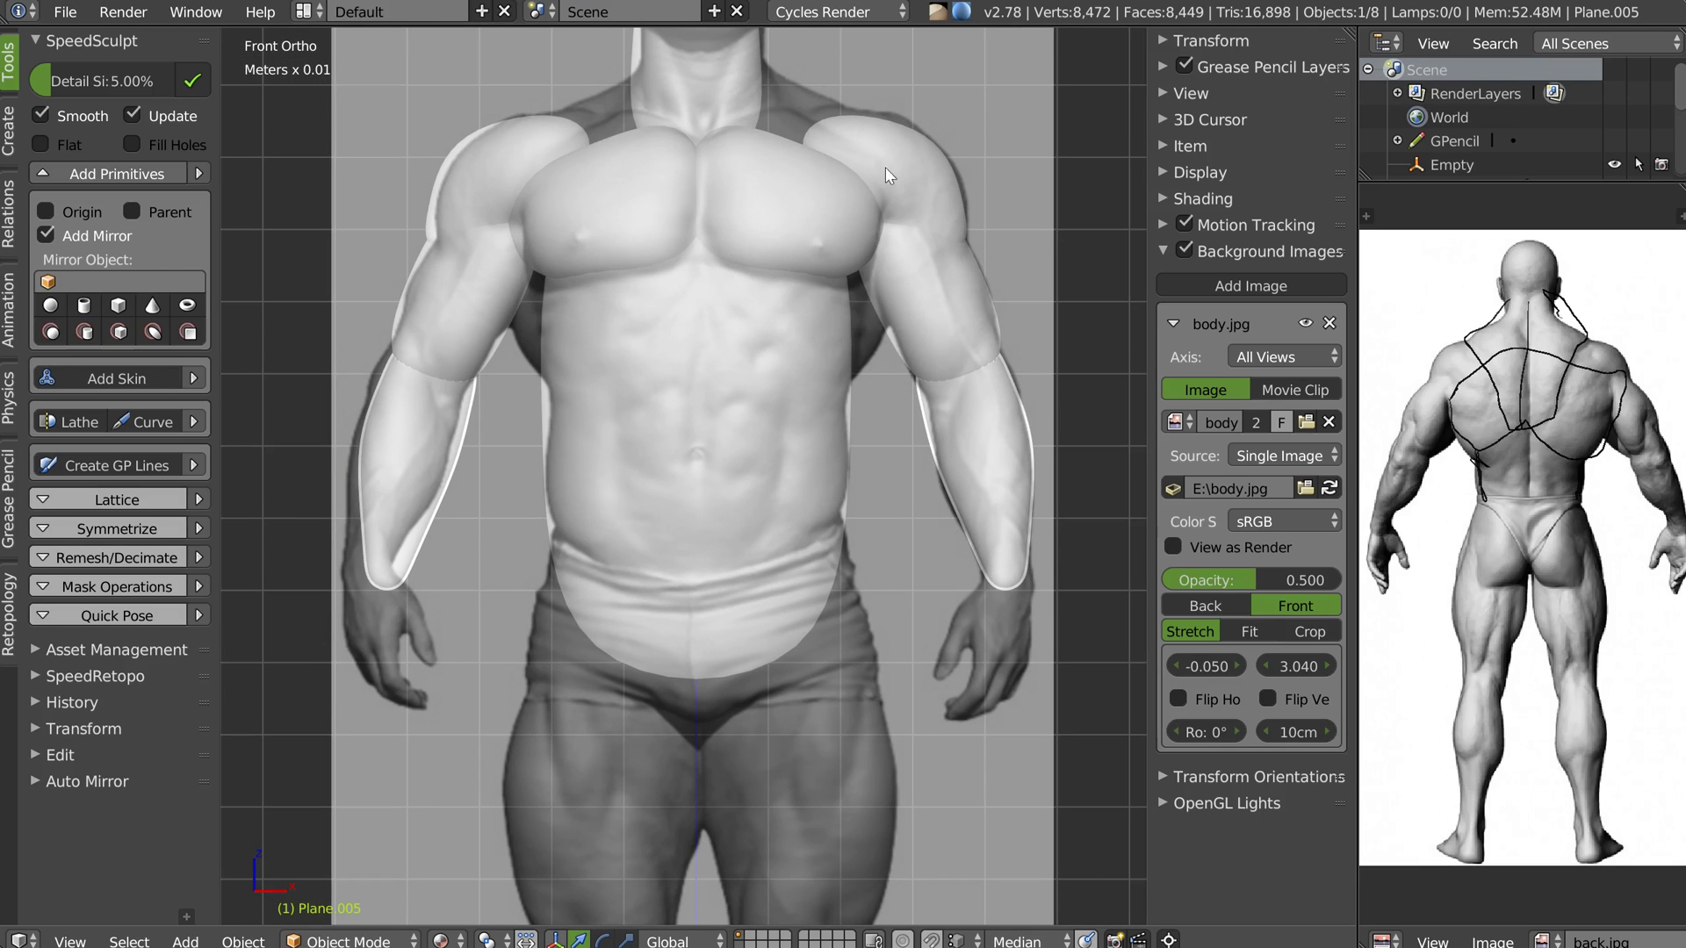
Add a new mirrored skin part near the centre of the upper chest and enlarge its skin radius
left_click(117, 378)
left_click(727, 205)
key("ctrl+a")
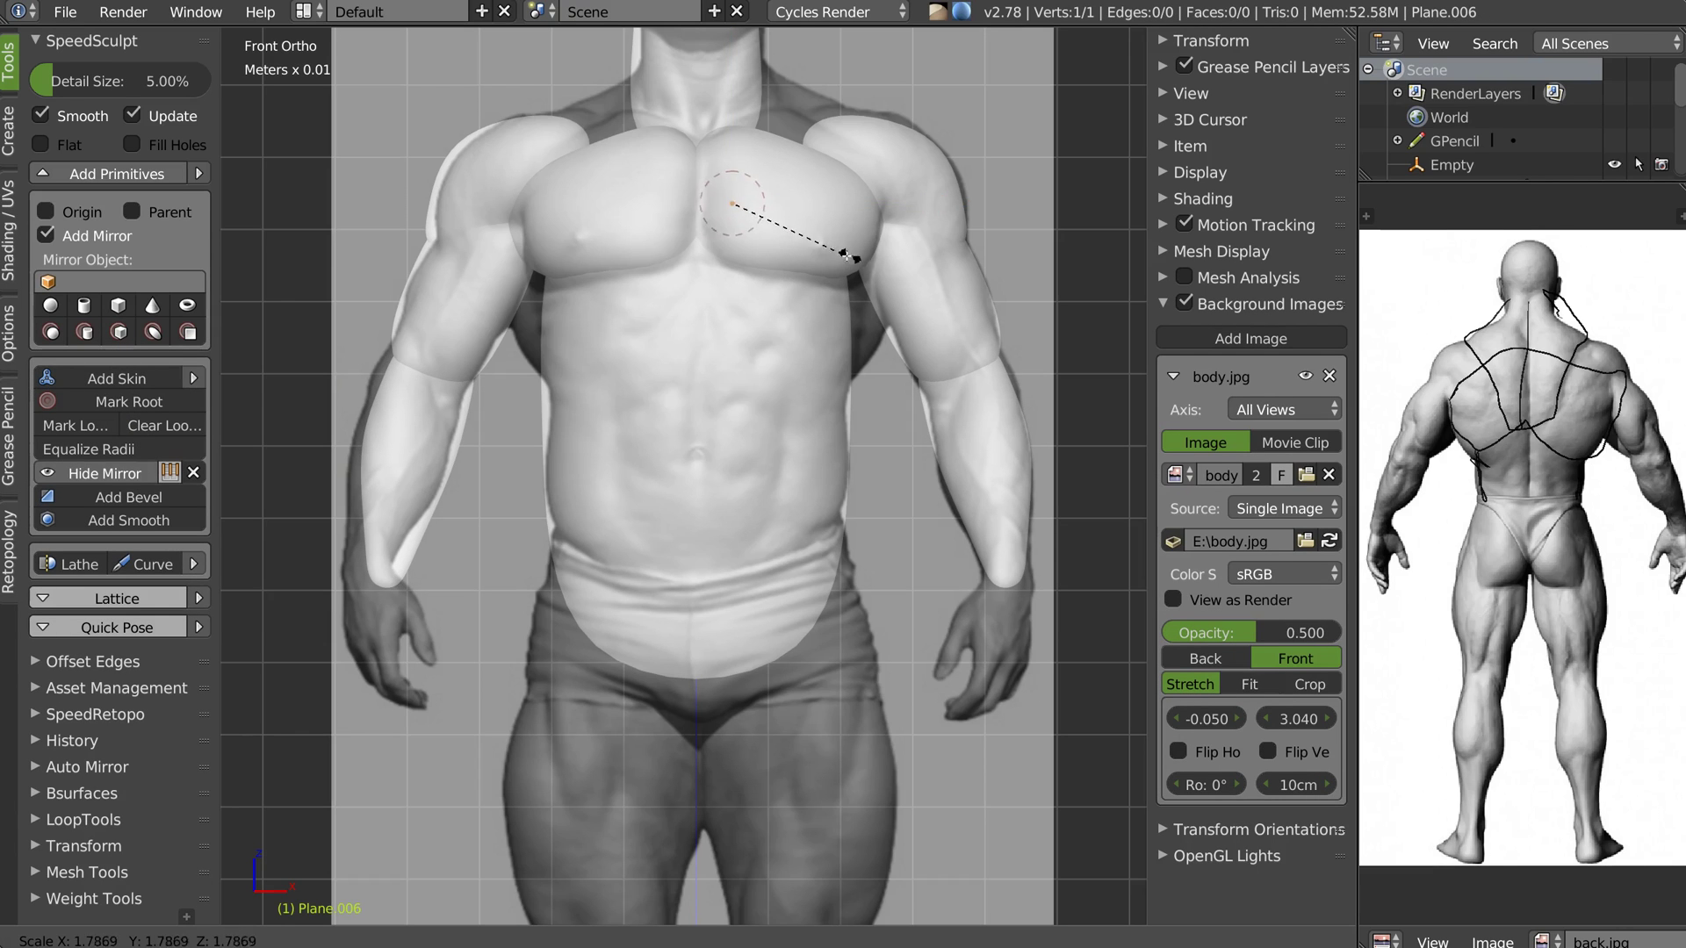
left_click(937, 269)
Extrude the new part outward to the side of the rib cage and adjust the position of its outer vertex
key("e")
left_click(867, 338)
right_click(722, 217)
right_click_drag(856, 321, 878, 356)
mouse_move(878, 356)
middle_mouse_down()
mouse_move(1009, 213)
mouse_move(961, 281)
mouse_move(865, 219)
mouse_move(848, 356)
middle_mouse_up()
Apply the new part's transforms in Object Mode
key("Tab")
key("Tab")
middle_click_drag(990, 367, 838, 286)
key("Tab")
right_click(860, 288)
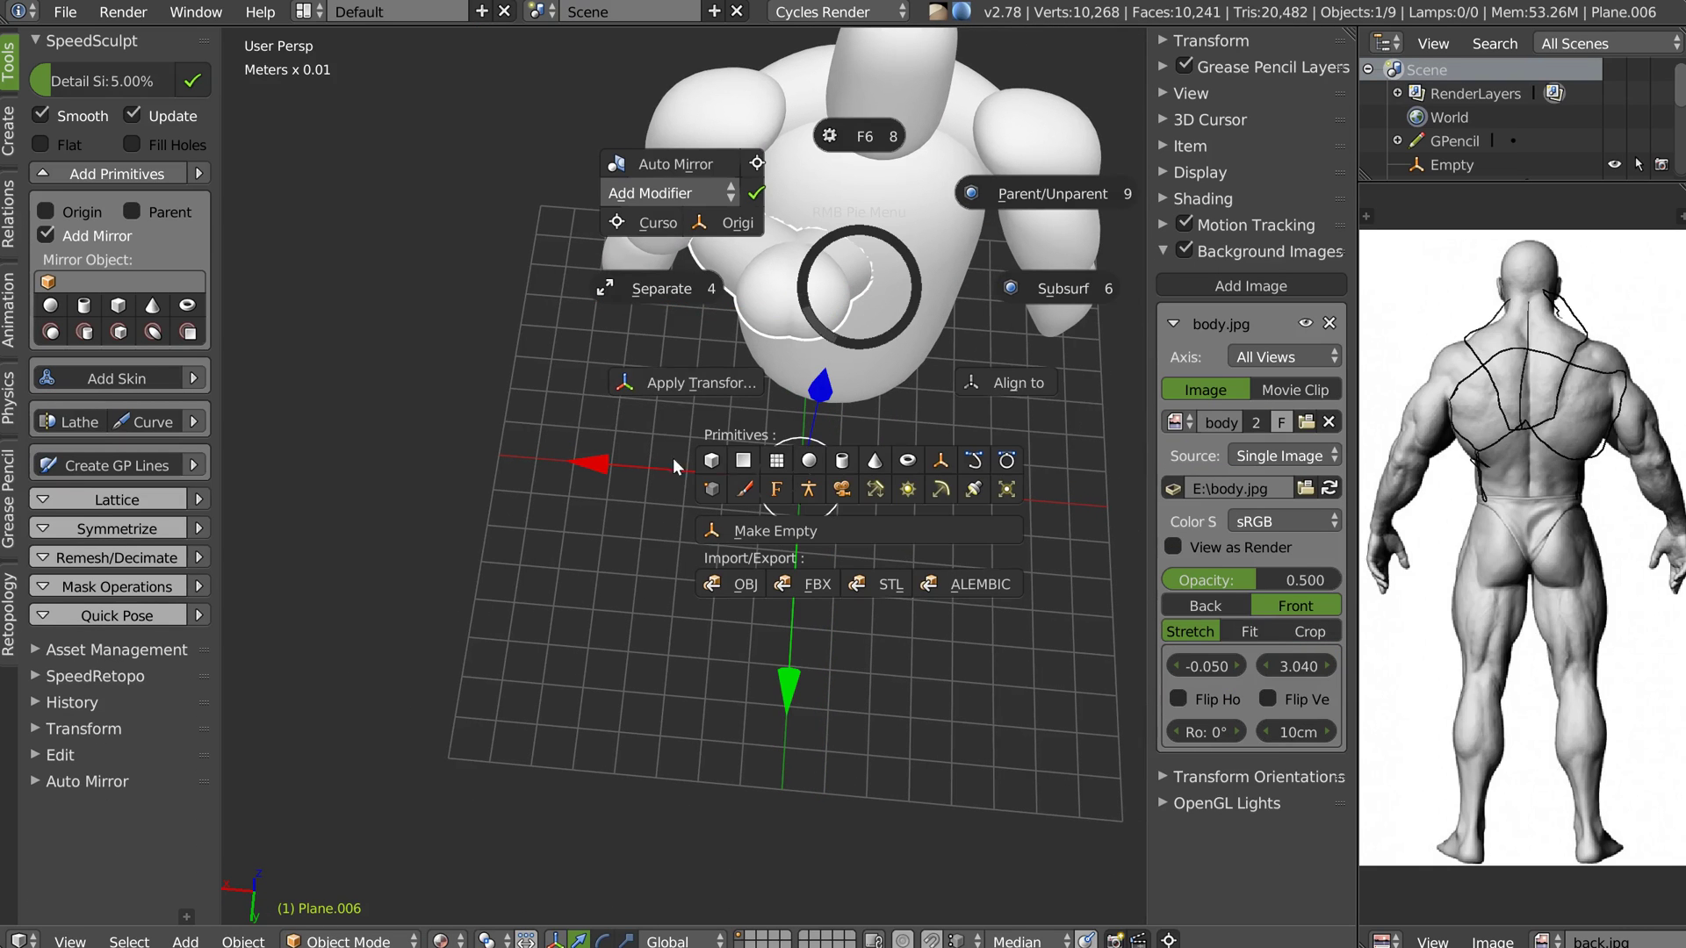
left_click(683, 384)
middle_click_drag(897, 386, 829, 332)
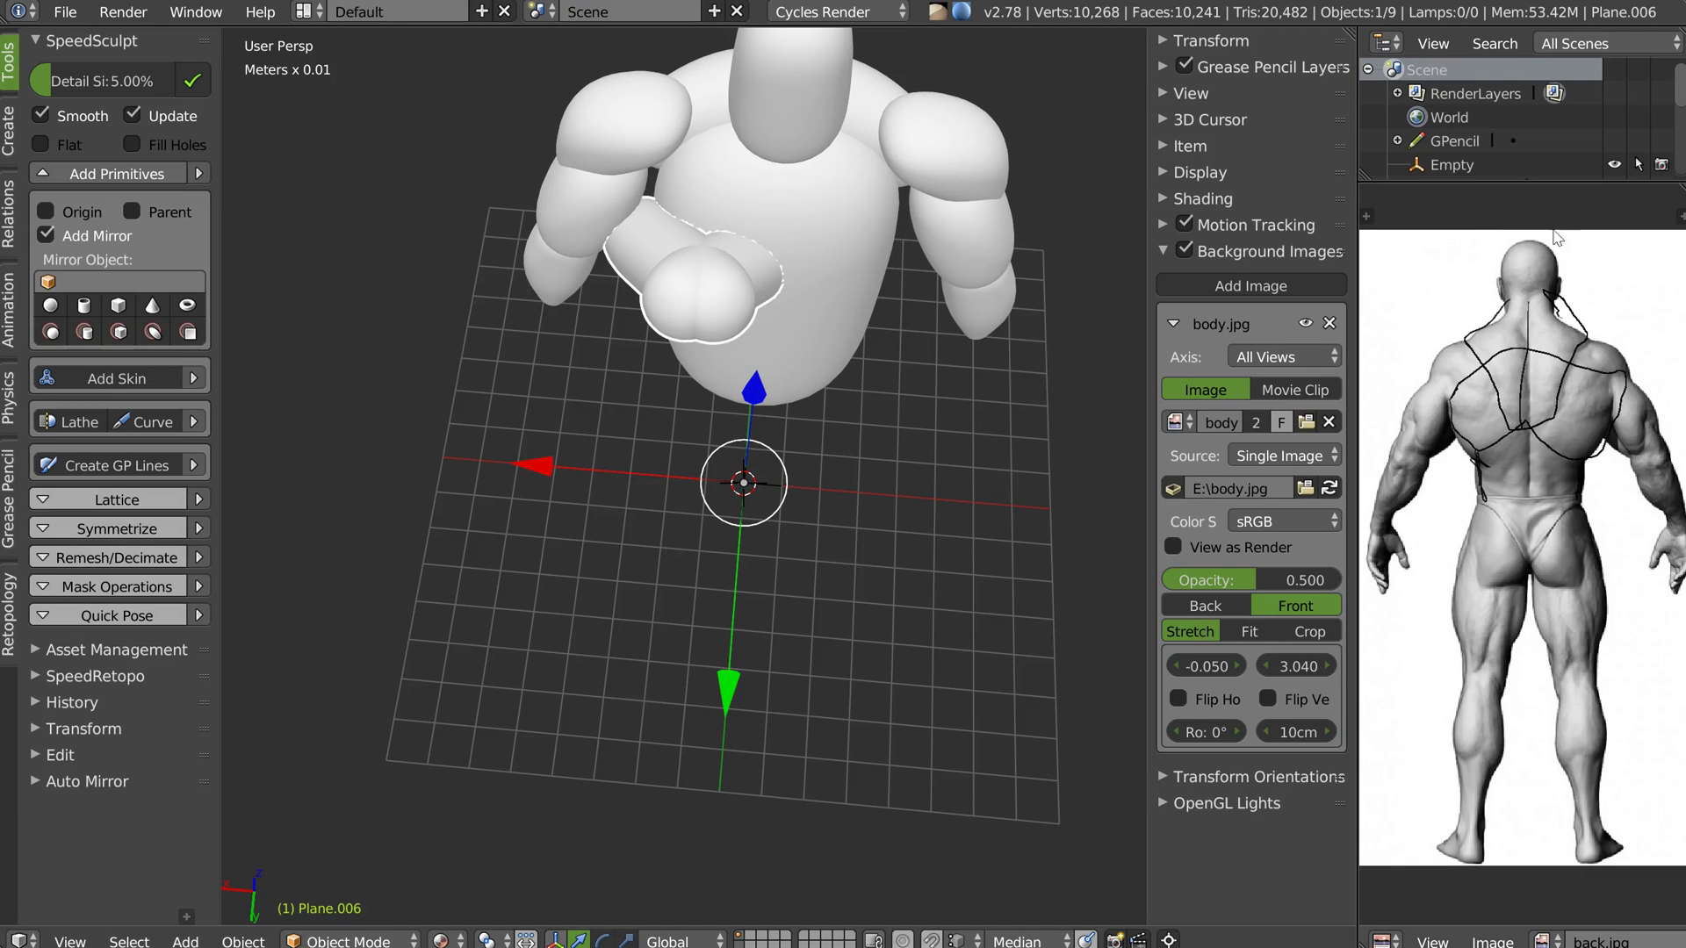
Show the new part's modifiers in the Properties editor and clear Plane.005 as the Mirror modifier's mirror object
left_click(1387, 942)
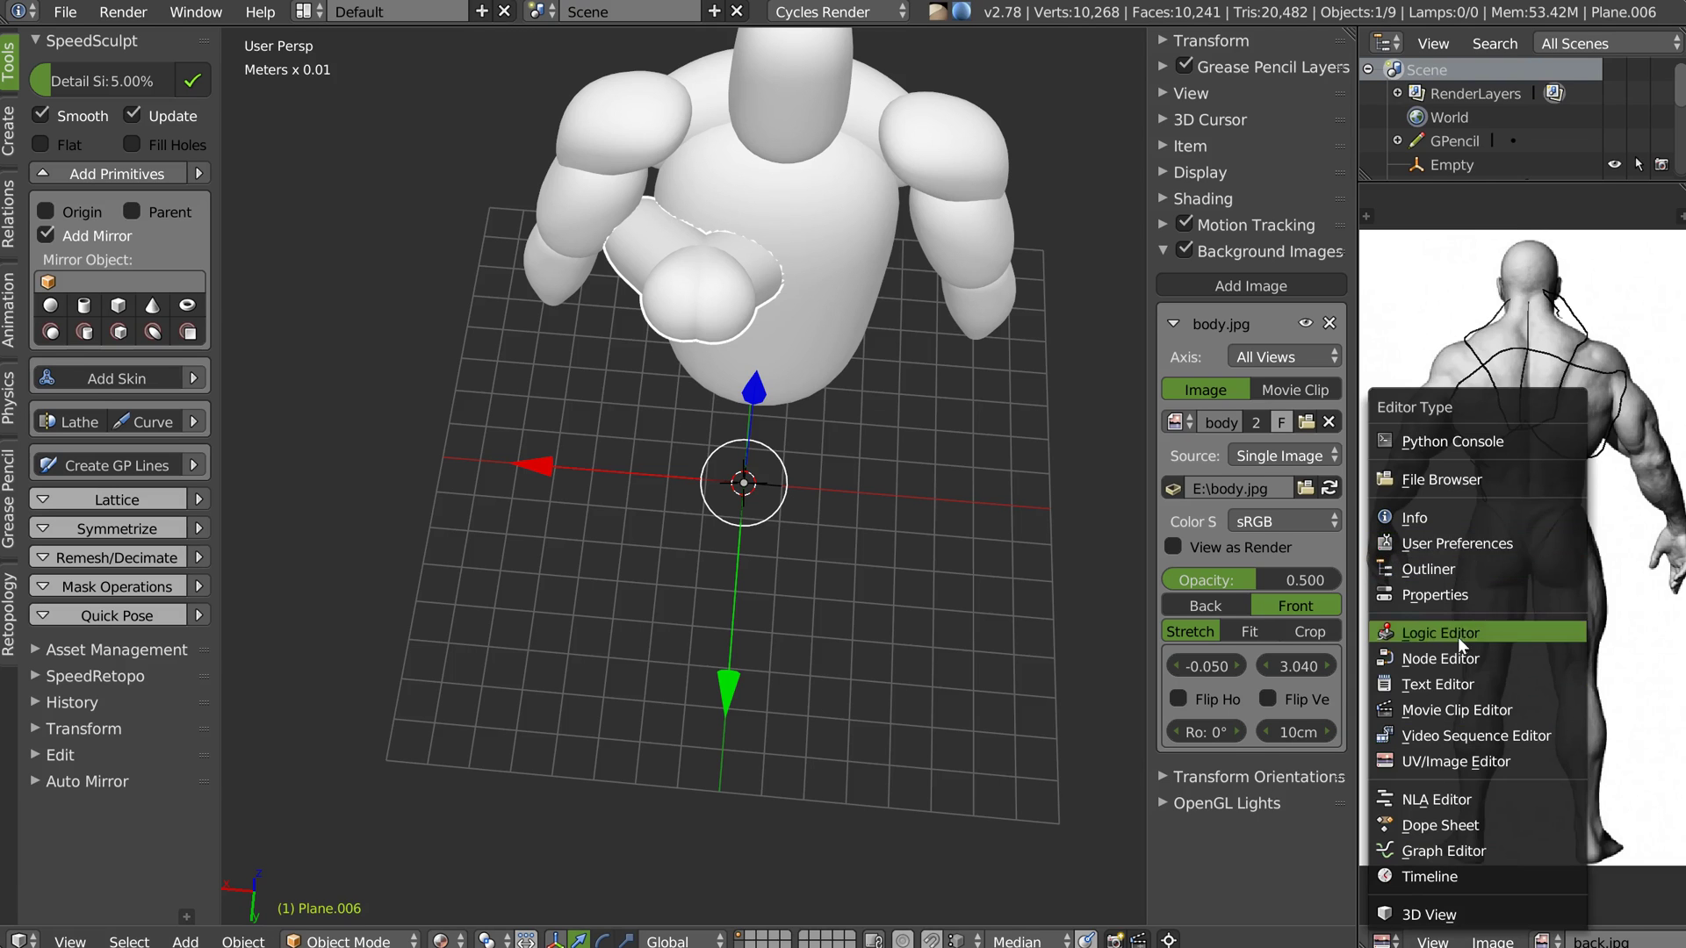
left_click(1436, 594)
left_click(1567, 198)
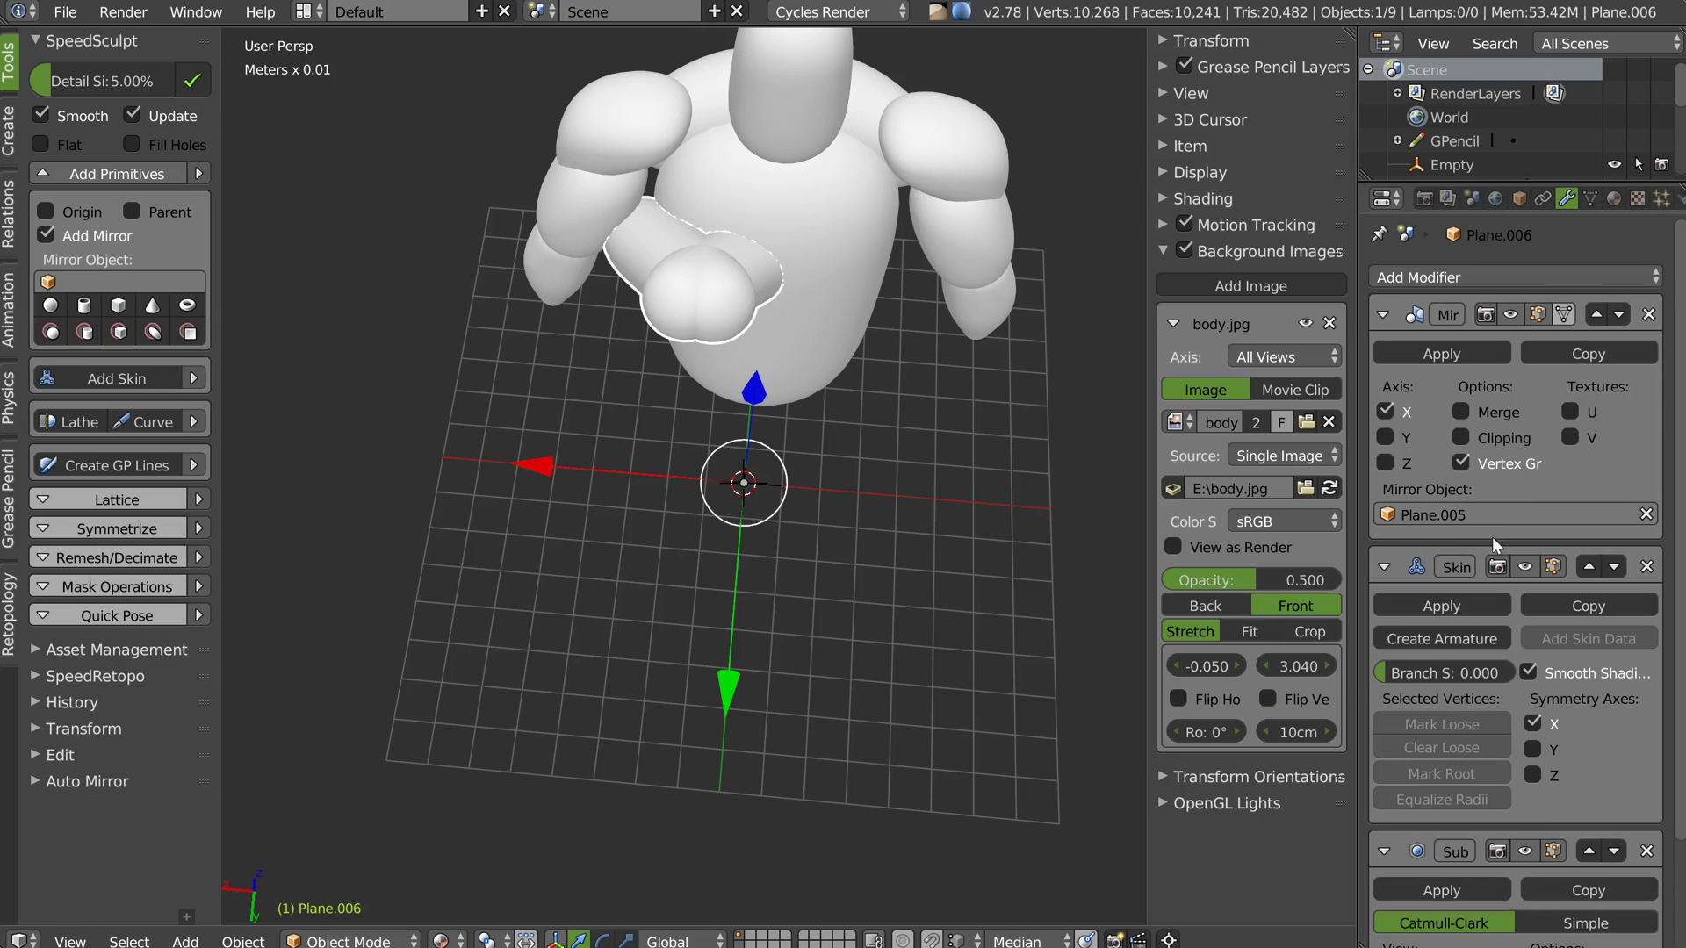
middle_click_drag(1474, 599, 1452, 439)
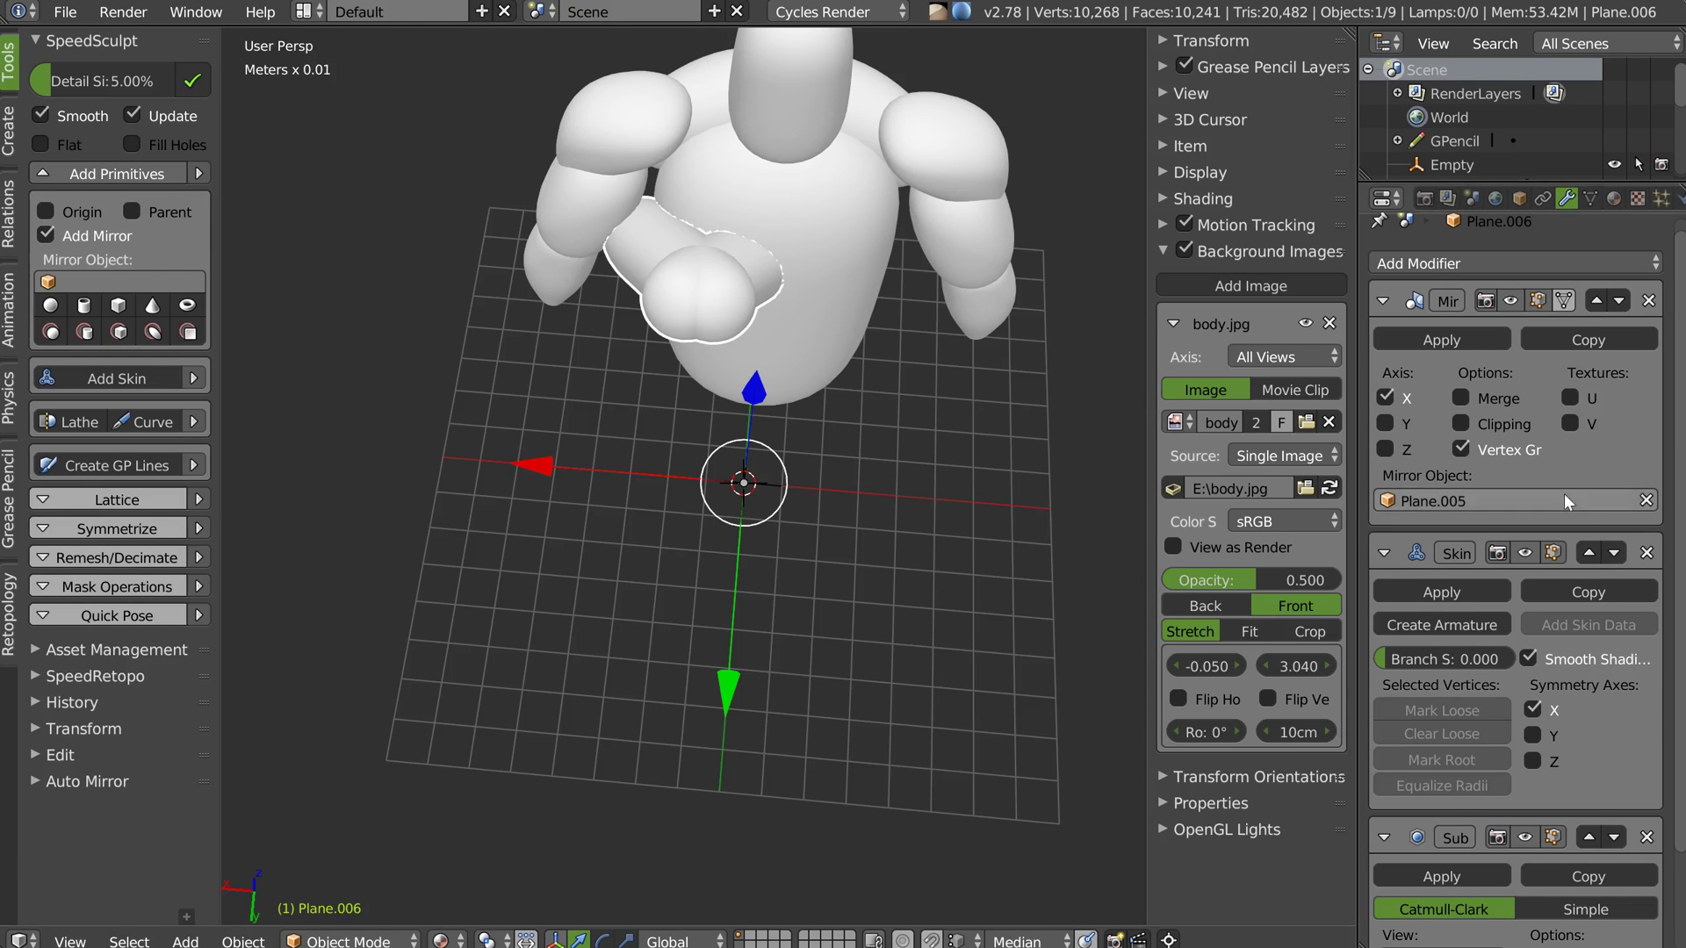
left_click(1645, 500)
Reposition the mirrored back part's inner vertex at the upper spine and its outer vertex lower beside the rib cage in Edit Mode
middle_click_drag(772, 333, 988, 260)
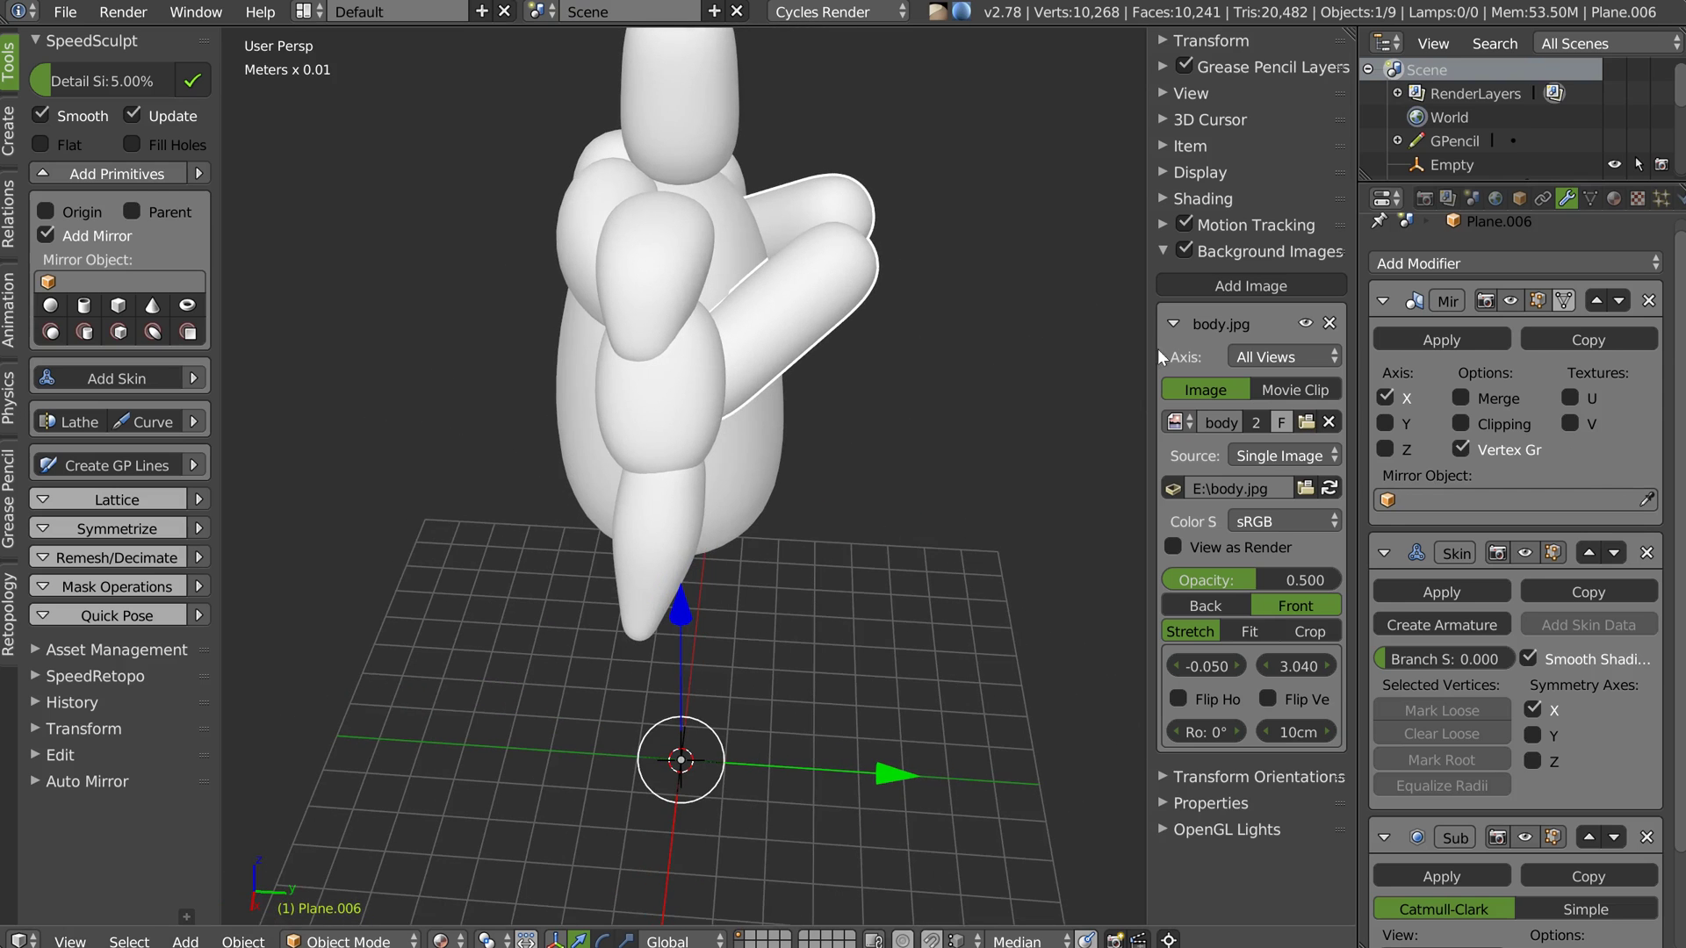
mouse_move(777, 227)
middle_mouse_down()
mouse_move(766, 279)
mouse_move(936, 256)
mouse_move(745, 231)
middle_mouse_up()
key("Tab")
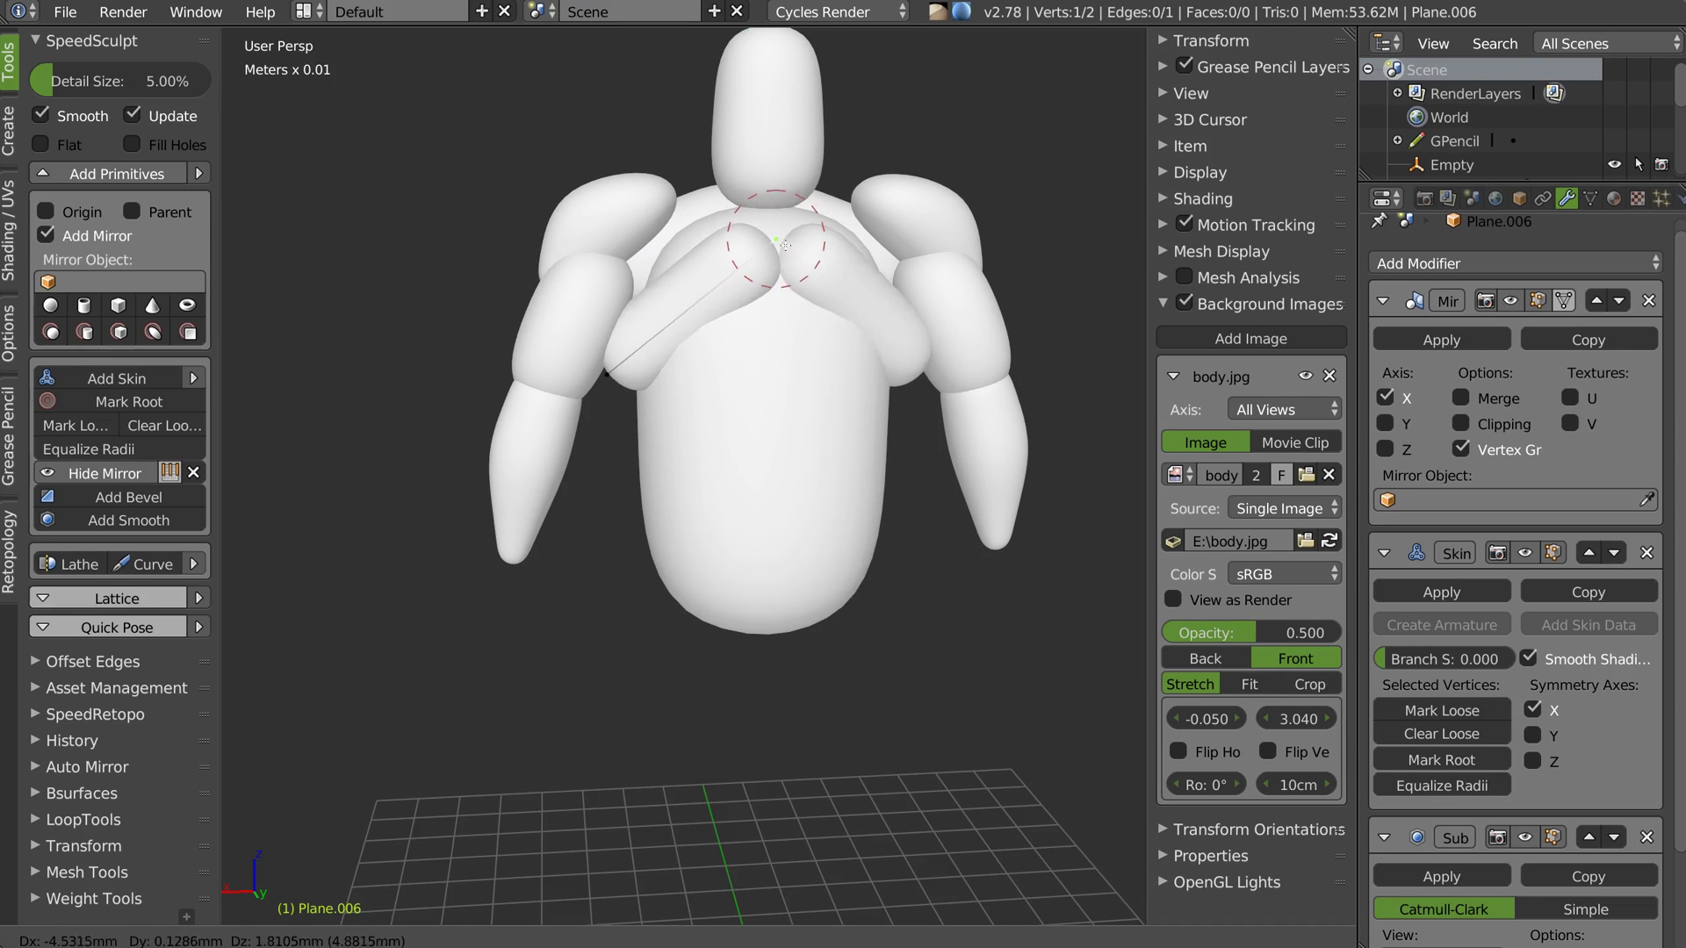
left_click(784, 246)
middle_click_drag(784, 246, 701, 324)
right_click(604, 370)
key("g")
left_click(611, 405)
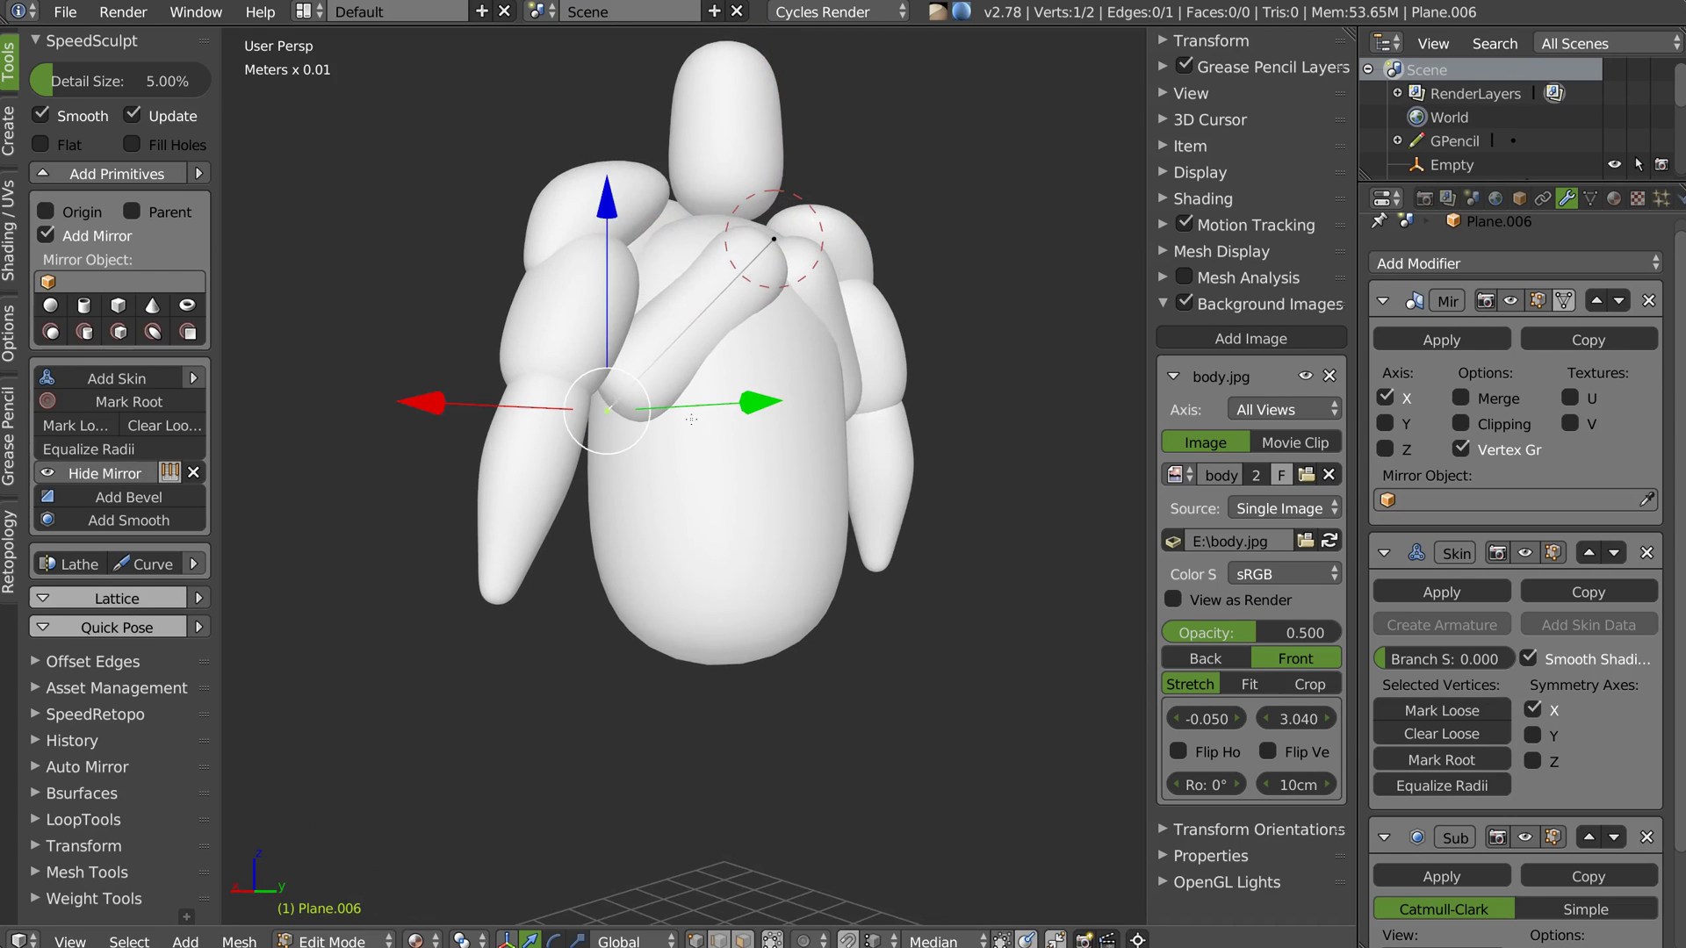
Enlarge the skin radius of the back part's outer and inner vertices to give it a broad lat volume
key("s")
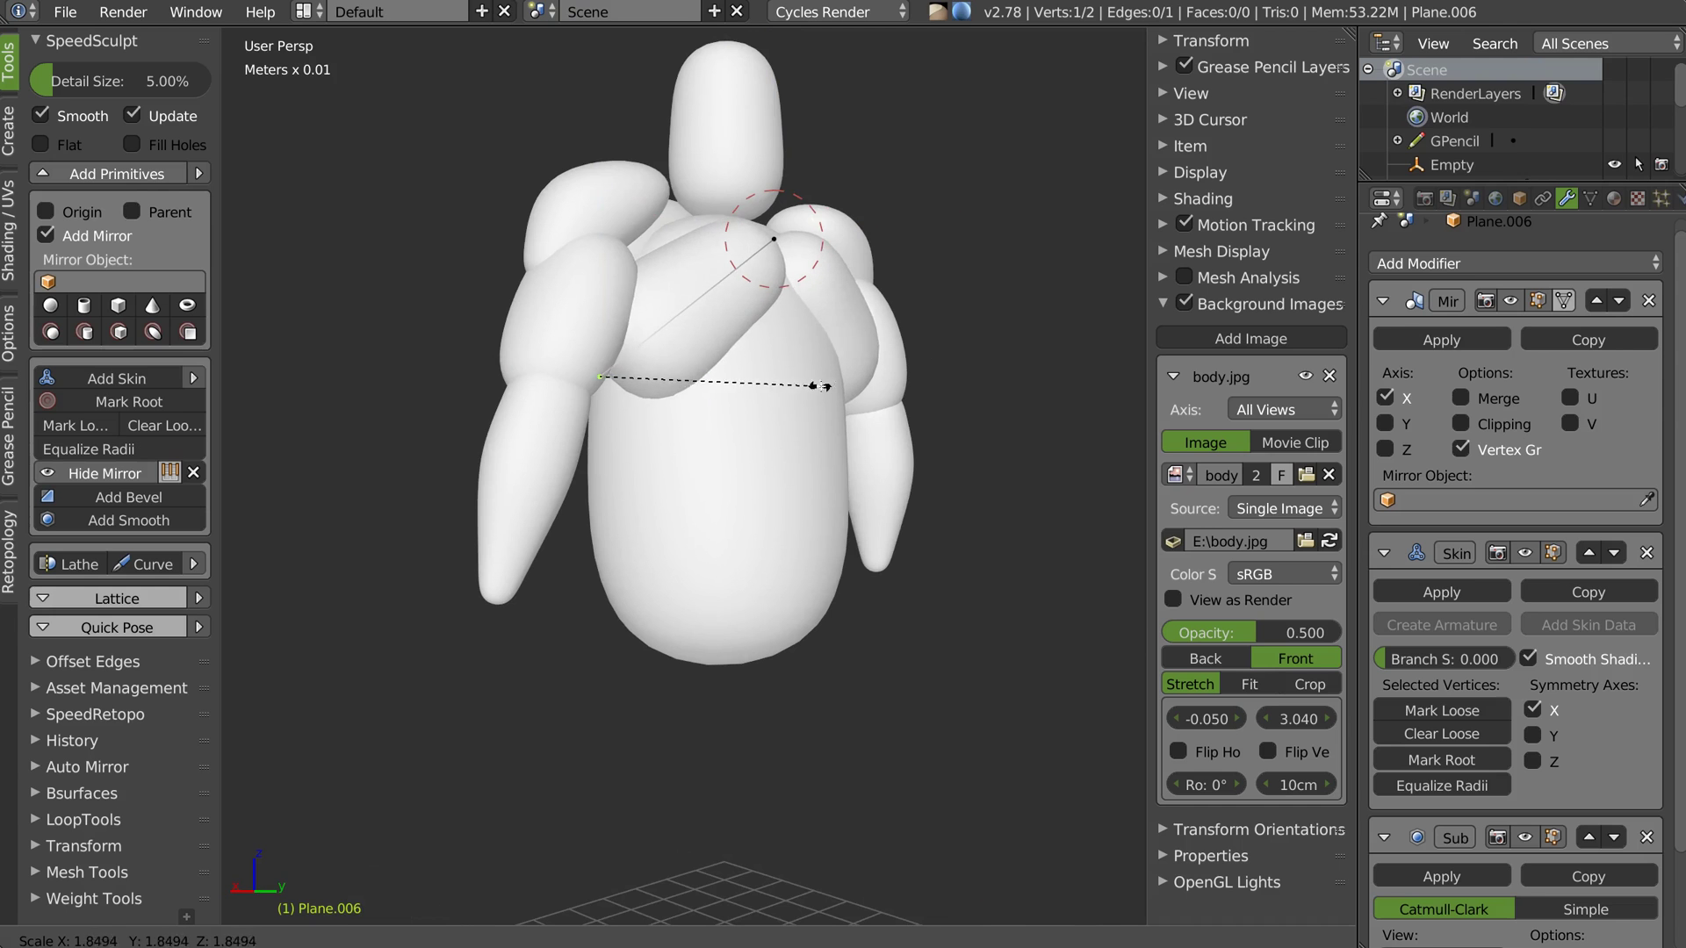
left_click(823, 386)
key("ctrl+a")
left_click(807, 260)
Adjust the positions of the back part's inner and outer vertices so the lat volume sits against the torso
middle_click_drag(807, 260, 803, 123)
left_click_drag(804, 123, 793, 178)
right_click_drag(590, 352, 635, 366)
left_click(621, 370)
middle_click_drag(620, 370, 764, 553)
right_click(712, 170)
key("g")
left_click(757, 170)
middle_click_drag(757, 170, 830, 92)
left_click_drag(954, 167, 935, 168)
middle_click_drag(873, 232, 758, 206)
middle_click_drag(767, 121, 805, 257)
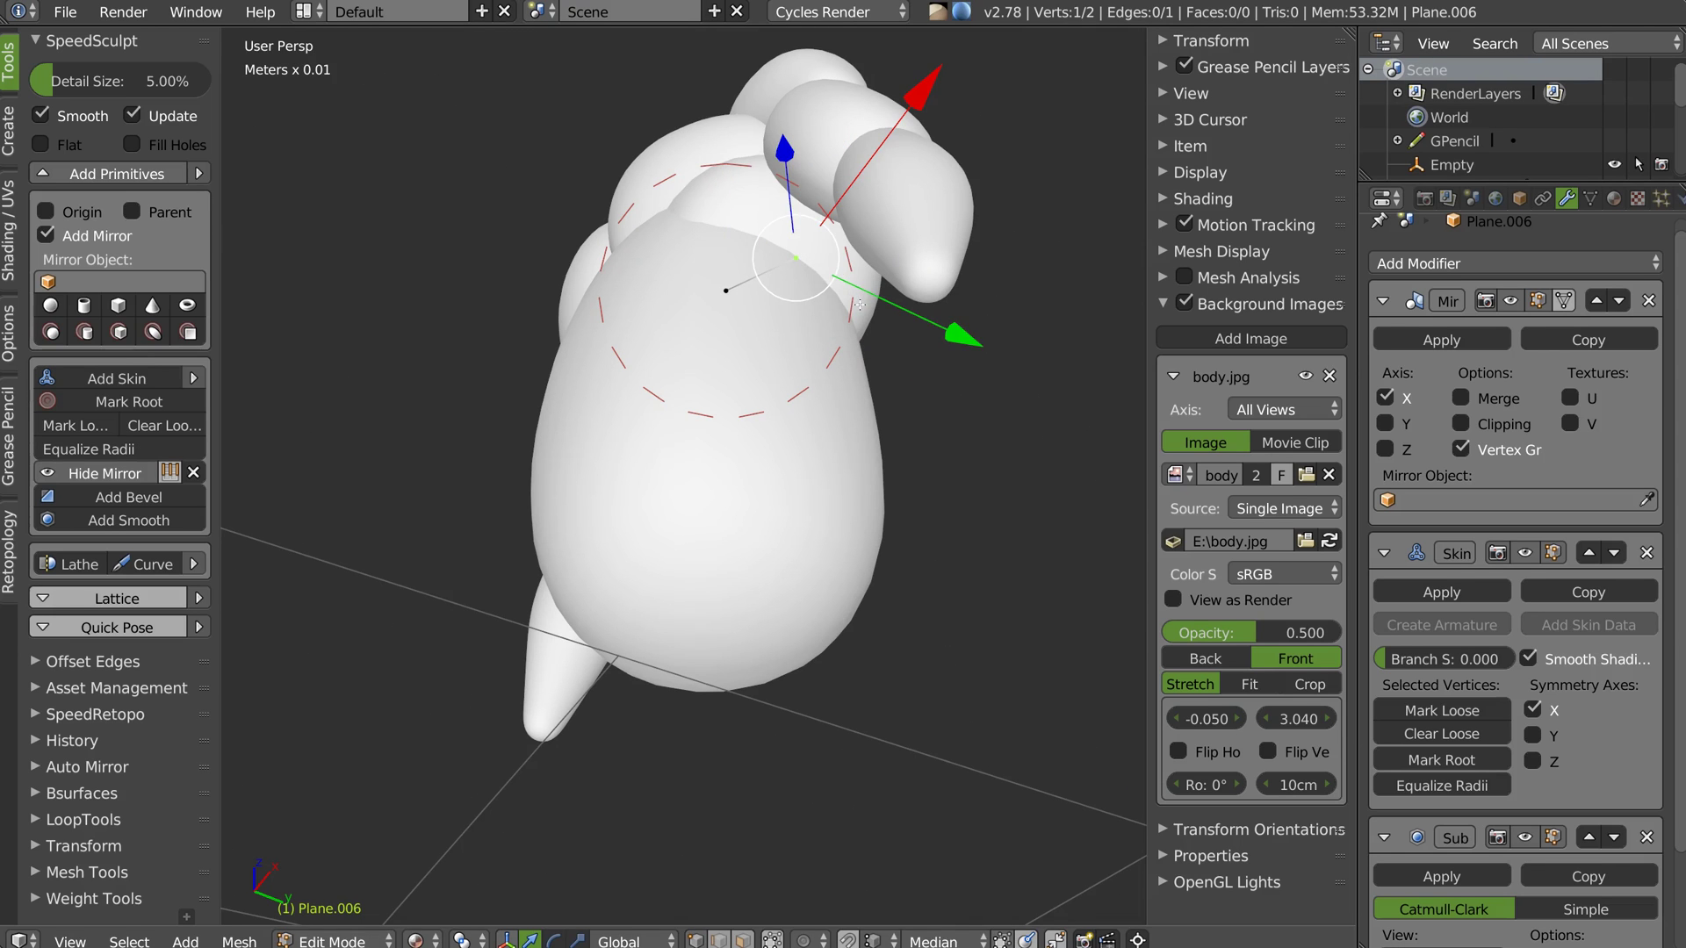
Narrow the skin at the back part's outer vertex to about 0.75 along the X axis
key("s")
key("x")
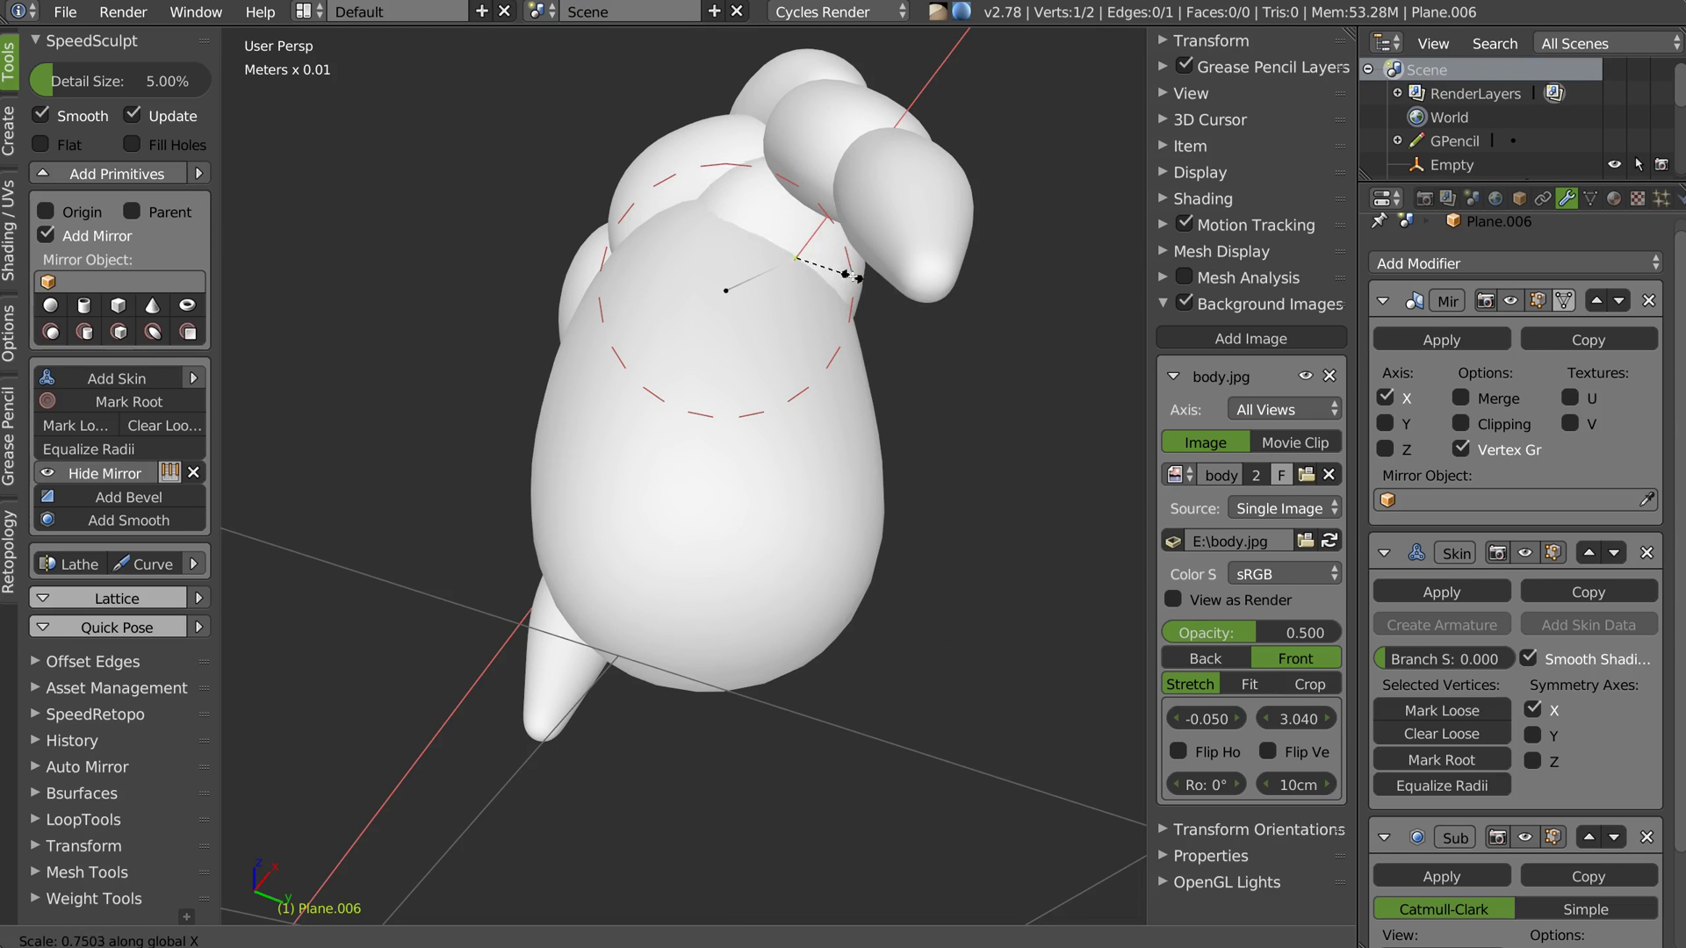
left_click(852, 277)
middle_click_drag(851, 277, 855, 280)
middle_click_drag(998, 298, 609, 286)
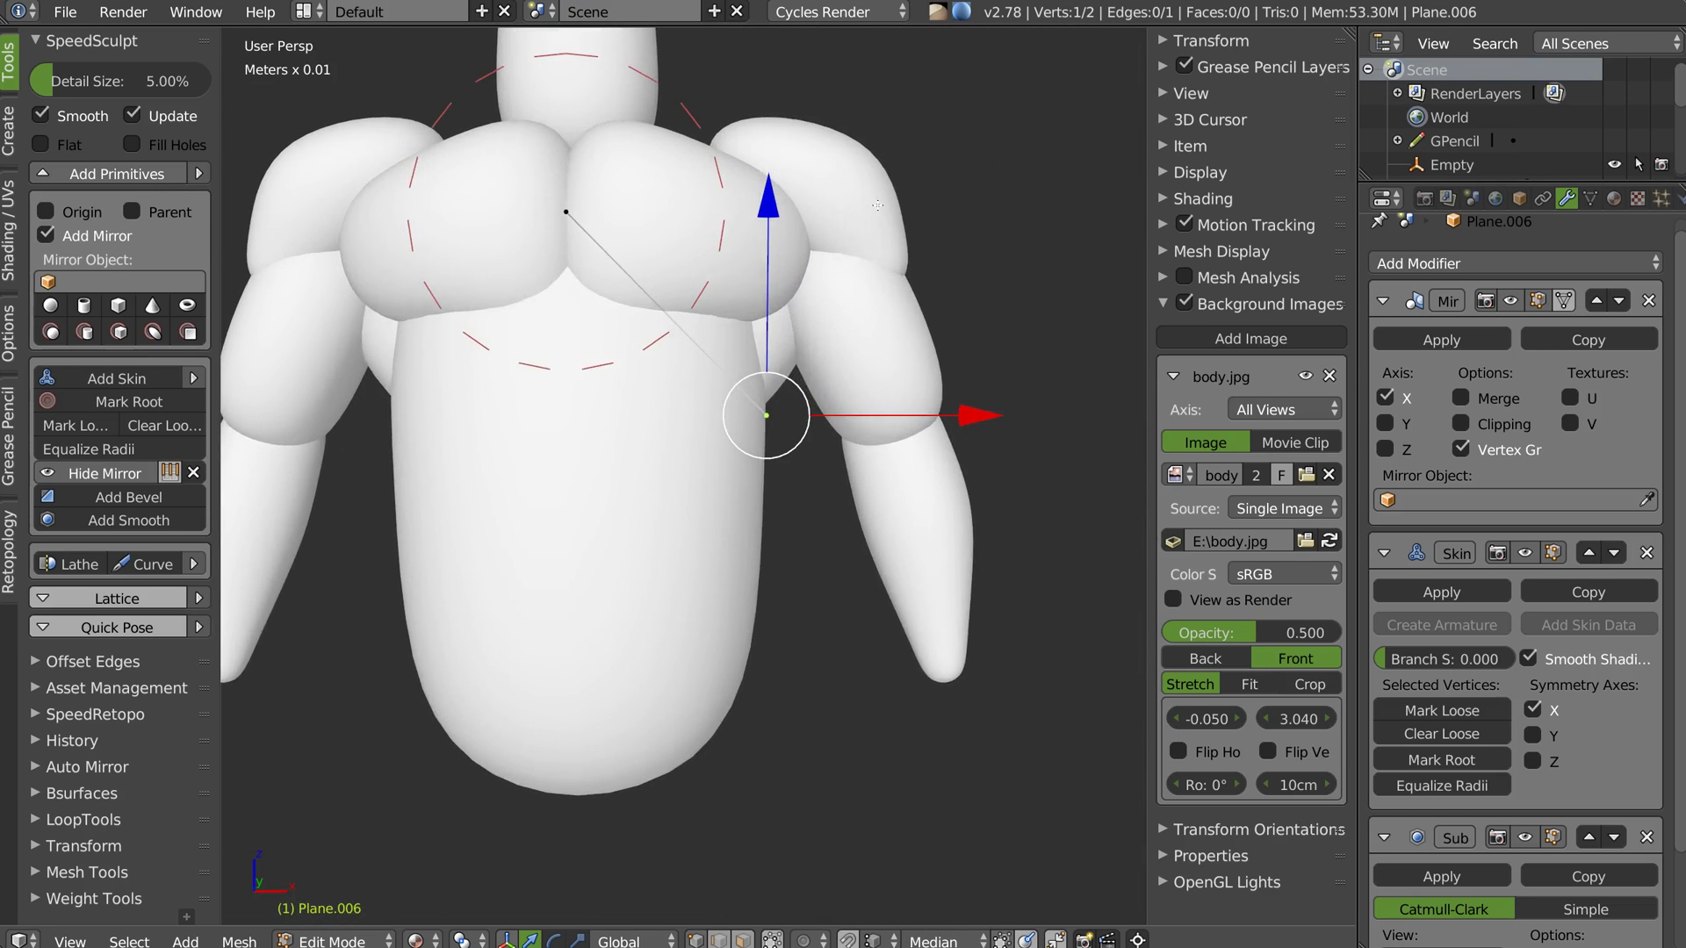
Lower the back part's outer vertex to match the lat outline in the front reference, and return to Object Mode
key("KP_1")
scroll(712, 303, "up", 2)
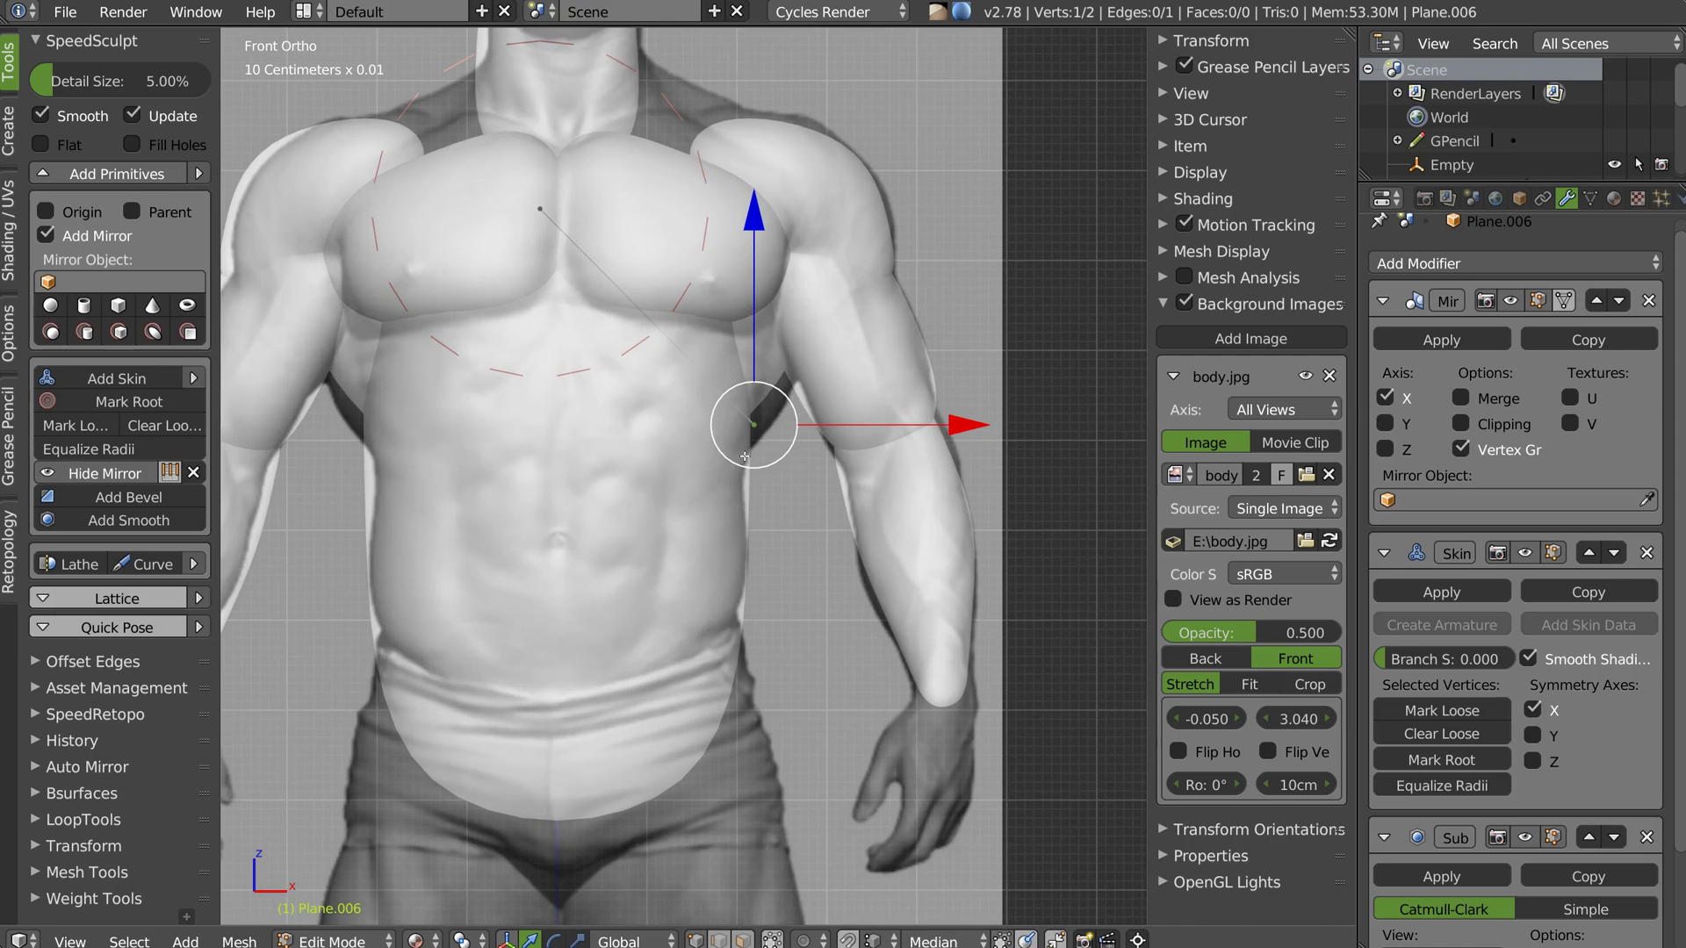
key("g")
left_click(751, 459)
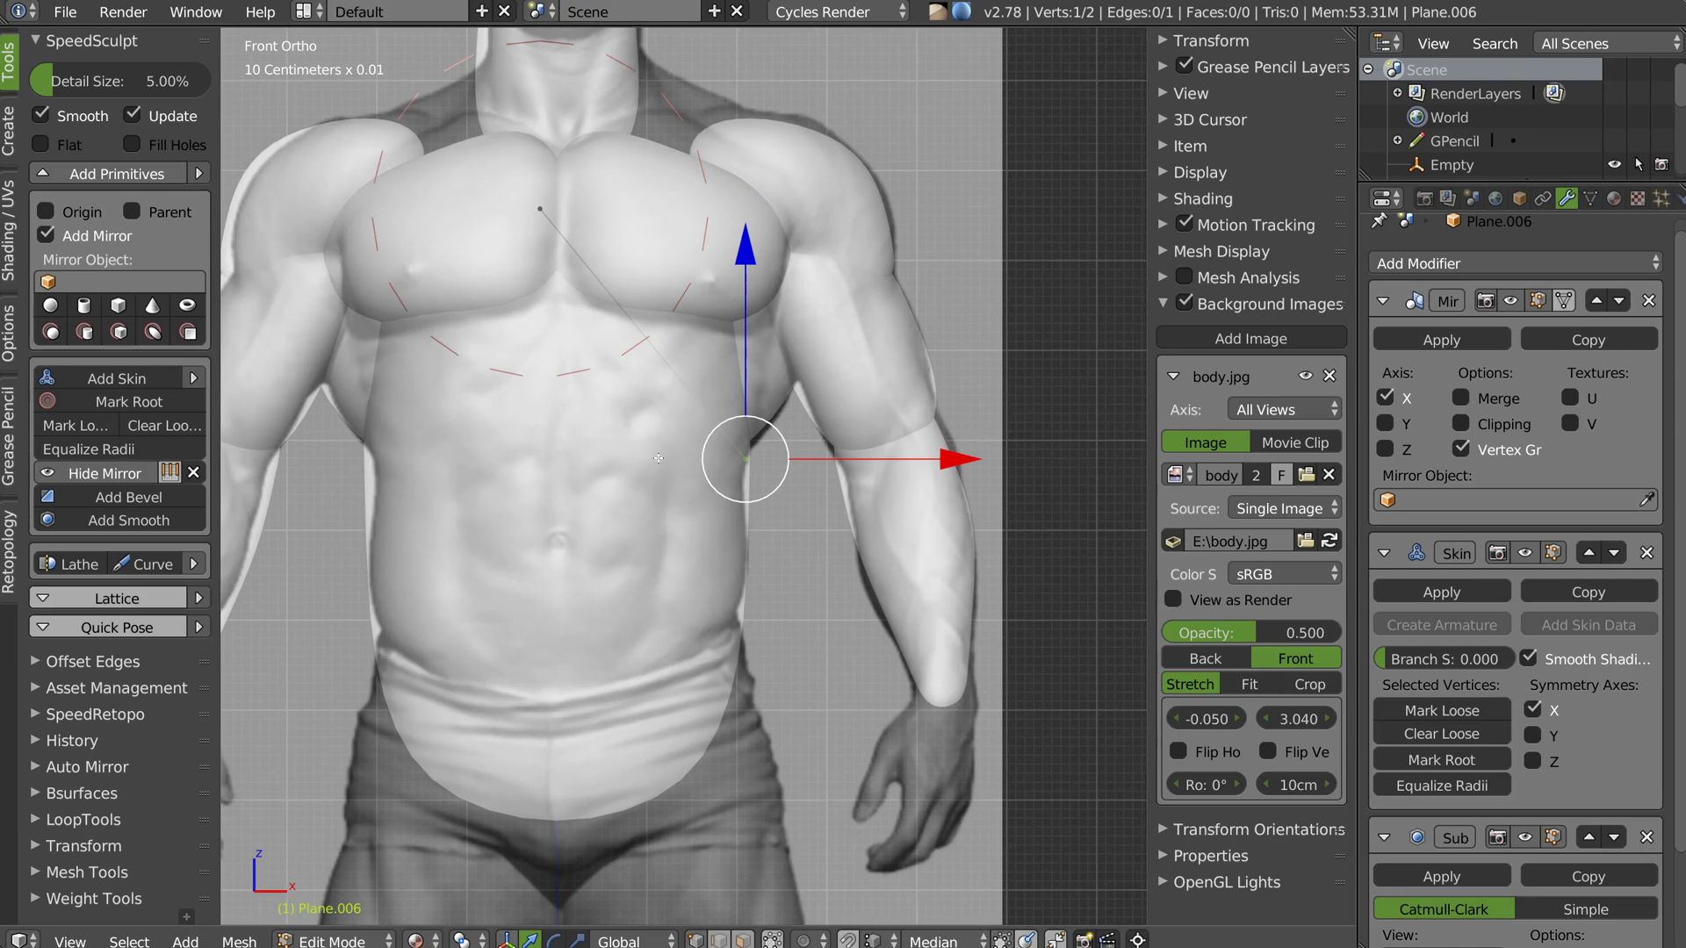
middle_click_drag(765, 438, 888, 531)
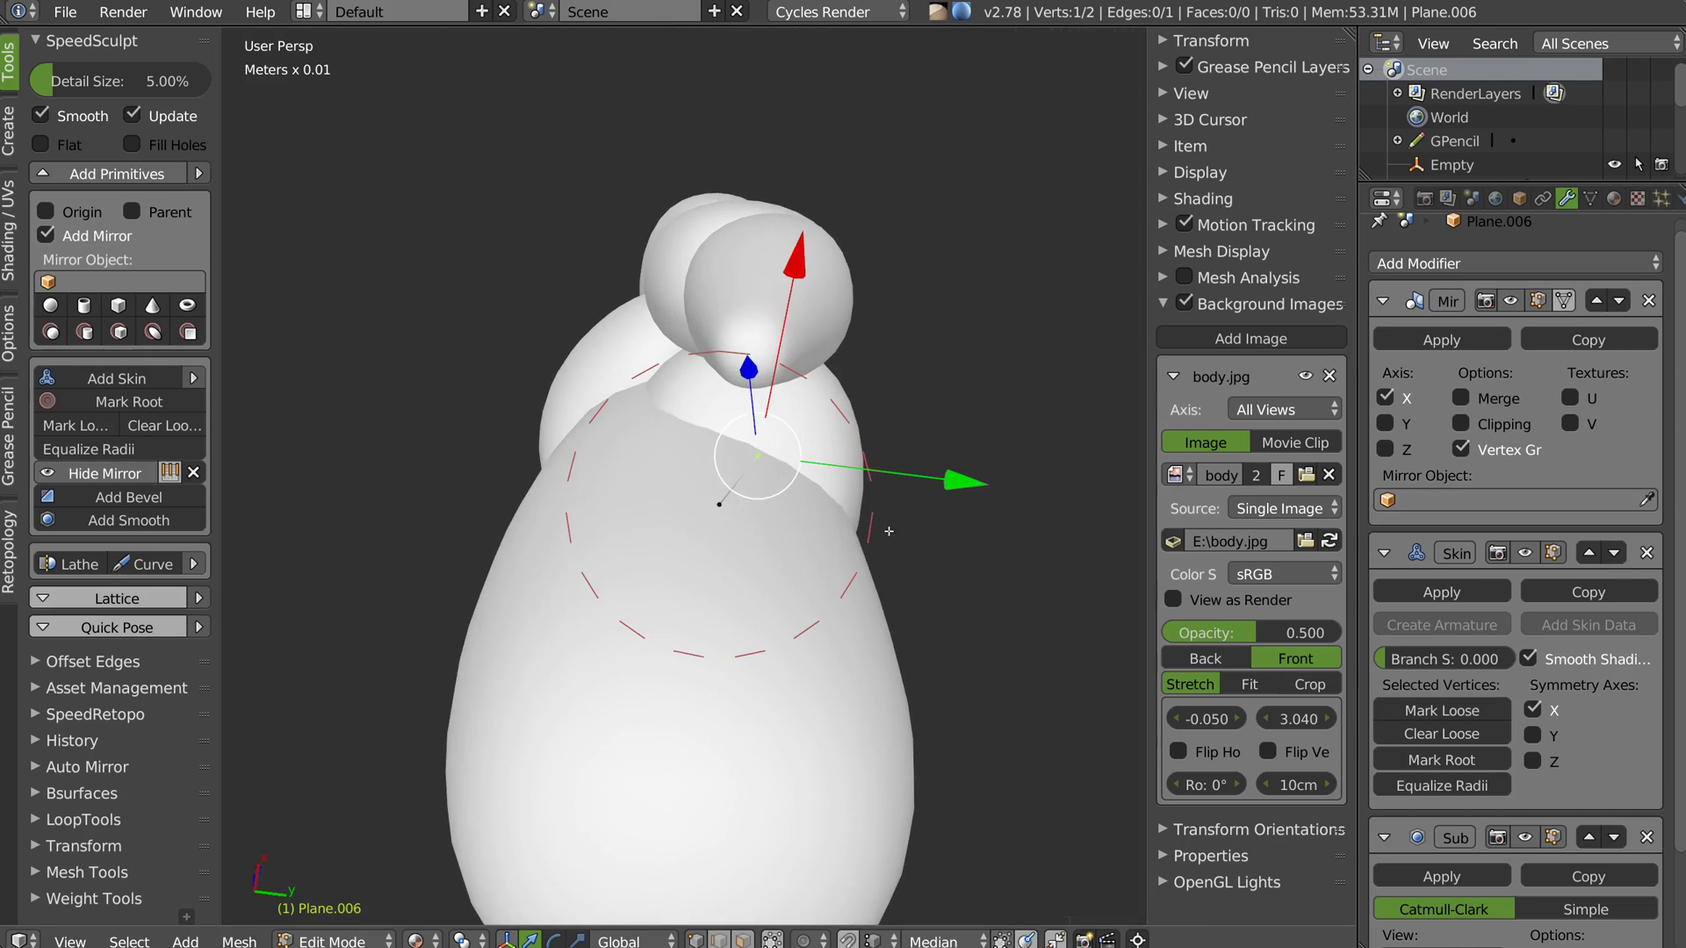
middle_click_drag(967, 477, 789, 249)
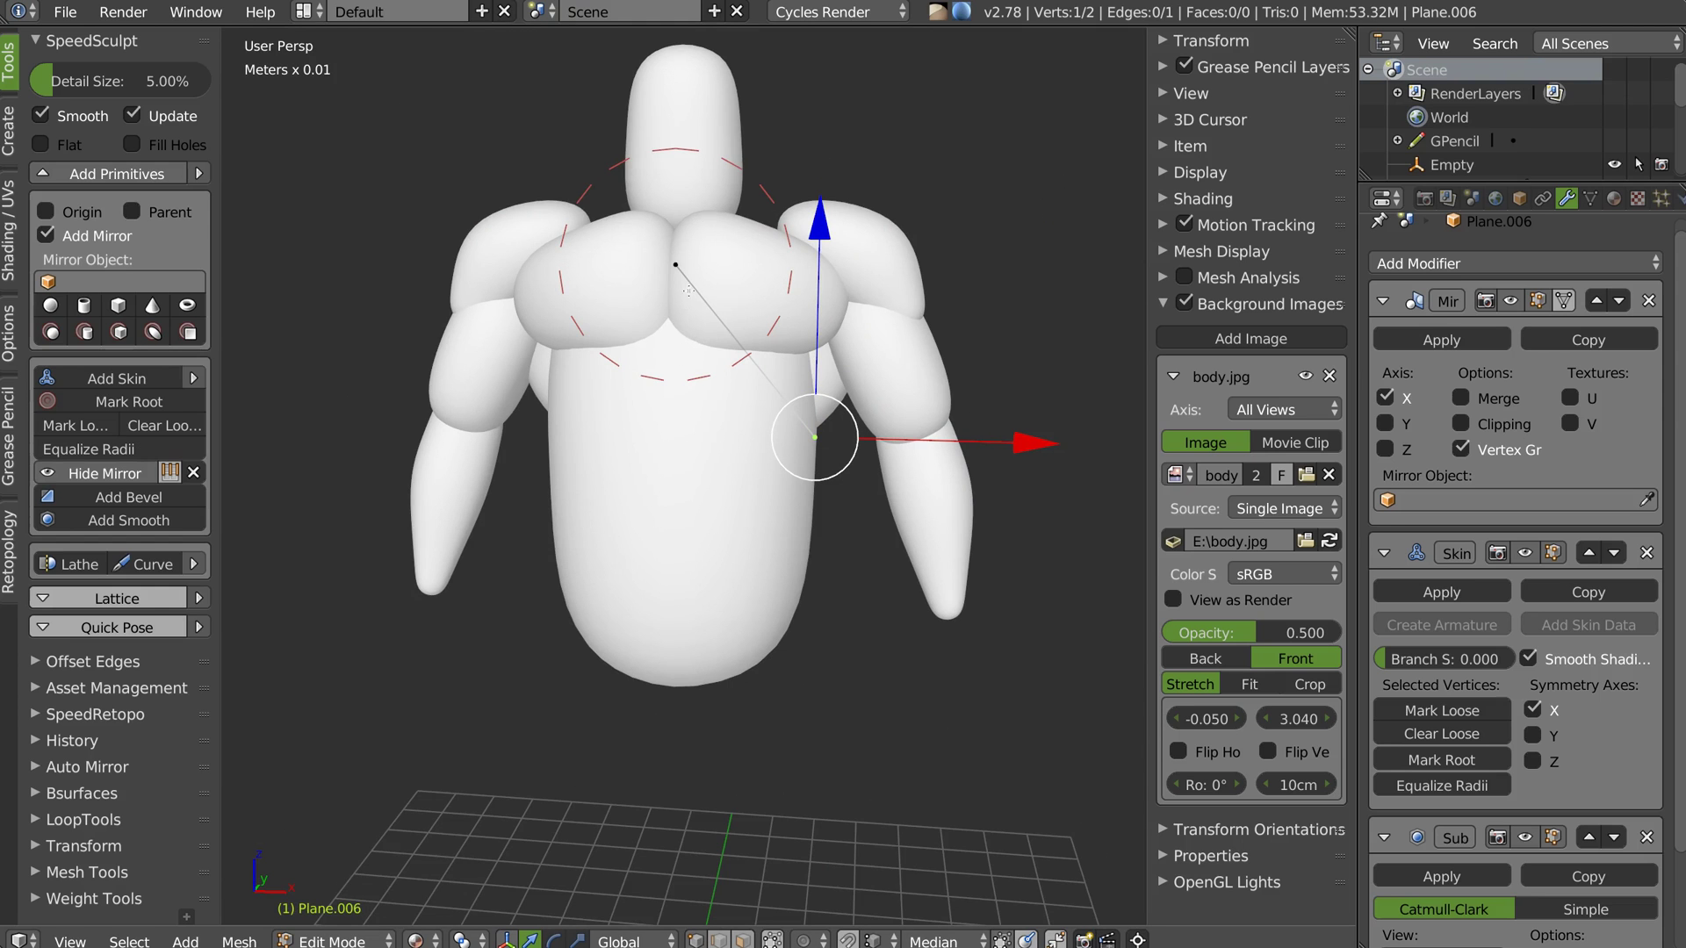
middle_click_drag(782, 369, 919, 265)
key("Tab")
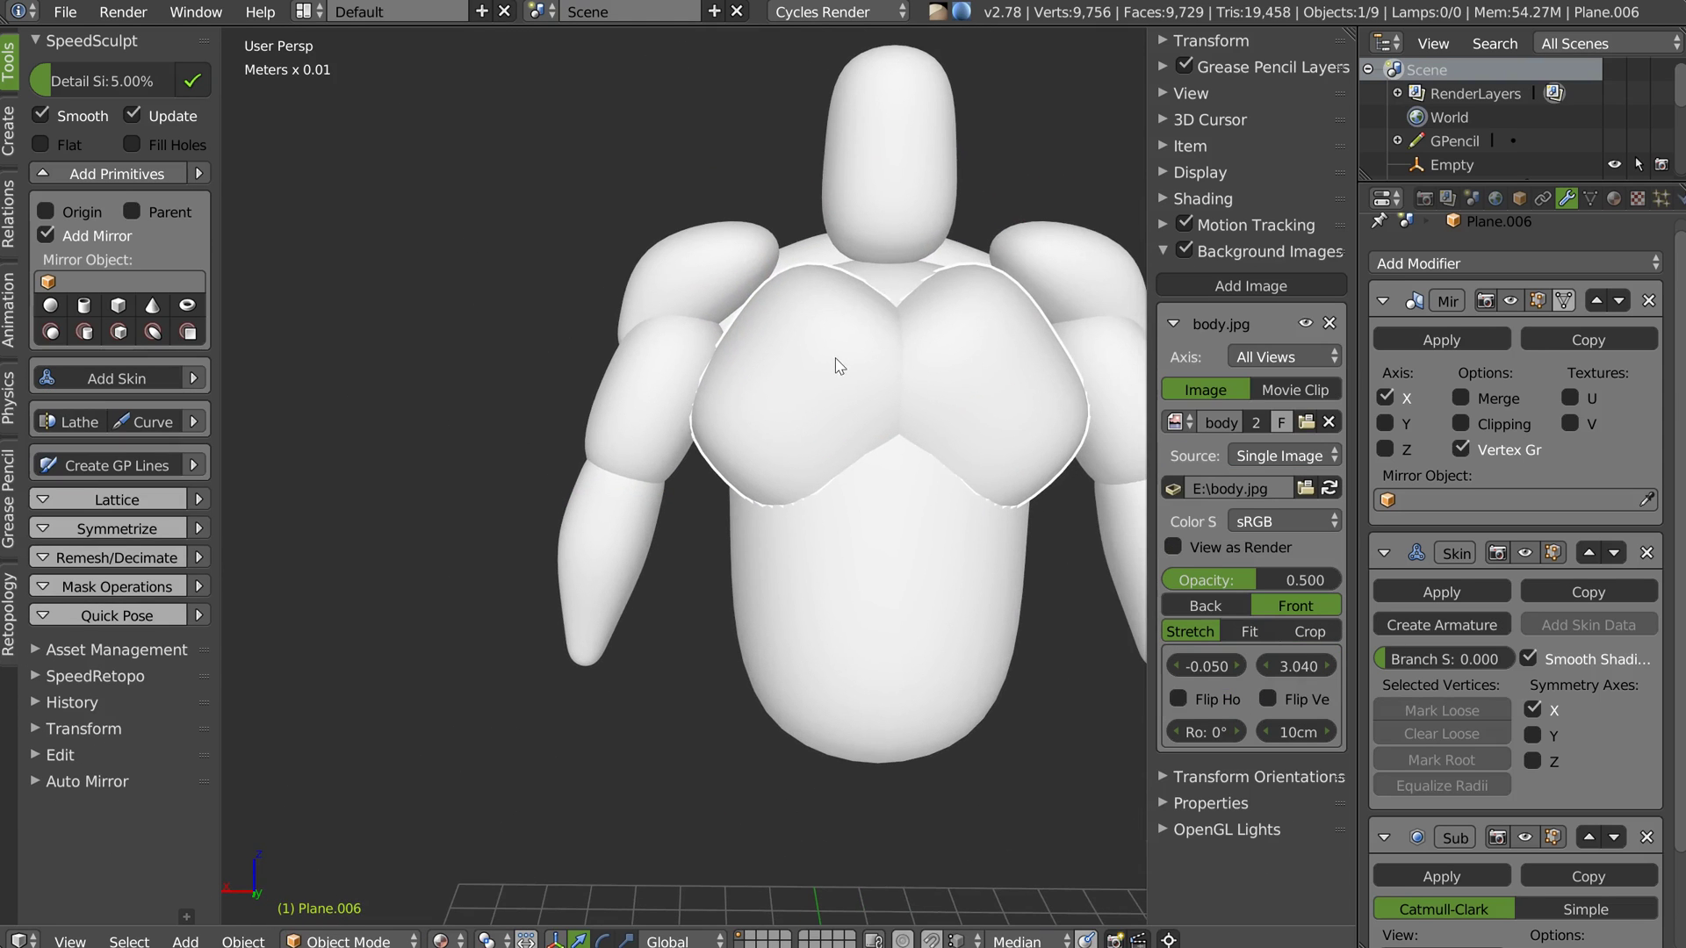
Duplicate the back part upward toward the neck and shift the duplicate's upper vertex
key("shift+d")
left_click(861, 247)
key("Tab")
right_click(931, 177)
key("g")
left_click(906, 190)
key("Tab")
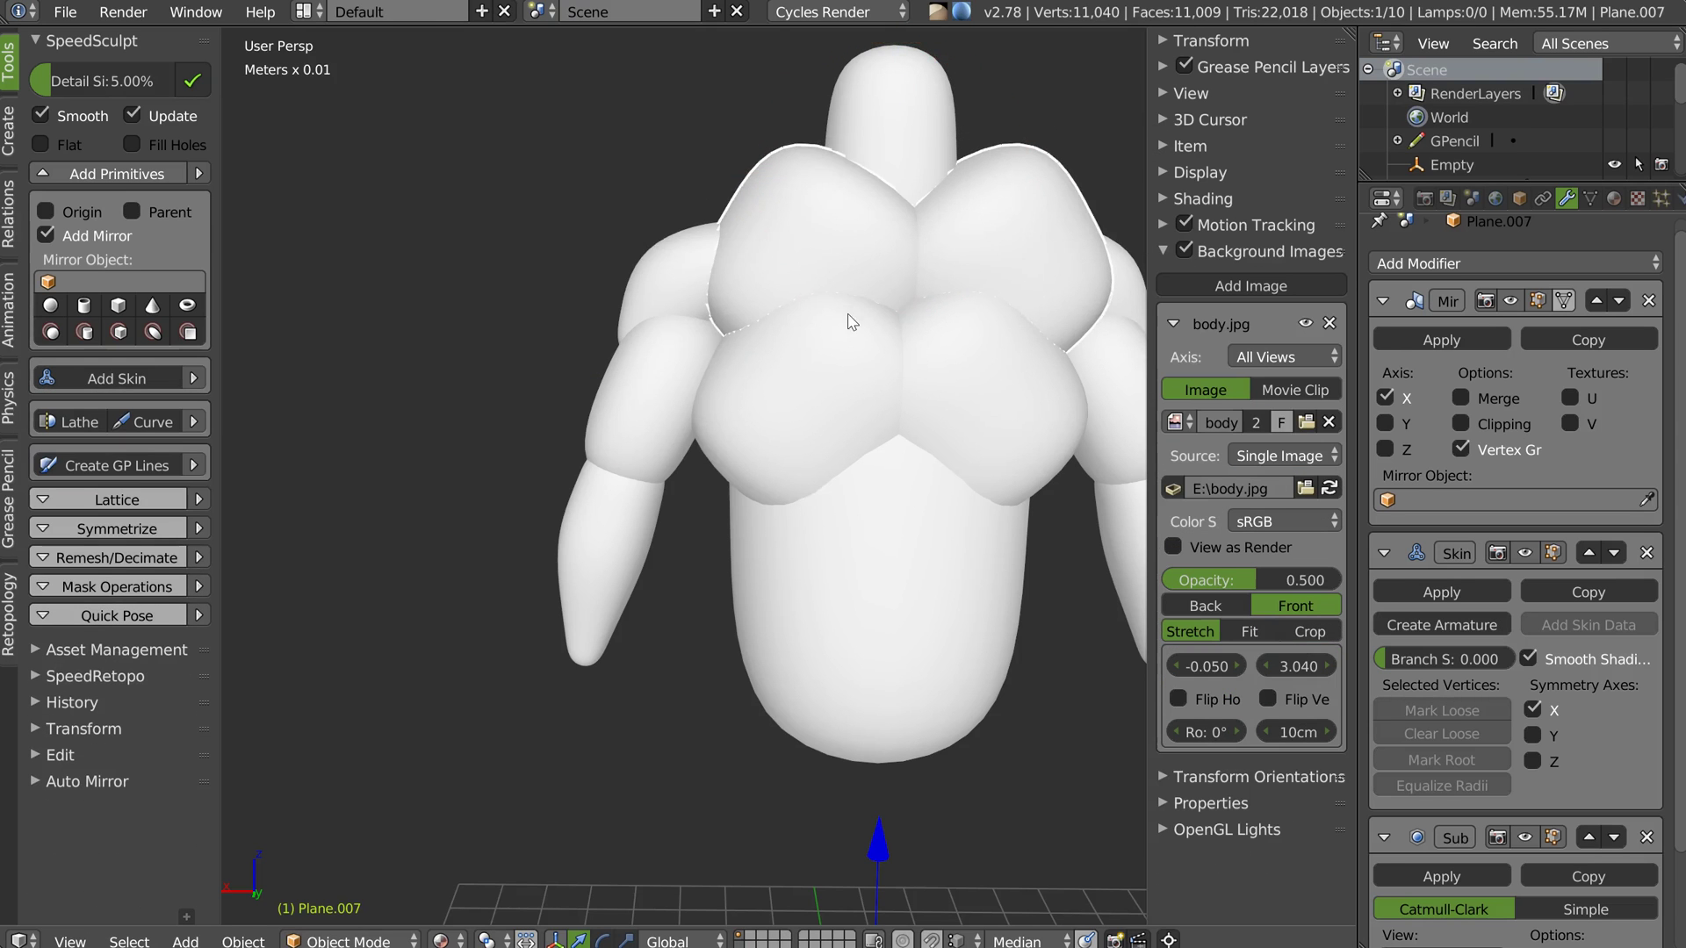
Reduce the skin radius of both vertices of the duplicate and move its lower vertex to the centre of the back
right_click(848, 316)
key("Escape")
key("Tab")
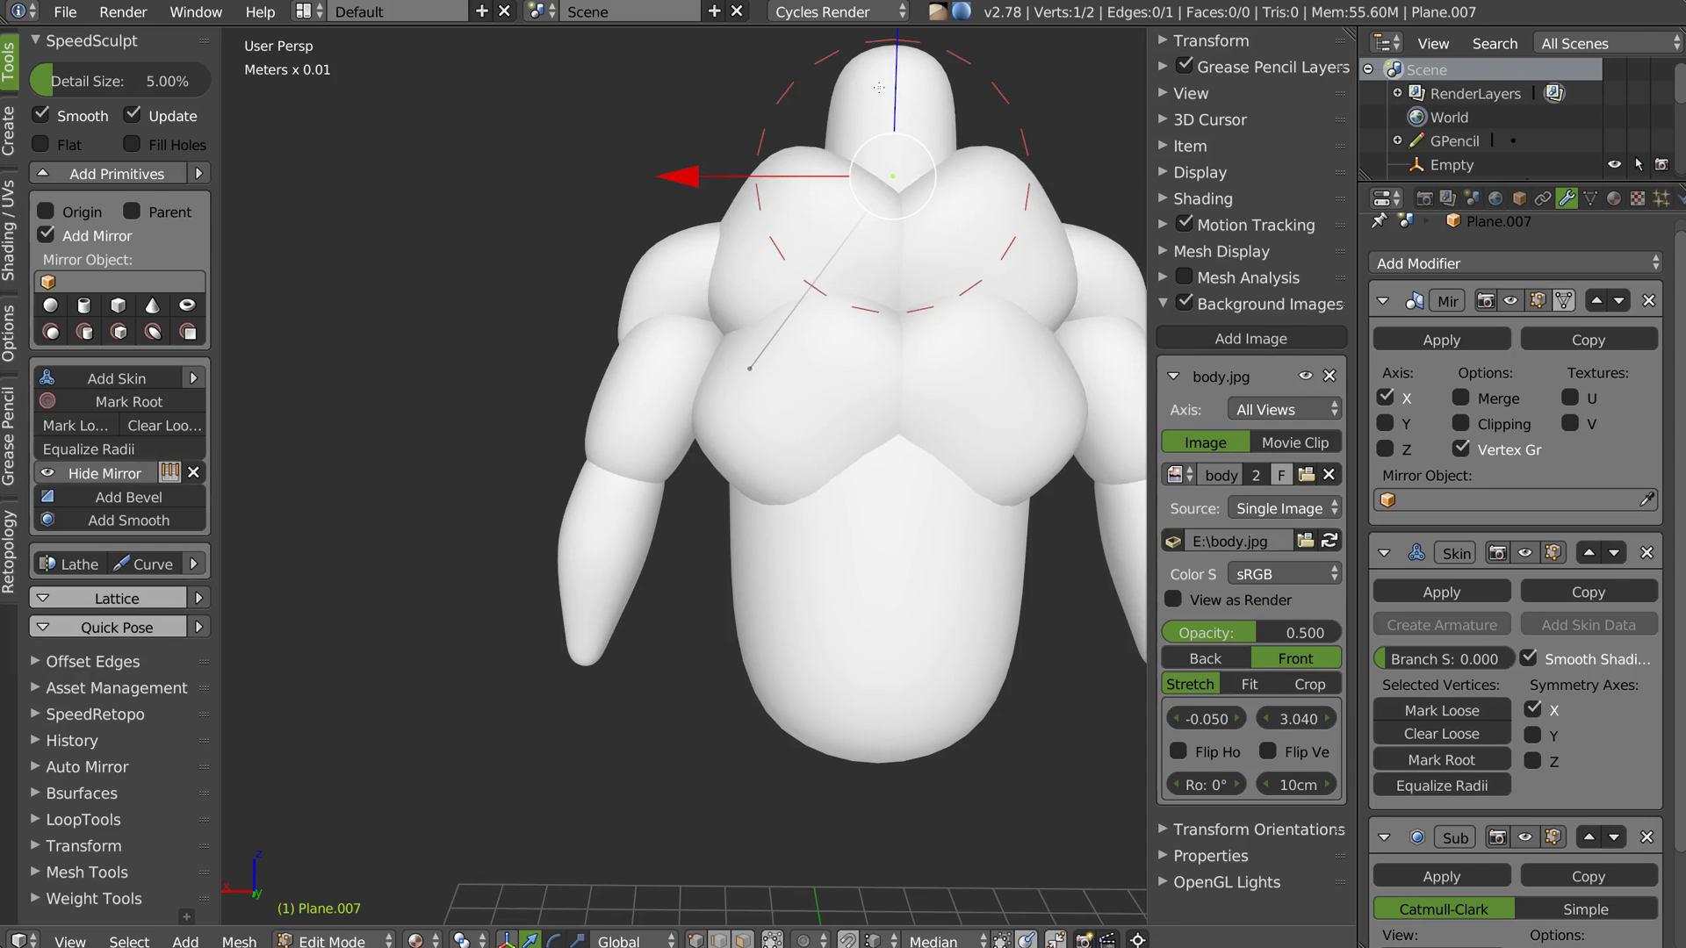
middle_click_drag(896, 175, 975, 199)
key("ctrl+a")
left_click(930, 186)
right_click(770, 367)
key("g")
left_click(914, 426)
key("ctrl+a")
left_click(962, 416)
Delete the duplicate's Mirror modifier and reposition its vertices to run from the neck down the spine
middle_click_drag(931, 177, 888, 253)
left_click(1649, 301)
middle_click_drag(865, 150, 777, 206)
key("g")
left_click(838, 164)
key("Tab")
middle_click_drag(852, 303, 891, 305)
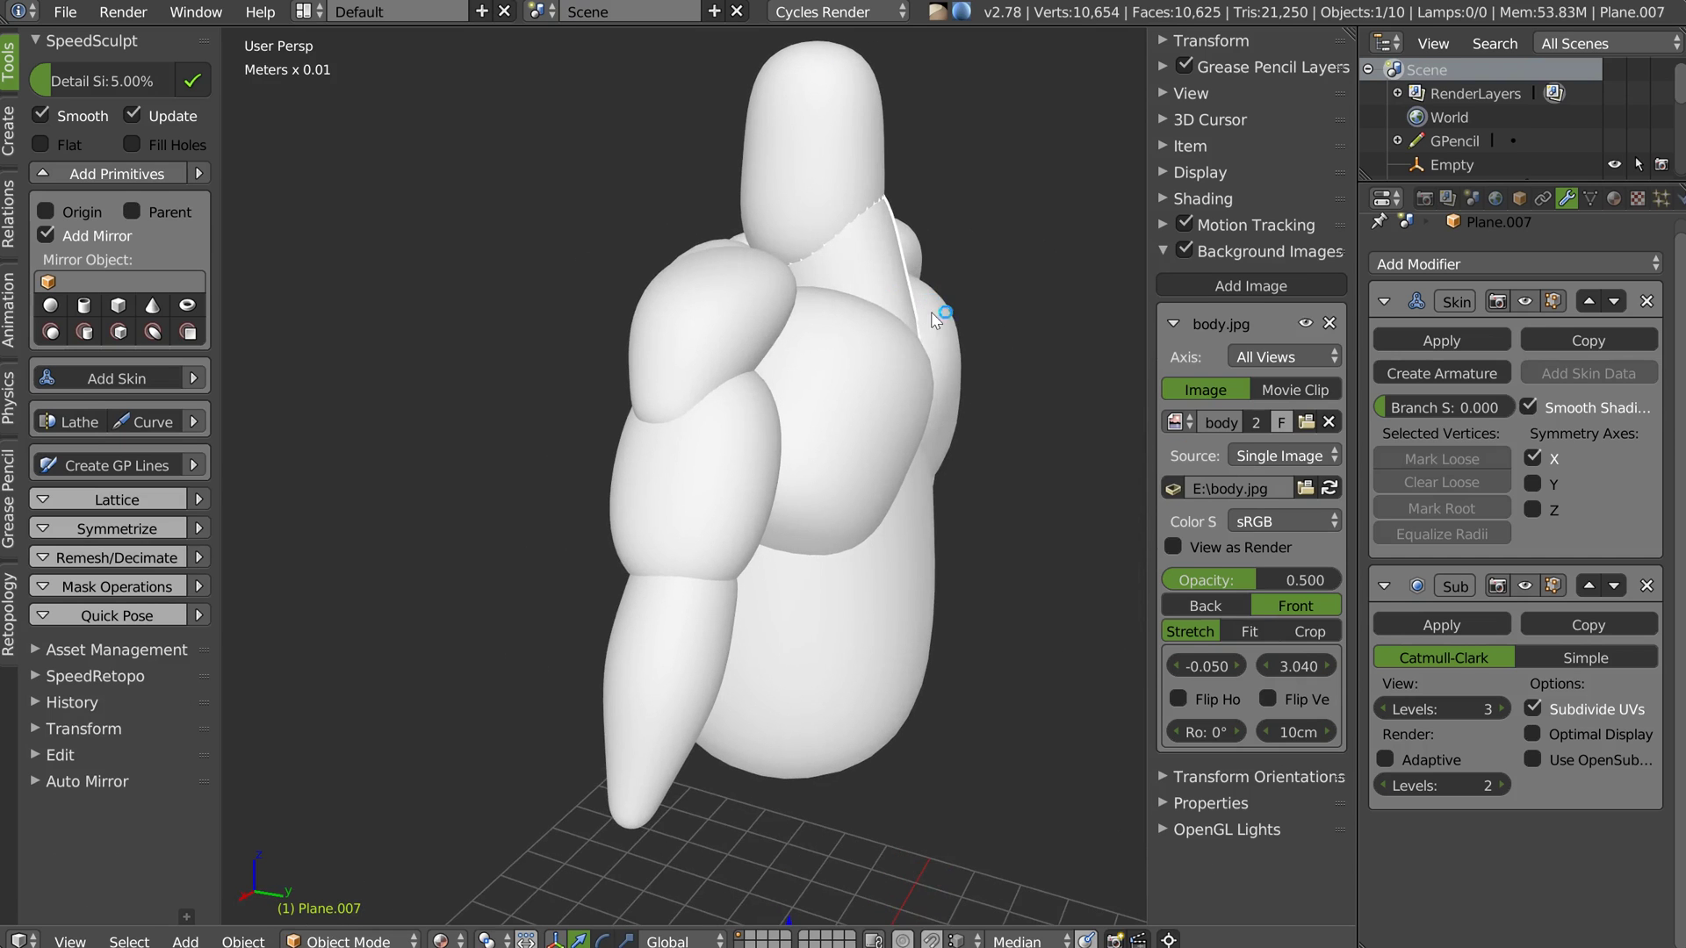
key("Tab")
right_click(888, 442)
key("g")
left_click(925, 418)
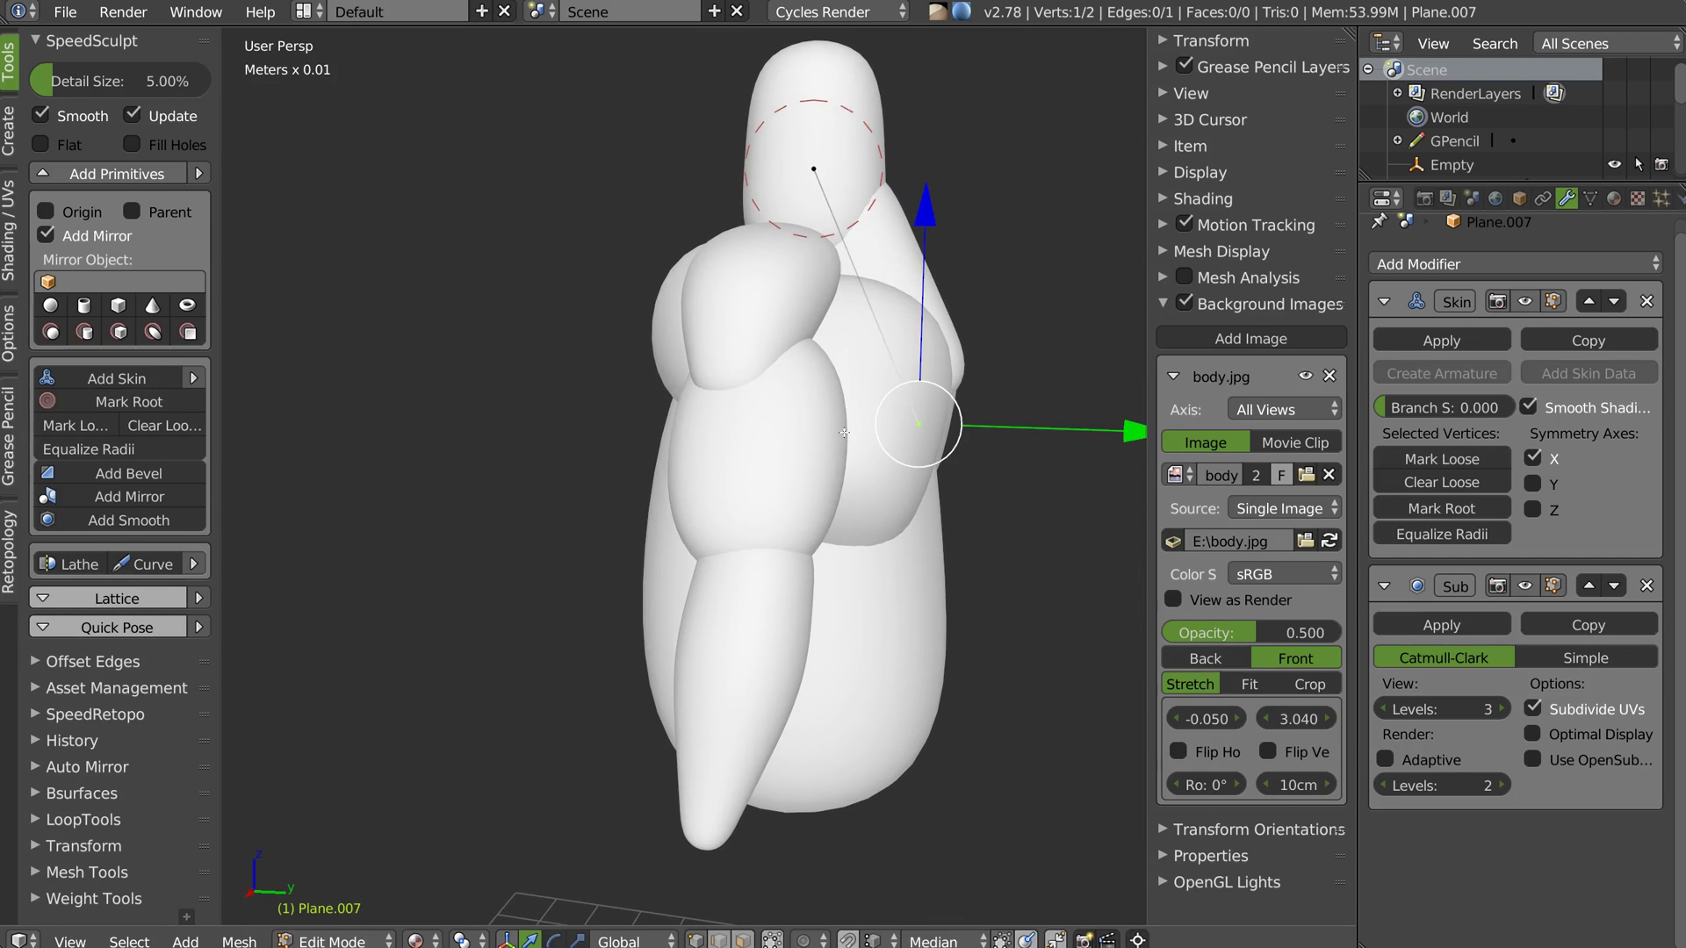
key("Tab")
Reduce the skin radius of the mirrored lat part's upper vertex and shift that vertex slightly along Y
right_click(854, 353)
key("Tab")
key("Tab")
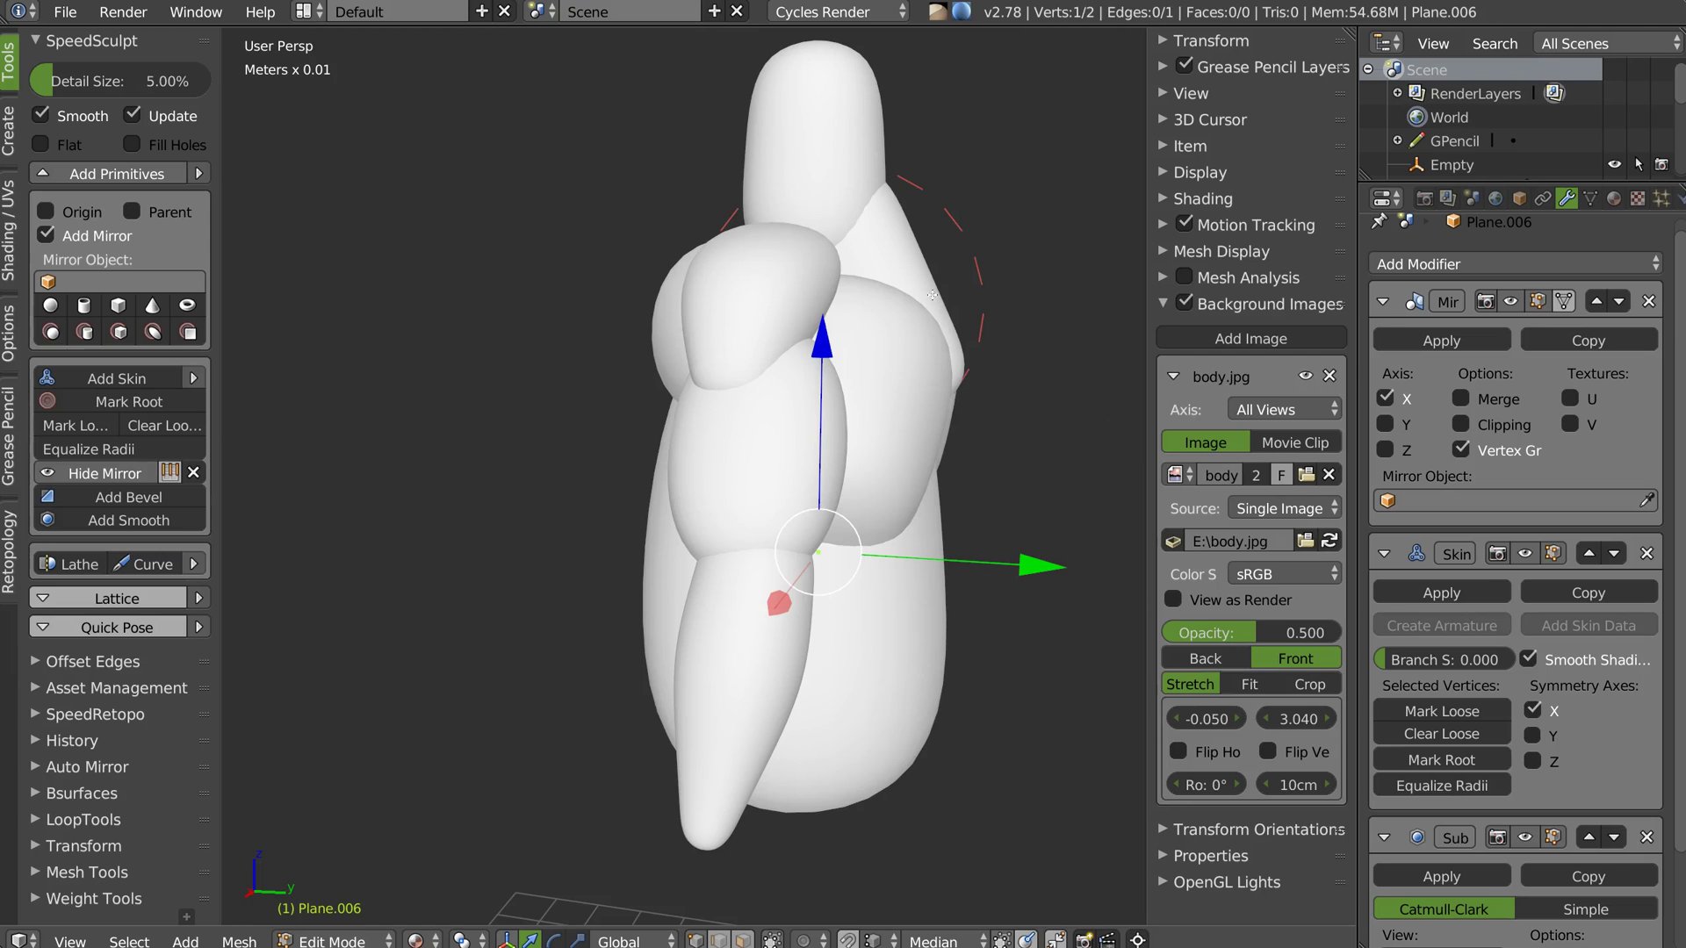
key("Tab")
middle_click_drag(901, 349, 952, 335)
left_click(730, 276)
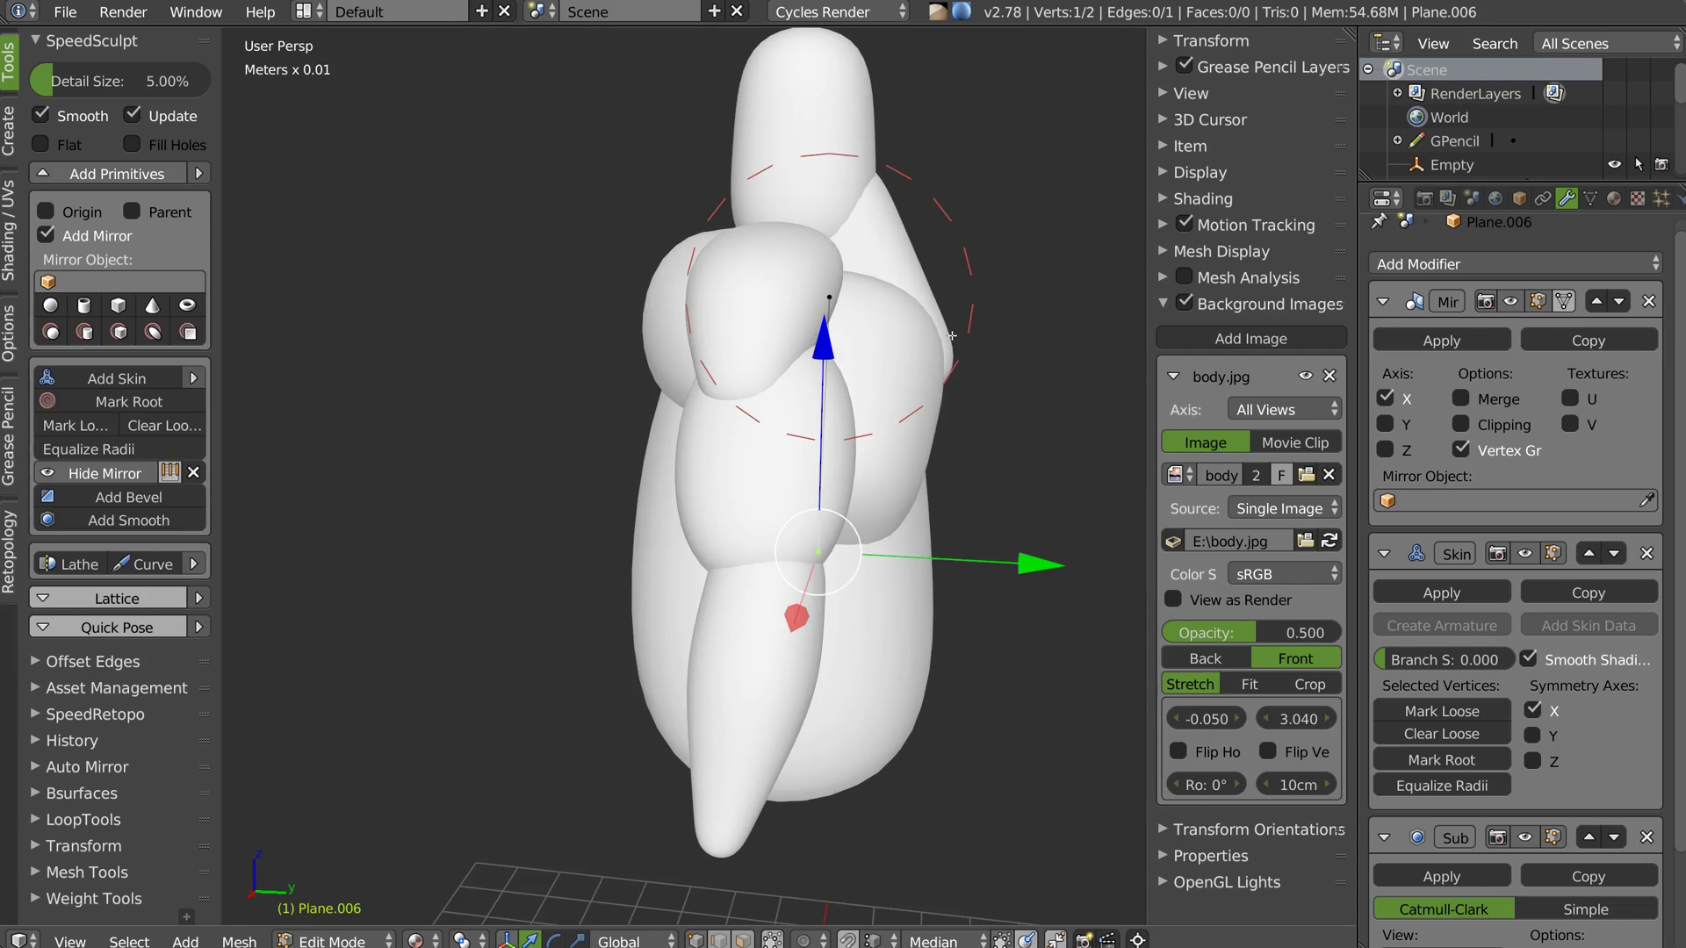
key("s")
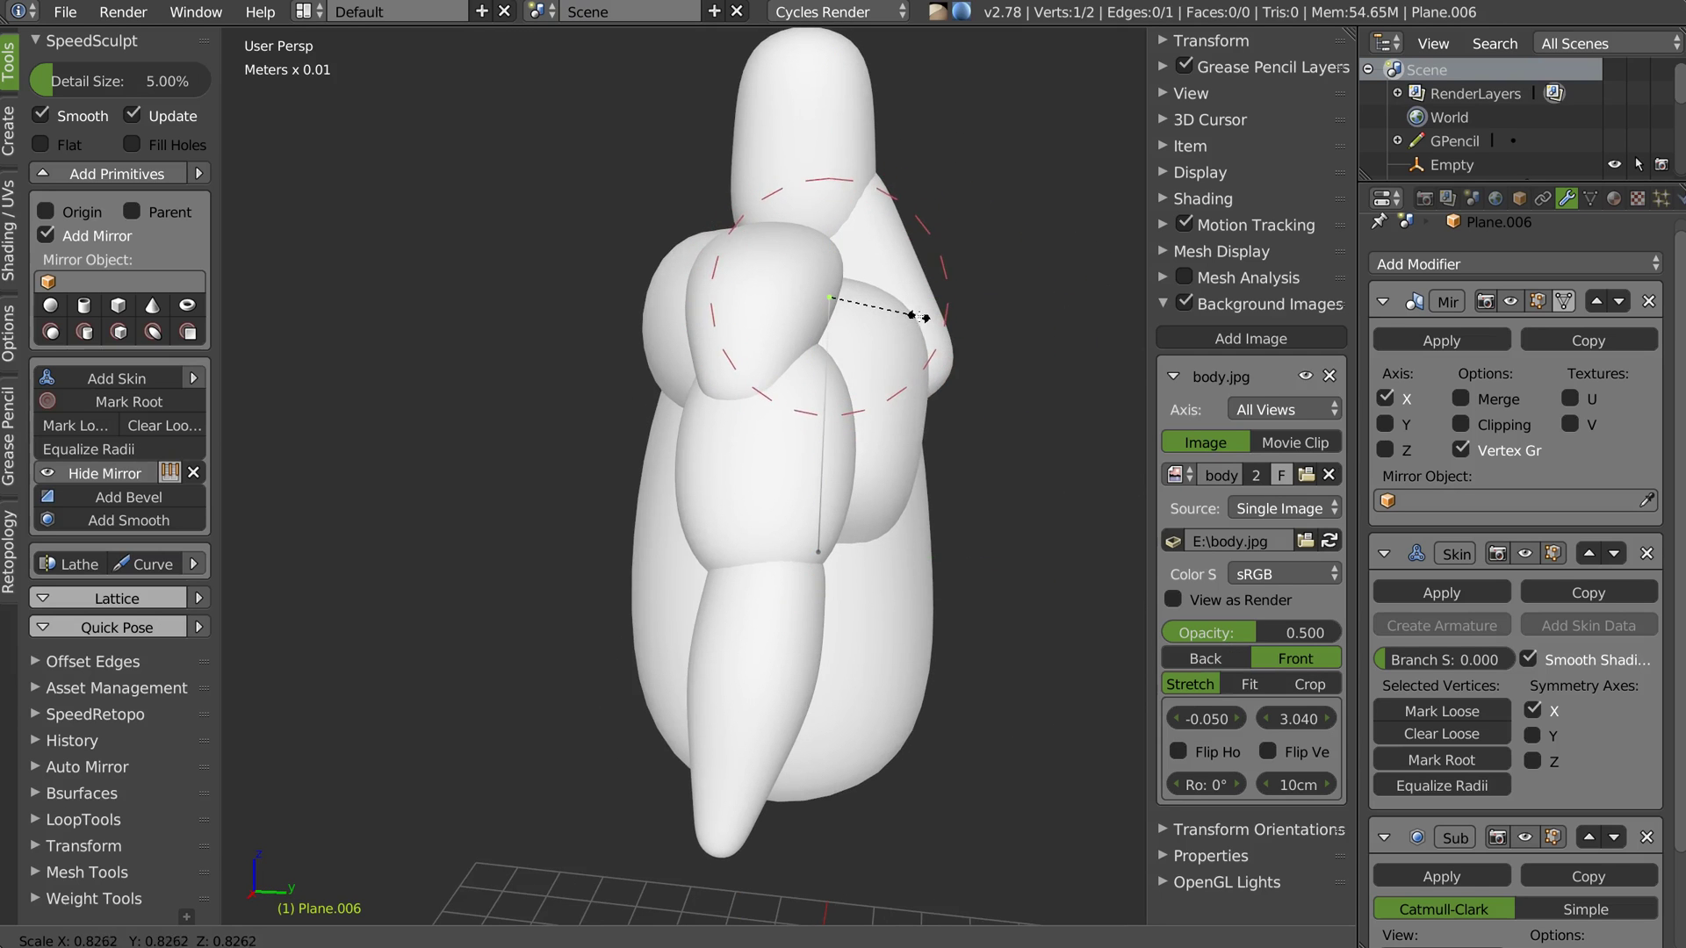
key("x")
left_click(993, 303)
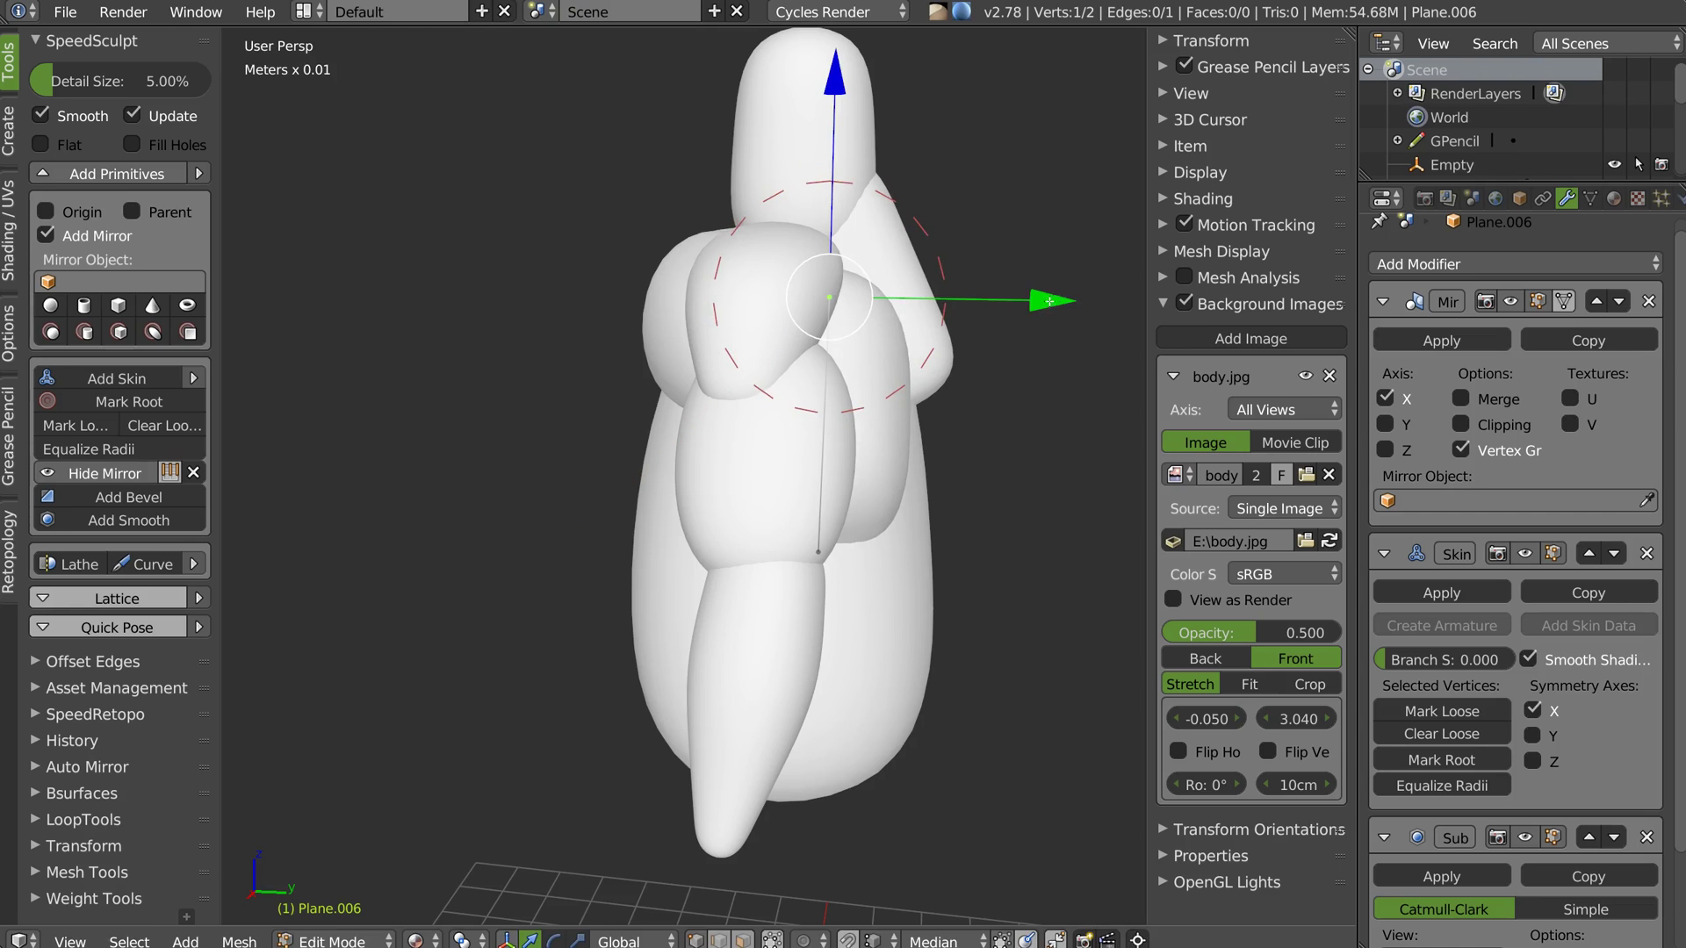
left_click_drag(1050, 301, 1053, 302)
key("Tab")
Move the spine part's lower vertex along Y, closer into the back
right_click(955, 366)
key("Tab")
left_click_drag(1132, 424, 1103, 424)
middle_click_drag(1093, 390, 850, 351)
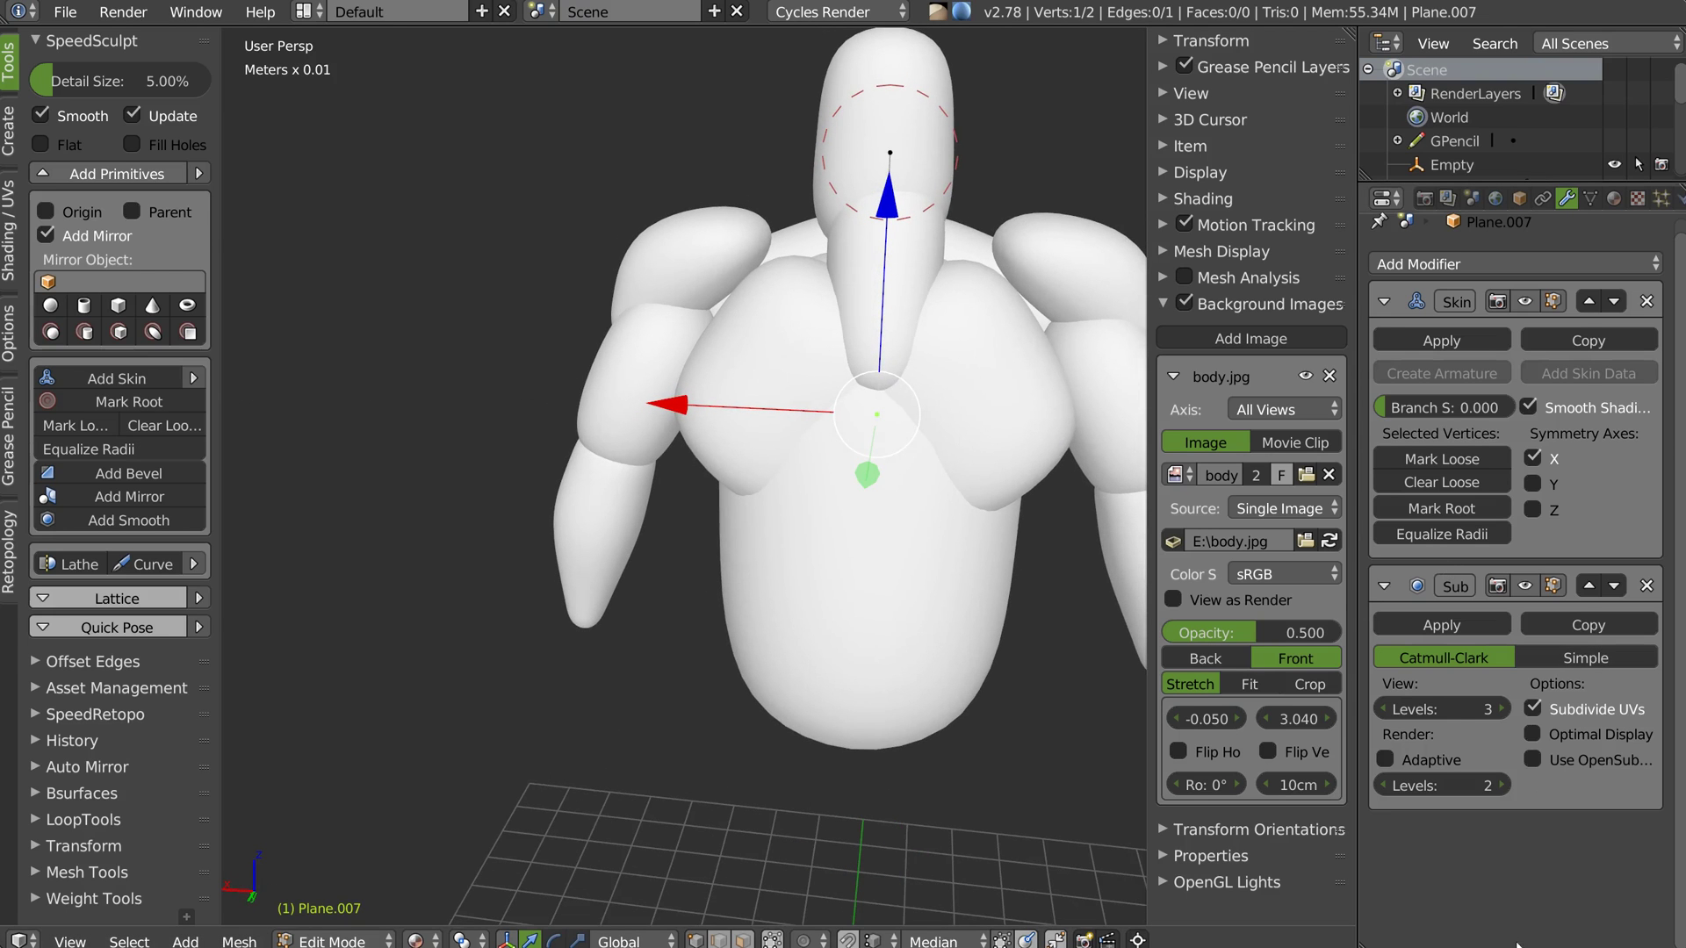
Replace the Properties editor with the image editor showing the back.jpg reference
left_click(1387, 207)
left_click(1414, 377)
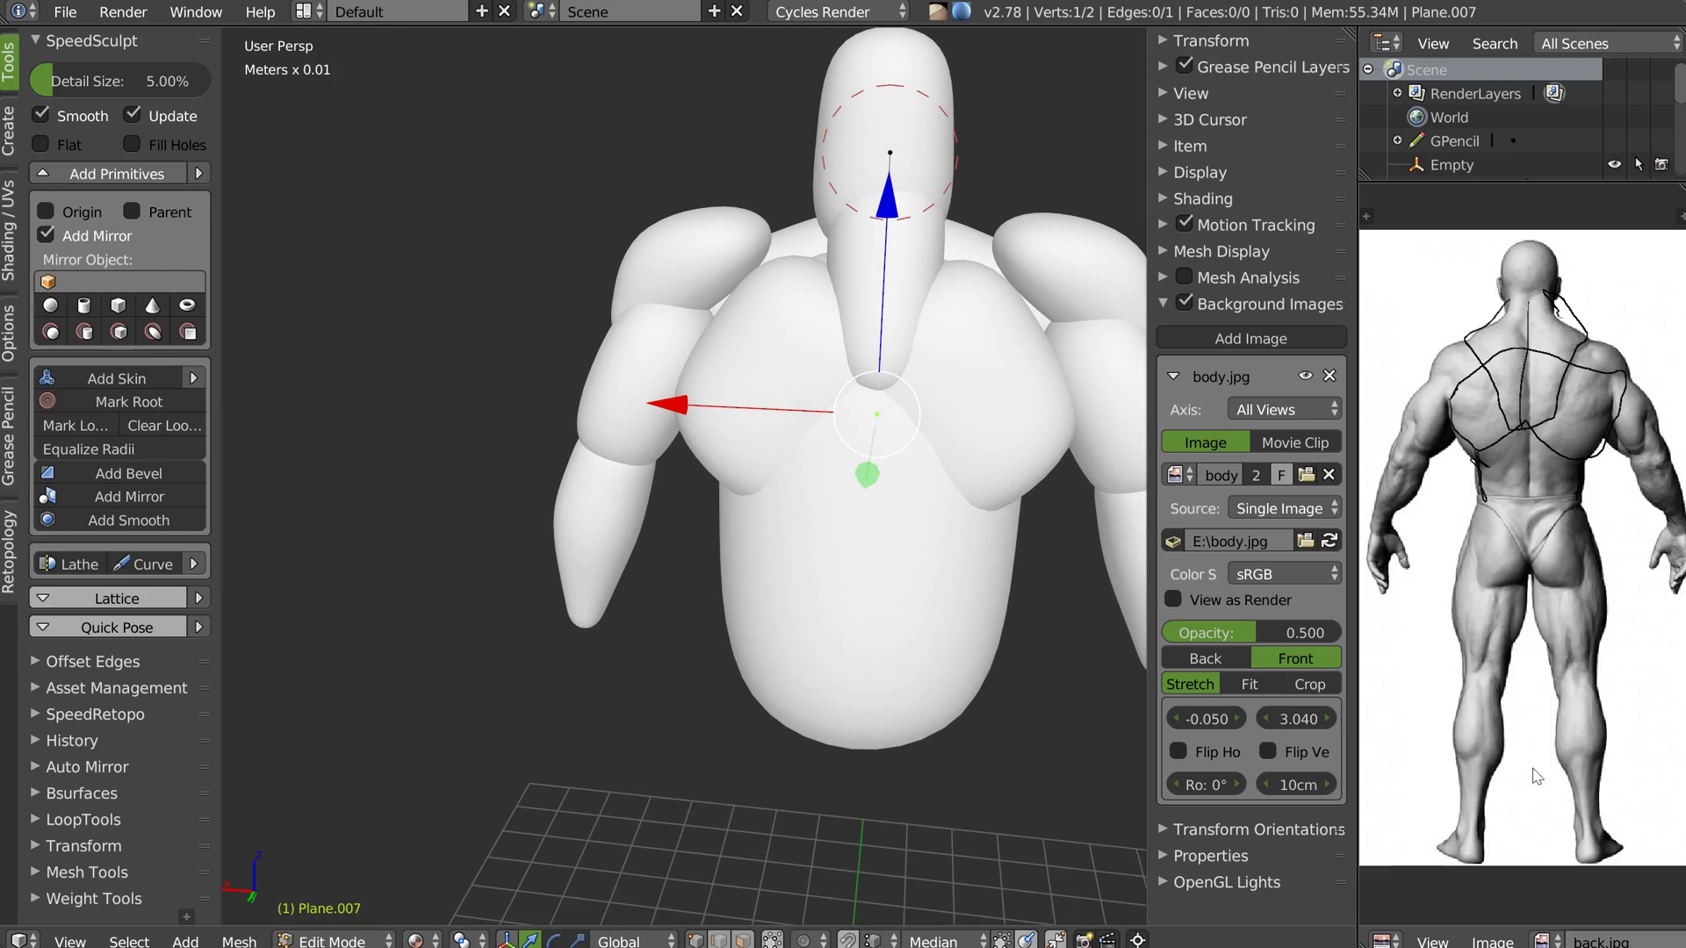
middle_click_drag(830, 132, 823, 221)
scroll(887, 172, "up", 2)
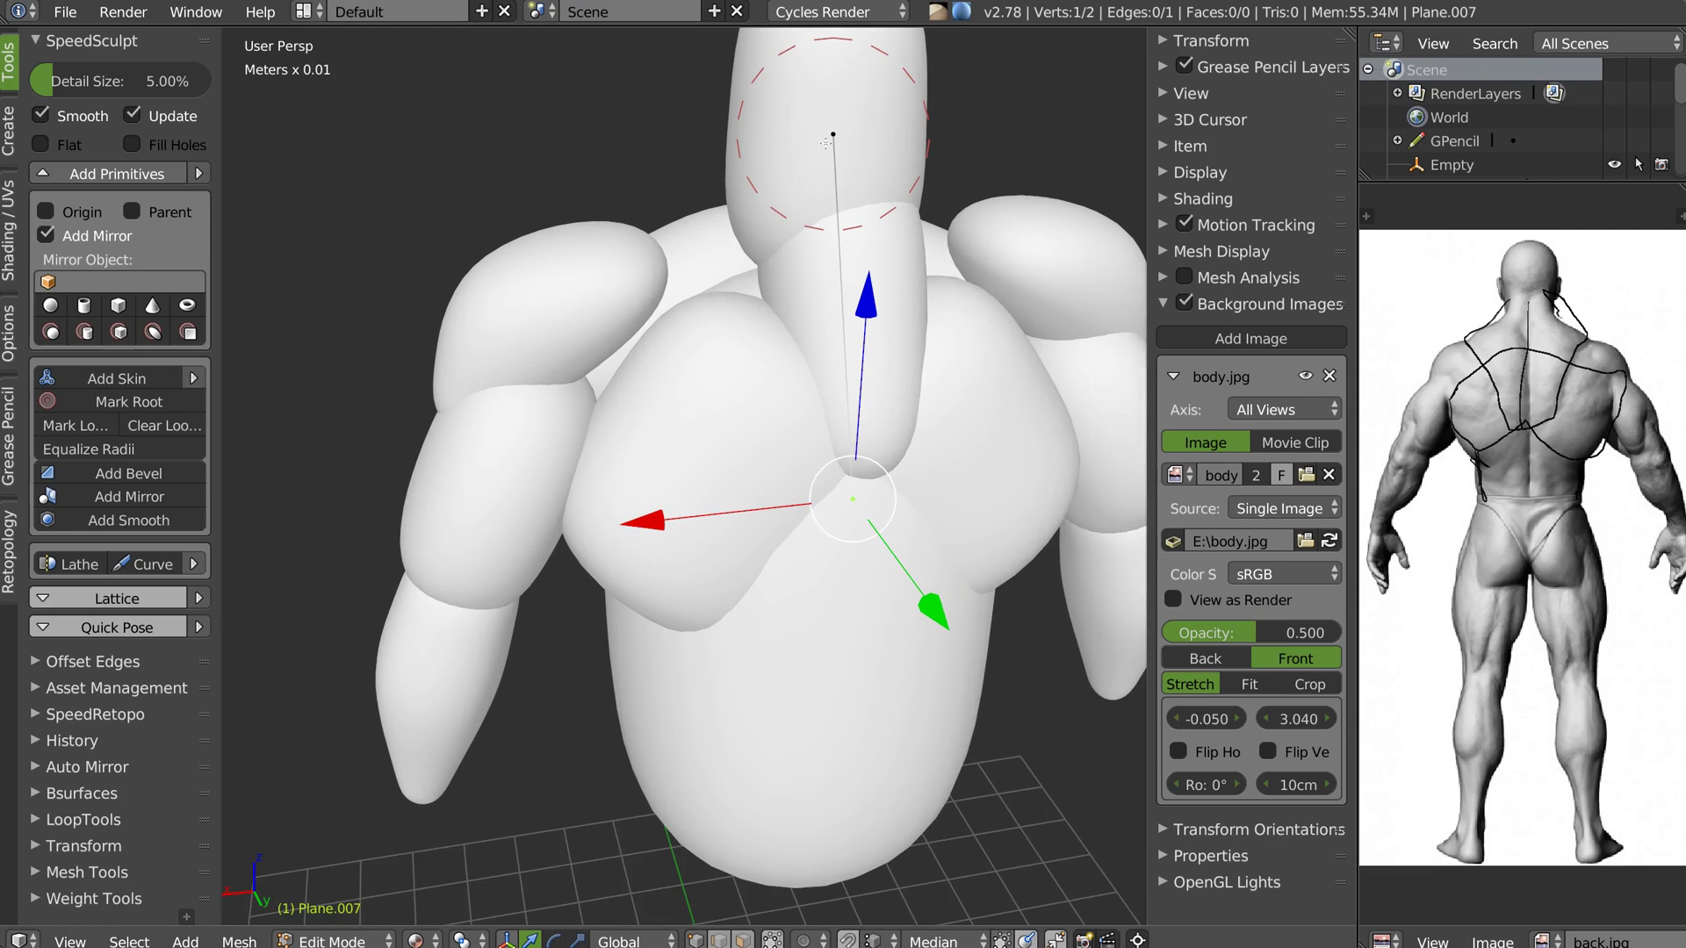
key("w")
key("Escape")
Leave Edit Mode, deselect everything and add a new mirrored skin part
key("Tab")
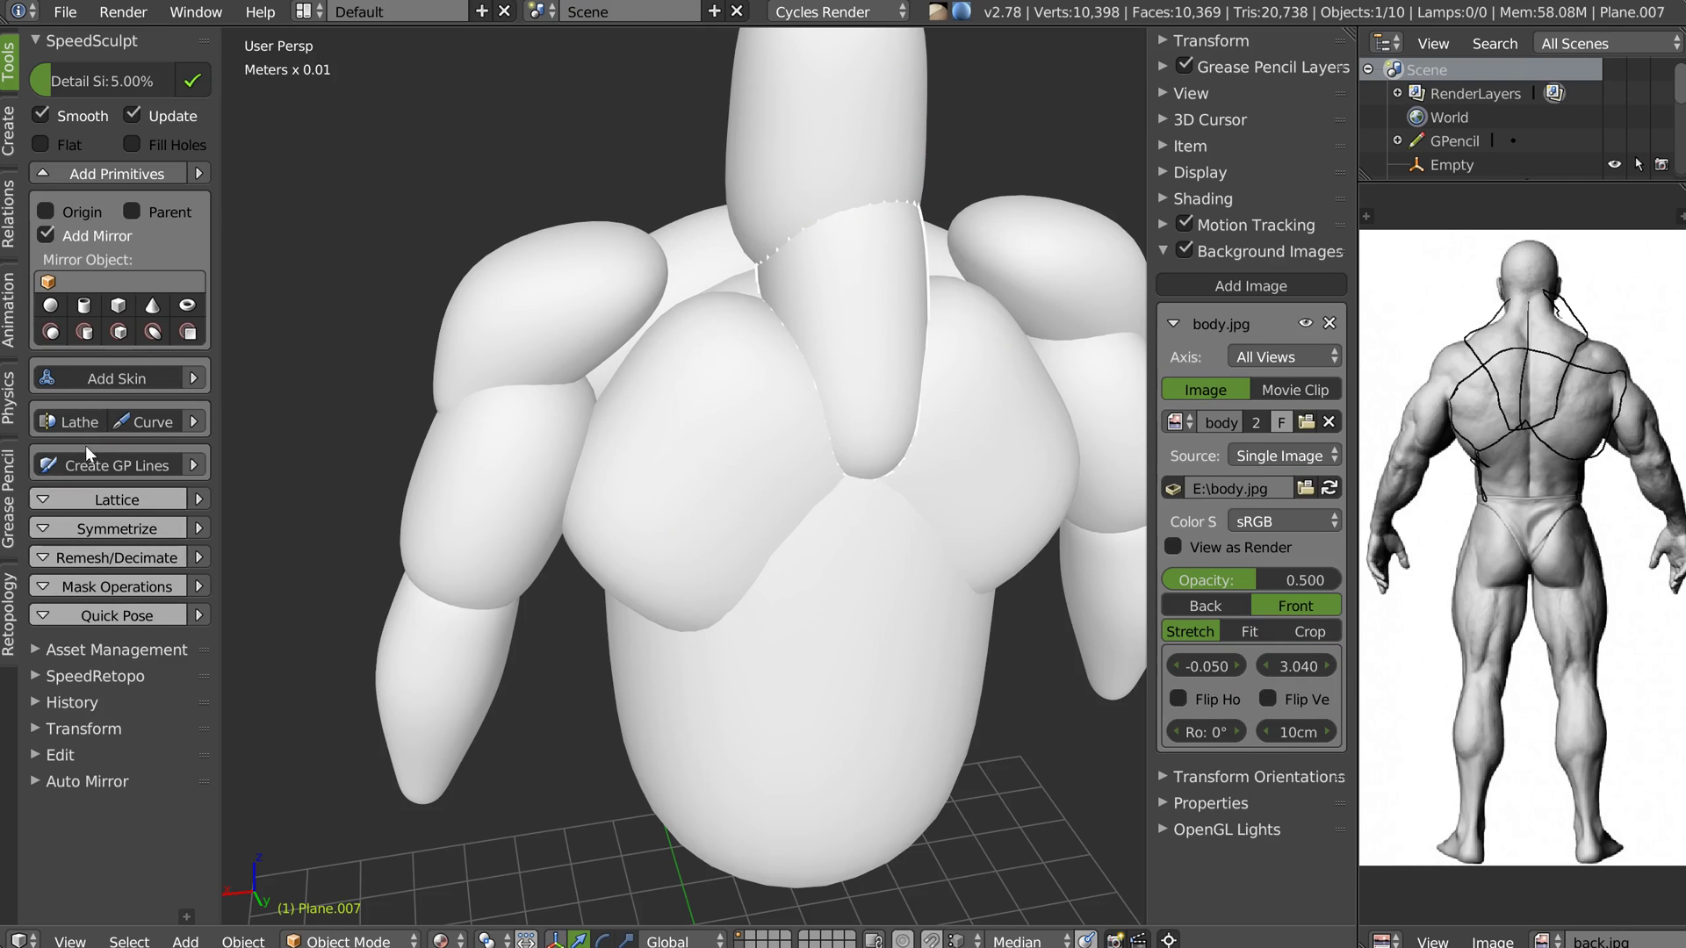
key("a")
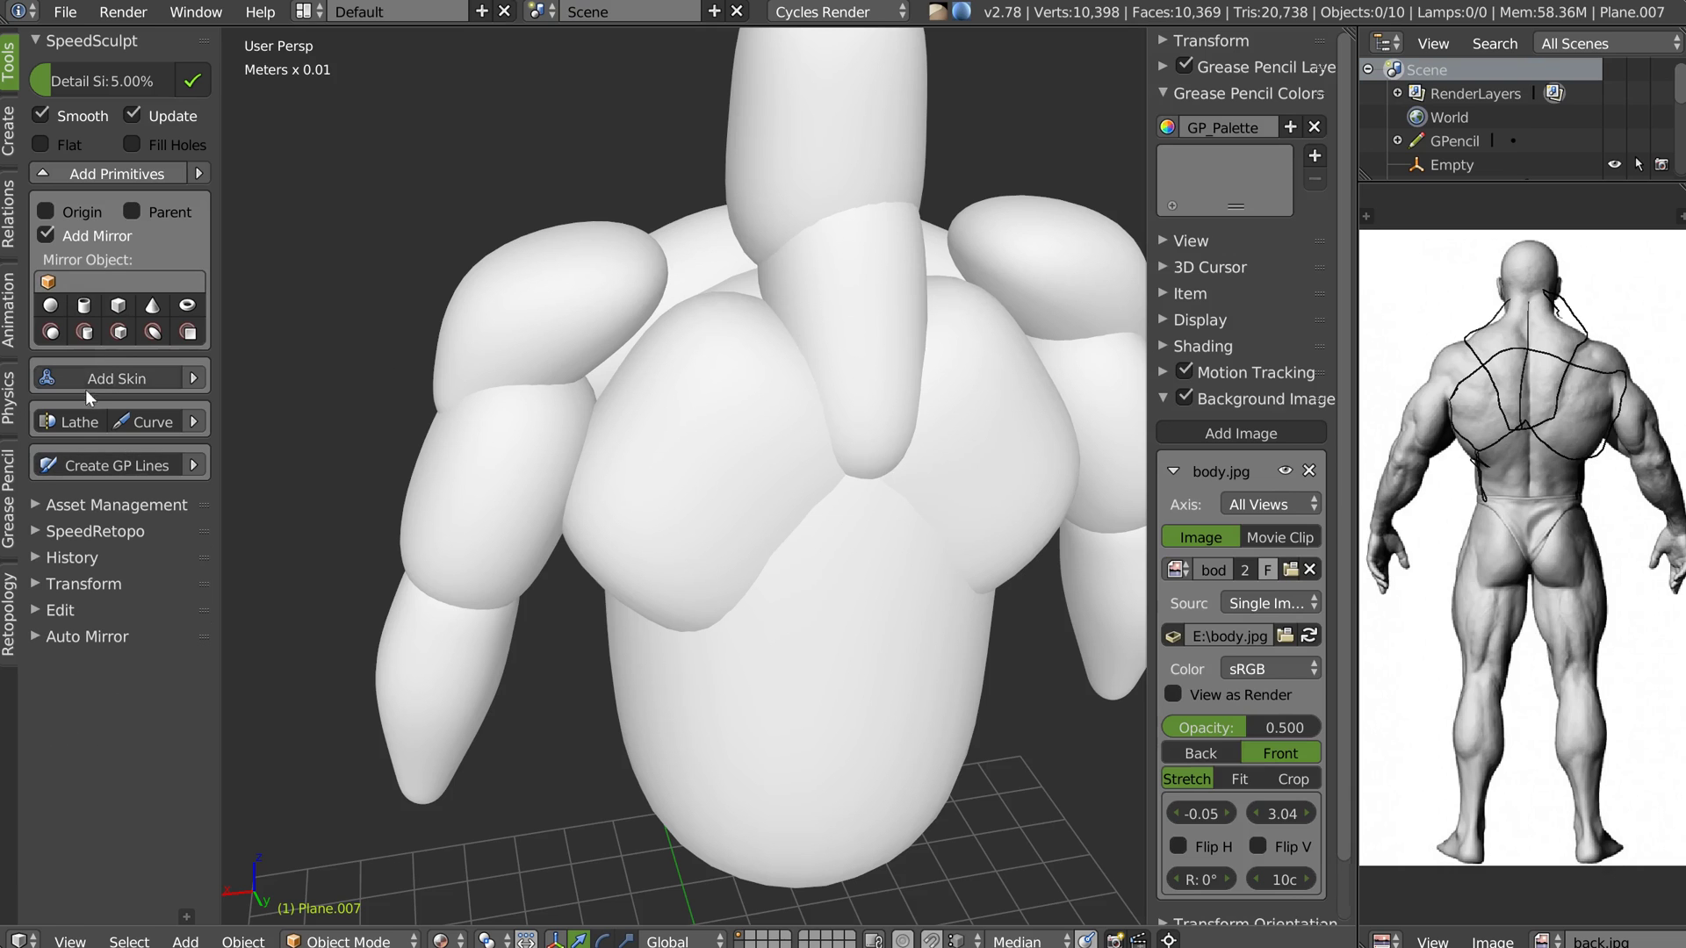
left_click(102, 376)
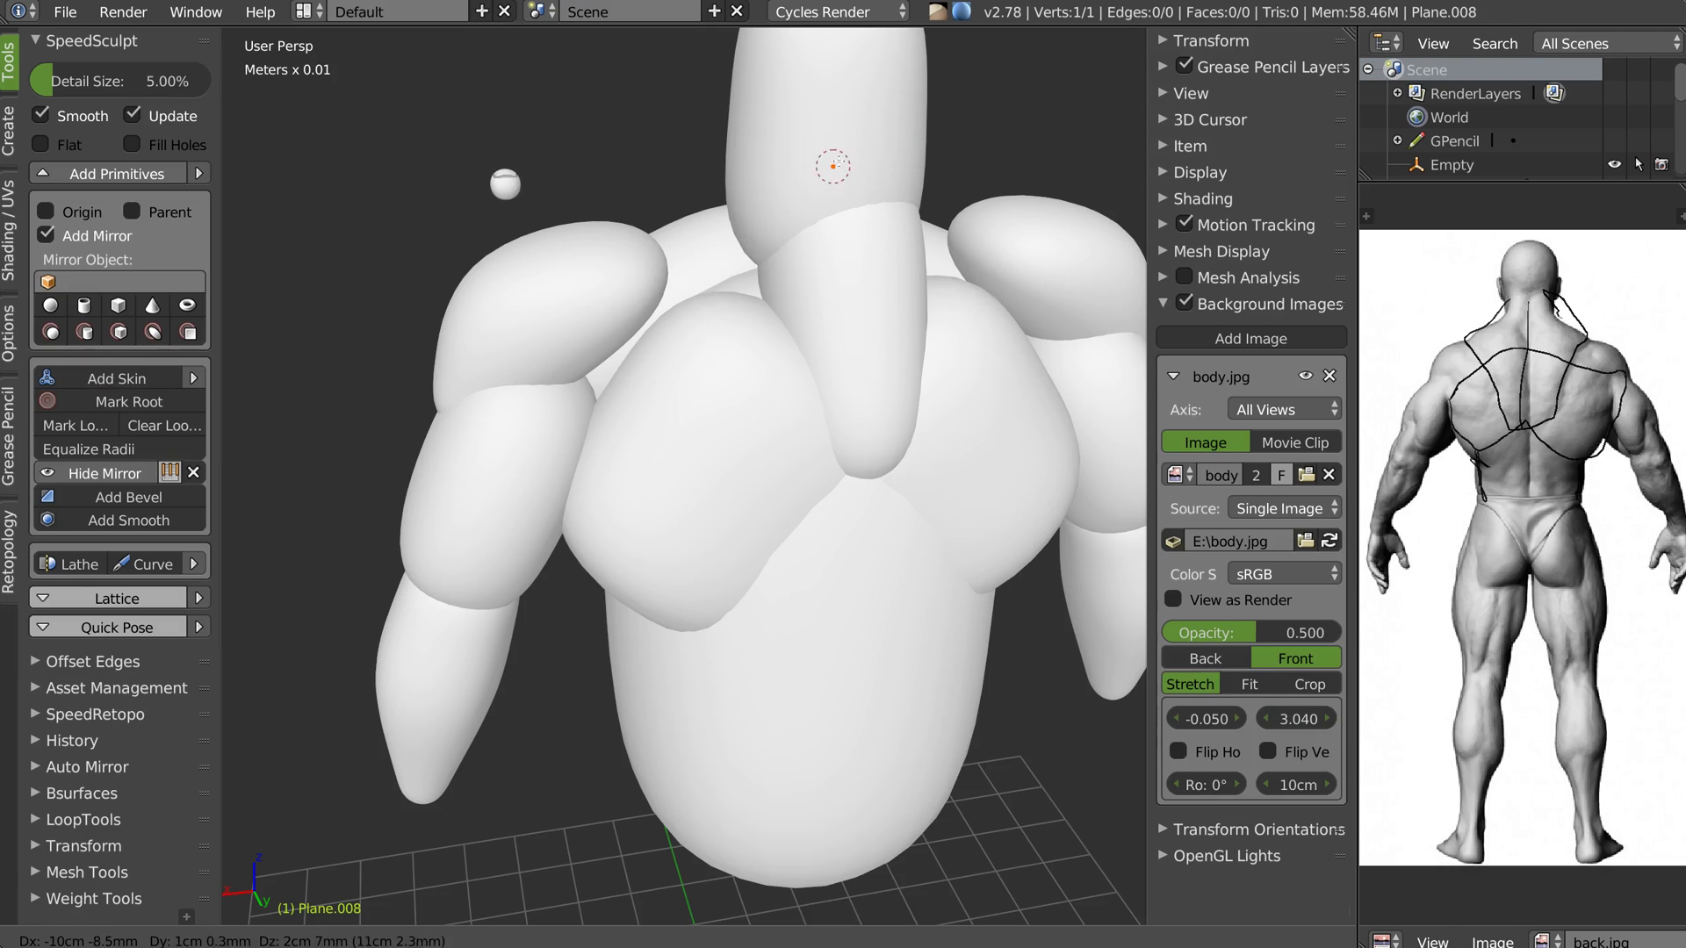
left_click(838, 162)
Move the new skin part along X and Y onto the upper back and place it at the rear base of the neck
scroll(839, 163, "down", 3)
middle_click_drag(832, 219, 1067, 235)
middle_click_drag(896, 248, 718, 326, "shift")
middle_click_drag(858, 219, 873, 248)
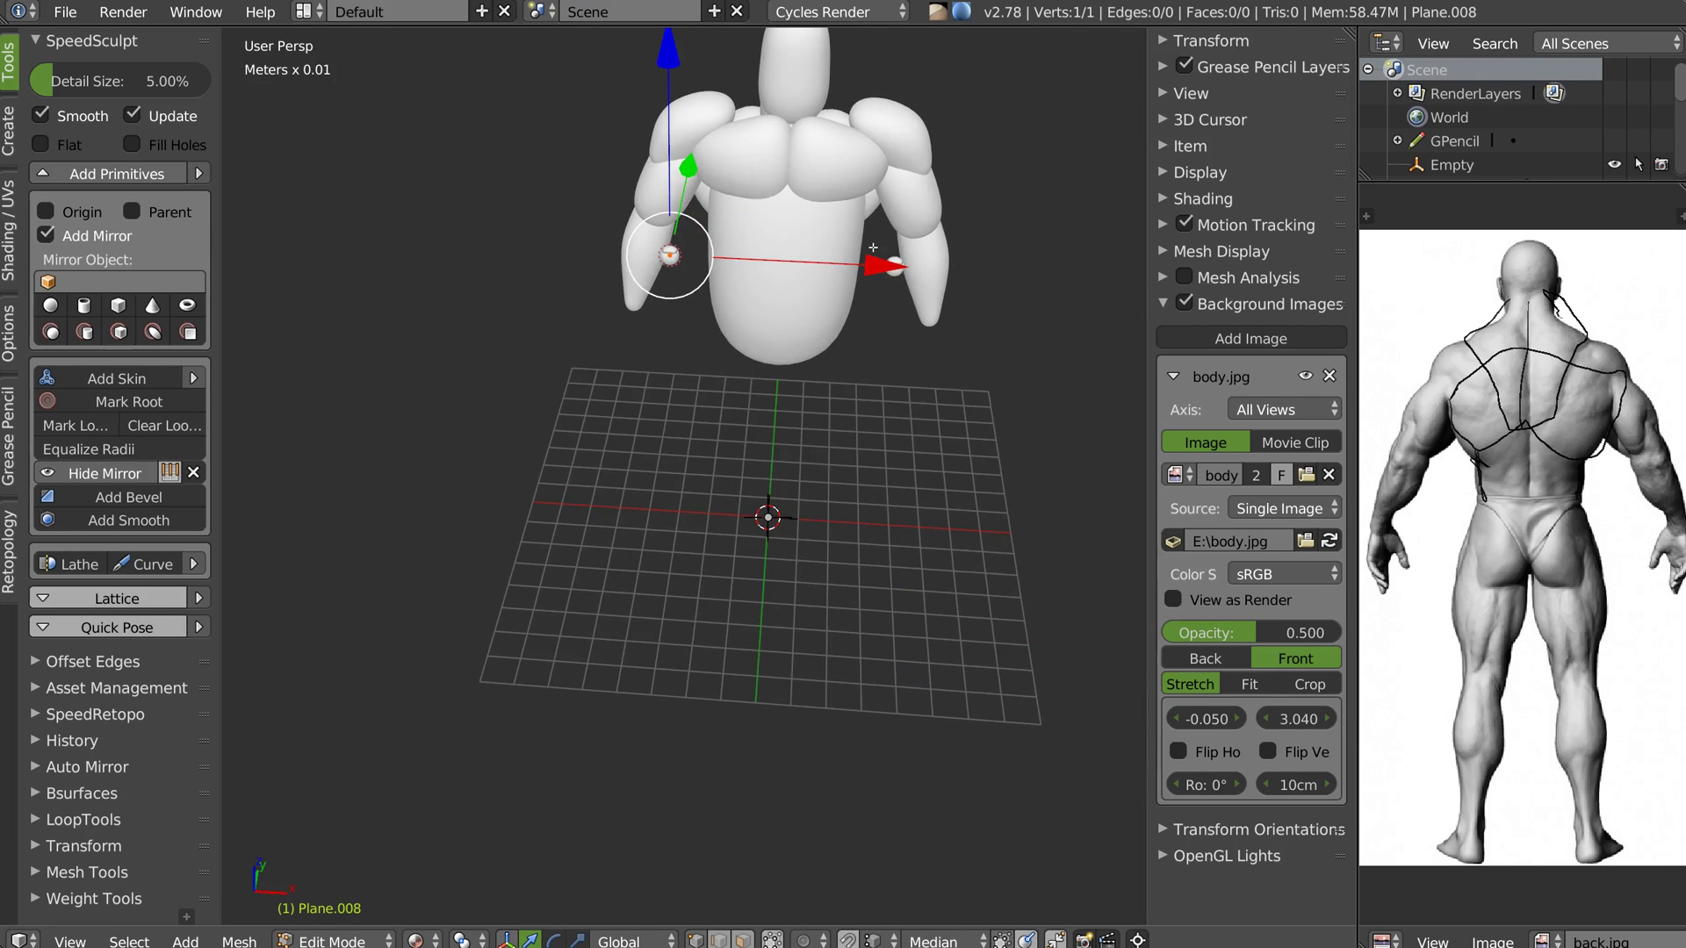
left_click_drag(882, 274, 1039, 267)
middle_click_drag(1038, 272, 719, 316)
left_click_drag(910, 252, 1189, 229)
middle_click_drag(1054, 250, 855, 283)
middle_click_drag(854, 283, 693, 305, "shift")
scroll(893, 282, "up", 4)
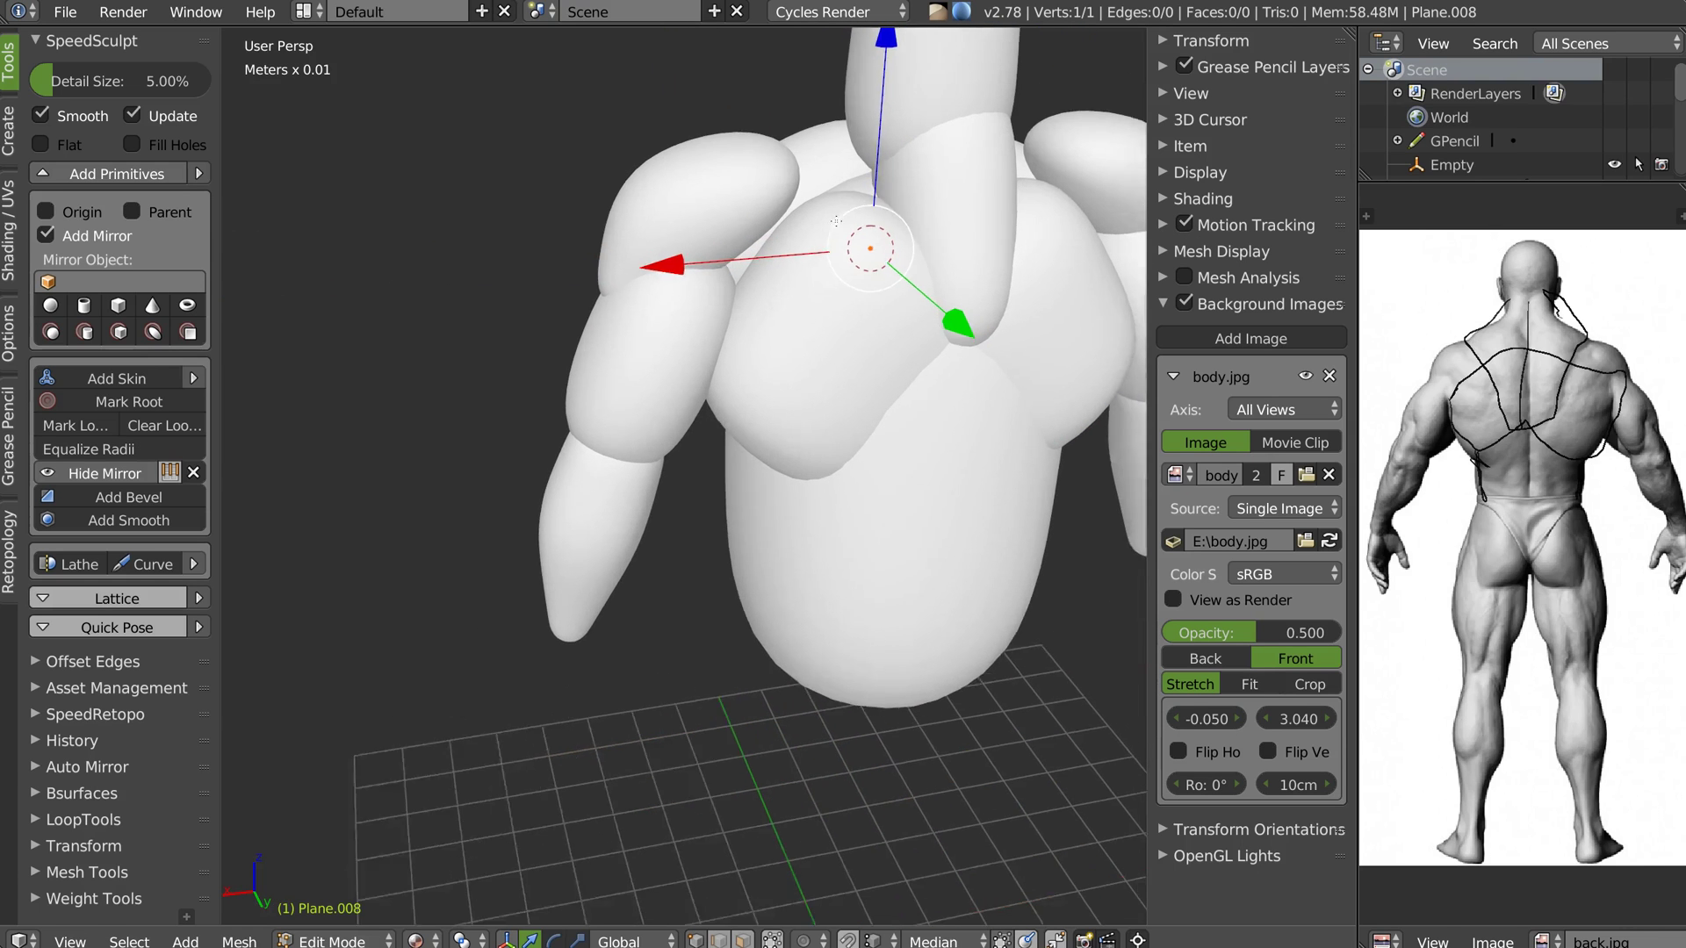
middle_click_drag(895, 132, 898, 80)
key("g")
left_click(932, 94)
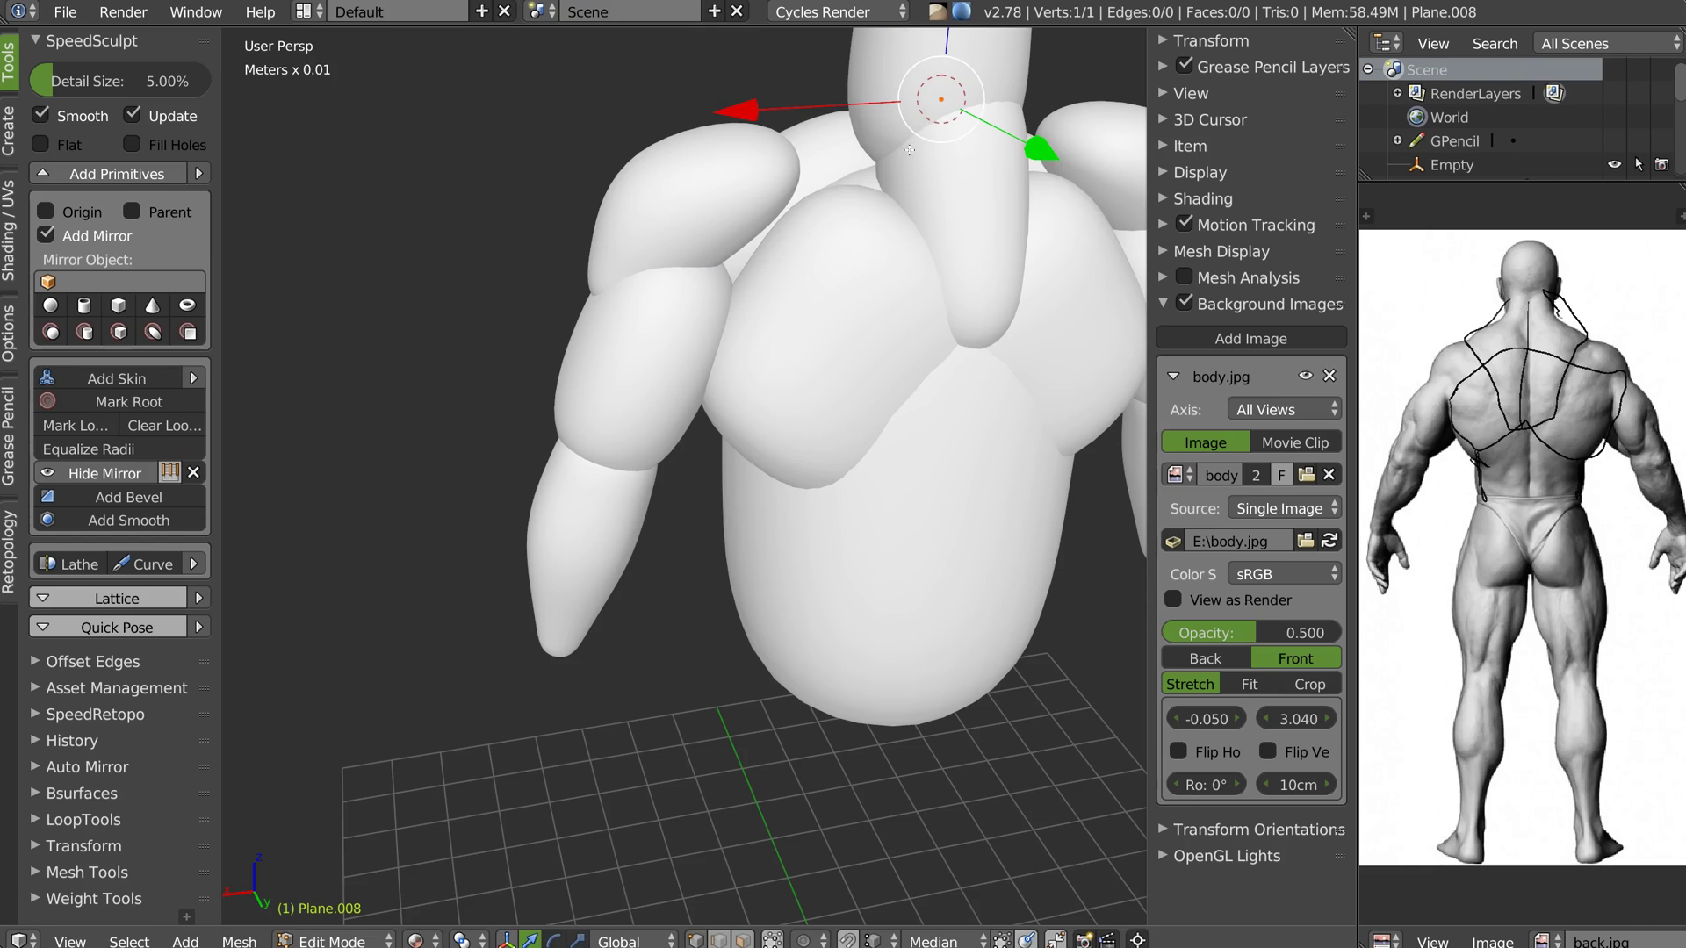
Extrude the new part from the neck to the deltoid and enlarge the skin radius of both its vertices
key("e")
left_click(770, 212)
right_click(949, 109)
key("ctrl+a")
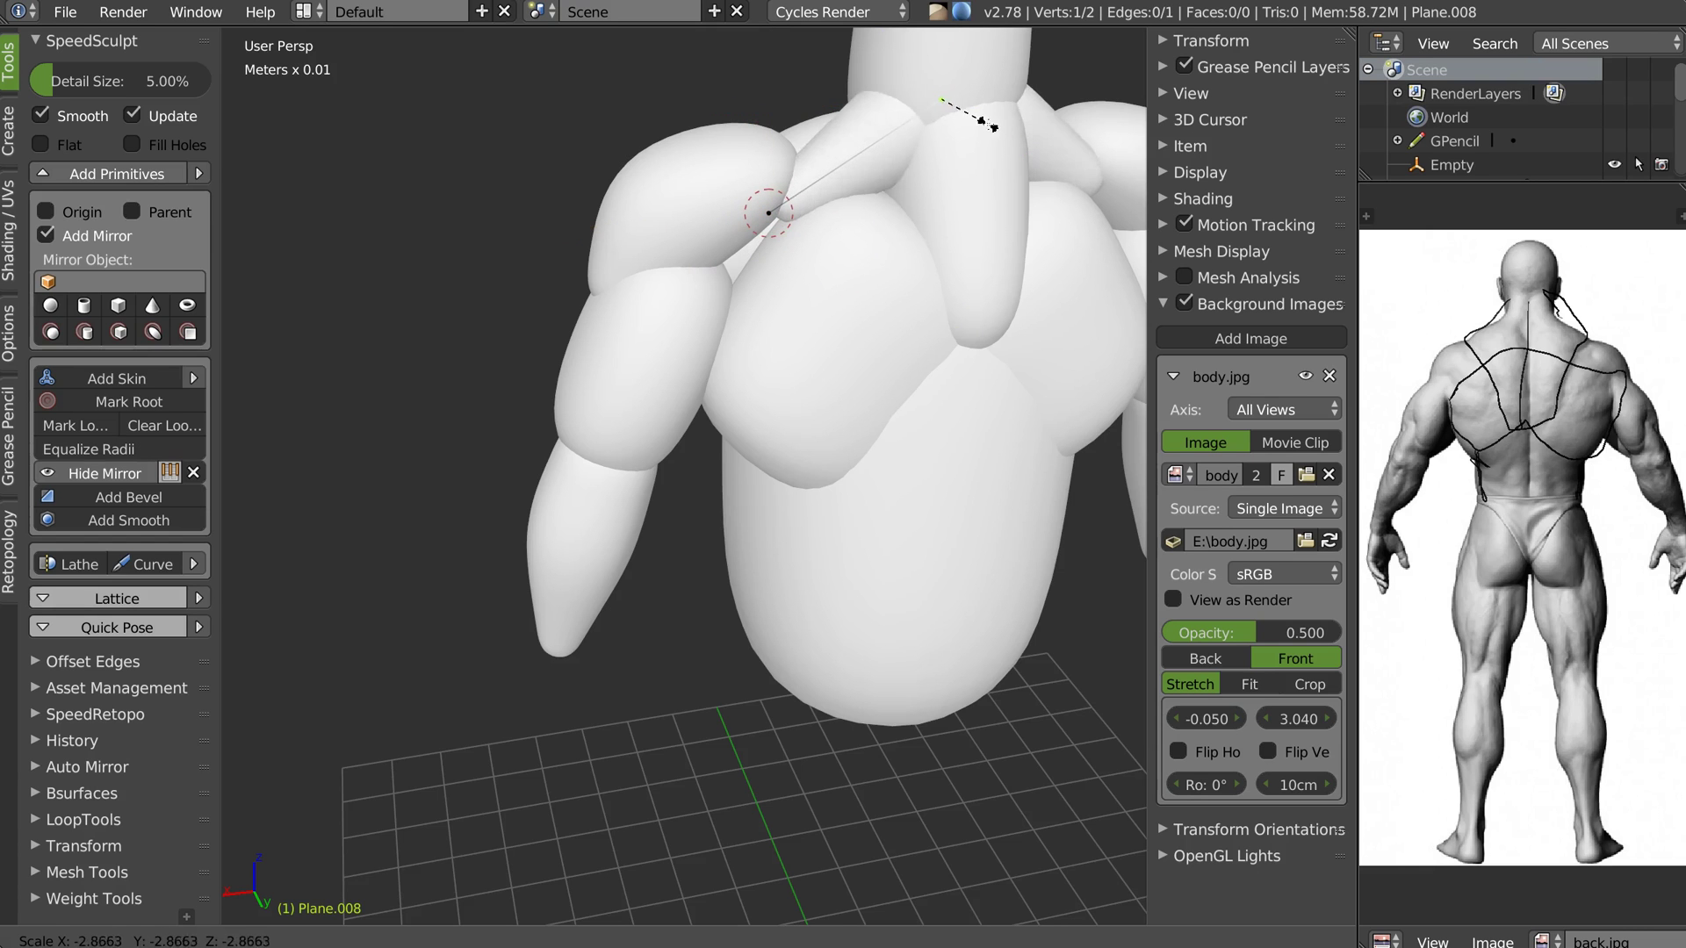
left_click(996, 128)
middle_click_drag(759, 251, 814, 202)
key("ctrl+a")
left_click(806, 230)
Adjust the positions of the trapezius part's neck and shoulder vertices, and return to Object Mode
right_click(768, 151)
key("g")
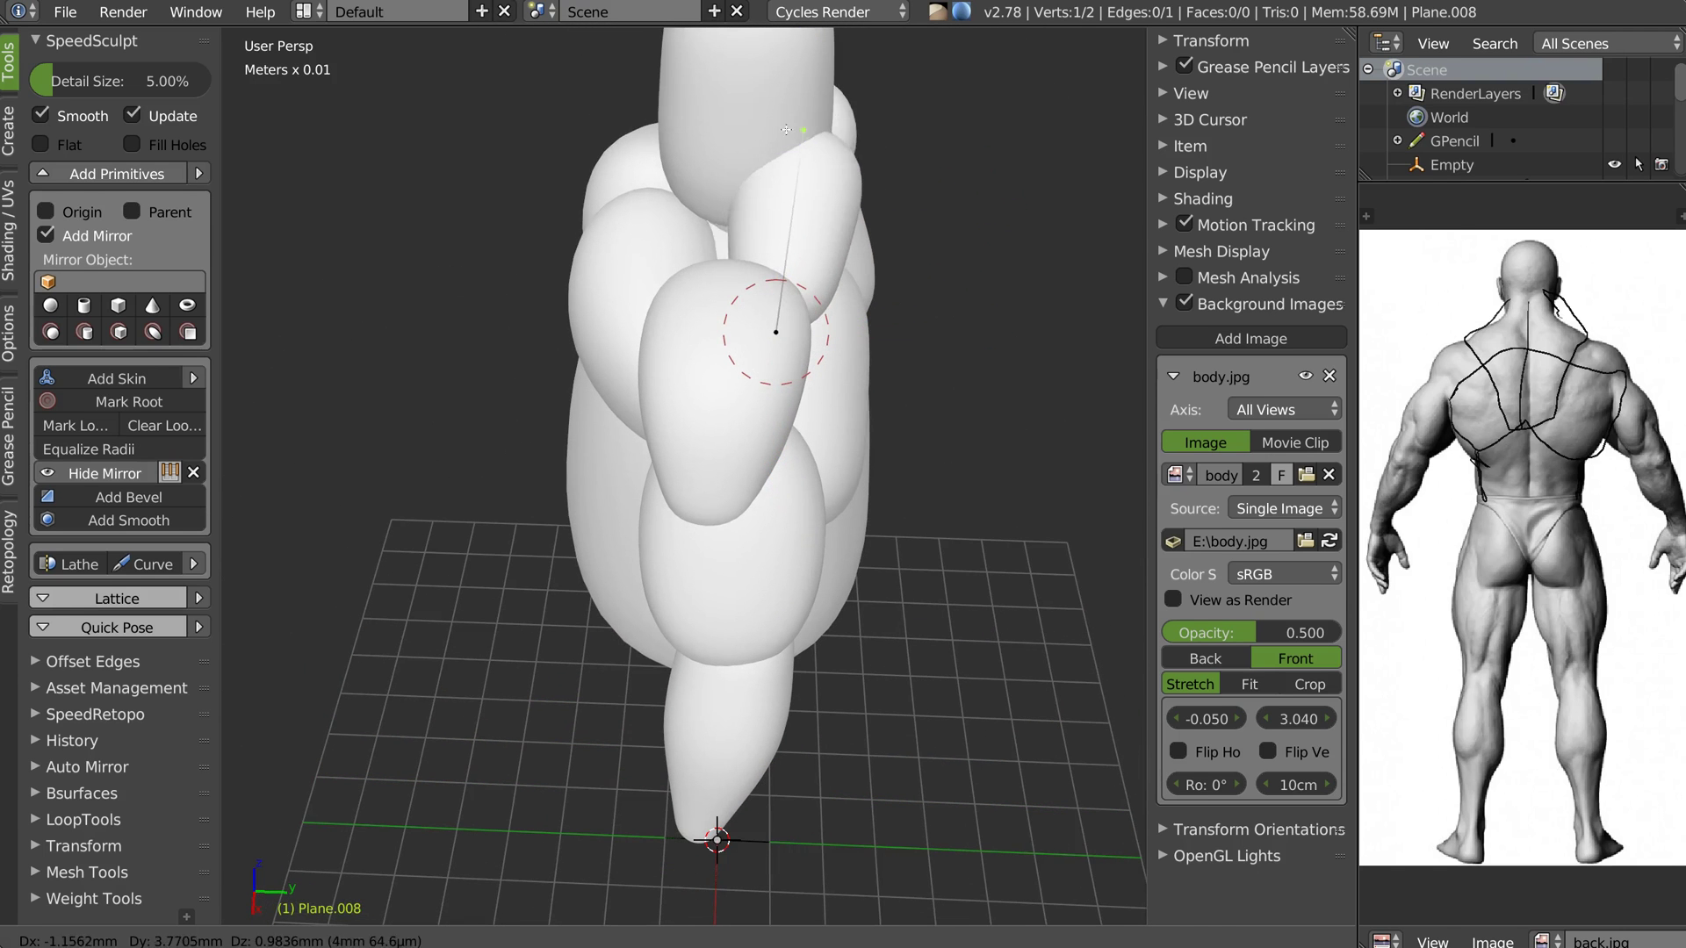
left_click(774, 122)
right_click(786, 342)
key("g")
left_click(760, 348)
middle_click_drag(761, 348, 667, 435)
scroll(754, 405, "down", 1)
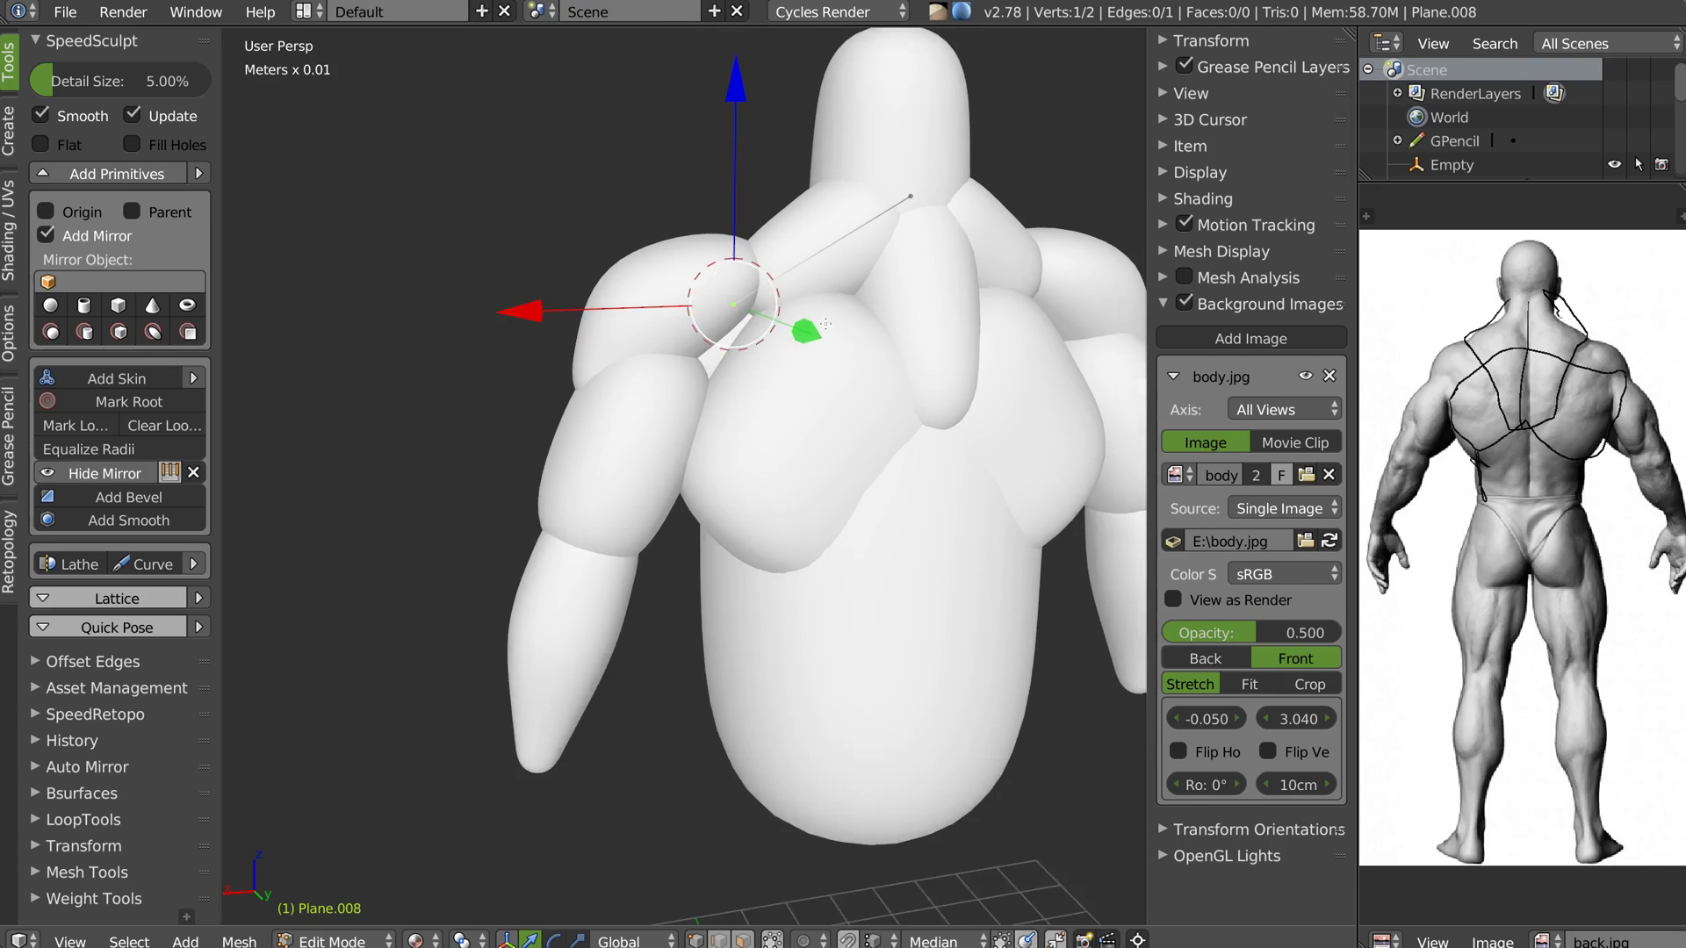
middle_click_drag(754, 405, 700, 397)
key("Tab")
Taper the top of the neck part by reducing its upper vertex's skin radius against the front reference
middle_click_drag(770, 314, 860, 544)
middle_click_drag(893, 413, 692, 276)
middle_click_drag(738, 152, 755, 367, "shift")
key("KP_1")
middle_click_drag(773, 289, 740, 379, "shift")
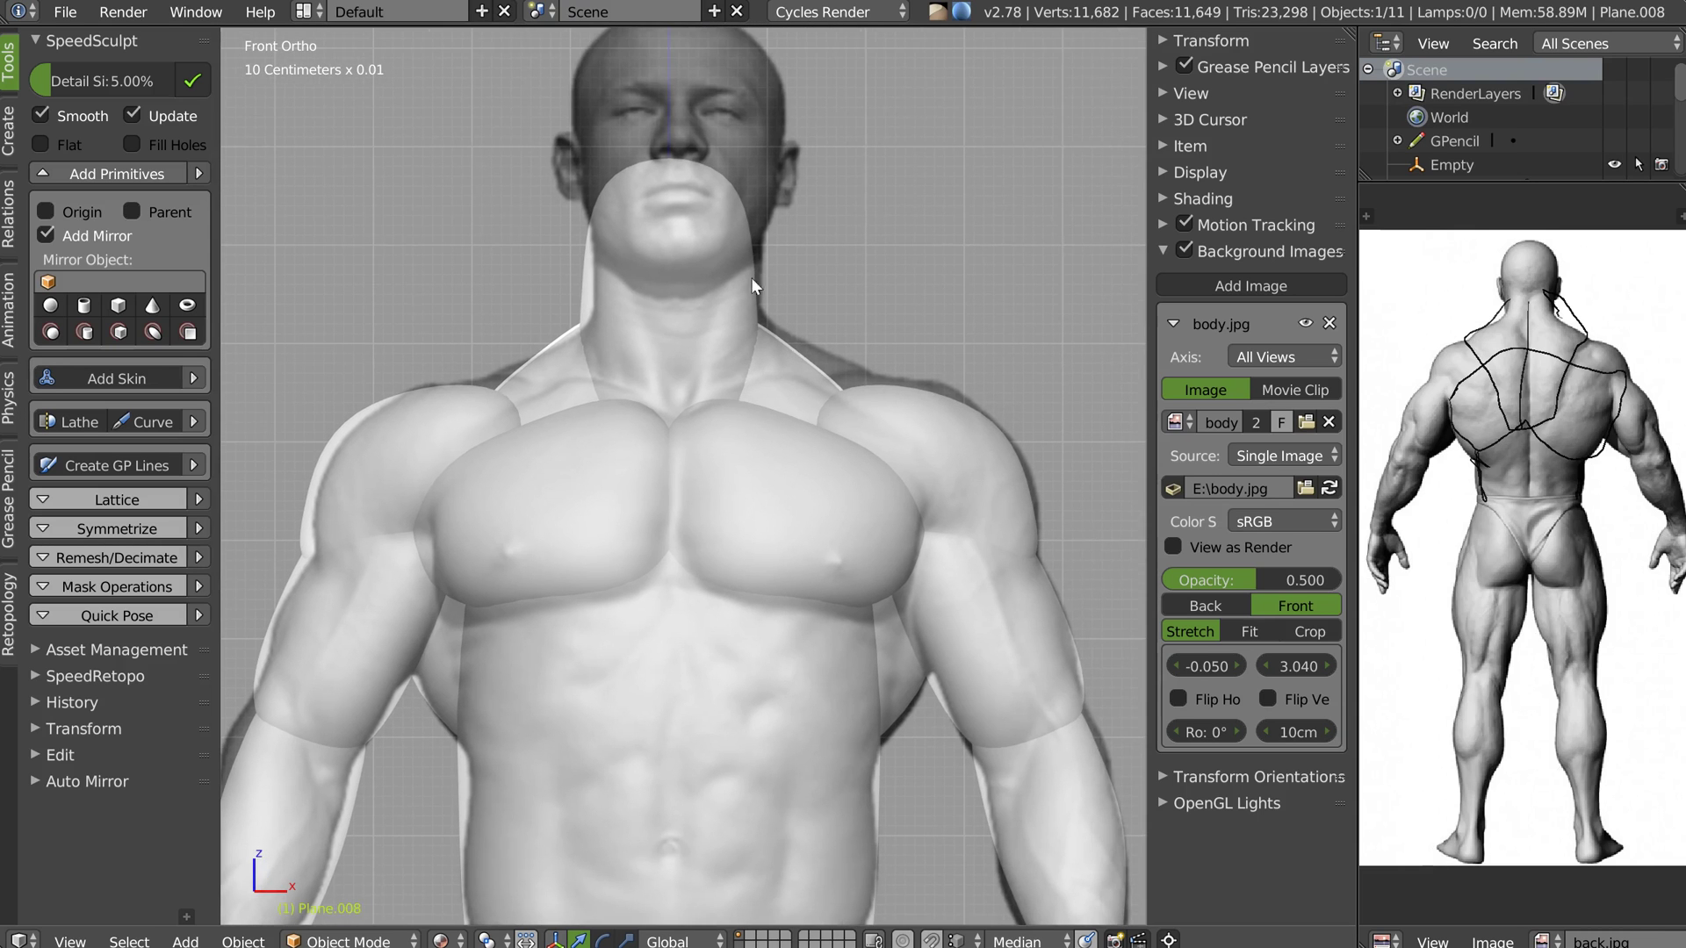
key("Tab")
left_click(671, 153)
right_click(671, 151)
key("ctrl+a")
left_click(825, 215)
key("Tab")
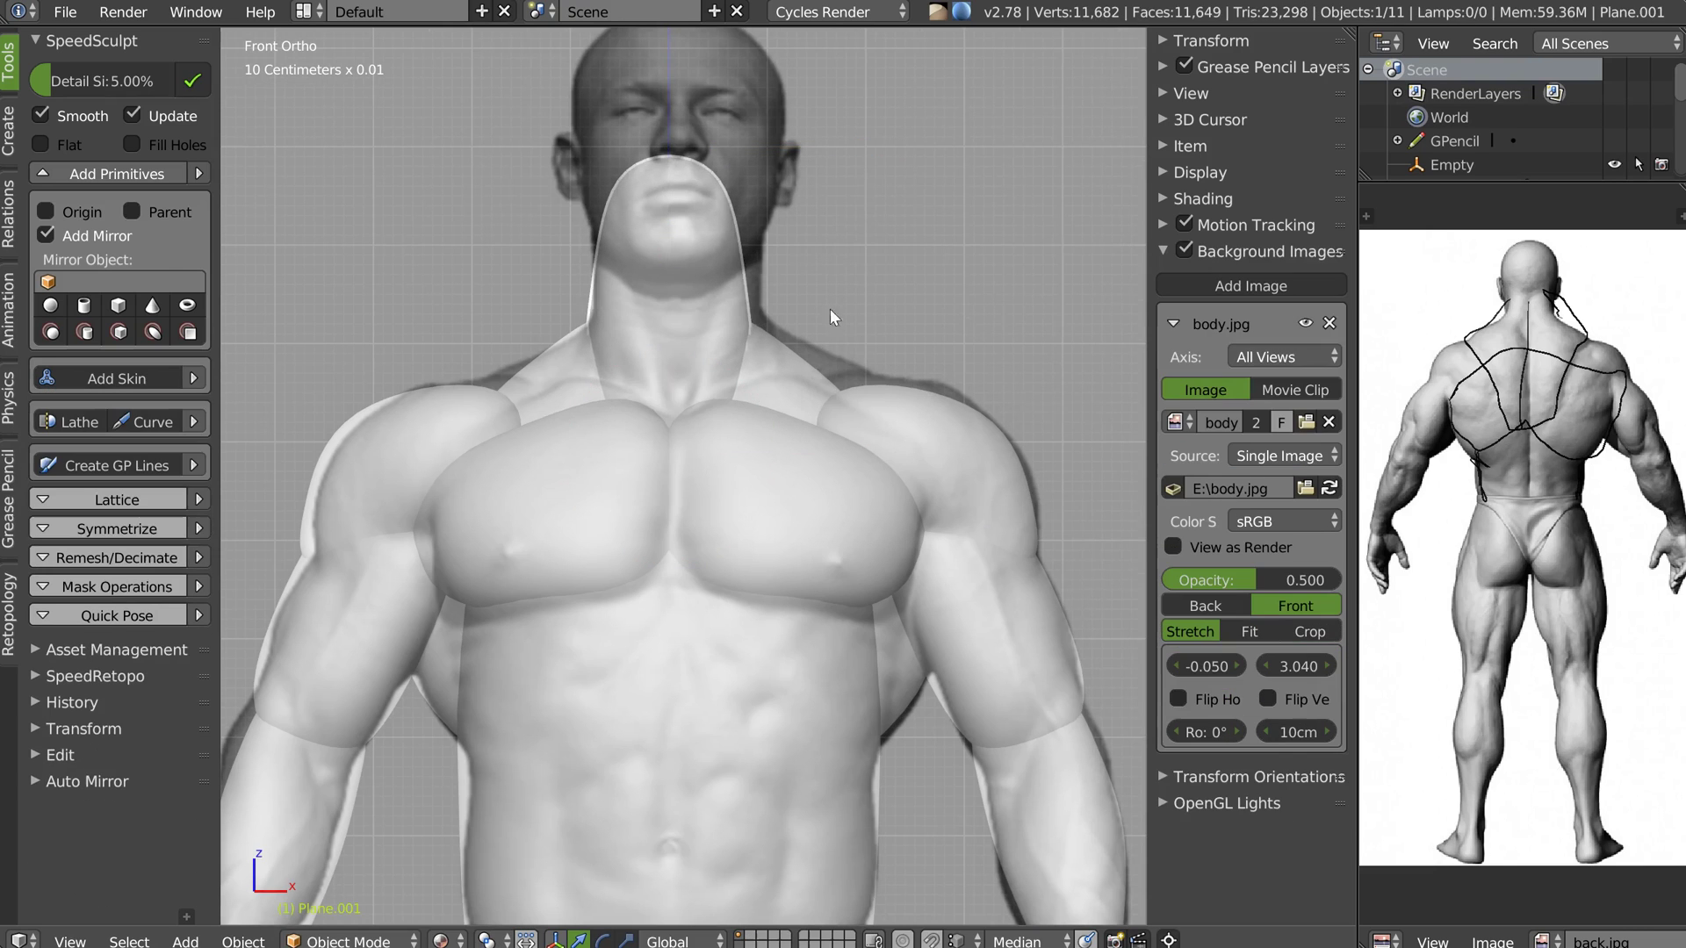
Move the trapezius part's outer vertex further out over the deltoid to match the front reference
key("Tab")
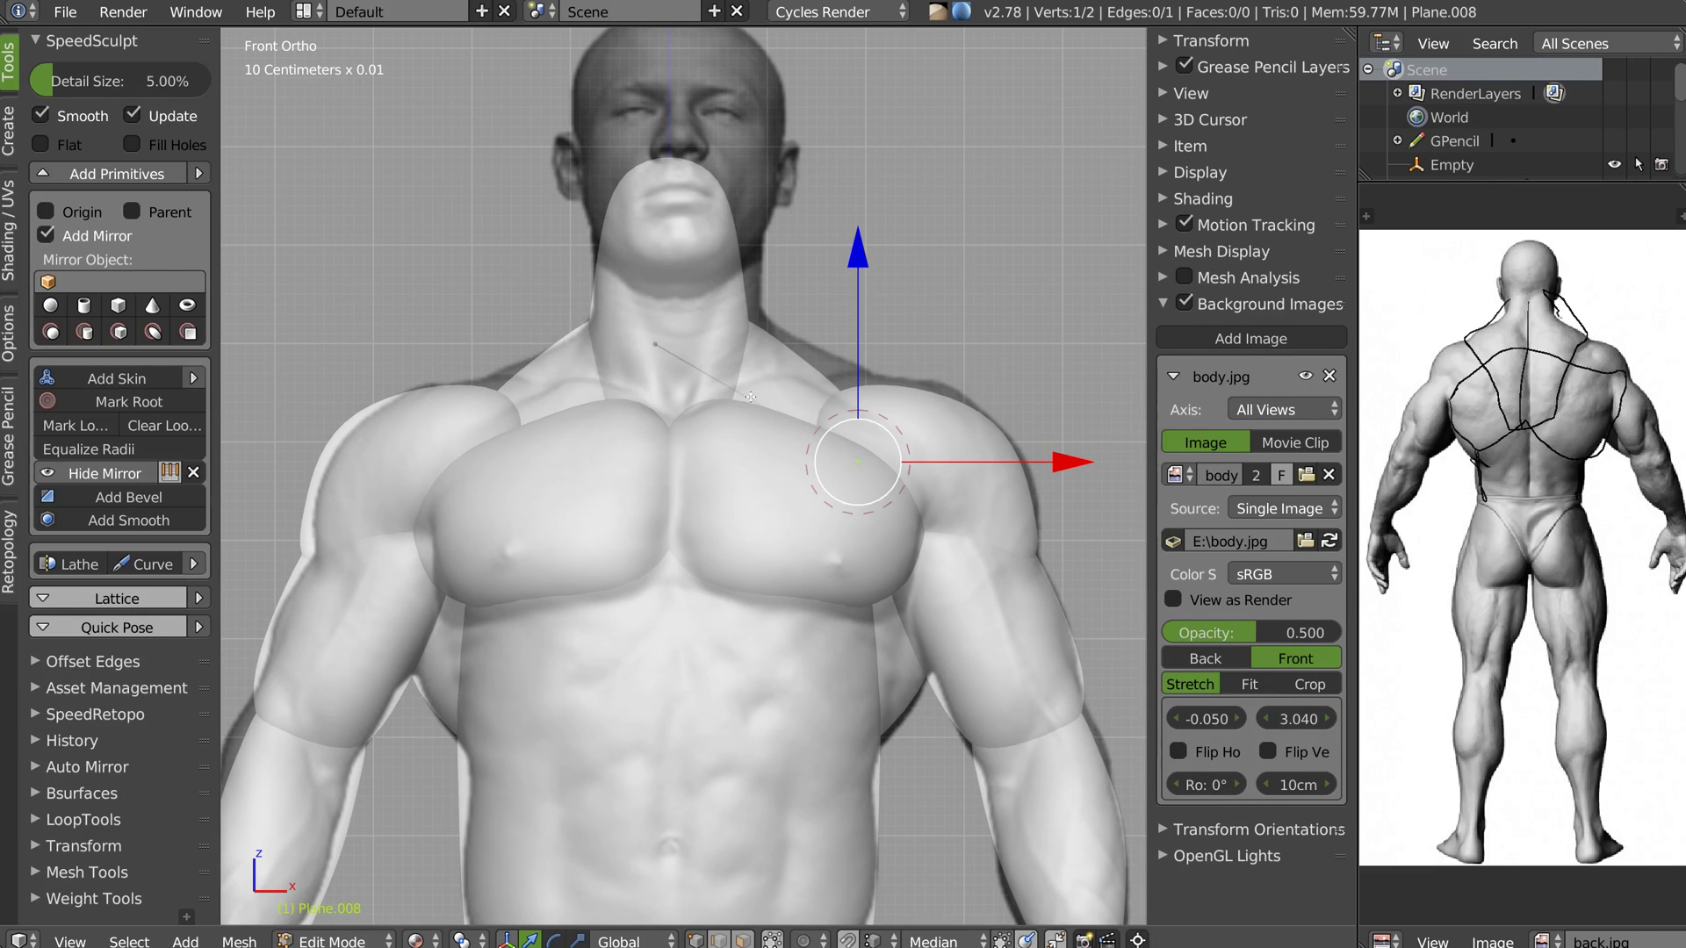
right_click(663, 352)
right_click(856, 462)
key("g")
left_click(906, 457)
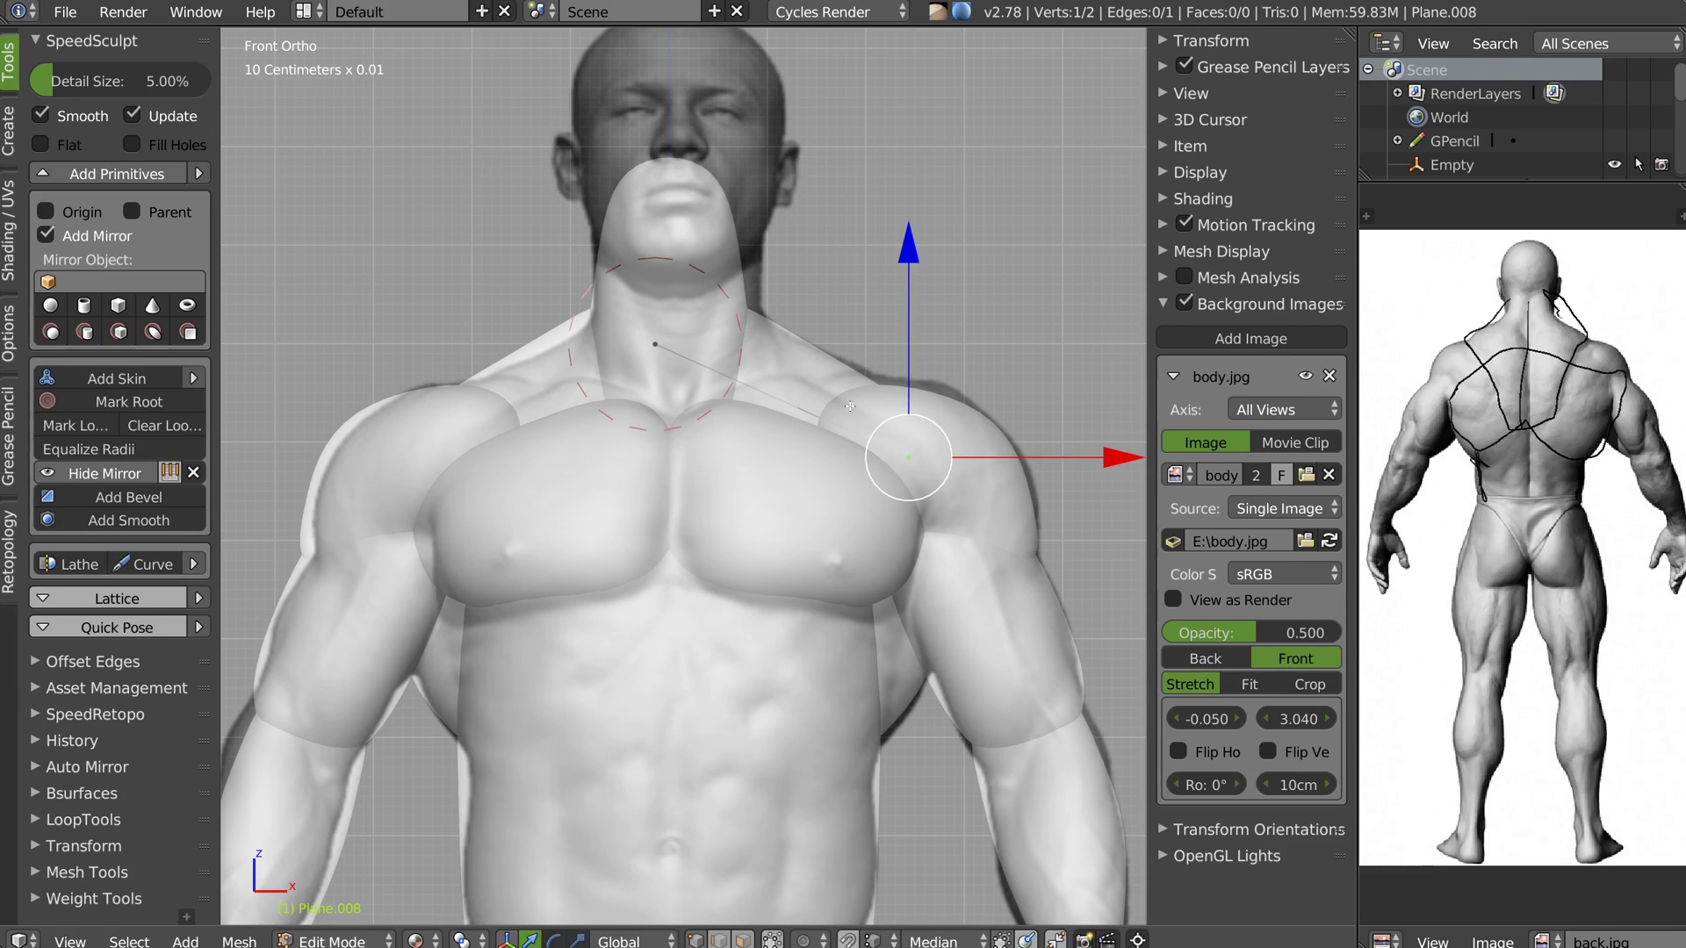
Adjust the position of the deltoid part's innermost vertex near the neck and return to Object Mode
key("Tab")
right_click(973, 452)
key("Tab")
right_click_drag(810, 407, 803, 399)
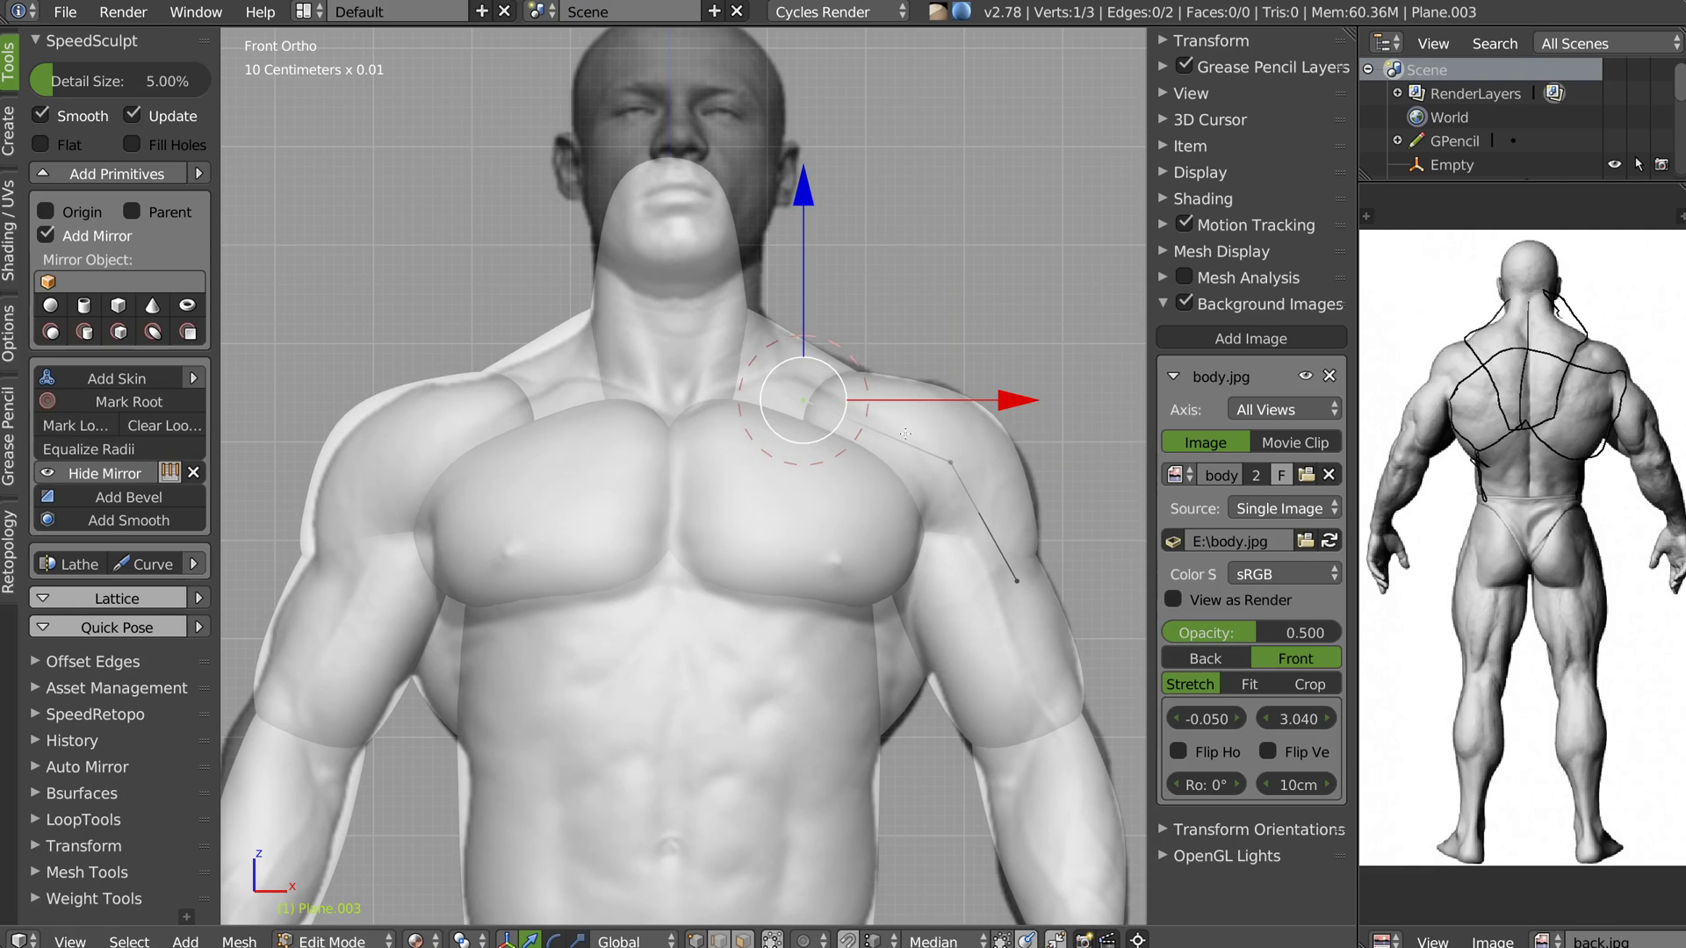
scroll(913, 437, "down", 1)
middle_click_drag(726, 536, 587, 349, "shift")
key("Tab")
Switch the viewport shading to Solid and inspect the assembled upper body from the front
mouse_move(863, 334)
middle_mouse_down()
mouse_move(625, 367)
mouse_move(675, 419)
mouse_move(576, 355)
mouse_move(544, 186)
middle_mouse_up()
middle_click_drag(606, 258, 598, 350)
scroll(495, 339, "up", 1)
mouse_move(489, 397)
middle_mouse_down()
mouse_move(600, 250)
mouse_move(670, 275)
mouse_move(693, 339)
mouse_move(734, 308)
mouse_move(697, 327)
middle_mouse_up()
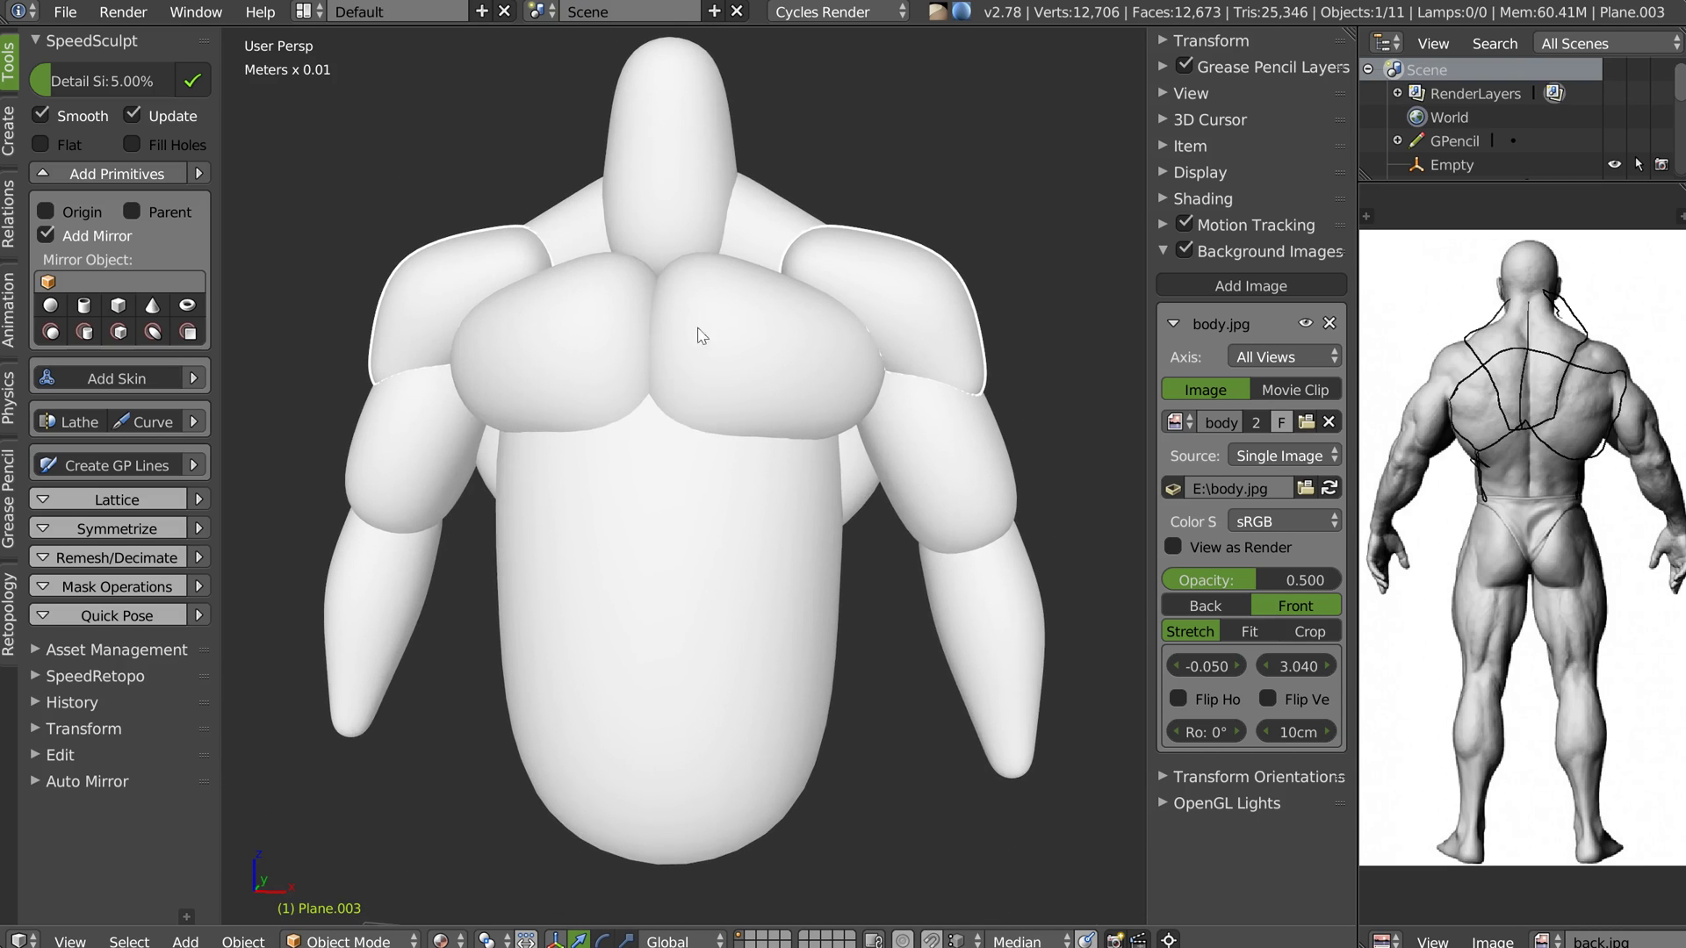
key("z")
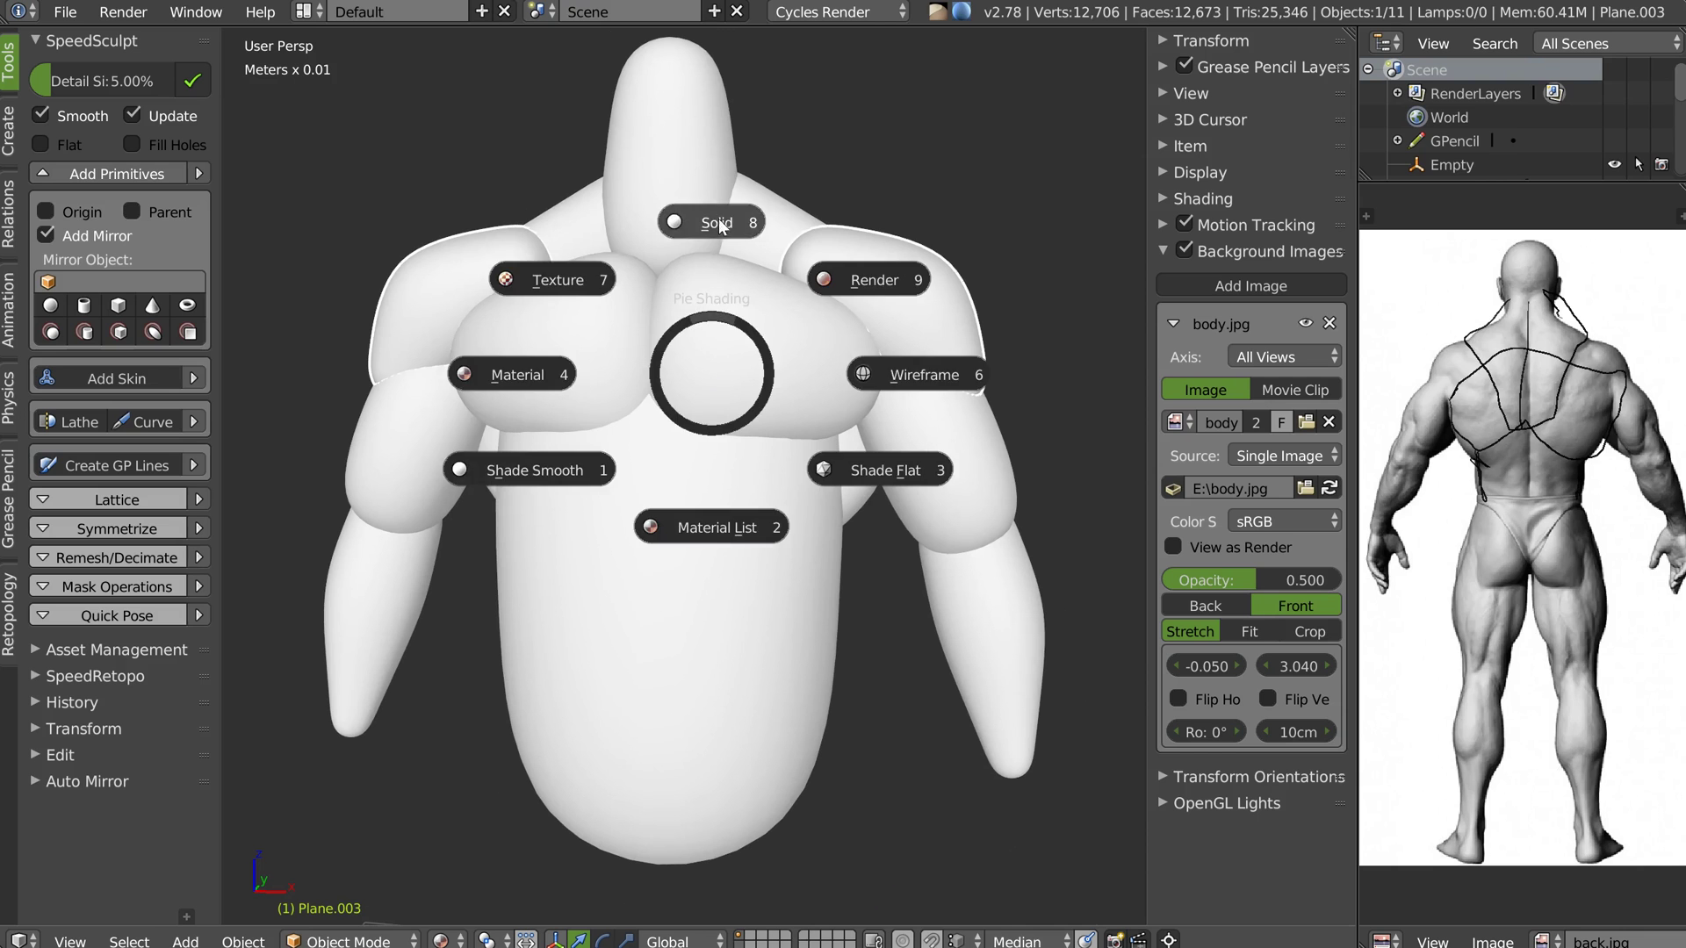
left_click(741, 276)
mouse_move(740, 277)
middle_mouse_down()
mouse_move(645, 286)
mouse_move(665, 309)
mouse_move(719, 257)
mouse_move(772, 271)
mouse_move(716, 247)
mouse_move(761, 344)
mouse_move(740, 294)
mouse_move(762, 257)
mouse_move(774, 324)
middle_mouse_up()
scroll(761, 344, "down", 2)
scroll(740, 294, "up", 2)
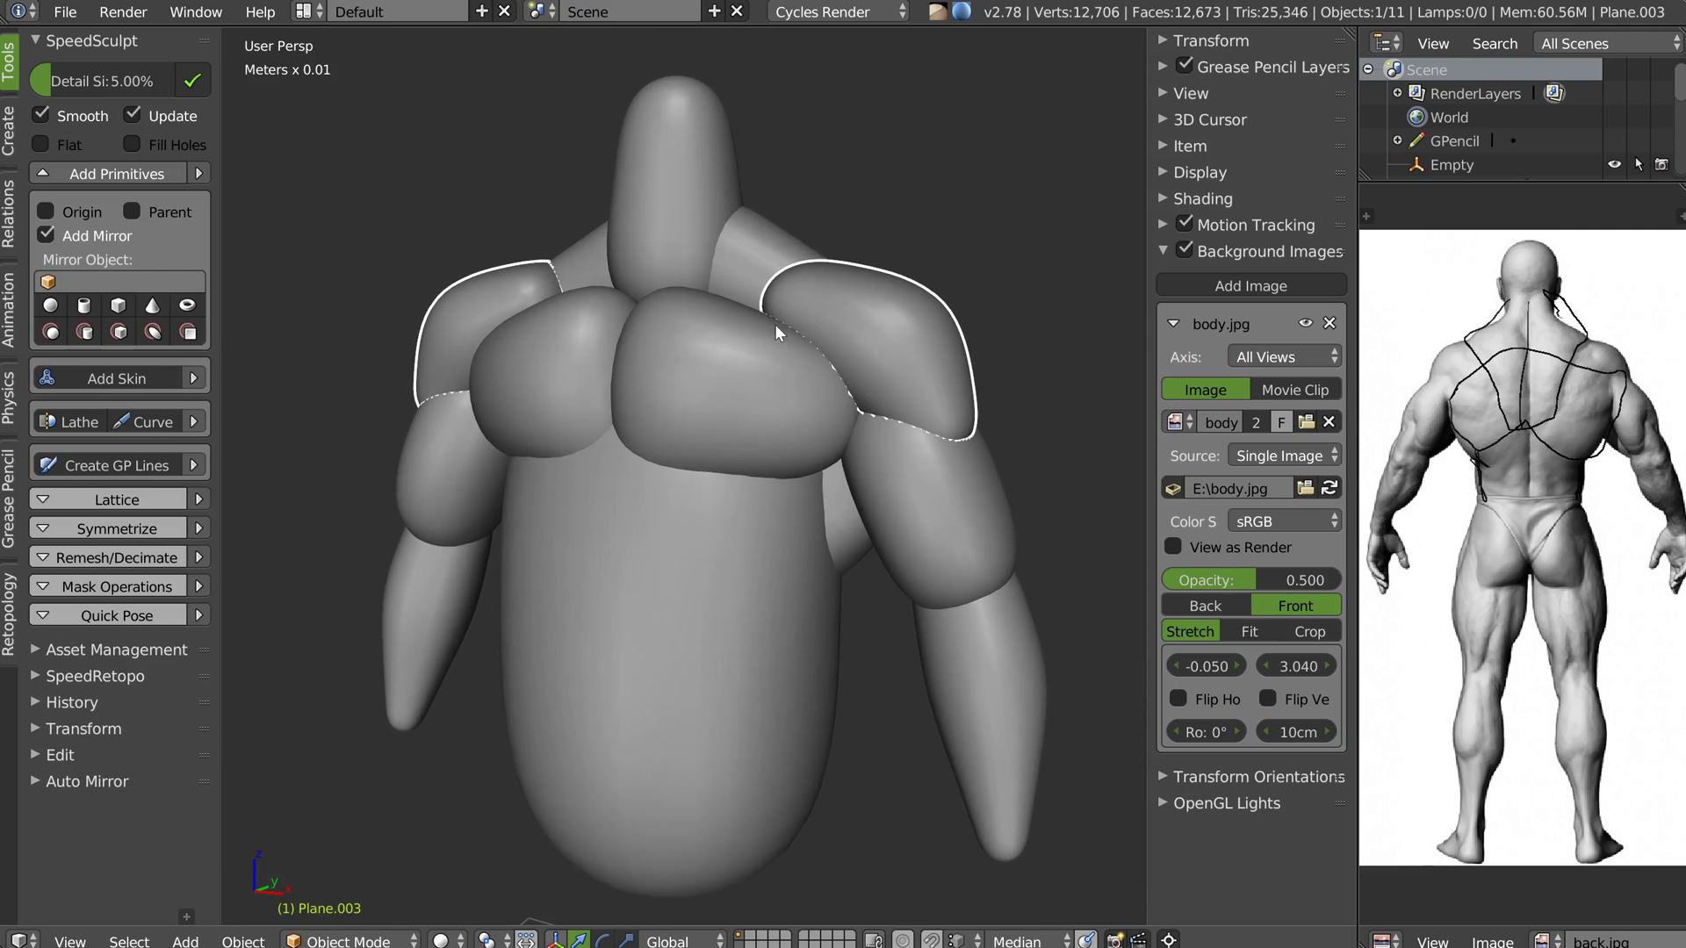
Try setting the detail size to 10% and updating the deltoid part with it
left_click(96, 85)
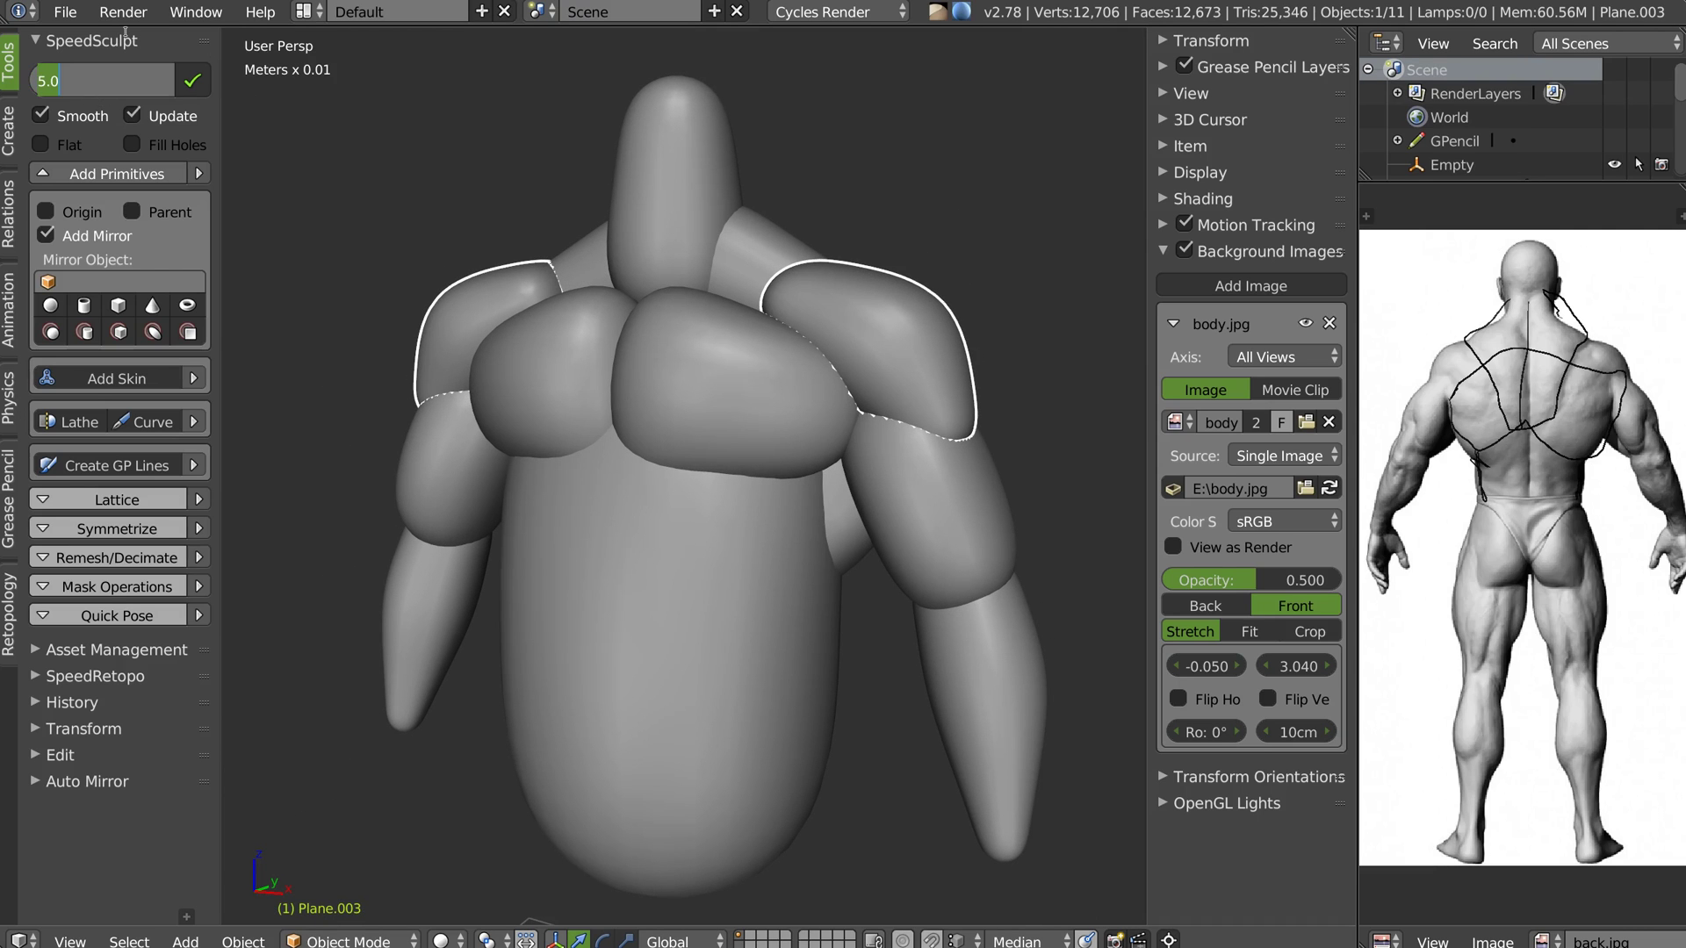
key("Return")
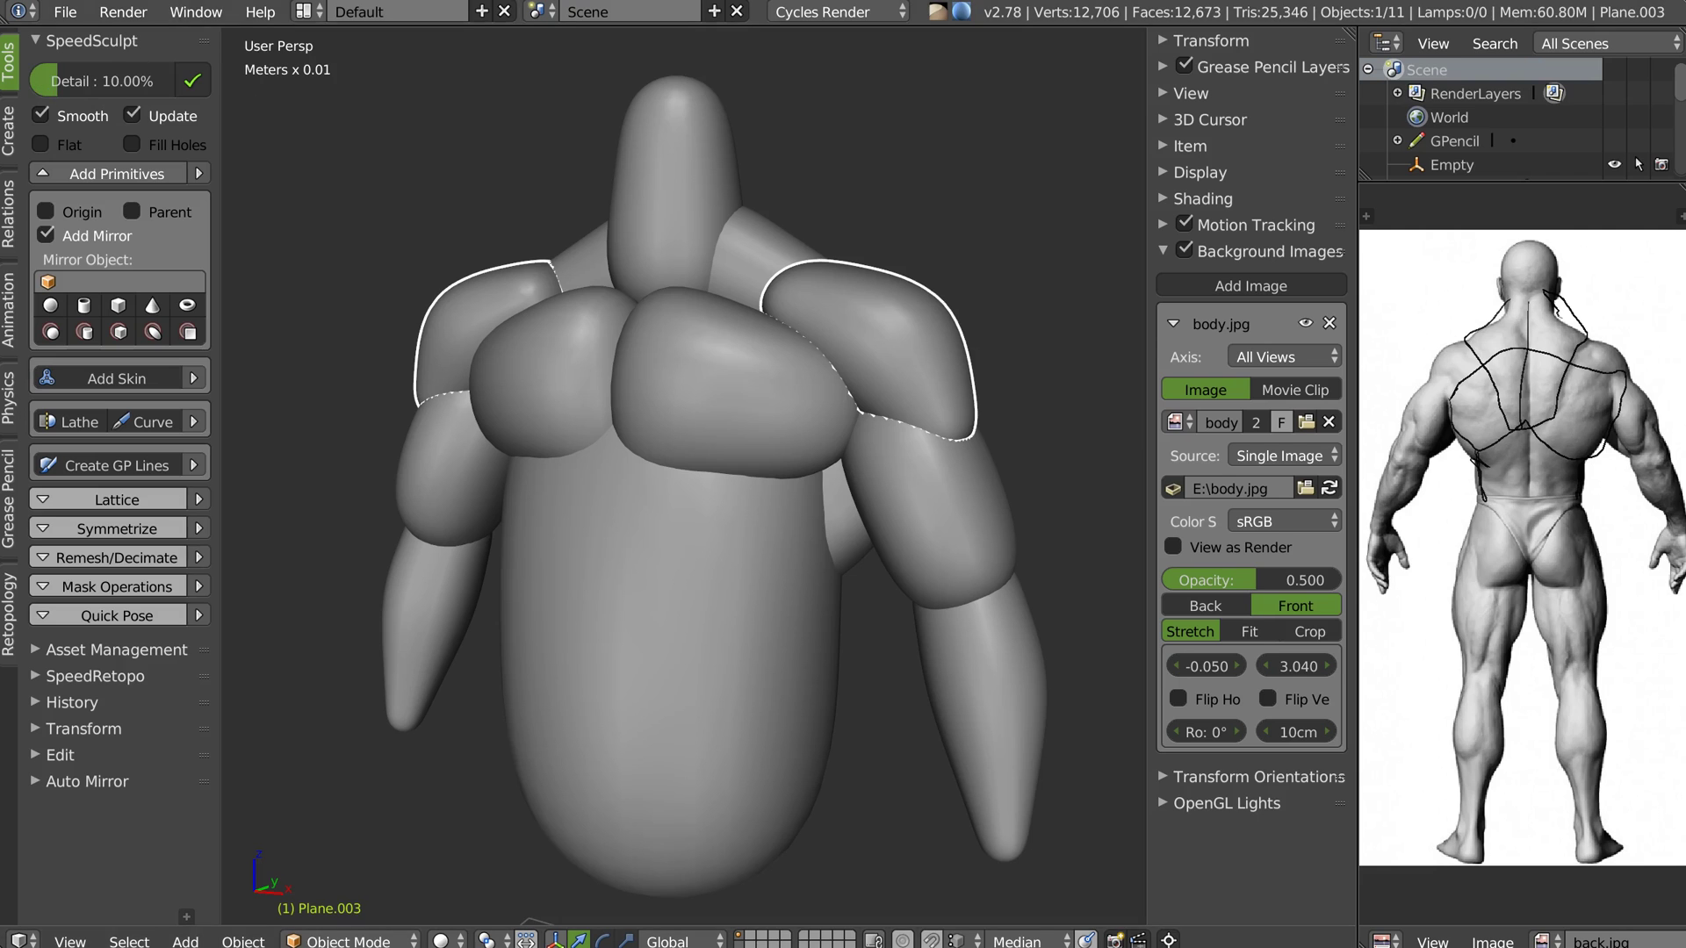
left_click(195, 81)
key("shift+z")
left_click(971, 323)
key("shift+z")
left_click(944, 334)
Try updating the trapezius, pectoral and torso parts at the 10% detail size
right_click(783, 249)
right_click(677, 208)
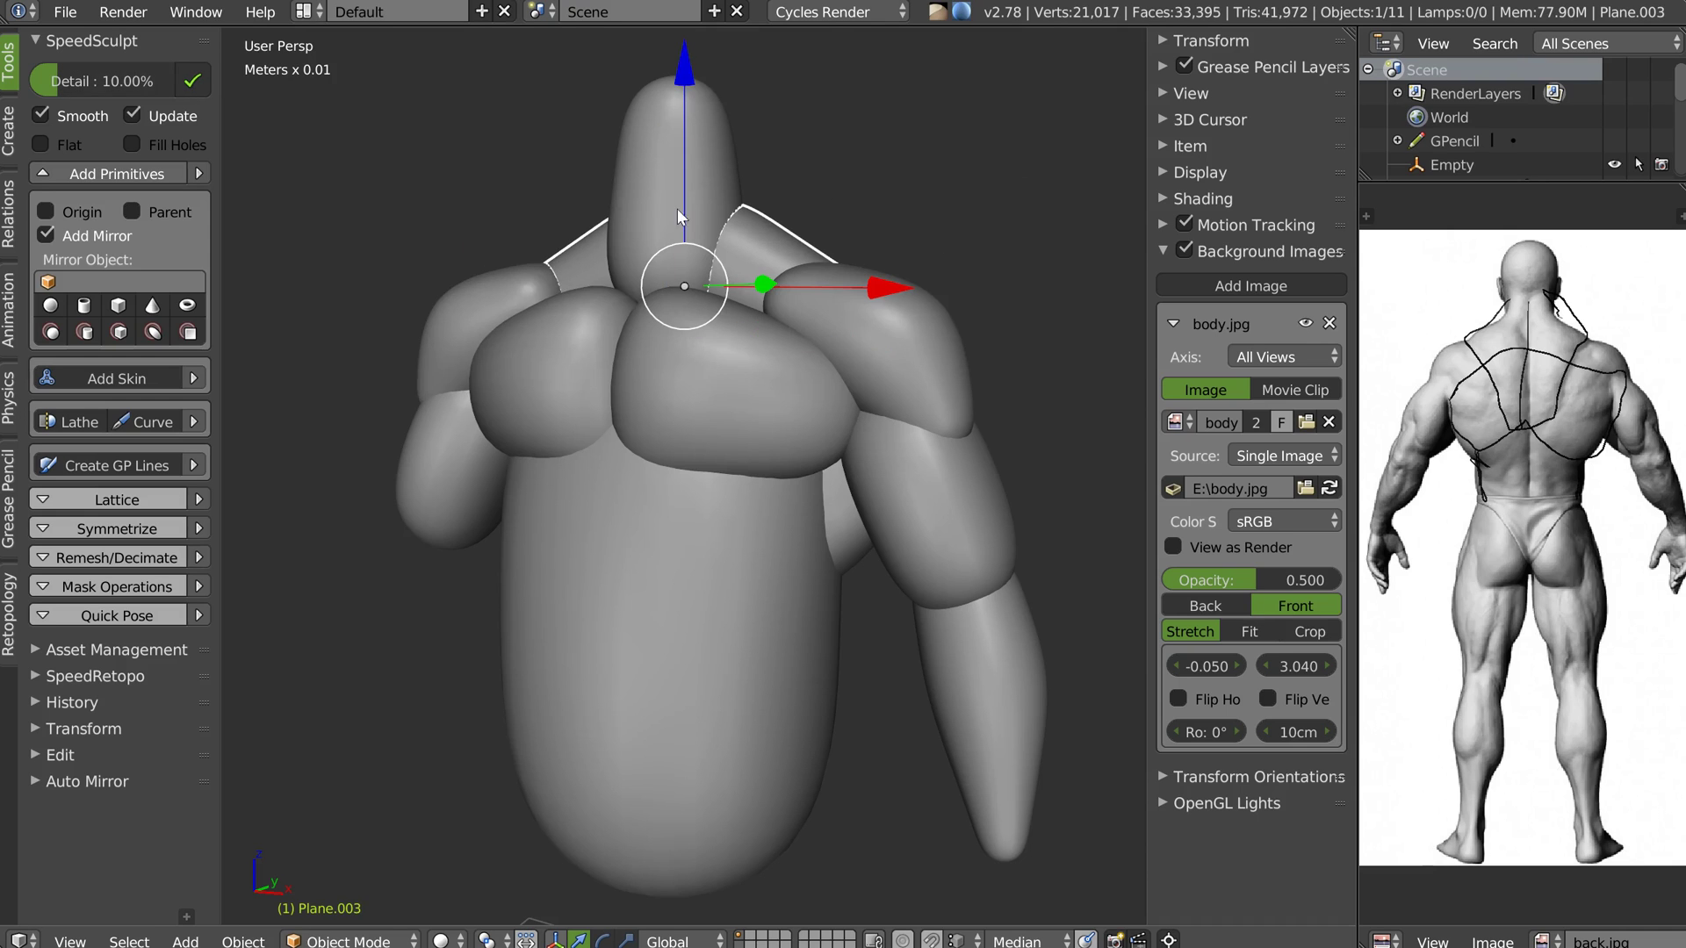
left_click(195, 81)
right_click(737, 358)
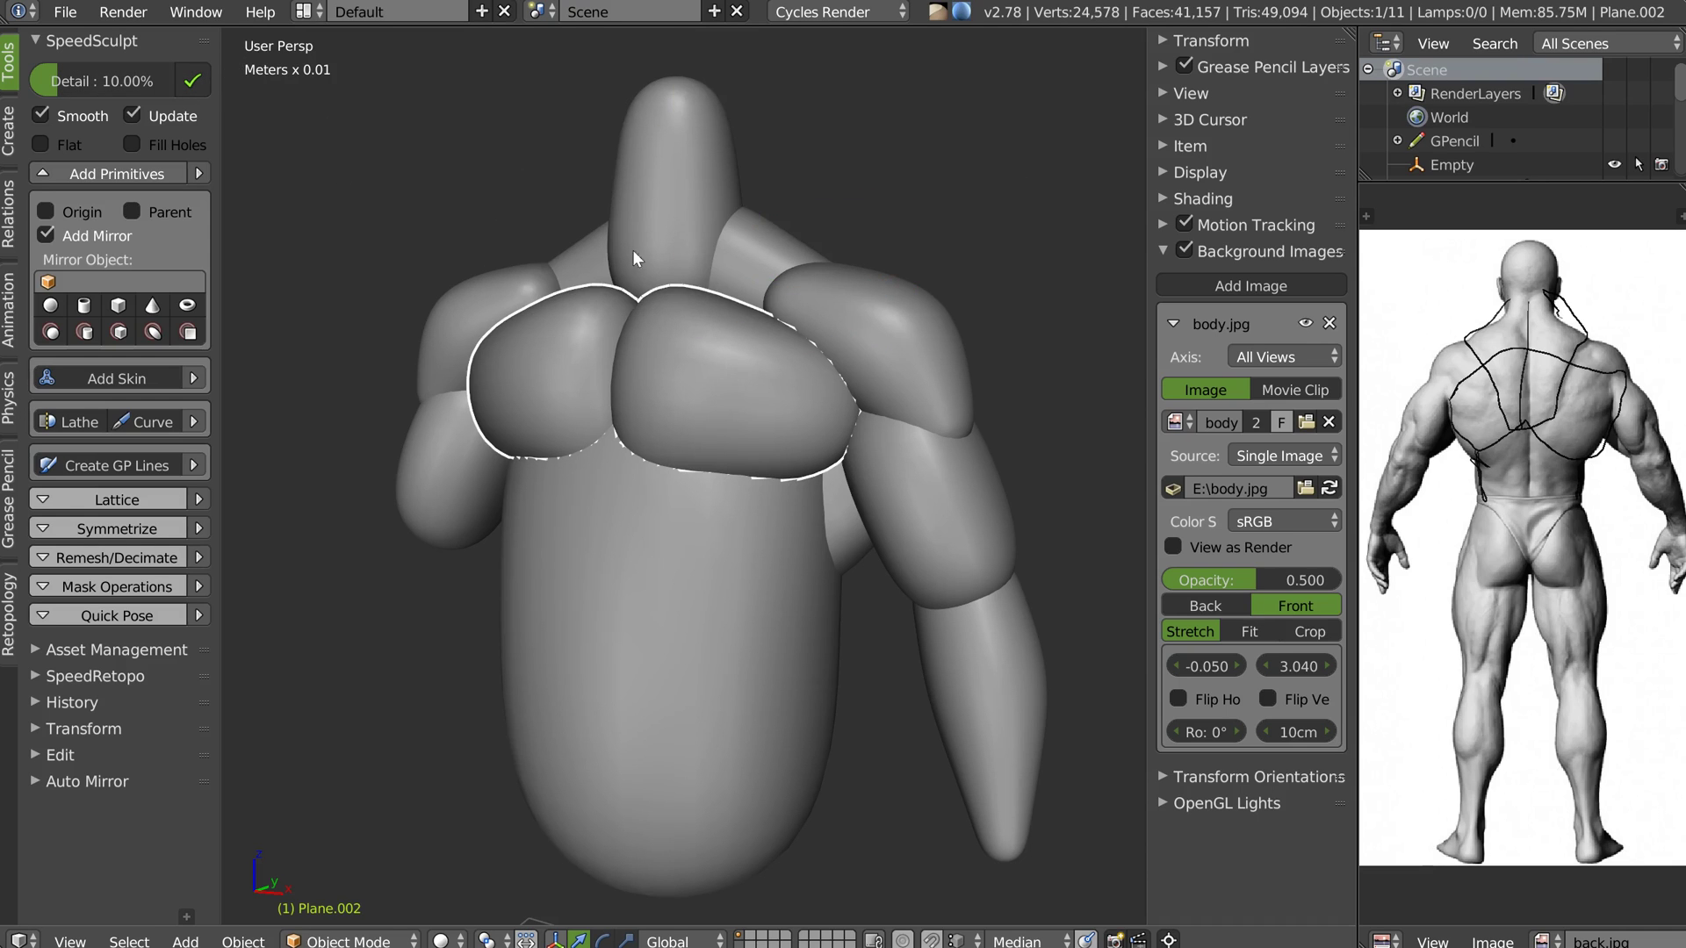
left_click(192, 82)
right_click(733, 544)
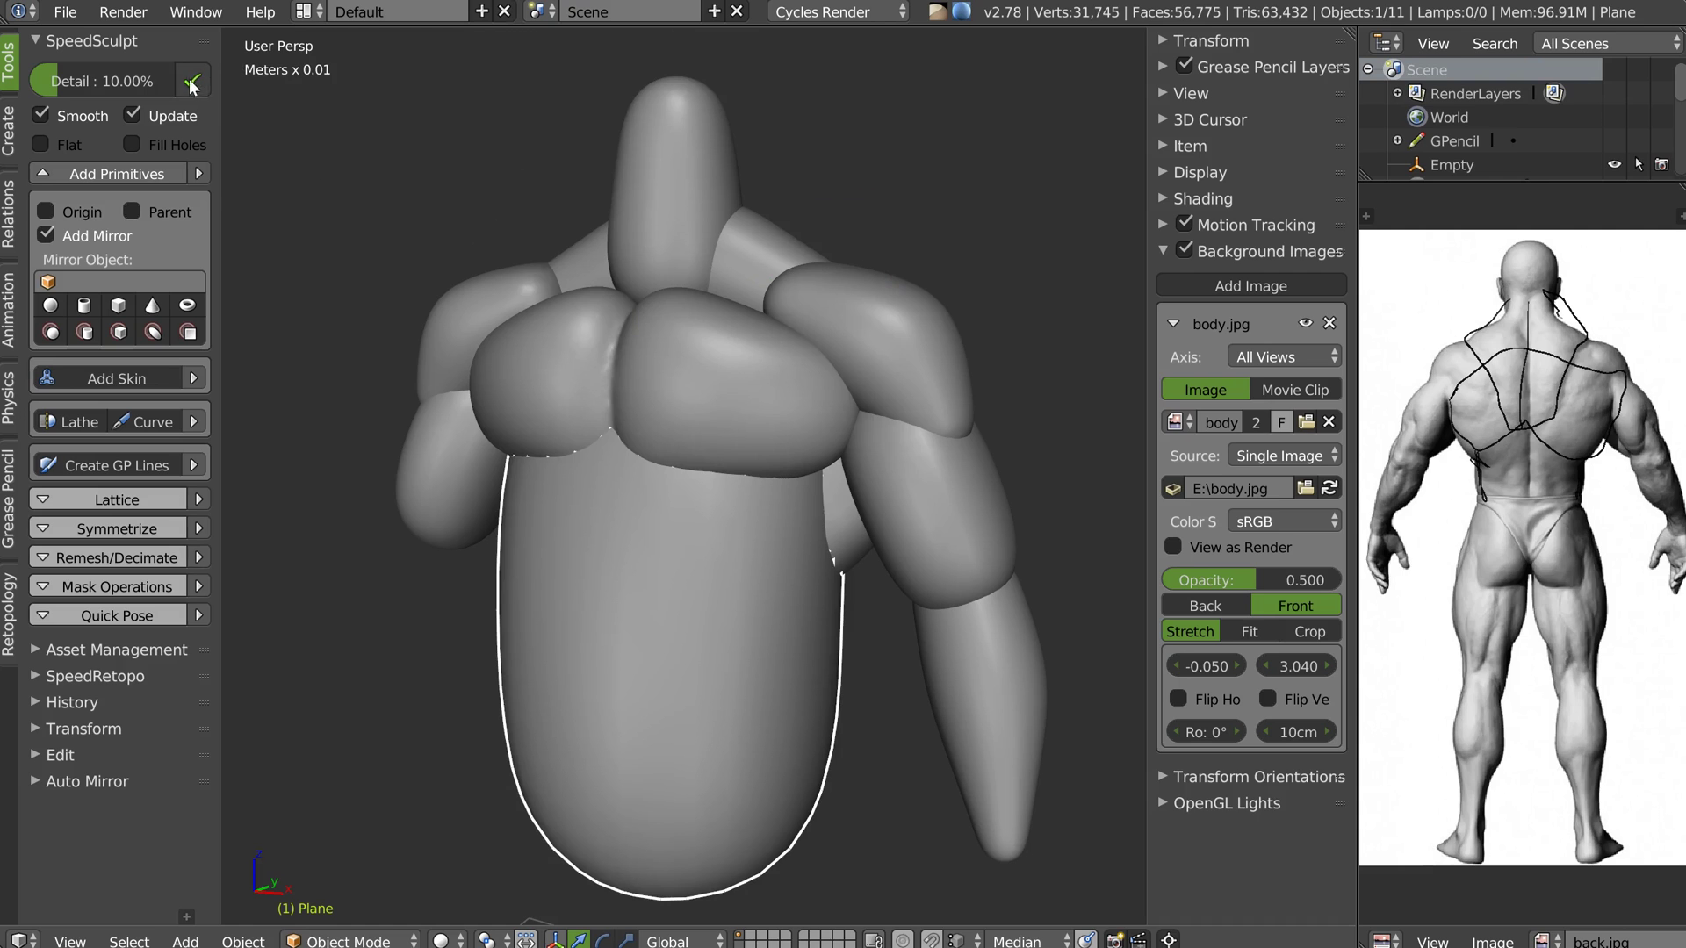
right_click(760, 387)
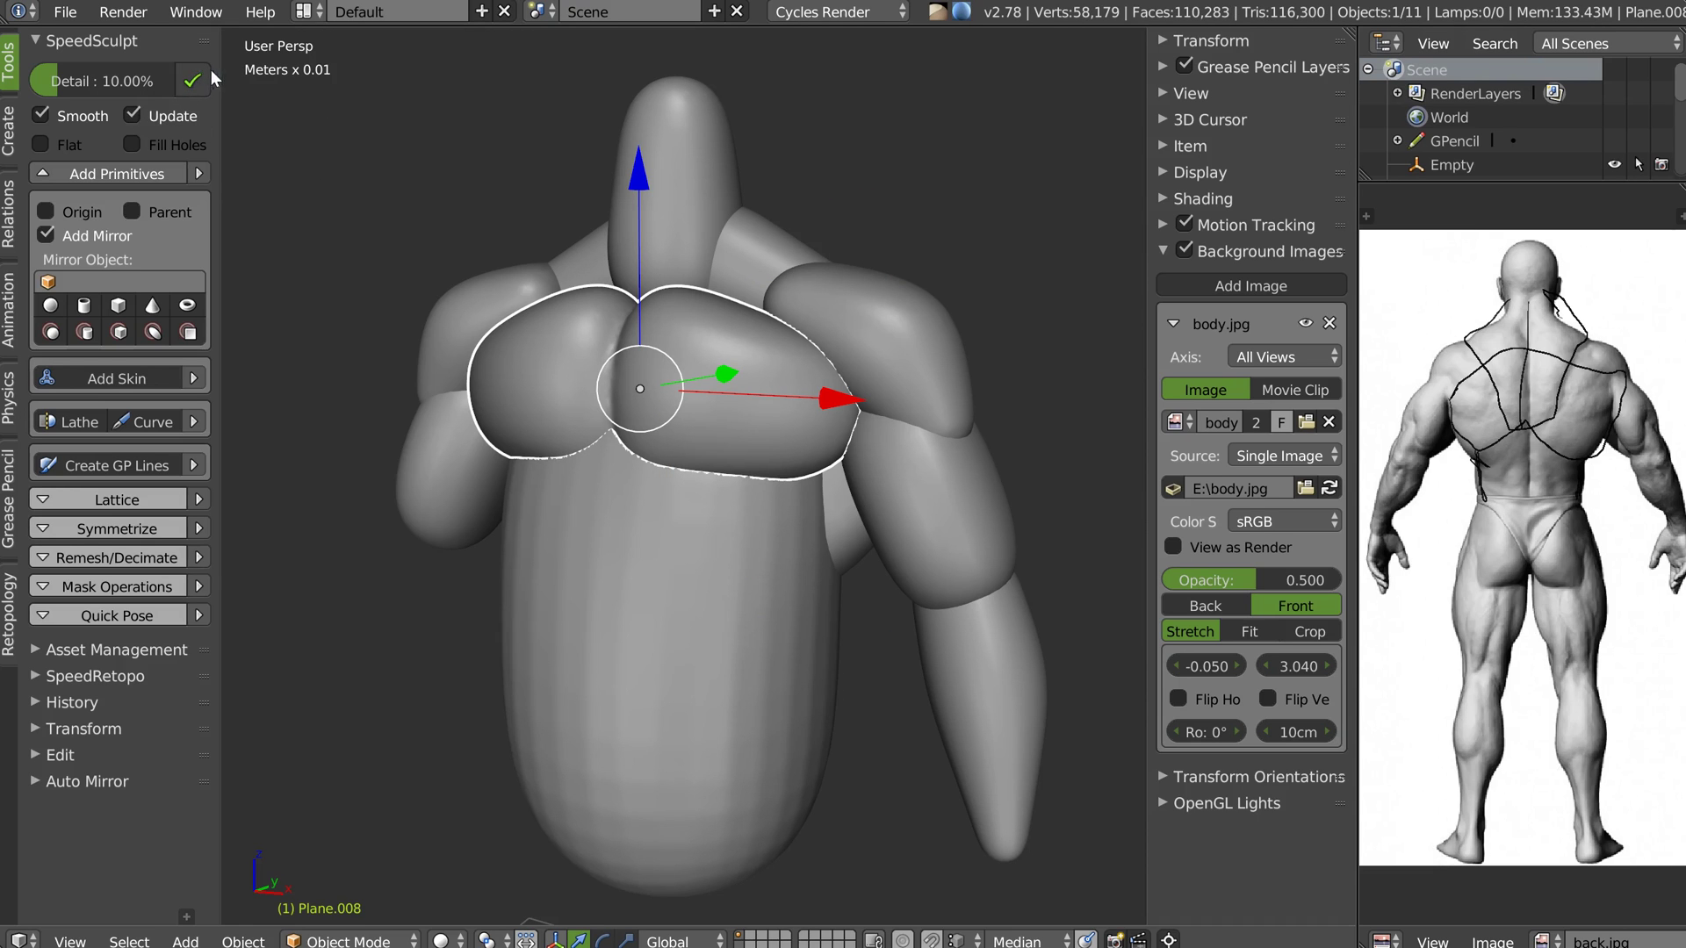
Undo the detail updates of the torso and pectoral parts
middle_click_drag(682, 450, 722, 419)
key("ctrl+z")
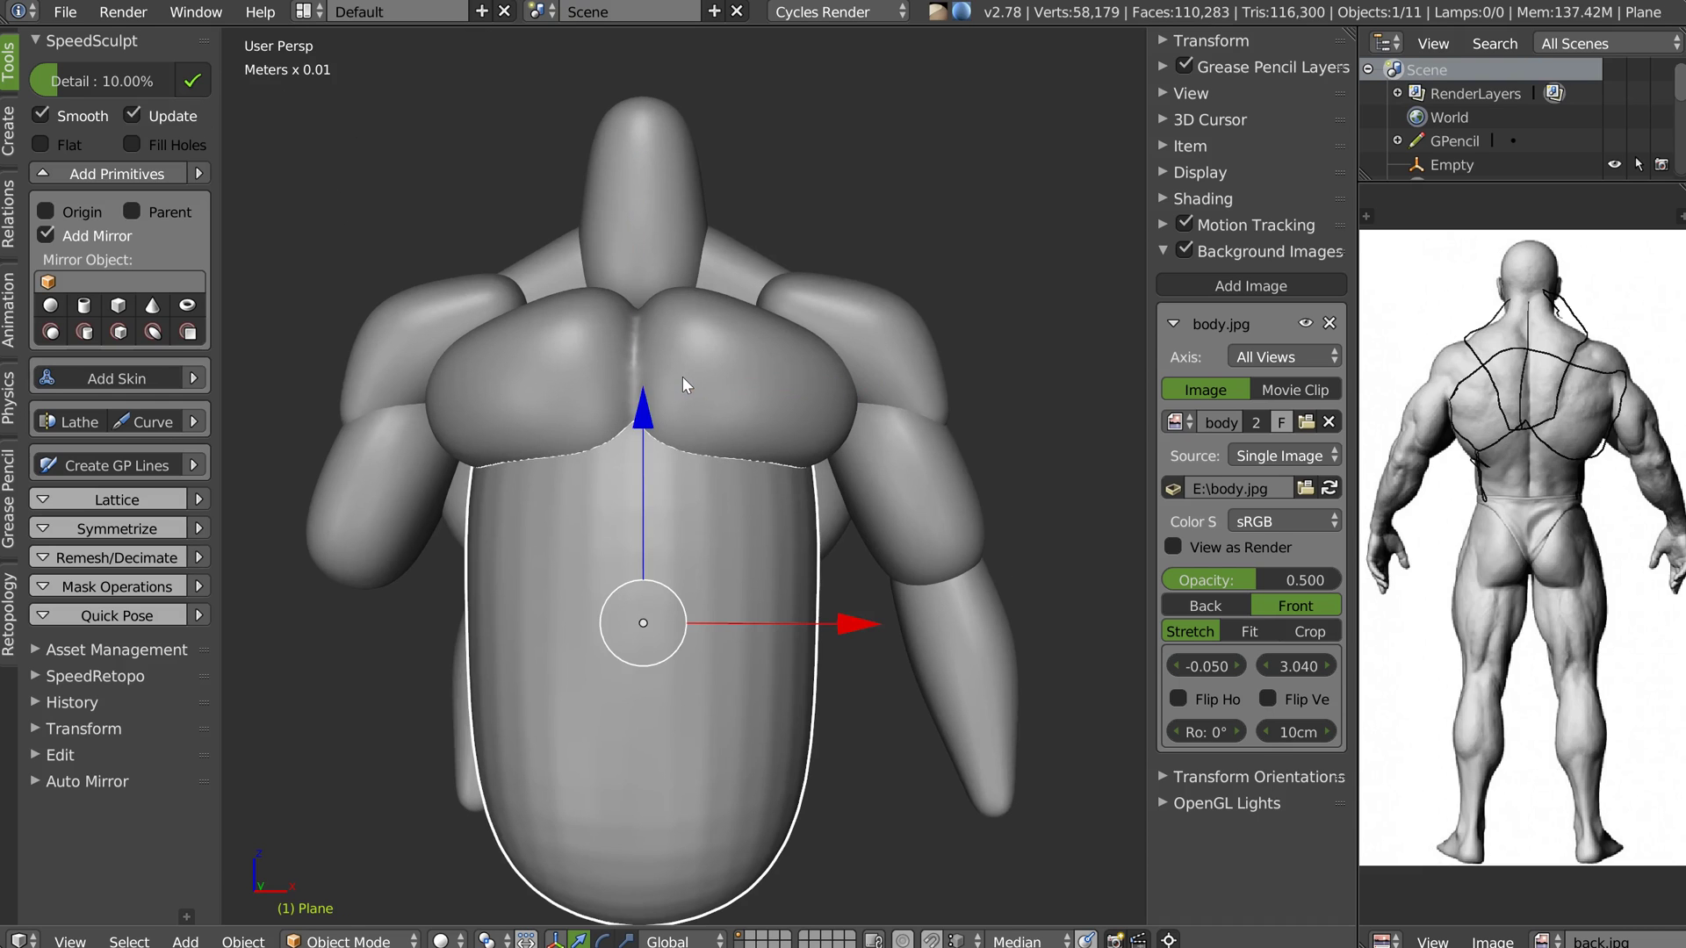
right_click(681, 396)
key("ctrl+z")
middle_click_drag(677, 393, 766, 391)
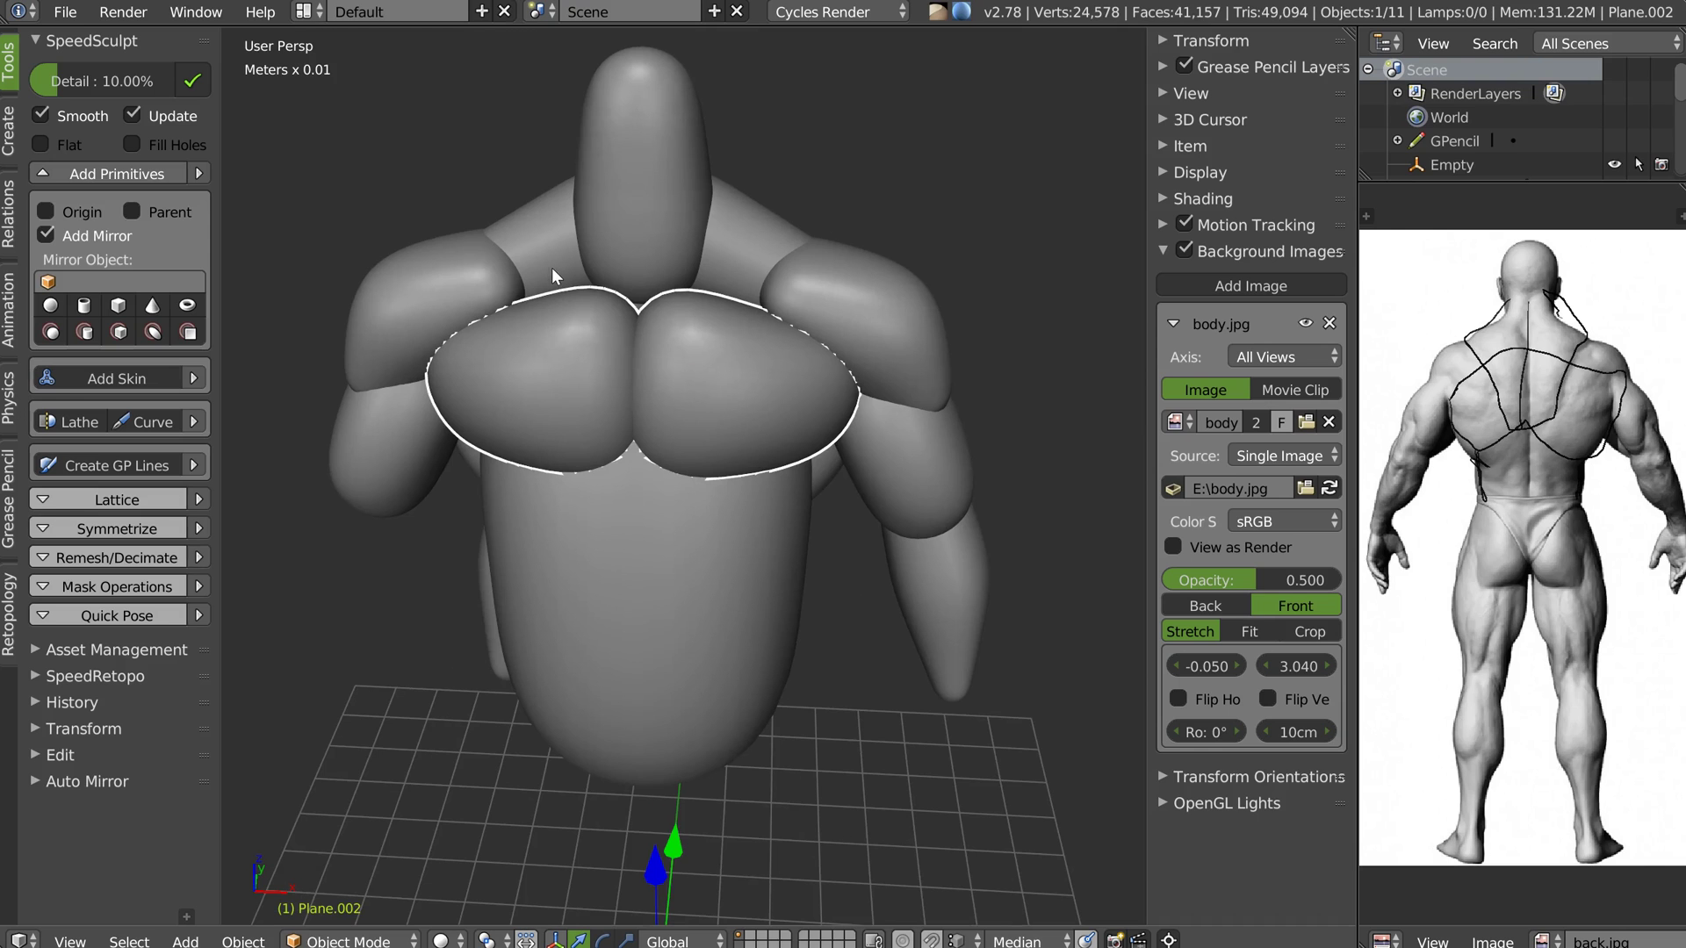
middle_click_drag(606, 342, 646, 330)
middle_click_drag(660, 412, 776, 326)
Undo the remaining detail updates on the trapezius and deltoid, and redo the one edit undone too far
key("space")
left_click(654, 513)
right_click(725, 319)
left_click_drag(604, 310, 541, 315)
left_click(575, 323)
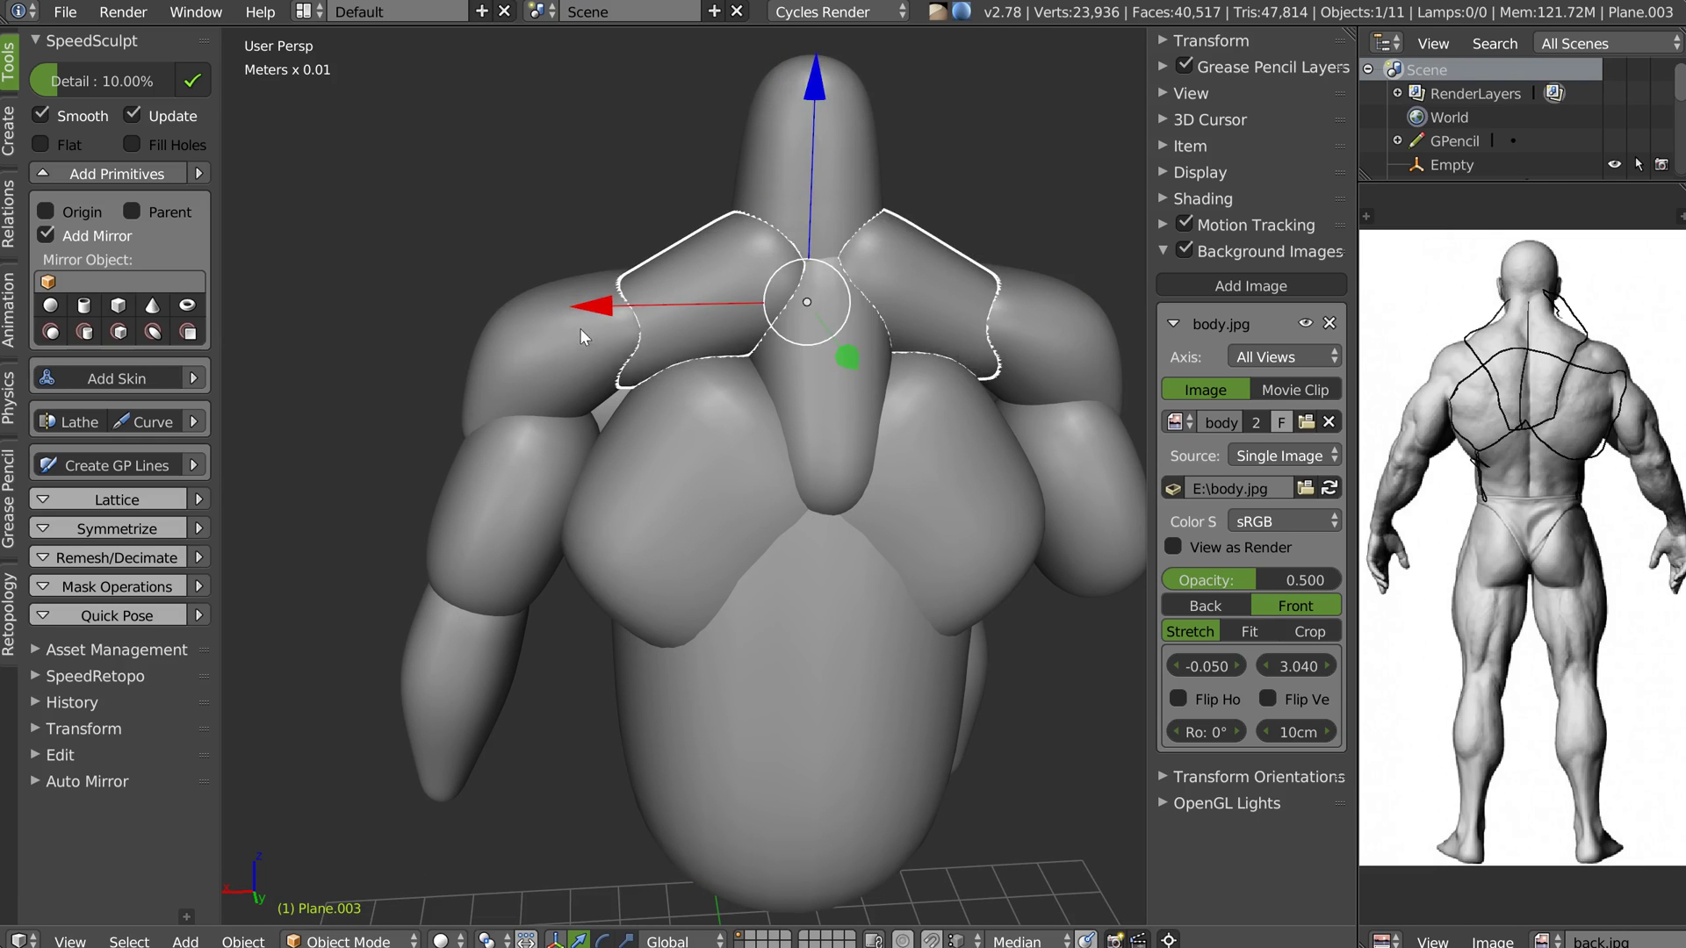
key("ctrl+z")
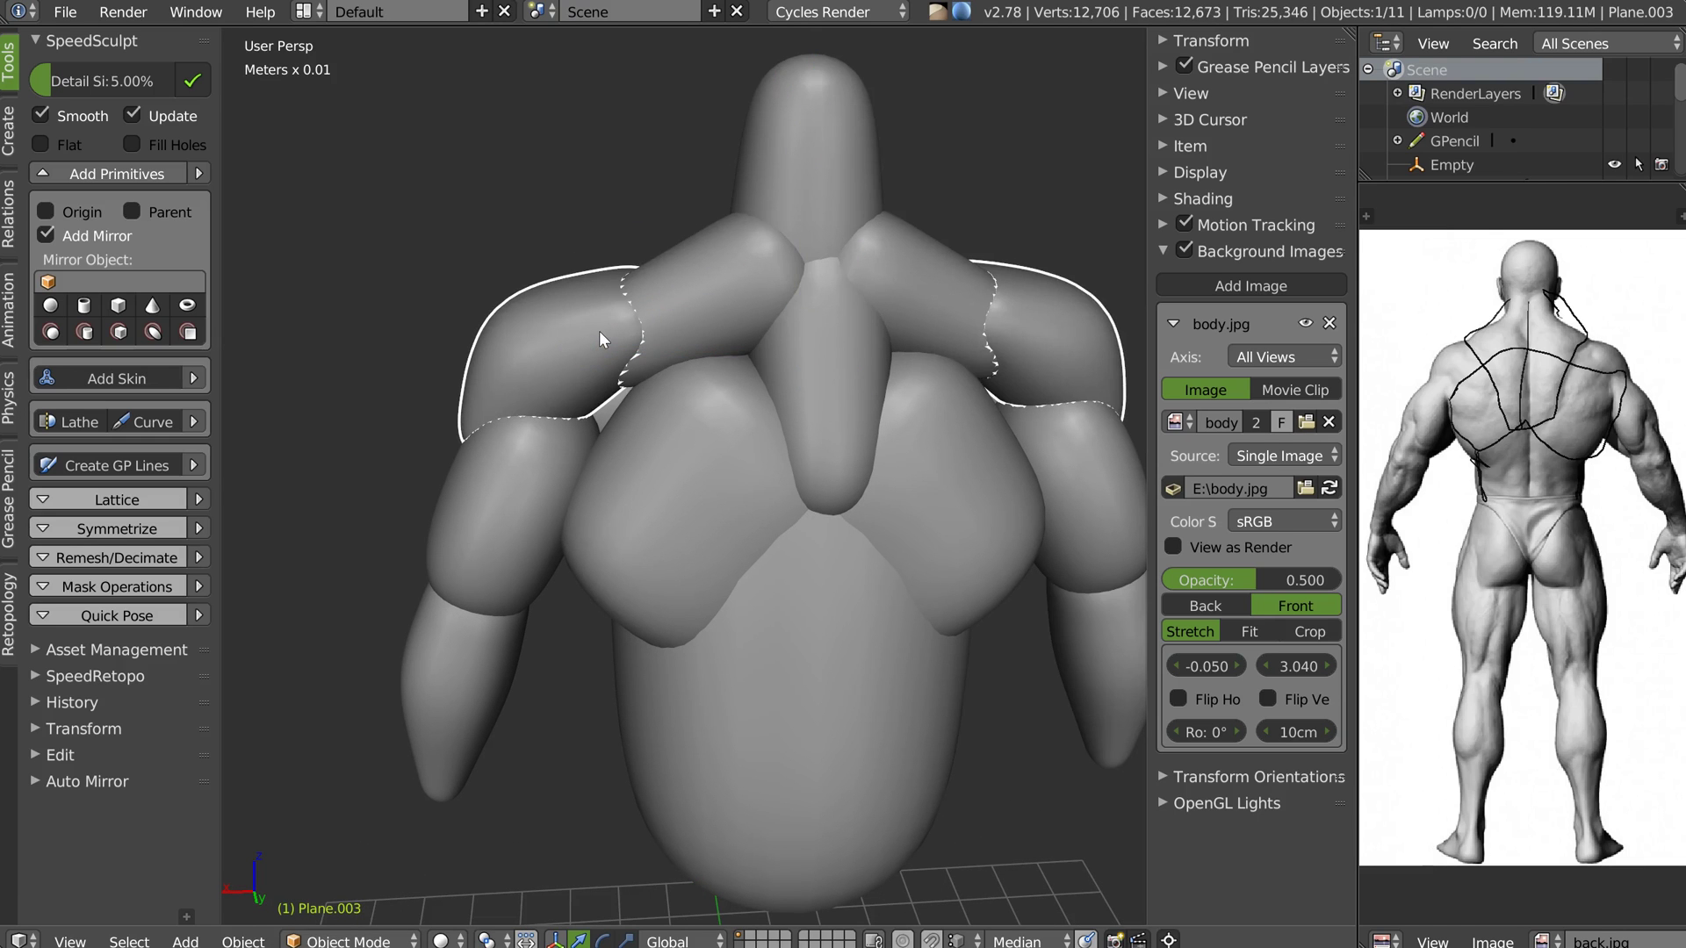
middle_click_drag(630, 353, 661, 374)
left_click(248, 941)
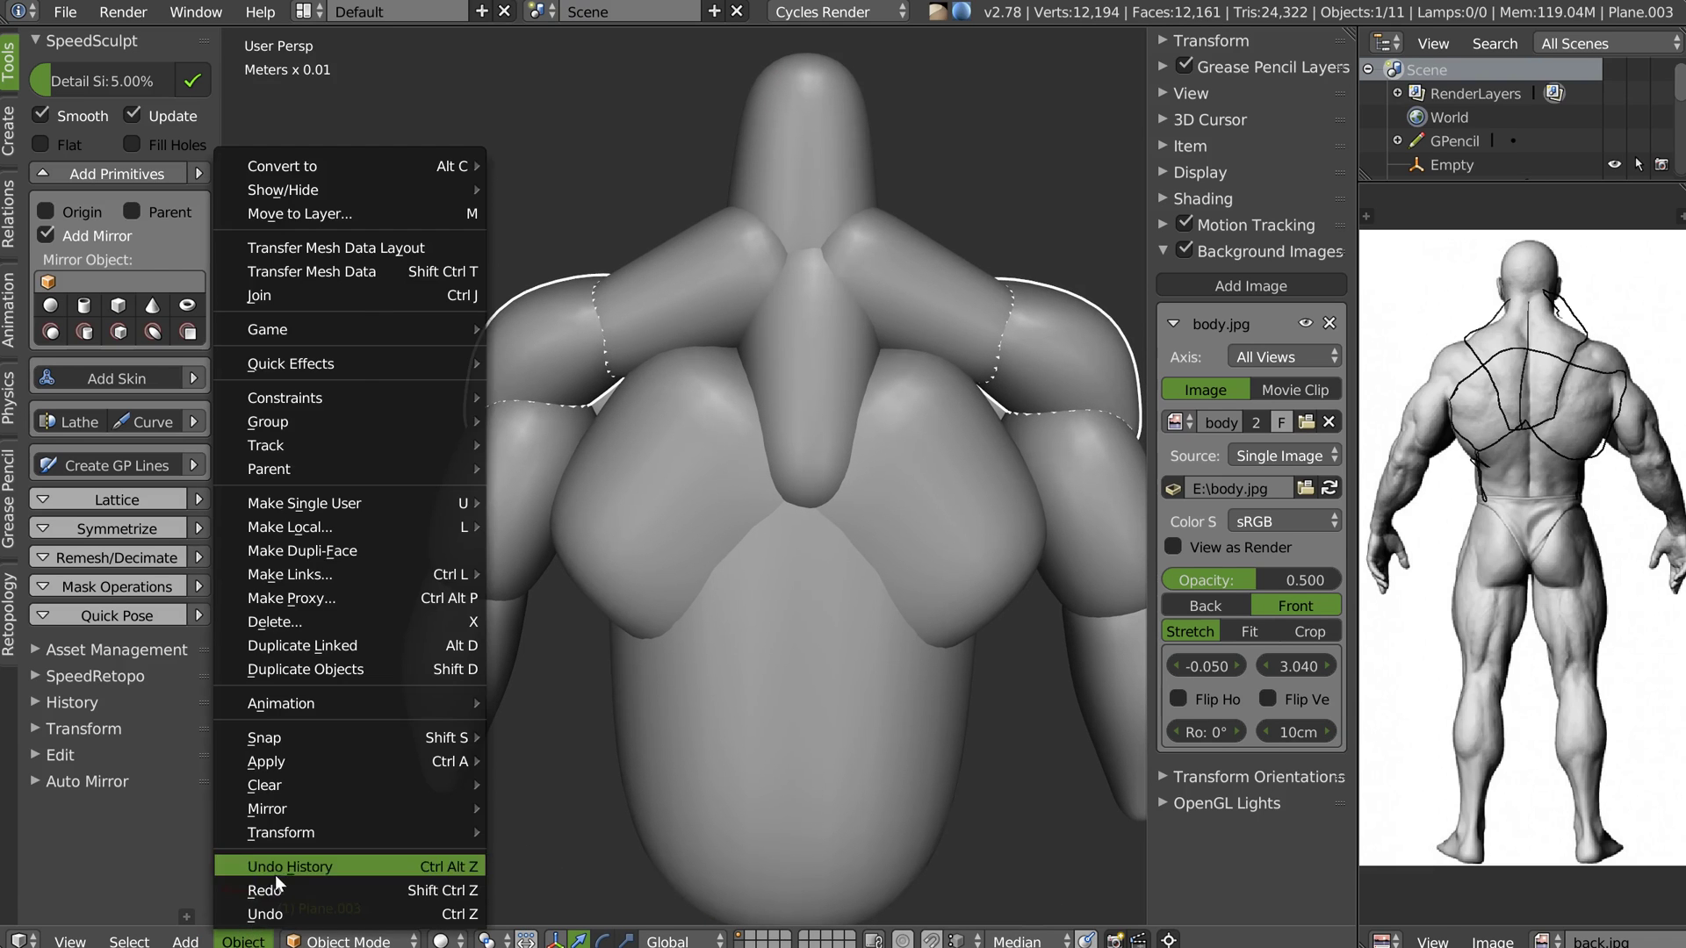
left_click(271, 888)
Remove the mirror from the trapezius part and from the lat part so only one side is left
middle_click_drag(755, 369, 828, 294)
right_click(730, 290)
key("space")
left_click(735, 444)
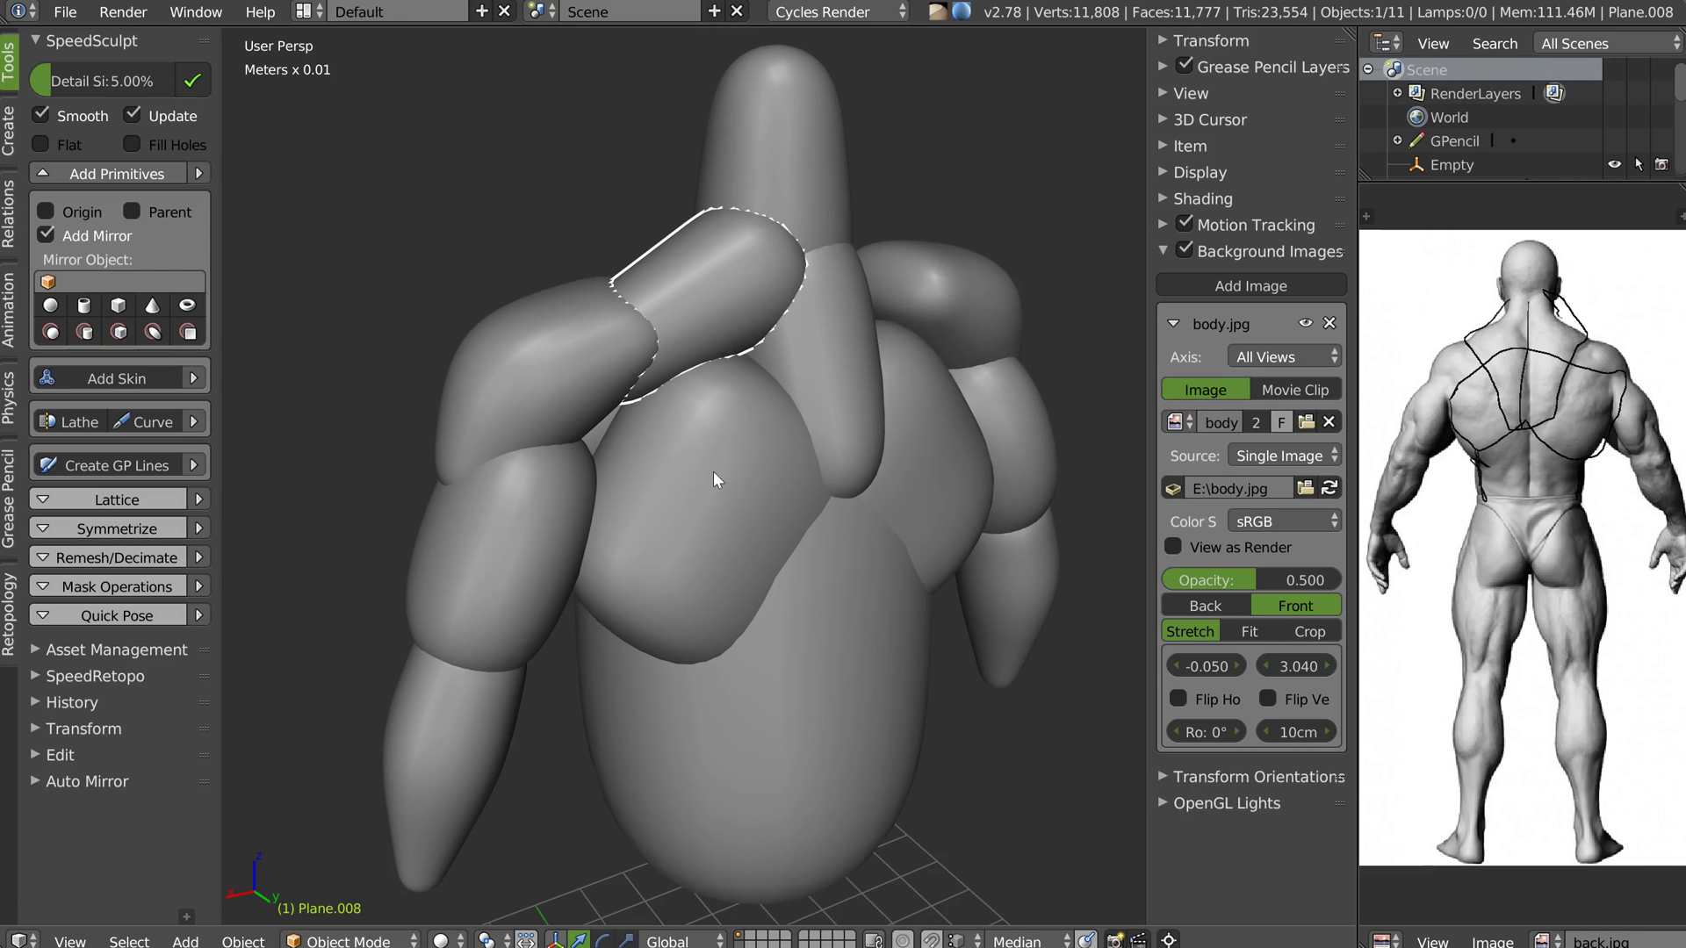
right_click(717, 470)
key("space")
left_click(694, 614)
middle_click_drag(719, 551, 872, 350)
Select the deltoid, upper arm, forearm and pectoral parts together and remove their mirrors
right_click(914, 380)
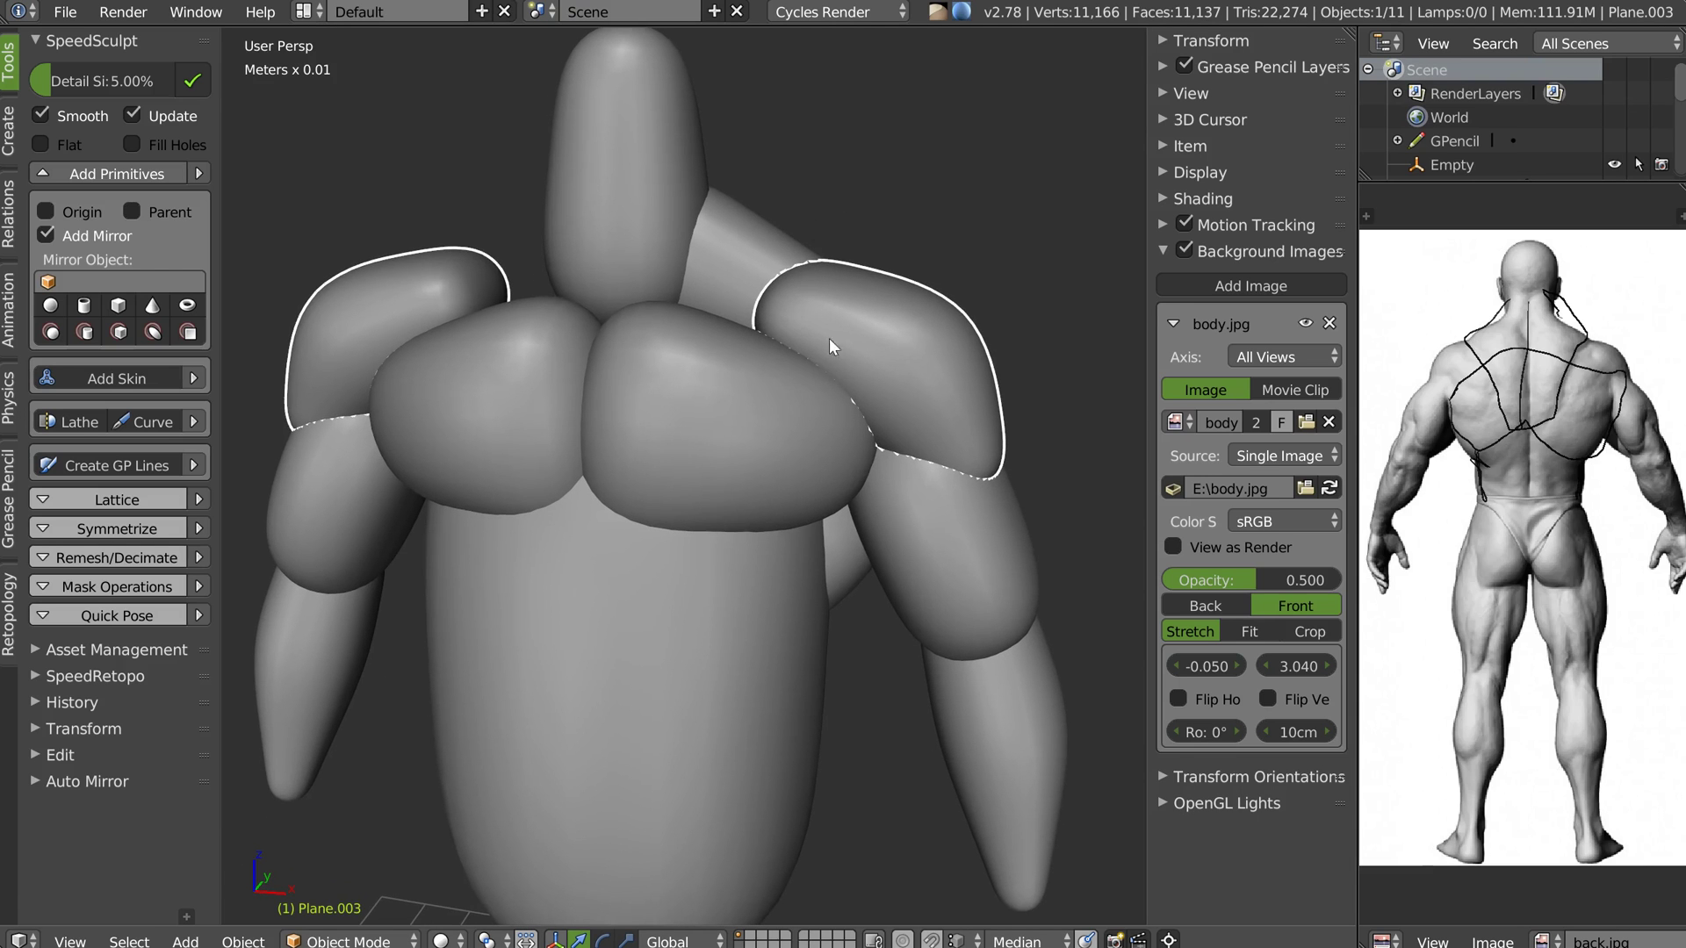
scroll(829, 339, "down", 3)
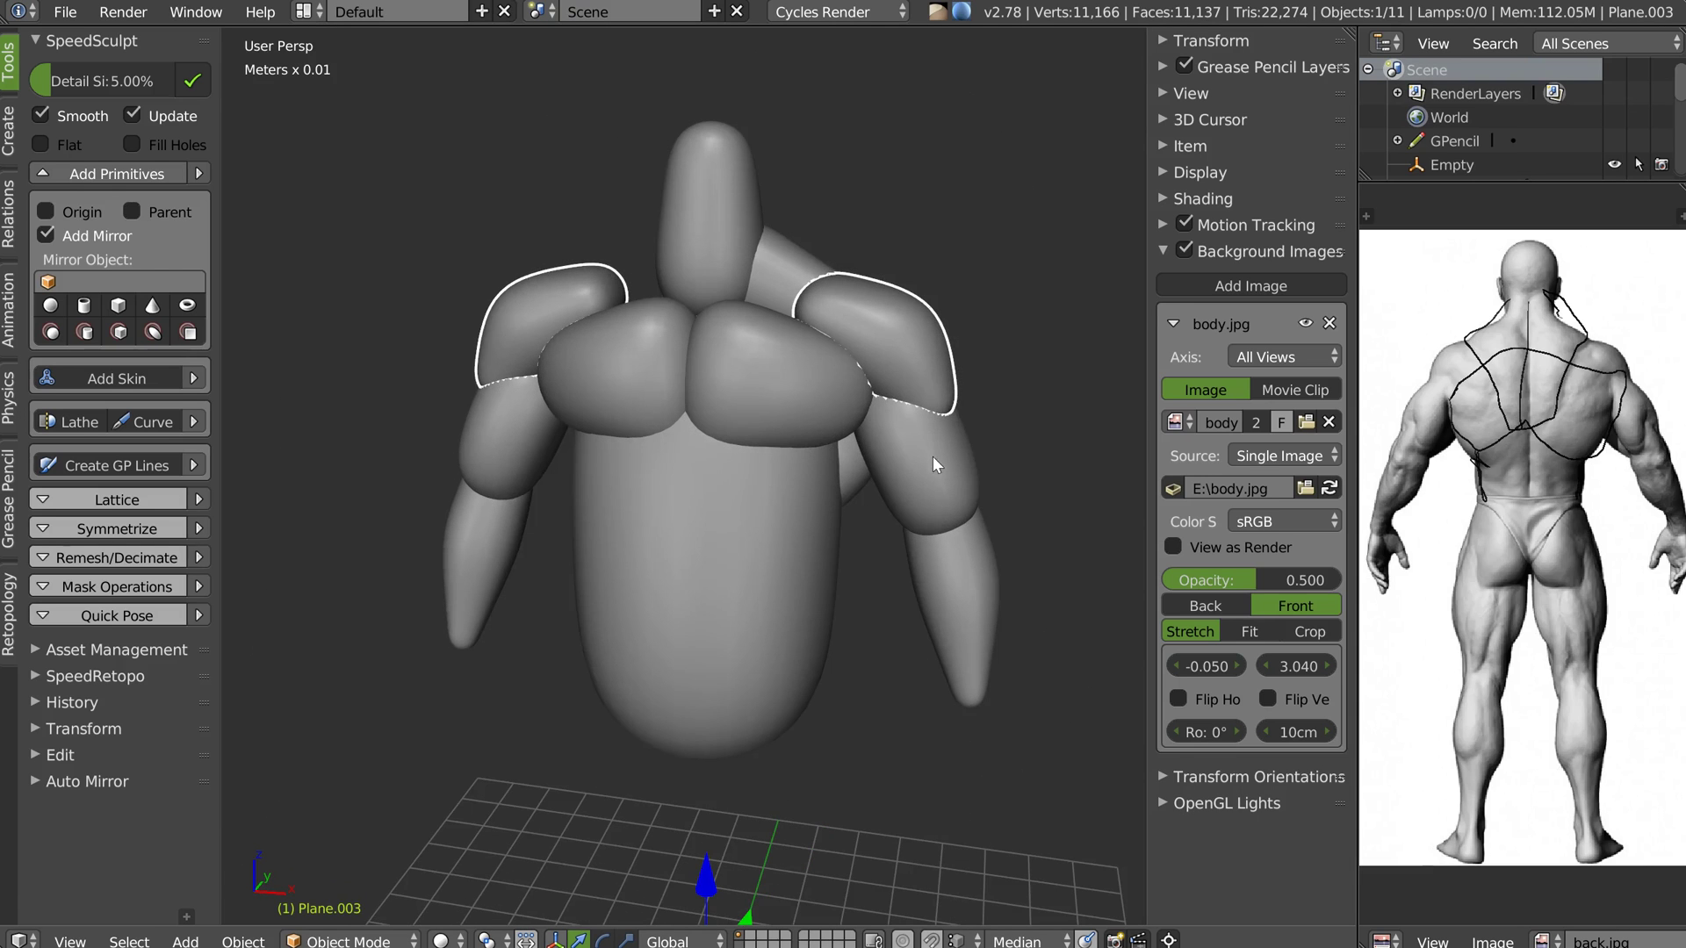
right_click(932, 456, "shift")
right_click(776, 267, "shift")
right_click(774, 402, "shift")
right_click(901, 586, "shift")
right_click(849, 463, "shift")
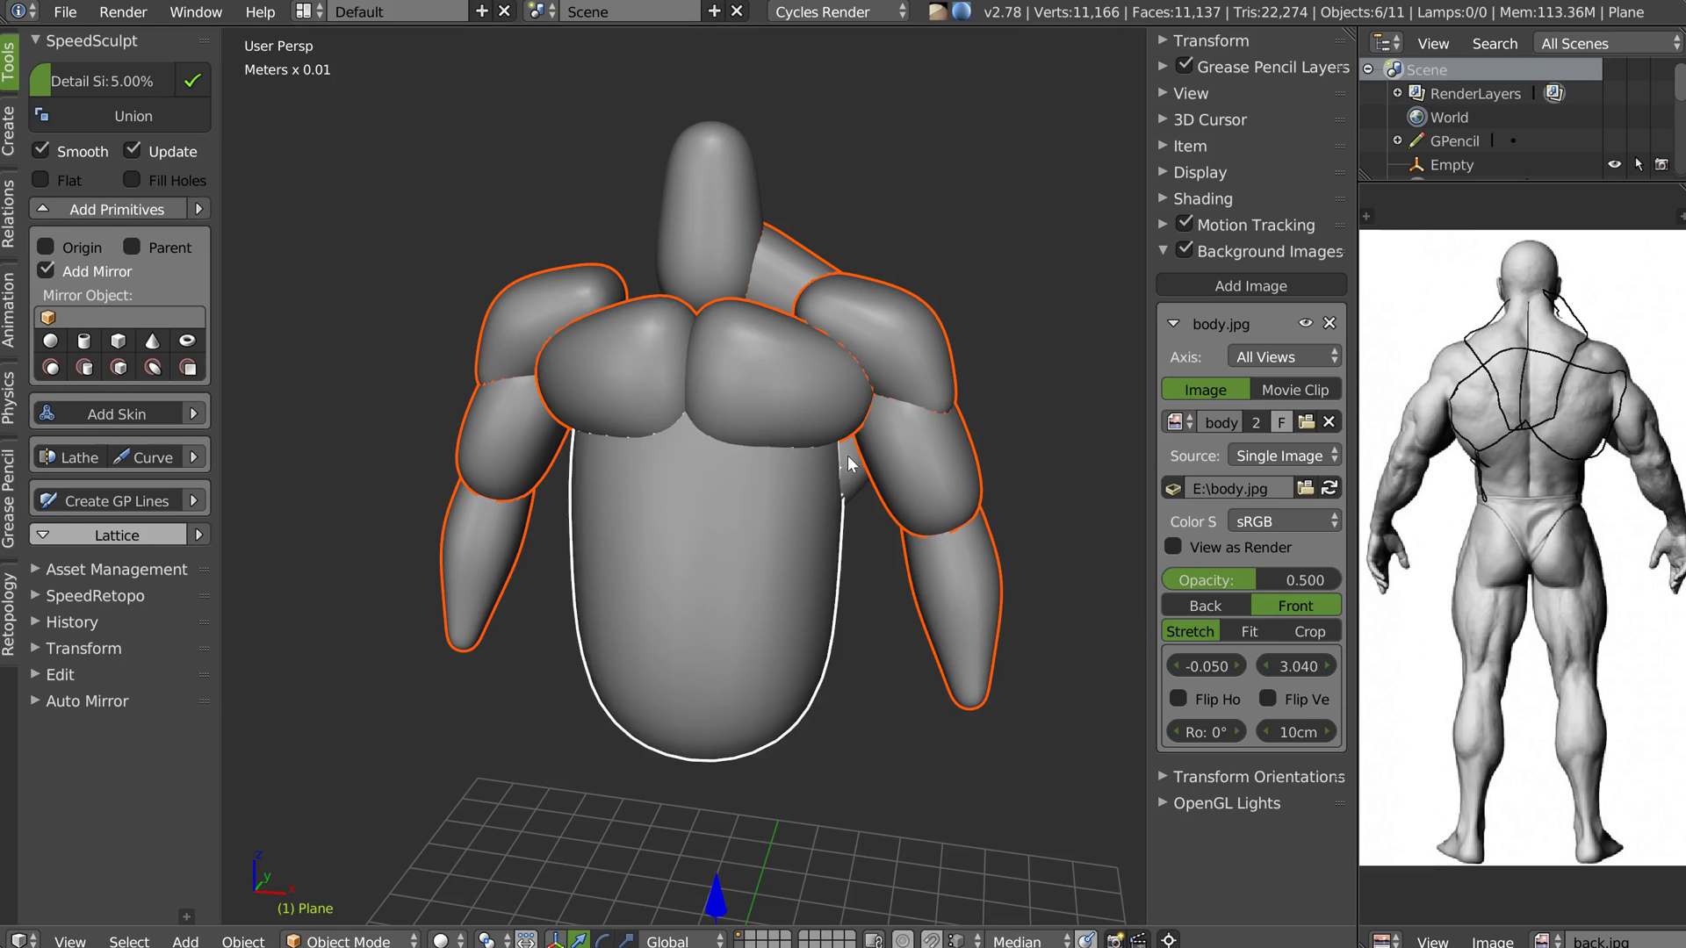
right_click(850, 466, "shift")
key("space")
left_click(824, 643)
middle_click_drag(816, 461, 760, 456)
Update the mesh detail of the pectoral, trapezius, deltoid, upper arm and forearm parts at the 5% detail size
right_click(753, 478)
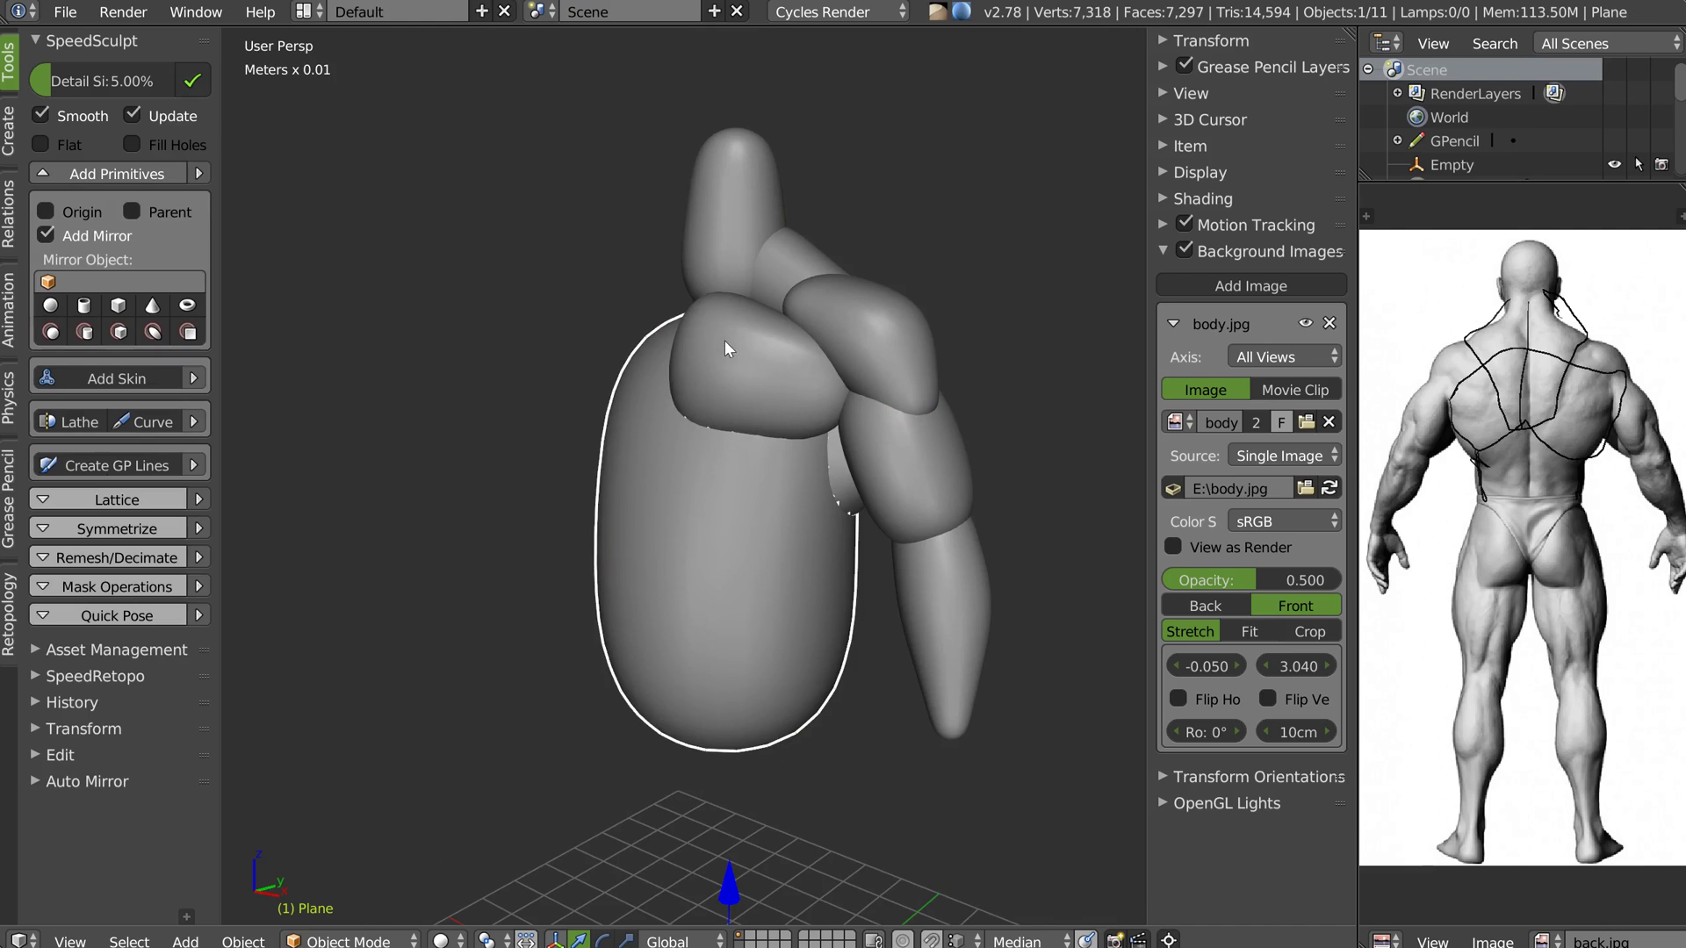
right_click(726, 342)
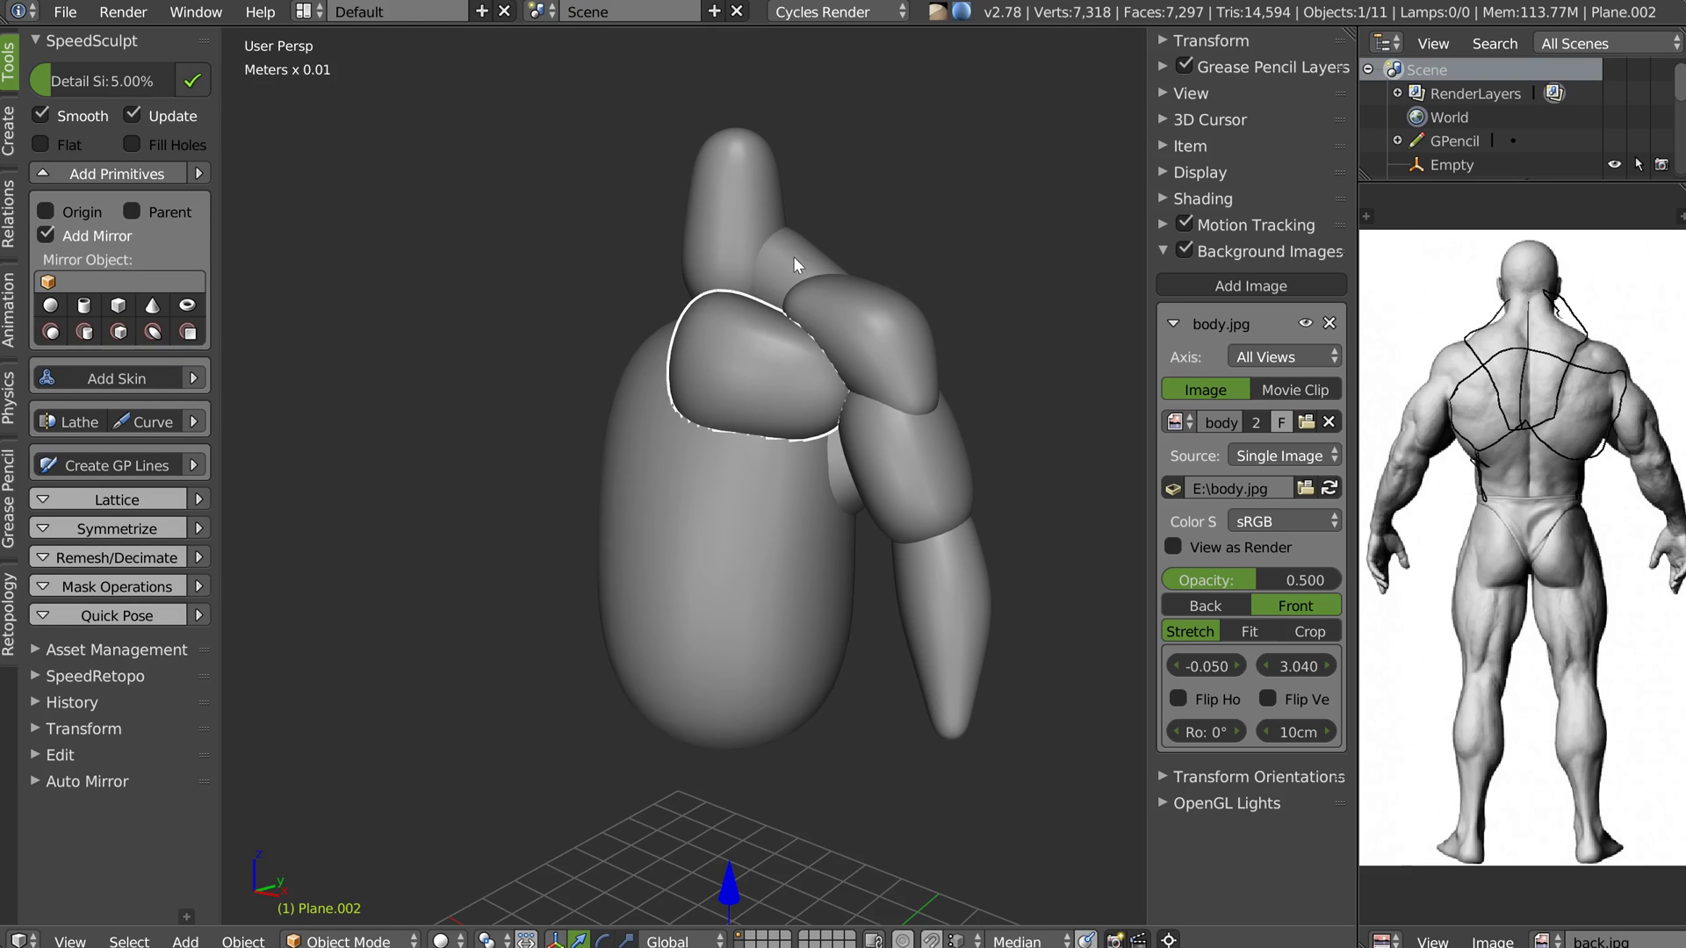
right_click(795, 254)
left_click(192, 80)
right_click(861, 330)
left_click(192, 78)
right_click(876, 460)
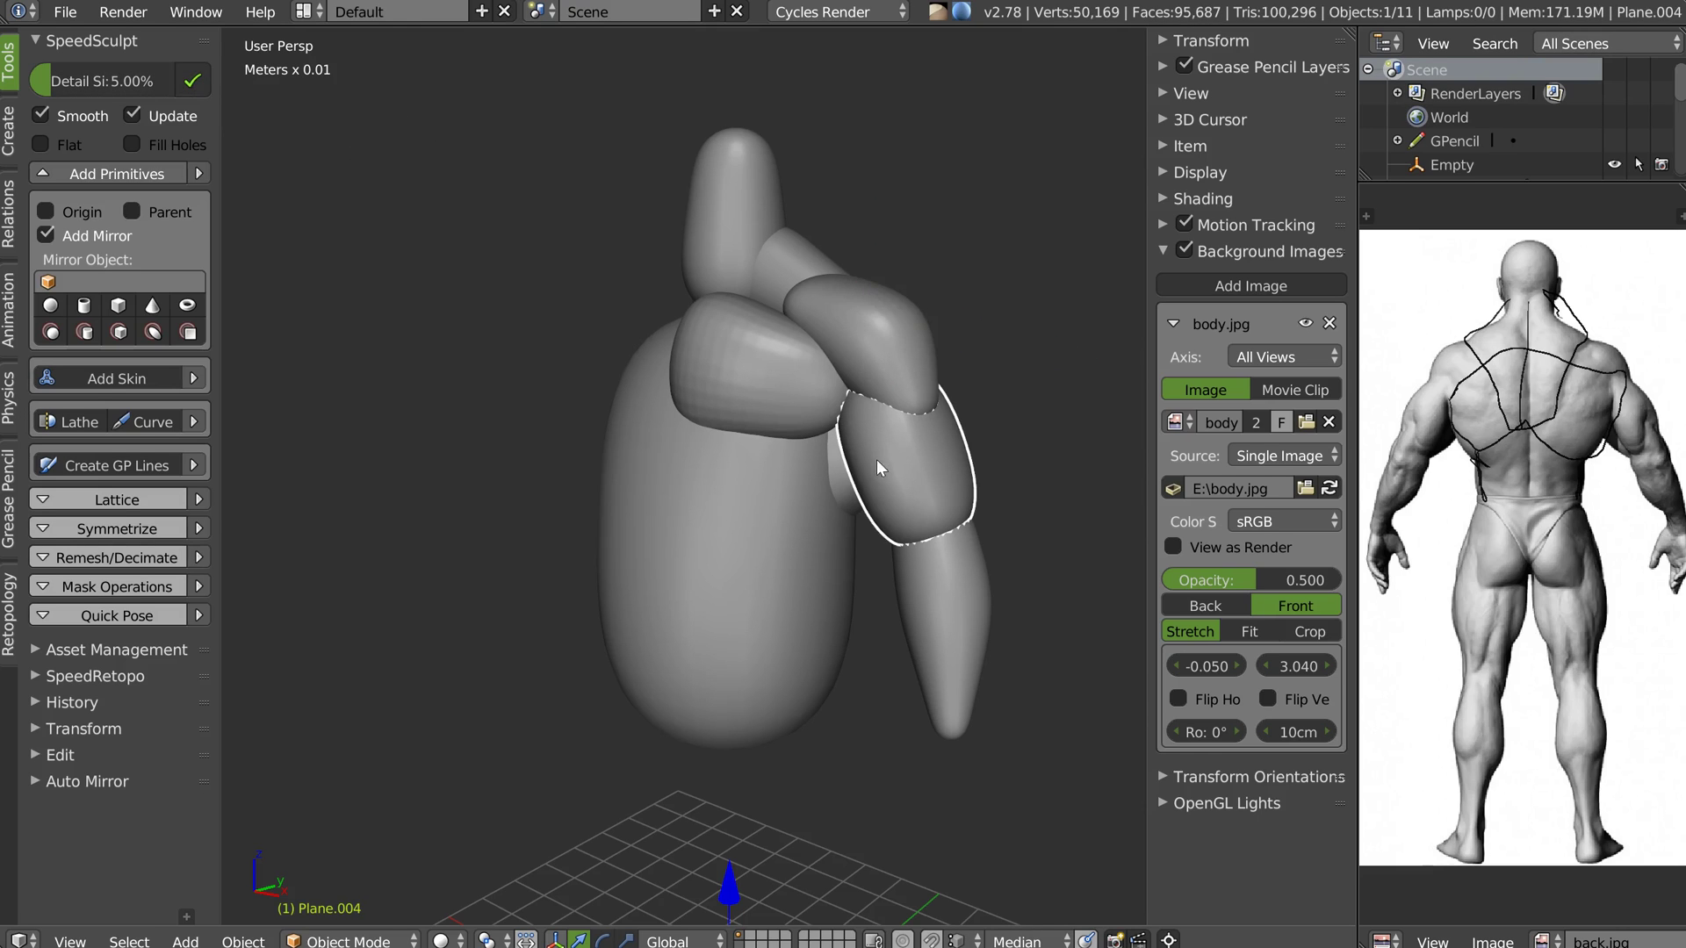
right_click(940, 596)
left_click(192, 80)
Update the lat and trapezius parts at the 5% detail size and check their surfaces from the back
middle_click_drag(813, 333, 780, 408)
scroll(779, 408, "down", 2)
right_click(787, 439)
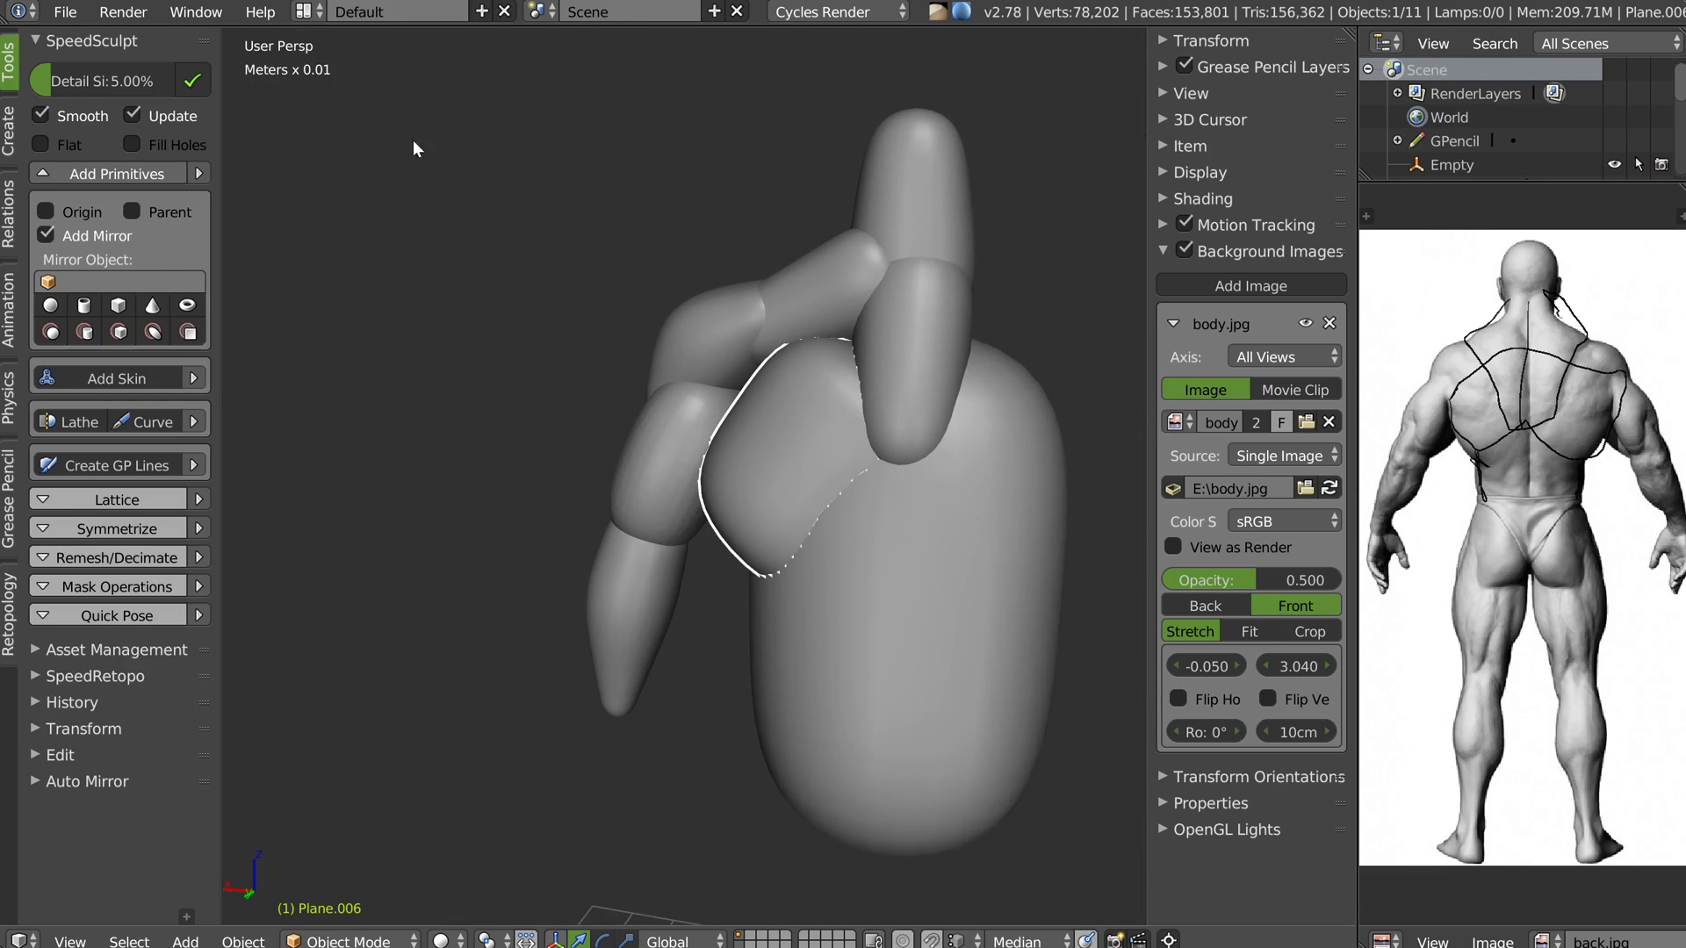
middle_click_drag(721, 364, 688, 385)
right_click(881, 287)
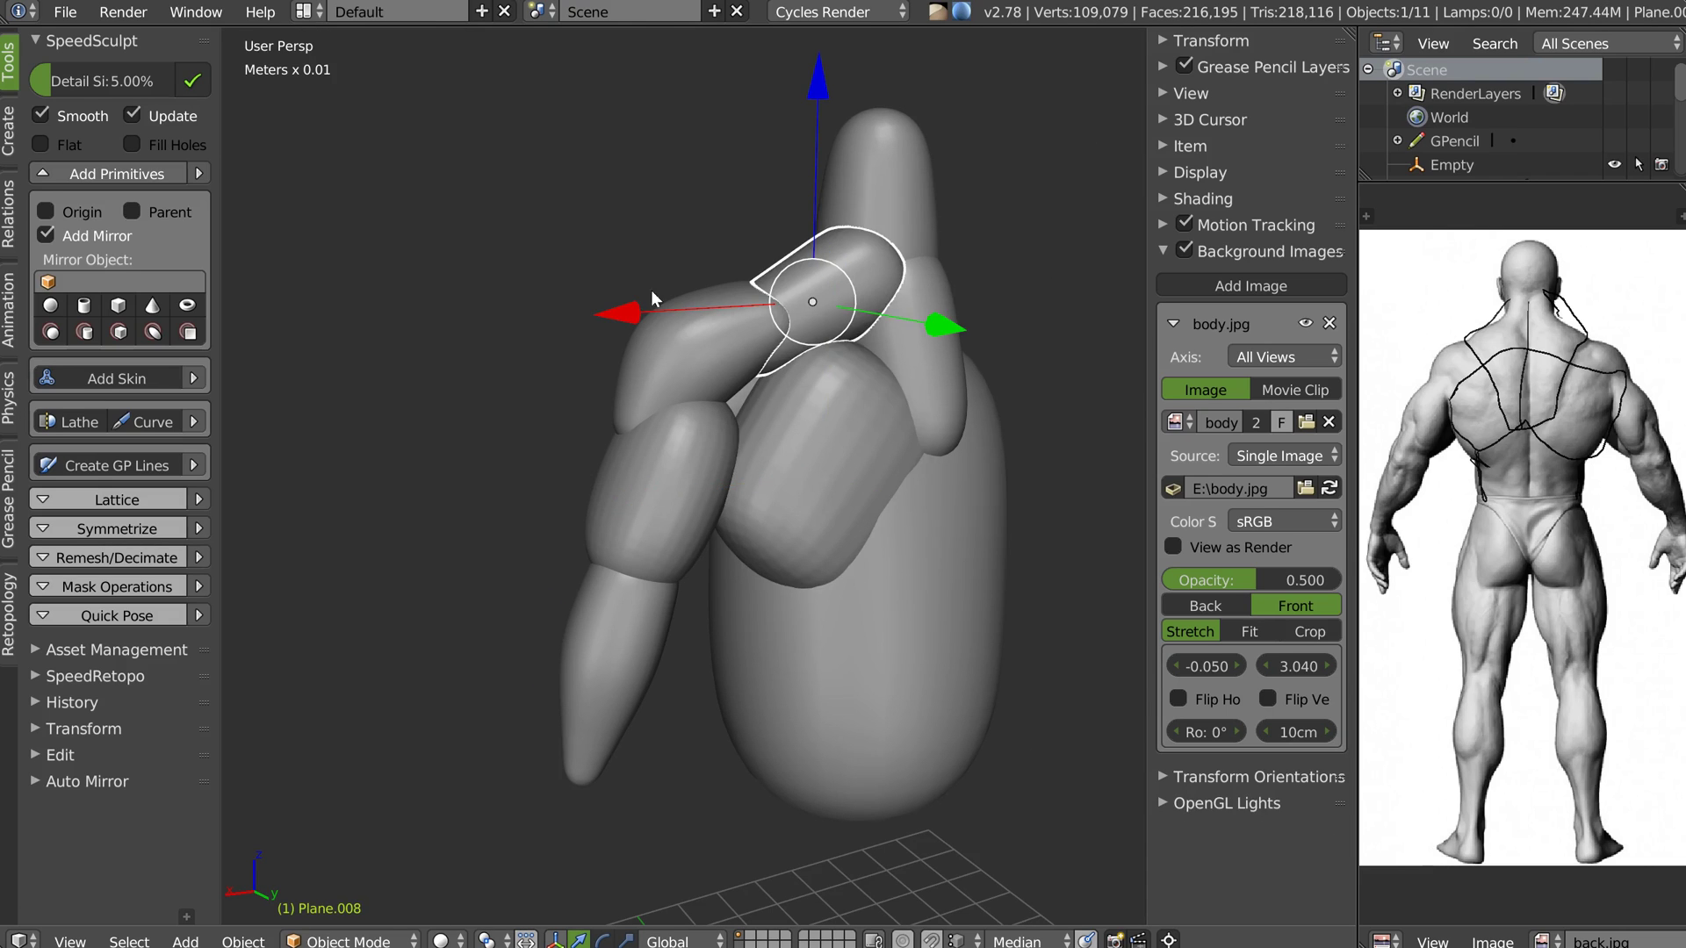
left_click(192, 80)
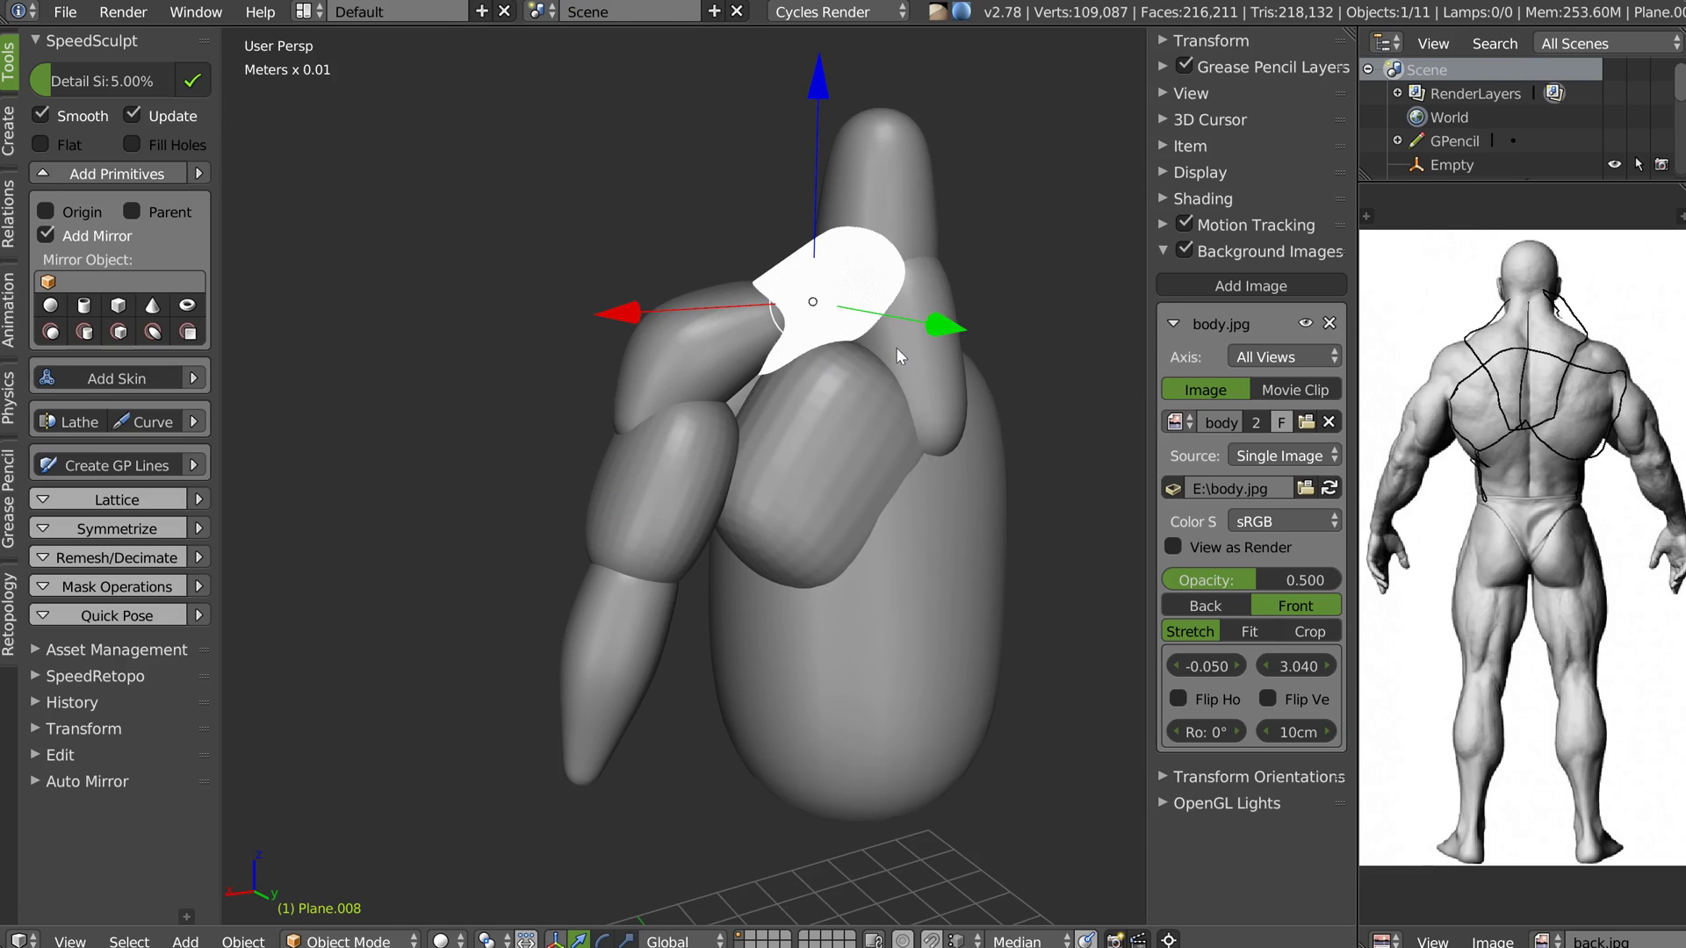
middle_click_drag(881, 338, 995, 343)
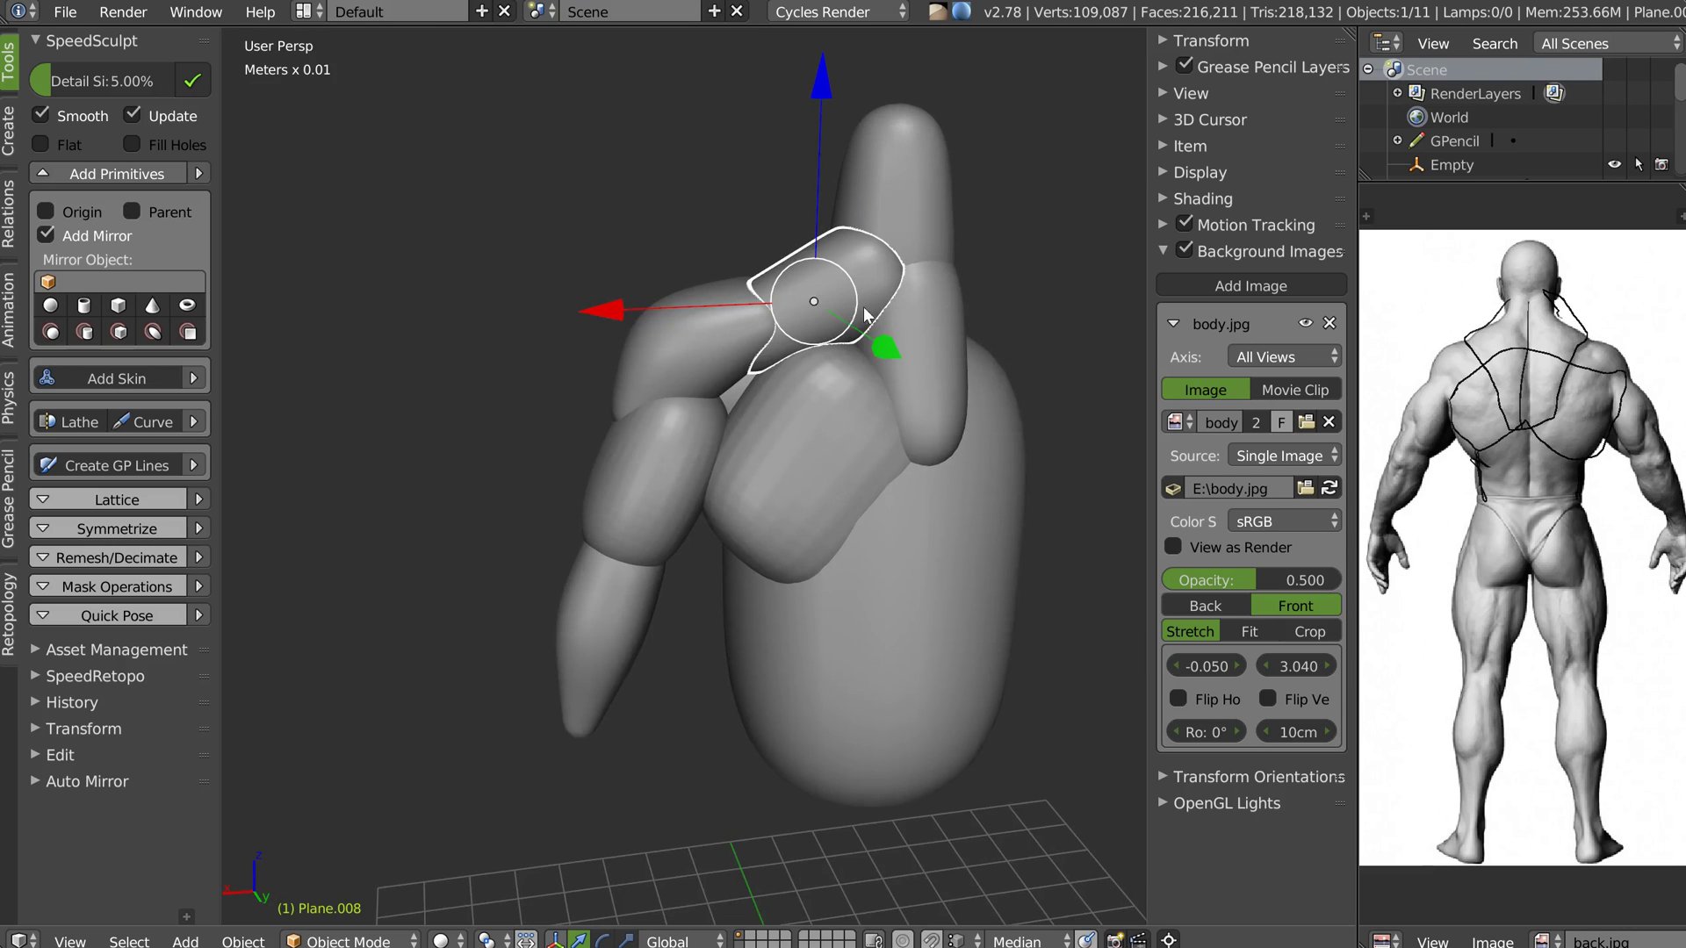
scroll(866, 312, "up", 4)
right_click(792, 318)
left_click(674, 404)
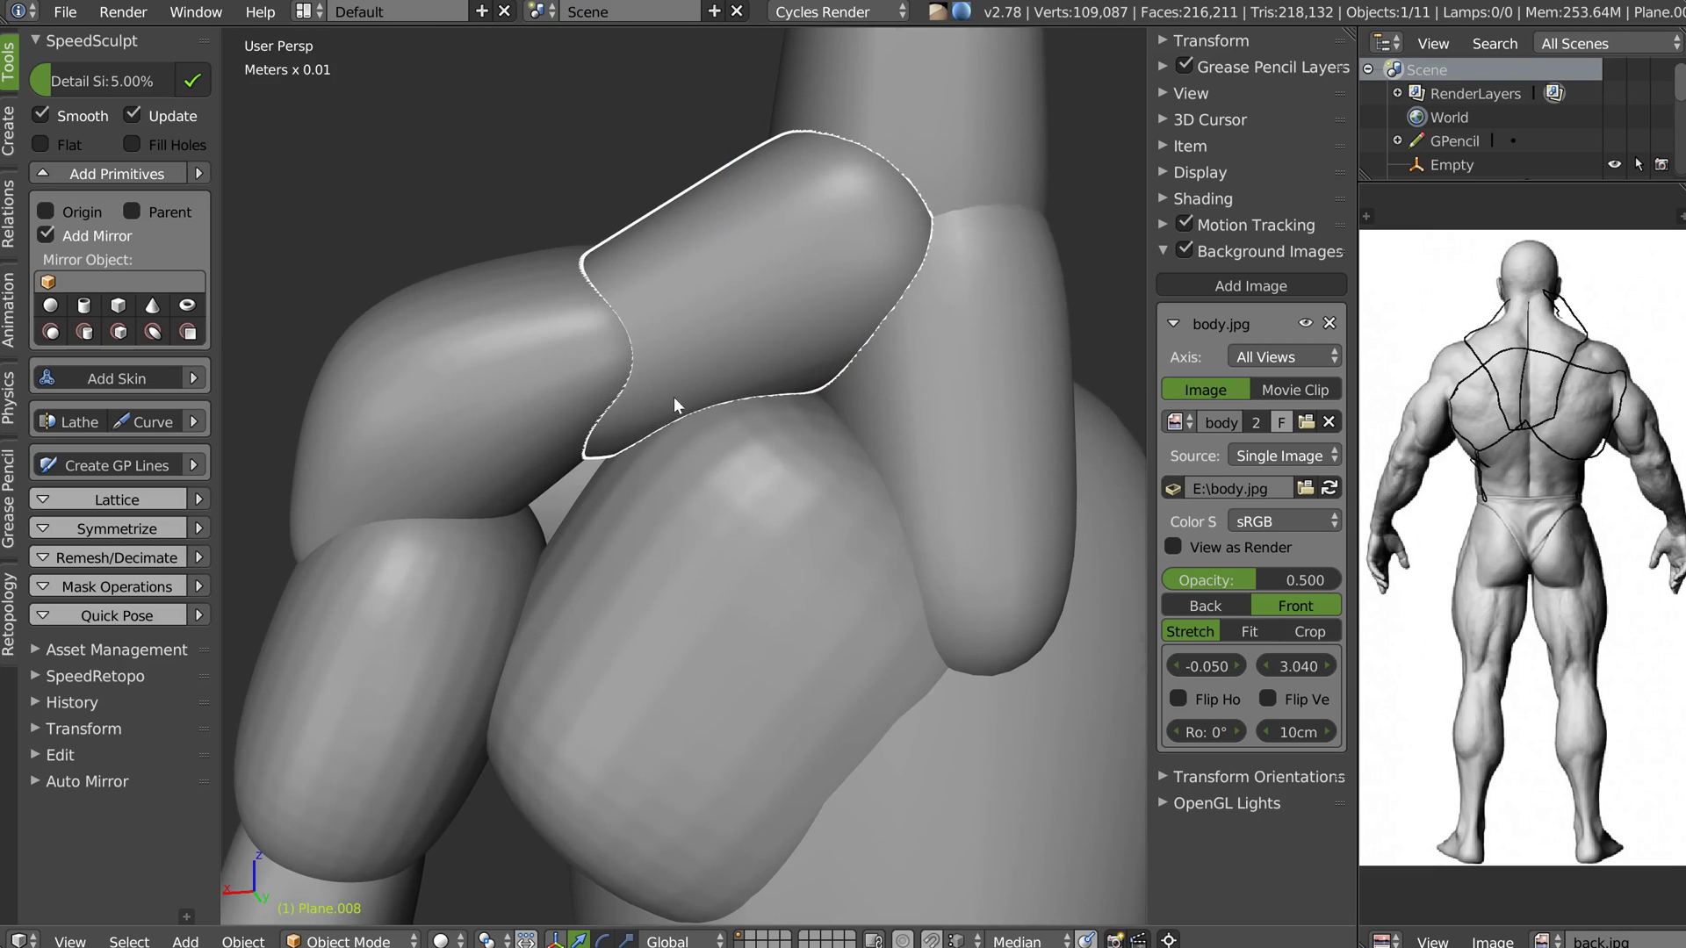
scroll(672, 397, "down", 3)
Set the detail size to 10% and update the trapezius, deltoid and upper arm parts with it
left_click(109, 79)
type("10")
key("Return")
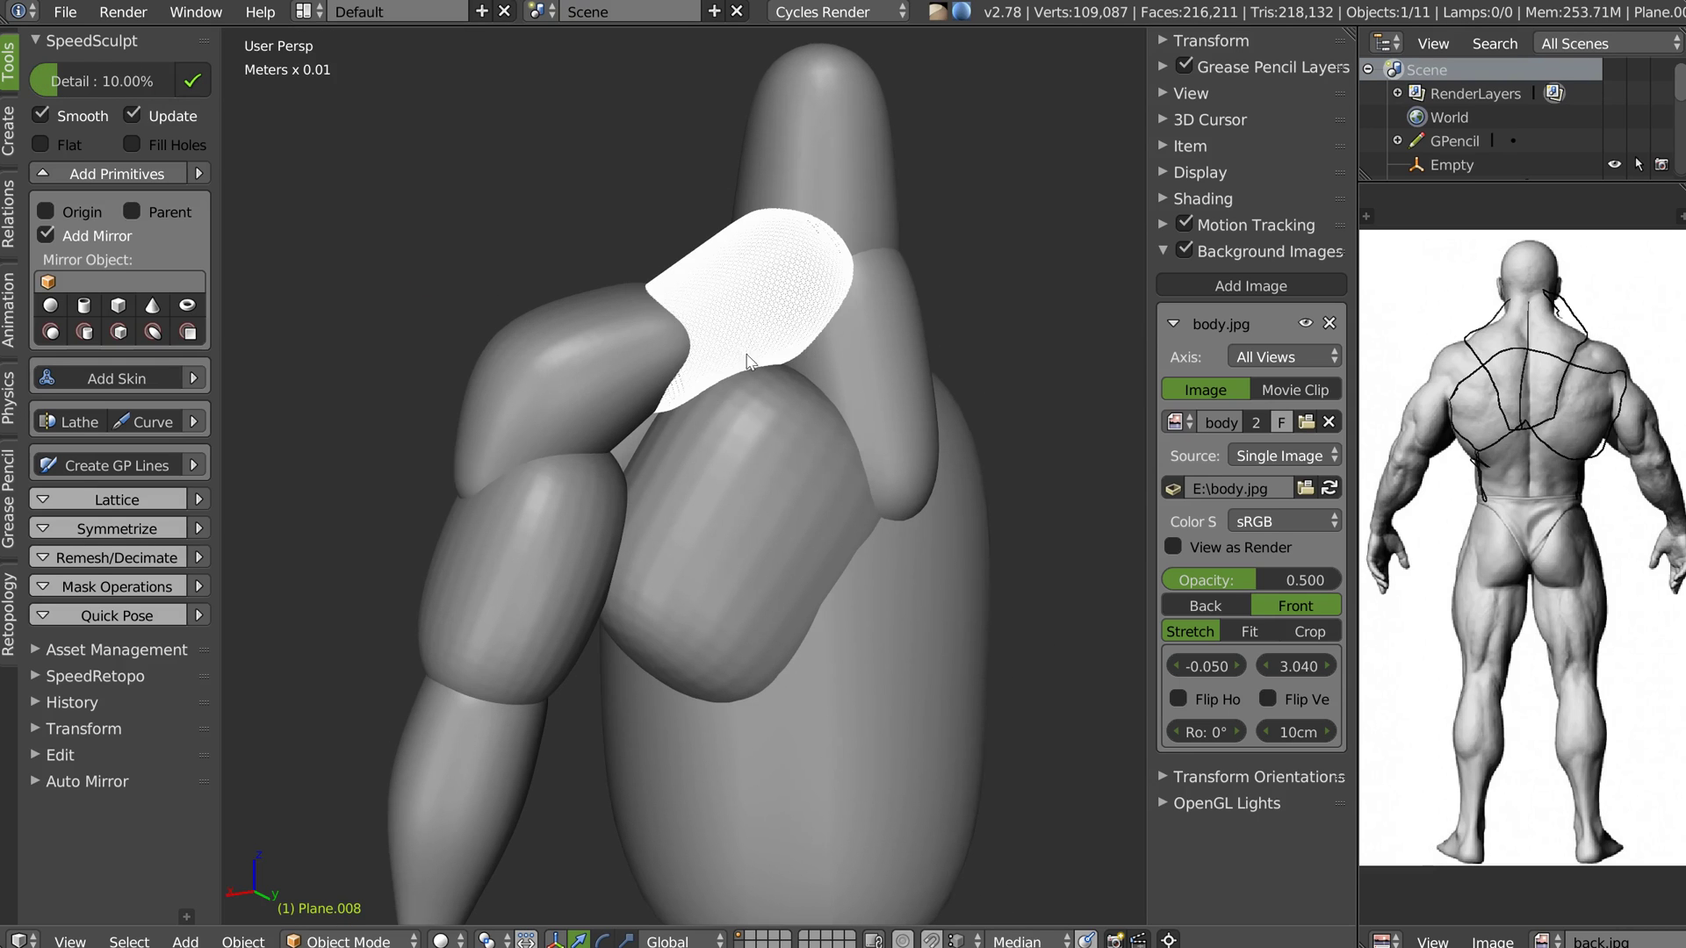
right_click(563, 367)
left_click(192, 81)
right_click(541, 588)
left_click(193, 81)
Update the lat, spine and neck parts at the 10% detail size
right_click(724, 488)
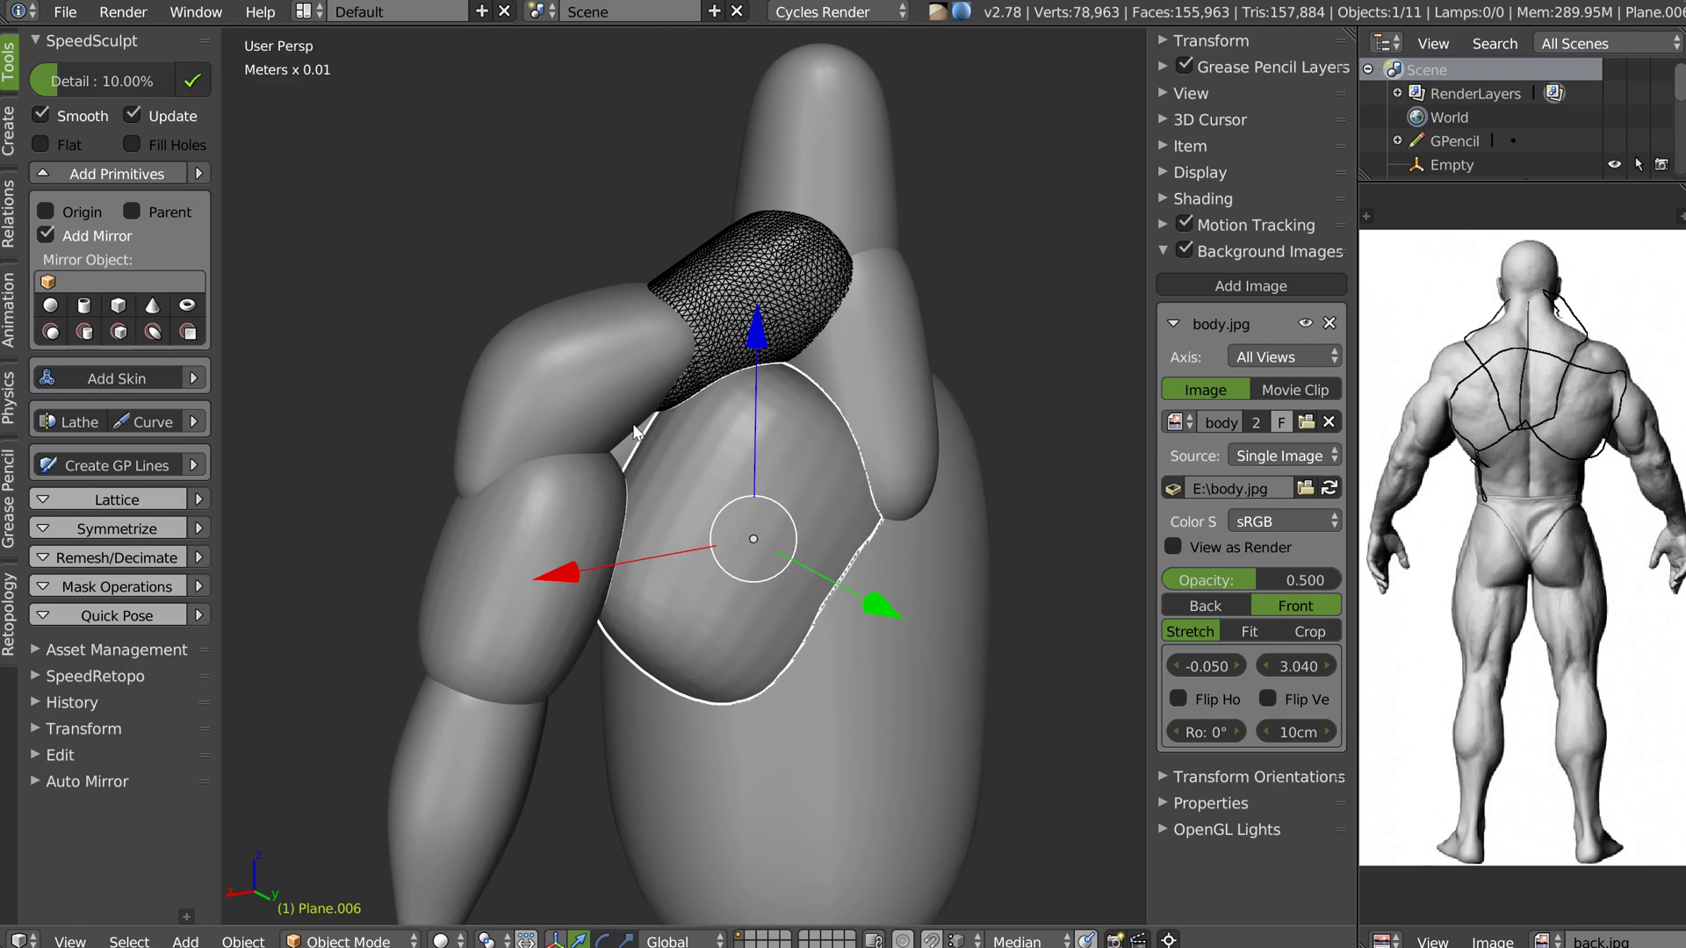
left_click(192, 81)
right_click(866, 362)
left_click(192, 81)
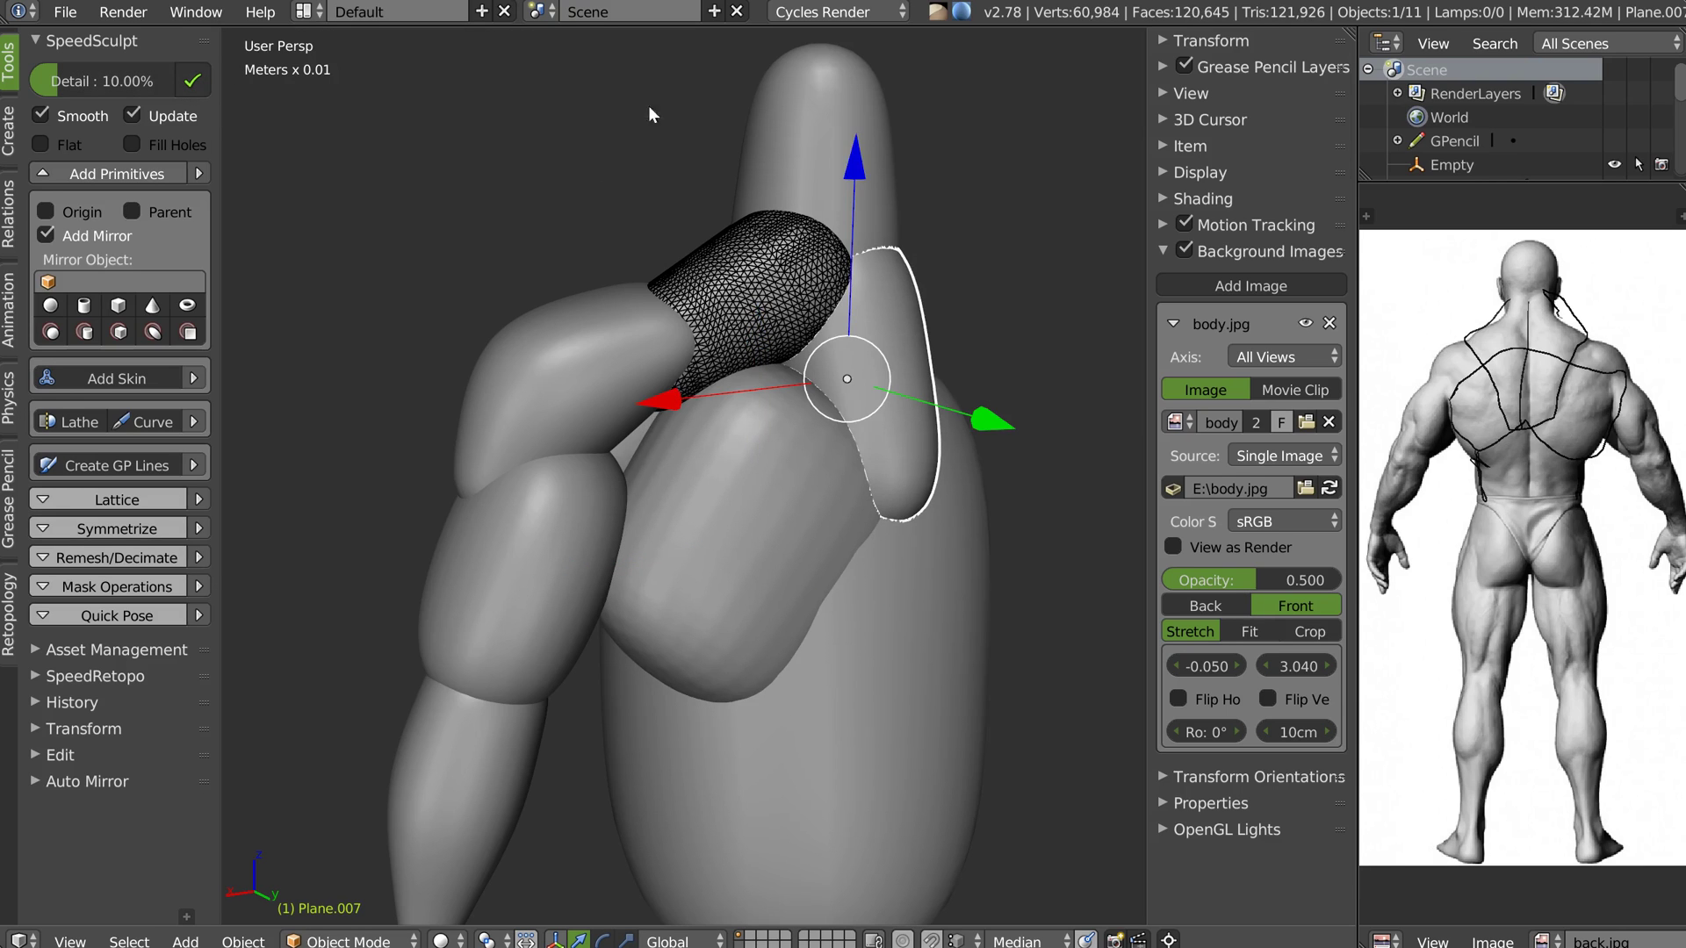
right_click(834, 116)
left_click(193, 81)
Update the upper arm and forearm parts at the 10% detail size
right_click(514, 676)
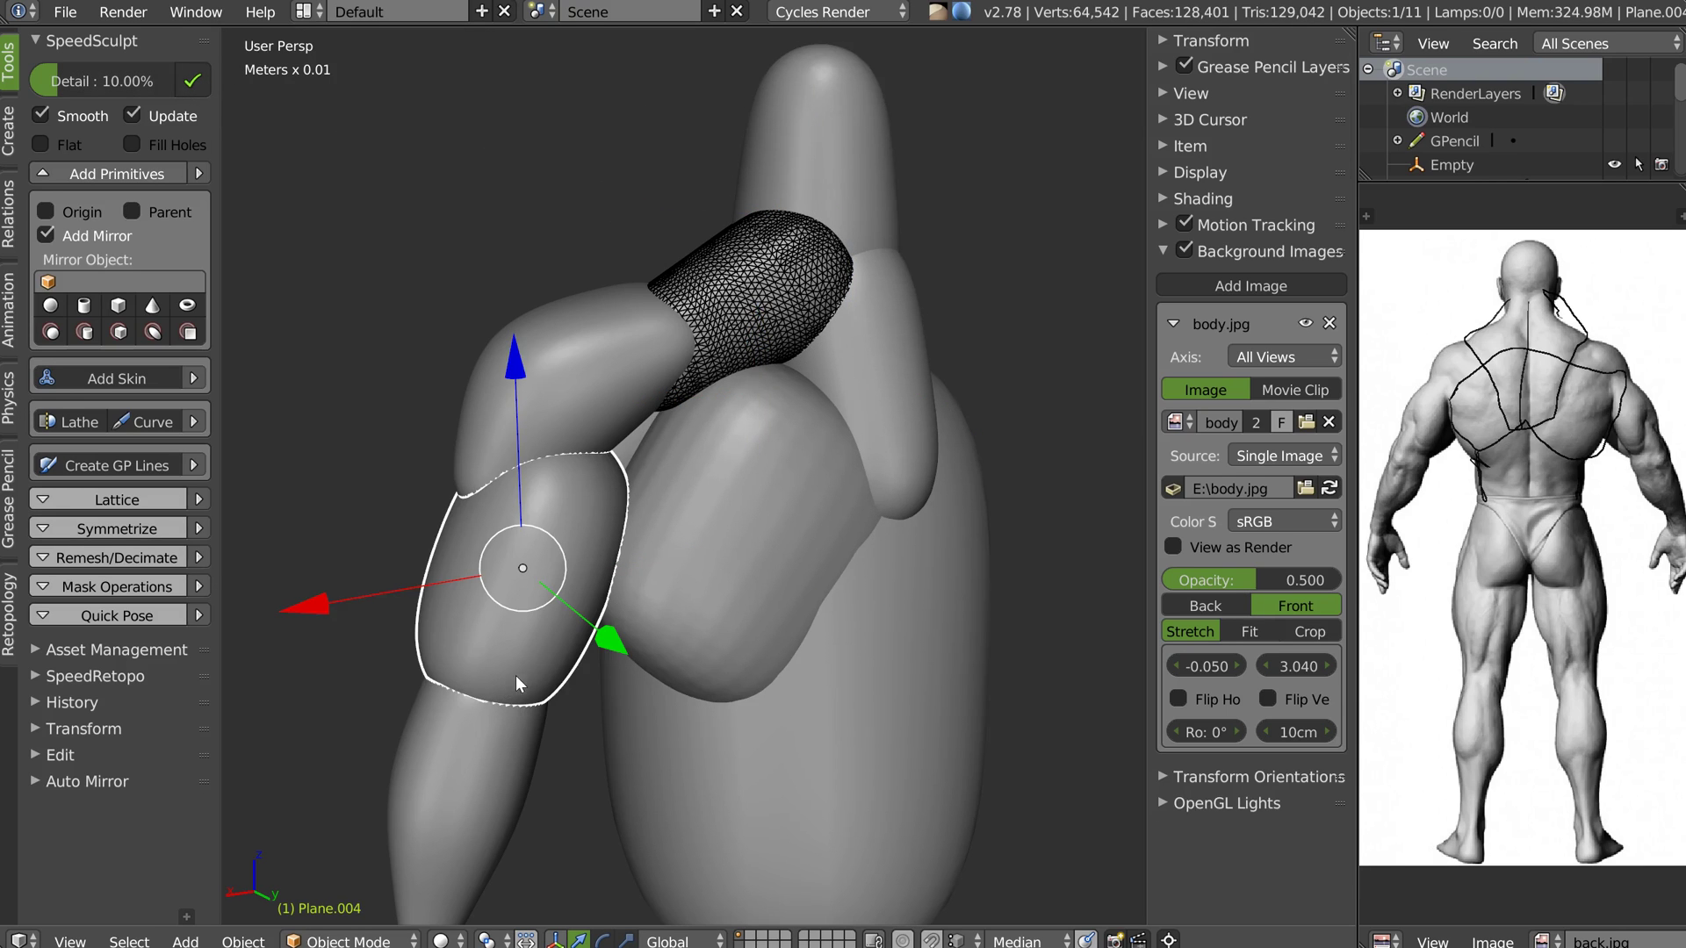
left_click(194, 82)
right_click(477, 799)
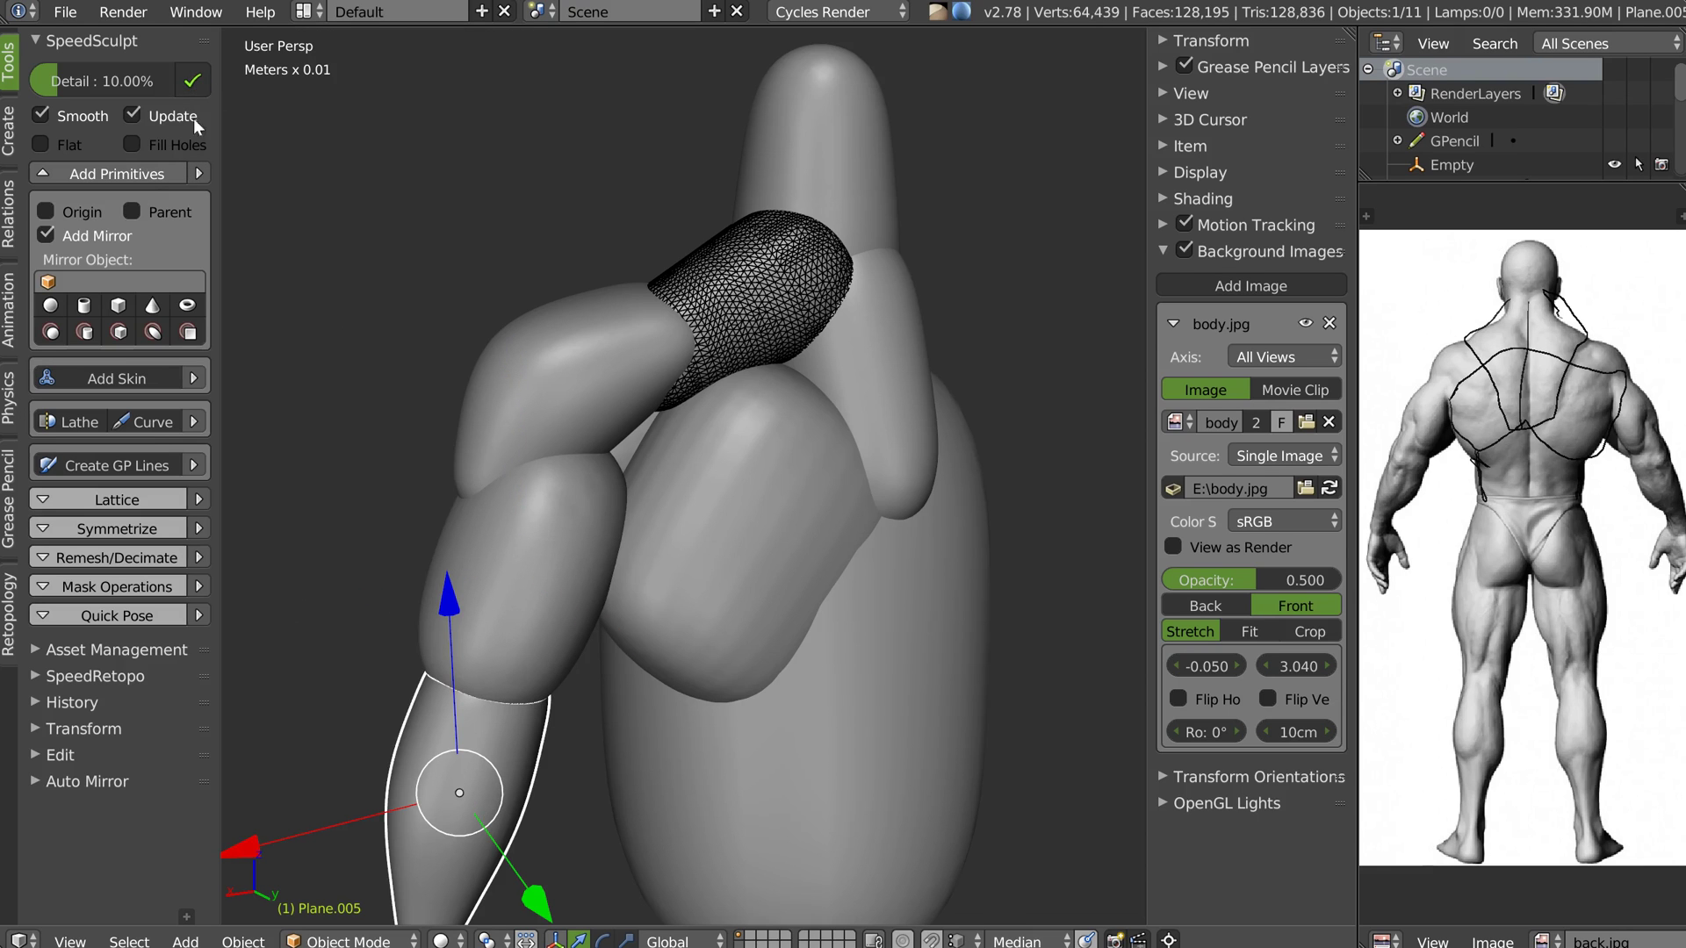
left_click(193, 83)
Hide the wireframe overlay on the trapezius part
scroll(679, 381, "down", 2)
middle_click_drag(783, 411, 610, 392, "shift")
right_click(774, 505)
key("space")
left_click(825, 452)
key("space")
left_click(648, 330)
right_click(648, 331)
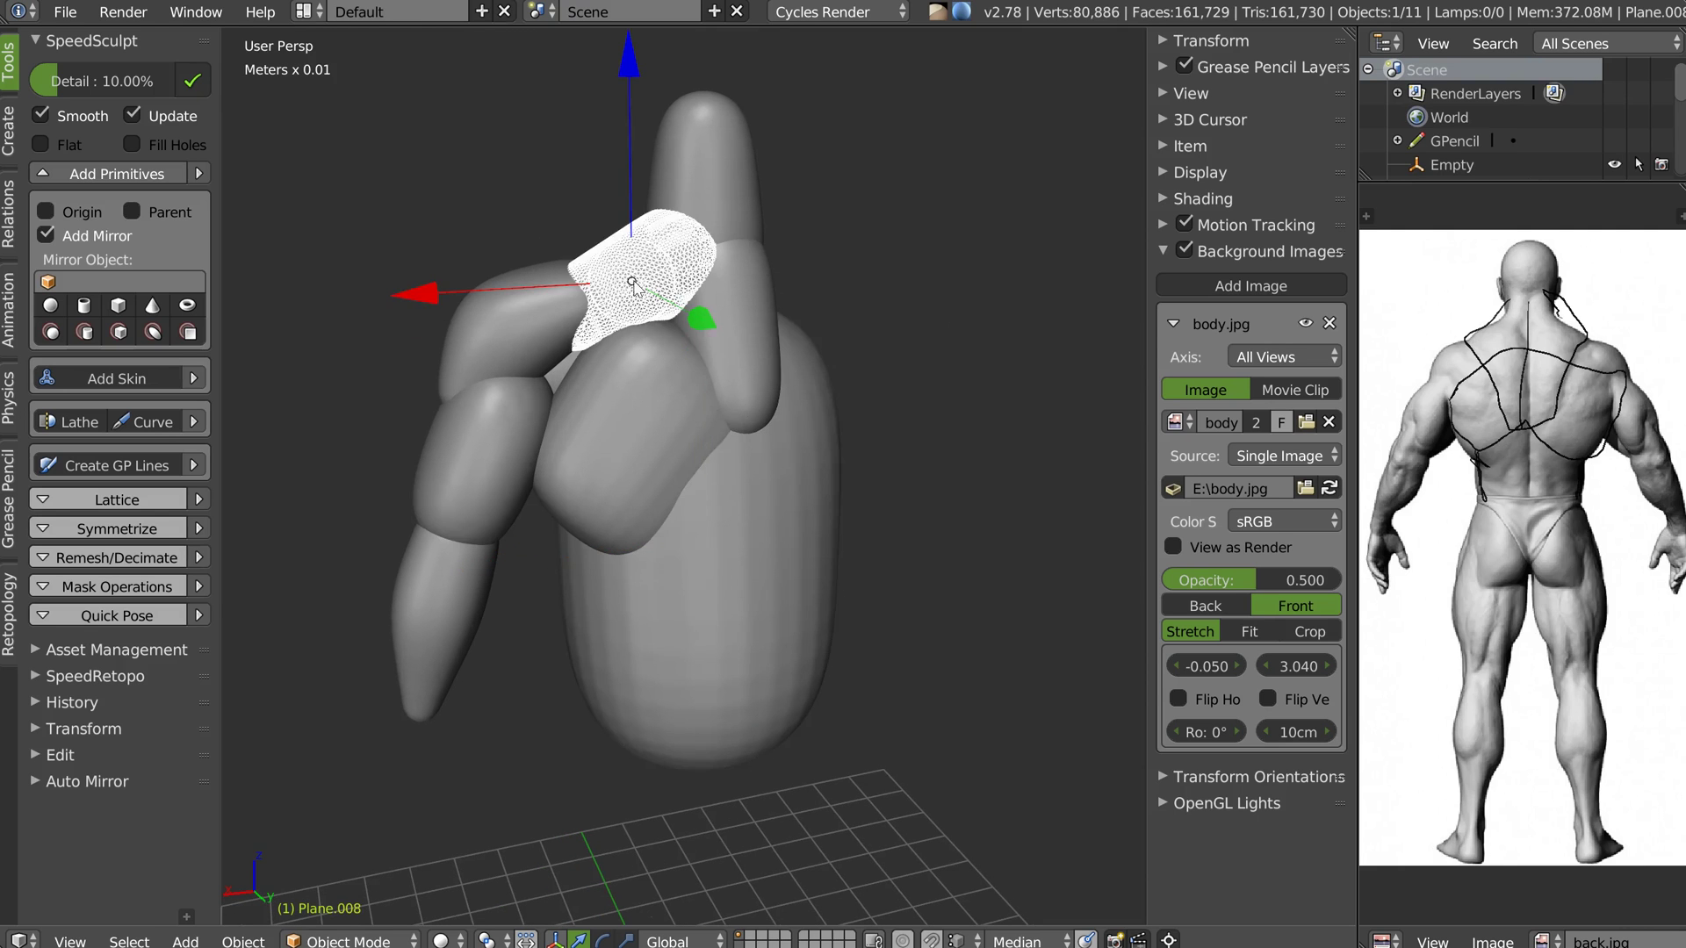
mouse_move(753, 306)
middle_mouse_down()
mouse_move(873, 350)
mouse_move(657, 360)
middle_mouse_up()
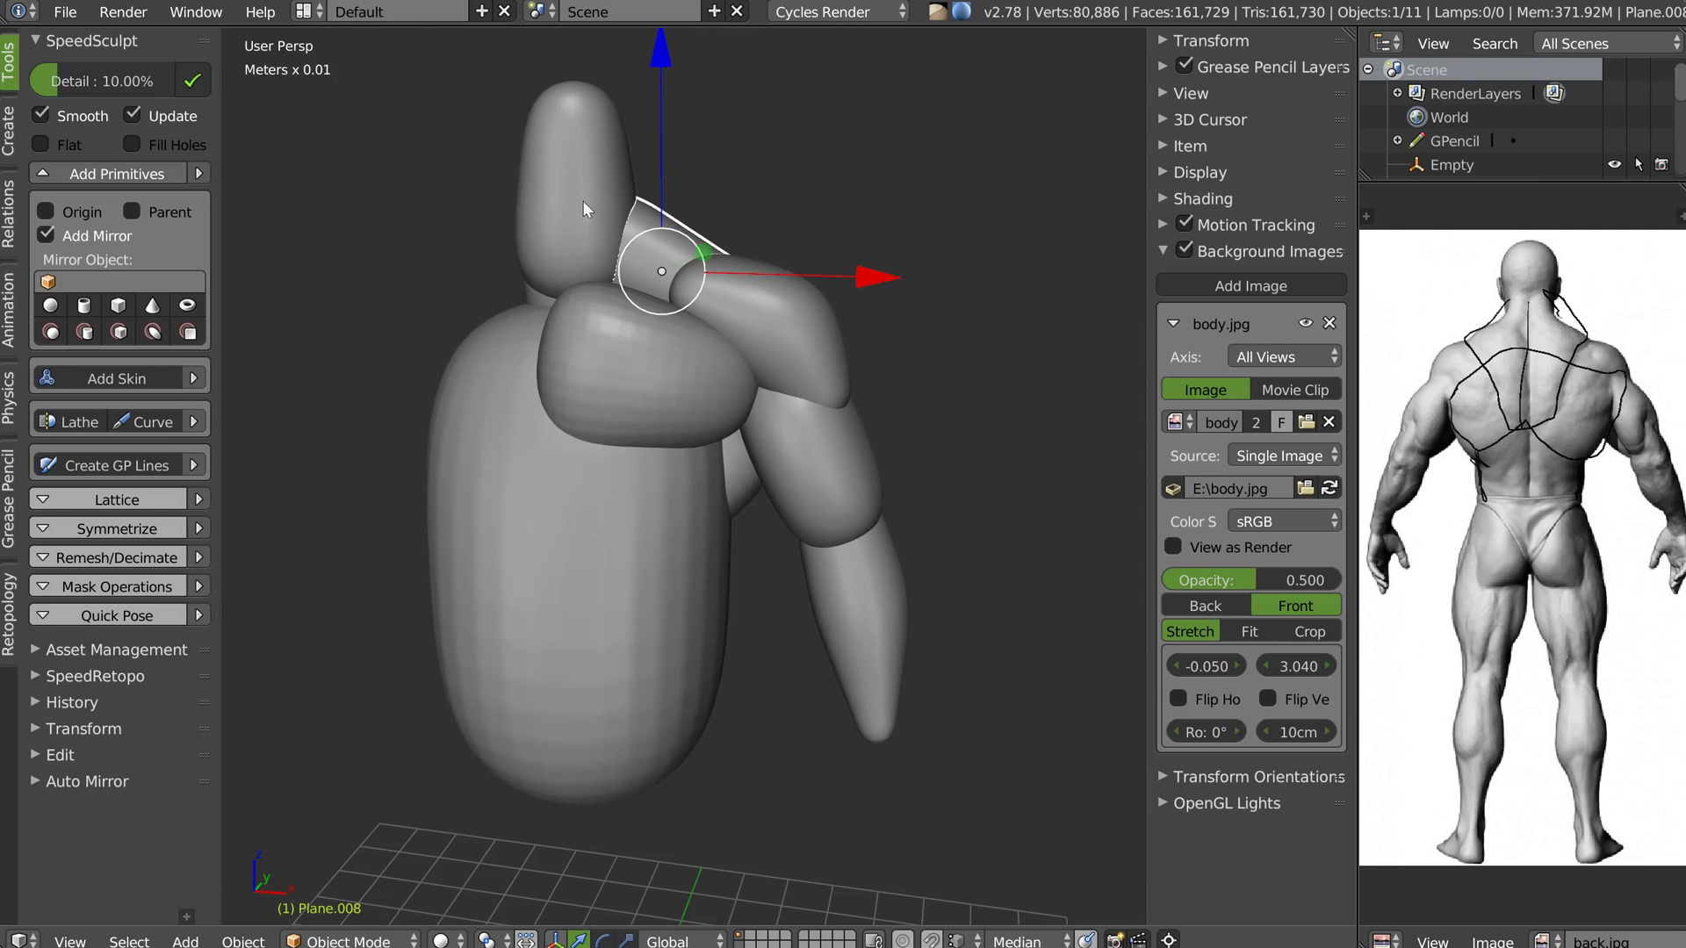
Update the pectoral part at the 10% detail size and show its wireframe
right_click(626, 395)
key("shift+z")
left_click(878, 403)
left_click(193, 80)
Show the wireframe on the trapezius, deltoid, upper arm and forearm parts to compare their mesh density
right_click(670, 234)
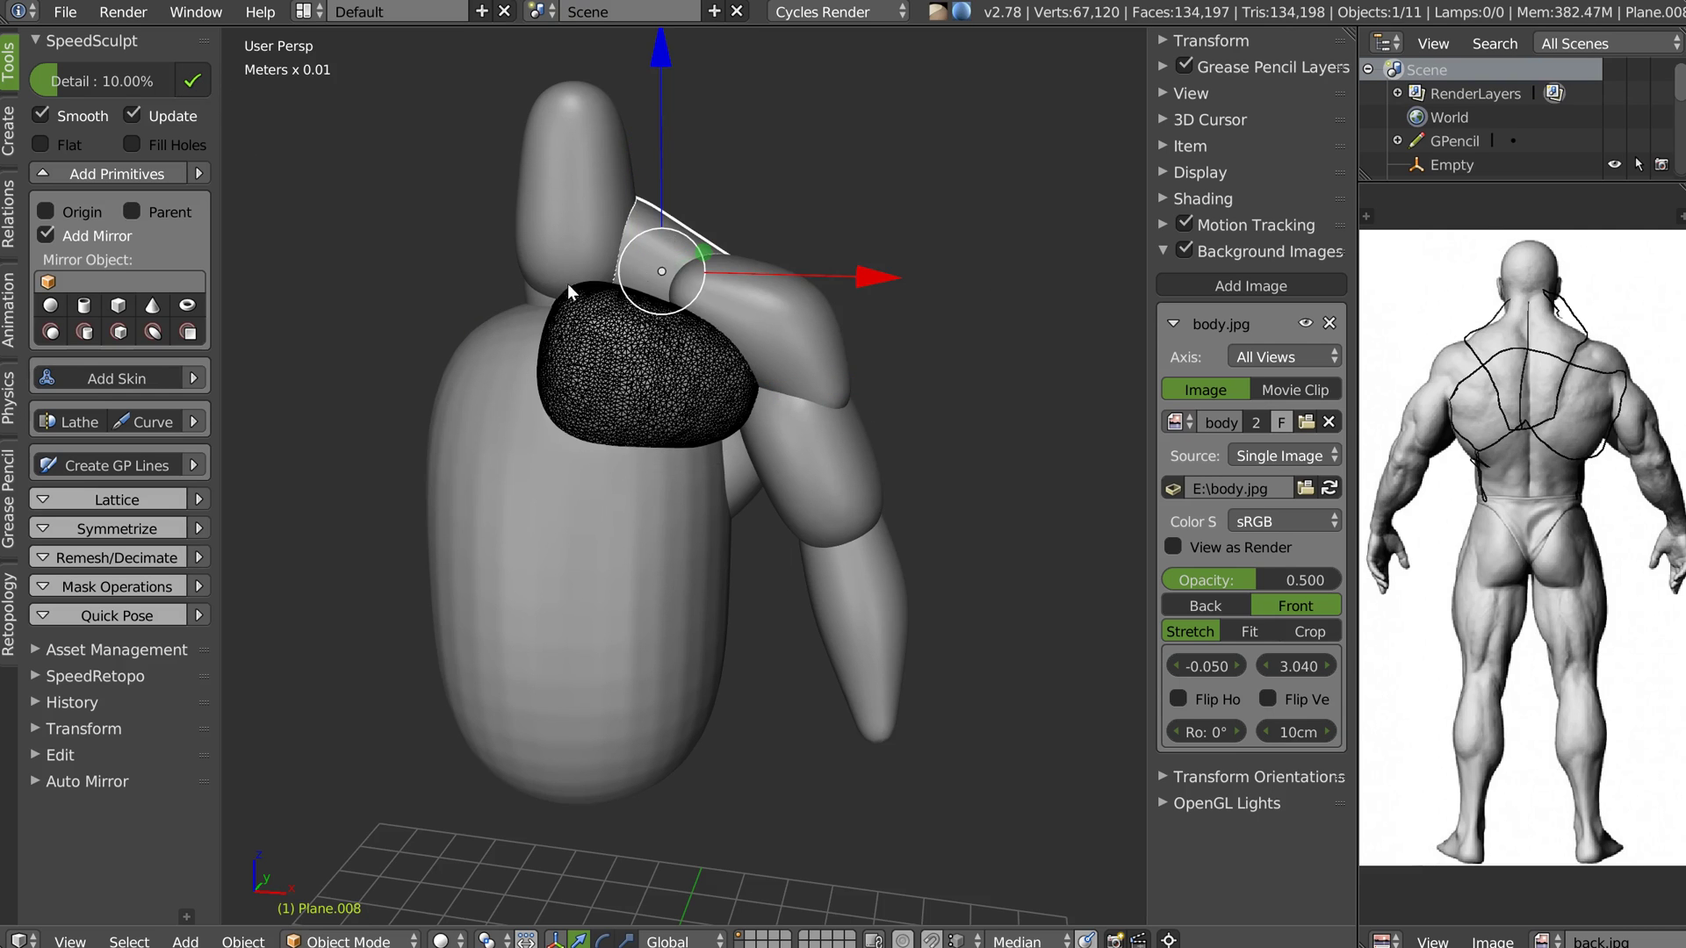
right_click(774, 314)
right_click(842, 482)
key("shift+z")
left_click(751, 451)
right_click(848, 588)
key("shift+z")
left_click(776, 532)
Show the wireframe on the torso, neck and spine parts and compare their density from the front and back
right_click(574, 595)
right_click(553, 181)
left_click(466, 220)
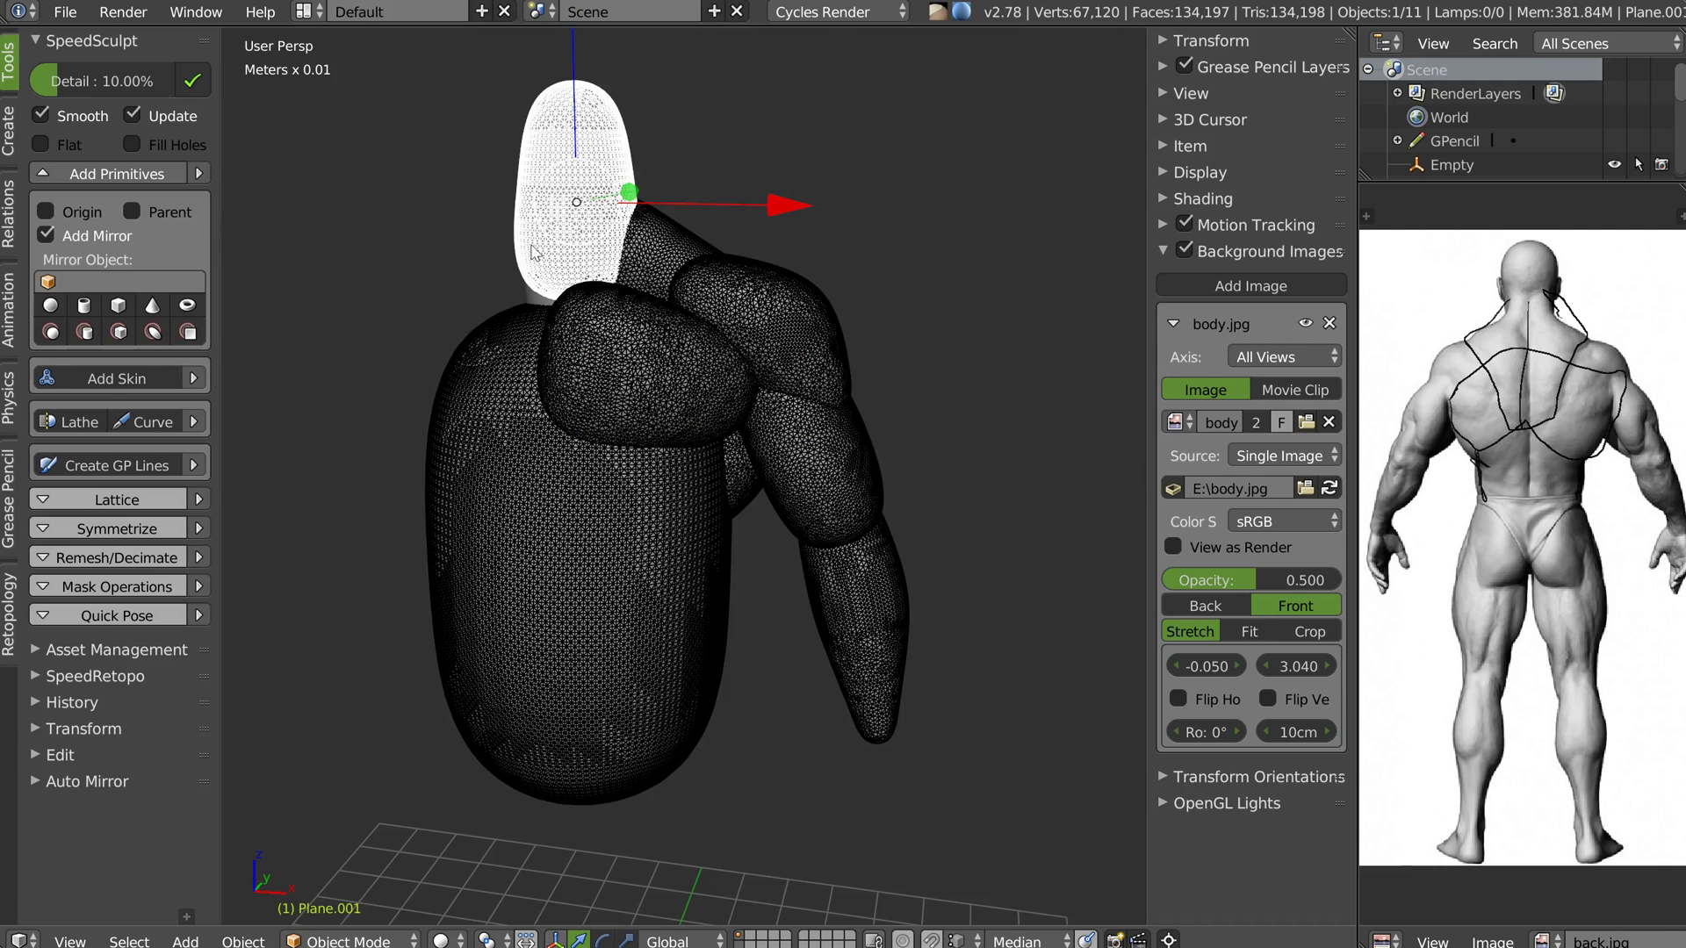
key("KP_9")
right_click_drag(563, 323, 694, 318)
key("shift+z")
right_click(634, 336)
key("shift+z")
left_click(697, 335)
middle_click_drag(507, 330, 577, 279)
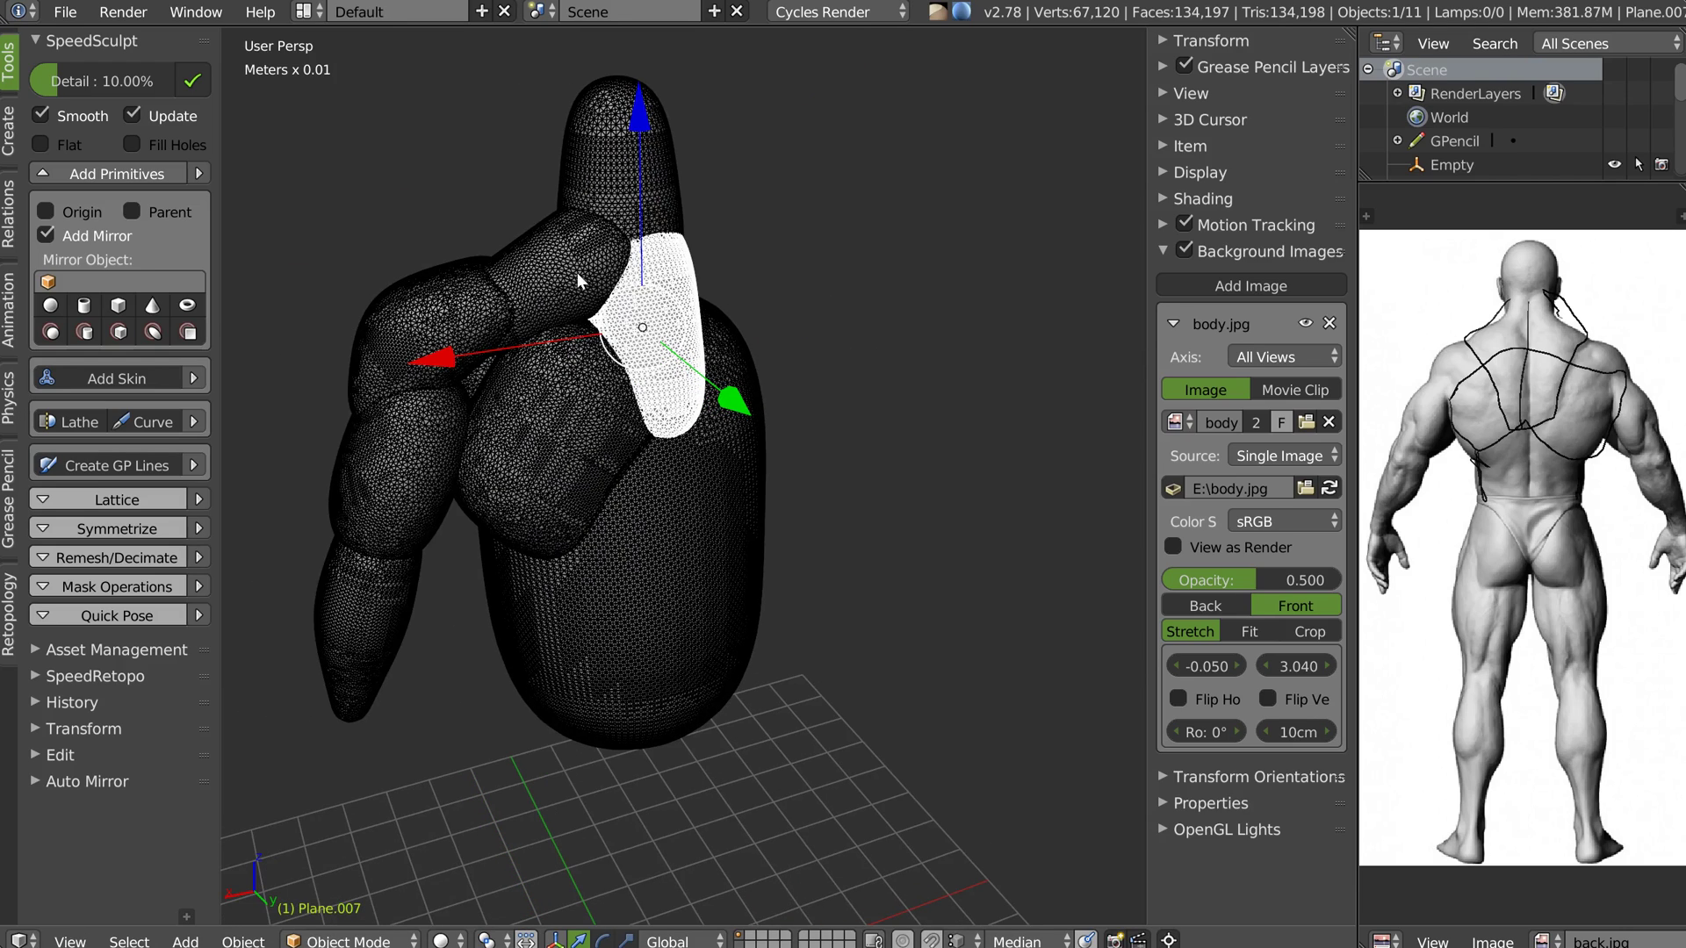
Mirror the trapezius part across X with a new empty at the origin as reference object, keeping Merge and Clipping on
right_click(550, 263)
key("space")
left_click(568, 416)
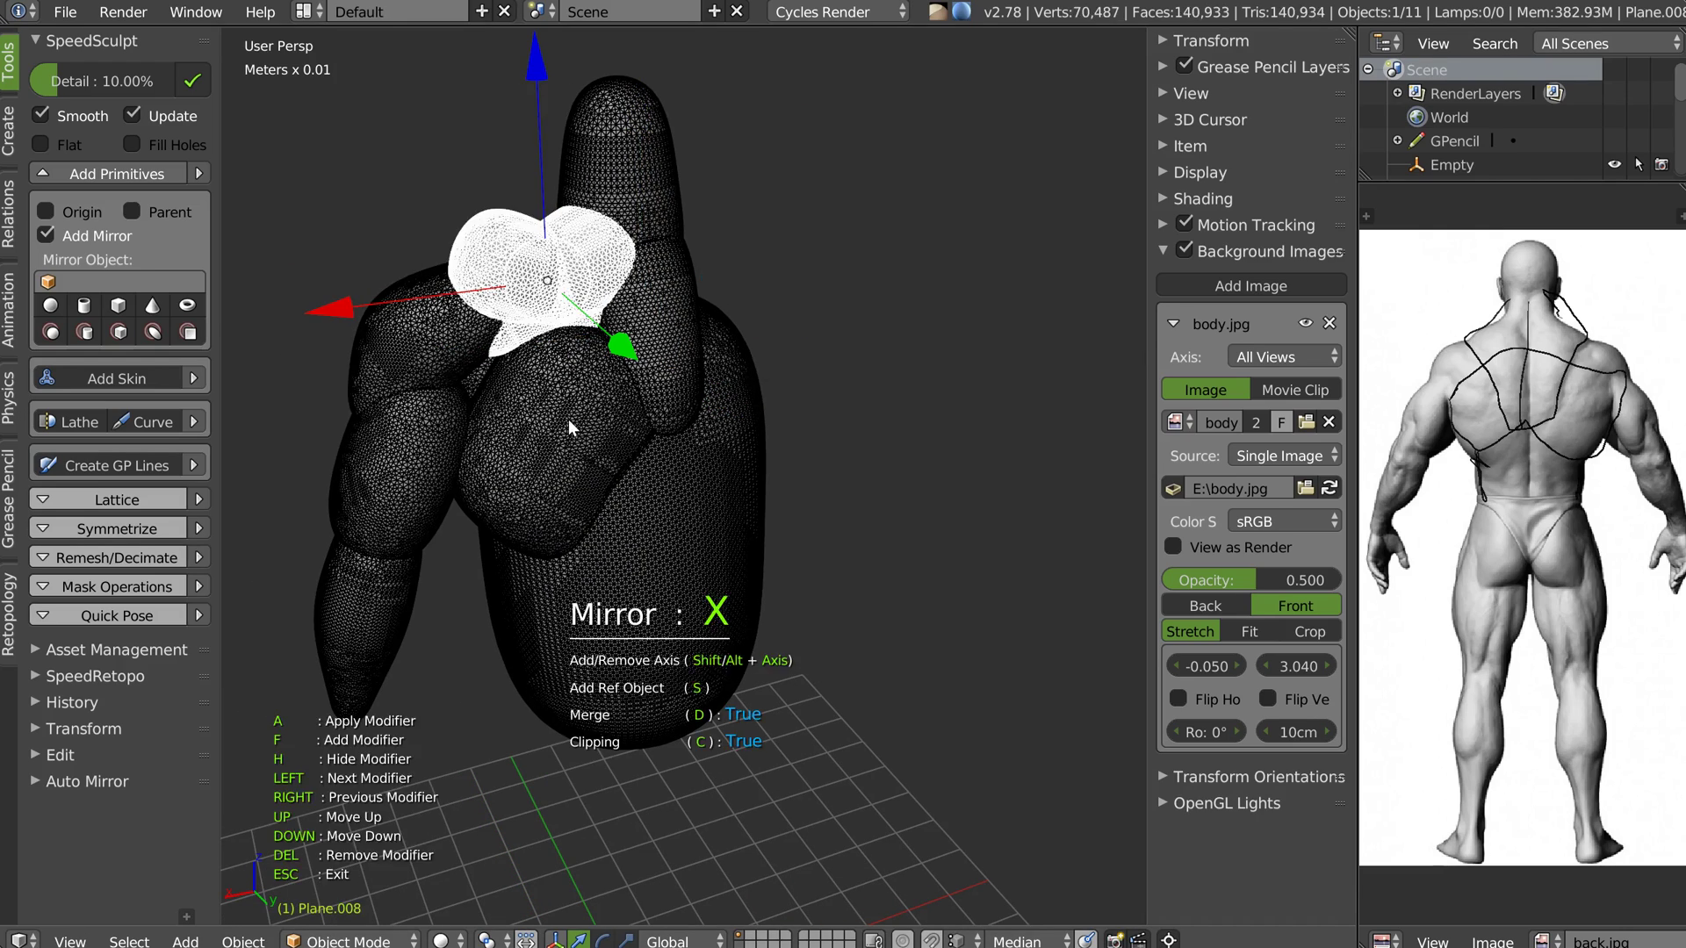
middle_click_drag(566, 424, 543, 291)
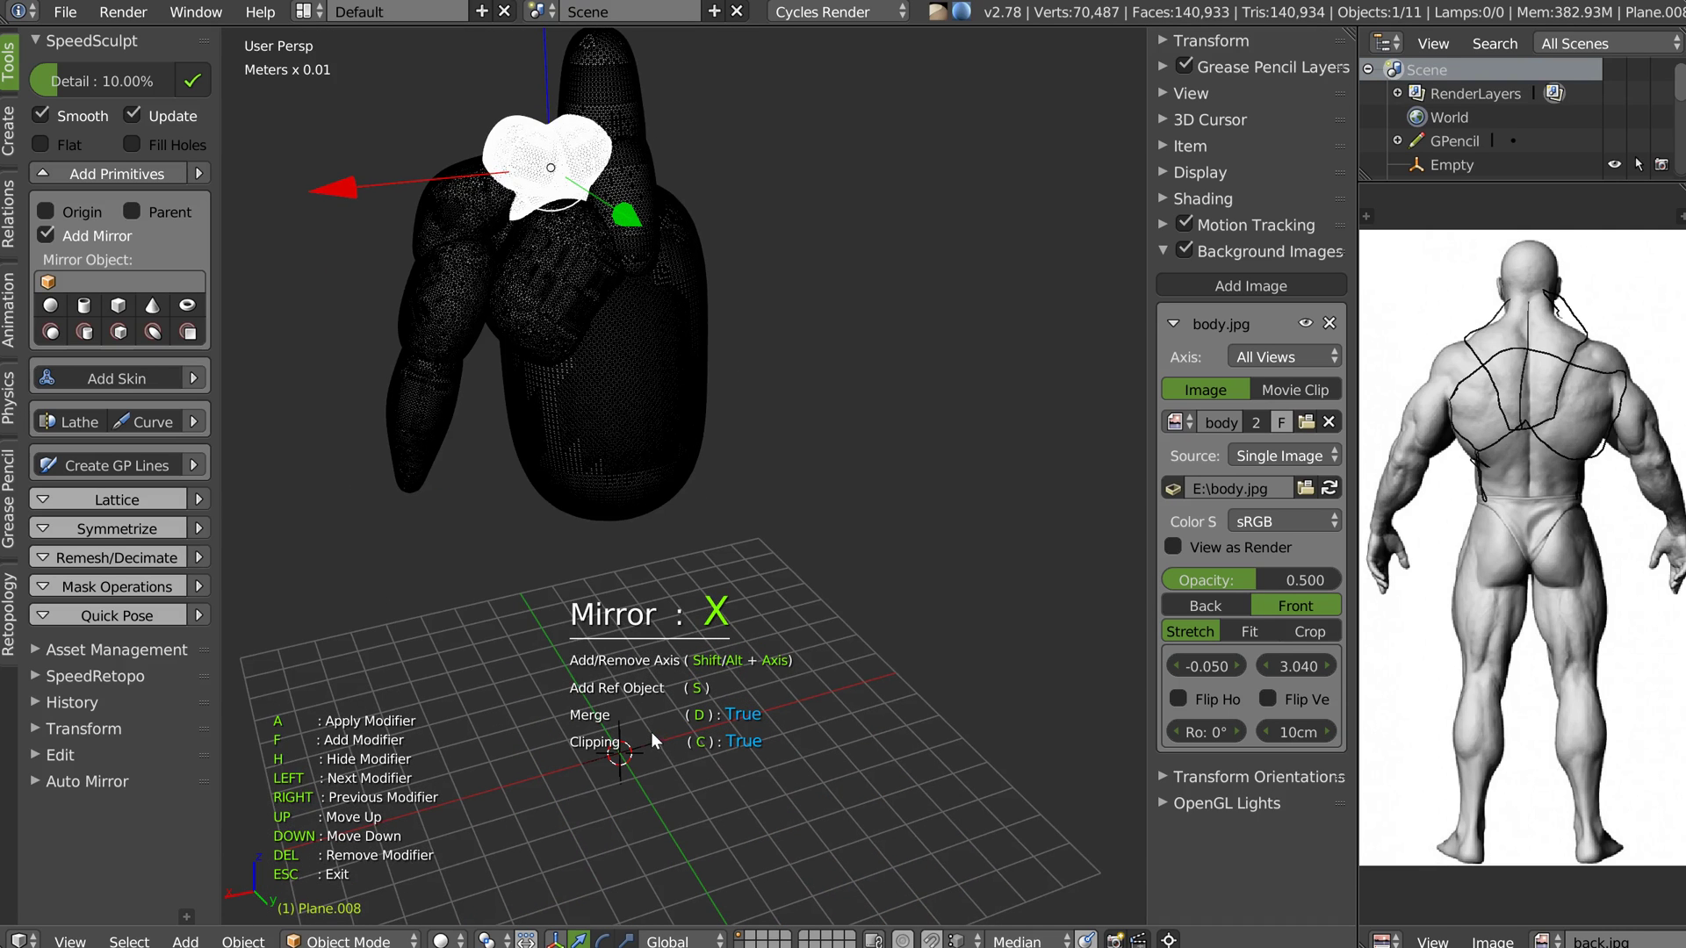
key("s")
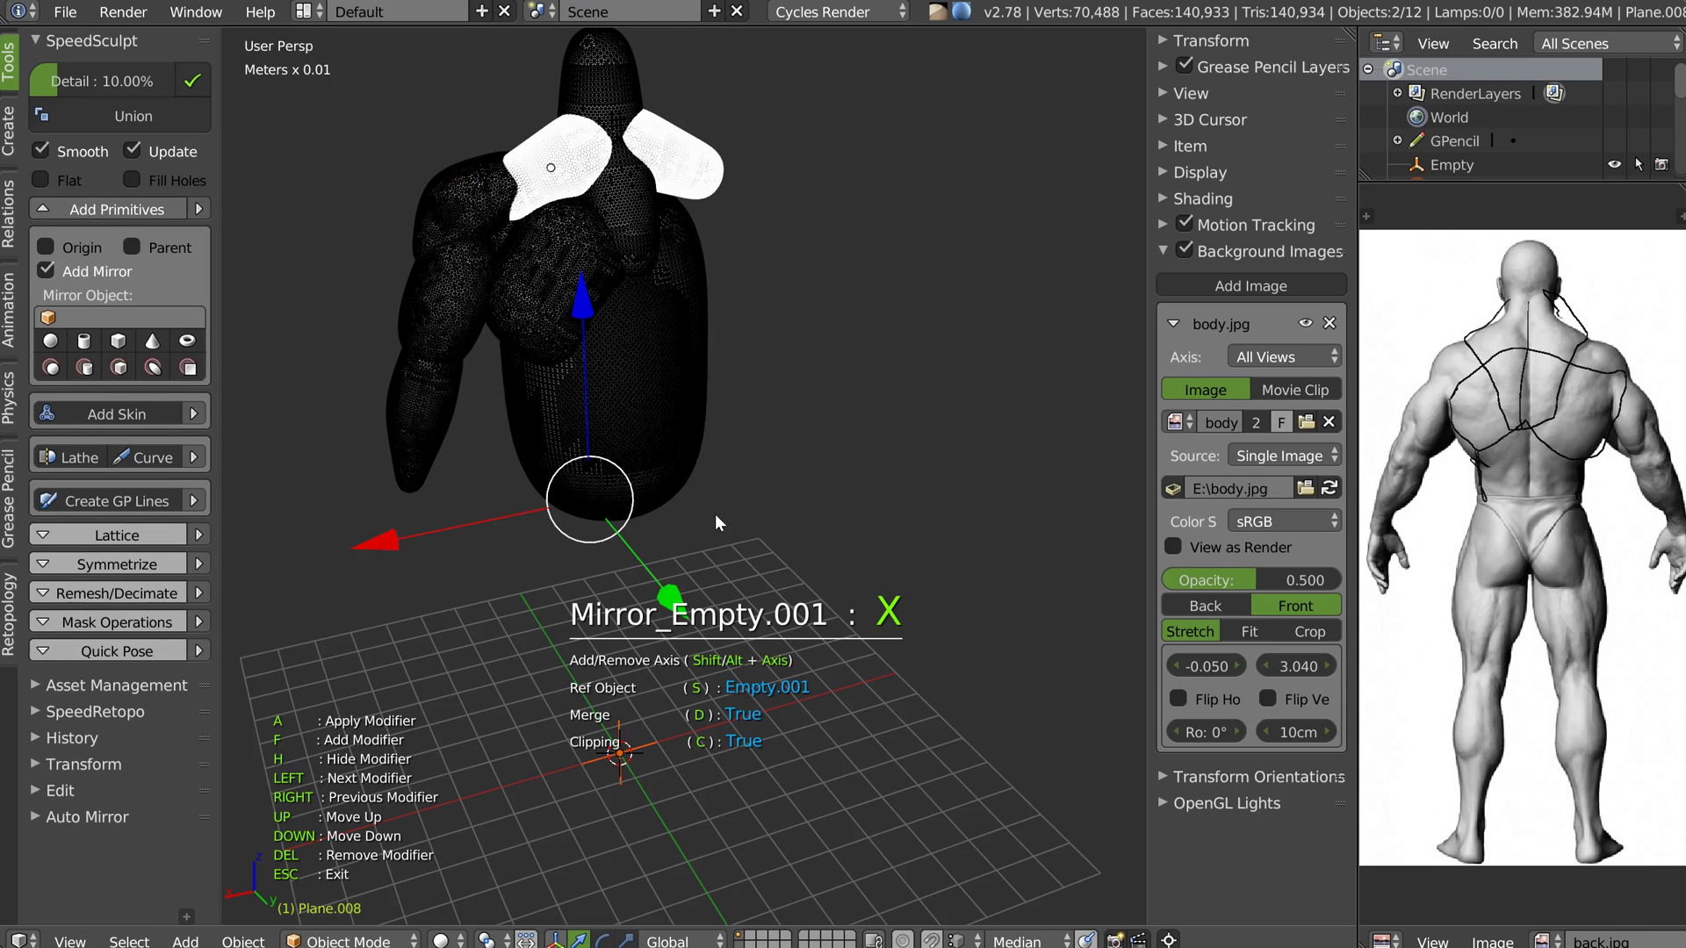
key("a")
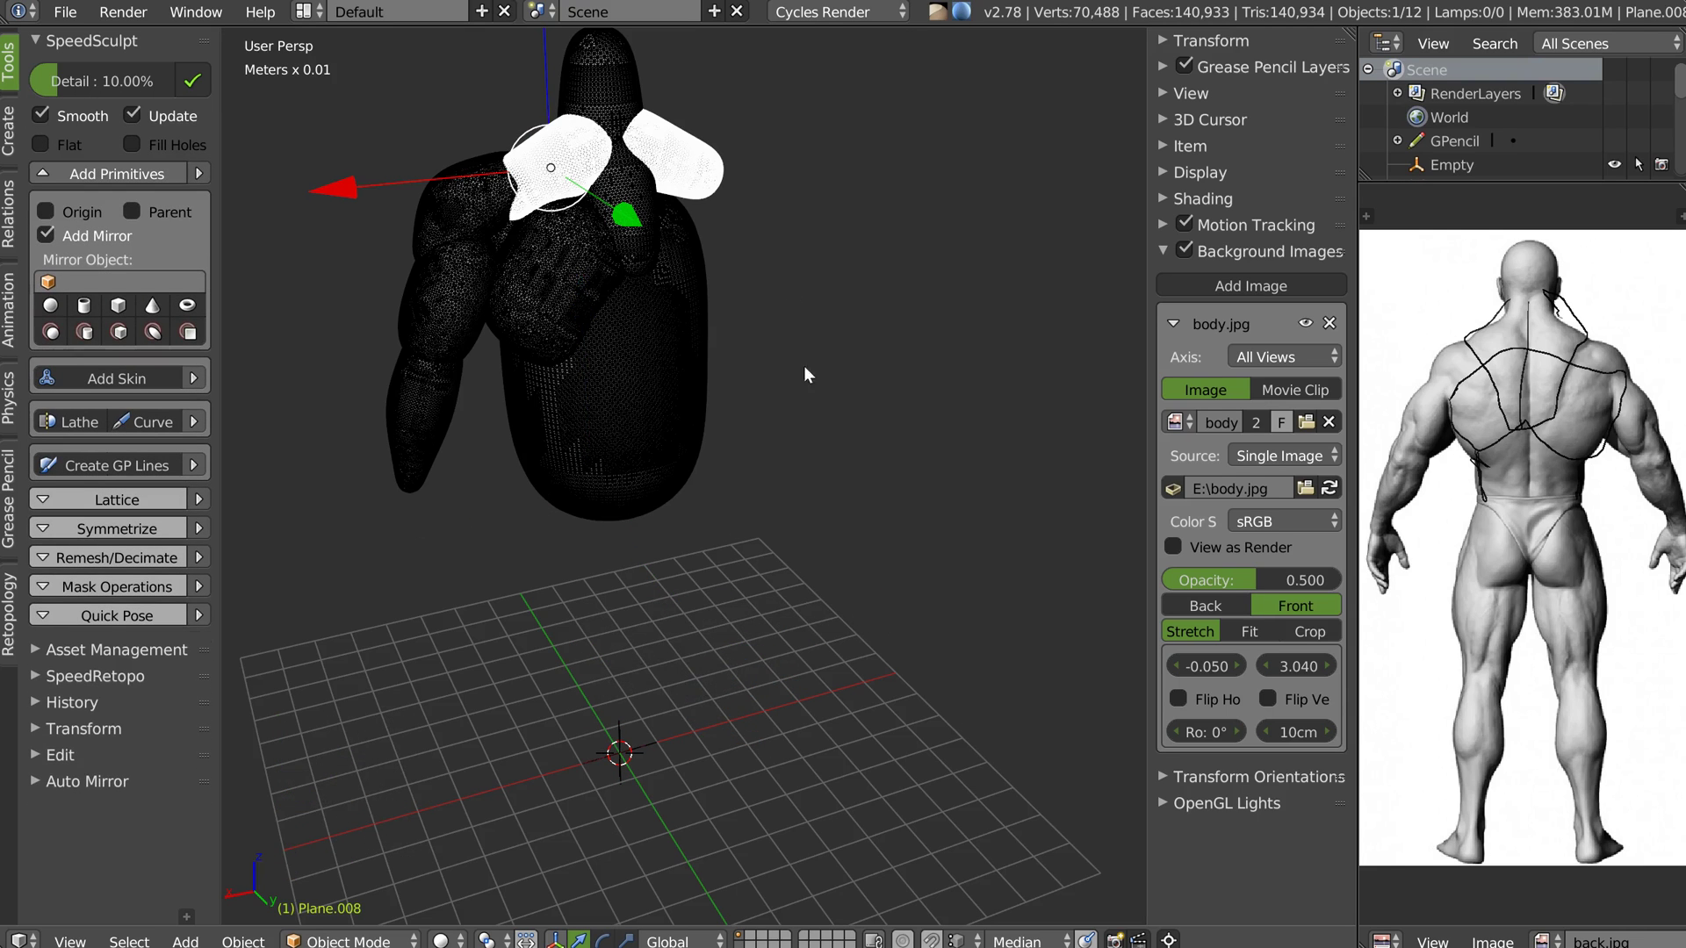
Try to mirror the lat part about the empty at the origin
right_click(583, 253)
right_click(622, 739)
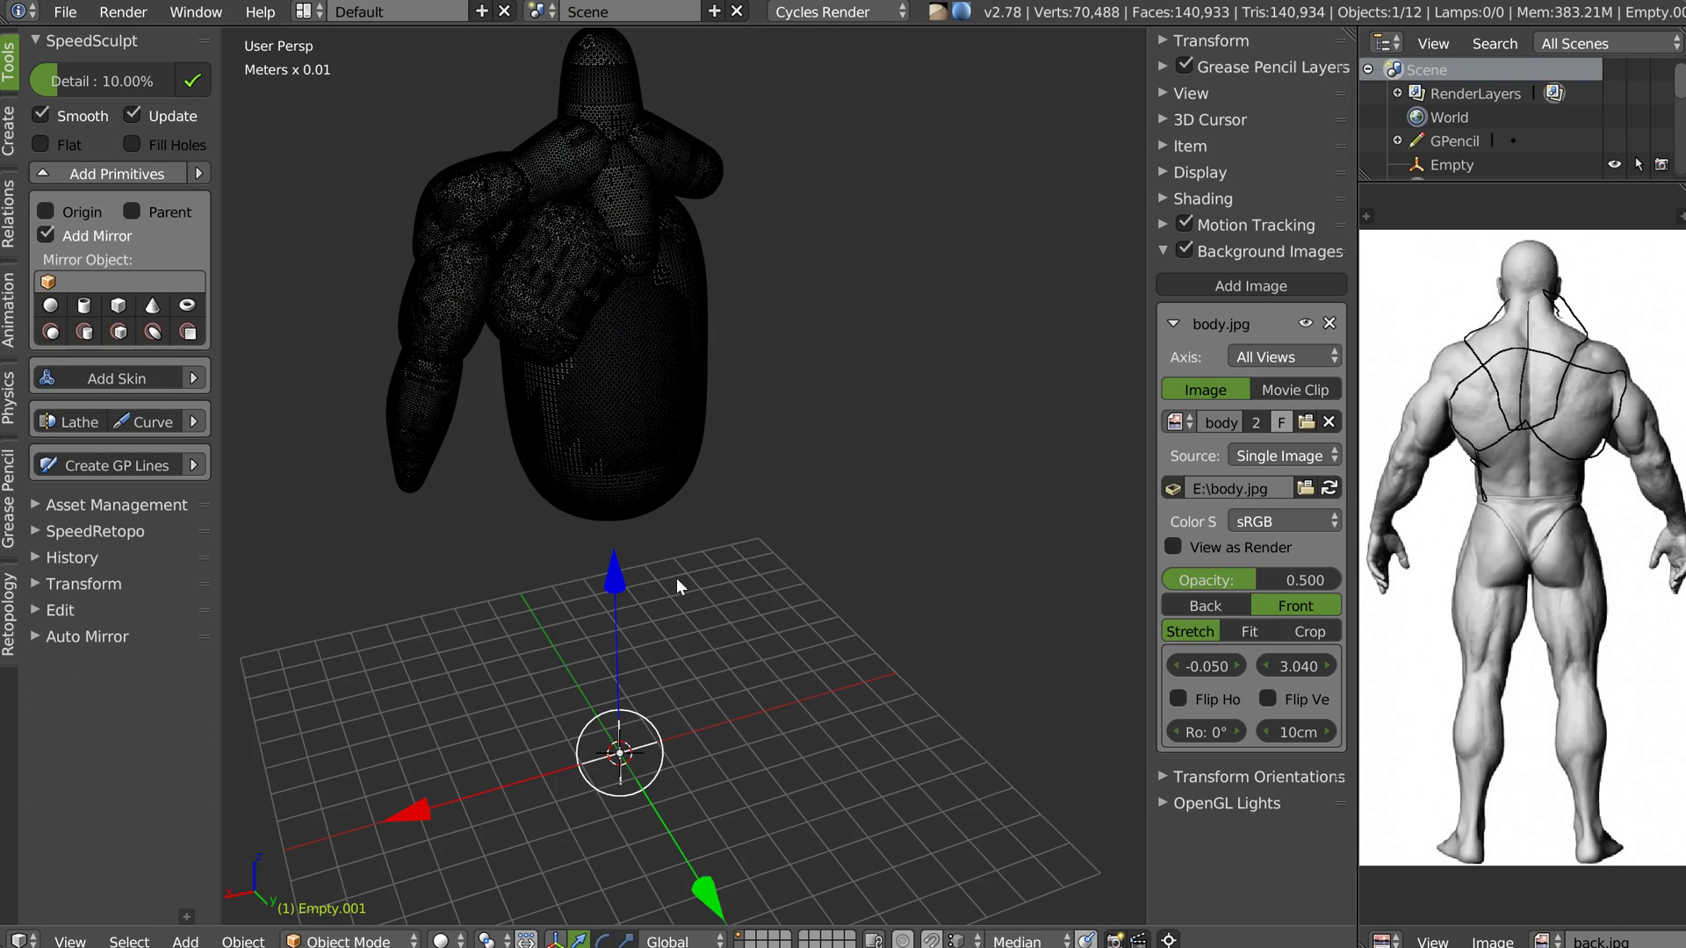
right_click(549, 287, "shift")
key("space")
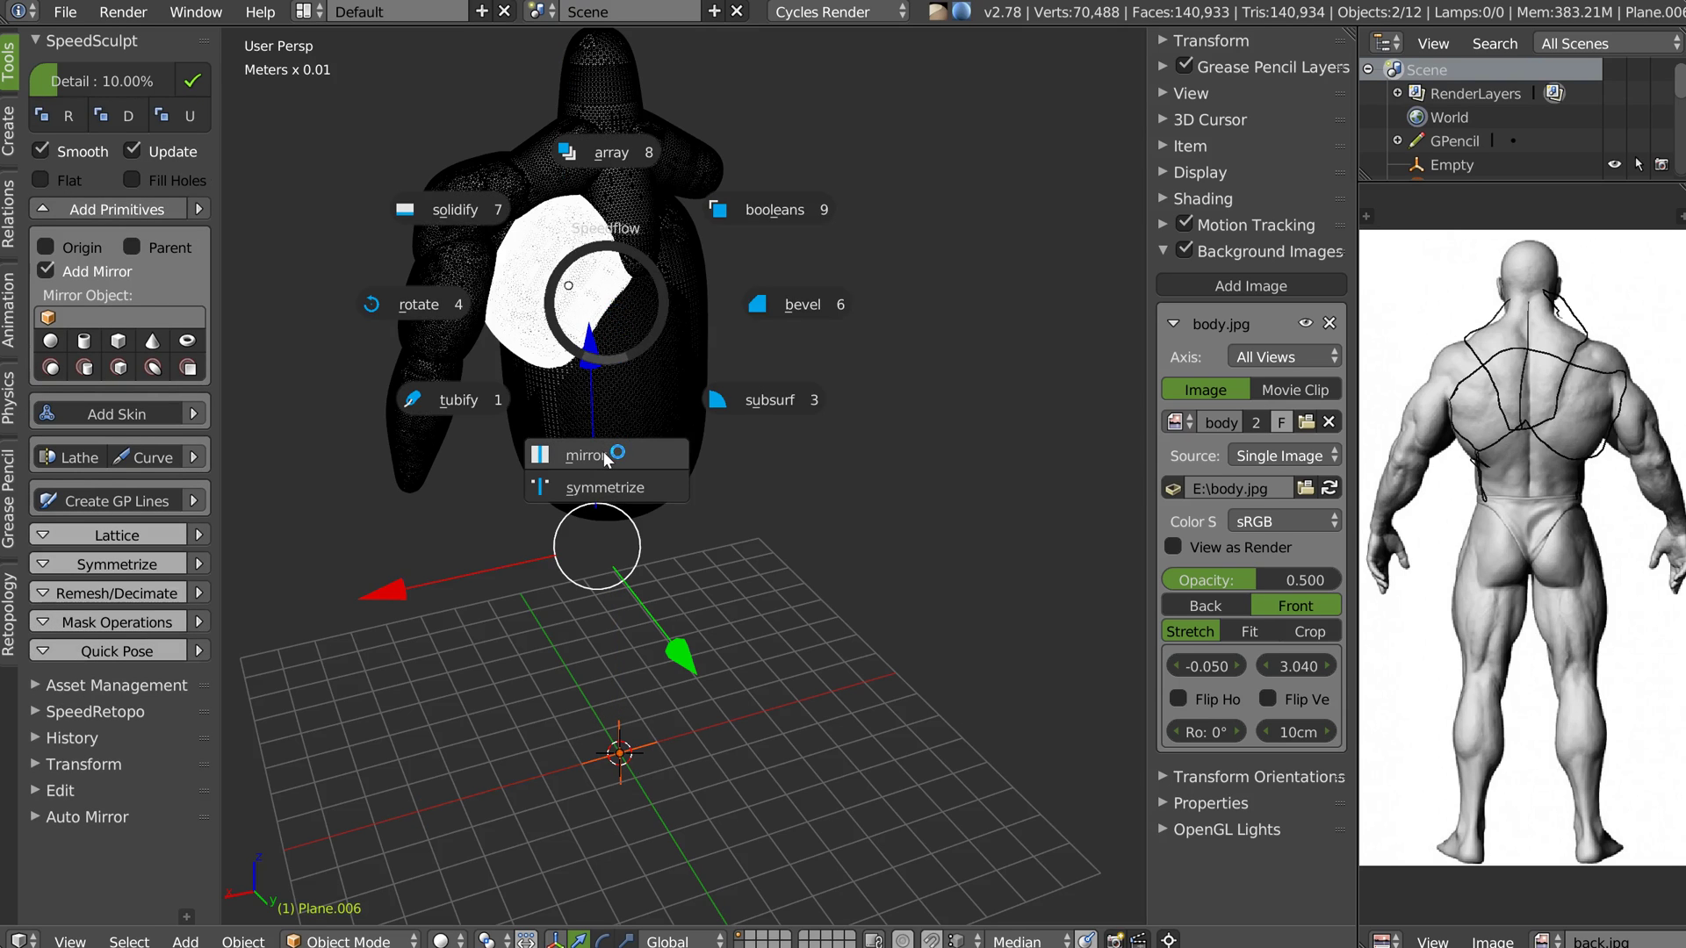
left_click(603, 451)
left_click(527, 338)
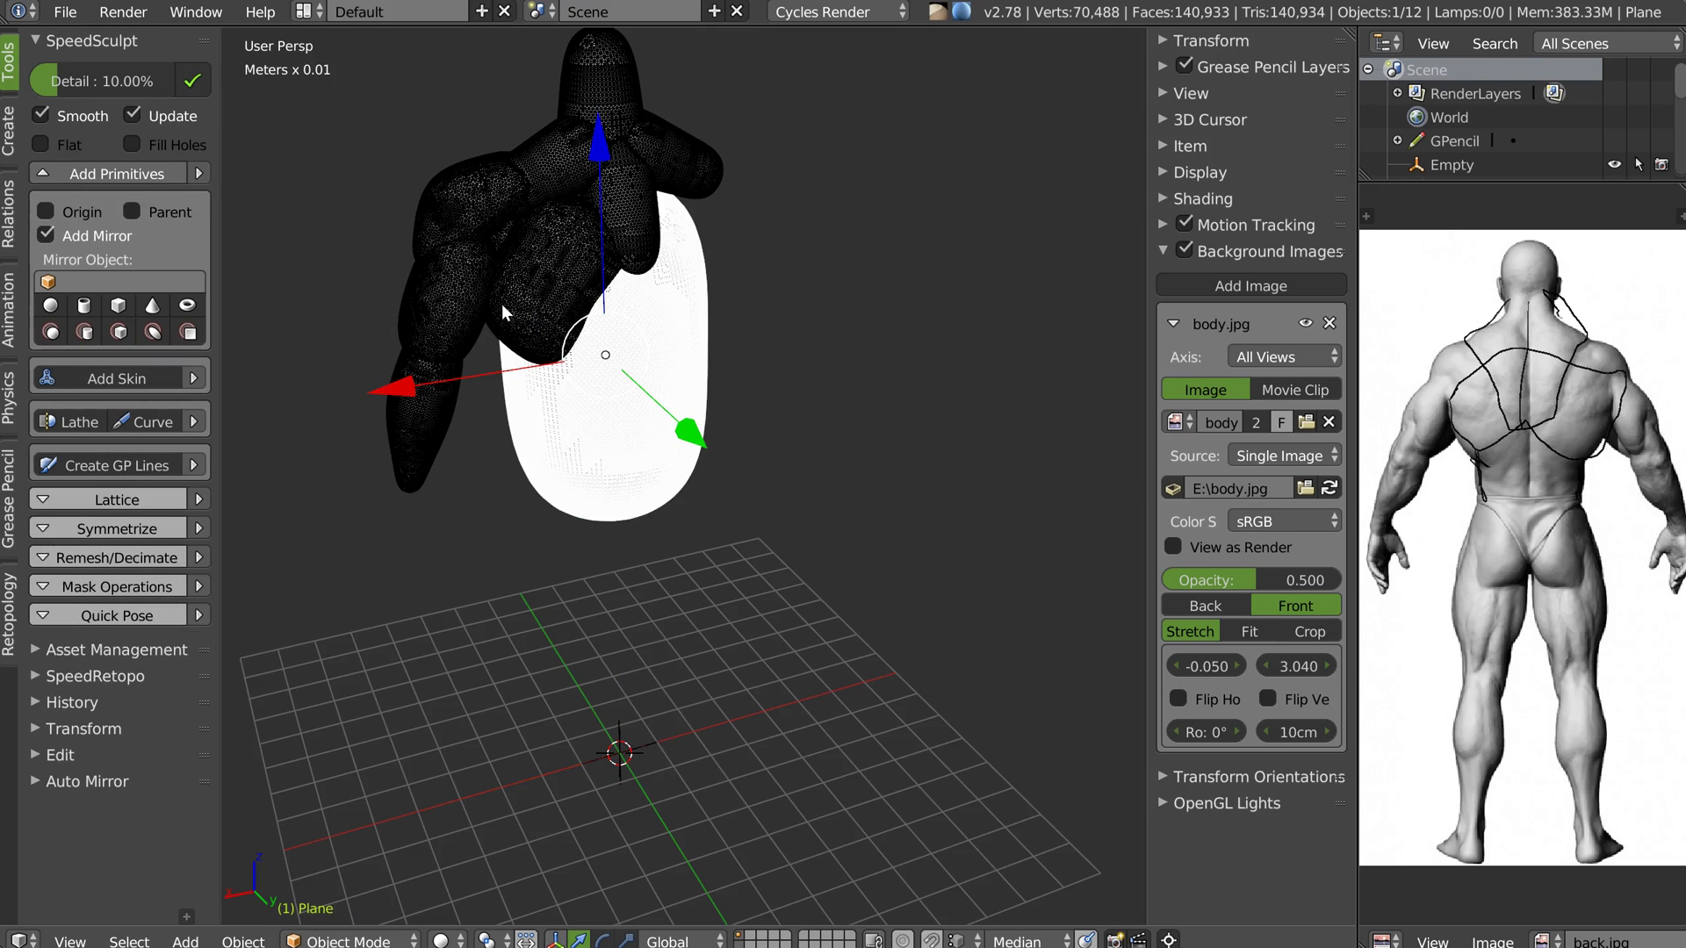
right_click(502, 307)
right_click(619, 738, "shift")
key("space")
left_click(617, 815)
Mirror the lat part to the other side, using the empty at the origin as reference and the lat as active object
right_click(619, 753)
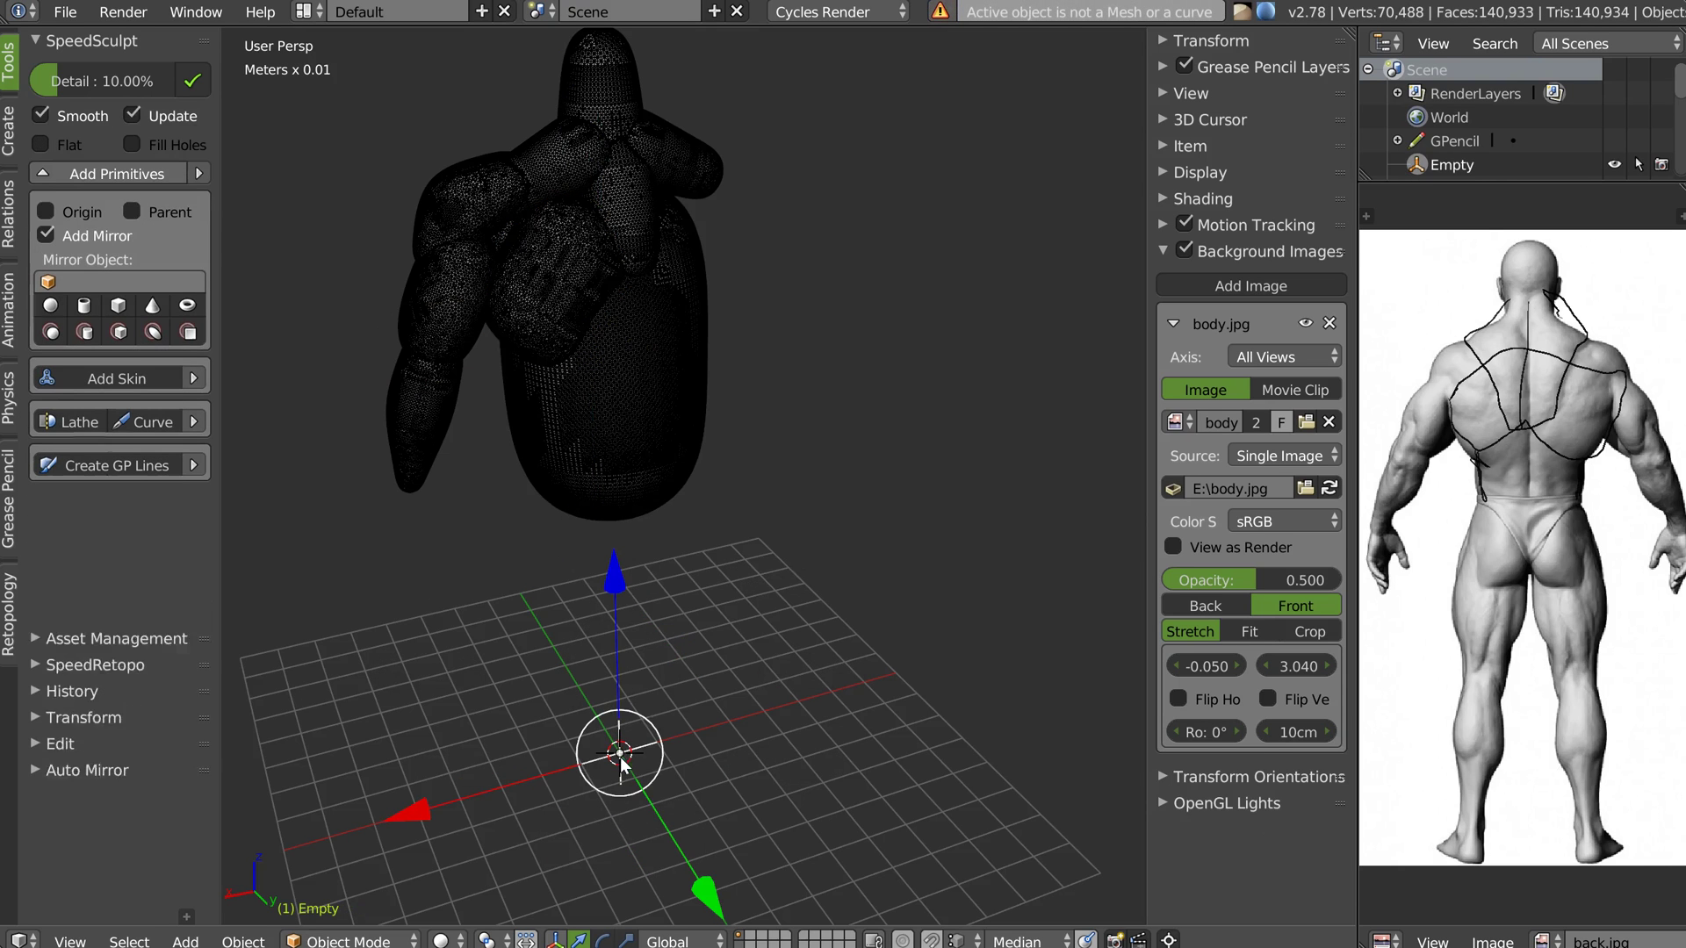
right_click(535, 289)
key("space")
left_click(518, 465)
left_click(426, 196)
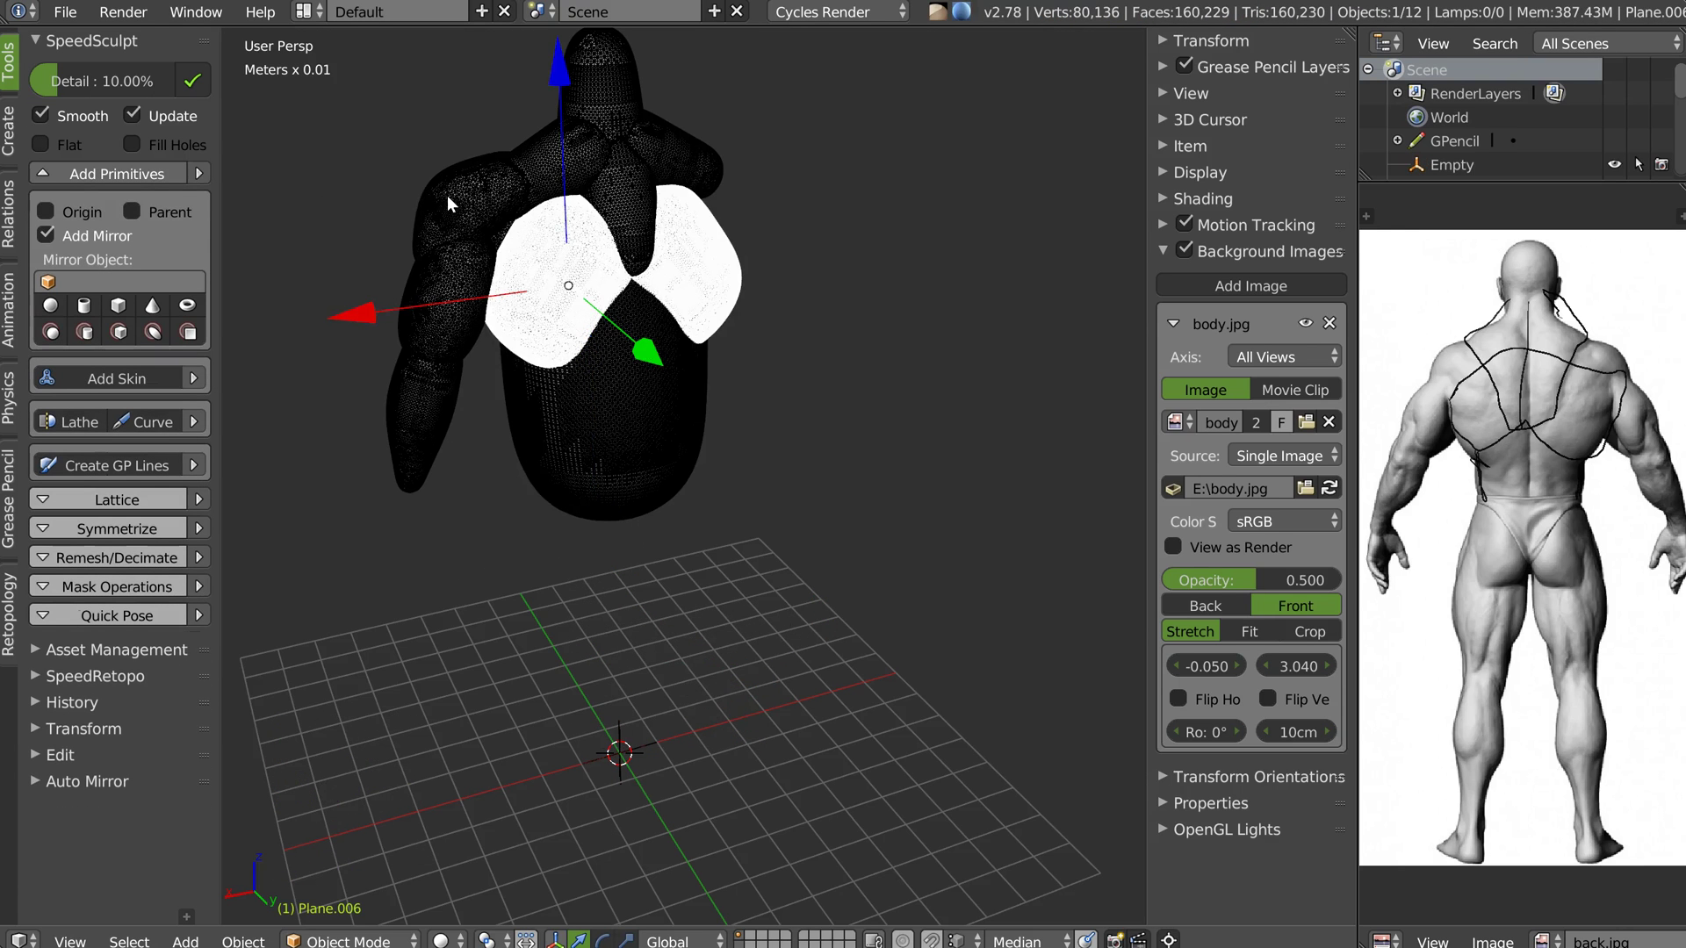
Mirror the deltoid part to the other side of the body about Empty.001
right_click(446, 195)
right_click(624, 724)
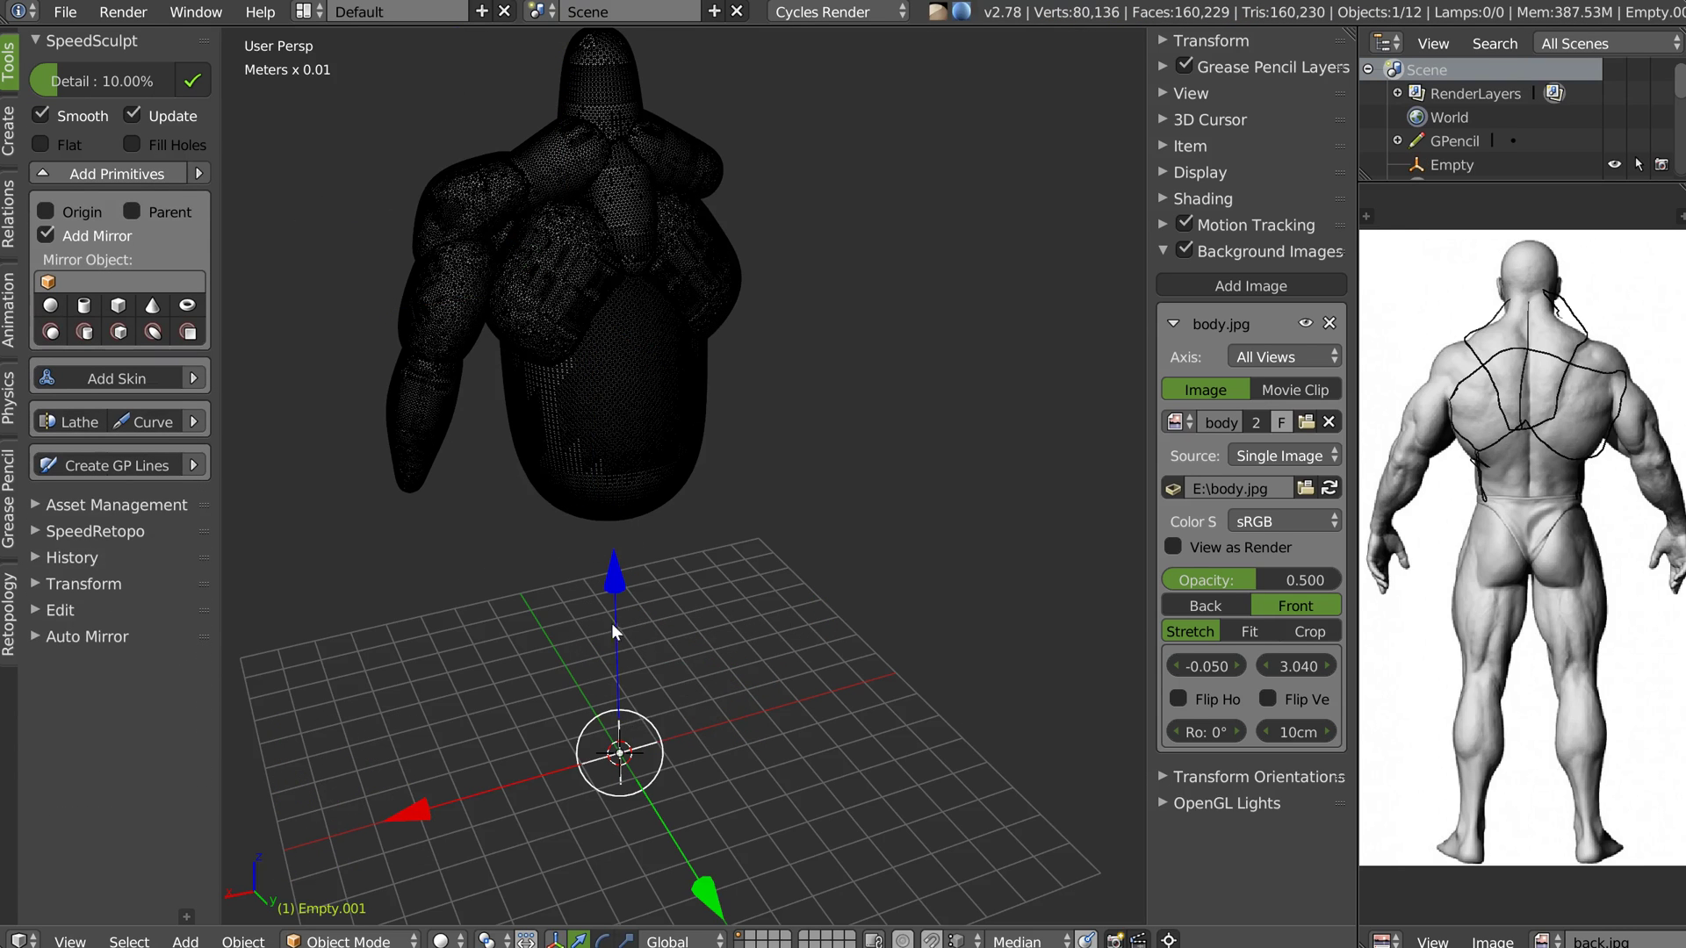
right_click(466, 204, "shift")
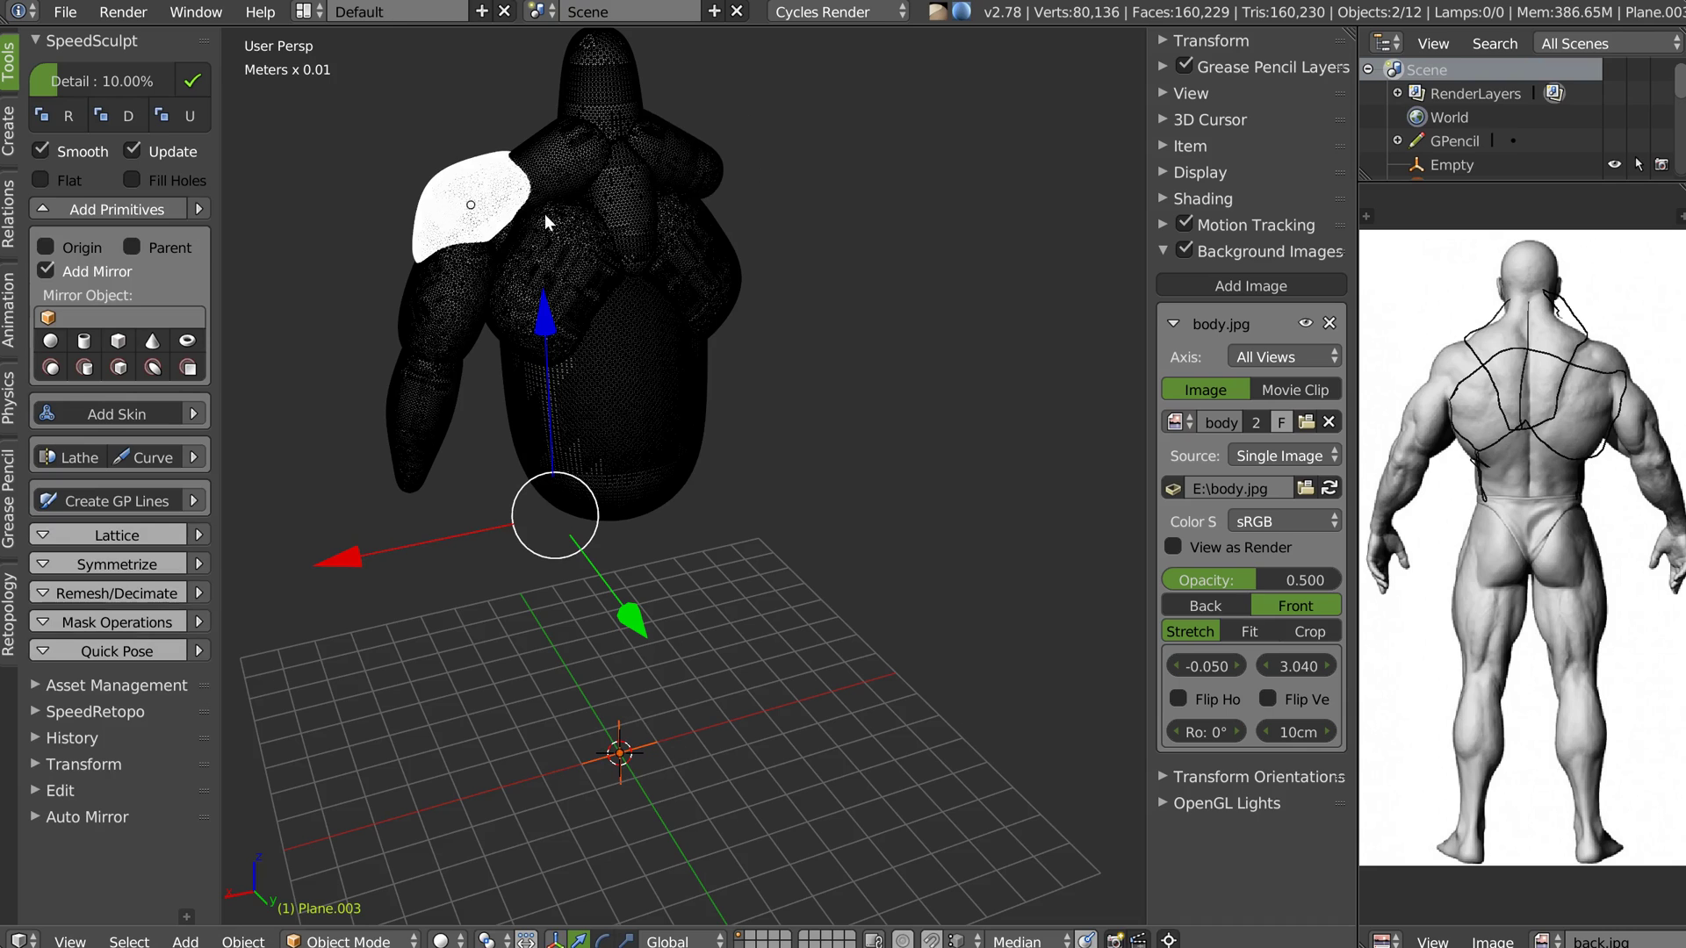
key("space")
left_click(502, 361)
left_click(449, 541)
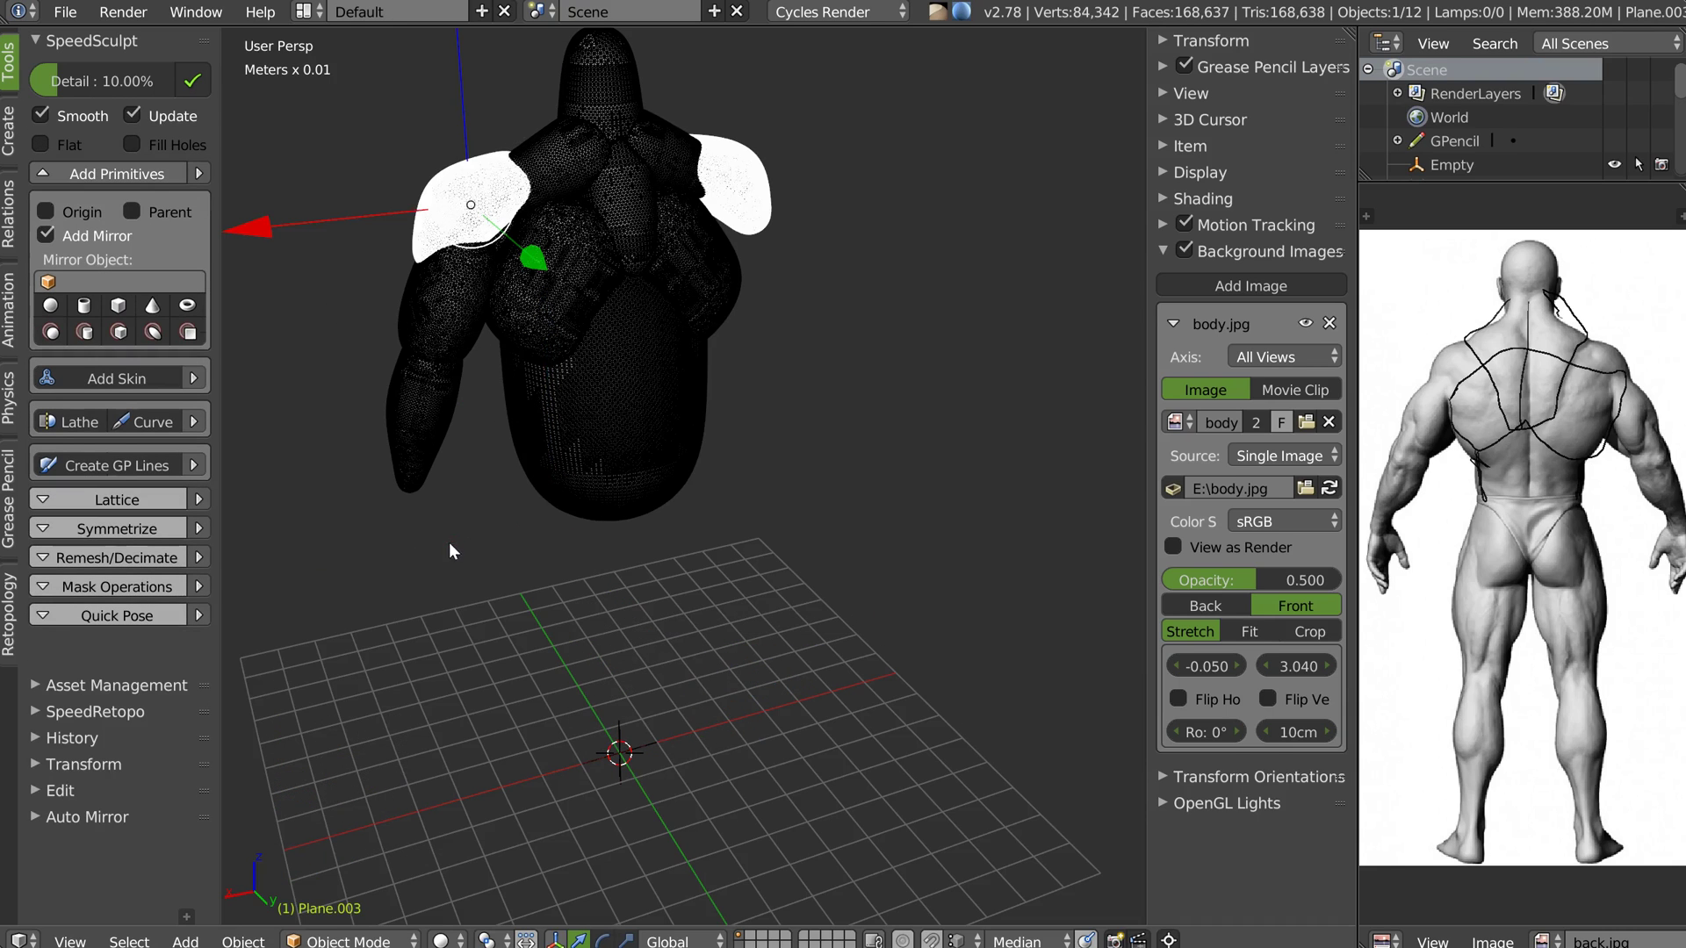
Remove the trapezius part's mirror and recreate it across X with Empty.001 as reference object
right_click(663, 142)
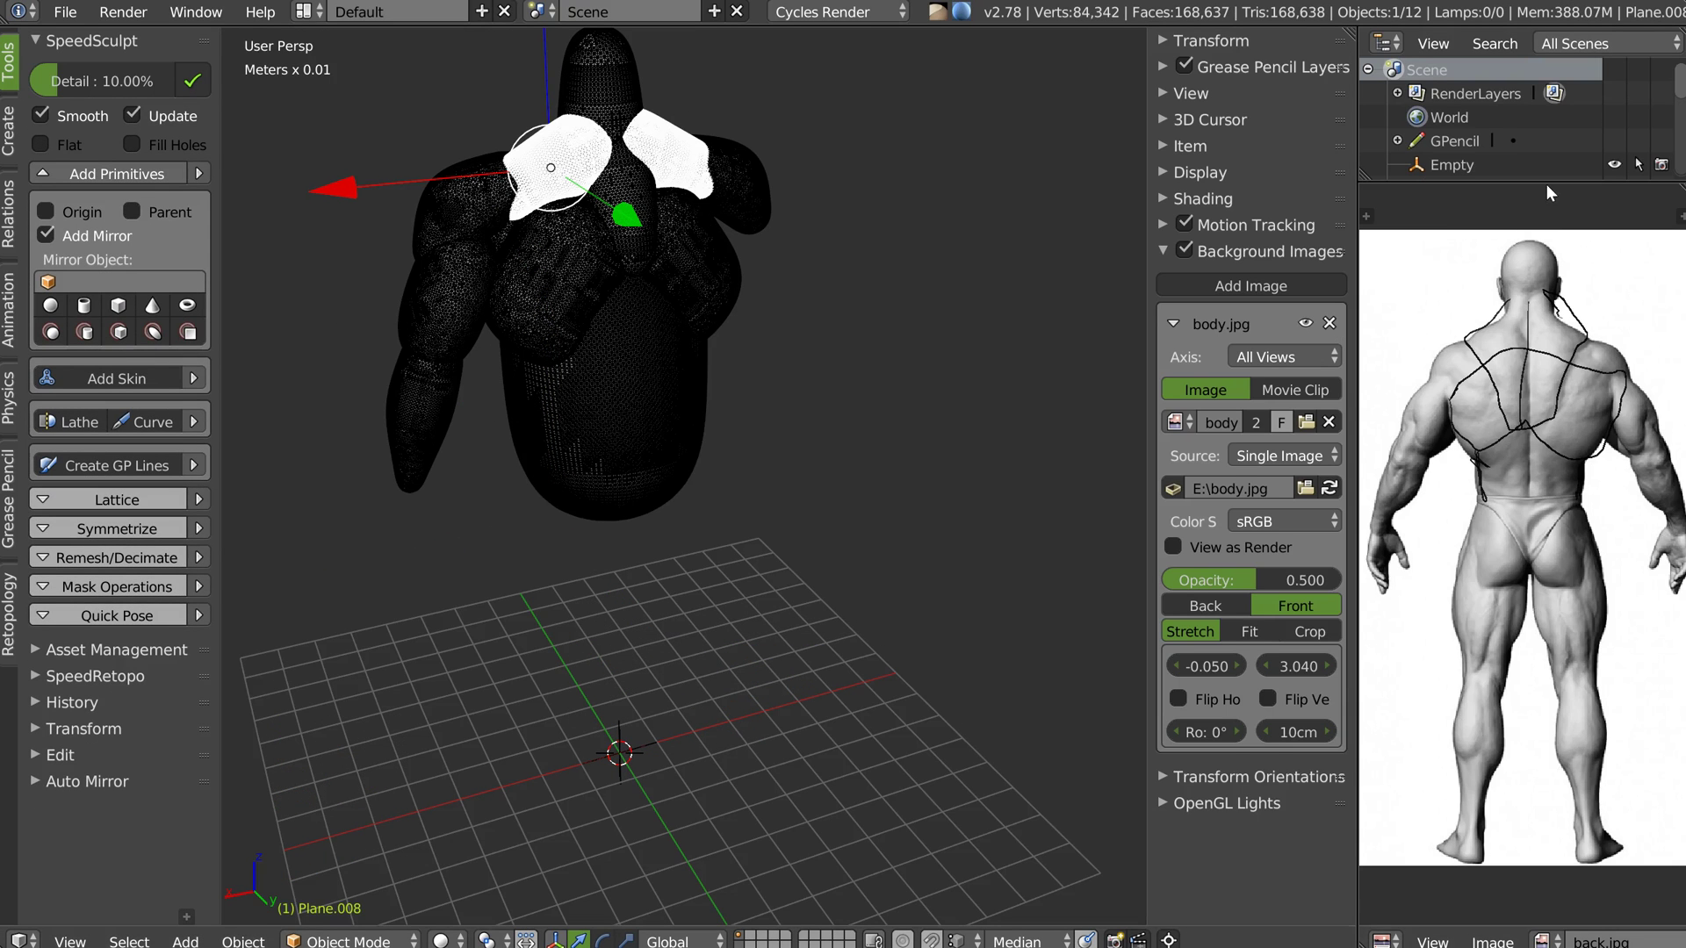
key("space")
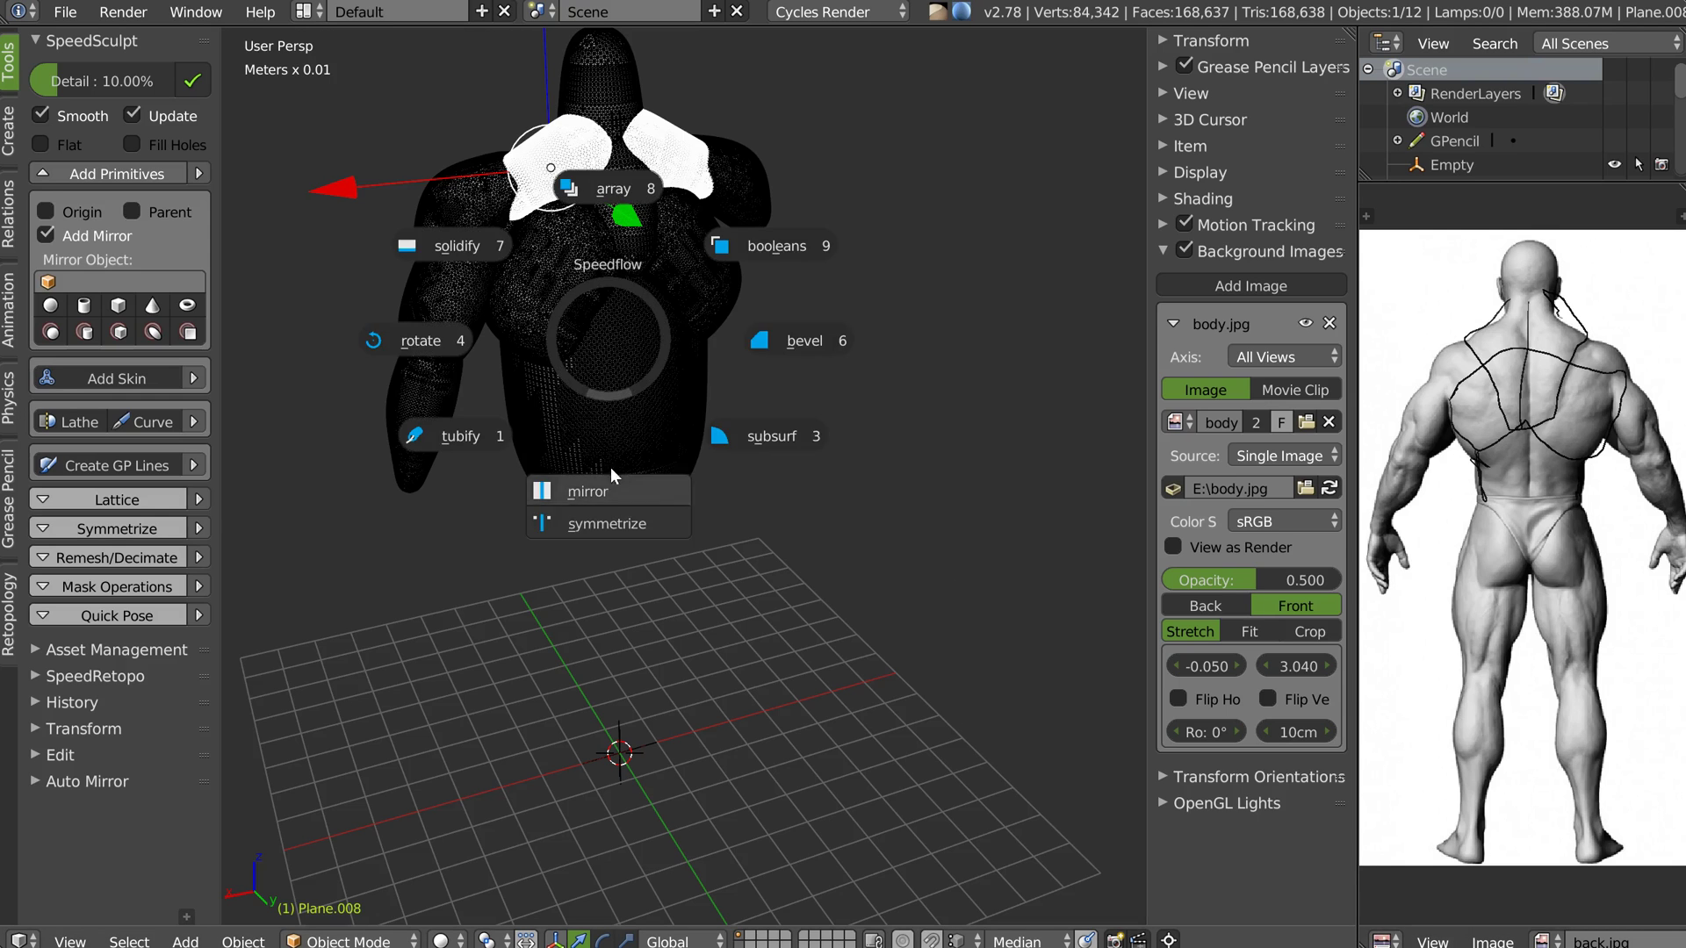
left_click(610, 469)
left_click(630, 757)
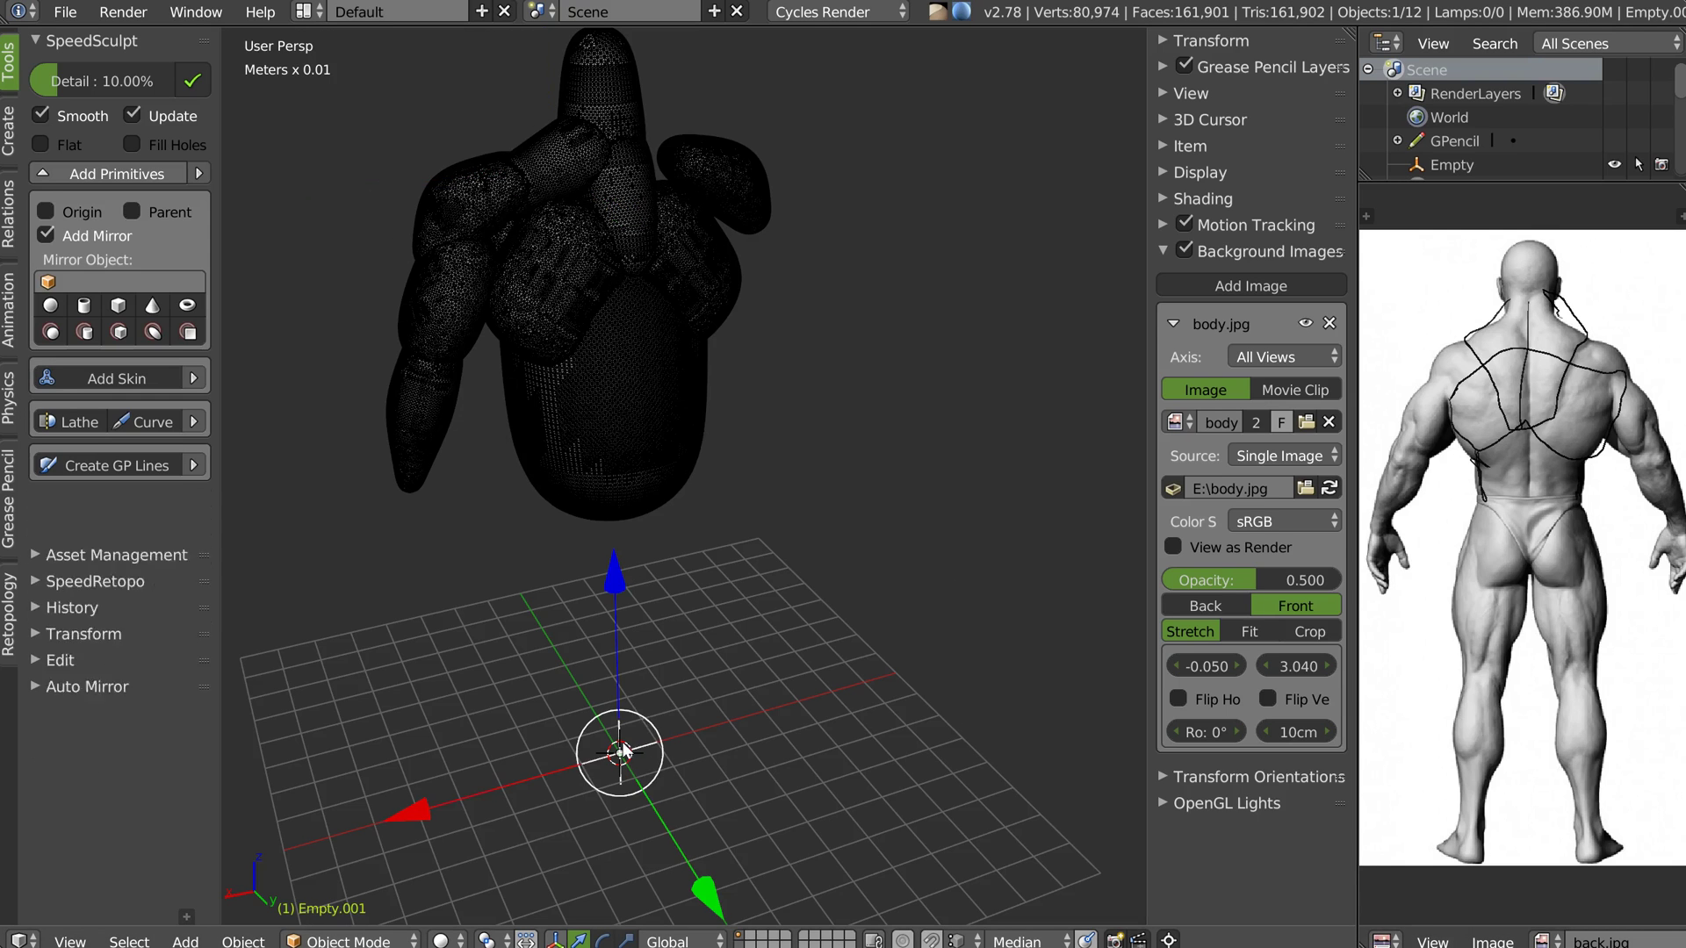
left_click(562, 156, "shift")
key("space")
left_click(542, 323)
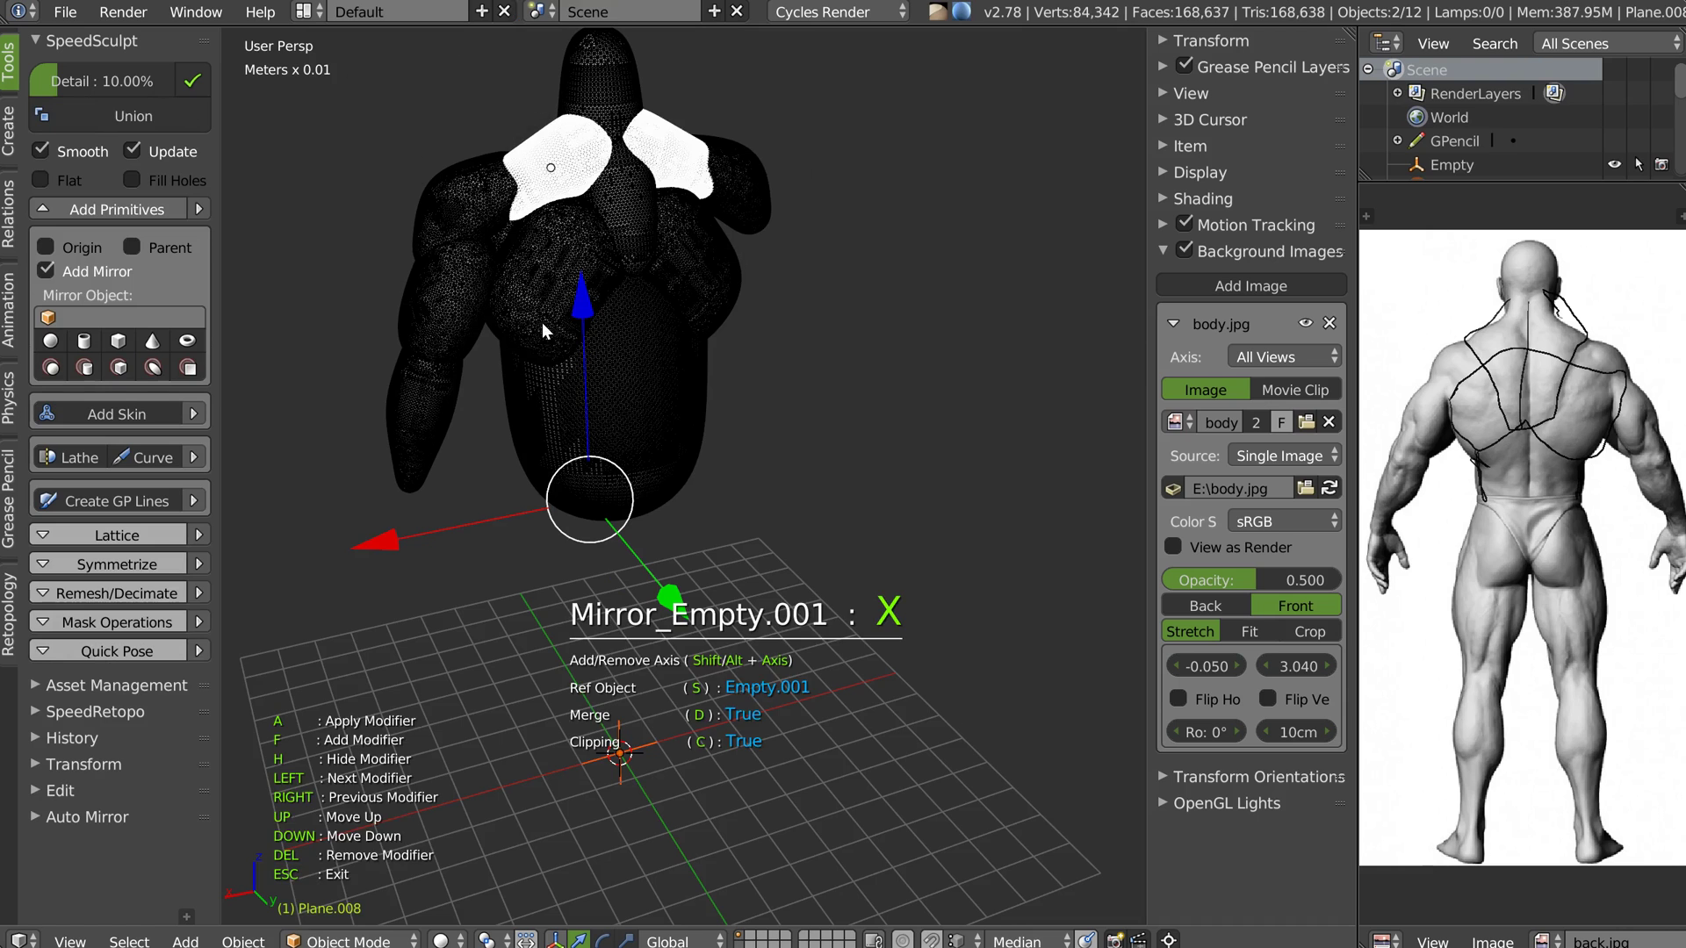
left_click(481, 414)
Mirror the upper arm part across X with Empty.001 as reference object
left_click(619, 755)
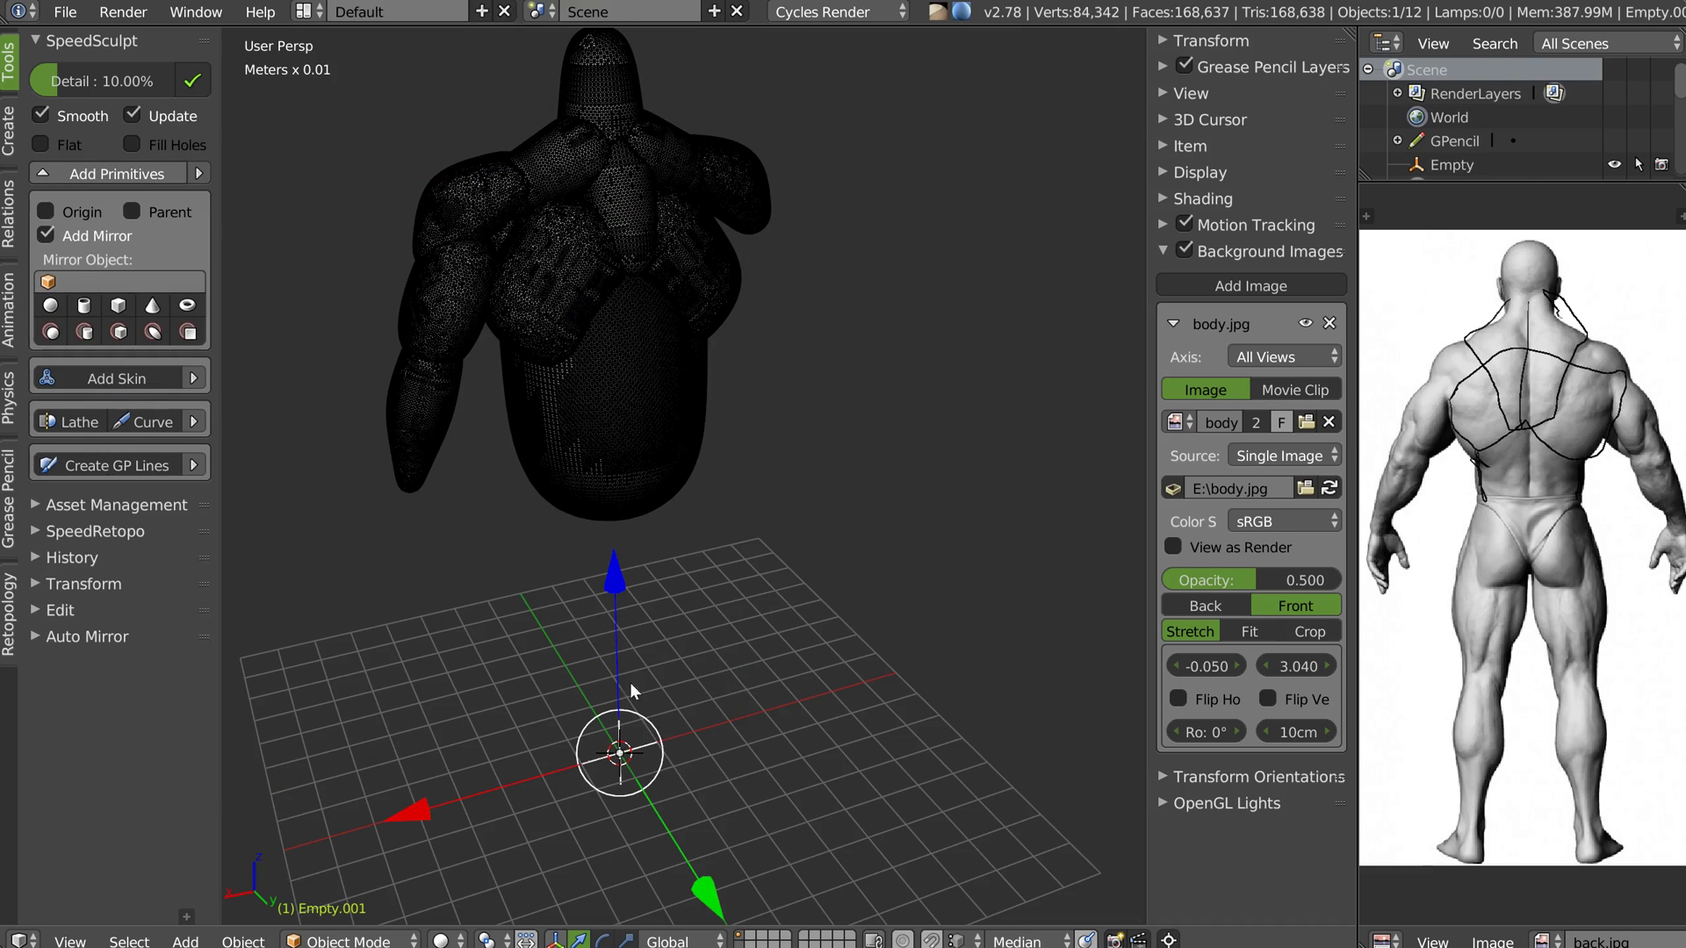
left_click(449, 326, "shift")
key("space")
left_click(444, 482)
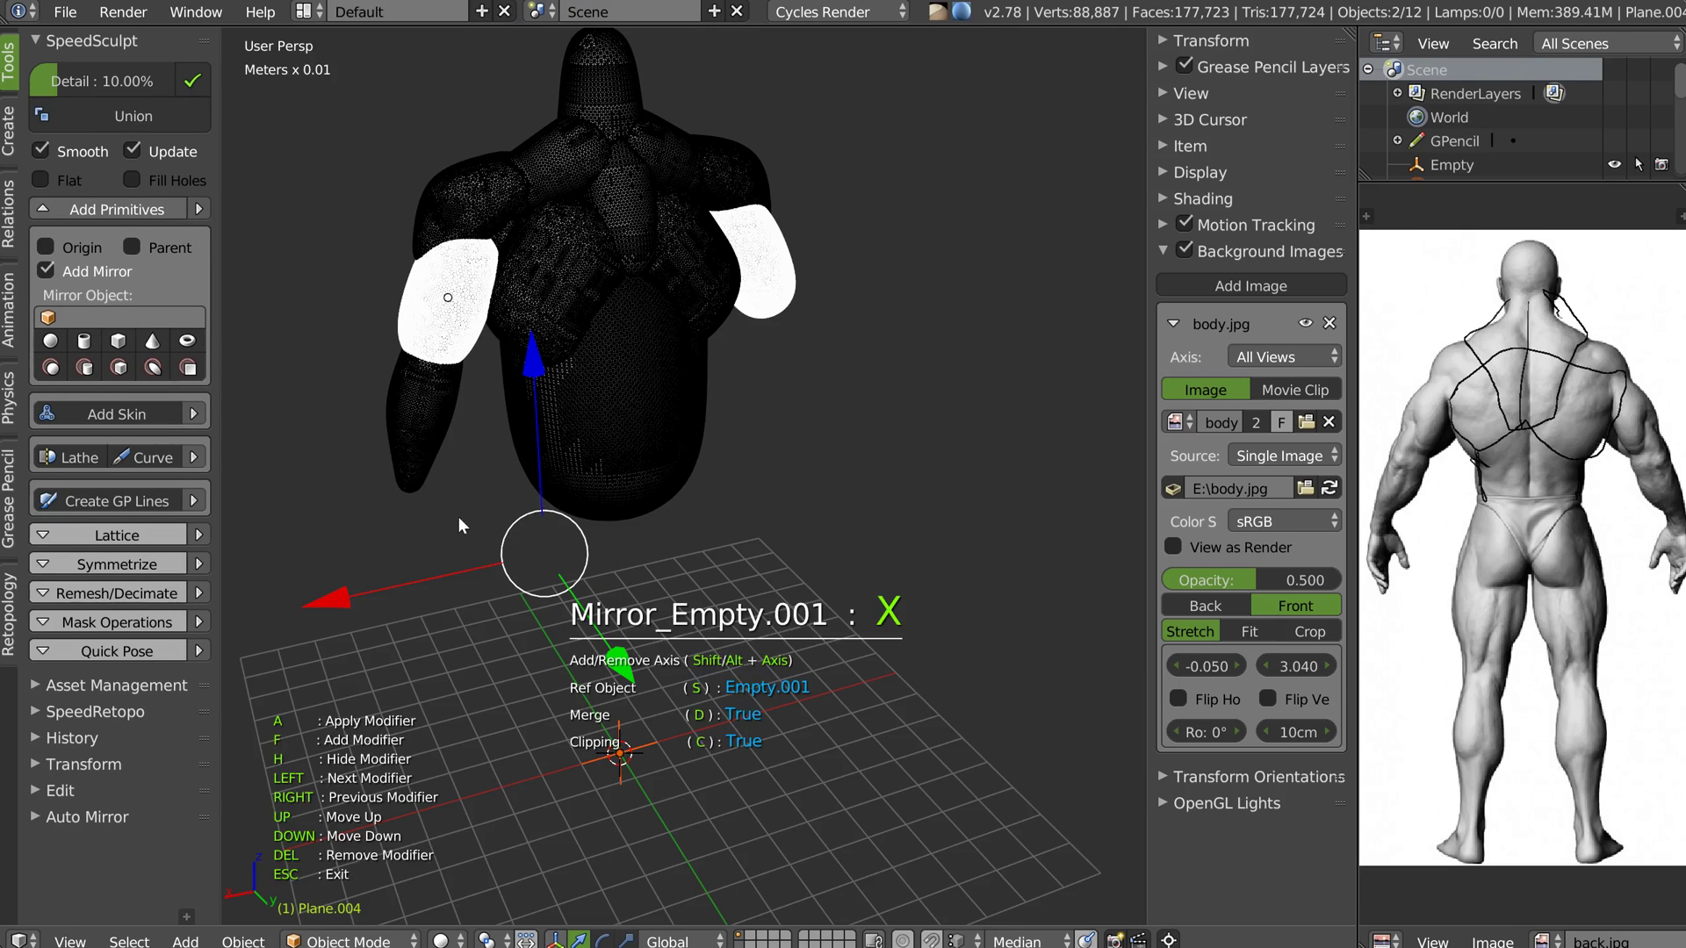
left_click(459, 516)
Mirror the forearm part to the other side of the body about the same reference empty
left_click(433, 451, "shift")
key("space")
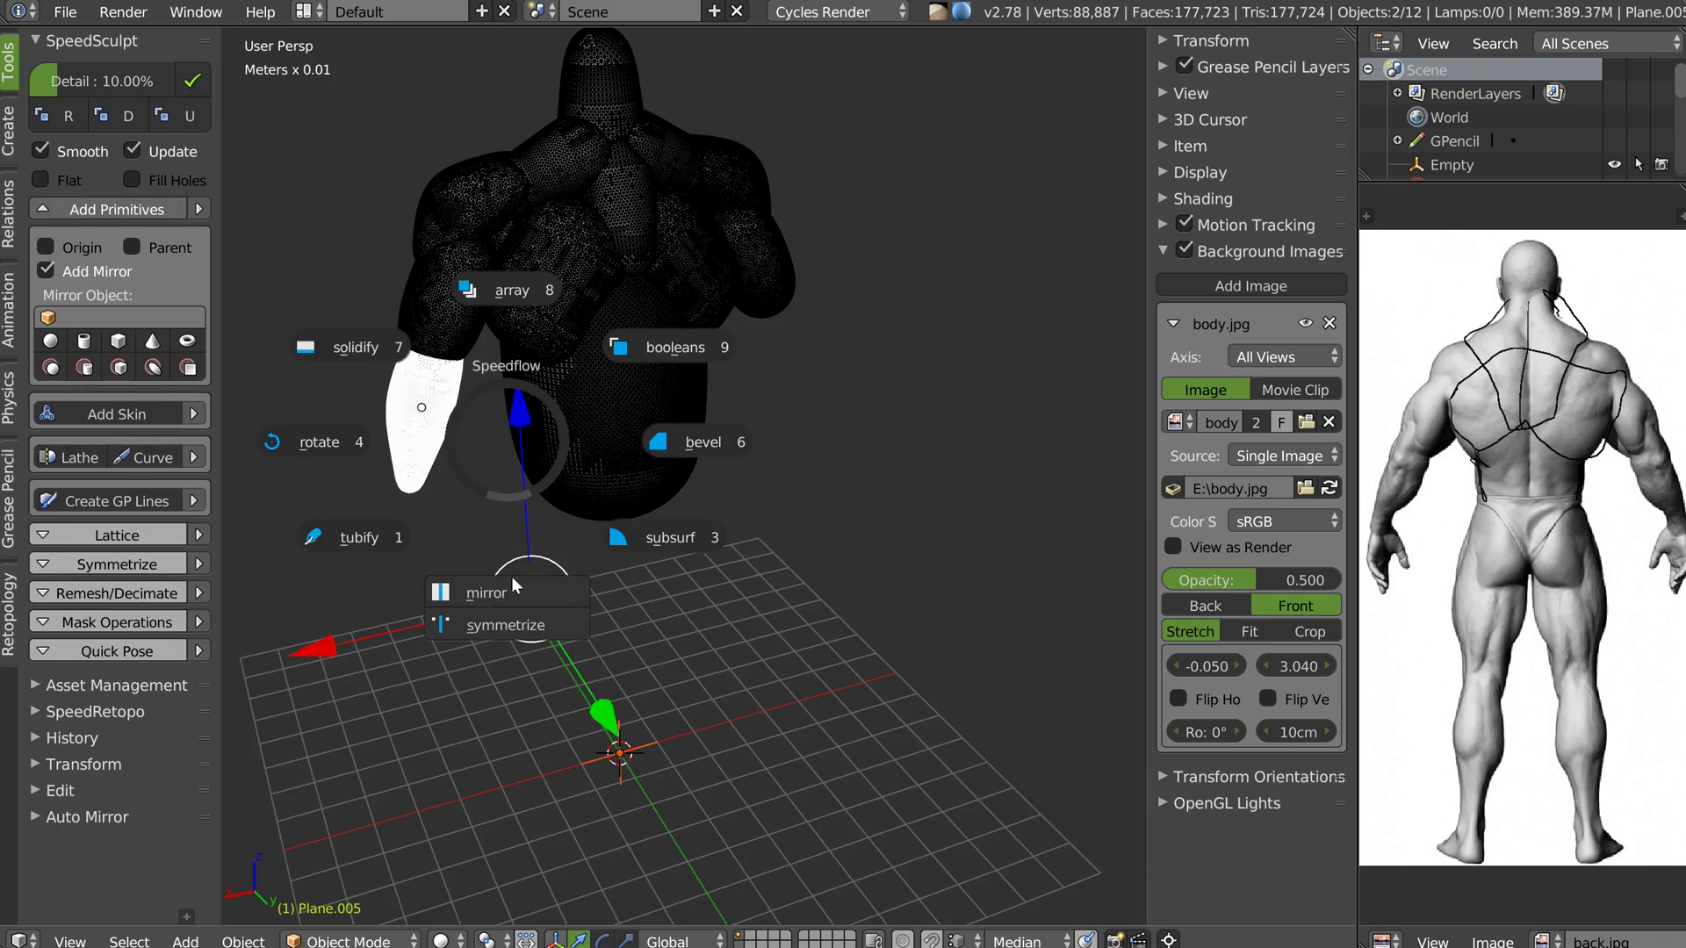
left_click(493, 595)
left_click(435, 566)
middle_click_drag(436, 564, 655, 232)
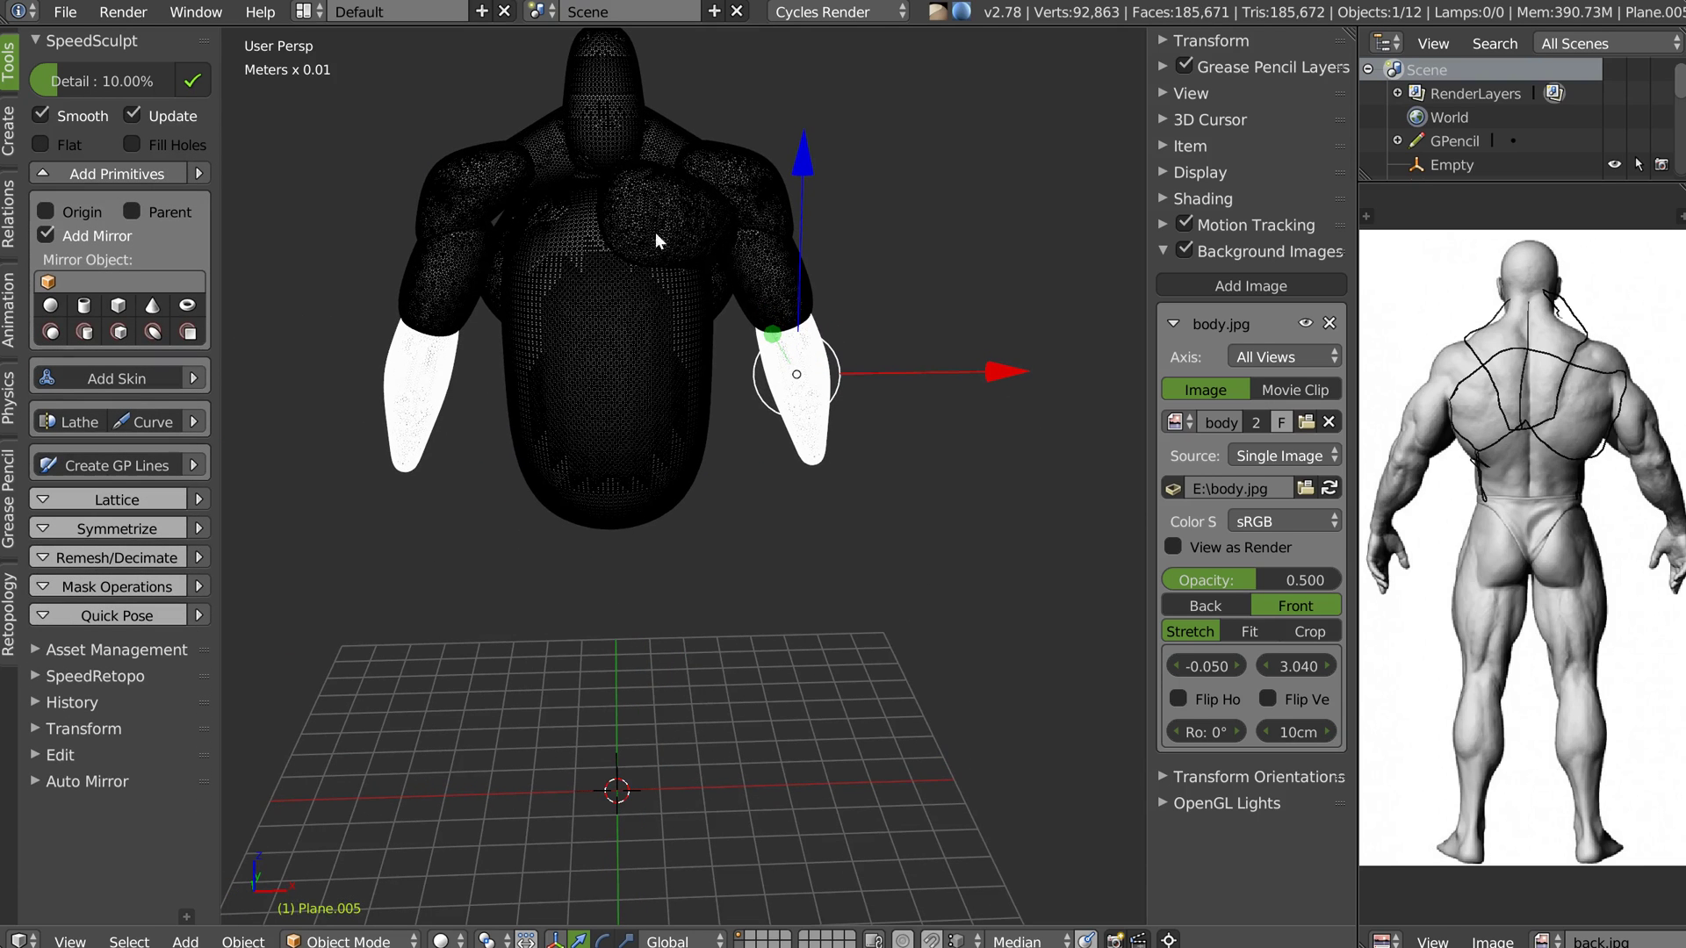
Mirror the pectoral part to the other side of the chest about the empty at the origin
left_click(620, 755)
left_click_drag(663, 237, 662, 242, "shift")
left_click(663, 242)
key("space")
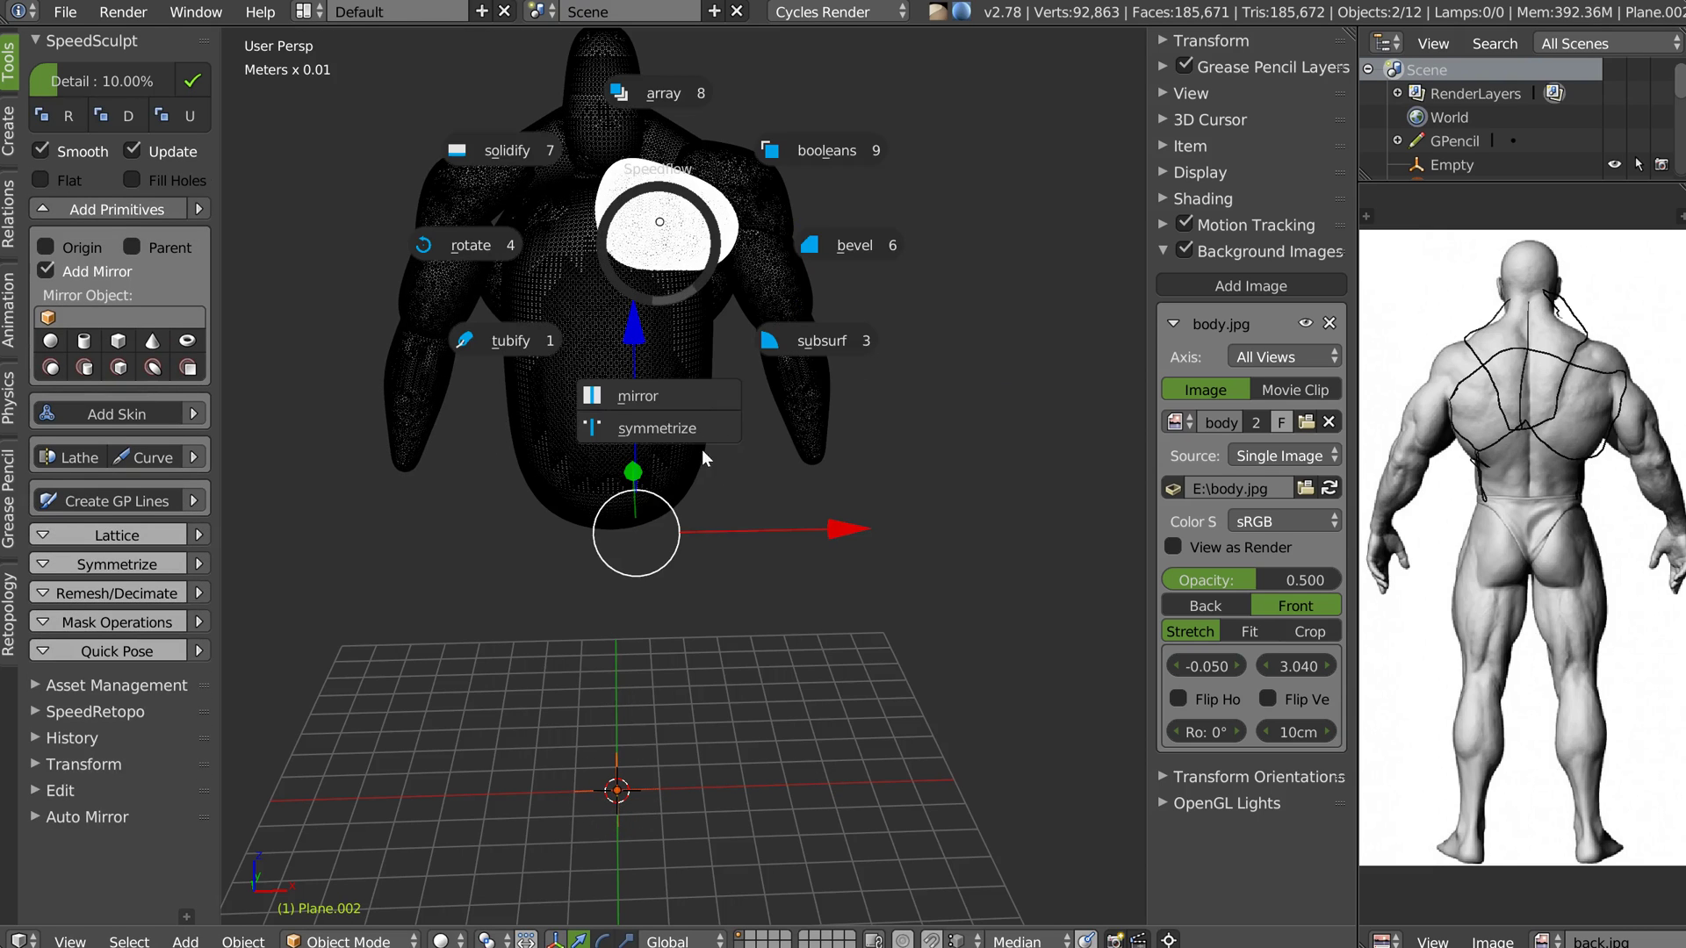
left_click(653, 387)
left_click(751, 463)
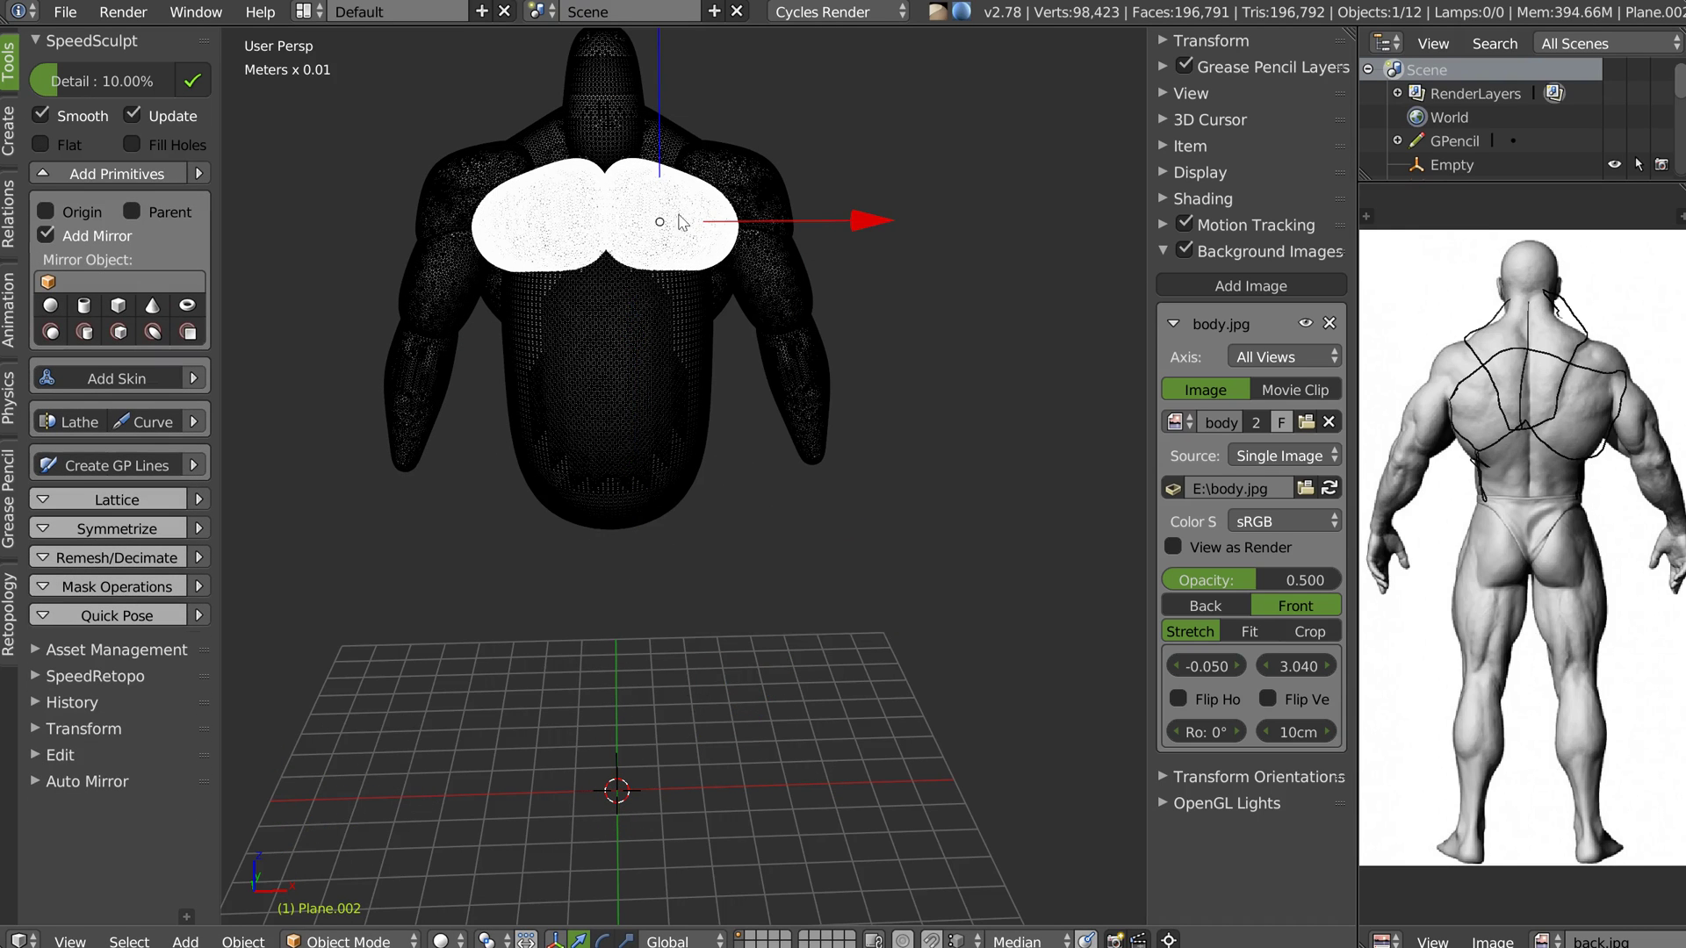
Test-move the pectoral, deltoid, upper arm and forearm parts to check that their mirrored halves follow, cancelling each move
right_click(676, 236)
key("g")
left_click(663, 211)
right_click(654, 200)
key("g")
right_click(716, 107)
right_click(769, 186)
key("g")
right_click(822, 225)
right_click(777, 252)
key("g")
left_click(773, 256)
right_click(802, 362)
key("g")
left_click(811, 365)
mouse_move(780, 306)
middle_mouse_down()
mouse_move(658, 314)
mouse_move(612, 247)
mouse_move(636, 277)
middle_mouse_up()
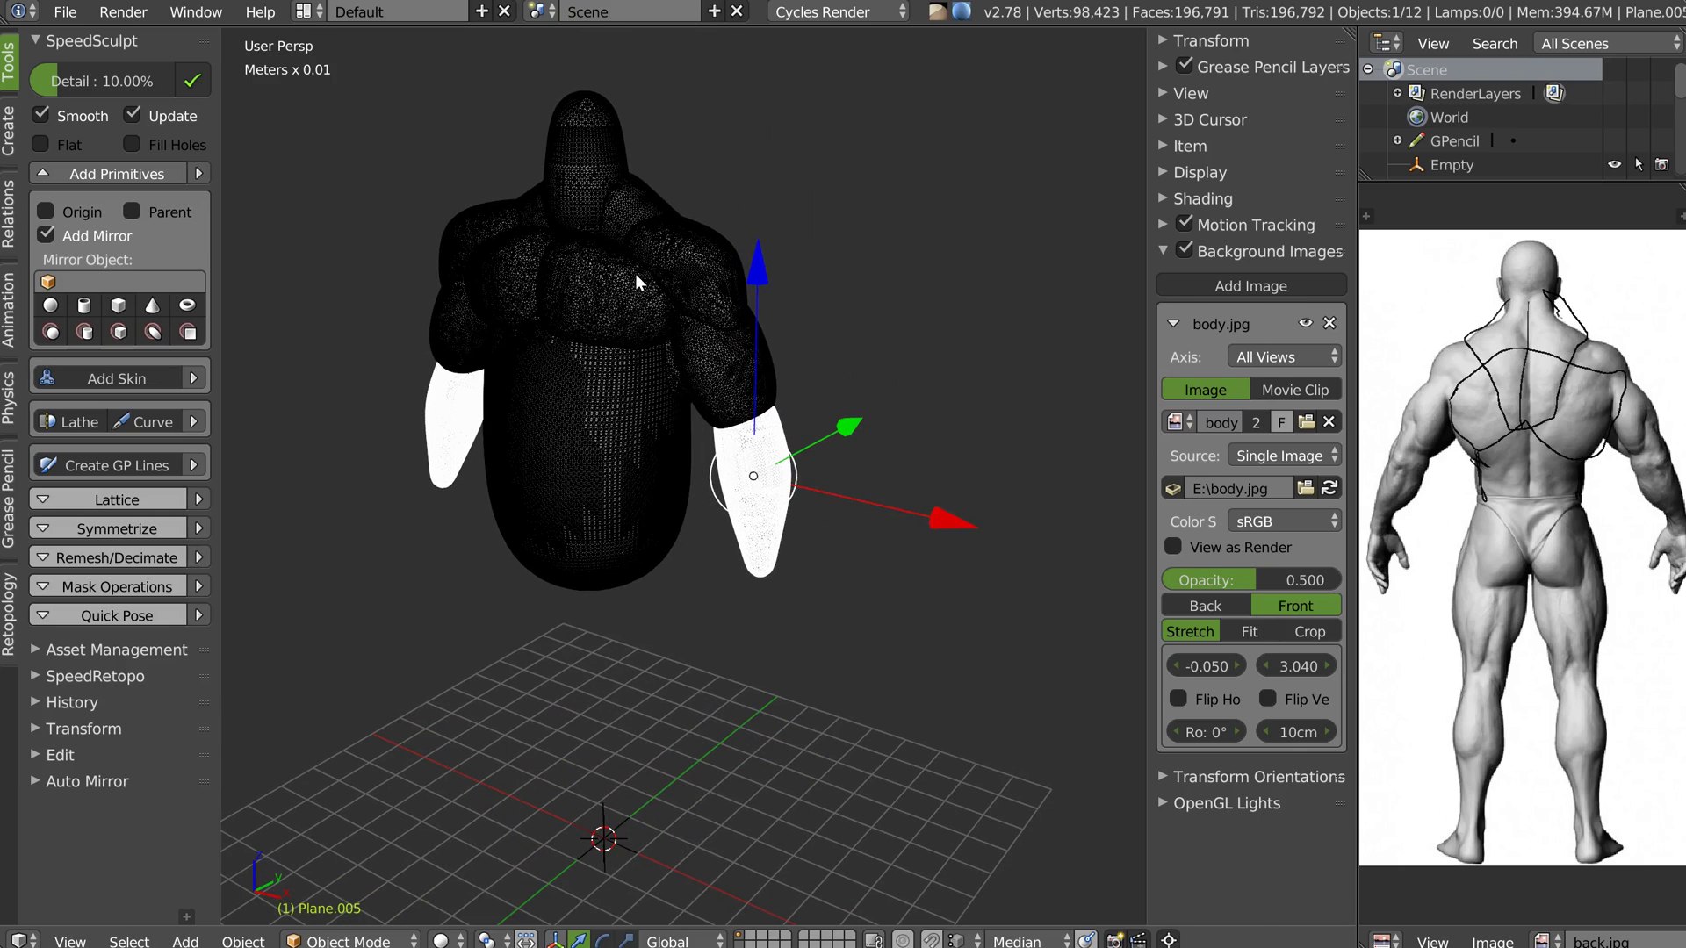
Hide the wireframe overlay on all body parts and deselect everything
key("a")
key("shift+z")
left_click(803, 371)
mouse_move(824, 323)
middle_mouse_down()
mouse_move(463, 327)
mouse_move(550, 272)
mouse_move(519, 270)
mouse_move(487, 366)
mouse_move(768, 307)
mouse_move(743, 325)
middle_mouse_up()
scroll(519, 270, "up", 3)
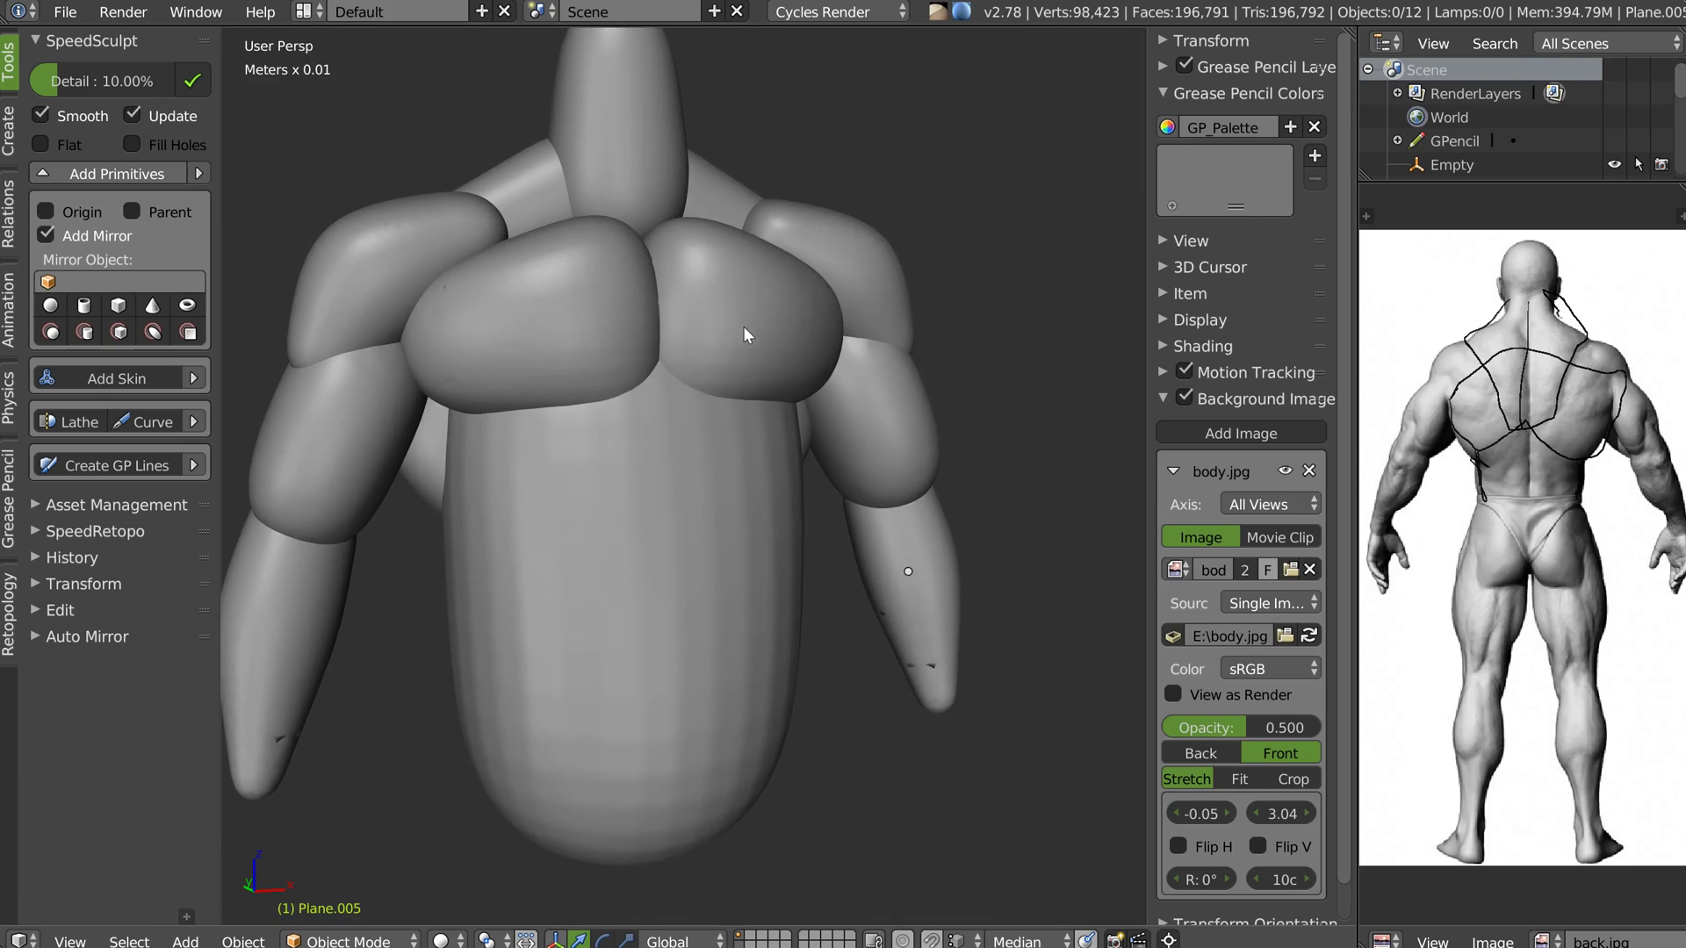
Switch the pectoral part to Sculpt Mode and enable dynamic topology on it
right_click(711, 304)
key("Tab")
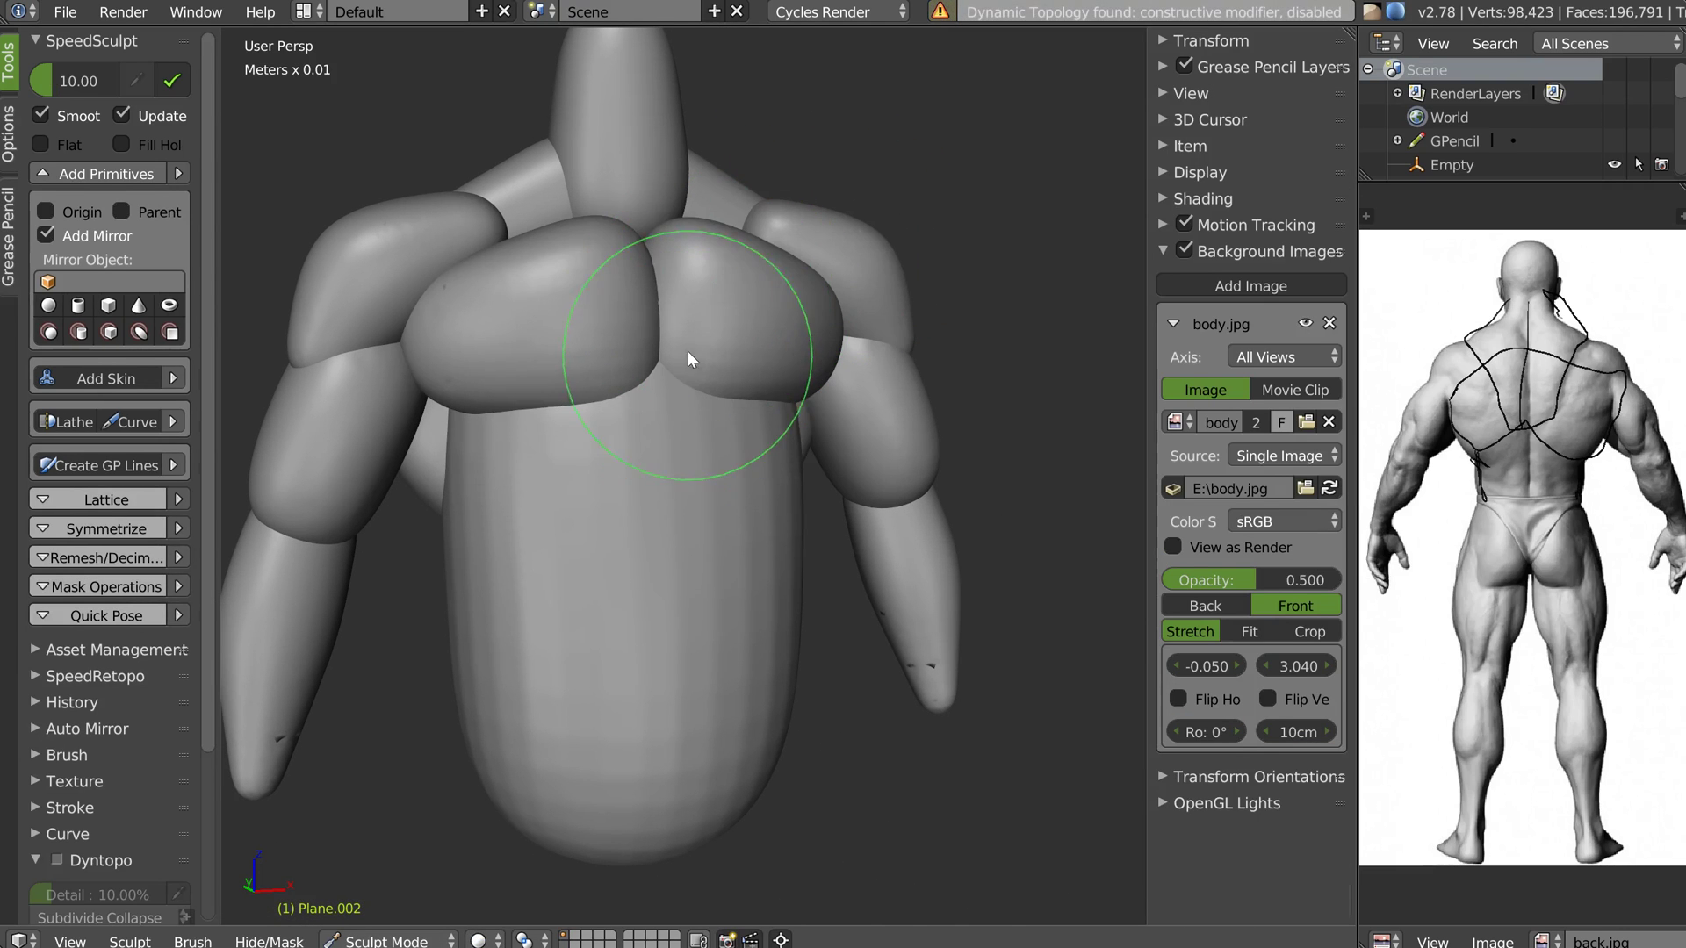
key("ctrl+d")
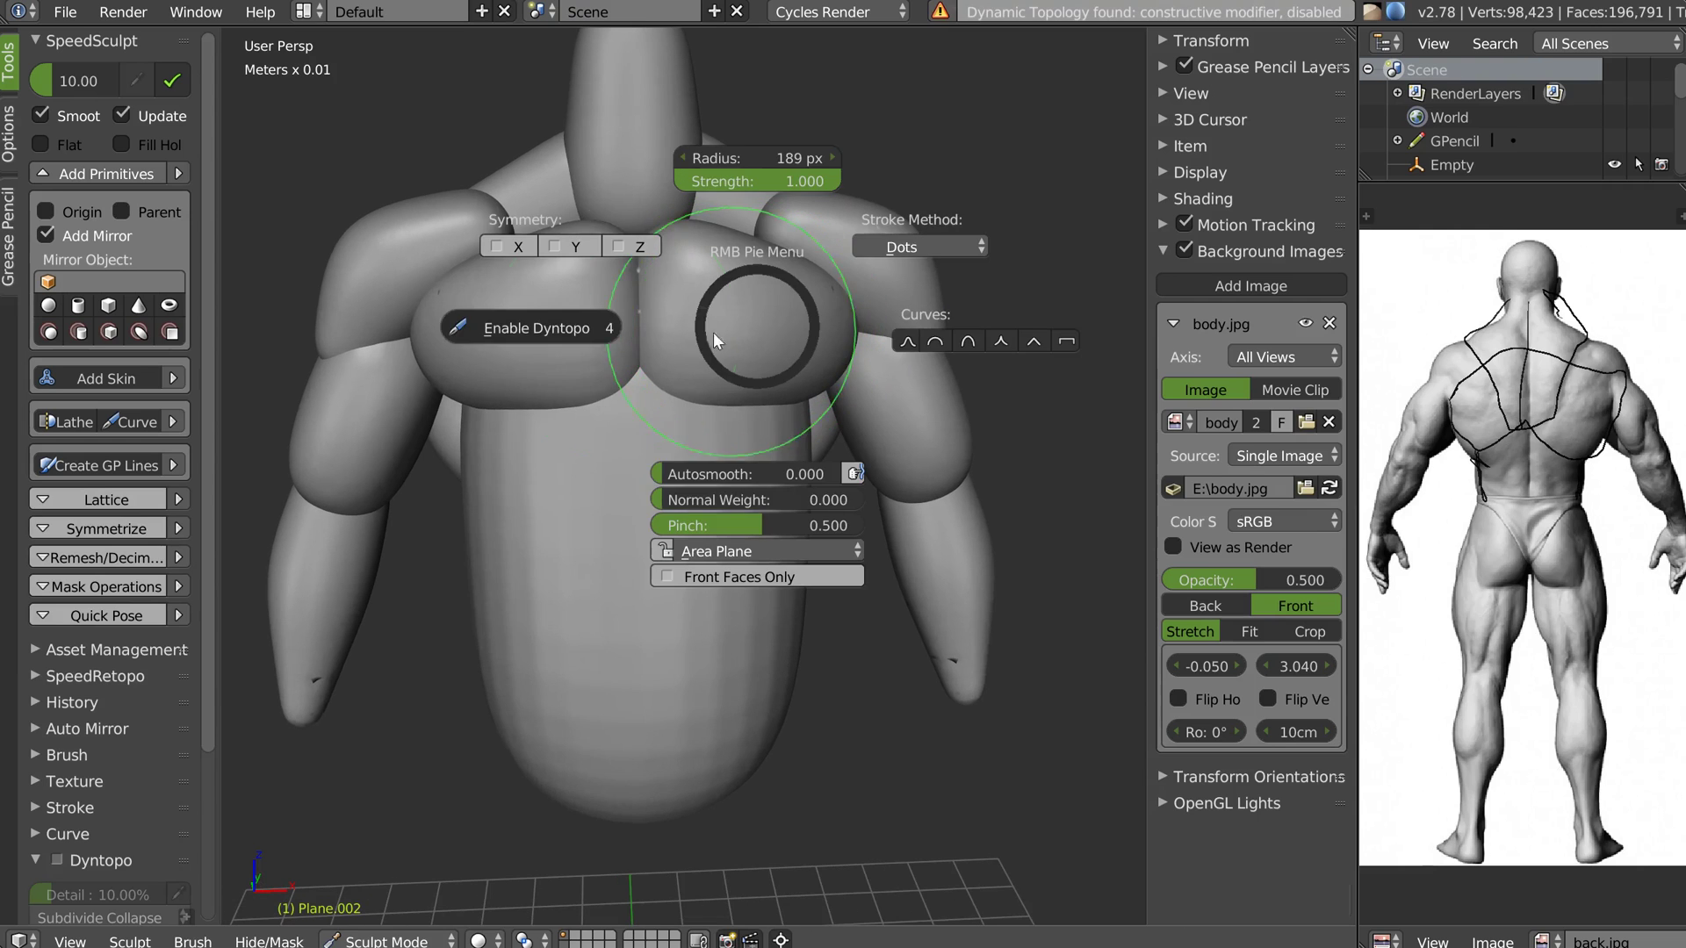
left_click(529, 330)
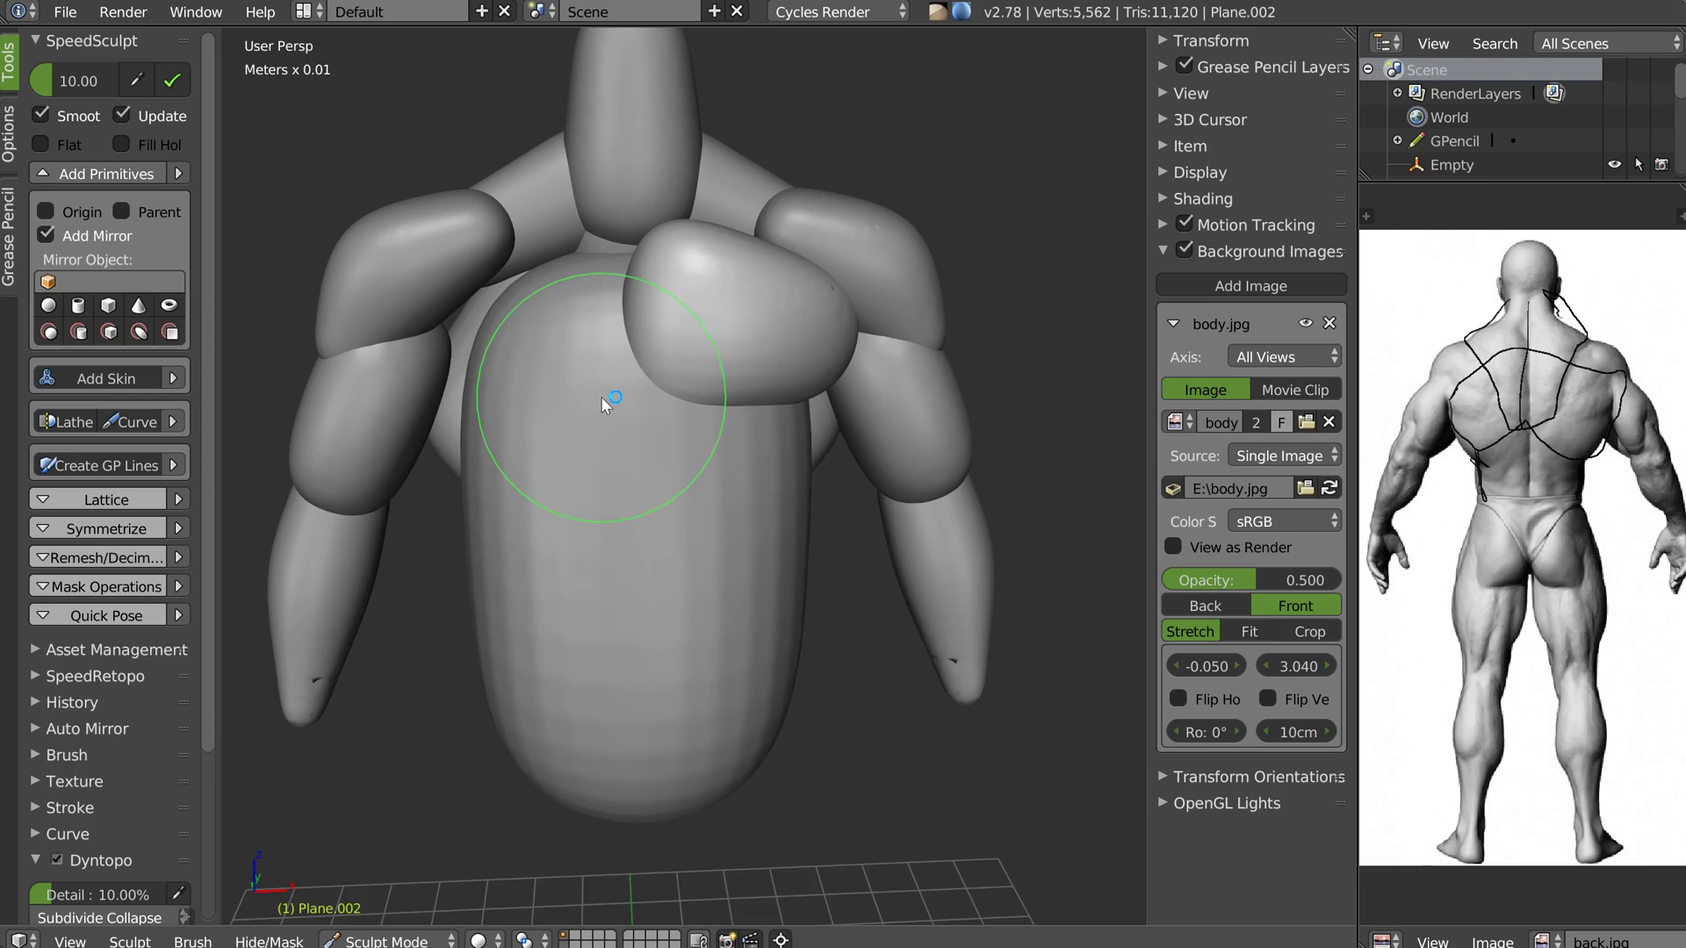
Disable dynamic topology on the pectoral part and frame the chest against the front reference image
right_click(755, 302)
left_click(562, 305)
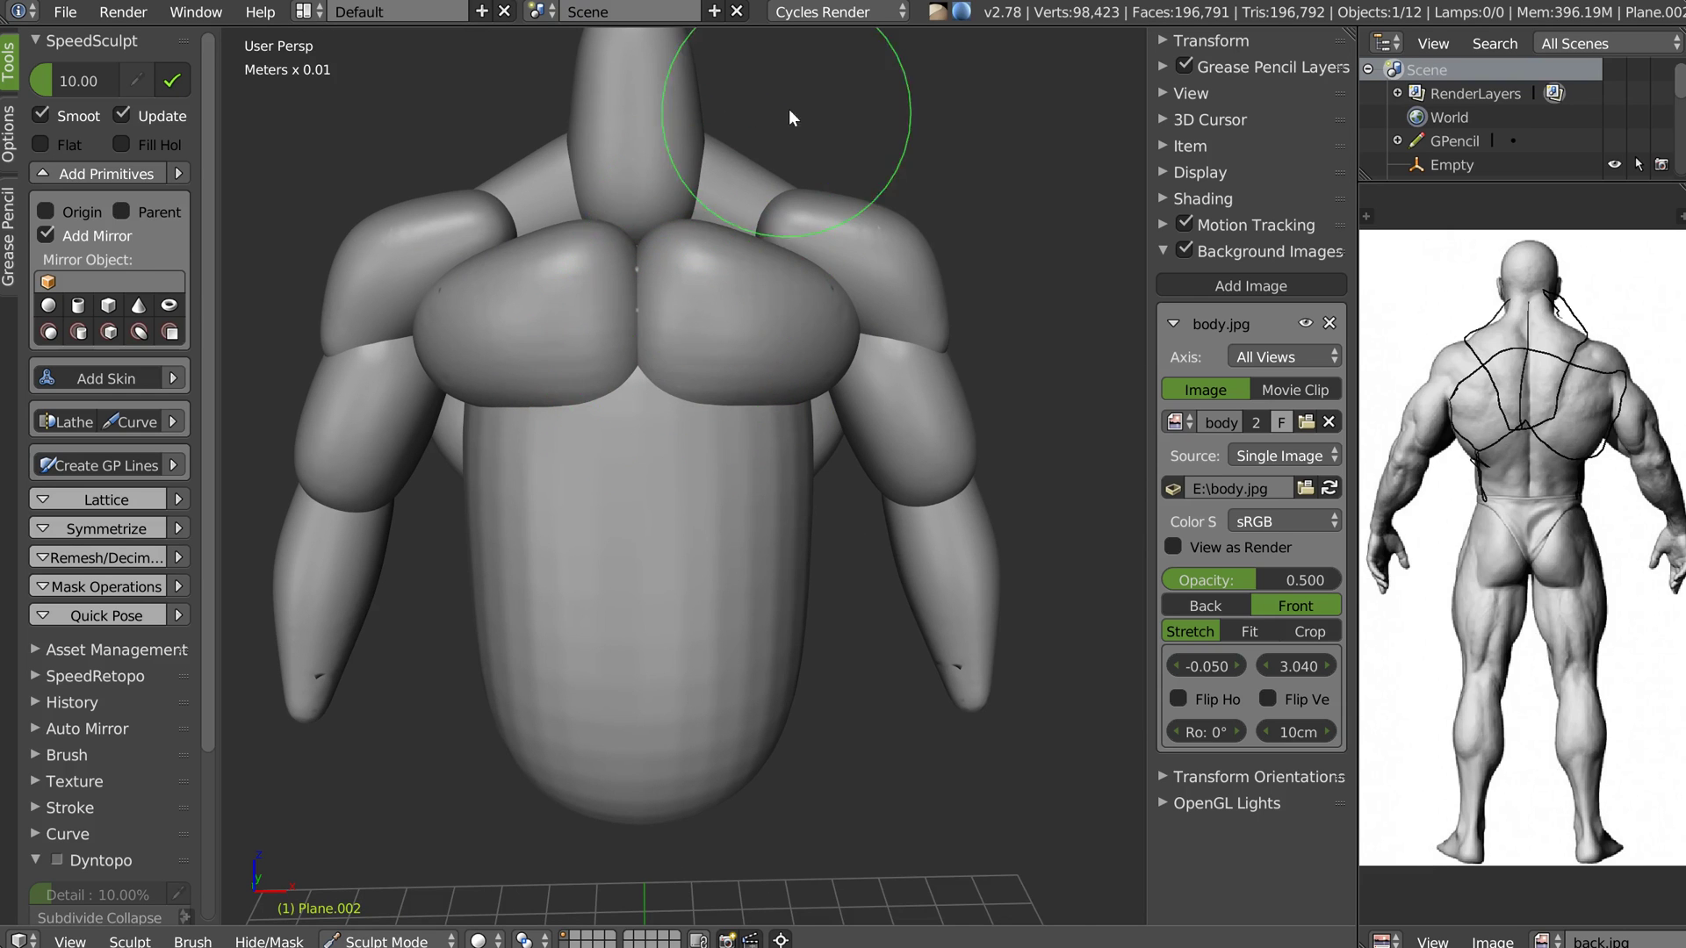
middle_click_drag(790, 113, 719, 283)
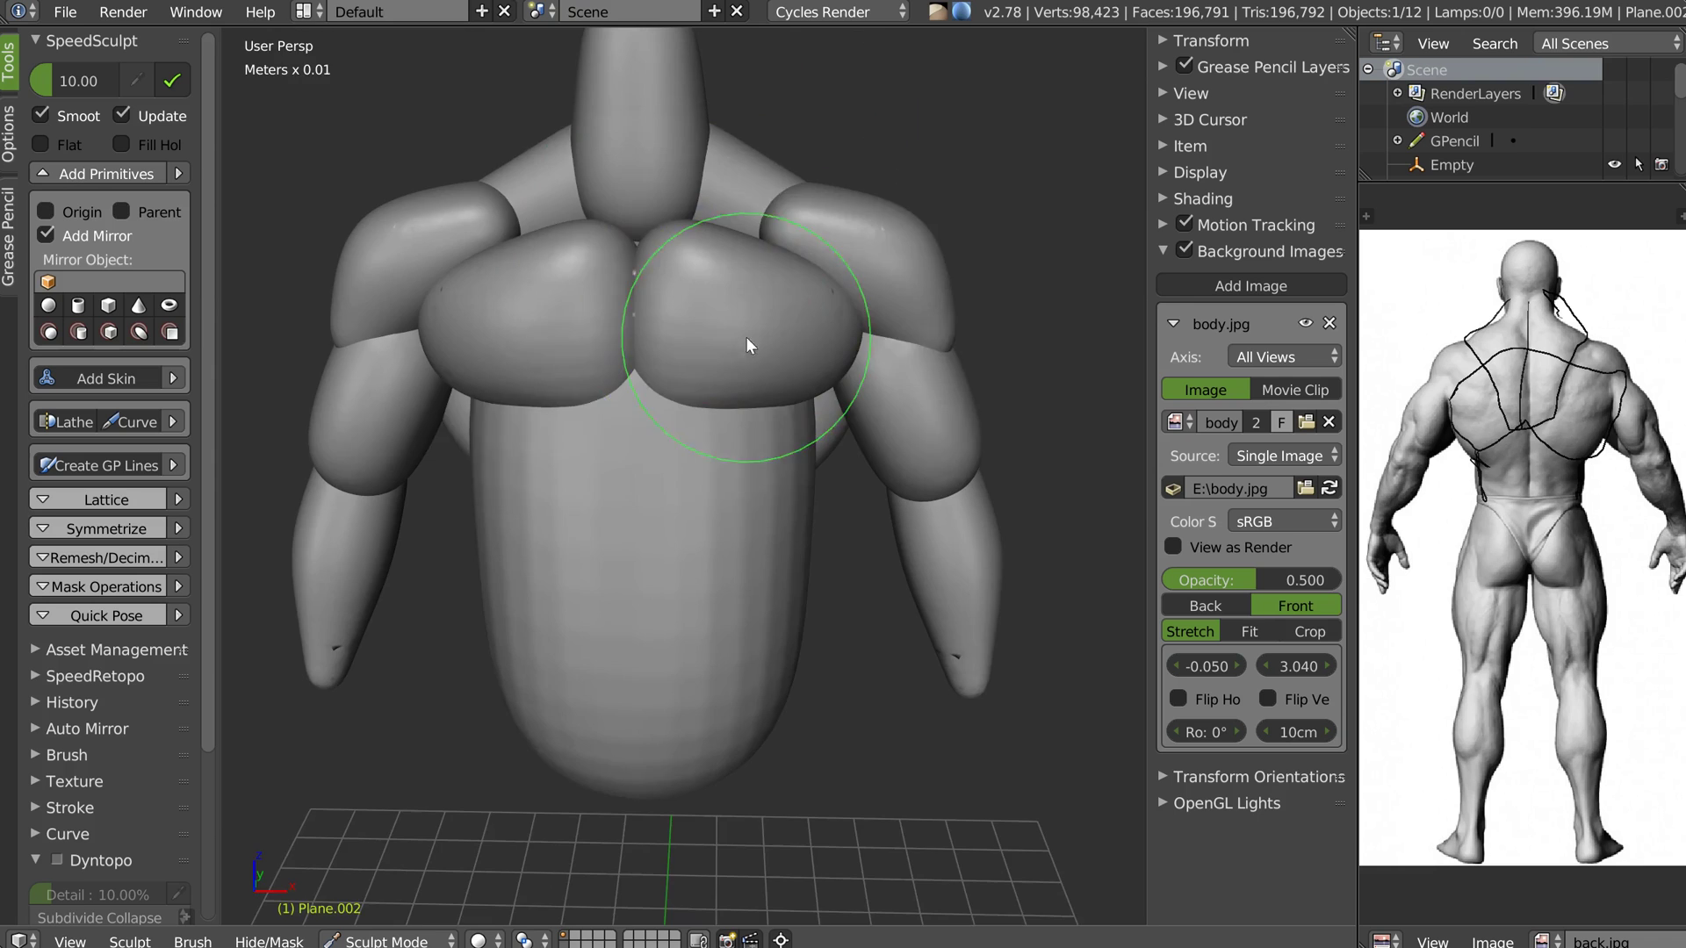
key("KP_1")
scroll(687, 313, "up", 4)
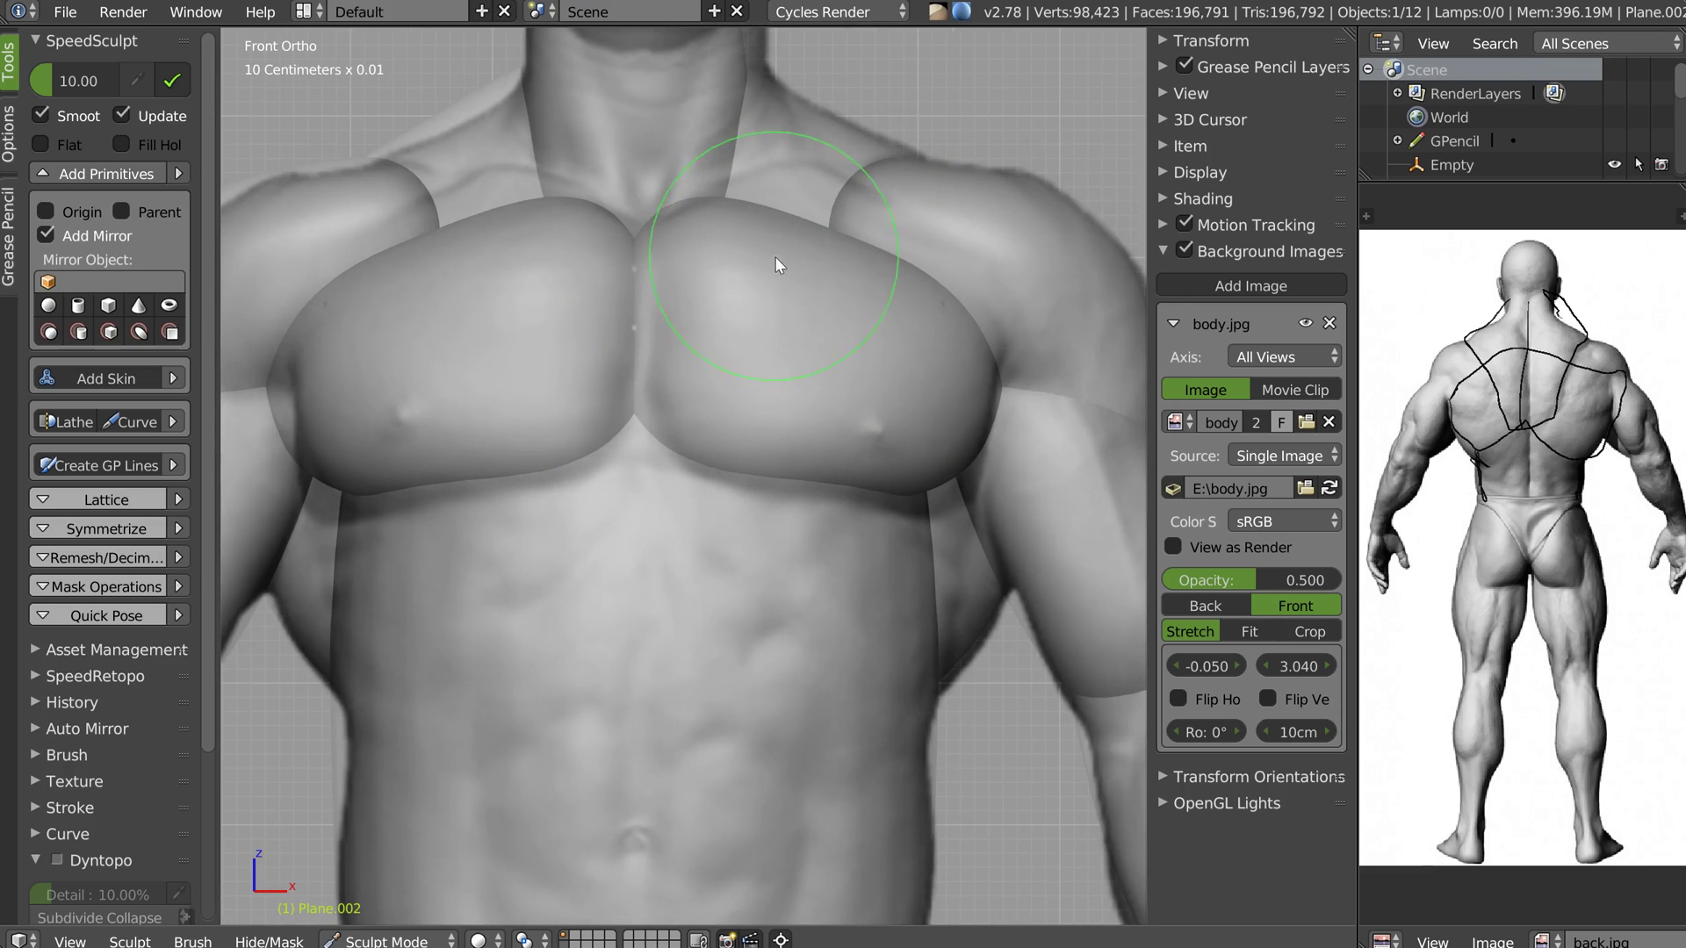
Enlarge the Grab brush and push the pectoral part's upper and outer contour out to match the front reference
key("w")
left_click(967, 185)
key("f")
left_click(840, 260)
mouse_move(798, 247)
left_mouse_down()
mouse_move(803, 200)
mouse_move(885, 223)
mouse_move(786, 197)
mouse_move(862, 220)
mouse_move(792, 272)
left_mouse_up()
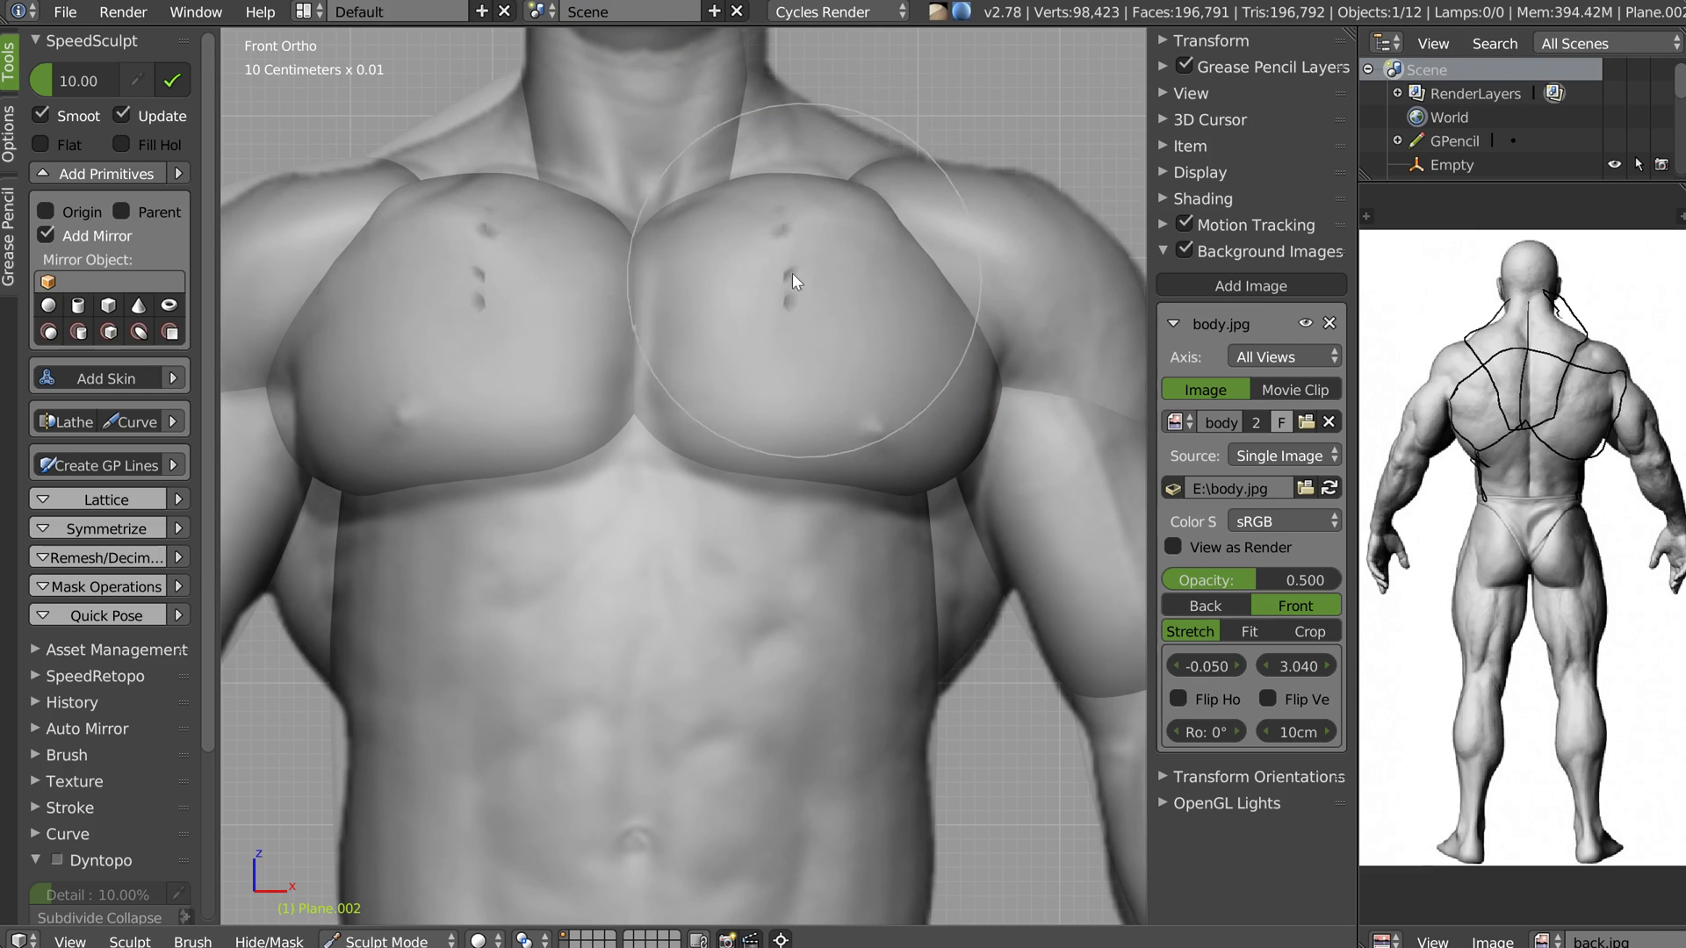
left_click_drag(938, 284, 959, 284)
left_click_drag(959, 346, 969, 341)
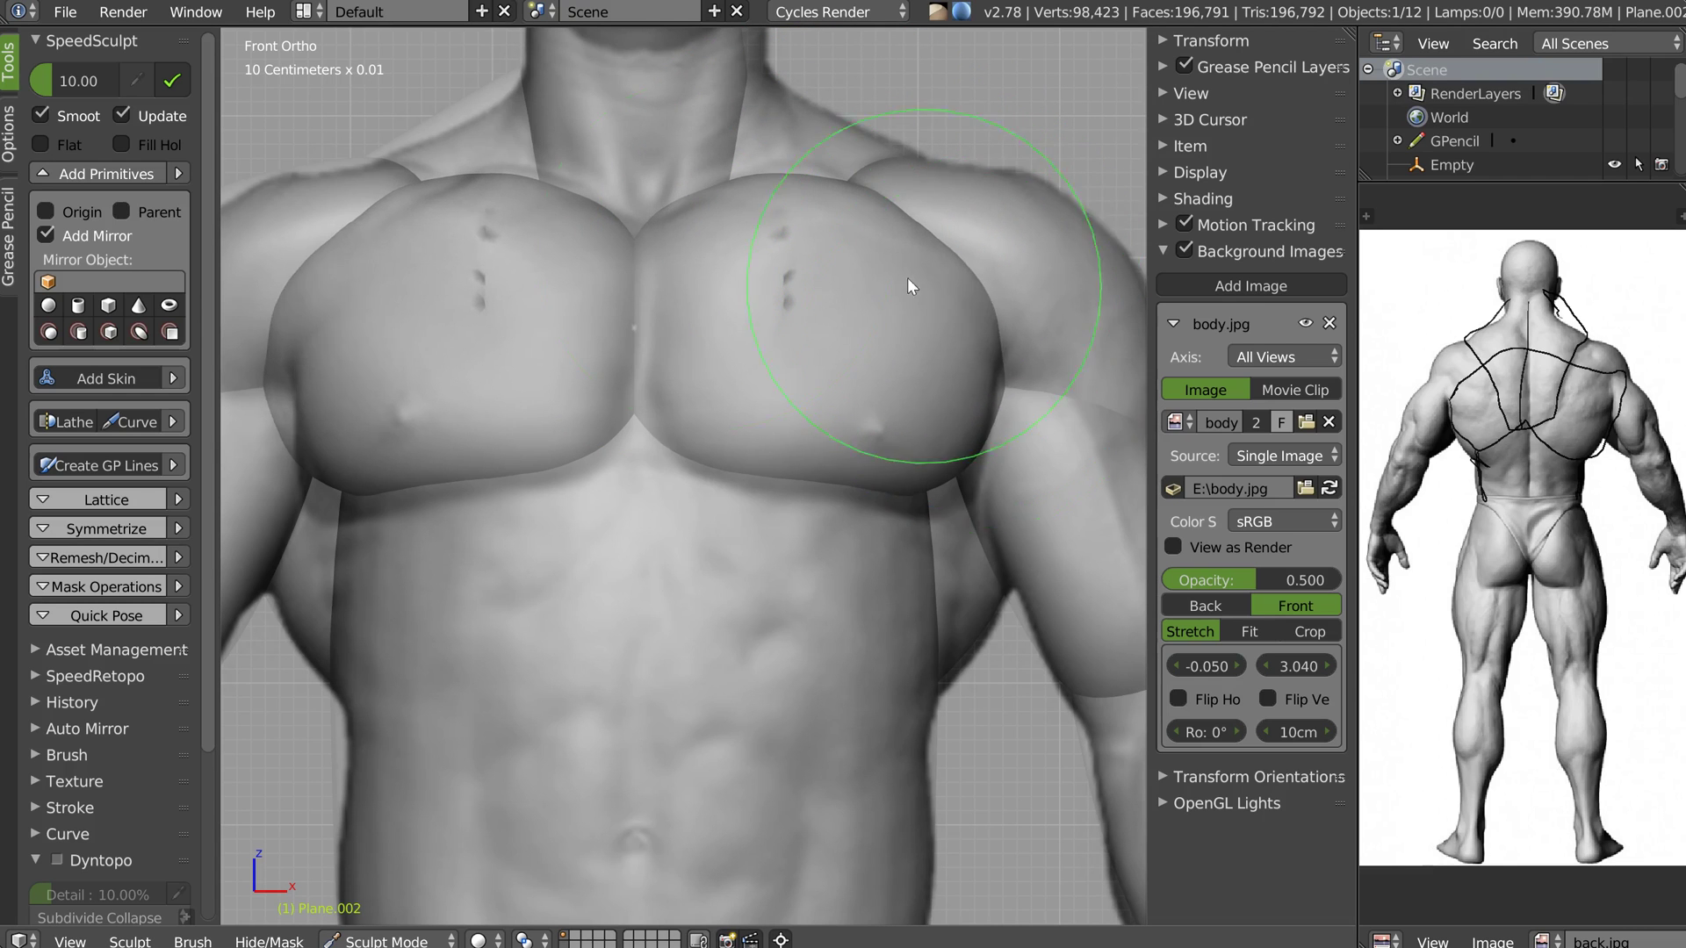
Smooth the pectoral's inner upper edge, then refine its top, inner and lower contours with a smaller brush
mouse_move(644, 246)
left_mouse_down("shift")
mouse_move(692, 209)
mouse_move(824, 165)
mouse_move(793, 174)
left_mouse_up("shift")
key("f")
left_click(777, 204)
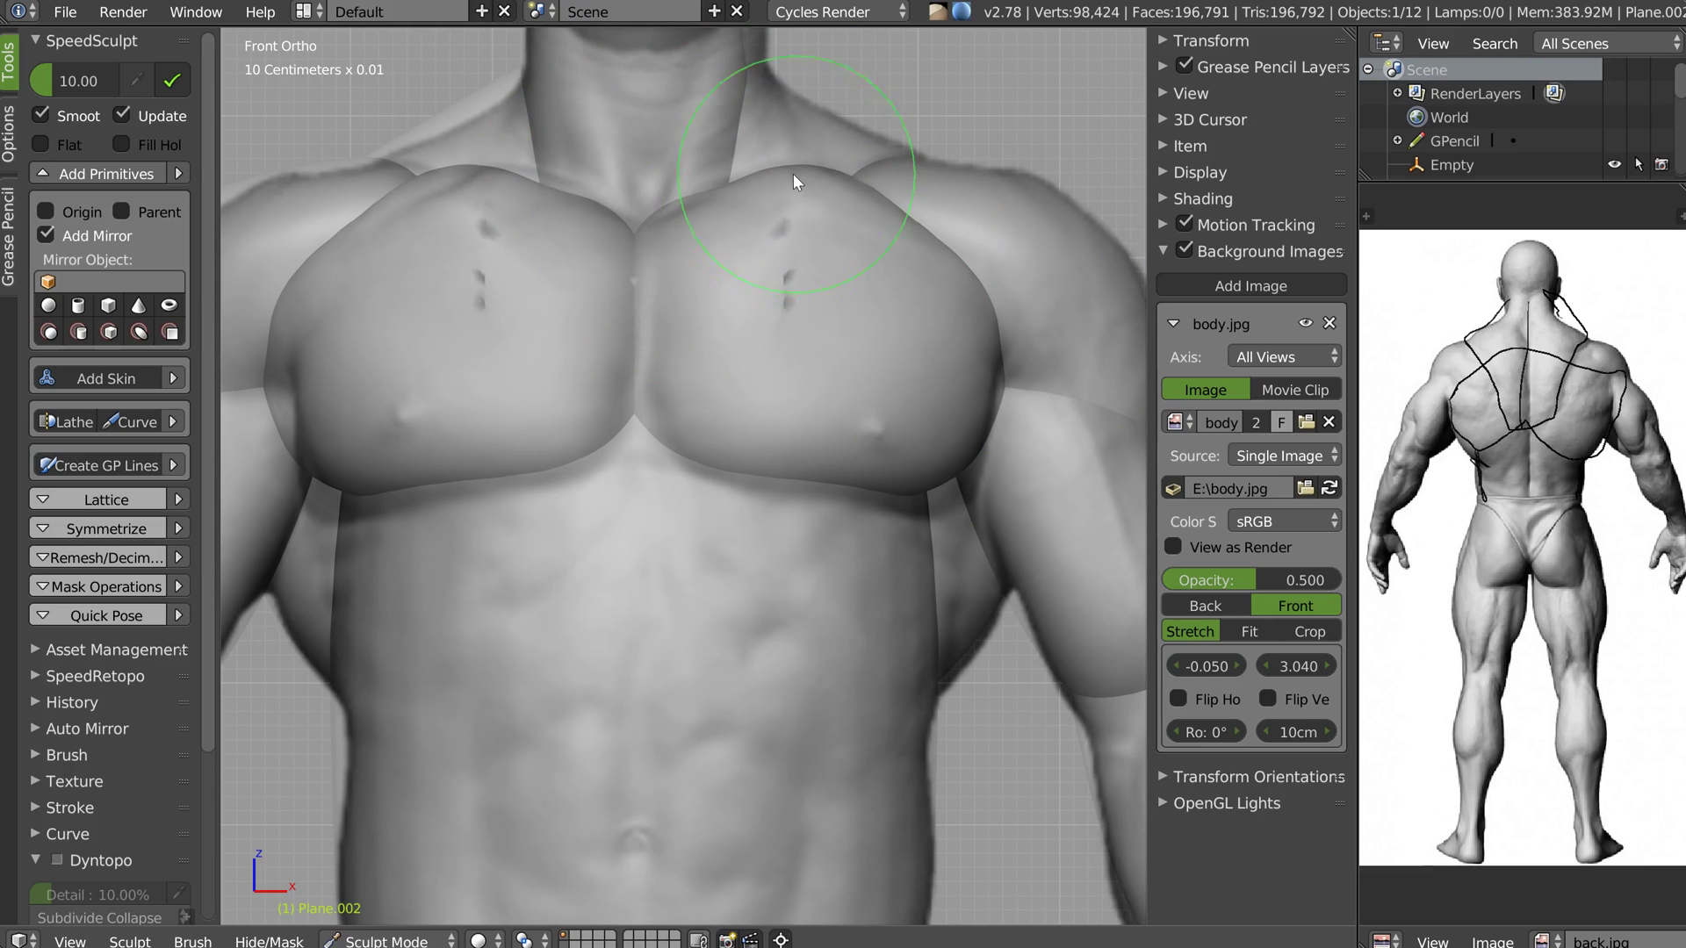
left_click_drag(648, 214, 655, 219)
left_click_drag(790, 464, 792, 471)
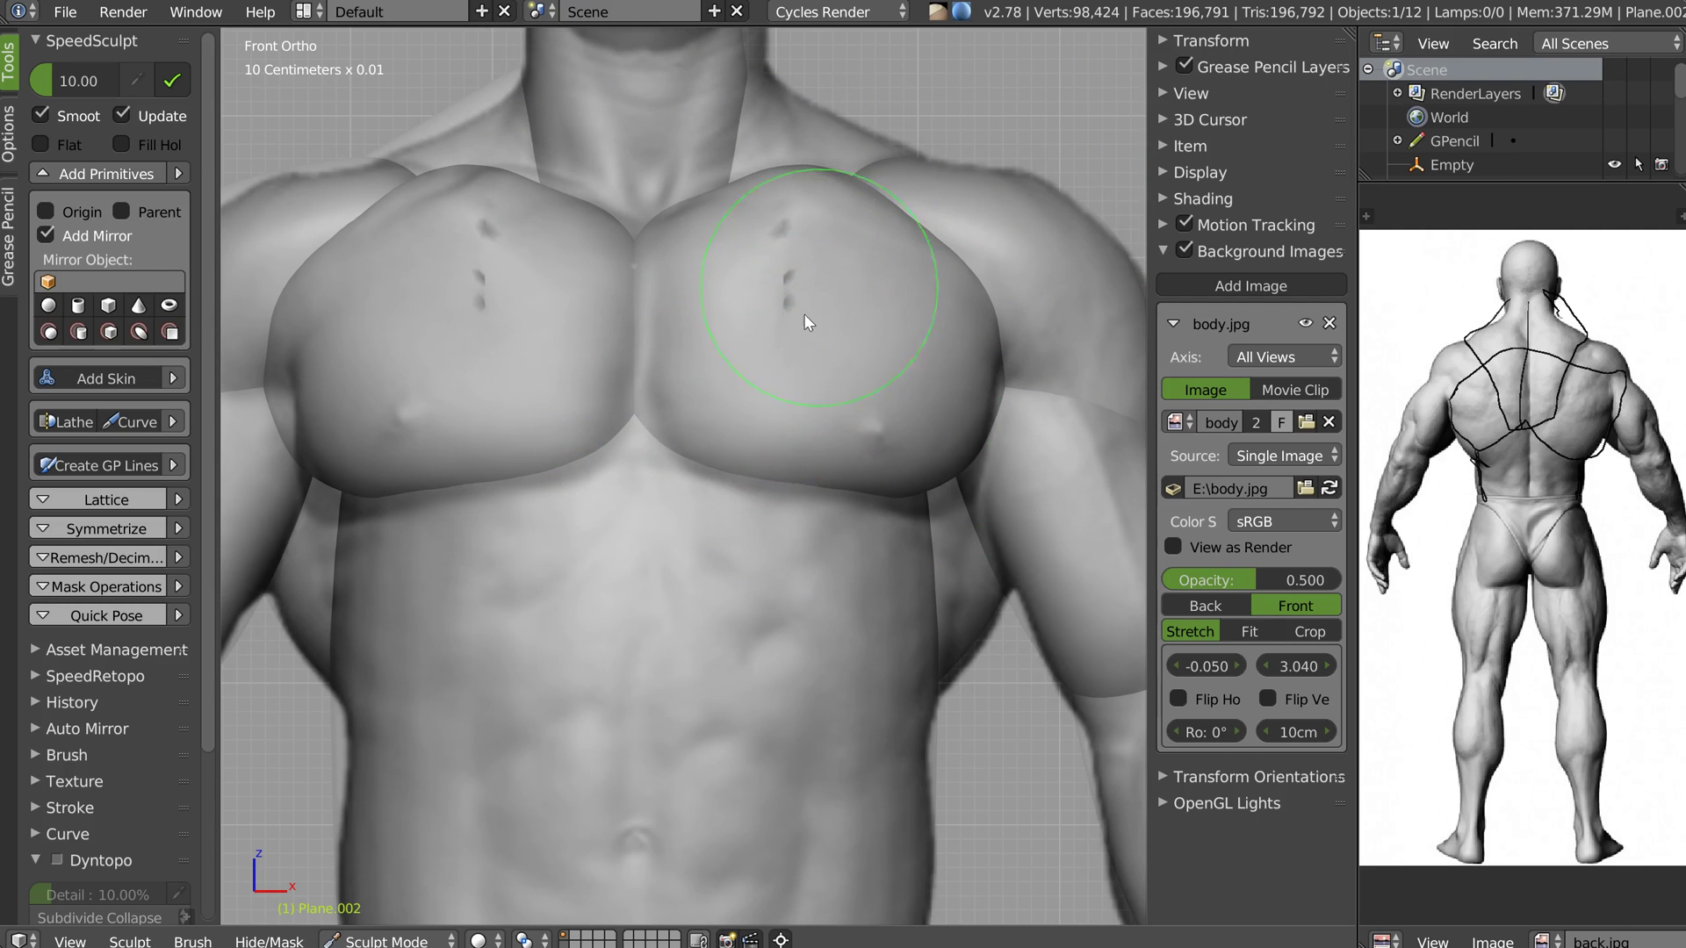
Switch the deltoid part to Sculpt Mode and fit its outer contour to the front reference
scroll(829, 344, "down", 3)
key("Tab")
right_click(902, 256)
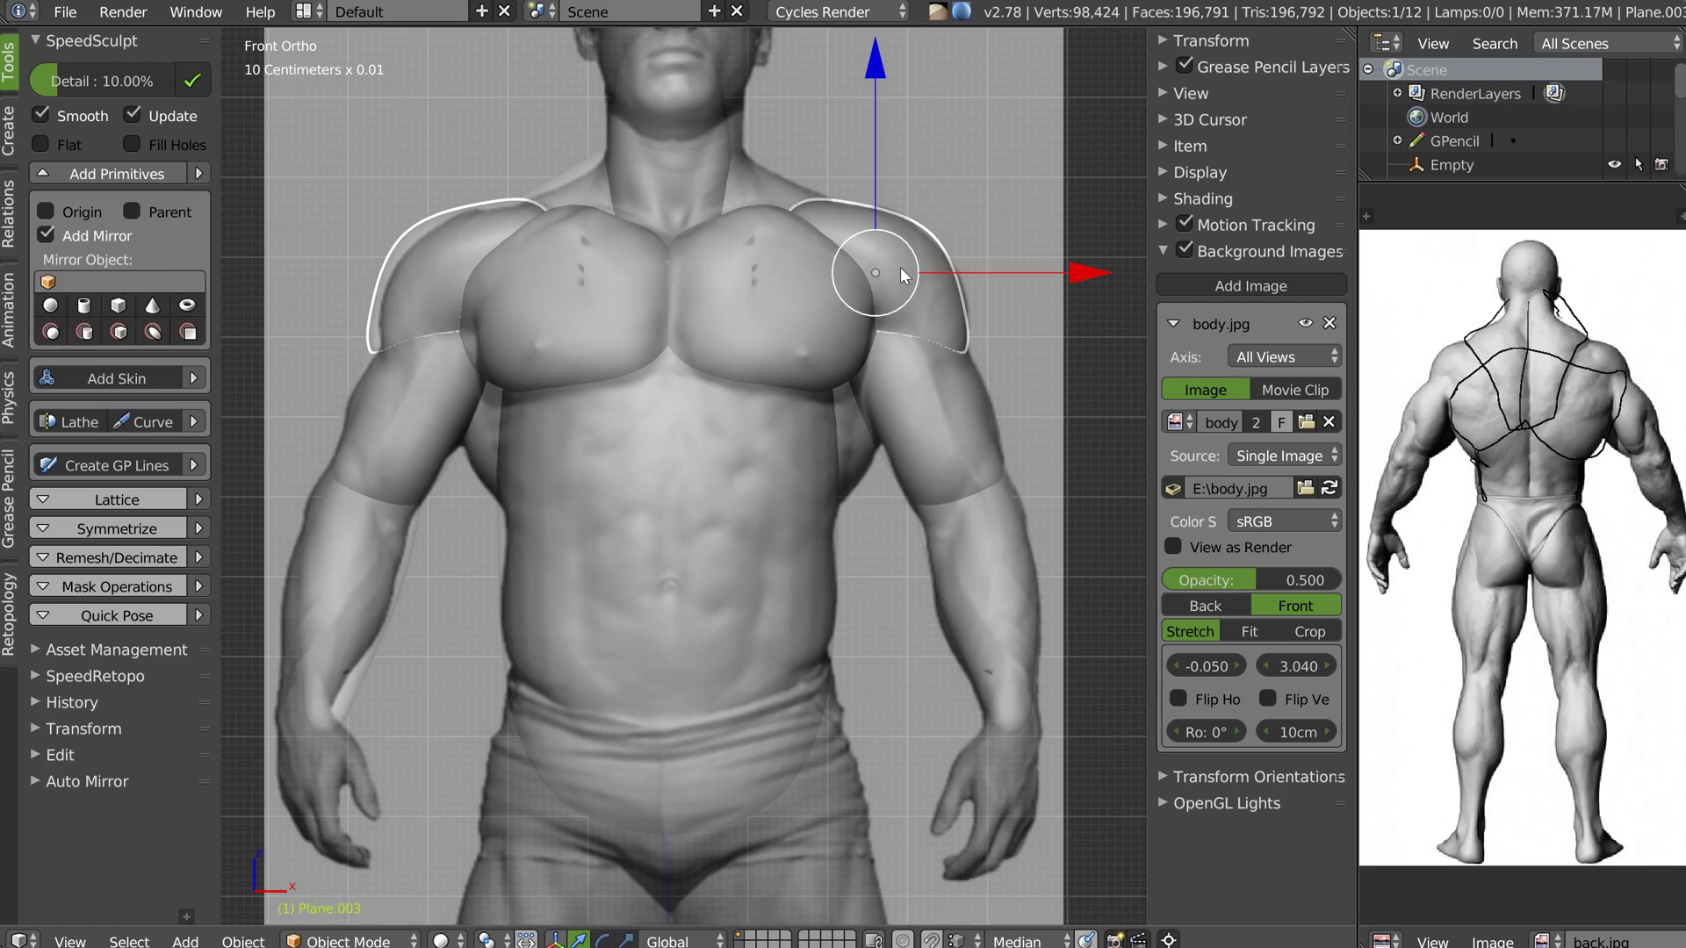
key("ctrl+Tab")
scroll(900, 244, "up", 4)
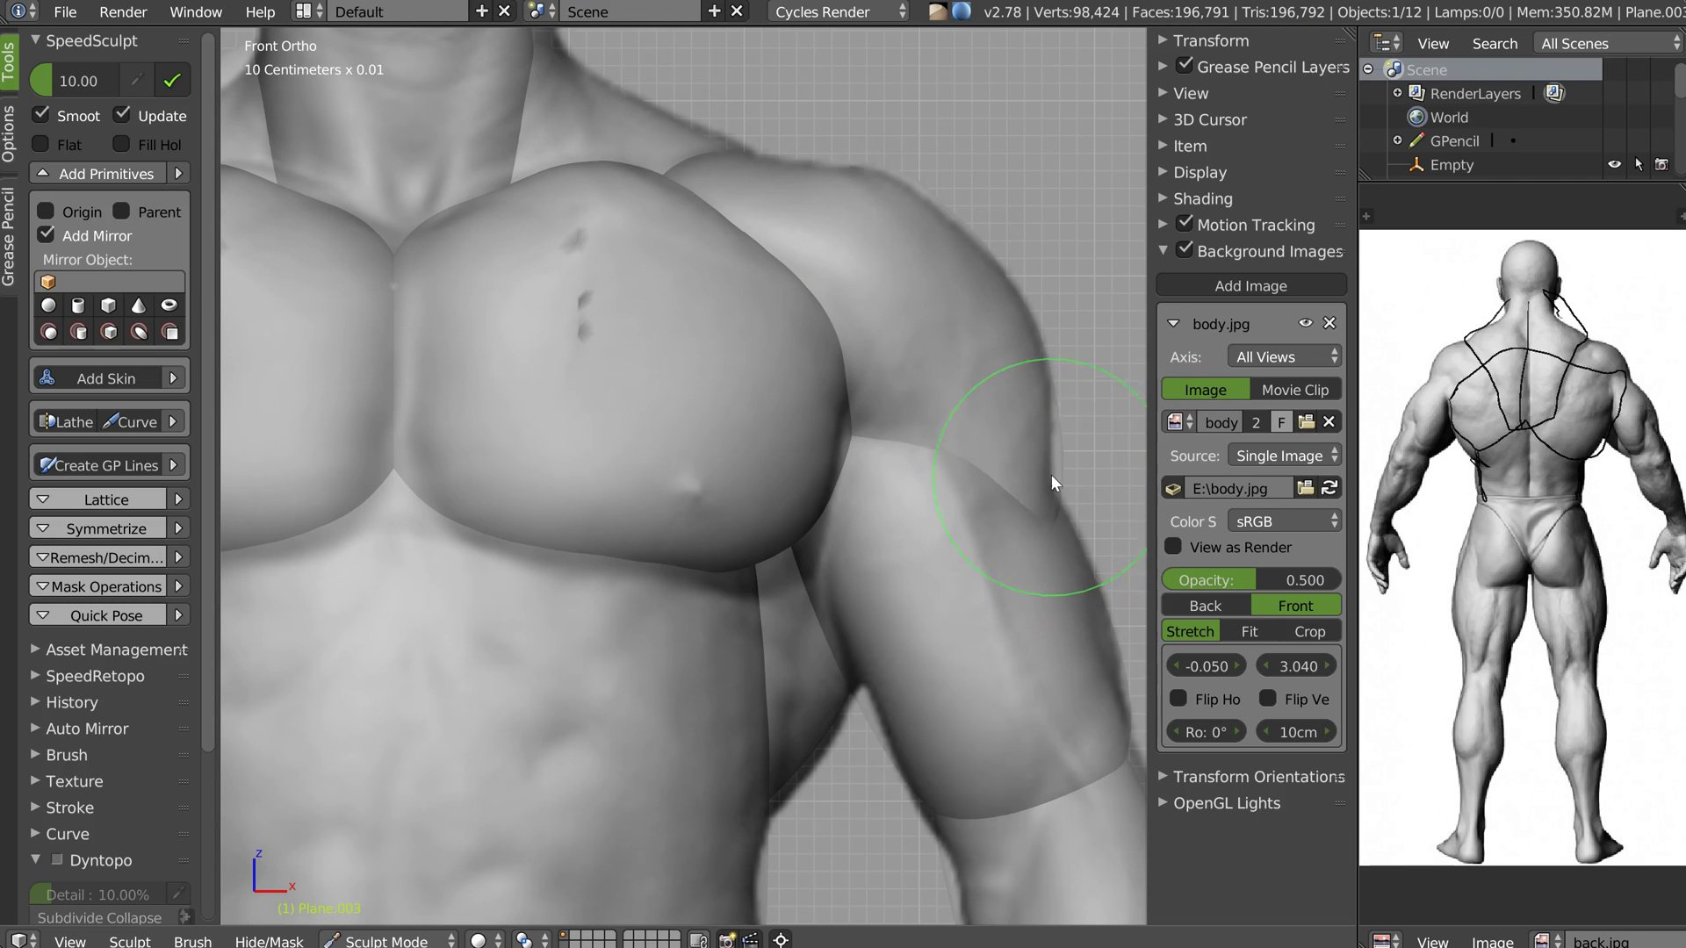
scroll(946, 456, "down", 4)
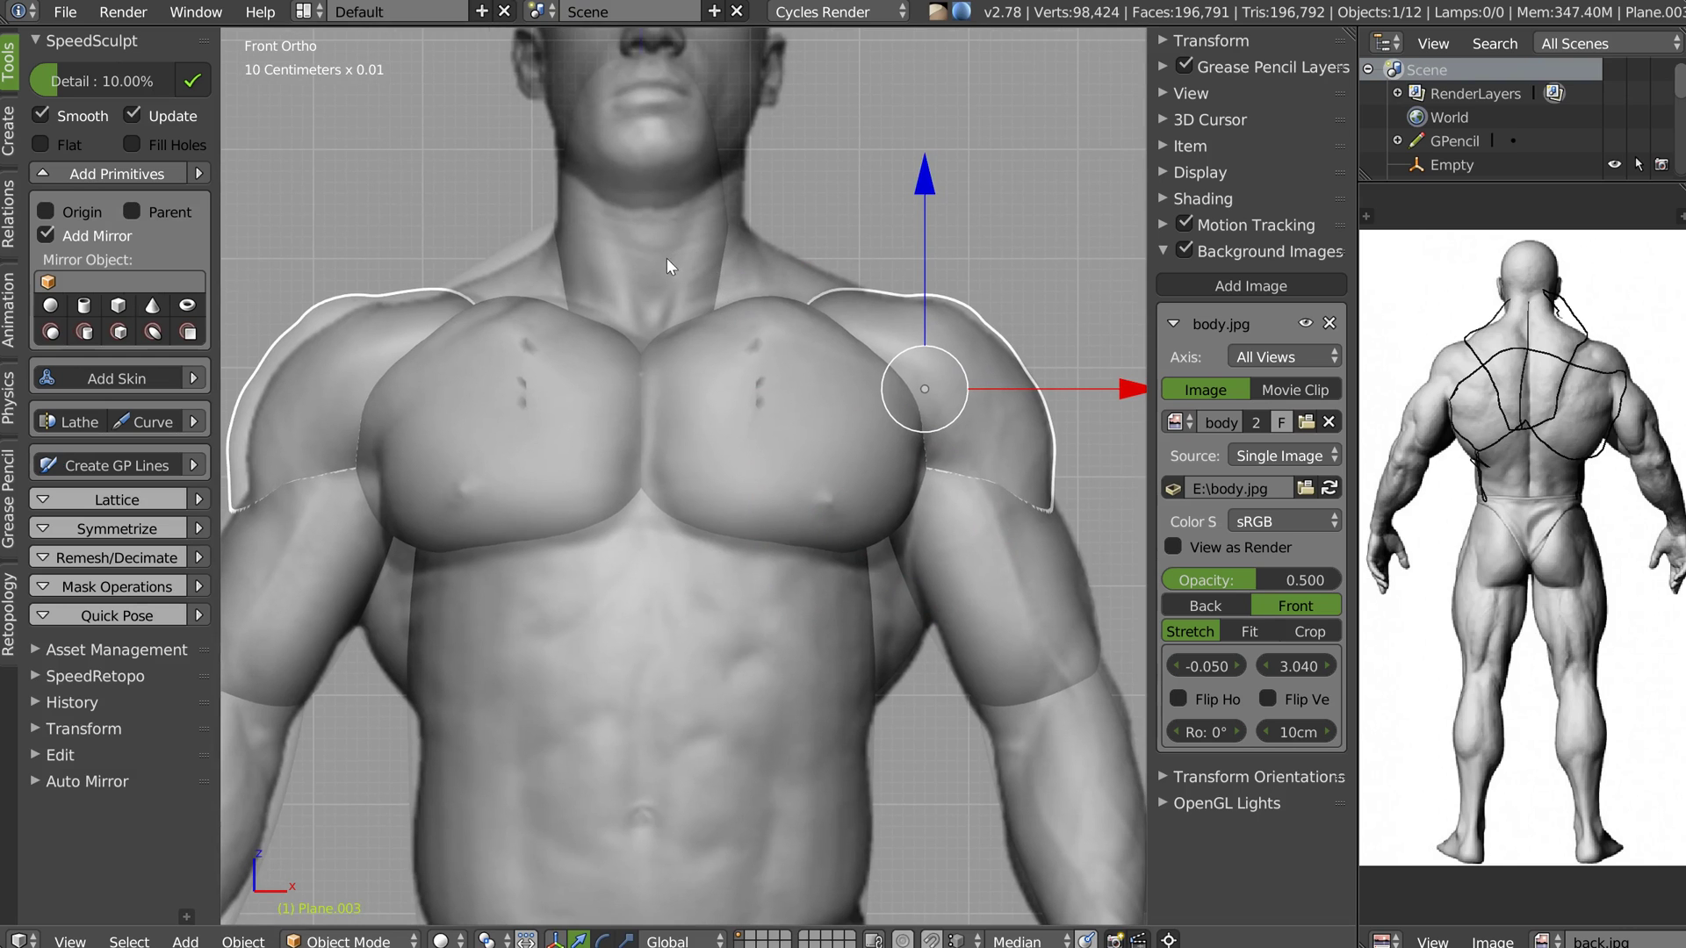
Switch the torso part to Sculpt Mode, enable X symmetry and symmetrize its mesh
middle_click_drag(927, 445, 794, 267, "ctrl")
right_click(674, 401)
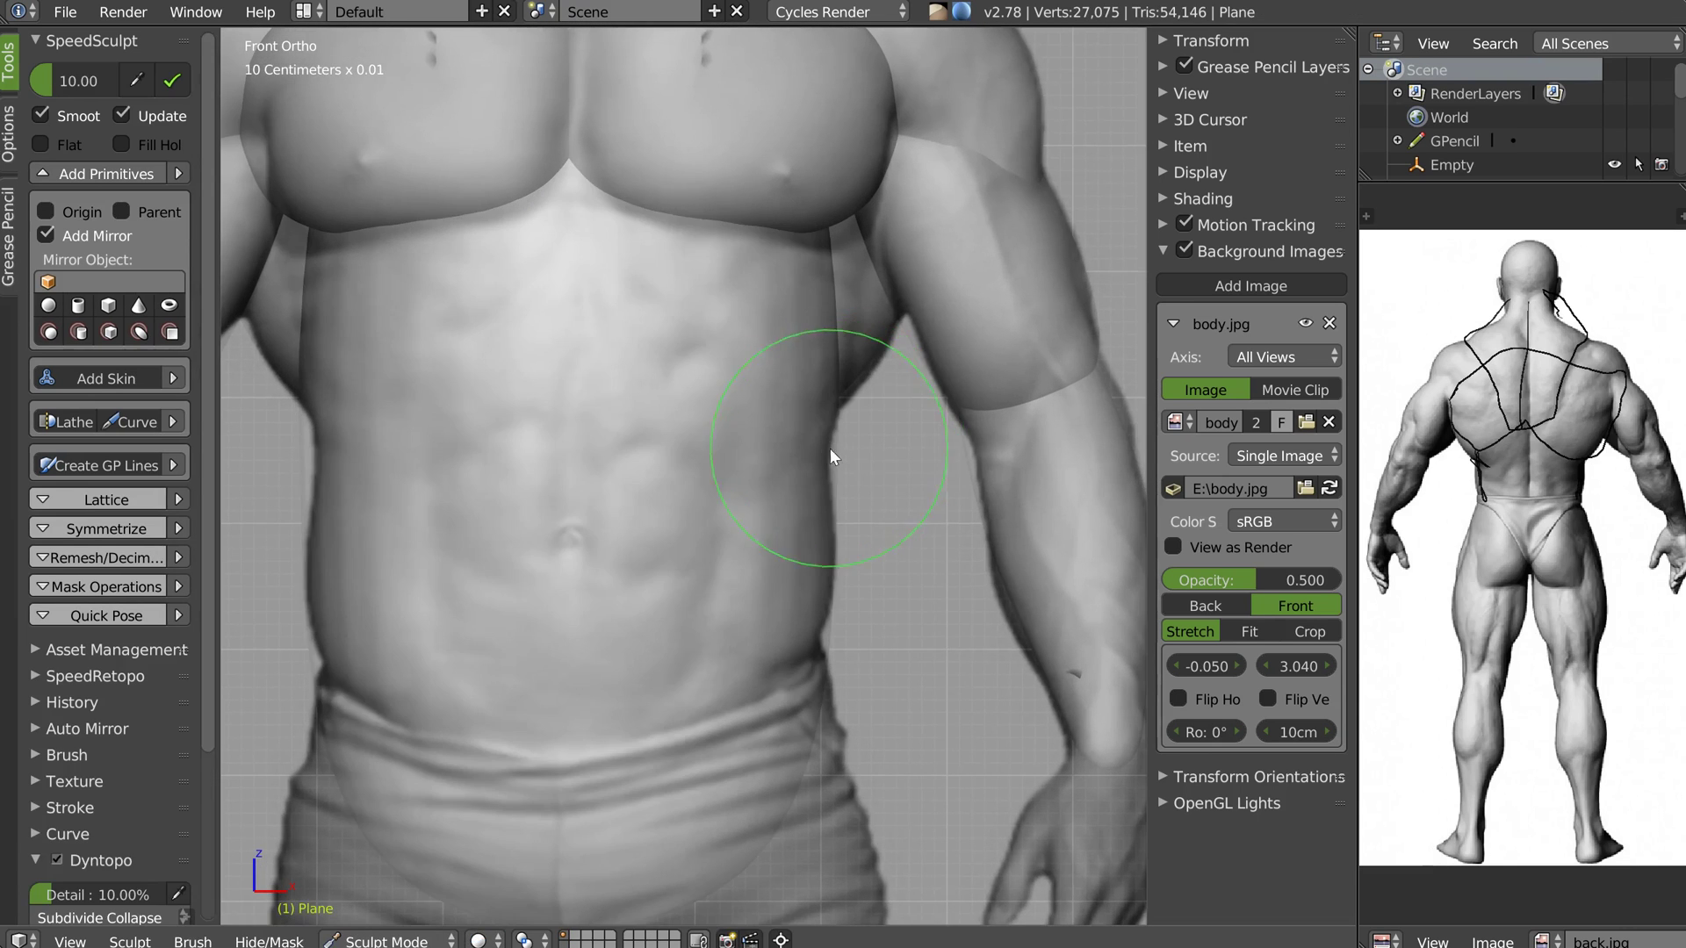
scroll(829, 448, "down", 1)
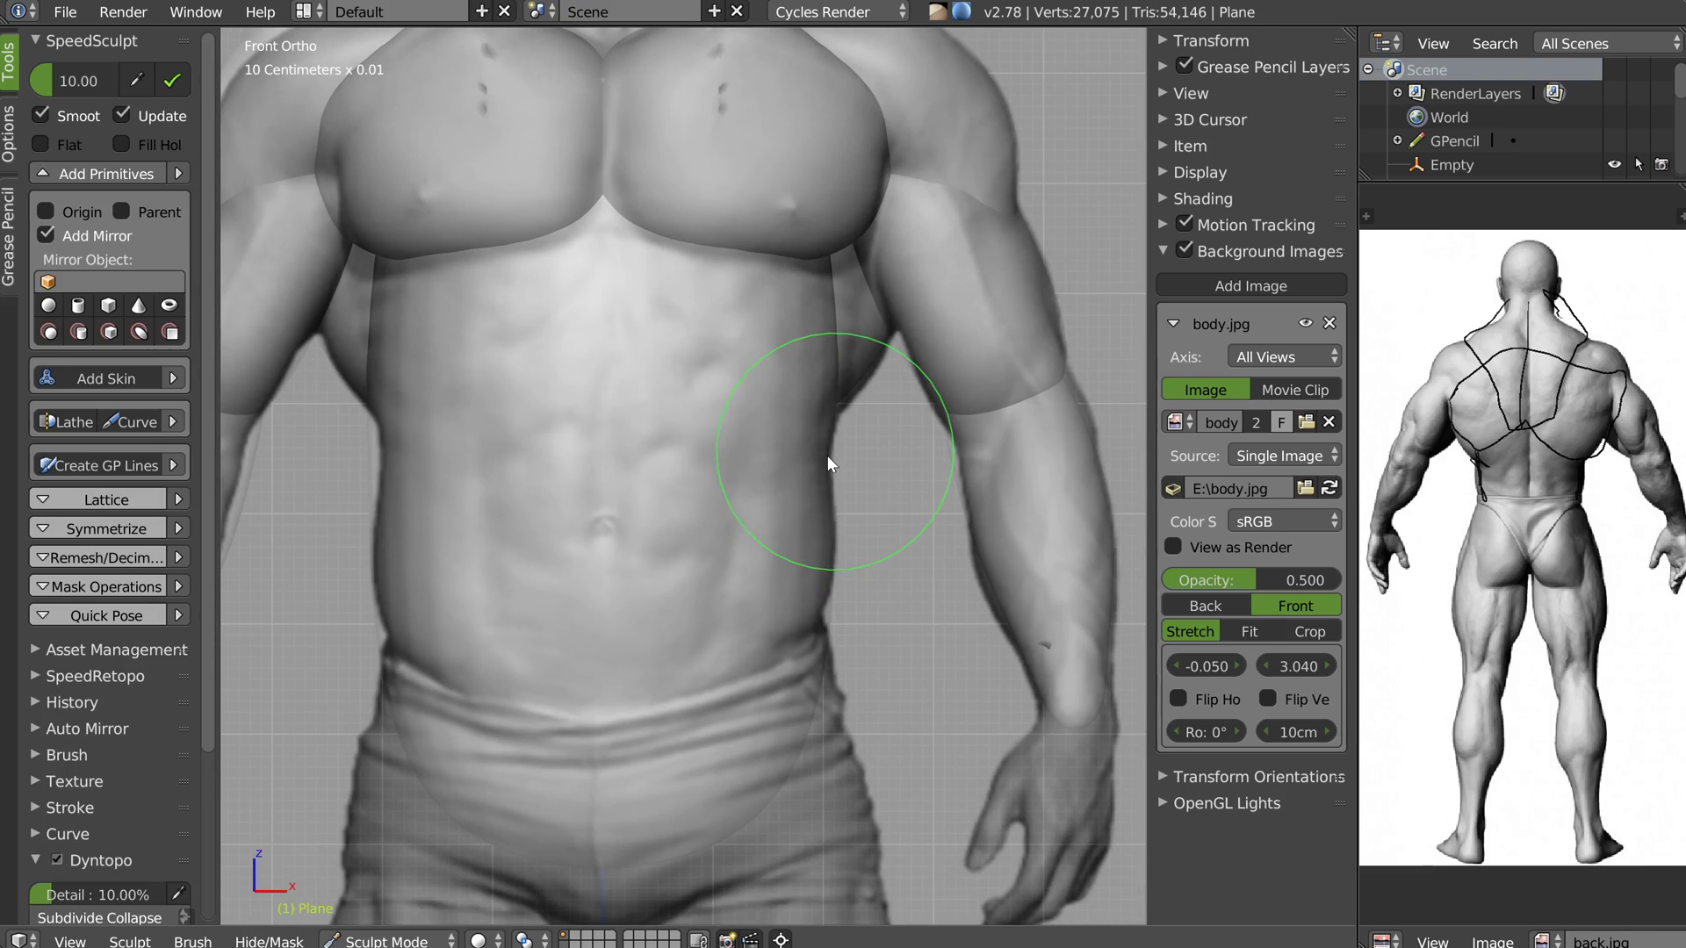
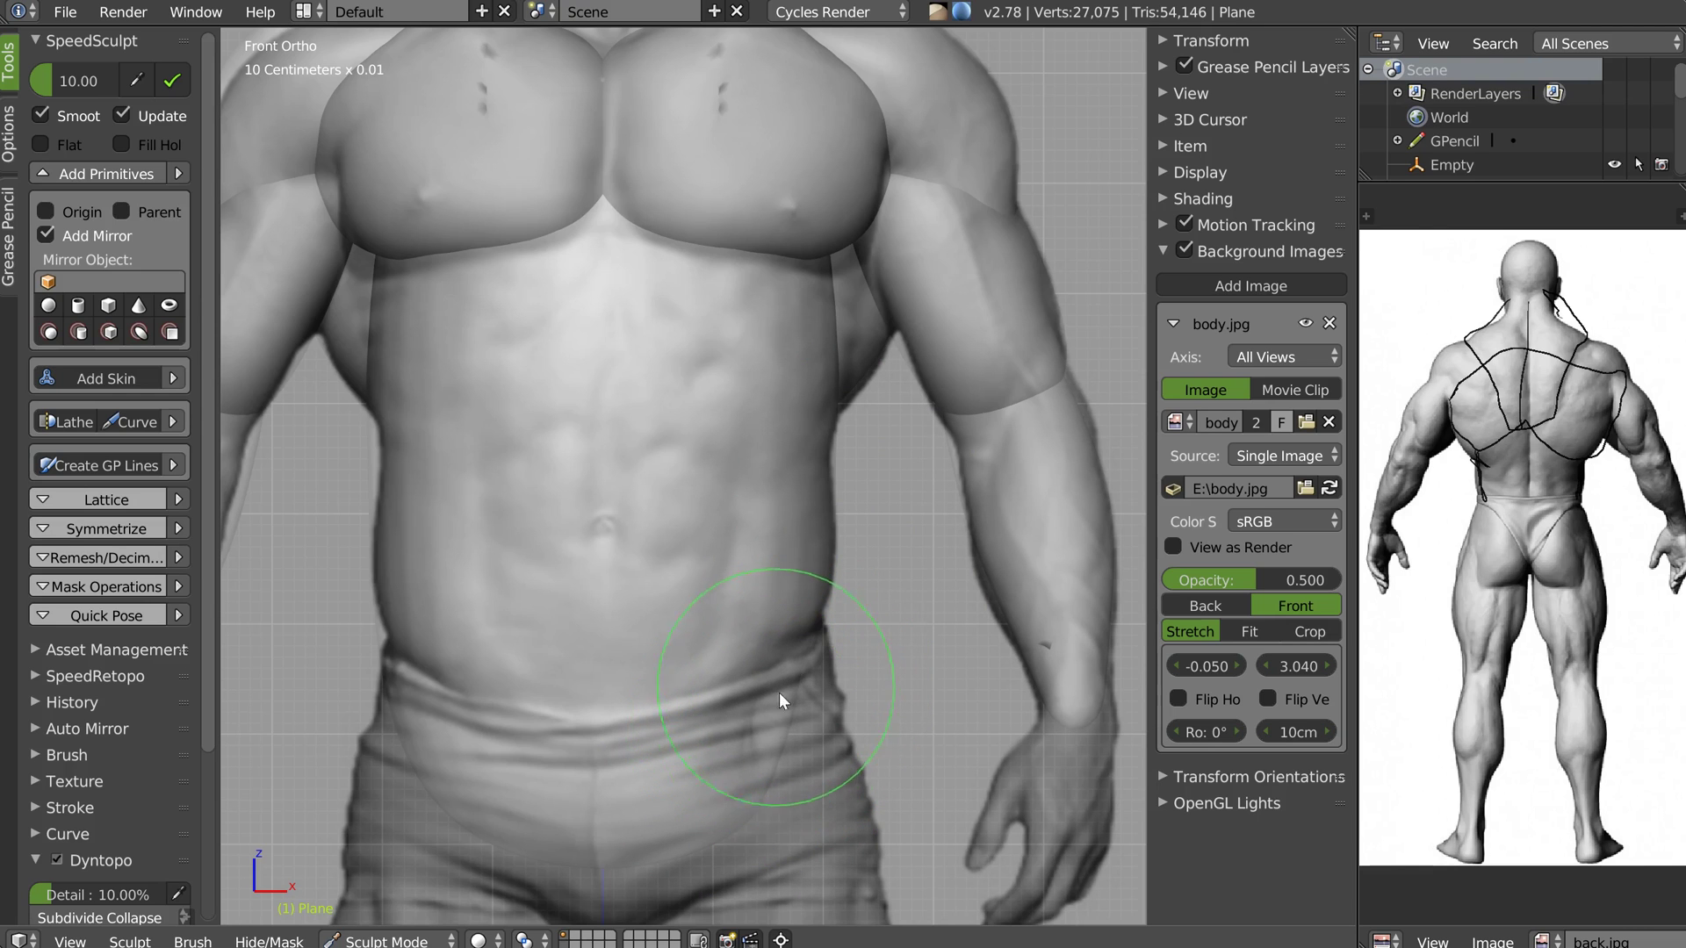
right_click(773, 570)
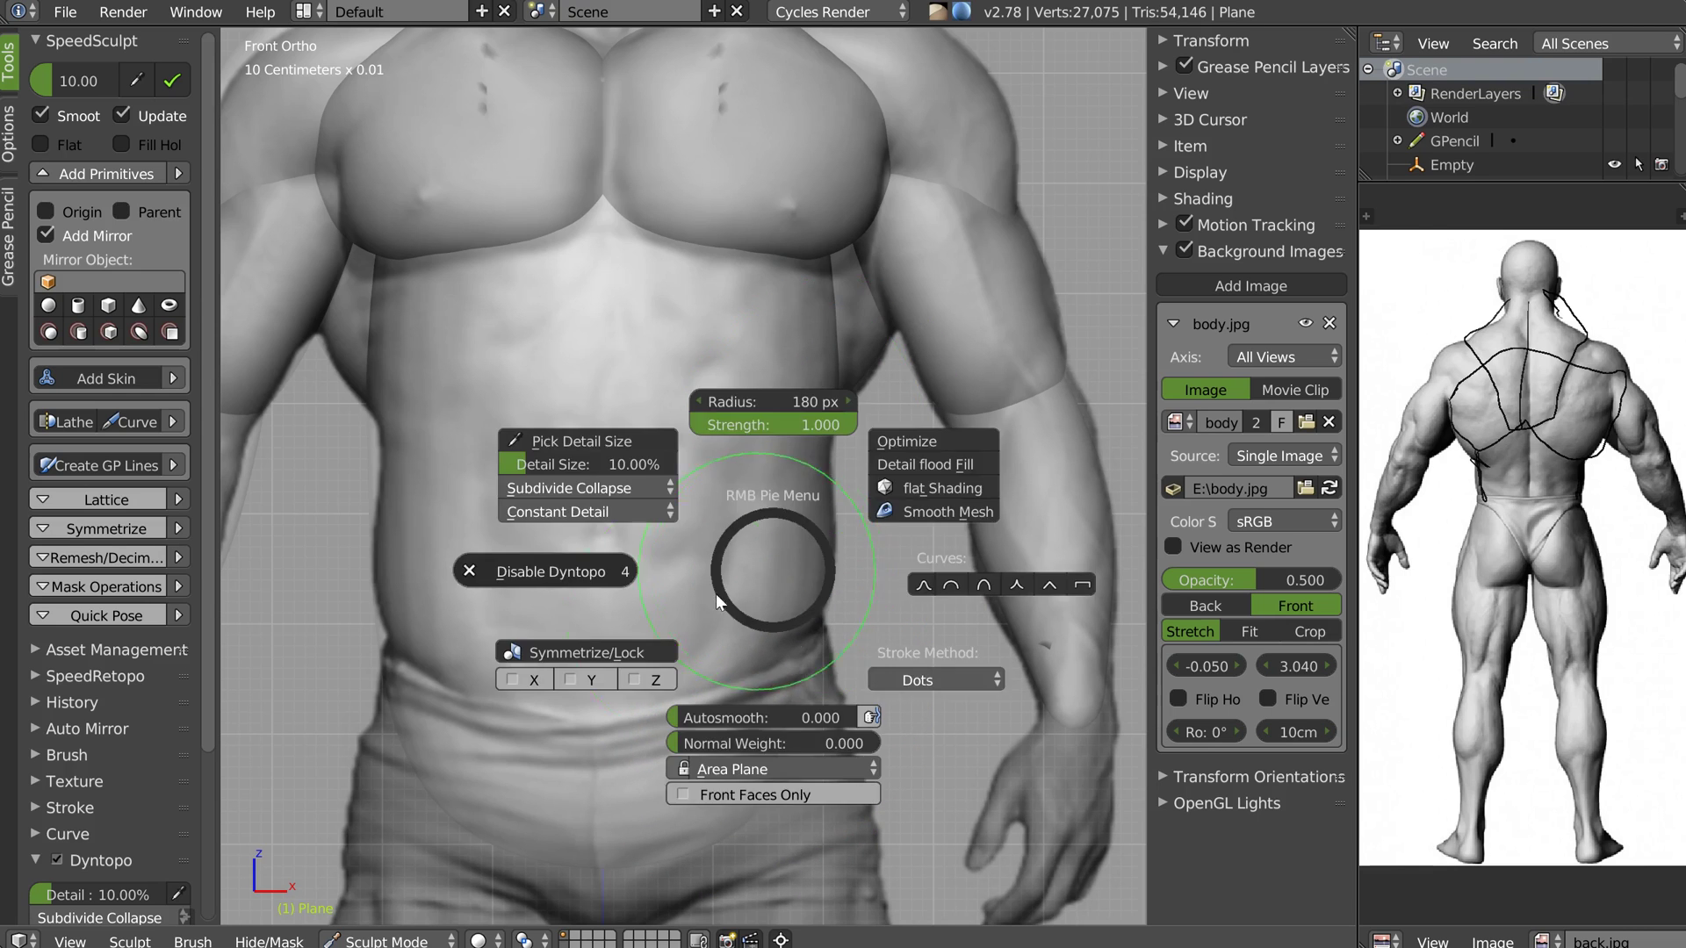
left_click(516, 680)
mouse_move(702, 499)
middle_mouse_down("ctrl")
mouse_move(678, 534)
mouse_move(680, 513)
middle_mouse_up("ctrl")
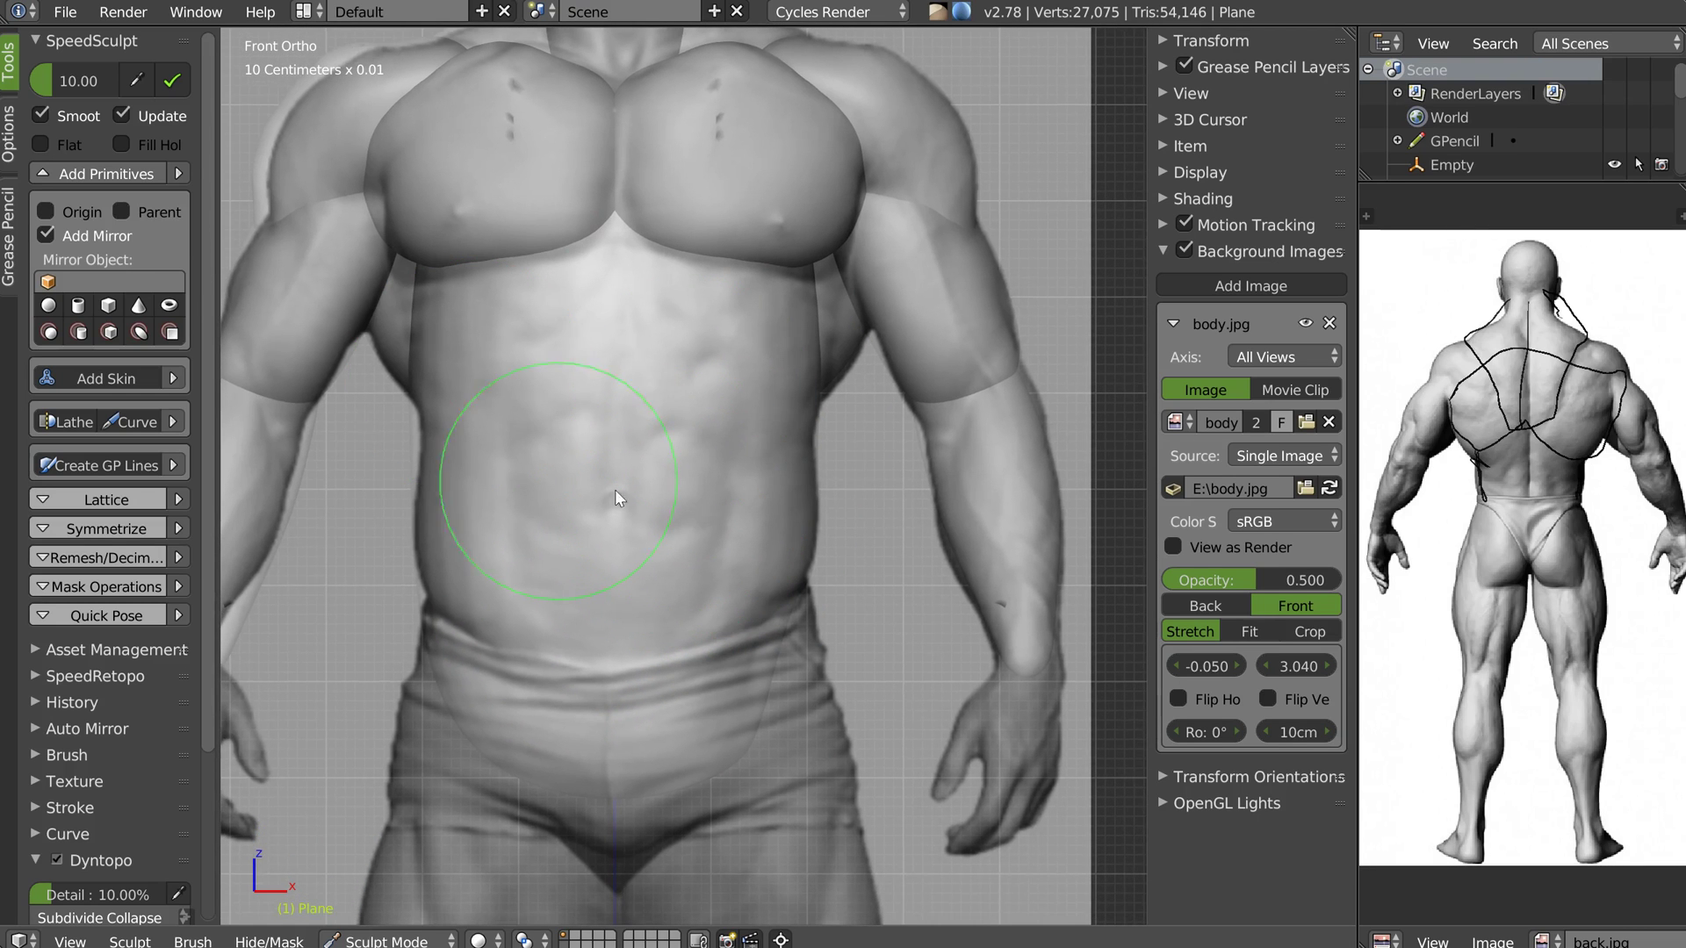
left_click(96, 528)
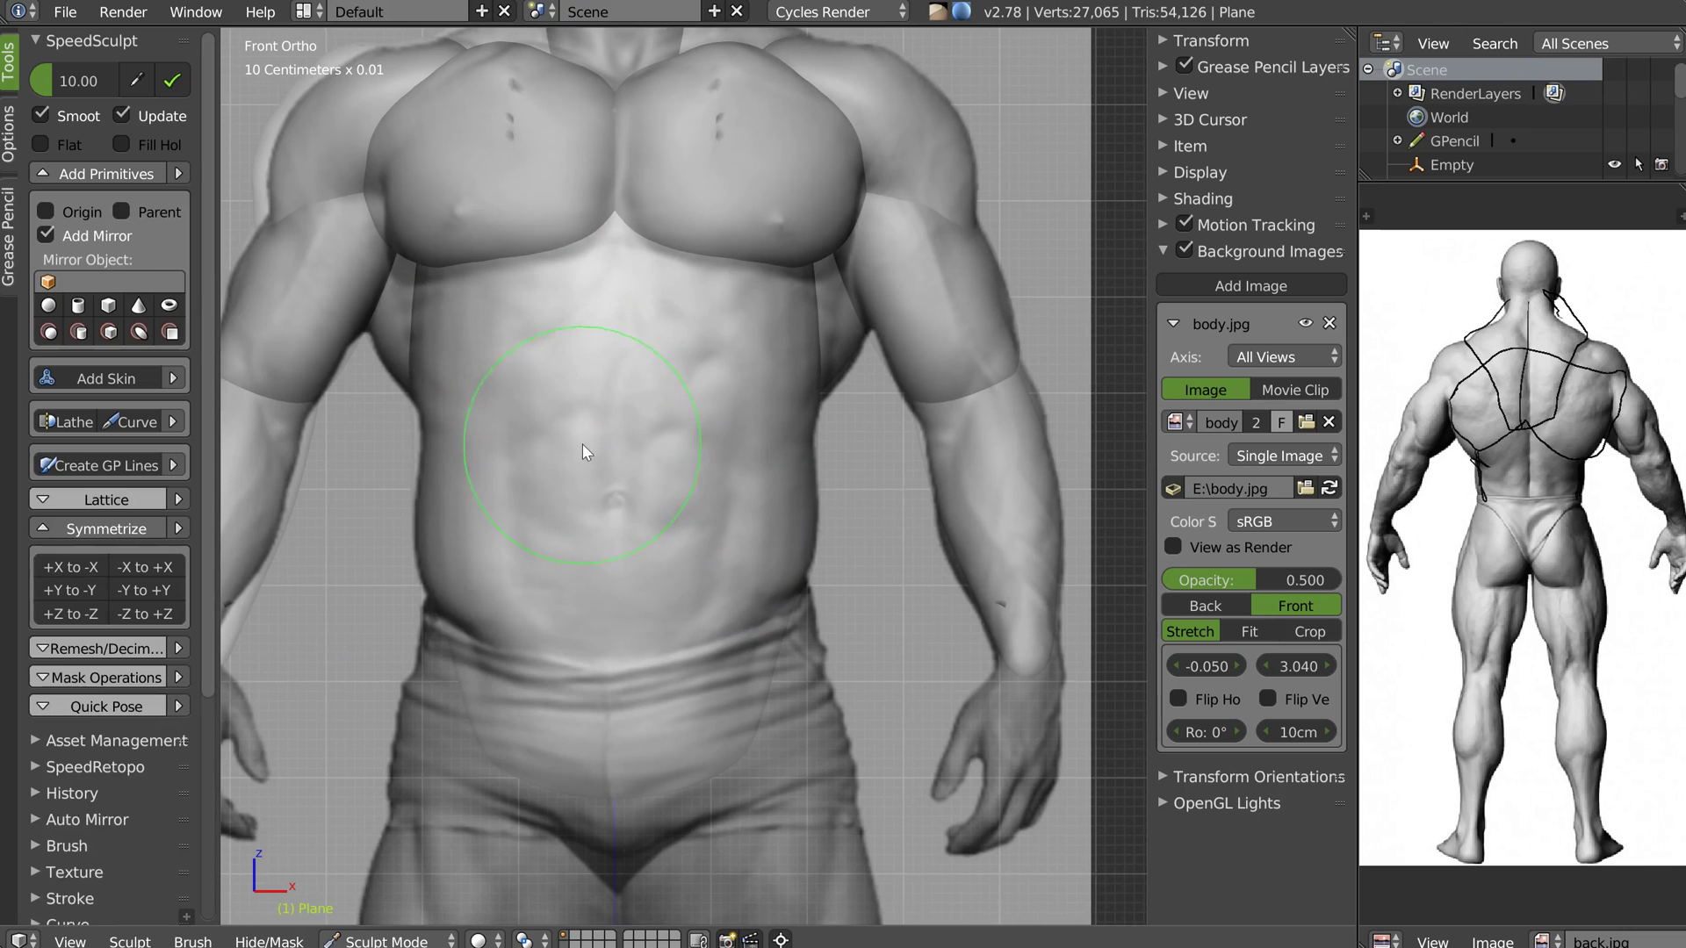
Disable dynamic topology on the torso part and frame the upper body against the front reference
scroll(583, 445, "up", 2)
right_click(730, 440)
left_click(504, 444)
middle_click_drag(754, 296, 729, 387, "shift")
middle_click_drag(874, 387, 874, 392, "ctrl")
scroll(874, 393, "down", 1)
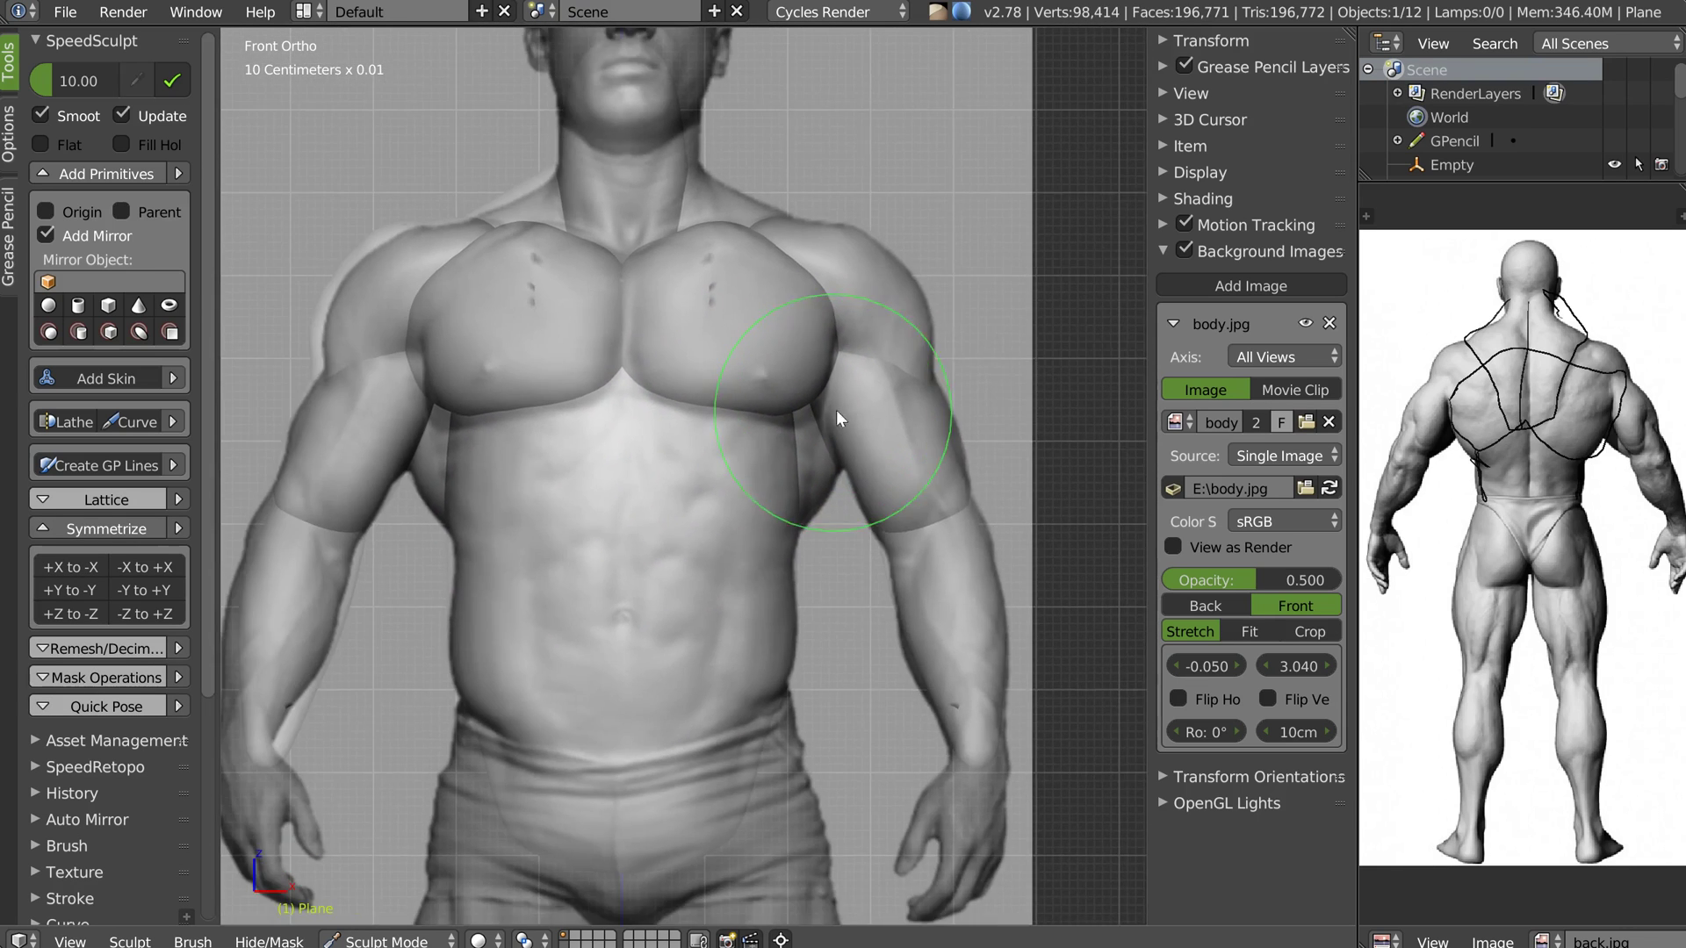
Leave Sculpt Mode on the torso and switch the pectoral part back to Sculpt Mode, viewed from the side
mouse_move(767, 307)
middle_mouse_down()
mouse_move(625, 328)
mouse_move(582, 282)
mouse_move(577, 300)
mouse_move(608, 278)
mouse_move(578, 393)
mouse_move(556, 406)
mouse_move(599, 286)
mouse_move(556, 313)
mouse_move(572, 318)
middle_mouse_up()
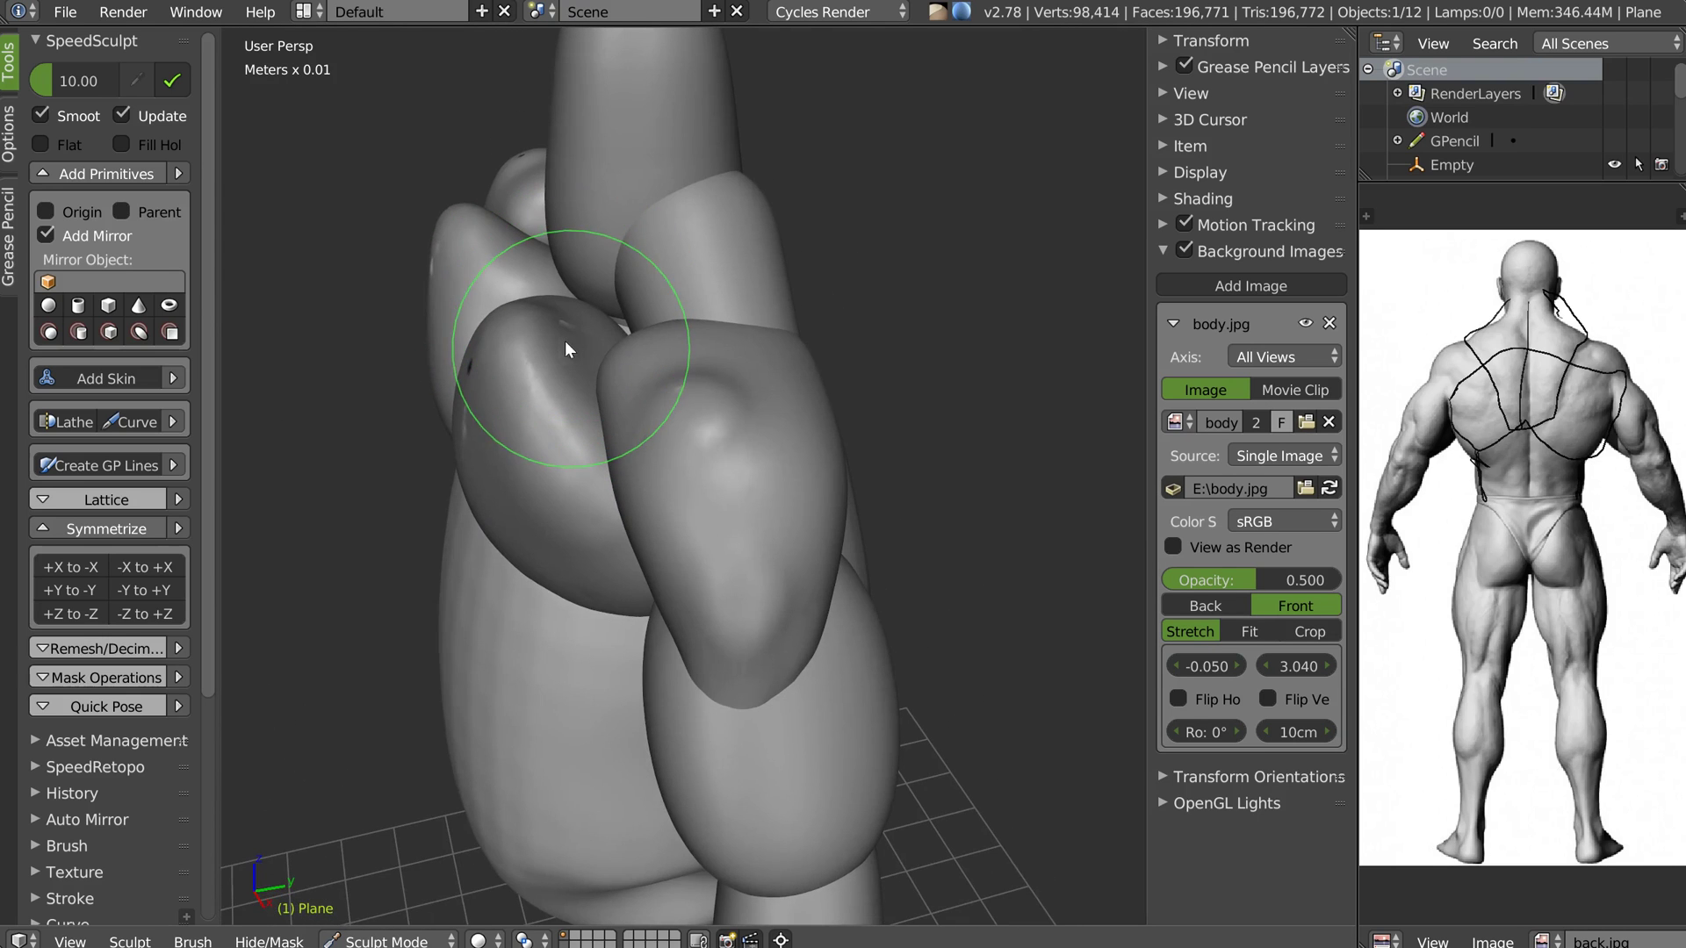
middle_click_drag(524, 424, 599, 434)
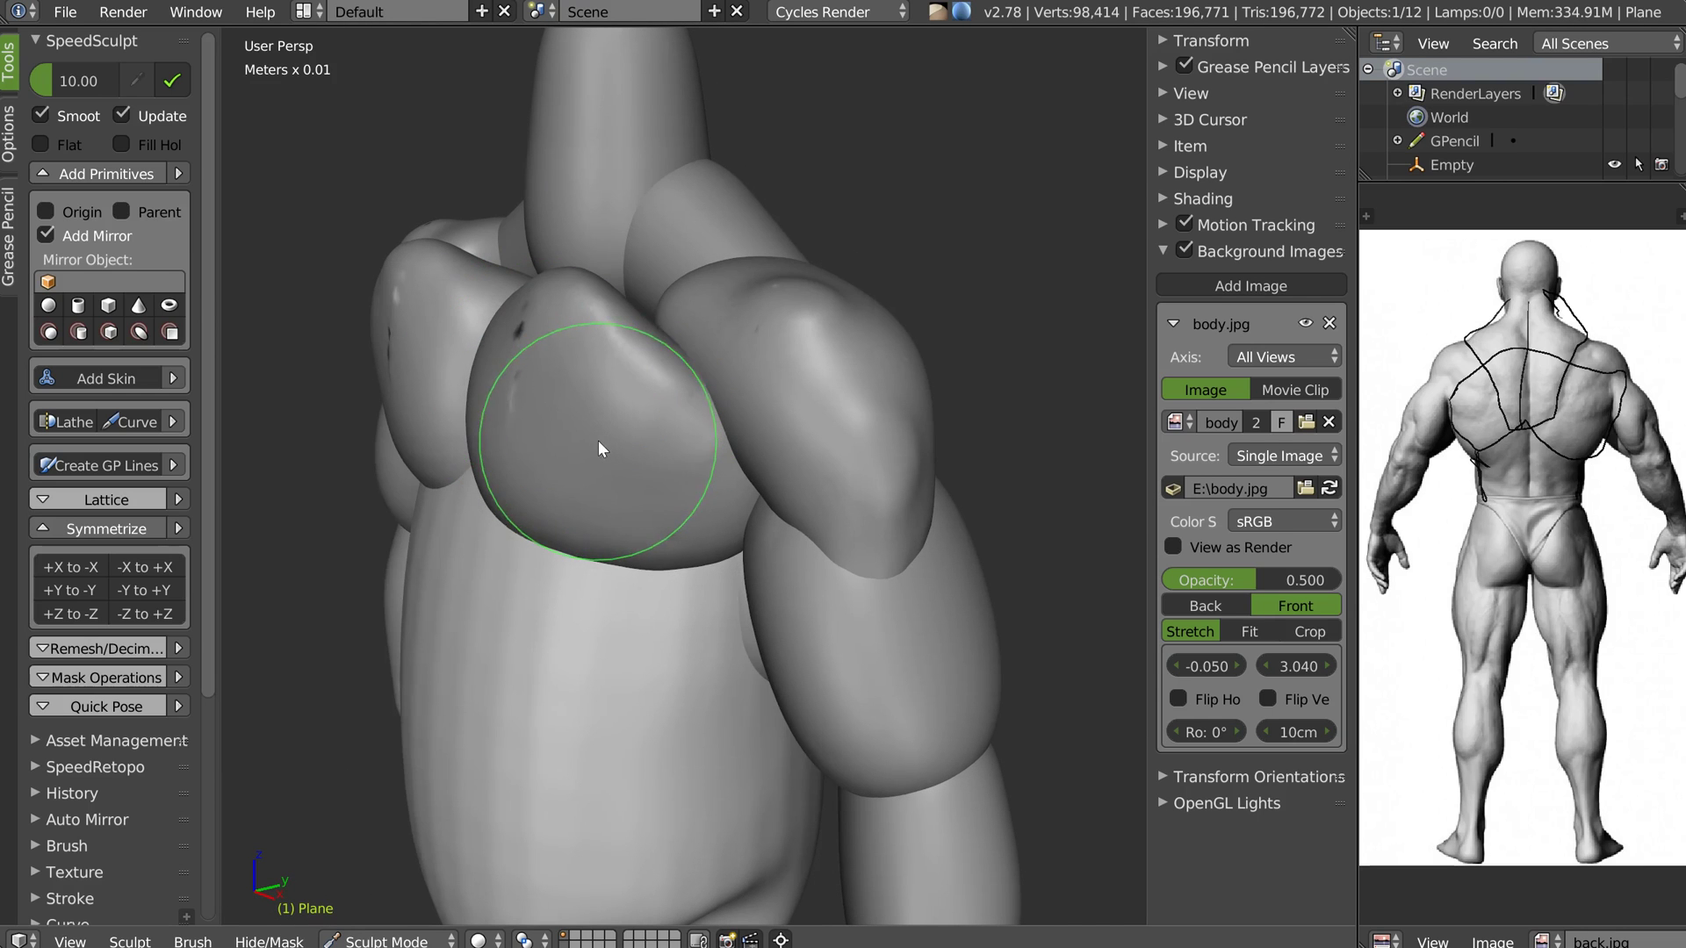
middle_click_drag(624, 329, 578, 463)
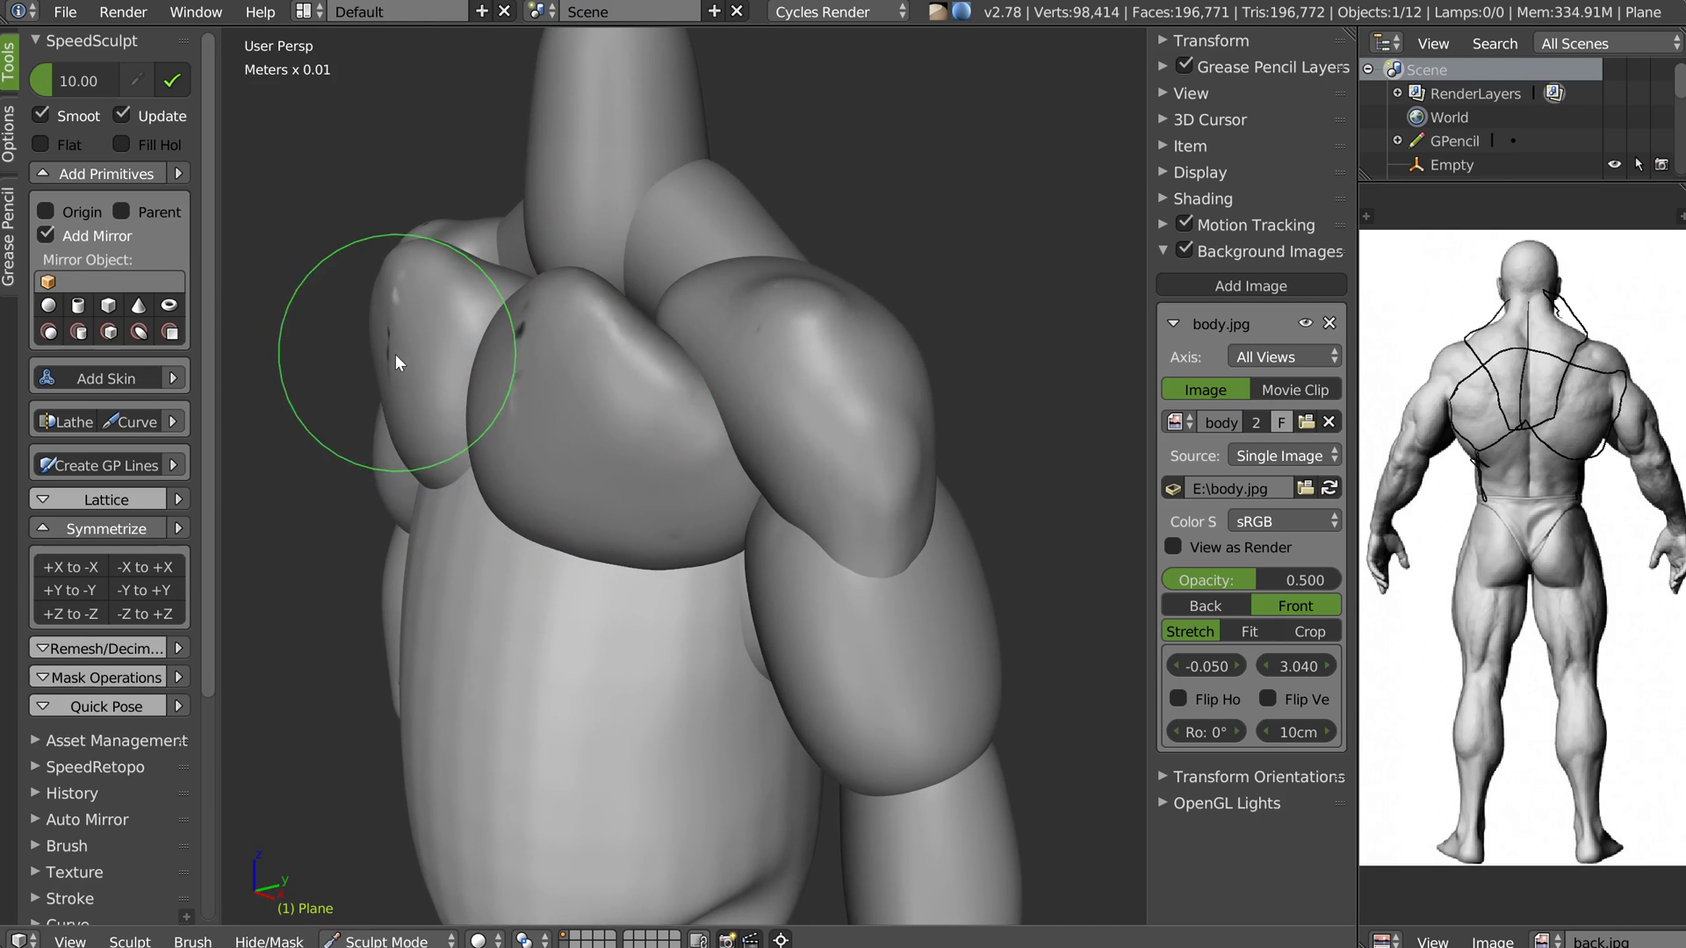
key("Tab")
left_click(457, 230)
right_click_drag(592, 398, 556, 404)
right_click(574, 373)
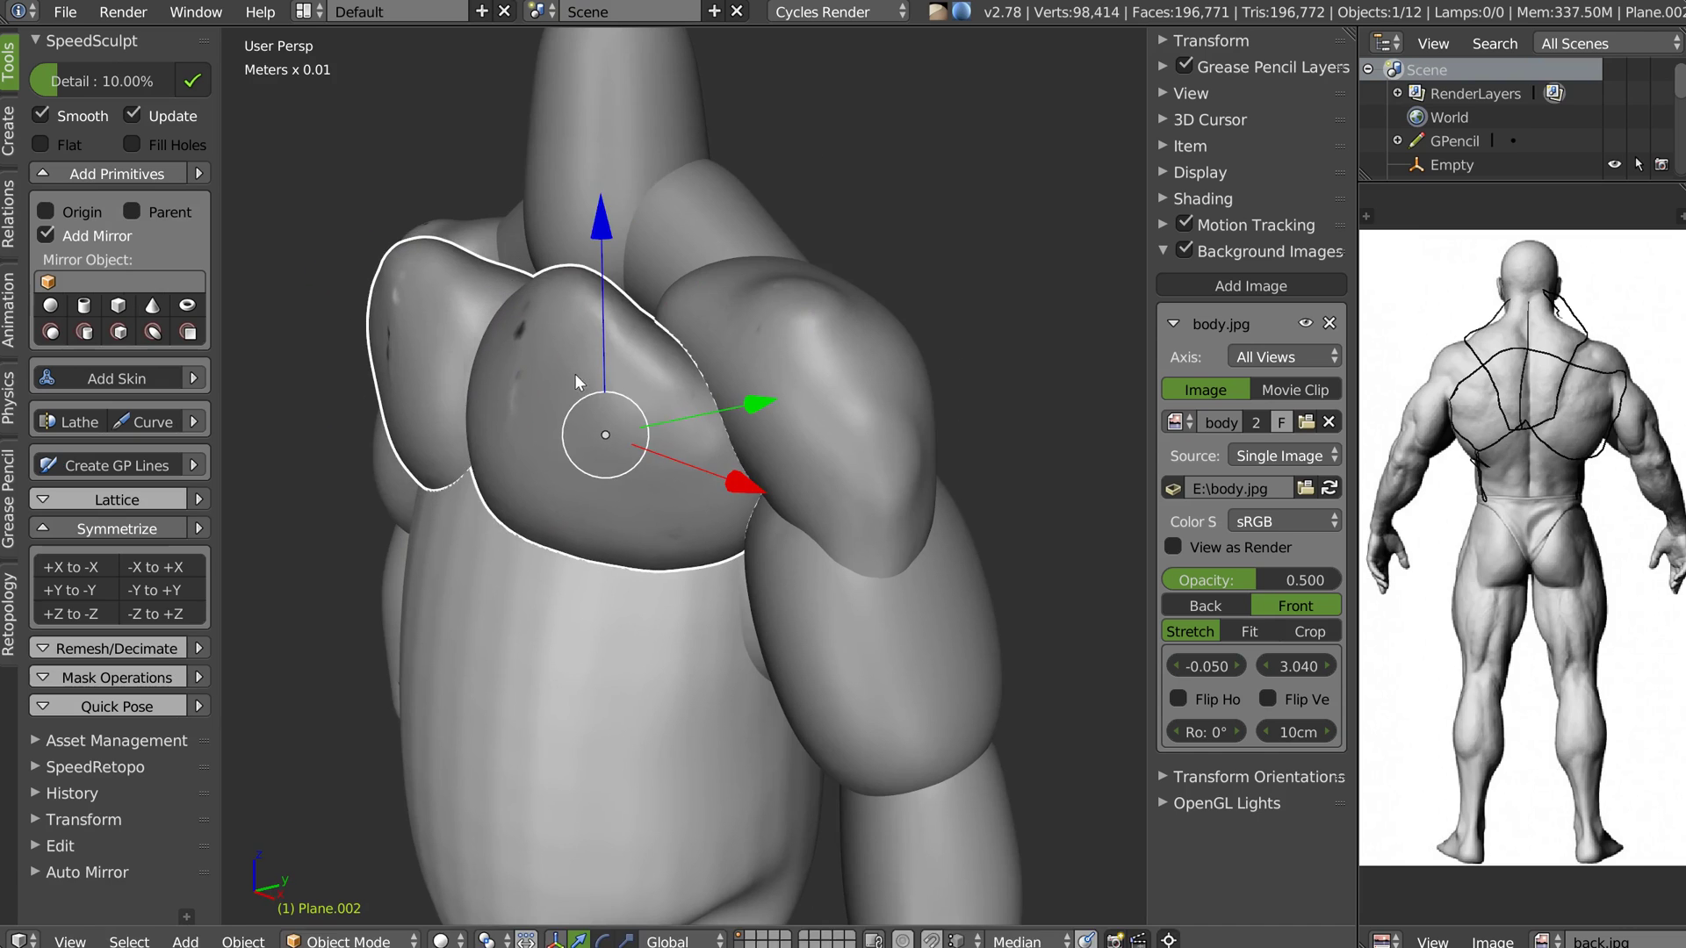
key("Tab")
Reshape the pectoral's lower front from below with a 285 px brush at 0.376 strength
mouse_move(669, 292)
middle_mouse_down()
mouse_move(587, 340)
mouse_move(630, 325)
mouse_move(651, 388)
middle_mouse_up()
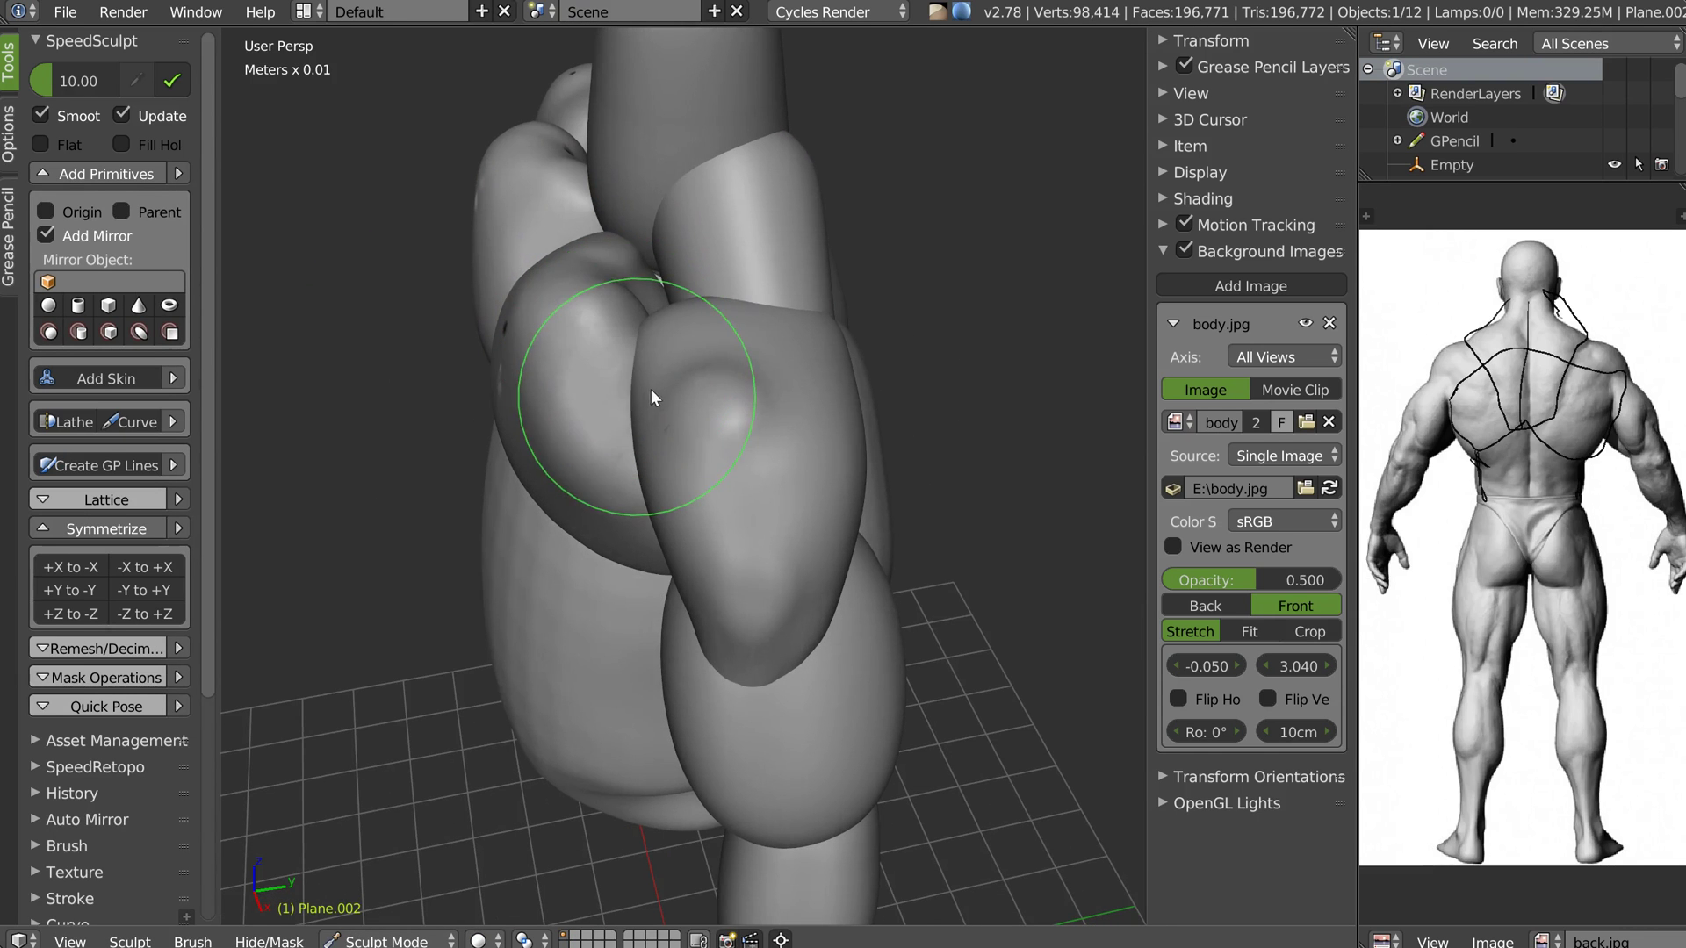
mouse_move(624, 275)
middle_mouse_down()
mouse_move(565, 271)
mouse_move(591, 279)
middle_mouse_up()
scroll(591, 278, "up", 5)
middle_click_drag(625, 170, 620, 209)
key("f")
left_click(637, 270)
key("shift+f")
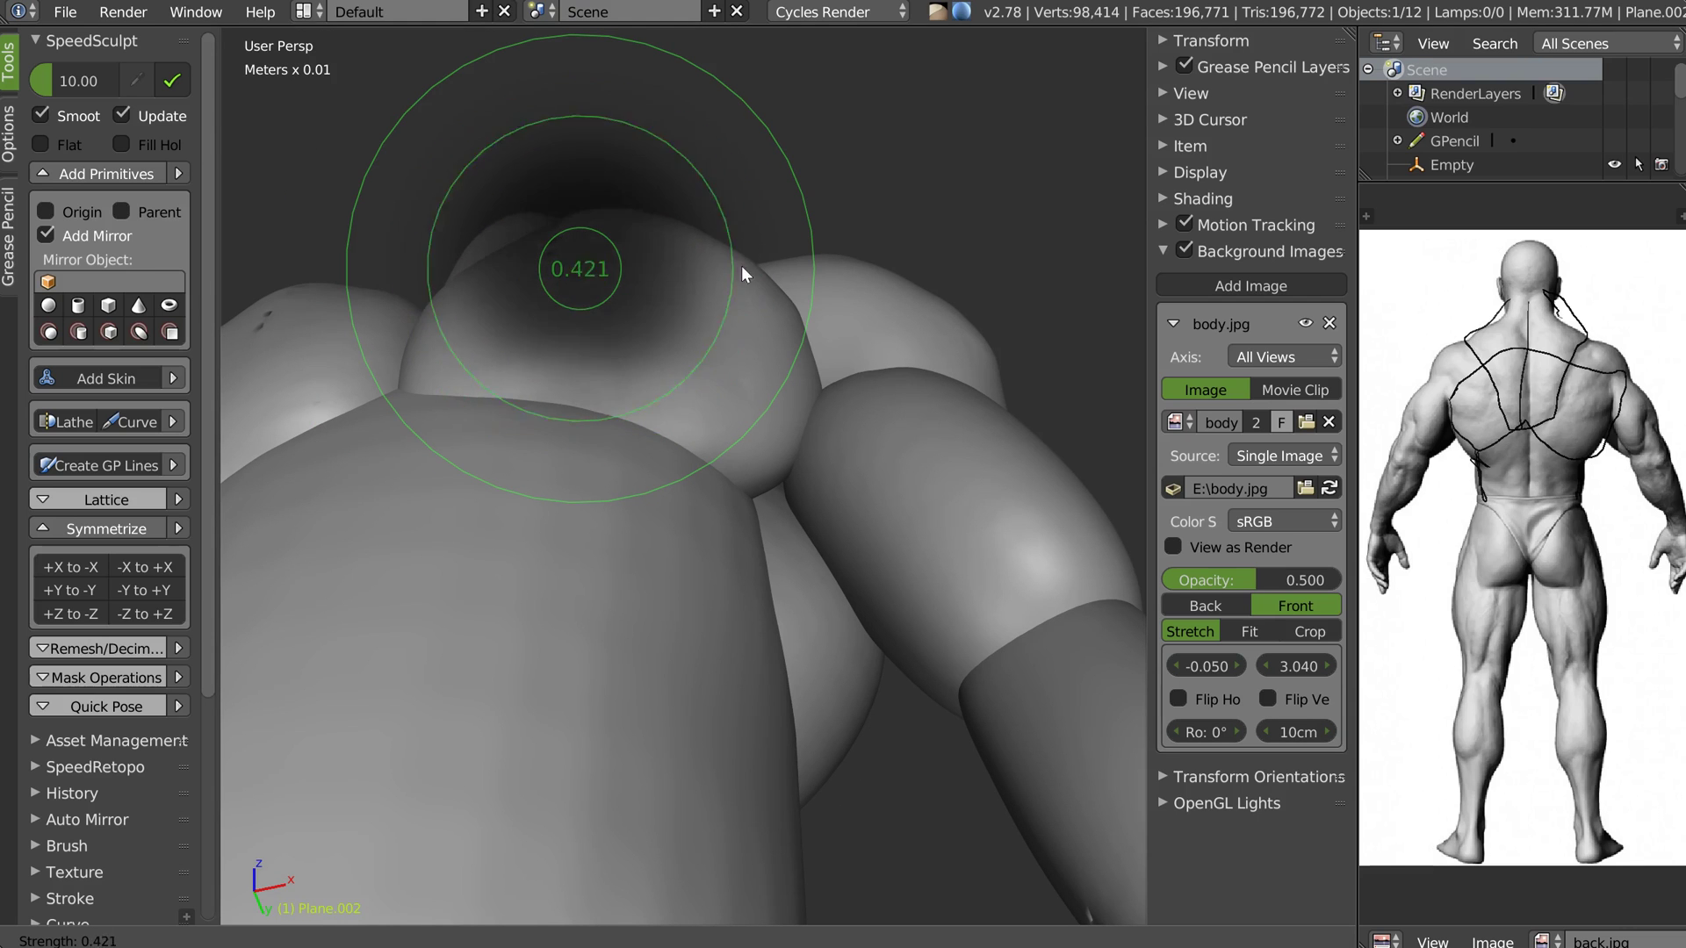
left_click(738, 262)
mouse_move(596, 212)
left_mouse_down()
mouse_move(682, 228)
mouse_move(598, 227)
mouse_move(691, 225)
left_mouse_up()
Push down the top of the pectoral near the deltoid and smooth its upper edge
middle_click_drag(691, 225, 562, 356)
left_click_drag(676, 170, 667, 230)
middle_click_drag(692, 260, 654, 301)
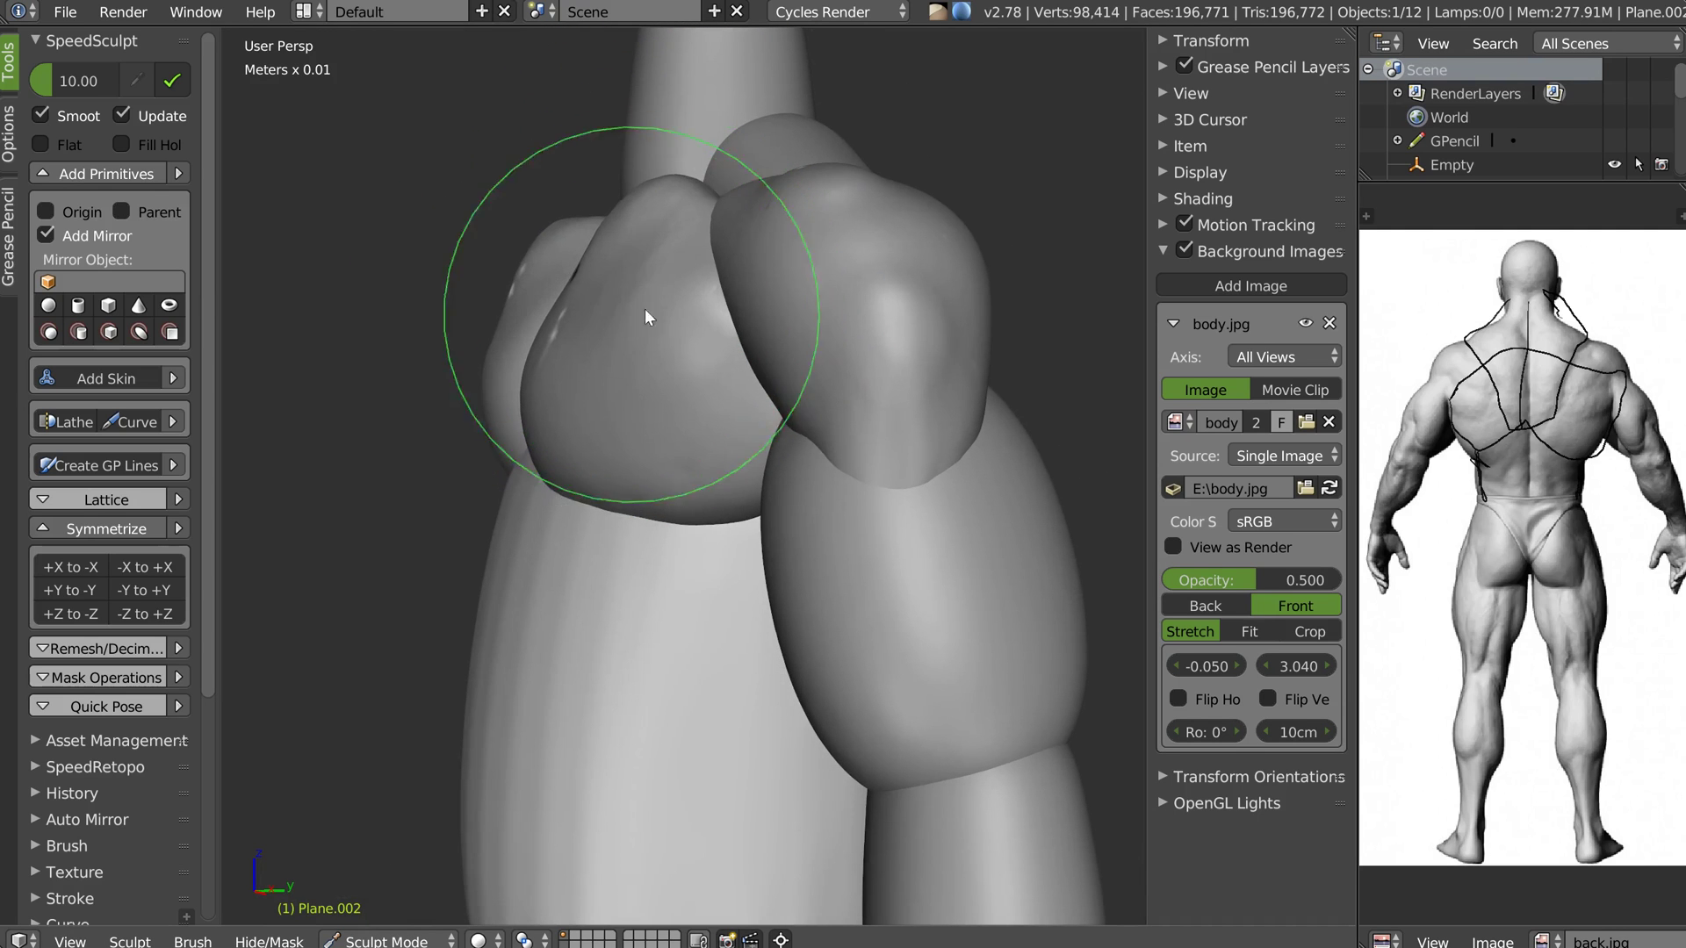
left_click_drag(640, 211, 656, 211, "shift")
middle_click_drag(694, 211, 652, 216)
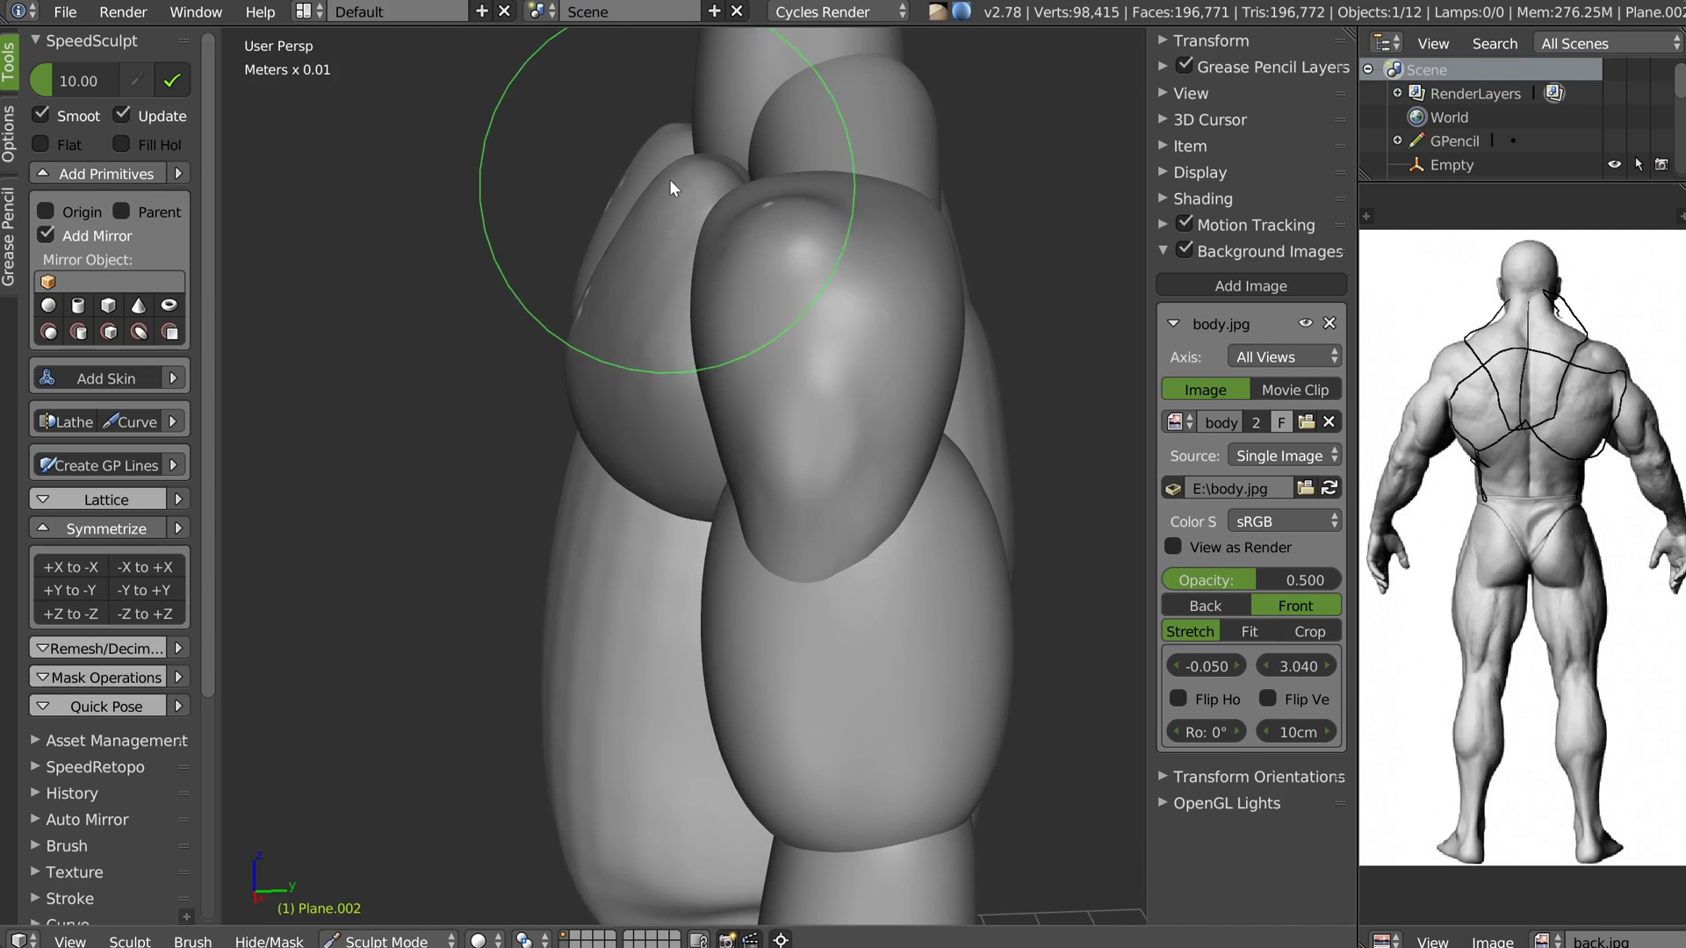
Switch the deltoid part to Sculpt Mode and reshape its outer side from the shoulder top downward
mouse_move(634, 383)
middle_mouse_down()
mouse_move(657, 338)
mouse_move(583, 376)
mouse_move(640, 350)
mouse_move(711, 372)
middle_mouse_up()
key("Tab")
left_click(814, 214)
right_click(820, 333)
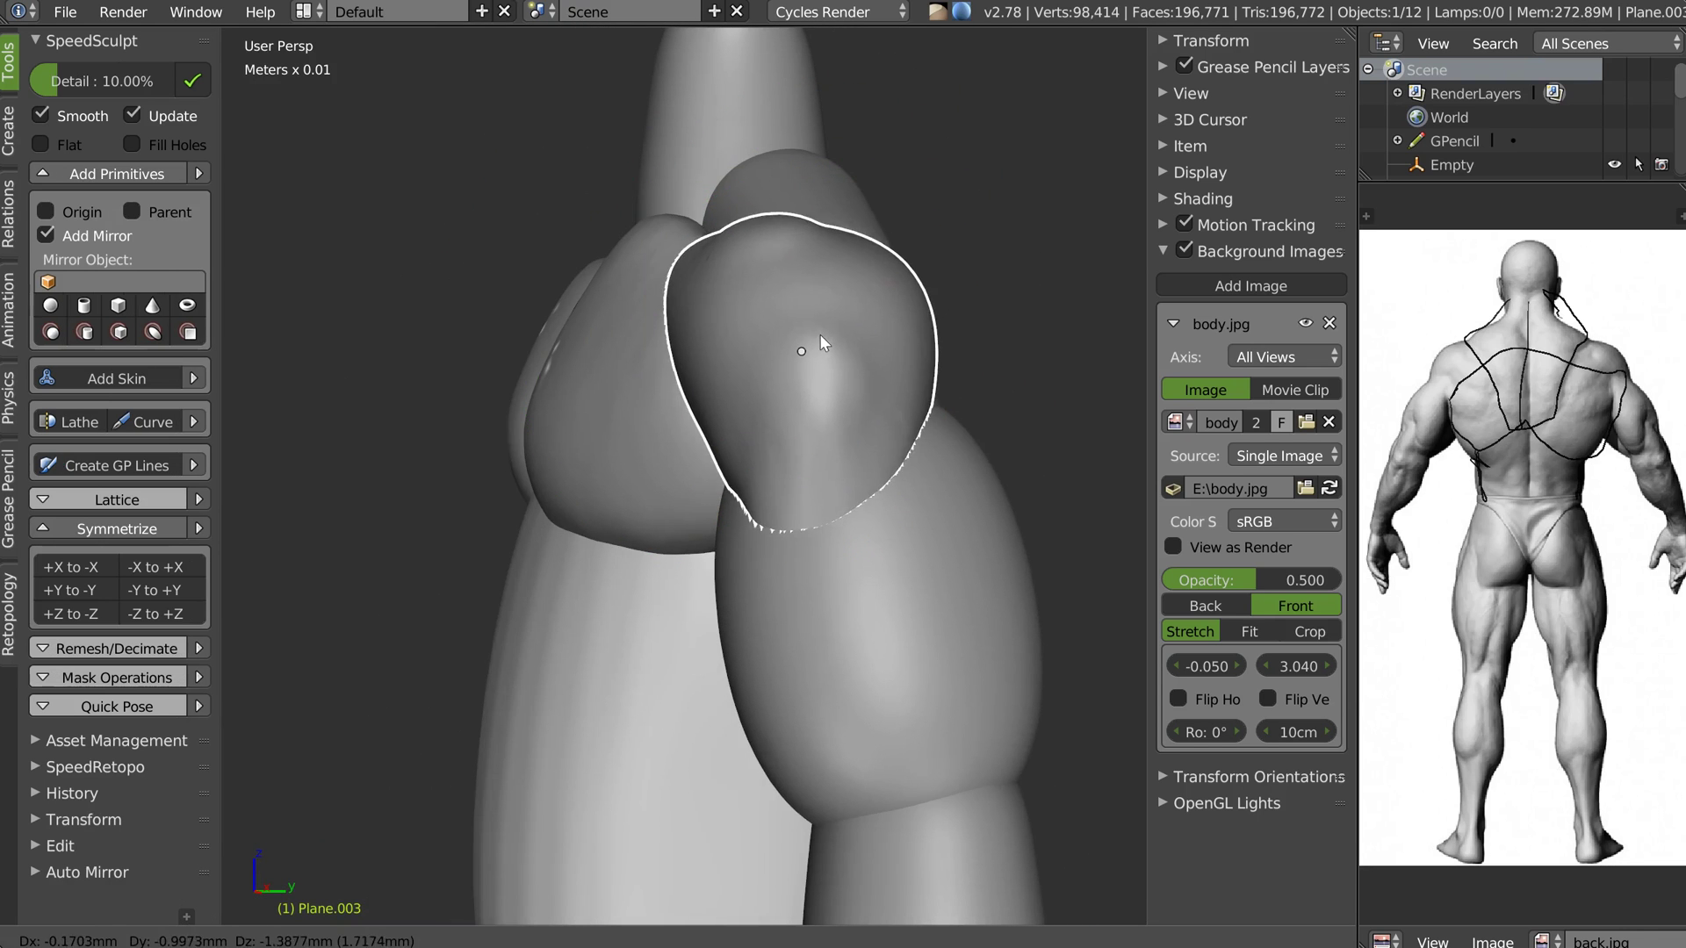
key("Tab")
middle_click_drag(864, 260, 855, 254)
mouse_move(829, 213)
left_mouse_down()
mouse_move(871, 245)
mouse_move(911, 423)
left_mouse_up()
mouse_move(841, 507)
middle_mouse_down()
mouse_move(789, 427)
mouse_move(795, 386)
middle_mouse_up()
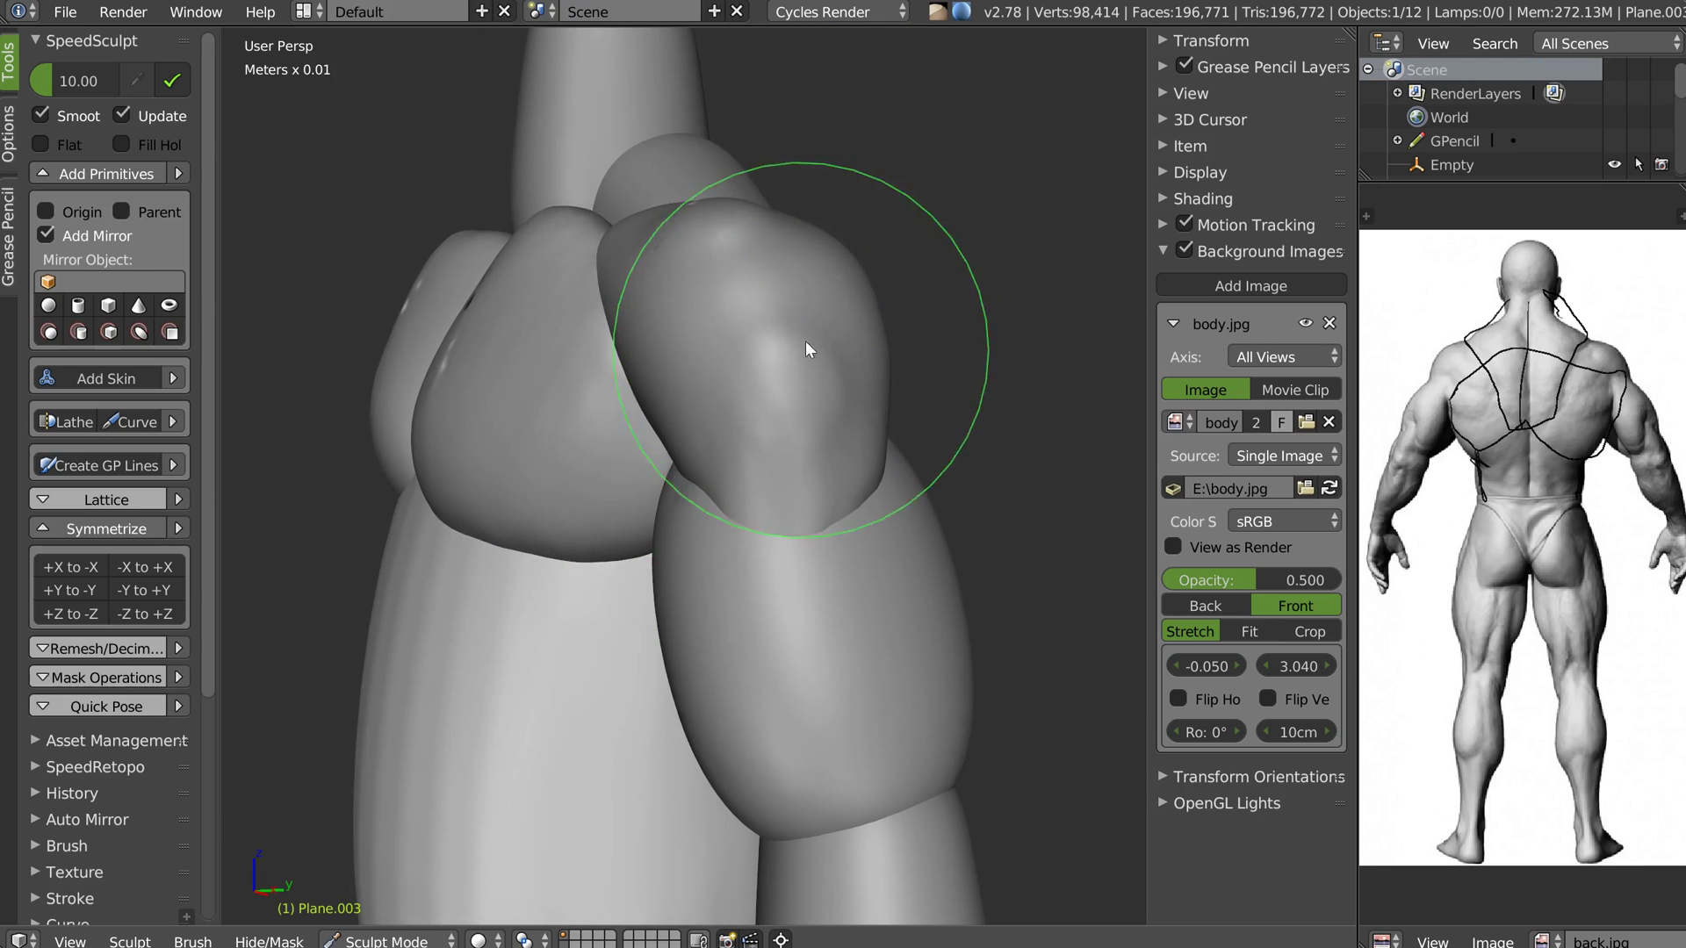
Turn off X symmetry for sculpting the deltoid and smooth the bump on its outer back side
mouse_move(790, 499)
middle_mouse_down()
mouse_move(824, 342)
mouse_move(997, 331)
mouse_move(872, 331)
mouse_move(809, 301)
middle_mouse_up()
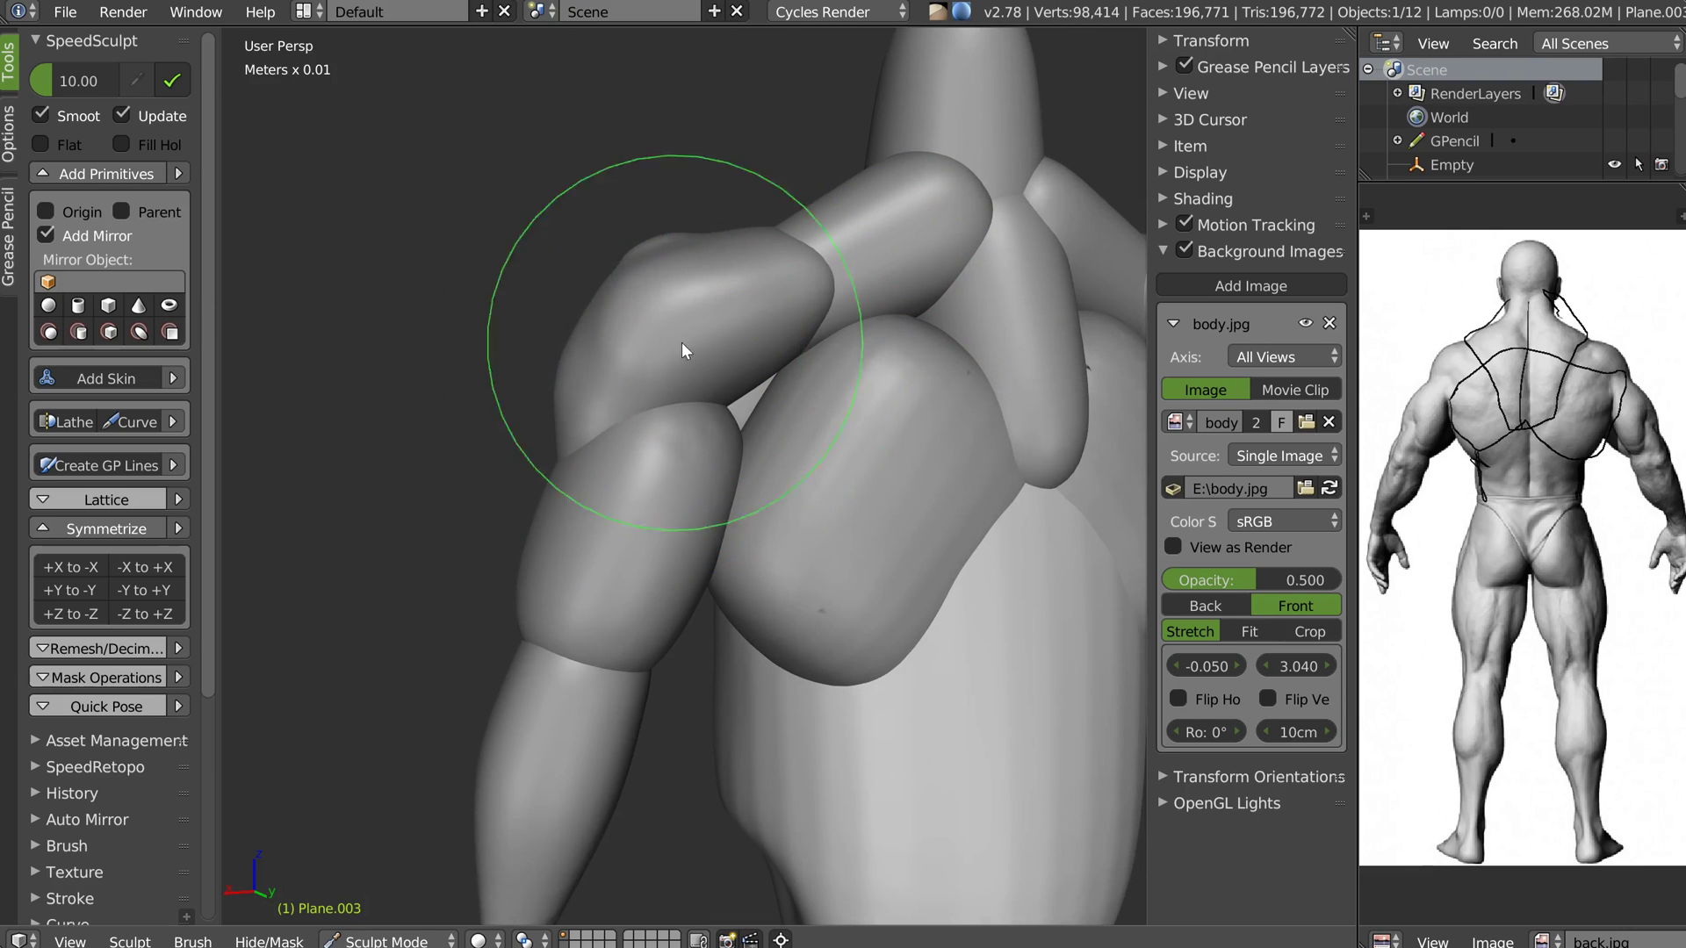
right_click(761, 342)
right_click(633, 390)
right_click(745, 407)
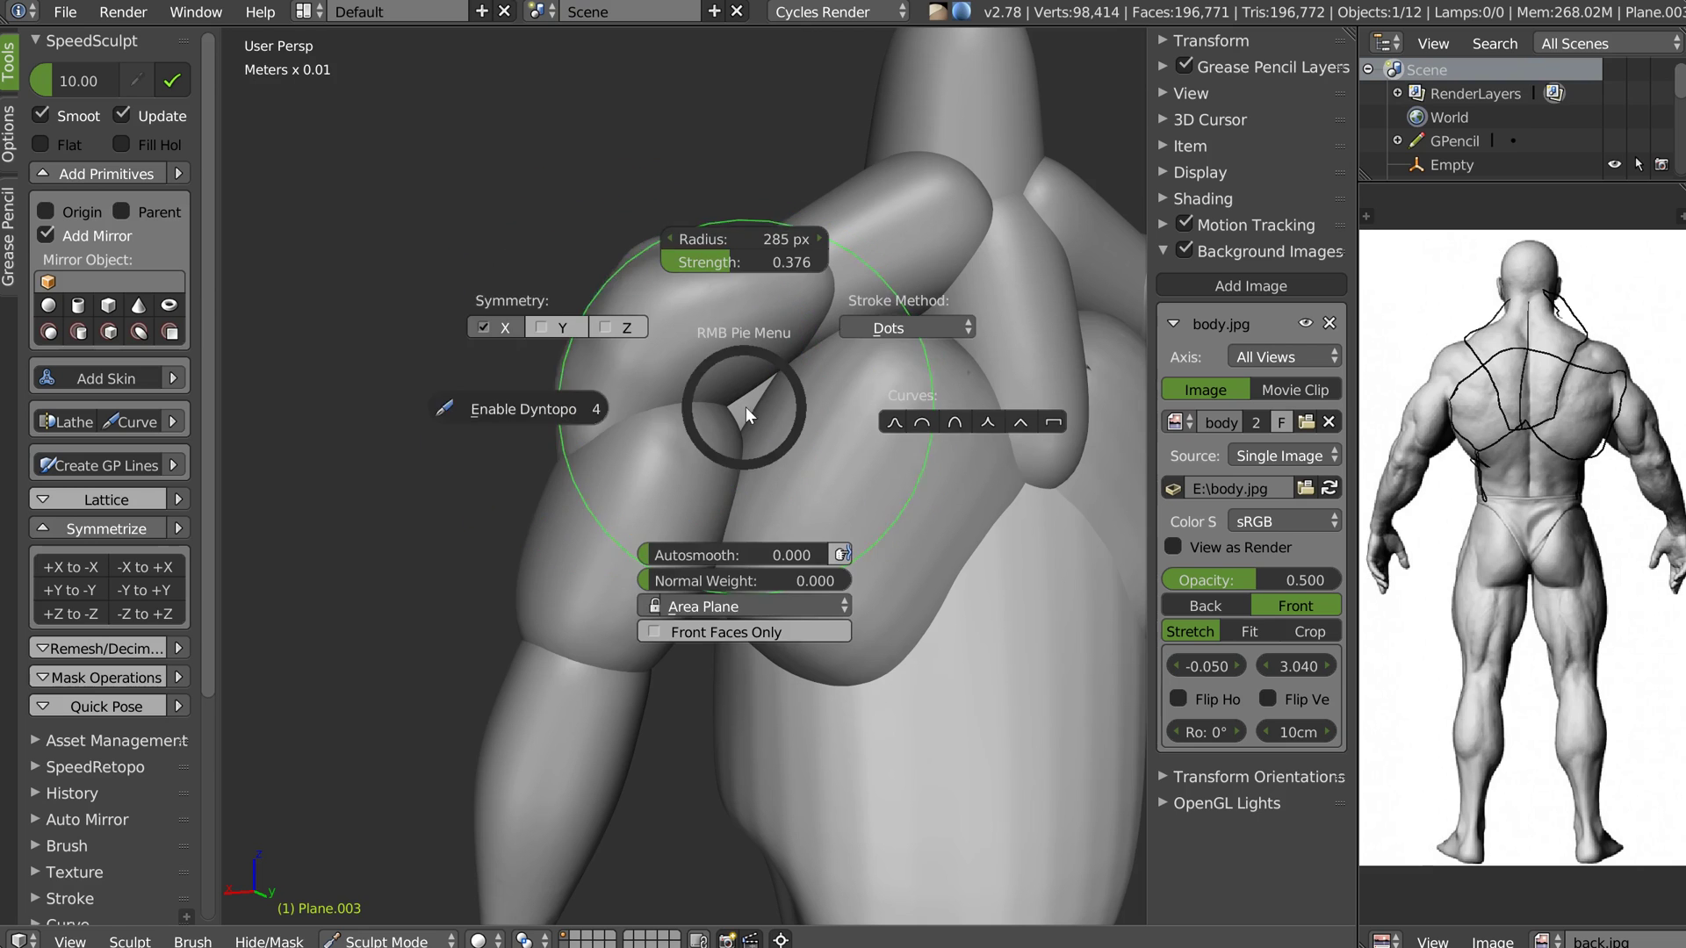
left_click(506, 325)
middle_click_drag(508, 332, 1032, 239)
scroll(738, 250, "up", 4)
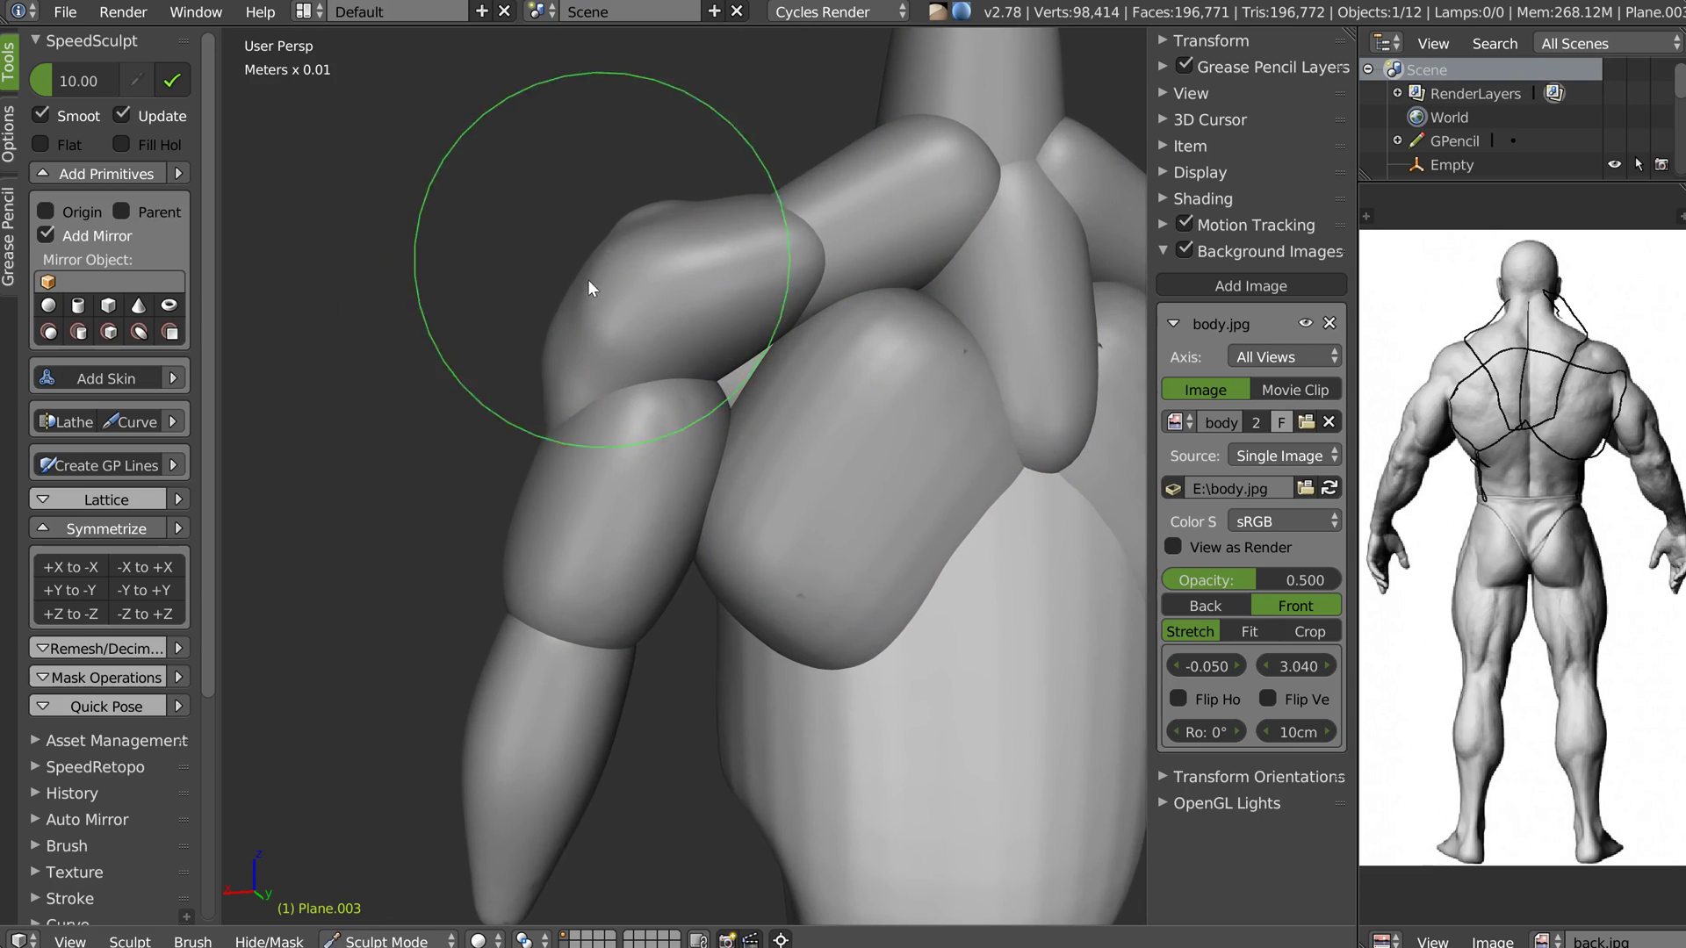
left_click_drag(626, 292, 624, 276, "shift")
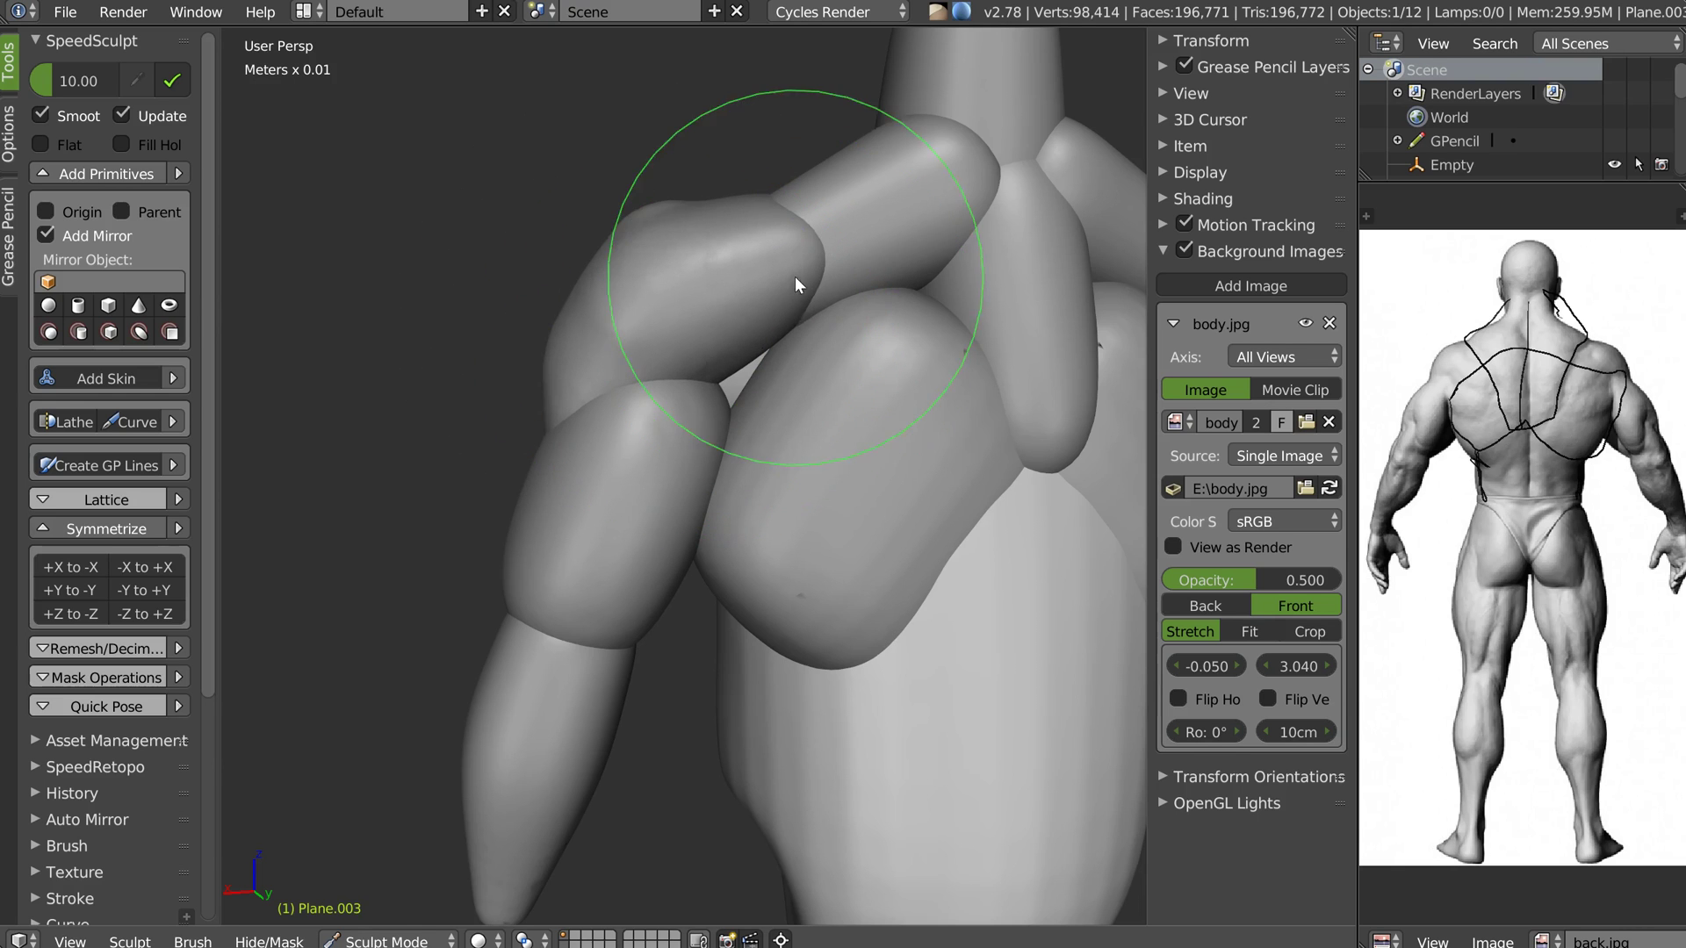
Switch the trapezius part between neck and deltoid to Sculpt Mode and reshape its front edge near the pectoral gap
mouse_move(692, 230)
middle_mouse_down()
mouse_move(870, 298)
mouse_move(716, 302)
middle_mouse_up()
key("Tab")
right_click_drag(676, 149, 687, 144)
key("ctrl+Tab")
middle_click_drag(748, 133, 709, 220)
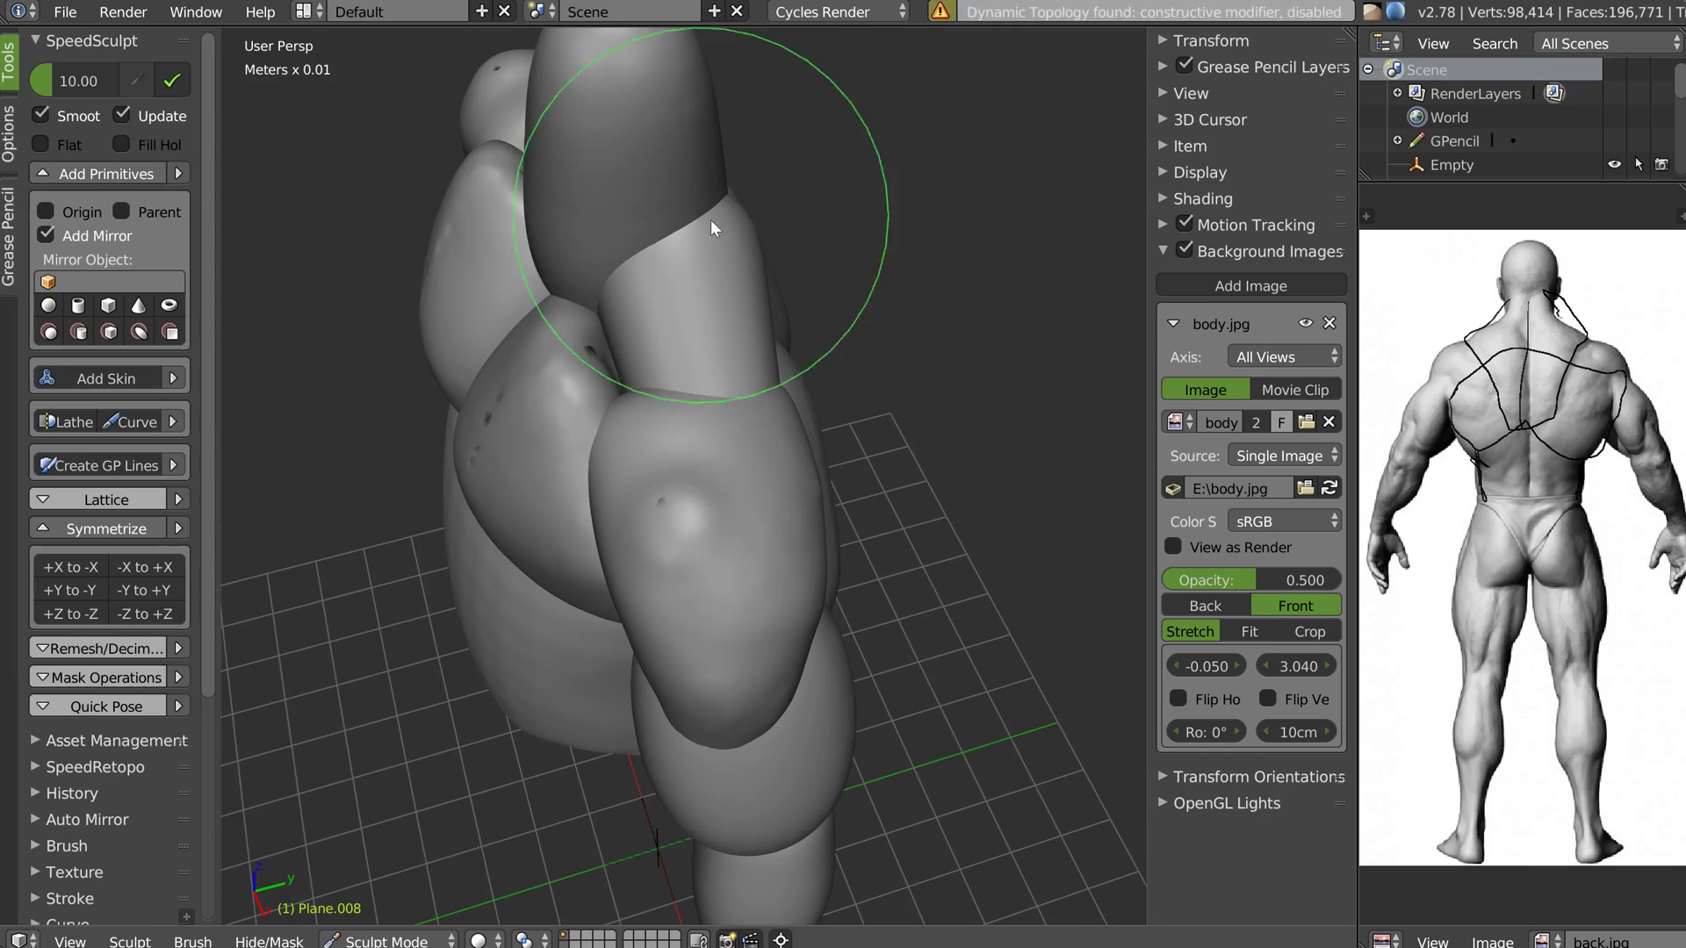
left_click_drag(600, 284, 650, 281)
left_click_drag(630, 368, 672, 374)
middle_click_drag(619, 405, 642, 333)
scroll(642, 333, "up", 3)
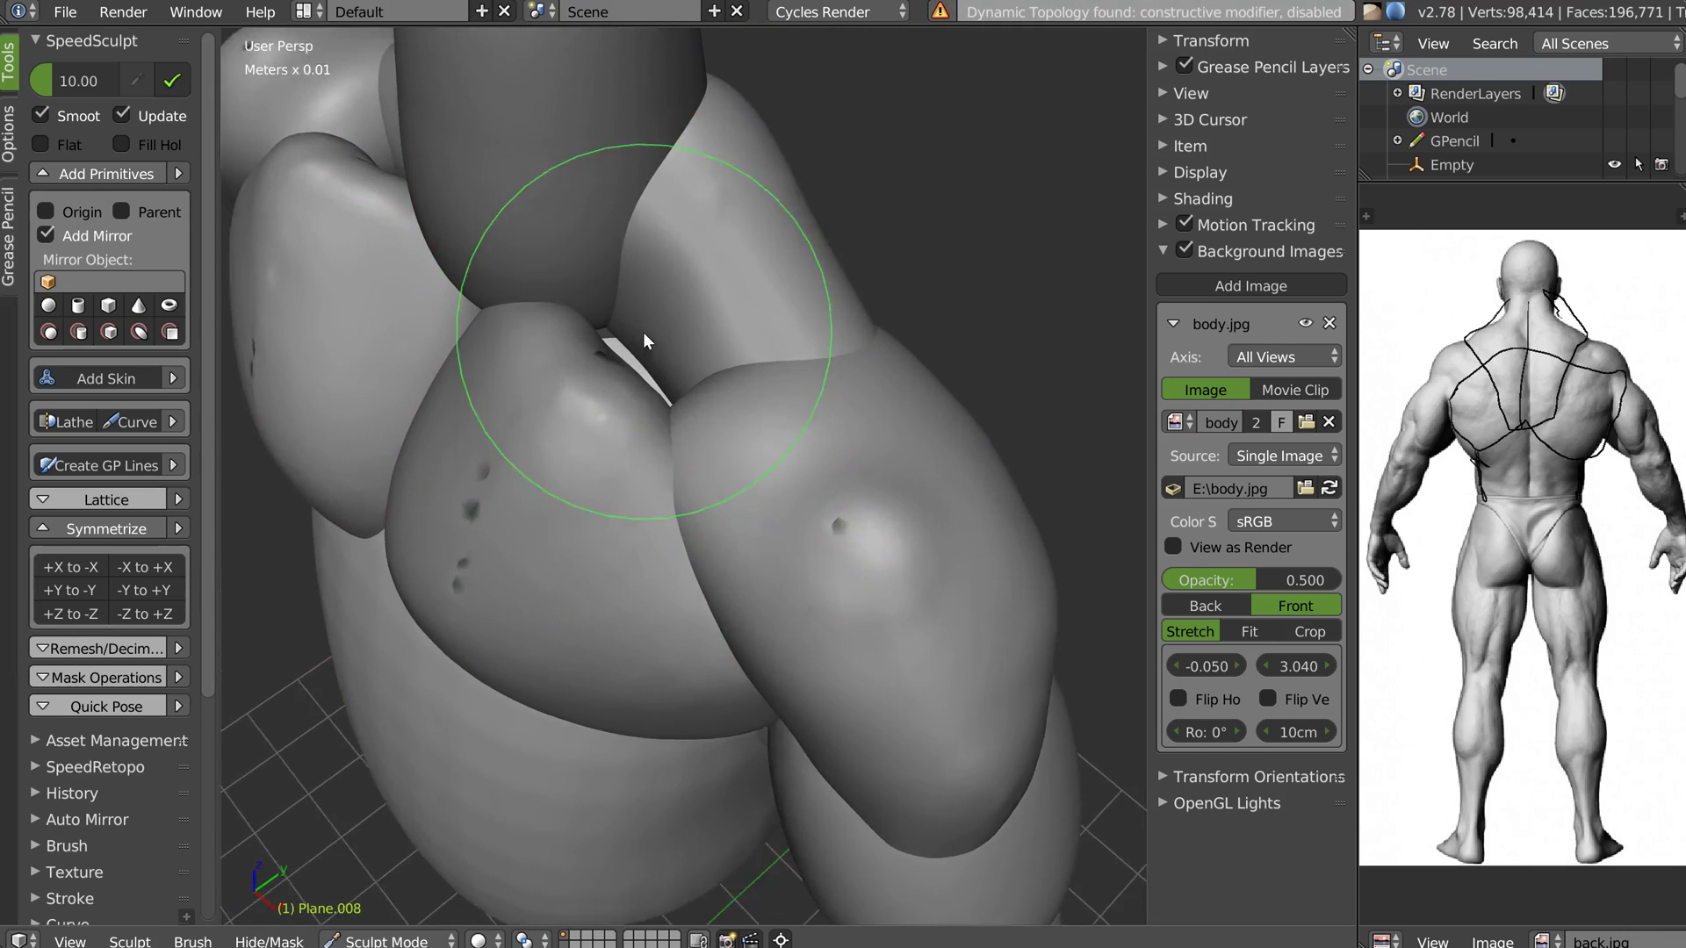
left_click_drag(630, 324, 618, 344)
Sculpt the top and back of the trapezius part, pulling its surface around the neck and shoulder
mouse_move(618, 344)
middle_mouse_down()
mouse_move(559, 322)
mouse_move(591, 335)
mouse_move(700, 267)
mouse_move(730, 275)
mouse_move(740, 248)
middle_mouse_up()
mouse_move(739, 248)
left_mouse_down()
mouse_move(720, 214)
mouse_move(753, 242)
left_mouse_up()
middle_click_drag(867, 344, 806, 339)
mouse_move(757, 385)
left_mouse_down()
mouse_move(783, 423)
mouse_move(814, 403)
left_mouse_up()
left_click_drag(707, 396, 718, 429)
middle_click_drag(1000, 349, 715, 268)
mouse_move(743, 234)
left_mouse_down()
mouse_move(799, 203)
mouse_move(725, 192)
mouse_move(762, 162)
mouse_move(658, 202)
left_mouse_up()
mouse_move(658, 202)
middle_mouse_down()
mouse_move(629, 249)
mouse_move(719, 258)
middle_mouse_up()
Display the wireframe on the trapezius part to examine the mesh around the sculpted bumps
scroll(653, 241, "up", 5)
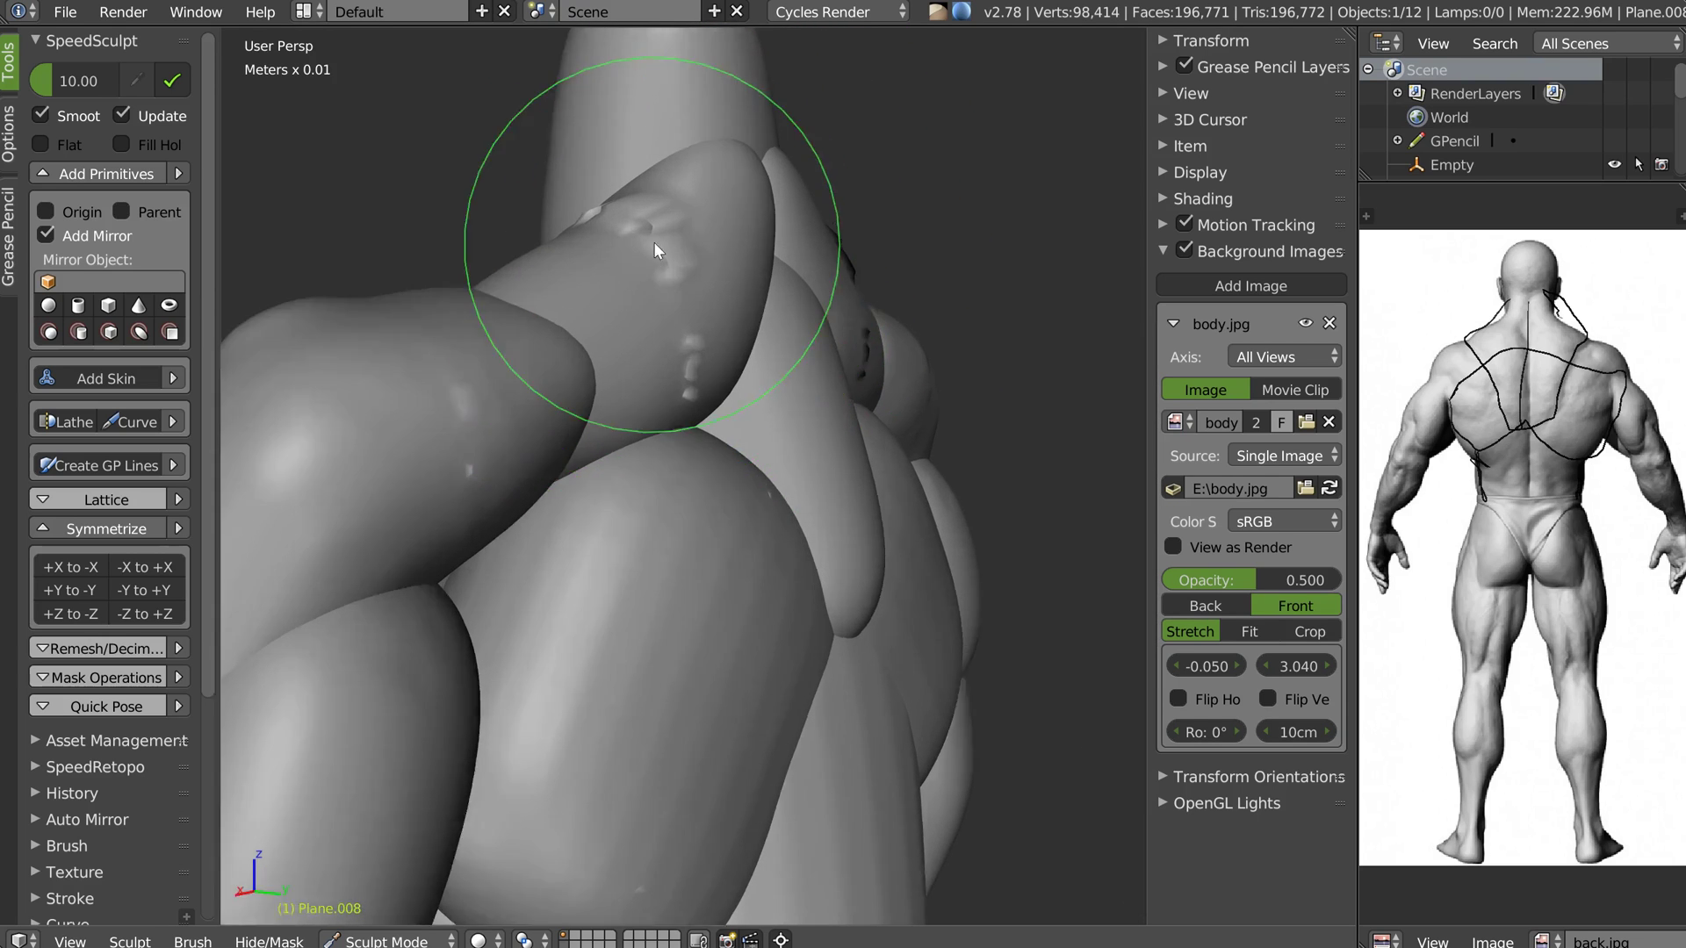
key("z")
left_click(780, 236)
middle_click_drag(674, 225, 692, 228)
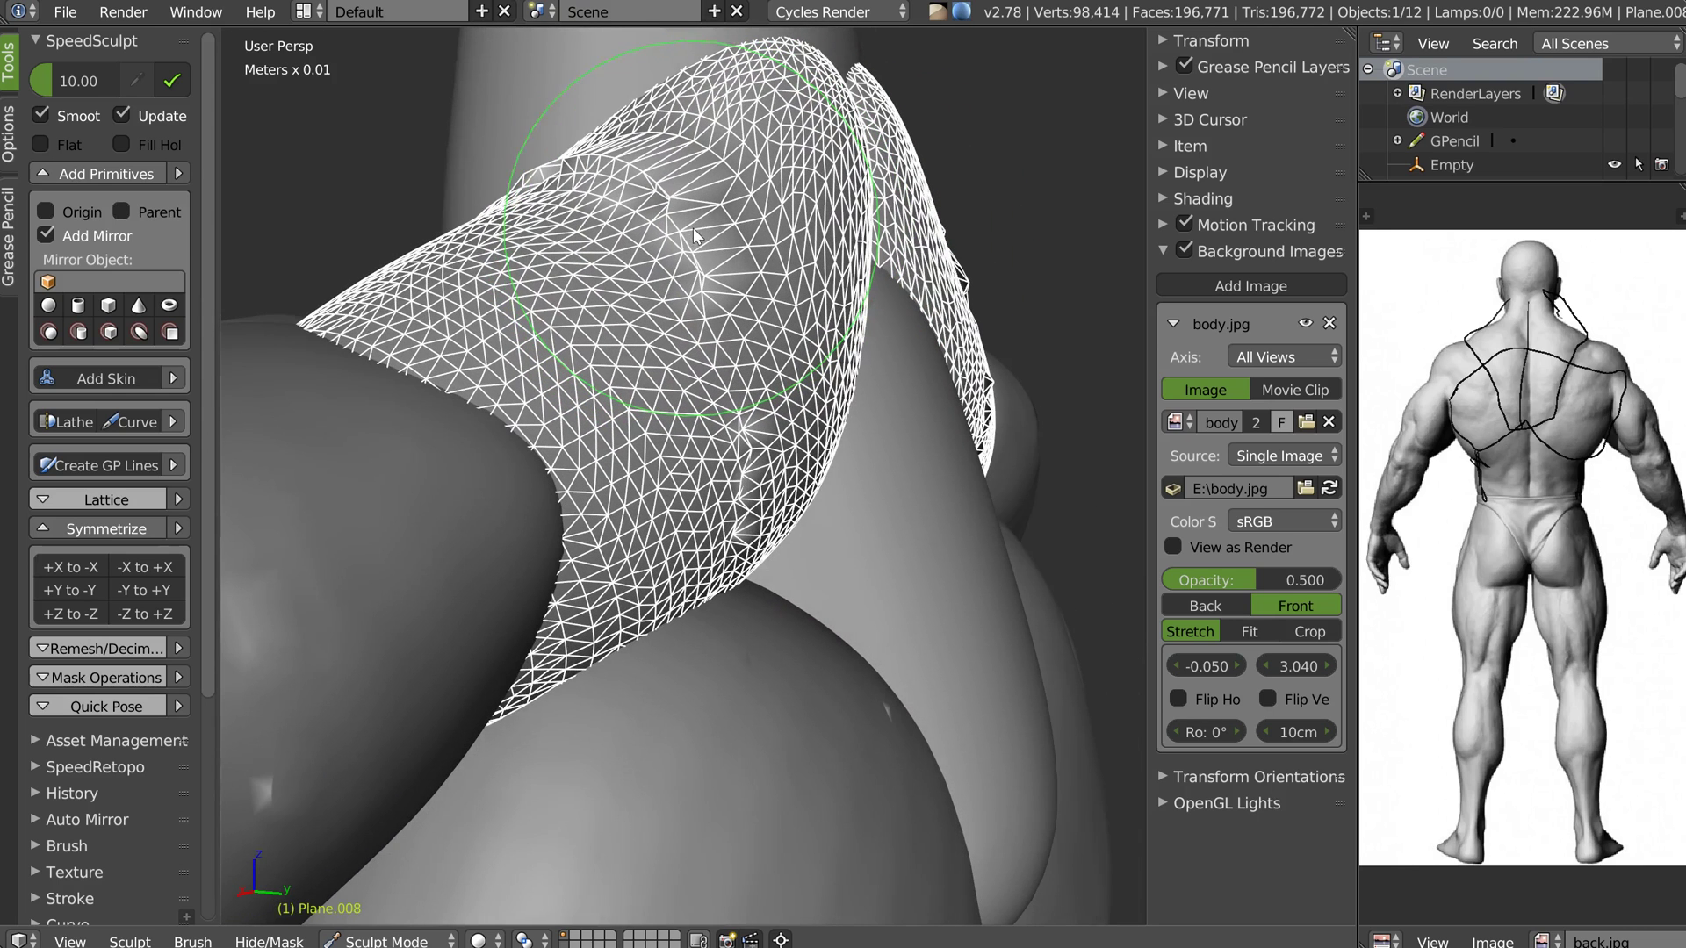
Replace the back reference with the object's properties and turn off Merge and Clipping on the trapezius part's Mirror modifier
left_click(1382, 940)
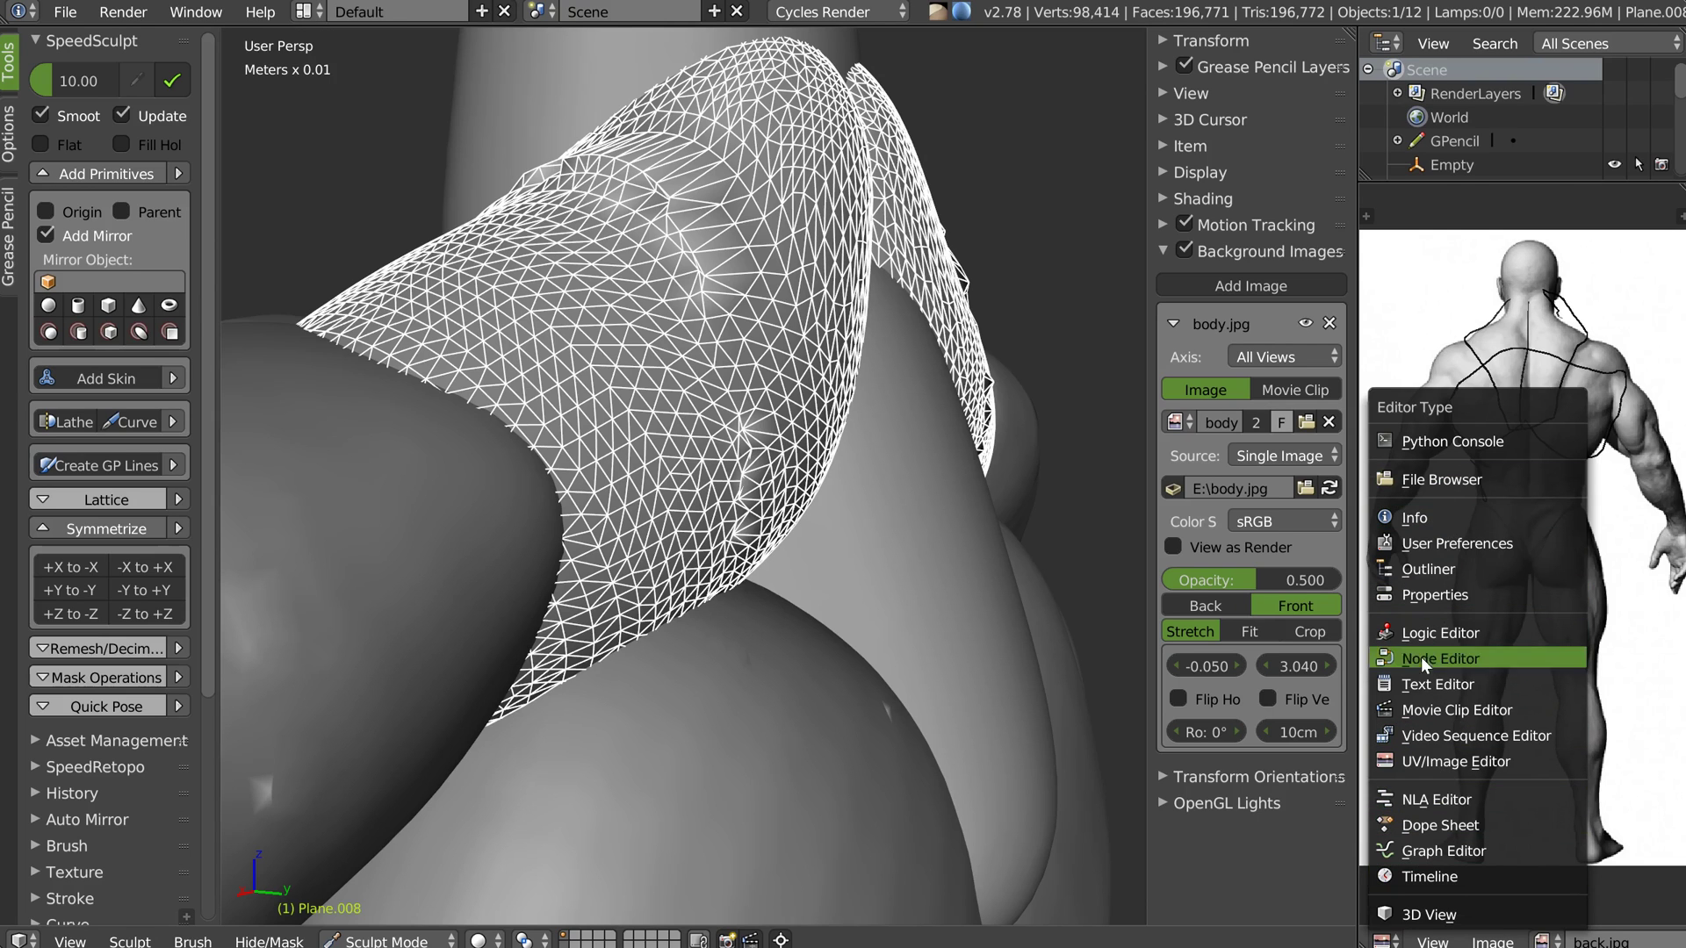
left_click(1414, 590)
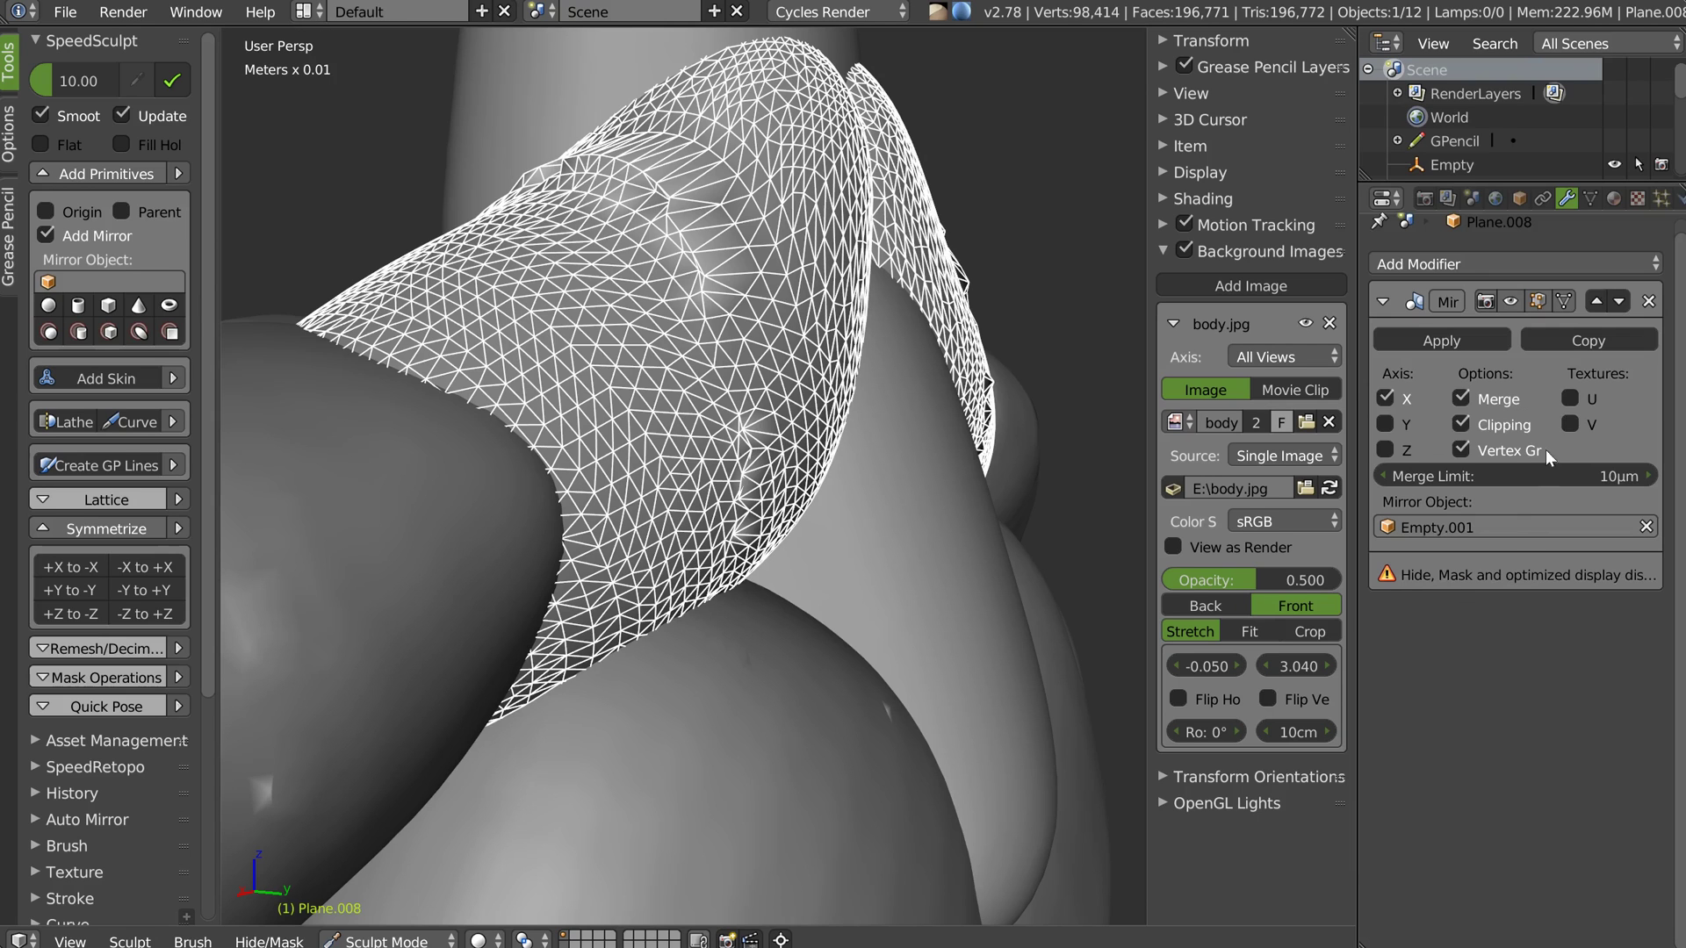
left_click(1462, 399)
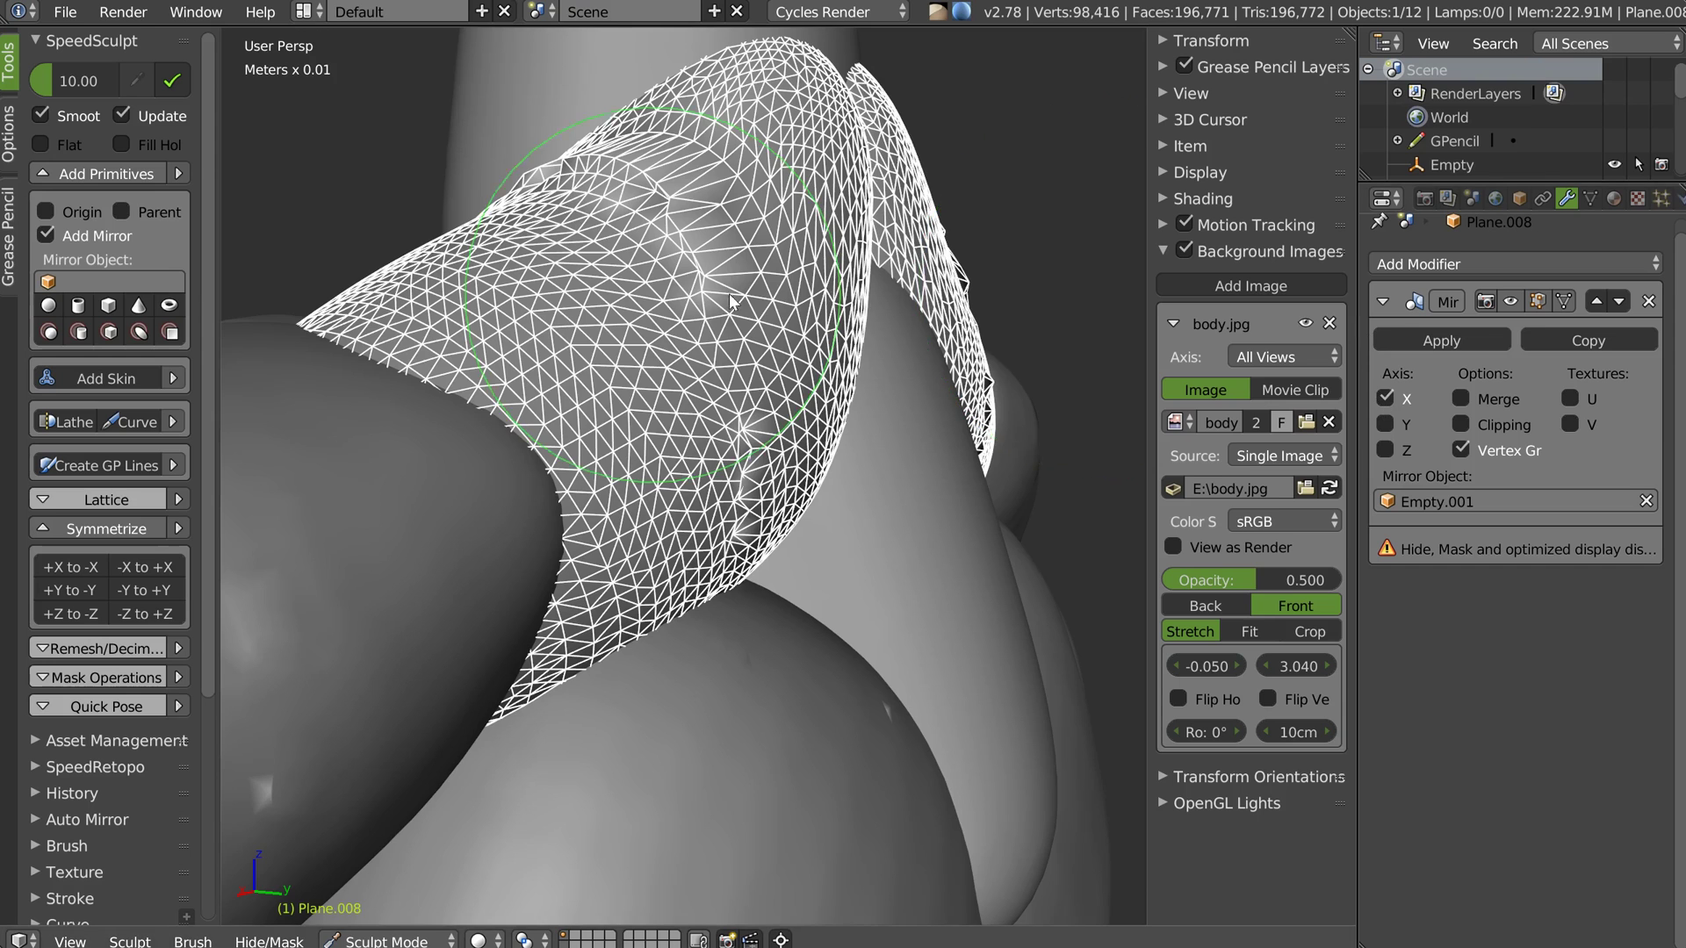
key("KP_Decimal")
key("Tab")
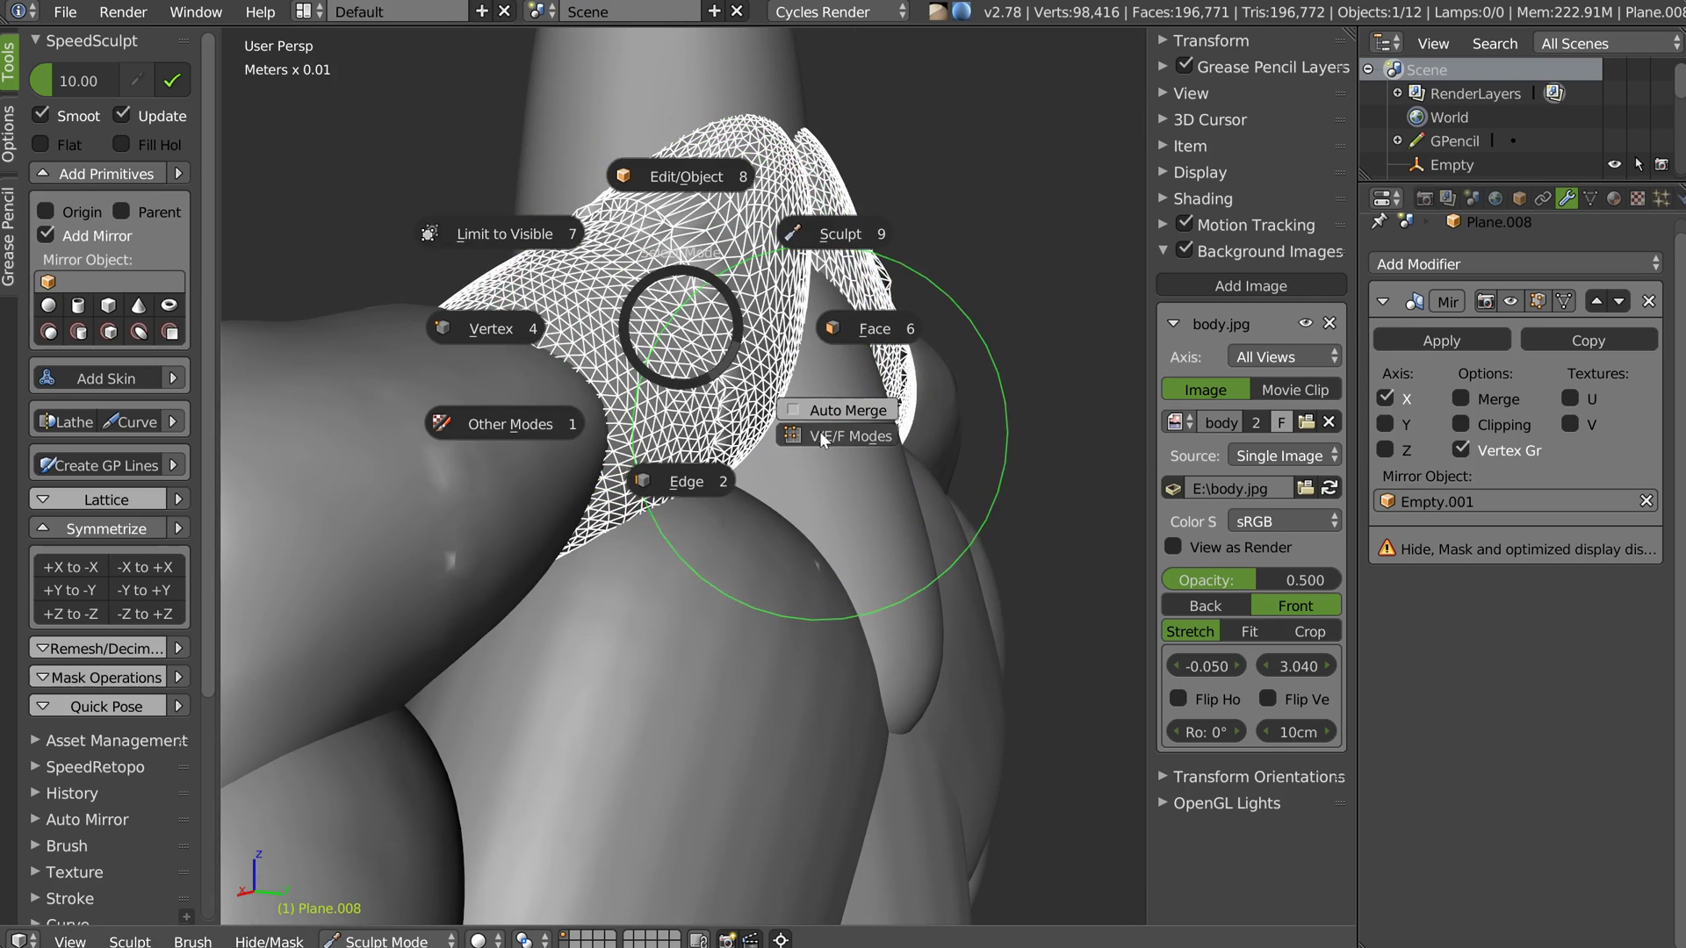
key("Escape")
key("w")
left_click(859, 475)
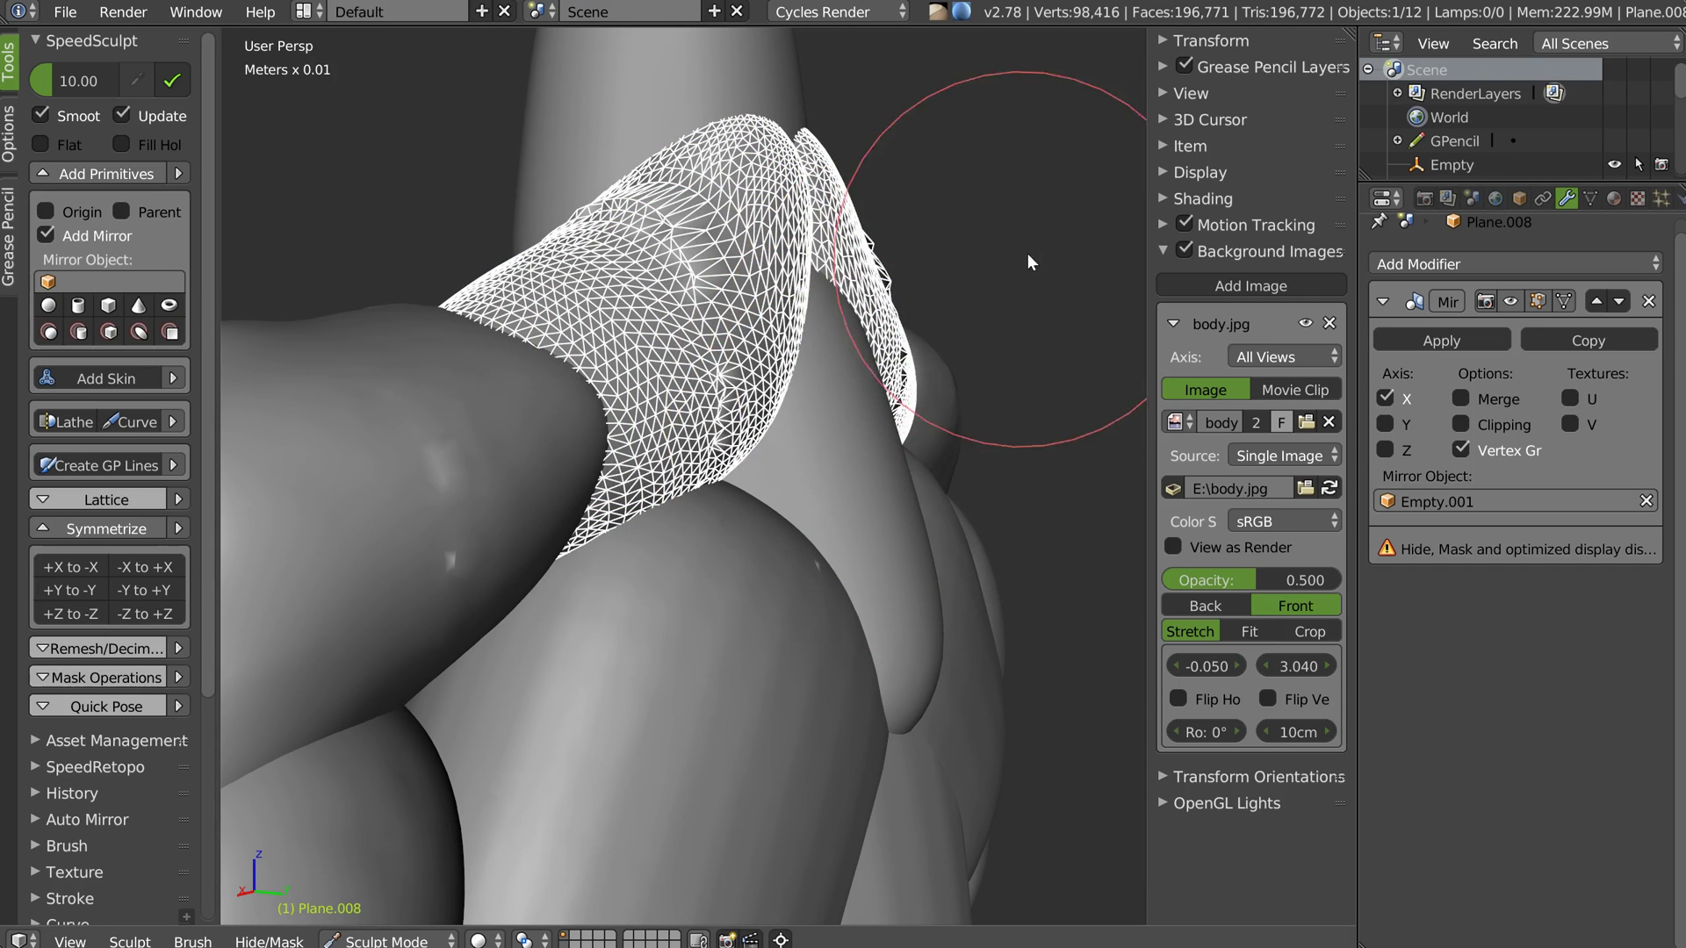
middle_click_drag(731, 251, 694, 276)
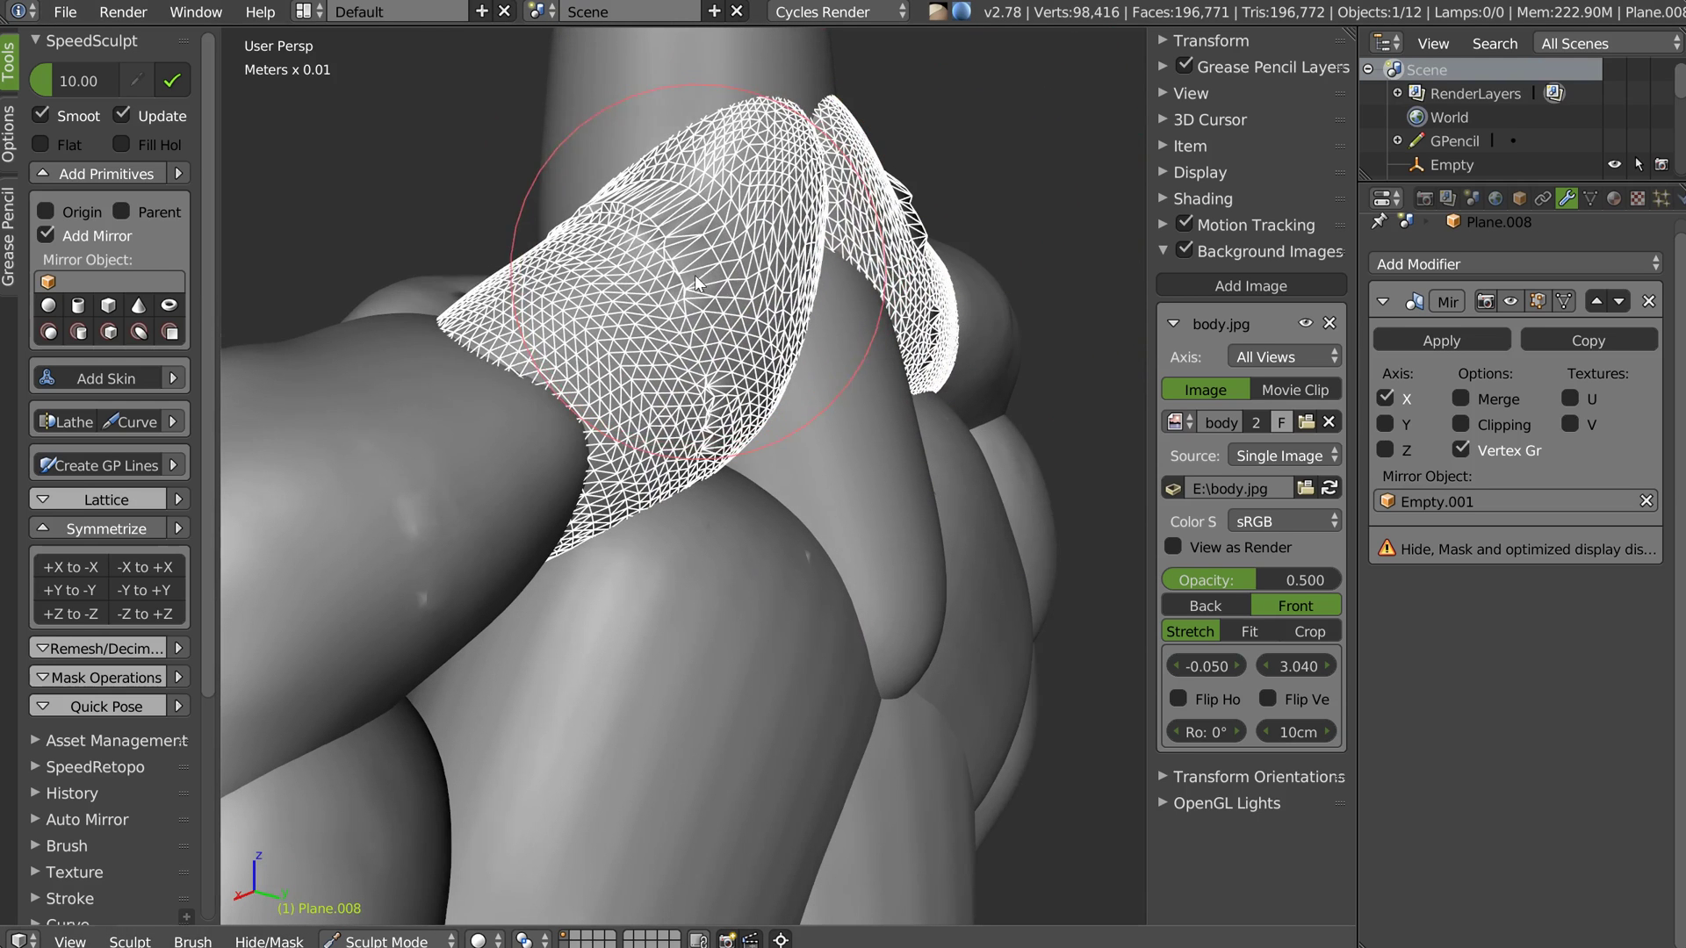
key("w")
left_click(638, 220)
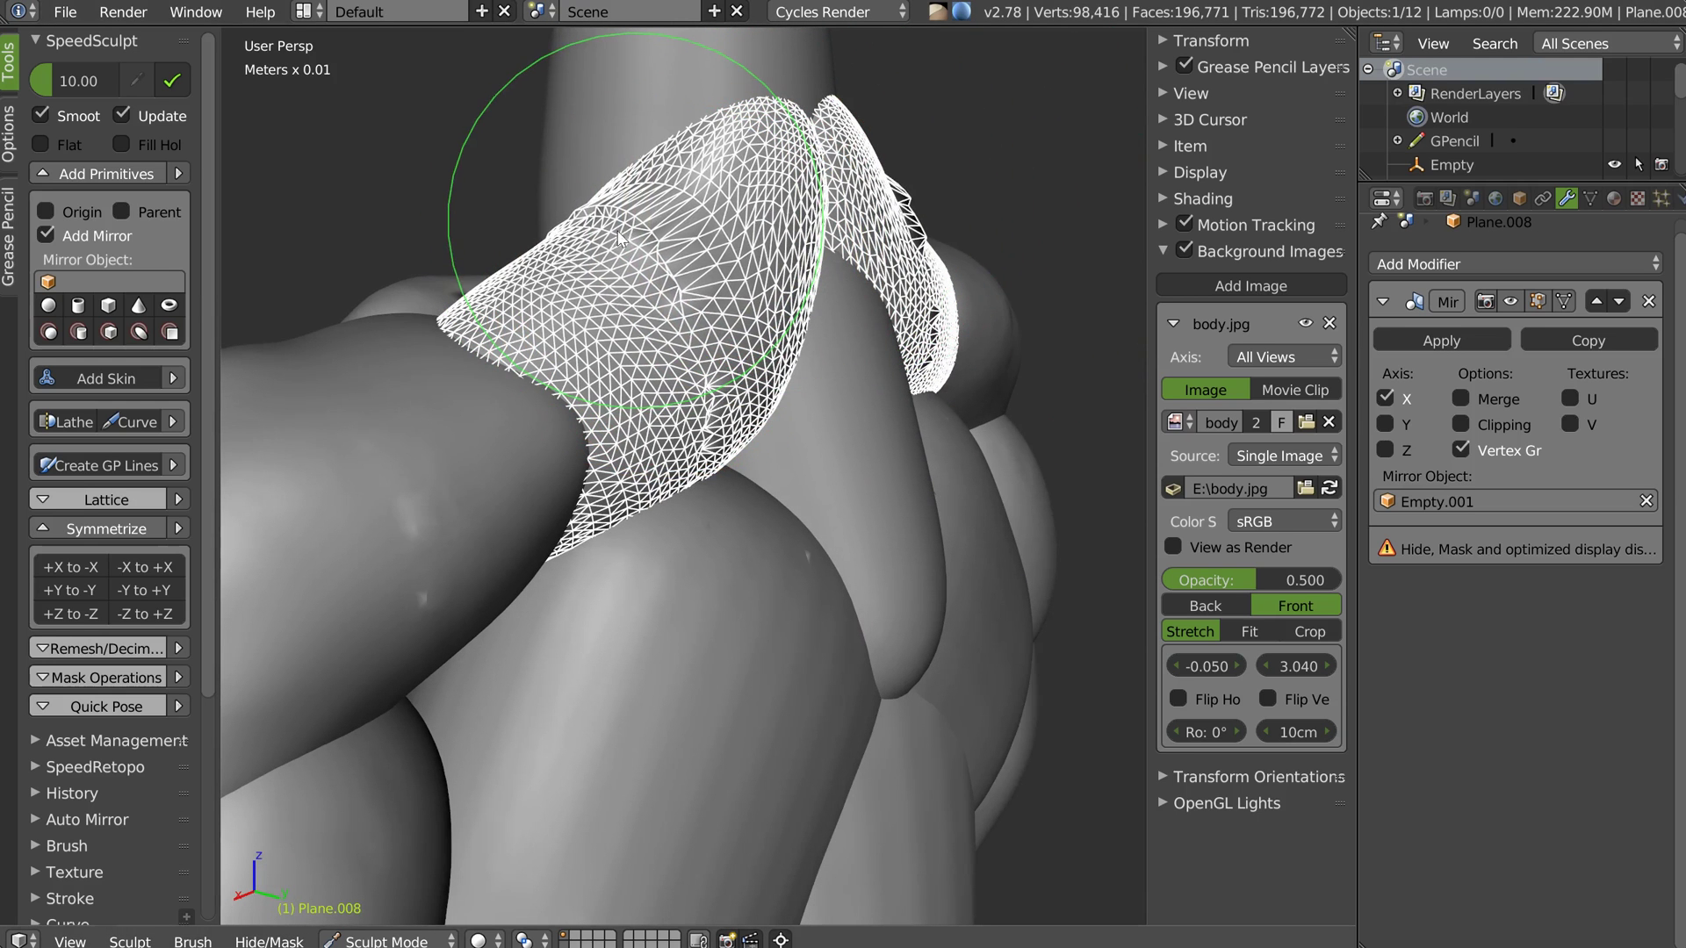
left_click(1589, 199)
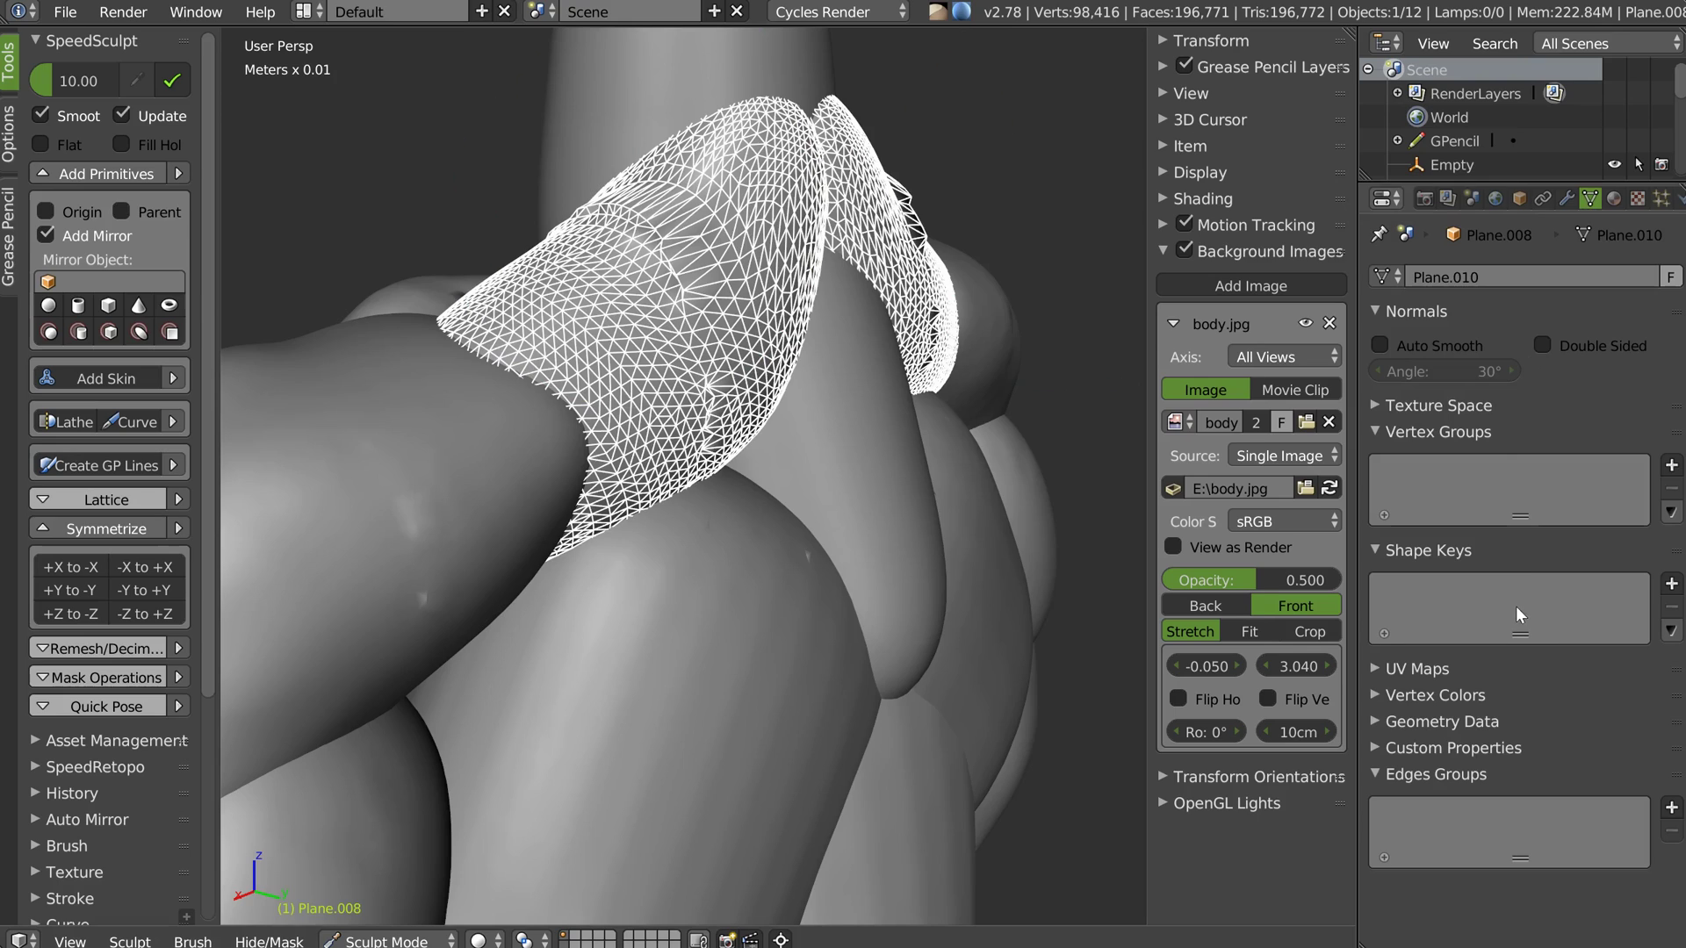
Smooth the trapezius part's mesh around the pinched spot on its lower back and along its top beside the neck
middle_click_drag(831, 318, 565, 226)
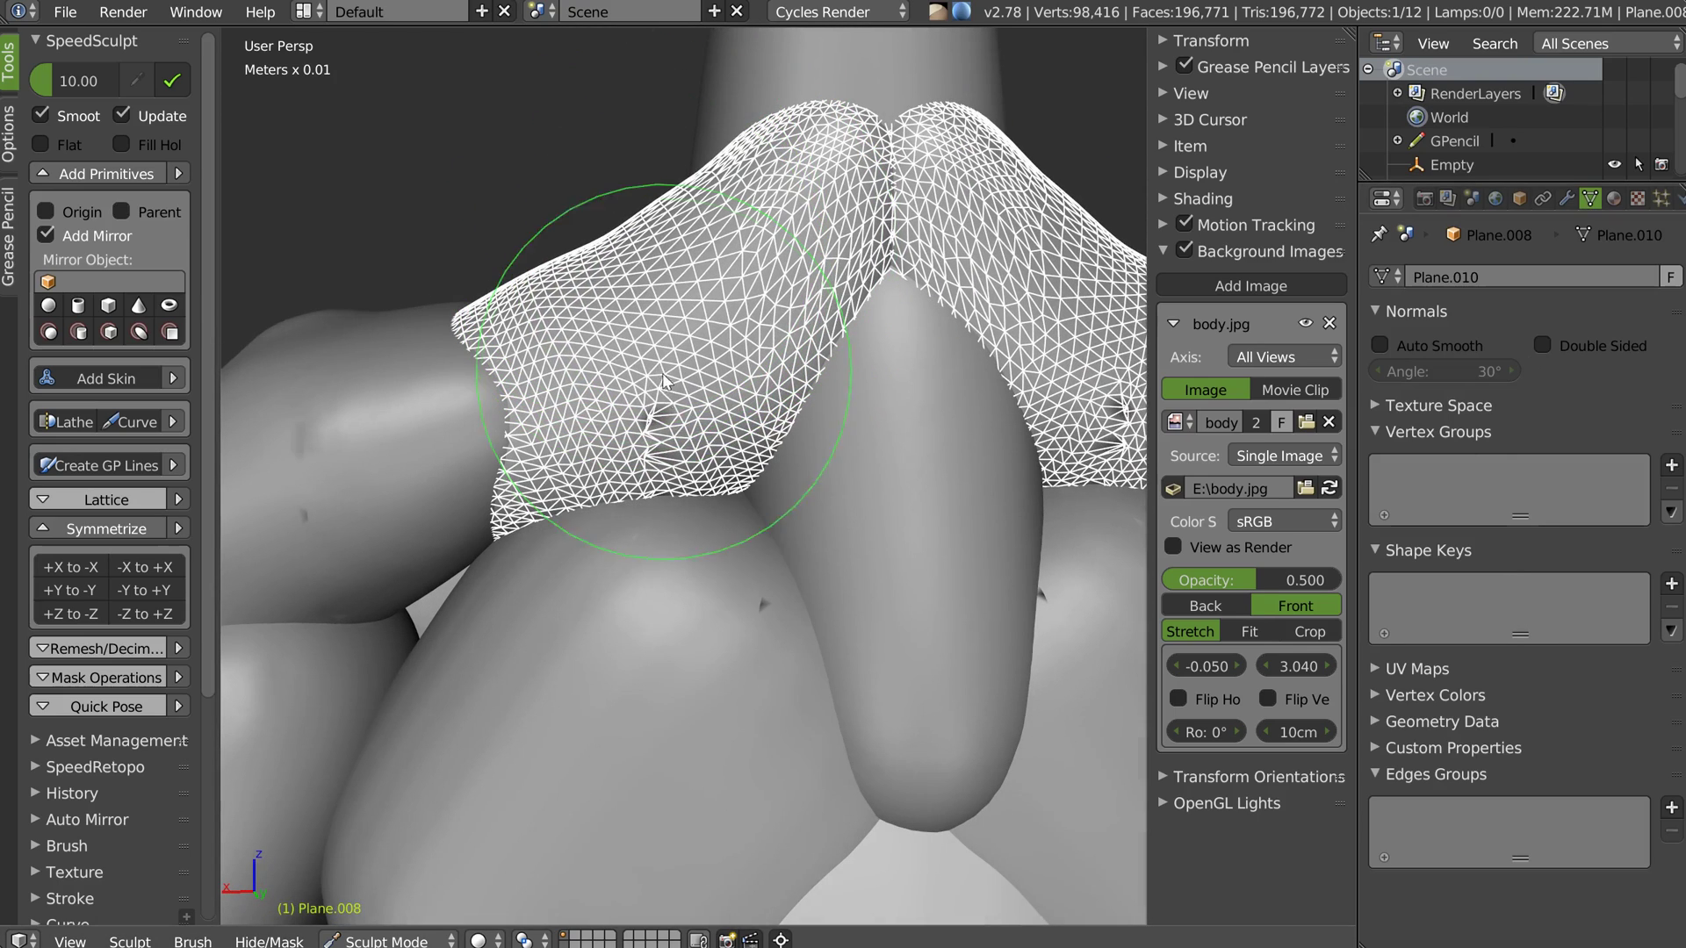
left_click_drag(662, 378, 672, 439, "shift")
left_click_drag(816, 207, 779, 149, "shift")
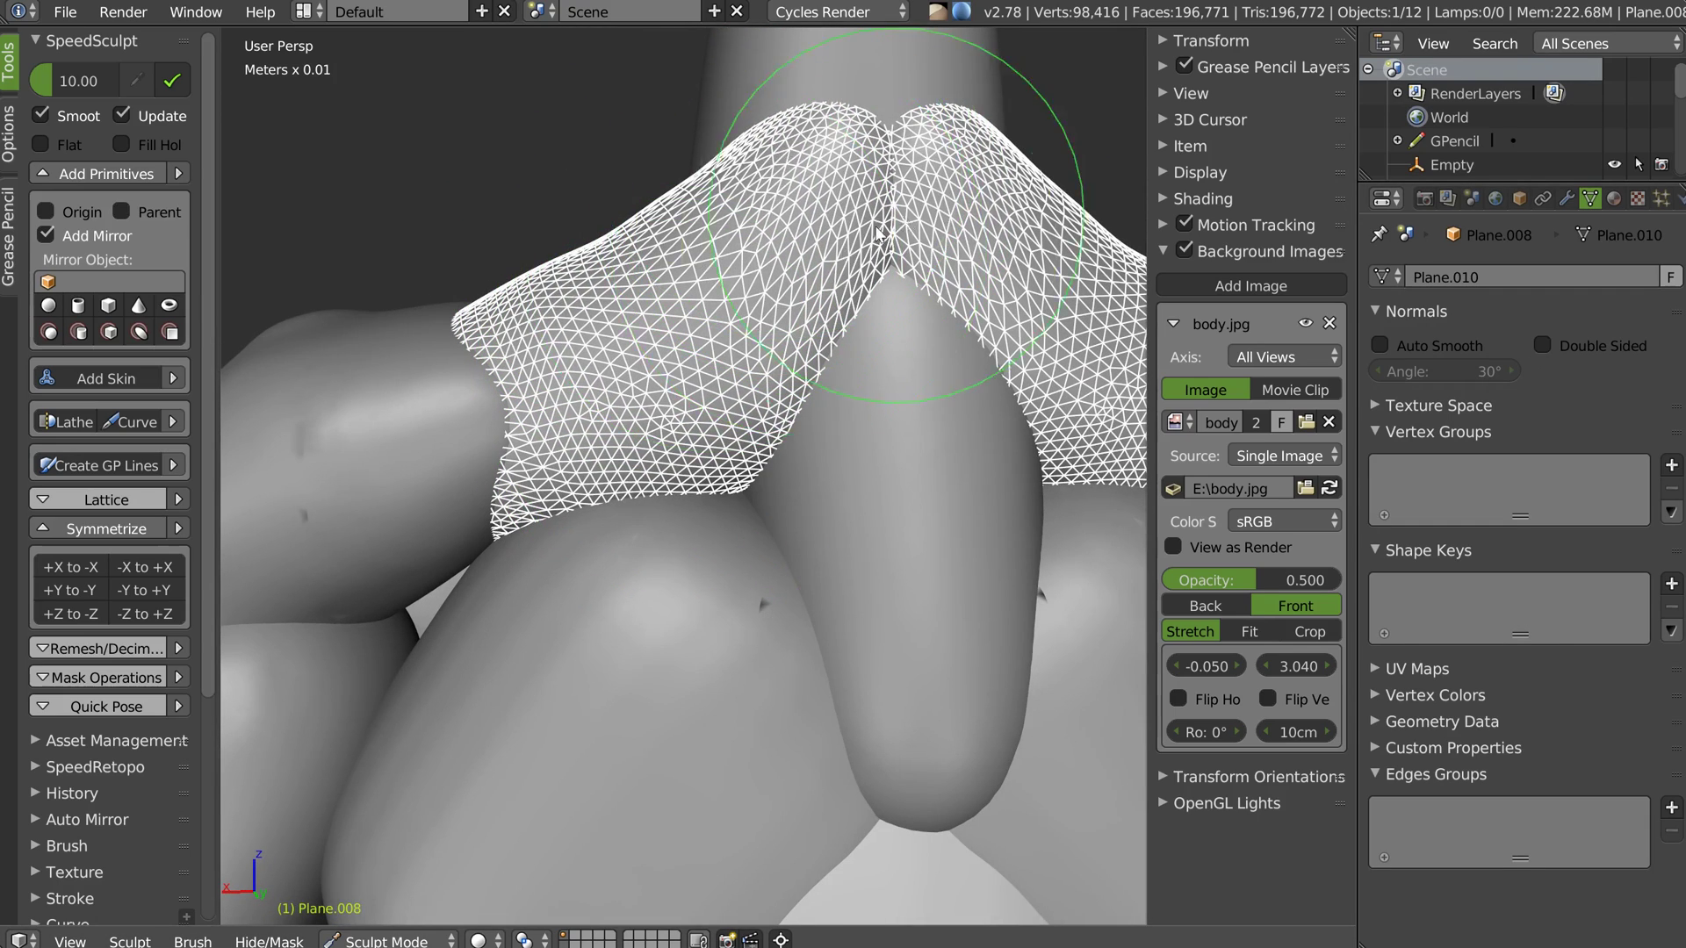
middle_click_drag(878, 233, 802, 170)
Pull the trapezius part's lower back edge down along the spine, adjust its shoulder side, and bring up the back reference image
middle_click_drag(764, 331, 876, 407)
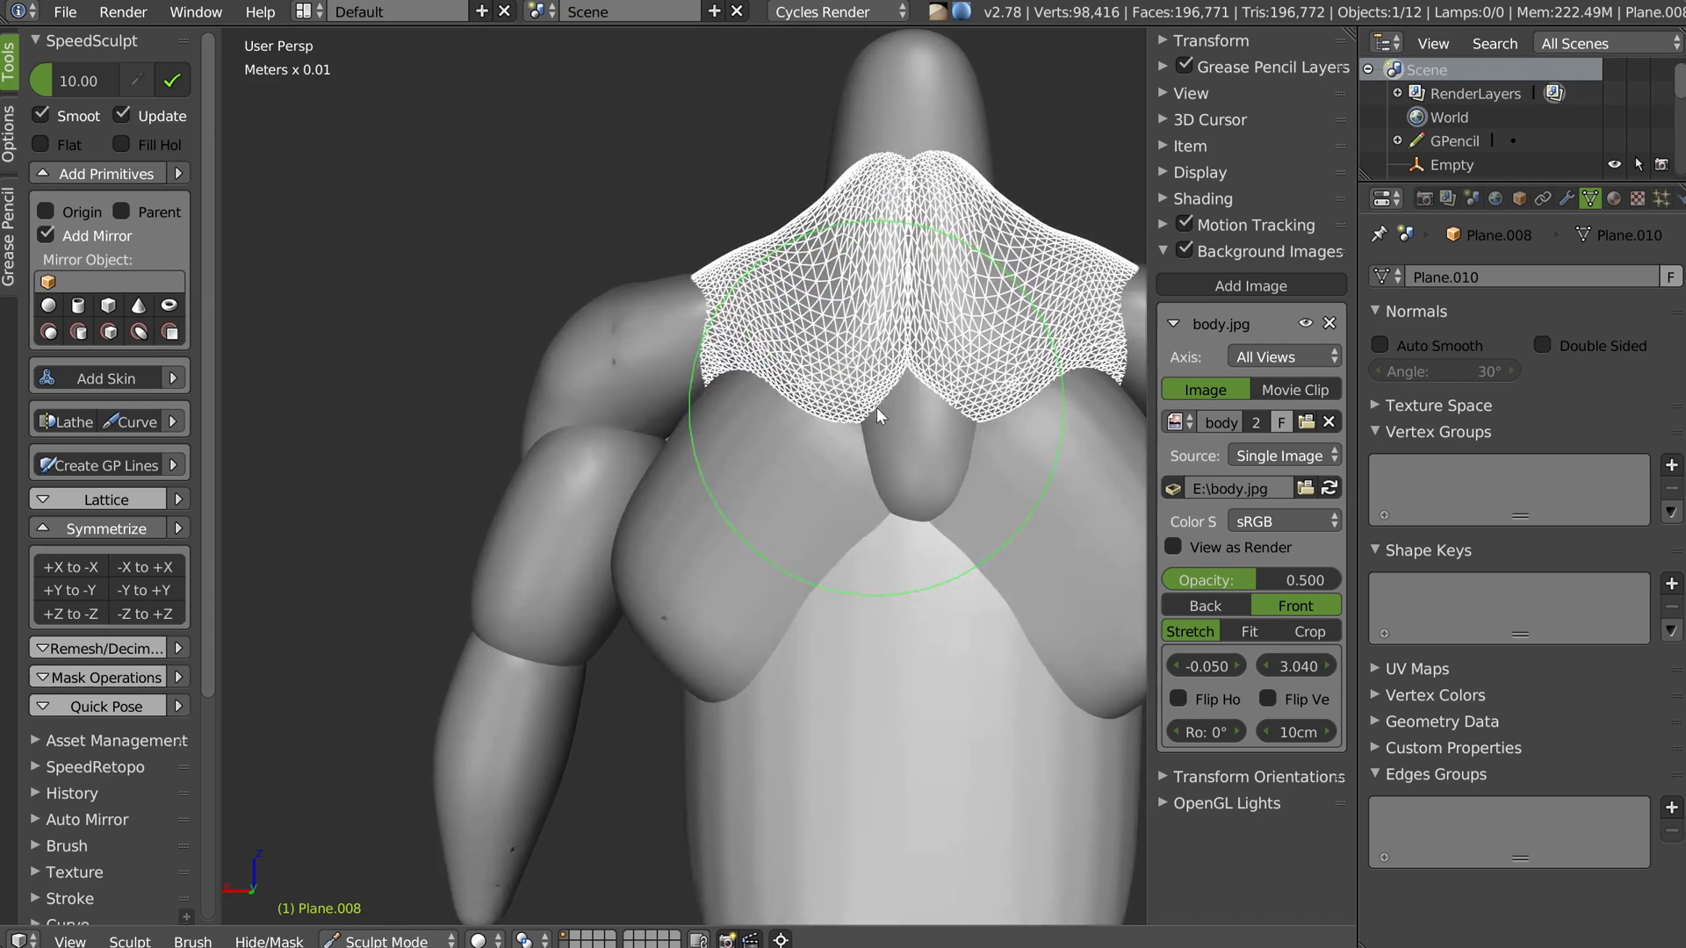
scroll(878, 400, "up", 2)
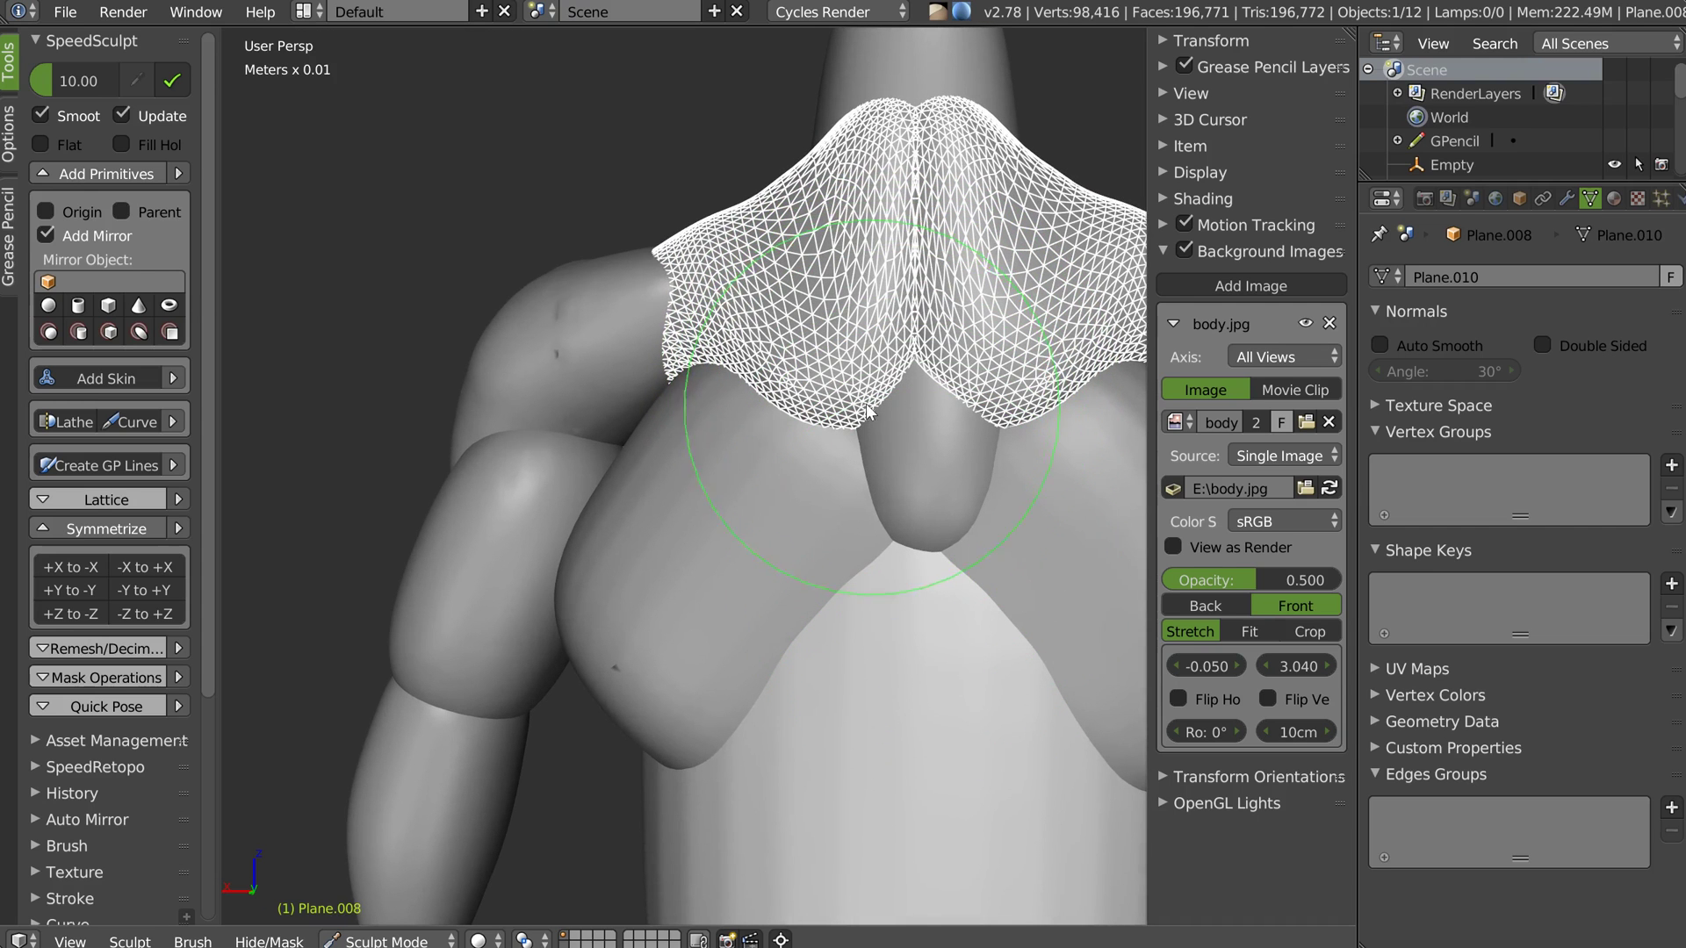
mouse_move(866, 399)
left_mouse_down()
mouse_move(951, 661)
mouse_move(936, 715)
mouse_move(930, 701)
left_mouse_up()
middle_click_drag(814, 402, 859, 397)
left_click_drag(698, 387, 729, 342)
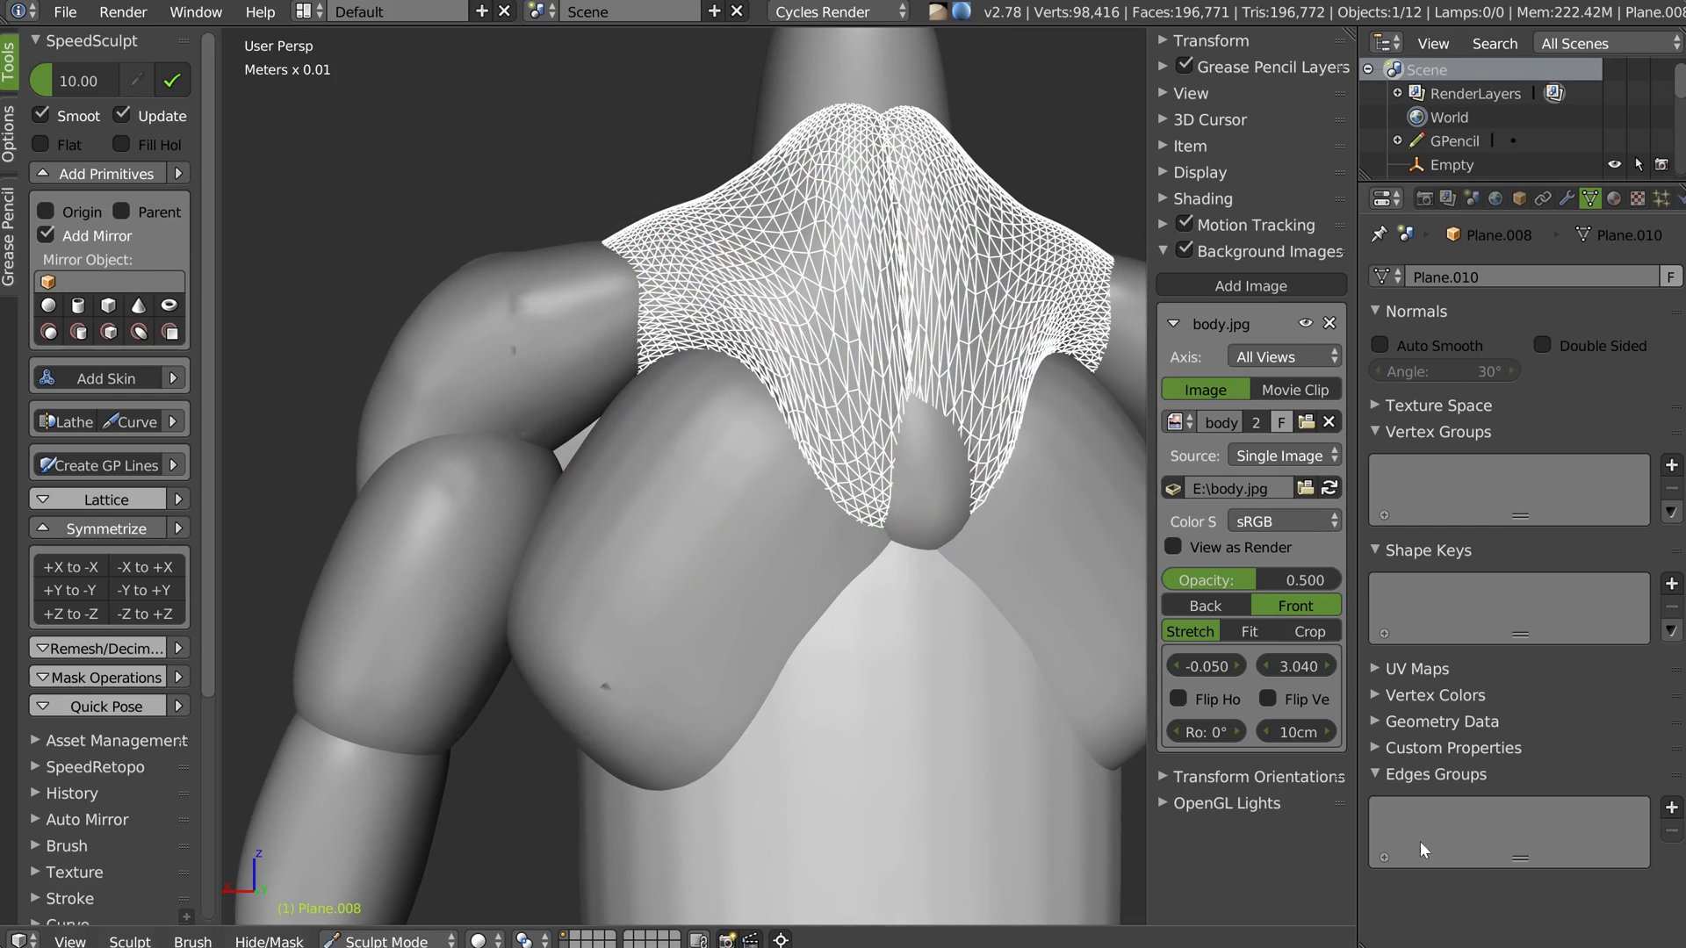
left_click(1386, 200)
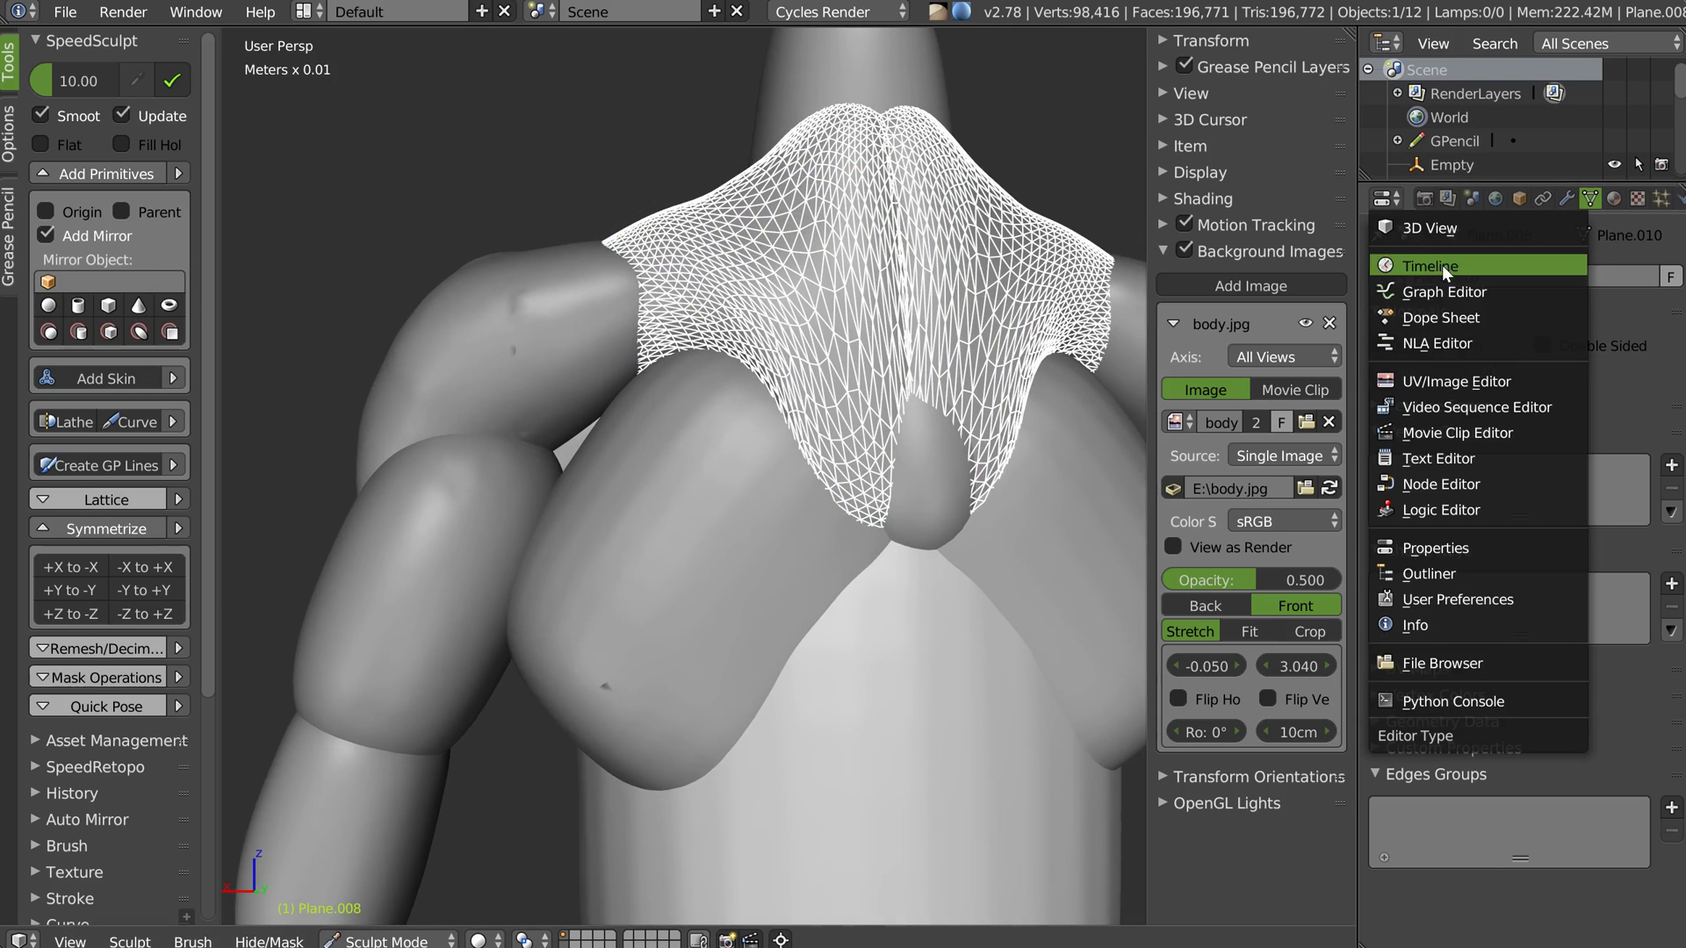
left_click(1433, 387)
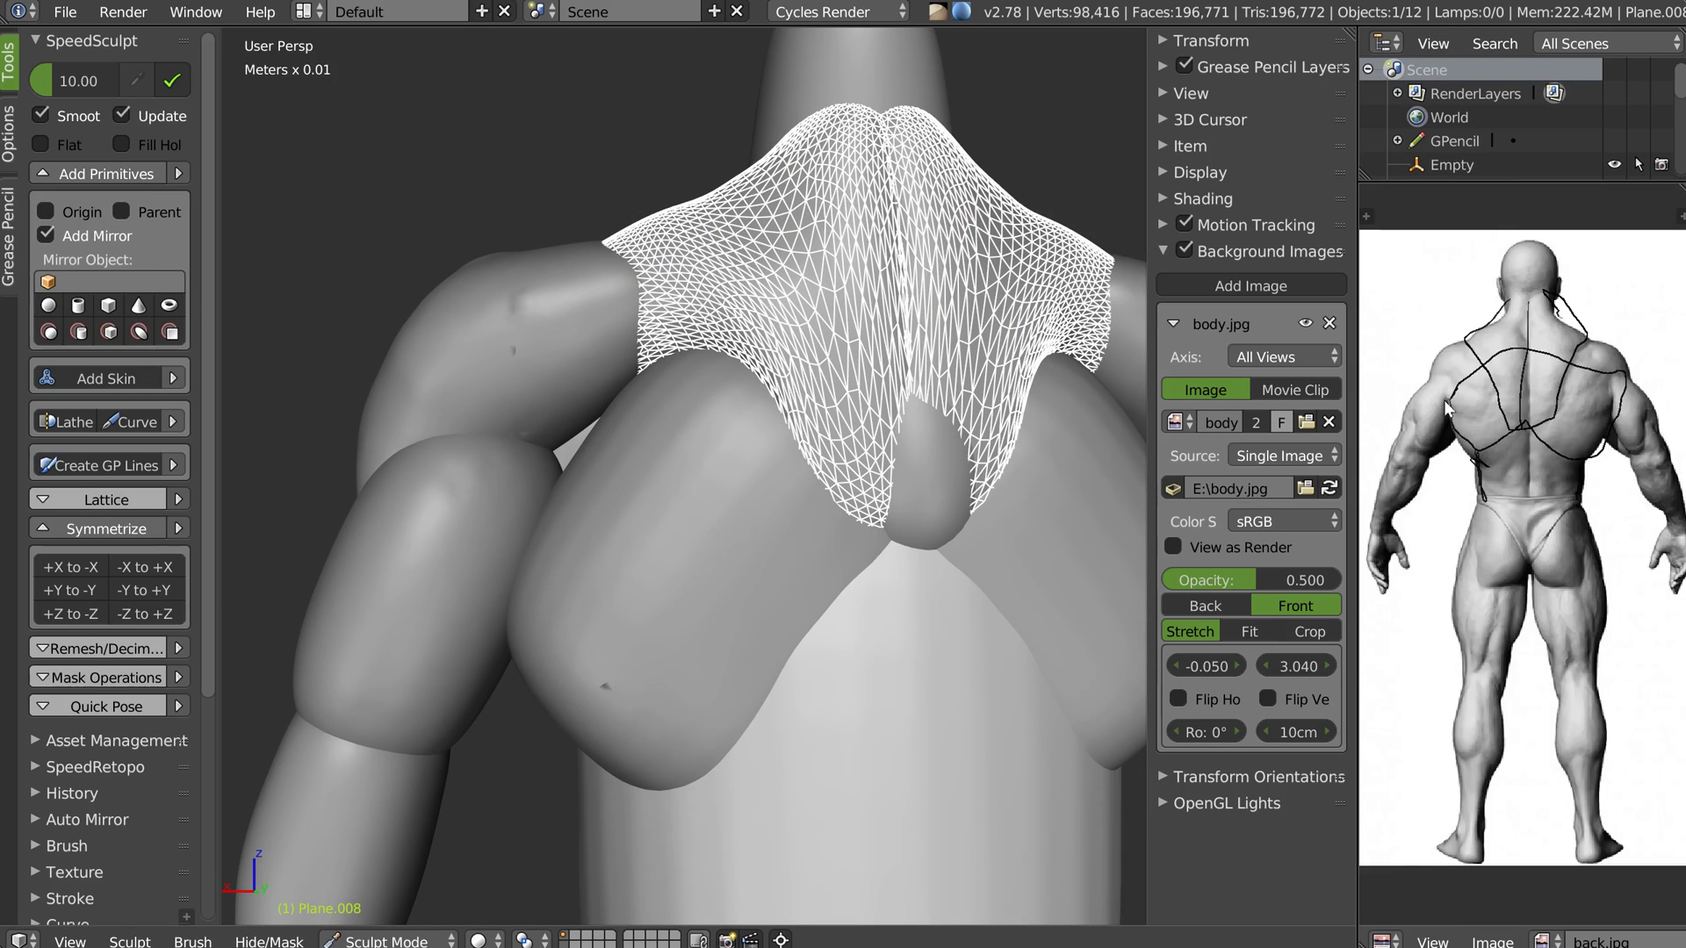
Reshape the trapezius part's front edge between neck and deltoid, comparing it with the body reference in front view
mouse_move(742, 321)
middle_mouse_down()
mouse_move(839, 355)
mouse_move(651, 147)
middle_mouse_up()
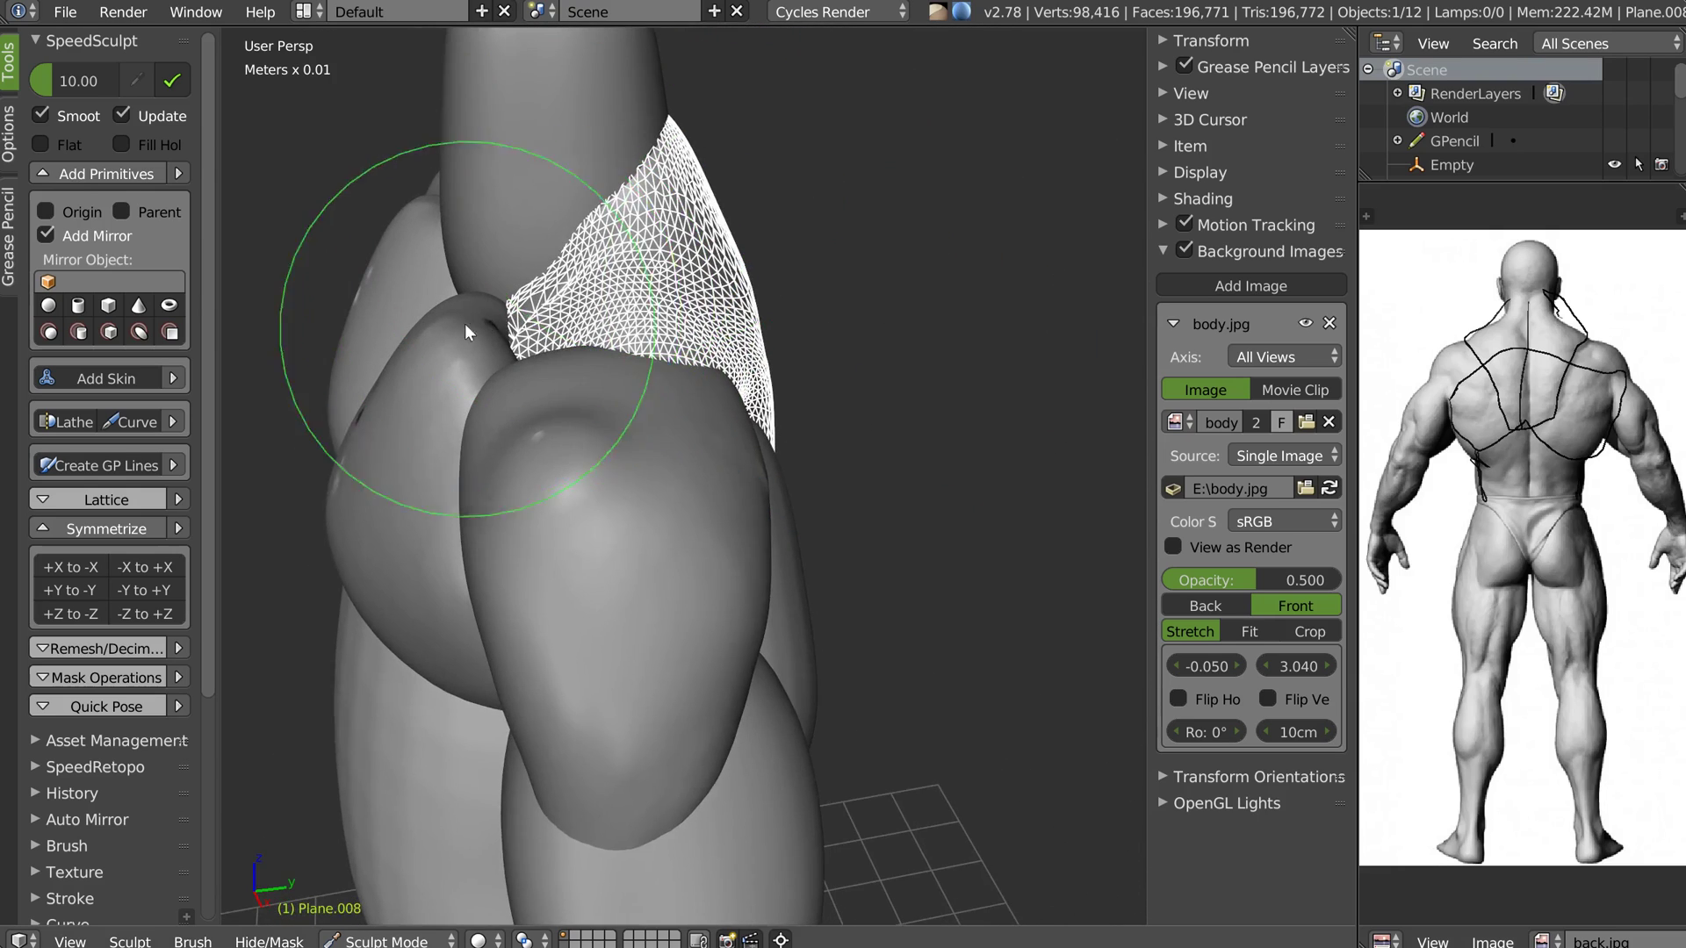
scroll(466, 323, "up", 3)
mouse_move(576, 292)
left_mouse_down()
mouse_move(562, 309)
mouse_move(610, 279)
mouse_move(683, 128)
mouse_move(599, 292)
left_mouse_up()
mouse_move(600, 298)
middle_mouse_down()
mouse_move(755, 262)
mouse_move(563, 238)
middle_mouse_up()
key("KP_1")
scroll(650, 257, "up", 4)
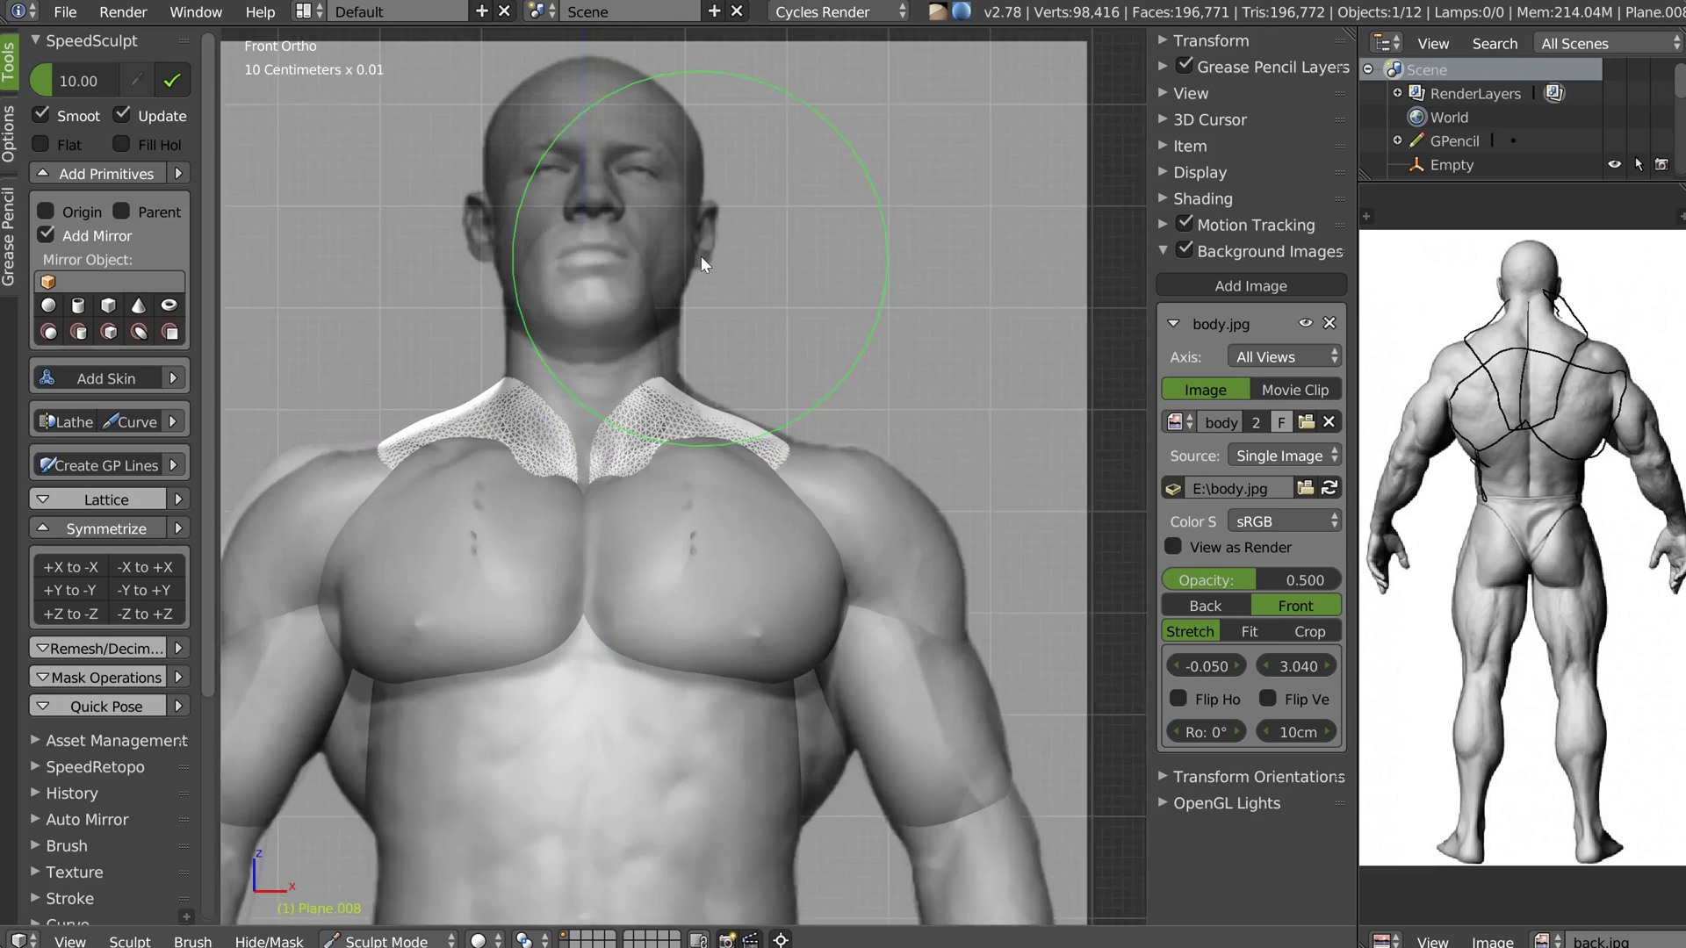
scroll(661, 434, "up", 1)
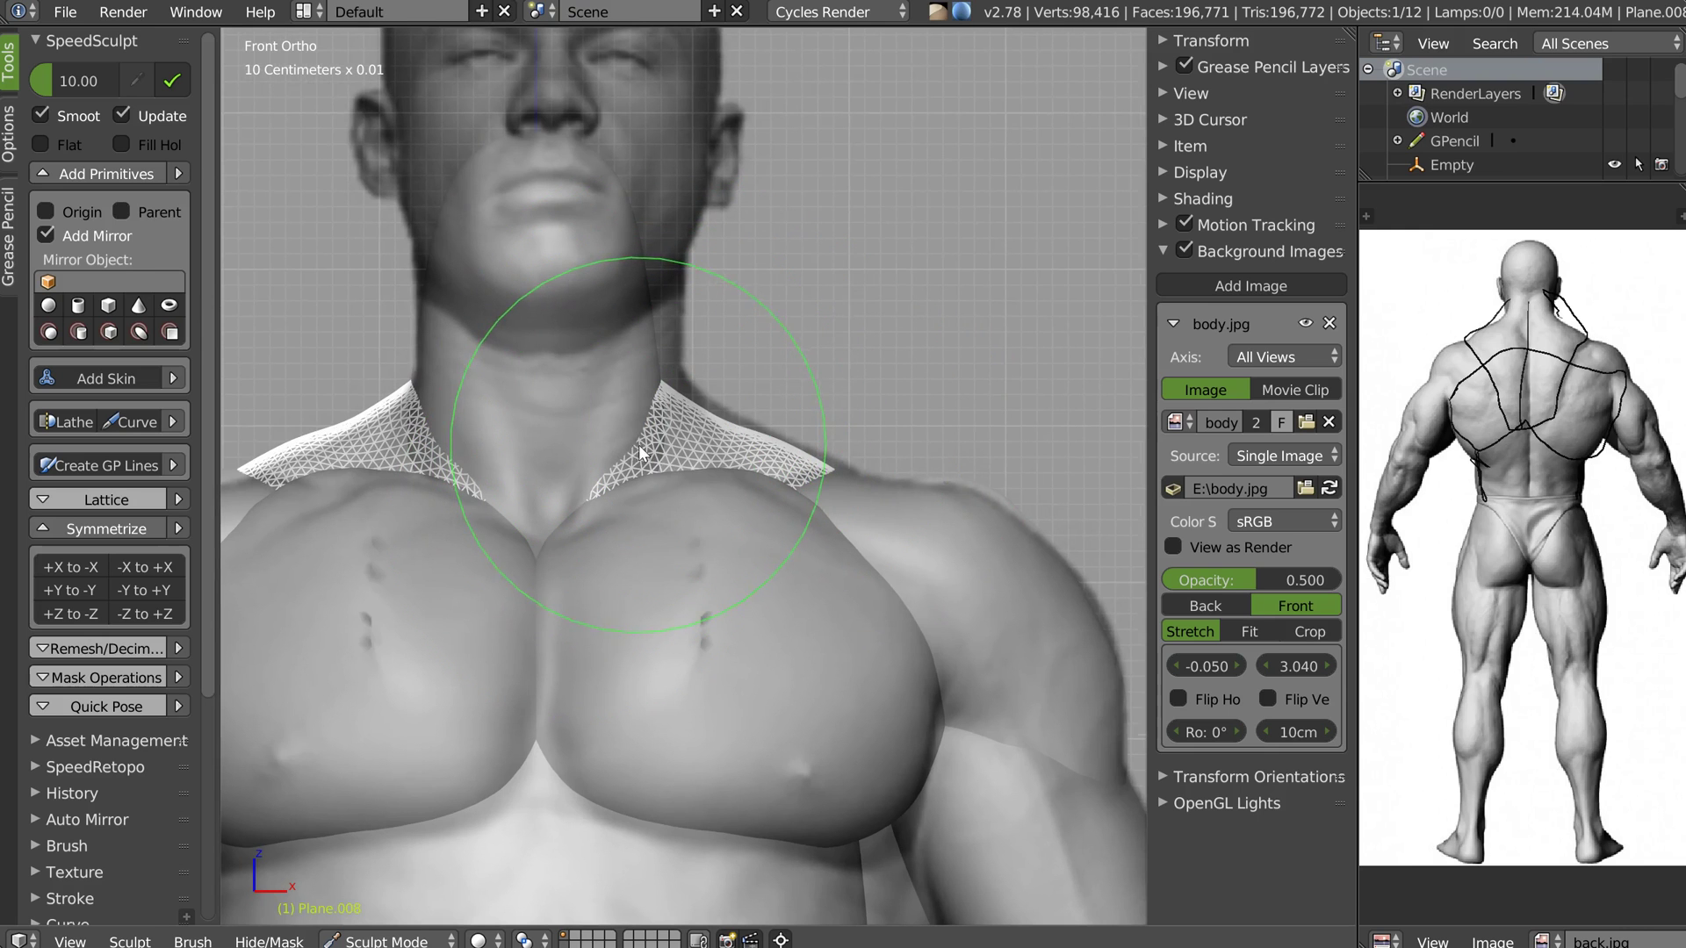
middle_click_drag(660, 433, 673, 415, "shift")
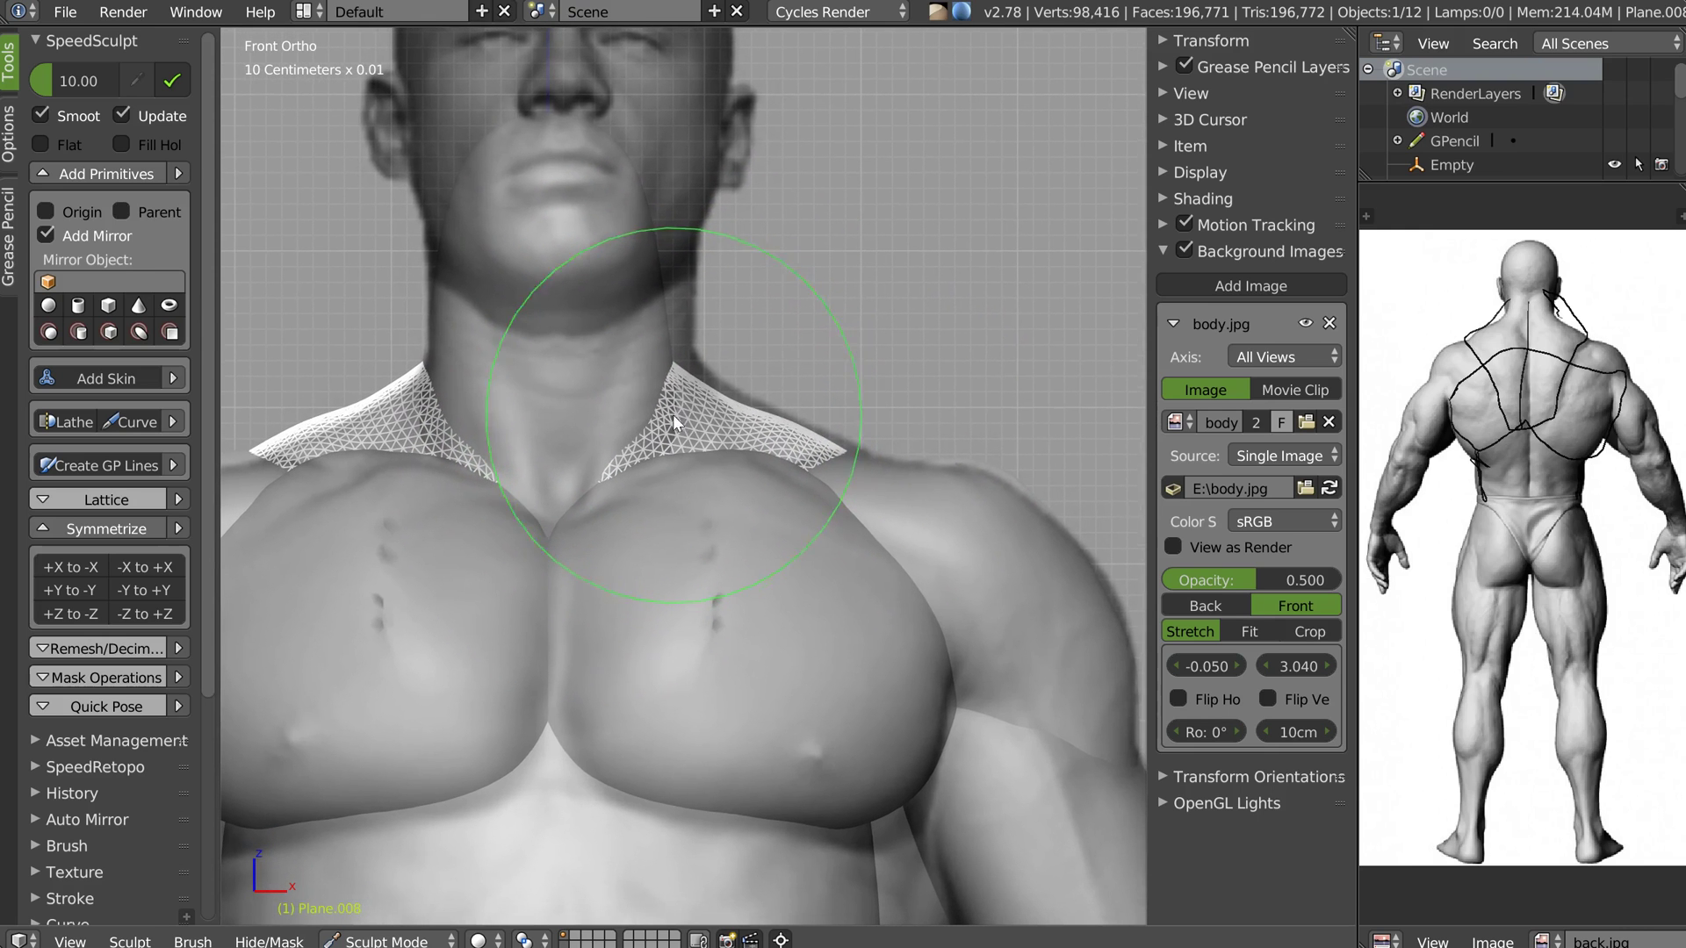
Switch the pectoral to Sculpt Mode and reshape its upper edge below the neck and trapezius to the front reference
key("Tab")
right_click(659, 566)
key("g")
right_click(663, 561)
key("Tab")
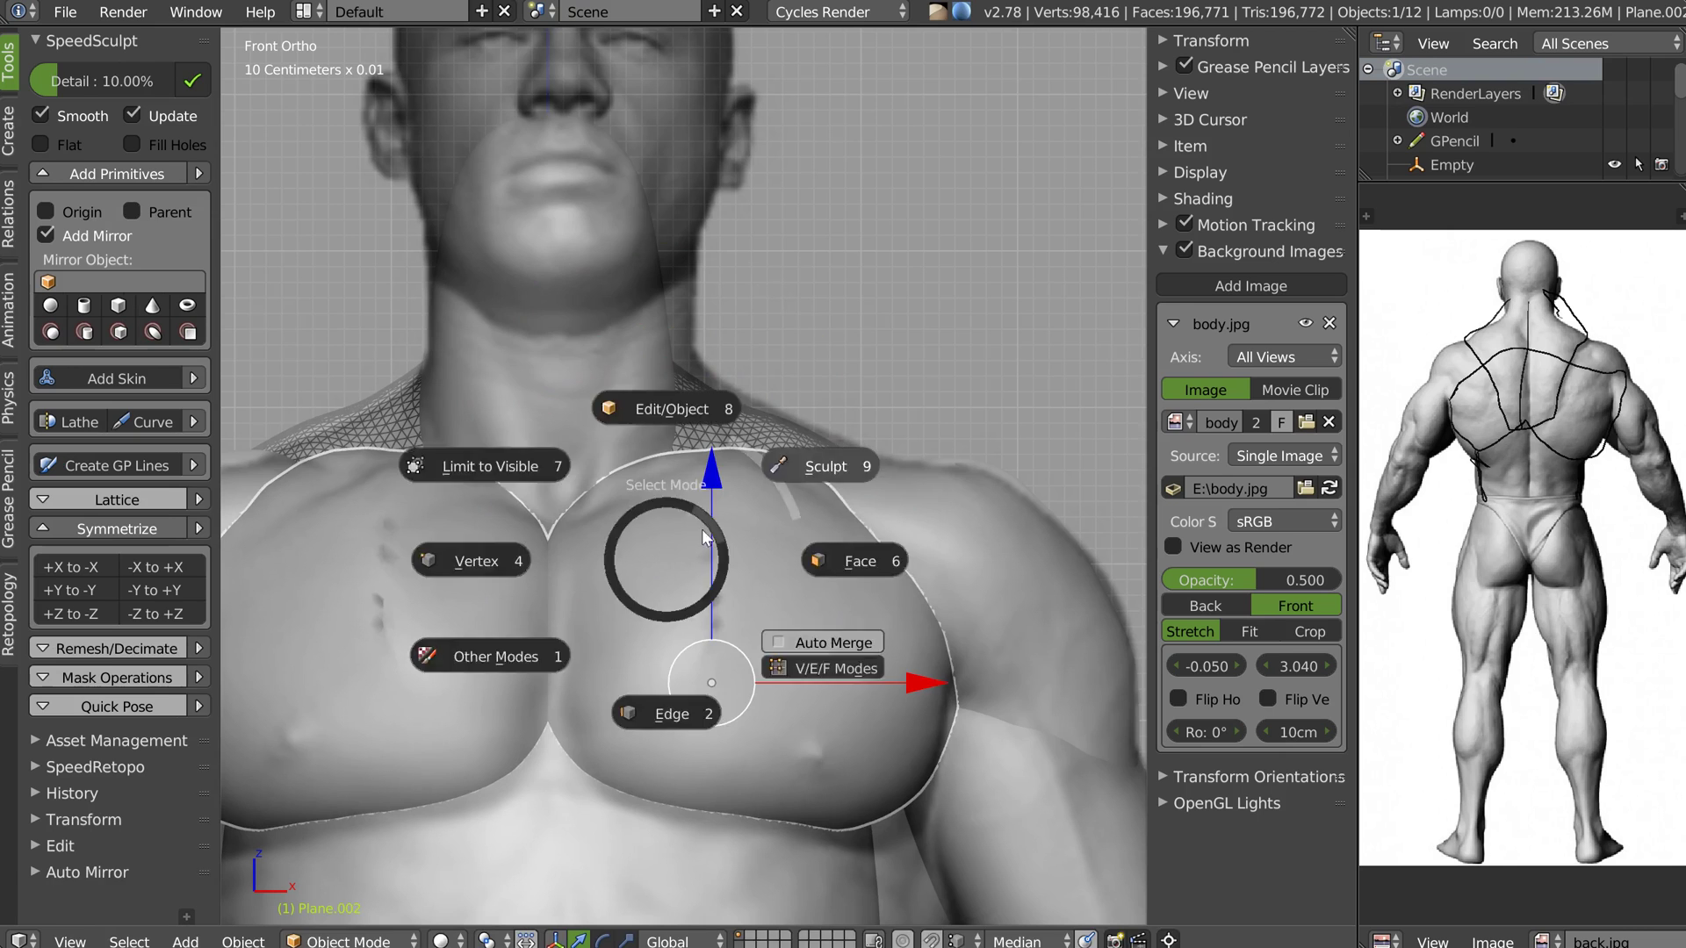
left_click(708, 525)
left_click_drag(624, 486, 634, 501)
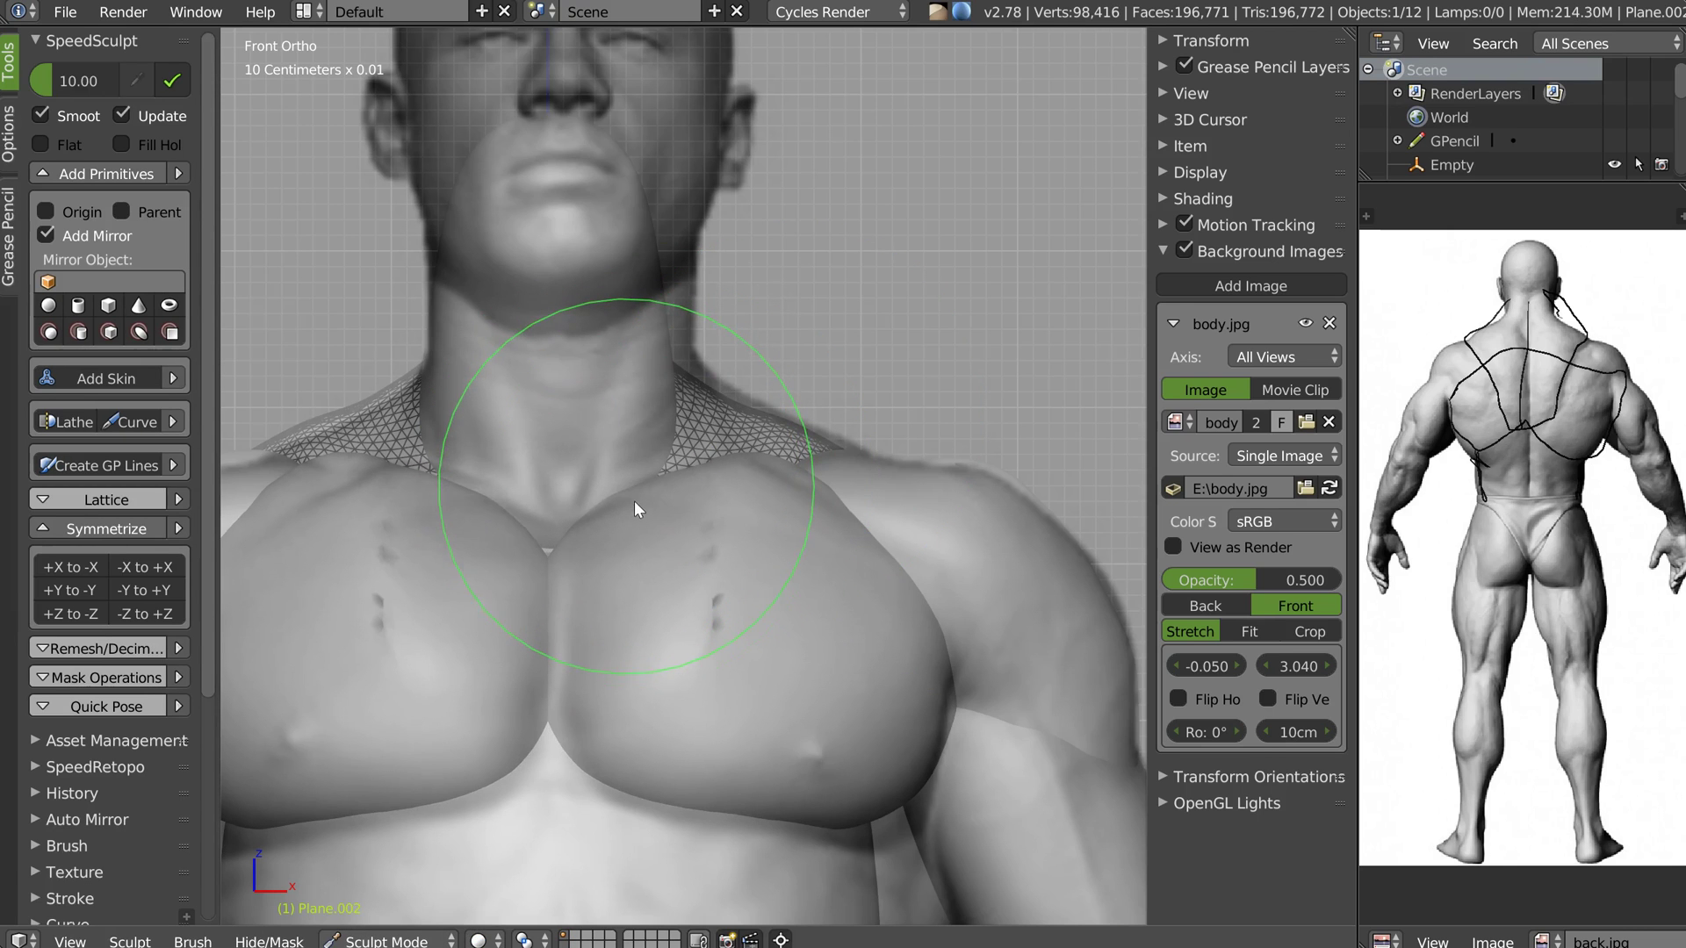
left_click_drag(808, 458, 778, 472)
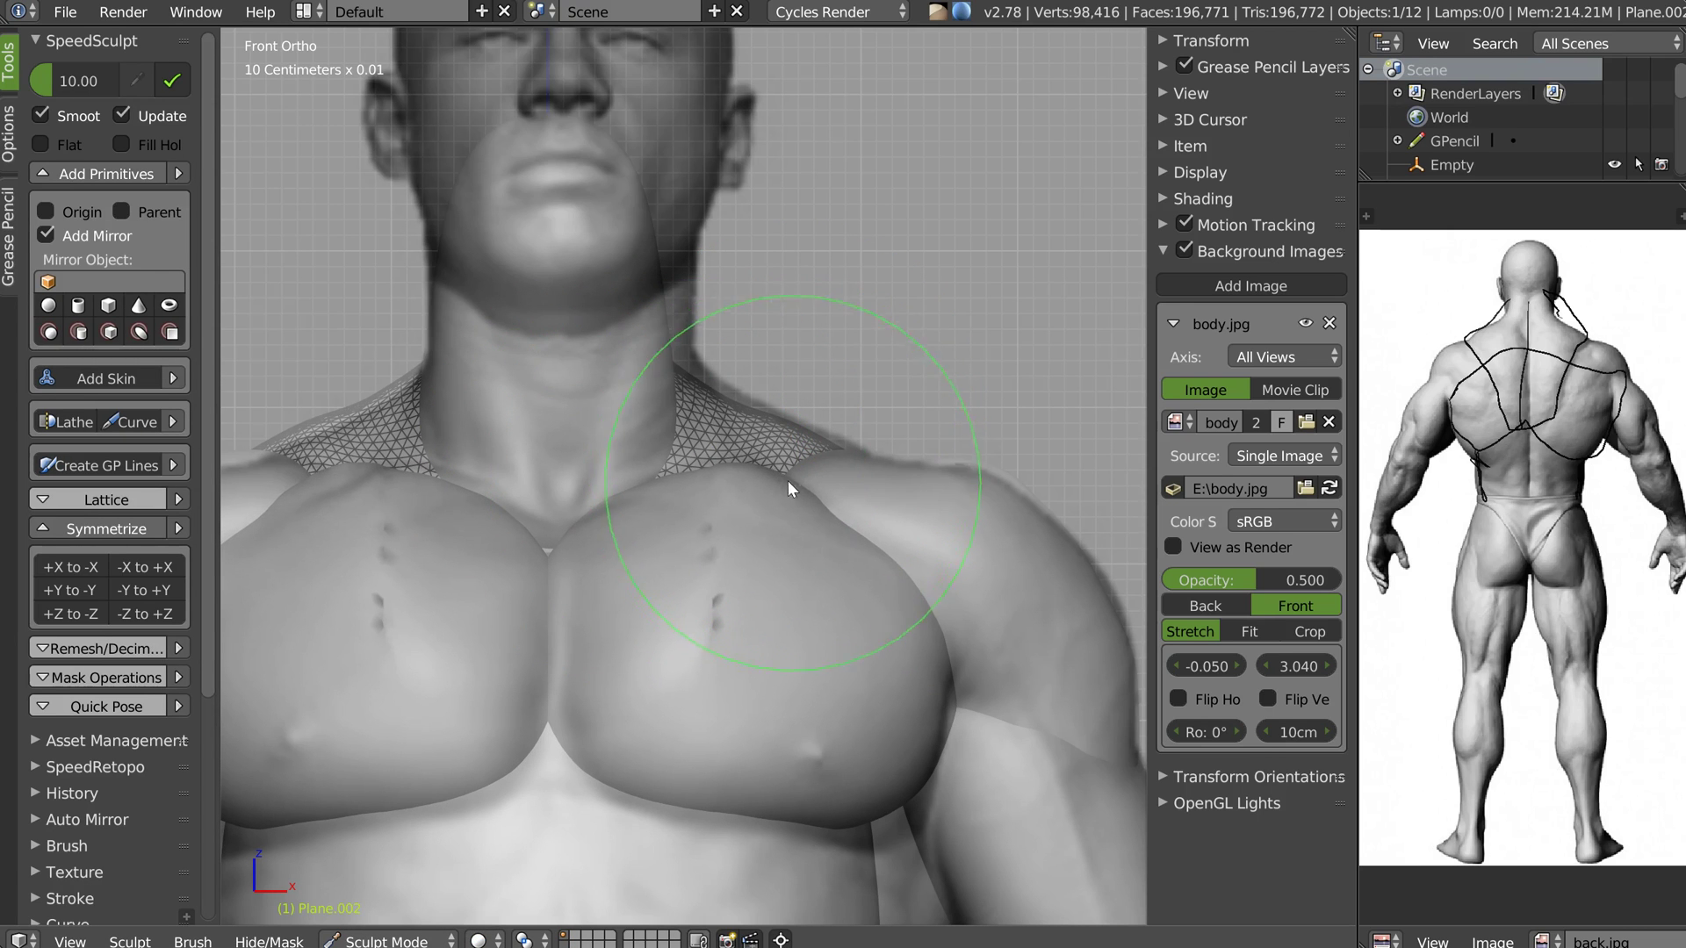
Leave the pectoral and put the torso beneath it into Sculpt Mode
scroll(788, 423, "down", 1)
middle_click_drag(688, 698, 702, 597, "shift")
key("Tab")
mouse_move(761, 460)
middle_mouse_down()
mouse_move(671, 460)
mouse_move(736, 451)
mouse_move(739, 345)
middle_mouse_up()
scroll(671, 460, "down", 5)
scroll(683, 441, "up", 3)
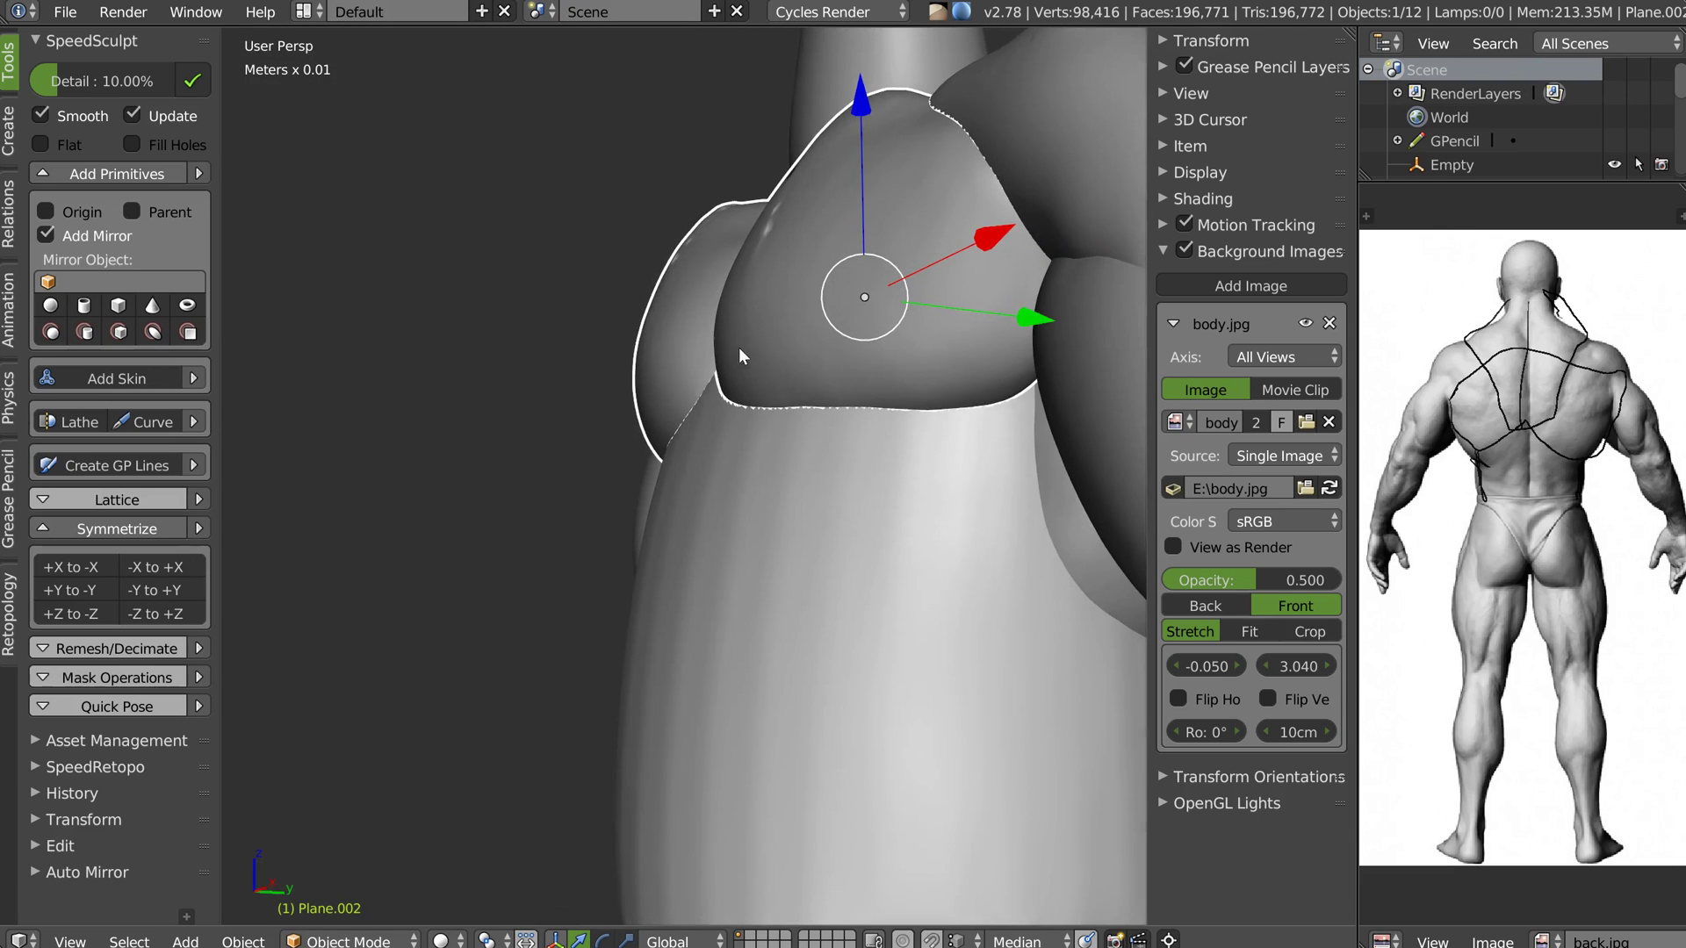
middle_click_drag(869, 414, 832, 482)
right_click(798, 576)
key("Tab")
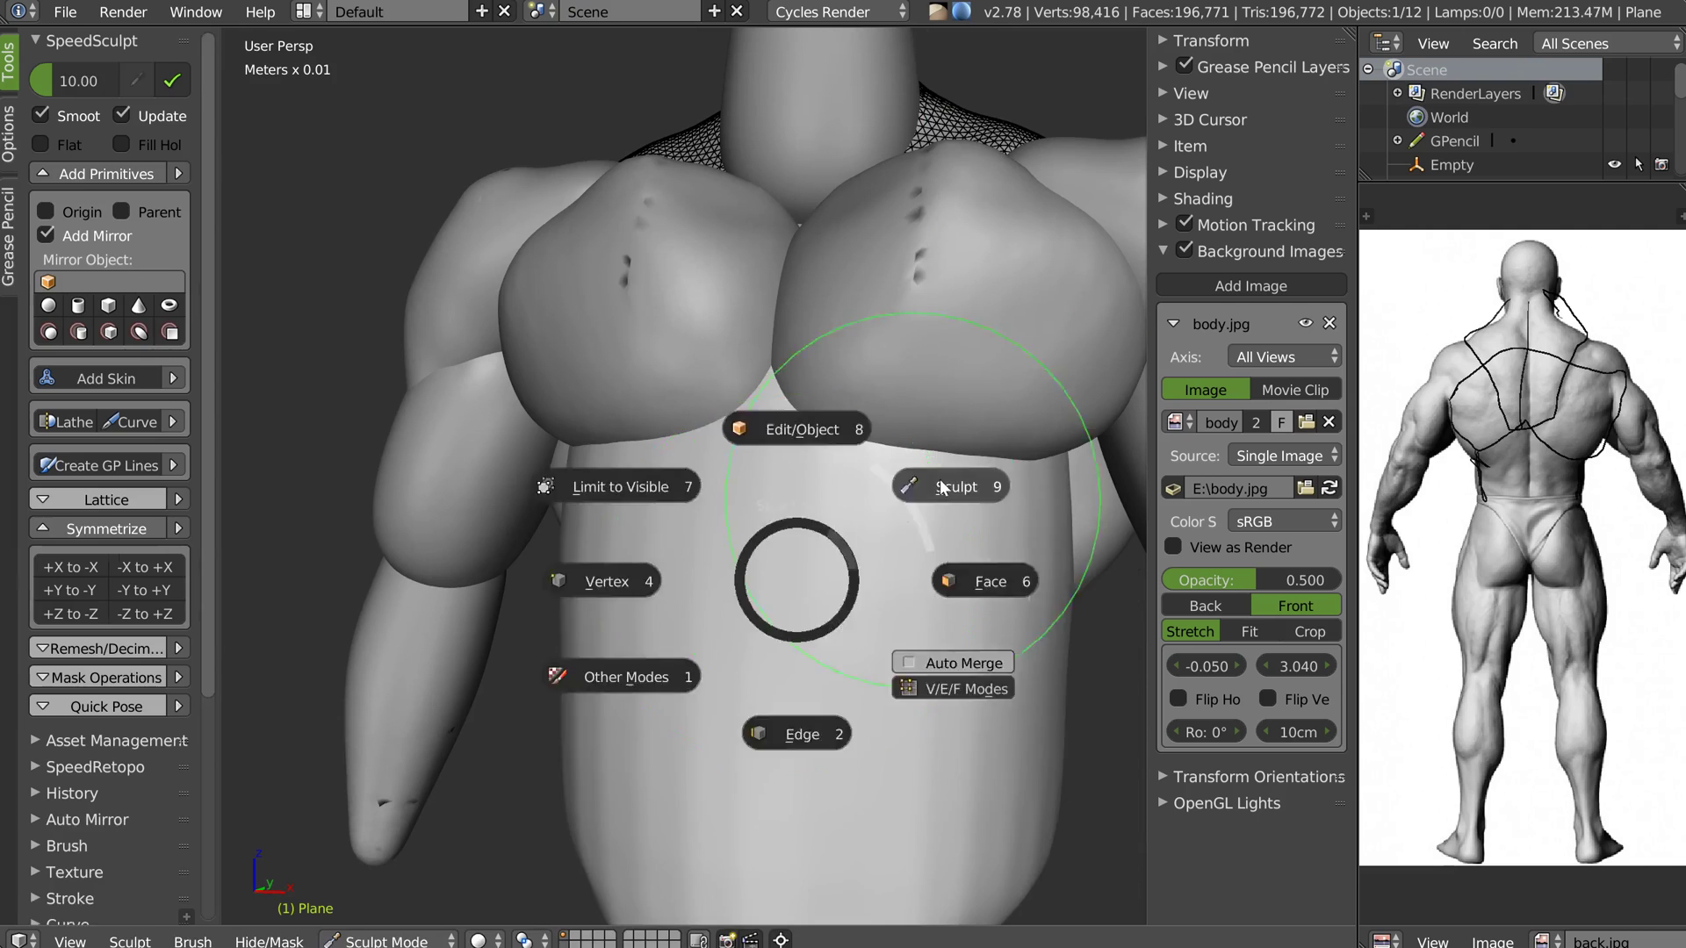
left_click(939, 481)
right_click(719, 453, "shift")
right_click(762, 577)
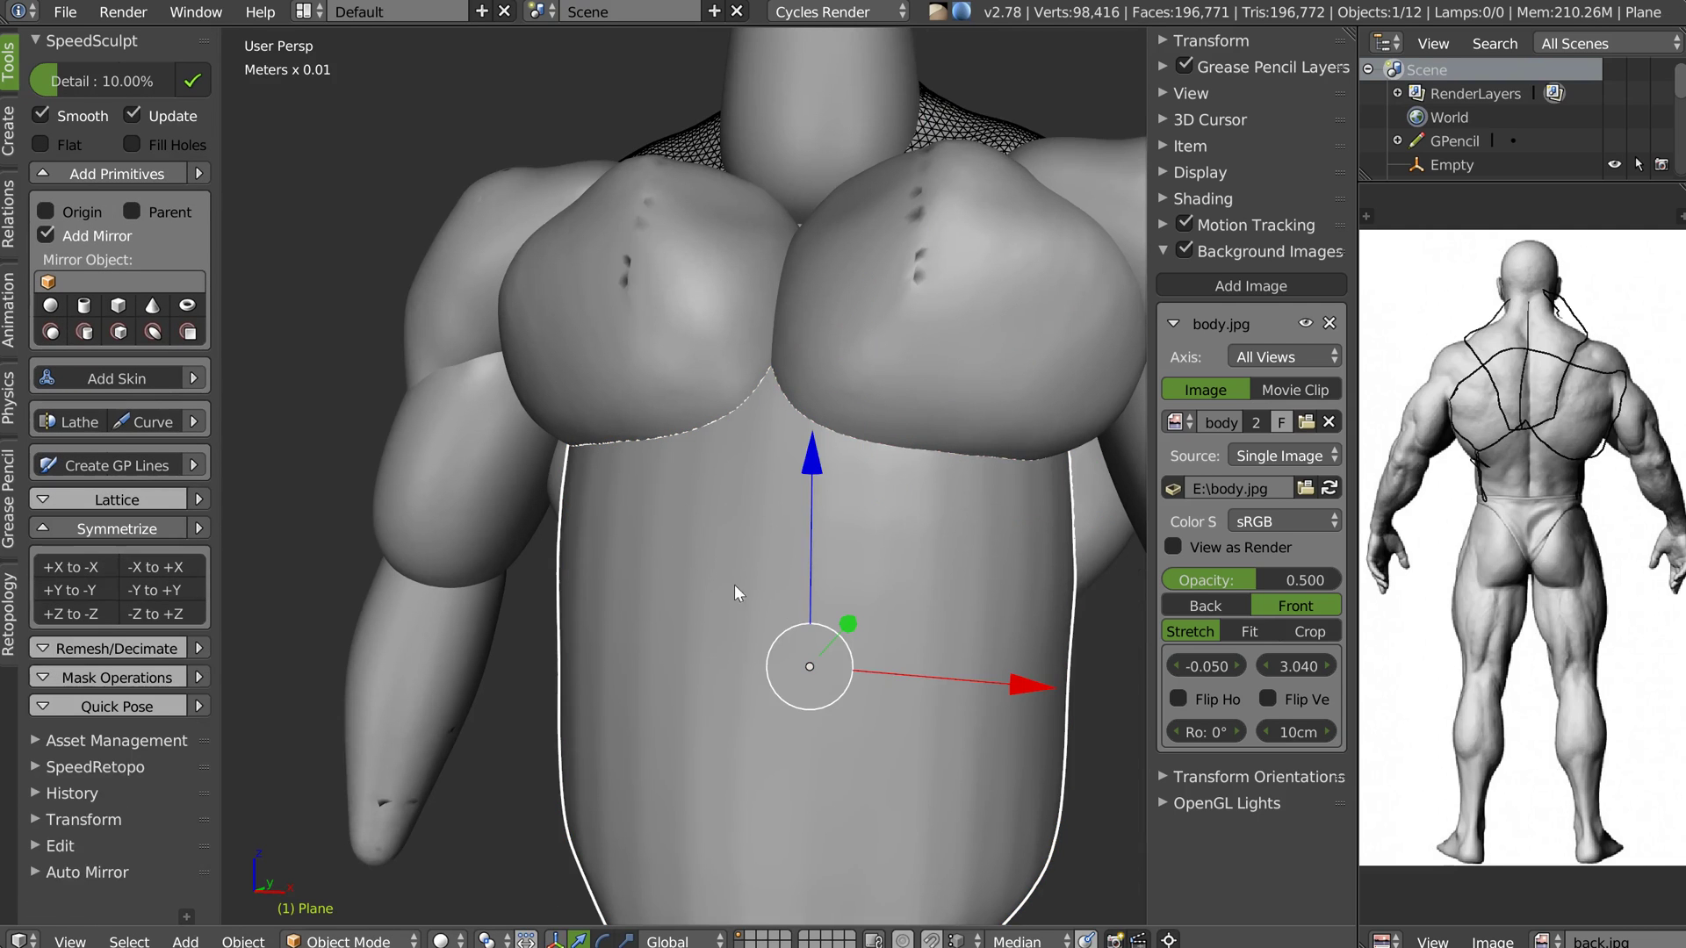
key("Tab")
left_click(845, 523)
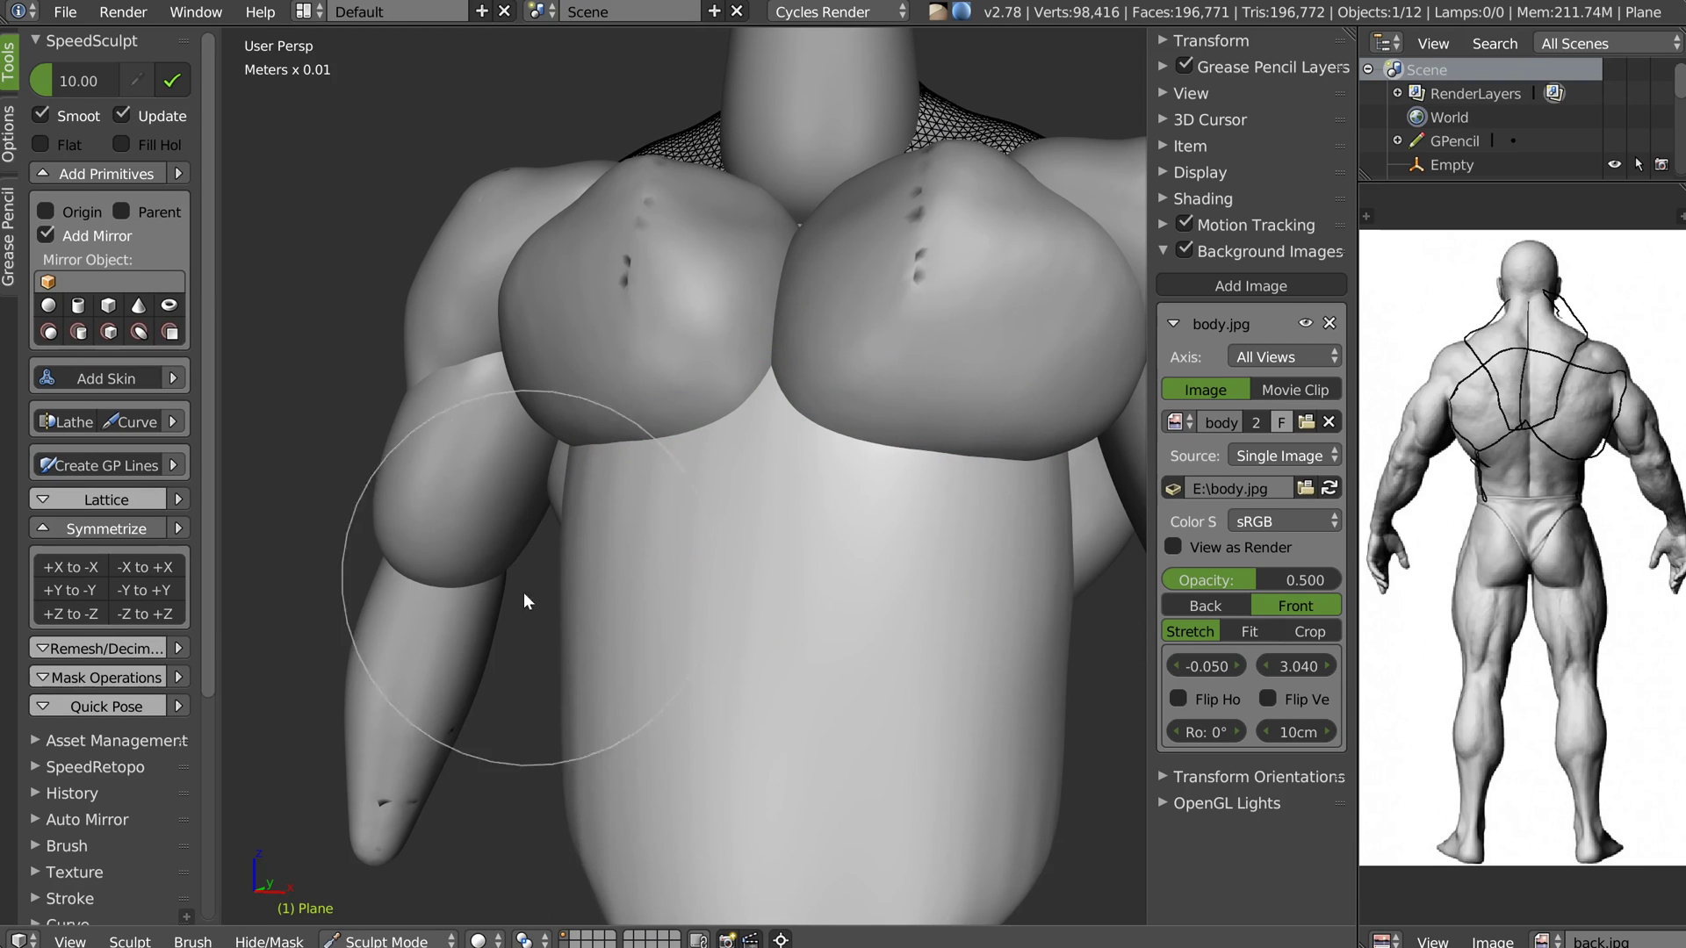
middle_click_drag(897, 541, 788, 377)
Select the pectoral again and return it to Sculpt Mode
key("Tab")
right_click(731, 401)
key("Tab")
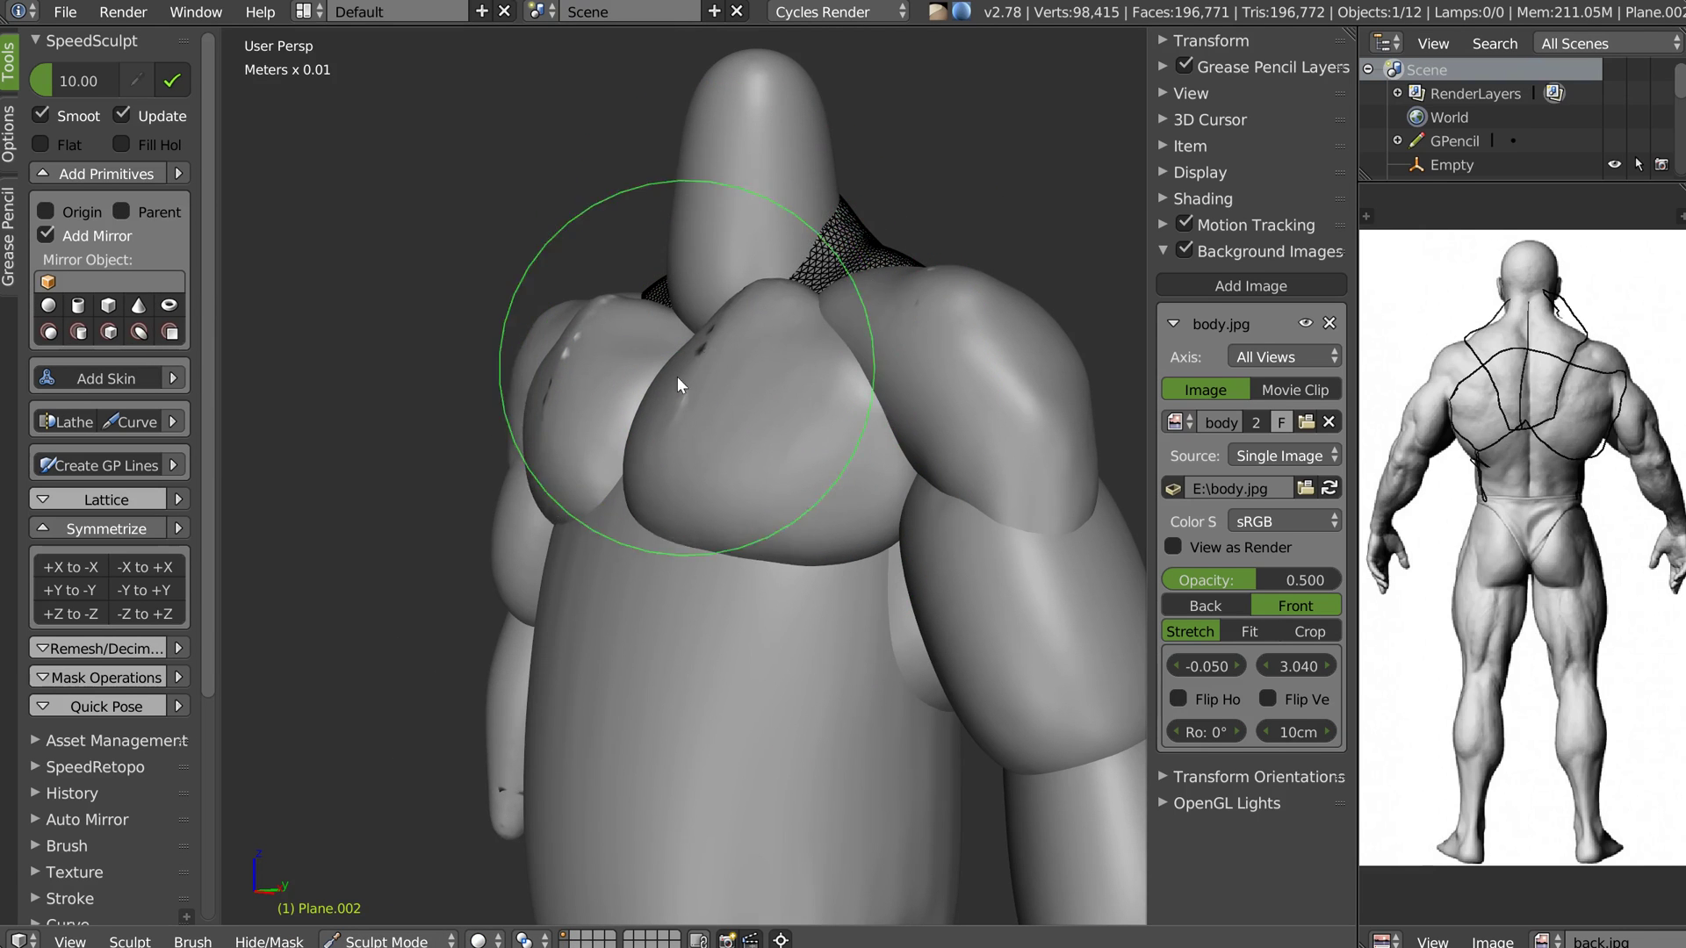
scroll(677, 377, "up", 3)
middle_click_drag(724, 346, 665, 321)
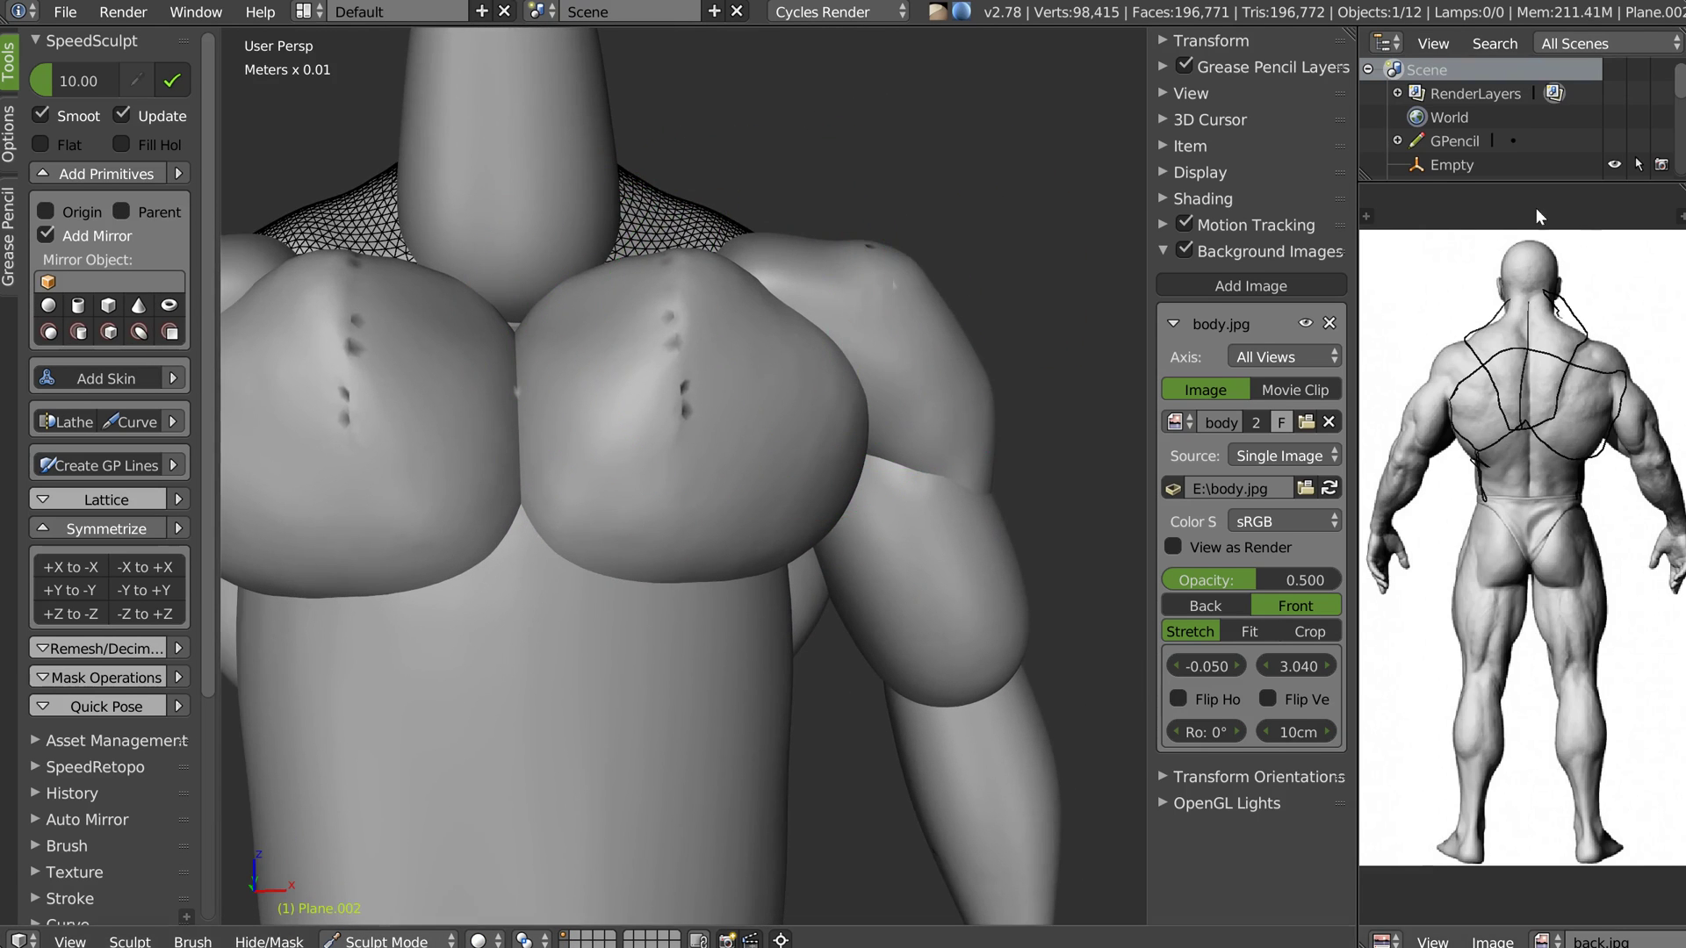
Replace the outliner with the object properties and turn off Merge and Clipping on the pectoral's Mirror modifier
left_click(1383, 941)
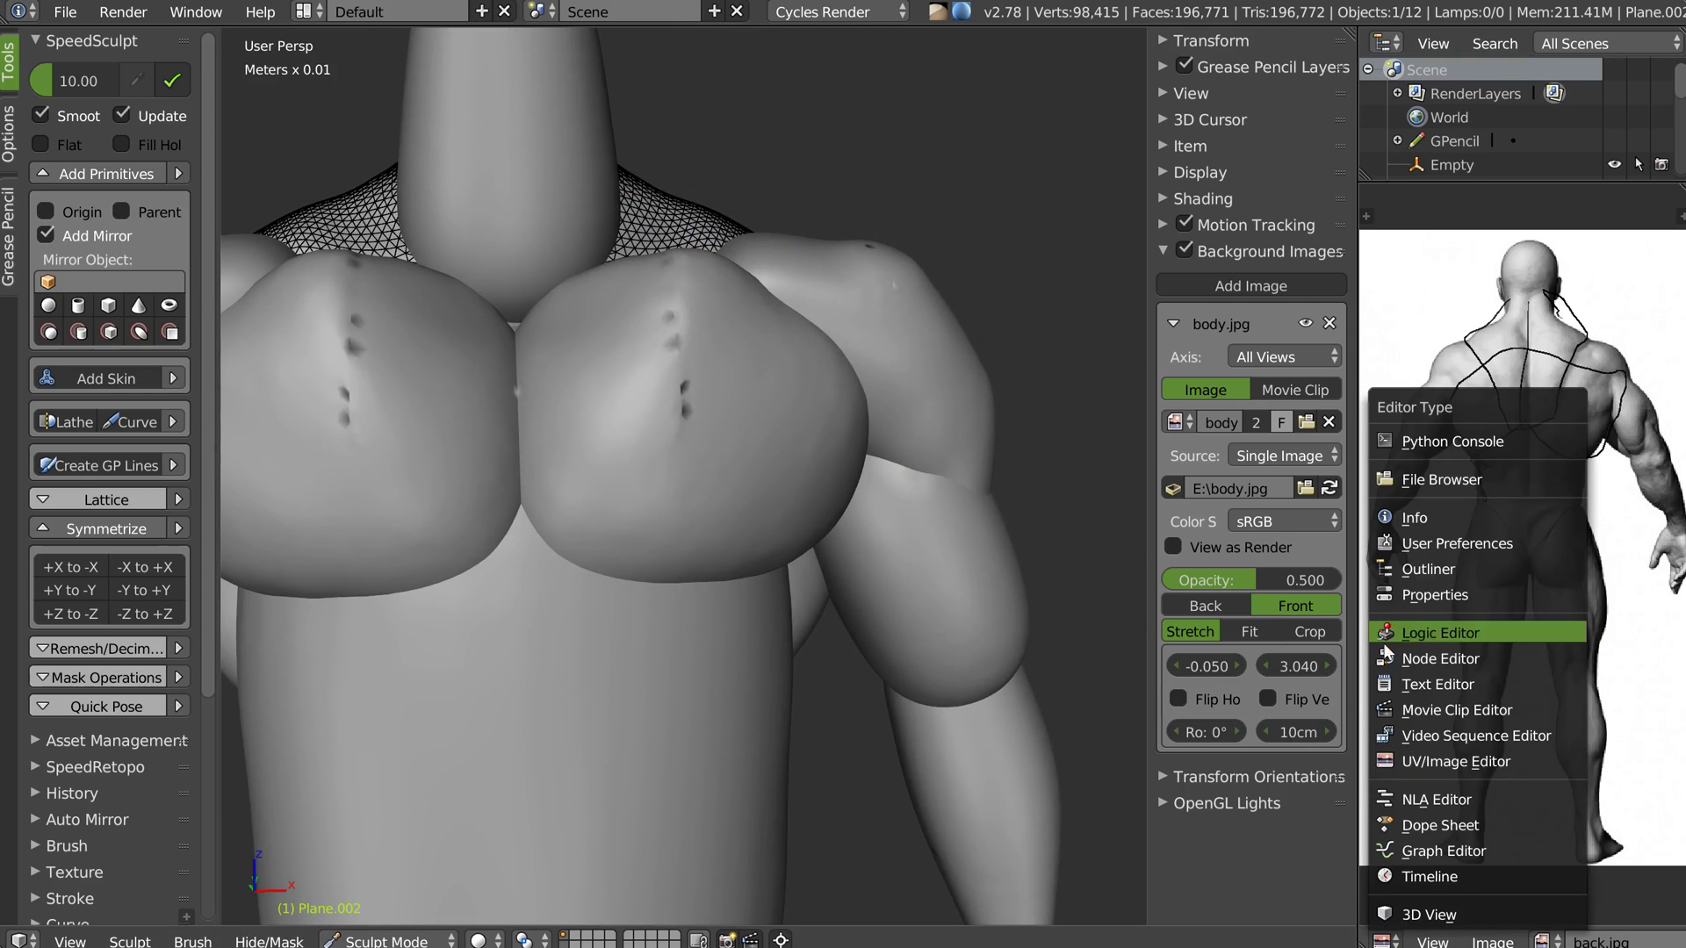
left_click(1386, 42)
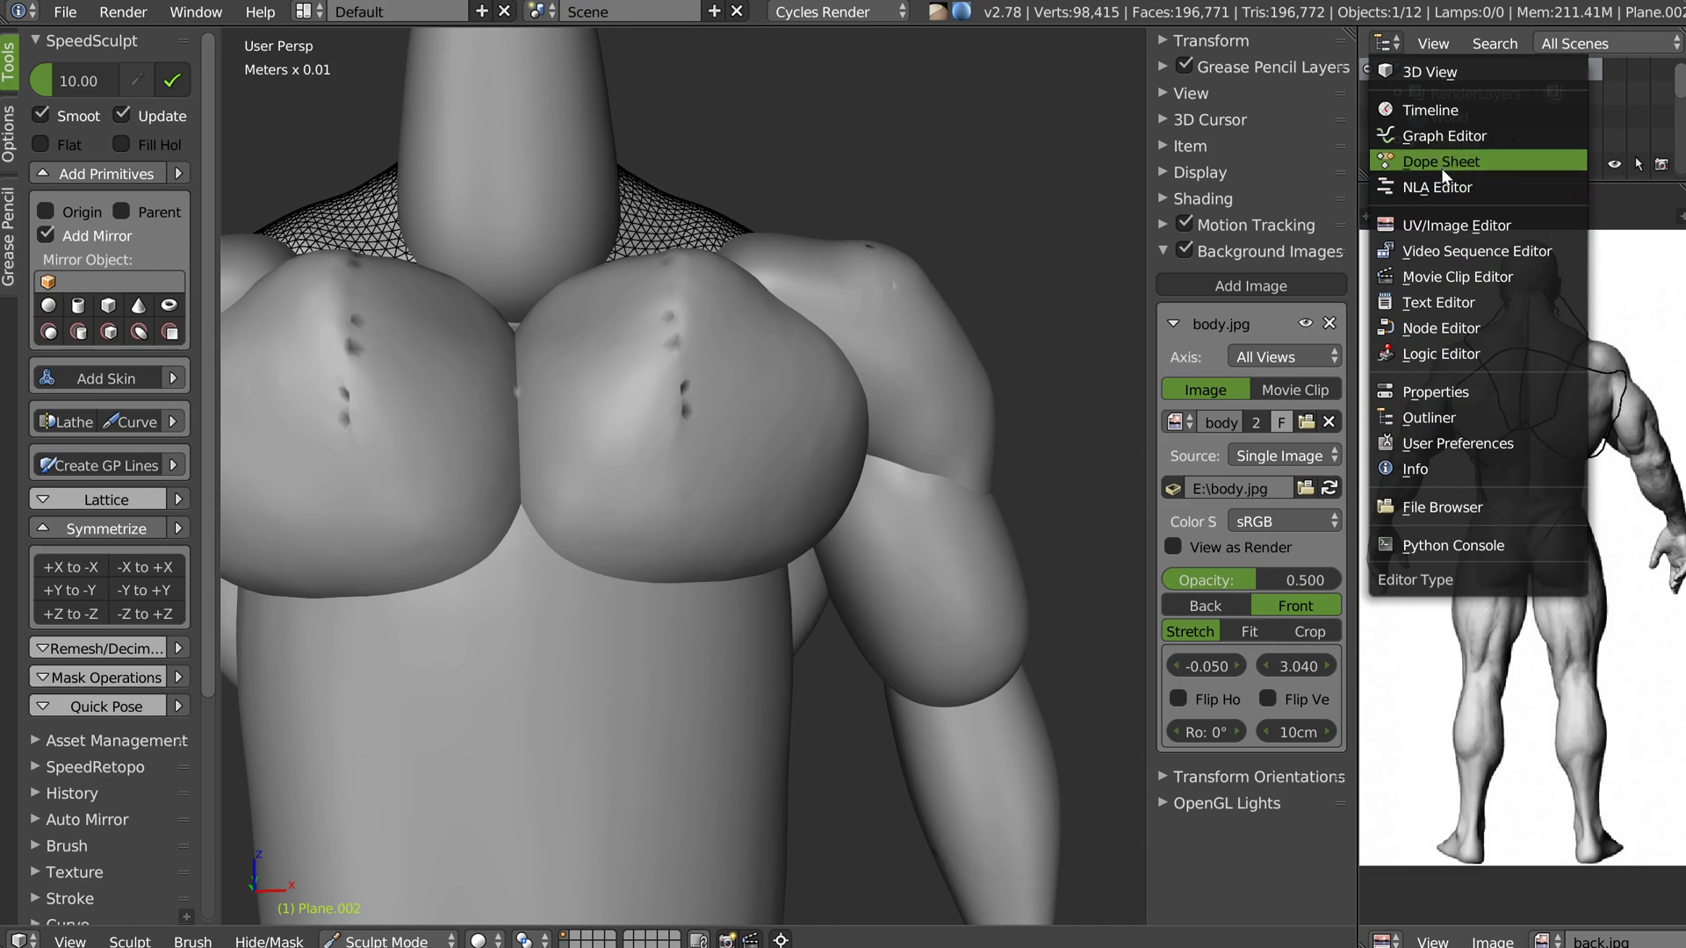
left_click(1422, 383)
scroll(1489, 160, "down", 6)
scroll(1510, 128, "down", 5)
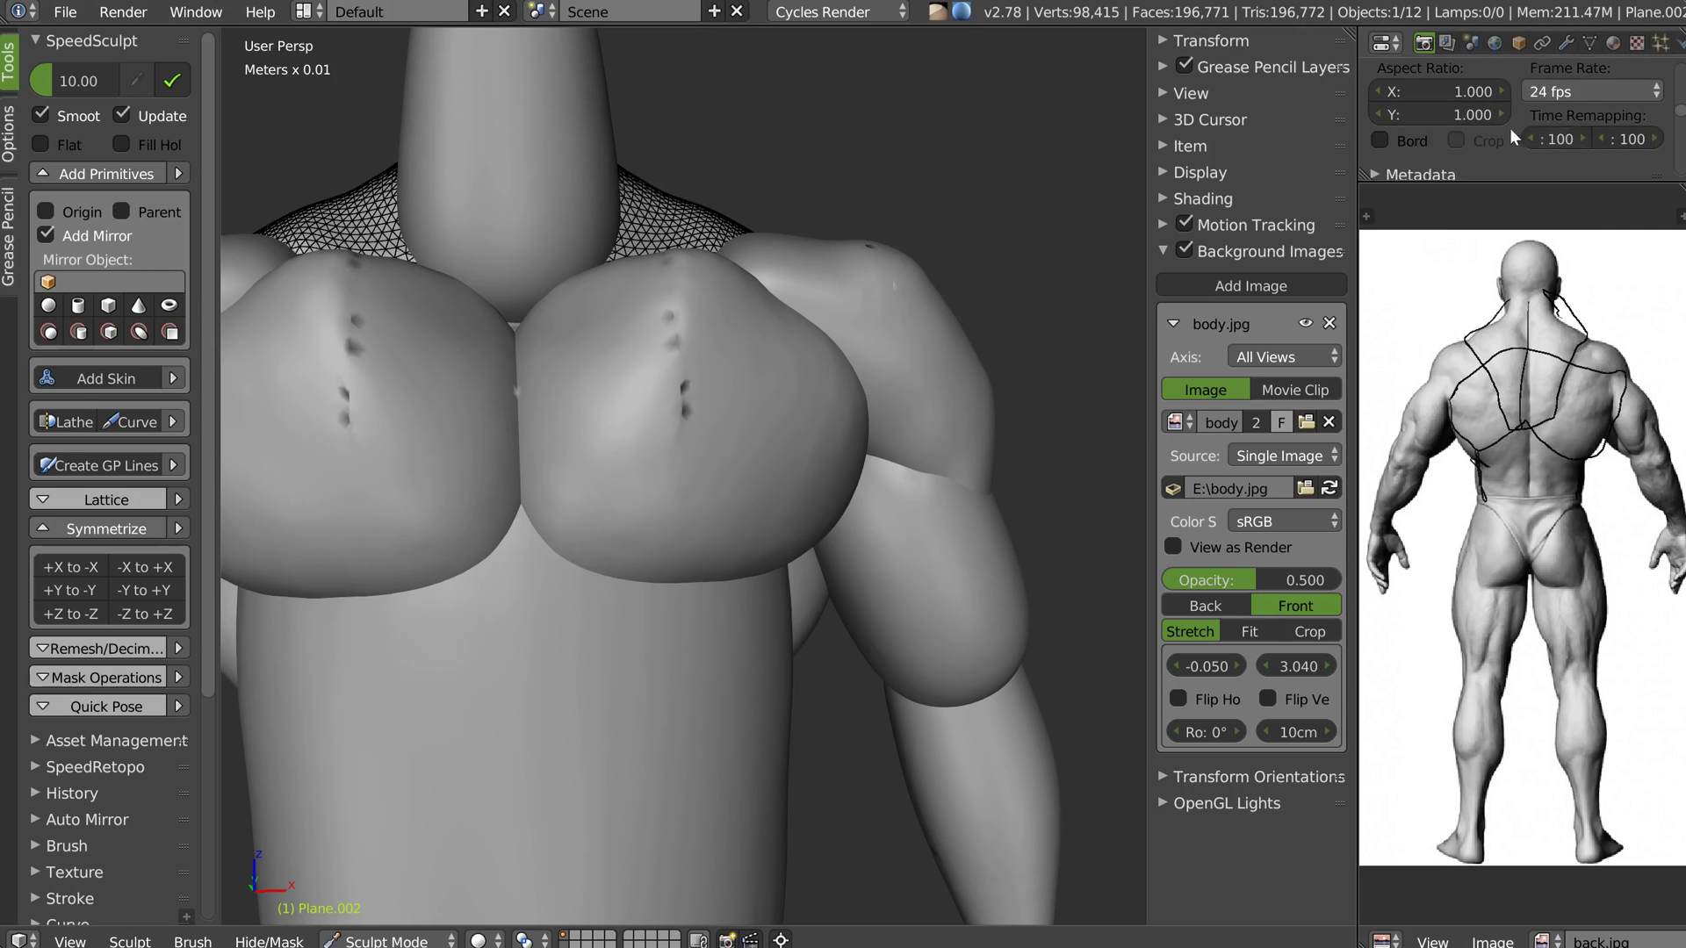
scroll(1518, 88, "up", 7)
middle_click_drag(1507, 159, 1512, 277)
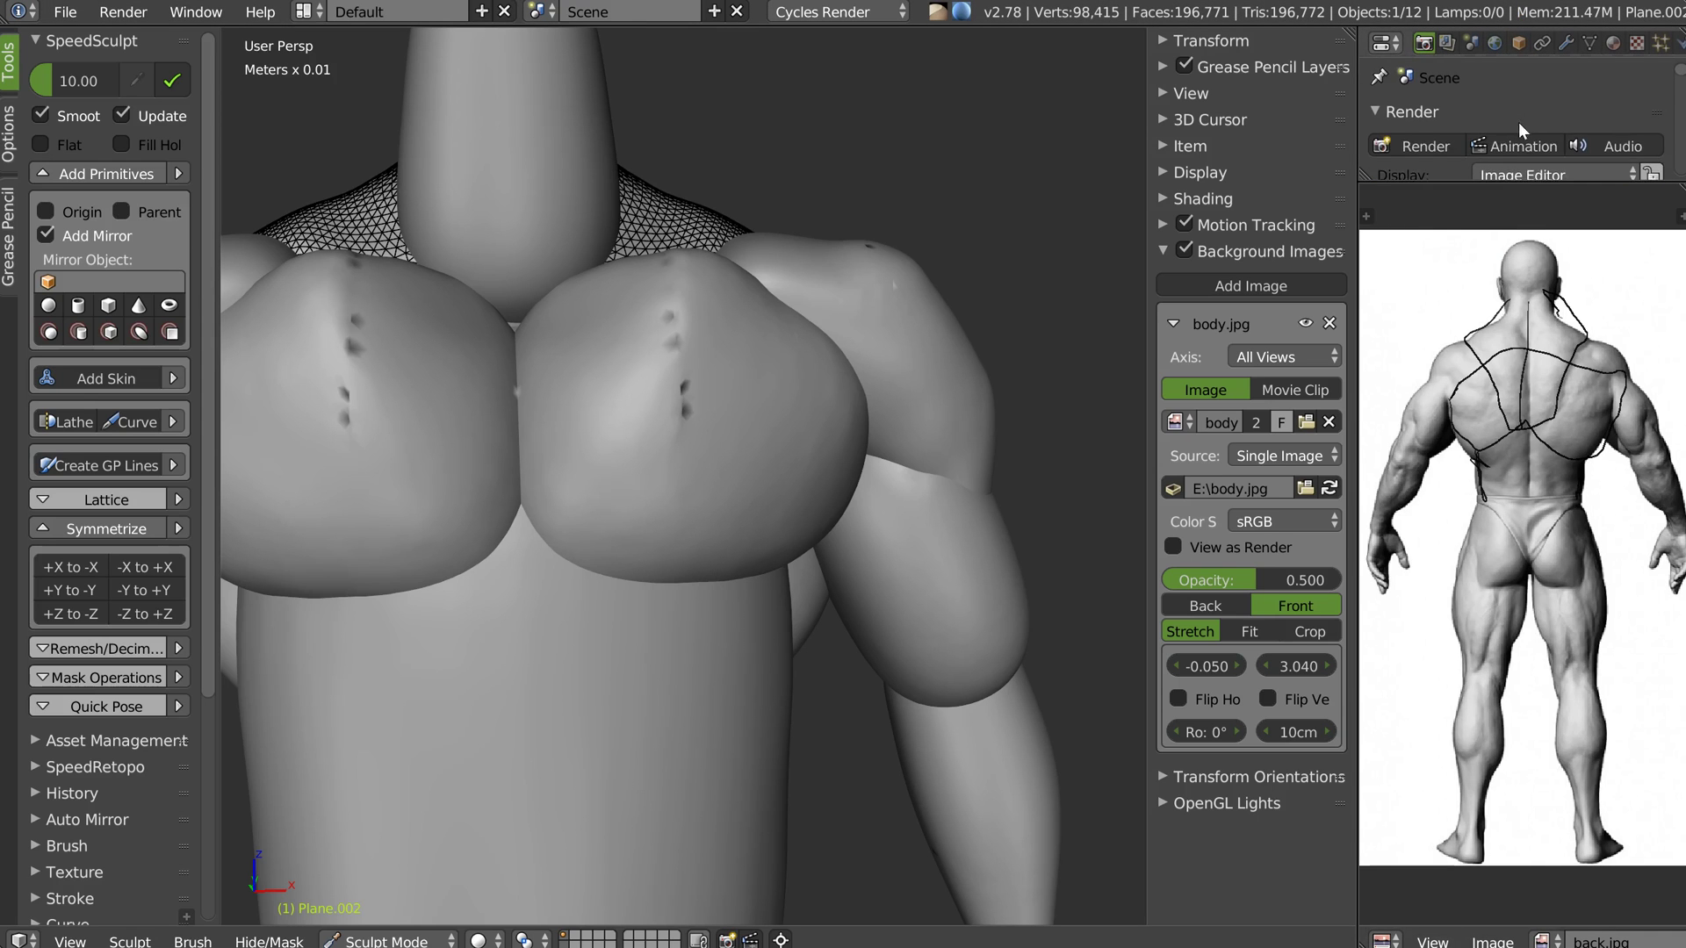
middle_click_drag(1526, 165, 1538, 86)
left_click(1566, 42)
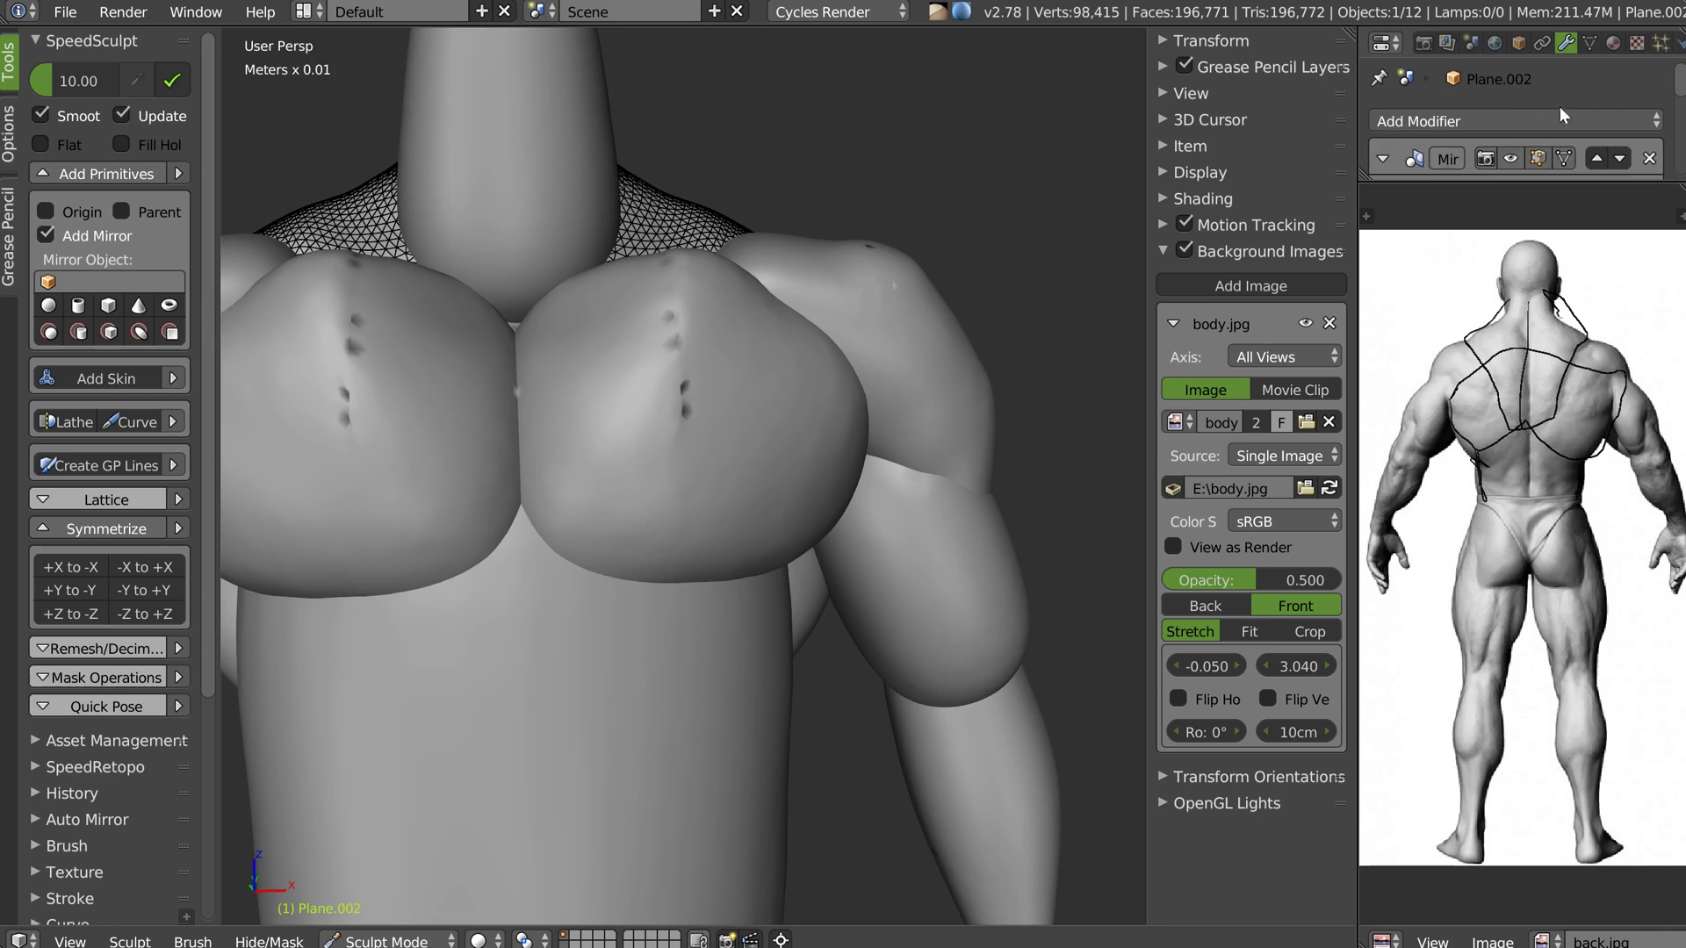
scroll(1511, 105, "down", 5)
left_click(1459, 104)
left_click(1461, 128)
Sculpt the upper pectoral into a rounder form and smooth away the dents along its top and front
middle_click_drag(677, 339, 778, 355)
scroll(779, 354, "up", 2)
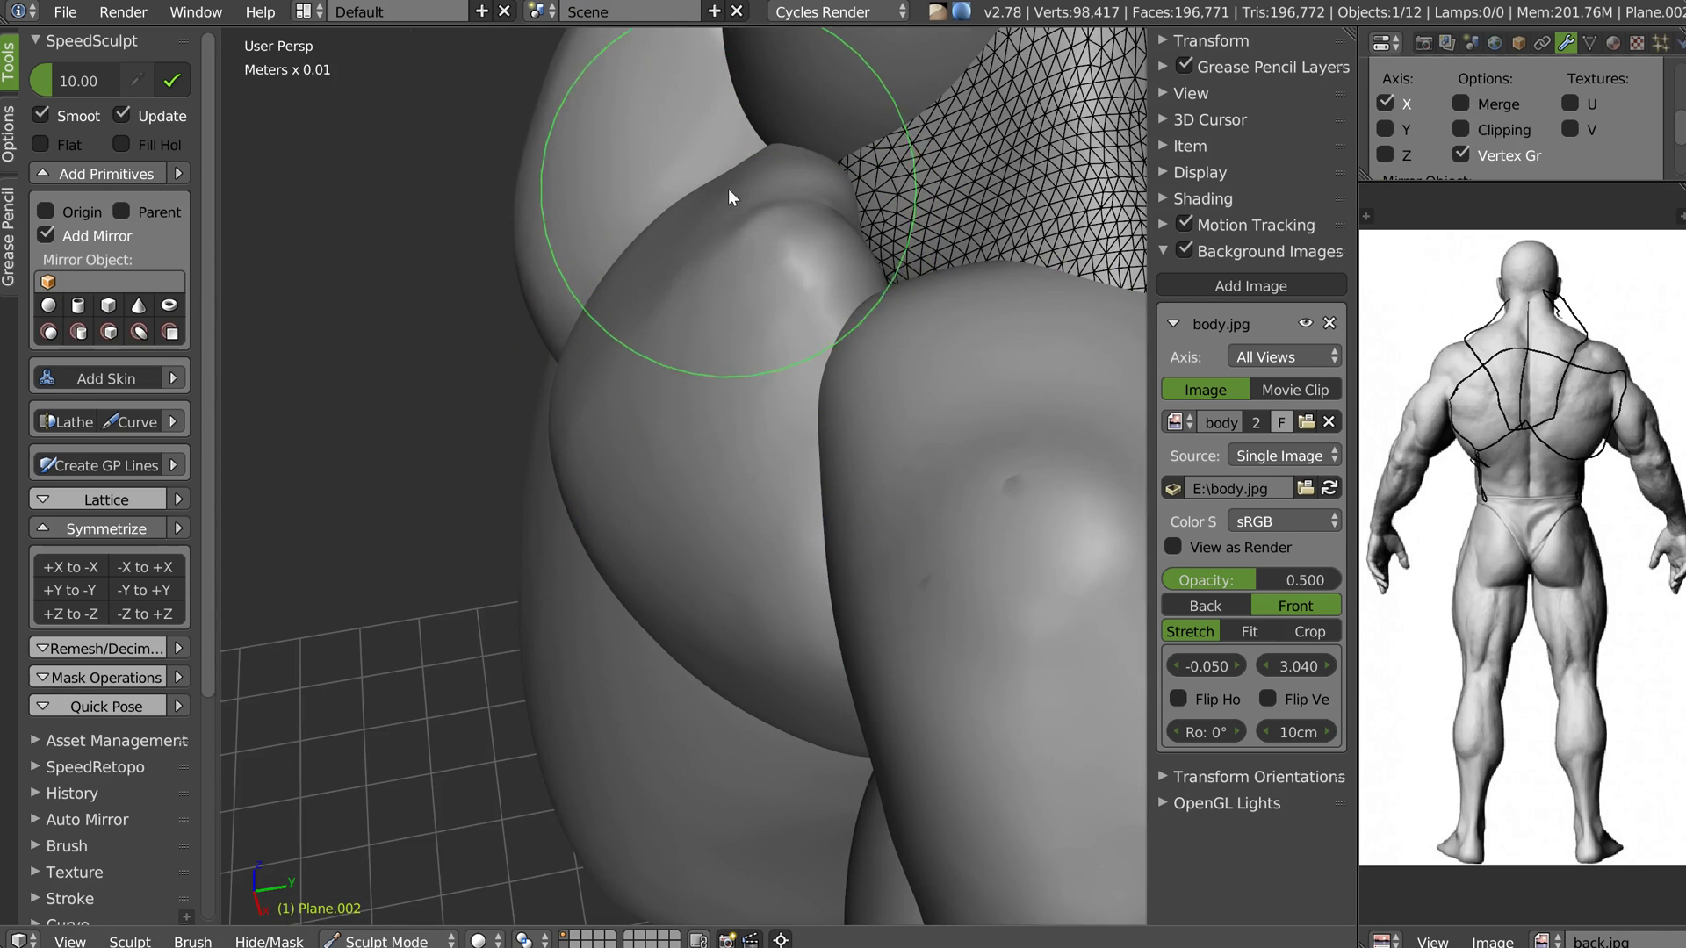
middle_click_drag(650, 250, 673, 202)
left_click_drag(672, 197, 659, 176)
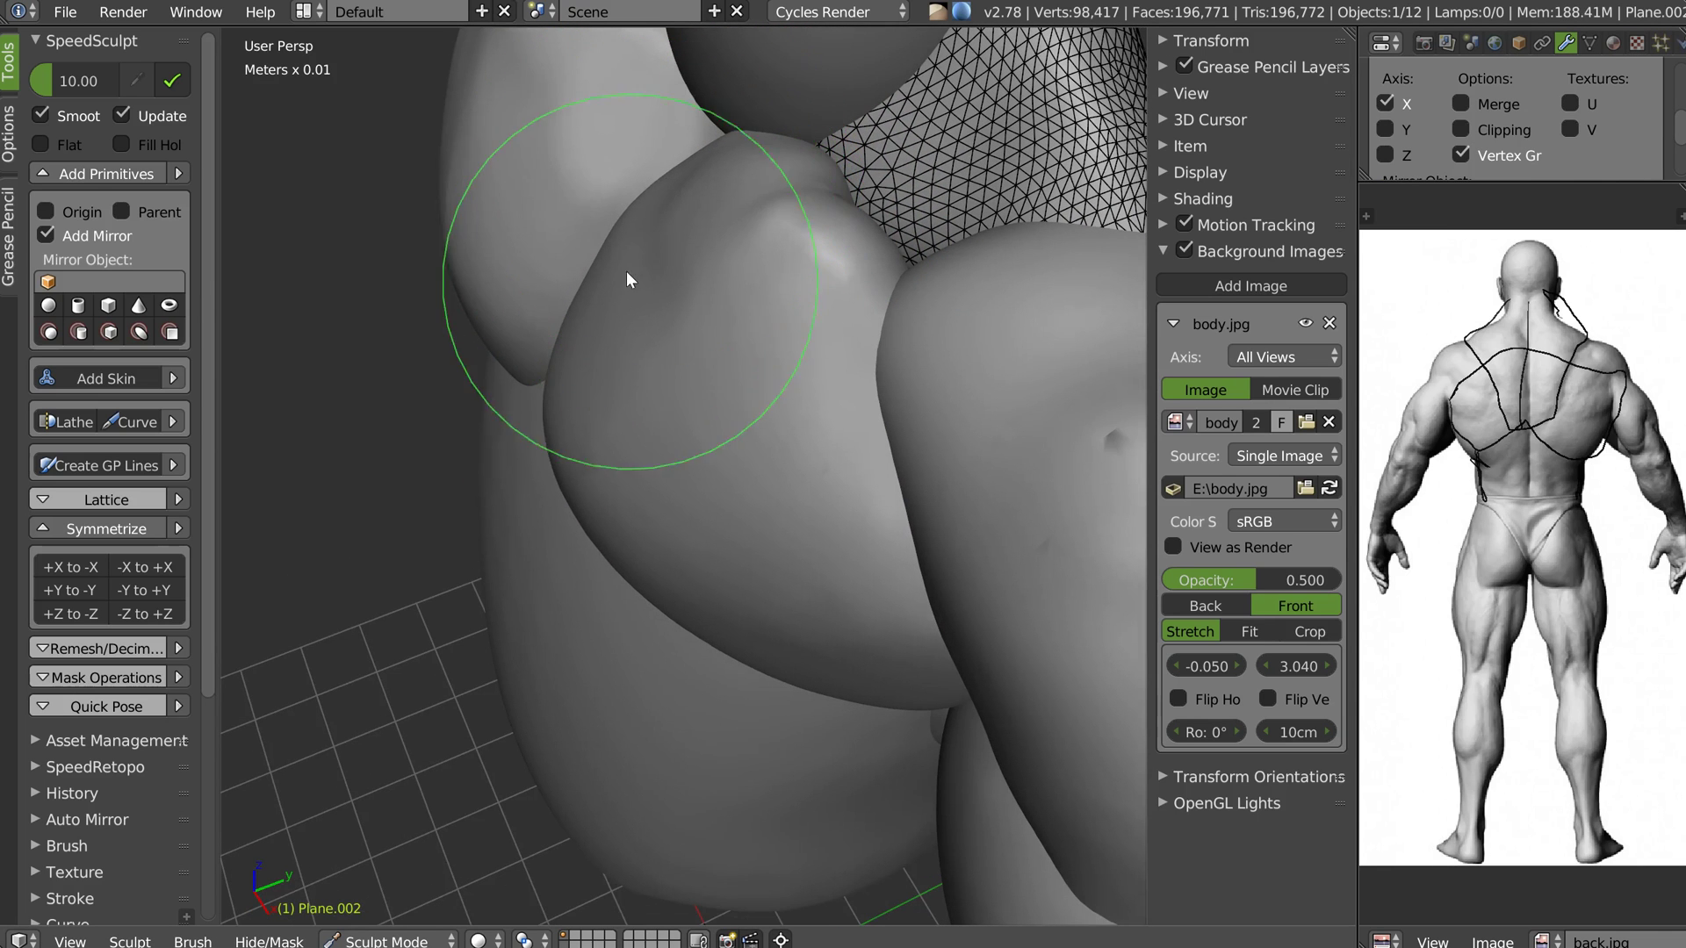
middle_click_drag(625, 271, 671, 215)
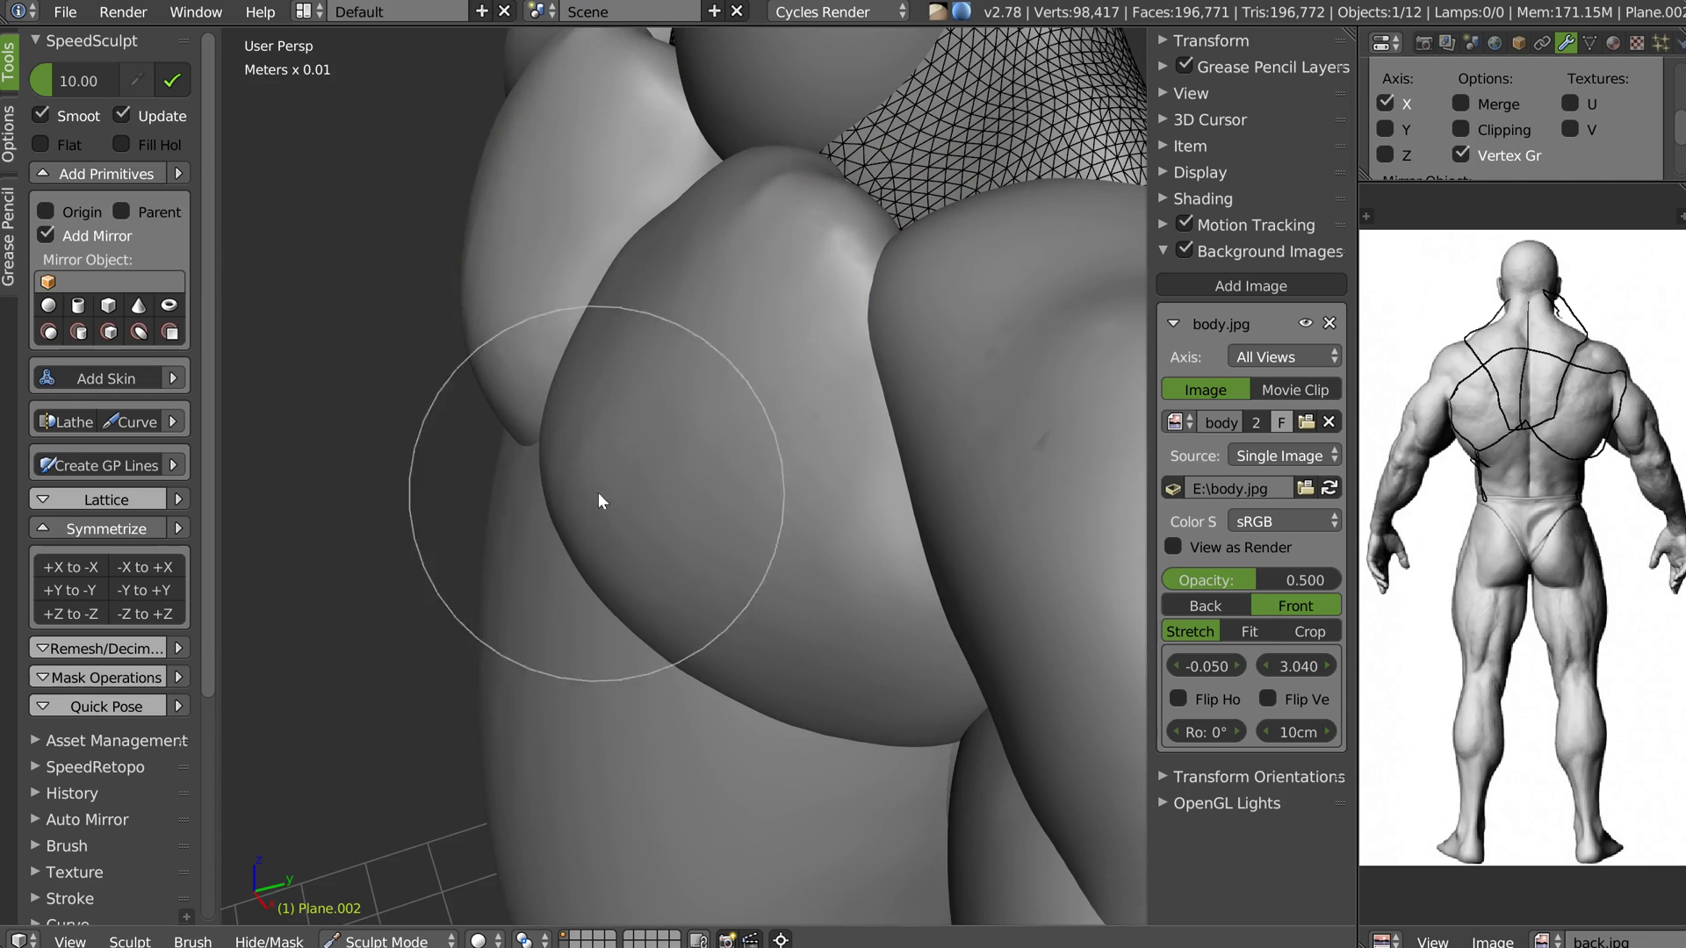
middle_click_drag(602, 274, 492, 264)
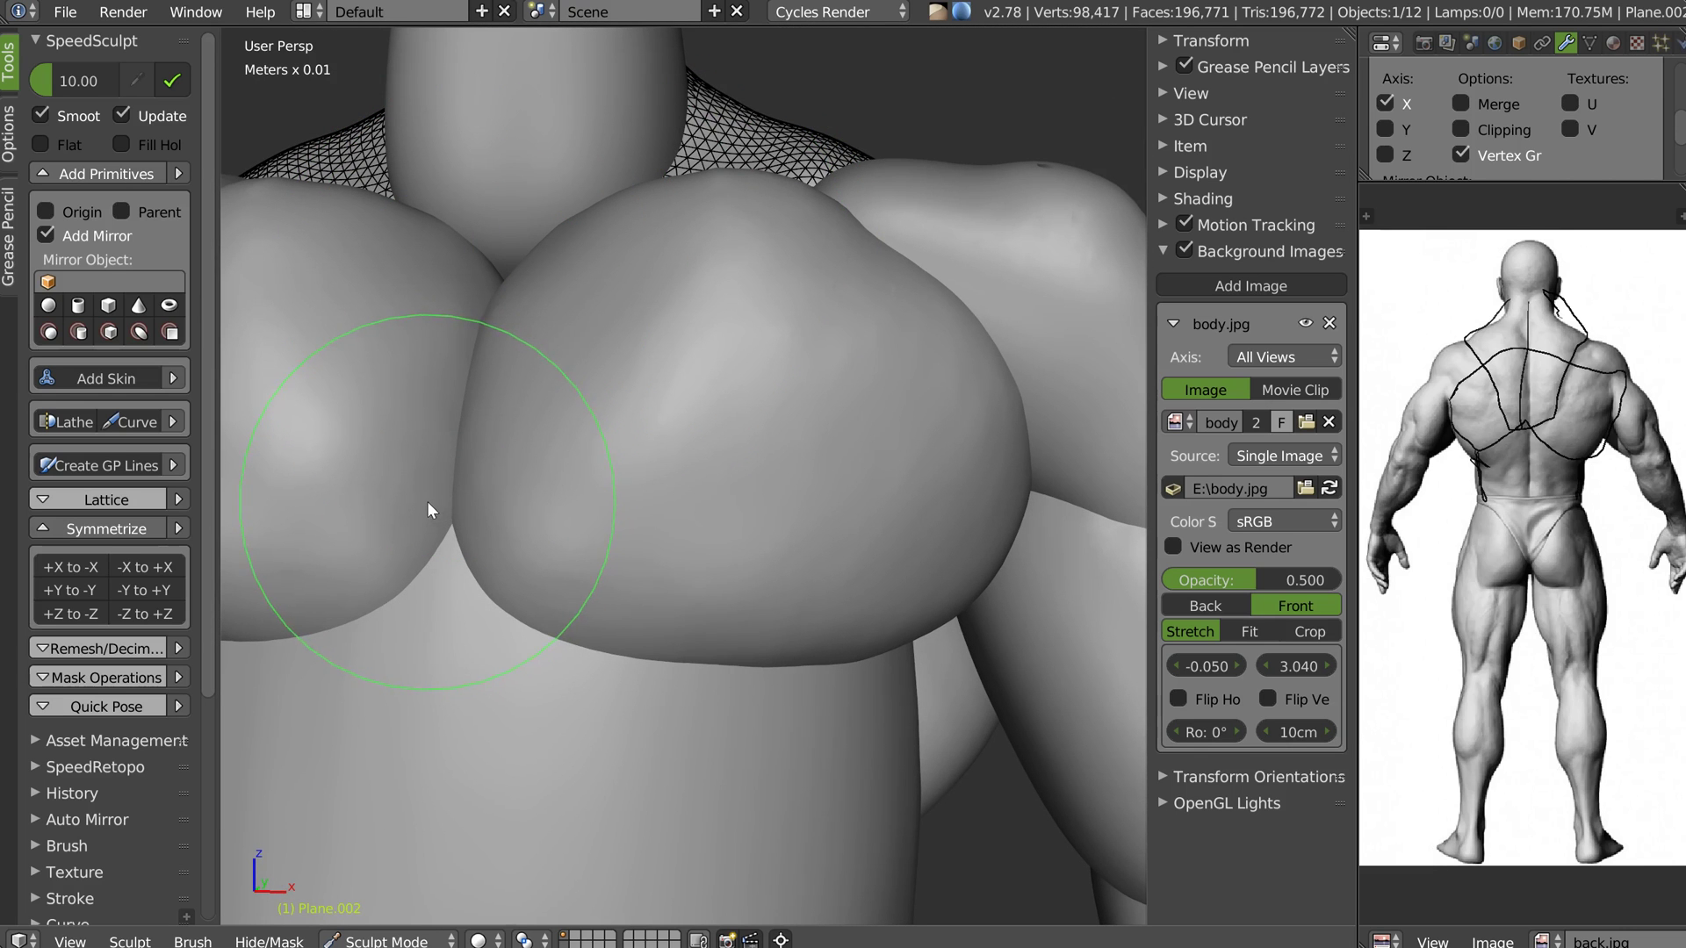
mouse_move(503, 432)
middle_mouse_down()
mouse_move(649, 230)
mouse_move(792, 125)
middle_mouse_up()
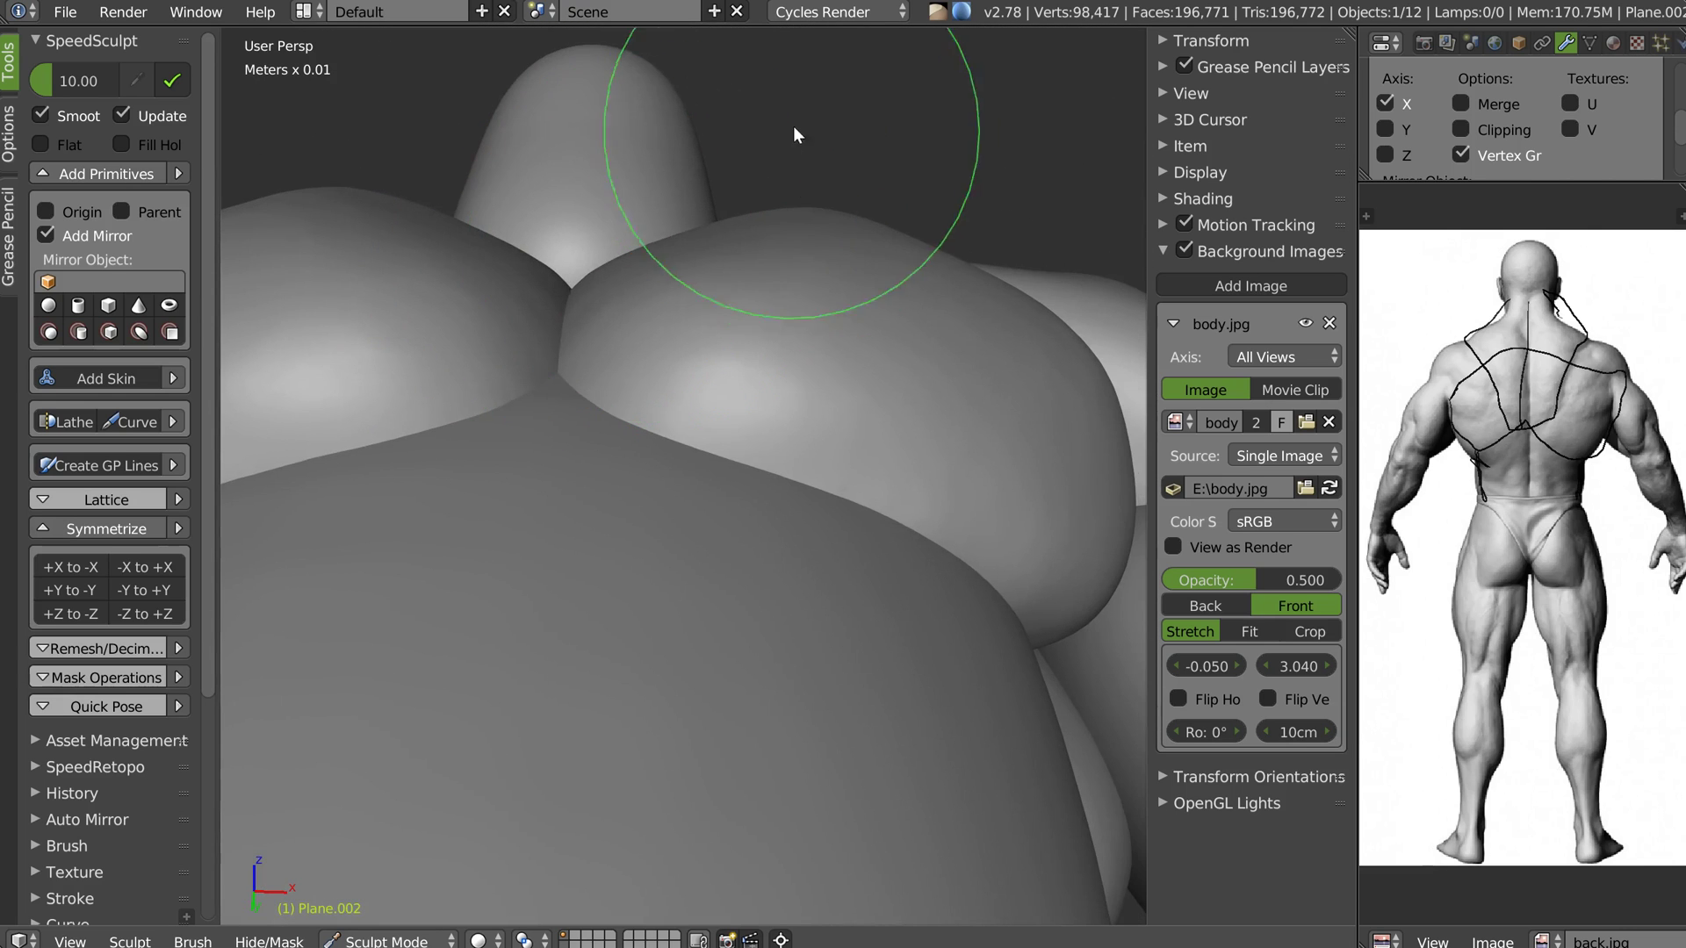
Resize the brush and reshape the top and outer bulge of the pectoral
key("f")
left_click(857, 257)
mouse_move(855, 253)
middle_mouse_down()
mouse_move(831, 212)
mouse_move(815, 241)
mouse_move(845, 227)
middle_mouse_up()
mouse_move(869, 205)
left_mouse_down()
mouse_move(872, 258)
mouse_move(777, 317)
mouse_move(758, 296)
left_mouse_up()
mouse_move(759, 297)
middle_mouse_down()
mouse_move(873, 229)
mouse_move(824, 274)
middle_mouse_up()
mouse_move(993, 283)
middle_mouse_down()
mouse_move(953, 277)
mouse_move(943, 391)
middle_mouse_up()
Pull the pectoral's lower outer edge into line with the front reference
key("KP_1")
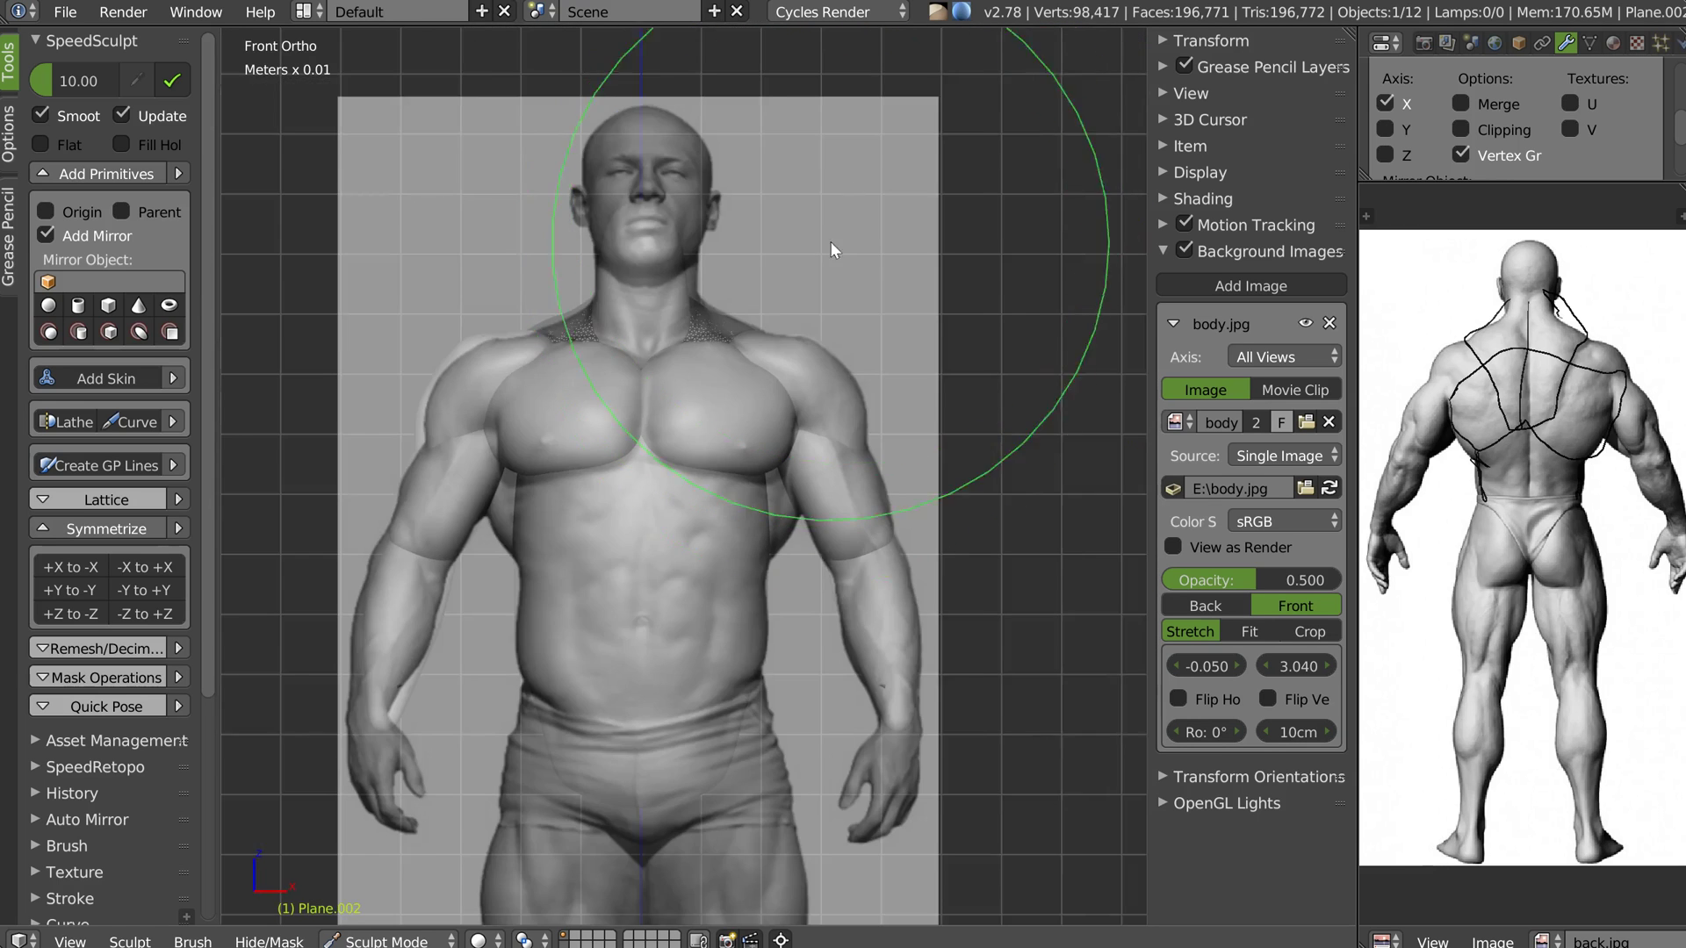
scroll(831, 240, "up", 8)
left_click_drag(917, 441, 908, 366)
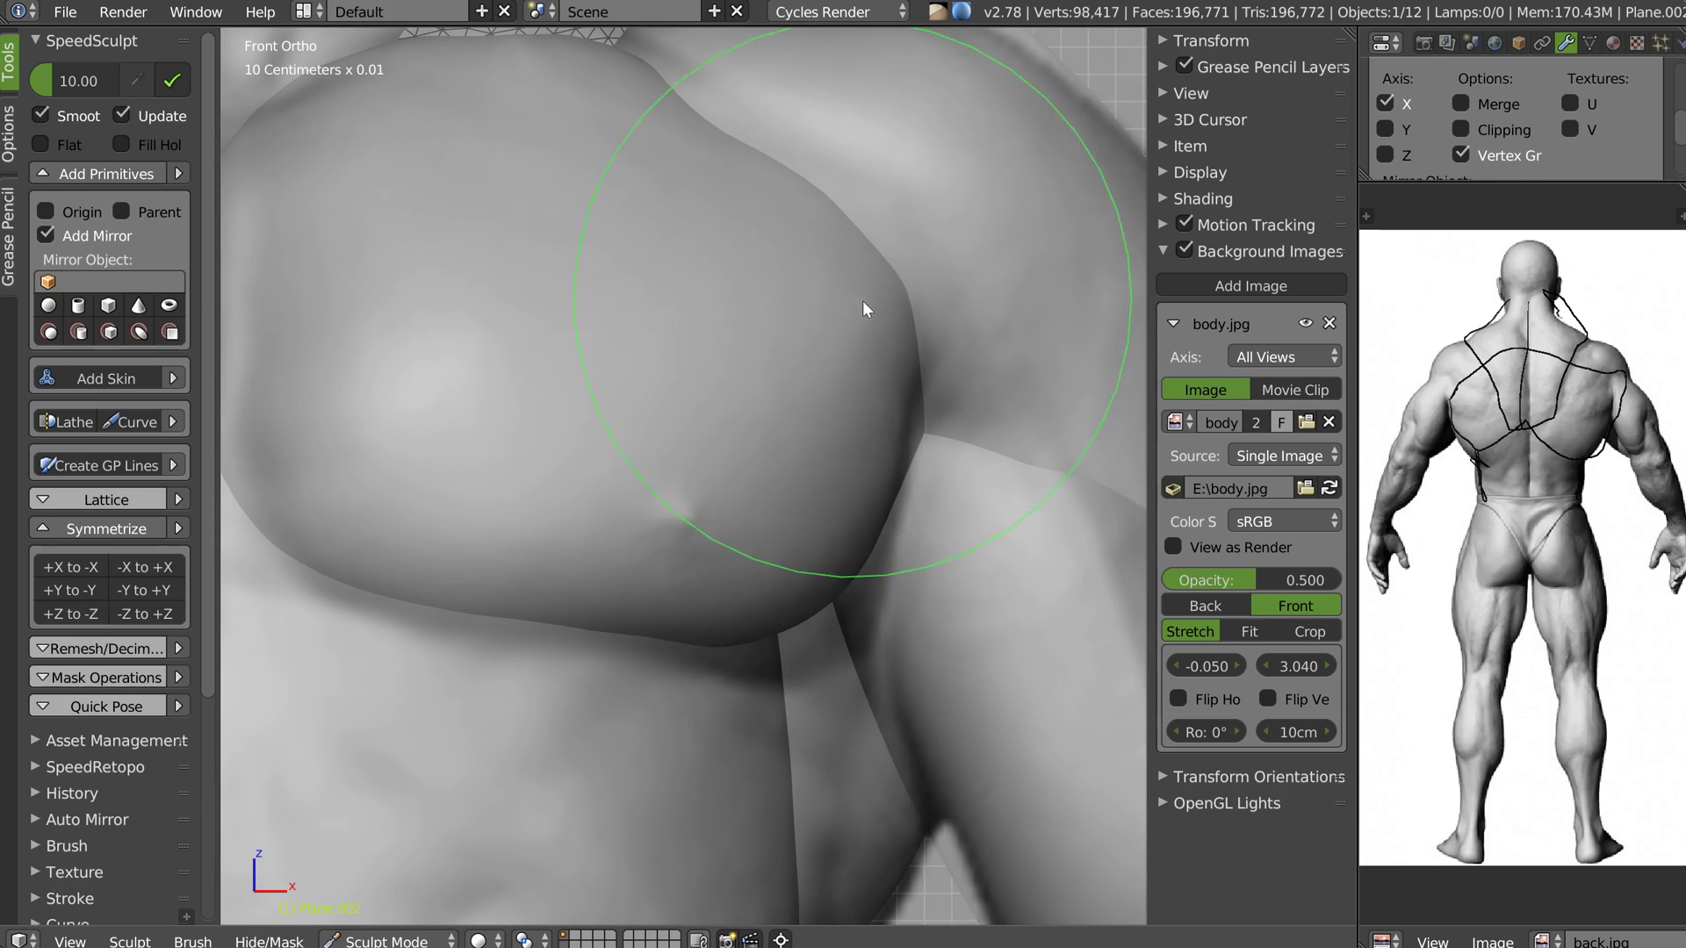
scroll(841, 264, "down", 2)
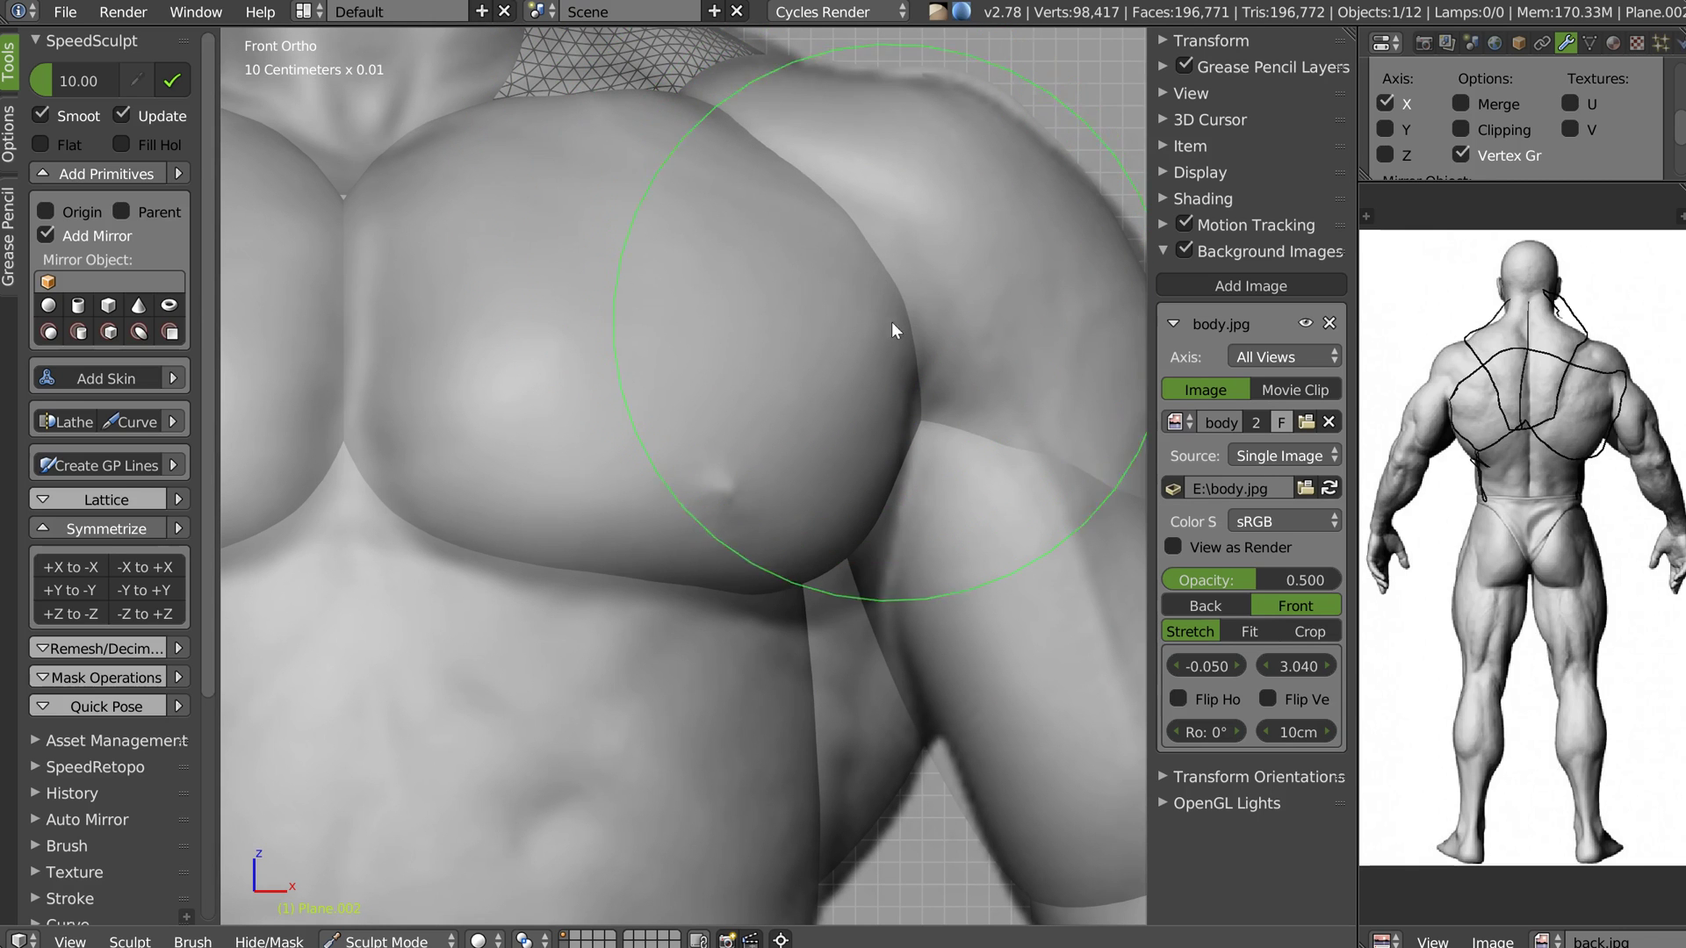
scroll(841, 189, "down", 2)
scroll(728, 210, "up", 4)
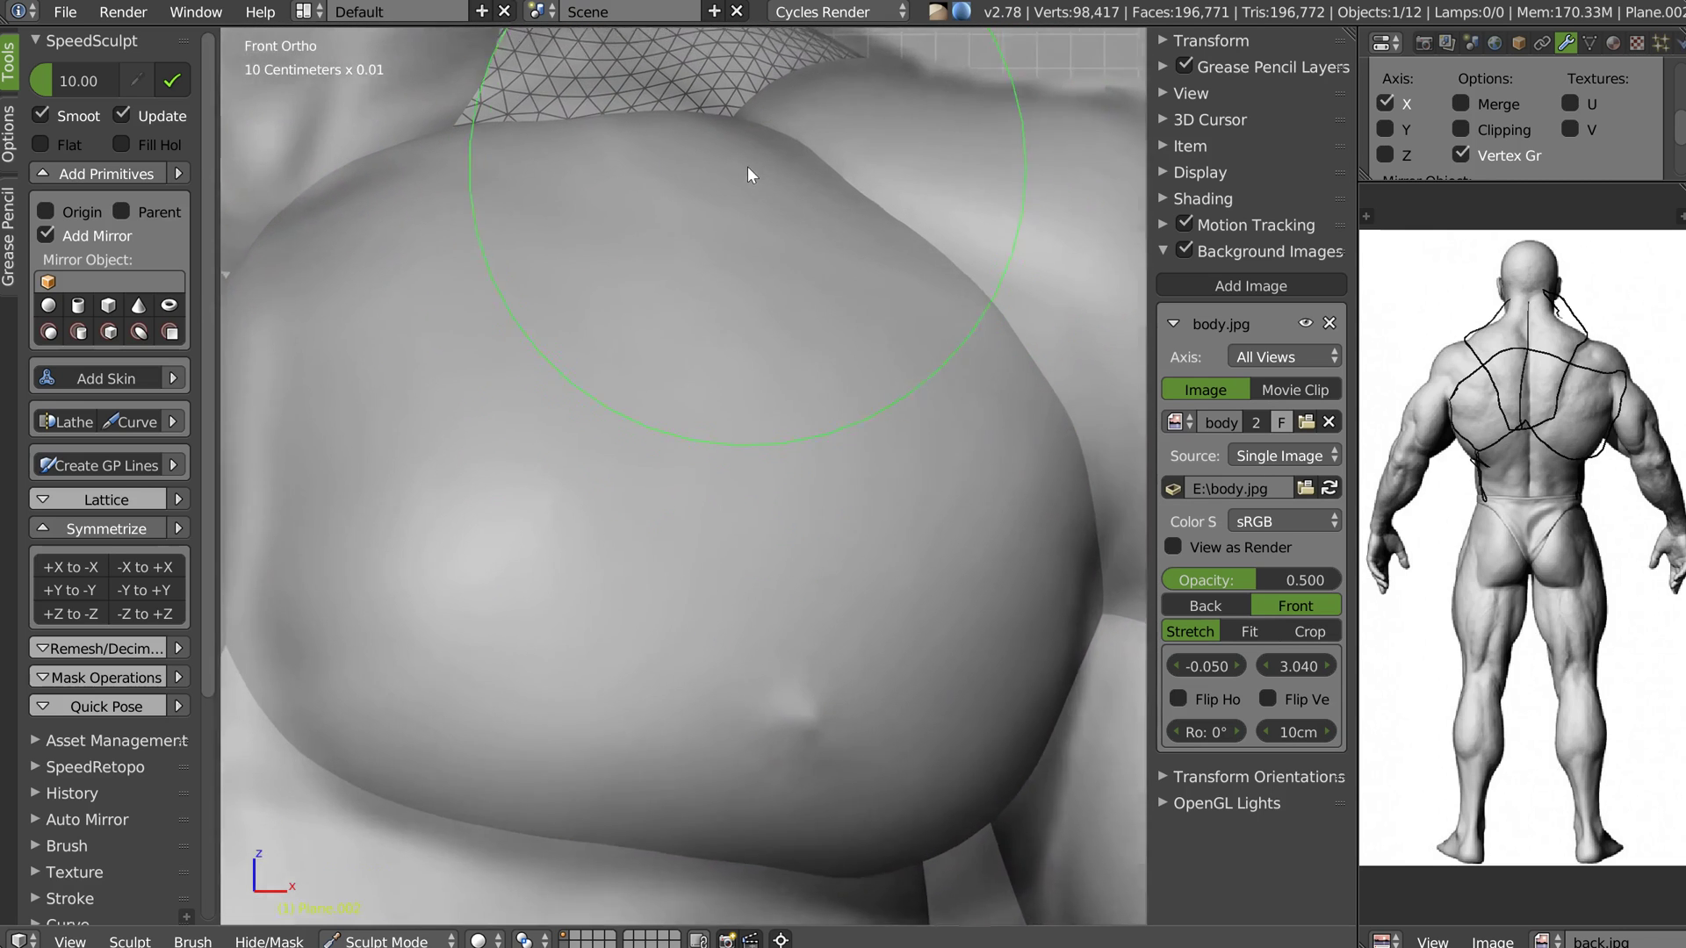
Refine the pectoral's upper and outer contour against the front reference with a smaller brush
scroll(798, 181, "down", 1)
key("f")
left_click(720, 177)
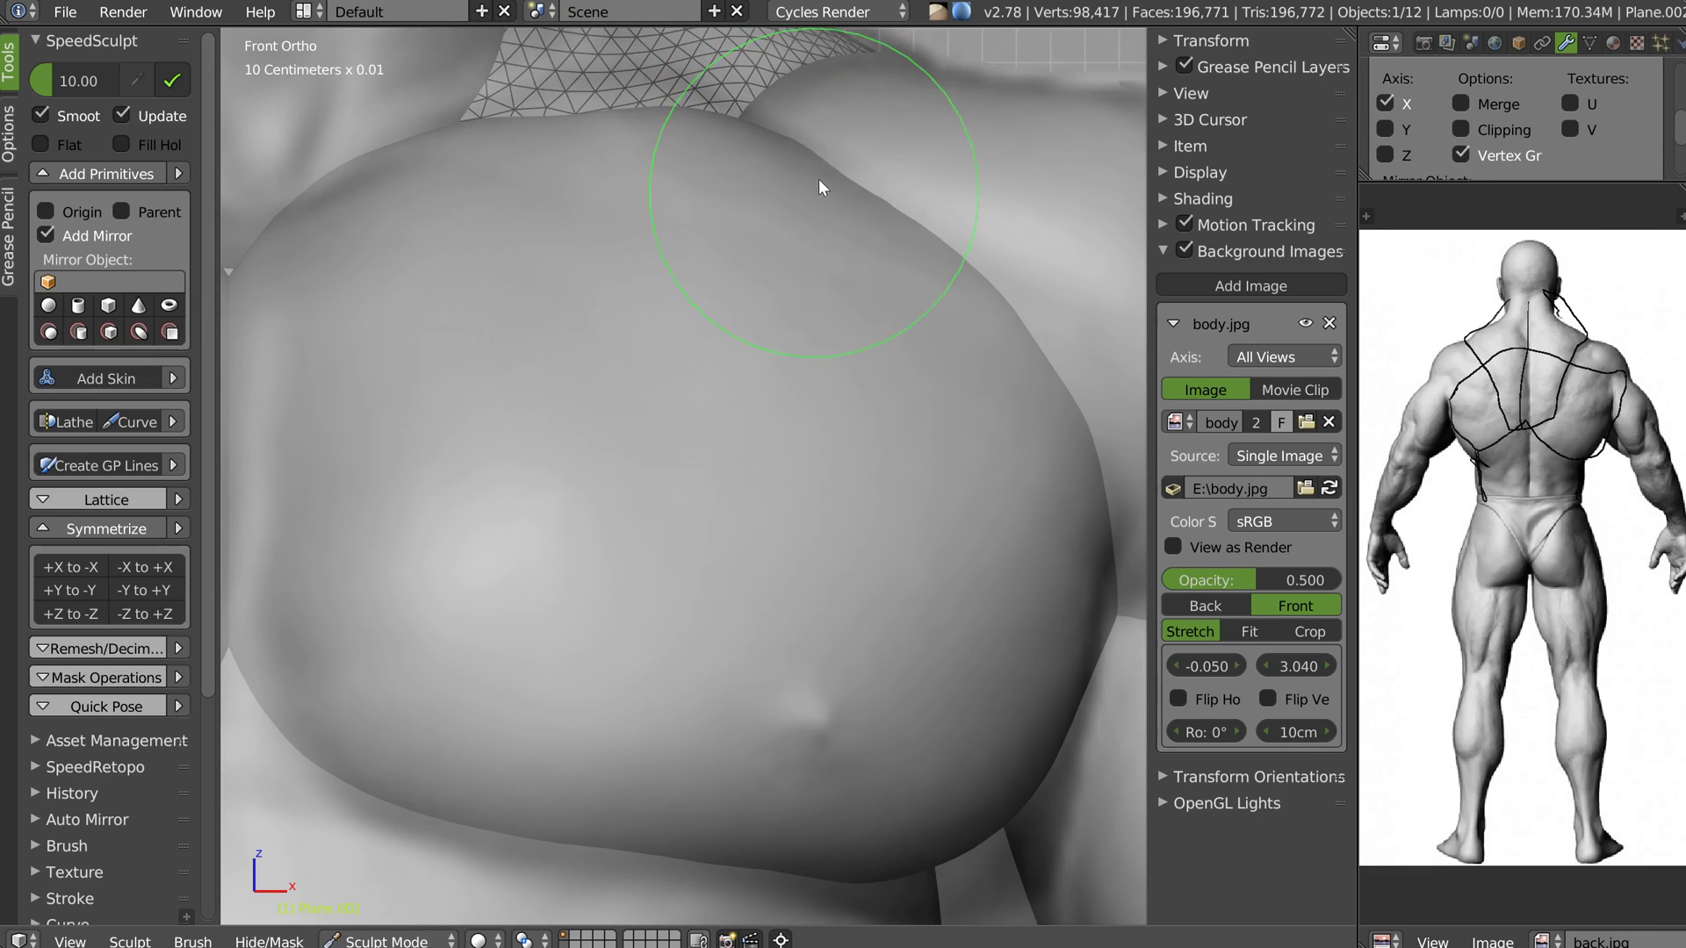
scroll(826, 357, "down", 4)
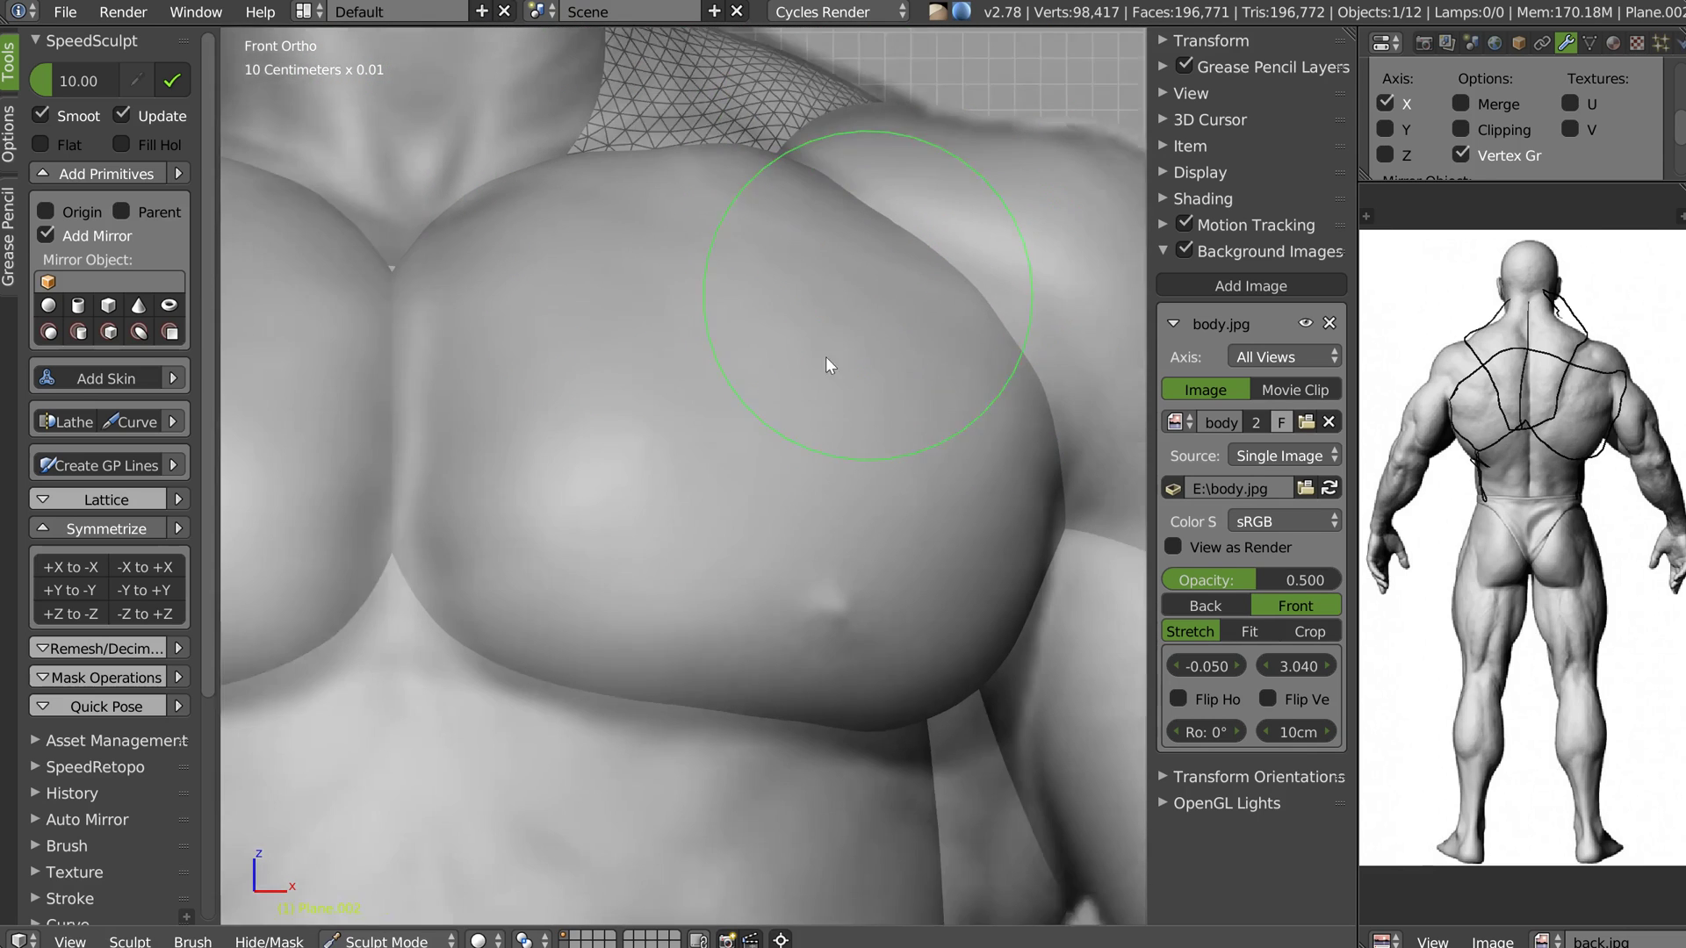
mouse_move(653, 551)
left_mouse_down()
mouse_move(708, 575)
mouse_move(851, 574)
mouse_move(794, 565)
mouse_move(966, 418)
left_mouse_up()
Smooth the front surface of the pectoral and check its form from below and in front
mouse_move(966, 418)
middle_mouse_down()
mouse_move(798, 392)
mouse_move(771, 471)
mouse_move(794, 360)
mouse_move(678, 400)
mouse_move(717, 351)
middle_mouse_up()
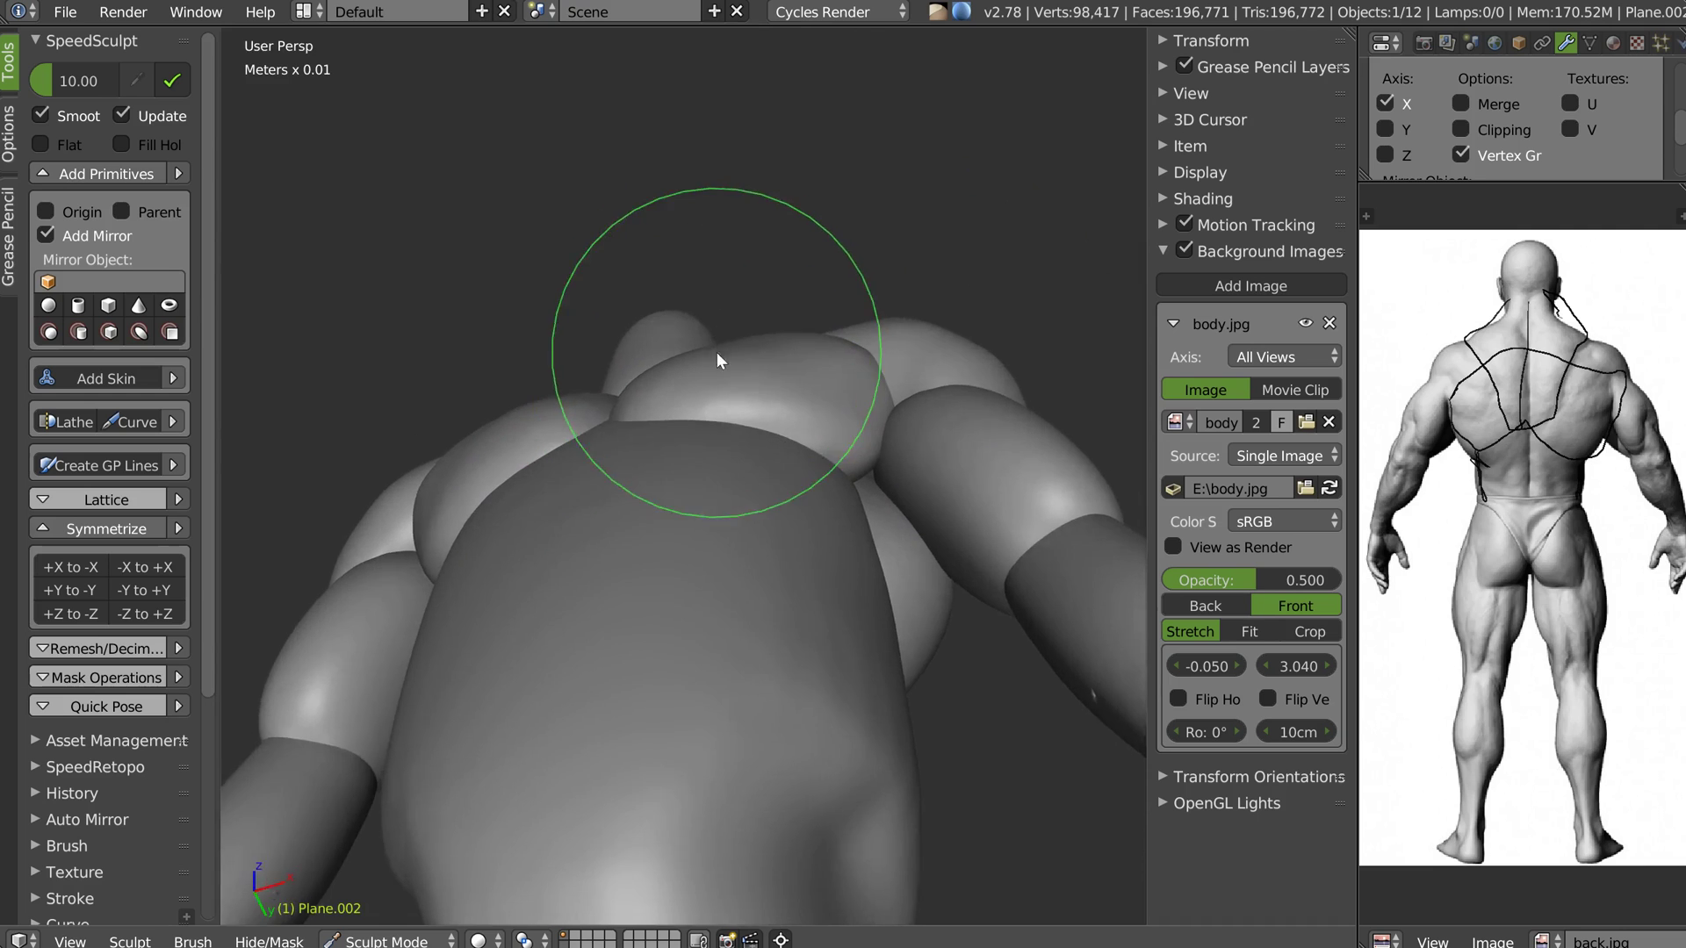
scroll(738, 338, "up", 4)
left_click_drag(825, 327, 684, 382, "shift")
mouse_move(732, 335)
middle_mouse_down()
mouse_move(699, 416)
mouse_move(814, 348)
mouse_move(790, 260)
mouse_move(820, 371)
mouse_move(761, 359)
mouse_move(598, 219)
middle_mouse_up()
mouse_move(609, 282)
middle_mouse_down()
mouse_move(790, 196)
mouse_move(730, 176)
mouse_move(611, 211)
middle_mouse_up()
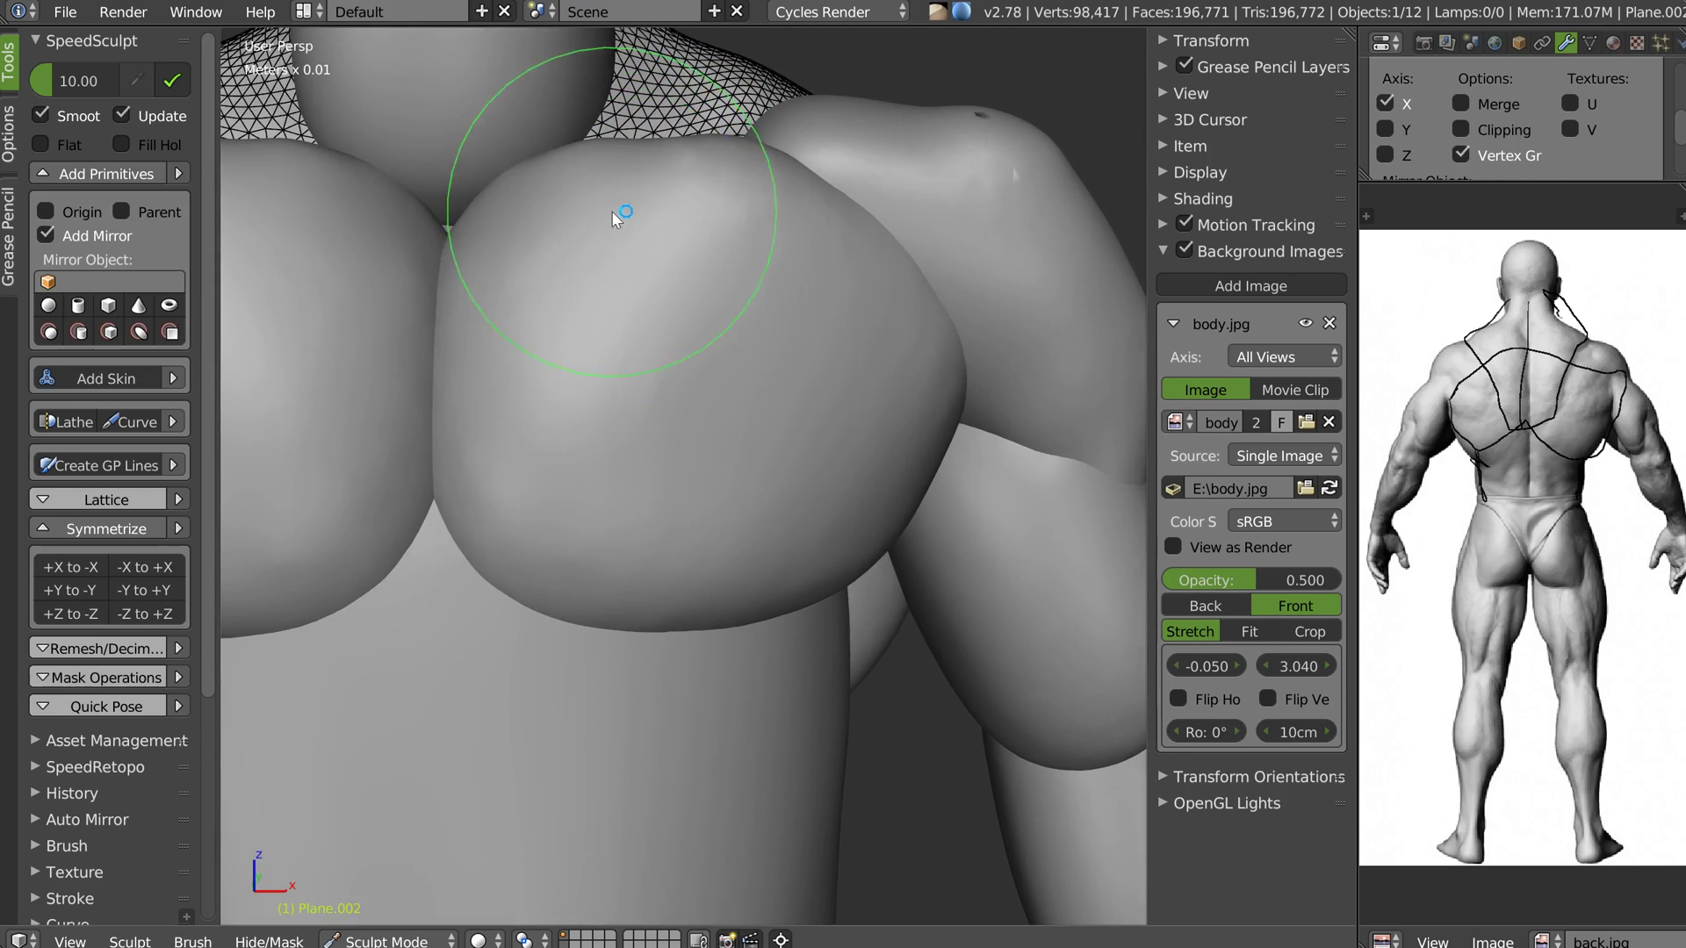
middle_click_drag(544, 166, 687, 349)
Switch to sculpting the neck and pull its front base down between the pectorals
key("Tab")
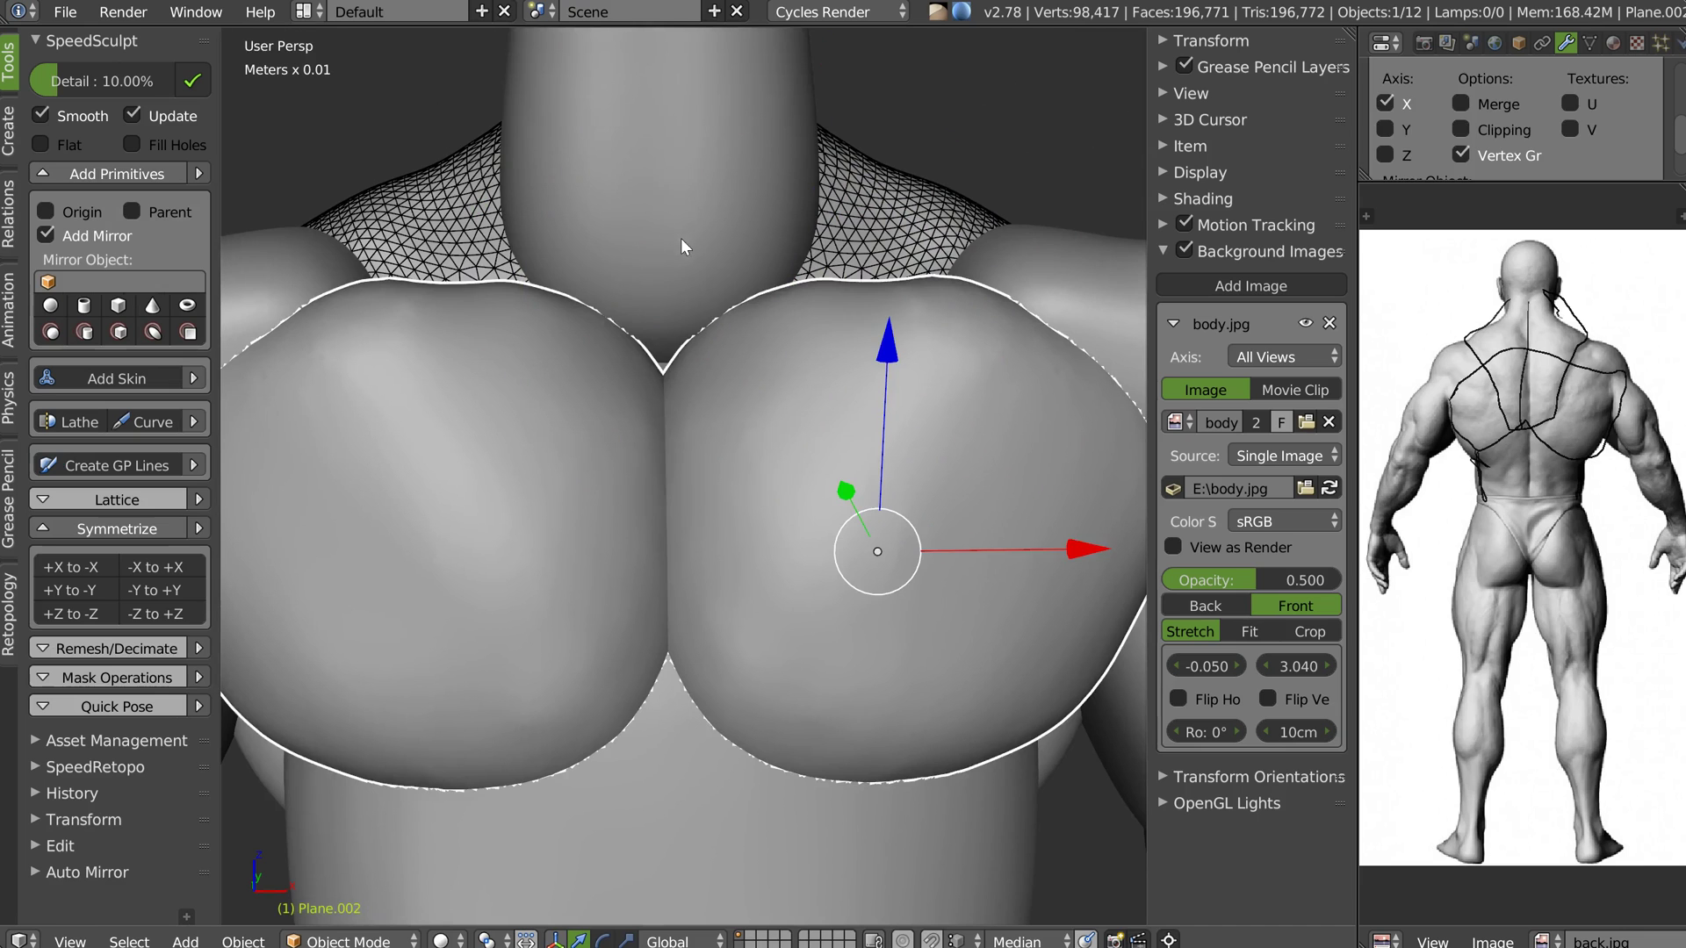
right_click(680, 242)
key("Tab")
left_click_drag(666, 362, 668, 460)
middle_click_drag(783, 274, 774, 325)
Pull the neck's upper end and sides into line with the front reference using a larger brush
key("KP_1")
scroll(713, 347, "up", 6)
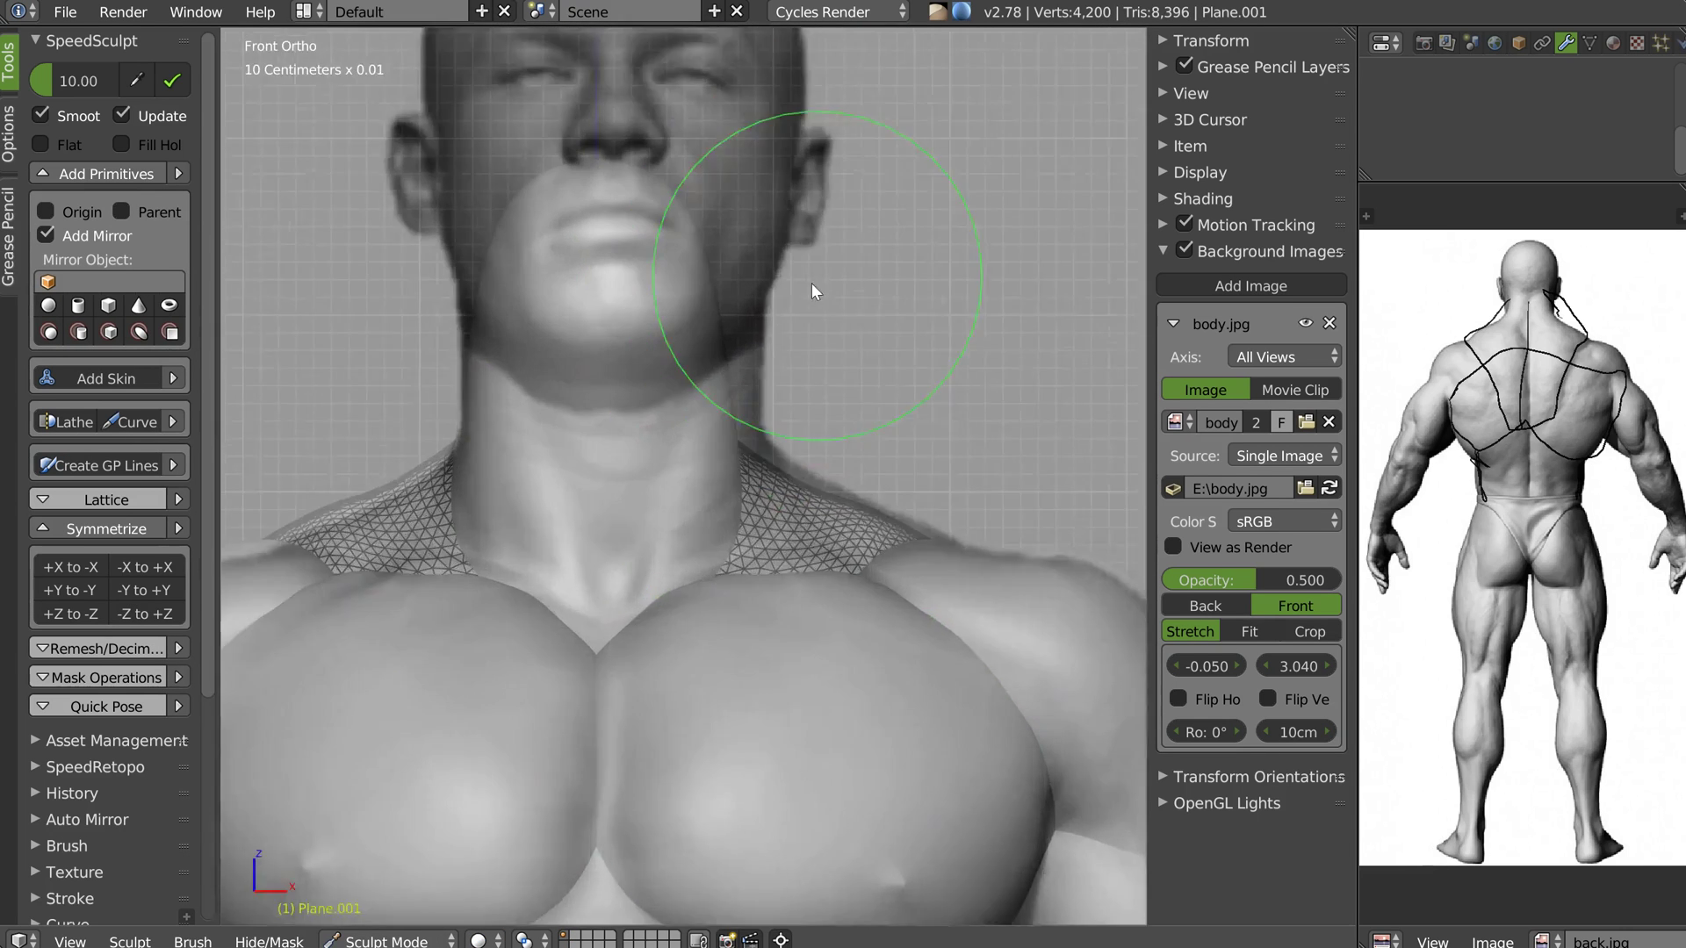
scroll(800, 336, "down", 1)
key("f")
left_click(745, 277)
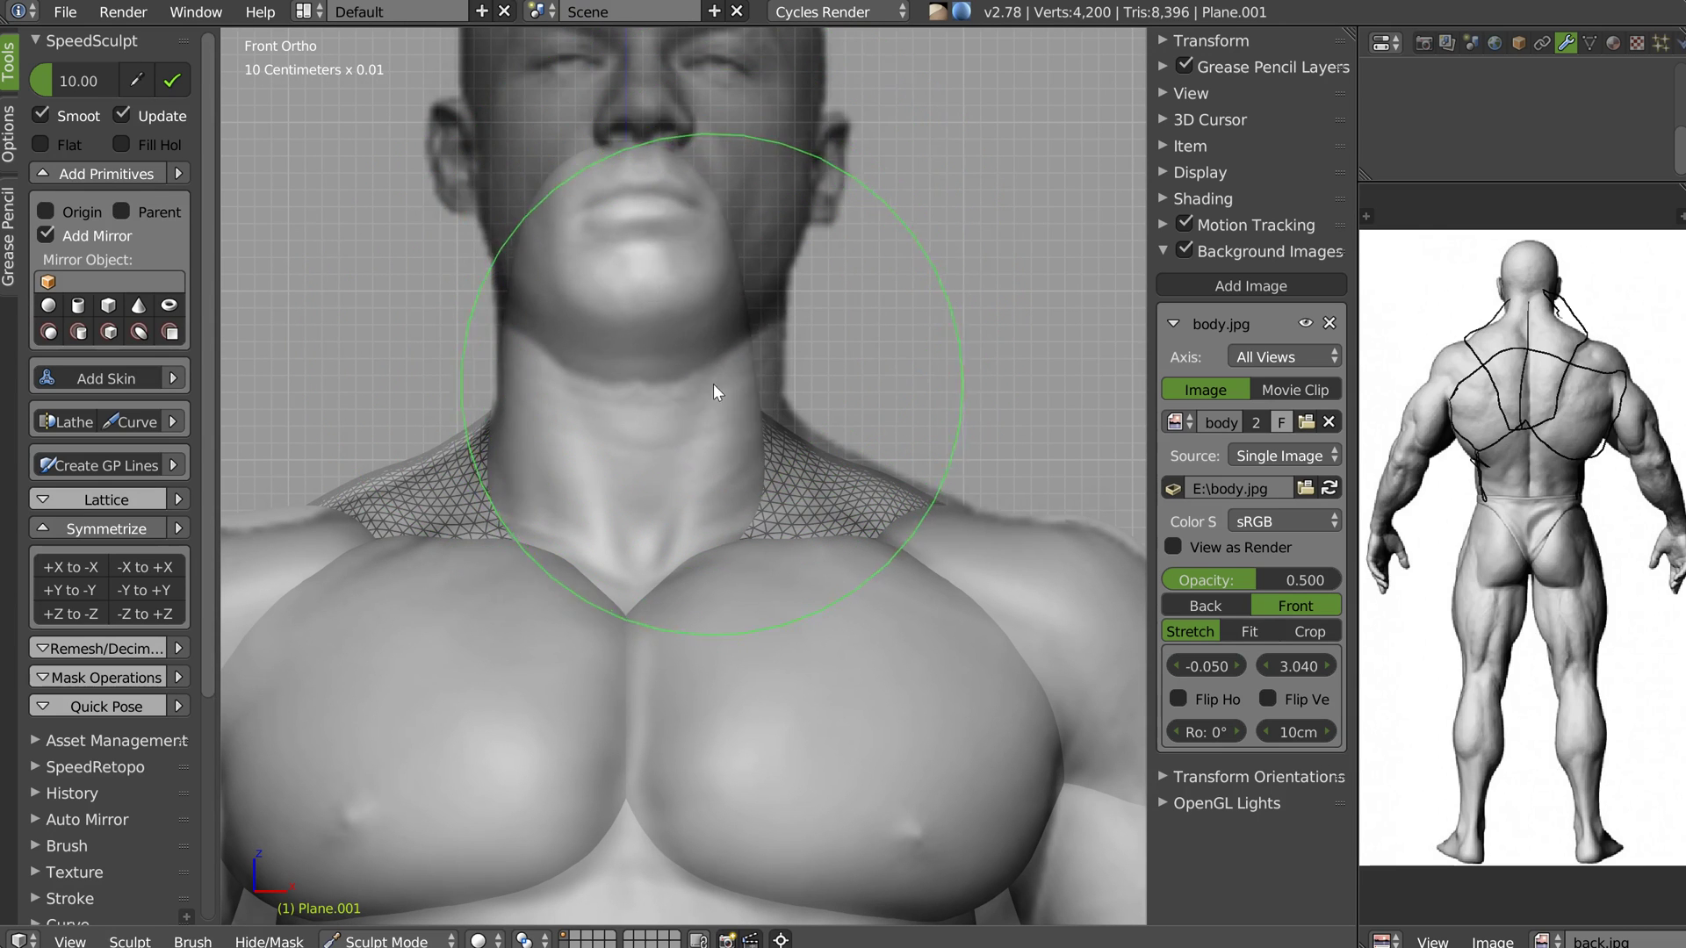
right_click(733, 367)
left_click(466, 477)
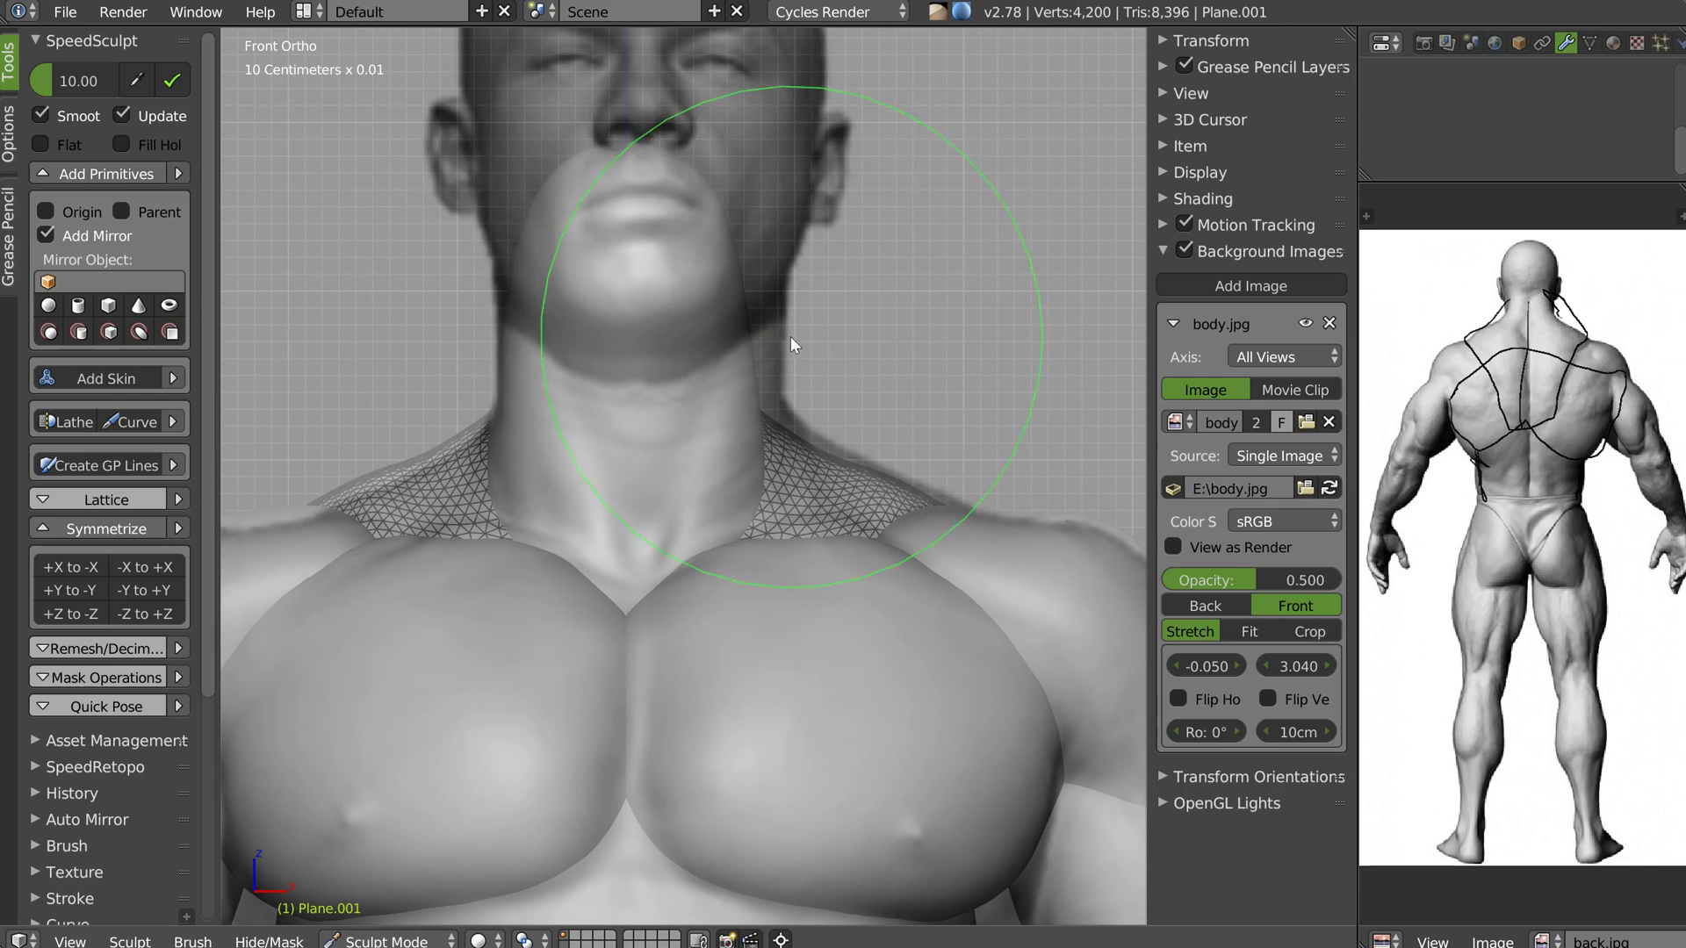
left_click_drag(603, 150, 620, 215)
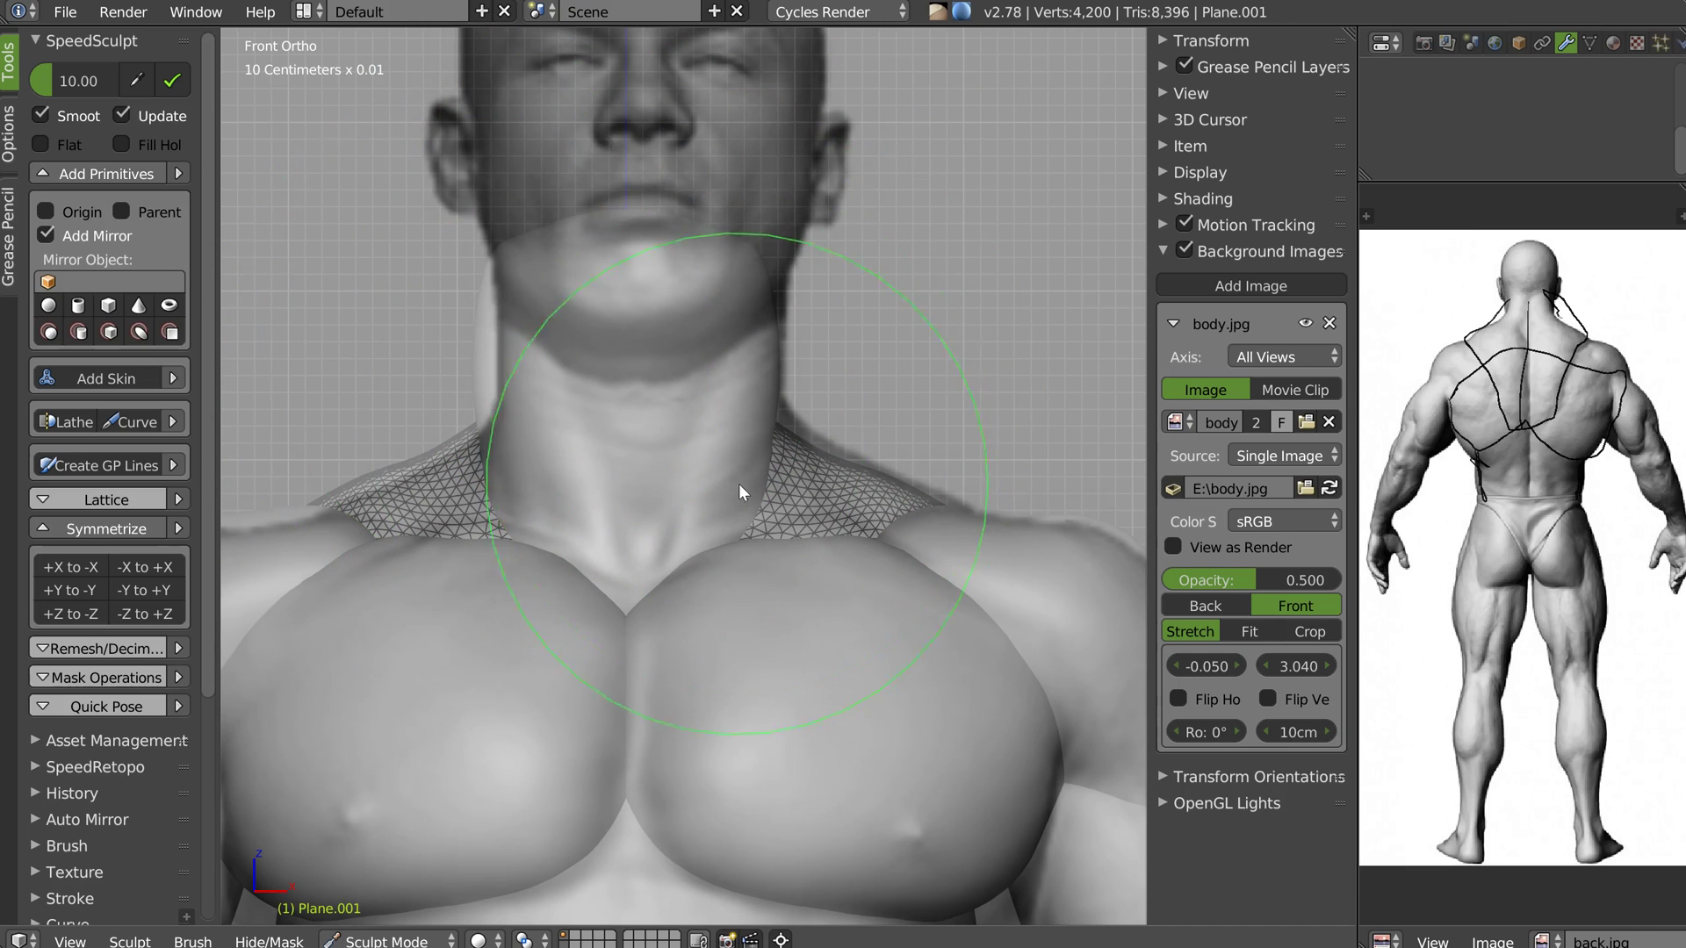
mouse_move(762, 346)
left_mouse_down()
mouse_move(793, 336)
mouse_move(778, 338)
left_mouse_up()
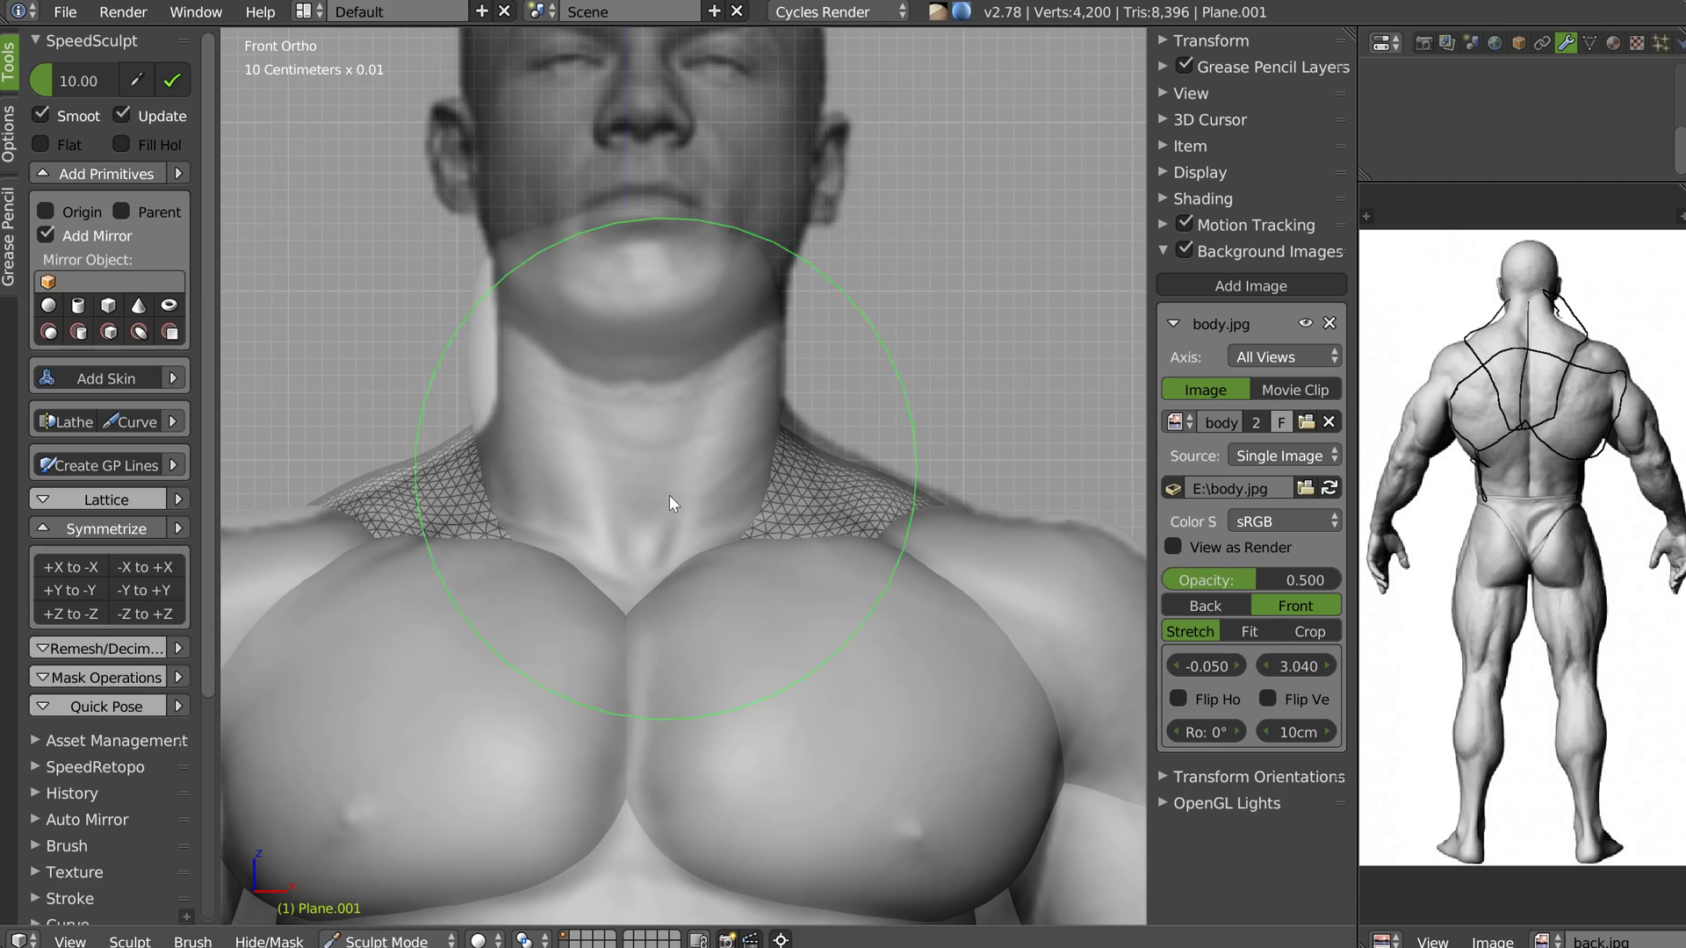
Change the brush size and sculpt the front of the neck over the throat
right_click(700, 516)
left_click(689, 524)
key("f")
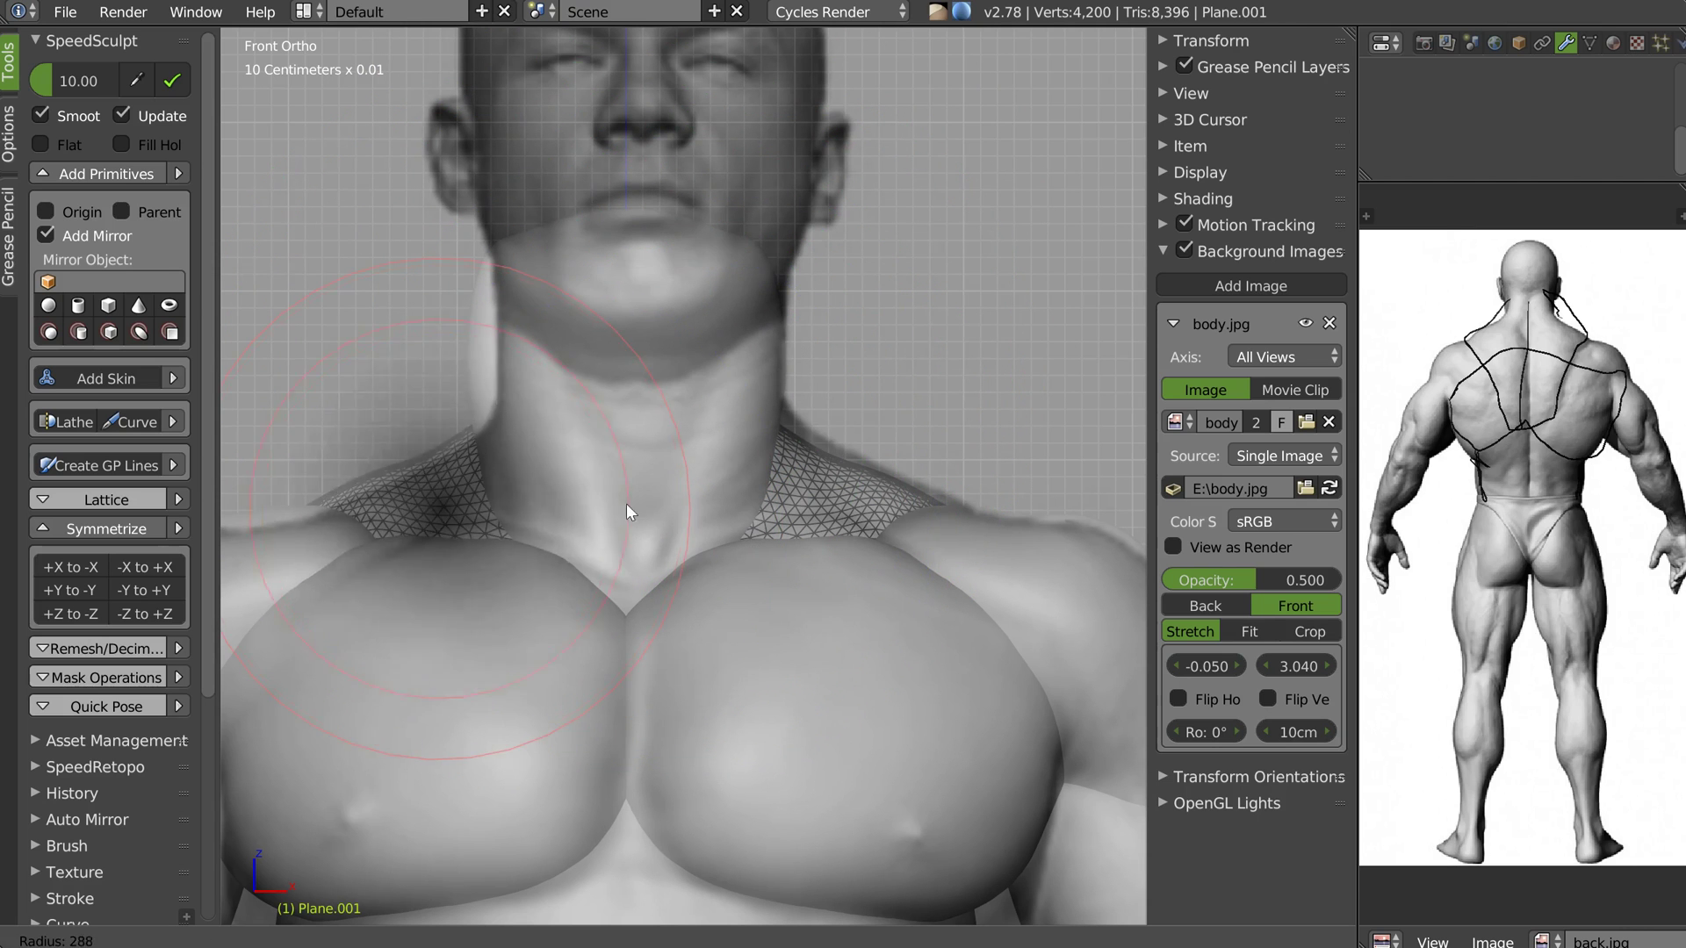
left_click(527, 509)
mouse_move(729, 413)
left_mouse_down()
mouse_move(759, 330)
mouse_move(719, 350)
mouse_move(687, 455)
left_mouse_up()
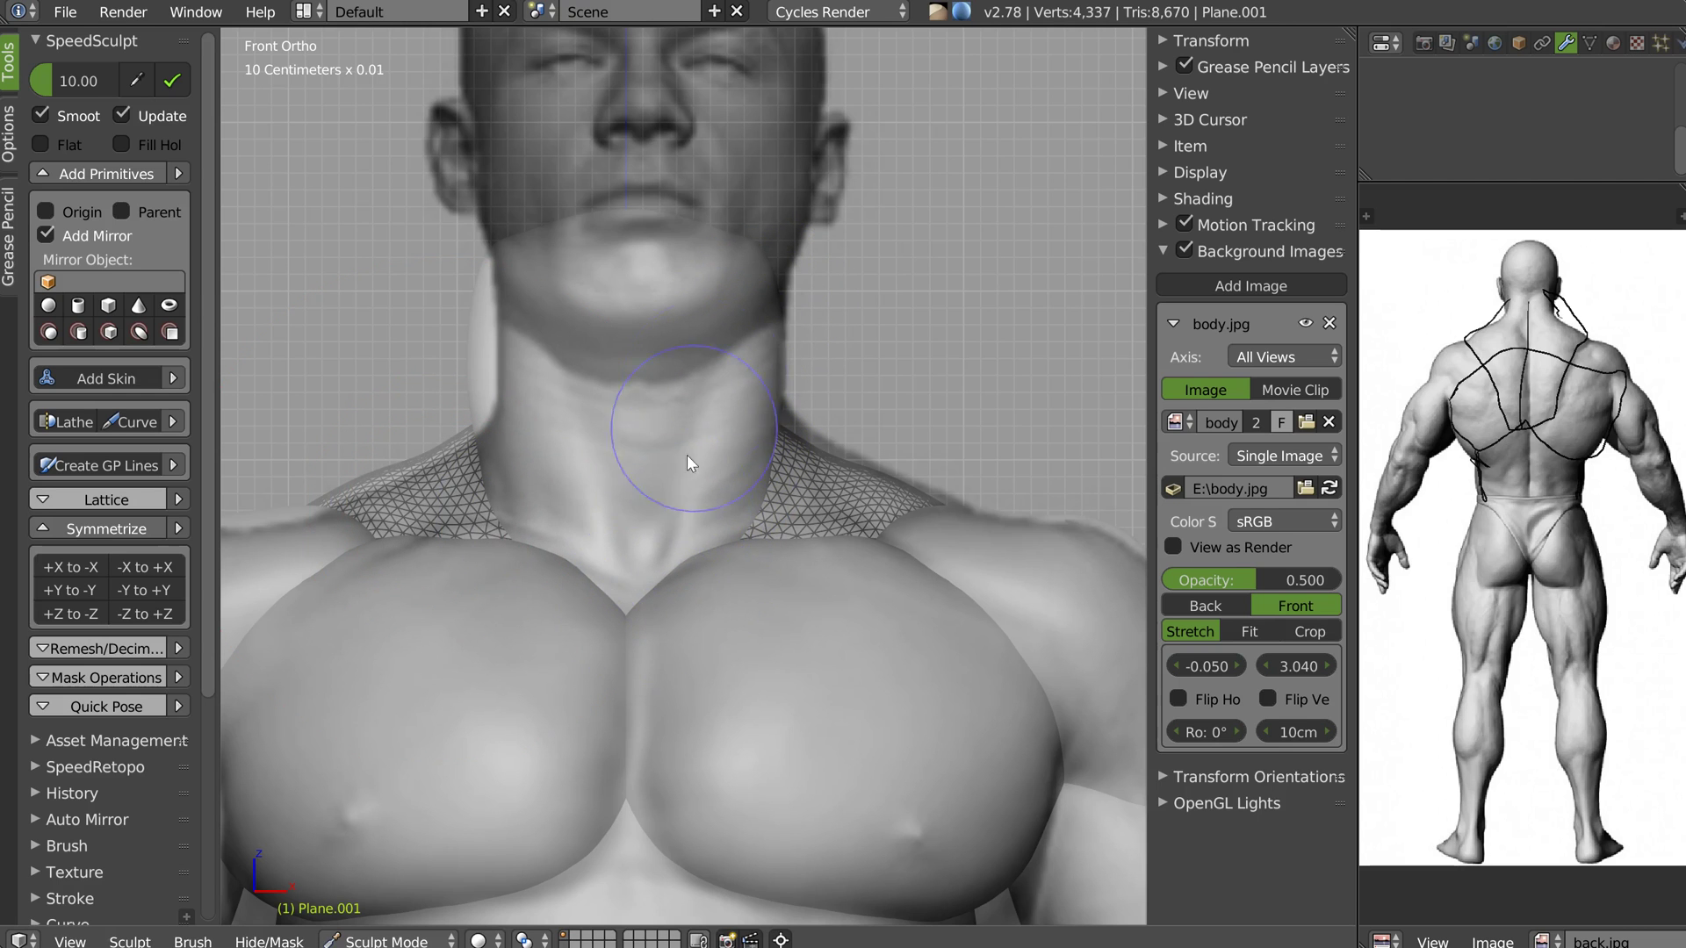
middle_click_drag(703, 395, 692, 455)
scroll(676, 461, "down", 4)
scroll(784, 351, "down", 6)
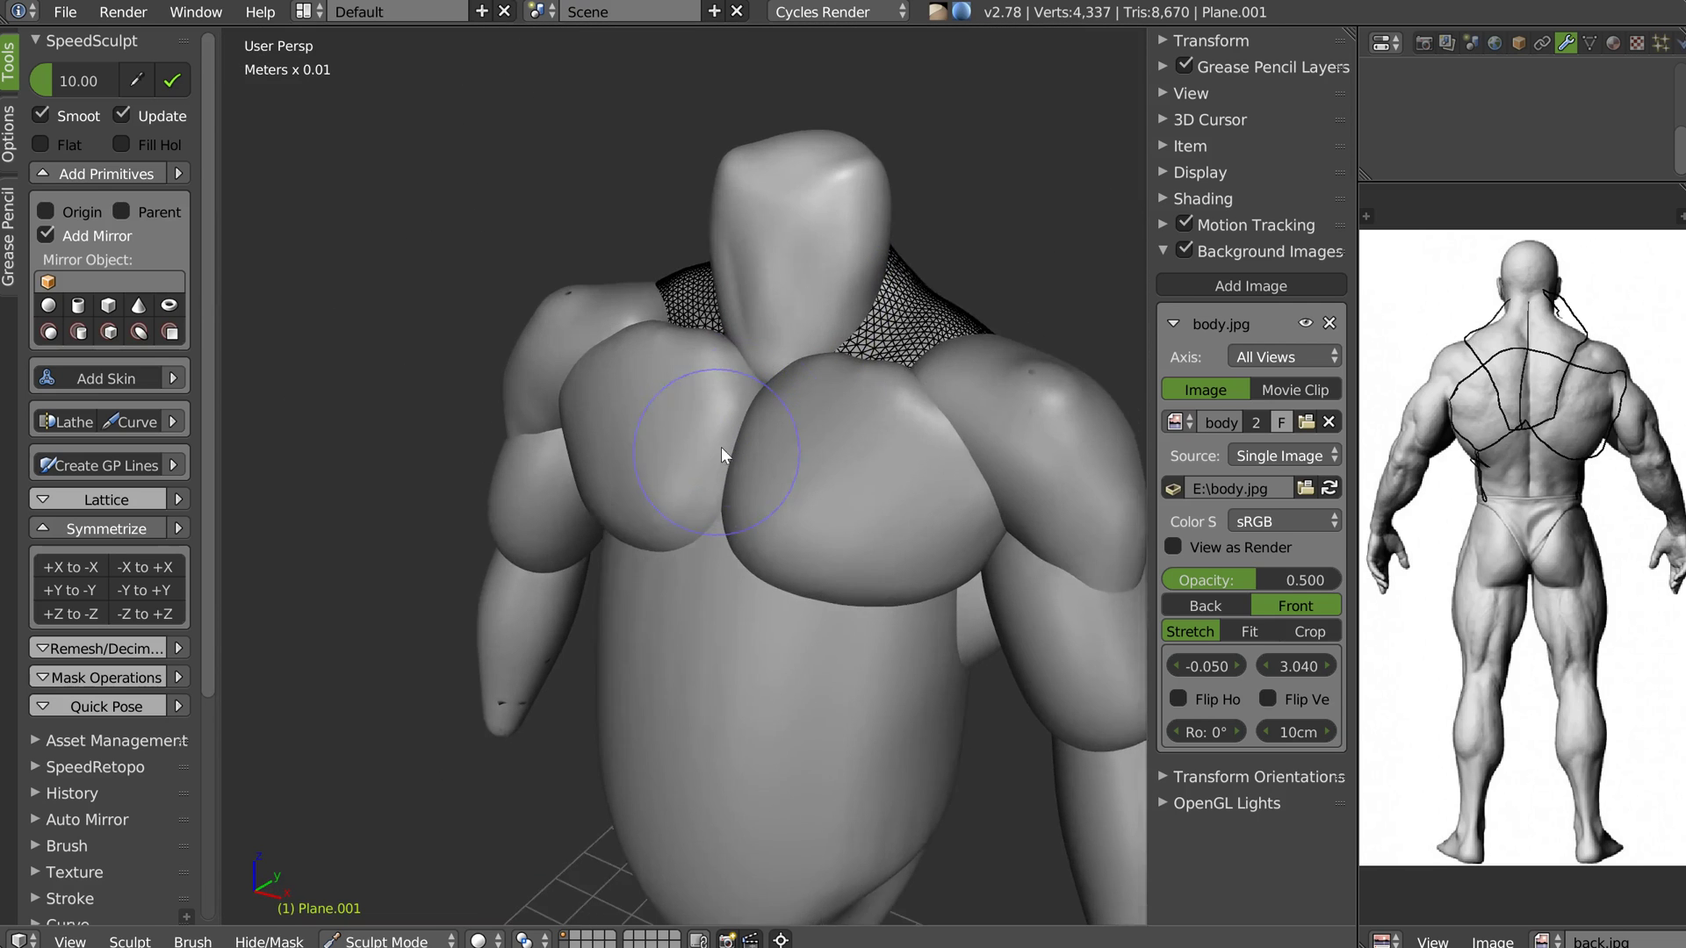
Switch to another sculpt brush, resize it, reshape the throat downward and smooth the front of the neck
scroll(719, 455, "up", 2)
key("w")
key("w")
left_click(924, 314)
mouse_move(924, 315)
middle_mouse_down()
mouse_move(804, 339)
mouse_move(773, 376)
middle_mouse_up()
key("f")
left_click(845, 339)
scroll(777, 367, "up", 2)
mouse_move(764, 387)
left_mouse_down()
mouse_move(735, 421)
mouse_move(768, 423)
left_mouse_up()
mouse_move(757, 290)
left_mouse_down("shift")
mouse_move(774, 228)
mouse_move(773, 300)
mouse_move(787, 272)
mouse_move(796, 203)
mouse_move(771, 167)
left_mouse_up("shift")
mouse_move(869, 188)
middle_mouse_down()
mouse_move(829, 270)
mouse_move(822, 250)
mouse_move(876, 276)
mouse_move(777, 260)
middle_mouse_up()
middle_click_drag(783, 339, 816, 333)
Switch to a smaller flattening brush and work the front and side planes of the neck and head form
key("w")
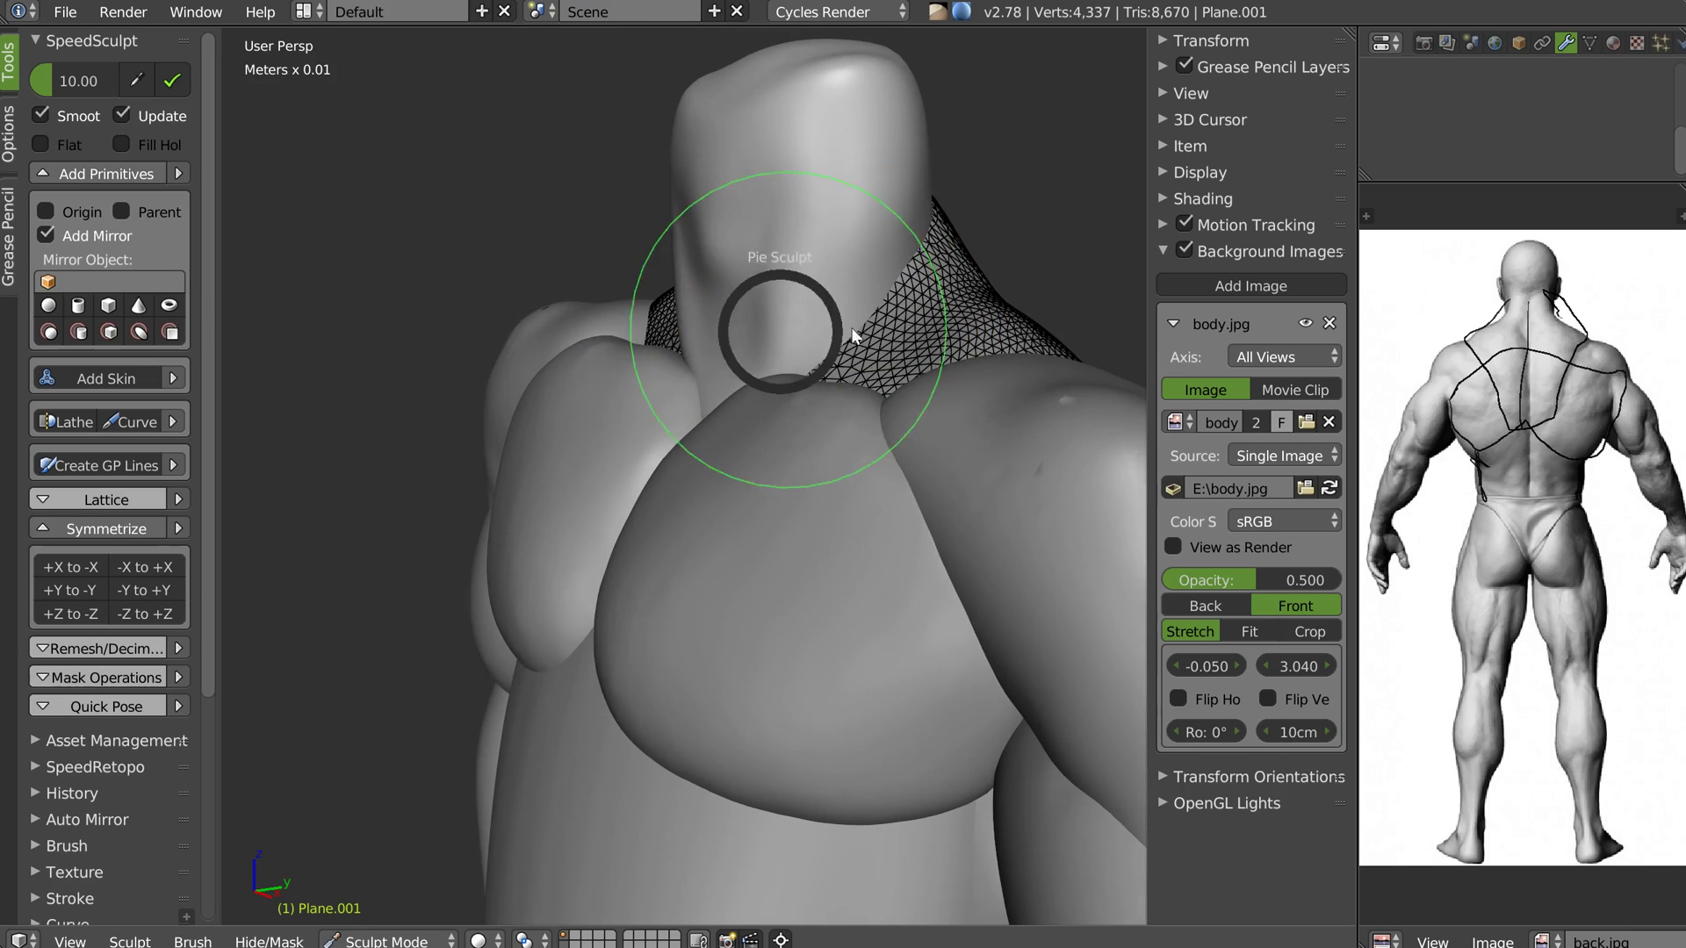
key("f")
left_click(729, 275)
mouse_move(901, 125)
left_mouse_down()
mouse_move(902, 110)
mouse_move(870, 176)
left_mouse_up()
mouse_move(746, 316)
middle_mouse_down()
mouse_move(835, 286)
mouse_move(780, 274)
middle_mouse_up()
left_click_drag(839, 123, 764, 307)
middle_click_drag(749, 237, 802, 191)
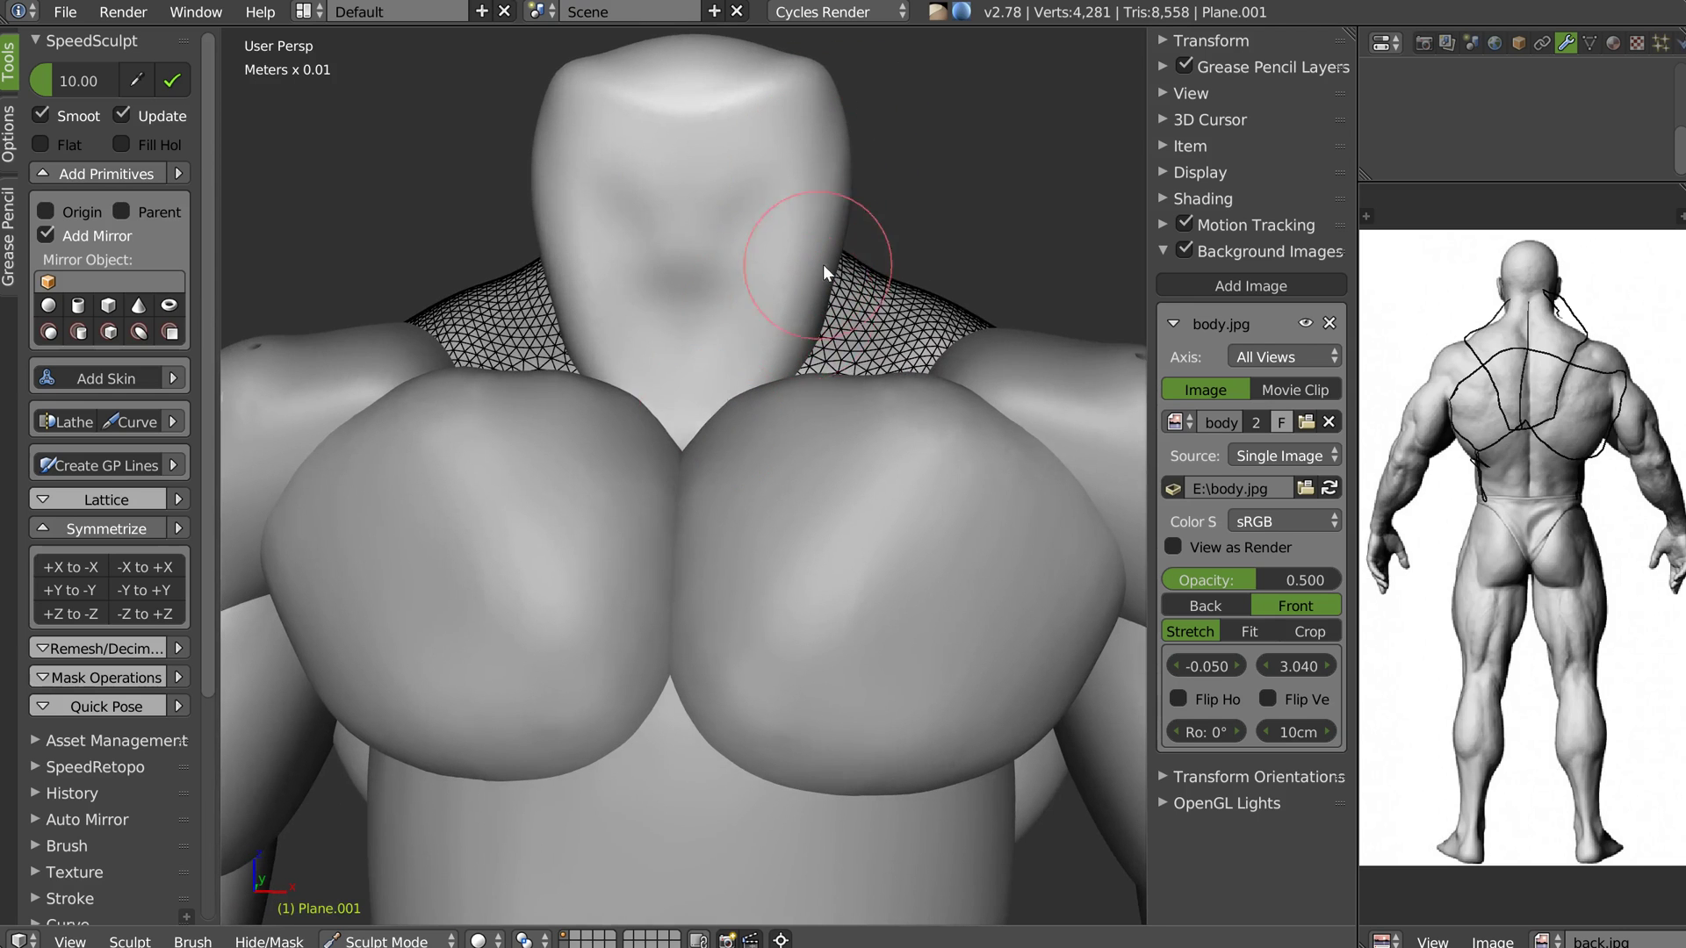
middle_click_drag(824, 266, 767, 256)
mouse_move(865, 136)
left_mouse_down()
mouse_move(814, 283)
mouse_move(814, 203)
left_mouse_up()
middle_click_drag(814, 203, 872, 188)
mouse_move(778, 328)
middle_mouse_down()
mouse_move(830, 237)
mouse_move(758, 202)
middle_mouse_up()
Put the trapezius into Sculpt Mode and pull its upper end up the back of the neck with a larger brush
key("Tab")
right_click(733, 351)
key("Tab")
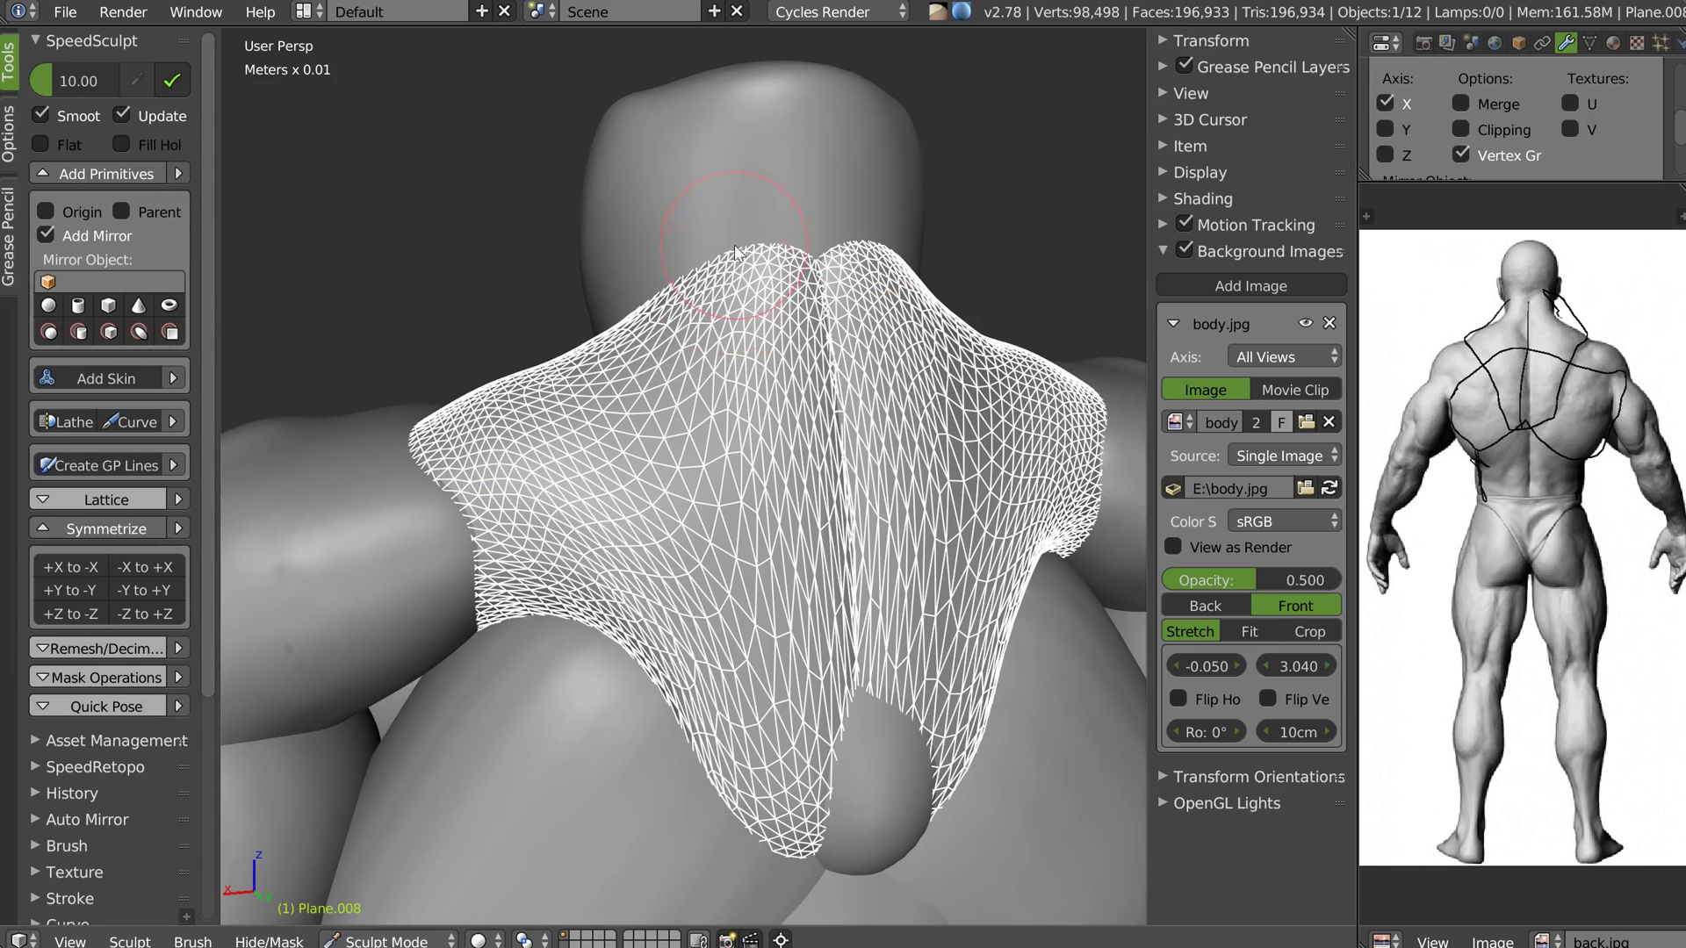
key("w")
left_click(863, 201)
key("f")
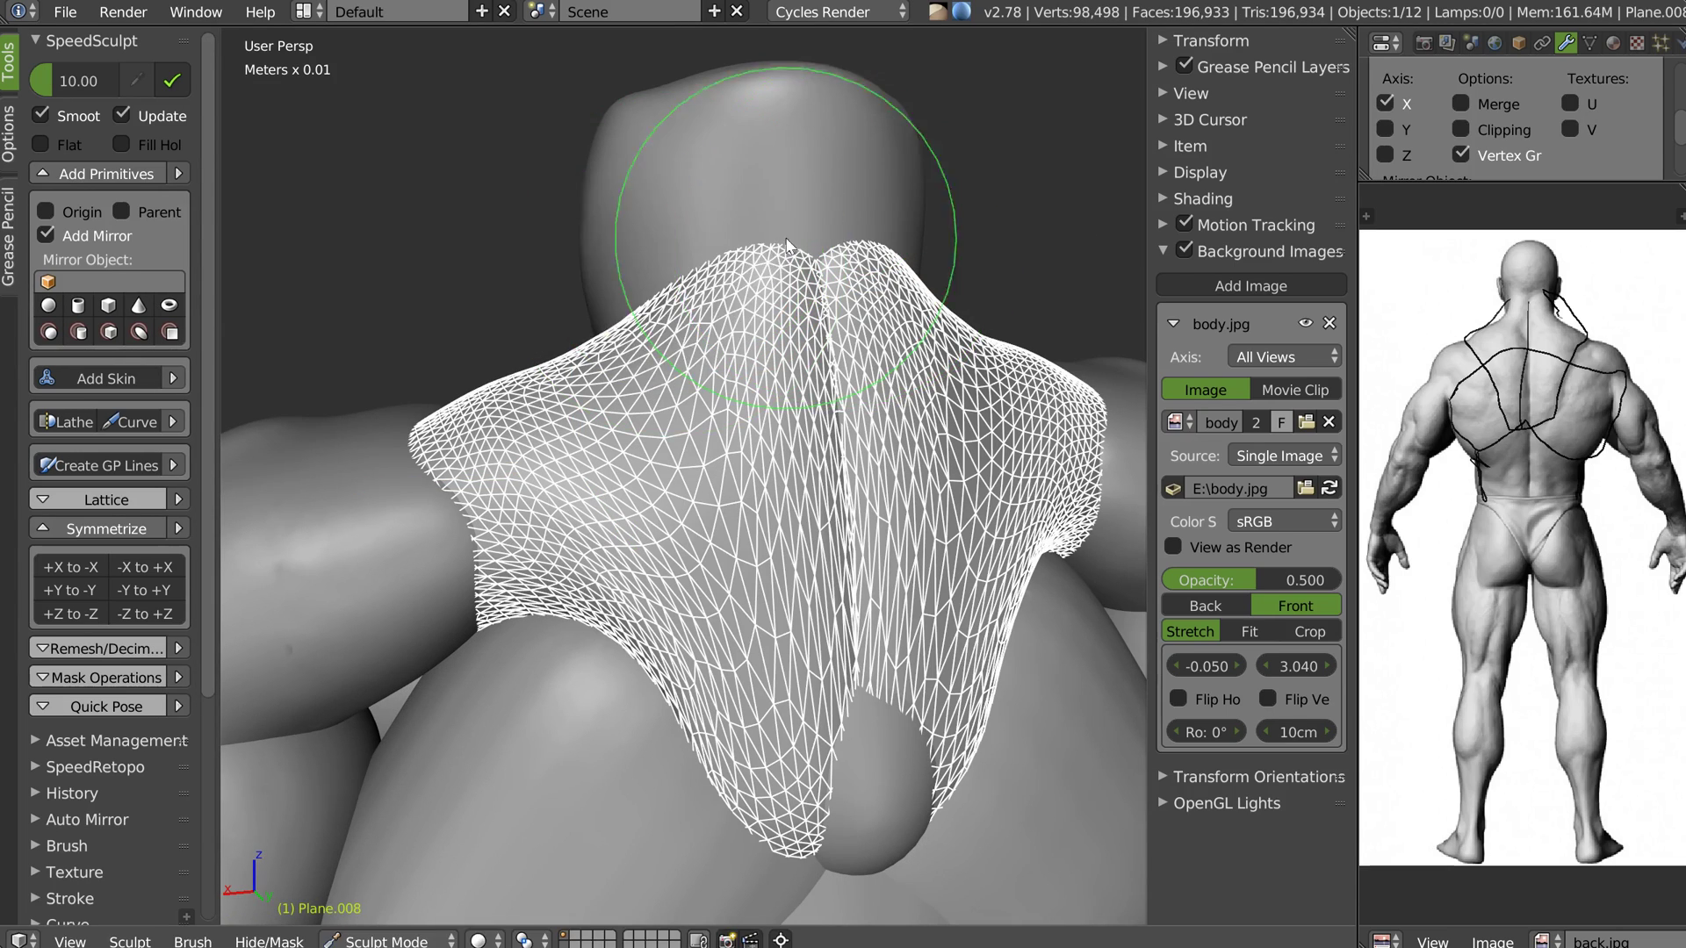
left_click(788, 246)
left_click_drag(755, 181, 783, 42)
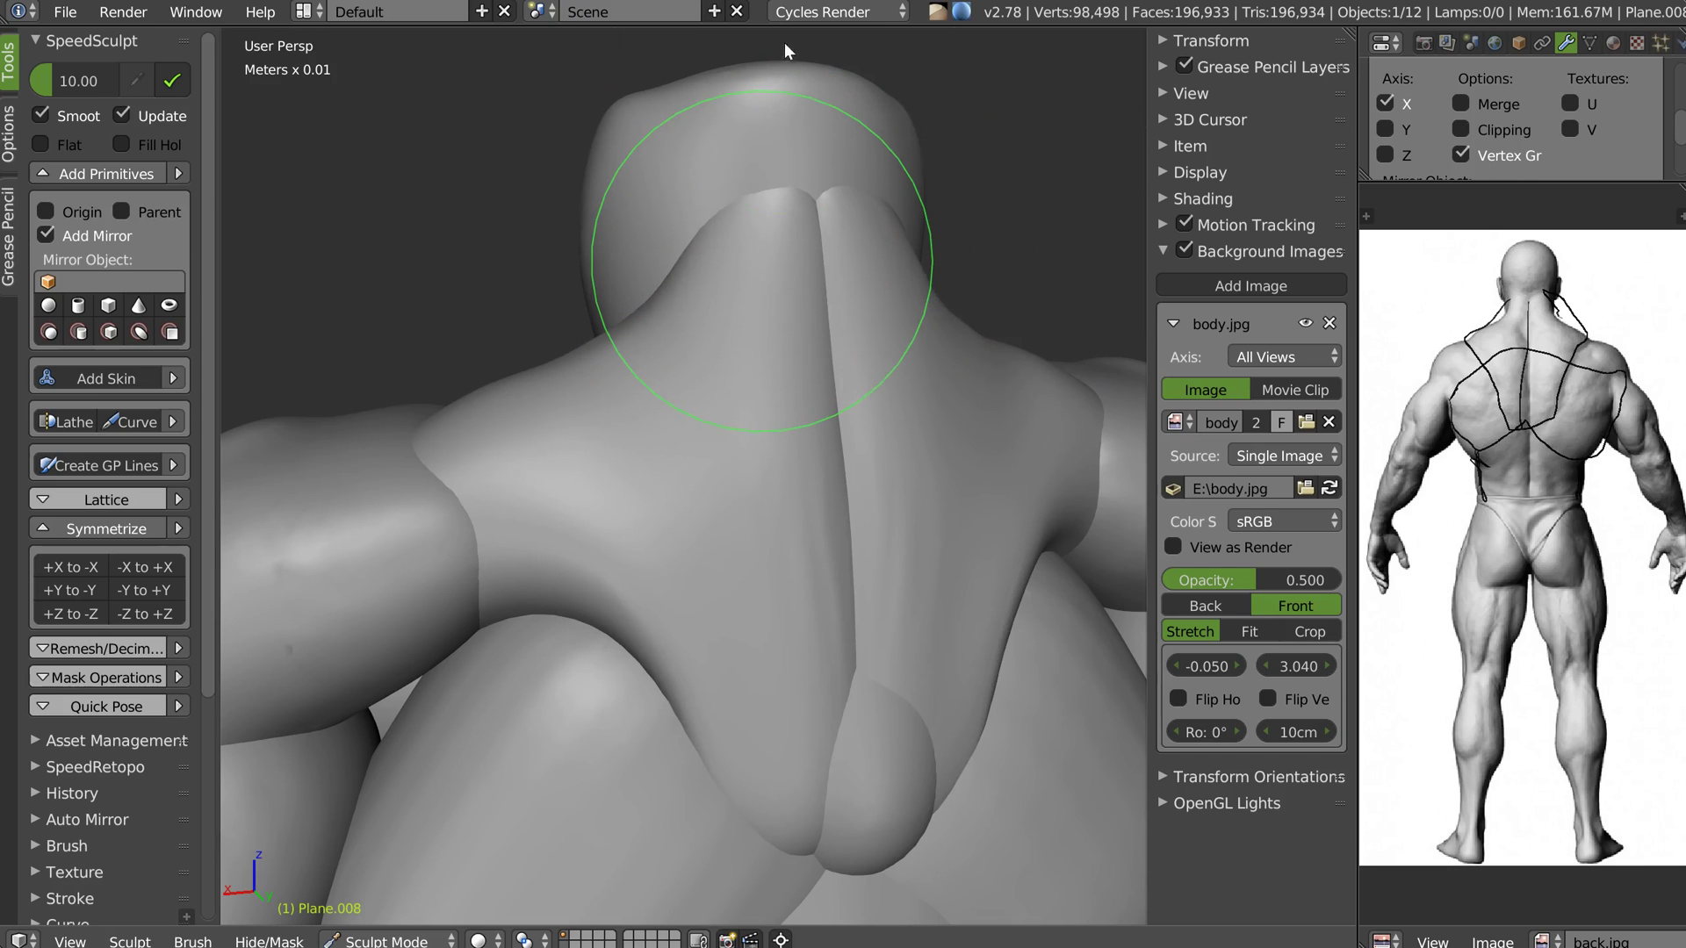
Pull the top of the trapezius up along the neck and smooth the middle of the back
left_click_drag(760, 211, 817, 179)
left_click_drag(856, 500, 889, 529, "shift")
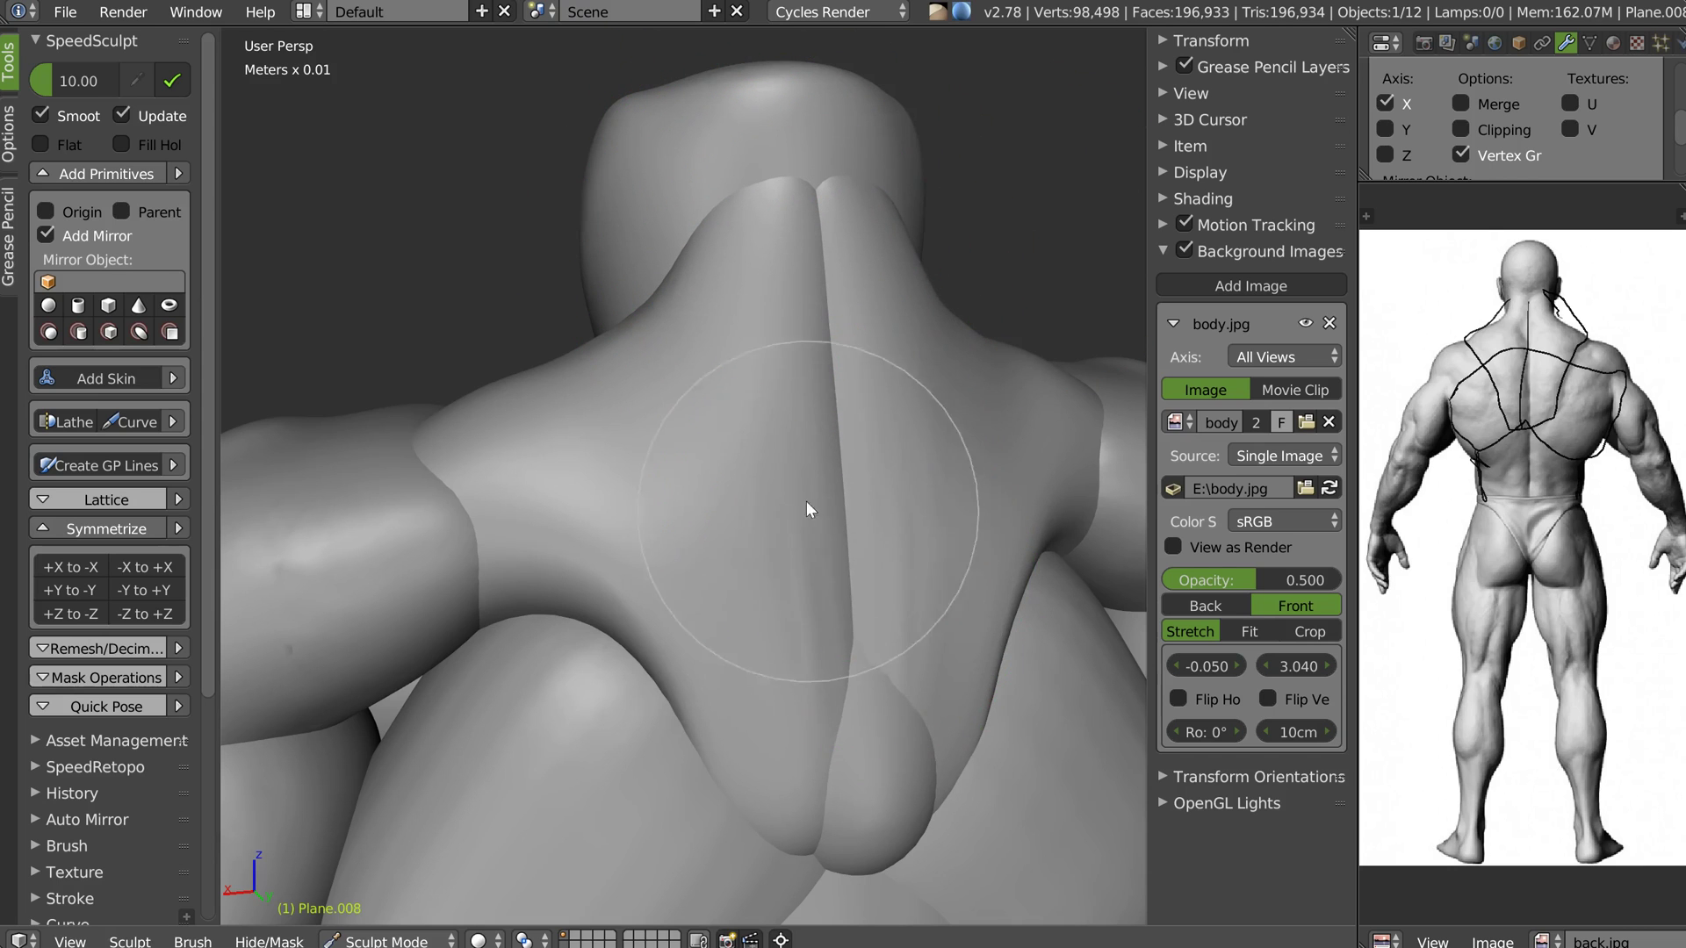
In Object Mode, hide the small rounded object overlapping the trapezius's lower tip and reselect the trapezius
scroll(848, 608, "up", 3)
key("ctrl+Tab")
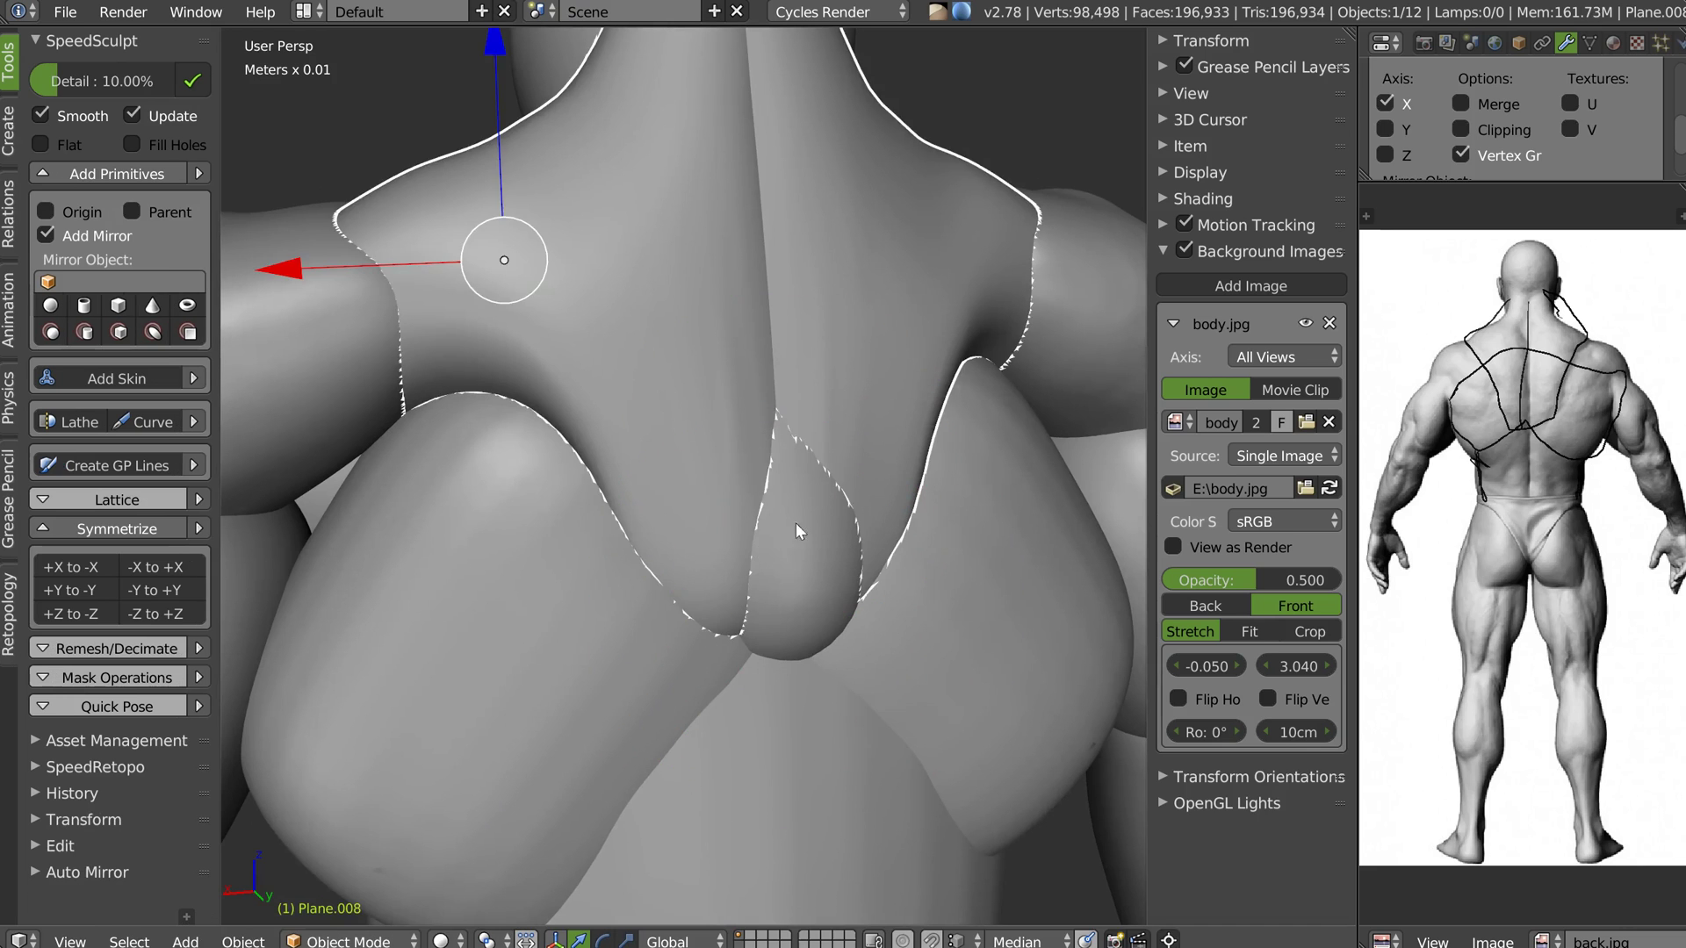
right_click(798, 592)
key("h")
right_click(734, 566)
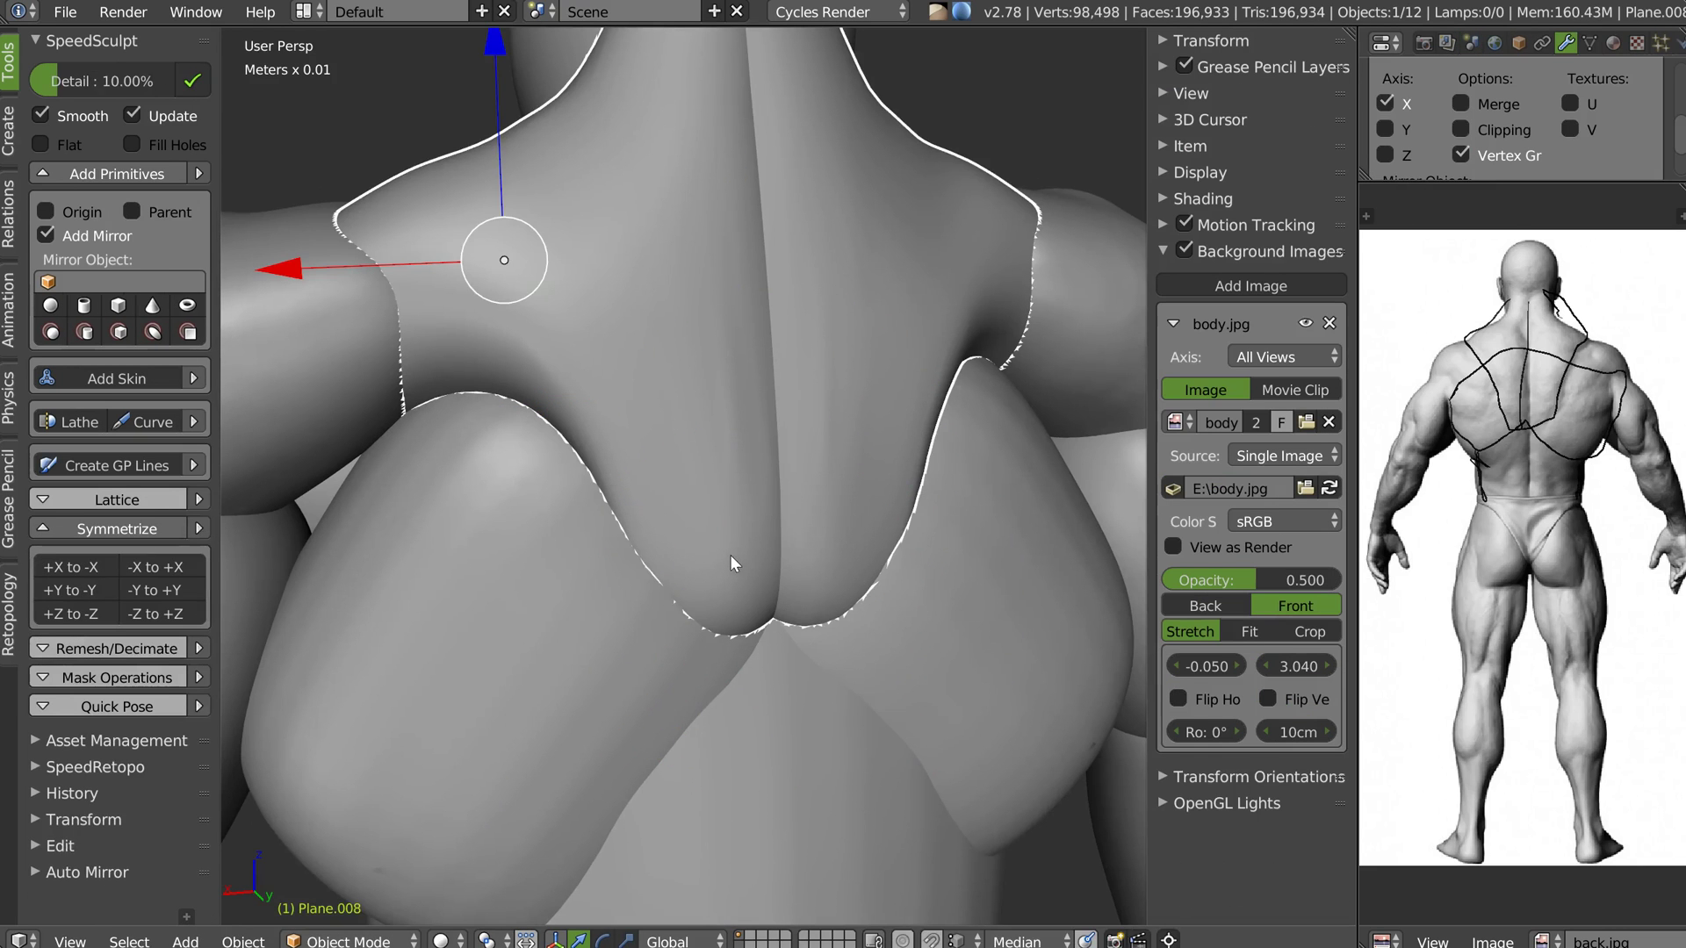
Return to Sculpt Mode and reshape the lower tip of the trapezius into a rounder, tighter end
key("ctrl+Tab")
scroll(764, 507, "down", 3)
middle_click_drag(743, 572, 736, 572)
mouse_move(771, 551)
left_mouse_down()
mouse_move(783, 653)
mouse_move(841, 722)
left_mouse_up()
left_click_drag(768, 609, 761, 614)
scroll(790, 579, "up", 3)
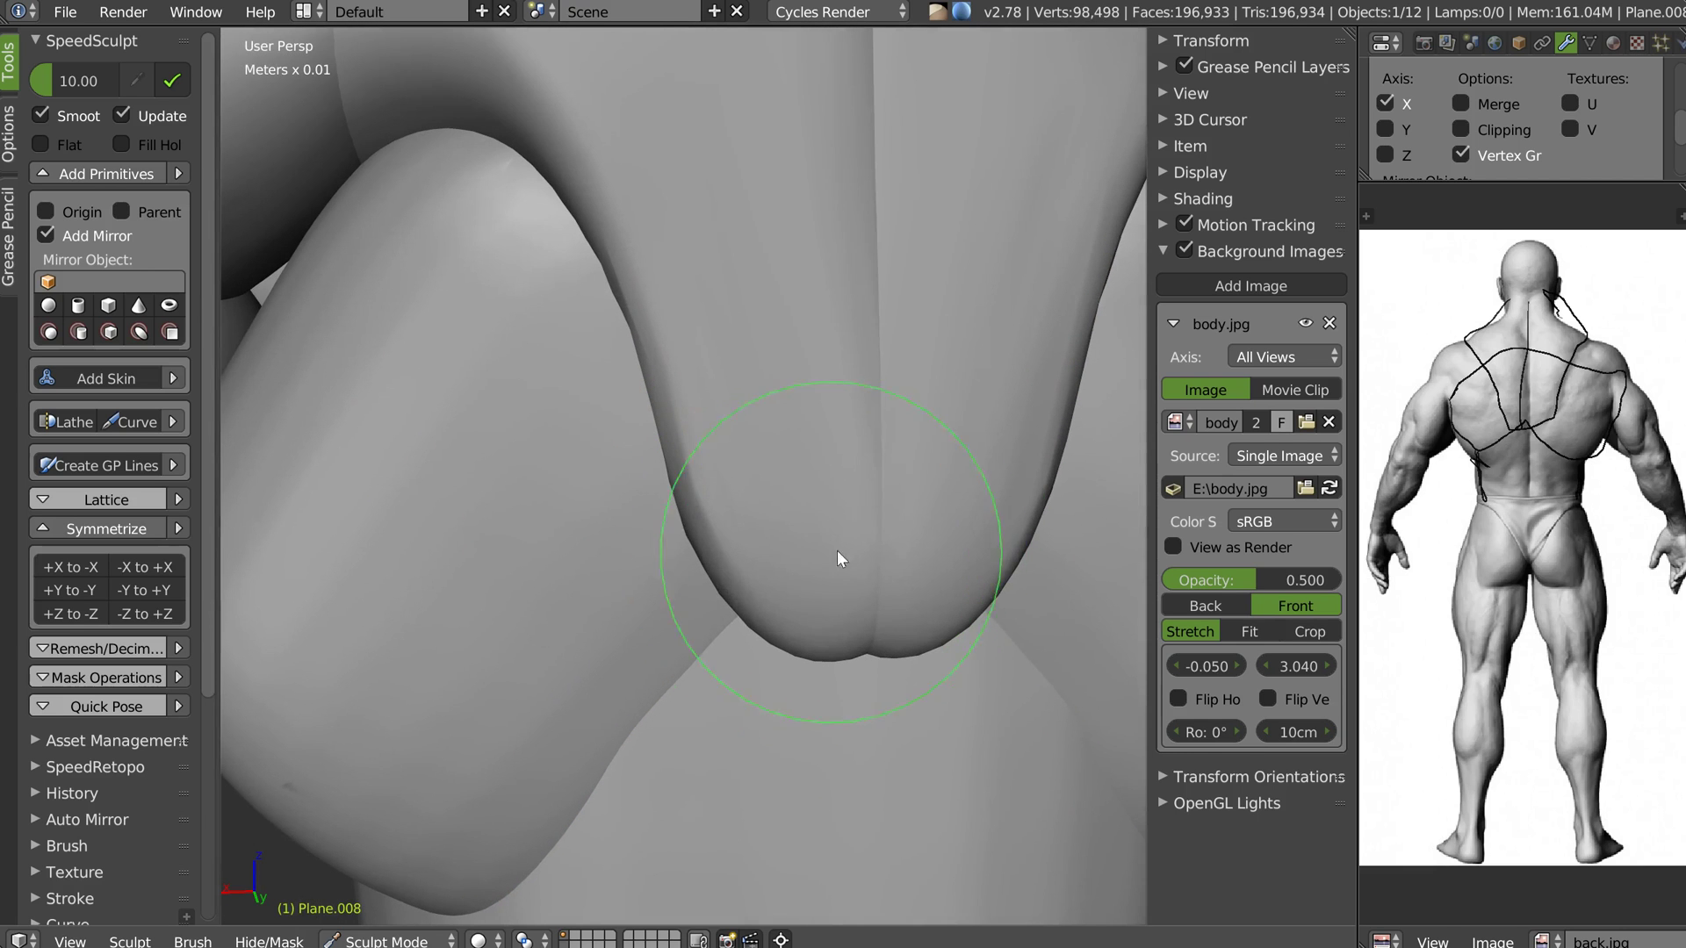
left_click_drag(733, 522, 761, 525)
left_click_drag(762, 606, 802, 615)
Enlarge the brush and reshape the trapezius's back profile from the side
scroll(825, 466, "down", 2)
middle_click_drag(825, 466, 923, 369)
mouse_move(707, 330)
middle_mouse_down()
mouse_move(804, 330)
mouse_move(773, 387)
mouse_move(820, 366)
mouse_move(779, 255)
mouse_move(726, 218)
mouse_move(753, 266)
mouse_move(700, 217)
middle_mouse_up()
key("f")
left_click(855, 380)
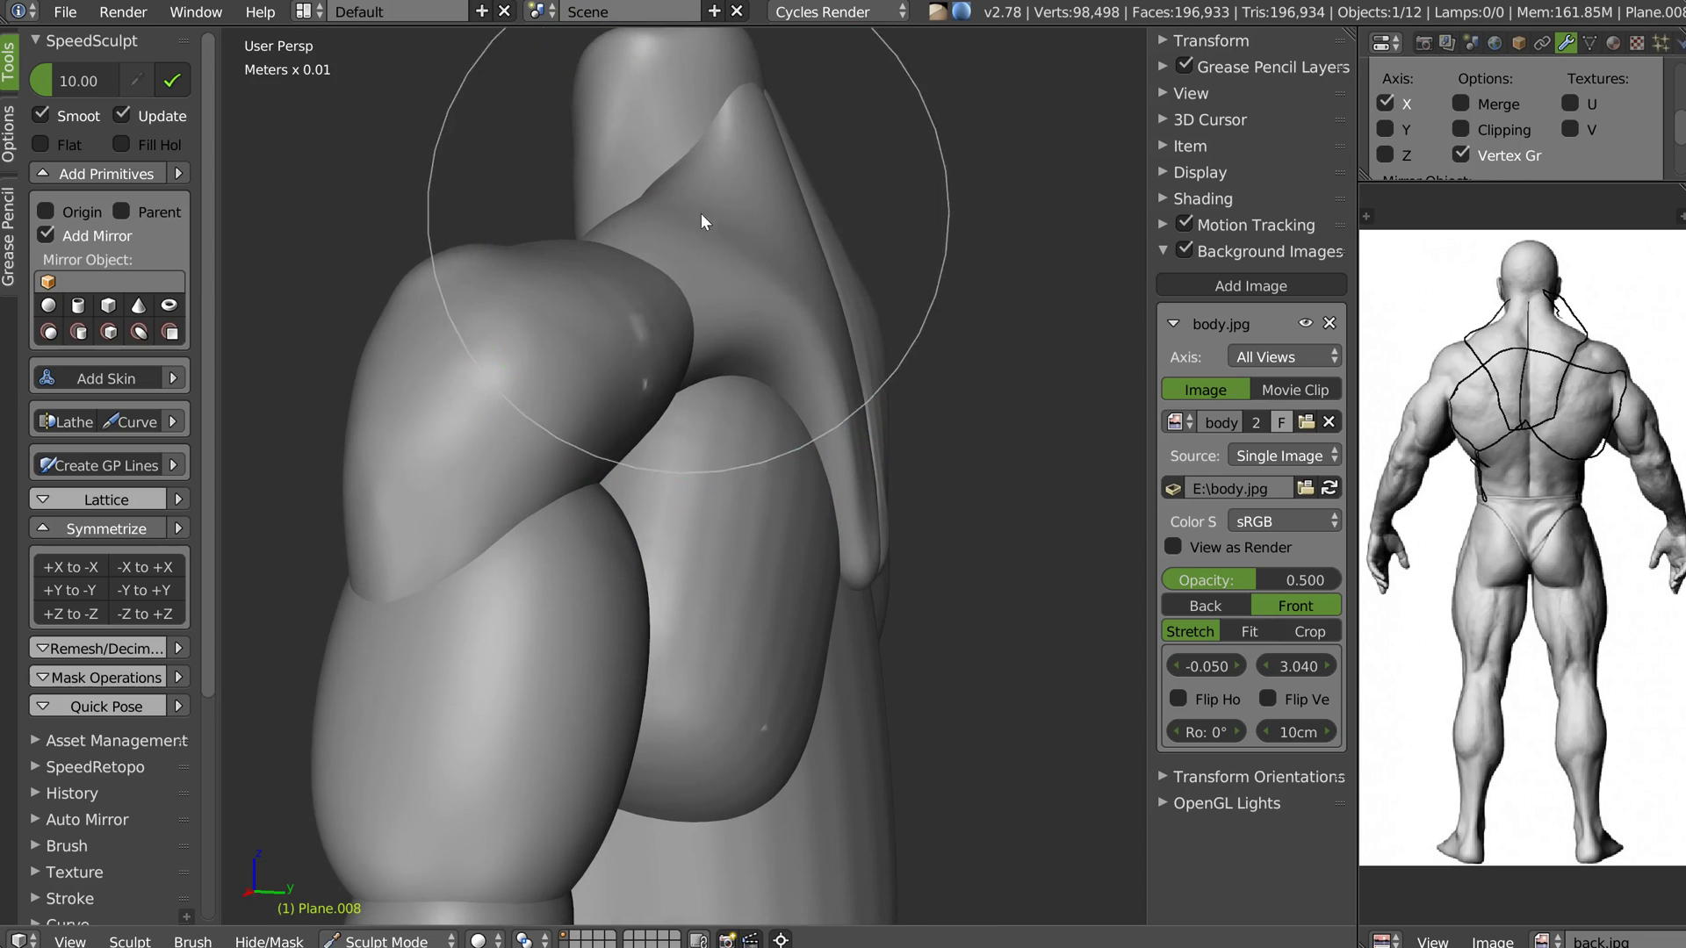
mouse_move(800, 297)
left_mouse_down()
mouse_move(832, 374)
mouse_move(860, 393)
left_mouse_up()
middle_click_drag(878, 395, 836, 374)
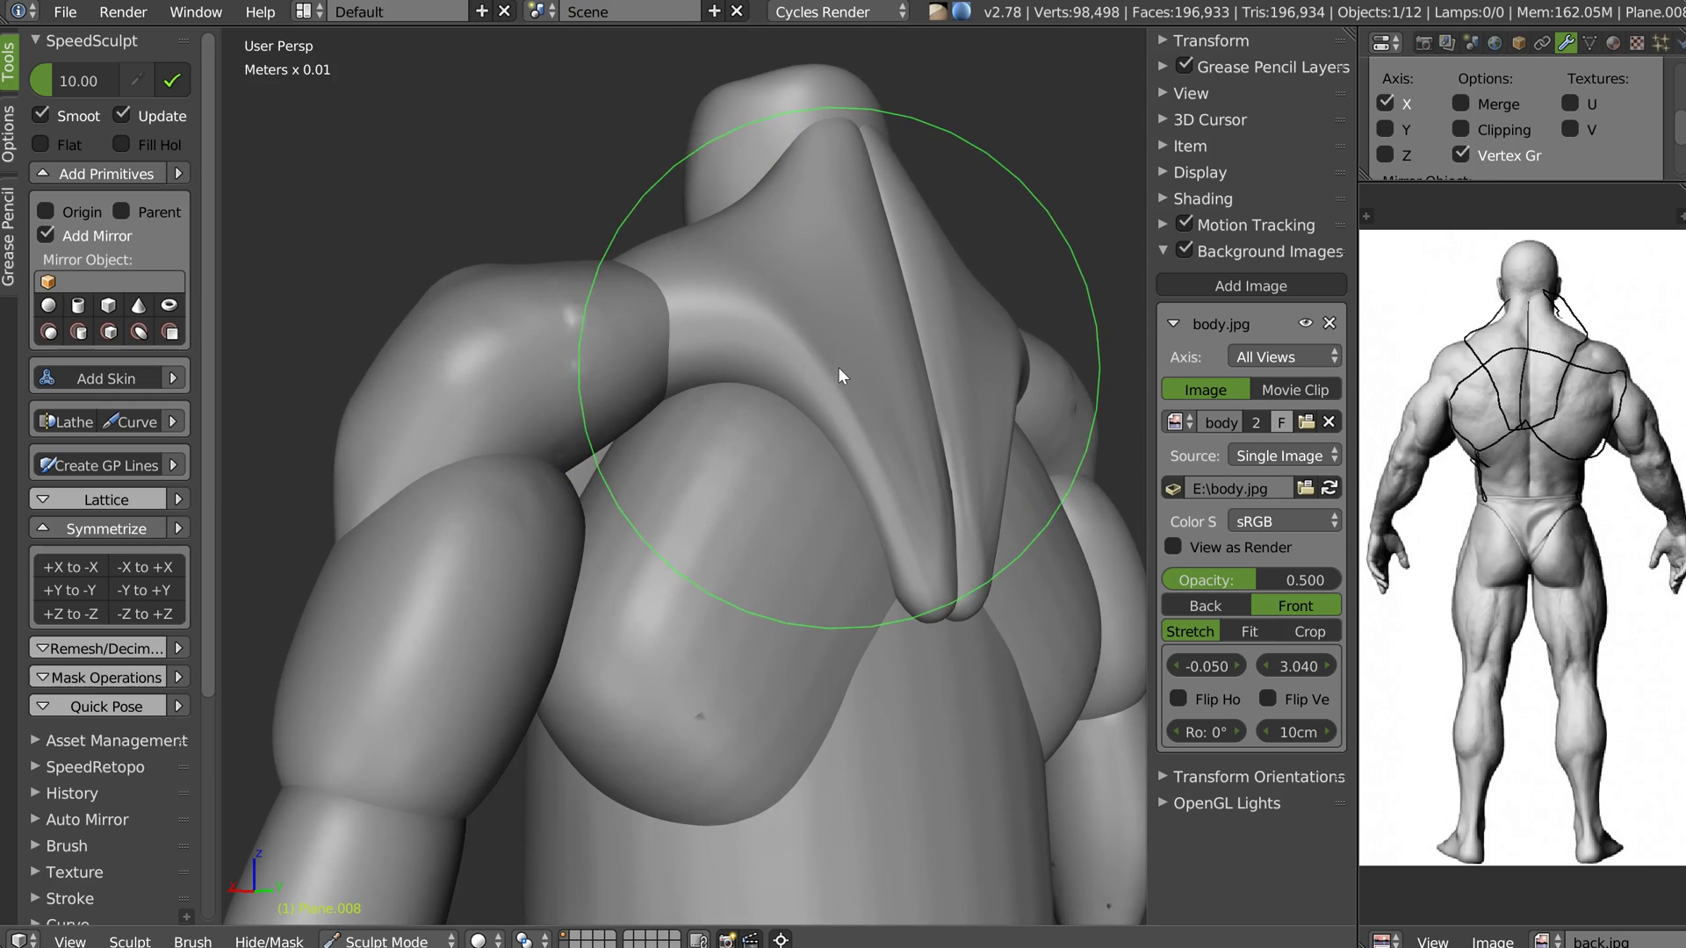
Check the trapezius's mesh distribution in wireframe display
key("f")
left_click(741, 368)
key("z")
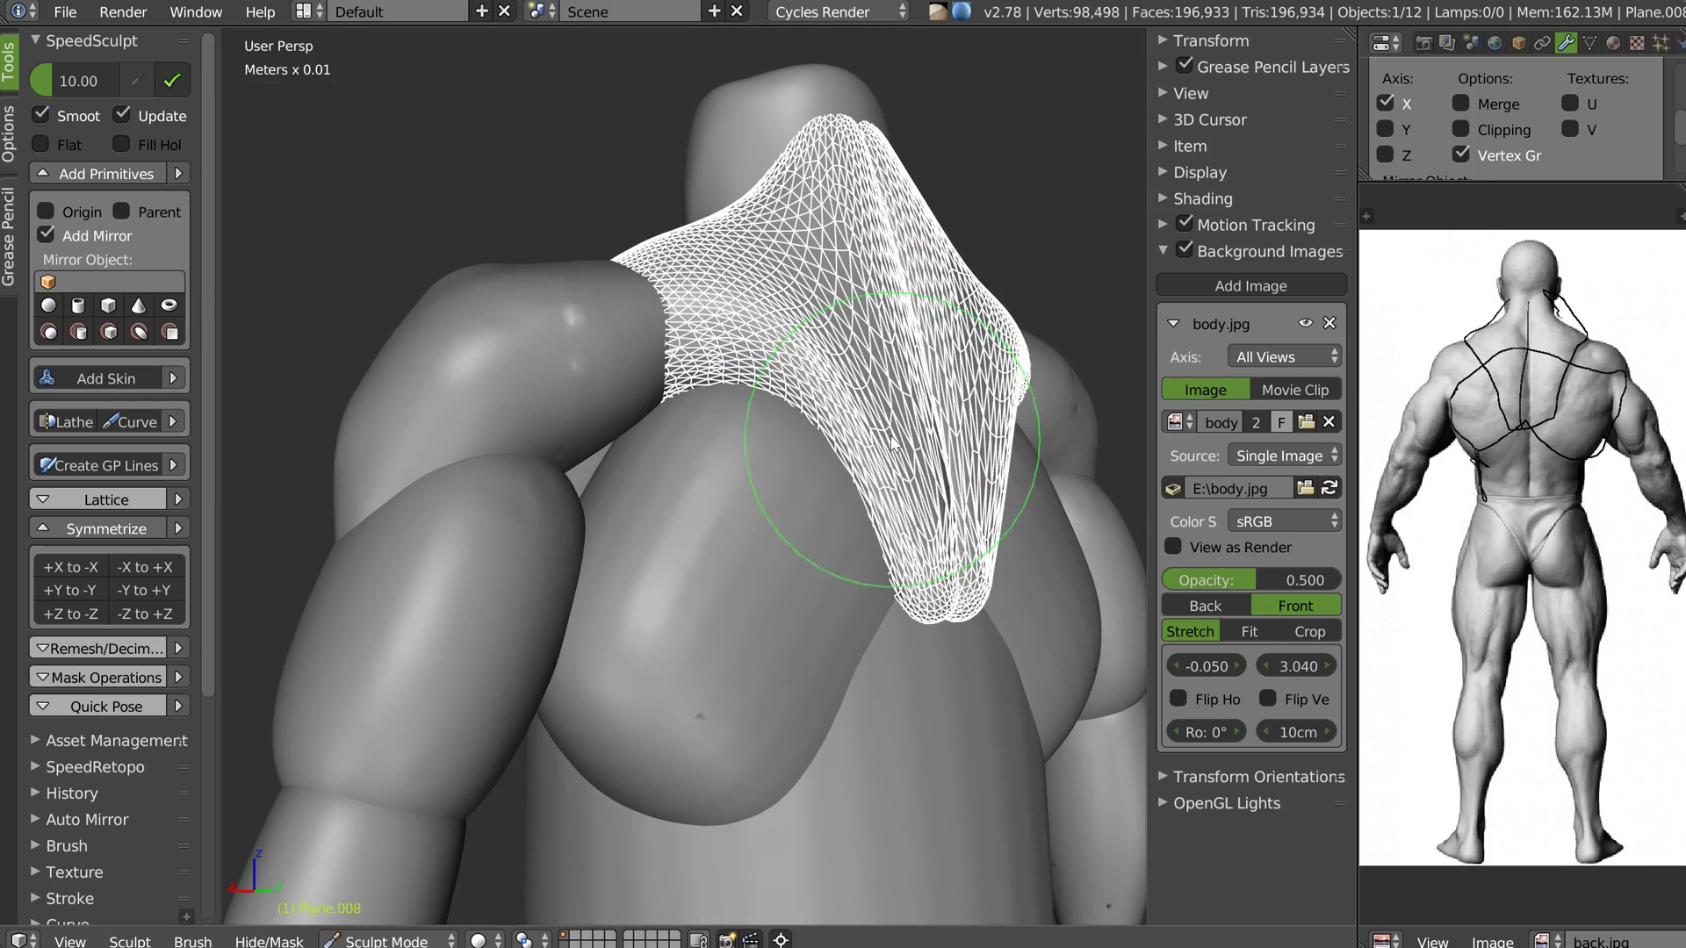
key("z")
Pull the trapezius's front edge between the neck and the shoulder from above
mouse_move(901, 408)
middle_mouse_down()
mouse_move(725, 346)
mouse_move(617, 365)
mouse_move(758, 384)
mouse_move(724, 342)
mouse_move(690, 346)
middle_mouse_up()
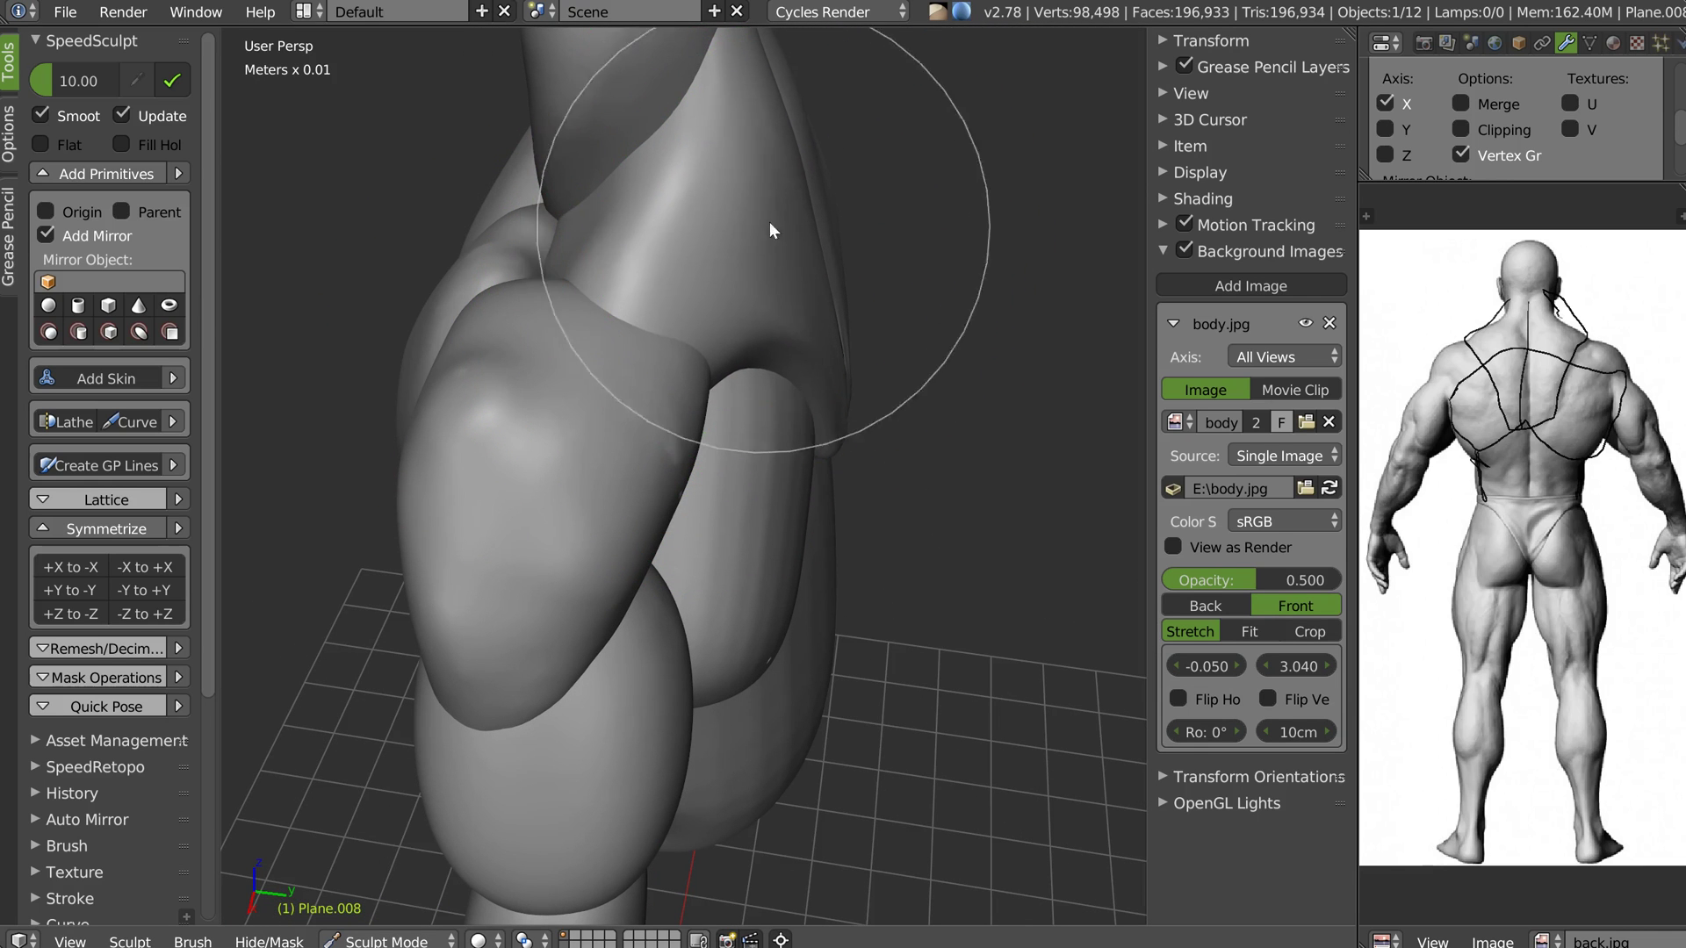
middle_click_drag(564, 215, 618, 247)
scroll(606, 263, "up", 3)
scroll(458, 380, "down", 5)
middle_click_drag(456, 382, 457, 369)
scroll(459, 364, "up", 5)
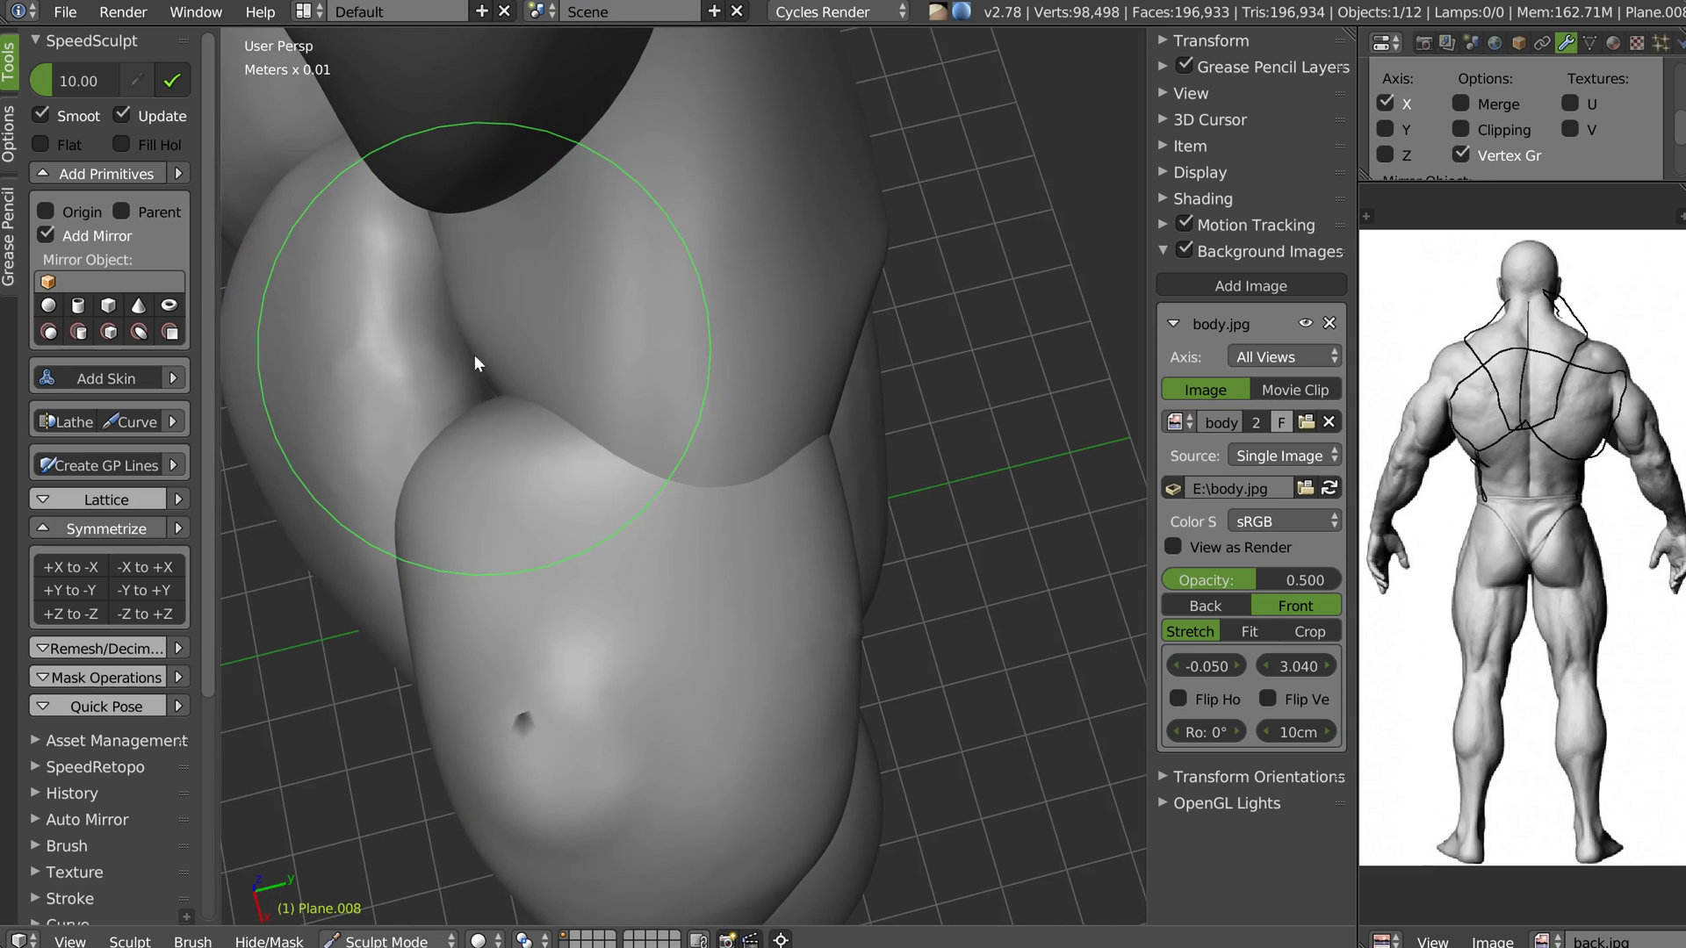
left_click_drag(475, 355, 432, 399)
left_click_drag(404, 218, 385, 213)
Refine the front of the trapezius where it meets the neck, chest and deltoid
mouse_move(383, 256)
middle_mouse_down()
mouse_move(410, 221)
mouse_move(472, 343)
mouse_move(455, 381)
middle_mouse_up()
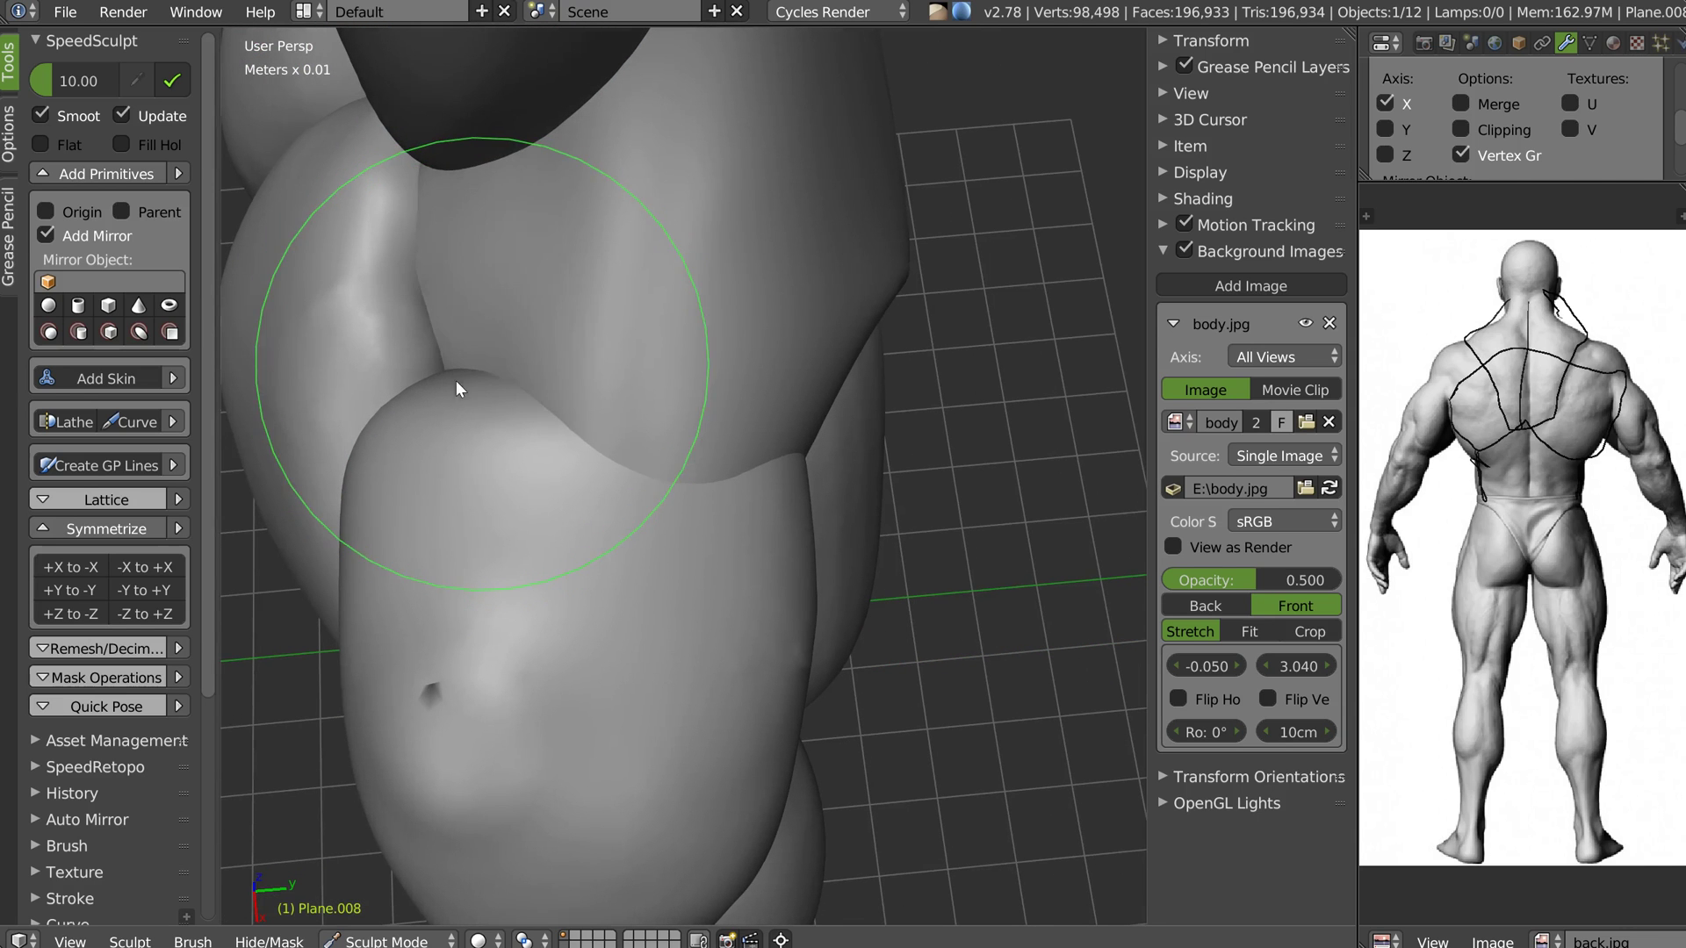
mouse_move(504, 318)
middle_mouse_down()
mouse_move(452, 315)
mouse_move(503, 246)
mouse_move(418, 255)
middle_mouse_up()
mouse_move(640, 254)
middle_mouse_down()
mouse_move(560, 168)
mouse_move(526, 200)
middle_mouse_up()
mouse_move(451, 245)
middle_mouse_down()
mouse_move(577, 234)
mouse_move(471, 262)
middle_mouse_up()
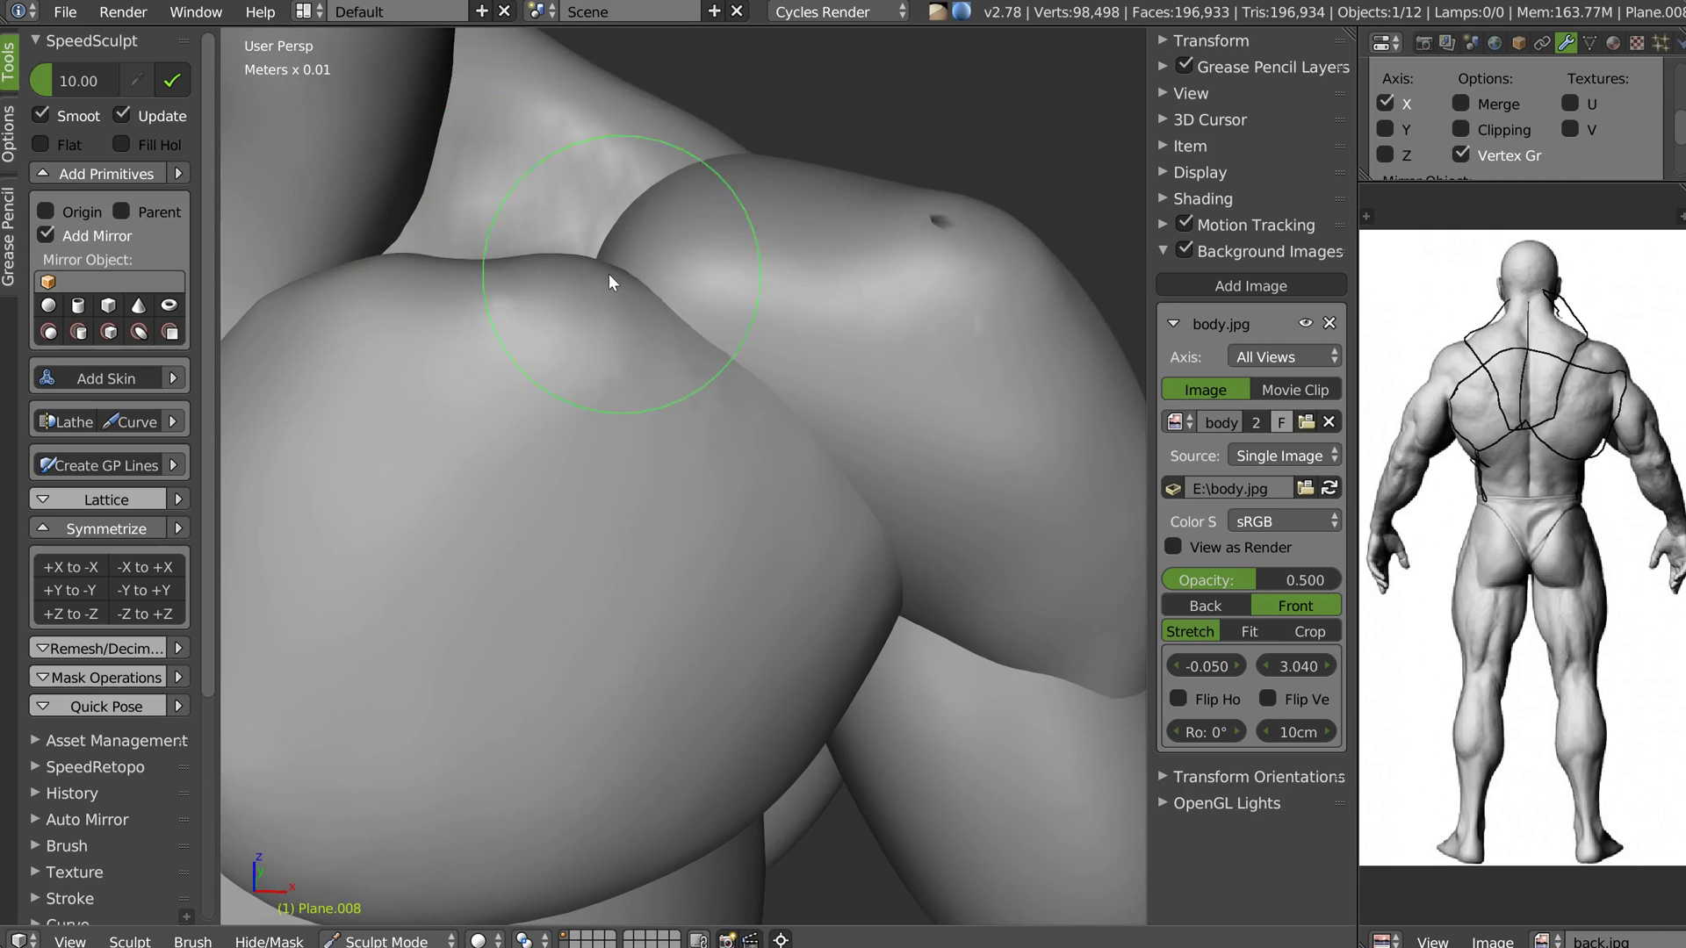
right_click(605, 271)
left_click(365, 188)
mouse_move(550, 228)
left_mouse_down()
mouse_move(474, 220)
mouse_move(688, 125)
left_mouse_up()
middle_click_drag(773, 123, 622, 140, "ctrl")
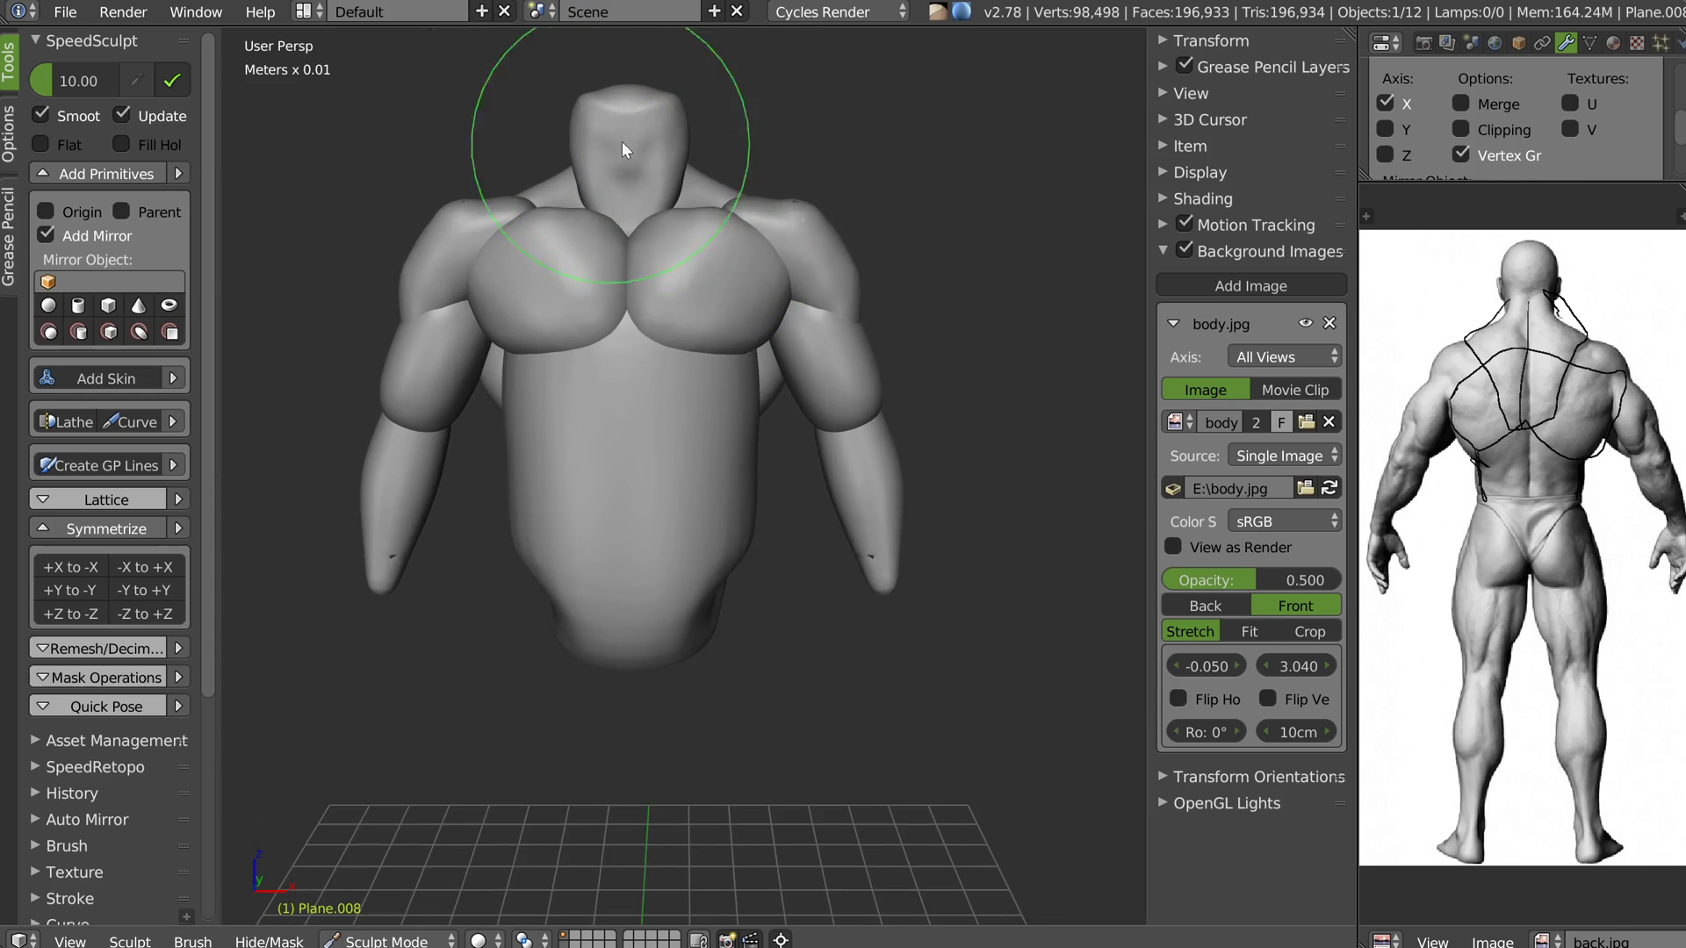
Select the deltoid, enter Sculpt Mode and adjust its front contour with an enlarged brush
mouse_move(751, 237)
middle_mouse_down()
mouse_move(731, 272)
mouse_move(687, 188)
mouse_move(709, 259)
mouse_move(750, 248)
middle_mouse_up()
key("Tab")
left_click(736, 165)
right_click(726, 306)
key("Tab")
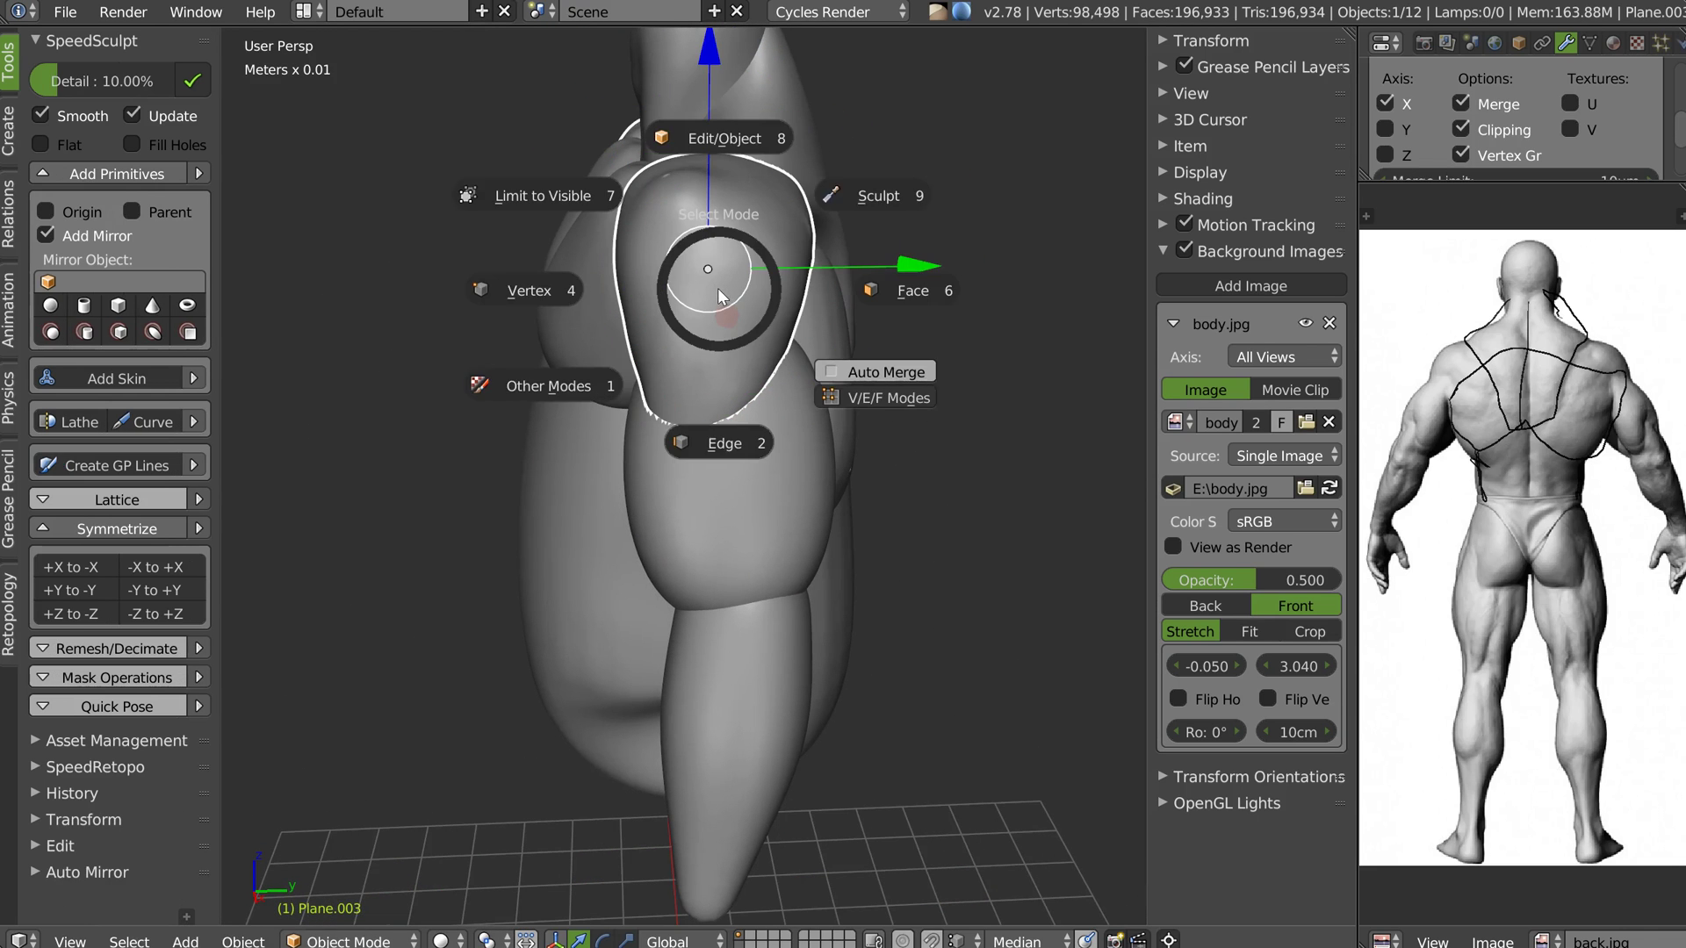
left_click(855, 203)
key("f")
left_click(787, 267)
left_click_drag(630, 259, 627, 261)
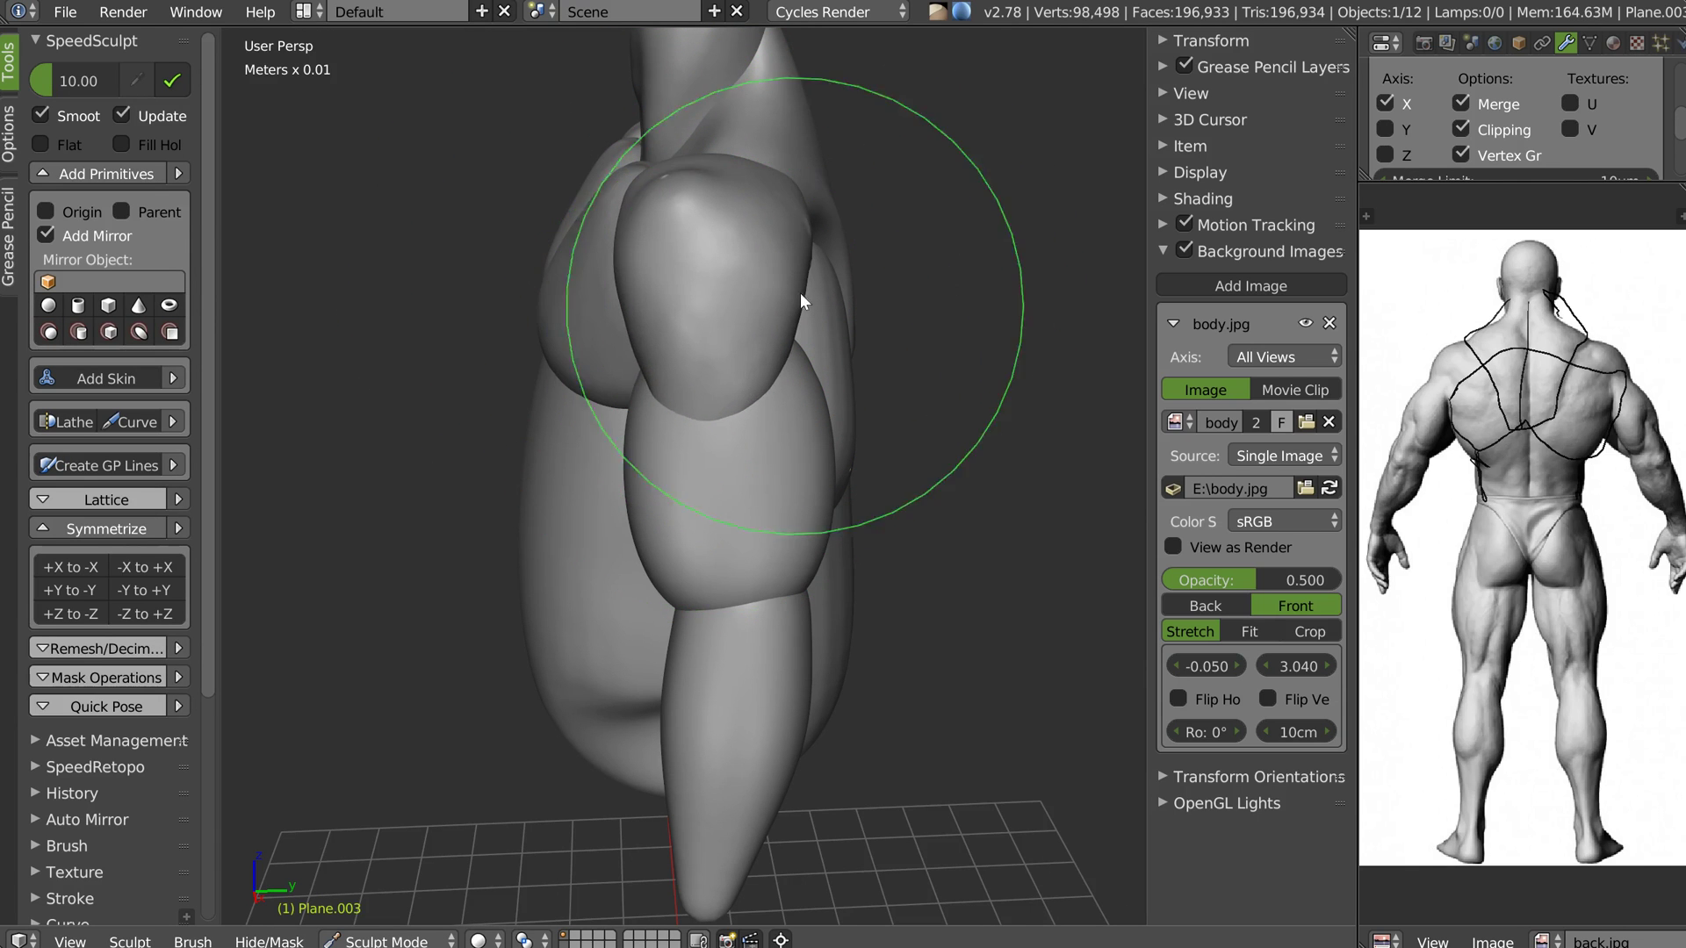
Disable Clipping and Merge in the deltoid's Mirror modifier
mouse_move(793, 197)
middle_mouse_down()
mouse_move(783, 273)
mouse_move(889, 188)
mouse_move(750, 212)
middle_mouse_up()
left_click(1463, 129)
left_click(1463, 104)
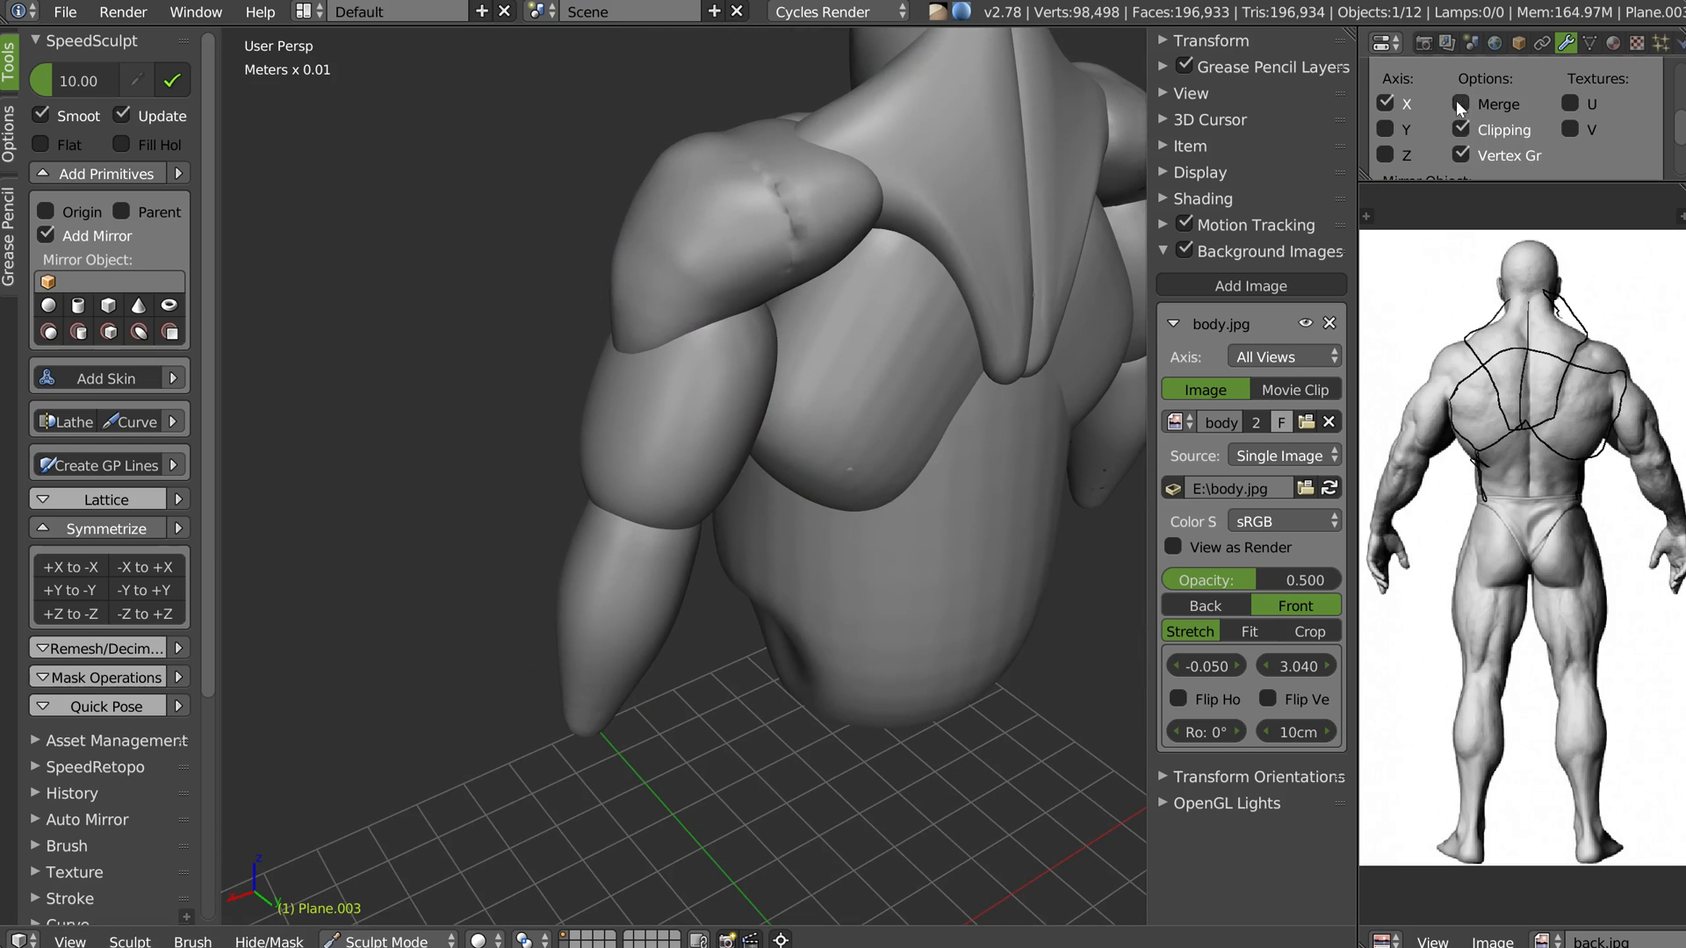
Smooth the crumpled seam across the top of the deltoid
middle_click_drag(871, 276, 806, 218)
left_click_drag(680, 205, 697, 178, "shift")
middle_click_drag(742, 181, 679, 171)
mouse_move(647, 263)
middle_mouse_down()
mouse_move(647, 297)
mouse_move(798, 214)
mouse_move(841, 224)
middle_mouse_up()
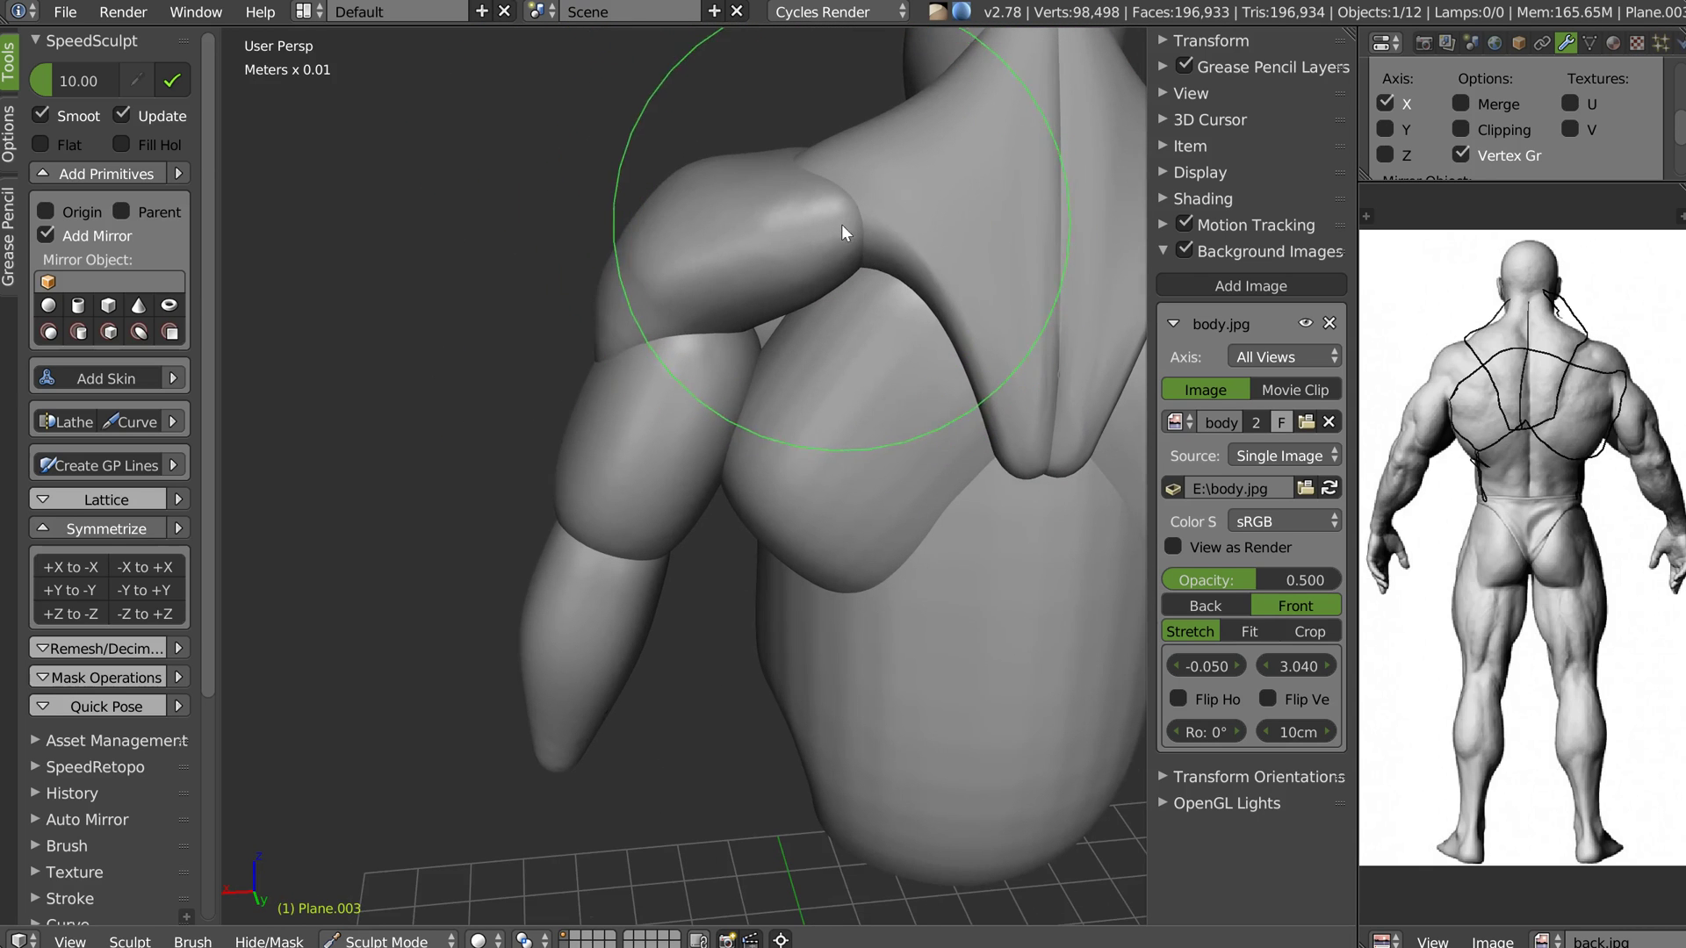
Shrink the brush and pull the deltoid's rear end toward the back, over the trapezius
key("f")
left_click(740, 244)
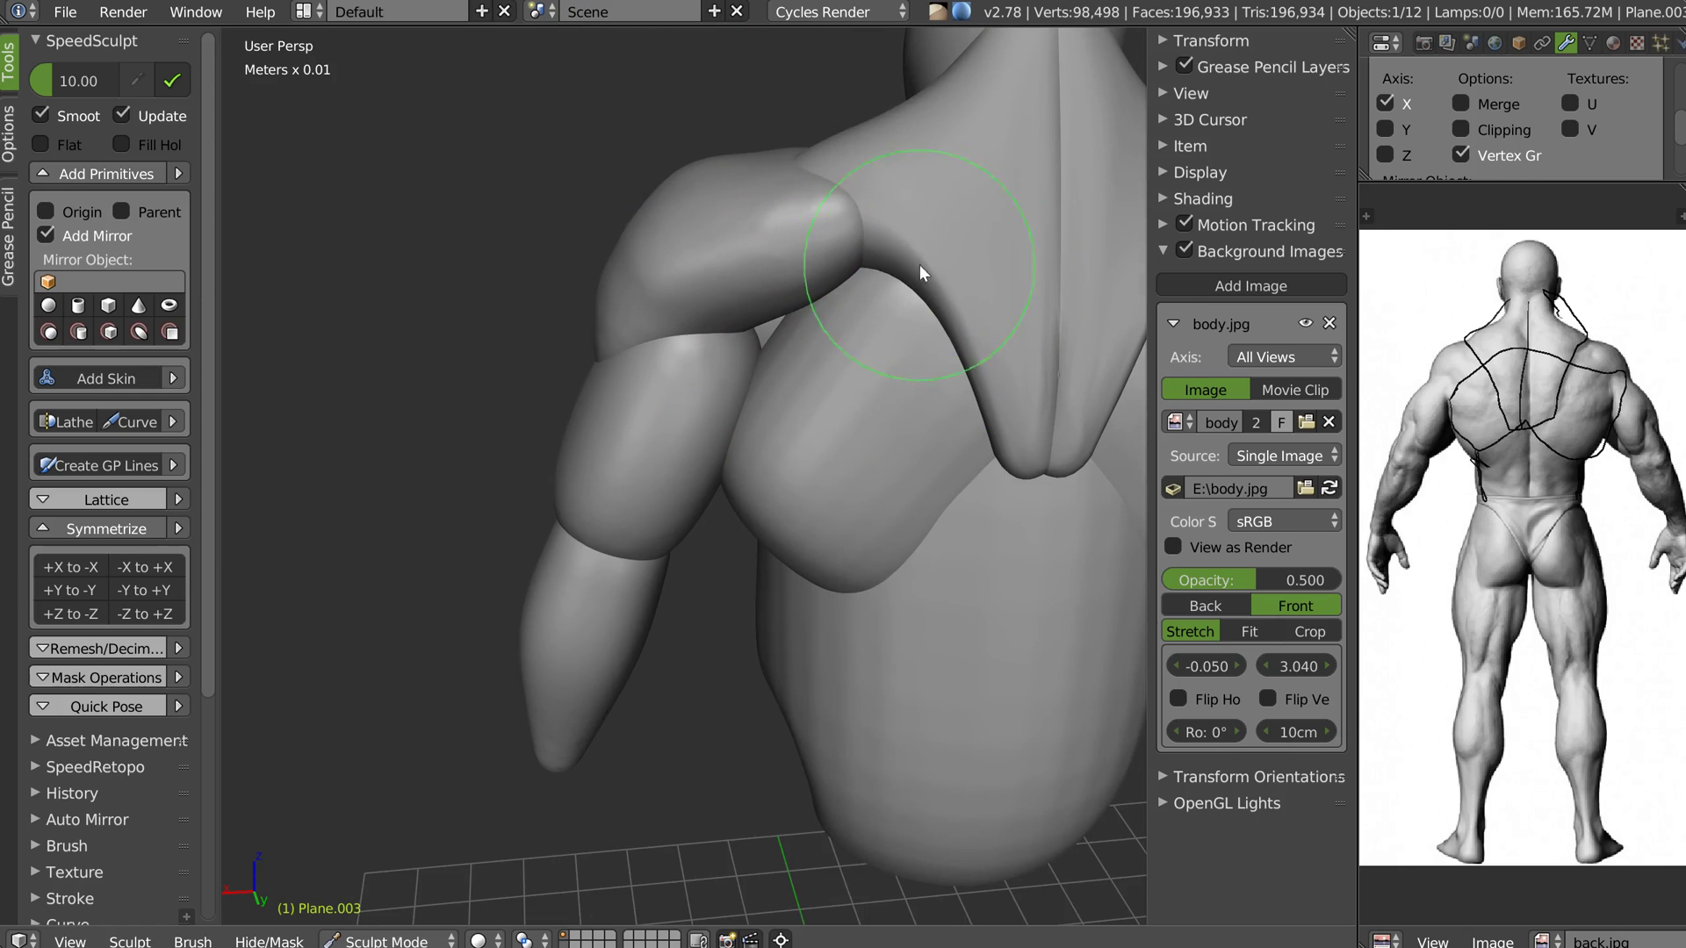
middle_click_drag(931, 263, 914, 260)
left_click_drag(864, 252, 948, 317)
mouse_move(833, 209)
left_mouse_down()
mouse_move(791, 315)
mouse_move(856, 309)
mouse_move(867, 329)
left_mouse_up()
mouse_move(899, 300)
middle_mouse_down()
mouse_move(835, 302)
mouse_move(827, 254)
middle_mouse_up()
mouse_move(907, 262)
middle_mouse_down()
mouse_move(782, 235)
mouse_move(722, 245)
middle_mouse_up()
mouse_move(684, 311)
middle_mouse_down()
mouse_move(711, 290)
mouse_move(665, 278)
middle_mouse_up()
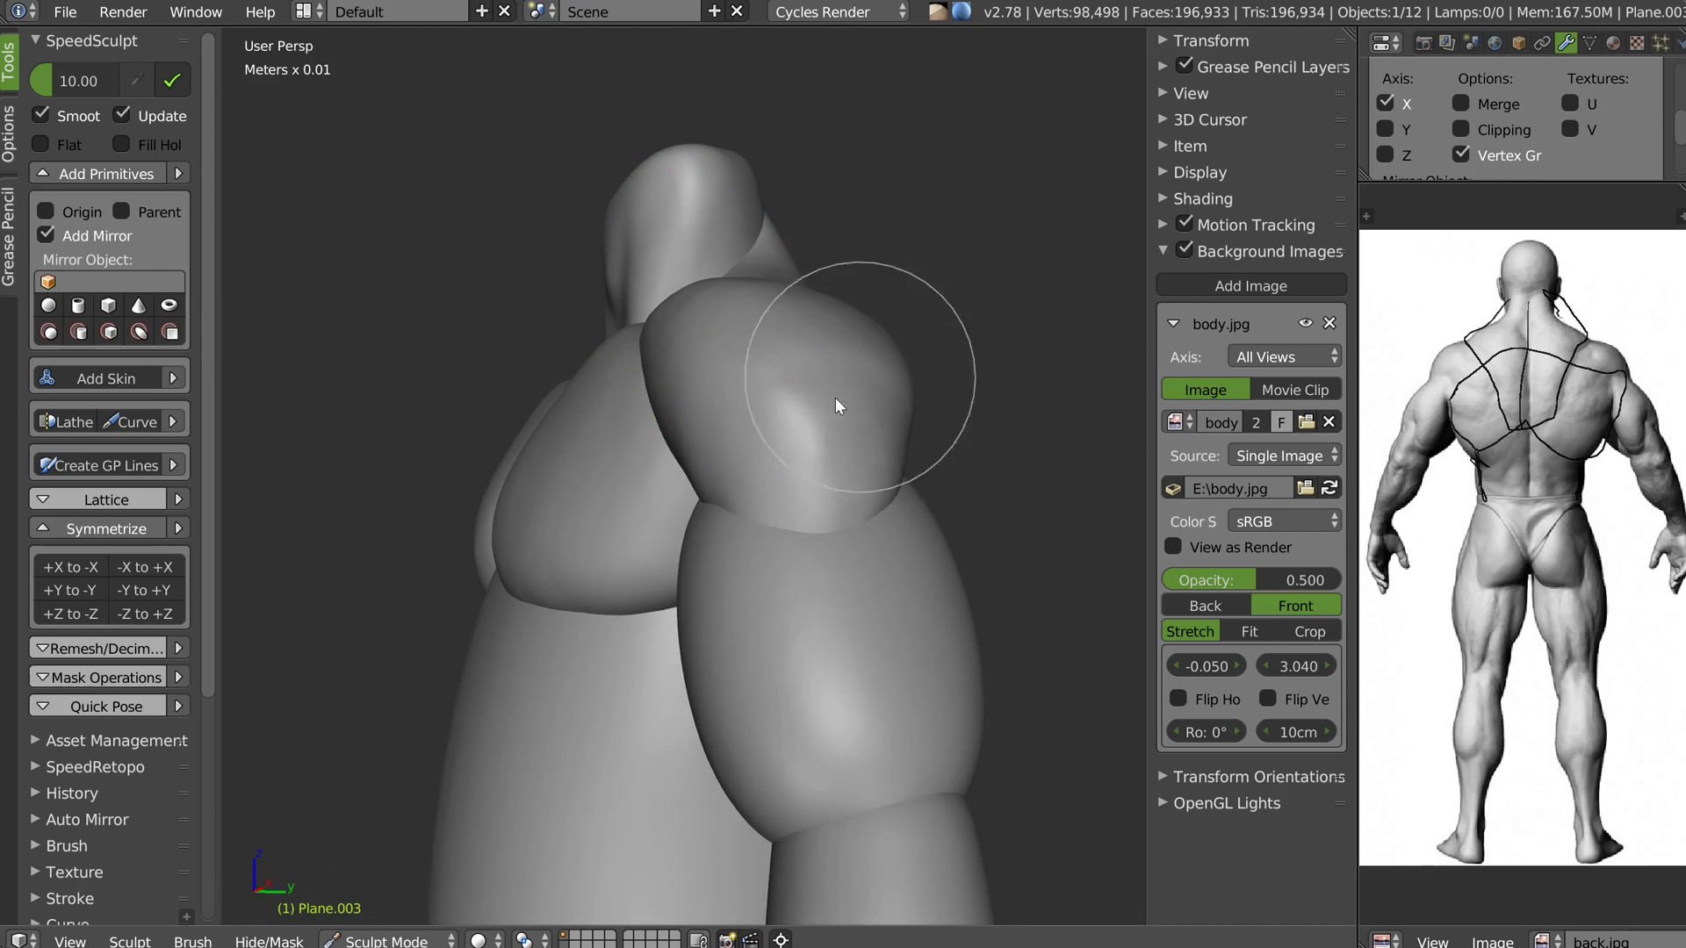
Refine the deltoid's lower end and rear edge, and undo the last stroke
middle_click_drag(730, 465, 778, 429)
mouse_move(790, 548)
left_mouse_down()
mouse_move(770, 529)
mouse_move(846, 519)
mouse_move(901, 460)
left_mouse_up()
mouse_move(899, 455)
middle_mouse_down()
mouse_move(938, 335)
mouse_move(1038, 365)
mouse_move(929, 351)
mouse_move(908, 387)
middle_mouse_up()
mouse_move(957, 378)
left_mouse_down()
mouse_move(936, 358)
mouse_move(892, 367)
mouse_move(930, 364)
left_mouse_up()
middle_click_drag(930, 360, 939, 323)
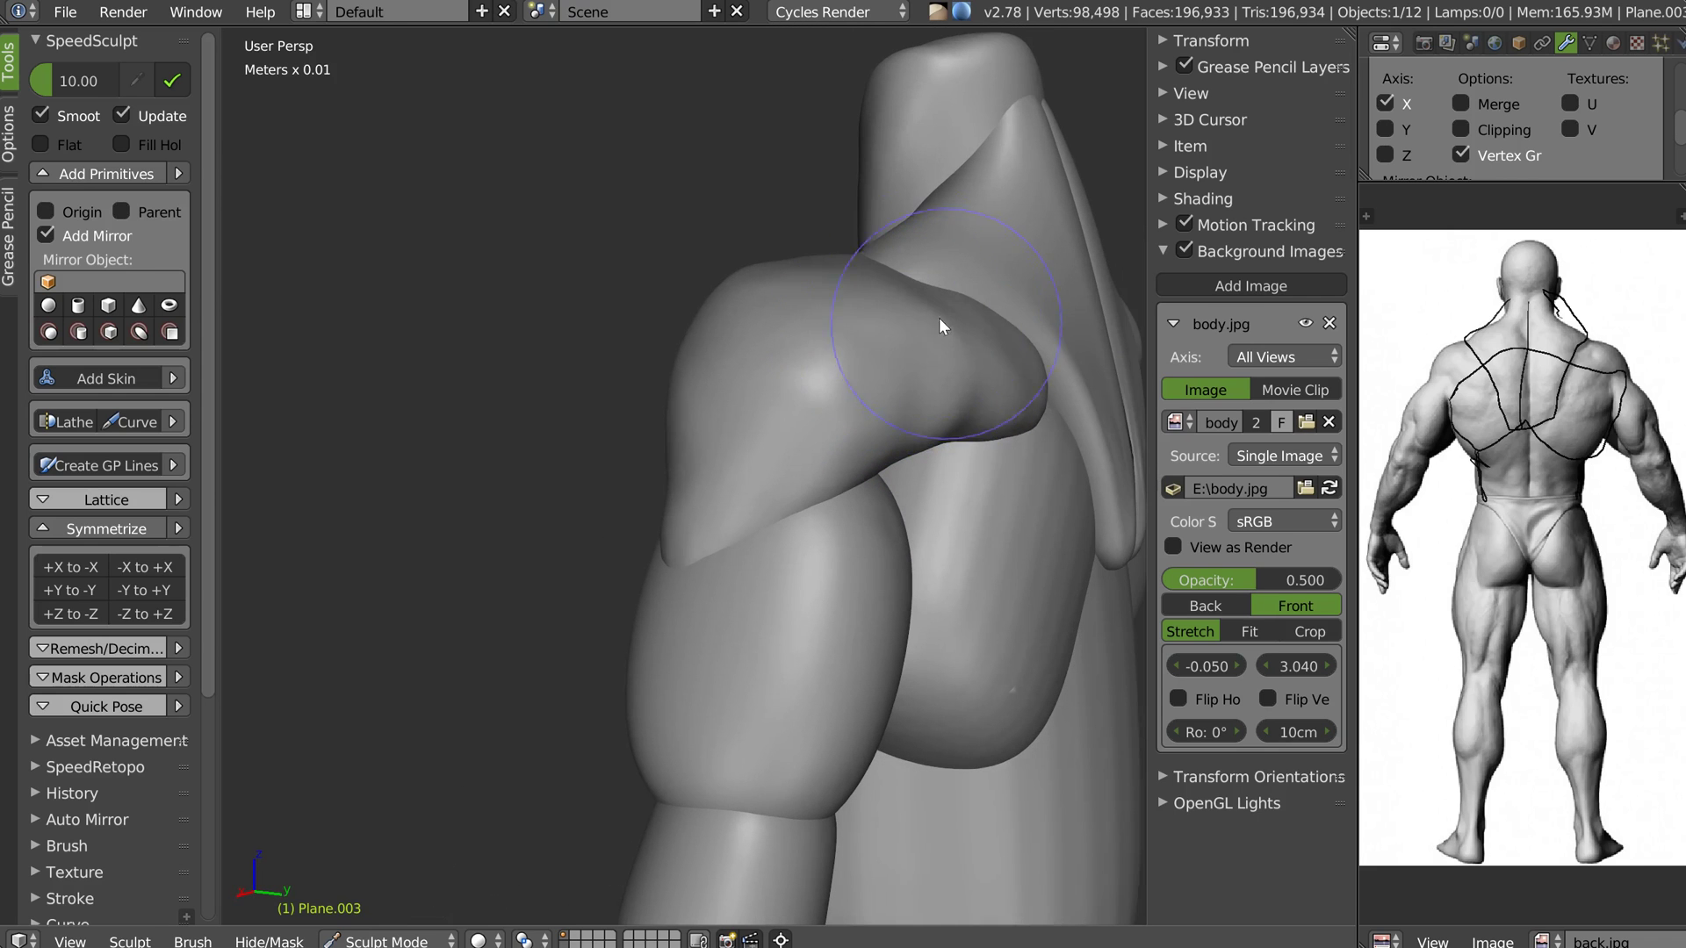
middle_click_drag(866, 455, 976, 374)
key("ctrl+z")
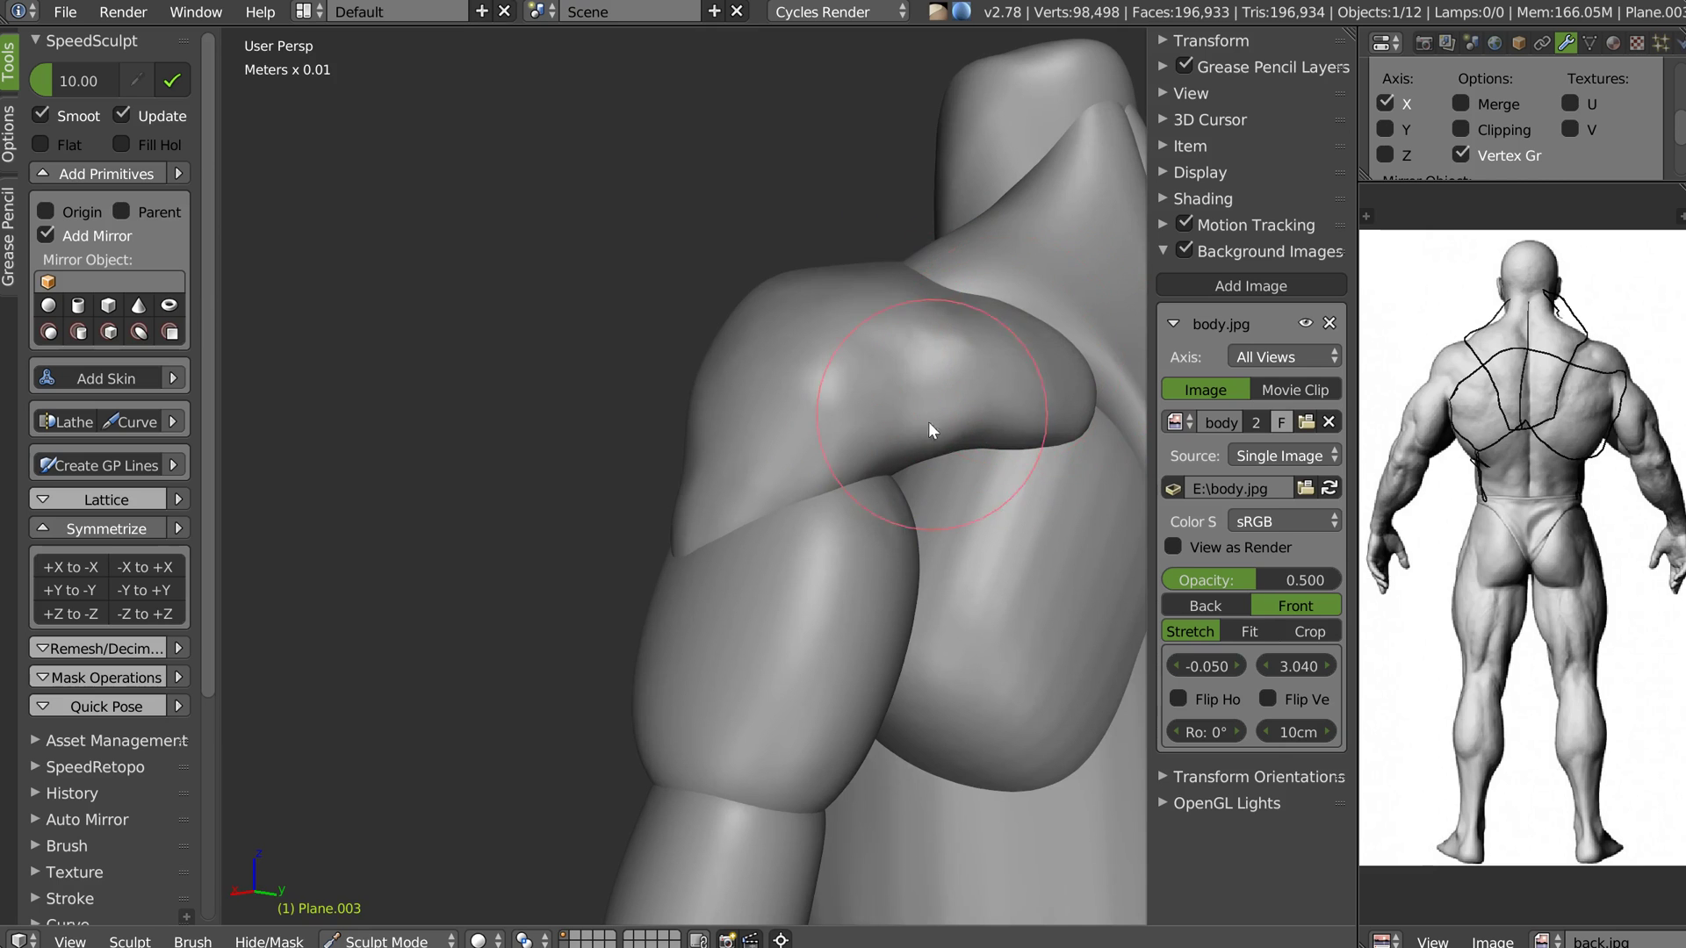
Compare the blocked-out torso with the reference image in front view
scroll(993, 355, "down", 4)
mouse_move(825, 386)
middle_mouse_down()
mouse_move(929, 407)
mouse_move(946, 425)
mouse_move(925, 465)
mouse_move(1056, 437)
mouse_move(919, 360)
mouse_move(656, 404)
mouse_move(970, 304)
mouse_move(696, 482)
mouse_move(530, 387)
middle_mouse_up()
key("KP_1")
scroll(693, 406, "up", 4)
scroll(692, 413, "up", 2)
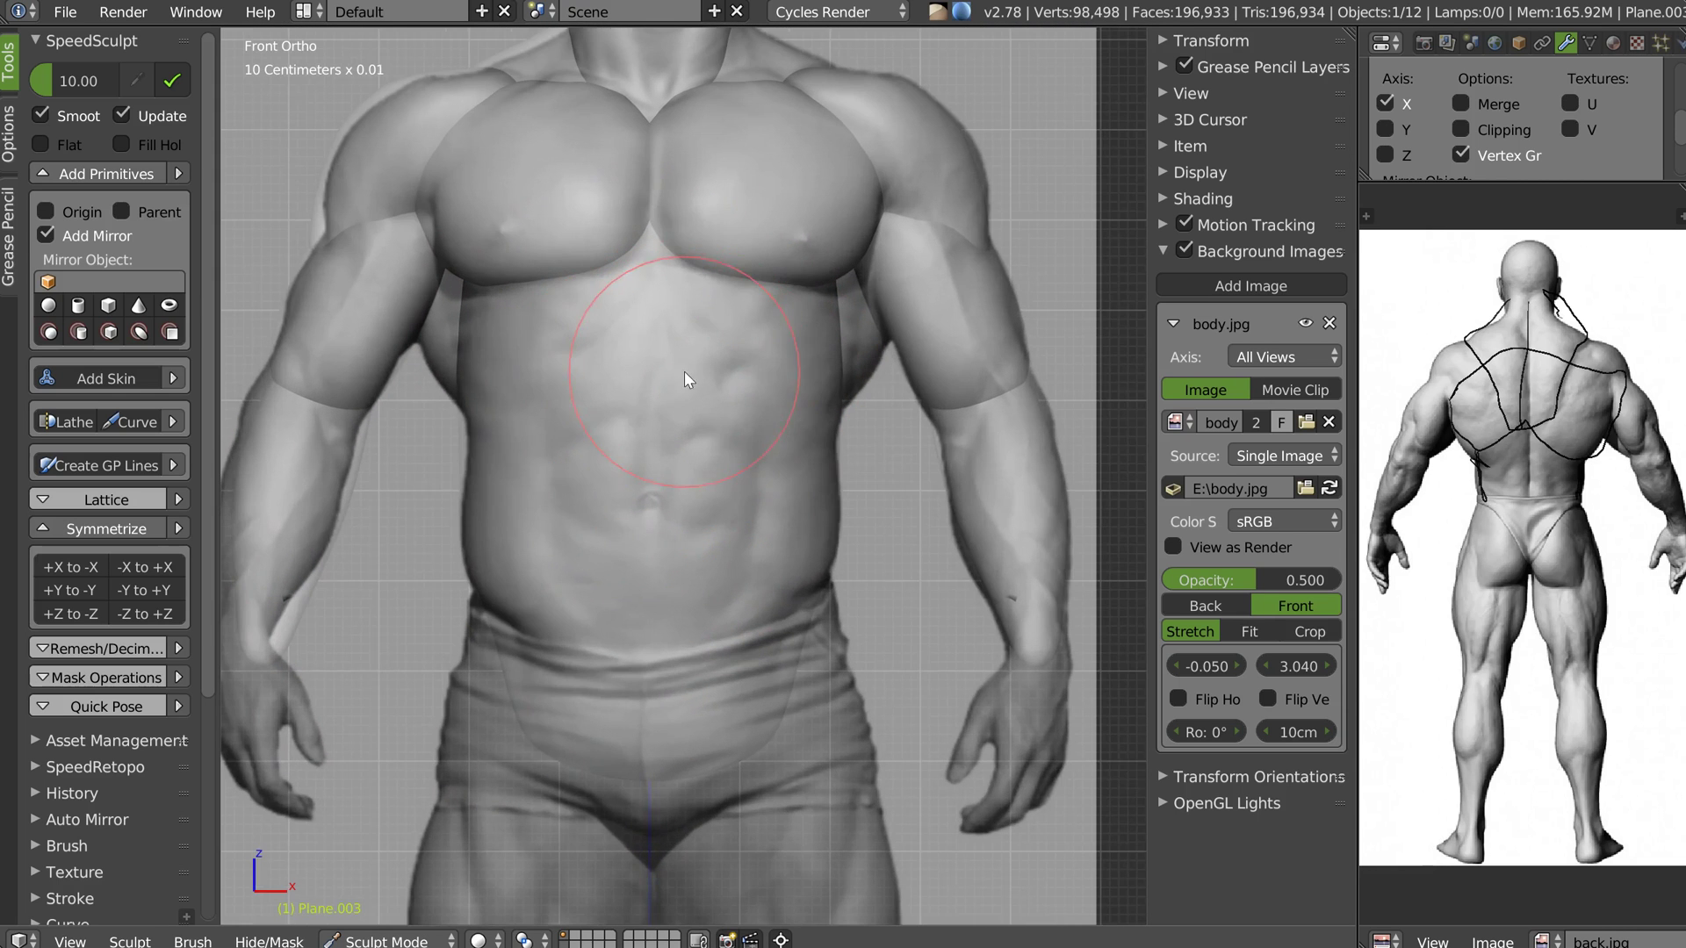
scroll(529, 381, "up", 1)
key("f")
left_click(609, 372)
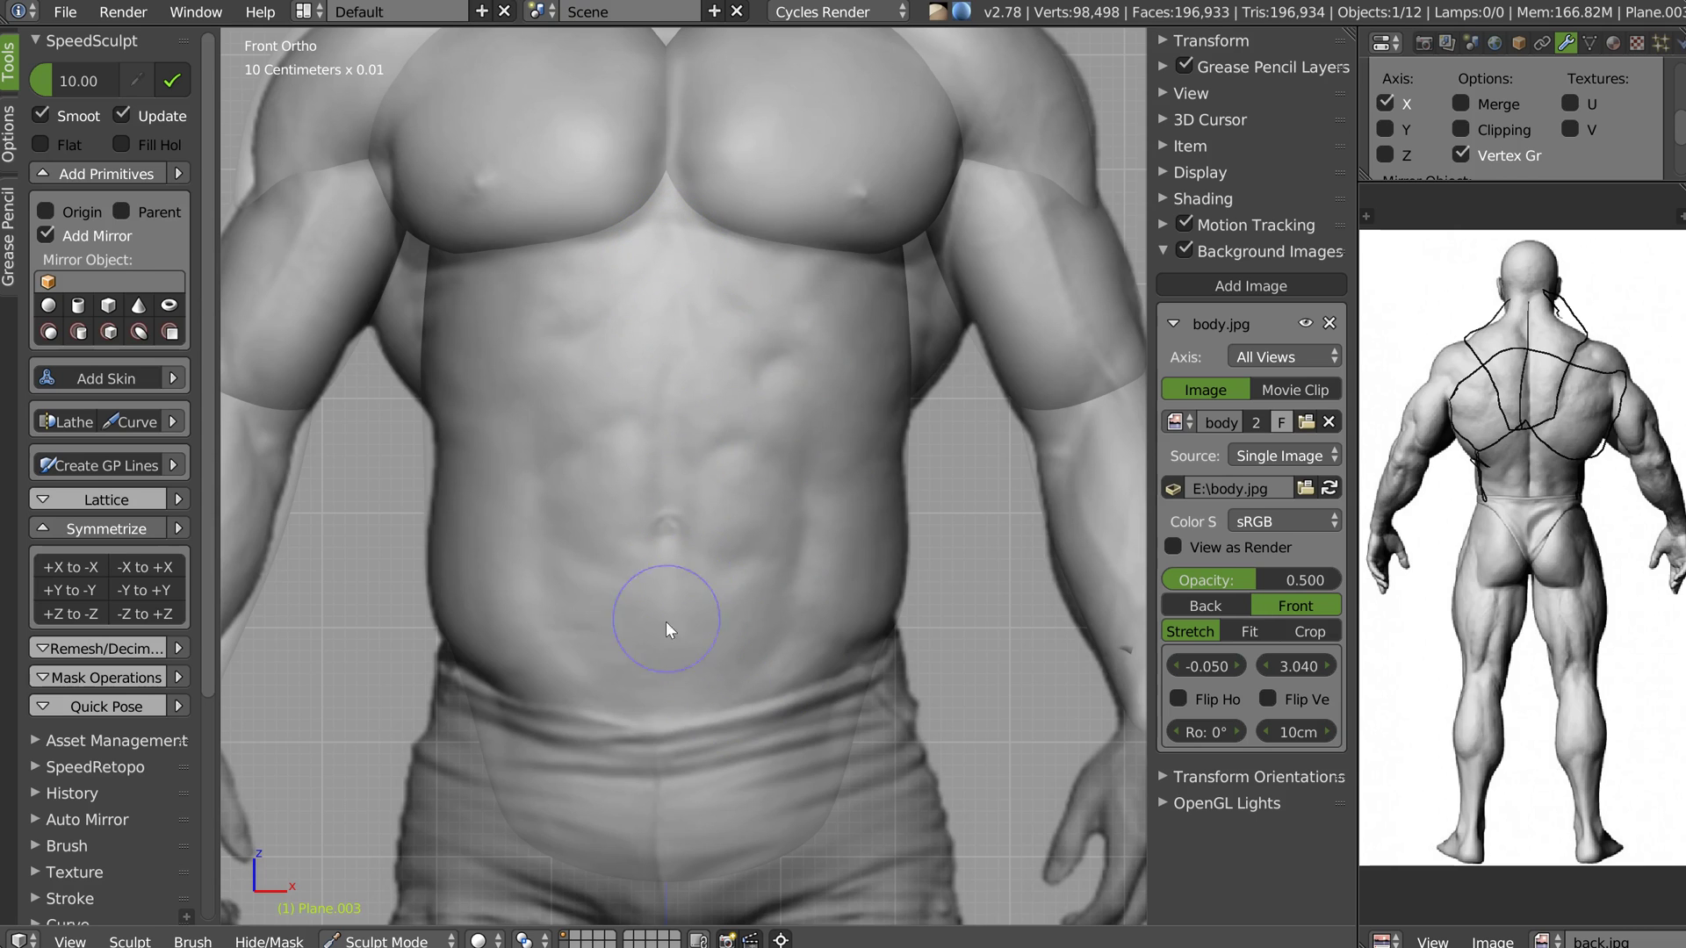
scroll(915, 413, "down", 1)
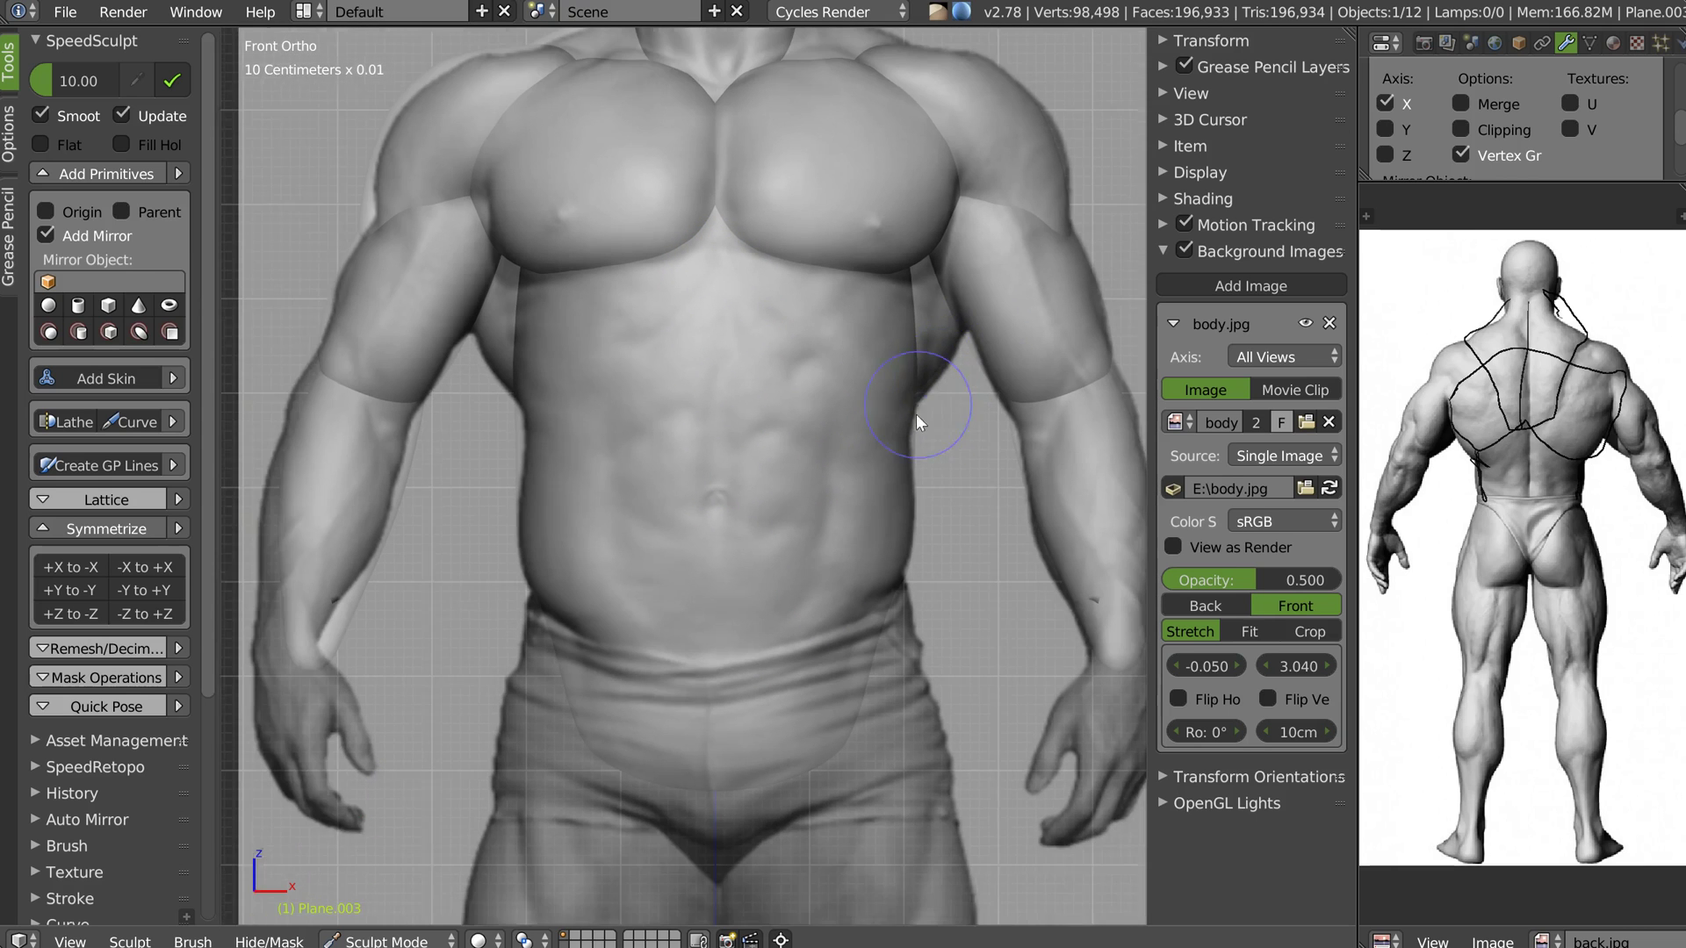
Switch to the Grab brush and adjust its radius over the torso's side
middle_click_drag(915, 413, 911, 426, "ctrl")
key("w")
left_click(983, 303)
key("f")
left_click(834, 338)
key("f")
left_click(922, 298)
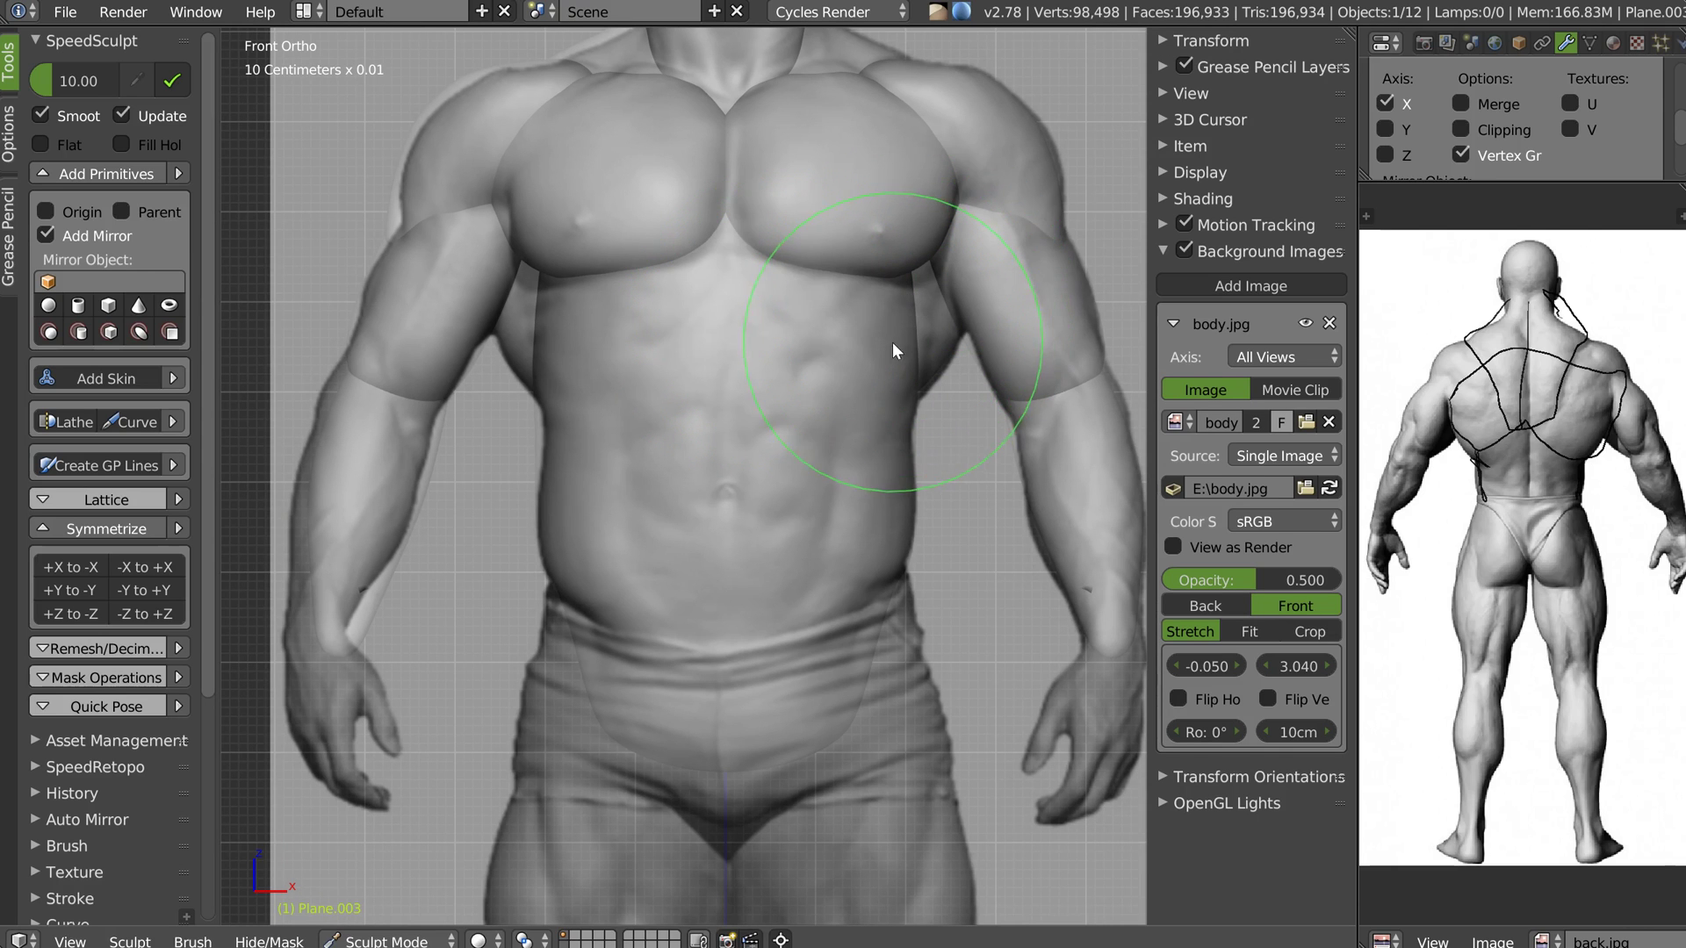
key("f")
left_click(922, 339)
mouse_move(908, 300)
middle_mouse_down()
mouse_move(840, 318)
mouse_move(962, 245)
mouse_move(809, 337)
mouse_move(594, 352)
mouse_move(651, 352)
mouse_move(803, 407)
middle_mouse_up()
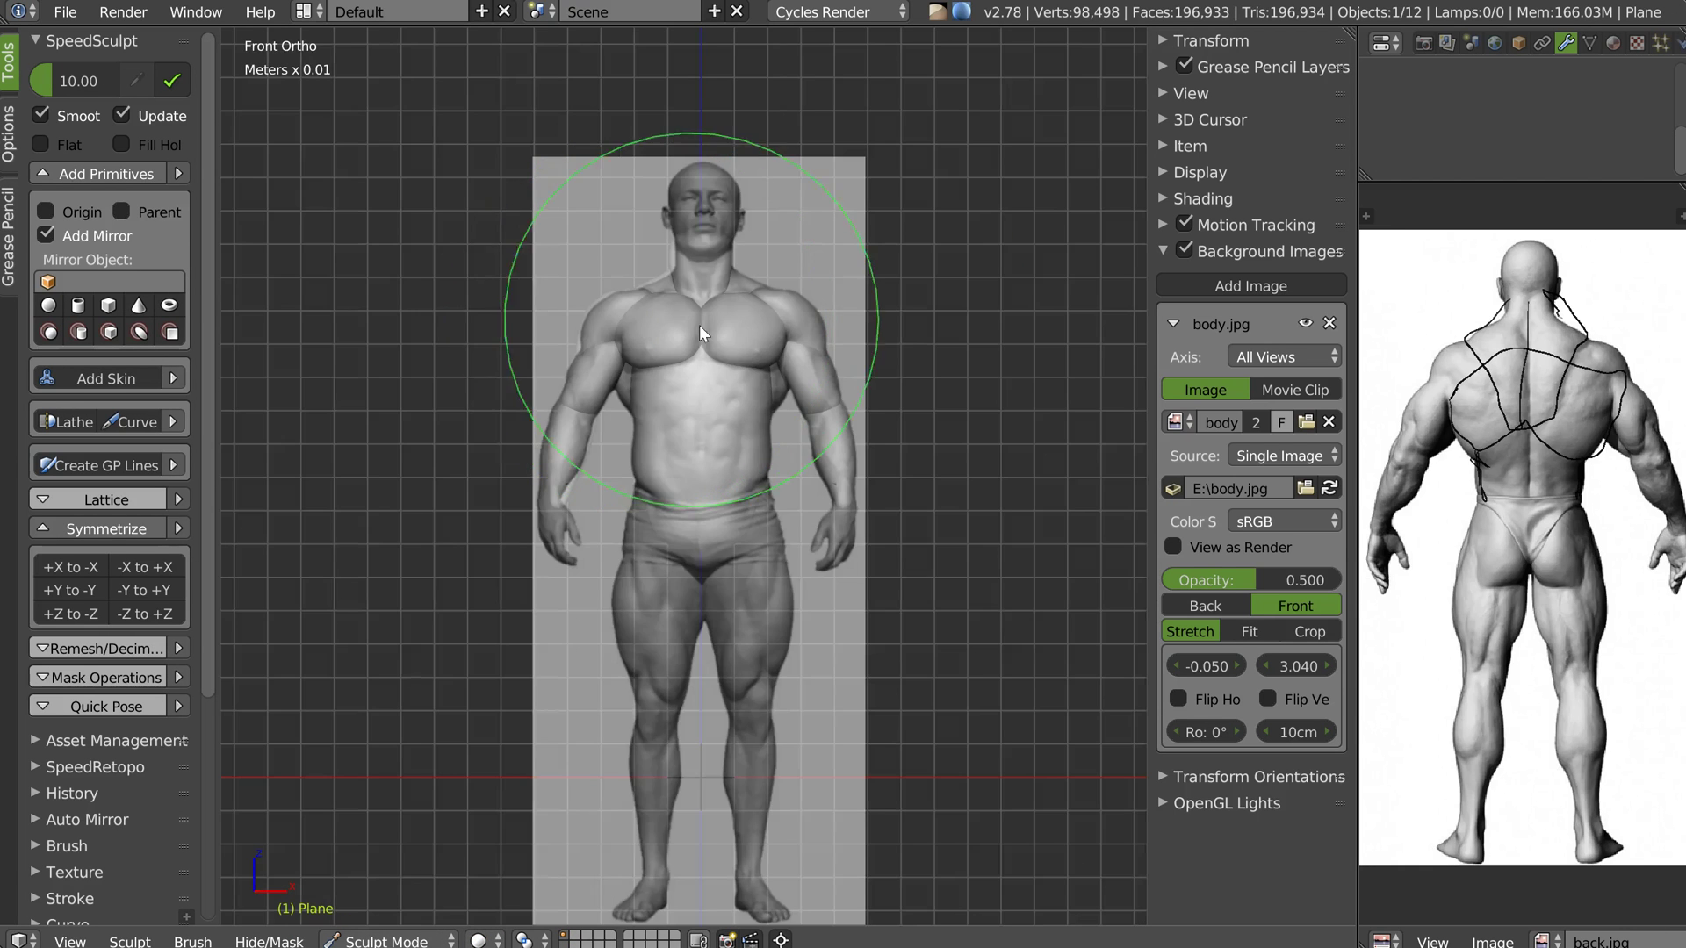
Switch to a smaller Crease brush and carve the abdominal lines into the torso following the front reference
middle_click_drag(702, 325, 813, 220, "ctrl")
middle_click_drag(813, 219, 779, 387, "shift")
key("w")
left_click(662, 383)
key("f")
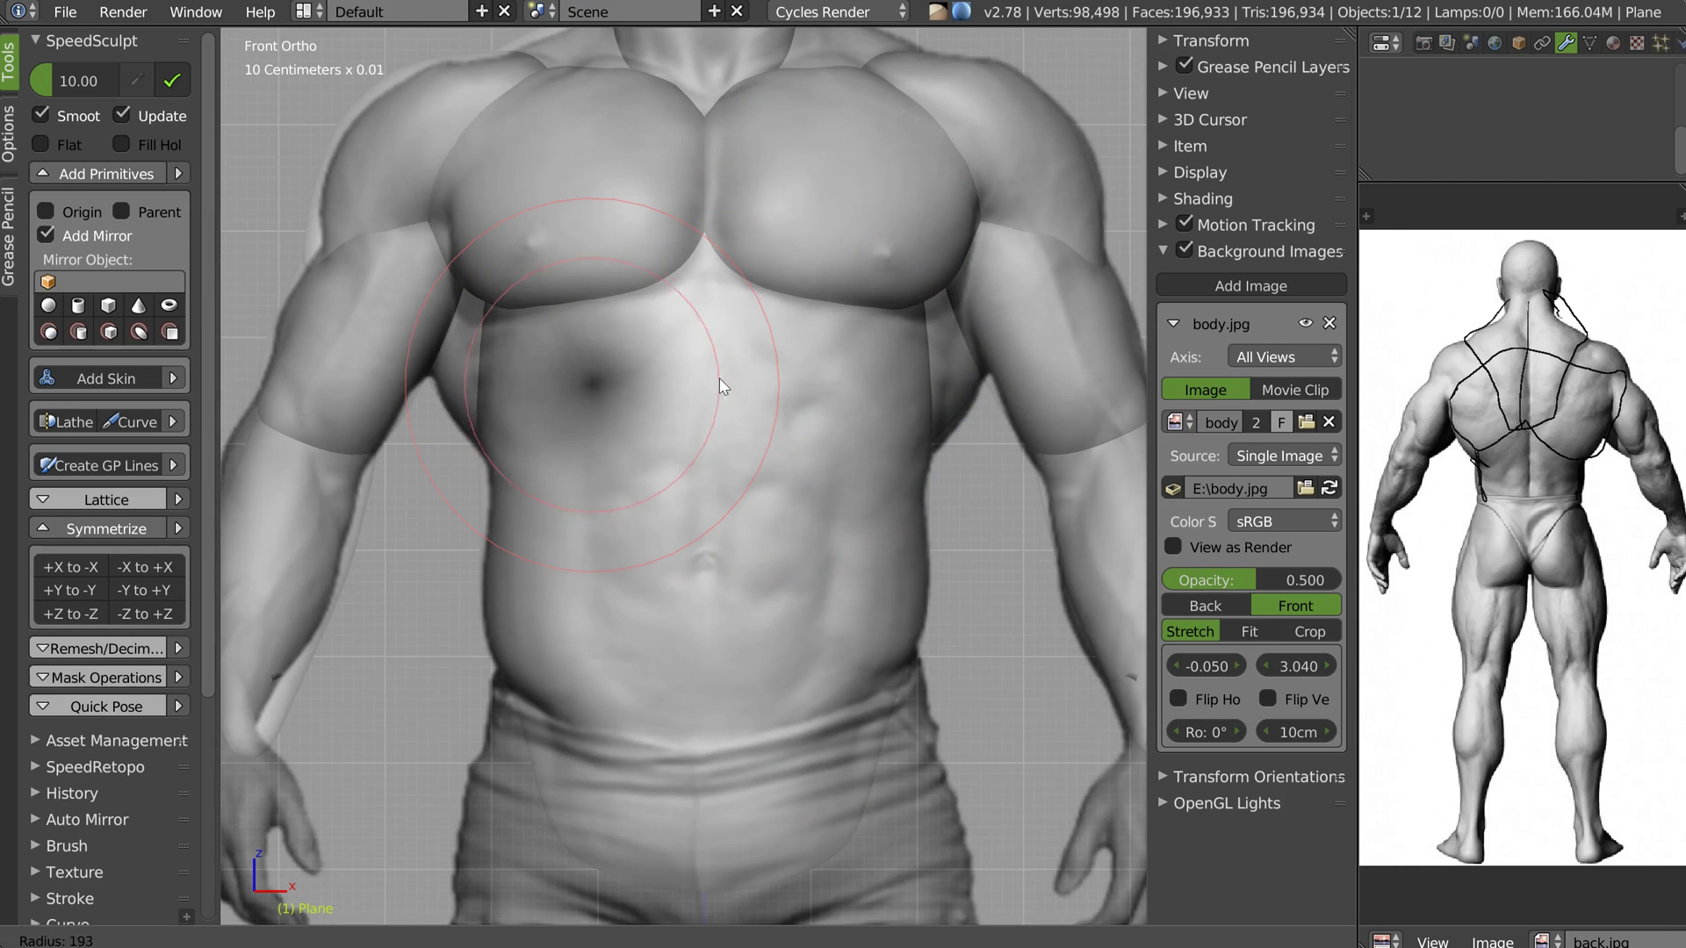
left_click(660, 387)
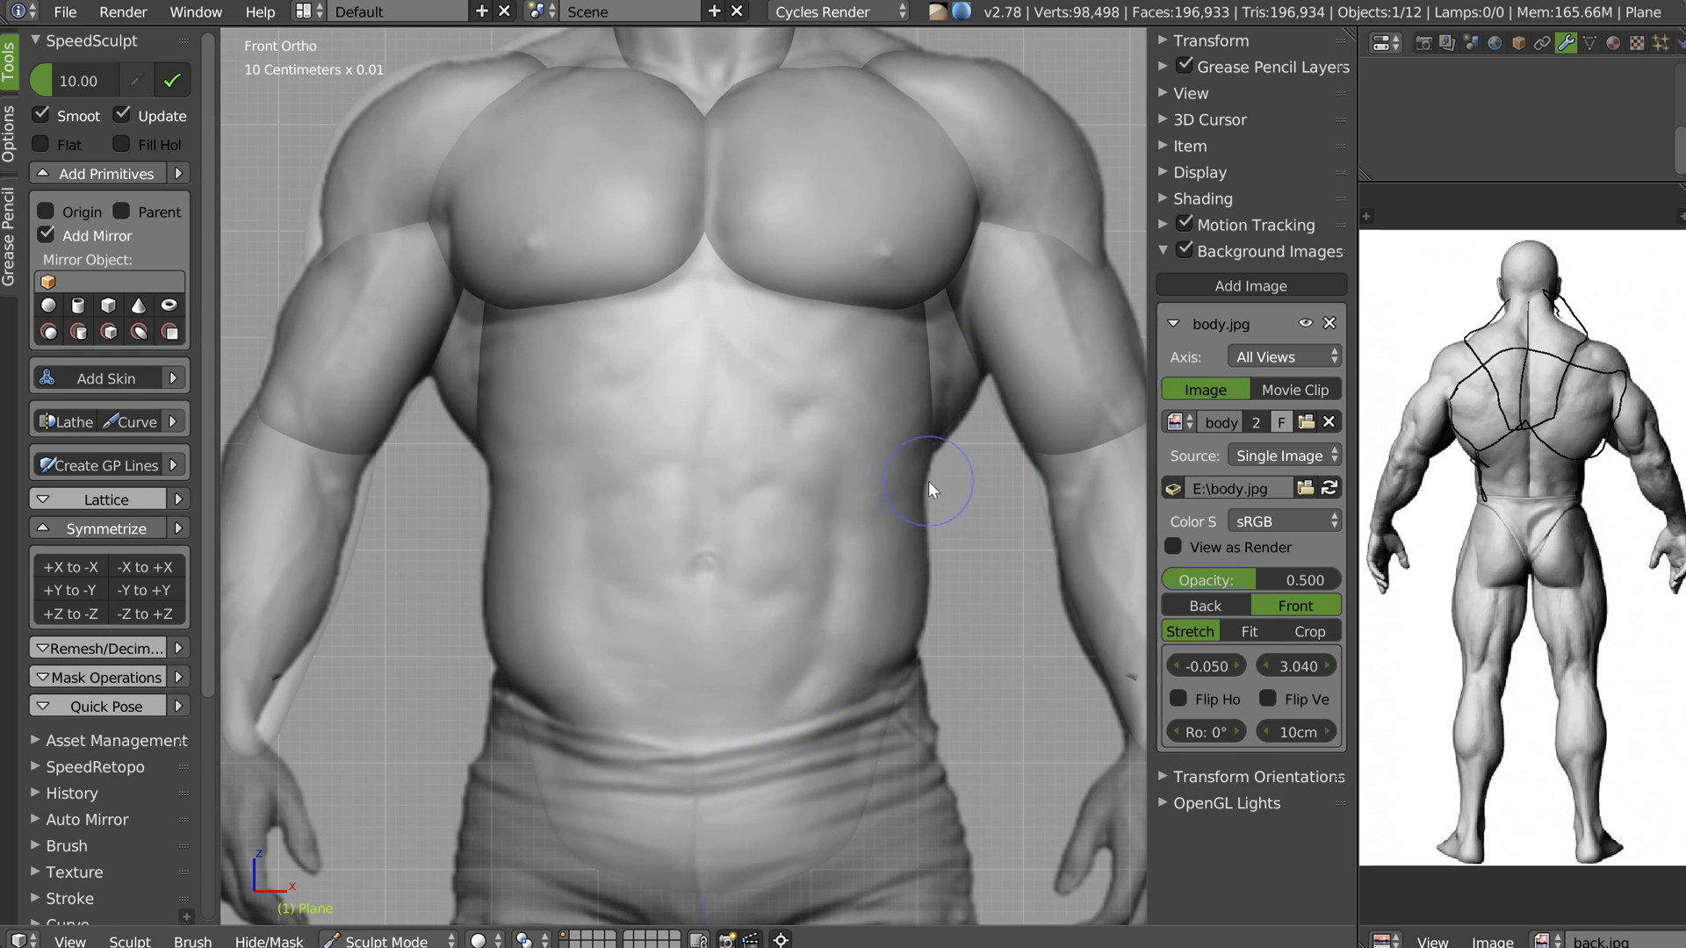
Enlarge the Grab brush, then smooth and reshape the torso's upper side below the chest
key("g")
key("f")
left_click(964, 388)
mouse_move(943, 345)
left_mouse_down("shift")
mouse_move(922, 320)
mouse_move(957, 290)
mouse_move(903, 296)
left_mouse_up("shift")
mouse_move(904, 296)
middle_mouse_down()
mouse_move(872, 286)
mouse_move(908, 312)
mouse_move(893, 278)
mouse_move(846, 309)
mouse_move(729, 305)
middle_mouse_up()
left_click_drag(756, 308, 772, 340)
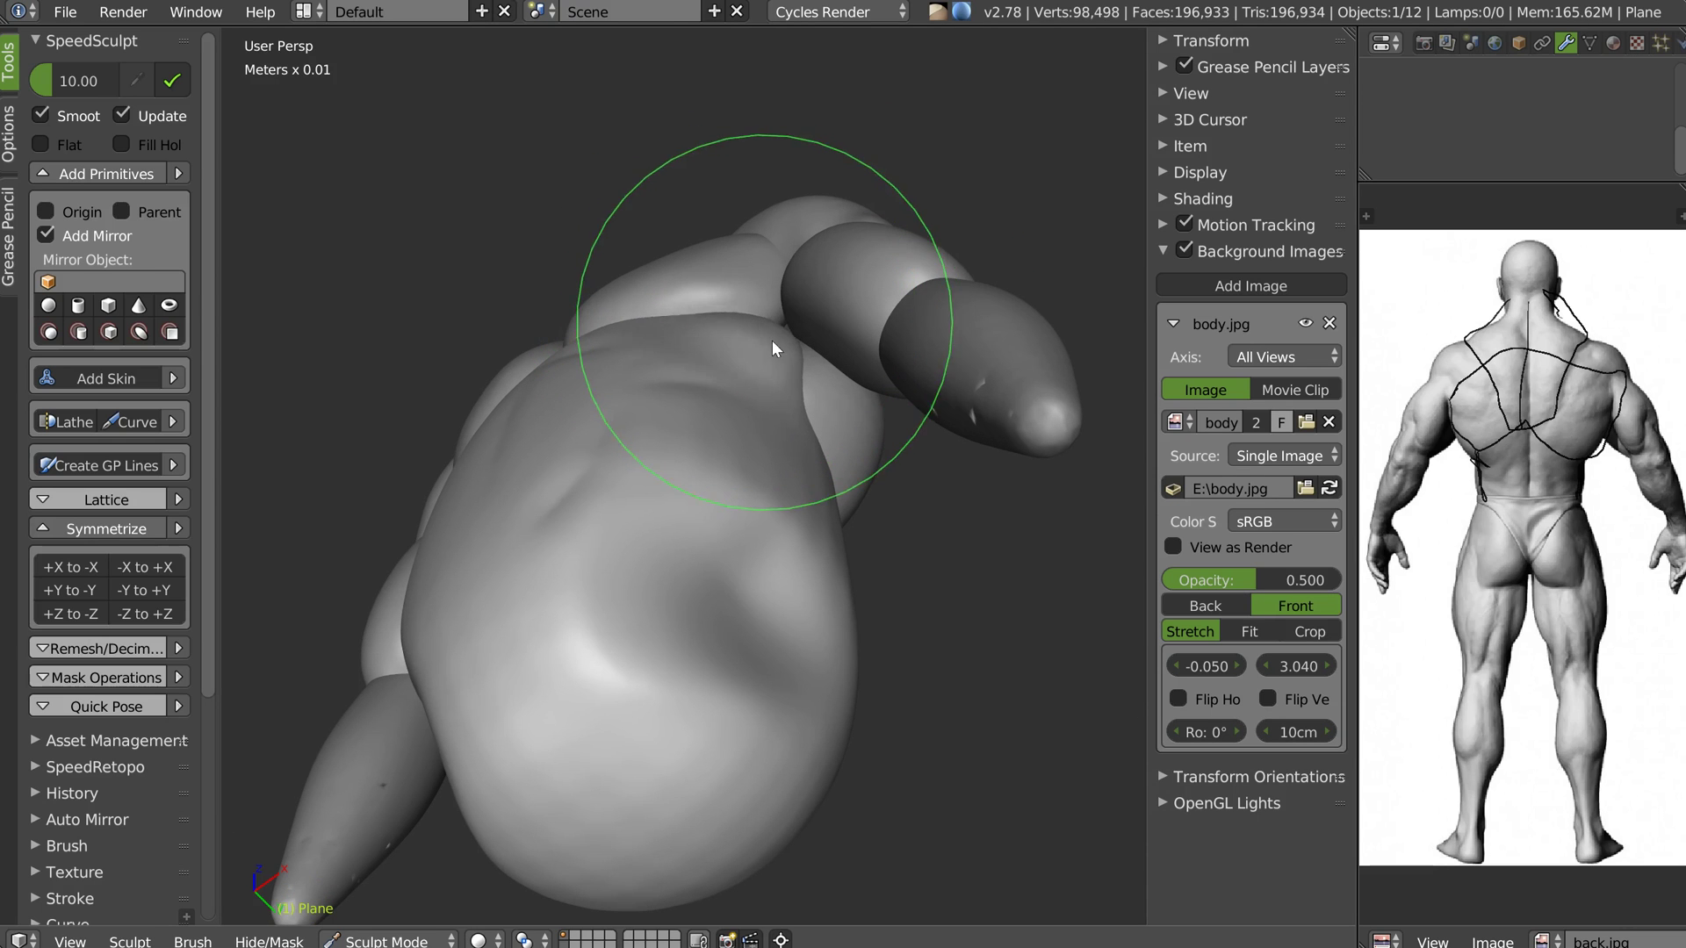
Smooth the torso's upper edge beneath the chest muscle with a larger brush
scroll(687, 328, "up", 3)
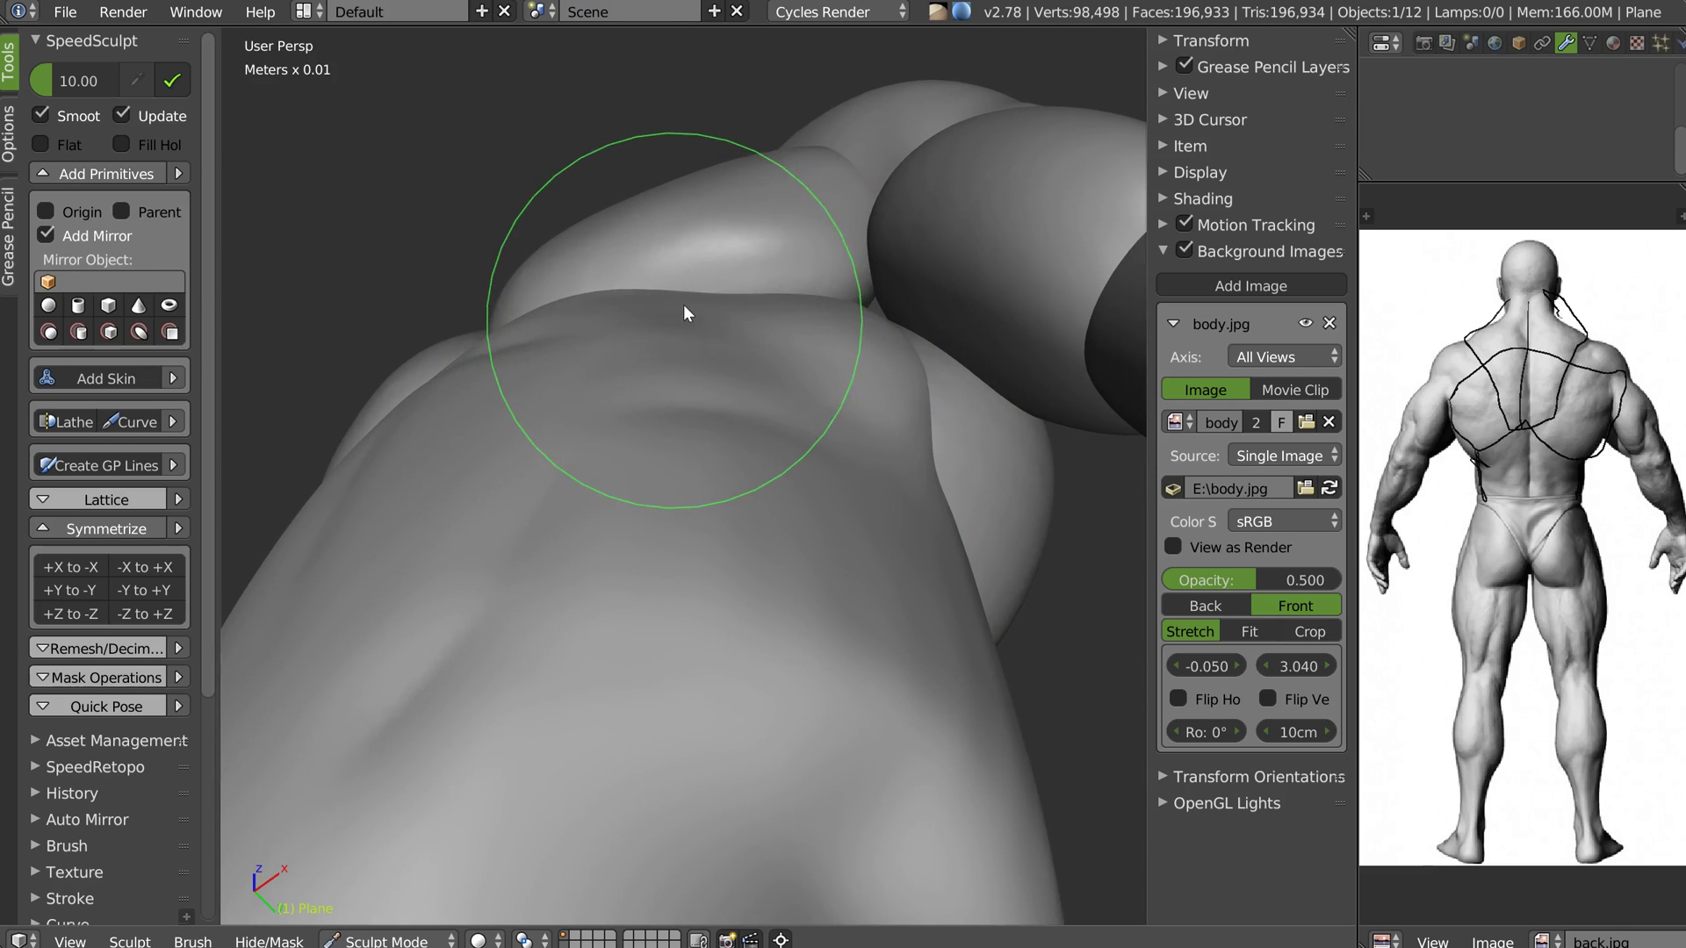
mouse_move(677, 311)
left_mouse_down("shift")
mouse_move(661, 357)
mouse_move(711, 349)
mouse_move(703, 298)
left_mouse_up("shift")
key("f")
left_click(712, 309)
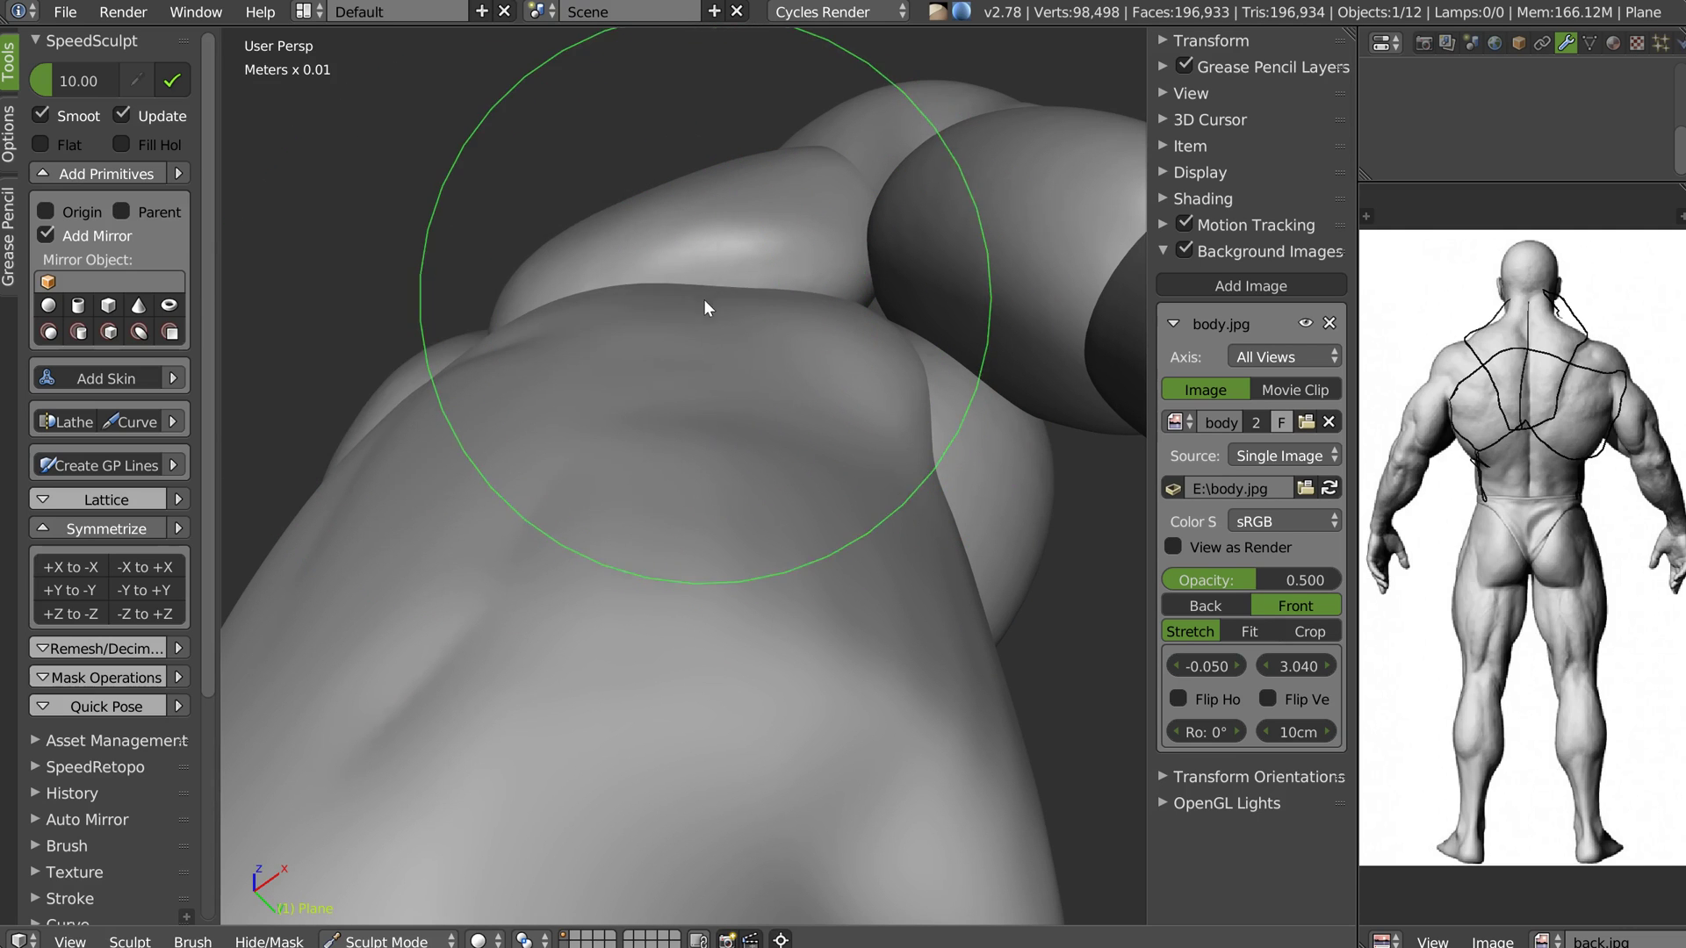
mouse_move(562, 303)
left_mouse_down("shift")
mouse_move(508, 318)
mouse_move(574, 302)
mouse_move(542, 301)
mouse_move(802, 316)
mouse_move(926, 440)
mouse_move(862, 340)
left_mouse_up("shift")
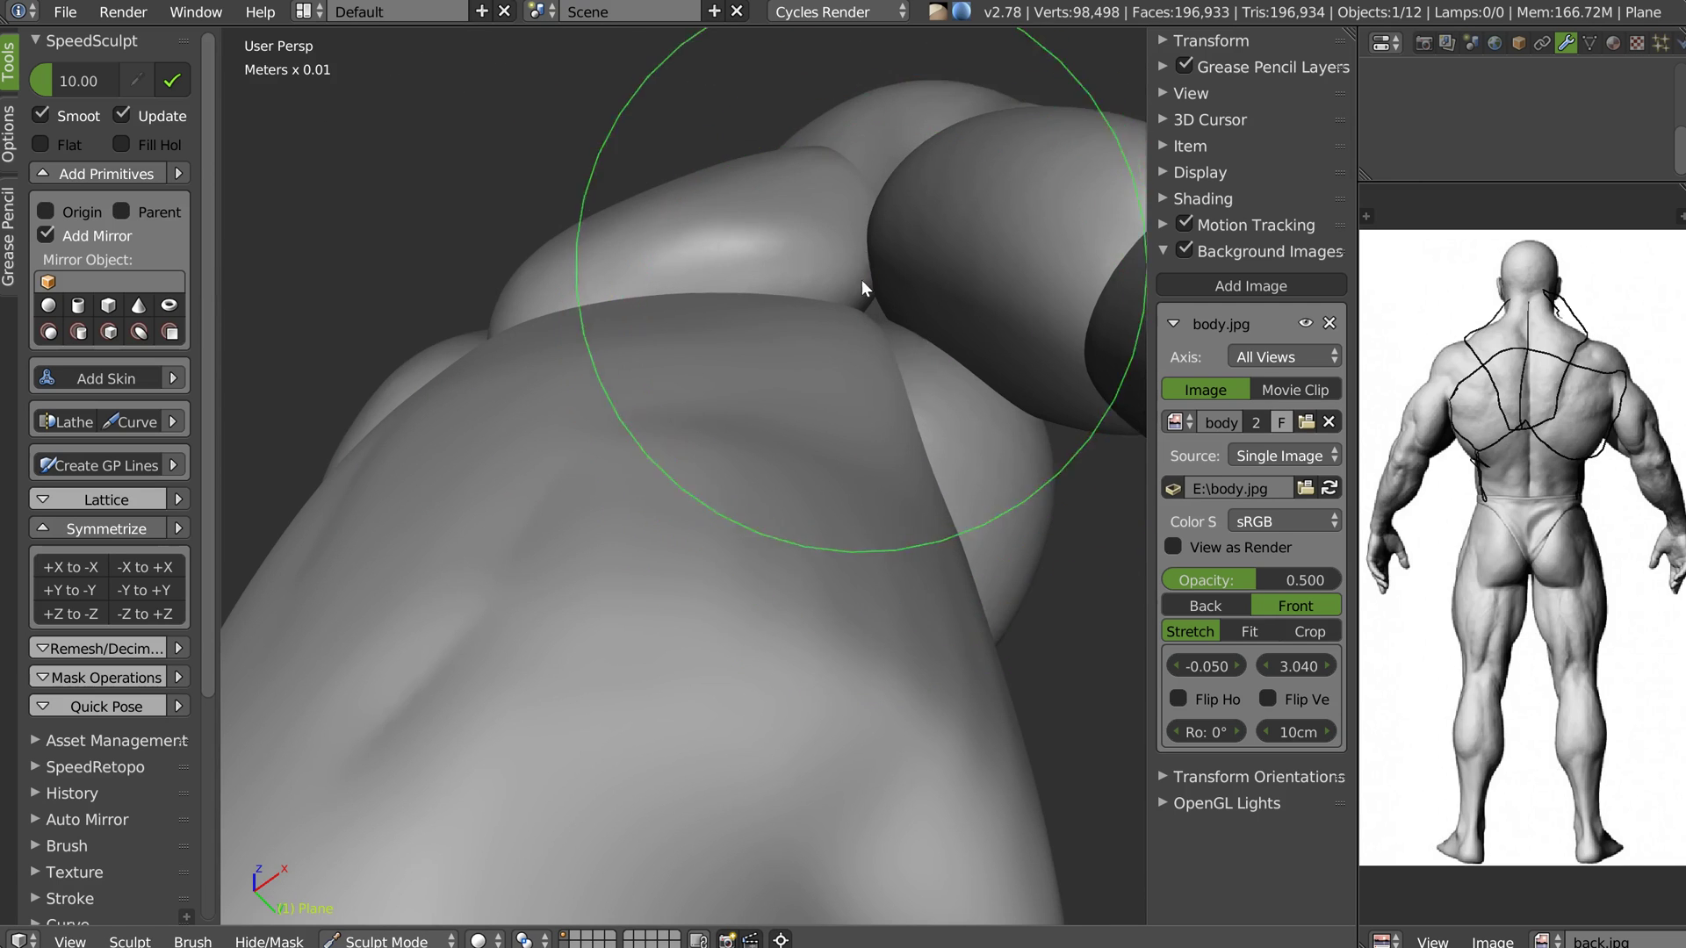
Push in the torso's upper corner near the armpit and smooth the area beneath the chest
scroll(869, 321, "down", 5)
scroll(882, 289, "up", 5)
left_click_drag(873, 178, 788, 193)
mouse_move(794, 194)
middle_mouse_down()
mouse_move(875, 235)
mouse_move(918, 295)
mouse_move(862, 276)
mouse_move(802, 351)
mouse_move(708, 309)
middle_mouse_up()
scroll(875, 235, "down", 5)
mouse_move(641, 327)
left_mouse_down("shift")
mouse_move(608, 333)
mouse_move(570, 290)
left_mouse_up("shift")
Switch to a smaller Crease brush and carve the abdominal lines against the front reference, undoing the last stroke
key("KP_1")
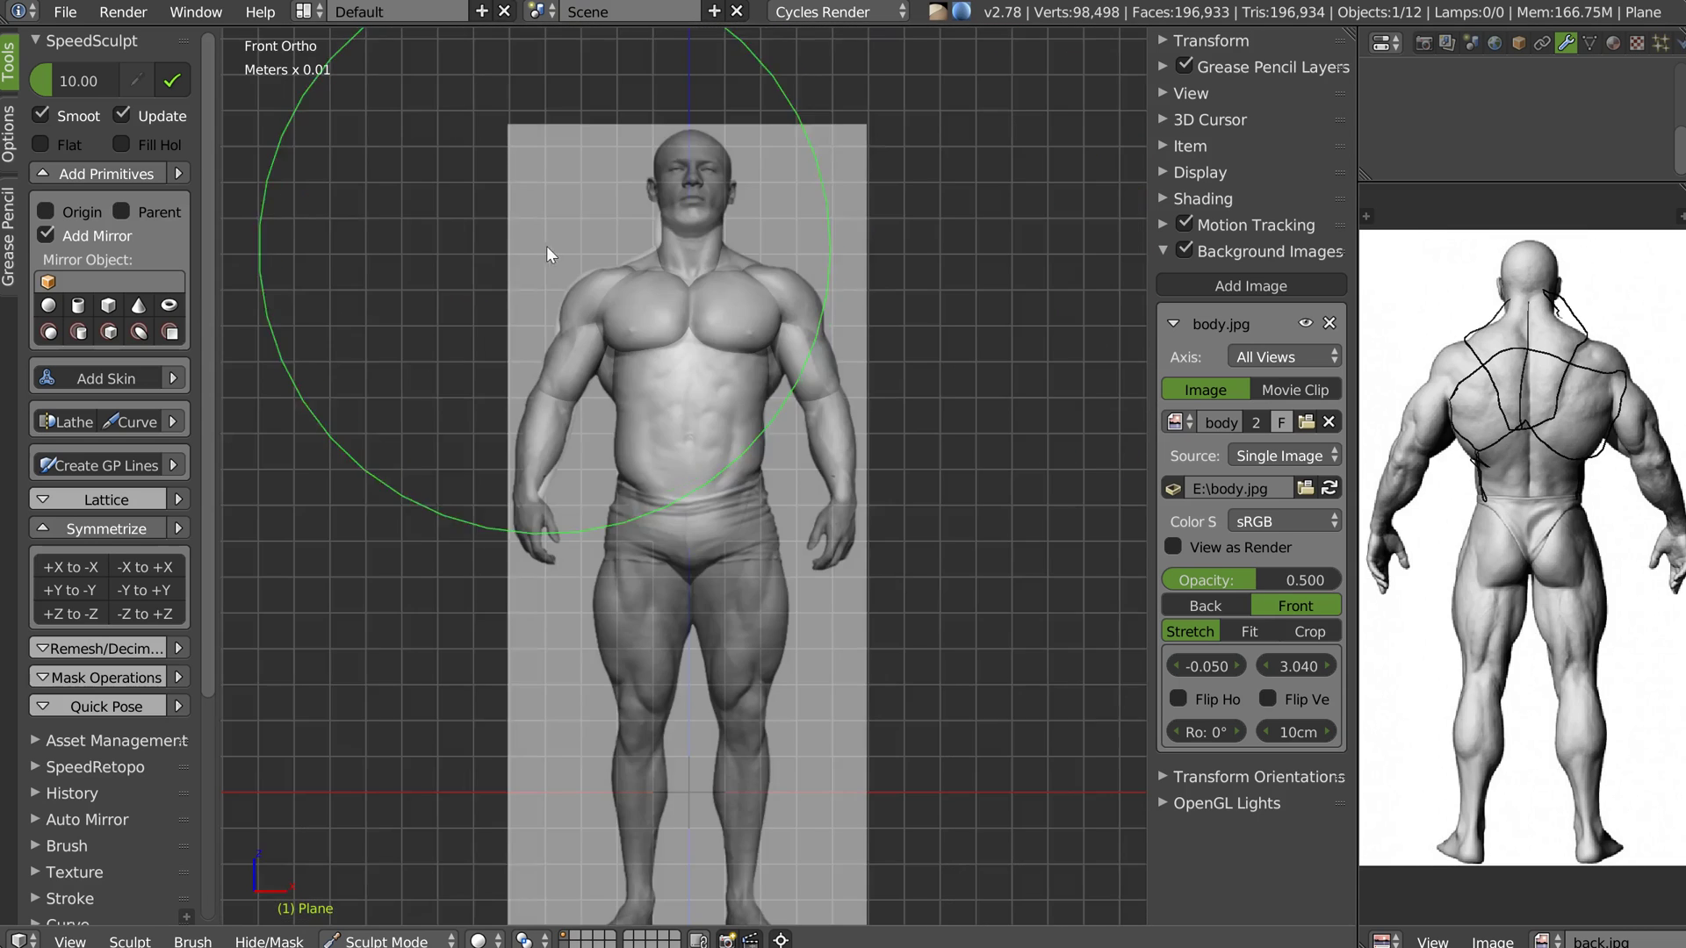
scroll(849, 266, "up", 6)
key("w")
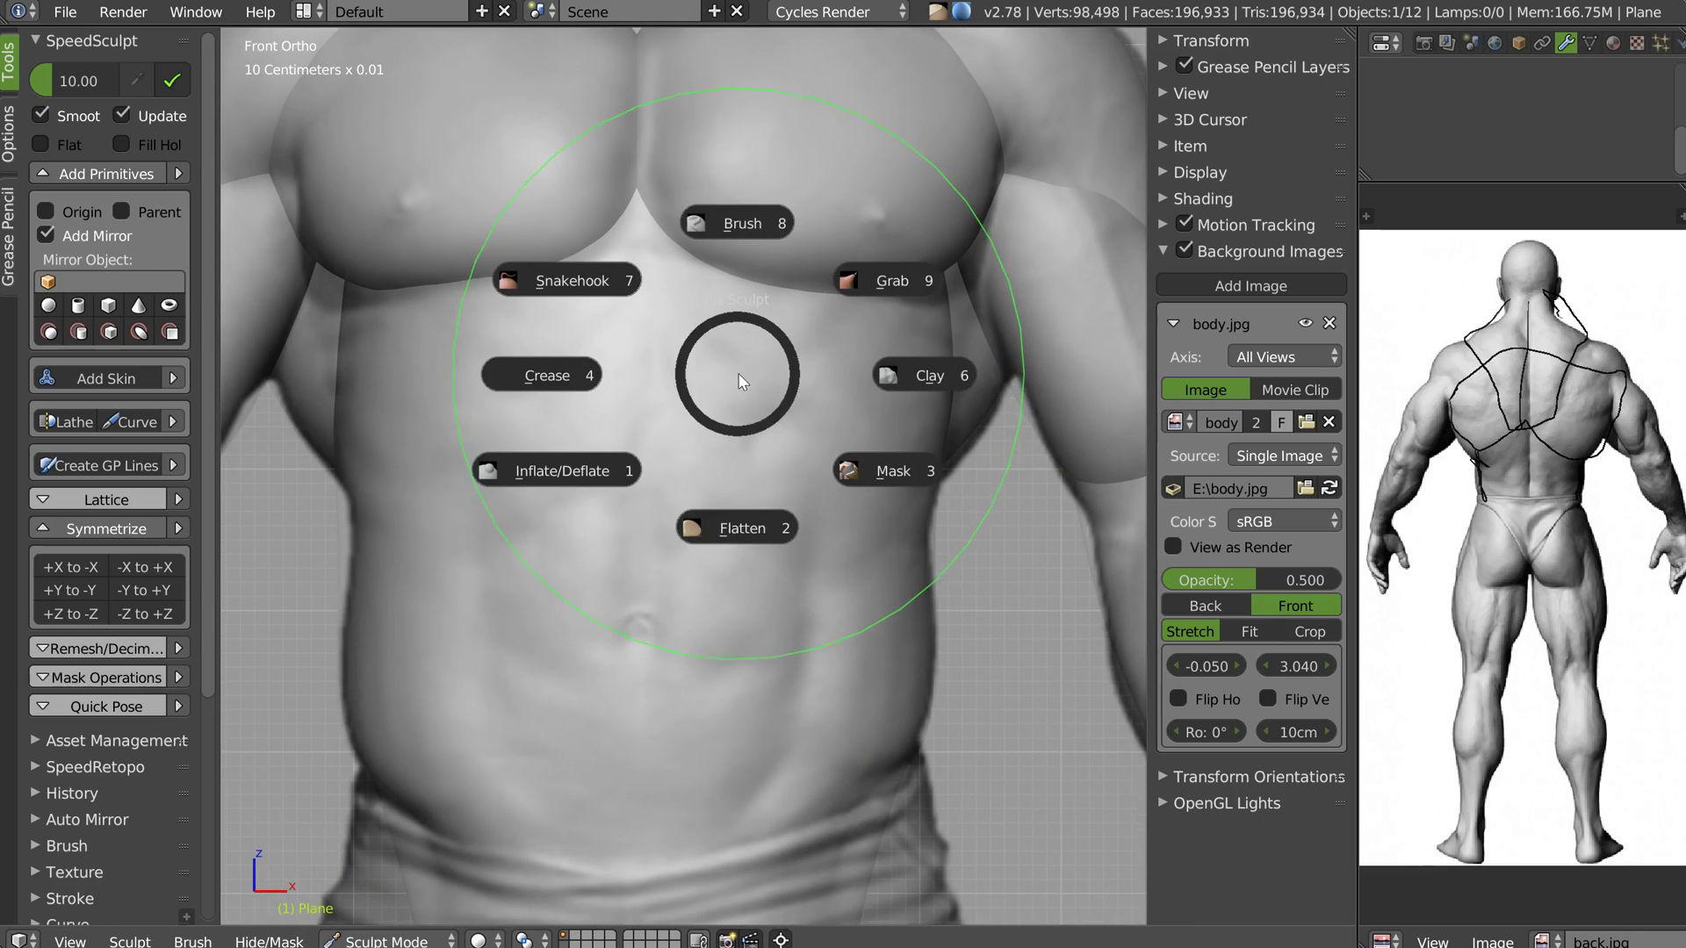
left_click(574, 375)
key("f")
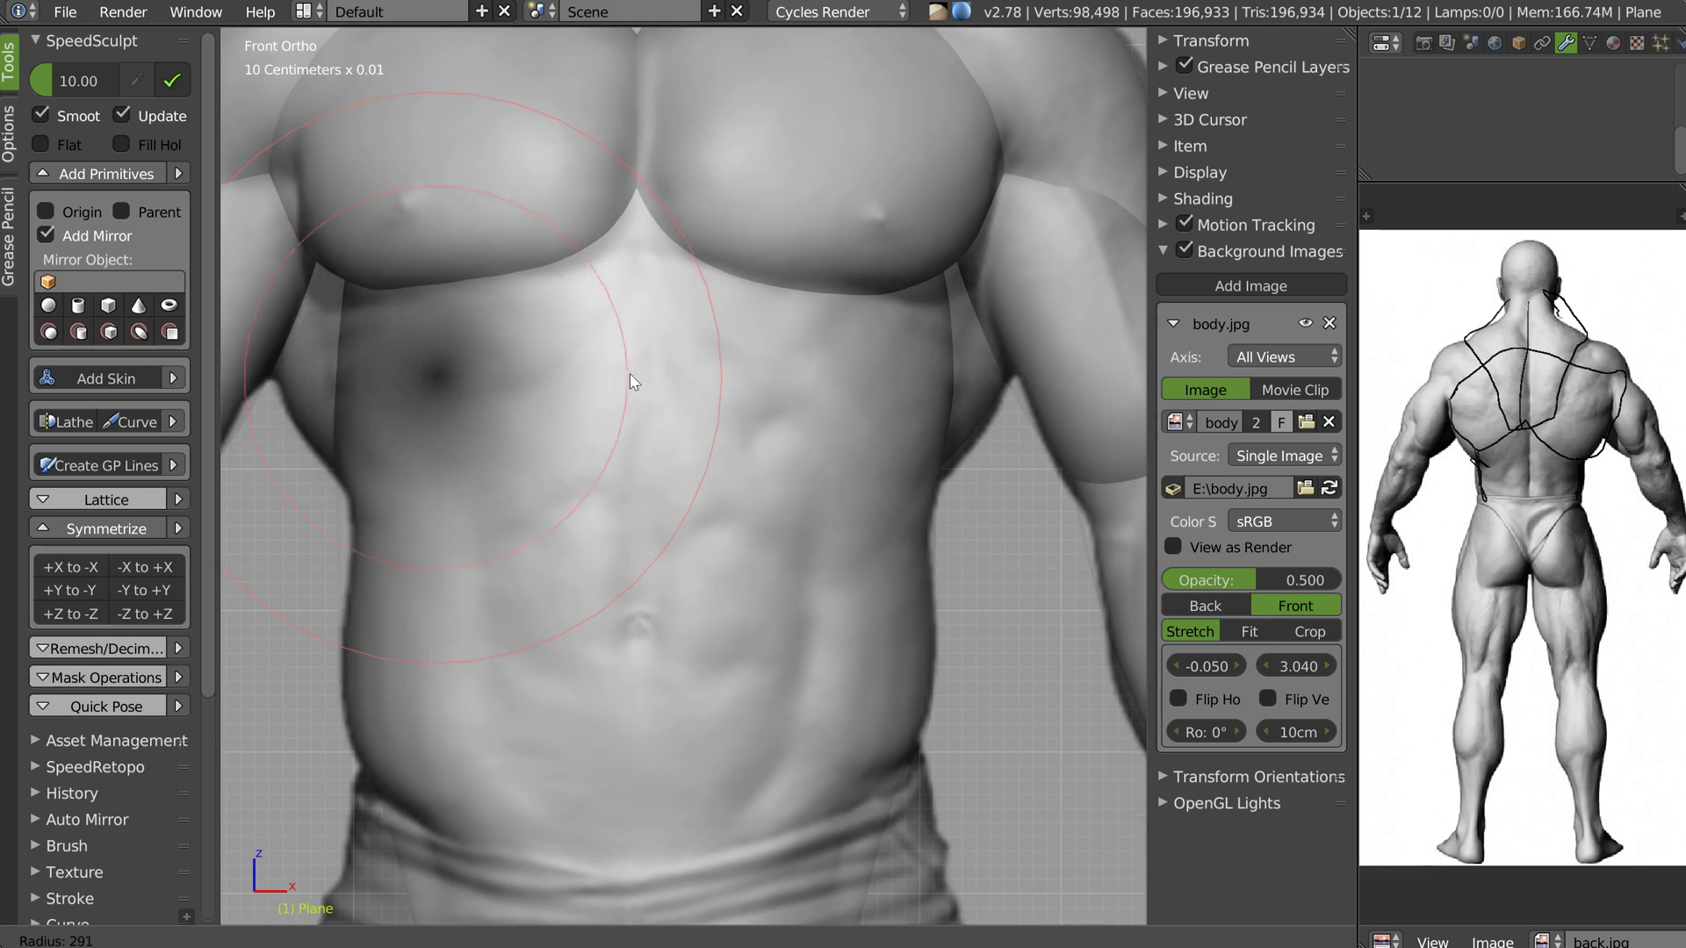
left_click(525, 378)
key("f")
left_click(644, 337)
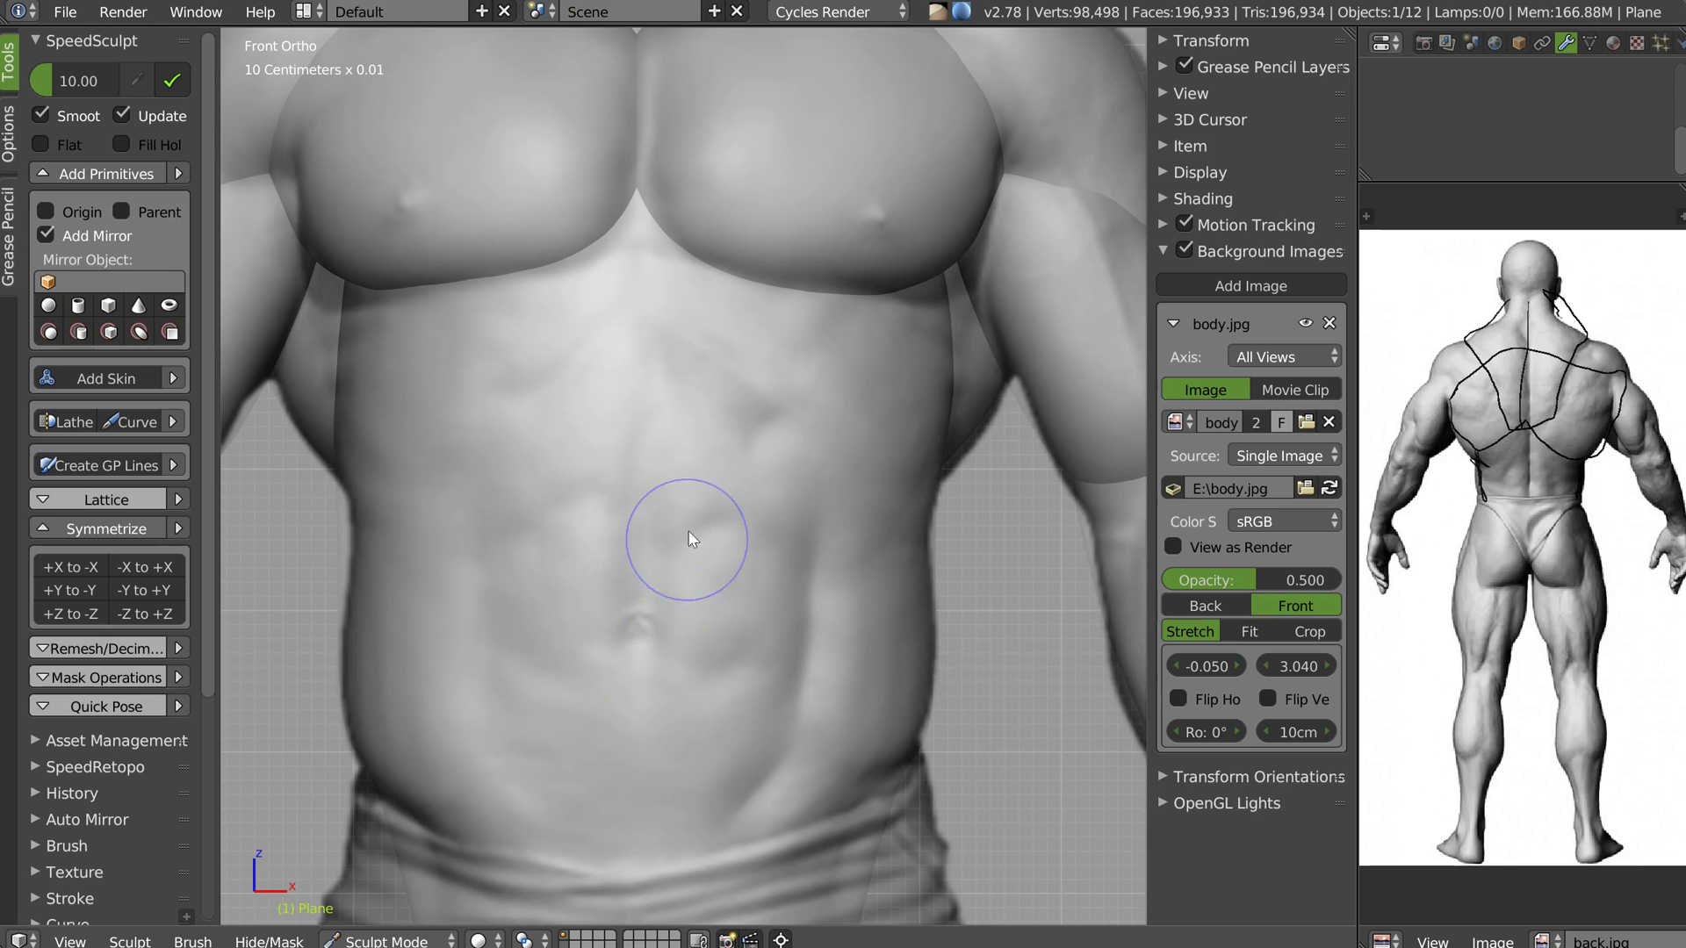
key("ctrl+z")
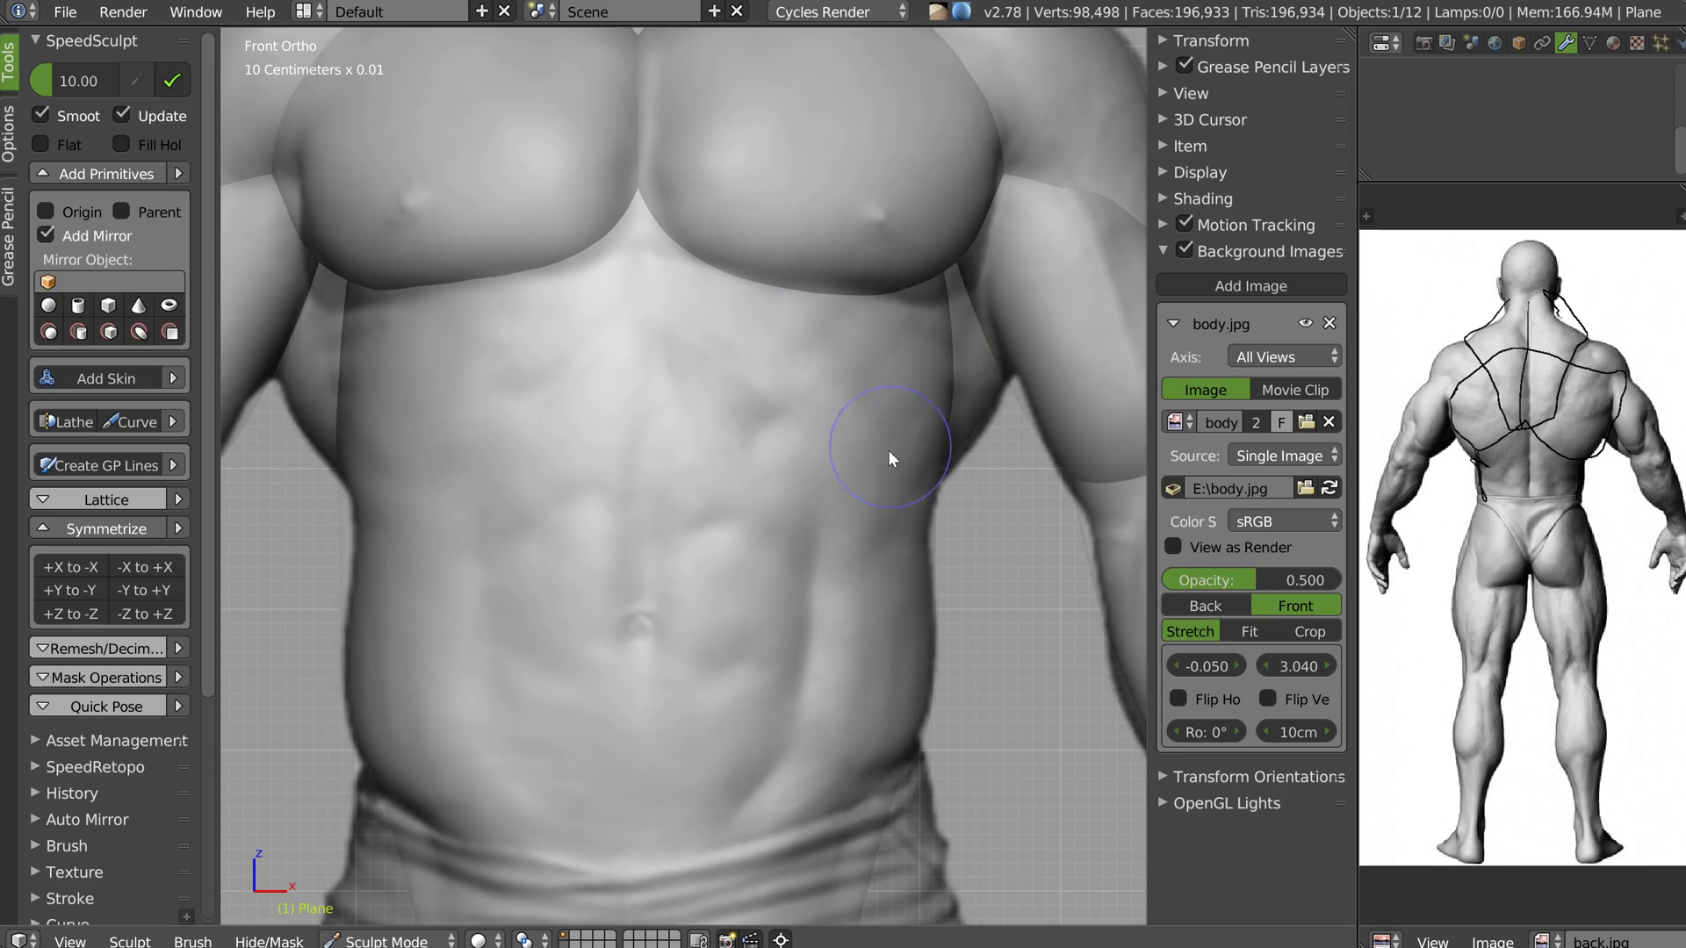
Switch to a larger Grab brush and reshape the front profile of the torso along the abdomen
middle_click_drag(835, 420, 812, 387)
scroll(811, 386, "down", 3)
mouse_move(935, 328)
middle_mouse_down()
mouse_move(808, 382)
mouse_move(720, 355)
mouse_move(761, 376)
mouse_move(666, 392)
mouse_move(687, 355)
middle_mouse_up()
scroll(812, 374, "up", 4)
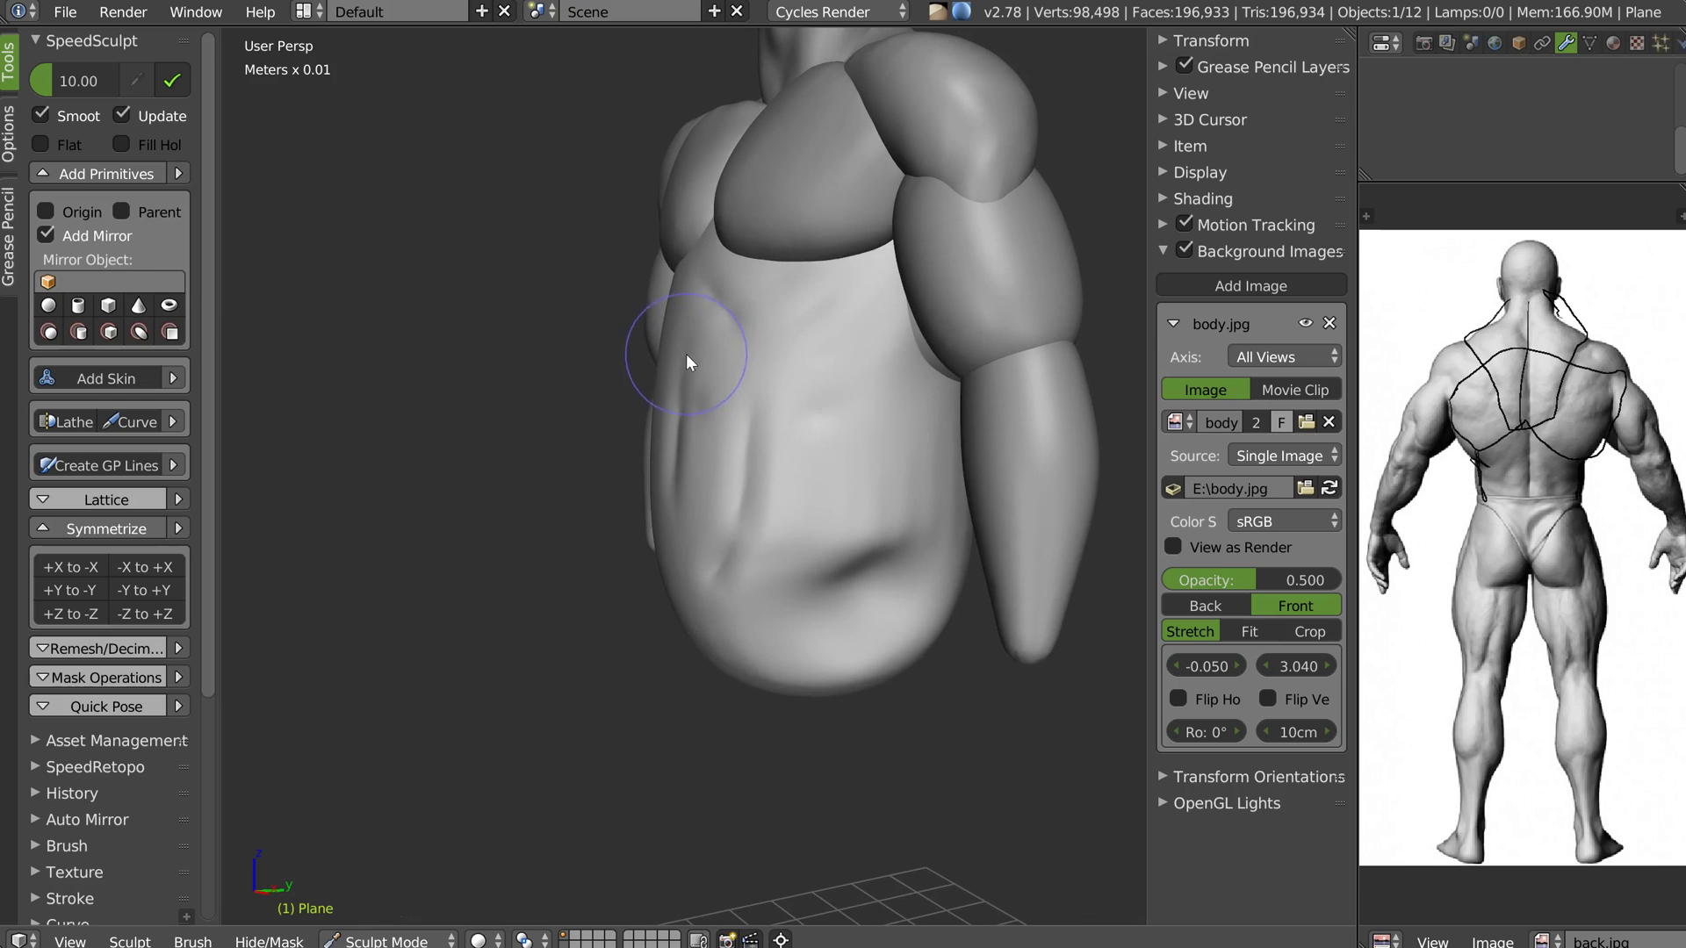
key("w")
left_click(854, 270)
key("f")
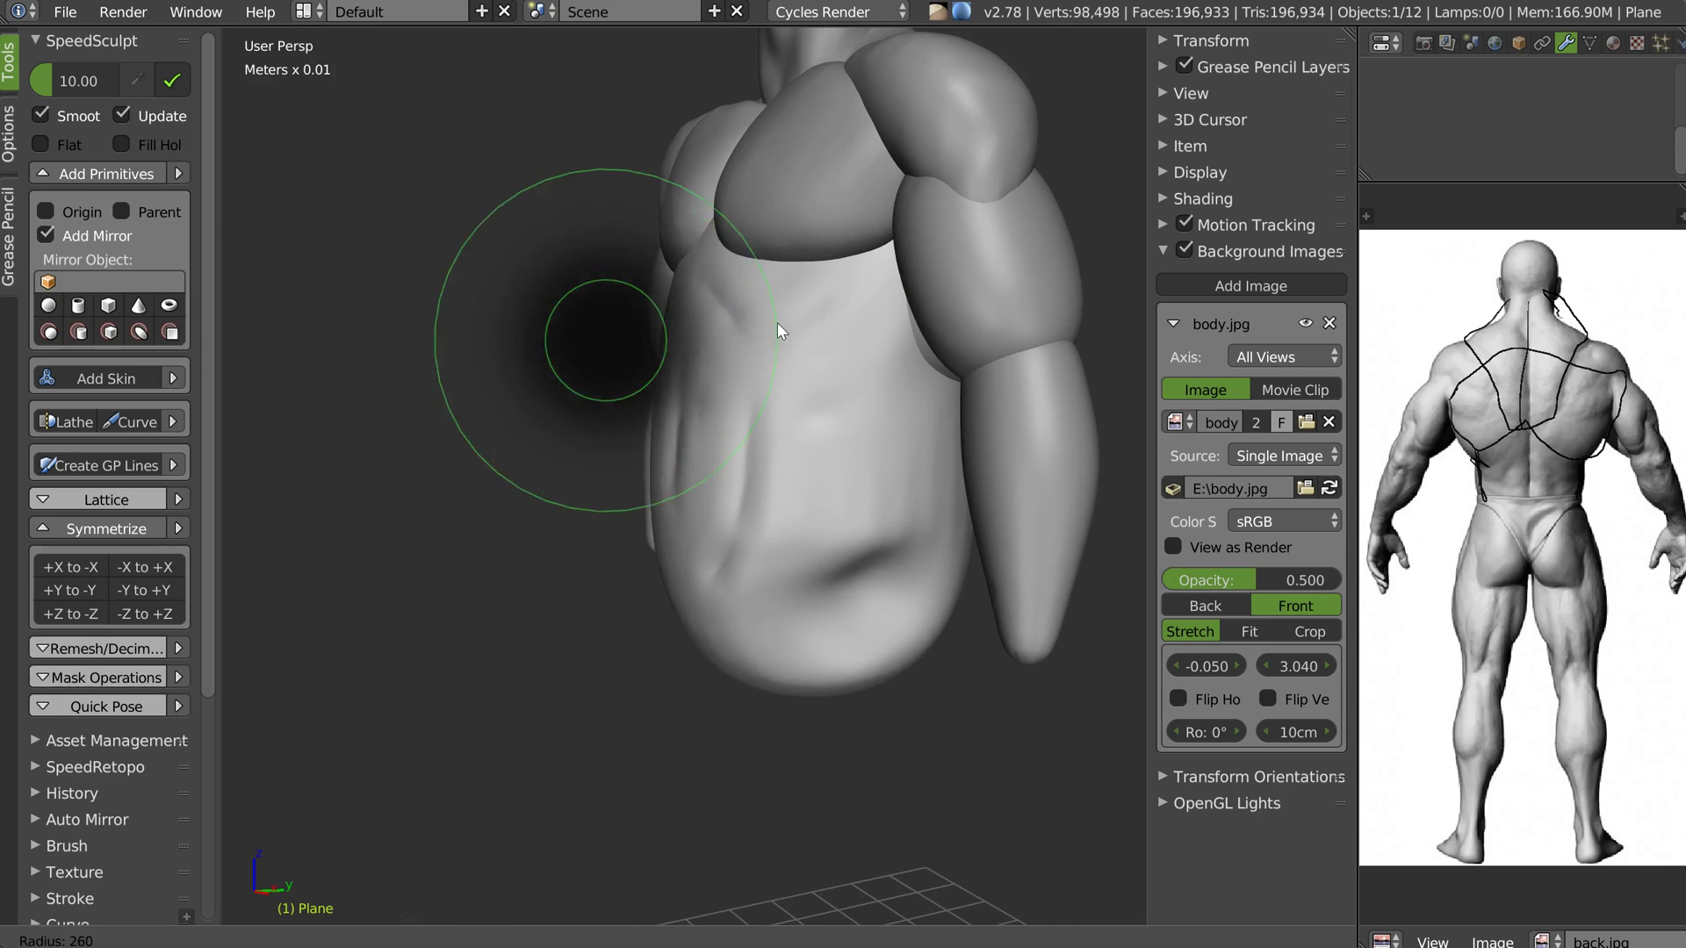
left_click(777, 323)
middle_click_drag(777, 323, 733, 373)
left_click_drag(685, 405, 706, 399)
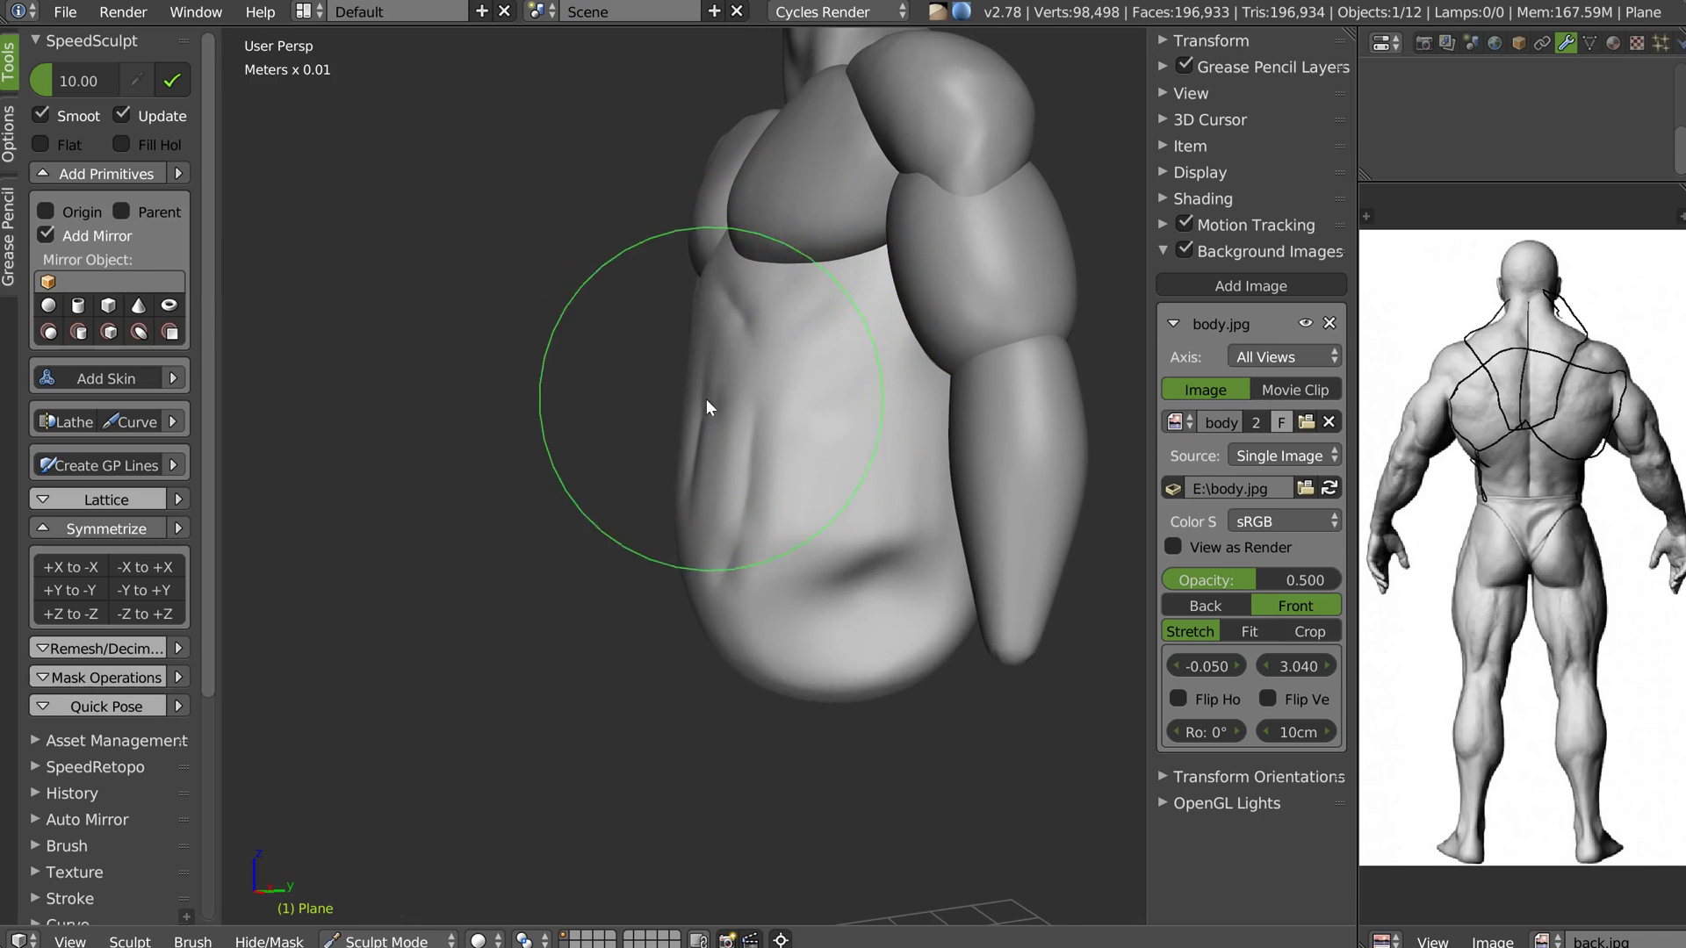
left_click_drag(713, 577, 757, 599)
mouse_move(740, 323)
middle_mouse_down()
mouse_move(771, 267)
mouse_move(702, 261)
mouse_move(882, 261)
mouse_move(648, 328)
middle_mouse_up()
scroll(771, 267, "up", 2)
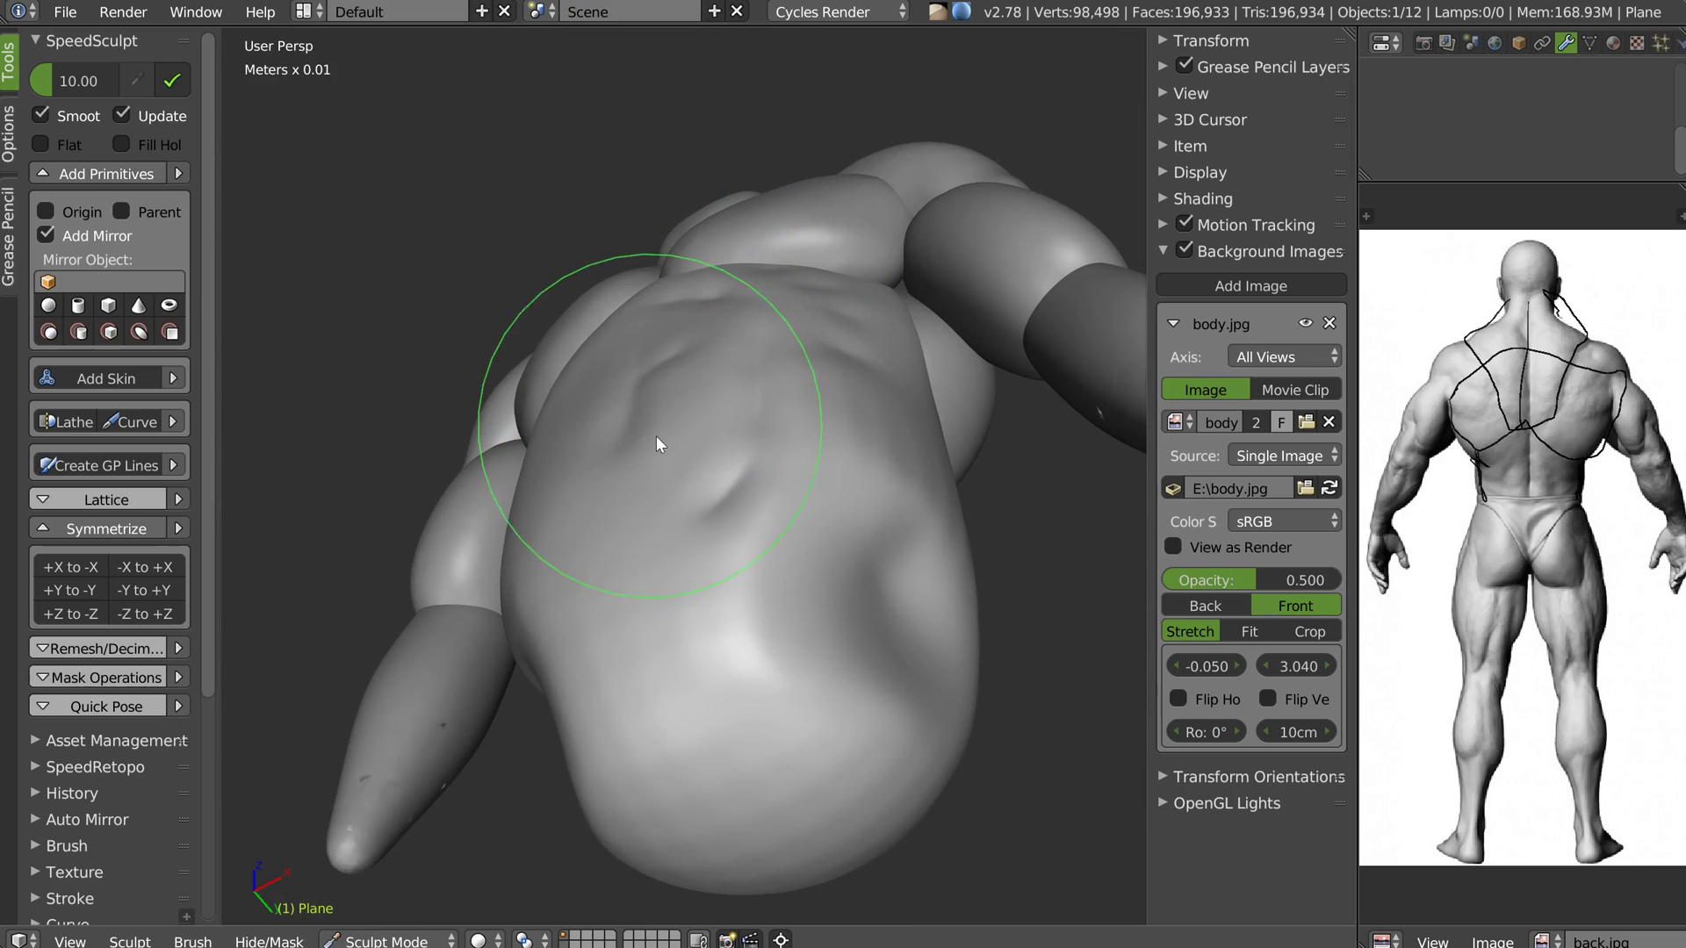
mouse_move(764, 318)
middle_mouse_down()
mouse_move(868, 367)
mouse_move(1015, 263)
mouse_move(787, 272)
mouse_move(880, 387)
mouse_move(729, 413)
mouse_move(771, 366)
middle_mouse_up()
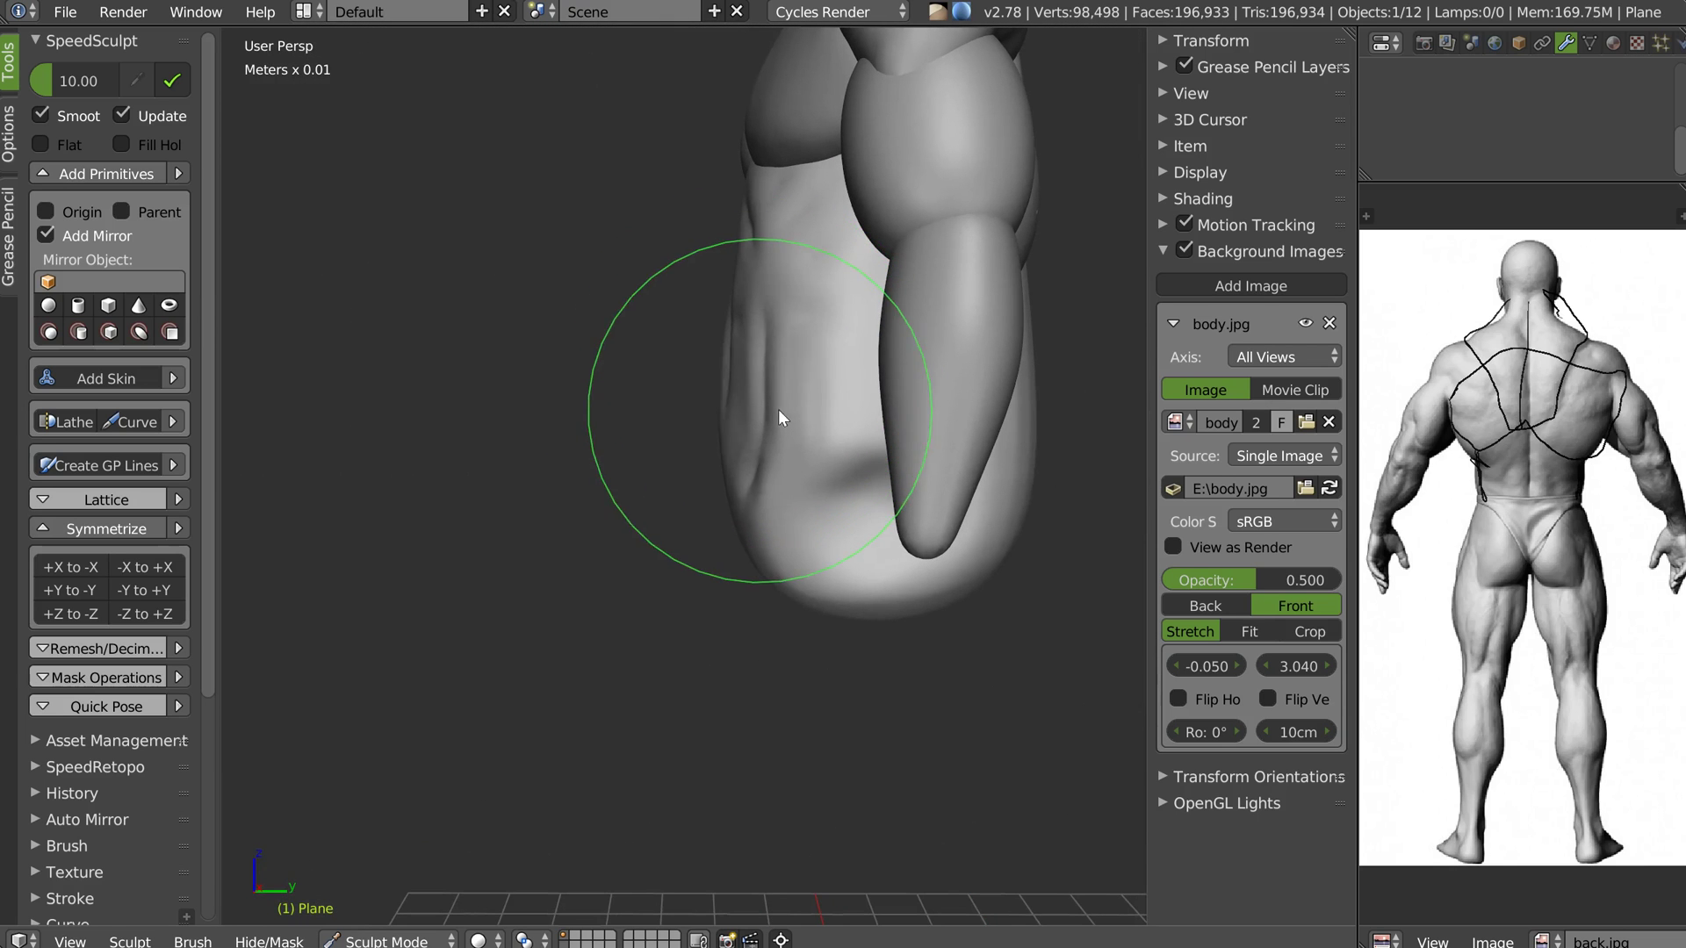
mouse_move(769, 430)
middle_mouse_down("ctrl")
mouse_move(775, 326)
mouse_move(732, 182)
middle_mouse_up("ctrl")
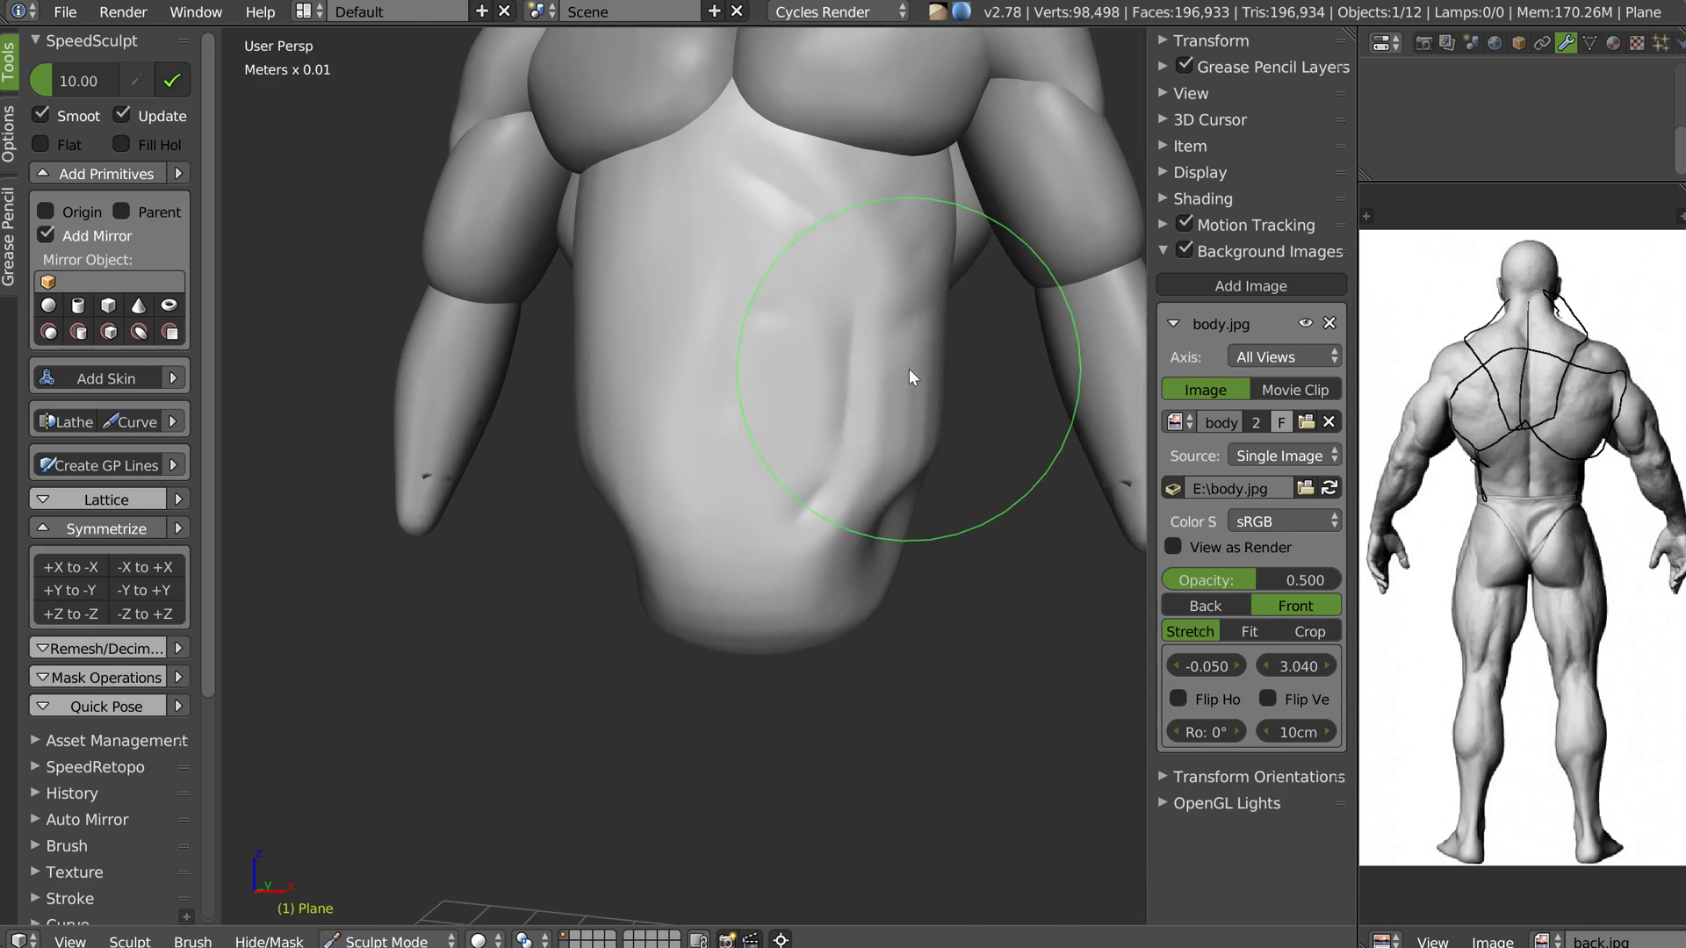
Symmetrize the torso so the carved abdominal creases are mirrored onto its other side
middle_click_drag(722, 289, 760, 281)
key("f")
left_click(691, 303)
key("shift+c")
mouse_move(646, 289)
middle_mouse_down()
mouse_move(724, 278)
mouse_move(730, 233)
mouse_move(748, 316)
middle_mouse_up()
right_click(748, 318)
left_click(481, 237)
middle_click_drag(646, 255, 727, 242)
Resize the Crease brush and carve the abdomen's vertical midline and the rib-cage arch beneath the chest
key("f")
left_click(662, 275)
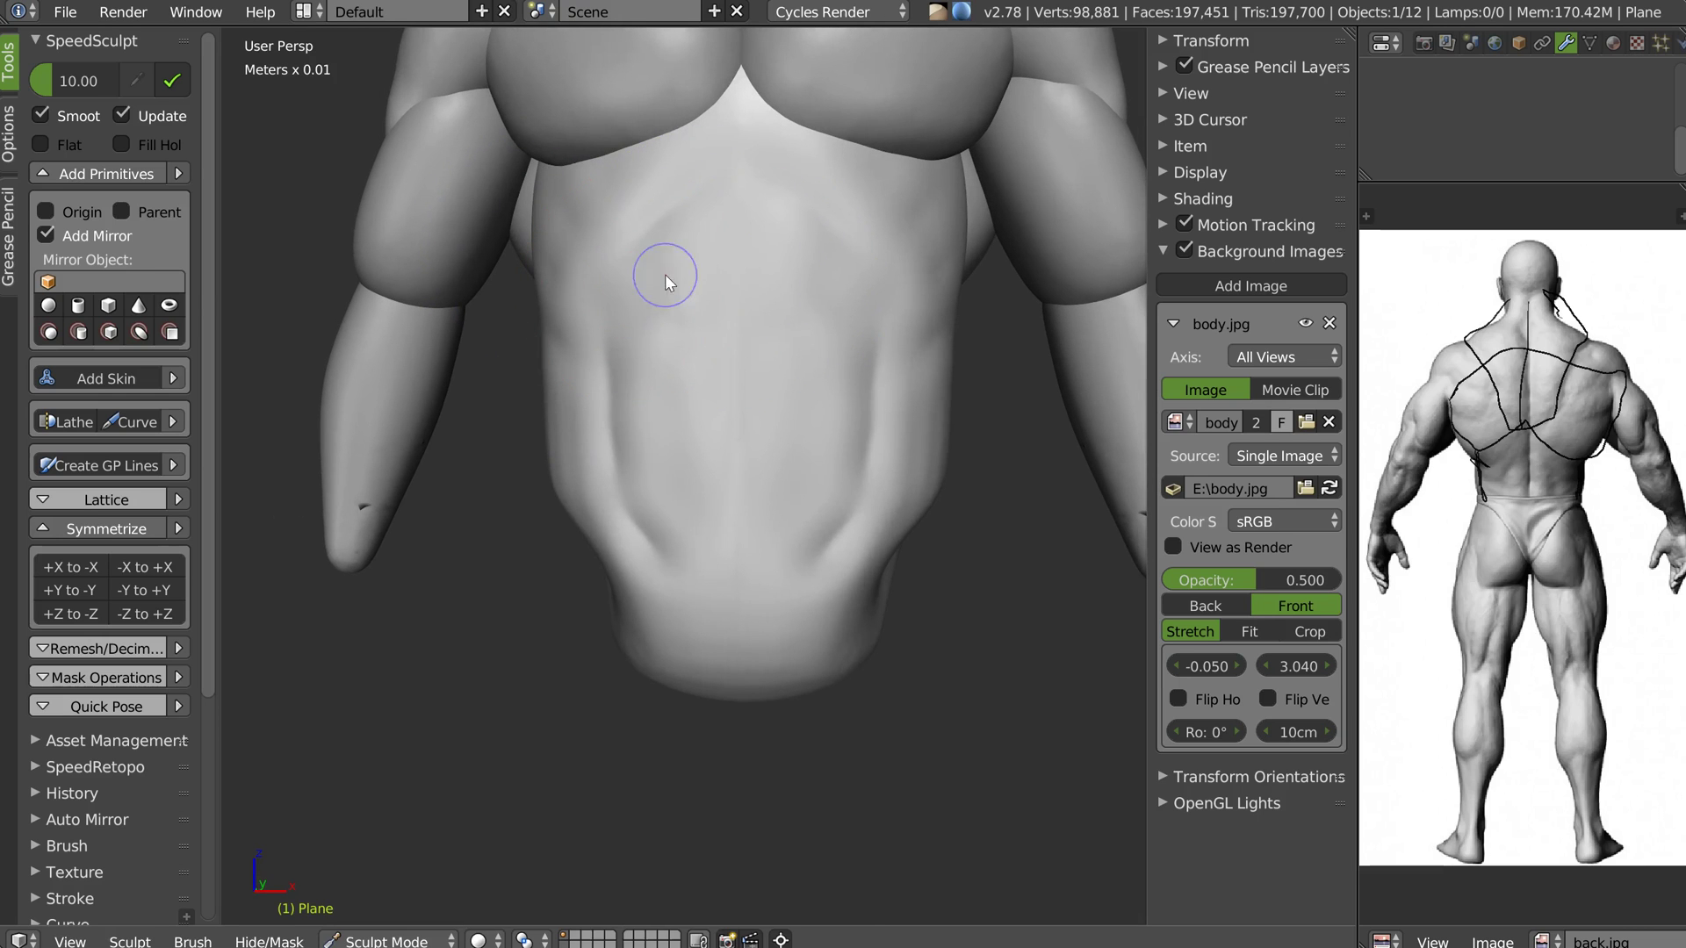
left_click_drag(733, 263, 730, 571)
middle_click_drag(790, 304, 733, 317)
left_click_drag(745, 179, 744, 285)
left_click_drag(759, 163, 853, 232)
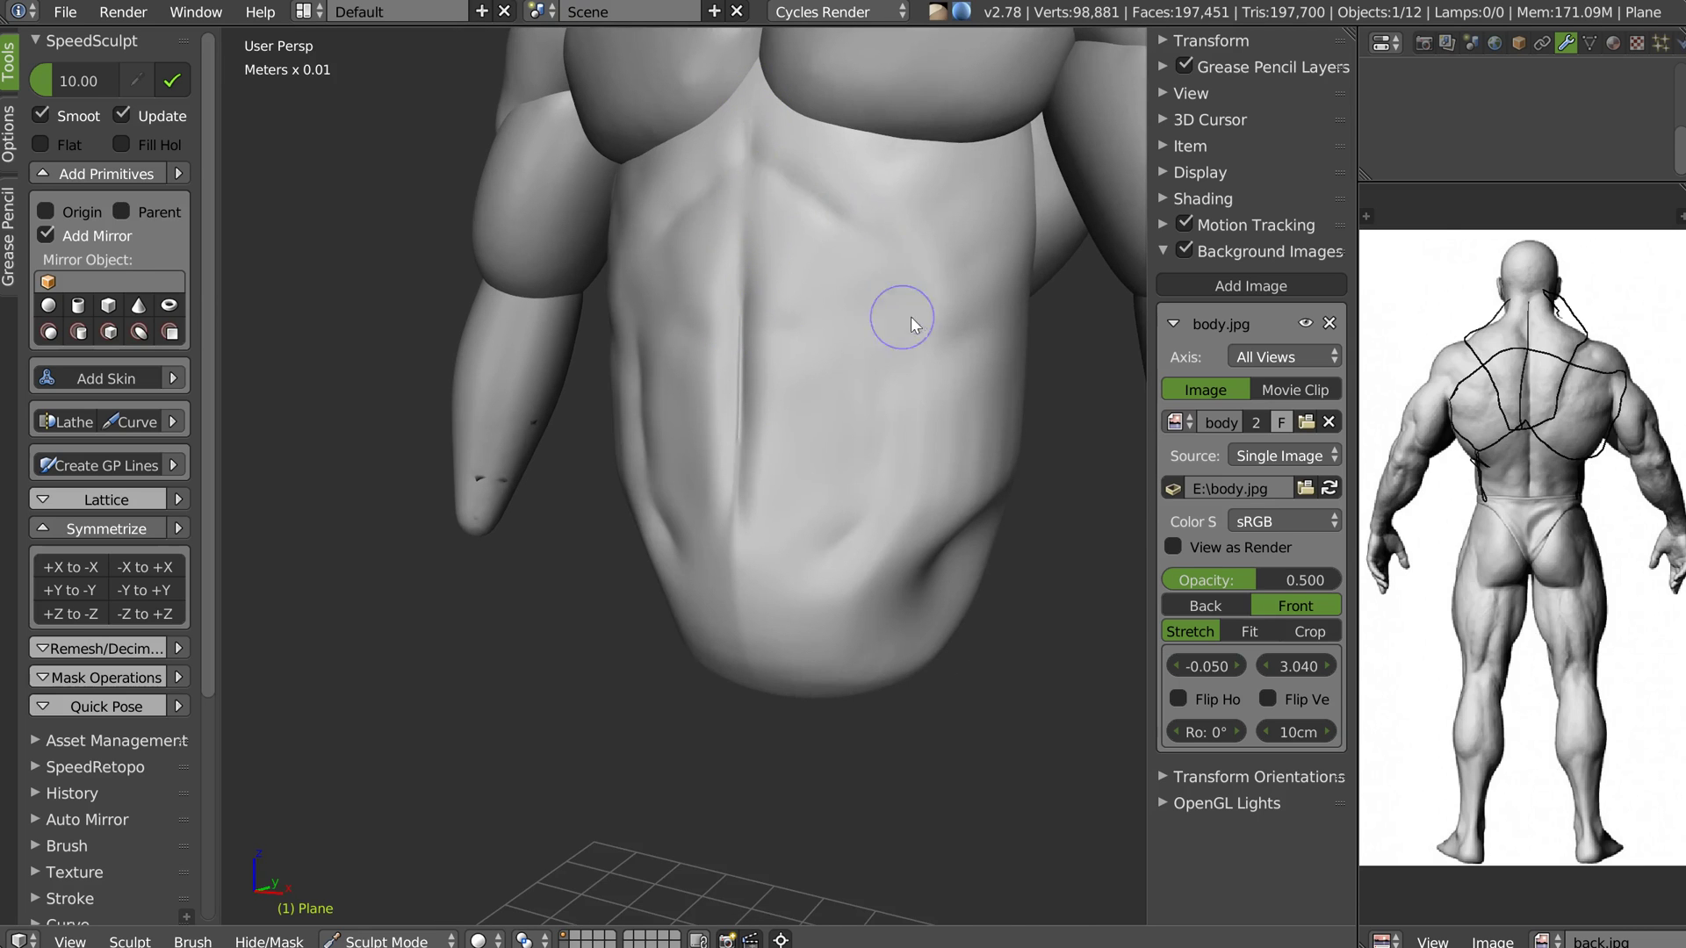
Extend the midline crease down the lower abdomen, then enlarge the brush and smooth it
middle_click_drag(909, 316, 865, 318)
left_click_drag(741, 397, 741, 594)
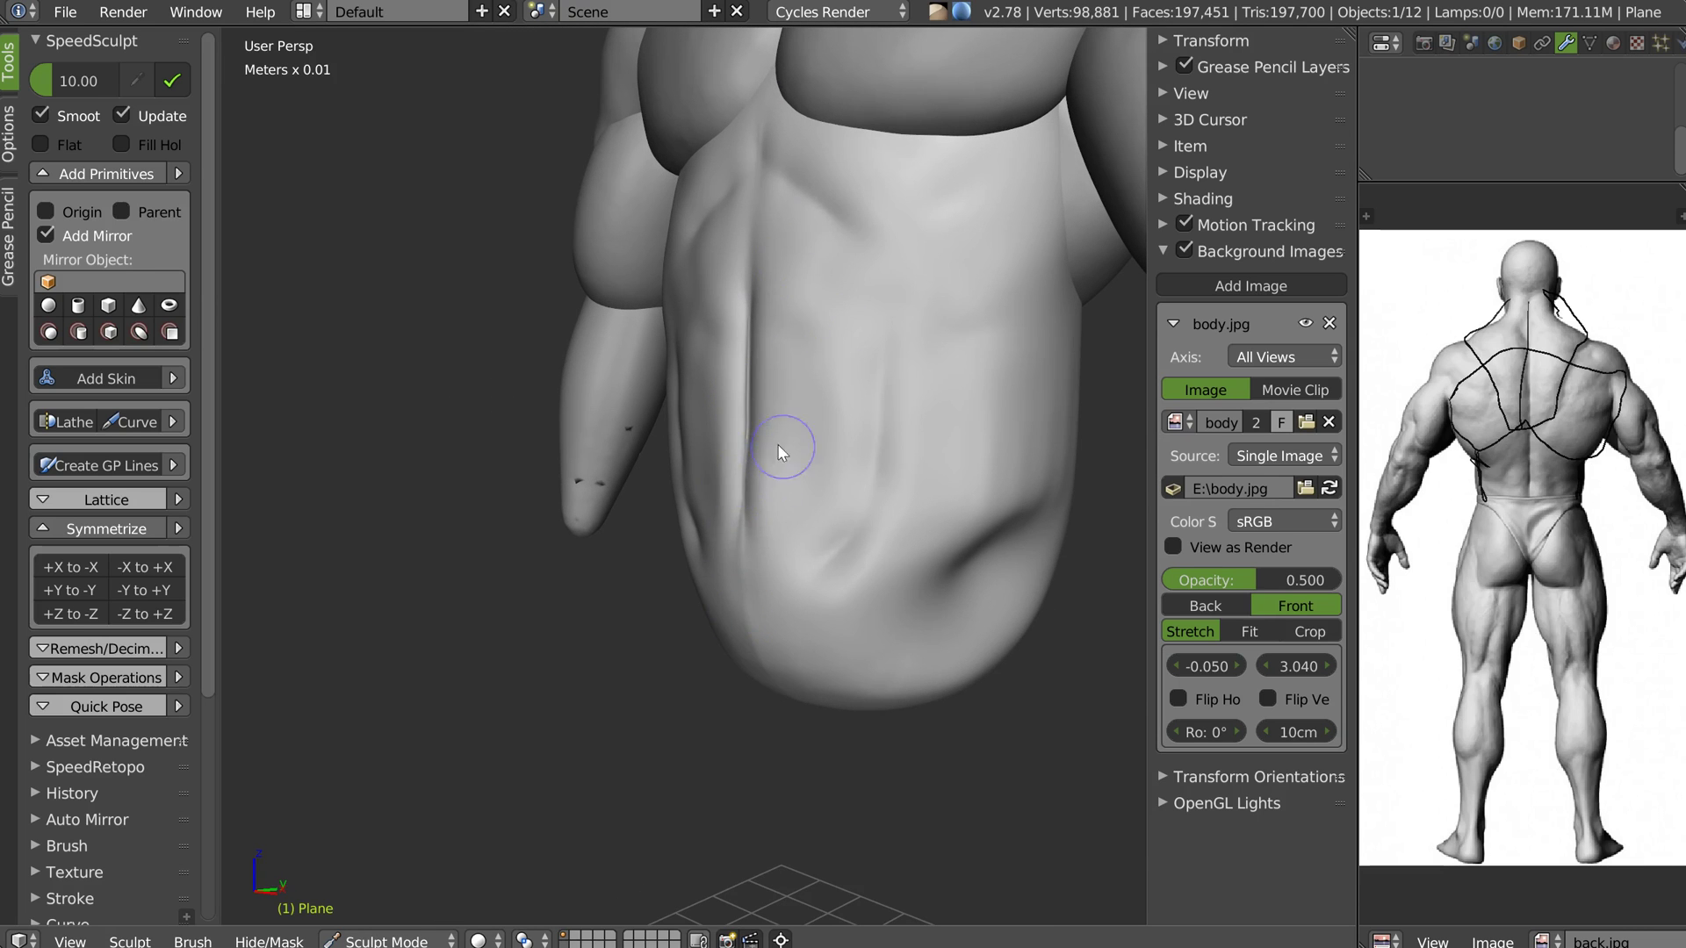
key("f")
mouse_move(730, 459)
left_mouse_down("shift")
mouse_move(753, 386)
mouse_move(740, 583)
left_mouse_up("shift")
mouse_move(993, 458)
middle_mouse_down()
mouse_move(1005, 413)
mouse_move(959, 331)
middle_mouse_up()
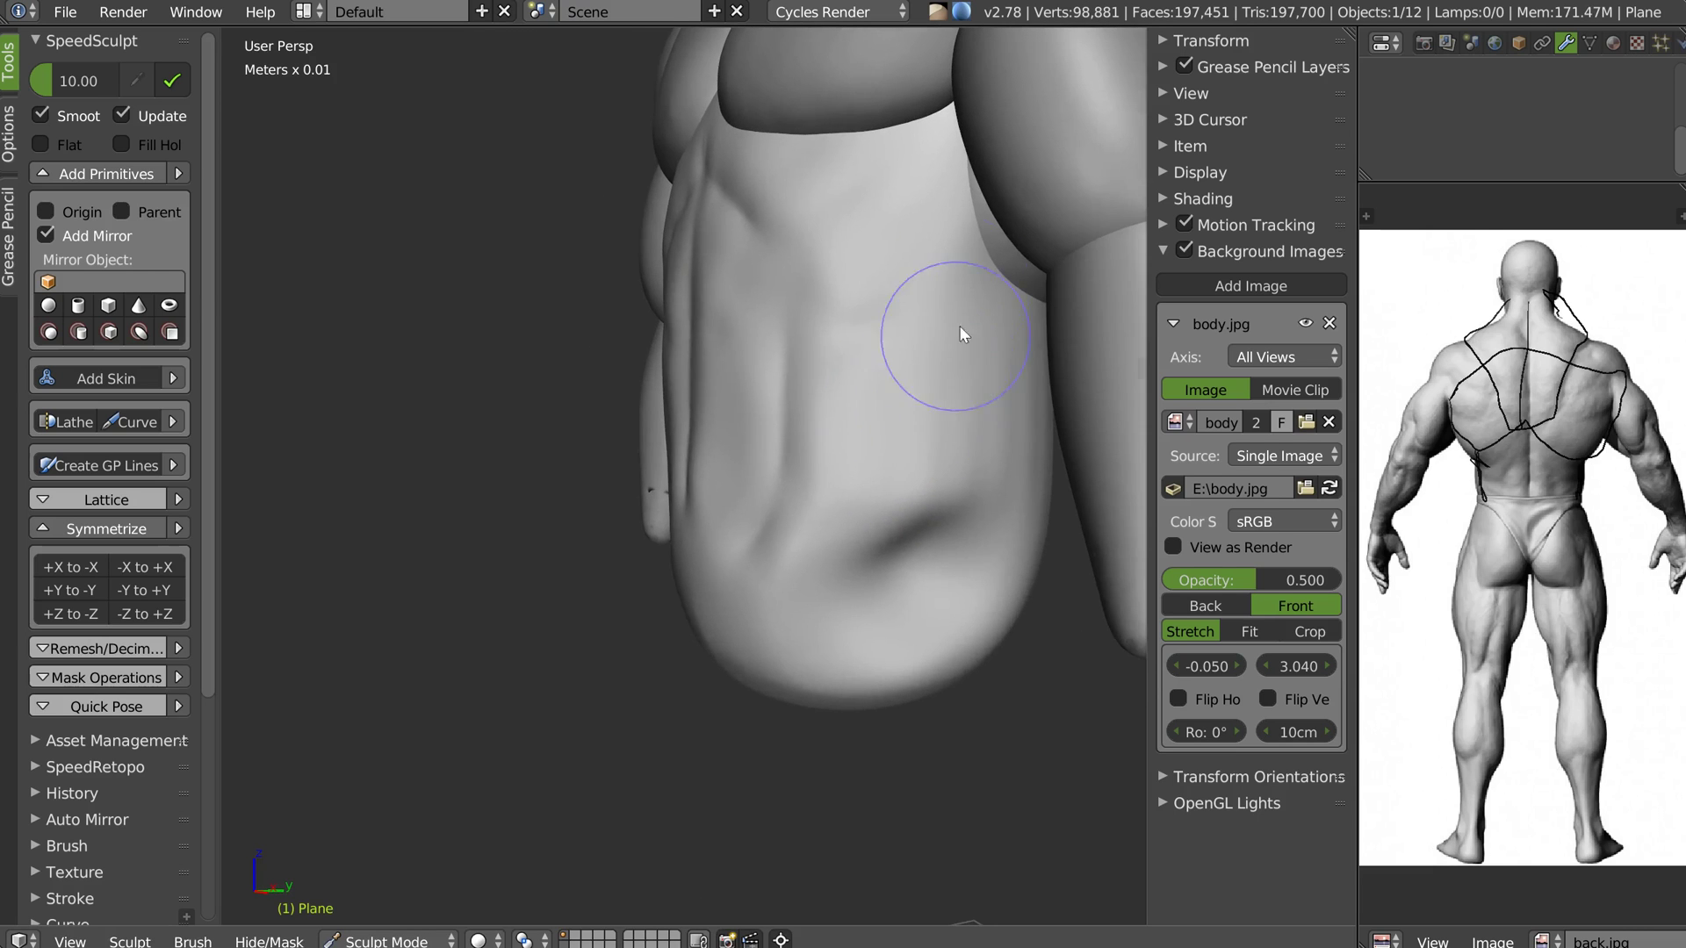
Switch sculpting to the broad back muscle below the shoulder and smooth its underarm area using a resized Grab brush
middle_click_drag(922, 388, 811, 372)
scroll(813, 360, "down", 2)
middle_click_drag(865, 263, 797, 195)
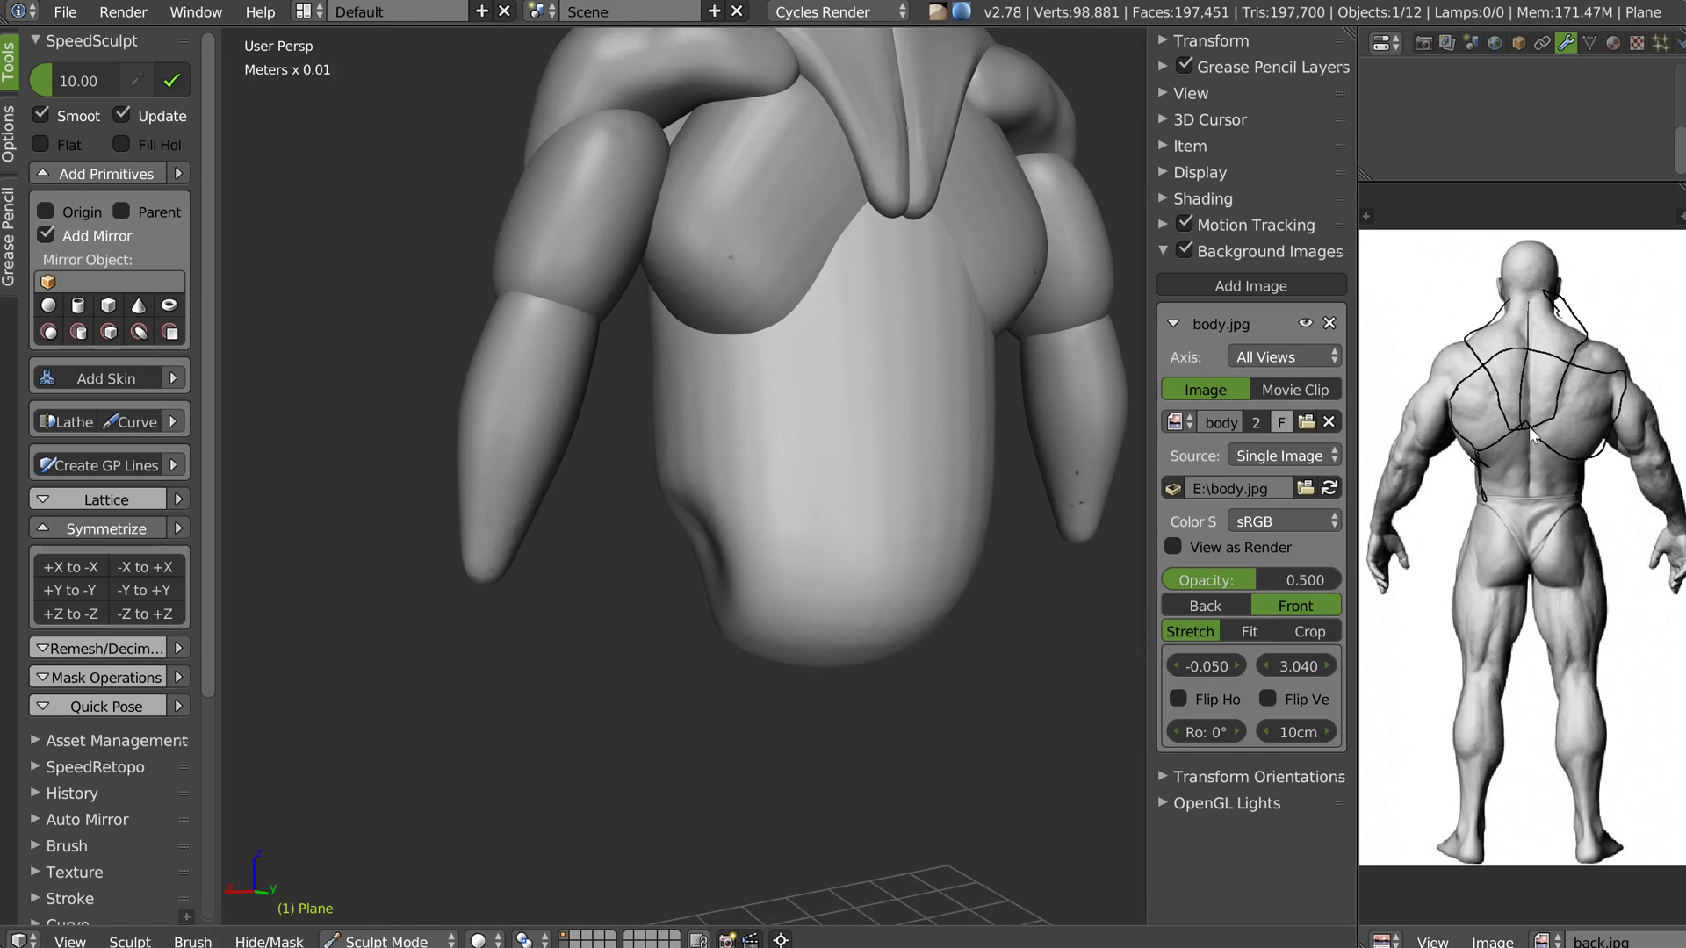
mouse_move(786, 255)
middle_mouse_down()
mouse_move(758, 279)
mouse_move(706, 274)
middle_mouse_up()
key("Tab")
right_click(703, 268)
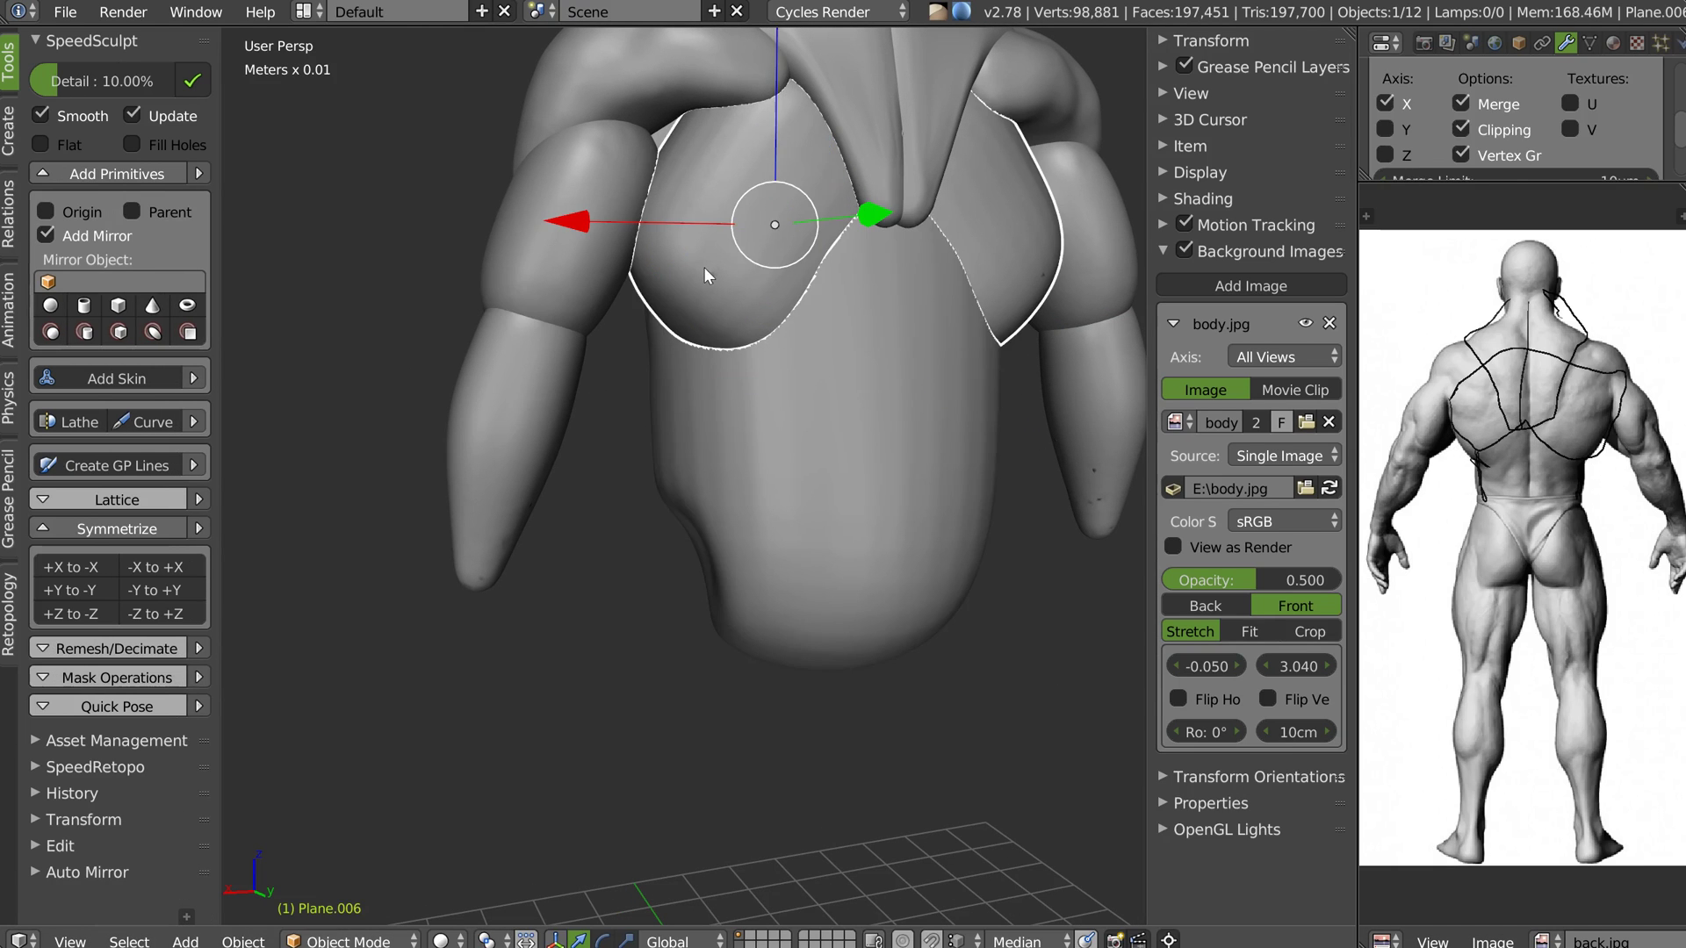
key("Tab")
left_click(848, 188)
key("f")
left_click(821, 296)
key("w")
left_click(894, 223)
mouse_move(651, 339)
middle_mouse_down()
mouse_move(729, 242)
mouse_move(664, 146)
mouse_move(694, 154)
middle_mouse_up()
scroll(702, 123, "up", 5)
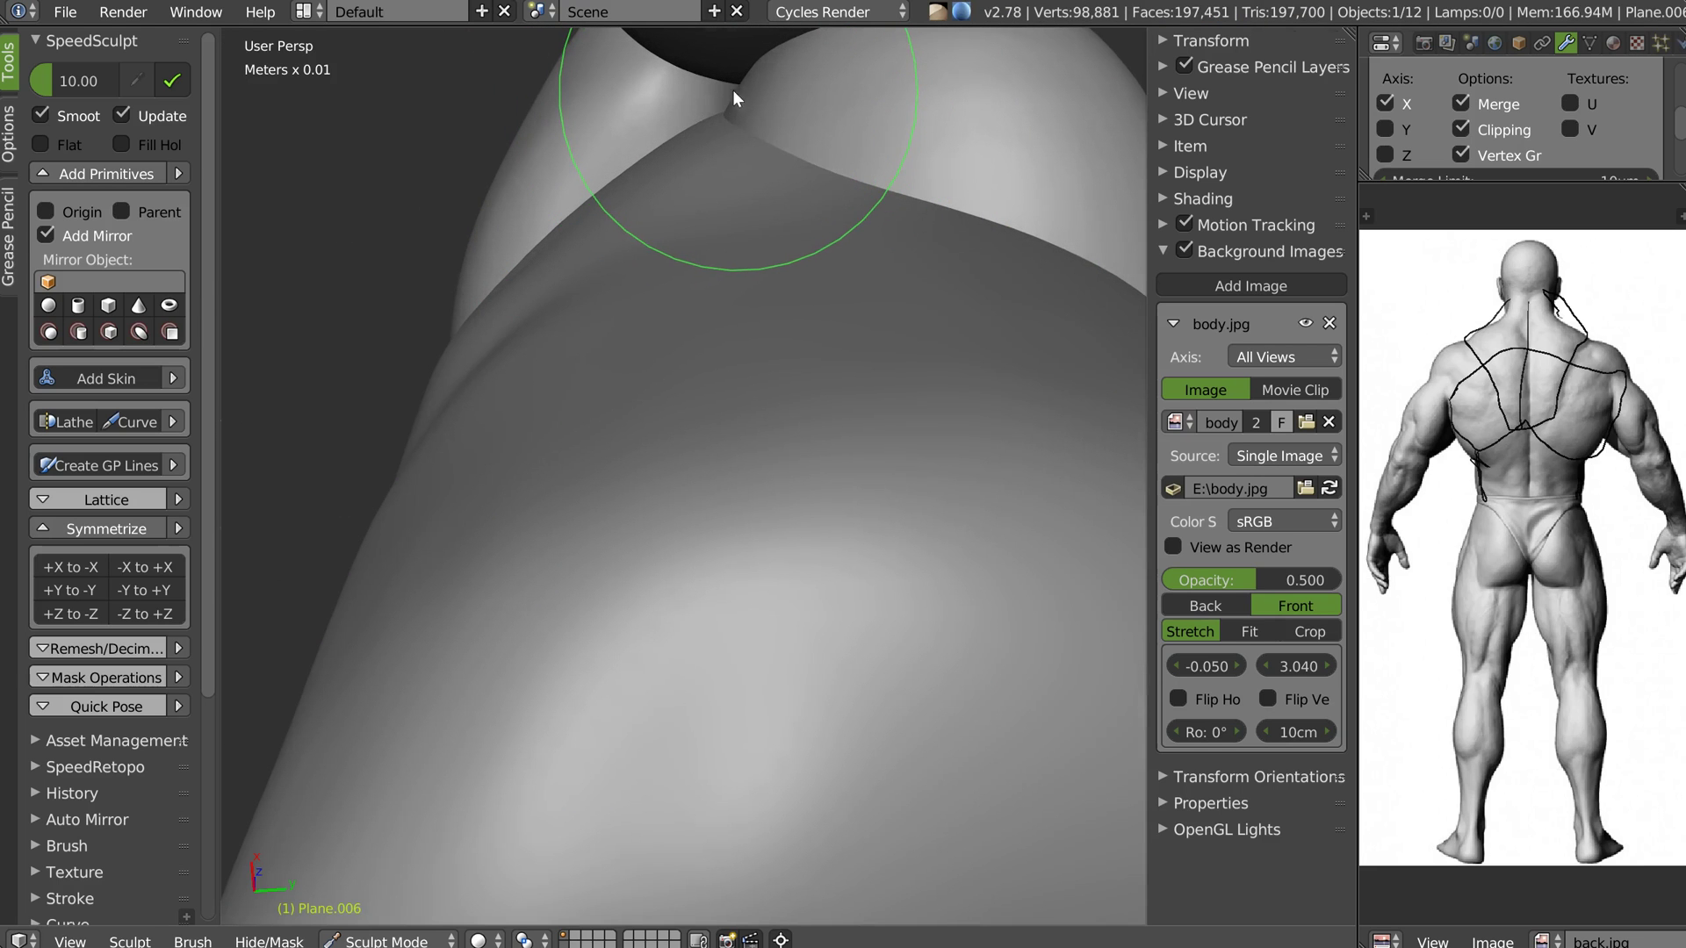
mouse_move(651, 87)
middle_mouse_down()
mouse_move(767, 130)
mouse_move(688, 58)
mouse_move(725, 103)
mouse_move(720, 202)
mouse_move(720, 158)
mouse_move(699, 177)
middle_mouse_up()
left_click_drag(673, 200, 713, 216, "shift")
mouse_move(707, 172)
middle_mouse_down()
mouse_move(708, 238)
mouse_move(619, 219)
mouse_move(719, 293)
mouse_move(690, 255)
mouse_move(692, 292)
mouse_move(702, 224)
mouse_move(637, 160)
mouse_move(690, 289)
middle_mouse_up()
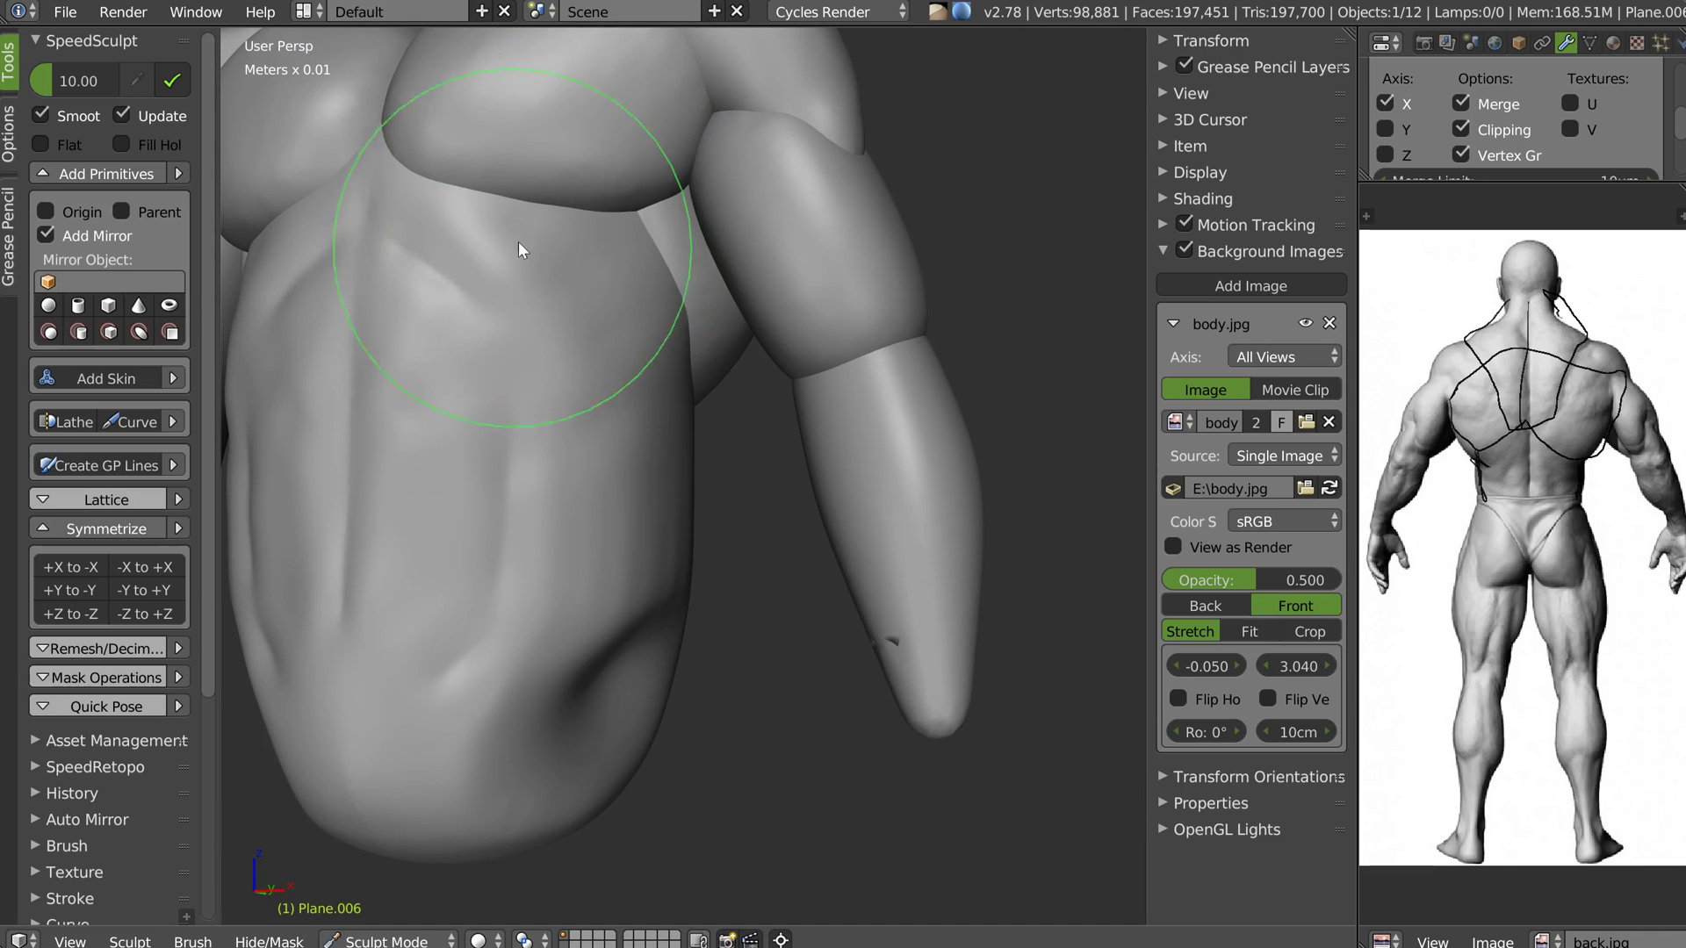
Pull the back muscle's edge near the armpit into shape with the Grab brush
mouse_move(649, 86)
middle_mouse_down()
mouse_move(629, 226)
mouse_move(583, 154)
mouse_move(732, 283)
mouse_move(766, 262)
mouse_move(714, 263)
middle_mouse_up()
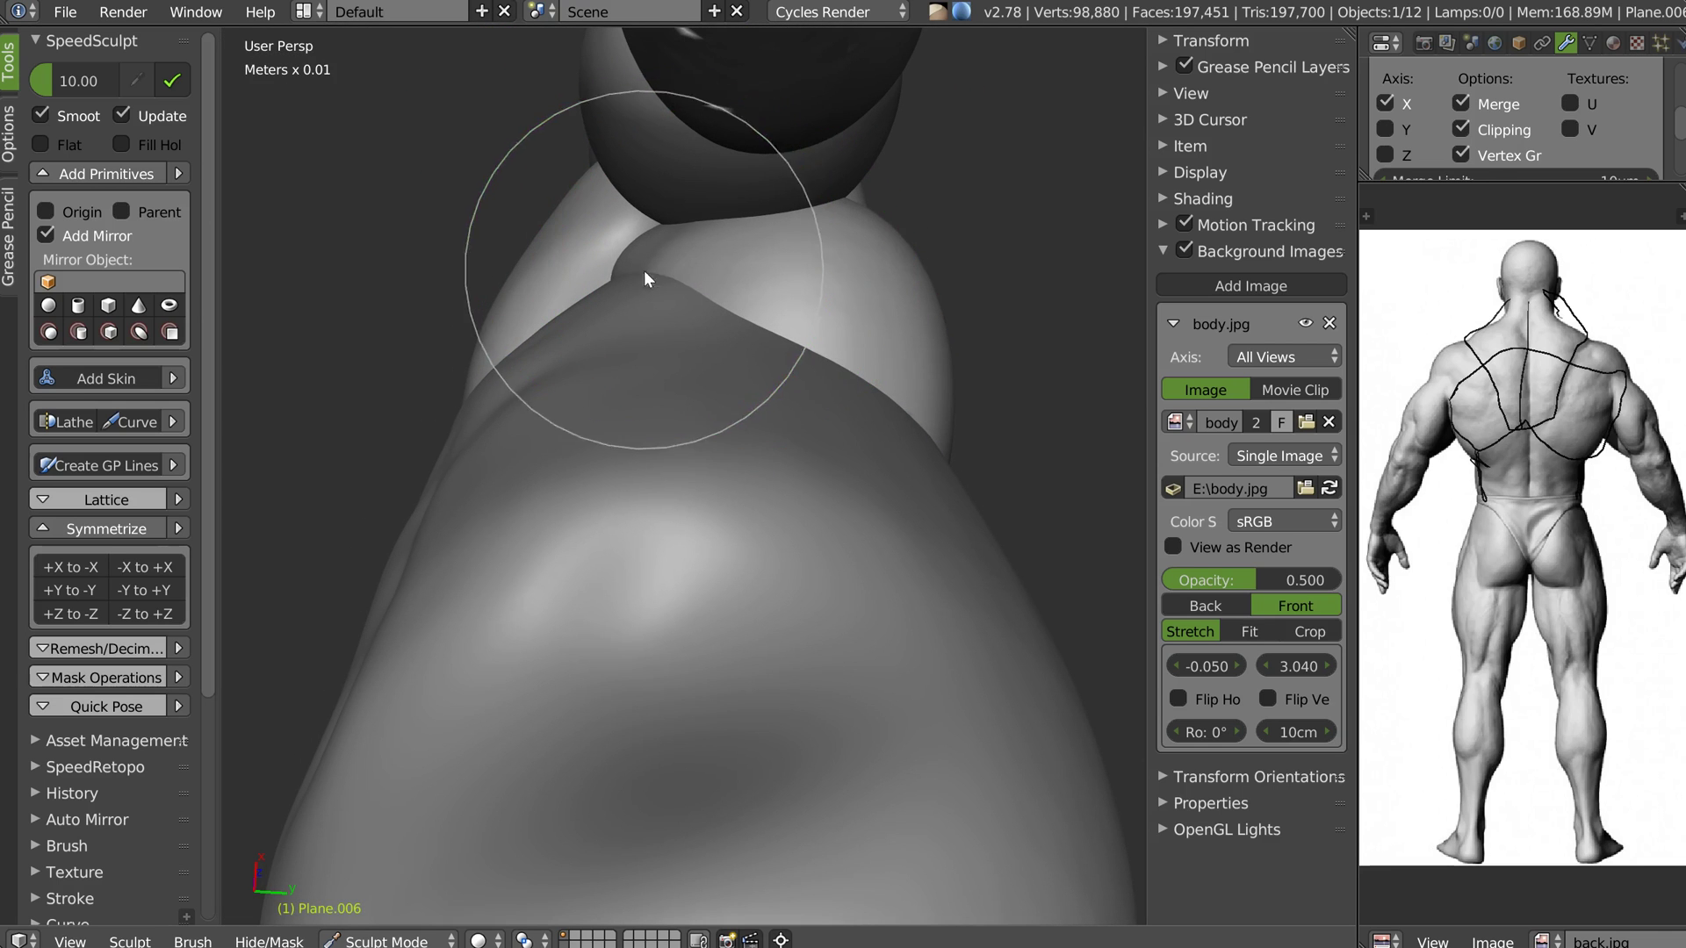
mouse_move(800, 229)
middle_mouse_down()
mouse_move(757, 309)
mouse_move(822, 204)
mouse_move(857, 249)
mouse_move(890, 259)
middle_mouse_up()
scroll(839, 257, "up", 3)
left_click_drag(840, 258, 887, 270)
Smooth the back muscle's surface and pull its upper edge and outer corner up beneath the shoulder
mouse_move(795, 308)
middle_mouse_down()
mouse_move(757, 380)
mouse_move(656, 351)
middle_mouse_up()
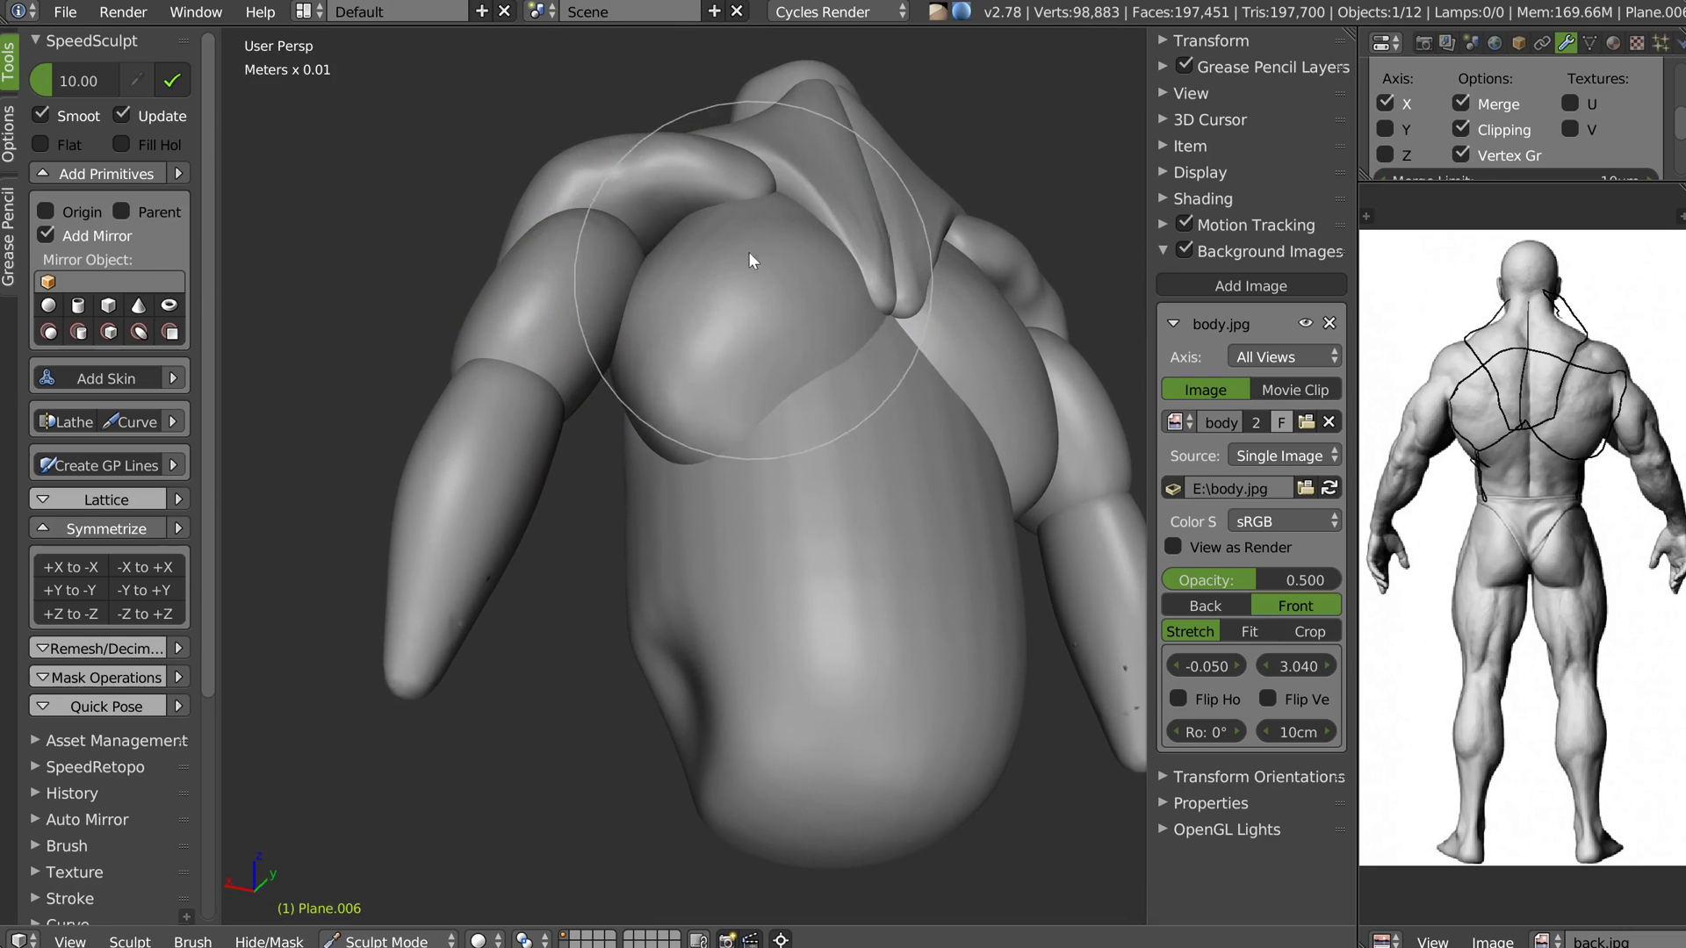
left_click_drag(795, 251, 704, 413, "shift")
mouse_move(757, 197)
left_mouse_down()
mouse_move(841, 168)
mouse_move(796, 177)
mouse_move(883, 212)
mouse_move(847, 202)
left_mouse_up()
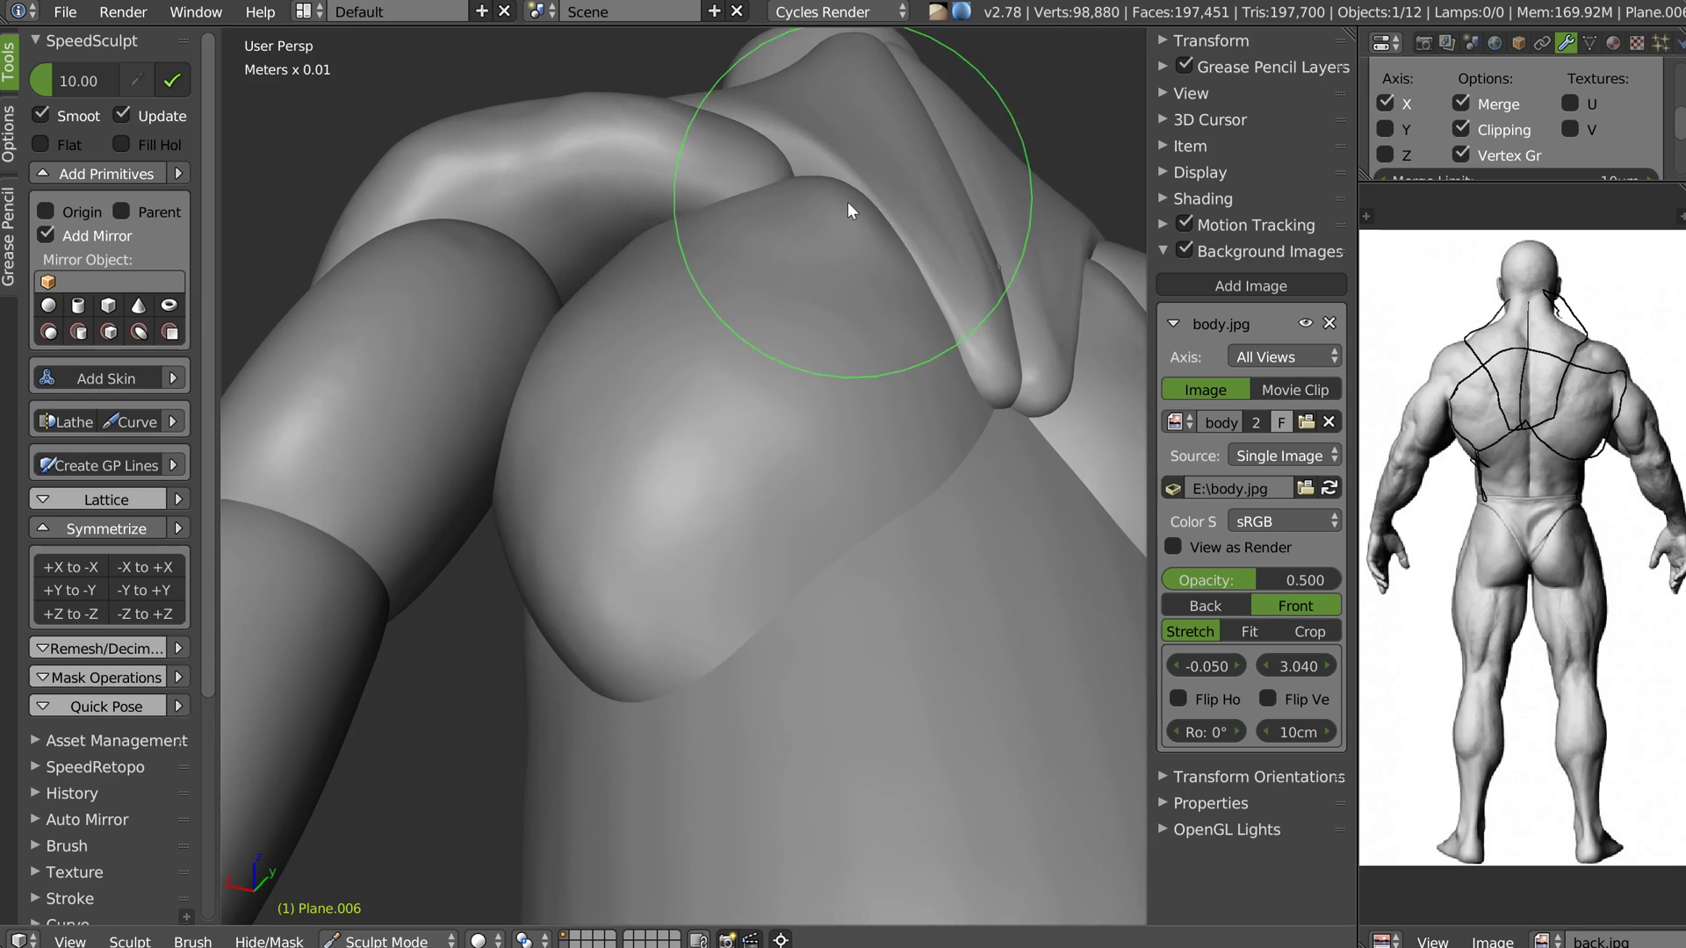
middle_click_drag(690, 239, 545, 211)
left_click_drag(543, 210, 433, 153)
middle_click_drag(414, 156, 530, 149)
mouse_move(532, 158)
left_mouse_down()
mouse_move(437, 68)
mouse_move(493, 150)
mouse_move(619, 88)
mouse_move(613, 66)
left_mouse_up()
Pull the back muscle's upper inner corner into the gap between the shoulder and trapezius, following the back reference
middle_click_drag(511, 201, 560, 275)
scroll(560, 277, "down", 5)
middle_click_drag(642, 135, 656, 191)
mouse_move(590, 121)
middle_mouse_down()
mouse_move(600, 180)
mouse_move(557, 187)
mouse_move(616, 203)
middle_mouse_up()
scroll(588, 129, "up", 1)
scroll(557, 187, "up", 4)
mouse_move(737, 158)
left_mouse_down()
mouse_move(739, 183)
mouse_move(755, 150)
left_mouse_up()
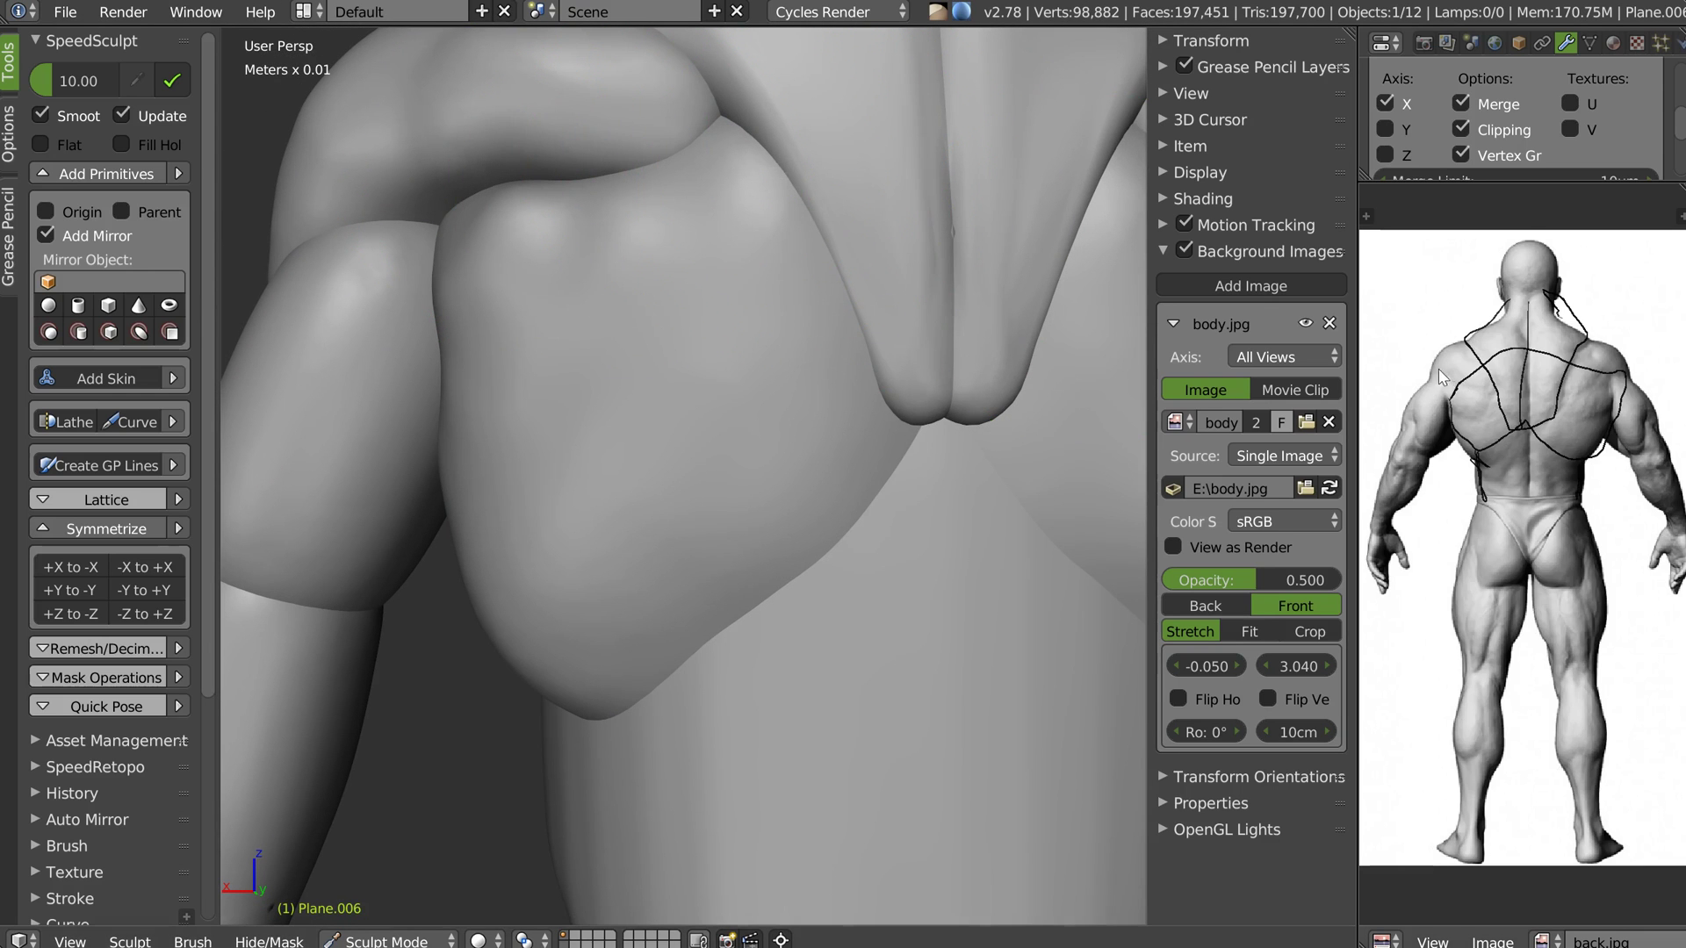
Switch sculpting to the shoulder muscle and reshape its rear part toward the trapezius with the Grab brush
middle_click_drag(452, 112, 523, 233)
scroll(523, 233, "down", 3)
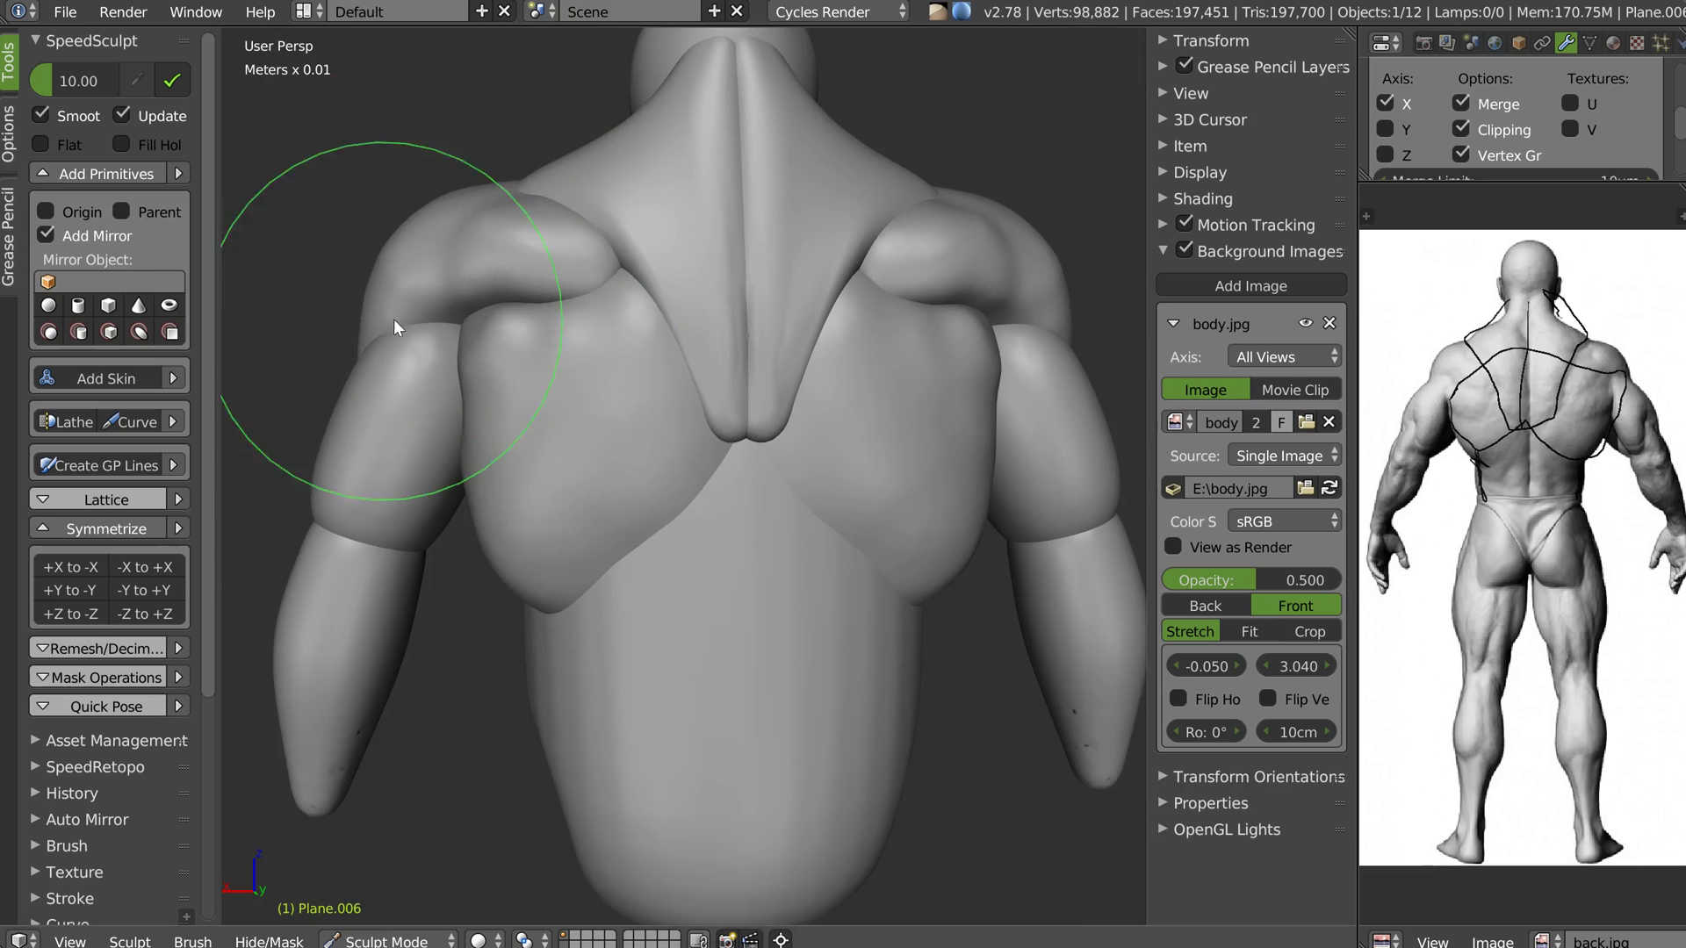
key("Tab")
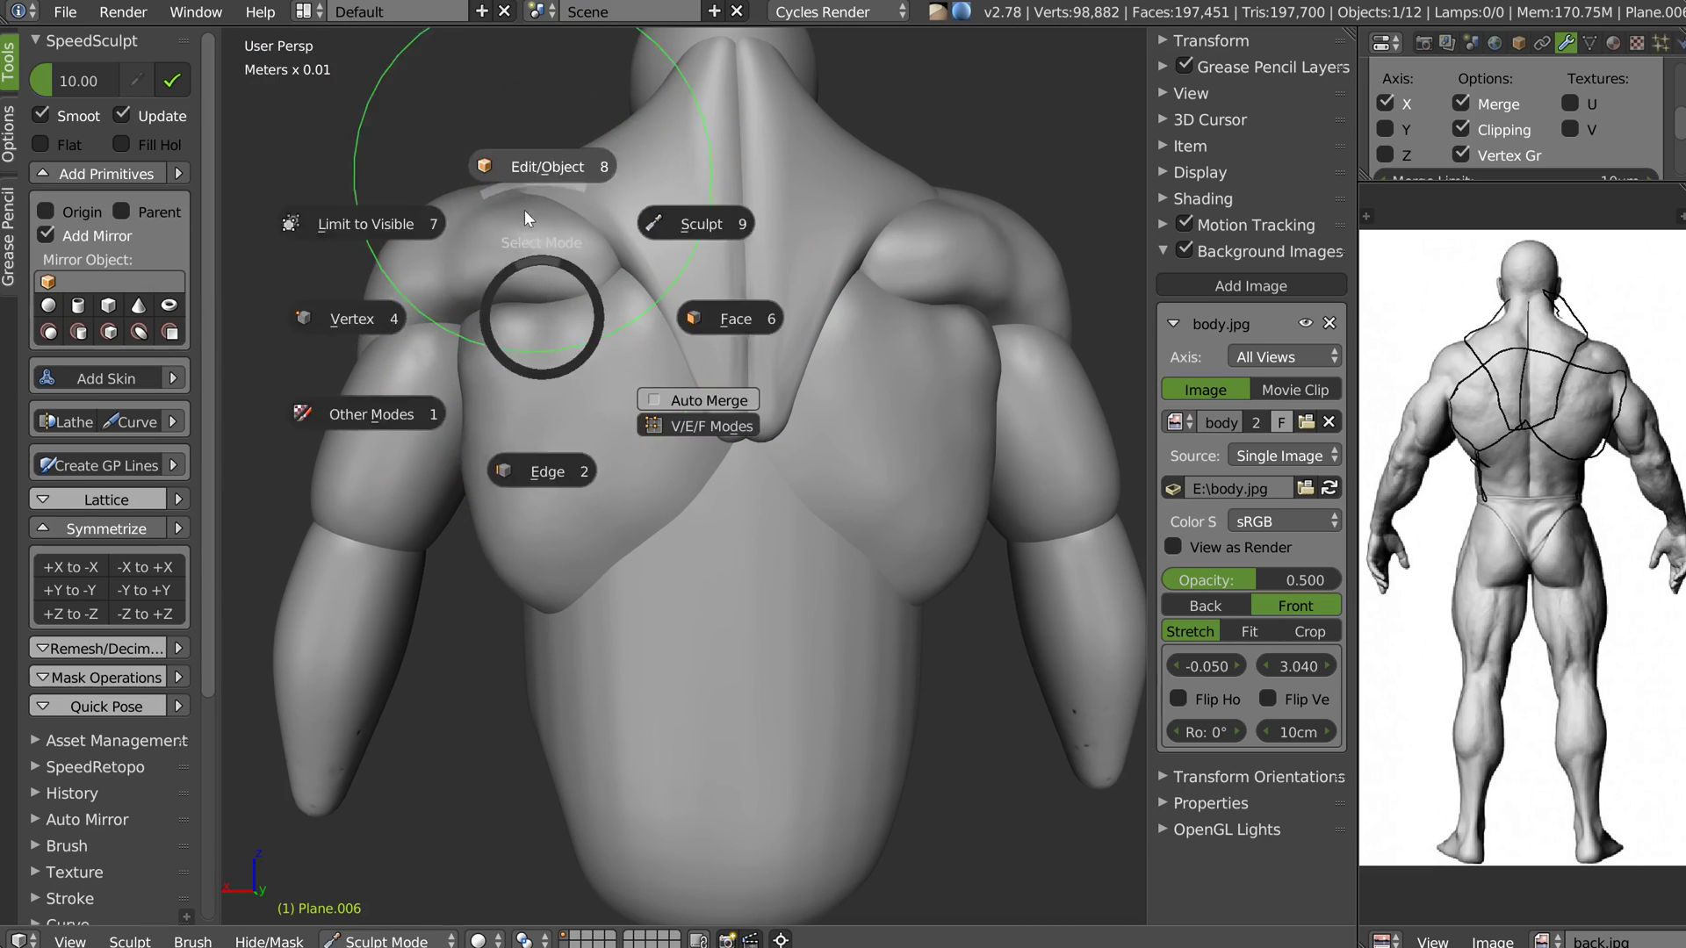
left_click(524, 209)
right_click(514, 260)
key("Tab")
left_click(635, 172)
left_click_drag(604, 287, 658, 310)
middle_click_drag(497, 290, 482, 252)
left_click_drag(470, 242, 495, 251)
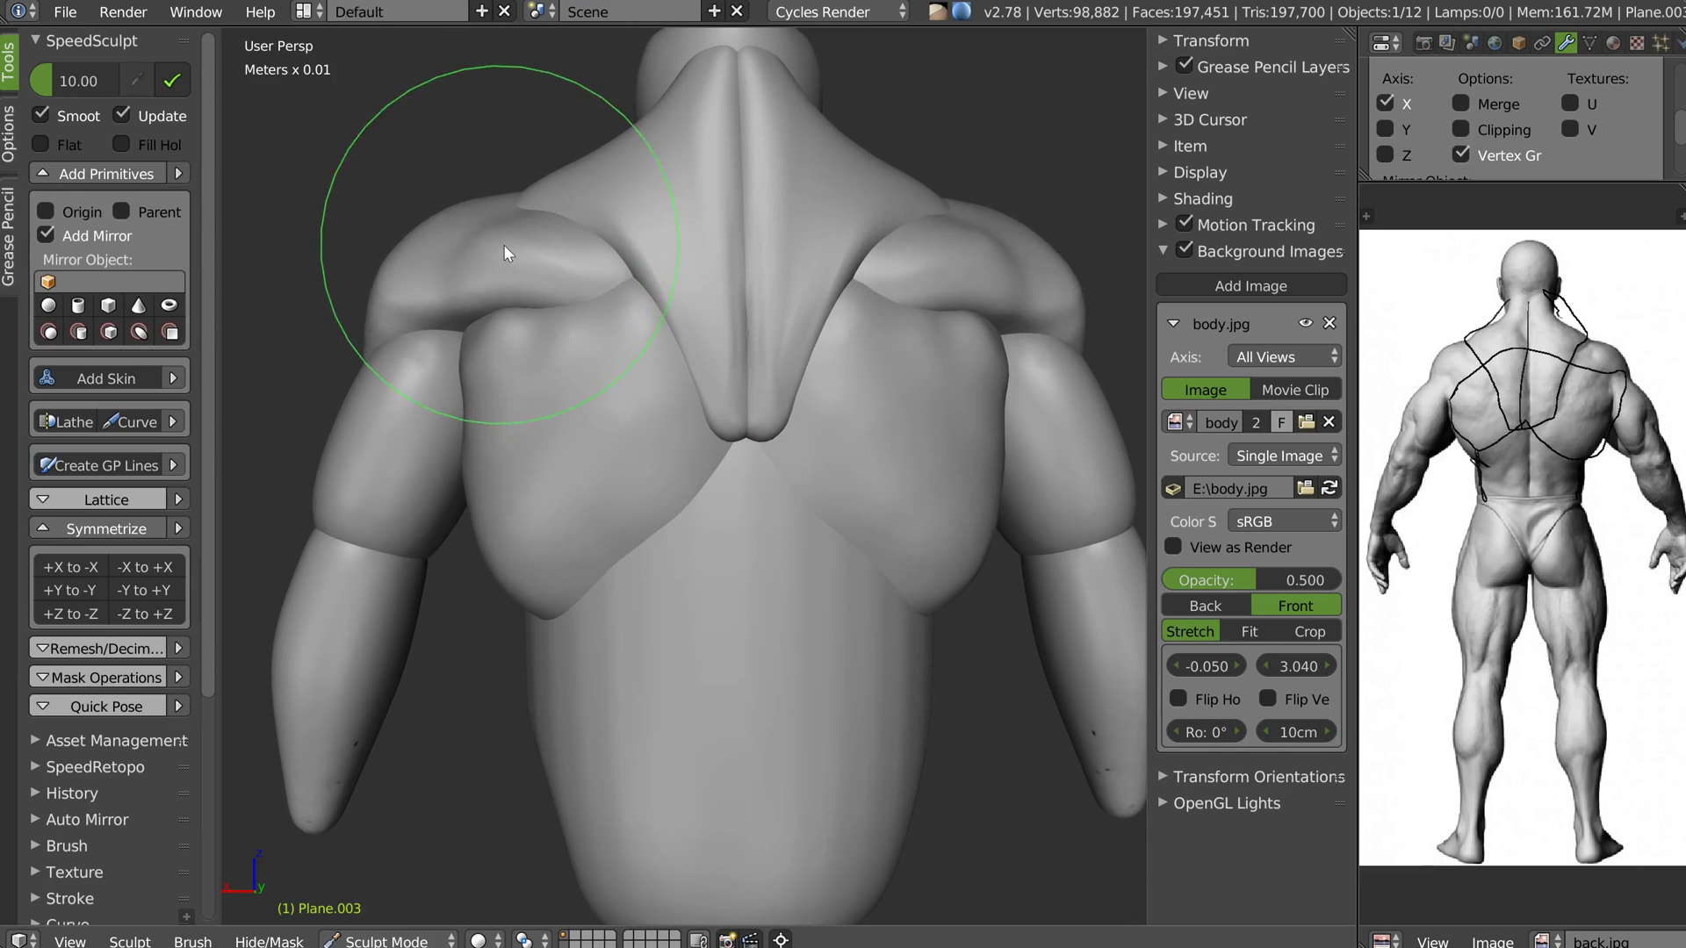
scroll(503, 244, "up", 4)
middle_click_drag(532, 296, 641, 297)
left_click_drag(642, 292, 666, 298)
mouse_move(666, 299)
middle_mouse_down()
mouse_move(483, 234)
mouse_move(590, 327)
mouse_move(568, 384)
mouse_move(518, 412)
middle_mouse_up()
Switch to a smaller brush and carve a groove down the rear of the shoulder muscle, separating its heads
middle_click_drag(403, 467, 475, 348)
key("w")
left_click(638, 439)
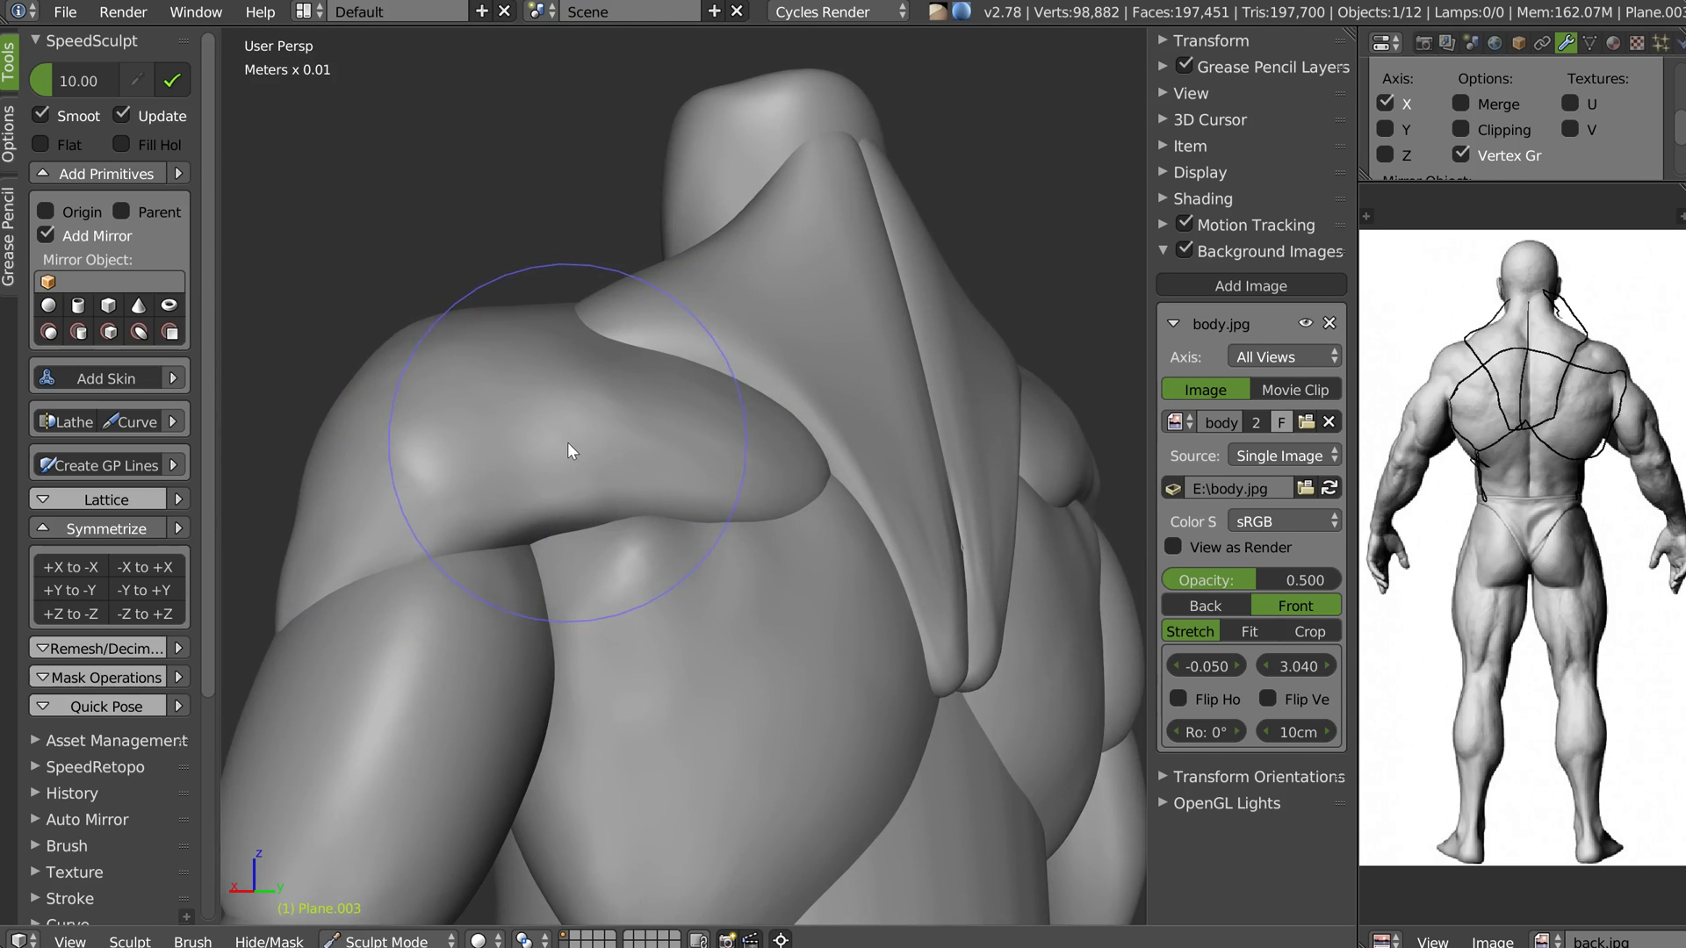
key("f")
left_click(461, 439)
mouse_move(605, 382)
middle_mouse_down()
mouse_move(524, 423)
mouse_move(640, 364)
middle_mouse_up()
left_click_drag(640, 363, 564, 515)
Resize the brush and build up volume on the outer side of the shoulder muscle beside the groove
mouse_move(564, 514)
middle_mouse_down()
mouse_move(595, 460)
mouse_move(504, 434)
middle_mouse_up()
key("f")
left_click(520, 404)
left_click_drag(523, 401, 388, 444)
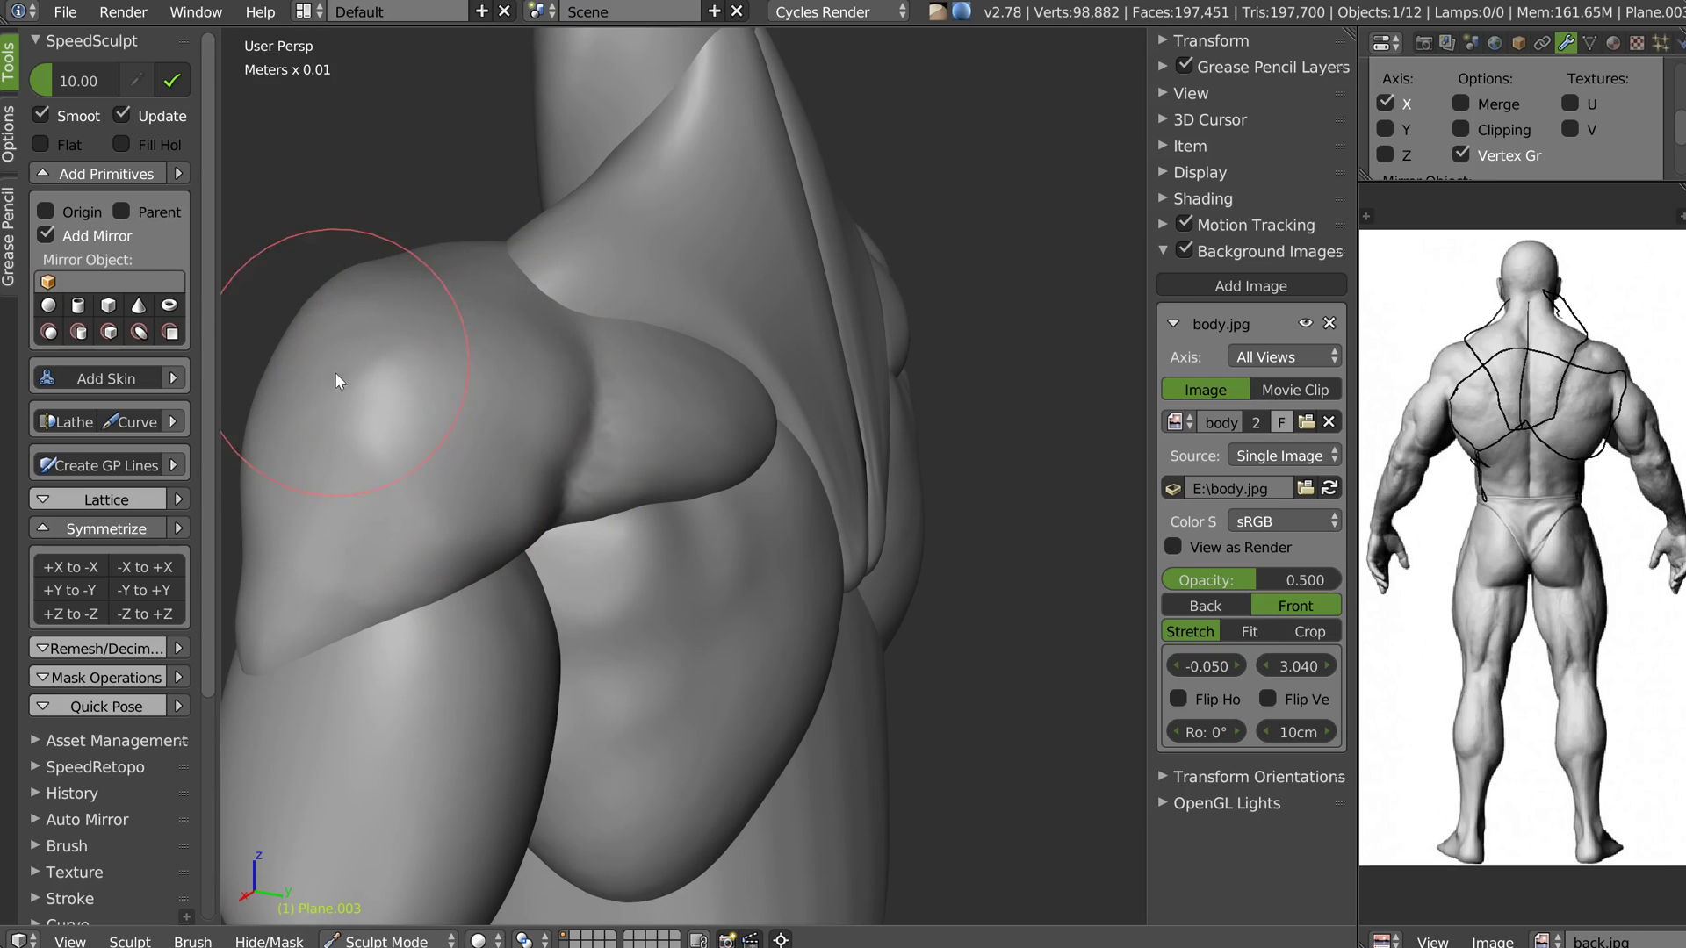
Examine the upper-body muscle forms from the front, the side and the back
mouse_move(230, 565)
middle_mouse_down()
mouse_move(422, 453)
mouse_move(546, 423)
mouse_move(503, 386)
middle_mouse_up()
mouse_move(384, 256)
middle_mouse_down()
mouse_move(478, 304)
mouse_move(553, 290)
middle_mouse_up()
scroll(658, 346, "down", 3)
mouse_move(645, 365)
middle_mouse_down()
mouse_move(752, 335)
mouse_move(719, 330)
mouse_move(702, 371)
middle_mouse_up()
scroll(719, 330, "down", 2)
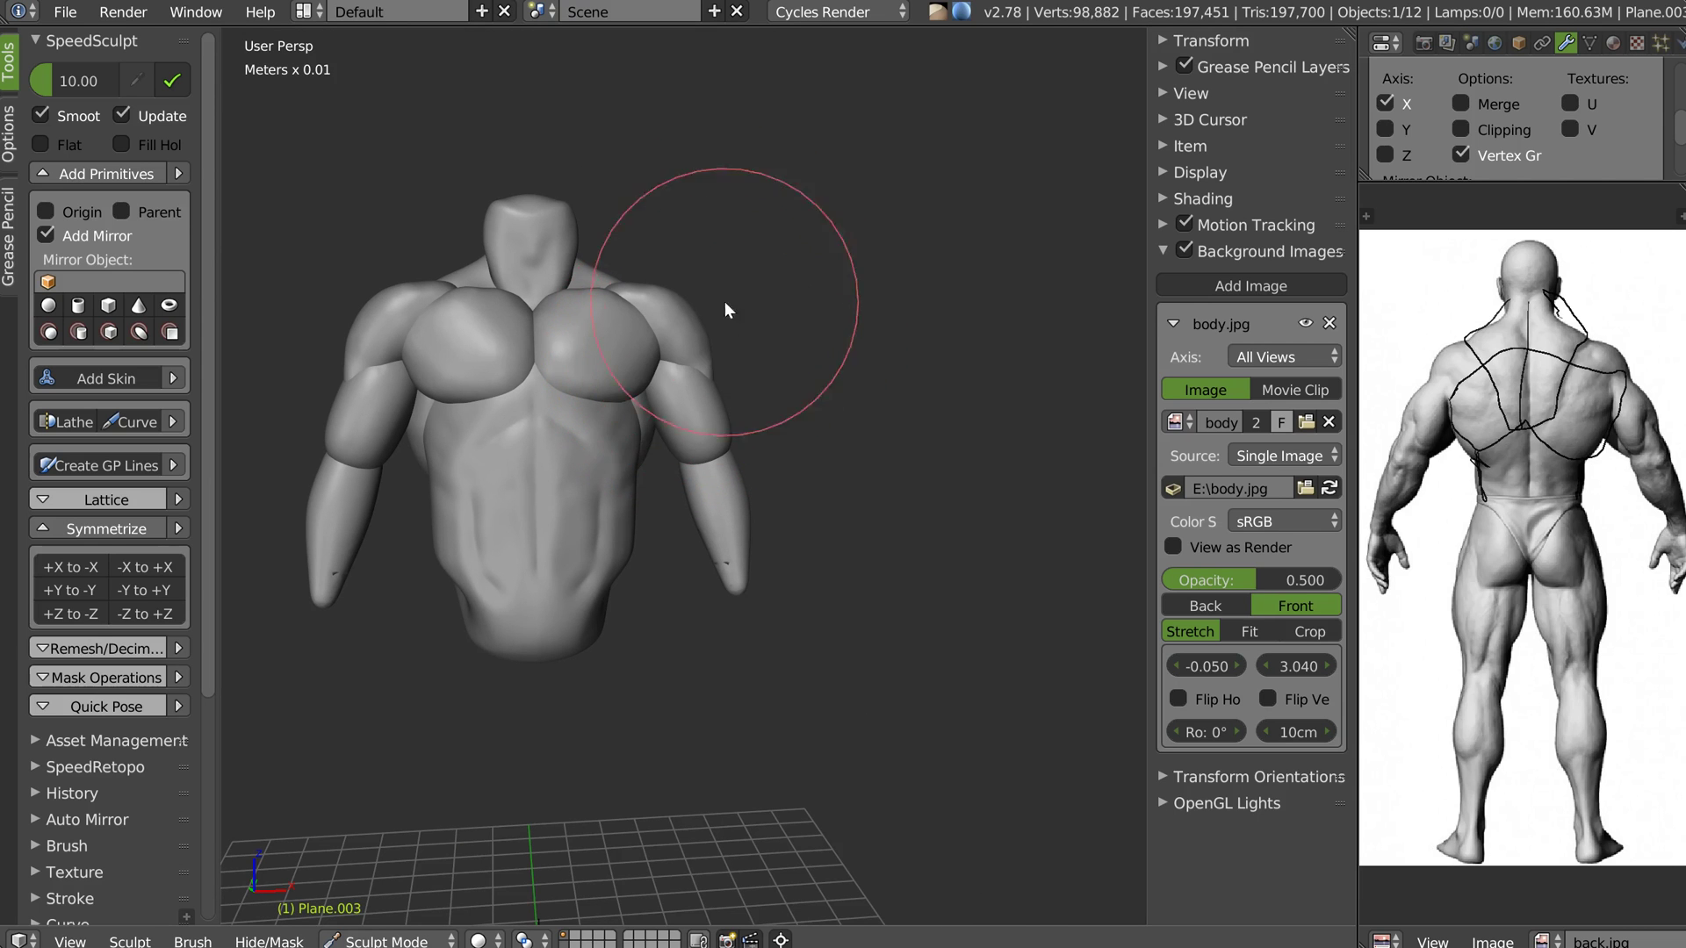
mouse_move(699, 413)
middle_mouse_down()
mouse_move(558, 413)
mouse_move(563, 384)
middle_mouse_up()
scroll(606, 325, "up", 2)
middle_click_drag(630, 323, 563, 314)
middle_click_drag(651, 347, 640, 334)
scroll(639, 334, "up", 2)
middle_click_drag(764, 378, 598, 274, "shift")
middle_click_drag(491, 494, 615, 441, "shift")
mouse_move(786, 421)
middle_mouse_down()
mouse_move(613, 365)
mouse_move(764, 387)
middle_mouse_up()
Switch sculpting back to the broad back muscle and build up a rounded form in its upper outer corner below the shoulder
key("w")
left_click(866, 372)
mouse_move(696, 440)
middle_mouse_down()
mouse_move(772, 425)
mouse_move(722, 477)
middle_mouse_up()
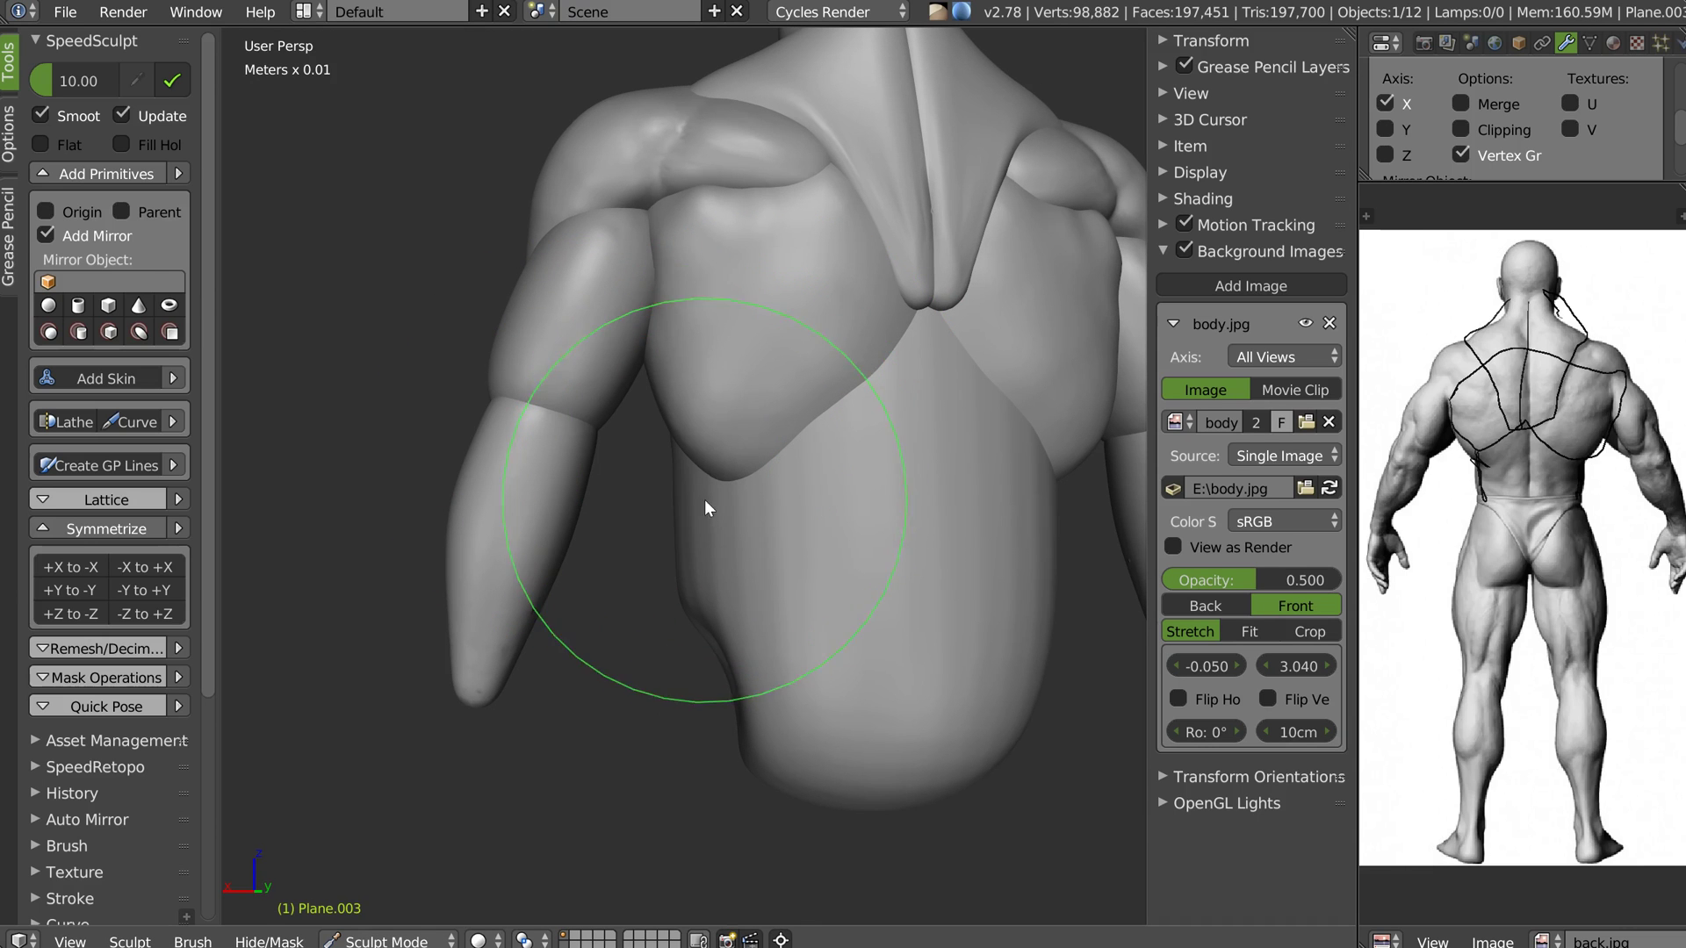
key("Tab")
right_click(734, 414)
key("Tab")
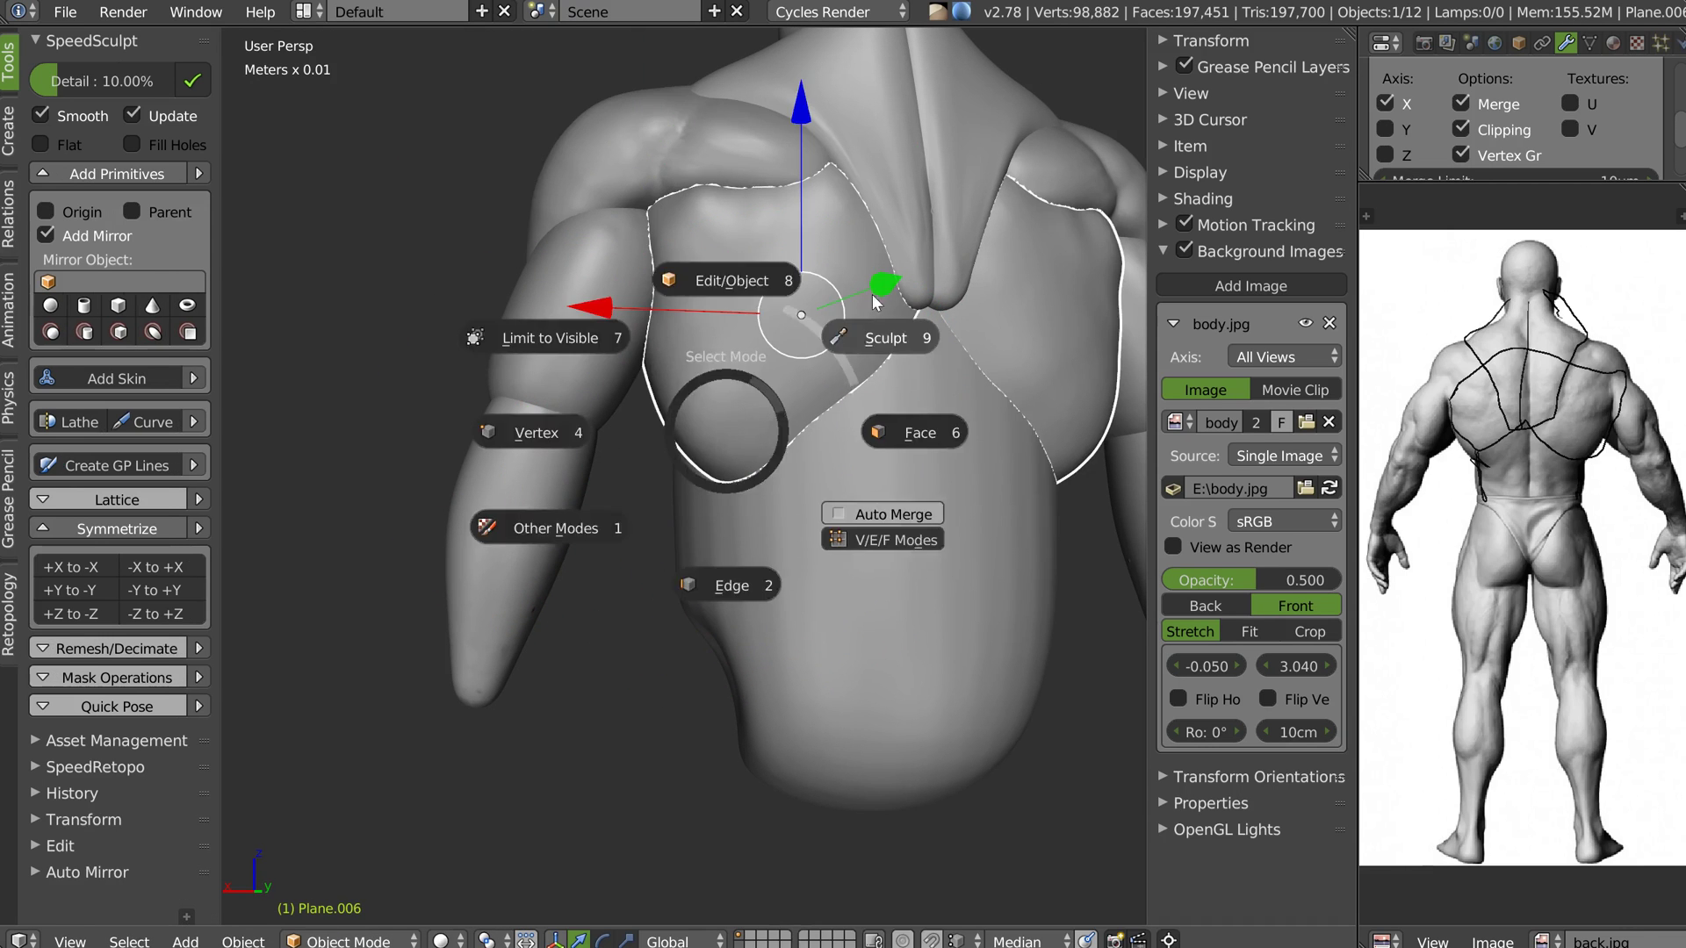
left_click(872, 295)
middle_click_drag(651, 240, 715, 251)
scroll(706, 253, "up", 5)
key("w")
left_click(769, 267)
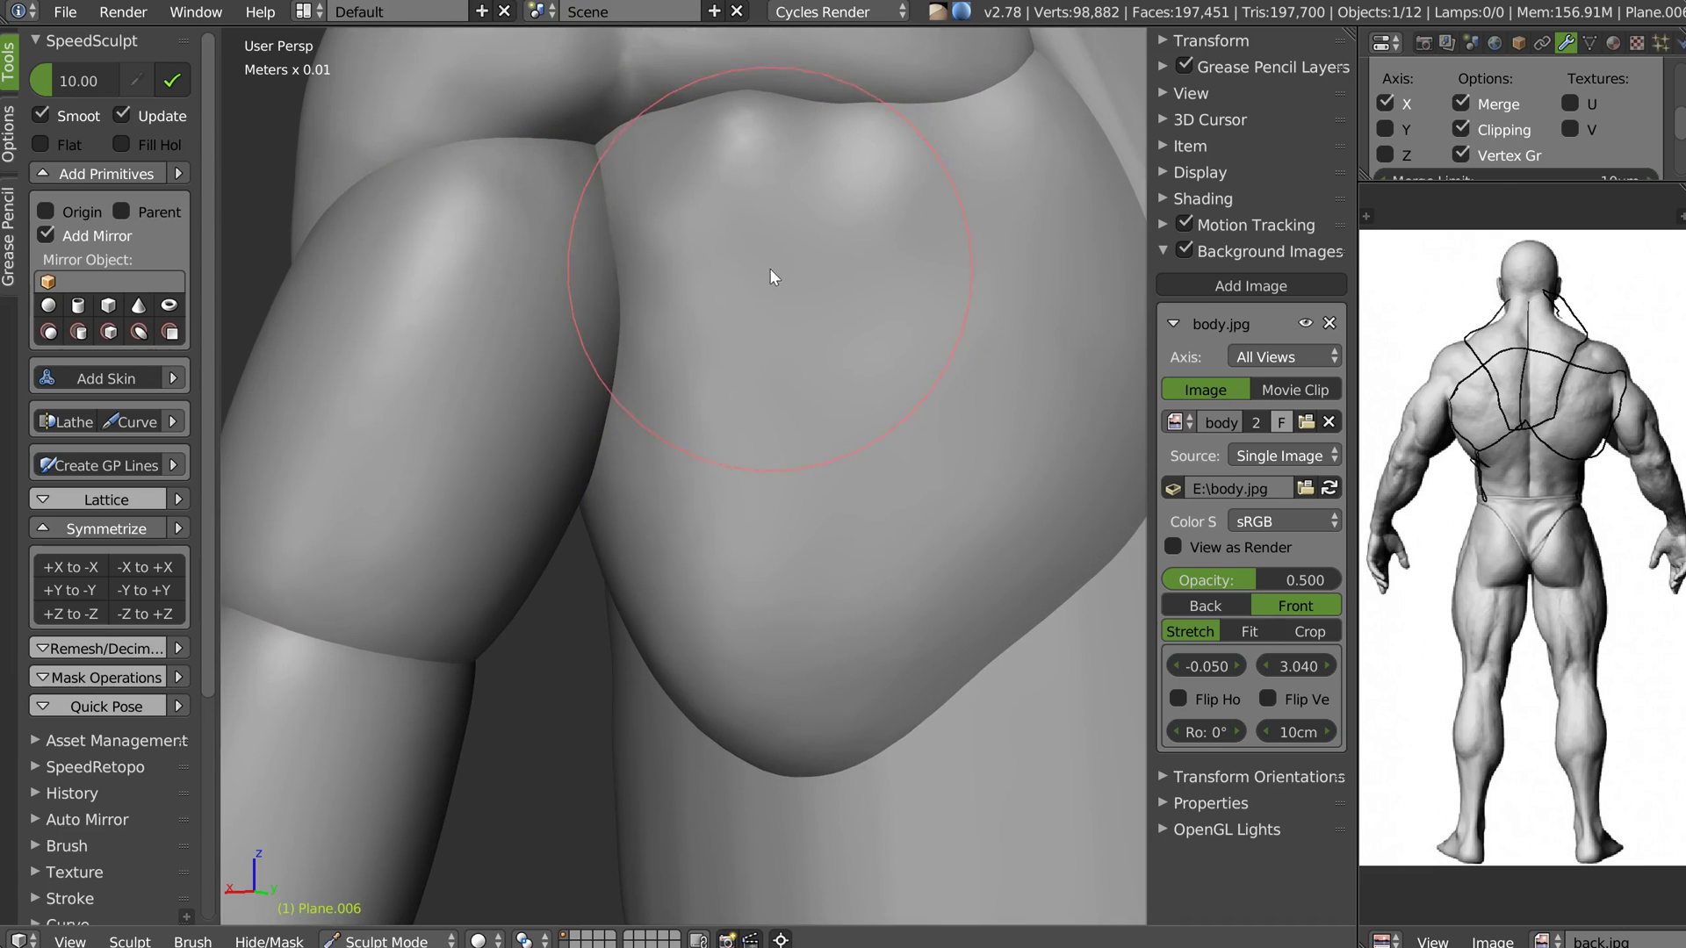
mouse_move(654, 191)
left_mouse_down()
mouse_move(803, 151)
mouse_move(827, 170)
left_mouse_up()
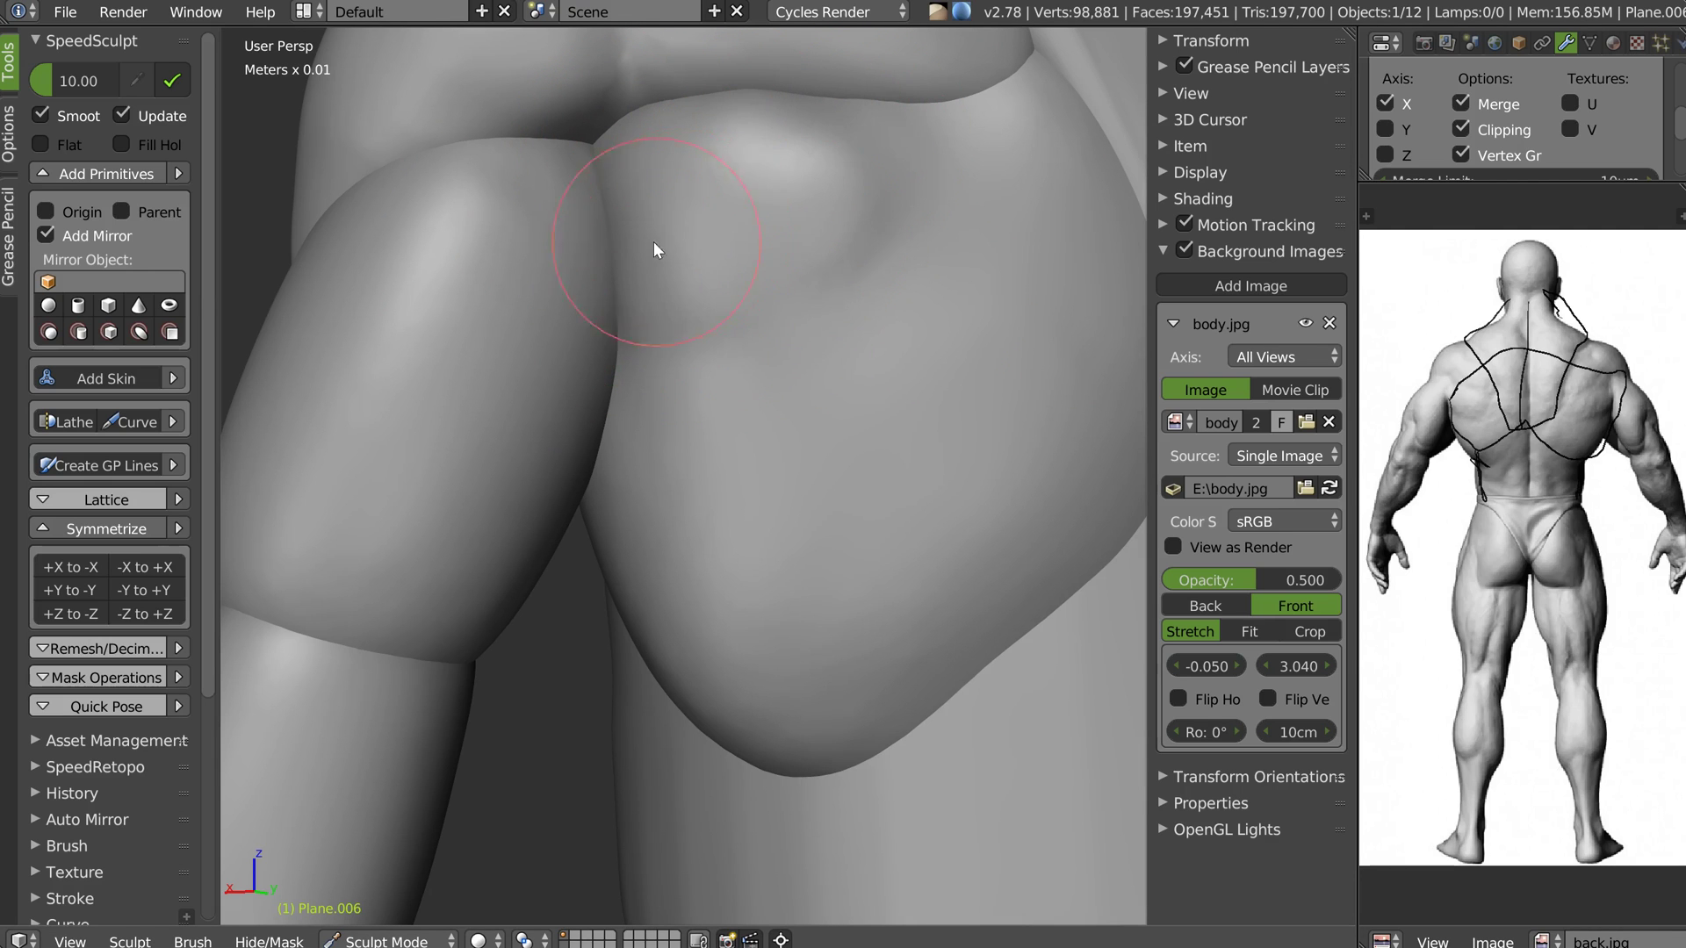
Carve around the raised form in the back muscle's upper outer corner to separate it from the muscle below
left_click_drag(801, 153, 841, 214, "ctrl")
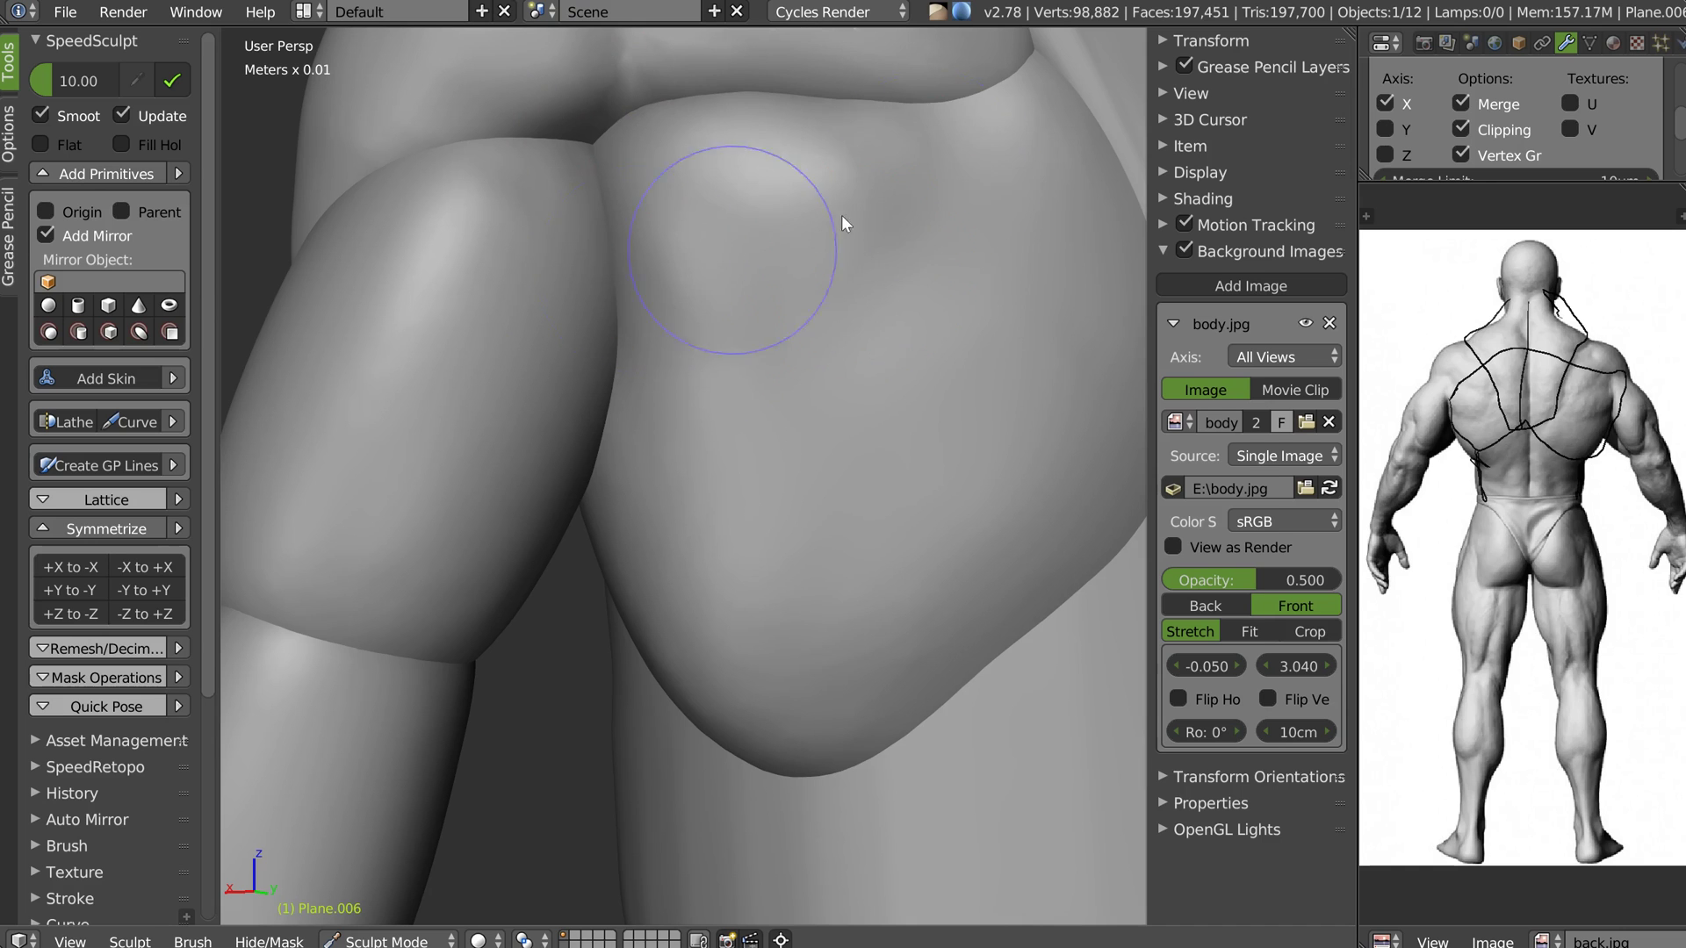
scroll(834, 281, "down", 7)
mouse_move(845, 323)
middle_mouse_down()
mouse_move(790, 329)
mouse_move(856, 290)
mouse_move(901, 350)
middle_mouse_up()
scroll(752, 360, "up", 5)
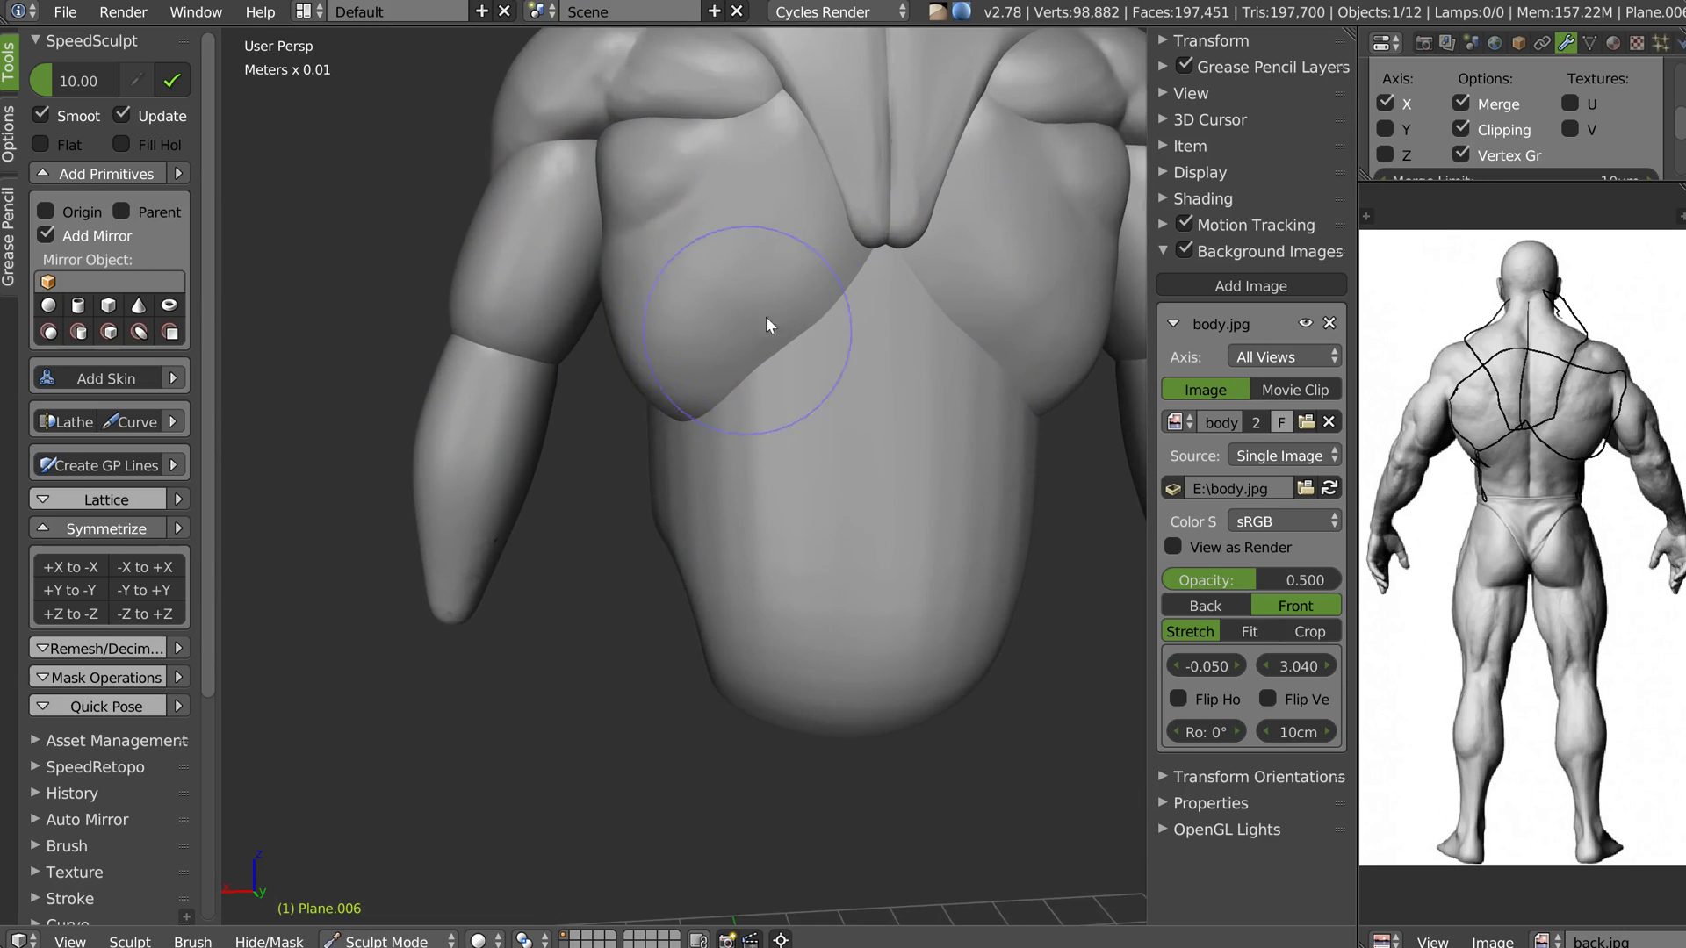
Resize the Grab brush and reshape the lower inner edge of the broad back muscle
middle_click_drag(765, 316, 780, 309)
key("g")
key("f")
left_click(751, 325)
mouse_move(751, 327)
left_mouse_down()
mouse_move(750, 351)
mouse_move(675, 381)
left_mouse_up()
left_click_drag(806, 344, 797, 334)
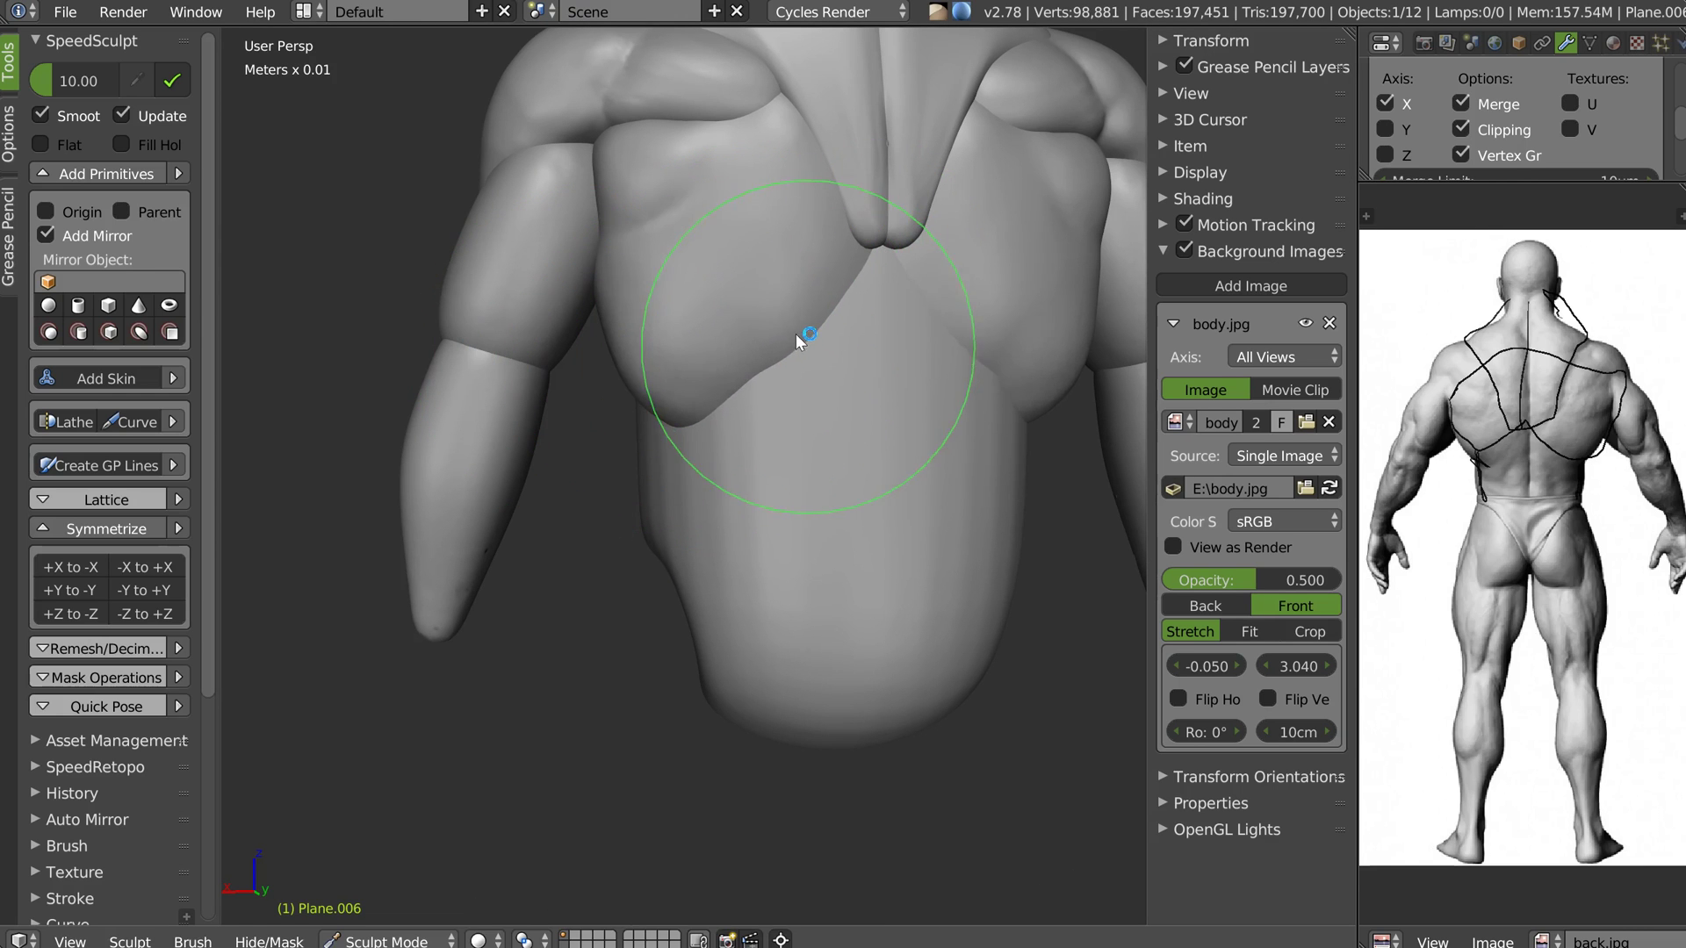
Pull the broad back muscle's lower tip slightly downward and adjust its front edge under the arm
middle_click_drag(803, 287, 765, 288)
middle_click_drag(832, 232, 761, 283, "shift")
left_click_drag(645, 420, 658, 440)
middle_click_drag(597, 450, 717, 460)
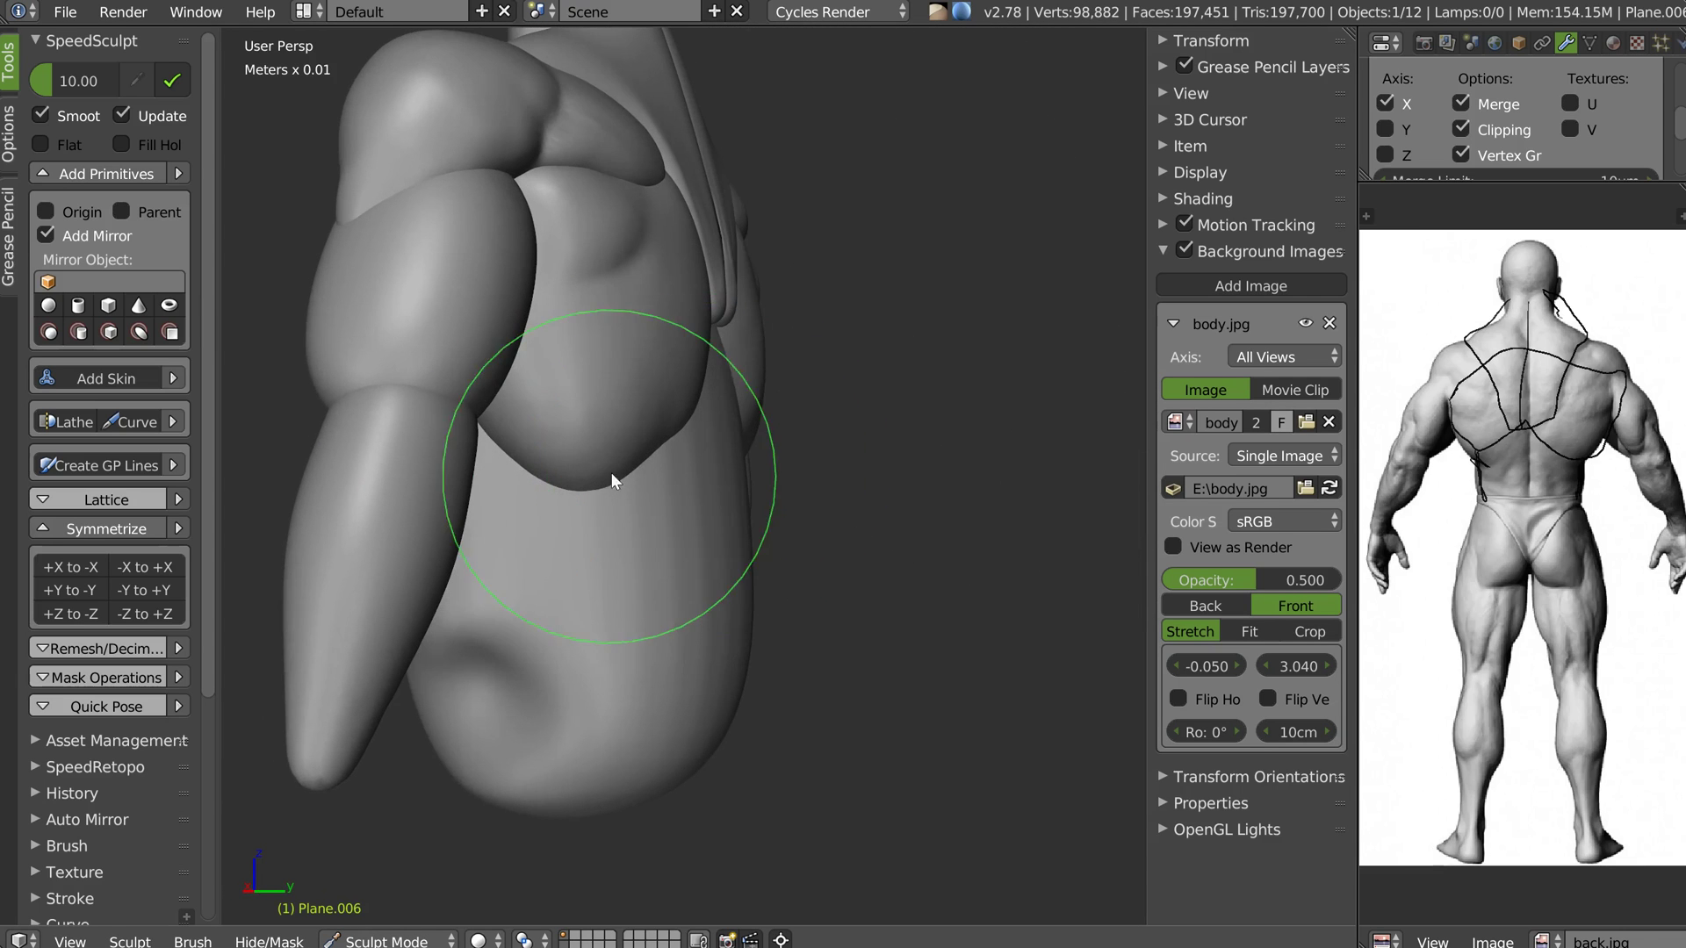
mouse_move(513, 503)
middle_mouse_down()
mouse_move(524, 411)
mouse_move(492, 436)
middle_mouse_up()
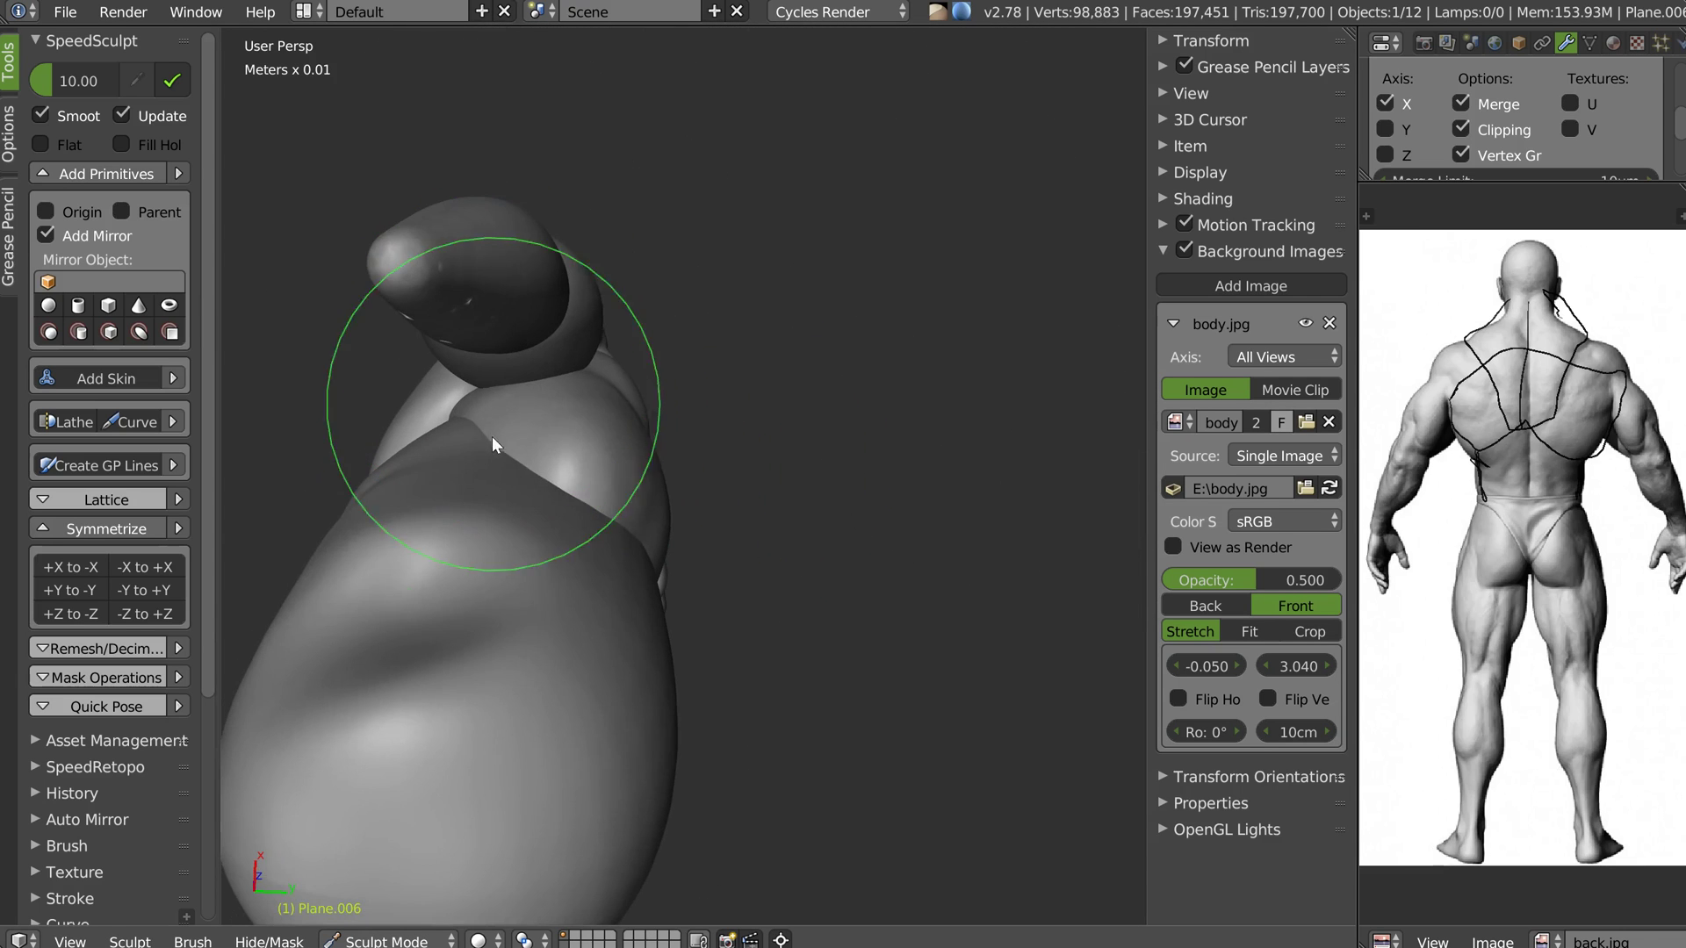
left_click_drag(525, 398, 493, 434)
mouse_move(467, 422)
middle_mouse_down()
mouse_move(524, 490)
mouse_move(537, 442)
mouse_move(518, 432)
middle_mouse_up()
Switch sculpting to the torso and enlarge the brush to work on its side profile
key("Tab")
right_click(476, 471)
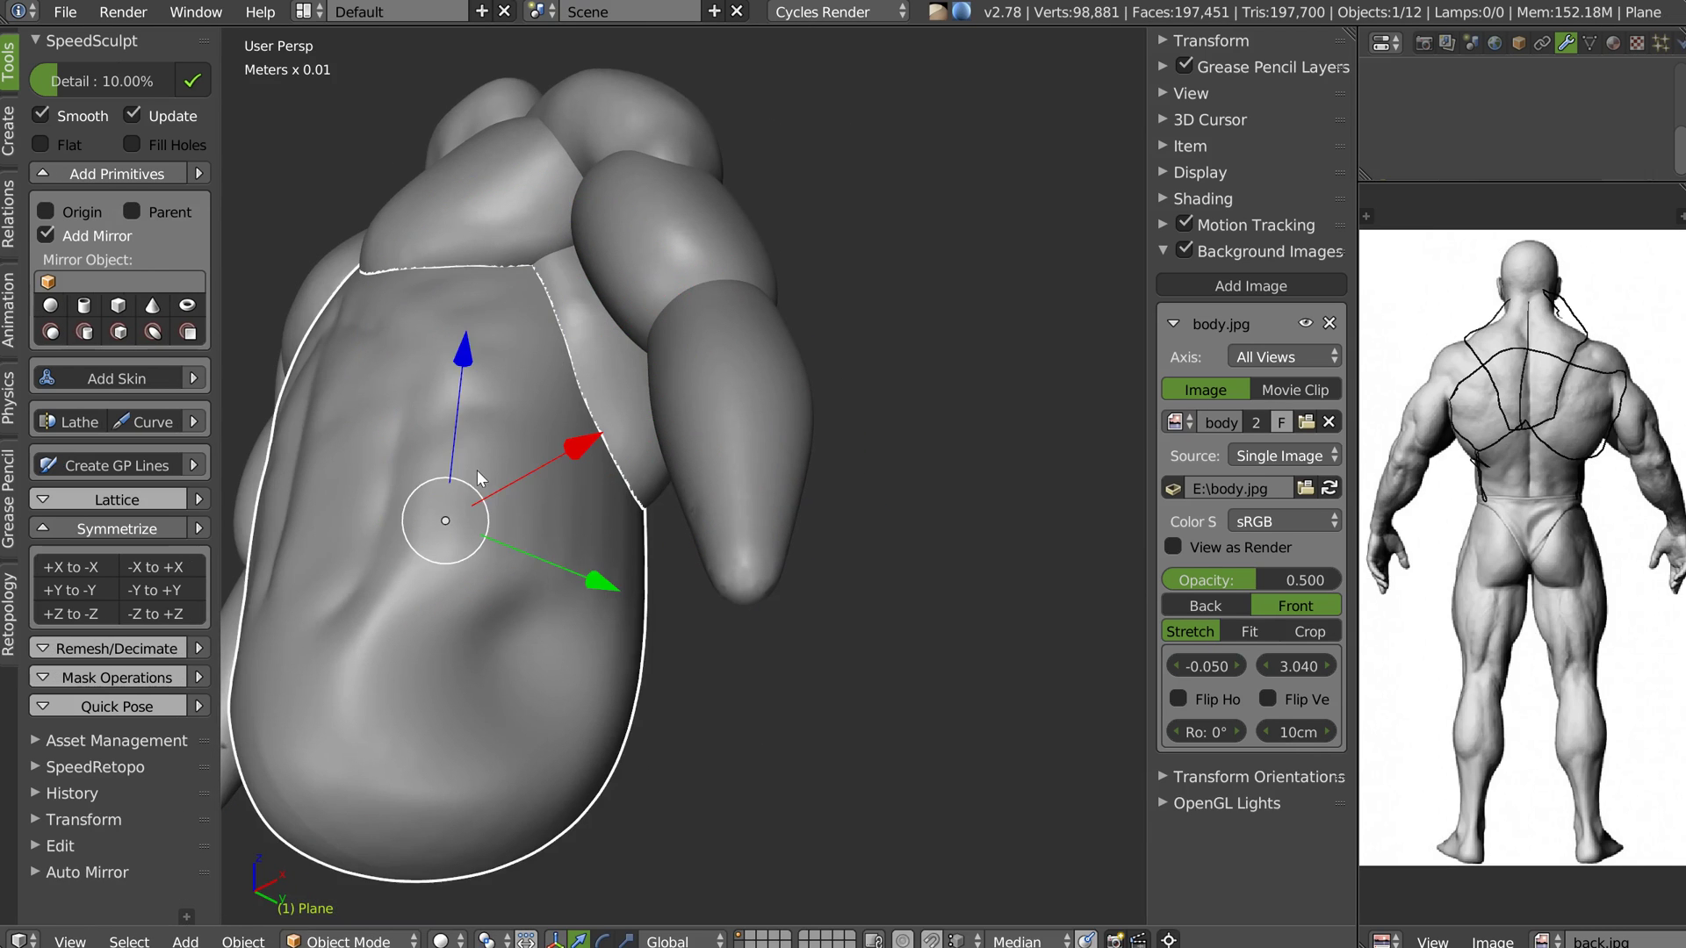
key("Tab")
mouse_move(601, 371)
middle_mouse_down()
mouse_move(479, 302)
mouse_move(492, 265)
mouse_move(508, 281)
middle_mouse_up()
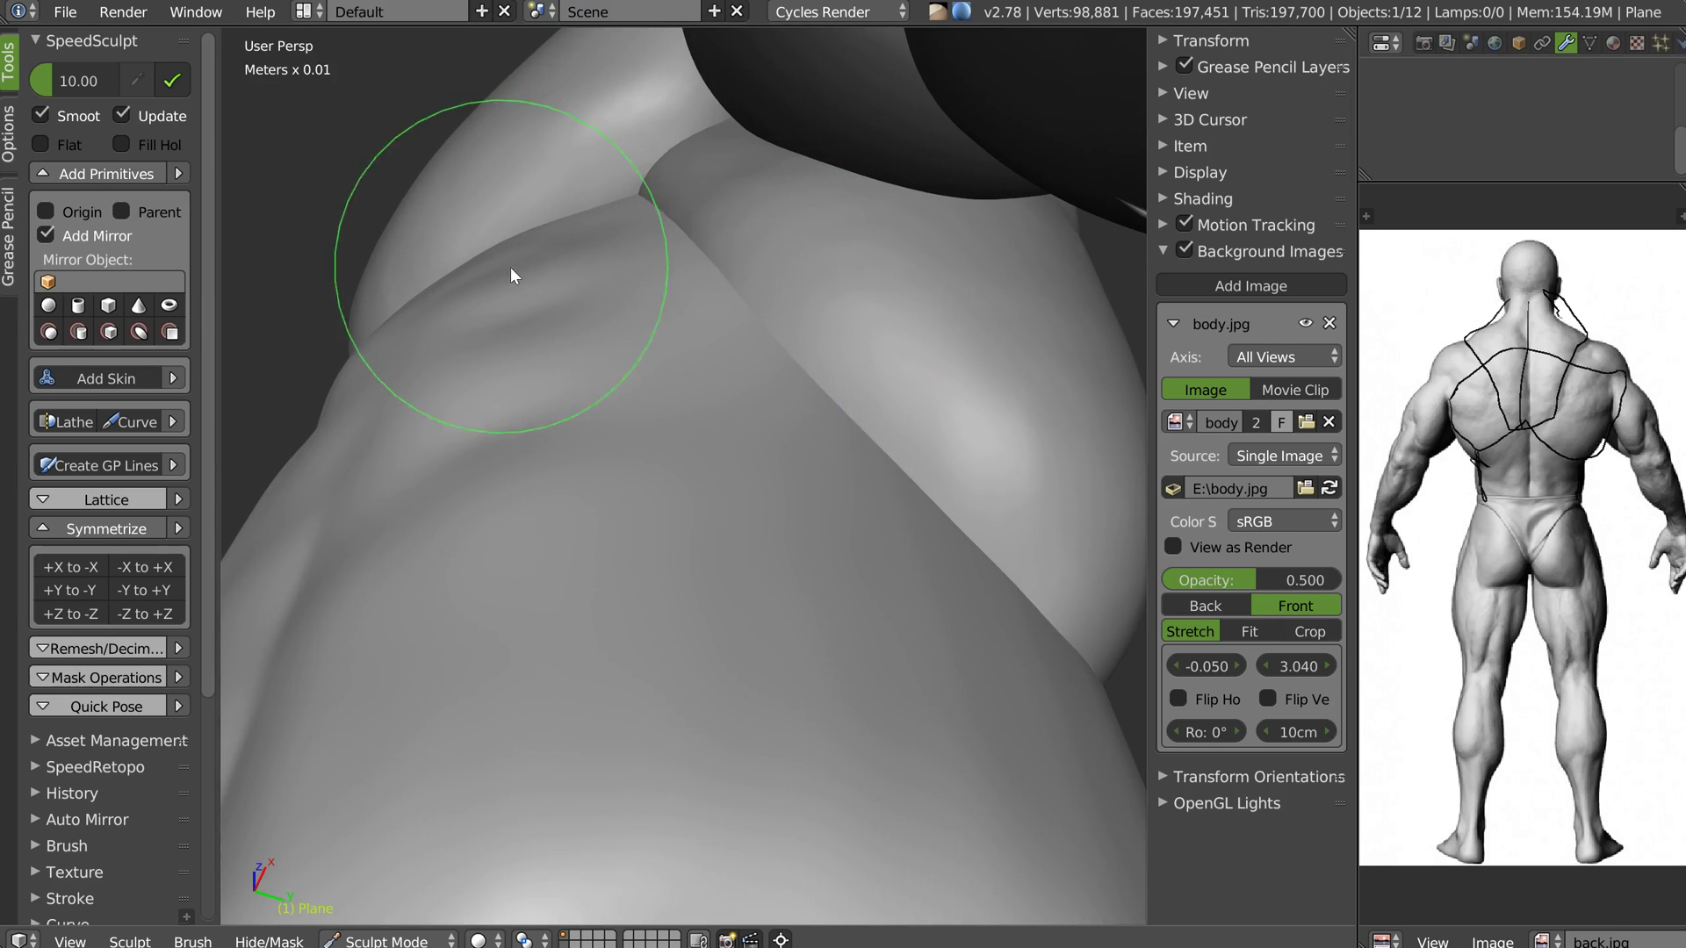
mouse_move(677, 290)
middle_mouse_down()
mouse_move(636, 252)
mouse_move(581, 260)
mouse_move(589, 229)
middle_mouse_up()
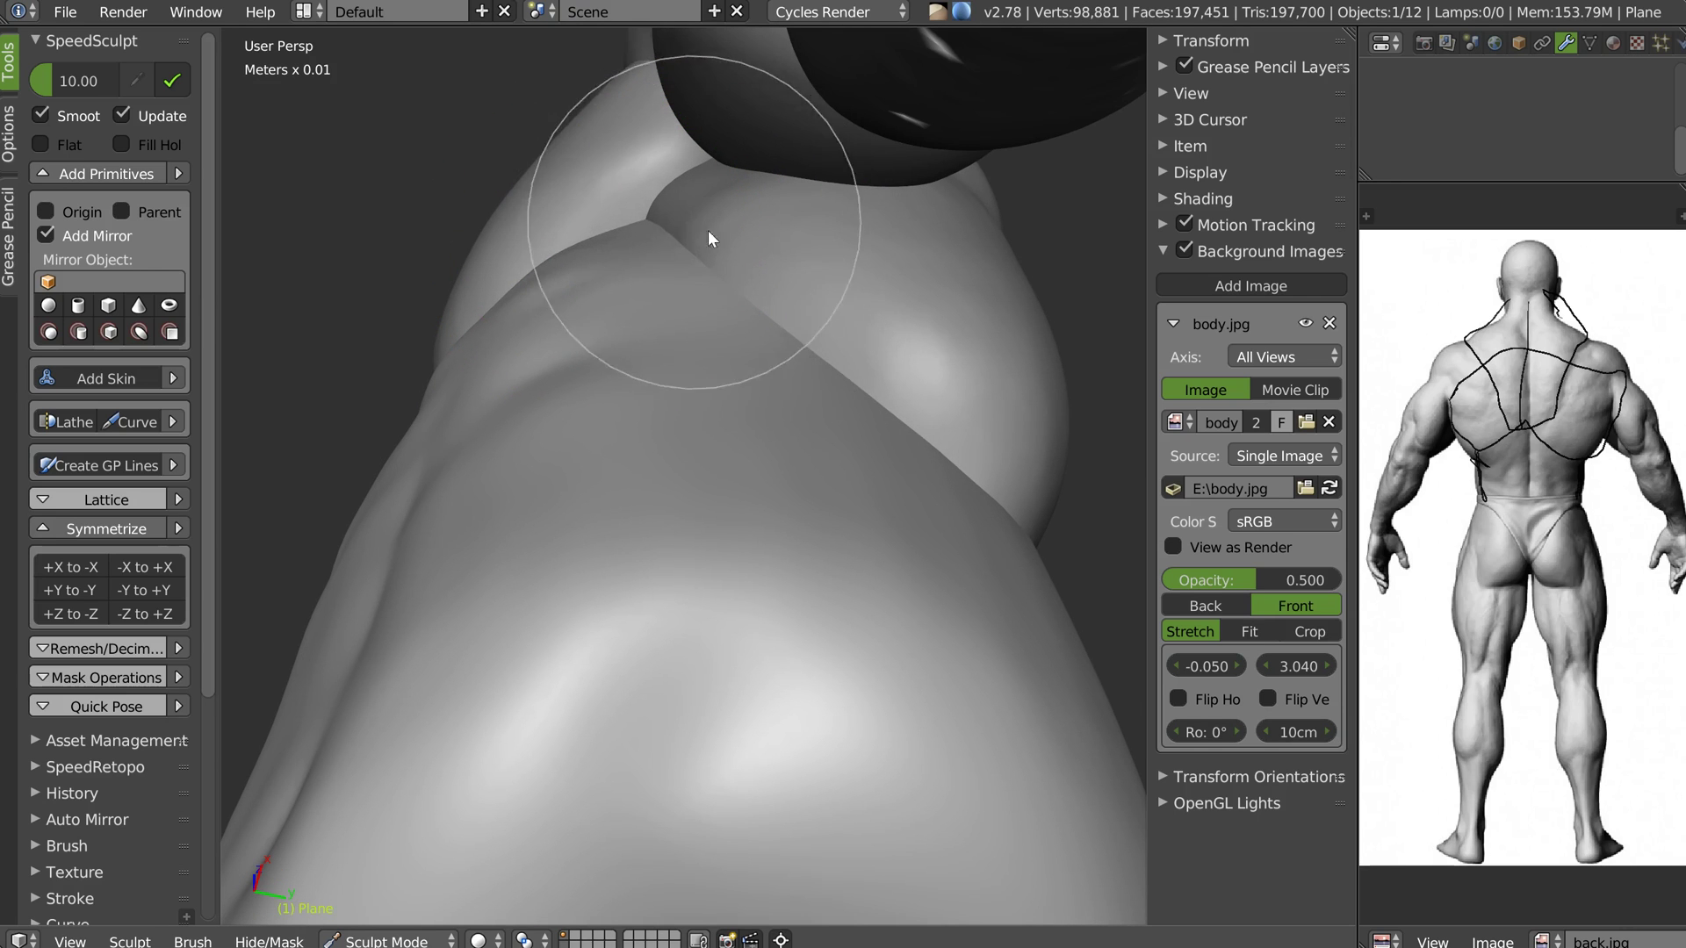
scroll(721, 245, "down", 5)
mouse_move(700, 266)
middle_mouse_down()
mouse_move(617, 244)
mouse_move(615, 296)
mouse_move(662, 398)
middle_mouse_up()
key("f")
left_click(724, 355)
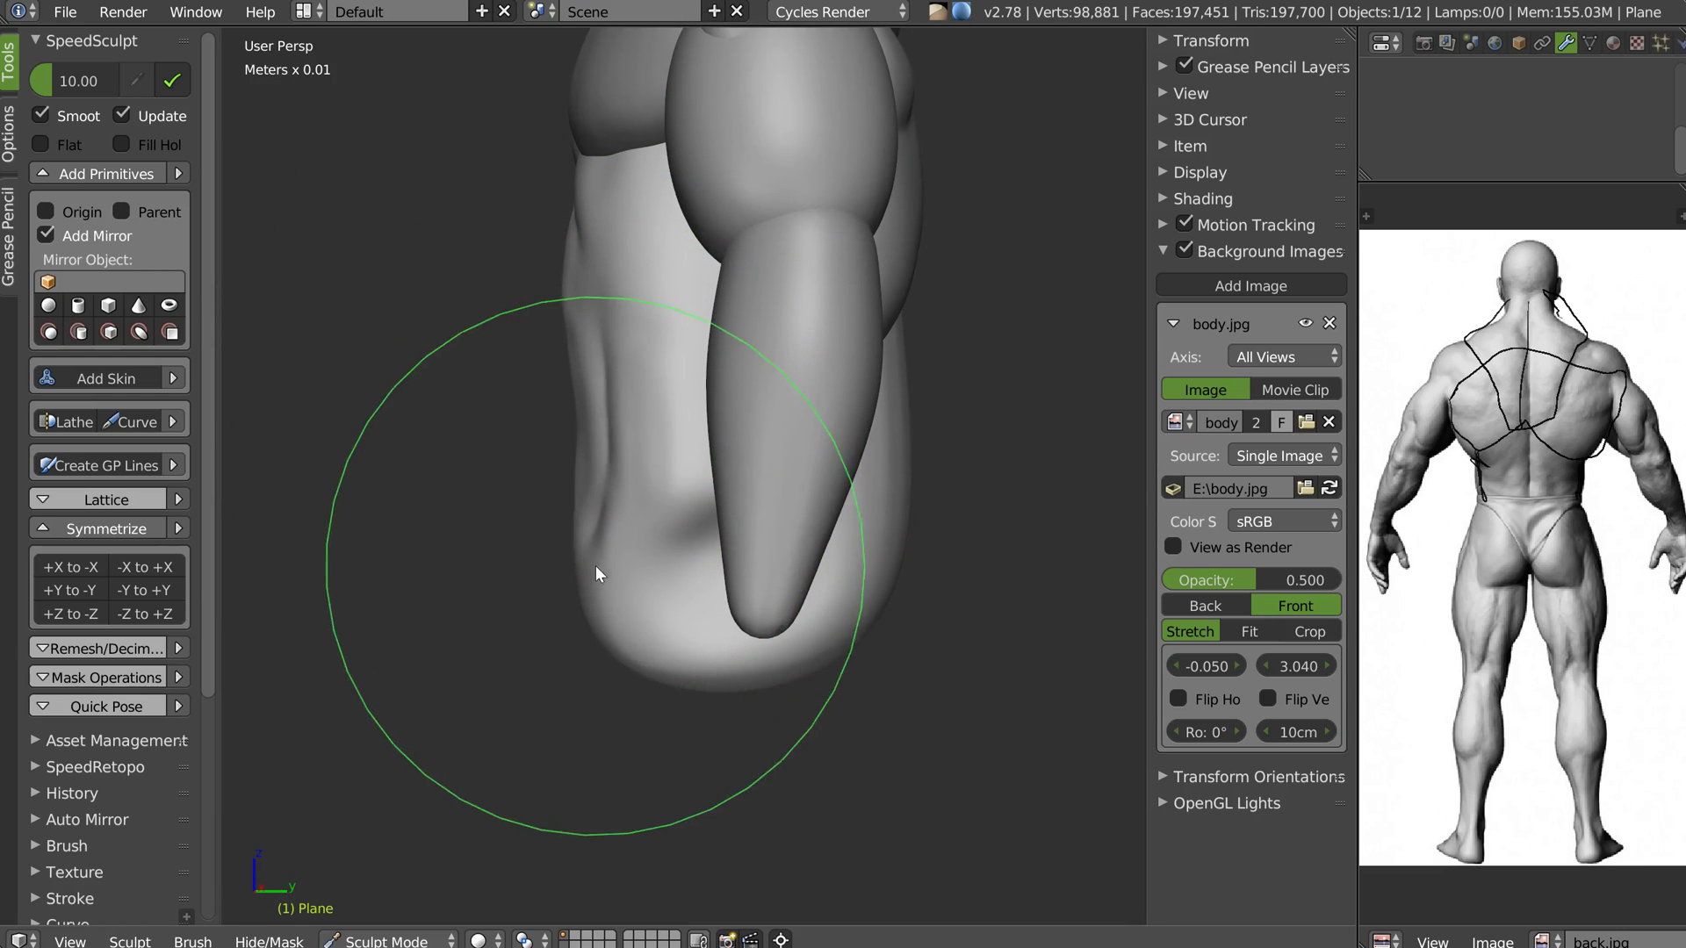
middle_click_drag(715, 539, 823, 424)
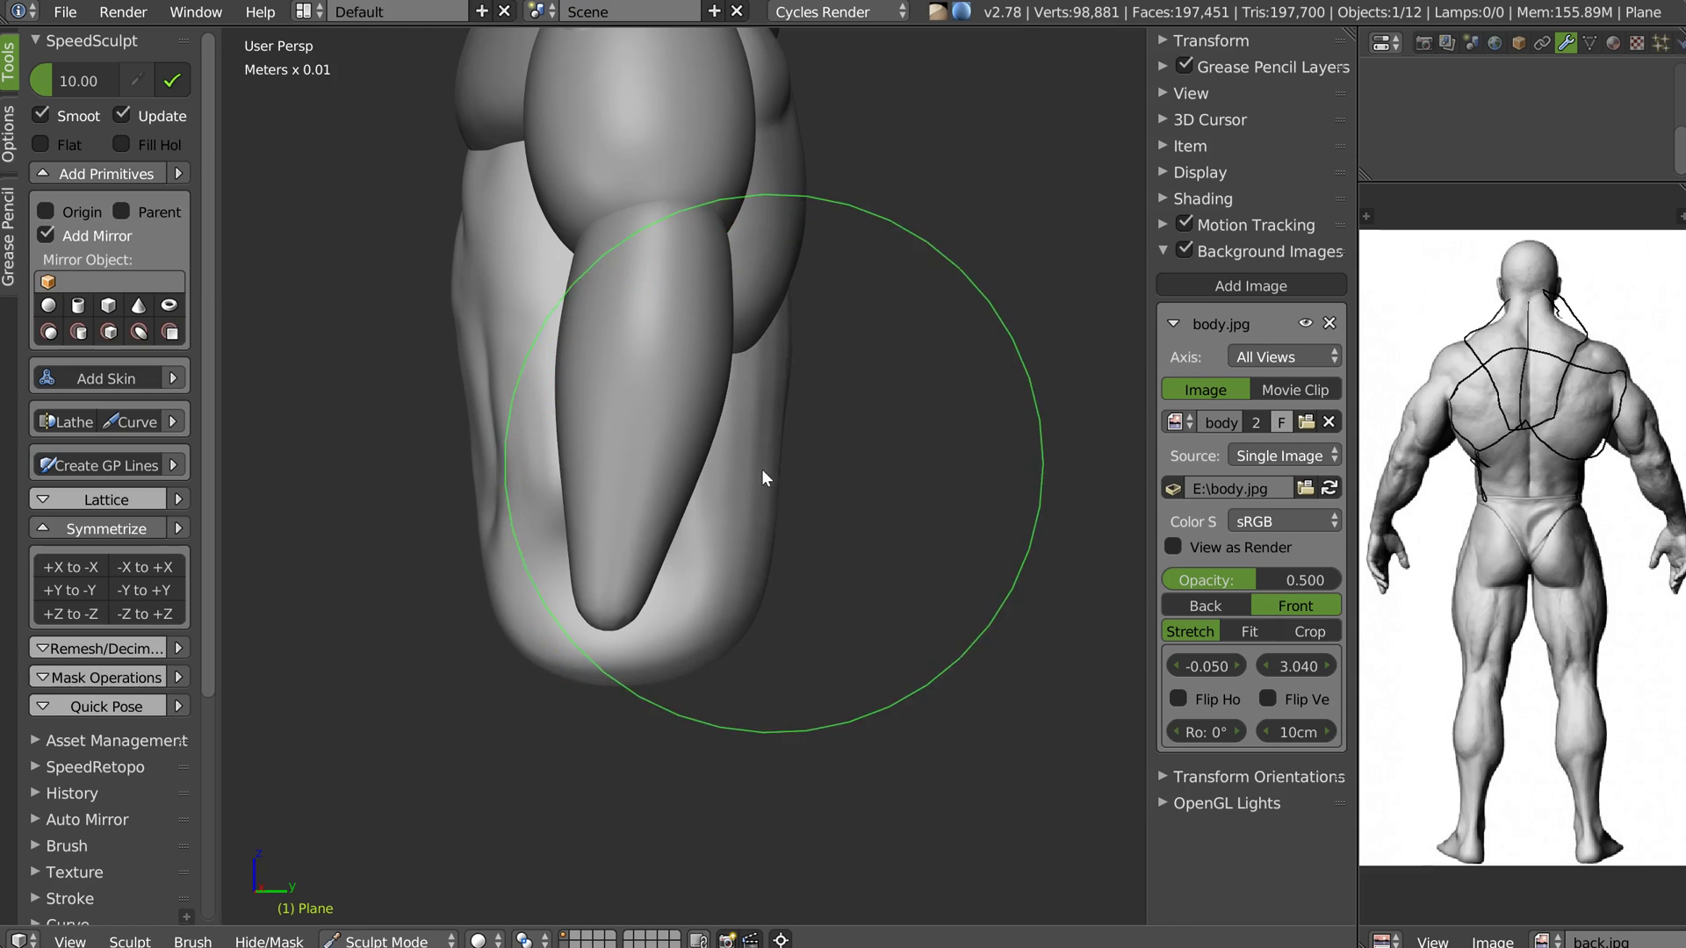
mouse_move(753, 639)
middle_mouse_down()
mouse_move(626, 414)
mouse_move(735, 428)
mouse_move(785, 408)
middle_mouse_up()
Switch sculpting back to the broad back muscle and fit its outer contour to the front reference image
key("q")
left_click(735, 434)
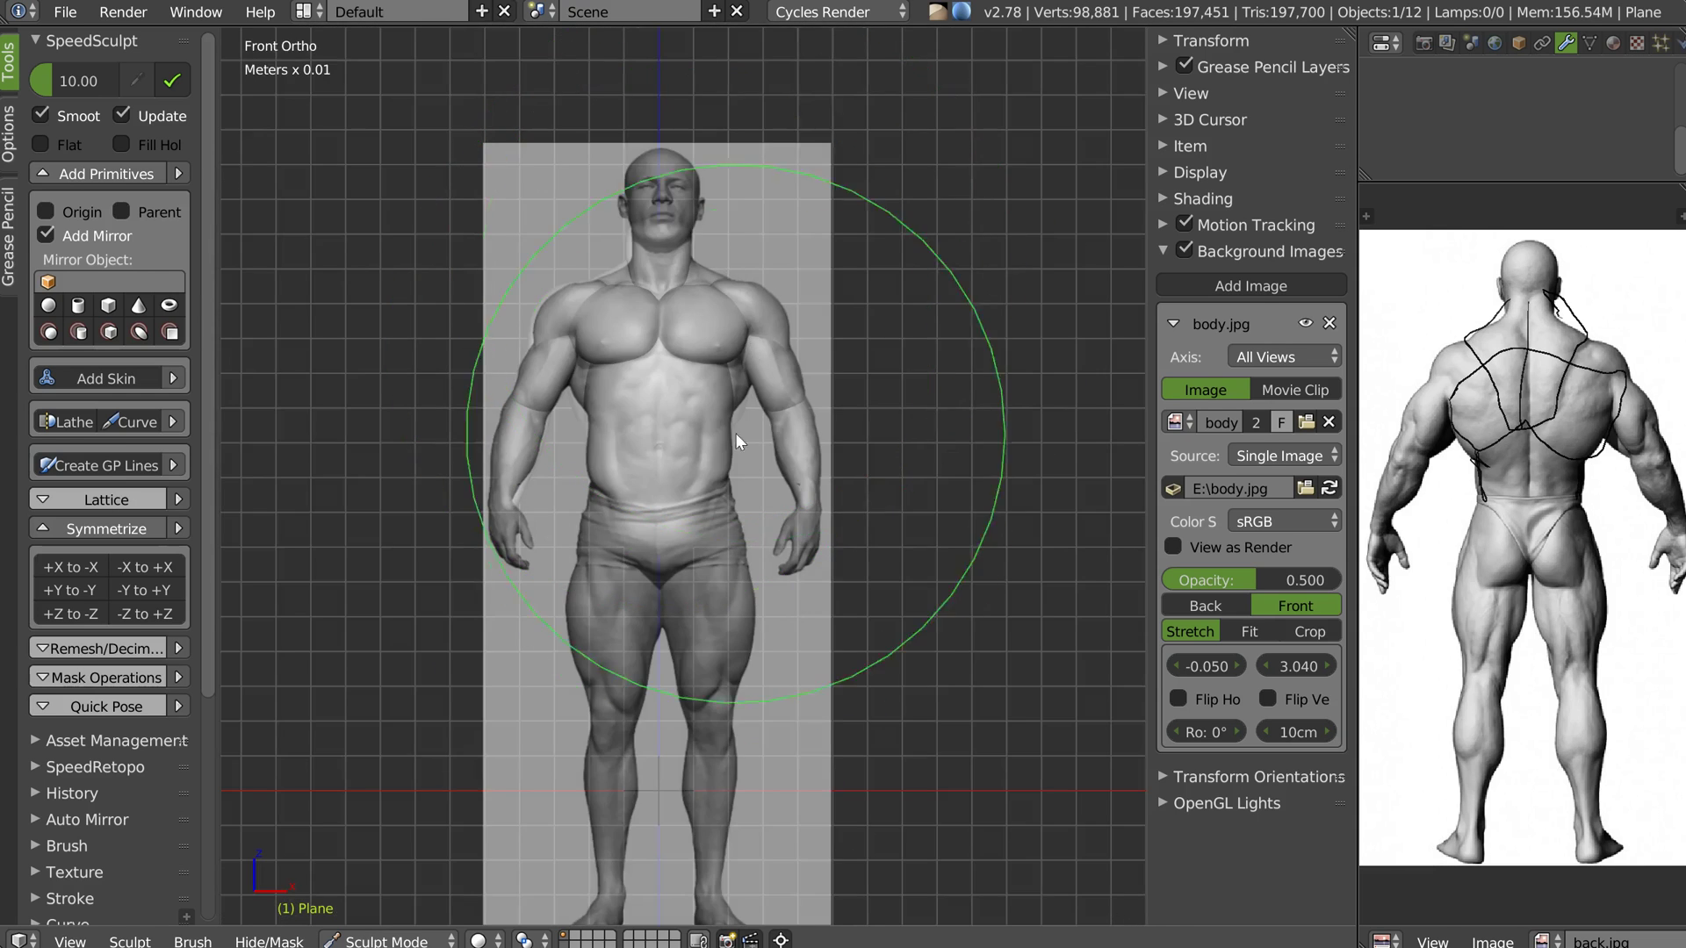
scroll(735, 434, "up", 6)
scroll(697, 337, "up", 1)
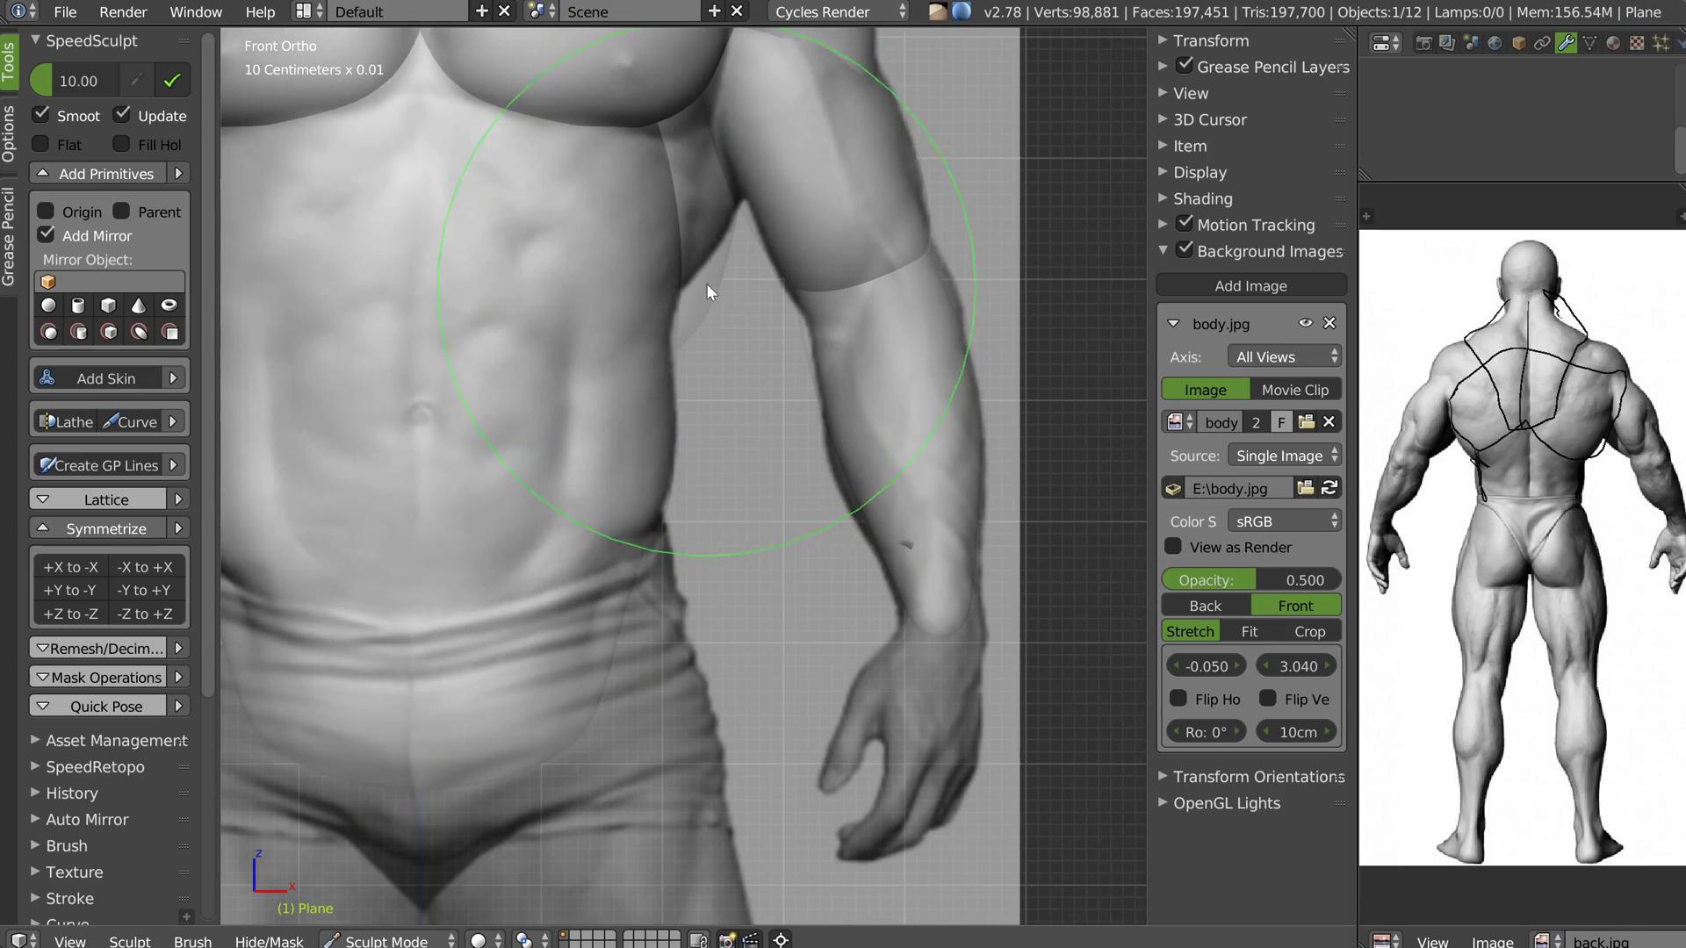
key("Tab")
left_click(711, 187)
right_click(698, 302)
key("Tab")
left_click(821, 129)
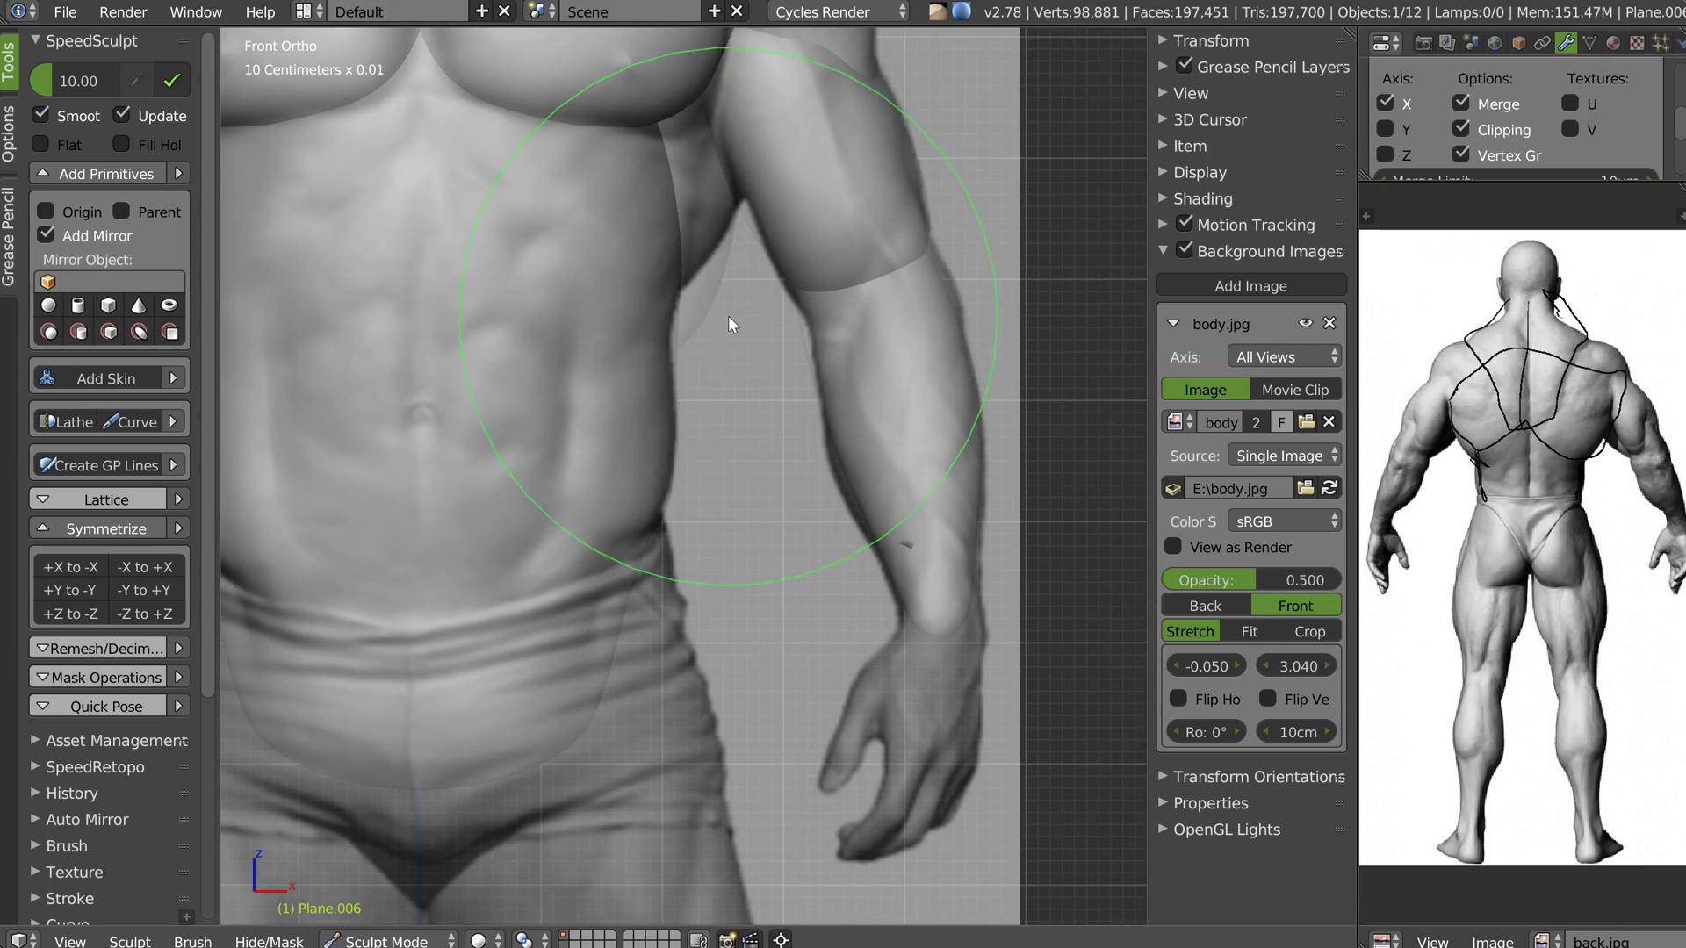
scroll(711, 324, "down", 1)
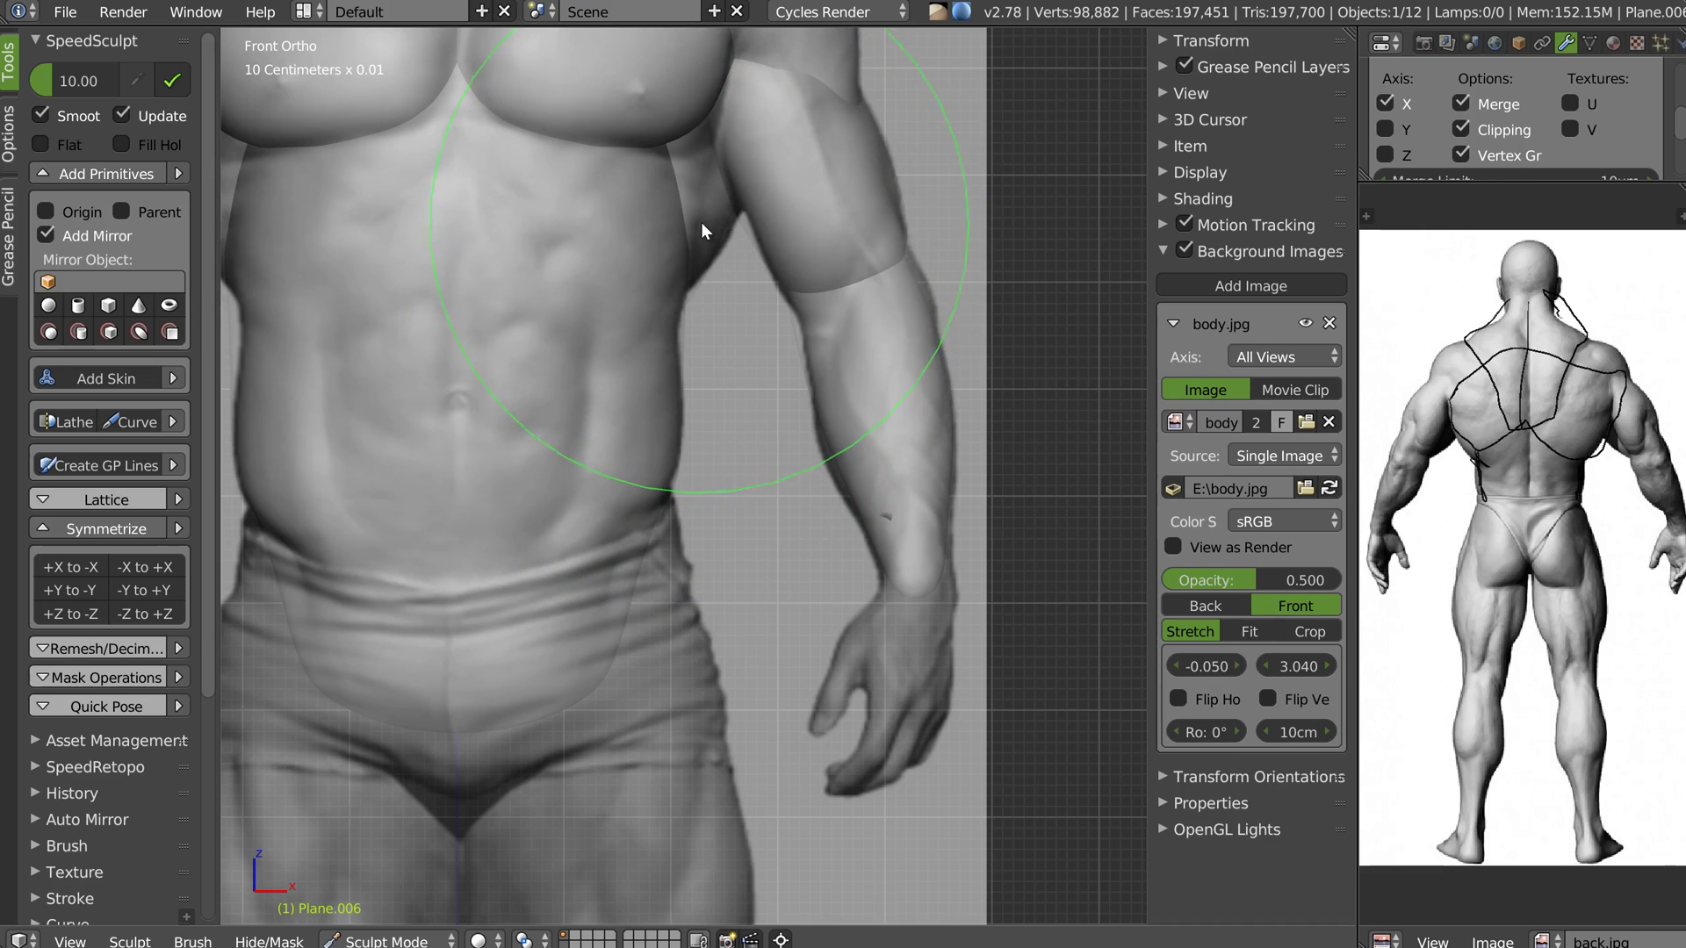
Shrink the brush and refine the broad back muscle's lower inner edge where it meets the torso
middle_click_drag(683, 139, 676, 298)
scroll(737, 223, "up", 5)
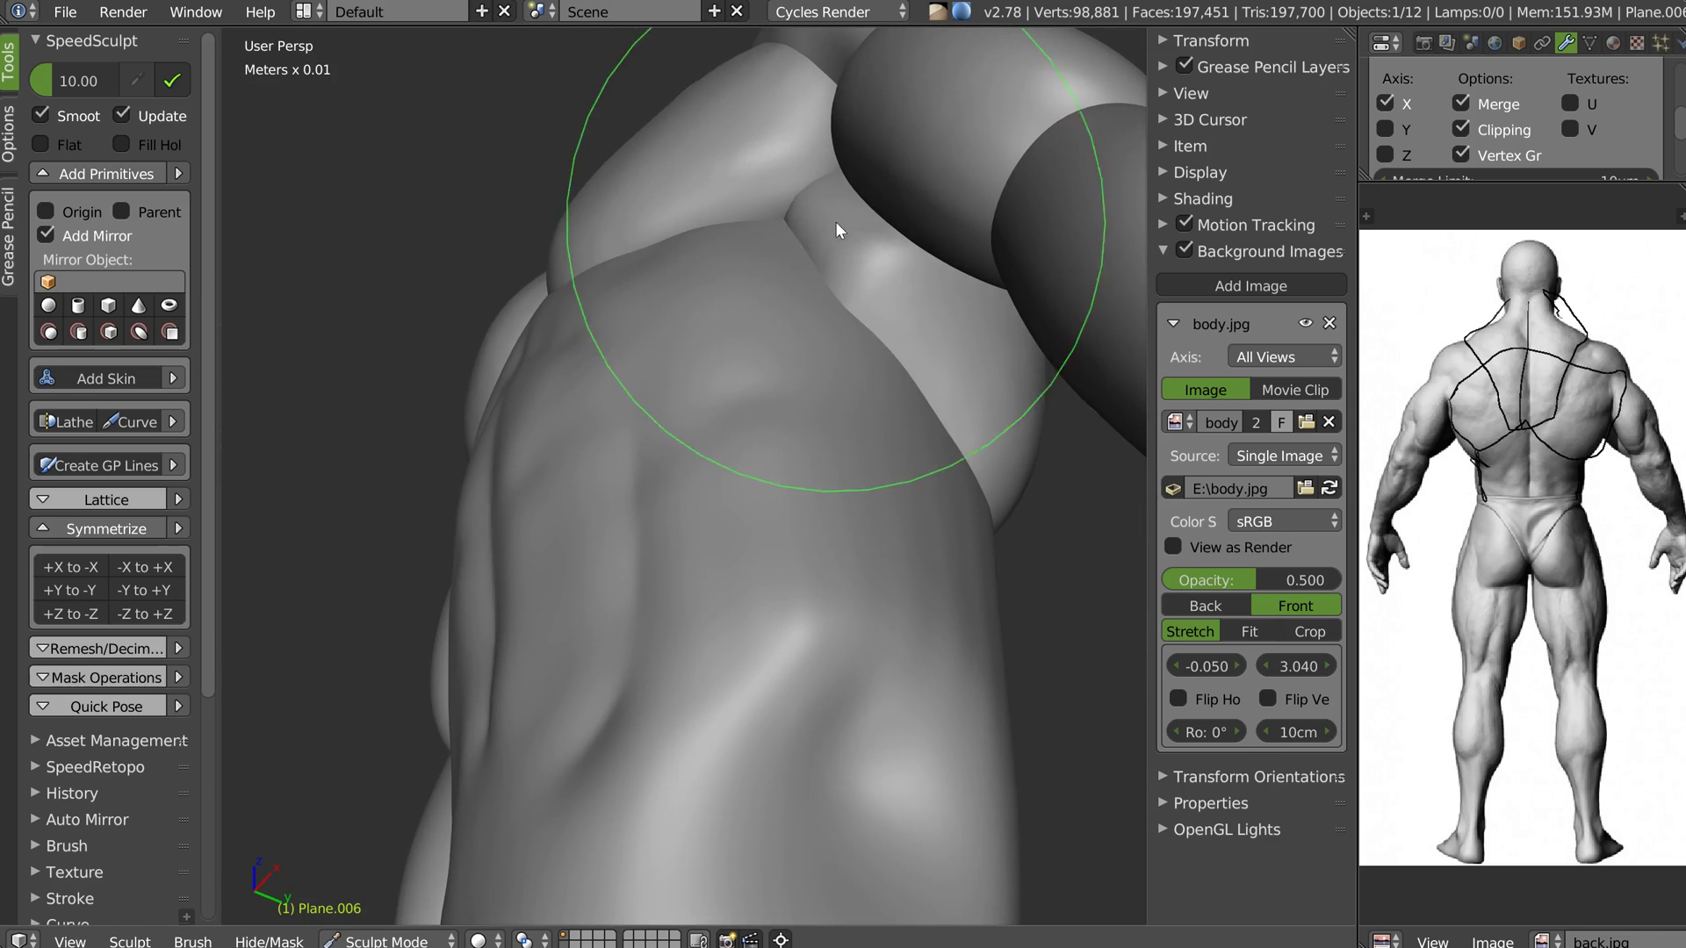
middle_click_drag(858, 260, 886, 288)
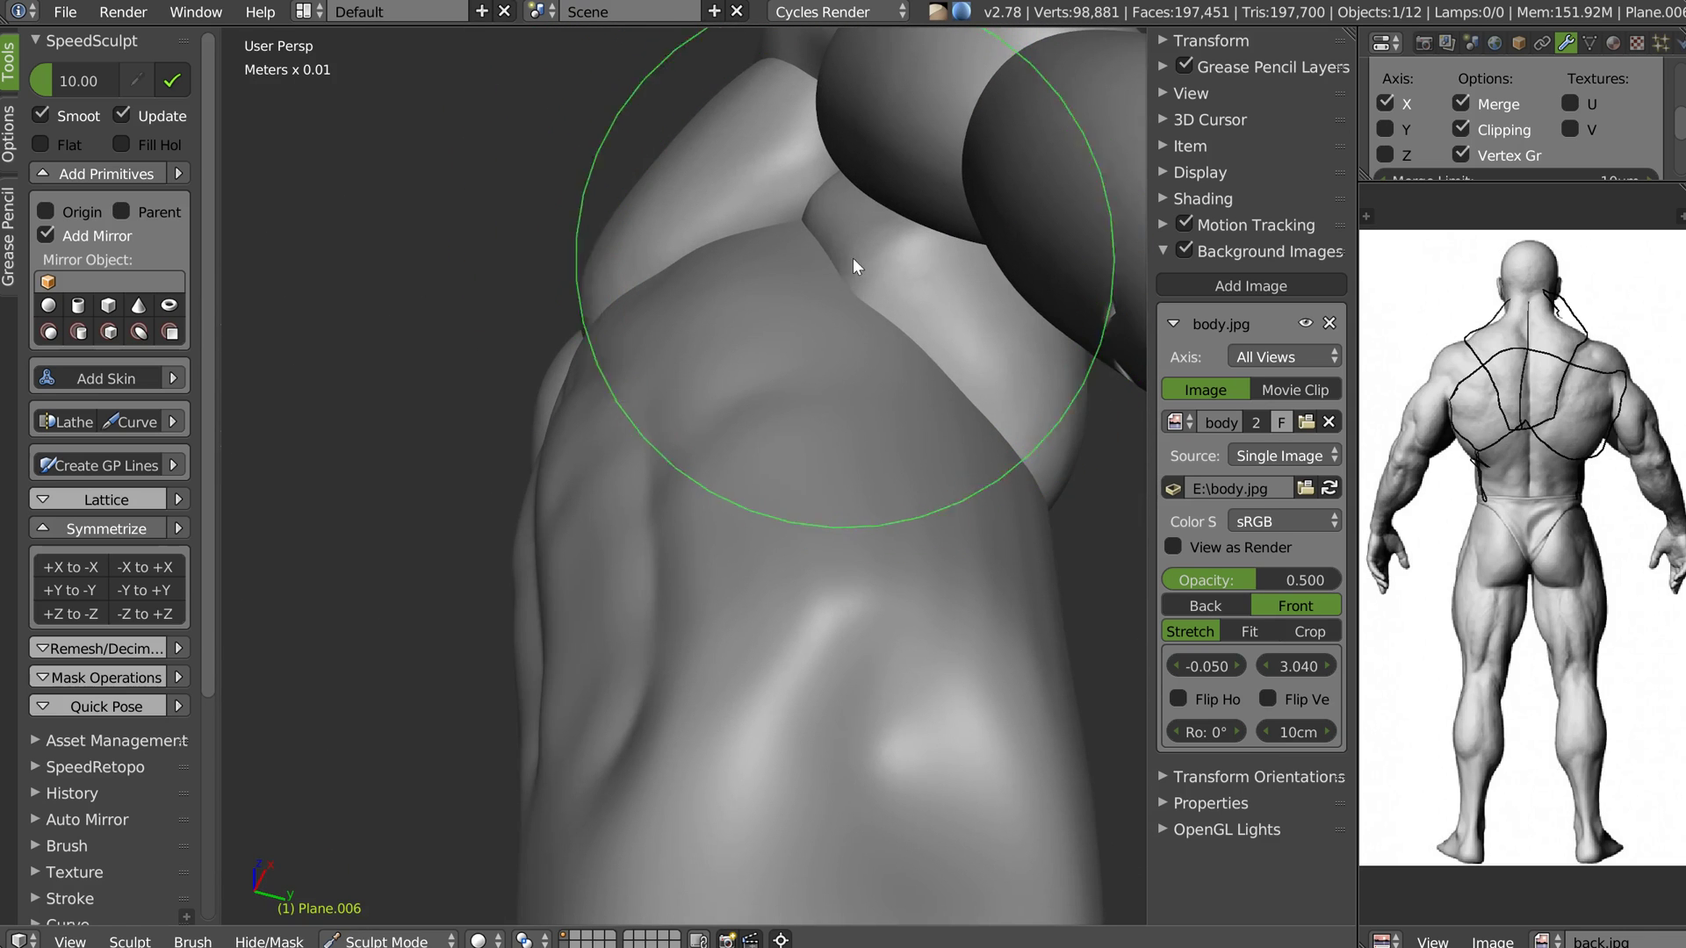
mouse_move(922, 293)
middle_mouse_down()
mouse_move(919, 235)
mouse_move(909, 265)
mouse_move(897, 251)
mouse_move(909, 276)
mouse_move(883, 319)
mouse_move(914, 346)
mouse_move(820, 375)
mouse_move(720, 476)
middle_mouse_up()
key("f")
left_click(597, 474)
mouse_move(720, 476)
left_mouse_down()
mouse_move(892, 439)
mouse_move(946, 377)
mouse_move(864, 428)
mouse_move(976, 361)
mouse_move(897, 370)
mouse_move(1013, 288)
mouse_move(861, 394)
left_mouse_up()
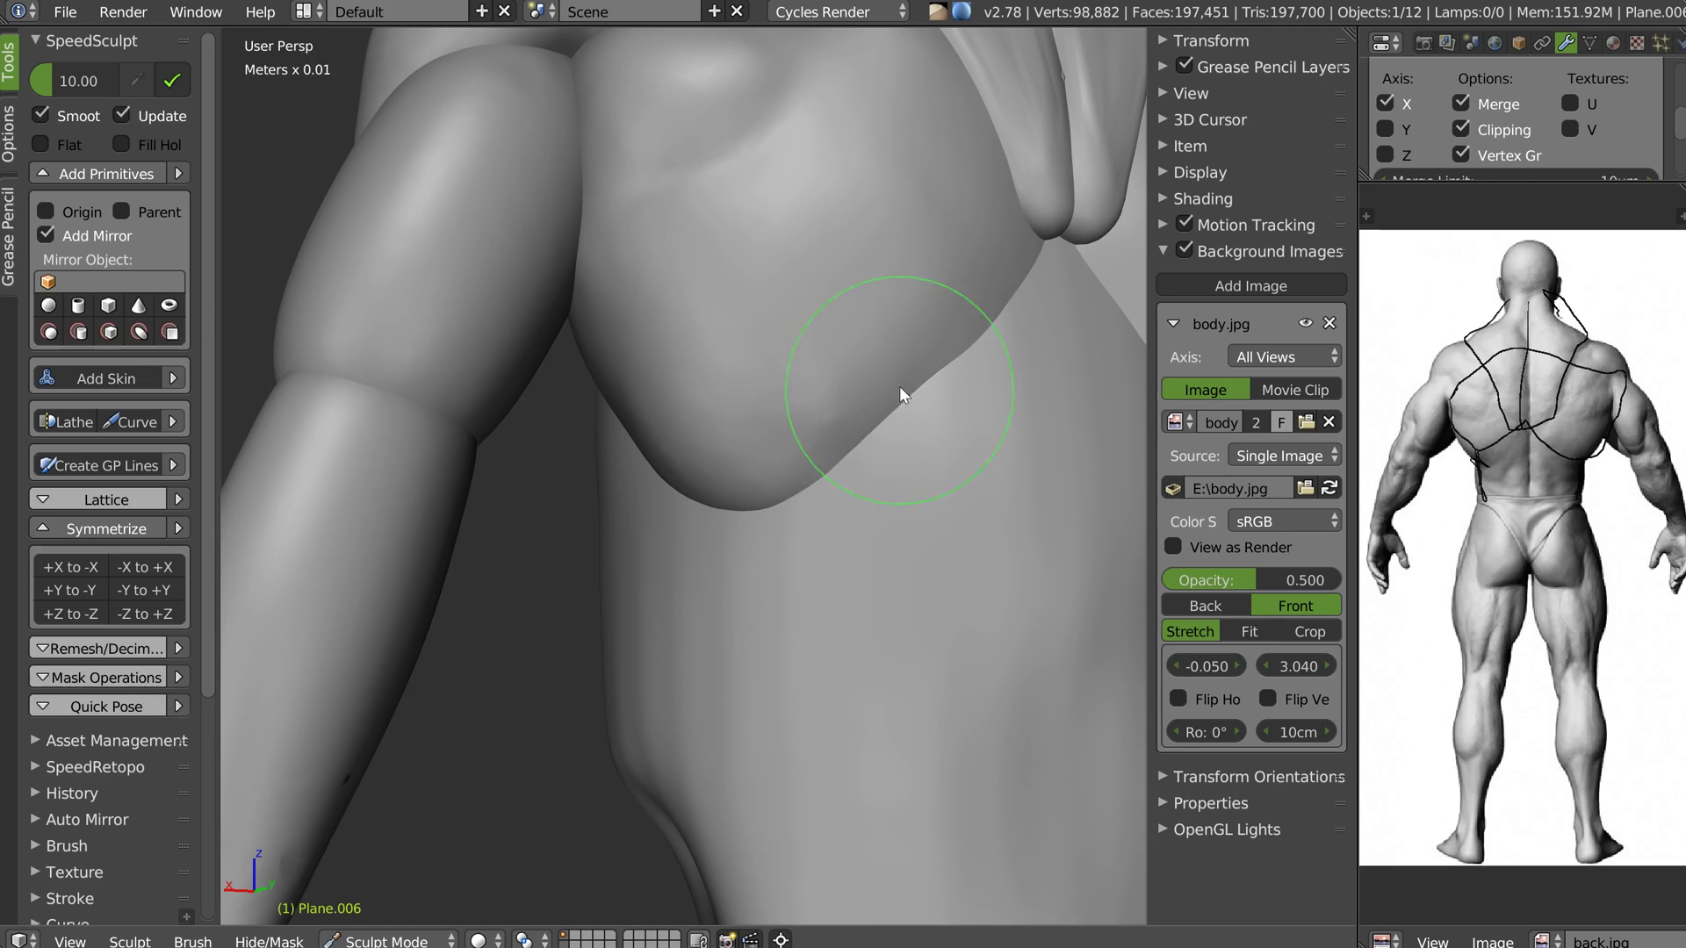
scroll(855, 392, "down", 5)
mouse_move(852, 373)
middle_mouse_down()
mouse_move(871, 366)
mouse_move(804, 319)
mouse_move(799, 351)
mouse_move(945, 349)
mouse_move(874, 312)
middle_mouse_up()
middle_click_drag(662, 358, 646, 328)
scroll(675, 263, "up", 2)
Switch sculpting to the shoulder muscle, enlarge the brush, then reshape and smooth its front edge beside the chest
key("Tab")
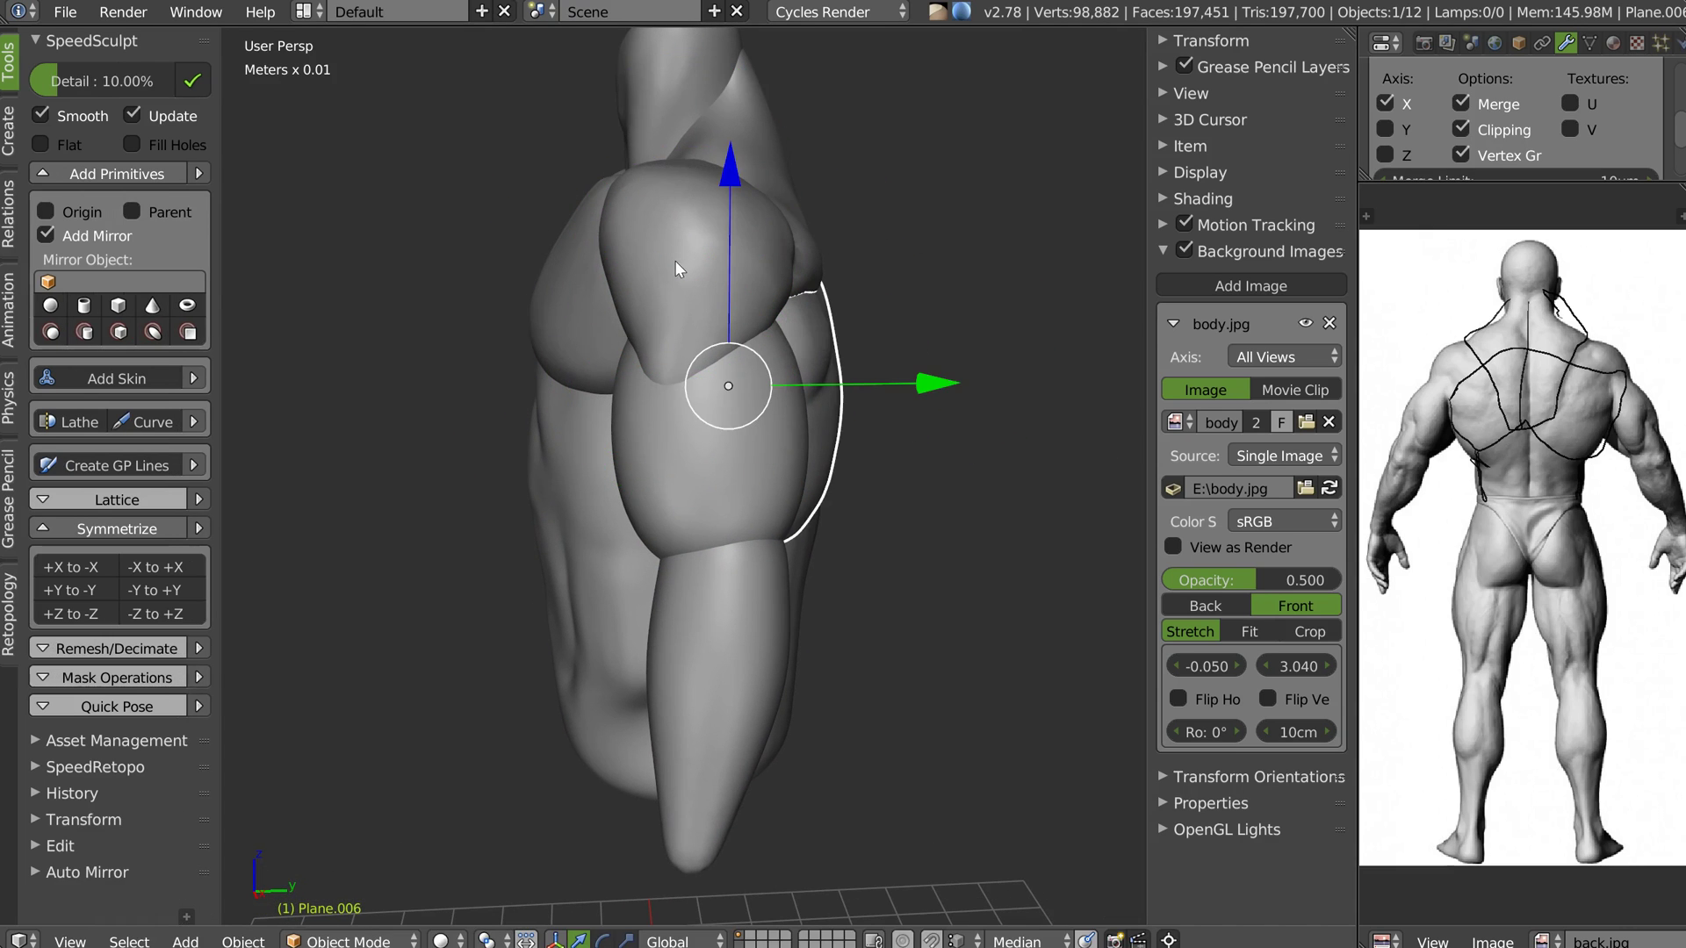
key("Tab")
left_click(791, 173)
key("f")
left_click(803, 202)
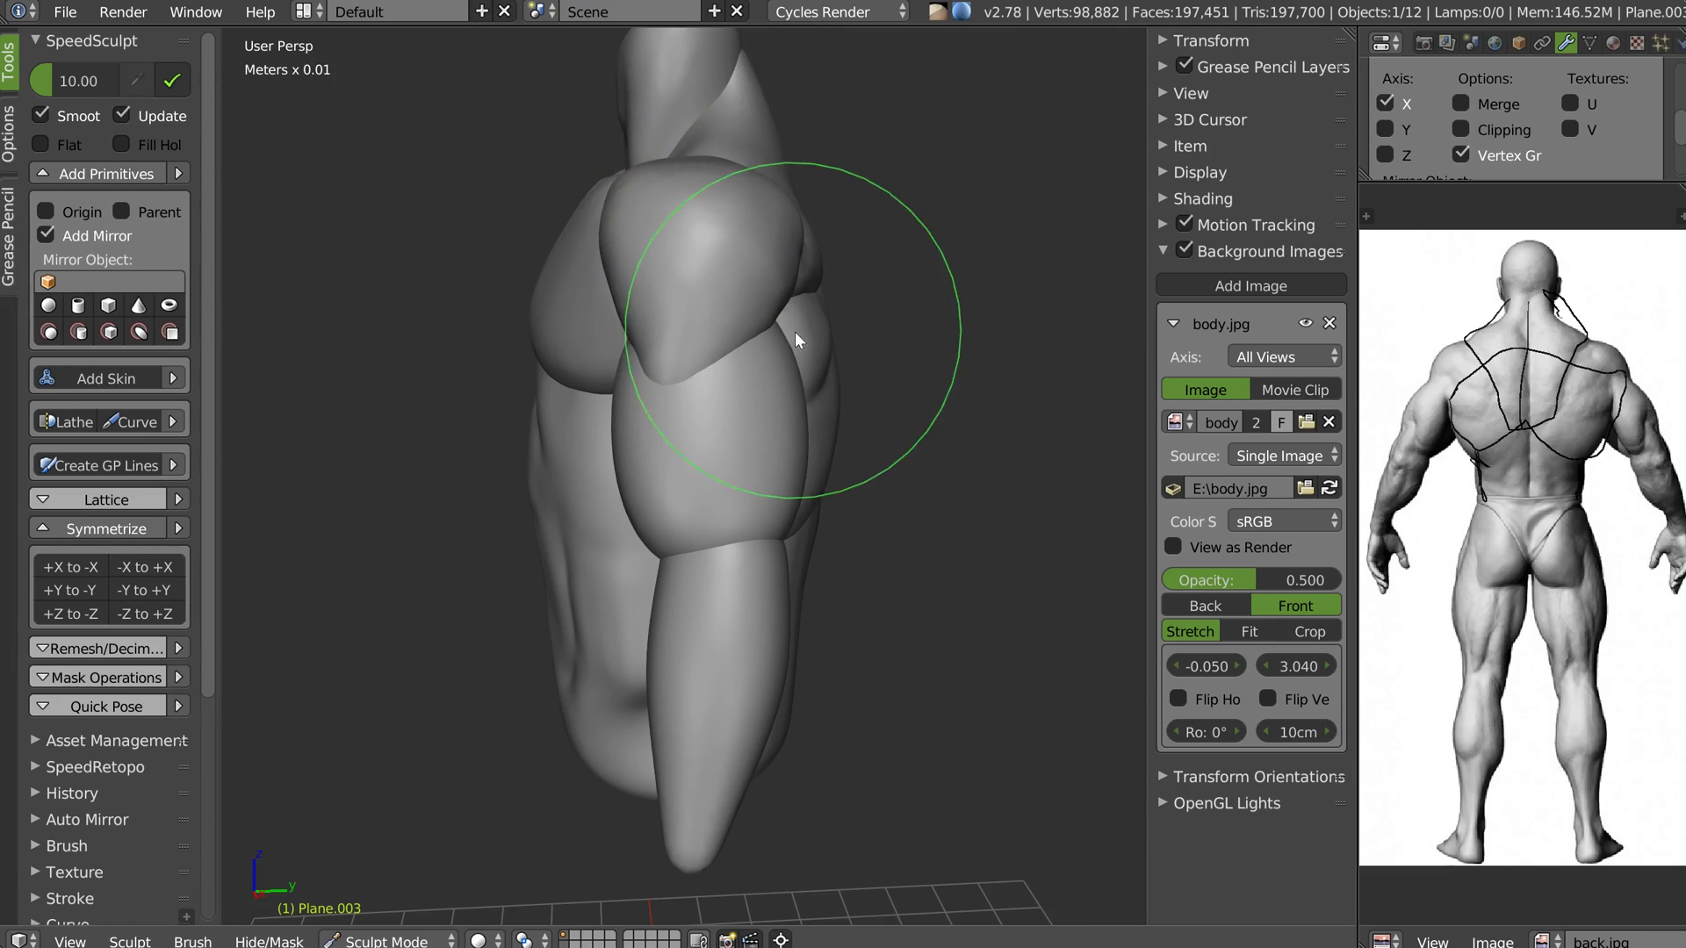
scroll(791, 329, "up", 5)
scroll(654, 383, "down", 4)
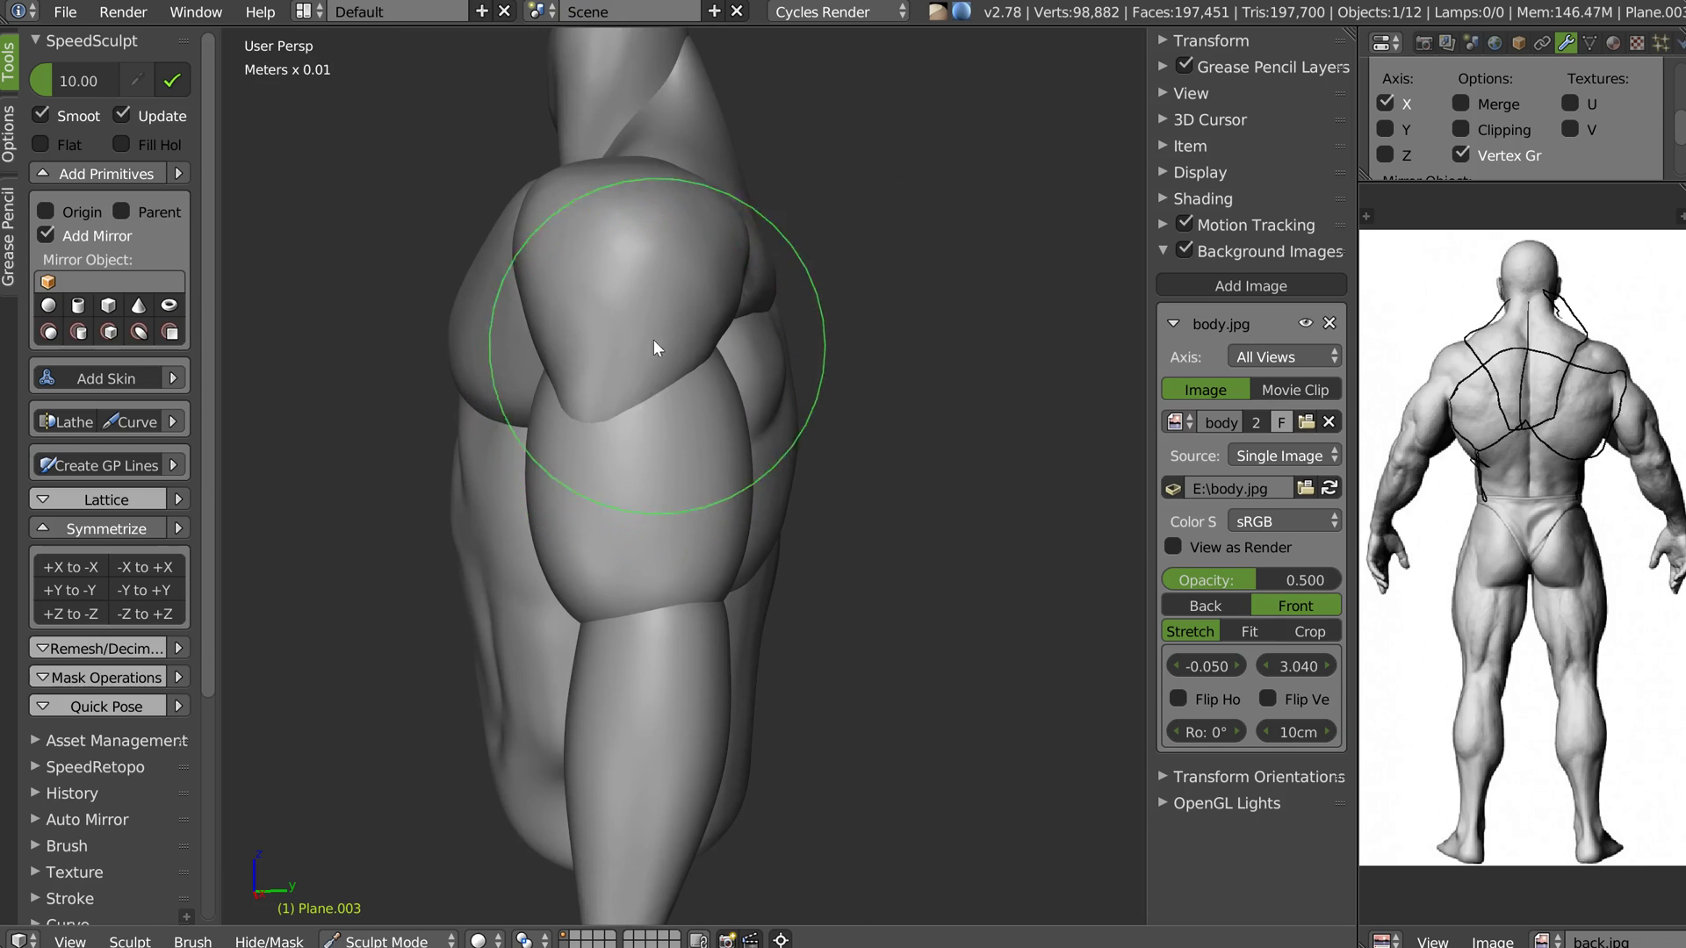
middle_click_drag(653, 340, 490, 258)
scroll(490, 290, "up", 3)
left_click_drag(528, 267, 521, 282)
left_click_drag(579, 382, 578, 393)
left_click_drag(527, 295, 517, 112, "shift")
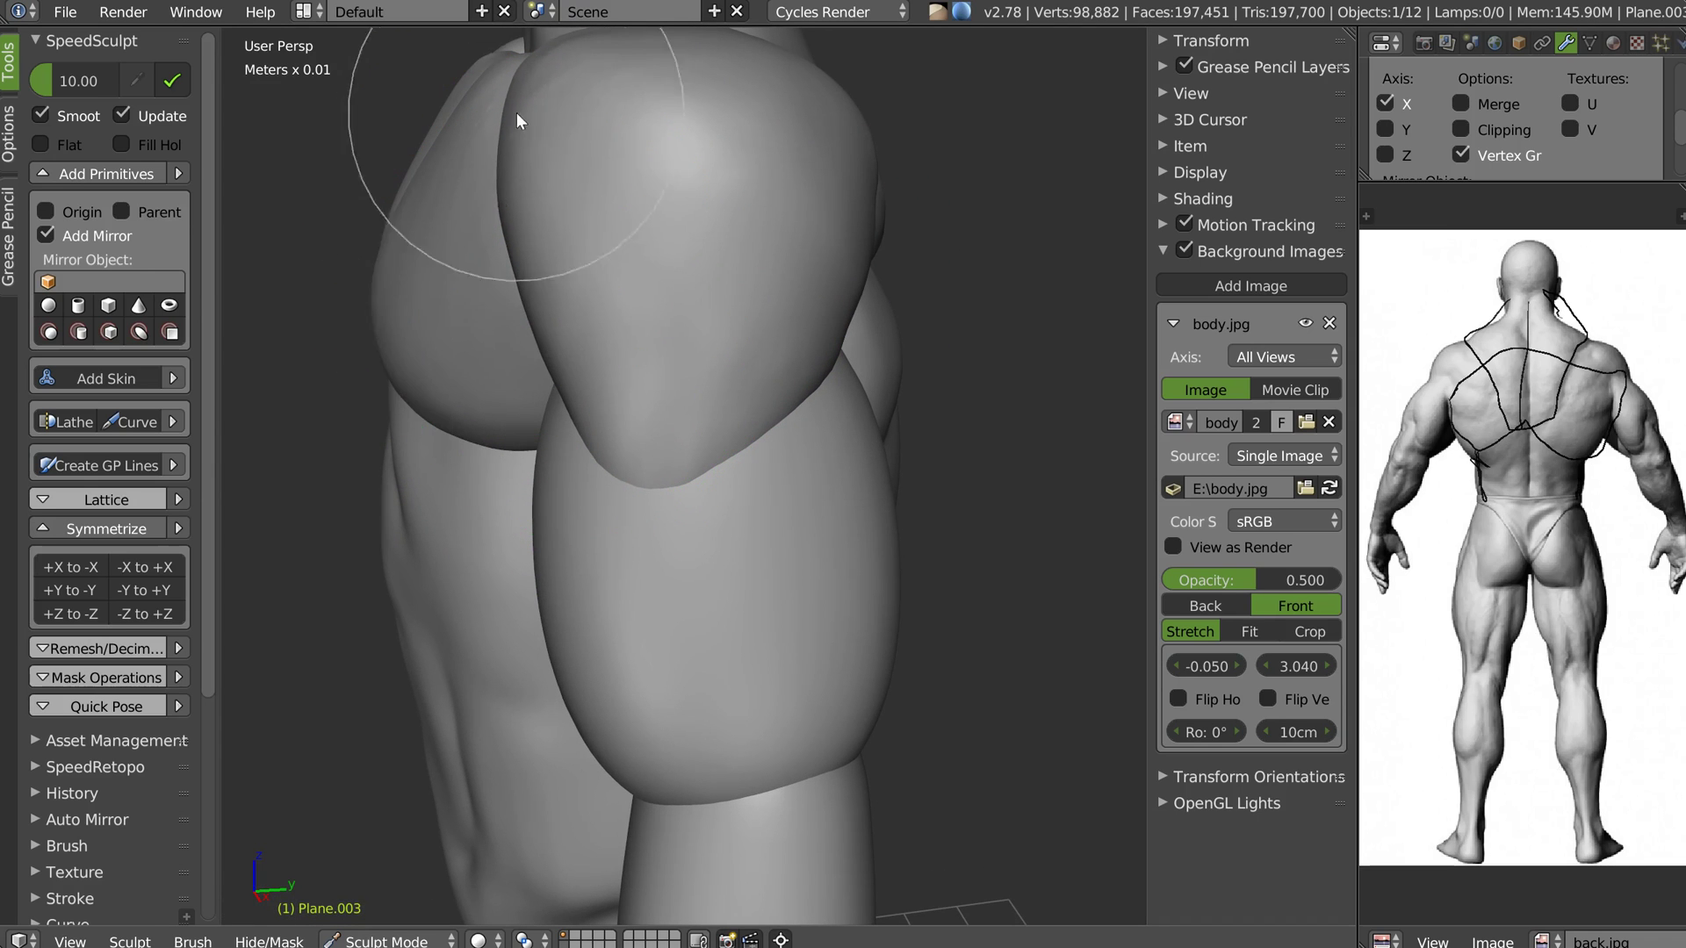
Switch sculpting to the neck and push its front and upper part slightly backward in side view
scroll(693, 186, "down", 6)
middle_click_drag(662, 213, 809, 206)
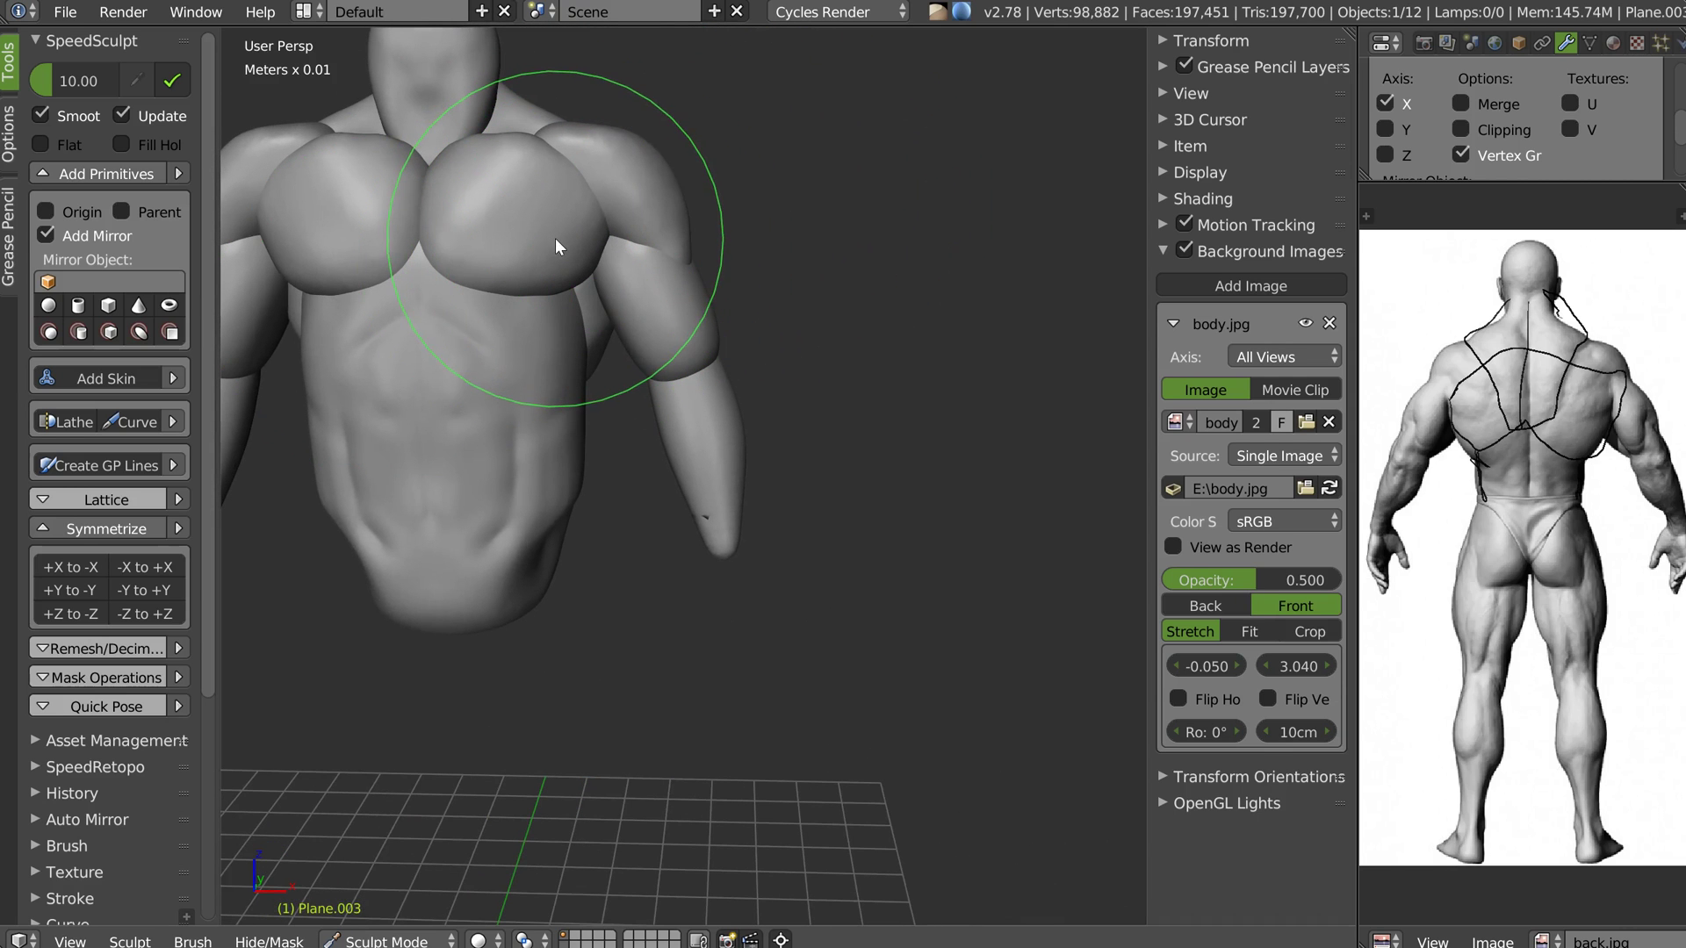
middle_click_drag(571, 207, 704, 177)
scroll(705, 177, "up", 4)
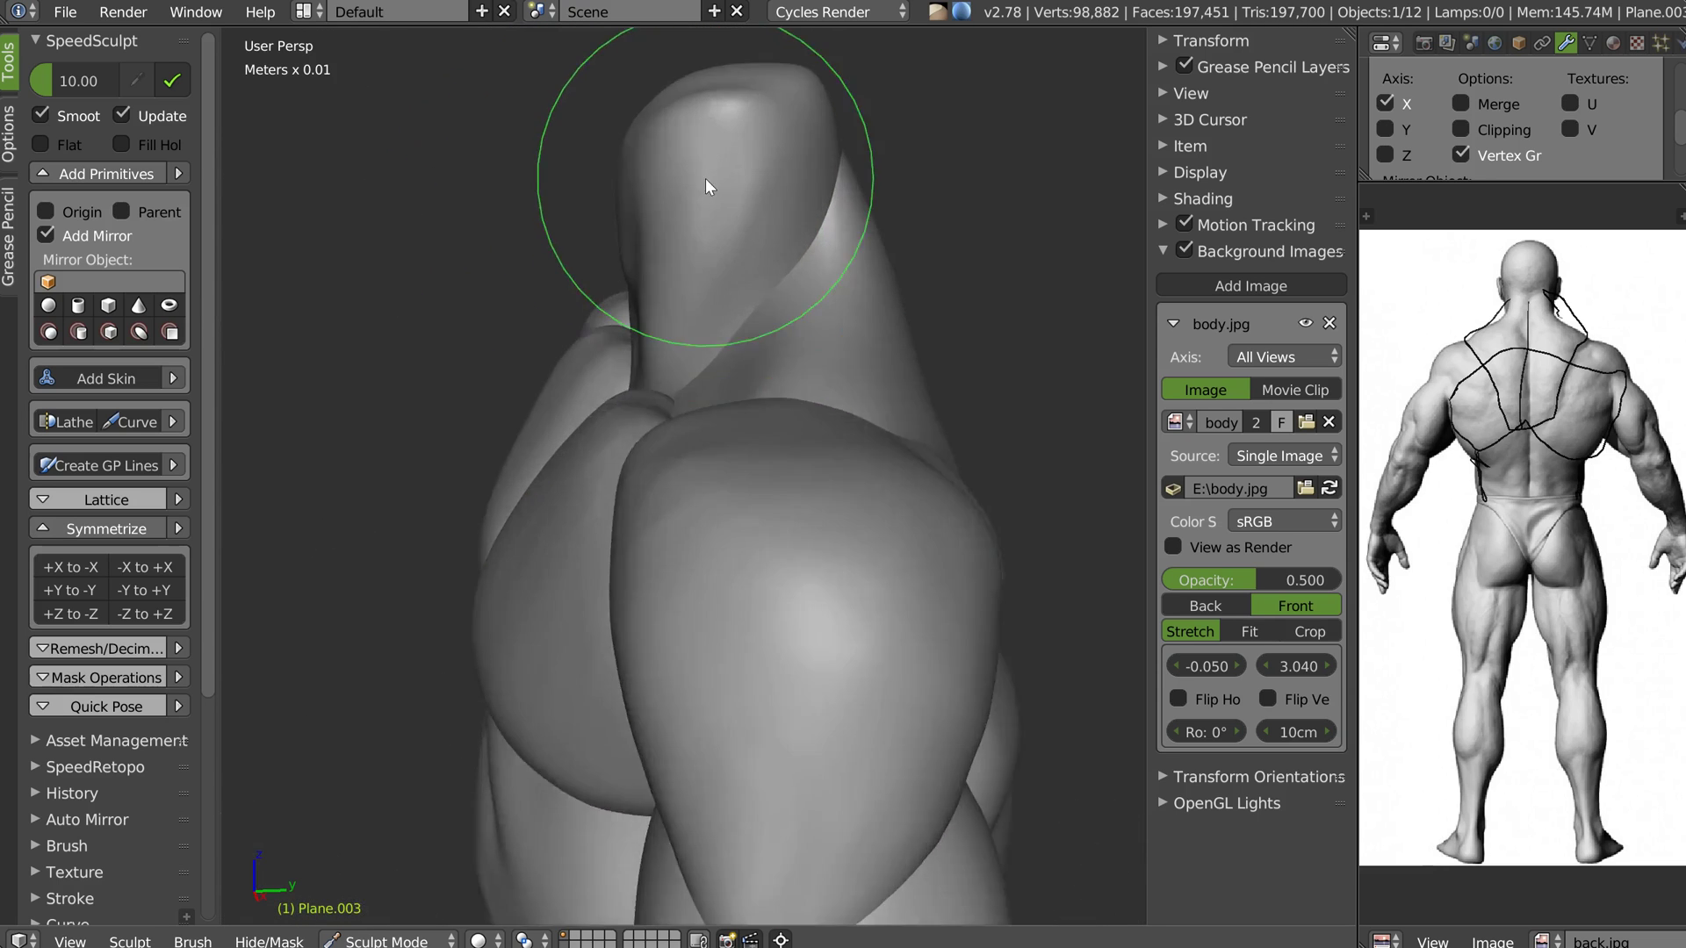
scroll(693, 185, "down", 4)
scroll(698, 176, "up", 3)
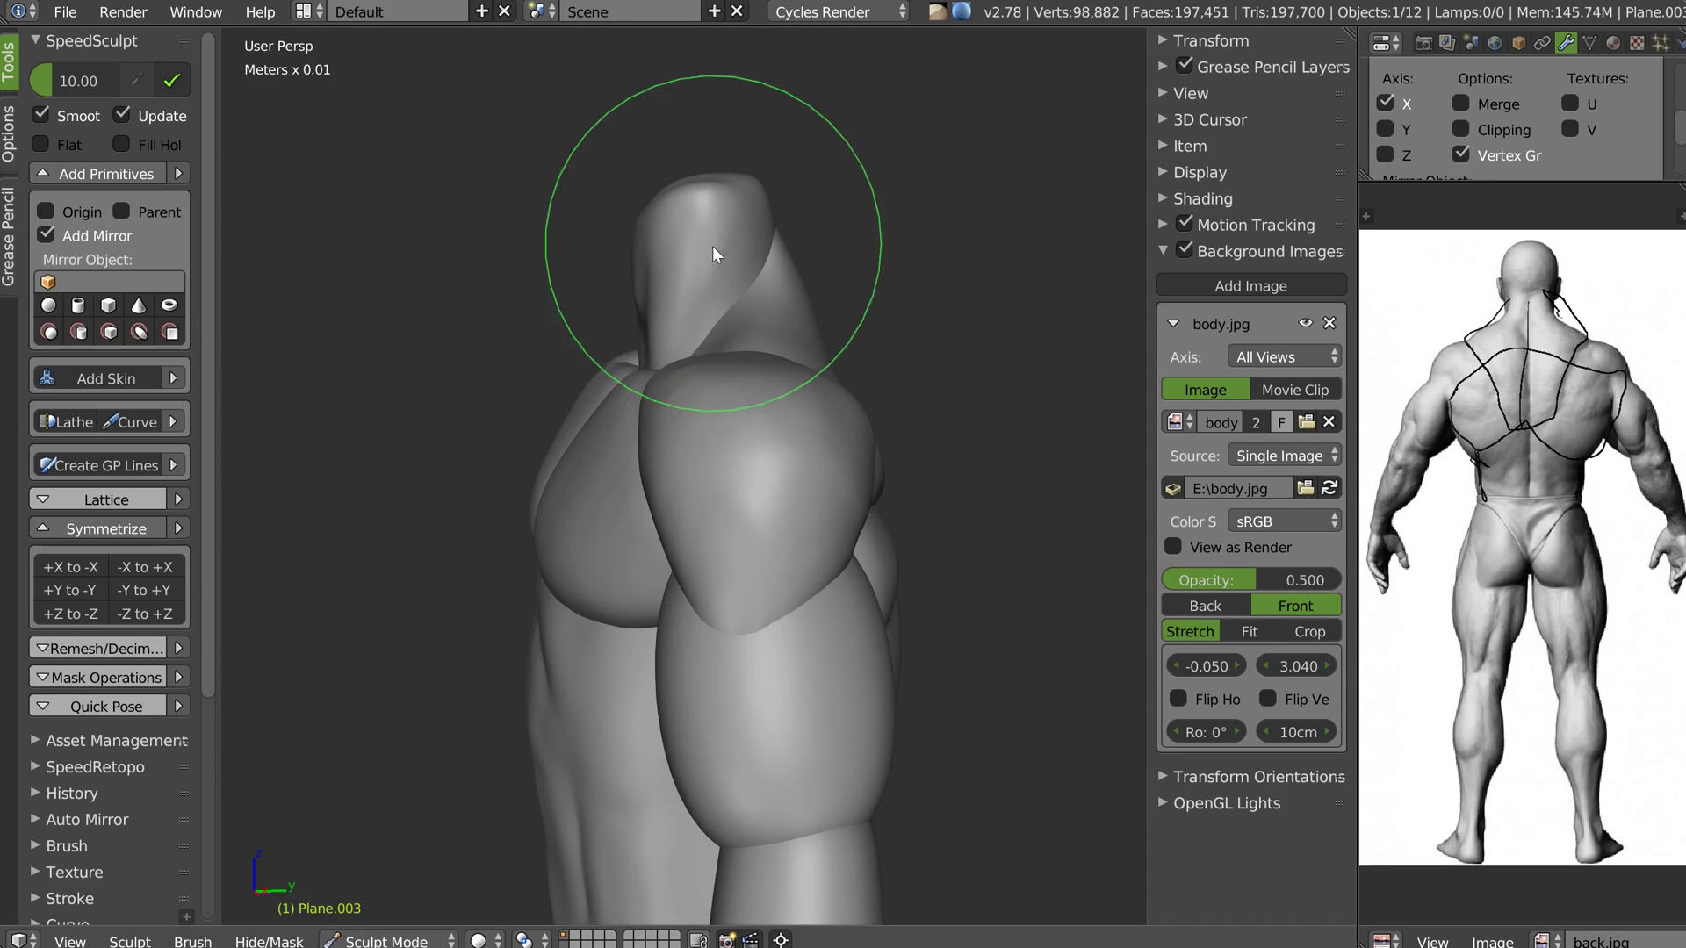
key("Tab")
right_click(708, 216)
key("Tab")
left_click_drag(688, 223, 712, 221)
left_click_drag(717, 192, 739, 199)
left_click_drag(675, 300, 685, 299)
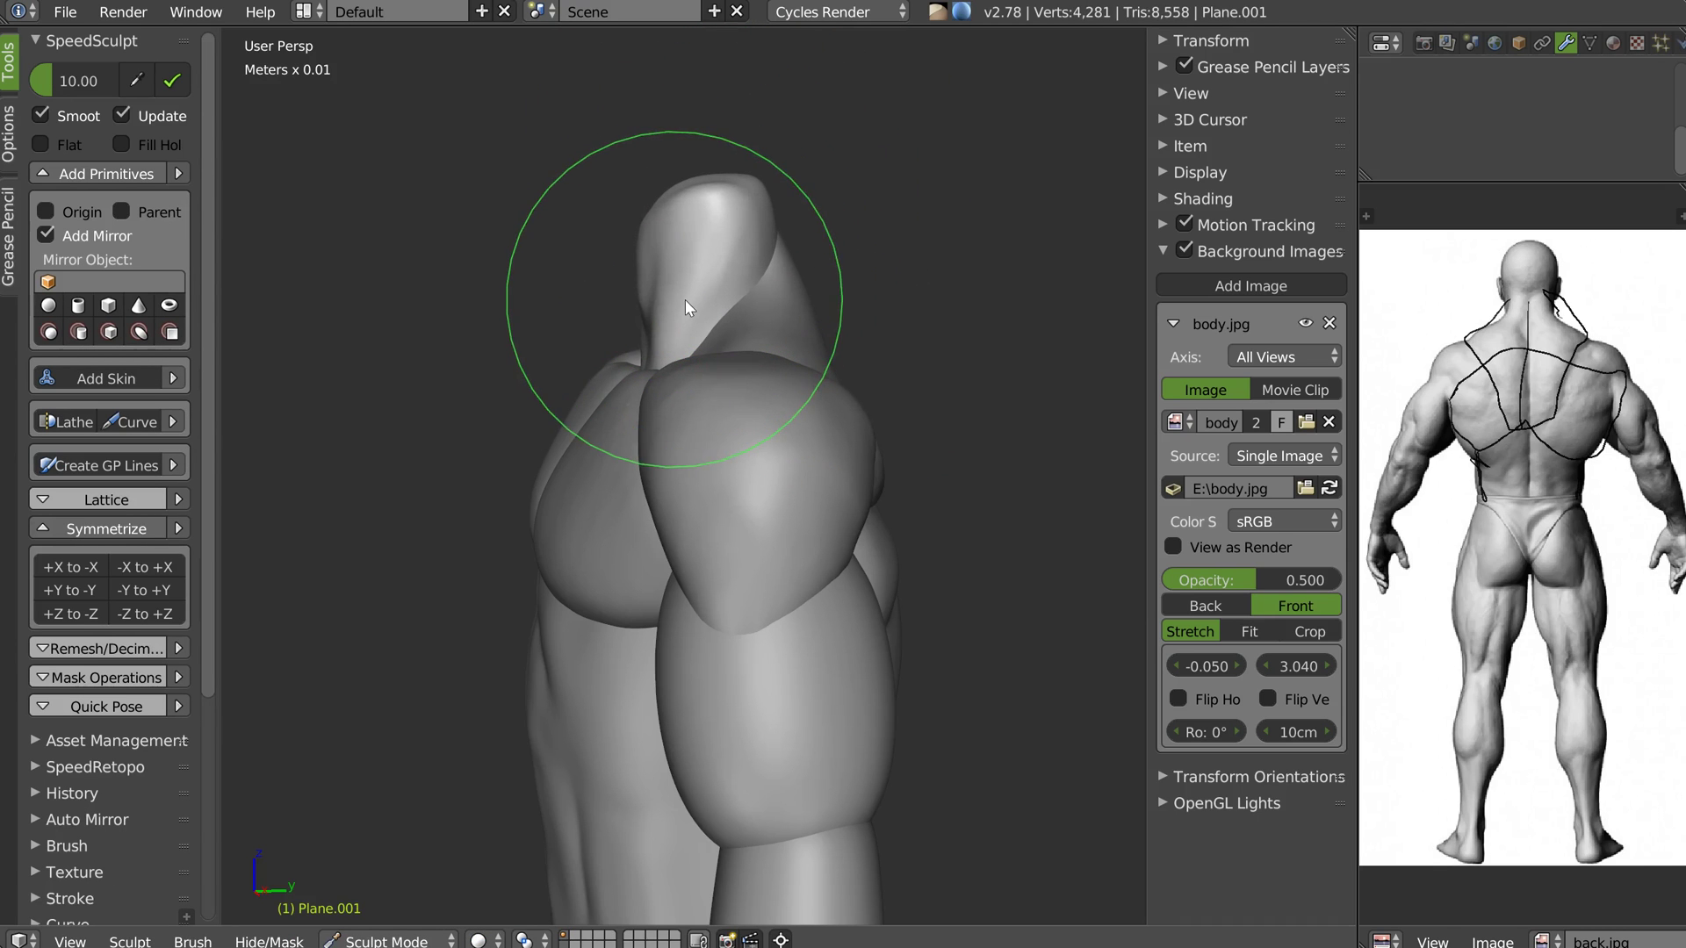
scroll(629, 260, "up", 3)
scroll(630, 272, "down", 3)
Add a sphere at the origin without mirroring and raise it above the neck as the head base
key("Tab")
mouse_move(632, 287)
middle_mouse_down()
mouse_move(734, 301)
mouse_move(735, 316)
middle_mouse_up()
scroll(702, 282, "down", 3)
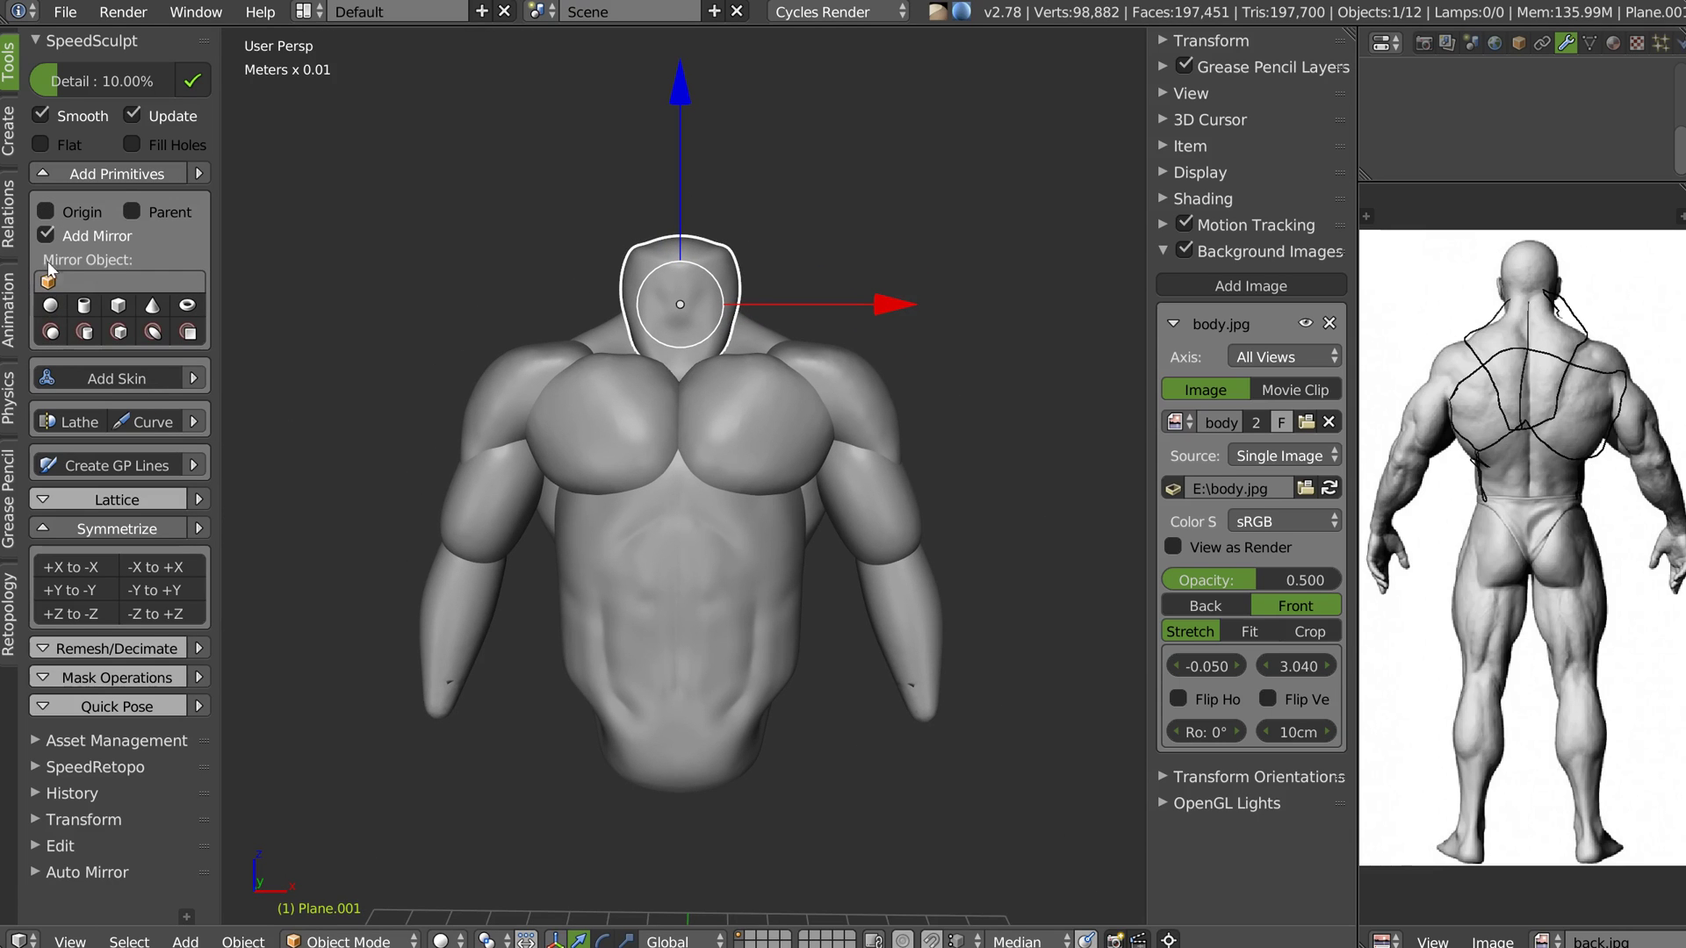
left_click(48, 234)
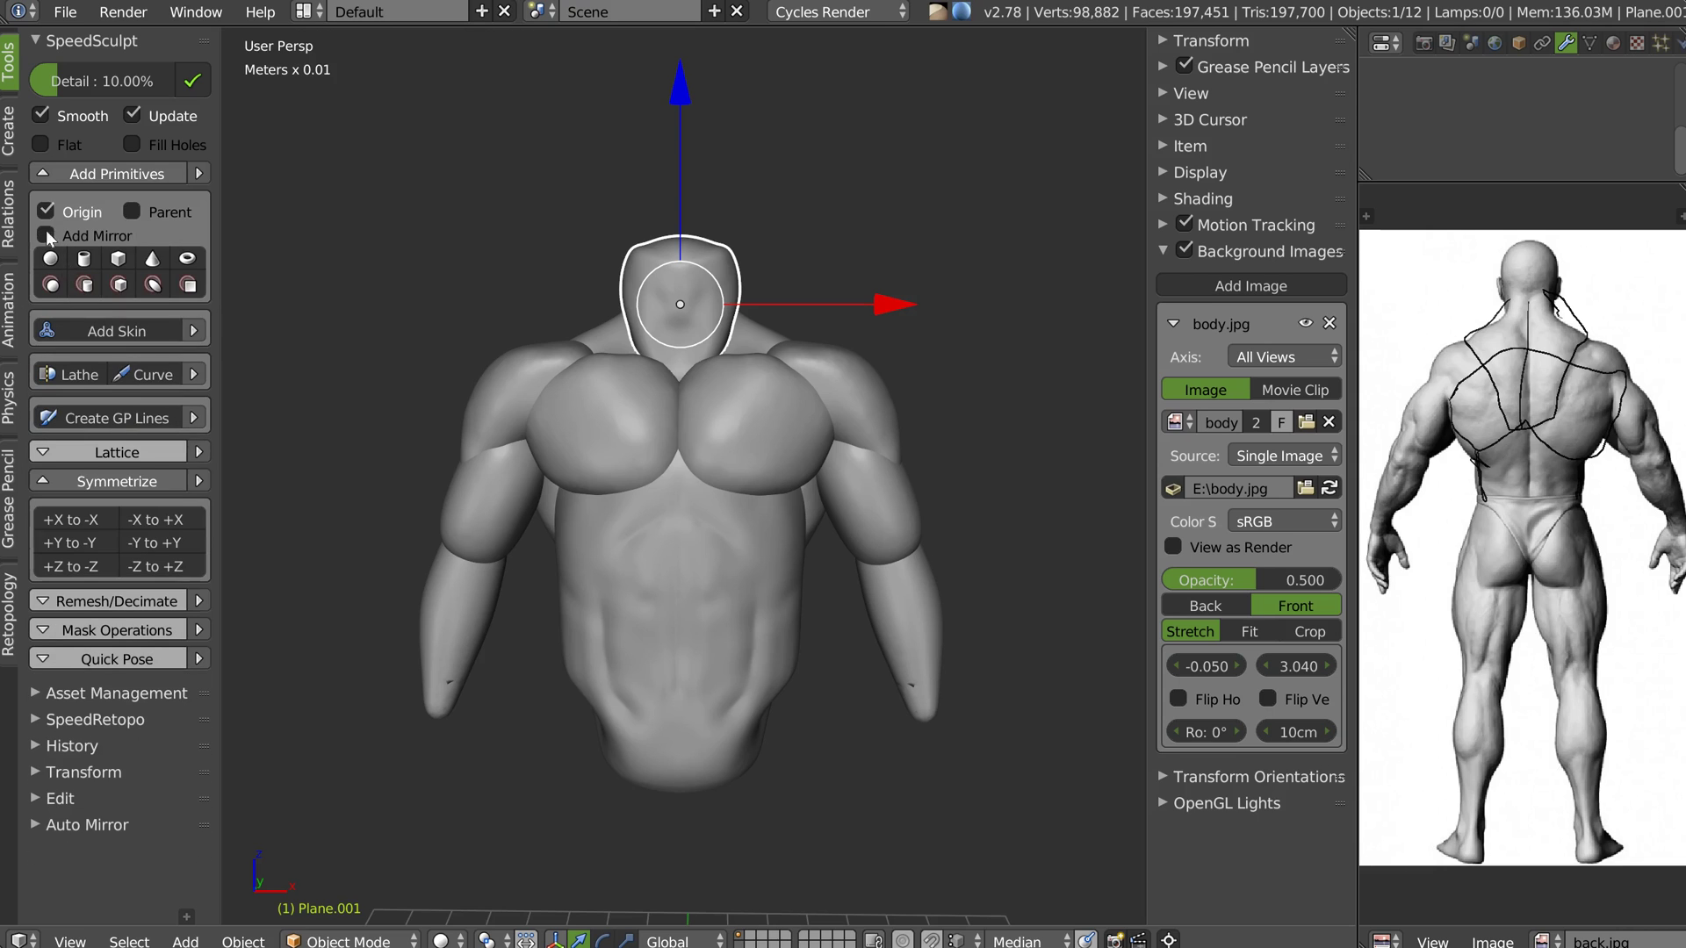
left_click(50, 259)
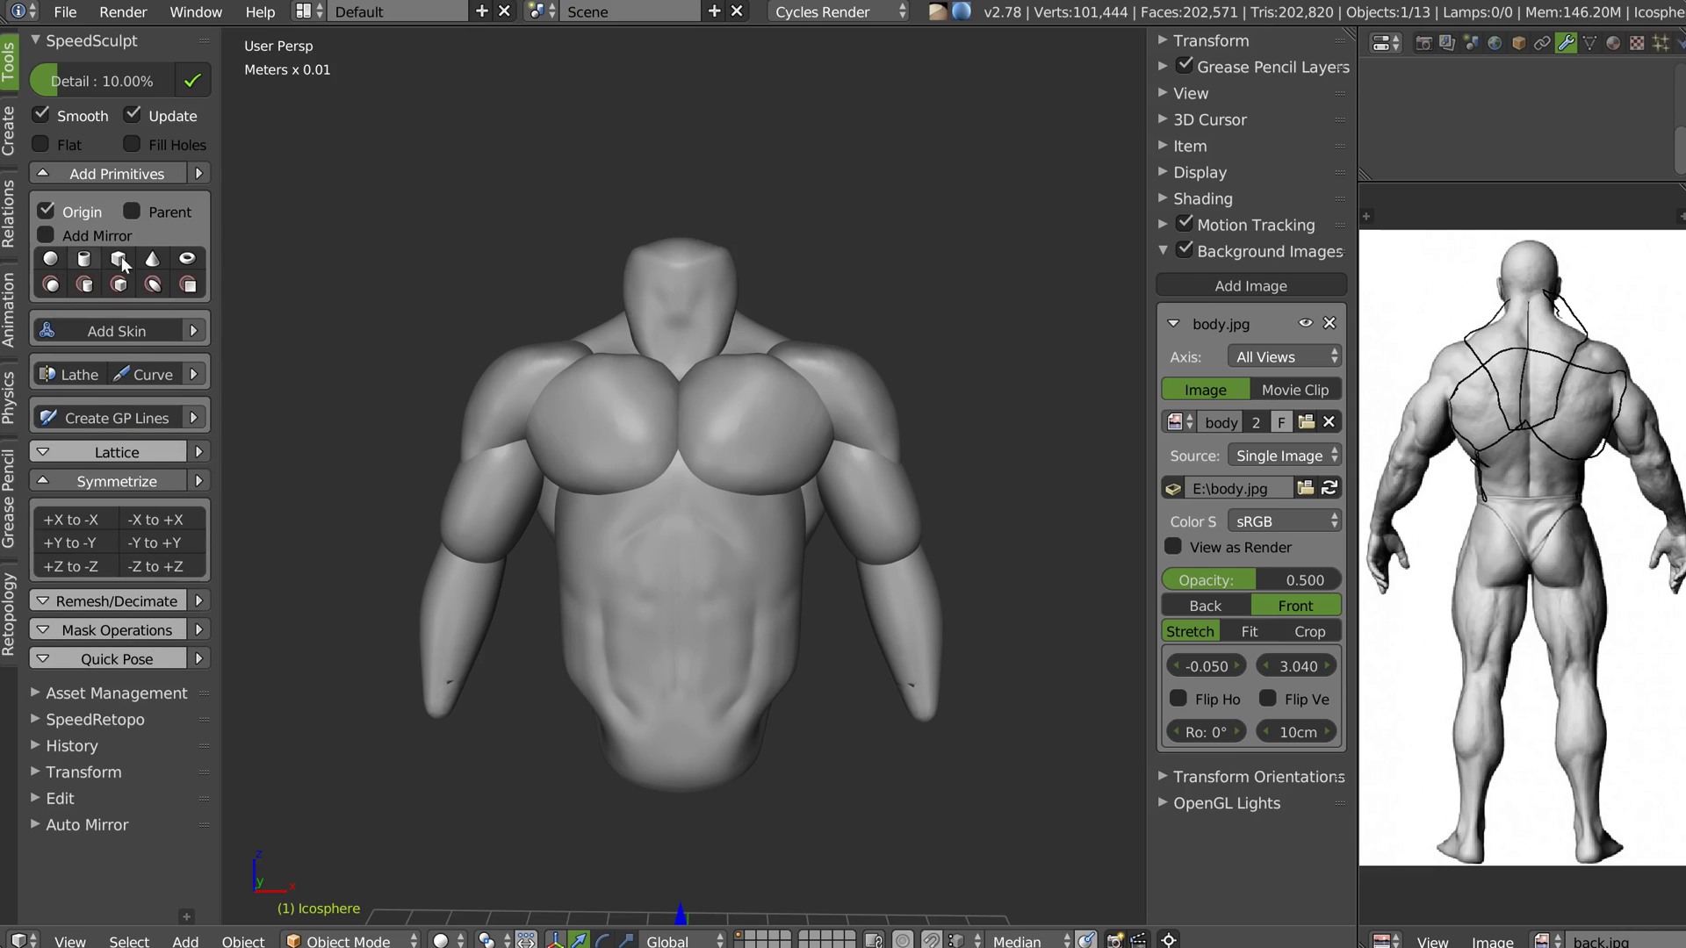
scroll(794, 550, "down", 2)
left_click_drag(701, 630, 696, 166)
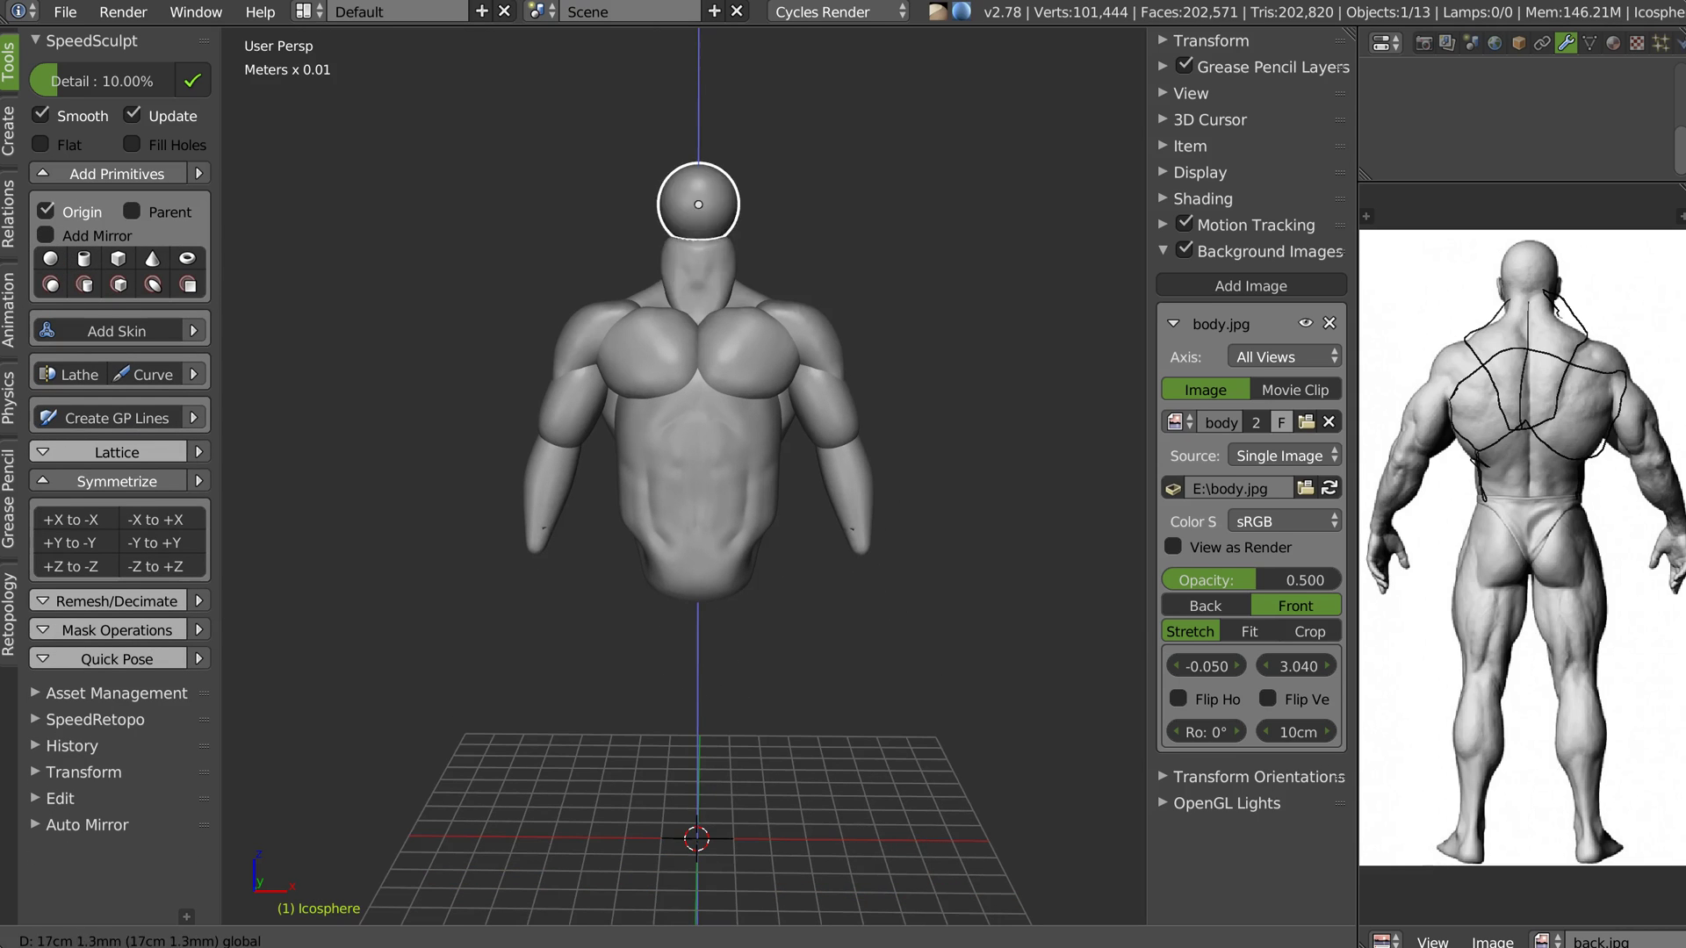
Align the head sphere vertically with the top of the reference head in front view
key("q")
left_click(652, 307)
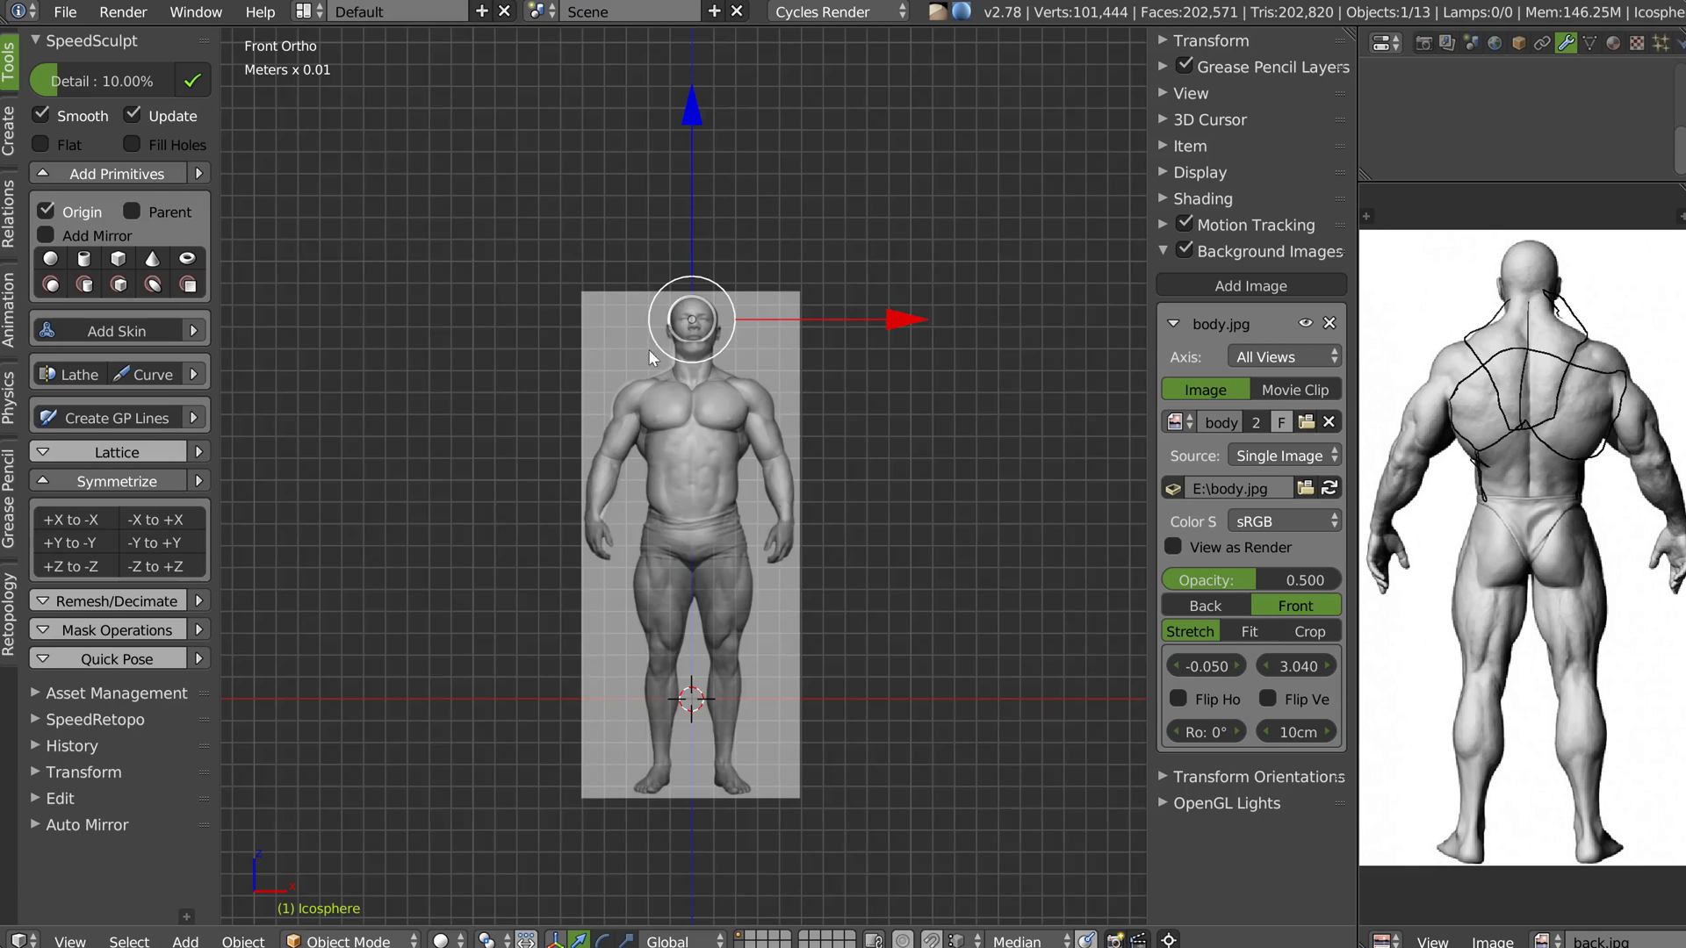
scroll(759, 229, "up", 6)
middle_click_drag(731, 136, 680, 191, "shift")
left_click_drag(663, 66, 662, 51)
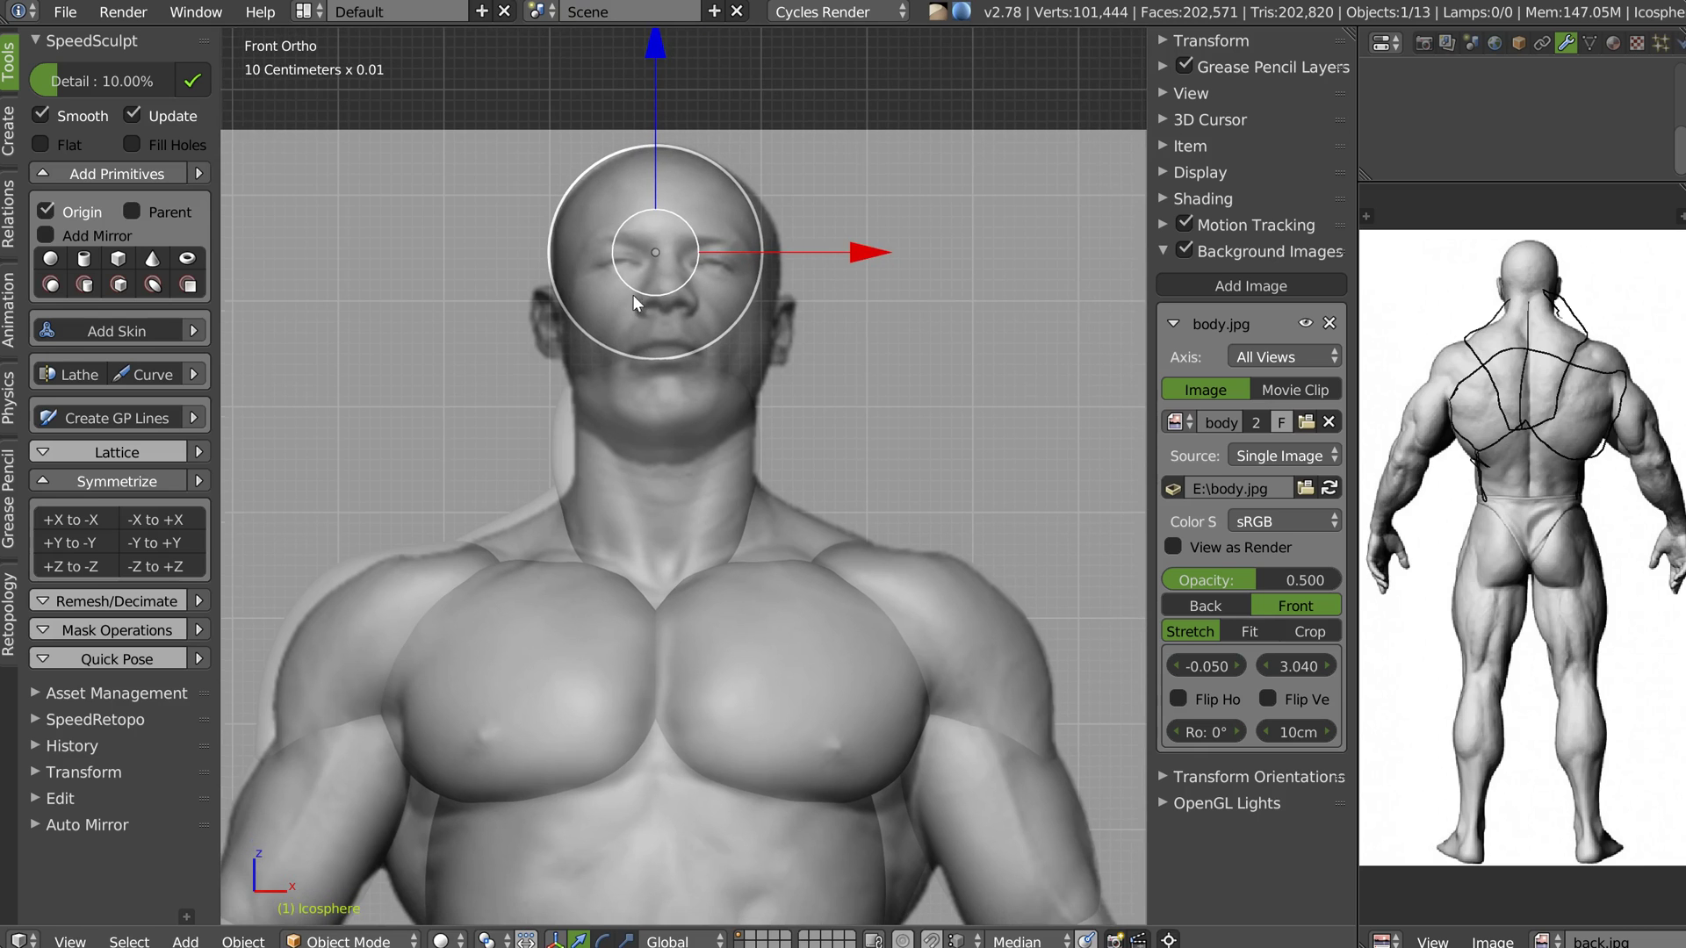
Add a 2 × 2 × 2 lattice to the head sphere and lower its bottom points to lengthen the head
left_click(103, 452)
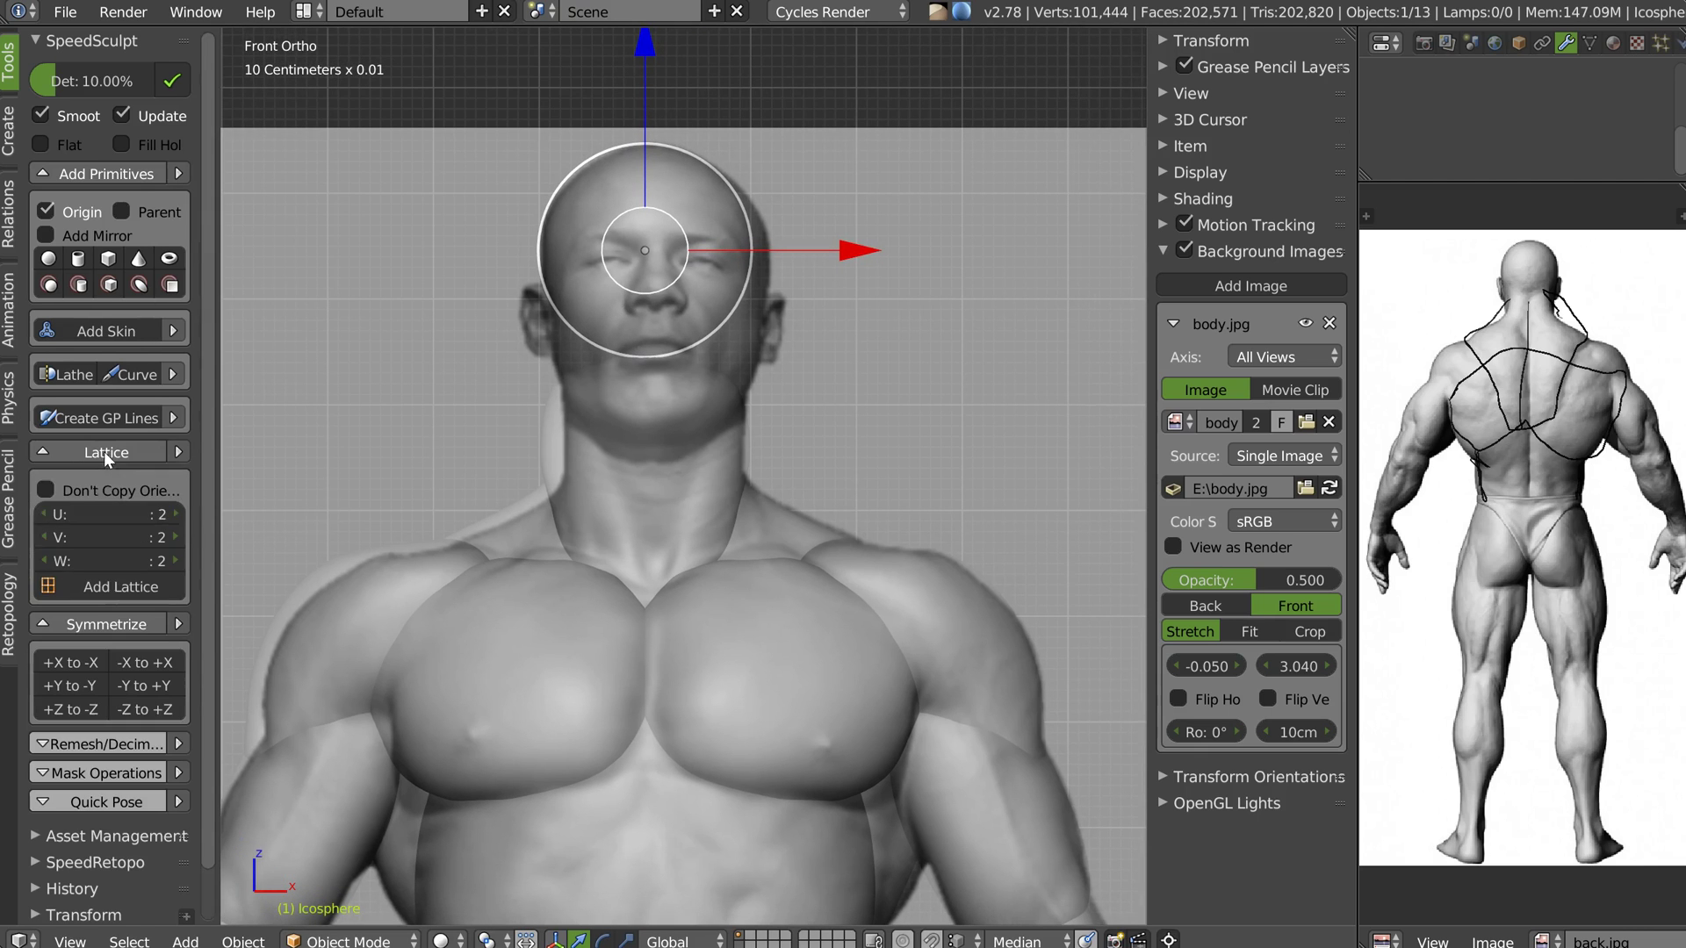
left_click(102, 587)
key("c")
left_click_drag(764, 329, 645, 356)
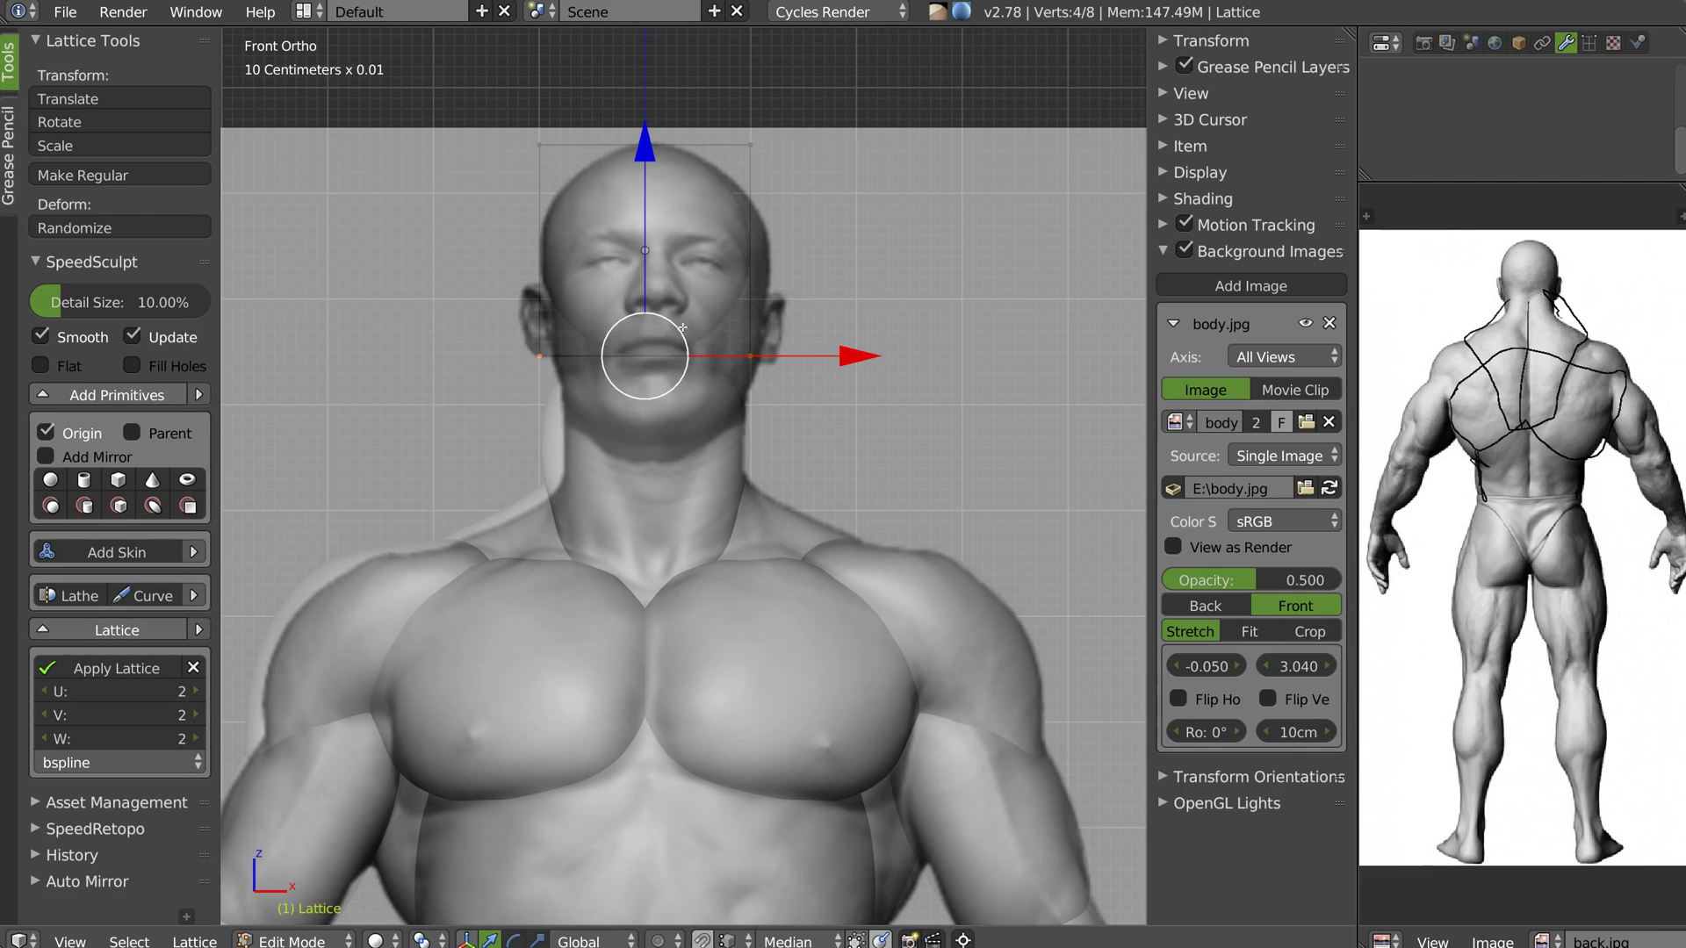
left_click_drag(644, 145, 644, 308)
Widen the lattice's top points and raise them to fit the head to the front reference
right_click(751, 163)
left_click_drag(815, 181, 626, 243, "ctrl")
key("s")
left_click(885, 216)
middle_click_drag(781, 162, 768, 218, "shift")
key("g")
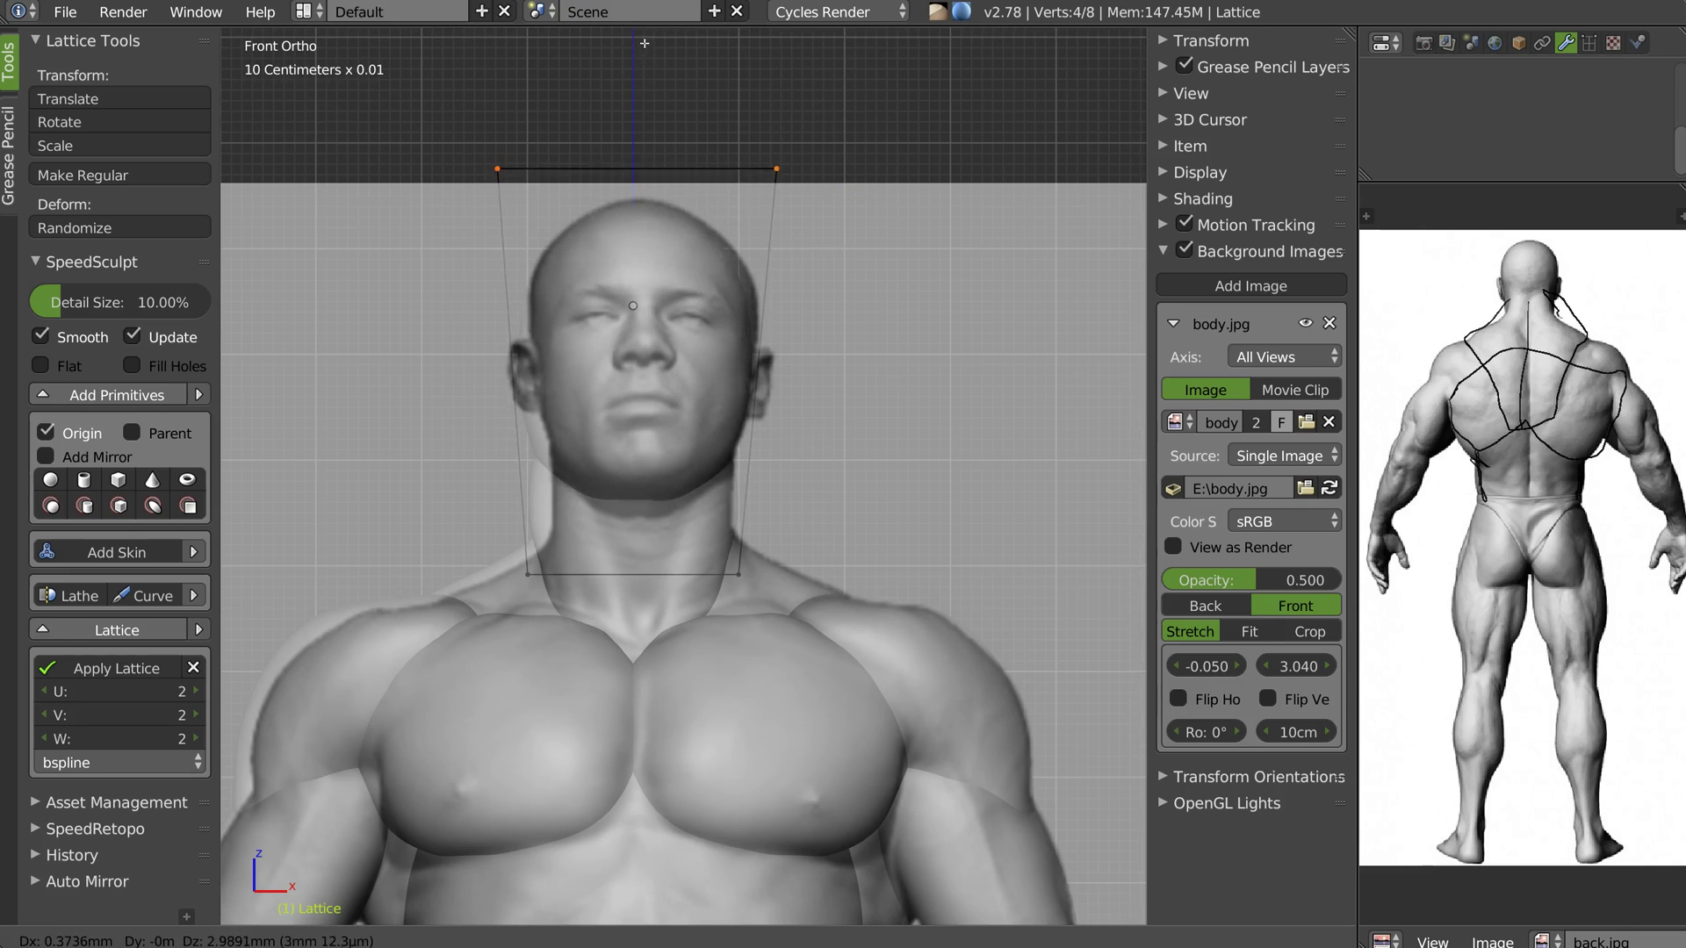
left_click(639, 38)
Select the lattice's four bottom points in side view and shift them forward to slant the face
key("KP_3")
middle_click_drag(777, 265, 694, 272, "ctrl")
middle_click_drag(694, 272, 620, 263, "shift")
right_click(604, 508)
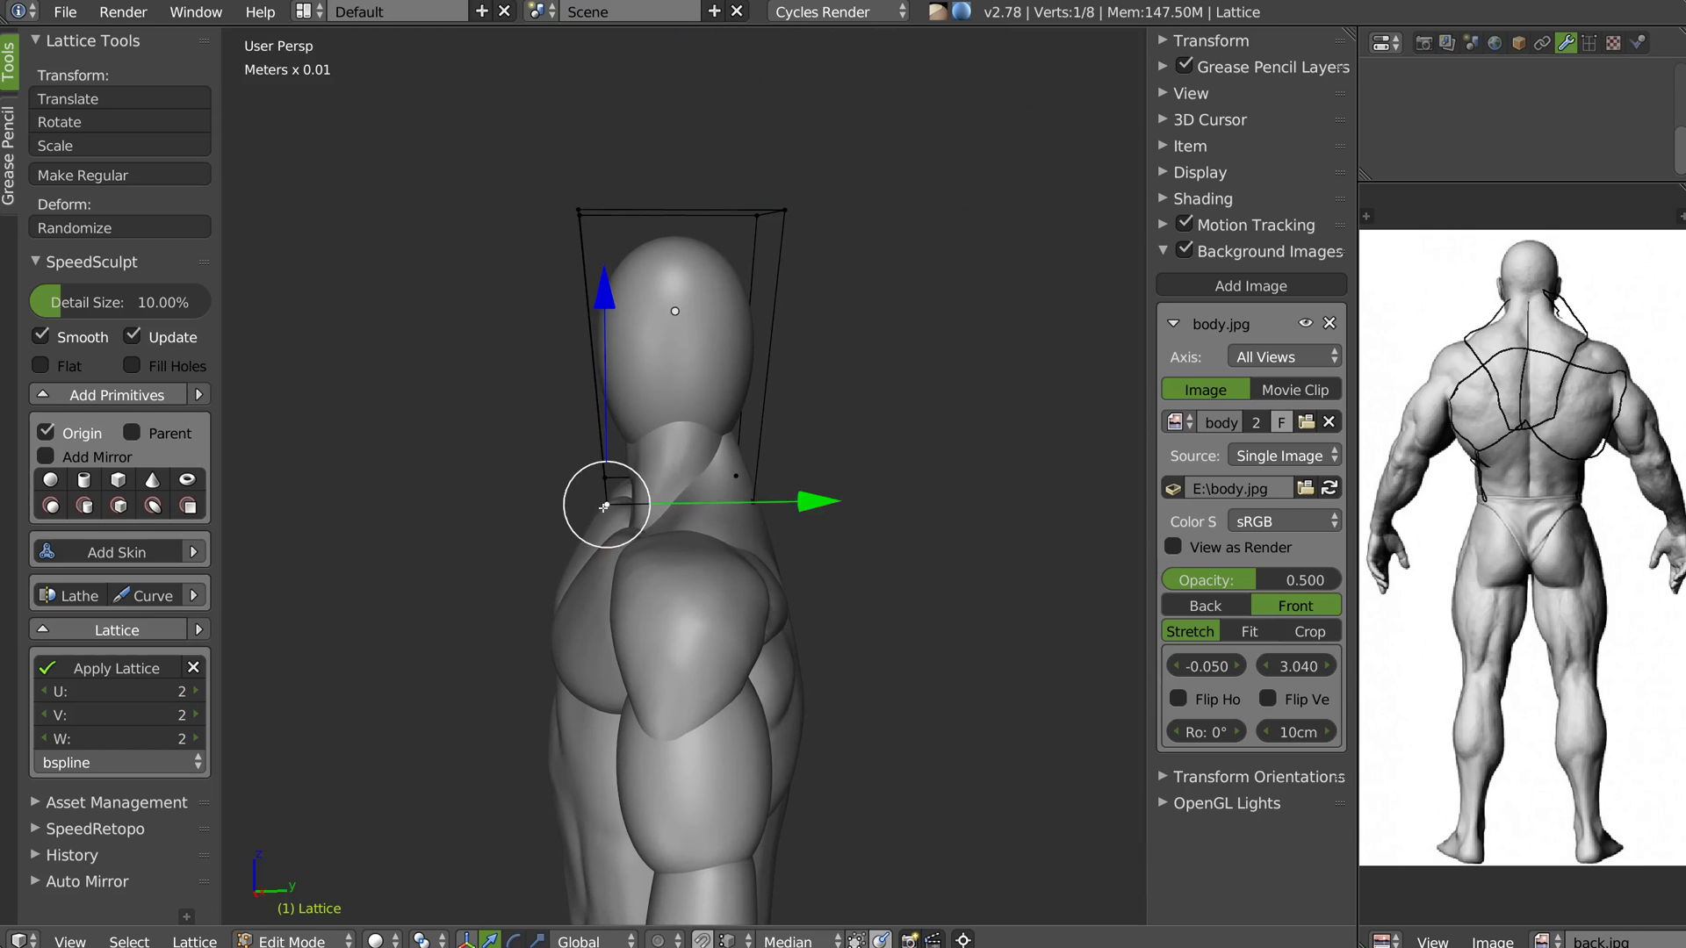
left_click_drag(765, 561, 762, 529, "ctrl")
key("g")
key("z")
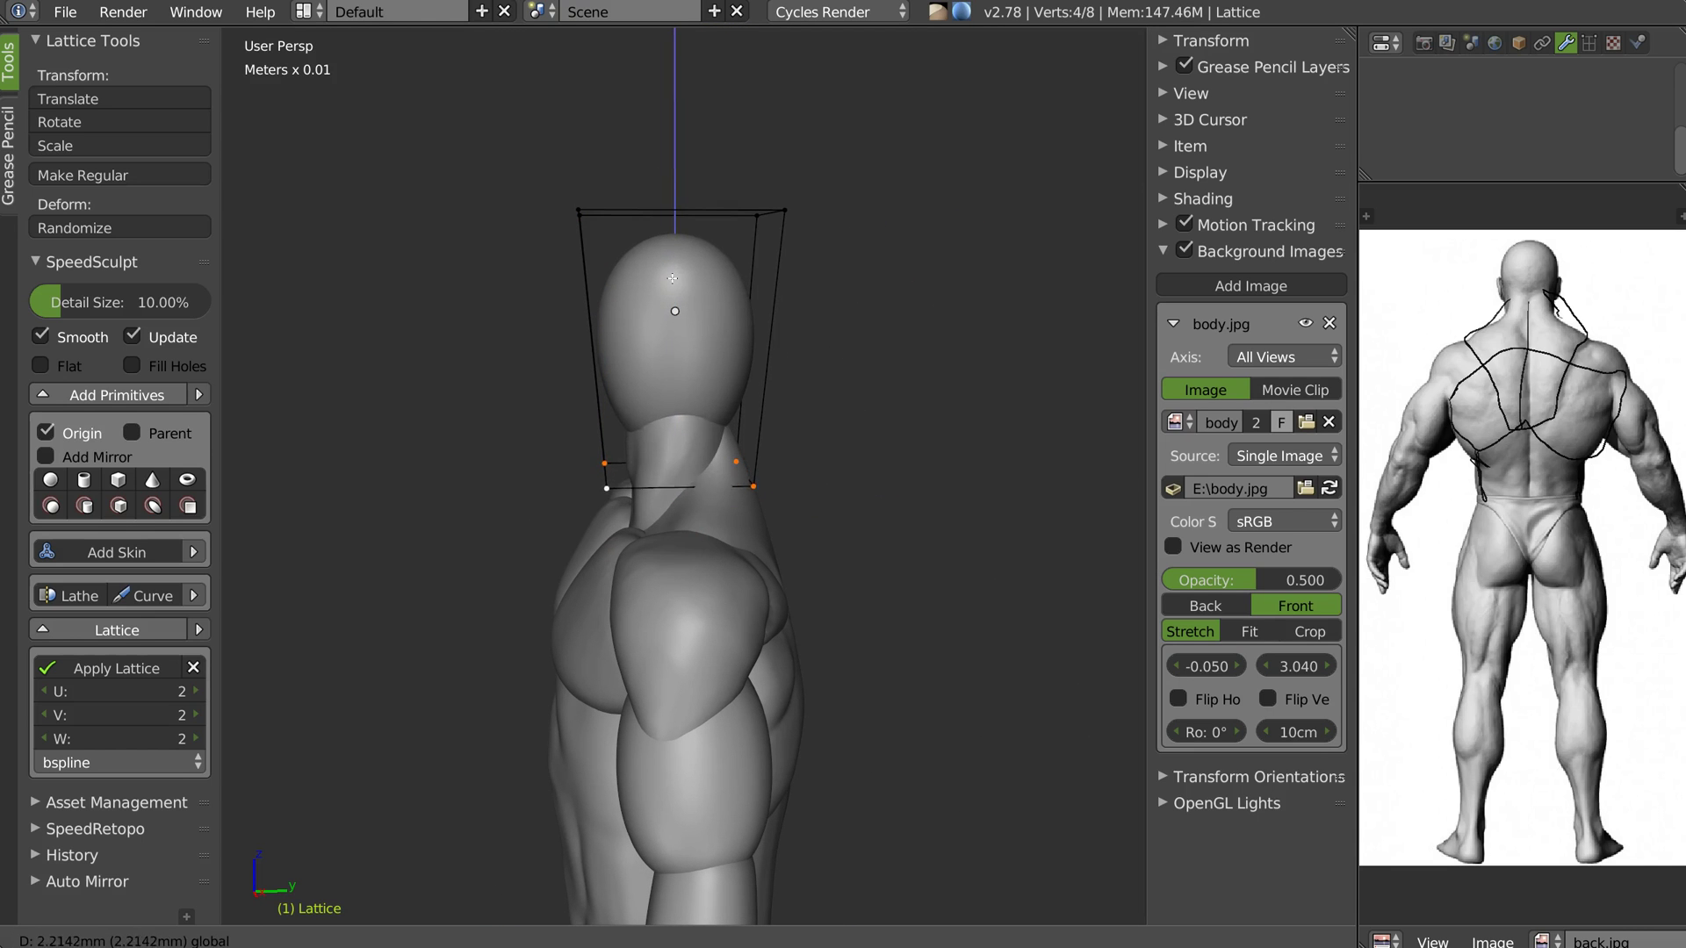
left_click_drag(670, 286, 670, 288)
left_click_drag(878, 494, 802, 495)
Move the lattice's two upper rear points backward to extend the back of the skull
right_click(759, 215)
left_click_drag(817, 275, 729, 302, "ctrl")
left_click_drag(969, 217, 1014, 219)
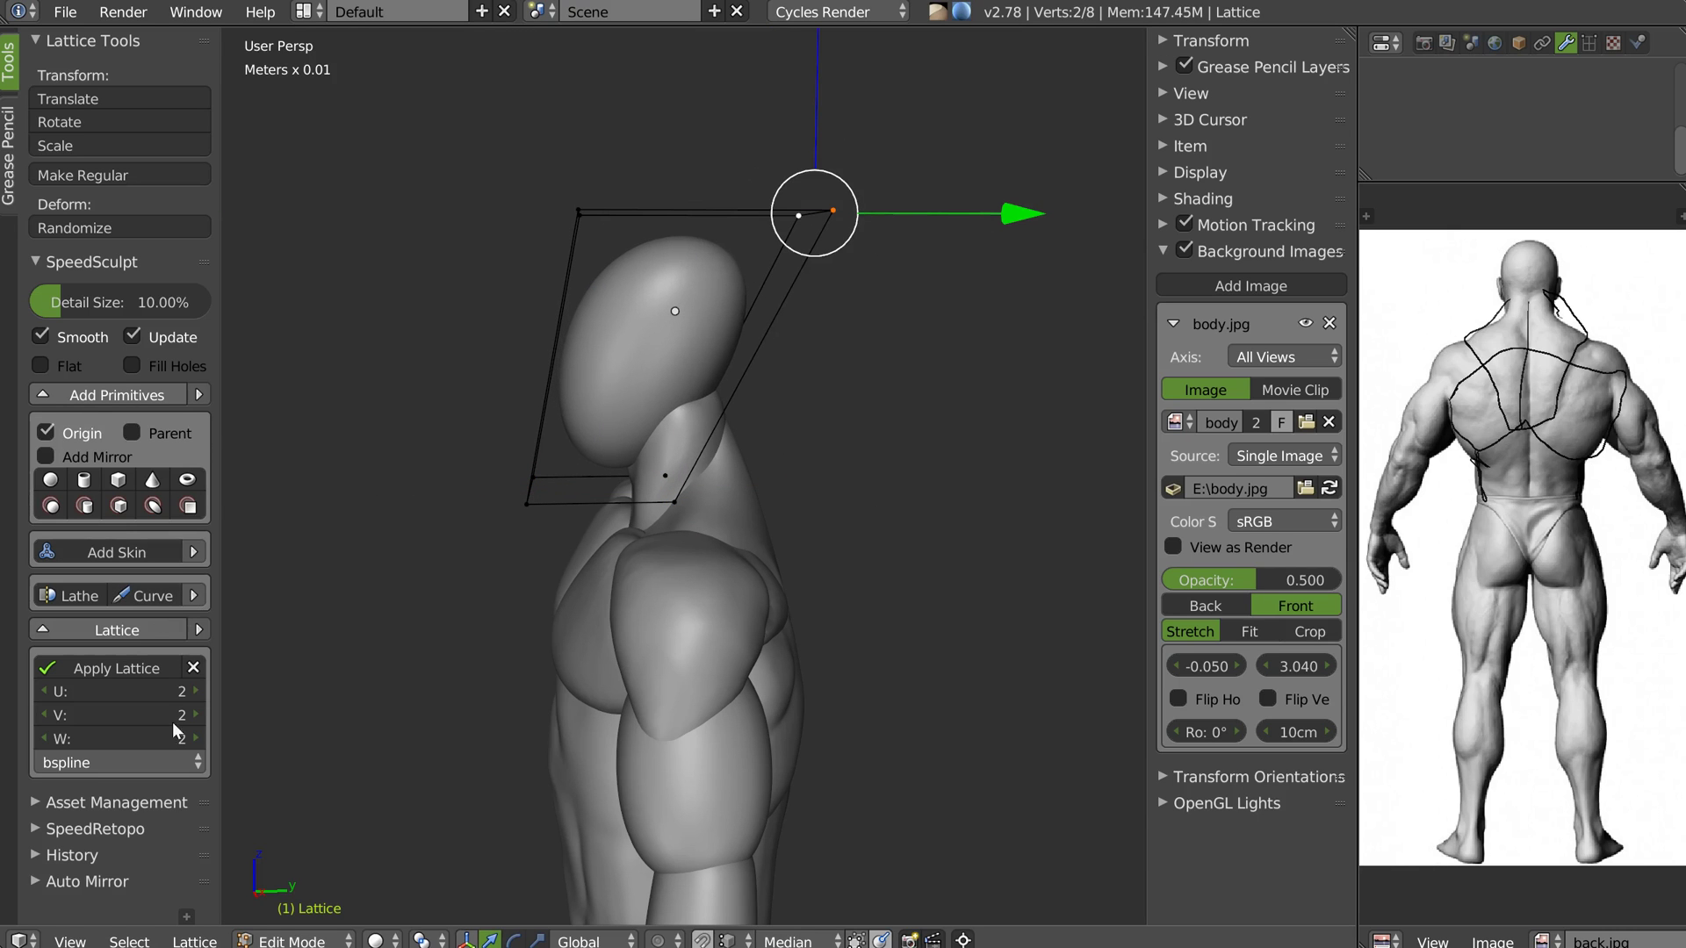
Set the lattice's W resolution to 3 and pull its two middle rear points backward to round out the back of the skull
left_click(198, 693)
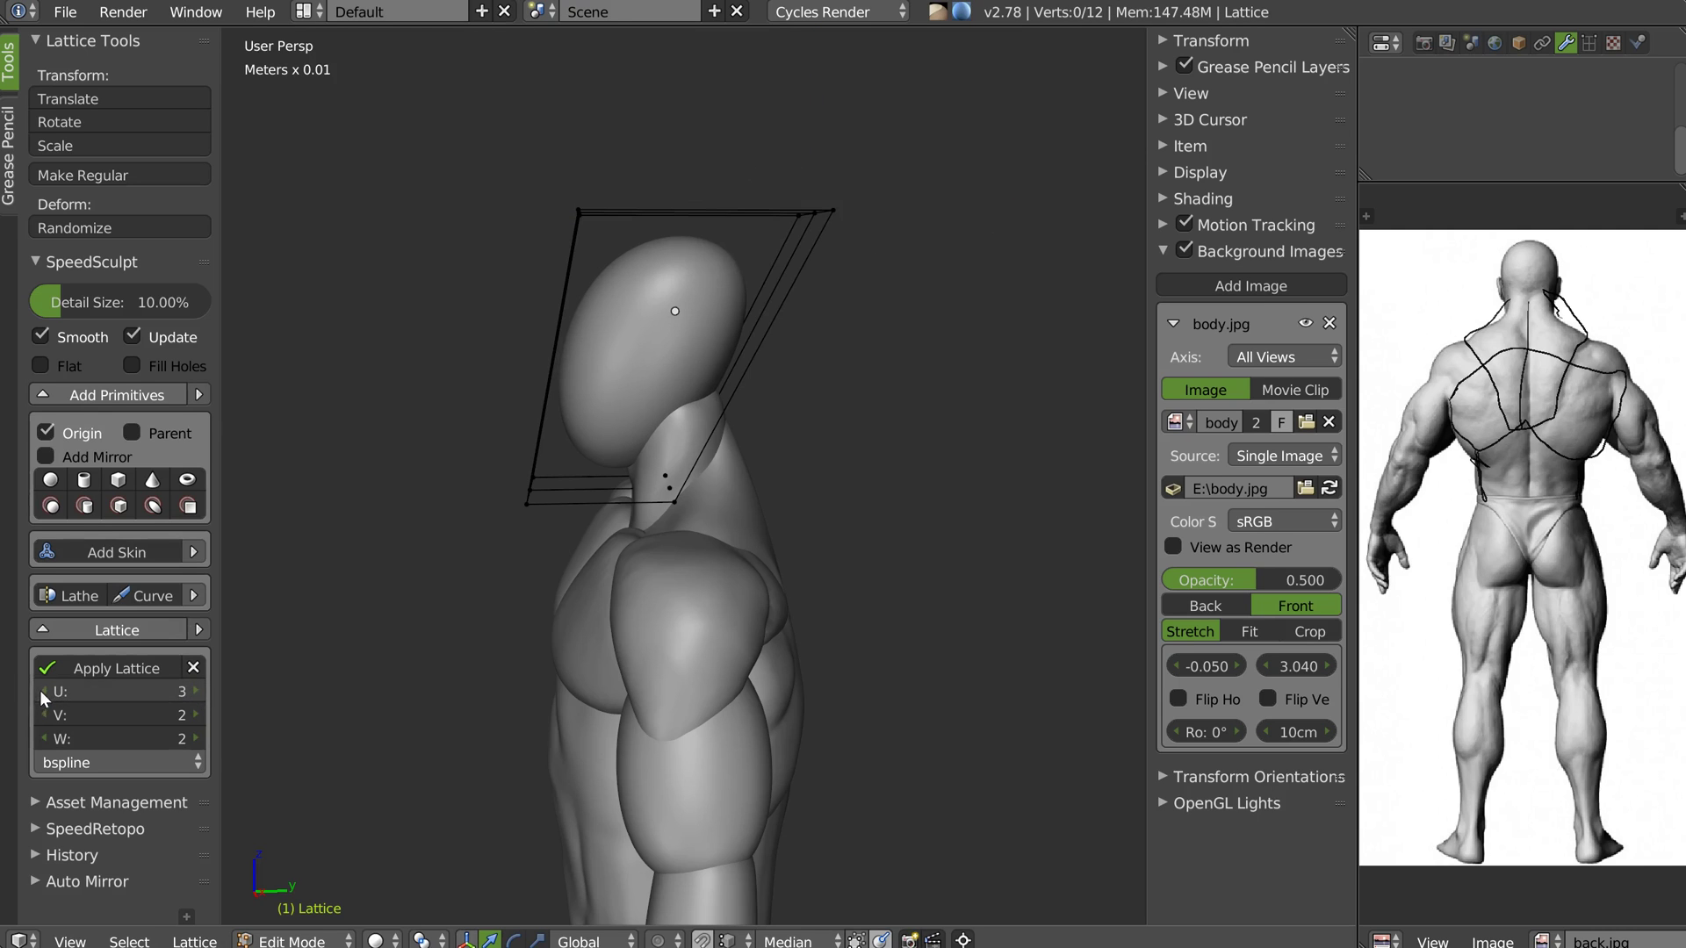
left_click(197, 739)
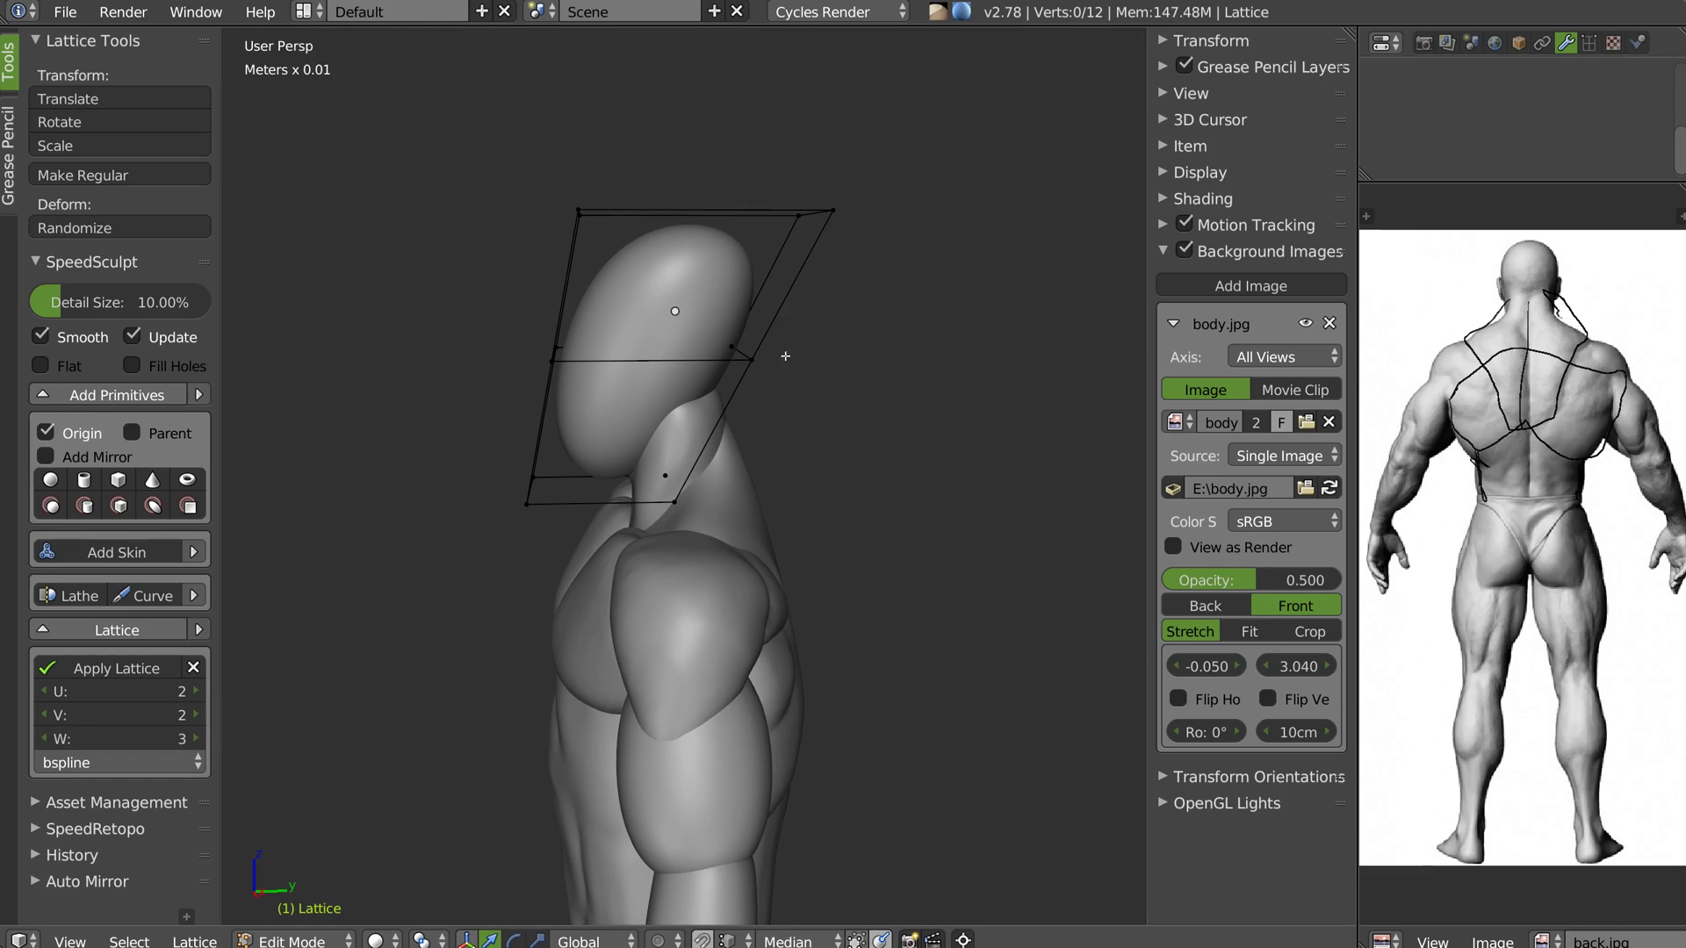
left_click_drag(840, 342, 820, 386, "ctrl")
middle_click_drag(821, 386, 789, 356)
left_click_drag(954, 354, 1052, 364)
middle_click_drag(792, 344, 815, 362)
Shift the lattice's two middle front points and its two upper front points forward along Y to reshape the face and forehead
right_click(548, 352)
left_click_drag(562, 310, 601, 349, "ctrl")
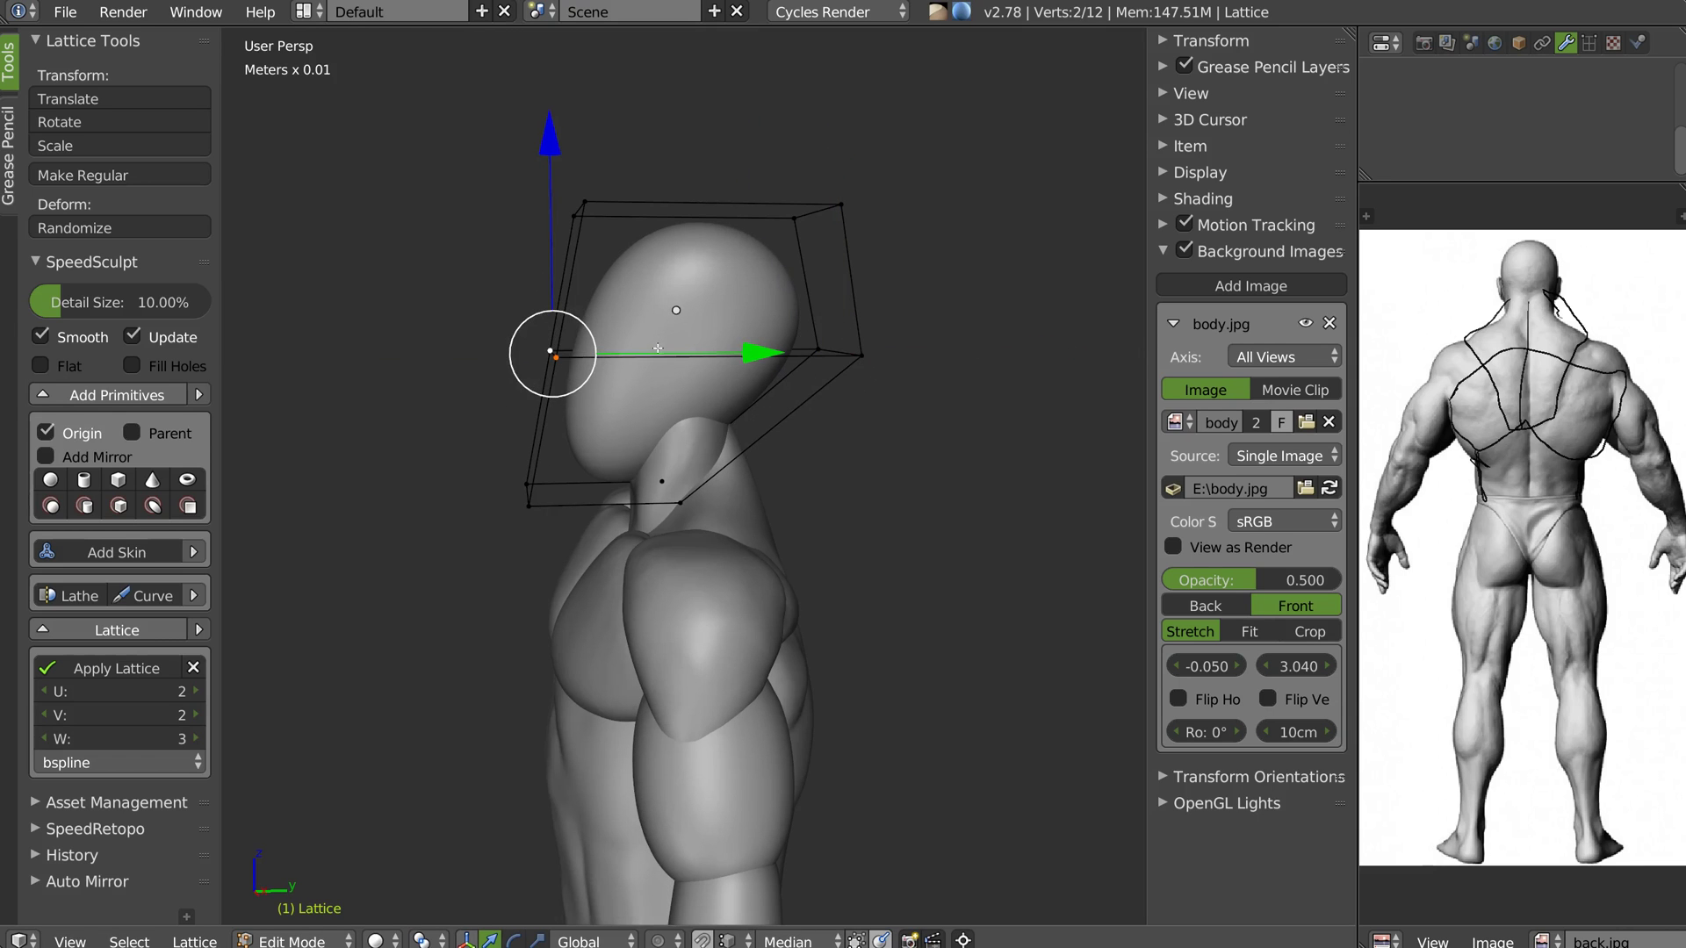
left_click_drag(740, 355, 708, 351)
right_click(582, 207, "shift")
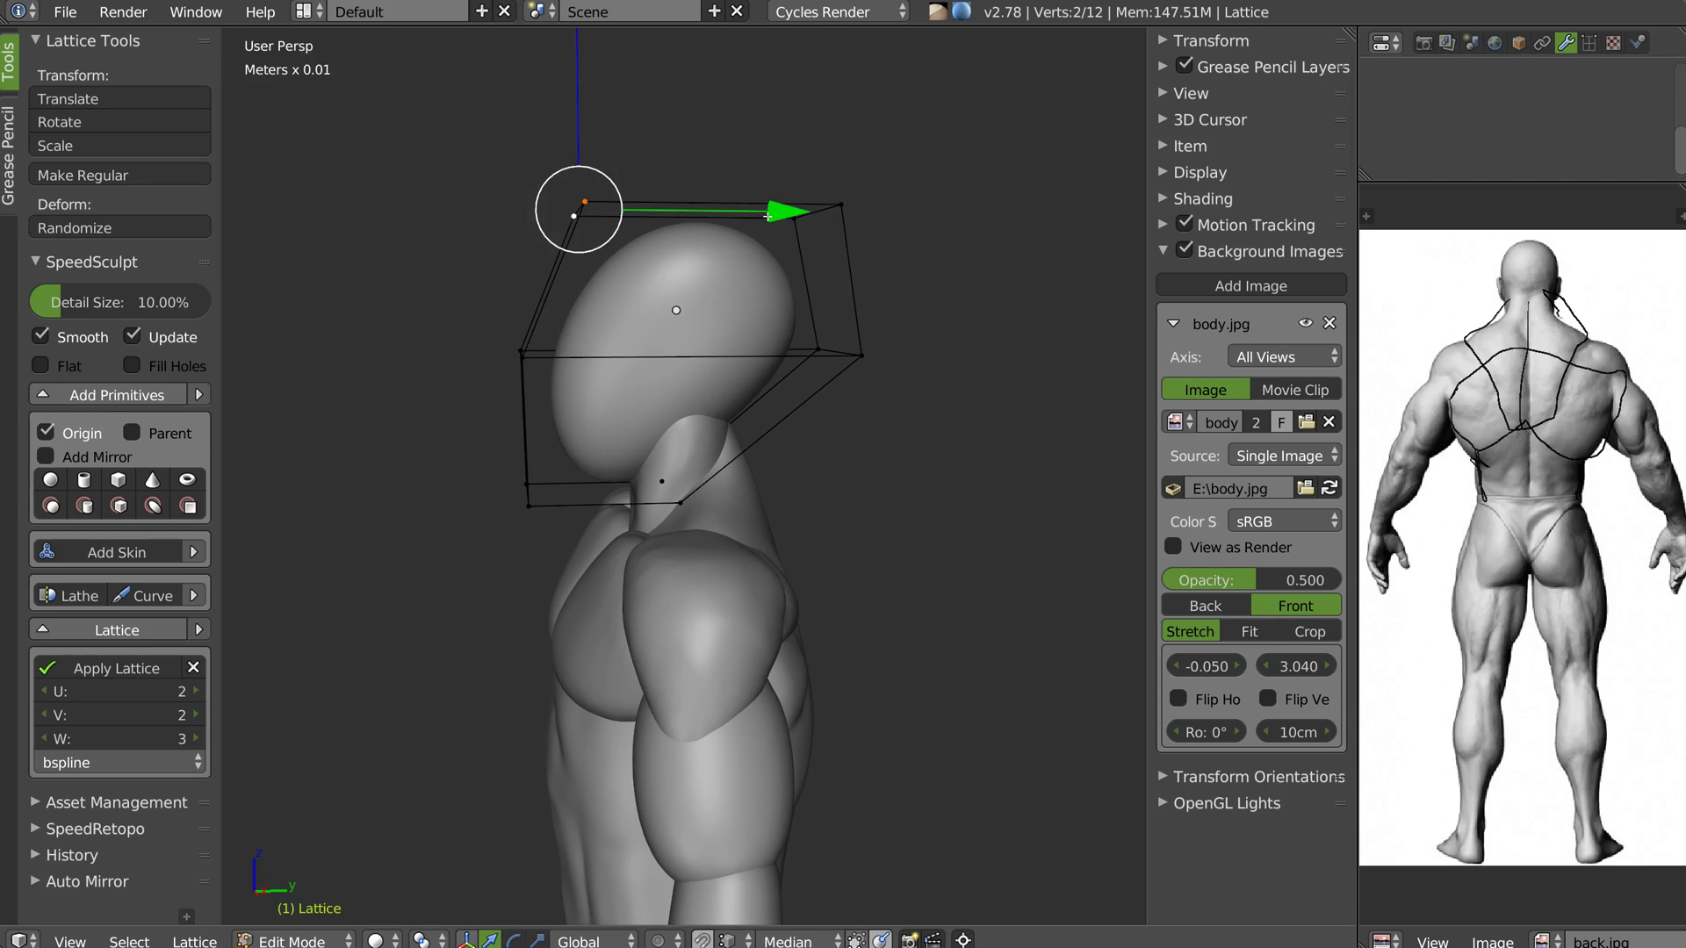
key("g")
key("y")
left_click(718, 206)
middle_click_drag(717, 207, 566, 233)
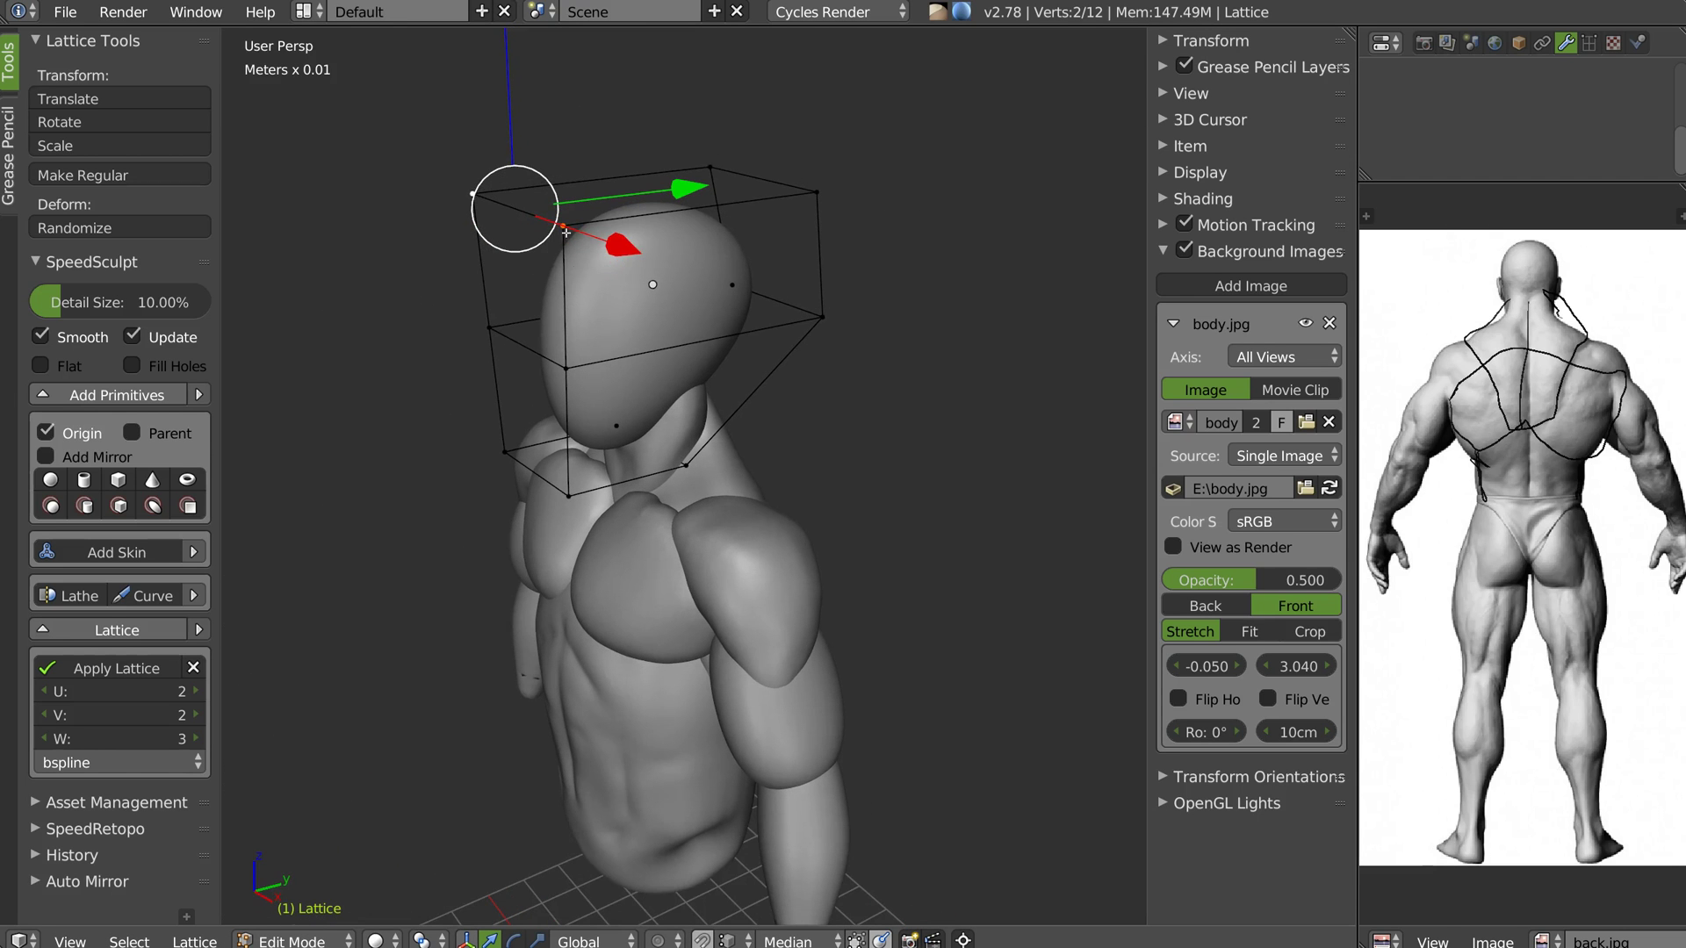
Set the lattice's V resolution to 3 and scale its two mid-height side points apart along X
left_click(196, 715)
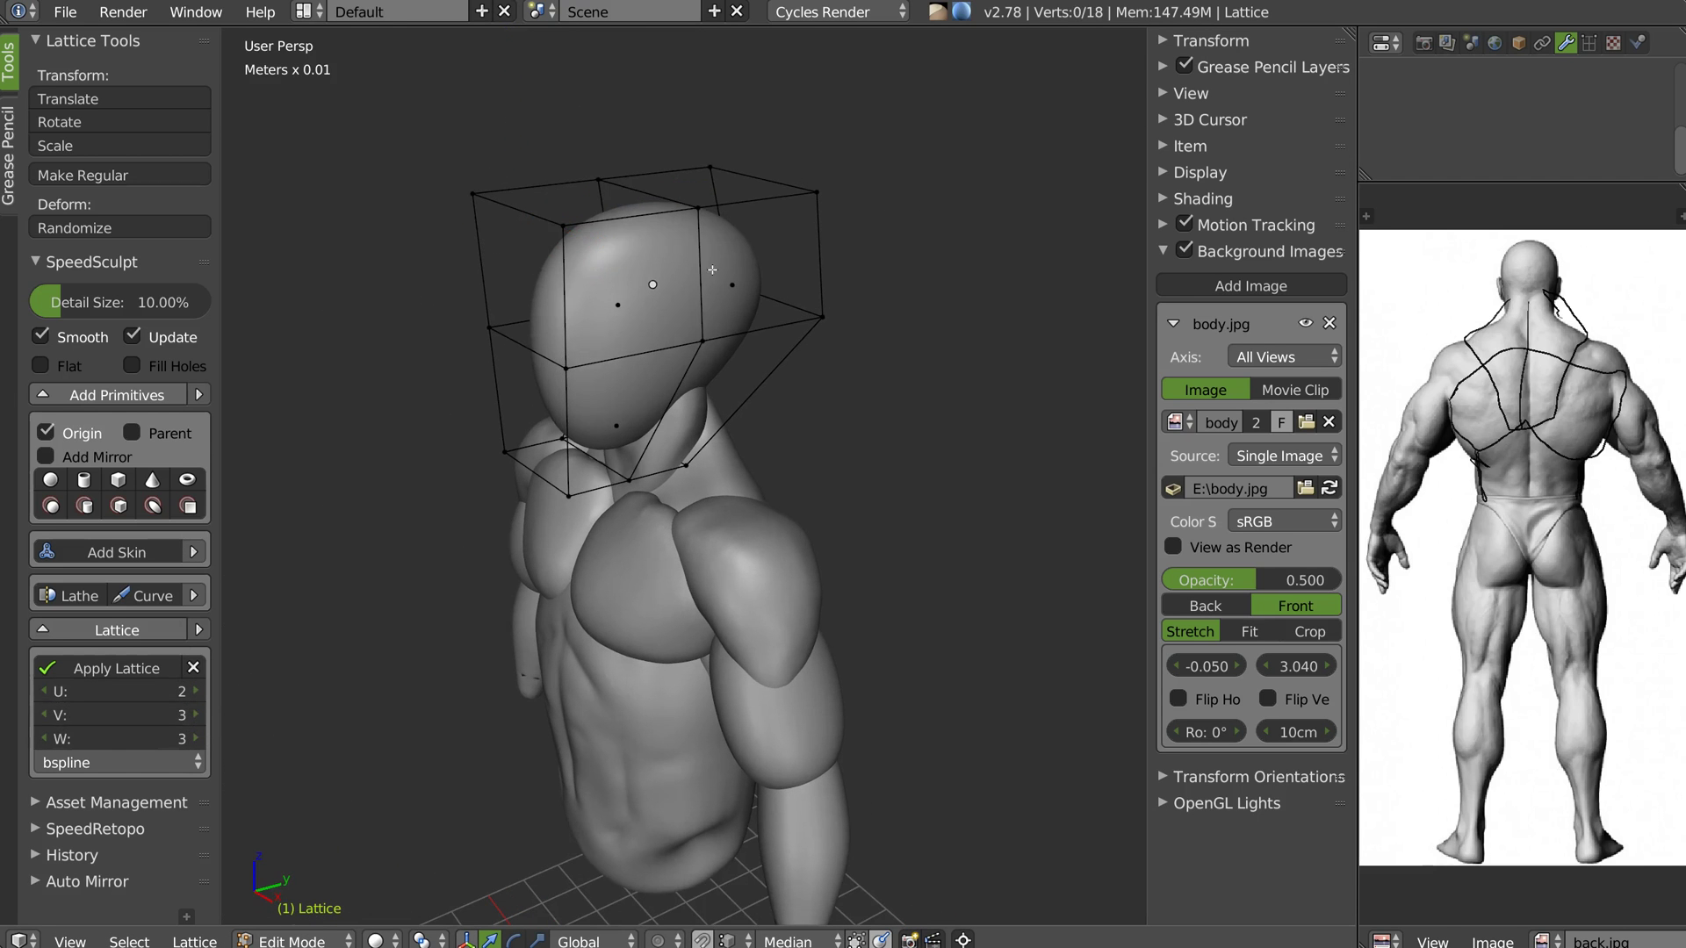
middle_click_drag(667, 369, 699, 307)
right_click(524, 252, "shift")
middle_click_drag(525, 252, 856, 239)
key("s")
key("x")
left_click(972, 287)
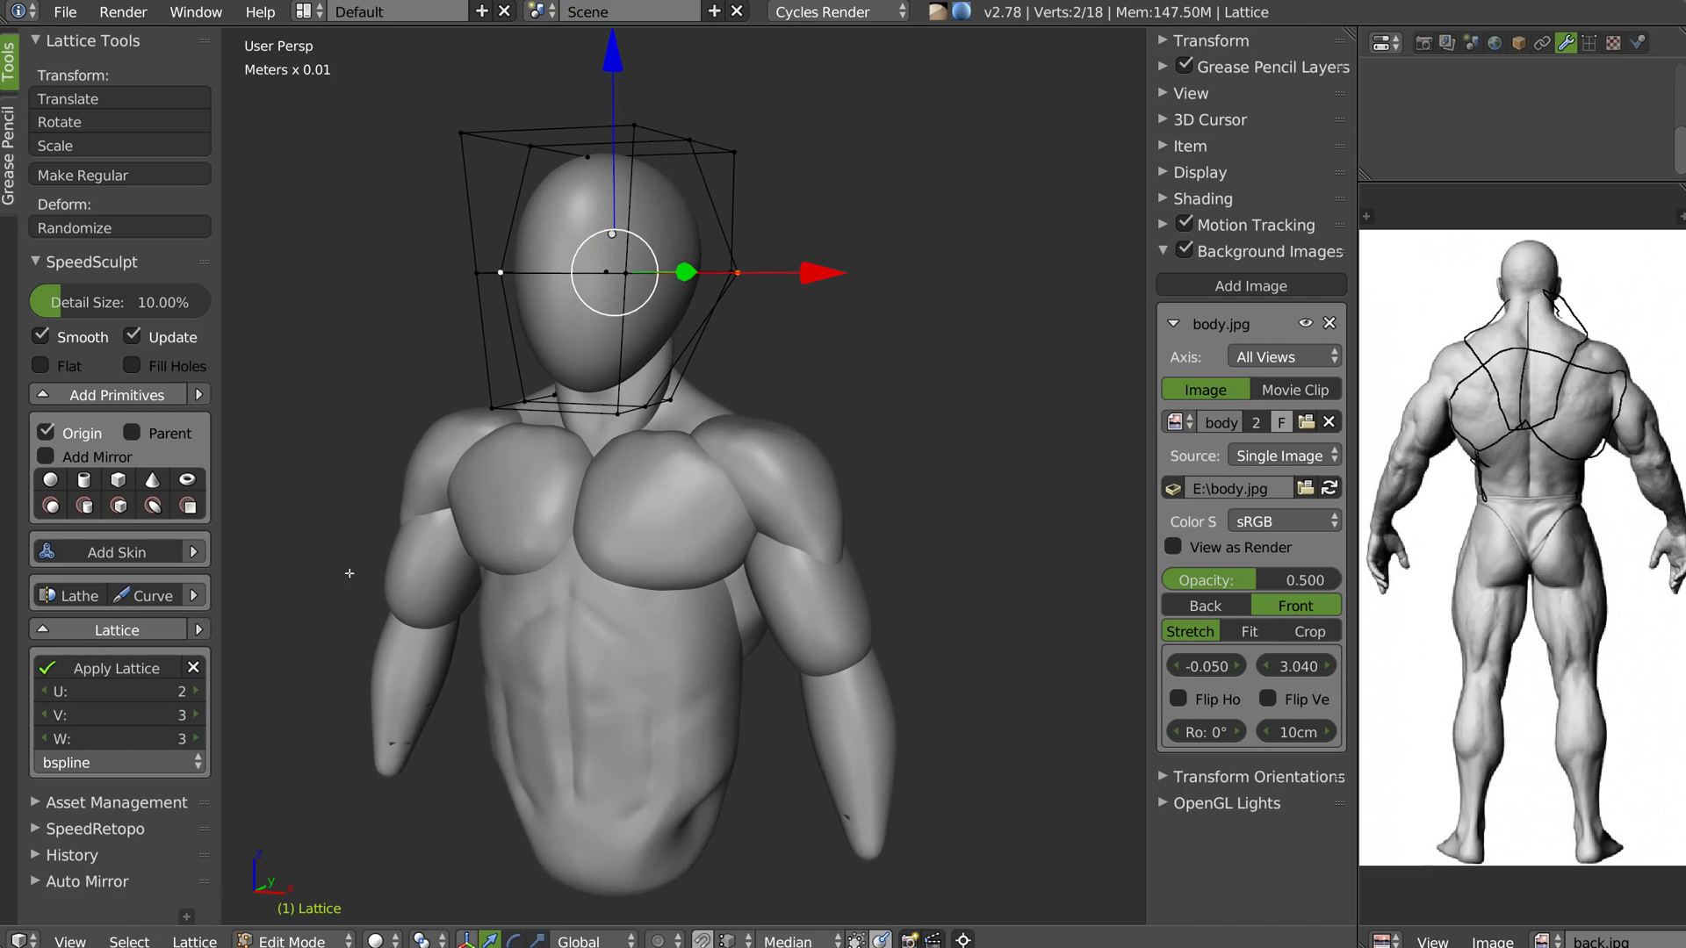
Set the lattice's U resolution to 3 and raise its top centre point to make the crown of the head rounder
left_click(196, 691)
middle_click_drag(439, 395, 487, 303)
right_click(600, 151)
middle_click_drag(601, 151, 632, 124)
left_click_drag(597, 56, 601, 29)
Scale the lattice's two upper front corner points closer together to about 0.86 and lower them slightly to shape the forehead
middle_click_drag(627, 72, 783, 159)
right_click(751, 225, "shift")
right_click(701, 281, "shift")
right_click(676, 162, "shift")
middle_click_drag(725, 219, 811, 200)
middle_click_drag(942, 205, 796, 184)
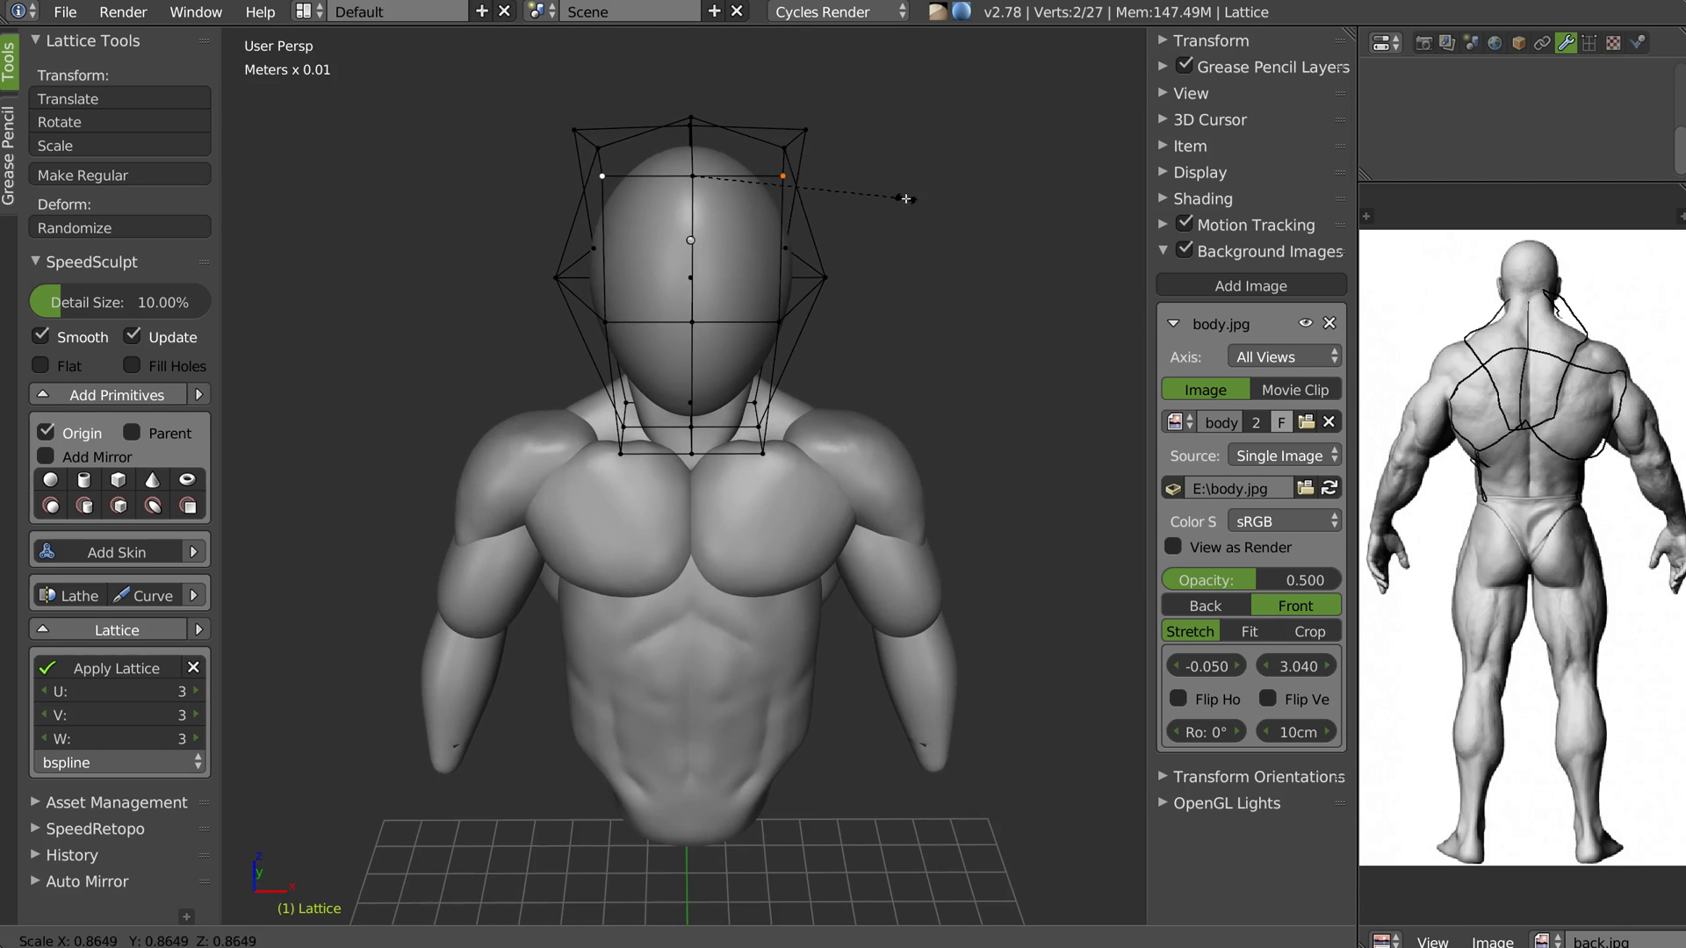
middle_click_drag(622, 178, 648, 135)
left_click_drag(657, 134, 660, 159)
Scale the lattice's two mid-height side points along X to narrow the sides of the head
middle_click_drag(735, 372, 584, 382)
middle_click_drag(787, 500, 792, 365, "shift")
right_click(802, 371)
middle_click_drag(623, 340, 599, 358)
right_click(594, 337, "shift")
middle_click_drag(903, 354, 712, 385)
key("s")
key("x")
left_click(913, 342)
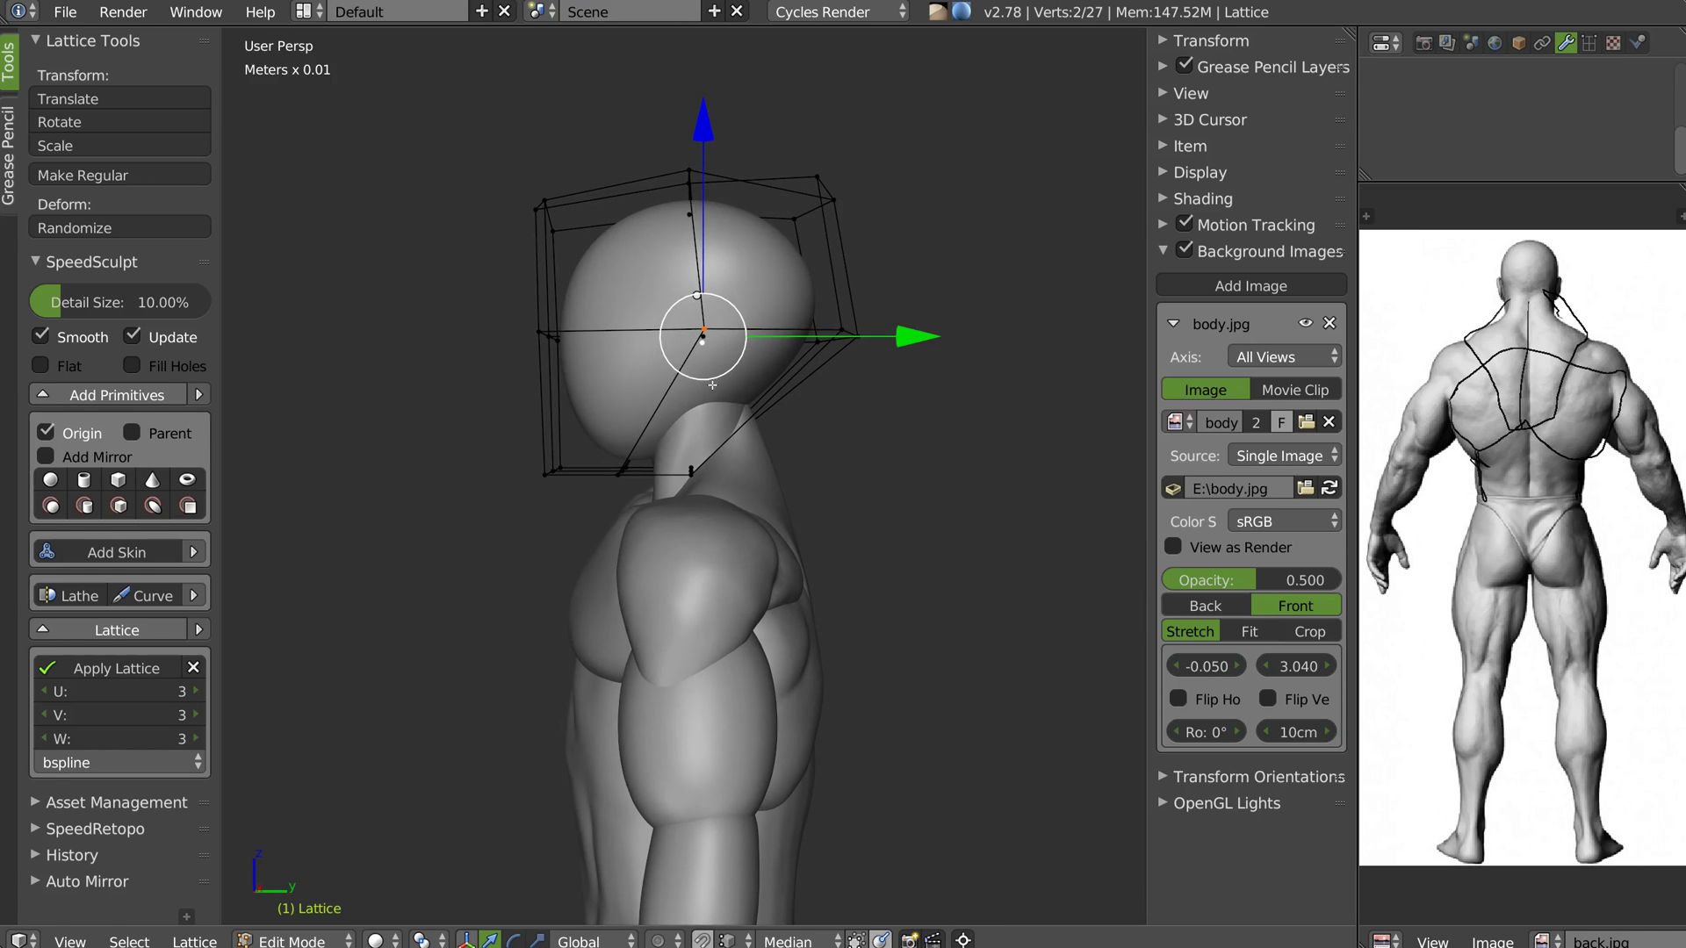
Select all nine bottom points of the lattice, raise them and shift them slightly forward to shorten the jaw
right_click(628, 470)
left_click_drag(792, 466, 672, 404, "ctrl")
left_click_drag(620, 285, 604, 254)
left_click_drag(828, 452, 810, 441)
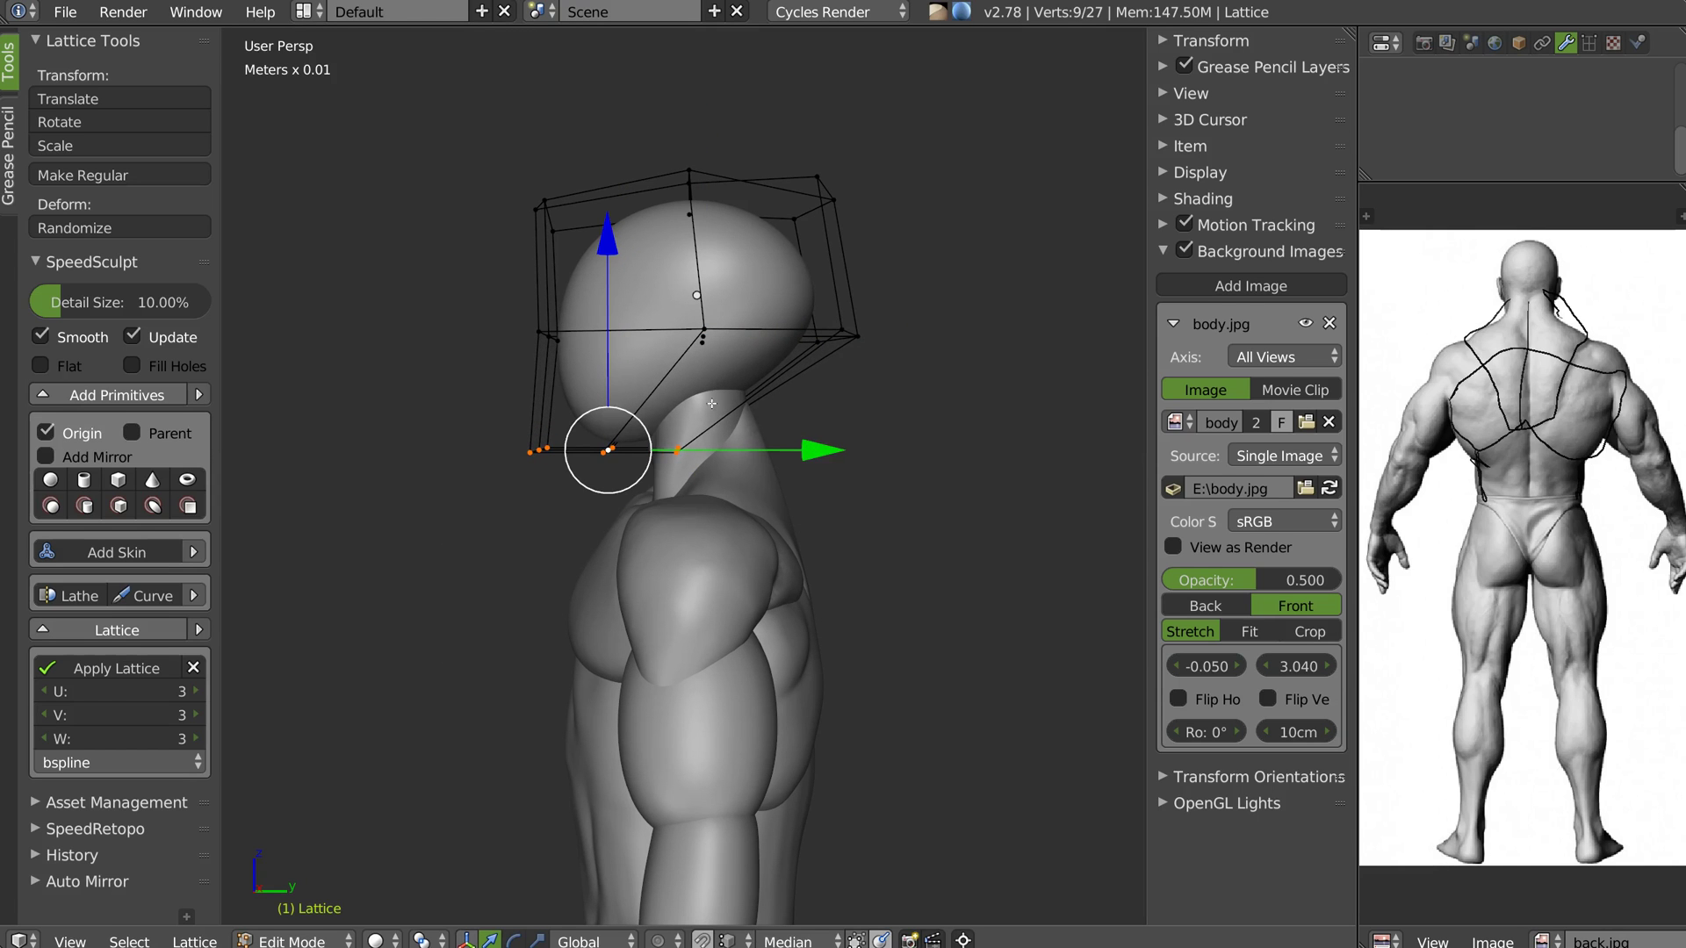
scroll(711, 403, "up", 1)
middle_click_drag(779, 373, 752, 339)
Apply the lattice deformation to the head mesh and remove the lattice cage
key("Tab")
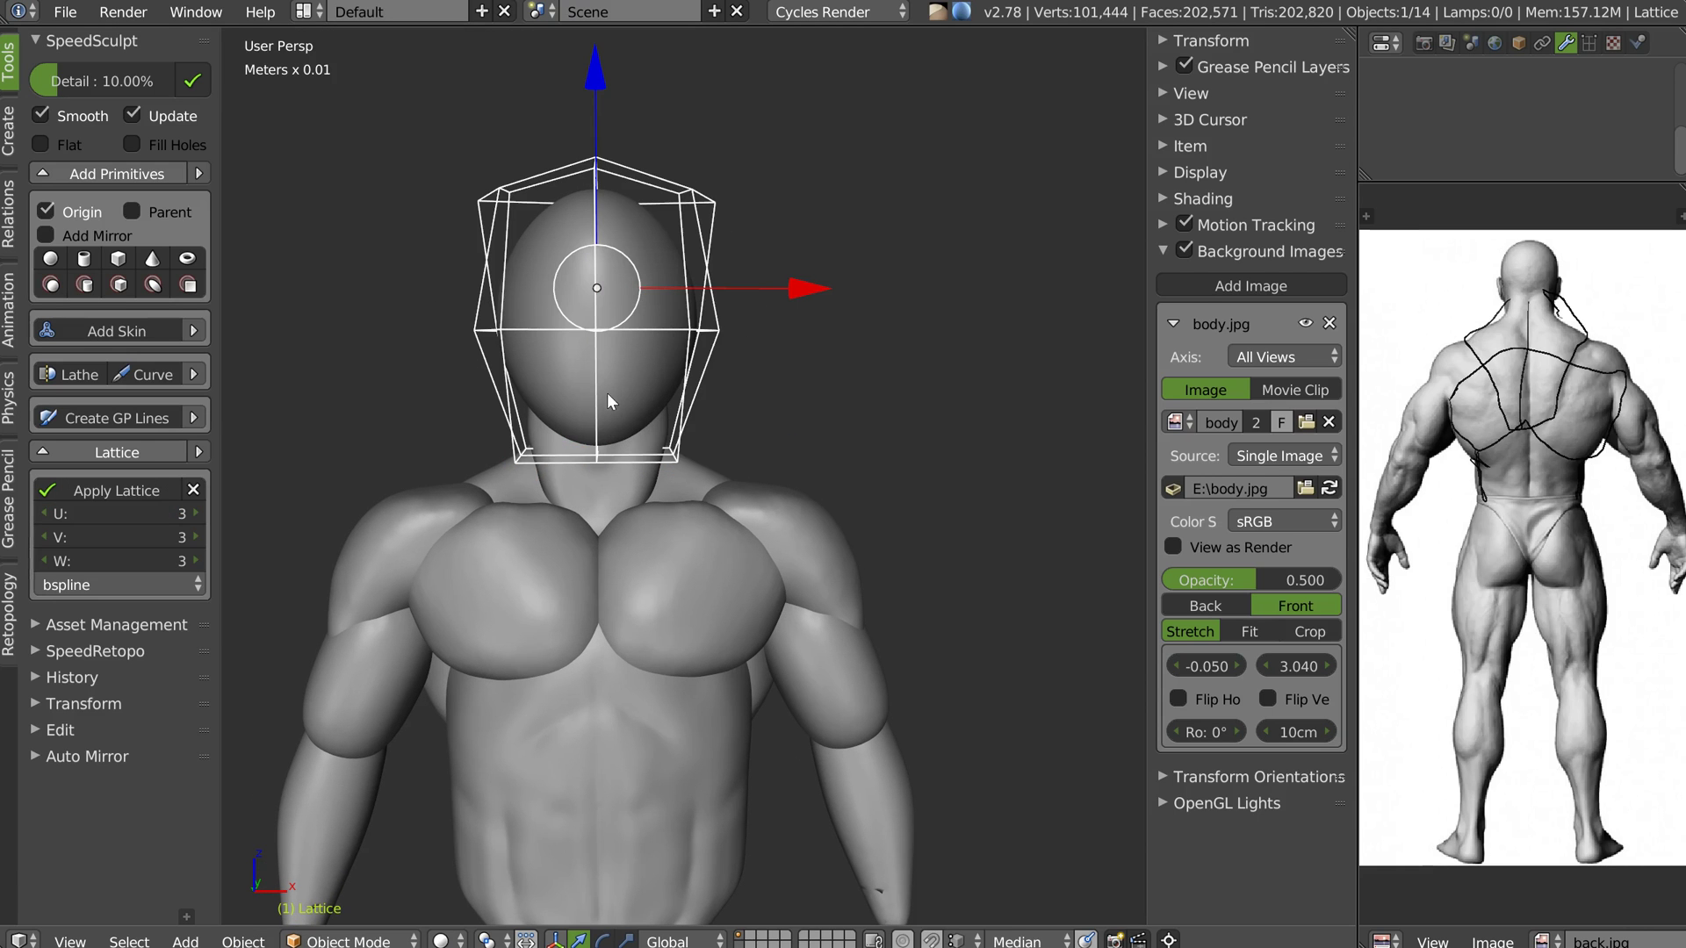
right_click(620, 388)
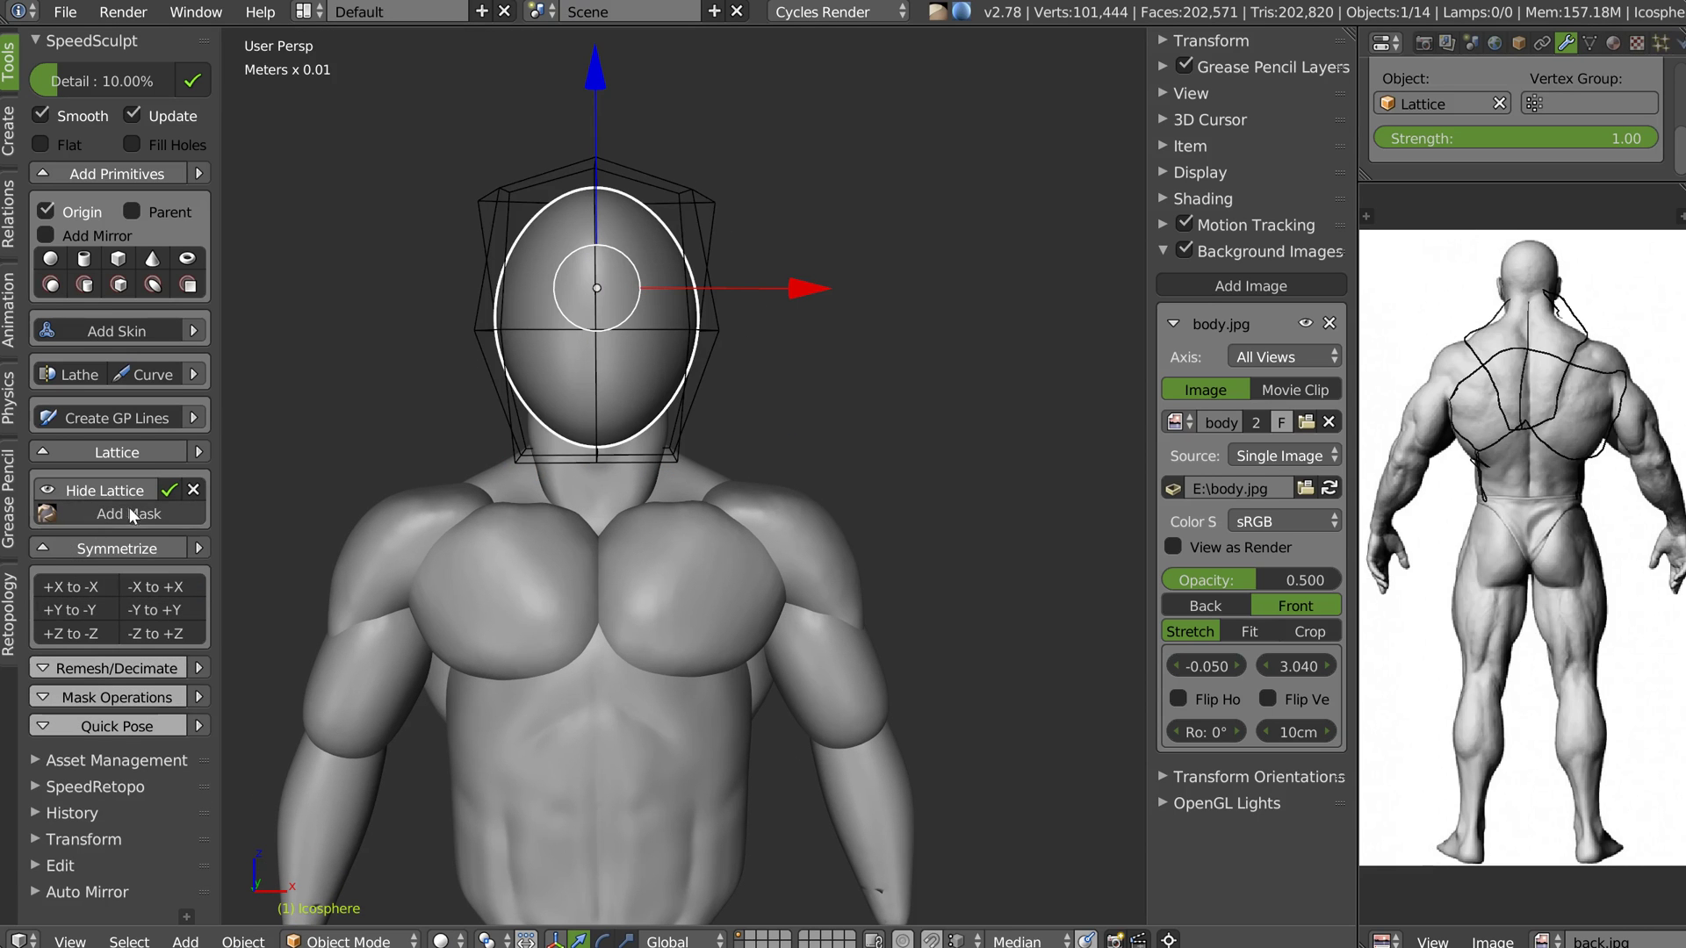
left_click(169, 491)
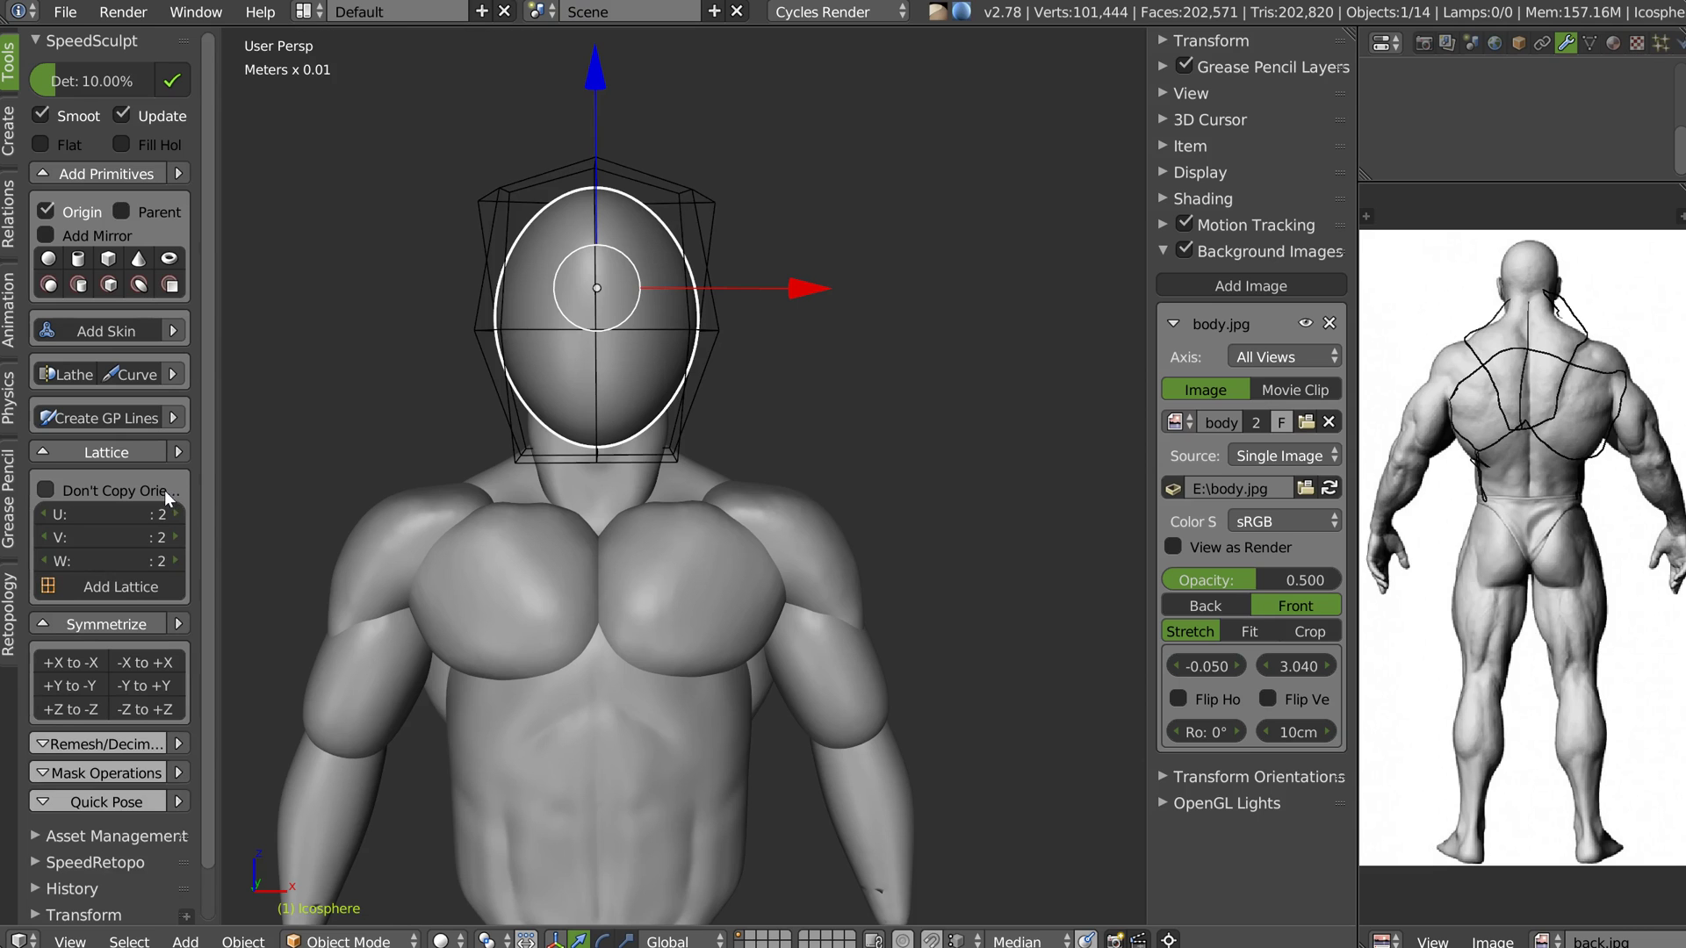
middle_click_drag(745, 233, 693, 186)
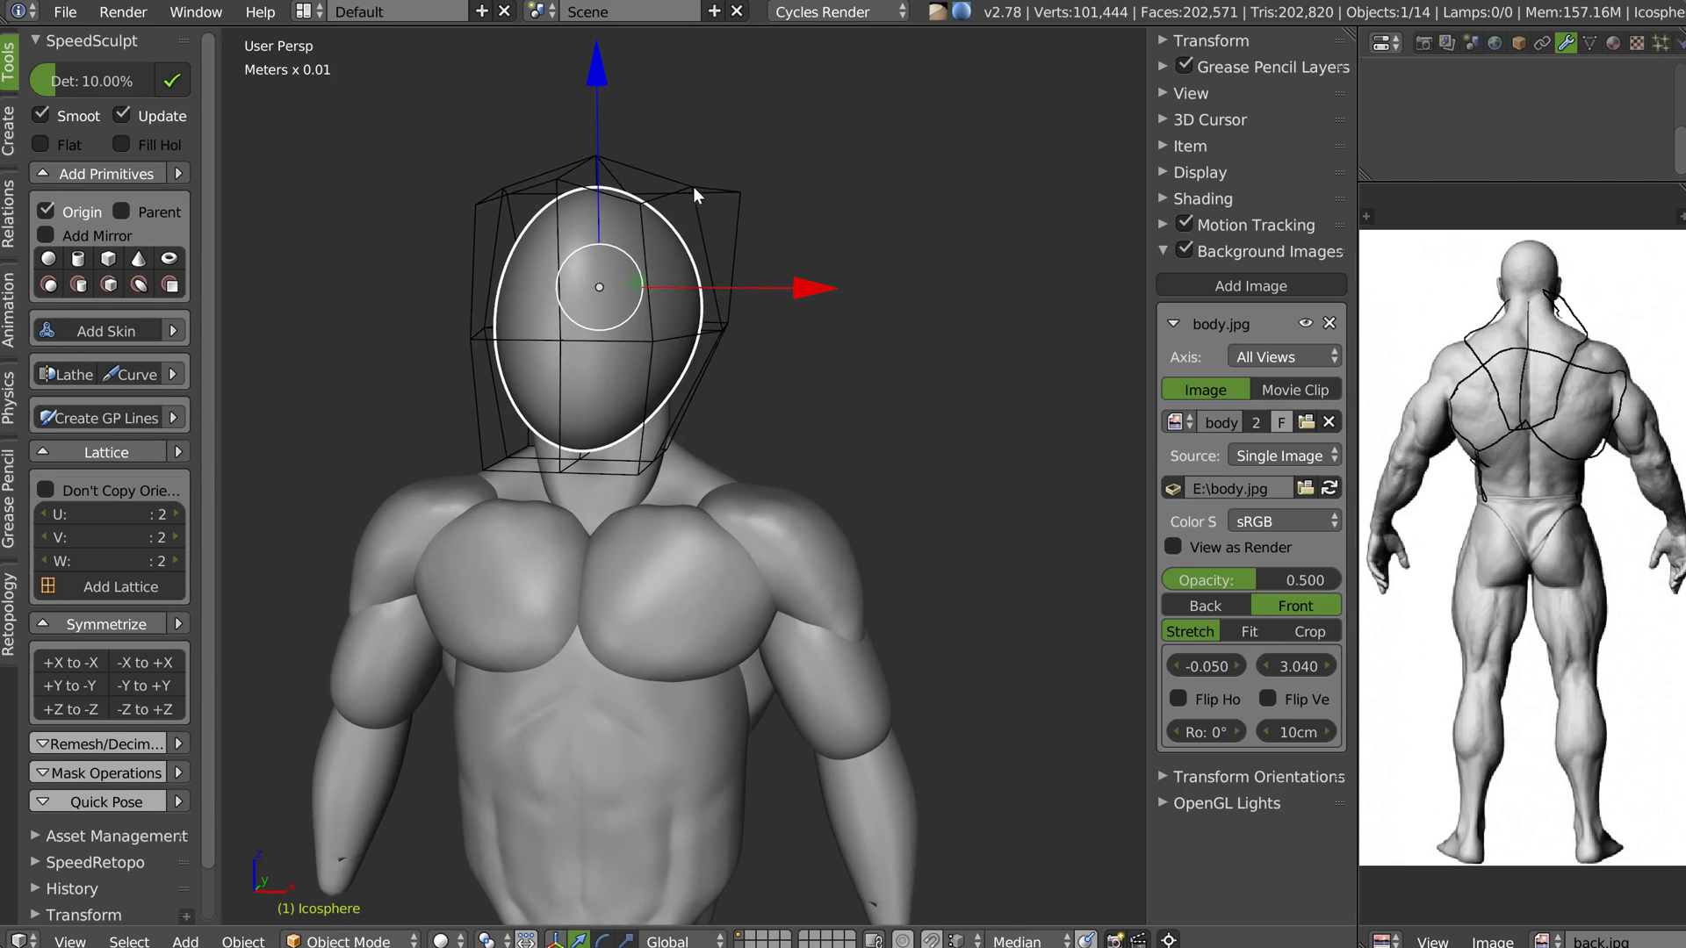
left_click(117, 488)
Push in the back of the head in Sculpt Mode to refine the skull's profile, and return to Object Mode
mouse_move(485, 319)
middle_mouse_down()
mouse_move(709, 253)
mouse_move(814, 258)
middle_mouse_up()
right_click(620, 317)
key("Tab")
left_click(688, 276)
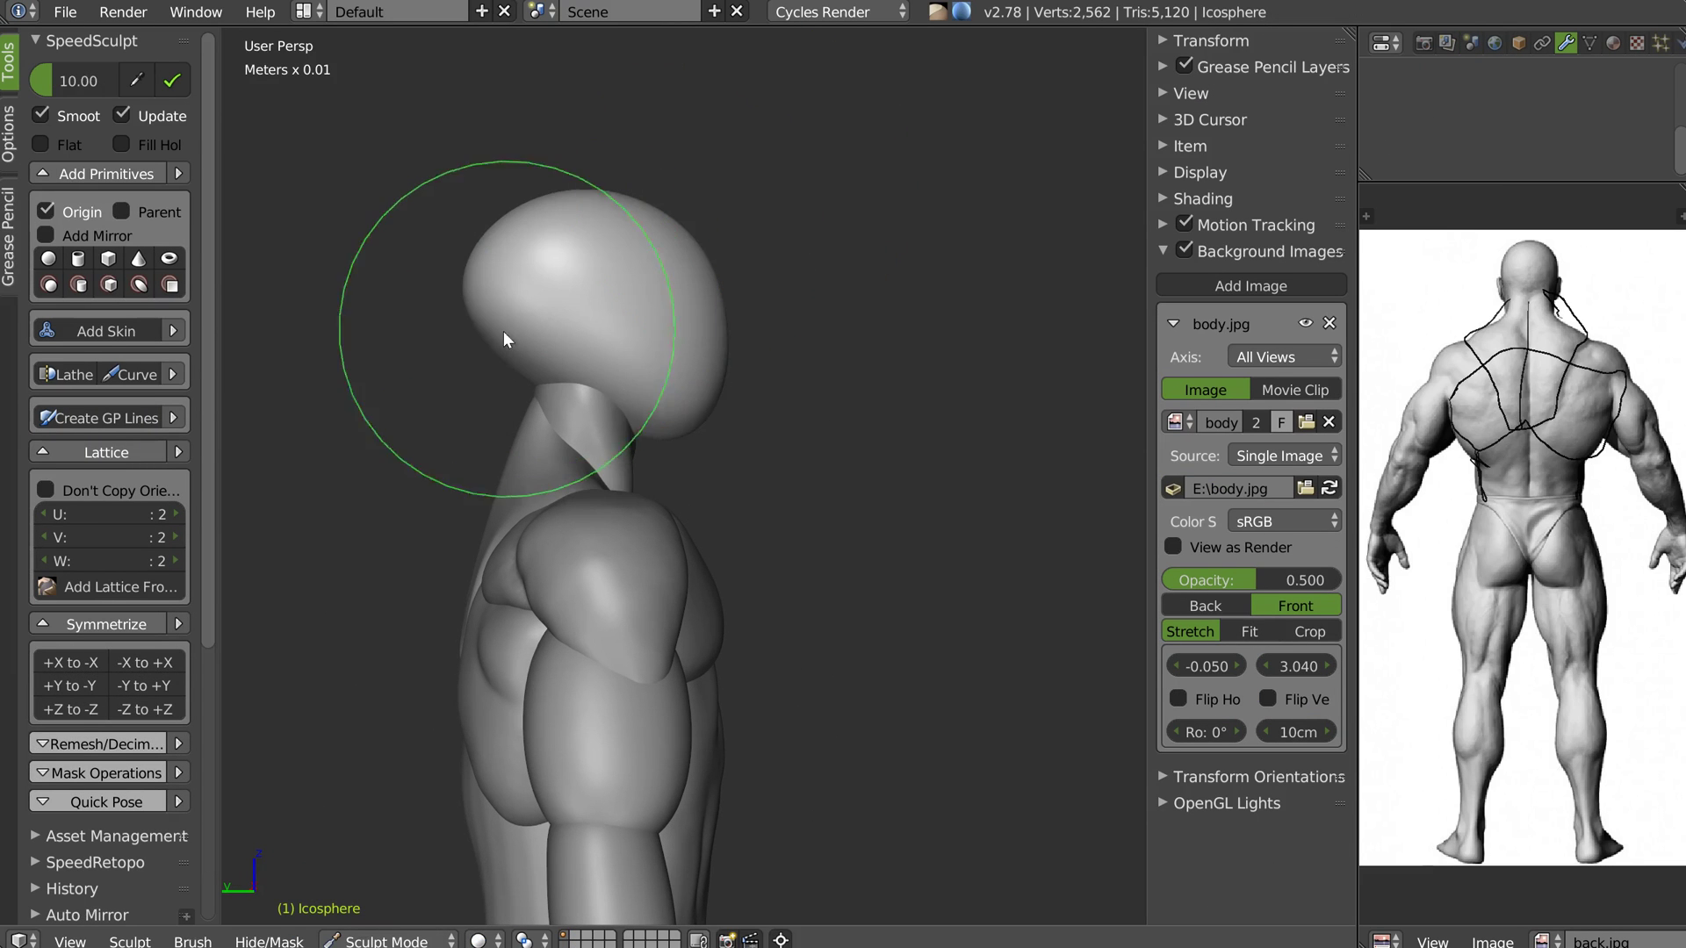
scroll(473, 338, "up", 1)
left_click_drag(462, 291, 487, 287)
mouse_move(504, 258)
middle_mouse_down()
mouse_move(572, 332)
mouse_move(583, 302)
mouse_move(482, 316)
mouse_move(674, 453)
mouse_move(539, 374)
middle_mouse_up()
right_click(580, 301)
middle_click_drag(759, 361, 668, 388)
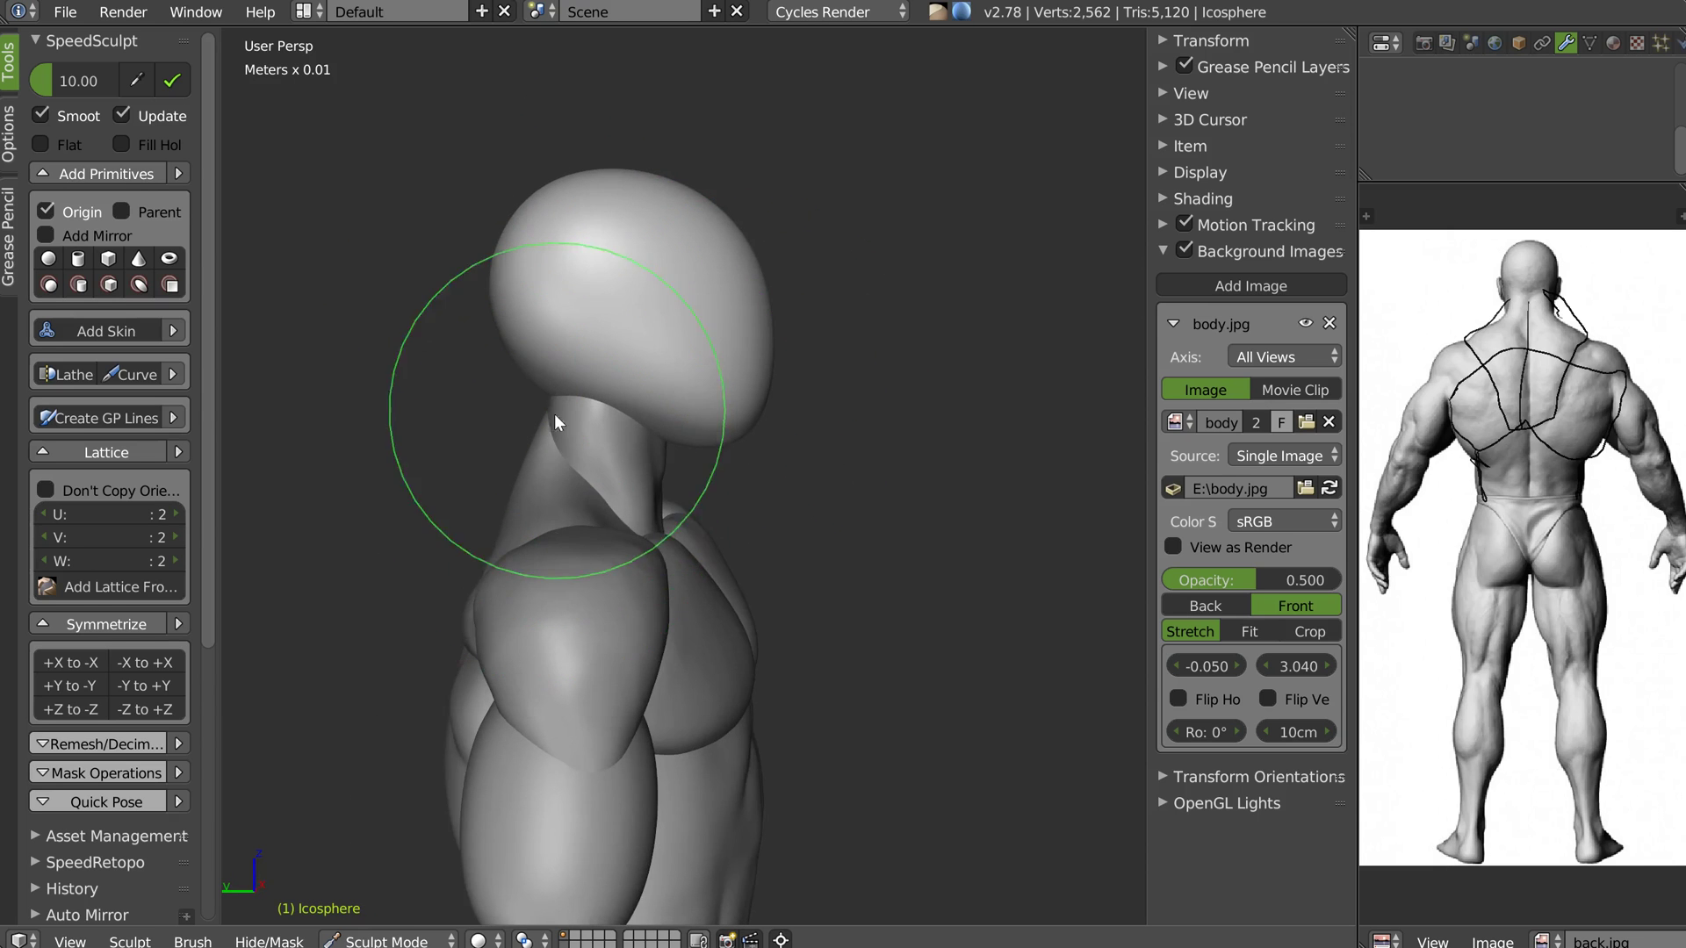
middle_click_drag(555, 414, 528, 390)
mouse_move(667, 459)
middle_mouse_down()
mouse_move(497, 373)
mouse_move(554, 398)
mouse_move(473, 439)
mouse_move(614, 460)
middle_mouse_up()
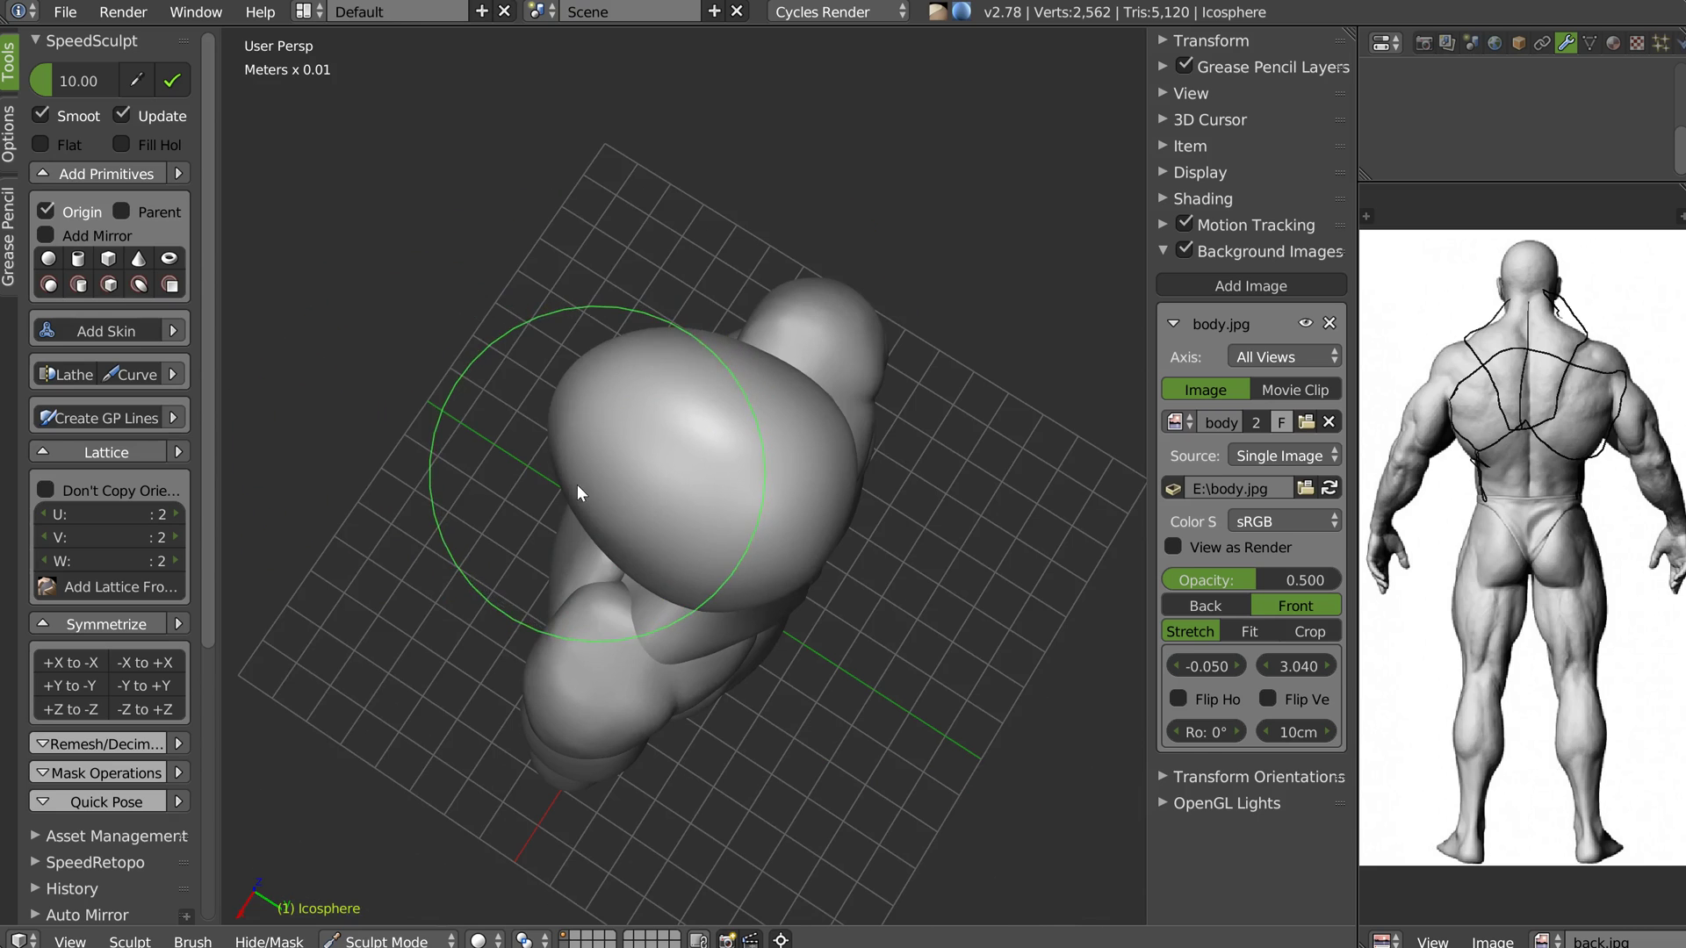
middle_click_drag(551, 507, 553, 572)
middle_click_drag(538, 508, 637, 369)
key("Tab")
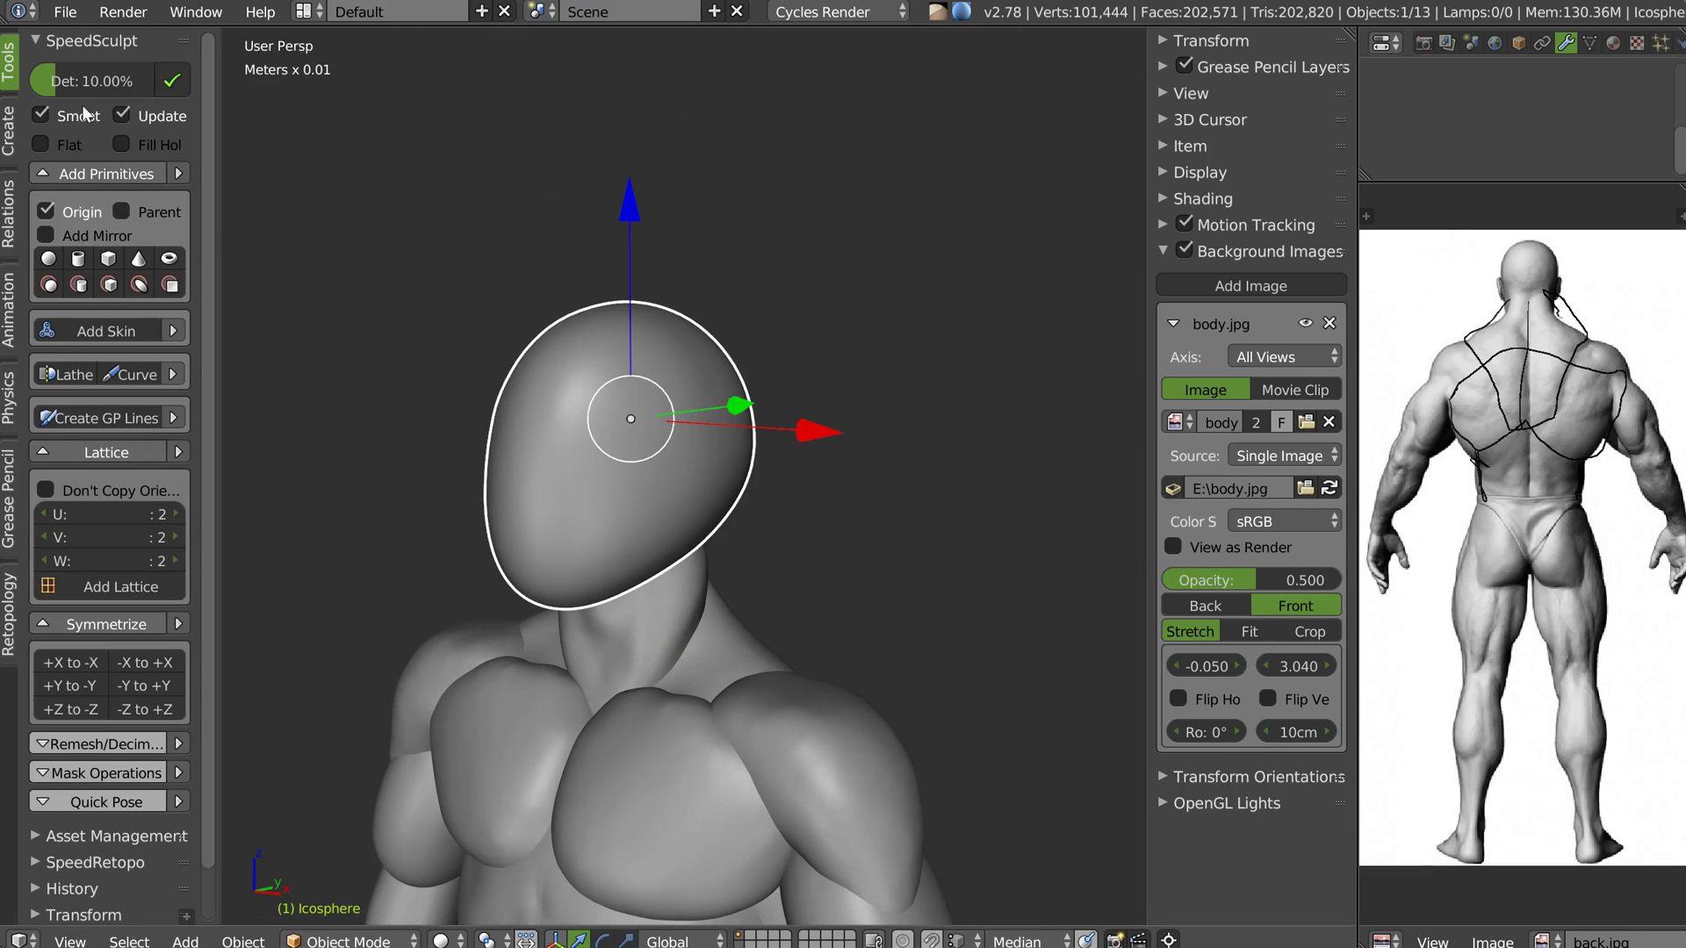
Append the Skull asset from the character category of the Divers asset library
scroll(130, 376, "down", 2)
left_click(116, 781)
scroll(119, 771, "down", 10)
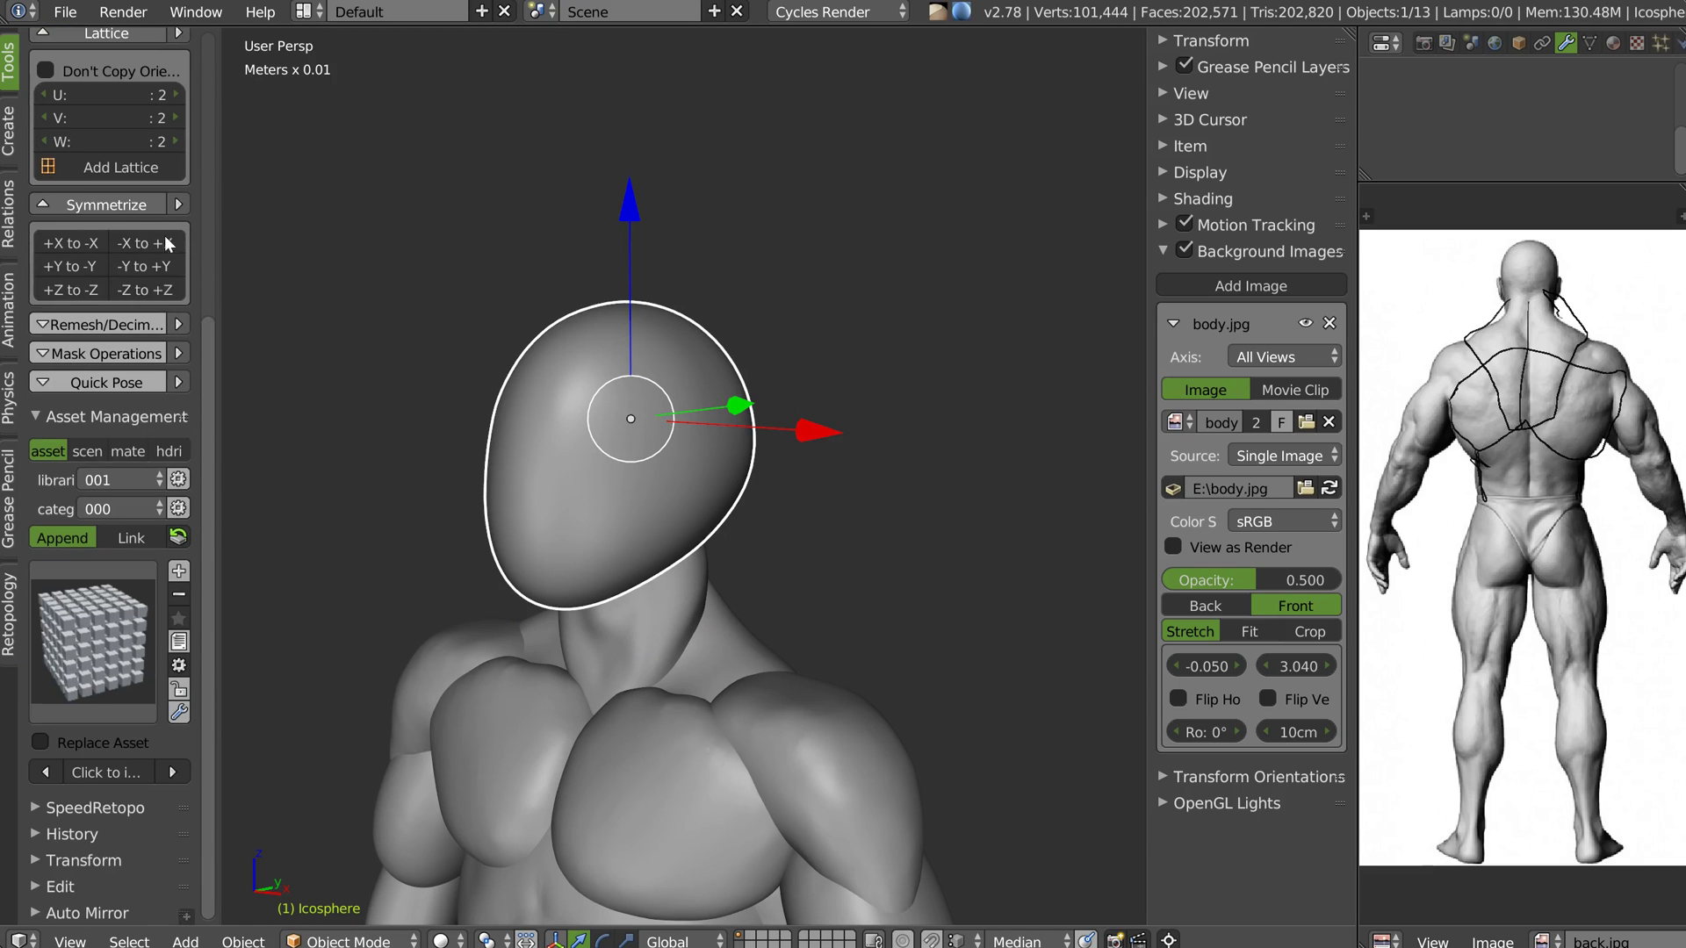
left_click(112, 481)
left_click(109, 481)
left_click(102, 481)
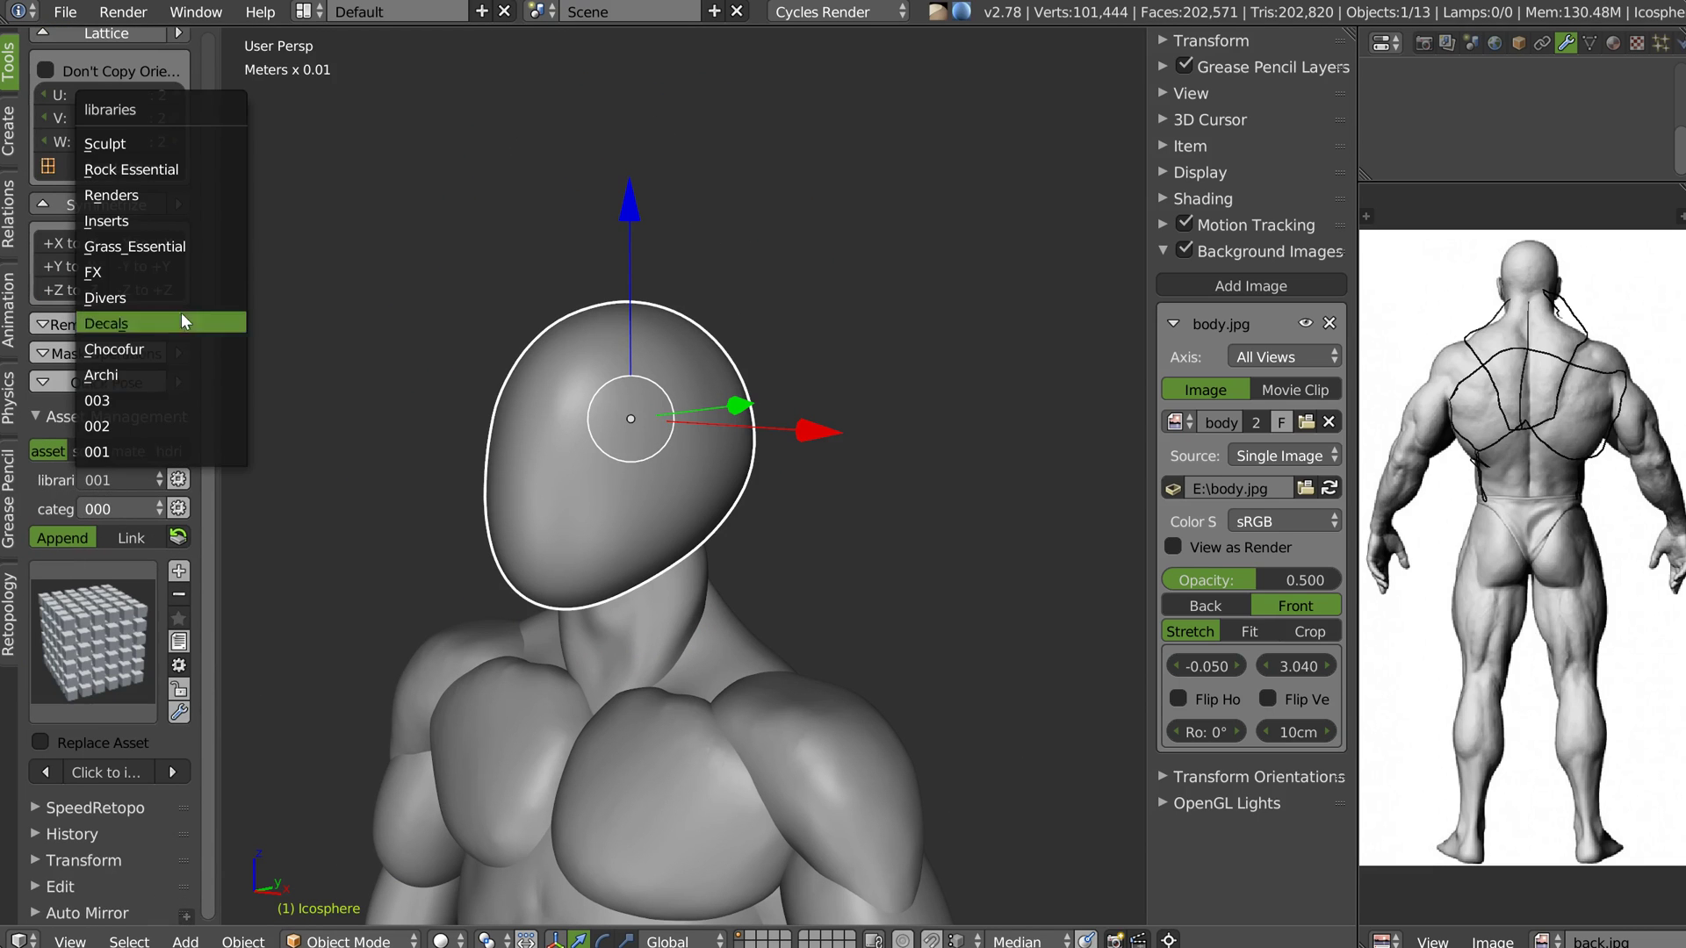
left_click(116, 298)
left_click(119, 507)
left_click(118, 433)
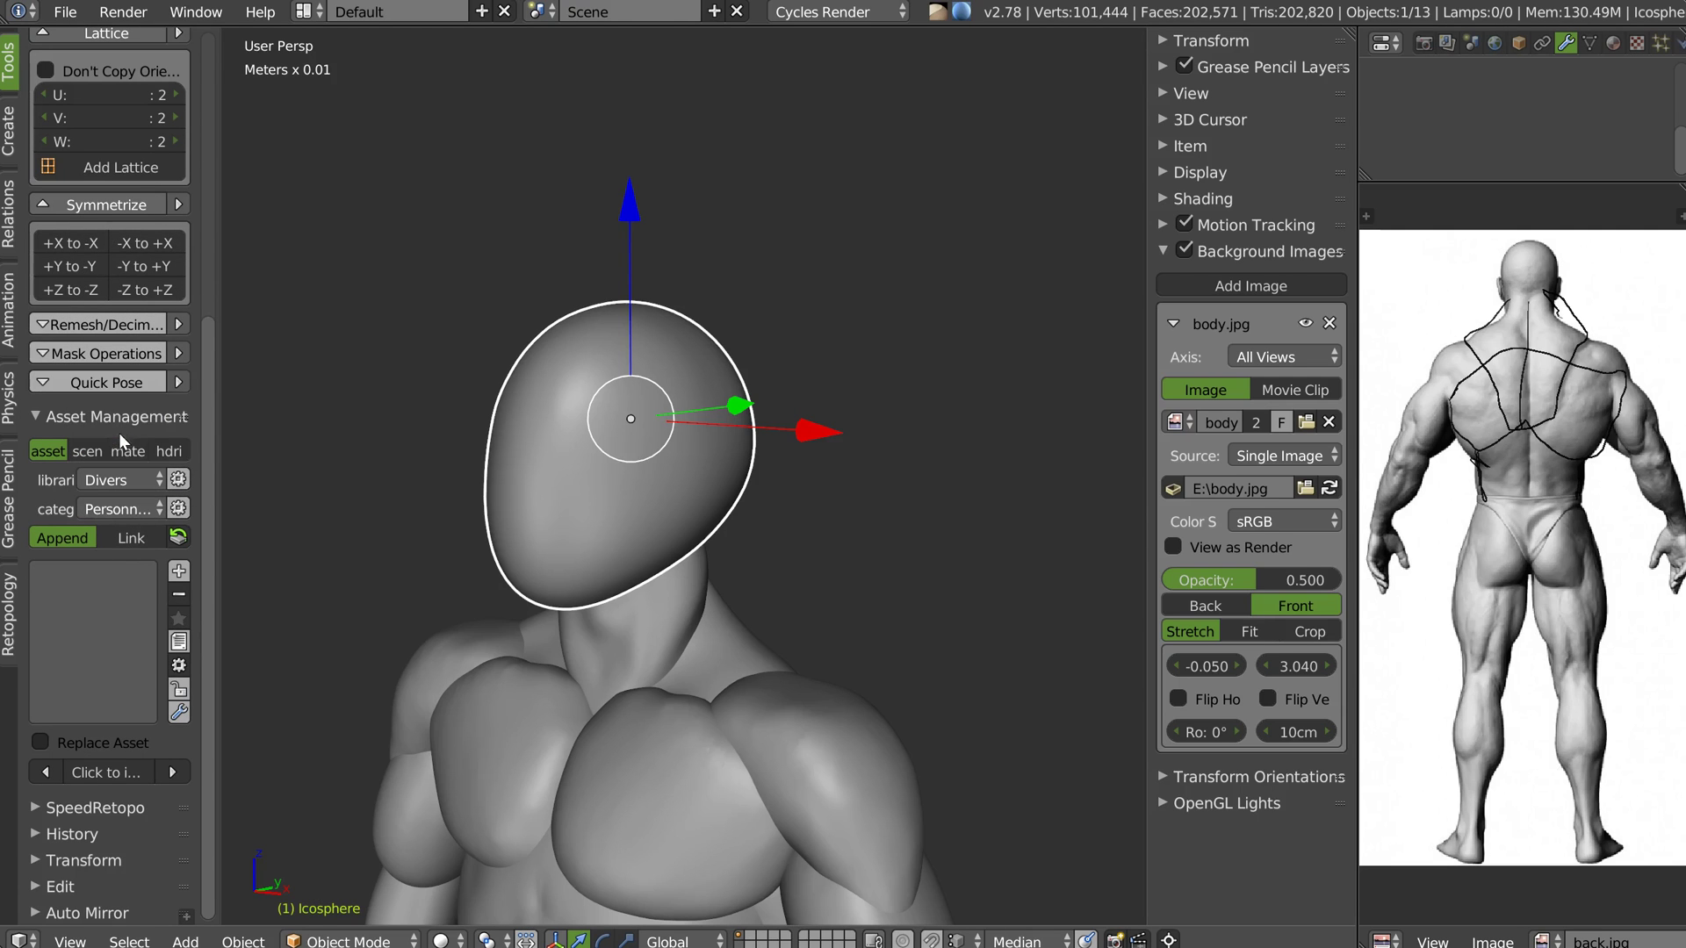
left_click(103, 664)
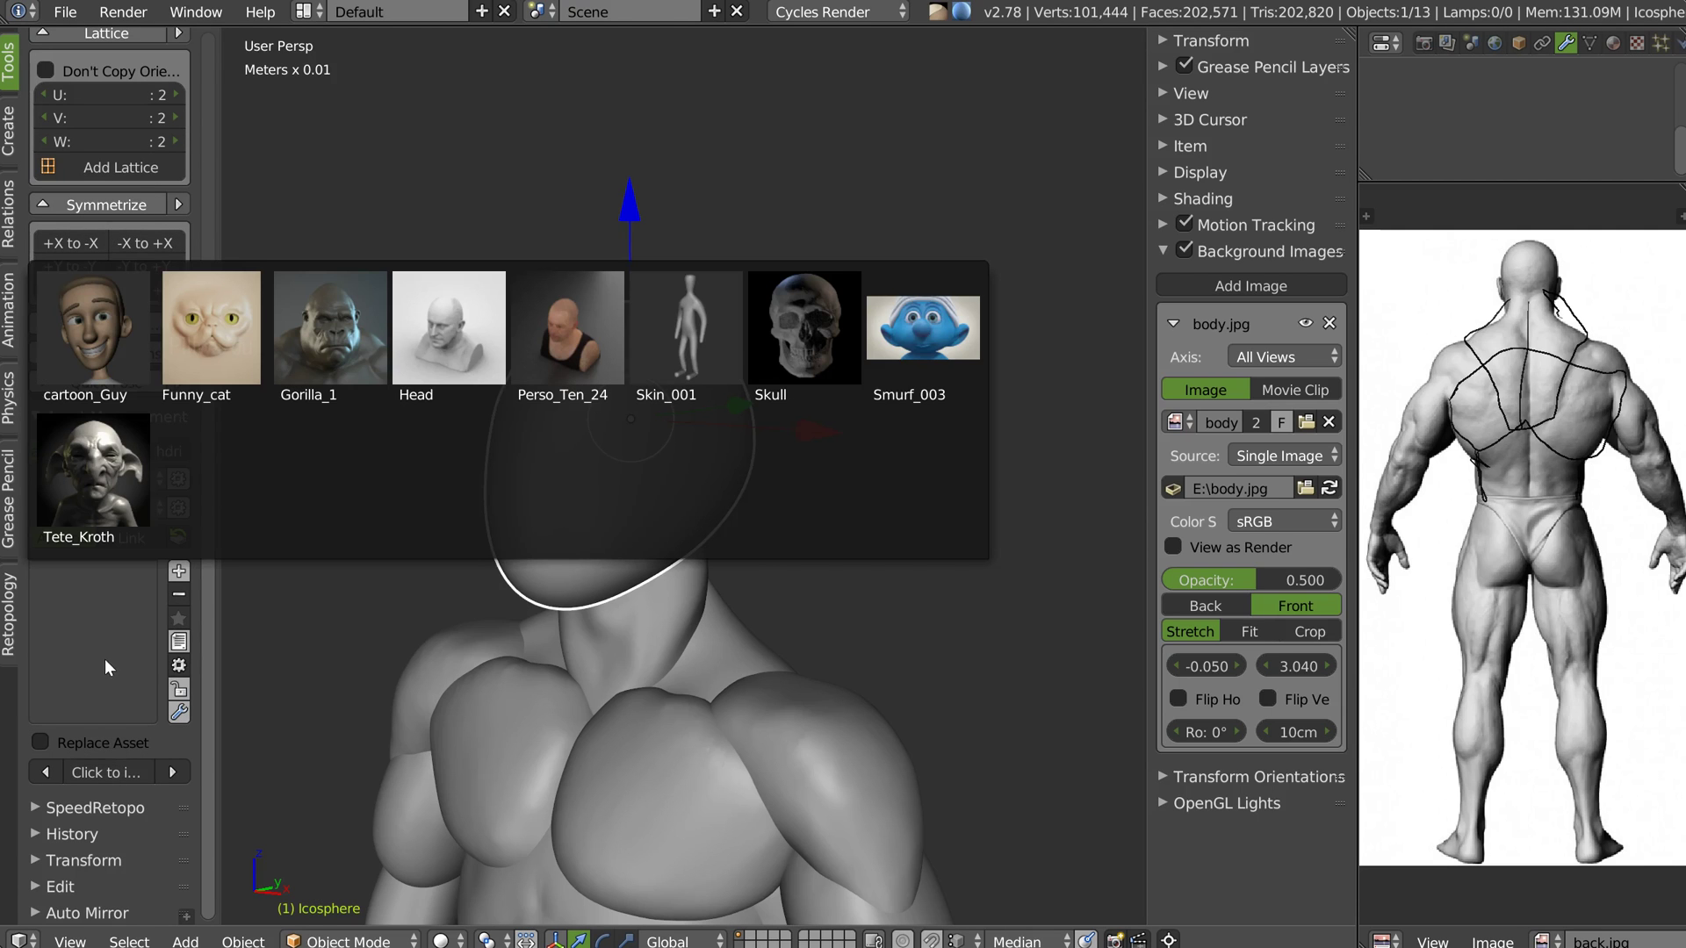
left_click(796, 326)
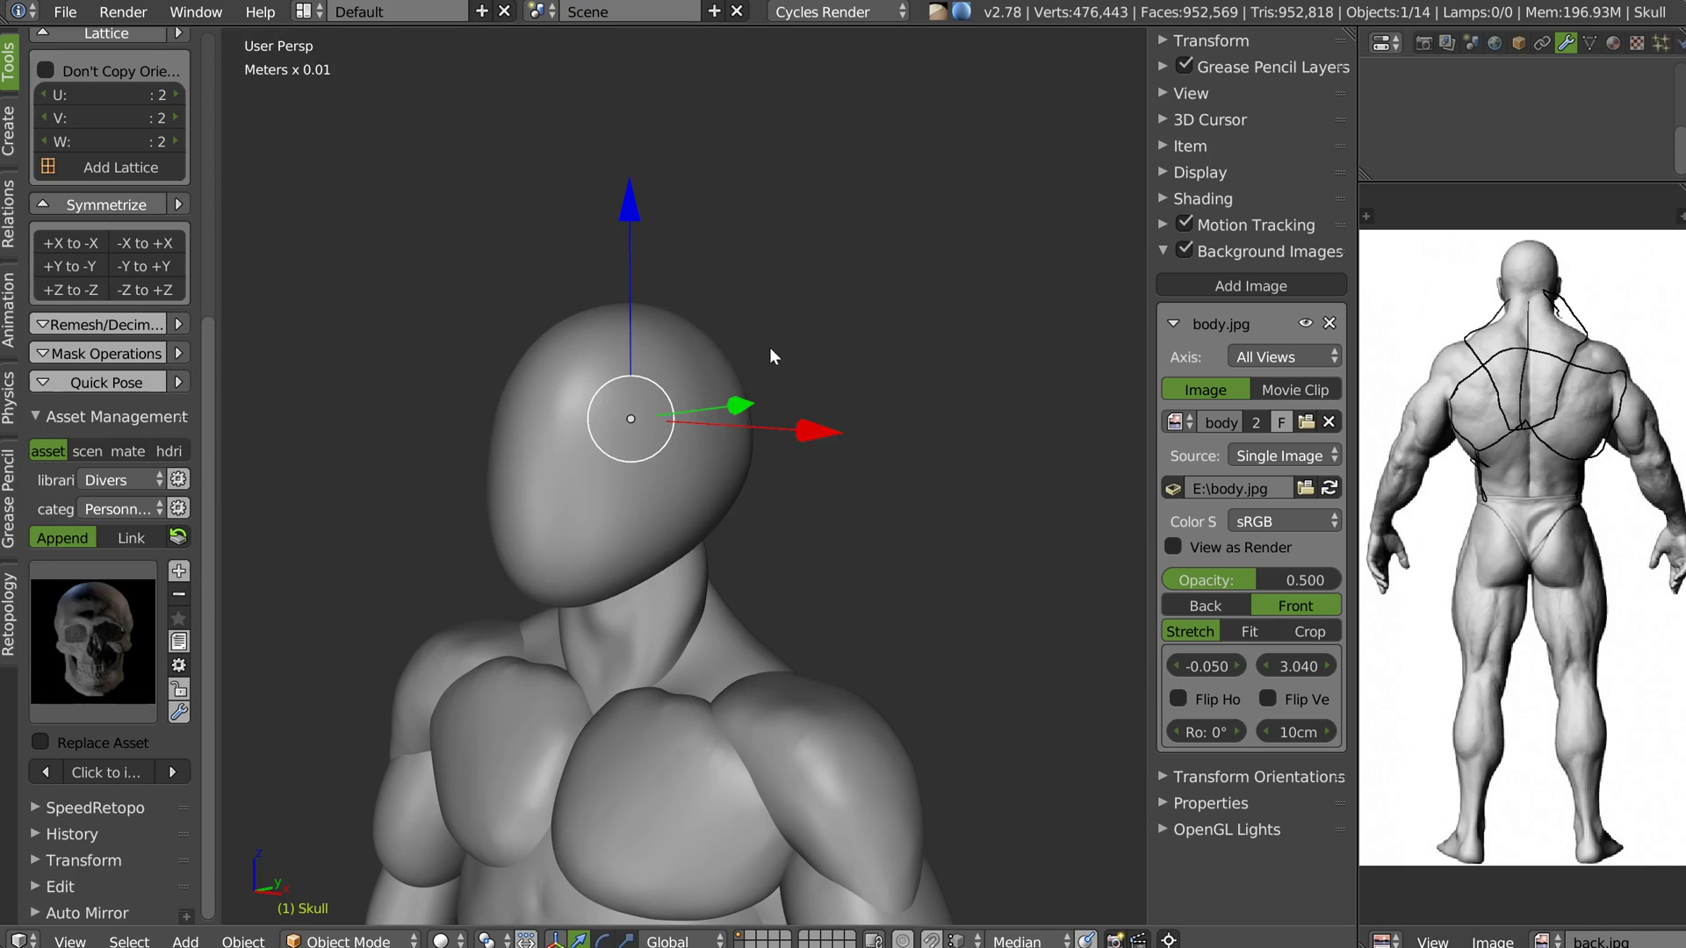
Scale up the appended skull so that it approaches the size of the head
scroll(773, 351, "down", 5)
key("s")
middle_click_drag(790, 379, 683, 371)
left_click(856, 369)
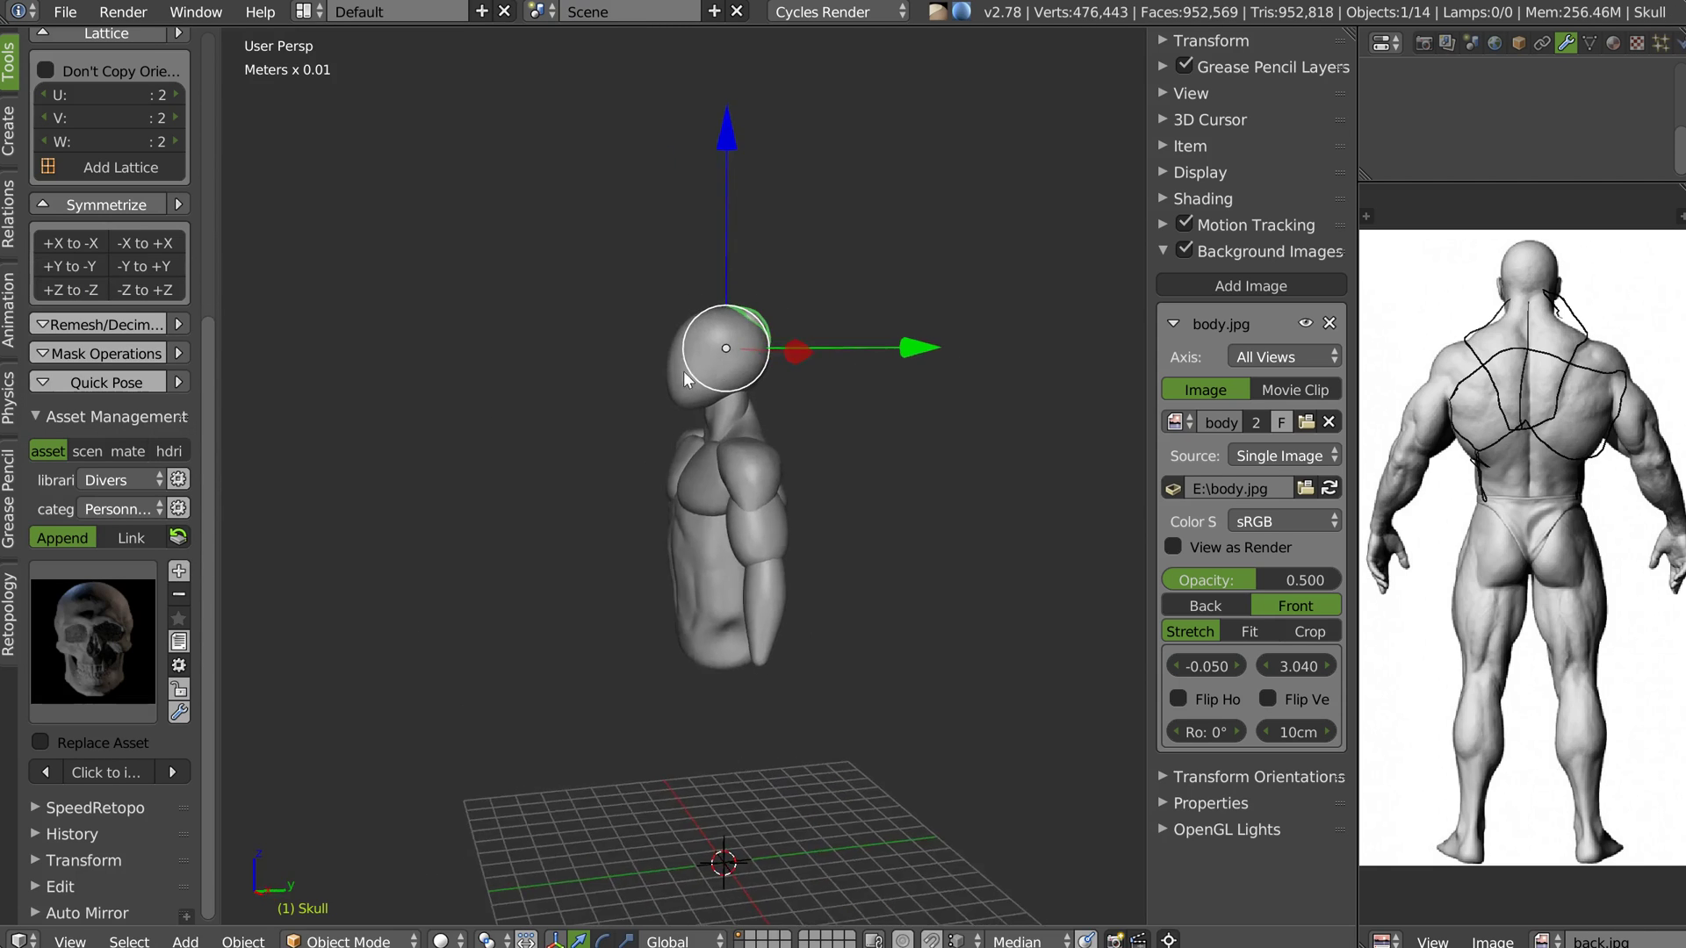
Limit the body.jpg background image to the Front view so that it no longer covers the side view
scroll(754, 365, "up", 3)
key("KP_3")
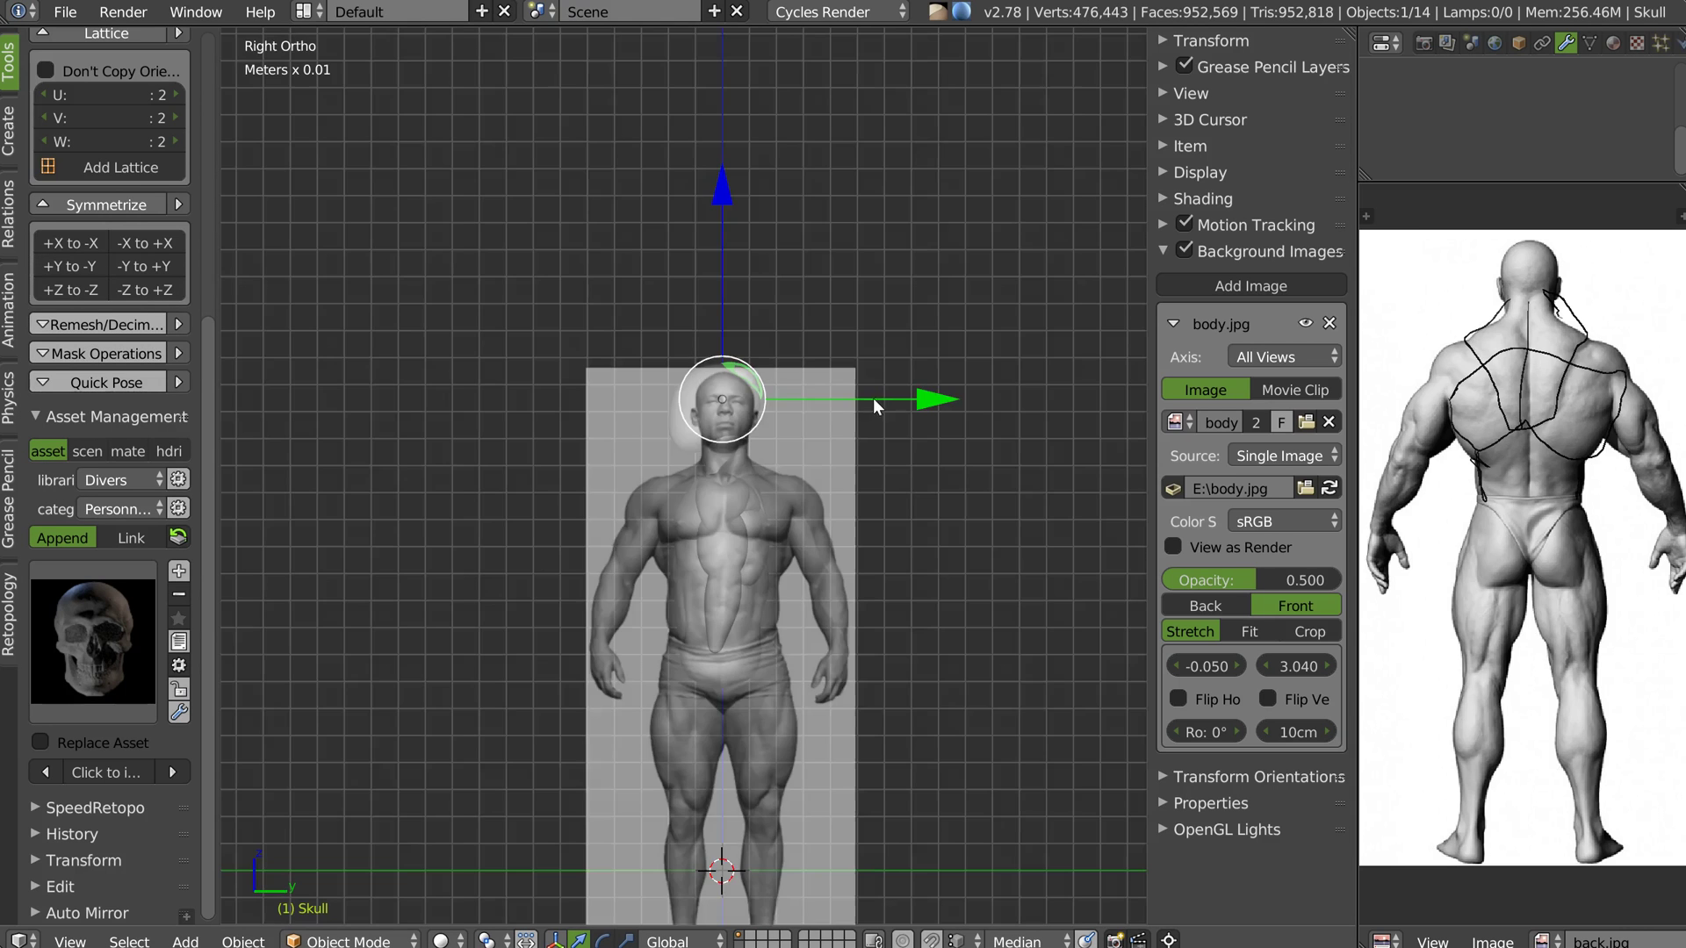
scroll(812, 345, "up", 3)
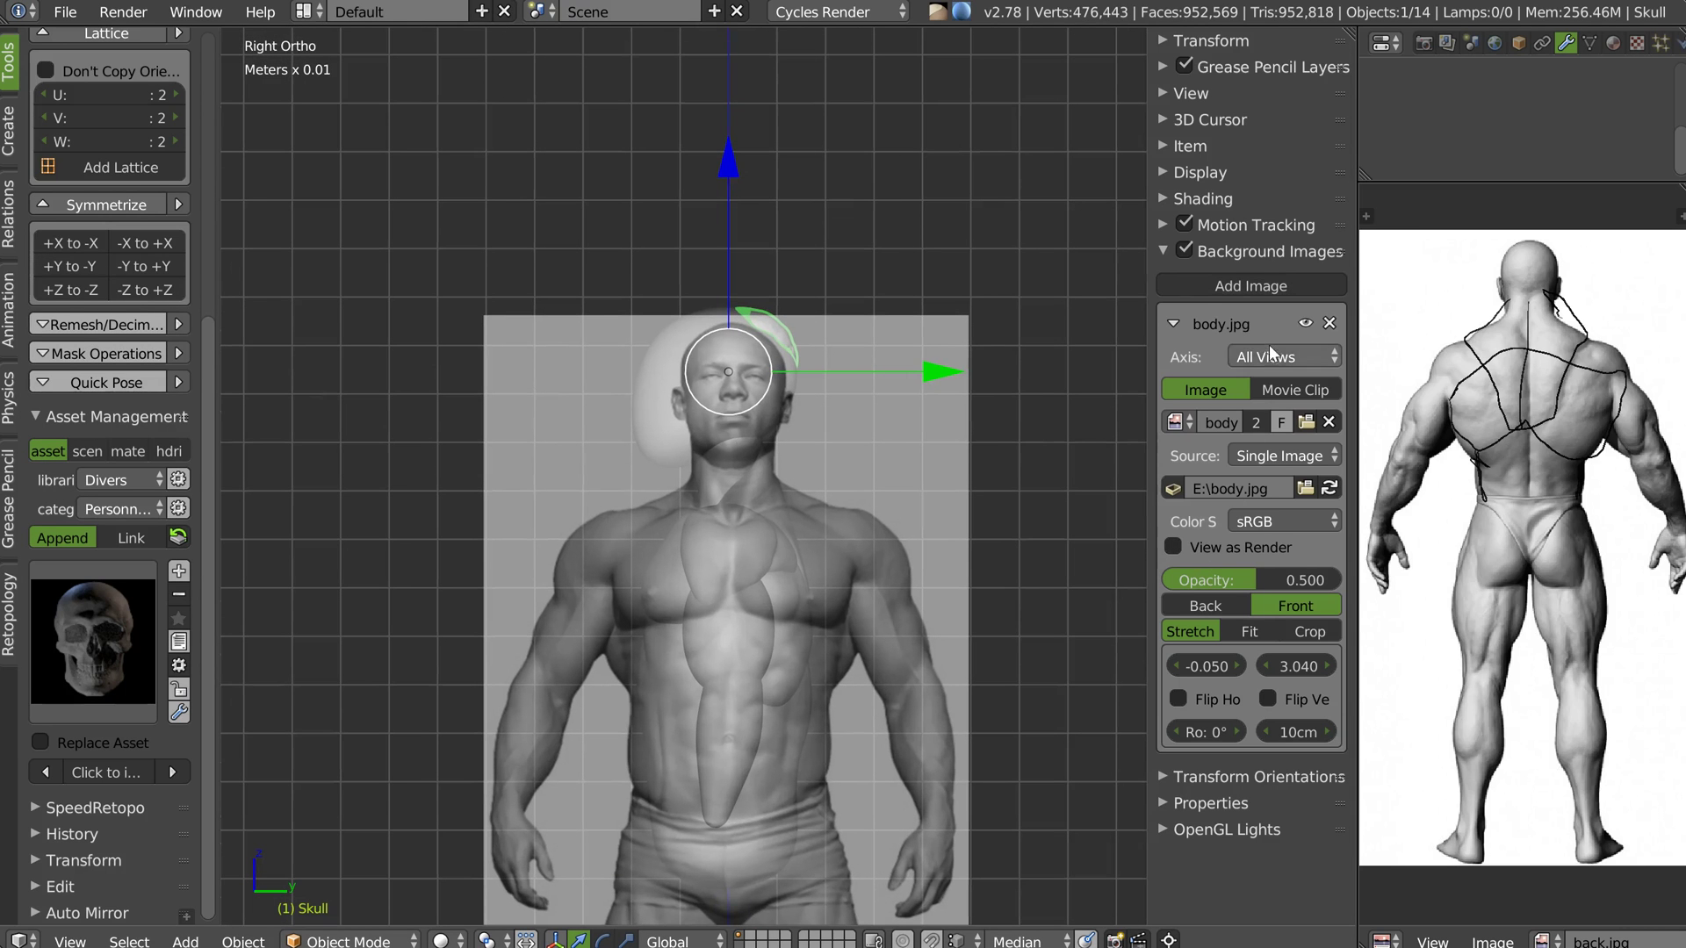
left_click(1269, 353)
left_click(858, 337)
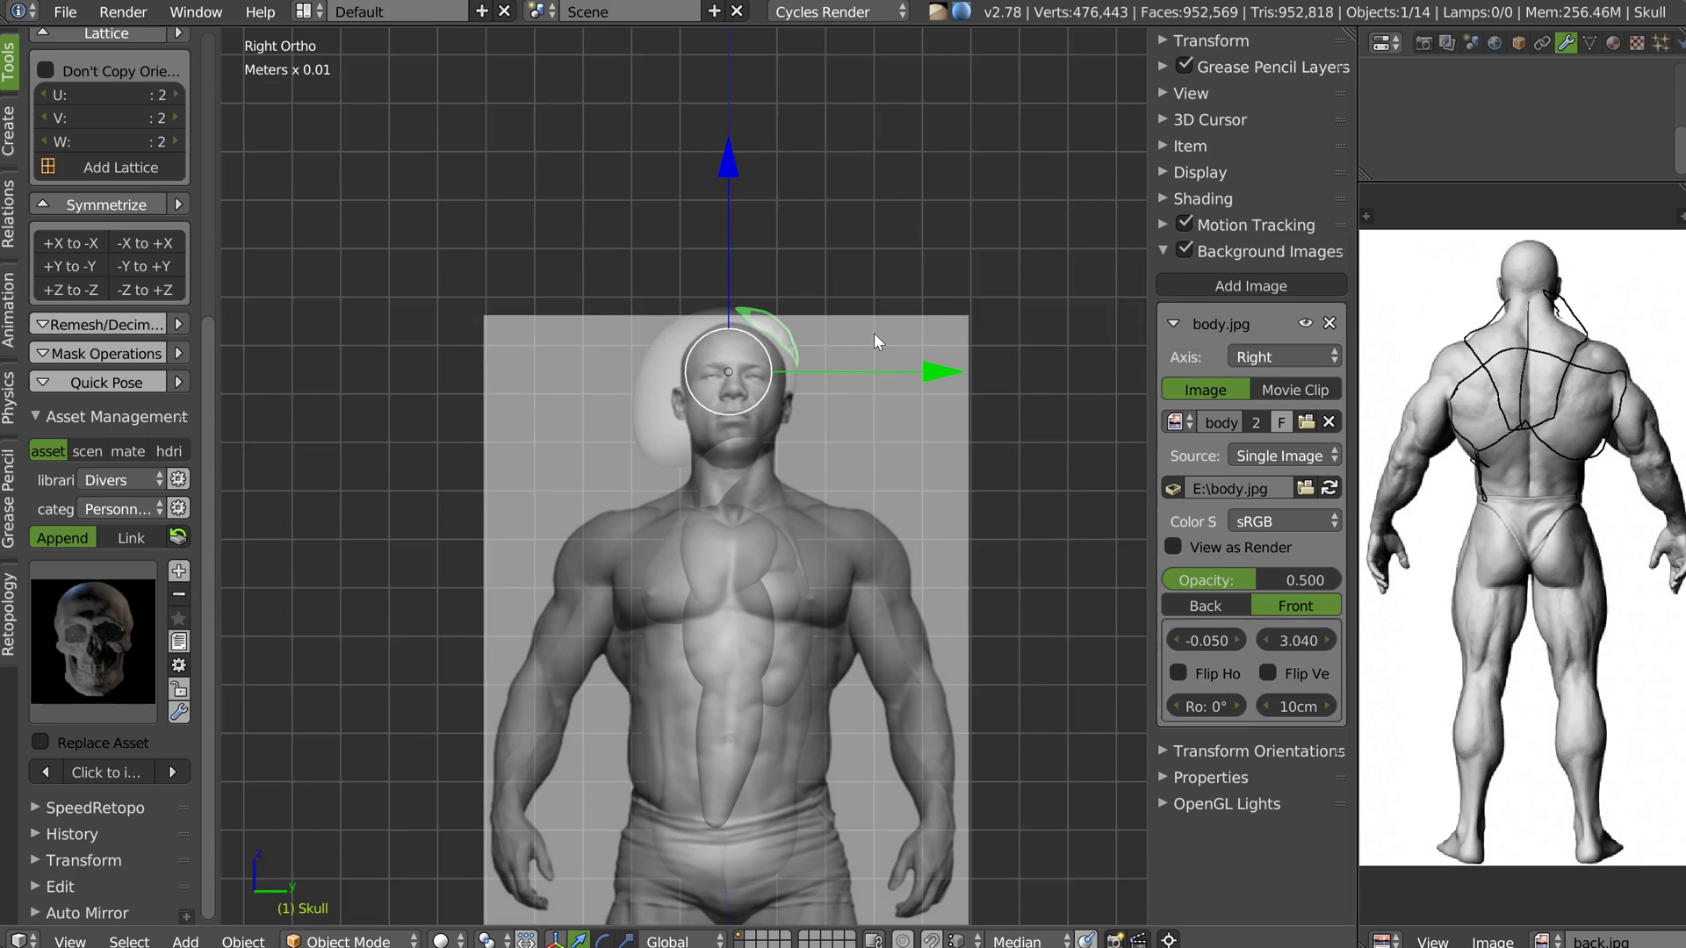
left_click(1282, 356)
left_click(1027, 328)
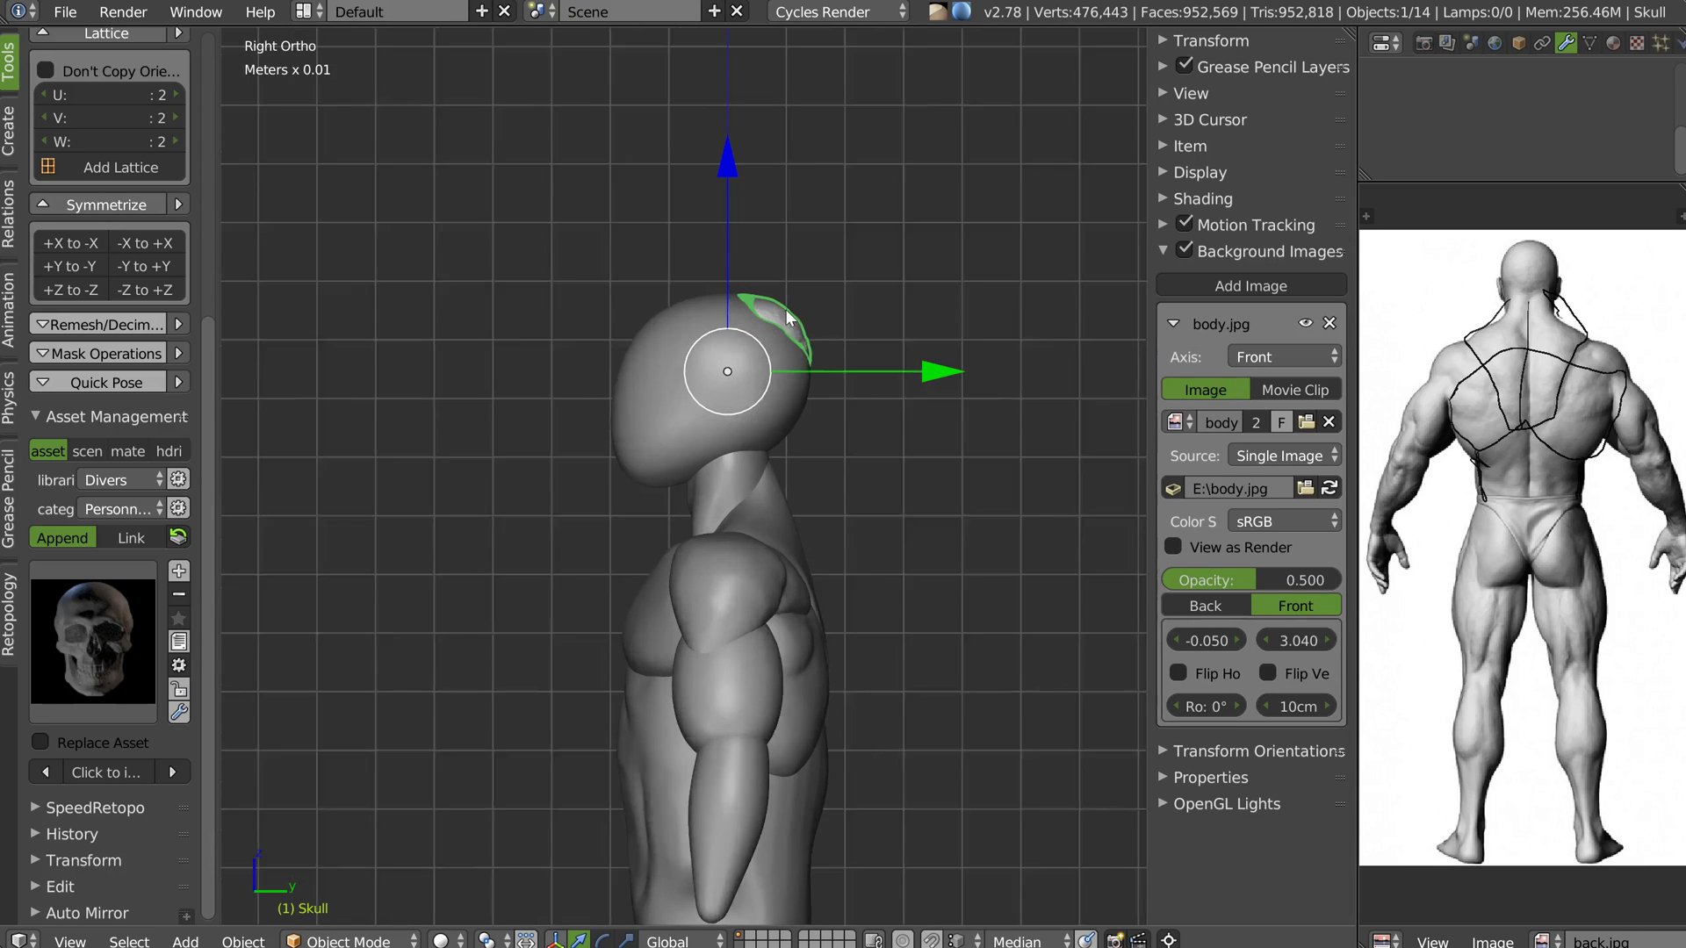
Display the skull through the head mesh, and scale and move it to fit the head's side profile
scroll(790, 352, "up", 3)
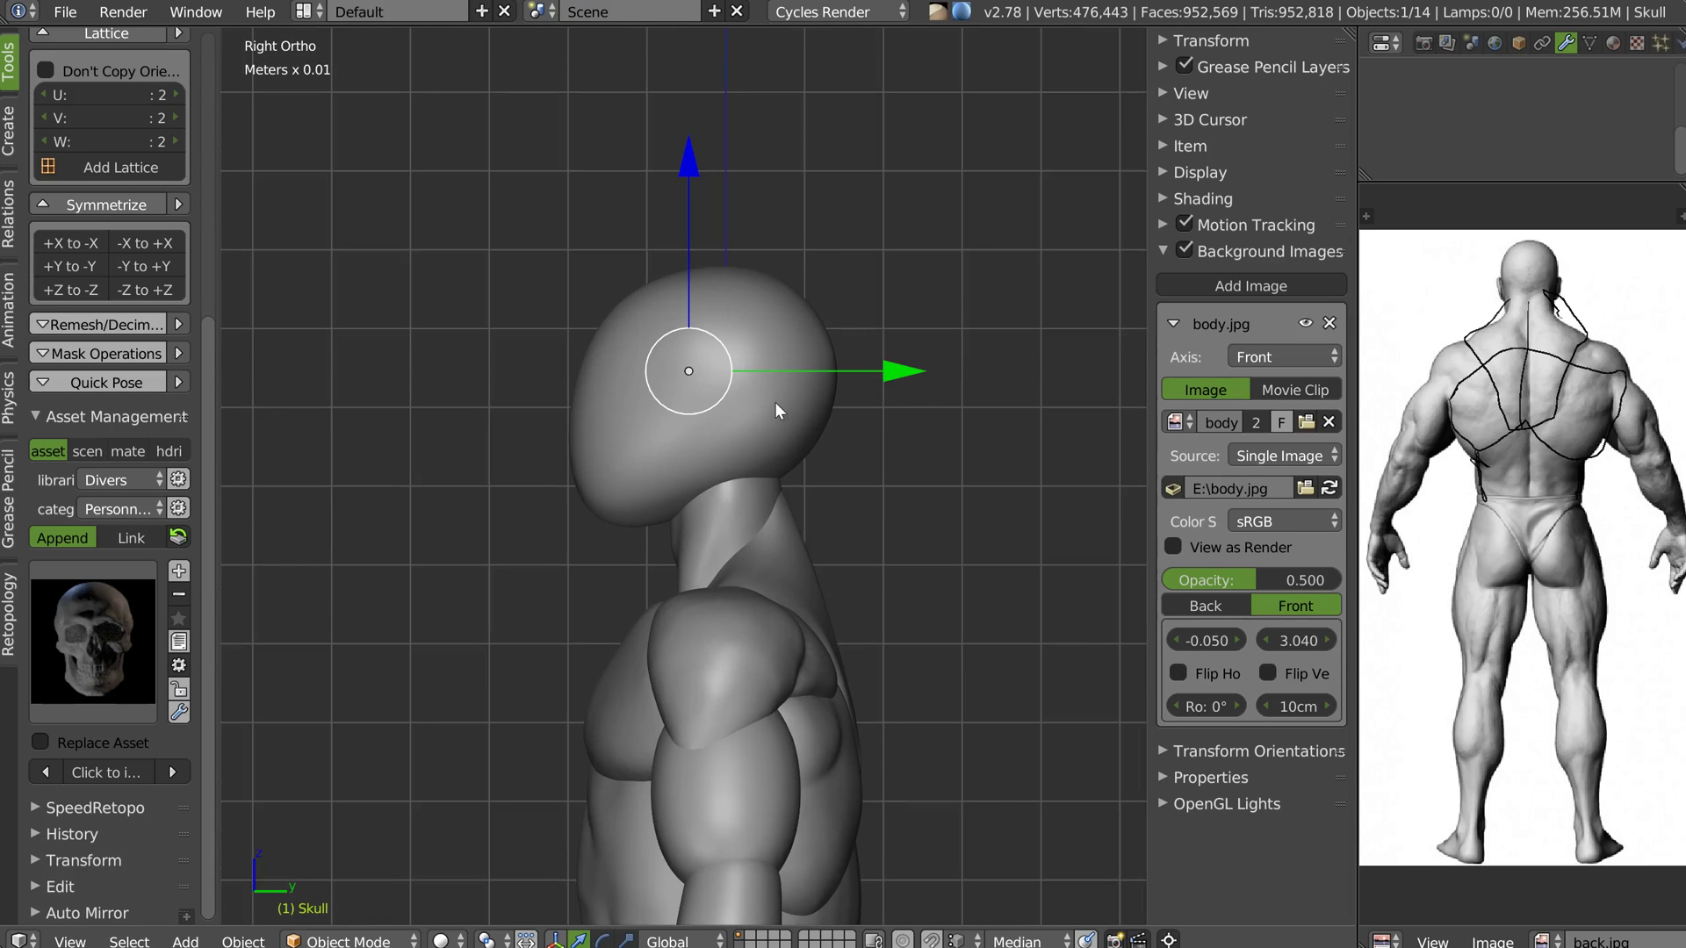
key("shift+z")
left_click(799, 218)
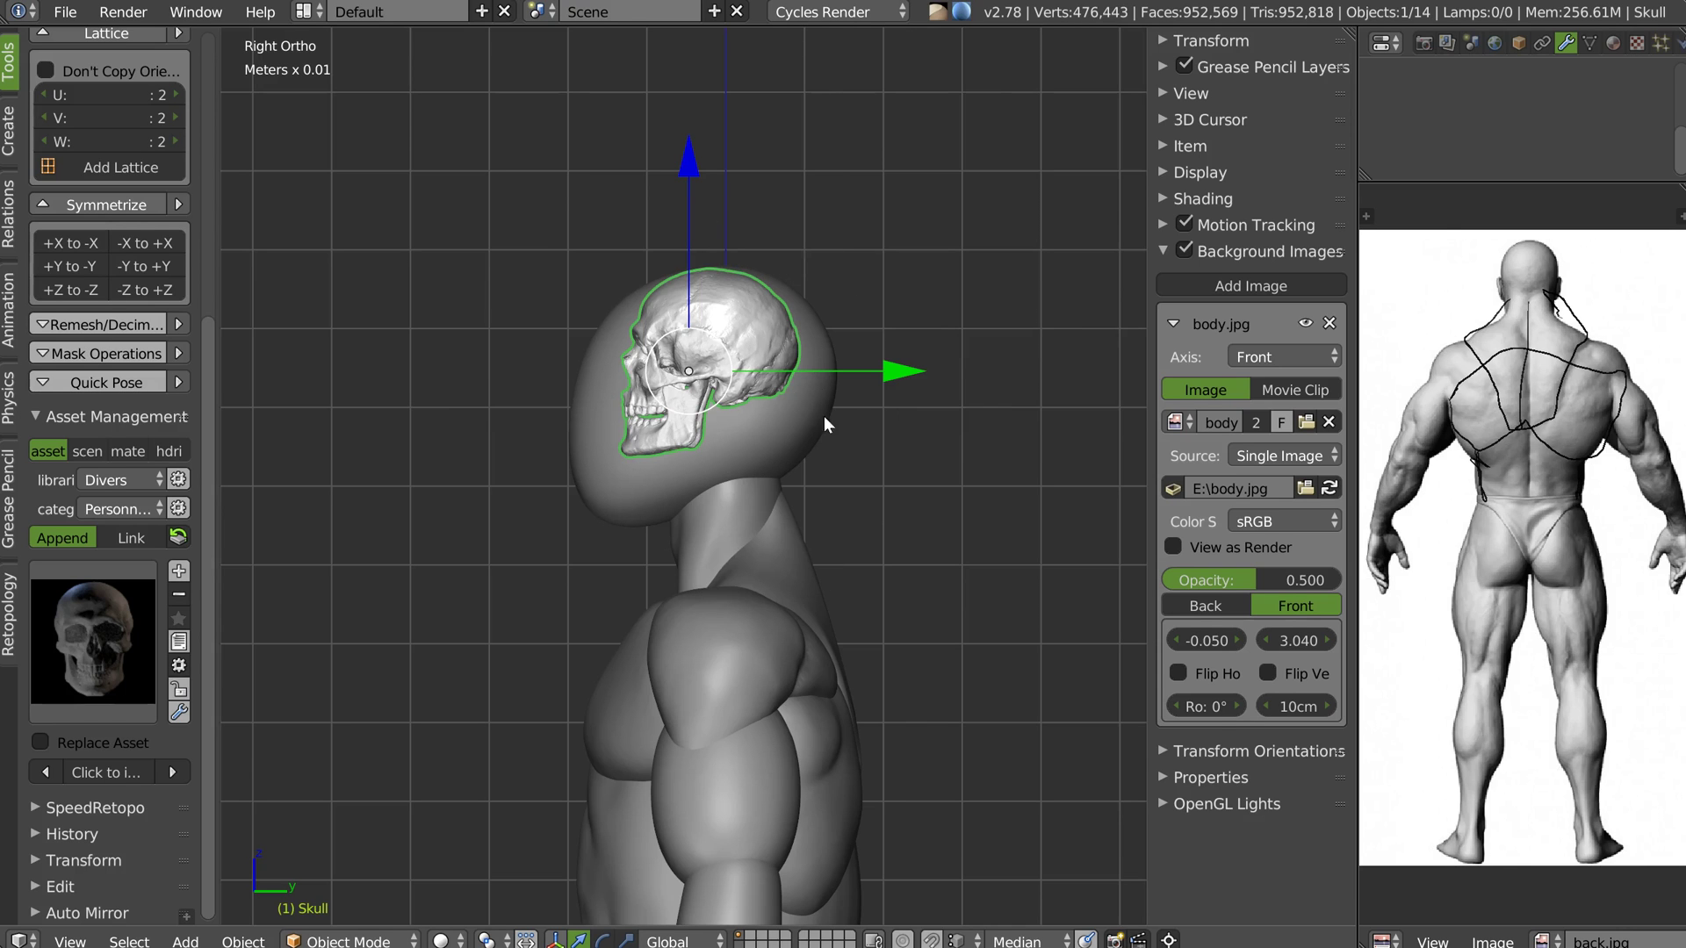
key("s")
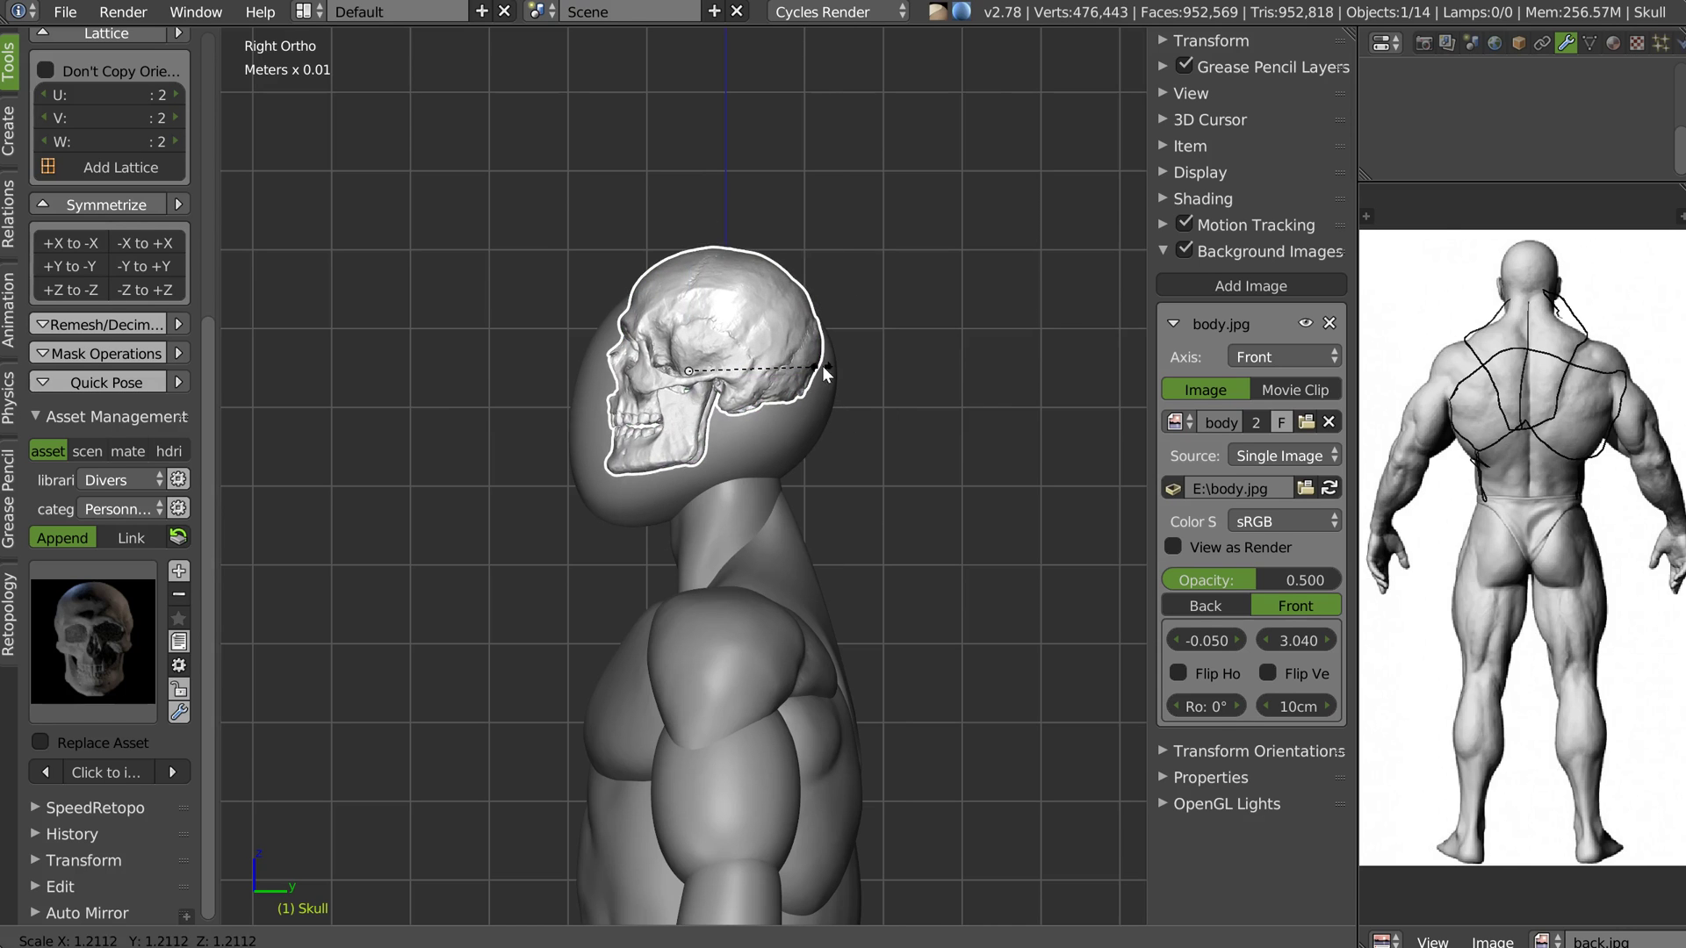
left_click(836, 365)
key("g")
left_click(745, 392)
Scale the skull to about 0.82 in front view and raise it about 2.6 mm along Z to match the reference face
key("KP_1")
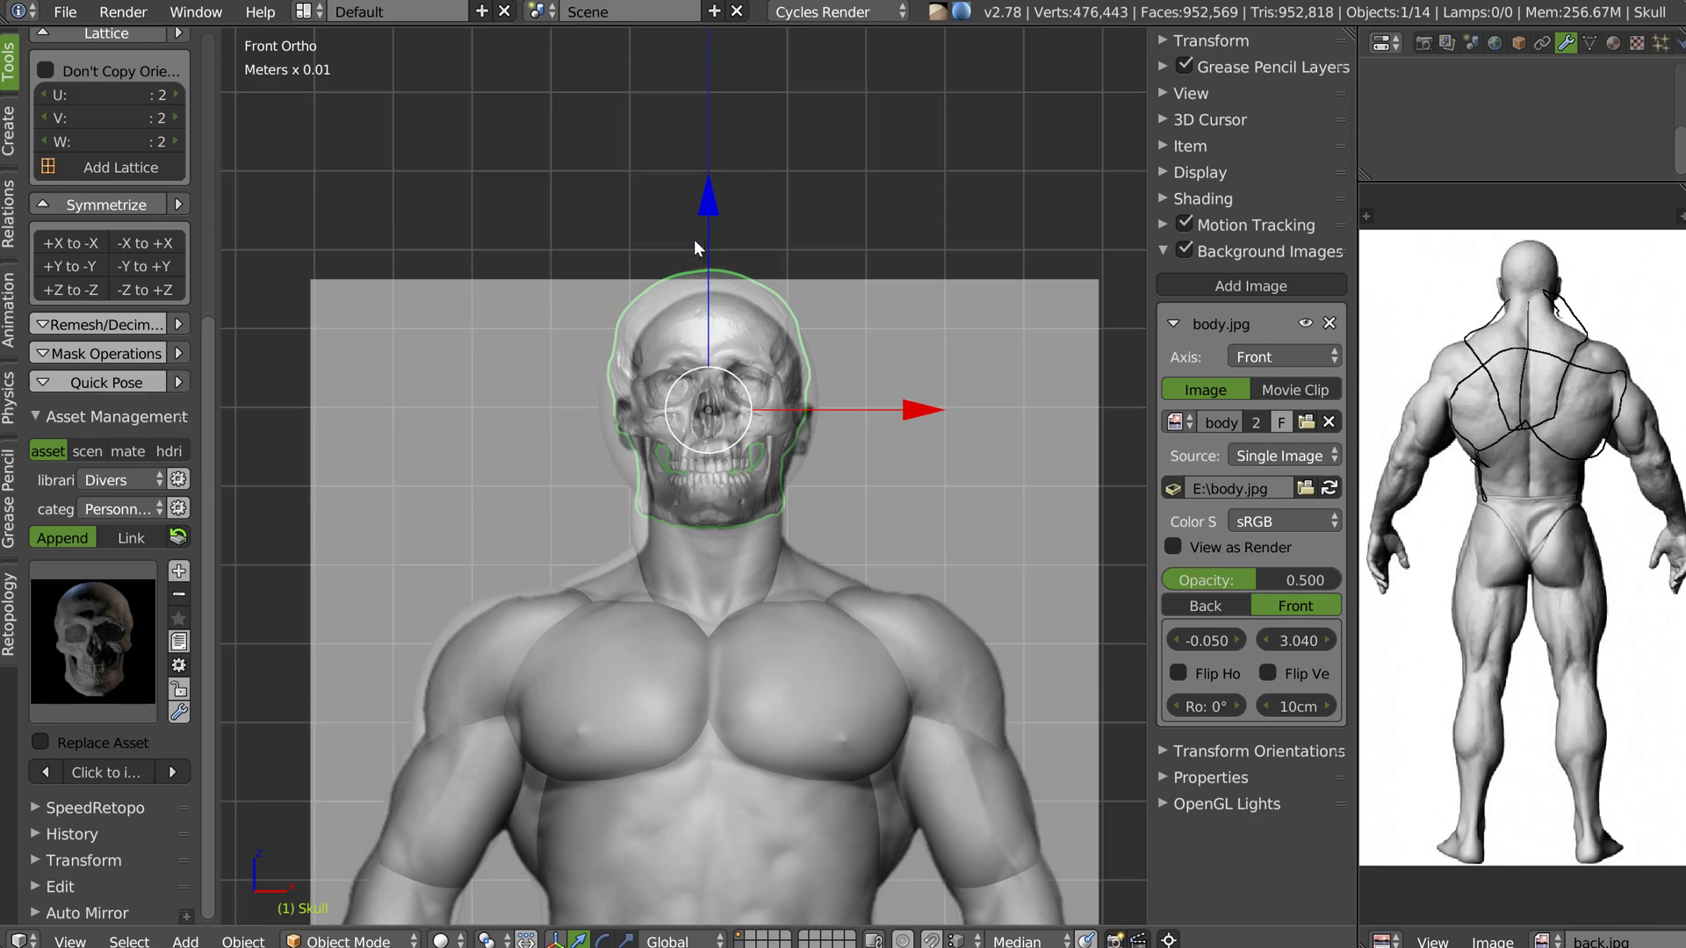
key("s")
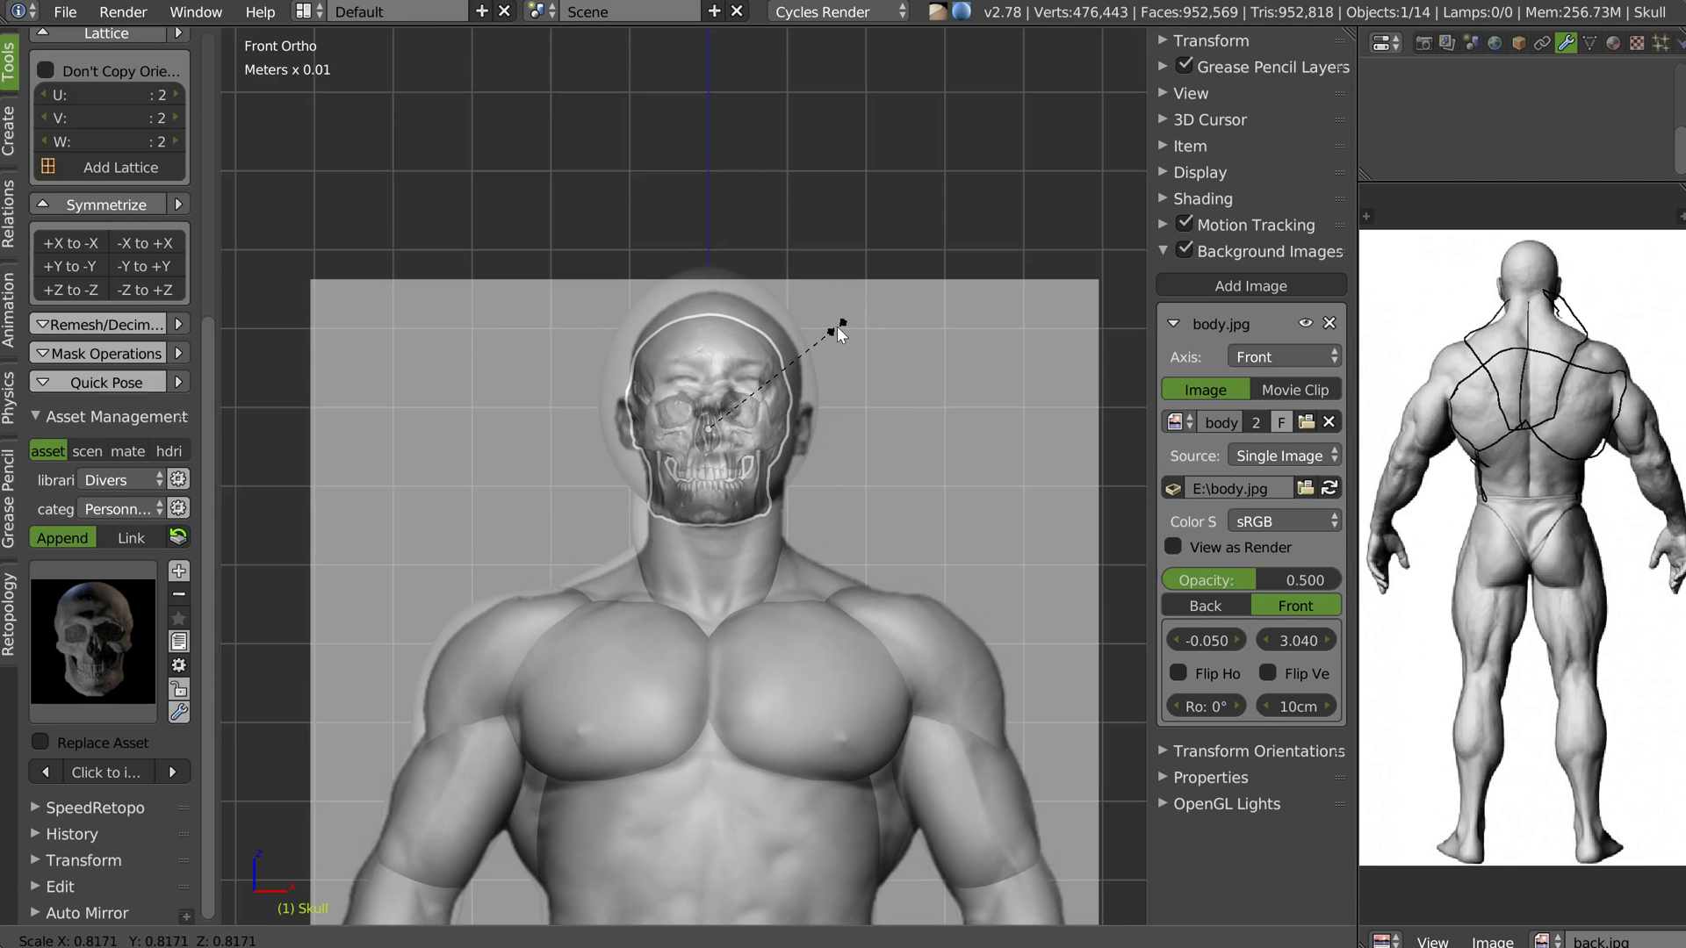
left_click(836, 325)
key("g")
key("z")
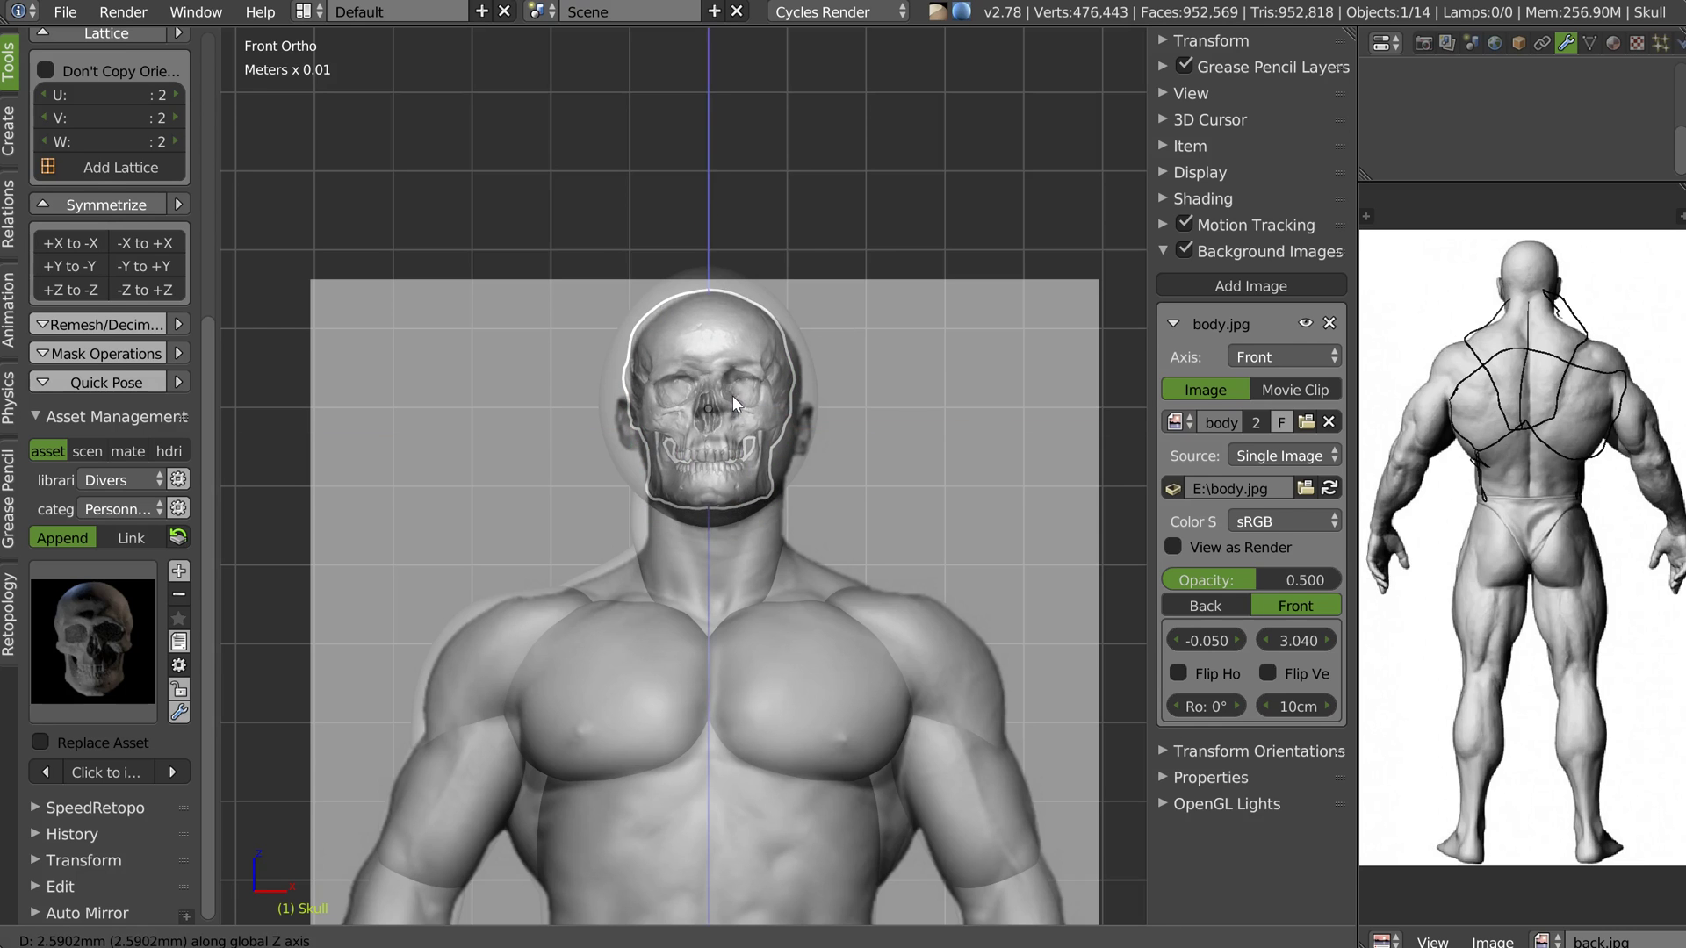
left_click(736, 397)
key("q")
key("Escape")
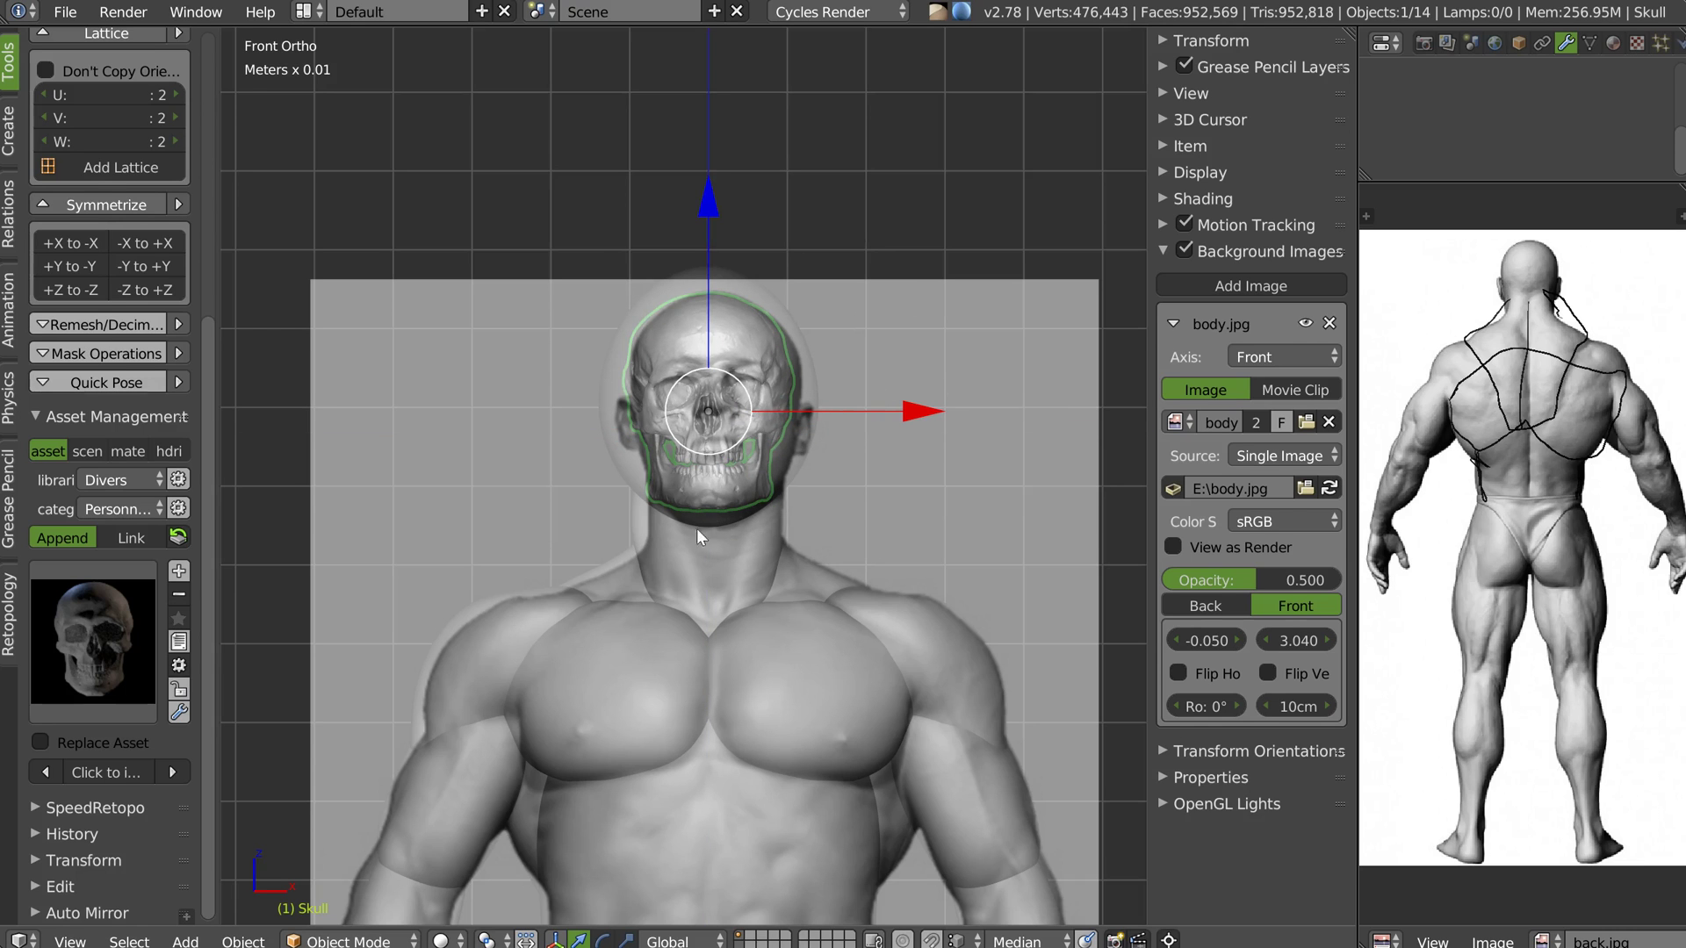
Fine-tune the skull's scale in front view, and sculpt the top and side of the head mesh around it
key("s")
left_click(907, 407)
right_click(698, 446)
key("ctrl+Tab")
left_click(703, 294)
left_click_drag(701, 264, 704, 288)
left_click_drag(618, 429, 824, 418)
Sculpt the head's face, rear and lower back contours so that they follow the skull inside
mouse_move(824, 418)
middle_mouse_down()
mouse_move(771, 403)
mouse_move(598, 529)
mouse_move(794, 227)
mouse_move(614, 298)
mouse_move(608, 371)
middle_mouse_up()
mouse_move(608, 372)
left_mouse_down()
mouse_move(634, 266)
mouse_move(607, 508)
left_mouse_up()
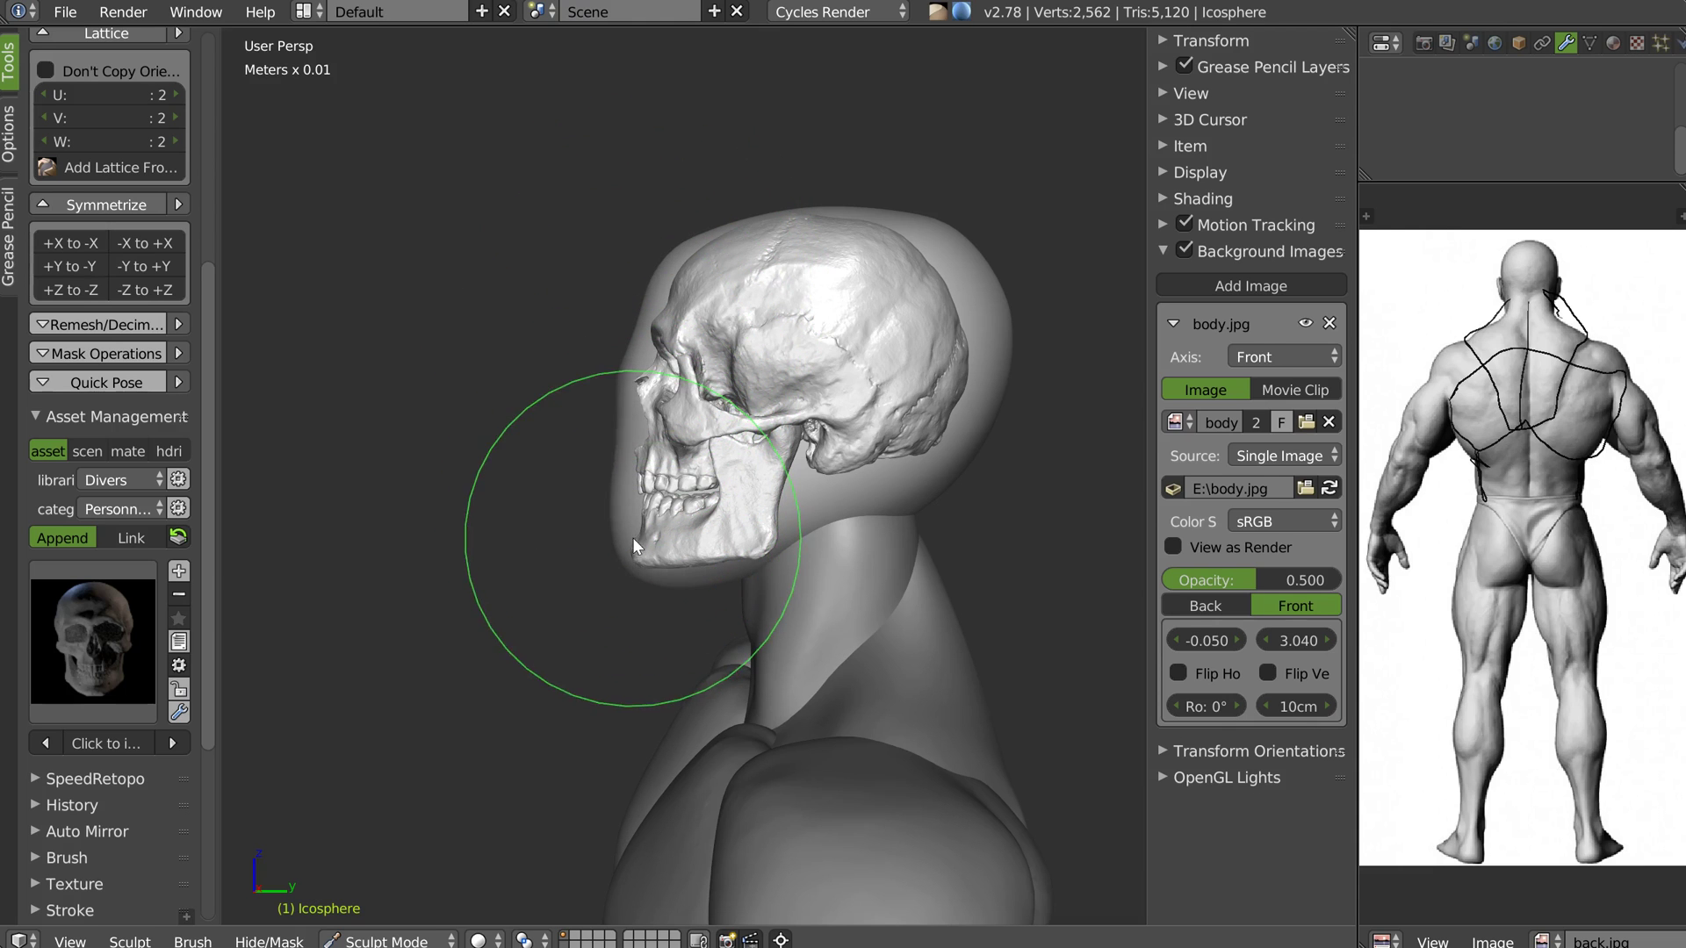
mouse_move(998, 307)
left_mouse_down()
mouse_move(940, 239)
mouse_move(1005, 304)
mouse_move(972, 256)
mouse_move(995, 412)
left_mouse_up()
middle_click_drag(904, 217, 861, 193)
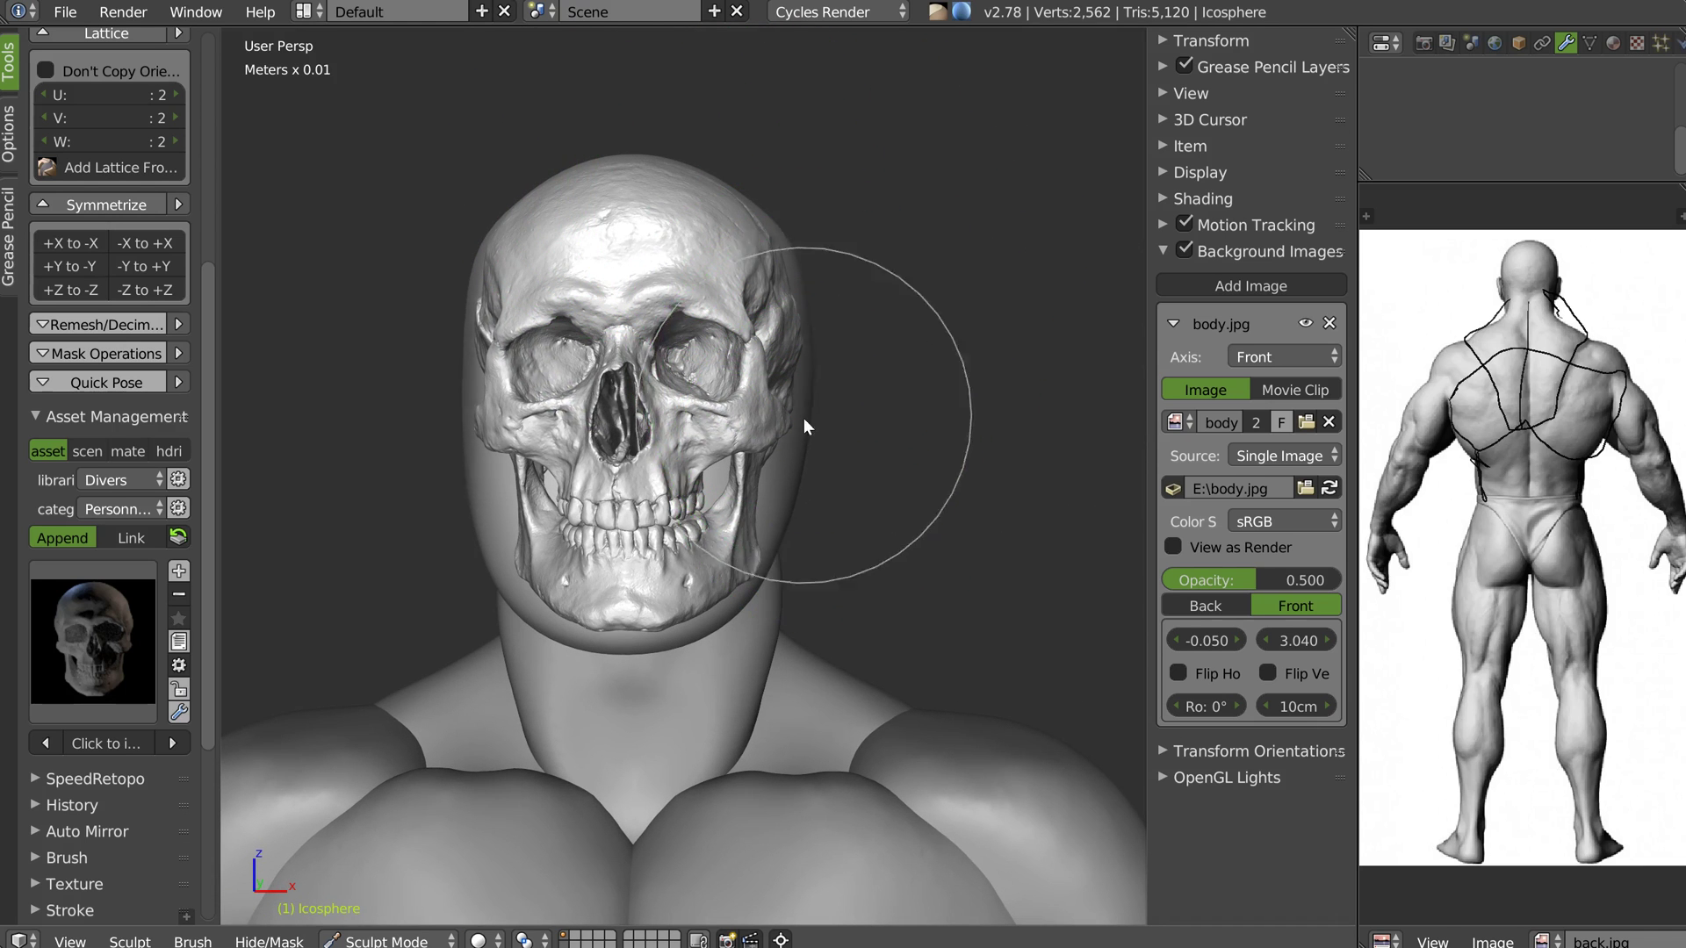
mouse_move(725, 487)
middle_mouse_down()
mouse_move(747, 480)
mouse_move(847, 286)
middle_mouse_up()
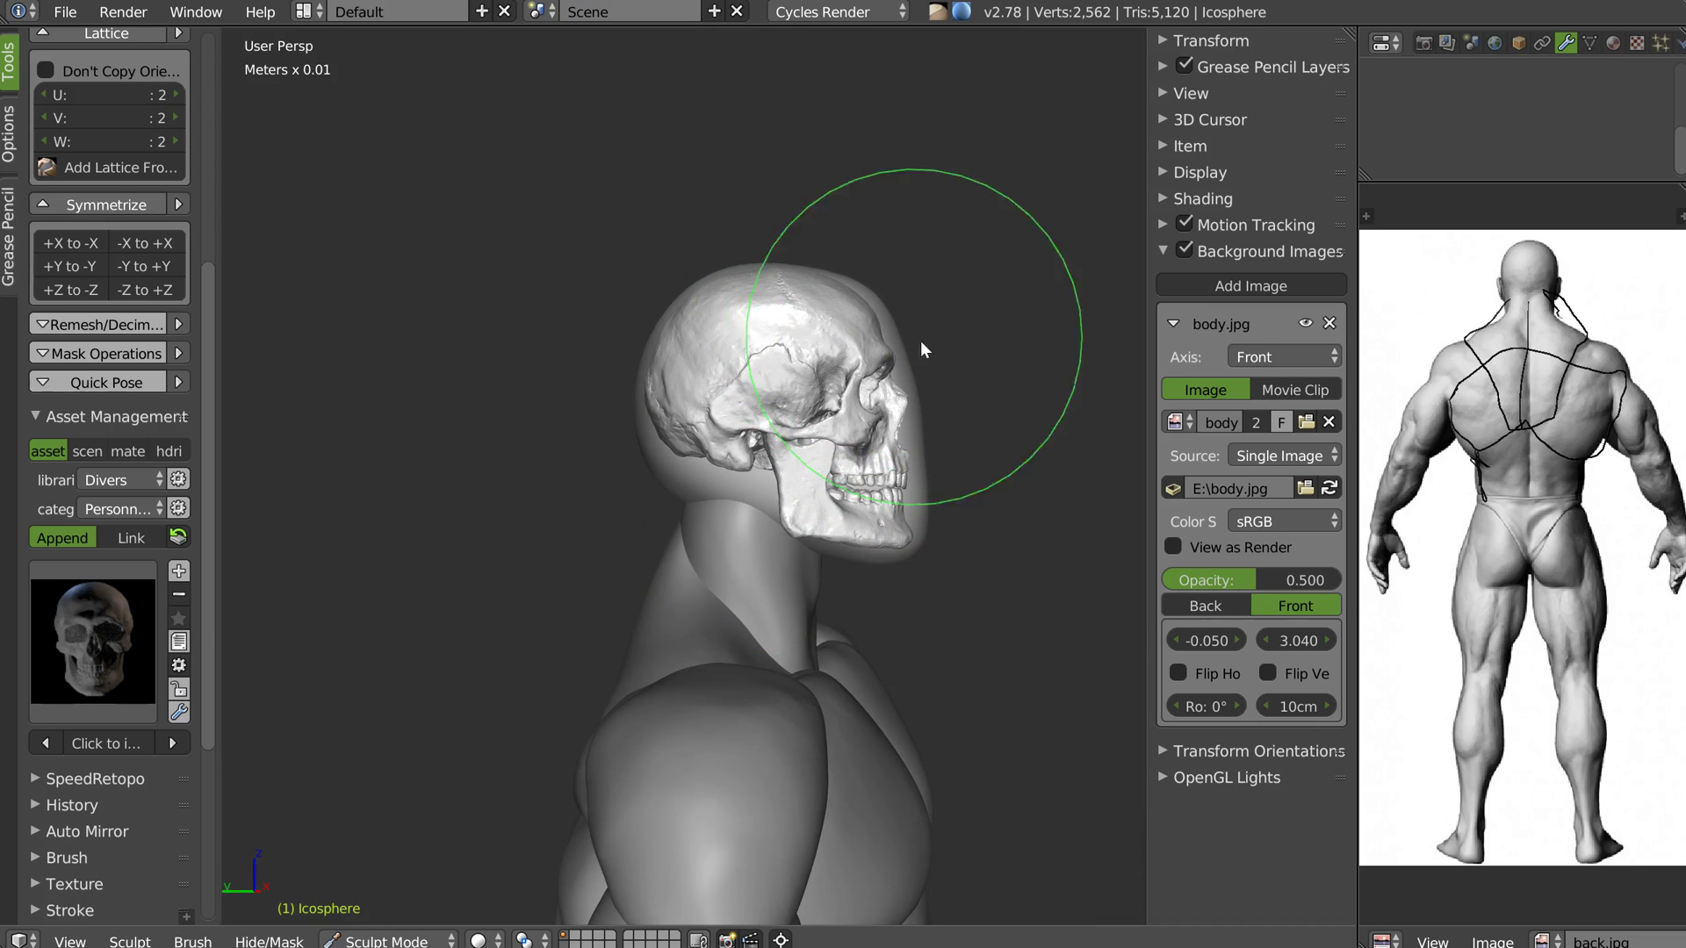
left_click_drag(679, 490, 720, 494)
middle_click_drag(812, 488, 807, 477)
mouse_move(873, 535)
middle_mouse_down()
mouse_move(719, 535)
mouse_move(727, 489)
mouse_move(798, 456)
middle_mouse_up()
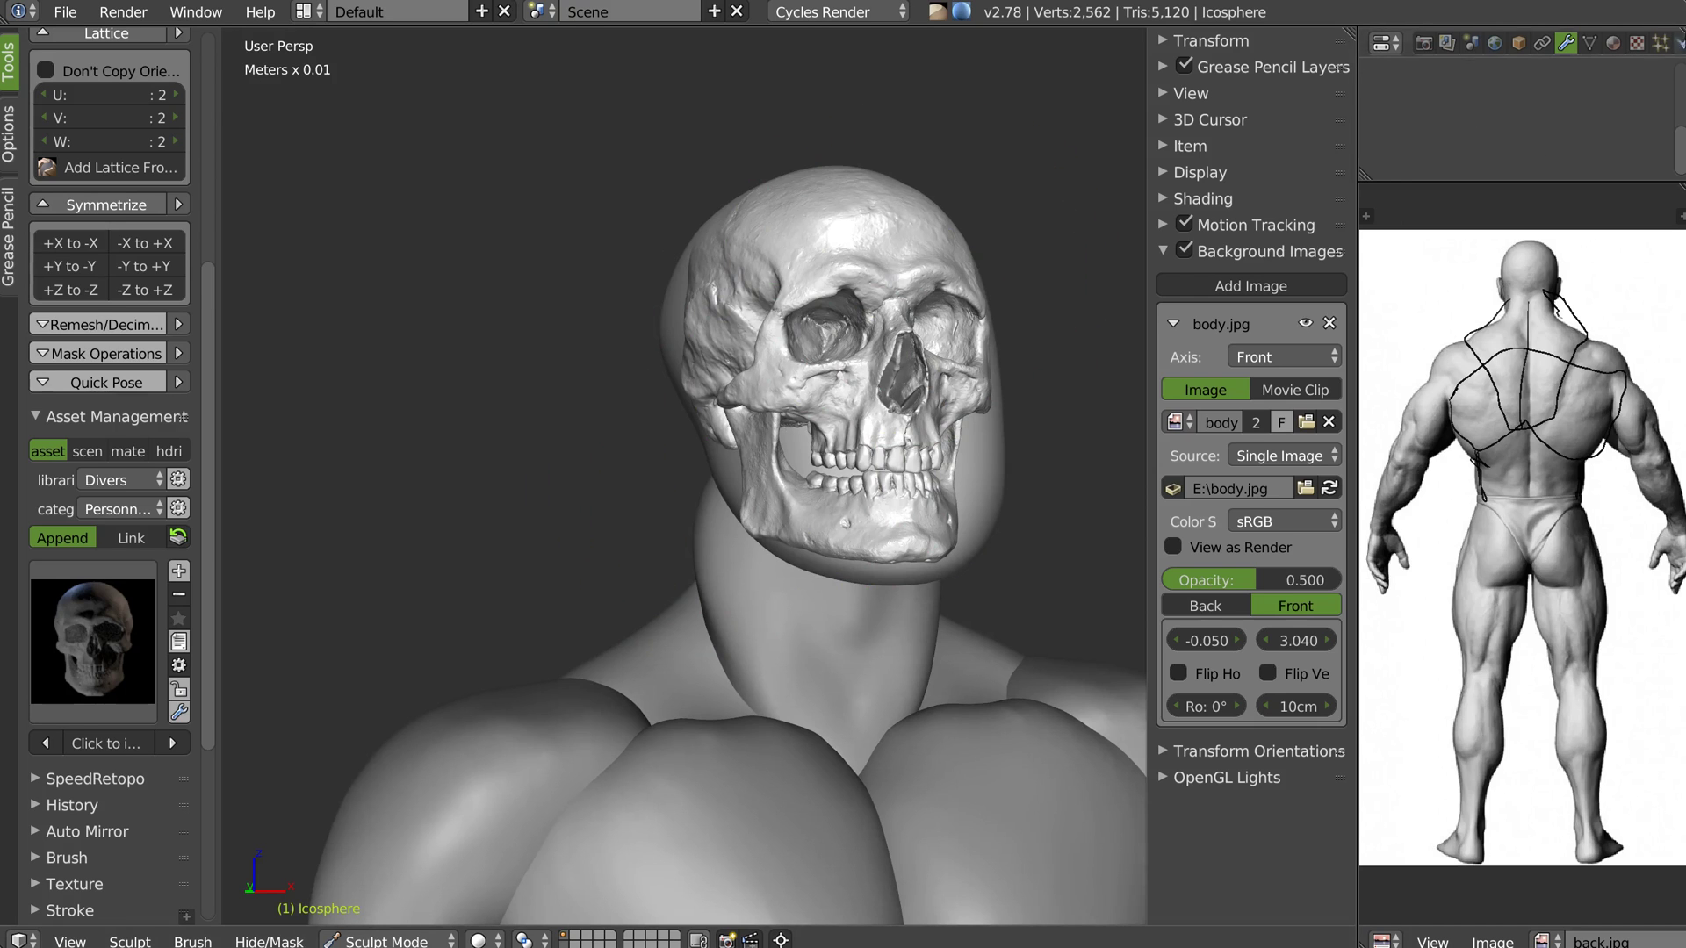
Split the Properties editor, turn its upper part into an Outliner, and hide the Skull object there
left_click_drag(1682, 31, 1364, 109)
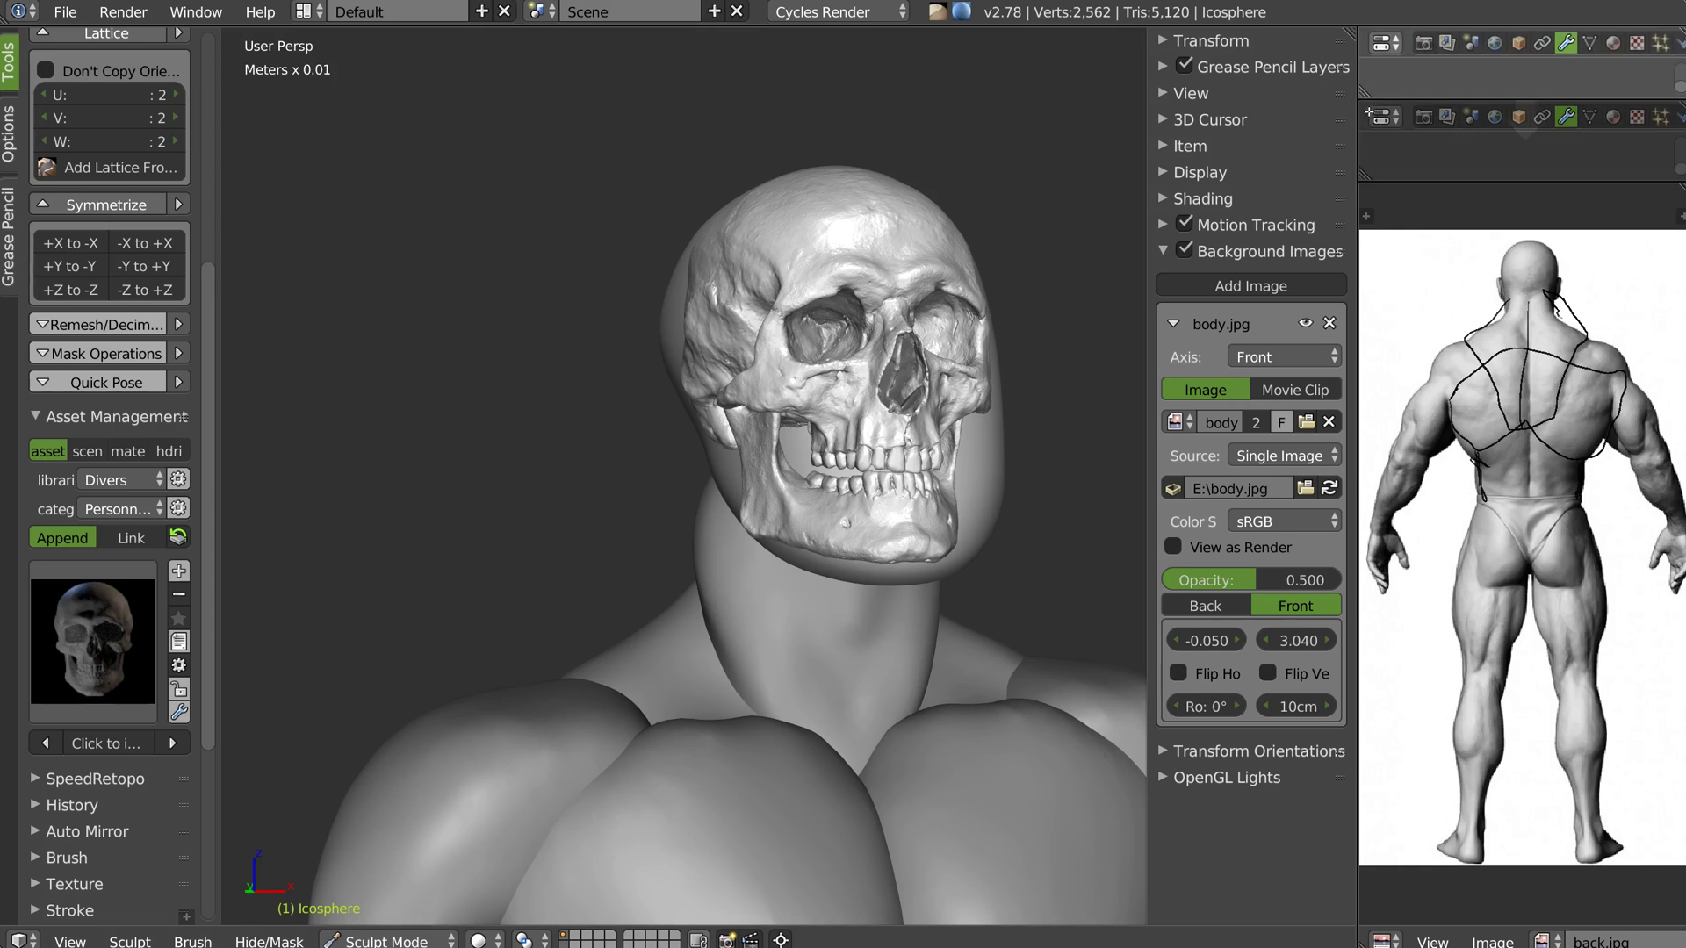
left_click(1384, 43)
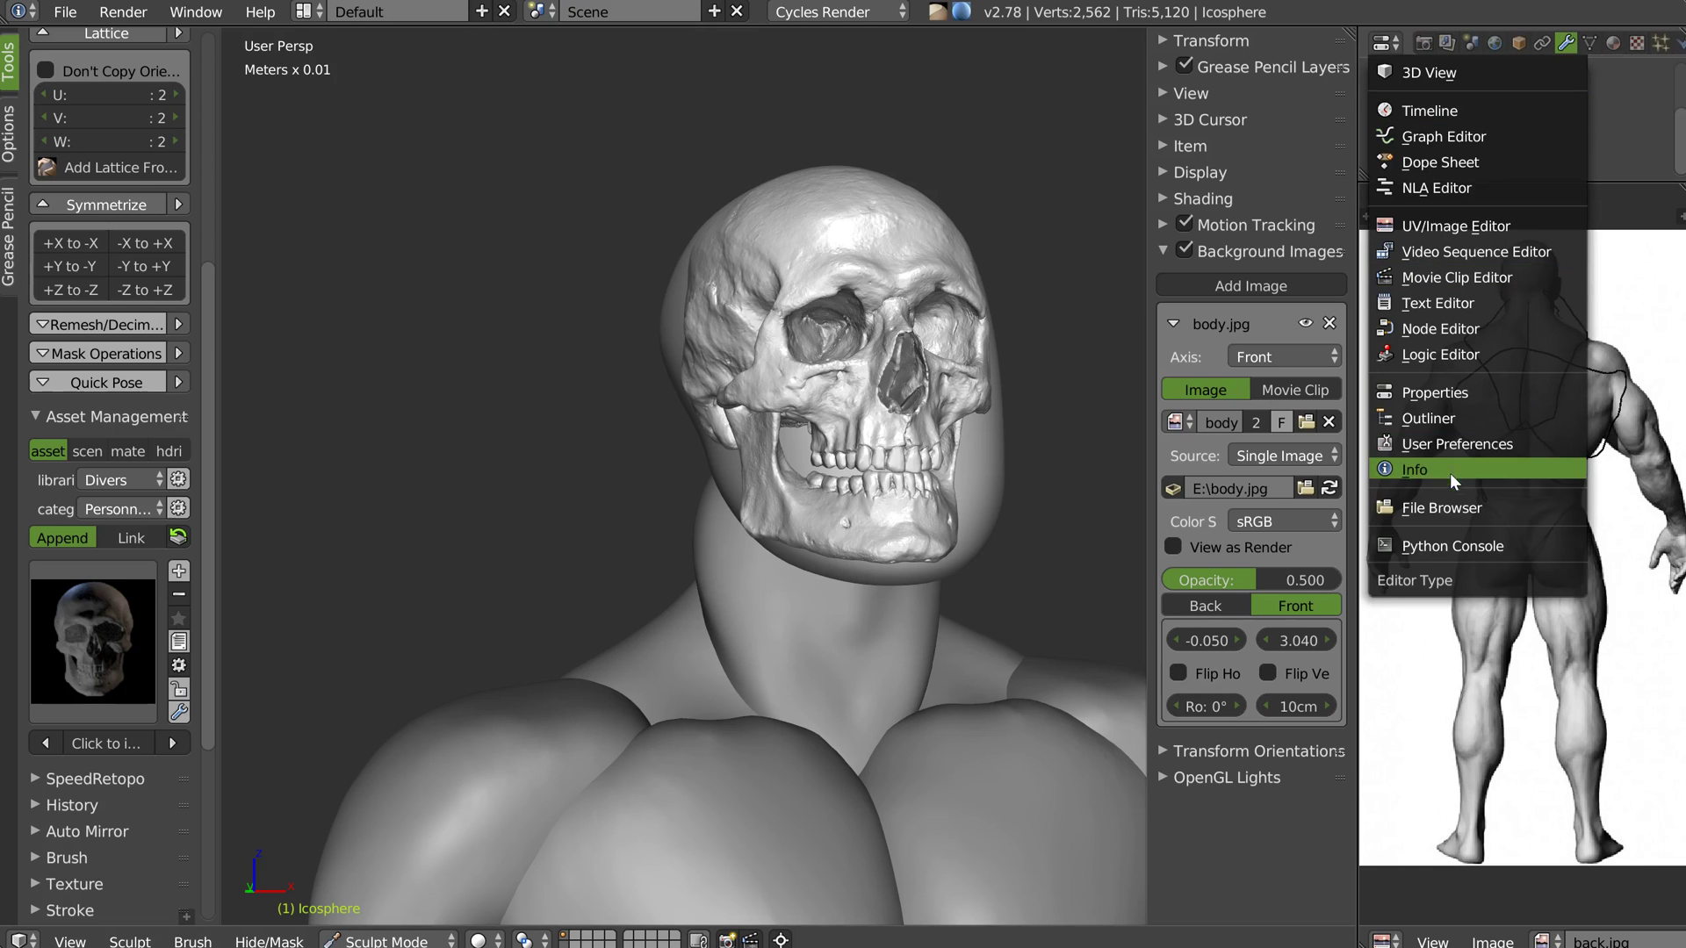
left_click(1422, 418)
middle_click_drag(1462, 123, 1504, 82)
scroll(1498, 123, "down", 3)
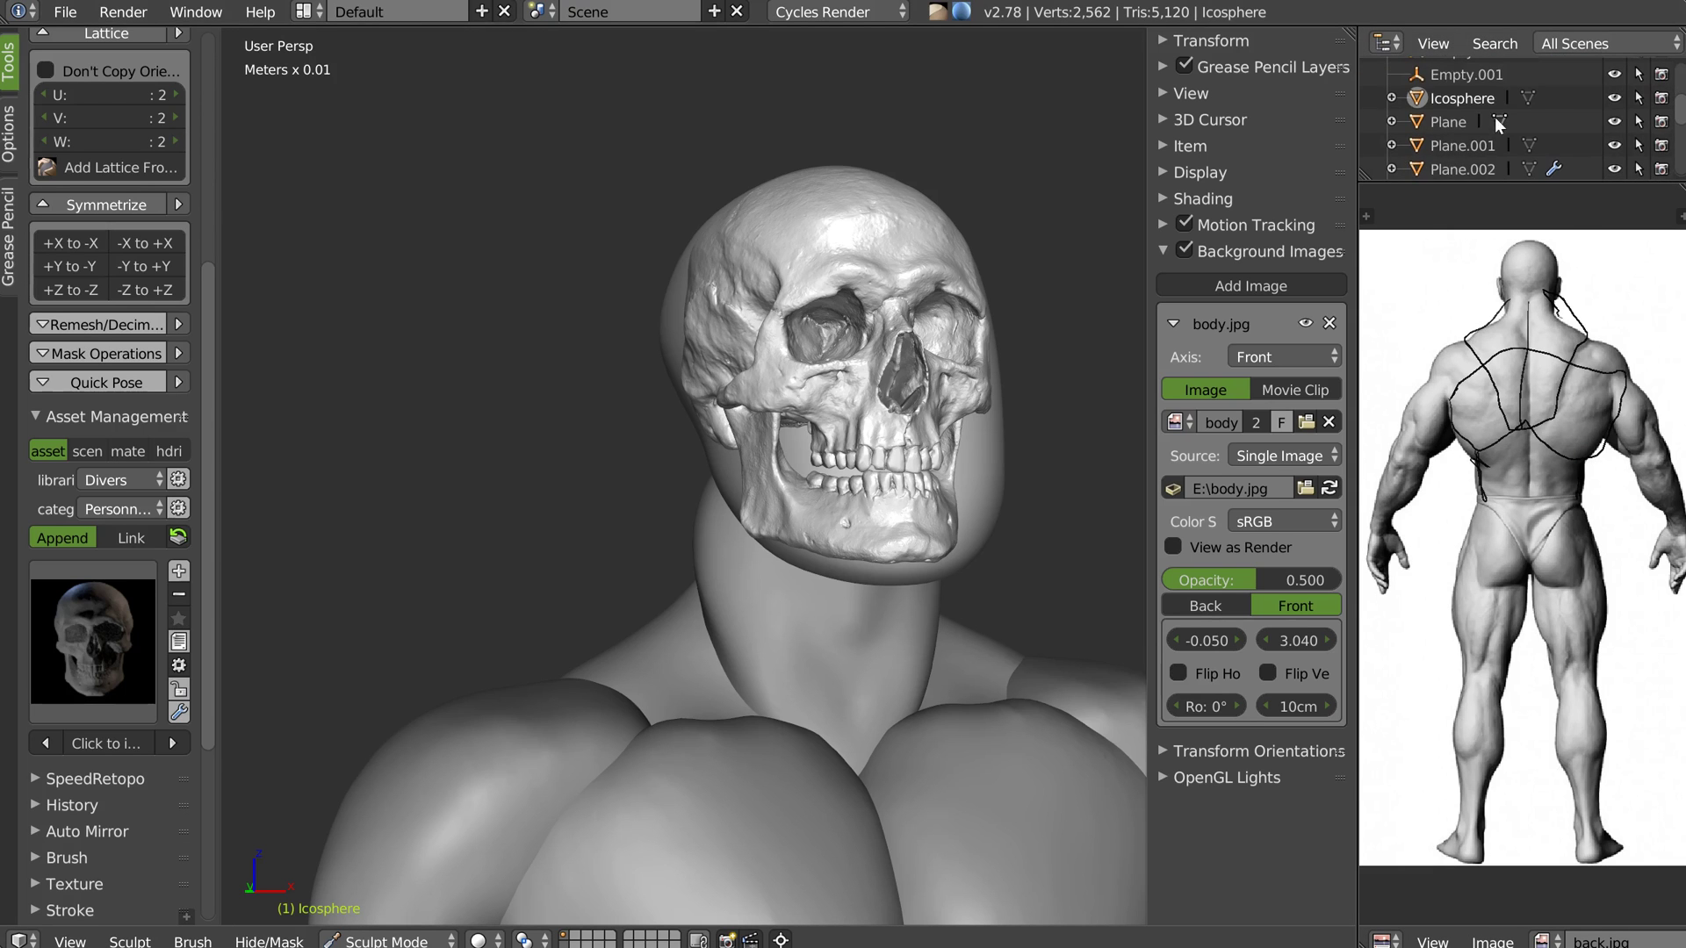
scroll(1492, 114, "down", 5)
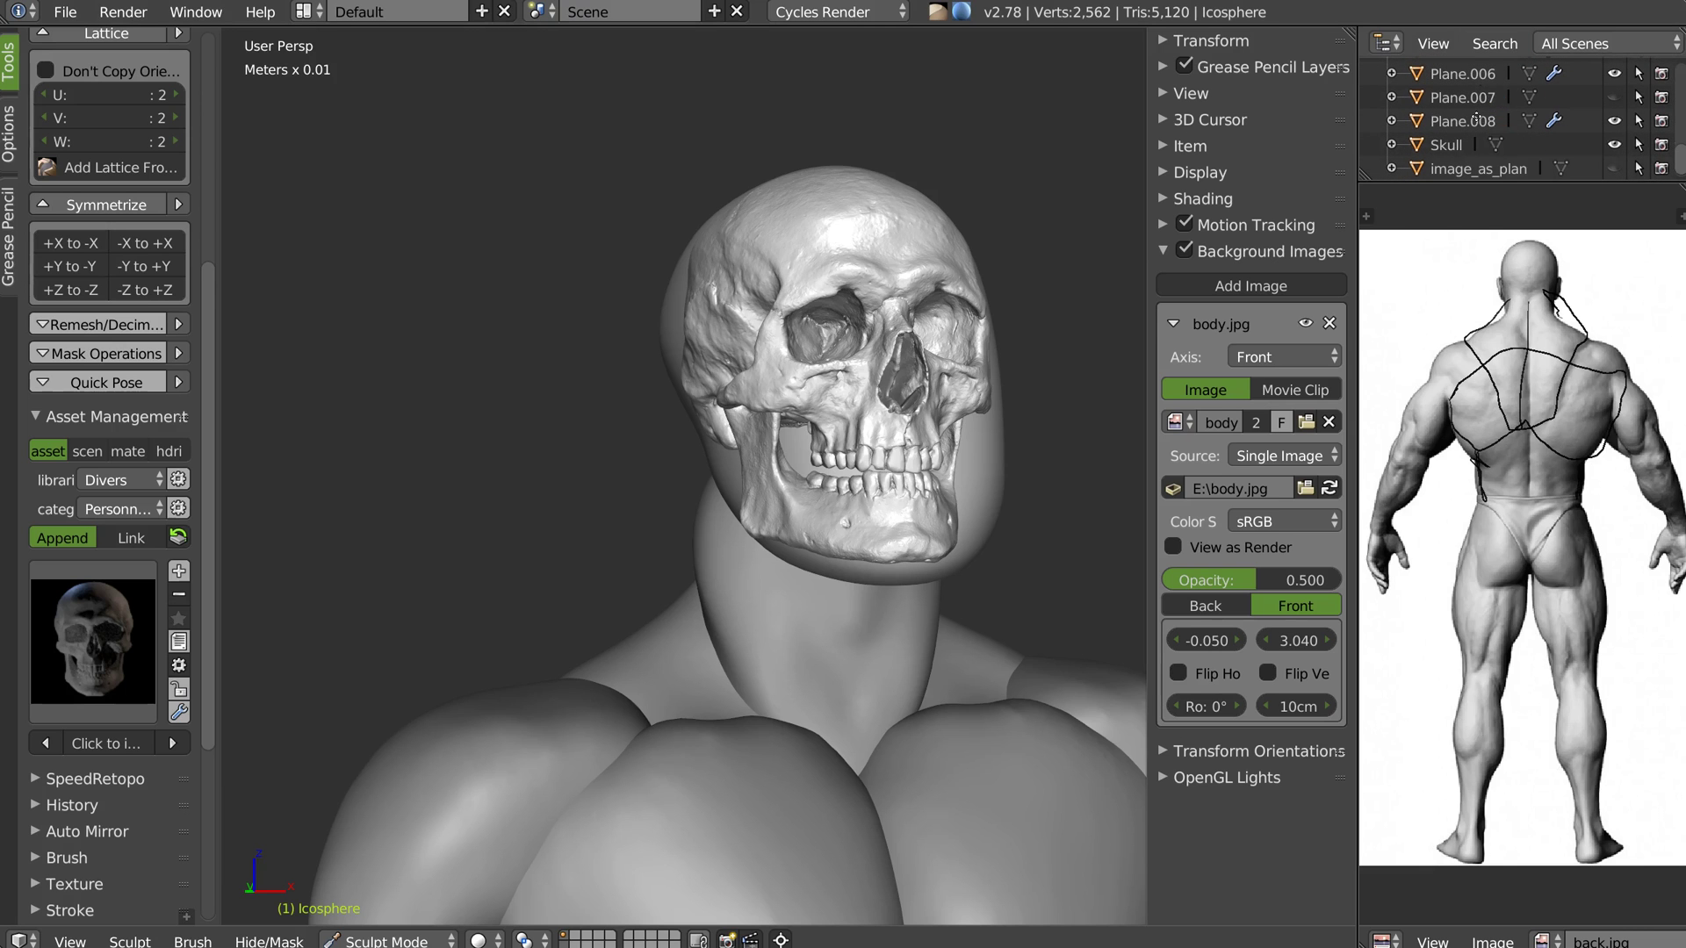
left_click(1613, 144)
Select the trapezius form and sculpt its upper end up the back of the neck to reach the head
mouse_move(798, 301)
middle_mouse_down()
mouse_move(914, 319)
mouse_move(588, 325)
mouse_move(867, 420)
mouse_move(541, 432)
mouse_move(609, 469)
mouse_move(672, 344)
mouse_move(571, 484)
mouse_move(551, 479)
mouse_move(757, 370)
mouse_move(771, 407)
mouse_move(858, 361)
mouse_move(959, 370)
mouse_move(780, 341)
middle_mouse_up()
scroll(550, 479, "up", 4)
scroll(843, 333, "down", 5)
key("Tab")
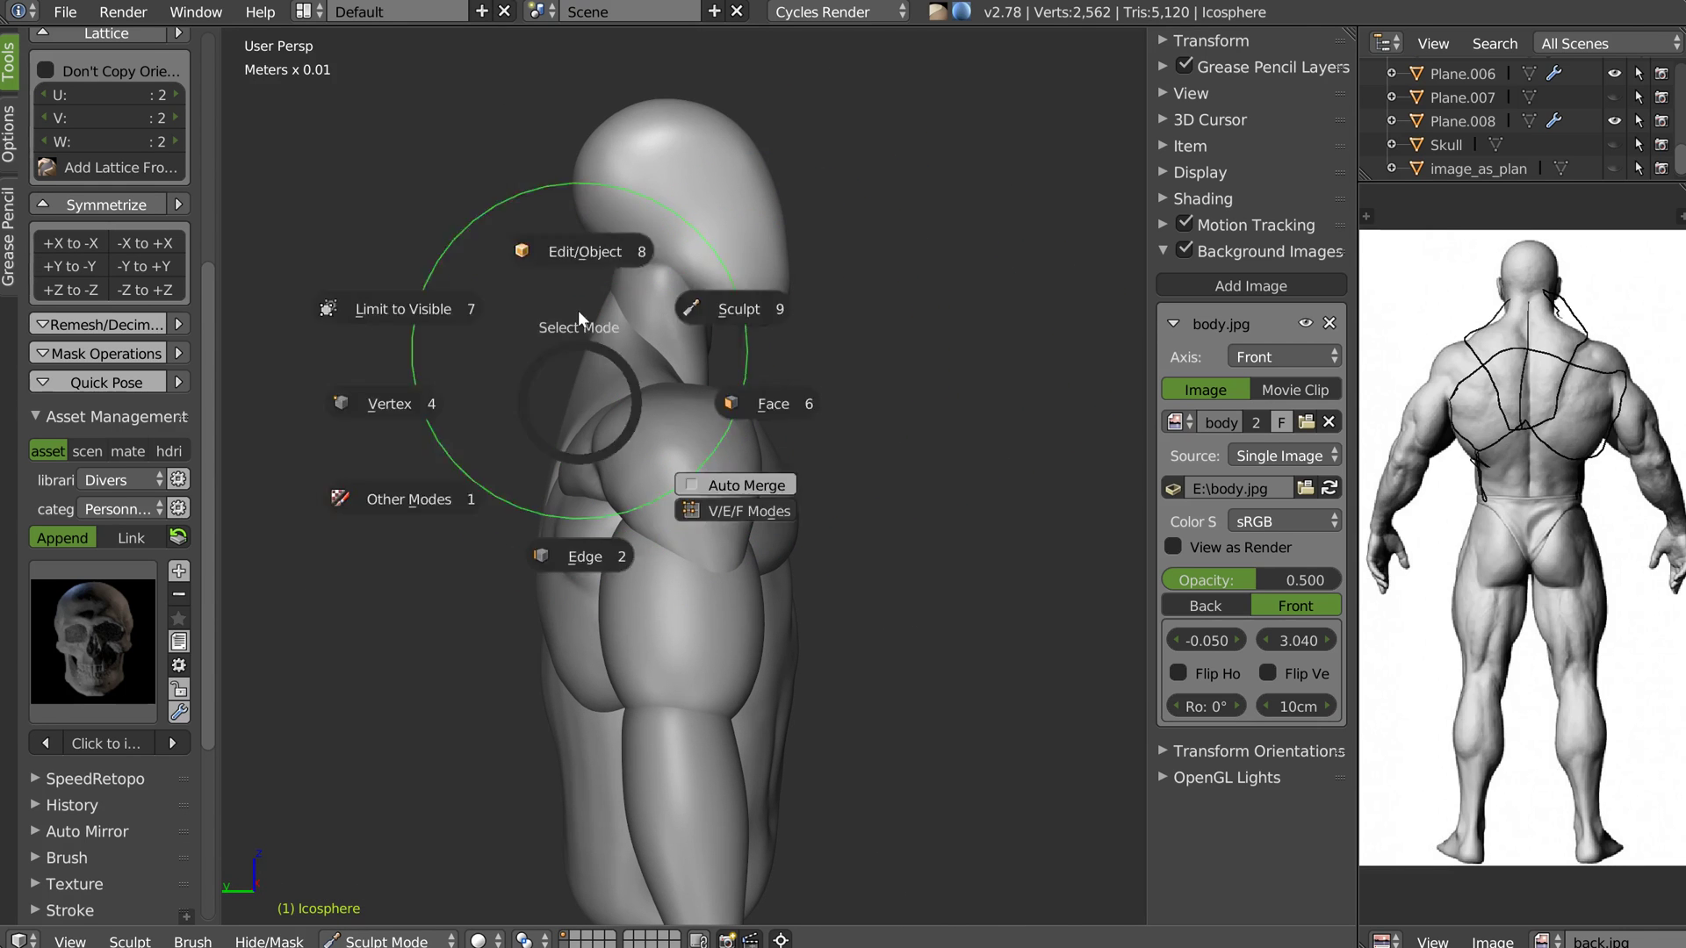
left_click(577, 303)
right_click(583, 365)
mouse_move(583, 366)
middle_mouse_down()
mouse_move(872, 407)
mouse_move(847, 400)
middle_mouse_up()
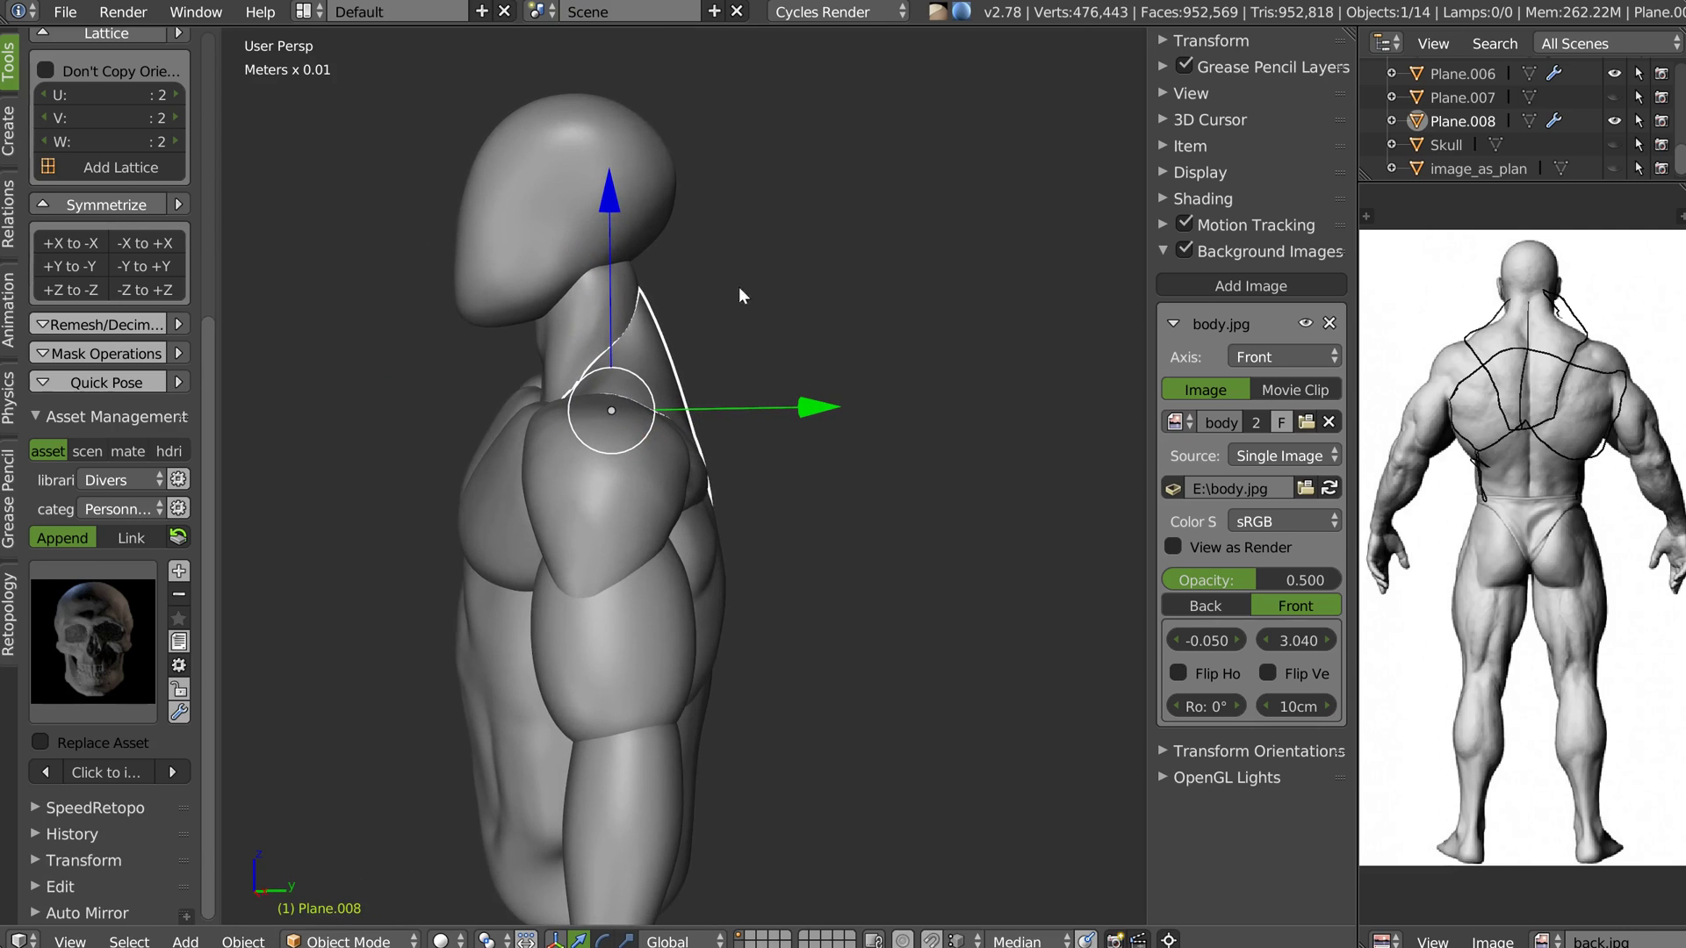
key("Tab")
left_click(740, 288)
scroll(649, 320, "up", 1)
scroll(650, 320, "up", 3)
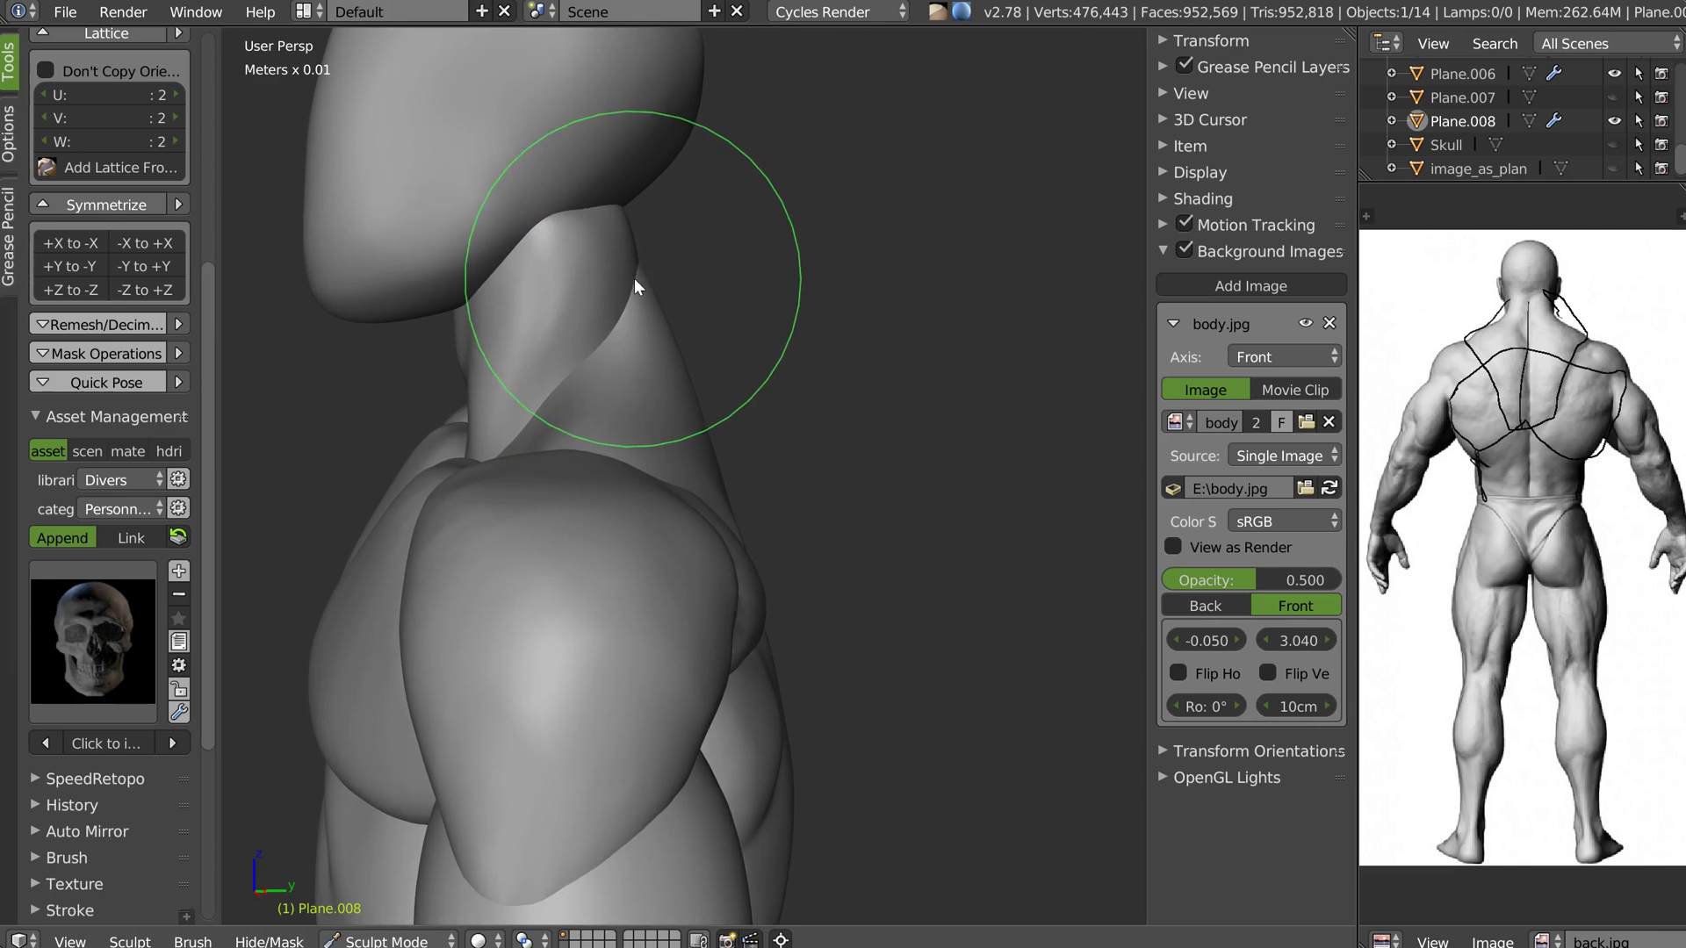
mouse_move(634, 263)
left_mouse_down()
mouse_move(698, 55)
mouse_move(655, 160)
left_mouse_up()
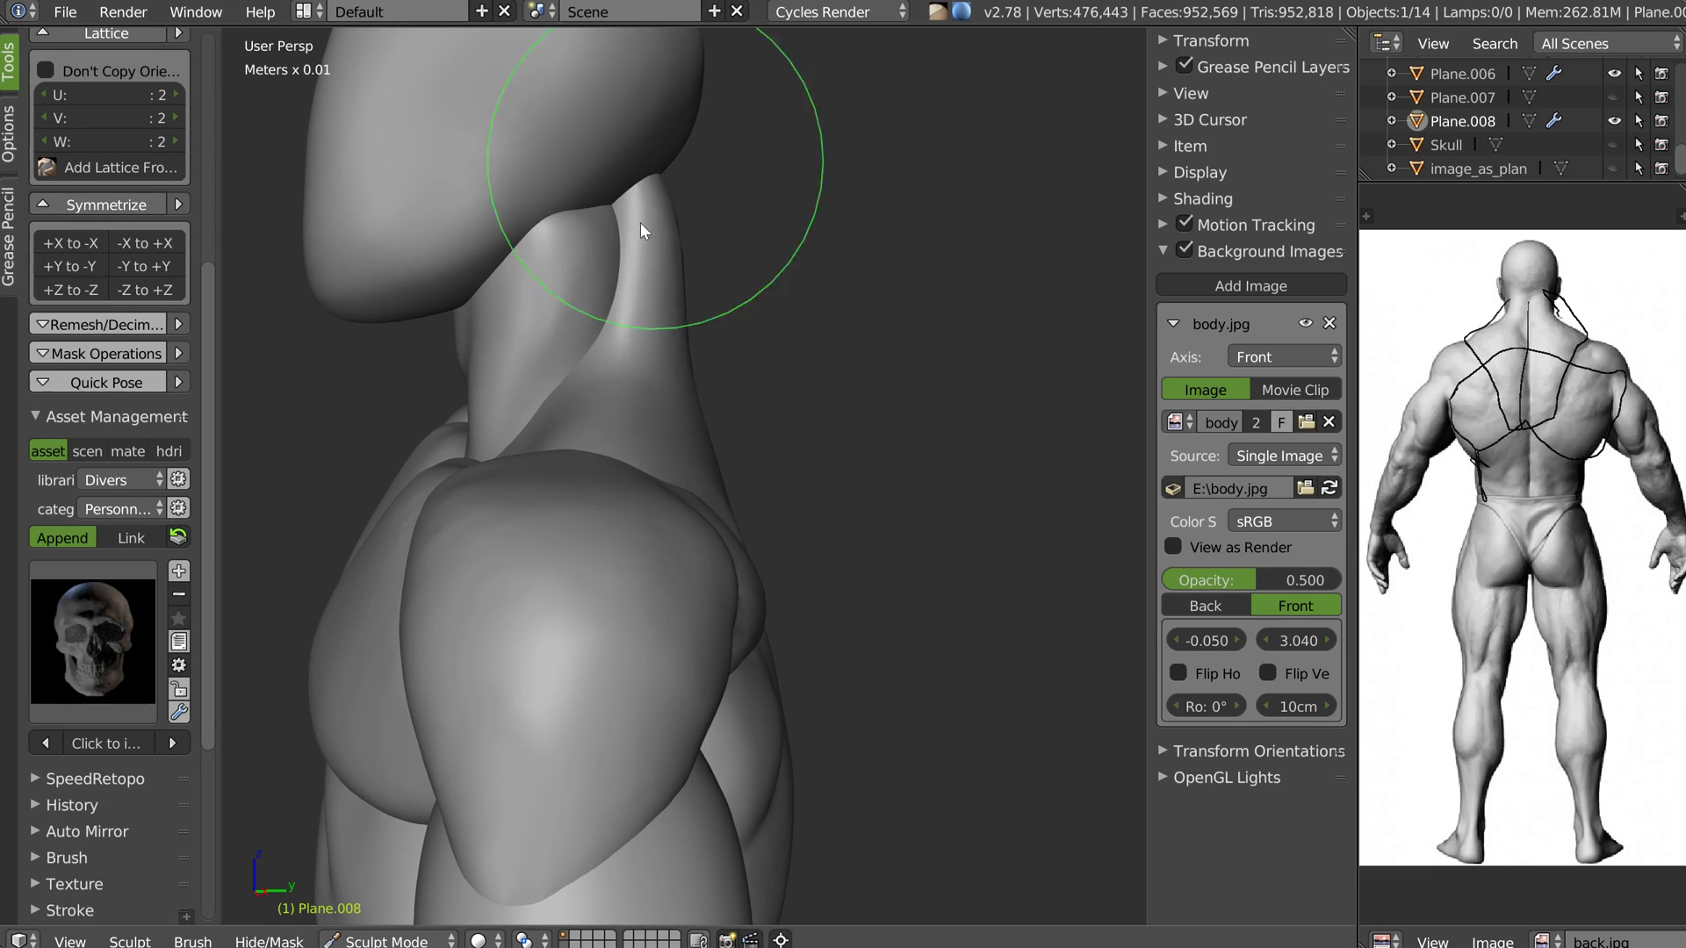
Refine the trapezius's rear contour along the nape and upper back
left_click_drag(657, 231, 646, 225)
left_click_drag(683, 372, 703, 367)
left_click_drag(703, 467, 730, 476)
mouse_move(838, 422)
middle_mouse_down()
mouse_move(769, 383)
mouse_move(723, 418)
middle_mouse_up()
mouse_move(693, 299)
middle_mouse_down()
mouse_move(688, 379)
mouse_move(713, 376)
middle_mouse_up()
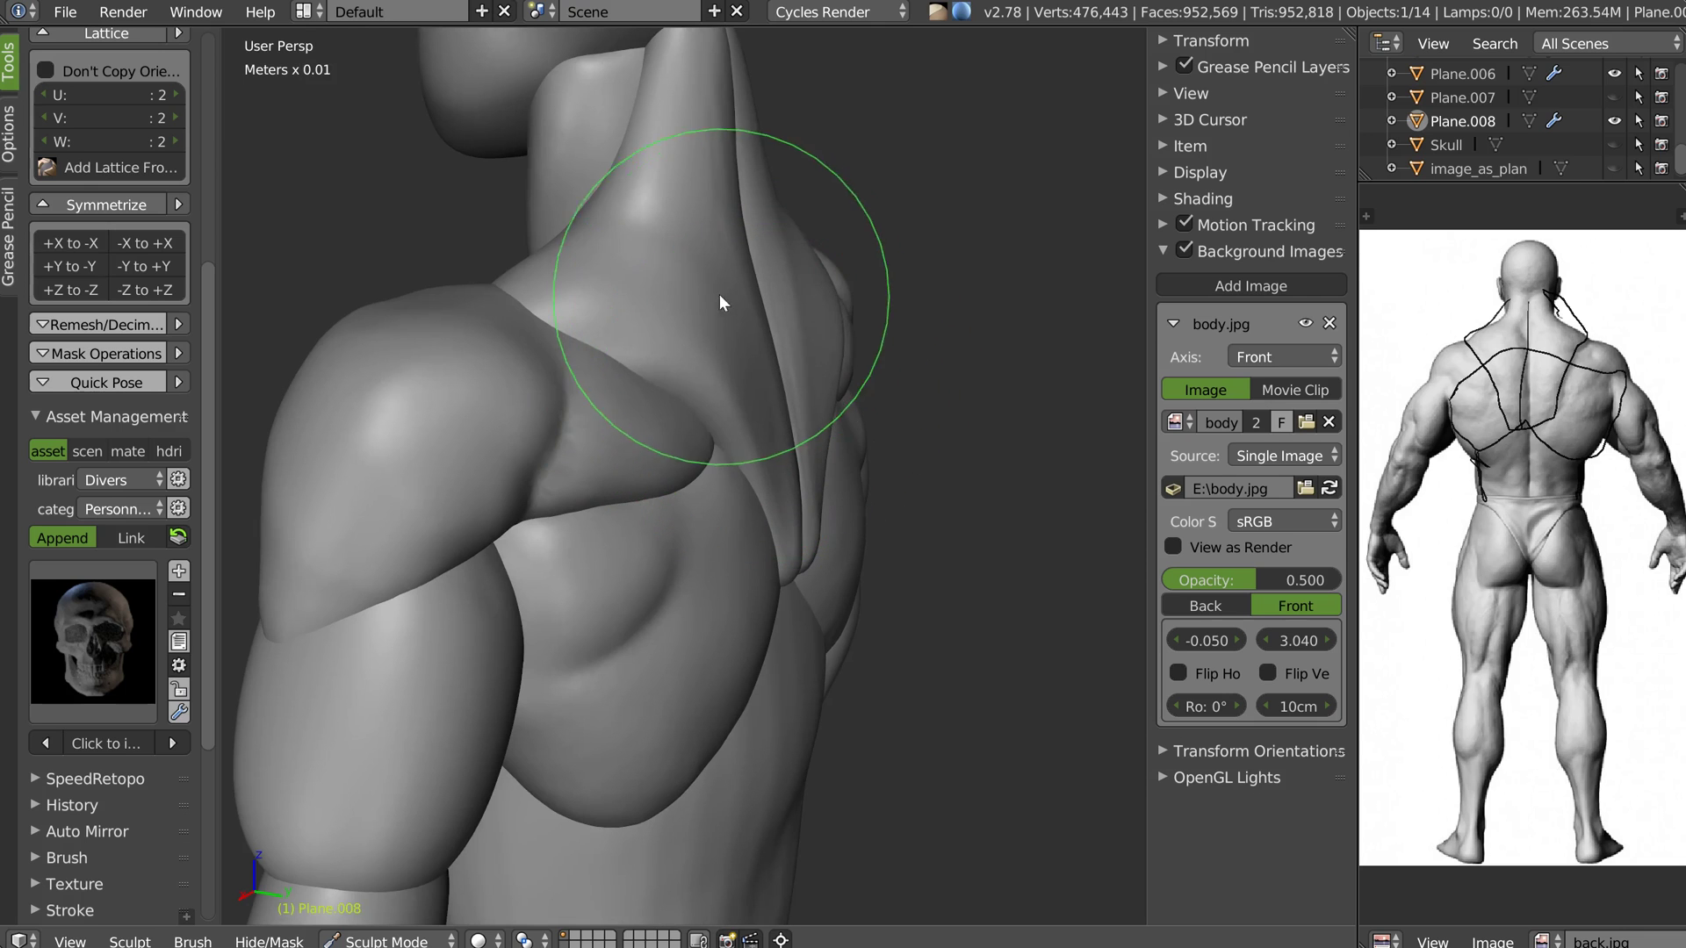
middle_click_drag(772, 489, 776, 443)
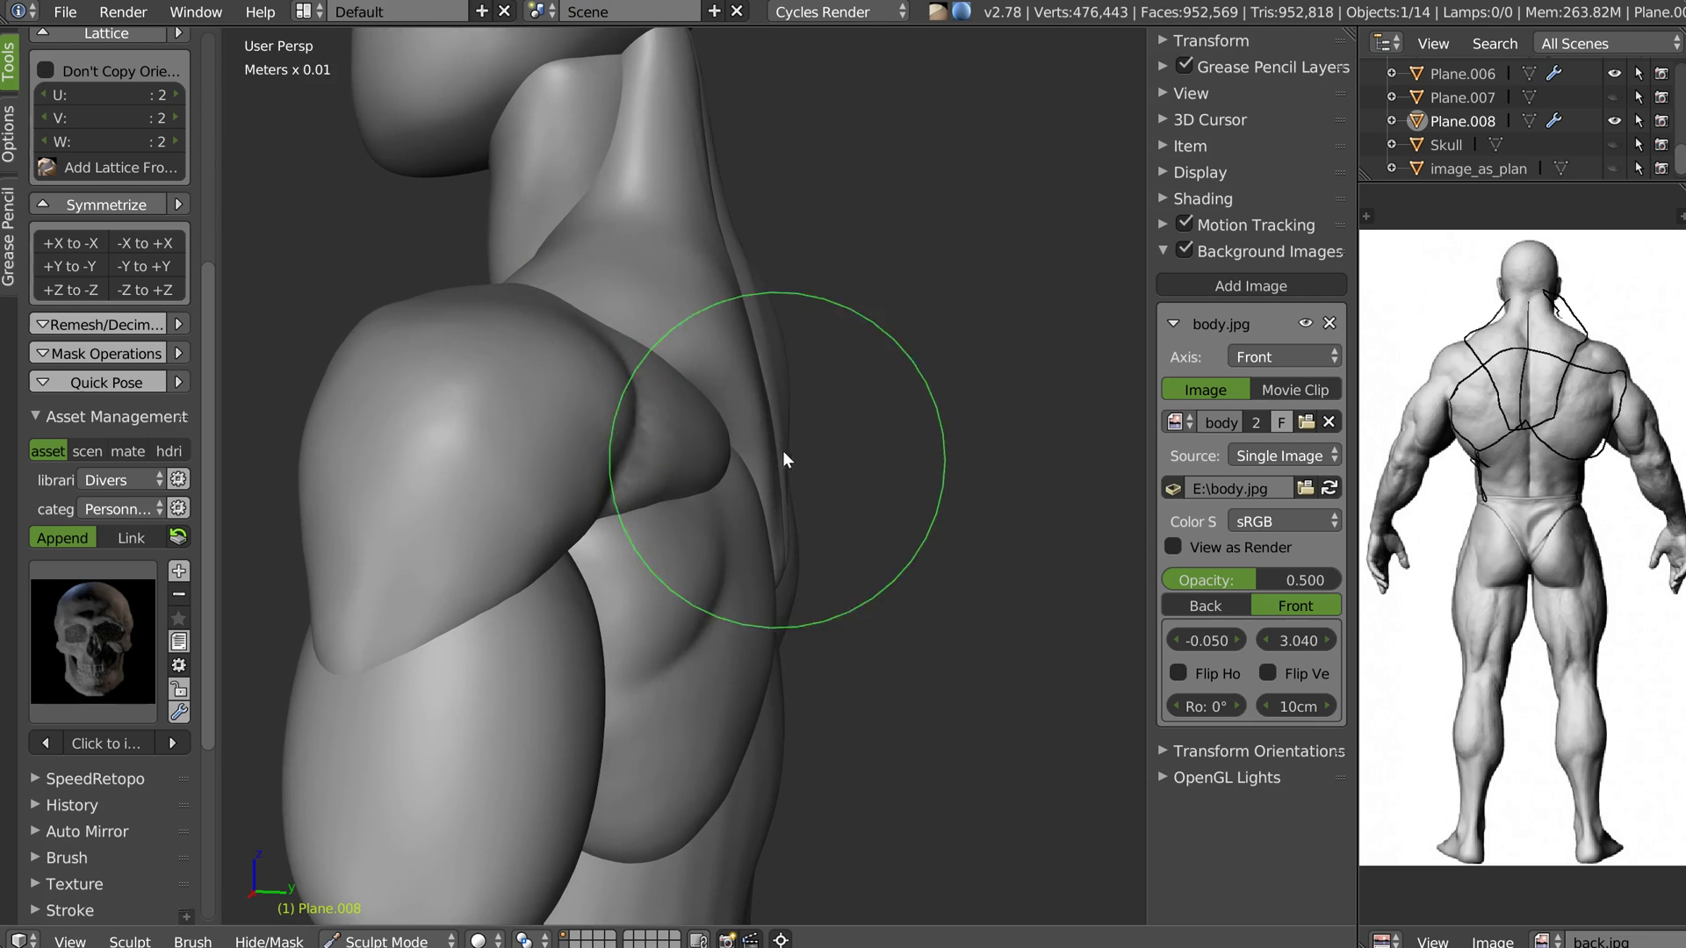
Adjust the lower tip of the trapezius at the midline of the back
mouse_move(774, 524)
middle_mouse_down()
mouse_move(708, 371)
mouse_move(850, 367)
mouse_move(830, 290)
middle_mouse_up()
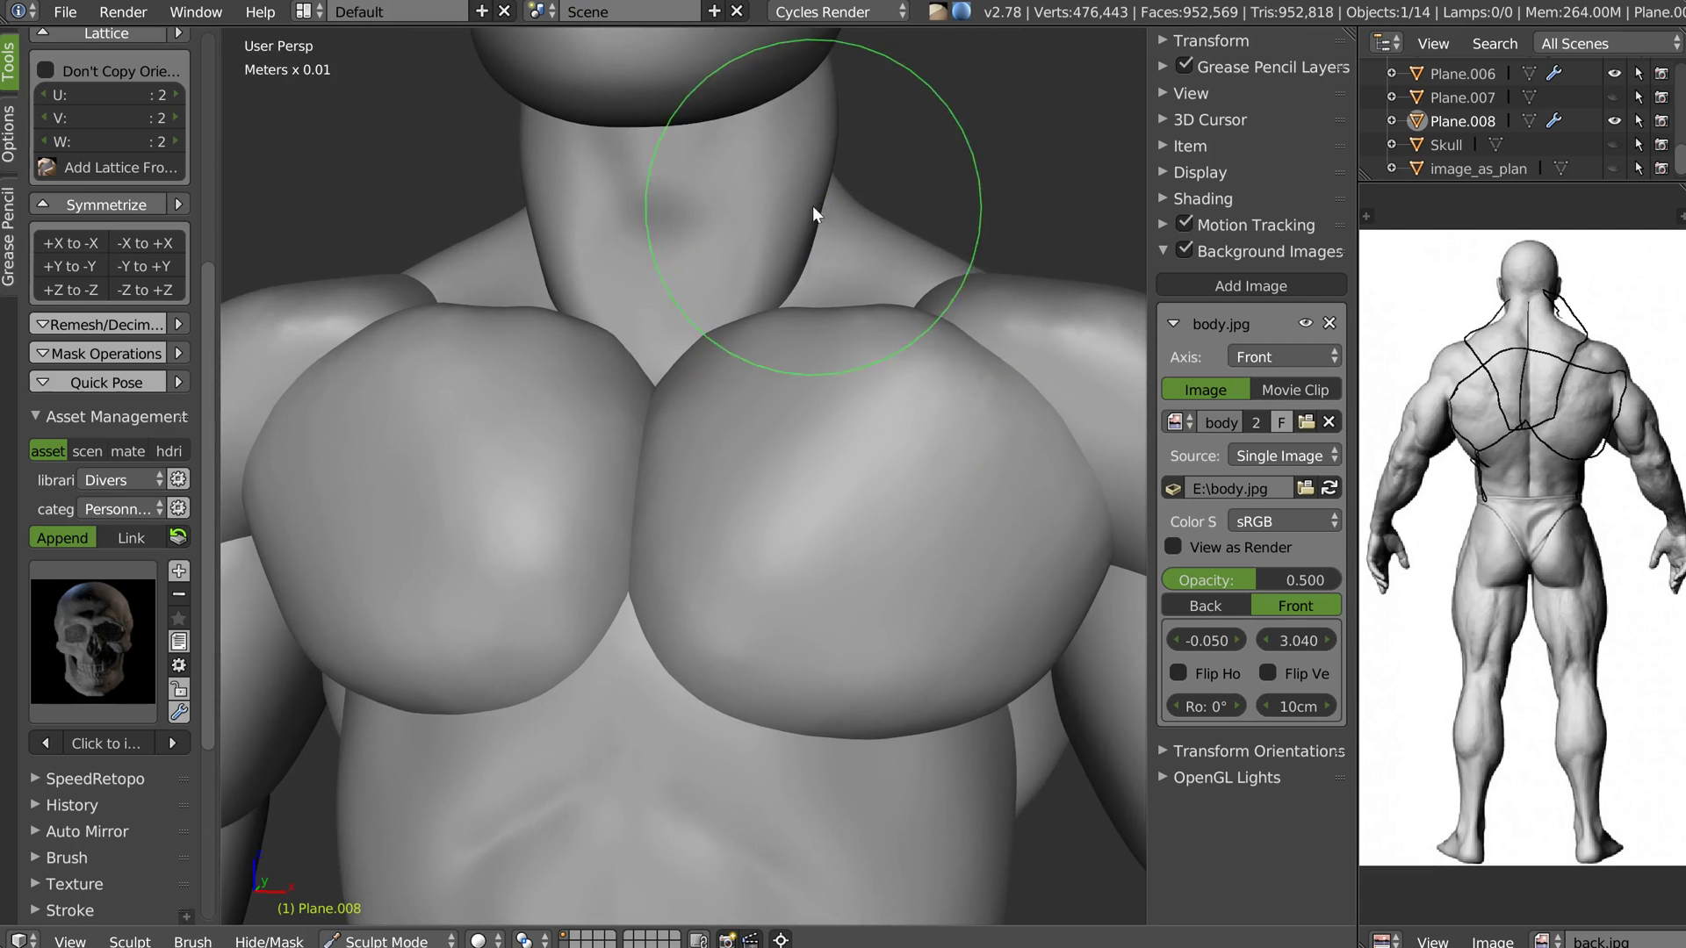
mouse_move(893, 244)
middle_mouse_down()
mouse_move(655, 275)
mouse_move(718, 200)
mouse_move(763, 265)
mouse_move(789, 259)
mouse_move(735, 311)
mouse_move(744, 323)
middle_mouse_up()
scroll(787, 267, "up", 5)
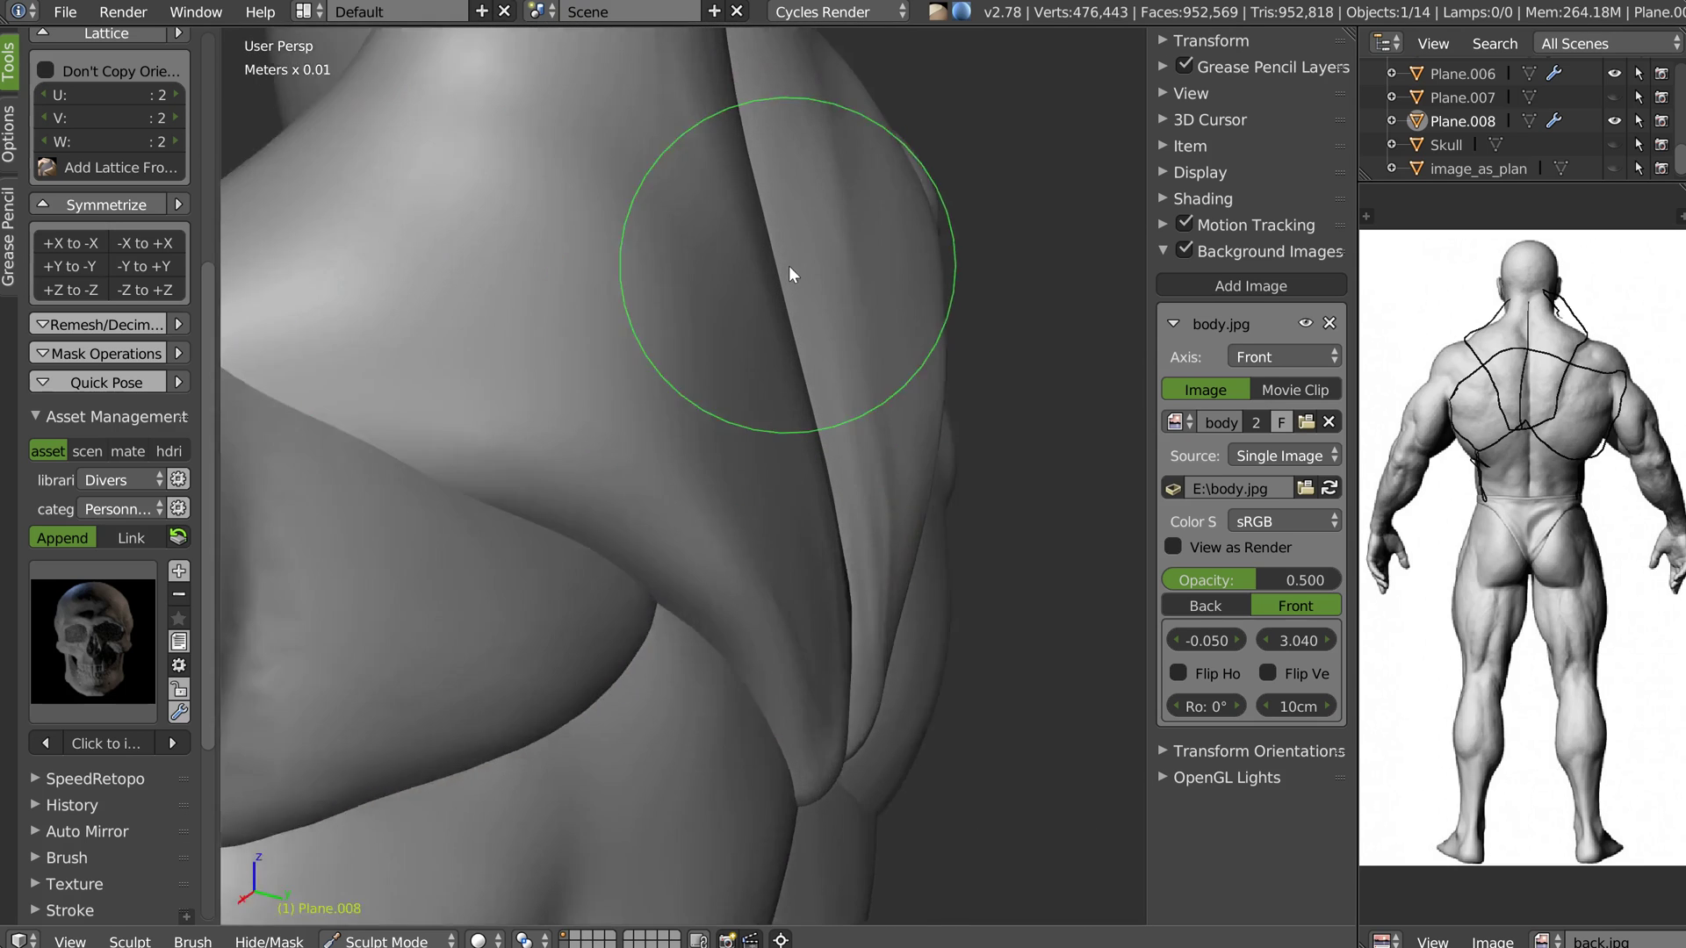
scroll(865, 270, "down", 5)
middle_click_drag(866, 271, 751, 395)
scroll(794, 469, "up", 2)
mouse_move(794, 469)
left_mouse_down()
mouse_move(808, 507)
mouse_move(772, 481)
mouse_move(803, 474)
left_mouse_up()
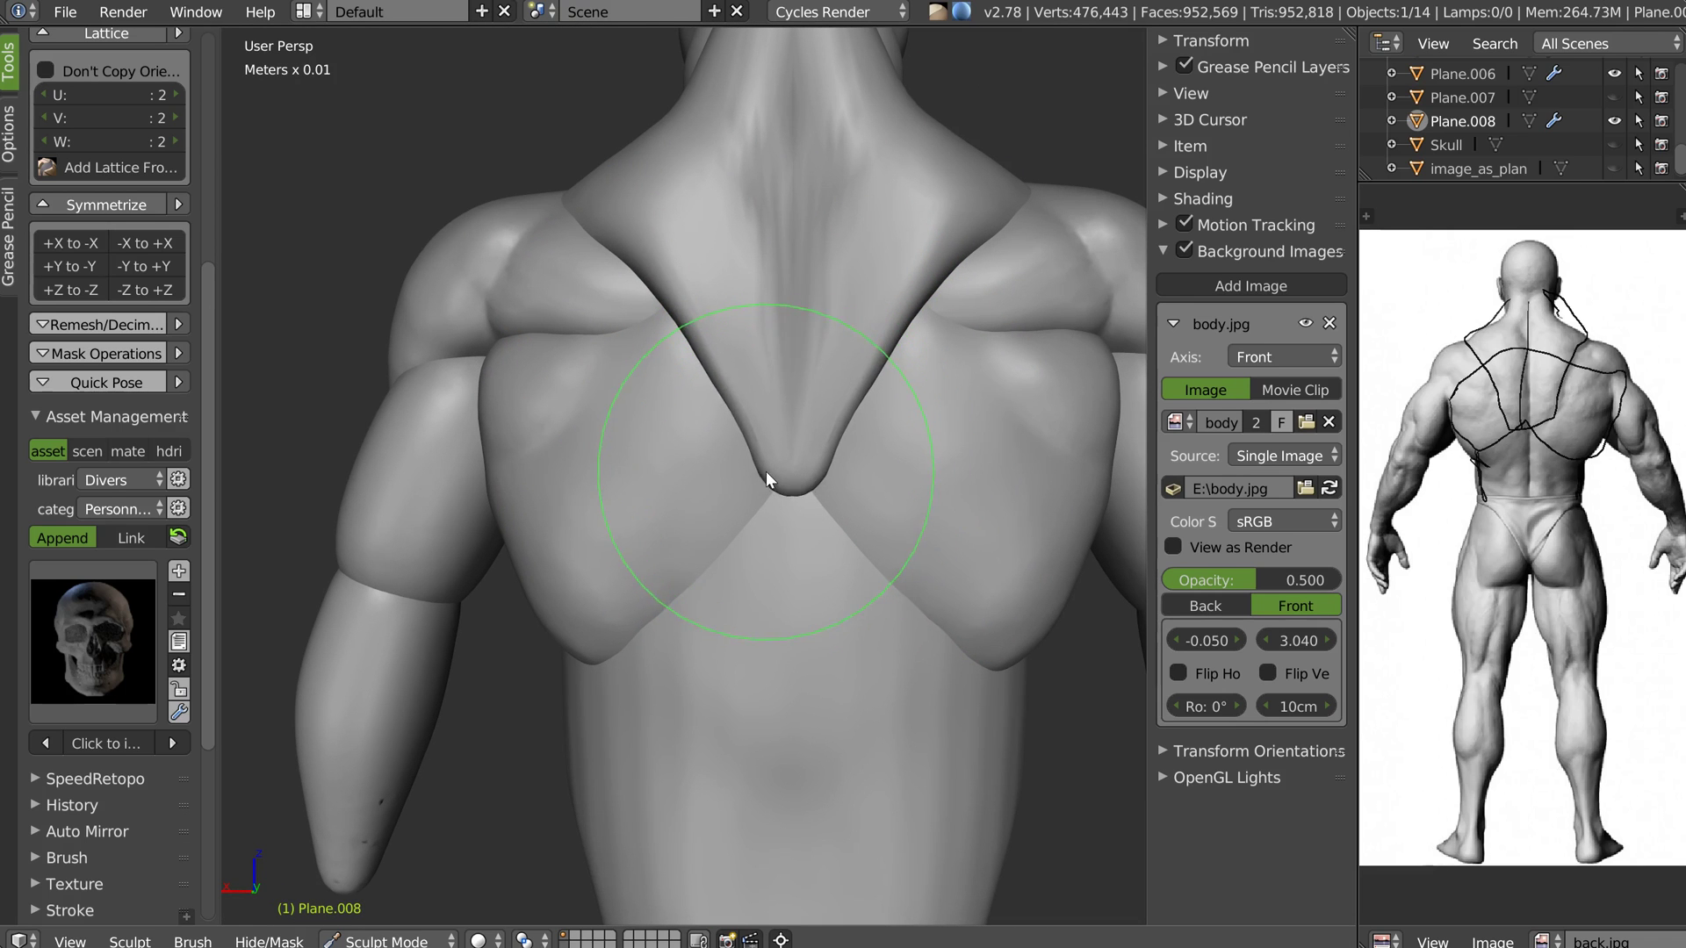
mouse_move(654, 286)
middle_mouse_down()
mouse_move(730, 235)
mouse_move(586, 281)
mouse_move(650, 291)
mouse_move(603, 329)
middle_mouse_up()
mouse_move(583, 256)
middle_mouse_down()
mouse_move(632, 307)
mouse_move(685, 256)
middle_mouse_up()
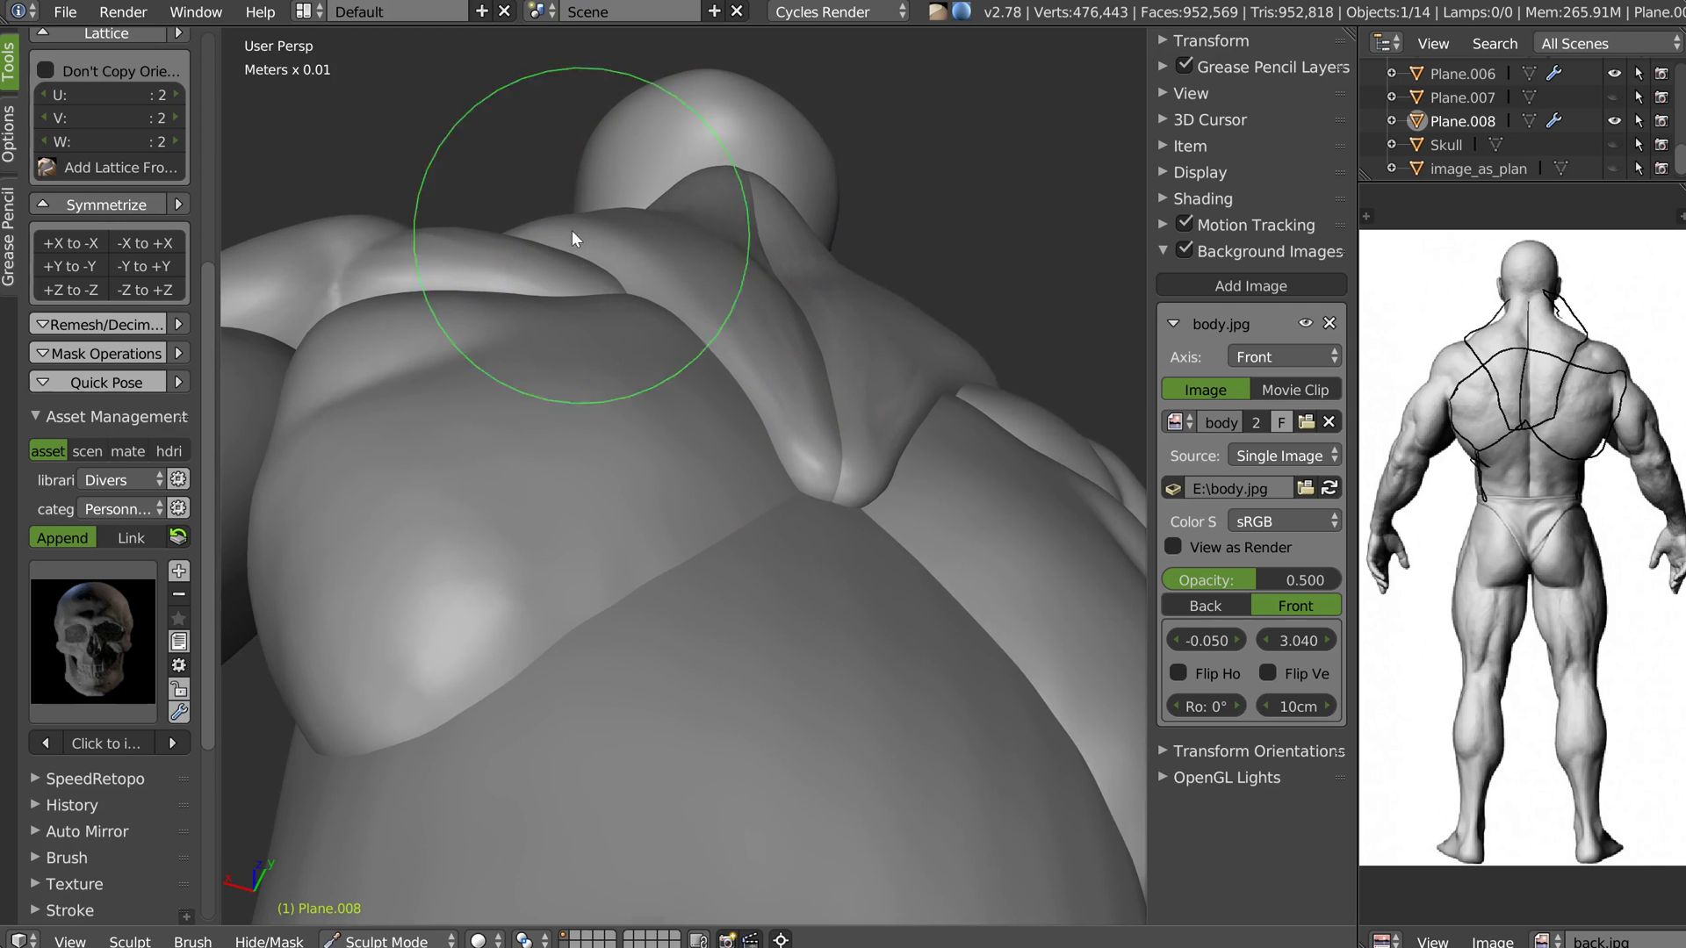
mouse_move(585, 218)
middle_mouse_down()
mouse_move(638, 240)
mouse_move(593, 202)
mouse_move(629, 230)
middle_mouse_up()
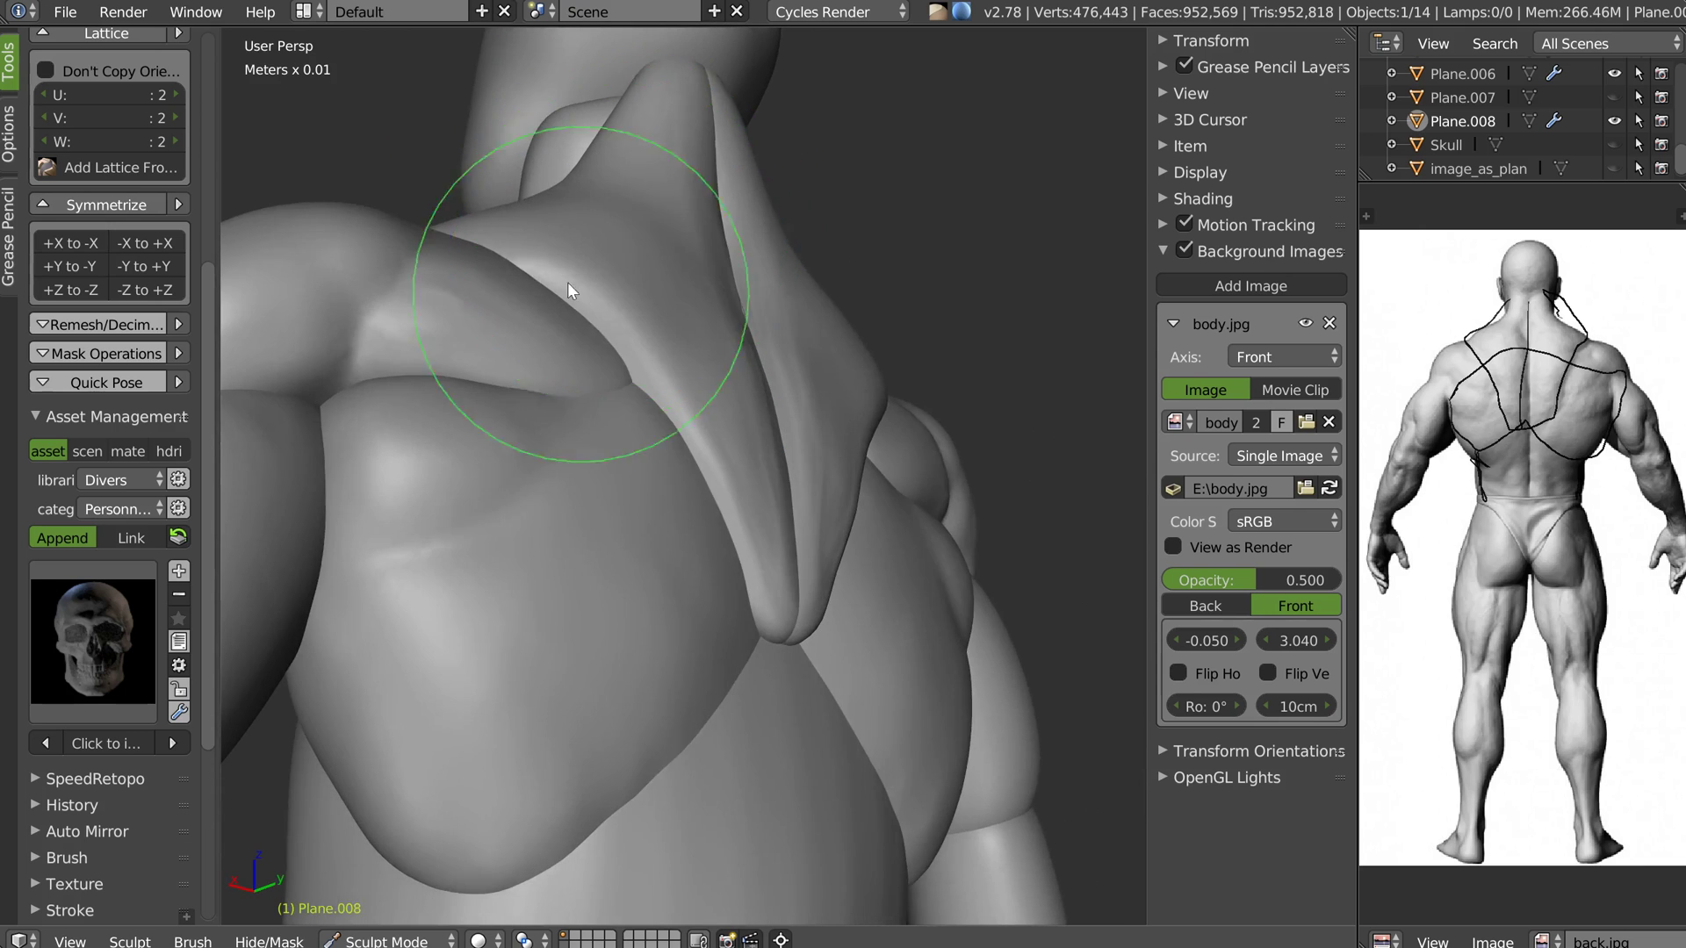
Select the neck form and sculpt its upper rear end upward beneath the head
scroll(567, 282, "down", 5)
middle_click_drag(576, 357, 640, 350)
scroll(613, 255, "up", 6)
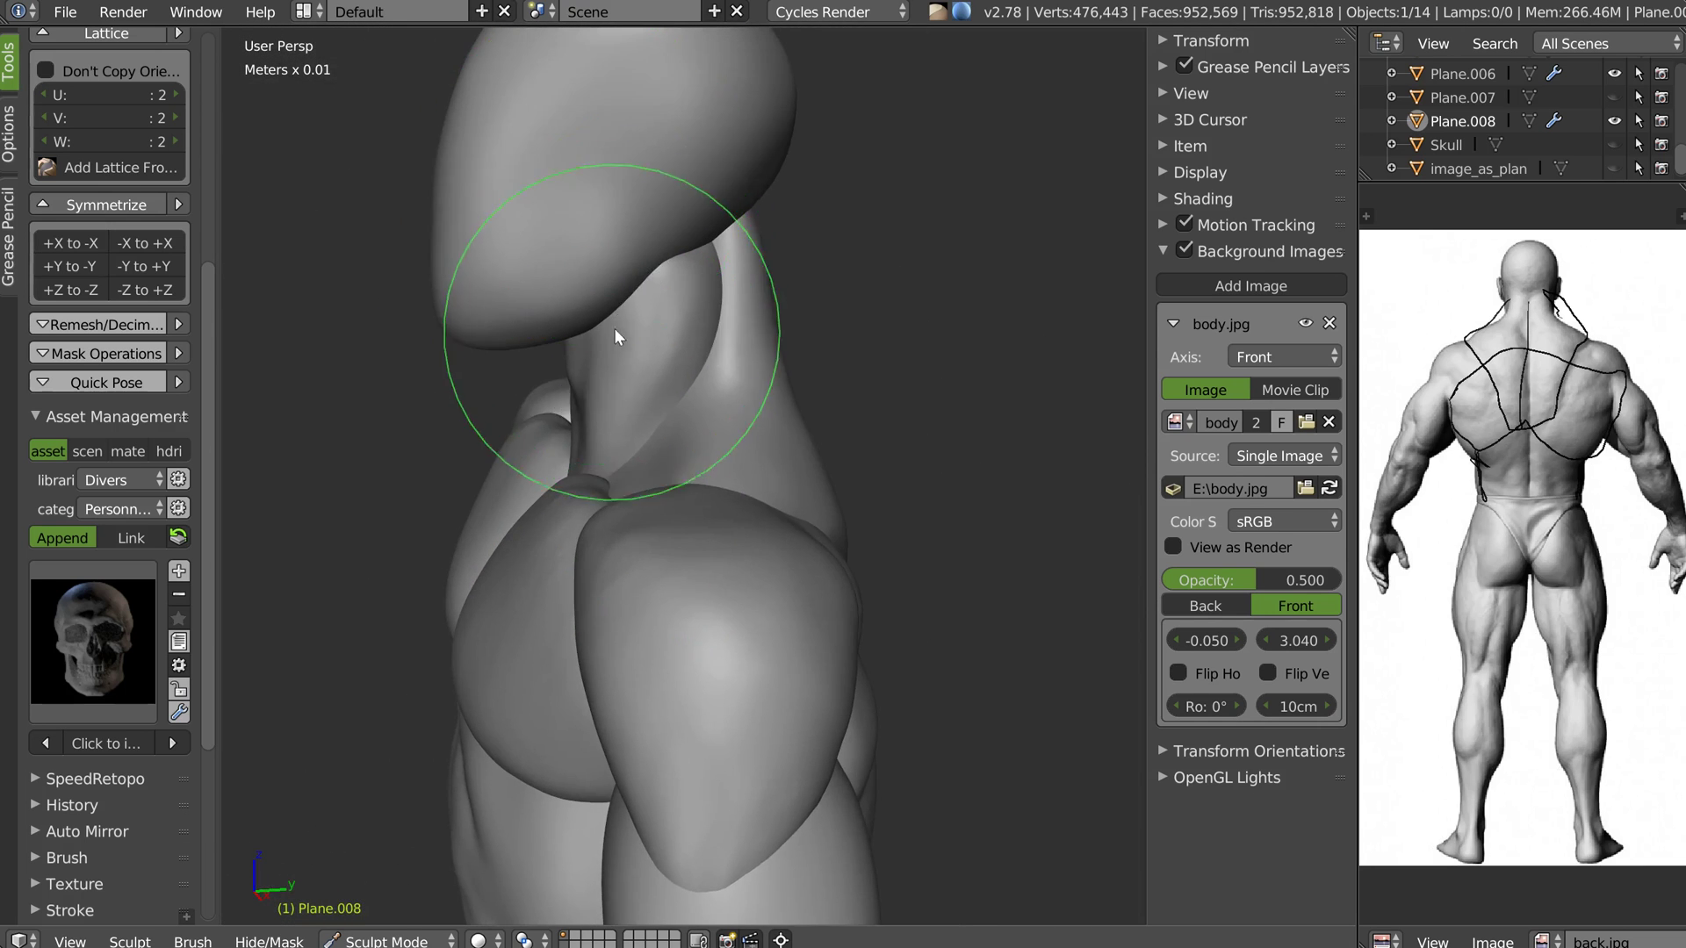
key("Tab")
right_click(609, 355)
key("ctrl+Tab")
scroll(688, 270, "down", 3)
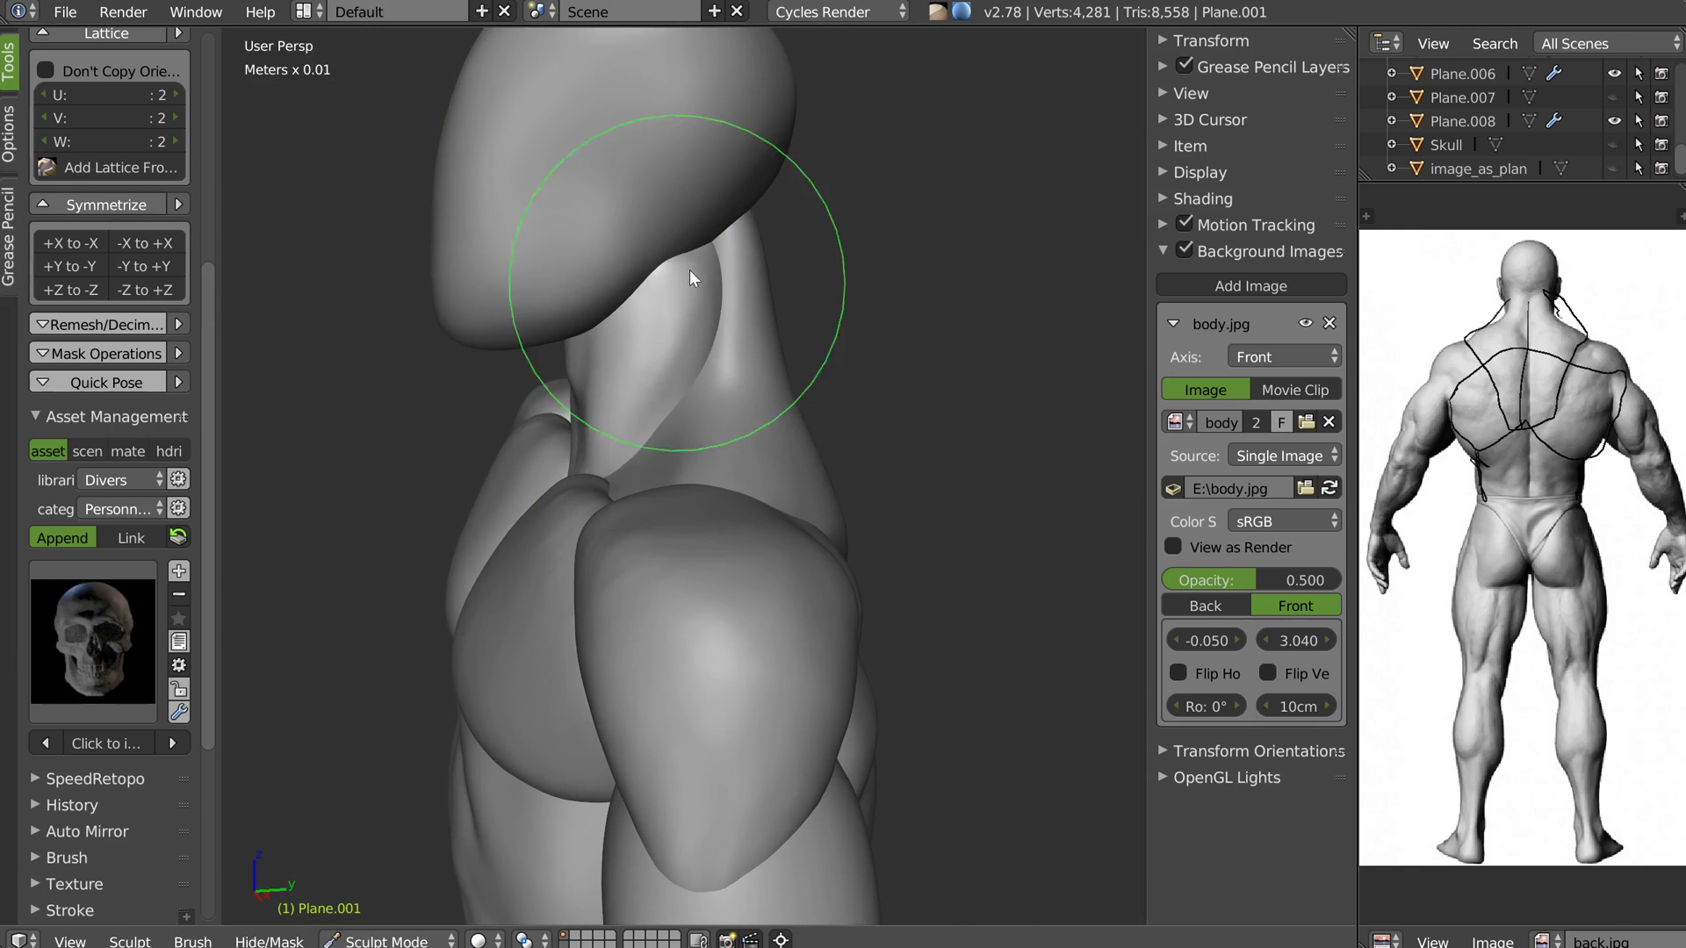
mouse_move(587, 336)
middle_mouse_down()
mouse_move(702, 309)
mouse_move(559, 334)
middle_mouse_up()
scroll(616, 309, "up", 2)
scroll(654, 268, "up", 1)
scroll(664, 264, "down", 1)
middle_click_drag(667, 263, 619, 257)
left_click_drag(686, 232, 713, 97)
Sculpt the front edge of the neck with strokes from beneath the jaw toward the collarbone
mouse_move(714, 44)
middle_mouse_down()
mouse_move(677, 272)
mouse_move(744, 255)
mouse_move(722, 404)
mouse_move(508, 376)
mouse_move(613, 424)
mouse_move(676, 260)
mouse_move(691, 369)
mouse_move(749, 475)
mouse_move(833, 433)
mouse_move(802, 527)
middle_mouse_up()
key("KP_5")
key("KP_1")
scroll(797, 334, "up", 7)
scroll(773, 316, "down", 2)
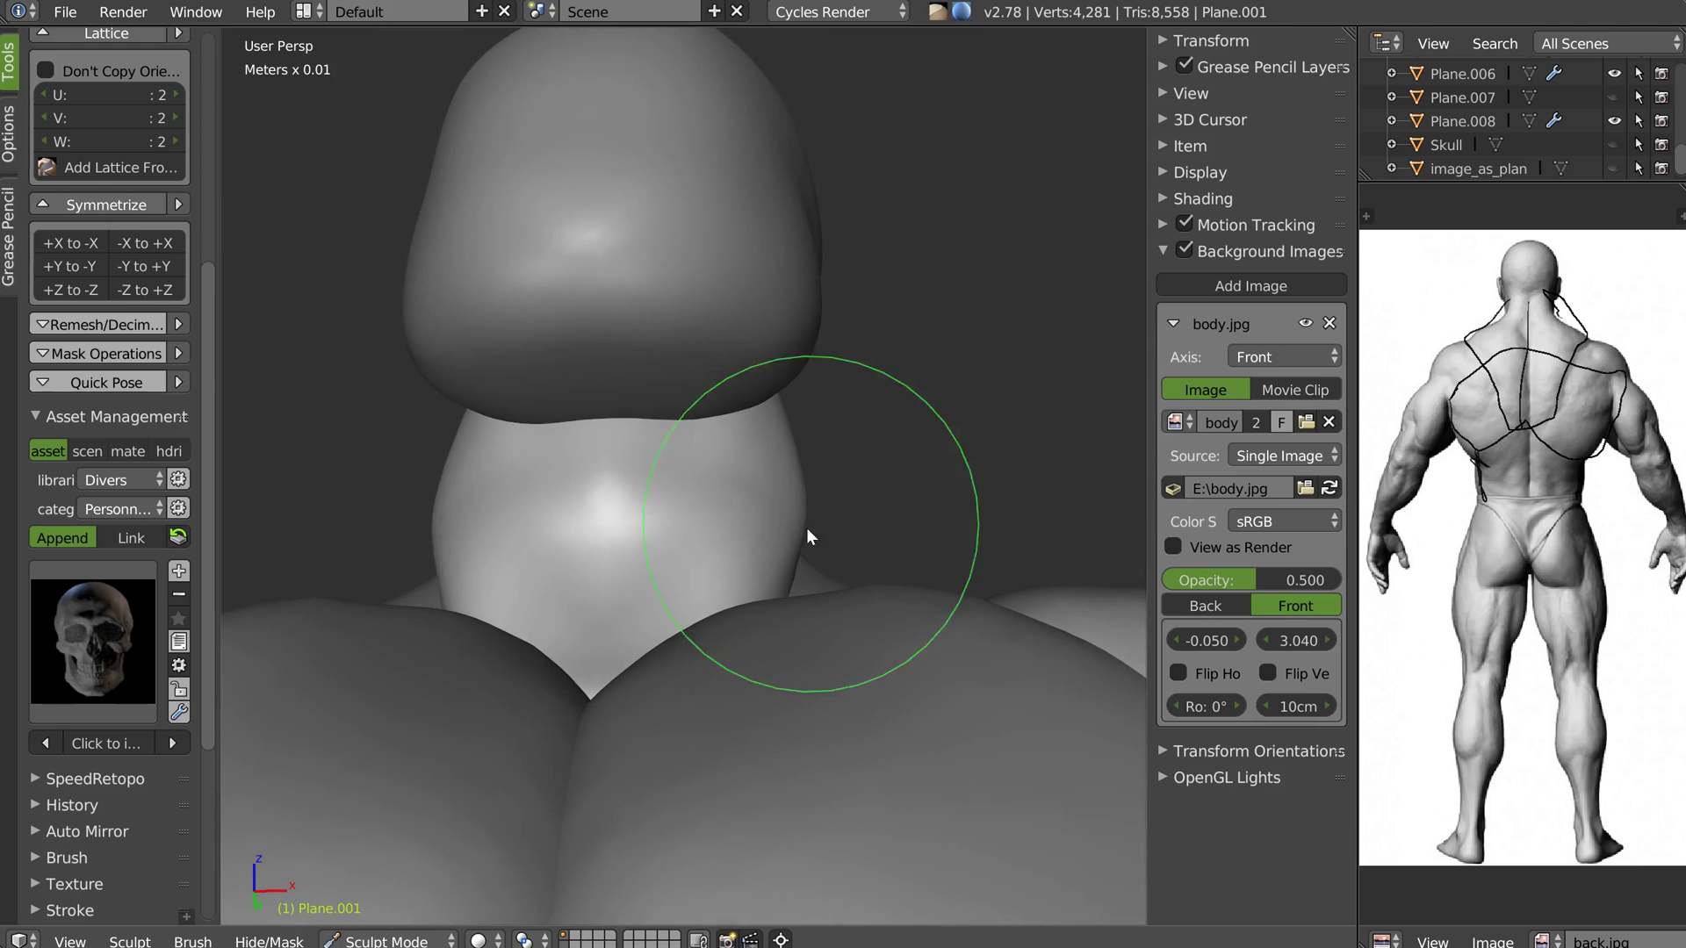
mouse_move(771, 462)
middle_mouse_down()
mouse_move(762, 506)
mouse_move(745, 508)
mouse_move(915, 428)
middle_mouse_up()
mouse_move(827, 518)
middle_mouse_down()
mouse_move(704, 487)
mouse_move(762, 444)
mouse_move(753, 245)
mouse_move(812, 263)
mouse_move(741, 286)
mouse_move(801, 298)
mouse_move(769, 288)
mouse_move(700, 444)
mouse_move(636, 372)
mouse_move(577, 370)
middle_mouse_up()
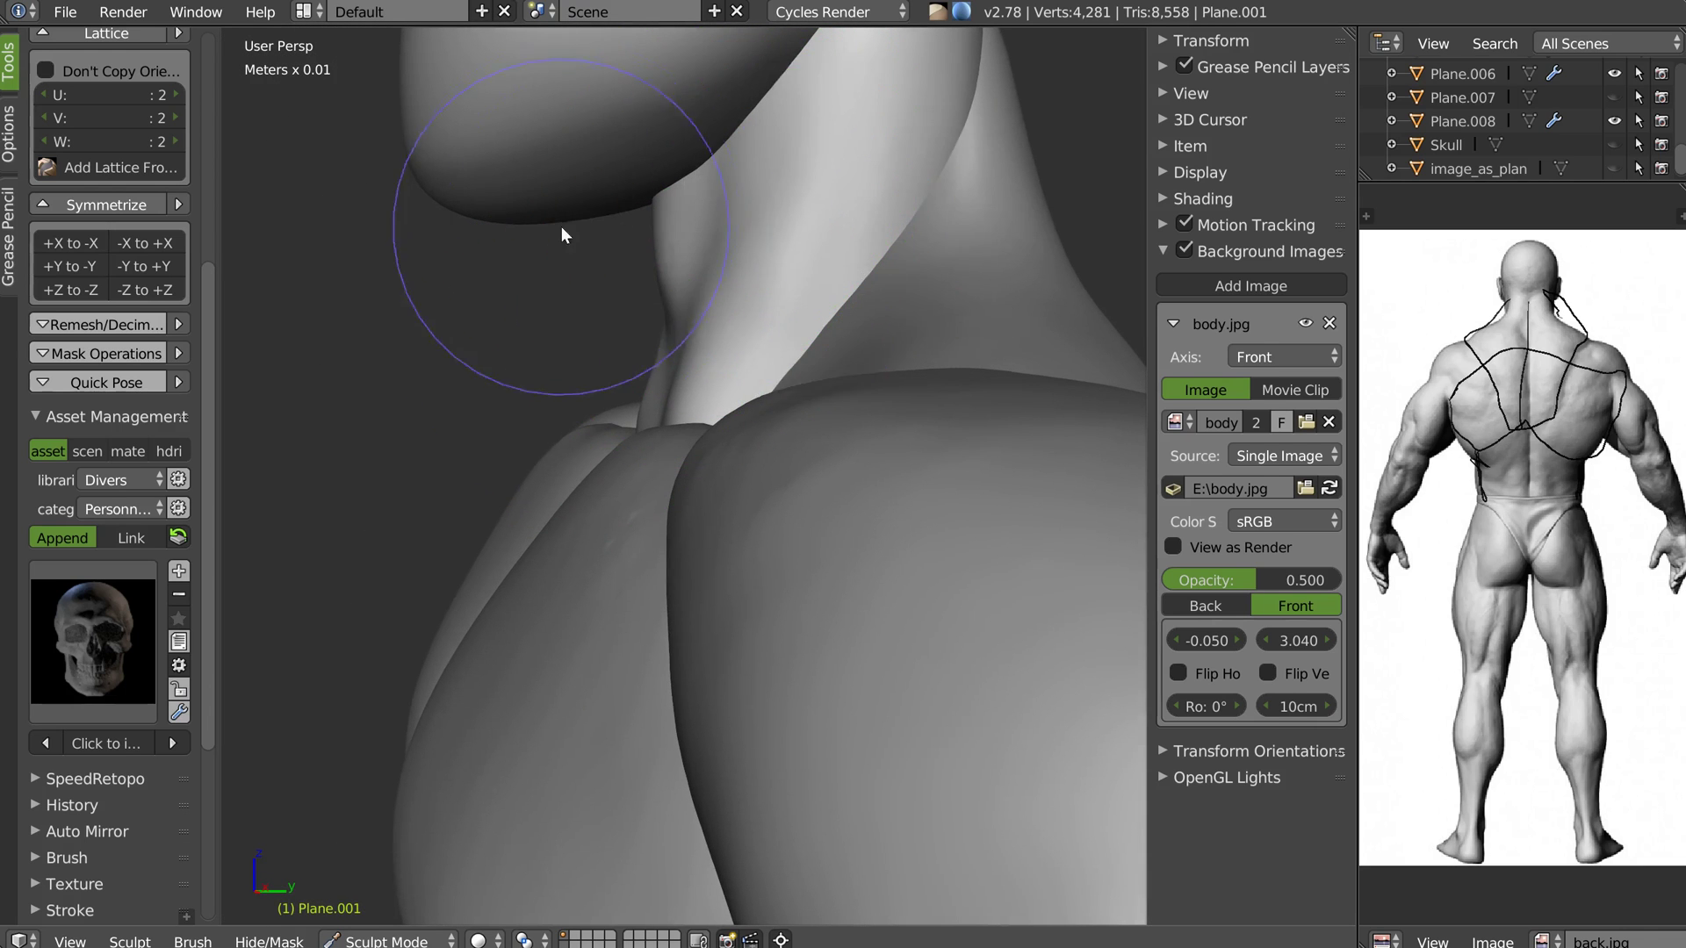
middle_click_drag(561, 230, 764, 153)
mouse_move(677, 230)
left_mouse_down()
mouse_move(723, 176)
mouse_move(690, 237)
mouse_move(711, 241)
mouse_move(678, 351)
left_mouse_up()
middle_click_drag(667, 343, 762, 332)
left_click_drag(702, 304, 627, 478)
left_click_drag(700, 257, 665, 334)
Define the side neck muscles with further strokes, and return to Object Mode with everything deselected
middle_click_drag(671, 324, 703, 354)
mouse_move(700, 353)
left_mouse_down()
mouse_move(672, 288)
mouse_move(592, 444)
left_mouse_up()
left_click_drag(646, 303, 602, 470)
mouse_move(606, 474)
middle_mouse_down()
mouse_move(708, 399)
mouse_move(766, 445)
mouse_move(690, 487)
middle_mouse_up()
mouse_move(690, 487)
left_mouse_down()
mouse_move(725, 398)
mouse_move(746, 456)
mouse_move(714, 439)
mouse_move(712, 508)
mouse_move(736, 380)
left_mouse_up()
middle_click_drag(736, 381, 800, 340)
mouse_move(801, 340)
left_mouse_down()
mouse_move(734, 386)
mouse_move(860, 256)
left_mouse_up()
scroll(861, 256, "down", 8)
middle_click_drag(860, 257, 714, 295)
mouse_move(808, 219)
middle_mouse_down()
mouse_move(741, 369)
mouse_move(757, 336)
mouse_move(741, 340)
mouse_move(788, 302)
middle_mouse_up()
key("Tab")
key("a")
middle_click_drag(669, 323, 748, 350)
scroll(742, 351, "up", 4)
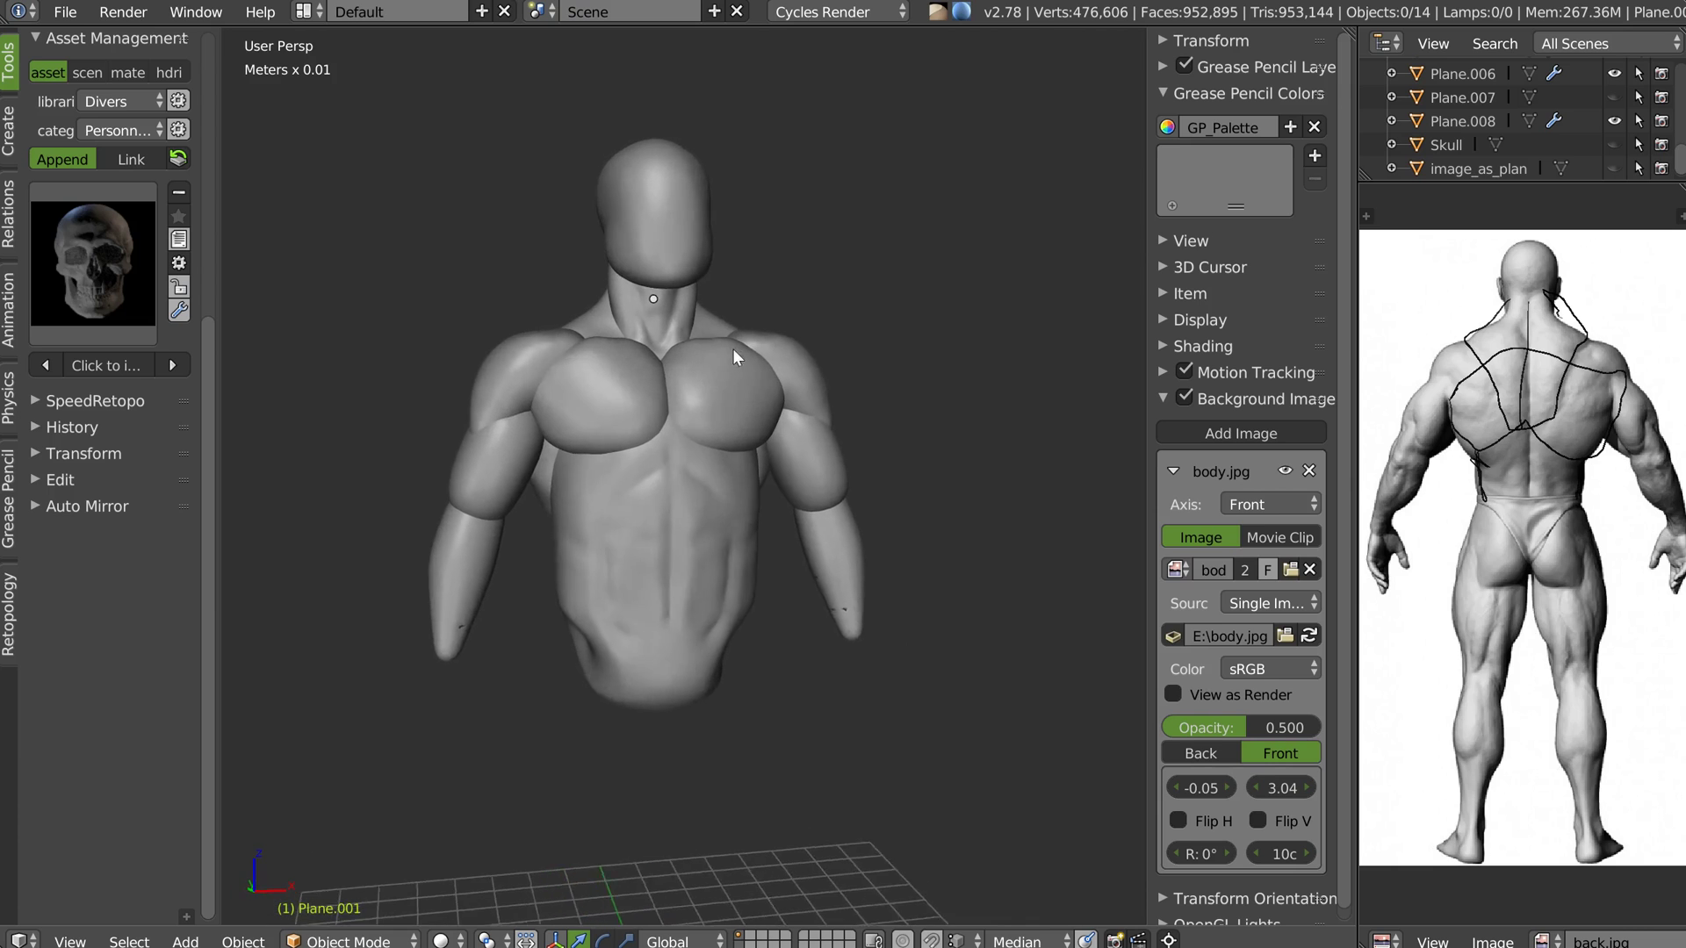
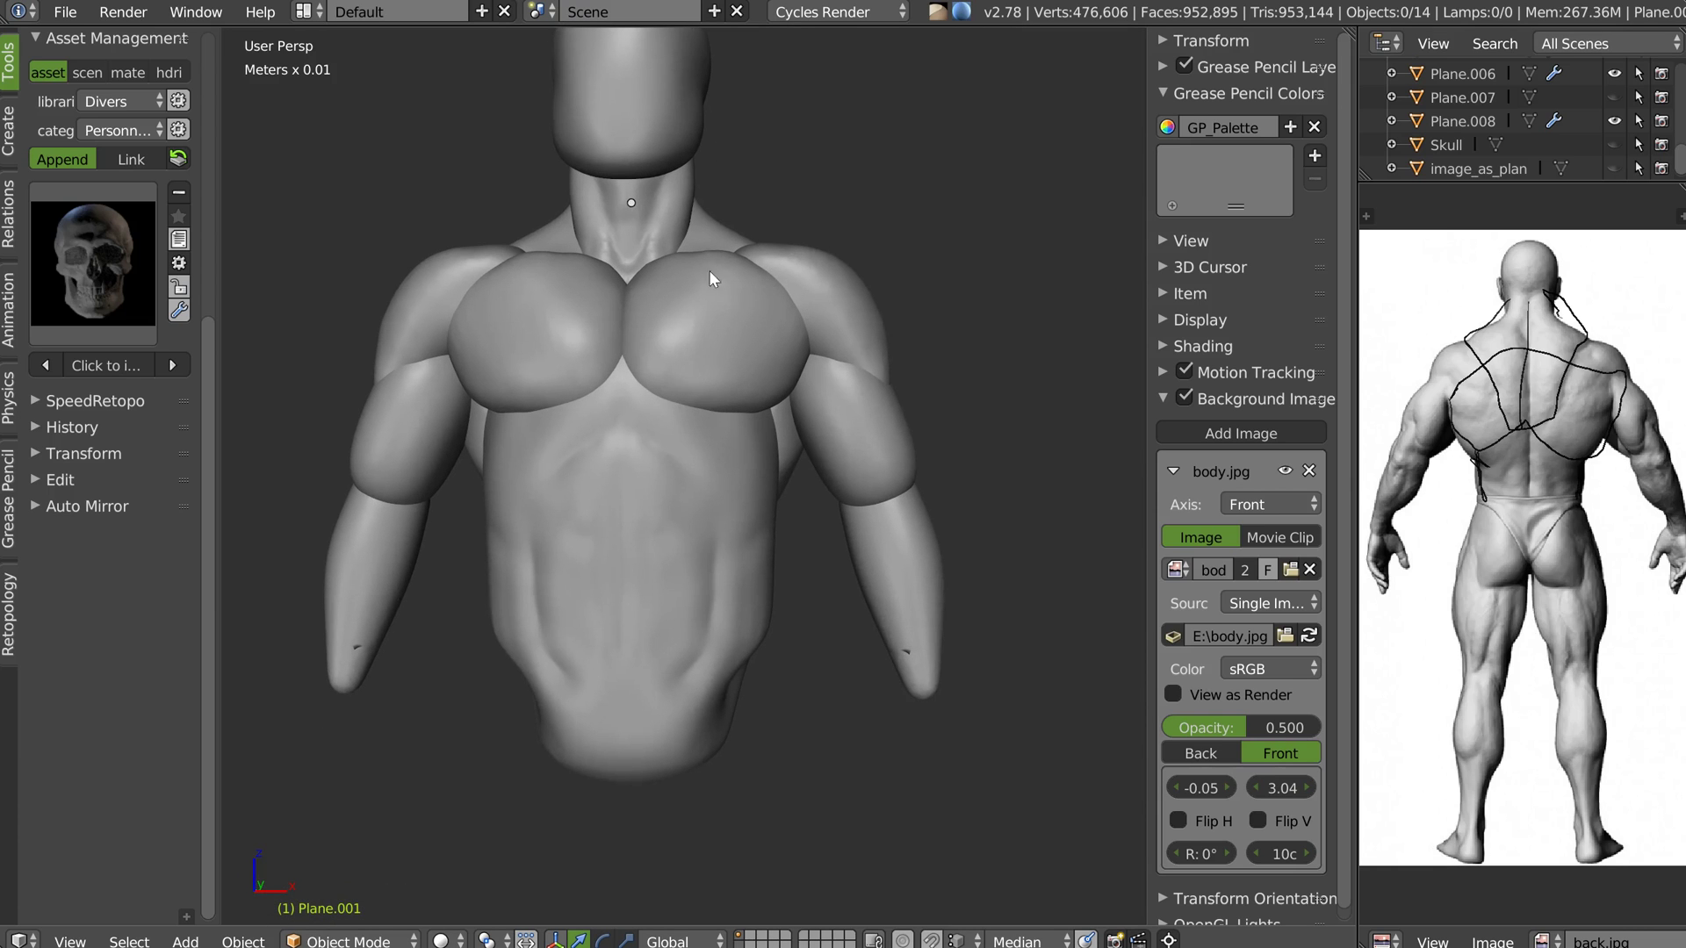
Select the upper-arm form and enable Dyntopo for it in Sculpt Mode
middle_click_drag(813, 252, 587, 441)
right_click(713, 423)
key("ctrl+space")
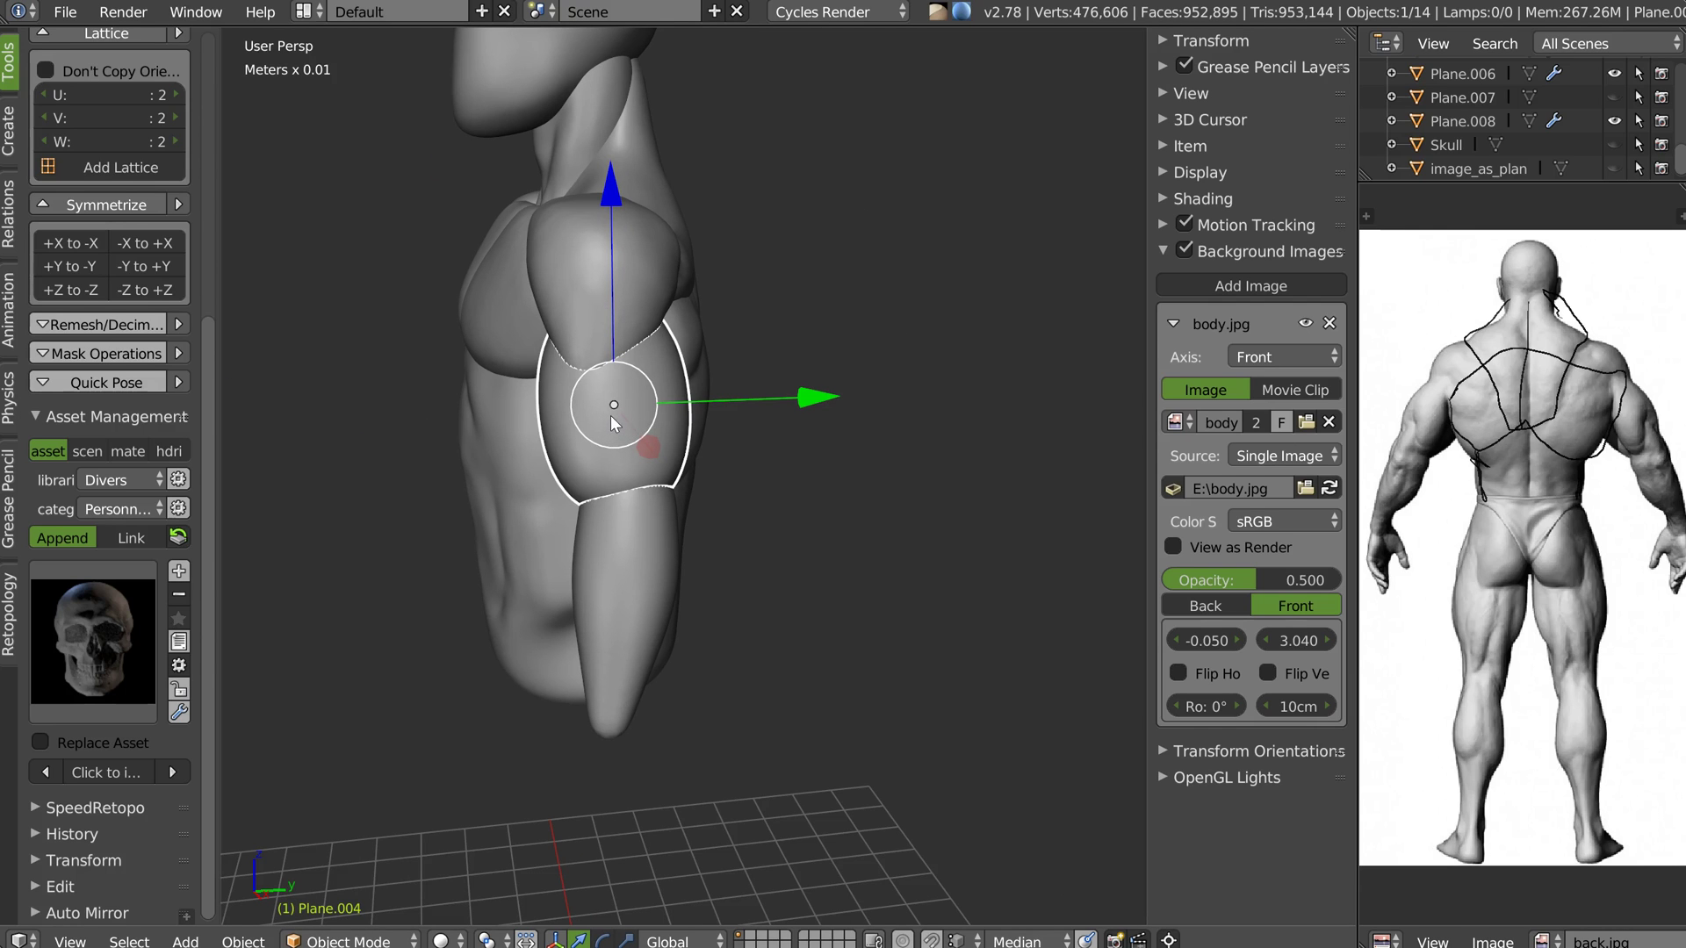
middle_click_drag(629, 402, 585, 379)
scroll(579, 415, "up", 3)
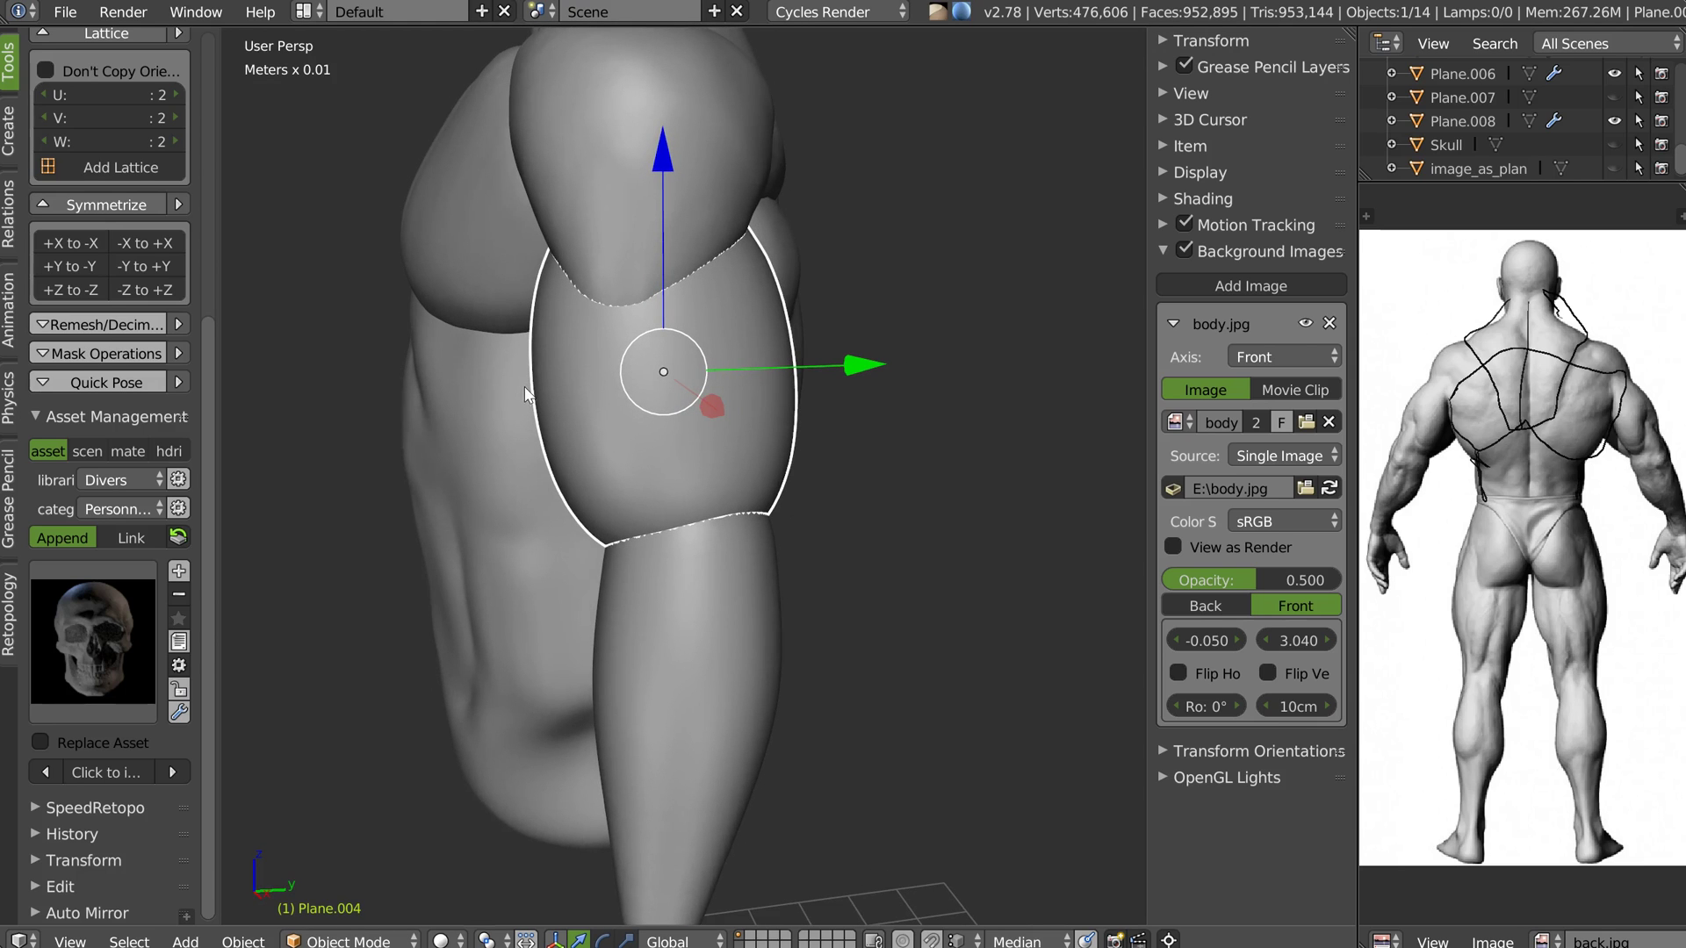
mouse_move(642, 386)
middle_mouse_down()
mouse_move(727, 365)
mouse_move(640, 377)
middle_mouse_up()
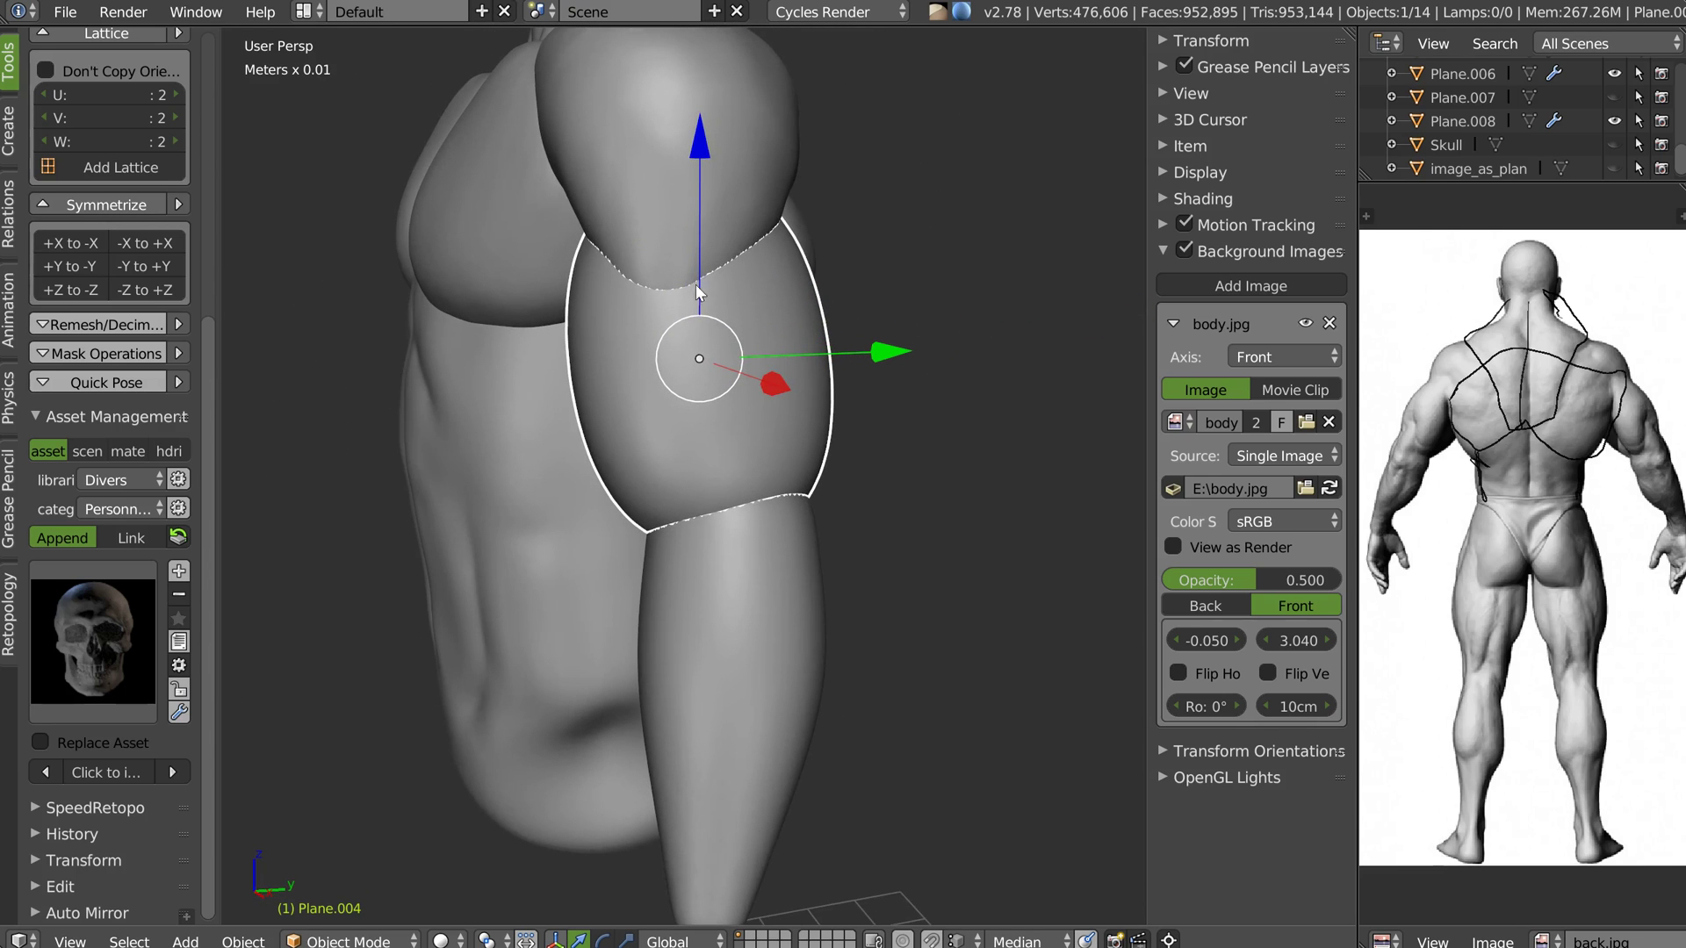
middle_click_drag(697, 280, 613, 494)
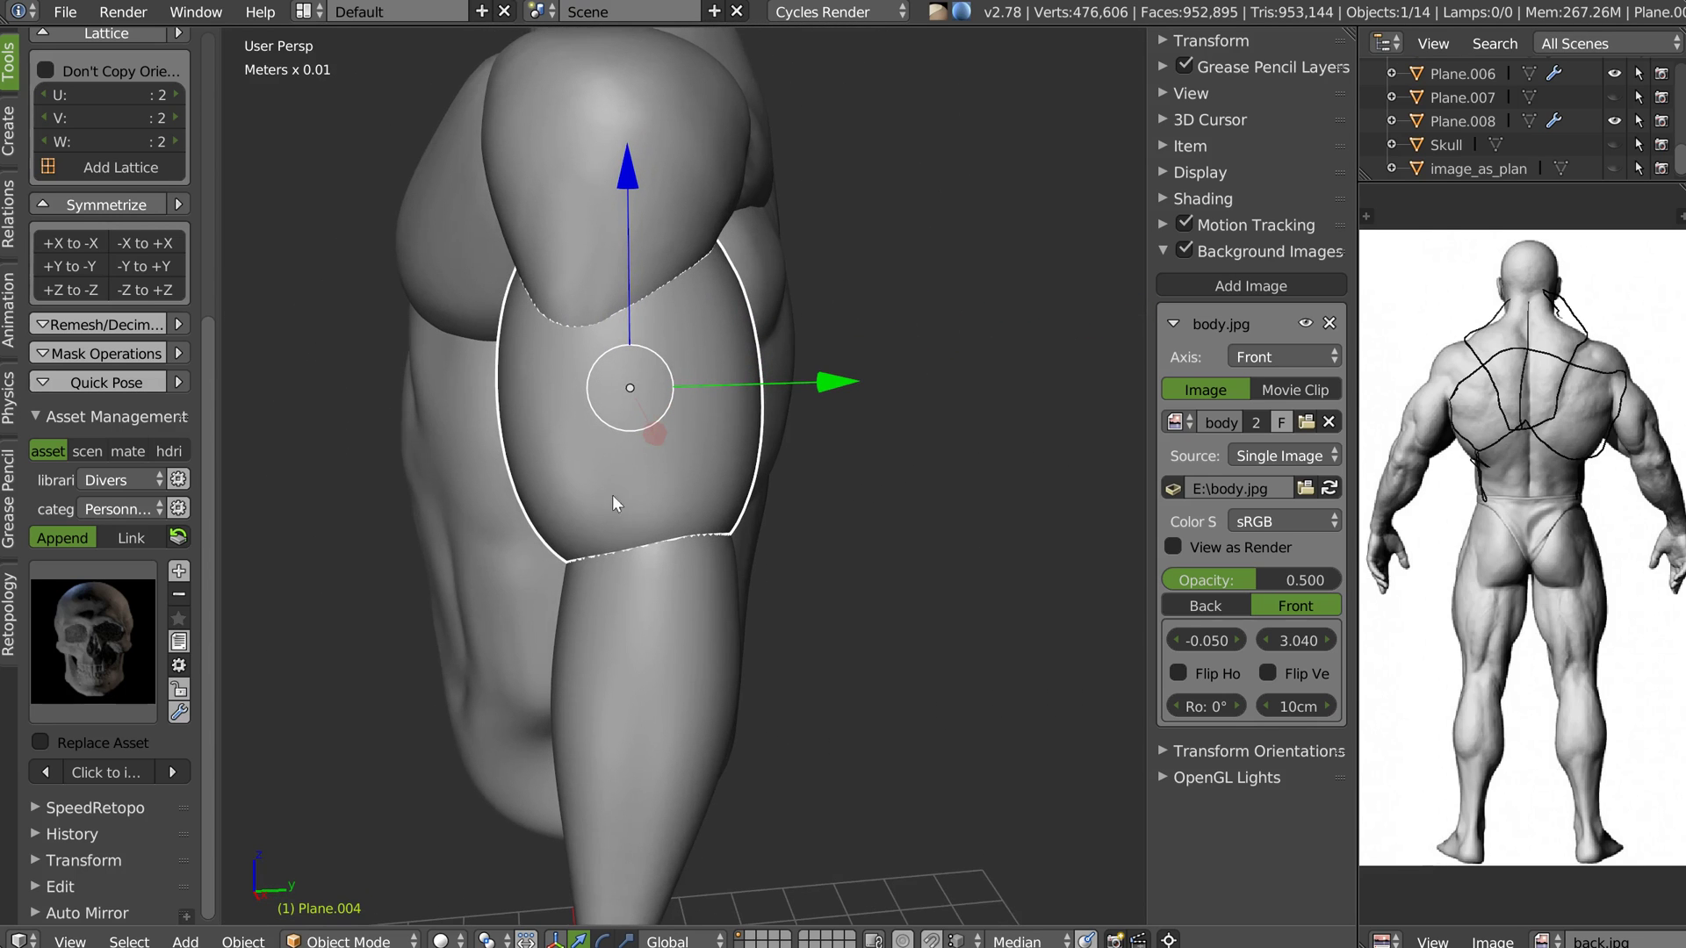
key("Tab")
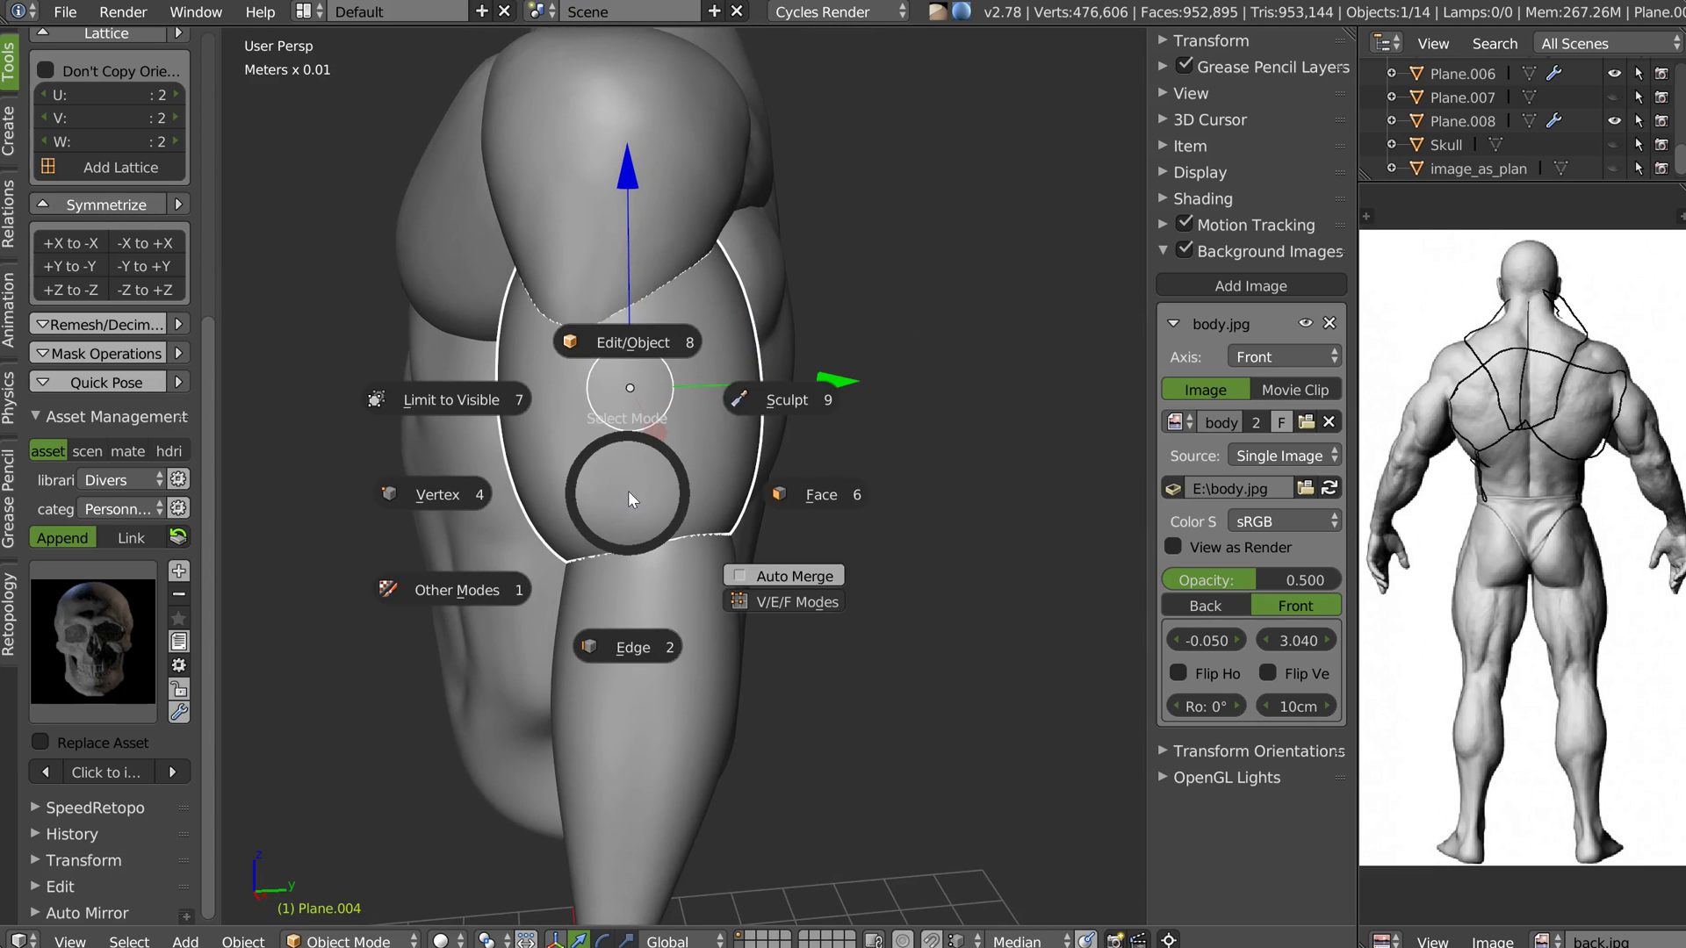
left_click(795, 406)
right_click(713, 436)
left_click(516, 440)
Smooth and shape the outer surface of the upper arm below the deltoid
mouse_move(546, 439)
middle_mouse_down()
mouse_move(635, 430)
mouse_move(616, 384)
mouse_move(684, 373)
middle_mouse_up()
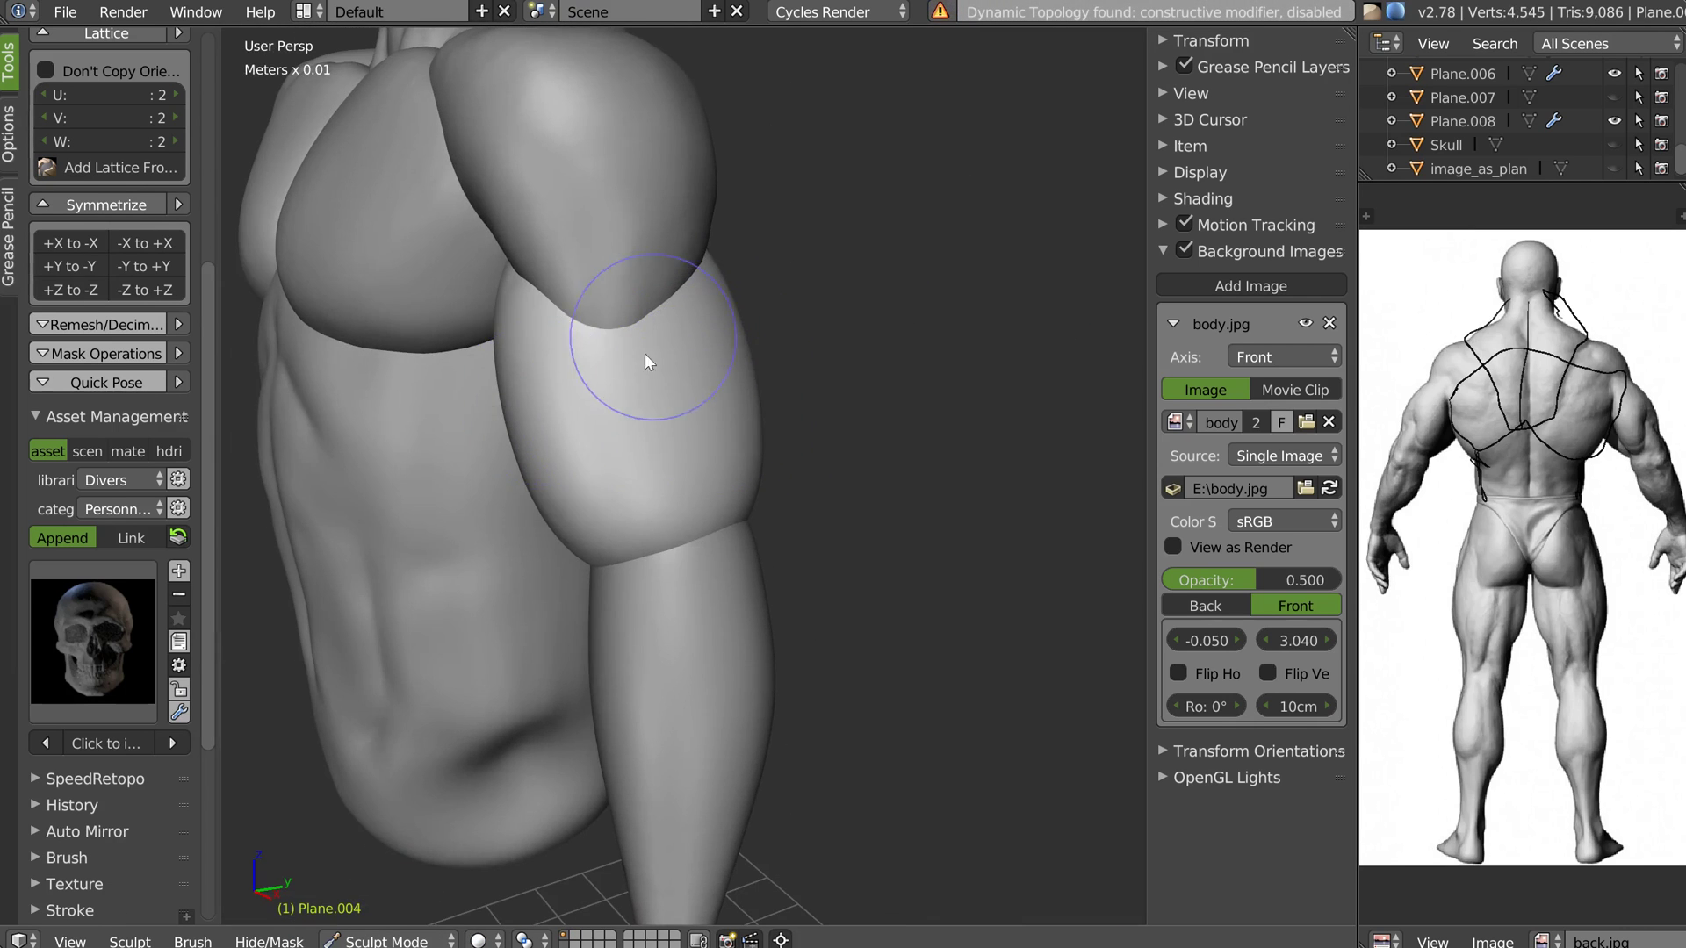
left_click_drag(667, 520, 666, 479, "shift")
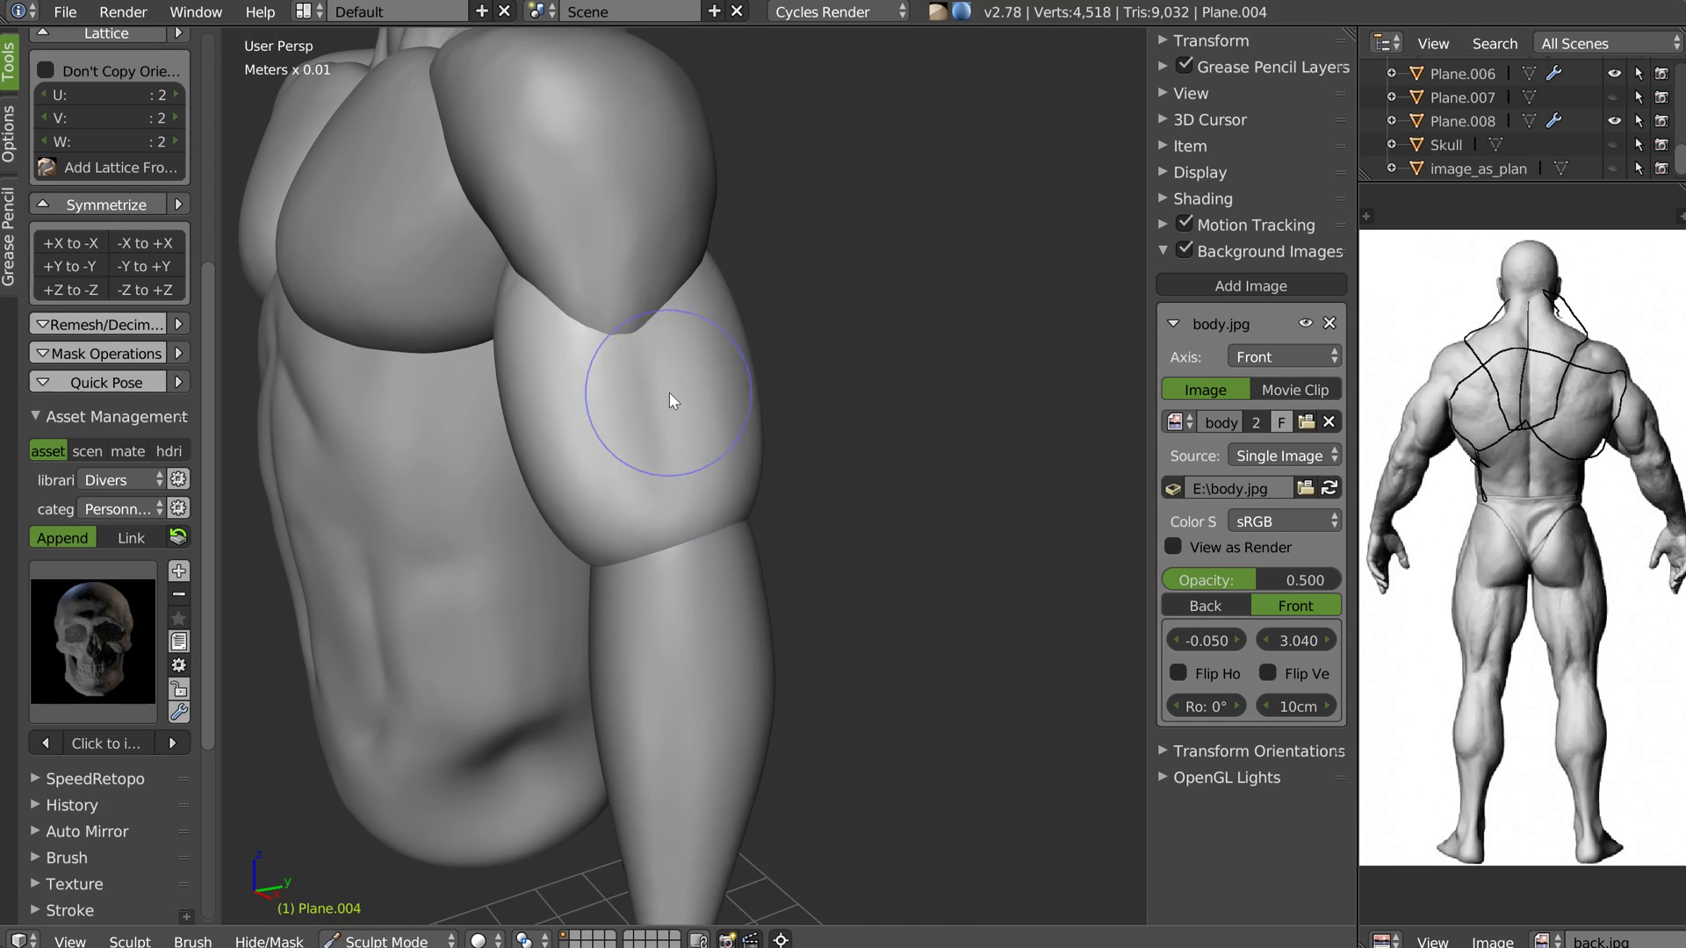
middle_click_drag(669, 392, 633, 373)
left_click_drag(664, 319, 656, 462, "shift")
middle_click_drag(656, 462, 685, 482)
mouse_move(685, 482)
left_mouse_down()
mouse_move(643, 433)
mouse_move(653, 445)
left_mouse_up()
middle_click_drag(653, 445, 650, 427)
left_click_drag(467, 556, 515, 597)
middle_click_drag(515, 599, 553, 509)
Set up the Snakehook brush for the upper arm with a 200 px radius, and turn off X symmetry
key("Tab")
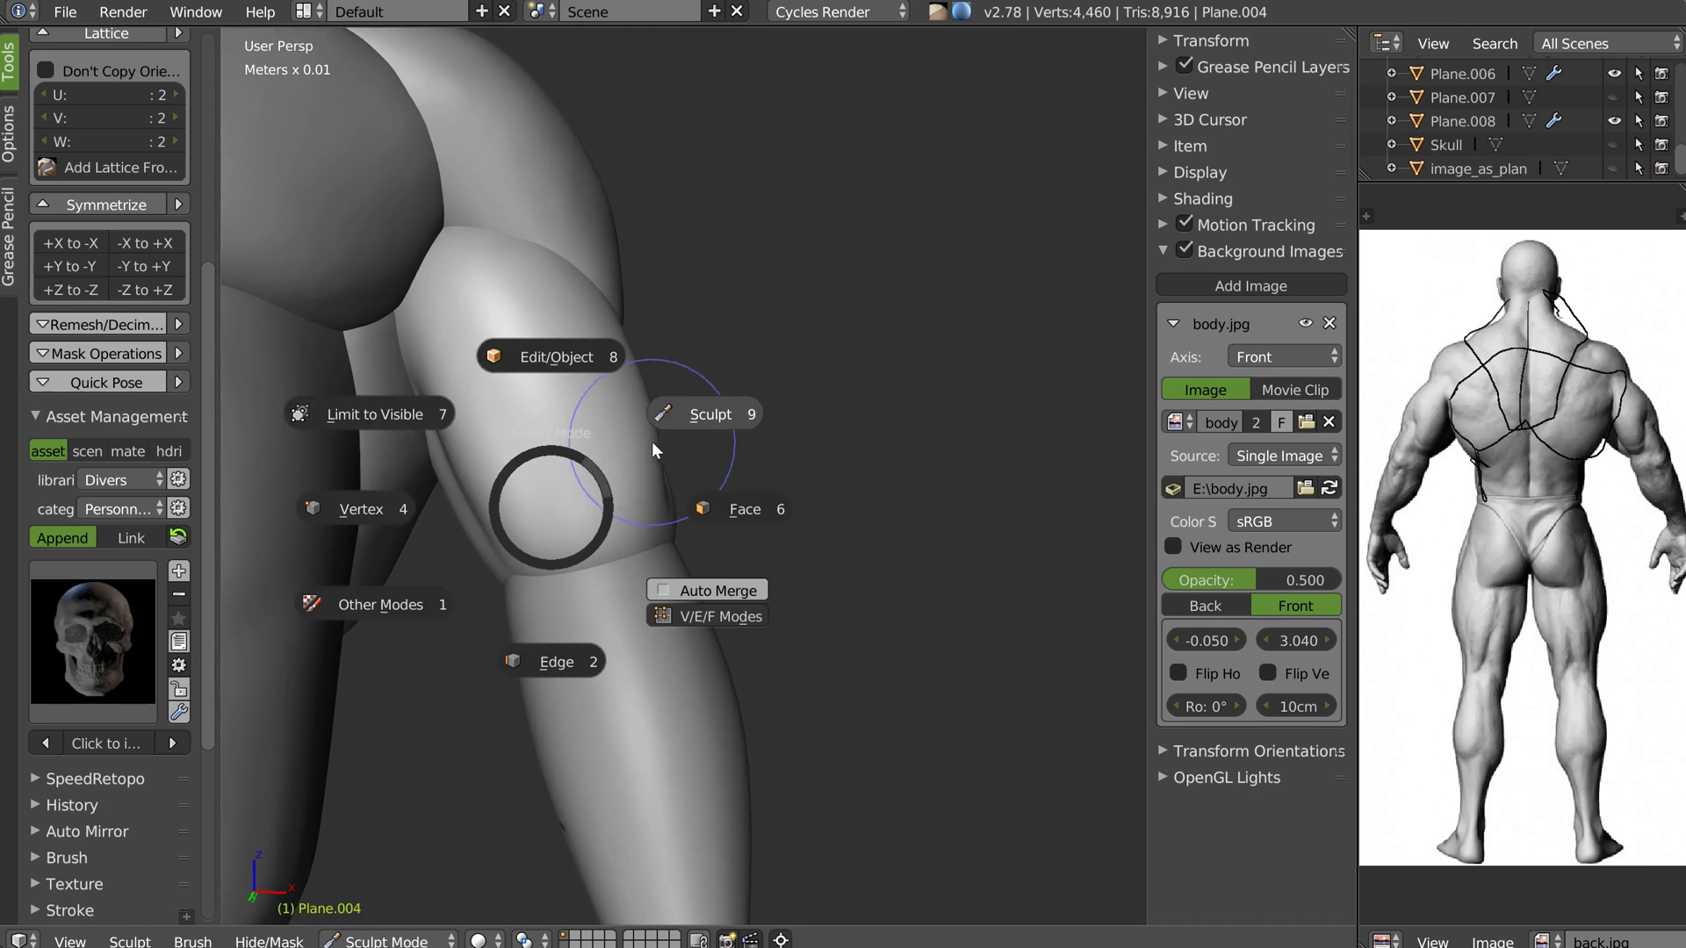
left_click(652, 441)
key("Tab")
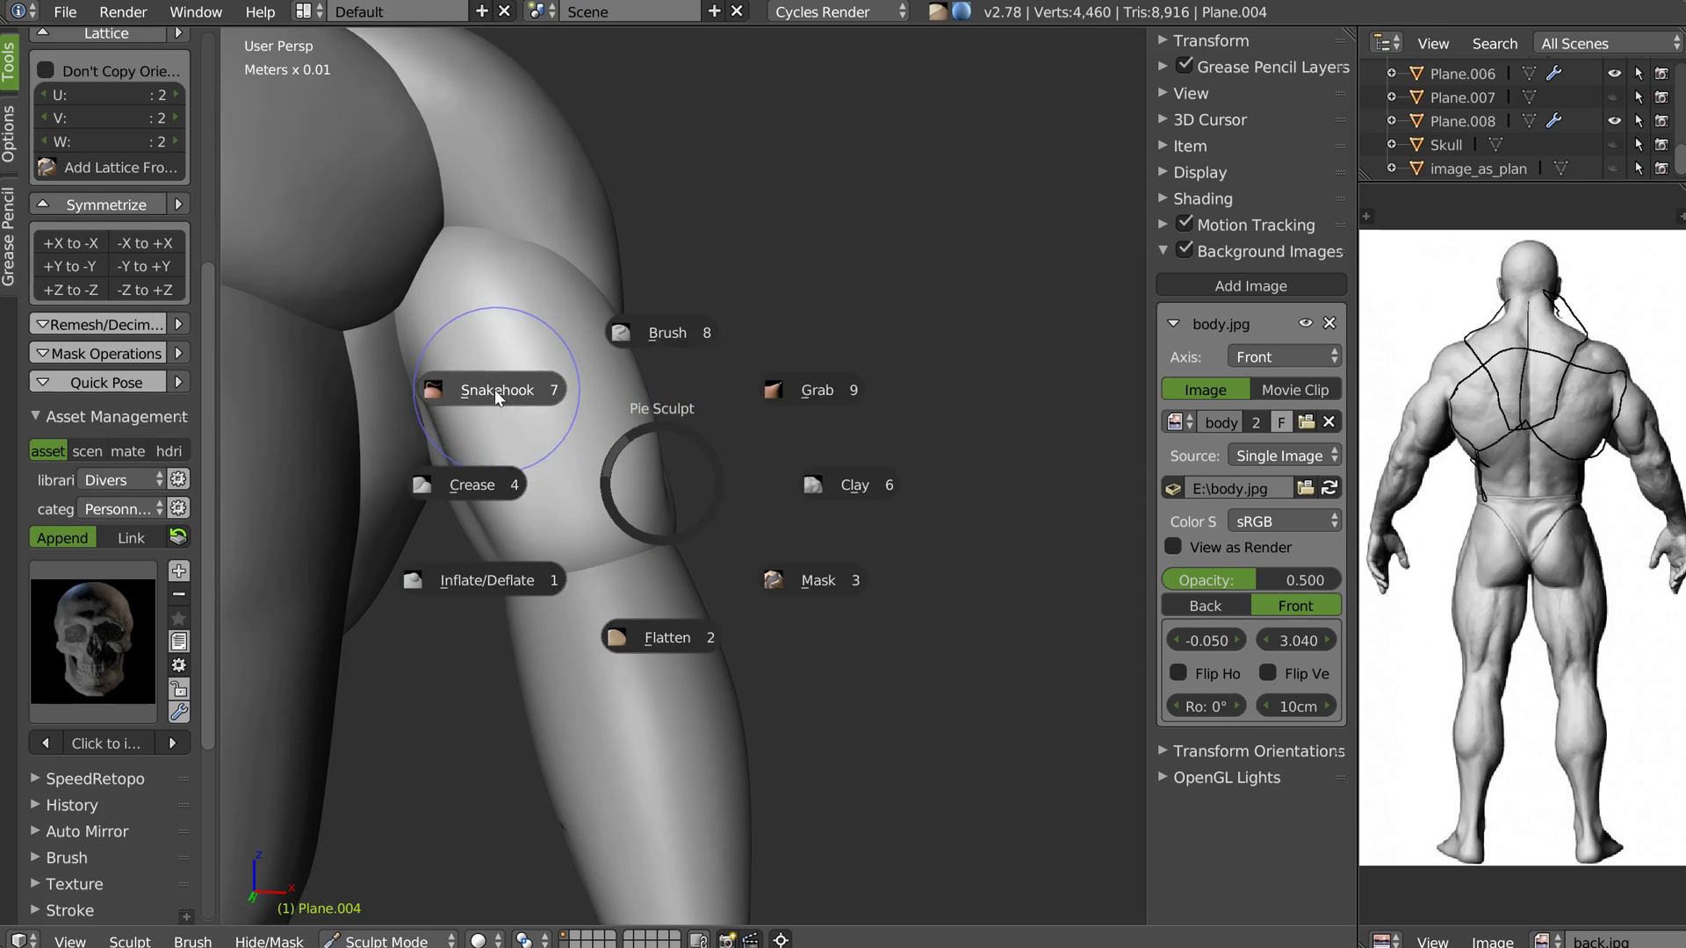
left_click(494, 388)
key("KP_1")
key("f")
left_click(655, 514)
scroll(655, 508, "up", 7)
left_click_drag(649, 457, 669, 514)
key("ctrl+z")
right_click(686, 430)
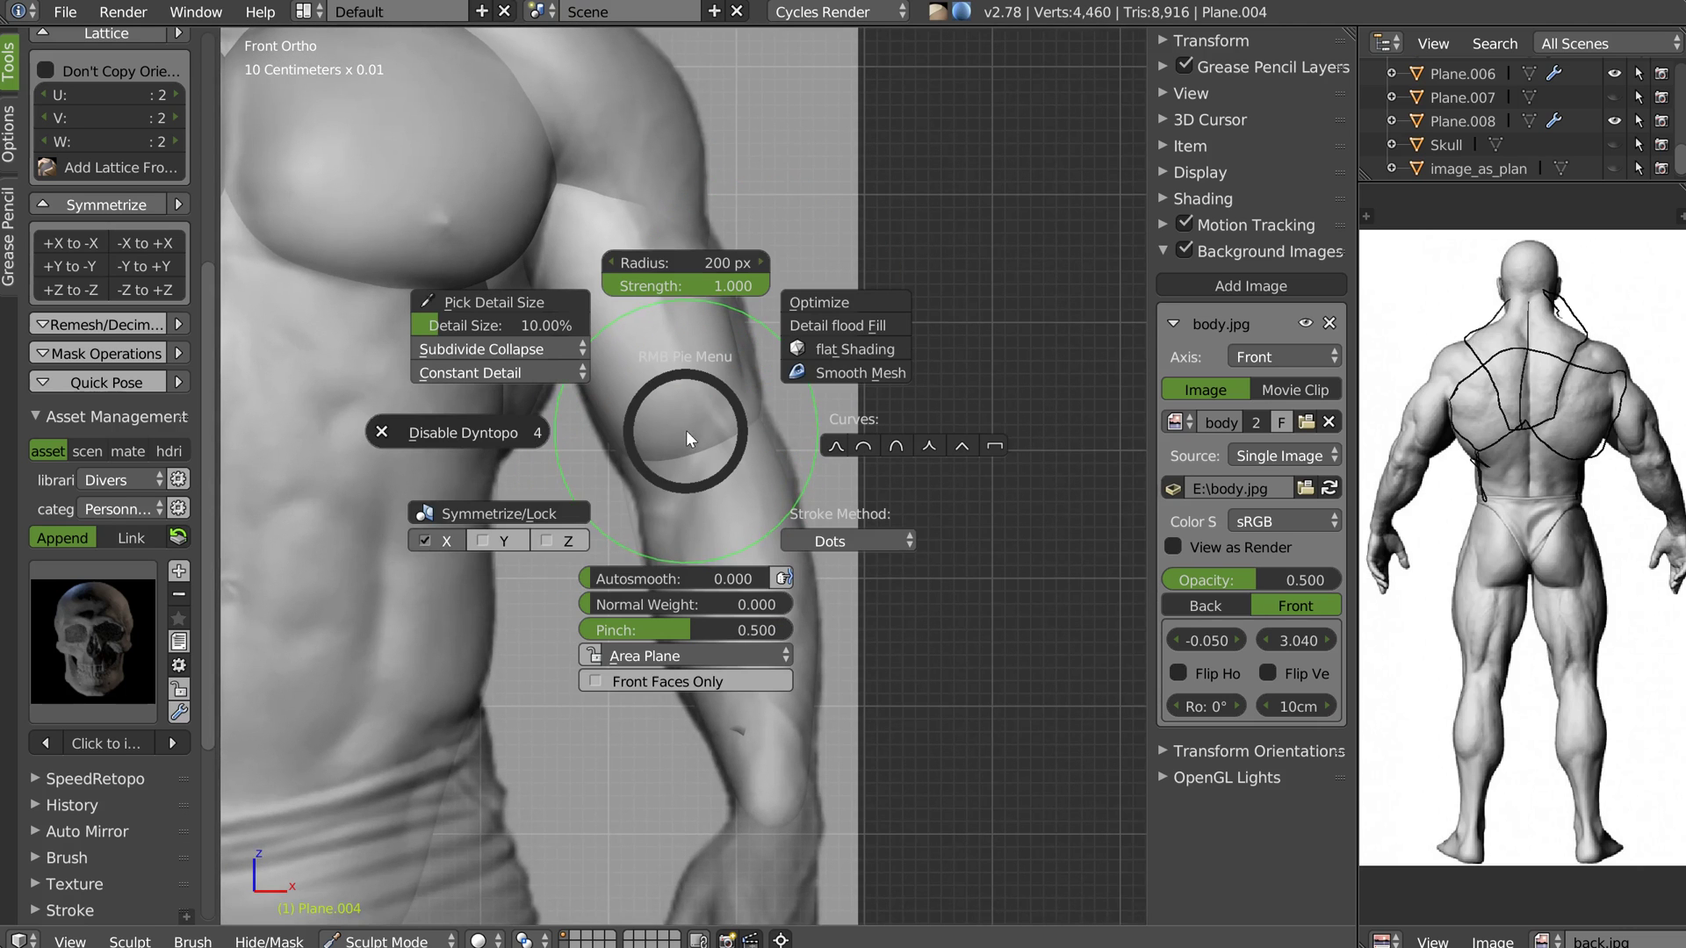
left_click(423, 543)
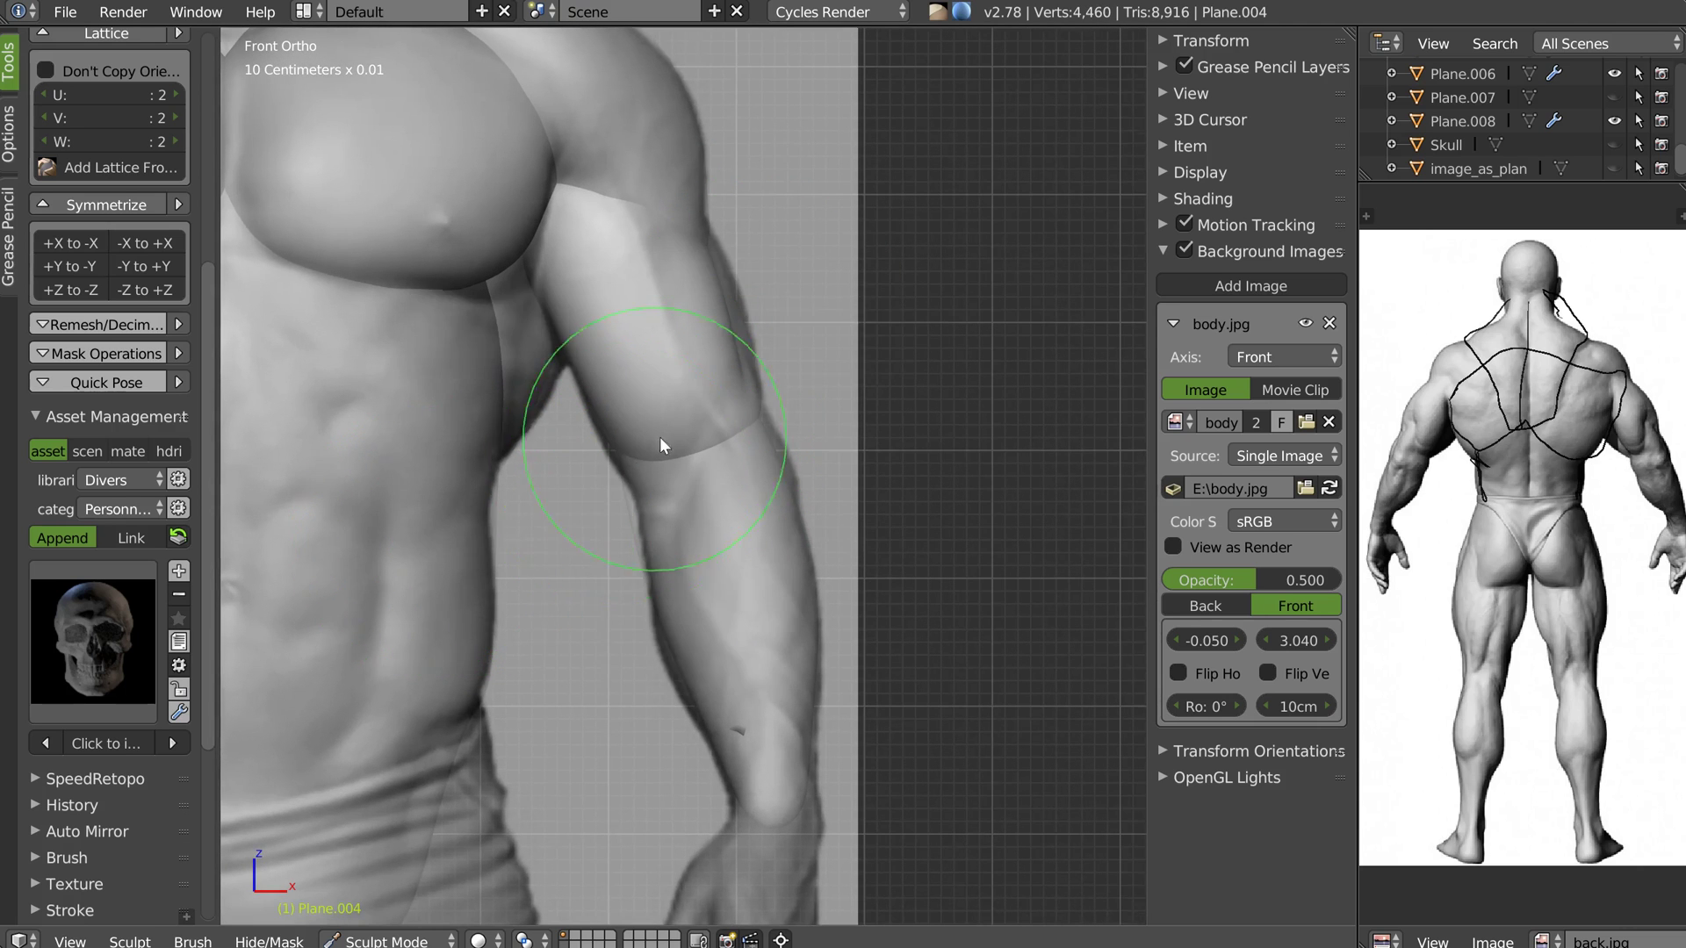
Pull the lower end of the upper arm into a rounded biceps point above the elbow, following the front reference image
scroll(703, 404, "down", 4)
scroll(648, 420, "up", 2)
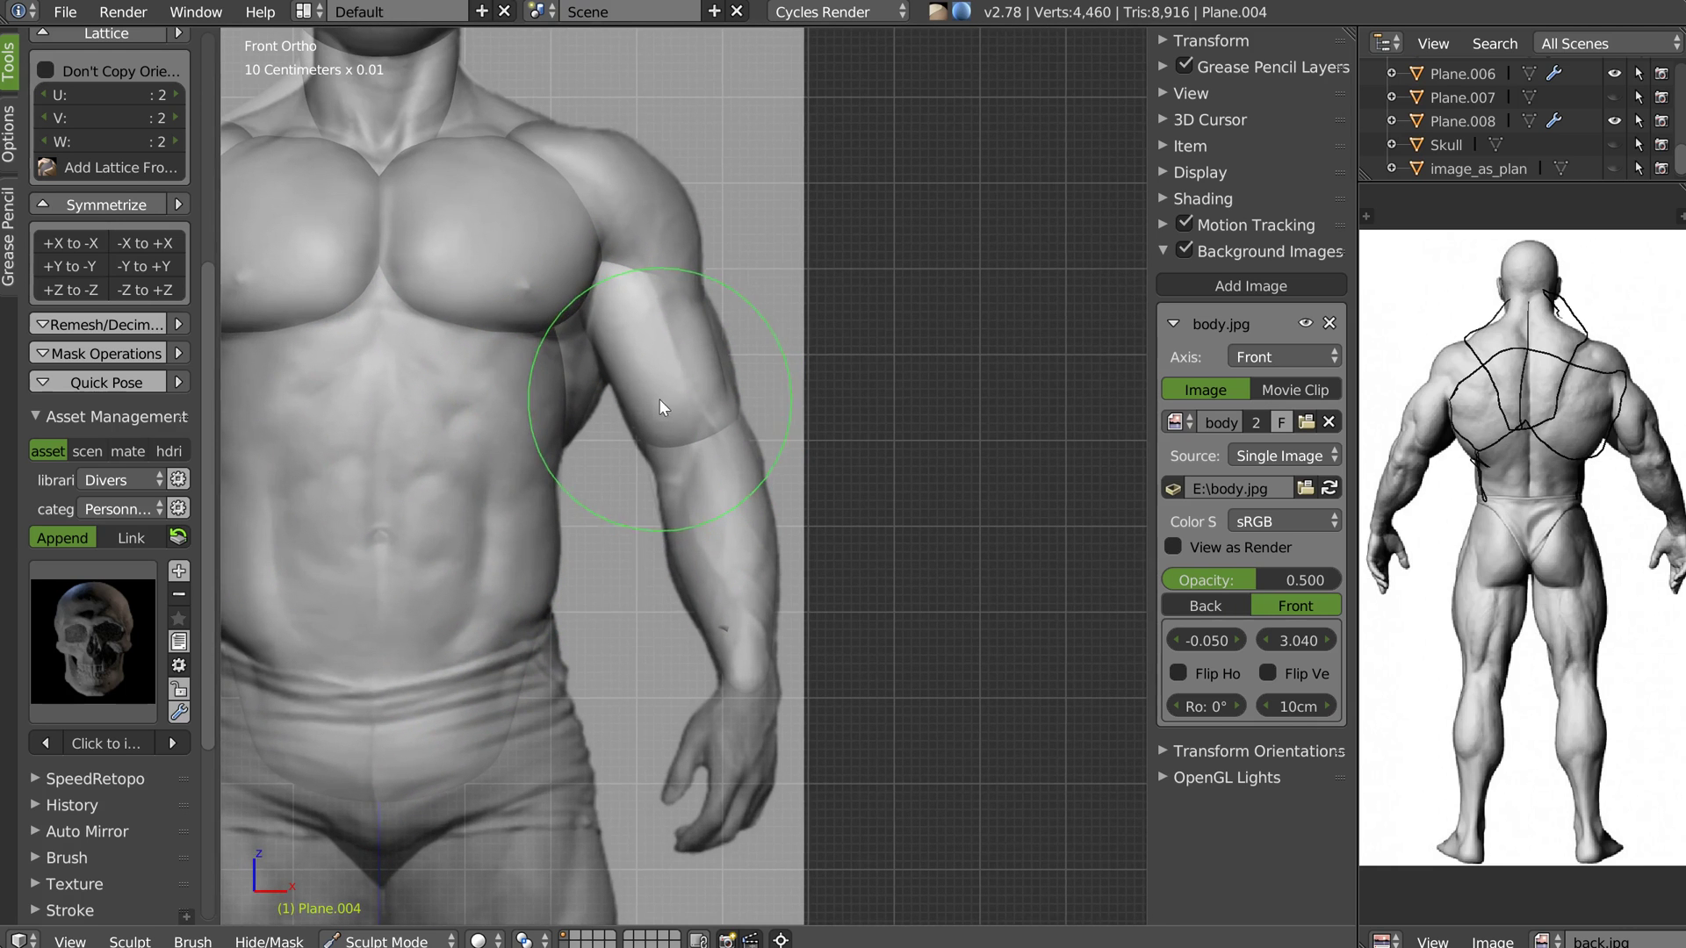
scroll(683, 457, "up", 1)
mouse_move(682, 432)
left_mouse_down()
mouse_move(692, 470)
mouse_move(726, 398)
mouse_move(711, 323)
left_mouse_up()
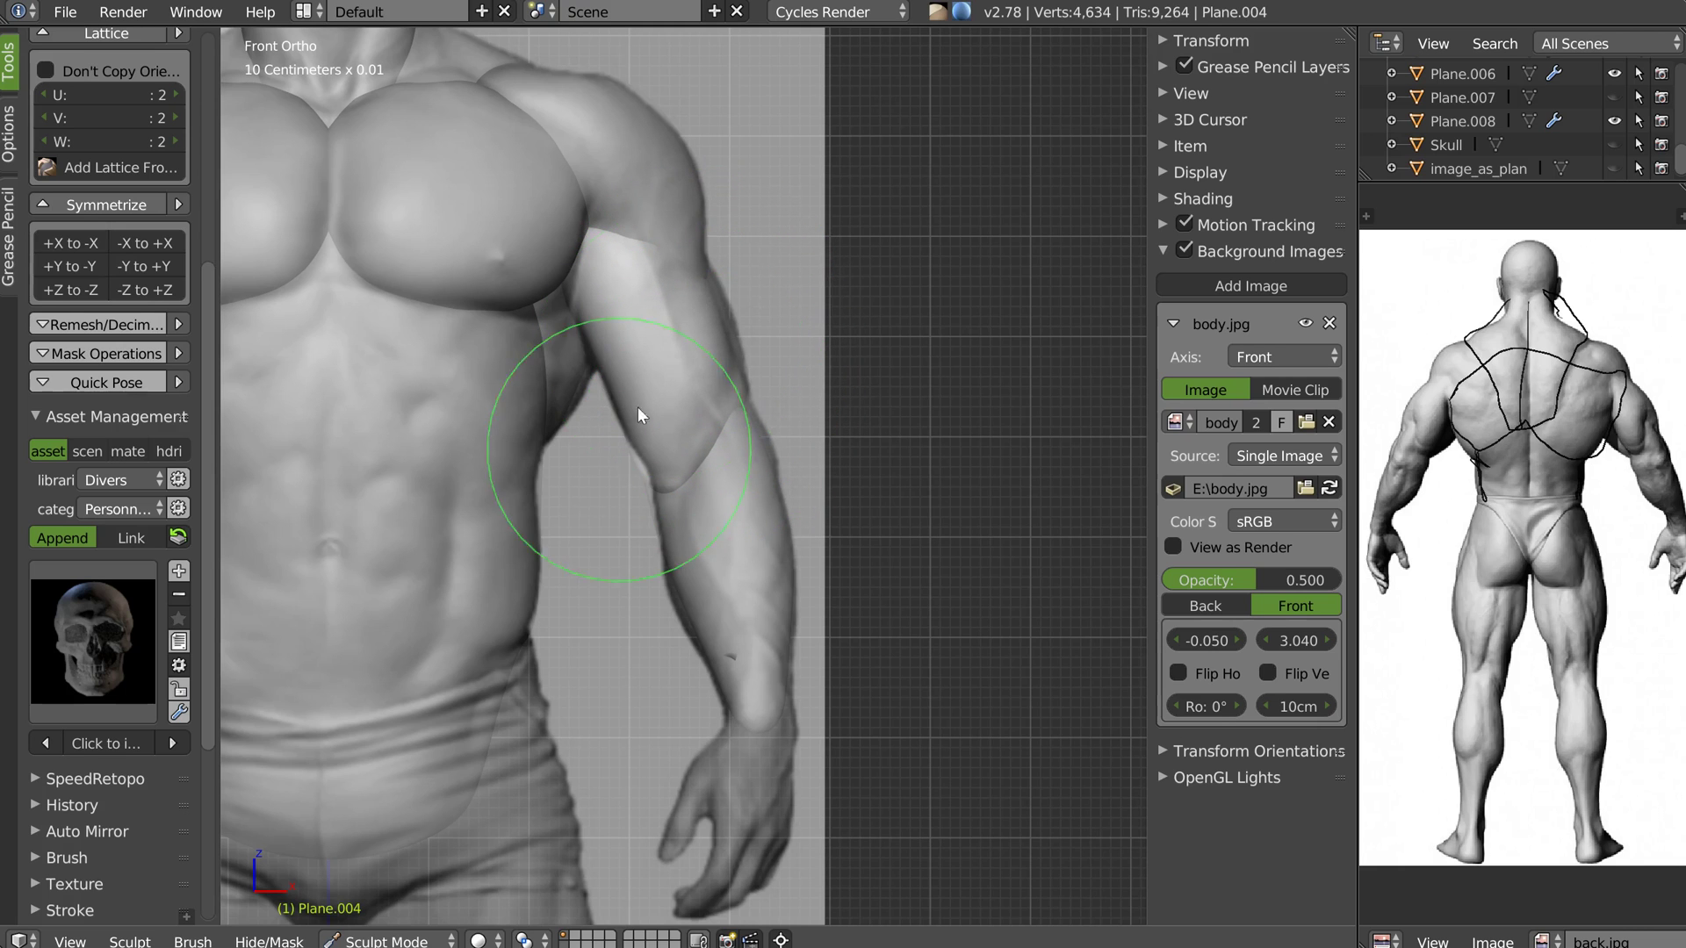
left_click_drag(650, 476, 655, 472)
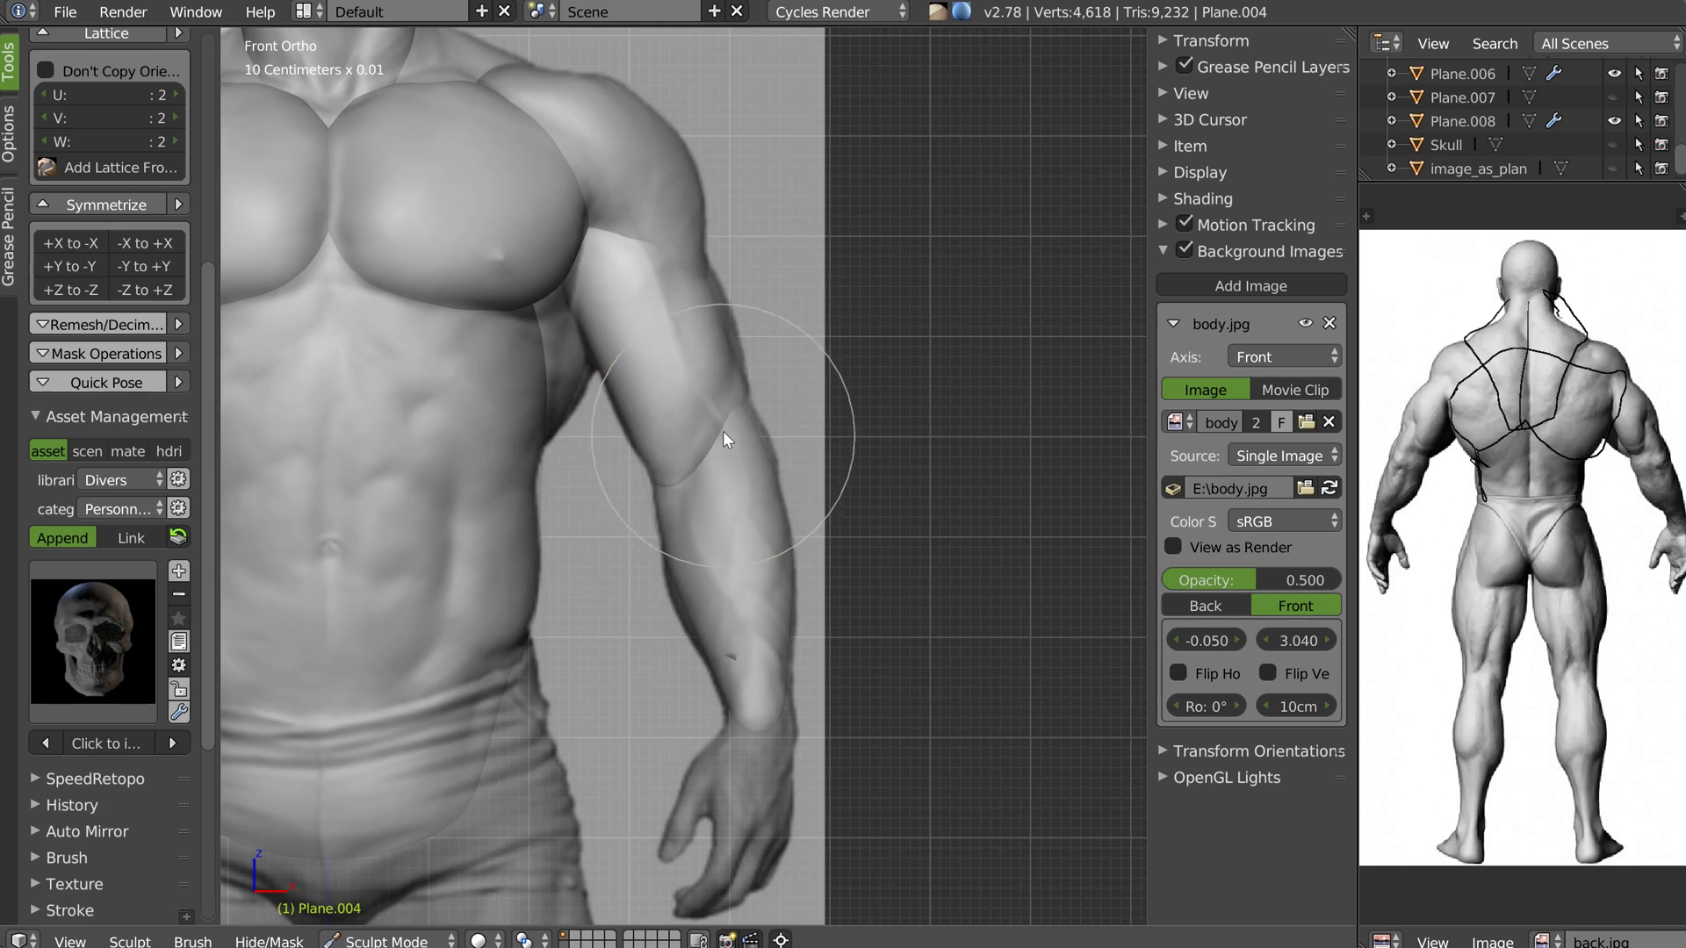
Adjust the elbow end of the upper arm with Snakehook pulls from the side and from below
mouse_move(788, 413)
middle_mouse_down()
mouse_move(741, 435)
mouse_move(764, 416)
mouse_move(694, 400)
mouse_move(688, 367)
middle_mouse_up()
scroll(629, 467, "down", 5)
scroll(773, 383, "down", 4)
scroll(819, 367, "up", 2)
scroll(819, 367, "up", 3)
left_click_drag(685, 374, 673, 386)
middle_click_drag(676, 395, 654, 507)
left_click_drag(652, 498, 671, 502)
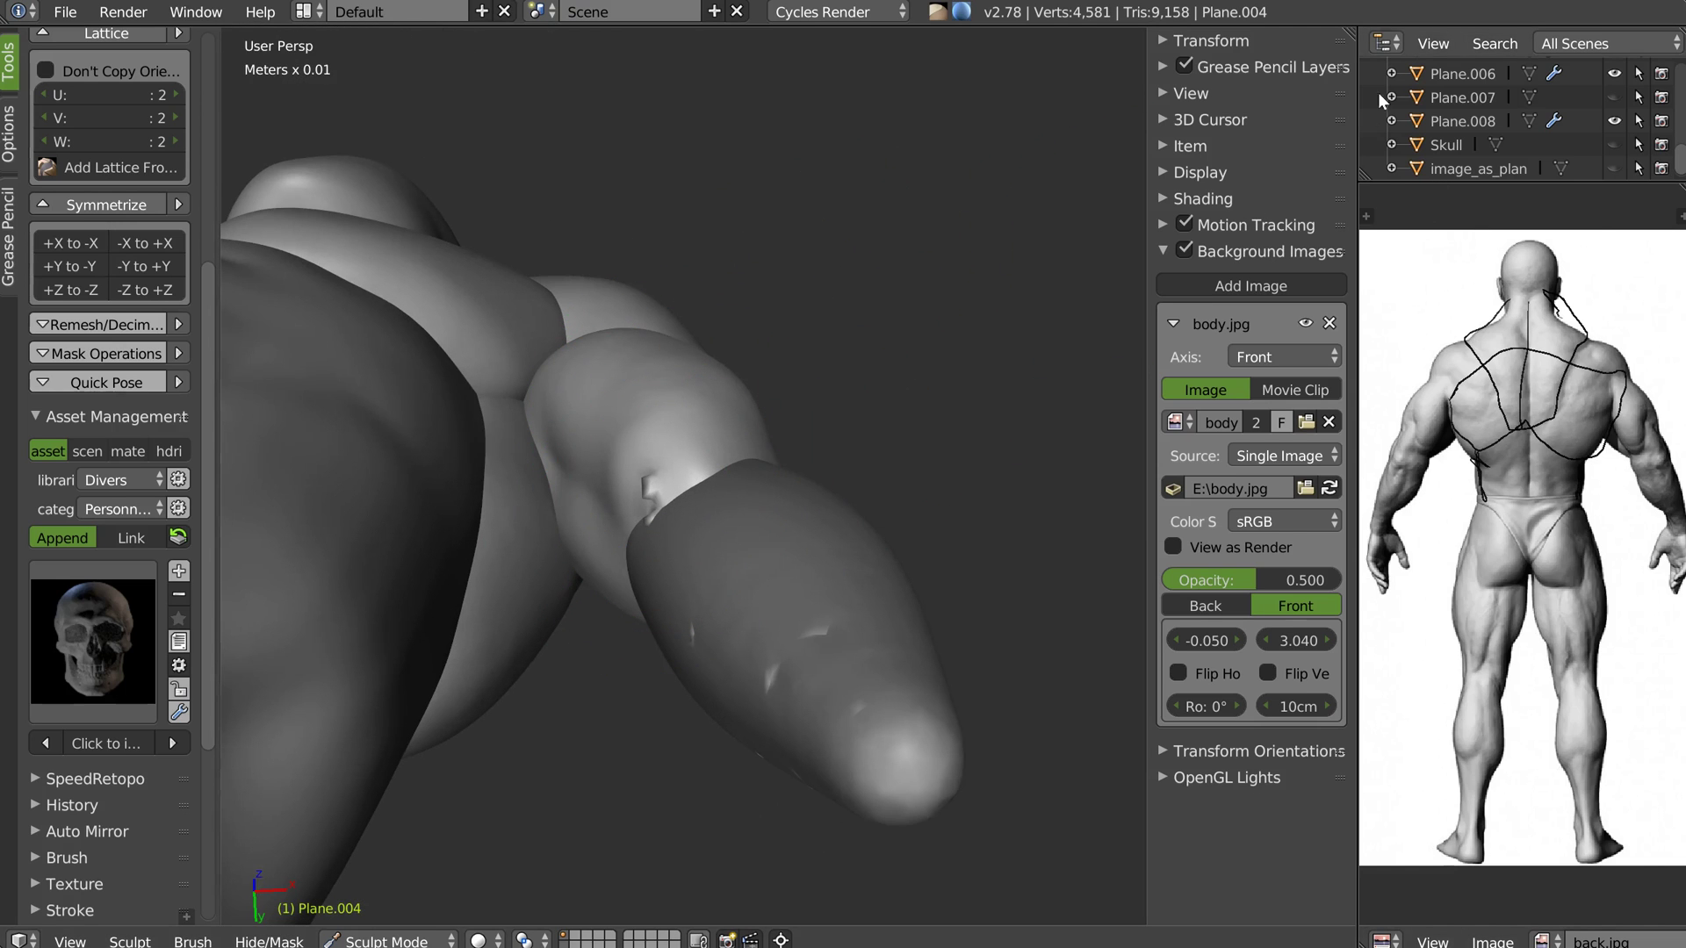
Show the upper arm's Mirror modifier settings in place of the scene outliner
left_click(1384, 43)
left_click(1433, 391)
scroll(1454, 121, "down", 1)
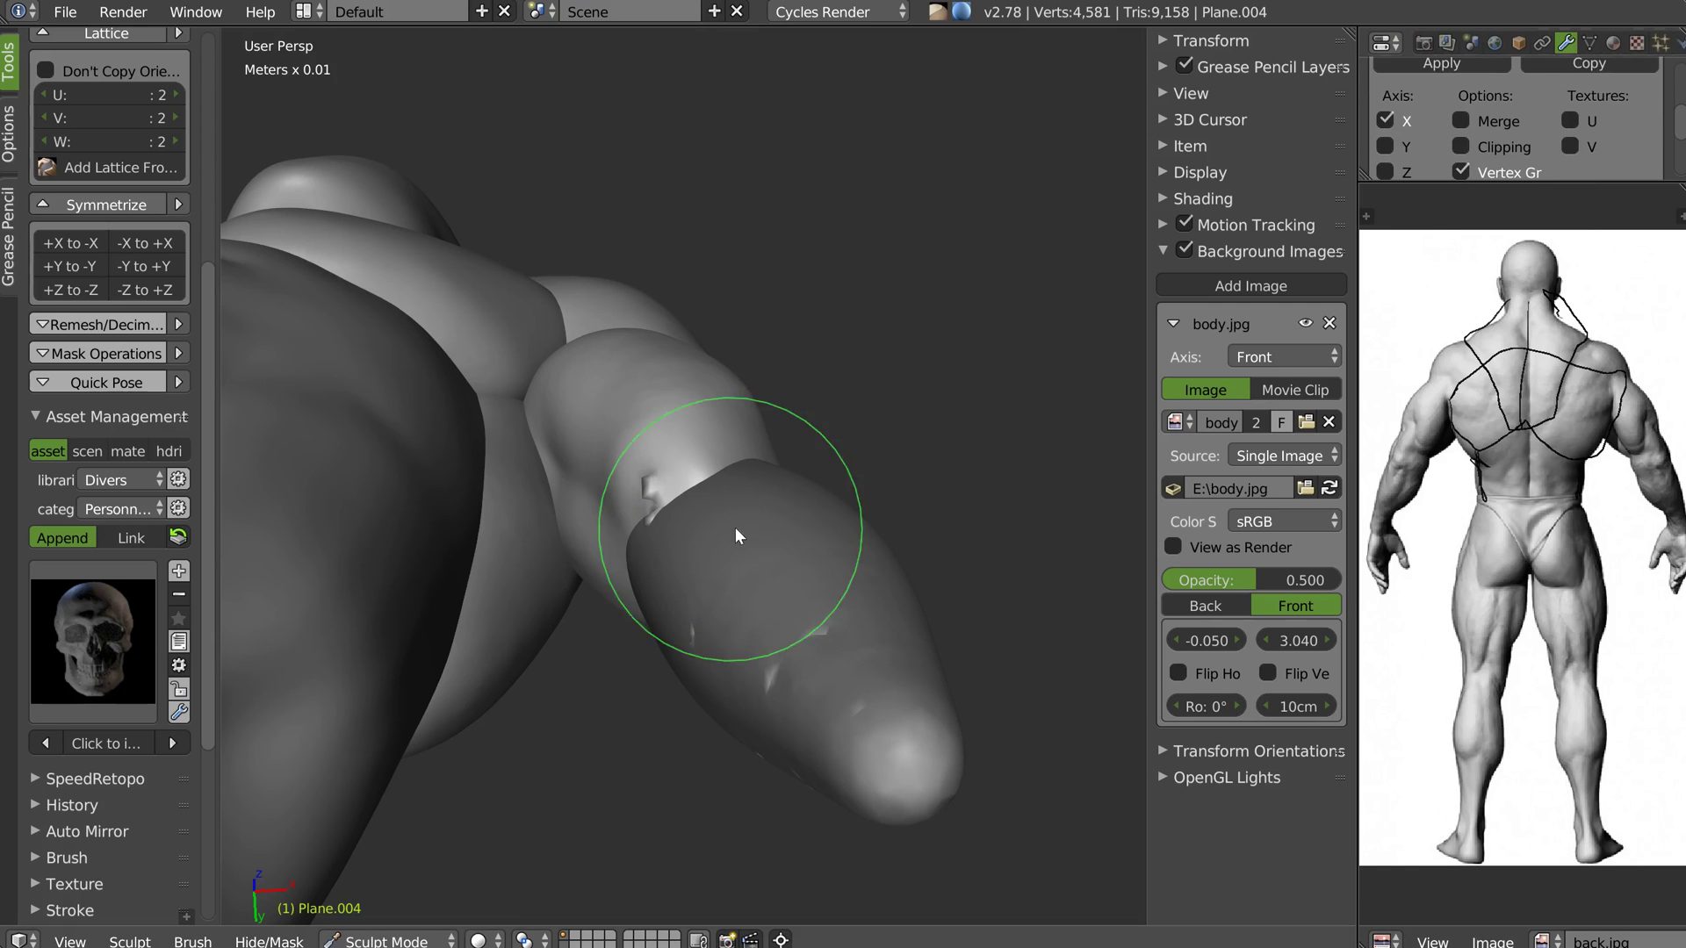
Smooth out the small lump and rough spots on the underside of the upper arm near the elbow
mouse_move(651, 498)
left_mouse_down("shift")
mouse_move(667, 487)
mouse_move(624, 437)
left_mouse_up("shift")
mouse_move(624, 437)
middle_mouse_down()
mouse_move(683, 492)
mouse_move(625, 484)
mouse_move(644, 381)
mouse_move(616, 404)
middle_mouse_up()
mouse_move(616, 404)
left_mouse_down("shift")
mouse_move(597, 341)
mouse_move(641, 424)
mouse_move(615, 369)
left_mouse_up("shift")
mouse_move(597, 195)
left_mouse_down("shift")
mouse_move(692, 165)
mouse_move(676, 267)
left_mouse_up("shift")
mouse_move(653, 330)
middle_mouse_down()
mouse_move(706, 344)
mouse_move(714, 297)
mouse_move(805, 294)
mouse_move(634, 293)
middle_mouse_up()
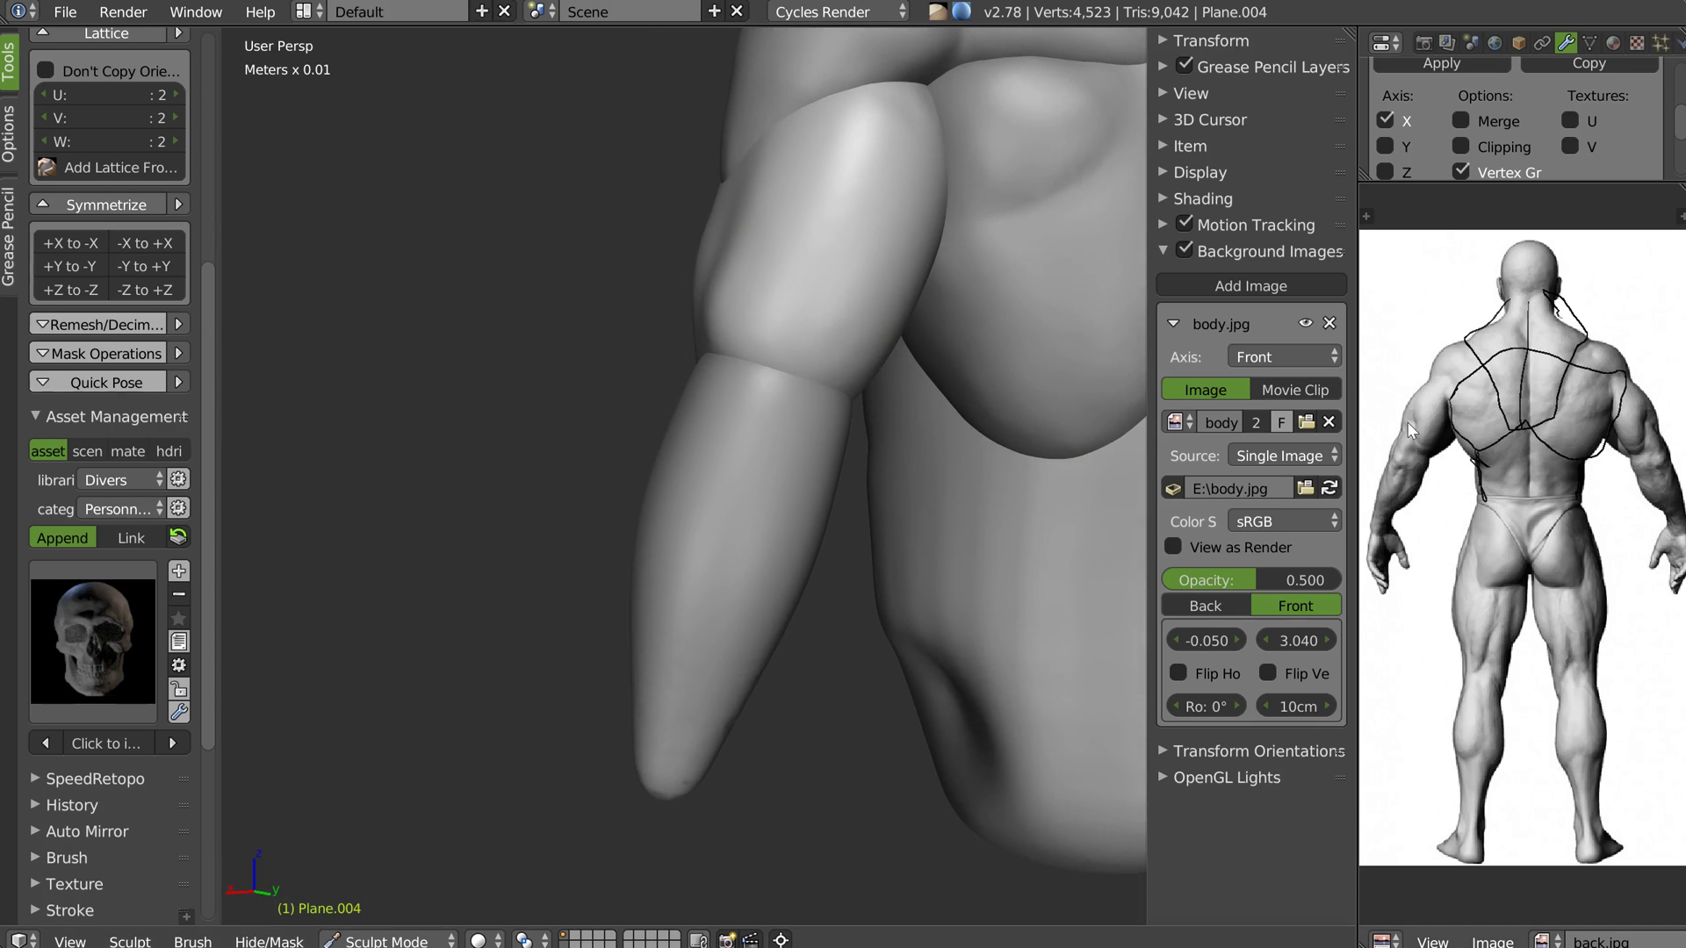
Carve an arched groove with a smaller brush around the triceps tendon at the back of the upper arm
scroll(797, 332, "up", 2)
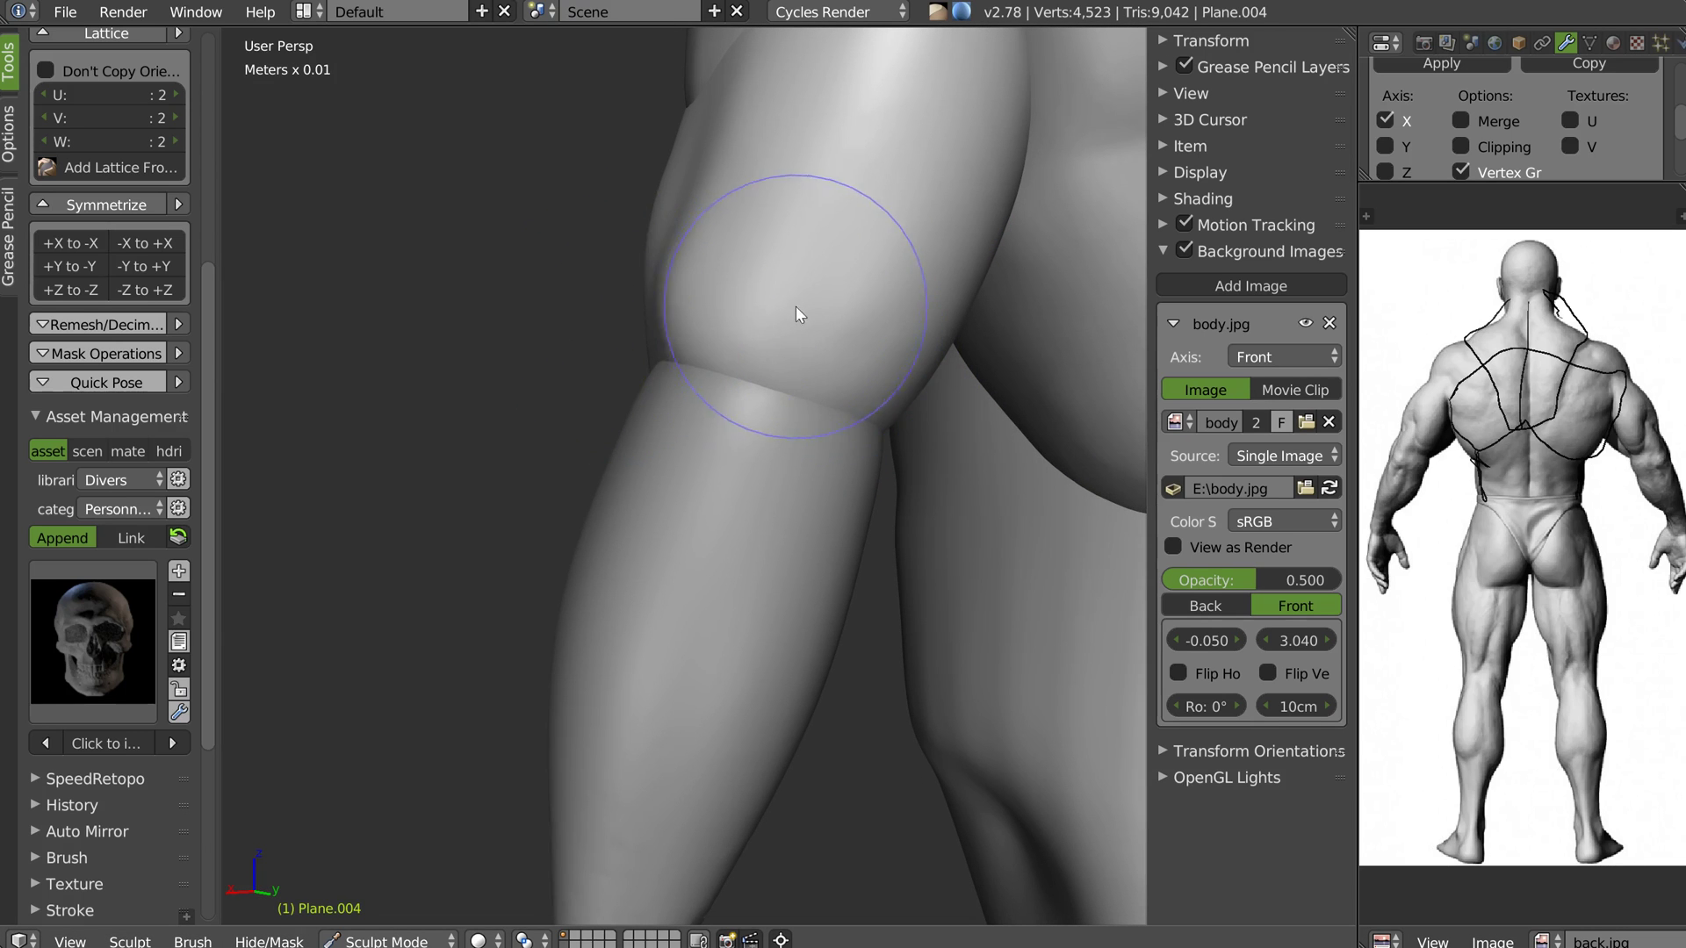
key("f")
left_click(676, 303)
mouse_move(736, 339)
left_mouse_down()
mouse_move(792, 224)
mouse_move(768, 248)
left_mouse_up()
middle_click_drag(806, 251, 885, 259)
mouse_move(792, 221)
left_mouse_down()
mouse_move(815, 162)
mouse_move(855, 128)
mouse_move(930, 241)
mouse_move(911, 274)
mouse_move(951, 281)
left_mouse_up()
middle_click_drag(952, 282, 922, 256)
left_click_drag(944, 351, 993, 372)
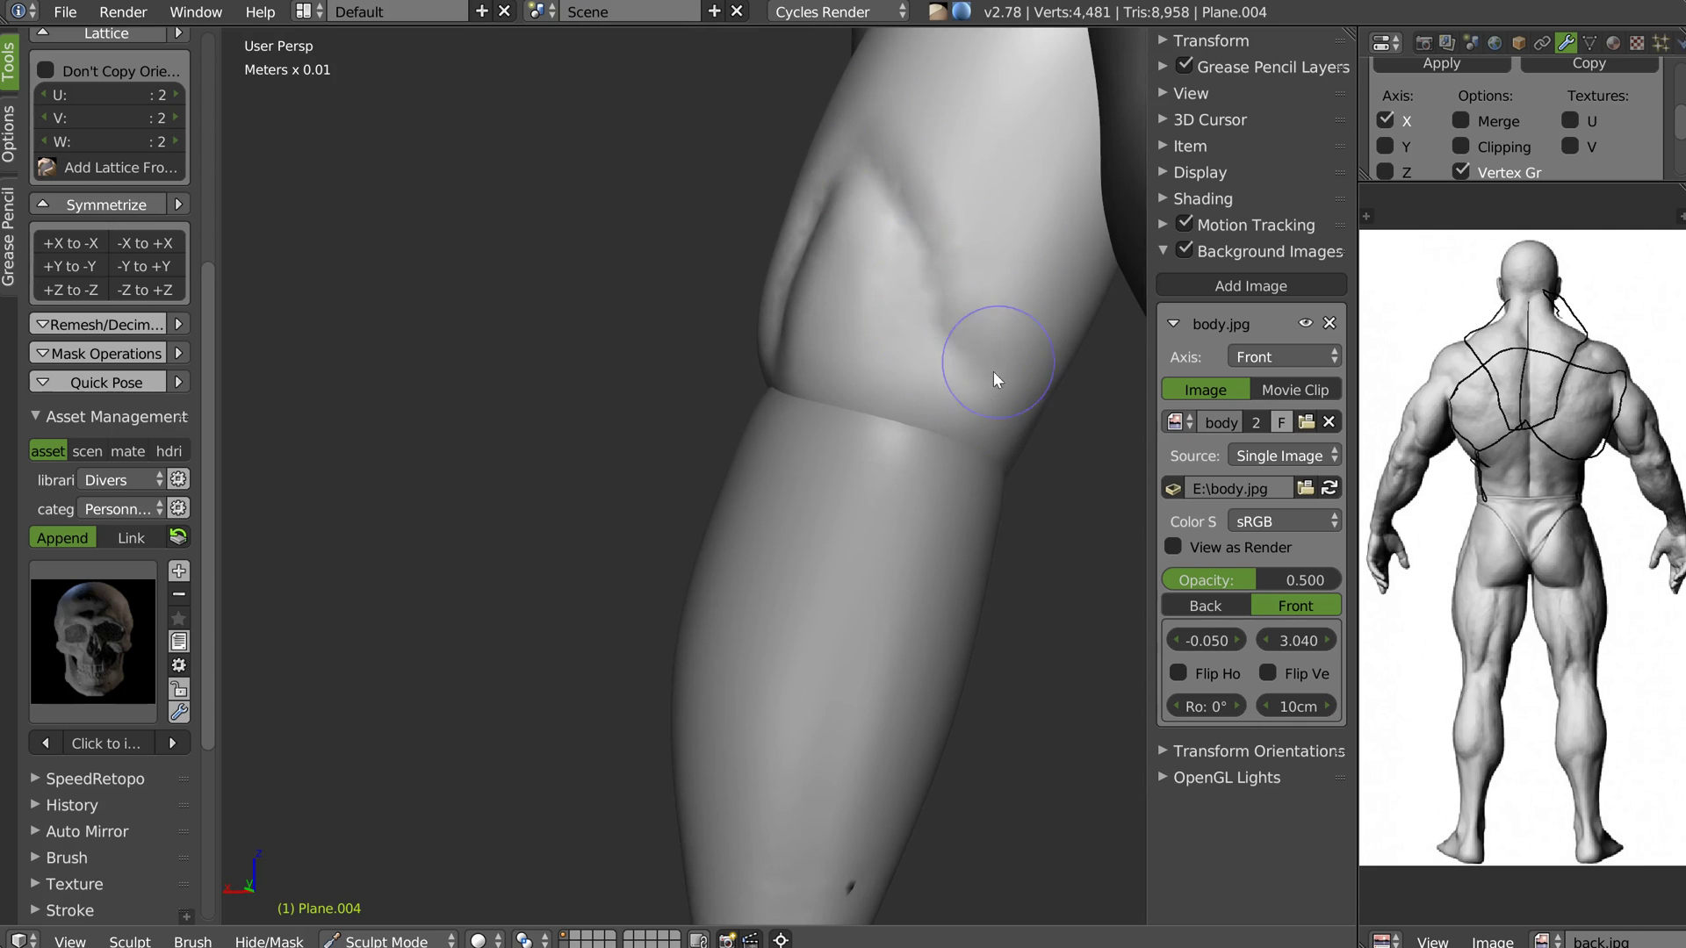
Extend the tendon groove down to the elbow edge on the inner back of the arm
middle_click_drag(993, 372, 914, 285)
middle_click_drag(1063, 356, 843, 374)
mouse_move(850, 387)
left_mouse_down()
mouse_move(933, 388)
mouse_move(780, 361)
left_mouse_up()
middle_click_drag(780, 360, 824, 365)
left_click_drag(819, 376, 831, 388)
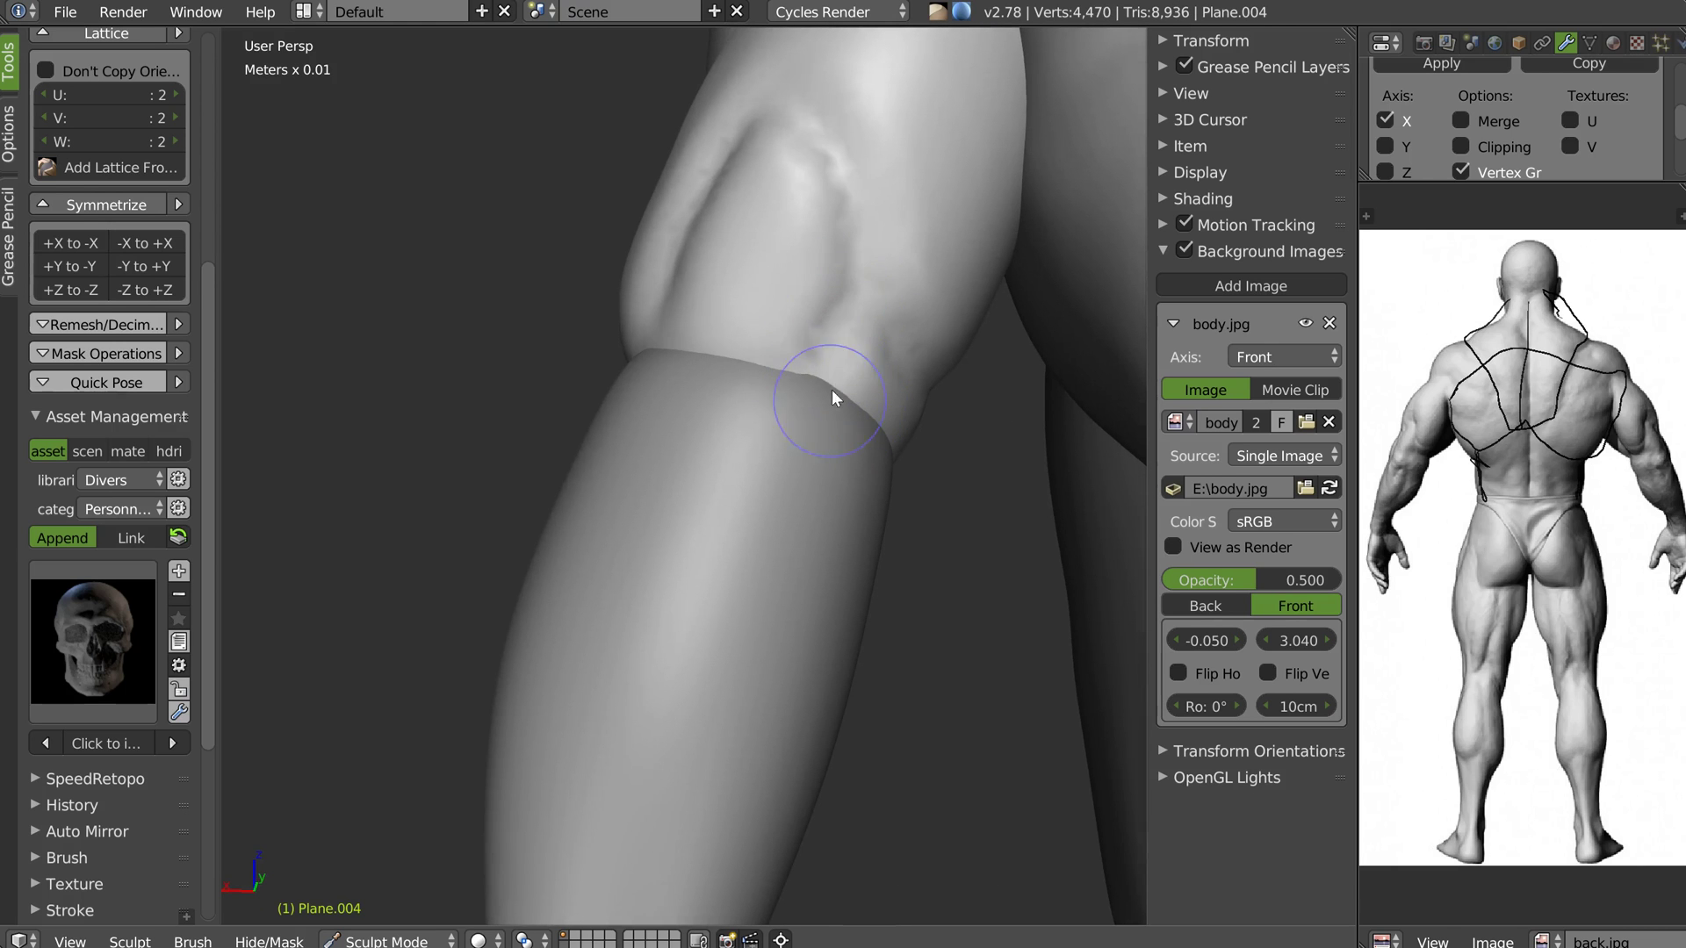
Define the groove along the outer side of the upper arm, and build up the muscle beside it with a larger Clay brush
mouse_move(820, 297)
middle_mouse_down()
mouse_move(902, 177)
mouse_move(830, 243)
mouse_move(841, 343)
mouse_move(708, 379)
middle_mouse_up()
mouse_move(638, 443)
left_mouse_down()
mouse_move(648, 473)
mouse_move(653, 309)
left_mouse_up()
mouse_move(702, 351)
middle_mouse_down()
mouse_move(650, 376)
mouse_move(769, 393)
mouse_move(841, 370)
mouse_move(688, 381)
mouse_move(599, 449)
middle_mouse_up()
key("c")
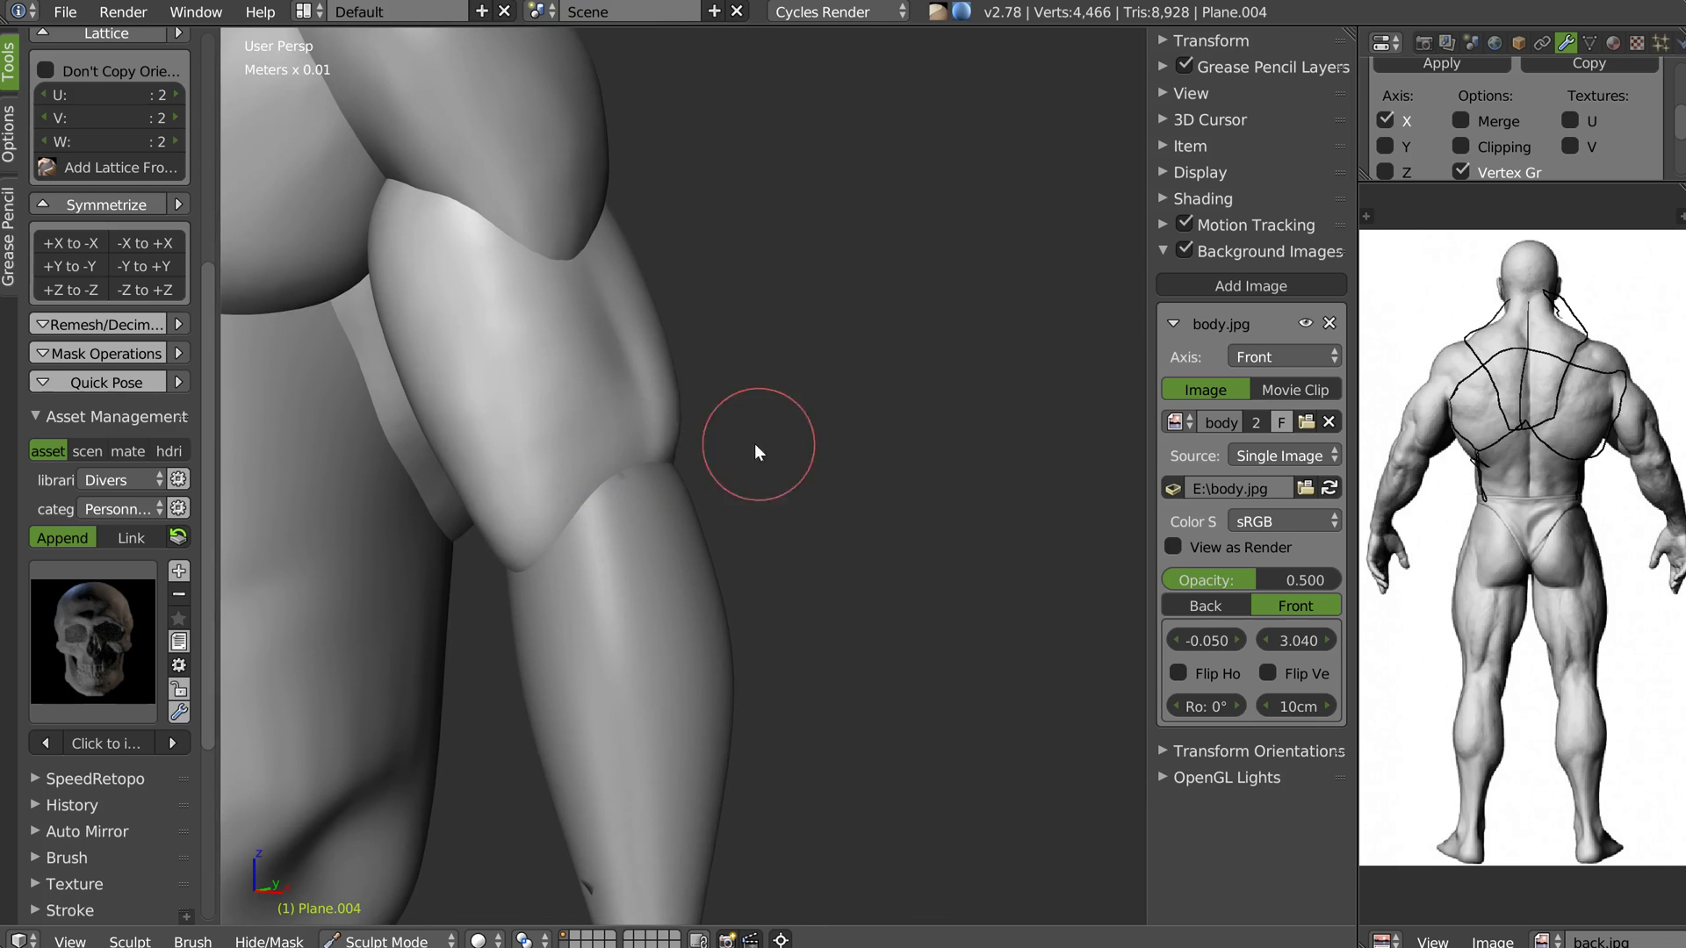
key("f")
left_click(602, 434)
left_click_drag(602, 434, 611, 404)
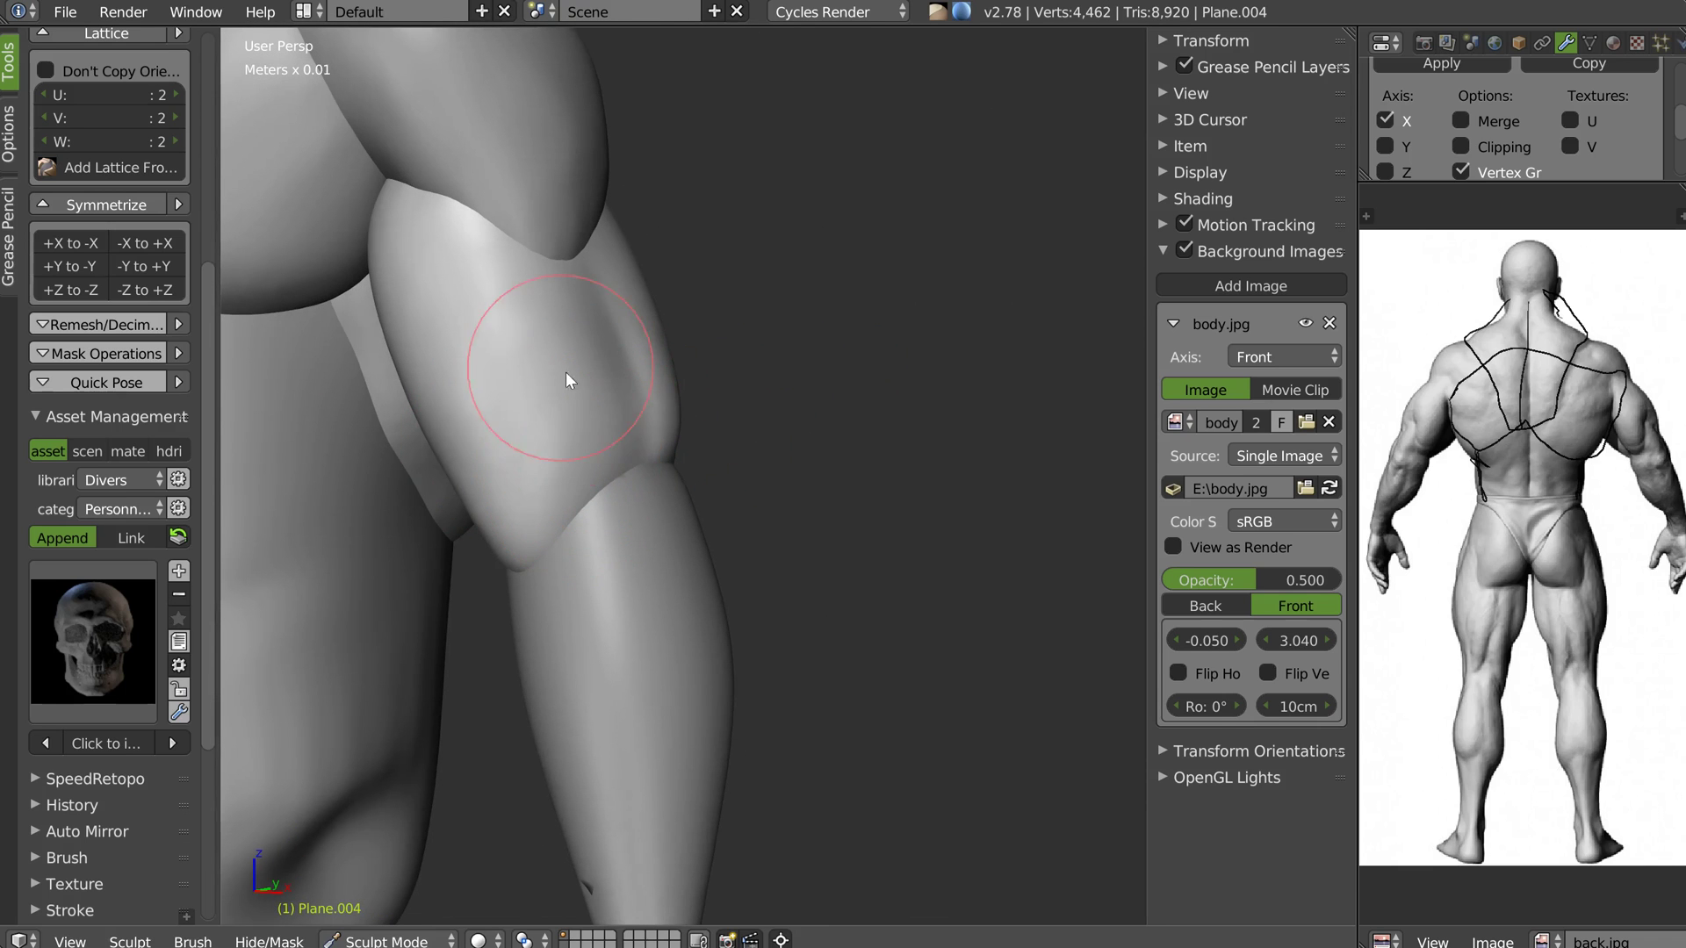
Change the brush and refine the muscle relief around the upper arm with further strokes
mouse_move(681, 403)
middle_mouse_down()
mouse_move(619, 408)
mouse_move(729, 395)
mouse_move(669, 384)
mouse_move(749, 381)
mouse_move(672, 386)
mouse_move(614, 297)
mouse_move(593, 330)
mouse_move(582, 304)
mouse_move(609, 339)
middle_mouse_up()
scroll(594, 330, "up", 6)
key("w")
left_click(479, 332)
mouse_move(636, 346)
left_mouse_down()
mouse_move(662, 331)
mouse_move(579, 337)
left_mouse_up()
middle_click_drag(576, 329, 566, 338)
middle_click_drag(613, 409, 601, 454)
left_click_drag(600, 454, 432, 476)
mouse_move(558, 418)
middle_mouse_down()
mouse_move(615, 404)
mouse_move(600, 376)
middle_mouse_up()
Build up the upper back corner of the upper arm, pull it to a point beneath the rear deltoid, and return to Object Mode
scroll(600, 376, "down", 4)
key("w")
left_click(478, 303)
middle_click_drag(559, 266, 548, 260)
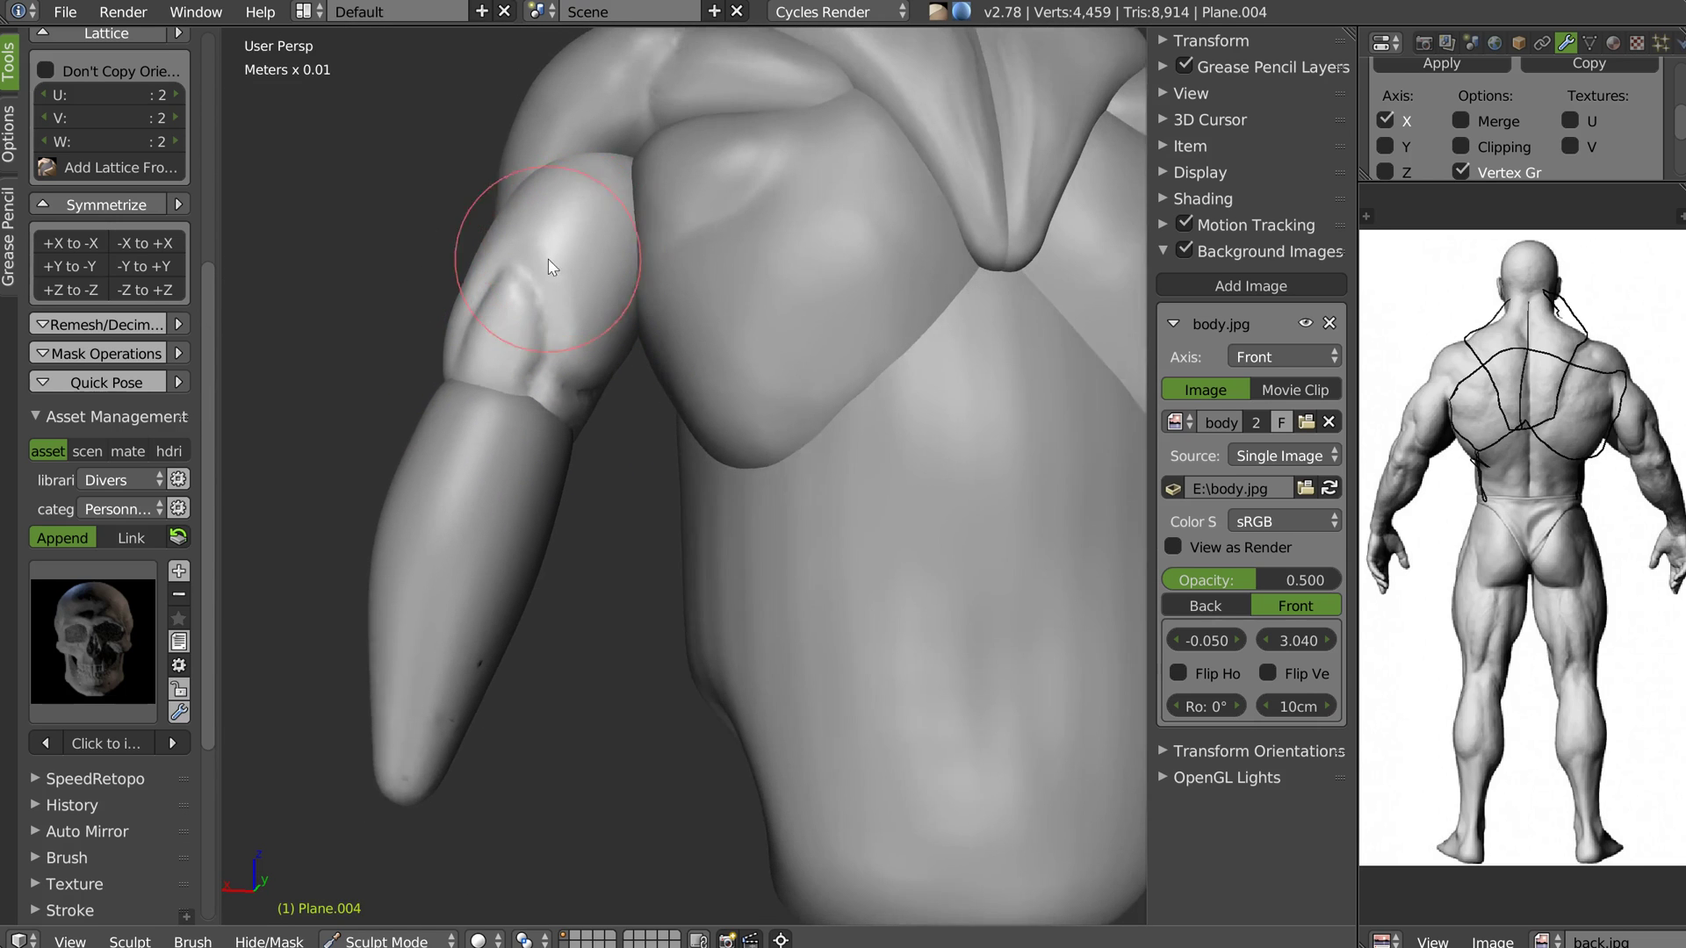
scroll(548, 260, "up", 1)
left_click_drag(623, 170, 648, 200)
mouse_move(648, 201)
middle_mouse_down()
mouse_move(636, 174)
mouse_move(646, 214)
middle_mouse_up()
key("w")
left_click_drag(646, 155, 675, 123)
middle_click_drag(618, 182, 625, 244)
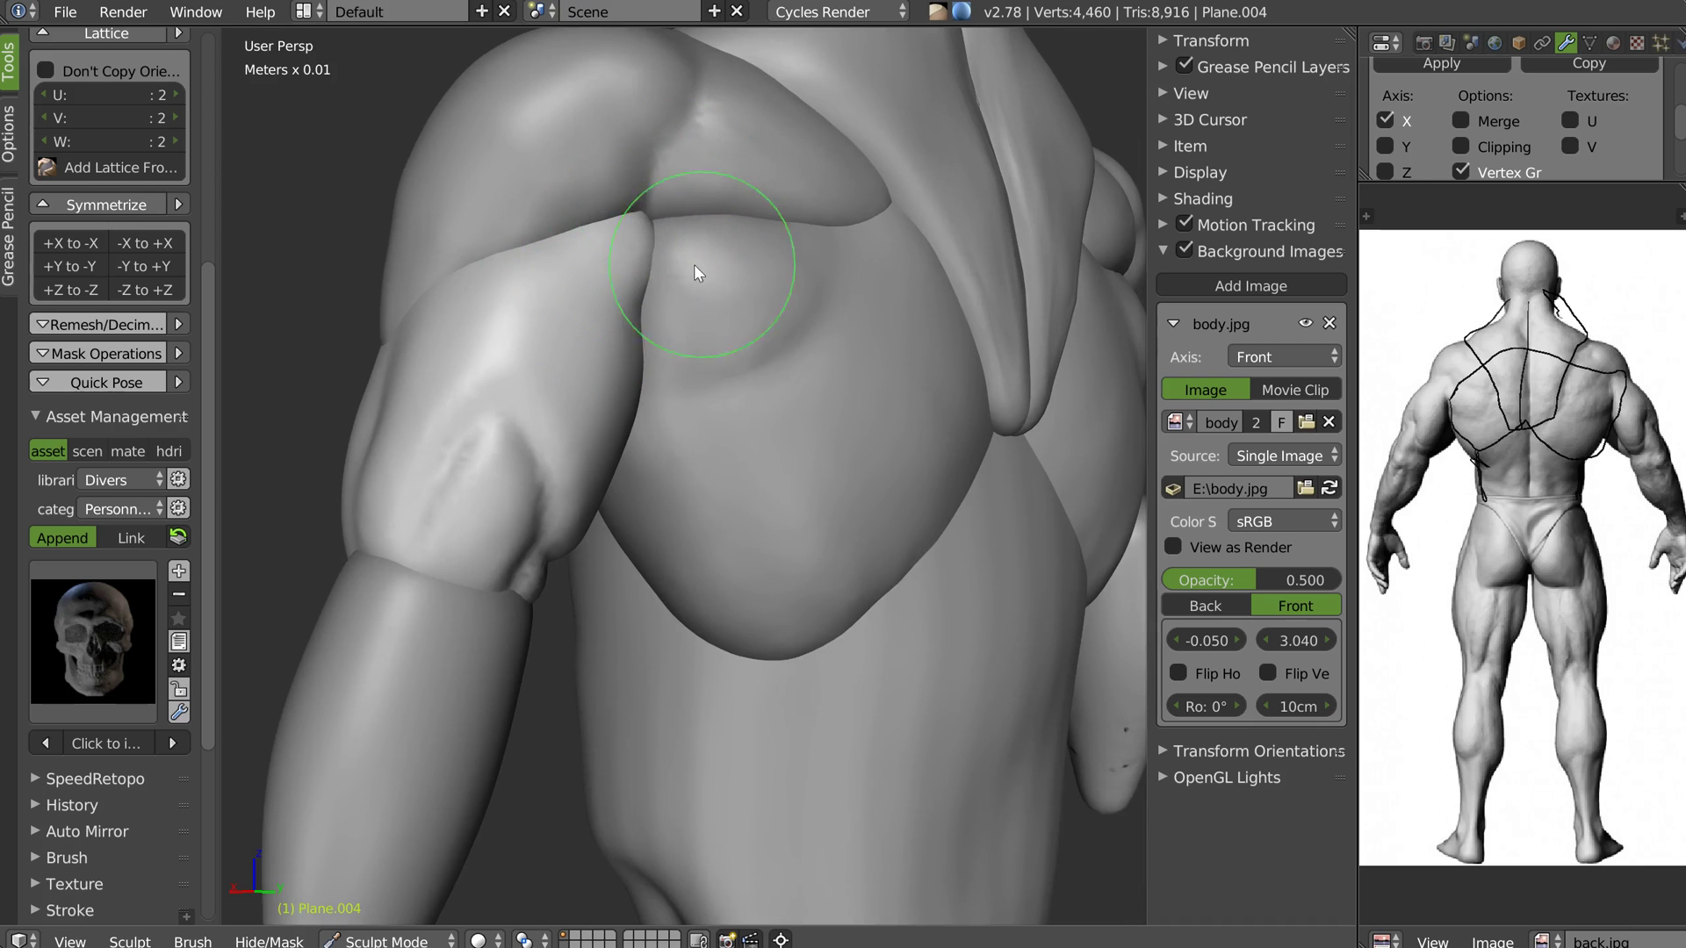
middle_click_drag(692, 263, 652, 212)
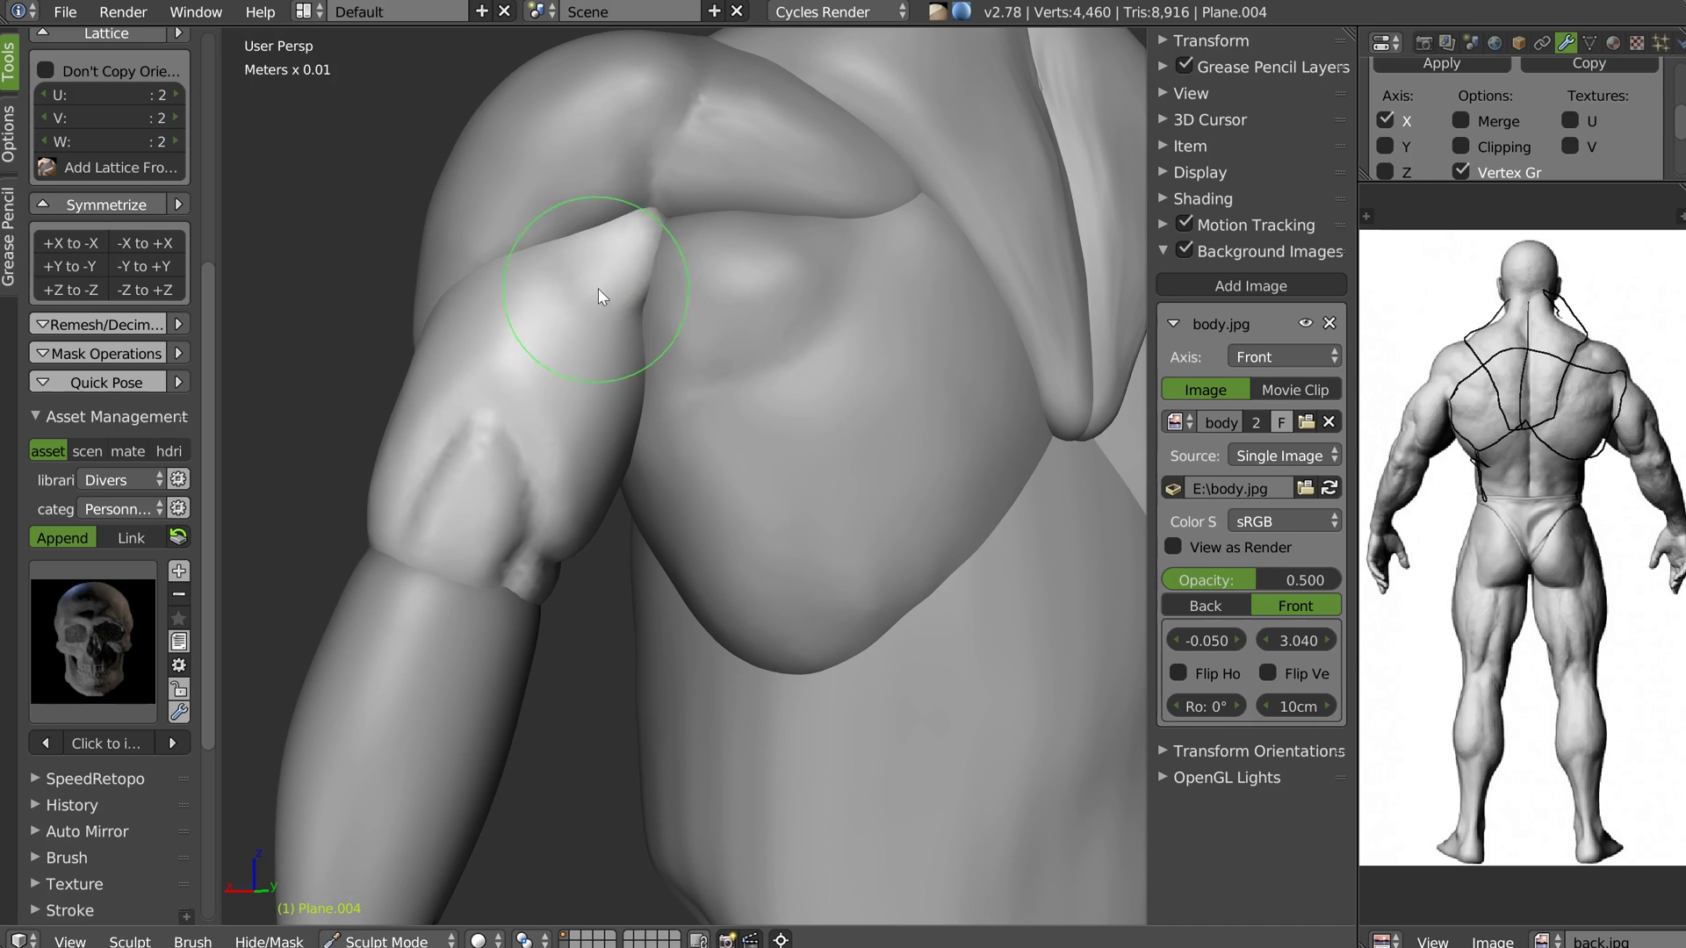
mouse_move(583, 294)
middle_mouse_down()
mouse_move(582, 342)
mouse_move(675, 342)
mouse_move(677, 393)
mouse_move(681, 331)
mouse_move(730, 324)
mouse_move(647, 344)
mouse_move(700, 351)
mouse_move(706, 313)
middle_mouse_up()
scroll(612, 334, "down", 7)
scroll(650, 373, "up", 2)
key("Tab")
Select the forearm form and enable Dyntopo for it in Sculpt Mode
middle_click_drag(744, 374, 644, 326)
middle_click_drag(449, 402, 551, 356)
middle_click_drag(698, 343, 569, 157)
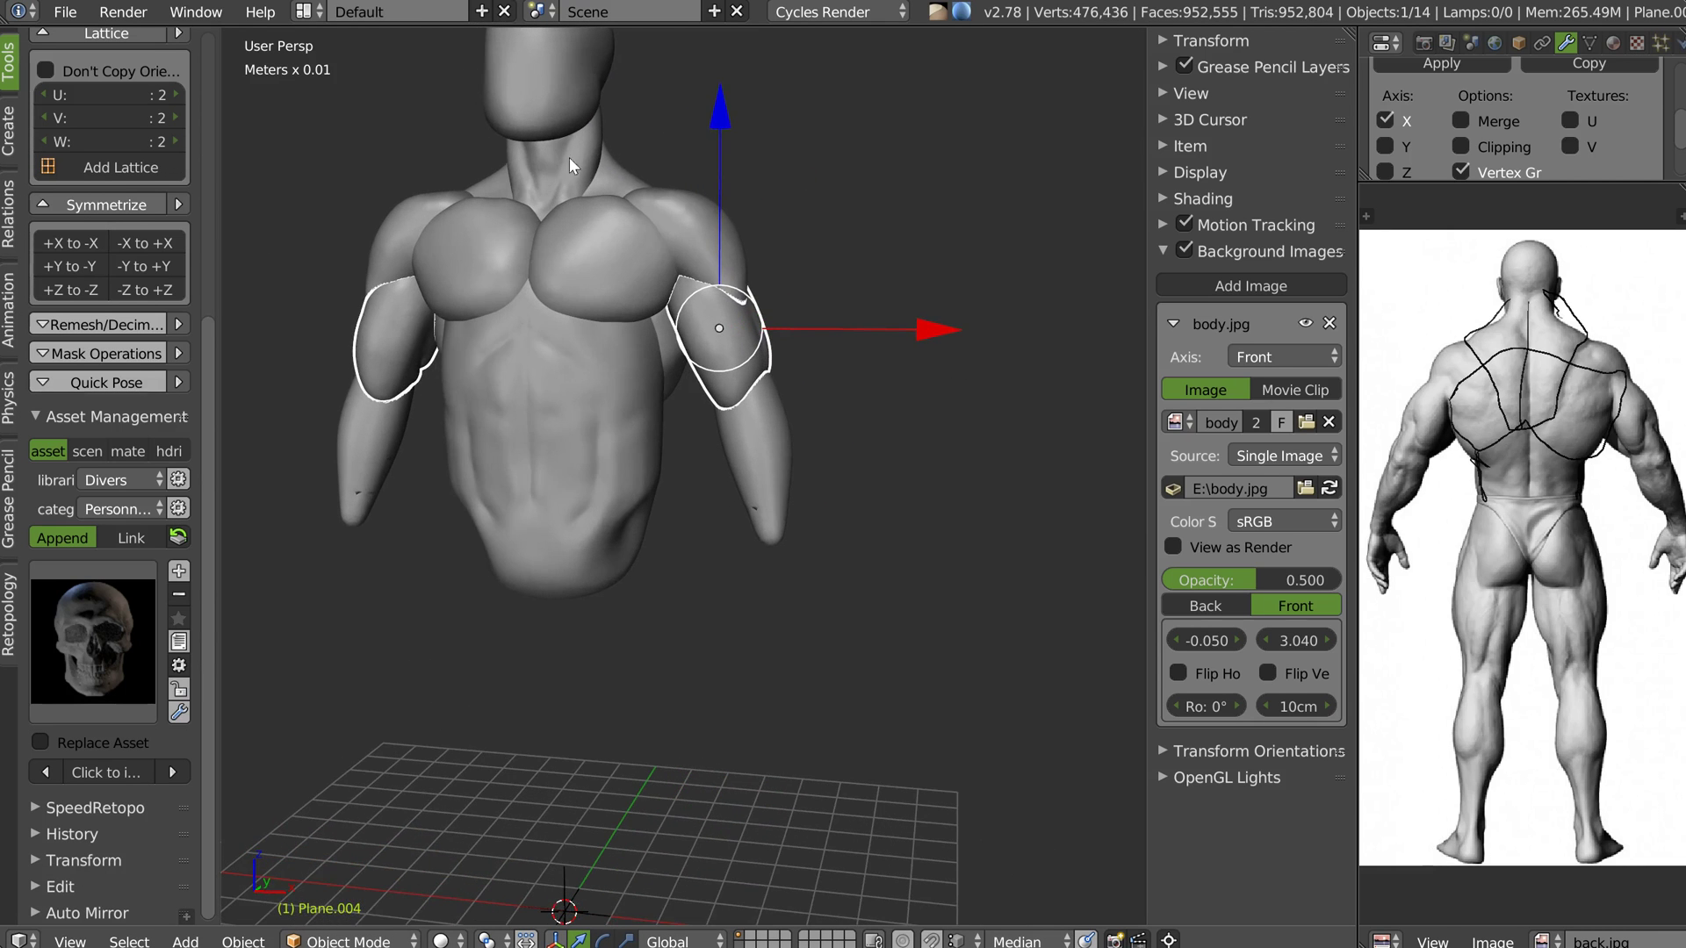
mouse_move(651, 451)
middle_mouse_down()
mouse_move(493, 445)
mouse_move(553, 454)
mouse_move(595, 433)
mouse_move(675, 474)
mouse_move(651, 461)
middle_mouse_up()
right_click(727, 482)
key("Tab")
left_click(825, 391)
right_click(669, 477)
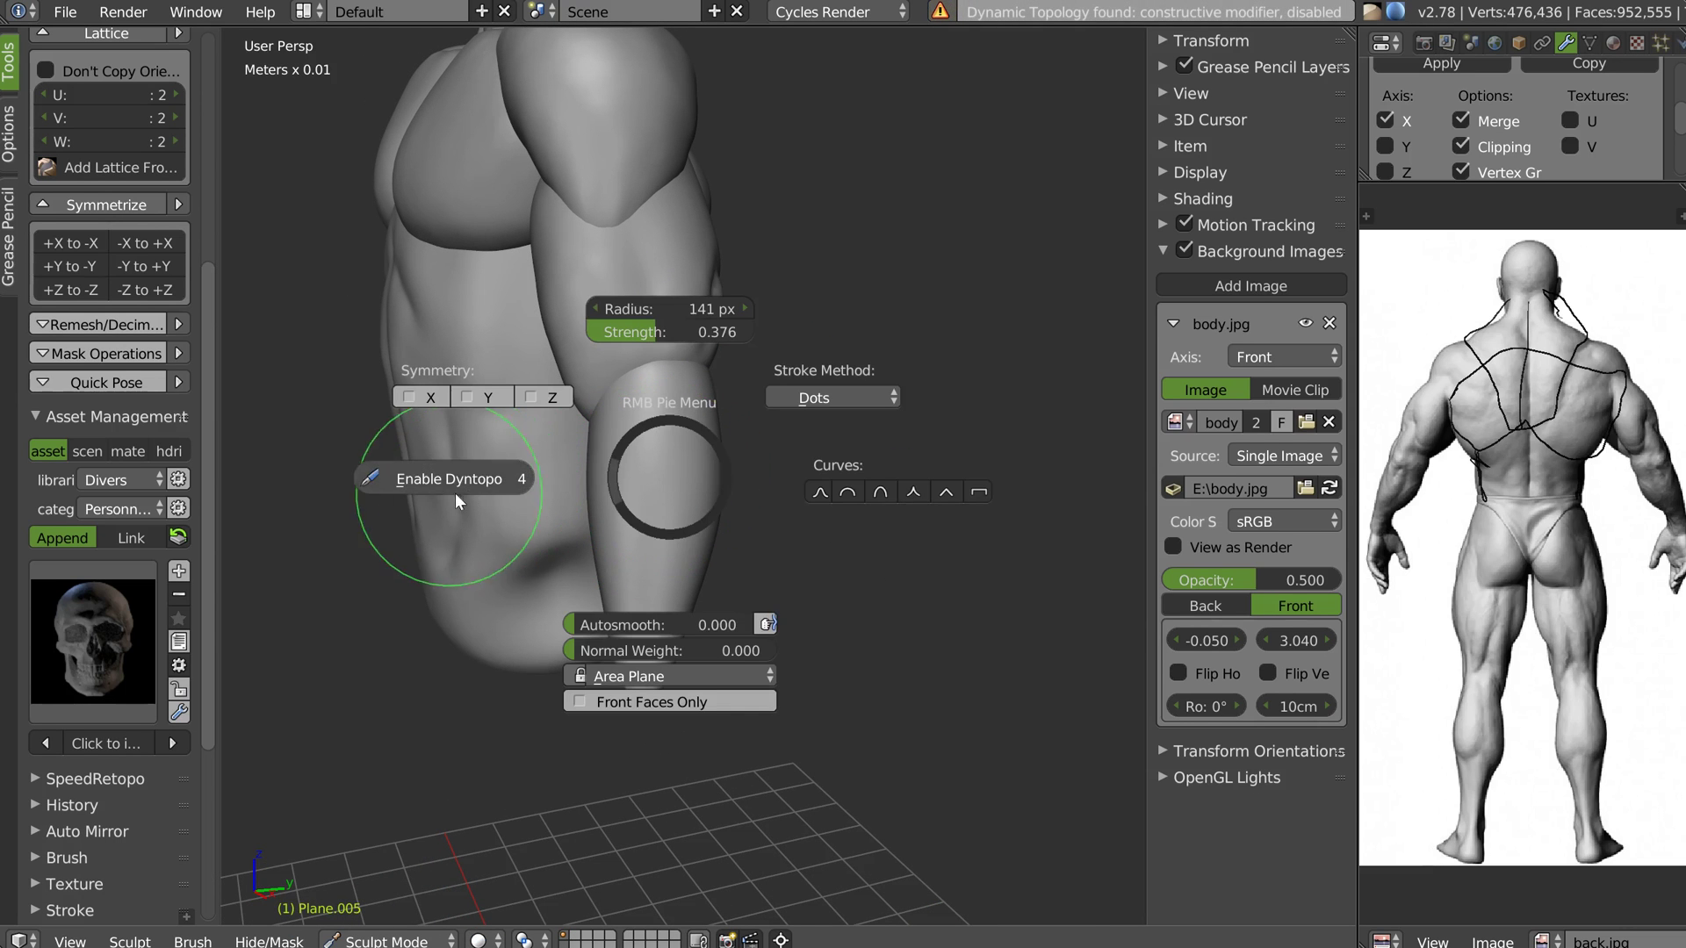
left_click(451, 481)
mouse_move(676, 470)
middle_mouse_down()
mouse_move(636, 462)
mouse_move(704, 378)
middle_mouse_up()
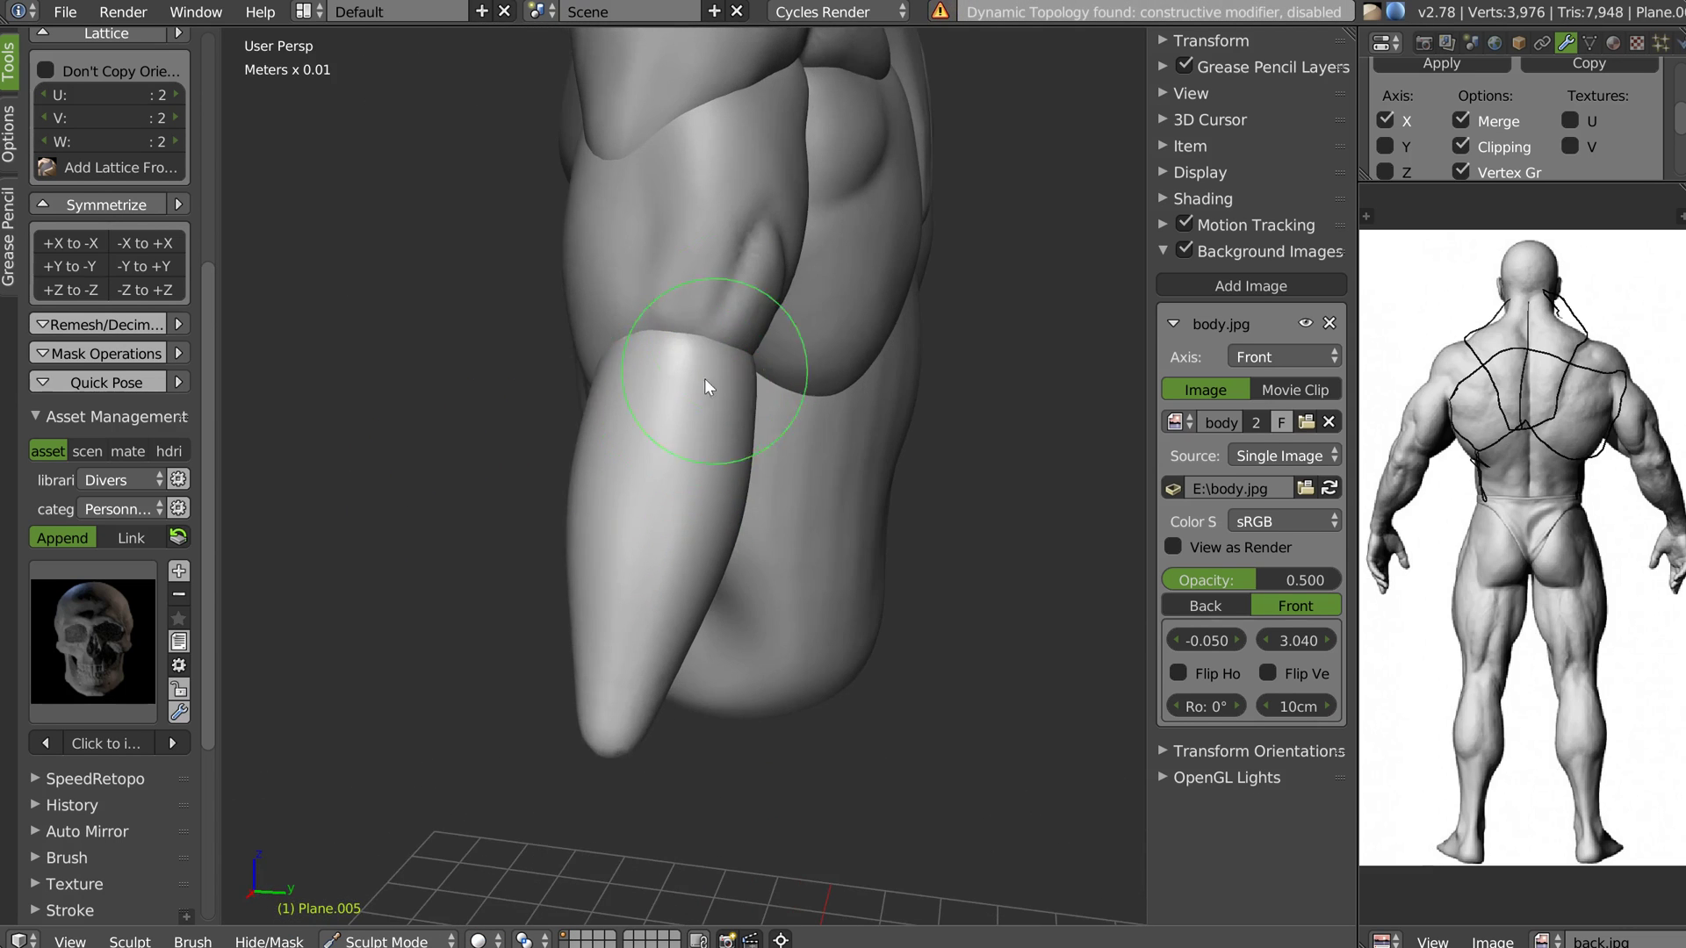
right_click(655, 462)
left_click(524, 363)
Pull the forearm's outline and outer elbow end to follow the arm in the front reference image
mouse_move(532, 372)
middle_mouse_down()
mouse_move(609, 421)
mouse_move(606, 440)
mouse_move(648, 474)
middle_mouse_up()
key("KP_1")
scroll(746, 344, "up", 6)
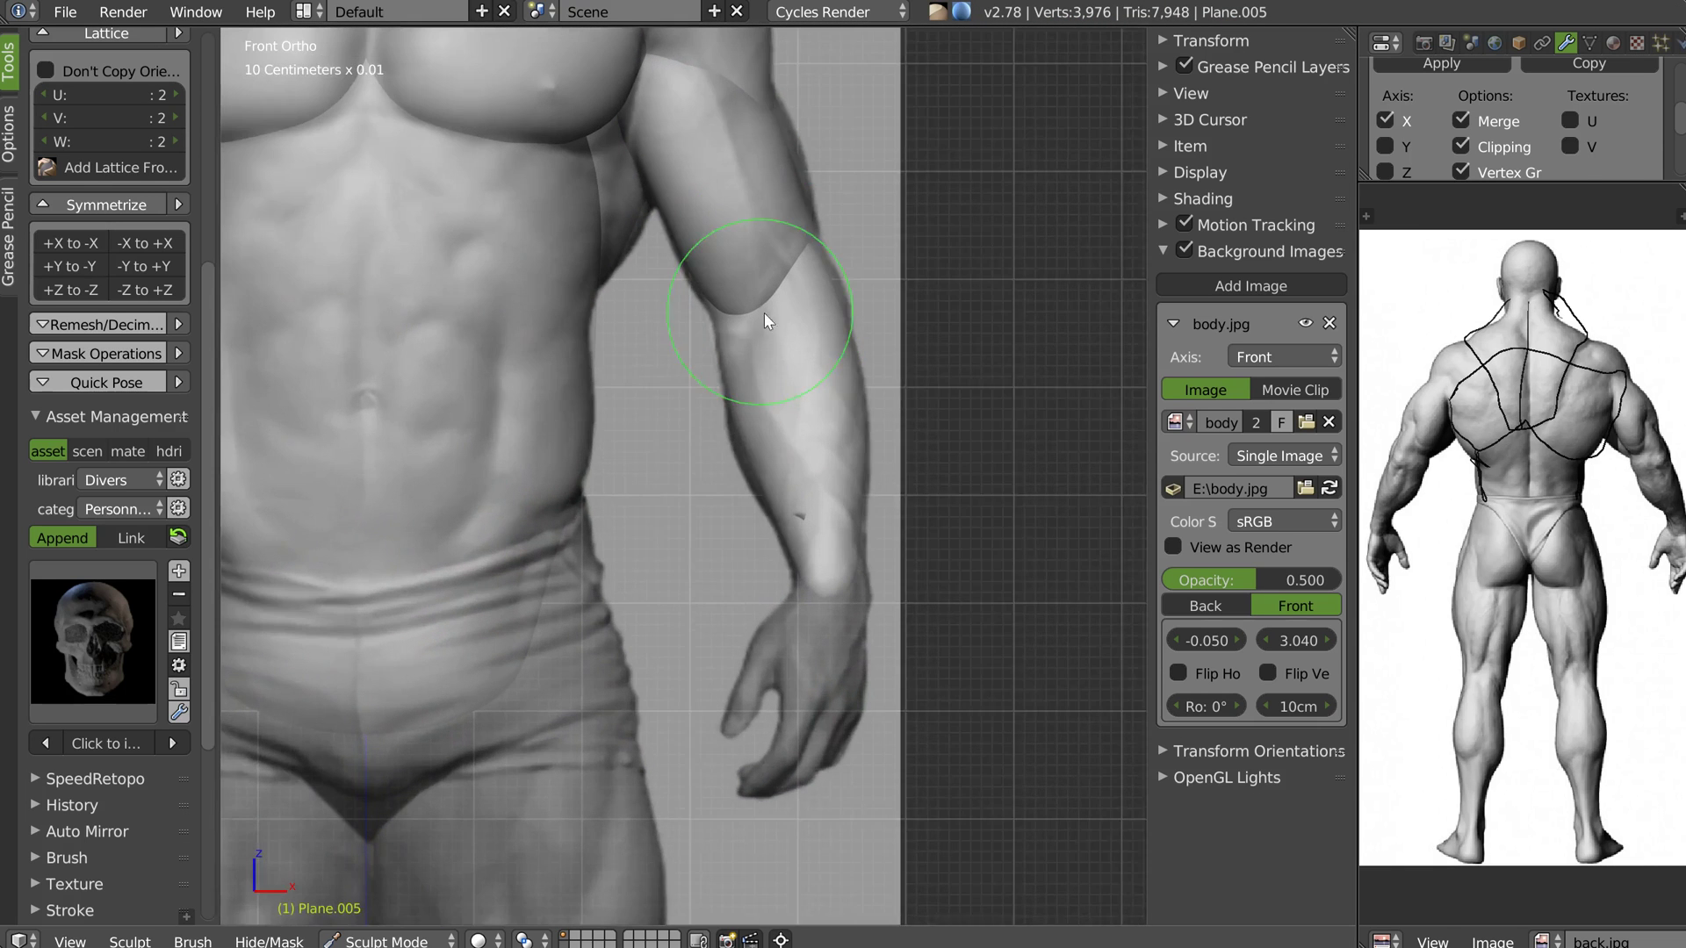
mouse_move(741, 462)
left_mouse_down()
mouse_move(836, 618)
mouse_move(777, 494)
left_mouse_up()
mouse_move(846, 269)
left_mouse_down()
mouse_move(830, 231)
mouse_move(827, 251)
left_mouse_up()
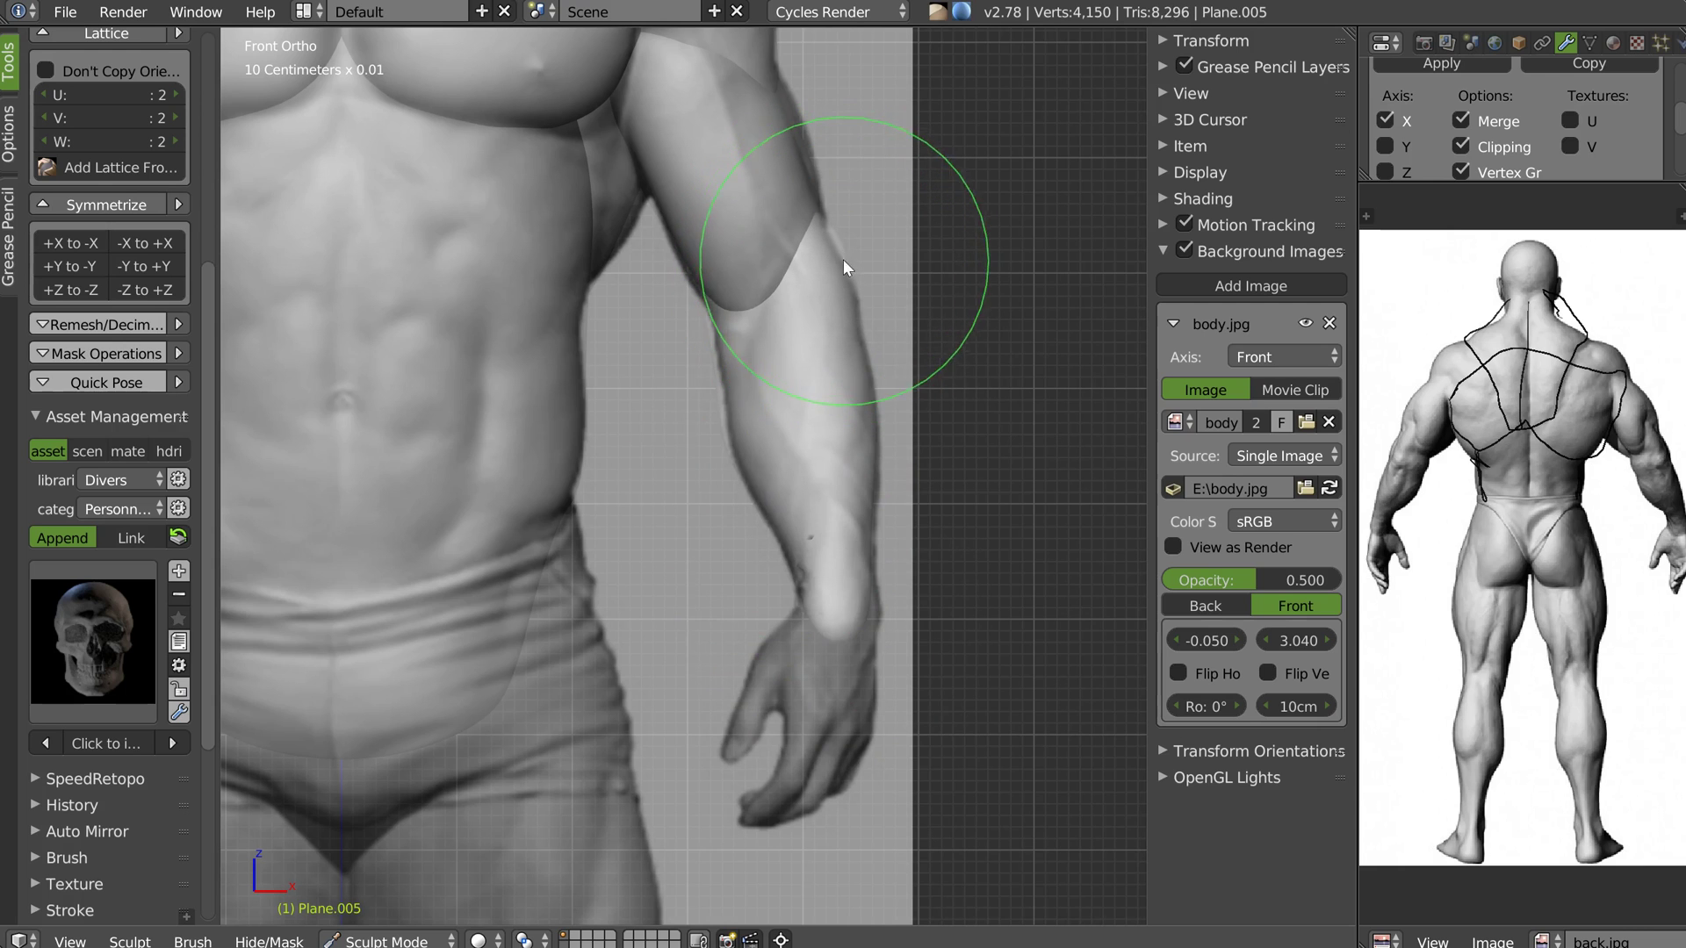
Select the forearm together with the upper arm in Object Mode and merge them with a SpeedSculpt Union
mouse_move(864, 303)
middle_mouse_down()
mouse_move(624, 387)
mouse_move(828, 281)
mouse_move(693, 413)
mouse_move(864, 330)
mouse_move(675, 372)
mouse_move(549, 362)
middle_mouse_up()
scroll(536, 347, "up", 2)
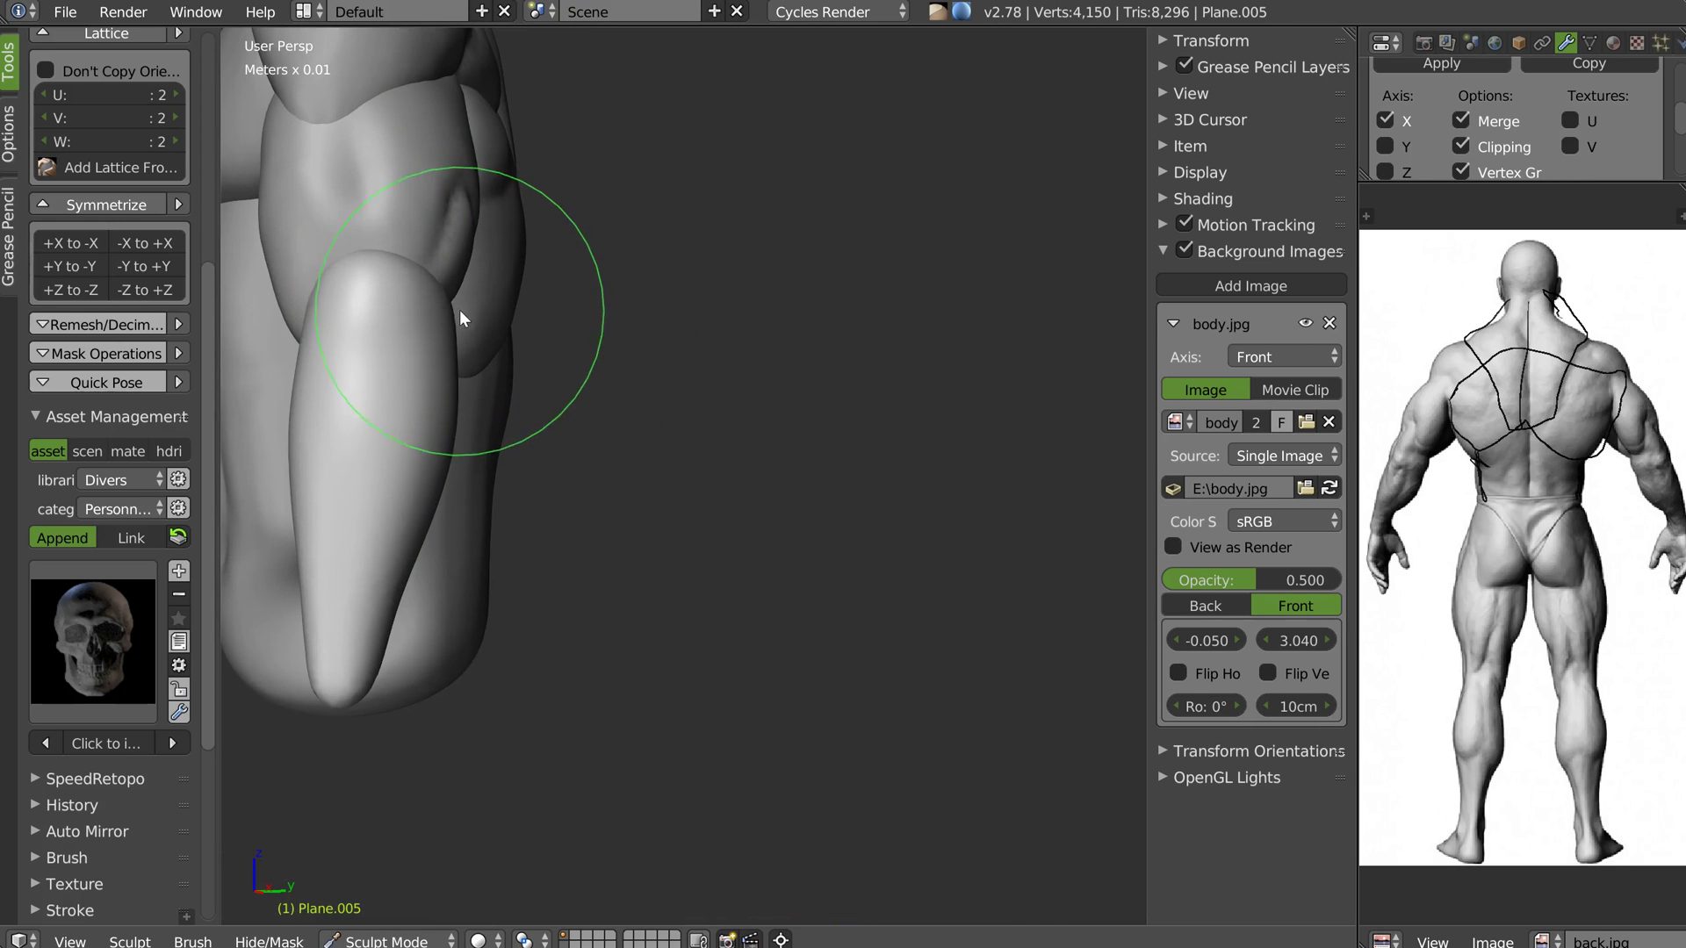
mouse_move(529, 339)
middle_mouse_down()
mouse_move(439, 309)
mouse_move(541, 309)
mouse_move(581, 331)
middle_mouse_up()
key("Tab")
right_click(578, 301, "shift")
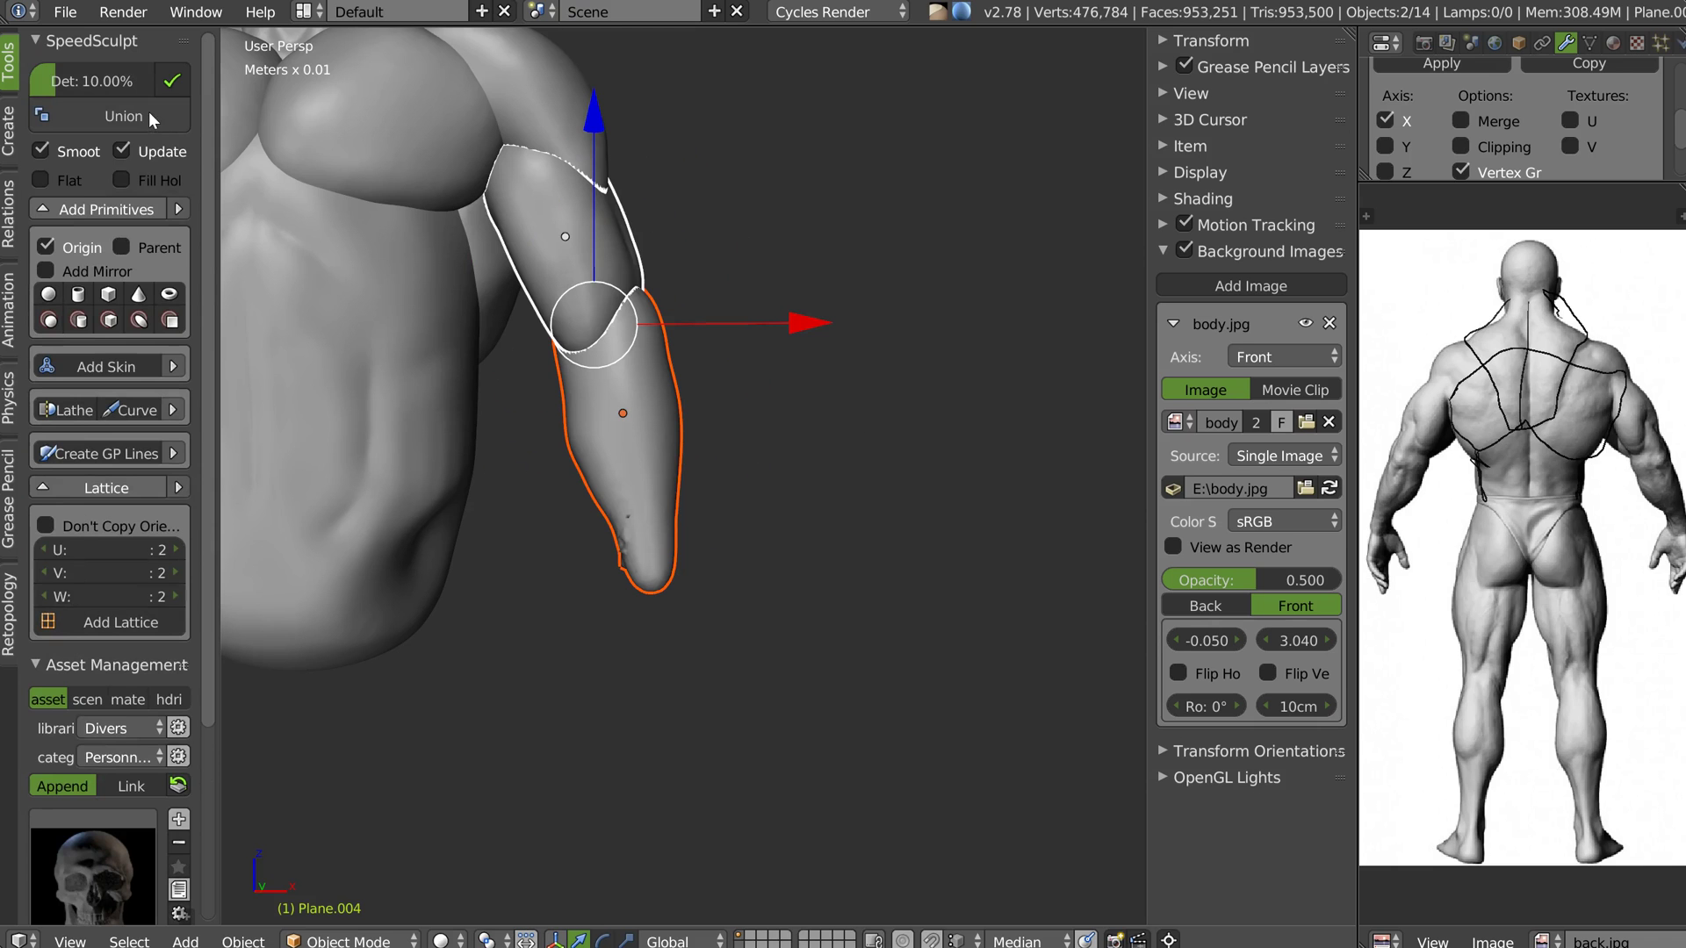
left_click(149, 112)
key("Home")
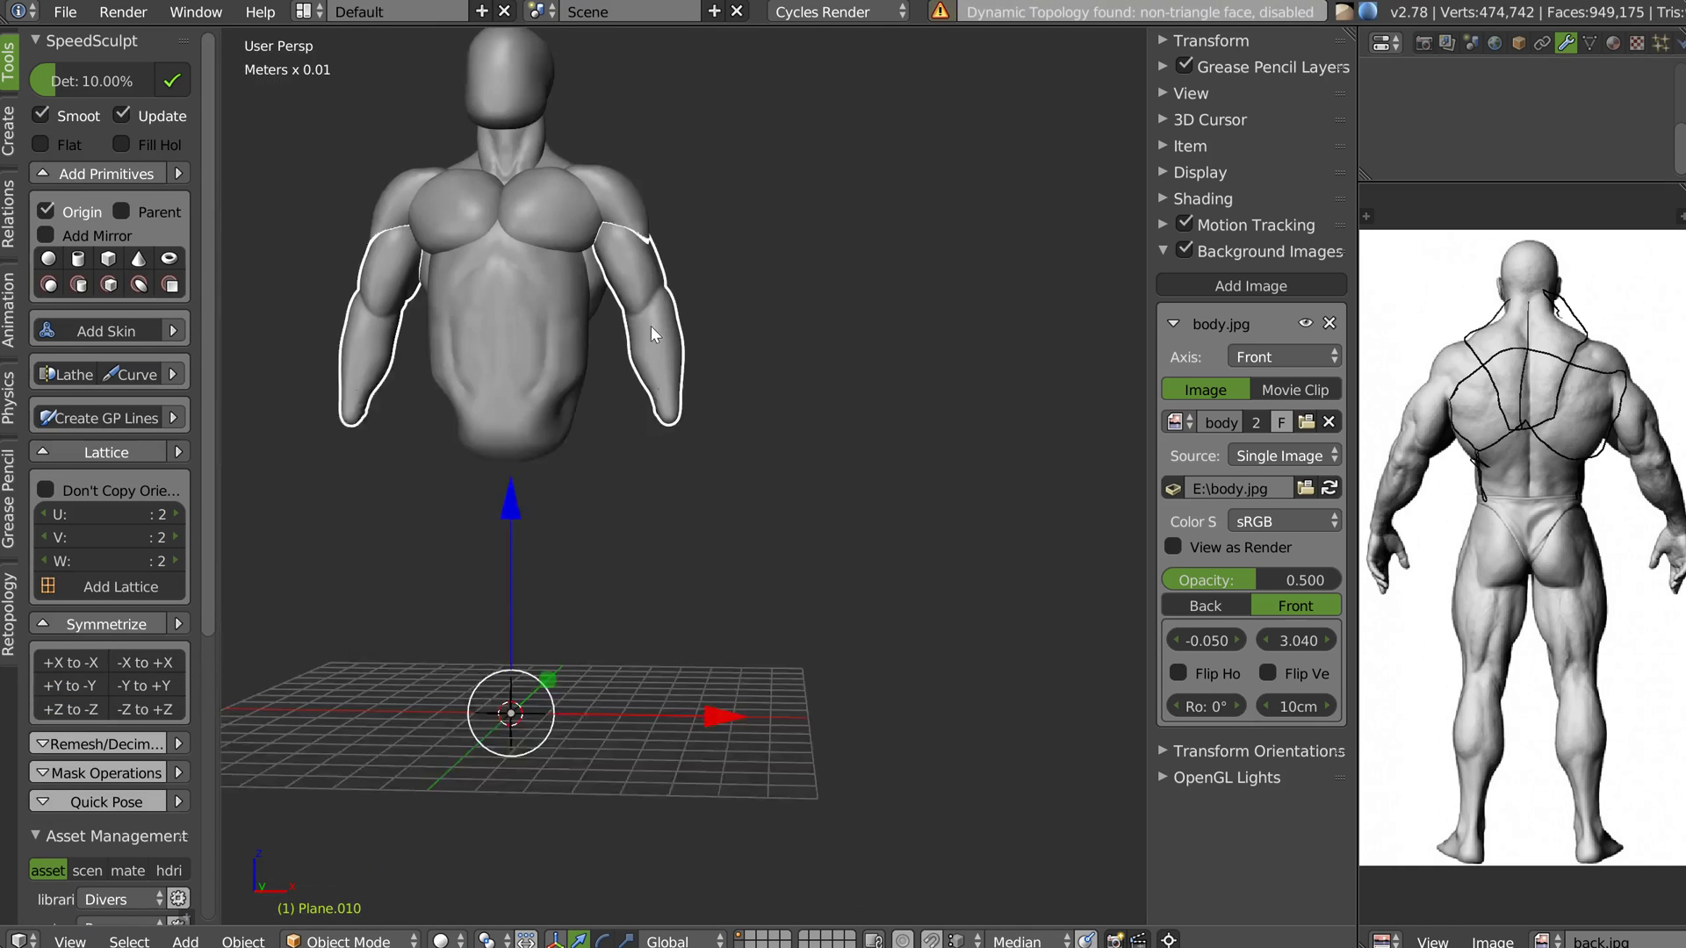
Carve a groove with a smaller brush across the joint between upper arm and forearm on the outer elbow of the merged arm
scroll(663, 309, "up", 3)
middle_click_drag(748, 295, 590, 371)
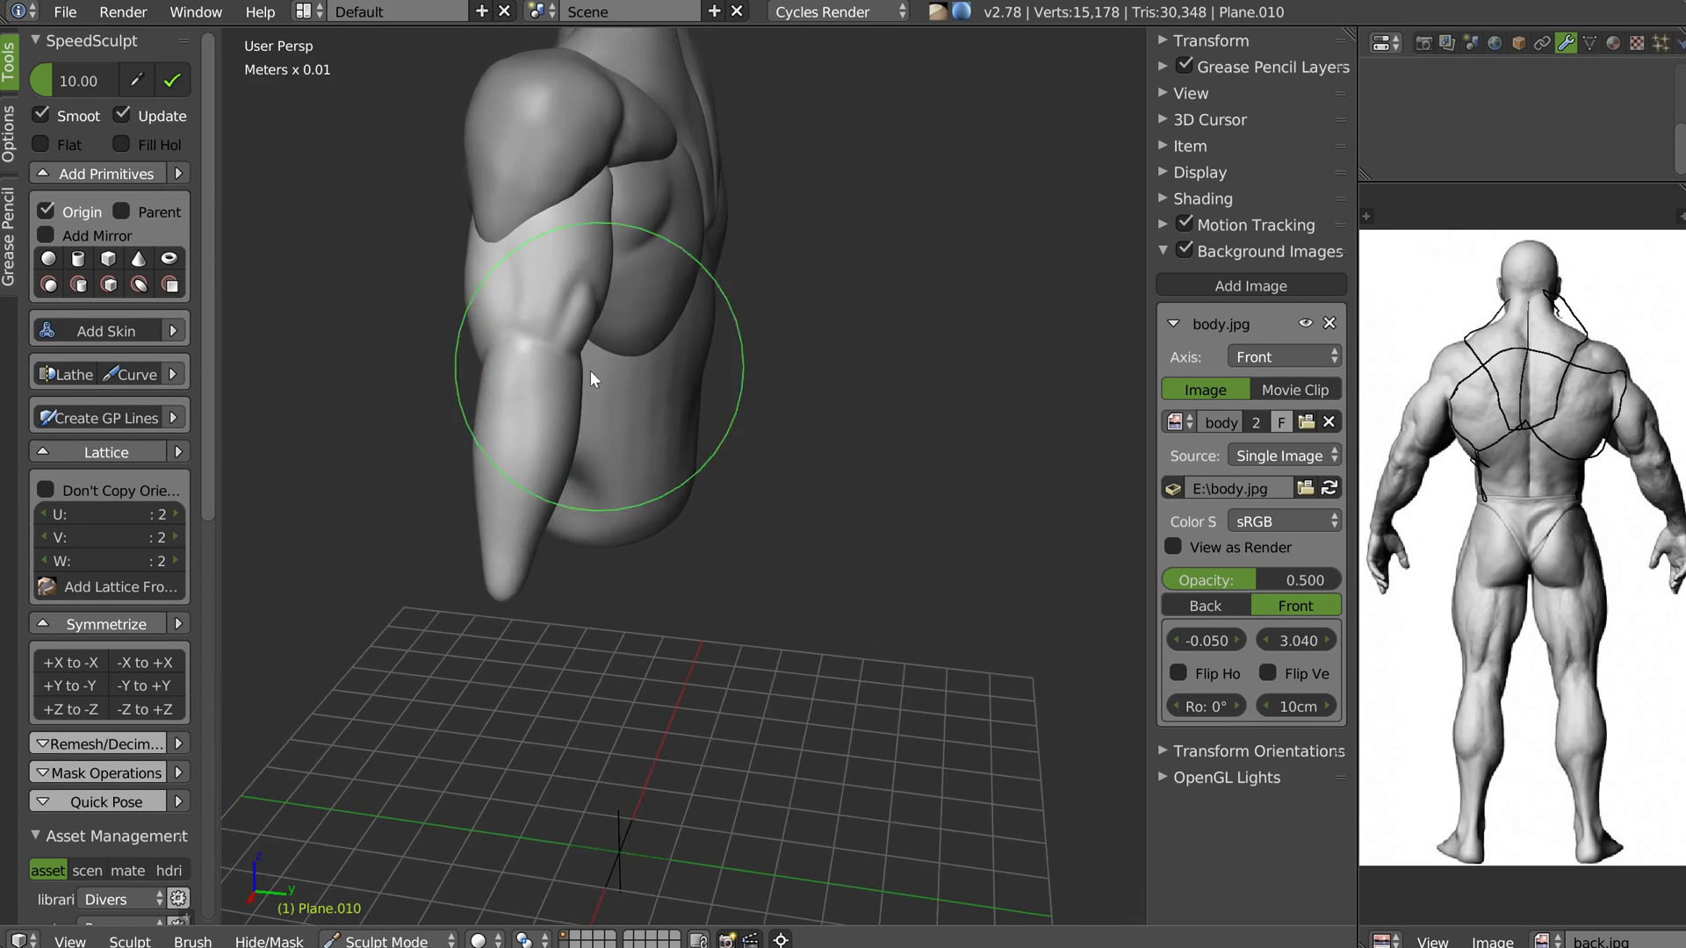
scroll(558, 343, "up", 4)
key("w")
left_click(538, 343)
middle_click_drag(514, 283, 618, 314)
key("f")
left_click(631, 314)
left_click_drag(629, 296, 674, 380)
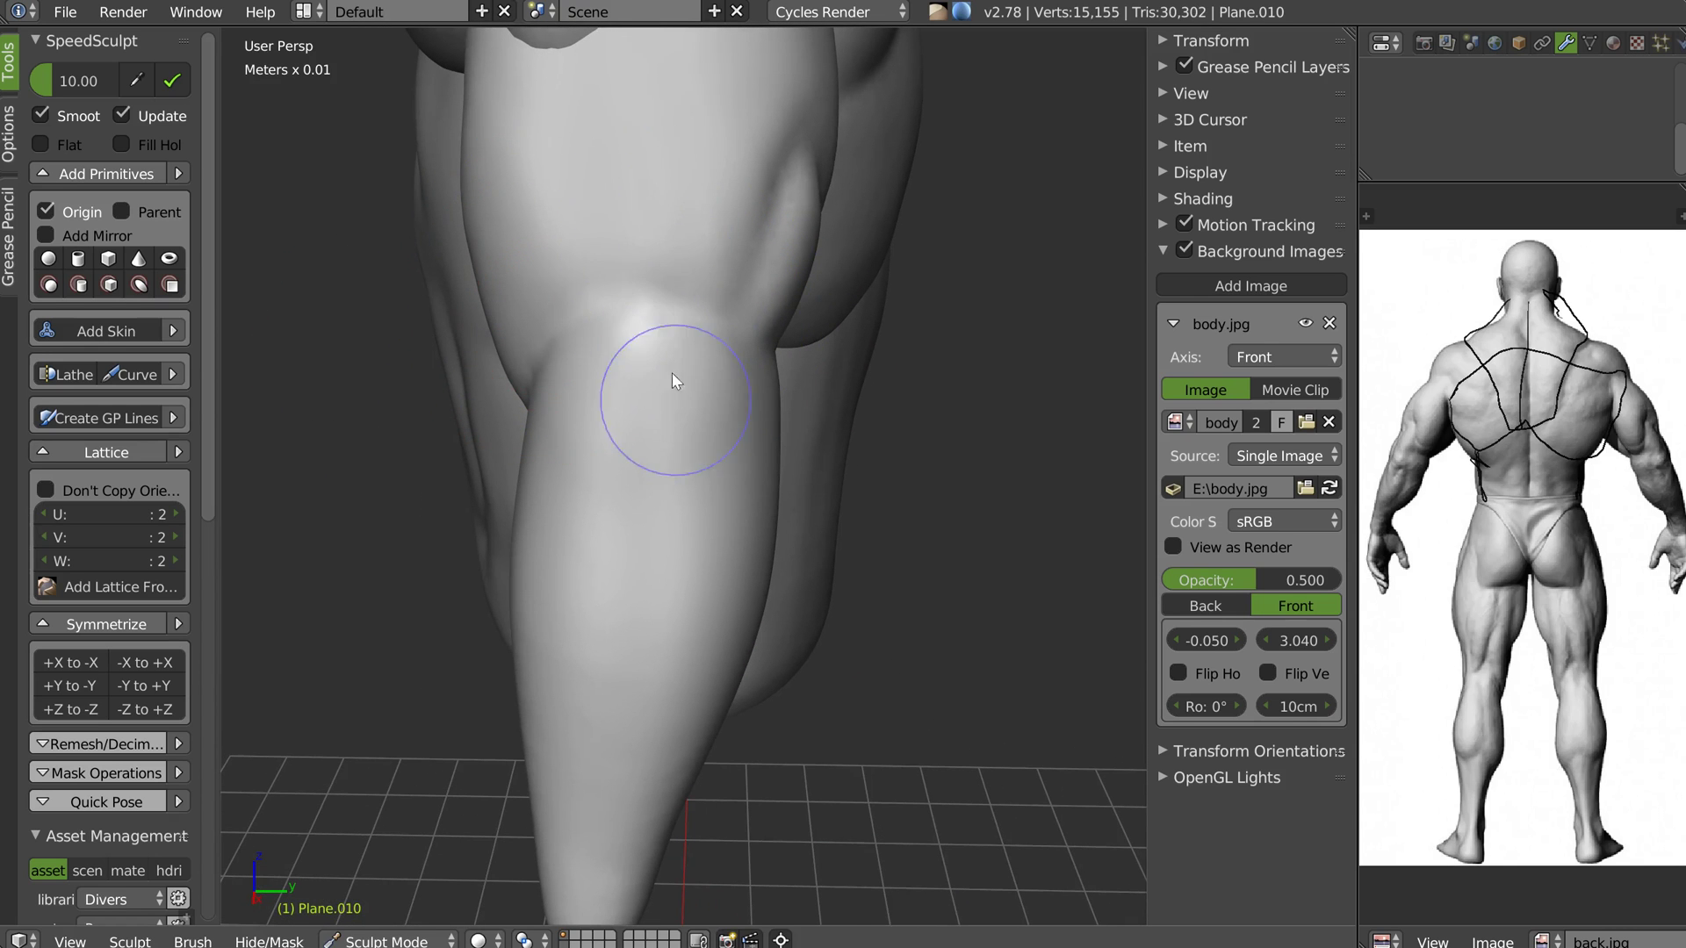
left_click_drag(660, 264, 658, 423)
Continue the groove from the elbow down the outer side of the forearm to separate its muscles
middle_click_drag(658, 423, 710, 431)
mouse_move(688, 374)
left_mouse_down()
mouse_move(648, 468)
mouse_move(688, 422)
mouse_move(665, 435)
left_mouse_up()
mouse_move(666, 434)
middle_mouse_down()
mouse_move(647, 512)
mouse_move(652, 437)
middle_mouse_up()
left_click_drag(649, 430, 540, 625)
mouse_move(540, 625)
middle_mouse_down()
mouse_move(603, 455)
mouse_move(590, 432)
middle_mouse_up()
middle_click_drag(741, 366, 656, 339)
Change to an additive brush and build up the bony point and surrounding forms at the back of the elbow
key("w")
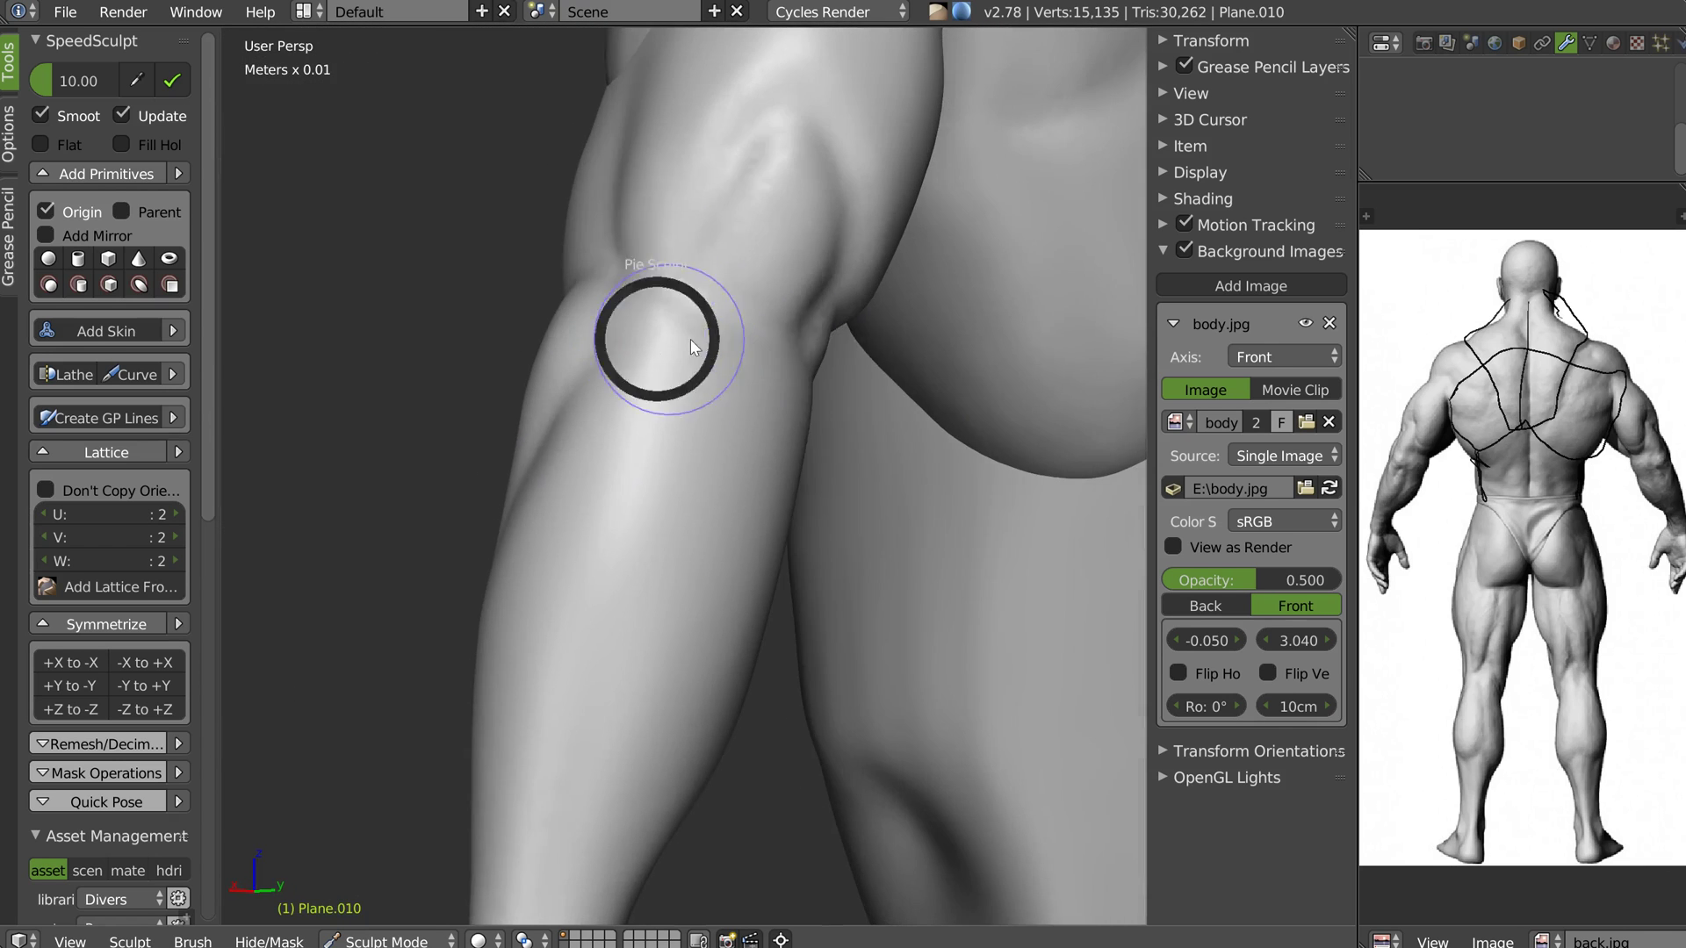
left_click_drag(725, 307, 788, 353)
middle_click_drag(788, 353, 720, 300)
mouse_move(723, 307)
left_mouse_down()
mouse_move(746, 382)
mouse_move(772, 301)
left_mouse_up()
mouse_move(772, 300)
middle_mouse_down()
mouse_move(803, 402)
mouse_move(766, 388)
mouse_move(766, 326)
mouse_move(714, 298)
mouse_move(804, 292)
middle_mouse_up()
mouse_move(769, 388)
left_mouse_down()
mouse_move(741, 342)
mouse_move(796, 331)
left_mouse_up()
mouse_move(796, 331)
middle_mouse_down()
mouse_move(820, 401)
mouse_move(871, 379)
mouse_move(803, 386)
middle_mouse_up()
Examine the elbow and forearm shape from the outer side and from the front
scroll(870, 377, "down", 5)
scroll(782, 391, "up", 6)
scroll(836, 373, "down", 4)
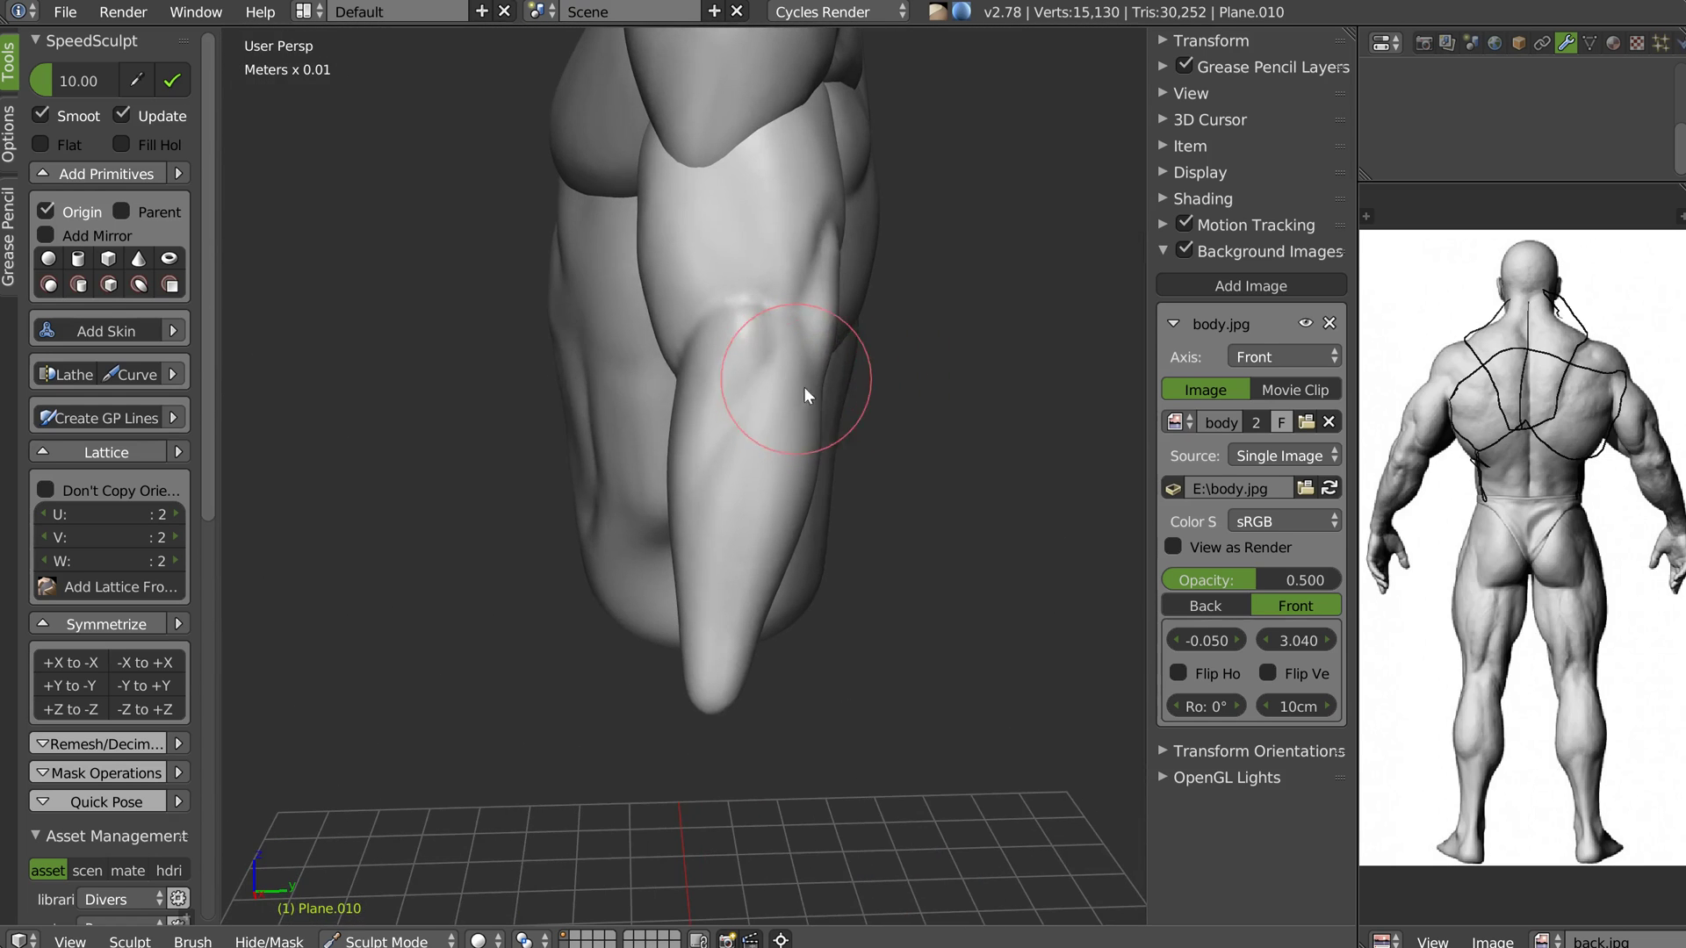
key("f")
left_click(817, 480)
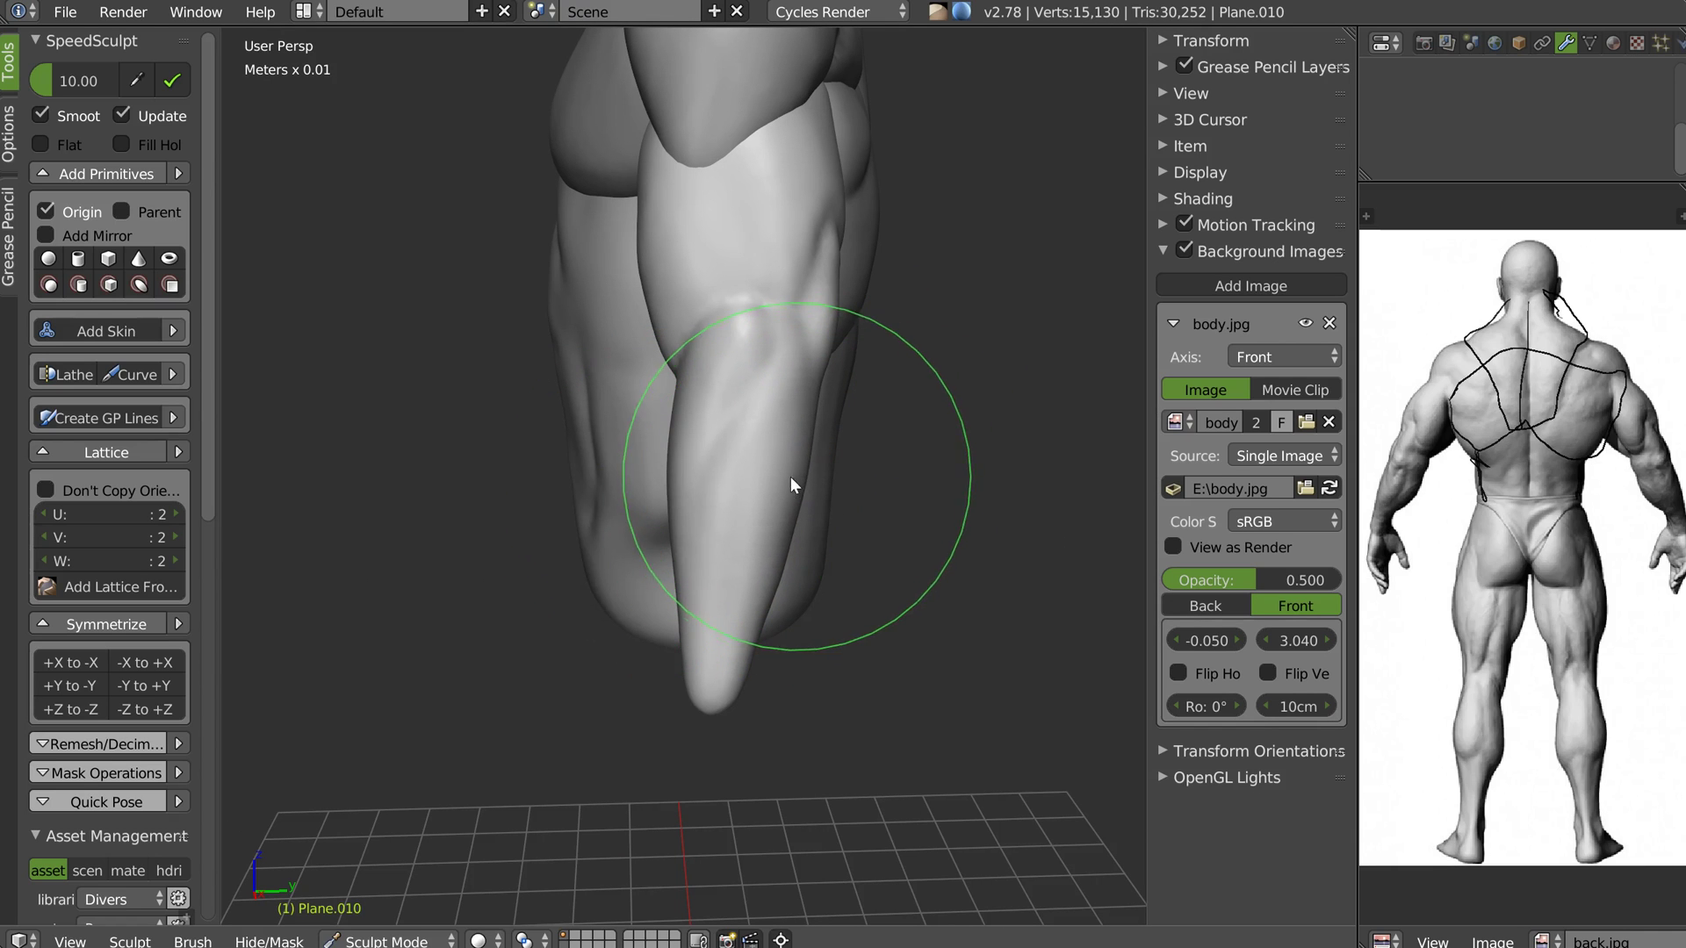
mouse_move(794, 488)
middle_mouse_down()
mouse_move(719, 566)
mouse_move(702, 650)
middle_mouse_up()
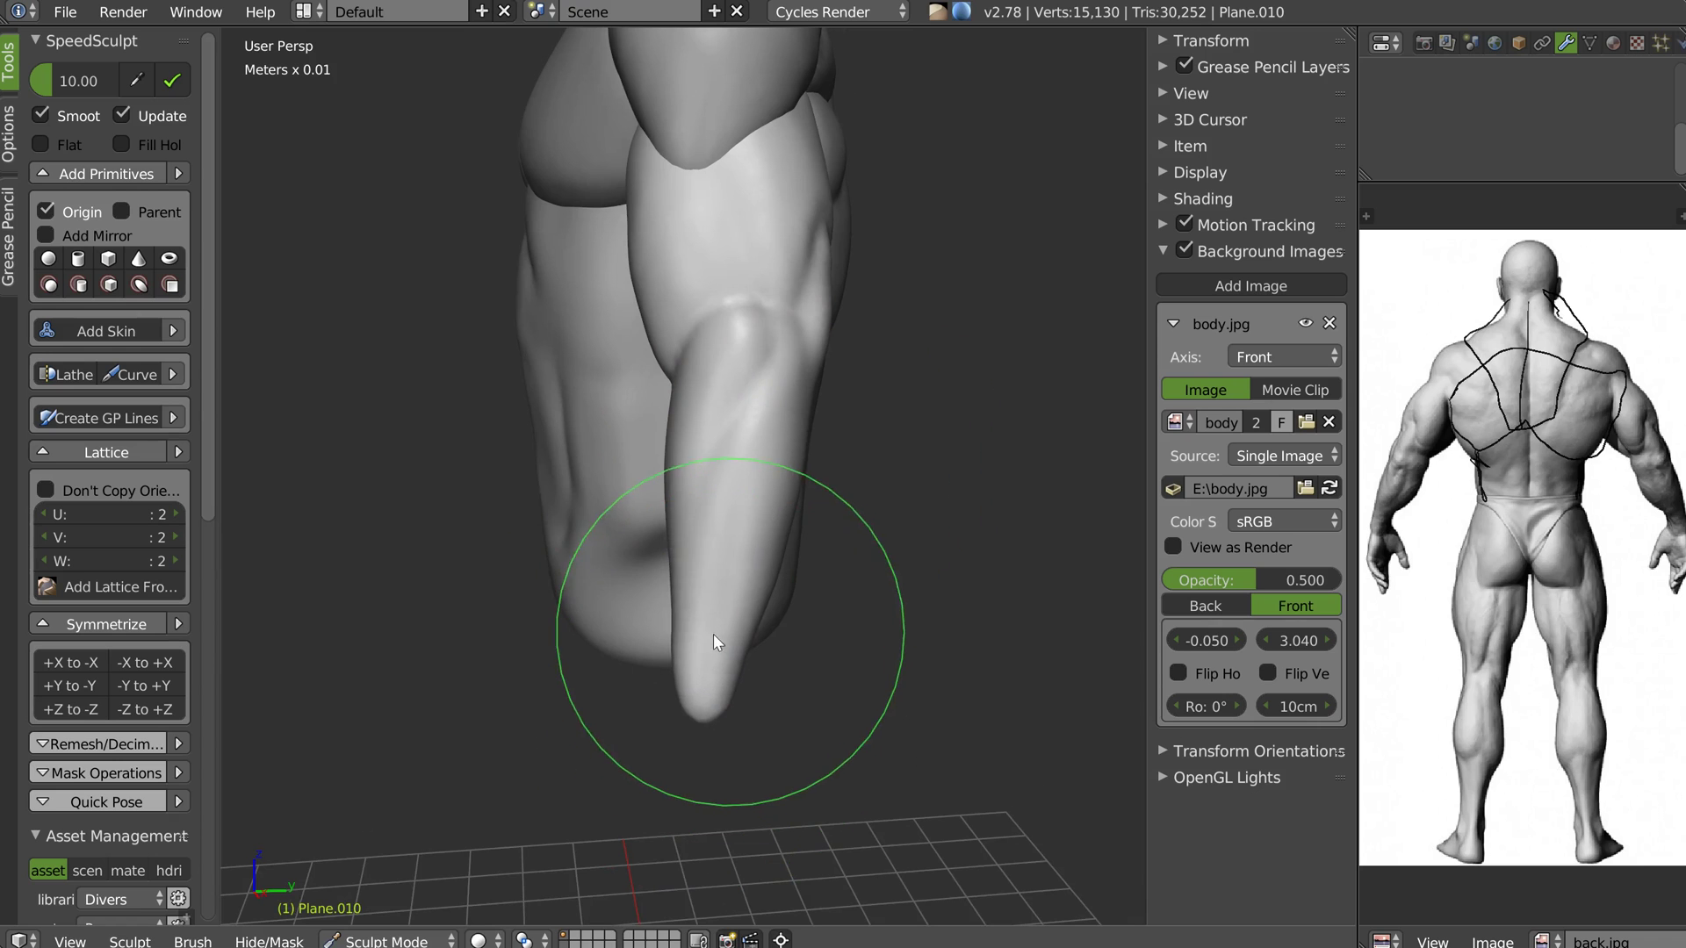
scroll(734, 567, "up", 3)
mouse_move(678, 576)
middle_mouse_down()
mouse_move(786, 519)
mouse_move(811, 525)
middle_mouse_up()
mouse_move(853, 312)
middle_mouse_down()
mouse_move(852, 414)
mouse_move(783, 256)
middle_mouse_up()
scroll(674, 273, "up", 1)
Carve grooves with a smaller Crease brush from the crook of the elbow down the front of the forearm
key("shift+c")
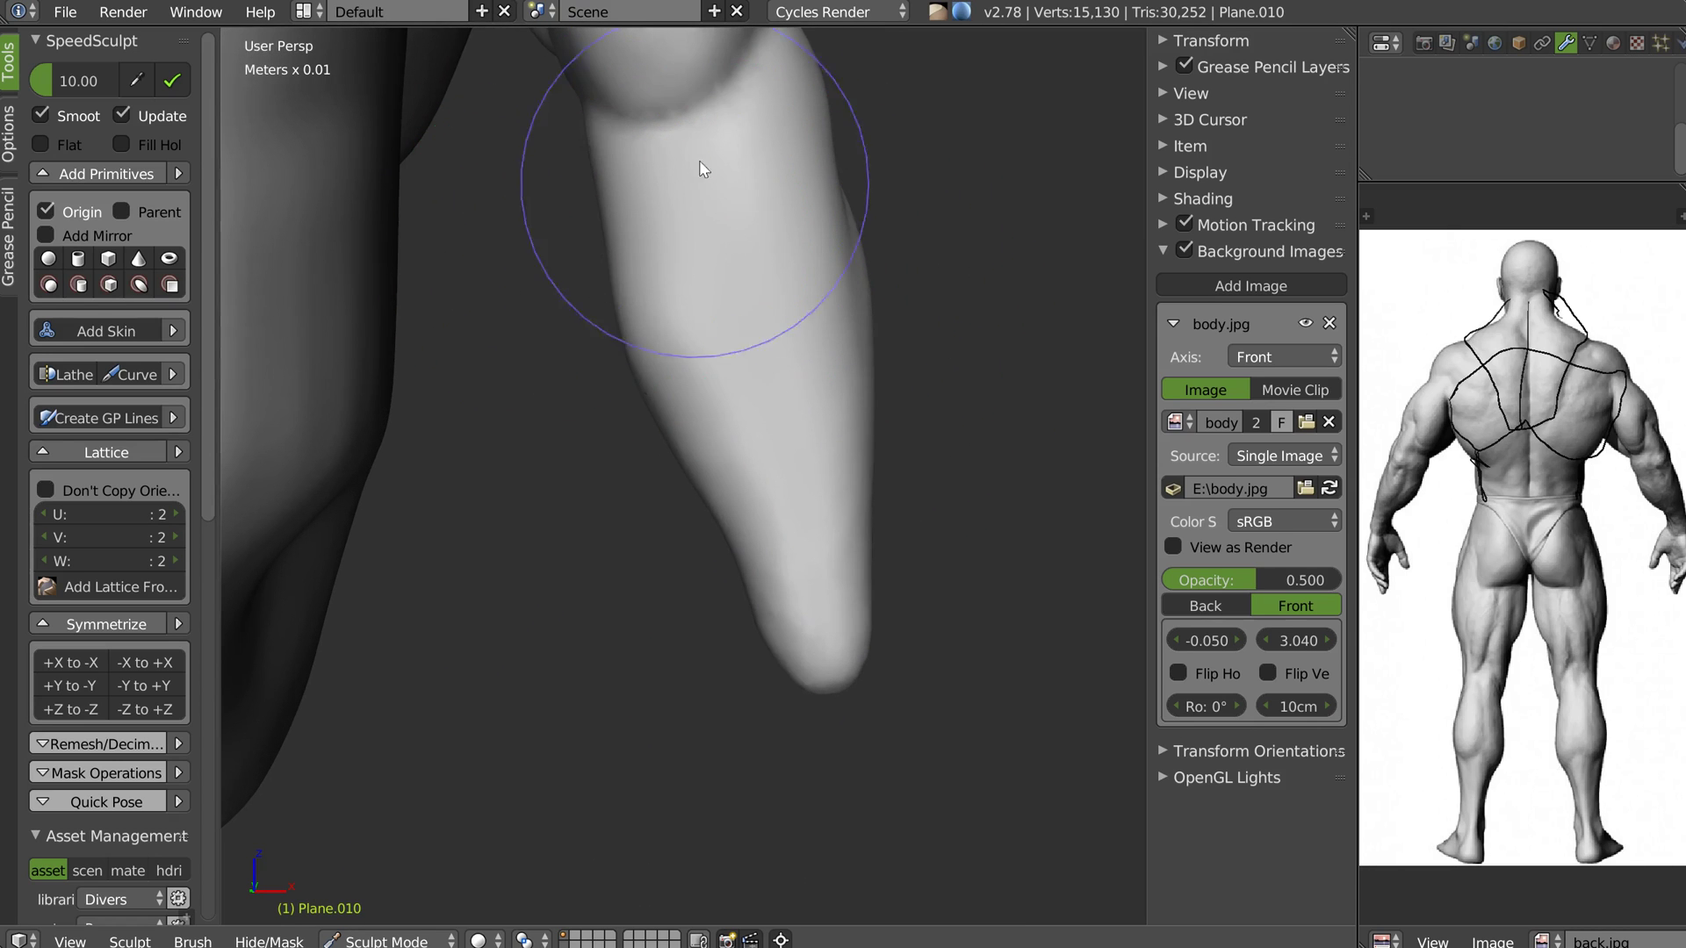
key("f")
left_click(676, 215)
left_click_drag(708, 116, 678, 297)
mouse_move(694, 230)
middle_mouse_down()
mouse_move(724, 190)
mouse_move(704, 135)
middle_mouse_up()
left_click_drag(704, 135, 704, 232)
left_click_drag(715, 98, 678, 229)
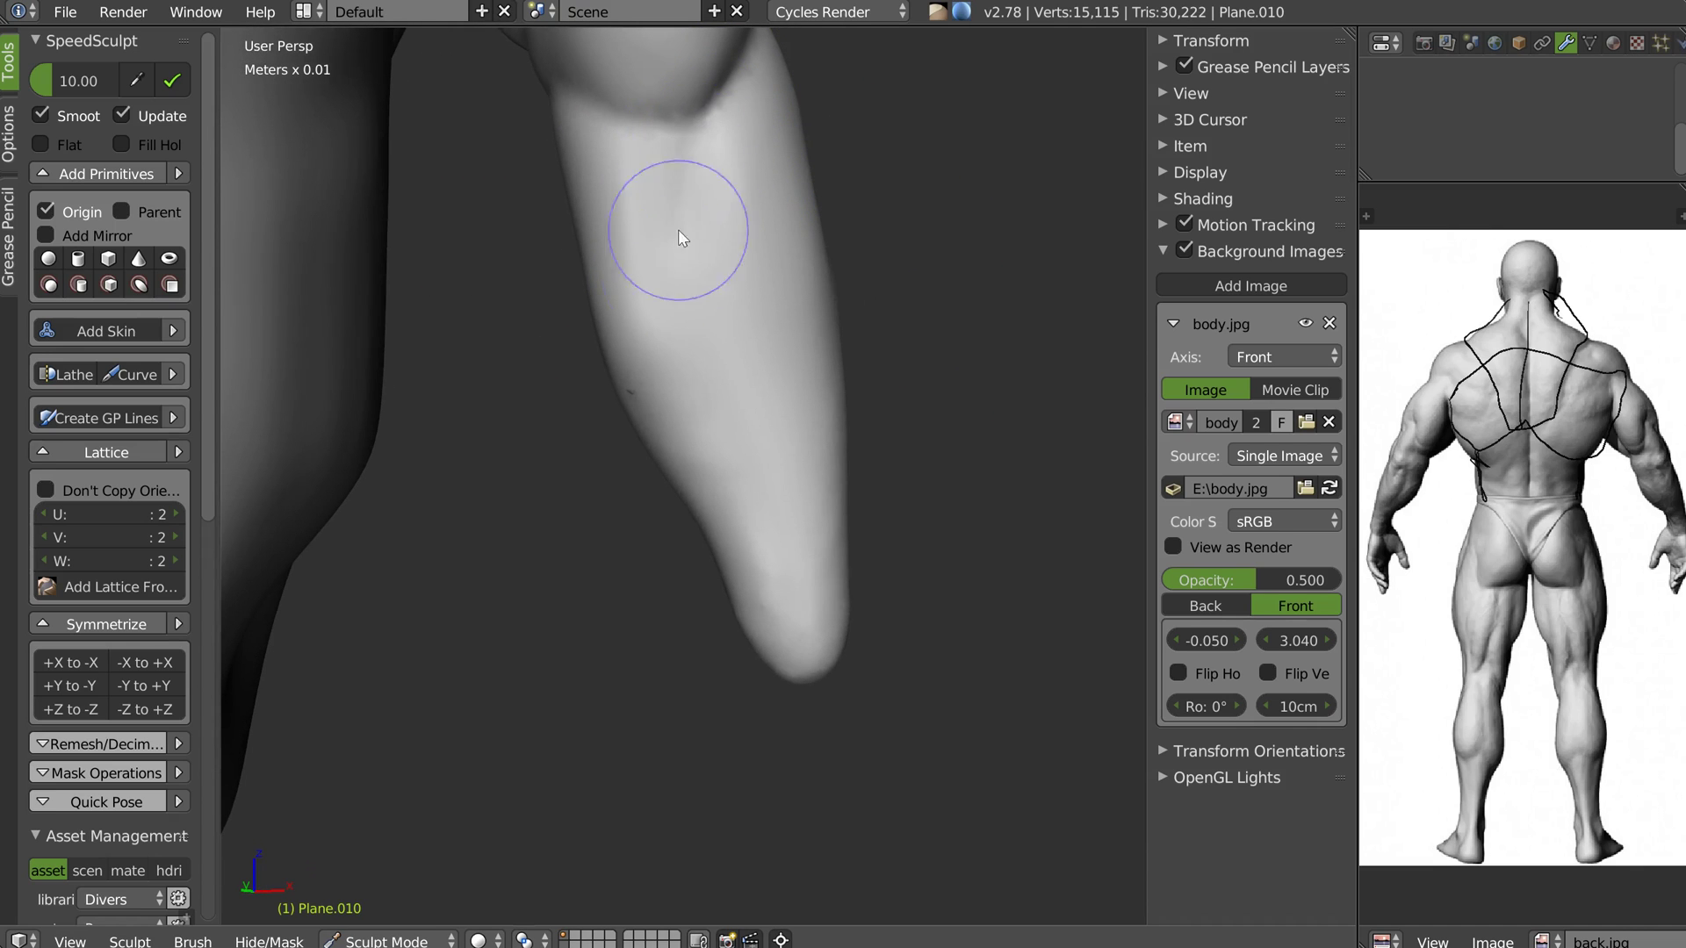
left_click_drag(655, 150, 631, 124)
mouse_move(661, 151)
middle_mouse_down()
mouse_move(681, 200)
mouse_move(686, 171)
middle_mouse_up()
left_click_drag(685, 168, 674, 389)
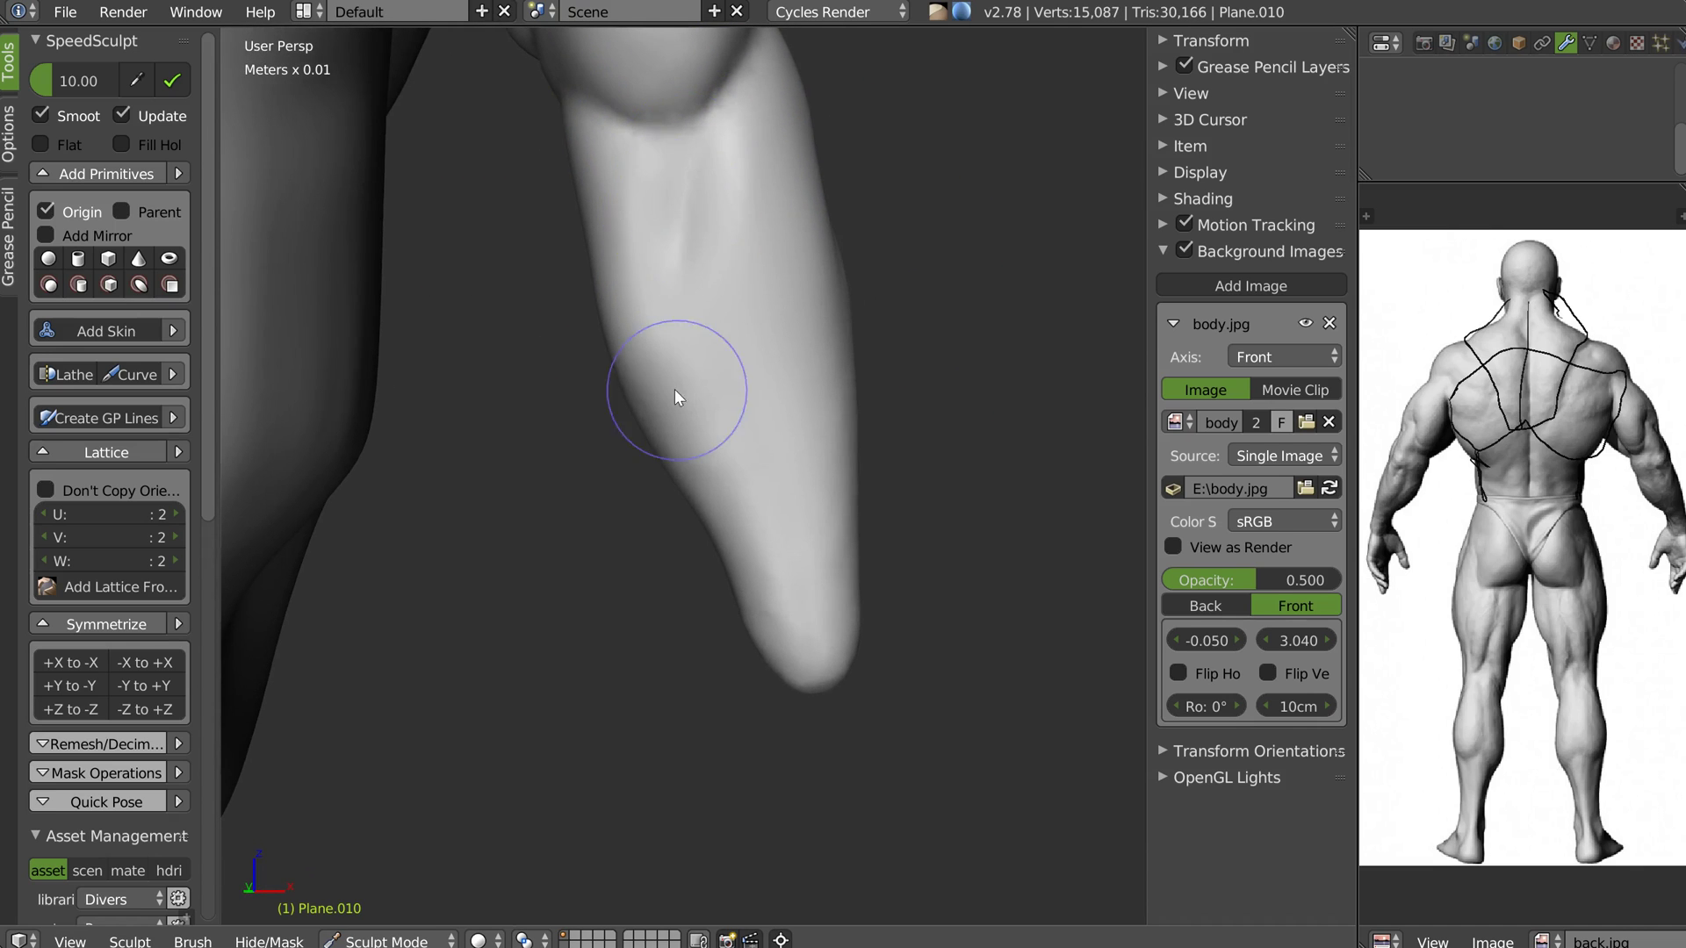
Deepen the vertical grooves down the middle of the front of the forearm with the Crease brush
middle_click_drag(683, 246, 715, 260)
left_click_drag(698, 289, 683, 473)
left_click_drag(680, 396, 674, 581)
middle_click_drag(713, 289, 674, 310)
left_click_drag(674, 311, 688, 498)
middle_click_drag(720, 324, 662, 278)
Carve long grooves along the outer side of the forearm from the elbow toward the wrist
mouse_move(855, 230)
left_mouse_down()
mouse_move(805, 373)
mouse_move(808, 465)
mouse_move(768, 645)
left_mouse_up()
middle_click_drag(784, 544, 839, 500)
left_click_drag(831, 276, 809, 470)
middle_click_drag(809, 470, 639, 371)
left_click_drag(738, 159, 645, 539)
left_click_drag(727, 220, 608, 651)
middle_click_drag(705, 492, 615, 428)
mouse_move(773, 236)
left_mouse_down()
mouse_move(683, 448)
mouse_move(691, 495)
mouse_move(655, 553)
mouse_move(734, 318)
mouse_move(639, 571)
mouse_move(630, 449)
left_mouse_up()
mouse_move(630, 449)
middle_mouse_down()
mouse_move(801, 478)
mouse_move(751, 515)
middle_mouse_up()
Switch to the Grab brush, resize it and adjust the side contour of the forearm
key("w")
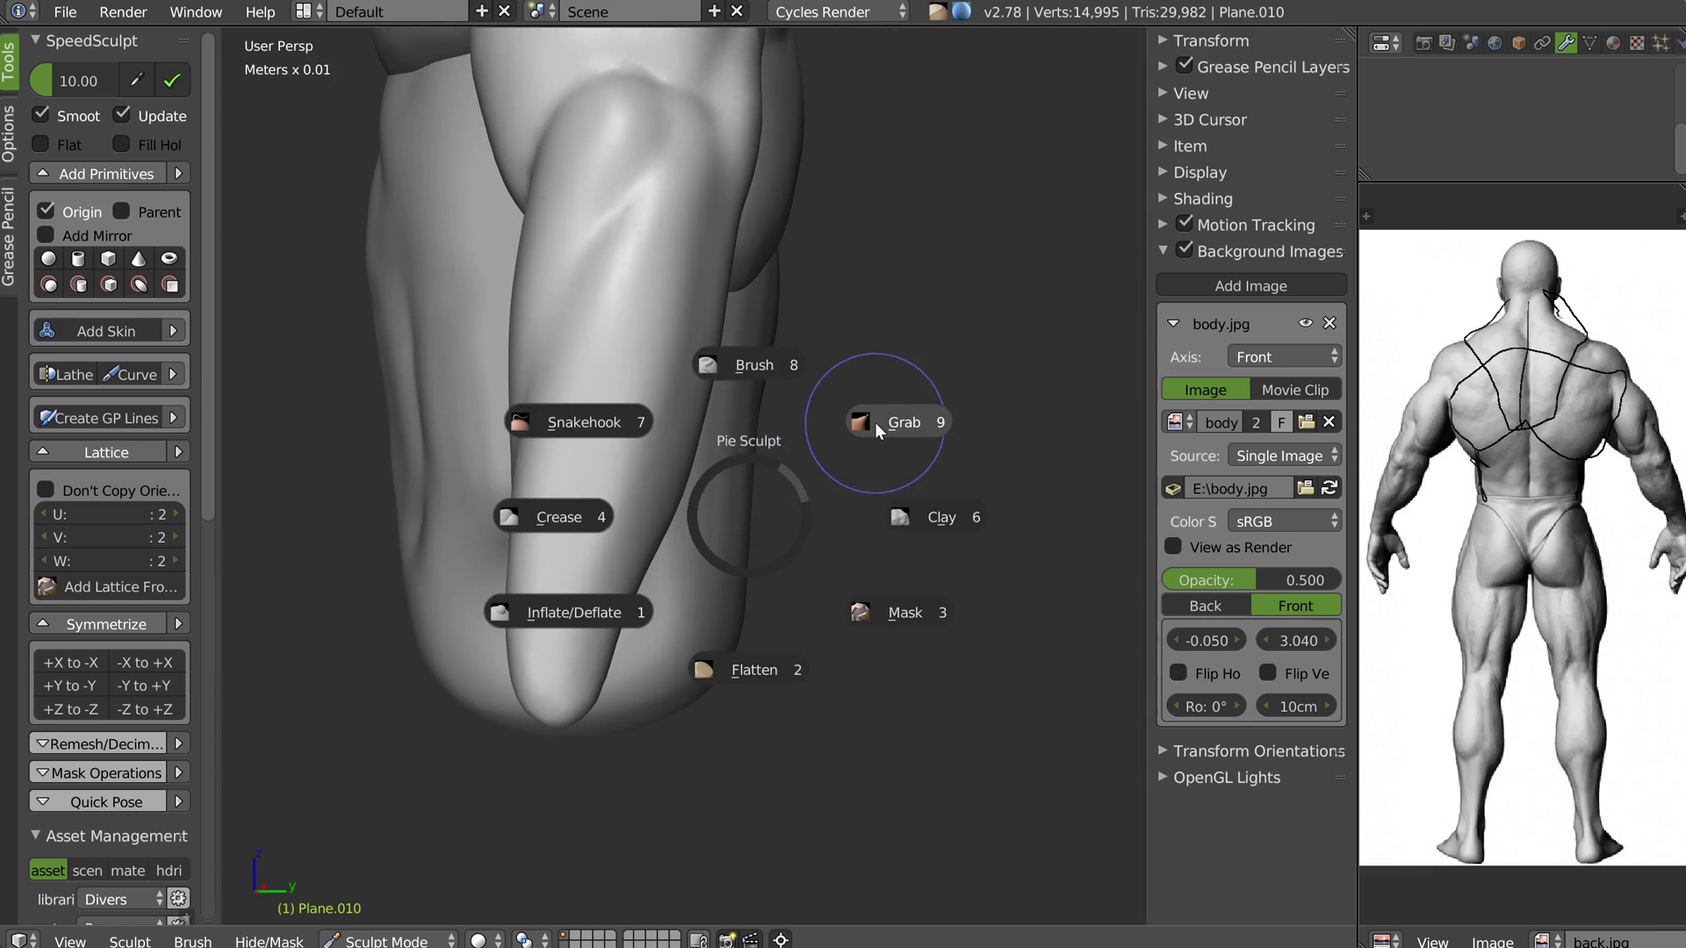
left_click(875, 424)
middle_click_drag(686, 454, 705, 485)
key("f")
left_click(753, 480)
left_click_drag(689, 474, 655, 470)
scroll(713, 413, "down", 2)
left_click_drag(706, 383, 696, 390)
mouse_move(674, 511)
left_mouse_down()
mouse_move(672, 534)
mouse_move(578, 551)
left_mouse_up()
Pull the wrist end of the forearm into a wider, squarer shape
scroll(601, 553, "up", 4)
middle_click_drag(598, 541, 618, 562)
mouse_move(535, 613)
left_mouse_down()
mouse_move(518, 618)
mouse_move(532, 639)
left_mouse_up()
left_click_drag(539, 525, 538, 521)
left_click_drag(666, 668, 685, 671)
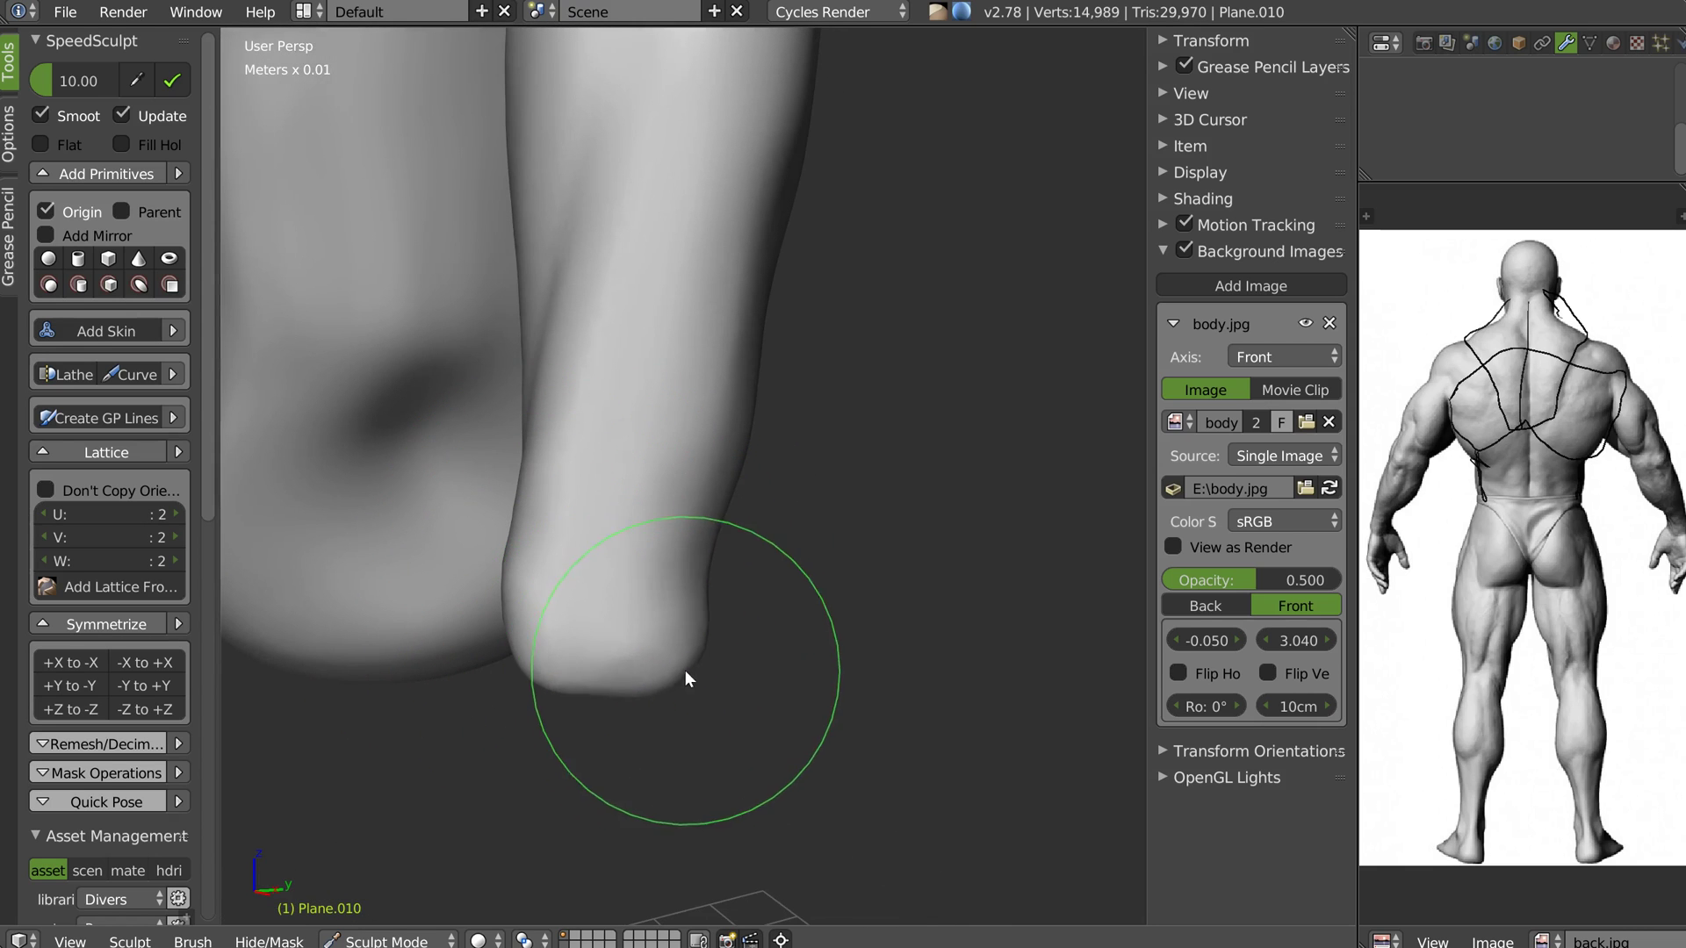
left_click_drag(691, 610, 699, 595)
mouse_move(835, 436)
middle_mouse_down()
mouse_move(782, 358)
mouse_move(647, 346)
mouse_move(753, 331)
mouse_move(808, 282)
middle_mouse_up()
Smooth the outer back of the forearm and carve a groove from the elbow toward the wrist with a smaller brush
mouse_move(764, 226)
middle_mouse_down()
mouse_move(767, 282)
mouse_move(740, 288)
mouse_move(754, 309)
mouse_move(797, 209)
middle_mouse_up()
key("f")
left_click(693, 292)
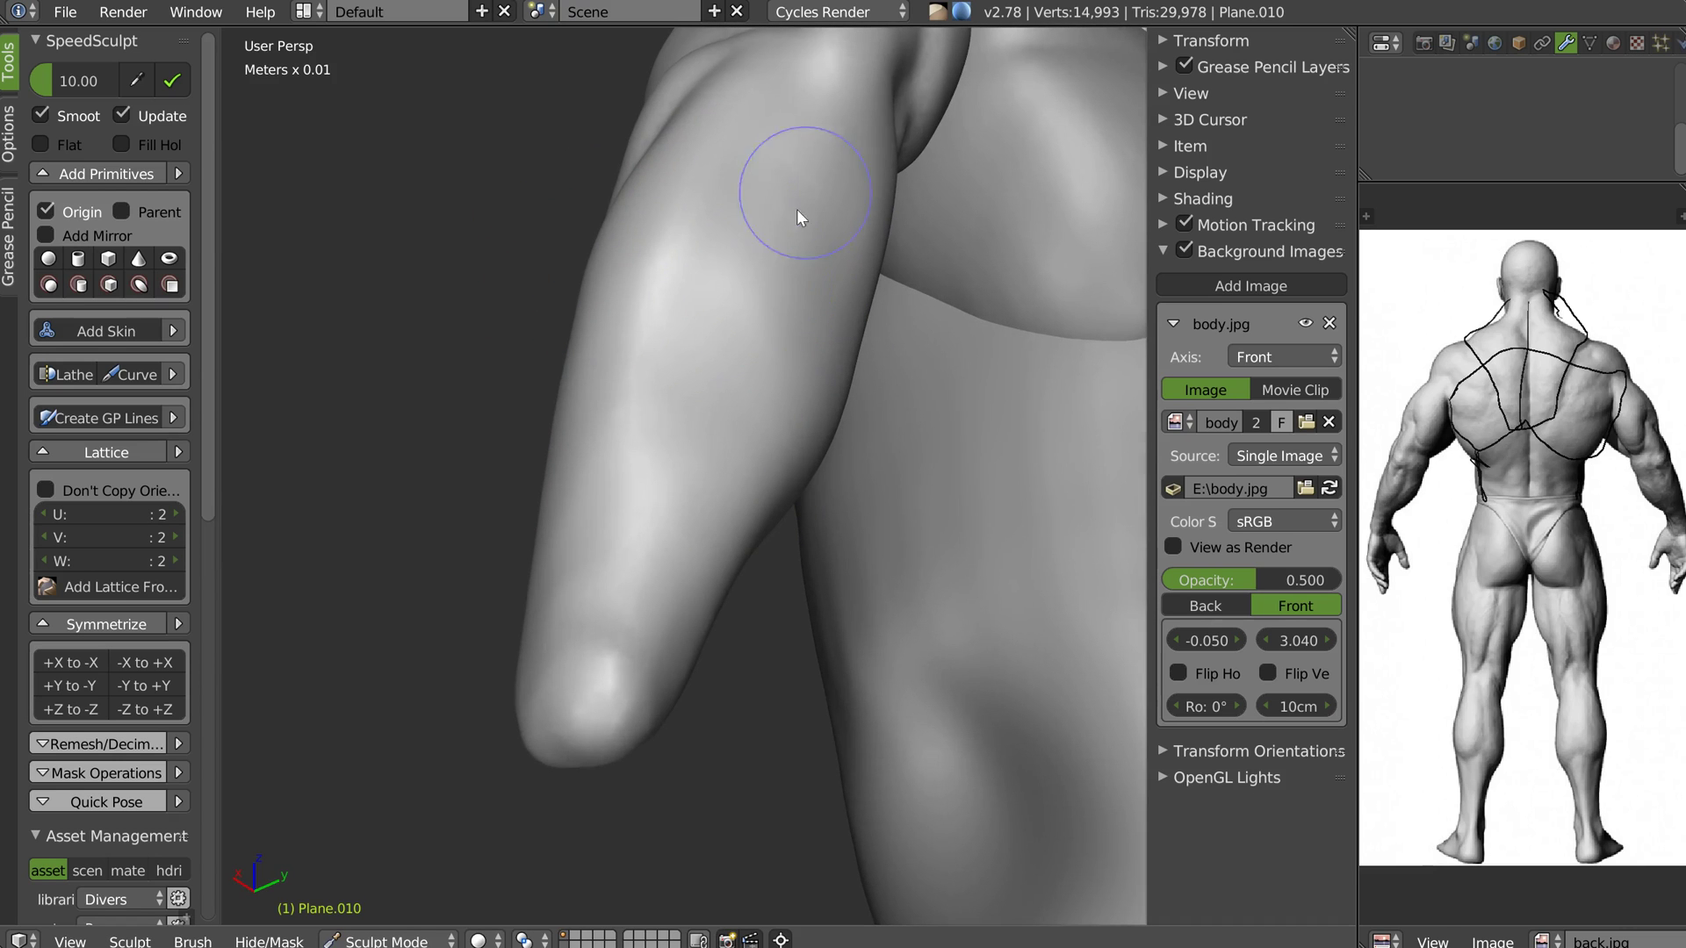
mouse_move(755, 264)
left_mouse_down("shift")
mouse_move(629, 578)
mouse_move(642, 439)
left_mouse_up("shift")
middle_click_drag(645, 422, 741, 360)
left_click_drag(771, 232, 634, 433)
left_click_drag(732, 294, 624, 439)
mouse_move(667, 351)
left_mouse_down()
mouse_move(592, 508)
mouse_move(620, 454)
left_mouse_up()
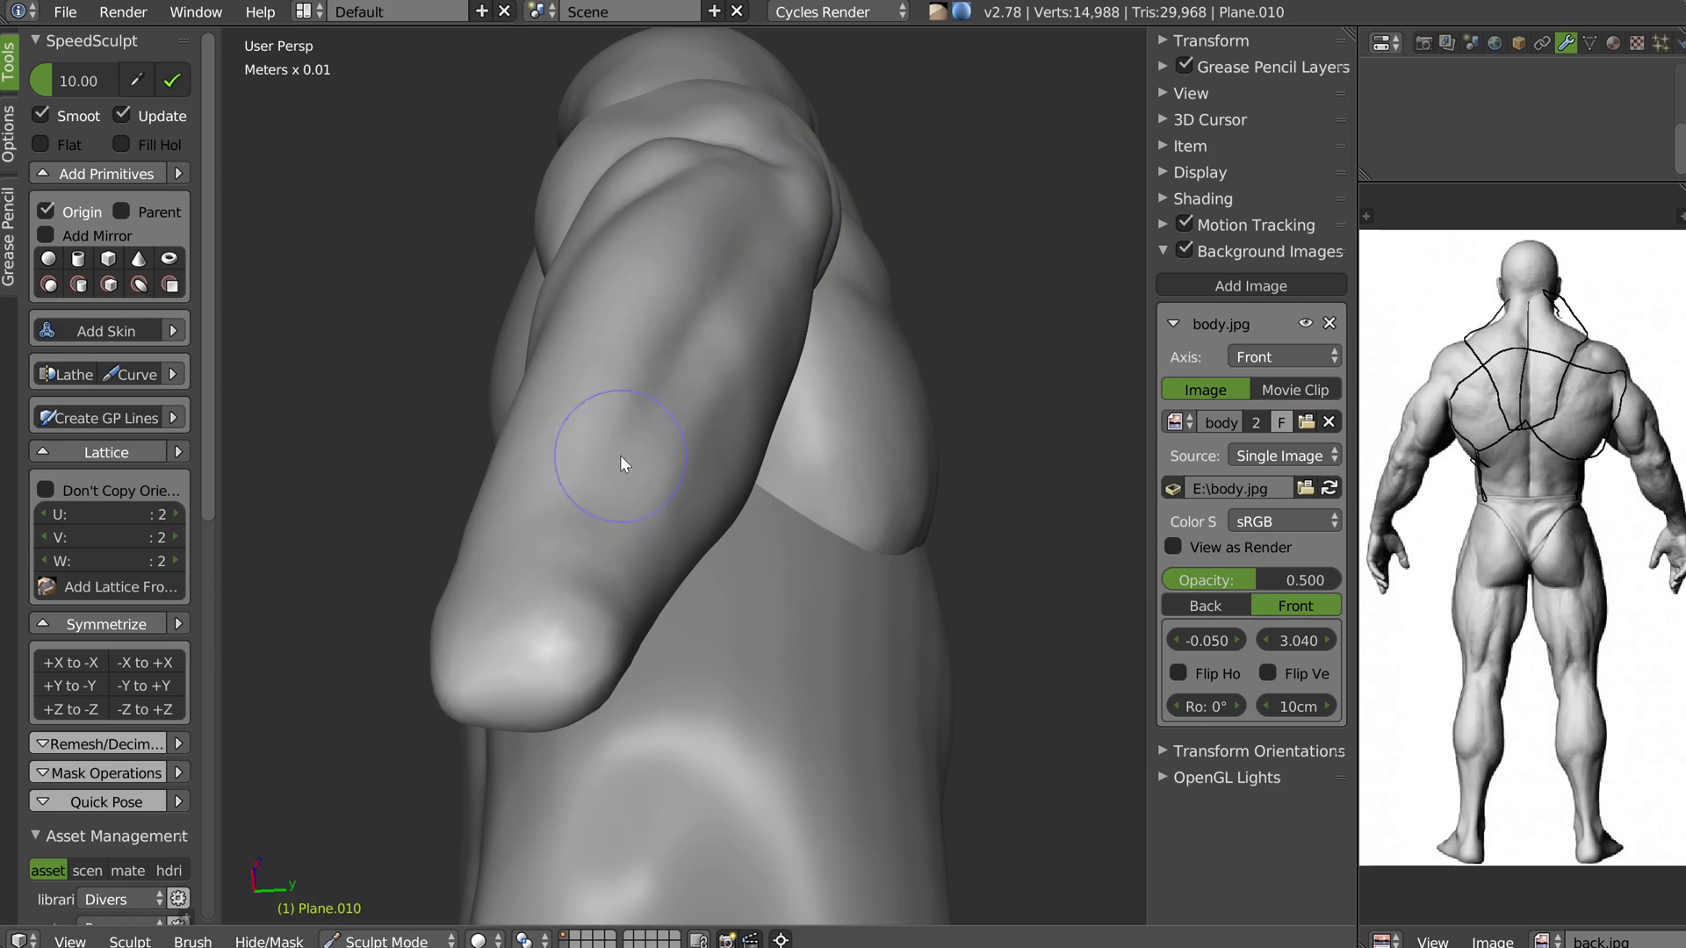
Extend the groove down the outer forearm and soften the forms on the back of the forearm
middle_click_drag(693, 290, 700, 397)
middle_click_drag(735, 257, 766, 263)
mouse_move(681, 161)
left_mouse_down()
mouse_move(614, 312)
mouse_move(610, 387)
left_mouse_up()
middle_click_drag(609, 388, 681, 282)
middle_click_drag(568, 411, 636, 234)
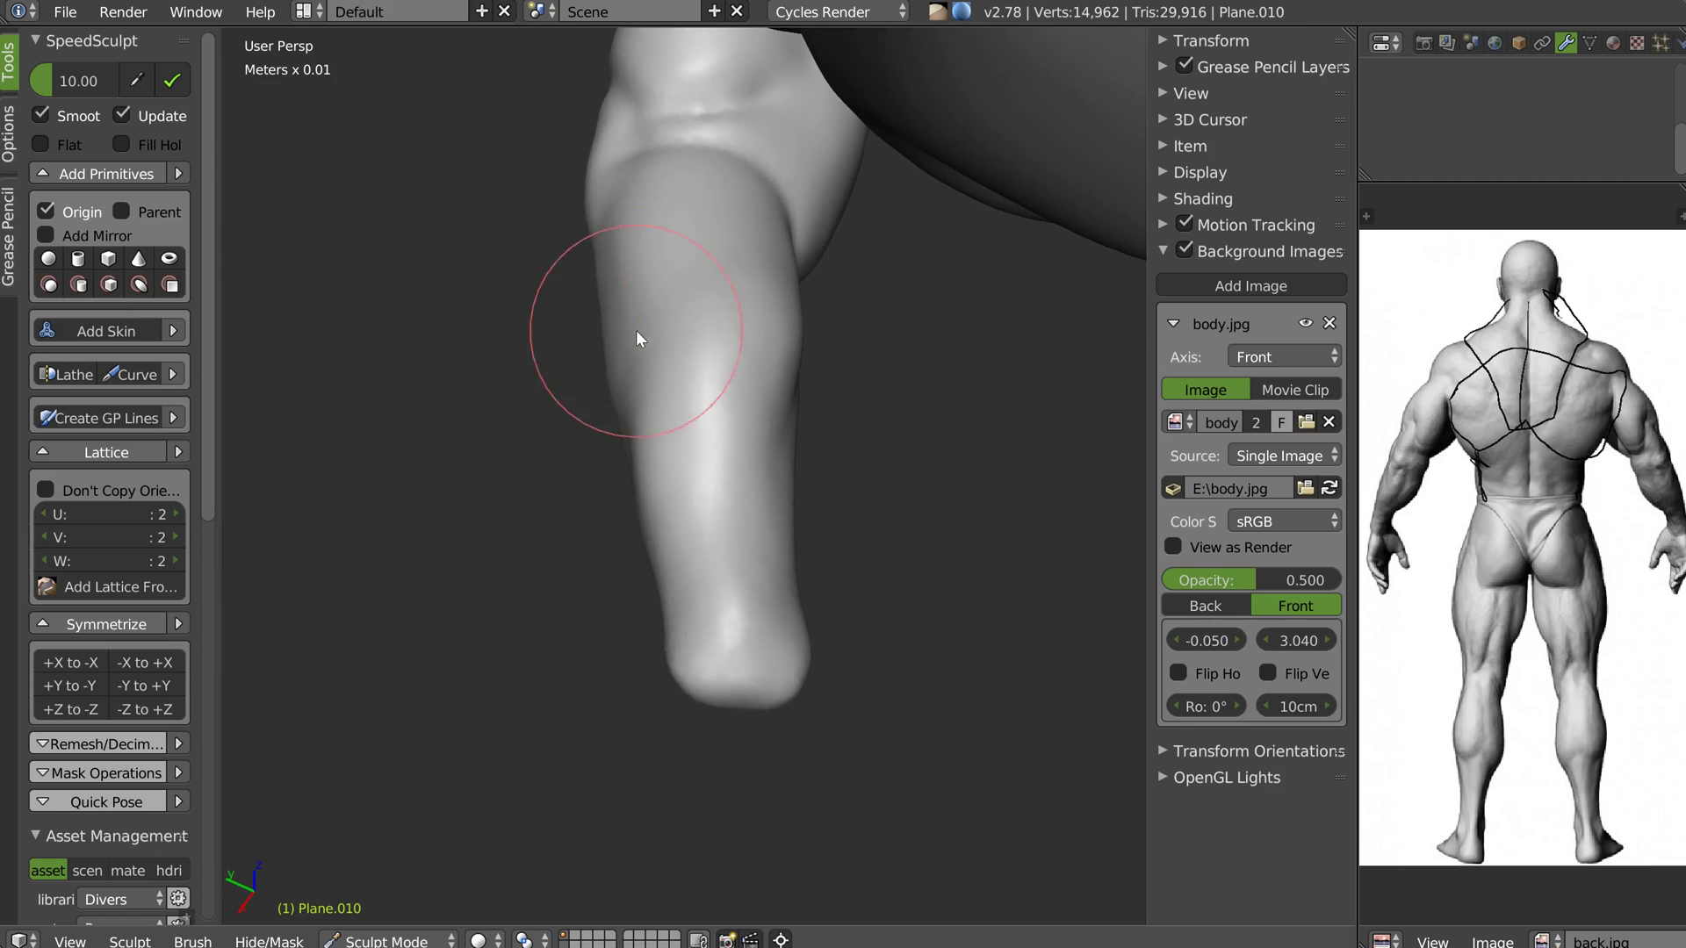
middle_click_drag(715, 252, 696, 357)
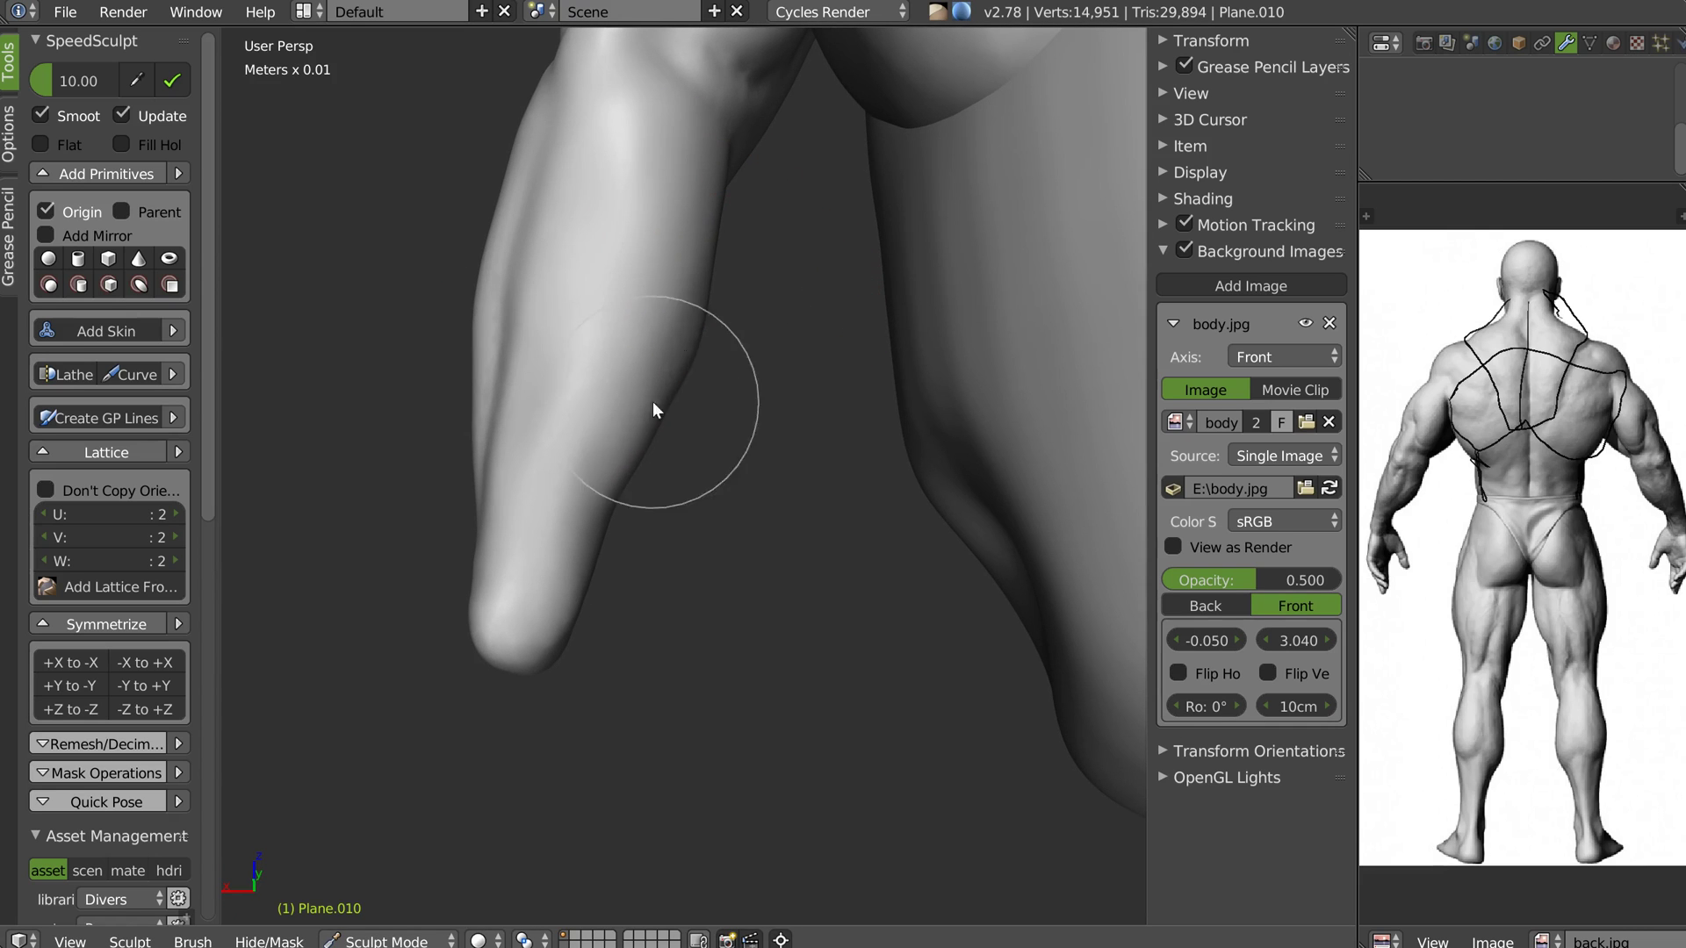
Reduce the brush size and carve a short crease beside the inner side of the elbow
mouse_move(666, 245)
middle_mouse_down()
mouse_move(693, 299)
mouse_move(650, 283)
mouse_move(667, 225)
middle_mouse_up()
key("f")
left_click(645, 223)
middle_click_drag(714, 215, 660, 216)
mouse_move(720, 195)
left_mouse_down()
mouse_move(760, 133)
mouse_move(703, 224)
left_mouse_up()
middle_click_drag(694, 250, 750, 221)
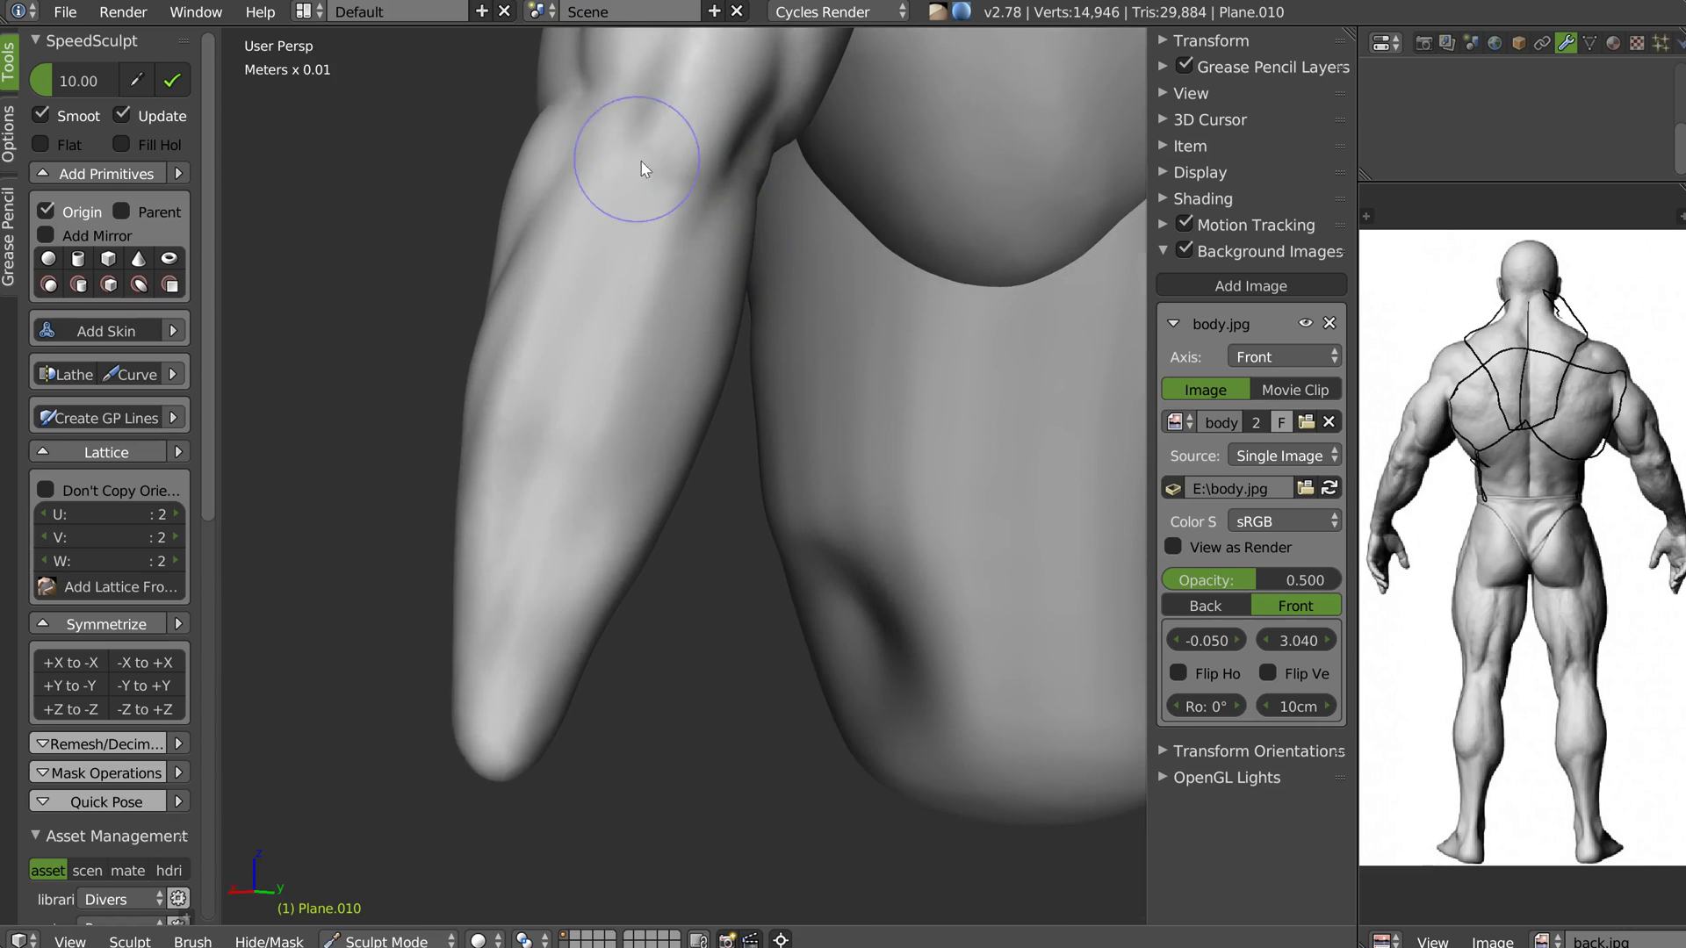
Carve grooves from the back of the elbow down the forearm and smooth their lower ends
middle_click_drag(641, 162, 724, 187)
left_click_drag(666, 91, 643, 273)
left_click_drag(666, 185, 623, 395)
left_click_drag(669, 132, 611, 378)
middle_click_drag(603, 386, 647, 361)
left_click_drag(637, 303, 548, 517, "shift")
mouse_move(554, 583)
middle_mouse_down()
mouse_move(621, 214)
mouse_move(576, 282)
middle_mouse_up()
Change the brush and shape the top of the outer forearm muscle just below the elbow
key("w")
mouse_move(518, 250)
left_mouse_down()
mouse_move(551, 212)
mouse_move(609, 239)
mouse_move(577, 445)
left_mouse_up()
left_click_drag(603, 254, 615, 425)
middle_click_drag(619, 434, 657, 339)
left_click_drag(660, 304, 662, 301, "ctrl")
mouse_move(662, 301)
middle_mouse_down()
mouse_move(708, 365)
mouse_move(658, 339)
middle_mouse_up()
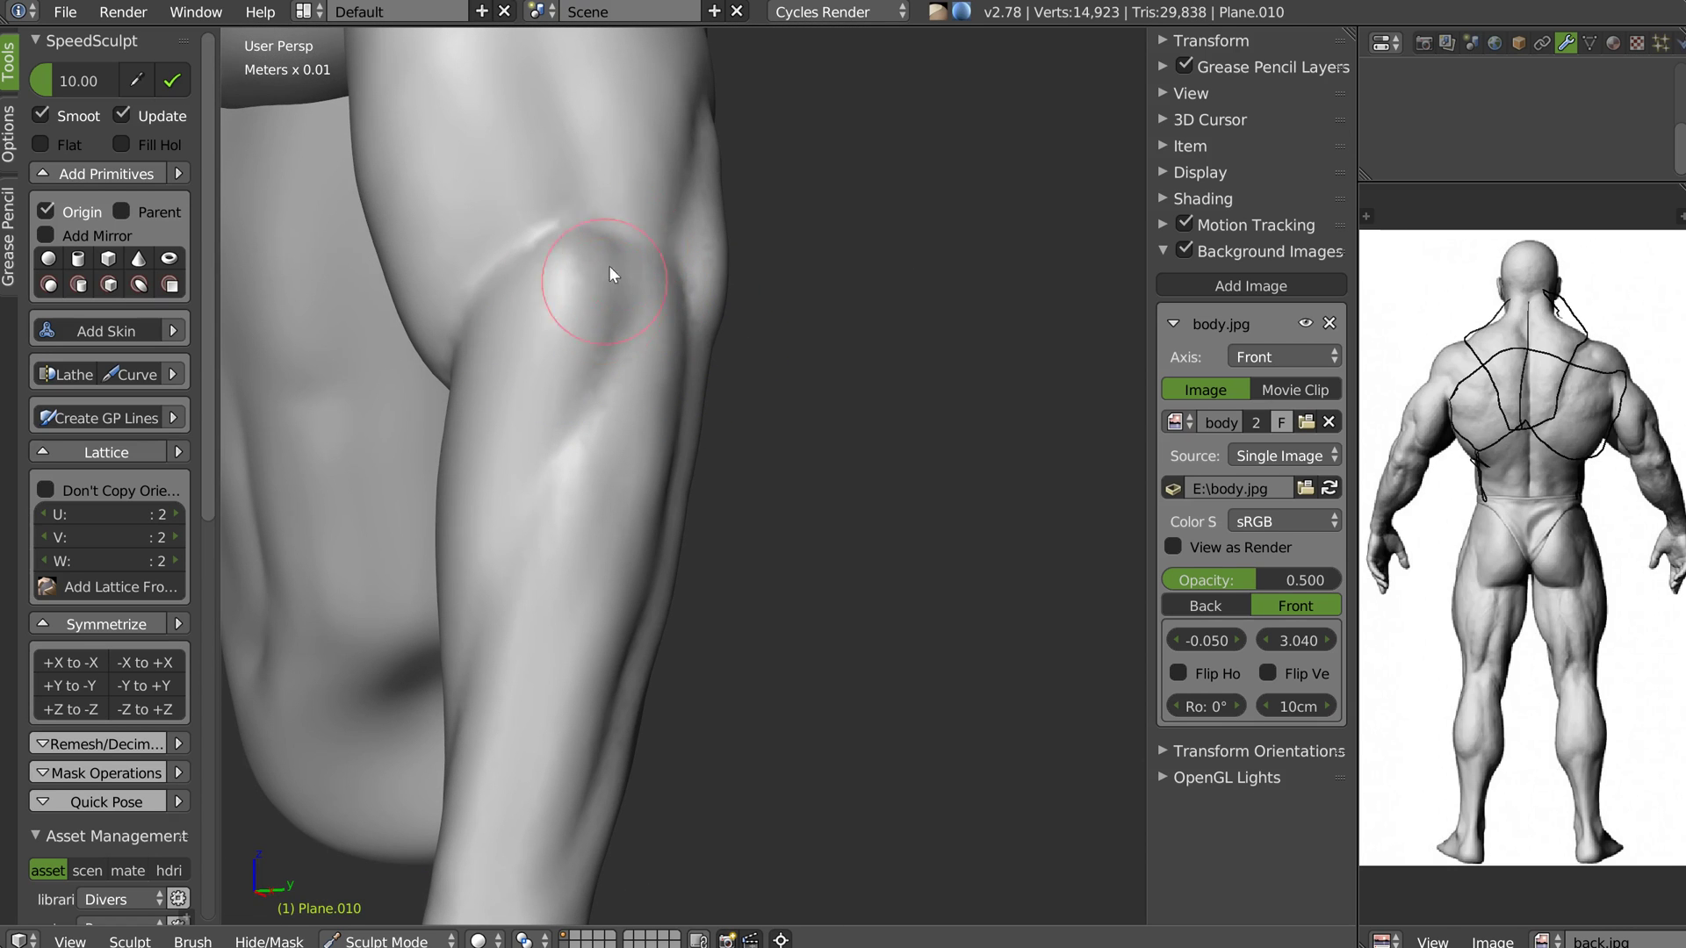
Set up a resized Clay brush and add volume to the outer side of the upper arm above the elbow
middle_click_drag(546, 418, 592, 355)
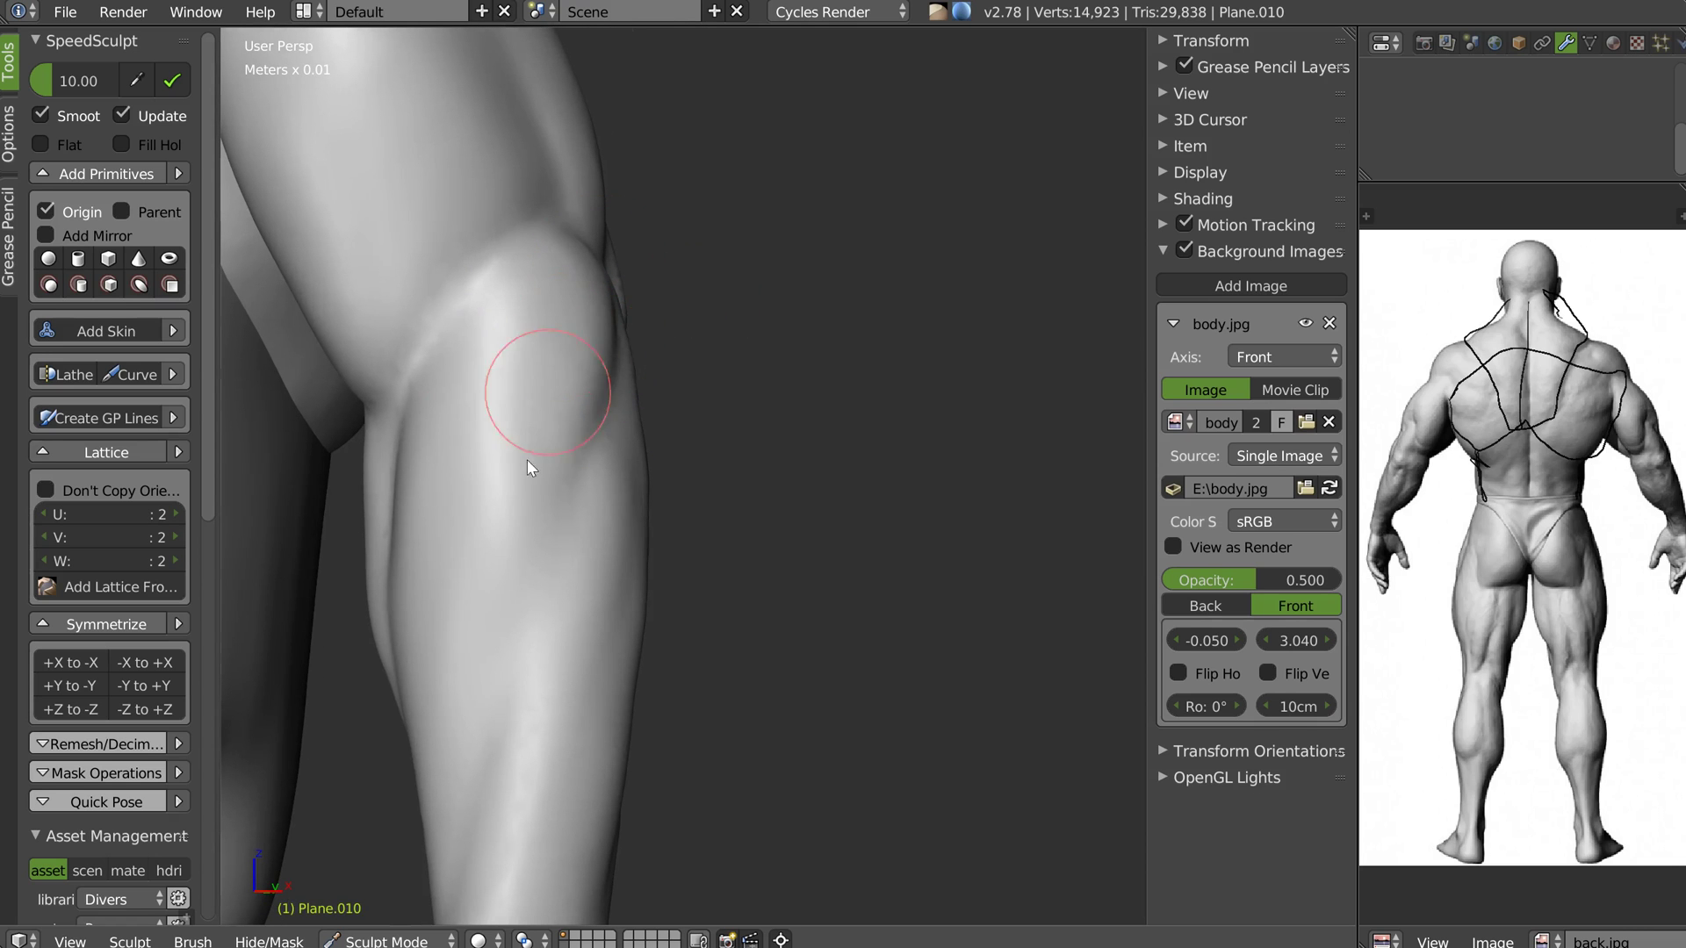
middle_click_drag(530, 293, 545, 267)
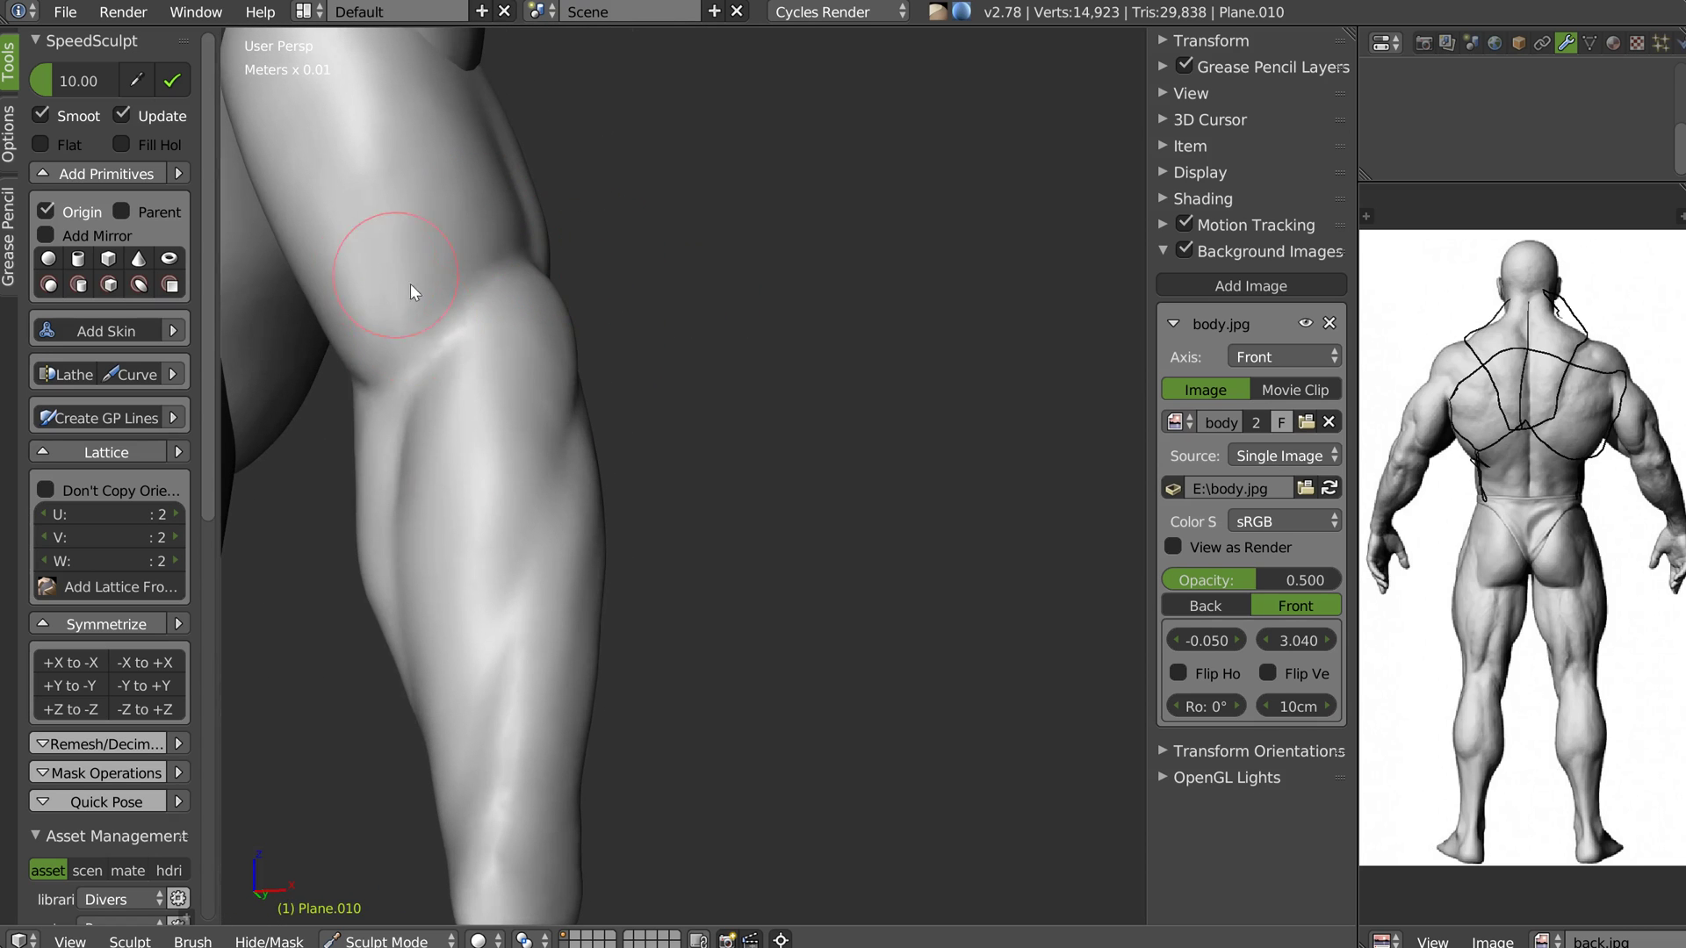
middle_click_drag(530, 338, 497, 281)
middle_click_drag(593, 163, 472, 214)
key("f")
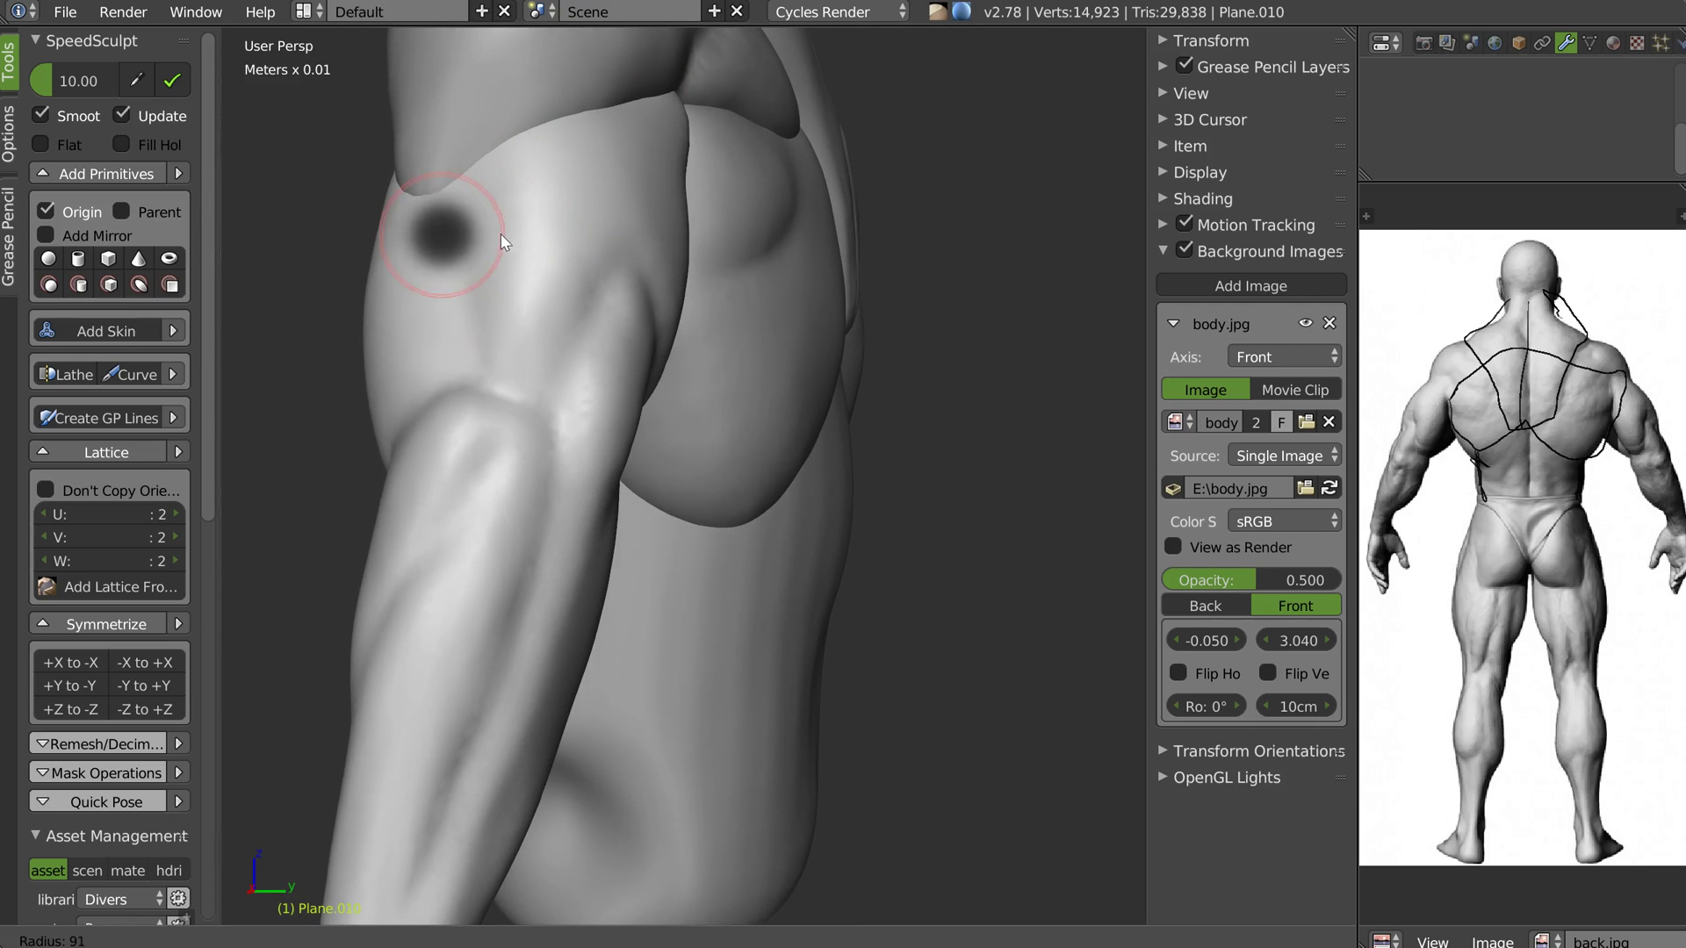
left_click(517, 235)
key("w")
left_click(682, 241)
mouse_move(522, 233)
left_mouse_down()
mouse_move(616, 126)
mouse_move(599, 171)
left_mouse_up()
mouse_move(624, 209)
middle_mouse_down()
mouse_move(595, 158)
mouse_move(735, 155)
middle_mouse_up()
middle_click_drag(715, 312, 688, 260)
Build up the forearm around and below the elbow, then smooth the added volume
mouse_move(724, 393)
left_mouse_down()
mouse_move(767, 352)
mouse_move(722, 435)
left_mouse_up()
mouse_move(691, 404)
middle_mouse_down()
mouse_move(654, 428)
mouse_move(682, 342)
middle_mouse_up()
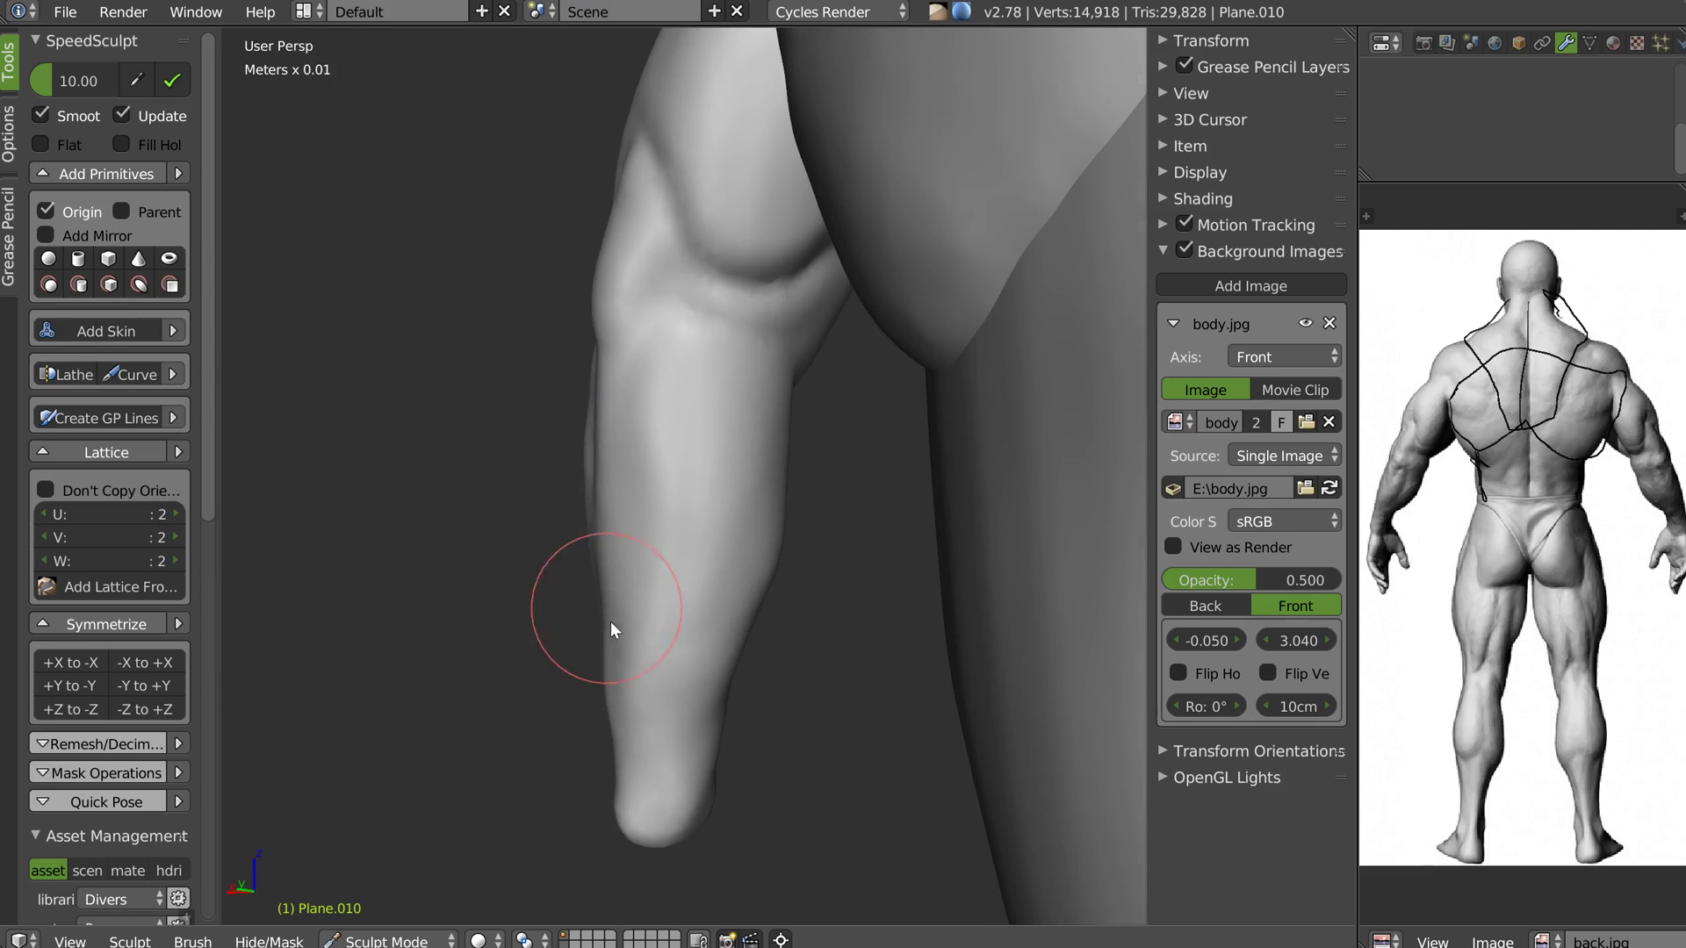
mouse_move(615, 699)
middle_mouse_down()
mouse_move(647, 499)
mouse_move(639, 384)
middle_mouse_up()
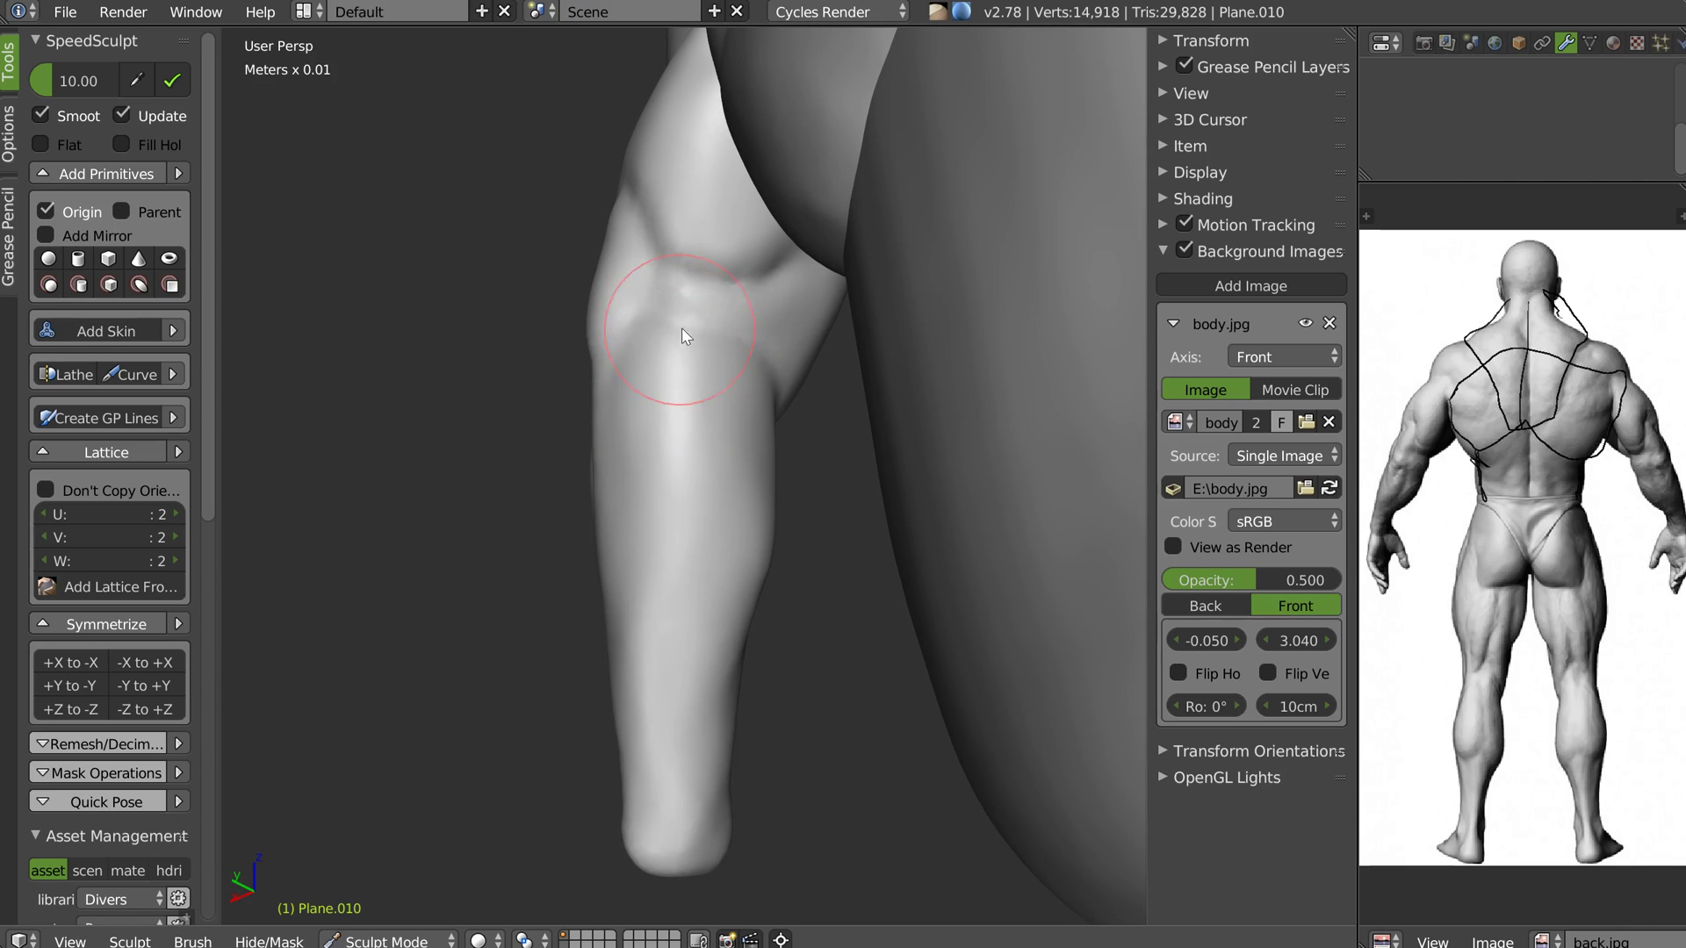
middle_click_drag(681, 328, 727, 298)
scroll(723, 350, "up", 3)
mouse_move(687, 297)
left_mouse_down()
mouse_move(770, 324)
mouse_move(681, 314)
mouse_move(773, 376)
left_mouse_up()
mouse_move(807, 414)
middle_mouse_down()
mouse_move(718, 439)
mouse_move(758, 434)
mouse_move(741, 425)
mouse_move(779, 278)
middle_mouse_up()
mouse_move(736, 208)
left_mouse_down()
mouse_move(706, 202)
mouse_move(819, 299)
left_mouse_up()
mouse_move(734, 299)
middle_mouse_down()
mouse_move(767, 256)
mouse_move(762, 210)
middle_mouse_up()
mouse_move(669, 302)
left_mouse_down("shift")
mouse_move(713, 279)
mouse_move(647, 323)
mouse_move(894, 337)
mouse_move(744, 382)
left_mouse_up("shift")
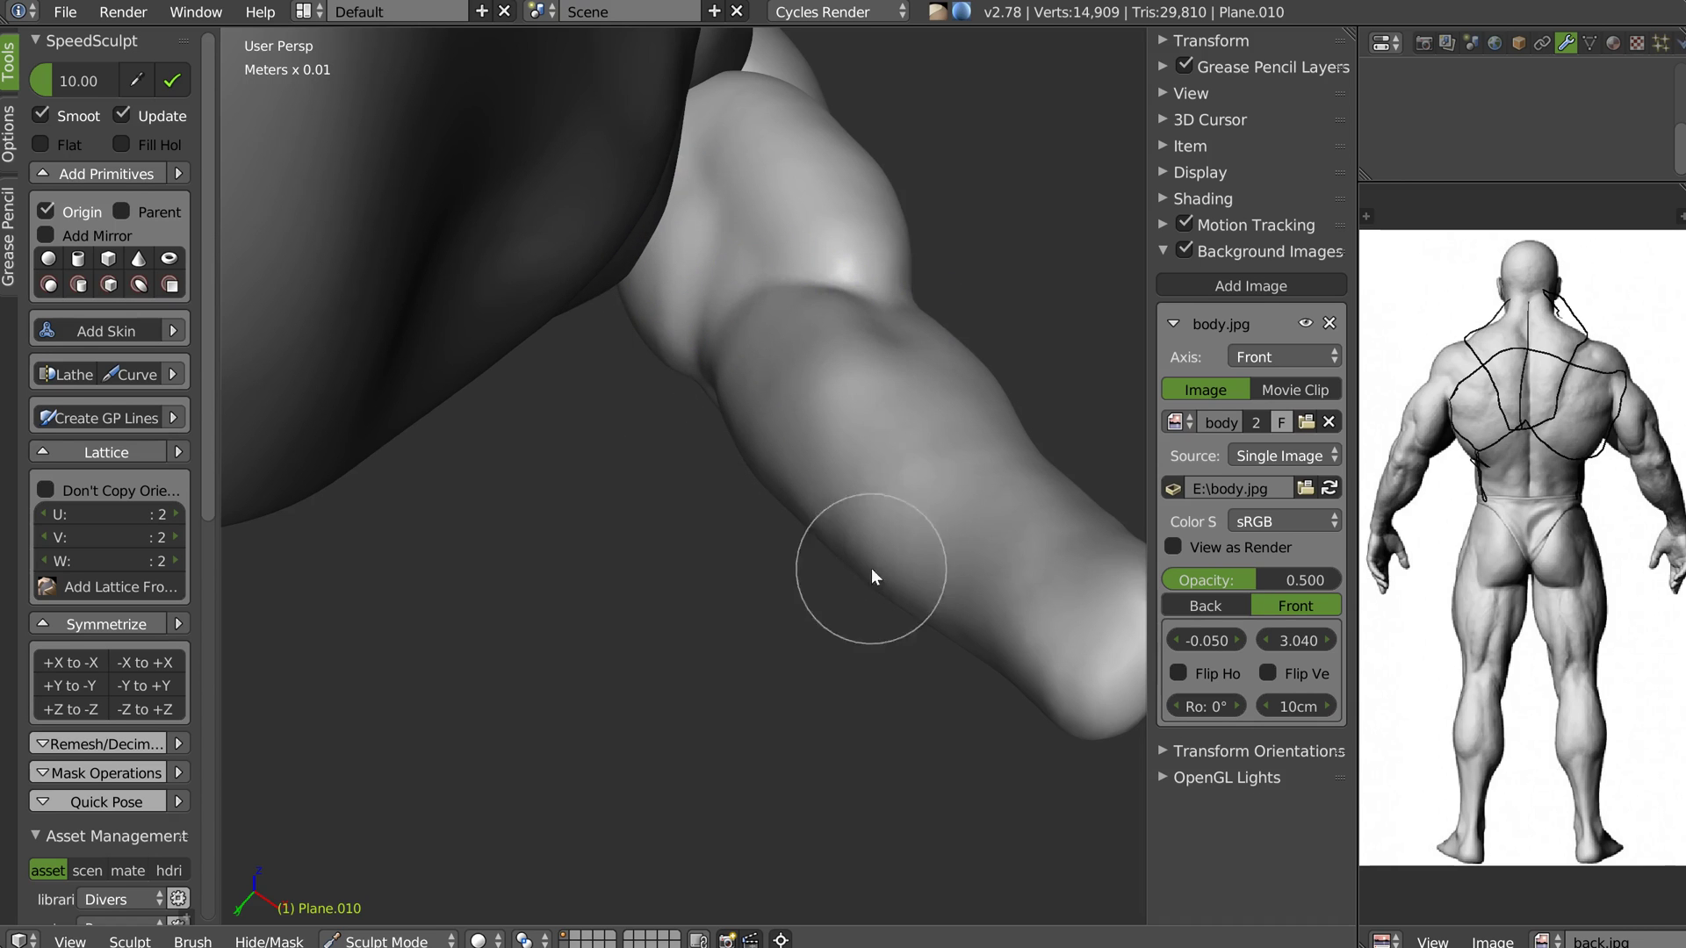
Examine the proportions of the upper arm and forearm from the front and from below
mouse_move(951, 430)
middle_mouse_down()
mouse_move(845, 440)
mouse_move(843, 399)
middle_mouse_up()
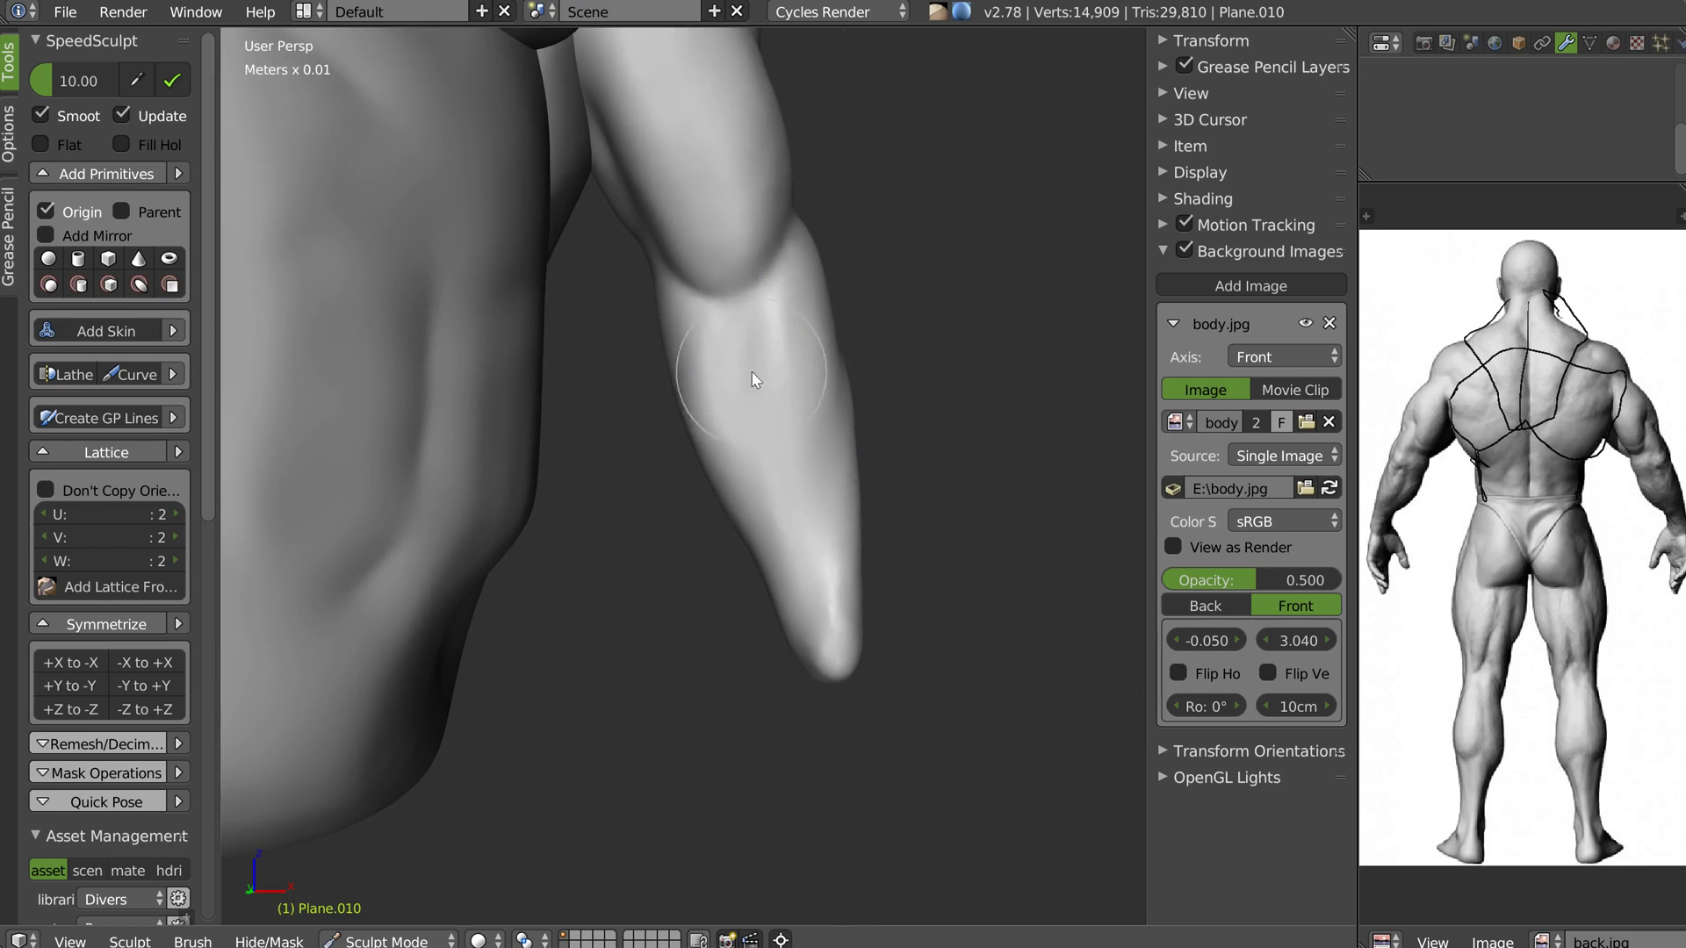
mouse_move(802, 339)
middle_mouse_down()
mouse_move(764, 351)
mouse_move(725, 209)
mouse_move(777, 442)
middle_mouse_up()
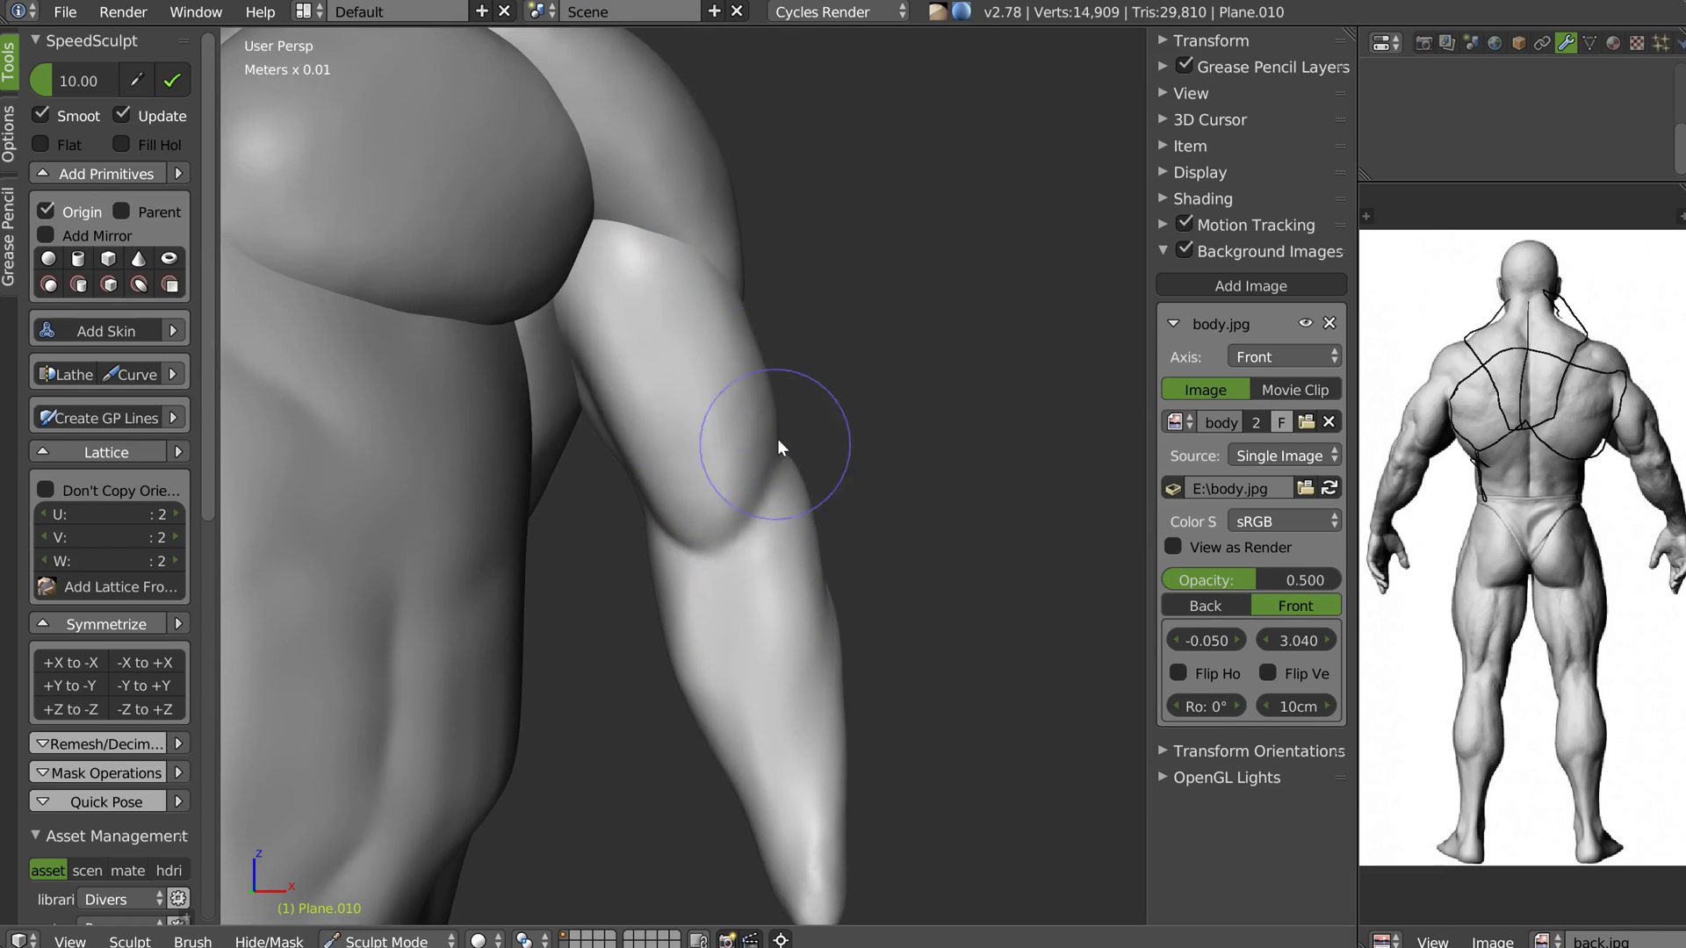
key("KP_1")
mouse_move(774, 357)
middle_mouse_down()
mouse_move(783, 316)
mouse_move(677, 387)
mouse_move(798, 252)
mouse_move(680, 399)
mouse_move(707, 359)
middle_mouse_up()
scroll(720, 338, "up", 5)
middle_click_drag(743, 279, 696, 422)
middle_click_drag(613, 523, 648, 482)
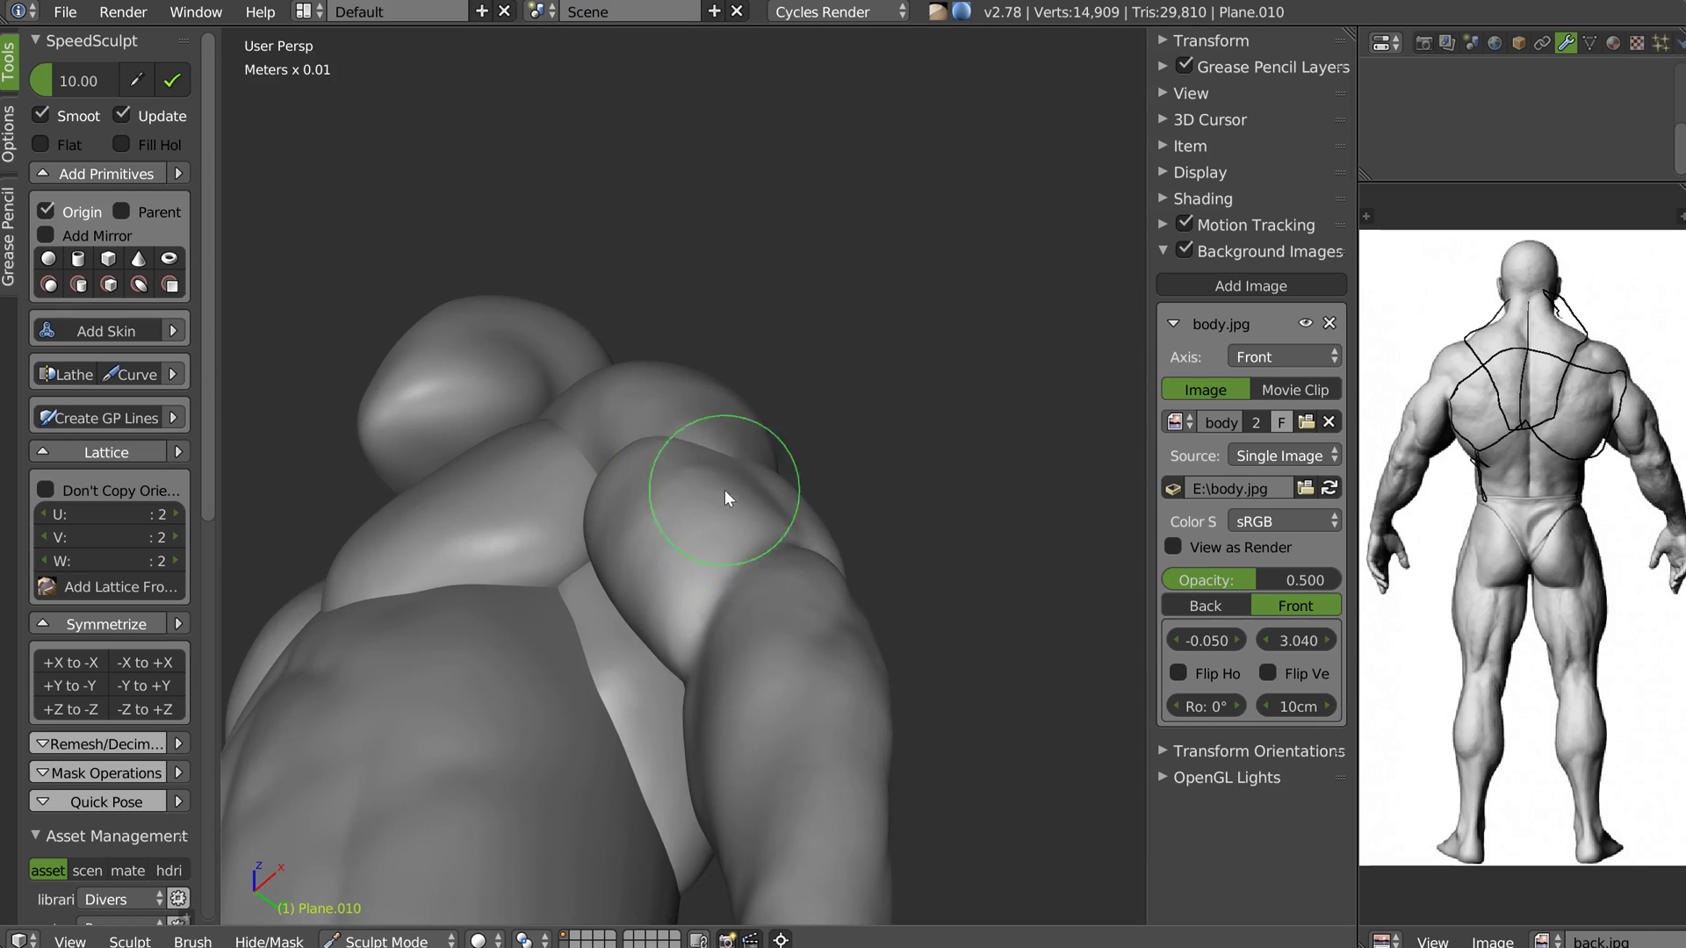
Shape the lower end of the biceps near the crook of the elbow, working from below
middle_click_drag(571, 573, 641, 478)
mouse_move(669, 438)
left_mouse_down()
mouse_move(737, 475)
mouse_move(697, 474)
mouse_move(702, 453)
mouse_move(681, 488)
mouse_move(709, 435)
mouse_move(692, 455)
mouse_move(822, 492)
left_mouse_up()
middle_click_drag(822, 492, 713, 490)
mouse_move(713, 491)
left_mouse_down()
mouse_move(772, 478)
mouse_move(746, 440)
mouse_move(786, 550)
left_mouse_up()
mouse_move(786, 549)
middle_mouse_down()
mouse_move(710, 467)
mouse_move(777, 461)
mouse_move(585, 397)
middle_mouse_up()
Change the brush and its size, and refine the transition between the biceps and the inner forearm
key("w")
left_click(544, 430)
key("f")
left_click(717, 449)
mouse_move(641, 429)
left_mouse_down()
mouse_move(627, 436)
mouse_move(685, 557)
mouse_move(685, 481)
left_mouse_up()
middle_click_drag(685, 482, 690, 439)
mouse_move(620, 441)
left_mouse_down()
mouse_move(566, 454)
mouse_move(675, 479)
left_mouse_up()
middle_click_drag(694, 412, 603, 457)
Adjust the overall shape of the elbow and upper forearm from the outer side with a large Grab brush
middle_click_drag(795, 401, 708, 365)
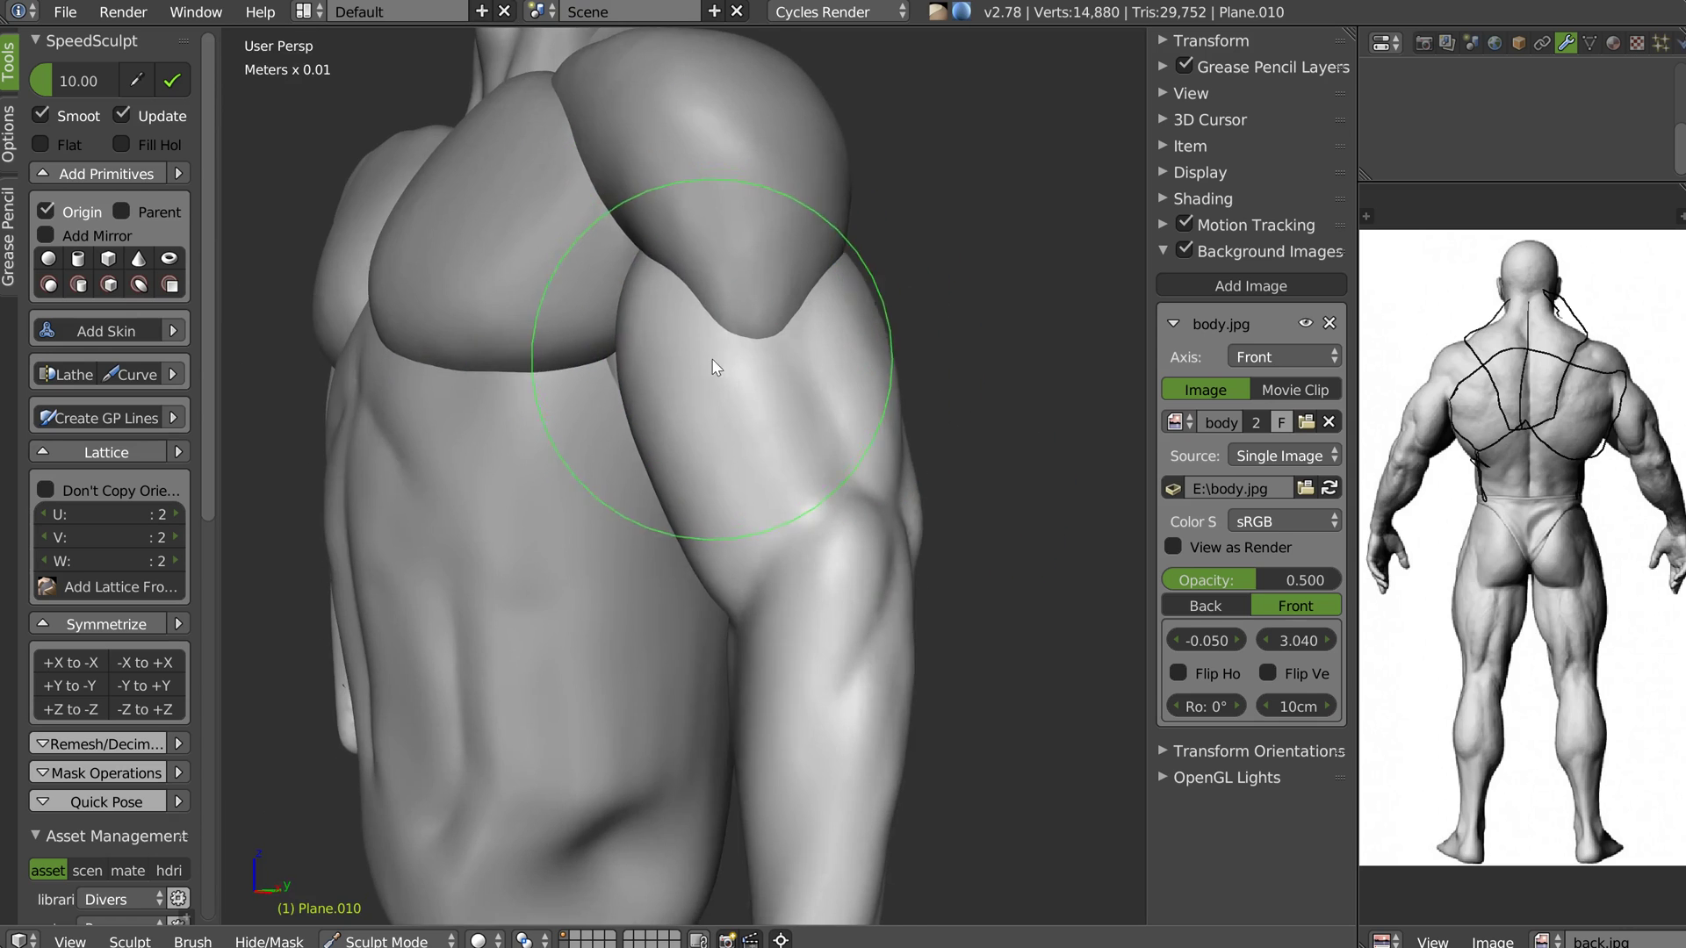
mouse_move(618, 276)
middle_mouse_down()
mouse_move(731, 275)
mouse_move(494, 266)
mouse_move(558, 272)
mouse_move(722, 350)
mouse_move(689, 448)
mouse_move(664, 376)
middle_mouse_up()
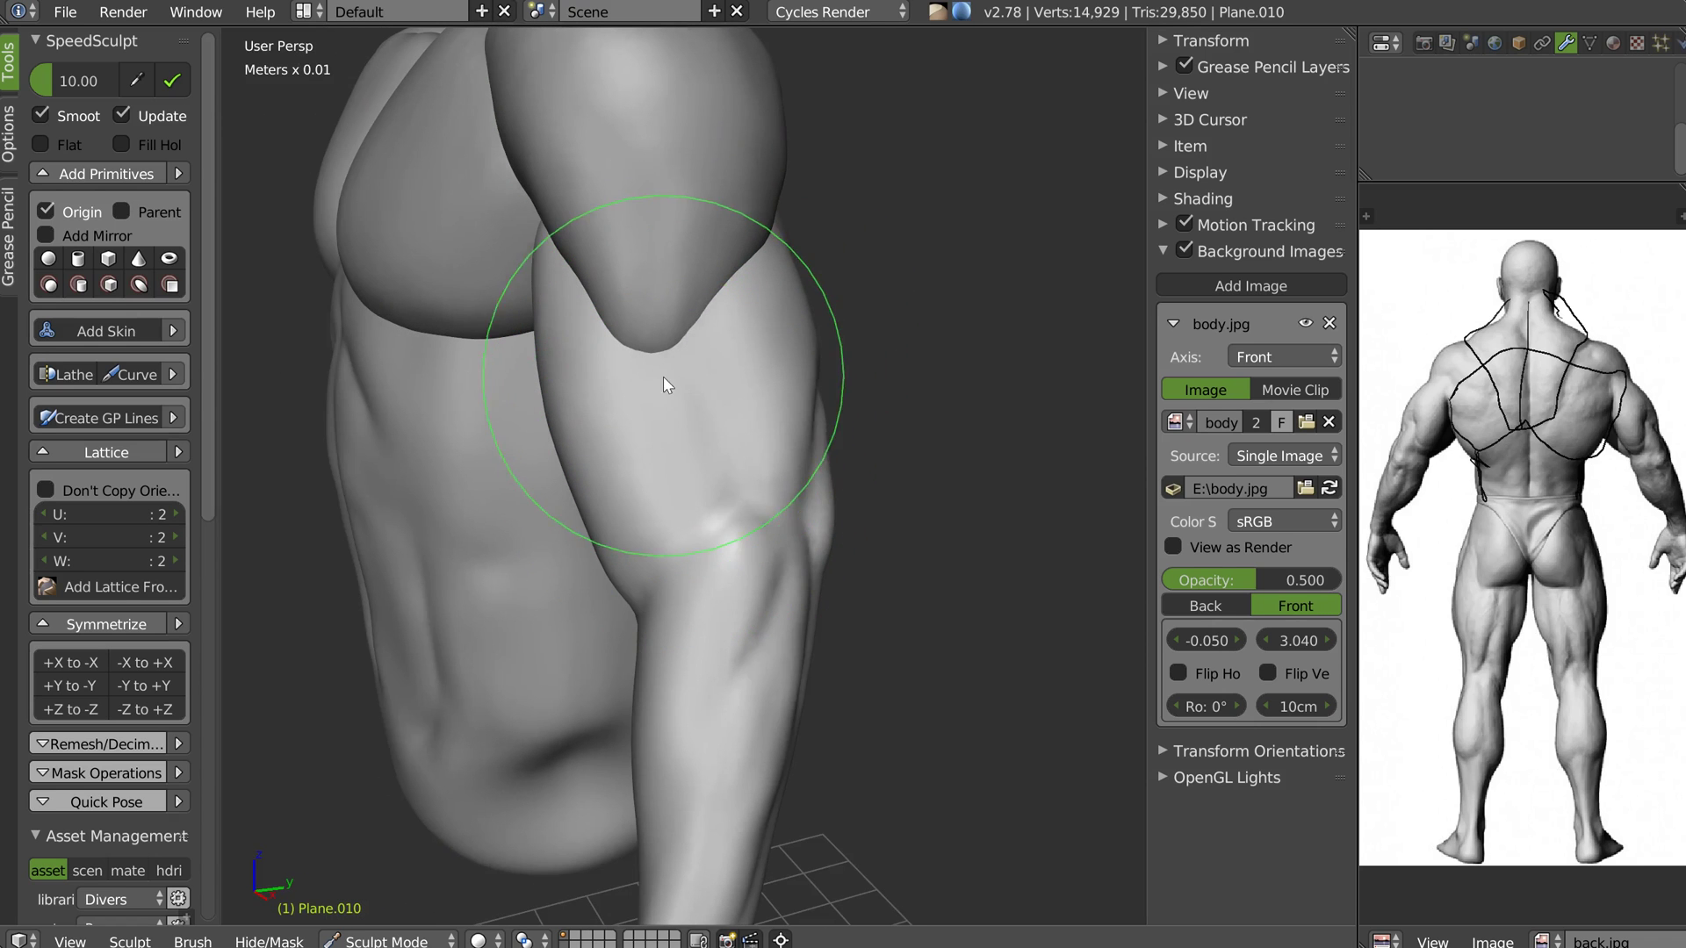
mouse_move(826, 318)
middle_mouse_down()
mouse_move(790, 346)
mouse_move(818, 296)
middle_mouse_up()
mouse_move(794, 478)
middle_mouse_down()
mouse_move(805, 523)
mouse_move(914, 531)
mouse_move(745, 431)
mouse_move(838, 318)
mouse_move(618, 283)
mouse_move(807, 411)
mouse_move(751, 451)
middle_mouse_up()
scroll(750, 451, "up", 1)
left_click_drag(745, 488, 738, 439)
middle_click_drag(822, 453, 864, 436)
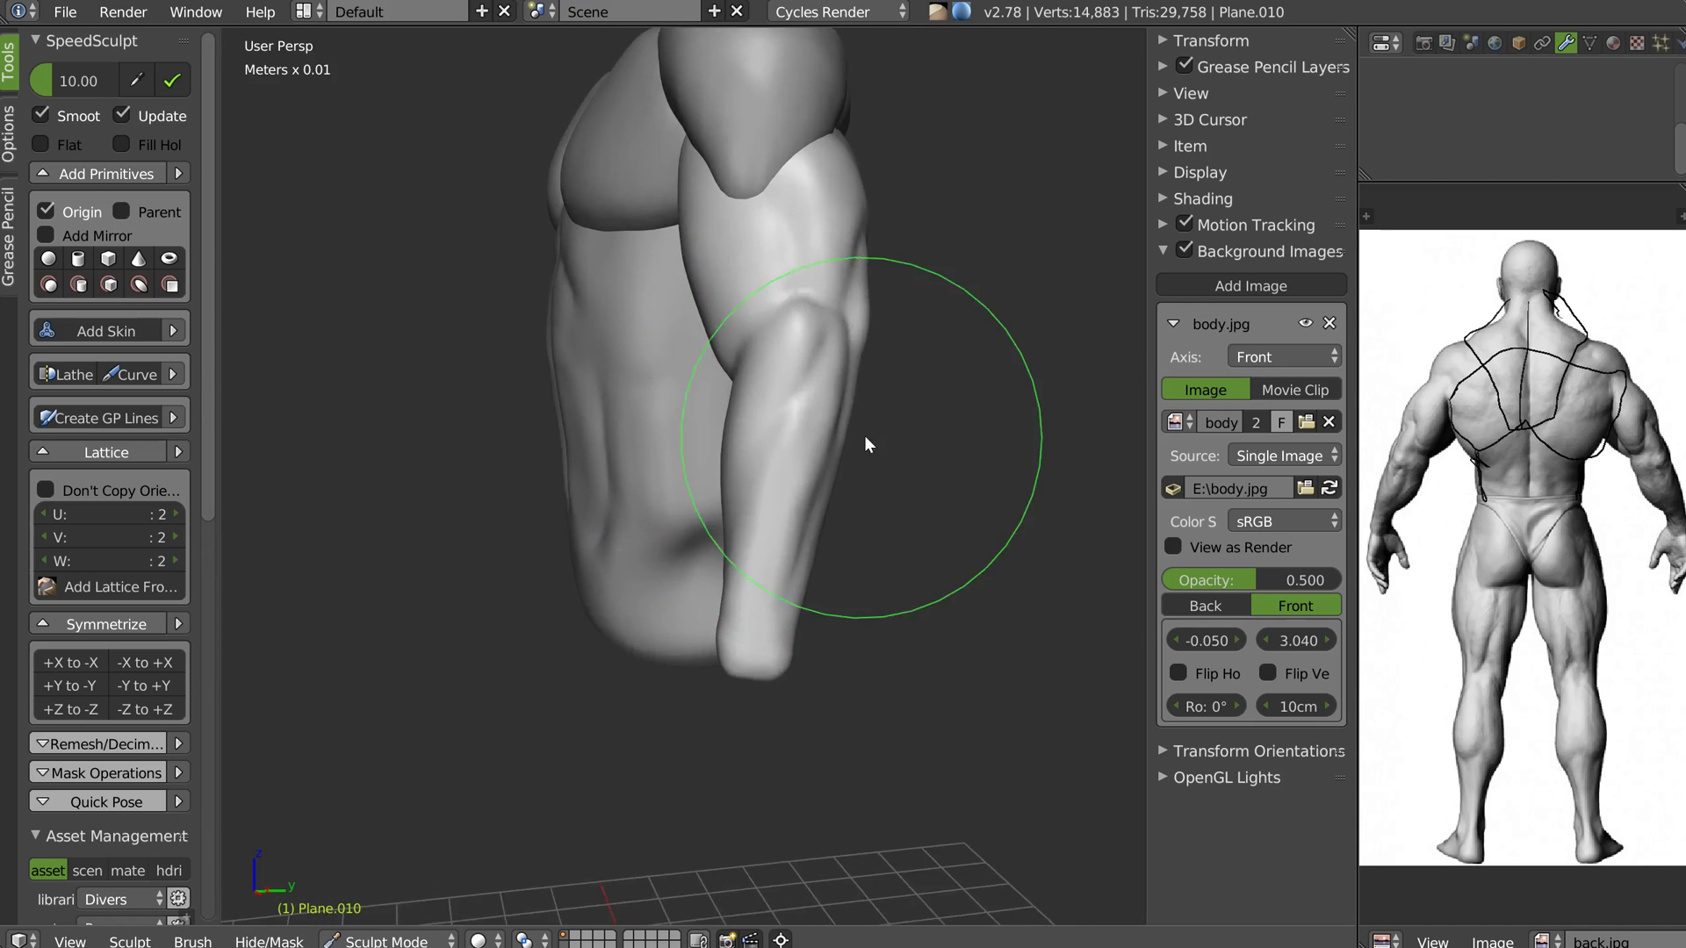
Pull the top of the outer forearm muscle up over the elbow with a smaller Grab brush
scroll(864, 430, "up", 1)
mouse_move(855, 387)
left_mouse_down()
mouse_move(790, 685)
mouse_move(897, 255)
left_mouse_up()
scroll(830, 529, "up", 1)
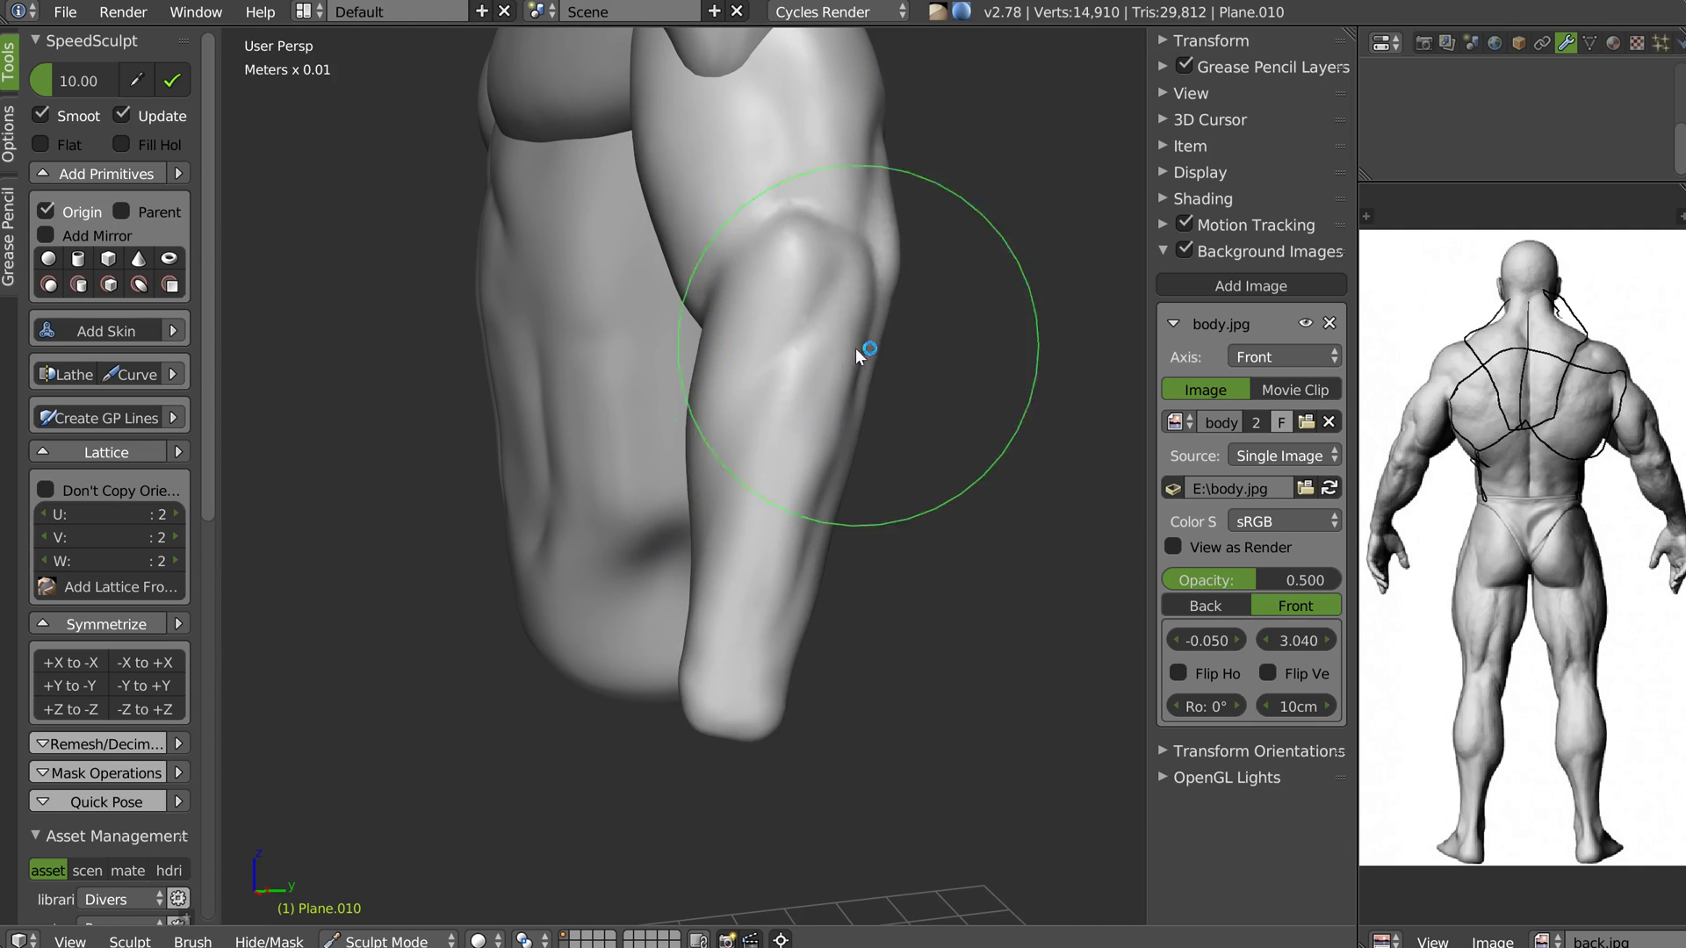
key("f")
left_click(724, 249)
mouse_move(762, 234)
left_mouse_down()
mouse_move(860, 186)
mouse_move(843, 237)
mouse_move(784, 188)
left_mouse_up()
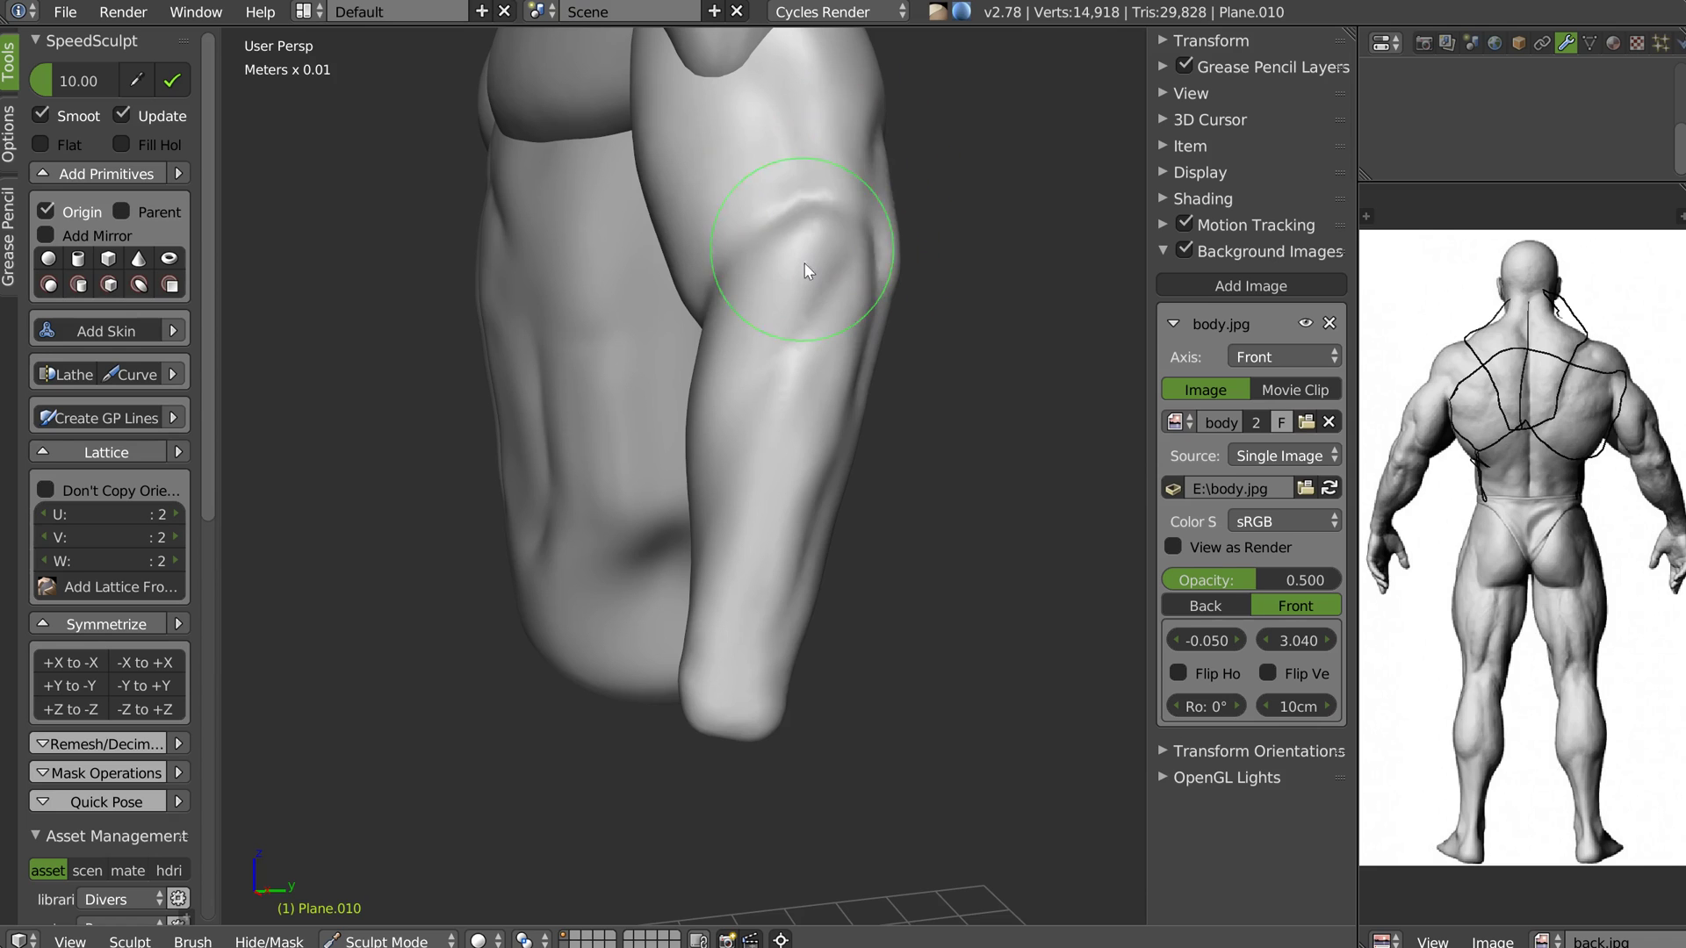
left_click_drag(792, 421, 854, 448)
Carve grooves along the outer forearm and below the elbow to separate the repositioned muscles
middle_click_drag(662, 404, 856, 425)
scroll(856, 425, "up", 2)
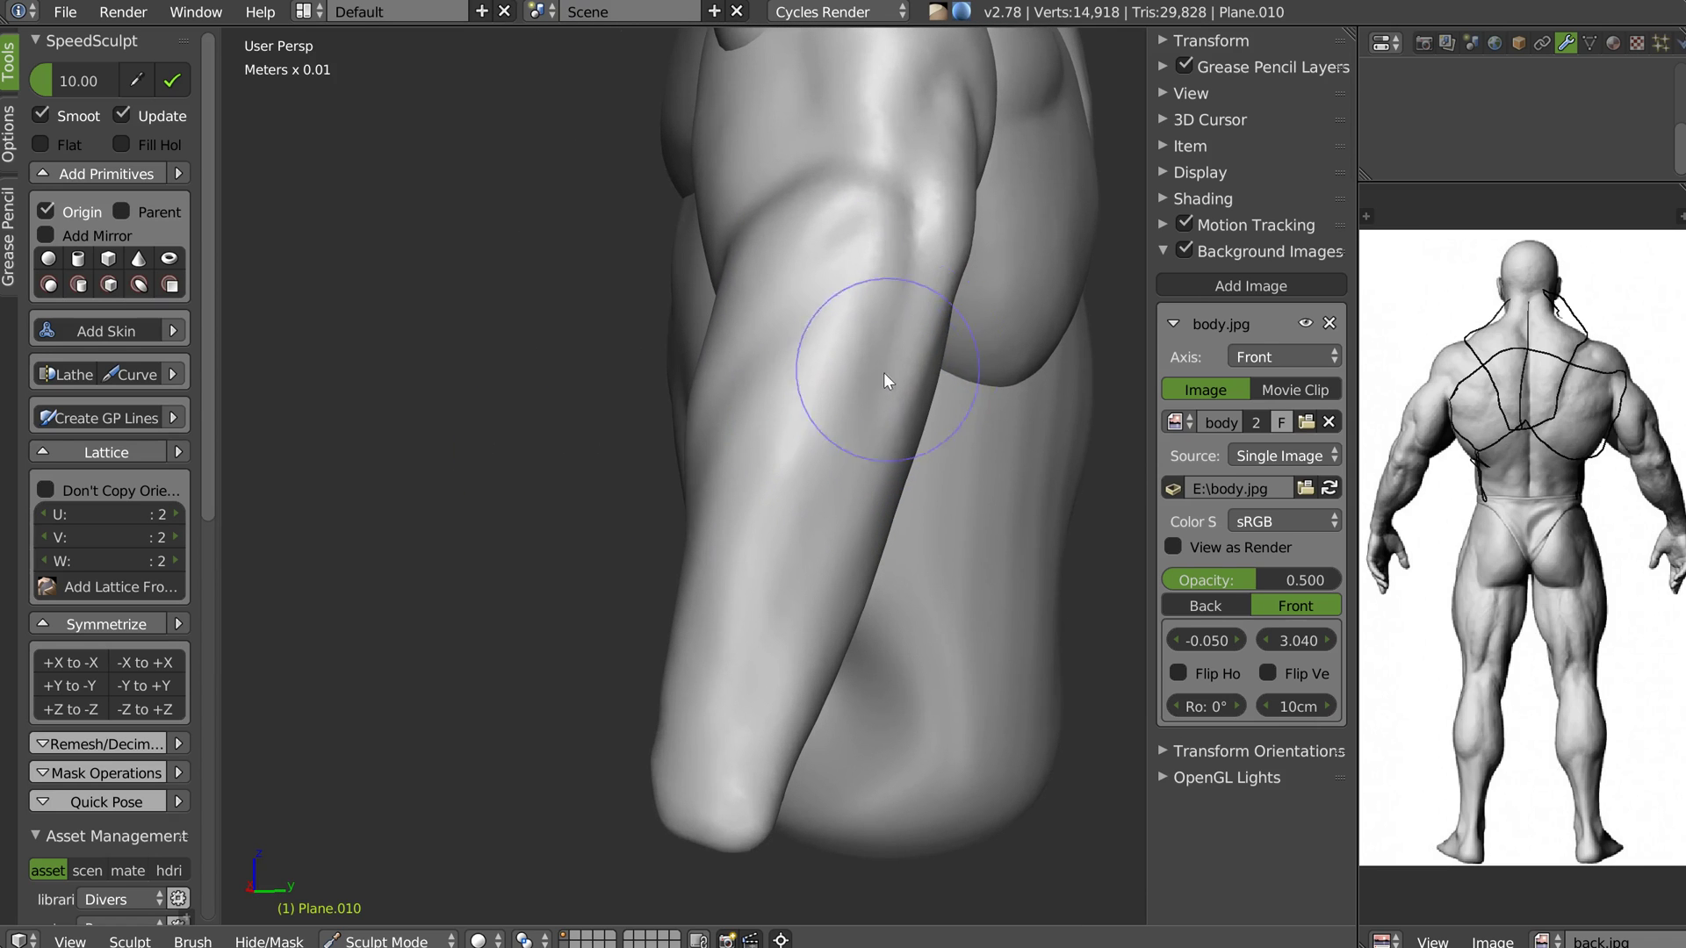
left_click_drag(906, 274, 819, 571)
middle_click_drag(770, 481, 823, 286)
left_click_drag(871, 257, 790, 329)
middle_click_drag(790, 329, 858, 306)
middle_click_drag(826, 236, 802, 263)
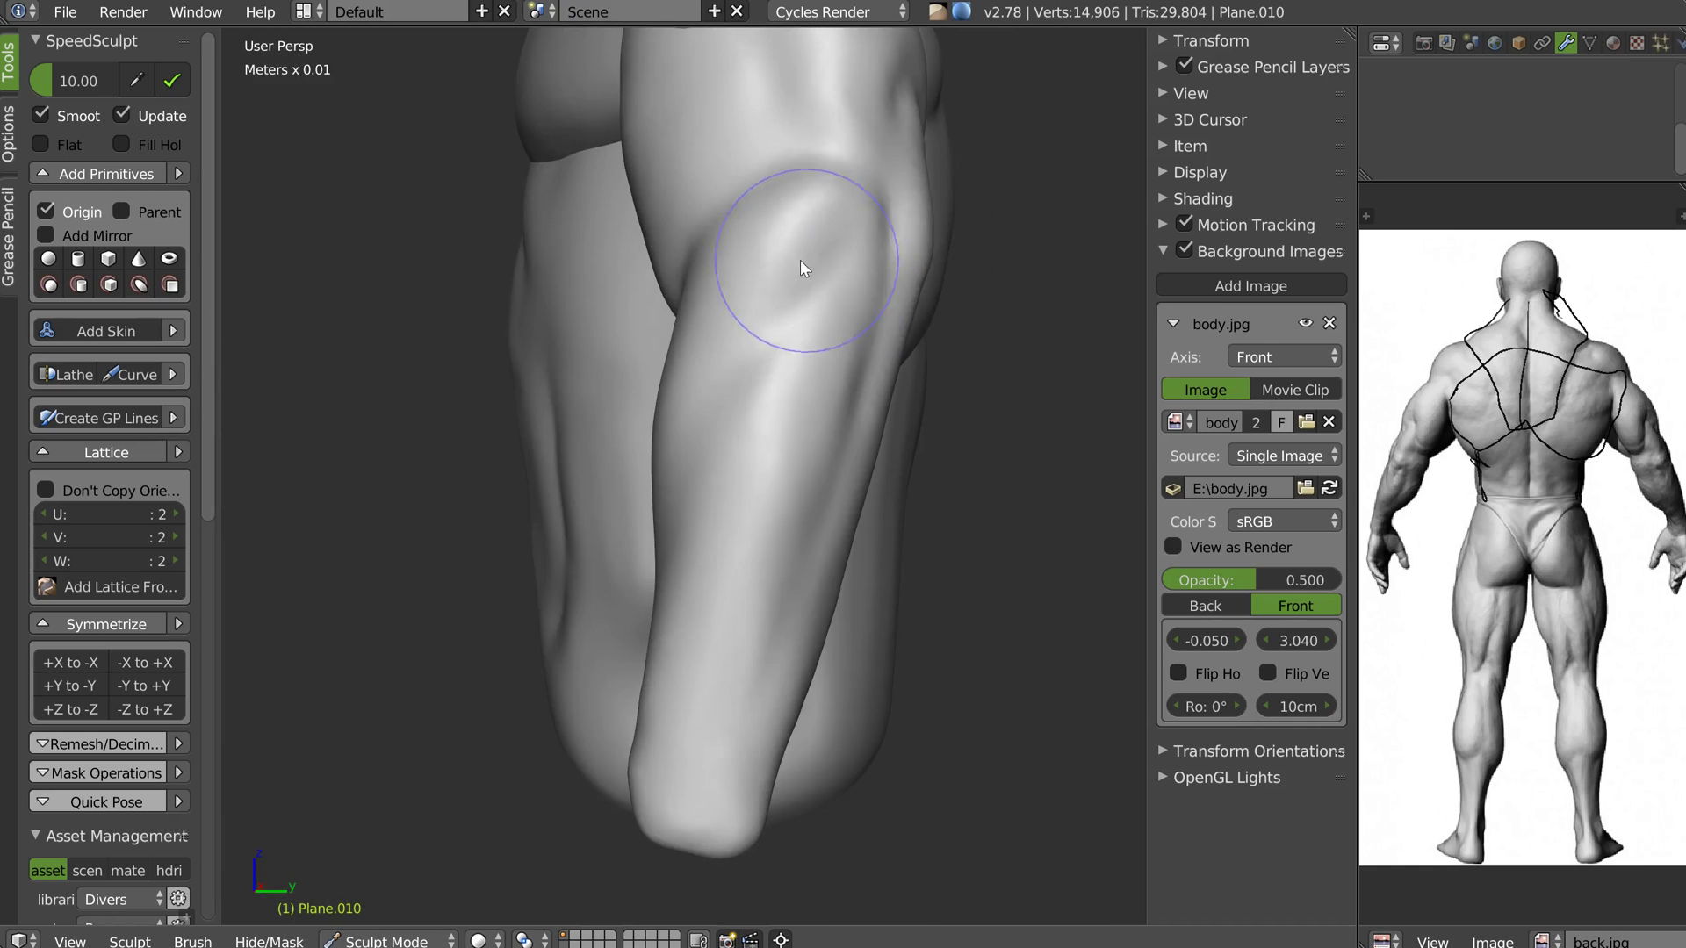
left_click_drag(885, 217, 728, 423)
Switch back to a resized Grab brush and shift the inner edge of the lower forearm
mouse_move(707, 453)
middle_mouse_down()
mouse_move(814, 357)
mouse_move(843, 339)
mouse_move(850, 357)
middle_mouse_up()
key("f")
left_click(735, 365)
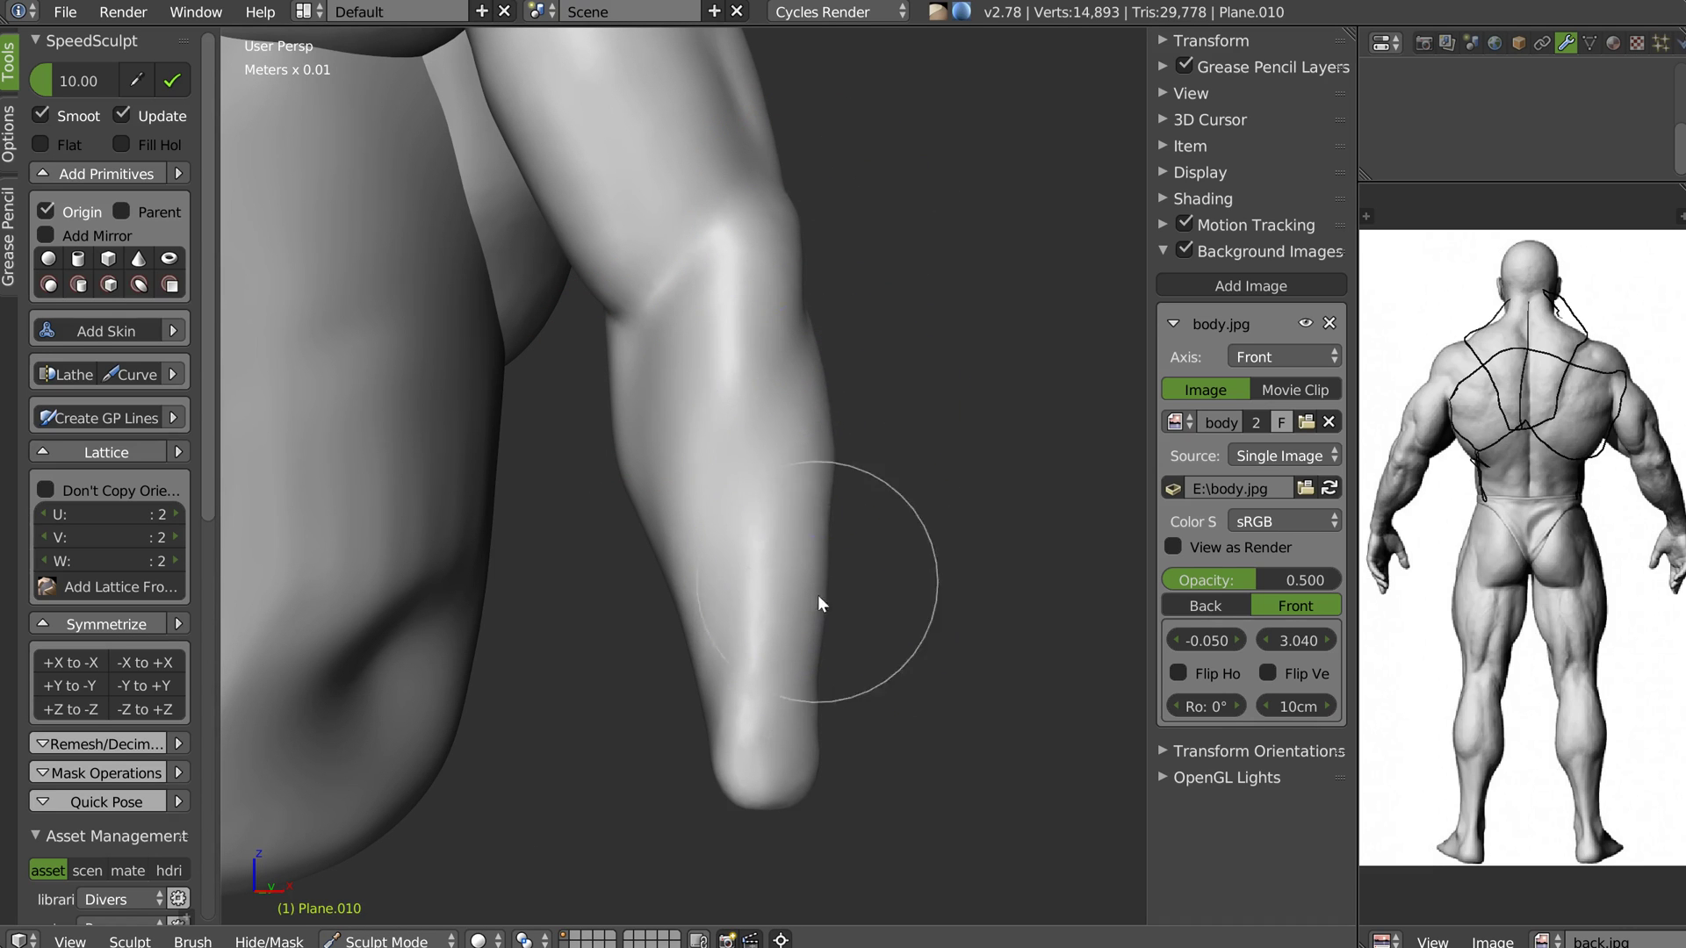
mouse_move(867, 446)
middle_mouse_down()
mouse_move(724, 455)
mouse_move(778, 437)
middle_mouse_up()
key("w")
mouse_move(731, 365)
middle_mouse_down()
mouse_move(767, 376)
mouse_move(729, 341)
middle_mouse_up()
left_click(632, 282)
key("f")
left_click(761, 335)
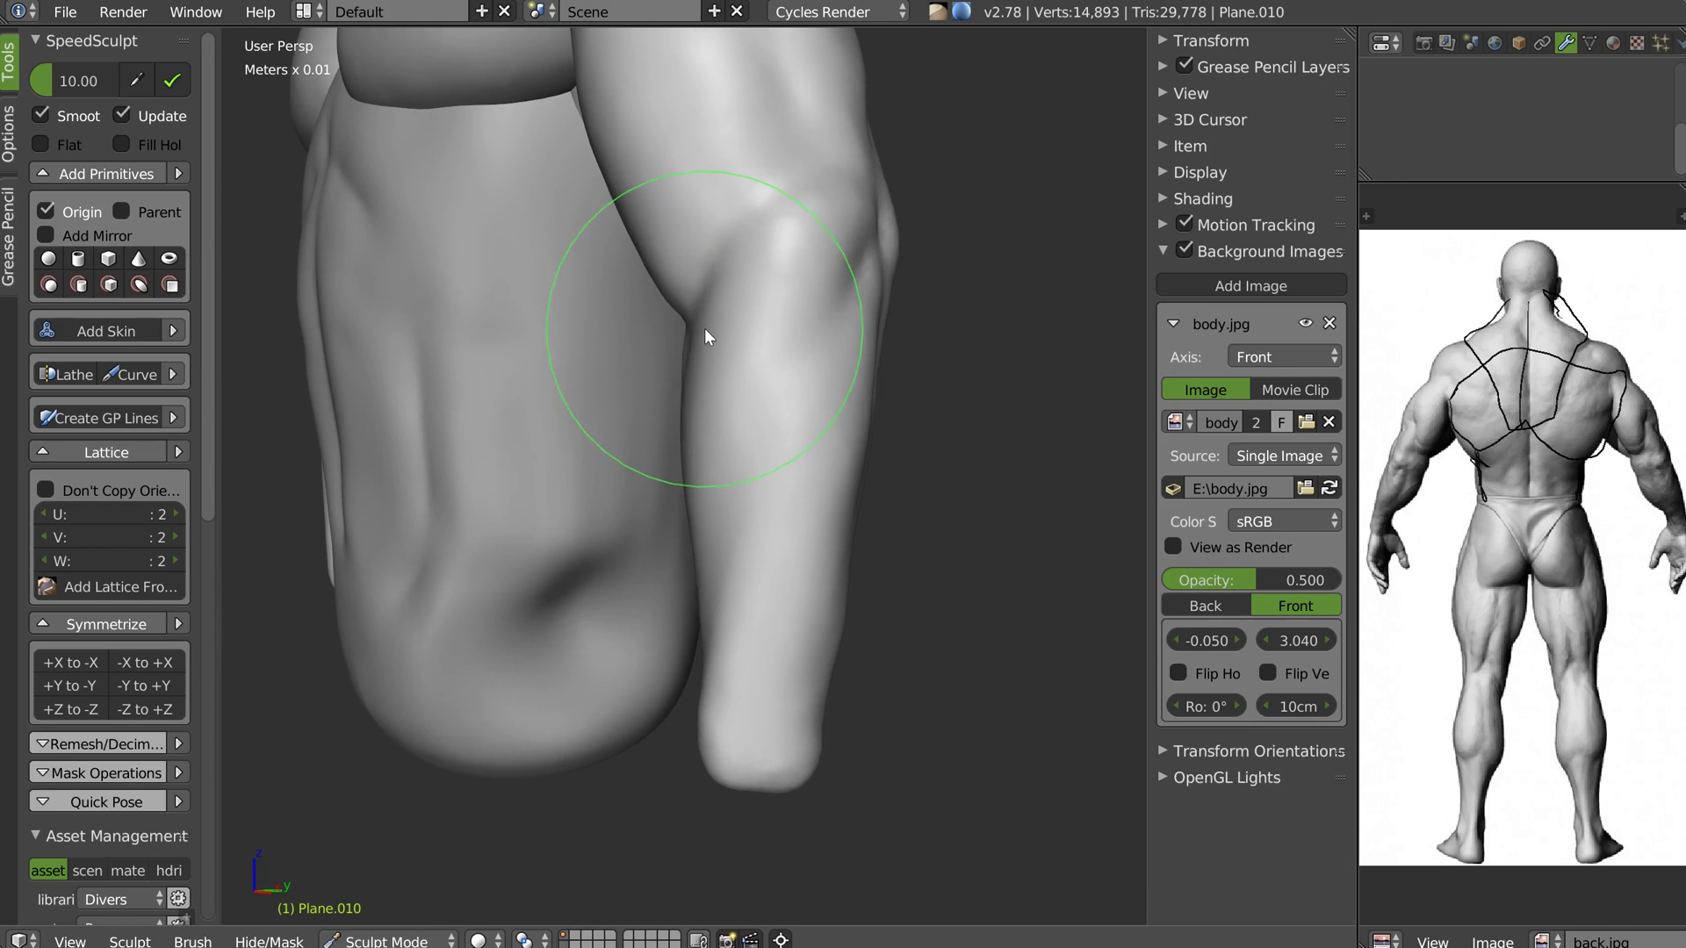
left_click_drag(727, 524, 712, 517)
Switch to the front view and pull the elbow and forearm contours to match the reference image
middle_click_drag(635, 444, 761, 480)
key("q")
left_click(662, 402)
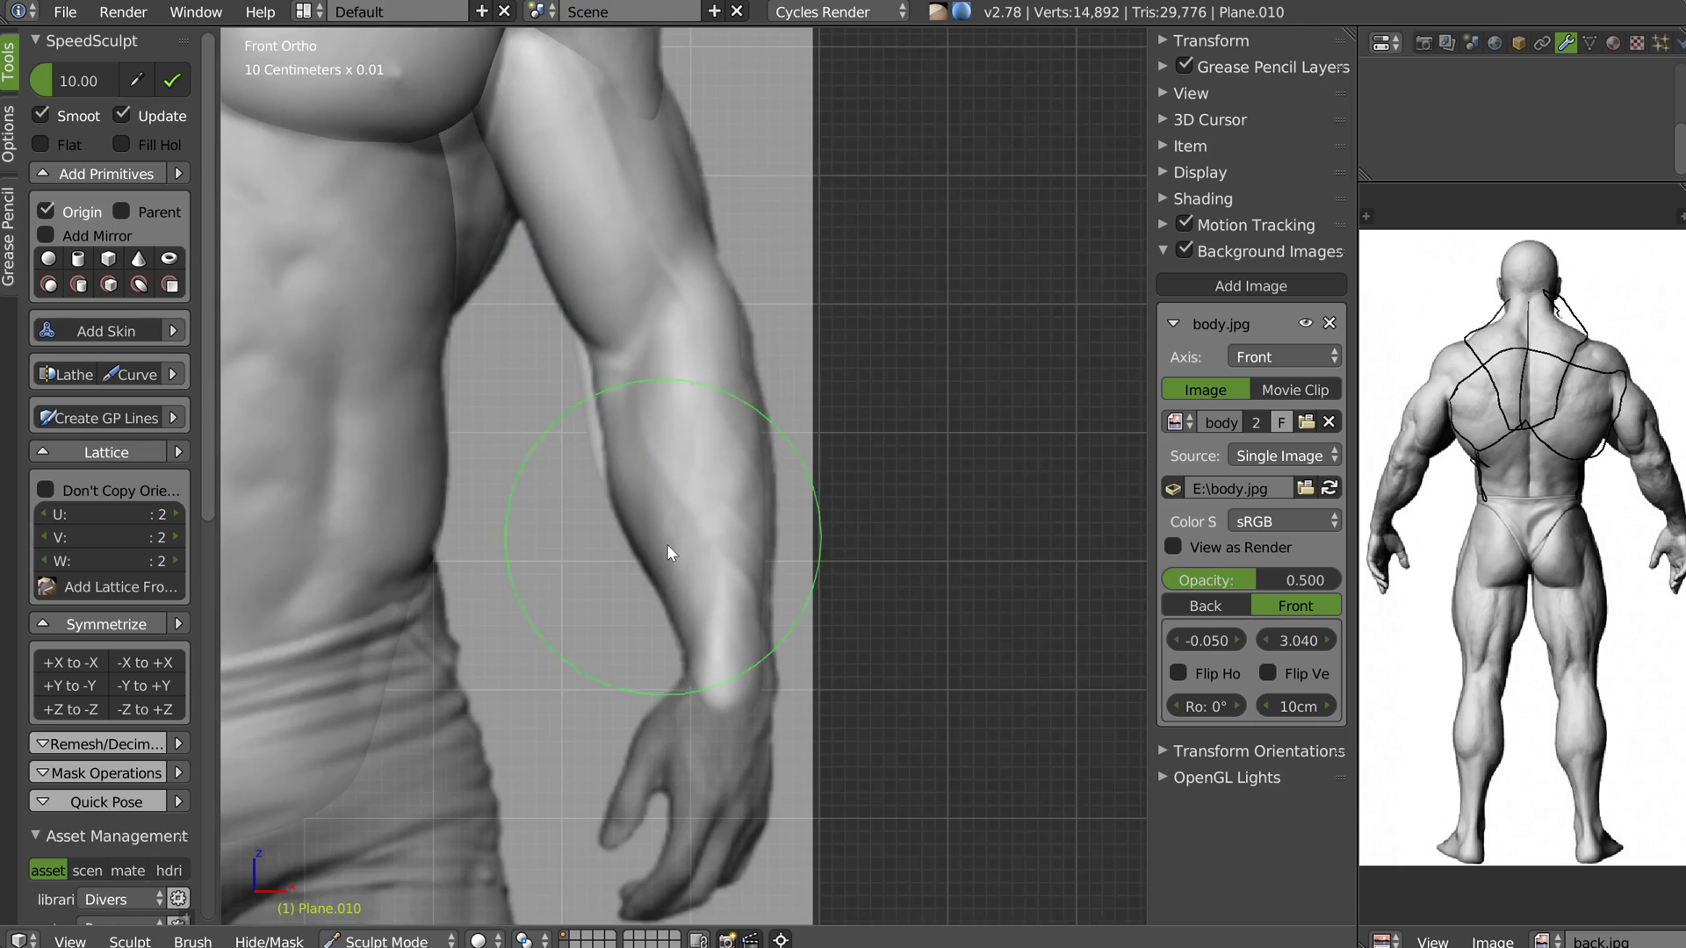
scroll(590, 390, "up", 2)
left_click_drag(566, 344, 603, 321)
mouse_move(792, 362)
left_mouse_down()
mouse_move(756, 346)
mouse_move(790, 519)
mouse_move(773, 490)
mouse_move(809, 594)
mouse_move(767, 722)
mouse_move(754, 519)
left_mouse_up()
middle_click_drag(743, 364, 742, 537, "ctrl")
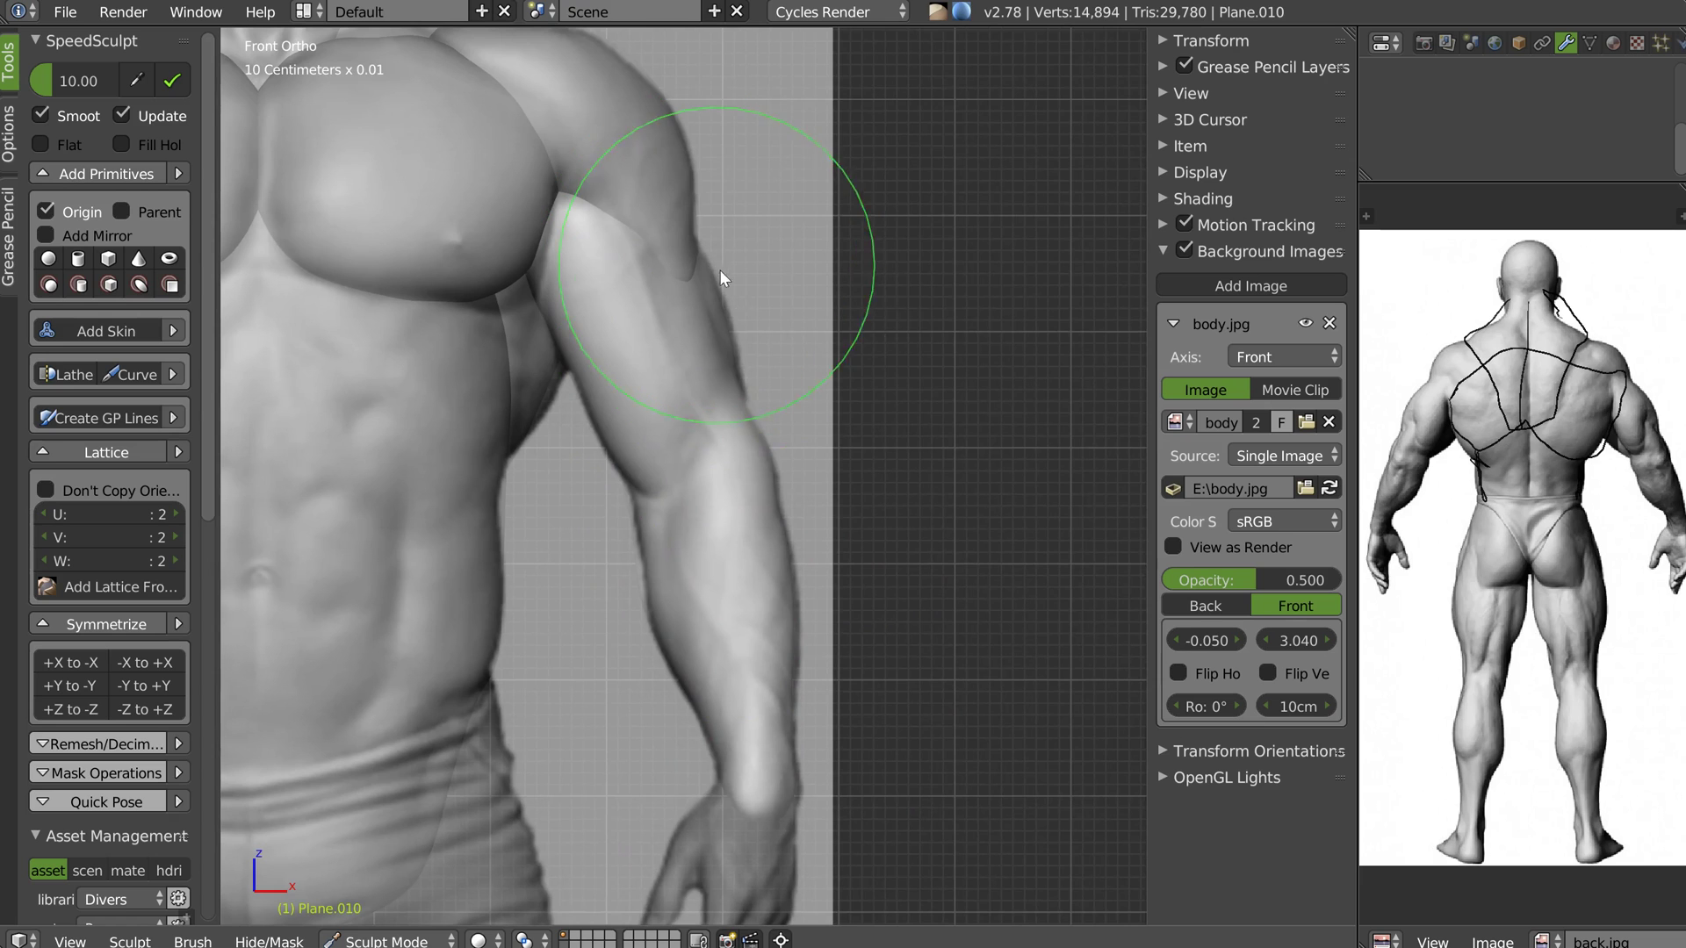
Set up a smaller Clay brush for the back of the upper arm above the elbow
mouse_move(788, 288)
middle_mouse_down()
mouse_move(669, 336)
mouse_move(734, 274)
mouse_move(719, 265)
mouse_move(788, 223)
mouse_move(767, 187)
middle_mouse_up()
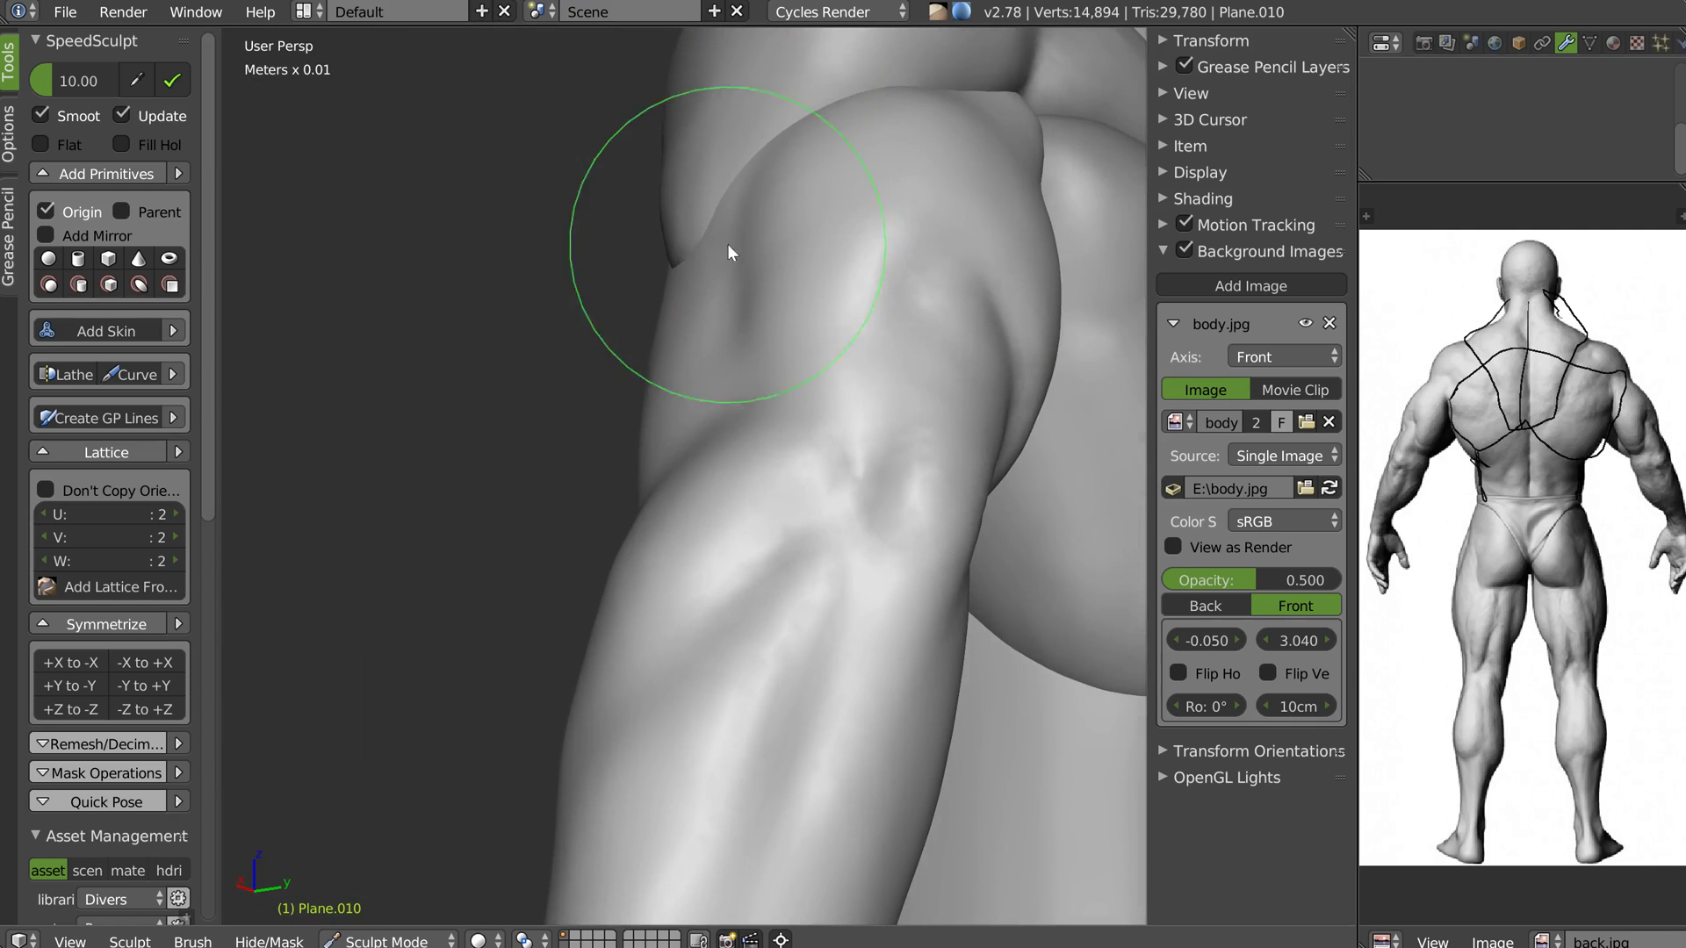
middle_click_drag(702, 264, 718, 245)
key("w")
left_click(788, 235)
key("f")
left_click(719, 230)
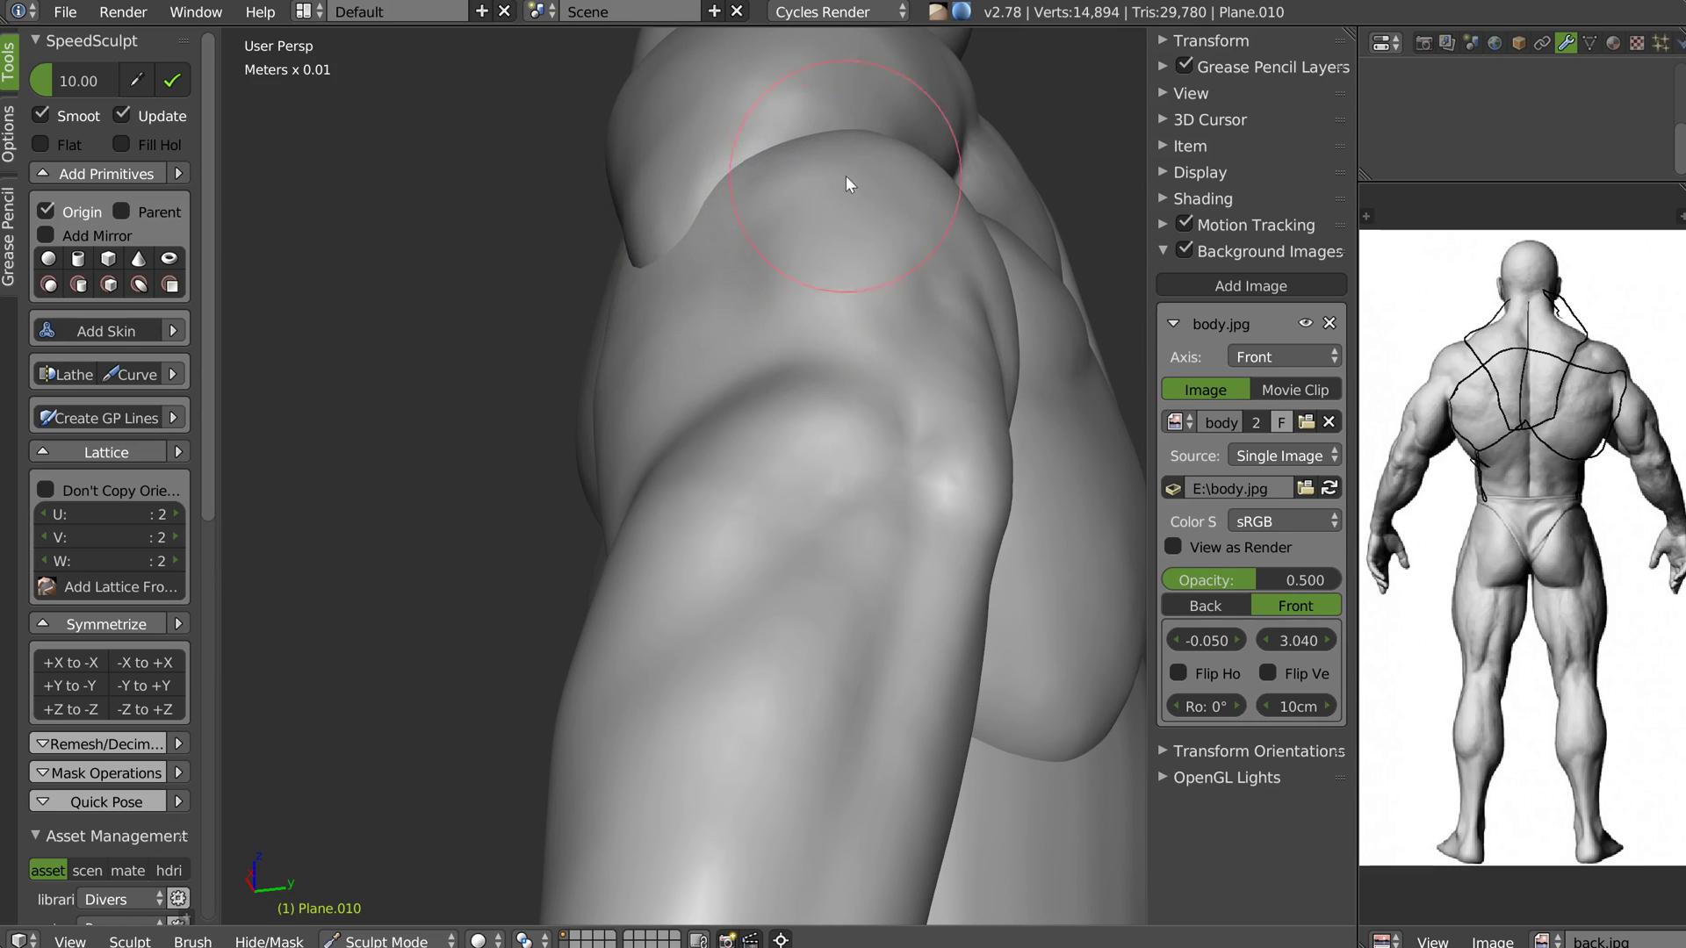
Carve creases around the triceps tendon on the back of the upper arm with a resized Crease brush
mouse_move(716, 245)
middle_mouse_down()
mouse_move(814, 249)
mouse_move(740, 225)
mouse_move(823, 202)
mouse_move(912, 139)
mouse_move(785, 260)
mouse_move(877, 350)
mouse_move(760, 350)
mouse_move(801, 331)
mouse_move(761, 316)
mouse_move(806, 302)
mouse_move(770, 282)
middle_mouse_up()
key("shift+c")
key("f")
left_click(743, 318)
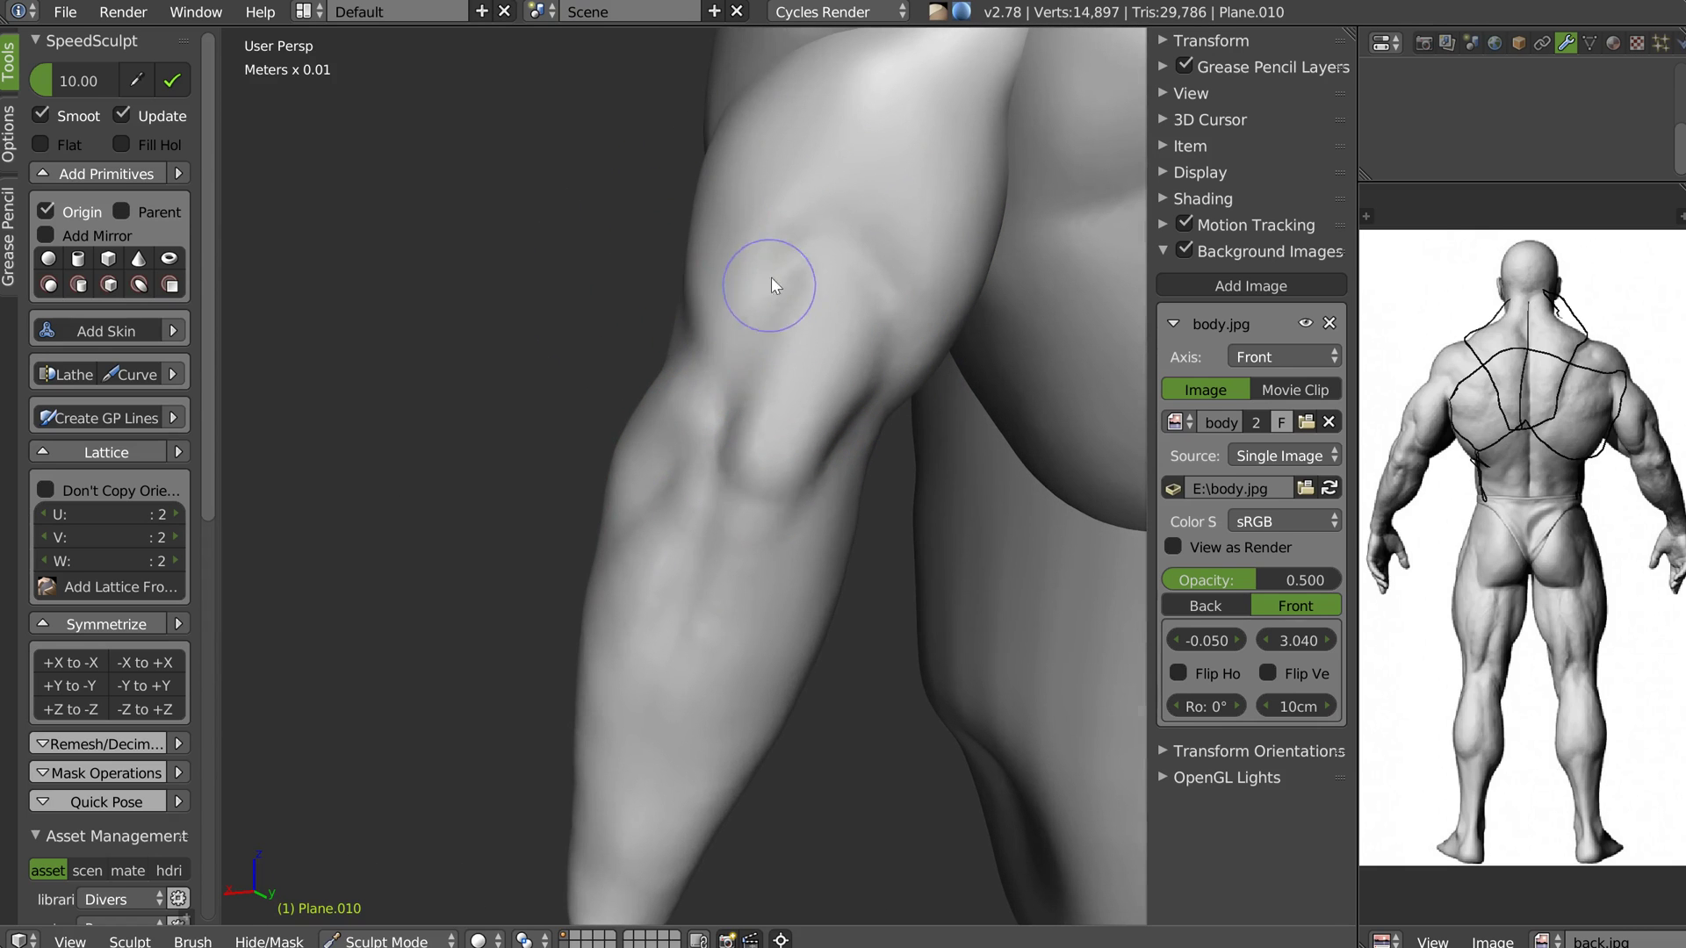
mouse_move(813, 244)
left_mouse_down()
mouse_move(798, 261)
mouse_move(840, 249)
left_mouse_up()
middle_click_drag(841, 249, 871, 300)
left_click_drag(871, 300, 903, 332)
middle_click_drag(903, 332, 862, 429)
Carve the groove along the inner side of the elbow down into the upper forearm
left_click_drag(862, 428, 857, 449)
middle_click_drag(857, 449, 860, 404)
left_click_drag(863, 406, 813, 526)
left_click_drag(850, 435, 769, 608)
middle_click_drag(808, 514, 781, 493)
left_click_drag(772, 468, 789, 465)
mouse_move(788, 466)
middle_mouse_down()
mouse_move(888, 493)
mouse_move(747, 354)
middle_mouse_up()
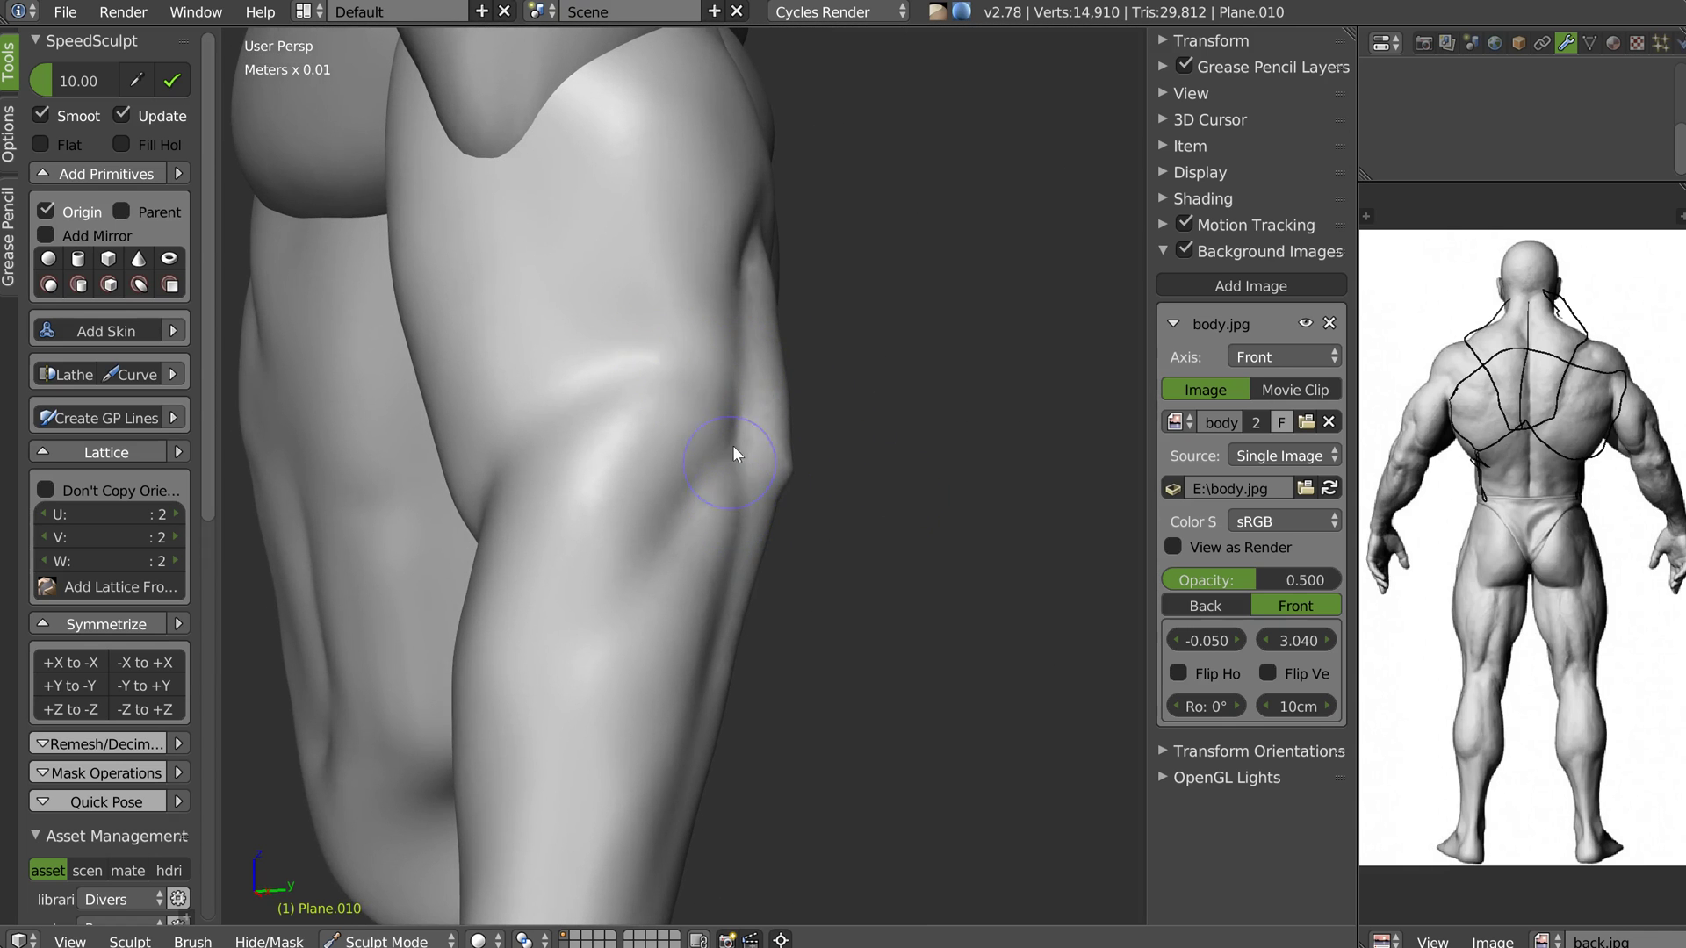
Deepen the groove from the elbow into the outer forearm and crease the fold where the upper arm meets the forearm
left_click_drag(743, 432, 648, 582)
left_click_drag(729, 466, 659, 583)
mouse_move(586, 740)
middle_mouse_down()
mouse_move(667, 550)
mouse_move(690, 555)
mouse_move(566, 435)
mouse_move(520, 446)
middle_mouse_up()
mouse_move(558, 388)
left_mouse_down()
mouse_move(503, 444)
mouse_move(612, 383)
left_mouse_up()
mouse_move(702, 413)
middle_mouse_down()
mouse_move(597, 351)
mouse_move(632, 331)
mouse_move(614, 281)
mouse_move(451, 177)
middle_mouse_up()
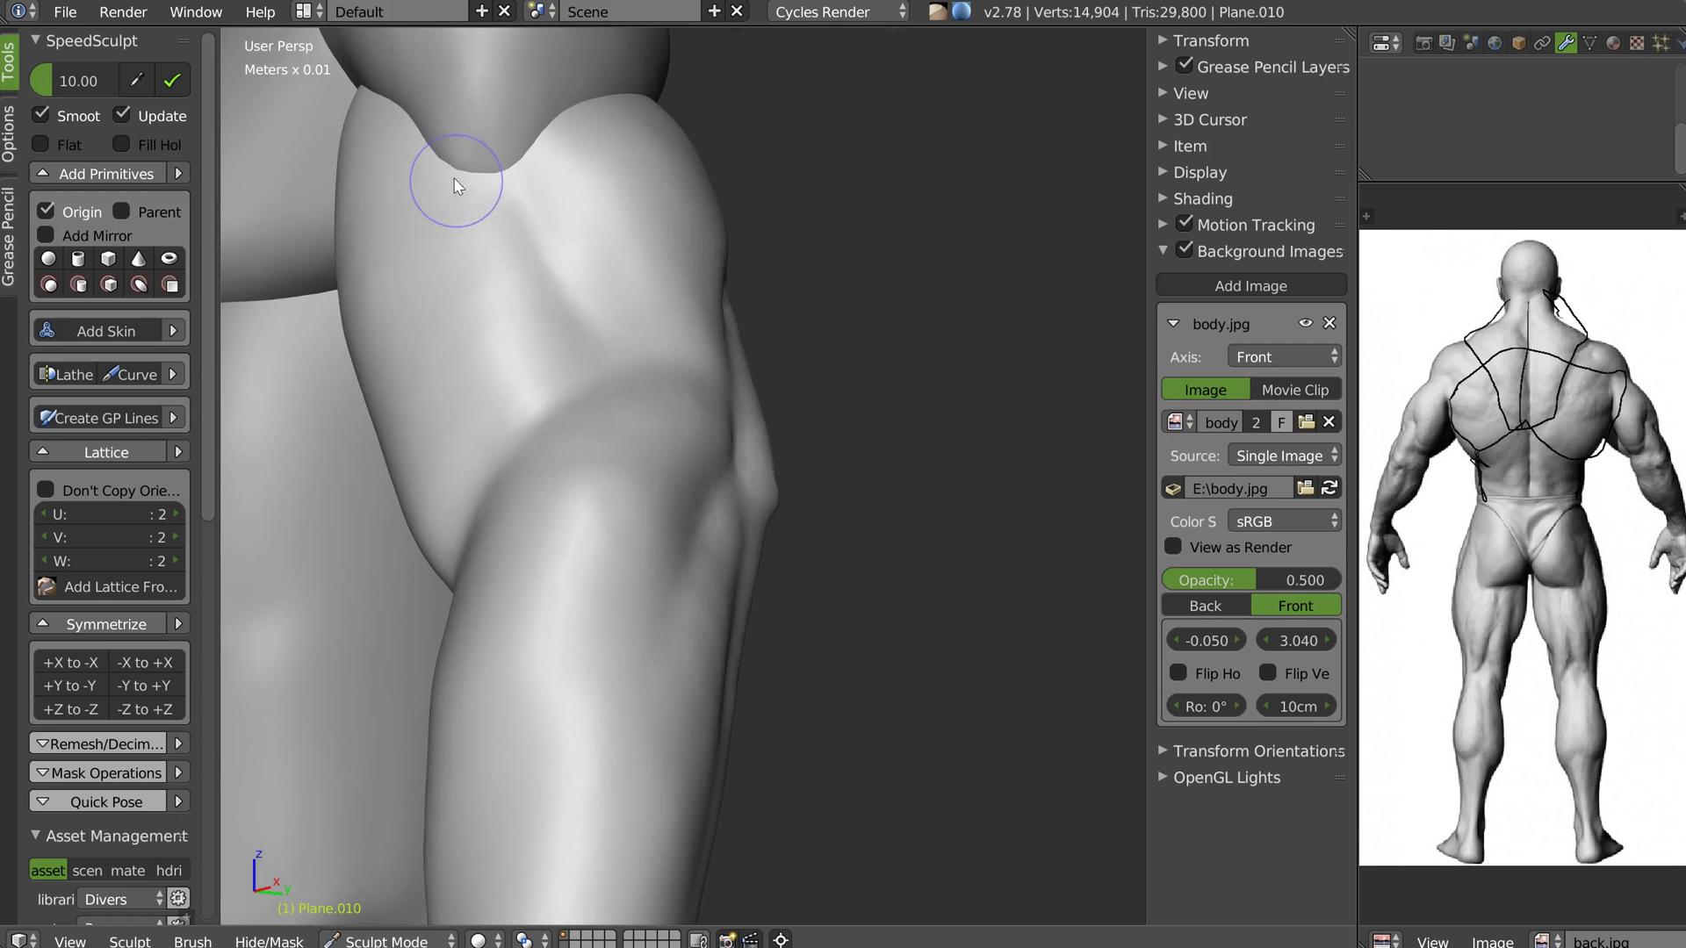
Carve a muscle groove on the outer upper arm from beneath the deltoid tip toward the elbow
left_click_drag(455, 218, 439, 222)
mouse_move(447, 433)
middle_mouse_down()
mouse_move(545, 356)
mouse_move(609, 355)
mouse_move(492, 330)
middle_mouse_up()
scroll(597, 346, "down", 4)
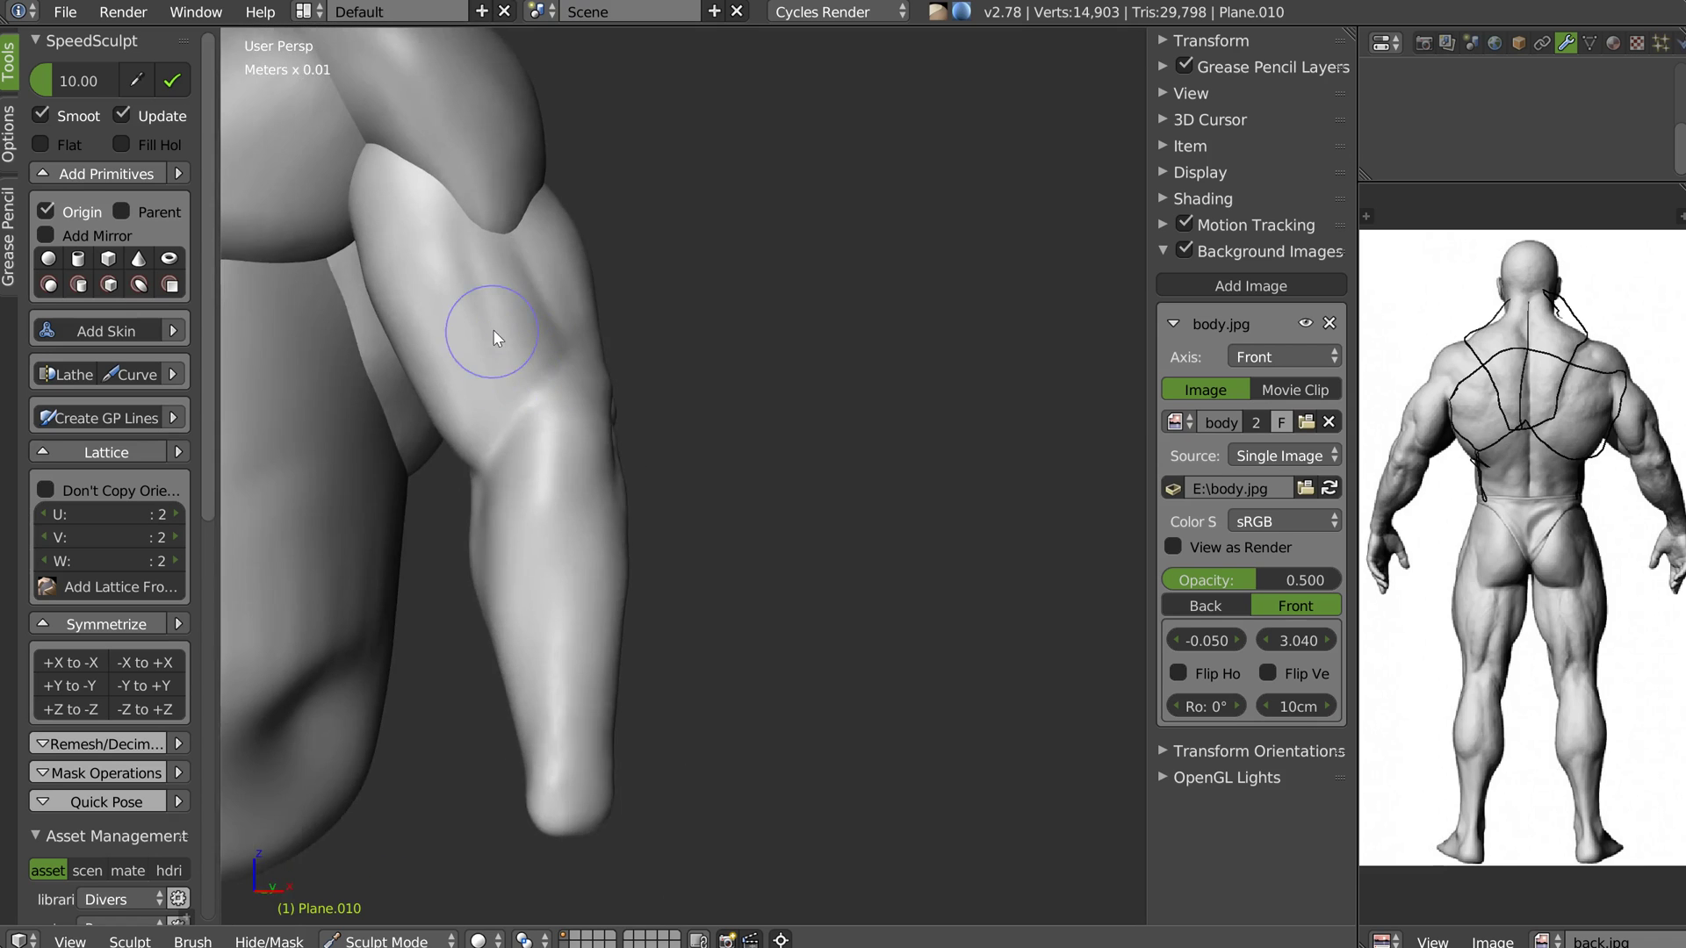
scroll(492, 330, "up", 4)
mouse_move(459, 239)
middle_mouse_down()
mouse_move(507, 235)
mouse_move(485, 210)
middle_mouse_up()
left_click_drag(469, 190, 537, 368)
left_click_drag(493, 254, 486, 315)
middle_click_drag(481, 160, 516, 256)
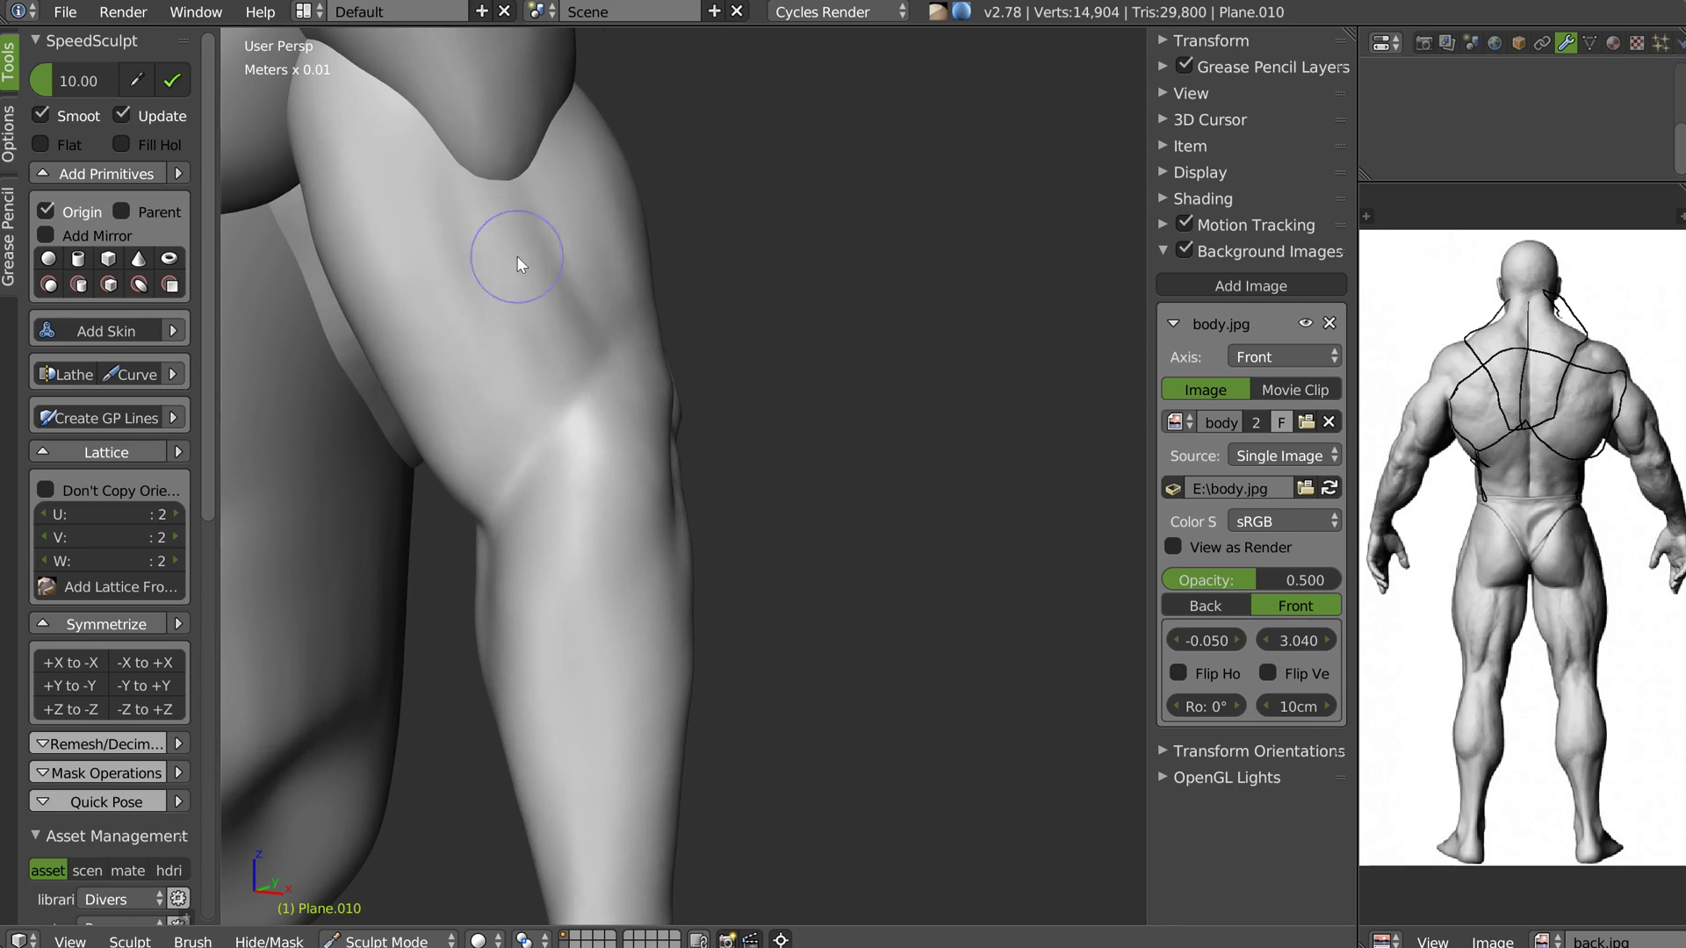
Resize the brush and smooth the groove on the outer upper arm below the deltoid
key("f")
left_click(552, 272)
left_click_drag(580, 325, 569, 167, "shift")
mouse_move(562, 278)
left_mouse_down("shift")
mouse_move(555, 313)
mouse_move(581, 175)
left_mouse_up("shift")
middle_click_drag(582, 176, 590, 186)
Recut the groove between the biceps and triceps below the deltoid with a smaller brush
key("w")
left_click(471, 237)
middle_click_drag(581, 256, 560, 248)
key("f")
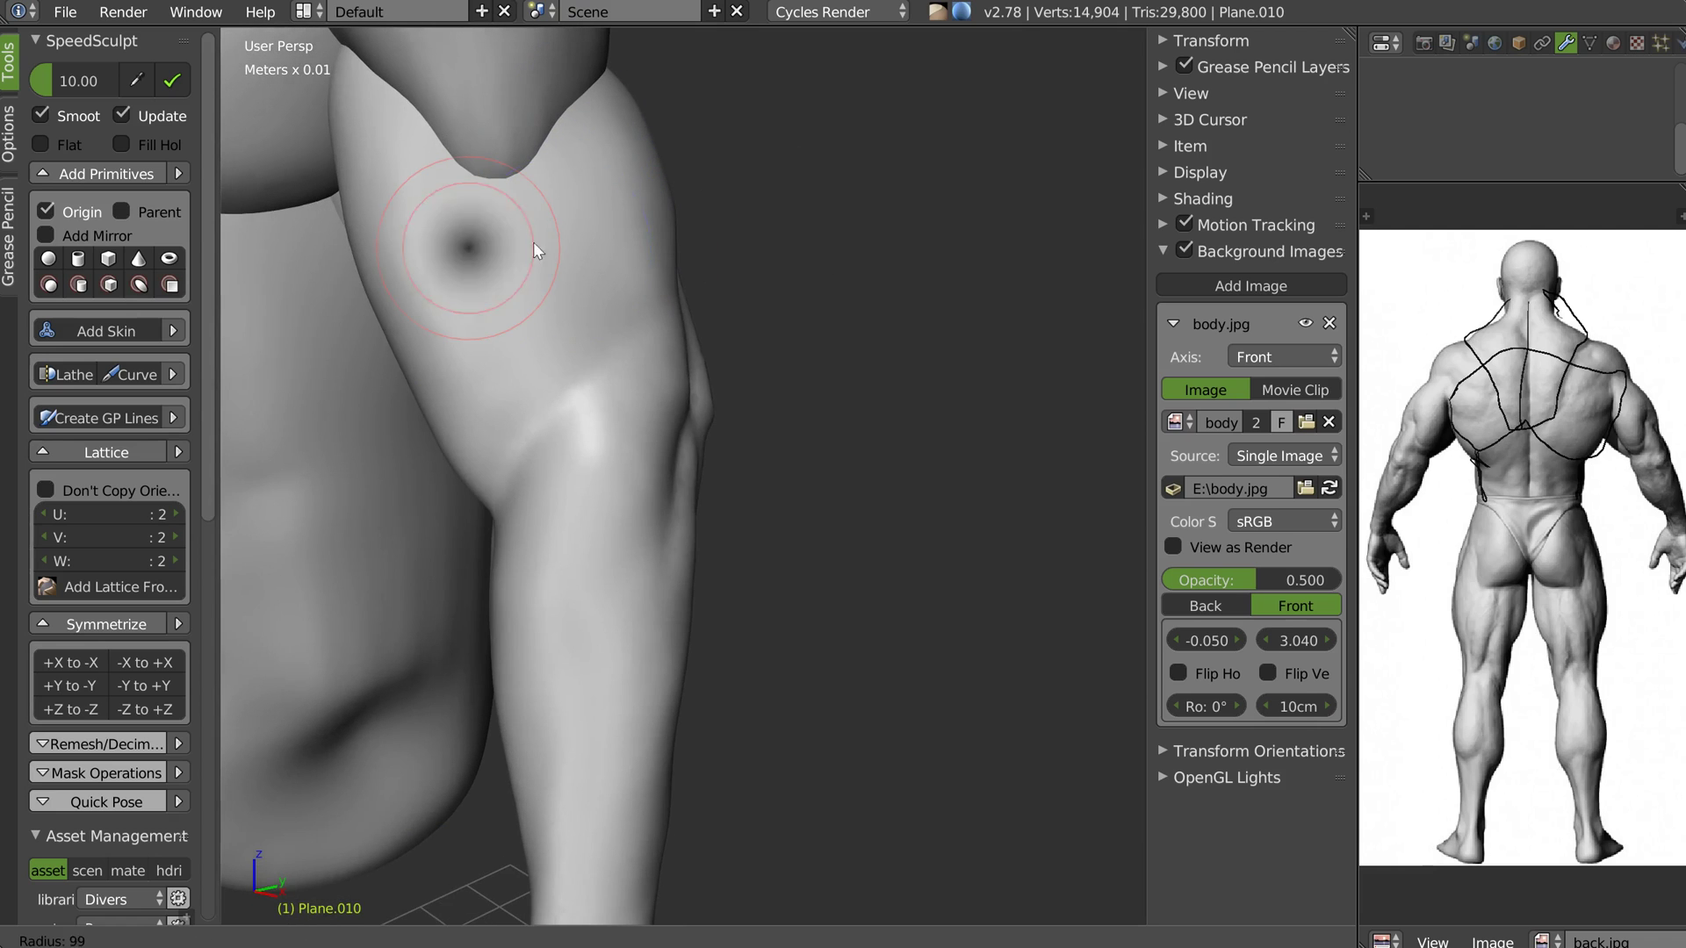
left_click(503, 234)
left_click_drag(574, 249, 608, 351)
left_click_drag(546, 177, 615, 358)
middle_click_drag(553, 270, 585, 273)
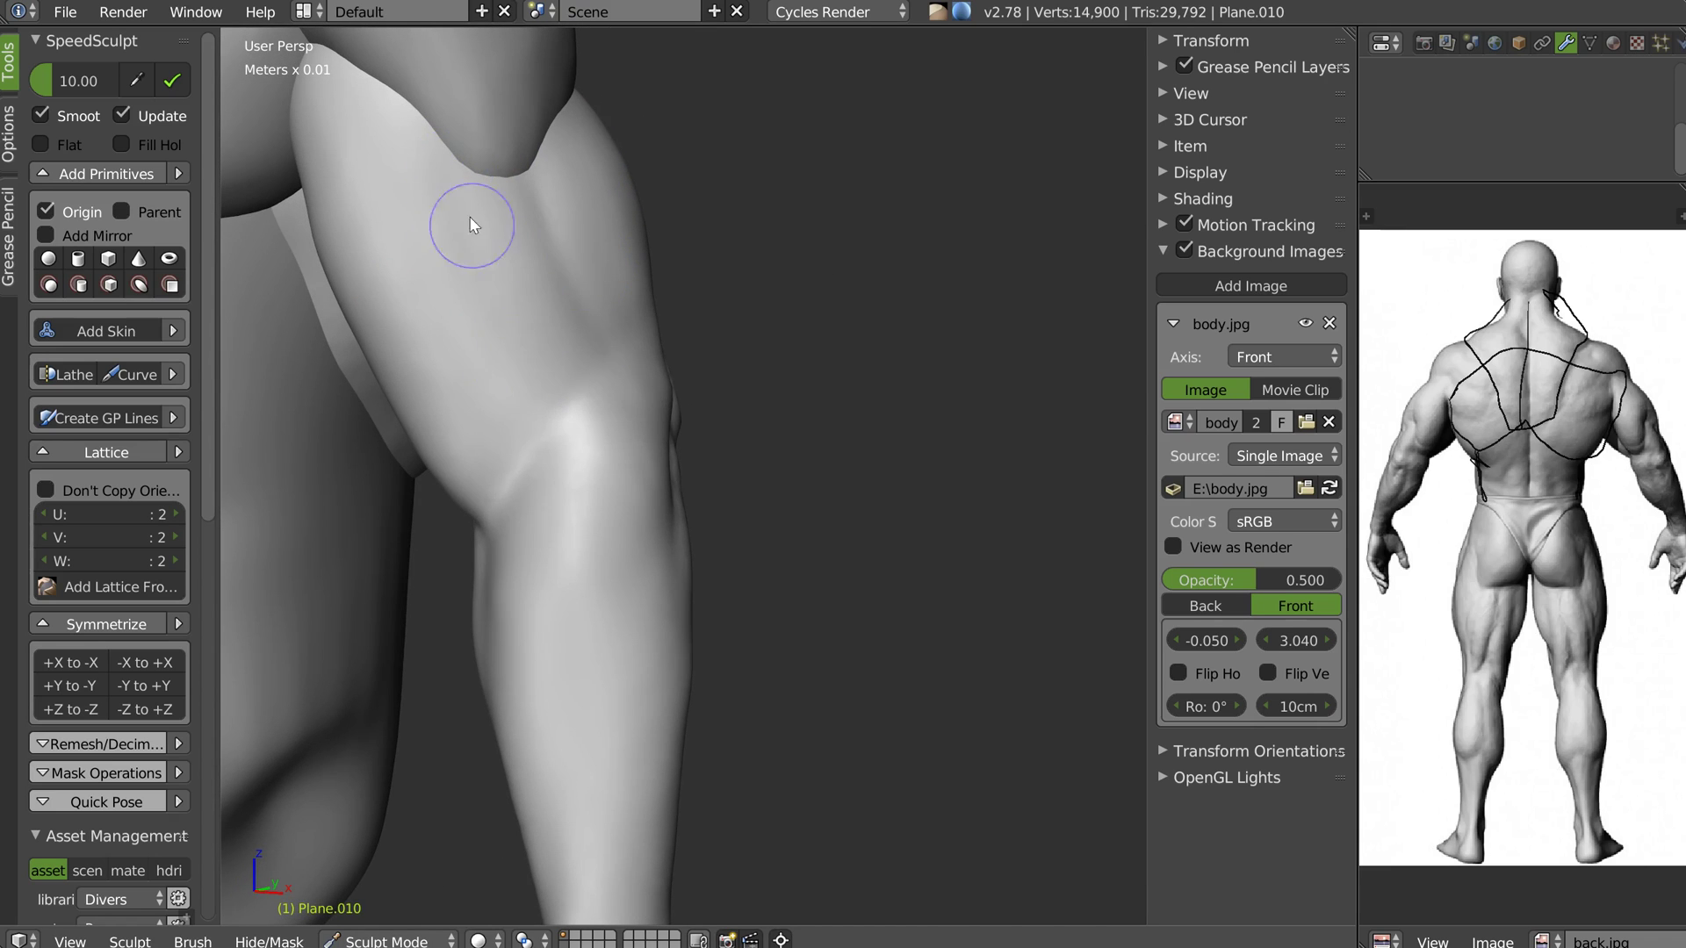
middle_click_drag(483, 314, 508, 283)
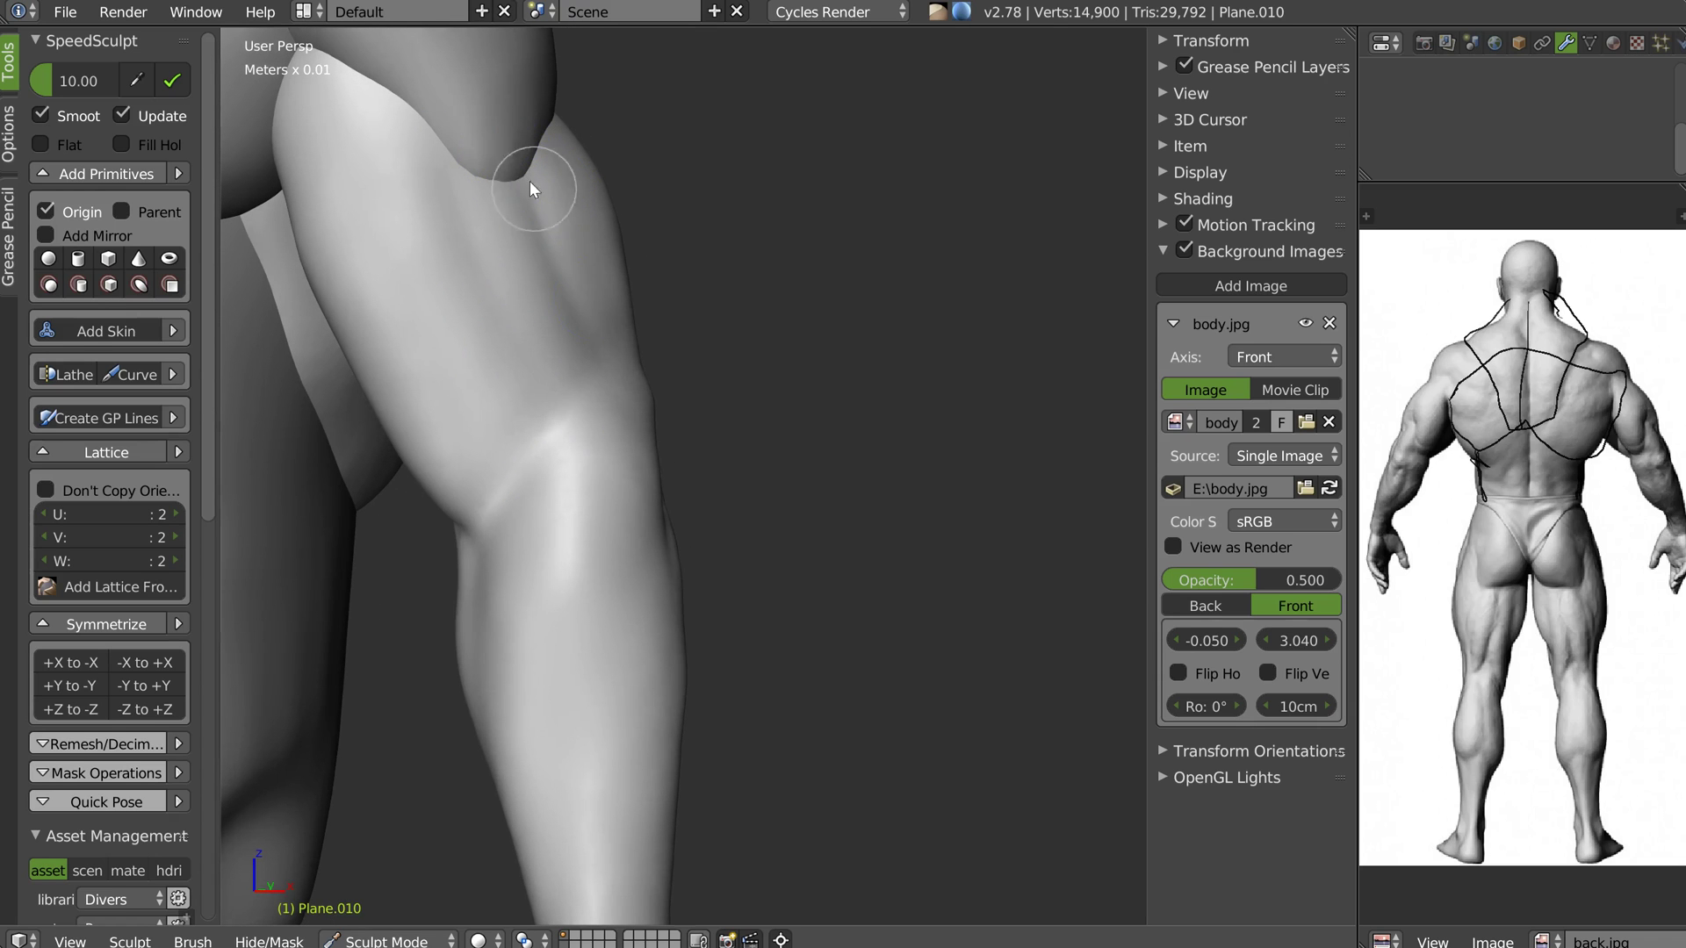
Enlarge the brush and smooth the outer upper arm and the crease at the inner elbow
mouse_move(566, 188)
middle_mouse_down()
mouse_move(498, 247)
mouse_move(535, 227)
middle_mouse_up()
key("f")
left_click(382, 240)
mouse_move(492, 205)
left_mouse_down()
mouse_move(393, 296)
mouse_move(430, 273)
mouse_move(399, 107)
mouse_move(512, 259)
left_mouse_up()
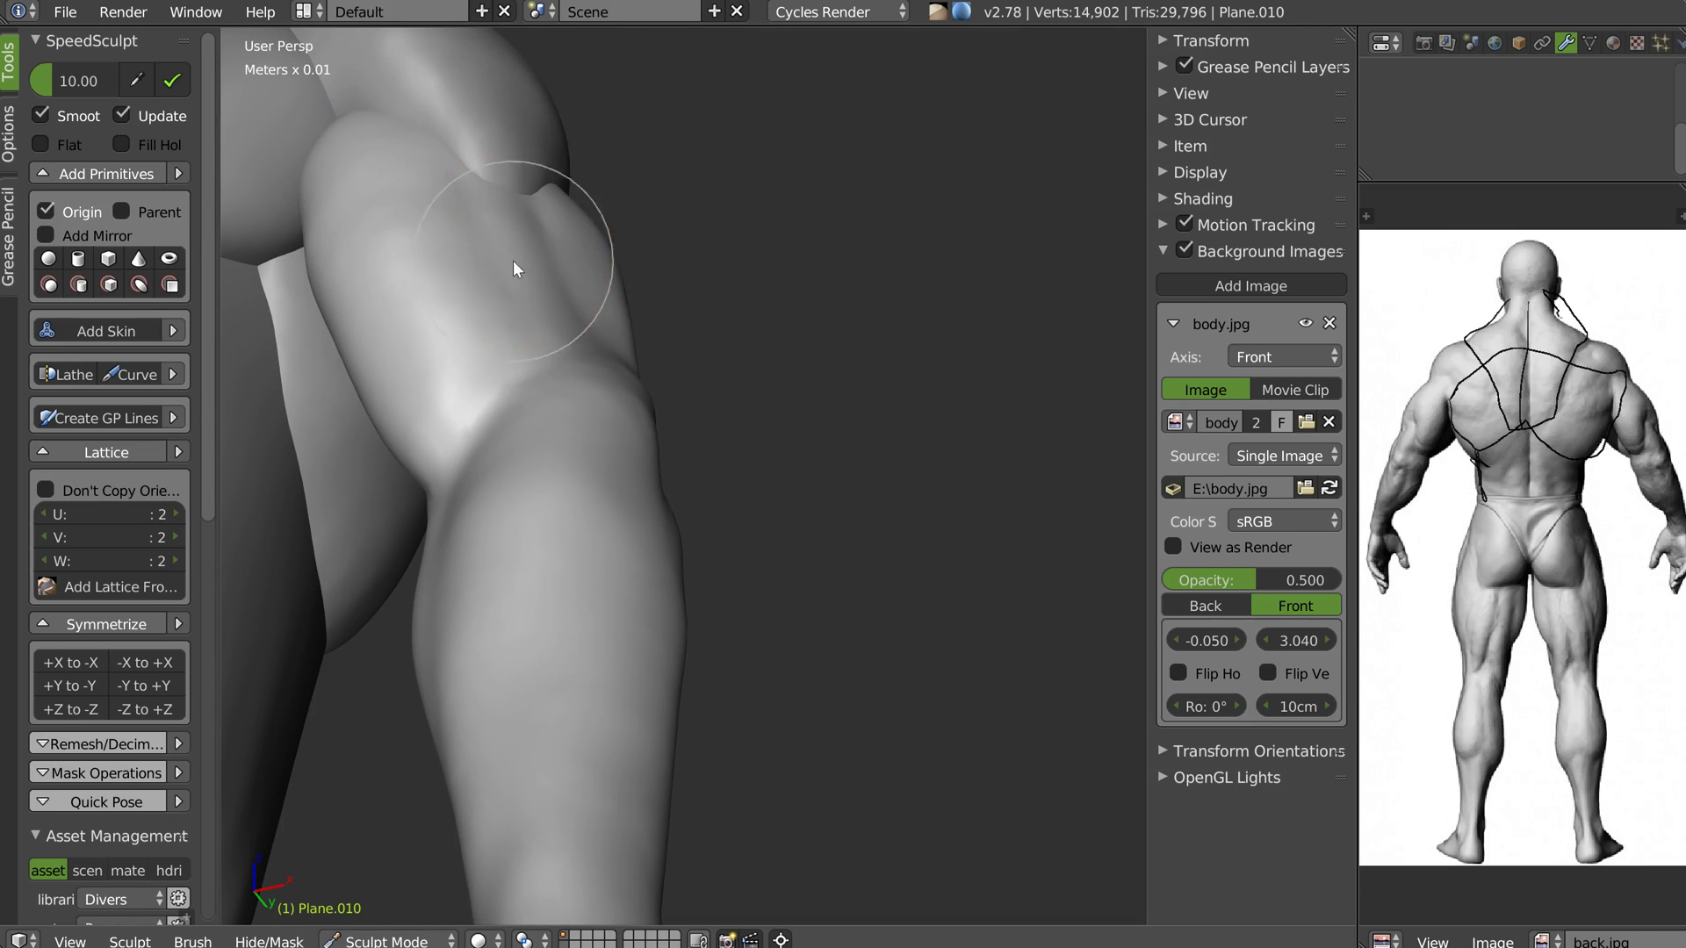
middle_click_drag(539, 264, 478, 318)
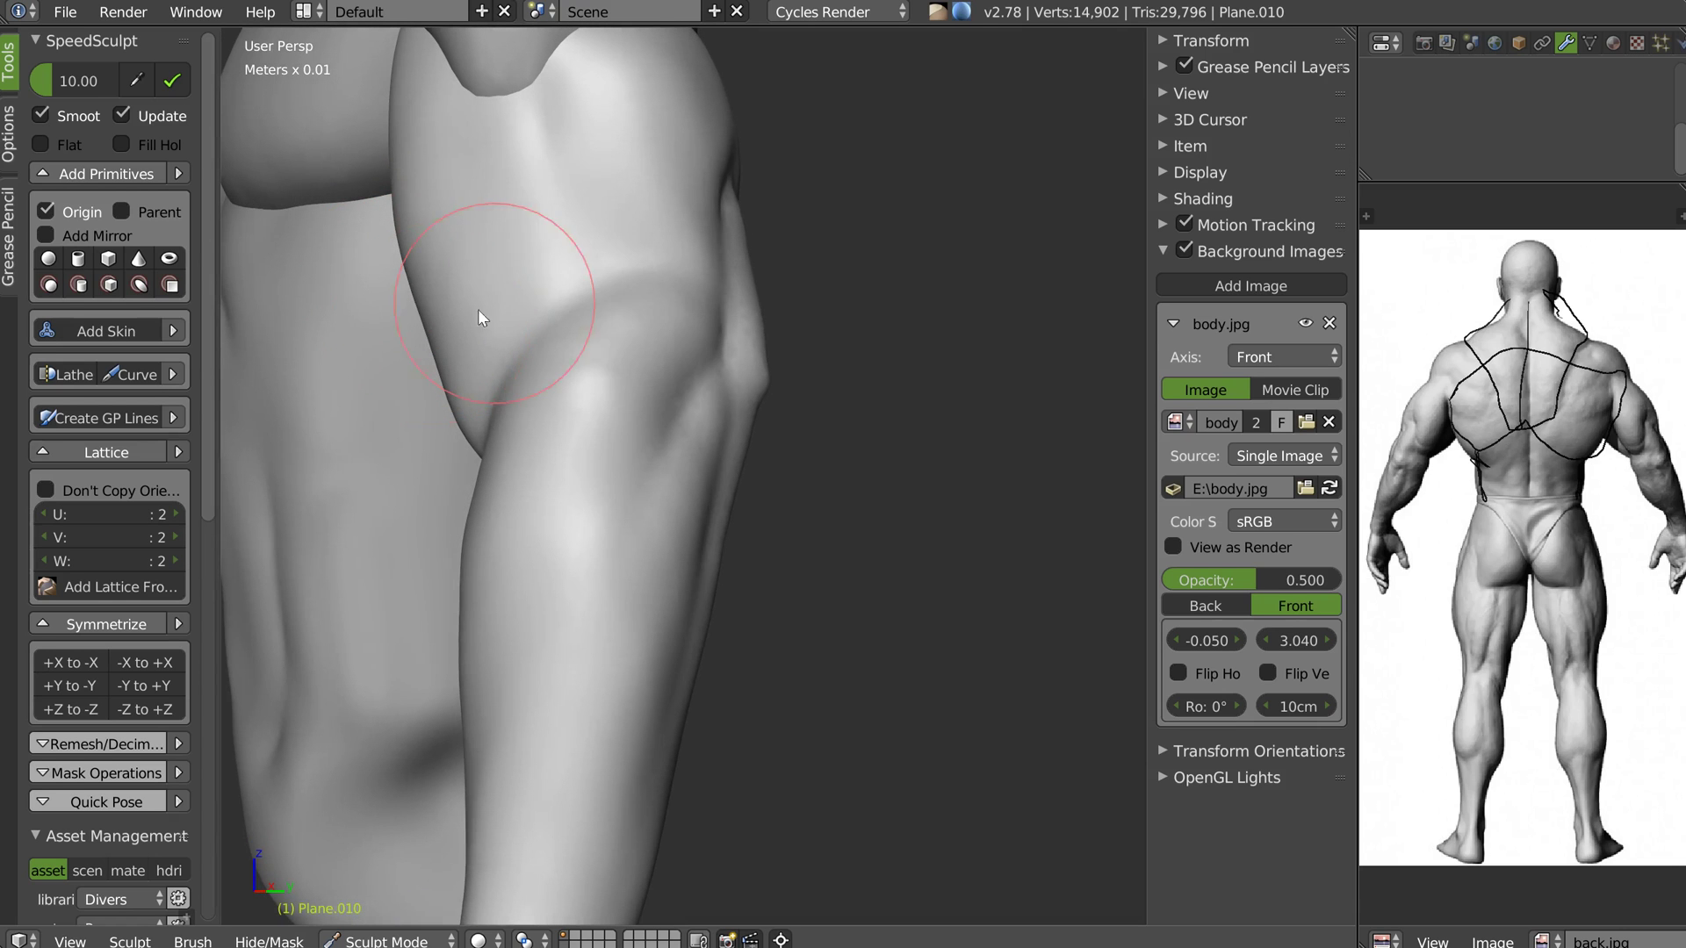
mouse_move(654, 443)
middle_mouse_down()
mouse_move(648, 511)
mouse_move(771, 515)
middle_mouse_up()
mouse_move(650, 452)
middle_mouse_down()
mouse_move(620, 447)
mouse_move(619, 426)
mouse_move(410, 458)
mouse_move(486, 357)
mouse_move(613, 377)
mouse_move(513, 340)
middle_mouse_up()
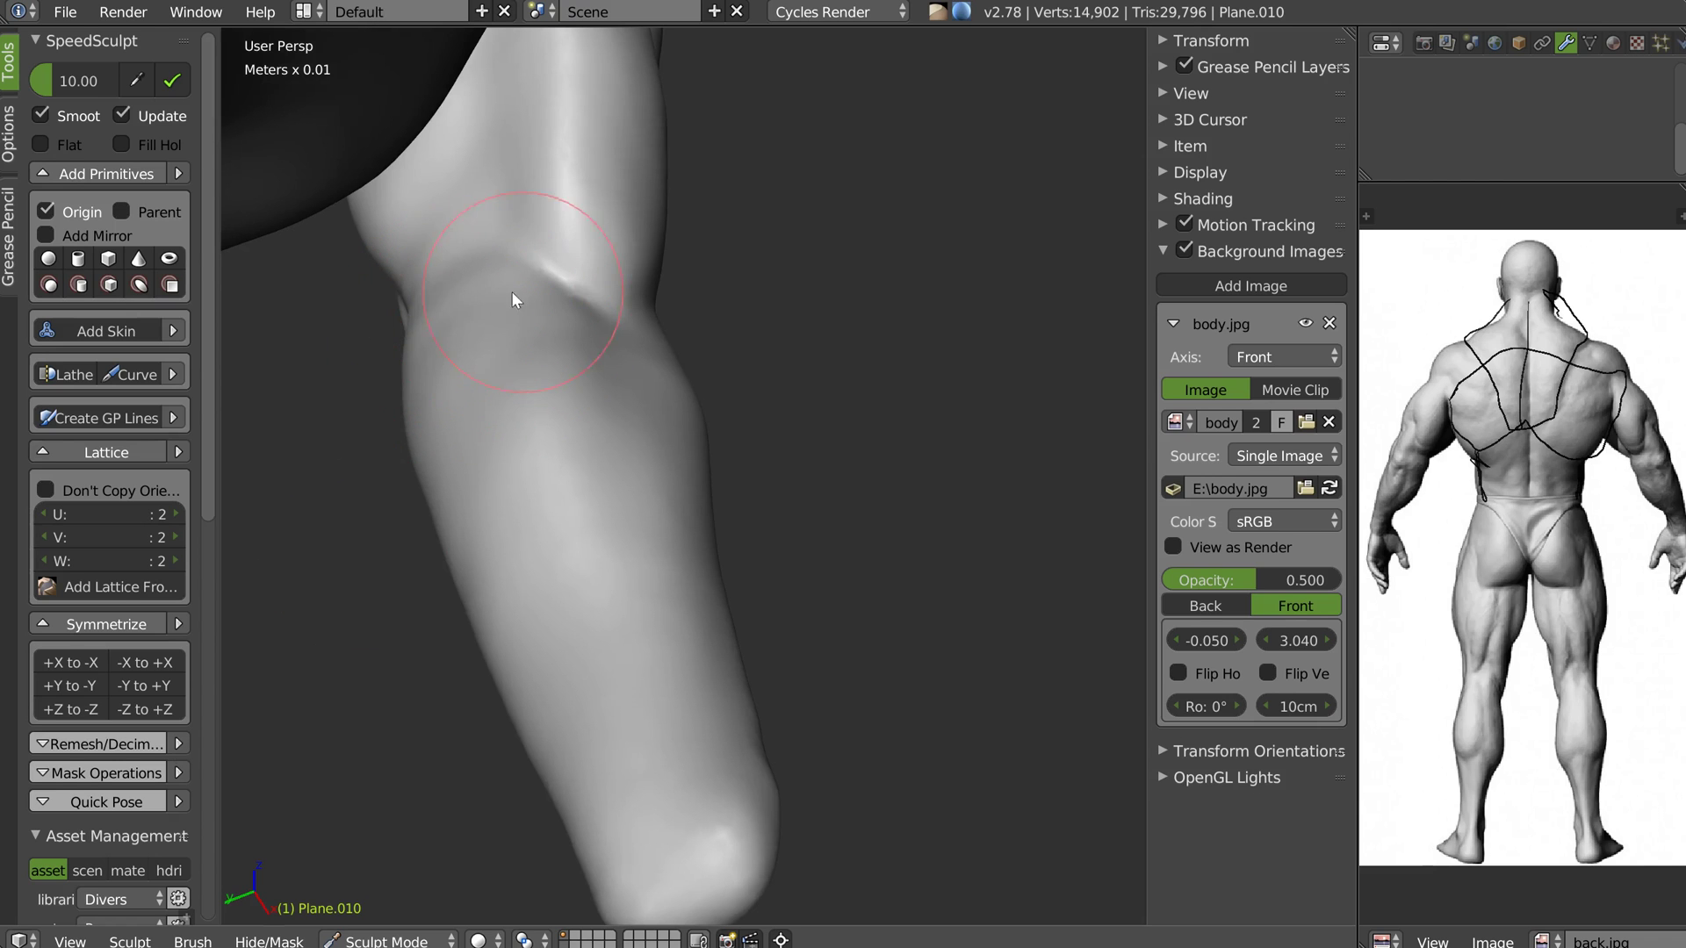
mouse_move(478, 309)
left_mouse_down("shift")
mouse_move(419, 380)
mouse_move(530, 361)
left_mouse_up("shift")
Switch to another brush and rework the back of the arm around the elbow
mouse_move(599, 356)
middle_mouse_down()
mouse_move(582, 348)
mouse_move(604, 396)
mouse_move(490, 356)
mouse_move(764, 440)
mouse_move(746, 357)
middle_mouse_up()
scroll(604, 396, "down", 5)
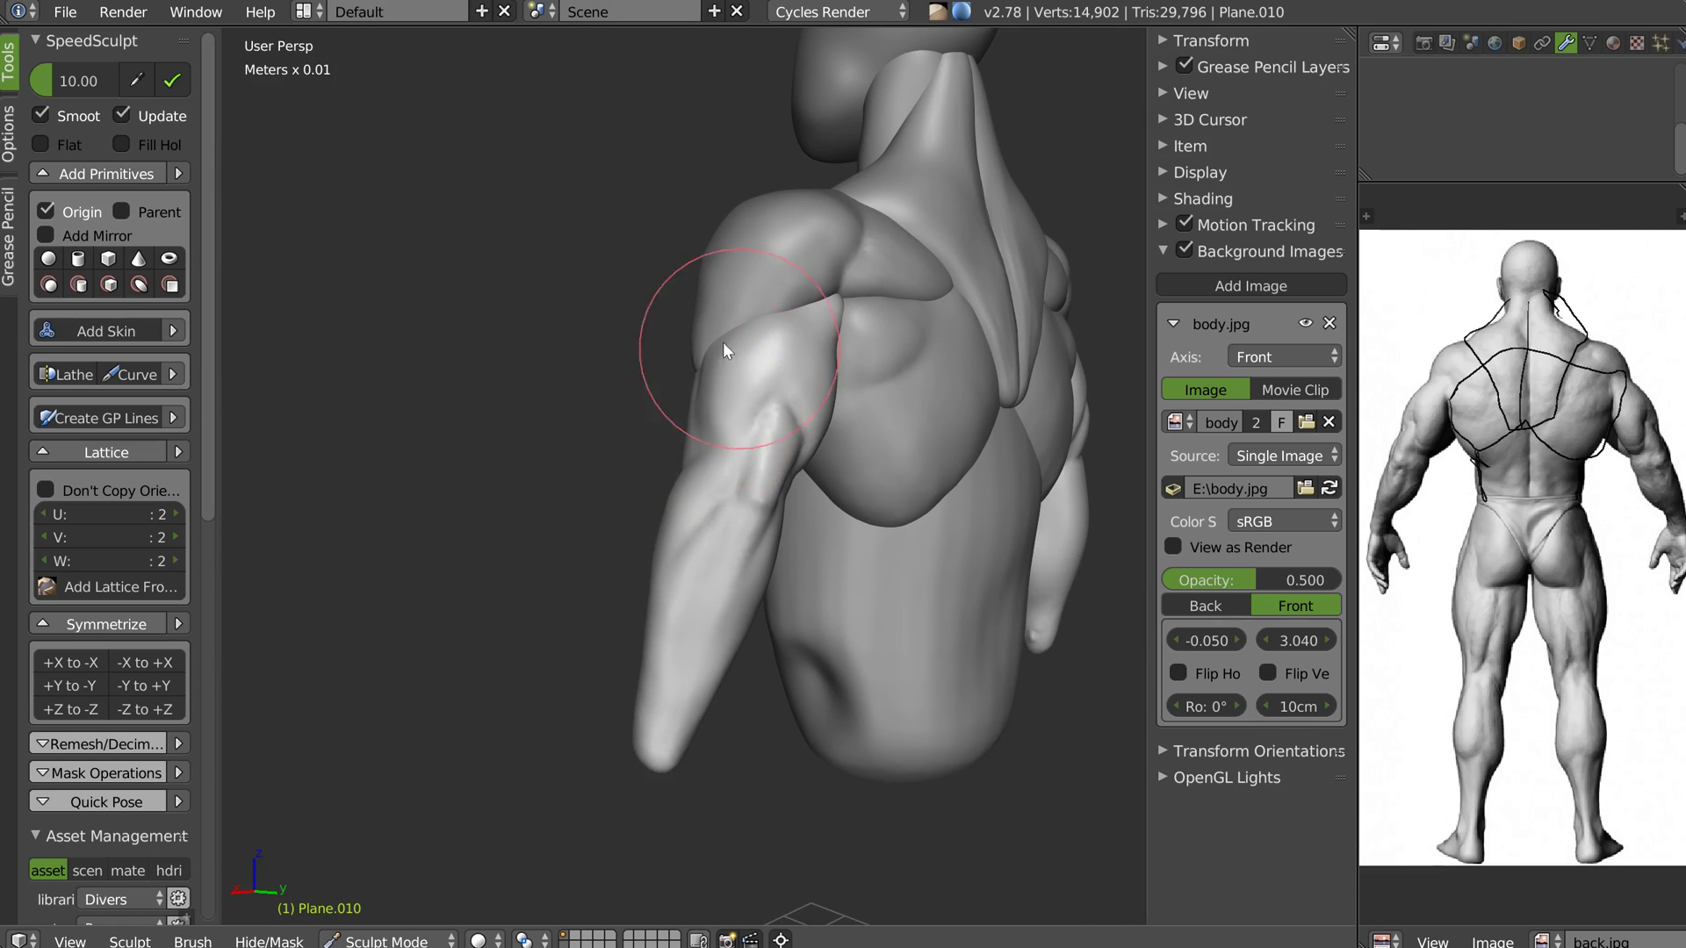
middle_click_drag(699, 395, 730, 404)
scroll(727, 405, "up", 2)
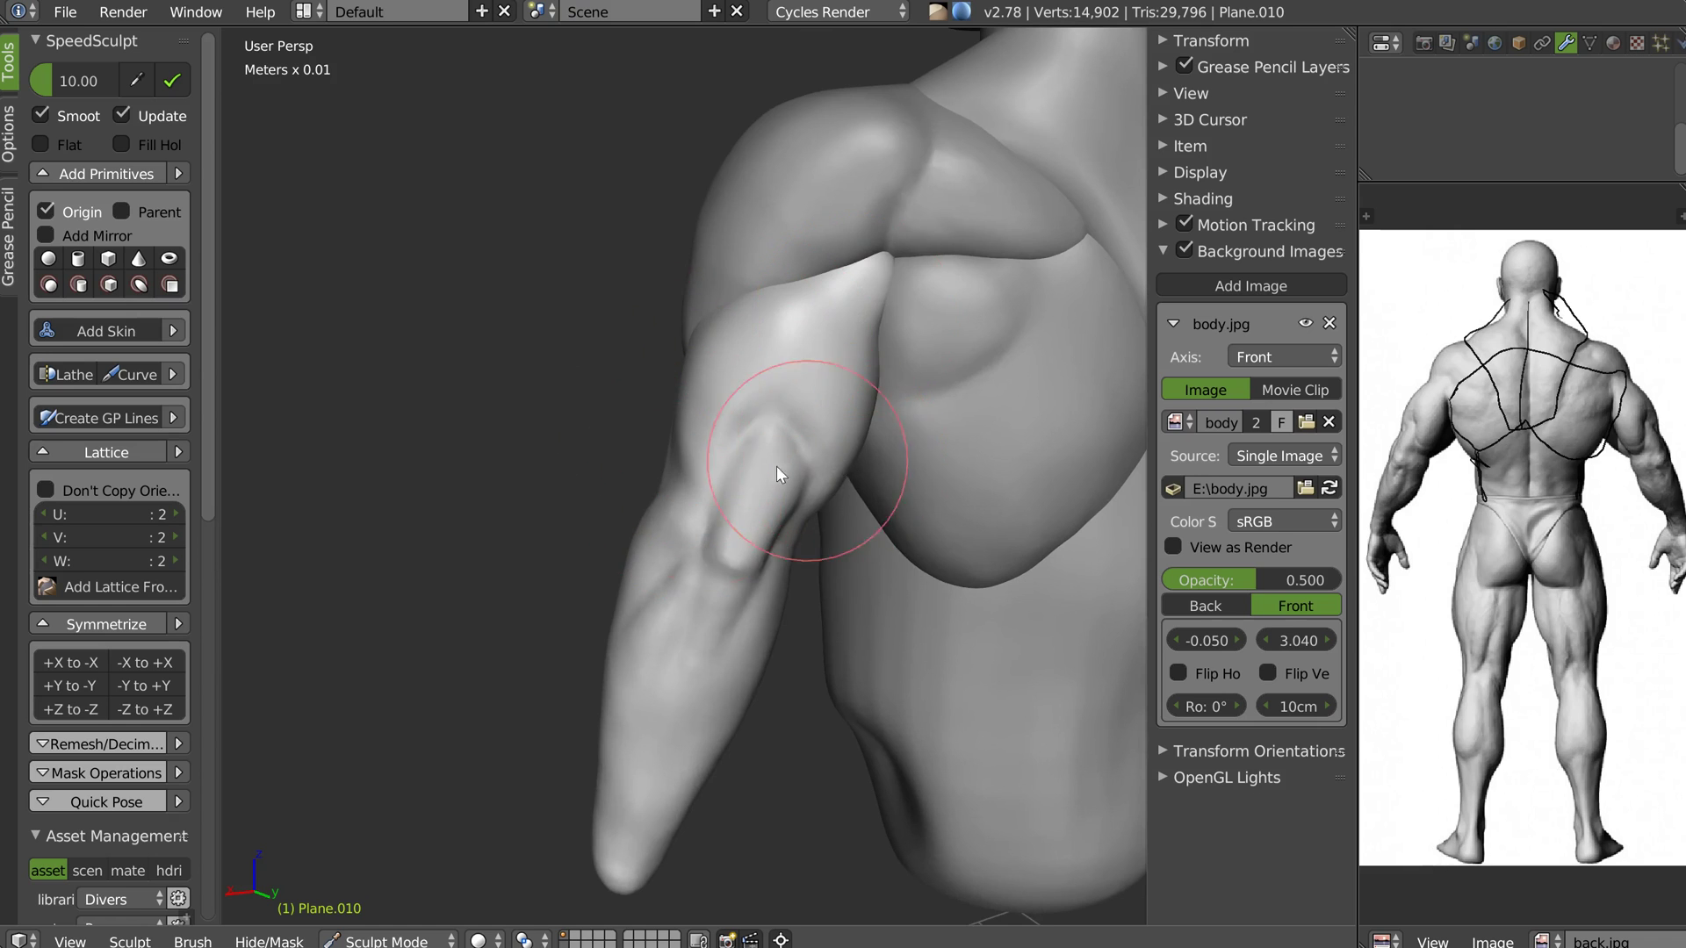
middle_click_drag(777, 467, 868, 483)
mouse_move(694, 467)
middle_mouse_down()
mouse_move(664, 469)
mouse_move(672, 486)
middle_mouse_up()
key("w")
left_click(576, 420)
mouse_move(674, 481)
middle_mouse_down()
mouse_move(730, 418)
mouse_move(755, 423)
middle_mouse_up()
mouse_move(641, 560)
left_mouse_down()
mouse_move(659, 418)
mouse_move(627, 385)
left_mouse_up()
mouse_move(627, 385)
middle_mouse_down()
mouse_move(549, 365)
mouse_move(513, 448)
middle_mouse_up()
Refine the side contours of the upper arm with short strokes from several angles
mouse_move(513, 448)
left_mouse_down()
mouse_move(515, 407)
mouse_move(530, 409)
left_mouse_up()
middle_click_drag(531, 410, 508, 271)
mouse_move(508, 272)
left_mouse_down()
mouse_move(550, 282)
mouse_move(574, 246)
mouse_move(540, 268)
mouse_move(565, 241)
left_mouse_up()
middle_click_drag(655, 302, 622, 340)
left_click_drag(561, 227, 581, 215)
mouse_move(590, 203)
middle_mouse_down()
mouse_move(539, 261)
mouse_move(585, 207)
mouse_move(566, 214)
mouse_move(524, 91)
middle_mouse_up()
left_click_drag(519, 73, 535, 127)
mouse_move(536, 127)
middle_mouse_down()
mouse_move(510, 137)
mouse_move(627, 305)
mouse_move(622, 335)
middle_mouse_up()
Switch to sculpting the deltoid and resize the Grab brush for its front edge
scroll(627, 306, "down", 3)
key("Tab")
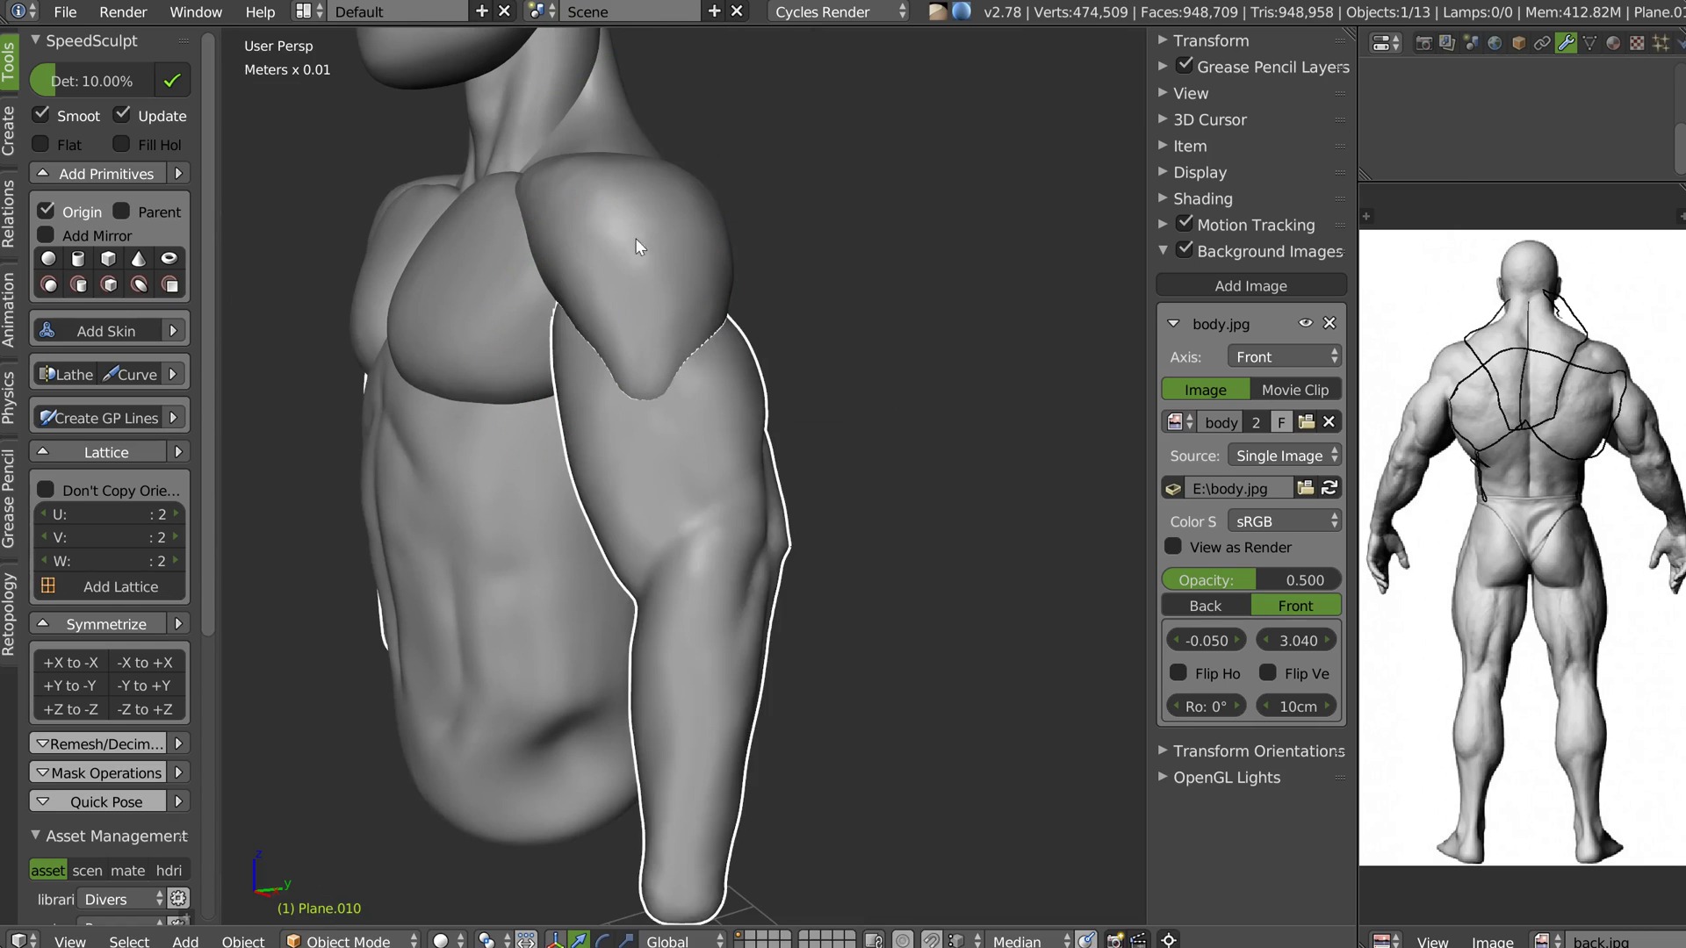
right_click(615, 288)
key("Tab")
left_click(741, 178)
scroll(567, 291, "up", 2)
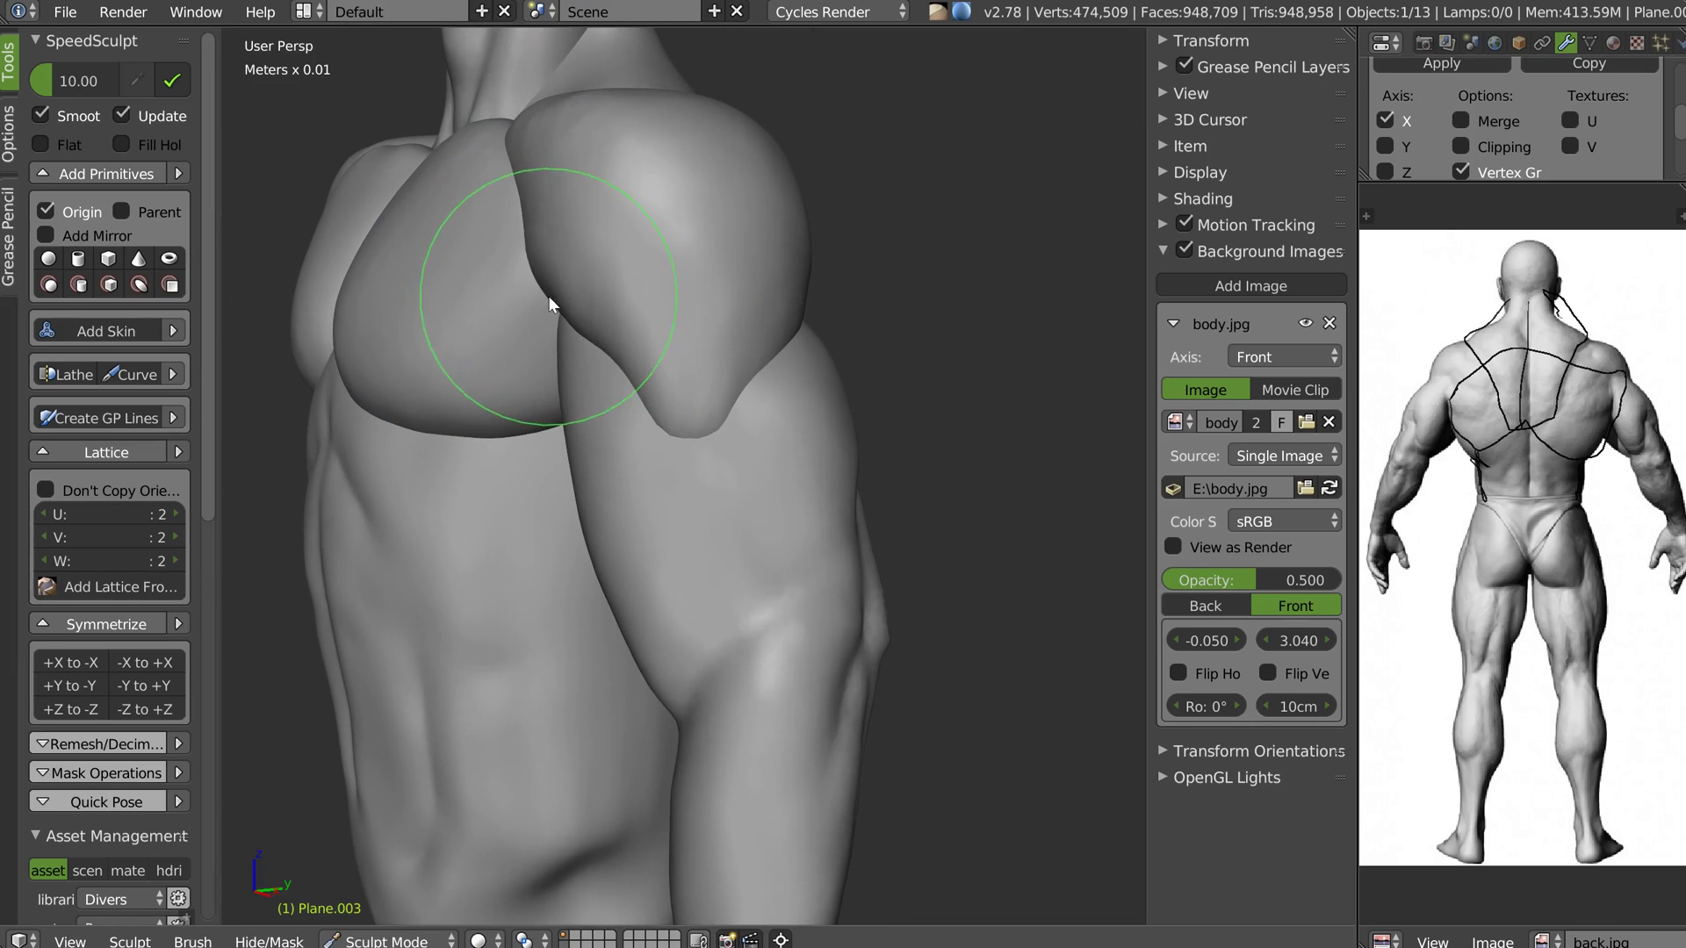
key("shift+f")
left_click(682, 281)
key("f")
left_click(593, 266)
key("q")
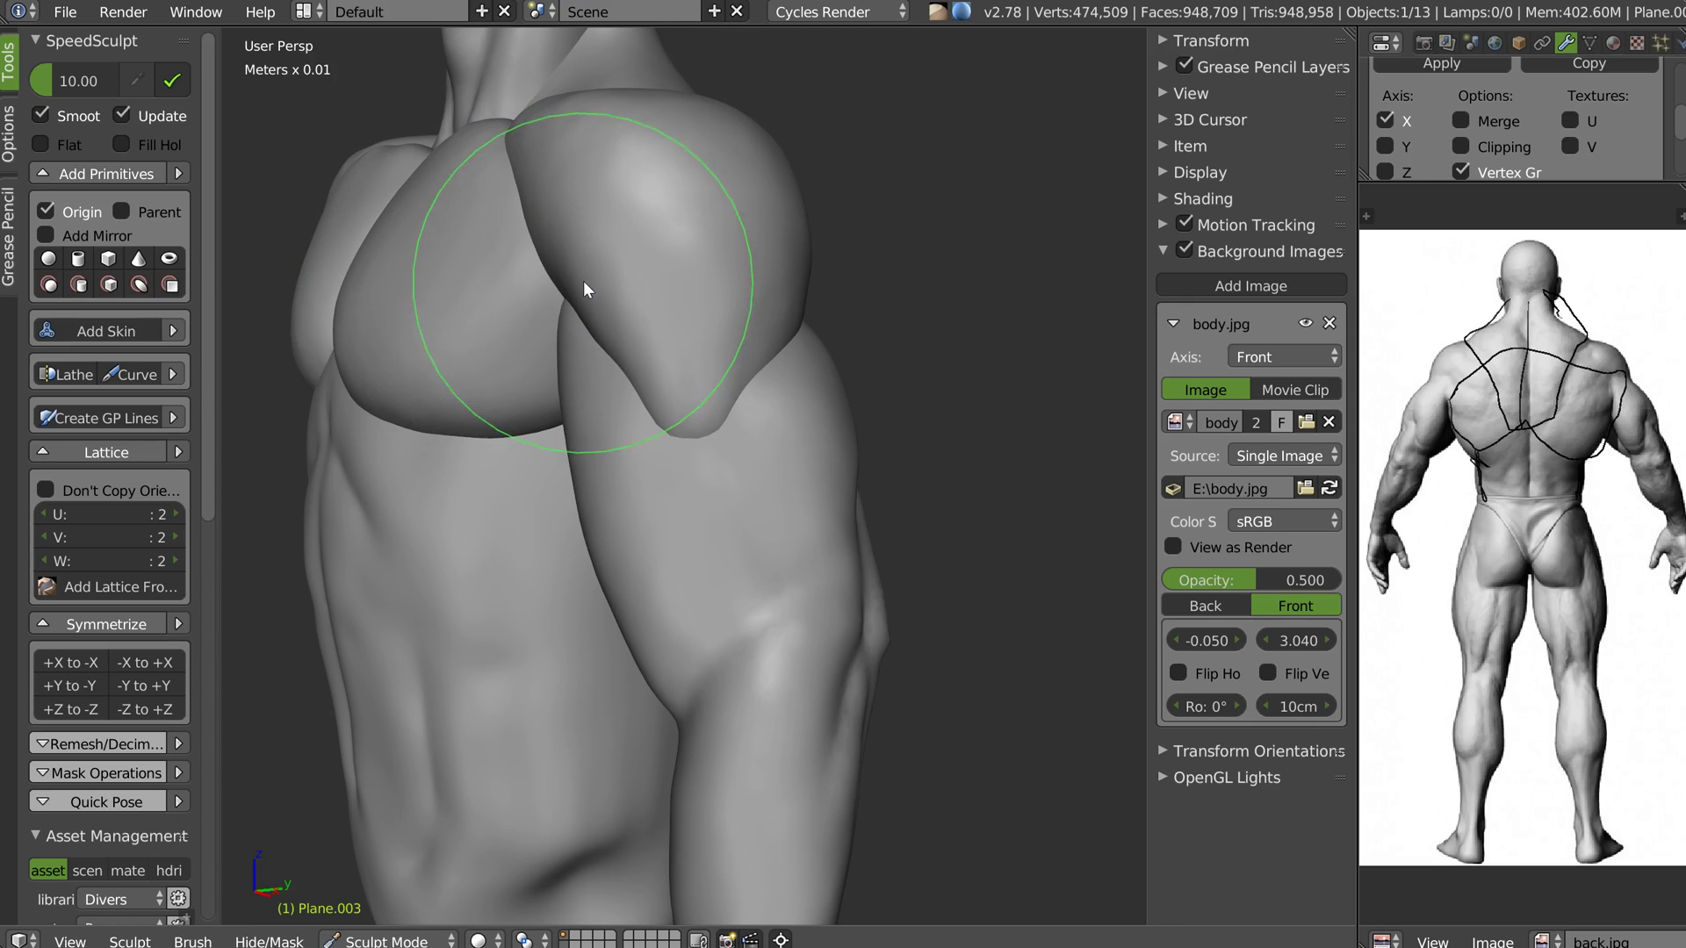
Set the brush strength to about 0.5 and pull the deltoid's lower edge and tip toward the front of the arm
key("q")
key("shift+f")
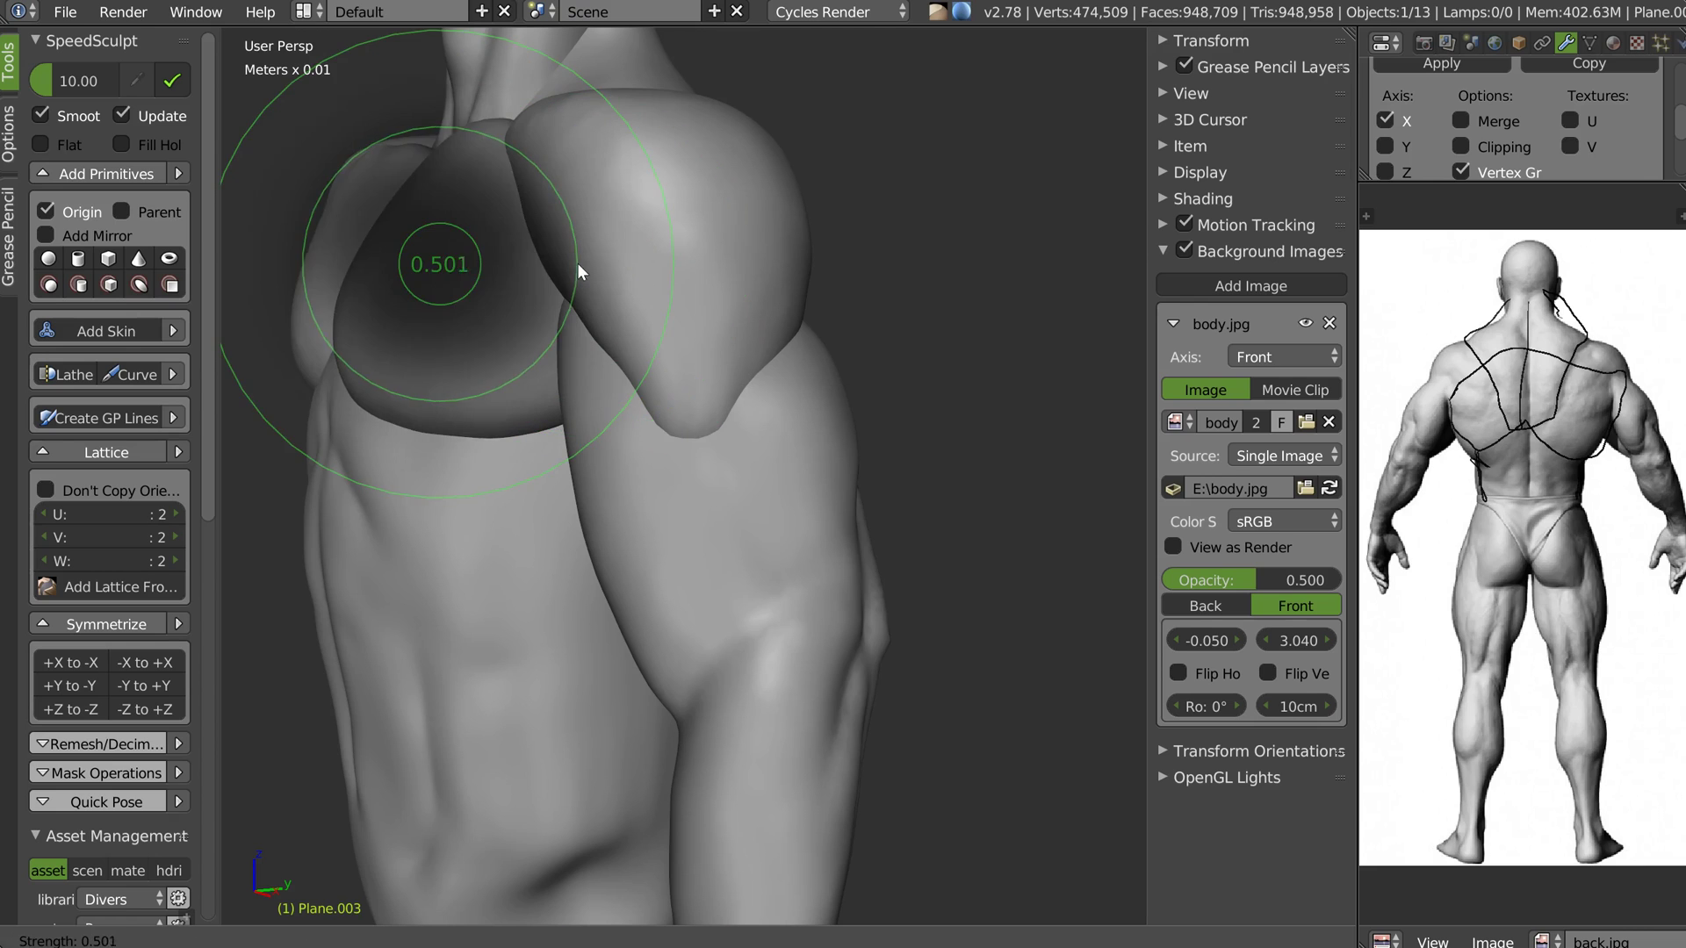
left_click(574, 262)
mouse_move(597, 310)
left_mouse_down()
mouse_move(658, 396)
mouse_move(647, 403)
mouse_move(708, 448)
mouse_move(716, 414)
left_mouse_up()
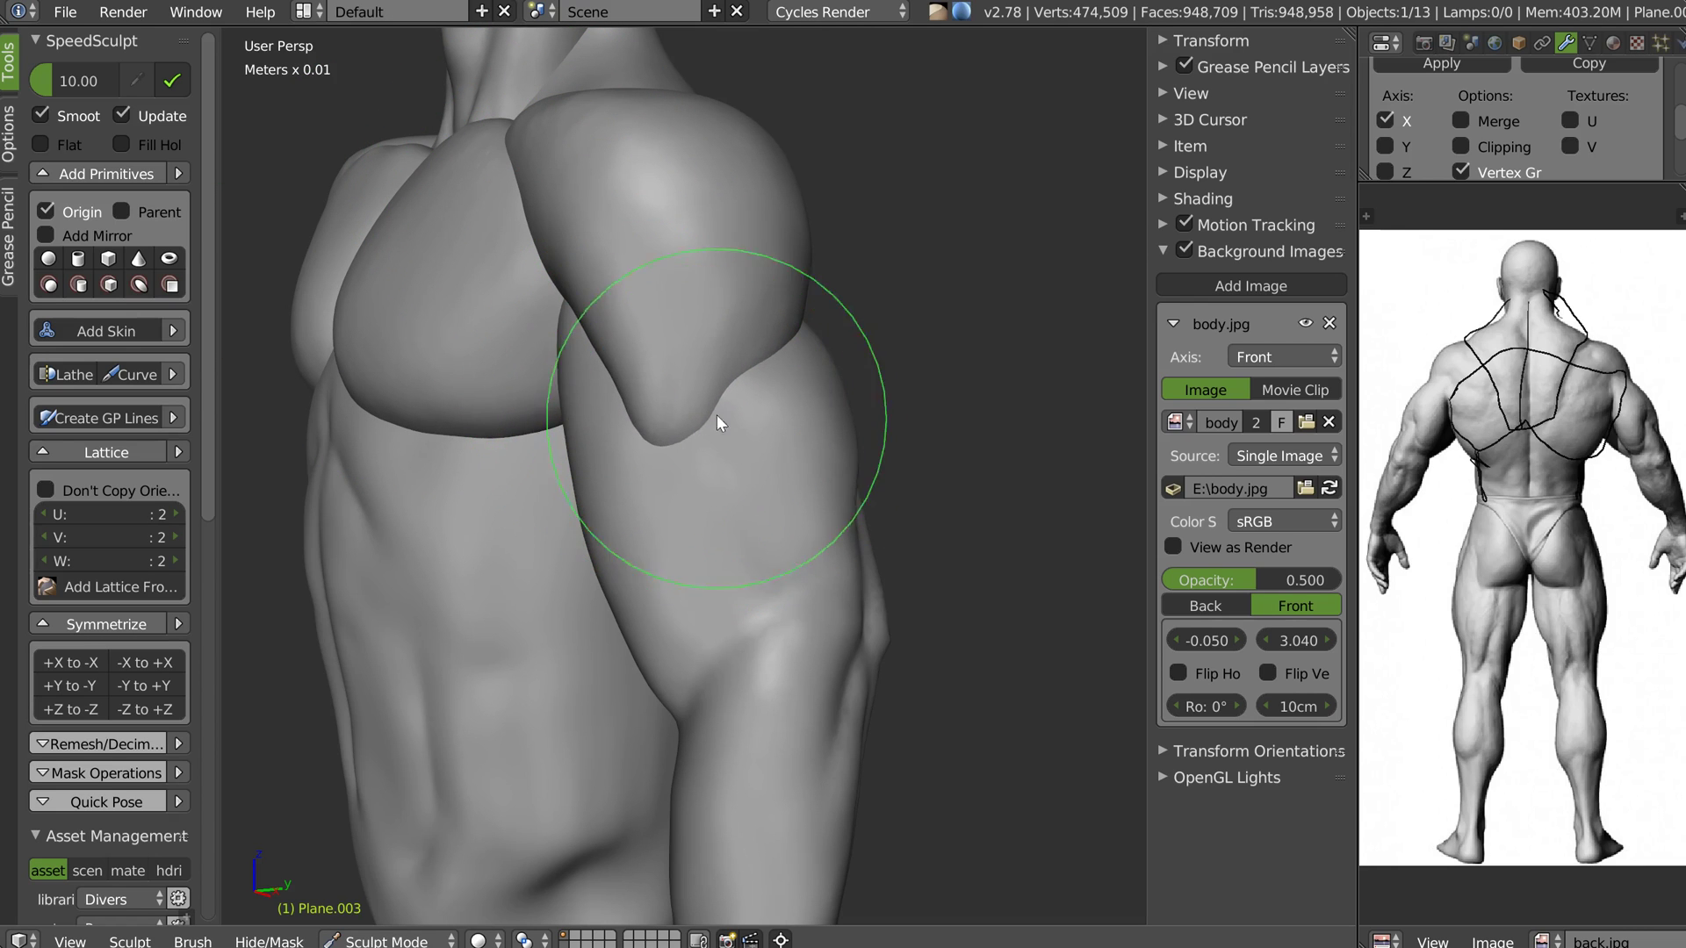
middle_click_drag(743, 379, 662, 425)
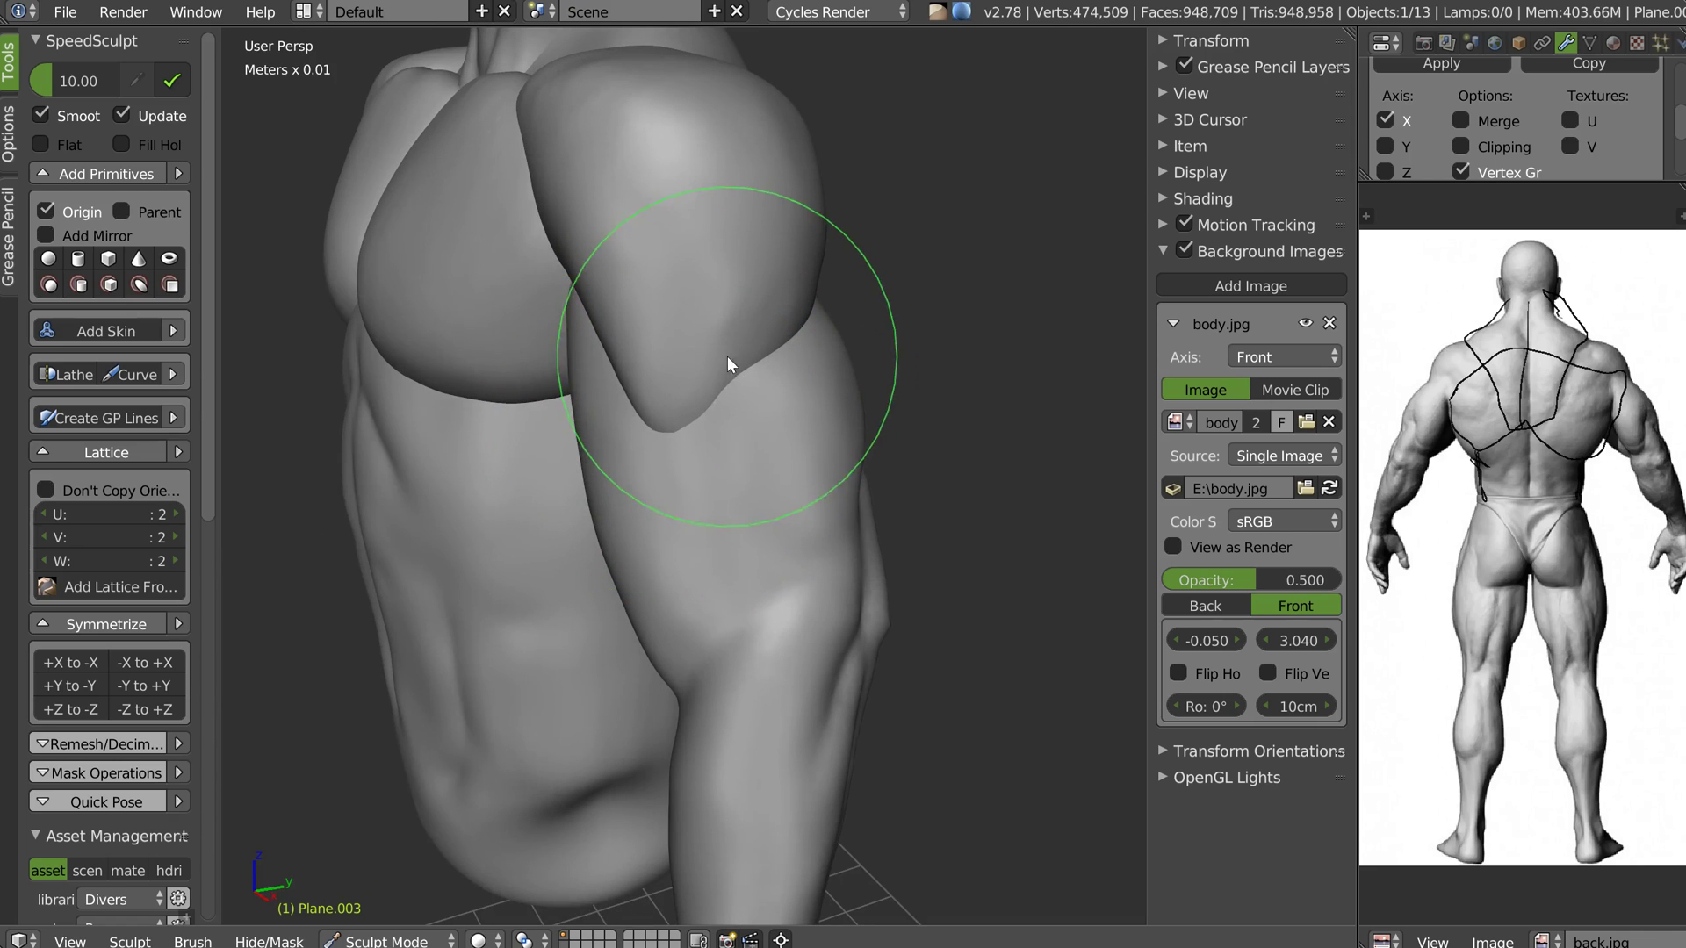
mouse_move(726, 369)
middle_mouse_down()
mouse_move(640, 173)
mouse_move(664, 271)
mouse_move(779, 270)
mouse_move(733, 244)
mouse_move(582, 232)
mouse_move(616, 234)
middle_mouse_up()
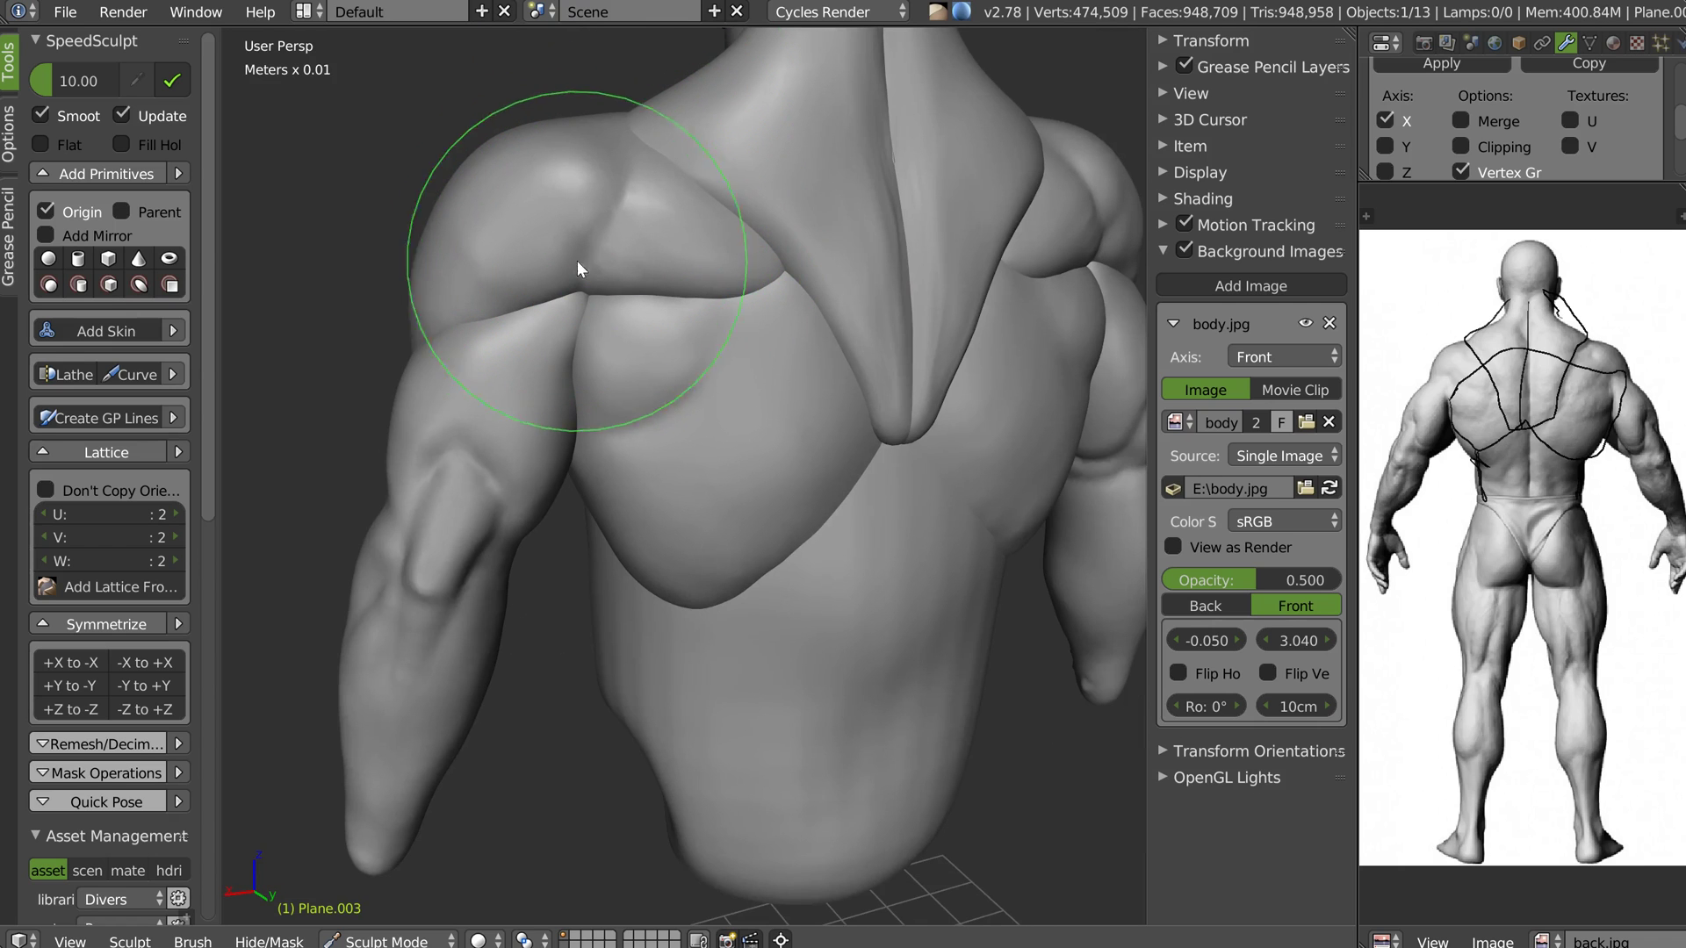
Switch back to sculpting the arm and nudge the upper rear edge of the triceps beside the deltoid
mouse_move(559, 267)
middle_mouse_down()
mouse_move(730, 290)
mouse_move(703, 262)
mouse_move(699, 338)
mouse_move(783, 358)
mouse_move(602, 339)
mouse_move(700, 334)
mouse_move(718, 288)
mouse_move(702, 340)
mouse_move(714, 329)
middle_mouse_up()
scroll(723, 435, "up", 4)
key("Tab")
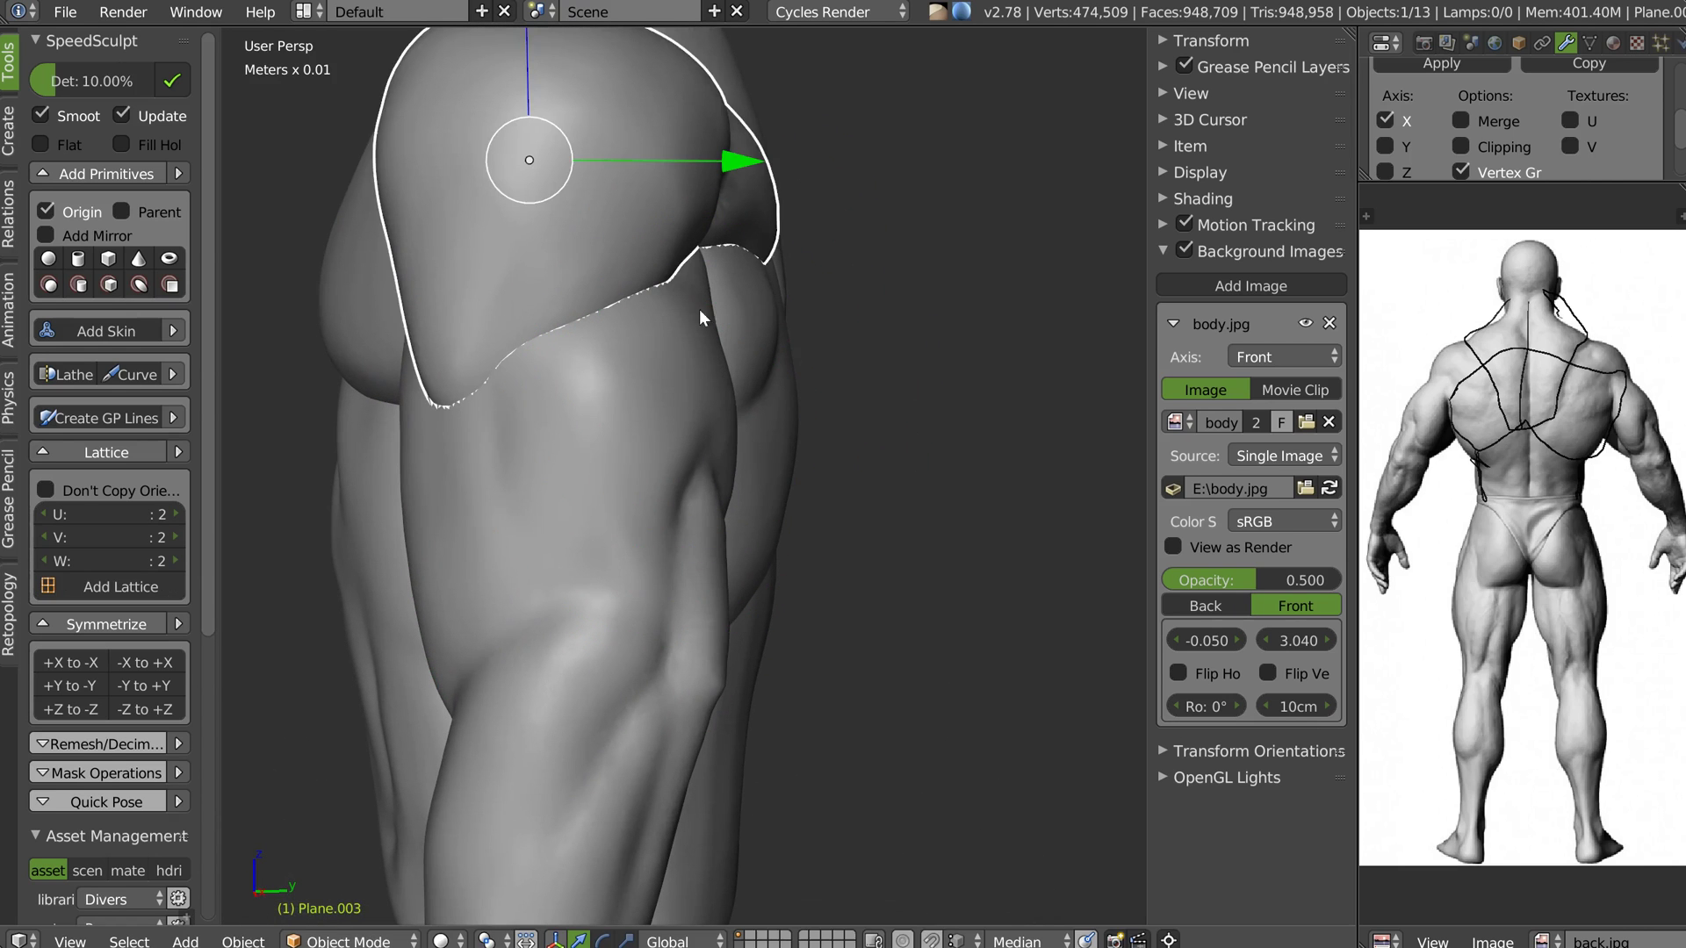
right_click(657, 389)
key("Tab")
left_click(819, 232)
left_click_drag(694, 265, 684, 266)
scroll(708, 281, "down", 5)
mouse_move(702, 290)
middle_mouse_down()
mouse_move(658, 370)
mouse_move(668, 303)
middle_mouse_up()
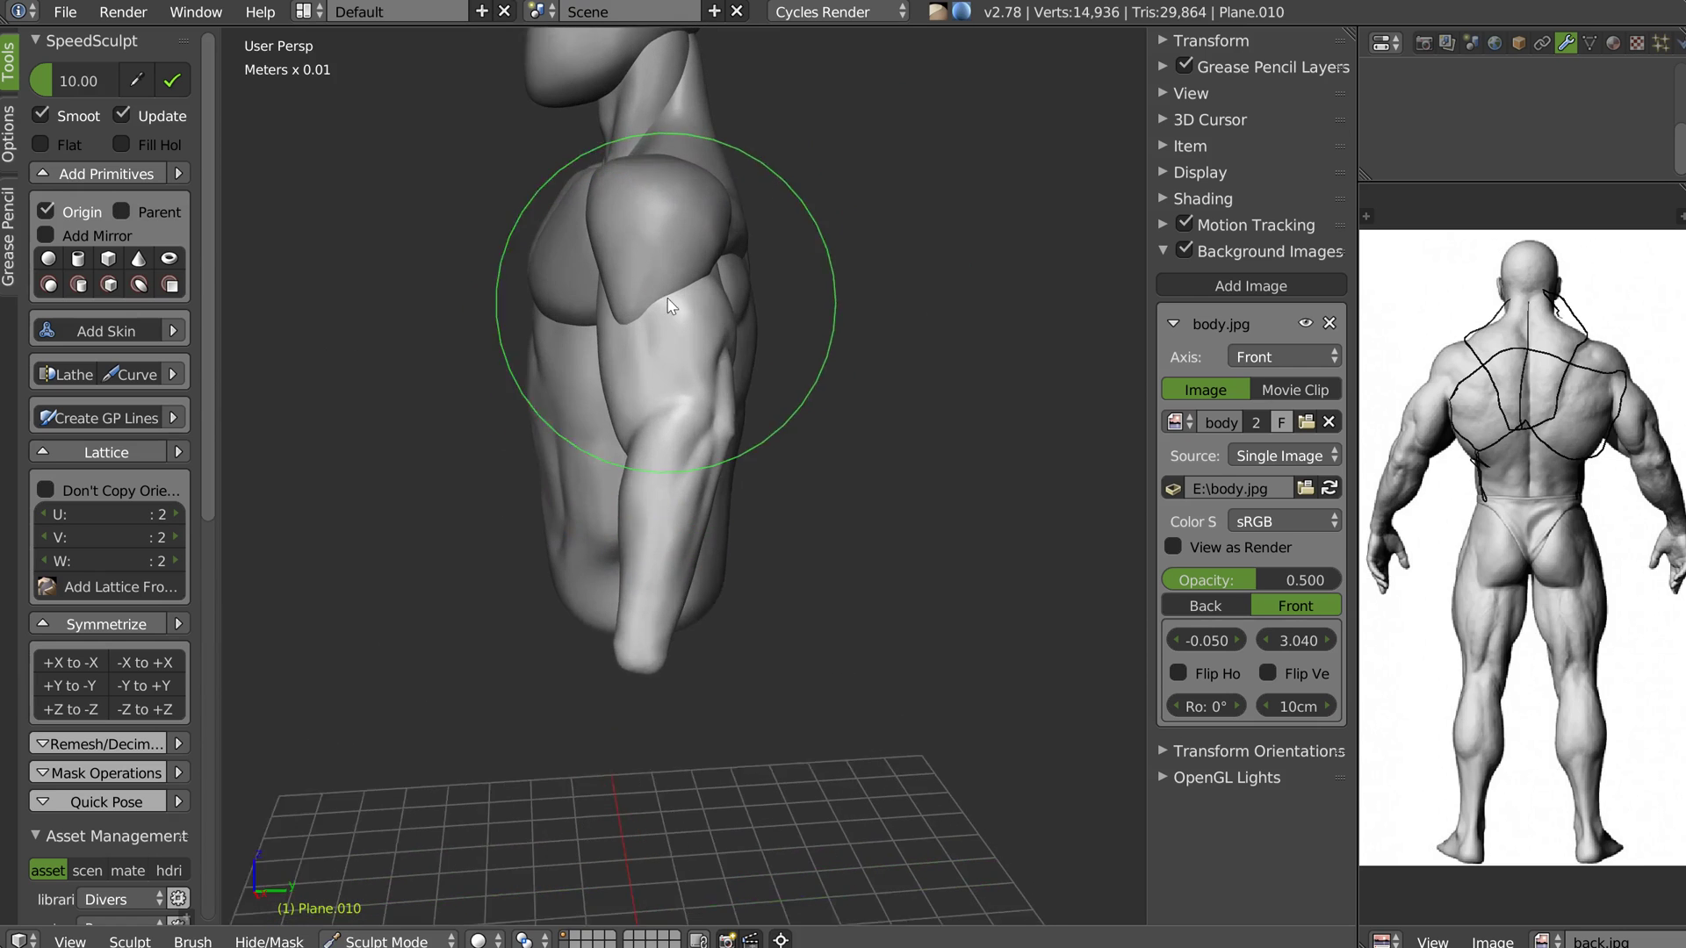
scroll(668, 303, "up", 1)
key("Tab")
right_click(652, 208)
key("Tab")
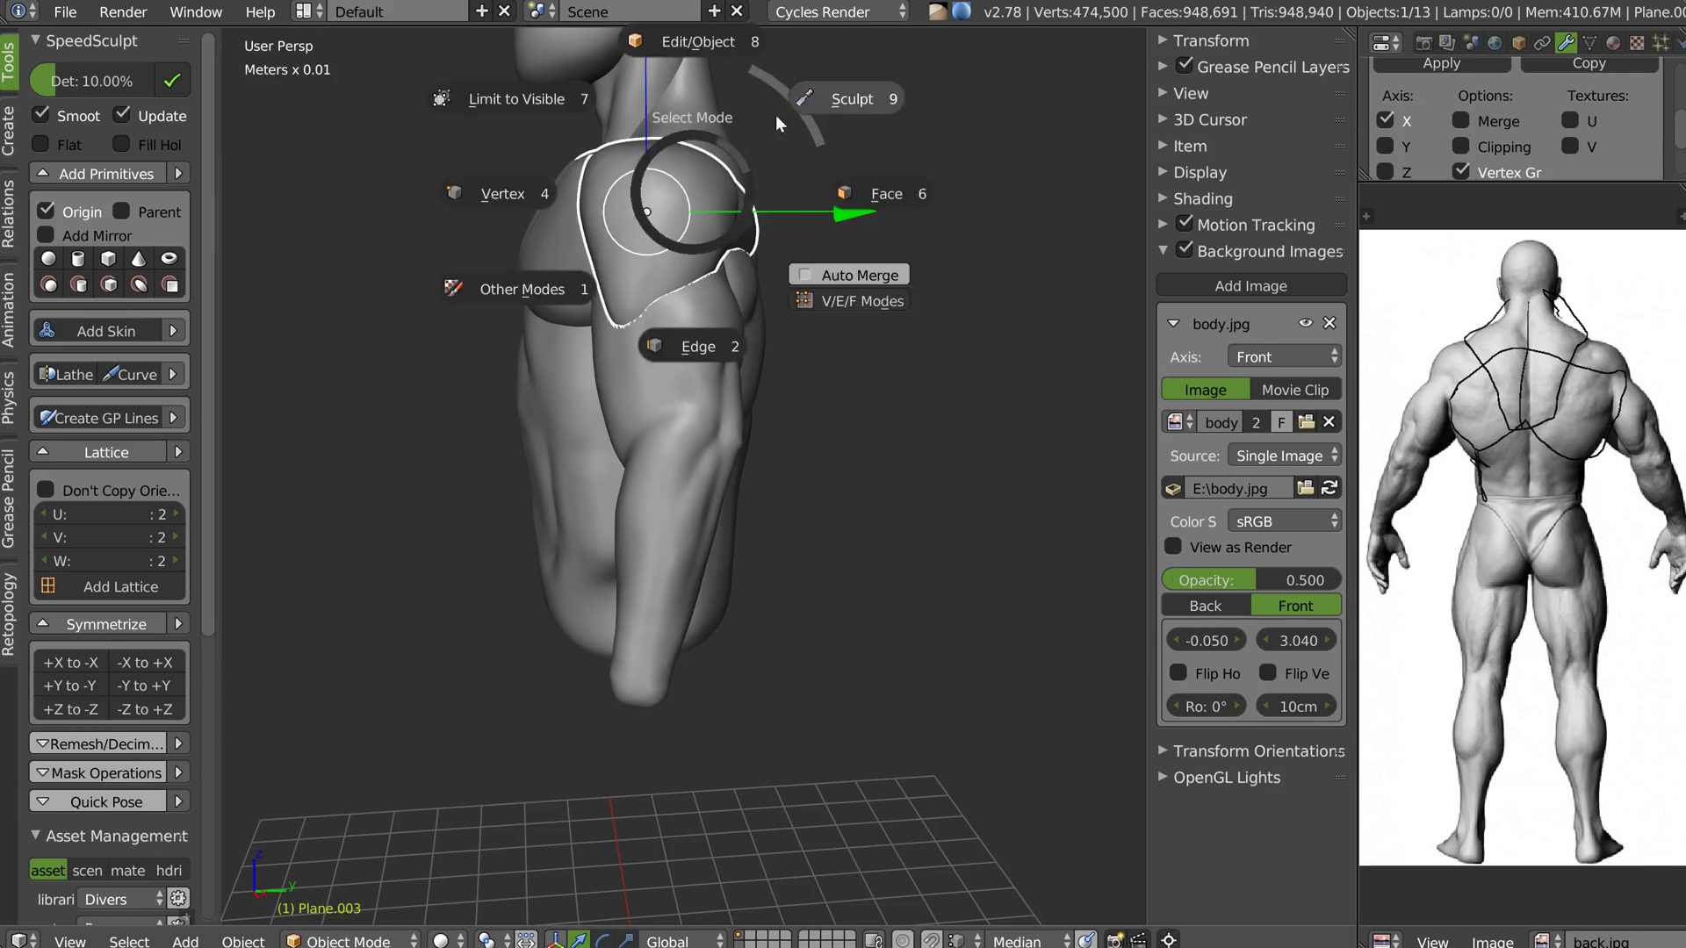
left_click(777, 114)
scroll(617, 281, "up", 3)
scroll(715, 343, "down", 2)
mouse_move(714, 342)
middle_mouse_down()
mouse_move(655, 299)
mouse_move(640, 351)
mouse_move(682, 313)
middle_mouse_up()
middle_click_drag(627, 445, 711, 433)
scroll(655, 377, "up", 3)
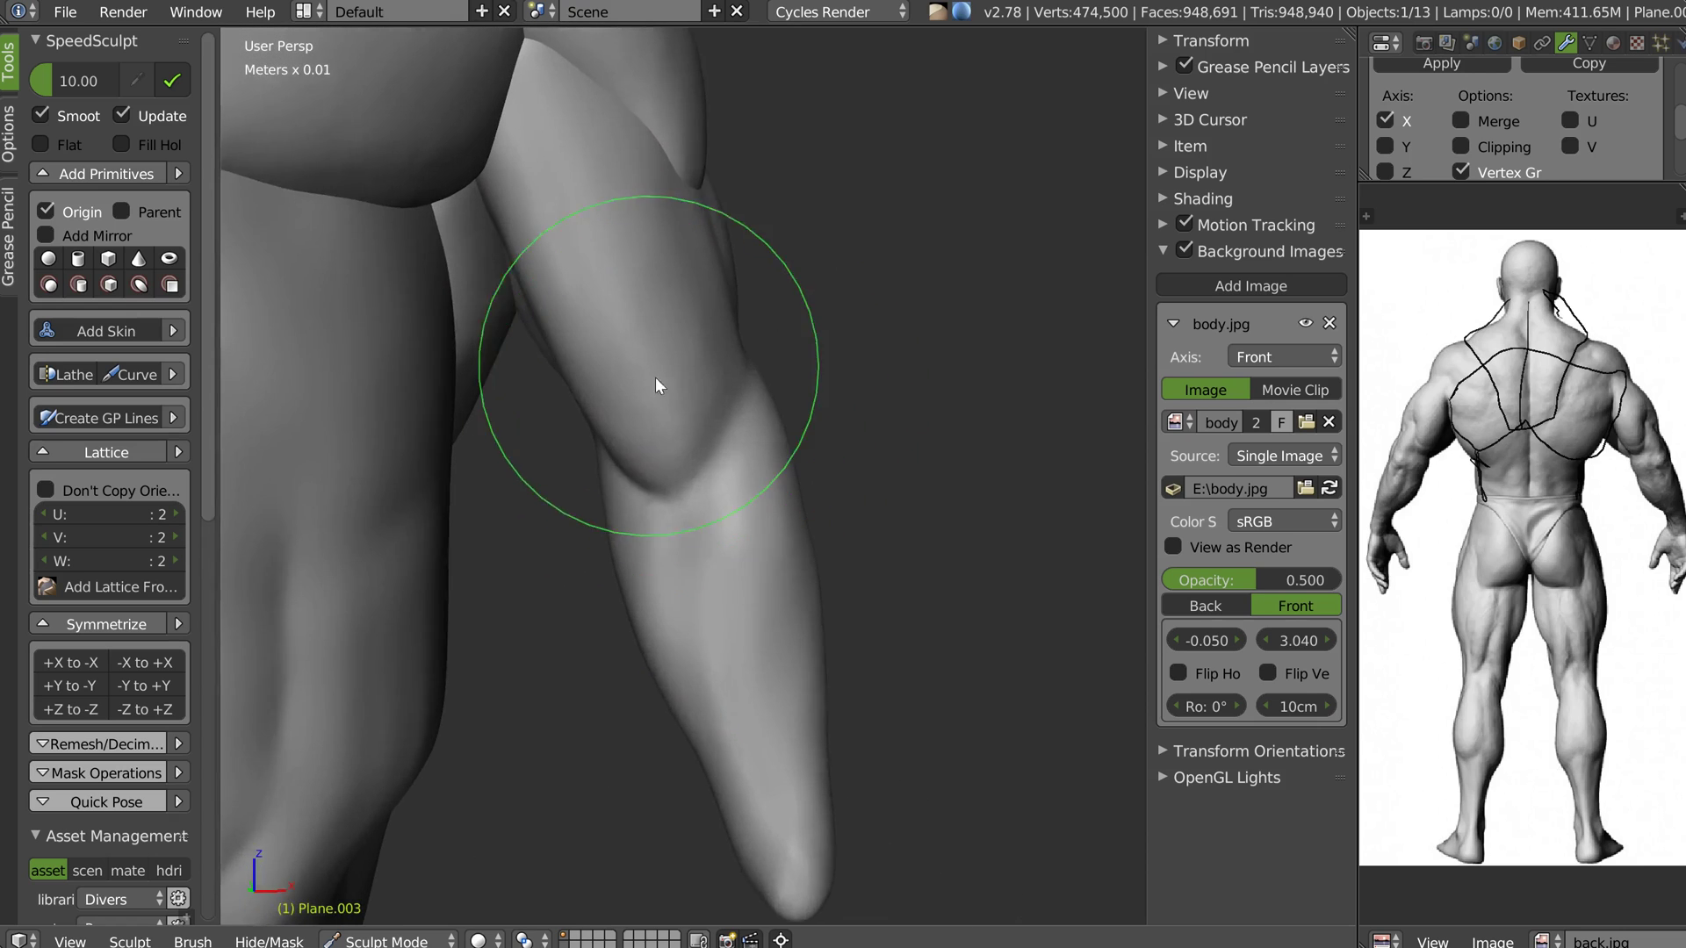
Switch to sculpting the arm and reshape the biceps and its lower end above the elbow
middle_click_drag(655, 376, 690, 297)
key("Tab")
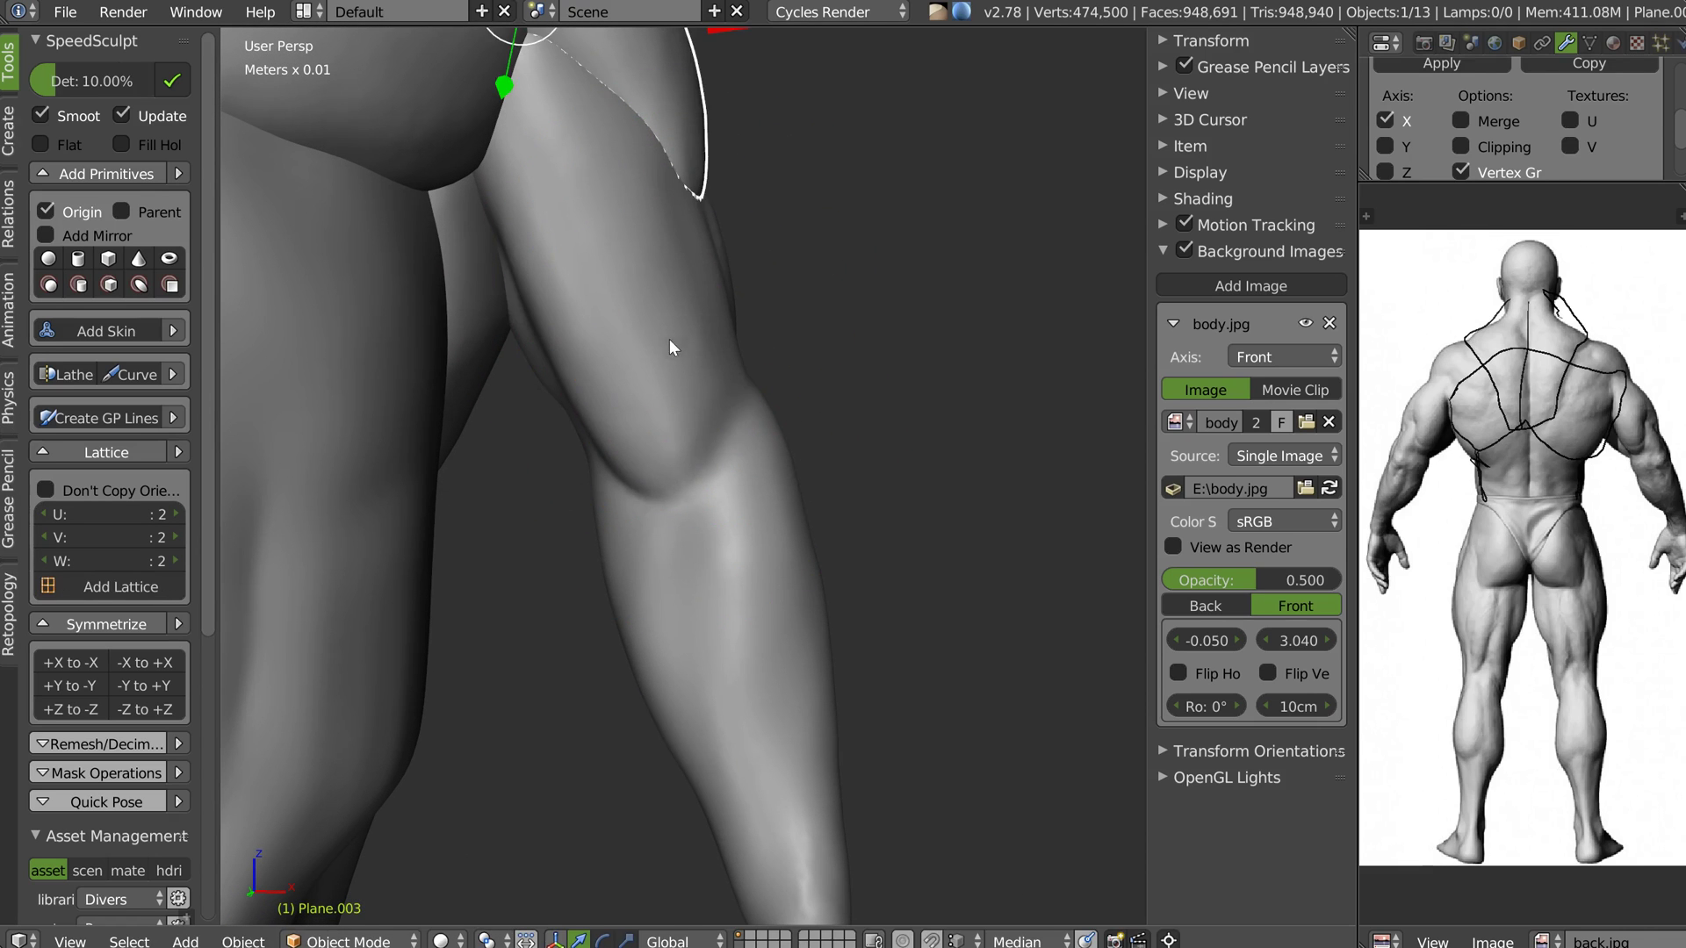
right_click(669, 339)
key("Tab")
left_click(756, 281)
mouse_move(639, 341)
middle_mouse_down()
mouse_move(656, 296)
mouse_move(641, 203)
mouse_move(619, 309)
mouse_move(603, 259)
middle_mouse_up()
mouse_move(521, 136)
left_mouse_down()
mouse_move(539, 129)
mouse_move(569, 361)
left_mouse_up()
mouse_move(568, 361)
middle_mouse_down()
mouse_move(615, 383)
mouse_move(587, 381)
mouse_move(620, 409)
middle_mouse_up()
scroll(615, 383, "up", 1)
left_click_drag(623, 411, 638, 374)
middle_click_drag(638, 374, 703, 369)
left_click_drag(654, 355, 649, 294)
Return to Object Mode and select all the head, neck, torso, shoulder and arm forms together
scroll(716, 266, "down", 6)
middle_click_drag(614, 289, 656, 356)
mouse_move(656, 272)
middle_mouse_down("shift")
mouse_move(662, 353)
mouse_move(867, 355)
mouse_move(671, 330)
mouse_move(684, 327)
mouse_move(693, 364)
mouse_move(760, 376)
mouse_move(634, 386)
mouse_move(455, 472)
middle_mouse_up("shift")
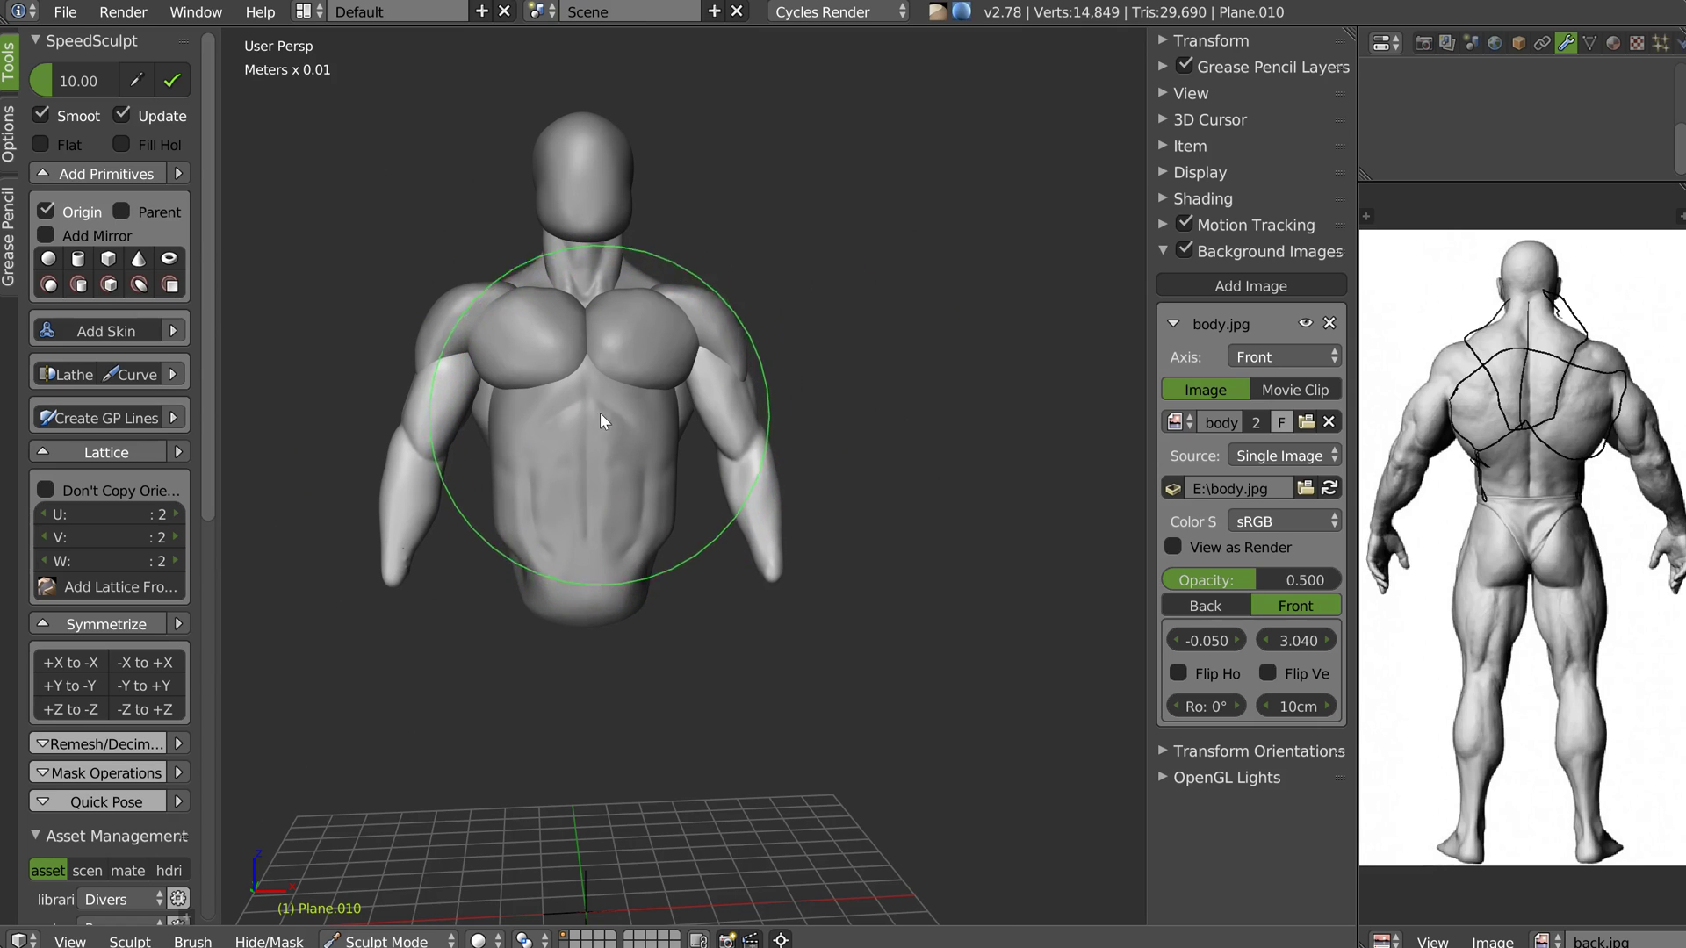
mouse_move(648, 349)
middle_mouse_down()
mouse_move(627, 396)
mouse_move(700, 376)
middle_mouse_up()
scroll(629, 376, "up", 1)
key("Tab")
scroll(716, 366, "down", 1)
scroll(735, 316, "down", 1)
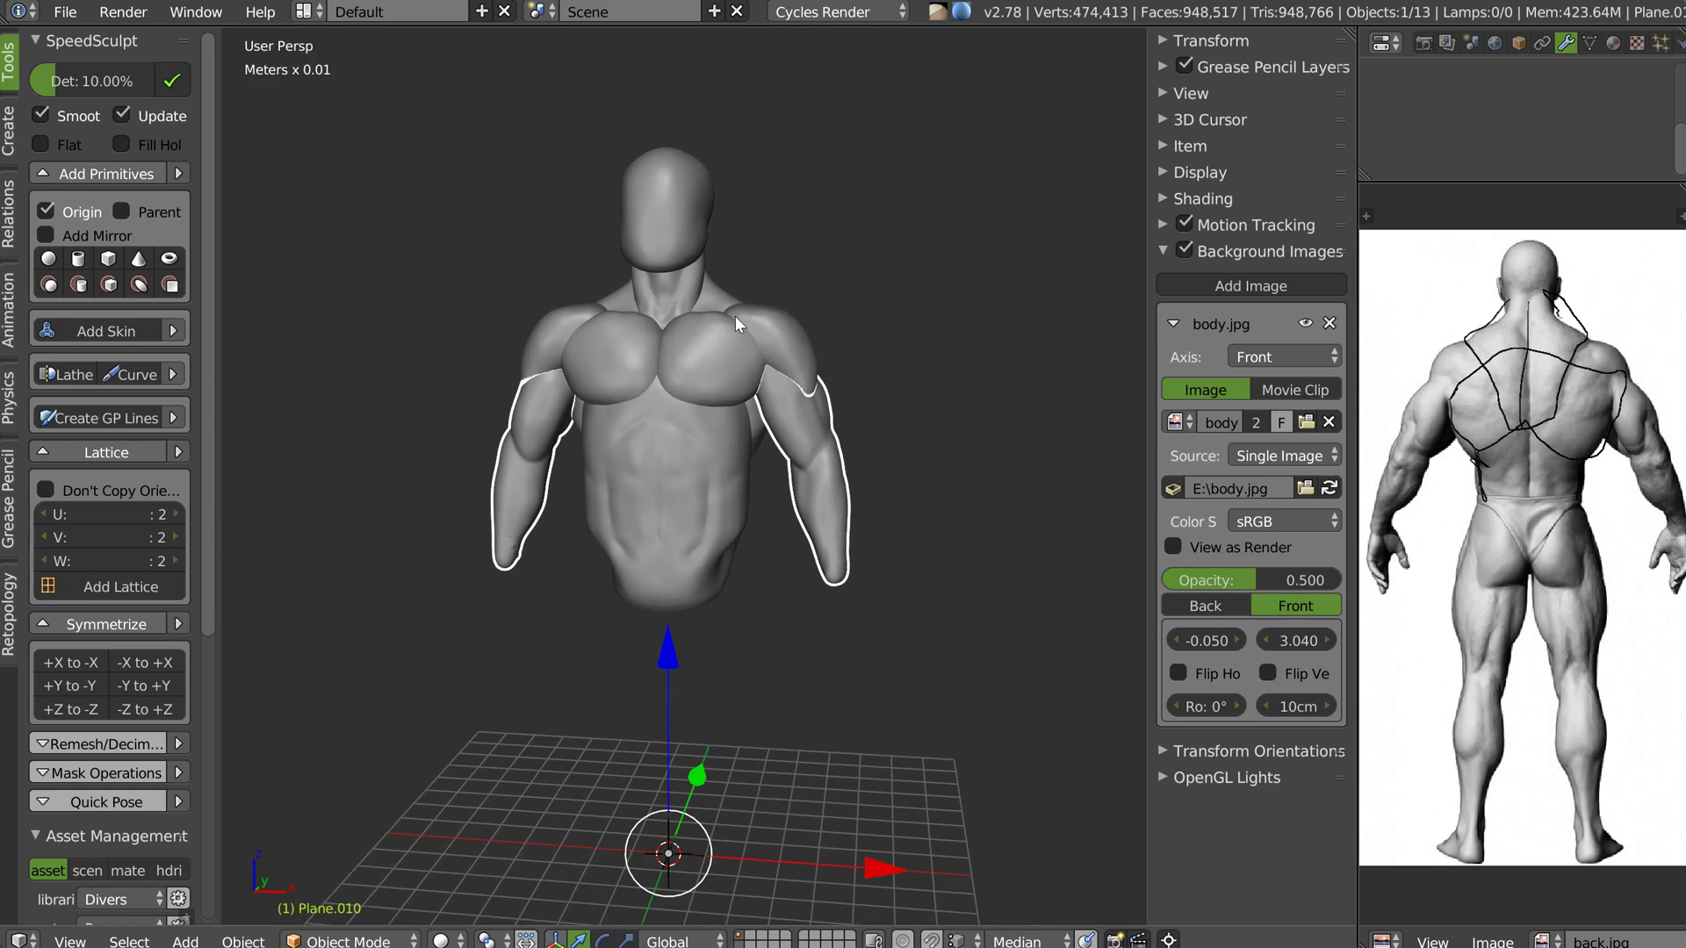
middle_click_drag(734, 316, 730, 320, "shift")
mouse_move(535, 660)
left_mouse_down("ctrl")
mouse_move(812, 100)
mouse_move(320, 457)
left_mouse_up("ctrl")
mouse_move(593, 396)
middle_mouse_down()
mouse_move(941, 376)
mouse_move(664, 405)
middle_mouse_up()
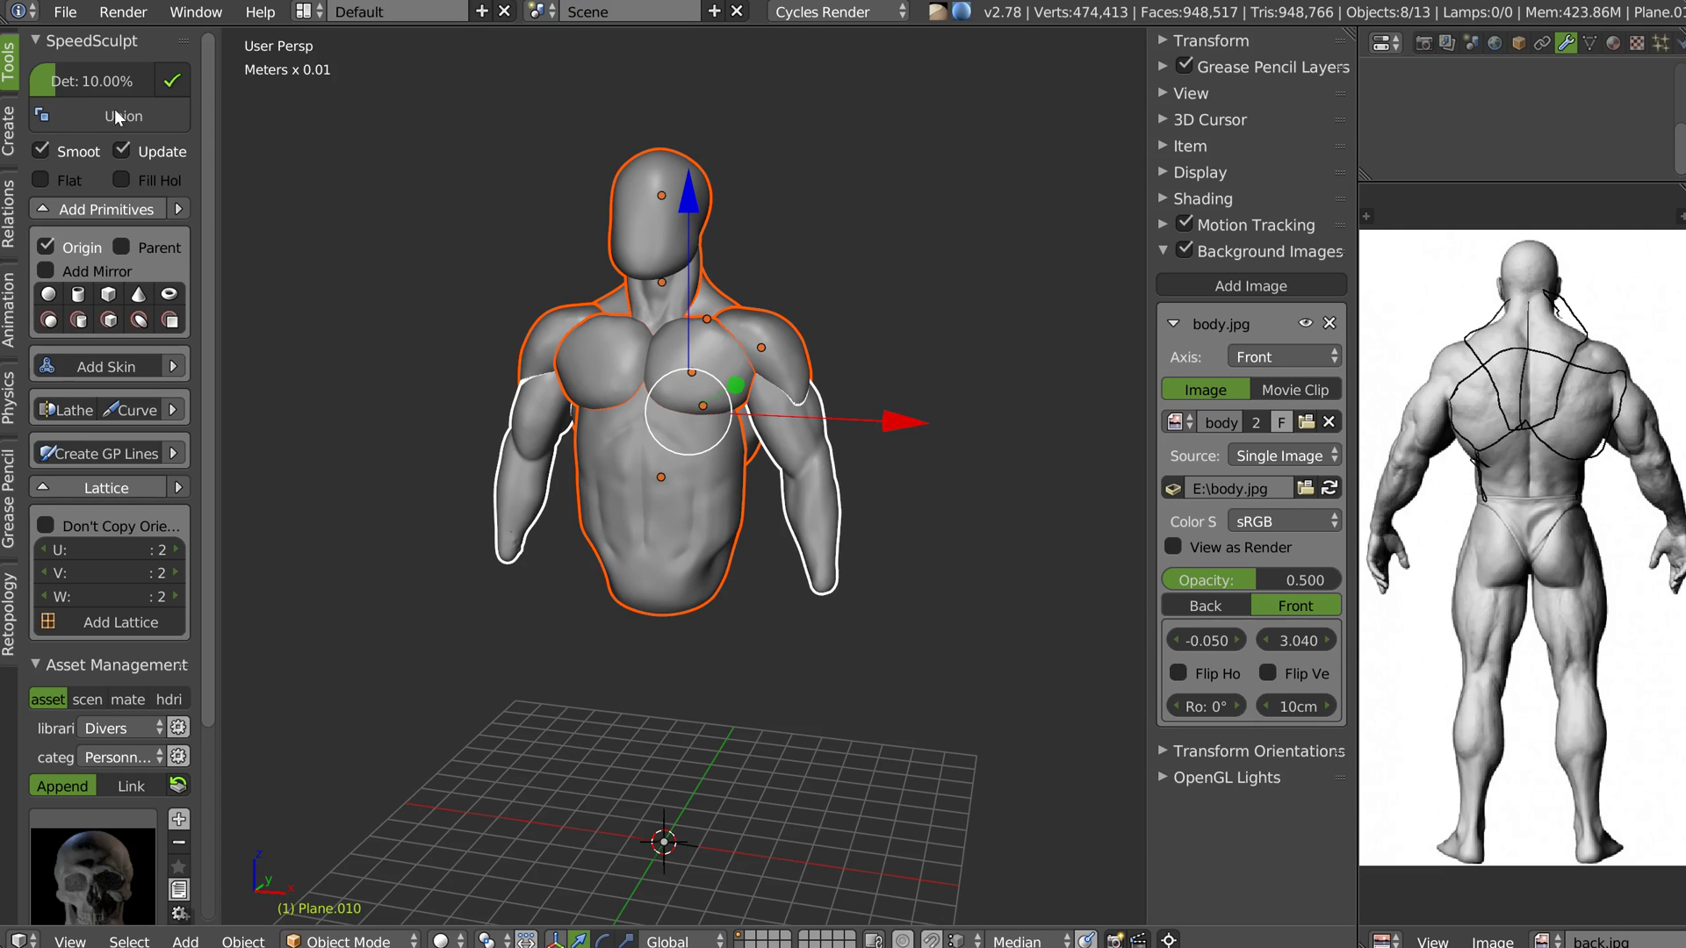
Merge the selected body parts into a single mesh with the SpeedSculpt Union operation
scroll(608, 369, "up", 3)
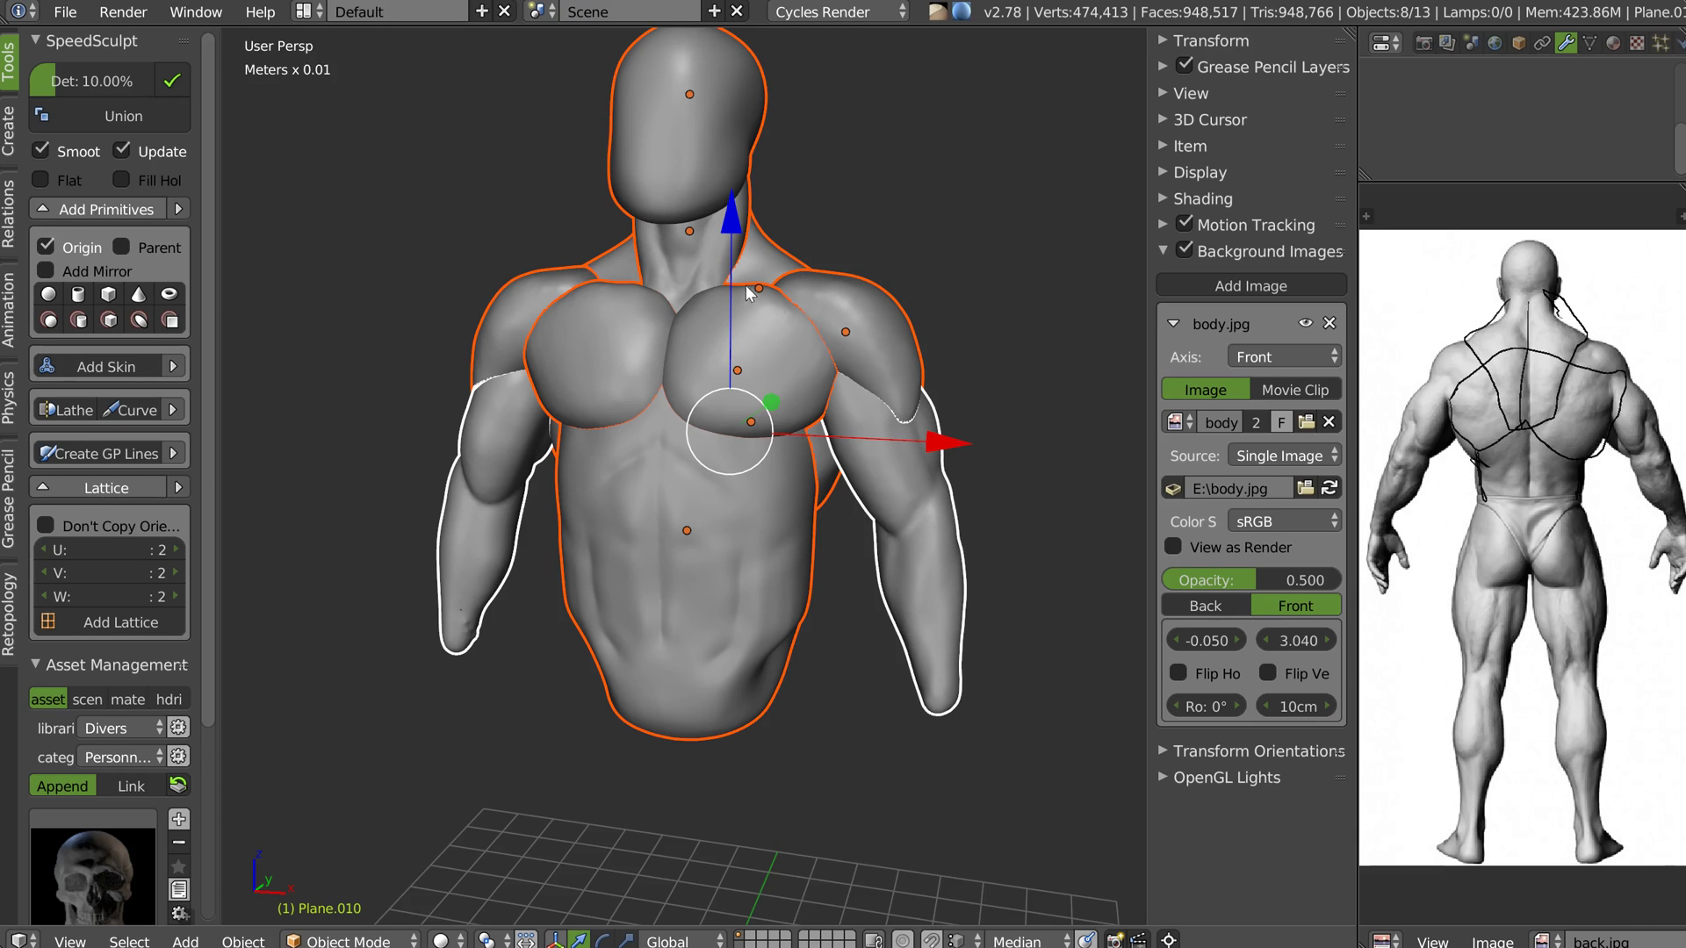
mouse_move(665, 369)
middle_mouse_down()
mouse_move(718, 351)
mouse_move(722, 373)
mouse_move(697, 369)
middle_mouse_up()
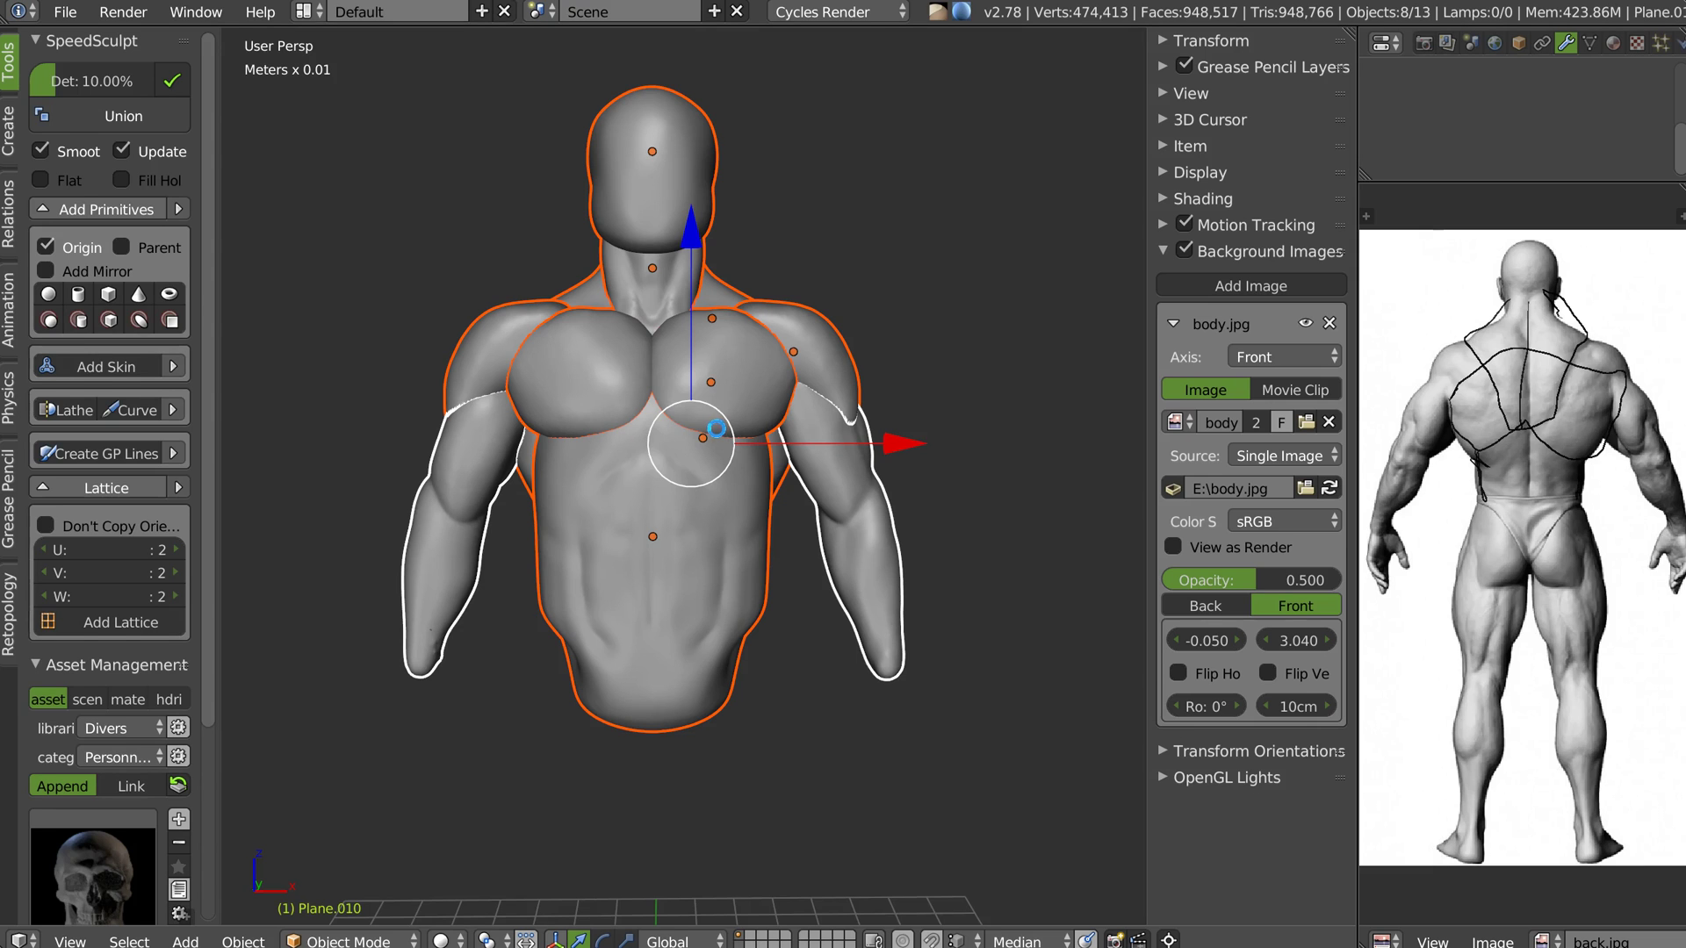
mouse_move(734, 365)
middle_mouse_down()
mouse_move(633, 382)
mouse_move(429, 369)
mouse_move(460, 382)
mouse_move(685, 351)
mouse_move(891, 358)
mouse_move(779, 384)
mouse_move(638, 382)
mouse_move(589, 330)
middle_mouse_up()
mouse_move(696, 334)
middle_mouse_down()
mouse_move(661, 320)
mouse_move(508, 336)
mouse_move(456, 404)
mouse_move(474, 424)
mouse_move(461, 418)
mouse_move(815, 416)
mouse_move(793, 415)
middle_mouse_up()
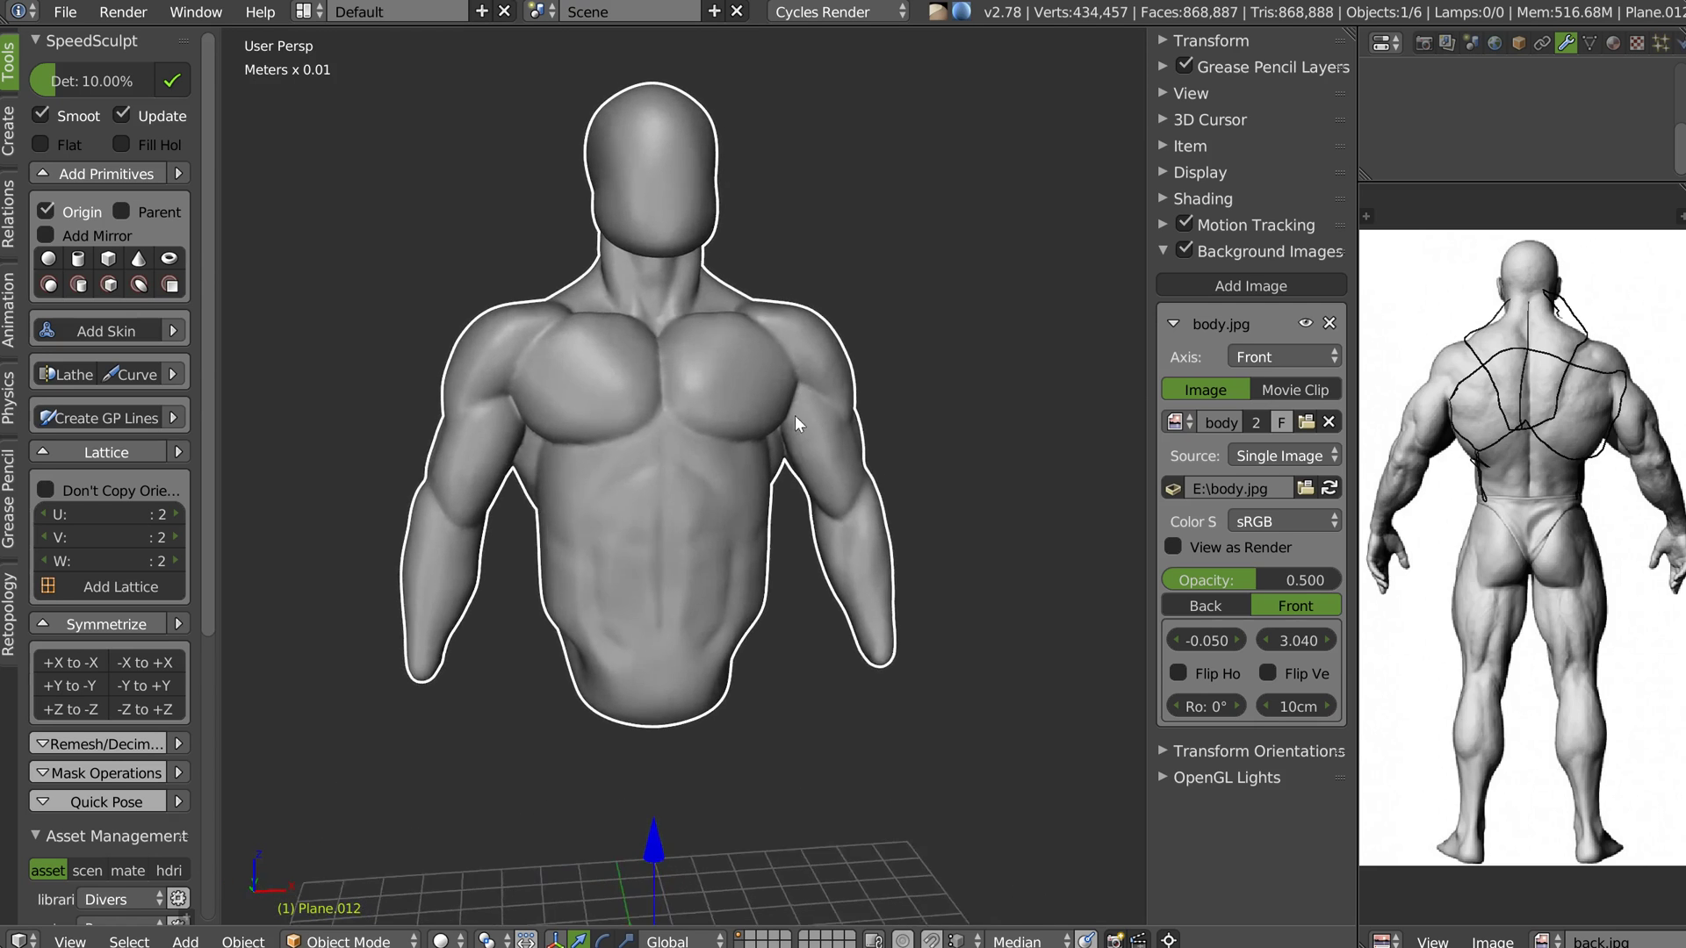
Examine the merged body's topology in wireframe and Edit Mode, ending back in Object Mode
key("z")
mouse_move(661, 429)
middle_mouse_down()
mouse_move(785, 373)
mouse_move(699, 421)
mouse_move(709, 386)
mouse_move(766, 414)
mouse_move(763, 309)
middle_mouse_up()
key("z")
left_click(699, 387)
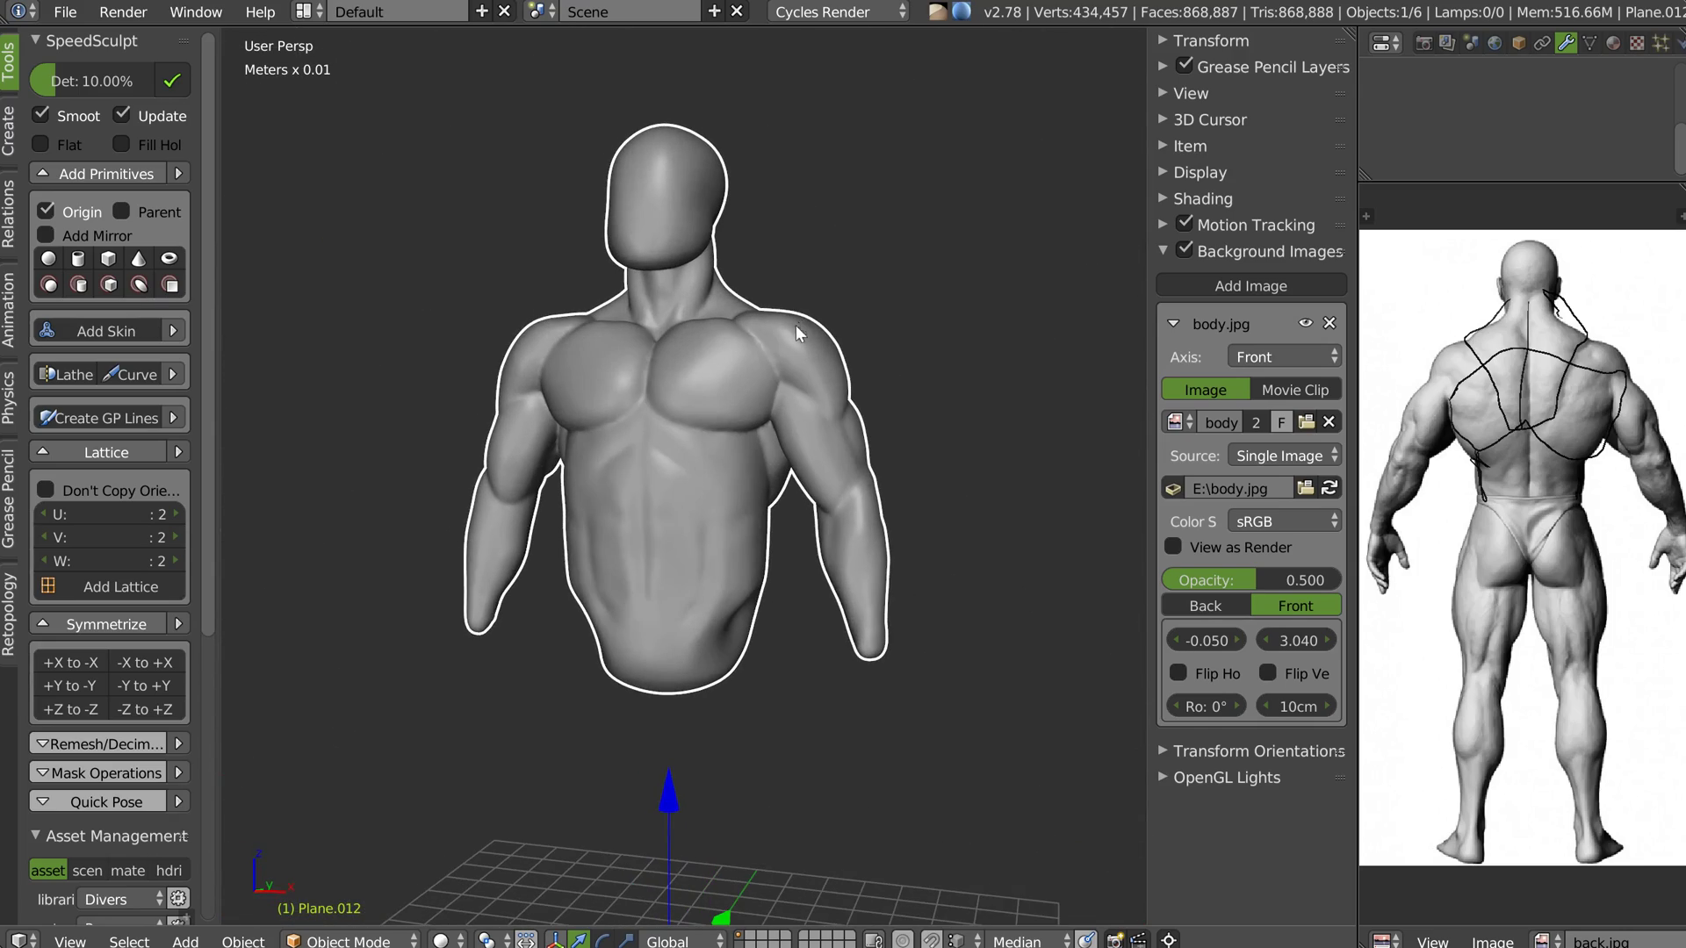
mouse_move(707, 371)
middle_mouse_down()
mouse_move(762, 402)
mouse_move(711, 441)
mouse_move(684, 443)
mouse_move(694, 413)
mouse_move(674, 385)
middle_mouse_up()
scroll(762, 402, "up", 4)
key("Tab")
key("Tab")
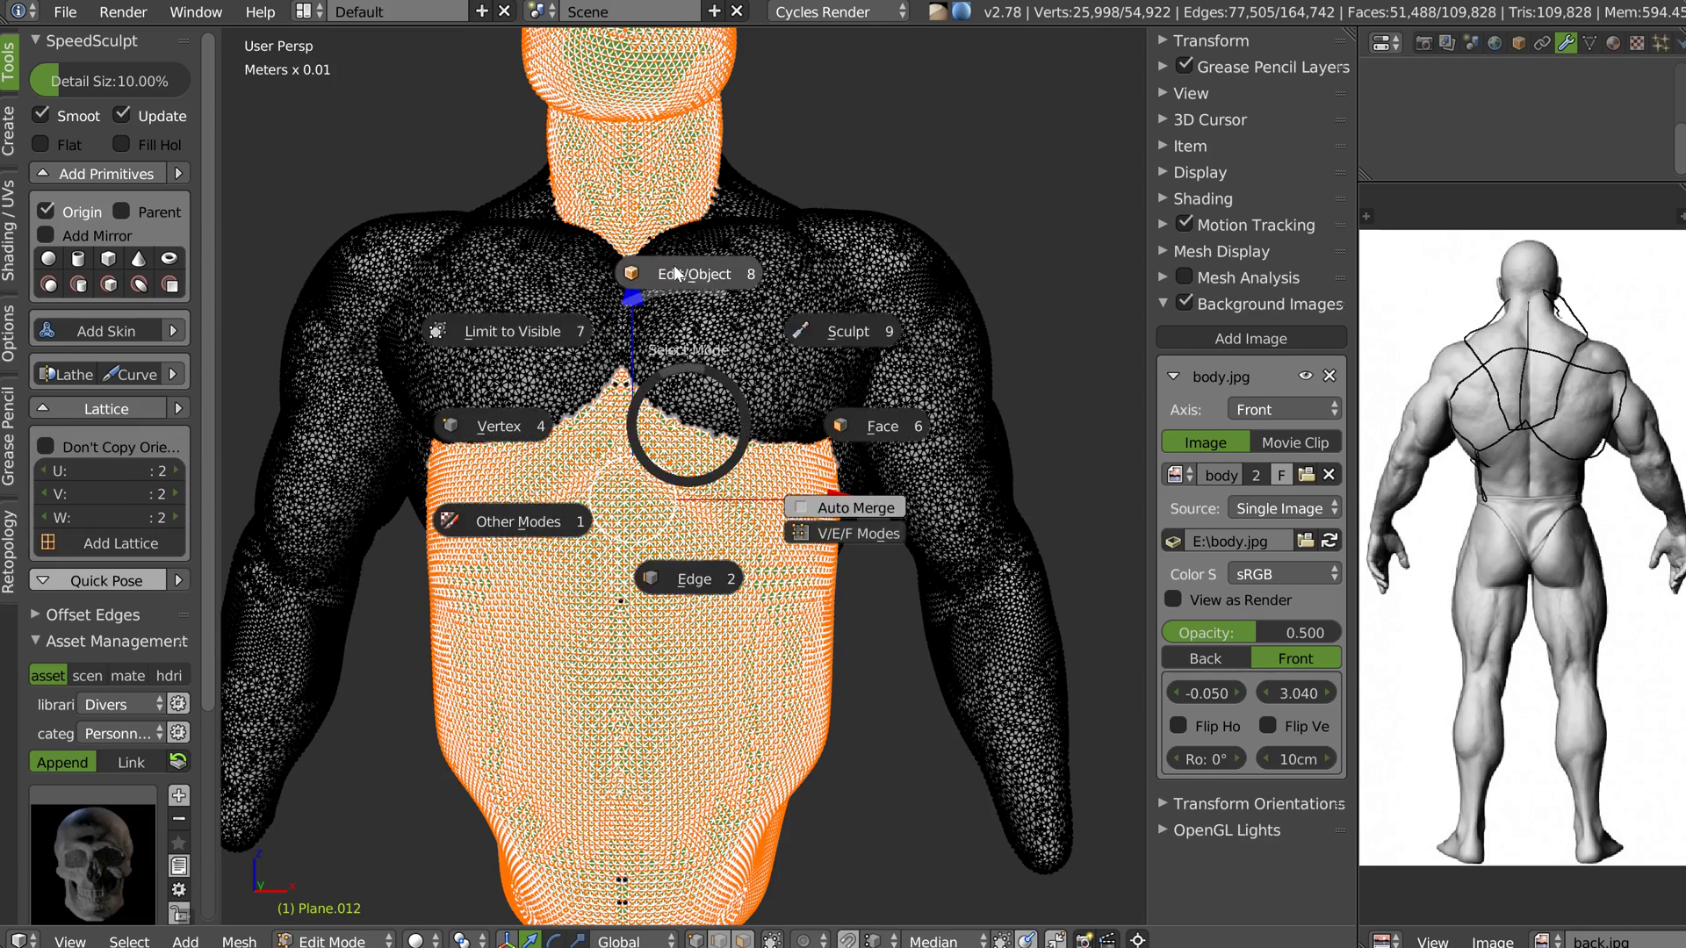
left_click(673, 269)
Enter Sculpt Mode on the merged body and set the sculpting detail size to 7.00%
key("Tab")
left_click(843, 324)
key("9")
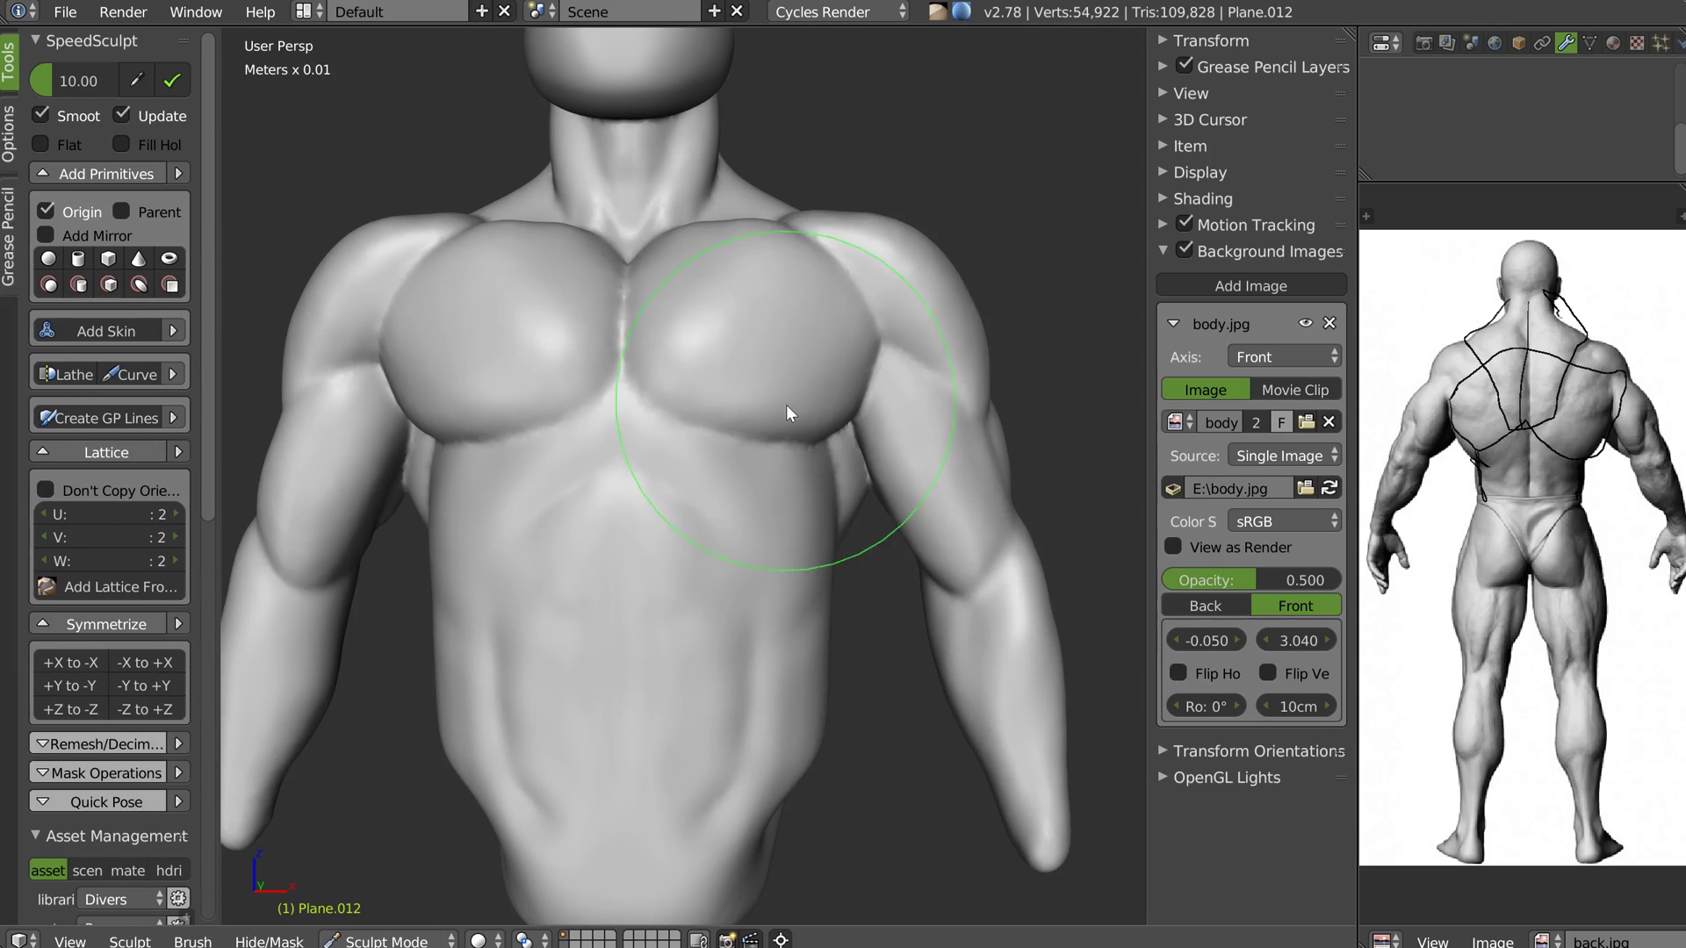
right_click(792, 406)
left_click(546, 518)
middle_click_drag(670, 333, 664, 342)
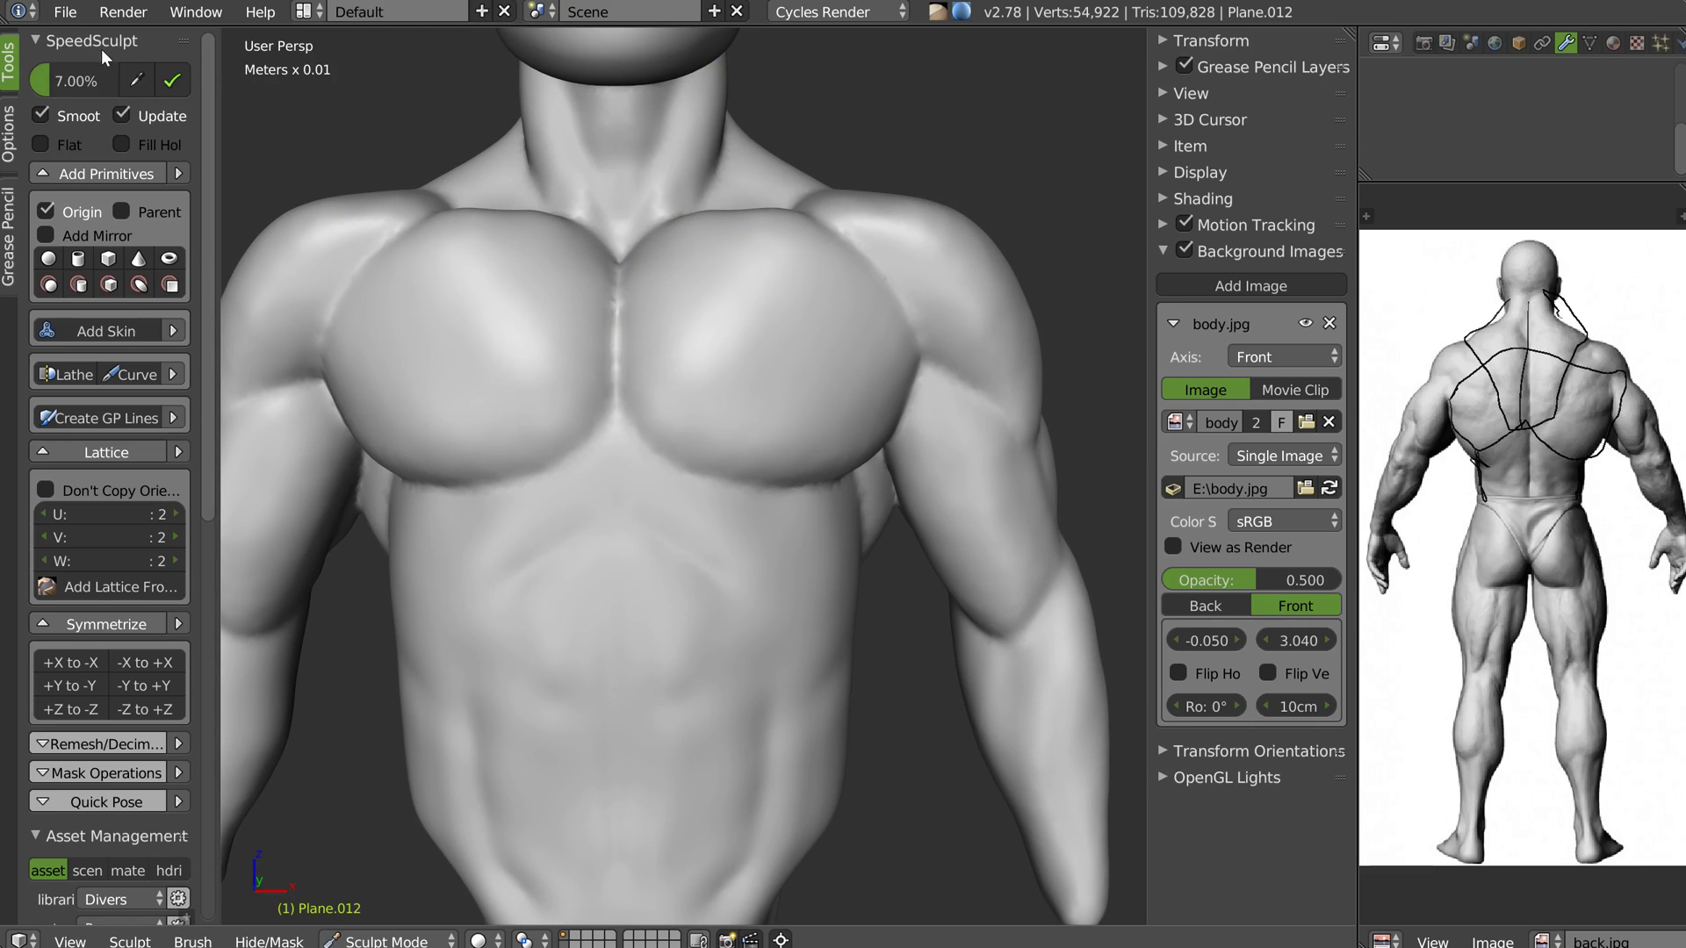
Apply the 7.00% sculpting detail to the whole merged body and return the view to solid shading
key("Return")
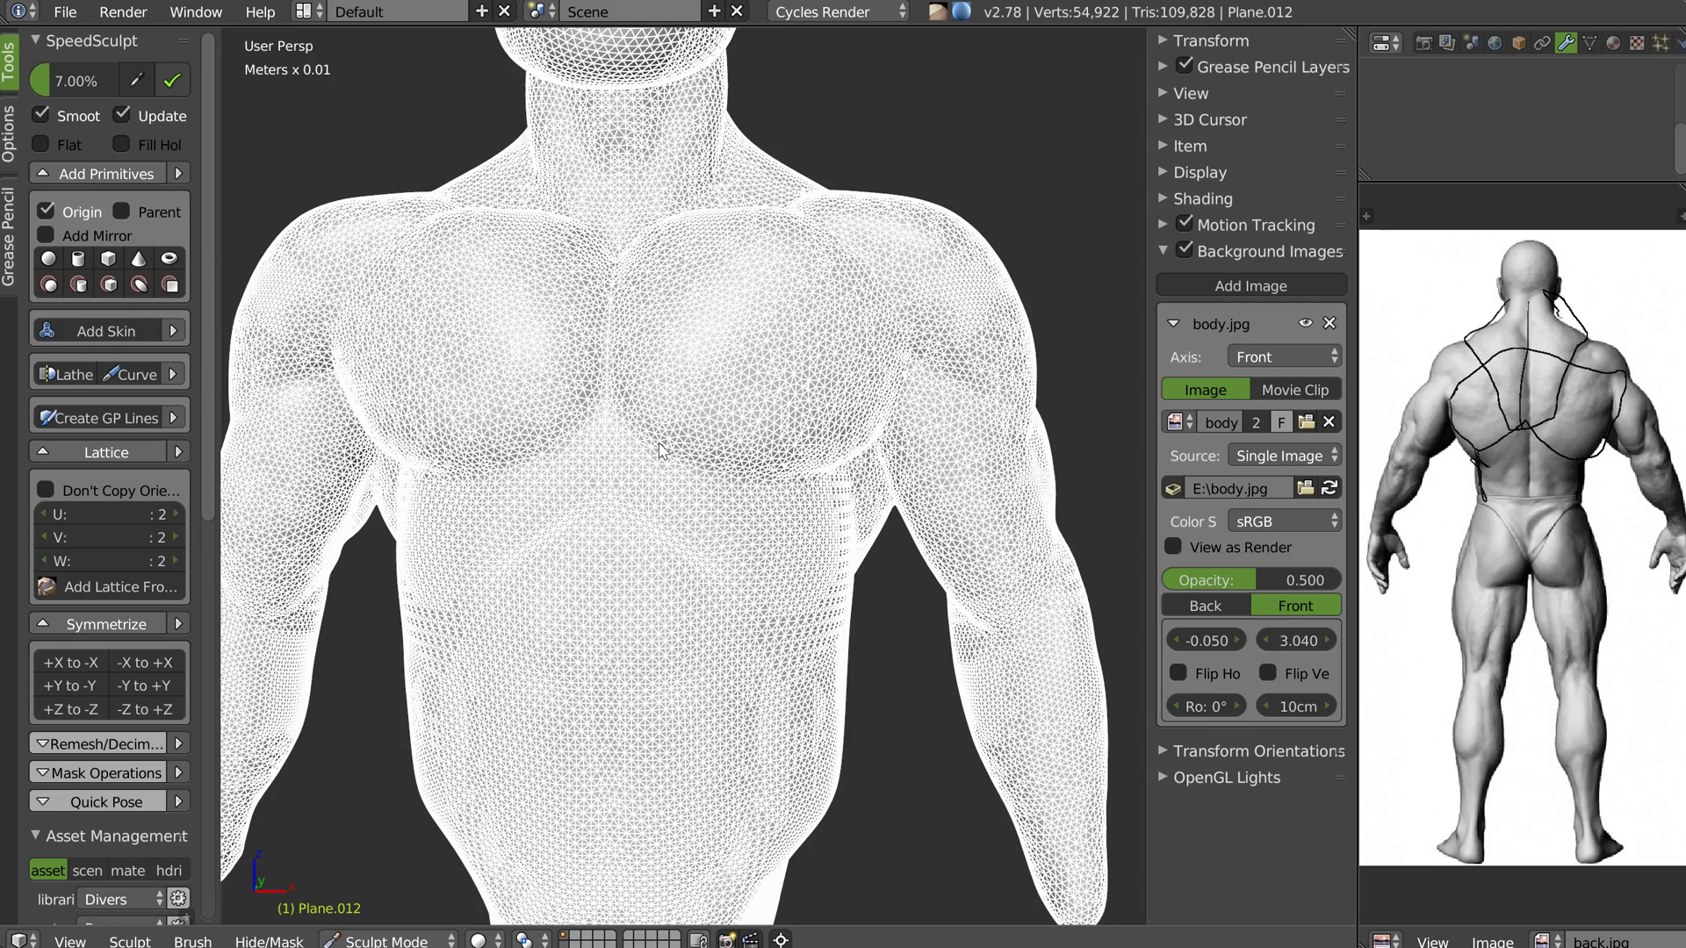
middle_click_drag(660, 367, 664, 350)
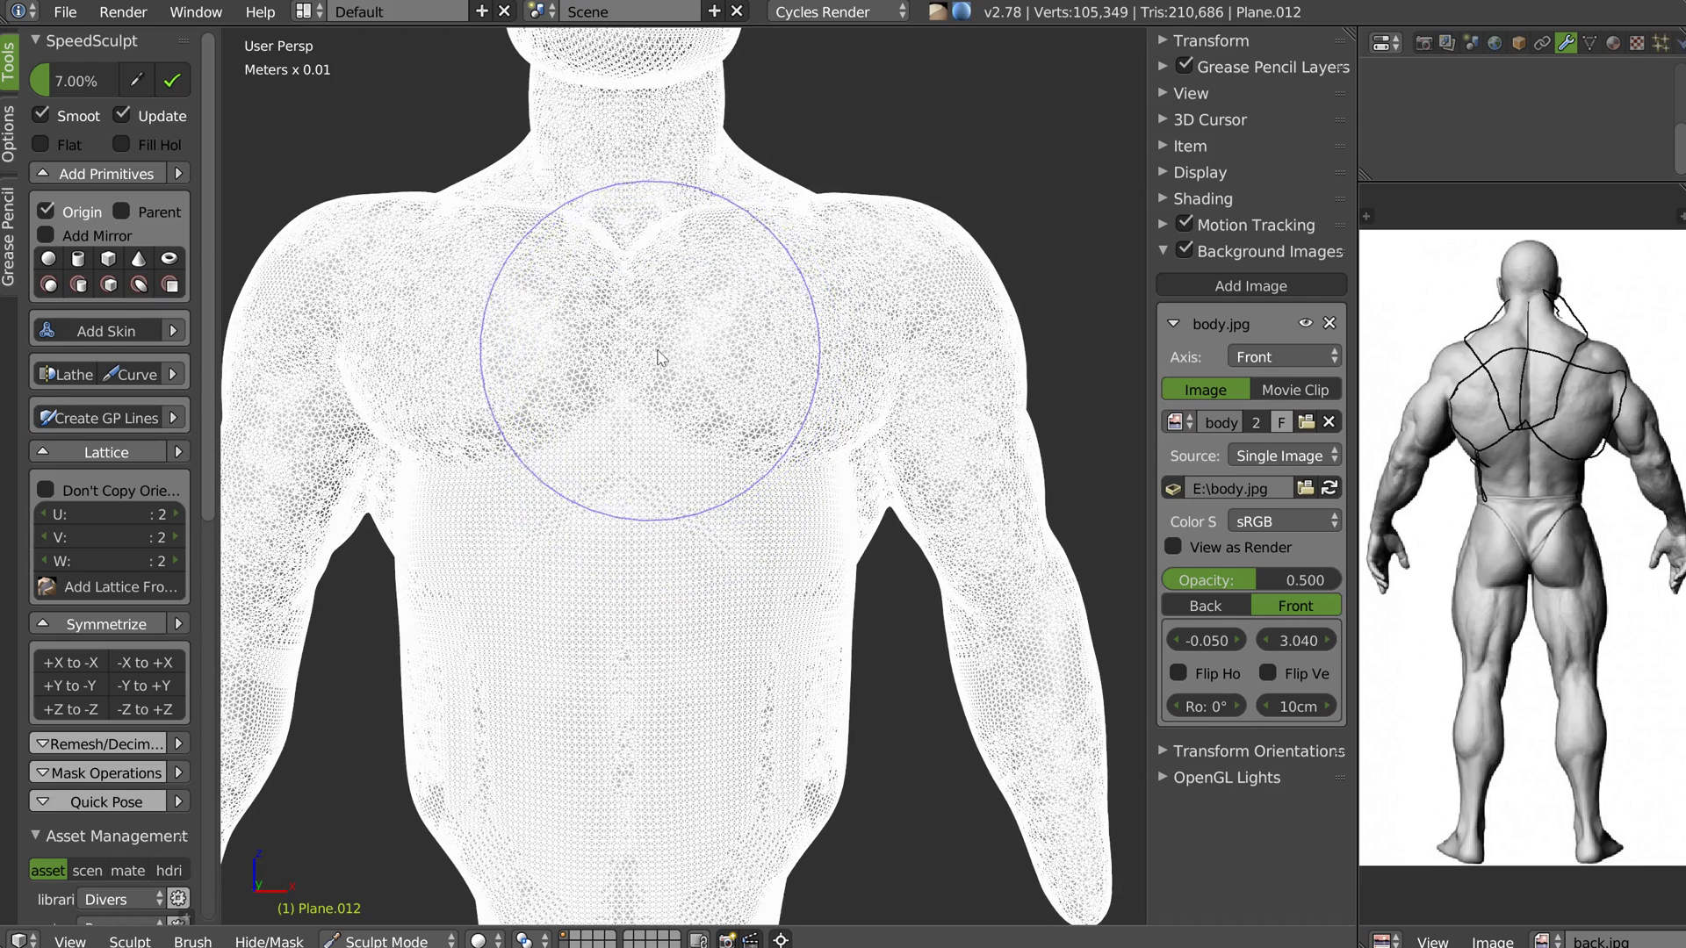
key("shift+z")
left_click(691, 288)
scroll(650, 360, "up", 3)
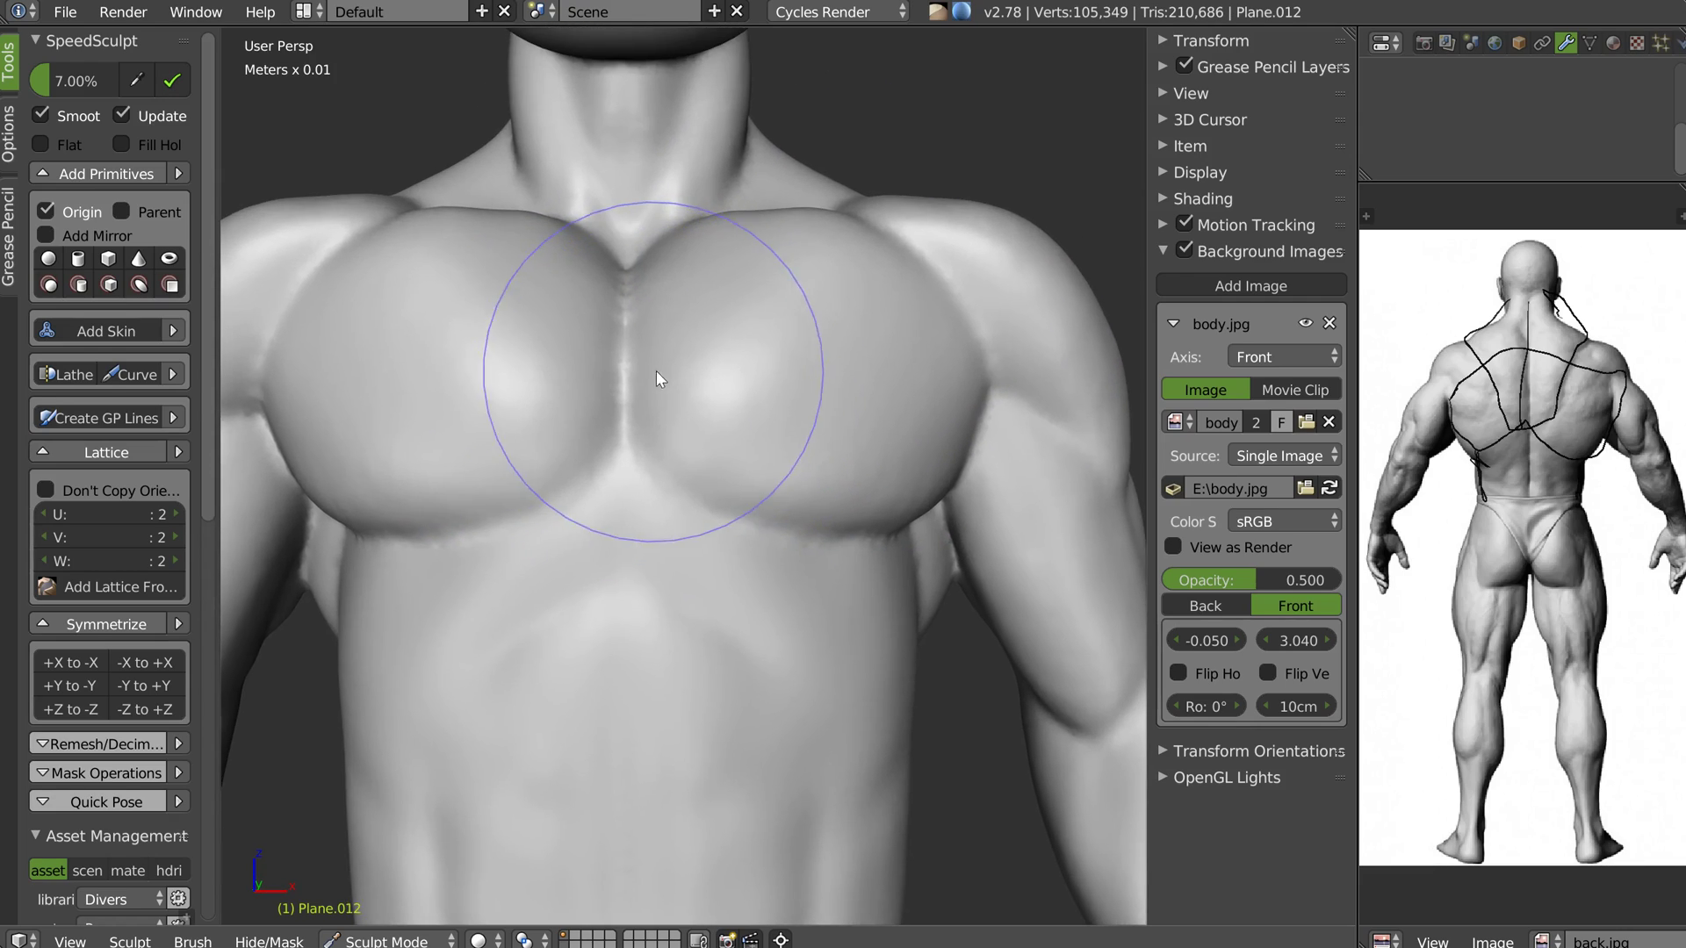
Reduce the brush size and define the groove between the pectorals and the crease along their lower edge
key("f")
left_click(559, 372)
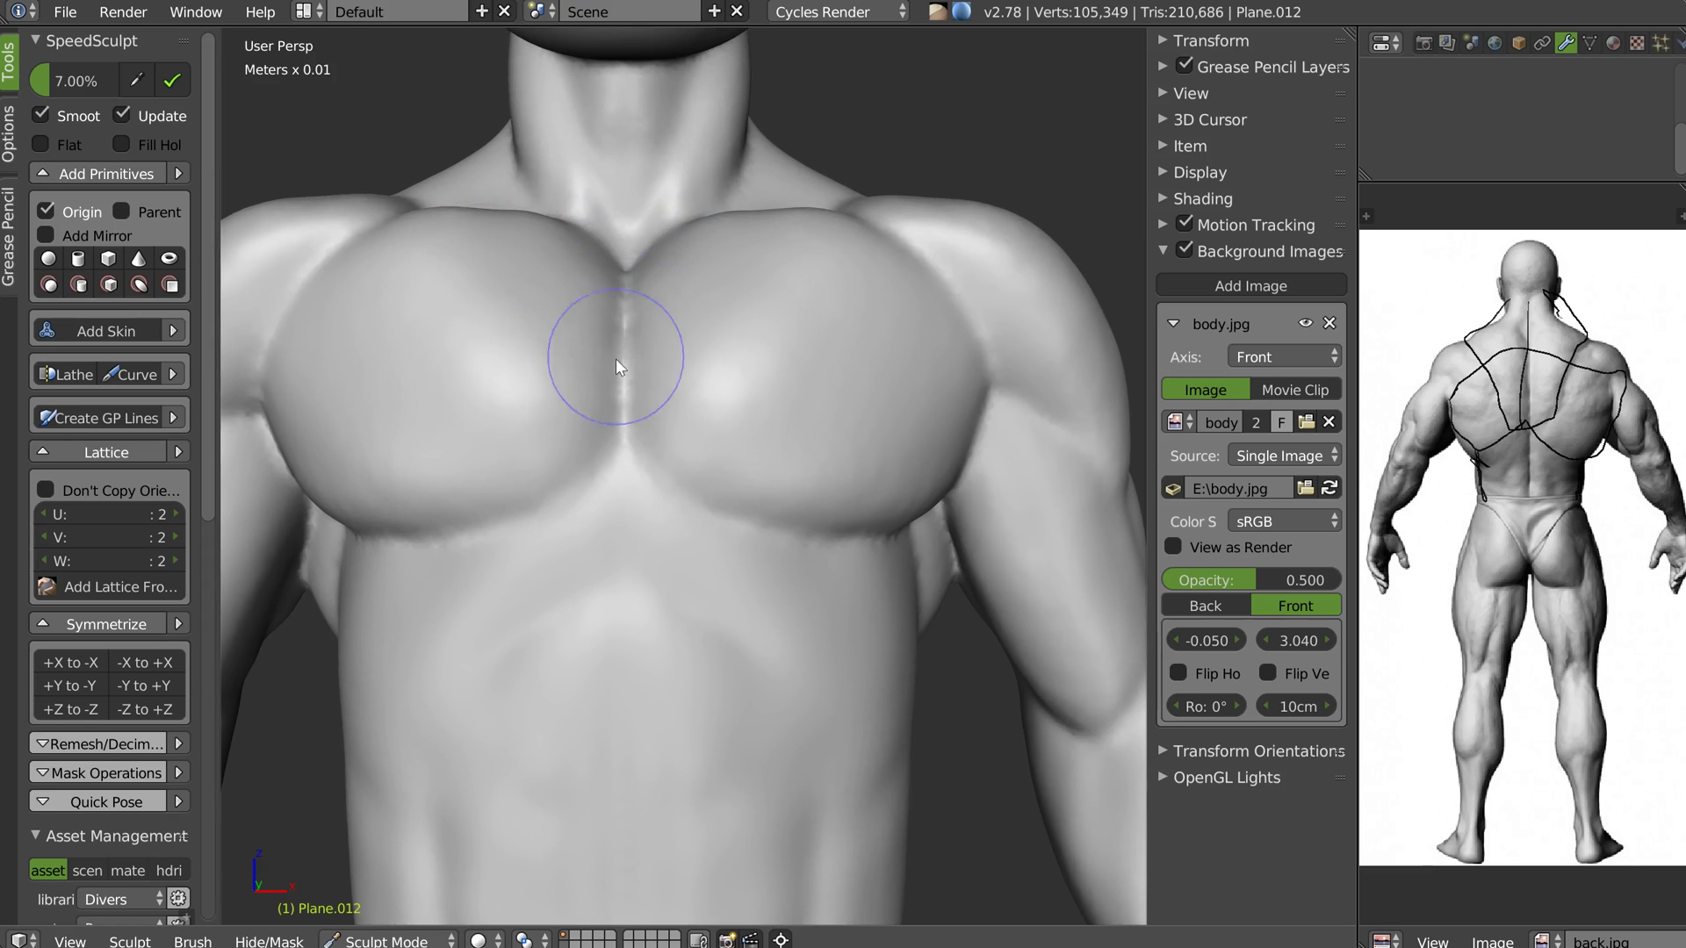
left_click_drag(619, 281, 630, 437)
middle_click_drag(764, 495, 647, 441)
mouse_move(648, 449)
left_mouse_down()
mouse_move(759, 530)
mouse_move(829, 529)
left_mouse_up()
middle_click_drag(829, 528, 864, 518)
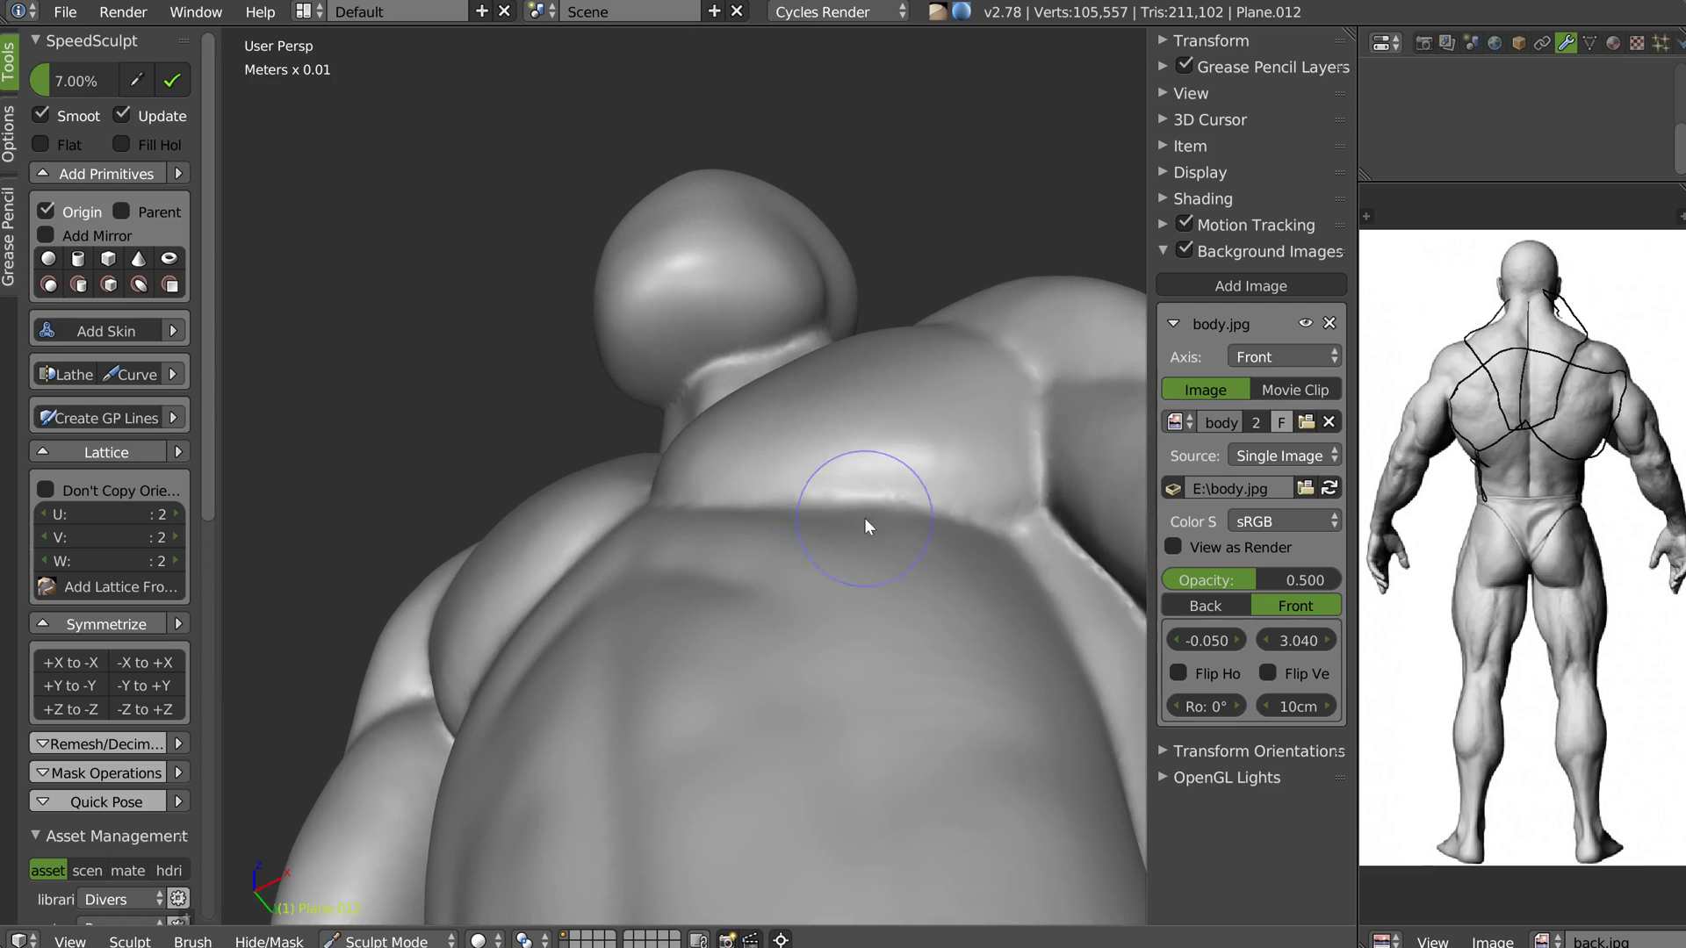
mouse_move(871, 498)
left_mouse_down()
mouse_move(908, 514)
mouse_move(817, 509)
mouse_move(904, 509)
left_mouse_up()
mouse_move(904, 509)
middle_mouse_down()
mouse_move(827, 486)
mouse_move(860, 429)
middle_mouse_up()
Change the sculpting brush and refine the area around the neck base, collarbone and upper chest in short strokes
key("q")
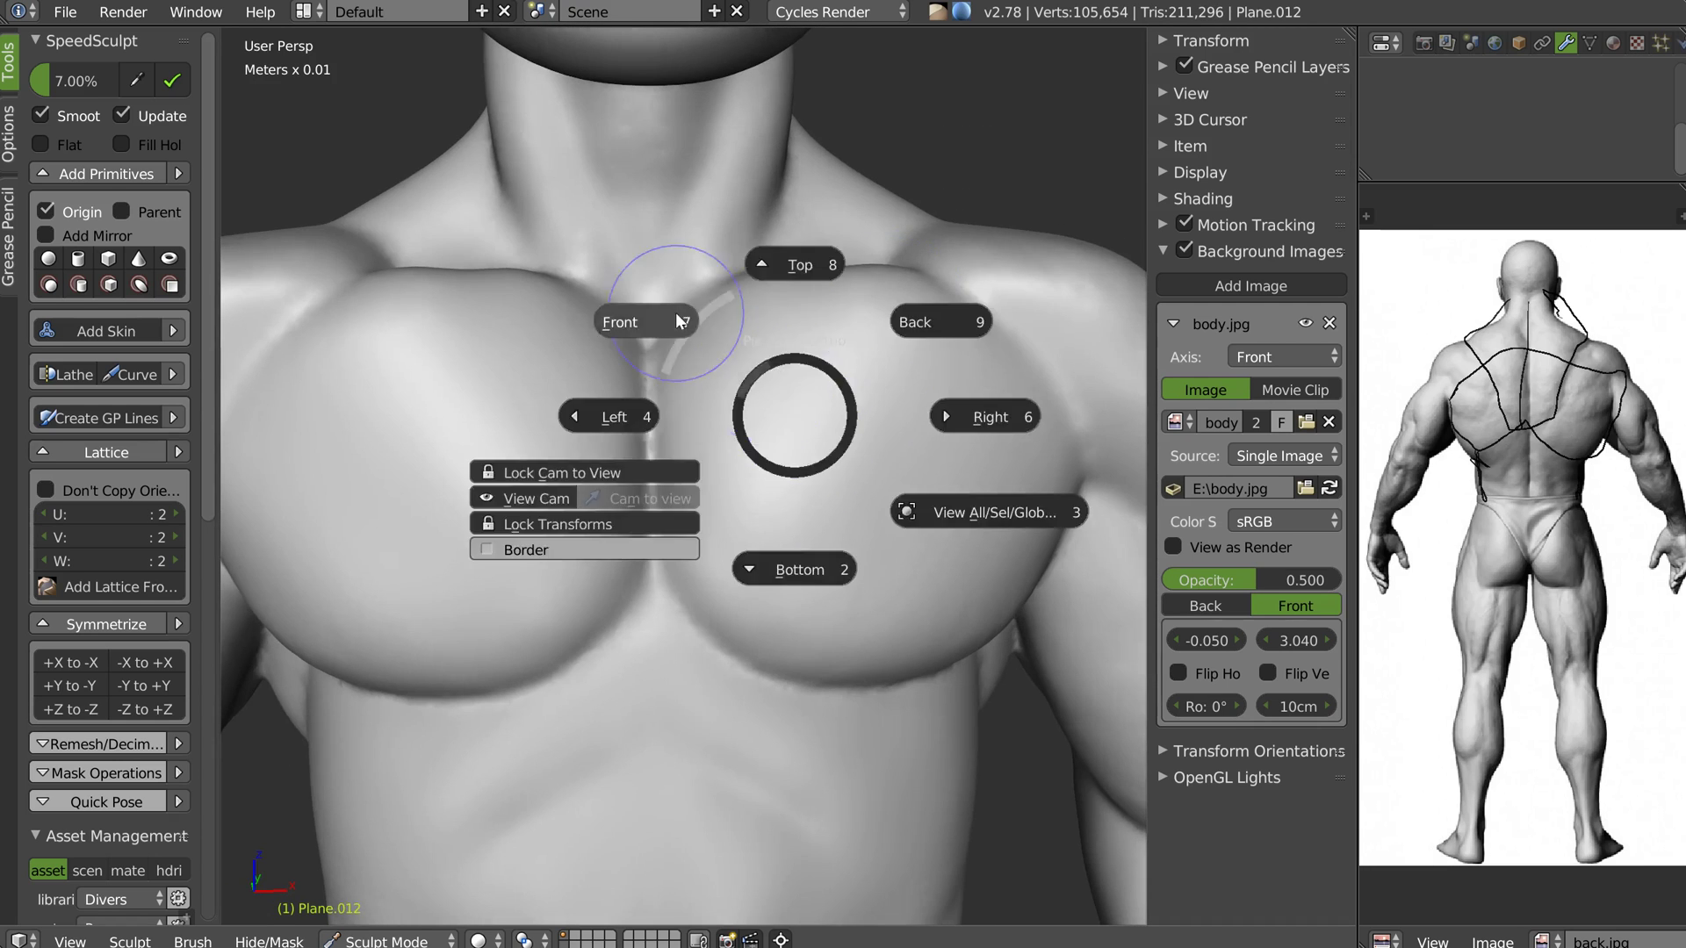
left_click(785, 367)
scroll(785, 367, "up", 5)
key("w")
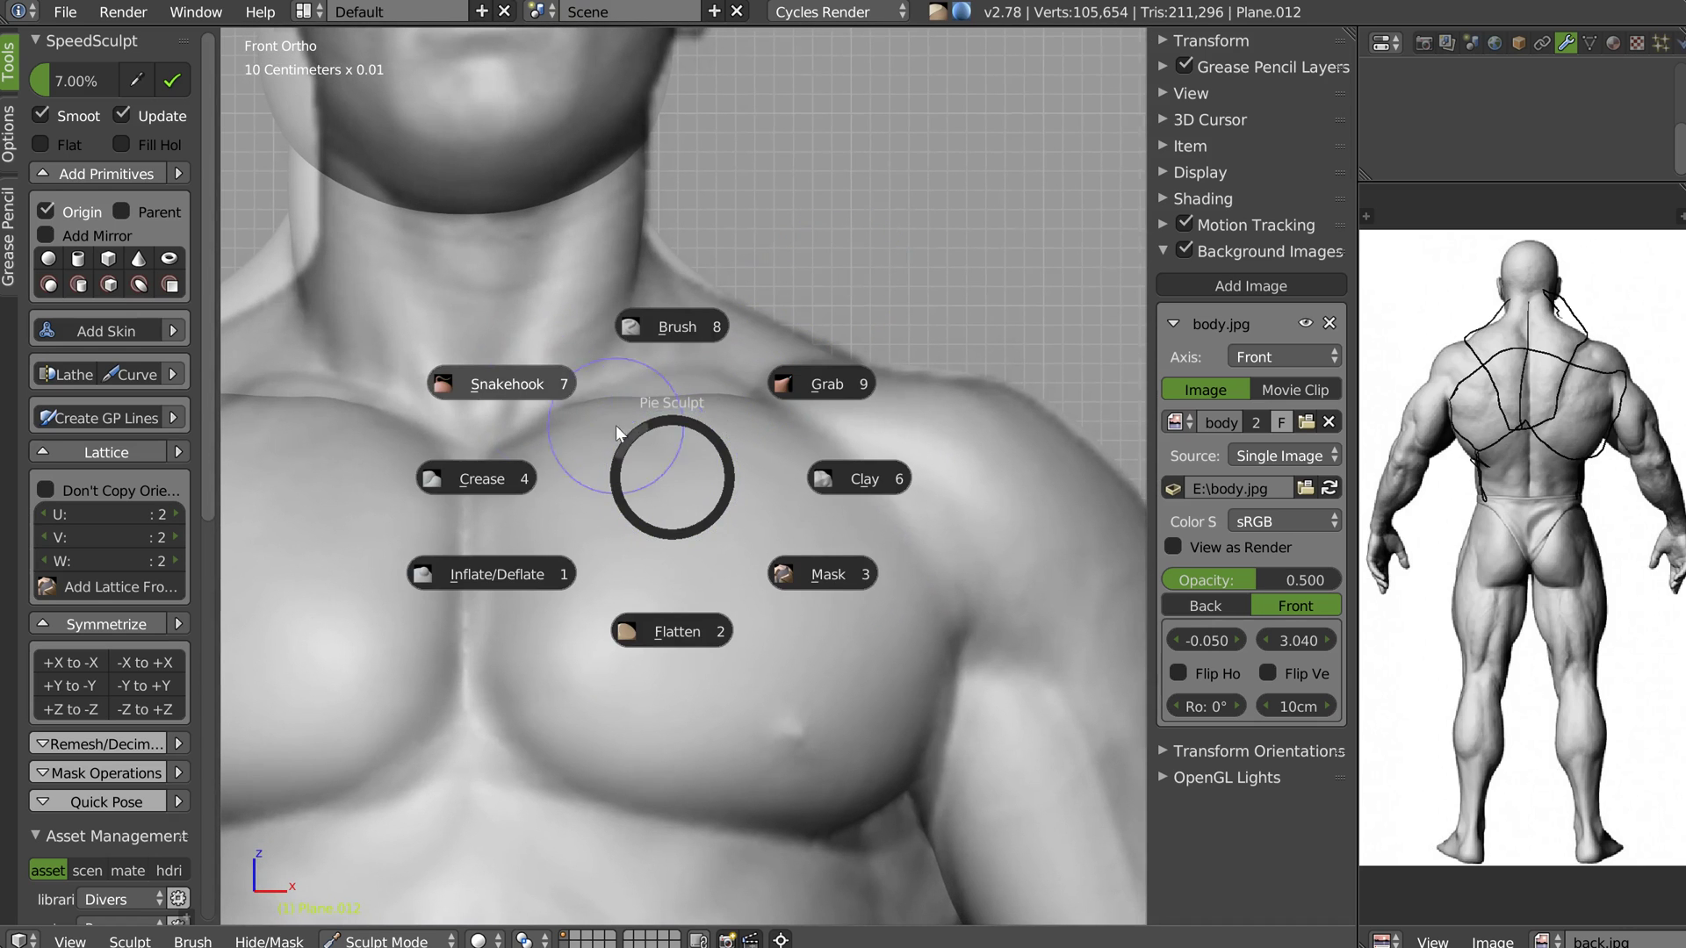
left_click(533, 378)
key("f")
left_click(762, 420)
mouse_move(702, 407)
left_mouse_down()
mouse_move(667, 387)
mouse_move(685, 373)
left_mouse_up()
mouse_move(767, 376)
middle_mouse_down()
mouse_move(775, 413)
mouse_move(655, 487)
mouse_move(682, 361)
mouse_move(843, 297)
middle_mouse_up()
scroll(843, 297, "up", 2)
left_click_drag(750, 266, 777, 260)
middle_click_drag(777, 260, 810, 250)
left_click_drag(810, 249, 790, 229)
mouse_move(790, 229)
middle_mouse_down()
mouse_move(835, 230)
mouse_move(782, 244)
mouse_move(810, 278)
mouse_move(762, 247)
mouse_move(846, 297)
mouse_move(744, 259)
mouse_move(770, 258)
mouse_move(751, 316)
middle_mouse_up()
left_click_drag(751, 316, 727, 317)
mouse_move(728, 317)
middle_mouse_down()
mouse_move(765, 314)
mouse_move(705, 344)
mouse_move(765, 346)
middle_mouse_up()
Resize the brush and sculpt along the boundary between the upper pectoral and the shoulder
key("f")
left_click(683, 330)
left_click_drag(721, 298, 839, 386)
middle_click_drag(852, 360, 883, 293)
left_click_drag(881, 297, 932, 353)
middle_click_drag(957, 381, 971, 331)
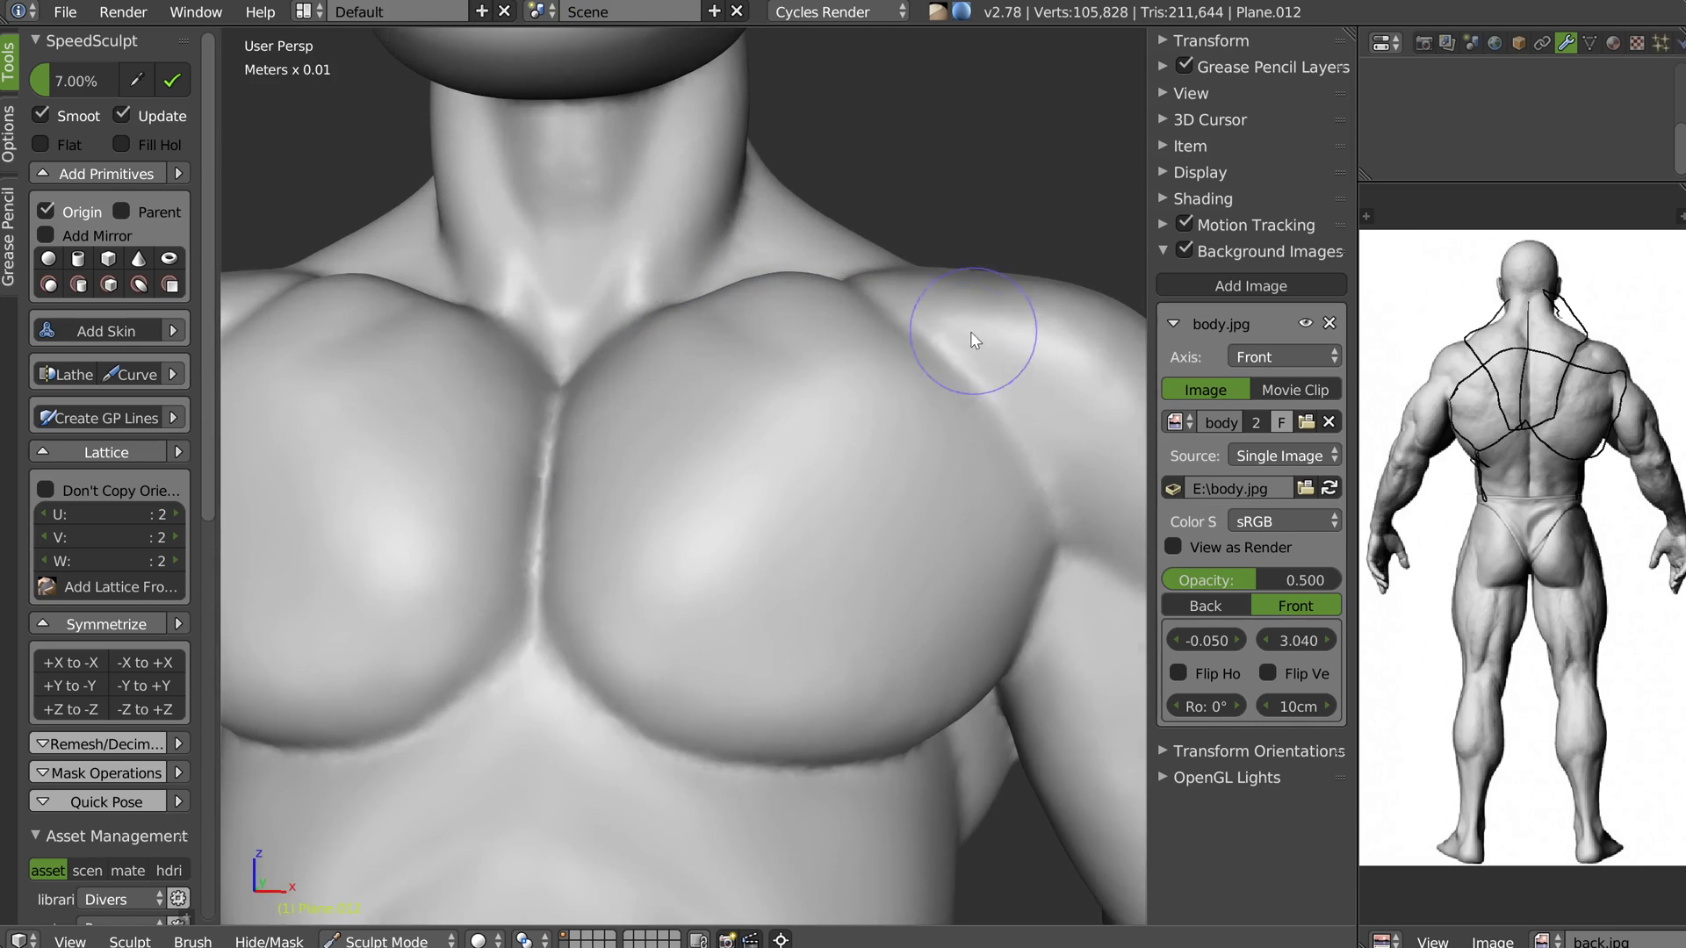
Rework the central chest groove and the inner pectoral against the front reference
key("KP_1")
scroll(714, 390, "up", 5)
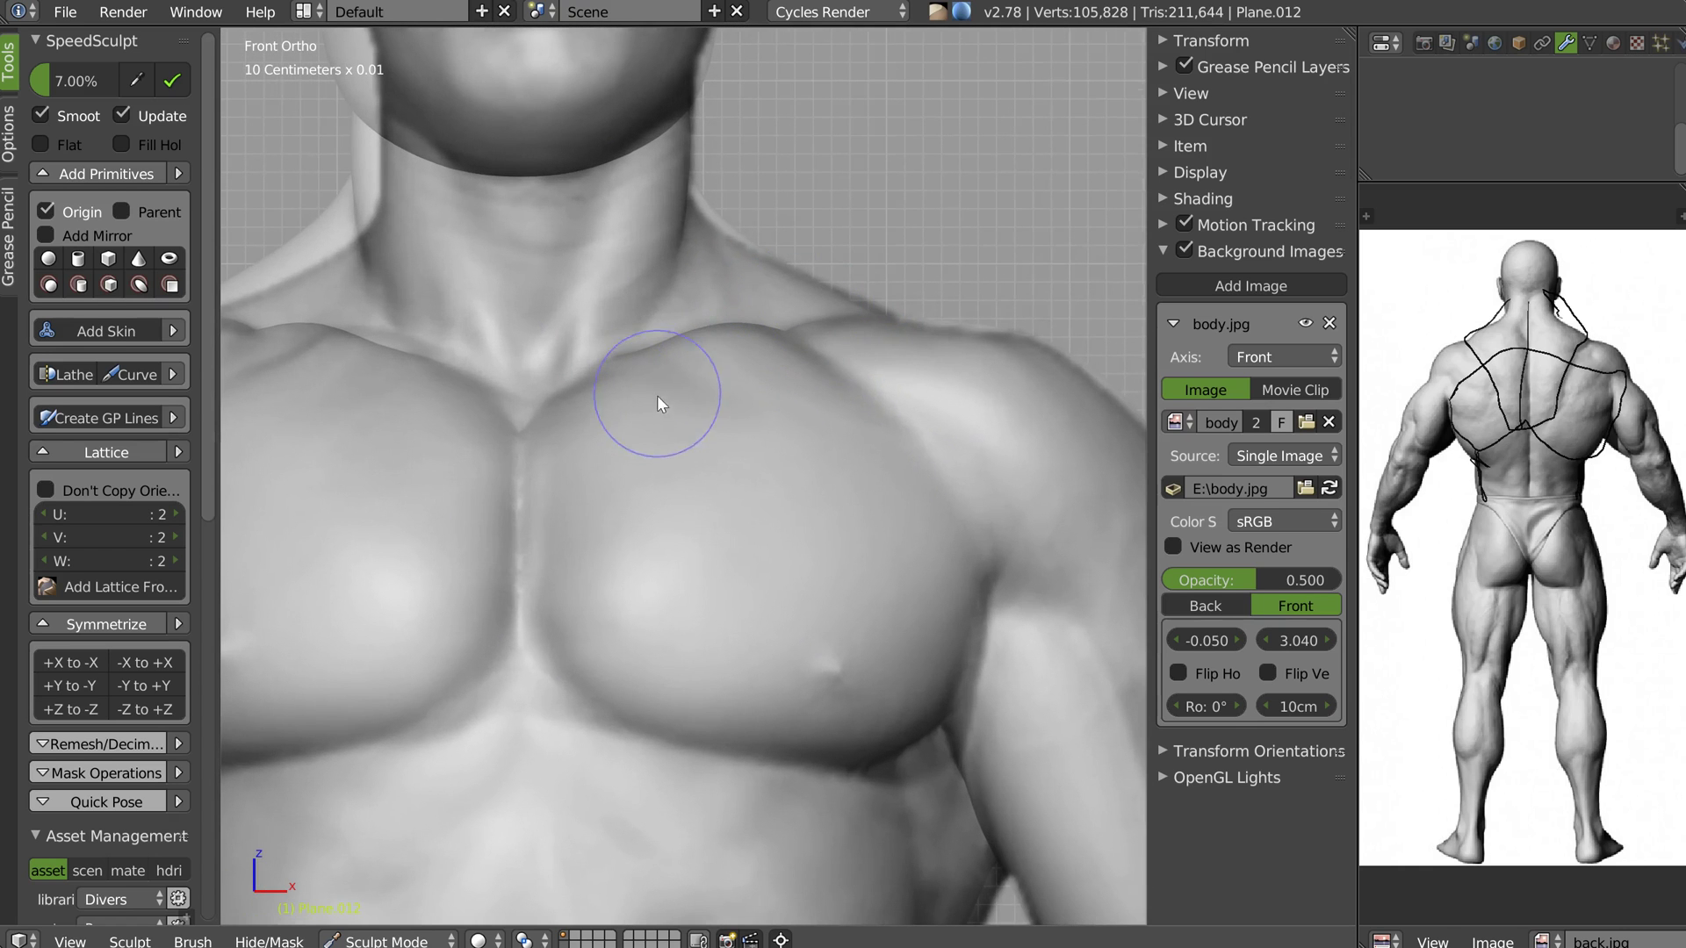
left_click_drag(522, 416, 546, 527)
mouse_move(708, 527)
left_mouse_down()
mouse_move(531, 556)
mouse_move(632, 530)
left_mouse_up()
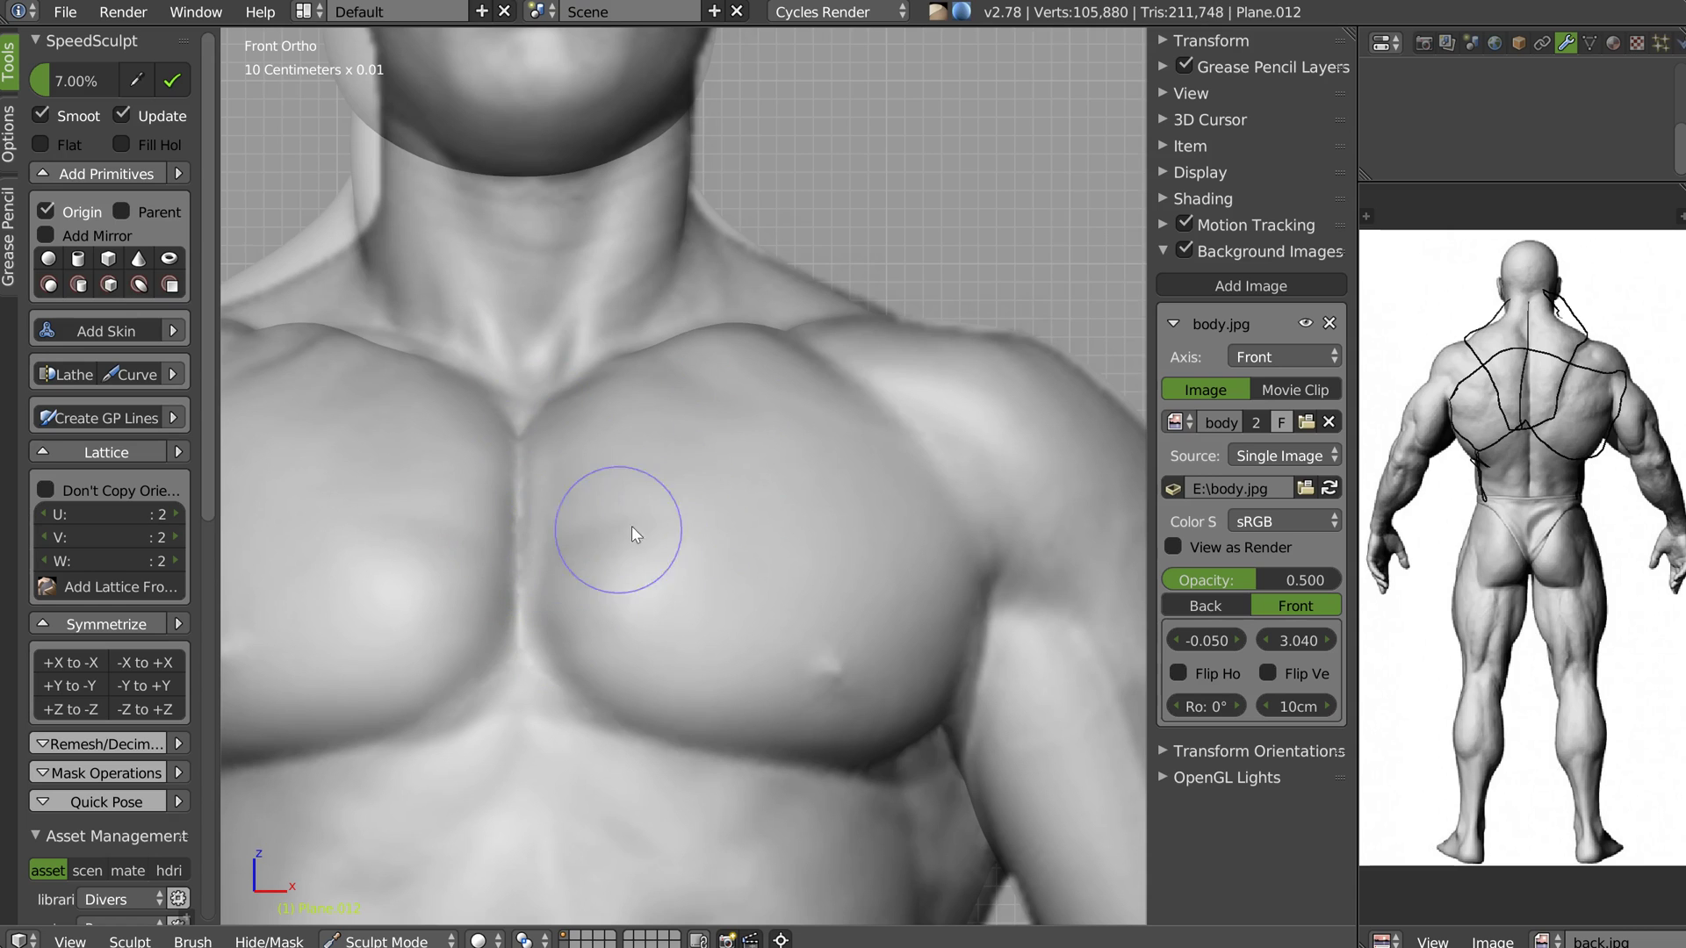
Use the Grab brush to fit the outer pectoral, shoulder and neck contours to the front reference image
middle_click_drag(827, 386, 720, 306, "shift")
key("w")
left_click(657, 341)
left_click_drag(820, 402, 856, 450)
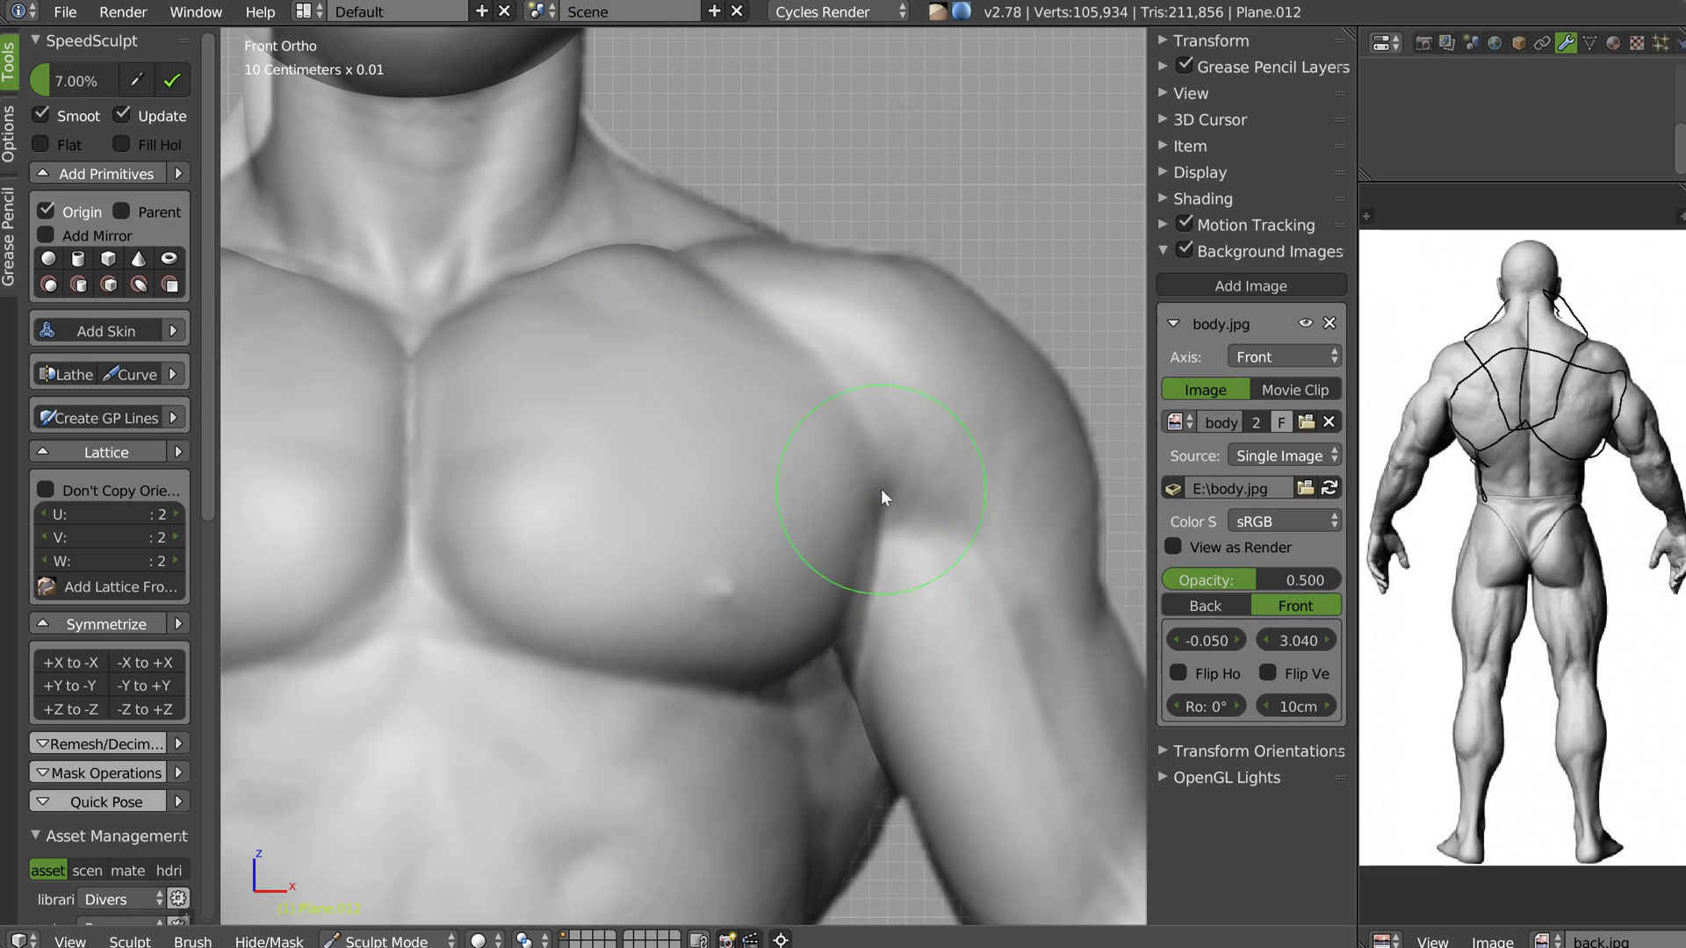
left_click_drag(849, 423, 964, 361)
mouse_move(919, 261)
left_mouse_down()
mouse_move(836, 242)
mouse_move(877, 265)
left_mouse_up()
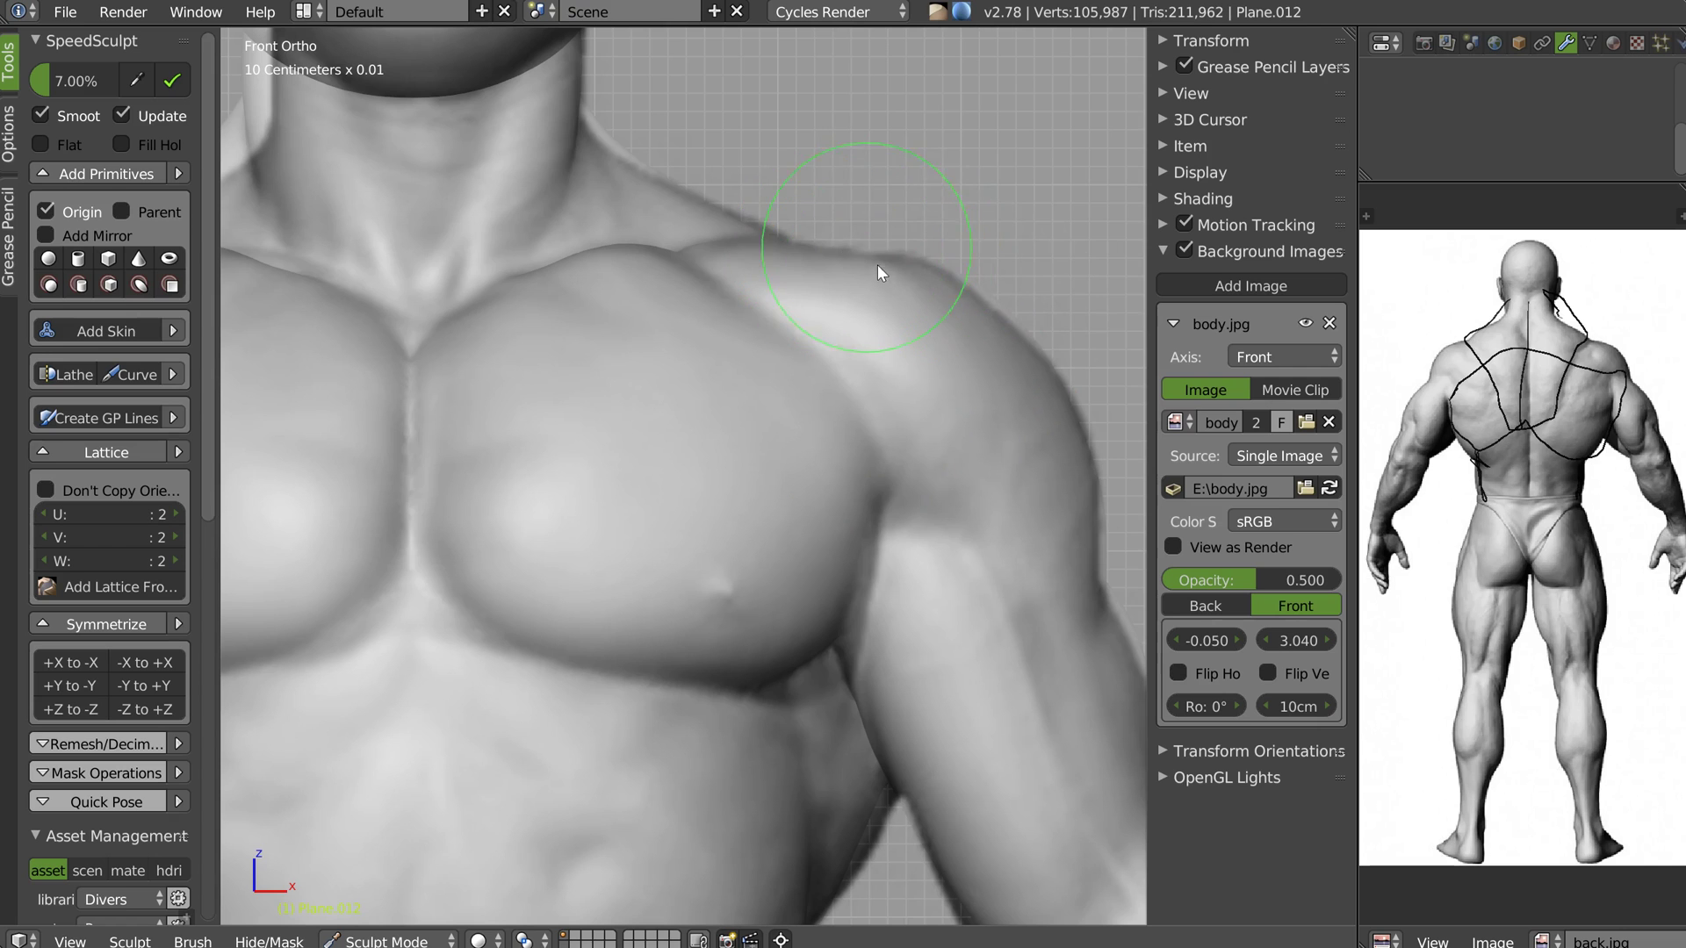
scroll(642, 130, "down", 3)
left_click_drag(608, 131, 572, 136)
mouse_move(572, 172)
middle_mouse_down("ctrl")
mouse_move(590, 149)
mouse_move(621, 186)
middle_mouse_up("ctrl")
middle_click_drag(674, 311, 676, 145, "shift")
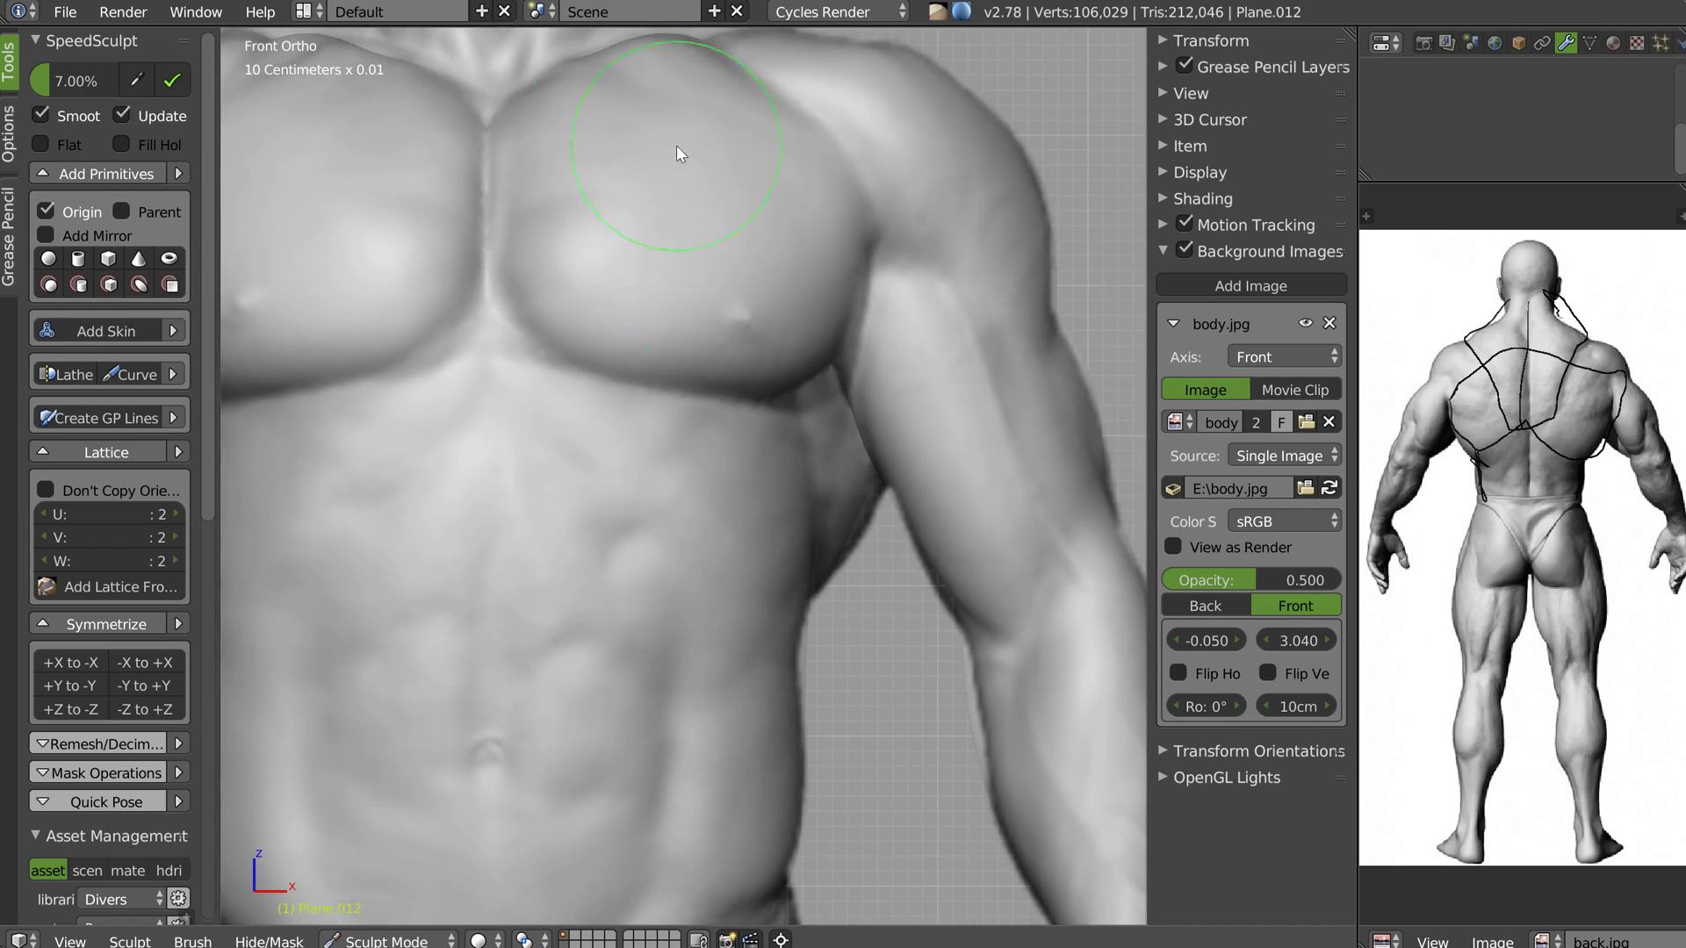
middle_click_drag(817, 462, 685, 415, "ctrl")
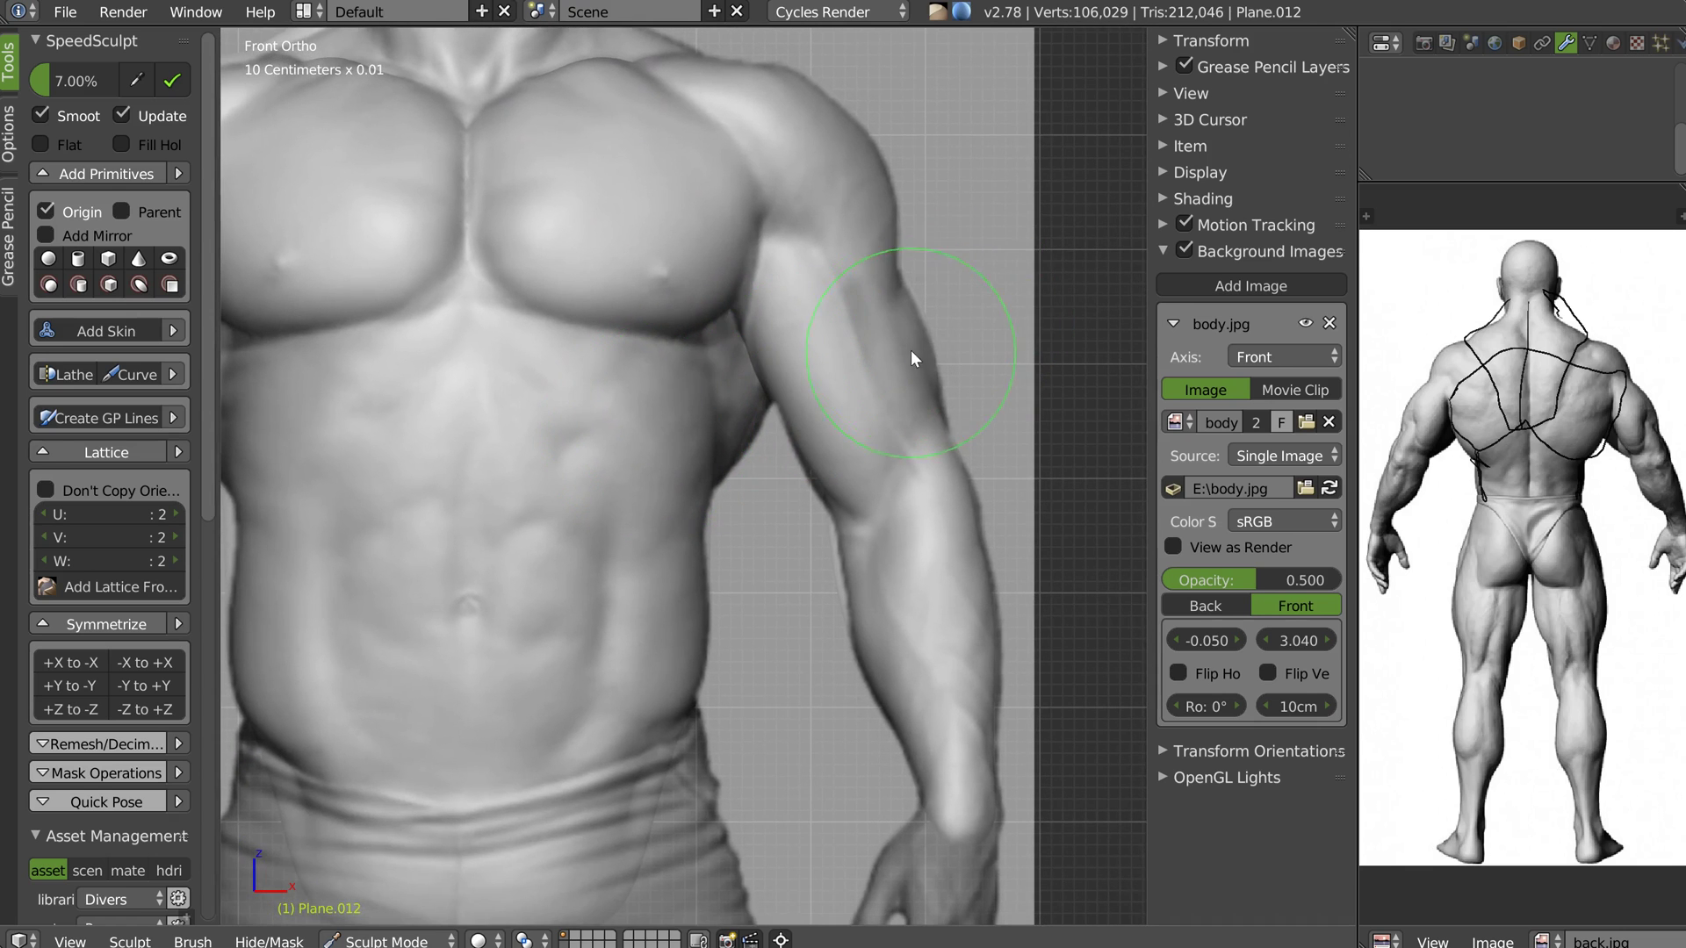
key("Home")
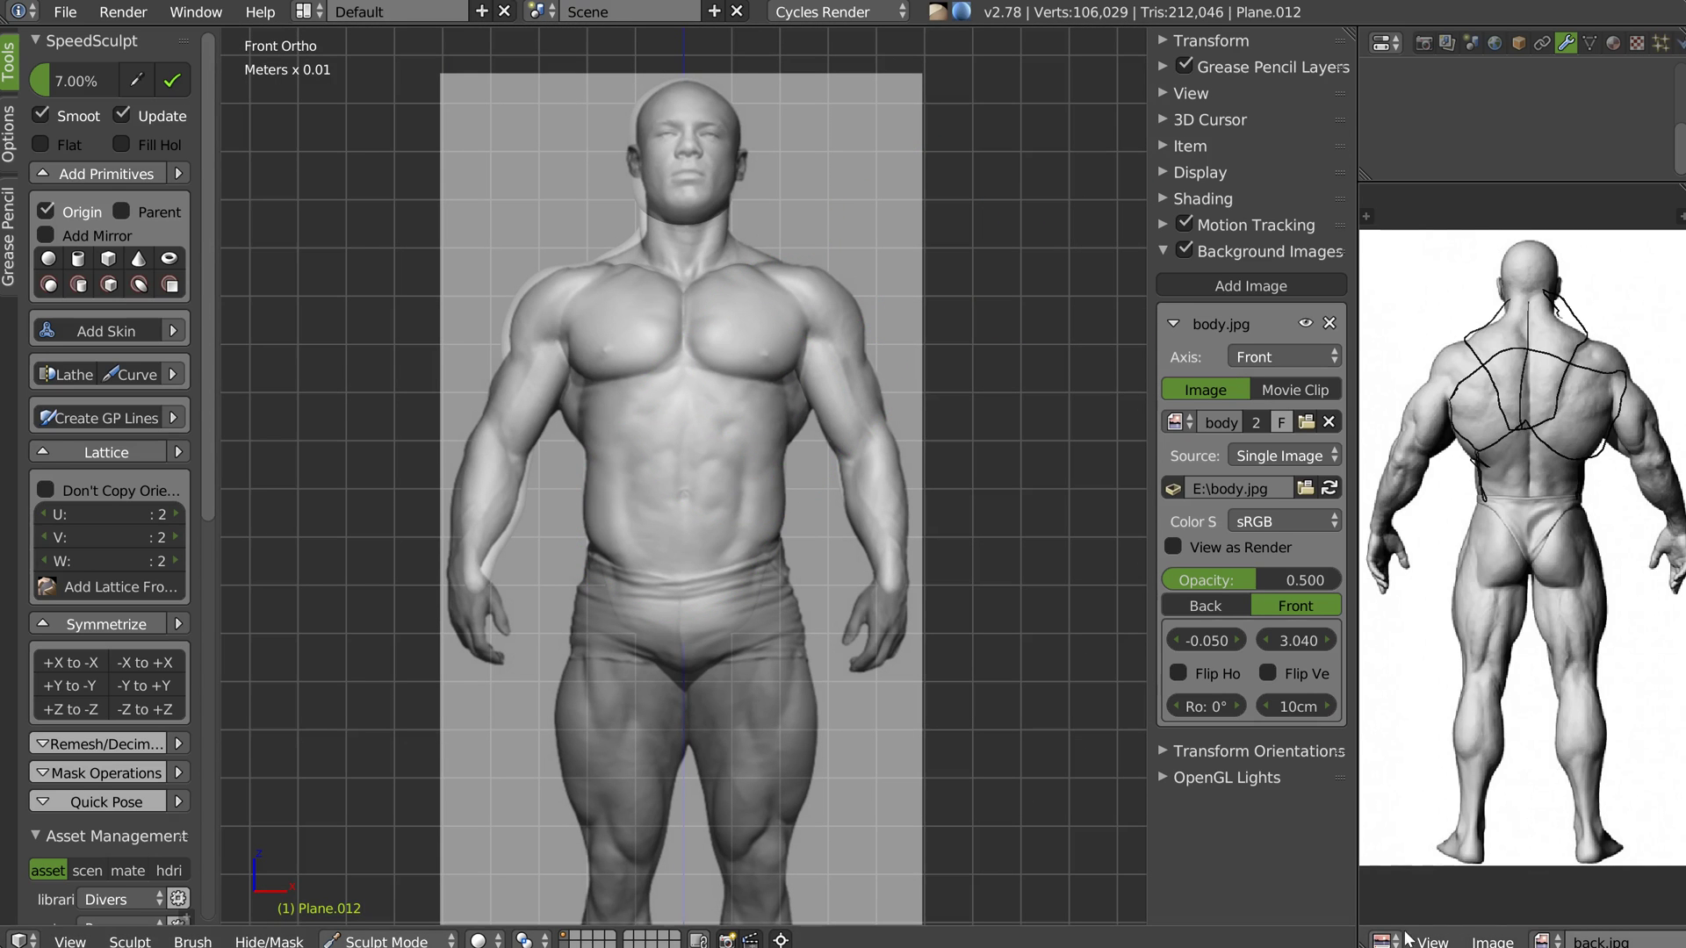
Change the back reference image area to a second 3D View showing the sculpted body
left_click(1385, 940)
left_click(1431, 912)
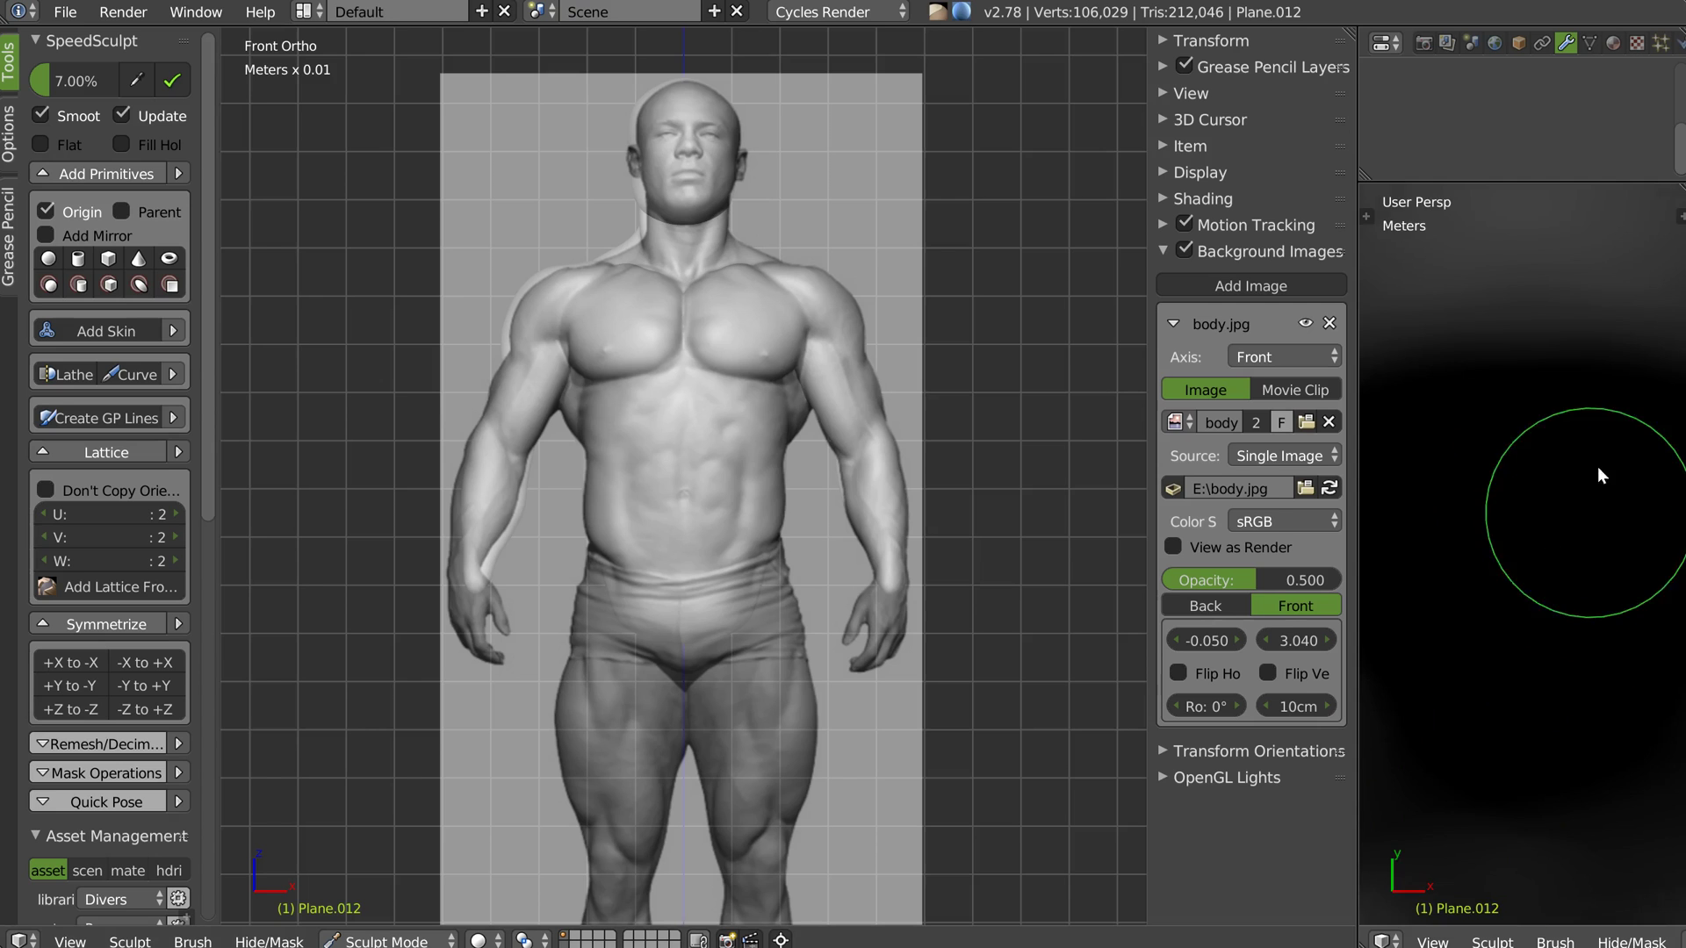
scroll(1531, 552, "down", 10)
scroll(1524, 474, "up", 3)
Set the second 3D view's lens to 85 mm and frame the torso in it
key("n")
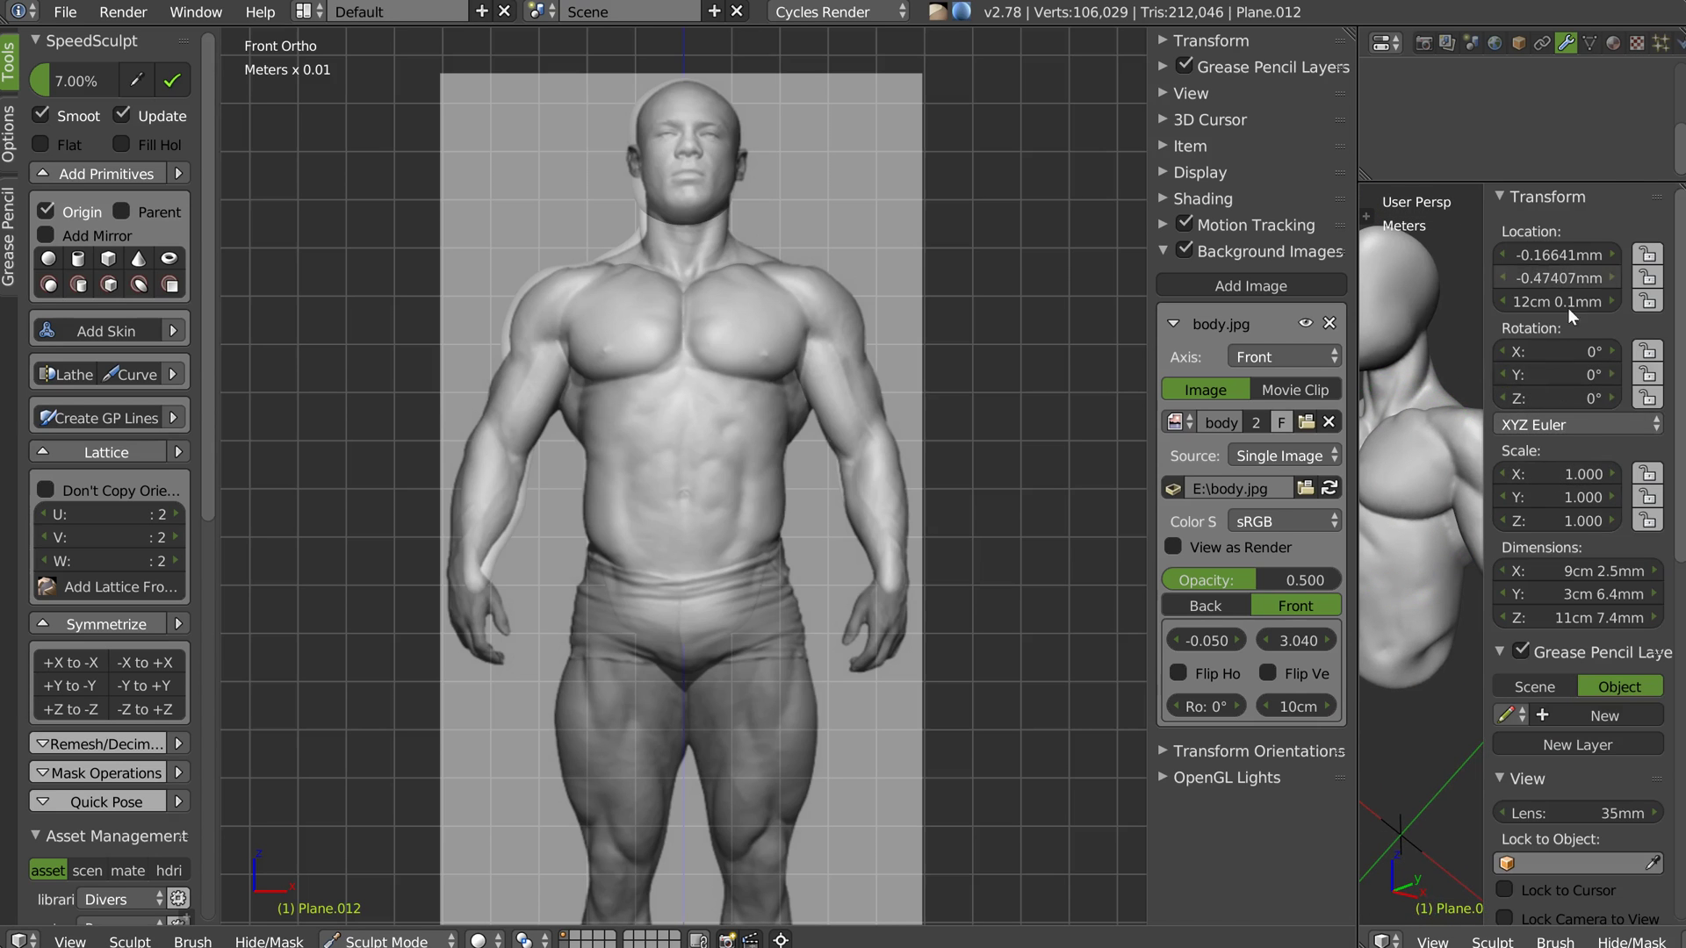
left_click(1536, 193)
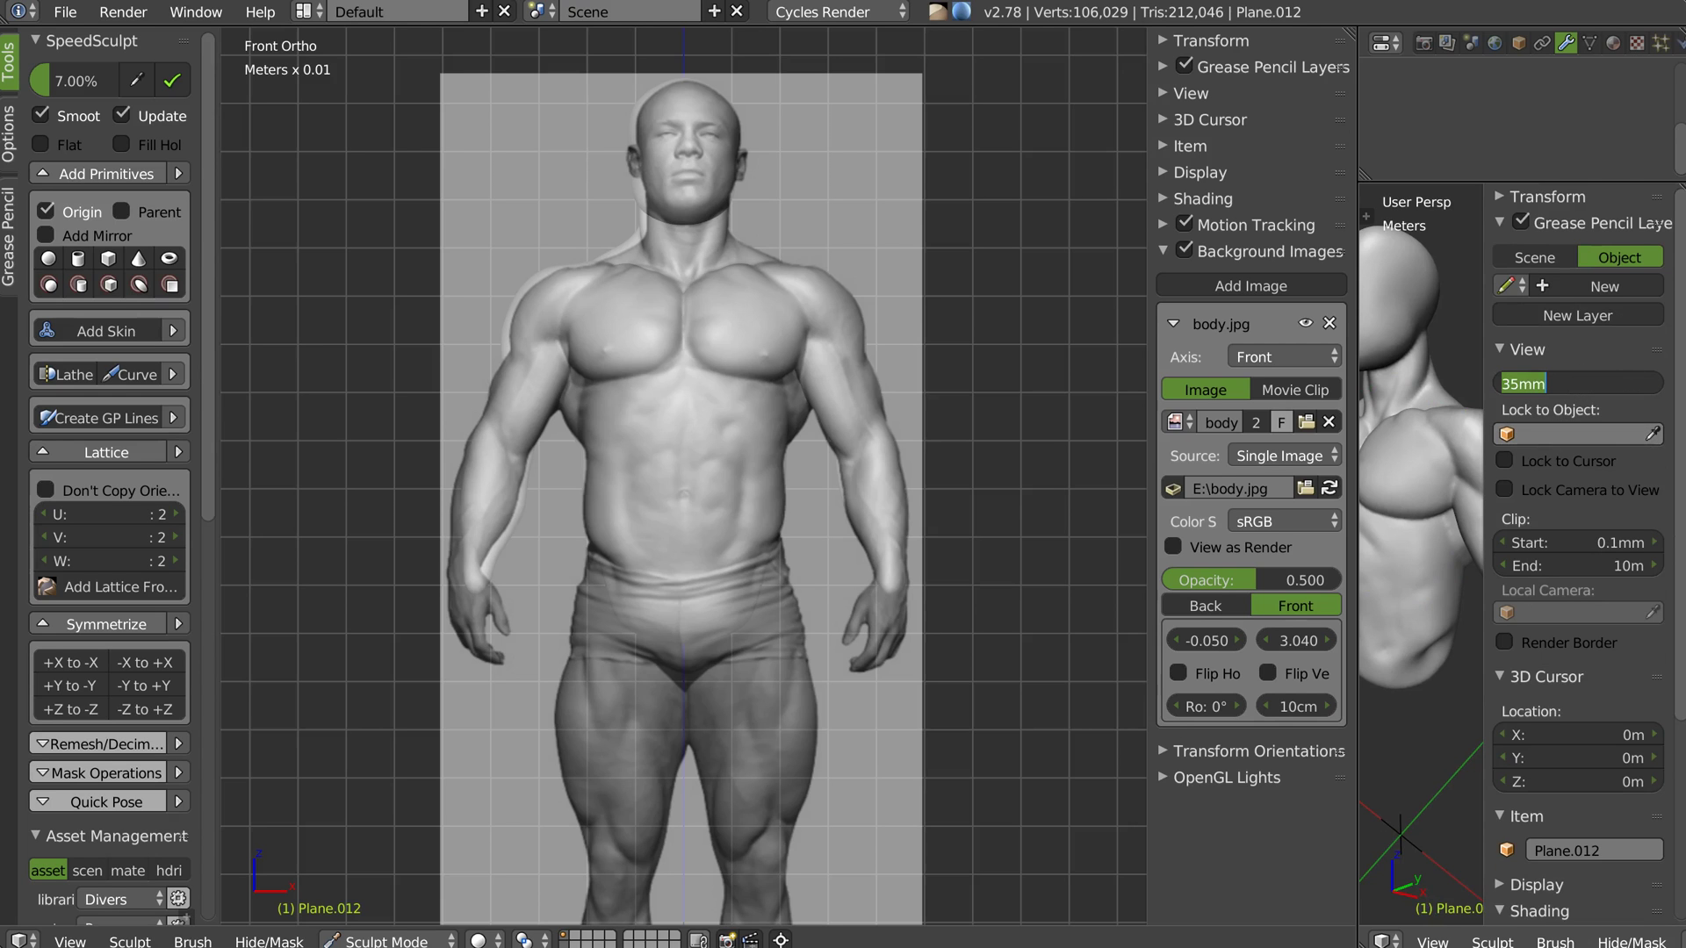
type("85")
key("Return")
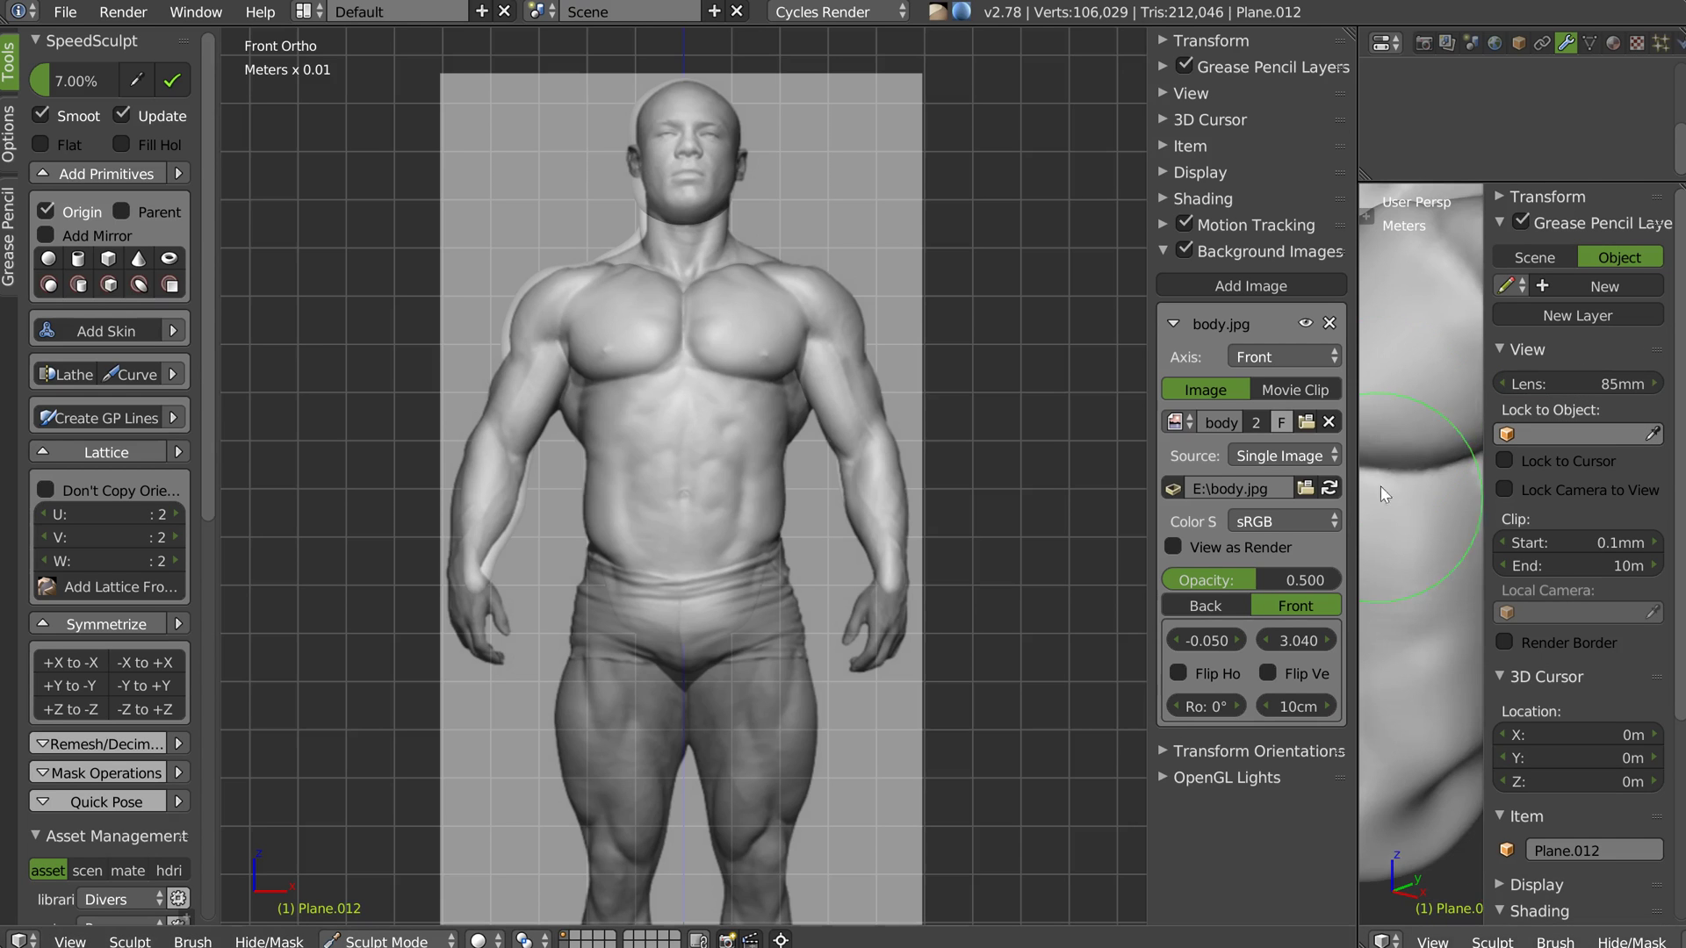
key("n")
scroll(1501, 482, "down", 3)
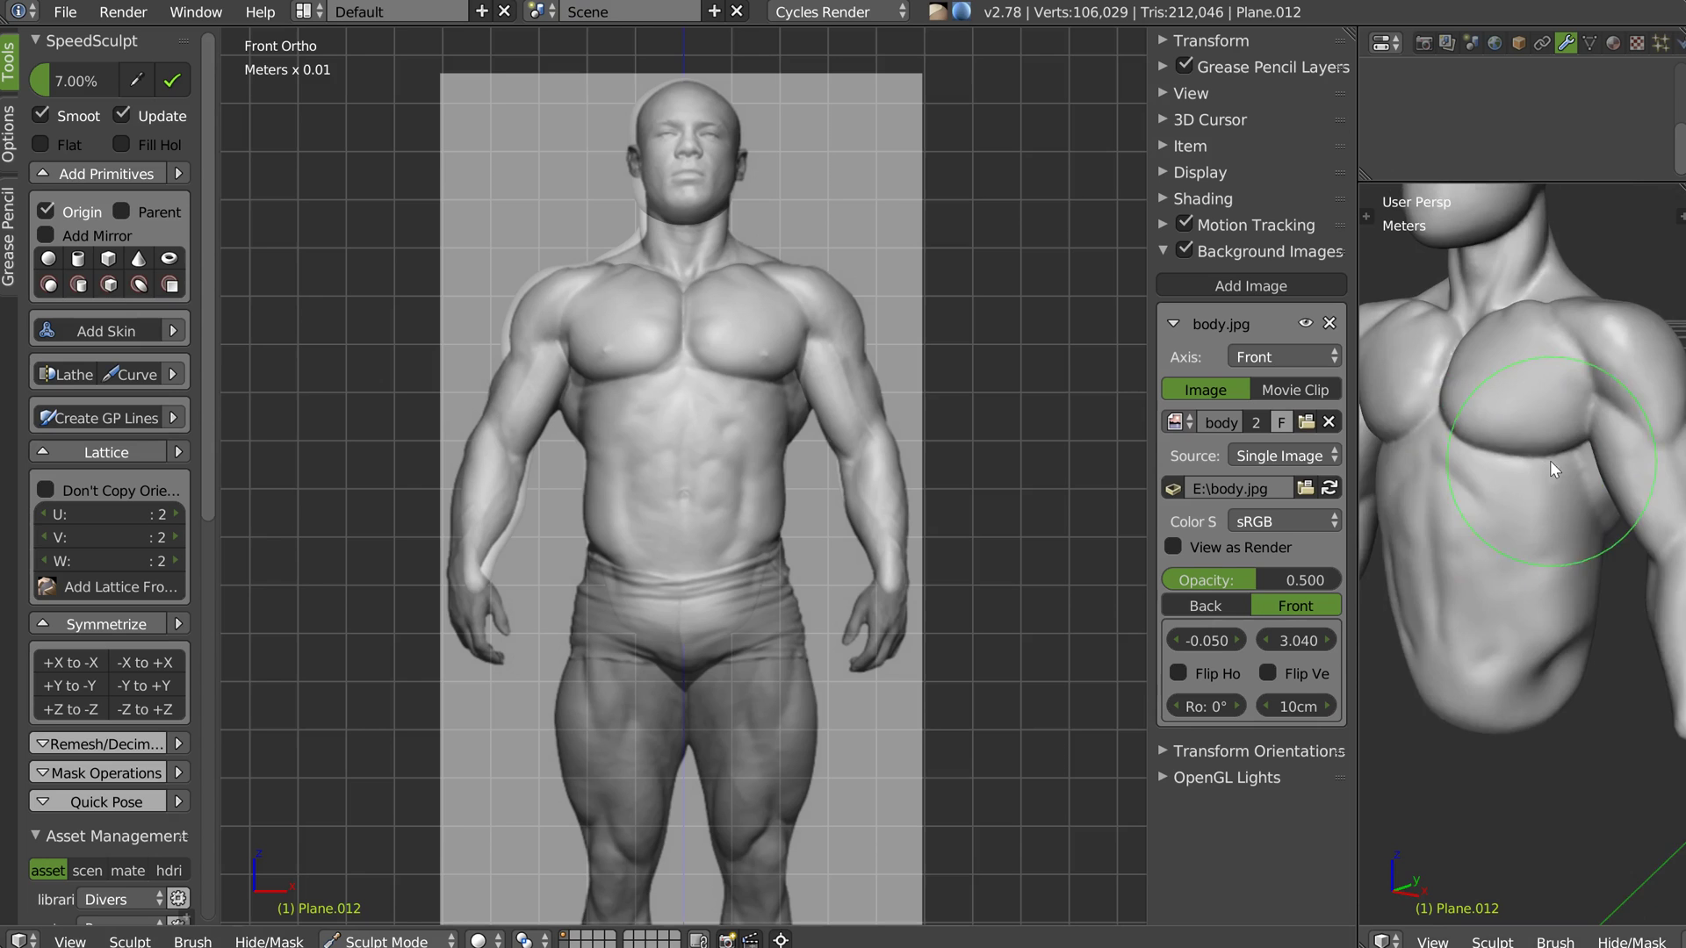
Hide the grid and overlays in the second 3D view and widen that viewport
middle_click_drag(1525, 466, 1540, 492)
key("shift+z")
key("shift+z")
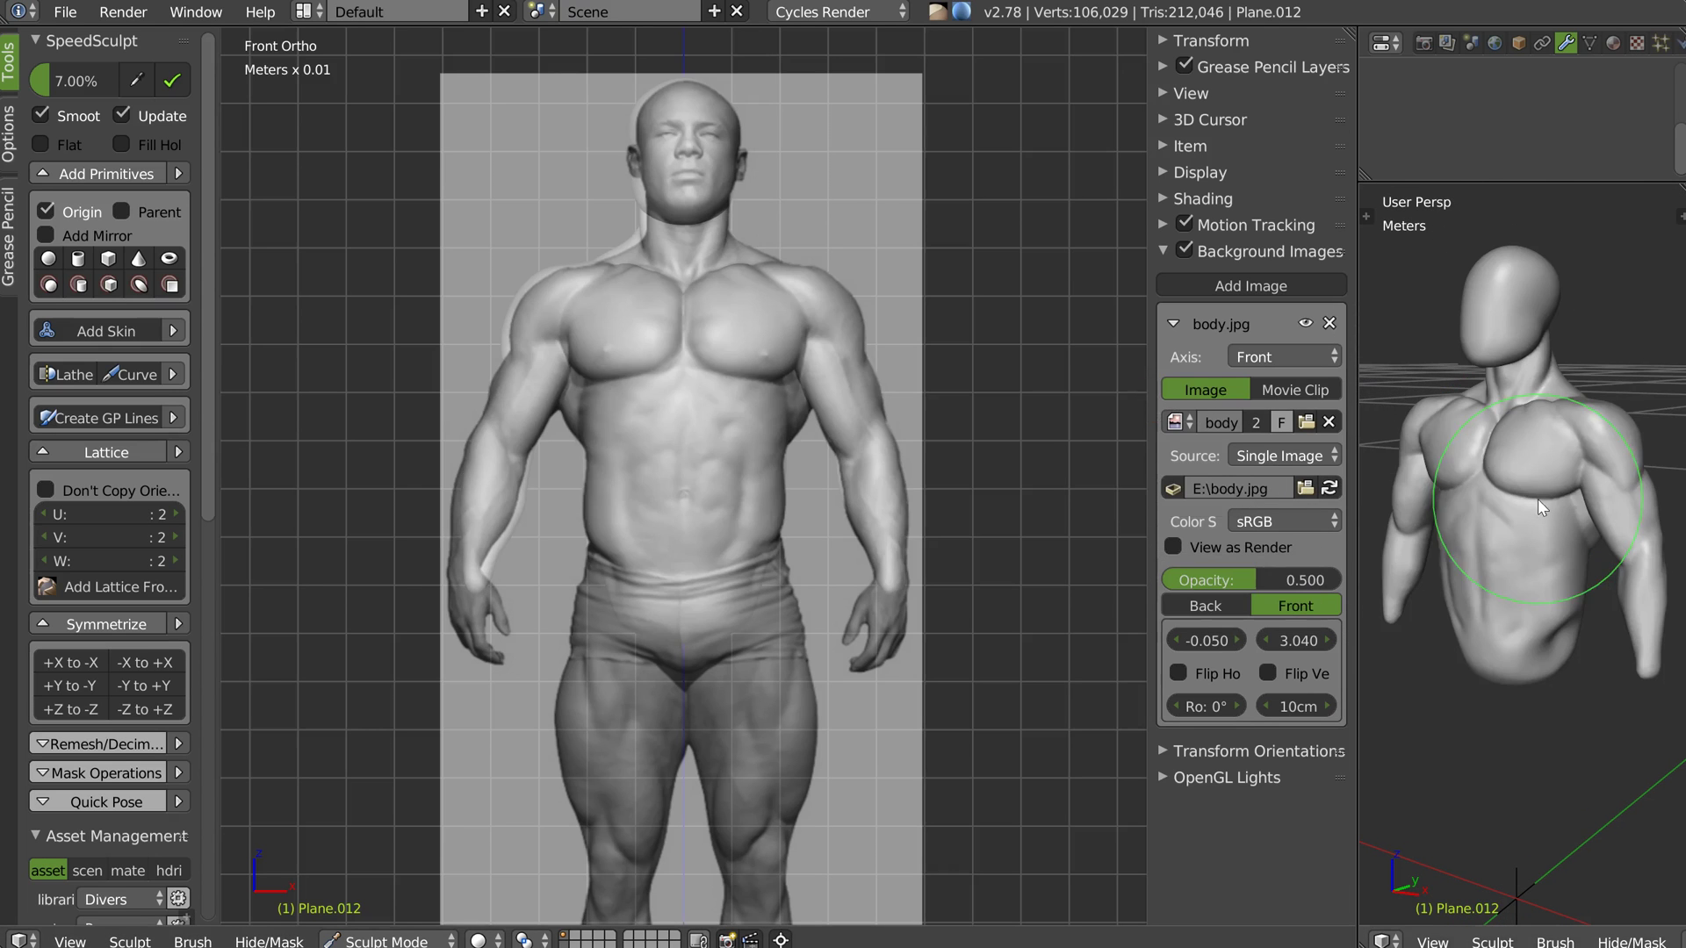
key("shift+z")
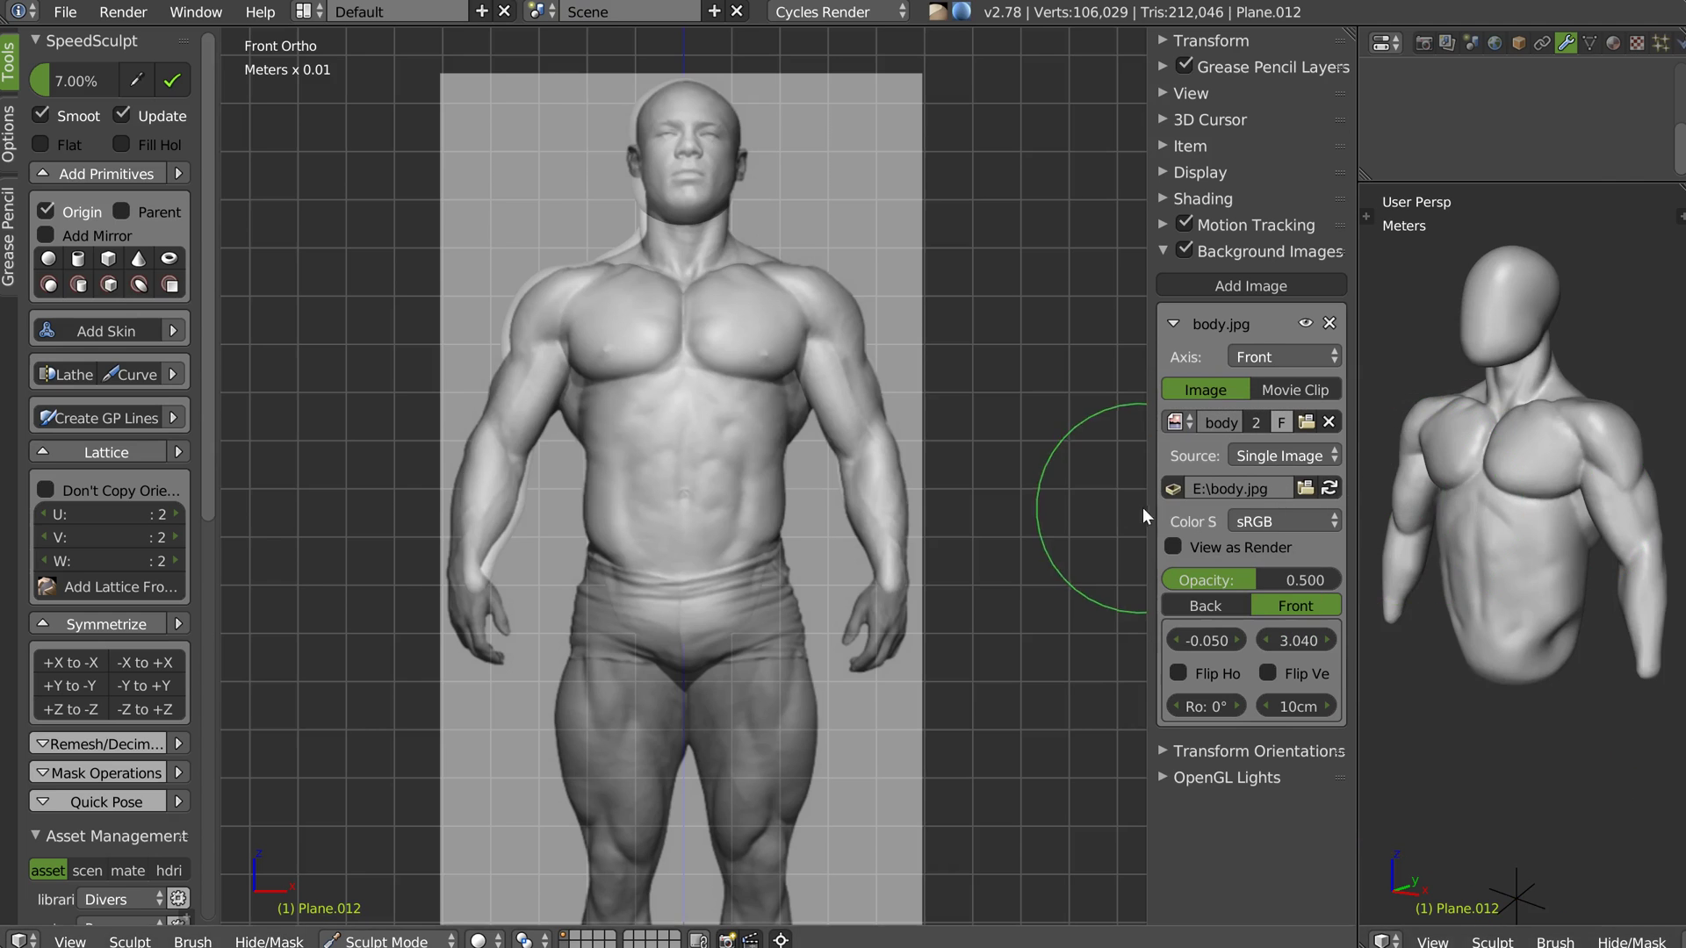
middle_click_drag(1487, 501, 1543, 508)
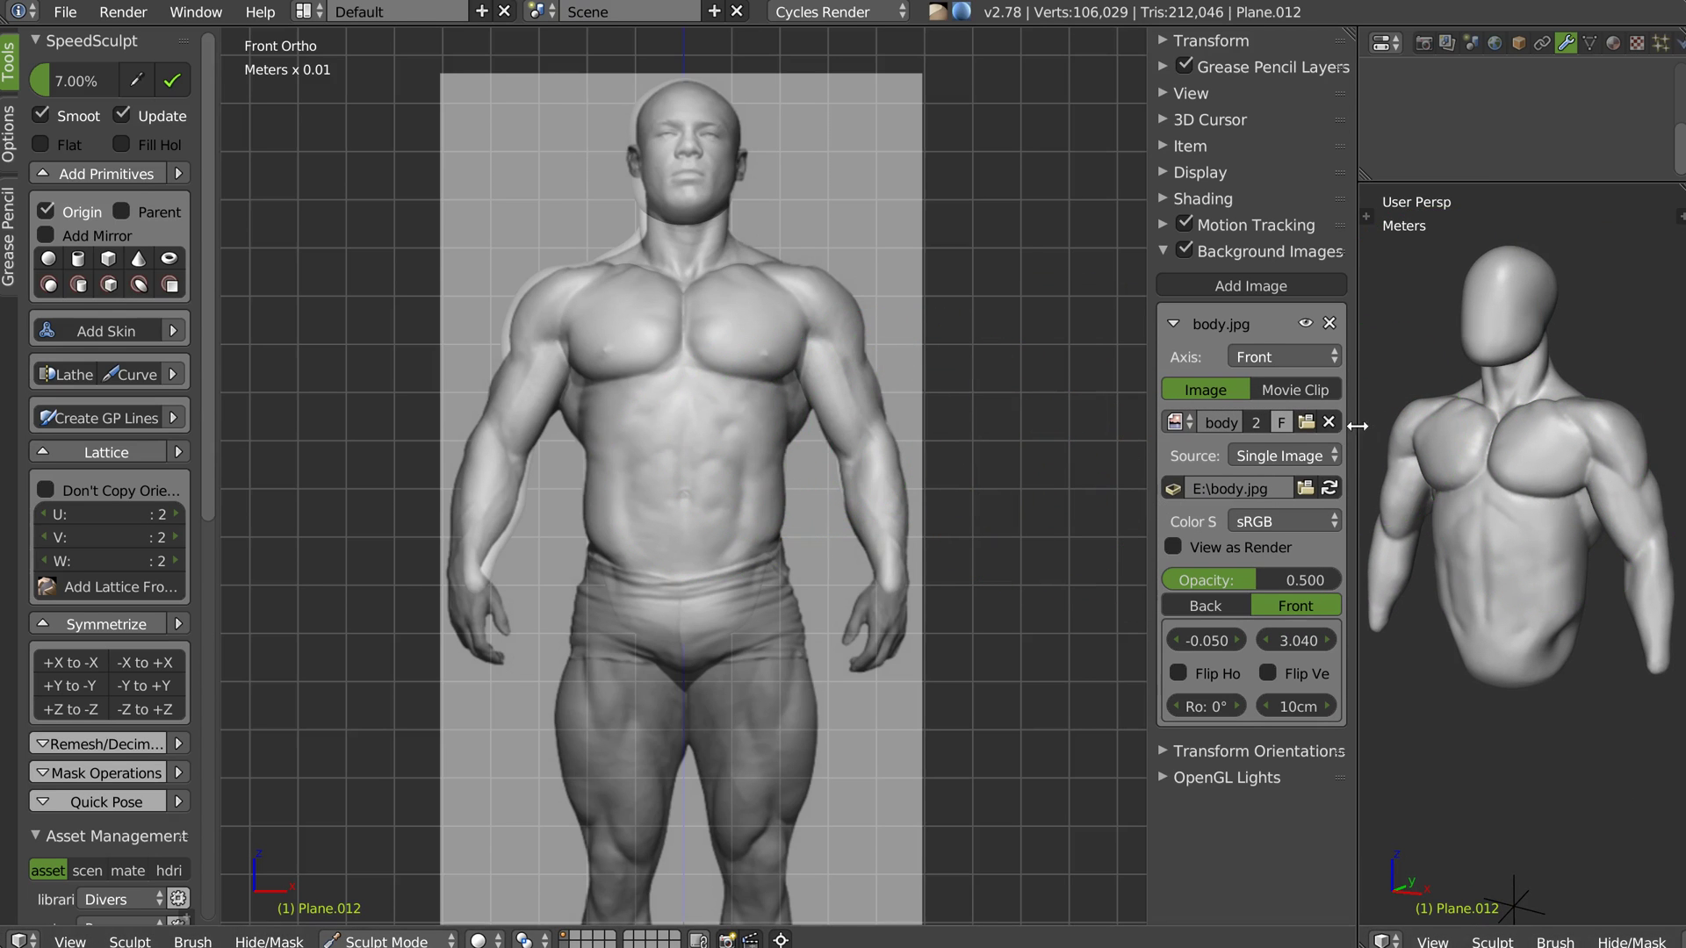
left_click_drag(1361, 429, 1241, 441)
Enlarge the Grab brush, then adjust and smooth the junction of pectoral and shoulder from below
scroll(685, 386, "up", 3)
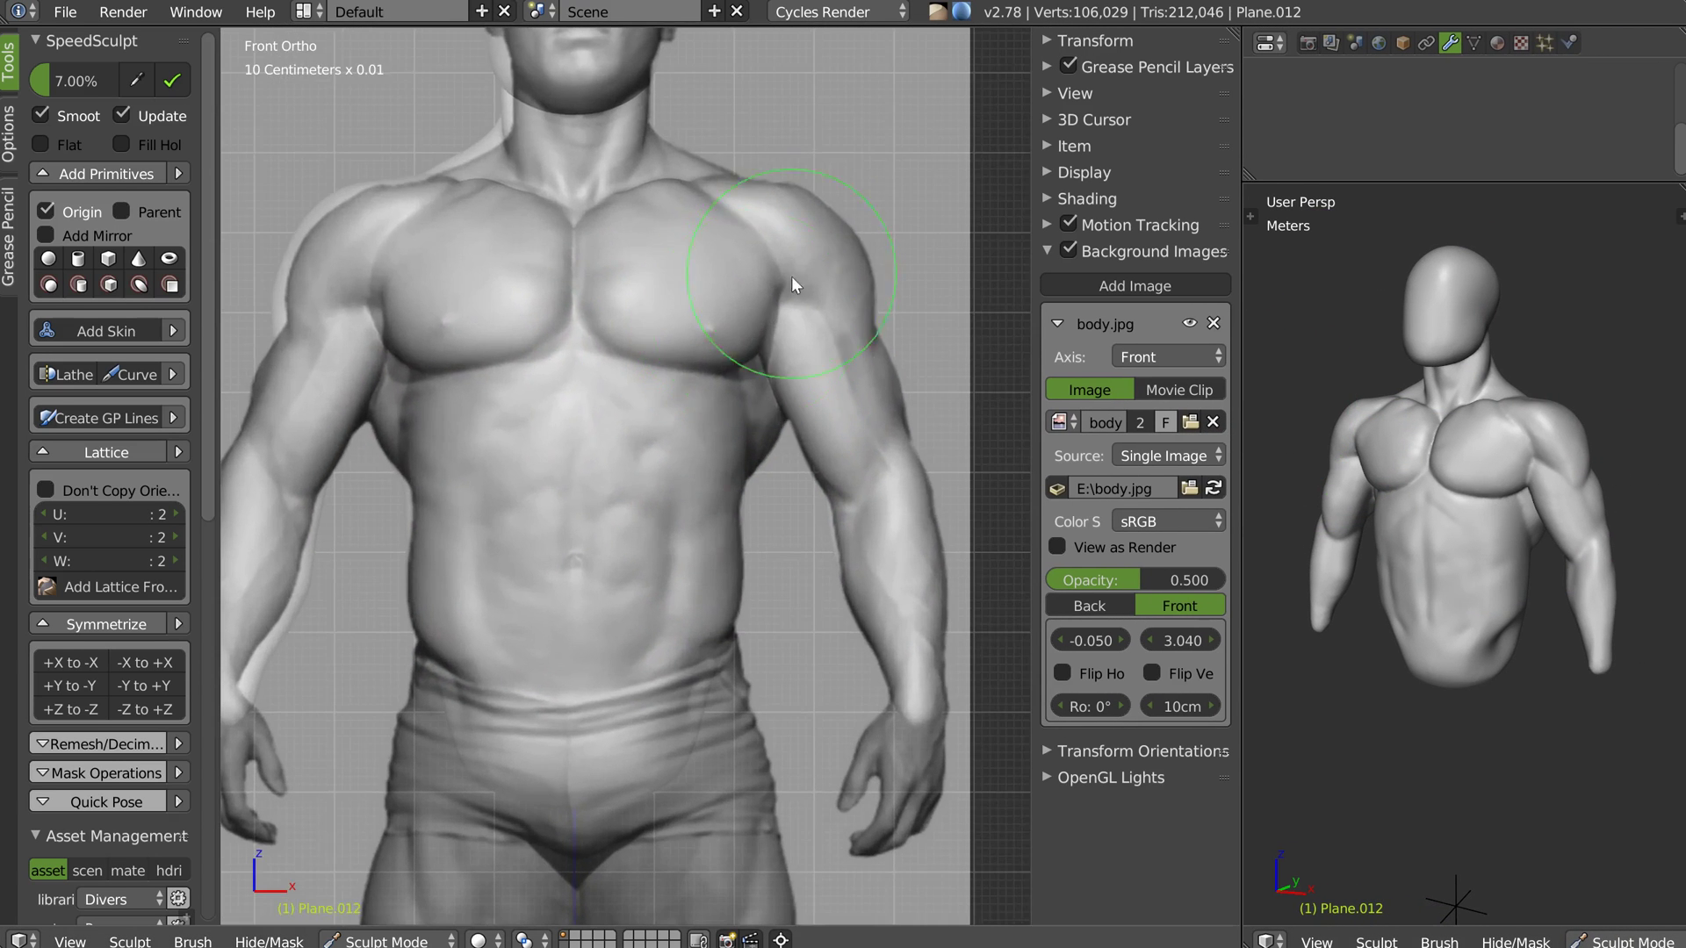
middle_click_drag(788, 281, 604, 352)
scroll(601, 413, "down", 6)
middle_click_drag(710, 220, 685, 333, "shift")
mouse_move(685, 334)
middle_mouse_down()
mouse_move(641, 351)
mouse_move(606, 208)
middle_mouse_up()
scroll(642, 307, "up", 3)
key("f")
left_click(674, 283)
left_click_drag(610, 204, 604, 203)
mouse_move(604, 203)
middle_mouse_down()
mouse_move(655, 135)
mouse_move(587, 182)
middle_mouse_up()
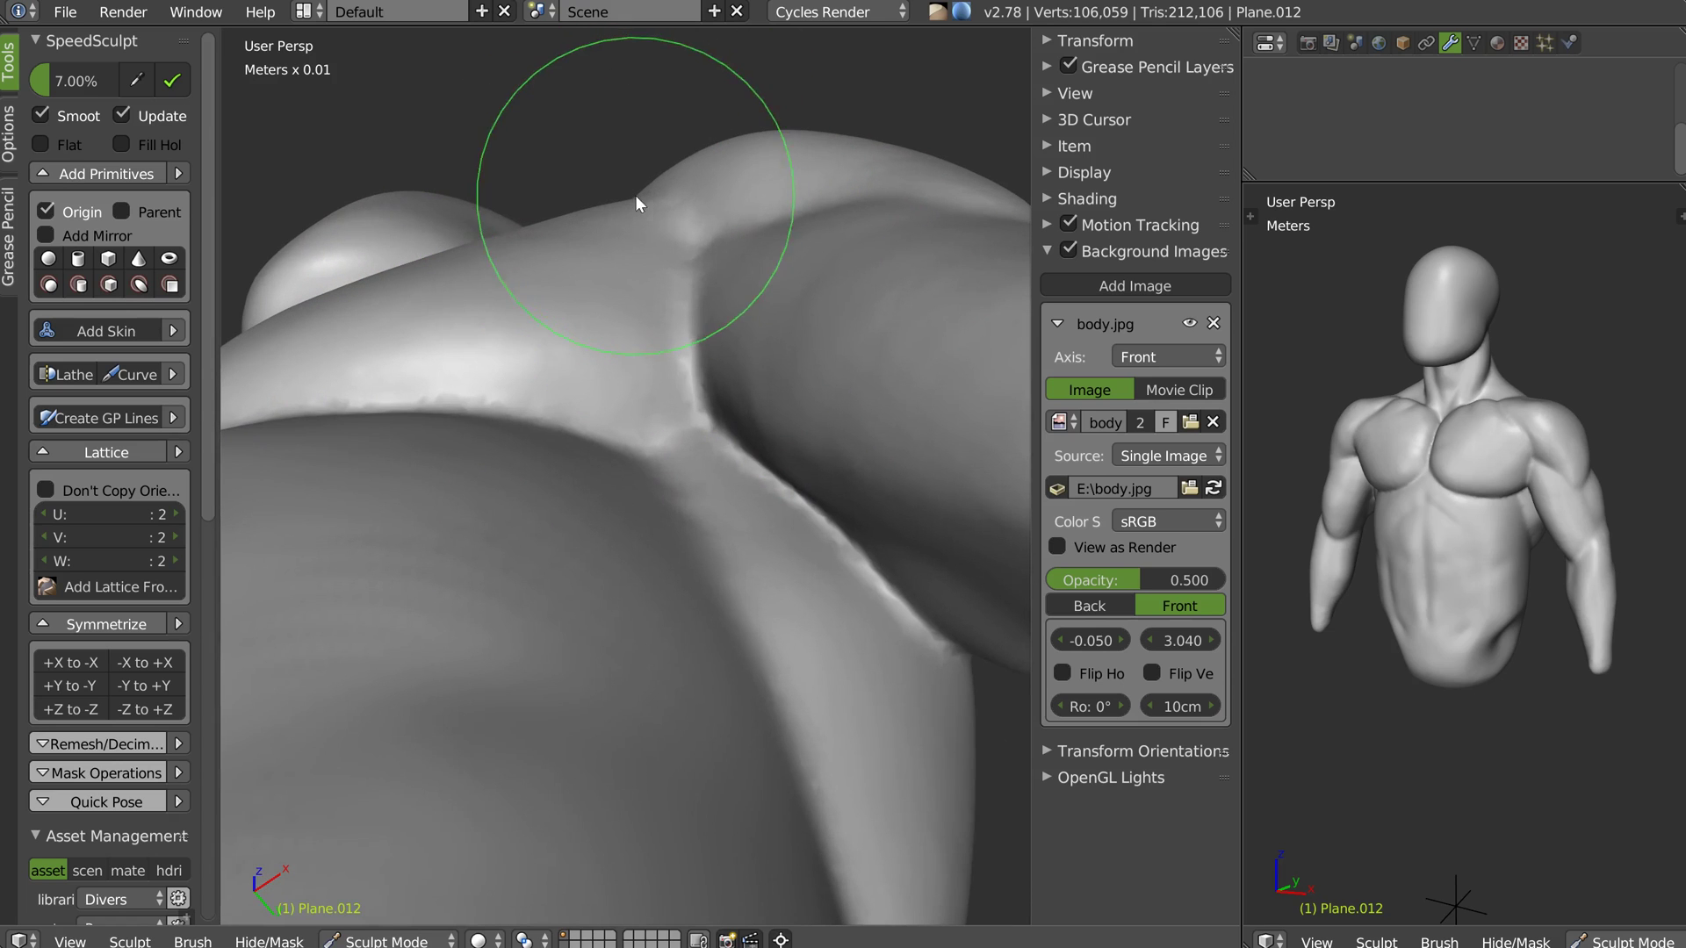
left_click_drag(629, 209, 619, 242, "shift")
Adjust the volume where the upper chest meets the shoulder with further Grab strokes from several angles
mouse_move(616, 243)
middle_mouse_down()
mouse_move(522, 278)
mouse_move(713, 191)
mouse_move(676, 167)
mouse_move(674, 127)
middle_mouse_up()
mouse_move(659, 83)
left_mouse_down()
mouse_move(618, 156)
mouse_move(660, 89)
mouse_move(664, 107)
left_mouse_up()
scroll(656, 100, "up", 5)
scroll(650, 94, "down", 7)
middle_click_drag(664, 101, 617, 123)
scroll(657, 103, "up", 3)
left_click_drag(648, 97, 639, 116)
mouse_move(623, 165)
middle_mouse_down()
mouse_move(707, 124)
mouse_move(692, 129)
mouse_move(697, 167)
mouse_move(751, 129)
middle_mouse_up()
middle_click_drag(725, 187, 652, 203)
Reduce the brush size and smooth the seam between the pectoral and the front of the shoulder
scroll(651, 204, "up", 5)
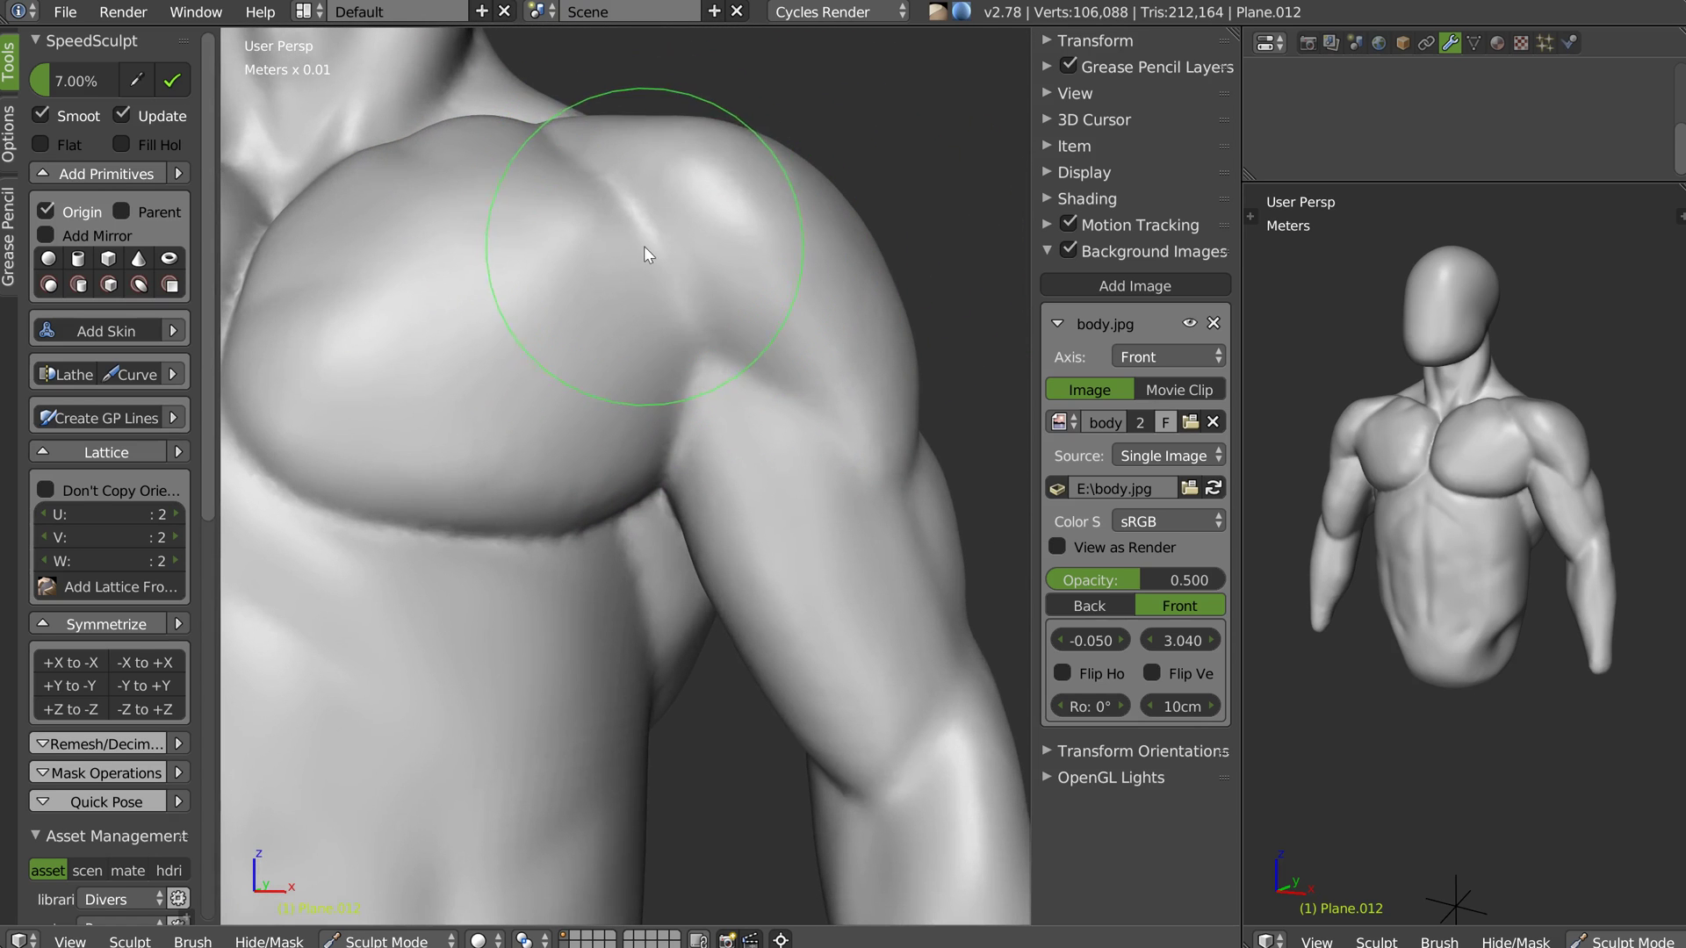
key("f")
left_click(623, 255)
key("f")
left_click(581, 272)
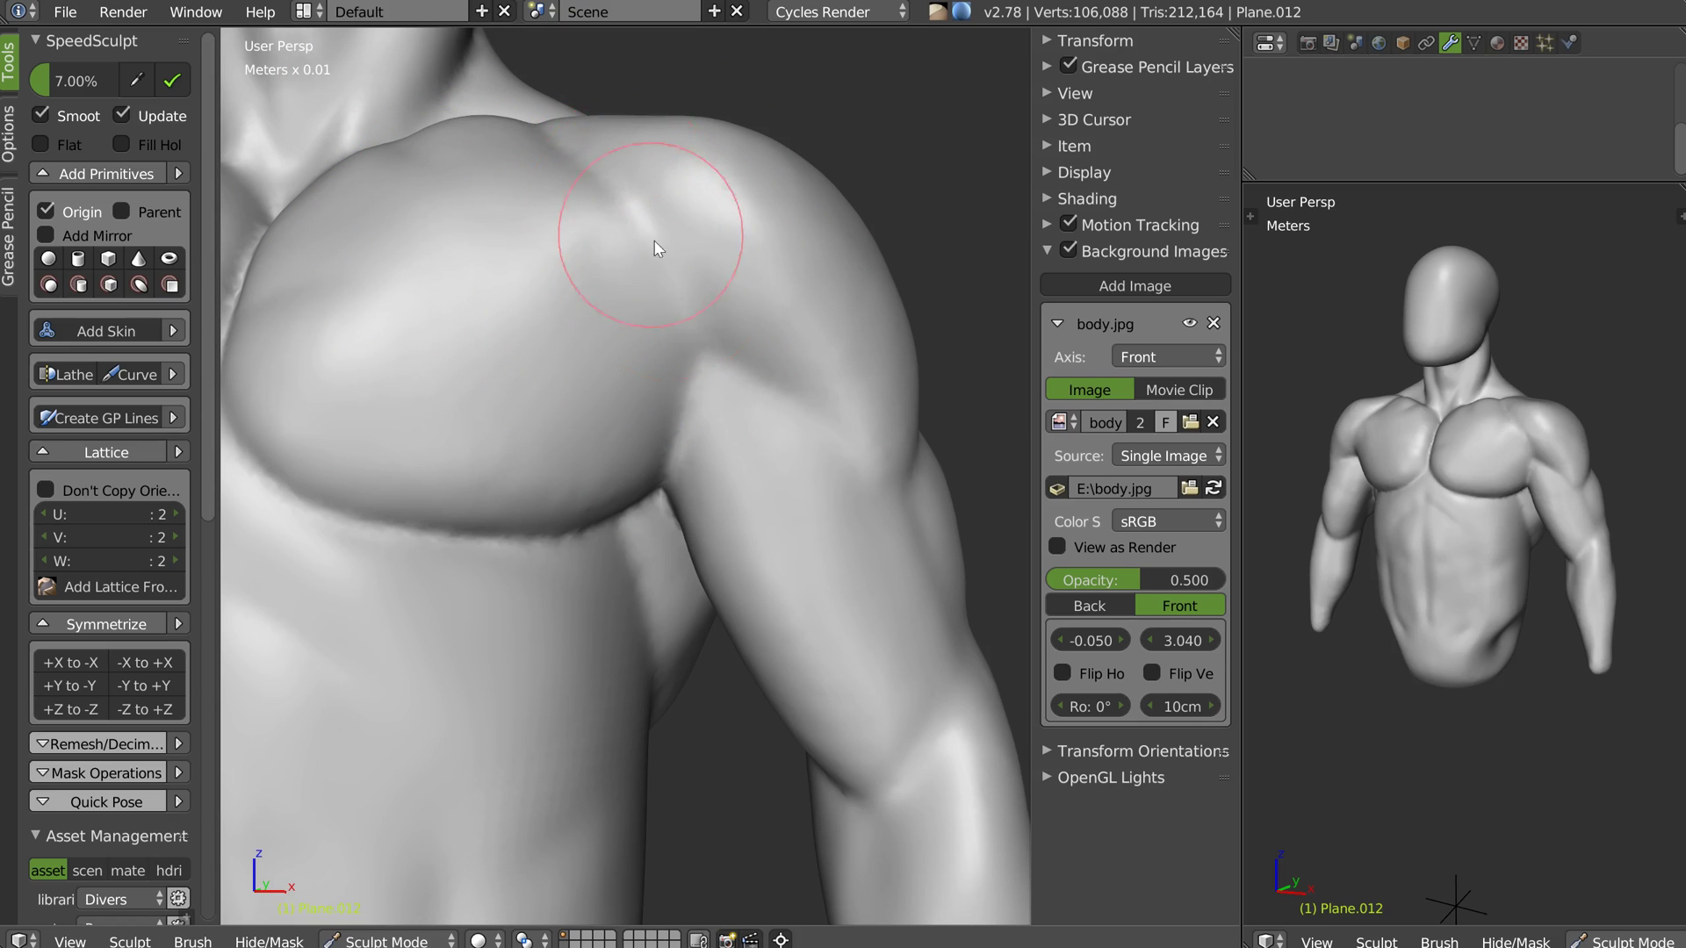
mouse_move(653, 245)
left_mouse_down("shift")
mouse_move(798, 251)
mouse_move(812, 230)
left_mouse_up("shift")
mouse_move(728, 220)
middle_mouse_down()
mouse_move(760, 224)
mouse_move(748, 179)
middle_mouse_up()
scroll(697, 189, "down", 5)
mouse_move(563, 210)
middle_mouse_down()
mouse_move(551, 260)
mouse_move(576, 234)
middle_mouse_up()
Switch to a small carving brush and trace the rib arch and horizontal abdominal creases over the front reference
key("KP_1")
scroll(535, 334, "up", 5)
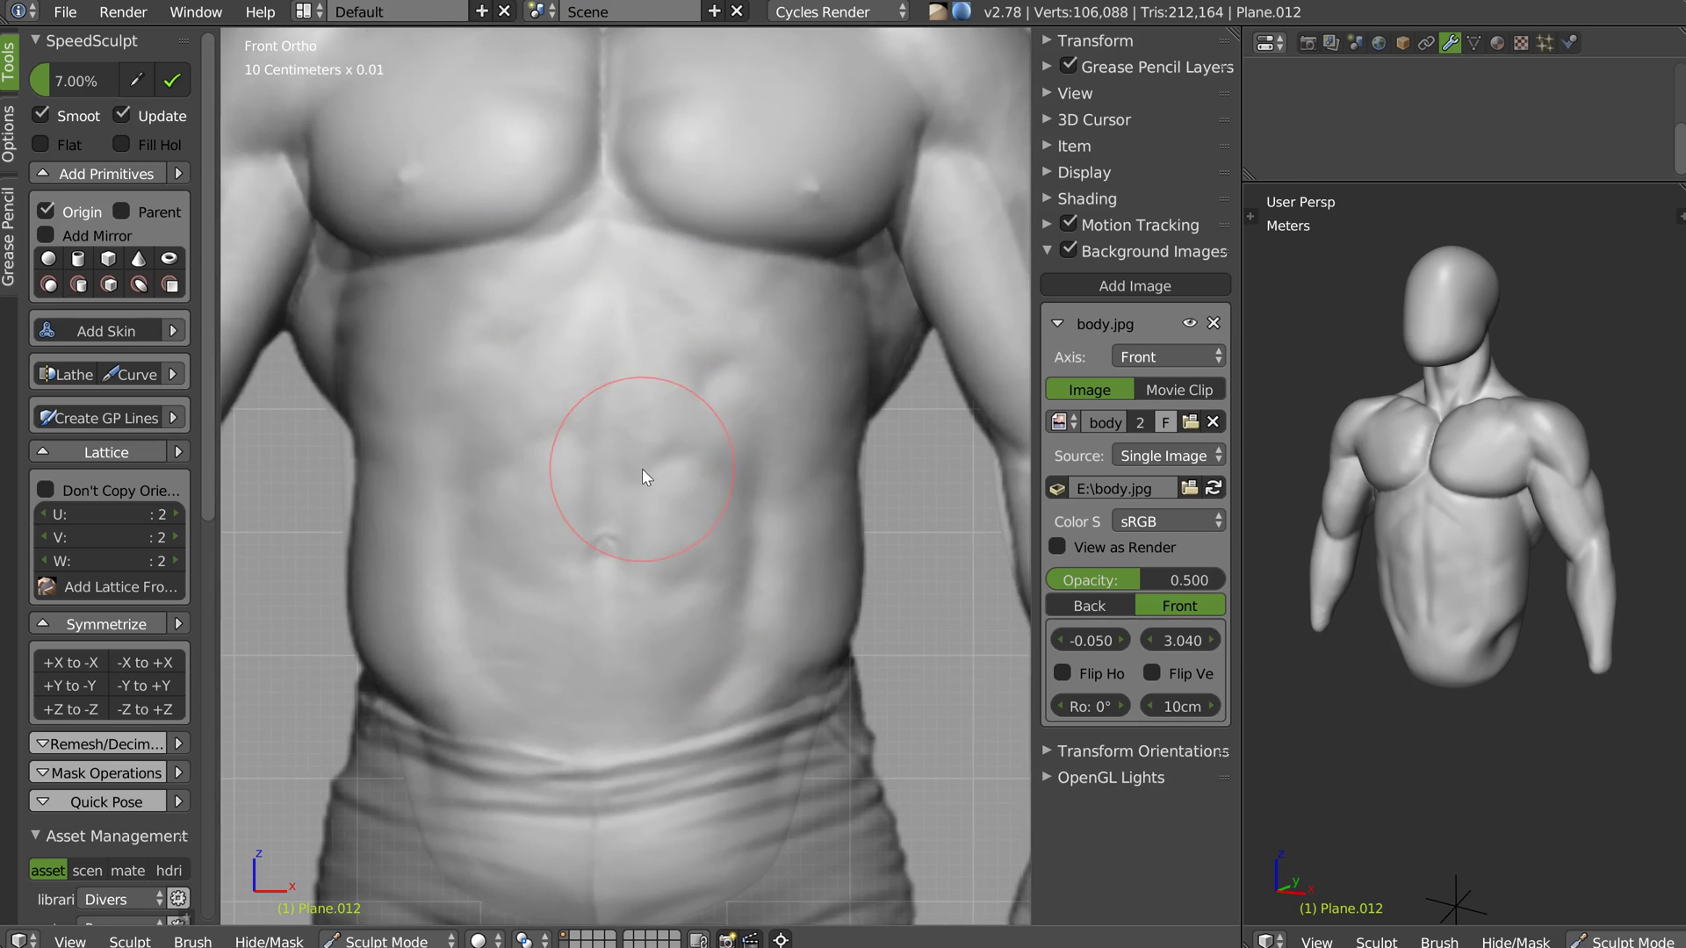
right_click(644, 470)
left_click(481, 548)
key("w")
left_click(544, 397)
key("f")
left_click(627, 404)
scroll(1441, 509, "up", 6)
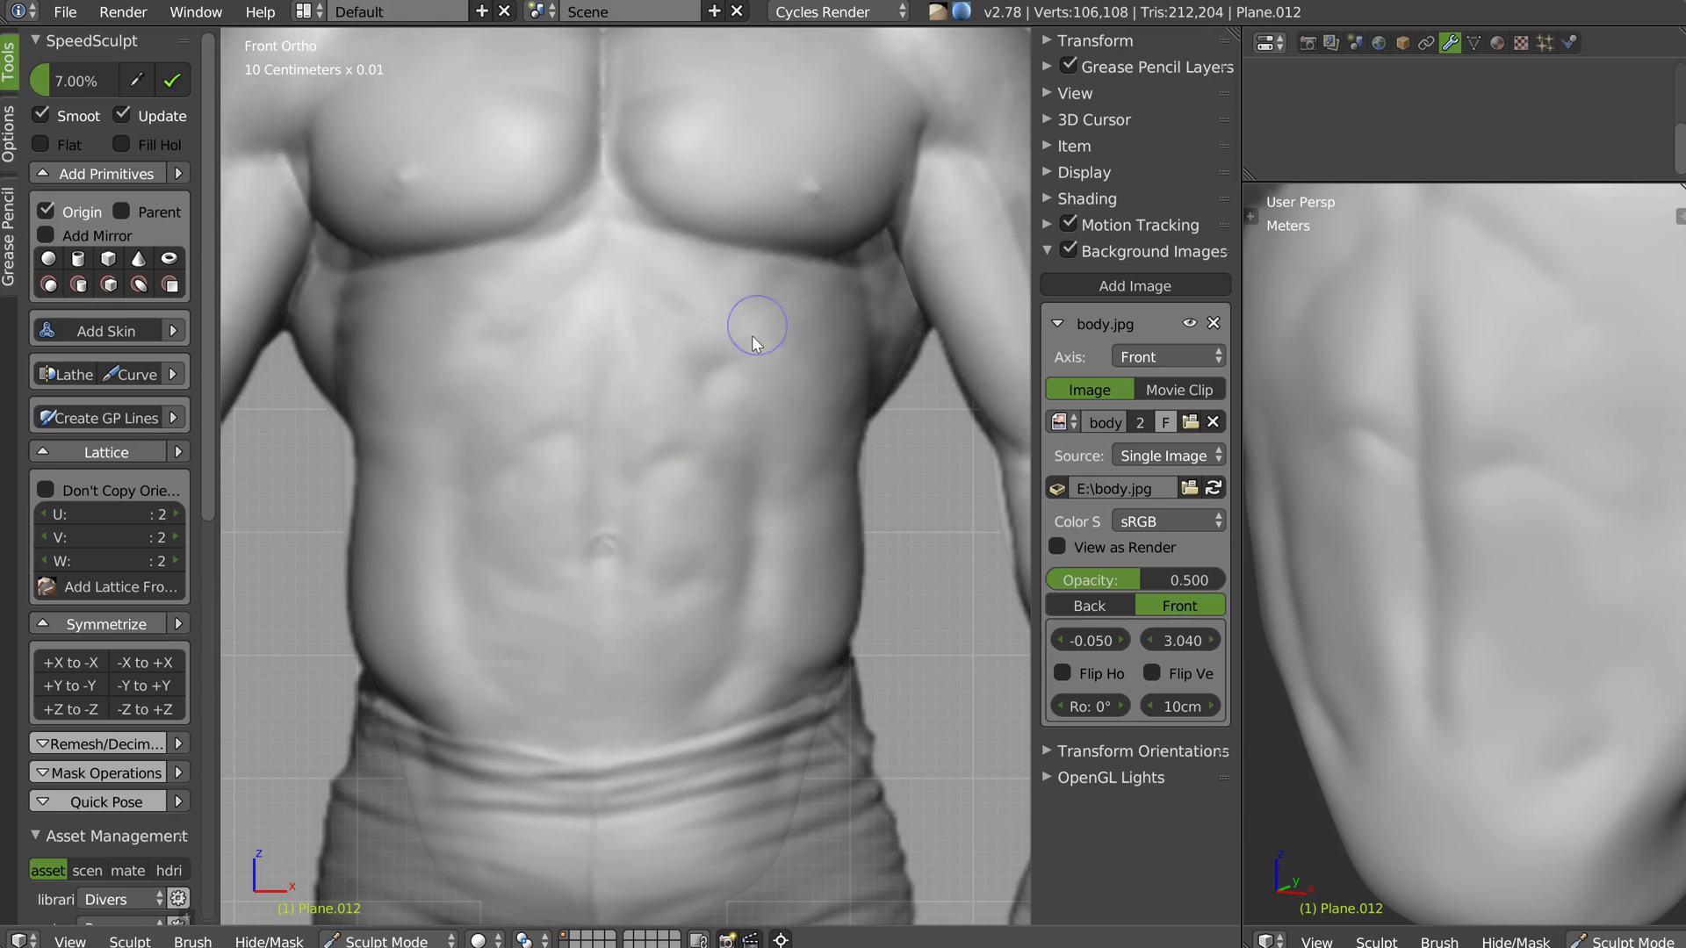
left_click_drag(650, 283, 558, 287)
left_click_drag(700, 578, 535, 595)
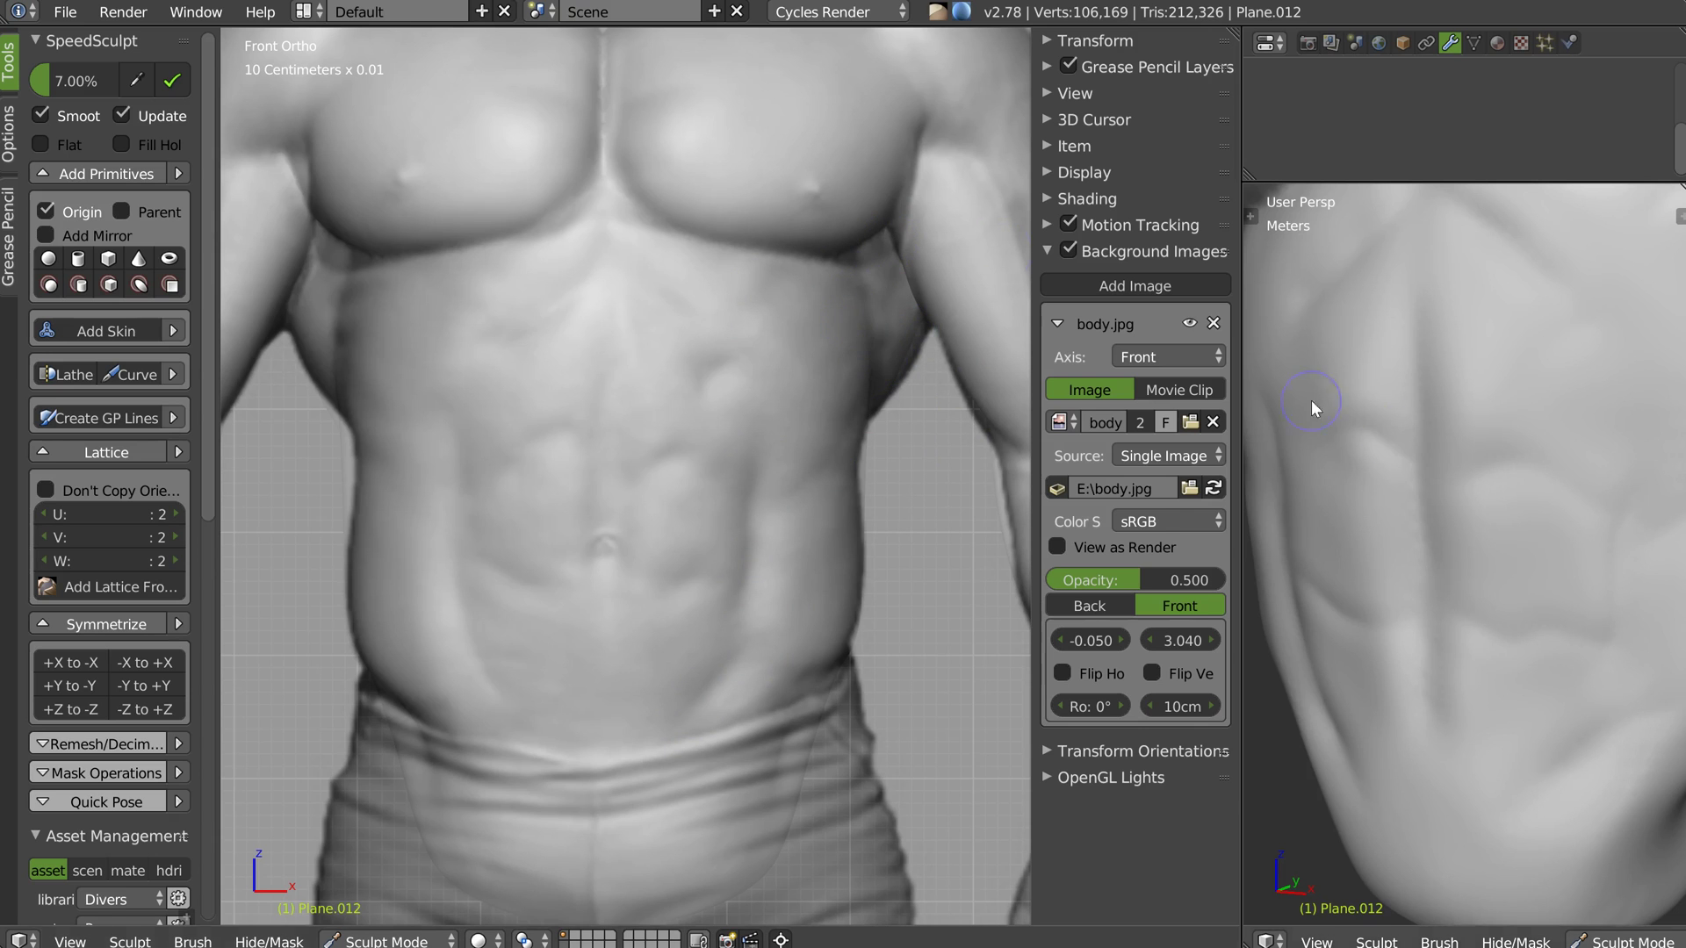
Deepen the upper horizontal abdominal groove near the midline in perspective view
scroll(1512, 429, "down", 4)
mouse_move(832, 446)
middle_mouse_down()
mouse_move(730, 454)
mouse_move(676, 518)
mouse_move(825, 418)
mouse_move(743, 349)
middle_mouse_up()
mouse_move(642, 369)
middle_mouse_down()
mouse_move(722, 384)
mouse_move(602, 346)
mouse_move(621, 357)
middle_mouse_up()
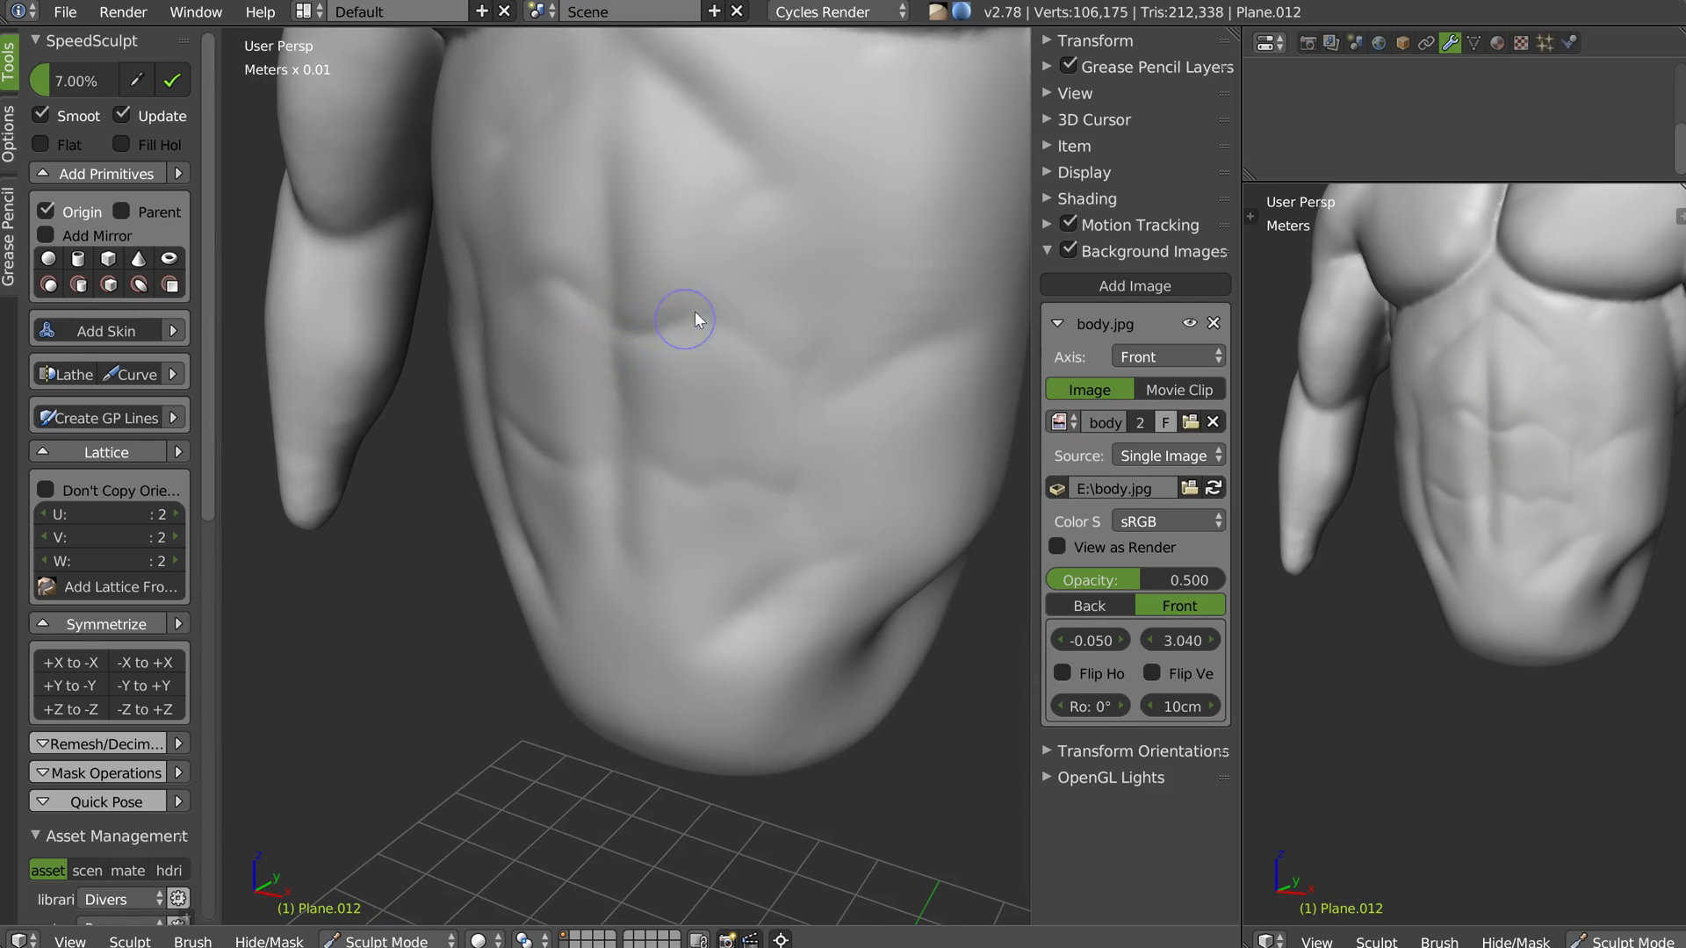
middle_click_drag(667, 370, 479, 318)
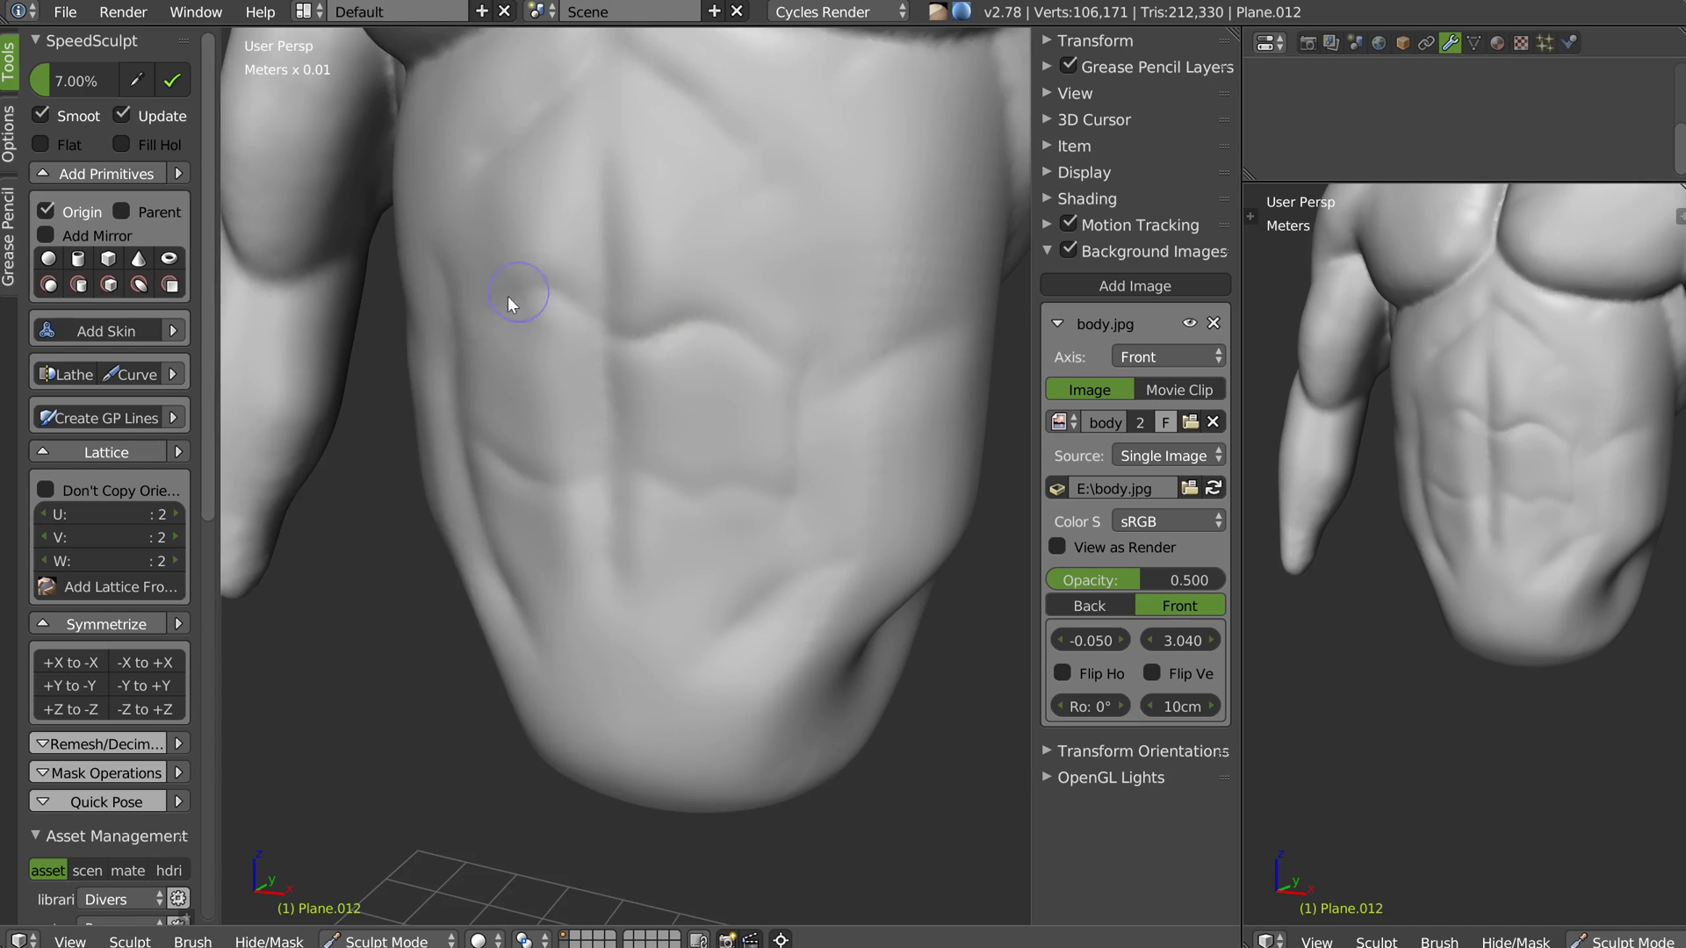
left_click_drag(578, 306, 613, 330)
mouse_move(694, 312)
middle_mouse_down()
mouse_move(764, 288)
mouse_move(725, 181)
mouse_move(670, 188)
middle_mouse_up()
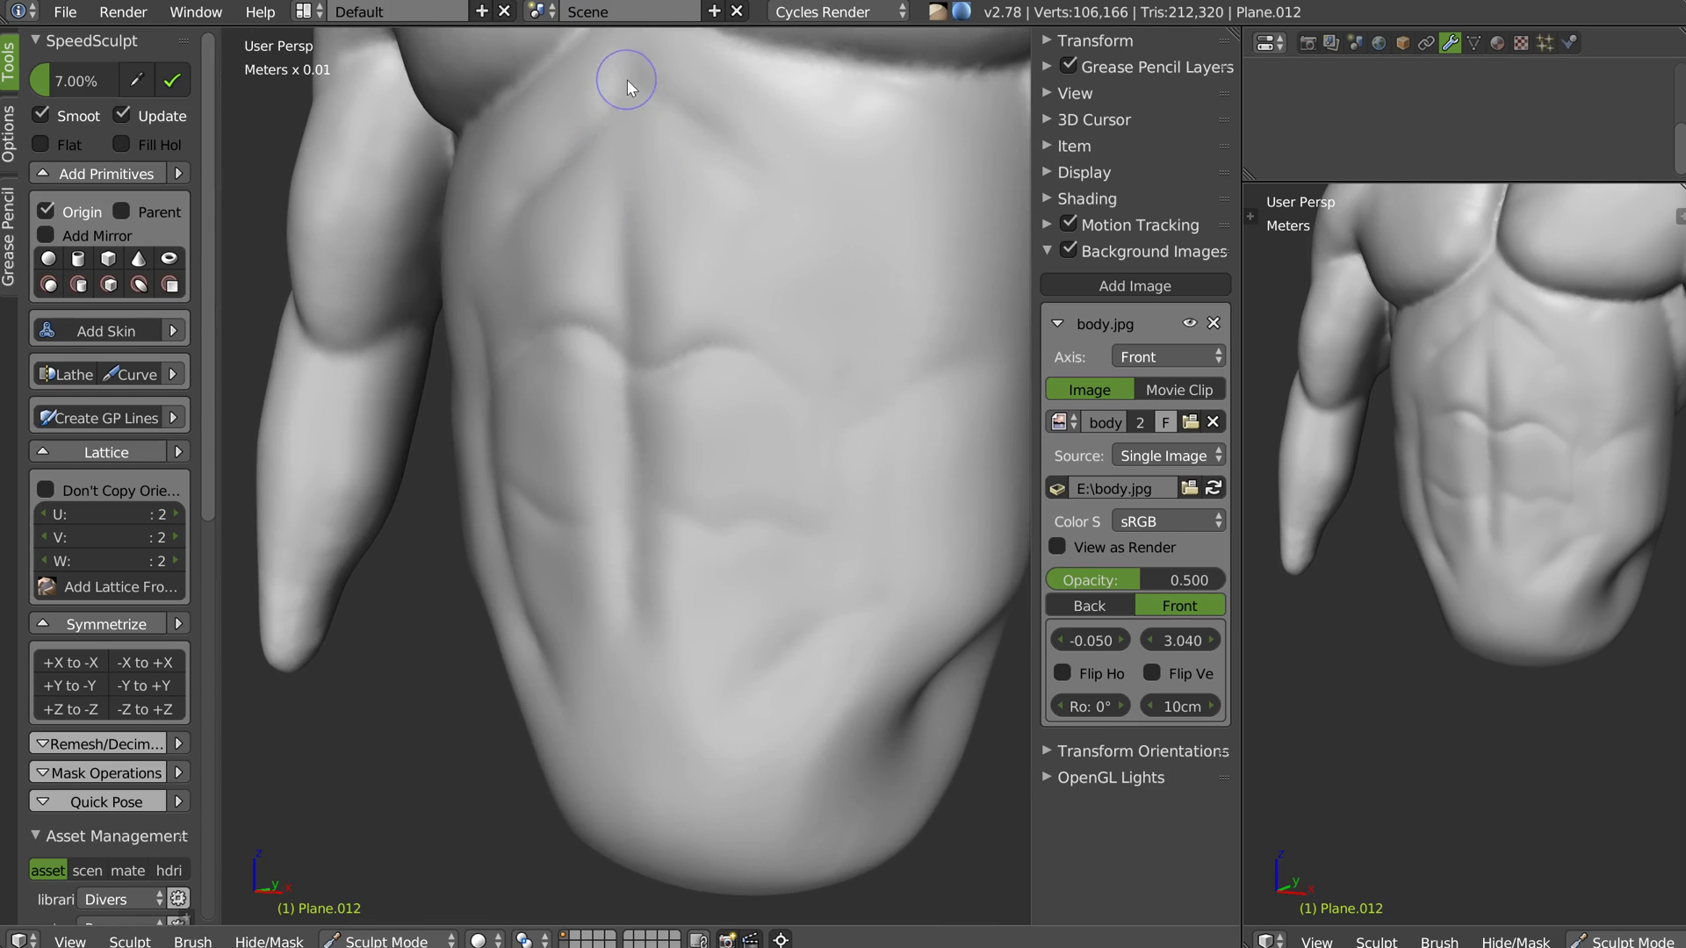
Enlarge the brush and carve the rib arch on both sides below the sternum
left_click_drag(684, 125, 754, 173)
key("f")
left_click(713, 234)
left_click_drag(666, 115, 752, 171)
middle_click_drag(597, 159, 637, 138)
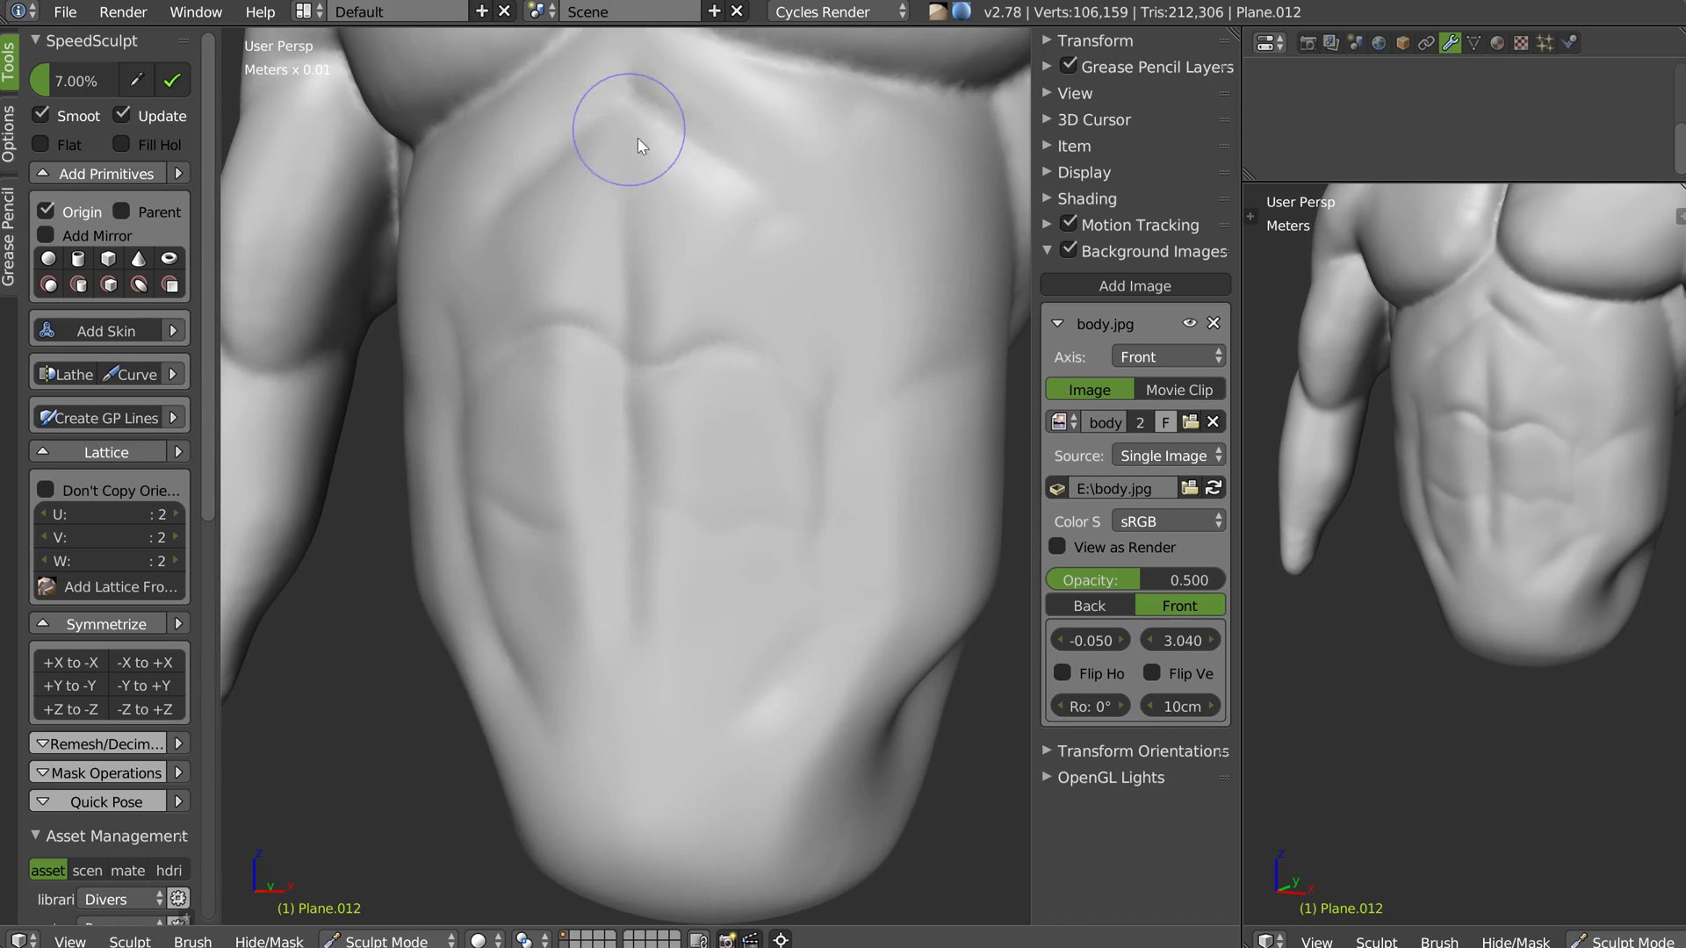
left_click_drag(603, 118, 522, 227)
mouse_move(546, 248)
middle_mouse_down()
mouse_move(518, 277)
mouse_move(444, 271)
middle_mouse_up()
Sculpt the lower abdominal groove, the outer border of the abs and the oblique edge toward the waist
mouse_move(423, 399)
left_mouse_down()
mouse_move(436, 576)
mouse_move(540, 532)
mouse_move(509, 523)
mouse_move(611, 497)
mouse_move(656, 514)
left_mouse_up()
middle_click_drag(626, 509, 734, 510)
mouse_move(625, 511)
left_mouse_down()
mouse_move(818, 519)
mouse_move(883, 419)
left_mouse_up()
middle_click_drag(875, 410, 867, 401)
middle_click_drag(794, 569, 777, 527)
left_click_drag(815, 594, 910, 523)
middle_click_drag(671, 581, 841, 507)
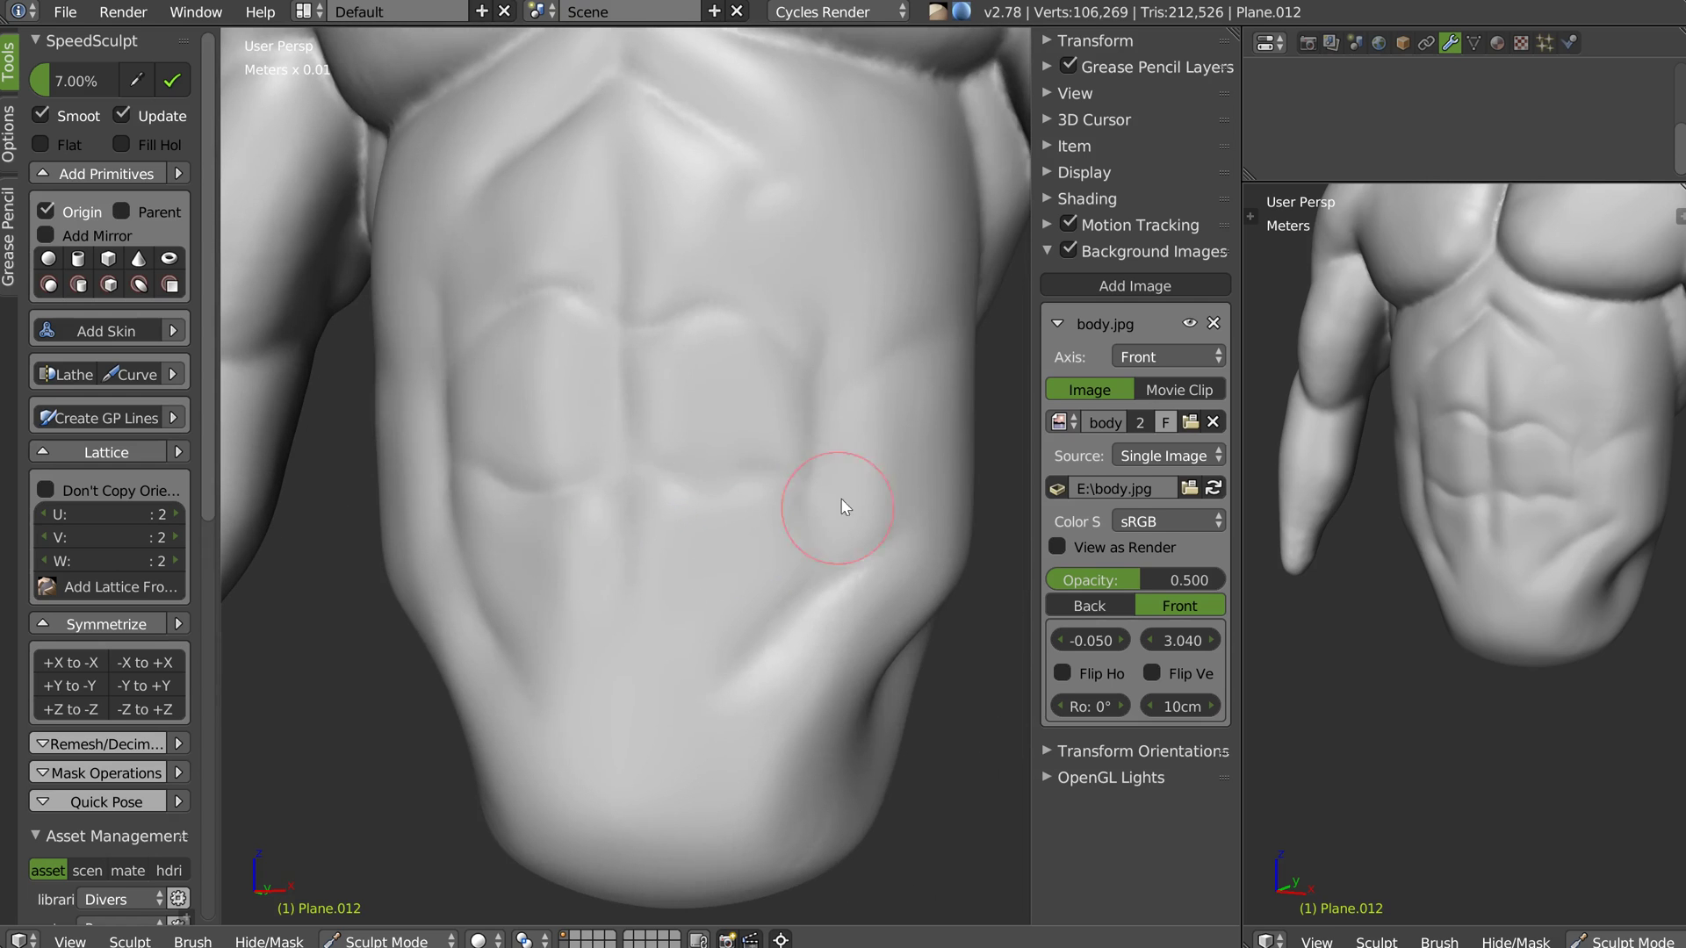
Resize the brush and round out the middle abdominal blocks on both sides of the midline
key("f")
left_click(710, 419)
mouse_move(654, 417)
left_mouse_down()
mouse_move(708, 406)
mouse_move(662, 424)
mouse_move(744, 450)
left_mouse_up()
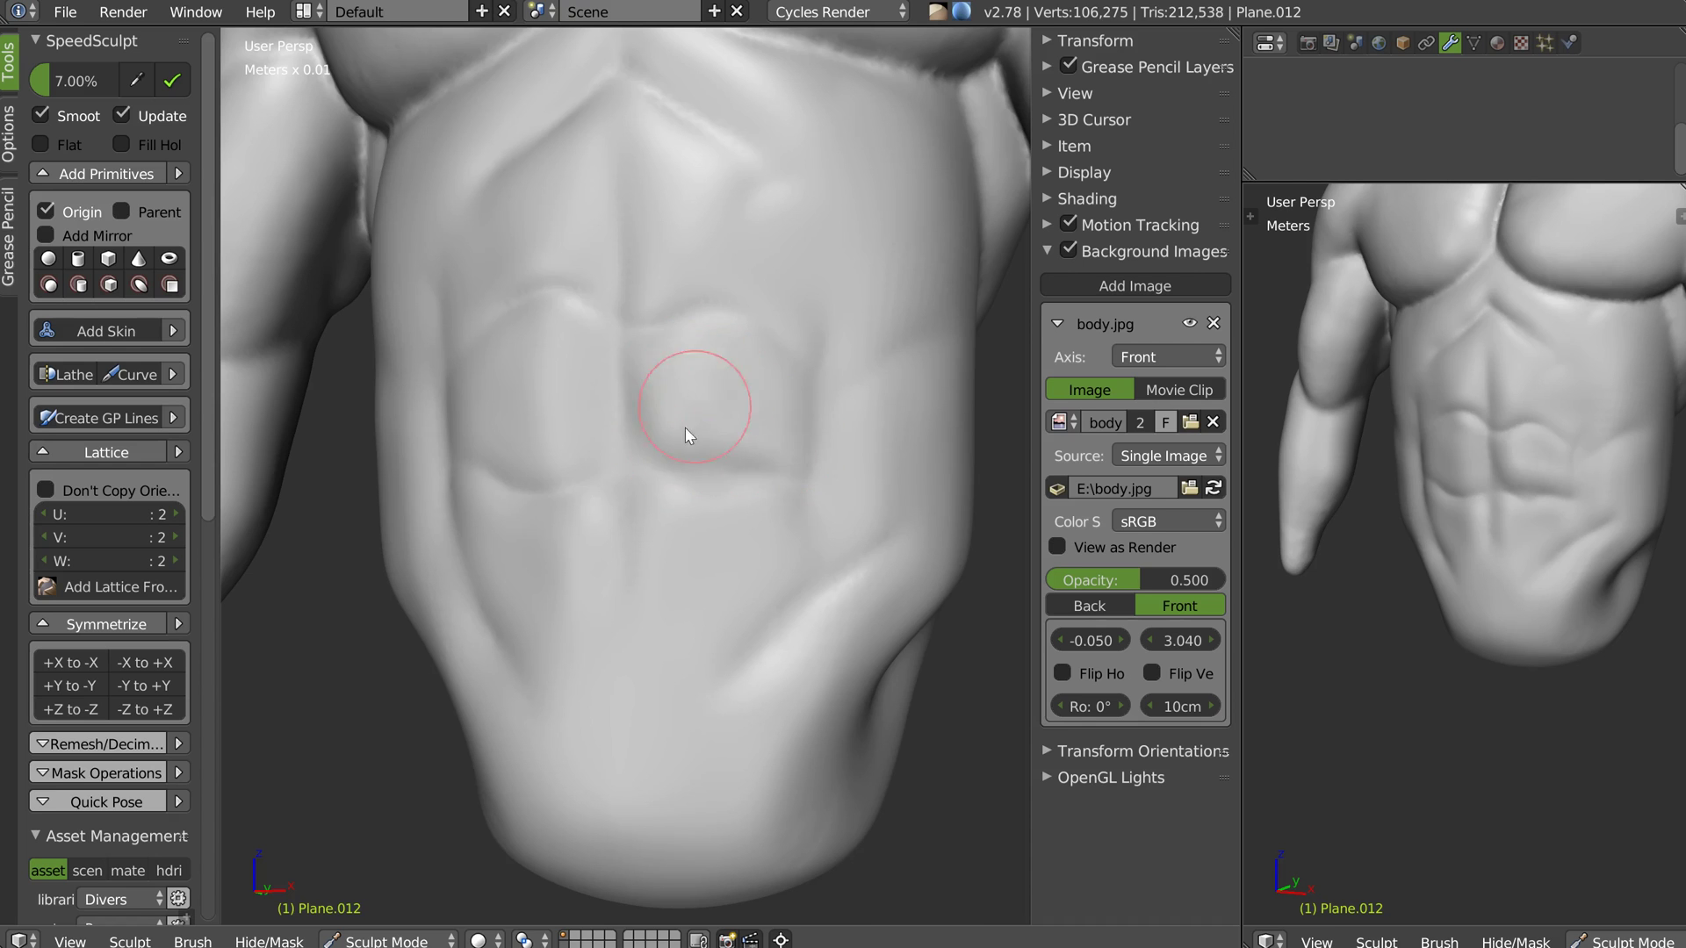
middle_click_drag(685, 427, 675, 395)
left_click_drag(730, 428, 744, 366)
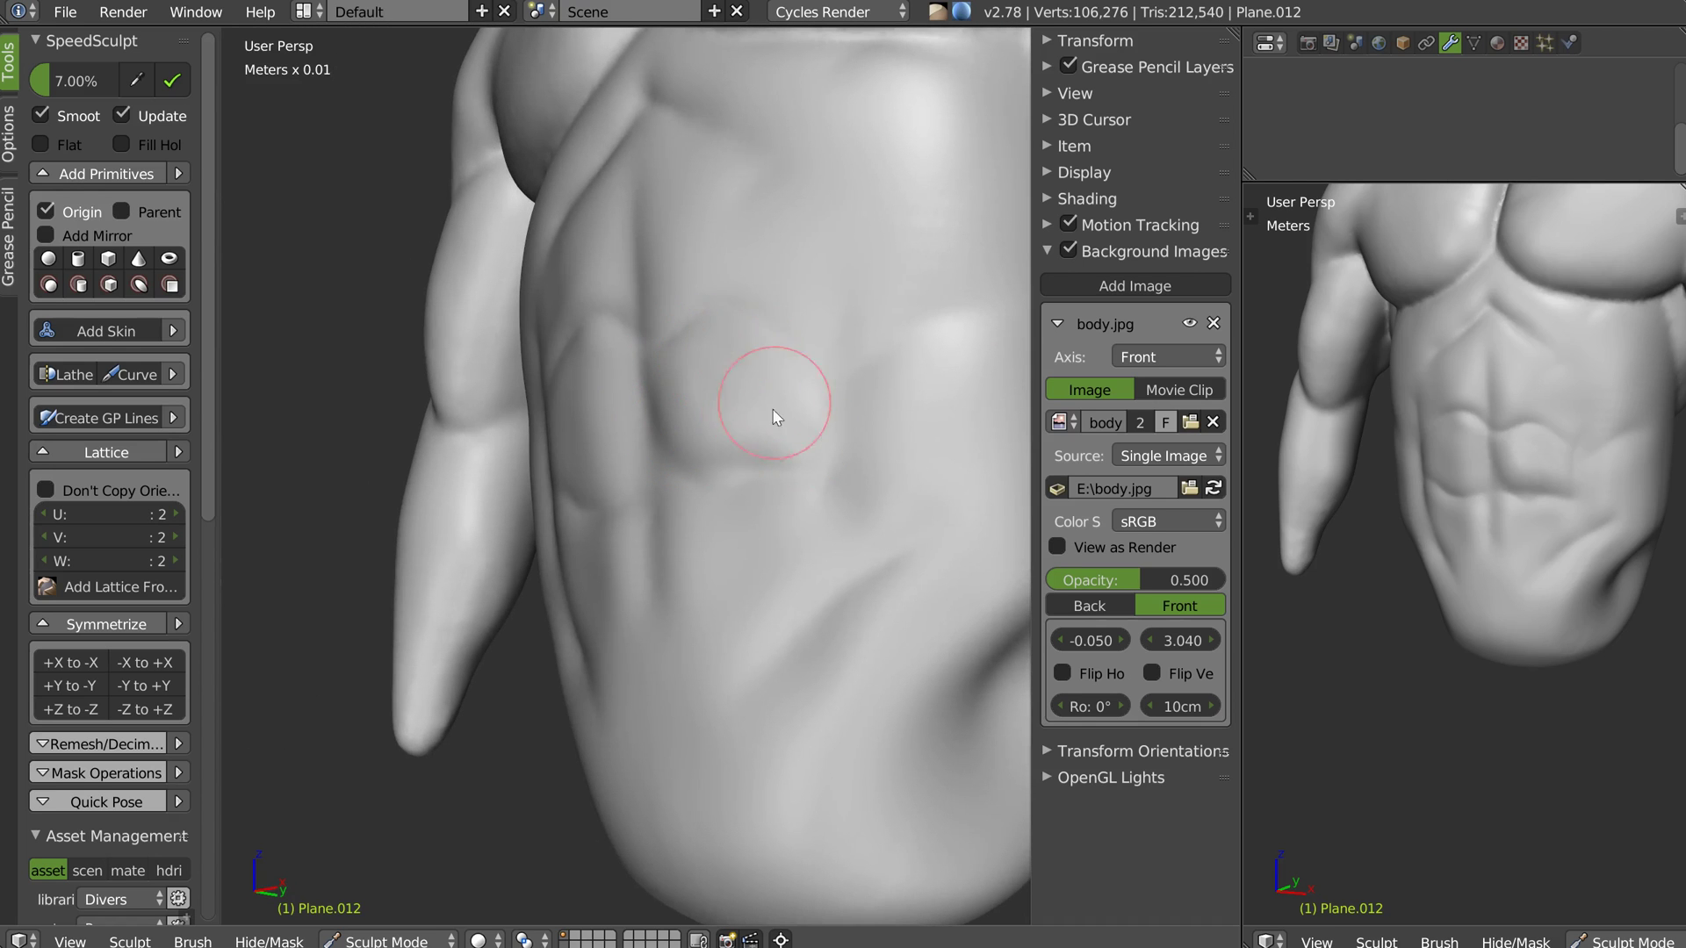
middle_click_drag(752, 436, 709, 398)
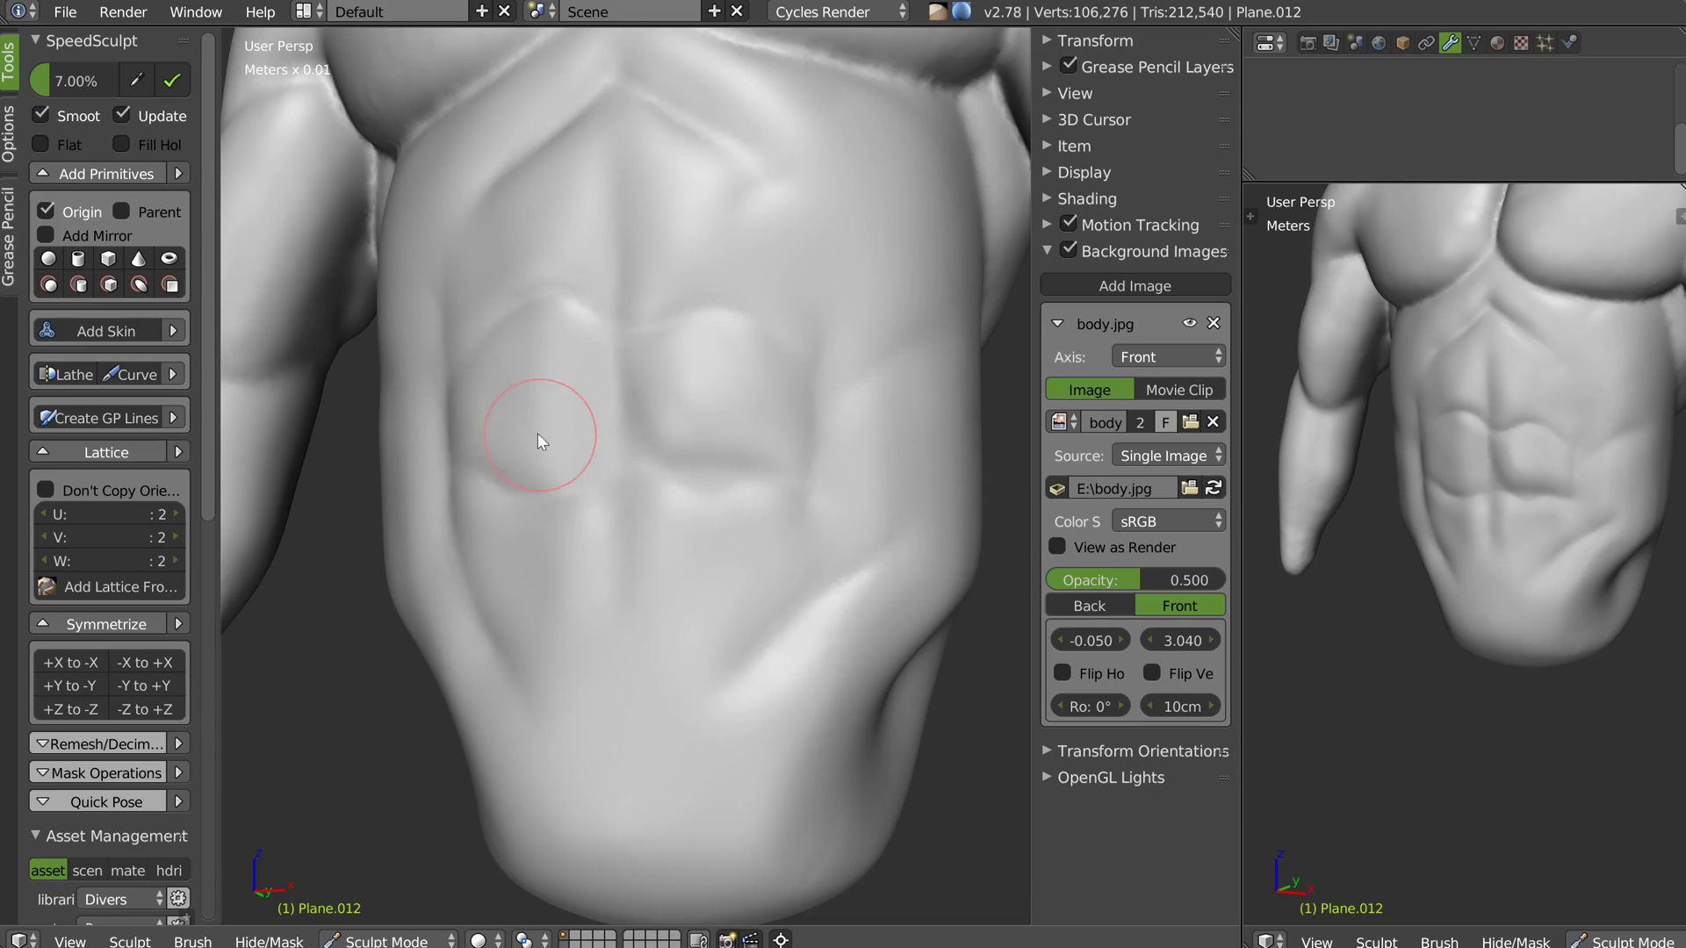
left_click_drag(578, 362, 503, 407)
middle_click_drag(509, 394, 588, 394)
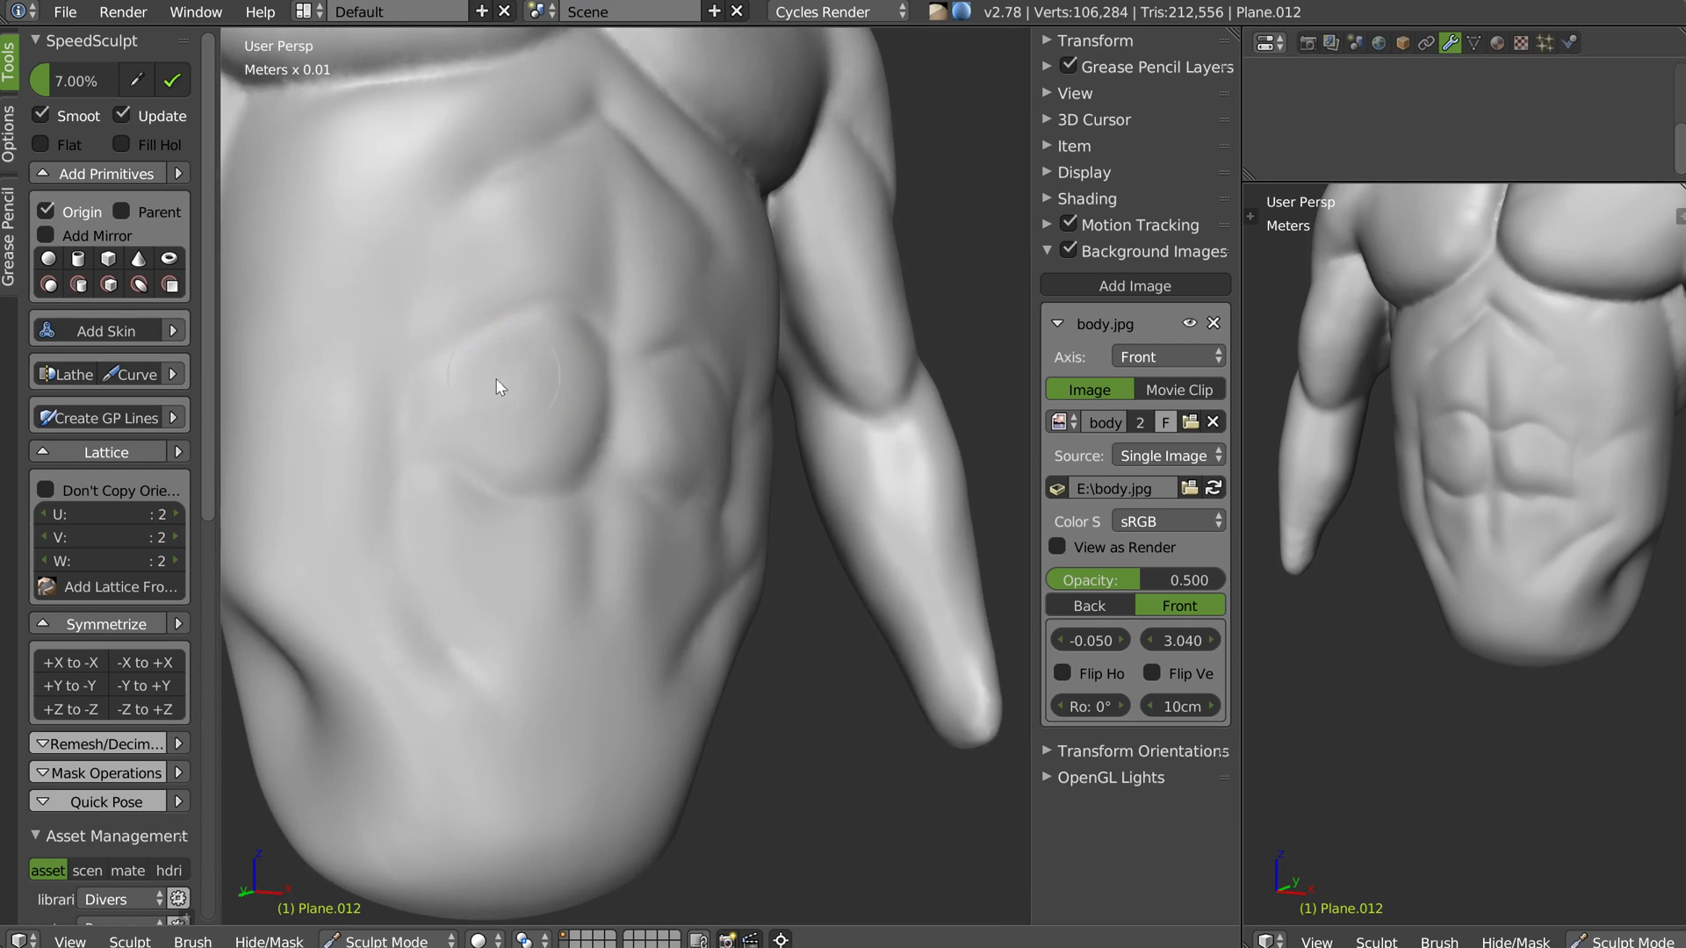
Shape the upper abdominal muscles between the rib arch and the upper horizontal groove on both sides
middle_click_drag(523, 309, 492, 303)
left_click_drag(467, 297, 583, 262)
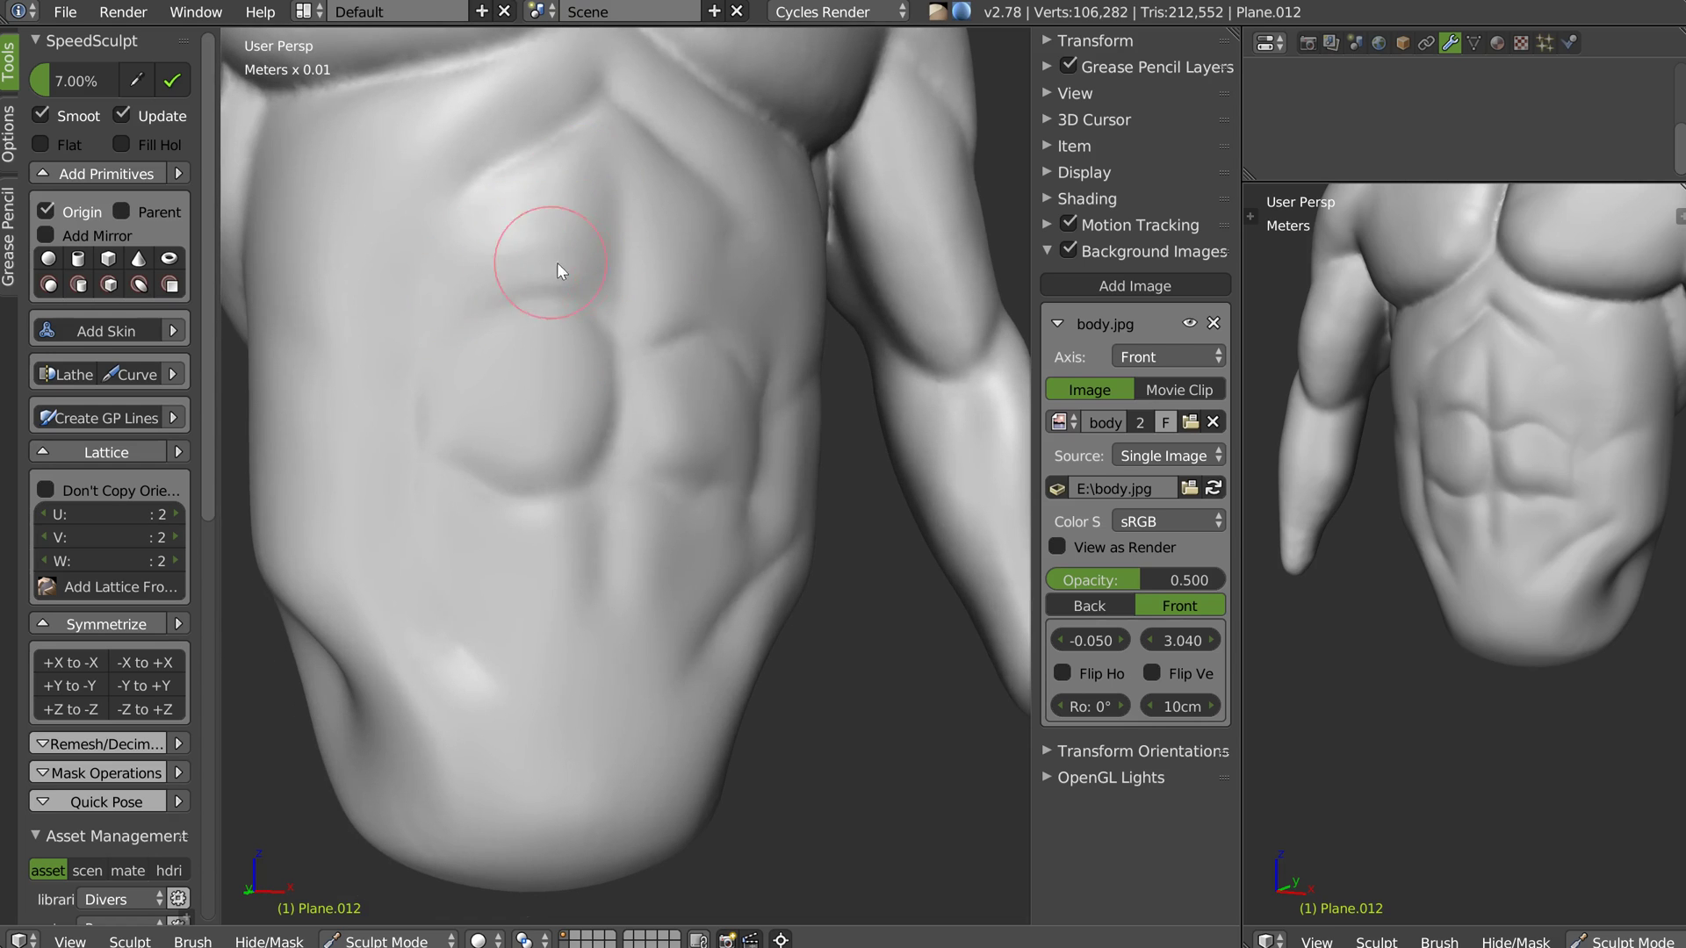
middle_click_drag(530, 234, 657, 241)
mouse_move(655, 236)
left_mouse_down()
mouse_move(669, 286)
mouse_move(756, 290)
left_mouse_up()
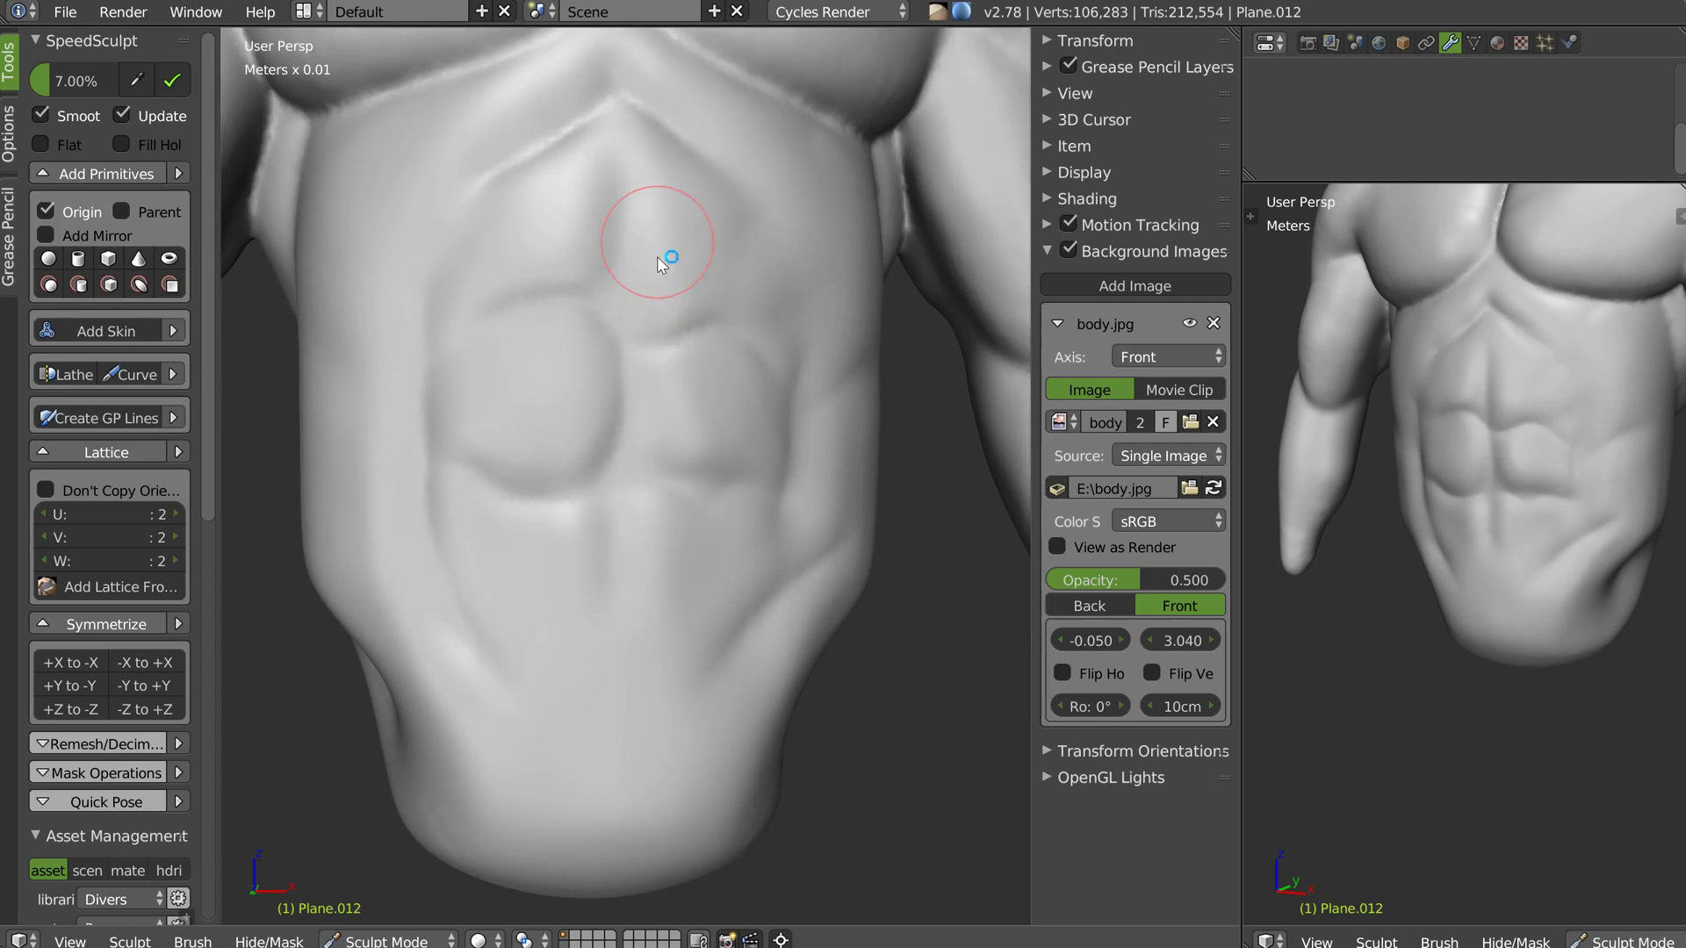
Switch brushes and carve a small navel on the midline at the lower horizontal abdominal groove
mouse_move(778, 316)
middle_mouse_down()
mouse_move(711, 429)
mouse_move(651, 458)
mouse_move(664, 427)
middle_mouse_up()
key("w")
left_click(637, 376)
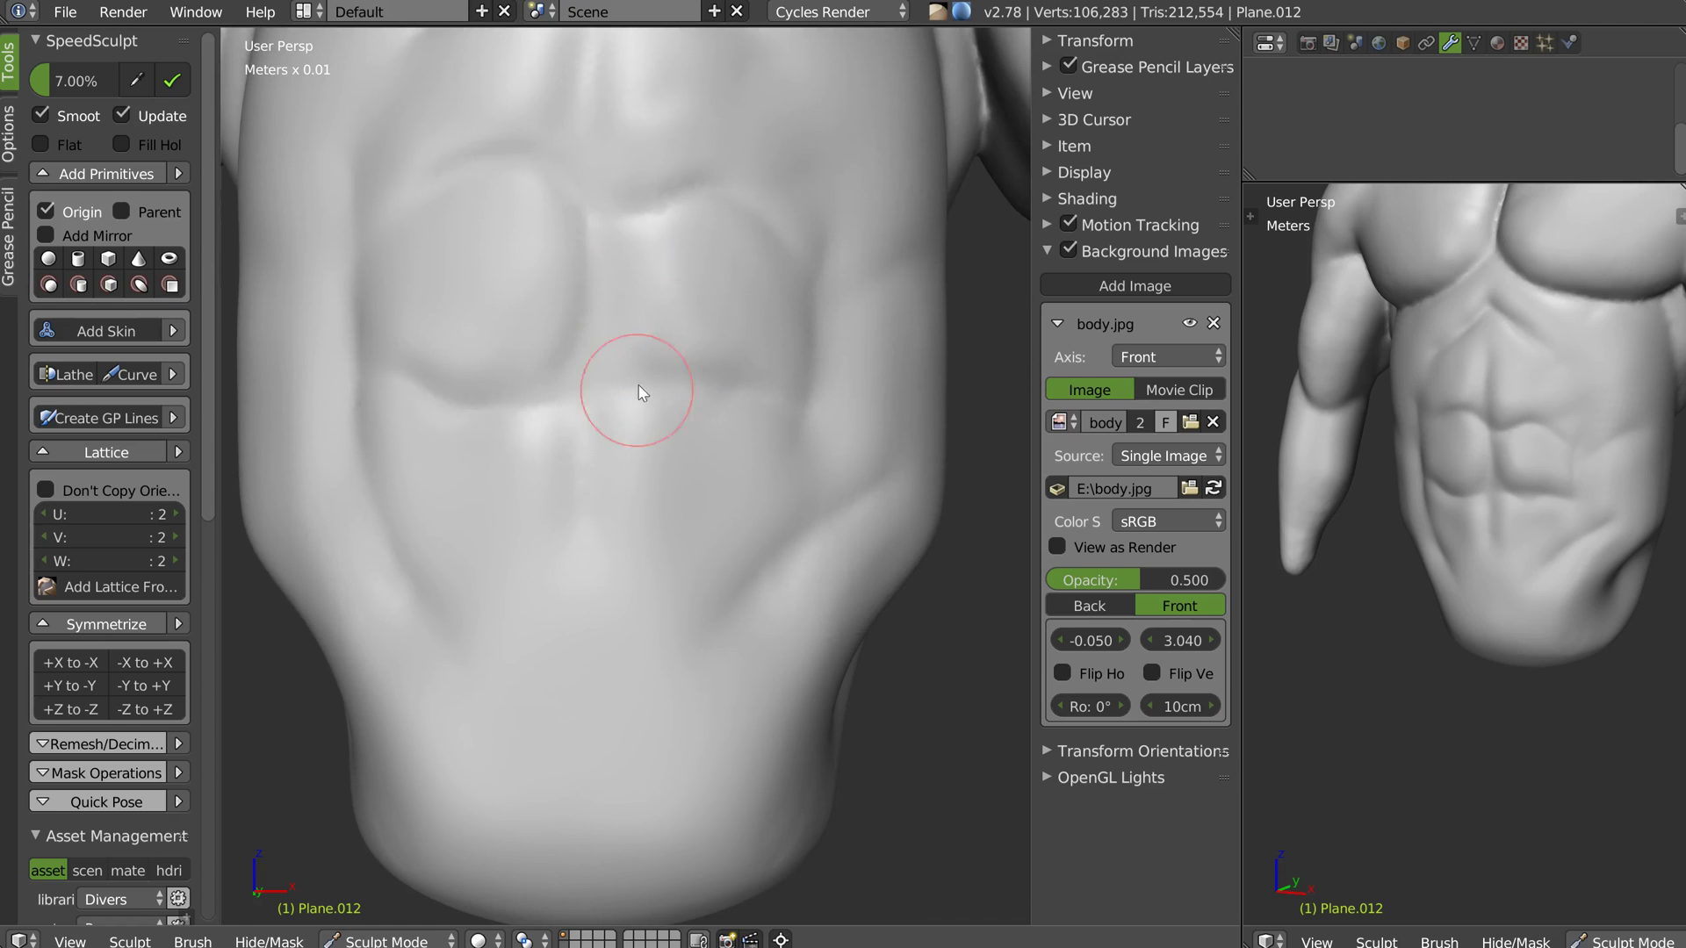
mouse_move(587, 404)
left_mouse_down()
mouse_move(585, 425)
mouse_move(577, 393)
mouse_move(560, 418)
mouse_move(569, 408)
left_mouse_up()
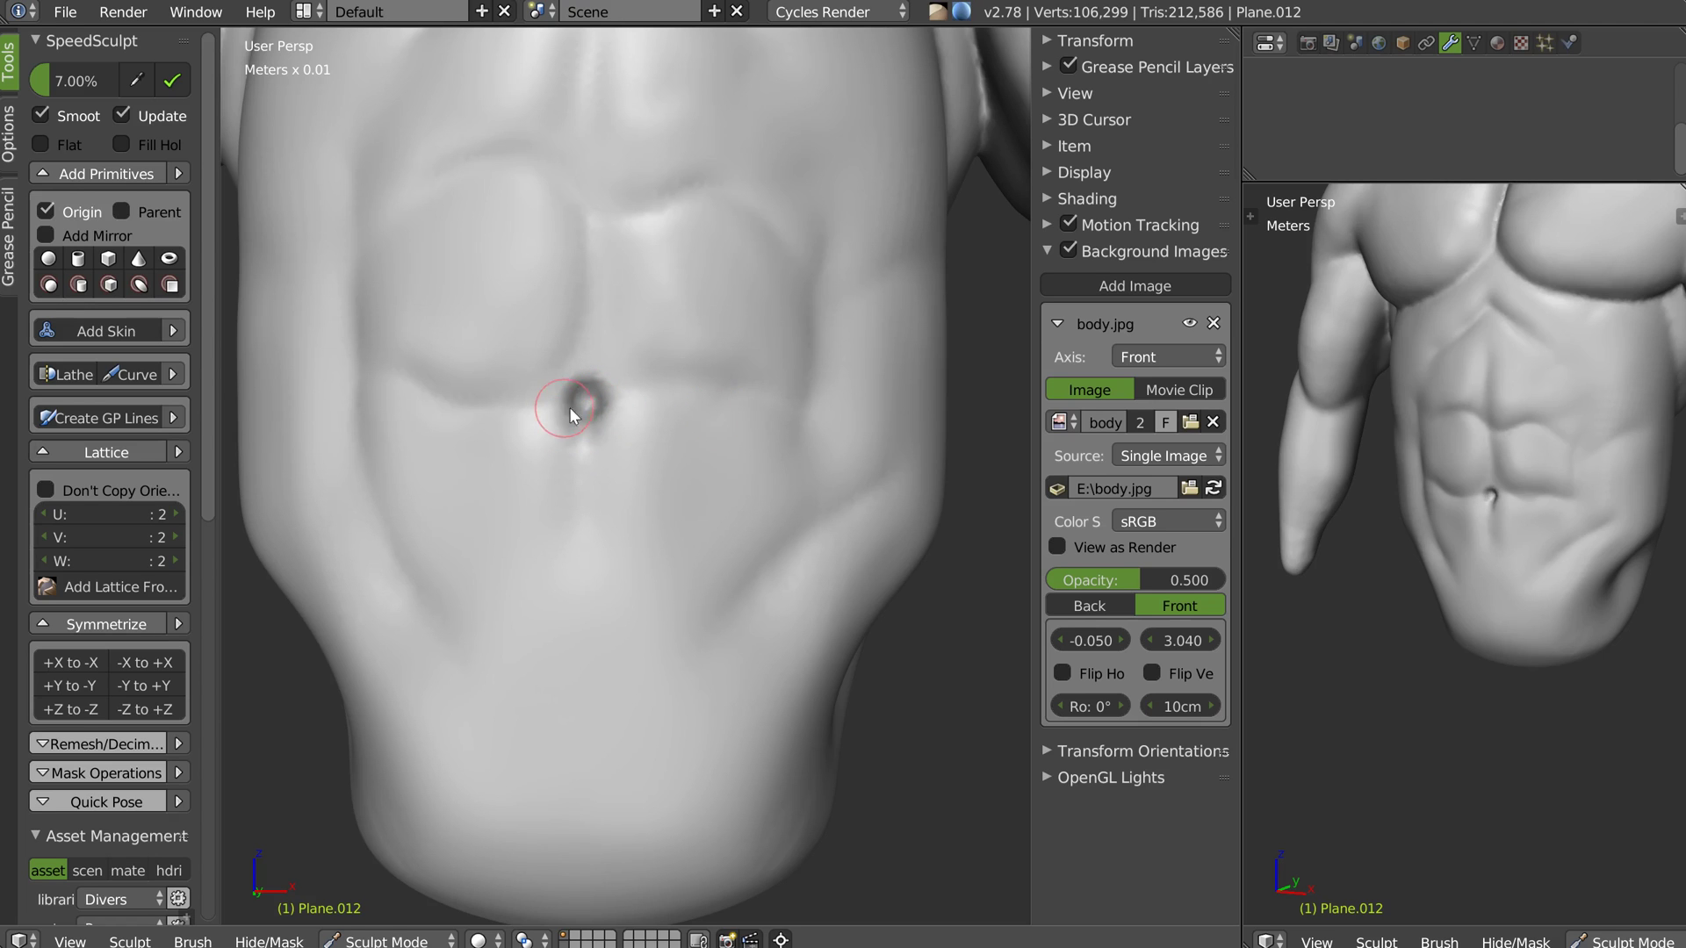
Adjust the brush size and sculpt the horizontal groove just above and beside the navel
key("f")
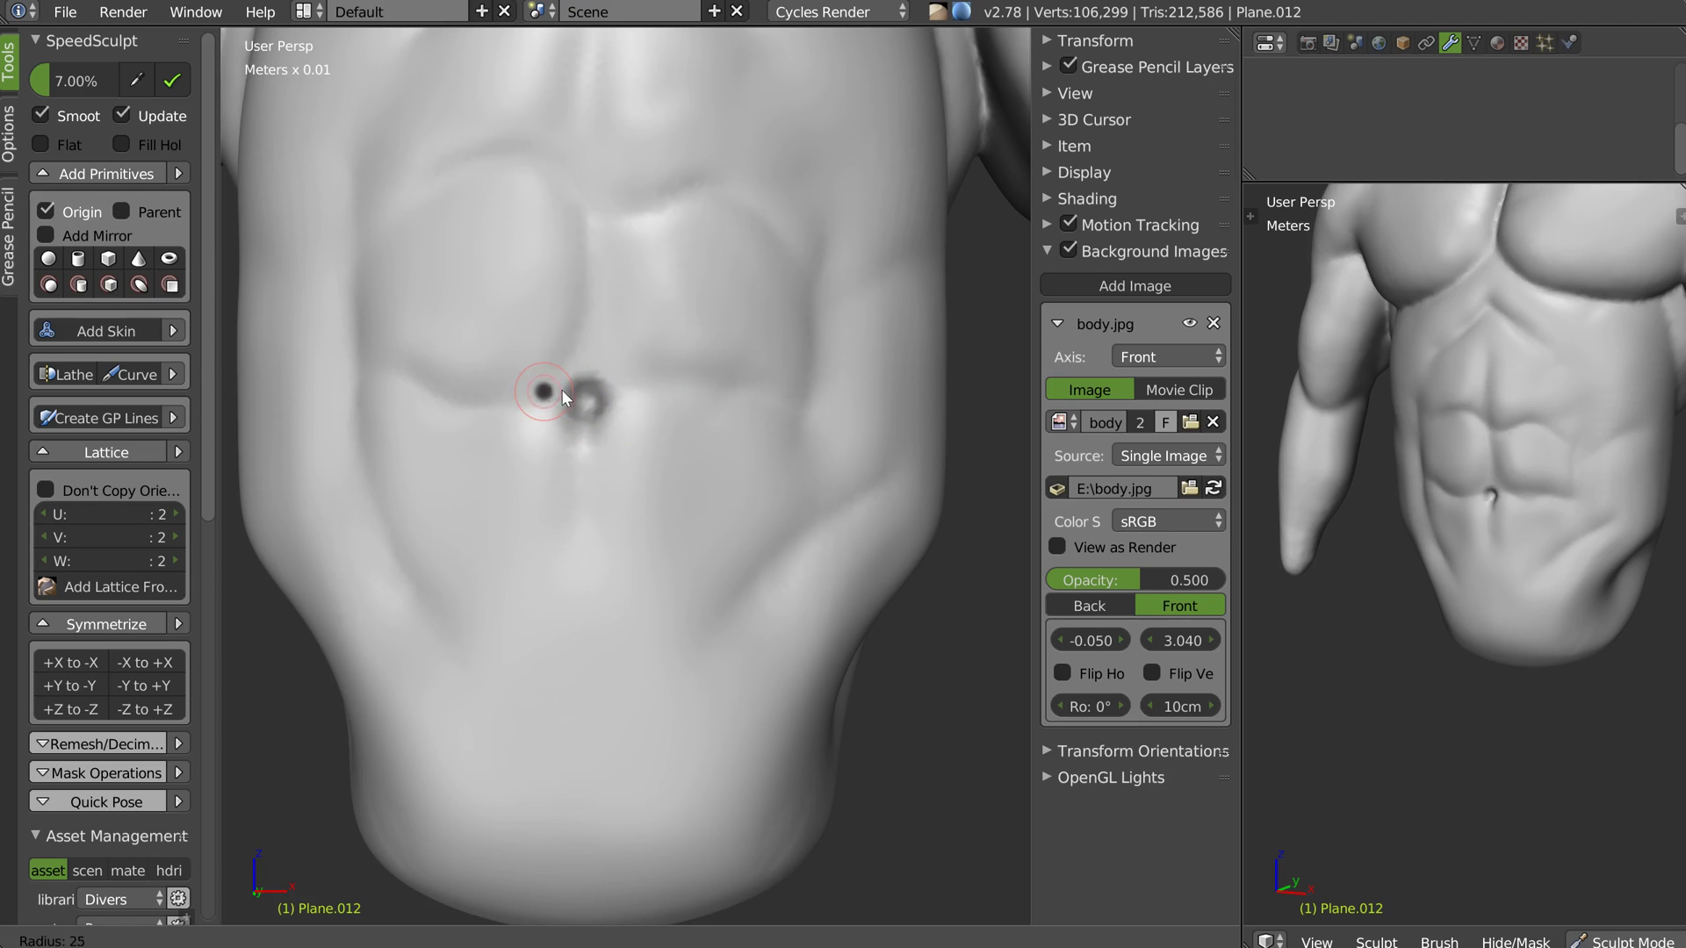
left_click(566, 389)
left_click_drag(545, 391, 616, 377)
middle_click_drag(658, 387, 602, 377)
left_click_drag(604, 376, 442, 383)
key("f")
left_click(468, 373)
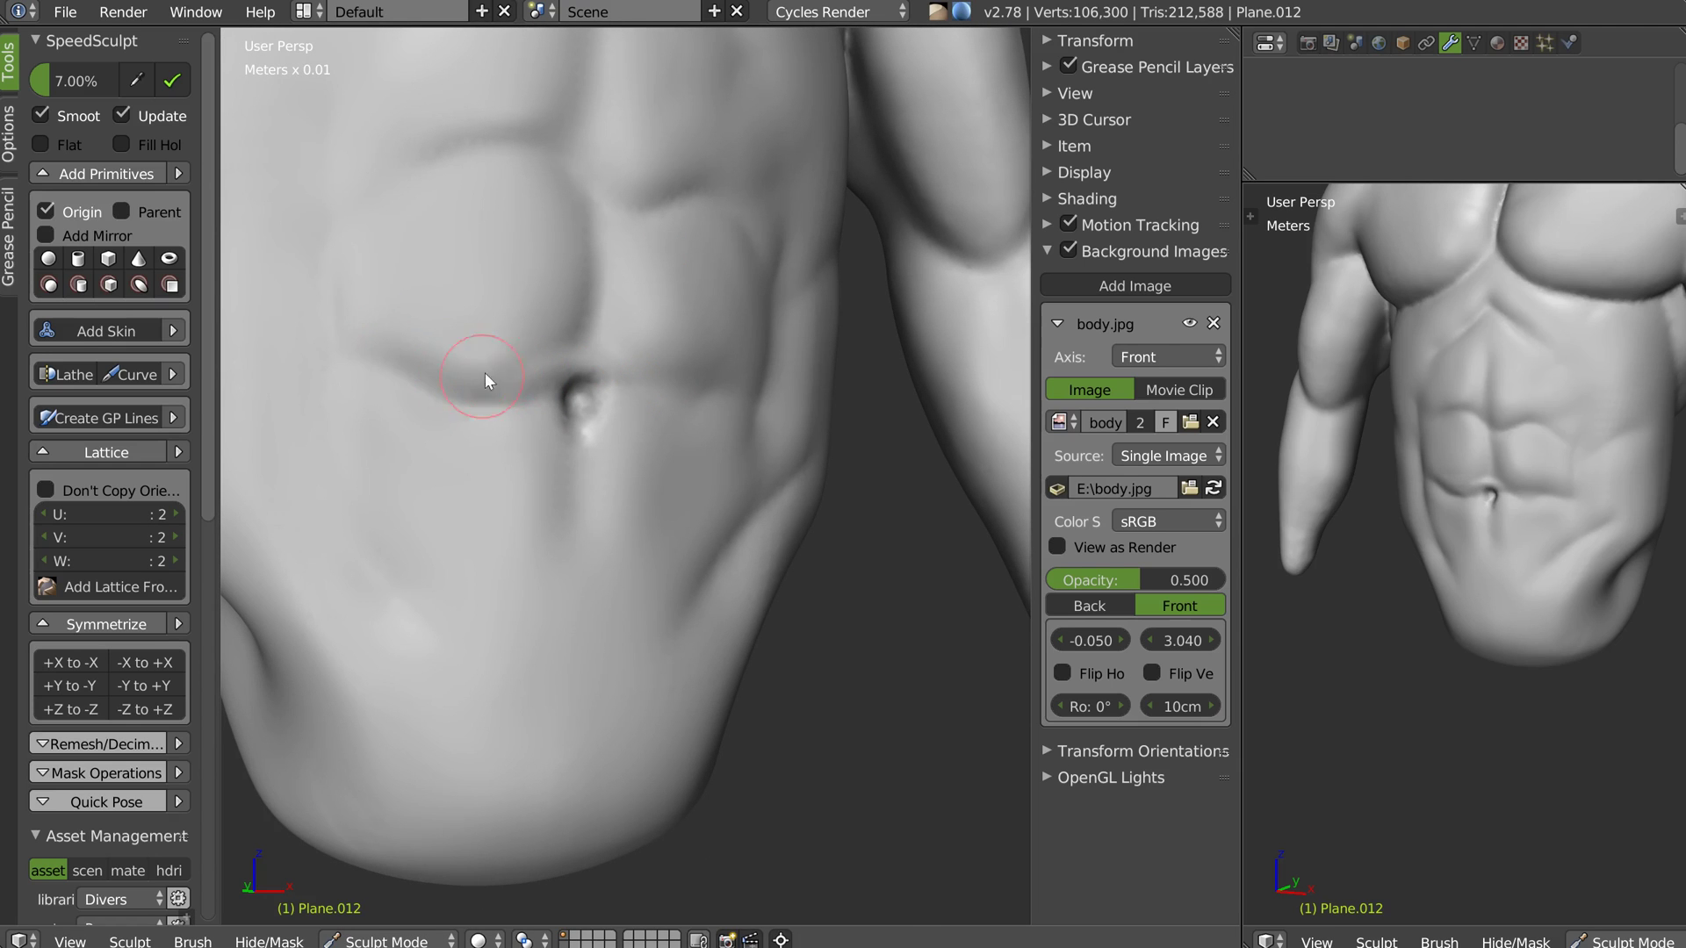
Refine the area below the sternum and along the rib arch
scroll(693, 318, "down", 6)
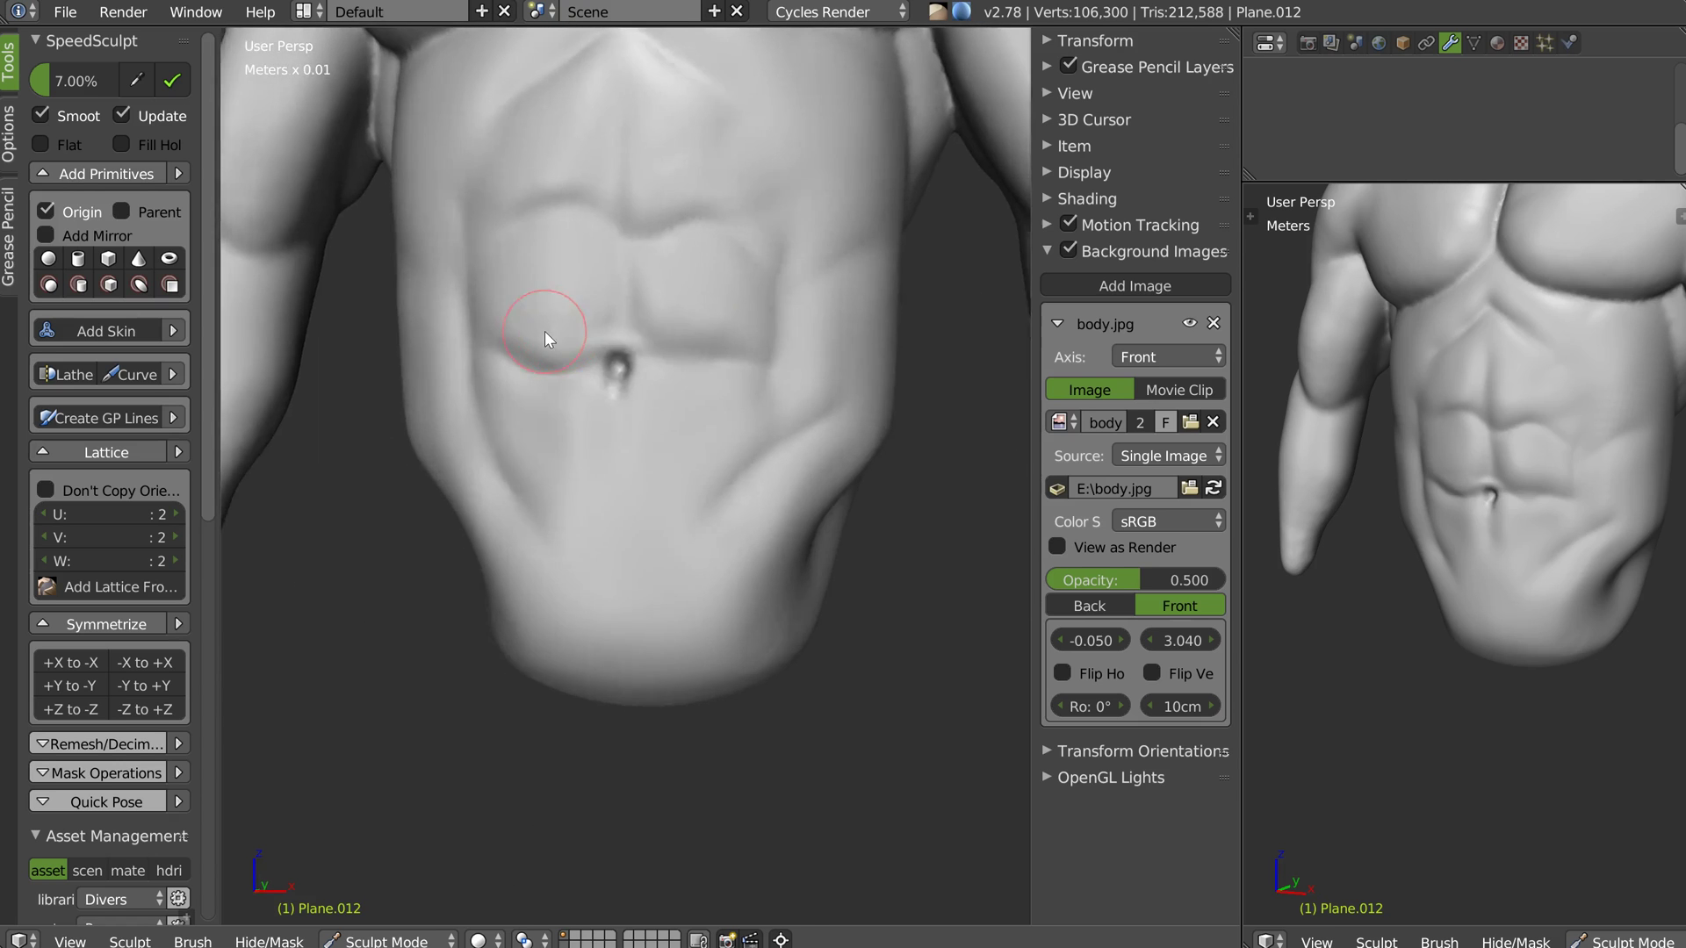
scroll(603, 229, "up", 6)
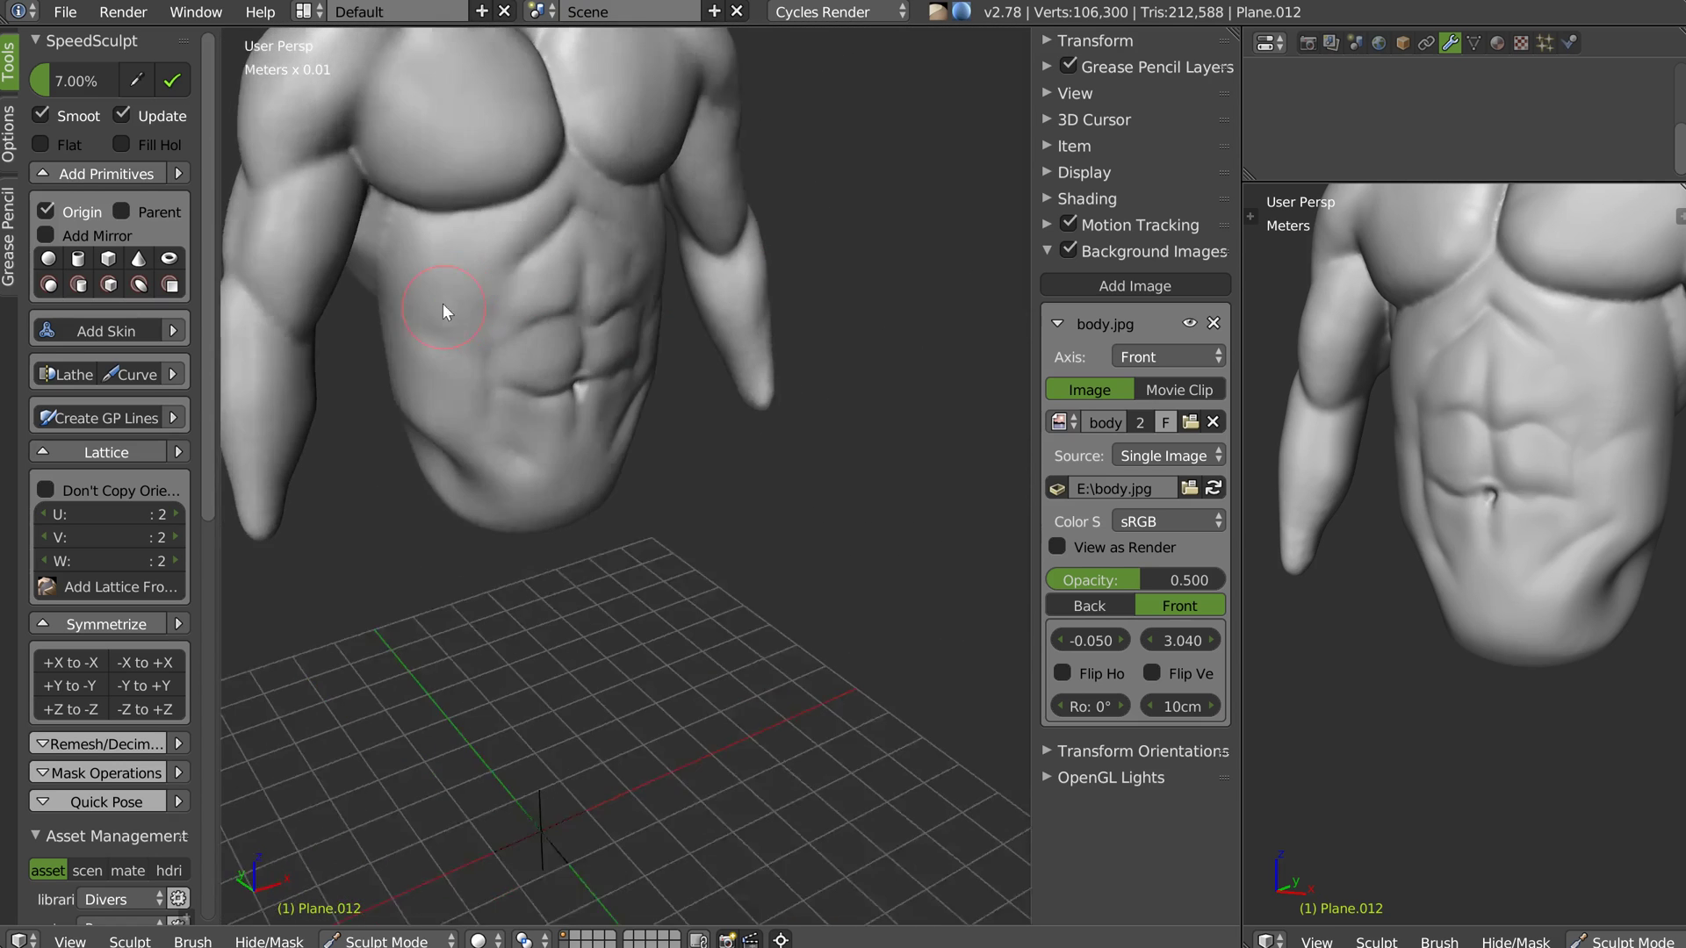
middle_click_drag(743, 214, 647, 213)
left_click_drag(614, 111, 625, 135)
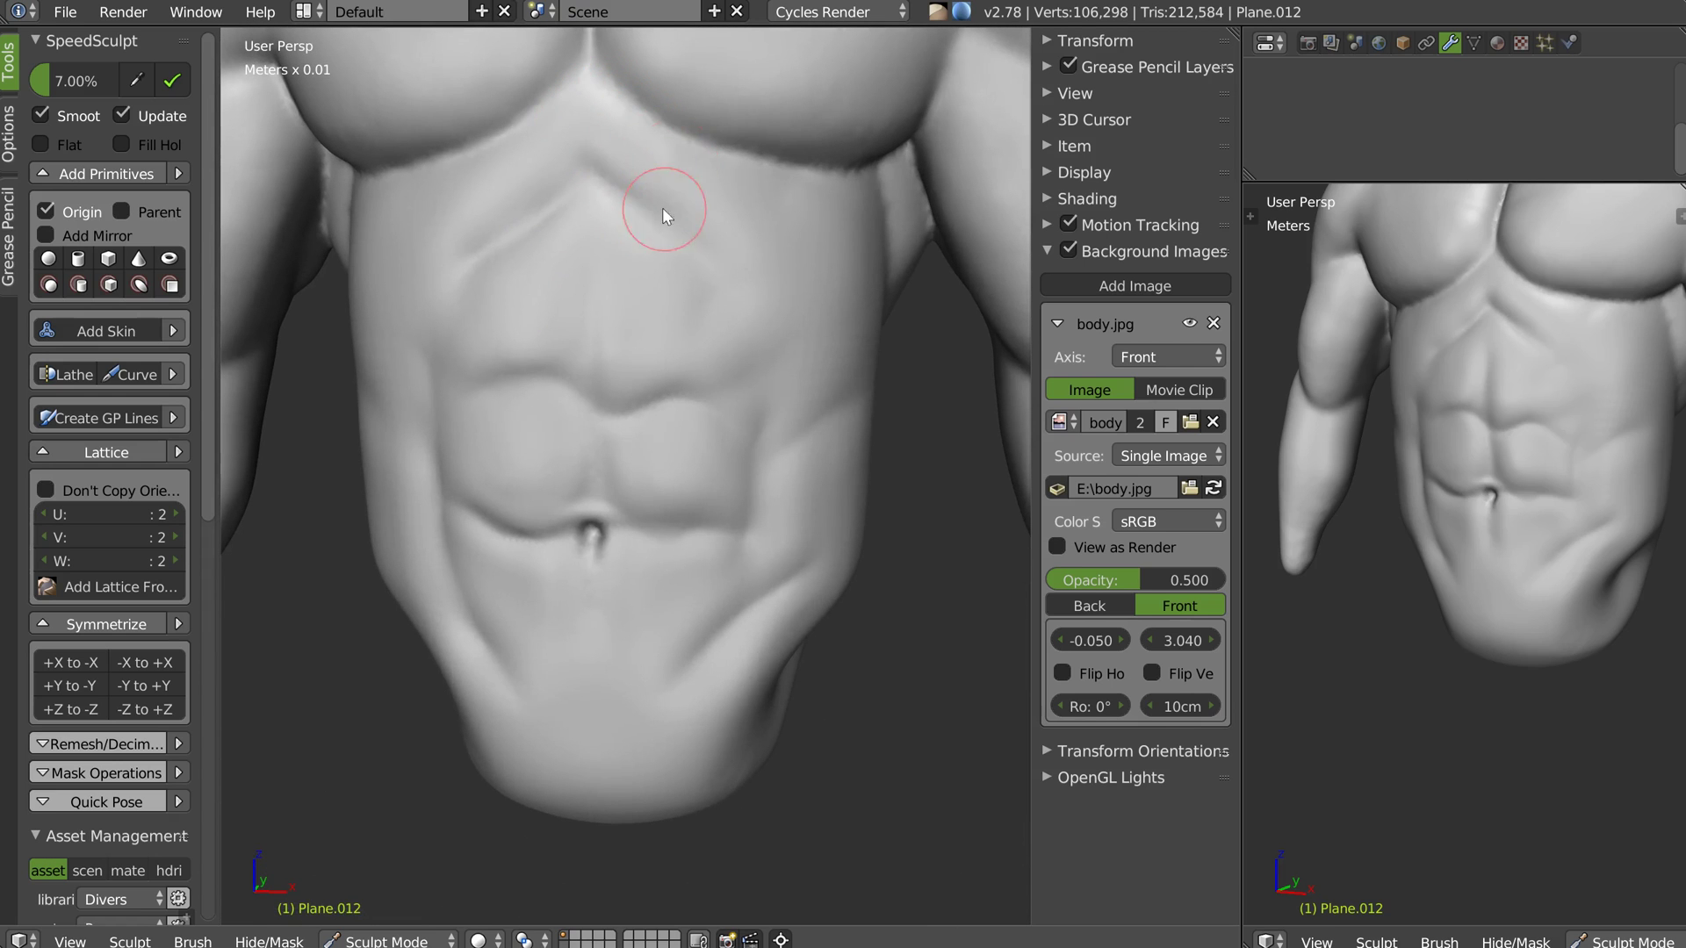
left_click_drag(715, 209, 751, 226)
middle_click_drag(871, 255, 808, 241)
left_click_drag(781, 235, 779, 263)
Enlarge the brush and sculpt the side of the rib cage and the oblique down toward the lower abdomen
middle_click_drag(931, 263, 815, 296)
key("f")
left_click(812, 336)
mouse_move(834, 280)
left_mouse_down()
mouse_move(797, 311)
mouse_move(927, 319)
mouse_move(934, 340)
mouse_move(848, 376)
left_mouse_up()
middle_click_drag(848, 375, 884, 367)
left_click_drag(818, 437, 778, 420)
middle_click_drag(783, 416, 720, 417)
mouse_move(845, 356)
left_mouse_down()
mouse_move(801, 414)
mouse_move(724, 466)
left_mouse_up()
middle_click_drag(856, 403, 864, 391)
mouse_move(864, 392)
left_mouse_down()
mouse_move(818, 536)
mouse_move(698, 678)
left_mouse_up()
middle_click_drag(697, 678, 725, 574)
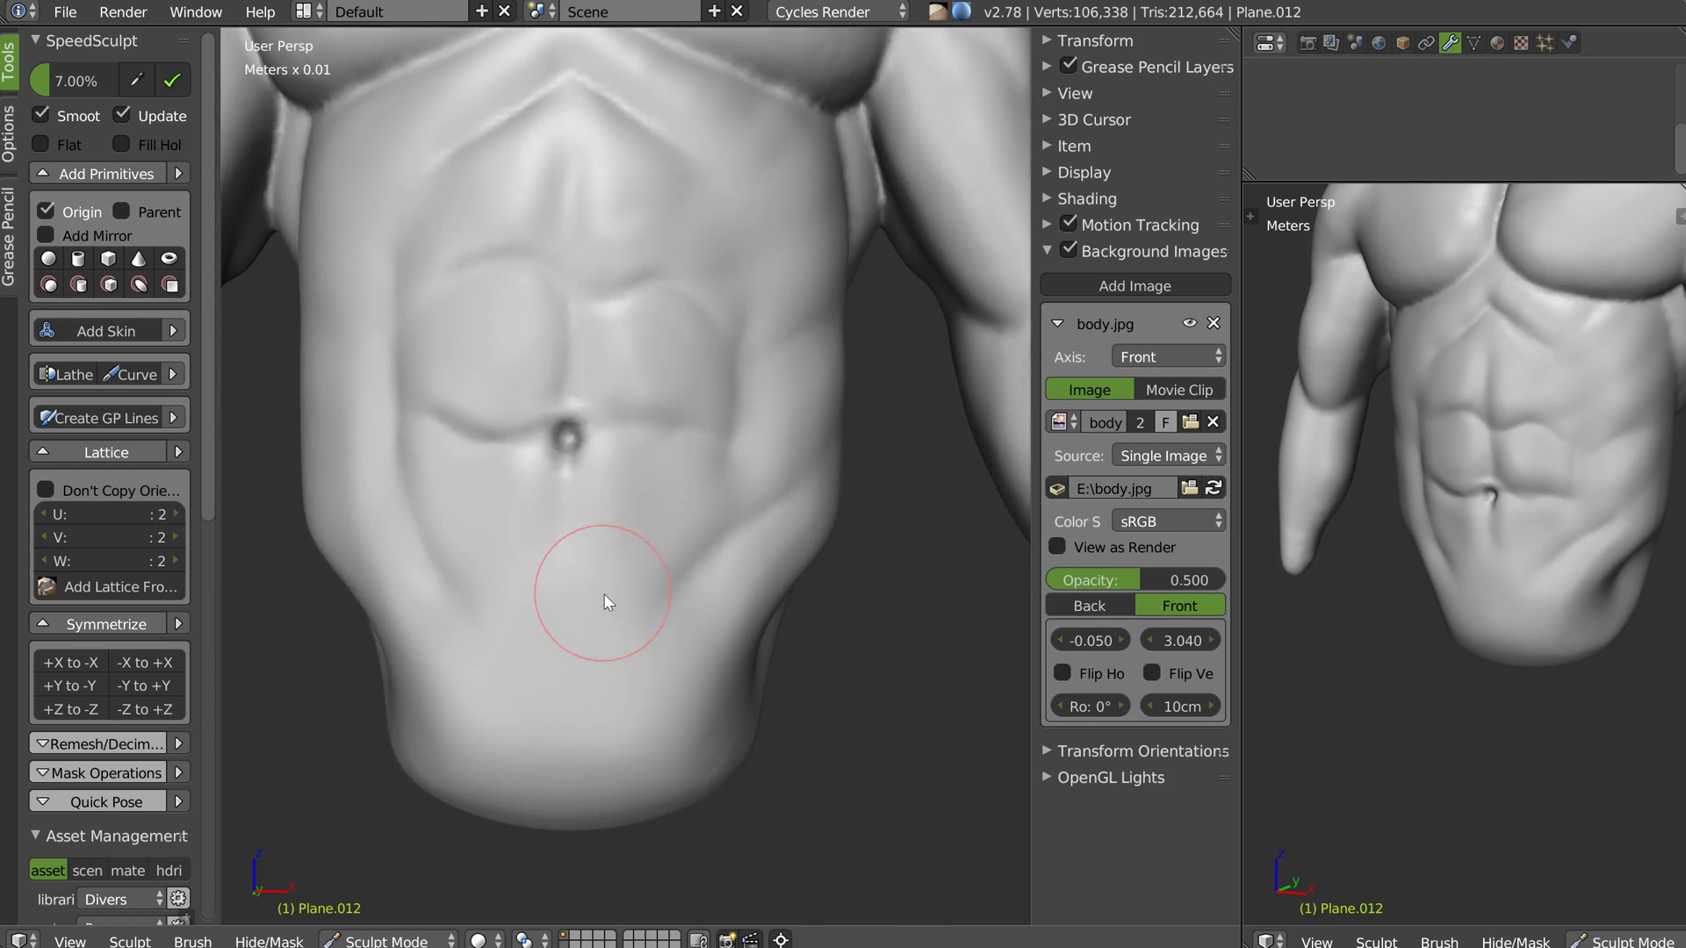
Shape the lower abdominal muscles below the navel on both sides of the midline
middle_click_drag(606, 597, 627, 587)
left_click_drag(627, 465, 648, 519)
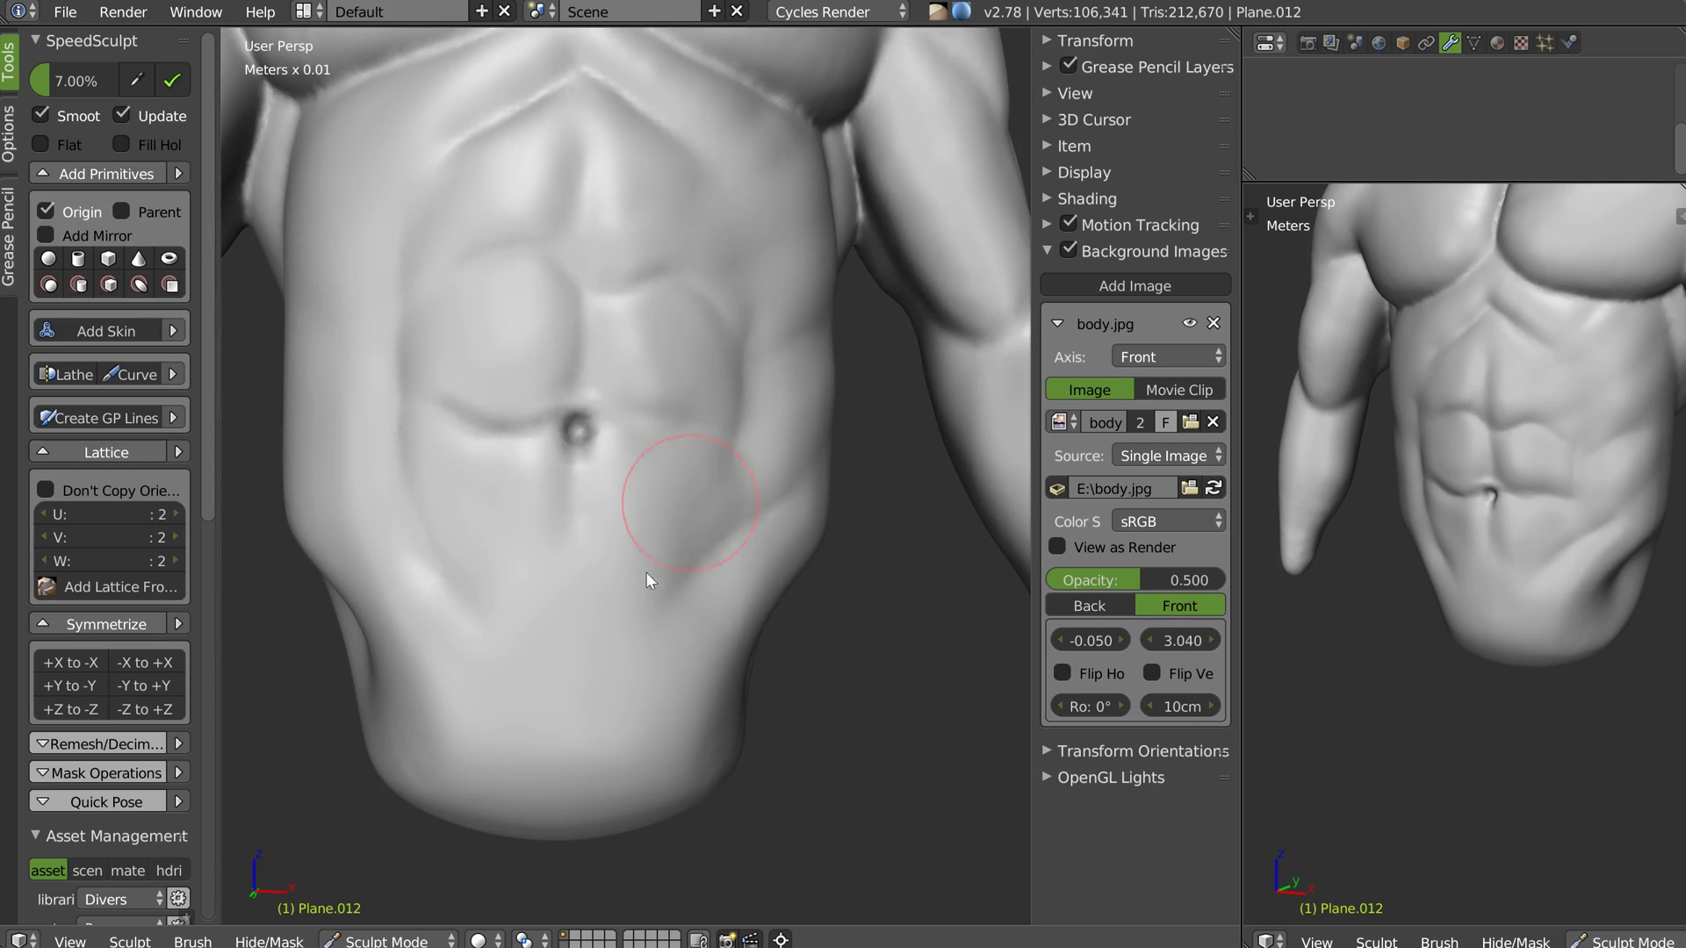
left_click_drag(519, 483, 530, 603)
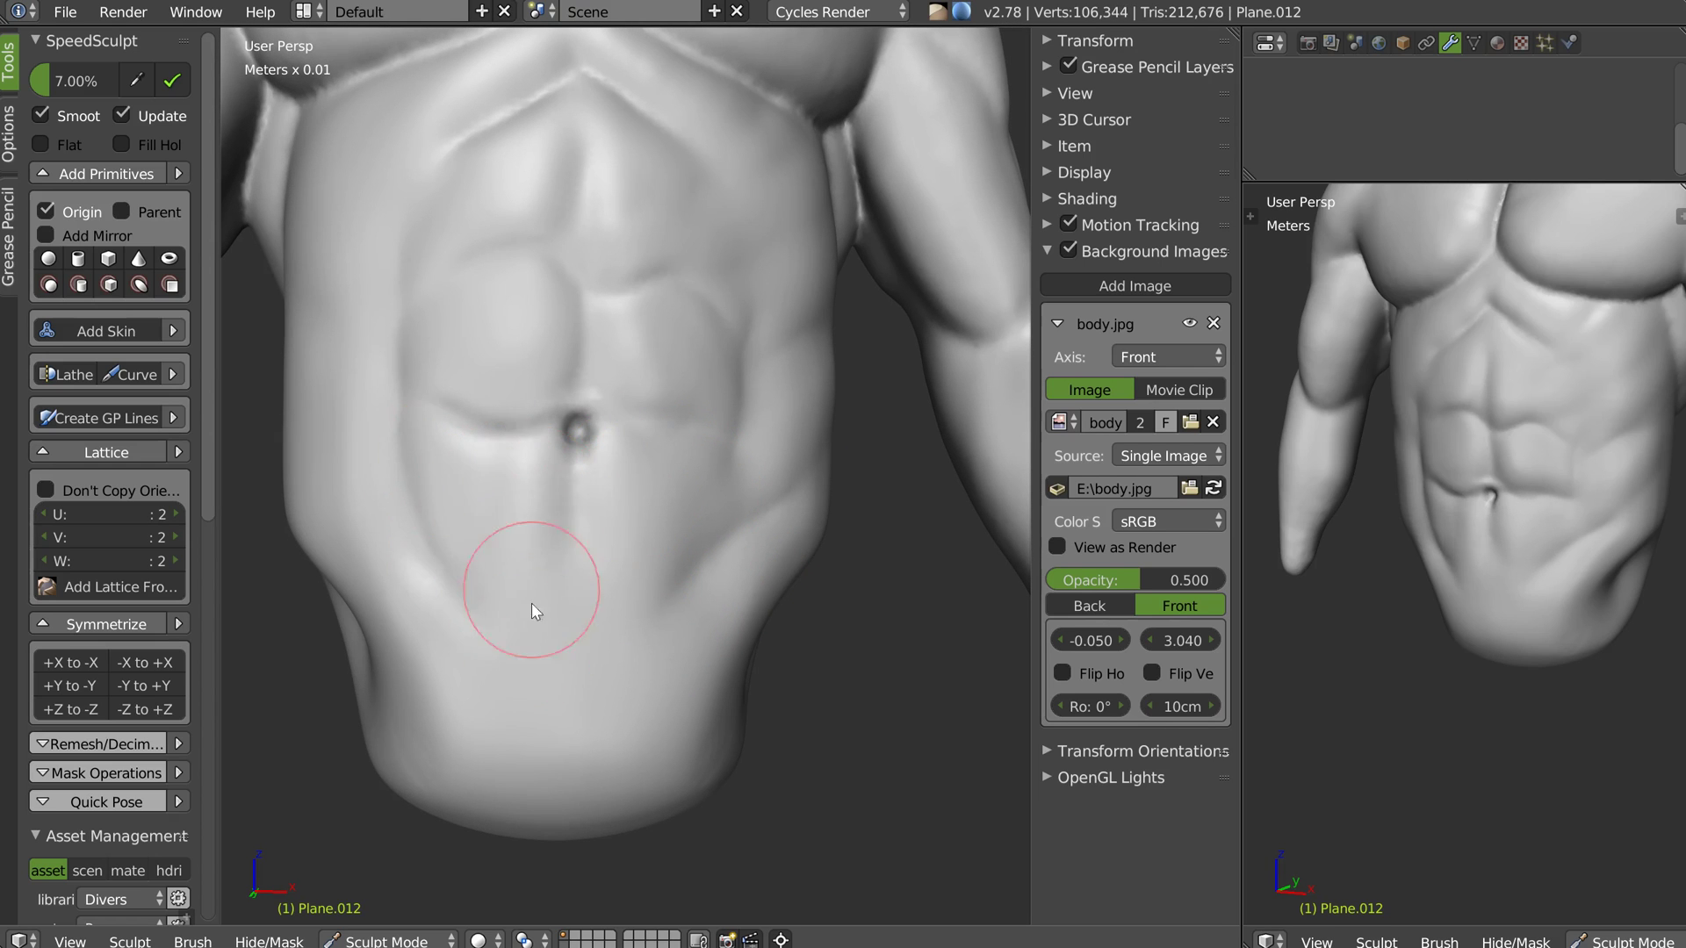
mouse_move(460, 491)
middle_mouse_down()
mouse_move(550, 593)
mouse_move(629, 543)
mouse_move(507, 477)
mouse_move(542, 467)
mouse_move(550, 488)
middle_mouse_up()
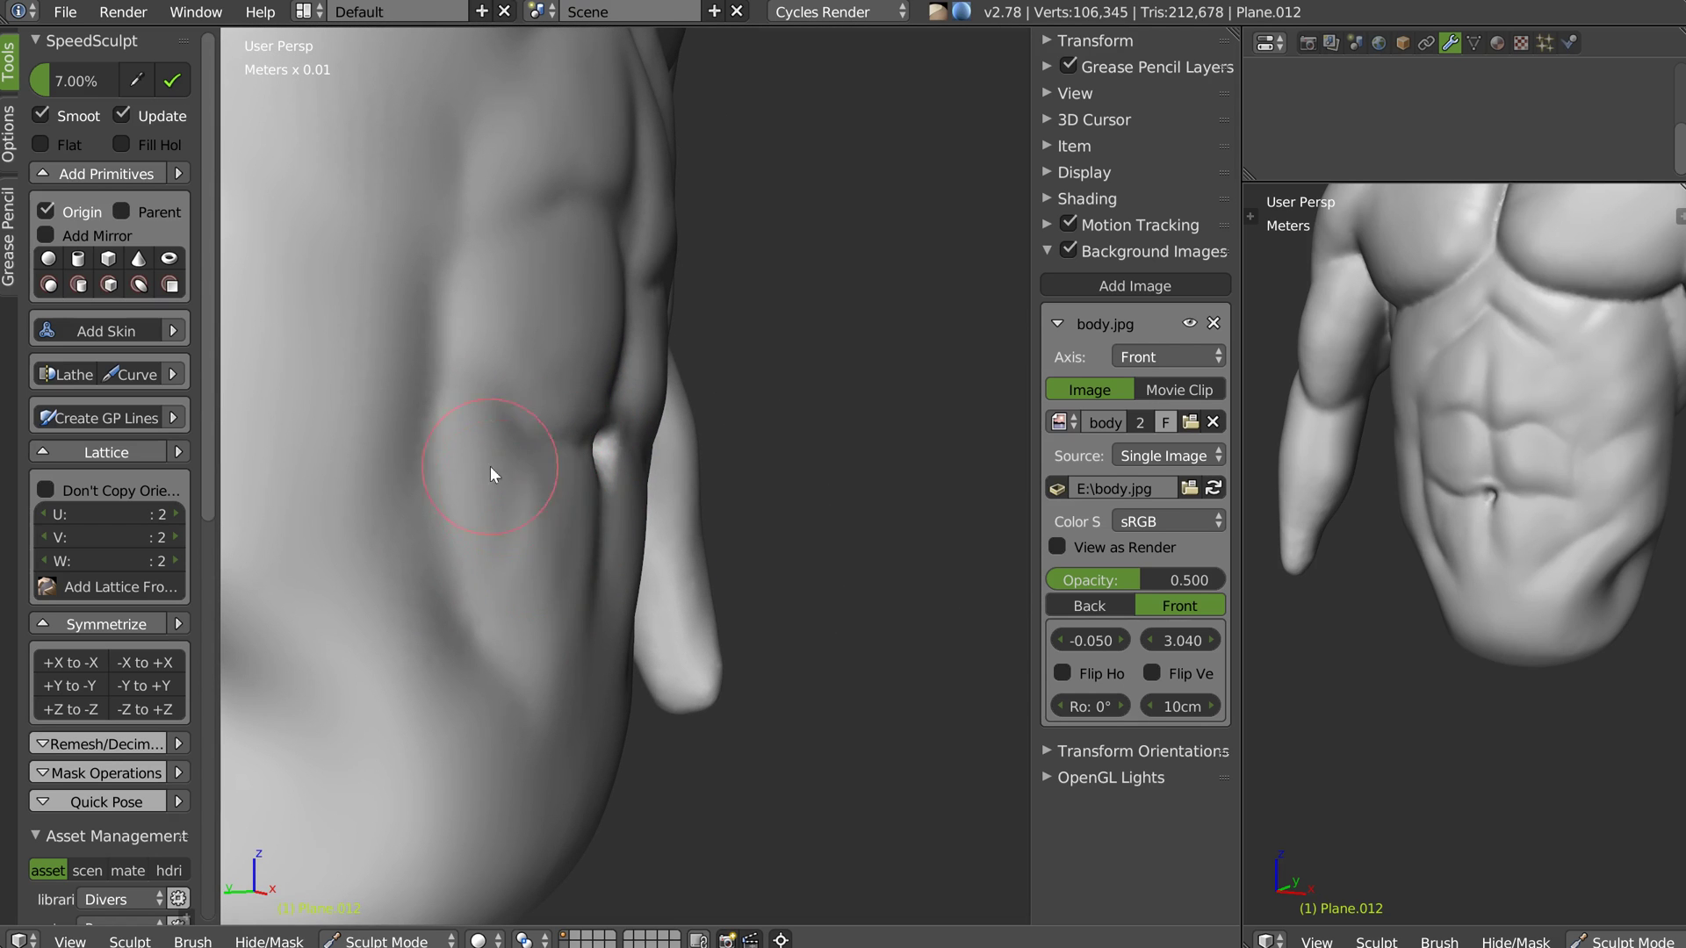
middle_click_drag(619, 546, 579, 482)
left_click_drag(579, 483, 590, 572)
left_click_drag(524, 488, 528, 588)
left_click_drag(544, 523, 521, 561)
Refine the abdominal block beside the navel and the upper abdominal muscle below the rib arch
mouse_move(650, 581)
middle_mouse_down()
mouse_move(661, 546)
mouse_move(640, 576)
mouse_move(727, 527)
mouse_move(654, 451)
mouse_move(476, 390)
middle_mouse_up()
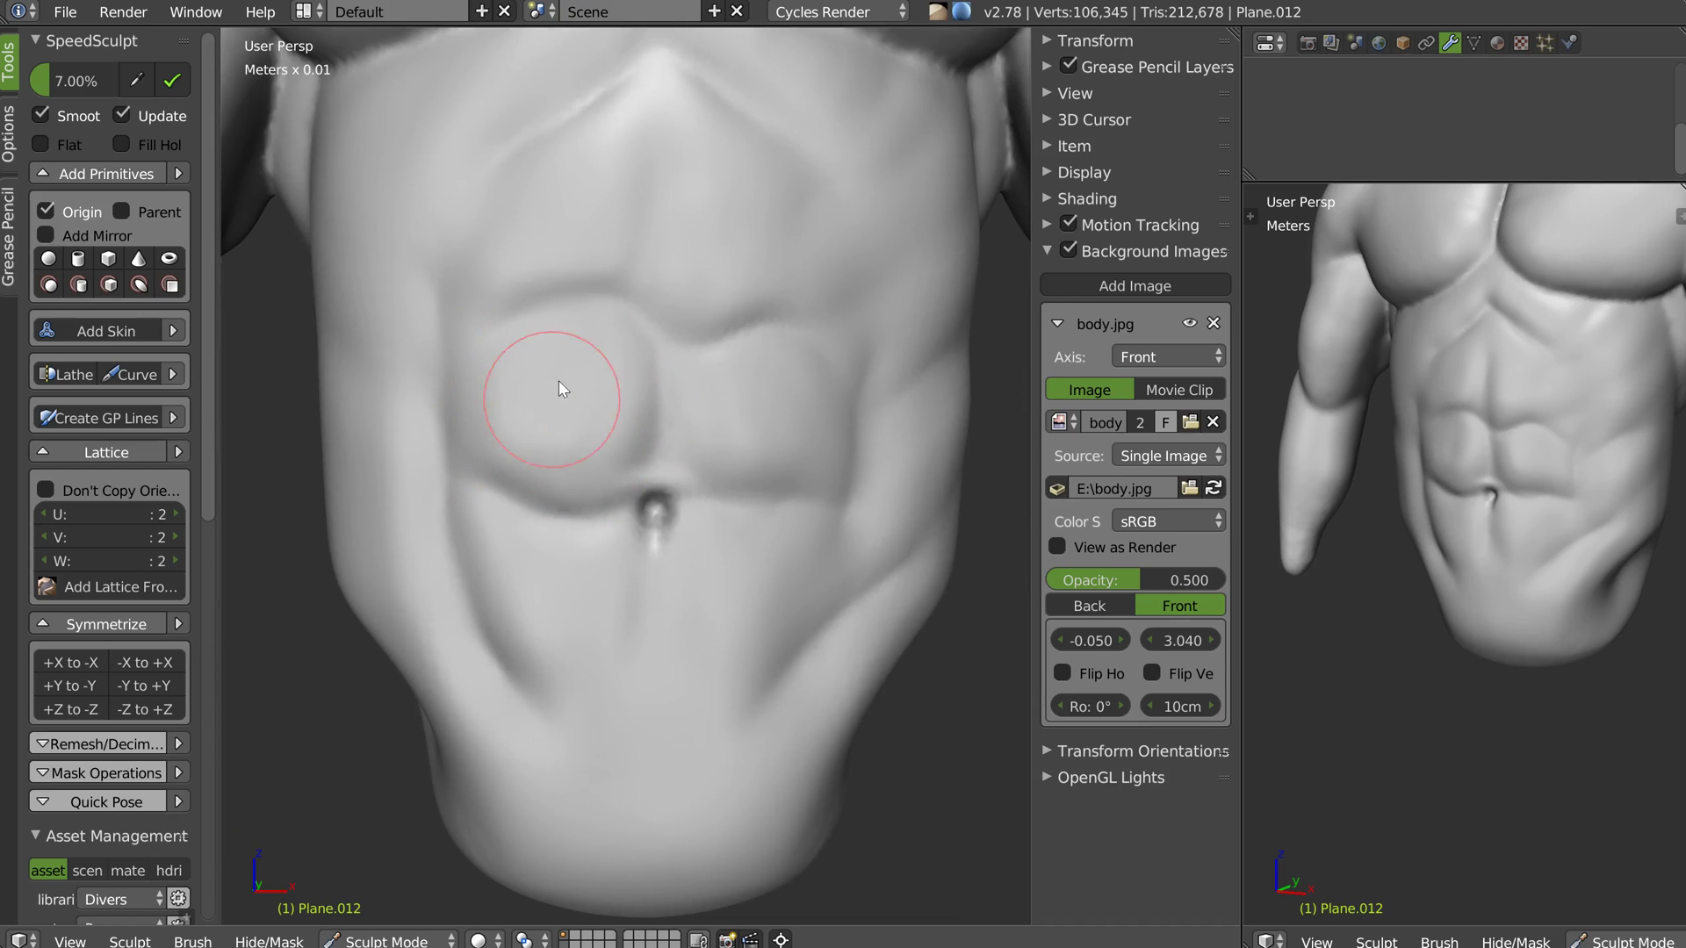
mouse_move(700, 456)
left_mouse_down()
mouse_move(790, 420)
mouse_move(833, 465)
left_mouse_up()
left_click_drag(678, 227, 758, 262)
mouse_move(753, 169)
middle_mouse_down()
mouse_move(669, 225)
mouse_move(627, 205)
mouse_move(725, 234)
mouse_move(645, 260)
mouse_move(740, 320)
mouse_move(797, 302)
middle_mouse_up()
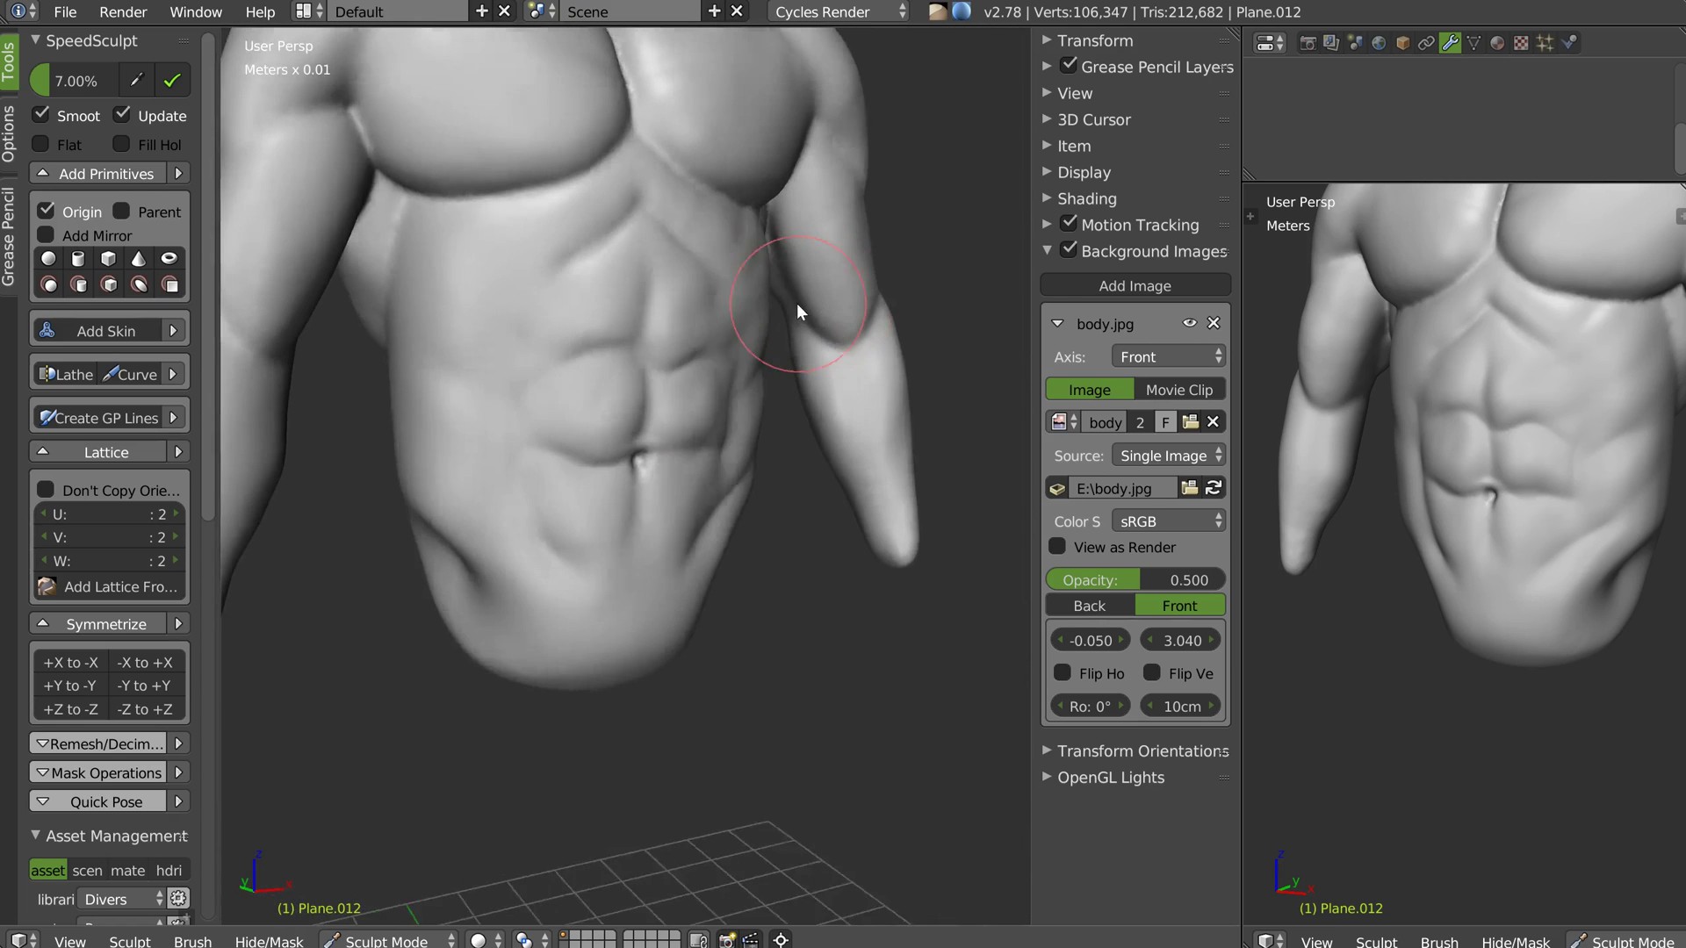
scroll(751, 323, "up", 5)
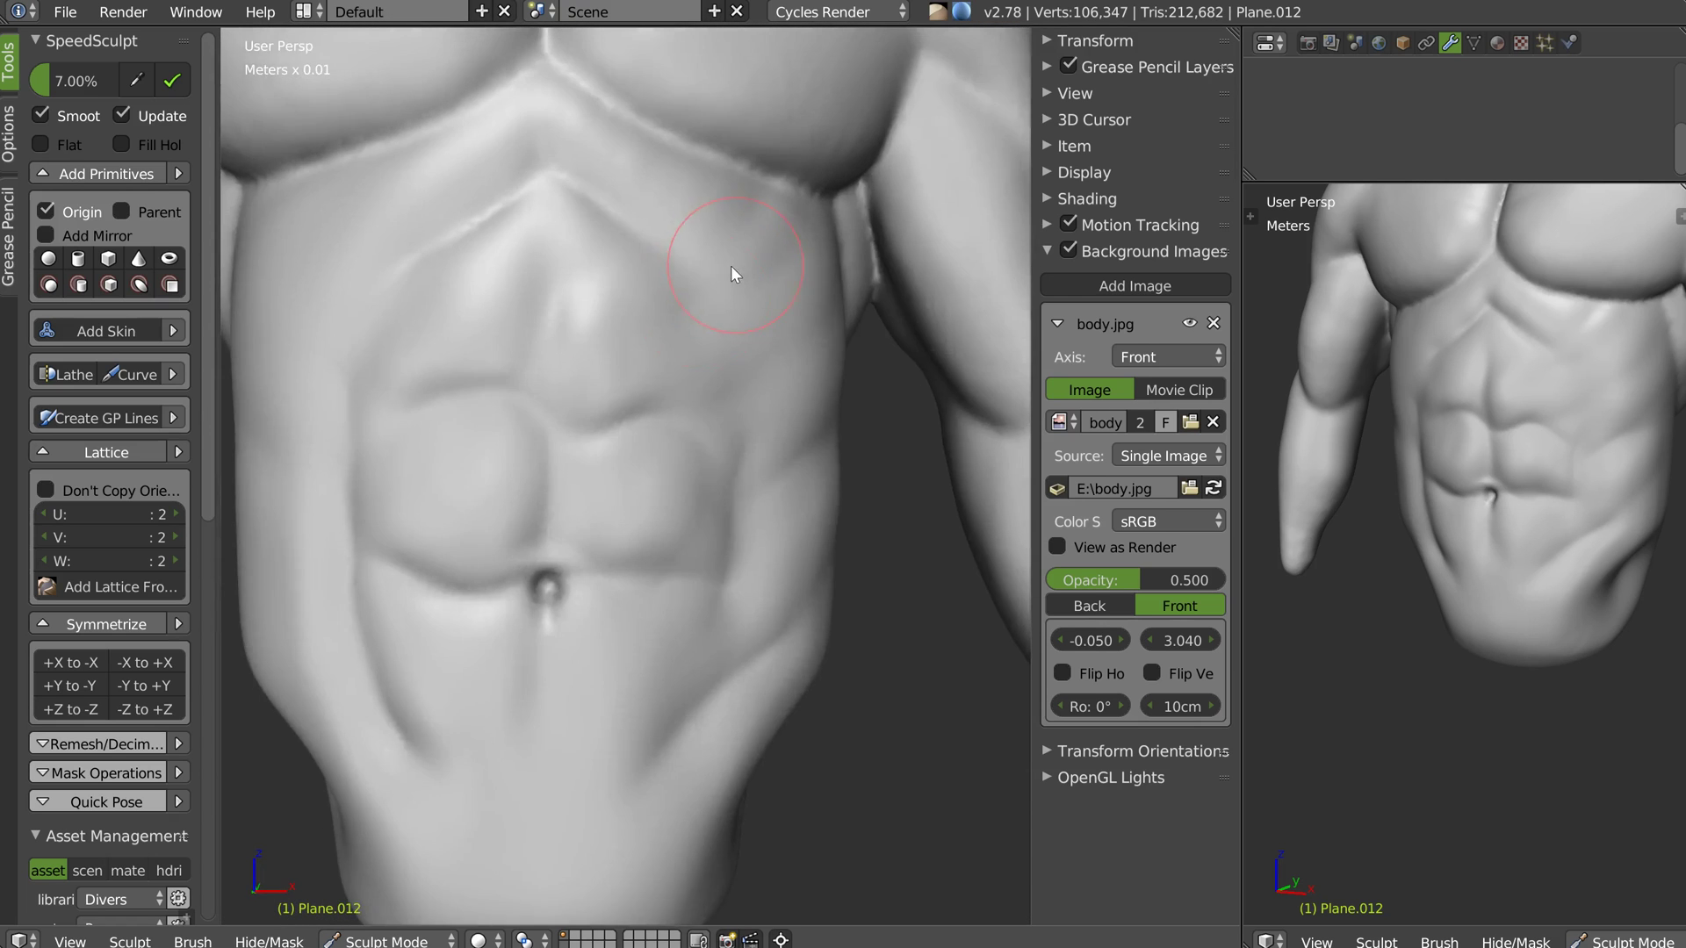
scroll(720, 307, "up", 3)
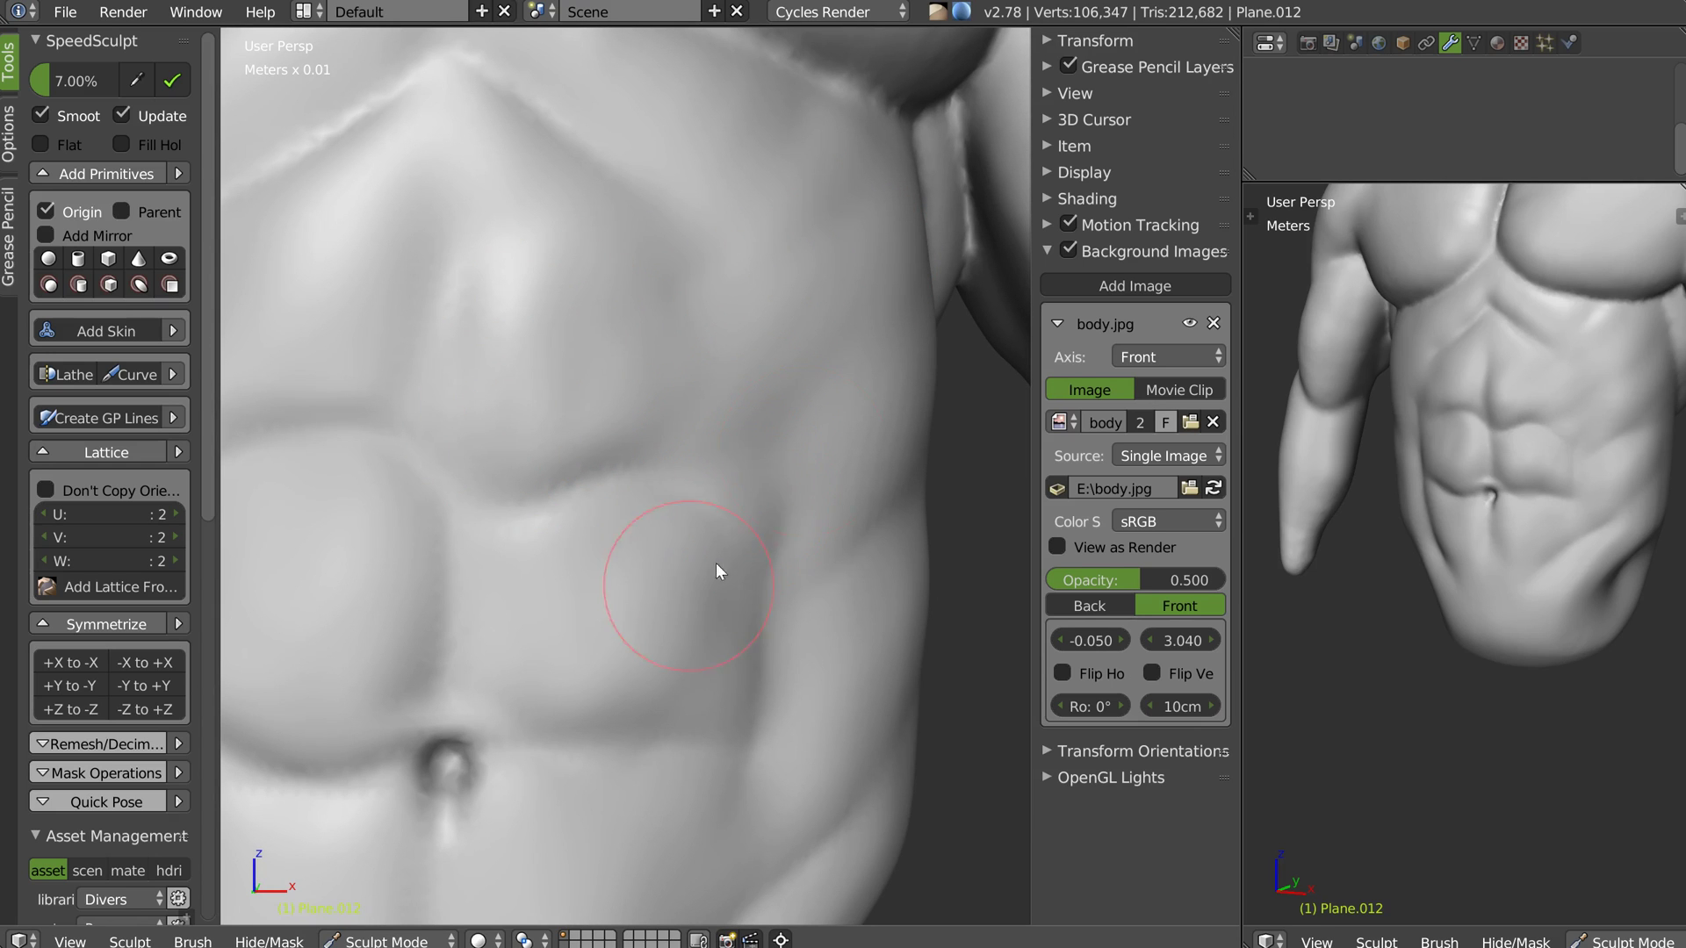
mouse_move(610, 672)
left_mouse_down()
mouse_move(727, 640)
mouse_move(661, 643)
left_mouse_up()
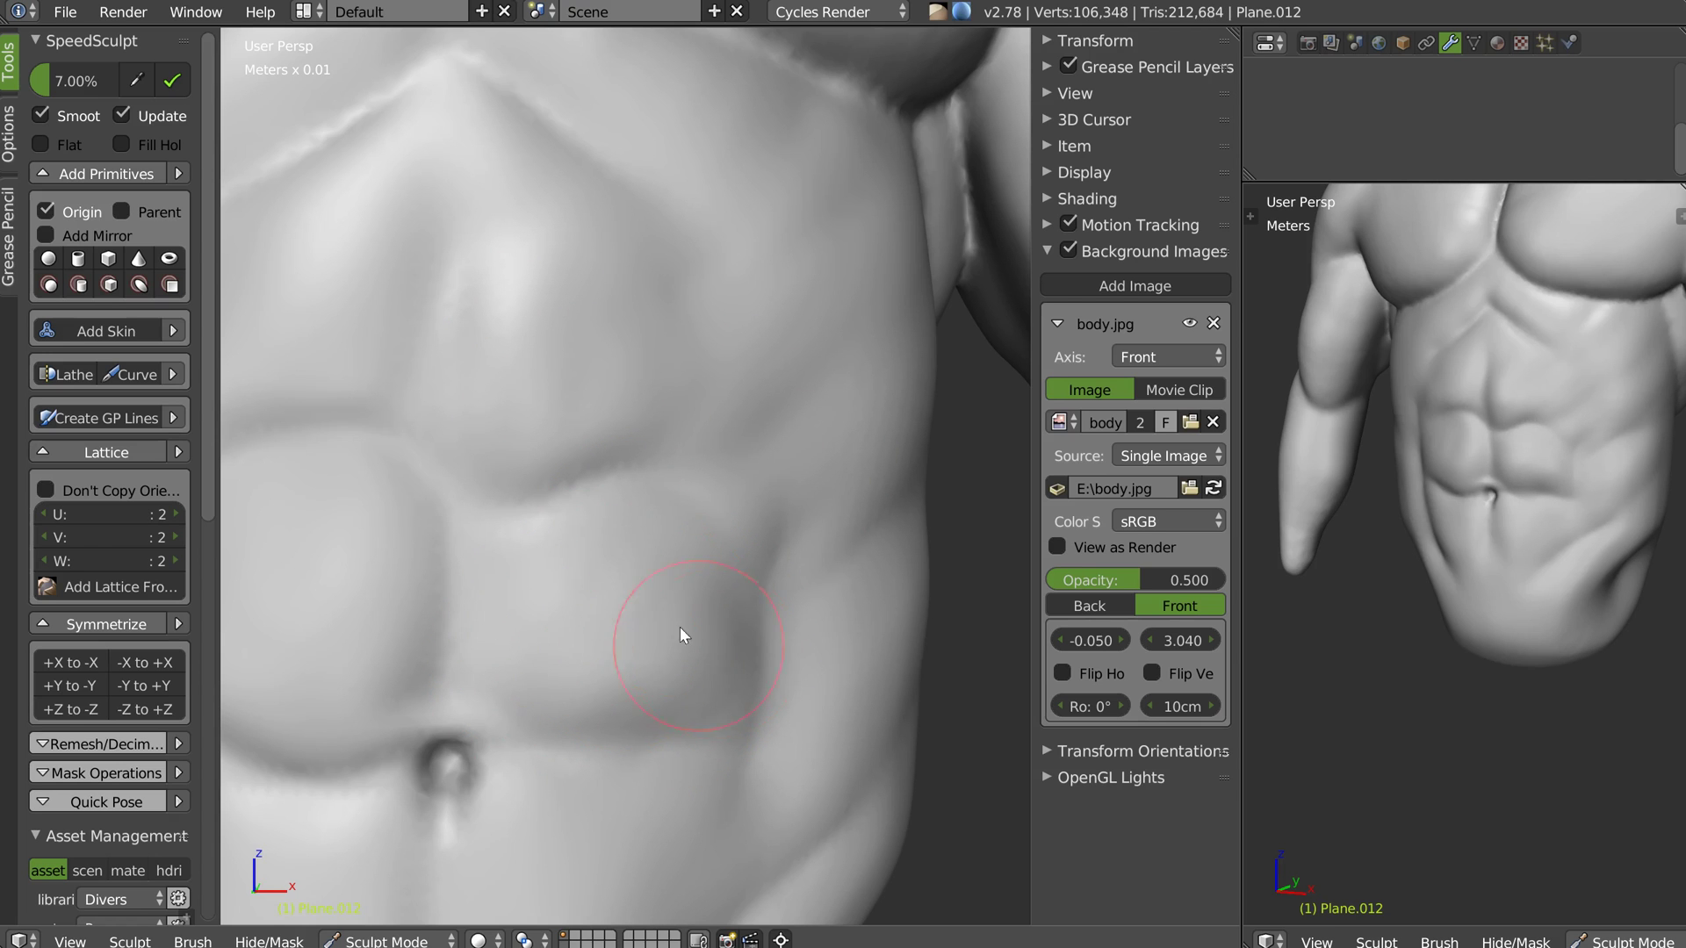
Switch to the Grab brush and reshape the front profile of the abdomen from below the chest to the pelvis in side view
scroll(689, 606, "down", 6)
middle_click_drag(604, 567, 743, 387)
scroll(676, 580, "up", 2)
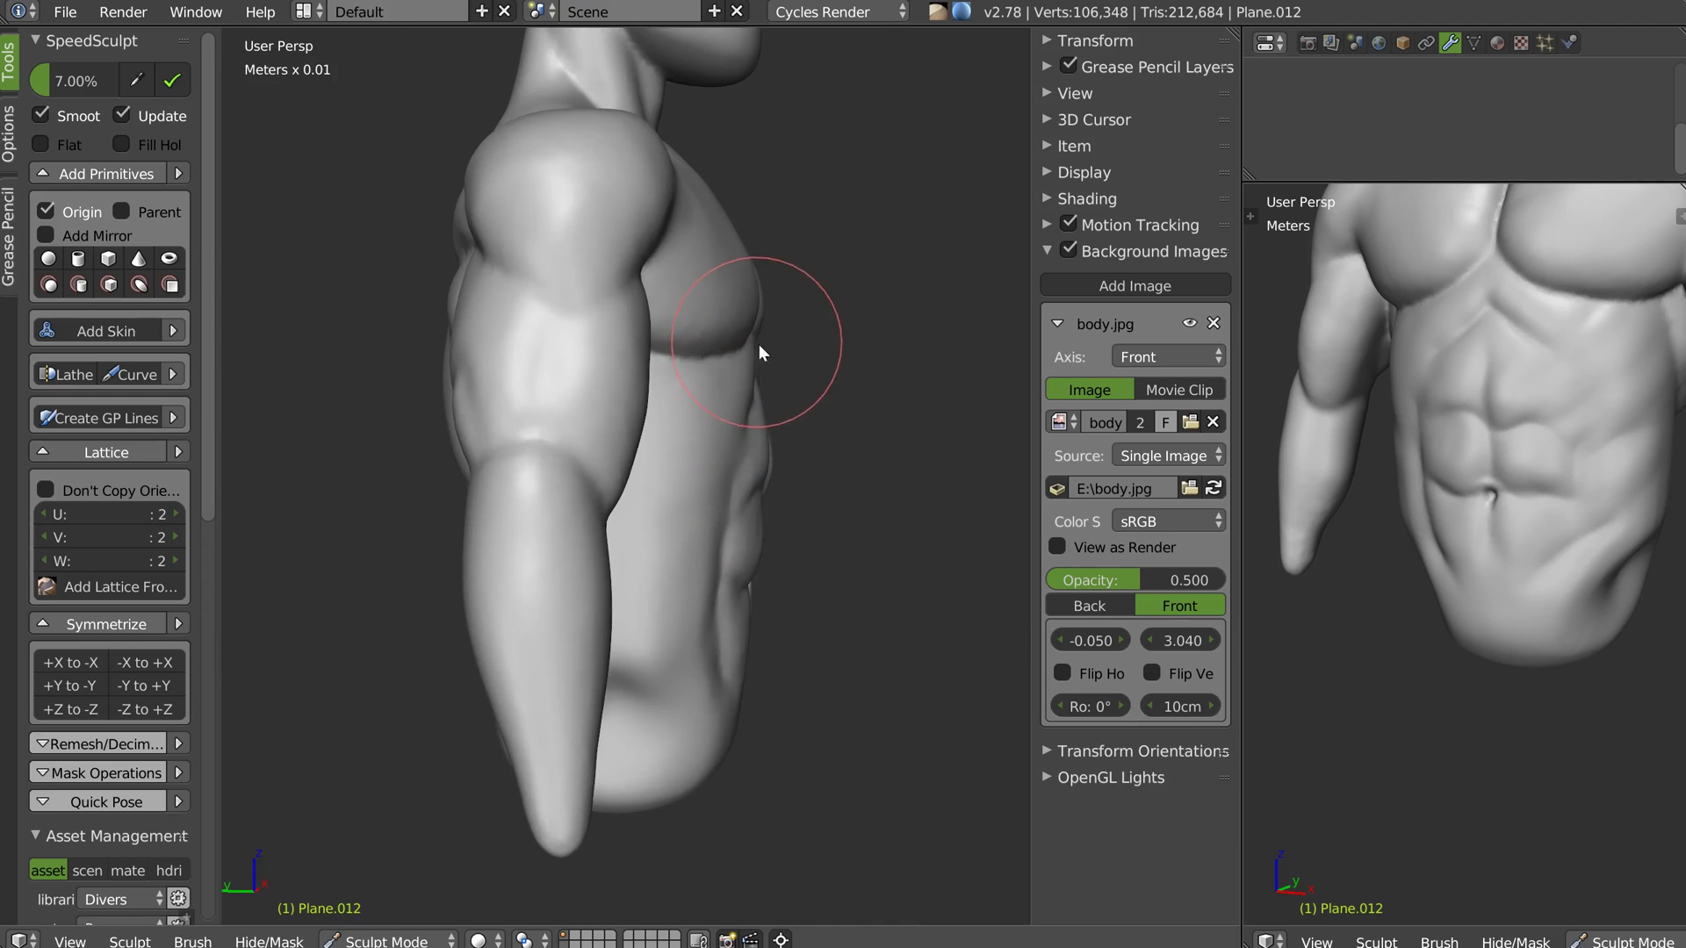
key("w")
left_click(624, 364)
right_click(773, 445)
left_click(518, 559)
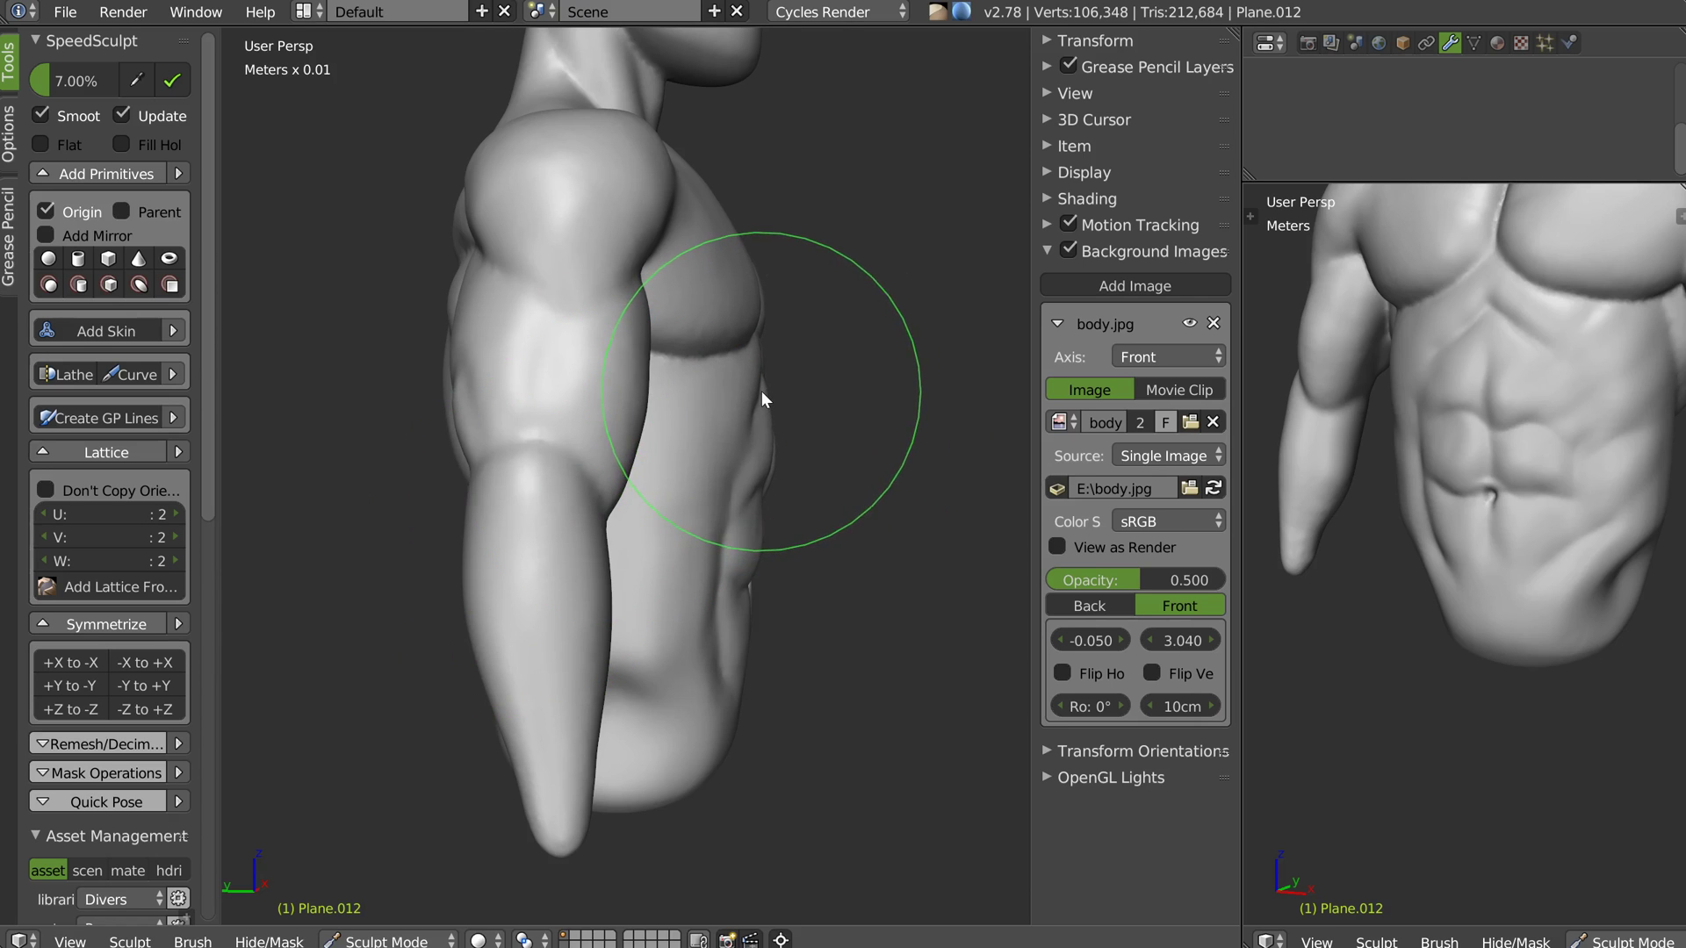
scroll(762, 392, "up", 2)
left_click_drag(765, 385, 771, 384)
left_click_drag(718, 444, 752, 384)
left_click_drag(762, 538, 755, 536)
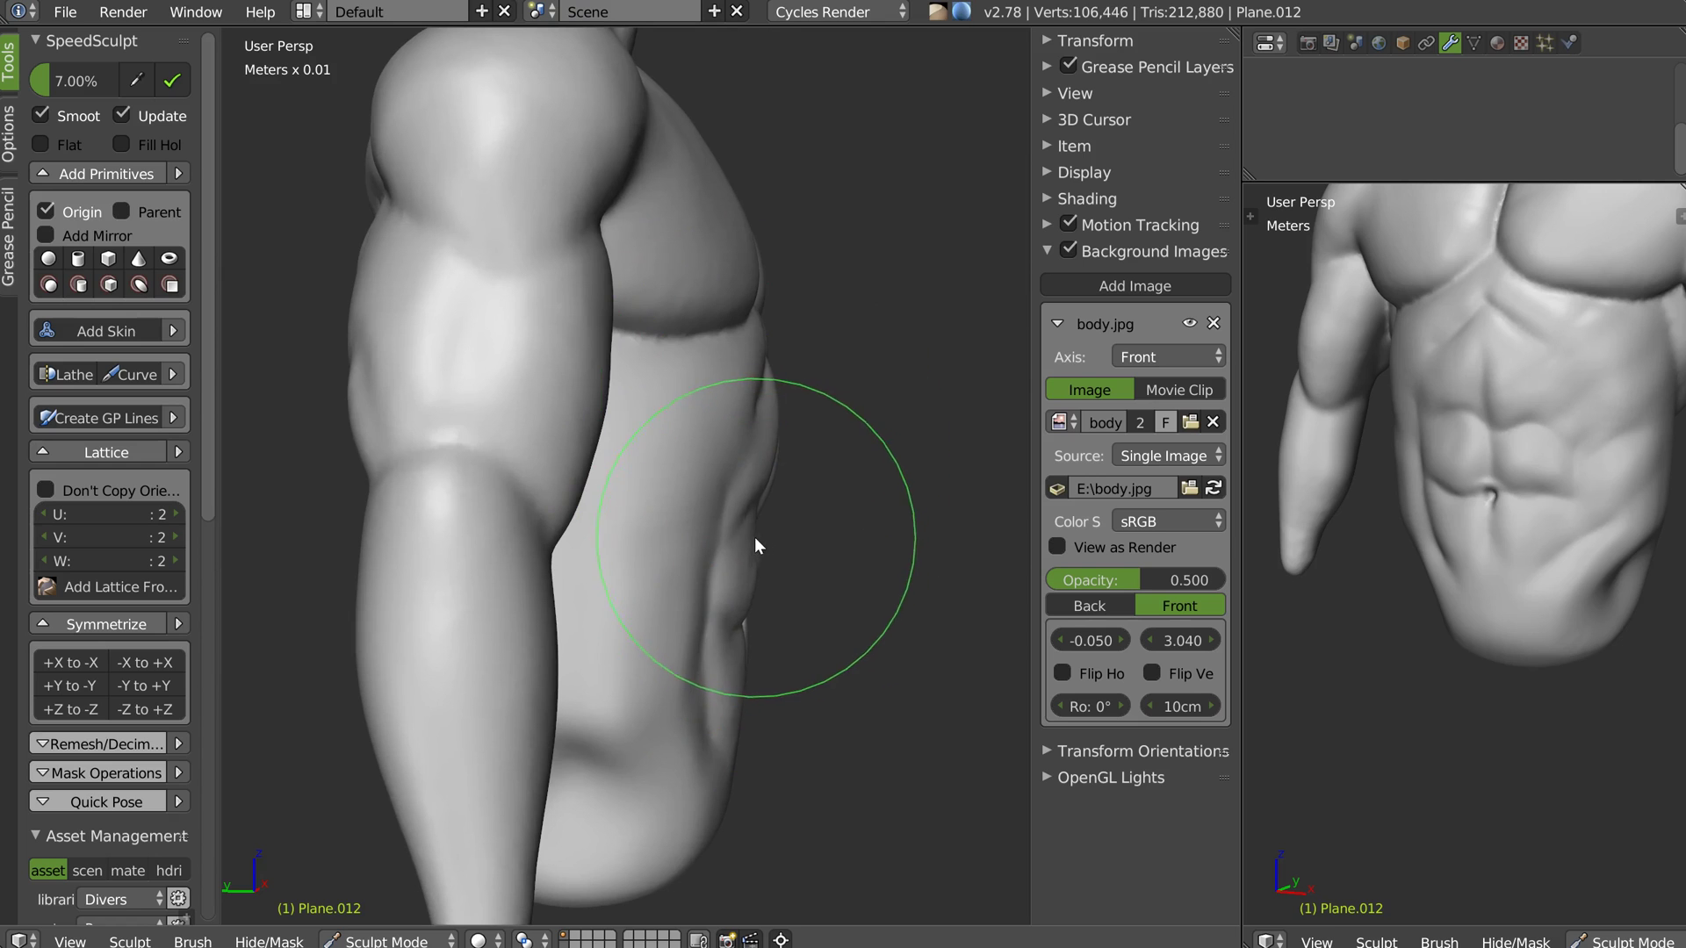
left_click_drag(752, 614, 745, 618)
left_click_drag(718, 787, 732, 795)
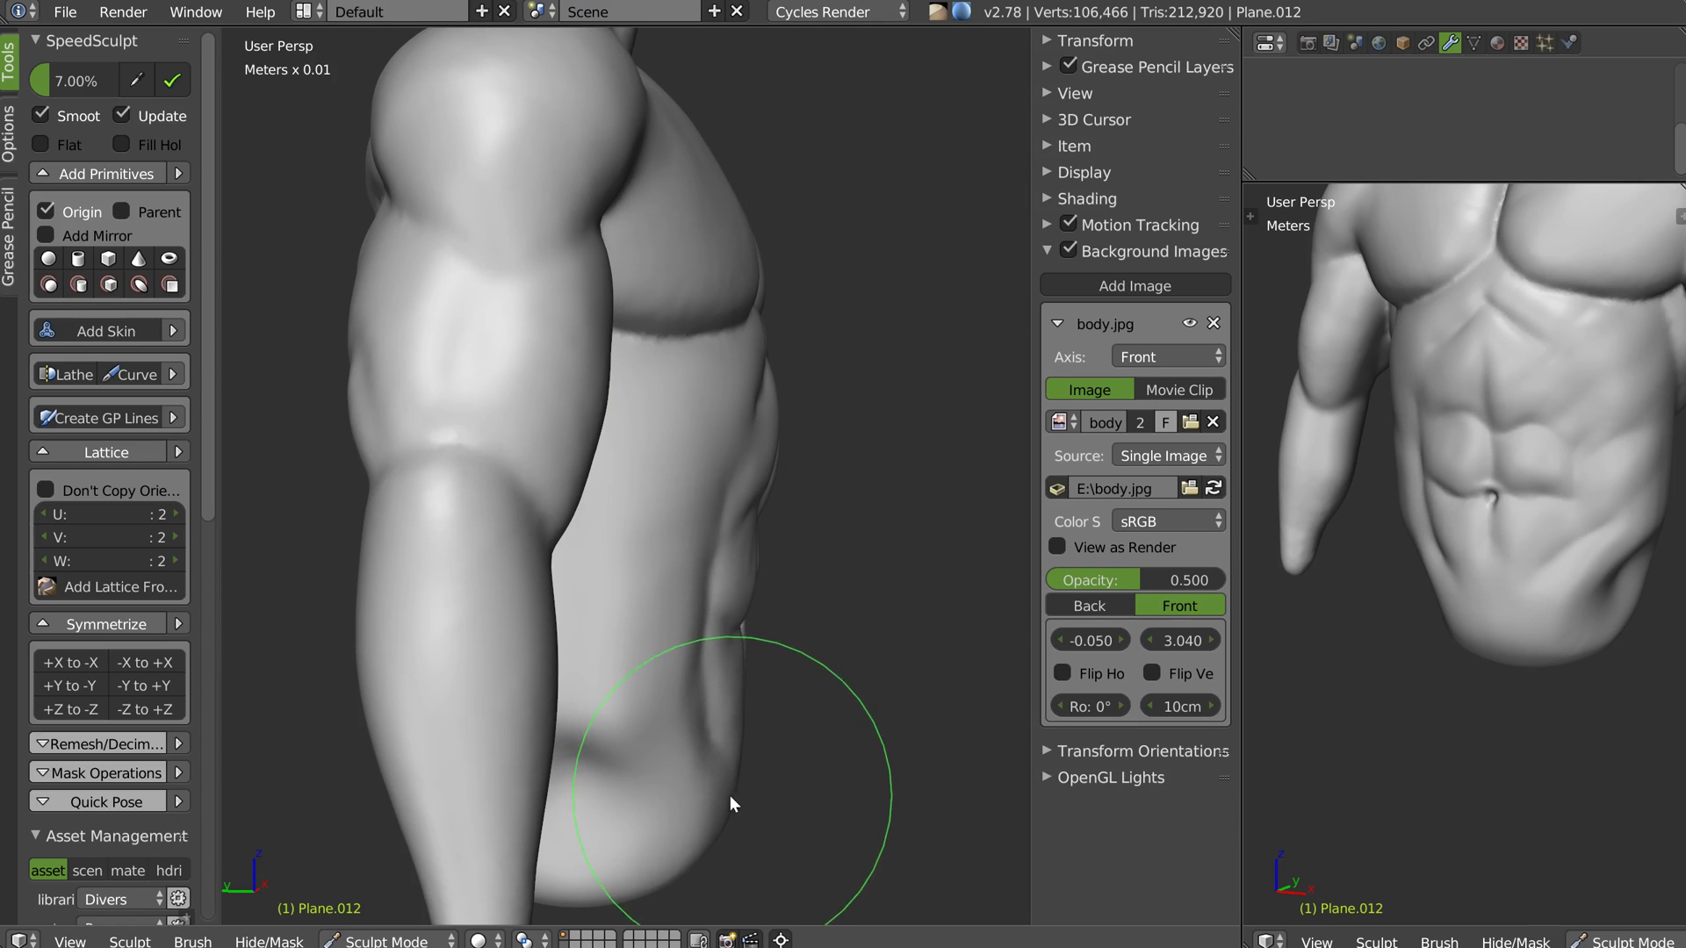
Adjust the torso and chest contours with the Grab brush from several angles
middle_click_drag(782, 576, 784, 540)
mouse_move(703, 480)
left_mouse_down()
mouse_move(713, 588)
mouse_move(678, 602)
mouse_move(782, 470)
left_mouse_up()
mouse_move(783, 470)
middle_mouse_down()
mouse_move(582, 431)
mouse_move(841, 515)
mouse_move(760, 492)
mouse_move(808, 339)
mouse_move(779, 263)
mouse_move(859, 267)
mouse_move(854, 252)
middle_mouse_up()
left_click_drag(735, 251, 747, 274)
middle_click_drag(745, 279, 765, 294)
mouse_move(776, 273)
left_mouse_down()
mouse_move(762, 255)
mouse_move(636, 292)
mouse_move(661, 272)
left_mouse_up()
scroll(696, 246, "up", 2)
left_click_drag(798, 235, 794, 214)
Examine the chest and abdomen from several angles and reduce the brush size
scroll(793, 219, "down", 8)
middle_click_drag(794, 219, 746, 386)
scroll(732, 298, "up", 3)
scroll(732, 298, "up", 1)
middle_click_drag(733, 297, 751, 332)
scroll(727, 328, "up", 1)
scroll(762, 335, "up", 4)
key("f")
left_click(690, 348)
scroll(867, 479, "down", 1)
mouse_move(867, 479)
middle_mouse_down()
mouse_move(797, 428)
mouse_move(713, 508)
mouse_move(741, 576)
mouse_move(752, 553)
mouse_move(724, 505)
middle_mouse_up()
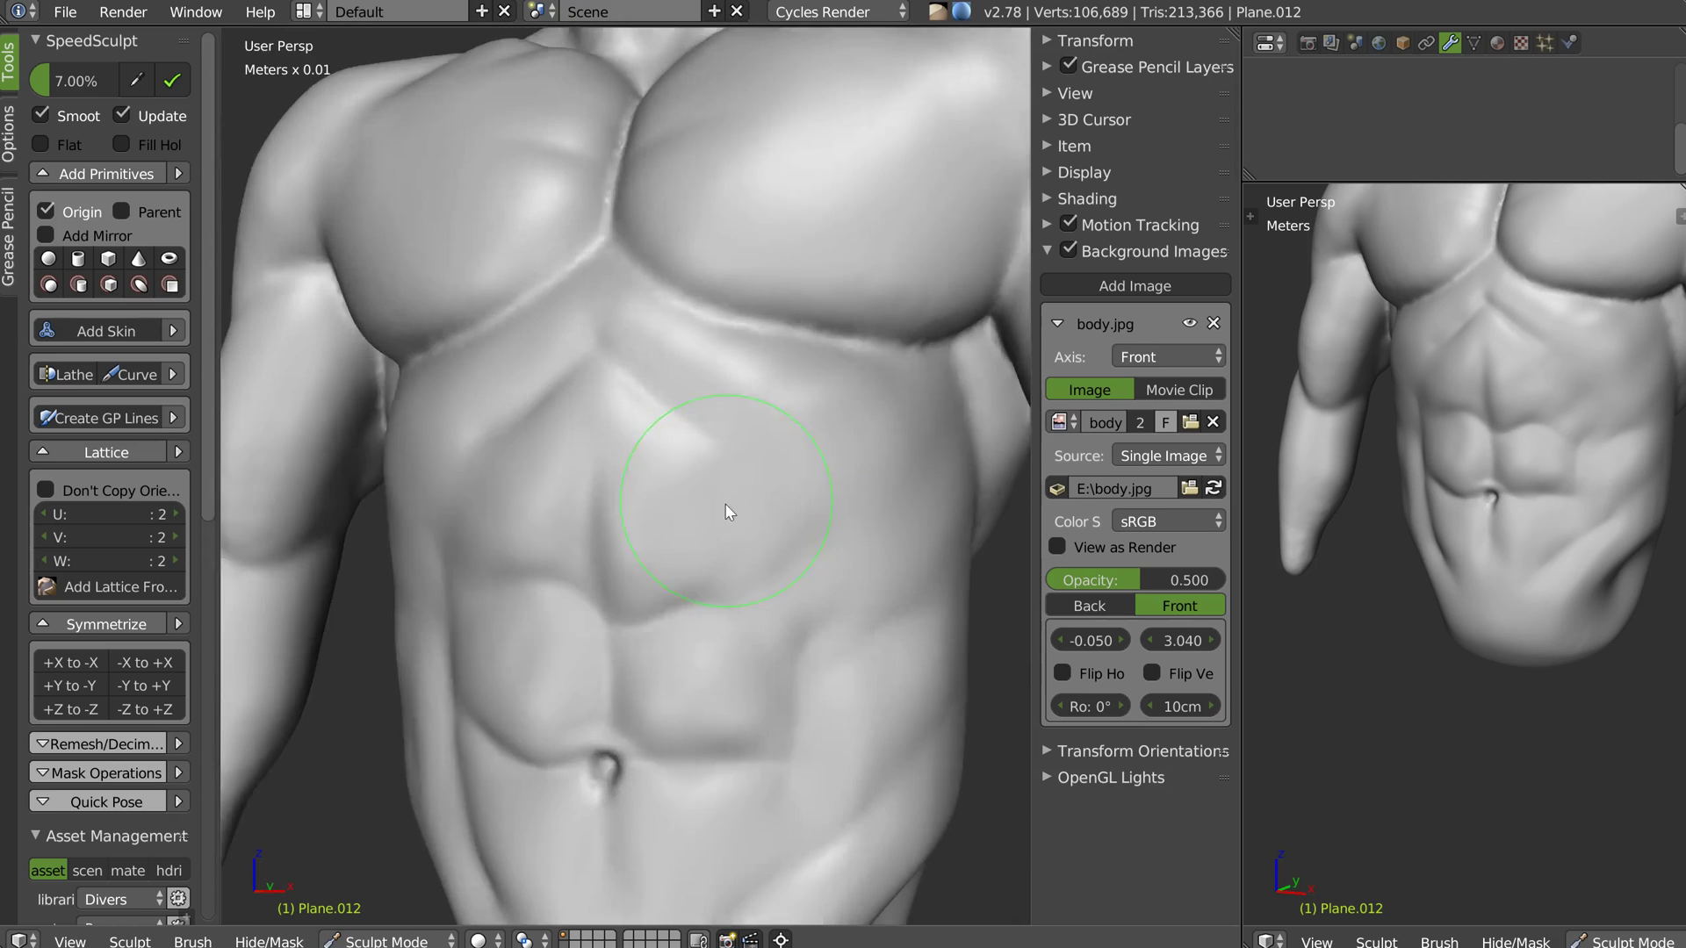
Carve the spine groove down the middle of the back to the waist with the Crease brush
scroll(741, 499, "down", 2)
middle_click_drag(826, 494, 740, 493)
mouse_move(858, 612)
middle_mouse_down()
mouse_move(756, 524)
mouse_move(640, 527)
middle_mouse_up()
key("w")
left_click(637, 483)
left_click_drag(803, 373, 808, 811)
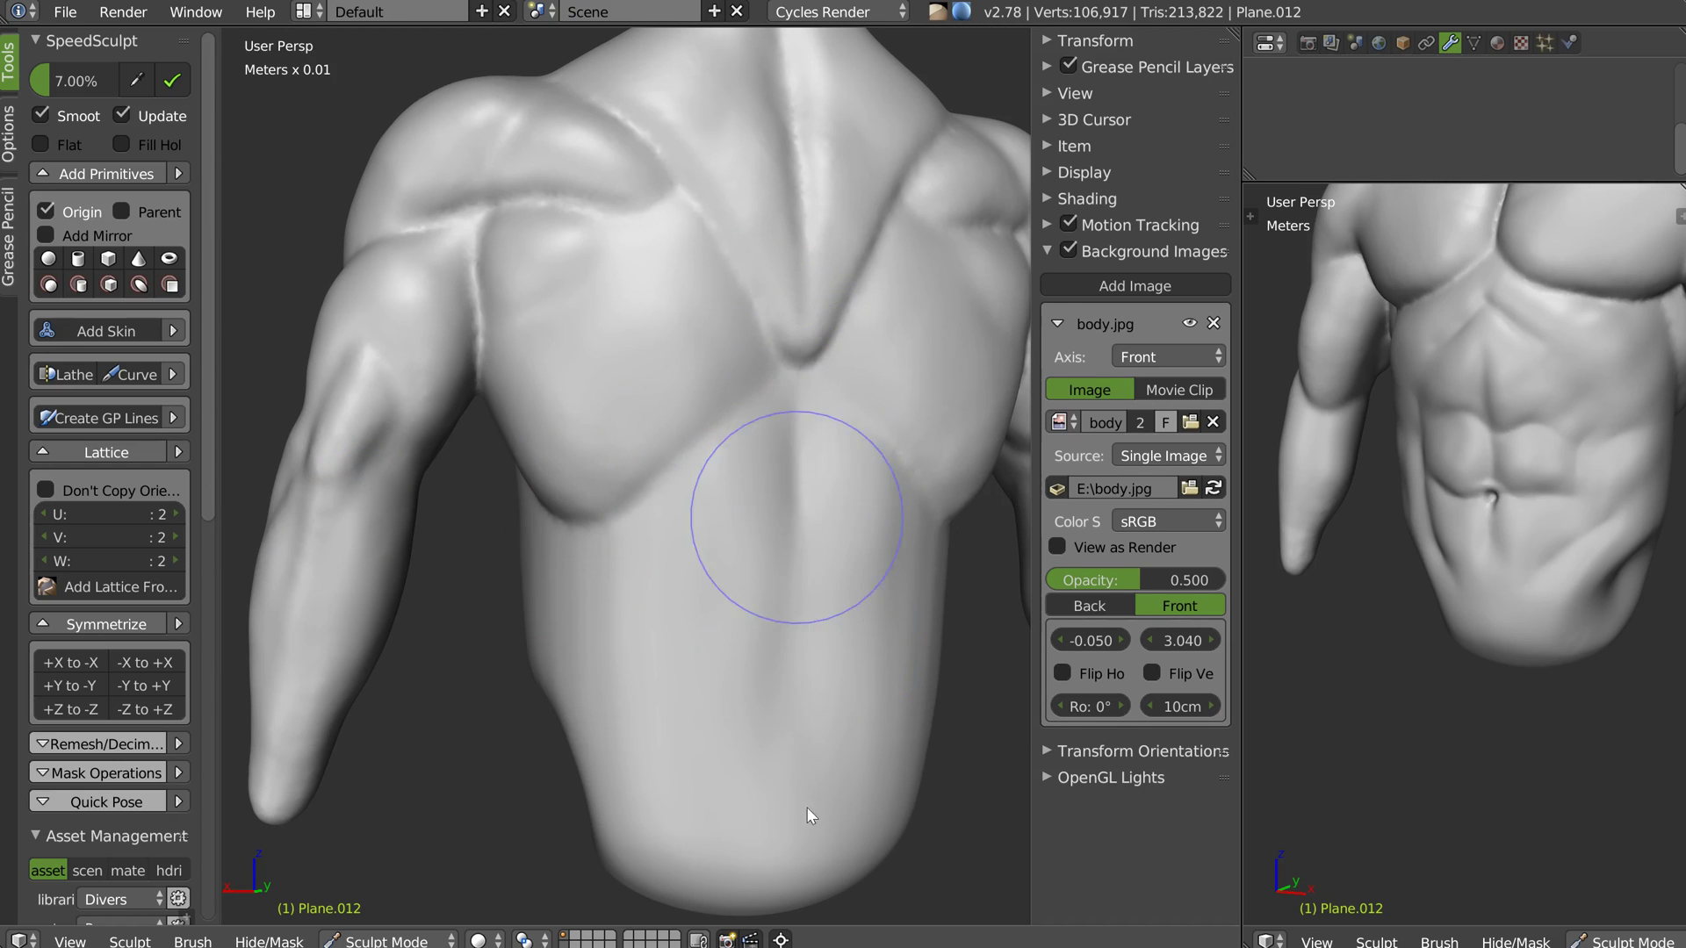
Change the secondary viewport to the UV/Image Editor to display the back.jpg reference
left_click(1267, 941)
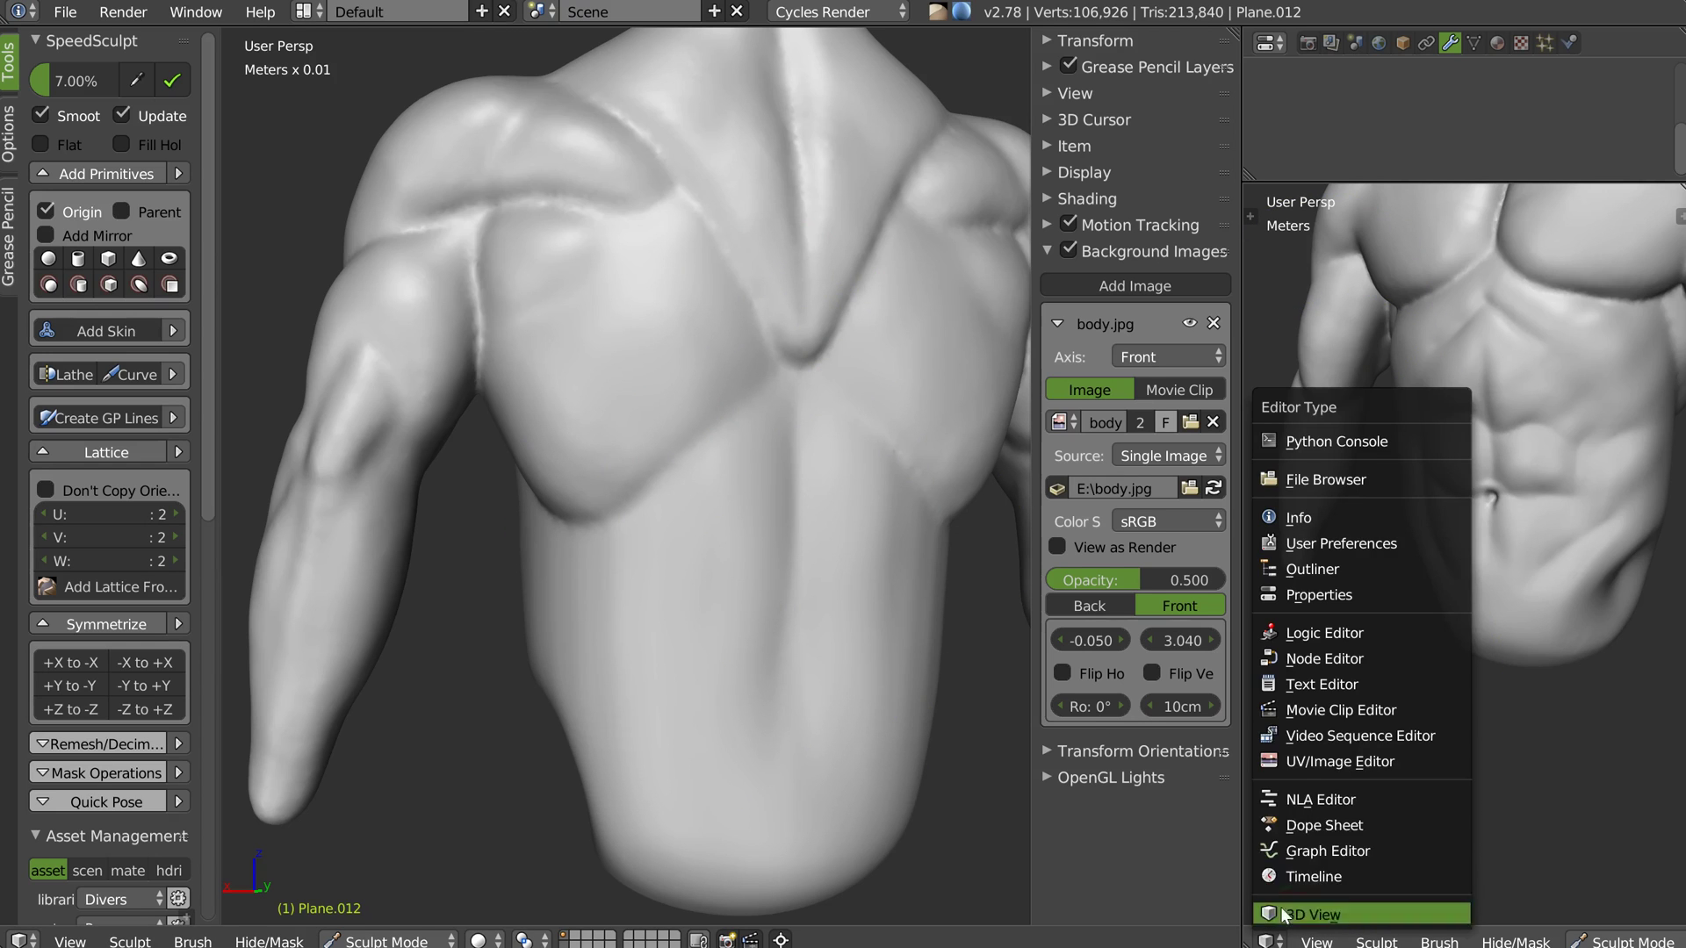
left_click(1317, 761)
Reduce the brush size and sculpt the lower edge of the latissimus toward the spine
mouse_move(699, 454)
middle_mouse_down()
mouse_move(745, 459)
mouse_move(703, 455)
mouse_move(682, 497)
middle_mouse_up()
key("f")
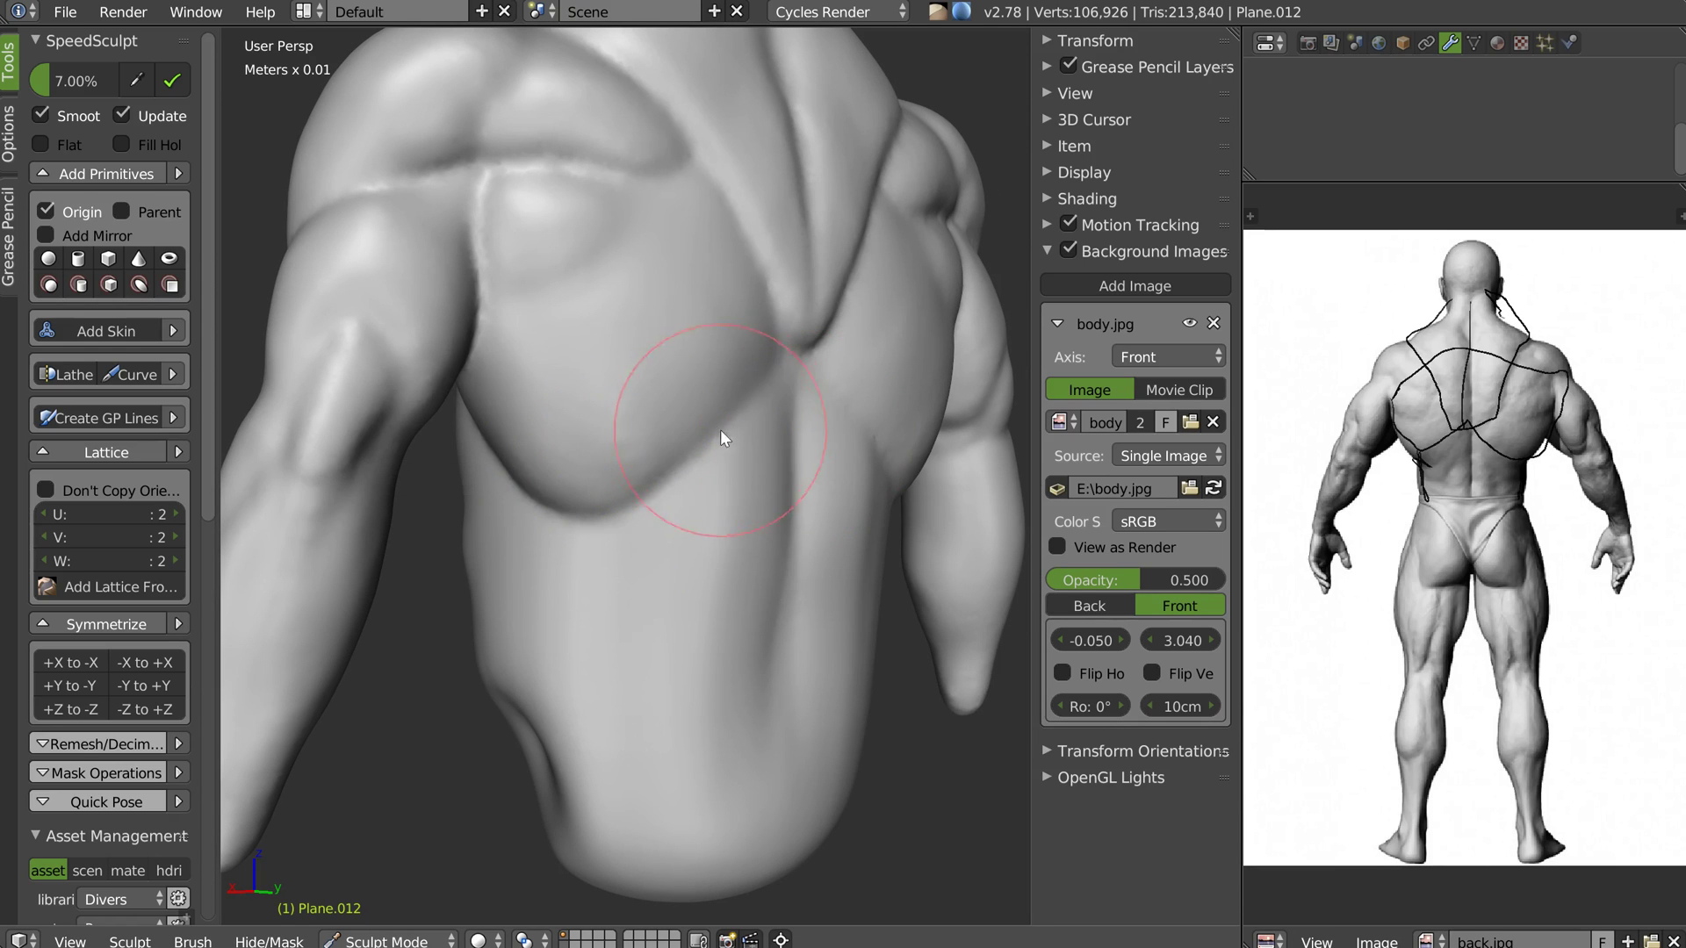
left_click(669, 426)
mouse_move(764, 478)
middle_mouse_down()
mouse_move(739, 499)
mouse_move(571, 520)
middle_mouse_up()
left_click_drag(706, 470, 644, 547)
mouse_move(724, 430)
left_mouse_down()
mouse_move(663, 543)
mouse_move(663, 506)
mouse_move(637, 548)
left_mouse_up()
mouse_move(754, 449)
left_mouse_down()
mouse_move(750, 493)
mouse_move(748, 325)
mouse_move(778, 251)
mouse_move(764, 203)
mouse_move(777, 339)
left_mouse_up()
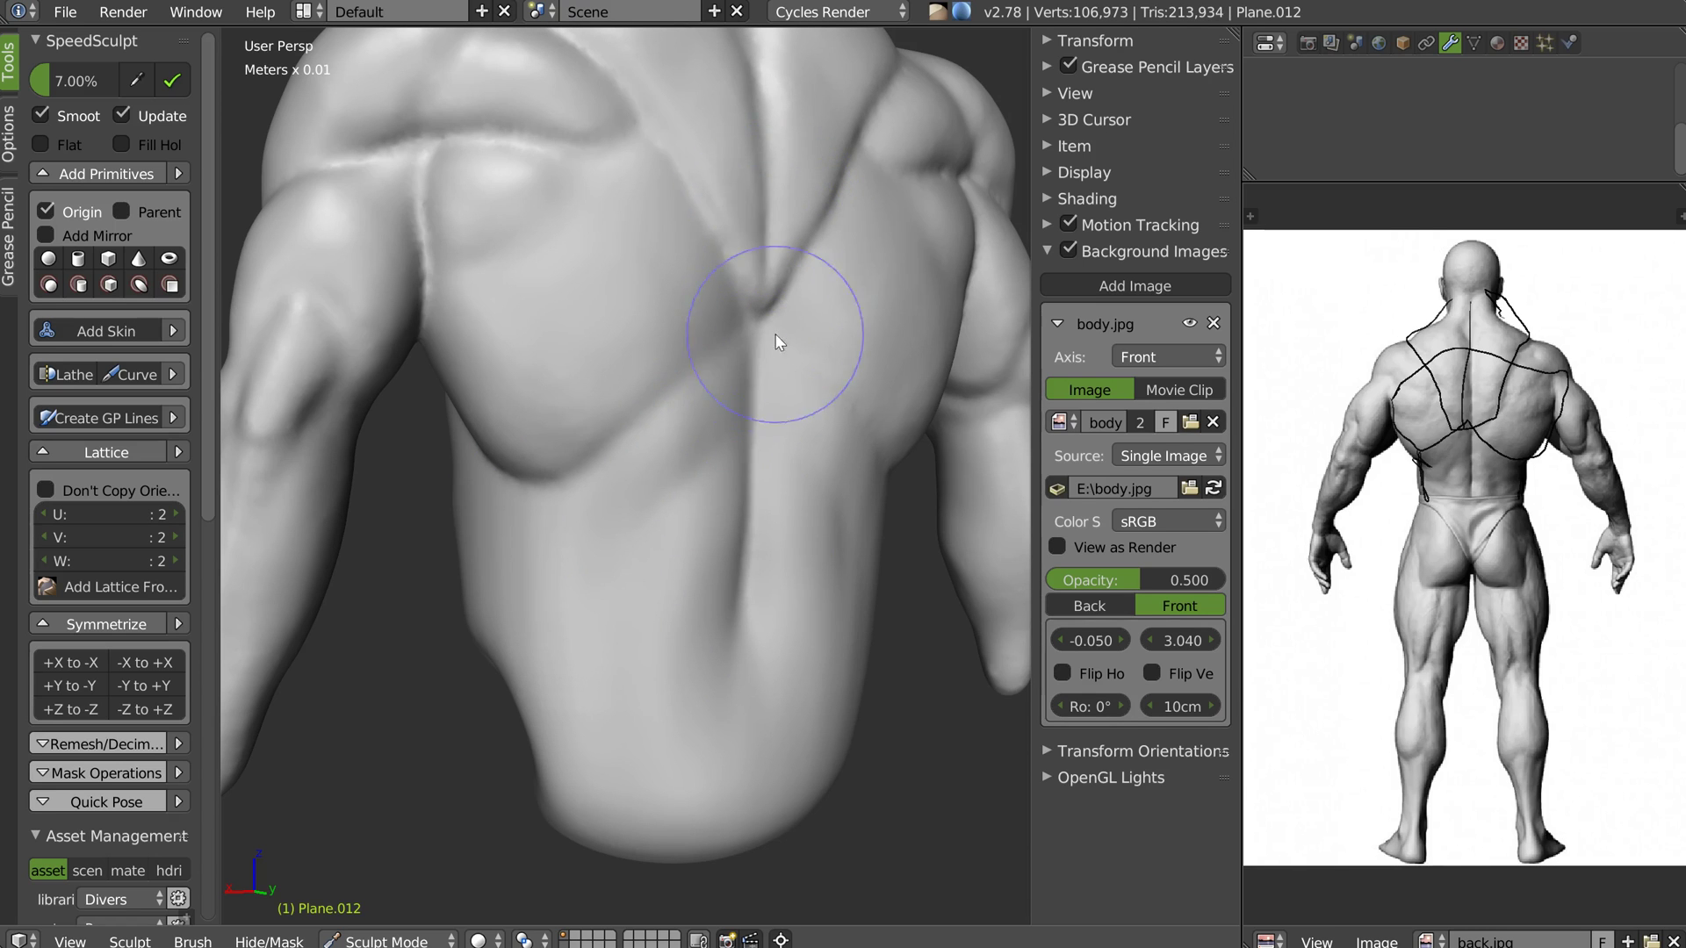
Shape the V-shaped lower tip of the trapezius and rework its edge beside the shoulder blade
middle_click_drag(795, 274, 761, 239)
left_click_drag(755, 190, 785, 250)
scroll(793, 277, "up", 1)
middle_click_drag(794, 276, 749, 266)
key("w")
left_click(652, 255)
mouse_move(699, 239)
left_mouse_down()
mouse_move(667, 253)
mouse_move(622, 97)
mouse_move(647, 125)
left_mouse_up()
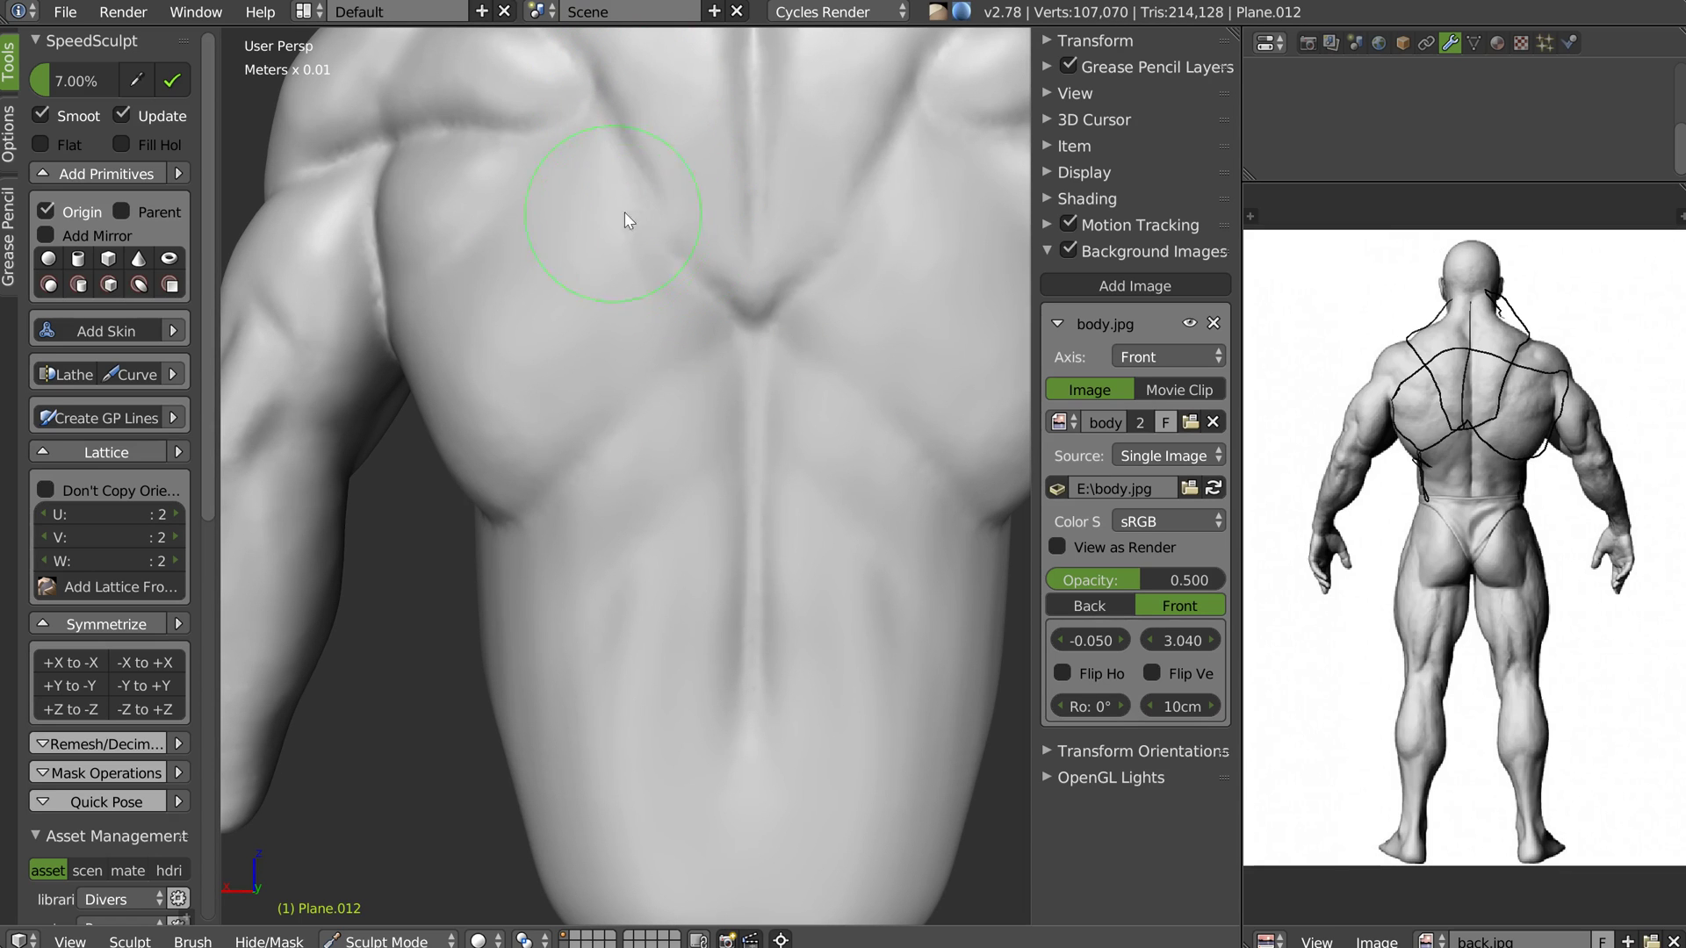
Carve the spine line from the upper back past the trapezius tip with the Crease brush
mouse_move(658, 308)
middle_mouse_down()
mouse_move(625, 302)
mouse_move(736, 304)
middle_mouse_up()
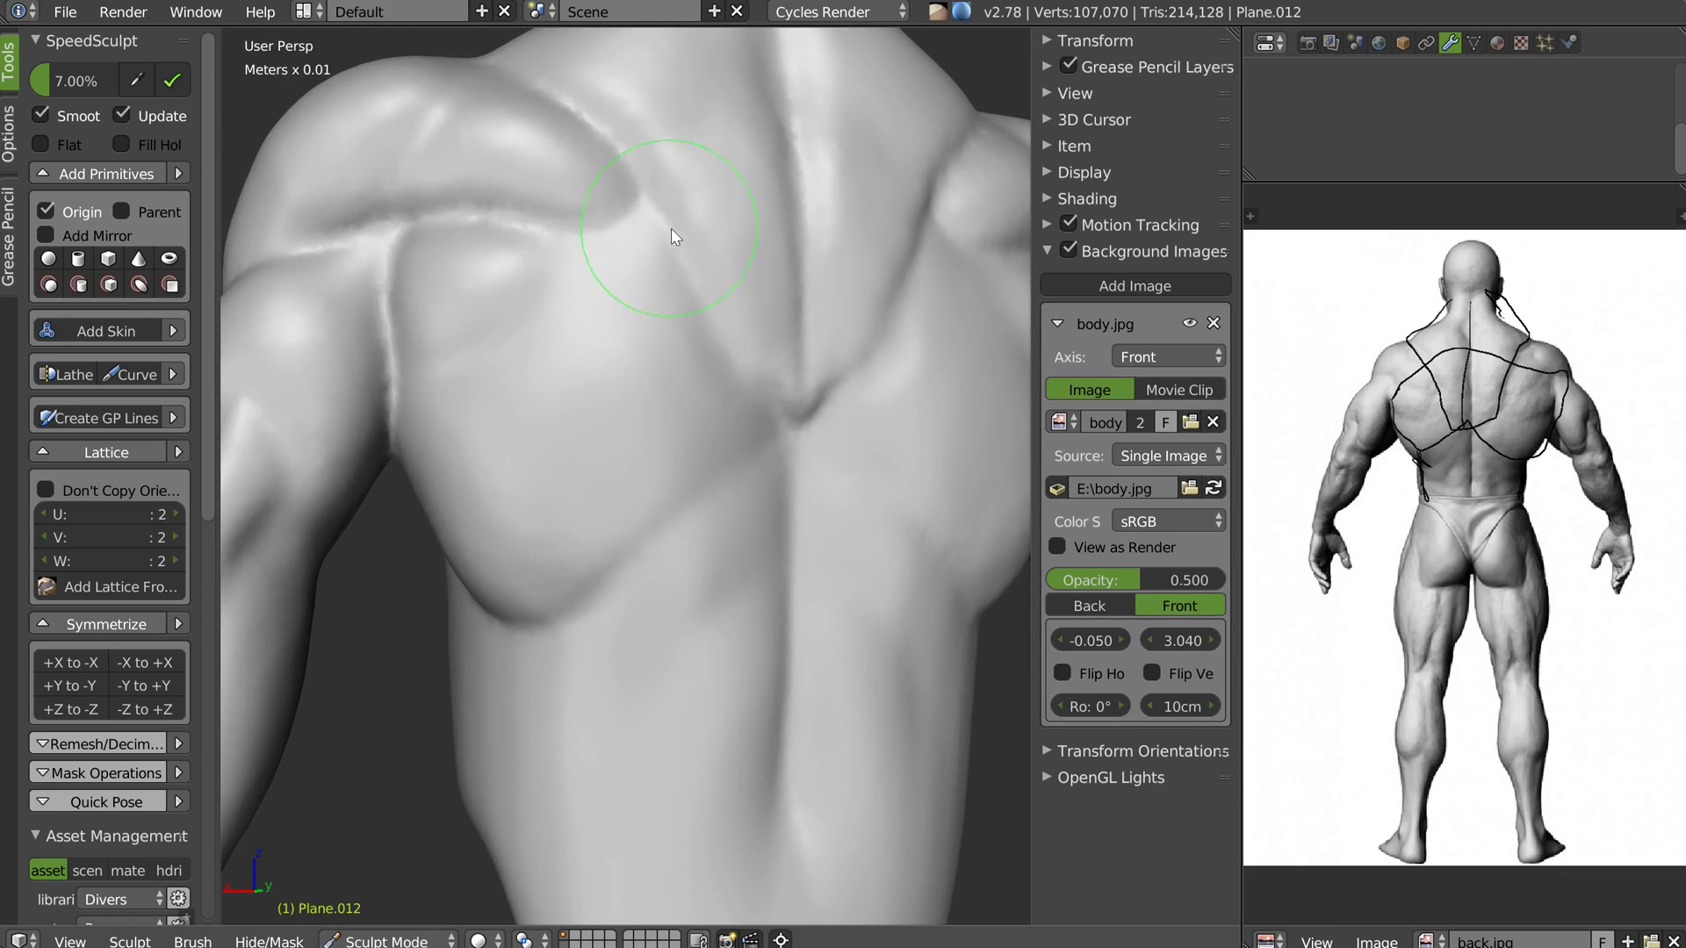
key("w")
left_click(644, 351)
mouse_move(716, 372)
middle_mouse_down()
mouse_move(683, 283)
mouse_move(710, 300)
middle_mouse_up()
mouse_move(711, 308)
left_mouse_down("ctrl")
mouse_move(659, 263)
mouse_move(700, 234)
mouse_move(708, 310)
mouse_move(685, 244)
mouse_move(661, 283)
mouse_move(726, 321)
mouse_move(697, 230)
mouse_move(715, 358)
mouse_move(769, 367)
mouse_move(730, 402)
mouse_move(723, 388)
mouse_move(723, 663)
mouse_move(732, 572)
left_mouse_up("ctrl")
left_click_drag(715, 671, 715, 734)
left_click_drag(715, 527, 709, 764)
left_click_drag(711, 667, 707, 773)
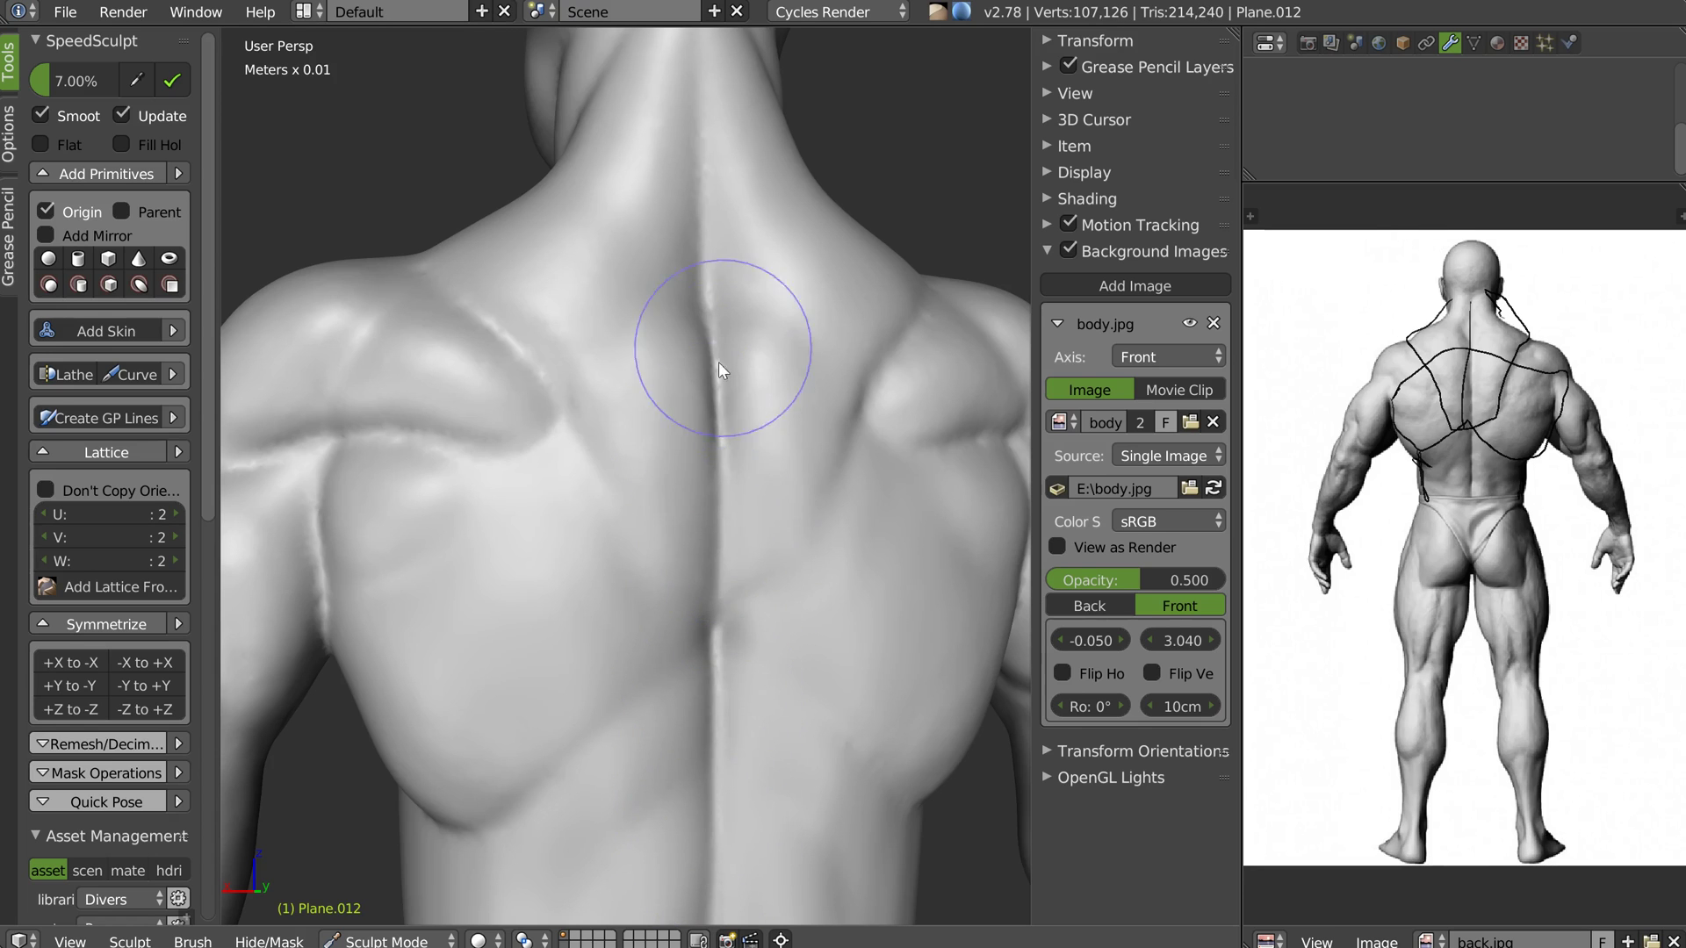
Define the trapezius edge running diagonally from the top of the shoulder past the shoulder blade
middle_click_drag(715, 441, 783, 394)
mouse_move(516, 267)
left_mouse_down()
mouse_move(628, 335)
mouse_move(619, 373)
left_mouse_up()
mouse_move(538, 297)
left_mouse_down()
mouse_move(583, 362)
mouse_move(579, 304)
mouse_move(672, 422)
left_mouse_up()
Adjust the outline of the upper back and nape in a side view with an enlarged Snakehook brush
mouse_move(671, 430)
middle_mouse_down()
mouse_move(781, 408)
mouse_move(713, 471)
mouse_move(736, 420)
mouse_move(711, 406)
mouse_move(719, 433)
middle_mouse_up()
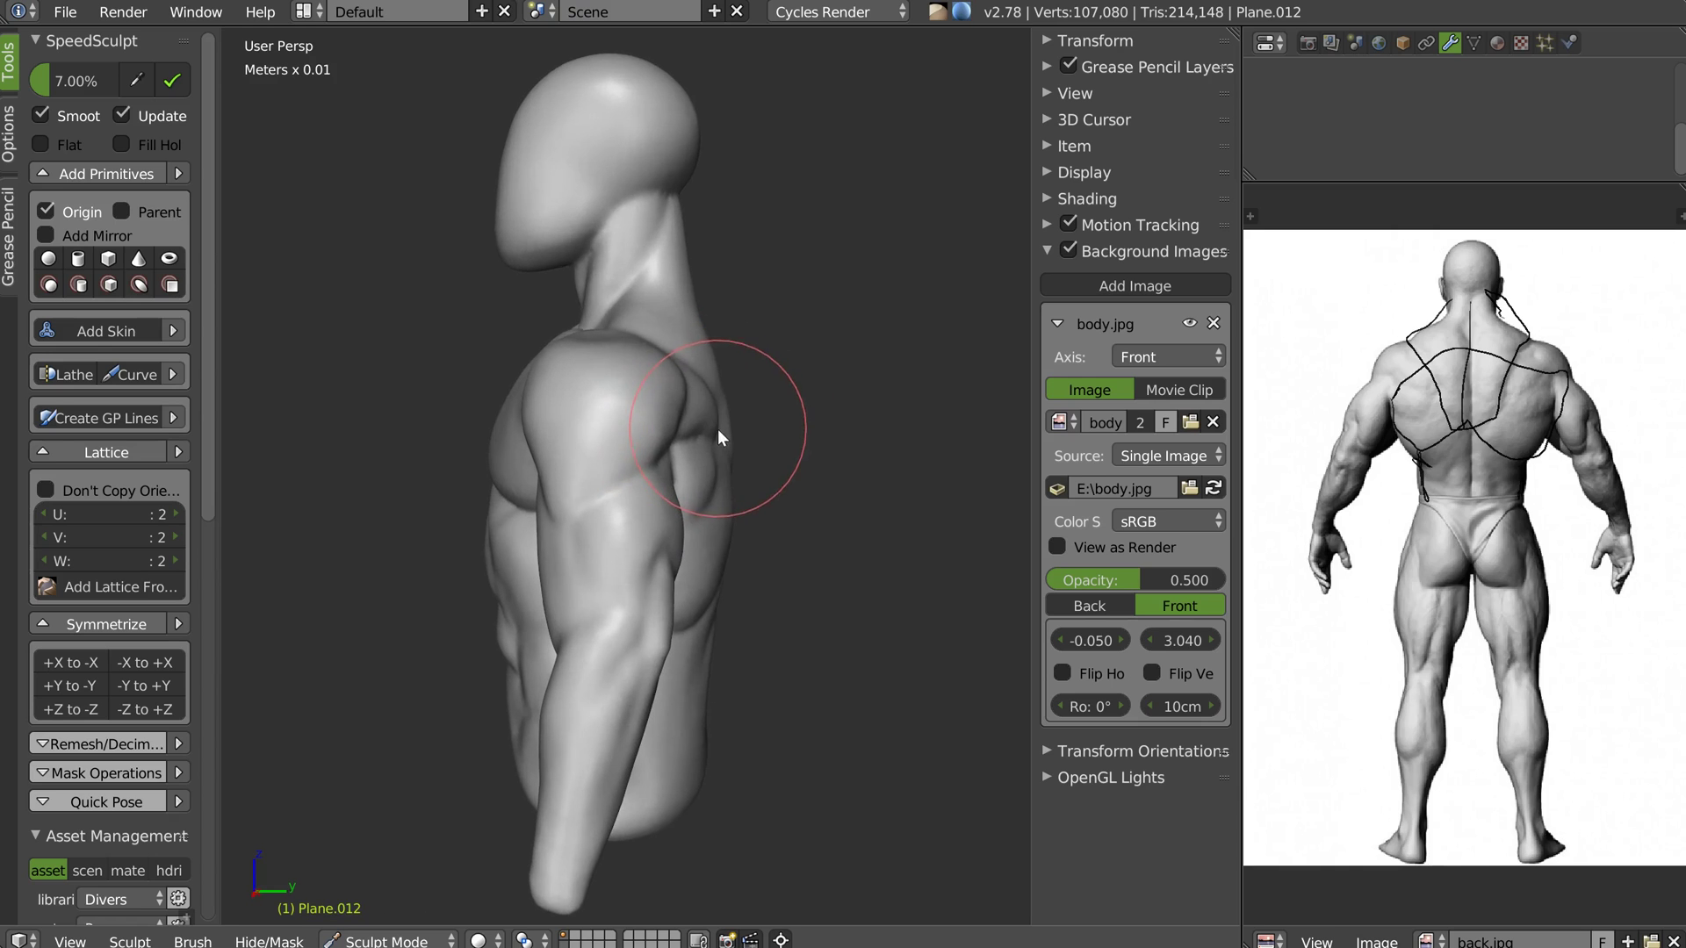
middle_click_drag(742, 538, 776, 424)
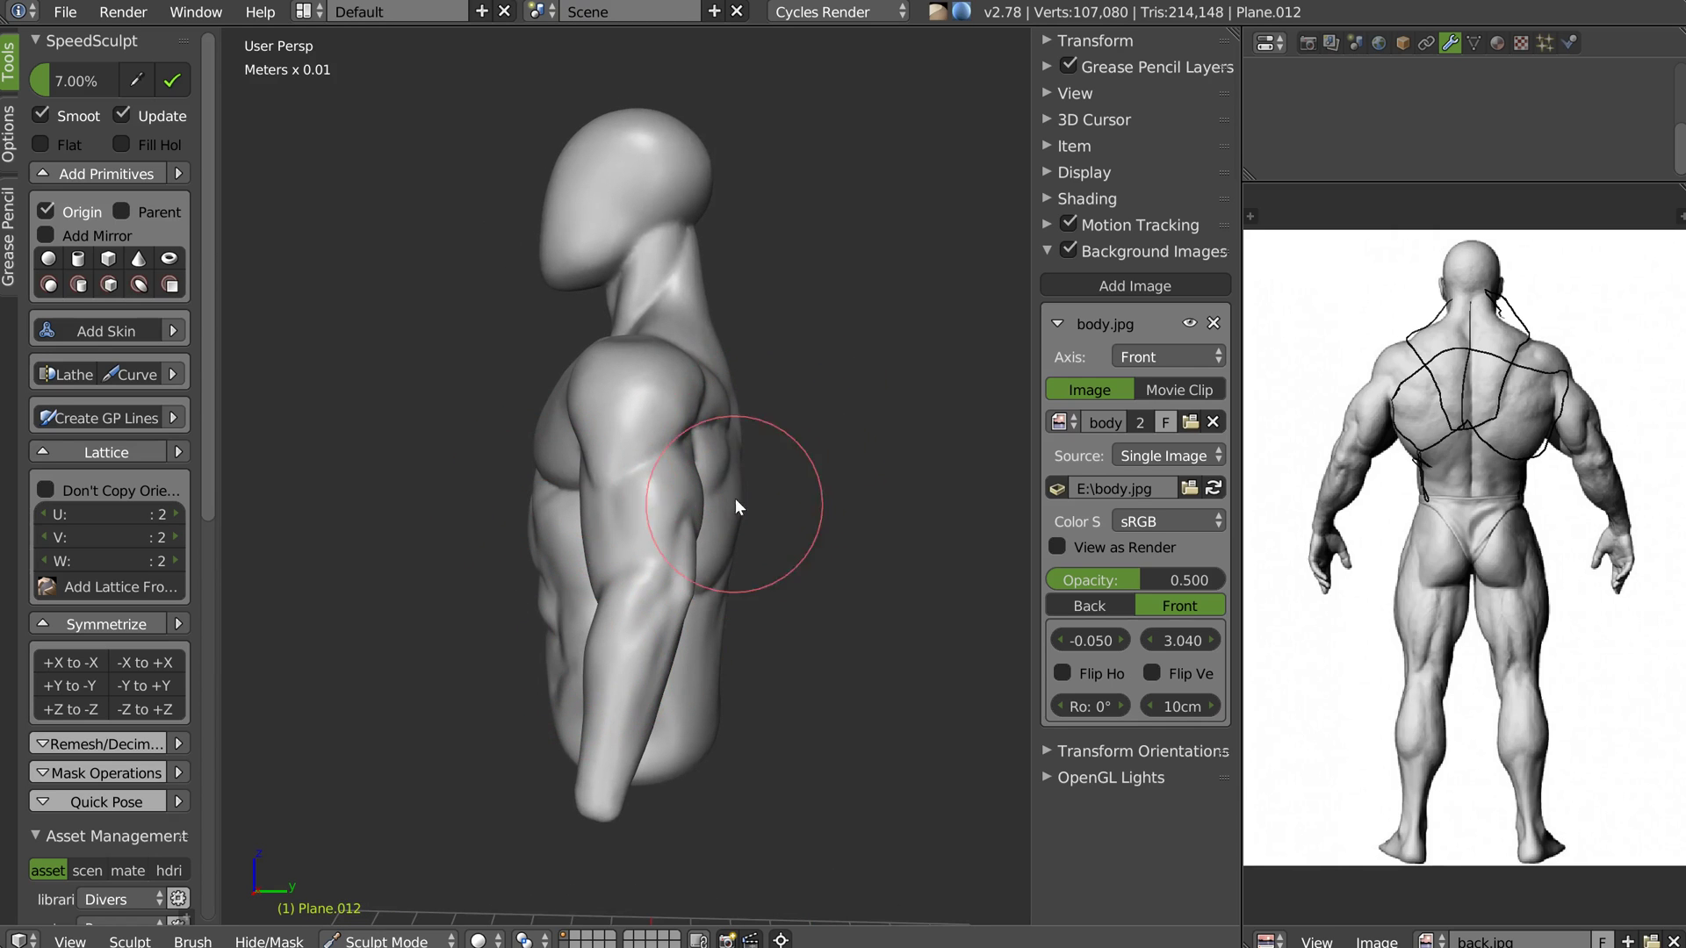
key("w")
left_click(577, 400)
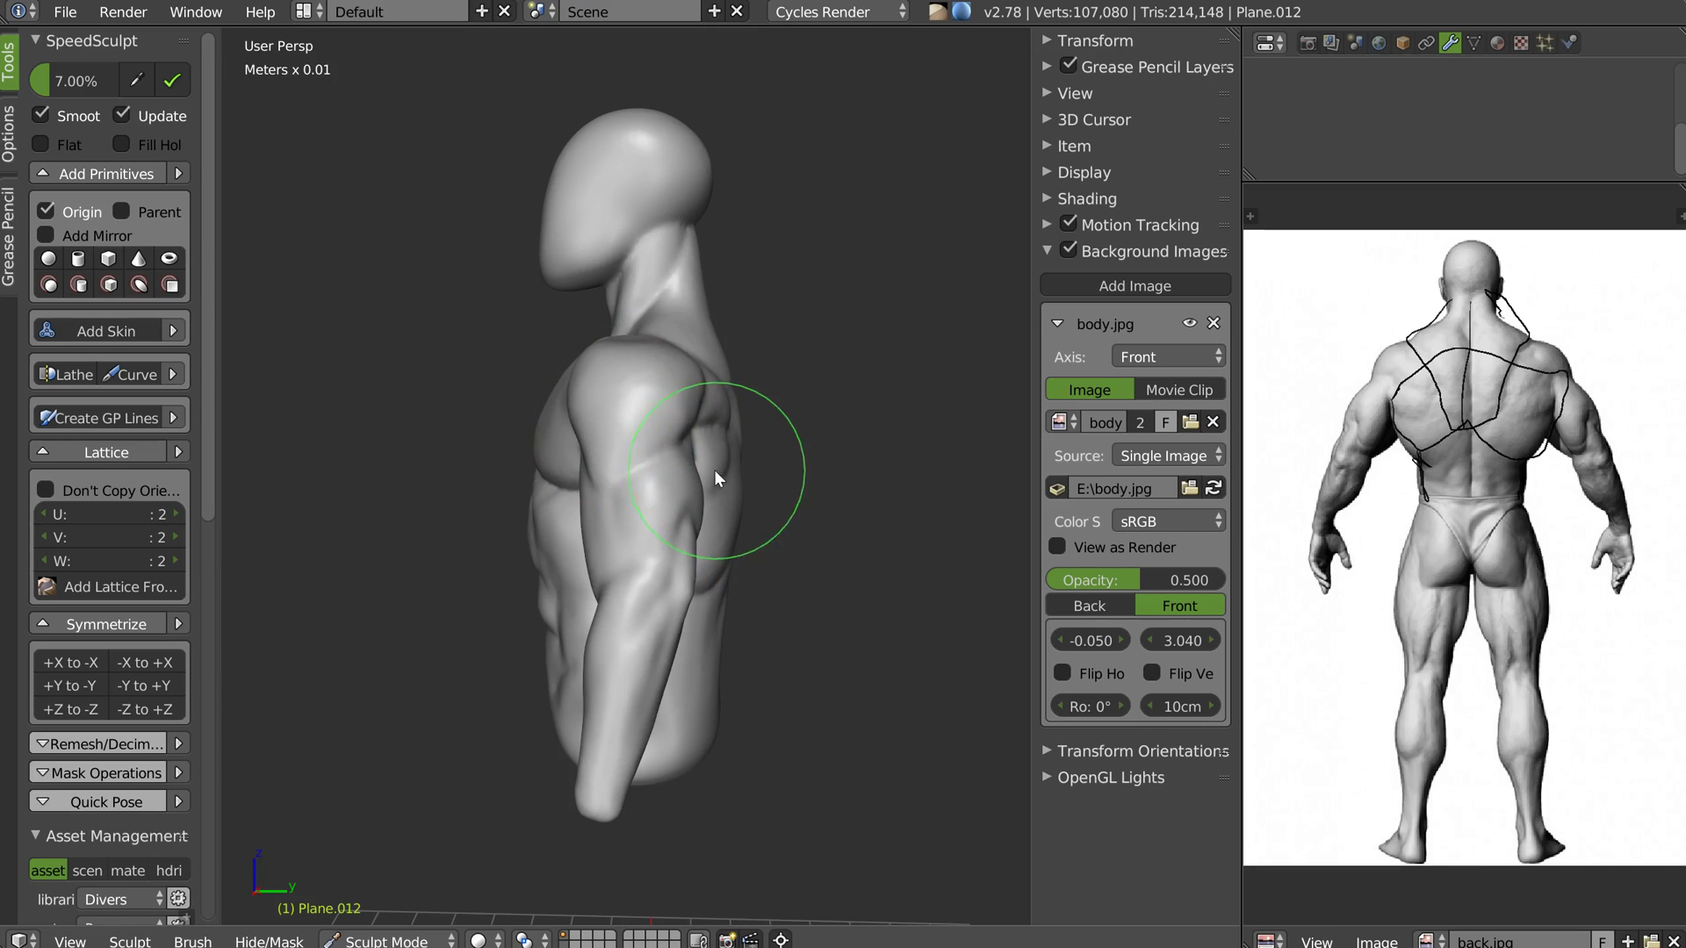
left_click_drag(726, 366, 745, 380)
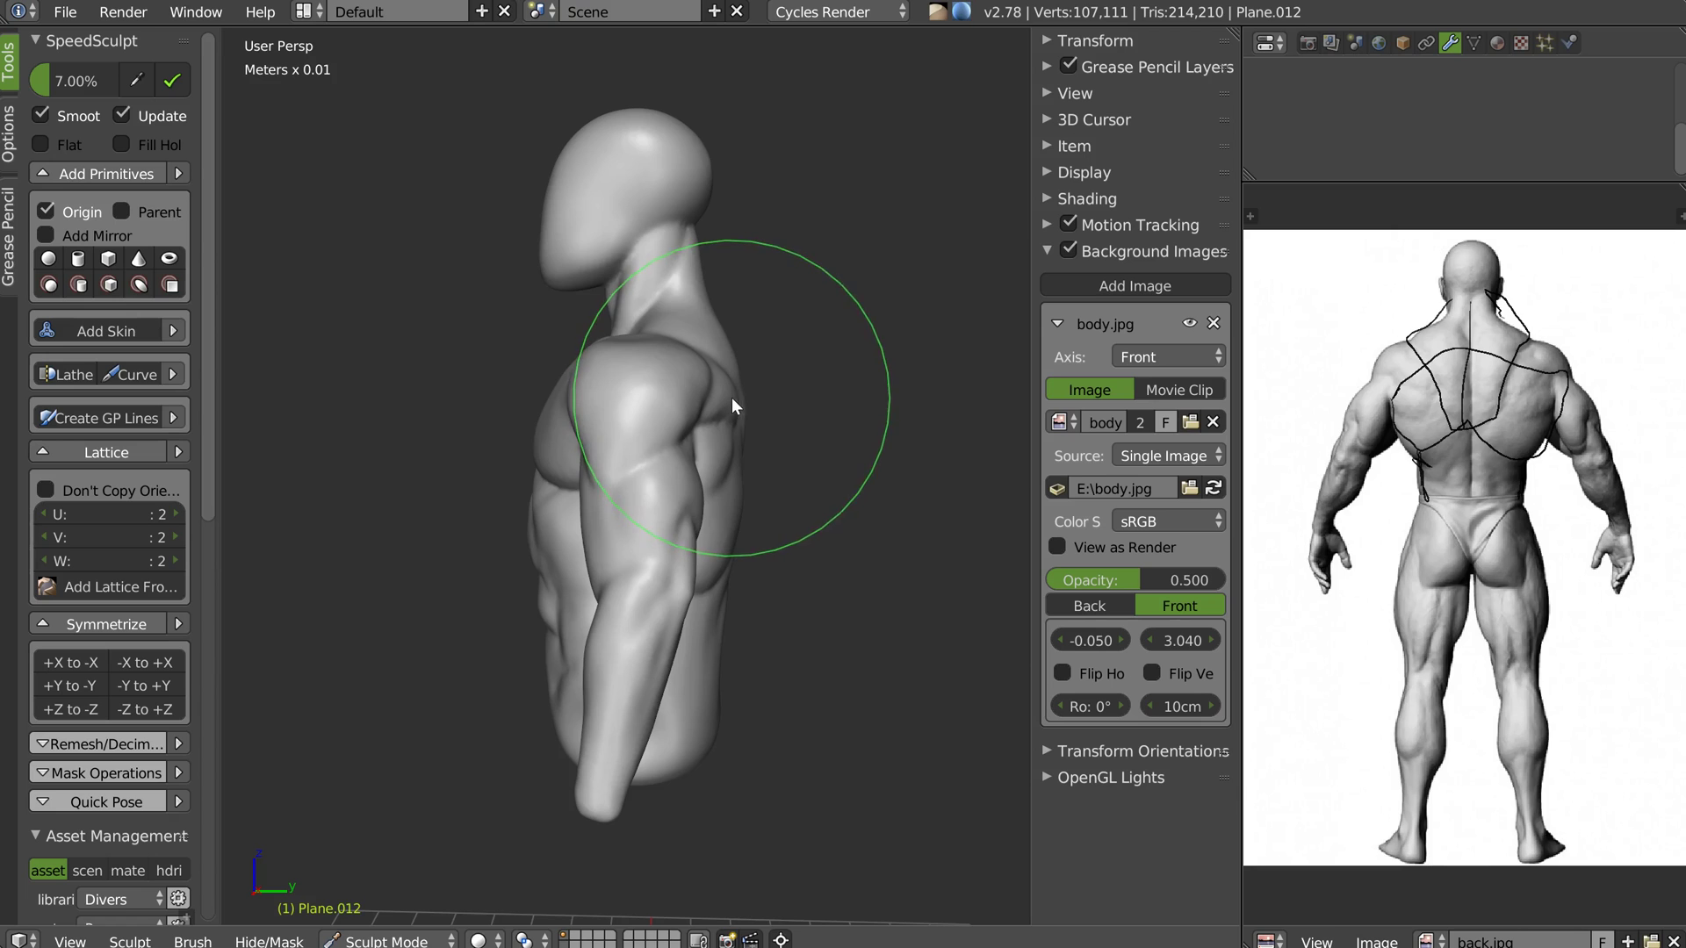
middle_click_drag(730, 405, 734, 408)
key("ctrl+z")
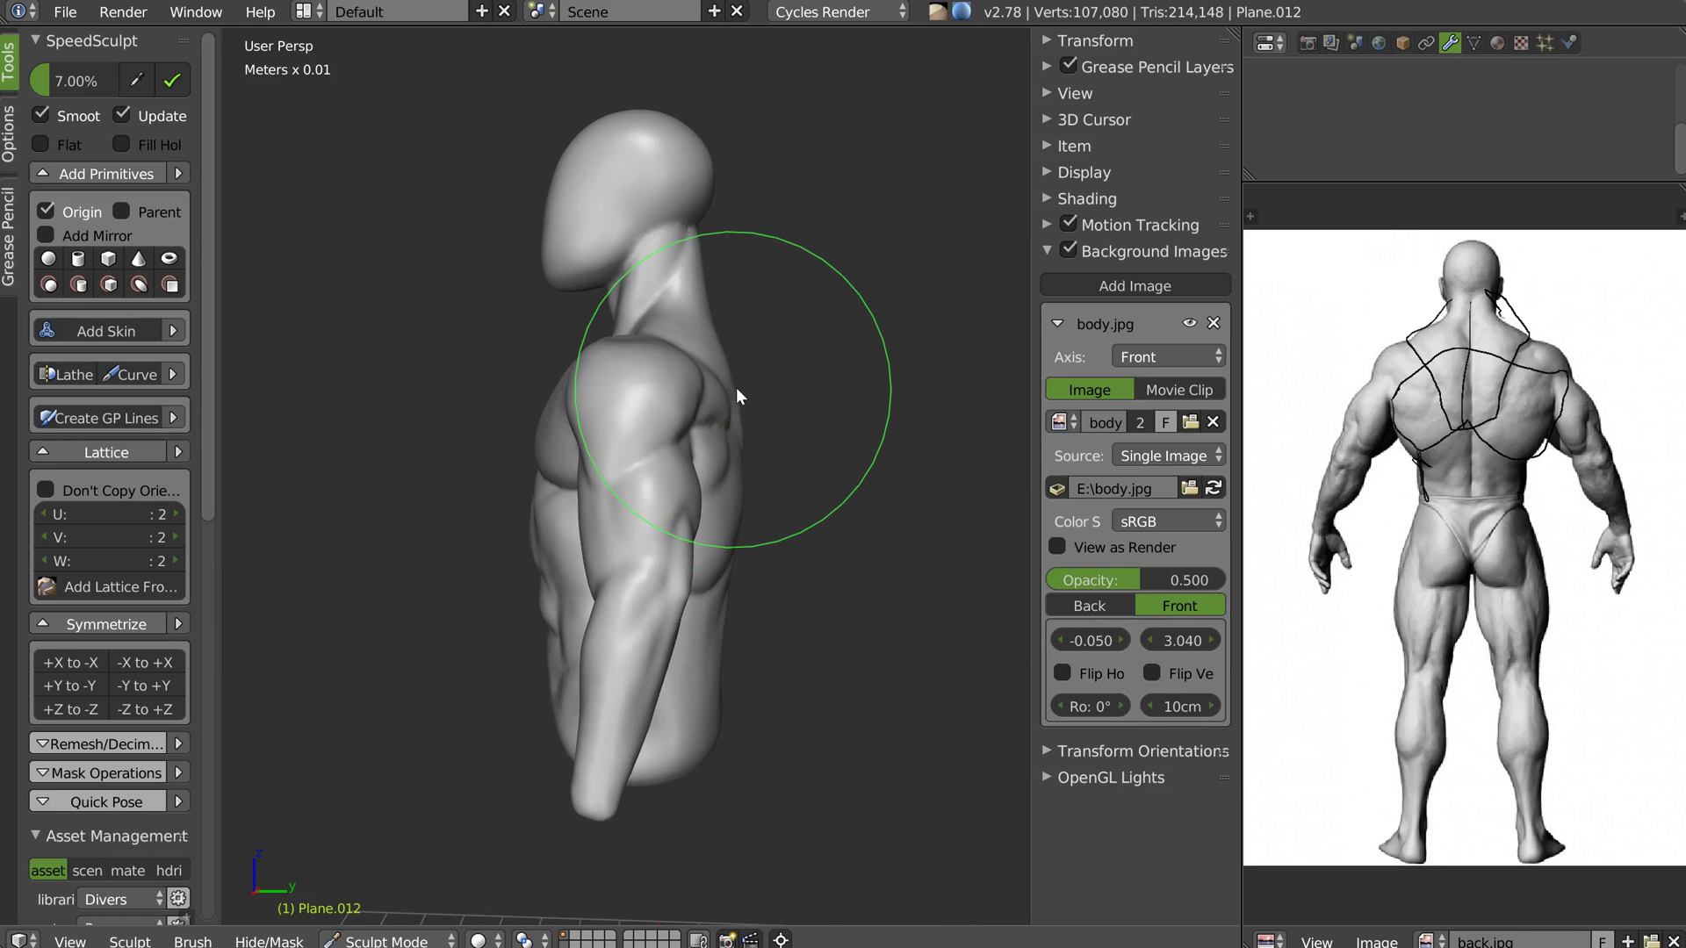
left_click_drag(736, 384, 742, 374)
scroll(687, 270, "up", 1)
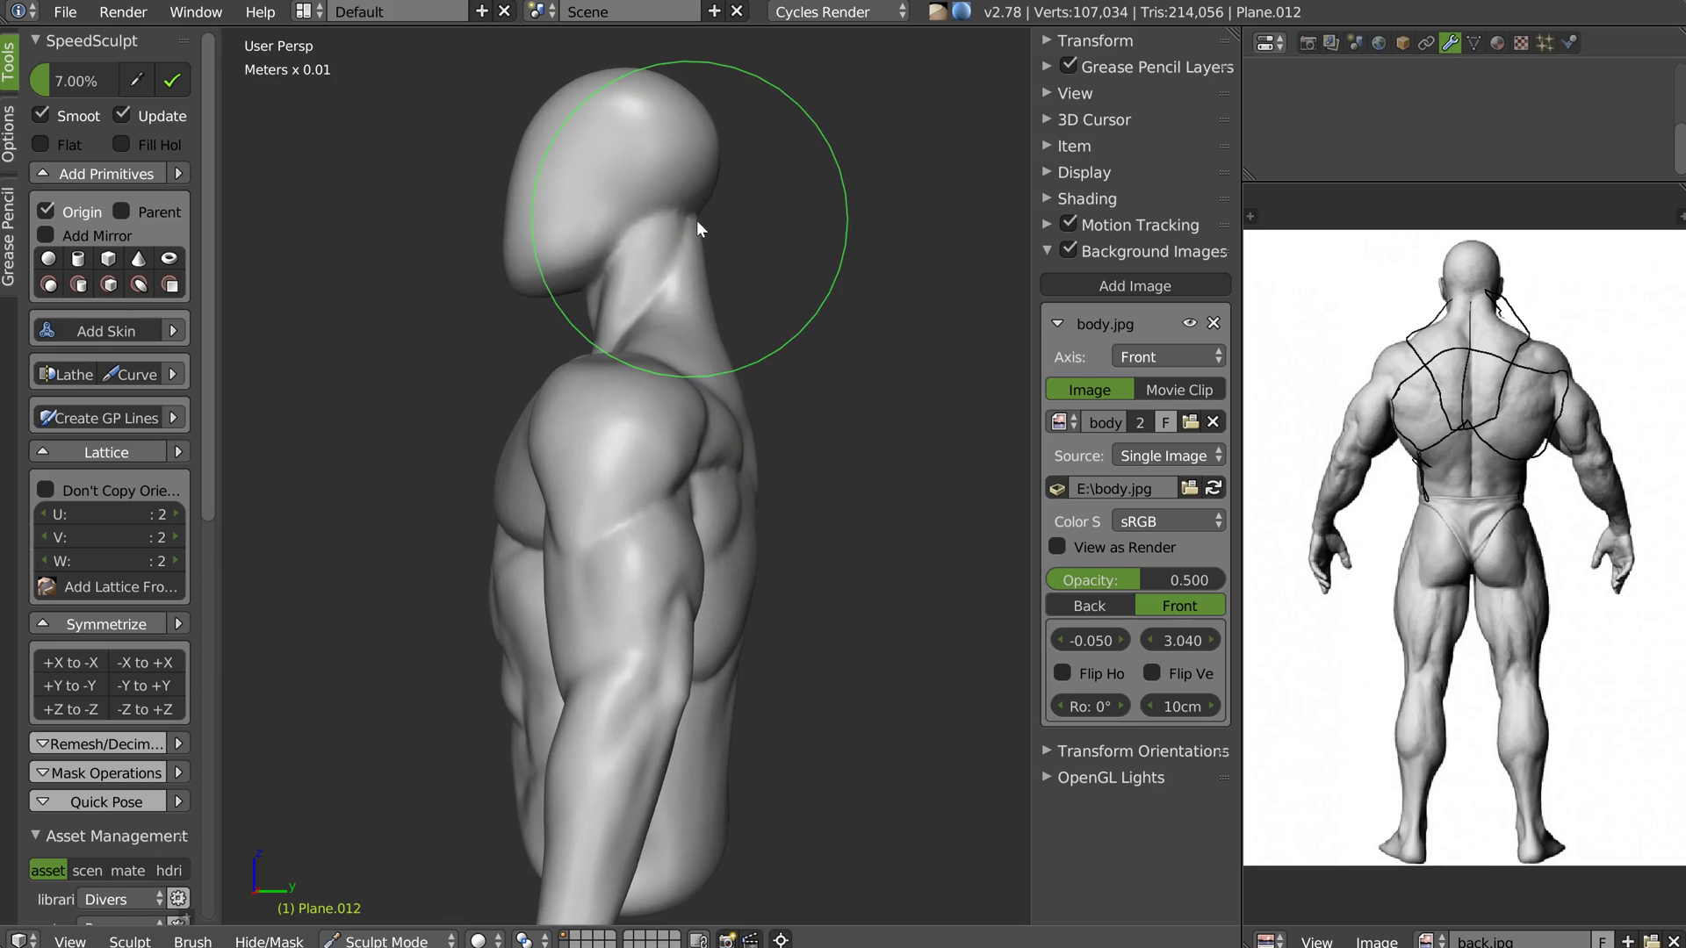
left_click_drag(694, 219, 701, 218)
Pull the collarbone area between the upper pectoral and the deltoid into shape
middle_click_drag(574, 376, 588, 418)
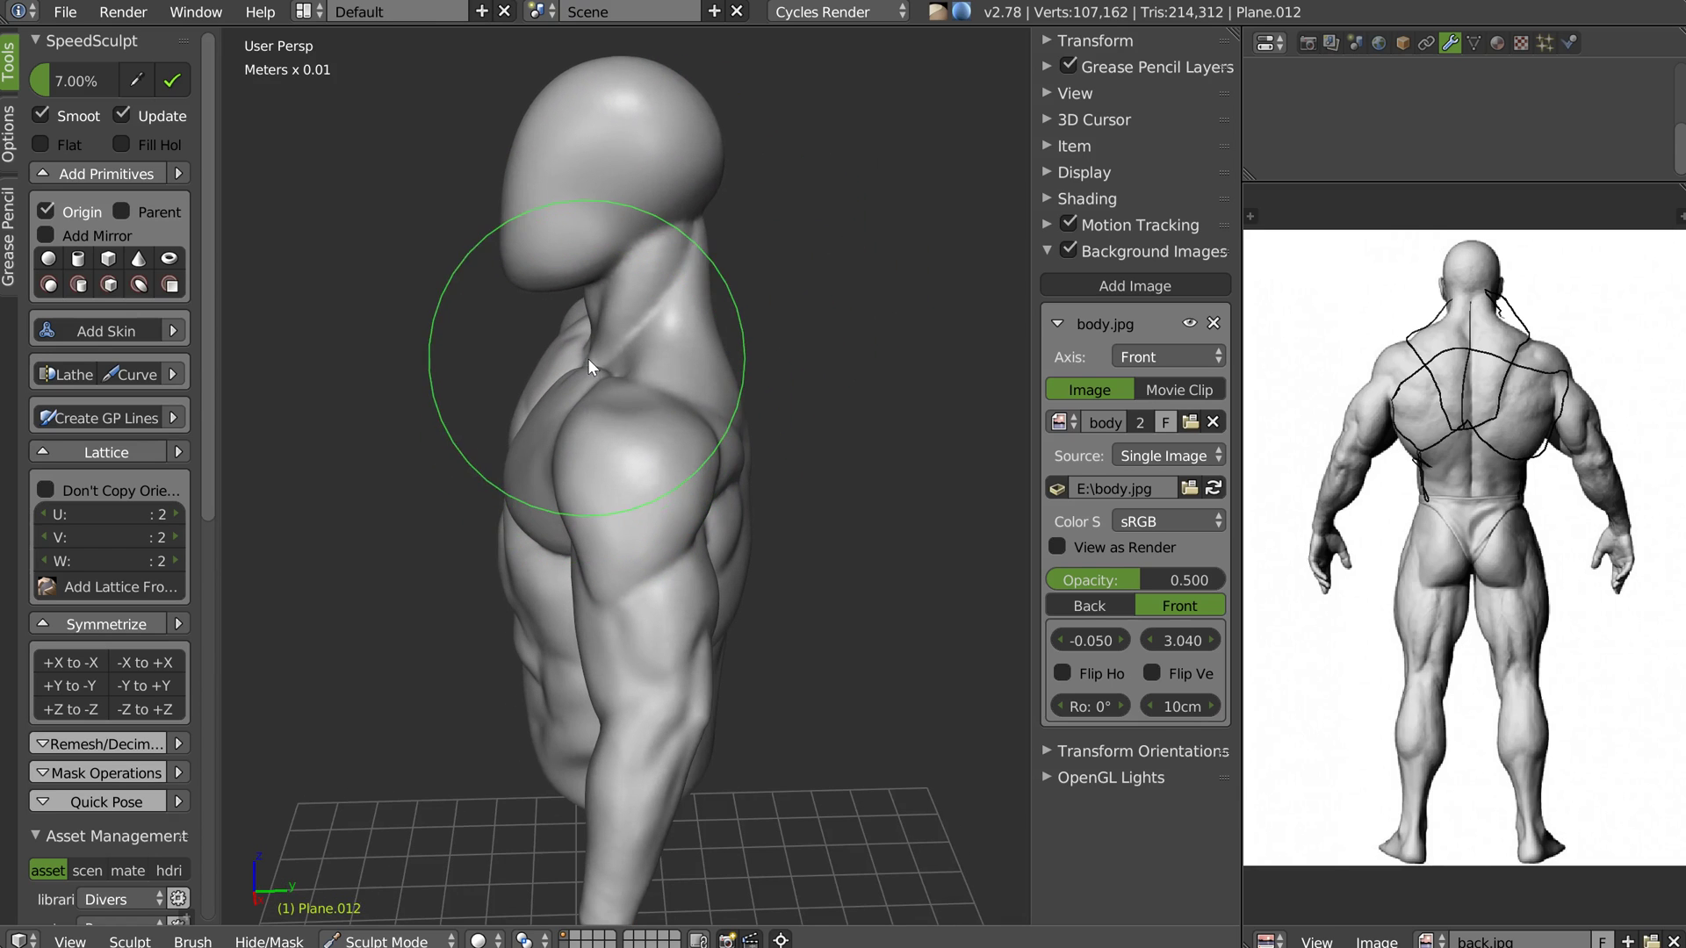
left_click_drag(579, 359, 591, 387)
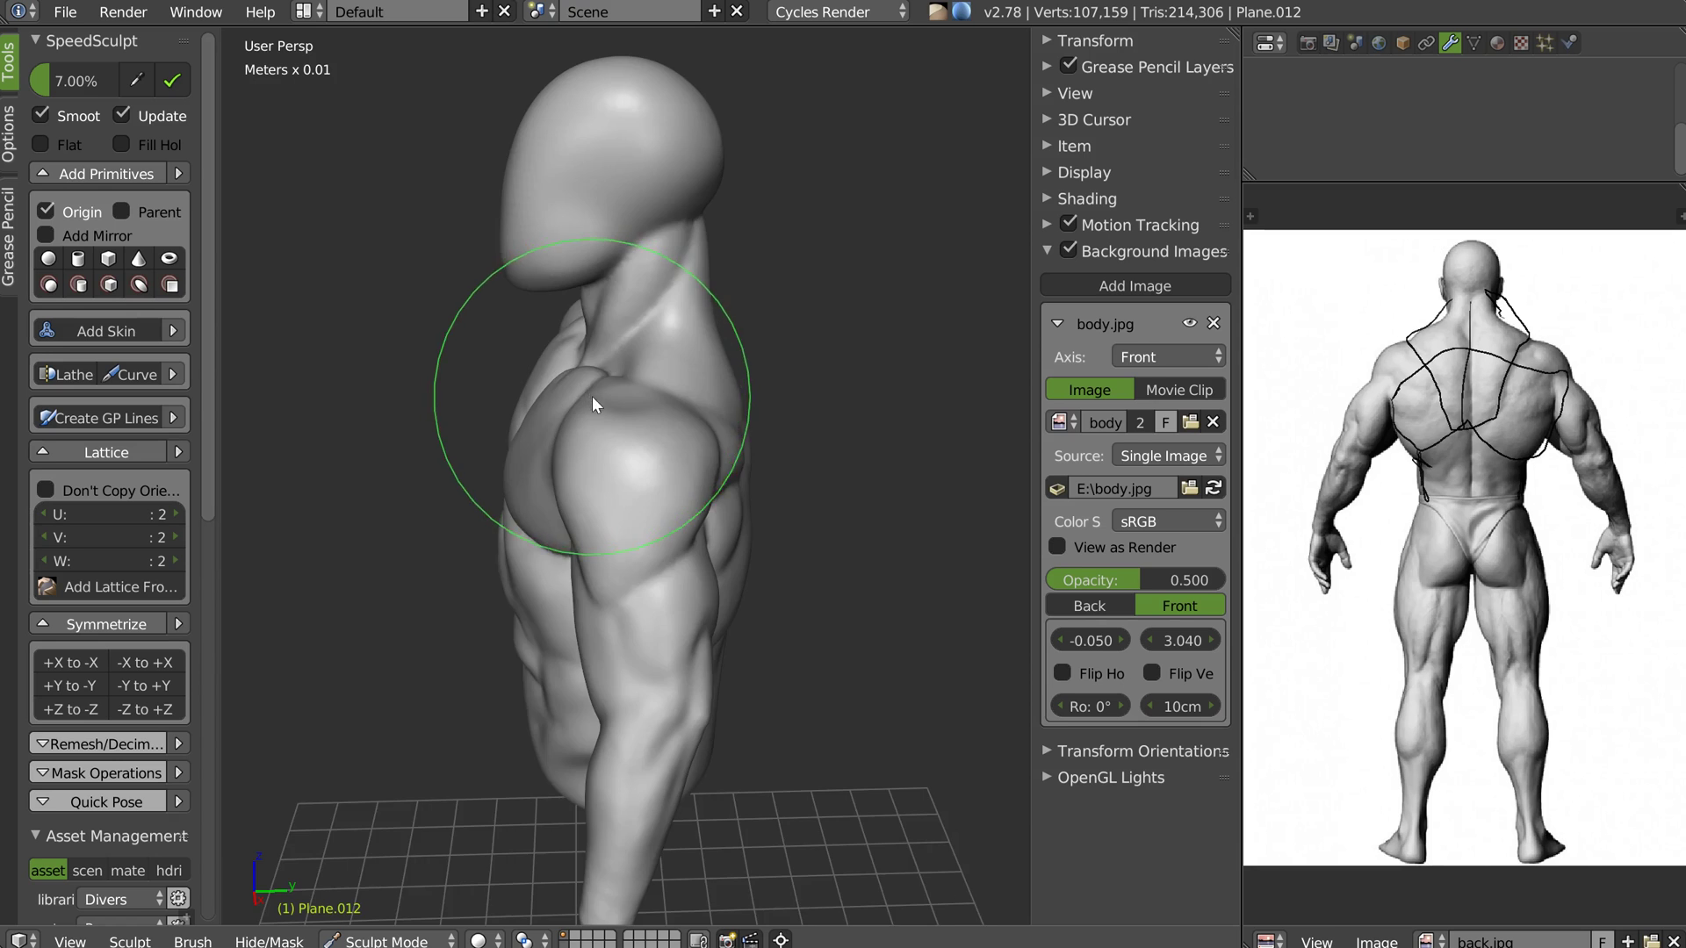
middle_click_drag(592, 396, 594, 350)
left_click_drag(577, 382, 572, 383)
mouse_move(572, 383)
middle_mouse_down()
mouse_move(806, 408)
mouse_move(578, 386)
middle_mouse_up()
left_click_drag(582, 387, 575, 391)
Reshape the front contour of the pectoral and its upper edge below the collarbone
middle_click_drag(575, 391, 553, 419)
left_click_drag(503, 457, 516, 507)
middle_click_drag(517, 507, 551, 365, "shift")
mouse_move(573, 383)
left_mouse_down()
mouse_move(607, 357)
mouse_move(573, 313)
mouse_move(610, 376)
mouse_move(592, 579)
mouse_move(557, 439)
left_mouse_up()
Pull the surface of the upper and lower back beside the spine into shape
mouse_move(557, 439)
middle_mouse_down()
mouse_move(734, 435)
mouse_move(713, 420)
middle_mouse_up()
mouse_move(617, 175)
middle_mouse_down()
mouse_move(677, 331)
mouse_move(688, 245)
mouse_move(726, 305)
mouse_move(661, 325)
mouse_move(667, 376)
middle_mouse_up()
left_click_drag(666, 376, 664, 378)
mouse_move(663, 378)
middle_mouse_down()
mouse_move(602, 299)
mouse_move(727, 349)
middle_mouse_up()
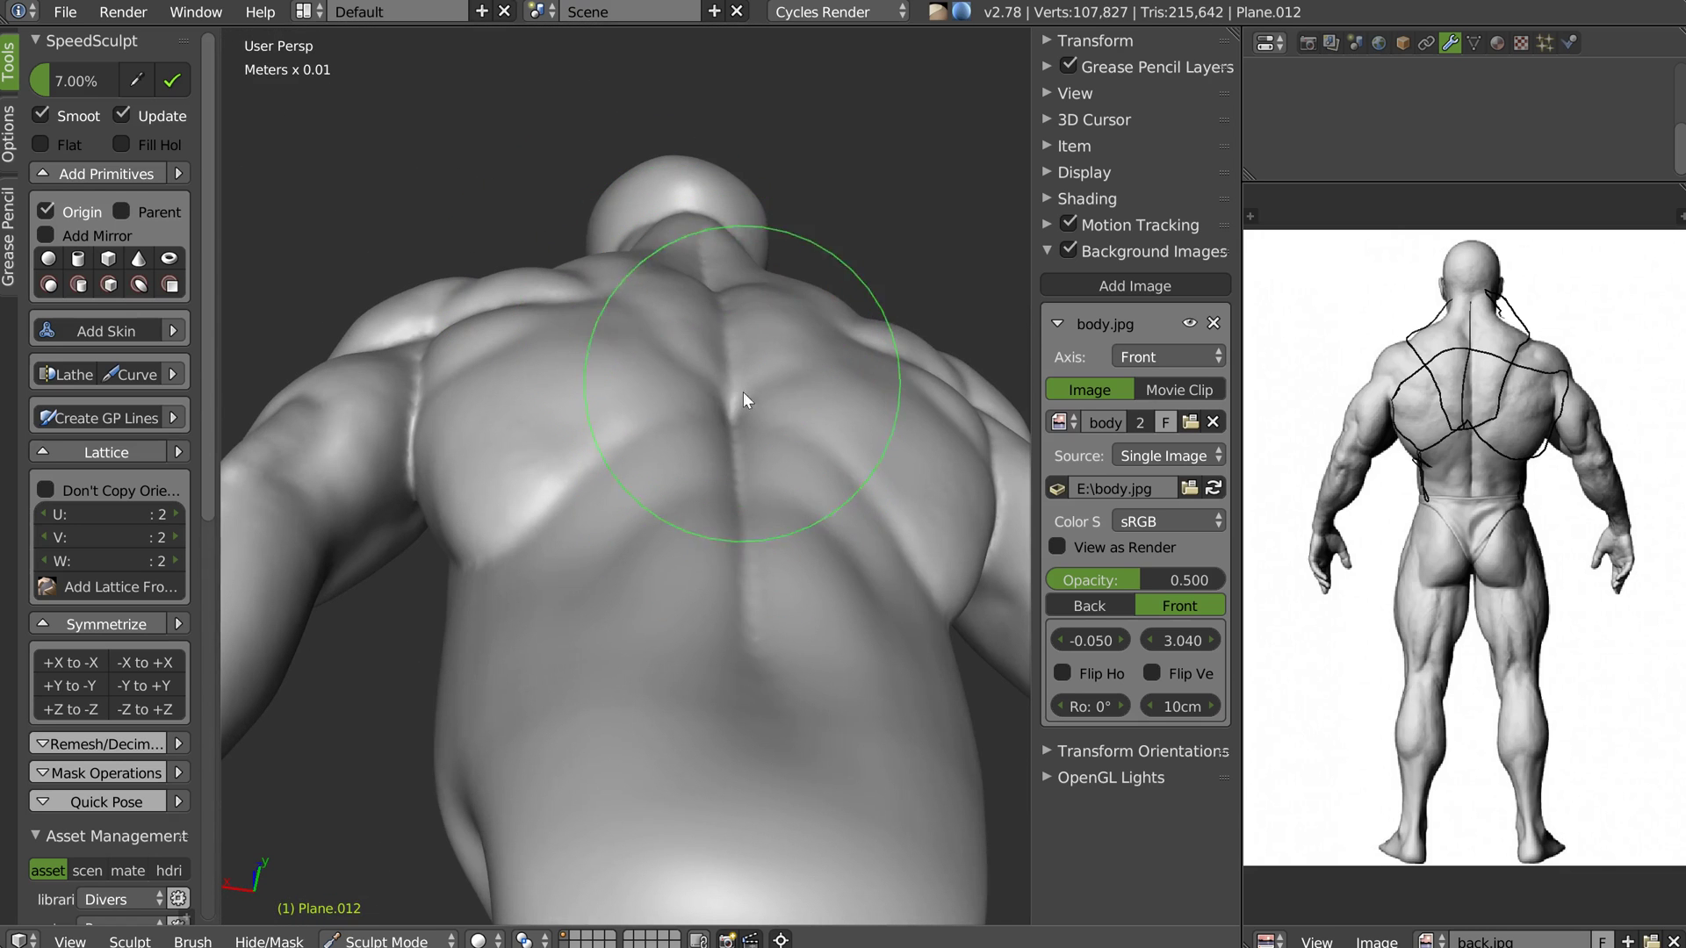
middle_click_drag(727, 462, 756, 497)
mouse_move(756, 497)
left_mouse_down()
mouse_move(742, 514)
mouse_move(718, 504)
left_mouse_up()
middle_click_drag(718, 504, 780, 553)
left_click_drag(722, 527, 701, 566)
Reshape the torso's side contour and the front edge of the shoulder and upper arm
middle_click_drag(580, 535, 669, 562)
mouse_move(511, 516)
left_mouse_down()
mouse_move(490, 502)
mouse_move(490, 603)
mouse_move(518, 428)
left_mouse_up()
middle_click_drag(518, 429, 503, 403)
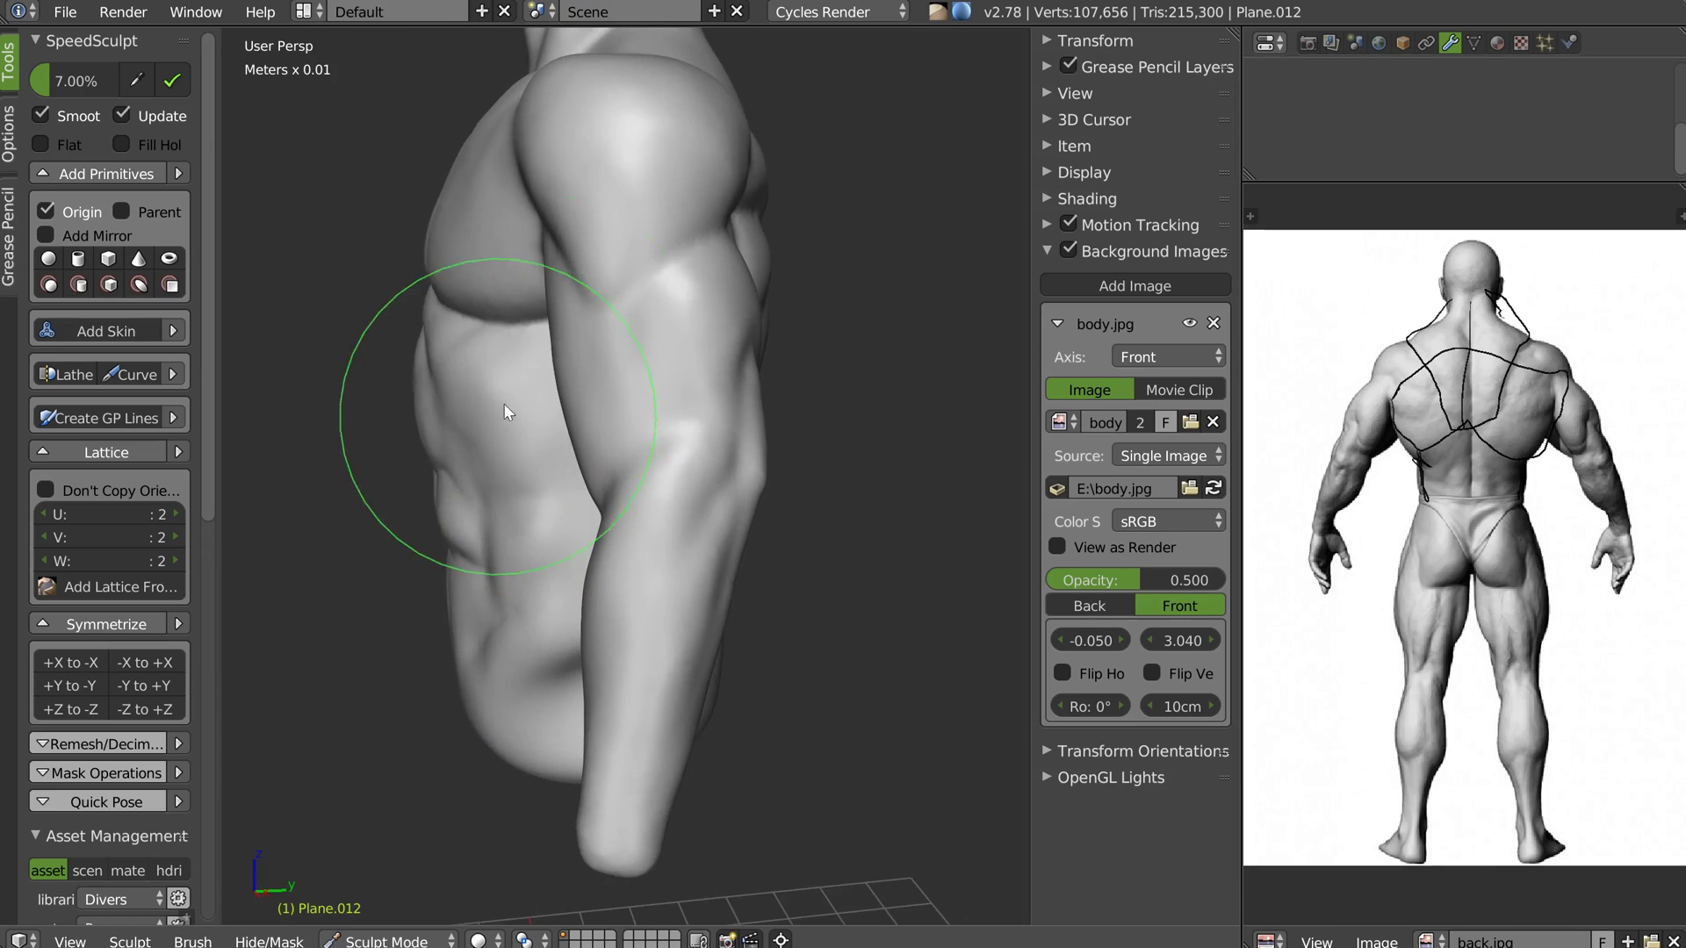
middle_click_drag(585, 88, 572, 165, "shift")
mouse_move(555, 236)
left_mouse_down()
mouse_move(540, 241)
mouse_move(540, 173)
mouse_move(550, 258)
mouse_move(592, 339)
left_mouse_up()
middle_click_drag(592, 339, 568, 362)
left_click_drag(567, 361, 610, 395)
mouse_move(609, 395)
middle_mouse_down()
mouse_move(671, 257)
mouse_move(592, 218)
mouse_move(583, 170)
middle_mouse_up()
left_click_drag(583, 170, 562, 202)
mouse_move(562, 202)
middle_mouse_down()
mouse_move(593, 277)
mouse_move(735, 286)
mouse_move(693, 254)
middle_mouse_up()
Pull the side of the neck outward and reshape the back of the neck below the skull
scroll(593, 276, "down", 4)
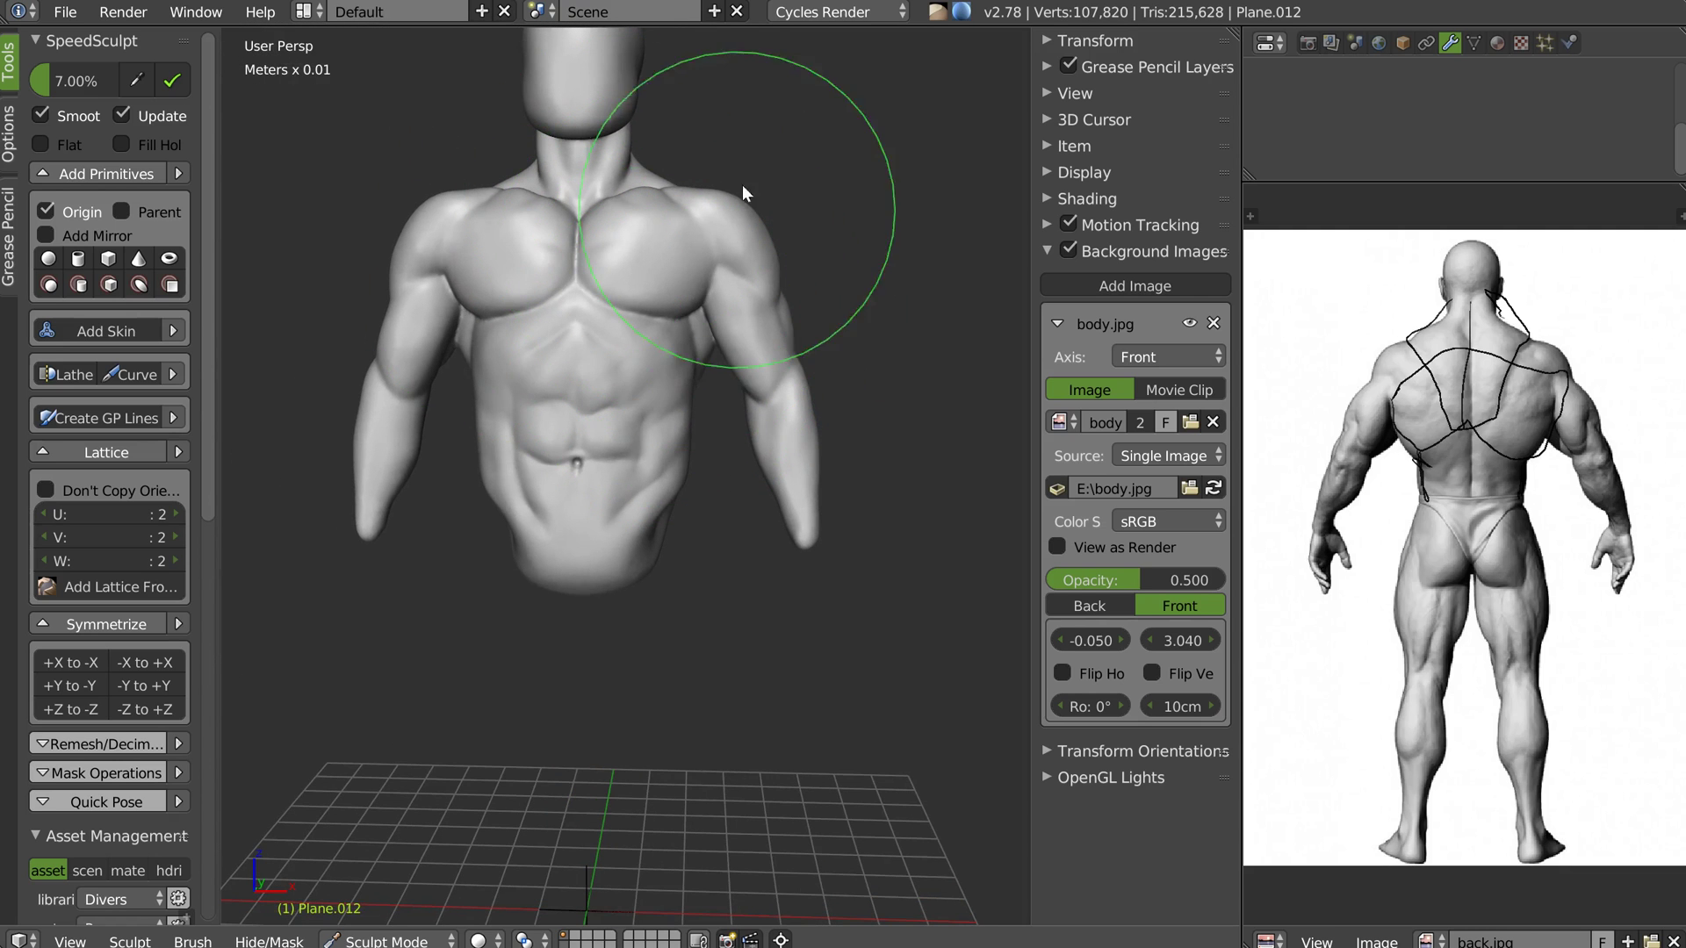
mouse_move(644, 354)
middle_mouse_down()
mouse_move(583, 353)
mouse_move(669, 351)
mouse_move(618, 343)
middle_mouse_up()
scroll(619, 343, "up", 8)
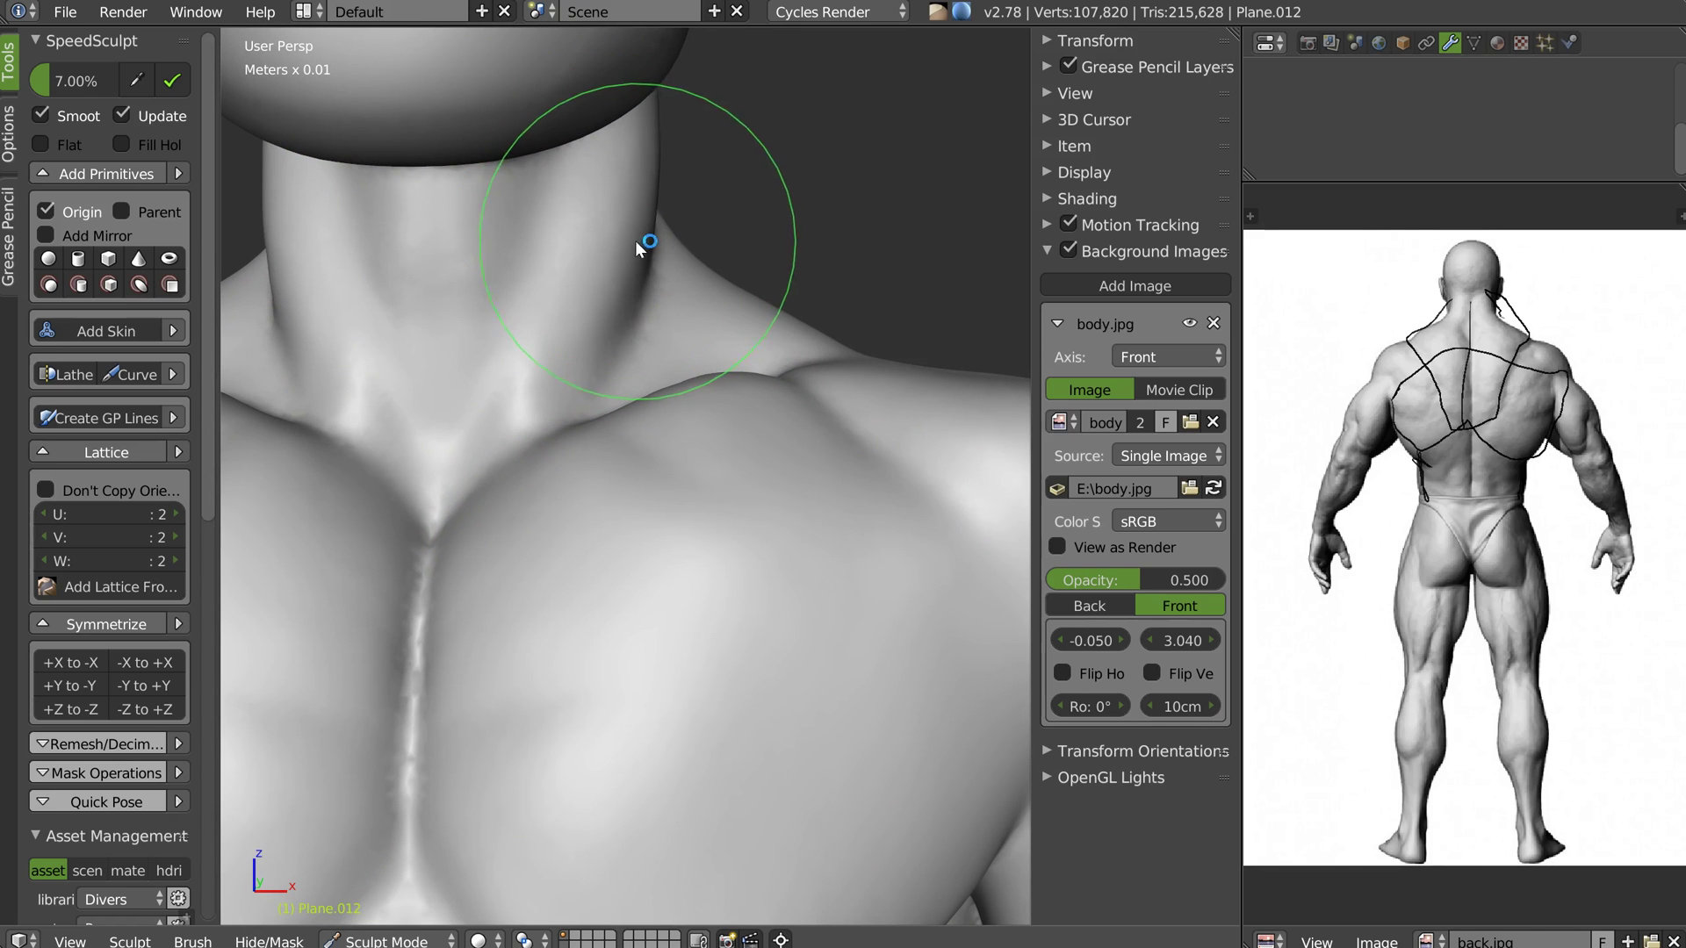
mouse_move(635, 241)
left_mouse_down()
mouse_move(650, 183)
mouse_move(669, 210)
left_mouse_up()
mouse_move(669, 211)
middle_mouse_down()
mouse_move(412, 200)
mouse_move(651, 181)
middle_mouse_up()
scroll(615, 195, "down", 5)
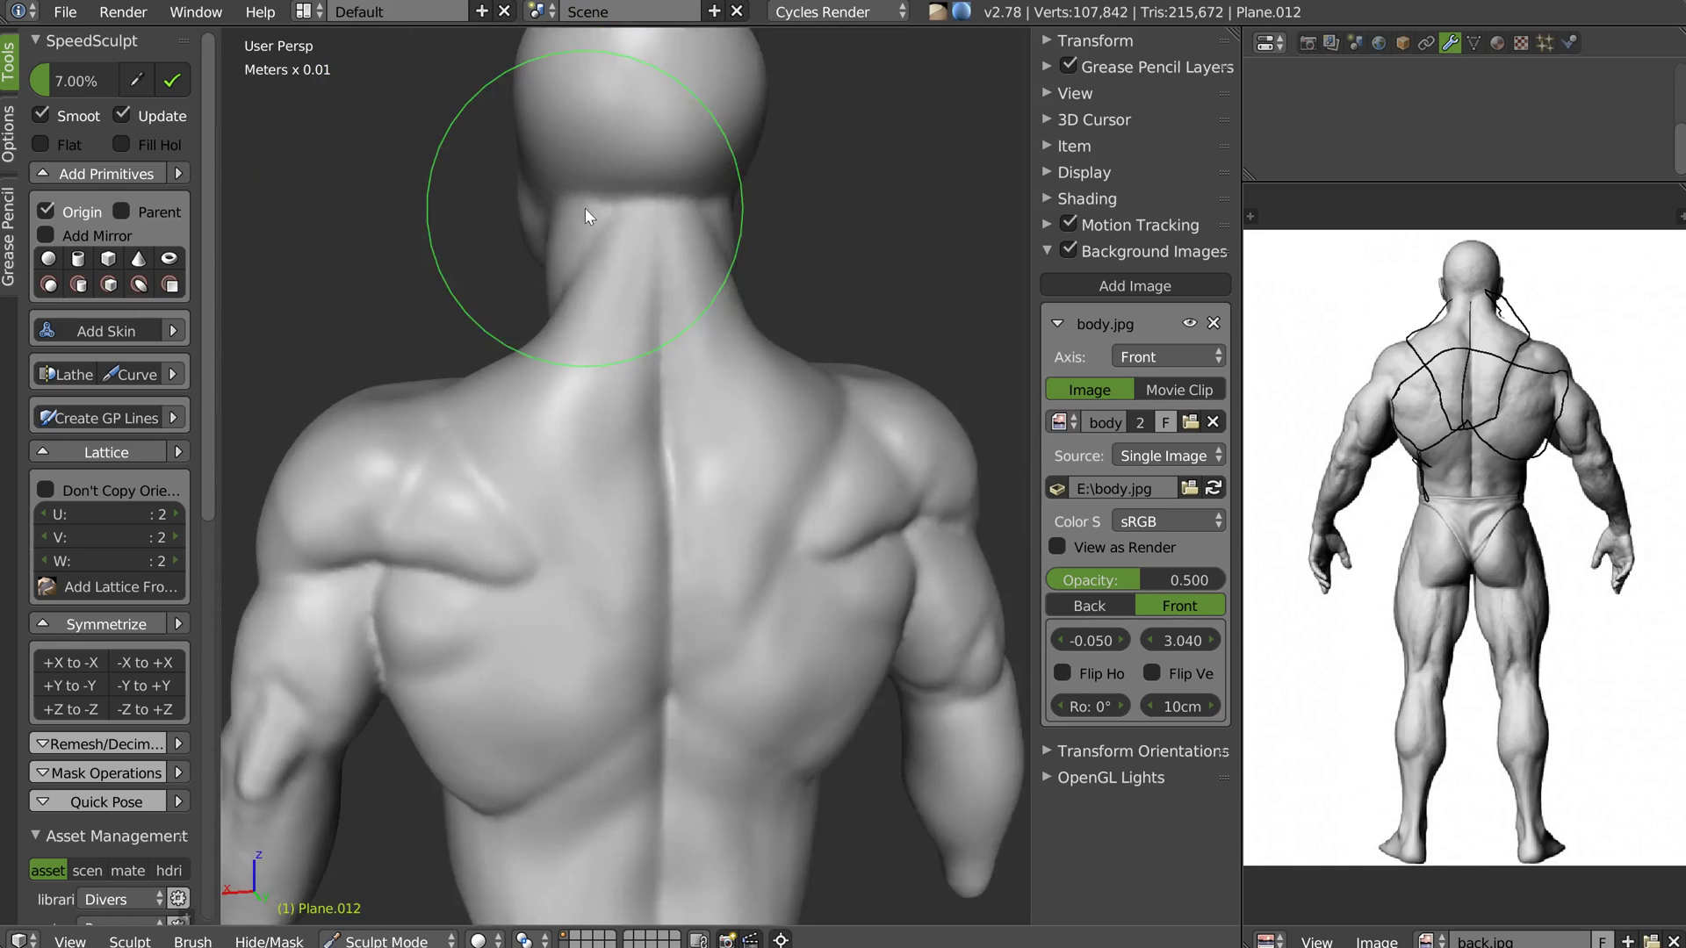
scroll(588, 184, "up", 3)
mouse_move(578, 166)
left_mouse_down()
mouse_move(595, 146)
mouse_move(637, 154)
left_mouse_up()
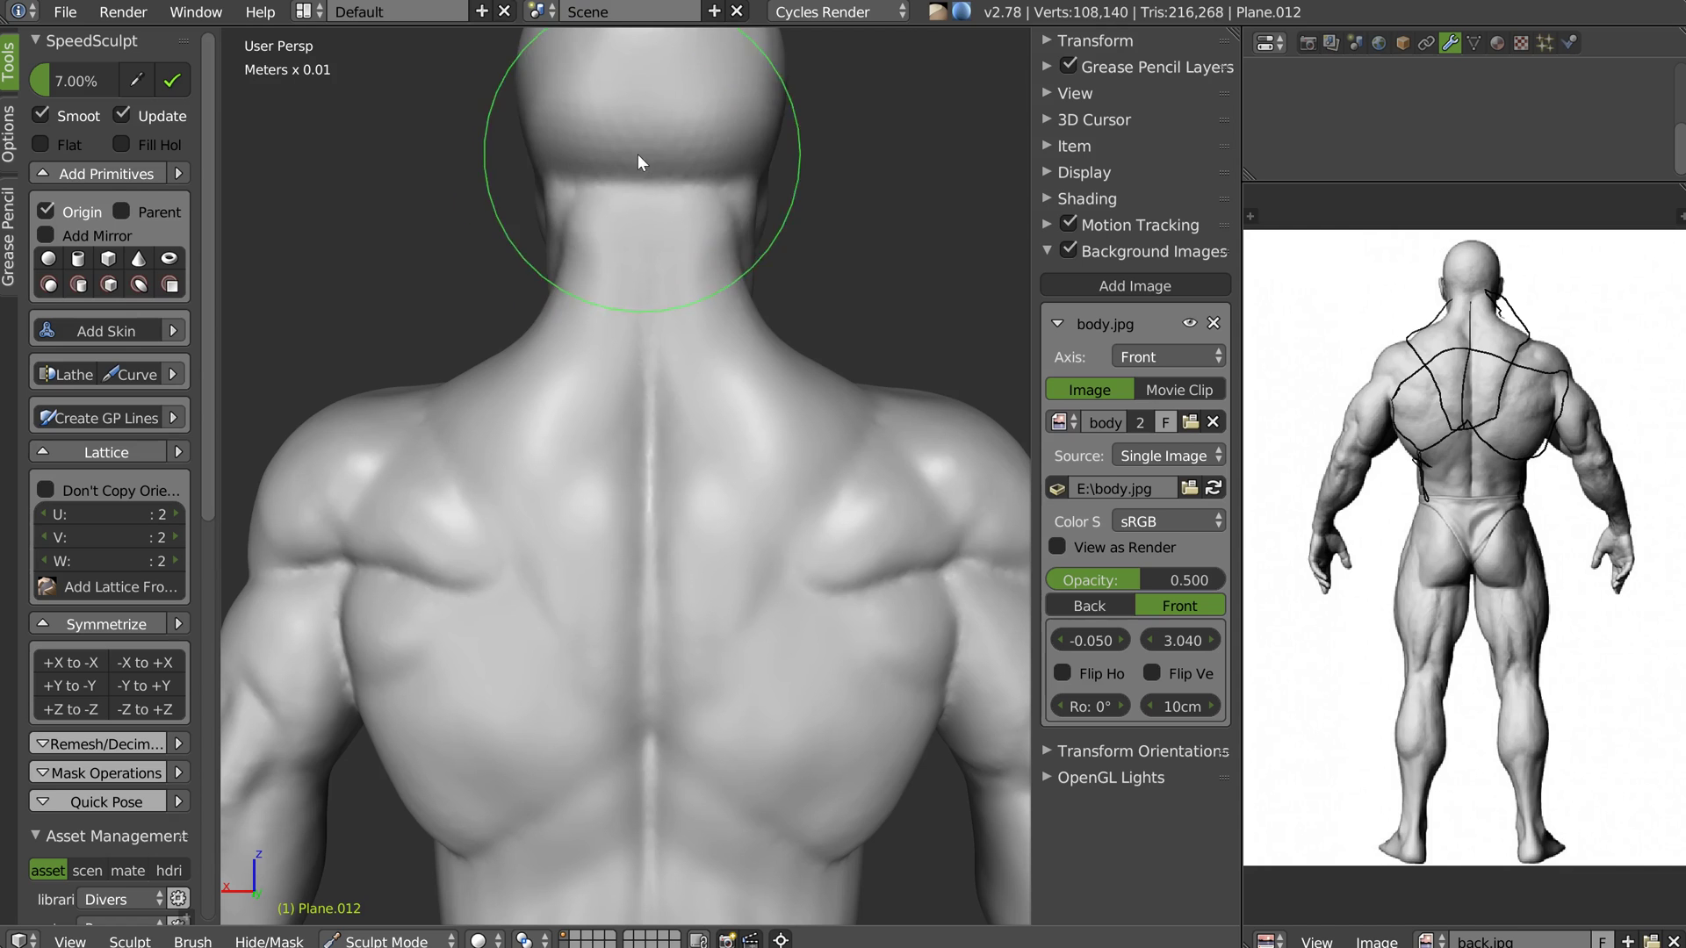
Smooth the back of the neck down toward the trapezius
left_click_drag(602, 220, 576, 258, "shift")
mouse_move(586, 282)
middle_mouse_down()
mouse_move(730, 275)
mouse_move(578, 239)
middle_mouse_up()
left_click_drag(577, 239, 582, 337)
Reduce the brush size and sculpt along the centre of the nape toward the upper spine
mouse_move(584, 233)
middle_mouse_down()
mouse_move(646, 277)
mouse_move(445, 291)
middle_mouse_up()
key("f")
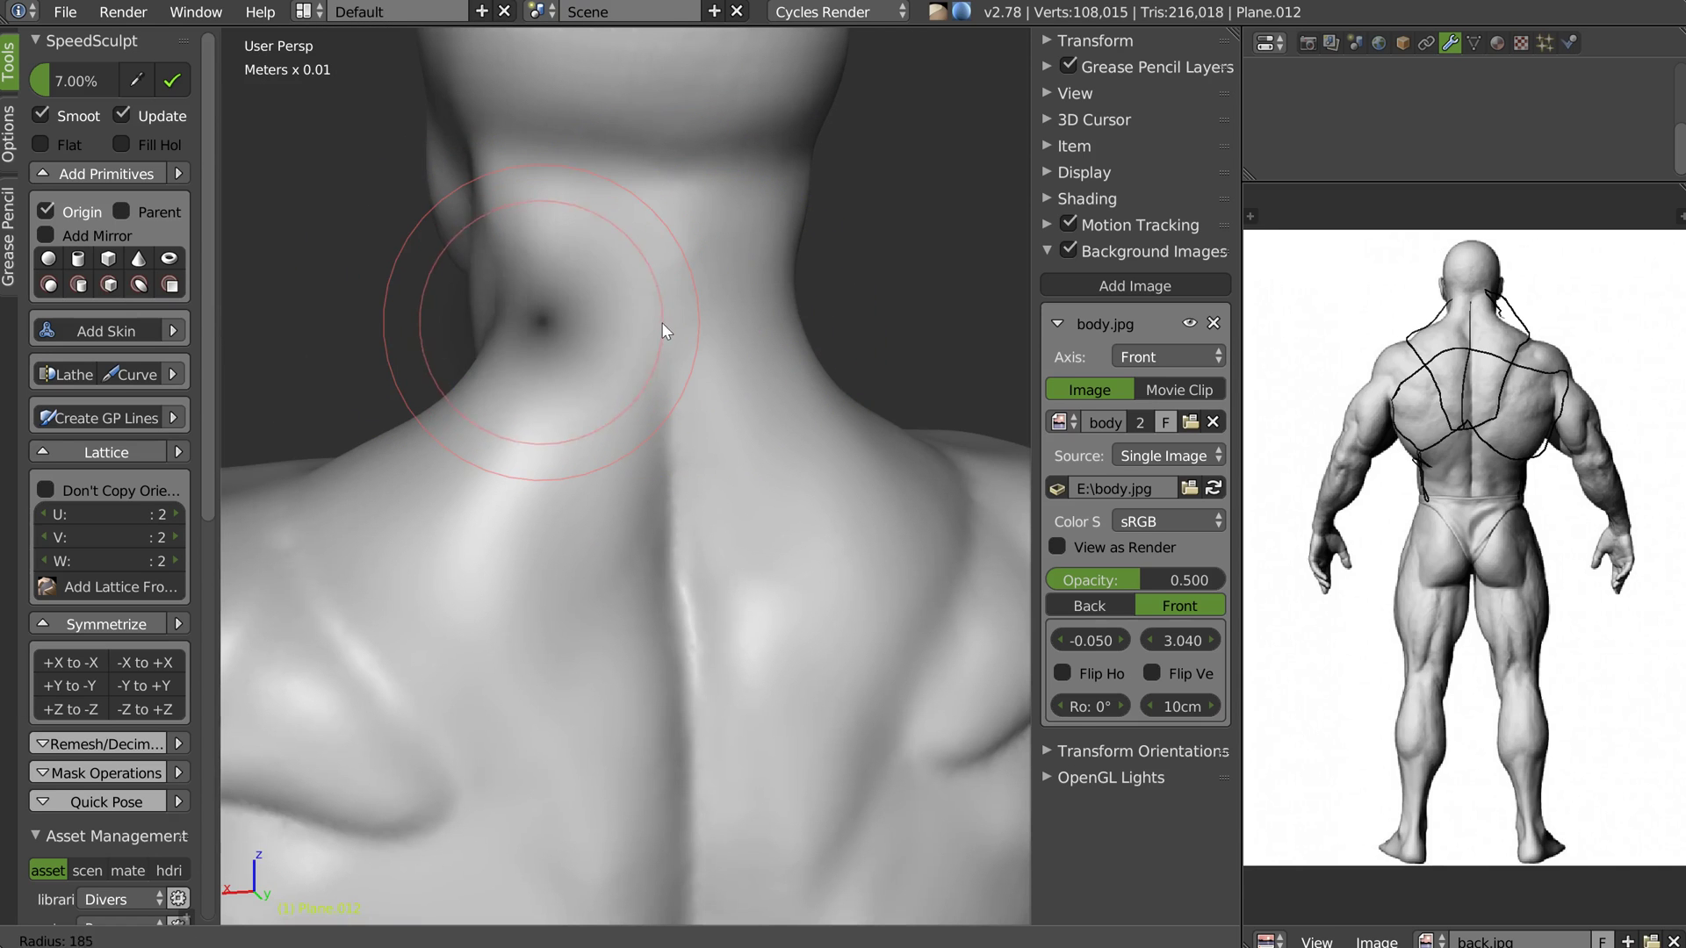
left_click(615, 286)
mouse_move(671, 193)
left_mouse_down()
mouse_move(655, 184)
mouse_move(681, 170)
mouse_move(669, 376)
left_mouse_up()
Sculpt the muscle forms around the side of the neck and the slope of the trapezius
mouse_move(667, 387)
middle_mouse_down()
mouse_move(647, 445)
mouse_move(527, 234)
middle_mouse_up()
middle_click_drag(440, 282, 571, 230)
mouse_move(526, 169)
left_mouse_down()
mouse_move(452, 312)
mouse_move(514, 189)
left_mouse_up()
mouse_move(302, 243)
left_mouse_down()
mouse_move(339, 214)
mouse_move(395, 226)
mouse_move(537, 80)
mouse_move(561, 181)
left_mouse_up()
mouse_move(561, 180)
middle_mouse_down()
mouse_move(503, 218)
mouse_move(553, 215)
middle_mouse_up()
mouse_move(523, 145)
left_mouse_down()
mouse_move(452, 316)
mouse_move(458, 155)
left_mouse_up()
Sculpt a stroke along the base of the neck toward the shoulder
middle_click_drag(527, 230, 483, 280)
scroll(594, 237, "down", 5)
scroll(590, 253, "up", 4)
scroll(426, 338, "up", 2)
mouse_move(451, 348)
left_mouse_down()
mouse_move(425, 264)
mouse_move(403, 360)
mouse_move(488, 270)
mouse_move(484, 297)
mouse_move(550, 312)
left_mouse_up()
Carve the collarbone crease between the trapezius and the top of the deltoid
mouse_move(550, 312)
middle_mouse_down()
mouse_move(565, 365)
mouse_move(379, 436)
middle_mouse_up()
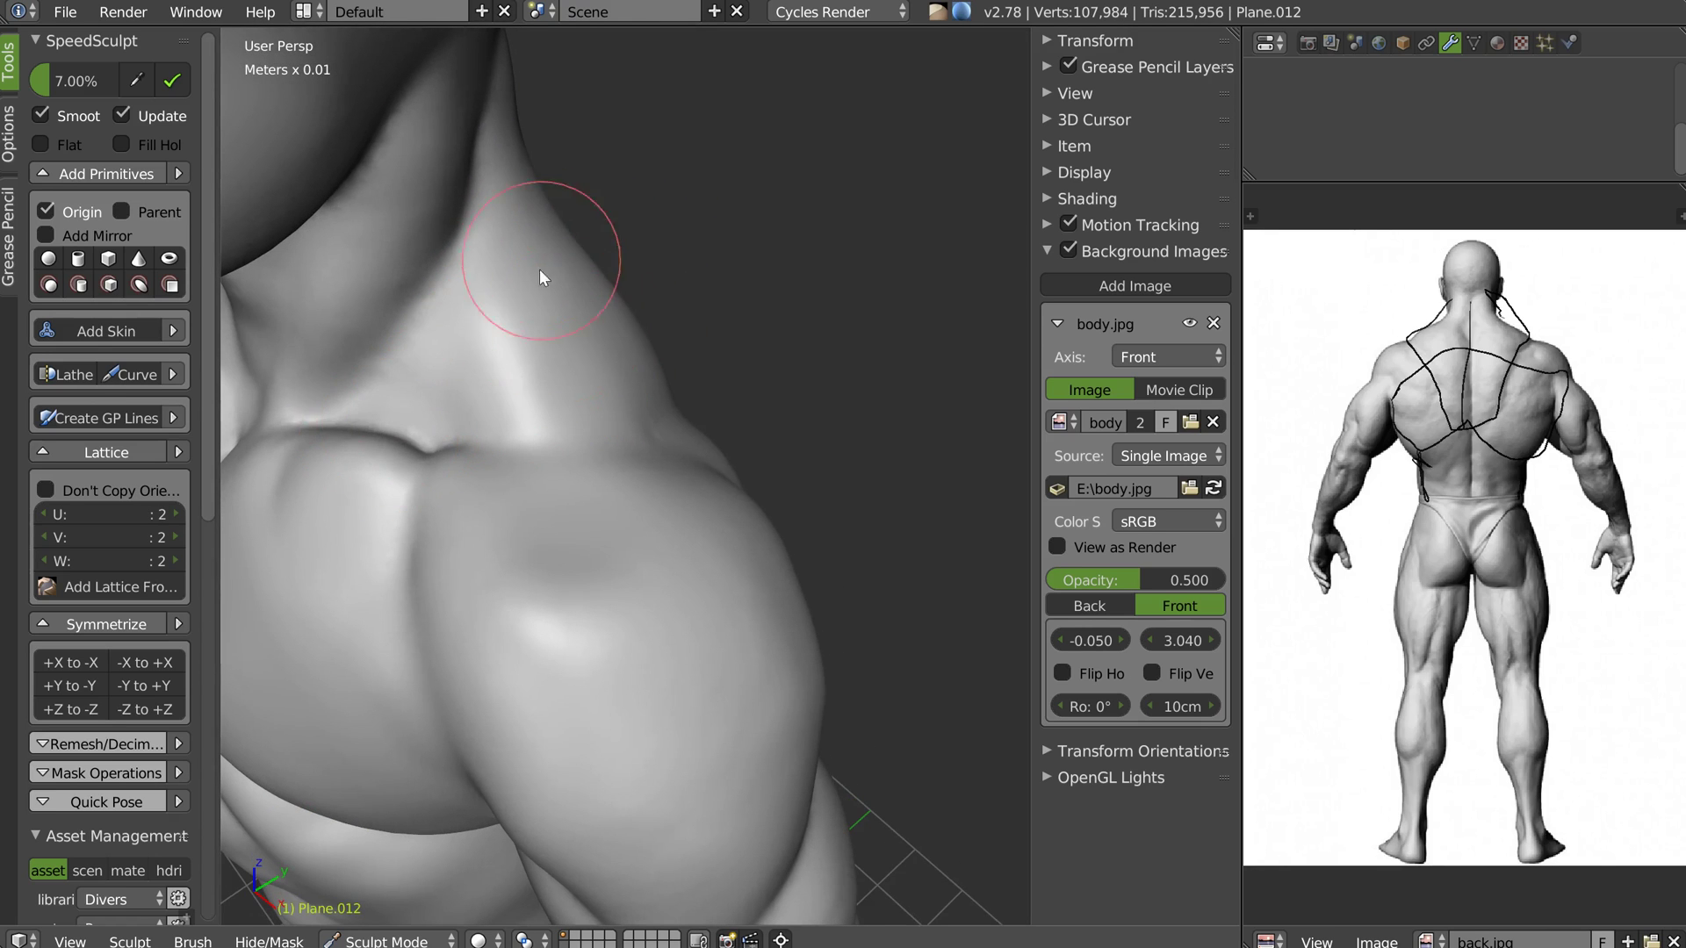
middle_click_drag(620, 345, 607, 367)
mouse_move(448, 448)
left_mouse_down("ctrl")
mouse_move(483, 436)
mouse_move(504, 518)
mouse_move(545, 497)
left_mouse_up("ctrl")
middle_click_drag(545, 497, 482, 477)
left_click_drag(482, 476, 522, 462)
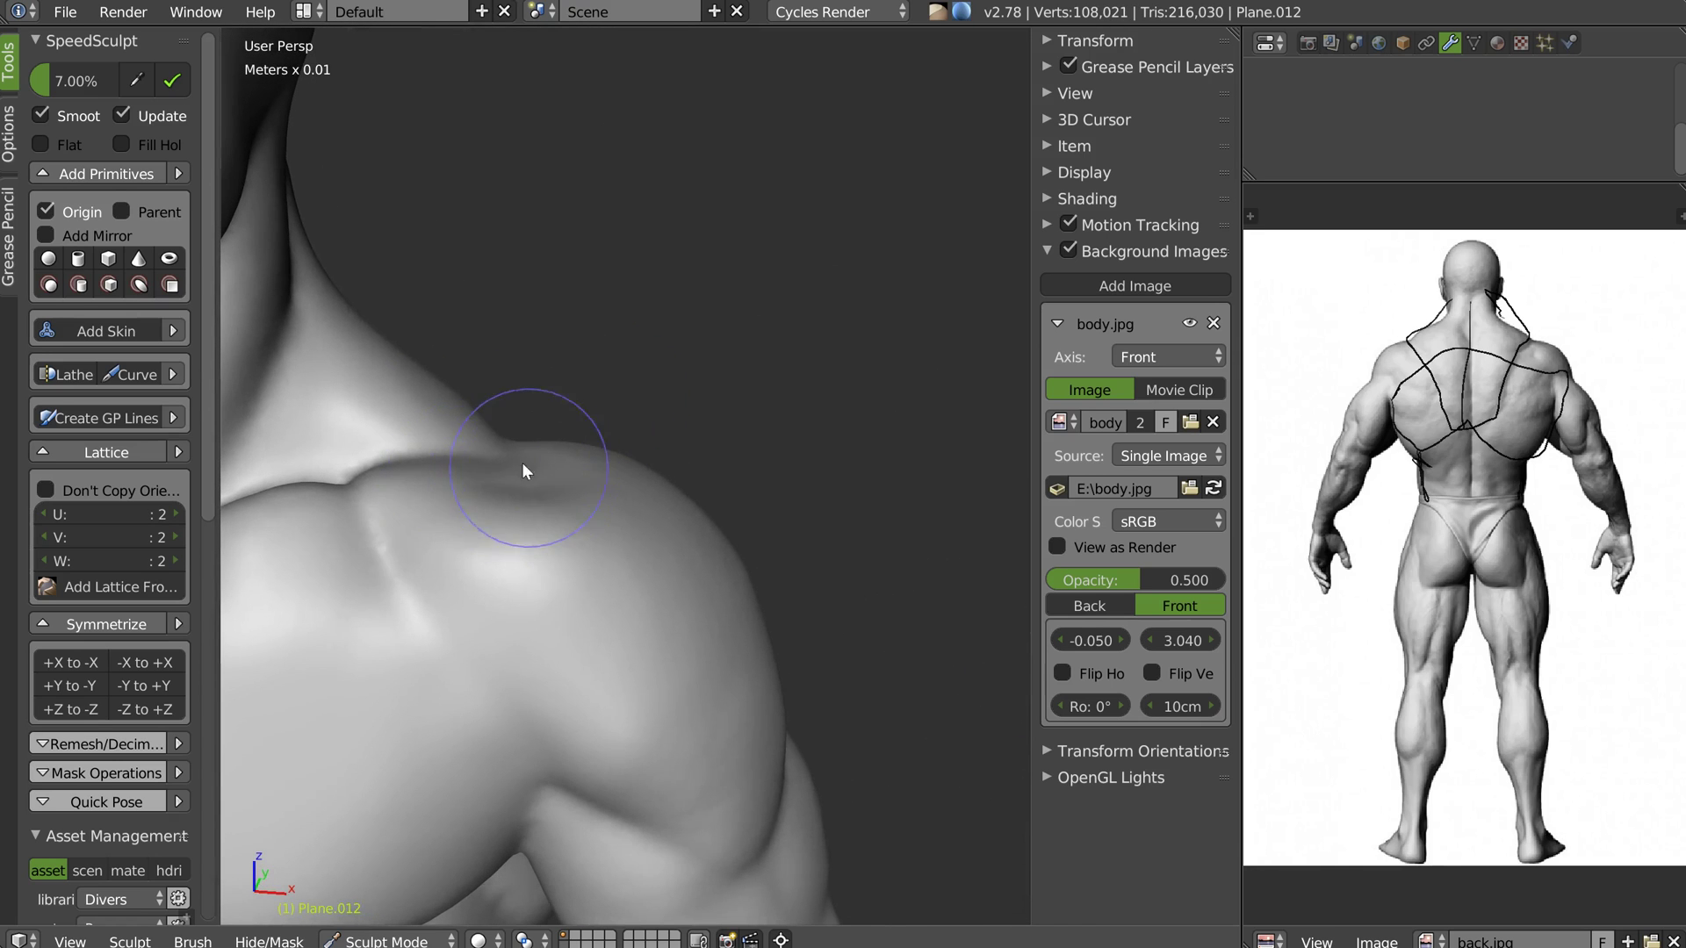
middle_click_drag(522, 462, 526, 463)
left_click_drag(527, 464, 408, 439)
mouse_move(515, 457)
middle_mouse_down()
mouse_move(520, 407)
mouse_move(529, 444)
mouse_move(456, 446)
middle_mouse_up()
left_click_drag(432, 448, 511, 466)
scroll(499, 439, "up", 1)
middle_click_drag(499, 439, 530, 448)
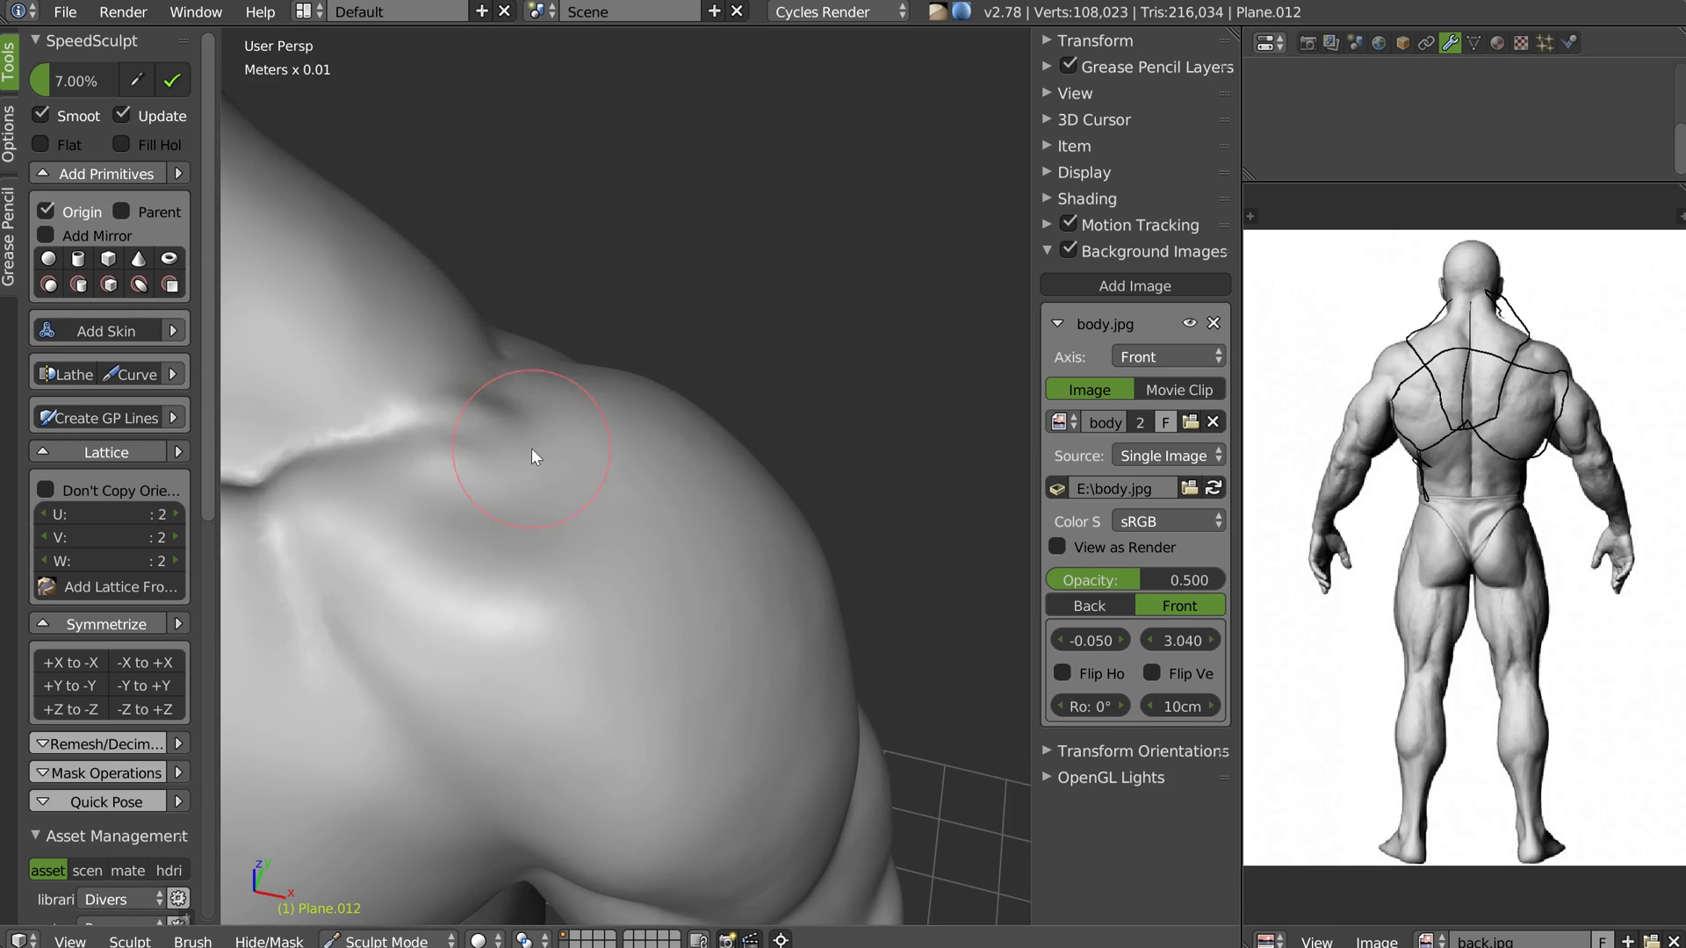
key("ctrl+z")
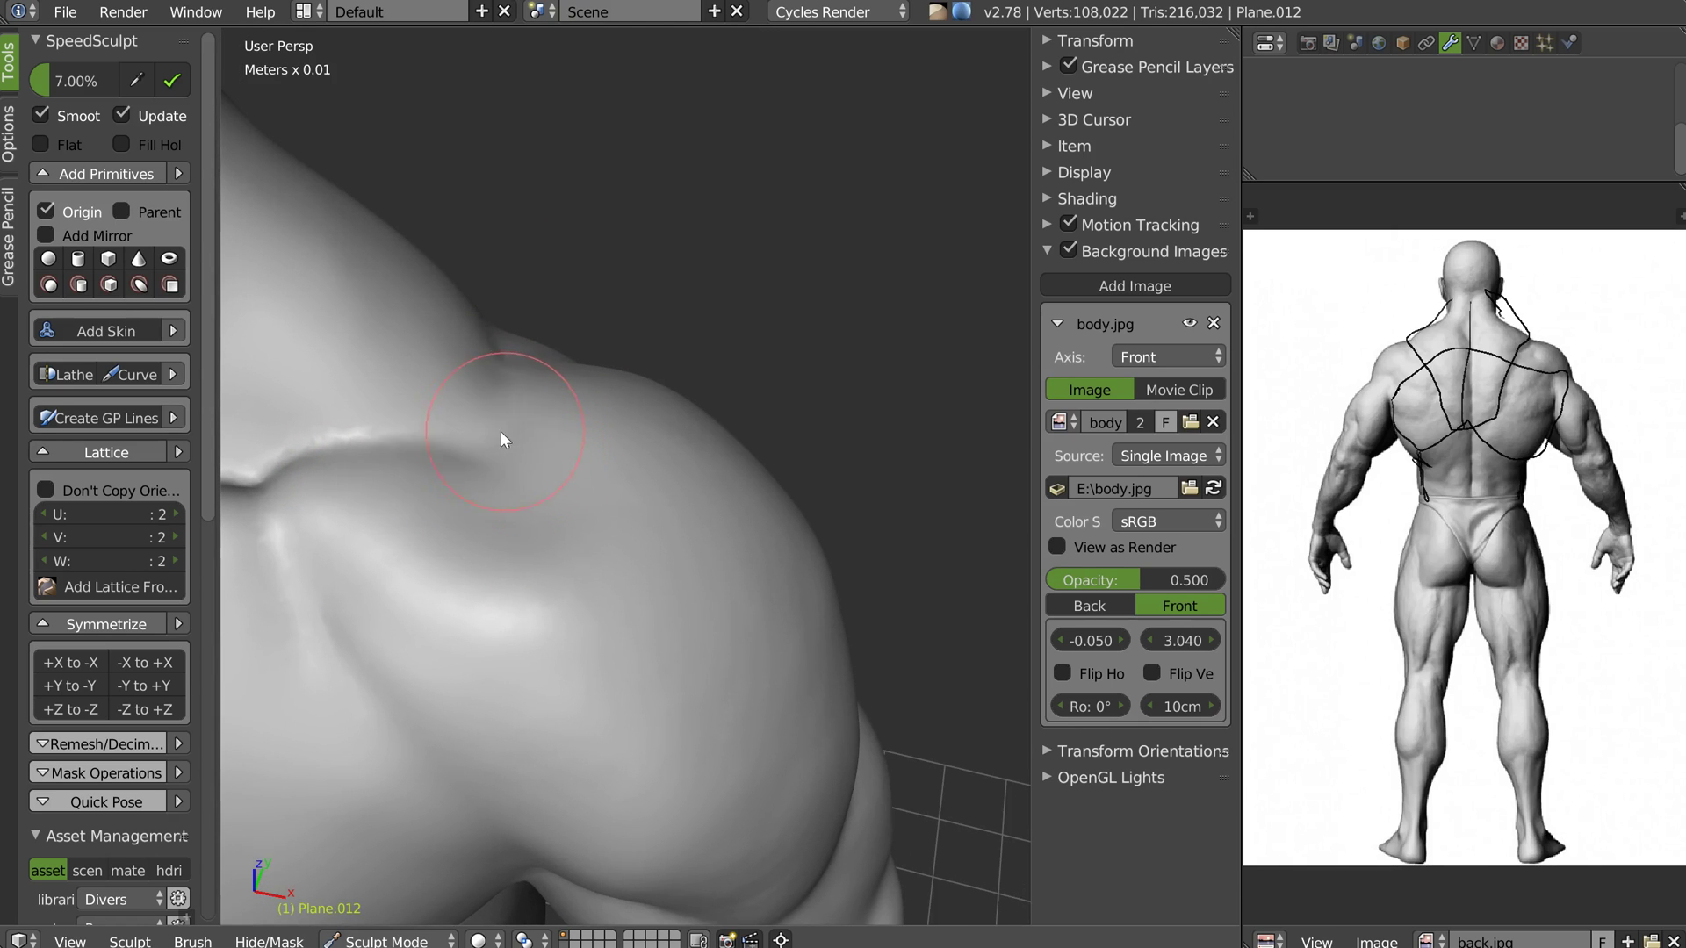
Reduce the brush size and carve the outer end of the collarbone crease on top of the shoulder
key("f")
left_click(522, 449)
left_click_drag(501, 448, 418, 452)
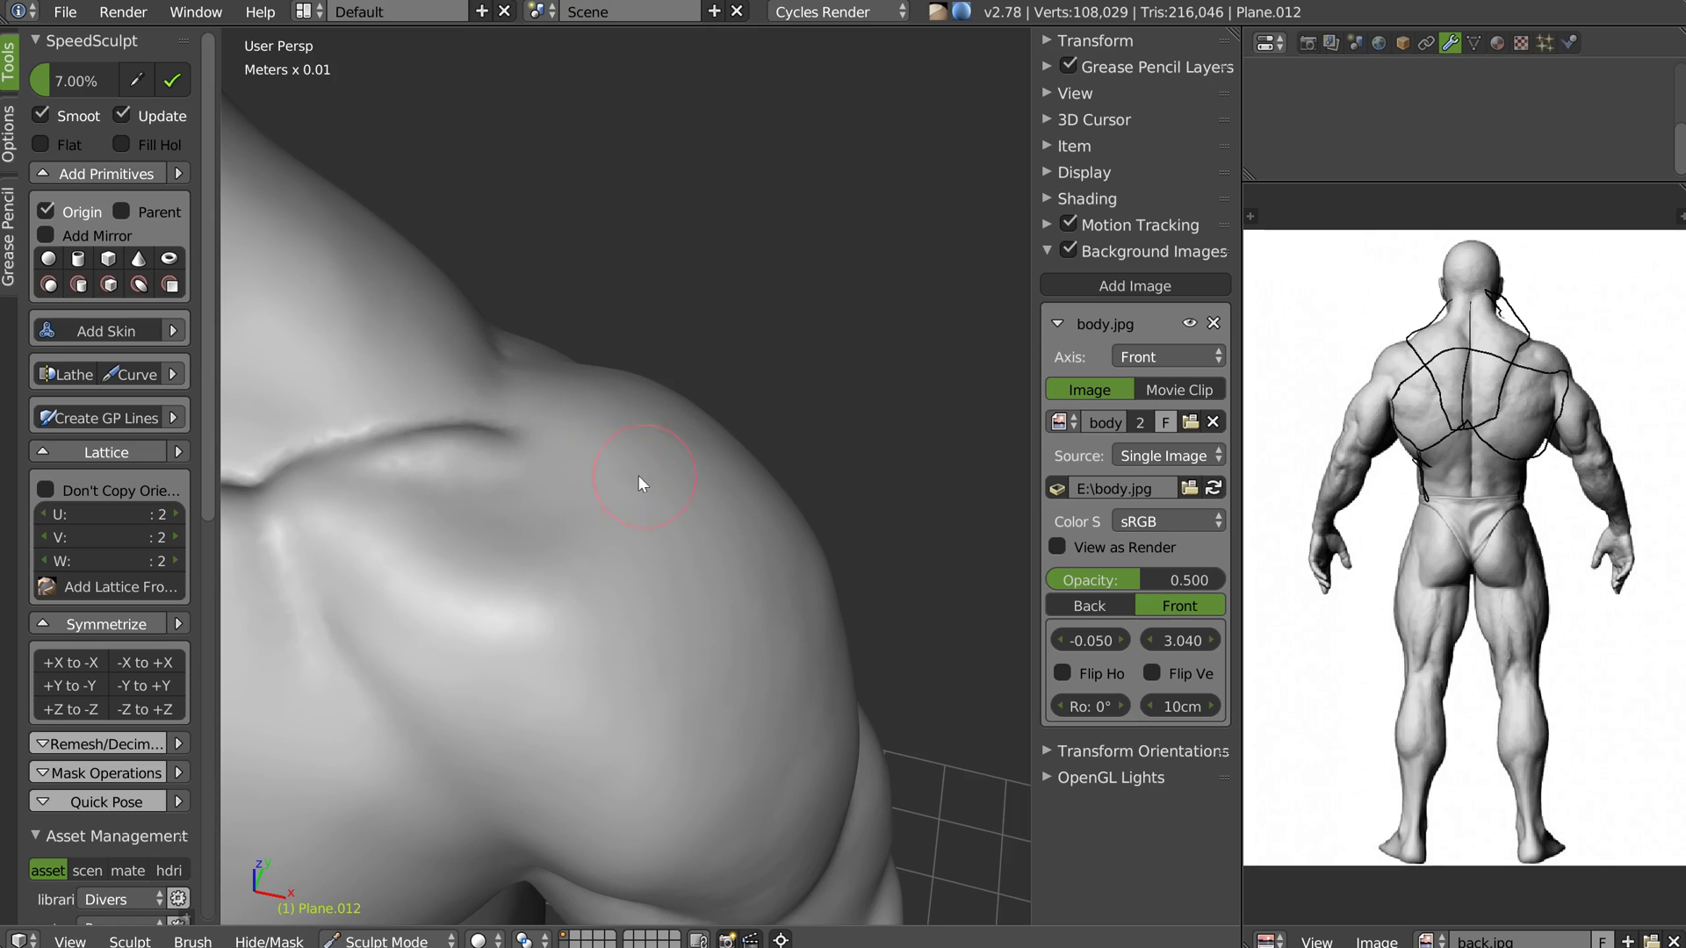
Carve separation lines down the front and side of the deltoid with the Crease brush
scroll(631, 446, "down", 6)
scroll(625, 456, "up", 3)
middle_click_drag(623, 460, 606, 428)
key("w")
left_click(545, 434)
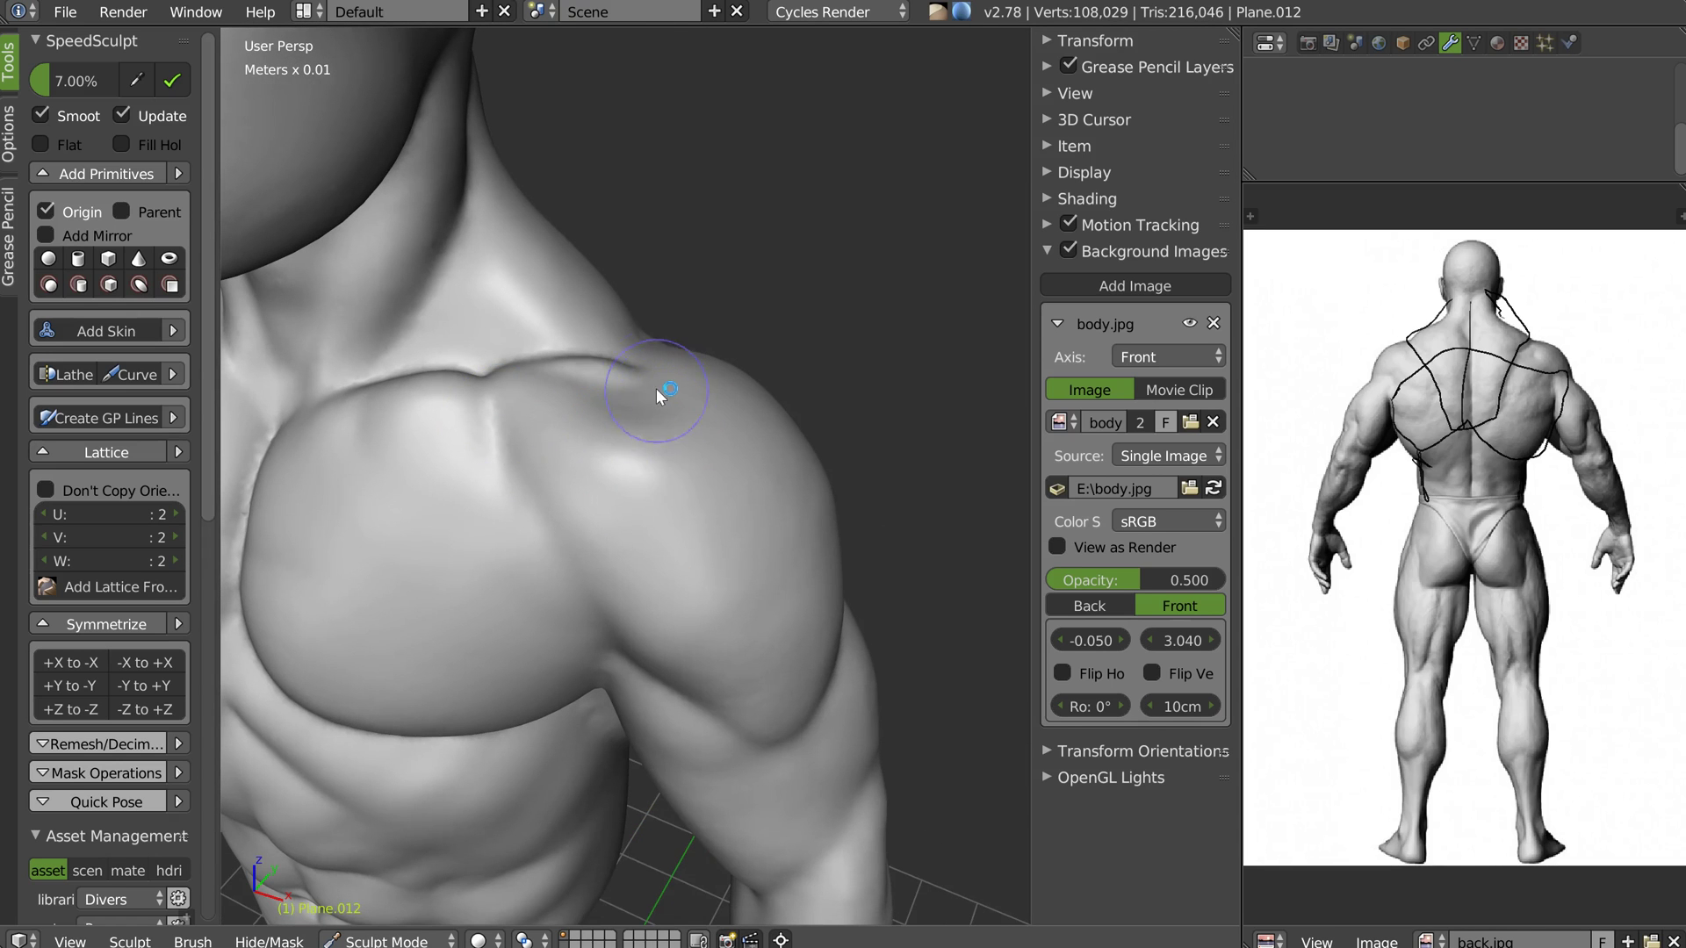
left_click_drag(641, 379, 699, 572)
middle_click_drag(680, 393, 753, 514)
left_click_drag(722, 380, 725, 581)
left_click_drag(711, 596, 667, 699)
Carve the groove between the pectoral and the deltoid from the collarbone down to the armpit
middle_click_drag(609, 568, 706, 540)
middle_click_drag(571, 546, 716, 480)
middle_click_drag(716, 372, 592, 445)
mouse_move(592, 447)
left_mouse_down()
mouse_move(530, 407)
mouse_move(644, 572)
mouse_move(634, 438)
left_mouse_up()
middle_click_drag(639, 520, 712, 520)
left_click_drag(497, 415, 661, 607)
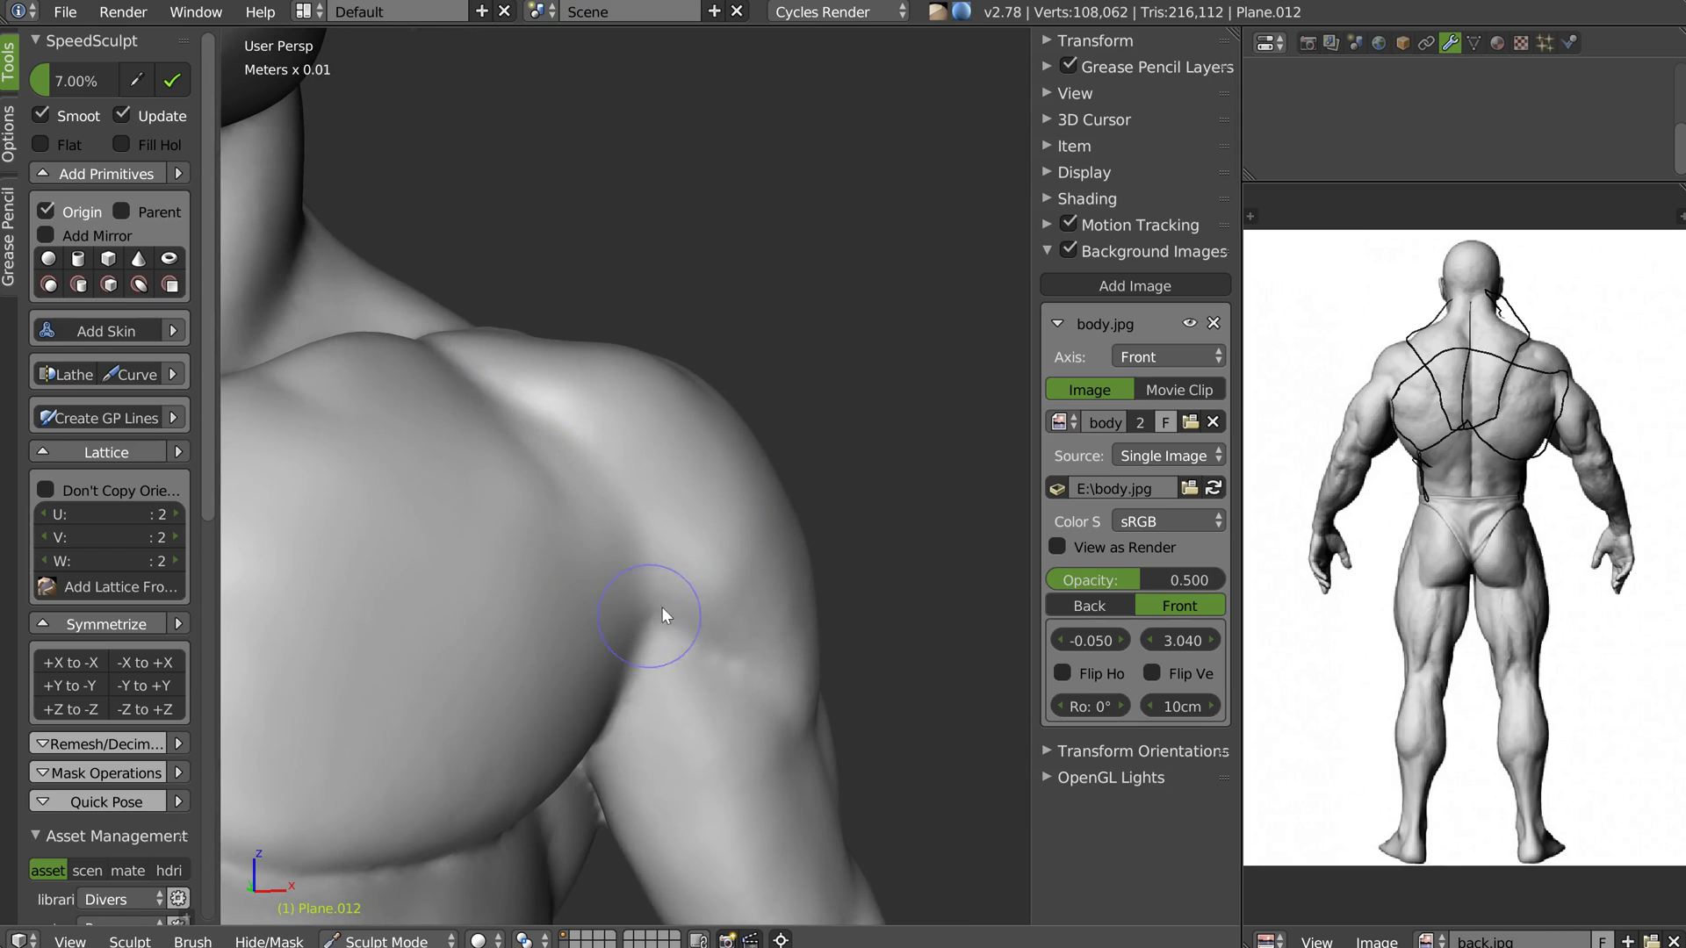
Add short strokes to the upper pectoral below the collarbone and to its inner edge by the sternum
middle_click_drag(661, 608, 680, 584)
left_click_drag(480, 372, 479, 448)
middle_click_drag(496, 448, 790, 483, "shift")
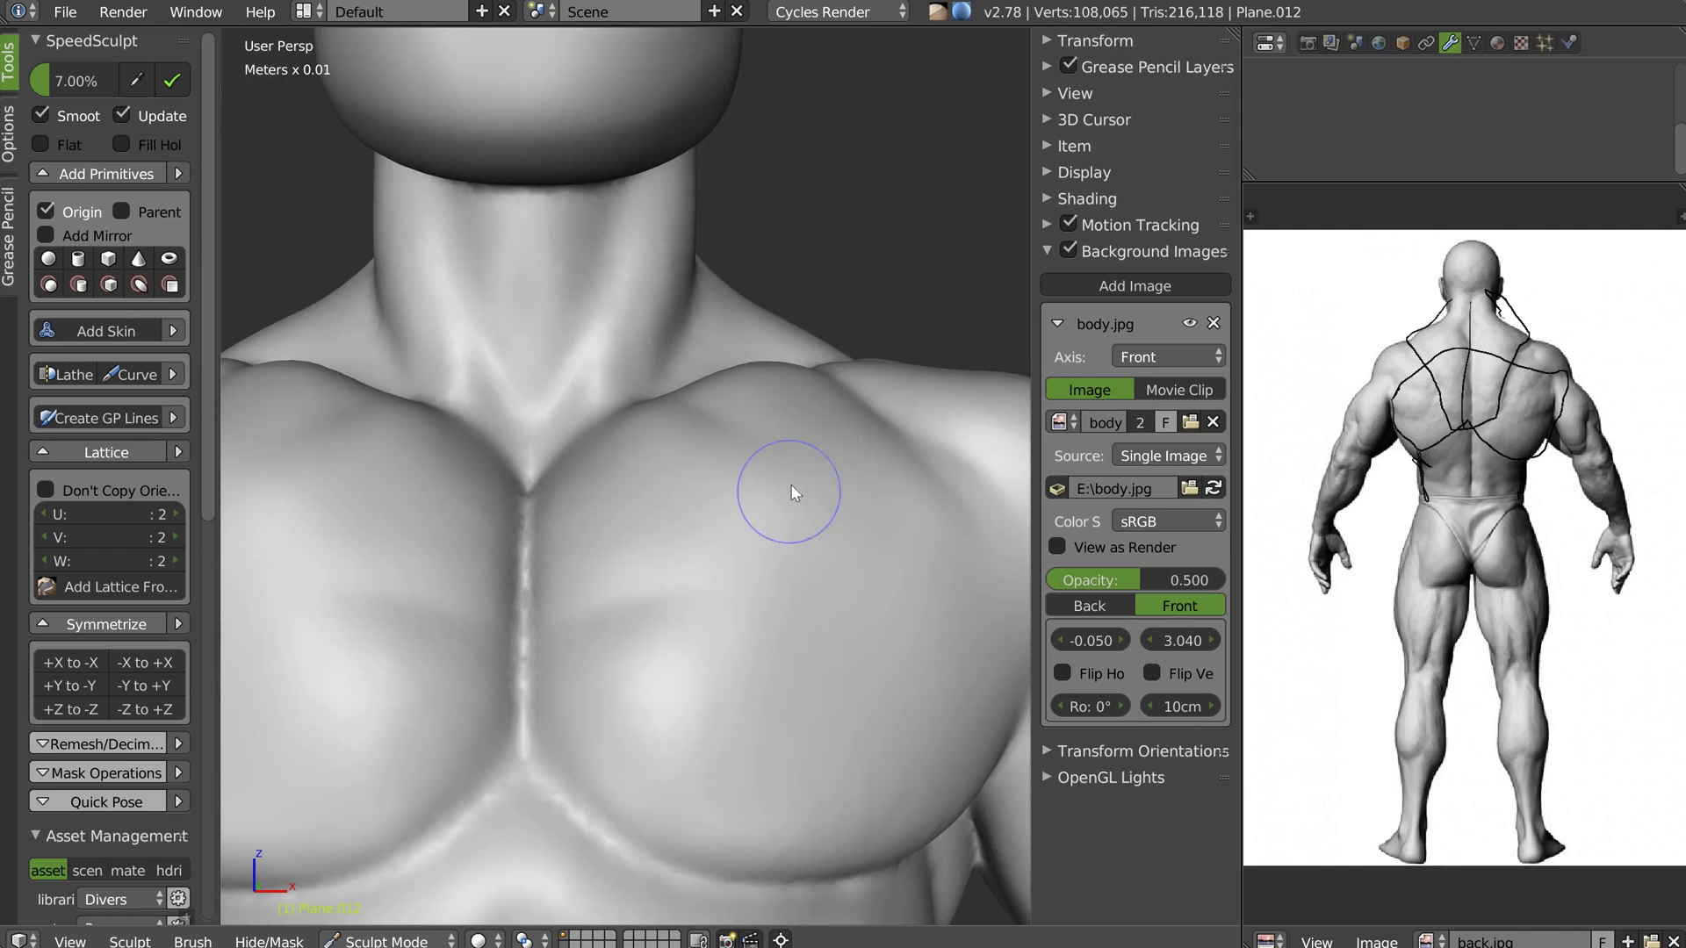
left_click_drag(767, 456, 768, 482)
middle_click_drag(525, 520, 543, 520)
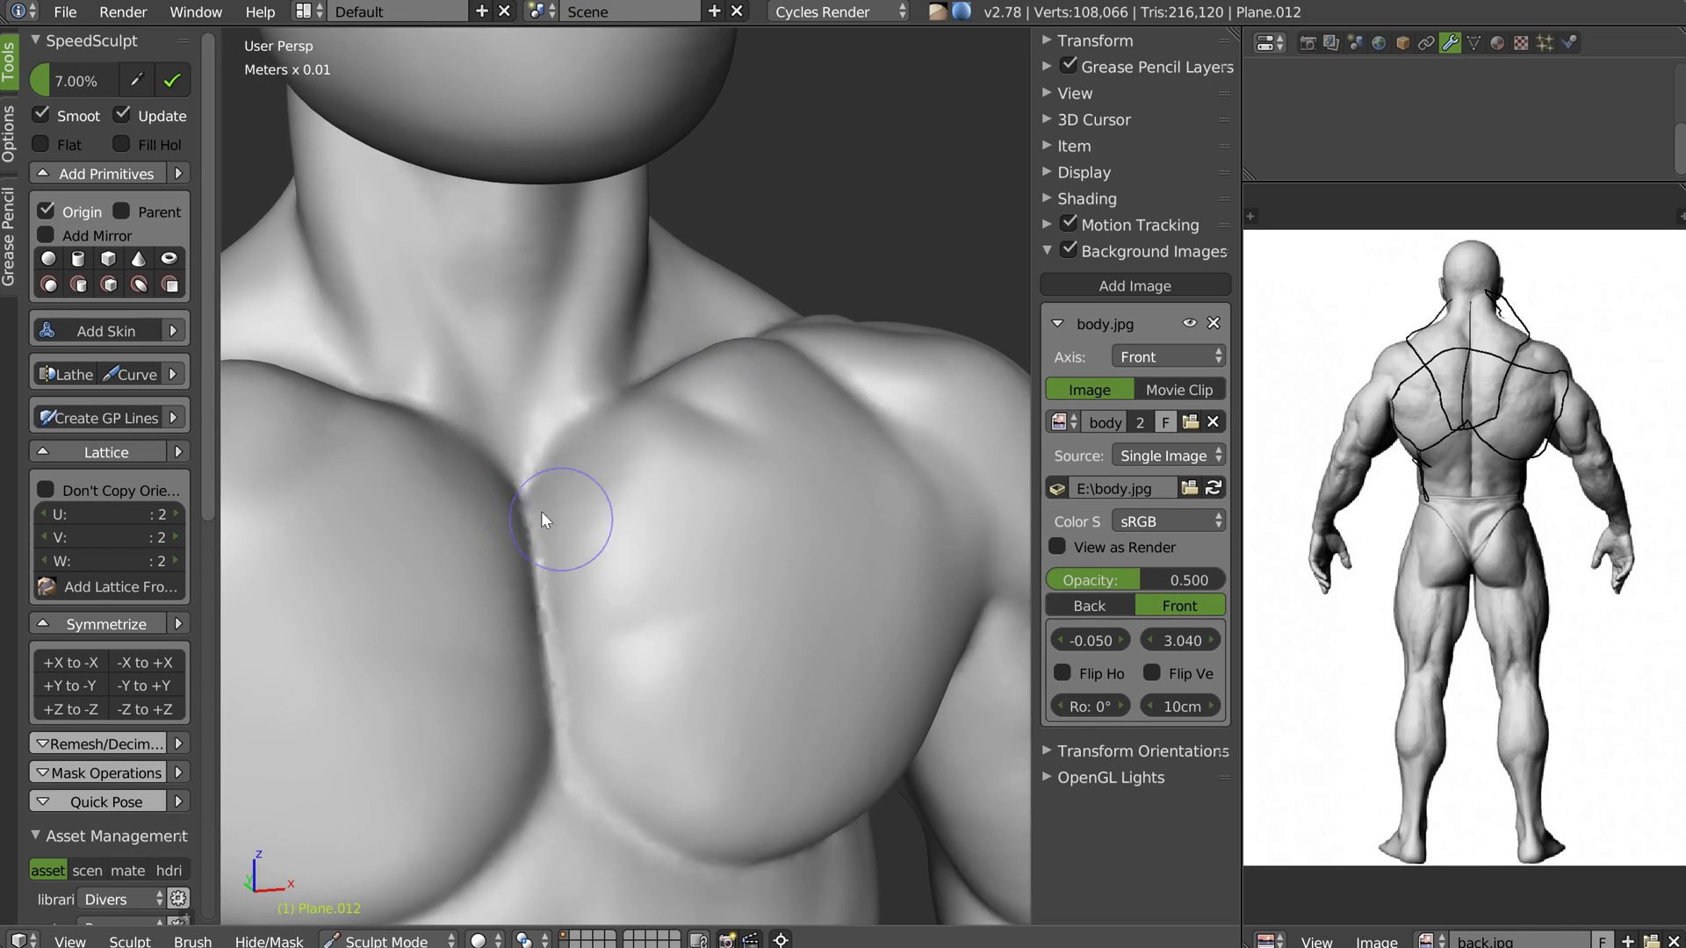
left_click_drag(544, 460, 589, 516)
middle_click_drag(641, 472, 603, 467)
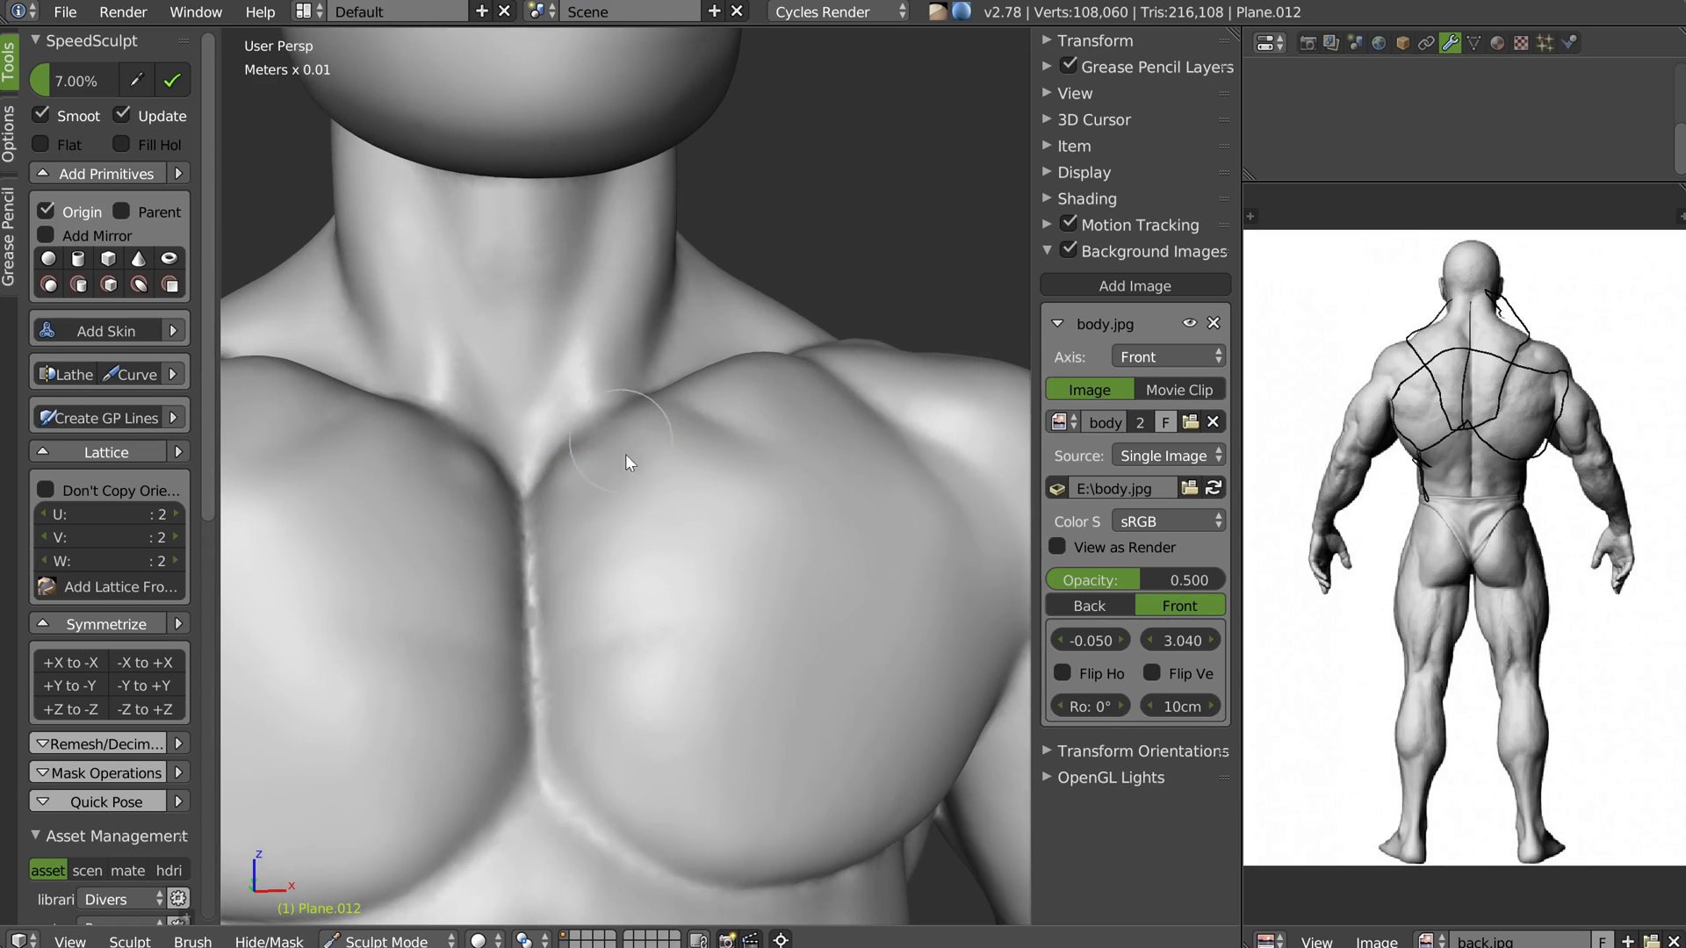
Sculpt a short stroke just below the sternum, between the pectorals and the upper abs
scroll(768, 437, "down", 3)
mouse_move(768, 436)
middle_mouse_down()
mouse_move(745, 466)
mouse_move(748, 452)
mouse_move(652, 448)
middle_mouse_up()
key("shift+c")
scroll(688, 457, "up", 6)
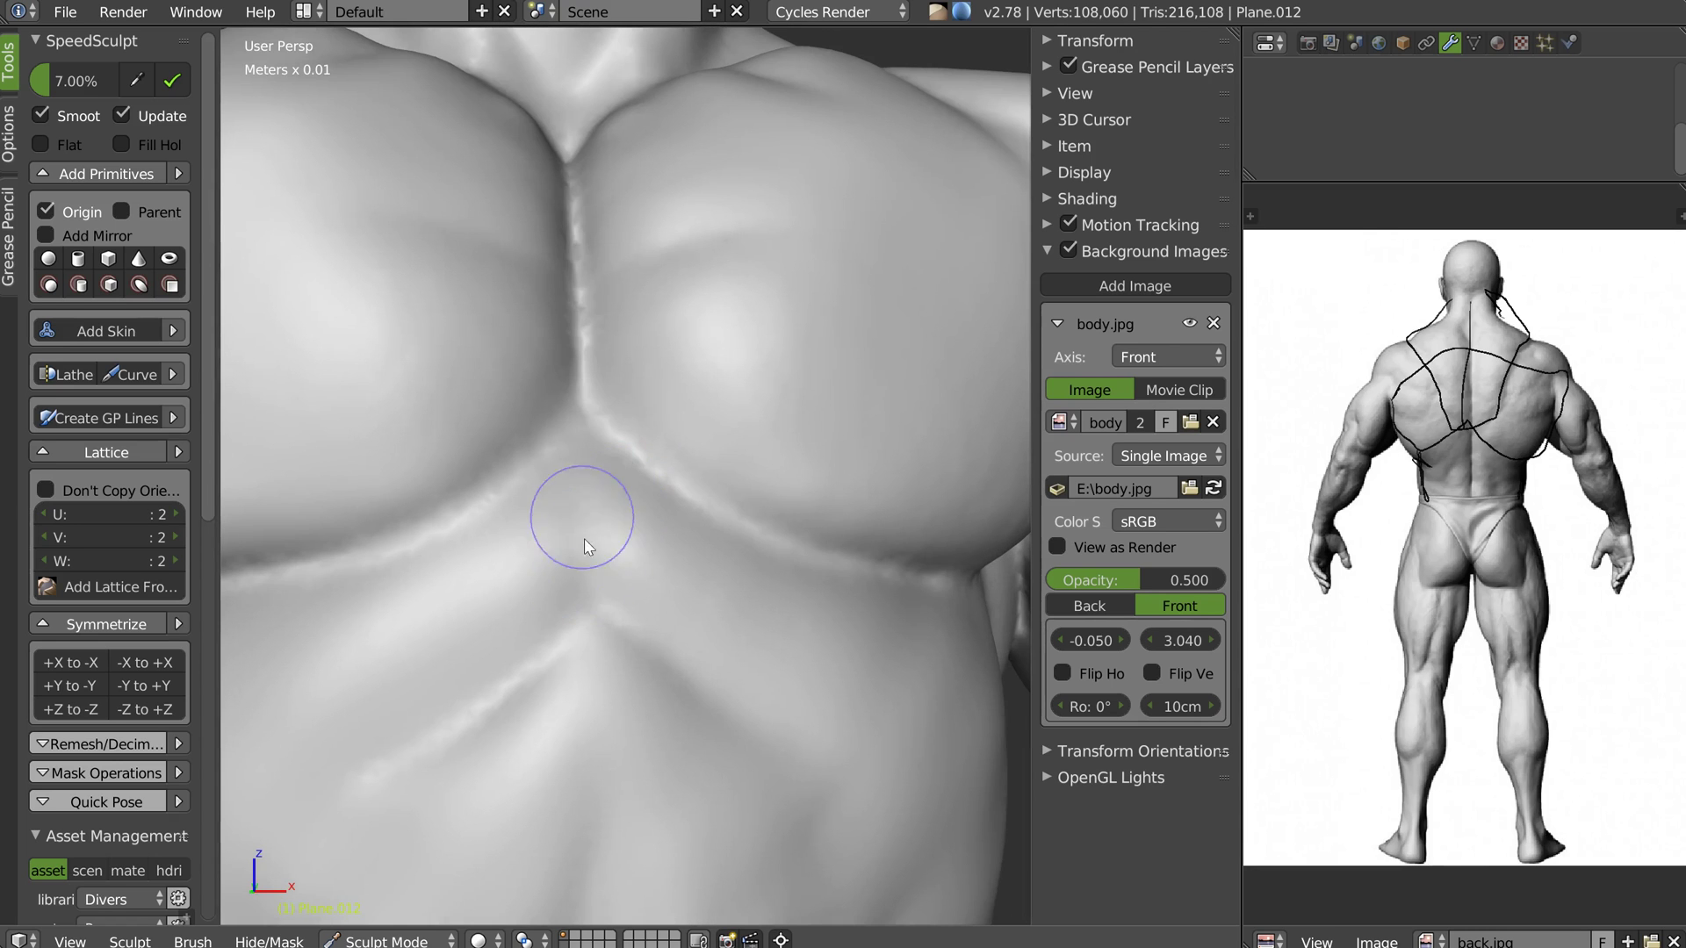
left_click_drag(585, 539, 608, 589)
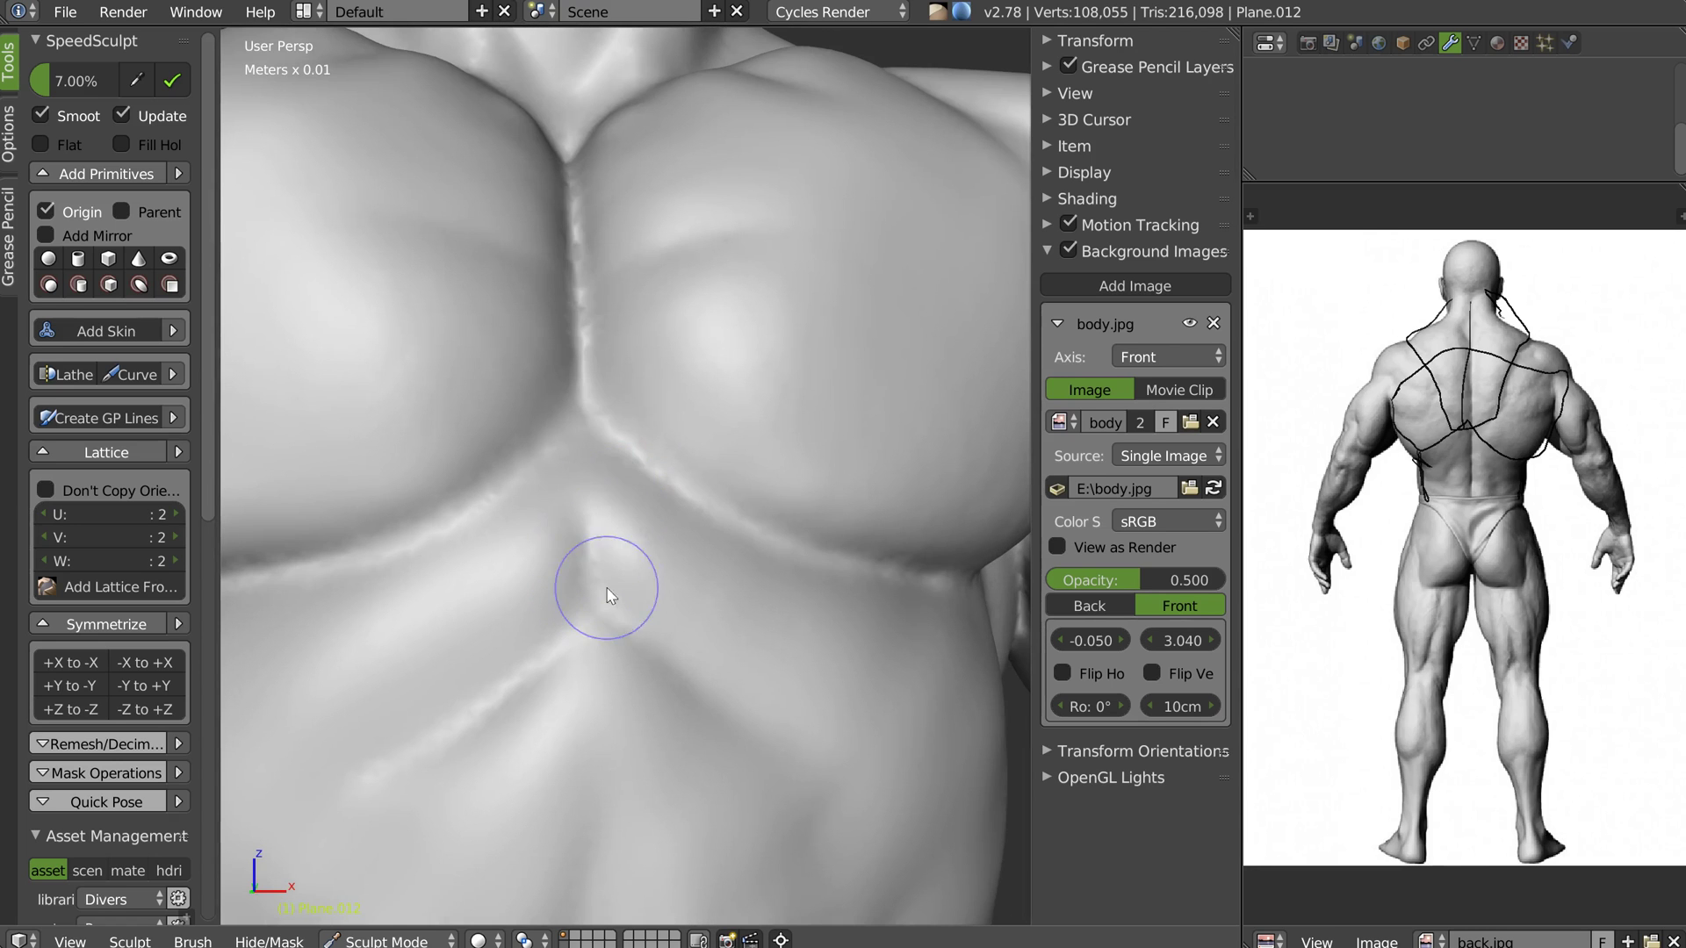
Rework the crease under the pectoral from the sternum to the outer side of the chest
left_click_drag(590, 416, 802, 539)
mouse_move(803, 541)
middle_mouse_down()
mouse_move(720, 458)
mouse_move(772, 452)
mouse_move(611, 413)
middle_mouse_up()
left_click_drag(682, 471, 950, 517)
middle_click_drag(950, 517, 883, 467)
mouse_move(727, 441)
left_mouse_down()
mouse_move(856, 491)
mouse_move(946, 494)
left_mouse_up()
Pull the front of the shoulder upward and adjust the outline of the upper arm with the Snakehook brush
scroll(924, 479, "down", 6)
mouse_move(848, 482)
middle_mouse_down()
mouse_move(903, 541)
mouse_move(687, 515)
mouse_move(713, 504)
middle_mouse_up()
scroll(719, 483, "up", 2)
key("w")
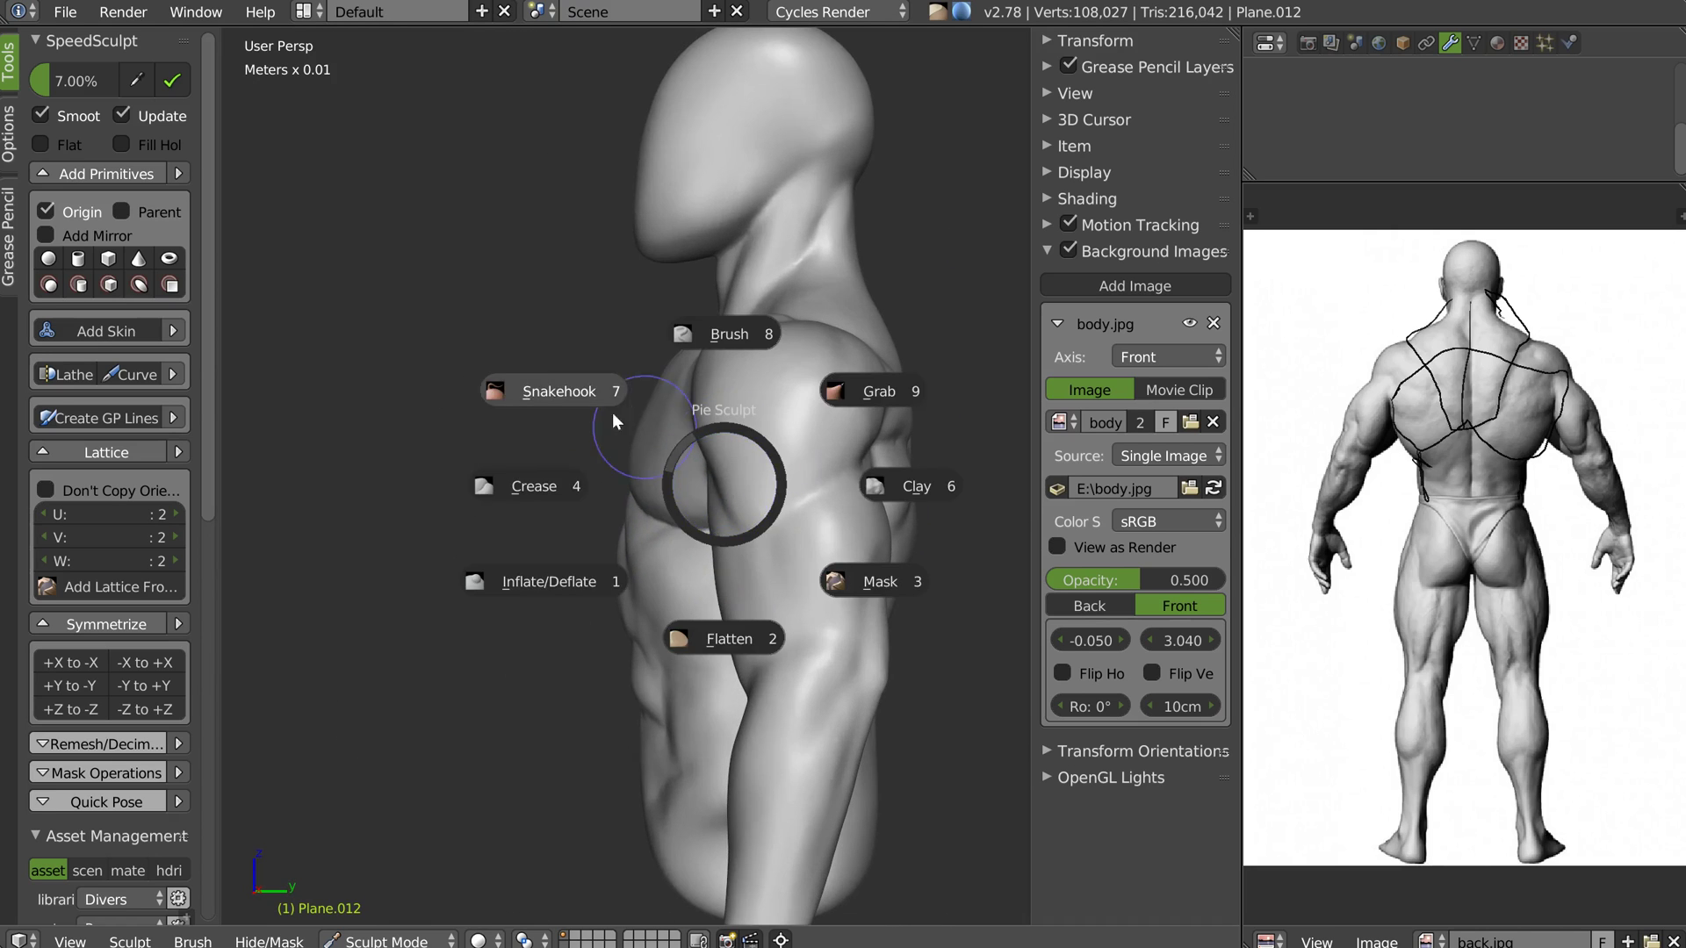
left_click(575, 391)
key("f")
left_click(745, 465)
scroll(718, 455, "up", 2)
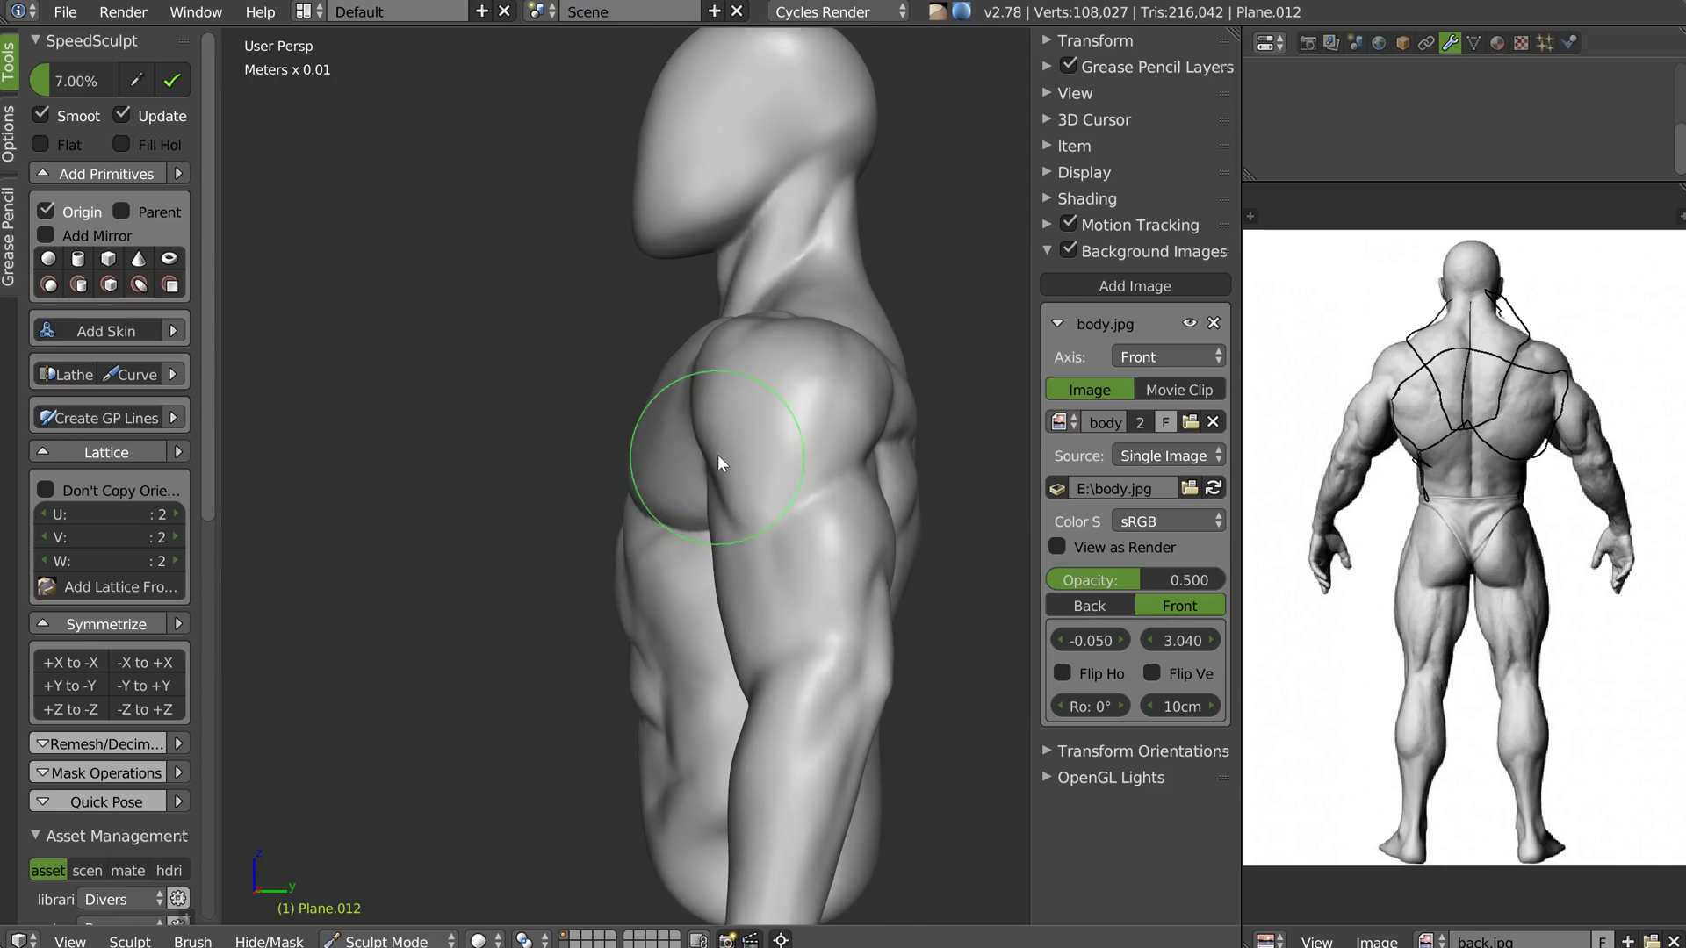
mouse_move(717, 471)
left_mouse_down()
mouse_move(694, 397)
mouse_move(708, 376)
left_mouse_up()
scroll(708, 376, "down", 5)
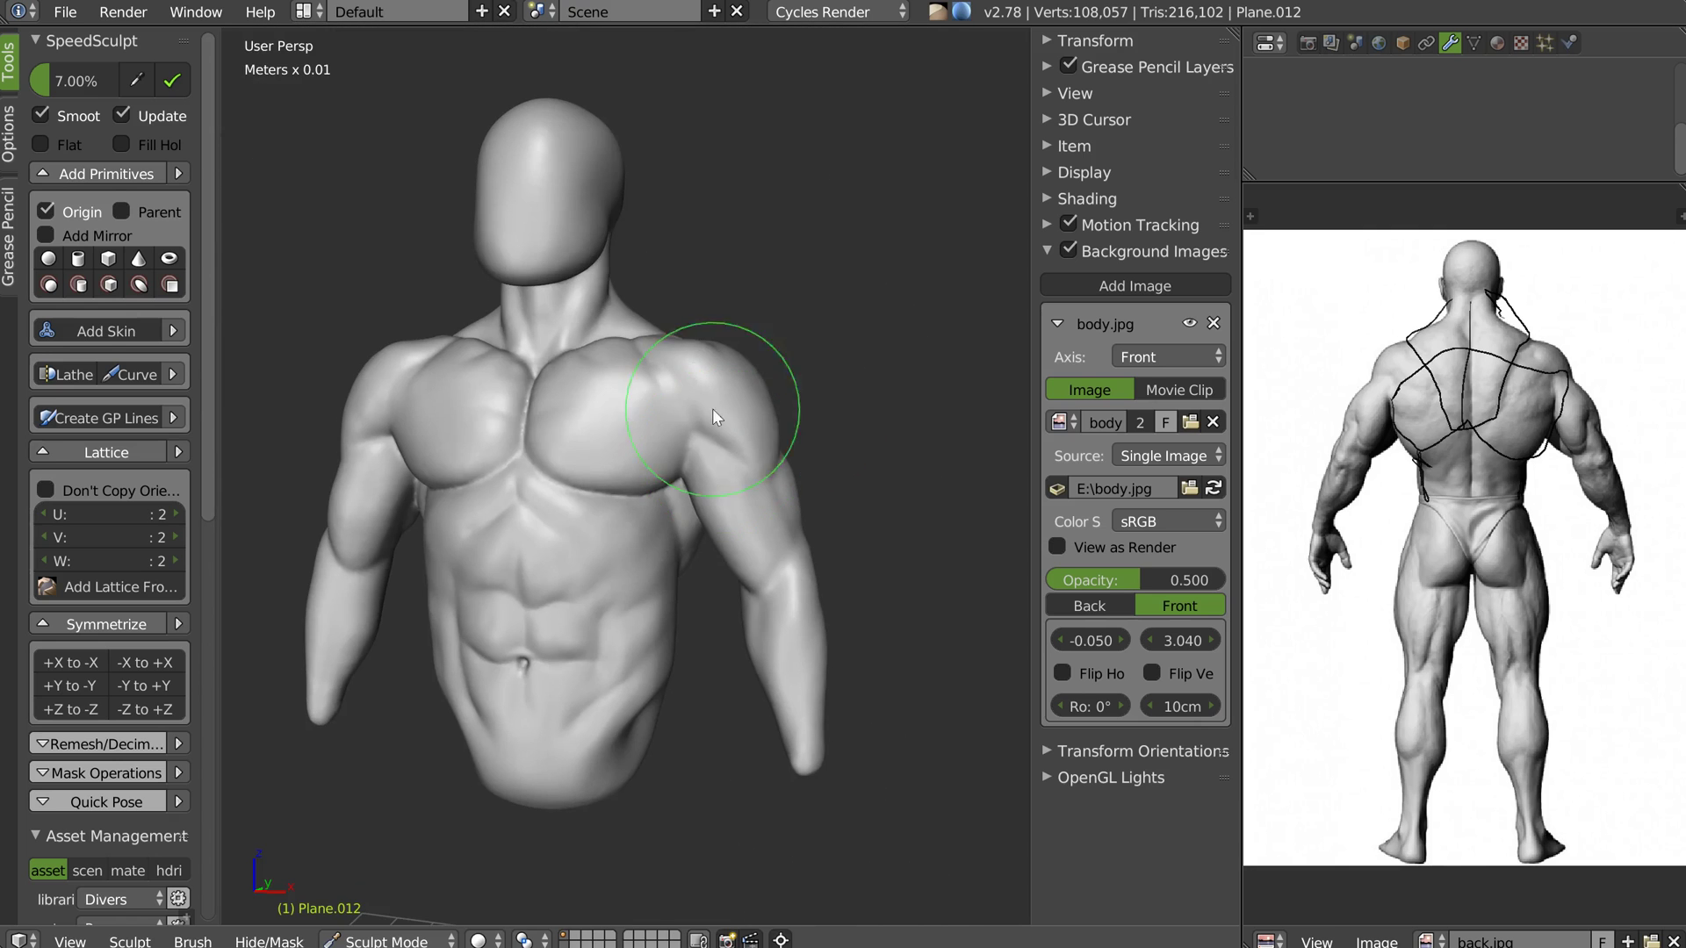
middle_click_drag(672, 451, 729, 432)
scroll(729, 432, "up", 5)
mouse_move(777, 424)
left_mouse_down()
mouse_move(731, 418)
mouse_move(736, 460)
left_mouse_up()
Switch to another sculpt brush, add strokes on the front of the arm above the elbow, and smooth the inner elbow
key("w")
left_click(667, 488)
scroll(725, 468, "up", 1)
middle_click_drag(725, 469, 745, 407)
left_click_drag(745, 407, 741, 440)
middle_click_drag(741, 440, 746, 486)
mouse_move(689, 537)
left_mouse_down()
mouse_move(714, 455)
mouse_move(676, 576)
left_mouse_up()
mouse_move(676, 576)
middle_mouse_down()
mouse_move(634, 518)
mouse_move(629, 584)
middle_mouse_up()
mouse_move(693, 551)
left_mouse_down("shift")
mouse_move(625, 540)
mouse_move(630, 557)
left_mouse_up("shift")
Resize the brush and carve the elbow crease under the lower end of the biceps
key("f")
left_click(607, 541)
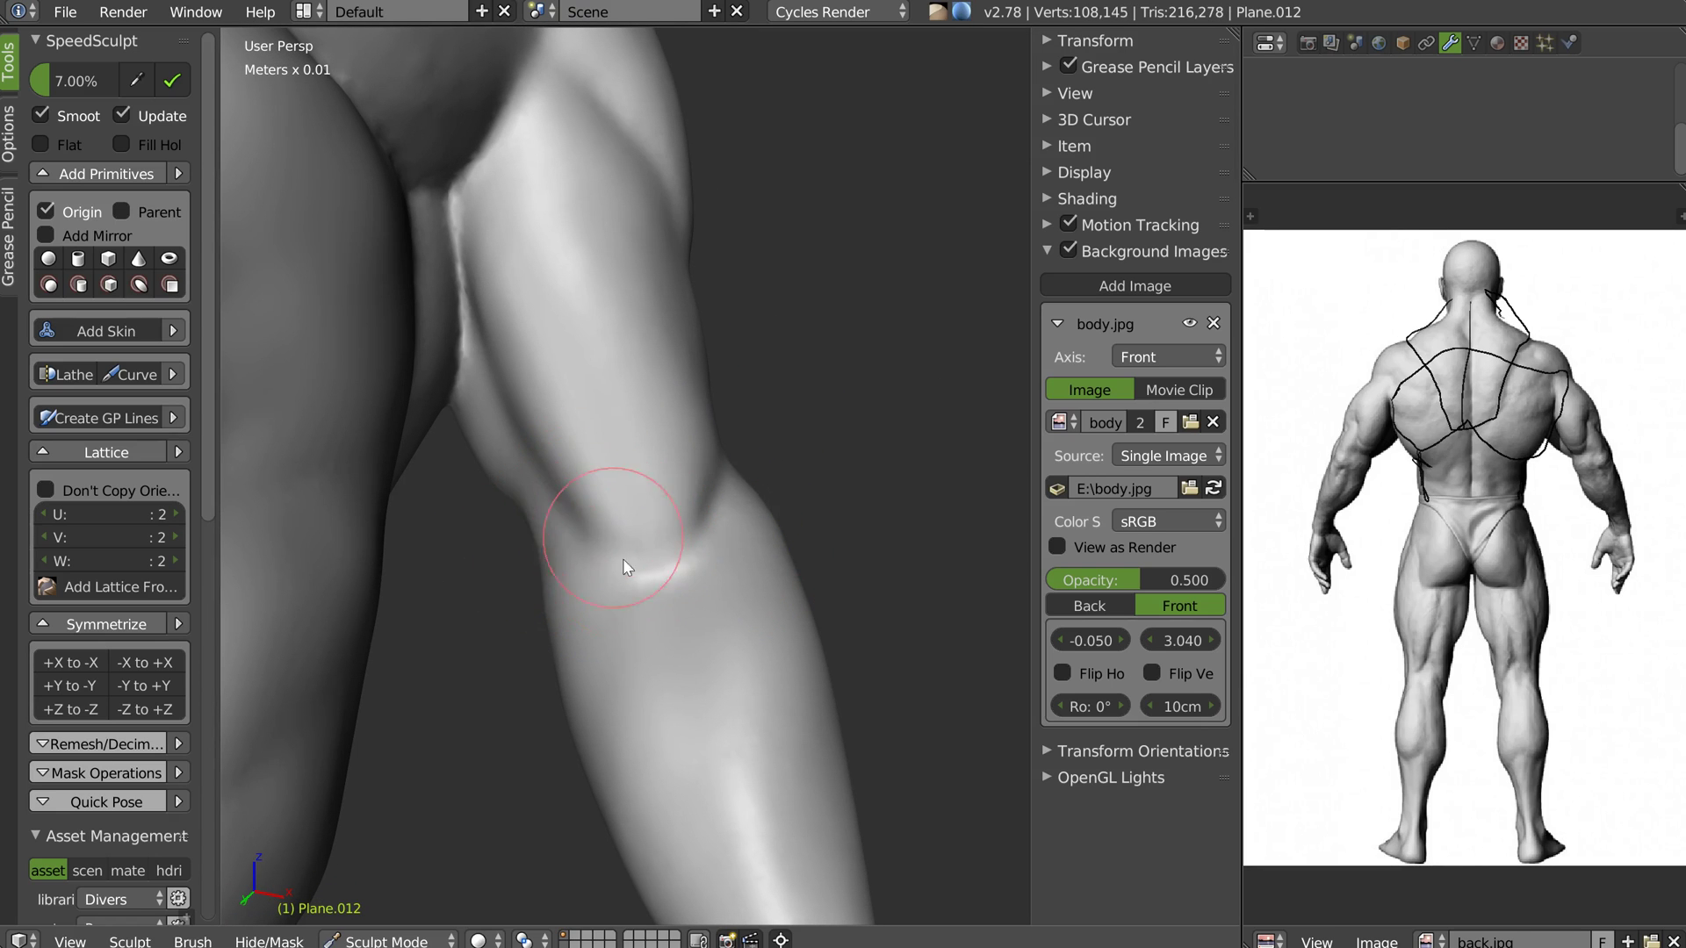
middle_click_drag(625, 558, 692, 548)
mouse_move(562, 527)
left_mouse_down("ctrl")
mouse_move(714, 522)
mouse_move(719, 481)
left_mouse_up("ctrl")
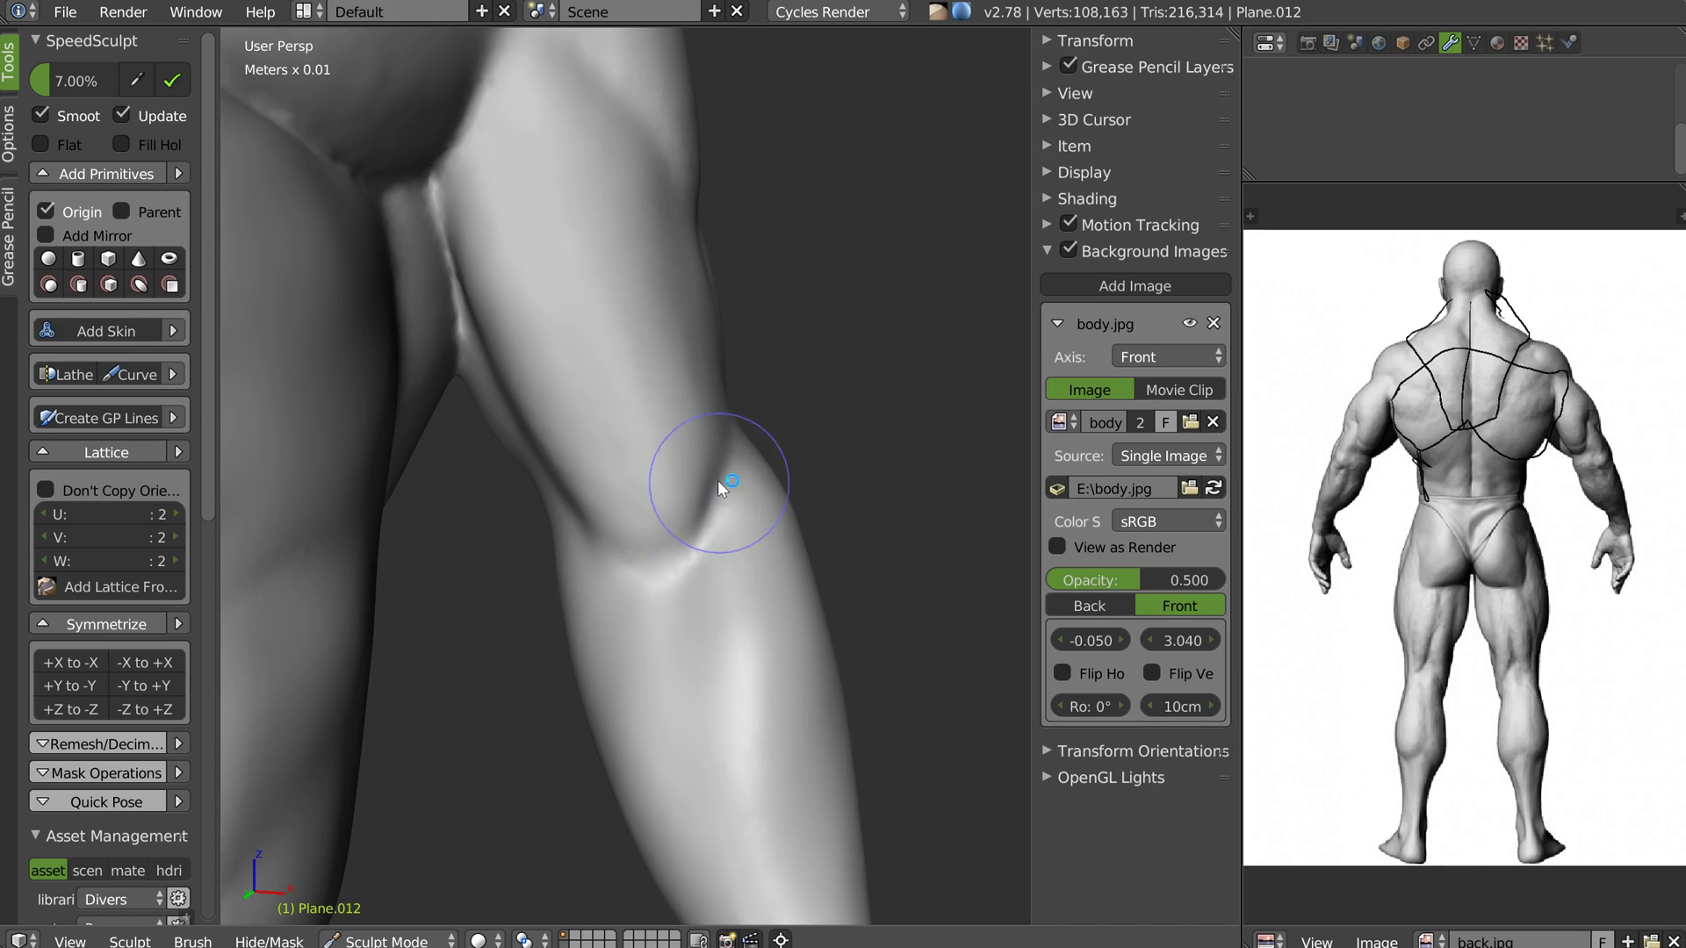
Build up the outer forearm muscle at the elbow and smooth the outer upper arm above it
mouse_move(538, 348)
middle_mouse_down()
mouse_move(655, 265)
mouse_move(514, 497)
mouse_move(322, 562)
mouse_move(647, 456)
mouse_move(689, 404)
middle_mouse_up()
mouse_move(690, 404)
left_mouse_down()
mouse_move(805, 549)
mouse_move(788, 576)
mouse_move(791, 455)
mouse_move(801, 495)
mouse_move(755, 425)
mouse_move(785, 628)
mouse_move(768, 613)
left_mouse_up()
middle_click_drag(767, 613, 799, 512)
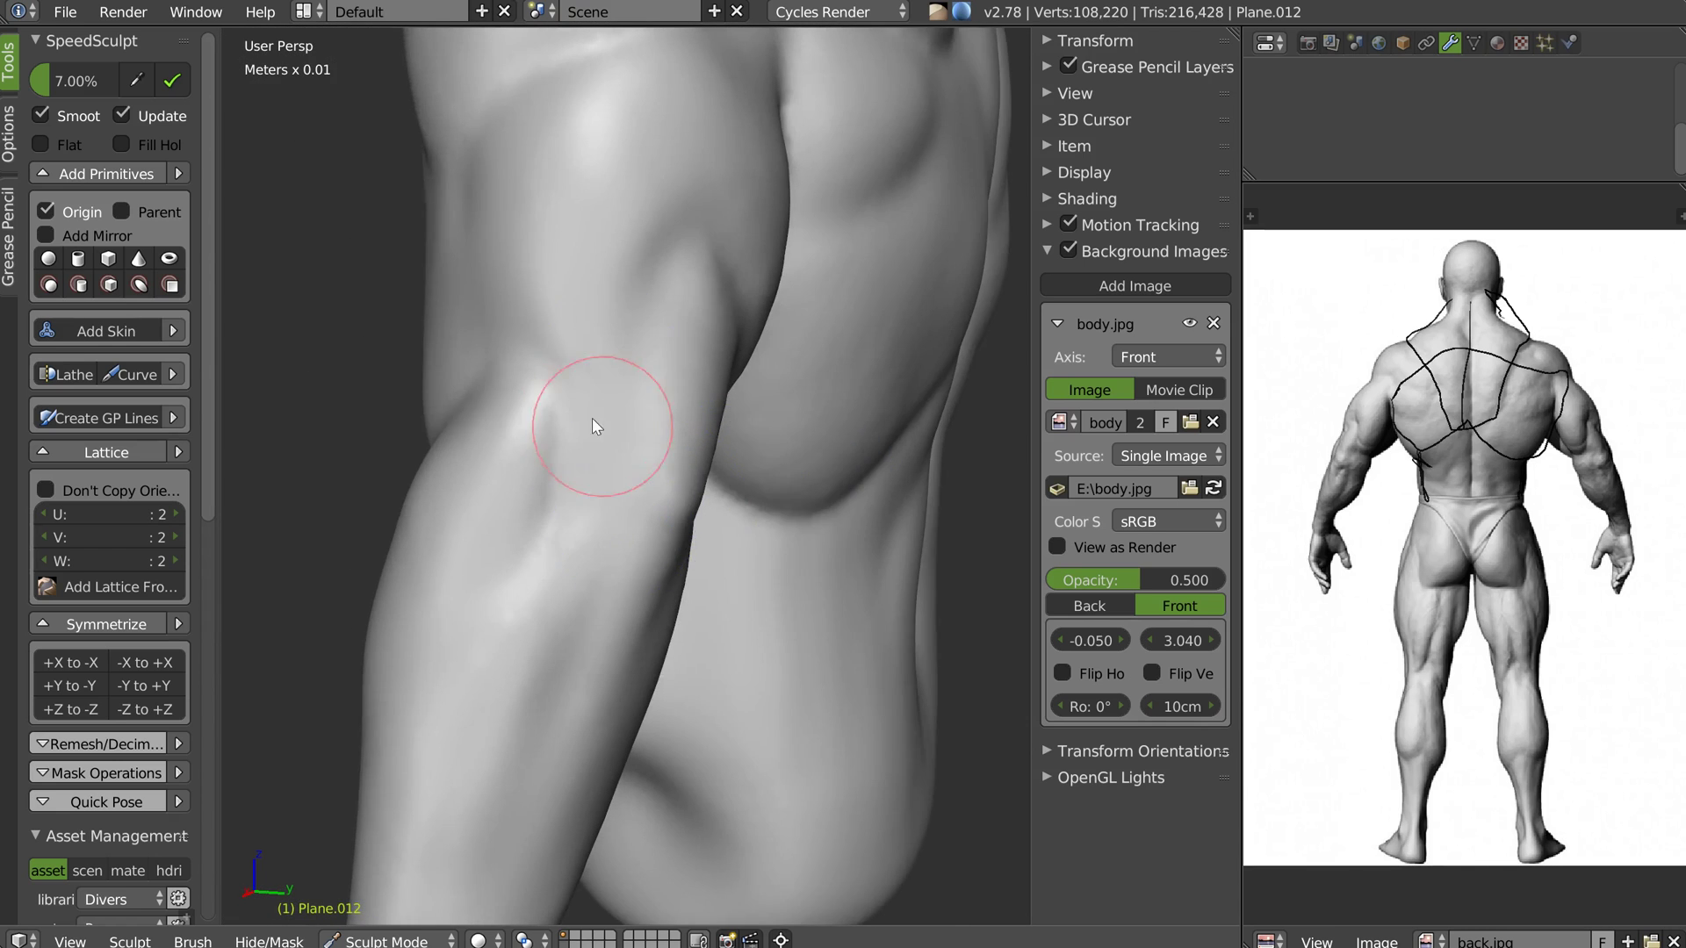
middle_click_drag(592, 418, 585, 357)
left_click_drag(585, 357, 591, 407)
mouse_move(554, 314)
left_mouse_down("shift")
mouse_move(597, 322)
mouse_move(551, 346)
mouse_move(603, 268)
mouse_move(615, 165)
mouse_move(599, 276)
mouse_move(543, 261)
mouse_move(629, 118)
left_mouse_up("shift")
mouse_move(629, 118)
middle_mouse_down("shift")
mouse_move(620, 183)
mouse_move(587, 196)
middle_mouse_up("shift")
Add short strokes to the muscles on the side of the upper arm, working around towards the back
mouse_move(489, 170)
left_mouse_down()
mouse_move(465, 289)
mouse_move(566, 263)
mouse_move(525, 333)
left_mouse_up()
middle_click_drag(649, 263, 536, 249)
mouse_move(624, 250)
left_mouse_down()
mouse_move(630, 153)
mouse_move(634, 246)
left_mouse_up()
middle_click_drag(645, 211, 746, 198)
mouse_move(759, 206)
left_mouse_down()
mouse_move(729, 111)
mouse_move(801, 309)
mouse_move(765, 303)
left_mouse_up()
middle_click_drag(765, 250, 787, 276)
left_click_drag(786, 277, 805, 208)
Shape the lower end of the triceps and carve the hollow between it and the elbow
middle_click_drag(809, 217, 727, 440)
mouse_move(726, 440)
left_mouse_down()
mouse_move(791, 526)
mouse_move(832, 471)
mouse_move(781, 529)
left_mouse_up()
middle_click_drag(776, 519, 782, 542)
mouse_move(782, 543)
left_mouse_down("ctrl")
mouse_move(747, 495)
mouse_move(787, 570)
mouse_move(772, 537)
left_mouse_up("ctrl")
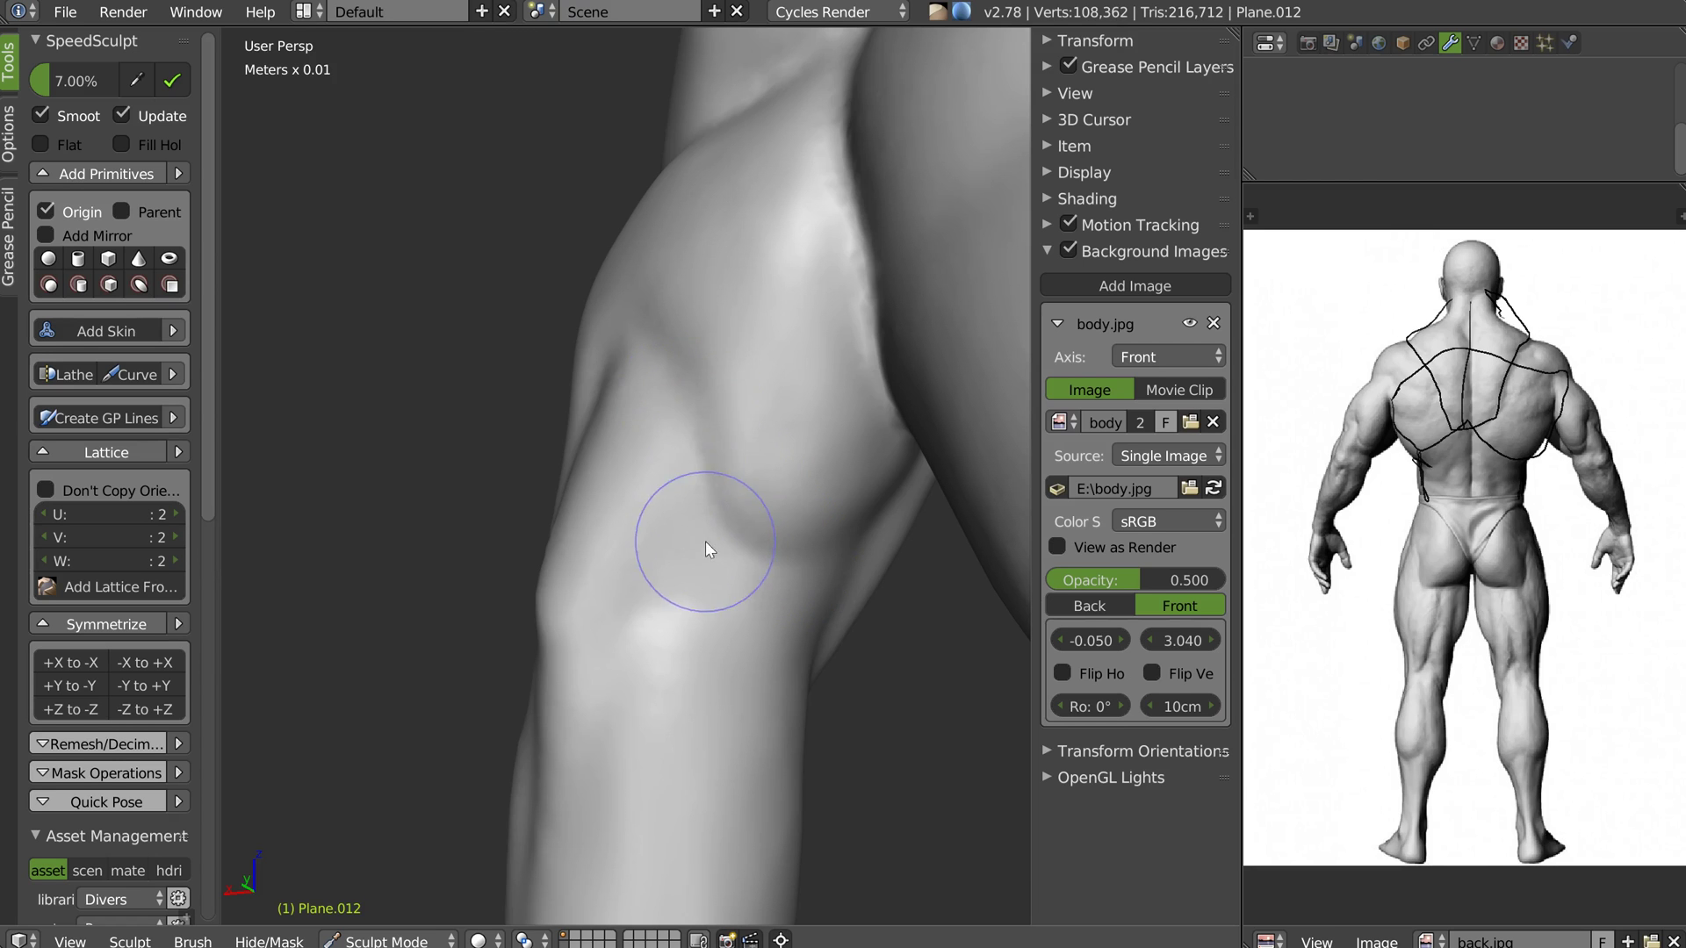
middle_click_drag(704, 538, 640, 366)
left_click_drag(640, 365, 629, 430, "ctrl")
Carve long grooves from the back of the elbow down along the forearm
middle_click_drag(629, 429, 594, 311)
left_click_drag(593, 312, 608, 536, "ctrl")
mouse_move(608, 535)
middle_mouse_down()
mouse_move(552, 452)
mouse_move(662, 413)
middle_mouse_up()
mouse_move(662, 413)
left_mouse_down("ctrl")
mouse_move(659, 401)
mouse_move(532, 700)
left_mouse_up("ctrl")
middle_click_drag(532, 700, 576, 514)
mouse_move(576, 515)
left_mouse_down("ctrl")
mouse_move(483, 551)
mouse_move(467, 682)
left_mouse_up("ctrl")
Build up the area between the lower triceps and the elbow with short strokes
mouse_move(467, 682)
middle_mouse_down()
mouse_move(540, 564)
mouse_move(470, 557)
mouse_move(602, 445)
mouse_move(557, 440)
mouse_move(651, 365)
mouse_move(591, 335)
middle_mouse_up()
mouse_move(581, 307)
left_mouse_down()
mouse_move(750, 339)
mouse_move(655, 332)
left_mouse_up()
mouse_move(655, 332)
middle_mouse_down()
mouse_move(545, 266)
mouse_move(700, 323)
middle_mouse_up()
left_click_drag(701, 323, 611, 307)
middle_click_drag(611, 308, 639, 323)
mouse_move(639, 323)
left_mouse_down()
mouse_move(750, 308)
mouse_move(662, 254)
left_mouse_up()
middle_click_drag(662, 255, 704, 245)
left_click_drag(704, 245, 655, 239)
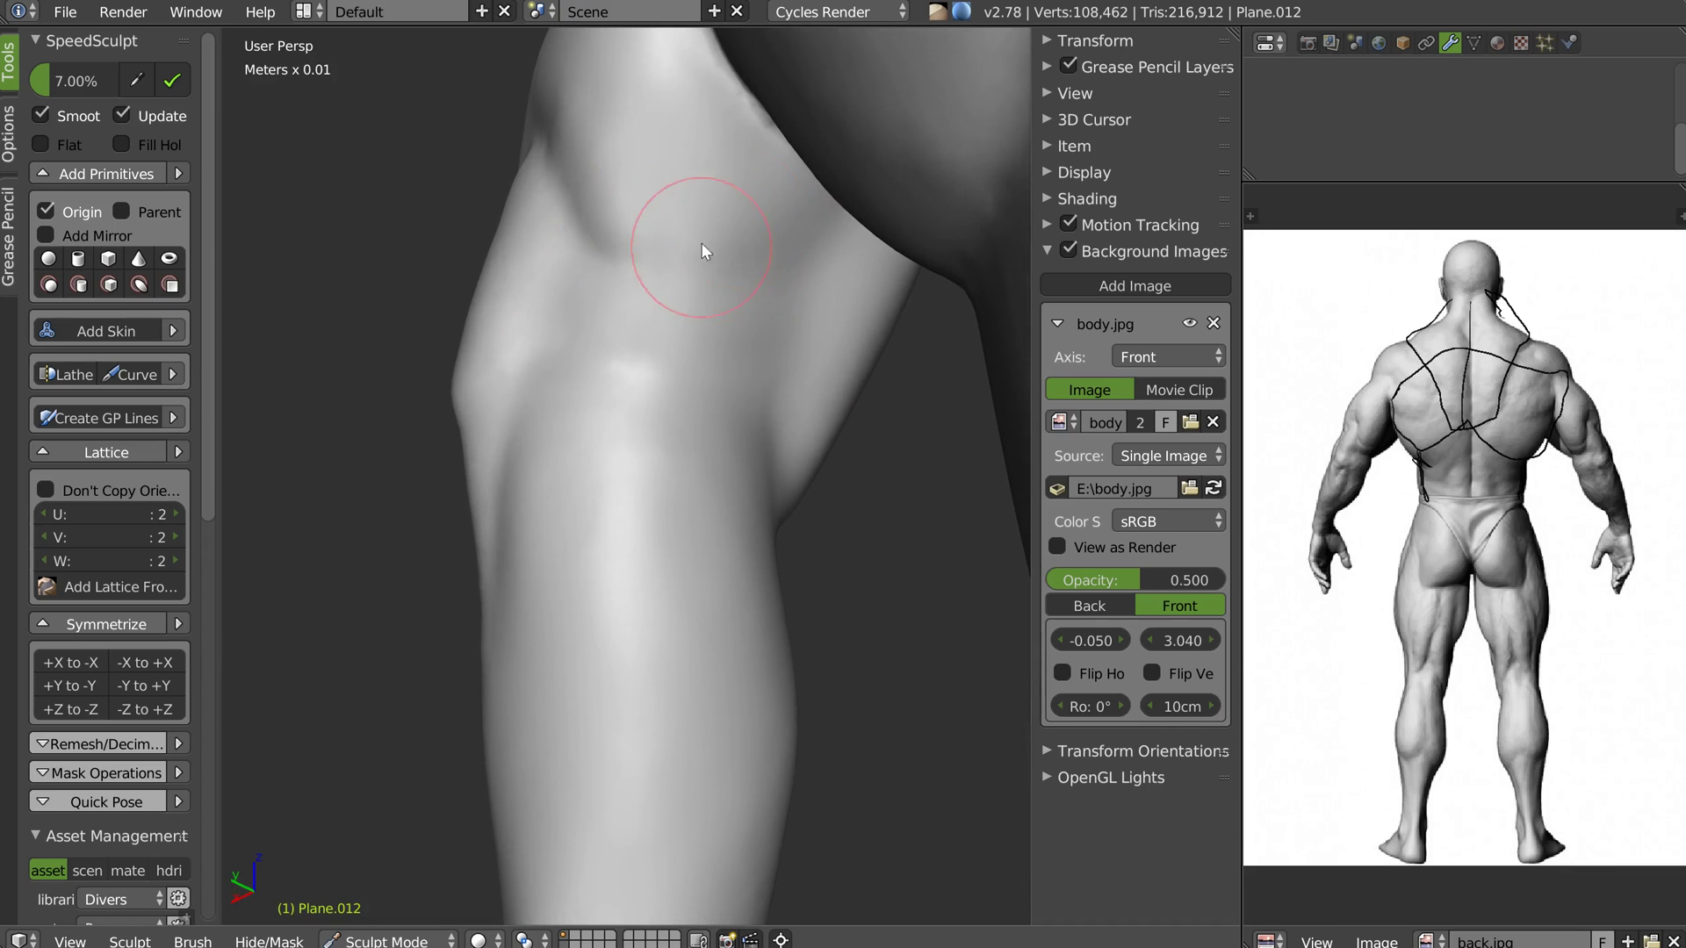
Add volume to the back of the arm above the elbow, working from a low viewpoint
middle_click_drag(703, 252, 746, 214)
mouse_move(758, 187)
left_mouse_down()
mouse_move(620, 175)
mouse_move(634, 118)
left_mouse_up()
mouse_move(667, 184)
middle_mouse_down()
mouse_move(685, 166)
mouse_move(655, 104)
middle_mouse_up()
left_click_drag(654, 103, 632, 144)
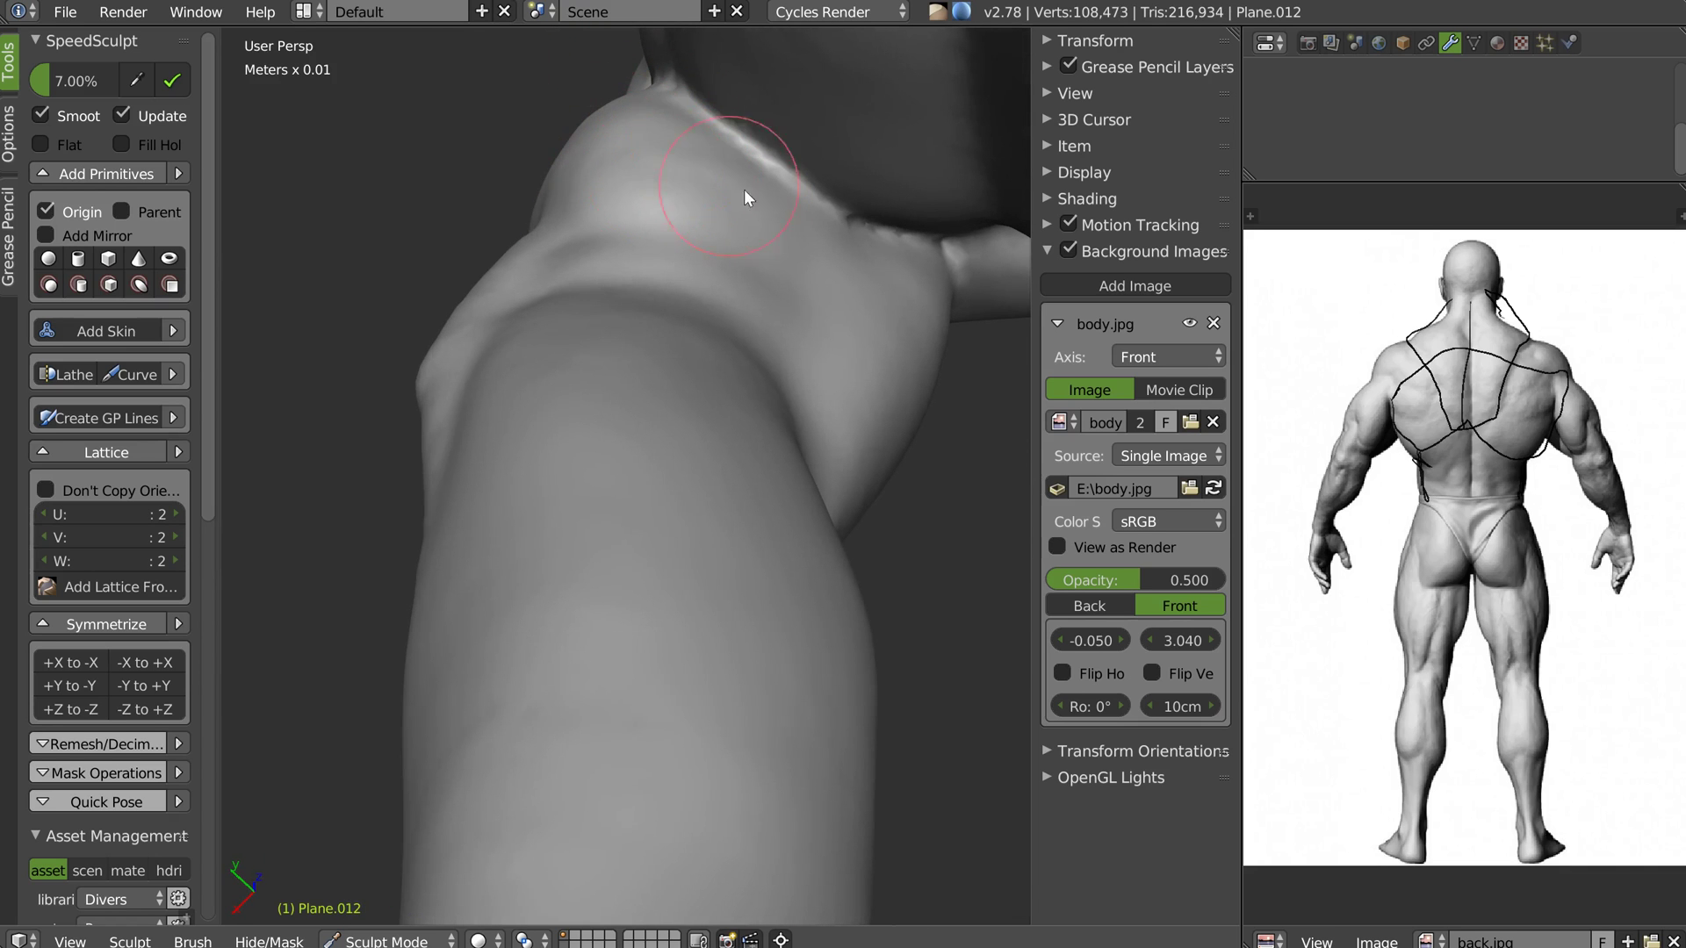
mouse_move(662, 158)
middle_mouse_down()
mouse_move(760, 272)
mouse_move(684, 317)
mouse_move(734, 382)
mouse_move(730, 367)
mouse_move(802, 383)
mouse_move(715, 377)
mouse_move(693, 320)
middle_mouse_up()
mouse_move(669, 370)
left_mouse_down()
mouse_move(692, 293)
mouse_move(610, 334)
mouse_move(699, 331)
mouse_move(712, 347)
left_mouse_up()
mouse_move(738, 364)
middle_mouse_down()
mouse_move(636, 345)
mouse_move(713, 305)
middle_mouse_up()
mouse_move(713, 306)
left_mouse_down()
mouse_move(745, 342)
mouse_move(727, 400)
left_mouse_up()
Refine the elbow with short strokes and smooth the transitions into the surrounding arm
mouse_move(727, 400)
middle_mouse_down()
mouse_move(631, 430)
mouse_move(681, 465)
middle_mouse_up()
left_click_drag(689, 546, 693, 509, "shift")
middle_click_drag(692, 509, 701, 529)
left_click_drag(700, 530, 664, 511)
mouse_move(664, 511)
middle_mouse_down()
mouse_move(655, 493)
mouse_move(738, 509)
middle_mouse_up()
left_click_drag(738, 508, 713, 482)
middle_click_drag(711, 477, 639, 530)
left_click_drag(630, 532, 647, 534, "shift")
left_click_drag(764, 420, 677, 450)
mouse_move(816, 421)
left_mouse_down("shift")
mouse_move(869, 408)
mouse_move(740, 397)
mouse_move(771, 453)
mouse_move(925, 472)
left_mouse_up("shift")
Switch to the Clay brush and carve the groove between the rear deltoid and the shoulder blade
scroll(887, 413, "down", 3)
mouse_move(887, 422)
middle_mouse_down()
mouse_move(591, 429)
mouse_move(568, 515)
mouse_move(650, 255)
mouse_move(614, 281)
mouse_move(548, 218)
mouse_move(562, 303)
middle_mouse_up()
key("w")
left_click(727, 298)
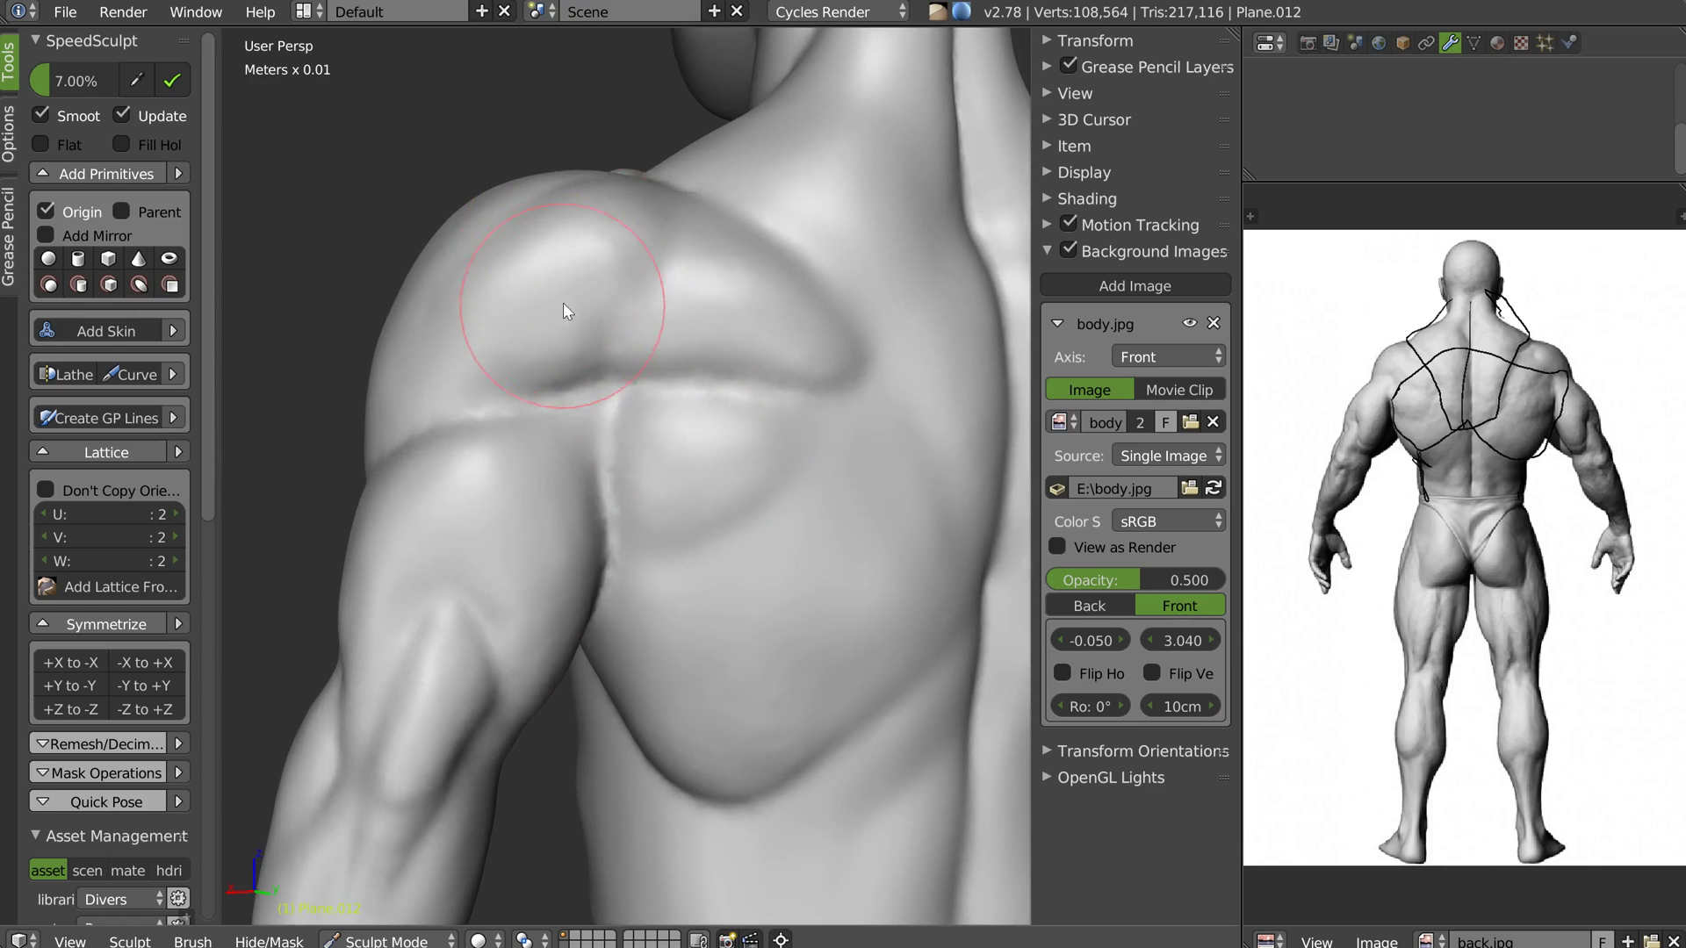
mouse_move(576, 310)
left_mouse_down("ctrl")
mouse_move(687, 294)
mouse_move(602, 362)
left_mouse_up("ctrl")
scroll(687, 293, "up", 2)
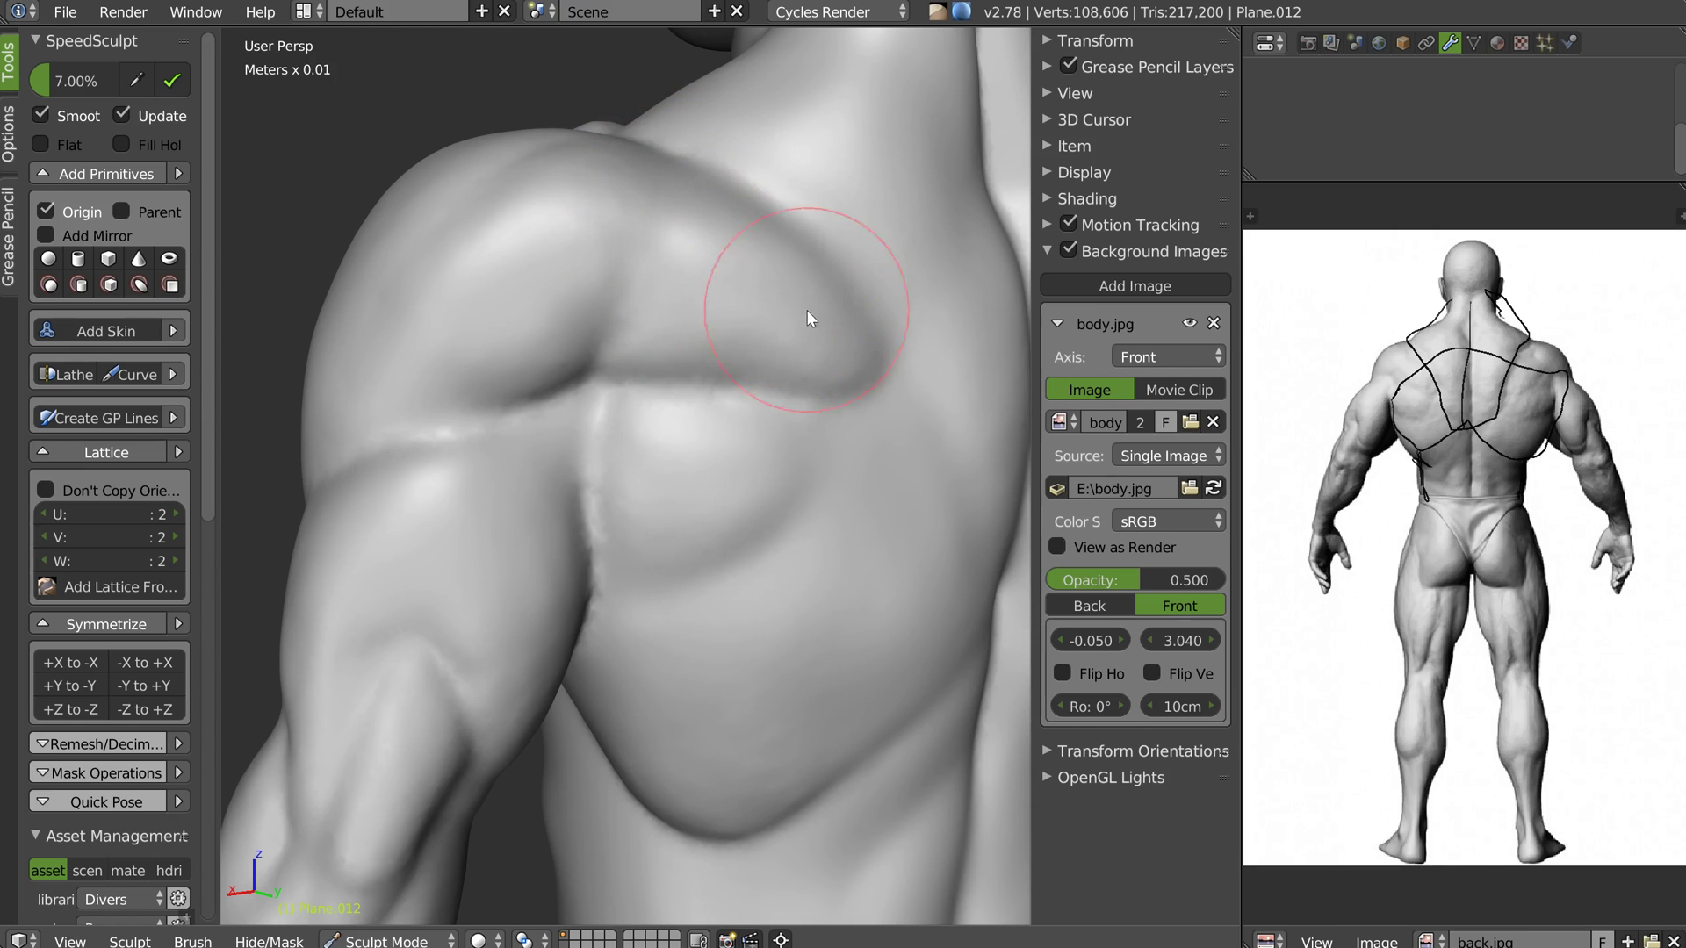
Blend the raised muscle on the shoulder blade into the upper back with strokes reaching towards the spine
middle_click_drag(808, 309, 713, 311)
mouse_move(713, 311)
left_mouse_down()
mouse_move(745, 391)
mouse_move(836, 362)
mouse_move(791, 387)
mouse_move(764, 377)
mouse_move(793, 418)
mouse_move(880, 395)
left_mouse_up()
mouse_move(763, 267)
left_mouse_down()
mouse_move(851, 334)
mouse_move(794, 292)
mouse_move(830, 321)
left_mouse_up()
middle_click_drag(956, 233, 789, 282, "shift")
mouse_move(792, 287)
left_mouse_down()
mouse_move(645, 207)
mouse_move(664, 164)
mouse_move(641, 239)
mouse_move(699, 302)
mouse_move(858, 252)
mouse_move(783, 230)
mouse_move(916, 226)
mouse_move(915, 208)
mouse_move(929, 251)
left_mouse_up()
left_click_drag(928, 194, 923, 203, "ctrl")
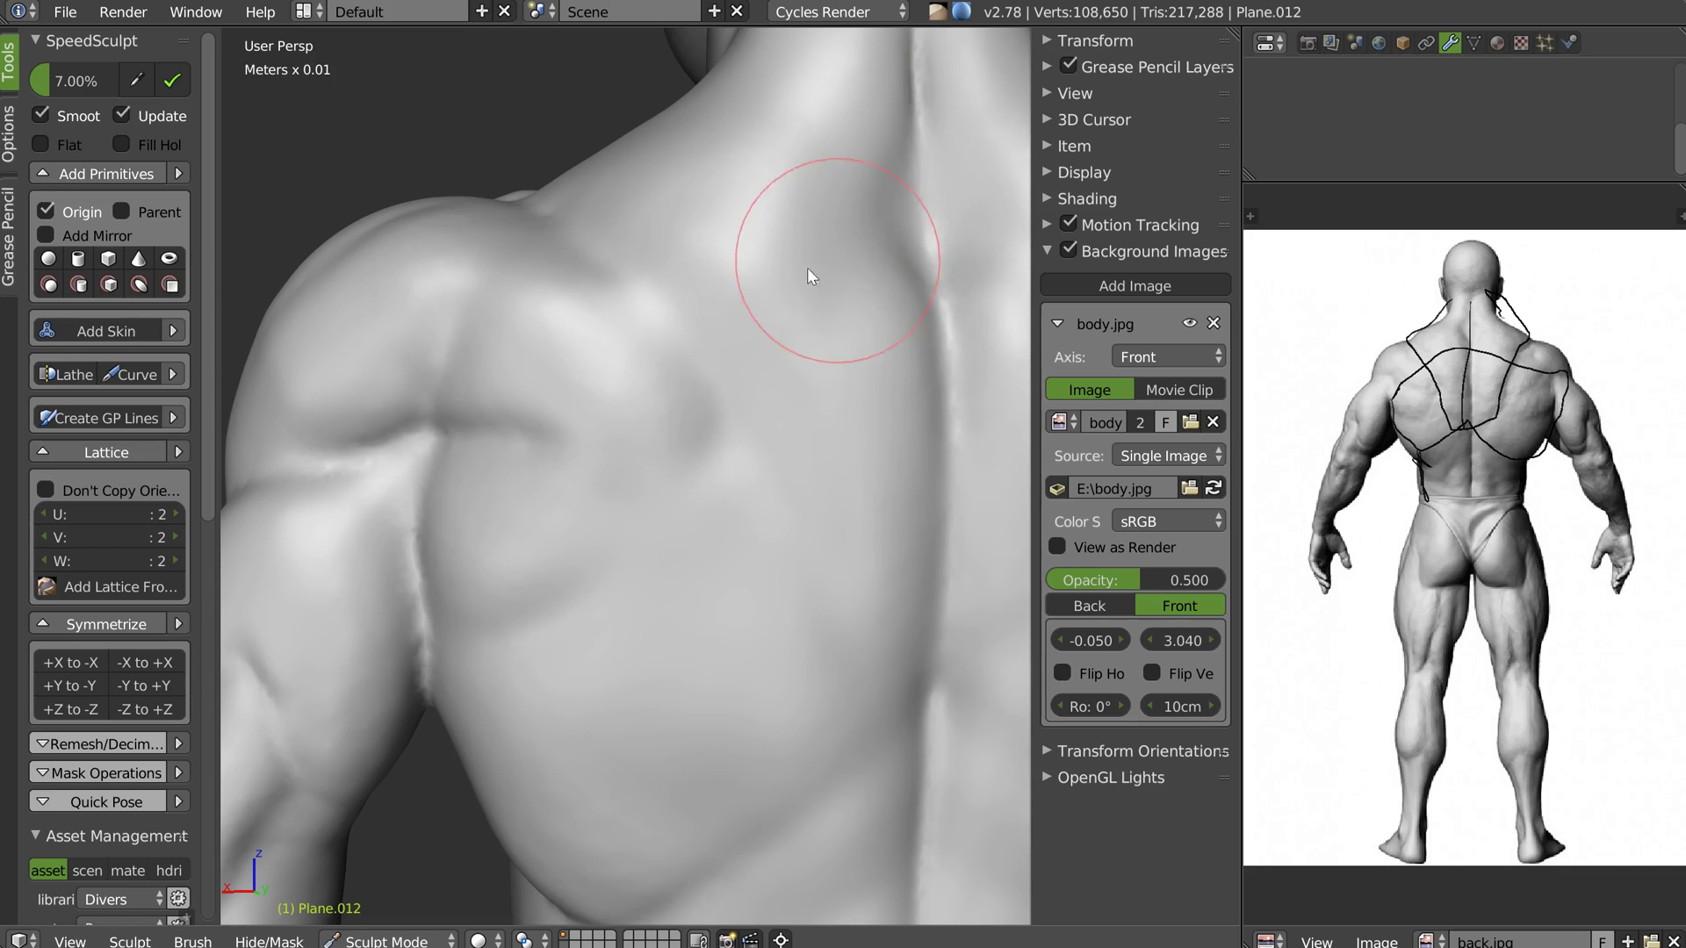
Sculpt a diagonal stroke across the back below the shoulder blade and smooth it
scroll(783, 294, "down", 1)
mouse_move(783, 294)
middle_mouse_down()
mouse_move(807, 279)
mouse_move(756, 355)
middle_mouse_up()
middle_click_drag(797, 413, 746, 395, "shift")
mouse_move(773, 413)
left_mouse_down()
mouse_move(699, 548)
mouse_move(596, 618)
left_mouse_up()
mouse_move(752, 395)
left_mouse_down("shift")
mouse_move(713, 350)
mouse_move(774, 453)
mouse_move(666, 625)
left_mouse_up("shift")
Sculpt the area above the rear armpit crease, between the upper arm and the back
middle_click_drag(670, 634, 634, 313)
scroll(646, 316, "up", 4)
mouse_move(663, 186)
middle_mouse_down()
mouse_move(571, 278)
mouse_move(652, 314)
middle_mouse_up()
mouse_move(573, 244)
left_mouse_down()
mouse_move(597, 172)
mouse_move(577, 207)
mouse_move(609, 188)
left_mouse_up()
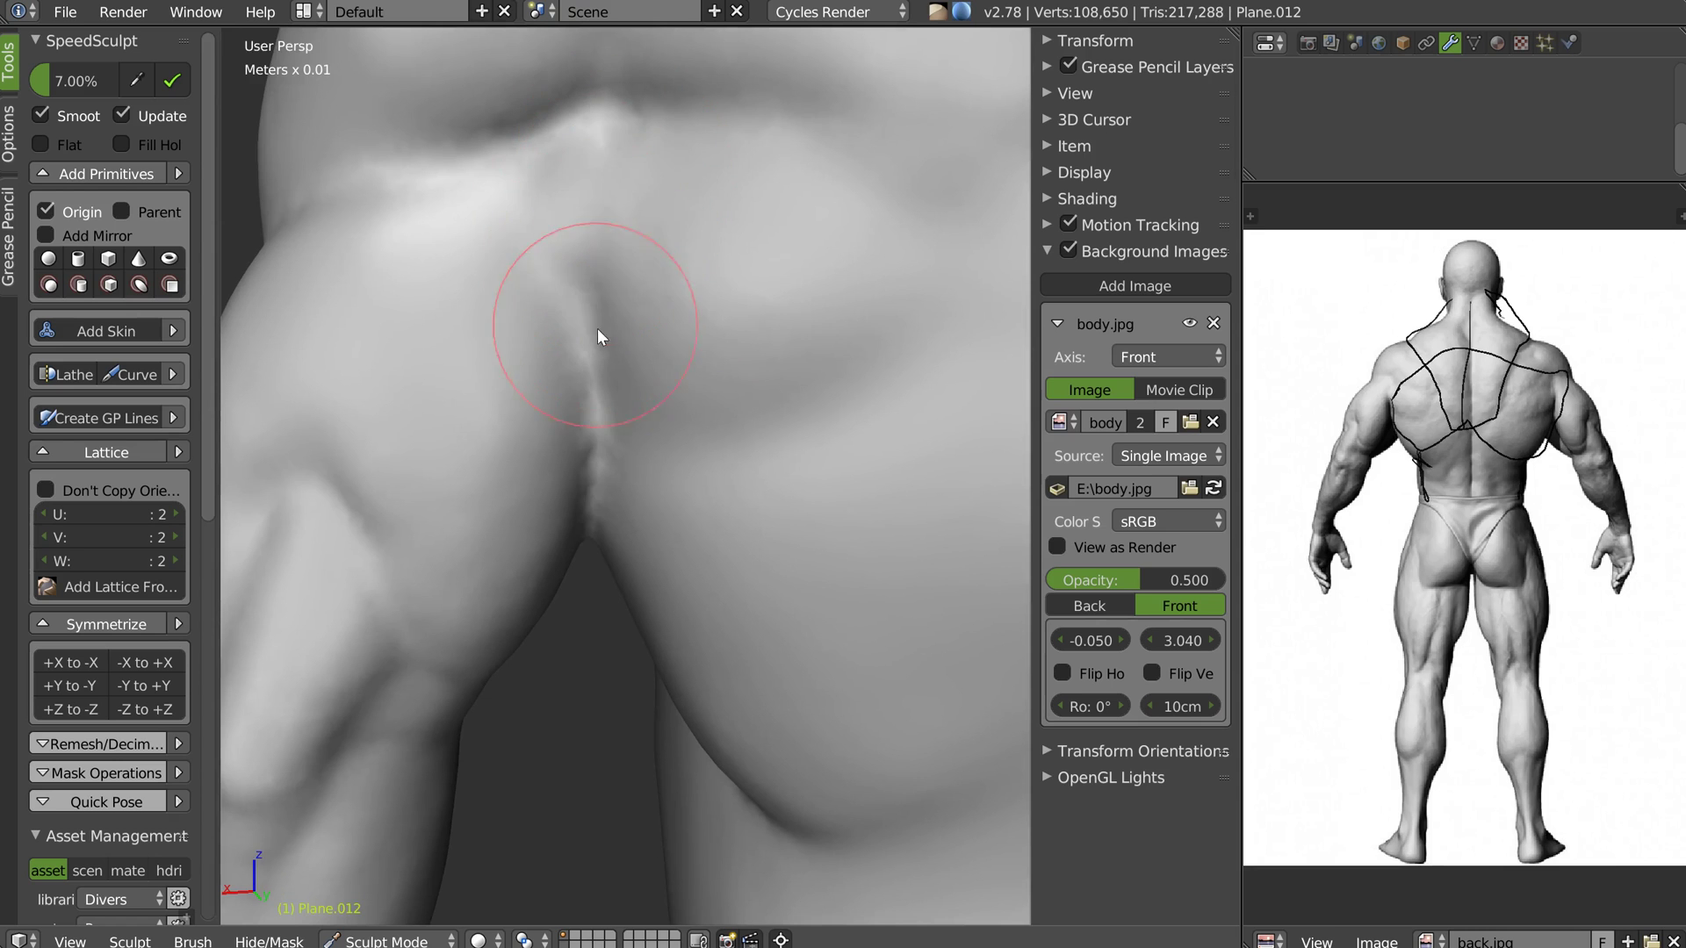
middle_click_drag(597, 328, 587, 226)
mouse_move(586, 226)
left_mouse_down()
mouse_move(524, 189)
mouse_move(546, 301)
mouse_move(534, 222)
left_mouse_up()
Add short strokes across the shoulder and upper back and smooth the uneven spot beside them
scroll(666, 327, "down", 5)
middle_click_drag(772, 320, 704, 269)
scroll(703, 269, "up", 2)
left_click_drag(632, 224, 646, 299)
middle_click_drag(646, 298, 750, 257)
mouse_move(815, 329)
left_mouse_down()
mouse_move(811, 345)
mouse_move(846, 352)
left_mouse_up()
middle_click_drag(847, 351, 811, 347)
mouse_move(924, 321)
left_mouse_down("shift")
mouse_move(918, 334)
mouse_move(919, 292)
left_mouse_up("shift")
scroll(896, 299, "down", 6)
mouse_move(814, 339)
middle_mouse_down()
mouse_move(753, 303)
mouse_move(810, 325)
mouse_move(830, 301)
middle_mouse_up()
scroll(828, 303, "up", 3)
mouse_move(730, 193)
left_mouse_down()
mouse_move(692, 130)
mouse_move(818, 188)
mouse_move(818, 151)
mouse_move(914, 240)
left_mouse_up()
Resize the brush and shape the upper forearm just below the elbow
scroll(914, 241, "down", 5)
mouse_move(773, 255)
middle_mouse_down()
mouse_move(985, 251)
mouse_move(832, 174)
mouse_move(691, 321)
mouse_move(572, 307)
mouse_move(590, 316)
mouse_move(575, 368)
middle_mouse_up()
scroll(702, 336, "up", 6)
key("f")
left_click(537, 370)
mouse_move(606, 268)
left_mouse_down()
mouse_move(481, 461)
mouse_move(570, 351)
left_mouse_up()
middle_click_drag(628, 356, 582, 363)
mouse_move(584, 369)
left_mouse_down()
mouse_move(576, 481)
mouse_move(592, 465)
mouse_move(562, 546)
left_mouse_up()
middle_click_drag(562, 546, 625, 451)
Sculpt long strokes down the forearm to the wrist and a groove below the inner elbow
mouse_move(625, 452)
left_mouse_down()
mouse_move(605, 334)
mouse_move(541, 521)
left_mouse_up()
mouse_move(541, 521)
middle_mouse_down()
mouse_move(536, 381)
mouse_move(676, 321)
mouse_move(639, 360)
middle_mouse_up()
mouse_move(639, 360)
left_mouse_down()
mouse_move(592, 527)
mouse_move(622, 518)
mouse_move(529, 734)
mouse_move(514, 731)
left_mouse_up()
mouse_move(514, 730)
middle_mouse_down()
mouse_move(703, 565)
mouse_move(625, 541)
middle_mouse_up()
mouse_move(531, 422)
left_mouse_down()
mouse_move(474, 561)
mouse_move(470, 667)
left_mouse_up()
mouse_move(470, 668)
middle_mouse_down()
mouse_move(442, 529)
mouse_move(544, 514)
middle_mouse_up()
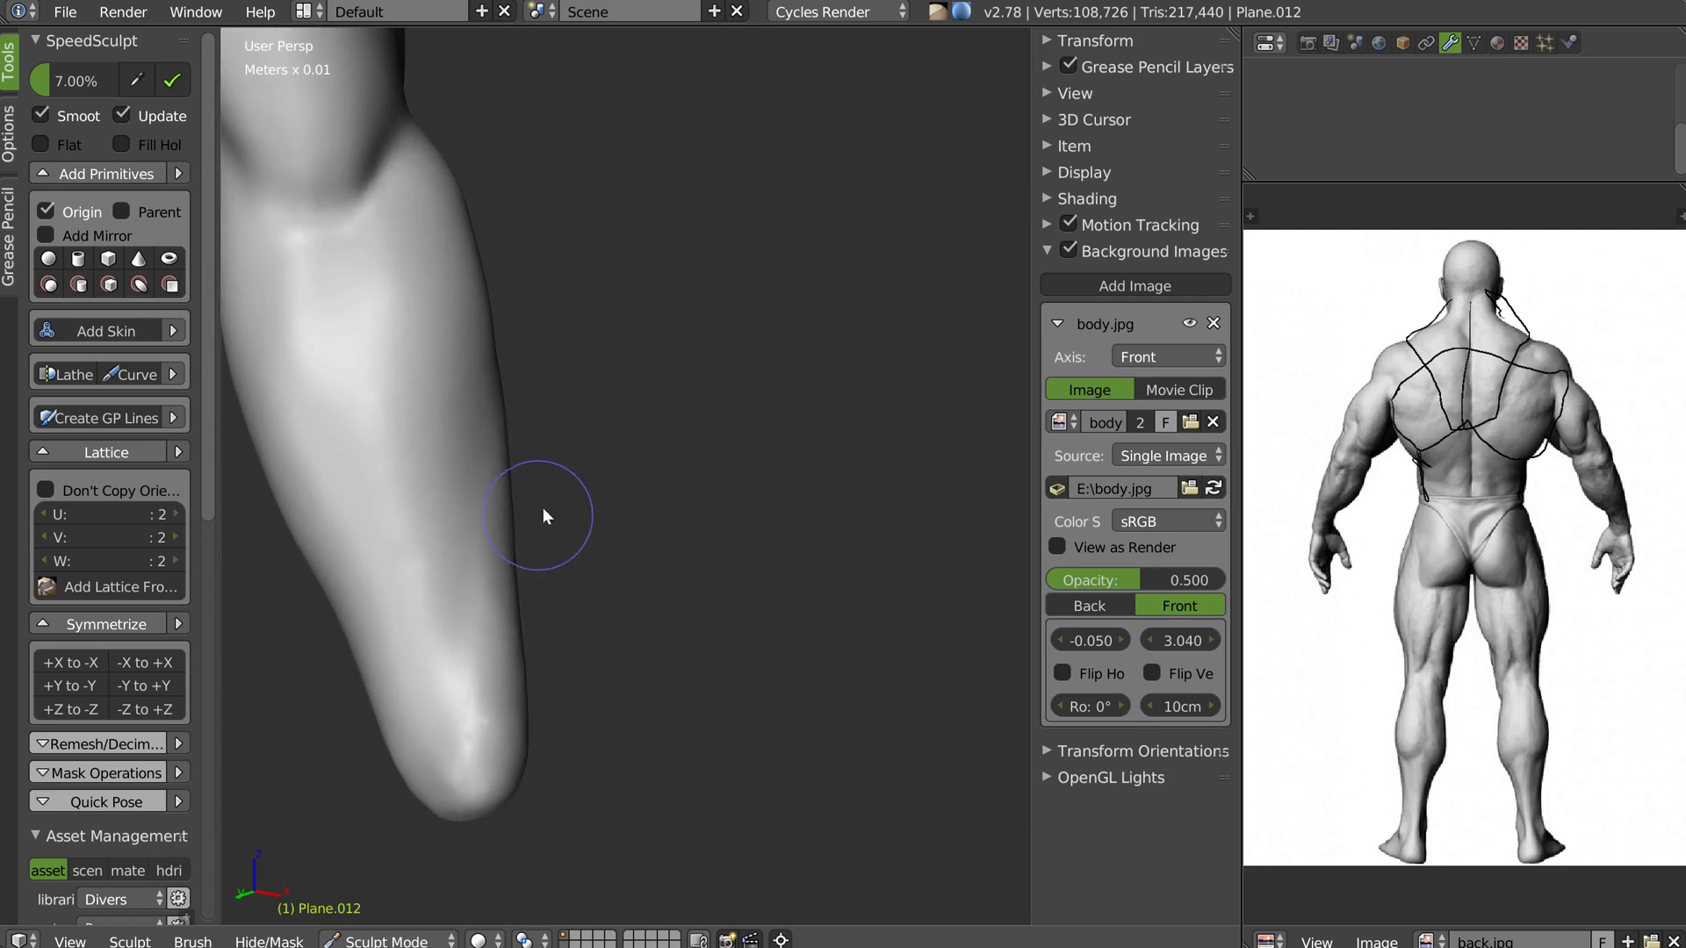
mouse_move(351, 228)
left_mouse_down()
mouse_move(367, 224)
mouse_move(336, 366)
left_mouse_up()
middle_click_drag(335, 366, 339, 377)
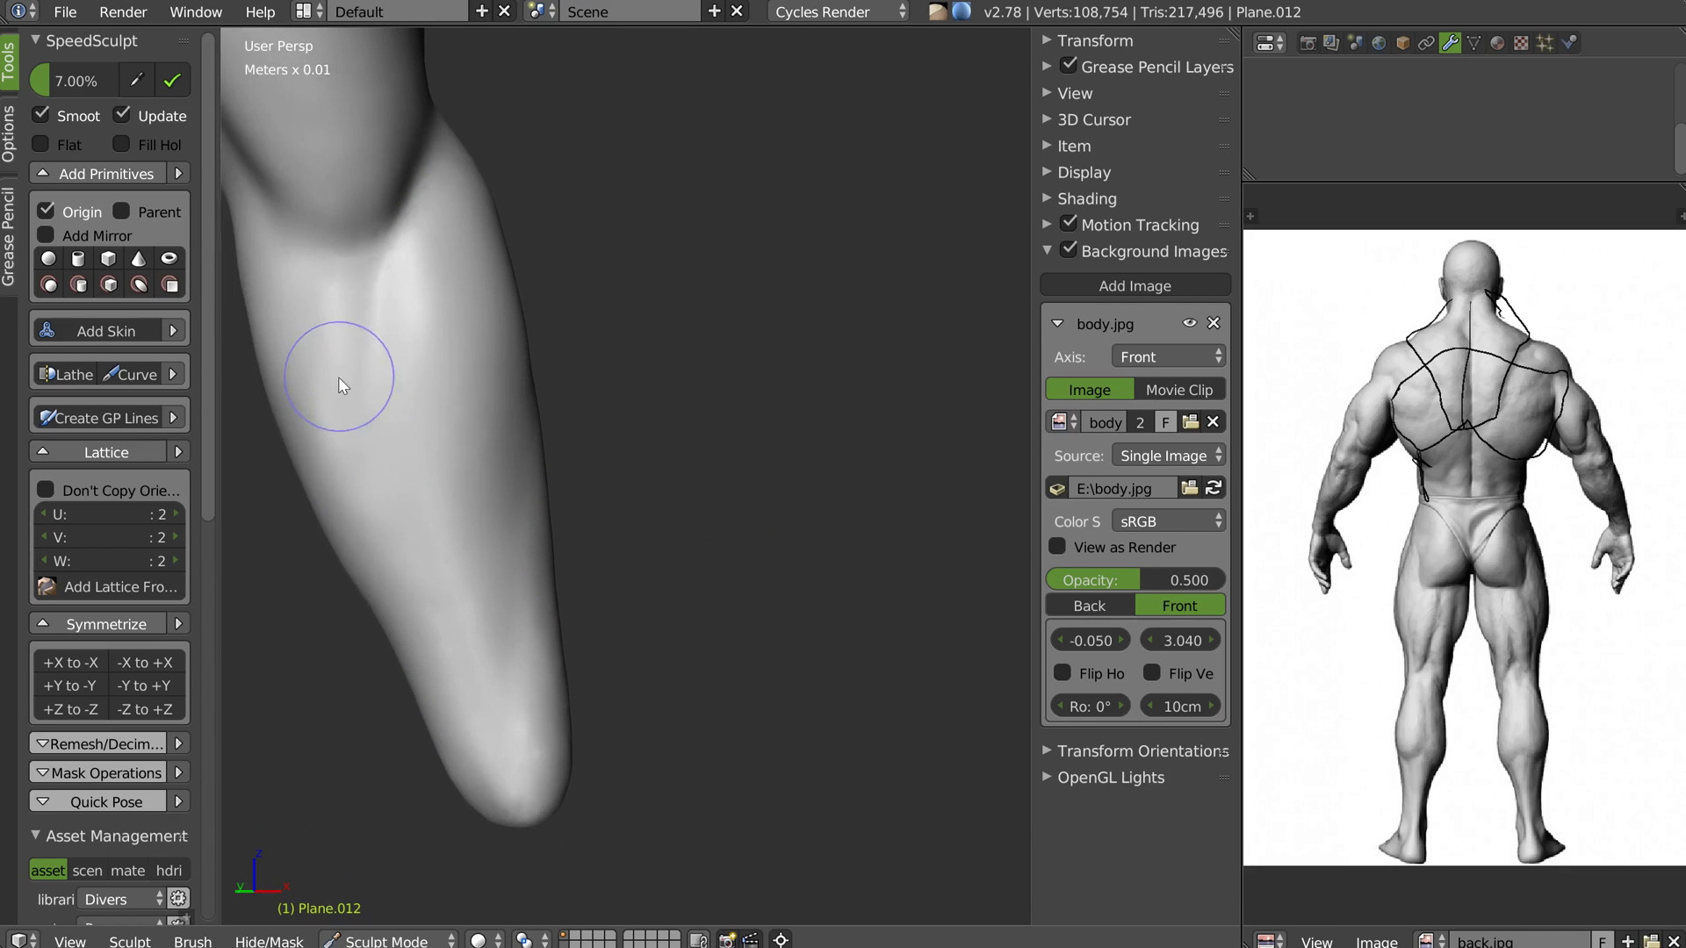
Enlarge the brush and build up the inner side of the forearm at the elbow fold
key("f")
left_click(329, 331)
middle_click_drag(325, 331, 401, 326, "shift")
left_click_drag(398, 317, 420, 335)
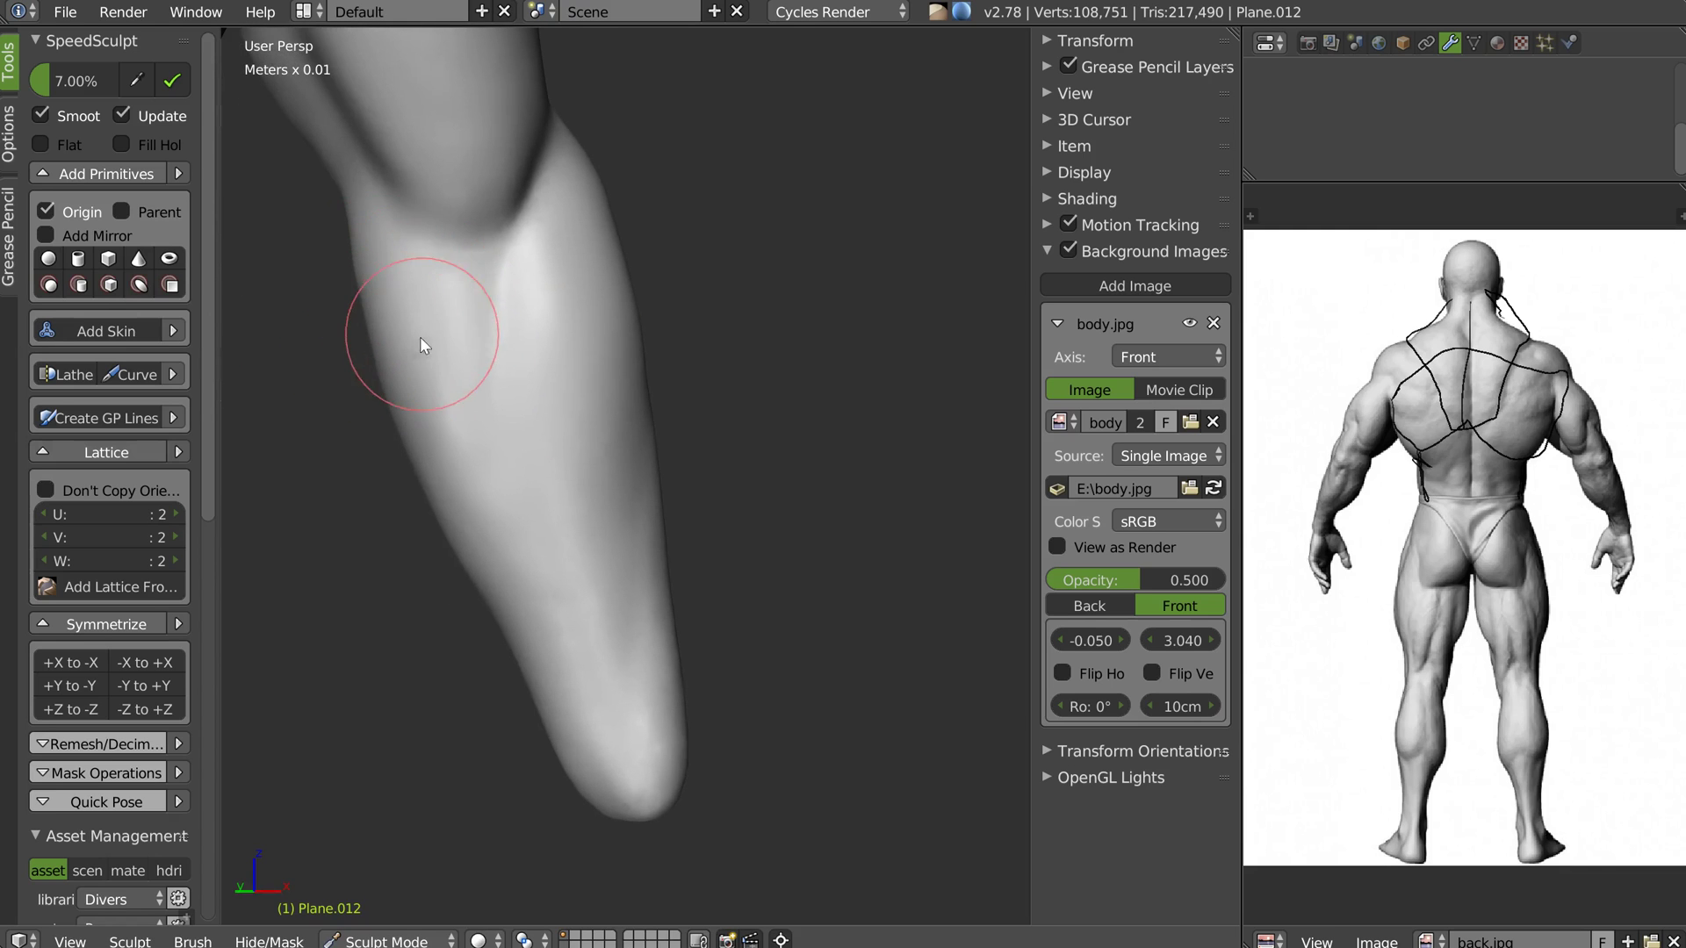
middle_click_drag(420, 336, 361, 263)
left_click_drag(356, 275, 372, 299)
mouse_move(372, 299)
middle_mouse_down()
mouse_move(394, 331)
mouse_move(382, 362)
middle_mouse_up()
mouse_move(354, 274)
left_mouse_down()
mouse_move(334, 313)
mouse_move(379, 358)
mouse_move(388, 290)
left_mouse_up()
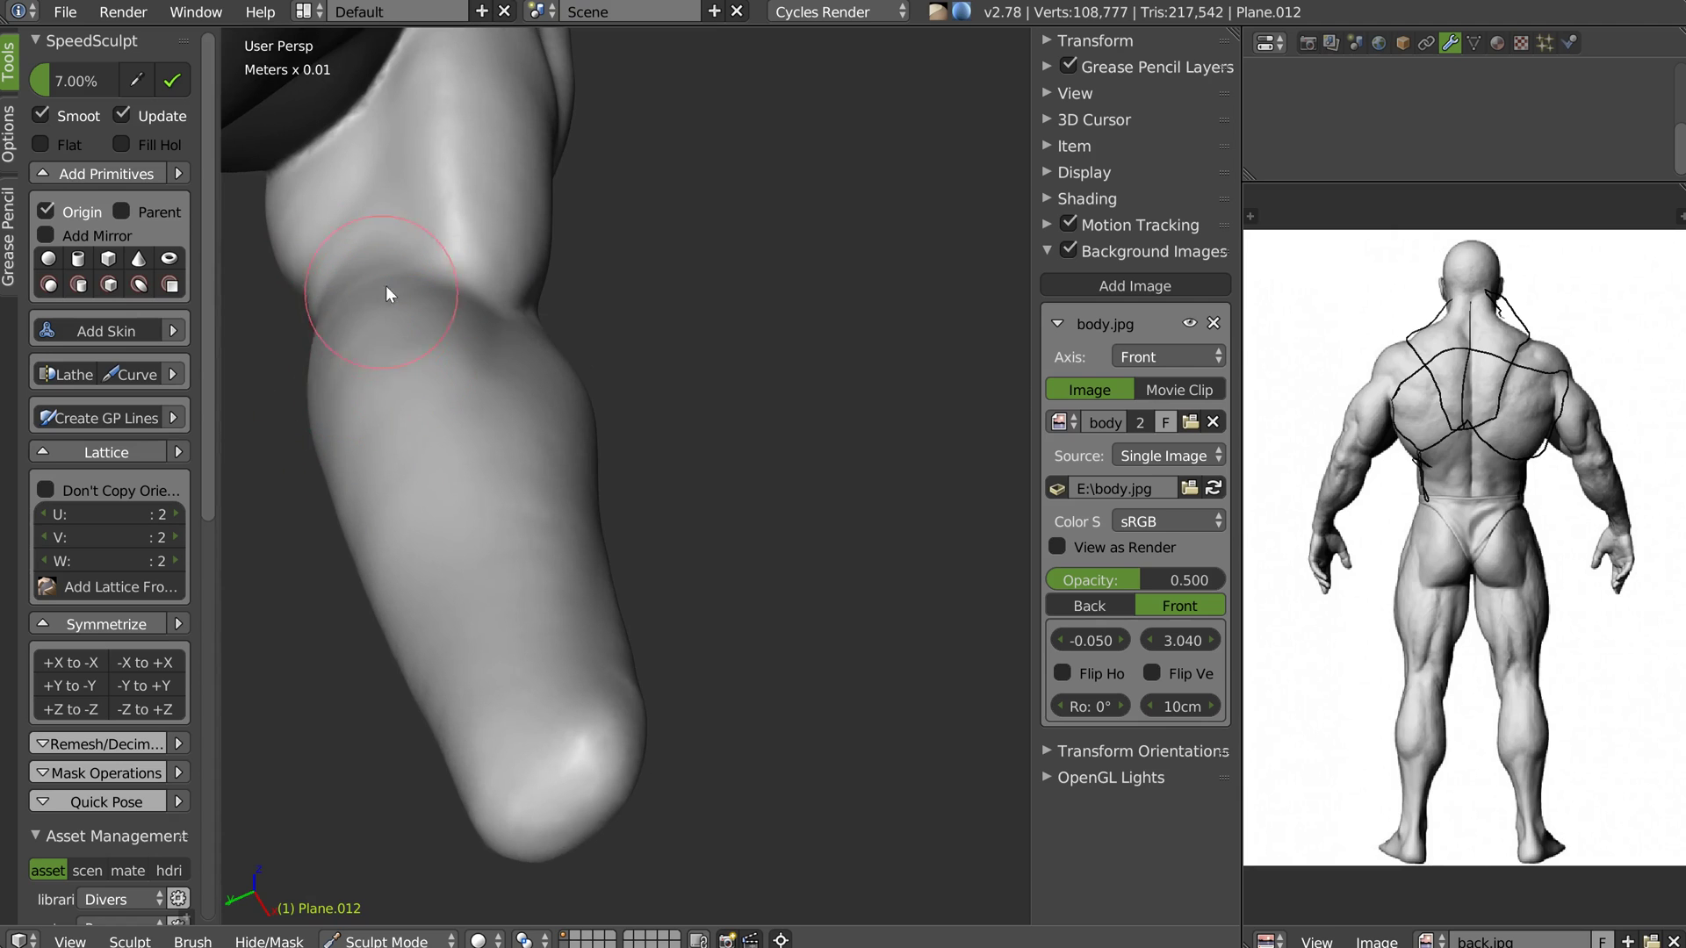
middle_click_drag(481, 372, 527, 391)
Change the viewport shading to examine the whole torso and switch it back for sculpting
key("shift+z")
left_click(736, 388)
scroll(672, 287, "down", 5)
mouse_move(671, 287)
middle_mouse_down()
mouse_move(665, 345)
mouse_move(592, 337)
mouse_move(677, 369)
mouse_move(686, 332)
mouse_move(673, 378)
mouse_move(576, 372)
mouse_move(701, 376)
mouse_move(543, 383)
mouse_move(597, 392)
mouse_move(652, 330)
mouse_move(738, 358)
mouse_move(587, 348)
mouse_move(694, 372)
mouse_move(683, 345)
middle_mouse_up()
key("shift+z")
left_click(707, 345)
Carve horizontal strokes across the lower back above the hips and toward the side of the waist
scroll(606, 393, "up", 4)
mouse_move(706, 323)
left_mouse_down()
mouse_move(672, 335)
mouse_move(673, 318)
mouse_move(734, 351)
mouse_move(735, 526)
mouse_move(727, 444)
mouse_move(703, 510)
mouse_move(603, 601)
mouse_move(615, 739)
left_mouse_up()
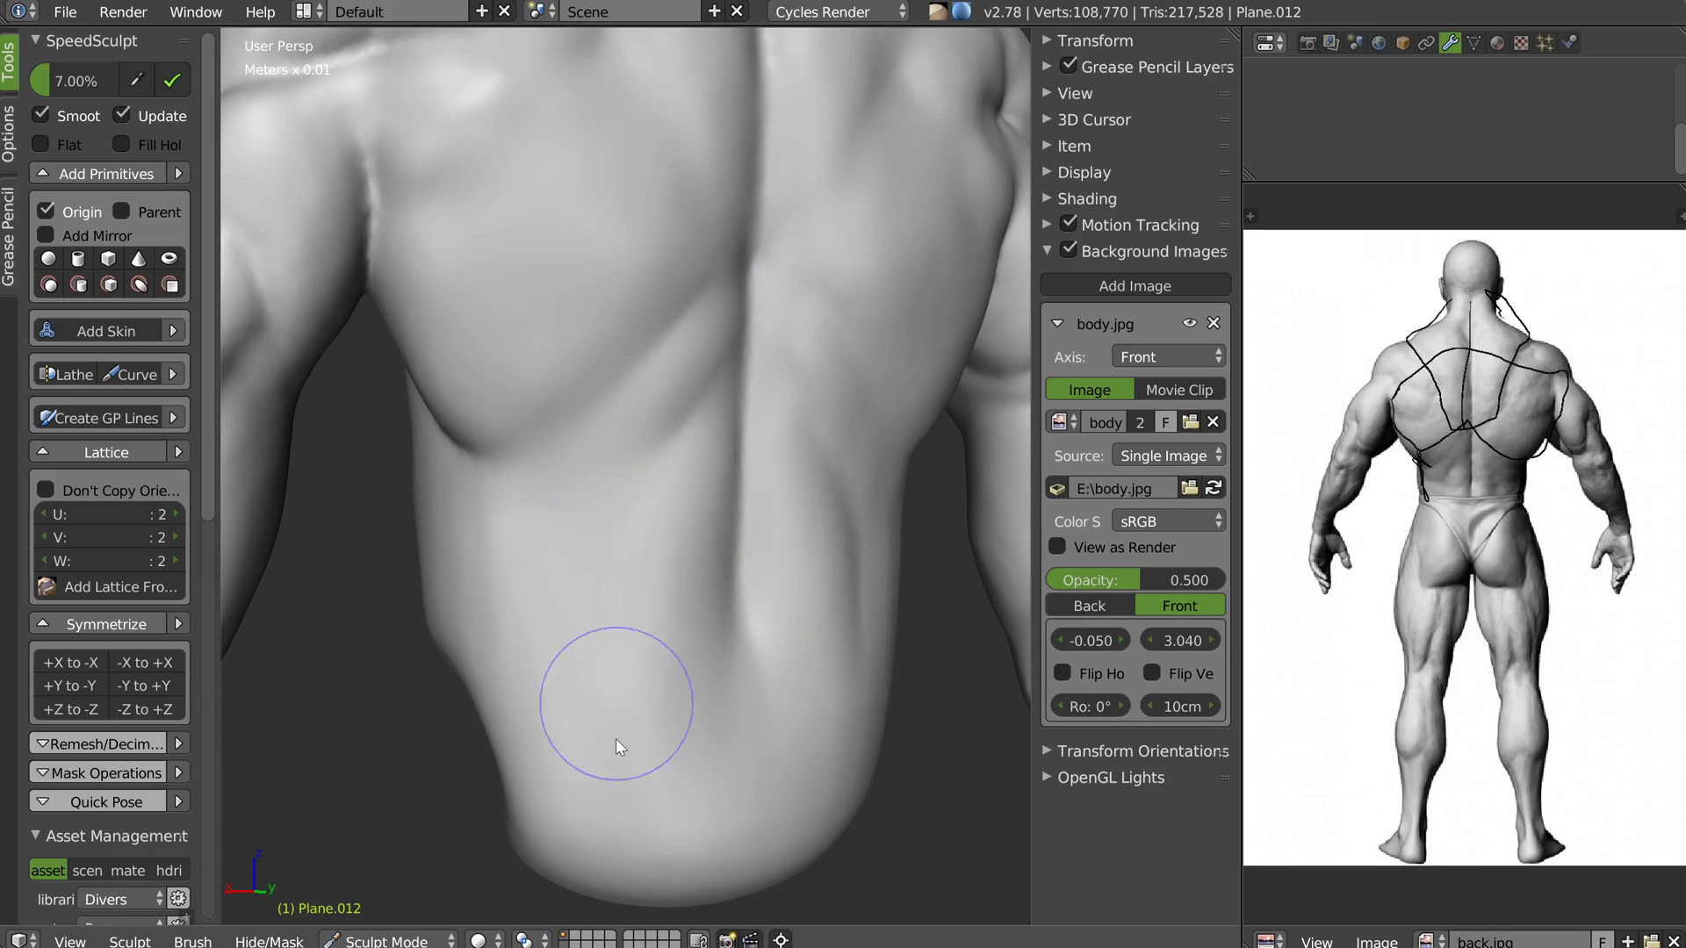
middle_click_drag(569, 625, 582, 607)
mouse_move(514, 657)
middle_mouse_down()
mouse_move(621, 606)
mouse_move(422, 635)
middle_mouse_up()
mouse_move(422, 635)
left_mouse_down()
mouse_move(639, 594)
mouse_move(467, 623)
left_mouse_up()
mouse_move(674, 570)
left_mouse_down()
mouse_move(576, 621)
mouse_move(535, 615)
left_mouse_up()
left_click_drag(661, 580, 492, 630)
mouse_move(544, 598)
middle_mouse_down()
mouse_move(560, 611)
mouse_move(557, 566)
middle_mouse_up()
Switch to another brush, enlarge it and shape the lower back just below the horizontal groove
key("w")
left_click(602, 644)
key("f")
left_click(665, 642)
mouse_move(656, 613)
left_mouse_down()
mouse_move(636, 756)
mouse_move(605, 703)
left_mouse_up()
scroll(674, 629, "down", 2)
middle_click_drag(675, 626, 748, 549)
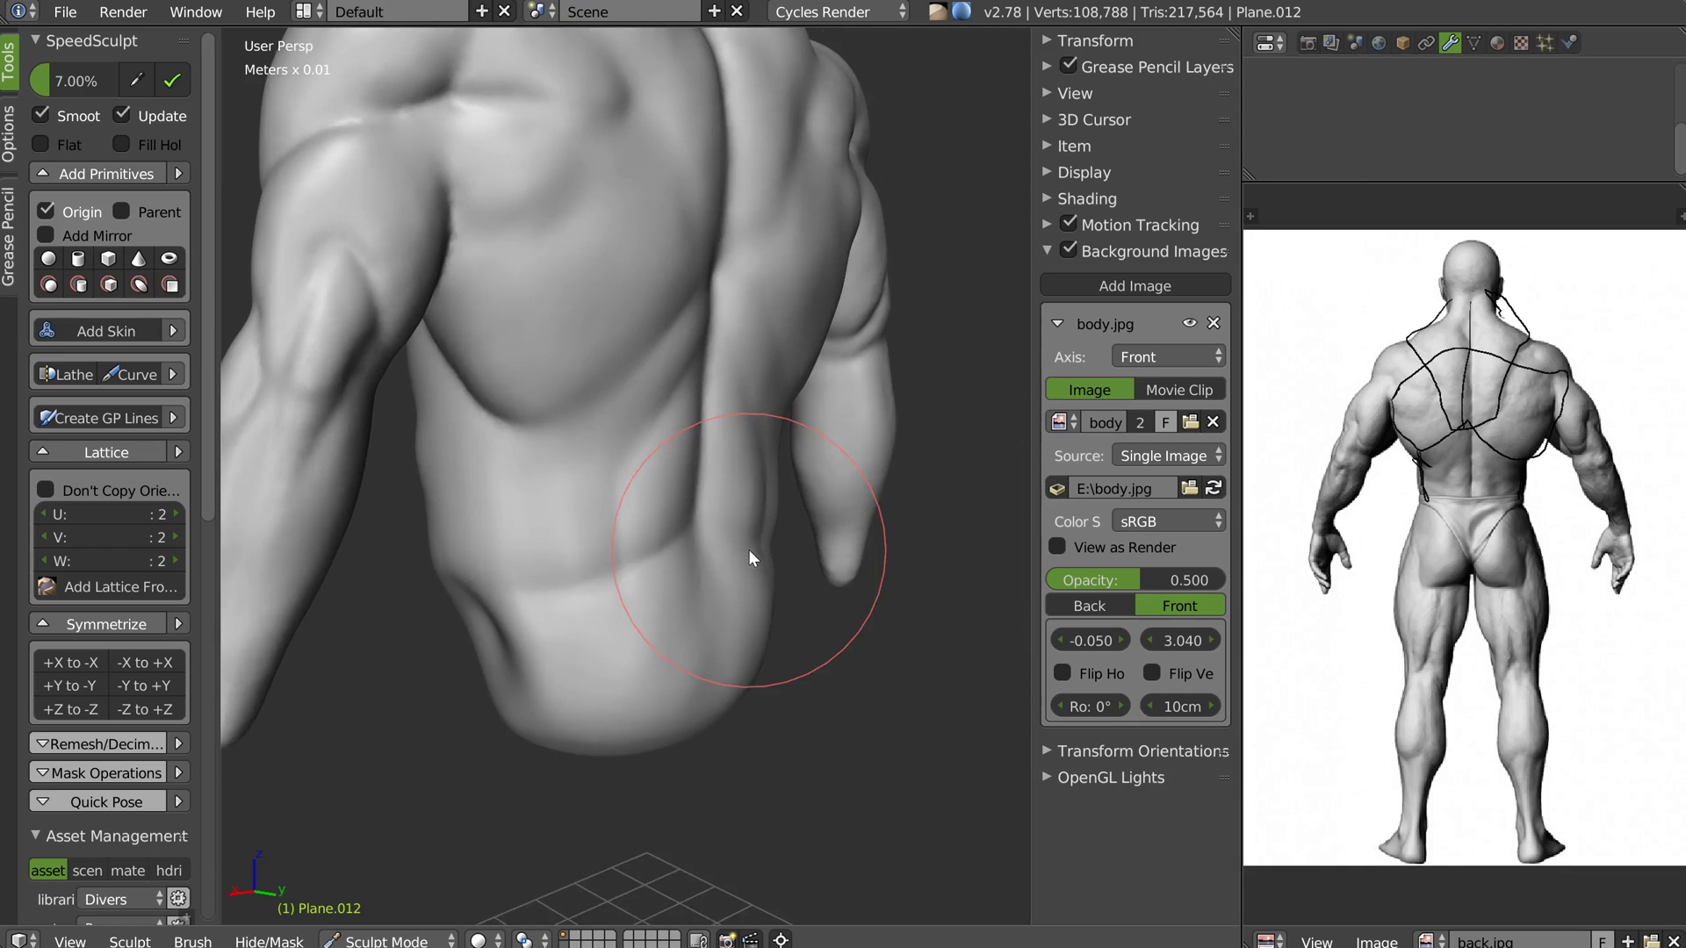
Switch to the Snakehook brush, resize it and pull the lower back upward beside the spine
scroll(735, 471, "up", 5)
scroll(759, 475, "down", 3)
key("w")
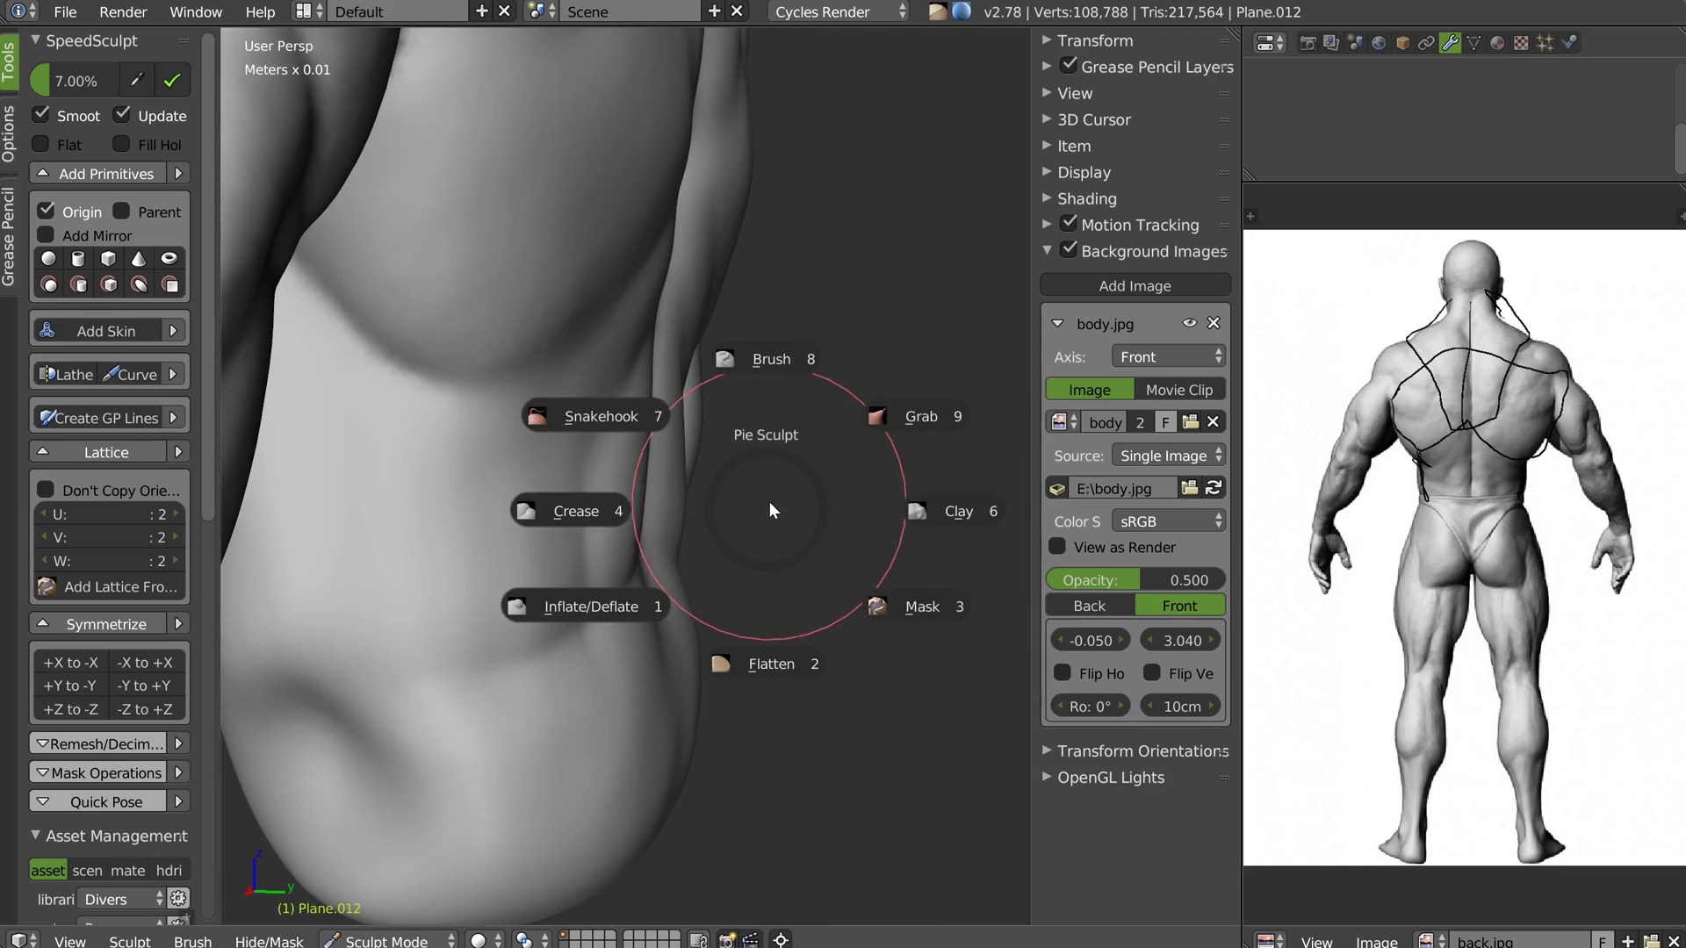
left_click(645, 416)
key("f")
left_click(746, 507)
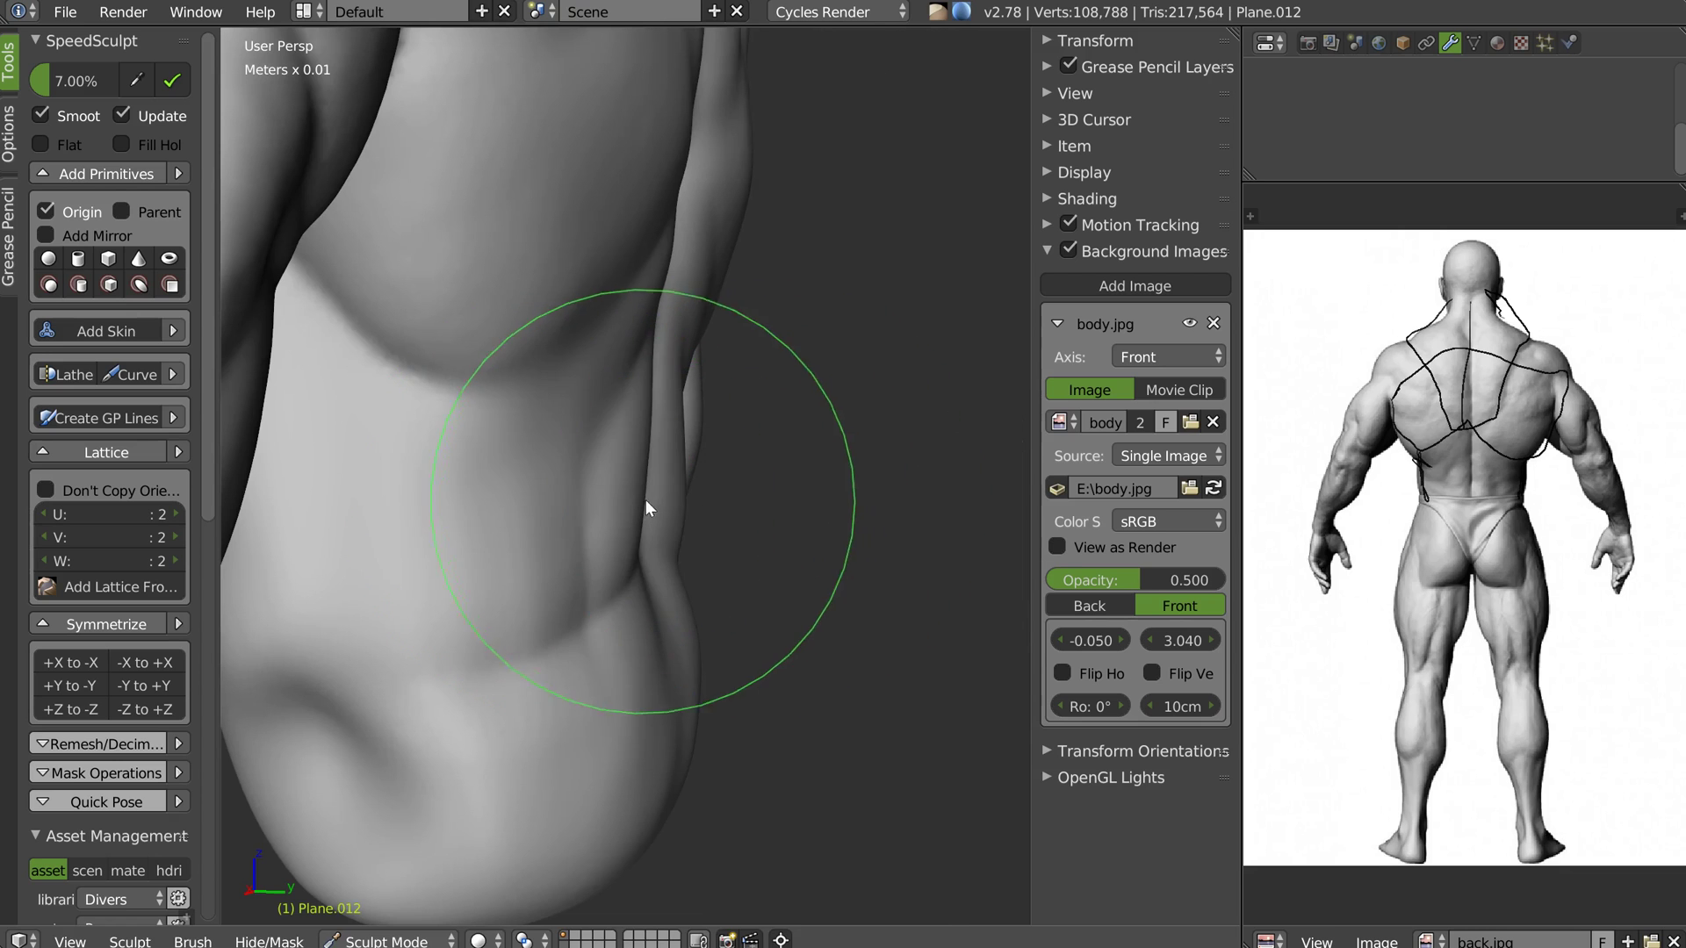
scroll(679, 477, "up", 1)
mouse_move(585, 507)
left_mouse_down()
mouse_move(550, 583)
mouse_move(621, 524)
mouse_move(648, 344)
left_mouse_up()
Return to object mode, align the front view with the full-body reference and deselect everything
scroll(654, 386, "down", 3)
mouse_move(661, 423)
middle_mouse_down()
mouse_move(540, 419)
mouse_move(652, 419)
mouse_move(802, 460)
mouse_move(677, 402)
mouse_move(696, 430)
mouse_move(620, 404)
mouse_move(659, 450)
mouse_move(653, 421)
mouse_move(664, 520)
middle_mouse_up()
scroll(667, 435, "up", 3)
scroll(667, 393, "up", 2)
key("Tab")
left_click(663, 343)
middle_click_drag(664, 346, 627, 410)
key("KP_1")
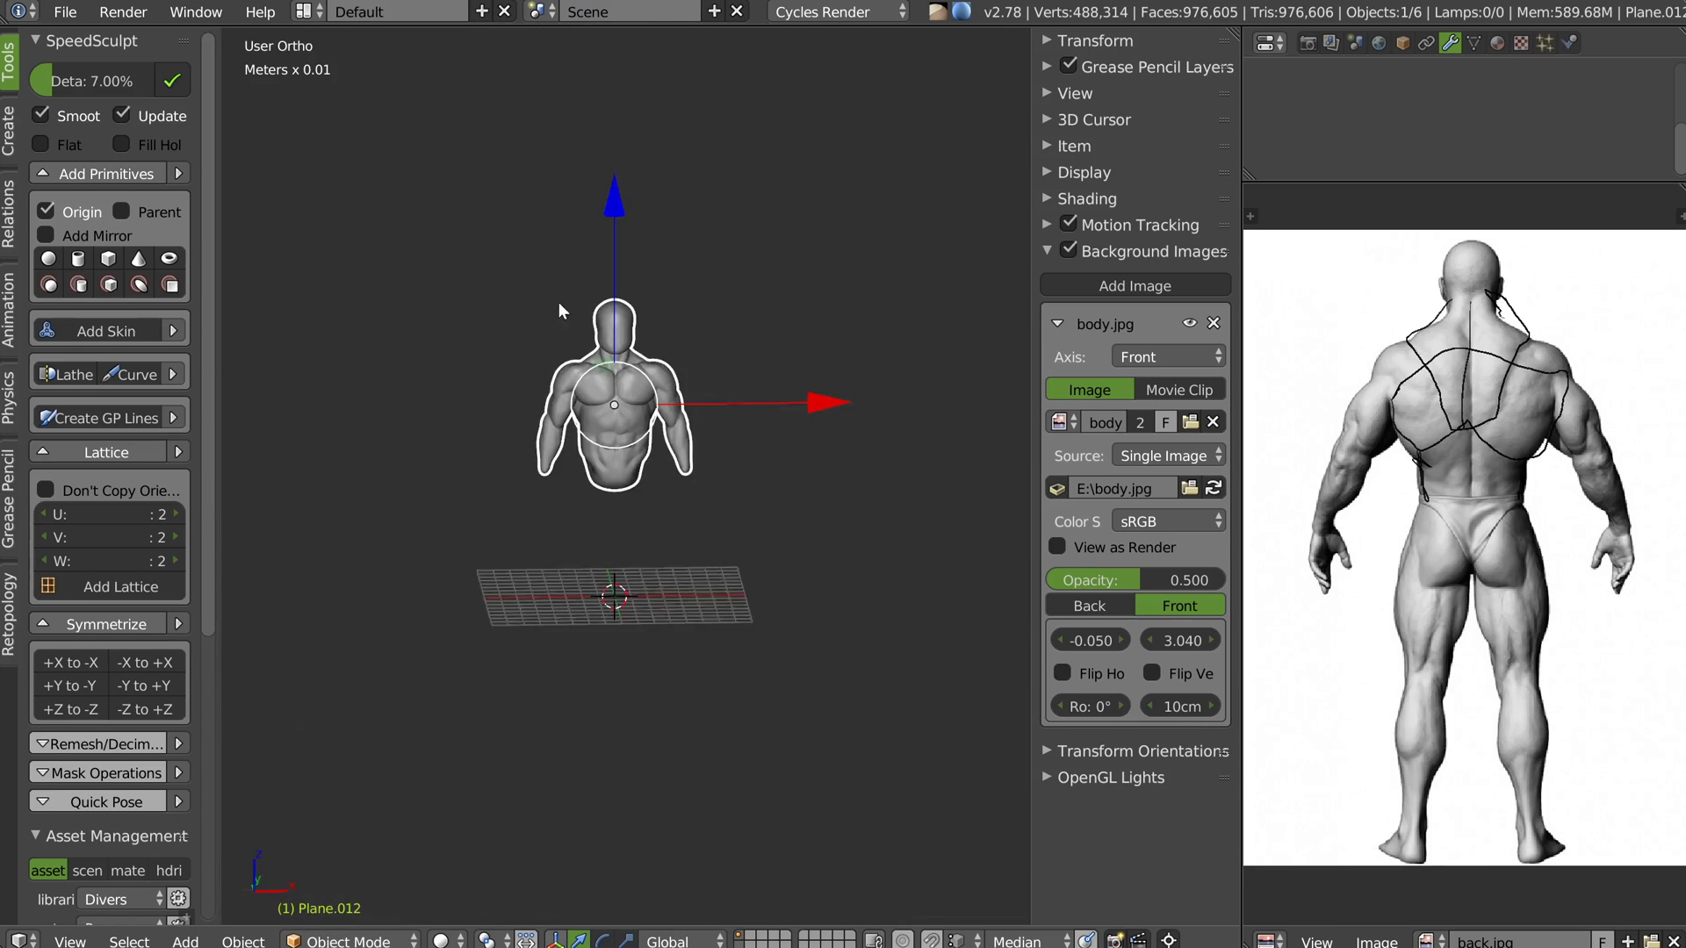
scroll(727, 321, "up", 3)
middle_click_drag(576, 461, 623, 449, "ctrl")
middle_click_drag(624, 450, 623, 315, "shift")
key("a")
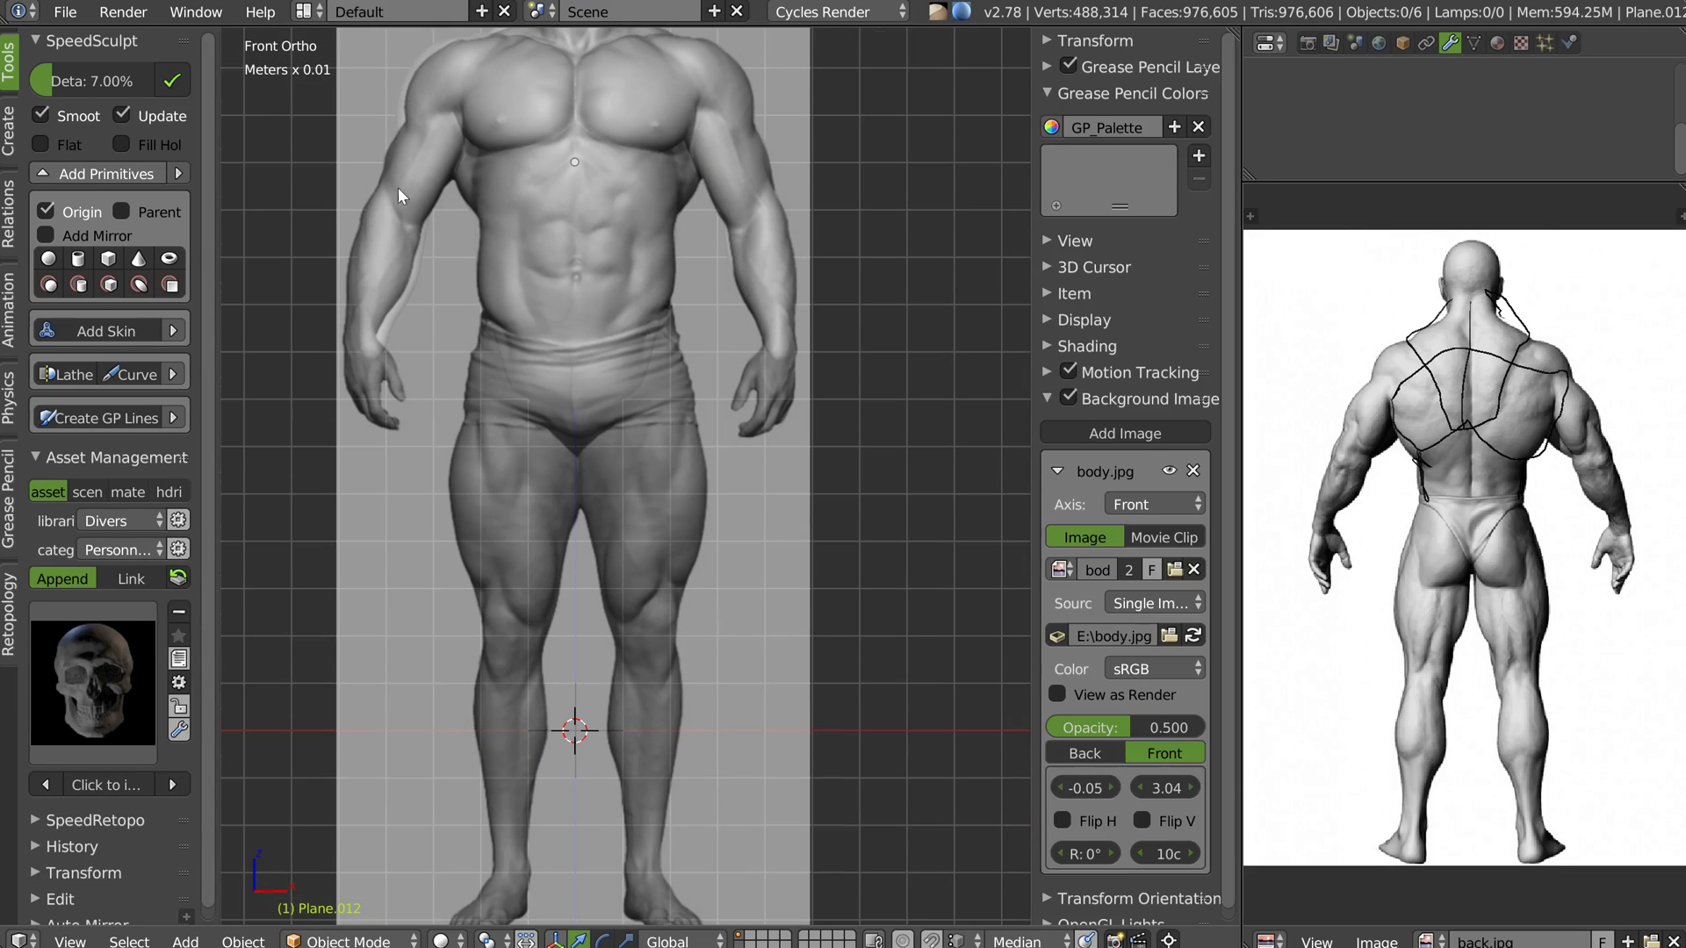
Add a mirrored skin object, place its root vertex at the hip and scale its skin radius by about 3.15
left_click(45, 236)
left_click(106, 378)
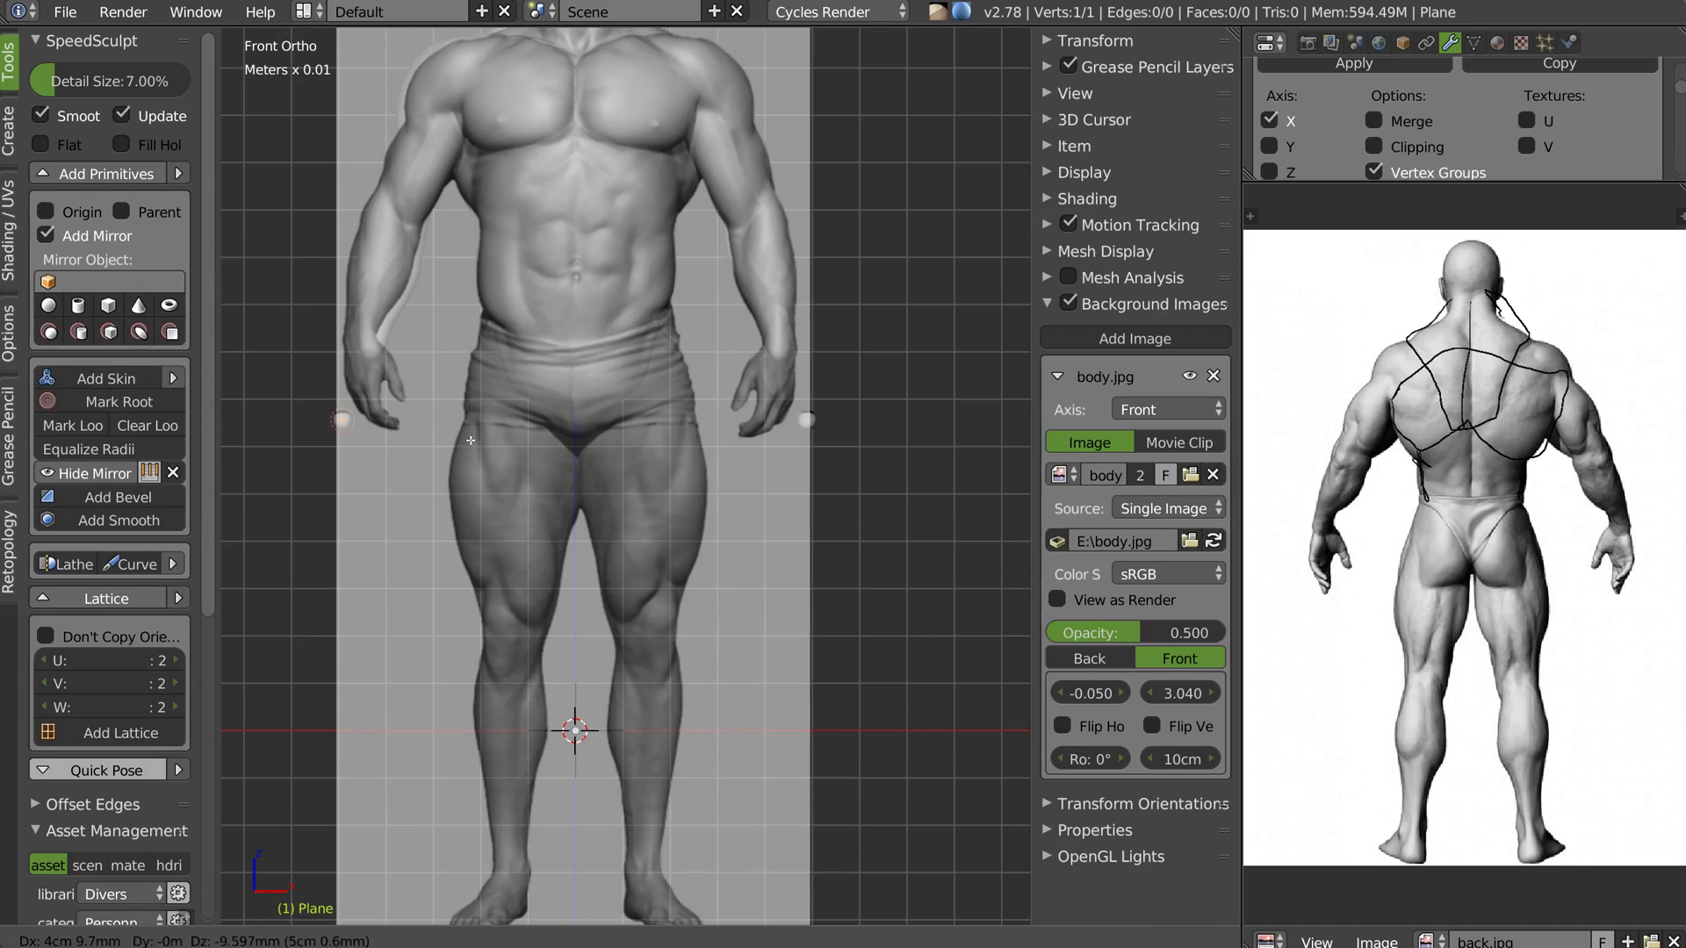
left_click(636, 401)
key("ctrl+a")
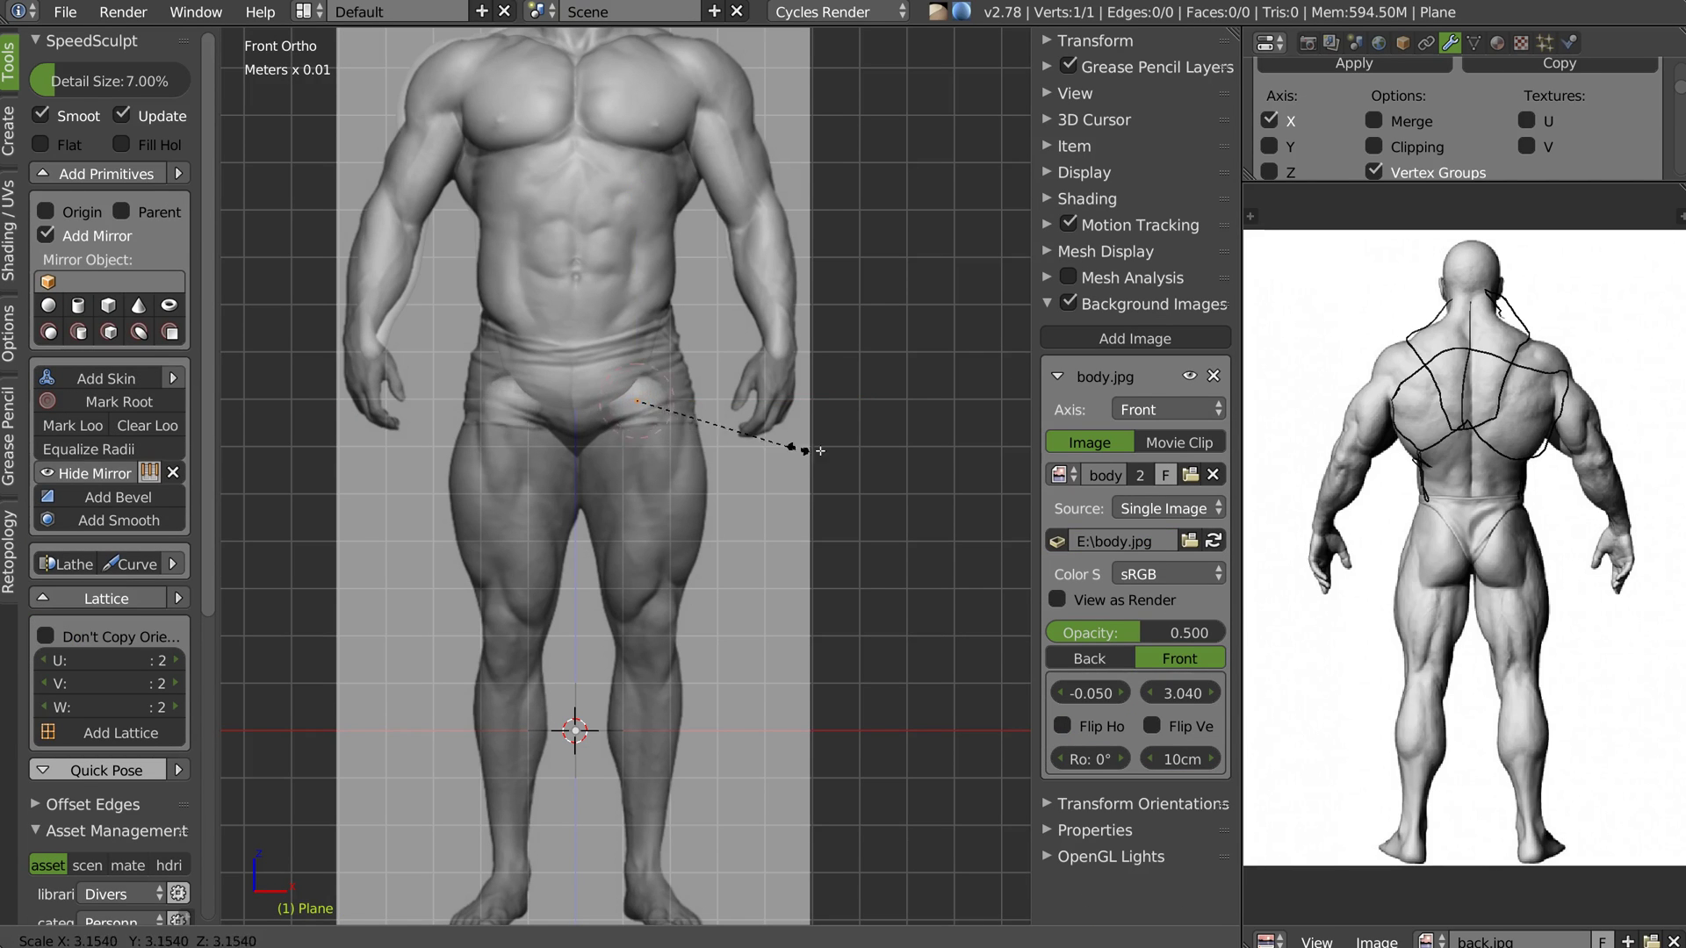
left_click(819, 445)
Extrude the leg from the hip to below the knee and on to the ankle, then reduce the ankle's skin radius
key("e")
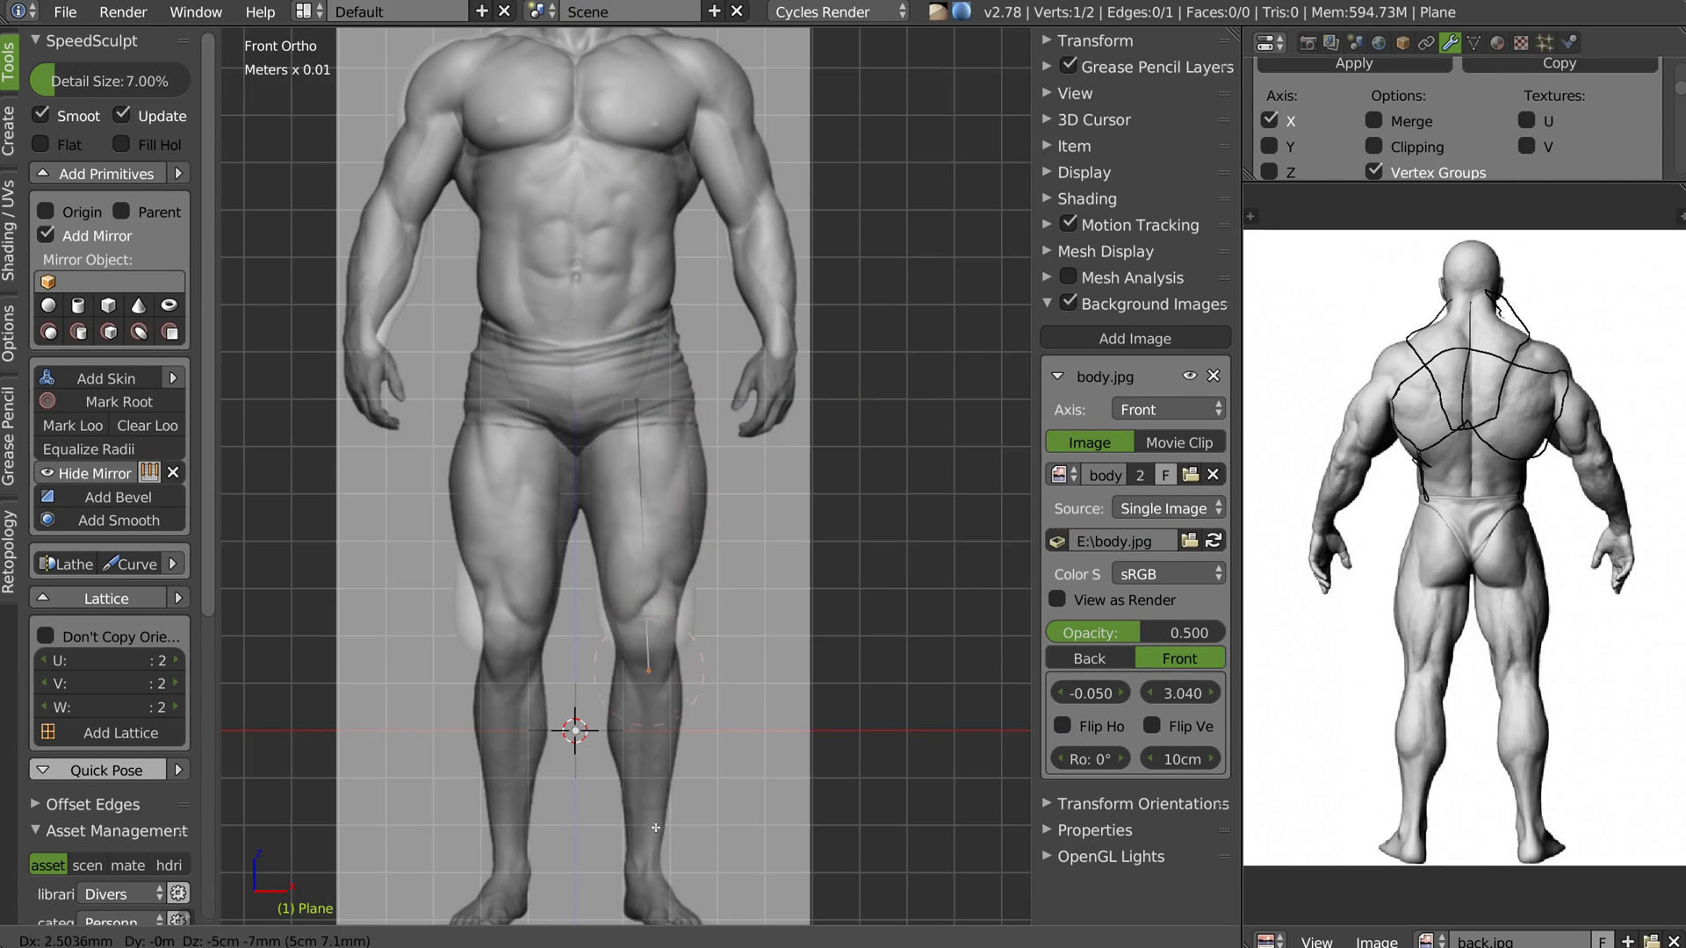
left_click(655, 827)
middle_click_drag(660, 713, 645, 590, "shift")
key("e")
left_click(639, 801)
key("ctrl+a")
left_click(697, 723)
Move the knee vertex up about 9 mm to match the reference and scale it by about 0.74
right_click(645, 261)
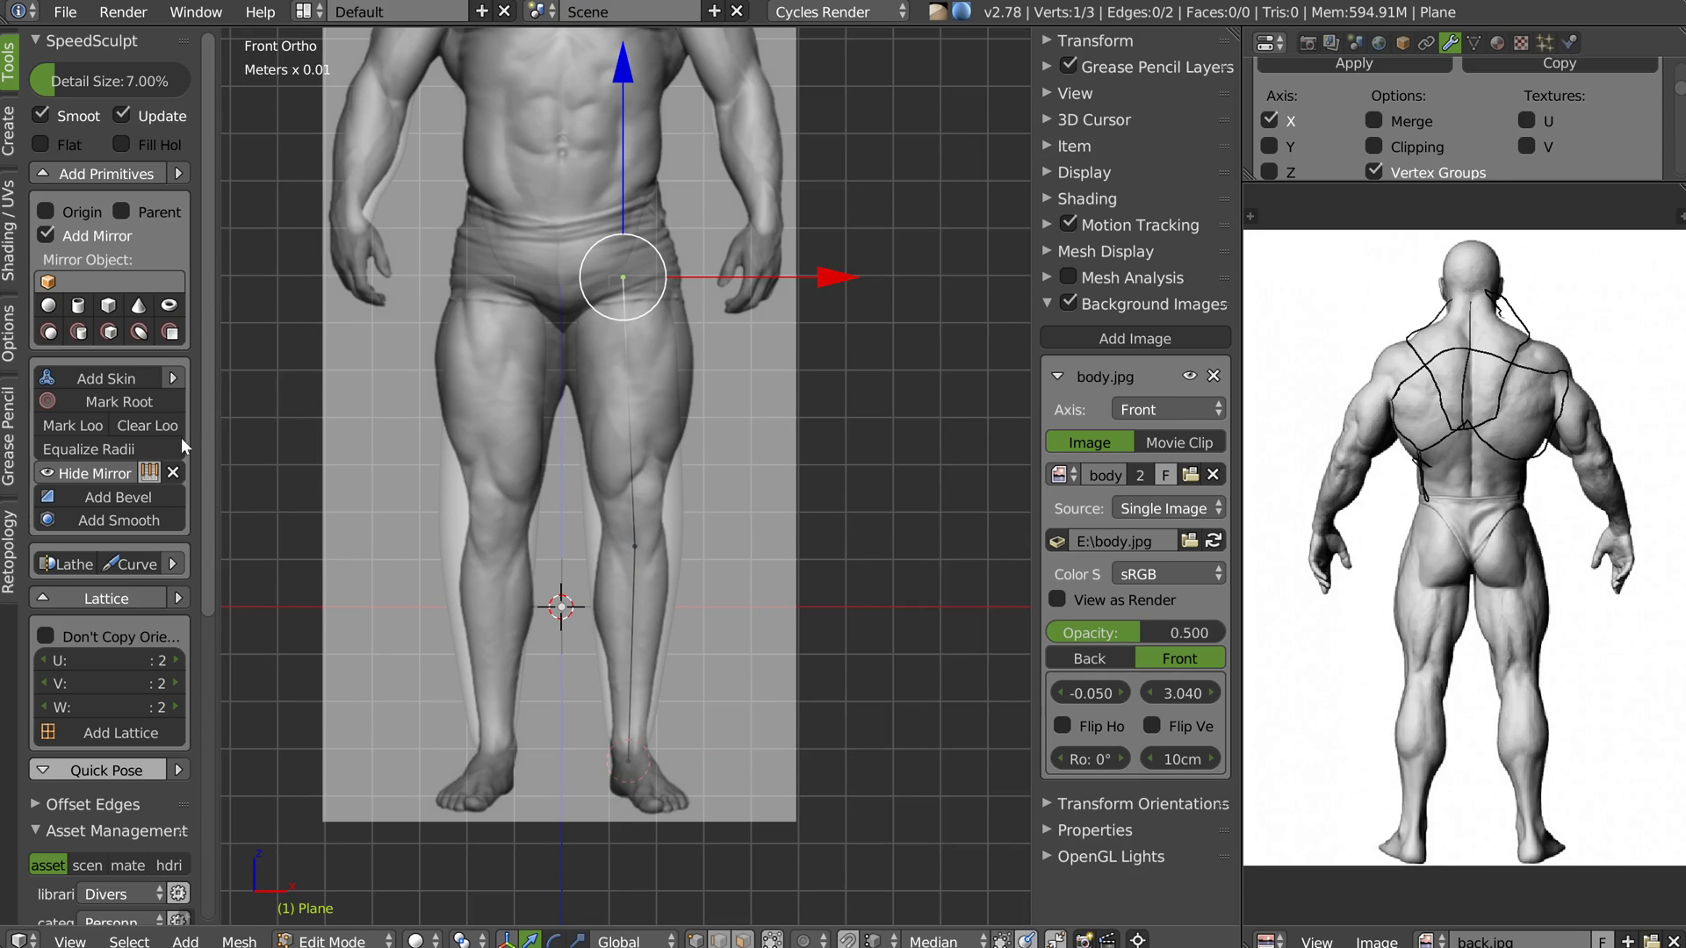
right_click(648, 582)
key("g")
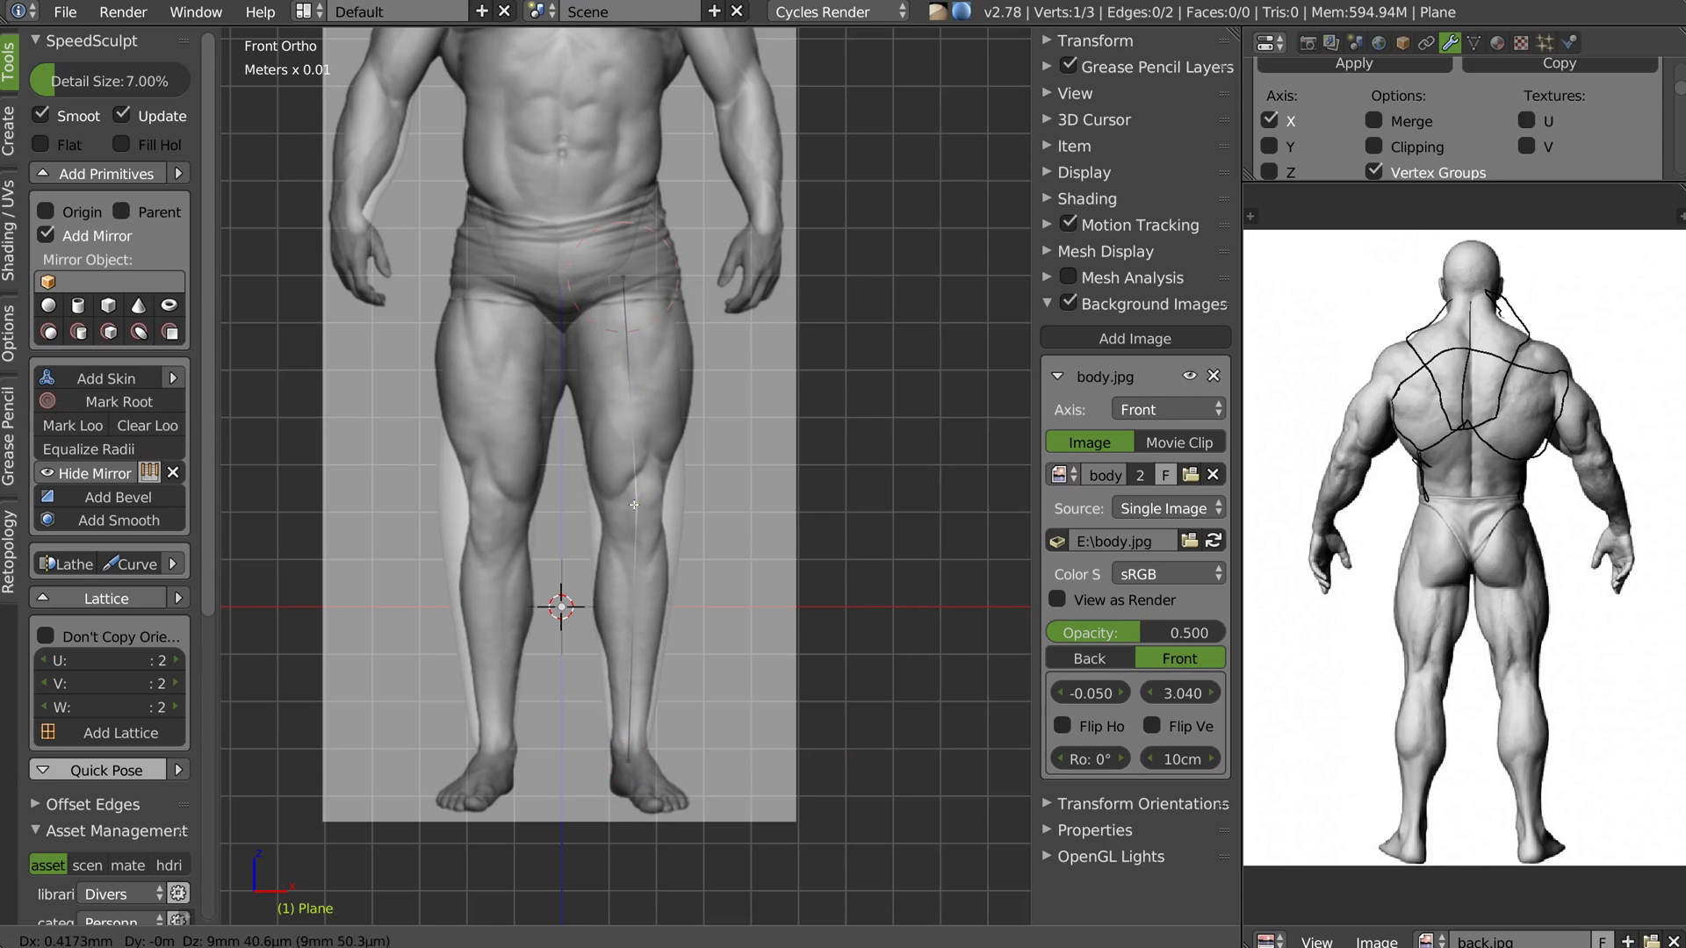
left_click(634, 505)
key("s")
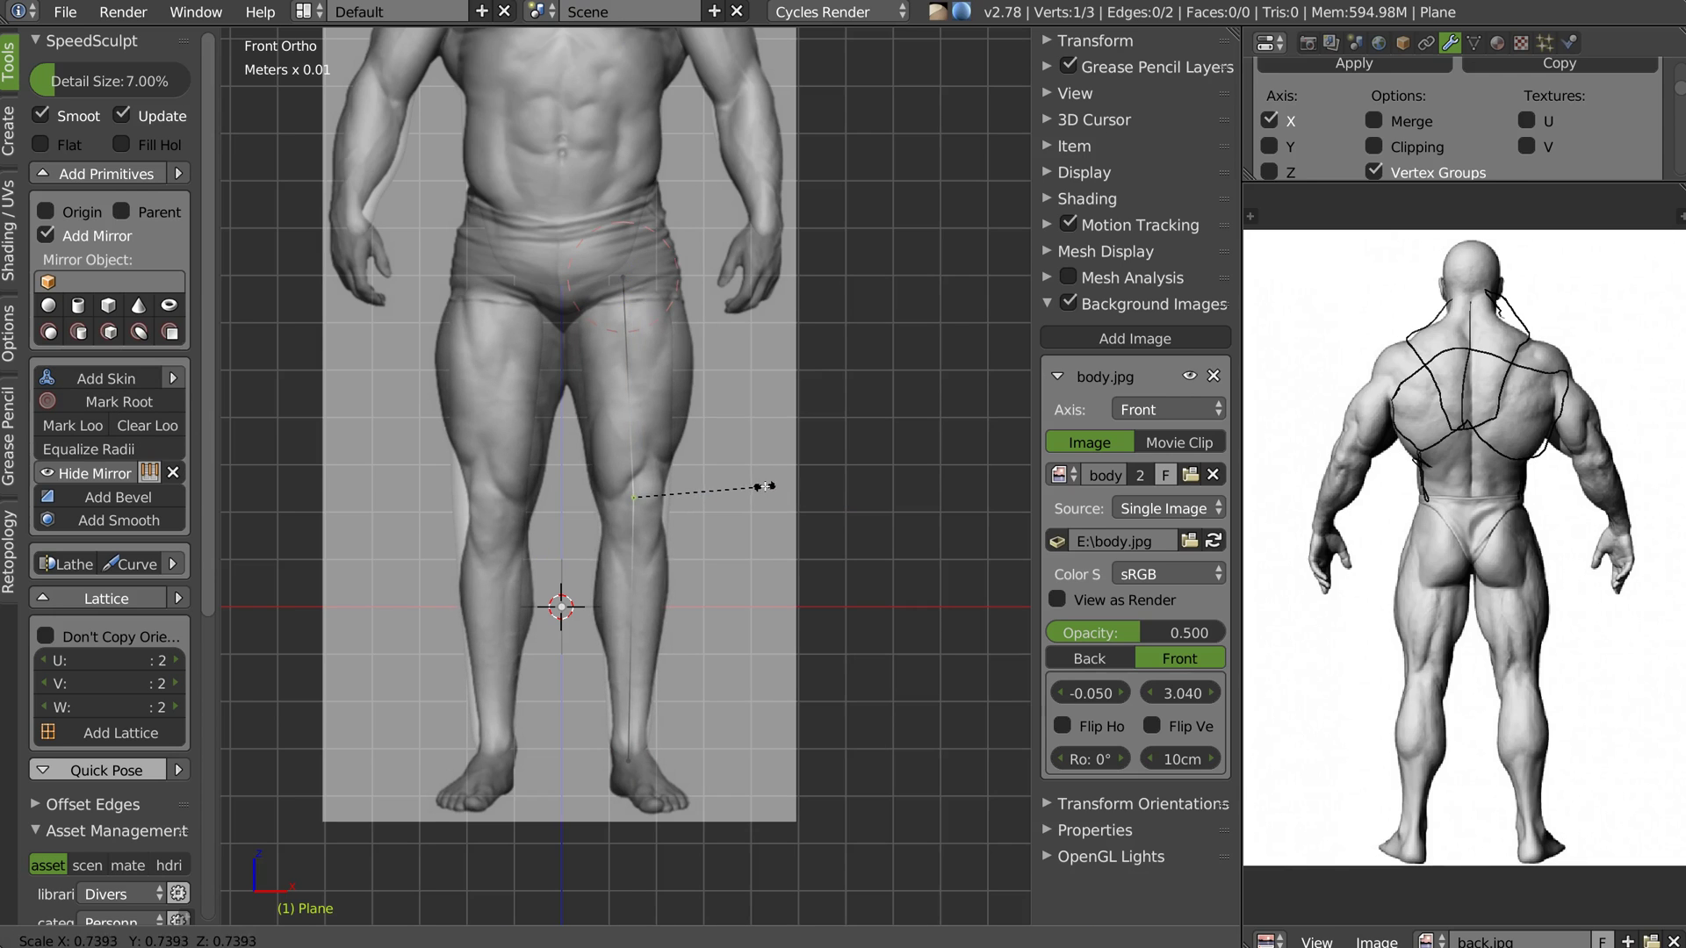
left_click(765, 486)
Subdivide the thigh segment between hip and knee and thicken the skin at the new mid-thigh vertex
right_click(619, 285, "shift")
key("w")
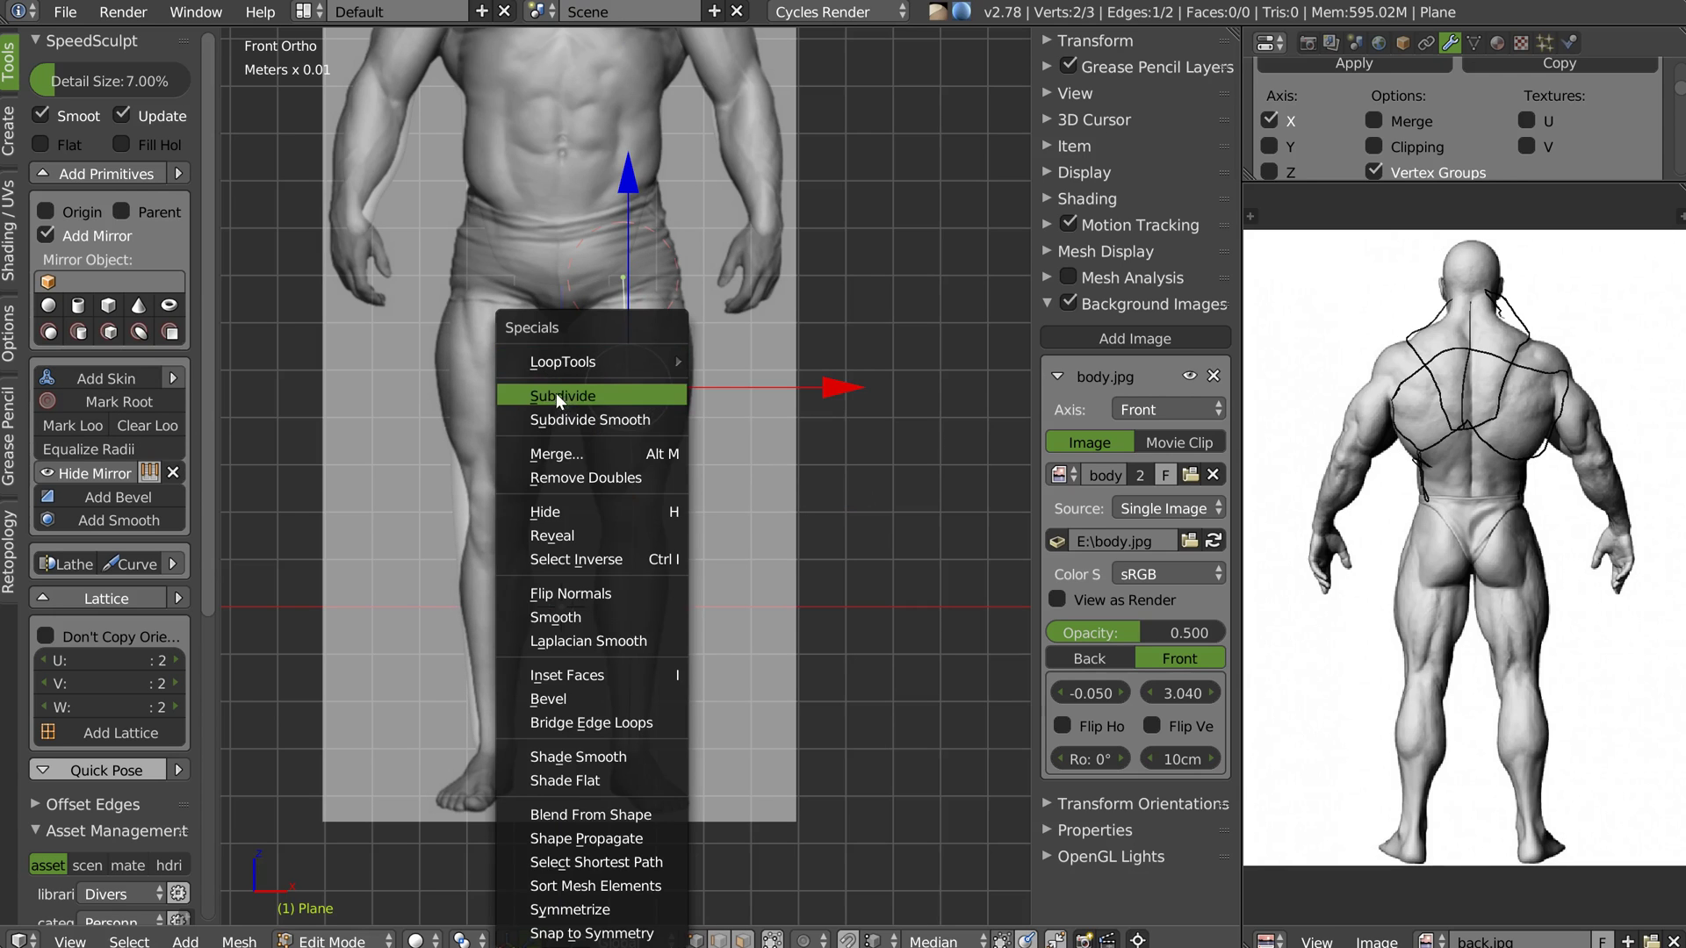
left_click(556, 396)
right_click(623, 386)
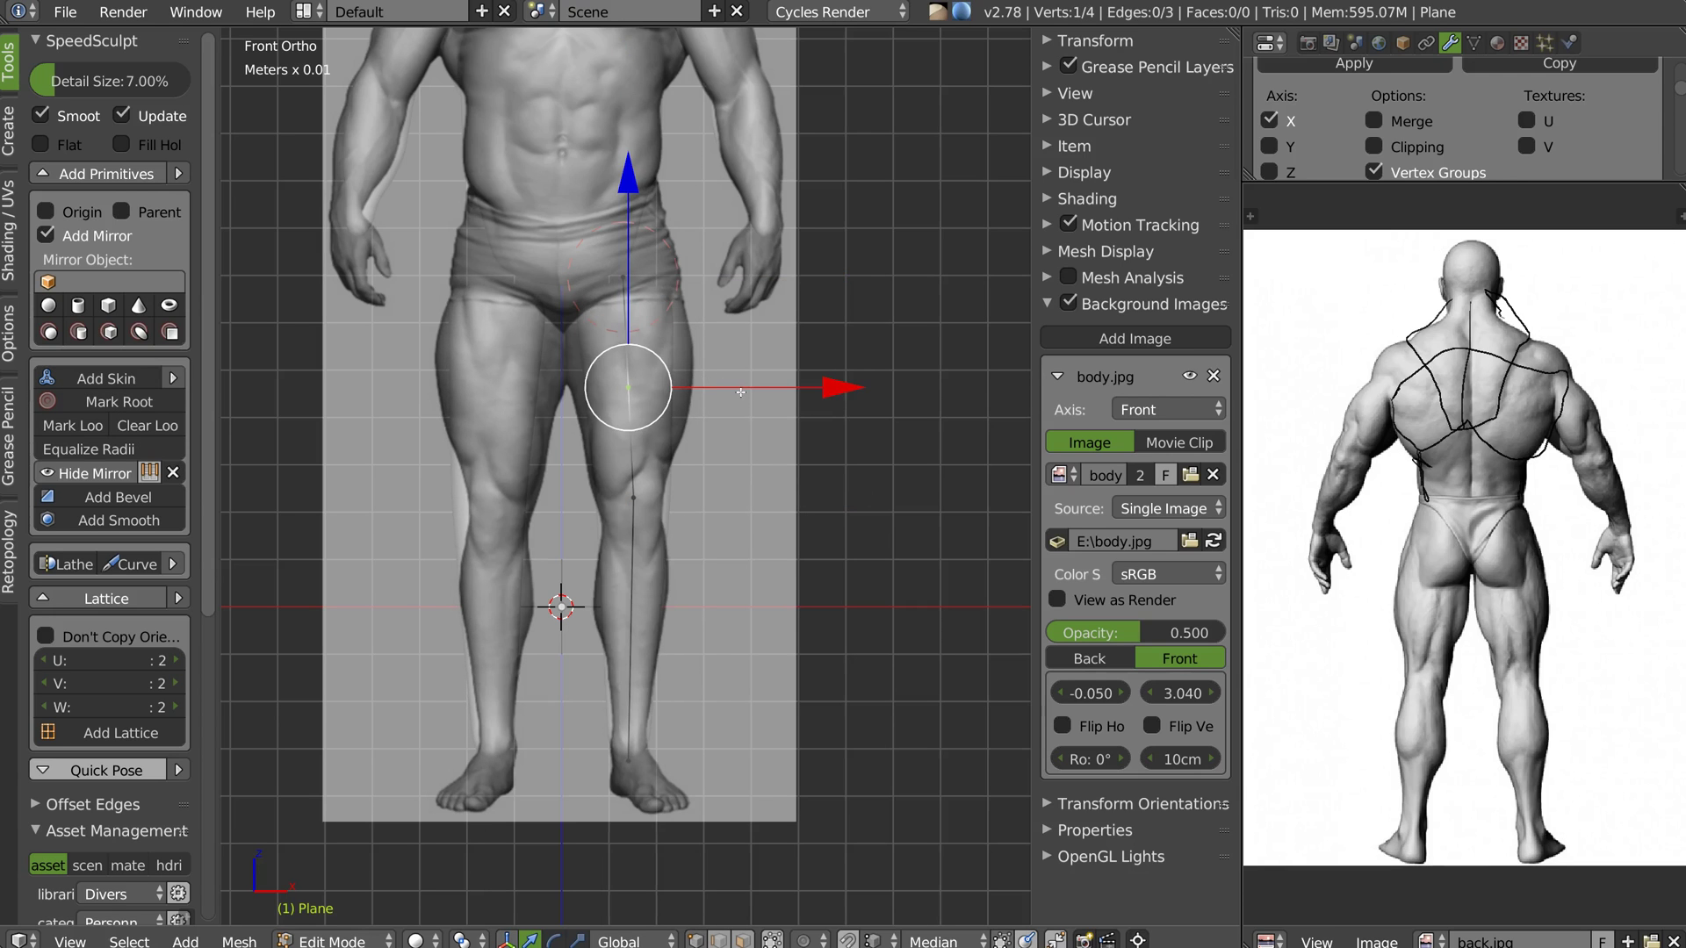
key("s")
left_click(793, 388)
Subdivide the segment between knee and ankle, thicken the skin at the new calf vertex and return to object mode
middle_click_drag(595, 564, 536, 475)
scroll(606, 430, "down", 8)
middle_click_drag(755, 373, 576, 475)
scroll(663, 364, "up", 9)
middle_click_drag(924, 148, 700, 395, "shift")
scroll(657, 287, "down", 4)
scroll(767, 300, "down", 2)
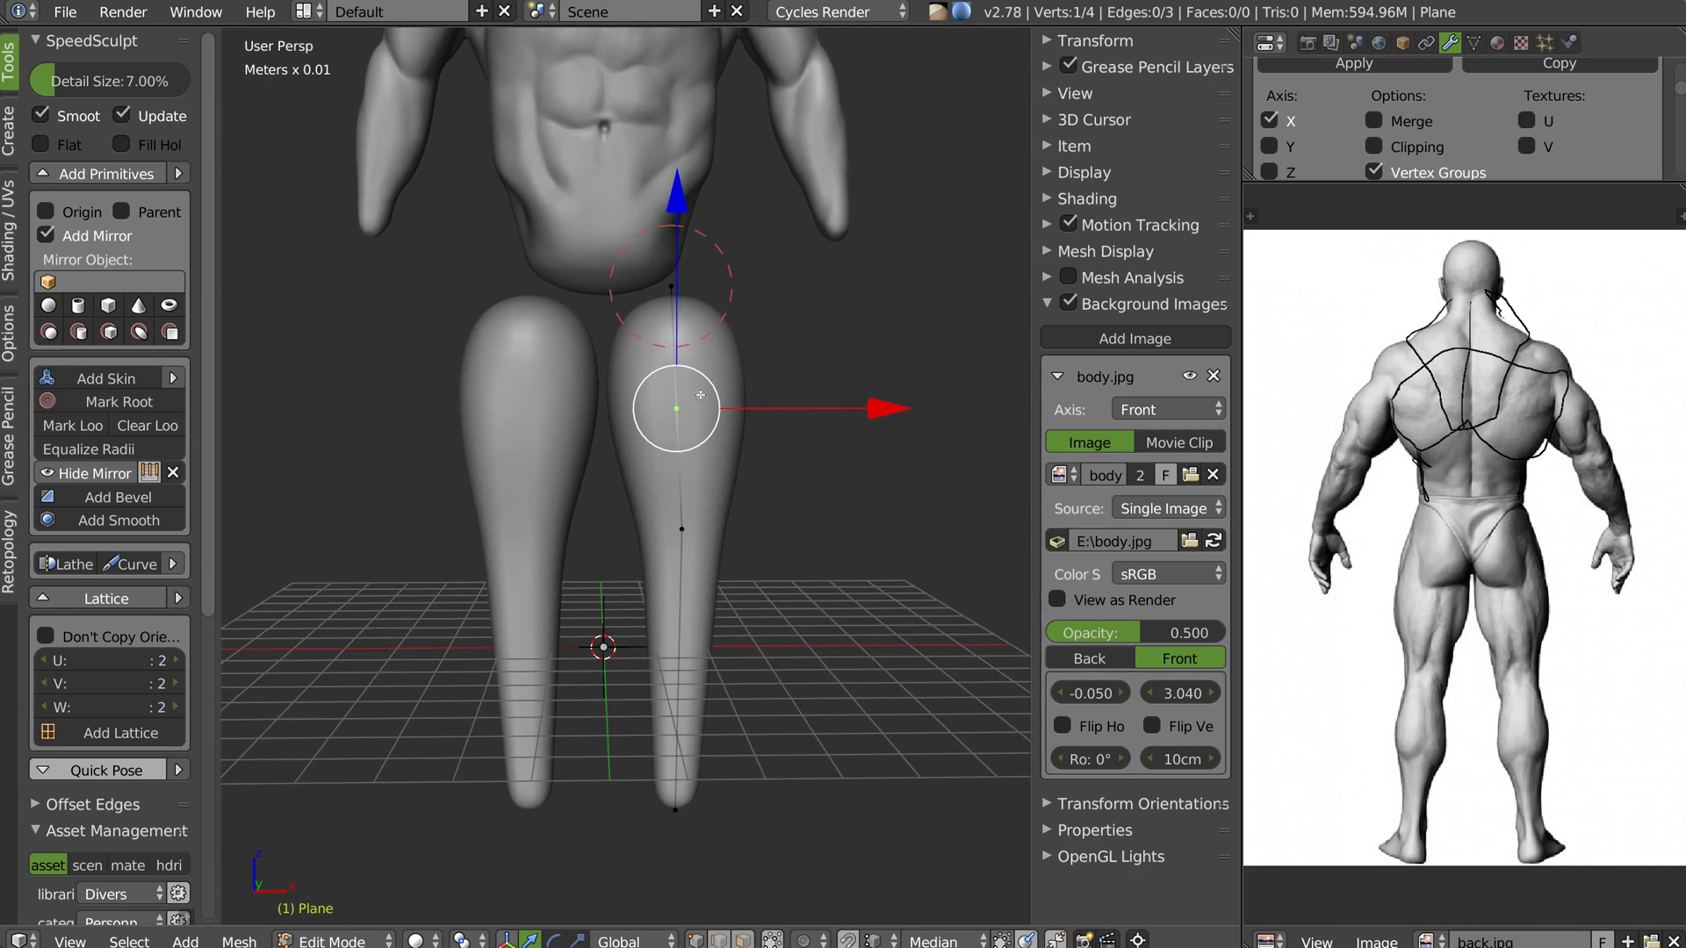
right_click(682, 532)
right_click(678, 803, "shift")
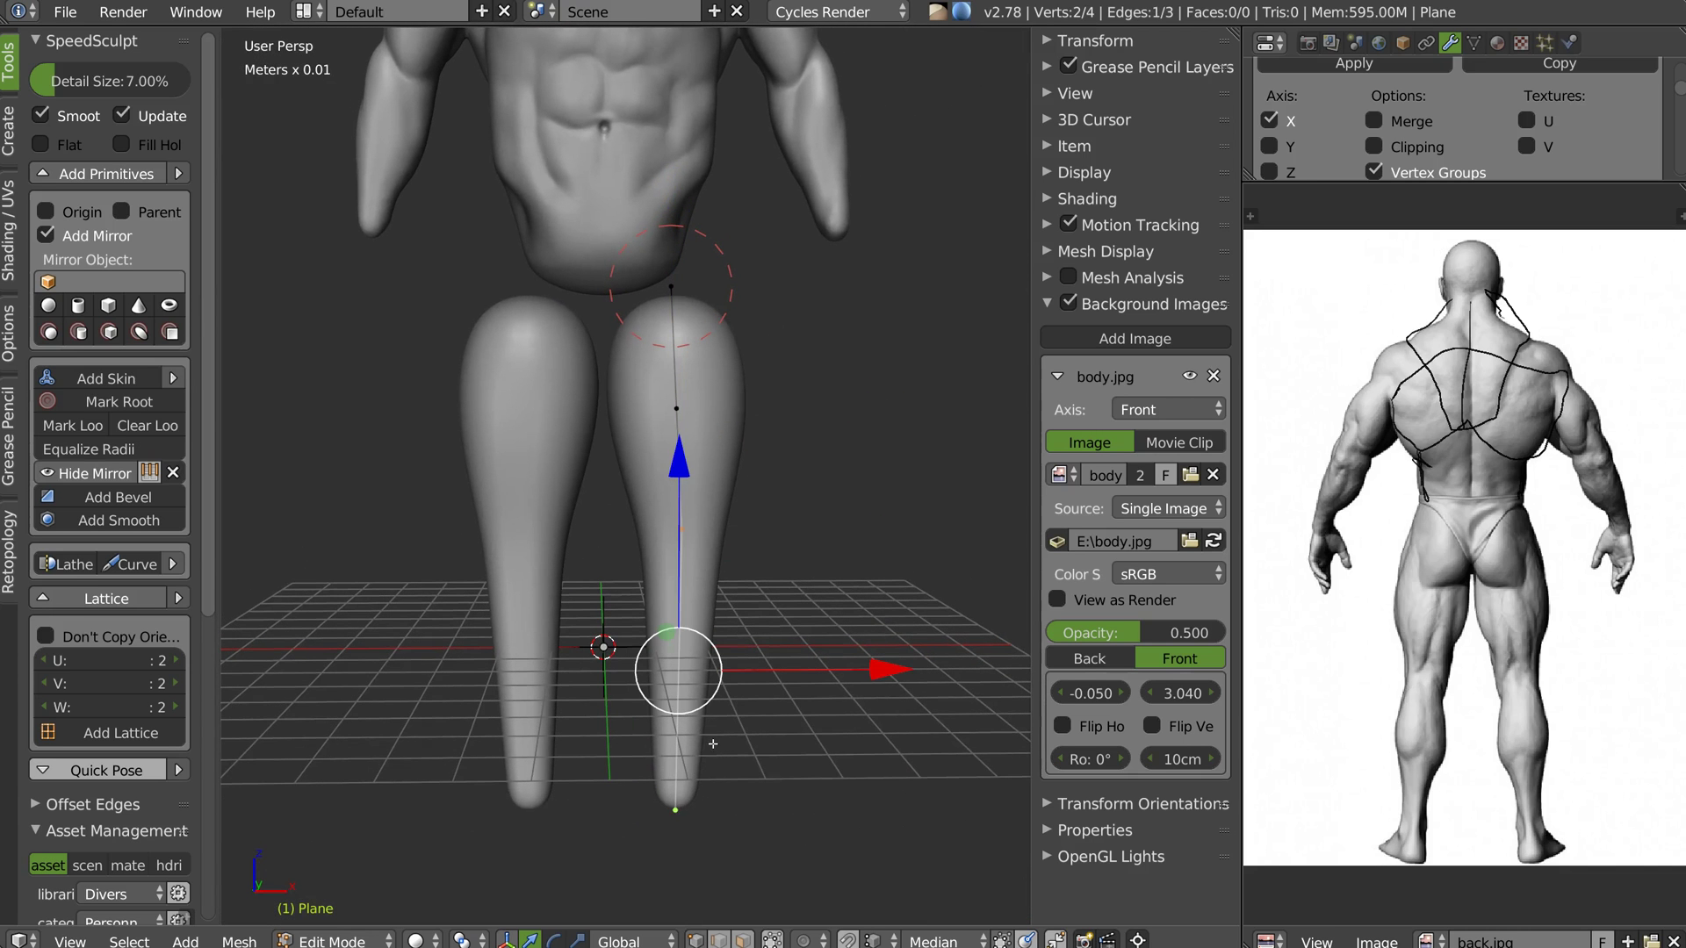
key("w")
left_click(632, 393)
right_click(676, 408)
right_click(678, 671)
key("s")
left_click(784, 661)
mouse_move(667, 351)
middle_mouse_down()
mouse_move(539, 344)
mouse_move(520, 387)
mouse_move(647, 356)
middle_mouse_up()
key("Tab")
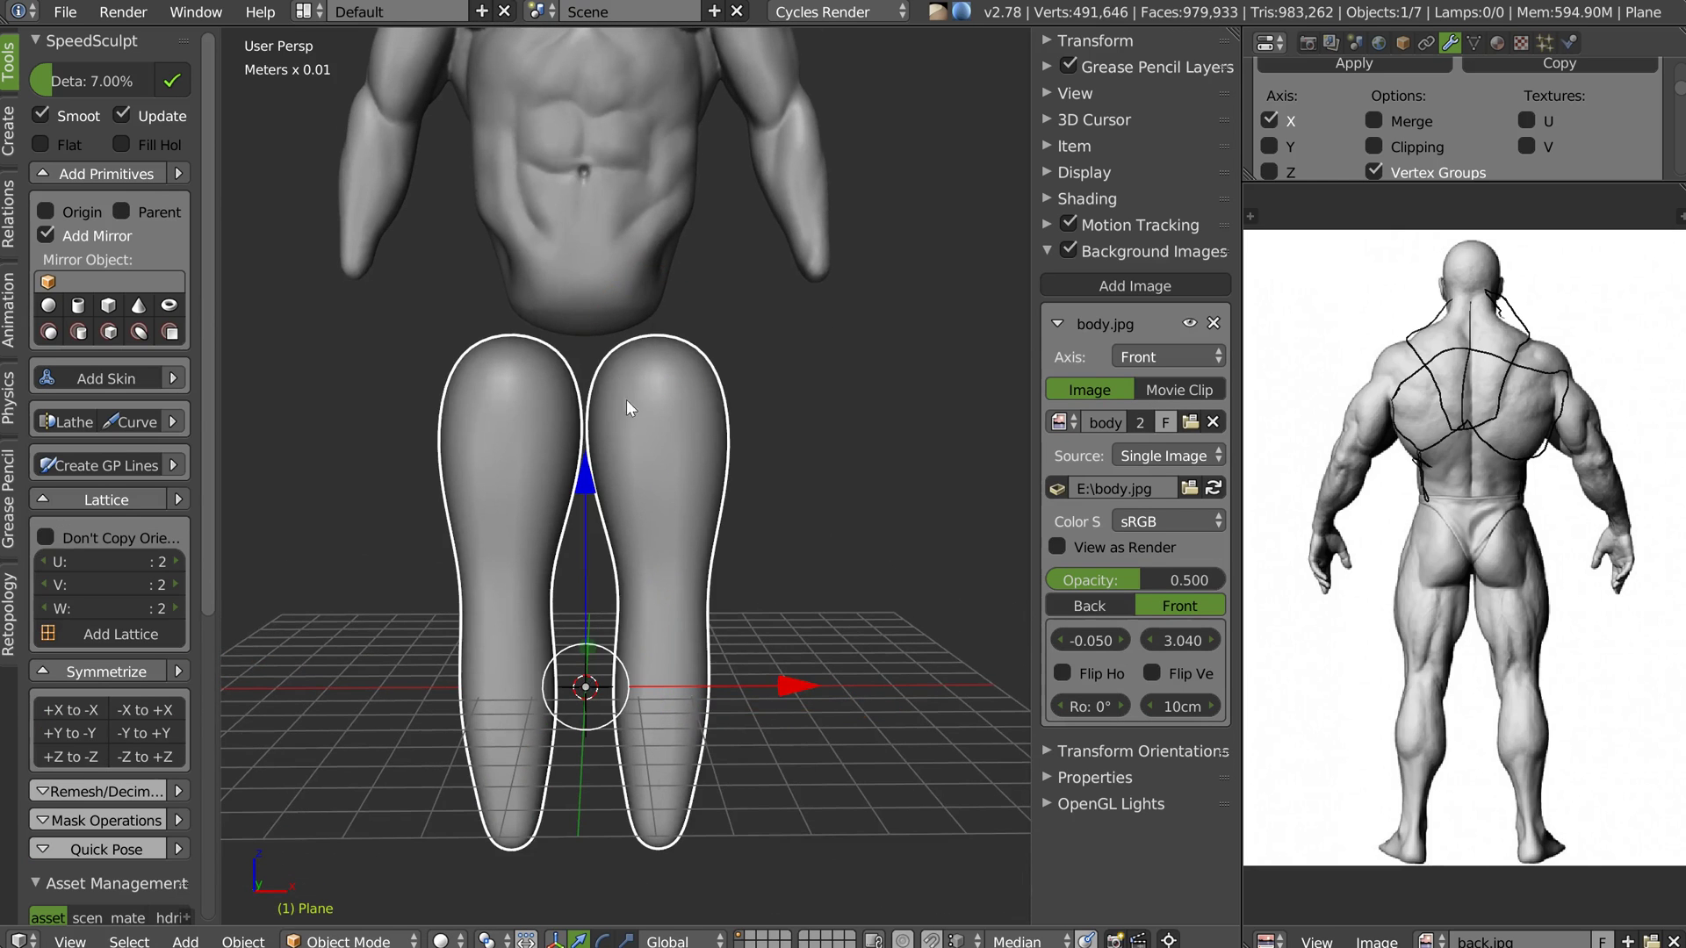
Select the torso, enter sculpt mode and pull the pelvis down and outward to the reference's crotch and hips
key("KP_1")
scroll(562, 455, "up", 5)
right_click(562, 455)
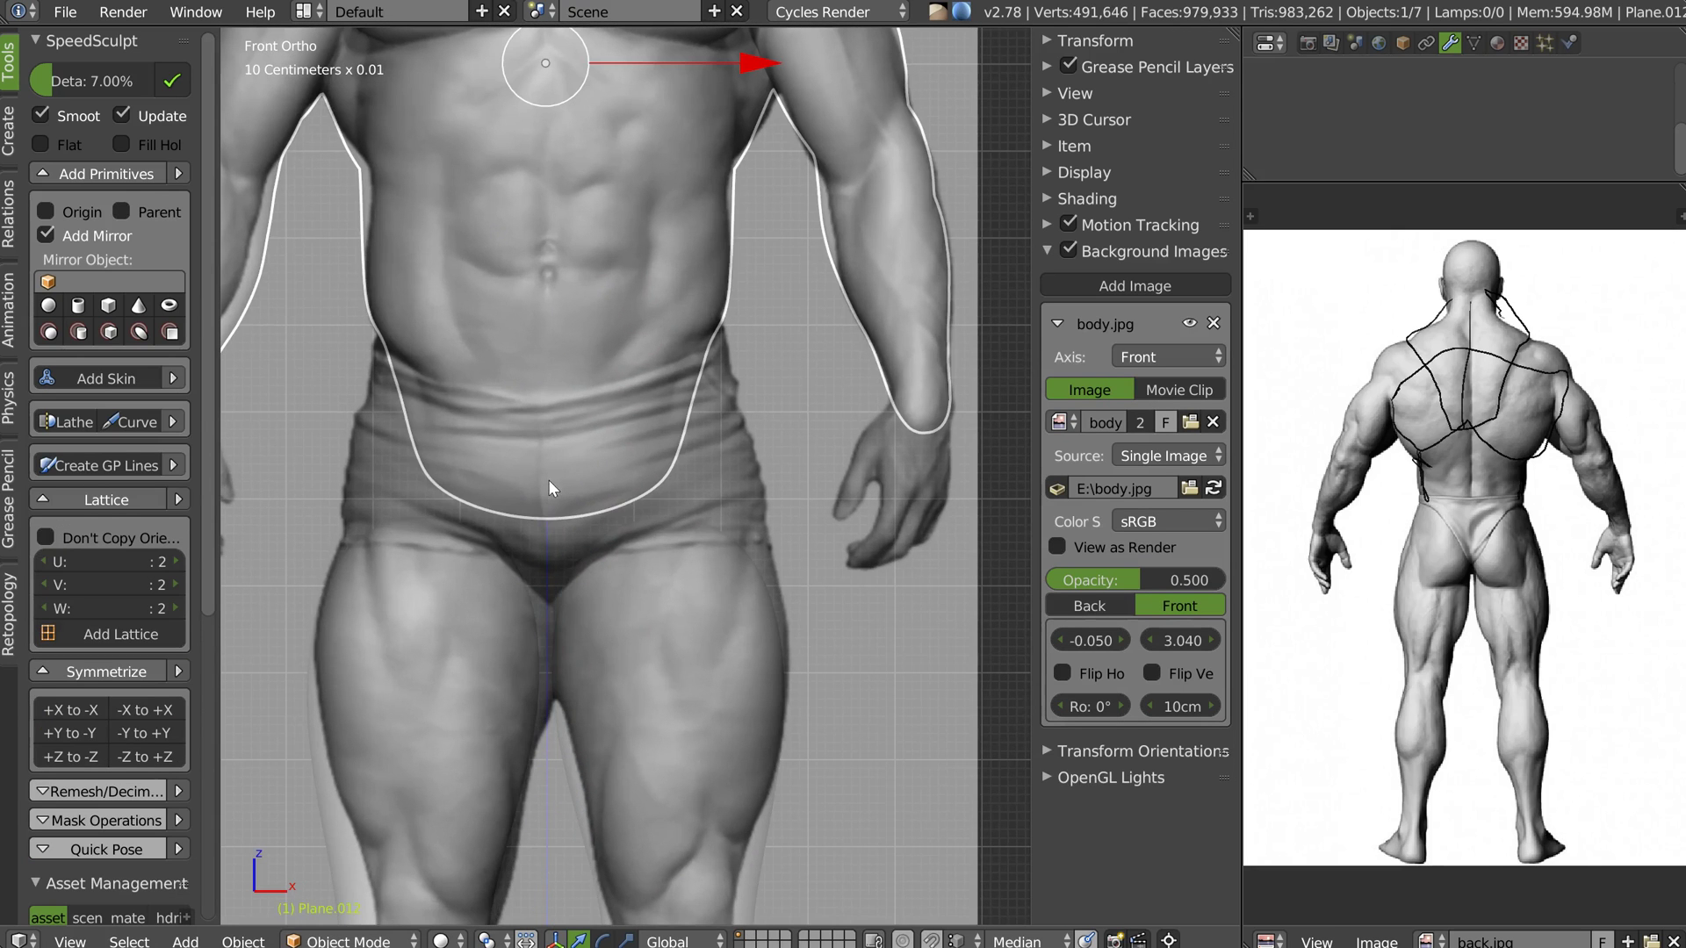
key("Tab")
left_click(692, 403)
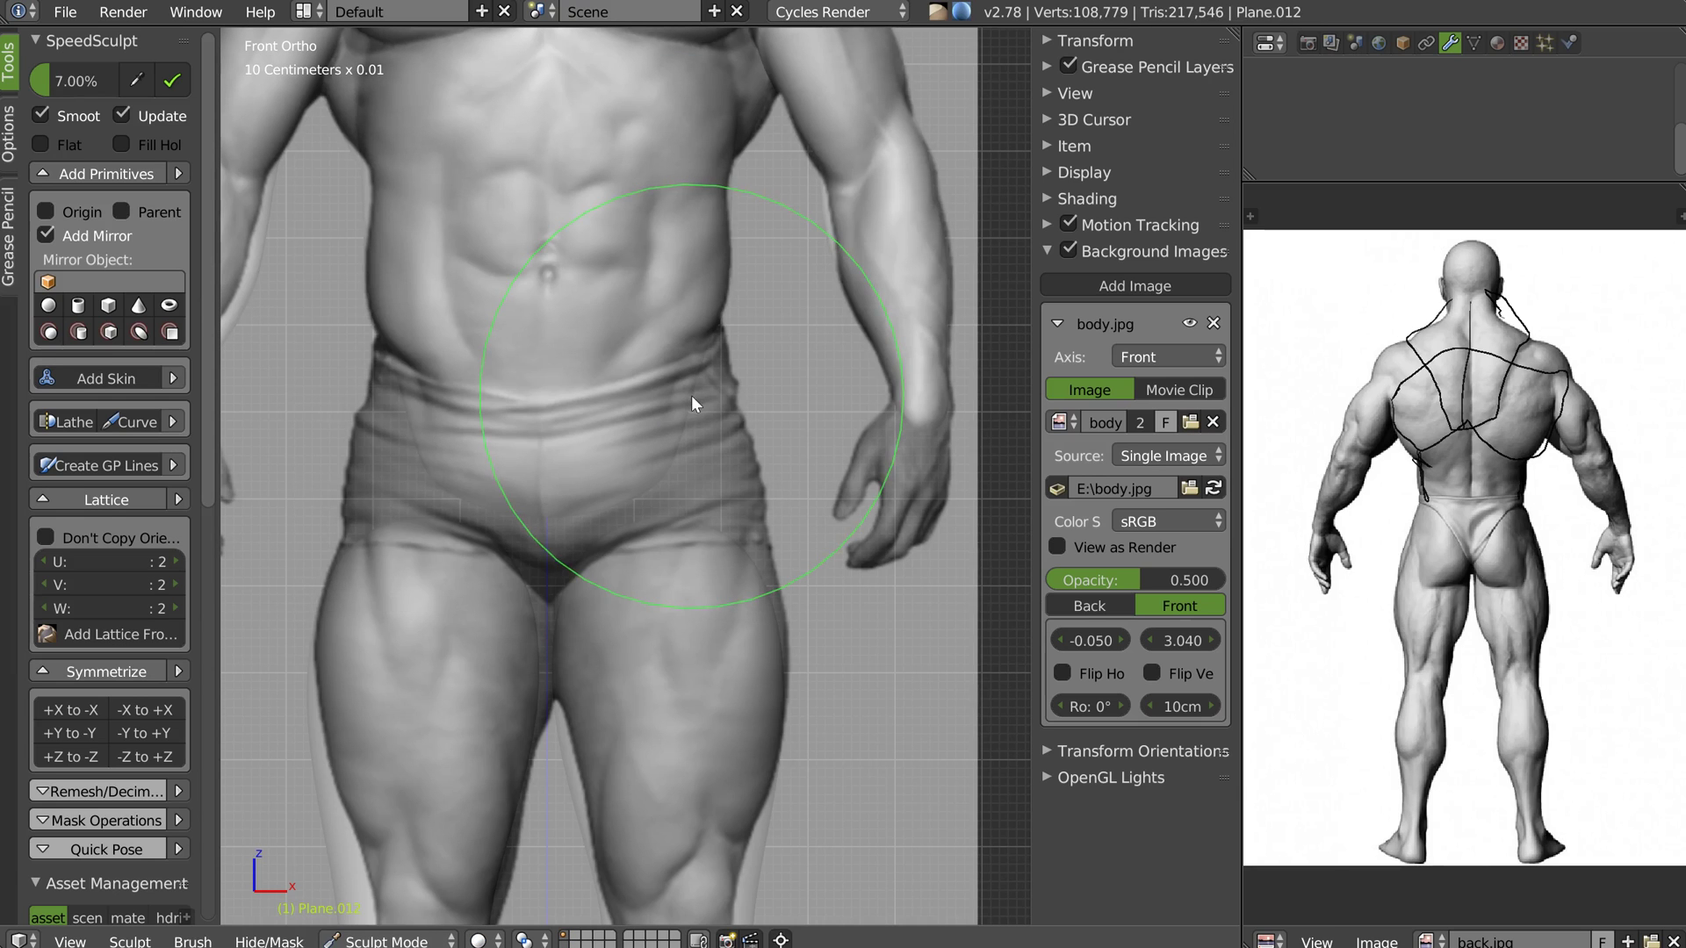
mouse_move(542, 517)
left_mouse_down()
mouse_move(539, 603)
mouse_move(577, 561)
left_mouse_up()
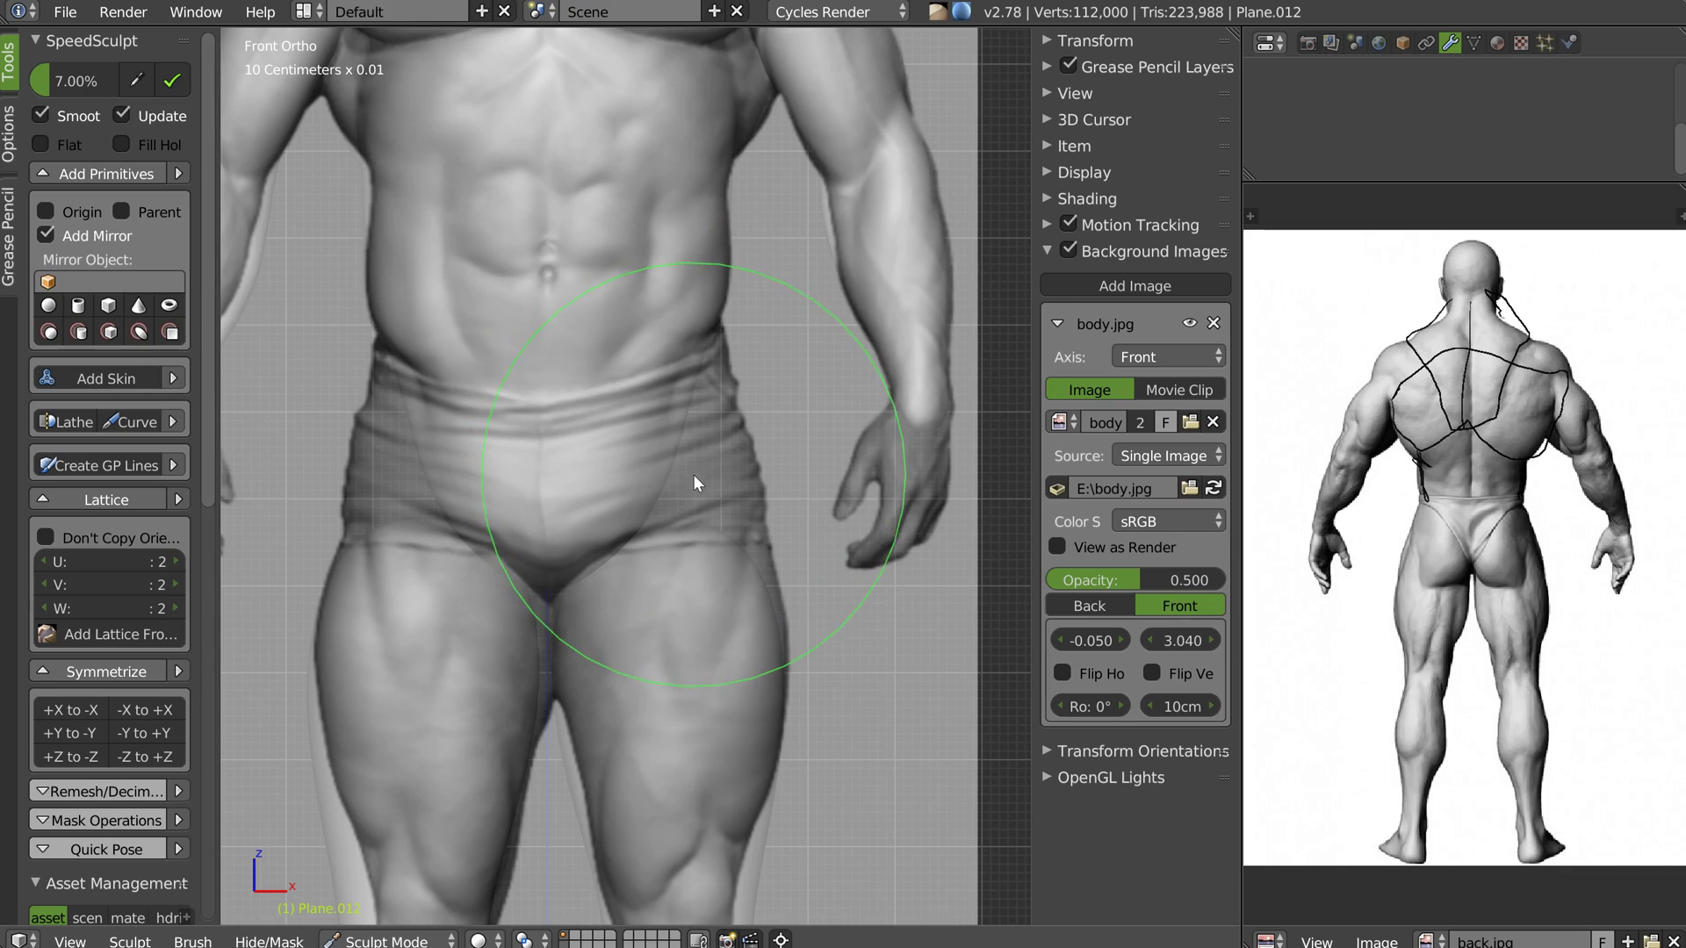
mouse_move(664, 460)
left_mouse_down()
mouse_move(680, 471)
mouse_move(668, 492)
mouse_move(697, 465)
mouse_move(656, 456)
mouse_move(669, 488)
mouse_move(709, 411)
left_mouse_up()
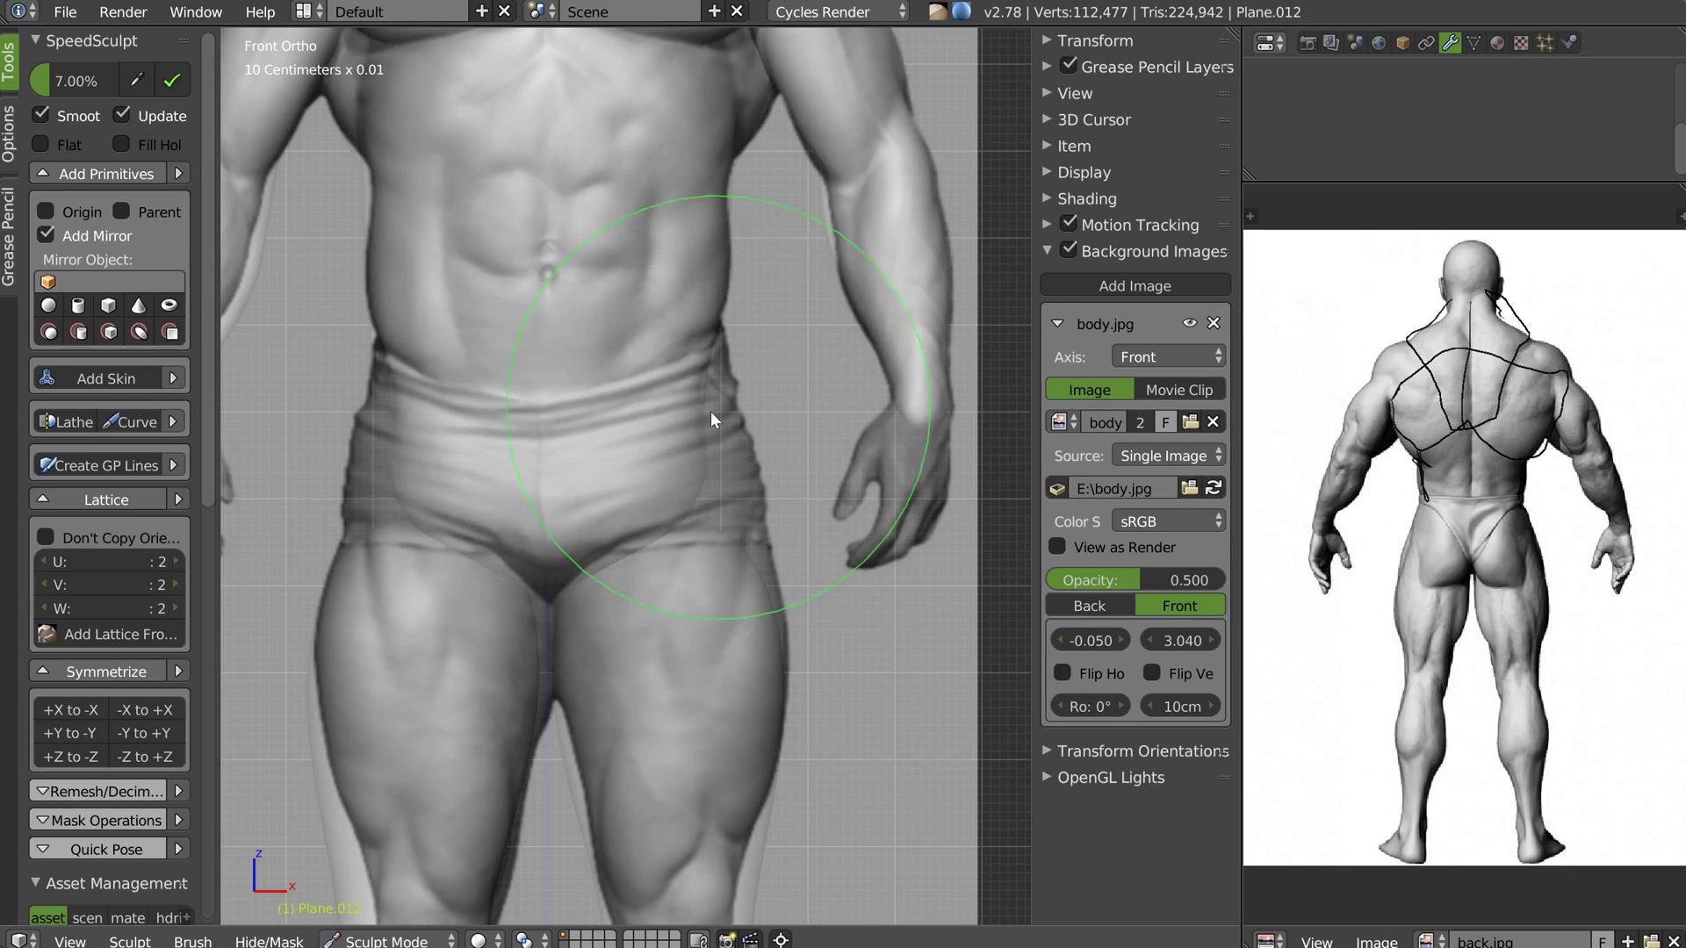
Reshape the underside of the pelvis, undo the last stroke and pull the side of the hip inward
middle_click_drag(709, 410, 581, 451)
scroll(605, 457, "down", 5)
mouse_move(747, 304)
middle_mouse_down()
mouse_move(814, 302)
mouse_move(762, 297)
mouse_move(843, 334)
mouse_move(811, 367)
middle_mouse_up()
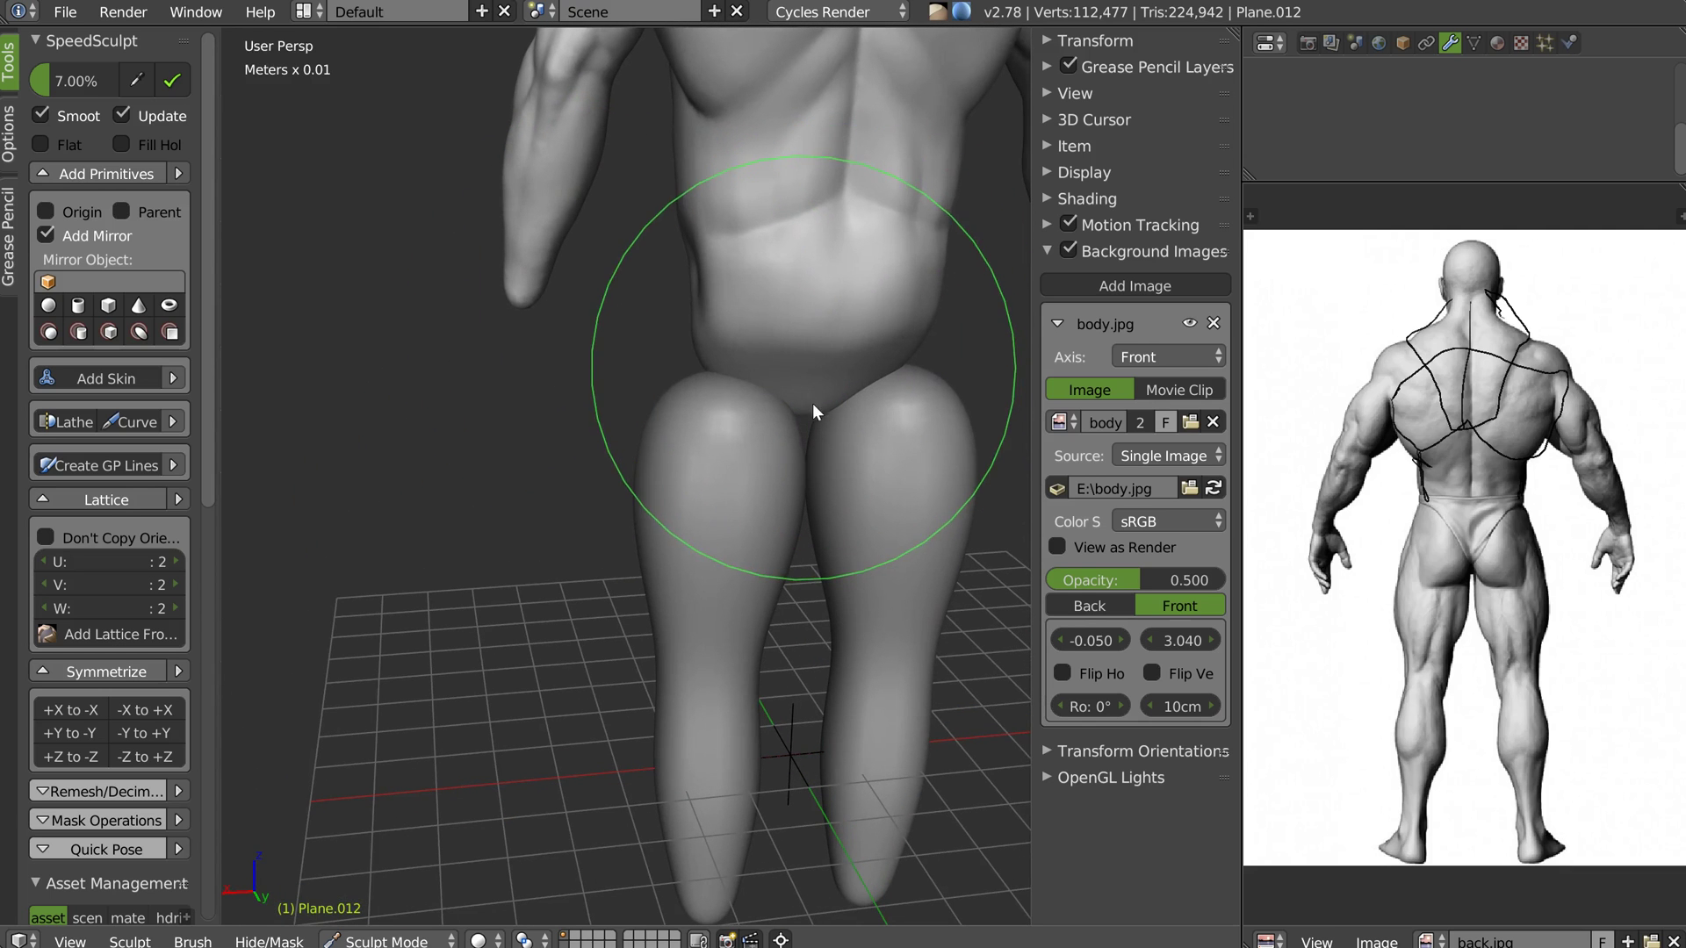
left_click_drag(813, 403, 807, 395)
mouse_move(862, 372)
middle_mouse_down()
mouse_move(835, 364)
mouse_move(749, 489)
mouse_move(737, 440)
mouse_move(659, 365)
mouse_move(687, 423)
mouse_move(734, 455)
mouse_move(797, 441)
mouse_move(802, 462)
middle_mouse_up()
key("ctrl+z")
left_click_drag(911, 365, 877, 373)
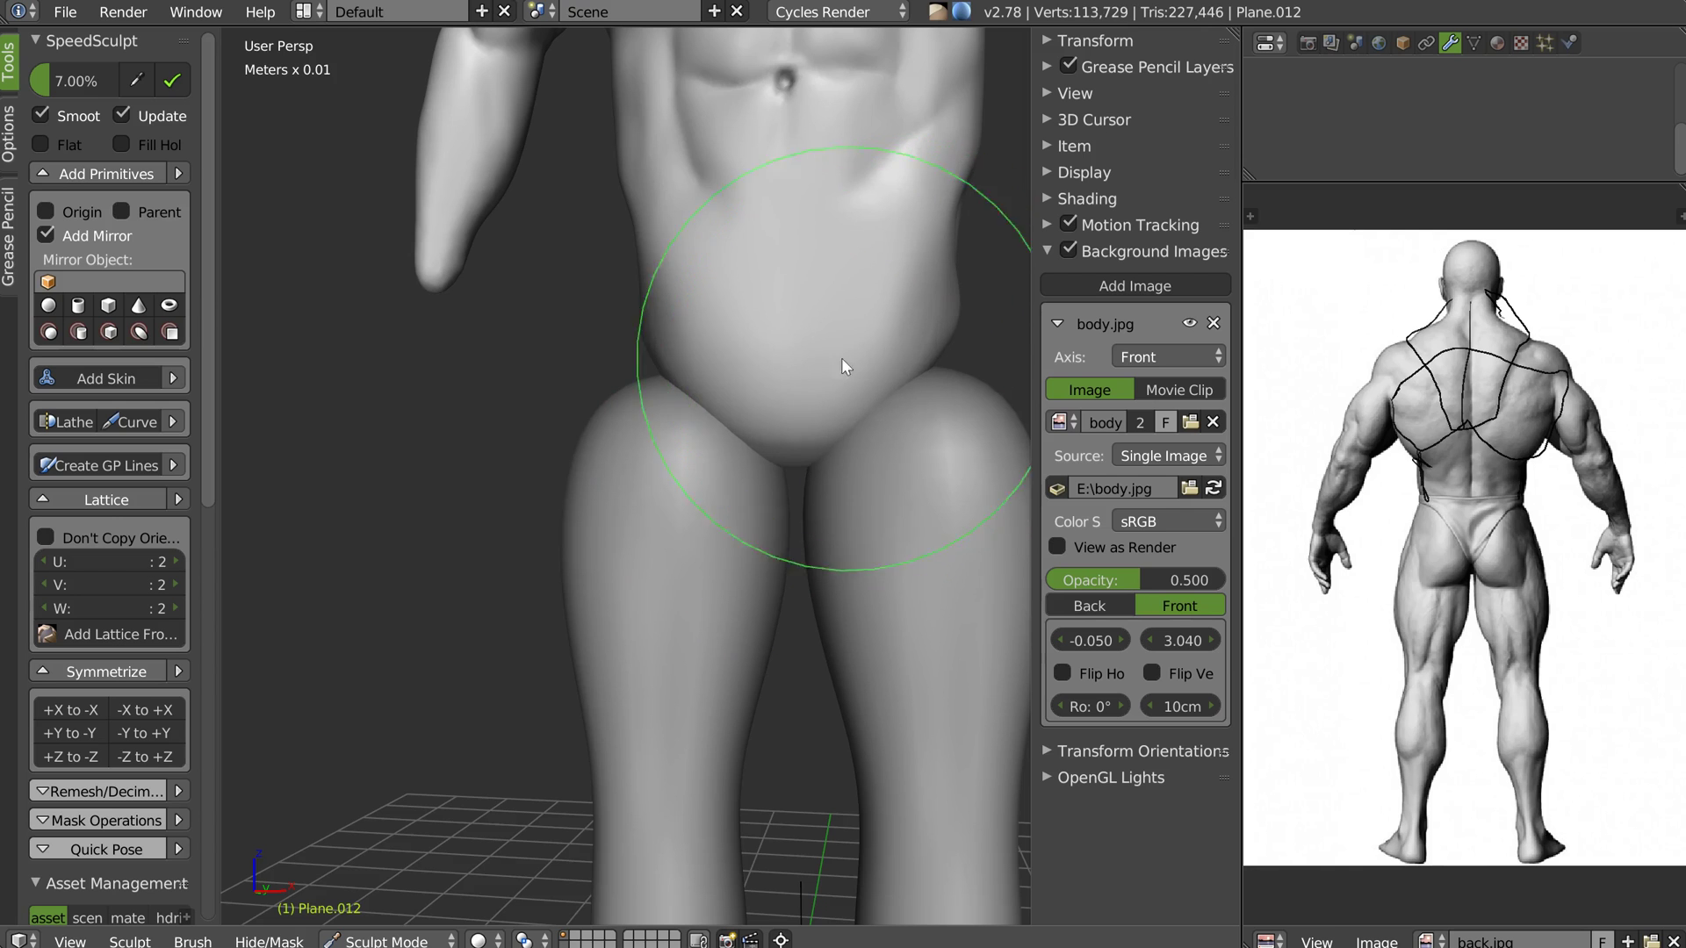
Return to object mode in back view, deselect everything and add a mirrored sphere at the buttocks
scroll(812, 373, "down", 3)
middle_click_drag(785, 390, 761, 434)
key("Tab")
left_click(769, 290)
mouse_move(786, 355)
middle_mouse_down()
mouse_move(523, 377)
mouse_move(590, 451)
middle_mouse_up()
key("ctrl+KP_1")
scroll(657, 357, "up", 4)
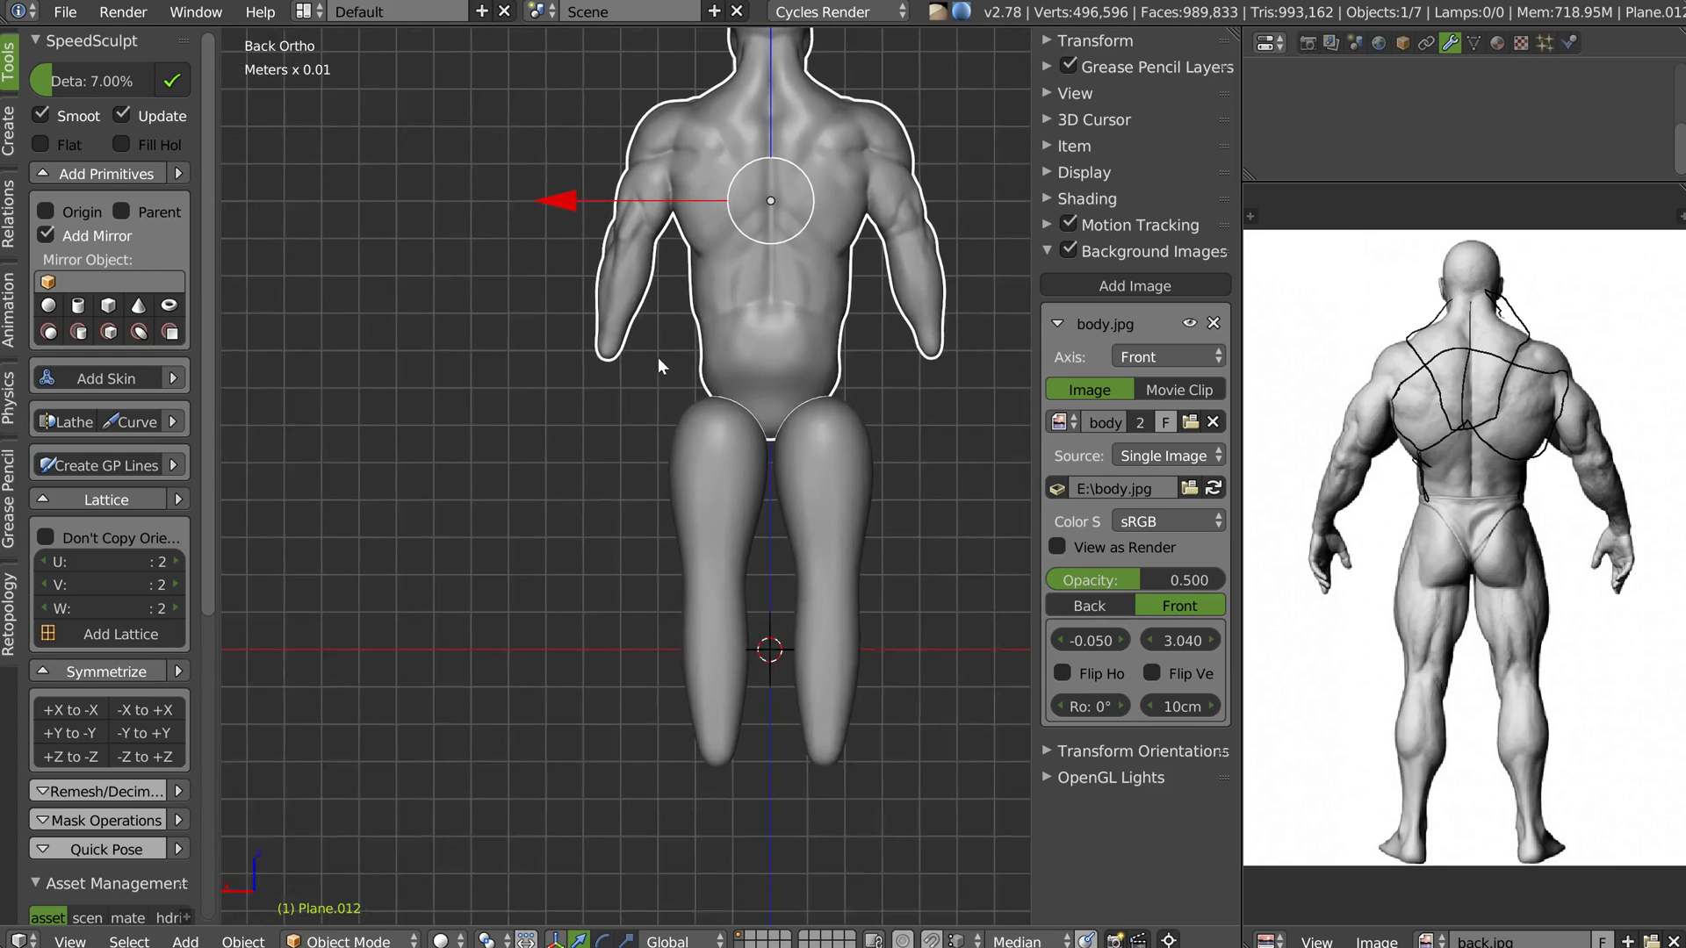
key("a")
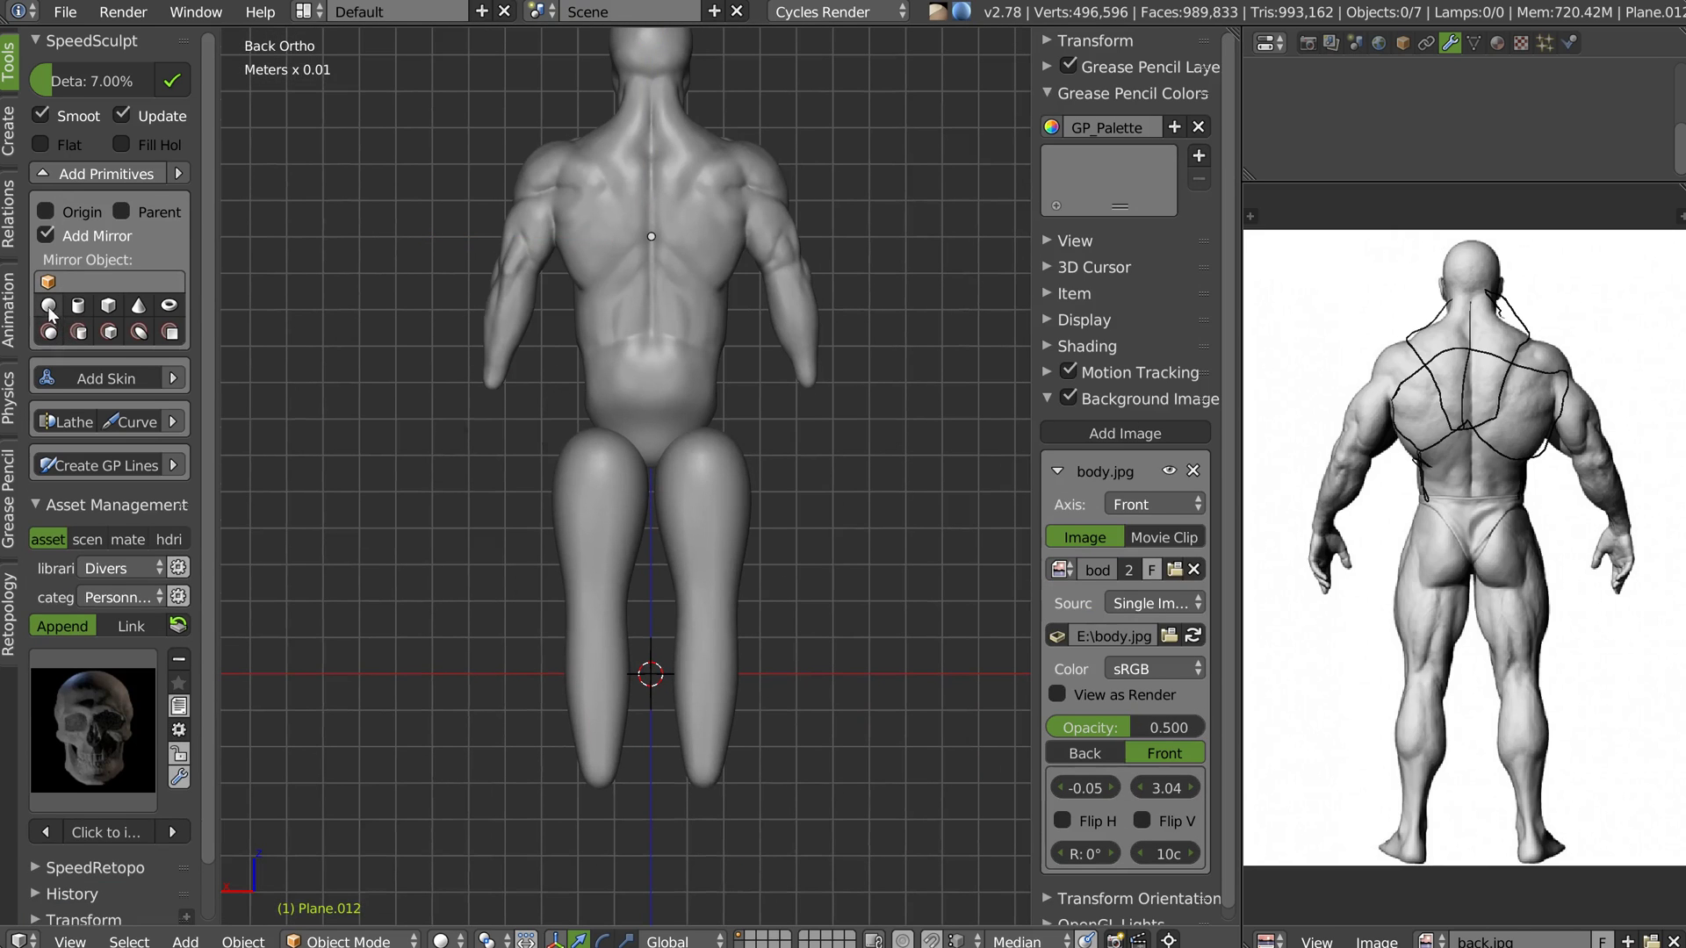
left_click(610, 421)
left_click(631, 415)
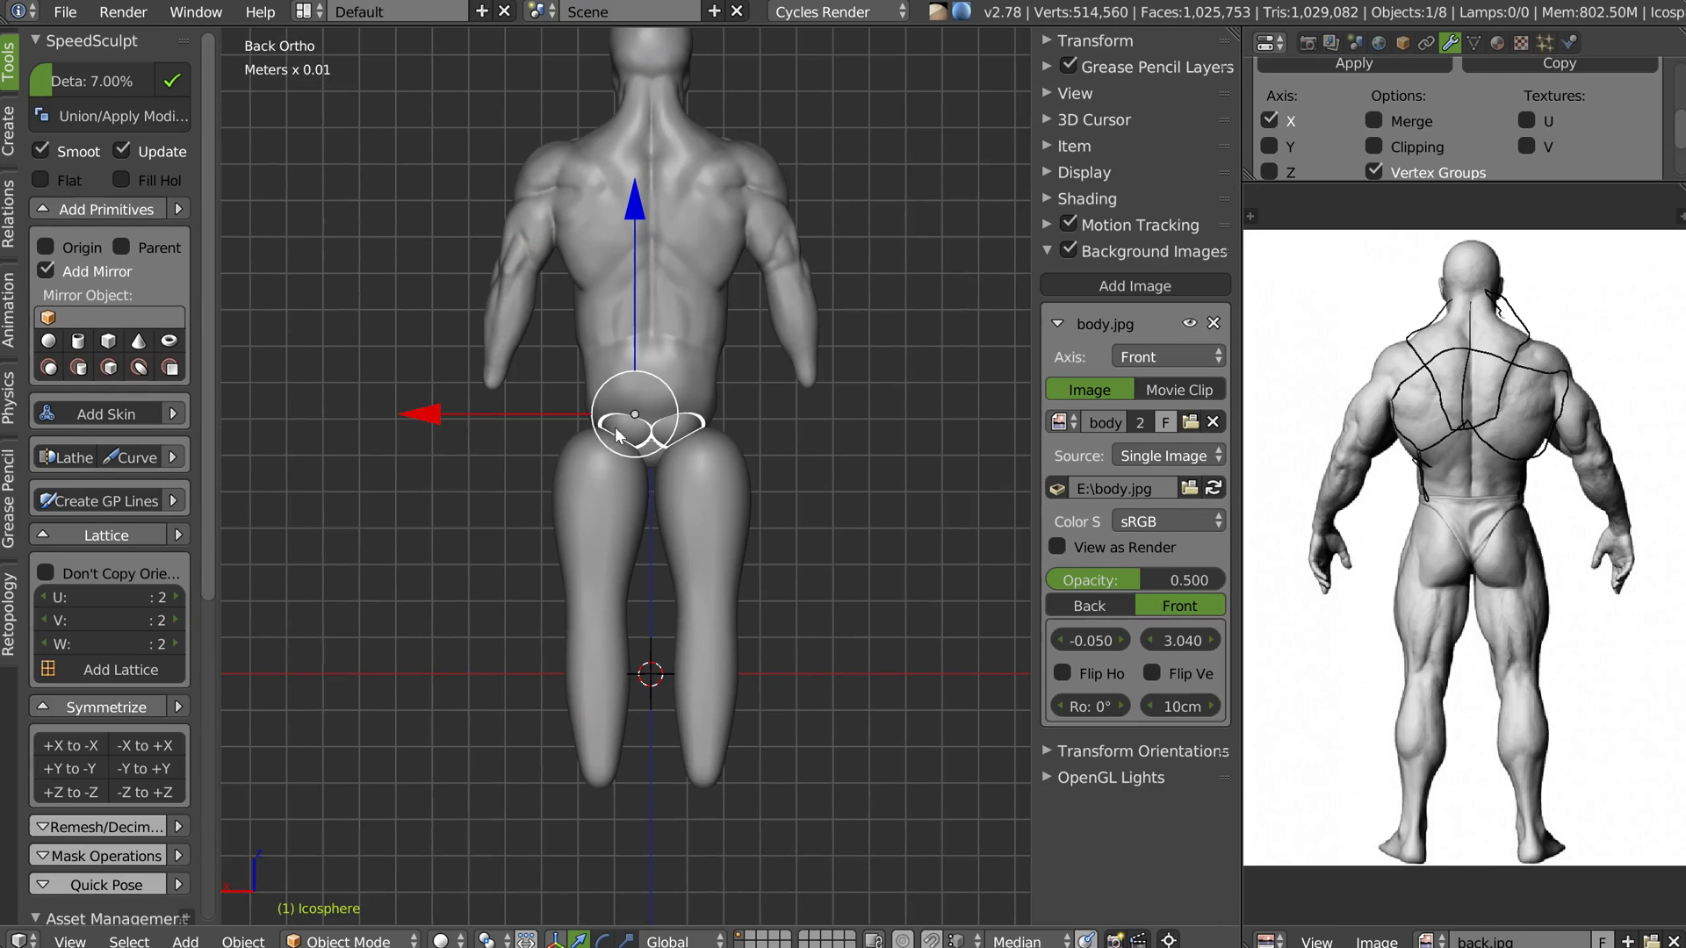
Move the mirrored spheres backward along the Y axis so they protrude behind the pelvis
middle_click_drag(633, 432, 585, 364, "ctrl")
scroll(756, 343, "down", 6)
scroll(585, 363, "up", 5)
left_click_drag(681, 288, 718, 290)
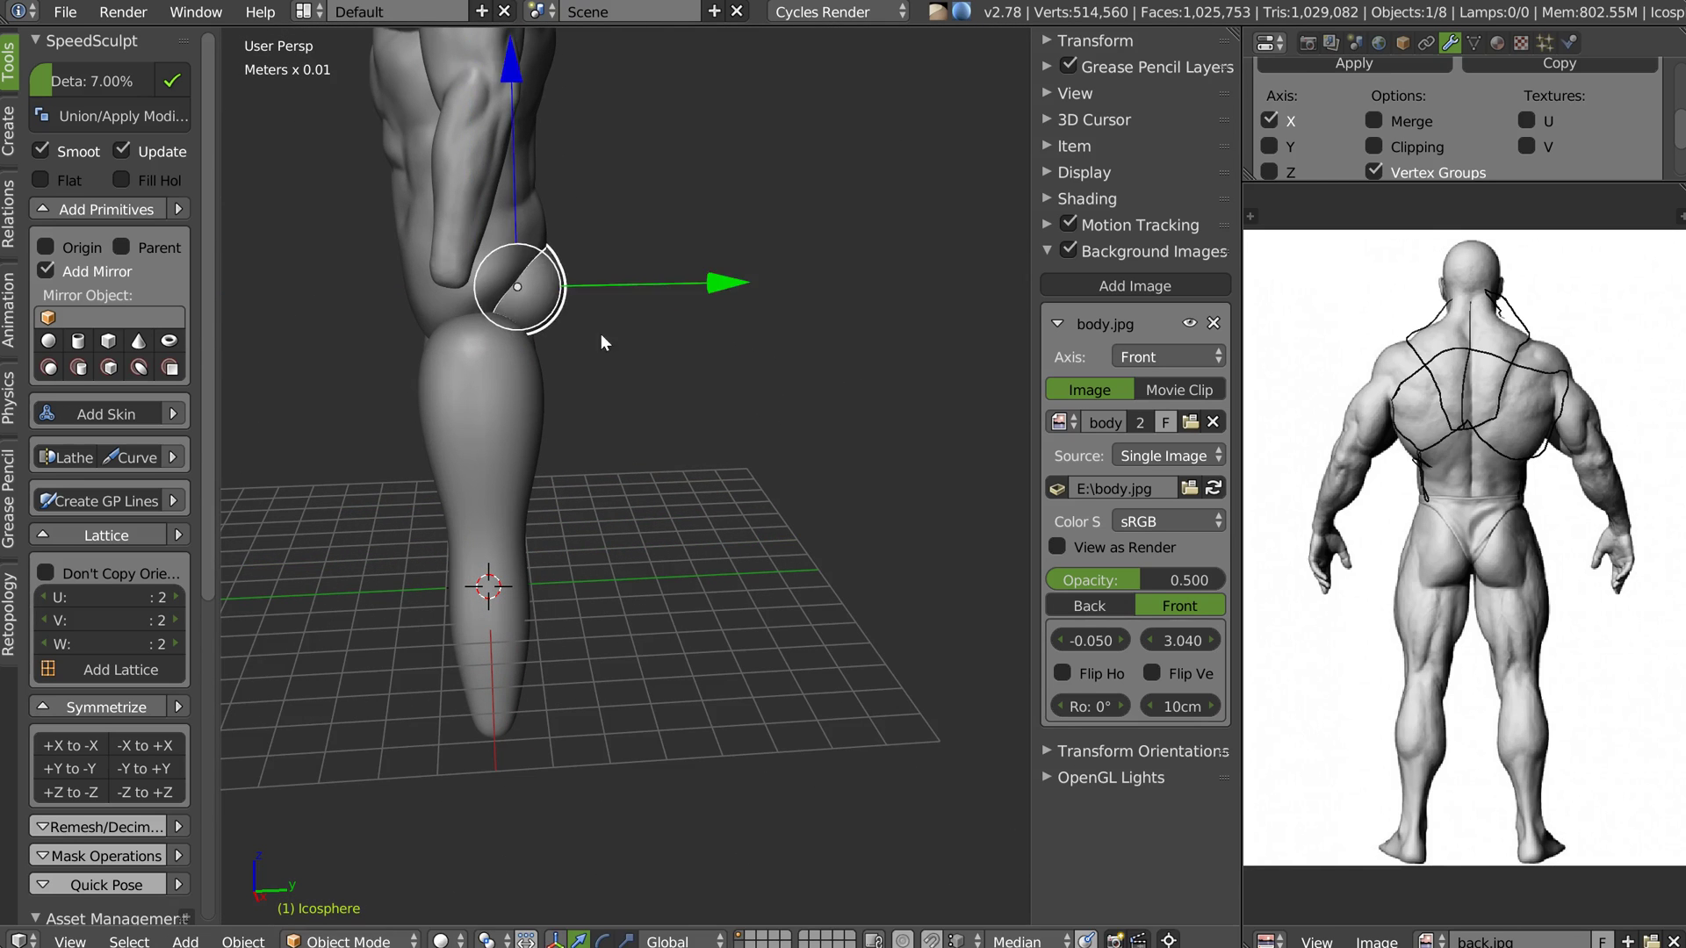
middle_click_drag(601, 333, 337, 292)
left_click_drag(337, 292, 604, 293)
mouse_move(604, 293)
middle_mouse_down()
mouse_move(623, 309)
mouse_move(531, 340)
middle_mouse_up()
Enter sculpt mode on the spheres, pull the buttock's top upward, flatten its back and adjust its underside
key("Tab")
left_click(688, 242)
middle_click_drag(630, 274, 606, 290)
scroll(477, 312, "up", 4)
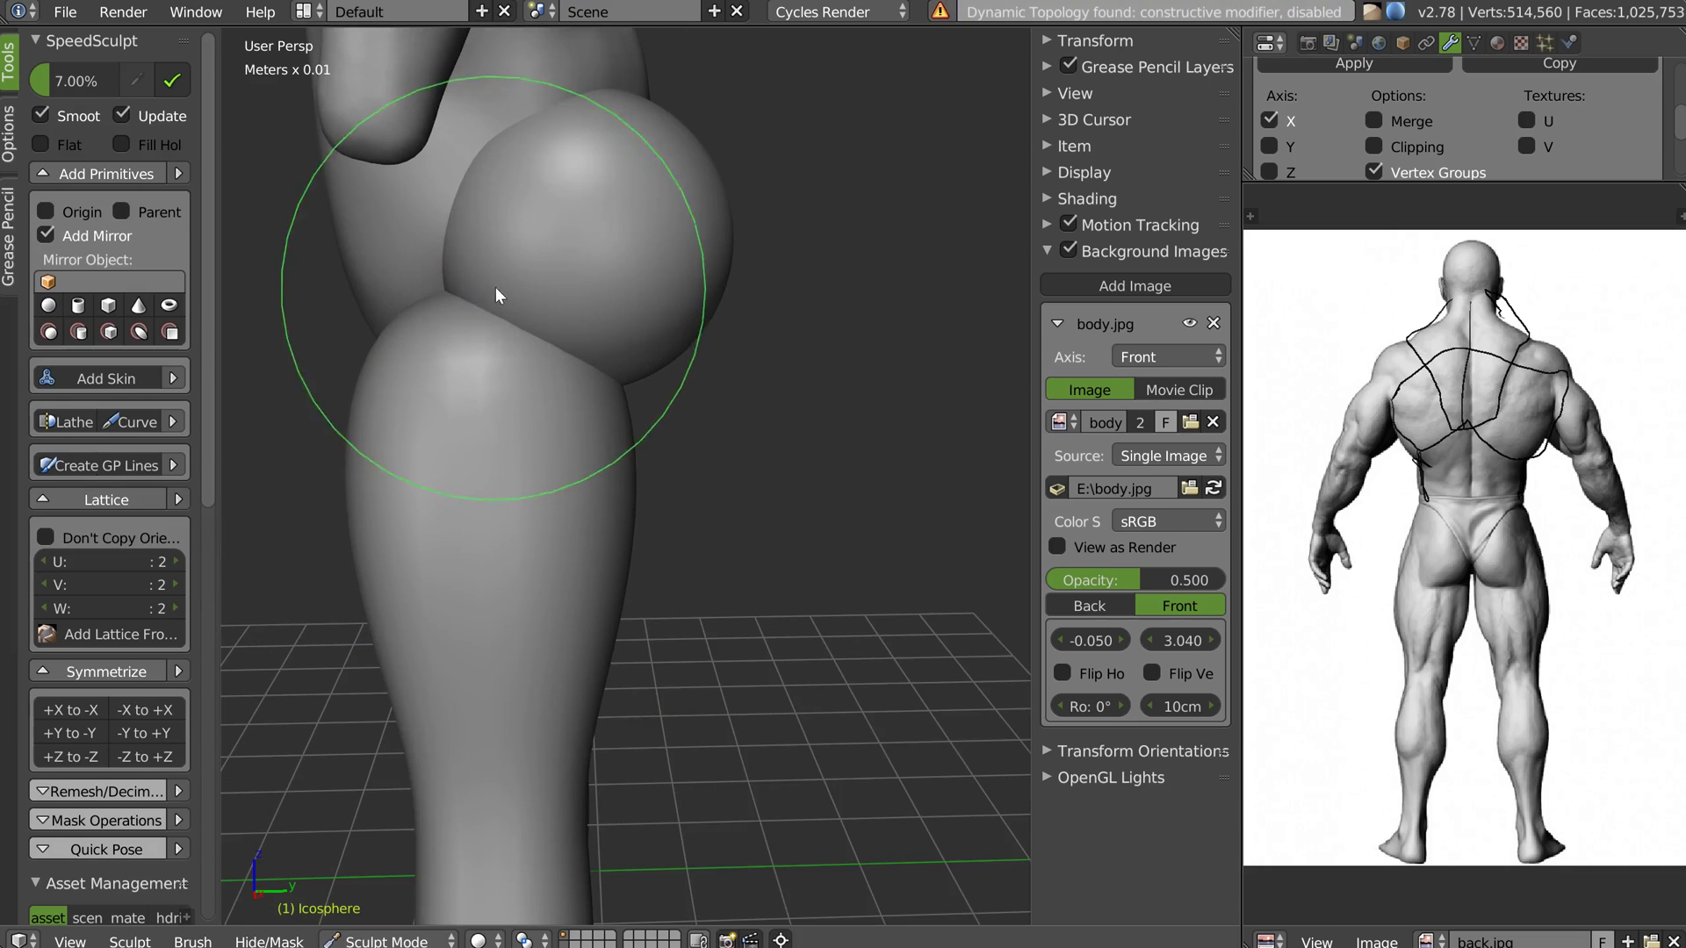
middle_click_drag(562, 195, 627, 107)
left_click_drag(627, 107, 618, 85)
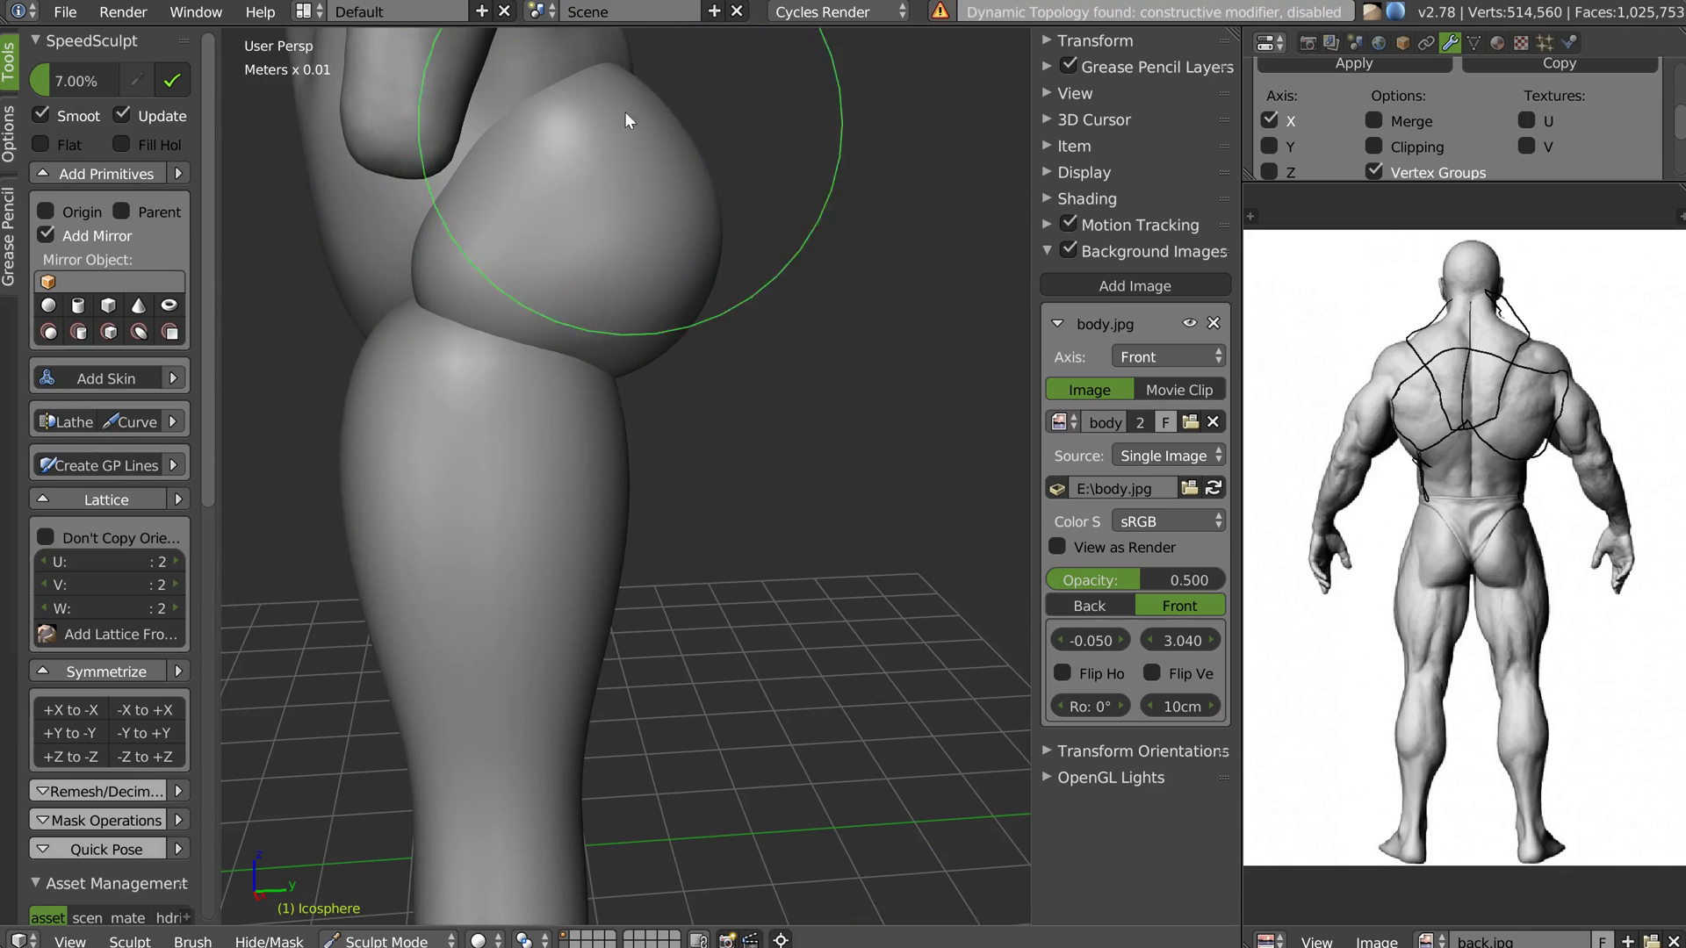
left_click_drag(708, 223, 689, 230)
left_click_drag(692, 164, 676, 169)
left_click_drag(609, 372, 596, 393)
Pull the inner and lower parts of the buttocks into shape from behind
mouse_move(595, 392)
middle_mouse_down()
mouse_move(519, 356)
mouse_move(660, 318)
middle_mouse_up()
left_click_drag(729, 144, 809, 345)
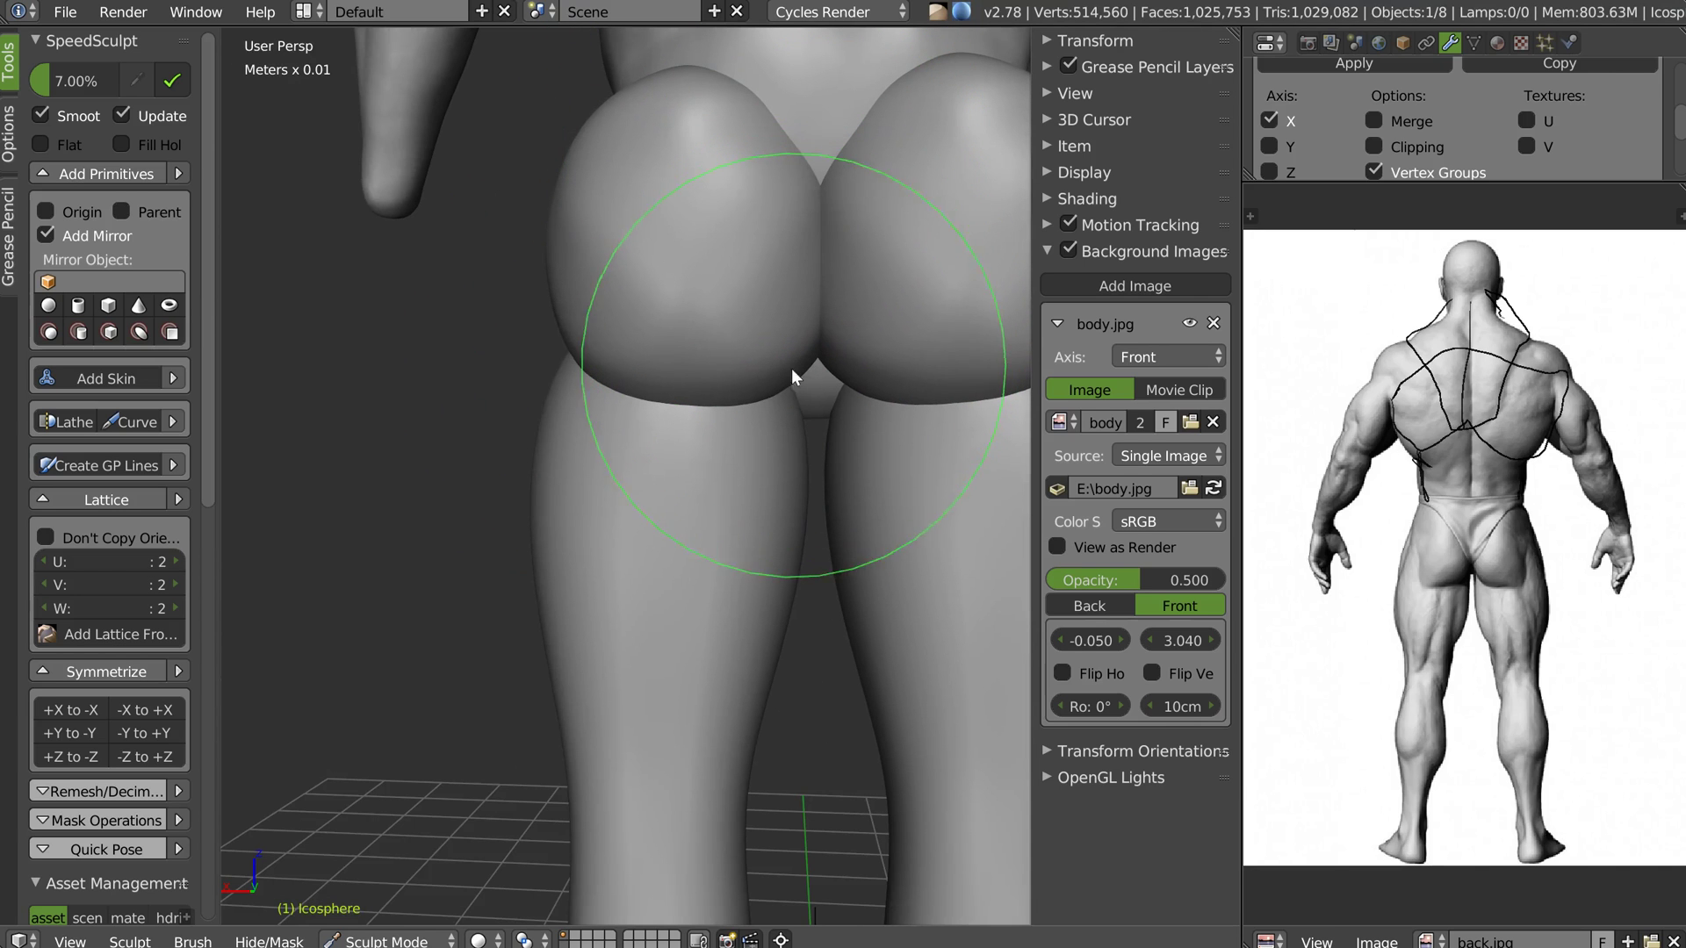
scroll(667, 344, "down", 3)
middle_click_drag(661, 345, 604, 360)
scroll(604, 362, "up", 1)
mouse_move(605, 365)
left_mouse_down()
mouse_move(606, 382)
mouse_move(671, 383)
left_mouse_up()
Reshape the buttock's profile and pull its lower outer corner outward for a squarer outline
mouse_move(671, 382)
middle_mouse_down()
mouse_move(761, 377)
mouse_move(628, 251)
mouse_move(613, 180)
middle_mouse_up()
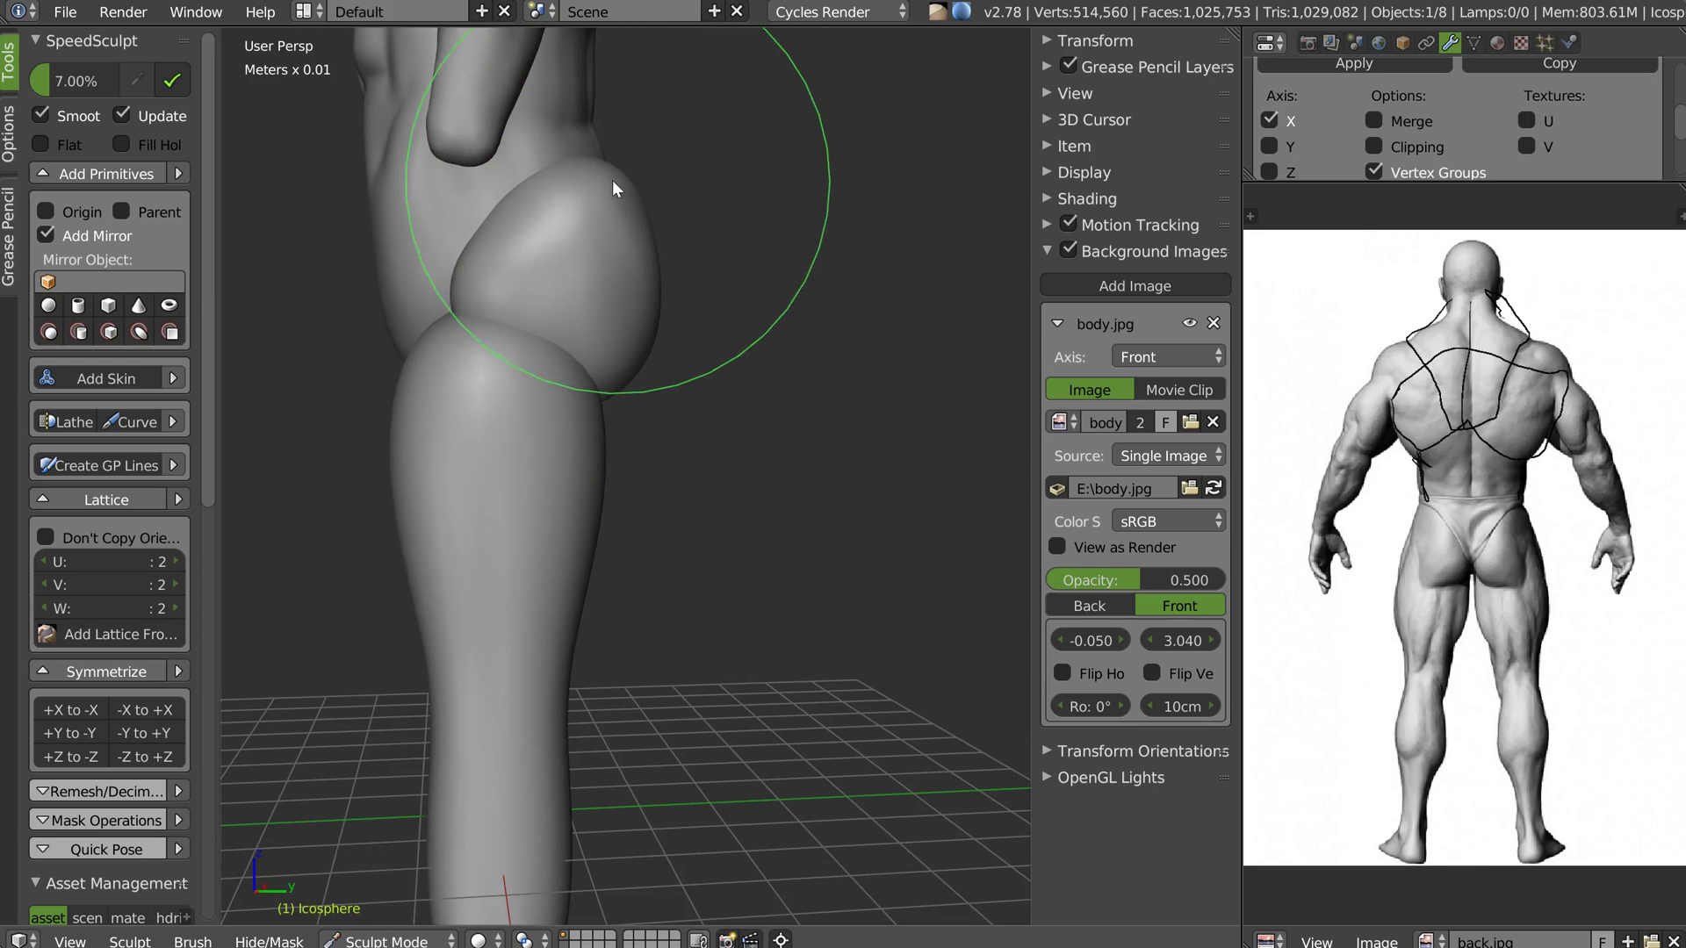
middle_click_drag(351, 344, 505, 340)
mouse_move(430, 332)
left_mouse_down()
mouse_move(371, 339)
mouse_move(361, 364)
left_mouse_up()
mouse_move(511, 308)
middle_mouse_down()
mouse_move(335, 319)
mouse_move(418, 264)
mouse_move(452, 316)
mouse_move(361, 316)
mouse_move(631, 346)
middle_mouse_up()
left_click_drag(608, 357, 602, 381)
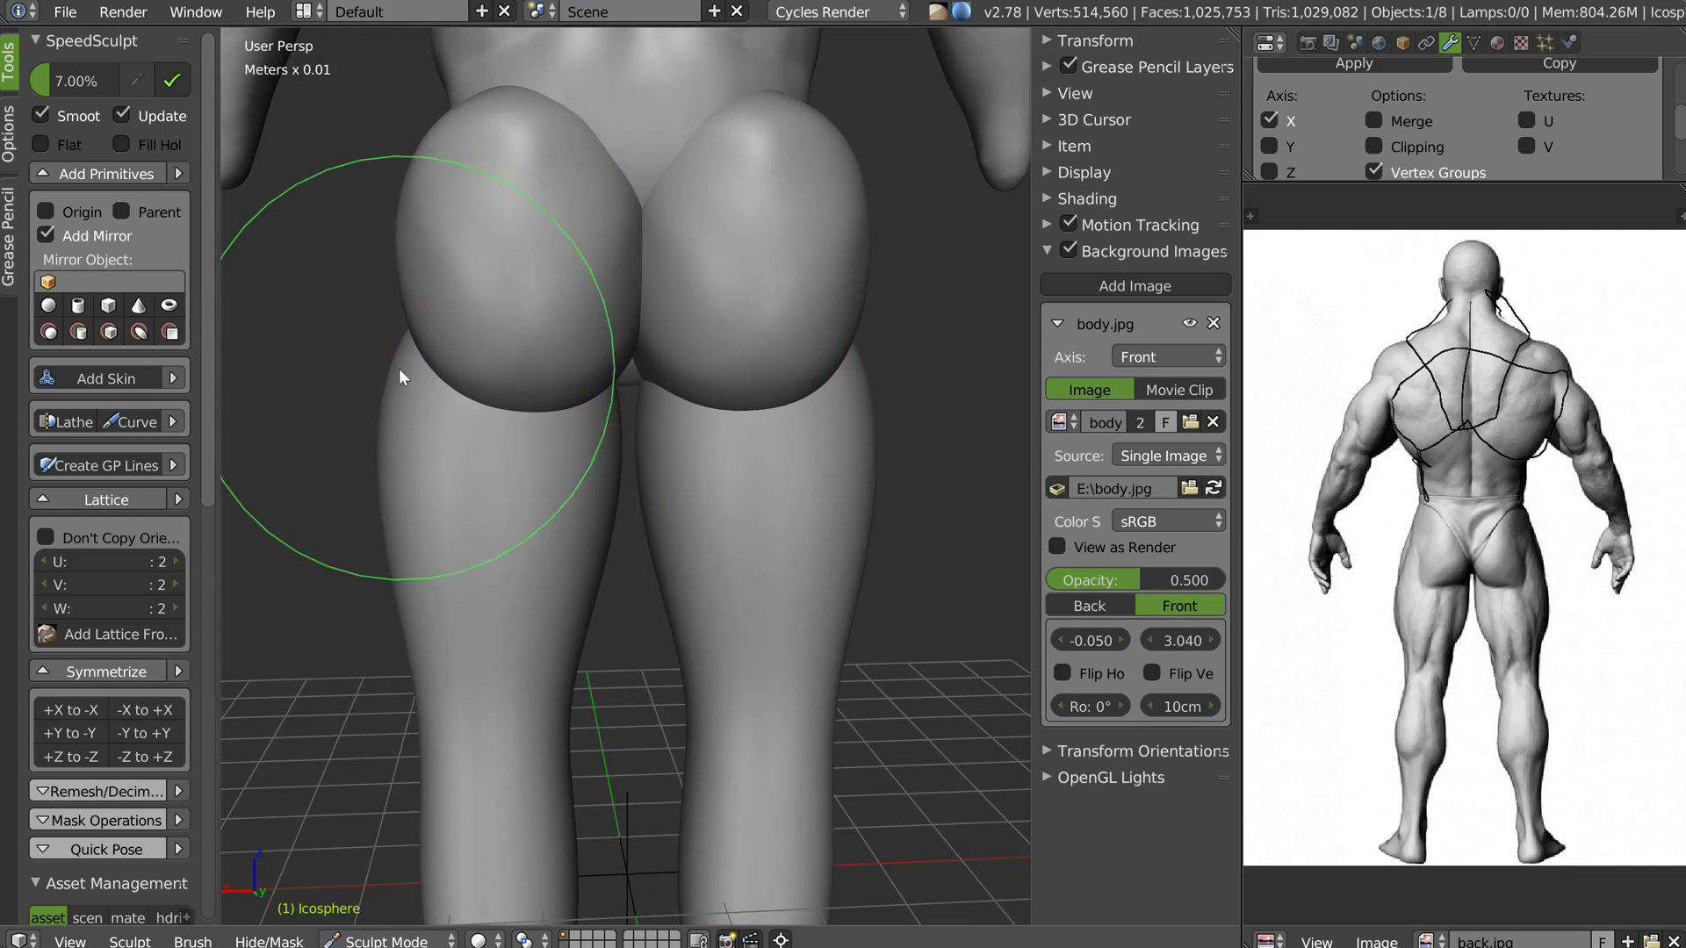
left_click_drag(441, 362, 409, 383)
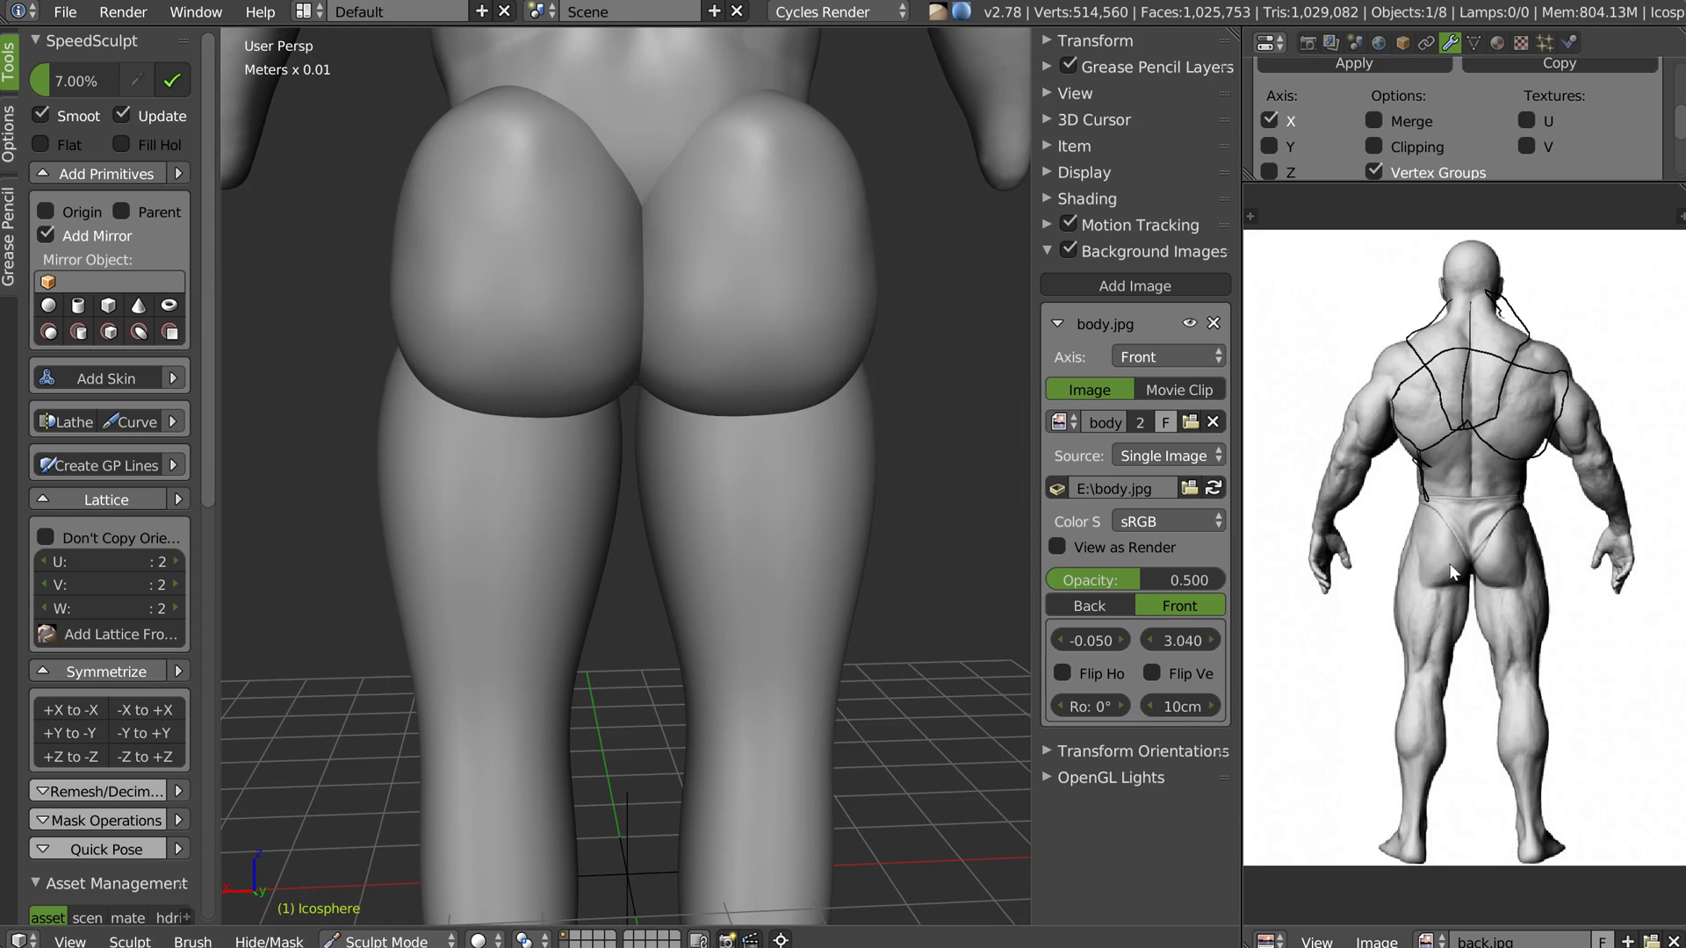
Reduce the brush size and adjust the lower outer edge of the buttock where it meets the thigh
middle_click_drag(627, 366, 474, 380)
key("f")
left_click(372, 394)
mouse_move(440, 399)
left_mouse_down()
mouse_move(405, 418)
mouse_move(430, 403)
left_mouse_up()
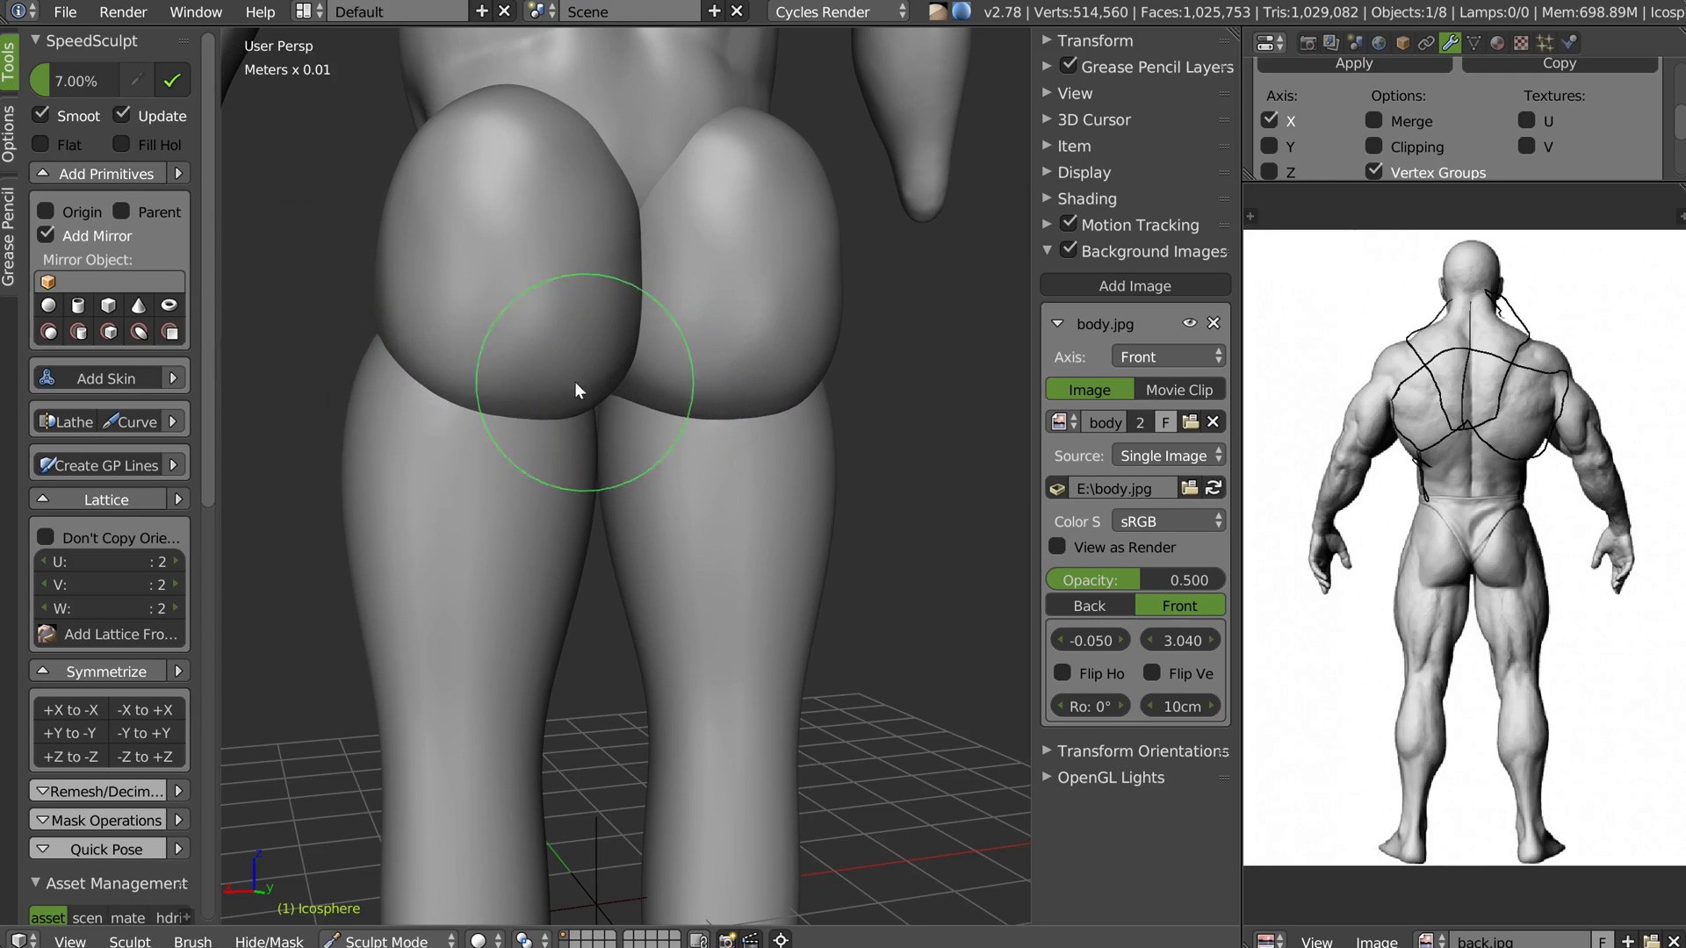
right_click(552, 385)
left_click(298, 303)
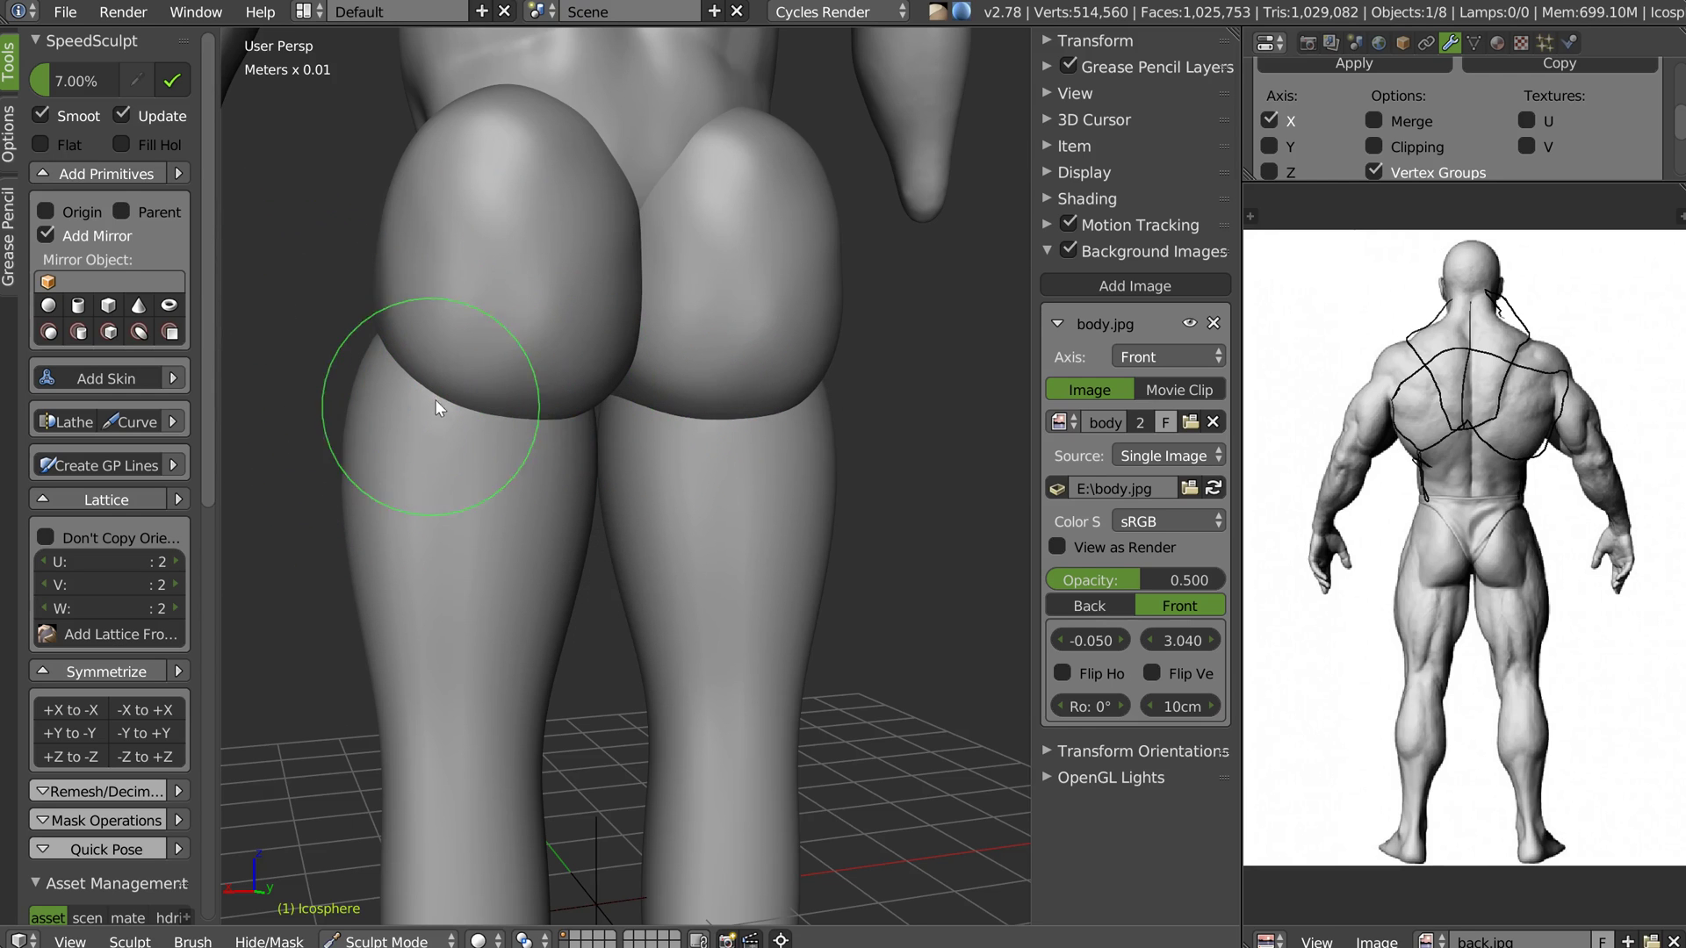
Enable dynamic topology on the buttock sphere and toggle its X symmetry setting
right_click(512, 354)
left_click(226, 358)
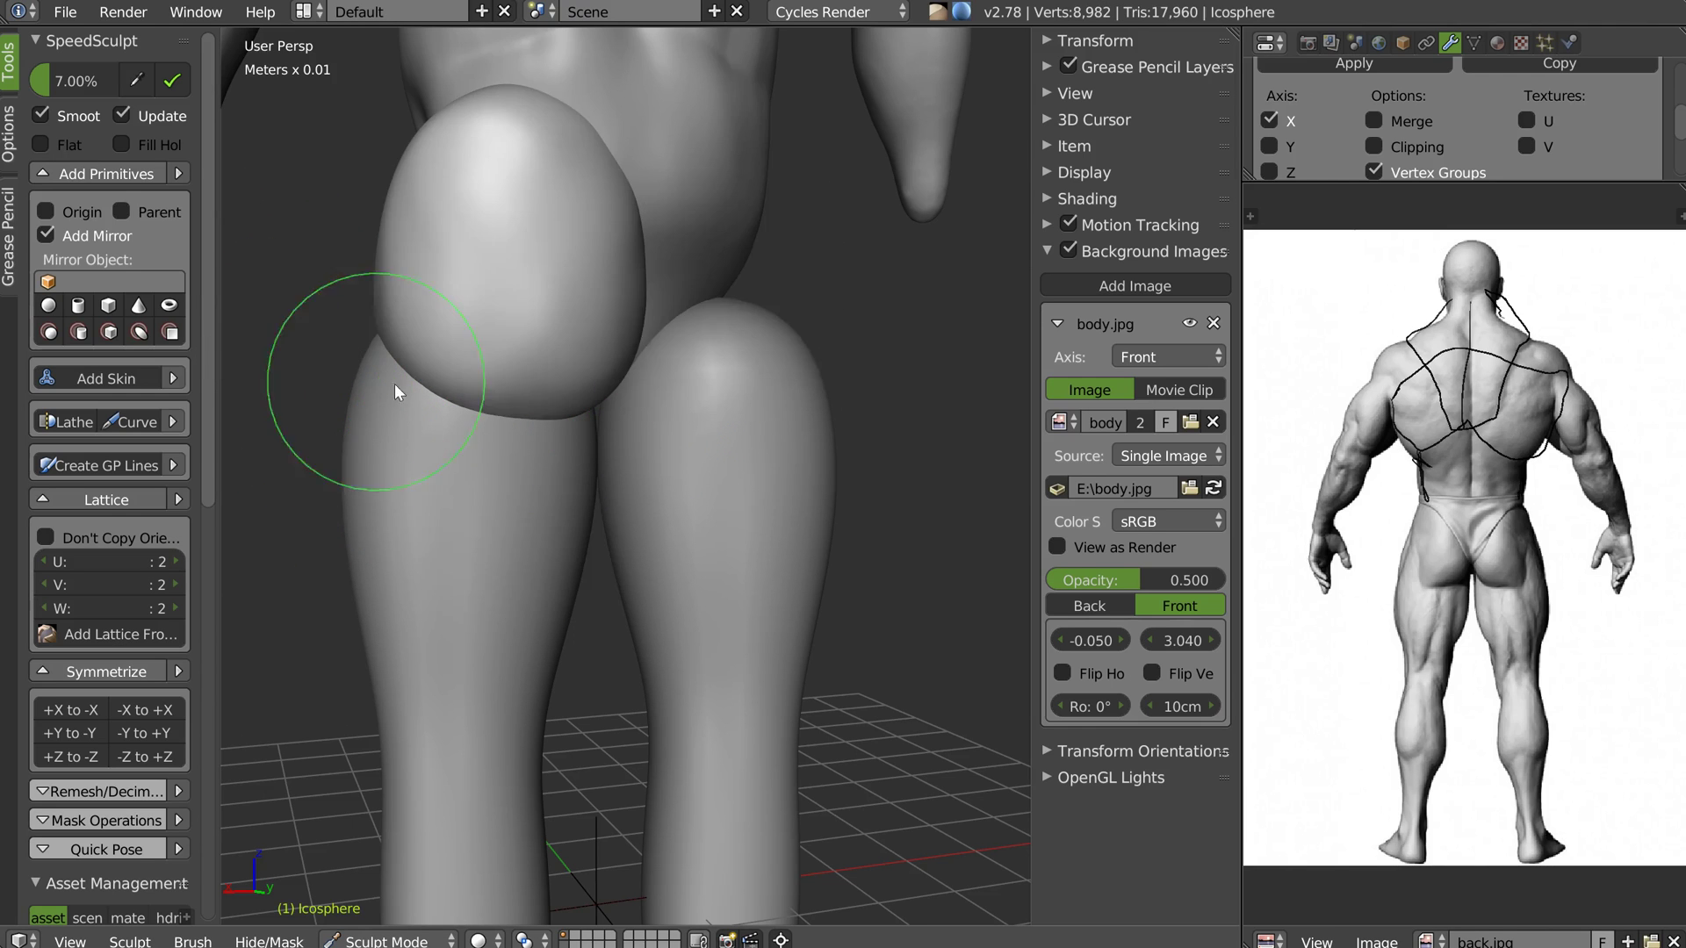
right_click(528, 369)
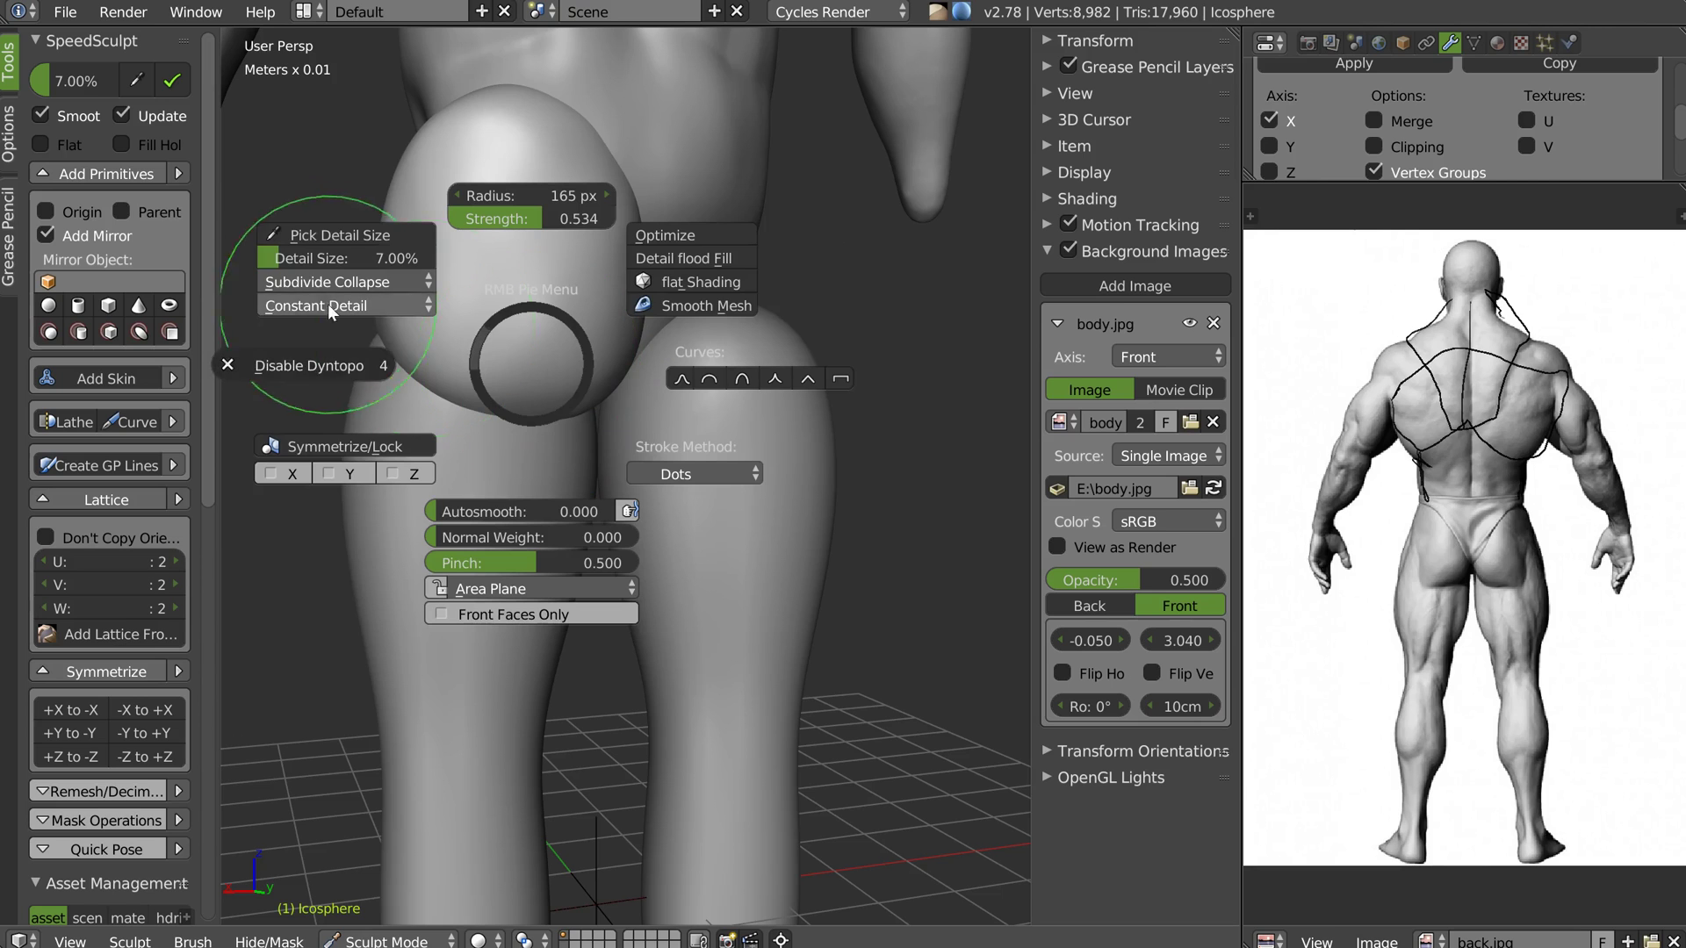
left_click(282, 475)
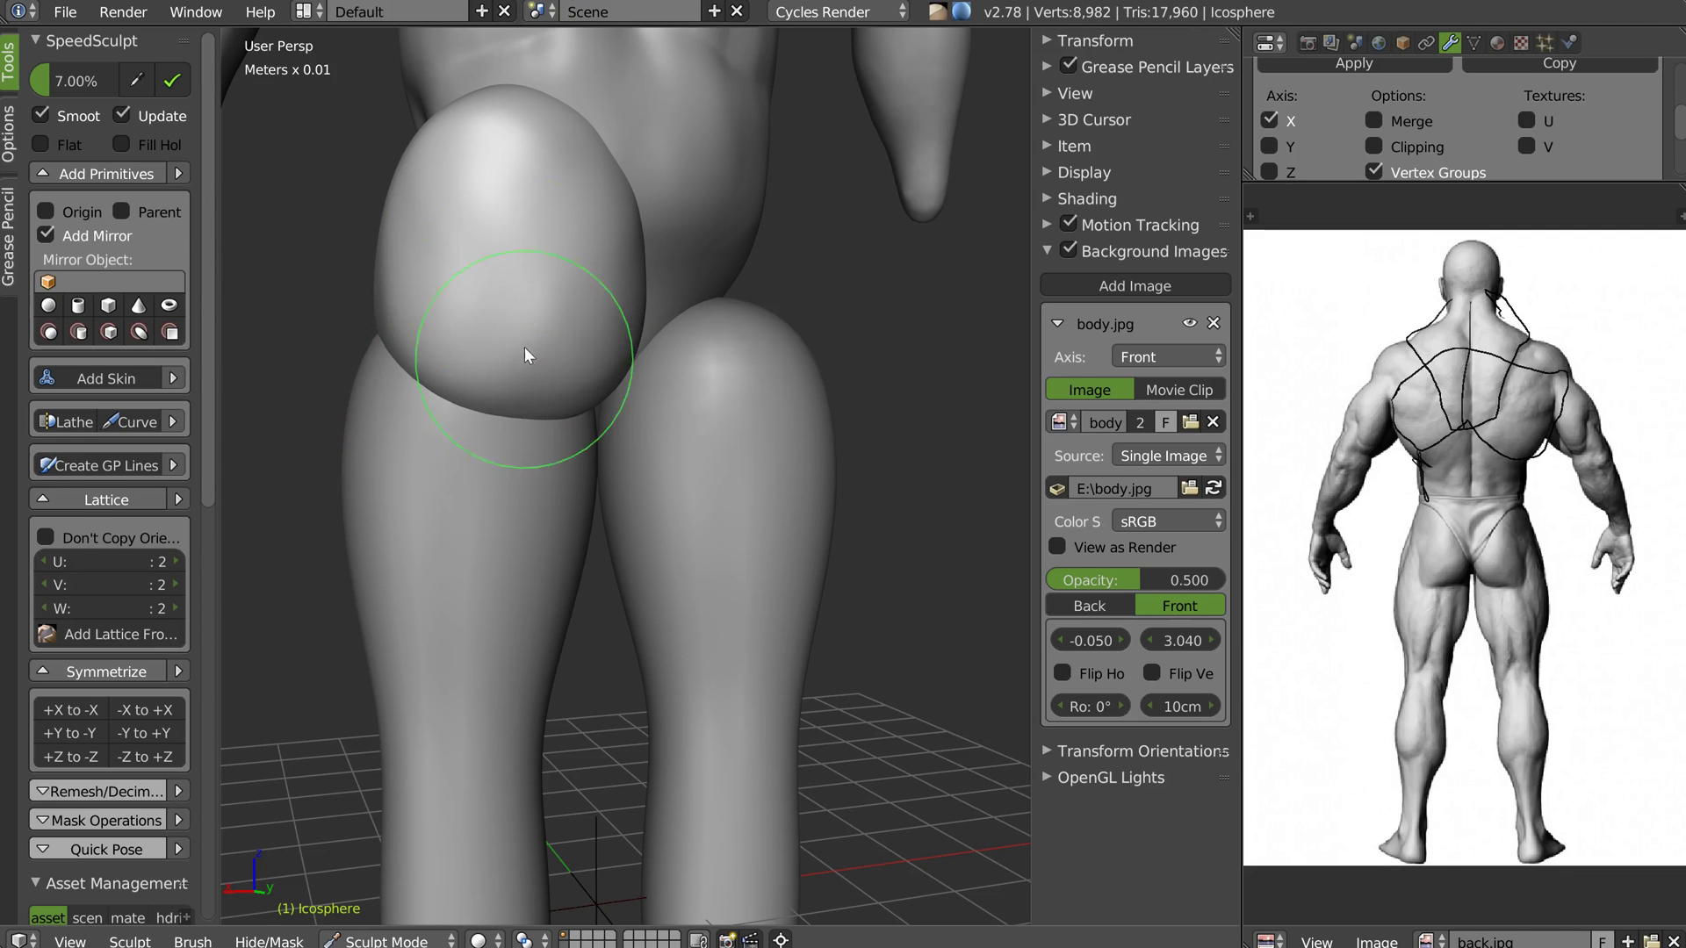
right_click(454, 383)
left_click(207, 486)
Resize the brush and reshape the lower and outer areas of the buttock
key("f")
left_click(551, 379)
mouse_move(424, 390)
left_mouse_down()
mouse_move(381, 406)
mouse_move(573, 404)
mouse_move(494, 378)
left_mouse_up()
mouse_move(493, 377)
middle_mouse_down()
mouse_move(618, 371)
mouse_move(606, 242)
middle_mouse_up()
mouse_move(606, 251)
left_mouse_down()
mouse_move(567, 242)
mouse_move(610, 237)
mouse_move(456, 316)
left_mouse_up()
mouse_move(428, 382)
middle_mouse_down()
mouse_move(527, 372)
mouse_move(492, 369)
middle_mouse_up()
Leave sculpt mode, re-enter it and examine the buttocks and legs from the front
scroll(527, 372, "down", 4)
key("Tab")
middle_click_drag(518, 260, 724, 372)
scroll(539, 341, "up", 4)
key("Tab")
left_click(583, 279)
mouse_move(570, 299)
middle_mouse_down()
mouse_move(397, 355)
mouse_move(353, 346)
mouse_move(588, 338)
middle_mouse_up()
mouse_move(588, 338)
middle_mouse_down()
mouse_move(416, 324)
mouse_move(579, 312)
mouse_move(545, 342)
mouse_move(578, 410)
mouse_move(524, 428)
mouse_move(620, 439)
mouse_move(624, 418)
middle_mouse_up()
scroll(527, 430, "down", 7)
scroll(623, 418, "up", 4)
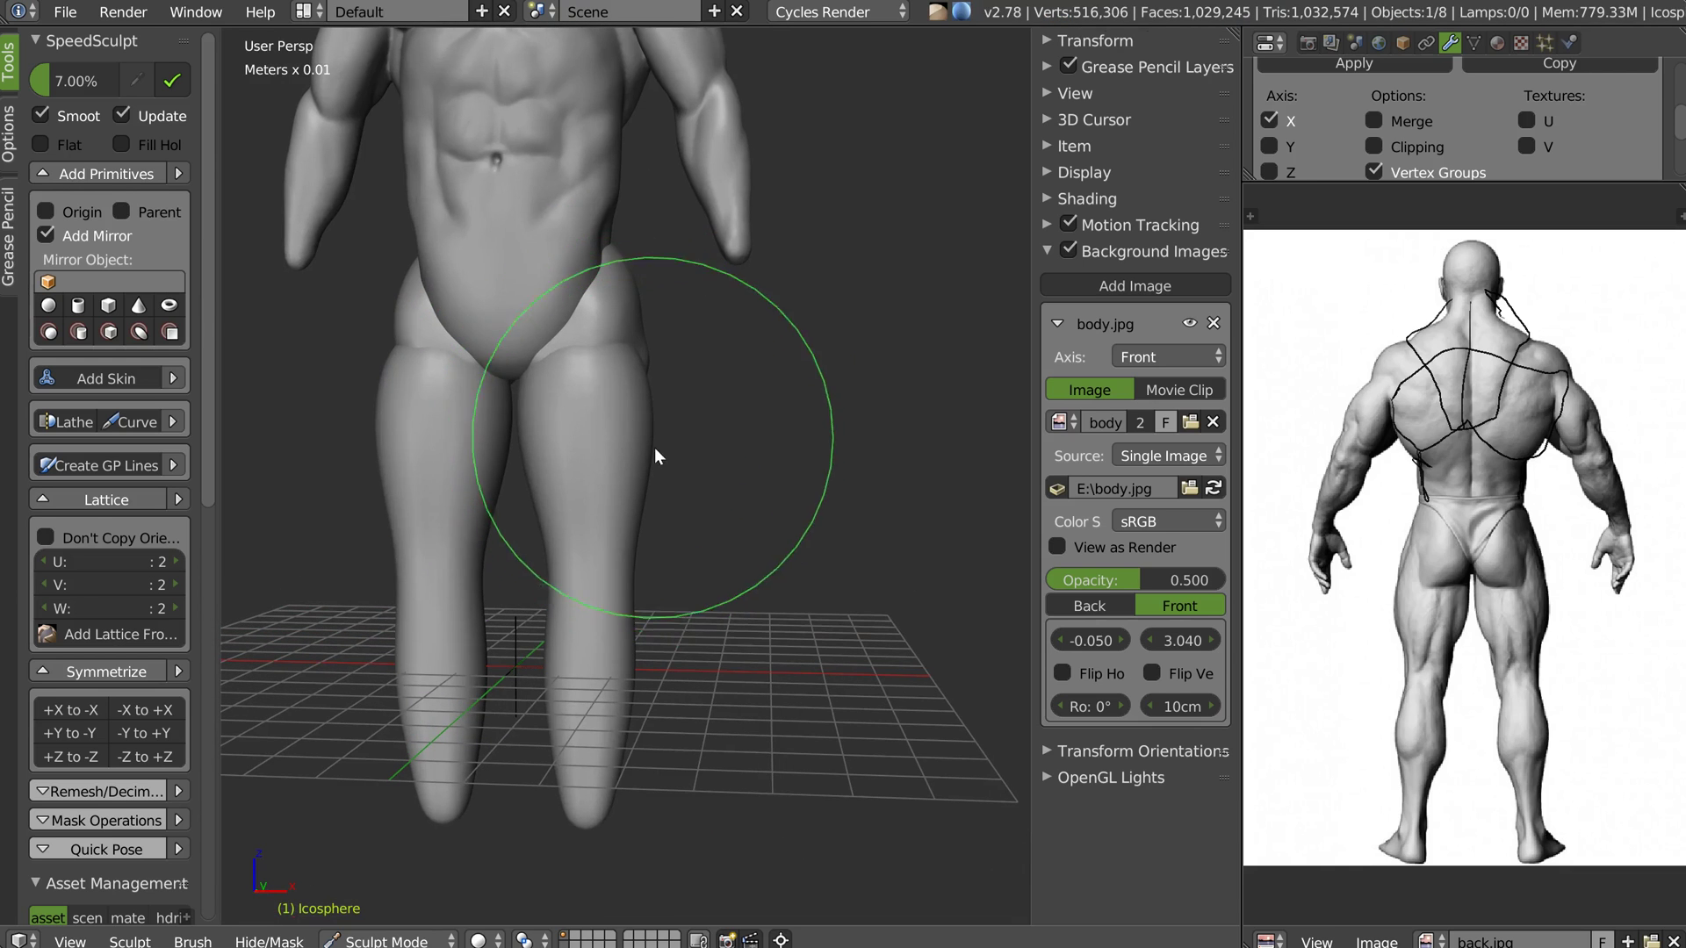
Edit the leg's skin skeleton and delete its lower vertices so that only the thighs remain
key("Tab")
left_click(602, 505)
right_click(604, 513)
key("Tab")
left_click(633, 562)
right_click(587, 831)
right_click(641, 696, "shift")
key("x")
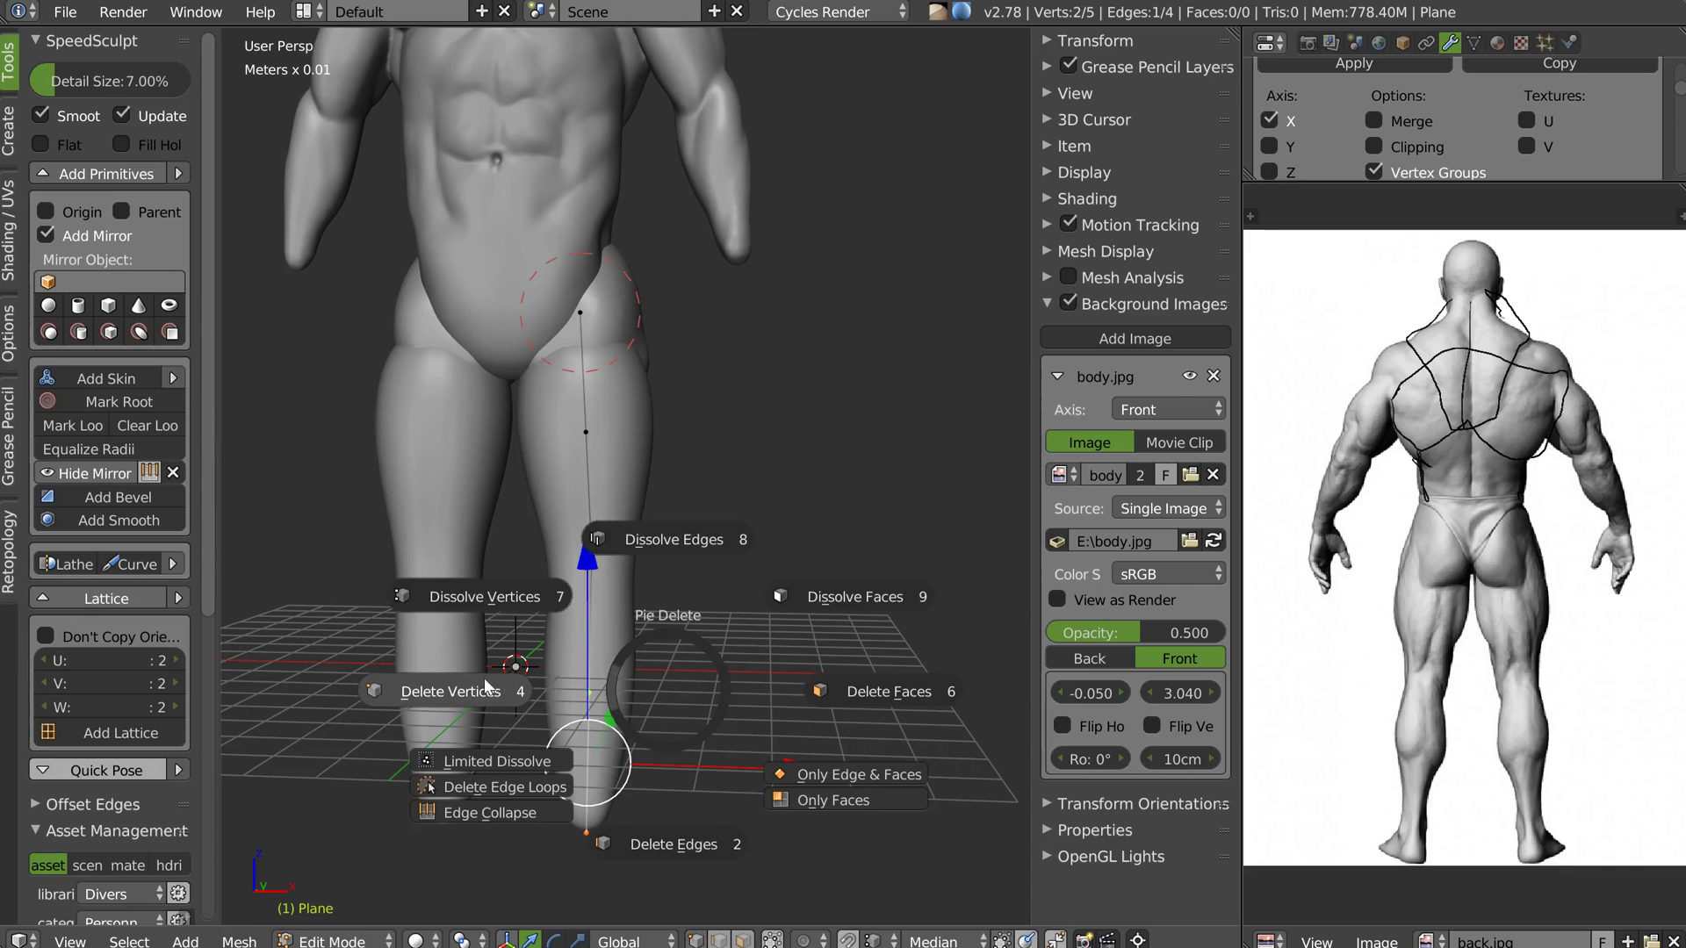
left_click(487, 686)
mouse_move(633, 530)
middle_mouse_down()
mouse_move(583, 529)
mouse_move(621, 534)
middle_mouse_up()
right_click(632, 534)
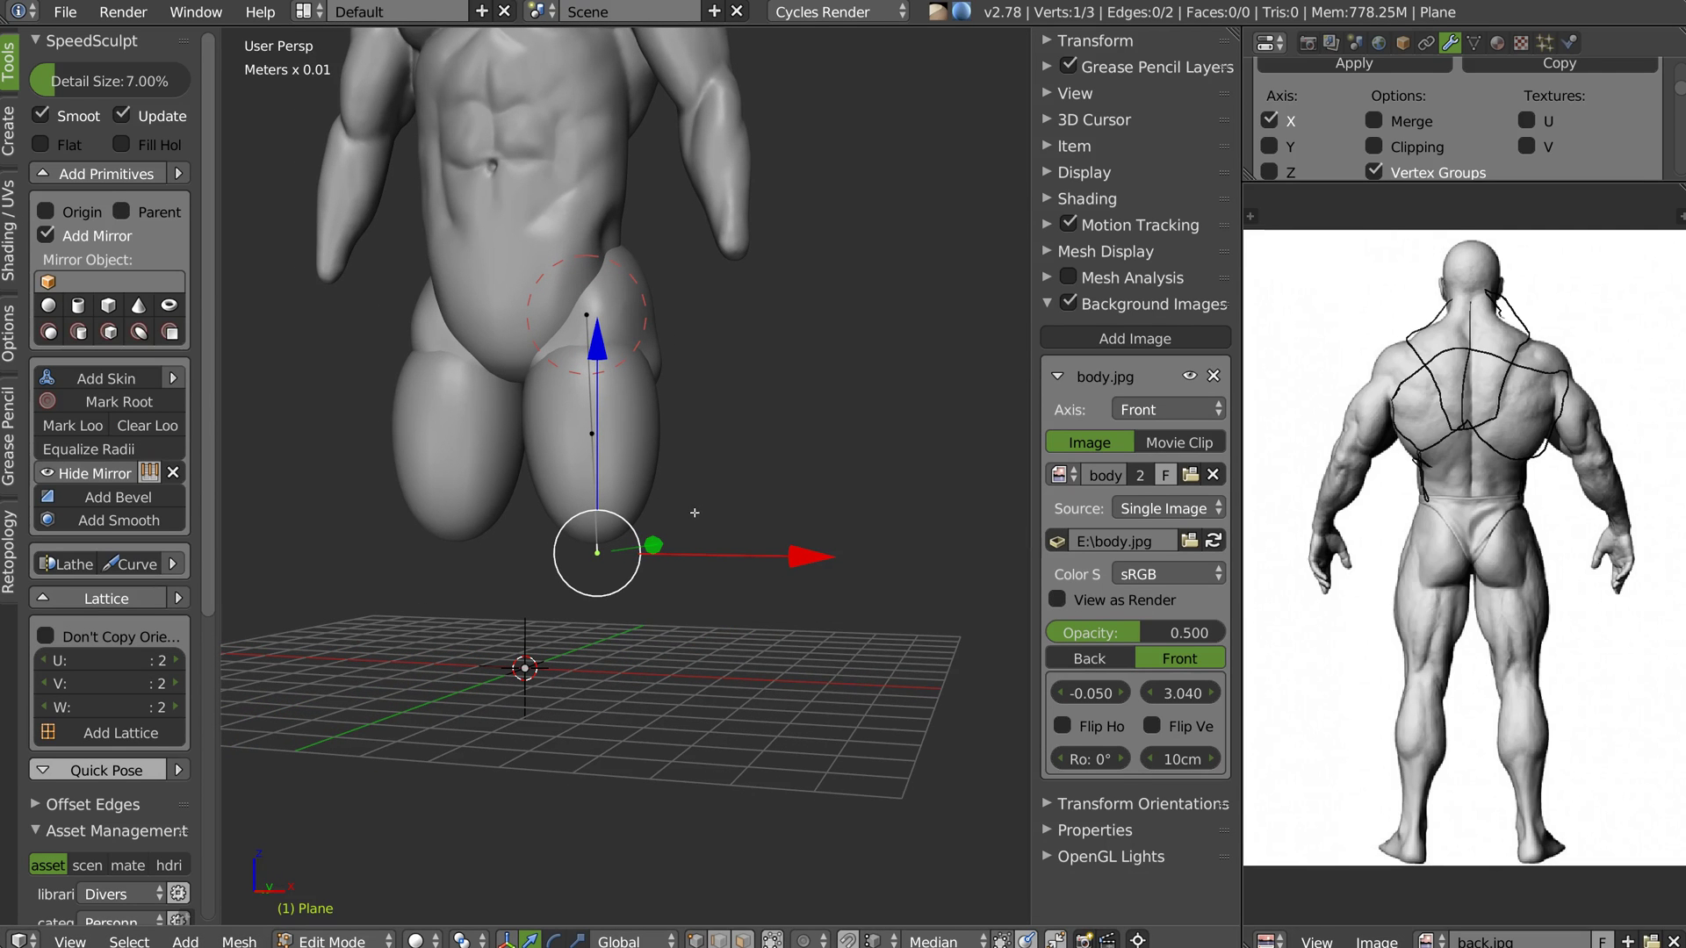
middle_click_drag(691, 341, 632, 356)
scroll(655, 401, "up", 4)
scroll(655, 401, "up", 2)
scroll(655, 401, "down", 3)
key("Tab")
Add the hips and torso to the selected thighs and merge the parts with a Union
middle_click_drag(622, 511, 692, 493)
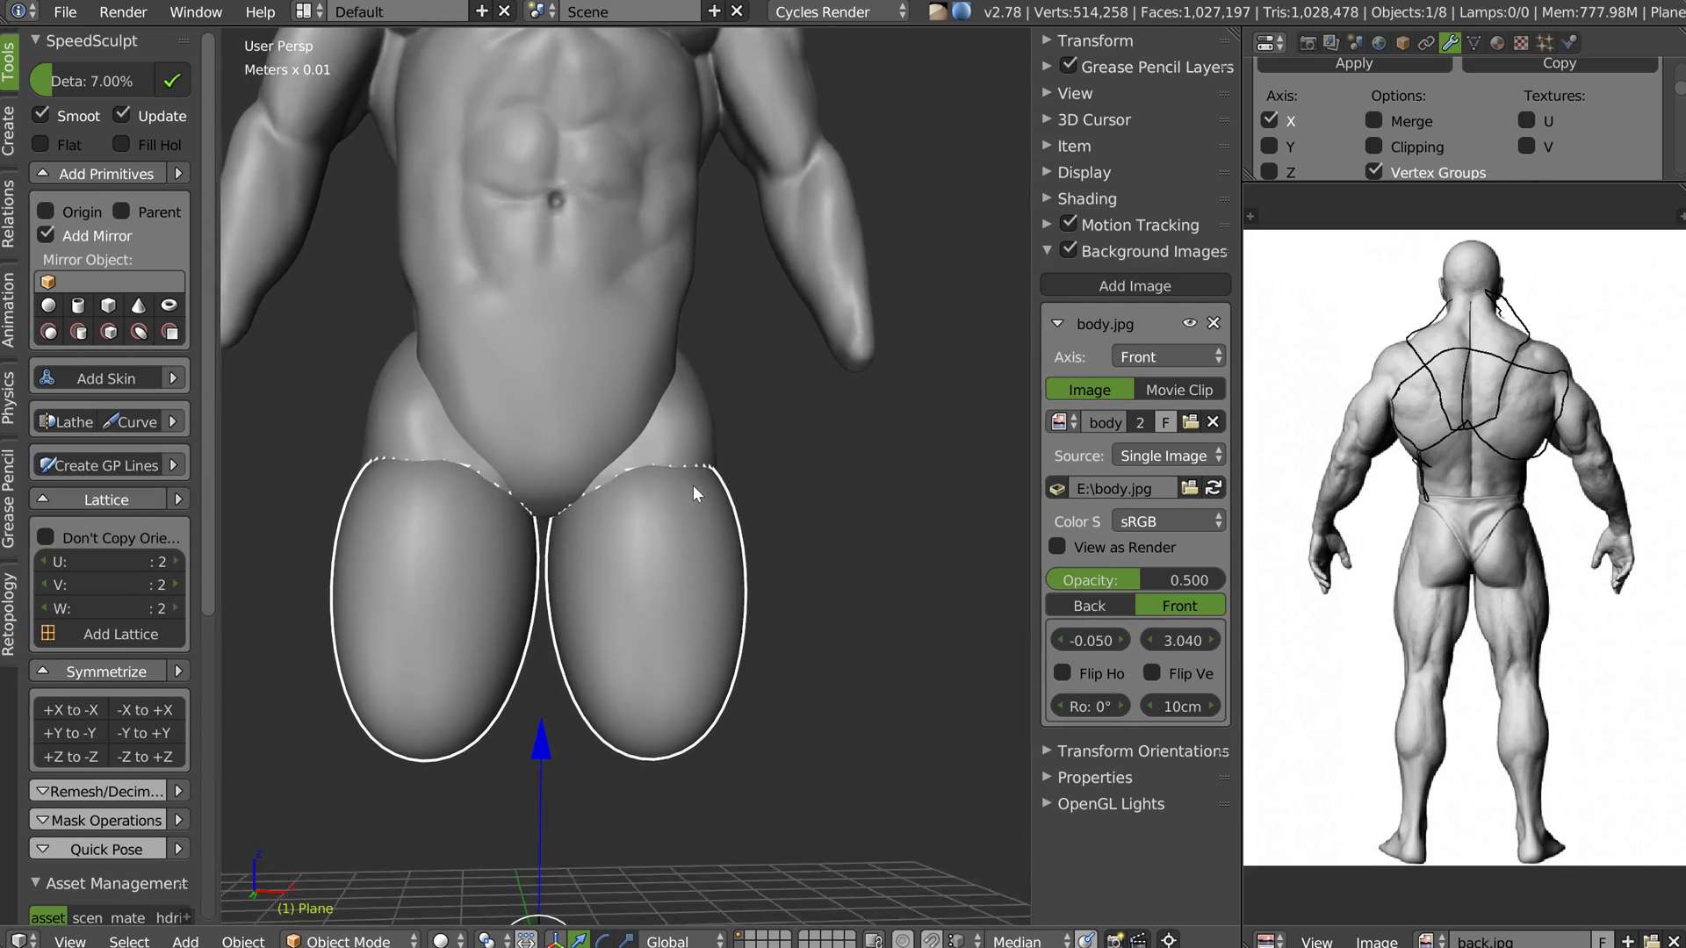
left_click(703, 430, "shift")
left_click(671, 380, "shift")
middle_click_drag(671, 379, 580, 400)
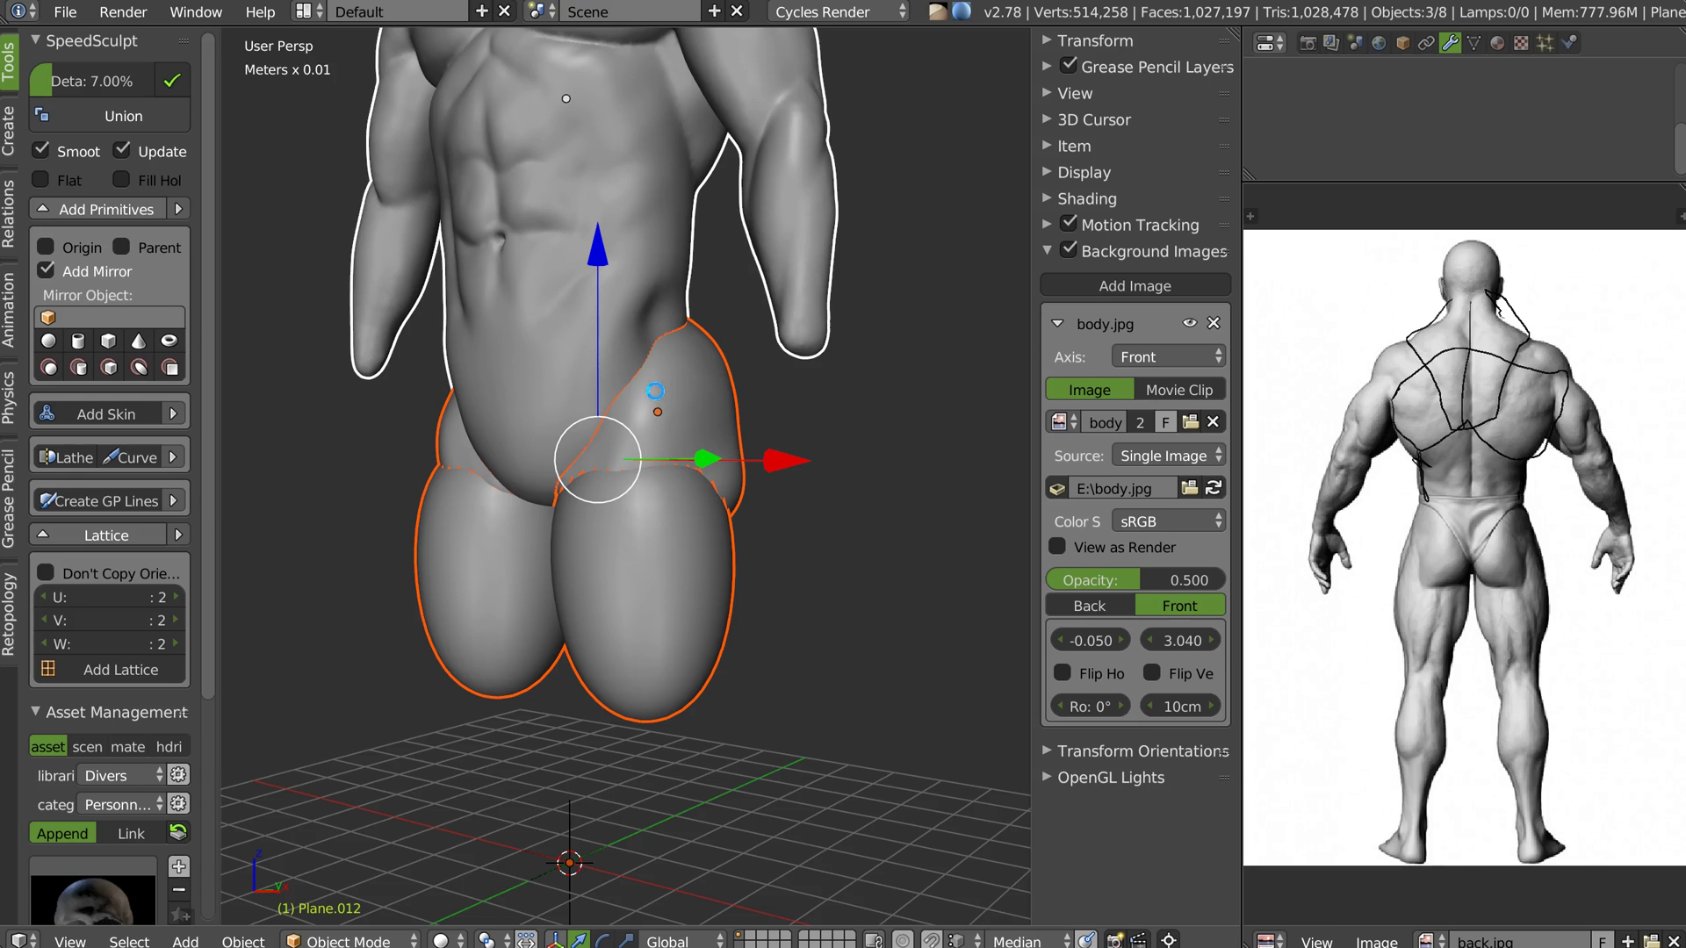
middle_click_drag(655, 392, 492, 405)
scroll(493, 406, "up", 3)
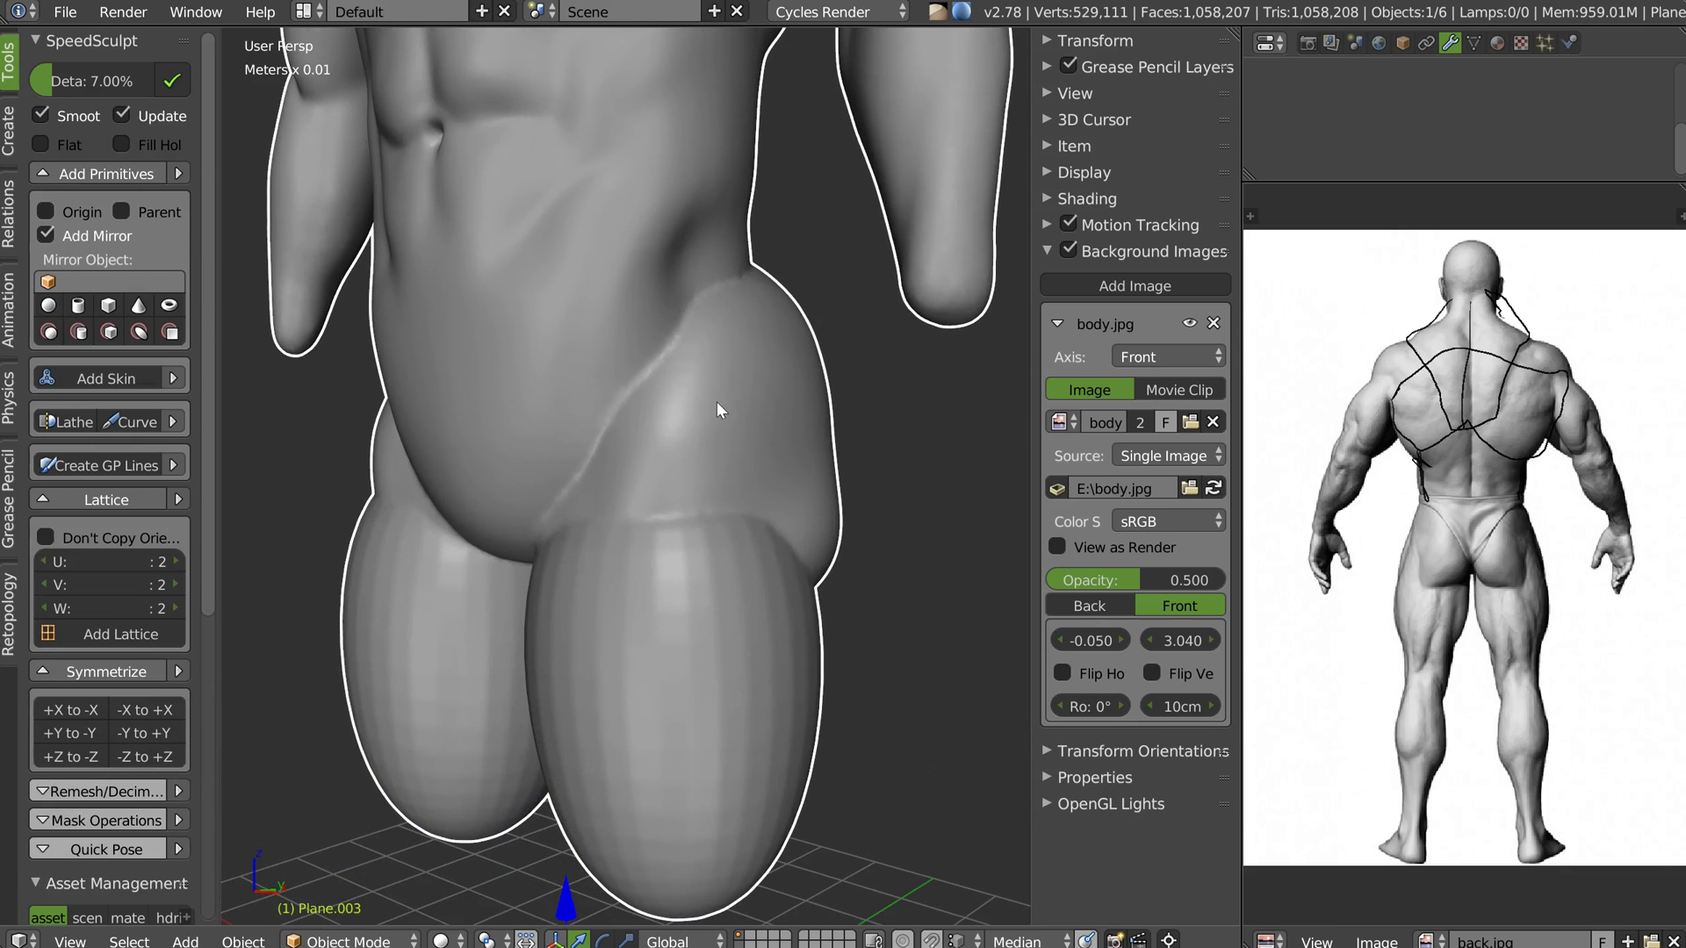
Enter sculpt mode on the merged body and change the viewport shading
key("Tab")
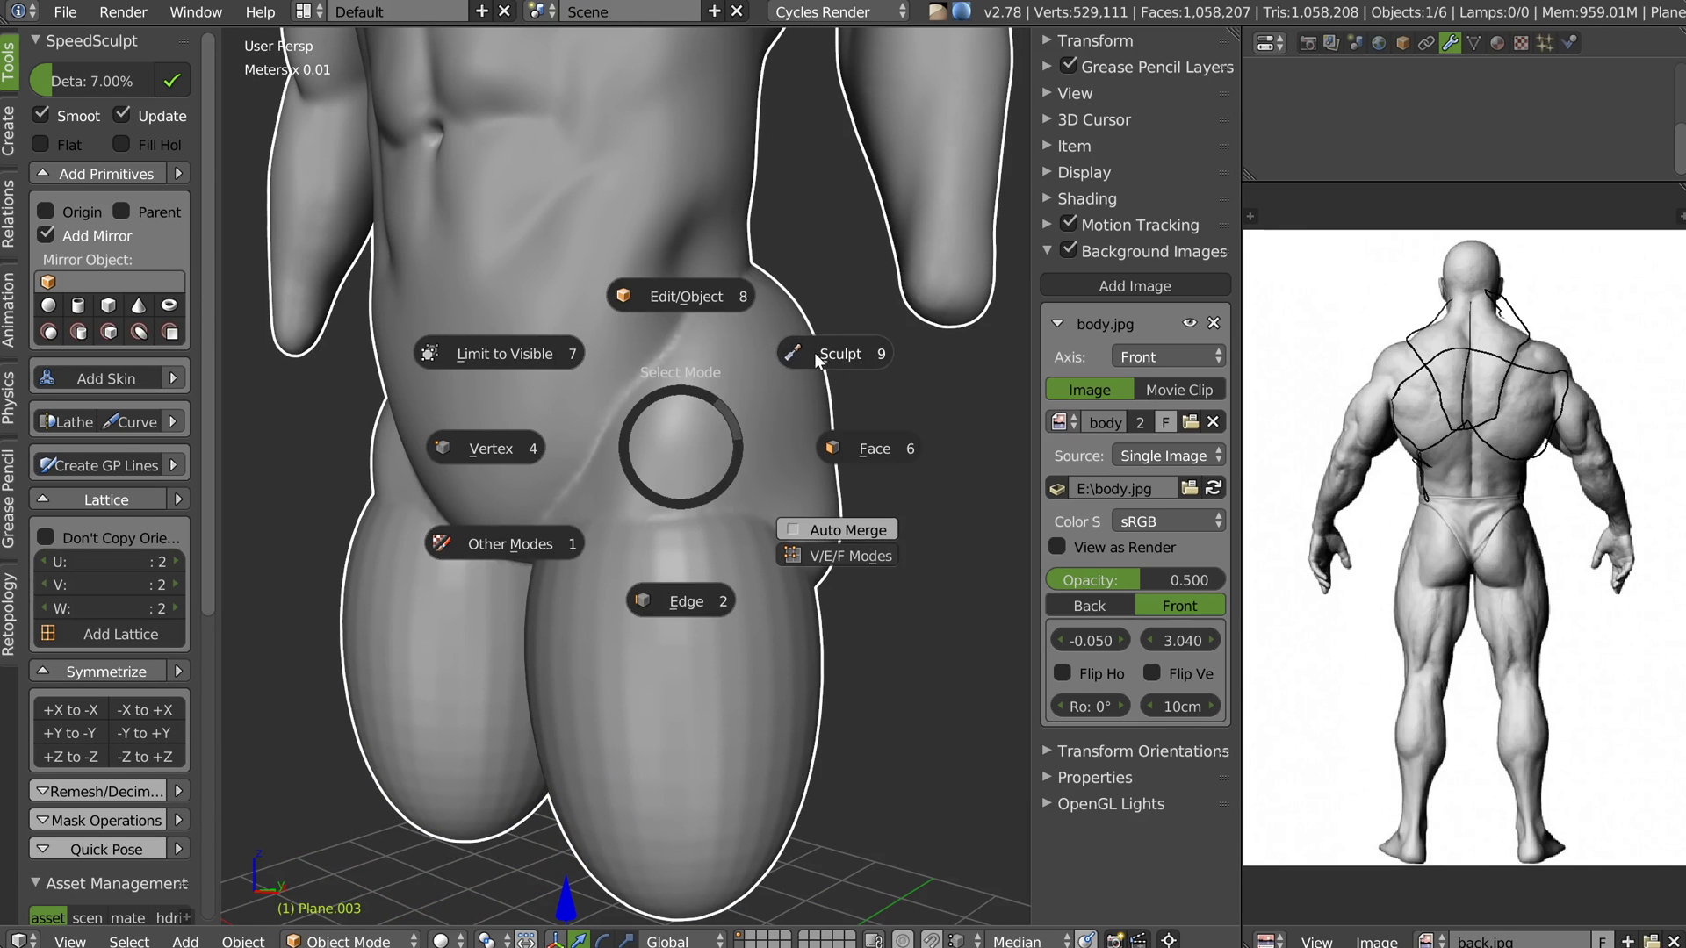
left_click(821, 357)
mouse_move(713, 400)
middle_mouse_down()
mouse_move(817, 357)
mouse_move(854, 418)
mouse_move(741, 388)
mouse_move(602, 395)
mouse_move(677, 417)
mouse_move(650, 378)
mouse_move(561, 377)
mouse_move(618, 406)
mouse_move(771, 380)
mouse_move(666, 386)
mouse_move(661, 313)
mouse_move(680, 377)
mouse_move(651, 334)
middle_mouse_up()
key("shift+z")
left_click(830, 393)
key("z")
left_click(646, 237)
Choose another brush and smooth the hip seams and thigh on one side of the body
key("w")
left_click(518, 304)
left_click_drag(608, 442, 638, 423)
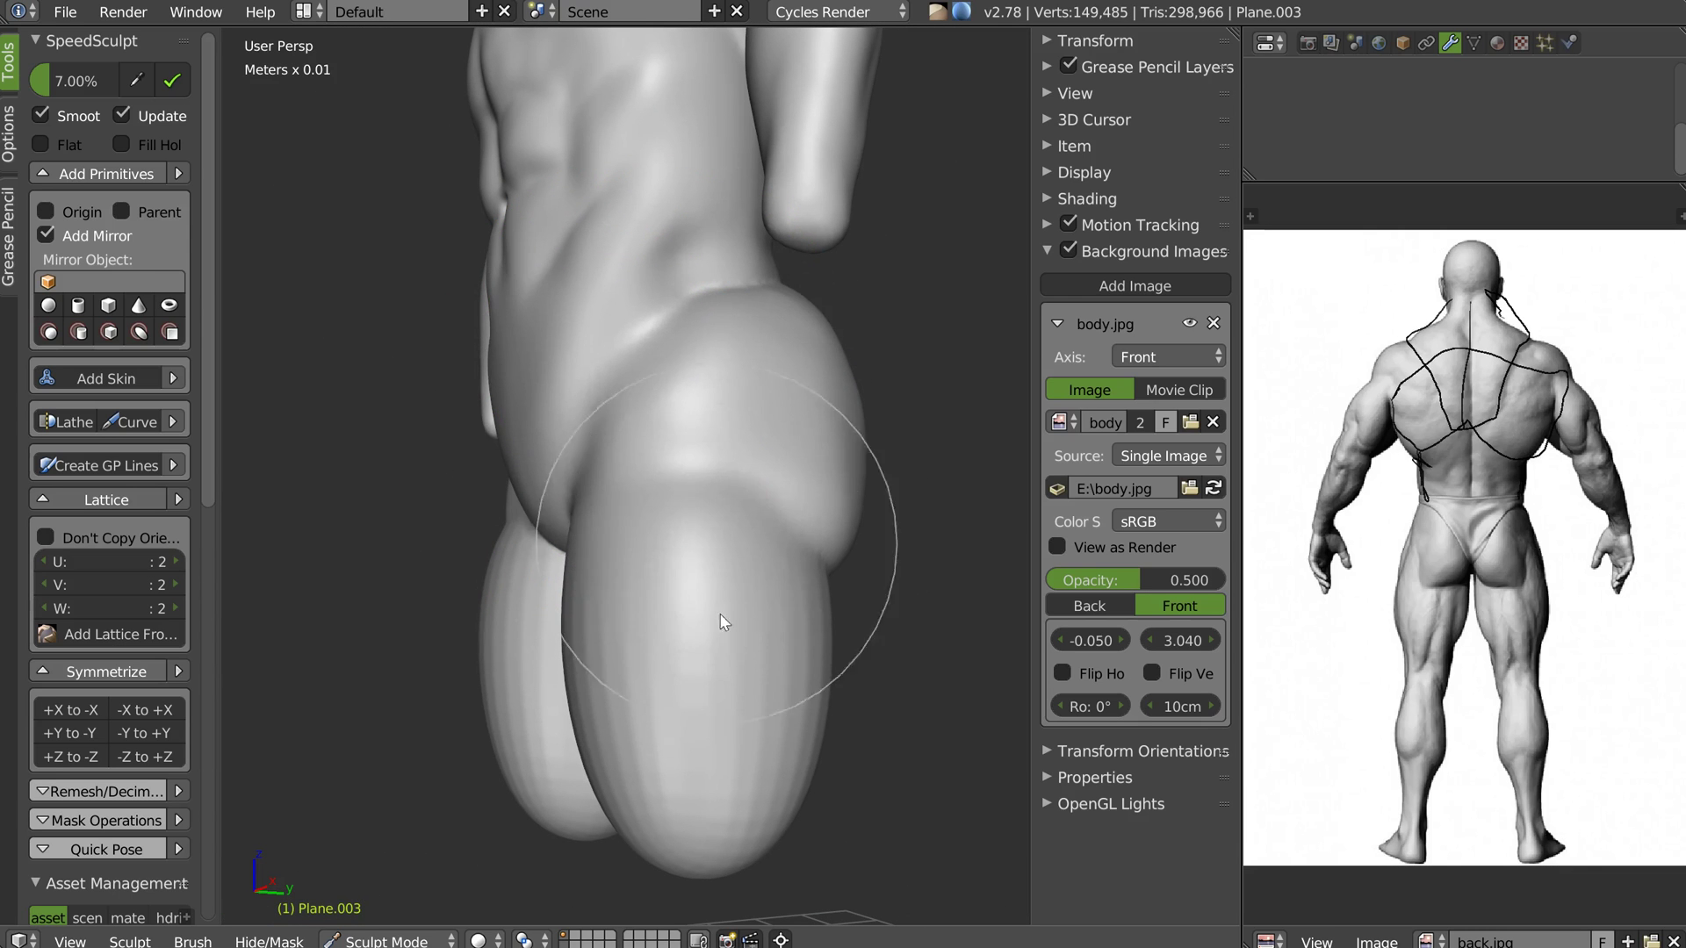
middle_click_drag(692, 734, 444, 660)
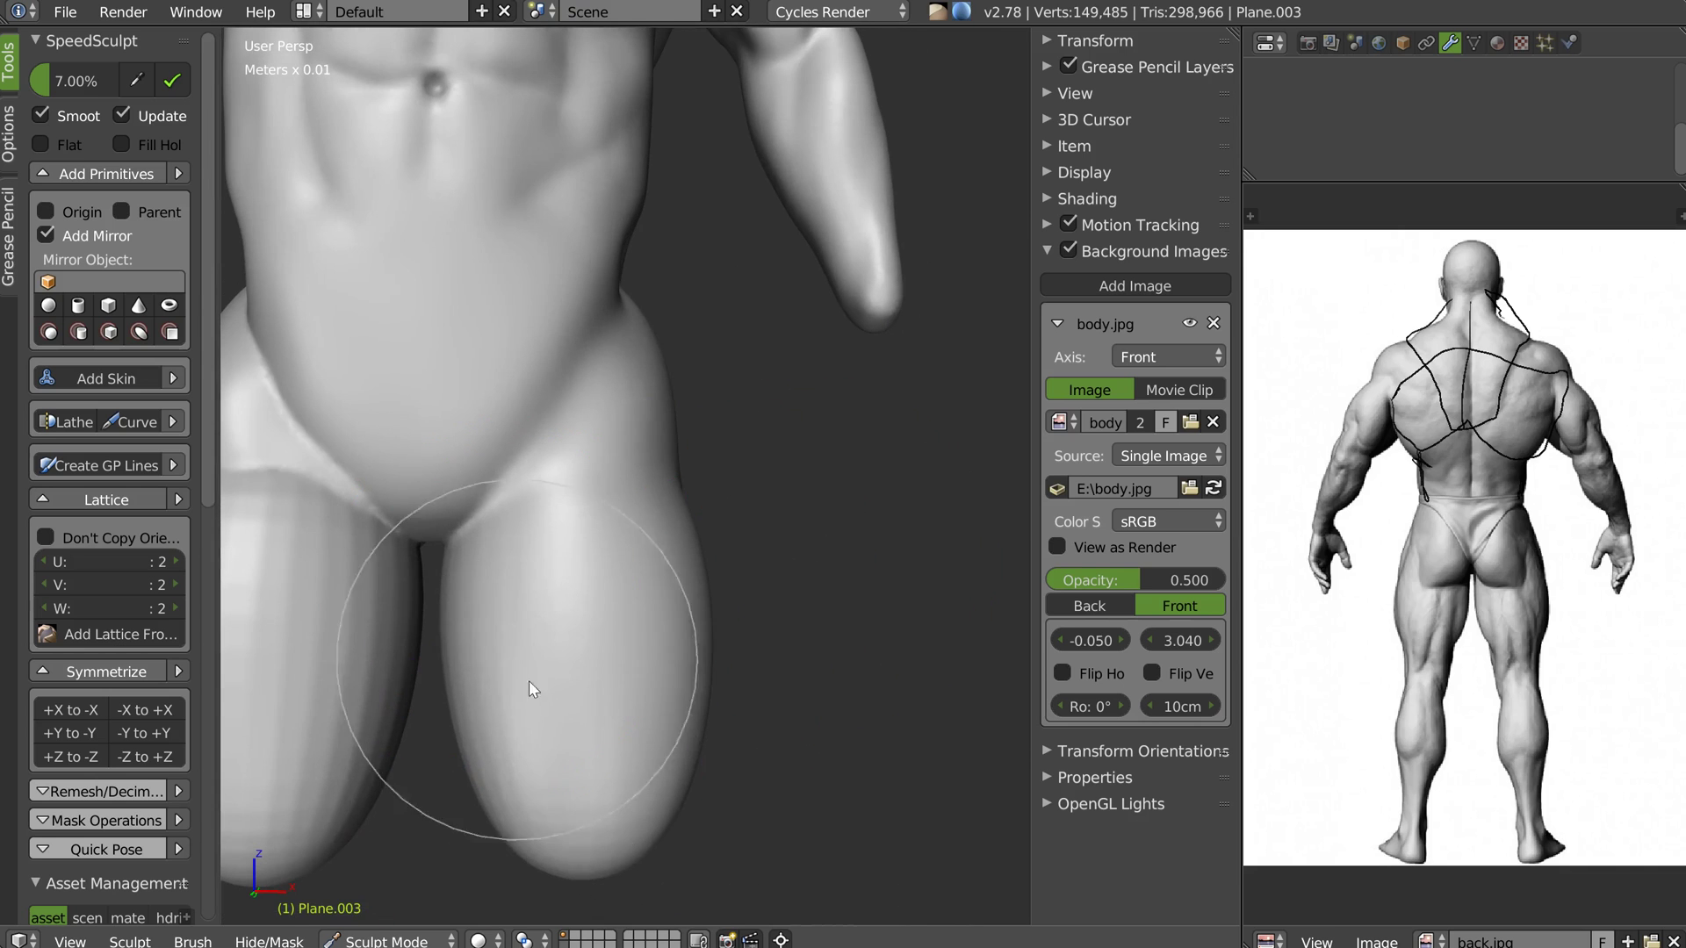
middle_click_drag(591, 357, 576, 469)
mouse_move(422, 492)
left_mouse_down("shift")
mouse_move(388, 500)
mouse_move(460, 488)
mouse_move(487, 540)
left_mouse_up("shift")
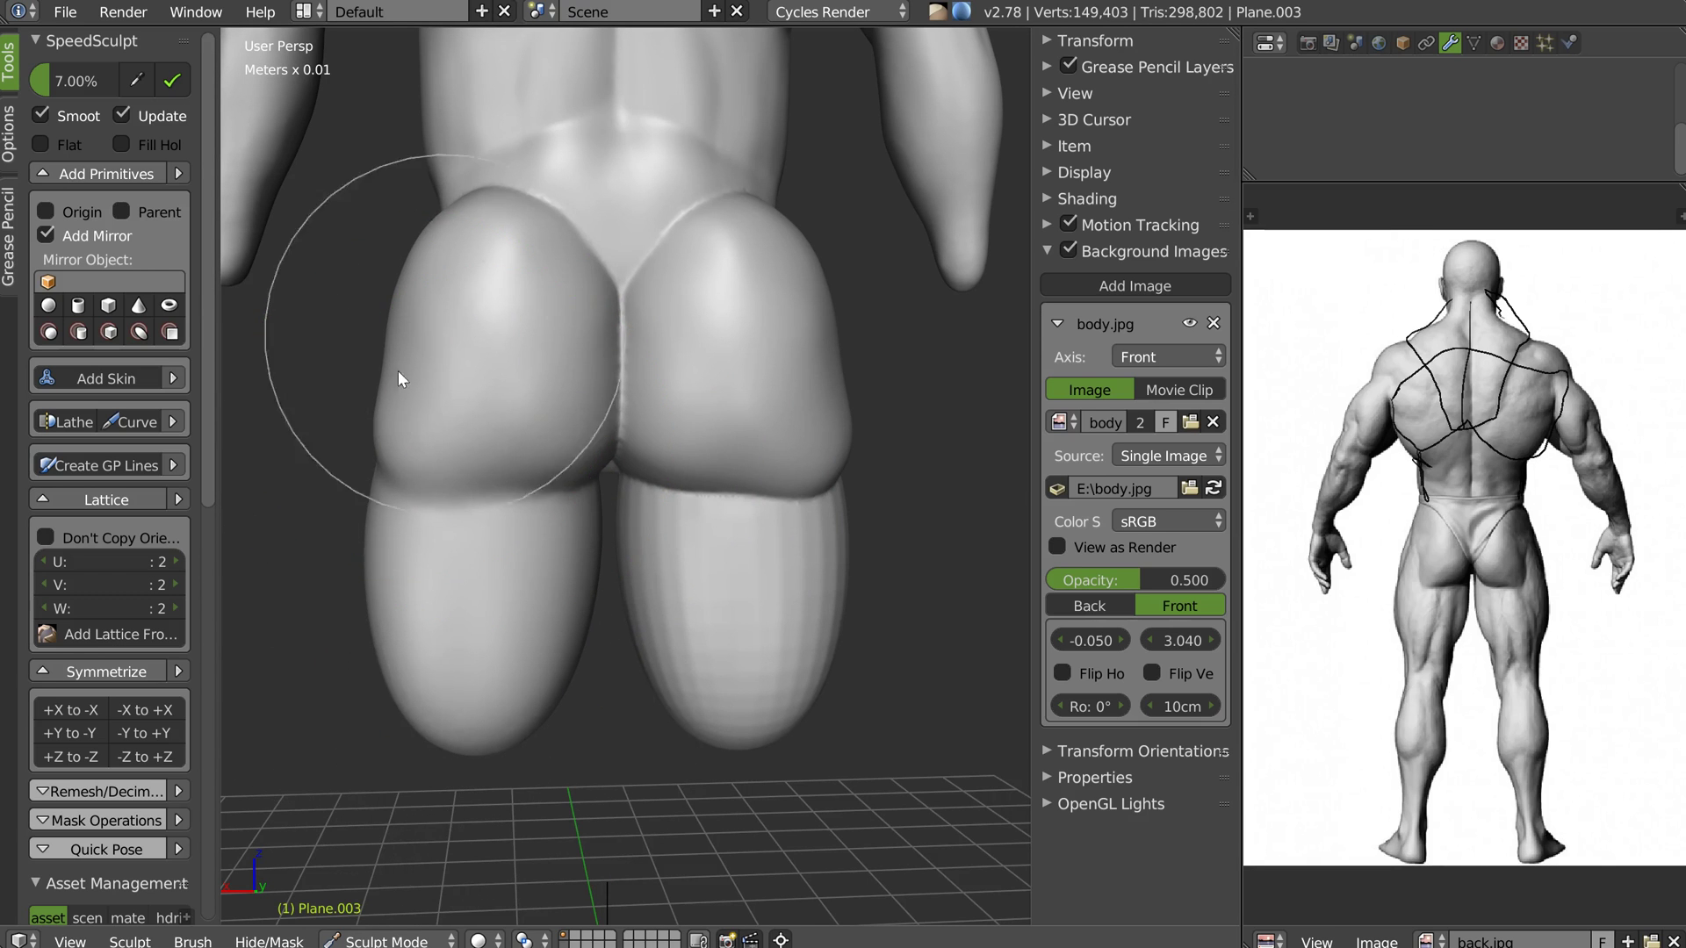
mouse_move(432, 425)
middle_mouse_down()
mouse_move(608, 278)
mouse_move(472, 327)
mouse_move(417, 328)
mouse_move(432, 407)
middle_mouse_up()
mouse_move(477, 398)
left_mouse_down()
mouse_move(451, 418)
mouse_move(490, 440)
left_mouse_up()
key("ctrl+z")
Symmetrize the body from +X to -X
scroll(516, 429, "down", 2)
middle_click_drag(516, 429, 575, 427)
right_click(573, 424)
right_click(557, 420)
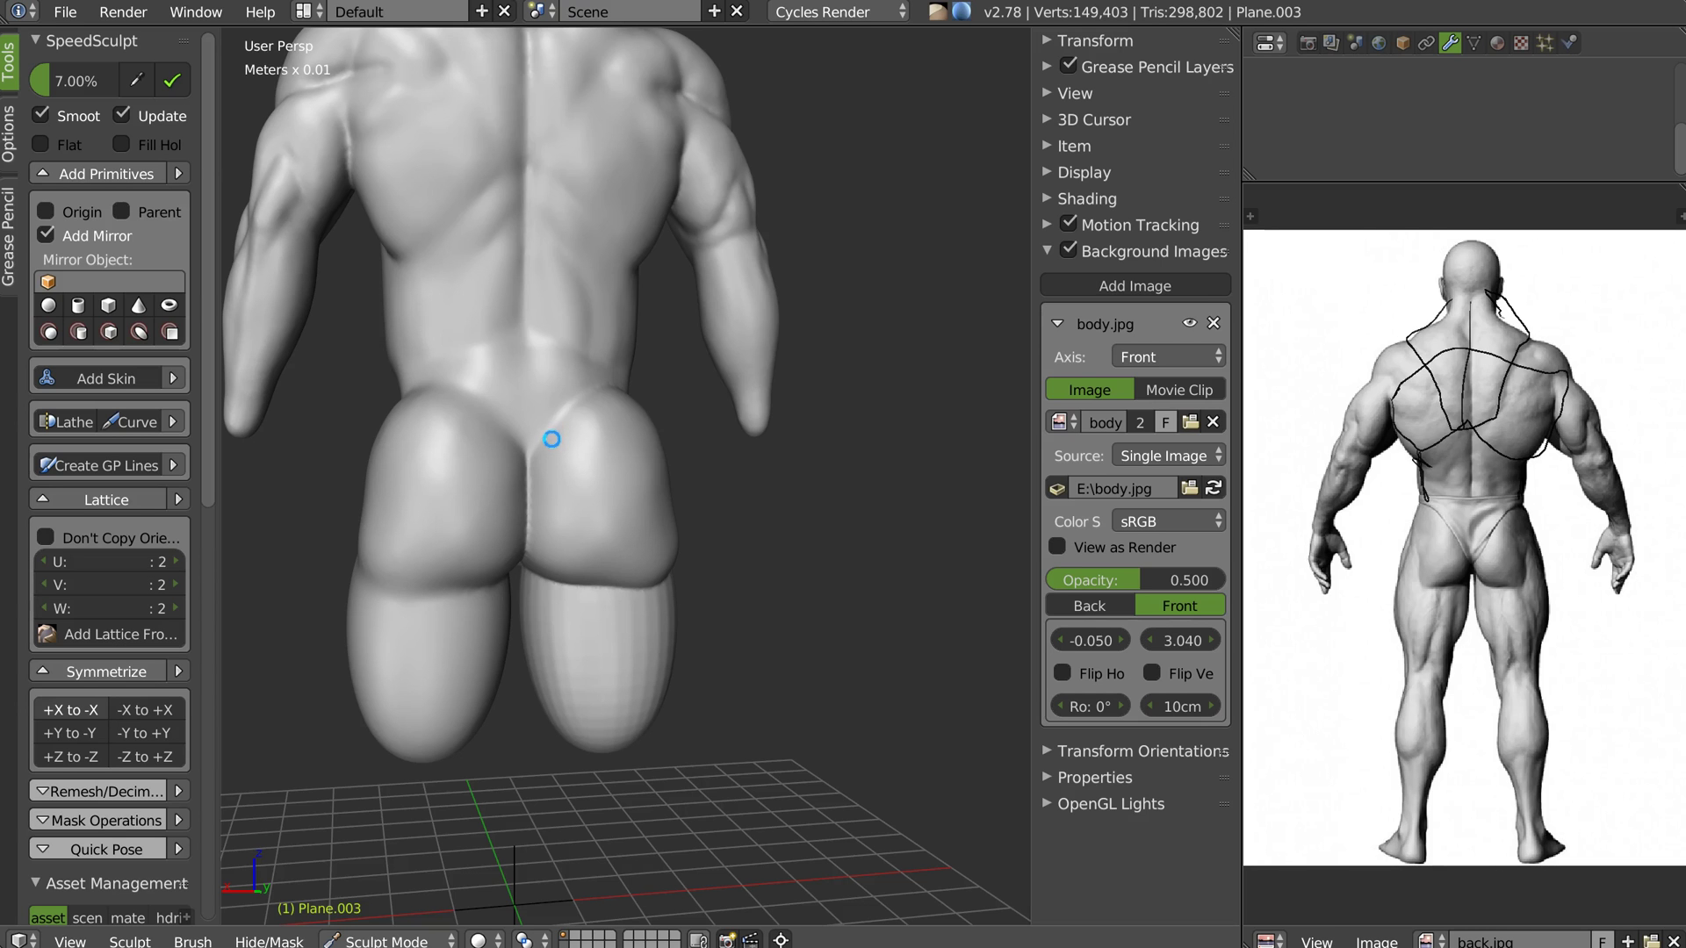
Resize the brush and work over the side of the hip where the waist meets the buttock
mouse_move(525, 424)
middle_mouse_down()
mouse_move(700, 412)
mouse_move(653, 379)
mouse_move(597, 388)
mouse_move(625, 398)
mouse_move(621, 425)
mouse_move(549, 439)
mouse_move(472, 411)
middle_mouse_up()
scroll(562, 382, "up", 3)
key("f")
left_click(582, 430)
scroll(472, 411, "up", 3)
mouse_move(579, 348)
left_mouse_down()
mouse_move(492, 392)
mouse_move(429, 481)
left_mouse_up()
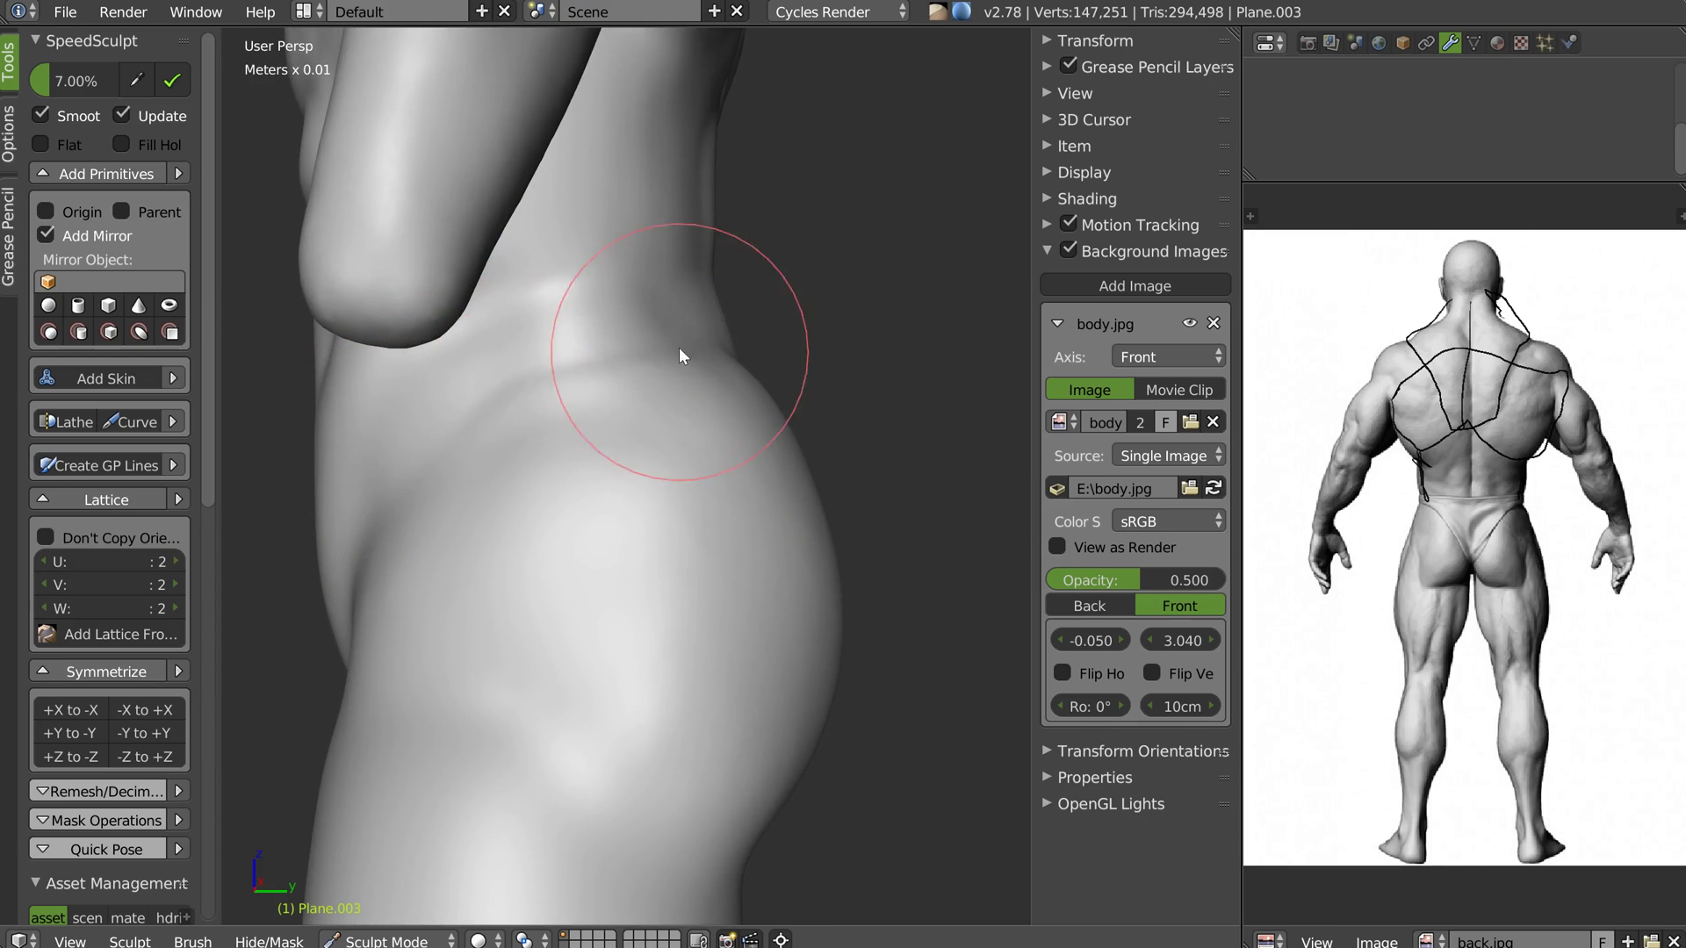
left_click_drag(654, 360, 727, 379)
mouse_move(746, 396)
middle_mouse_down()
mouse_move(660, 422)
mouse_move(752, 380)
mouse_move(715, 353)
mouse_move(685, 398)
middle_mouse_up()
scroll(660, 422, "down", 3)
mouse_move(650, 412)
left_mouse_down()
mouse_move(647, 377)
mouse_move(662, 422)
mouse_move(703, 408)
mouse_move(660, 425)
left_mouse_up()
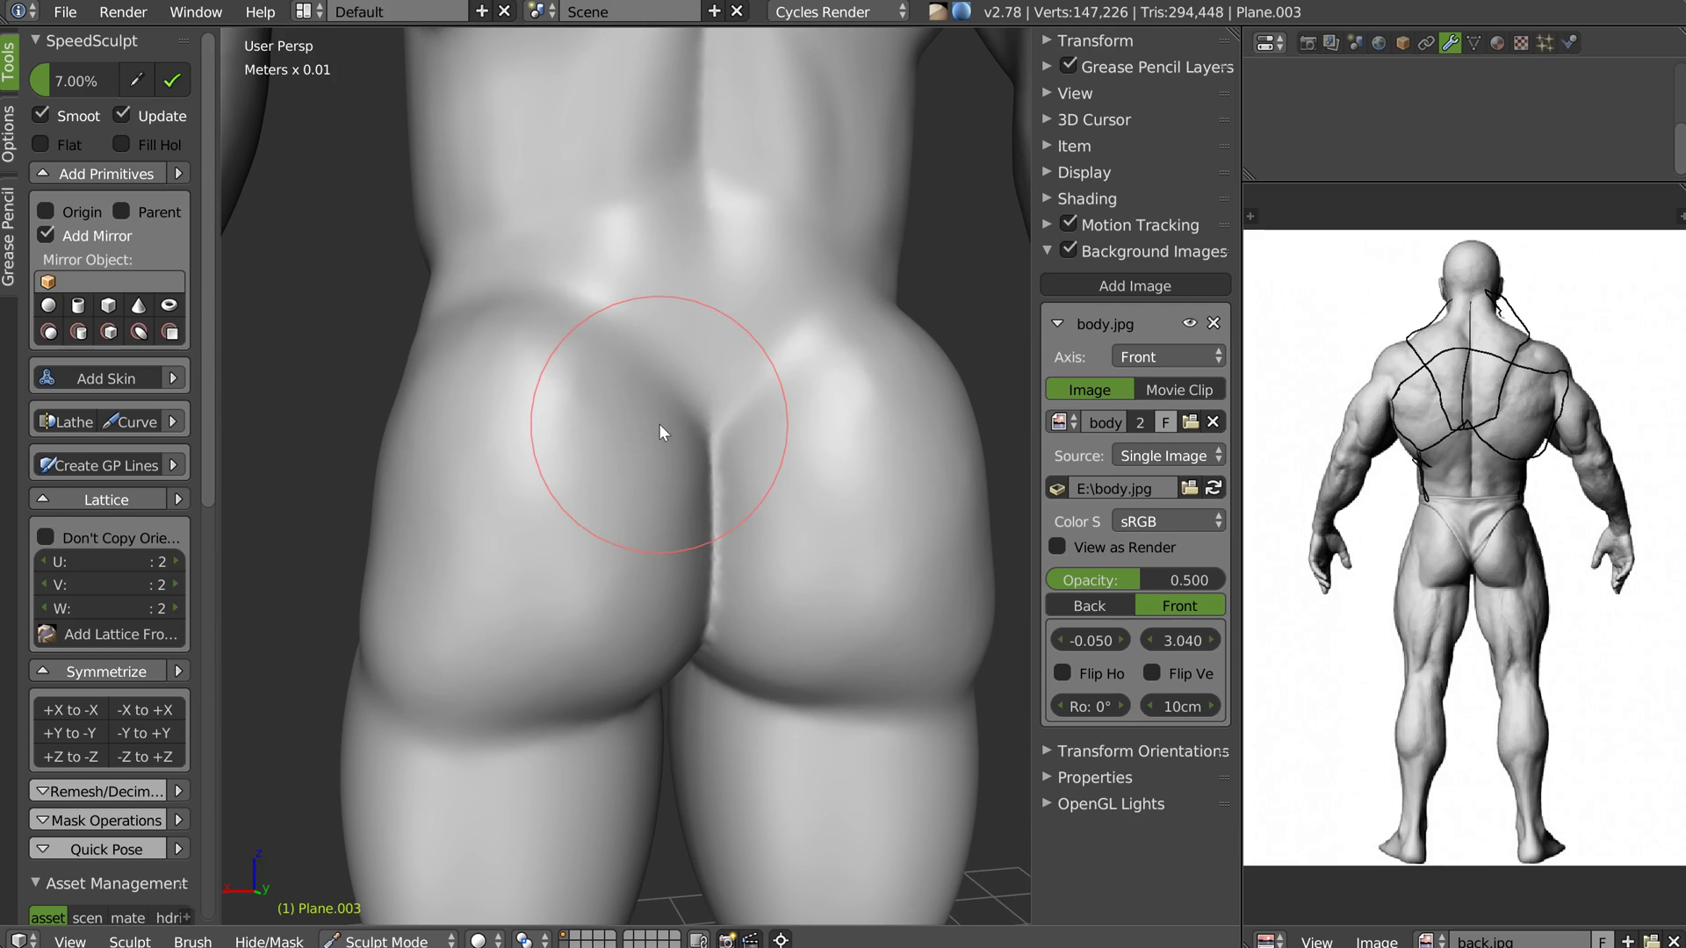
key("ctrl+z")
key("ctrl+z")
key("ctrl+z")
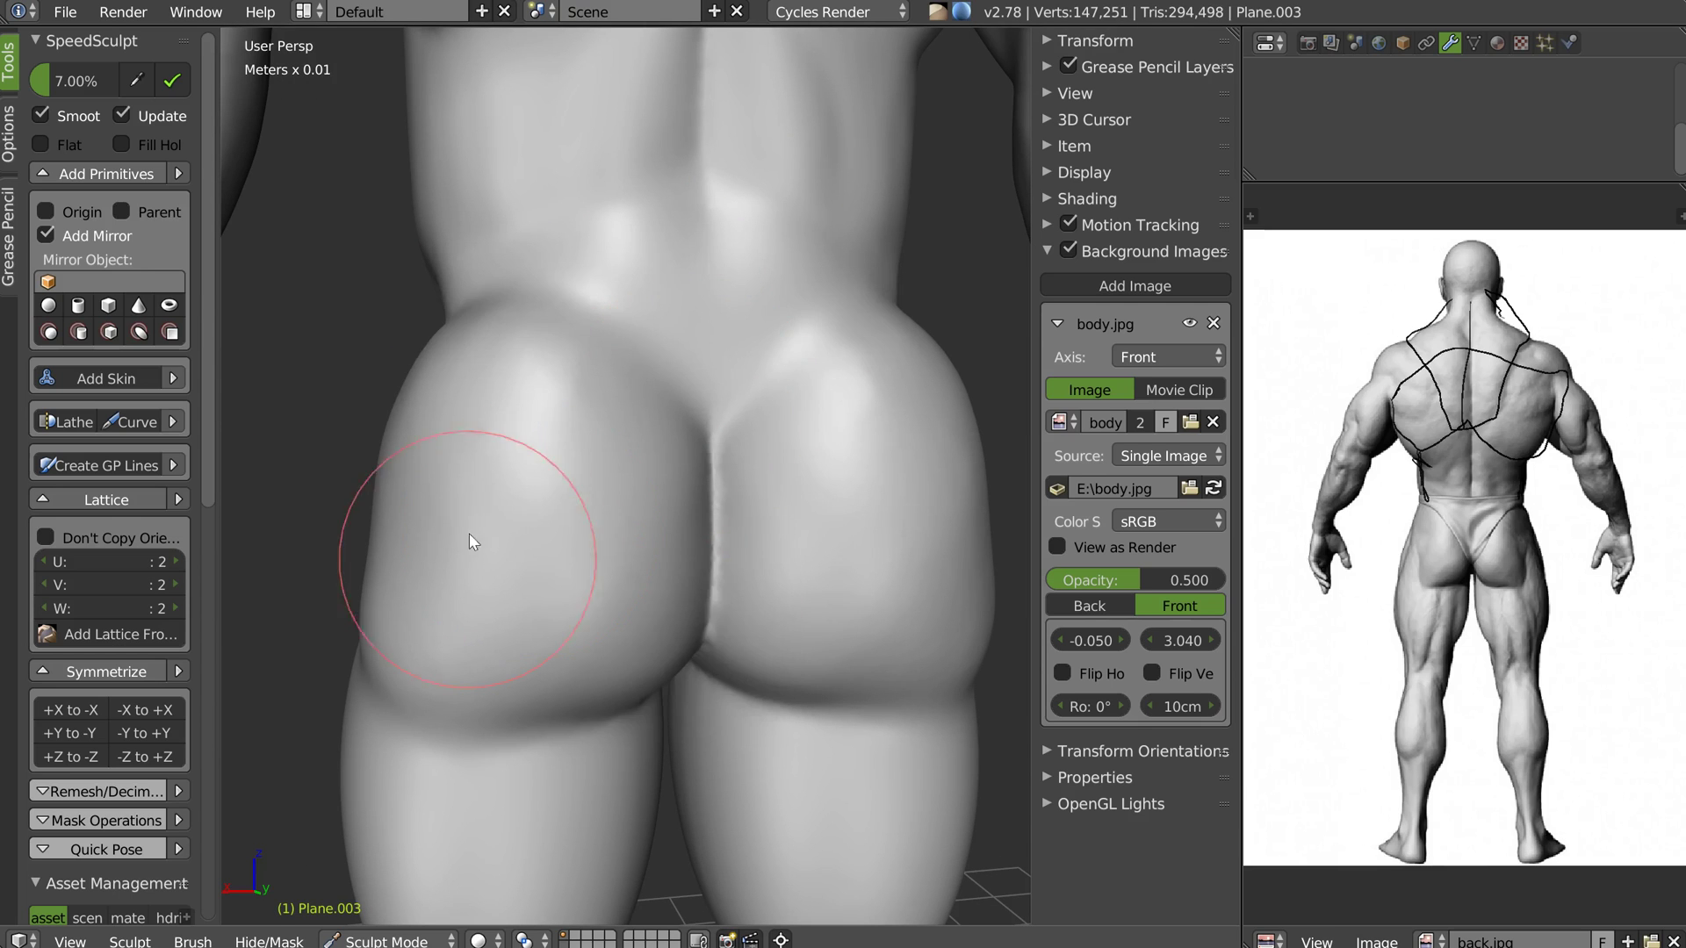
Toggle X symmetry and blend the top of the buttocks and the cleft into the lower back
right_click(667, 442)
left_click(413, 550)
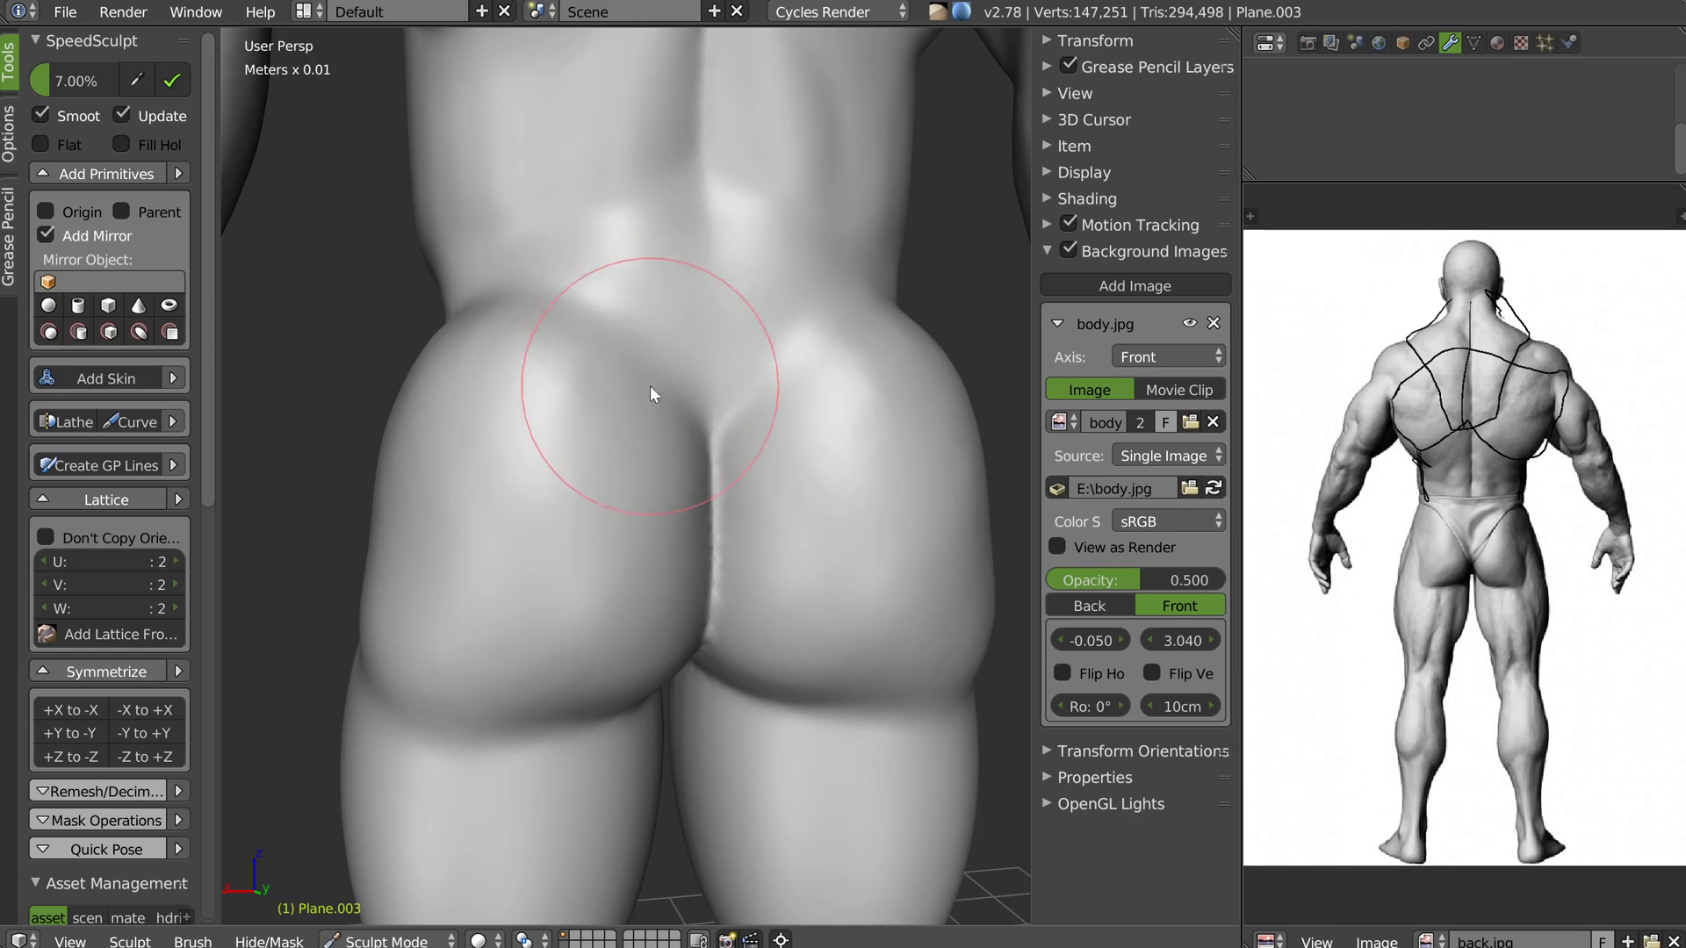
mouse_move(680, 429)
left_mouse_down()
mouse_move(611, 345)
mouse_move(482, 350)
mouse_move(708, 418)
mouse_move(708, 226)
mouse_move(708, 357)
mouse_move(708, 339)
left_mouse_up()
mouse_move(708, 339)
middle_mouse_down()
mouse_move(735, 387)
mouse_move(759, 379)
mouse_move(619, 371)
middle_mouse_up()
Change and resize the brush and reshape the waist and lower back above the buttocks
key("w")
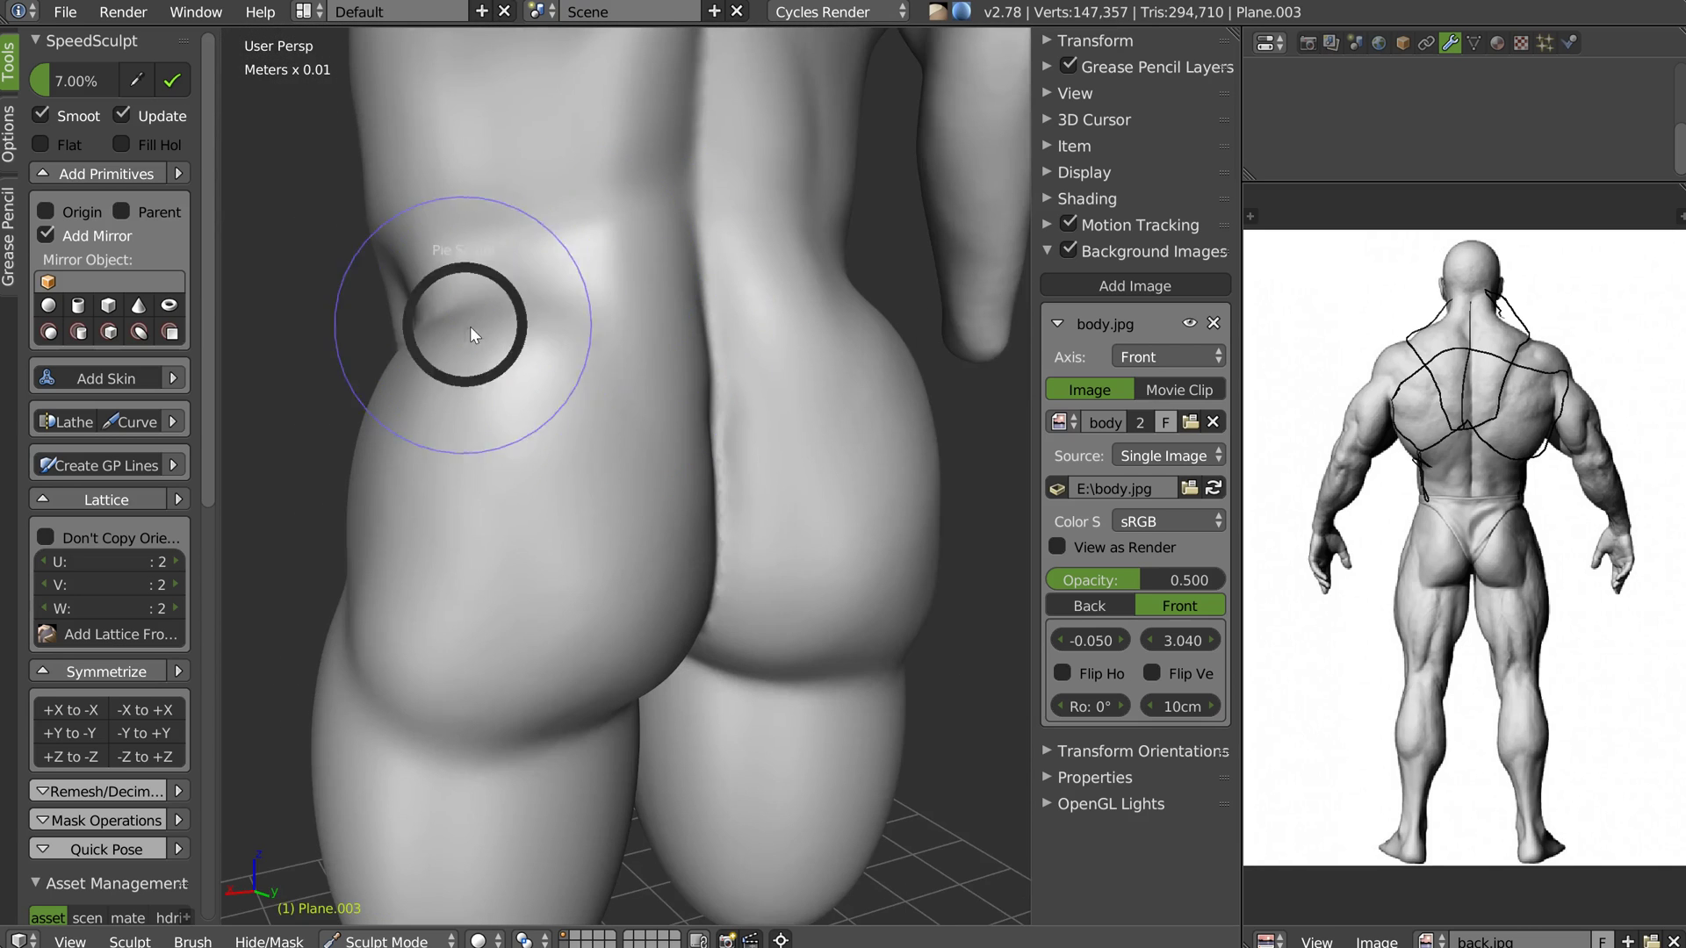
middle_click_drag(471, 325, 547, 299)
key("f")
left_click(555, 297)
left_click_drag(594, 230, 572, 234)
middle_click_drag(573, 234, 646, 145)
left_click_drag(646, 145, 625, 250)
middle_click_drag(624, 249, 690, 233)
left_click_drag(519, 213, 444, 282)
middle_click_drag(369, 285, 551, 282)
mouse_move(711, 353)
left_mouse_down()
mouse_move(624, 377)
mouse_move(639, 351)
mouse_move(614, 390)
mouse_move(613, 344)
left_mouse_up()
Resize the brush and sculpt along the crease where the hip and abdomen meet the thigh
key("q")
left_click(559, 383)
mouse_move(588, 520)
middle_mouse_down("ctrl")
mouse_move(753, 318)
mouse_move(535, 404)
middle_mouse_up("ctrl")
scroll(535, 404, "up", 3)
key("f")
left_click(629, 450)
left_click_drag(671, 465, 493, 799)
left_click_drag(648, 452, 591, 465)
left_click_drag(643, 397, 562, 544)
left_click_drag(553, 405, 514, 476)
Switch brushes and sculpt the hollow and ridge at the front of the hip above the groin line
scroll(654, 413, "down", 2)
mouse_move(625, 423)
middle_mouse_down()
mouse_move(577, 432)
mouse_move(630, 504)
middle_mouse_up()
key("shift+c")
scroll(641, 492, "up", 5)
middle_click_drag(702, 407, 580, 421)
middle_click_drag(683, 442, 601, 409)
middle_click_drag(667, 456, 643, 494)
key("w")
left_click(823, 536)
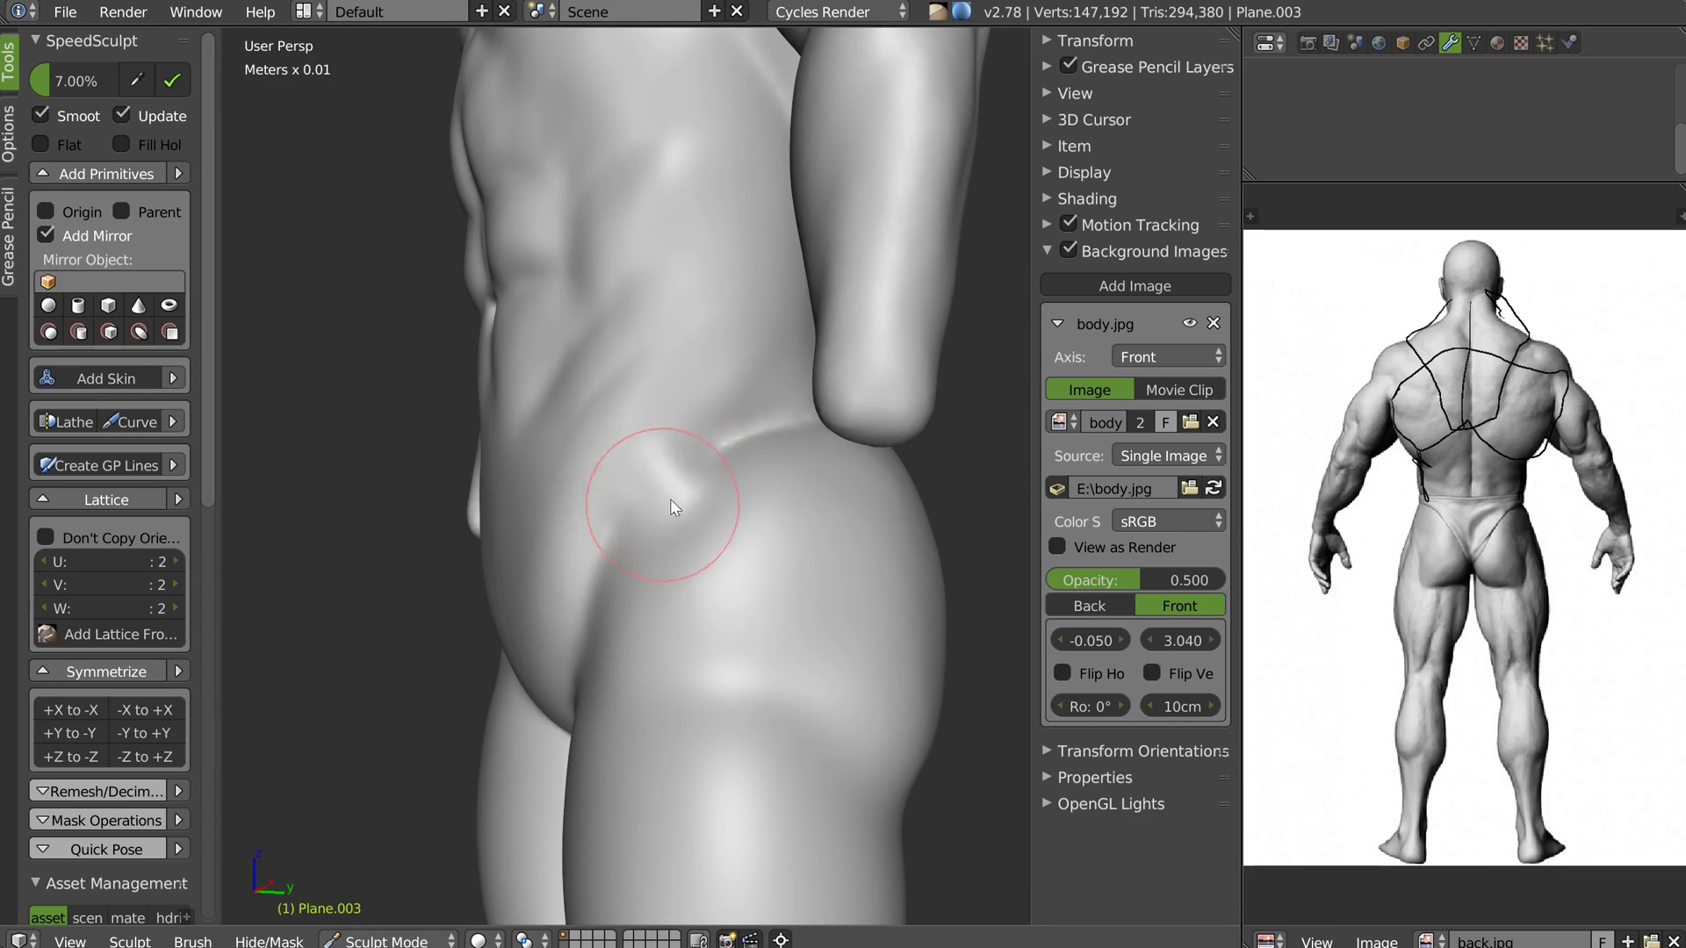
left_click_drag(604, 555, 659, 539)
middle_click_drag(658, 539, 722, 471)
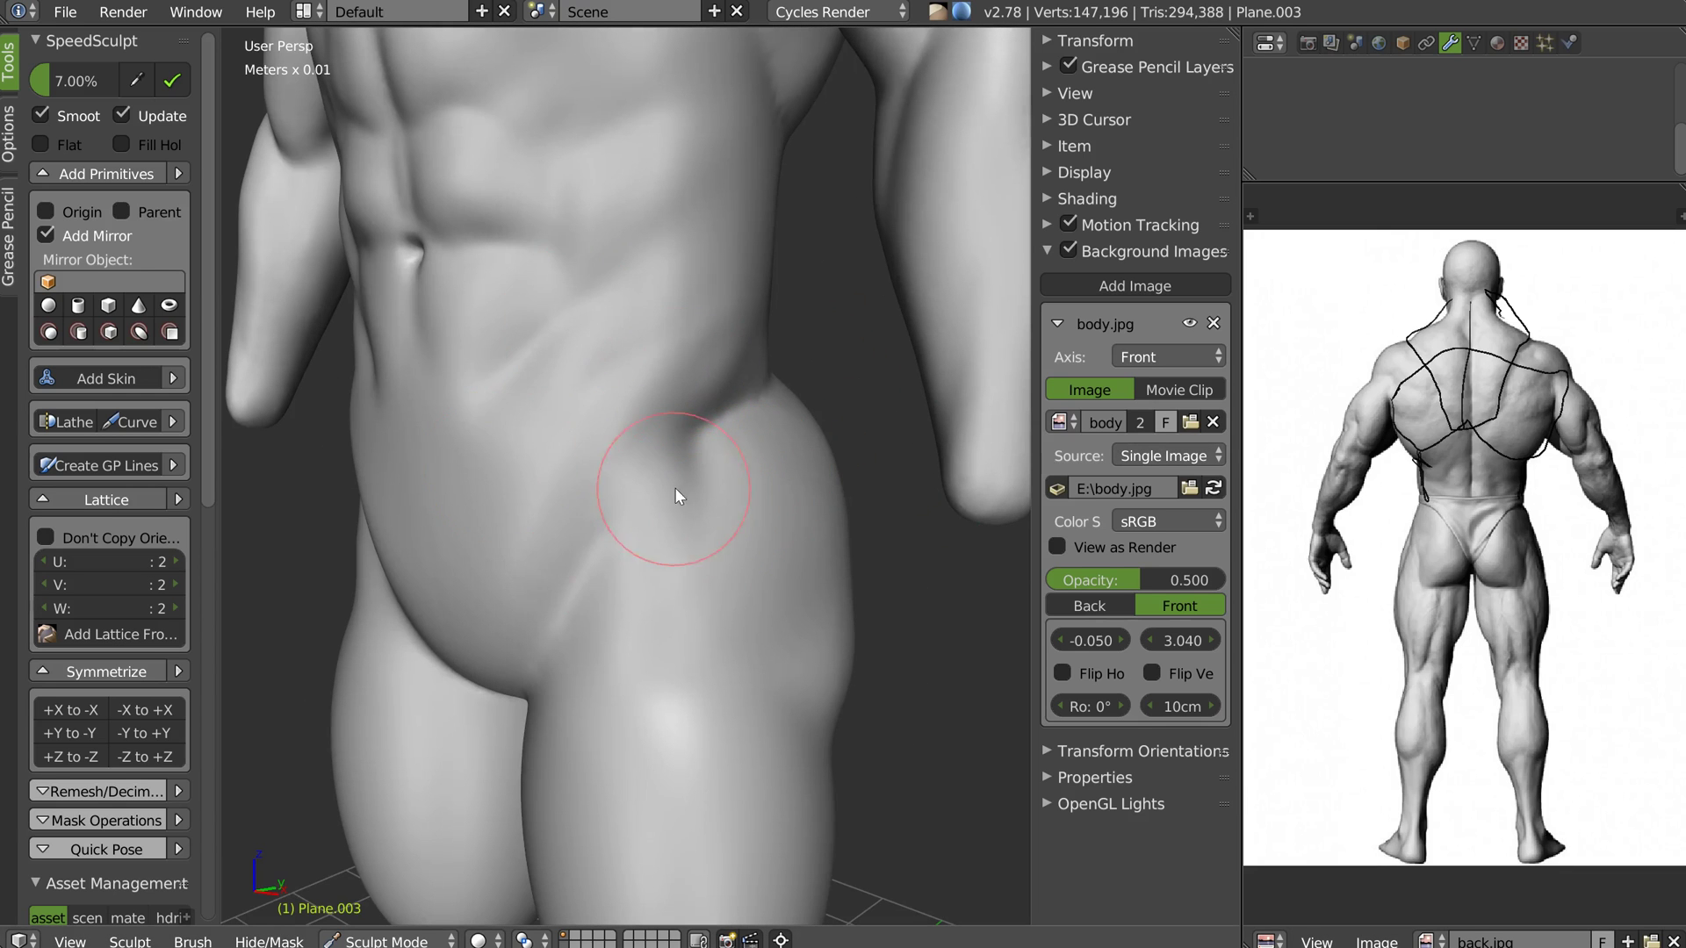
middle_click_drag(677, 490, 685, 477)
mouse_move(683, 471)
left_mouse_down()
mouse_move(688, 455)
mouse_move(697, 527)
left_mouse_up()
middle_click_drag(696, 526, 633, 501)
Resize the brush and carve a hollow into the outer side of the buttock
key("f")
left_click(820, 567)
mouse_move(794, 565)
left_mouse_down("ctrl")
mouse_move(812, 508)
mouse_move(729, 529)
mouse_move(833, 561)
mouse_move(820, 578)
mouse_move(703, 598)
mouse_move(888, 495)
left_mouse_up("ctrl")
mouse_move(889, 495)
middle_mouse_down()
mouse_move(803, 493)
mouse_move(753, 537)
mouse_move(756, 500)
middle_mouse_up()
left_click_drag(756, 501, 720, 466)
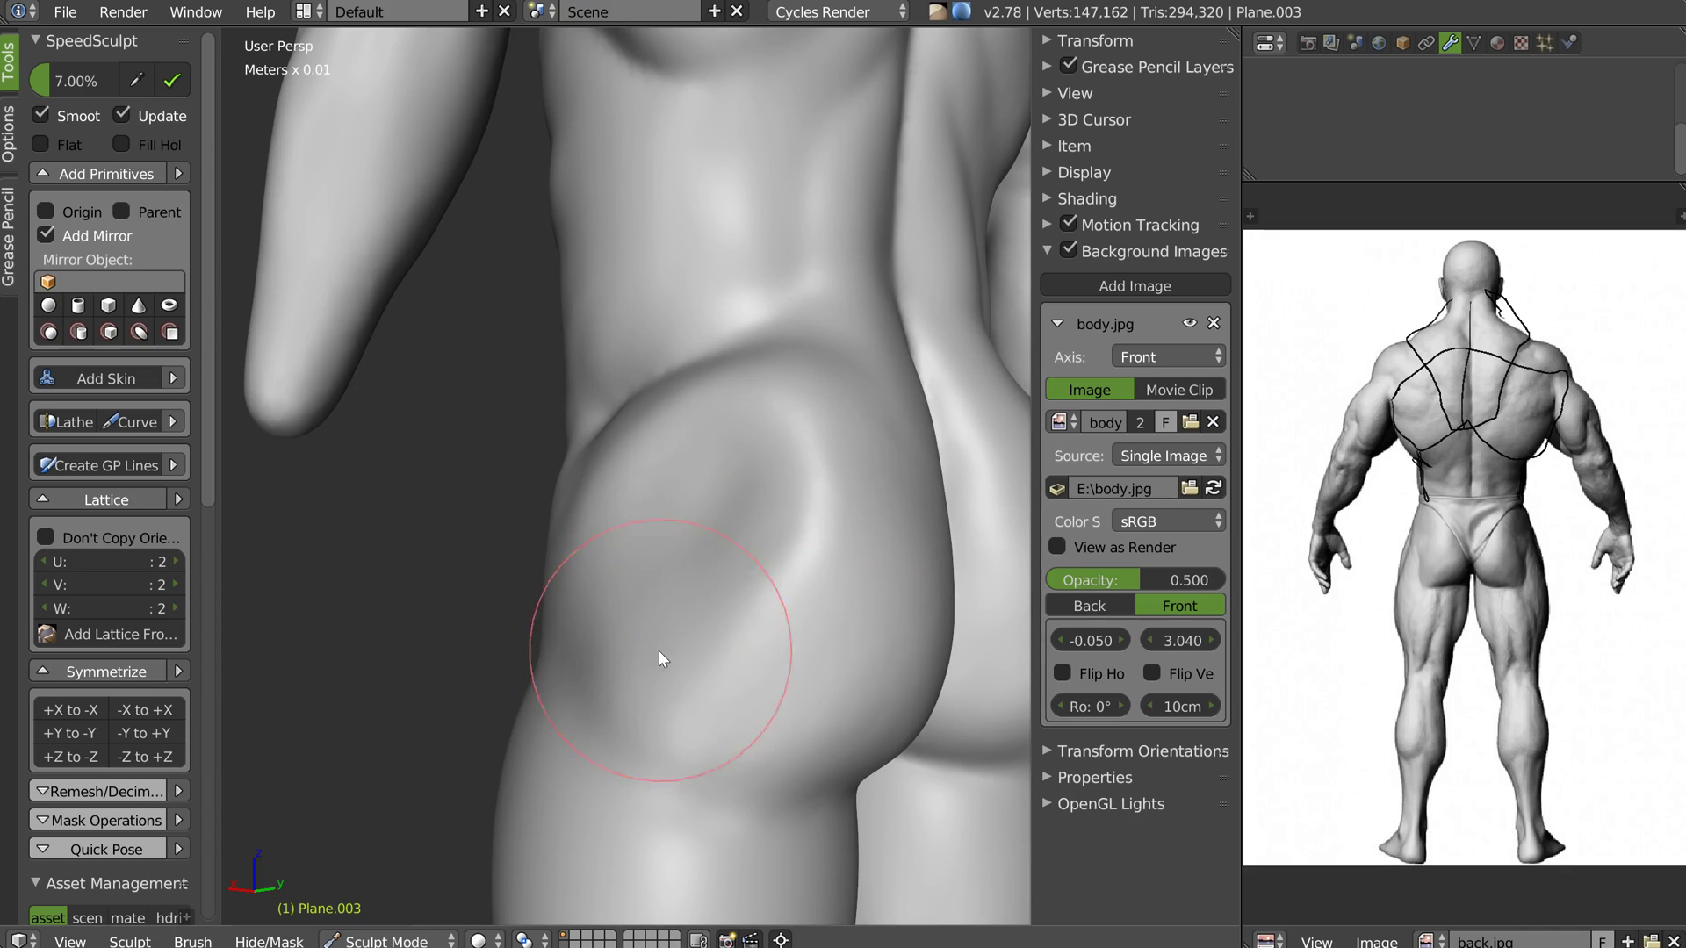
Switch brushes, shape the lower outer buttock around the hollow and smooth its surface
middle_click_drag(659, 651, 752, 659)
key("w")
left_click(547, 667)
left_click_drag(514, 600, 699, 782)
middle_click_drag(690, 698, 598, 676)
left_click_drag(597, 602, 639, 684)
mouse_move(634, 659)
left_mouse_down("shift")
mouse_move(634, 625)
mouse_move(630, 666)
mouse_move(600, 671)
mouse_move(688, 599)
mouse_move(647, 602)
left_mouse_up("shift")
Refine the buttock's side and its transition into the upper thigh from several angles
mouse_move(649, 610)
middle_mouse_down()
mouse_move(832, 603)
mouse_move(738, 456)
middle_mouse_up()
mouse_move(737, 456)
left_mouse_down()
mouse_move(823, 546)
mouse_move(661, 582)
left_mouse_up()
middle_click_drag(661, 582, 834, 575)
left_click_drag(834, 564, 619, 567)
middle_click_drag(730, 566, 700, 448, "shift")
mouse_move(625, 646)
left_mouse_down()
mouse_move(645, 457)
mouse_move(612, 495)
left_mouse_up()
middle_click_drag(611, 495, 629, 534)
mouse_move(630, 530)
left_mouse_down()
mouse_move(538, 716)
mouse_move(681, 629)
left_mouse_up()
middle_click_drag(681, 629, 719, 494)
mouse_move(718, 493)
left_mouse_down()
mouse_move(682, 403)
mouse_move(692, 455)
mouse_move(595, 577)
left_mouse_up()
mouse_move(596, 578)
middle_mouse_down()
mouse_move(752, 624)
mouse_move(670, 659)
mouse_move(794, 556)
mouse_move(779, 523)
middle_mouse_up()
Resize the brush and adjust the hip and thigh shapes in front view against the reference image
key("KP_1")
scroll(708, 507, "up", 4)
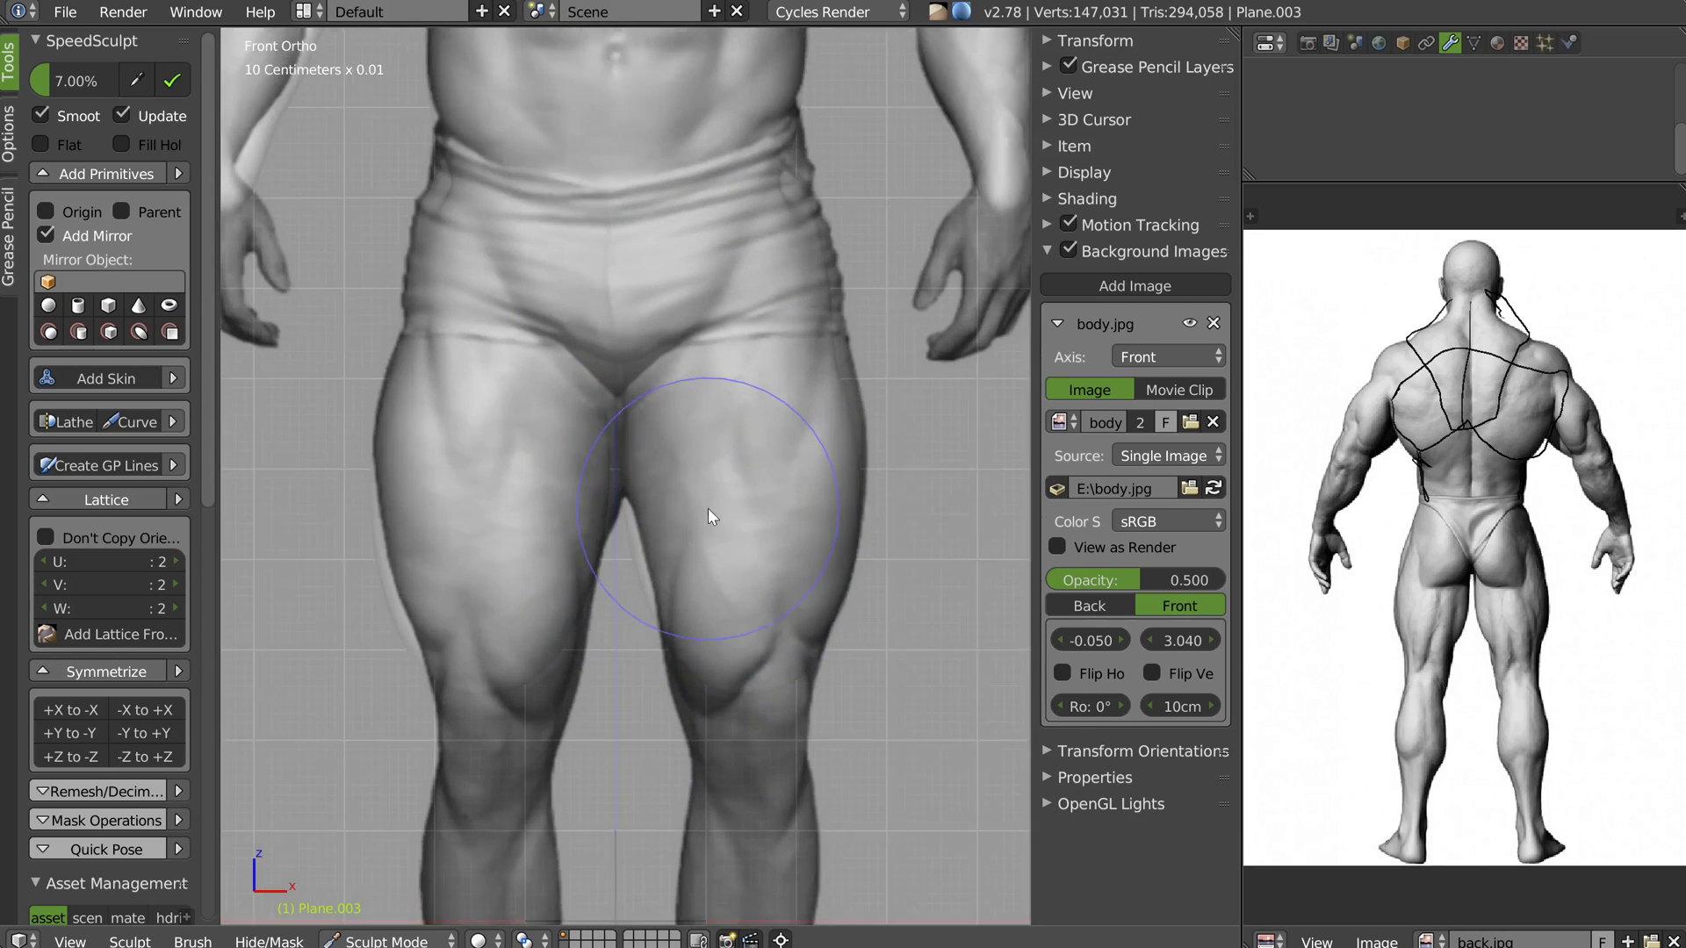
key("f")
left_click(717, 316)
mouse_move(713, 310)
left_mouse_down()
mouse_move(751, 397)
mouse_move(727, 385)
left_mouse_up()
left_click_drag(912, 145, 823, 479)
mouse_move(867, 290)
left_mouse_down()
mouse_move(804, 696)
mouse_move(714, 819)
left_mouse_up()
left_click_drag(696, 462, 680, 729)
left_click_drag(680, 516, 773, 733)
left_click_drag(692, 469, 648, 762)
scroll(804, 718, "down", 2)
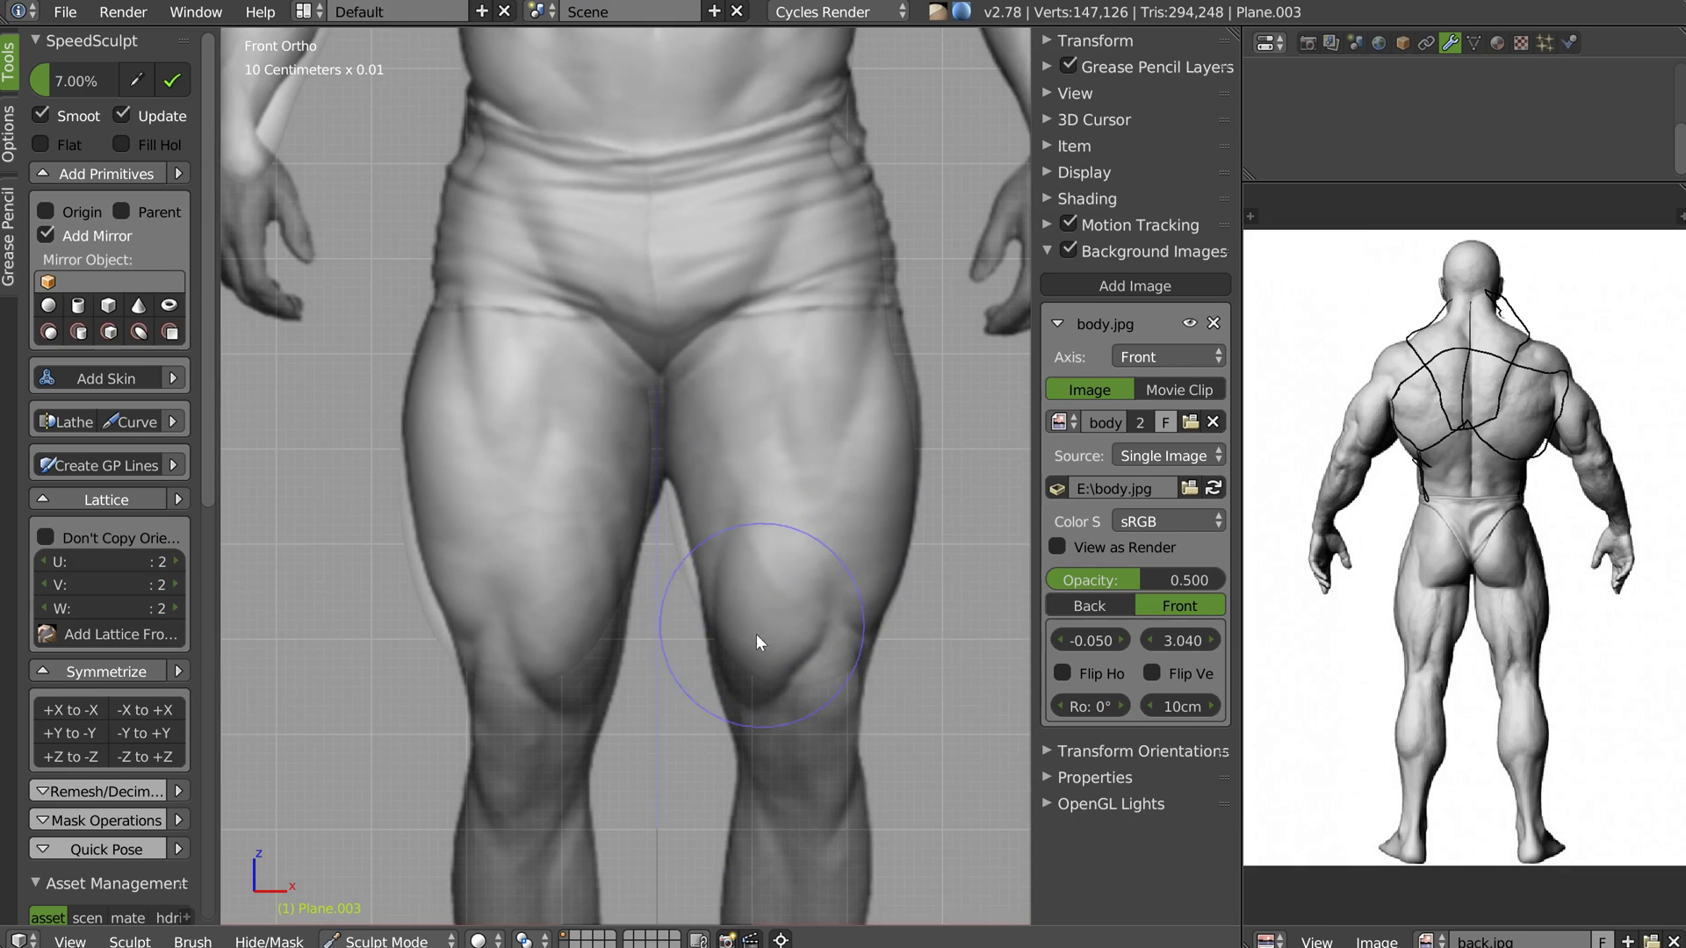
Resize the brush and sculpt the upper thigh toward its outer contour in front view
key("f")
left_click(760, 624)
mouse_move(789, 335)
left_mouse_down()
mouse_move(820, 287)
mouse_move(838, 332)
mouse_move(843, 188)
mouse_move(820, 368)
mouse_move(897, 439)
left_mouse_up()
Refine the hip bone area where the front of the thigh meets the waist
scroll(897, 439, "down", 3)
middle_click_drag(862, 471, 774, 502, "shift")
middle_click_drag(800, 409, 745, 442)
scroll(745, 443, "up", 5)
mouse_move(777, 374)
middle_mouse_down()
mouse_move(830, 344)
mouse_move(800, 359)
middle_mouse_up()
left_click_drag(722, 281, 761, 223)
middle_click_drag(761, 223, 814, 161)
mouse_move(818, 205)
left_mouse_down()
mouse_move(774, 324)
mouse_move(783, 263)
left_mouse_up()
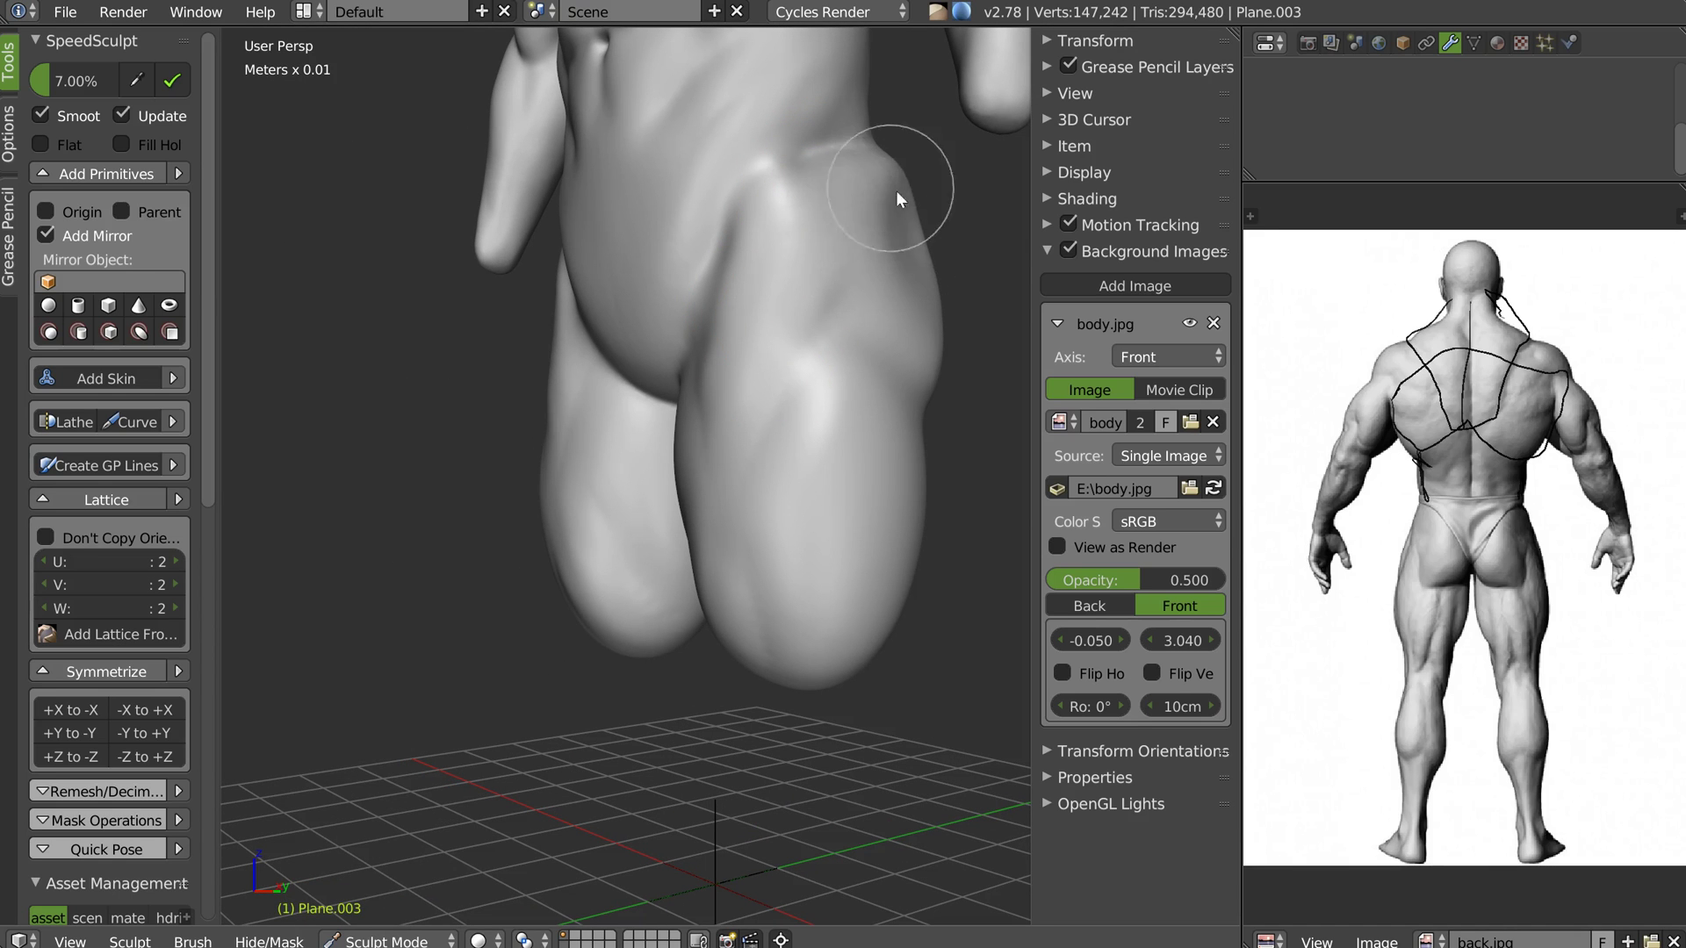
Carve muscle separation lines down the front of the thigh
mouse_move(701, 327)
middle_mouse_down()
mouse_move(790, 375)
mouse_move(752, 459)
mouse_move(682, 351)
middle_mouse_up()
left_click_drag(682, 351, 696, 433)
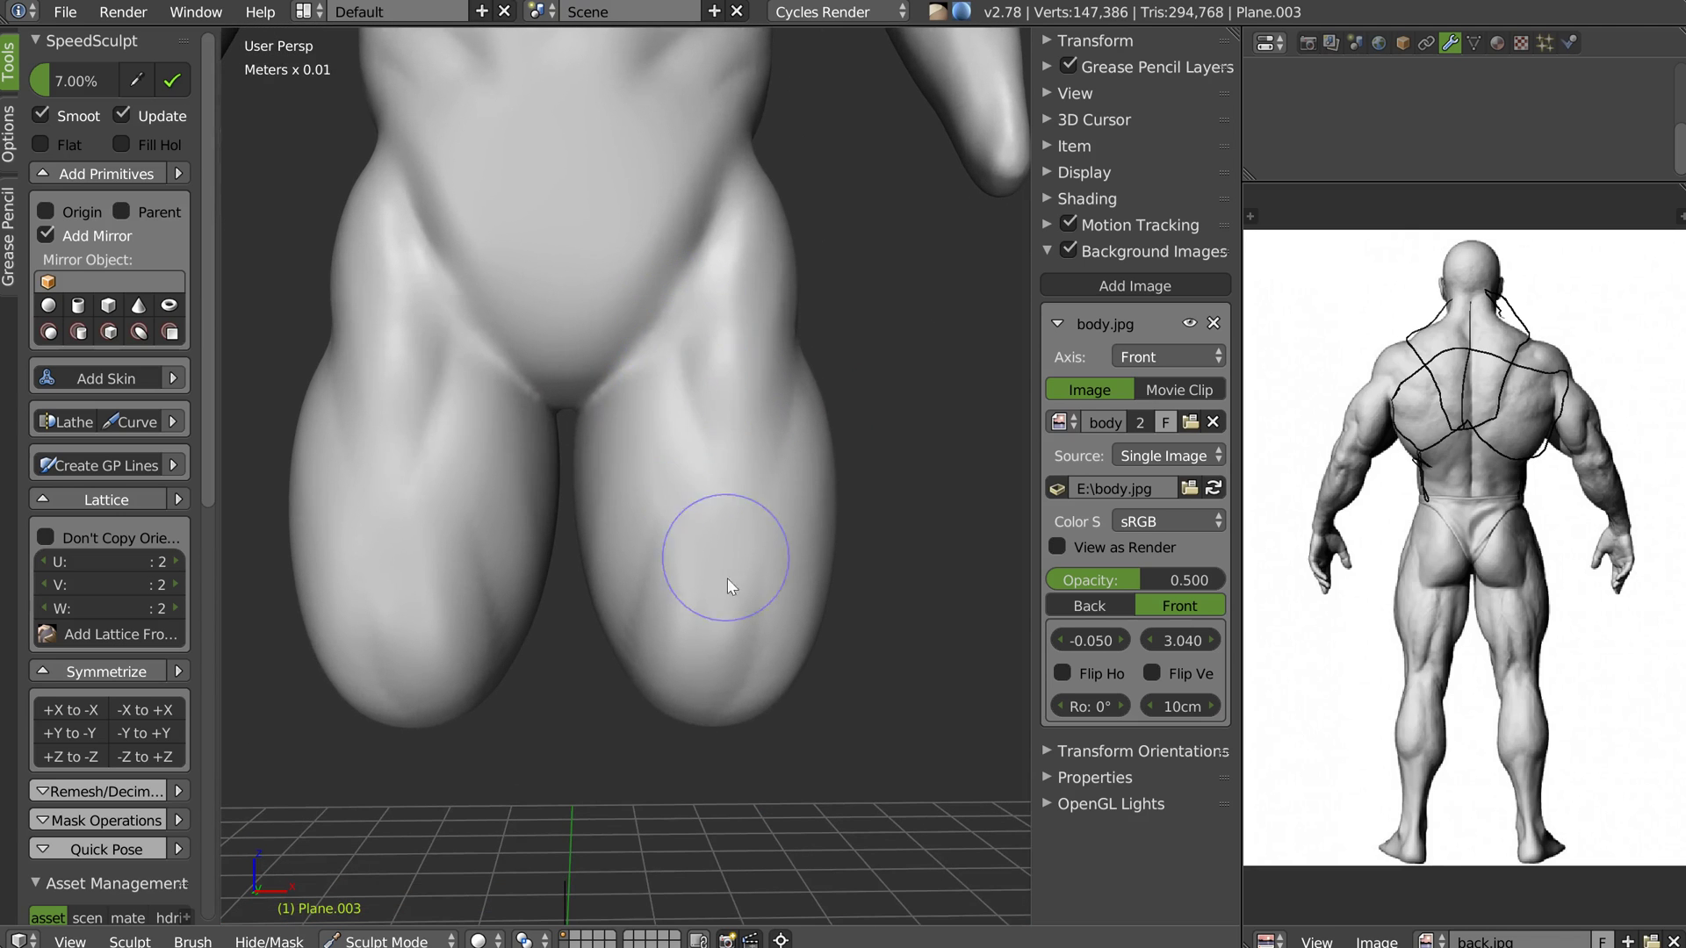
middle_click_drag(726, 577, 672, 503)
left_click_drag(671, 474, 686, 612)
middle_click_drag(687, 611, 706, 643)
Switch brushes and build up the lower and outer thigh, comparing its contour with the front reference image
key("w")
left_click(664, 646)
mouse_move(665, 665)
left_mouse_down()
mouse_move(674, 697)
mouse_move(729, 668)
left_mouse_up()
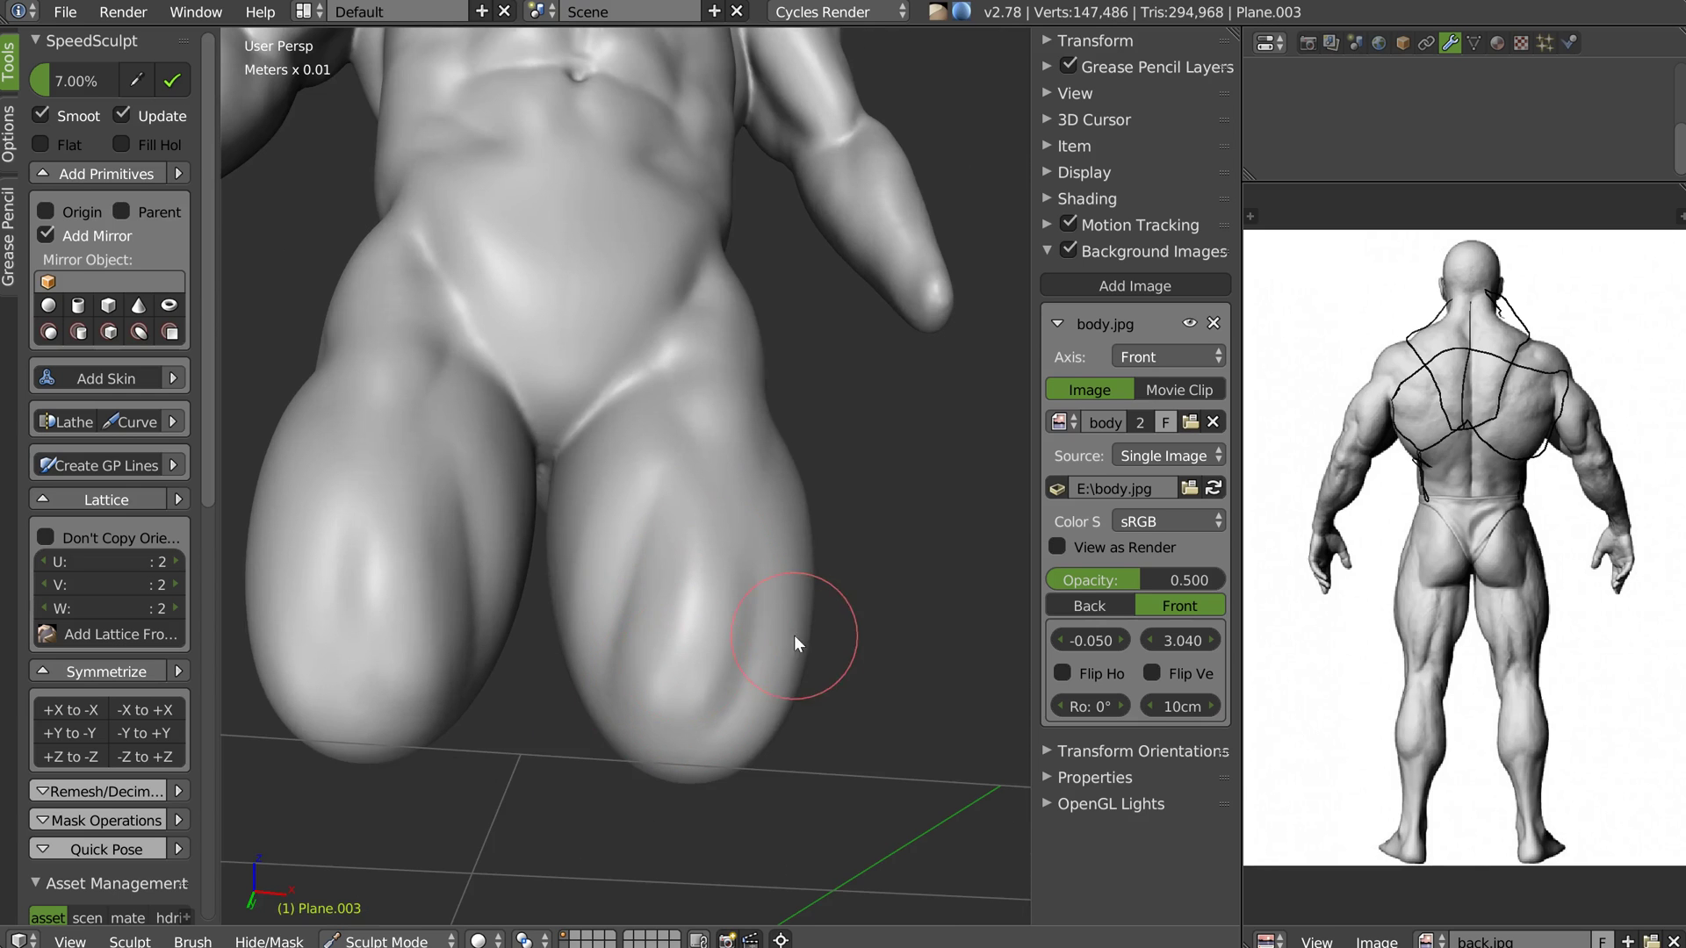
key("KP_1")
scroll(803, 604, "up", 1)
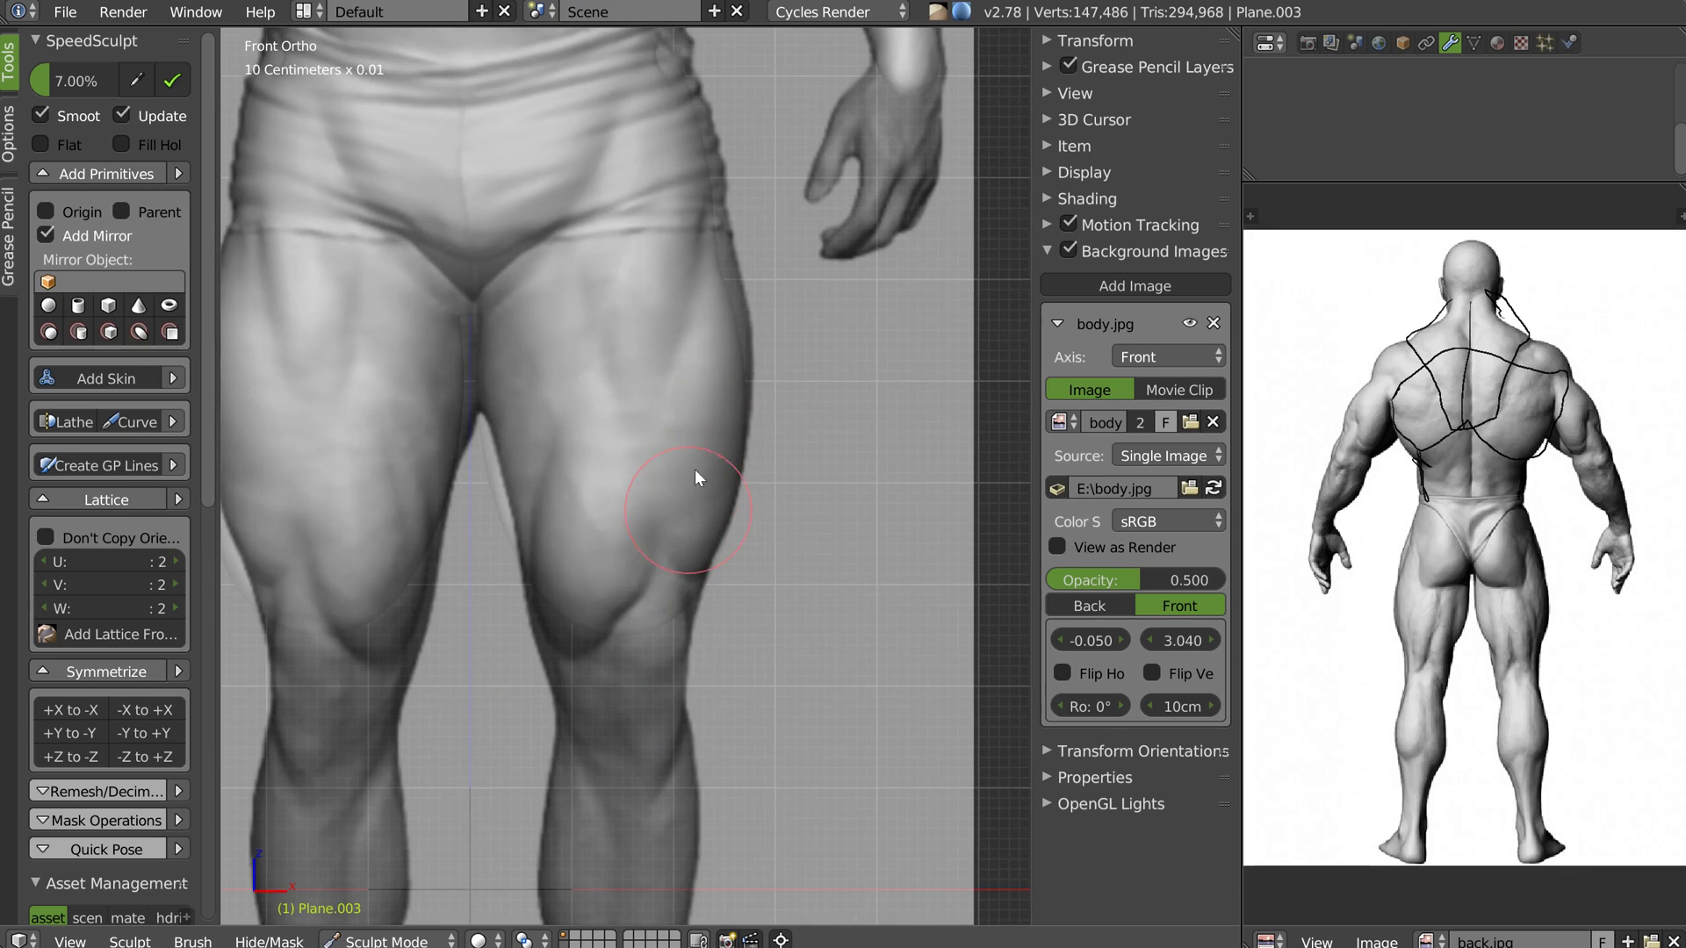
left_click_drag(698, 569, 745, 505)
Refine the outer thigh and hip volumes from several angles
mouse_move(799, 460)
middle_mouse_down()
mouse_move(683, 506)
mouse_move(790, 406)
middle_mouse_up()
left_click_drag(772, 444, 794, 504)
mouse_move(793, 504)
middle_mouse_down()
mouse_move(739, 441)
mouse_move(613, 428)
mouse_move(614, 362)
middle_mouse_up()
mouse_move(614, 362)
left_mouse_down()
mouse_move(597, 417)
mouse_move(618, 323)
mouse_move(621, 484)
left_mouse_up()
mouse_move(622, 485)
middle_mouse_down()
mouse_move(687, 415)
mouse_move(591, 407)
mouse_move(752, 445)
mouse_move(764, 384)
middle_mouse_up()
mouse_move(727, 291)
left_mouse_down()
mouse_move(696, 462)
mouse_move(647, 425)
mouse_move(704, 248)
left_mouse_up()
middle_click_drag(733, 340, 677, 256)
mouse_move(593, 356)
middle_mouse_down()
mouse_move(608, 307)
mouse_move(569, 362)
middle_mouse_up()
Switch to the Snakehook brush, resize it and smooth the hip area beside the lower abdomen
key("w")
left_click(425, 272)
key("f")
left_click(662, 305)
middle_click_drag(651, 325, 632, 302)
scroll(632, 303, "up", 1)
mouse_move(633, 296)
left_mouse_down("shift")
mouse_move(567, 335)
mouse_move(597, 293)
mouse_move(616, 313)
left_mouse_up("shift")
mouse_move(592, 371)
middle_mouse_down()
mouse_move(713, 329)
mouse_move(667, 199)
middle_mouse_up()
Switch to the Clay brush and add volume to the flank and side of the abdomen above the hip
scroll(702, 342, "down", 3)
scroll(694, 303, "up", 2)
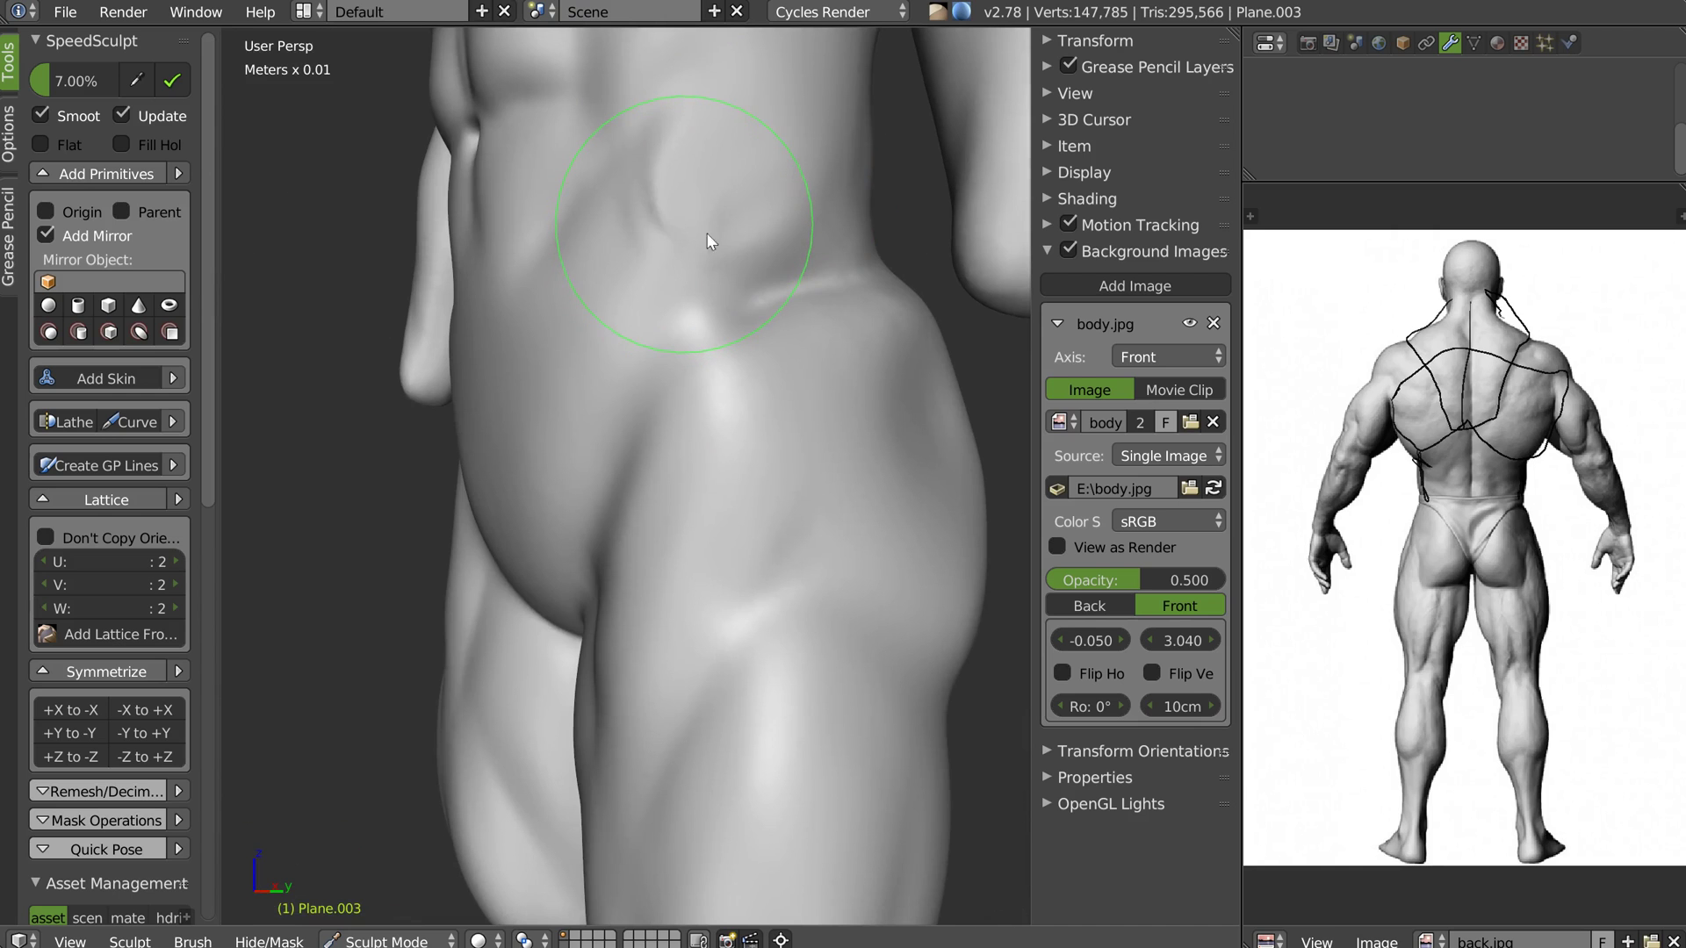
key("w")
left_click(835, 258)
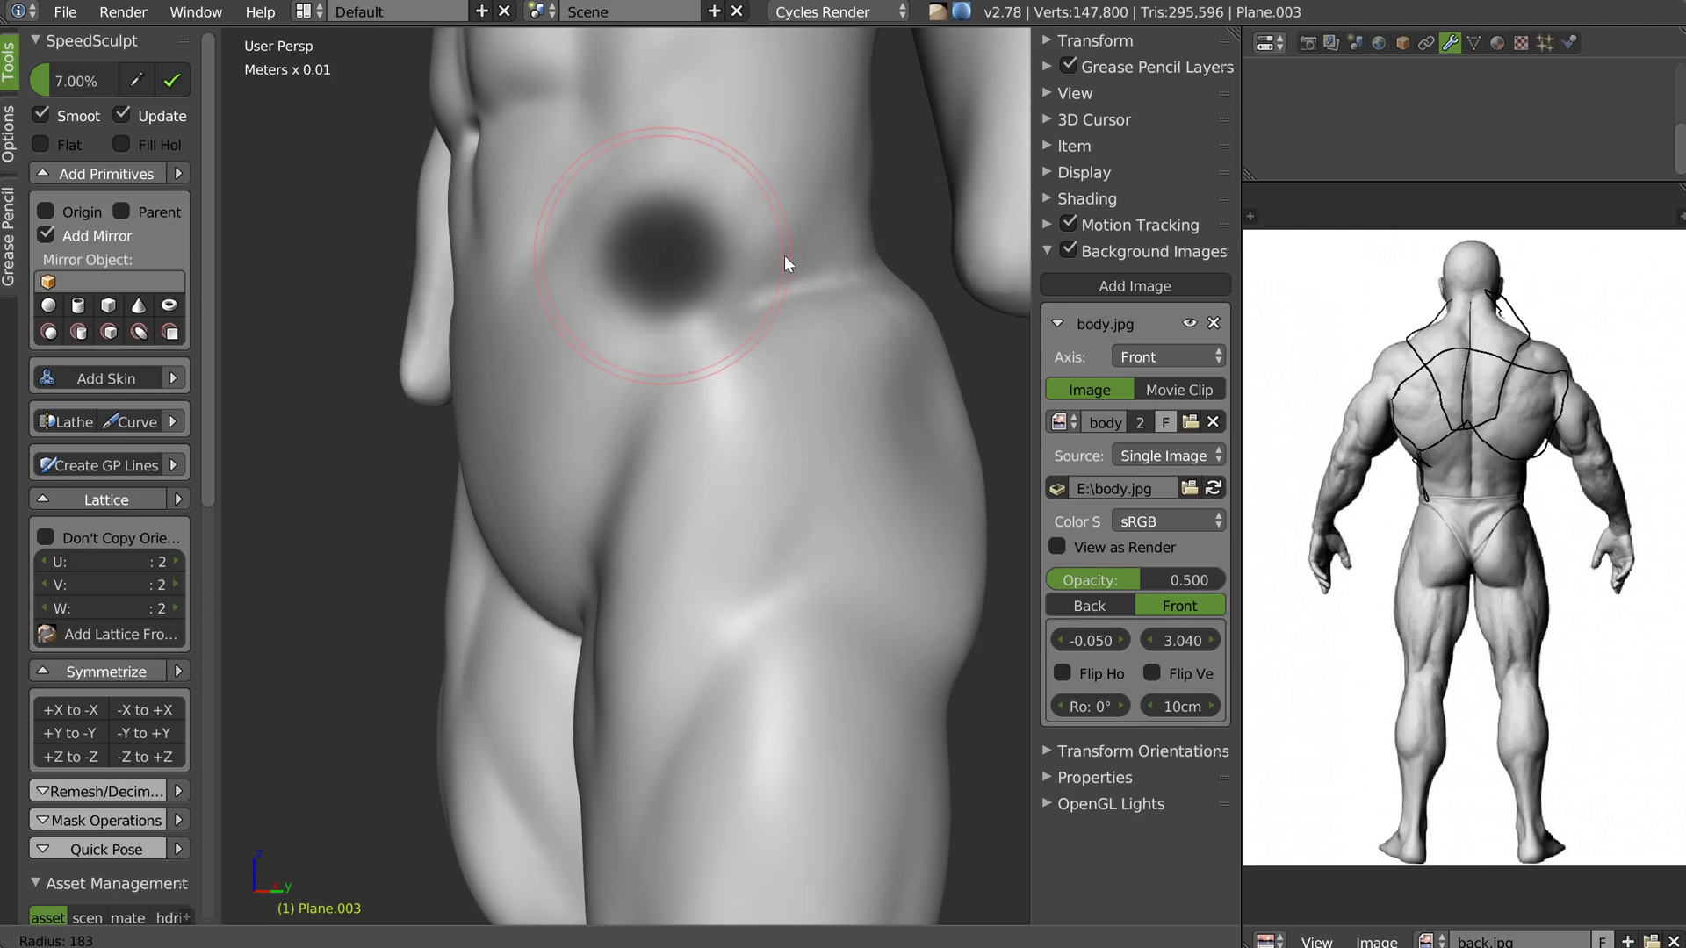
mouse_move(853, 172)
left_mouse_down()
mouse_move(640, 272)
mouse_move(808, 203)
mouse_move(701, 250)
left_mouse_up()
middle_click_drag(700, 245, 710, 203)
left_click_drag(709, 204, 686, 216)
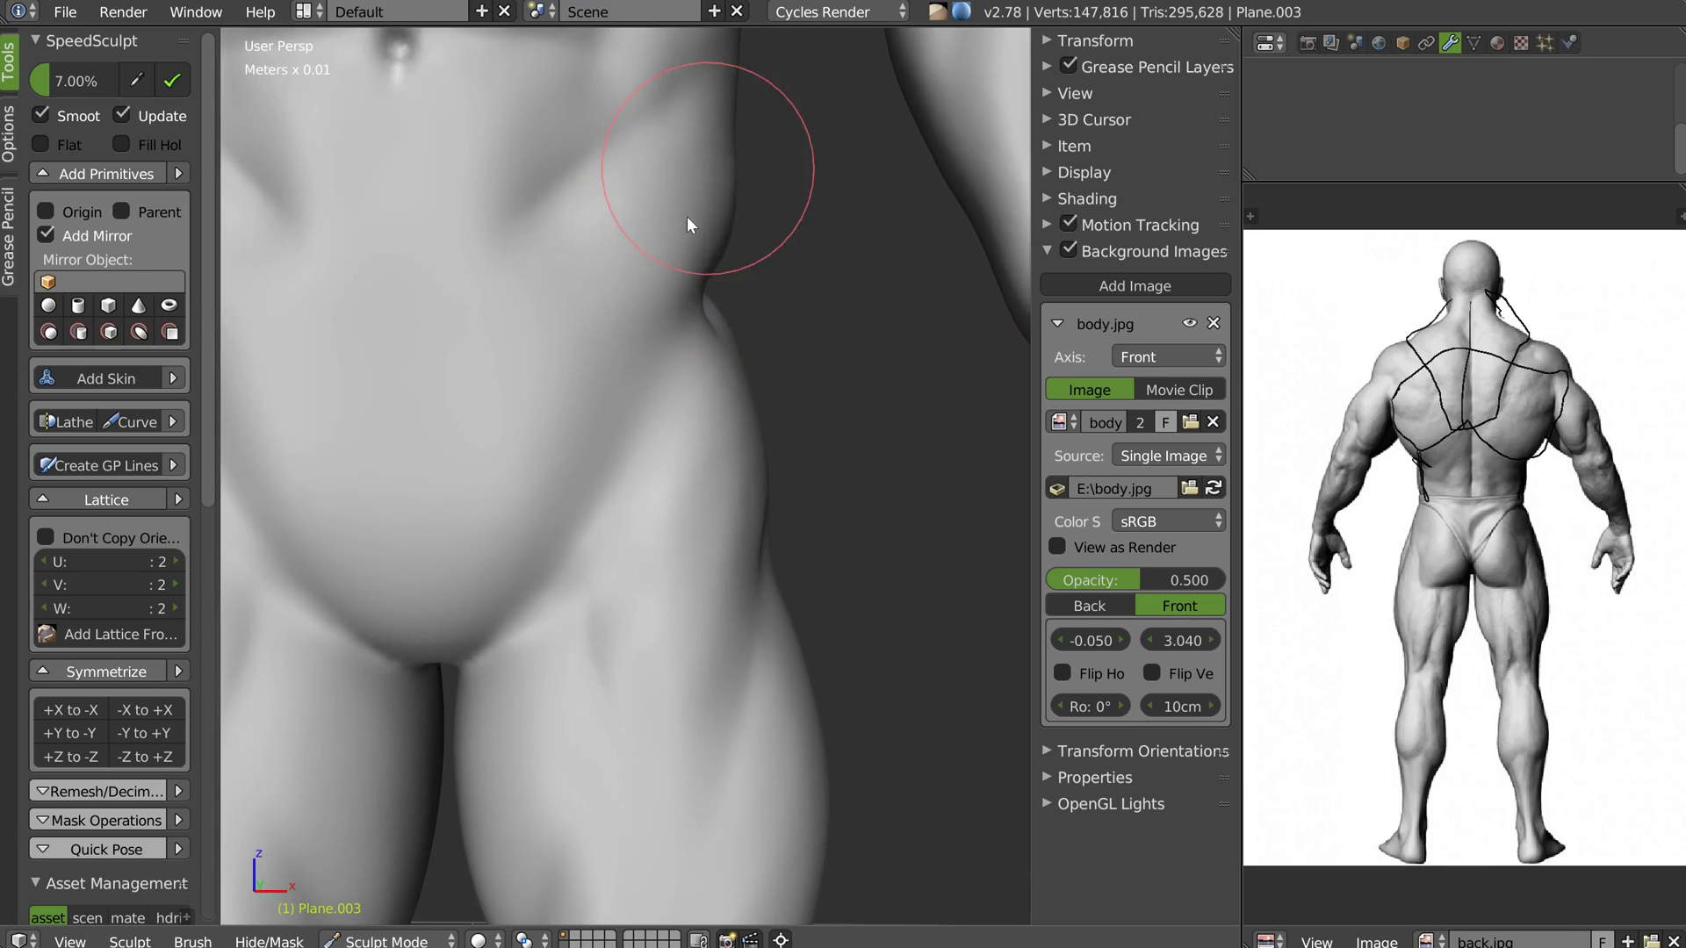
middle_click_drag(686, 216, 586, 248)
mouse_move(587, 247)
left_mouse_down()
mouse_move(535, 182)
mouse_move(530, 290)
mouse_move(591, 166)
mouse_move(655, 211)
left_mouse_up()
Switch to the Crease brush, resize it and define the lines between the lower abdomen, flank and hip
key("shift+c")
key("f")
left_click(557, 248)
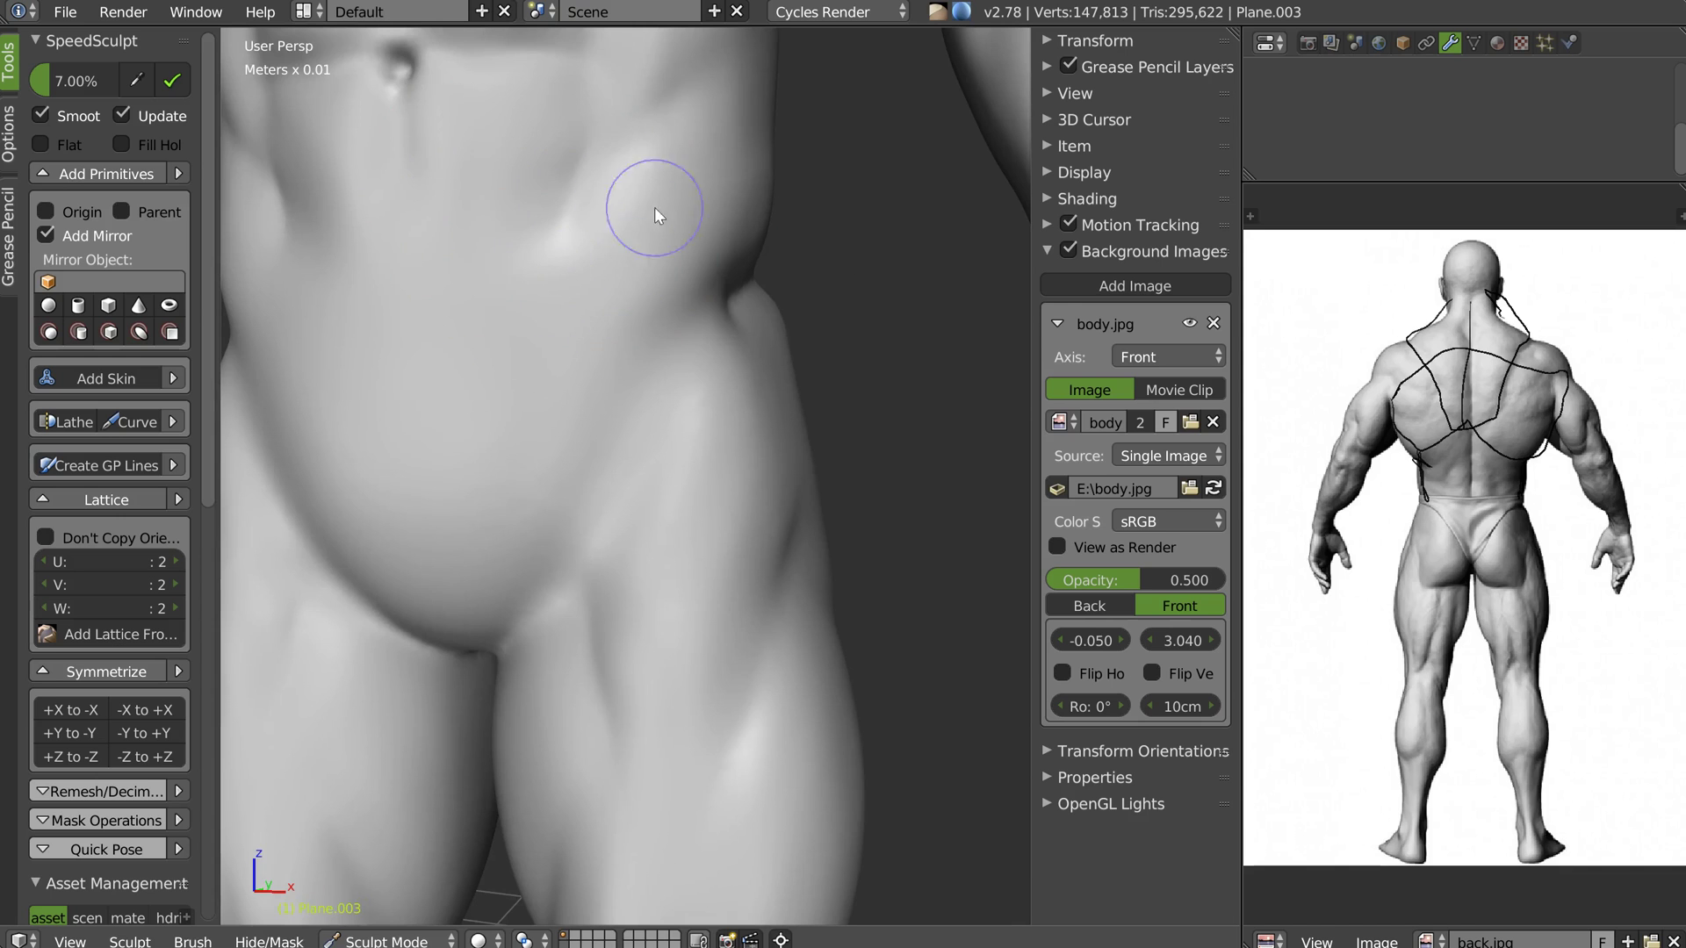
scroll(725, 209, "down", 4)
middle_click_drag(645, 261, 698, 324)
scroll(694, 330, "up", 3)
left_click_drag(575, 460, 644, 325)
left_click_drag(617, 435, 657, 316)
mouse_move(719, 235)
left_mouse_down()
mouse_move(667, 293)
mouse_move(623, 418)
mouse_move(580, 471)
mouse_move(635, 360)
mouse_move(627, 300)
mouse_move(636, 360)
left_mouse_up()
Switch brushes, resize the brush and shape the hip around to the upper side of the buttock
key("w")
left_click(555, 330)
mouse_move(548, 446)
left_mouse_down()
mouse_move(541, 465)
mouse_move(556, 399)
mouse_move(554, 465)
left_mouse_up()
key("f")
left_click(557, 458)
mouse_move(555, 474)
middle_mouse_down()
mouse_move(564, 387)
mouse_move(525, 496)
middle_mouse_up()
mouse_move(538, 394)
left_mouse_down()
mouse_move(556, 342)
mouse_move(594, 348)
left_mouse_up()
mouse_move(593, 345)
middle_mouse_down()
mouse_move(569, 417)
mouse_move(645, 400)
mouse_move(646, 372)
mouse_move(620, 368)
mouse_move(688, 300)
mouse_move(605, 332)
middle_mouse_up()
mouse_move(730, 339)
middle_mouse_down()
mouse_move(648, 337)
mouse_move(564, 376)
mouse_move(698, 309)
middle_mouse_up()
mouse_move(735, 303)
left_mouse_down()
mouse_move(791, 320)
mouse_move(721, 337)
mouse_move(717, 230)
left_mouse_up()
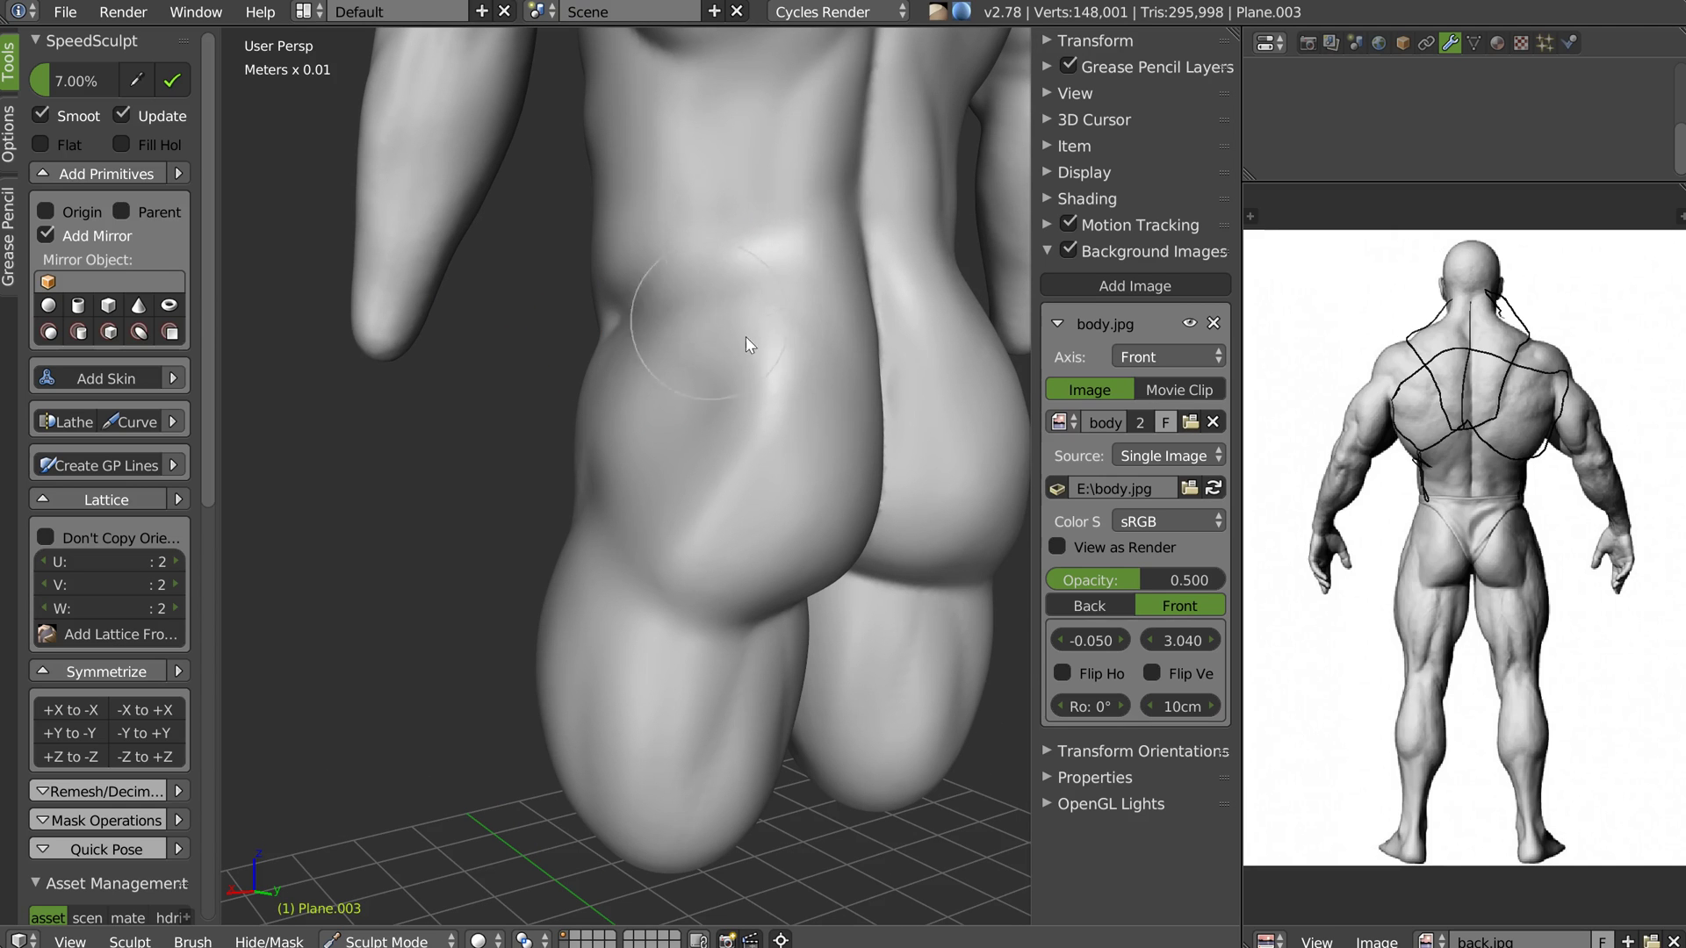
Shape the outer buttock and smooth its lower transition into the back of the thigh
scroll(707, 404, "up", 3)
middle_click_drag(707, 410, 682, 504)
mouse_move(727, 440)
left_mouse_down()
mouse_move(682, 474)
mouse_move(717, 479)
mouse_move(740, 553)
mouse_move(596, 530)
left_mouse_up()
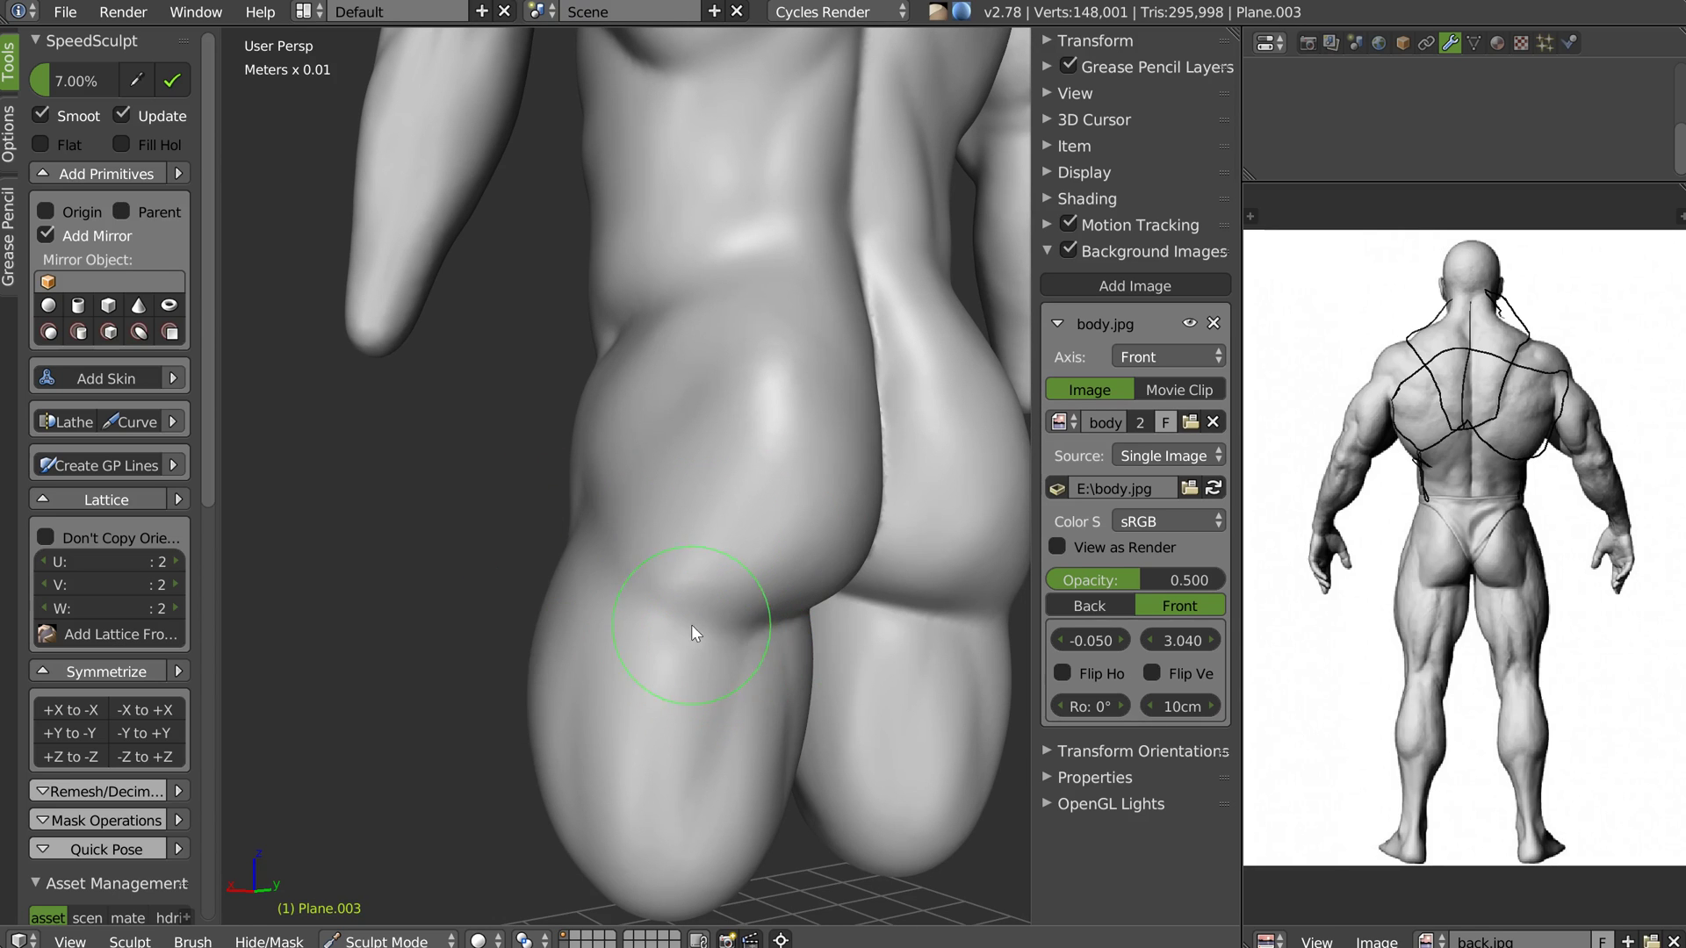
middle_click_drag(685, 647, 700, 640)
mouse_move(687, 641)
left_mouse_down("shift")
mouse_move(653, 652)
mouse_move(680, 639)
left_mouse_up("shift")
Use the Crease brush to sharpen the fold under the buttock and the hollow on its outer side
key("shift+c")
middle_click_drag(766, 613, 675, 678)
left_click_drag(674, 678, 692, 644)
middle_click_drag(692, 644, 718, 645)
mouse_move(718, 645)
left_mouse_down()
mouse_move(556, 452)
mouse_move(612, 567)
mouse_move(609, 644)
mouse_move(527, 488)
mouse_move(571, 457)
left_mouse_up()
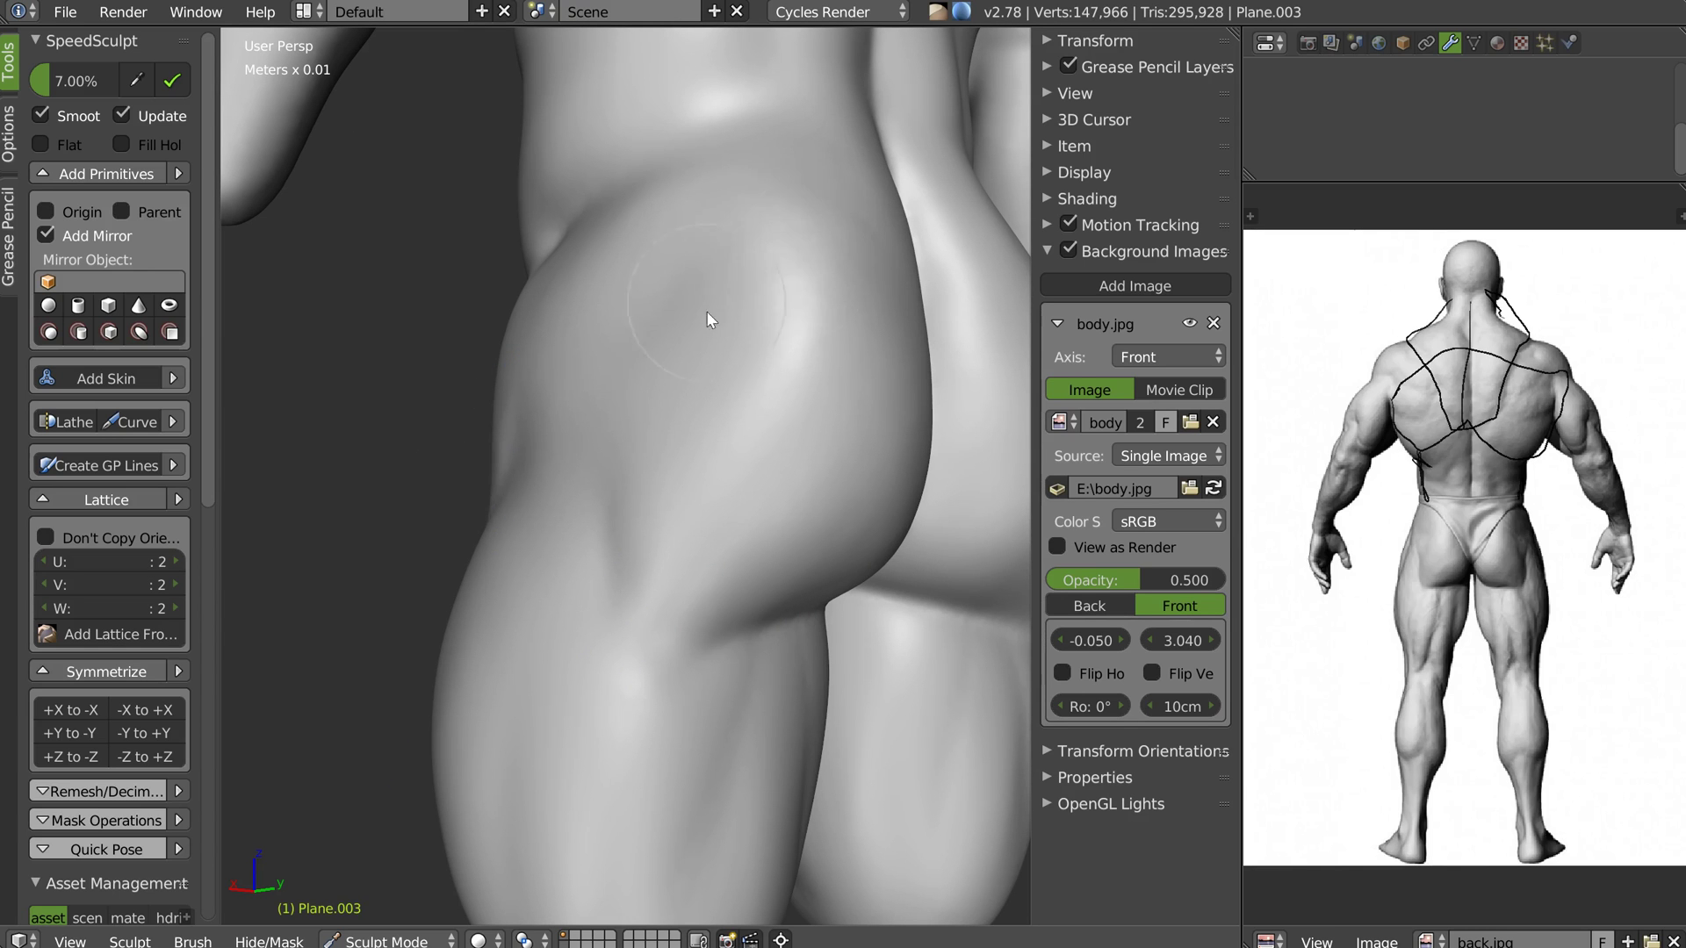
Resize the brush and fill out the upper part of the buttock
mouse_move(798, 282)
middle_mouse_down()
mouse_move(835, 351)
mouse_move(648, 282)
mouse_move(700, 331)
middle_mouse_up()
key("f")
left_click(755, 294)
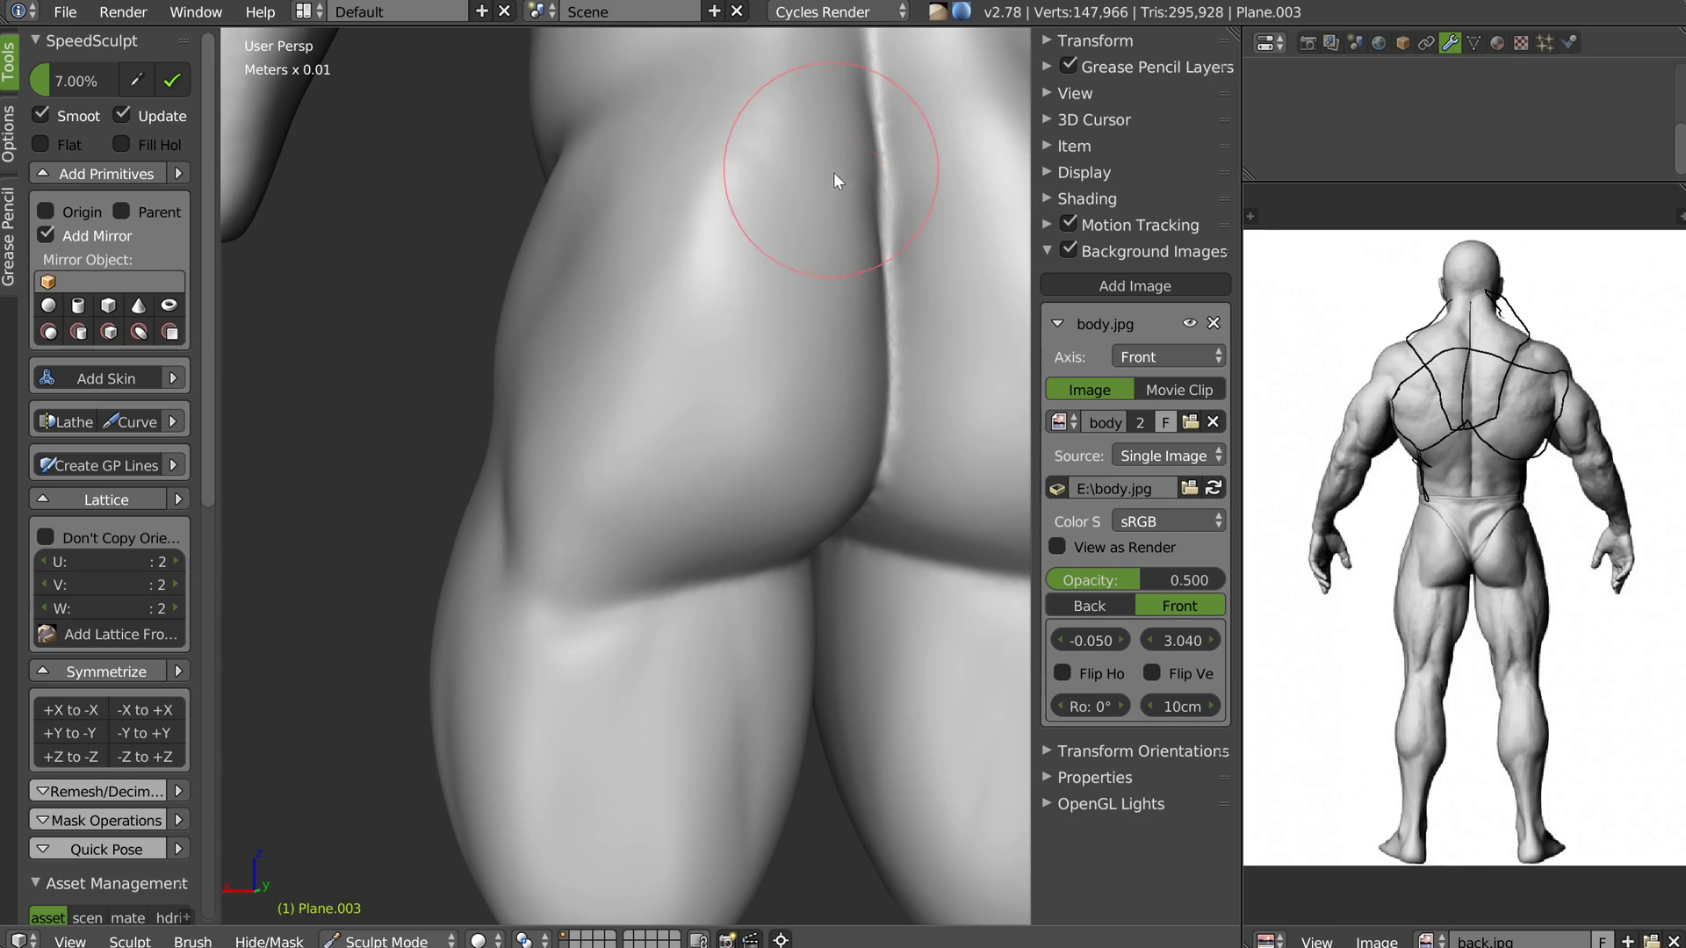
mouse_move(769, 314)
left_mouse_down()
mouse_move(808, 344)
mouse_move(814, 471)
mouse_move(845, 267)
mouse_move(716, 333)
left_mouse_up()
mouse_move(721, 340)
middle_mouse_down()
mouse_move(824, 282)
mouse_move(741, 260)
mouse_move(708, 289)
mouse_move(791, 283)
mouse_move(595, 256)
mouse_move(869, 214)
mouse_move(754, 332)
mouse_move(794, 375)
middle_mouse_up()
Return to the Crease brush and deepen the groove along the lower spine above the buttocks
key("shift+c")
middle_click_drag(606, 403, 647, 376)
mouse_move(647, 372)
left_mouse_down()
mouse_move(581, 387)
mouse_move(645, 355)
left_mouse_up()
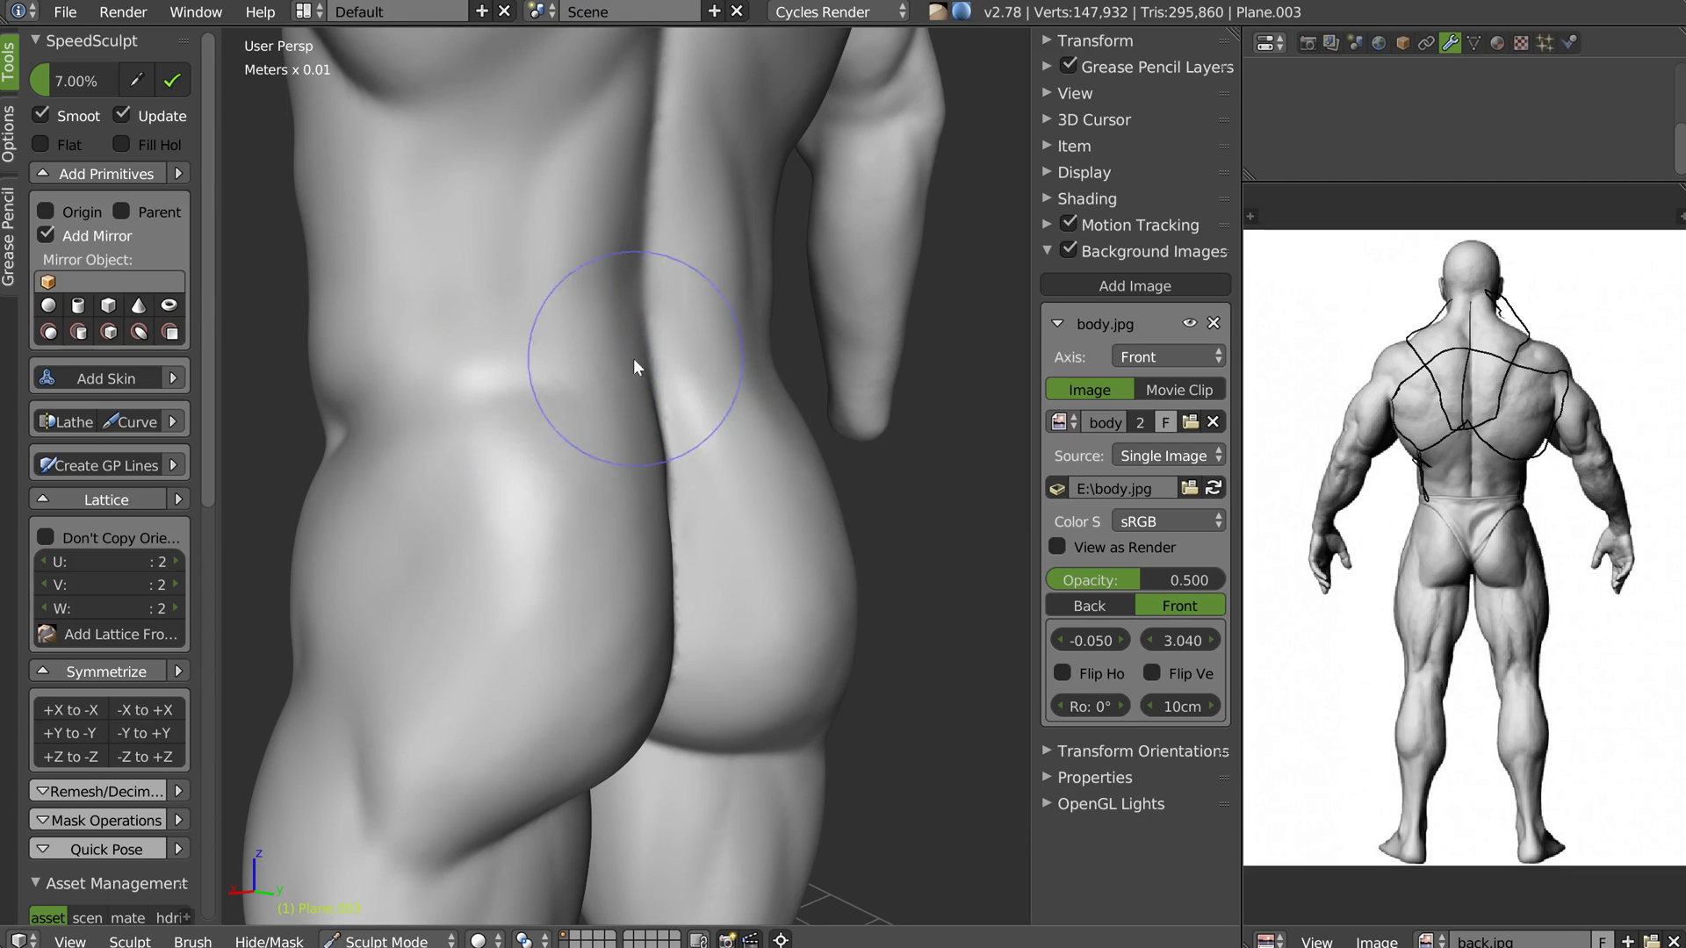
middle_click_drag(365, 444, 626, 362)
left_click_drag(675, 388, 675, 328)
Define the lower back muscles beside the spine and above the buttock
middle_click_drag(671, 325, 545, 233)
mouse_move(545, 233)
left_mouse_down()
mouse_move(500, 293)
mouse_move(557, 271)
left_mouse_up()
middle_click_drag(557, 270, 660, 287)
mouse_move(515, 299)
left_mouse_down()
mouse_move(676, 232)
mouse_move(677, 100)
left_mouse_up()
middle_click_drag(681, 288, 683, 376)
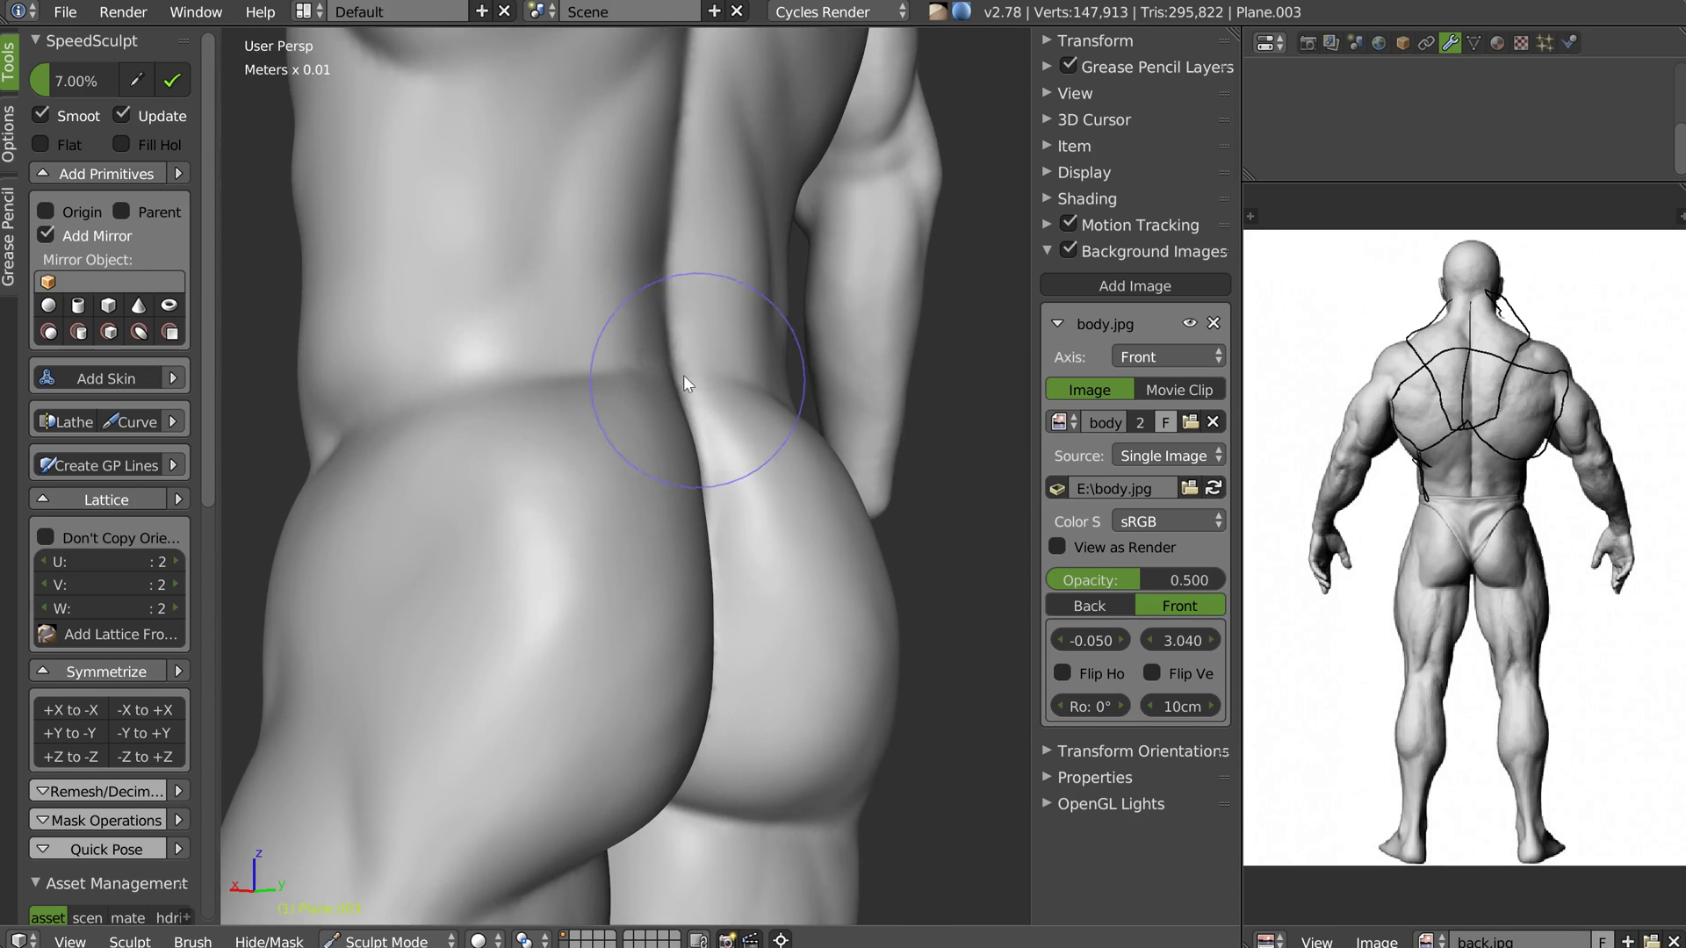
middle_click_drag(687, 439, 620, 356)
left_click_drag(620, 356, 551, 455)
middle_click_drag(634, 277, 576, 275)
mouse_move(576, 276)
left_mouse_down()
mouse_move(440, 370)
mouse_move(640, 206)
left_mouse_up()
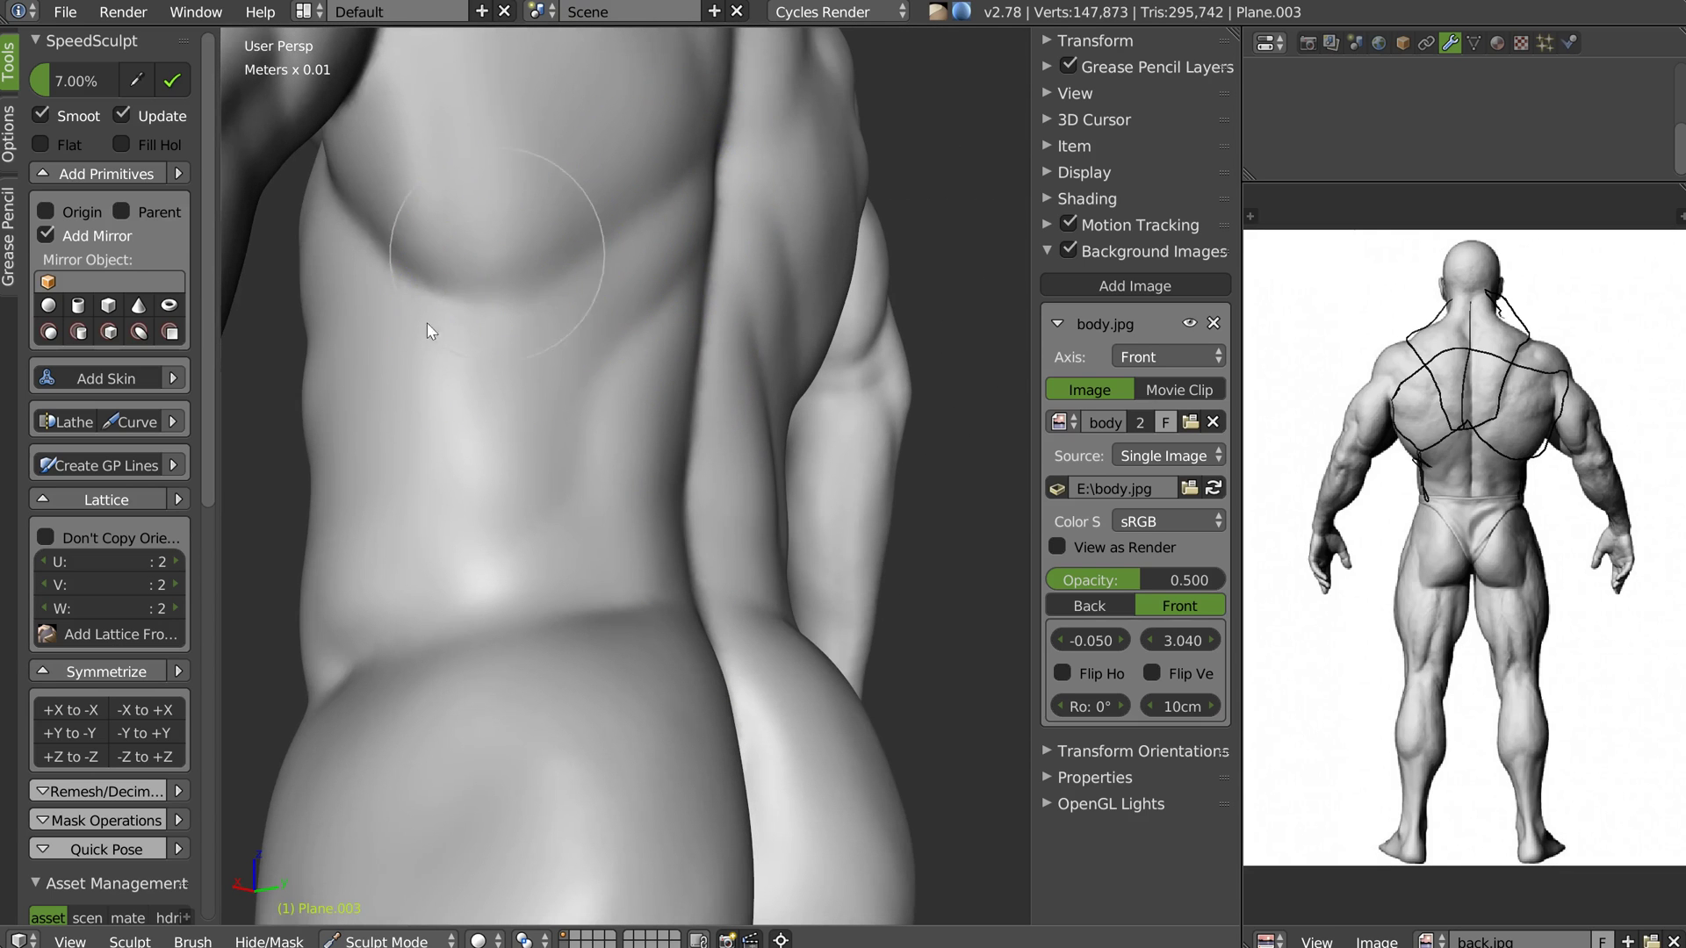
Refine the side of the waist between the back muscles and the hip
middle_click_drag(414, 293, 382, 249)
mouse_move(380, 246)
left_mouse_down()
mouse_move(366, 252)
mouse_move(523, 377)
mouse_move(395, 414)
mouse_move(375, 392)
left_mouse_up()
mouse_move(375, 392)
middle_mouse_down()
mouse_move(629, 372)
mouse_move(594, 290)
middle_mouse_up()
left_click_drag(395, 398, 424, 389)
mouse_move(424, 389)
middle_mouse_down()
mouse_move(458, 315)
mouse_move(650, 332)
middle_mouse_up()
left_click_drag(738, 364, 513, 462)
Switch brushes, resize the brush and add volume to the flank above the hip crease
mouse_move(513, 461)
middle_mouse_down()
mouse_move(619, 440)
mouse_move(676, 347)
mouse_move(597, 412)
middle_mouse_up()
key("w")
left_click(620, 434)
key("f")
left_click(552, 434)
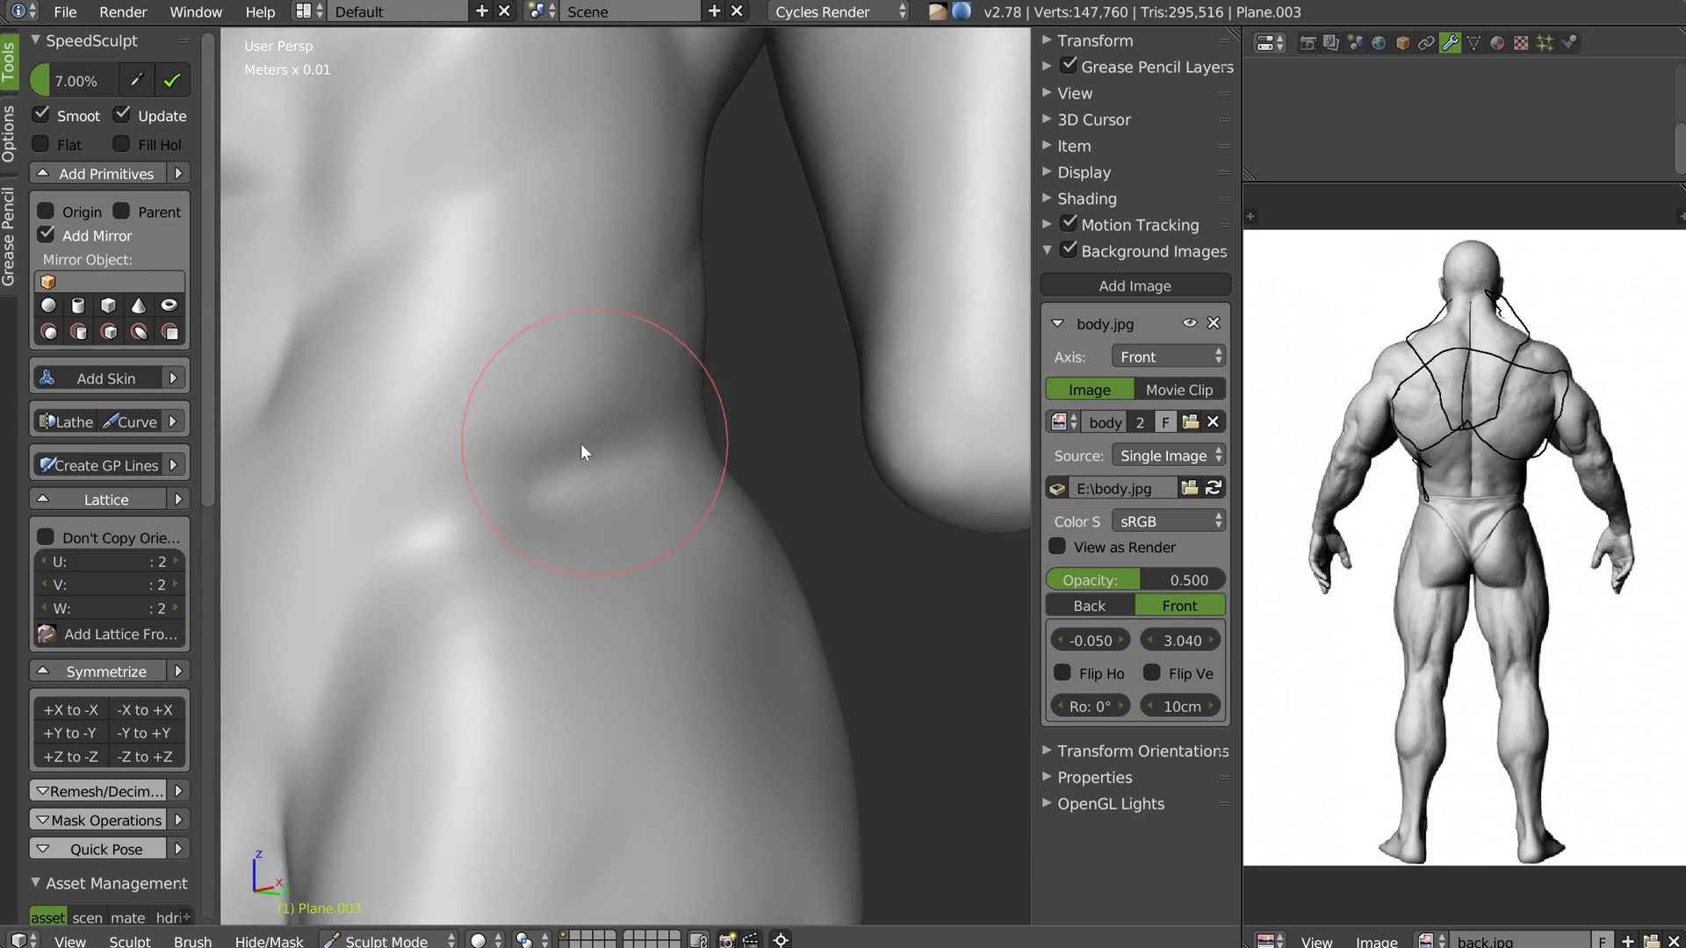
mouse_move(645, 351)
left_mouse_down()
mouse_move(476, 388)
mouse_move(632, 376)
left_mouse_up()
Switch to the Snakehook brush, resize it and adjust the lower abdomen's profile in side view
scroll(615, 395, "down", 4)
mouse_move(615, 395)
middle_mouse_down()
mouse_move(599, 421)
mouse_move(505, 397)
mouse_move(429, 457)
middle_mouse_up()
key("w")
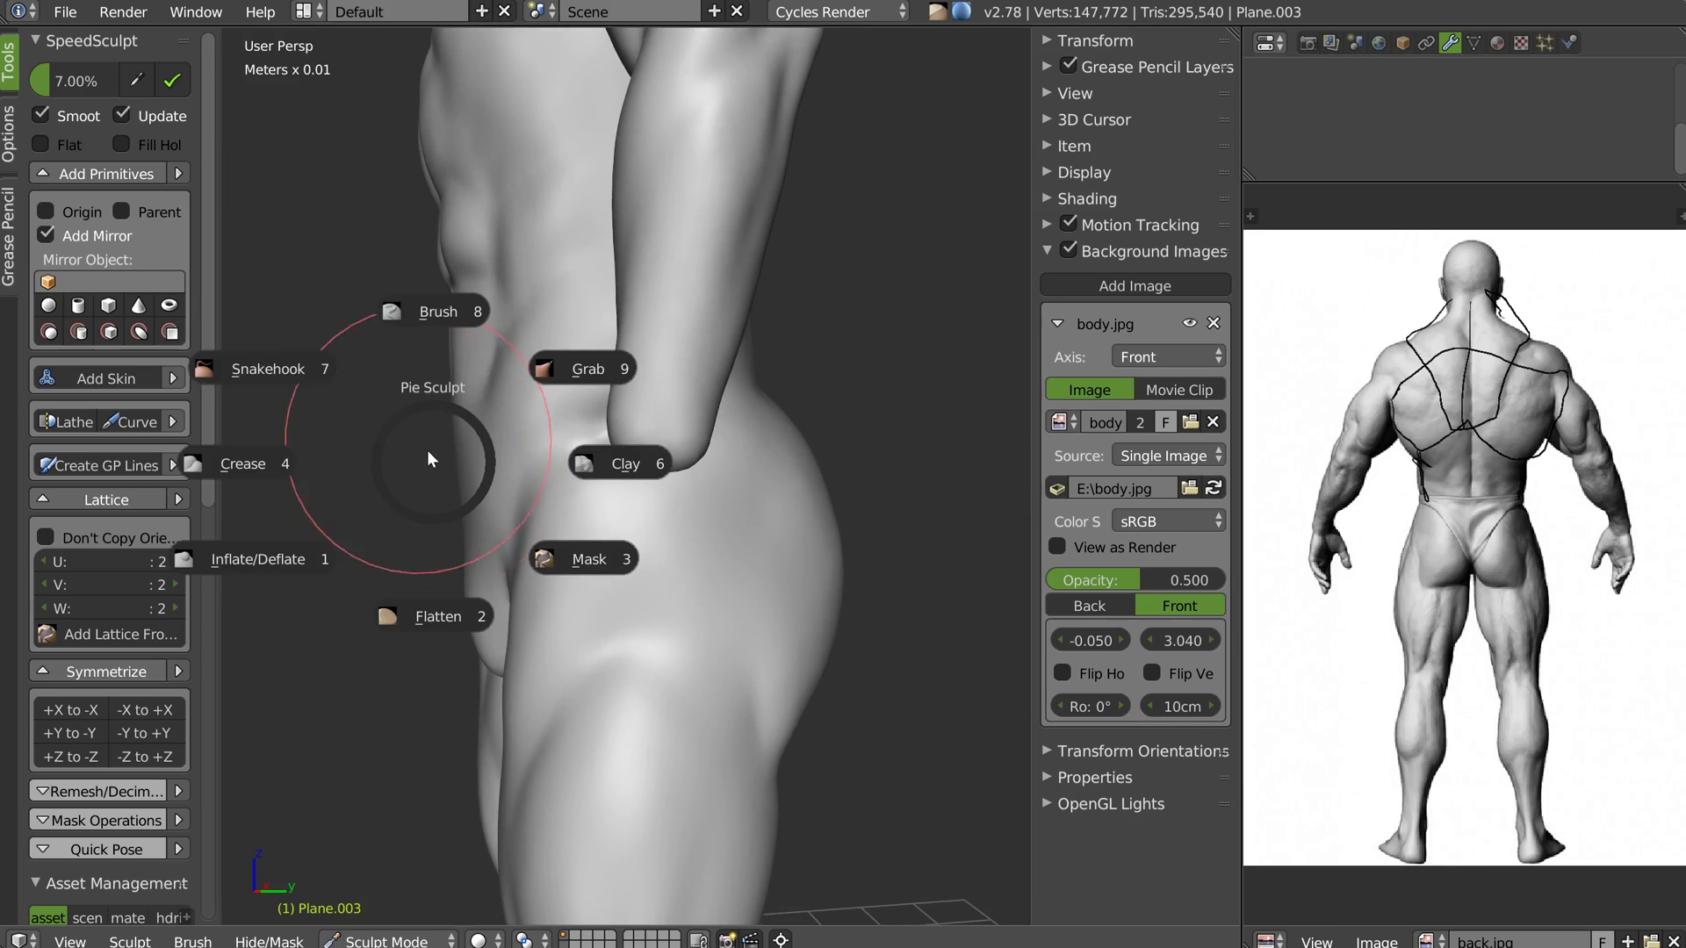
left_click(282, 371)
key("f")
left_click(527, 401)
scroll(462, 414, "up", 1)
left_click_drag(451, 417, 468, 444)
scroll(477, 341, "up", 3)
scroll(477, 341, "up", 1)
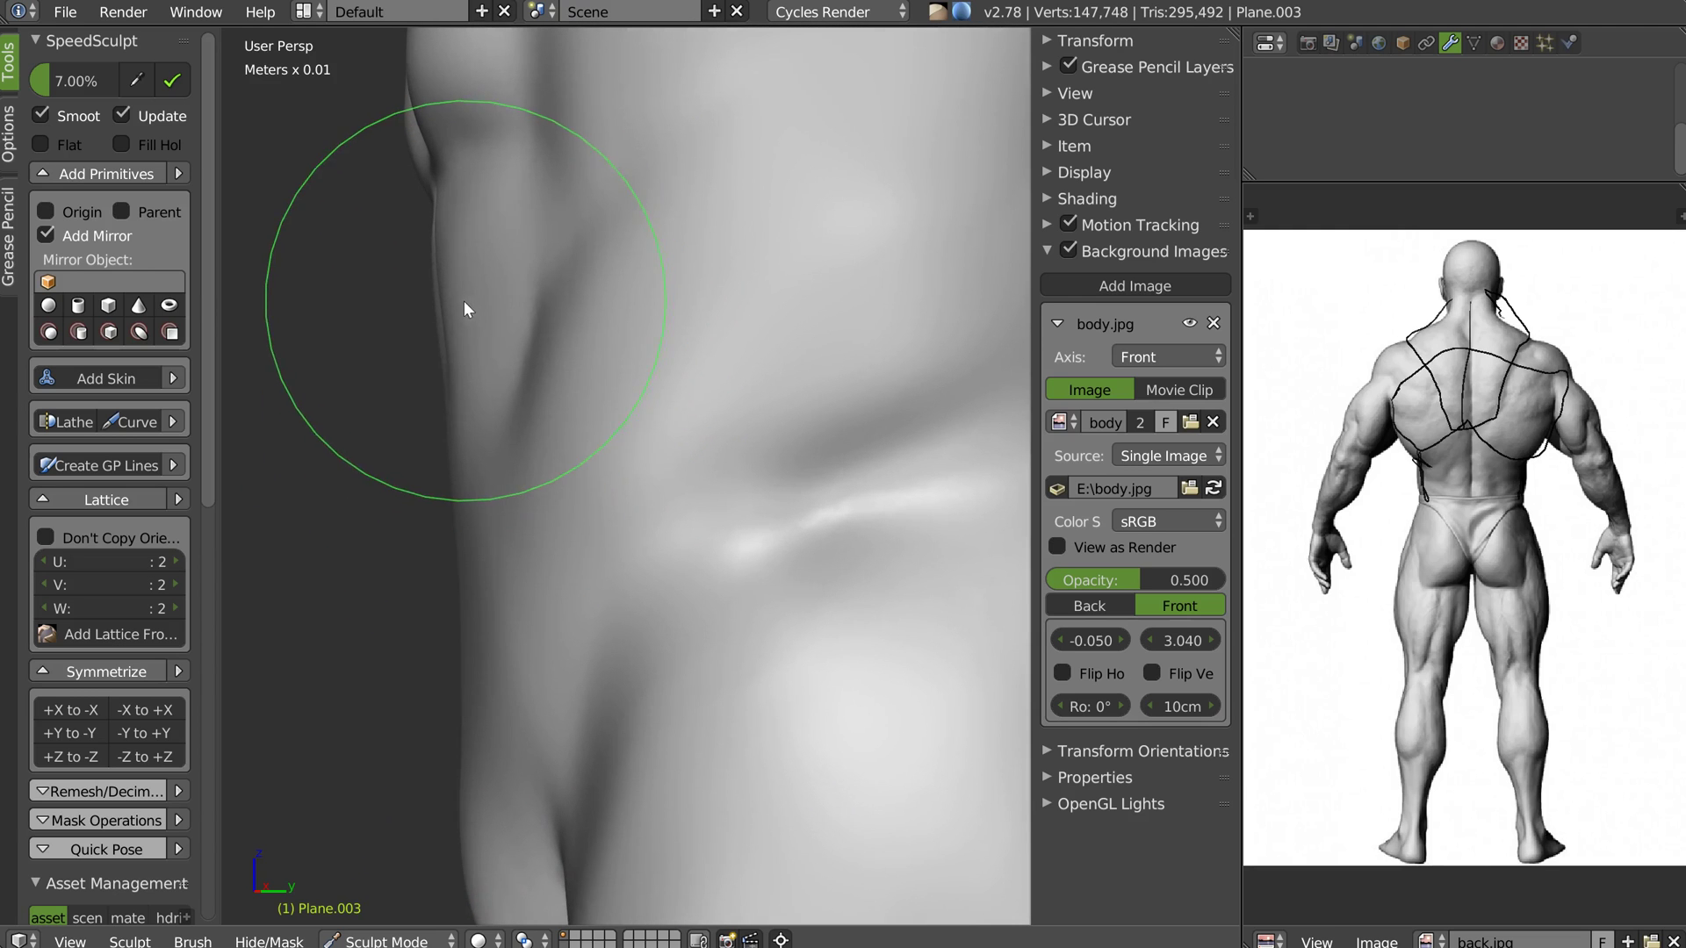
left_click(462, 498)
scroll(462, 498, "down", 2)
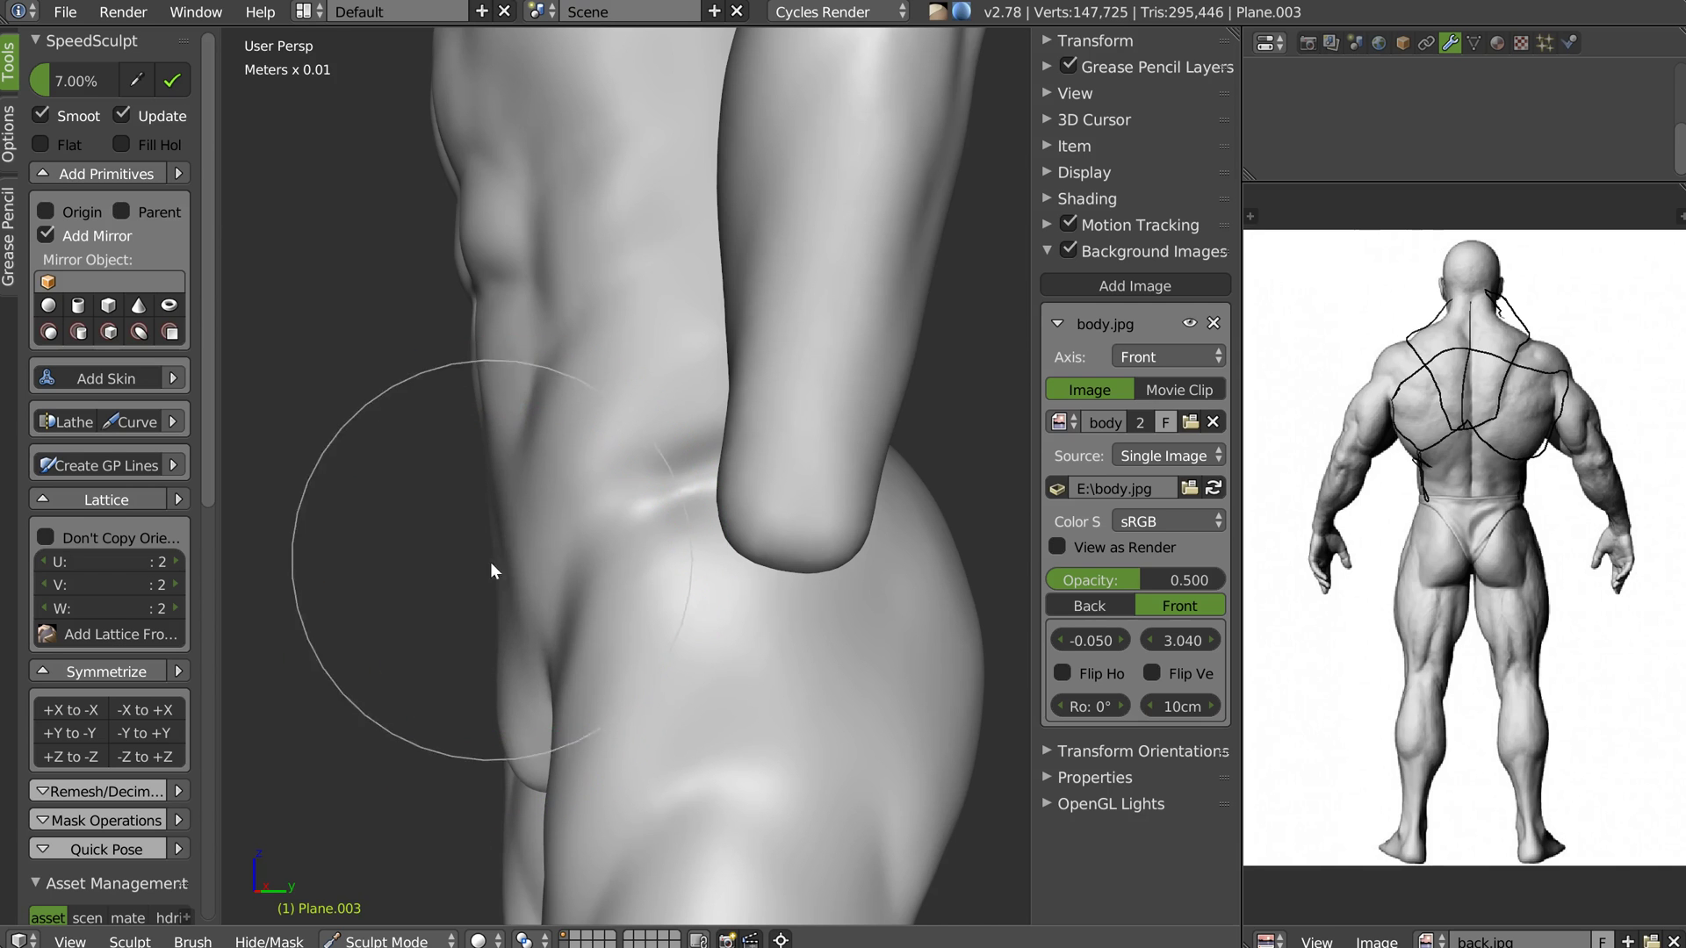
Adjust the lower abdomen's surface from below and from the front
mouse_move(483, 569)
middle_mouse_down()
mouse_move(631, 435)
mouse_move(638, 358)
middle_mouse_up()
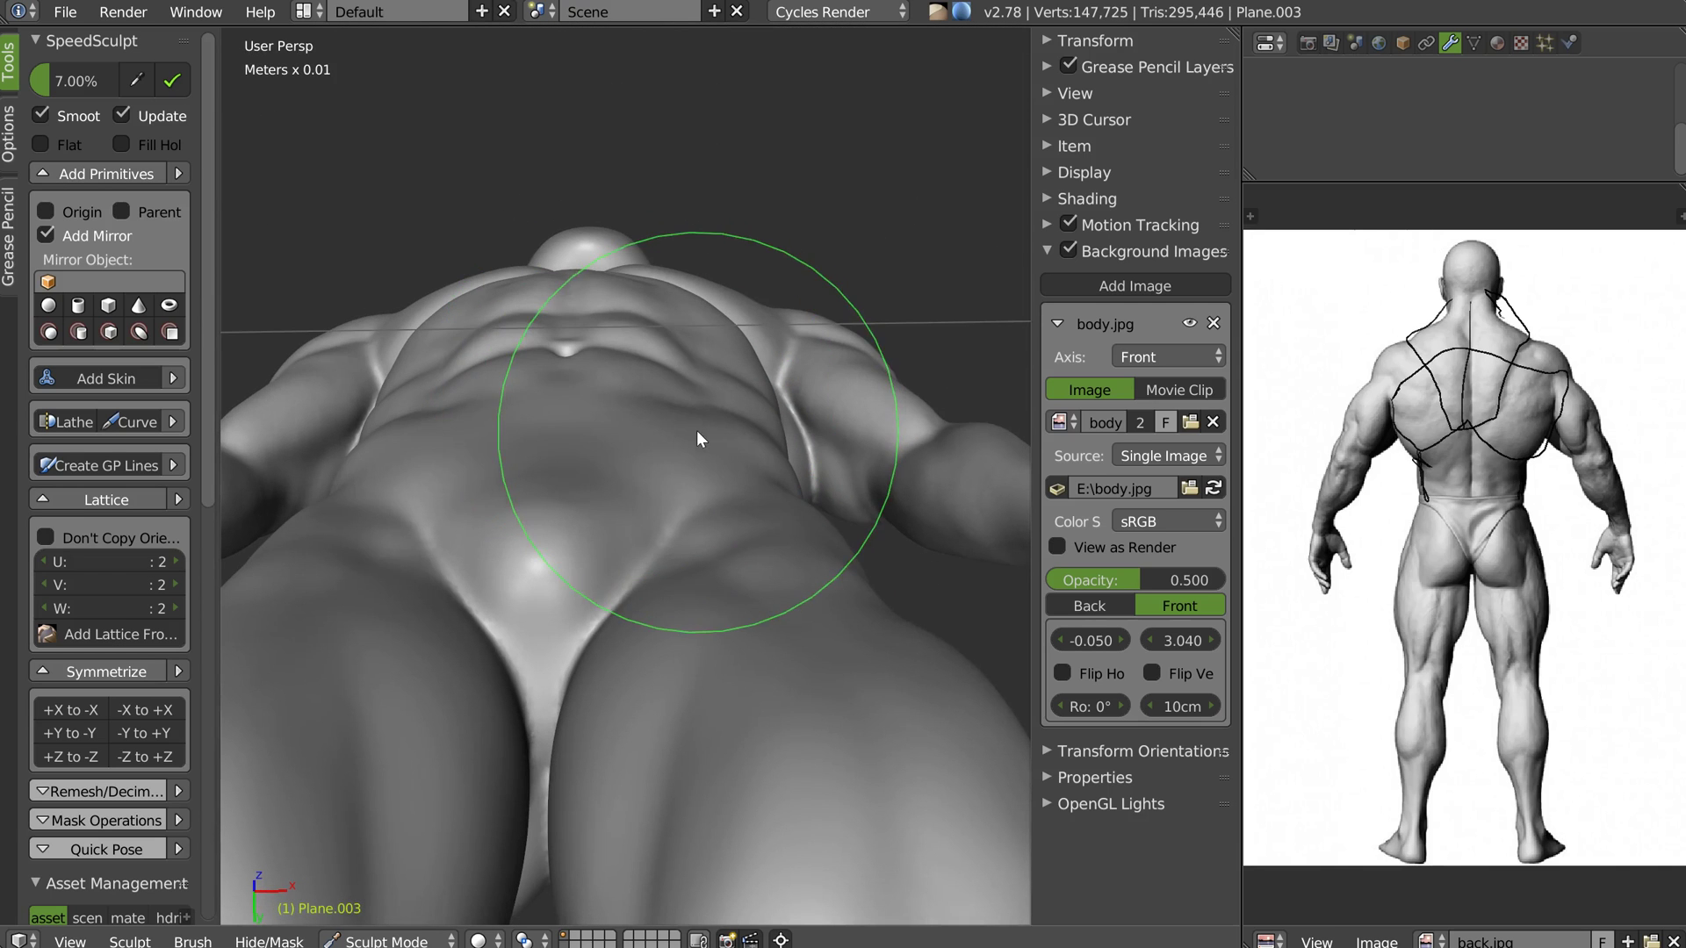
left_click_drag(703, 435, 706, 421)
left_click(562, 426)
mouse_move(561, 423)
middle_mouse_down()
mouse_move(589, 474)
mouse_move(637, 396)
mouse_move(572, 349)
mouse_move(685, 357)
mouse_move(491, 395)
mouse_move(639, 413)
mouse_move(565, 388)
mouse_move(537, 341)
middle_mouse_up()
scroll(615, 408, "up", 4)
left_click(543, 337)
left_click_drag(583, 466, 597, 460)
mouse_move(599, 463)
middle_mouse_down()
mouse_move(585, 403)
mouse_move(613, 434)
middle_mouse_up()
Switch brushes, resize the brush and refine the lower abdomen near the groin
key("w")
key("f")
left_click(493, 500)
middle_click_drag(551, 474, 528, 525)
mouse_move(590, 452)
left_mouse_down()
mouse_move(582, 409)
mouse_move(593, 465)
left_mouse_up()
mouse_move(592, 465)
middle_mouse_down()
mouse_move(639, 467)
mouse_move(592, 450)
mouse_move(528, 476)
mouse_move(558, 471)
mouse_move(537, 473)
mouse_move(543, 384)
middle_mouse_up()
Resize the brush and sculpt the inner and outer surfaces of the buttock from behind
key("g")
middle_click_drag(677, 369, 752, 383)
key("f")
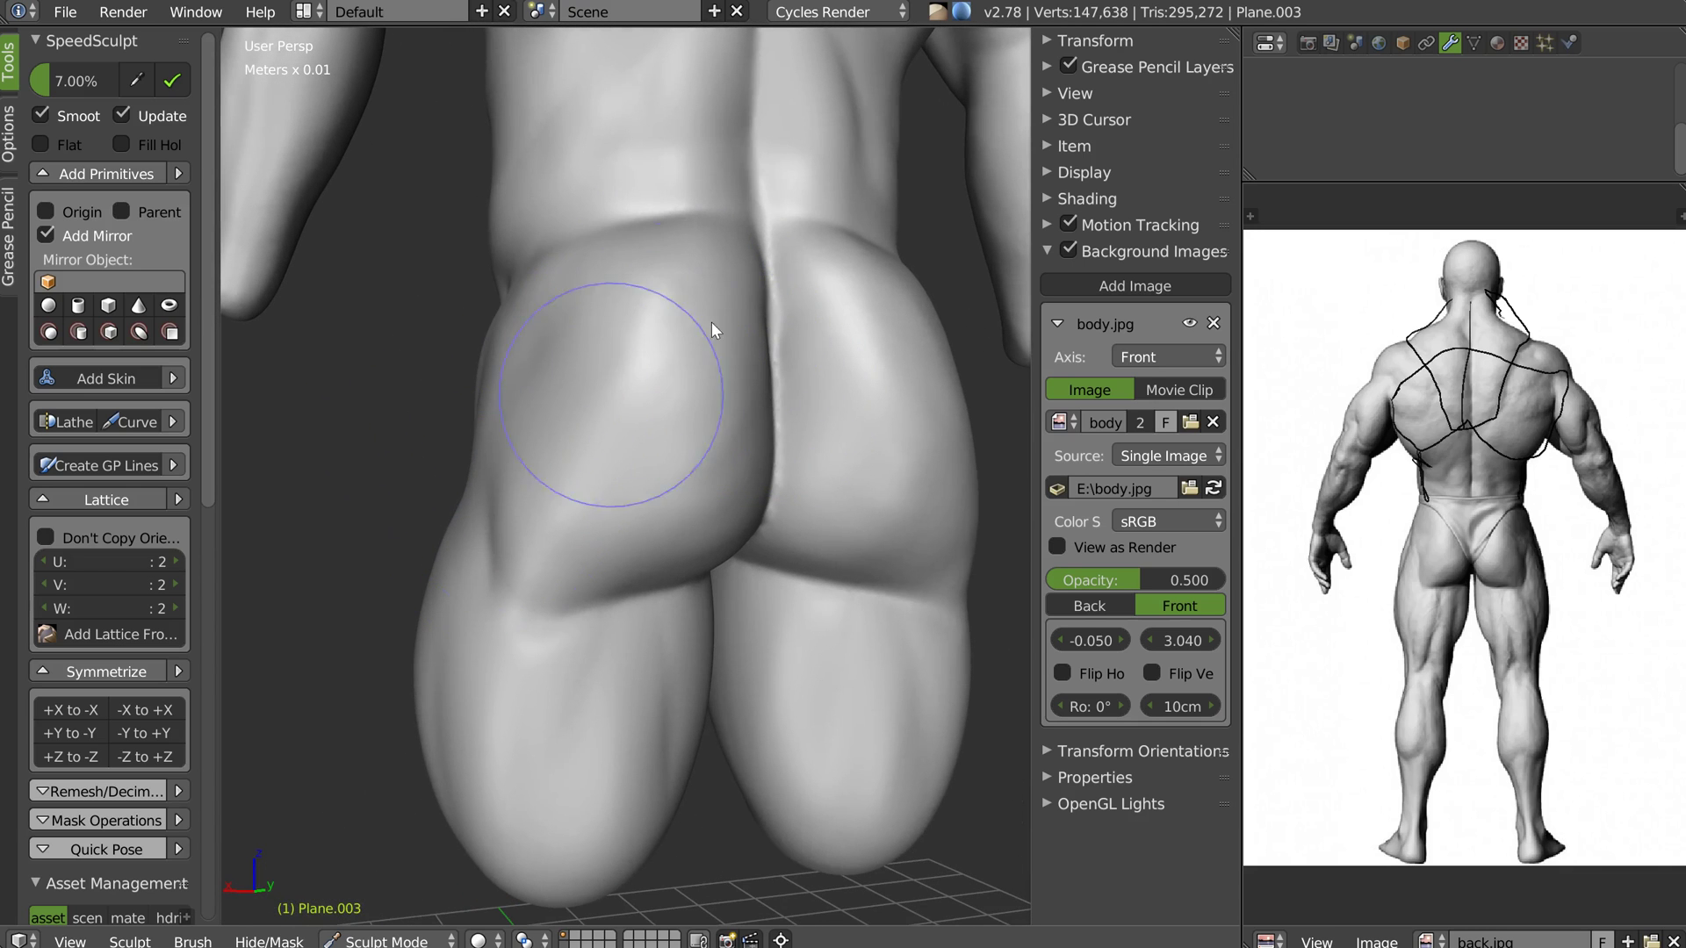
left_click(604, 388)
middle_click_drag(661, 394, 640, 390)
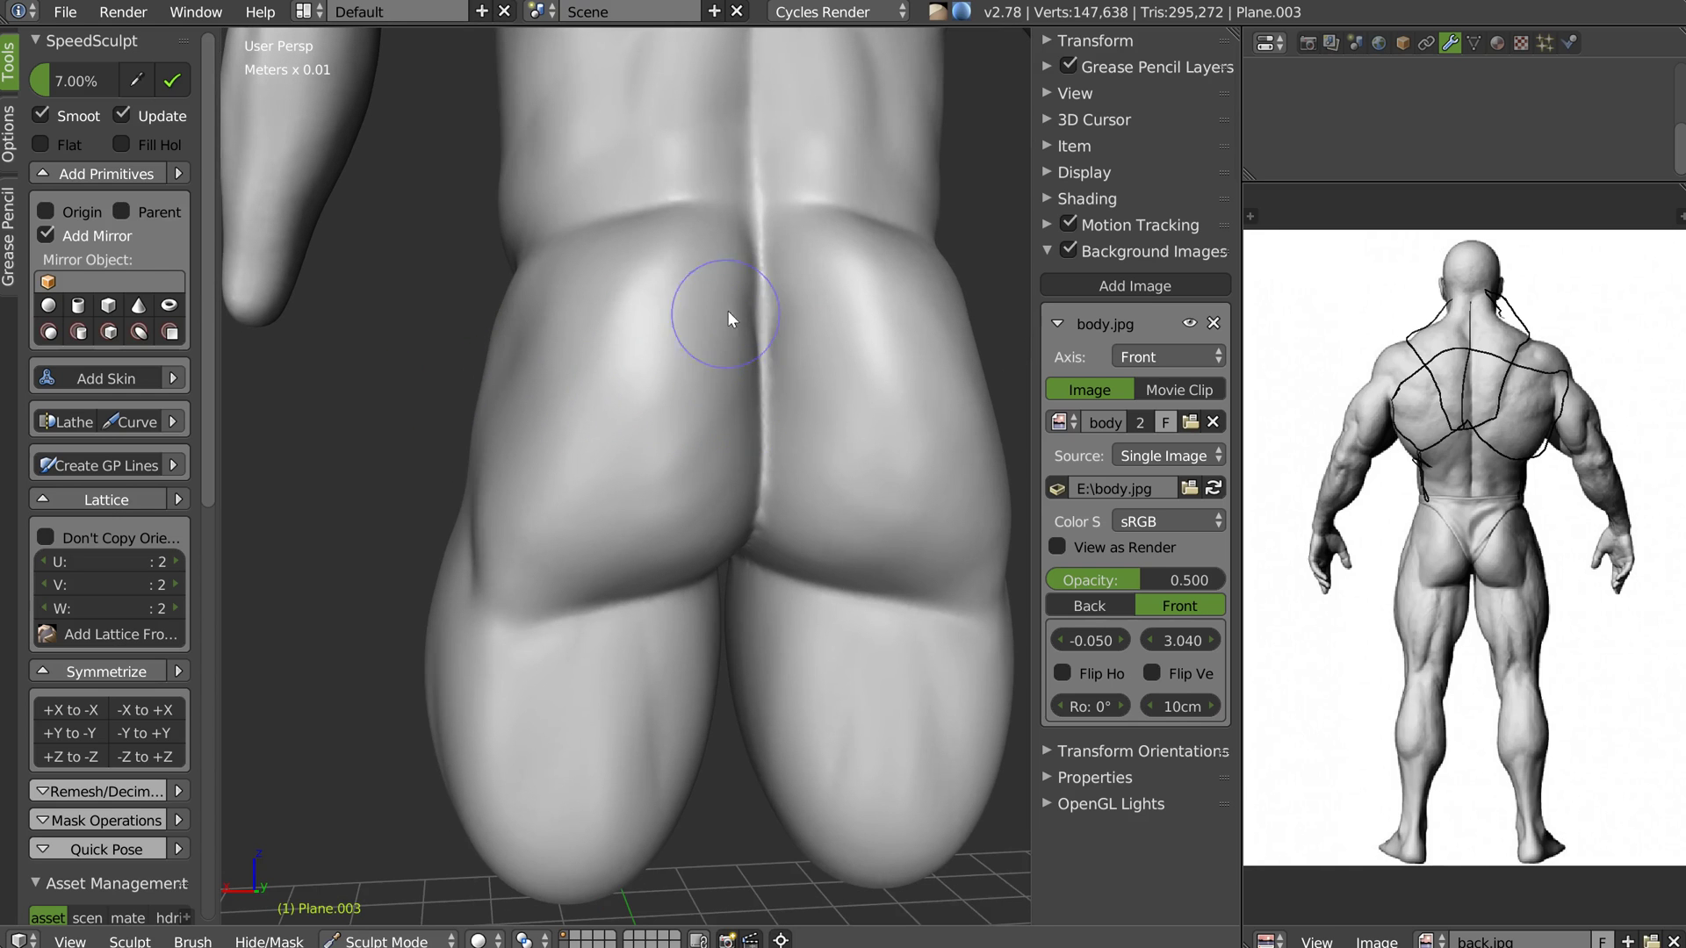
mouse_move(720, 339)
left_mouse_down()
mouse_move(671, 360)
mouse_move(629, 523)
left_mouse_up()
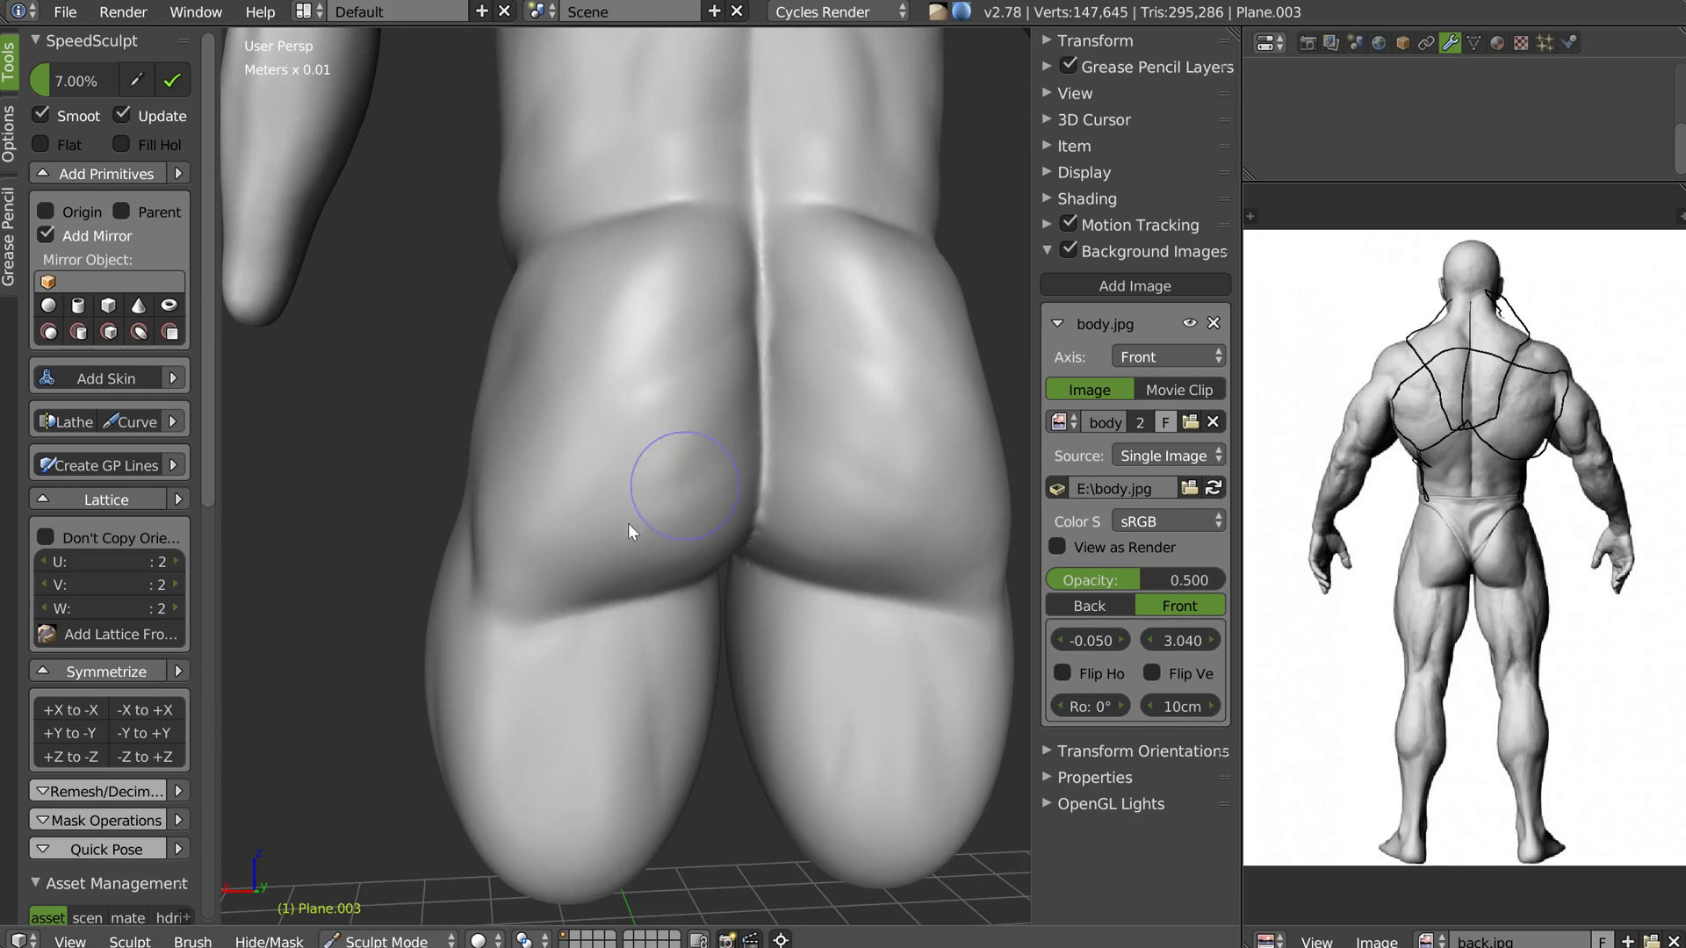
middle_click_drag(582, 524, 517, 330)
mouse_move(516, 329)
left_mouse_down()
mouse_move(451, 377)
mouse_move(485, 382)
mouse_move(470, 403)
mouse_move(492, 387)
mouse_move(446, 544)
mouse_move(451, 444)
left_mouse_up()
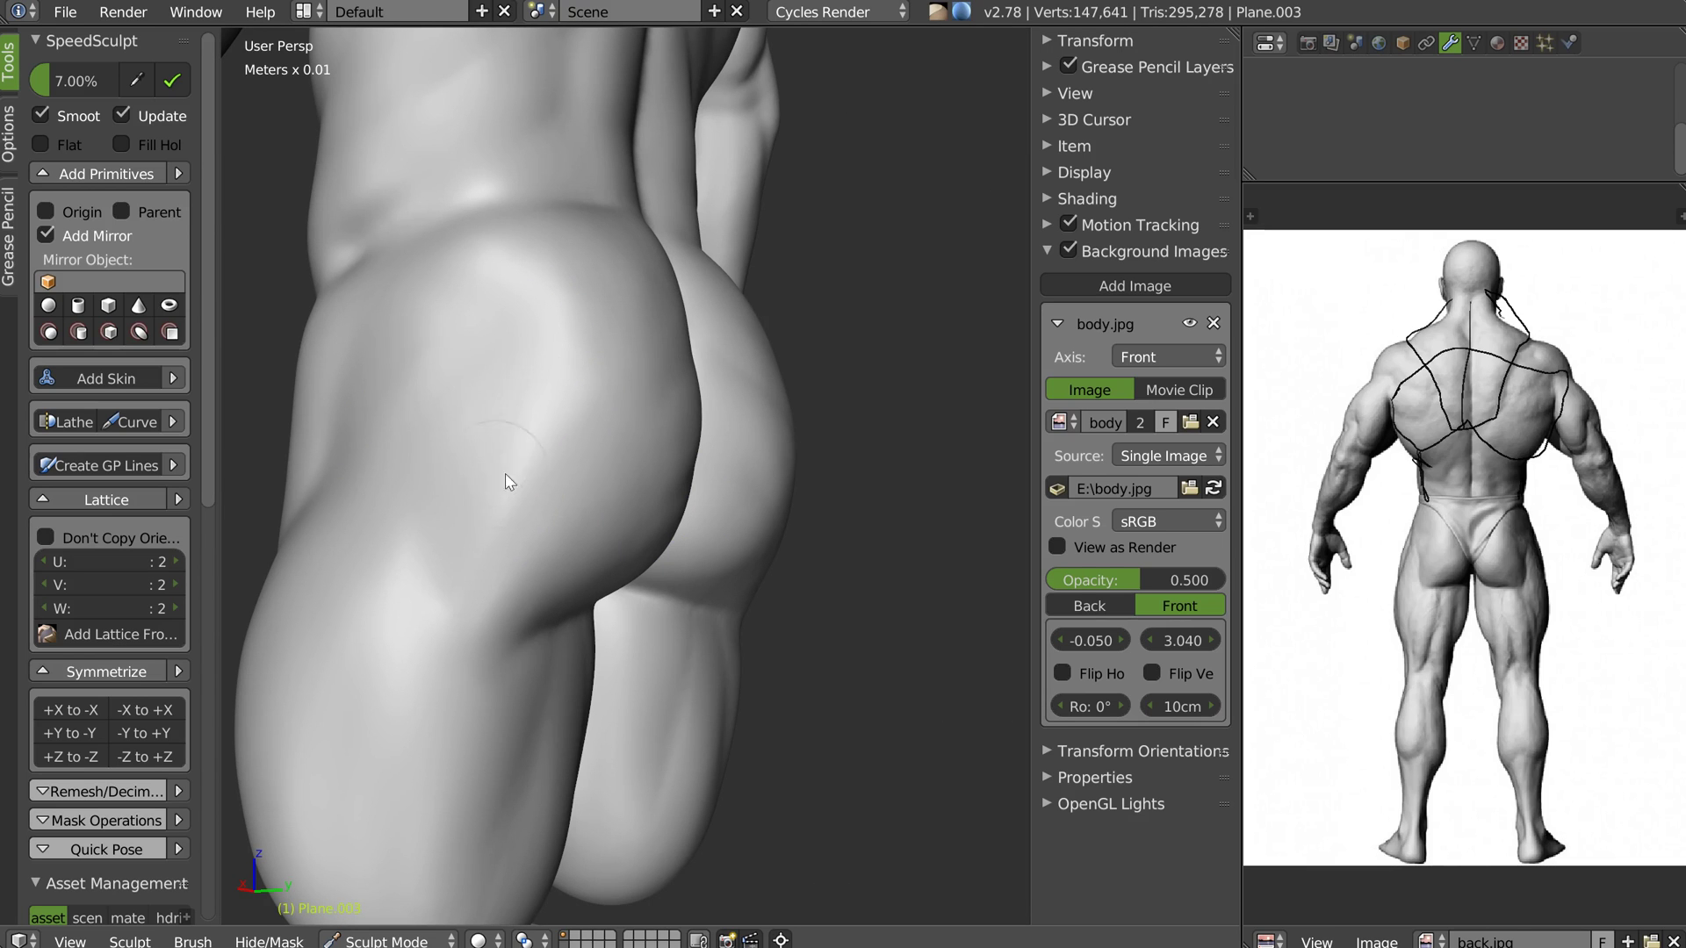
Enlarge the back reference image, then carve the hollow on the buttock's lower outer side and smooth it
mouse_move(515, 451)
middle_mouse_down()
mouse_move(564, 403)
mouse_move(708, 369)
middle_mouse_up()
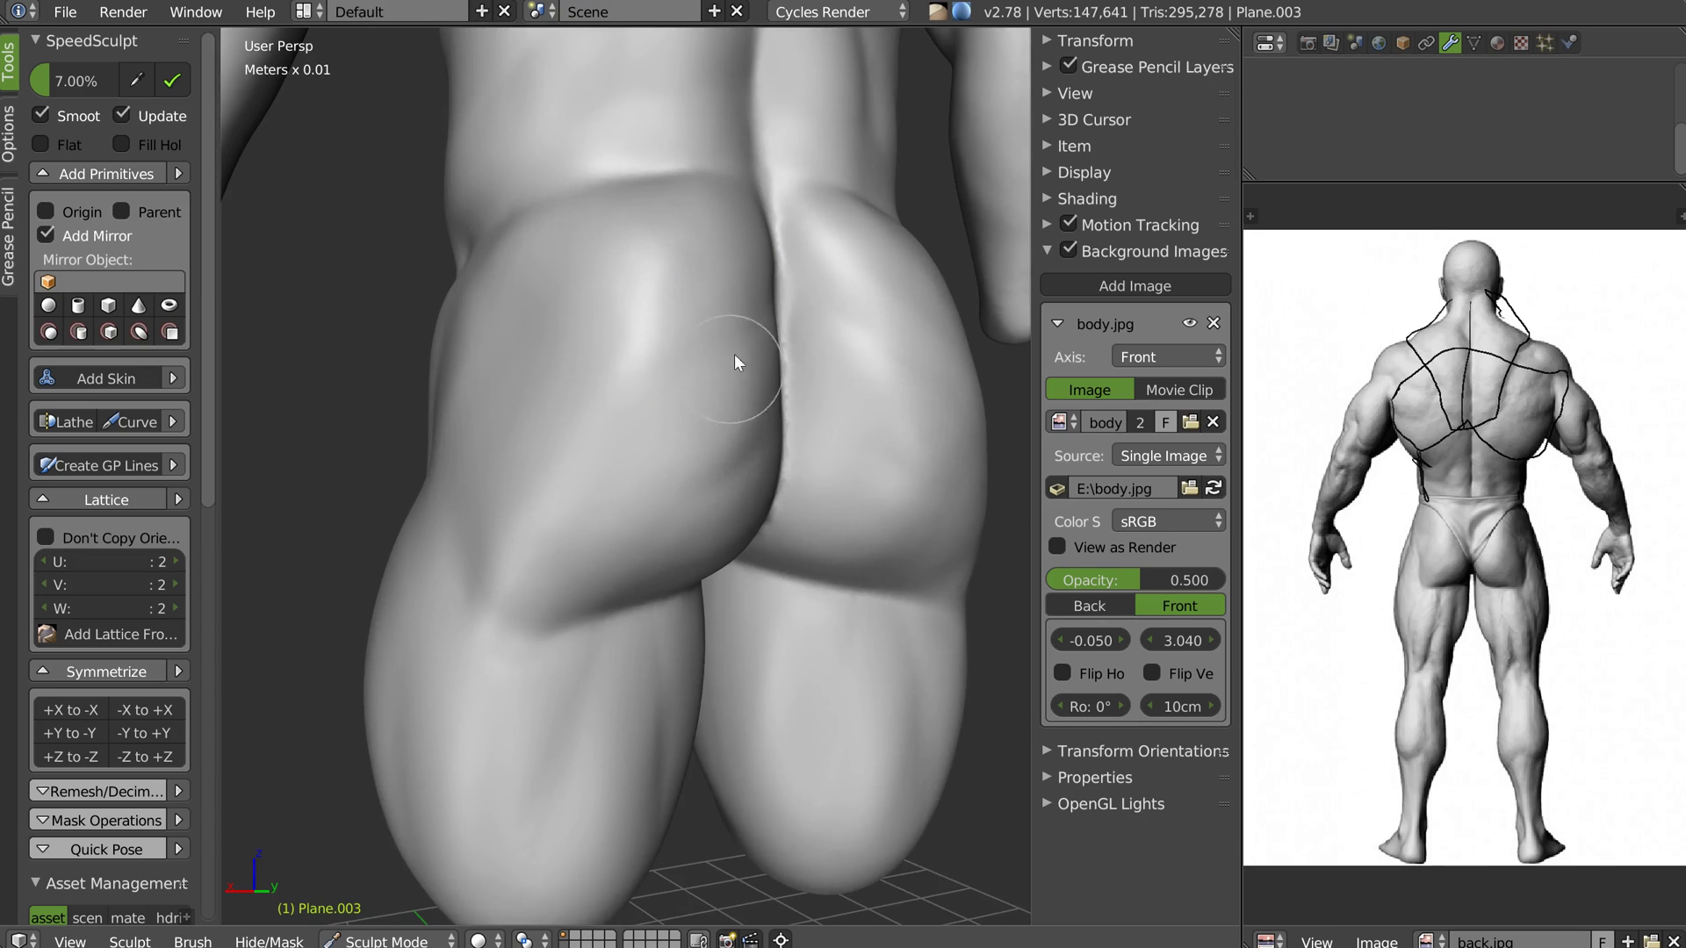
scroll(701, 435, "down", 2)
middle_click_drag(701, 435, 781, 411)
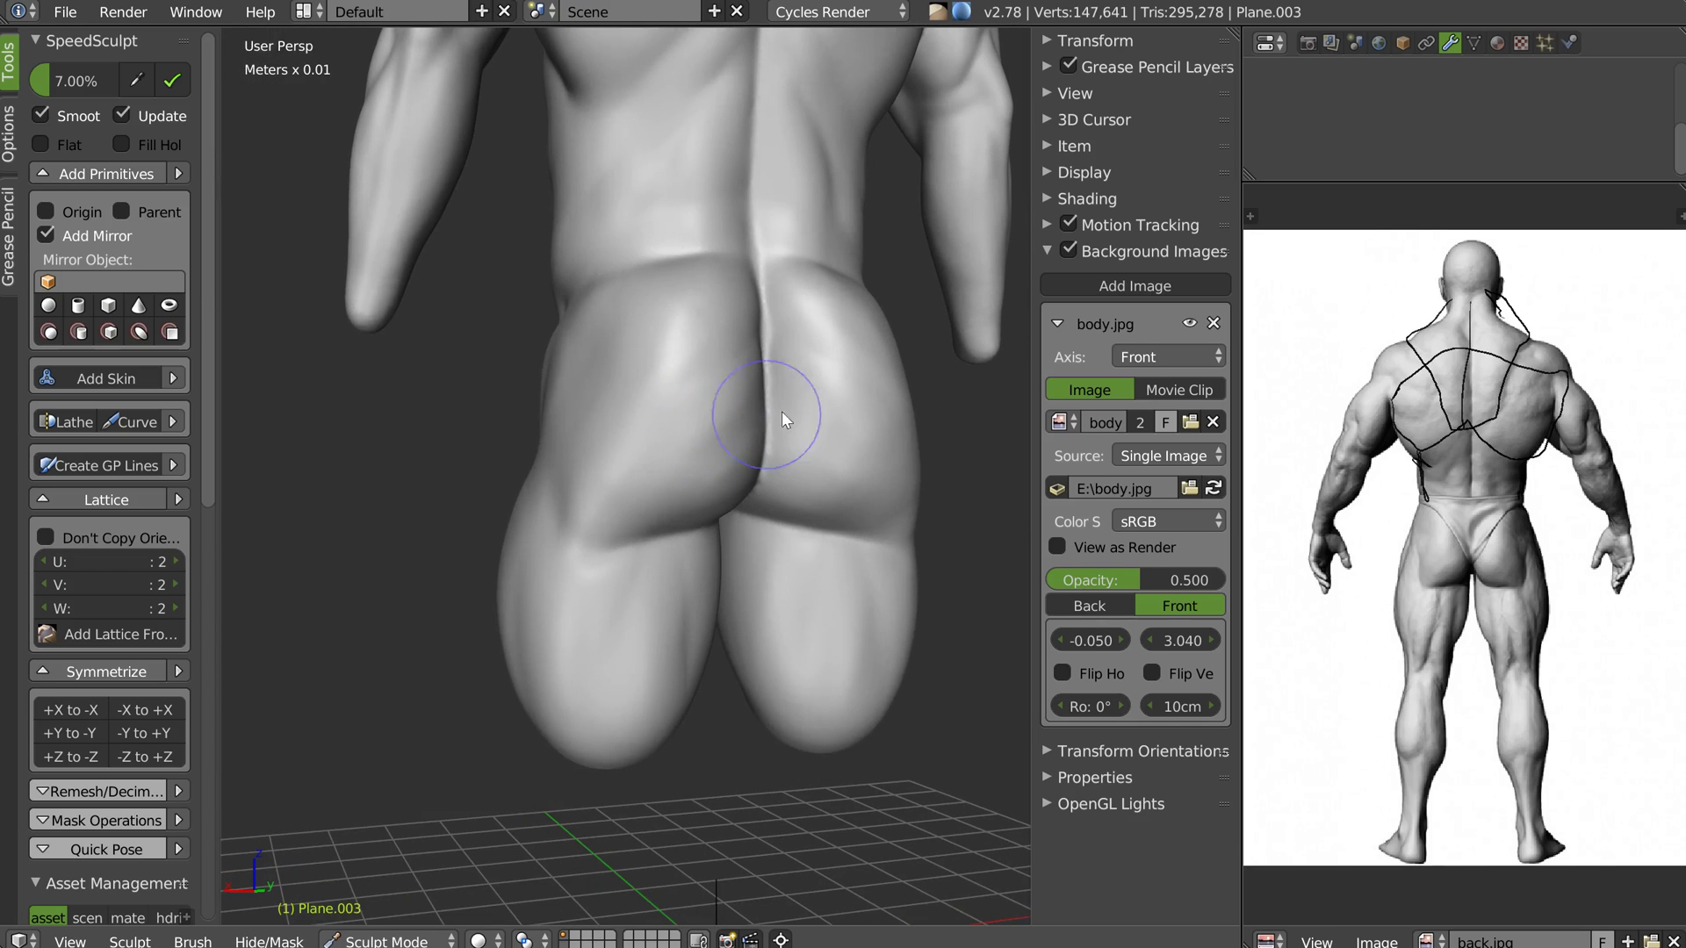
scroll(1445, 627, "up", 3)
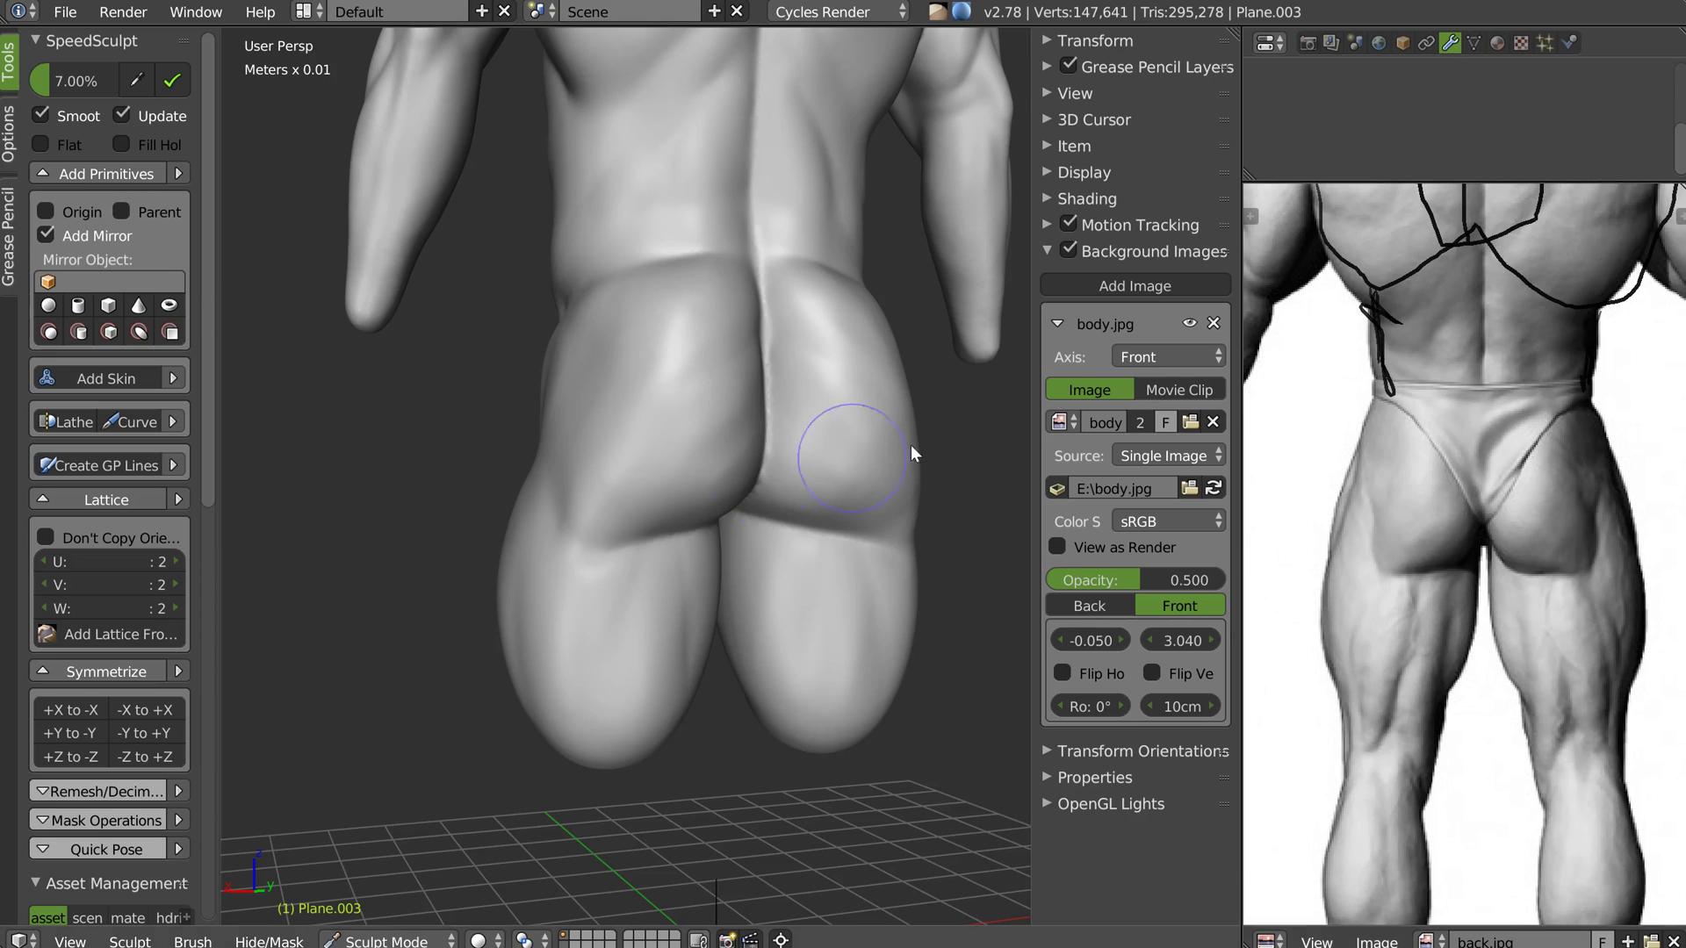
middle_click_drag(668, 431, 597, 458)
scroll(579, 479, "up", 3)
left_click_drag(538, 420, 522, 598)
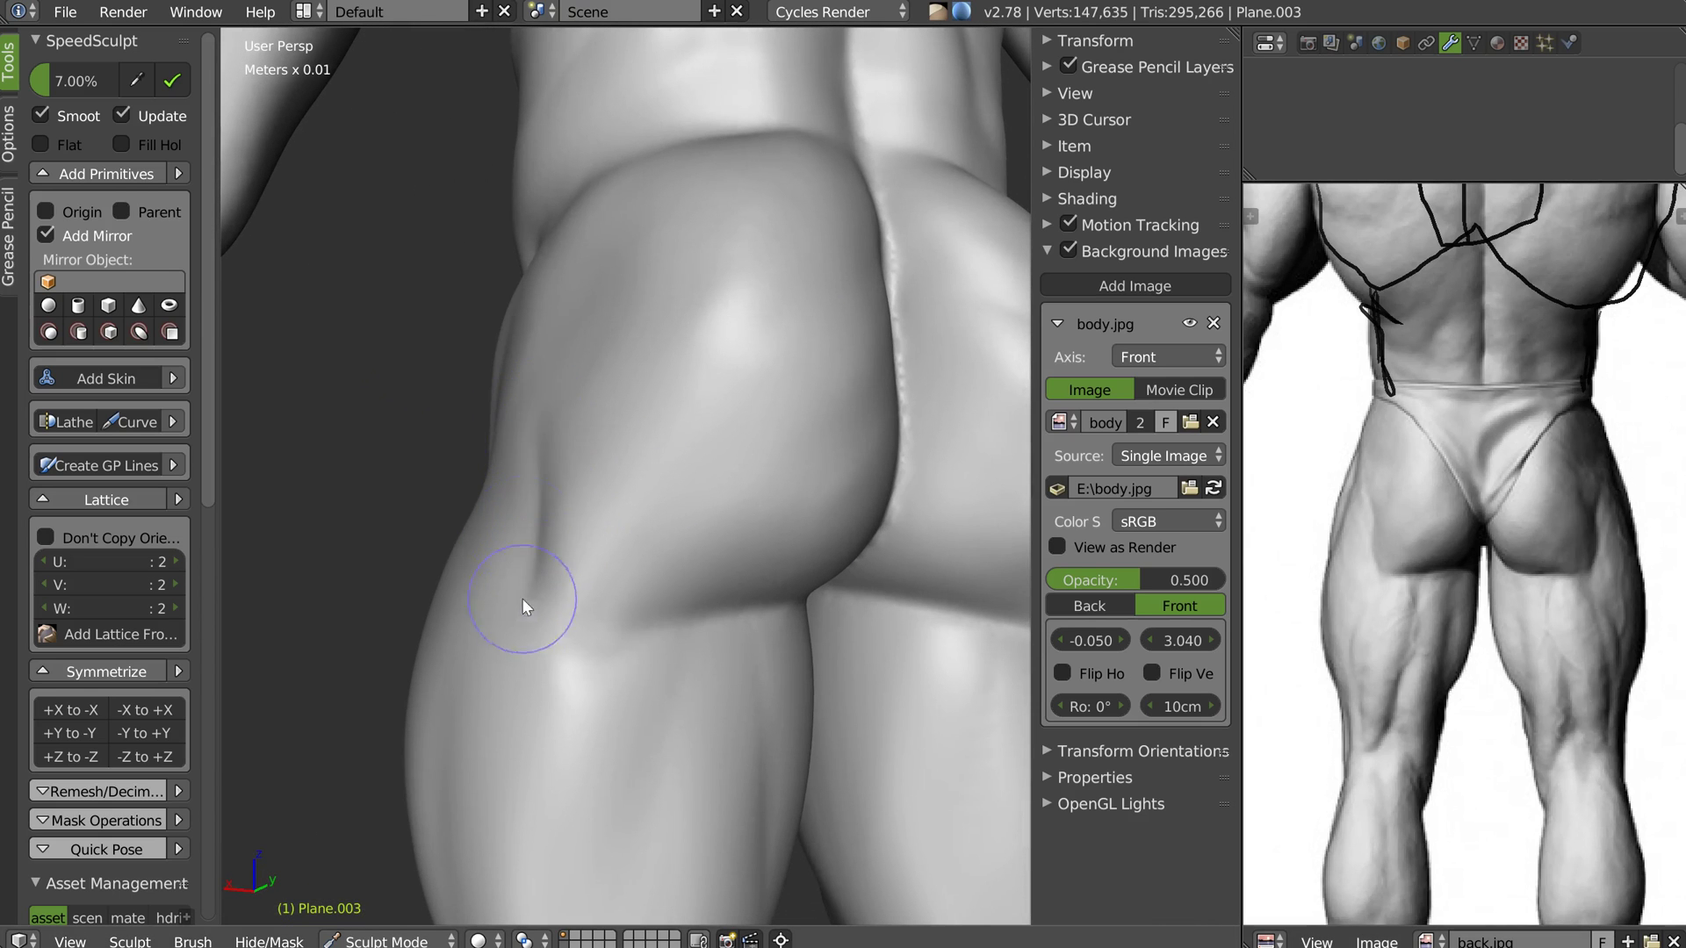
mouse_move(520, 506)
left_mouse_down("shift")
mouse_move(519, 487)
mouse_move(503, 565)
mouse_move(556, 538)
left_mouse_up("shift")
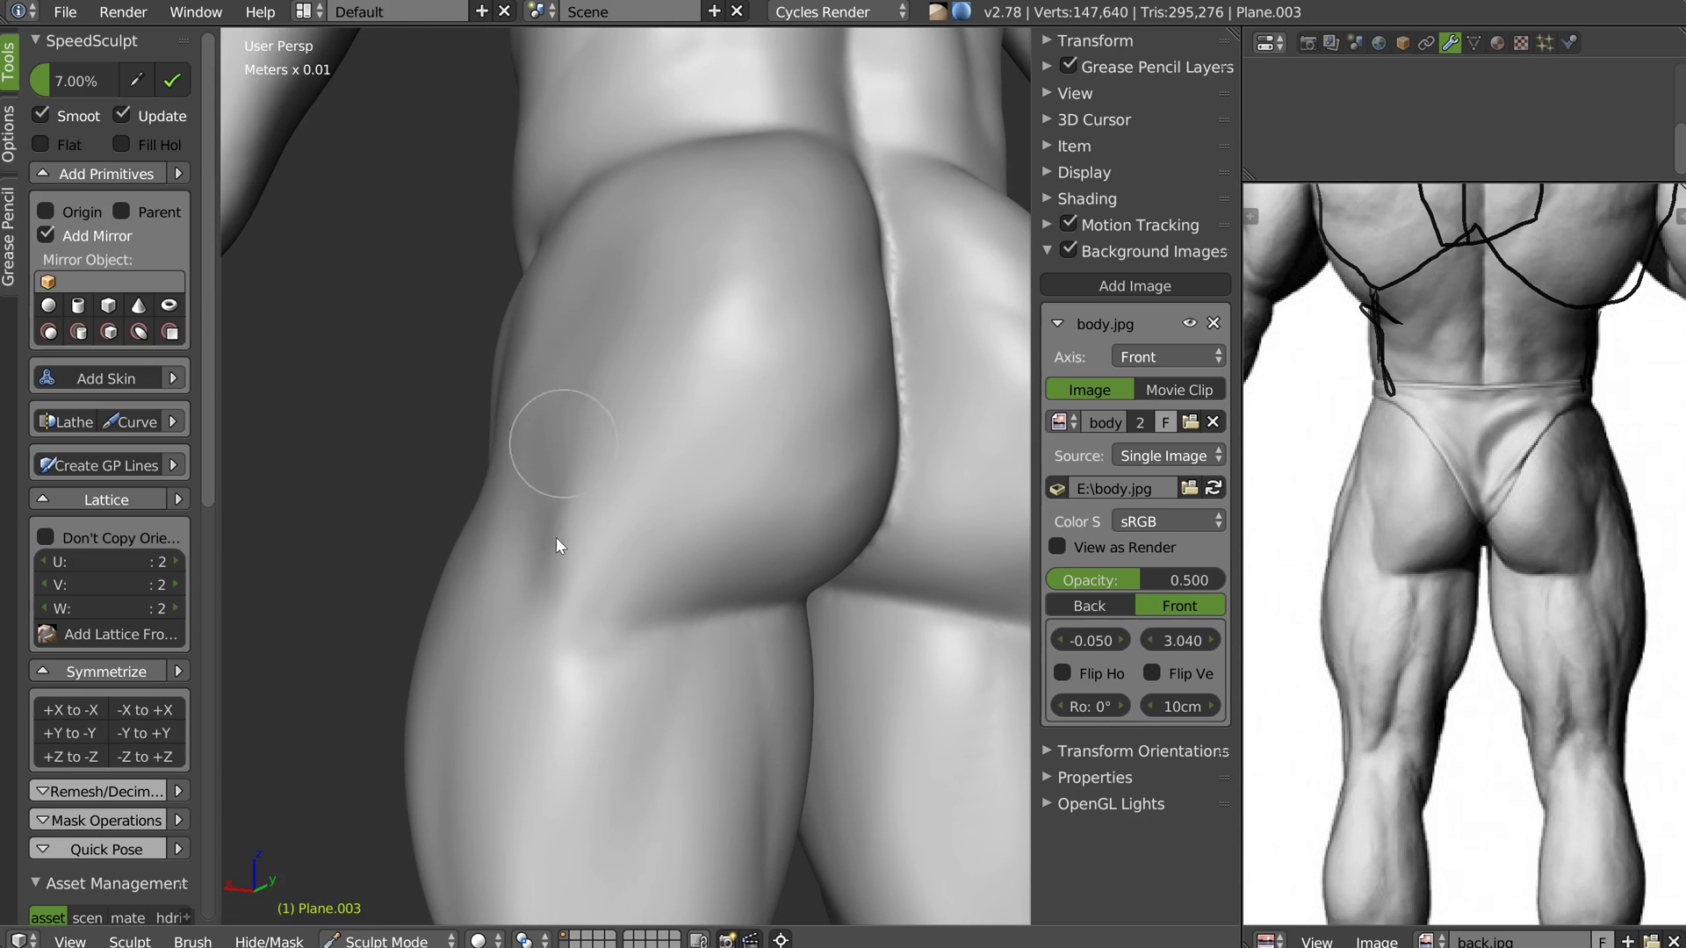
Examine the whole figure from behind and compare its proportions with the reference in front view
scroll(773, 272, "down", 3)
mouse_move(774, 274)
middle_mouse_down()
mouse_move(743, 325)
mouse_move(750, 273)
middle_mouse_up()
key("f")
left_click(741, 378)
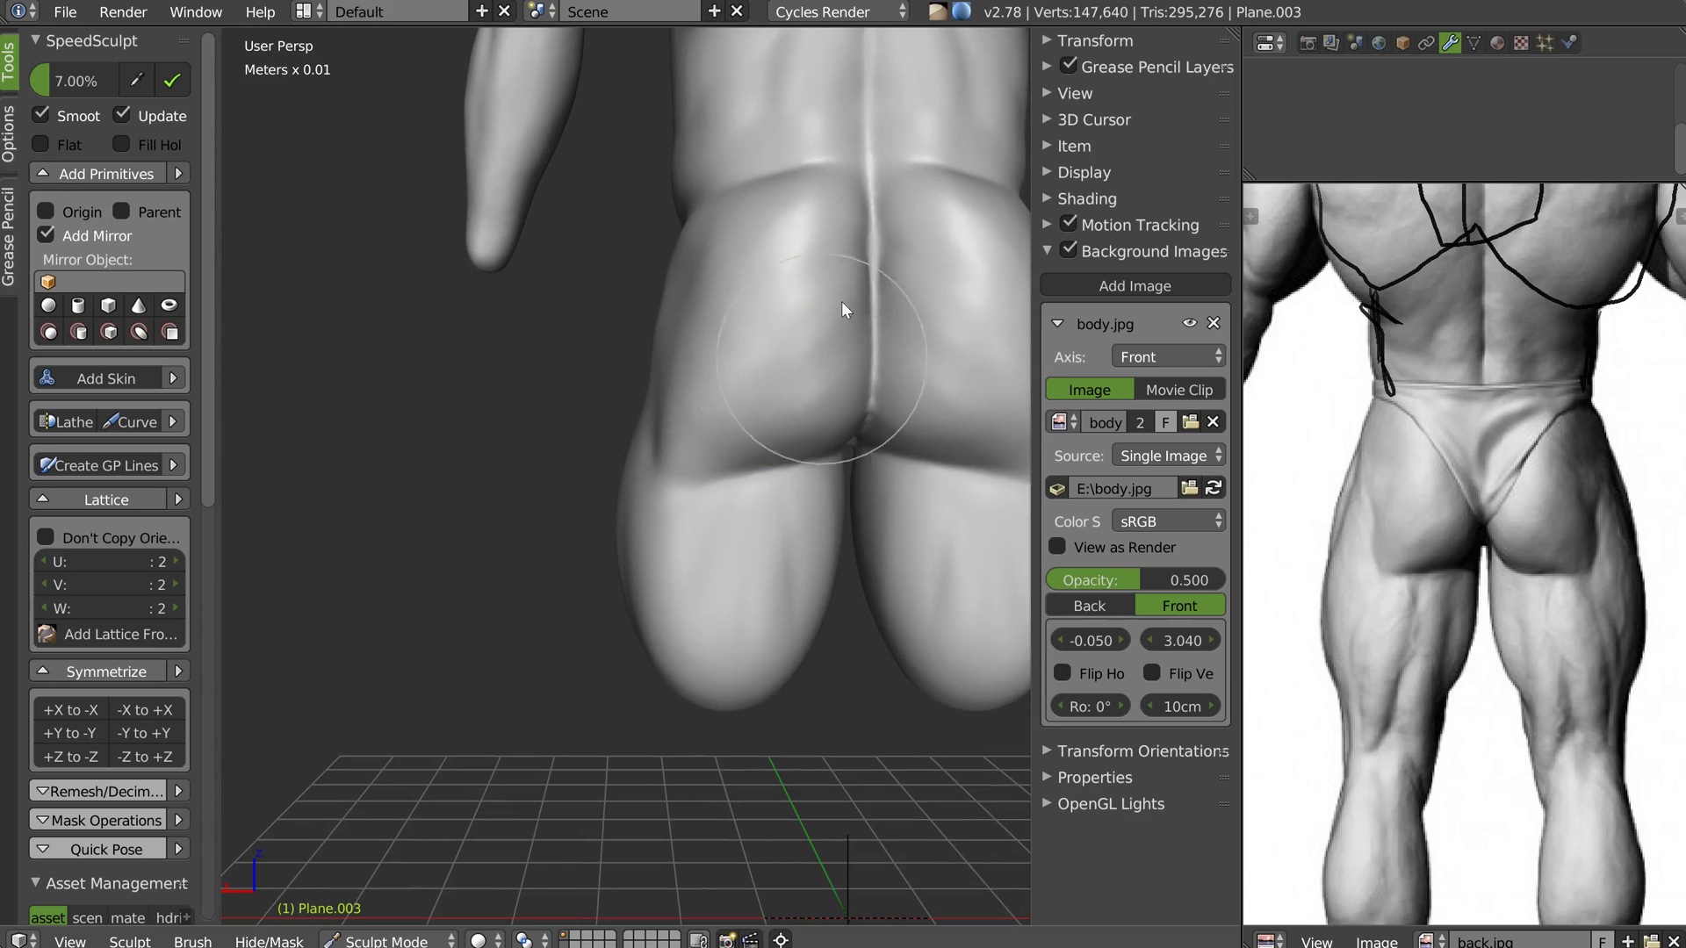
mouse_move(766, 382)
middle_mouse_down("shift")
mouse_move(886, 351)
mouse_move(669, 348)
mouse_move(731, 423)
mouse_move(621, 423)
middle_mouse_up("shift")
scroll(694, 369, "down", 4)
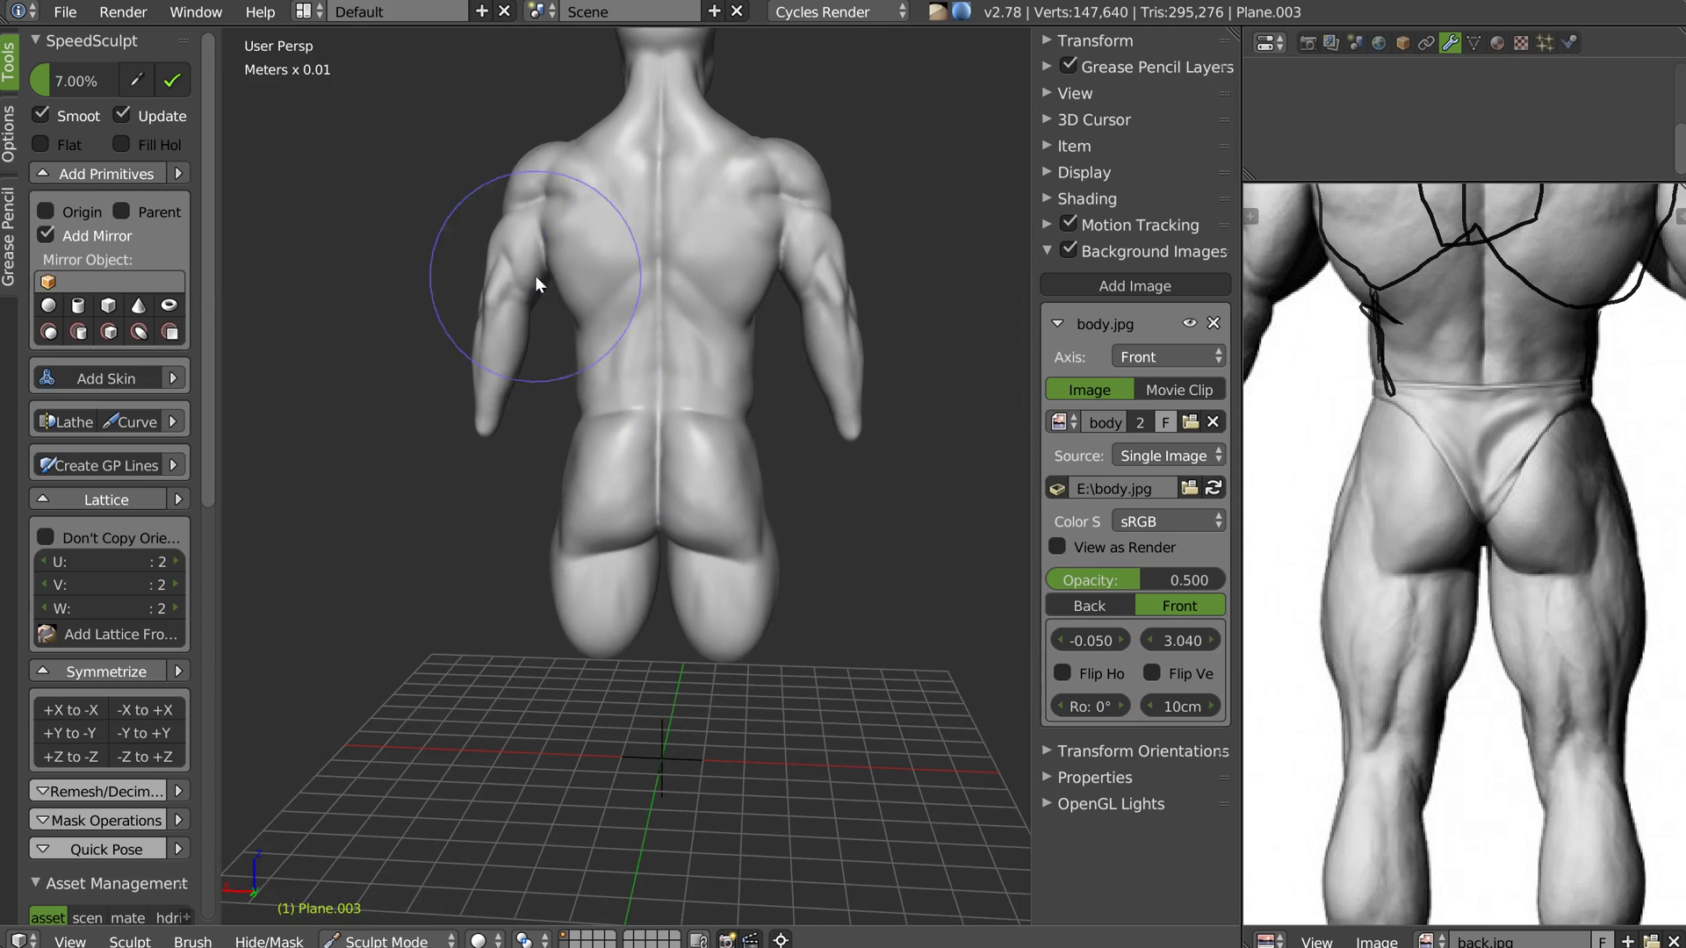
mouse_move(522, 319)
middle_mouse_down()
mouse_move(724, 376)
mouse_move(896, 378)
middle_mouse_up()
key("KP_1")
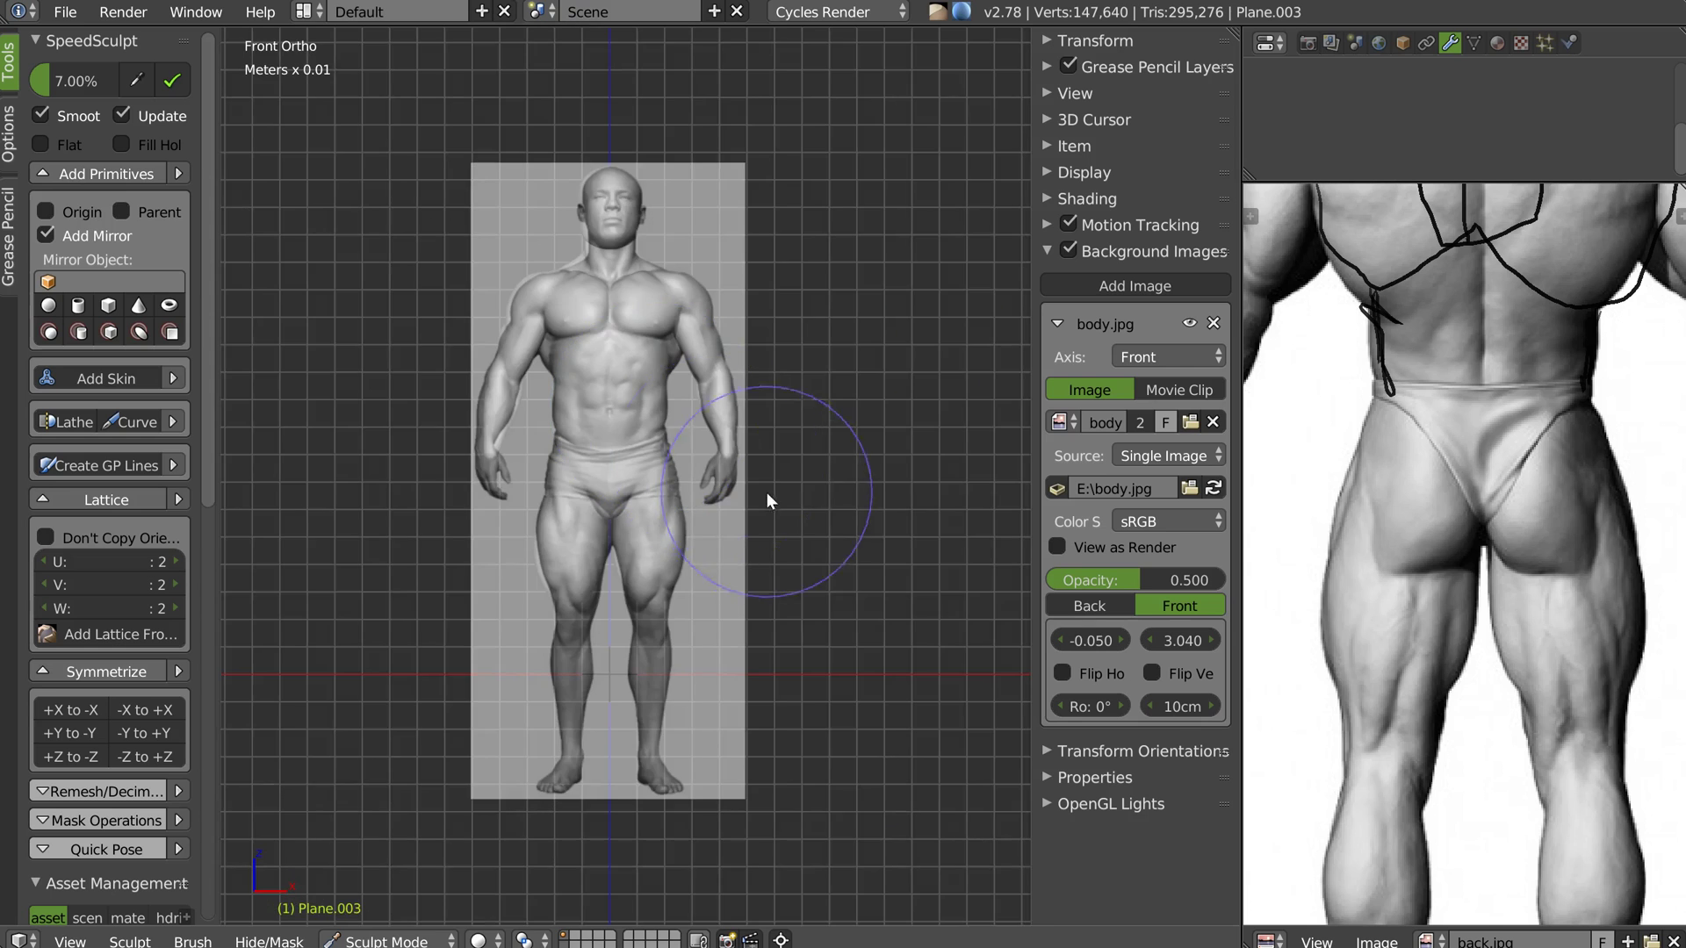
scroll(755, 422, "up", 5)
middle_click_drag(672, 500, 701, 418, "shift")
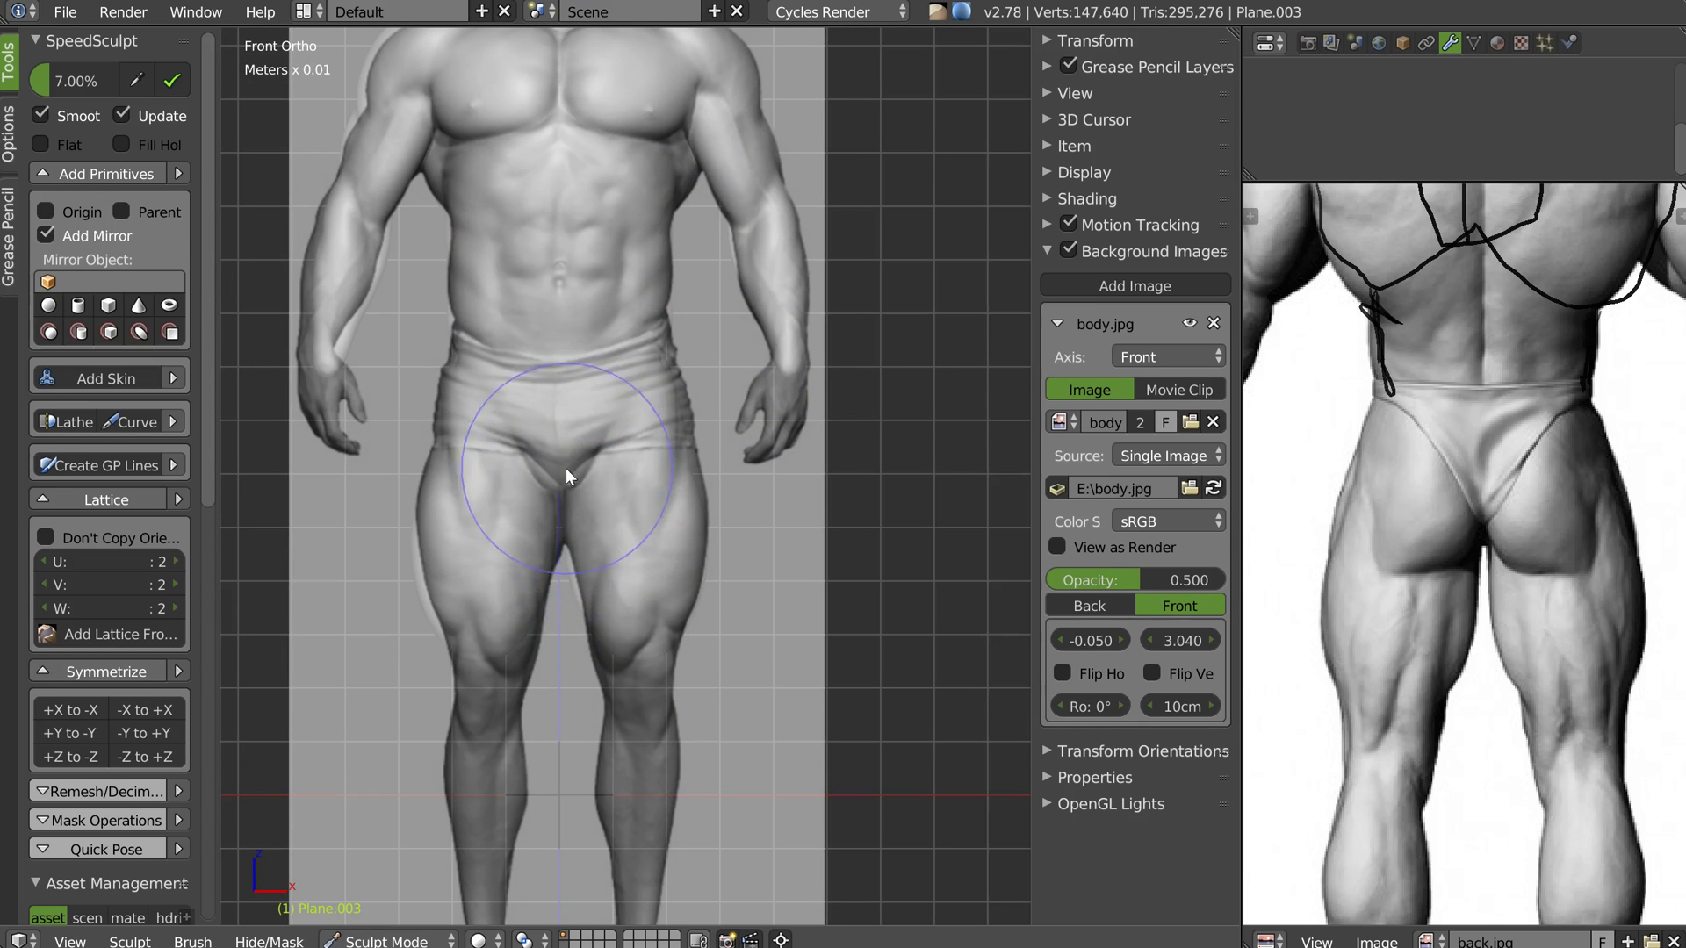
middle_click_drag(706, 295, 751, 304, "shift")
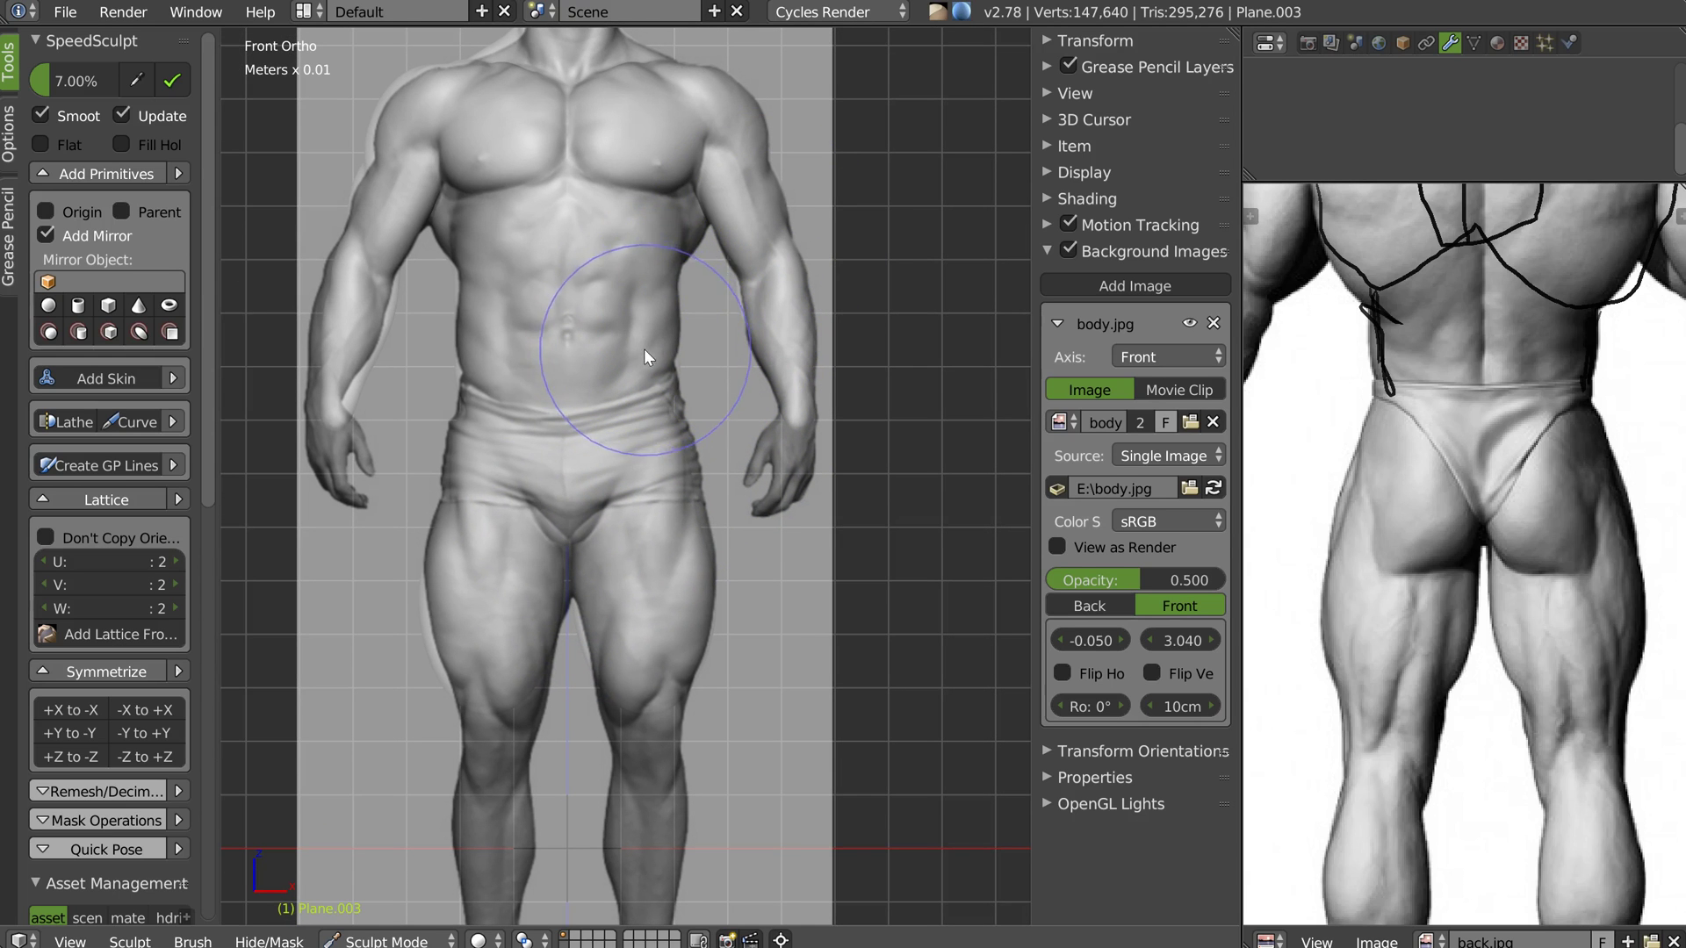
In front view, choose the Mask brush and mask the pelvis like a pair of shorts, from the waist to the upper thighs
mouse_move(734, 257)
middle_mouse_down()
mouse_move(720, 341)
mouse_move(692, 288)
mouse_move(614, 371)
mouse_move(429, 367)
mouse_move(722, 334)
mouse_move(710, 323)
mouse_move(703, 367)
mouse_move(581, 477)
mouse_move(535, 453)
mouse_move(759, 395)
mouse_move(467, 395)
middle_mouse_up()
key("KP_3")
key("KP_1")
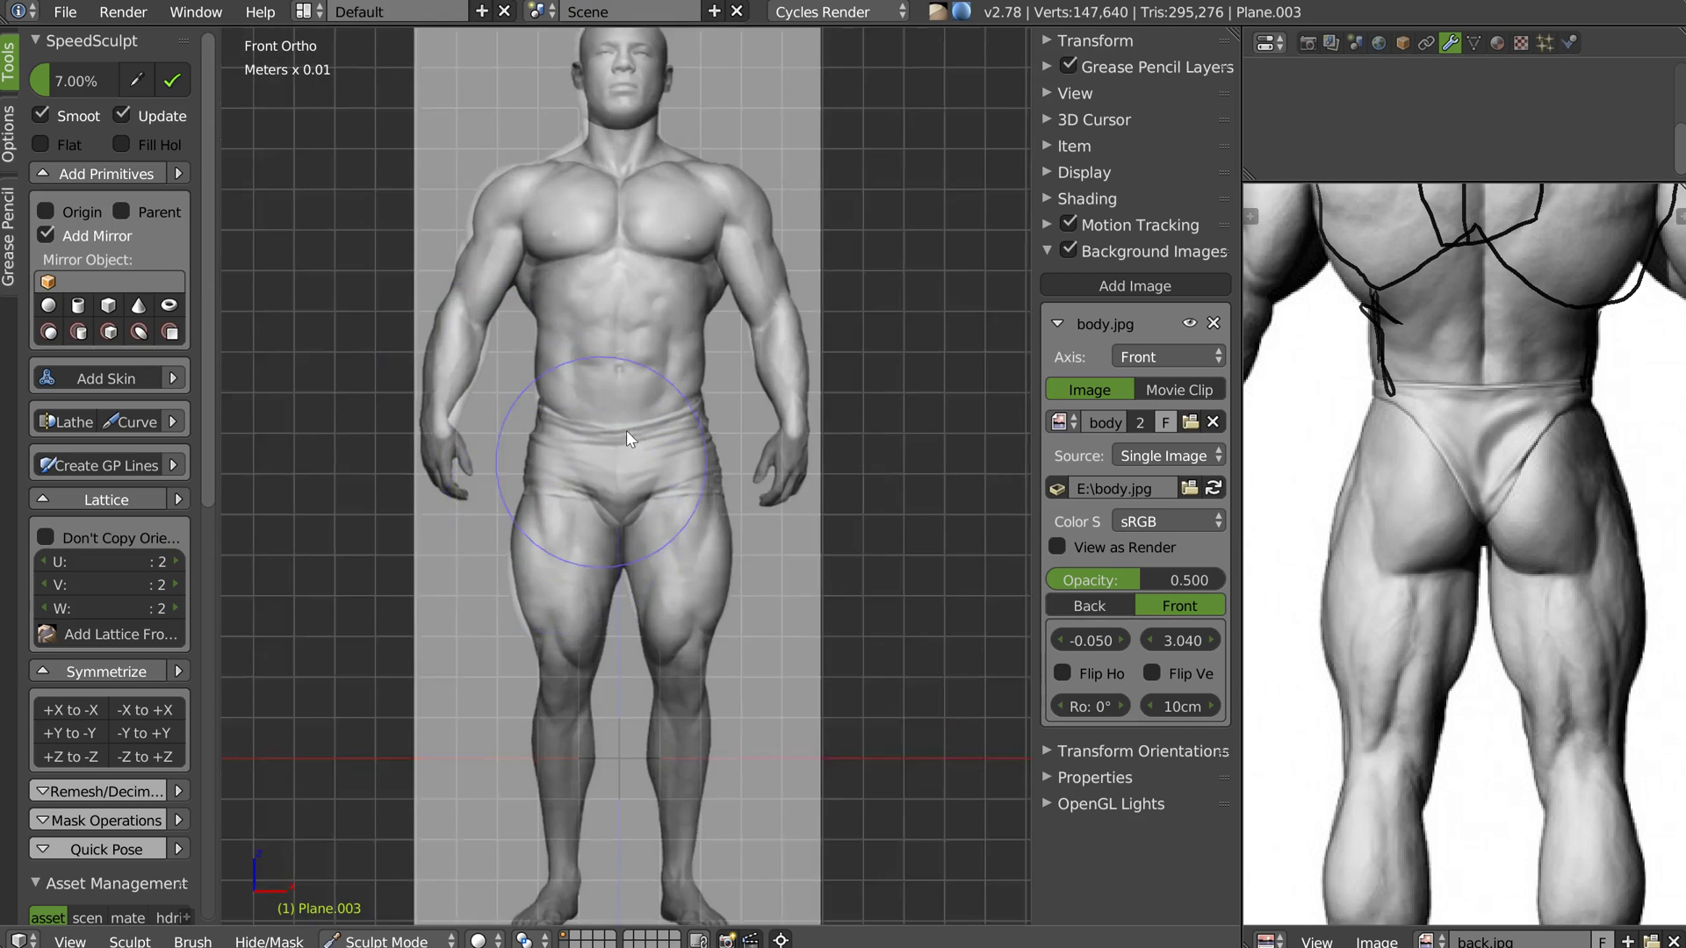
scroll(626, 430, "up", 4)
key("w")
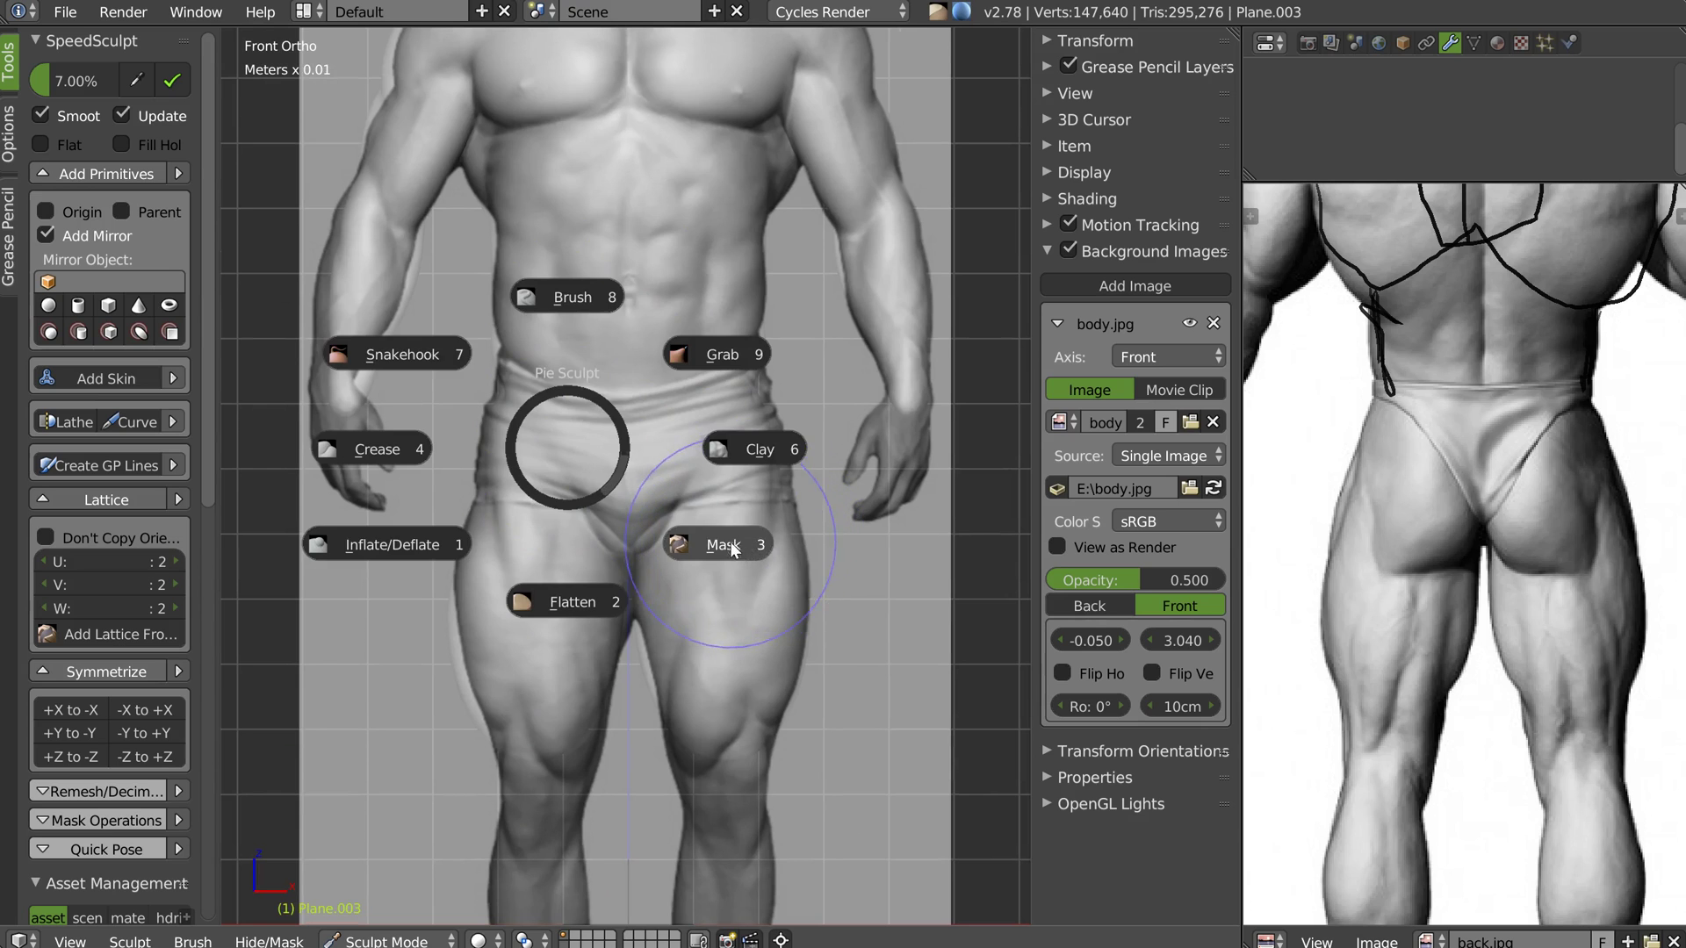
left_click(760, 547)
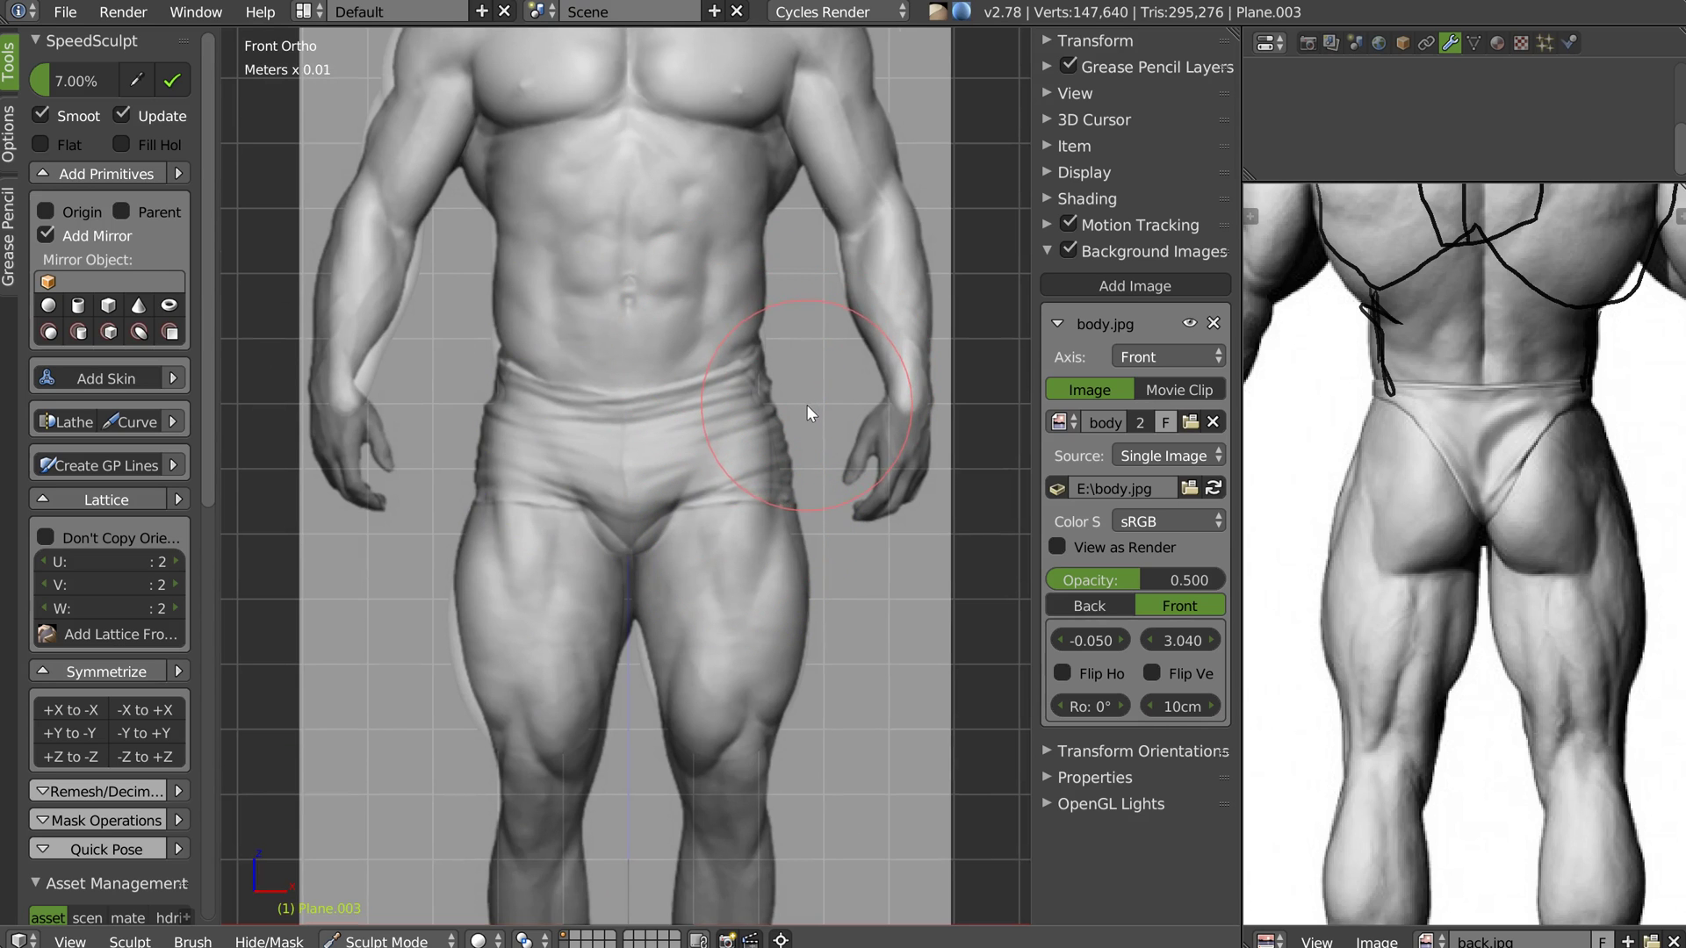
mouse_move(820, 361)
left_mouse_down()
mouse_move(757, 332)
mouse_move(724, 345)
left_mouse_up()
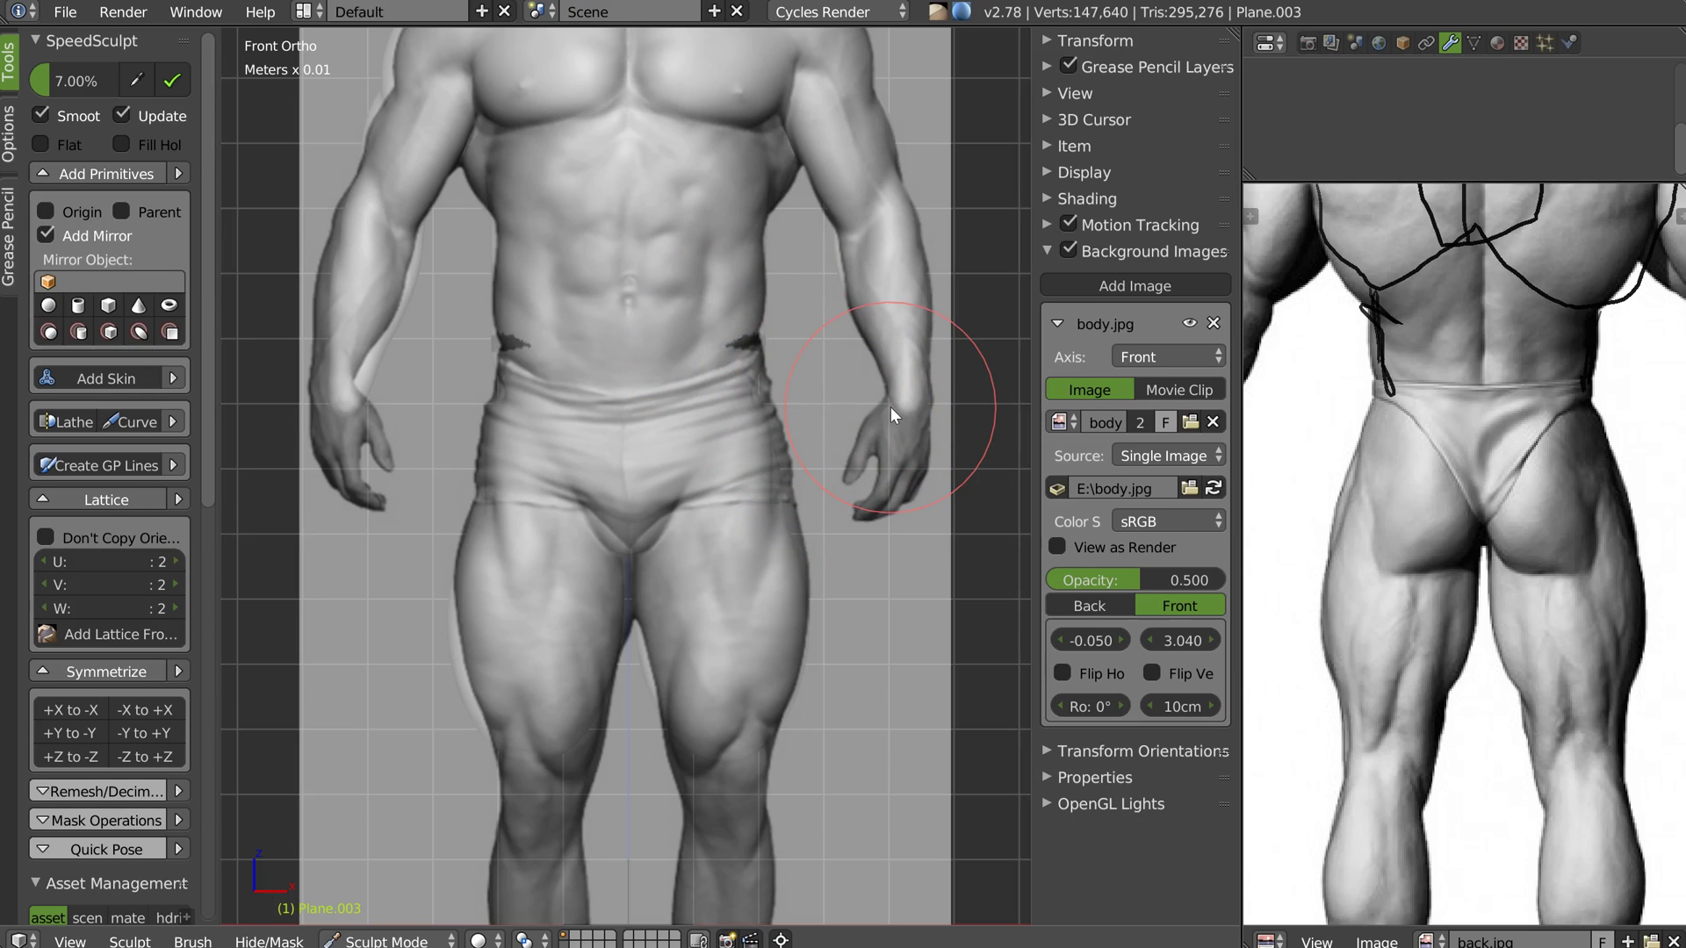
key("ctrl+z")
mouse_move(808, 353)
left_mouse_down()
mouse_move(751, 346)
mouse_move(611, 391)
mouse_move(492, 353)
mouse_move(429, 442)
mouse_move(453, 508)
mouse_move(579, 508)
mouse_move(629, 560)
mouse_move(688, 518)
mouse_move(829, 508)
mouse_move(826, 393)
left_mouse_up()
Extend the mask down over the lower buttock from behind and adjust the Mask brush's strength
scroll(656, 461, "down", 2)
mouse_move(656, 461)
middle_mouse_down()
mouse_move(740, 410)
mouse_move(562, 408)
middle_mouse_up()
scroll(625, 434, "up", 4)
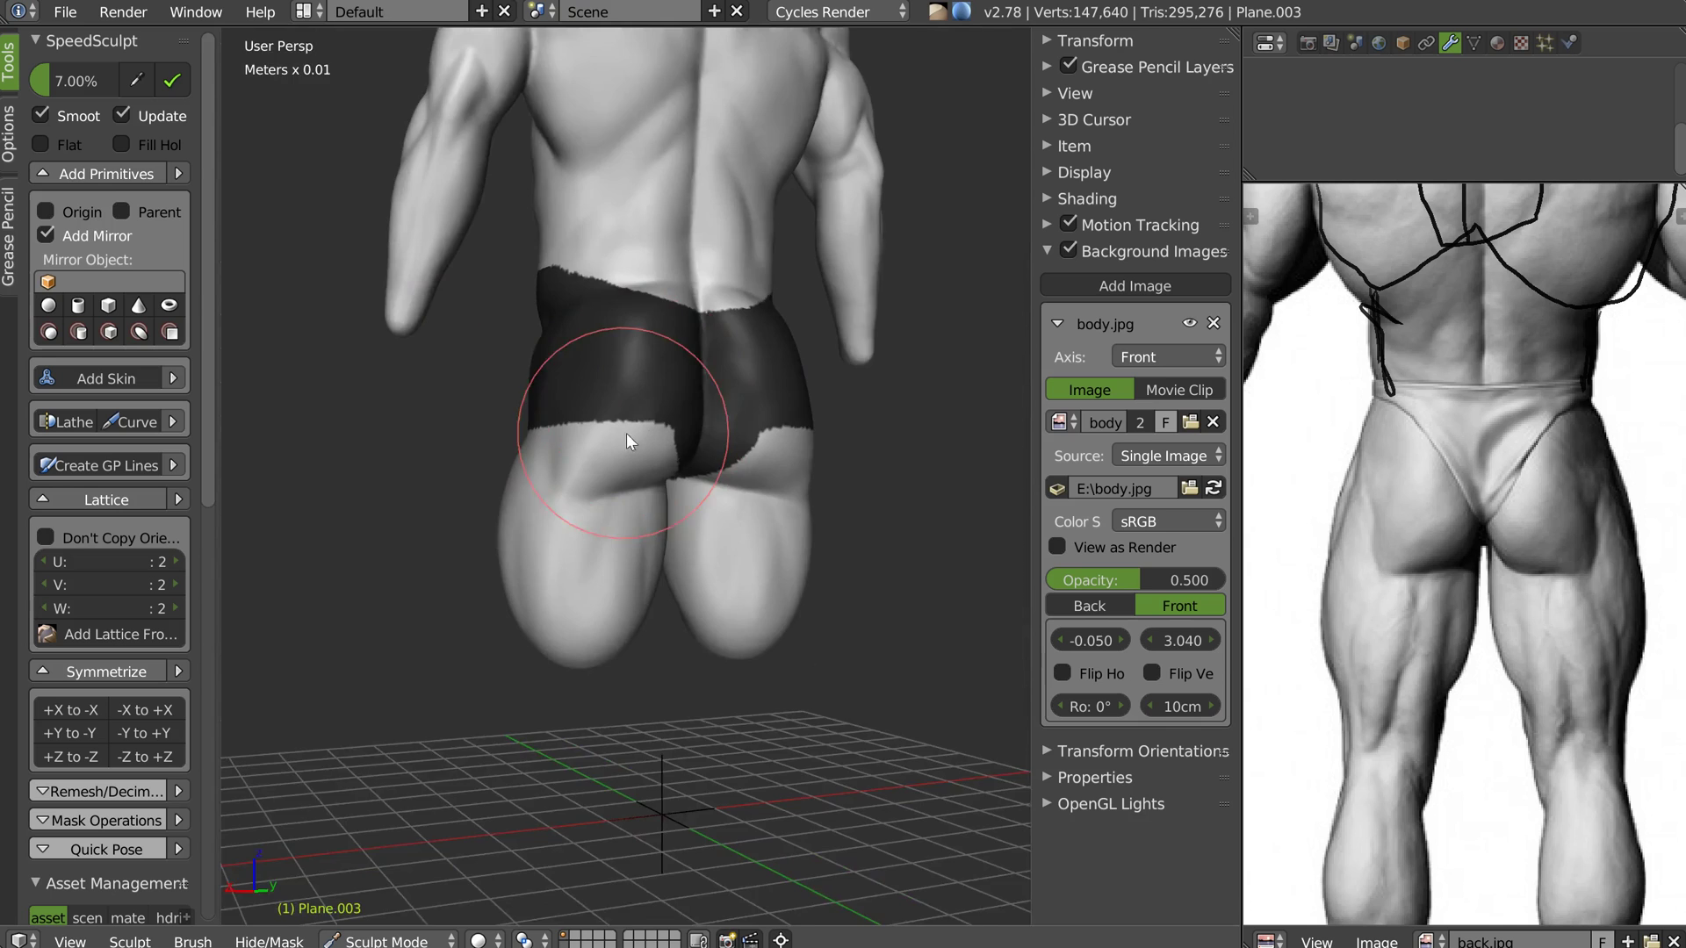
middle_click_drag(664, 371, 651, 373)
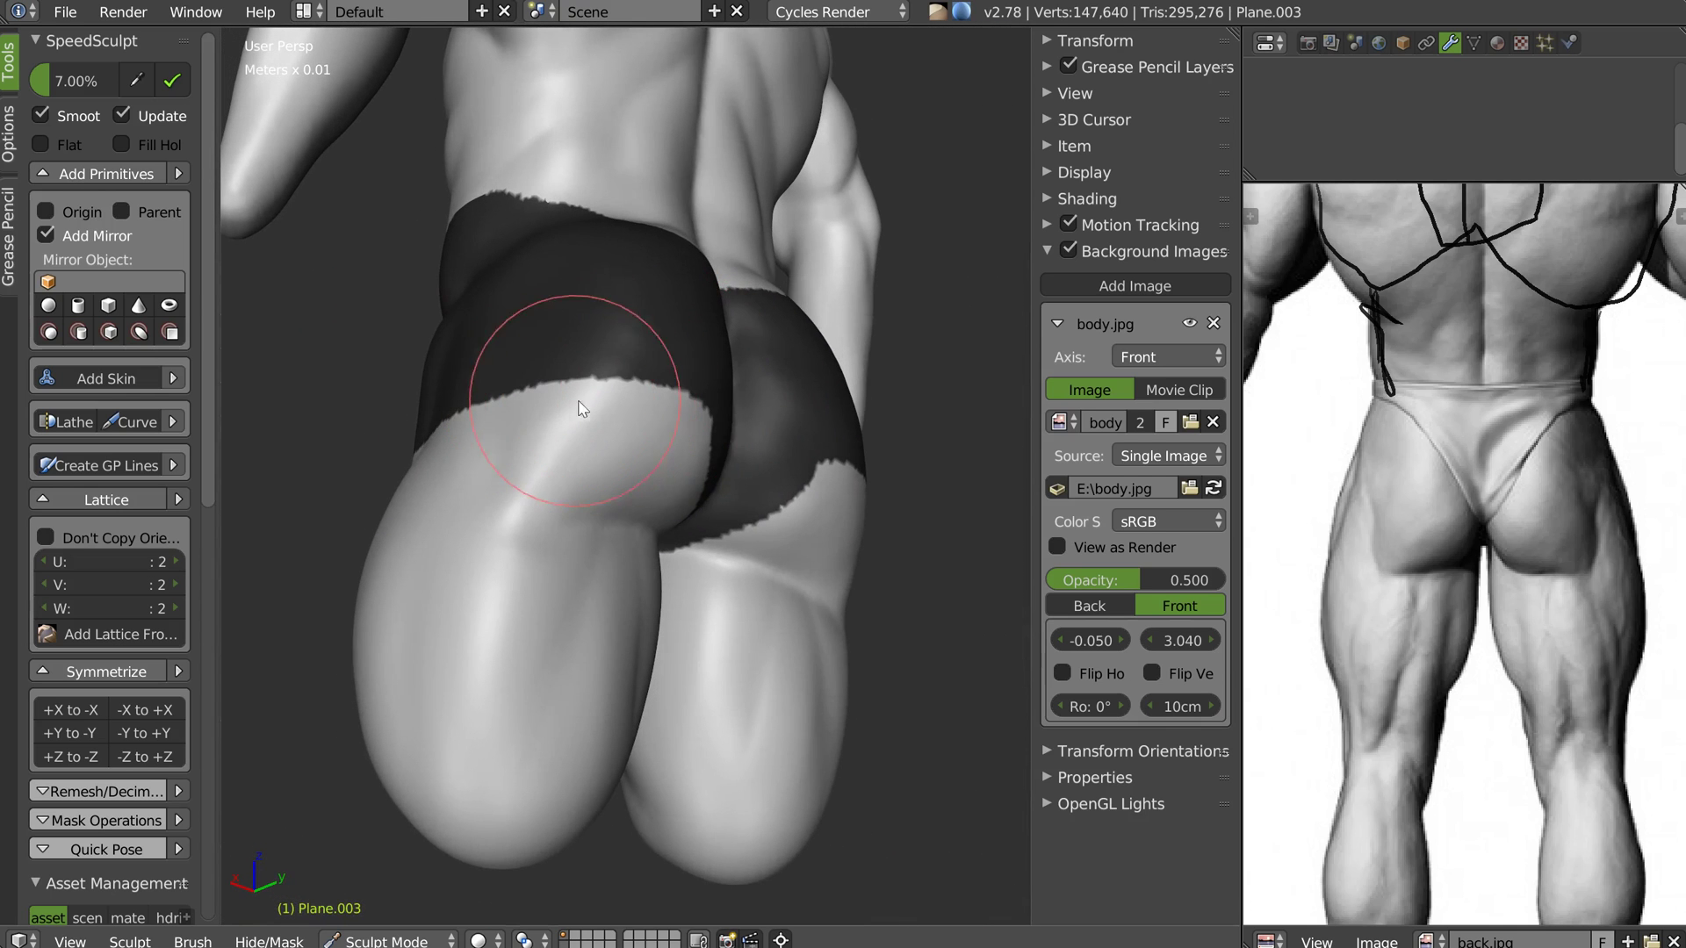
mouse_move(615, 377)
left_mouse_down()
mouse_move(636, 376)
mouse_move(504, 374)
left_mouse_up()
middle_click_drag(502, 374, 461, 393)
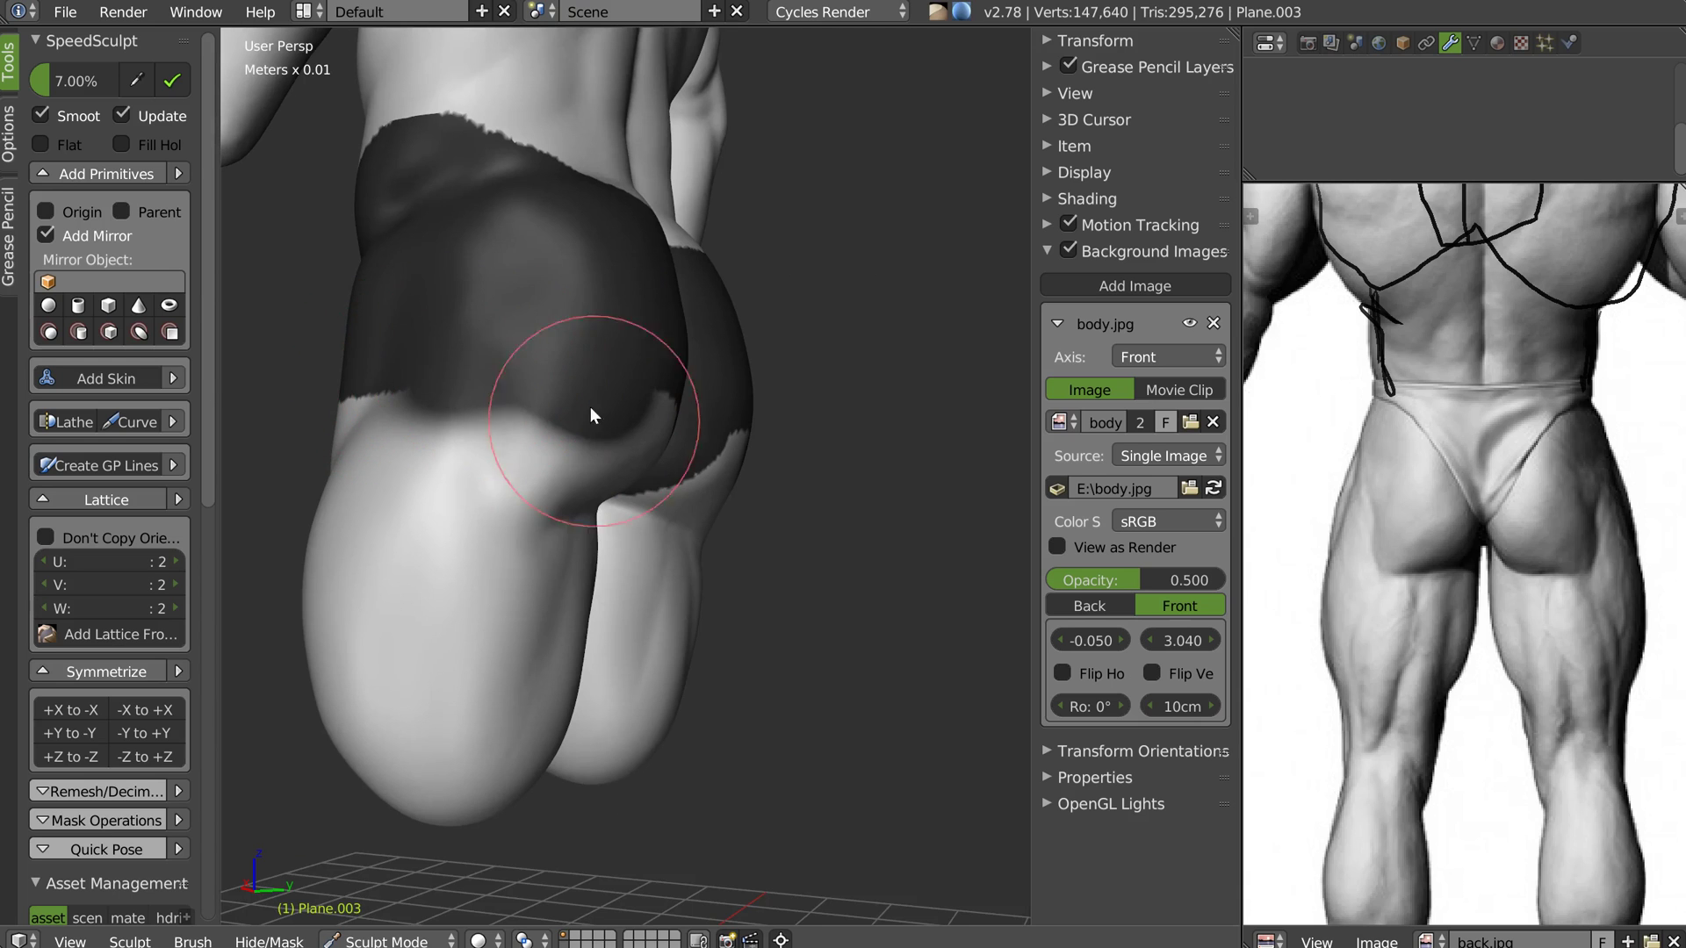
key("shift+f")
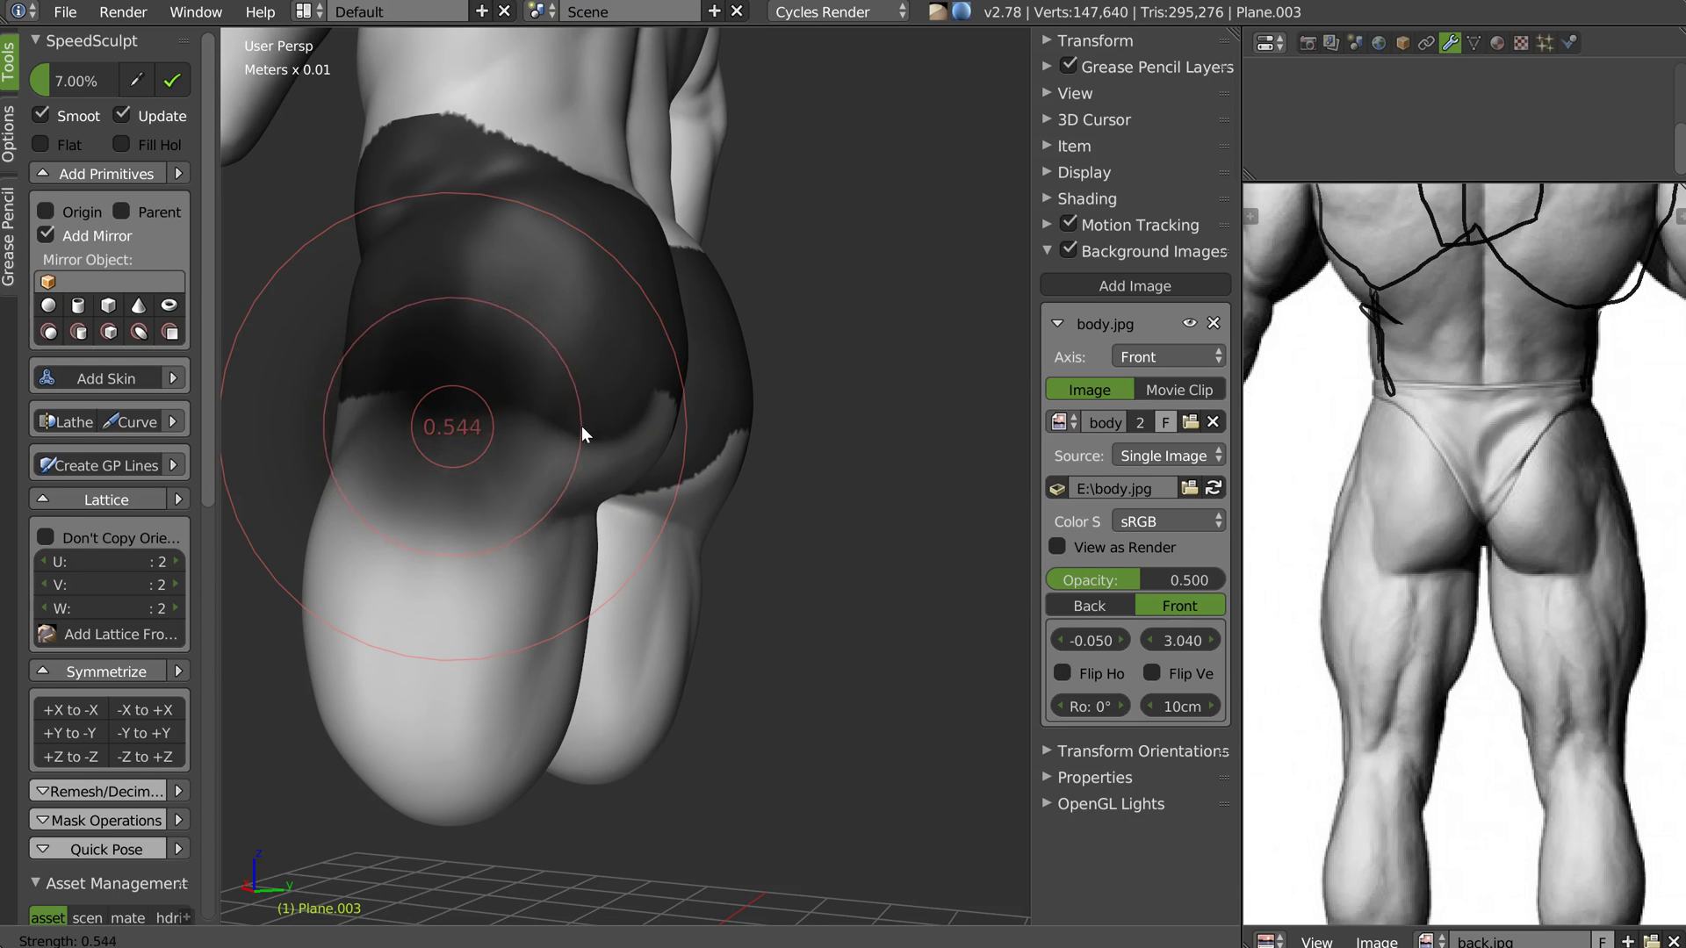
left_click(584, 426)
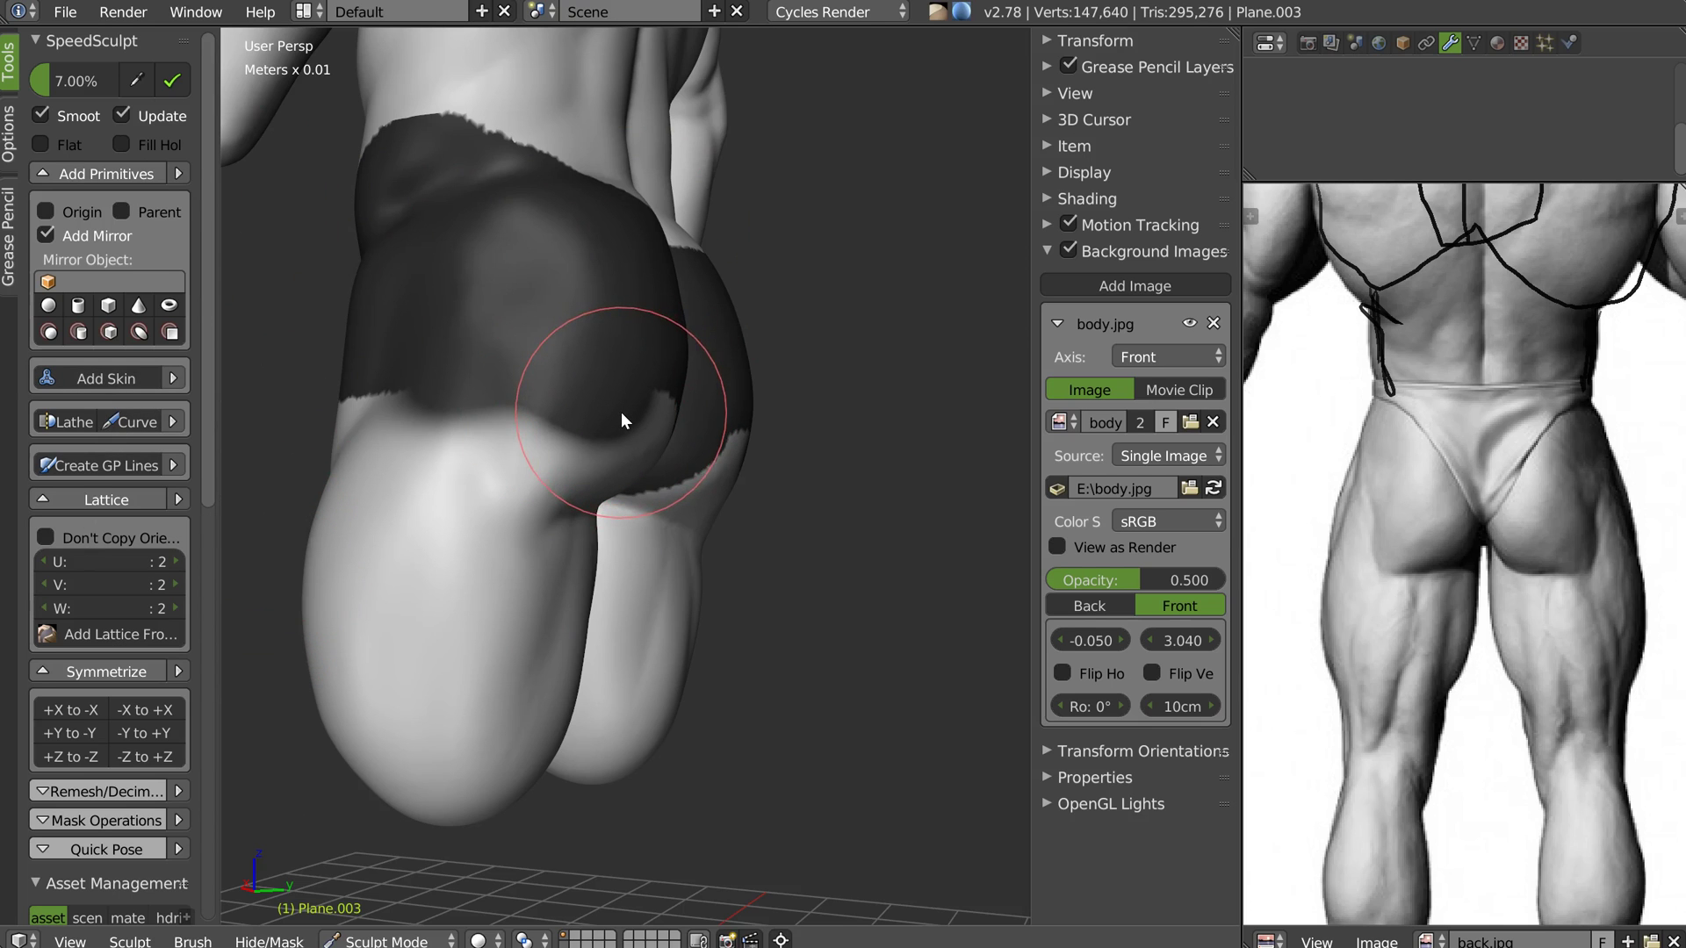
Return to the Mask brush, resize it and extend the mask's lower edge across the outer thigh below the buttock
middle_click_drag(614, 402, 597, 388)
key("g")
left_click_drag(601, 382, 614, 398)
key("w")
left_click(761, 481)
key("f")
left_click(608, 393)
left_click_drag(358, 390, 572, 447)
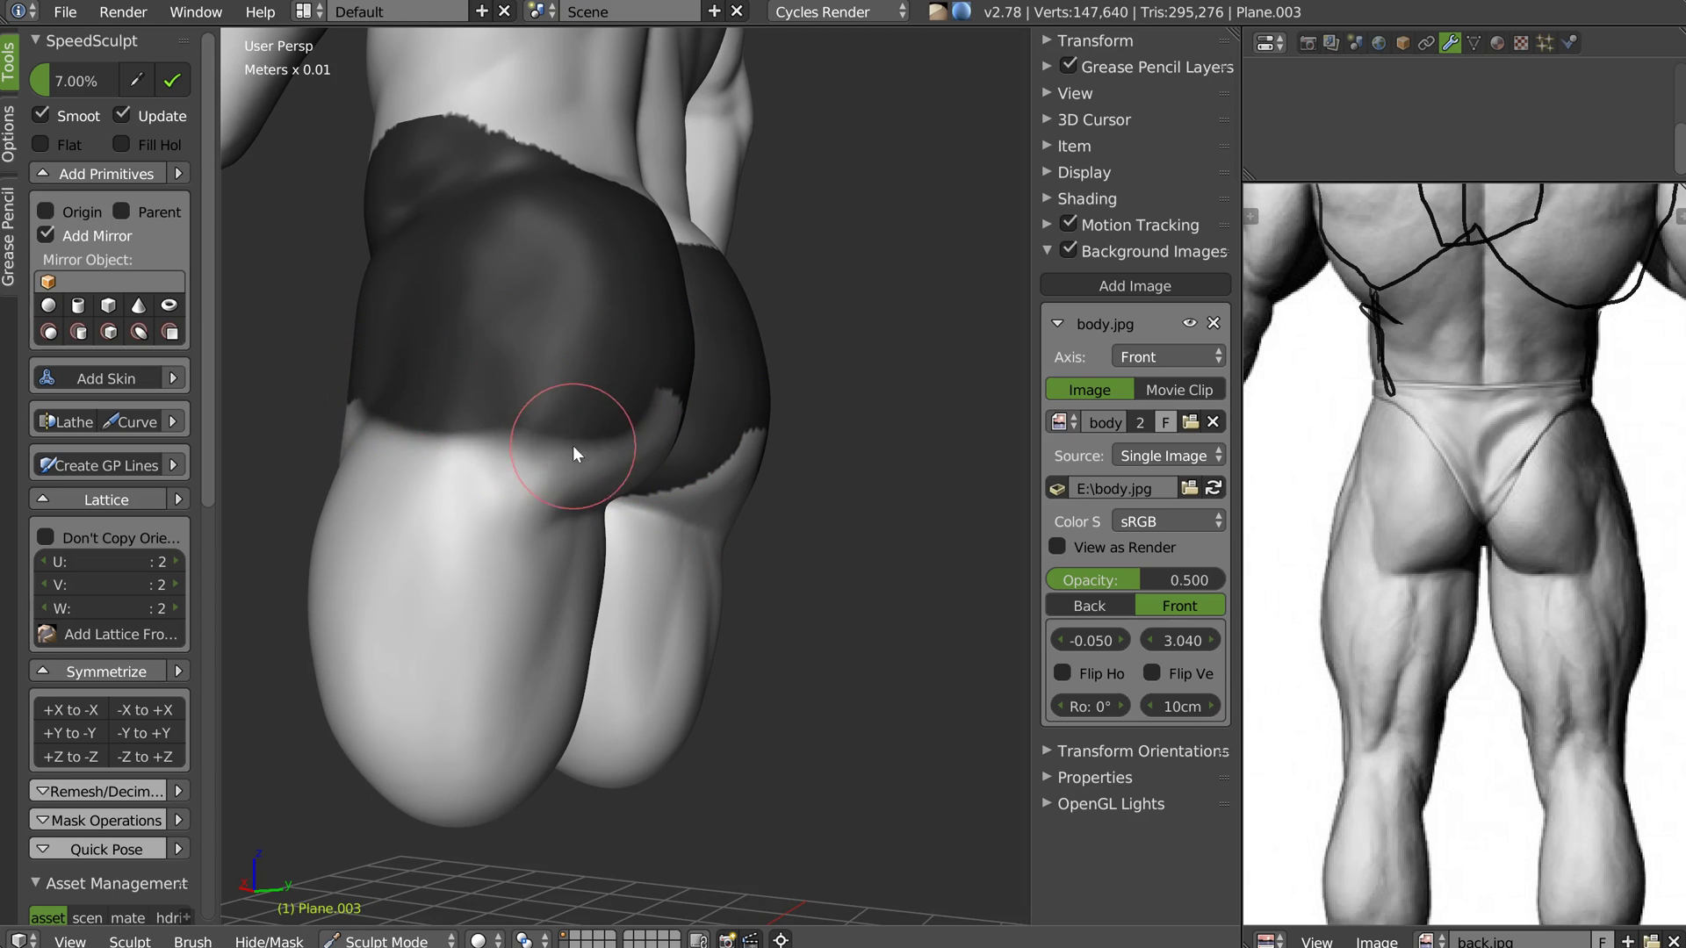
Extend the mask's lower edge across the back of the thighs so it covers both buttocks down to their crease
middle_click_drag(650, 421, 471, 374)
left_click_drag(472, 388, 694, 451)
middle_click_drag(698, 452, 715, 455)
mouse_move(714, 455)
left_mouse_down()
mouse_move(676, 436)
mouse_move(758, 446)
mouse_move(650, 355)
mouse_move(681, 436)
mouse_move(734, 463)
mouse_move(804, 426)
left_mouse_up()
middle_click_drag(802, 424, 761, 425)
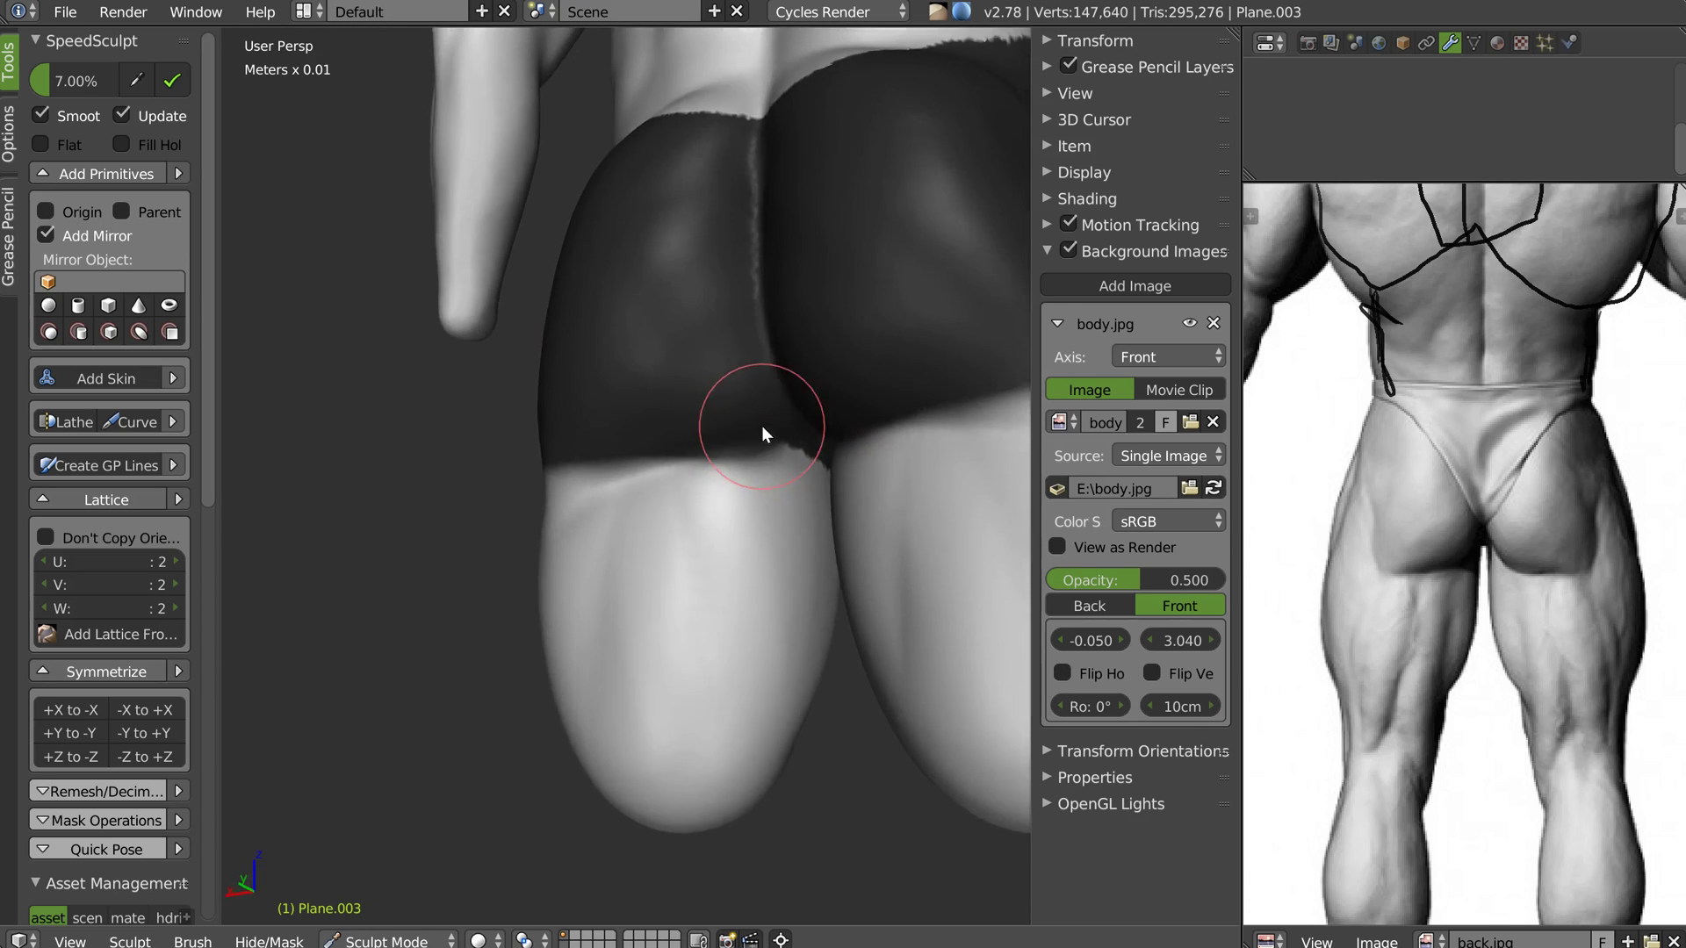
scroll(773, 422, "up", 9)
scroll(816, 407, "down", 5)
mouse_move(935, 424)
left_mouse_down()
mouse_move(802, 372)
mouse_move(948, 433)
mouse_move(587, 360)
left_mouse_up()
middle_click_drag(665, 382, 841, 409)
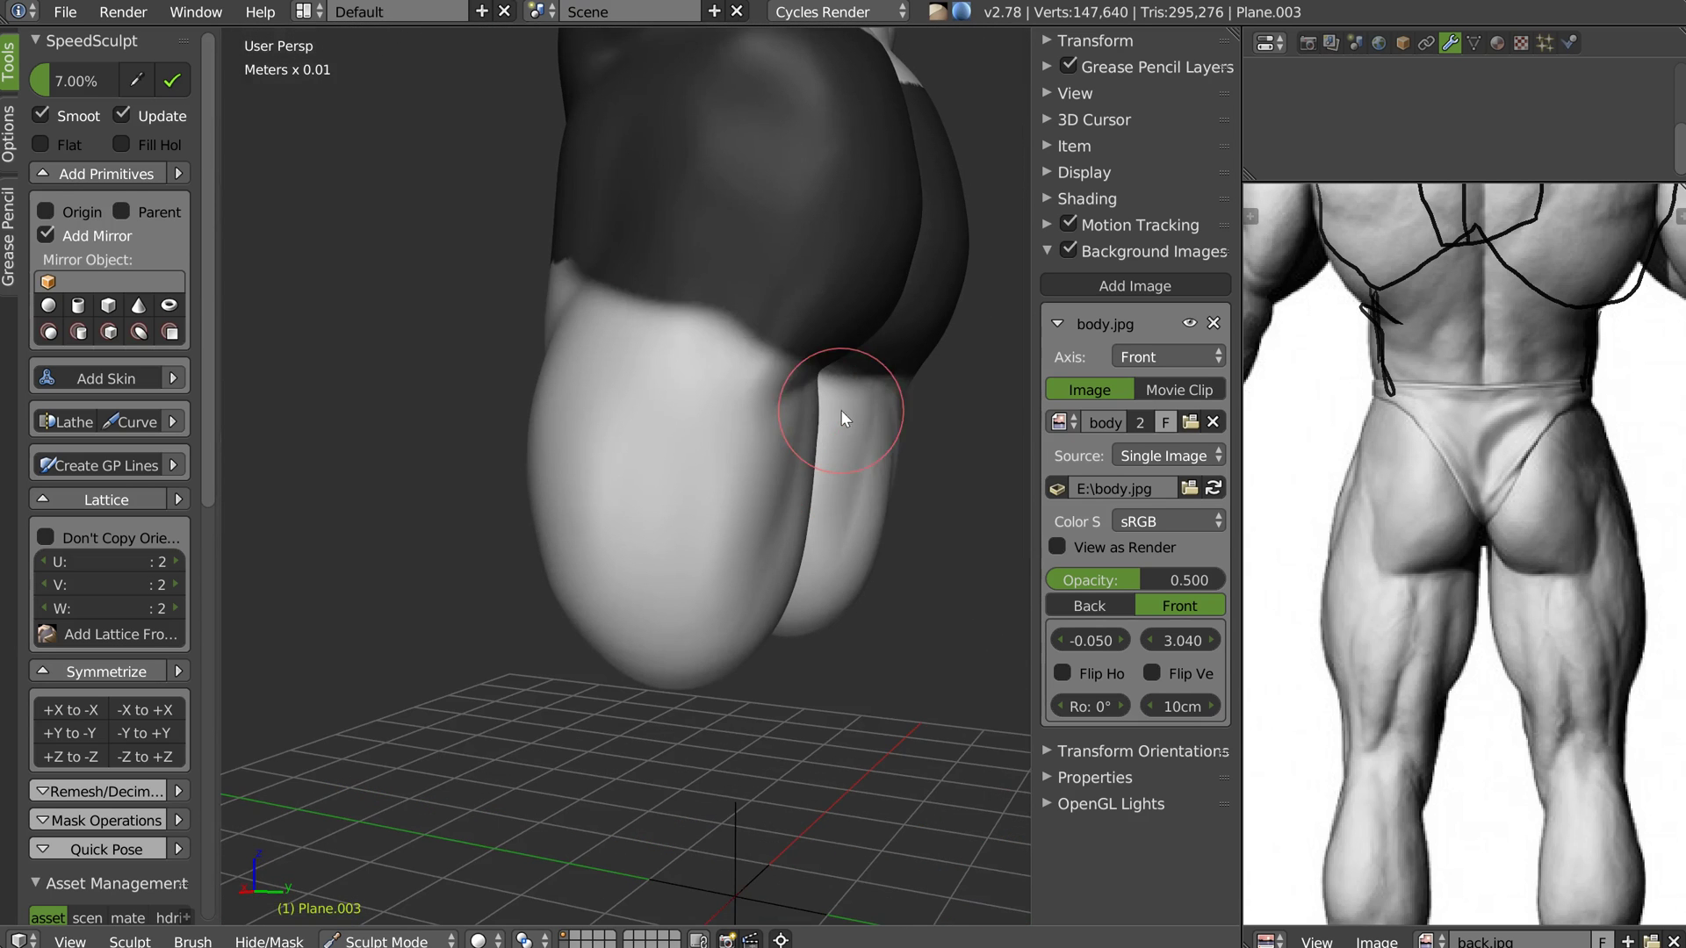
Paint the mask's lower edge across the front of the thigh and toward the groin
middle_click_drag(678, 300, 613, 255)
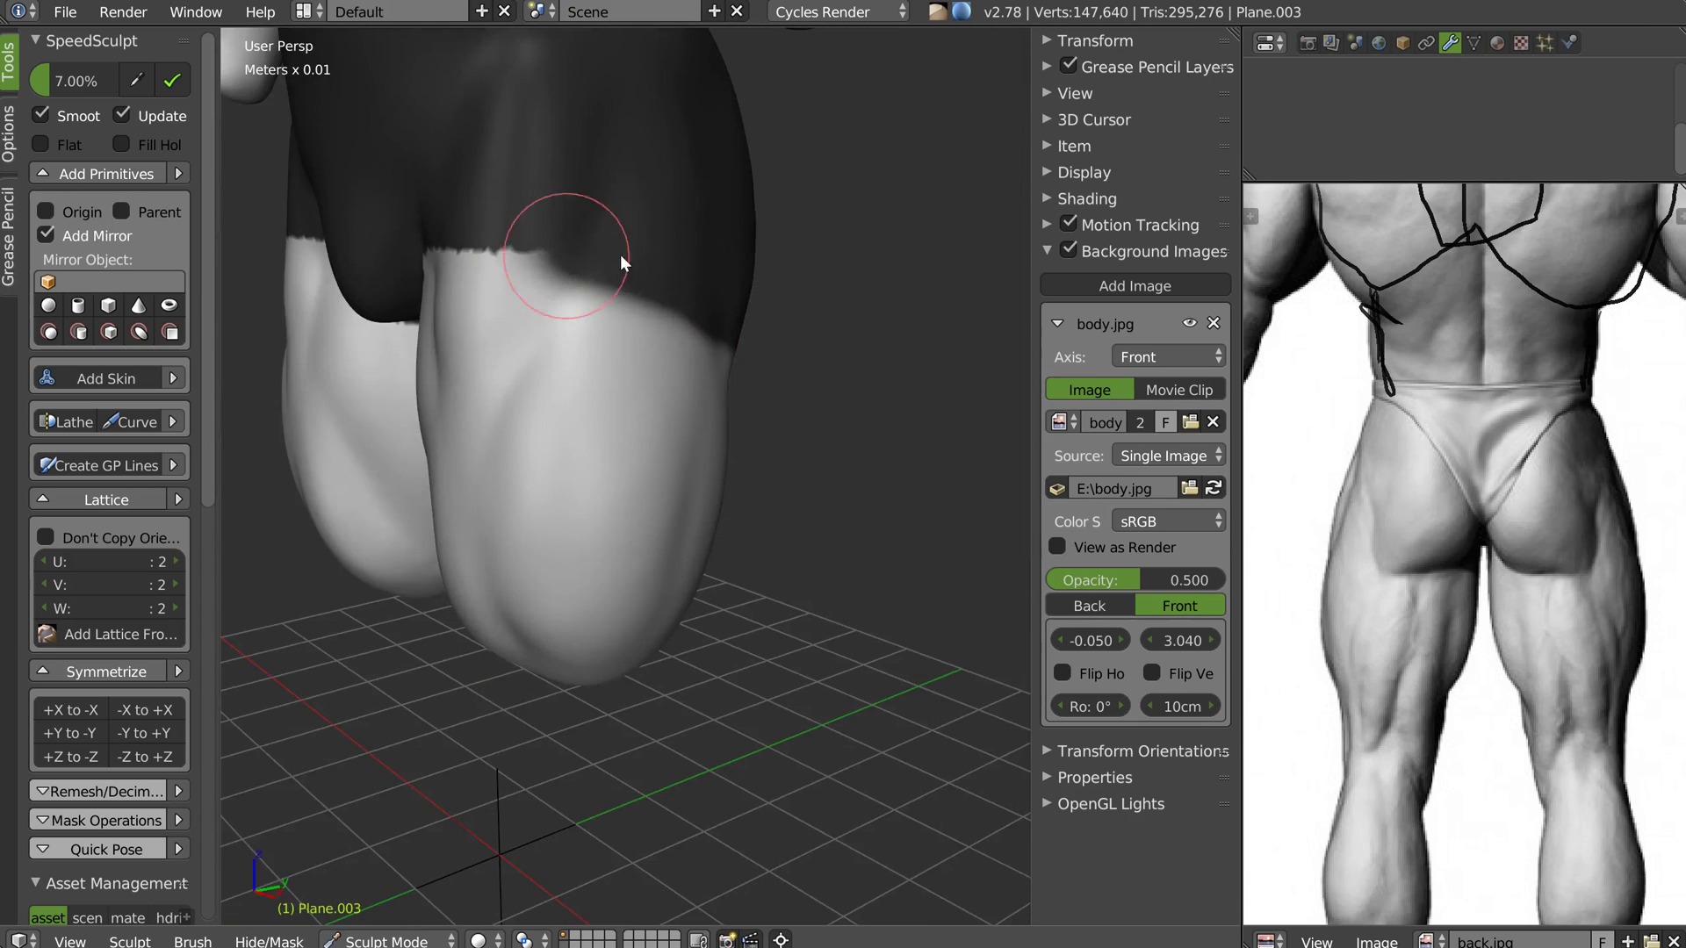
scroll(632, 251, "up", 3)
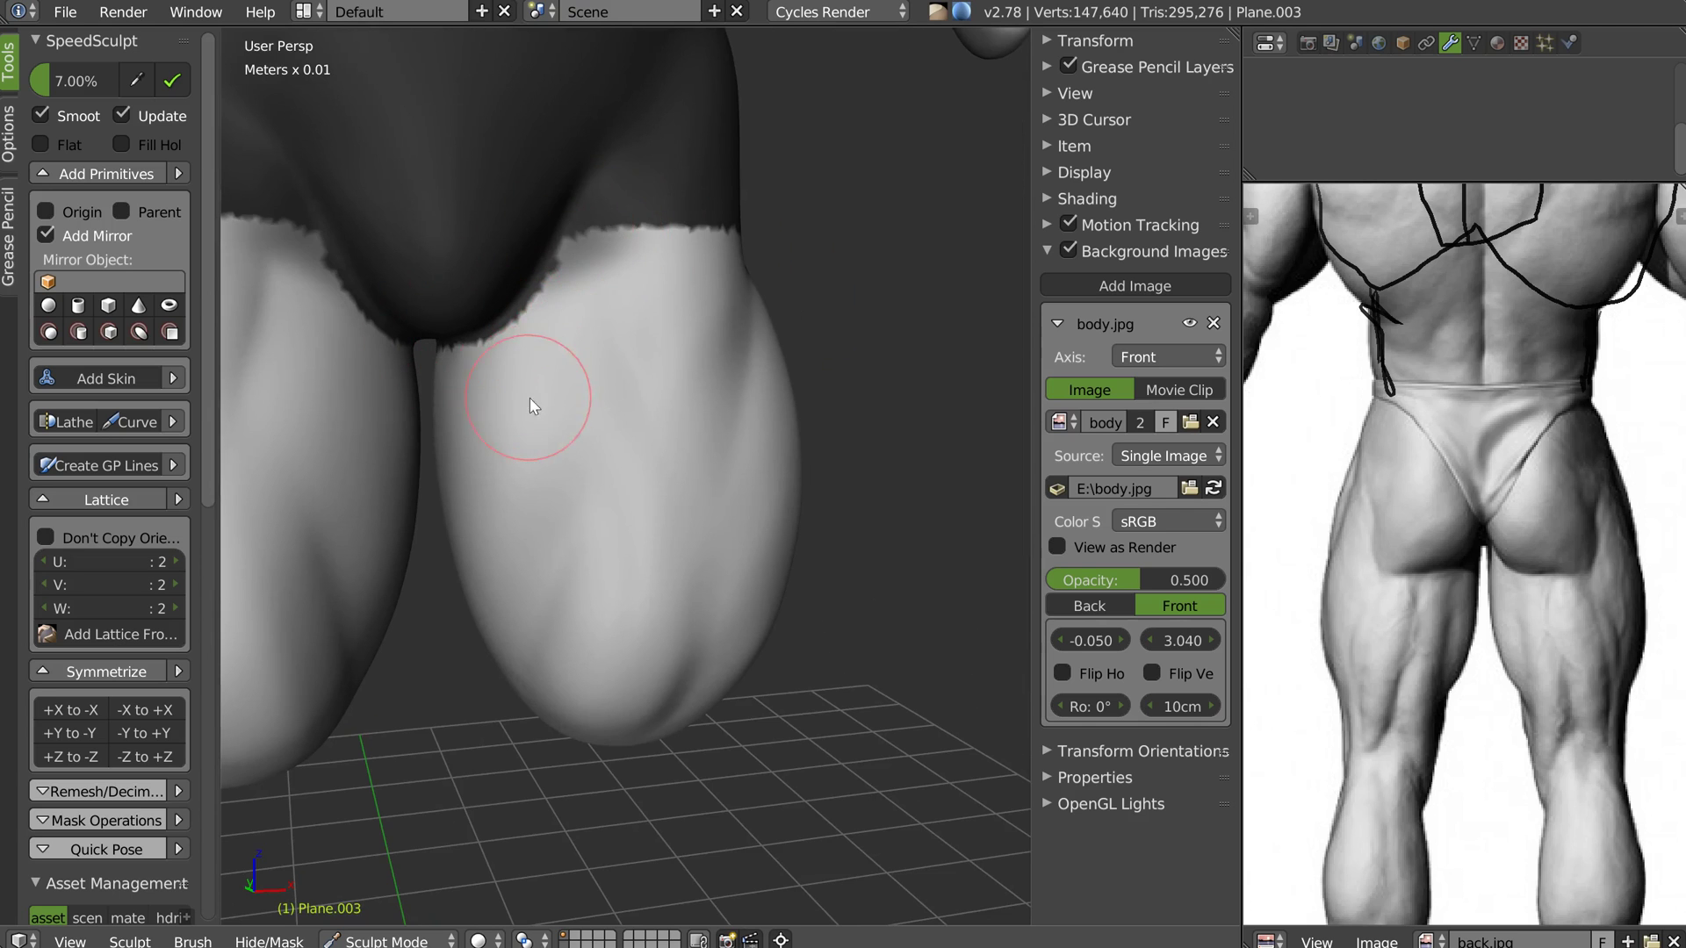
key("KP_1")
middle_click_drag(608, 413, 608, 387)
middle_click_drag(555, 277, 570, 281)
left_click_drag(520, 270, 614, 212)
mouse_move(491, 299)
left_mouse_down()
mouse_move(477, 319)
mouse_move(641, 223)
mouse_move(713, 222)
left_mouse_up()
mouse_move(555, 237)
middle_mouse_down()
mouse_move(569, 267)
mouse_move(436, 330)
middle_mouse_up()
mouse_move(540, 272)
middle_mouse_down()
mouse_move(651, 256)
mouse_move(427, 411)
middle_mouse_up()
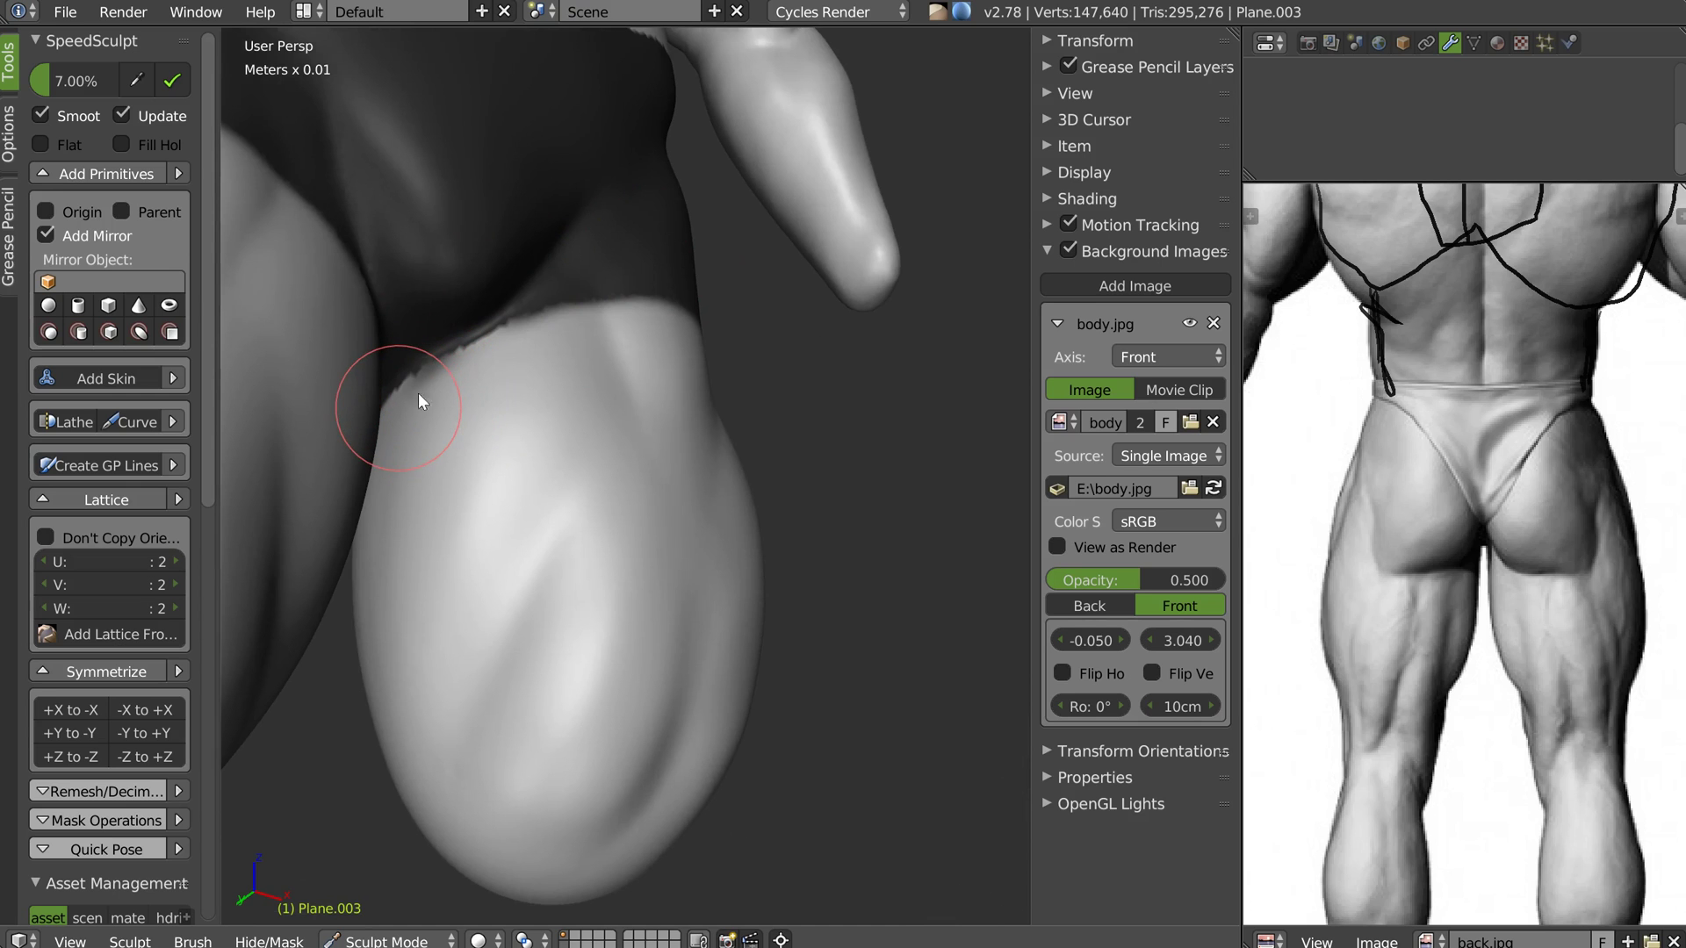
middle_click_drag(565, 361, 442, 392)
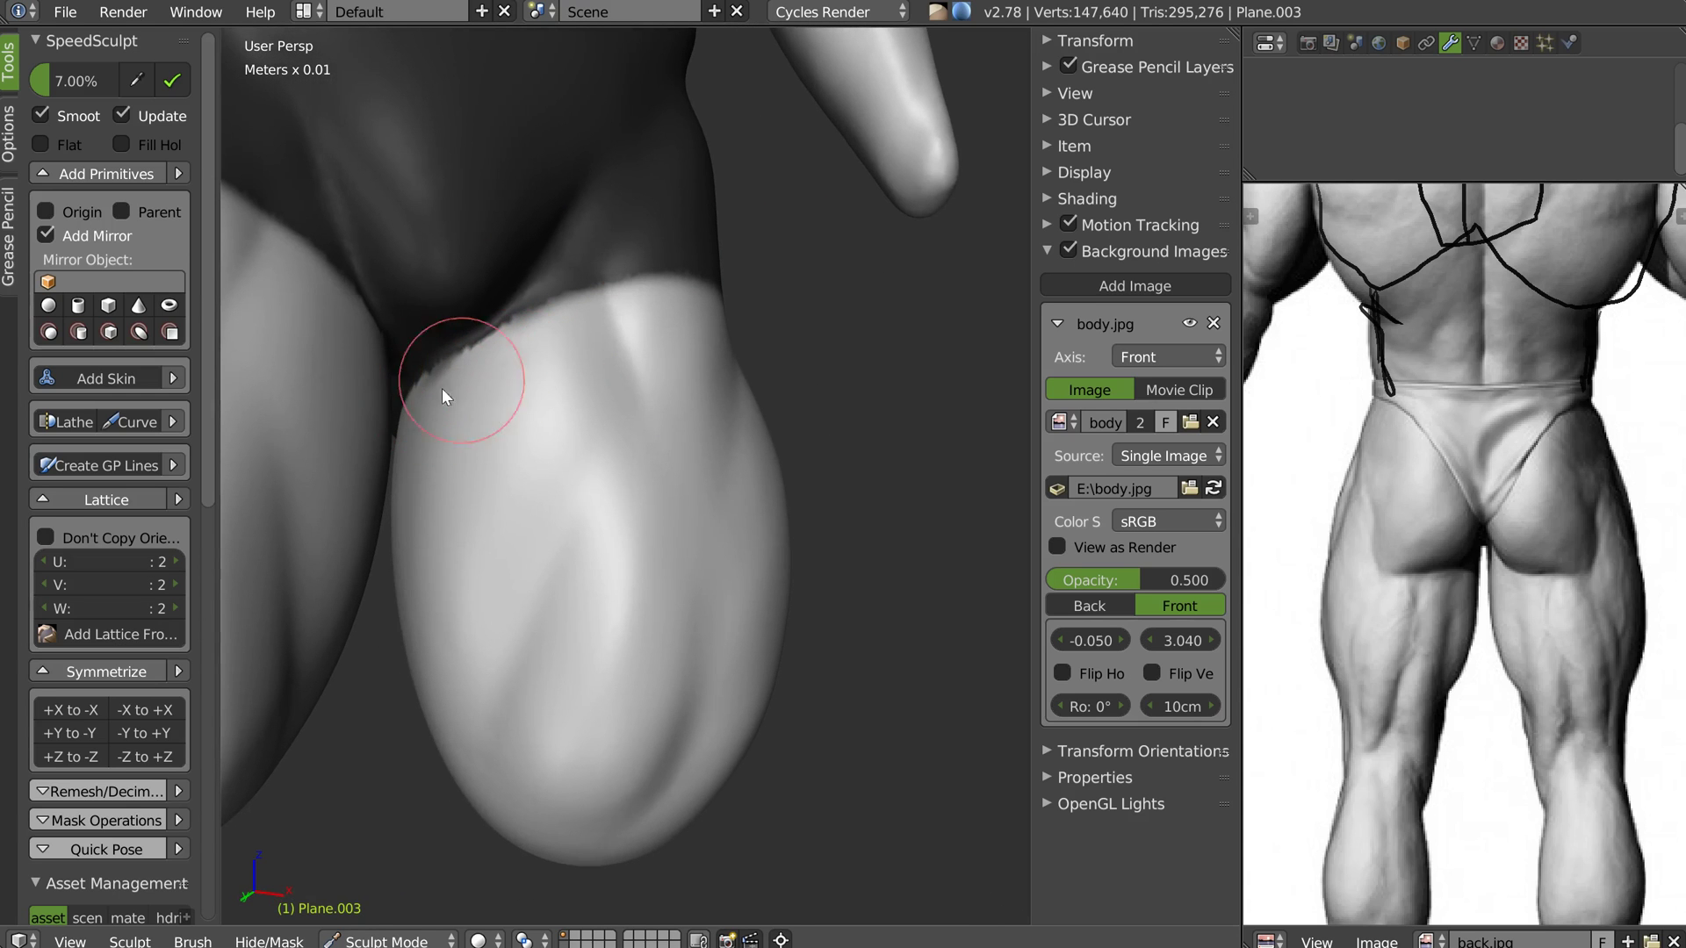
Even out the mask's lower edge around the outer side of the thigh
scroll(601, 346, "down", 8)
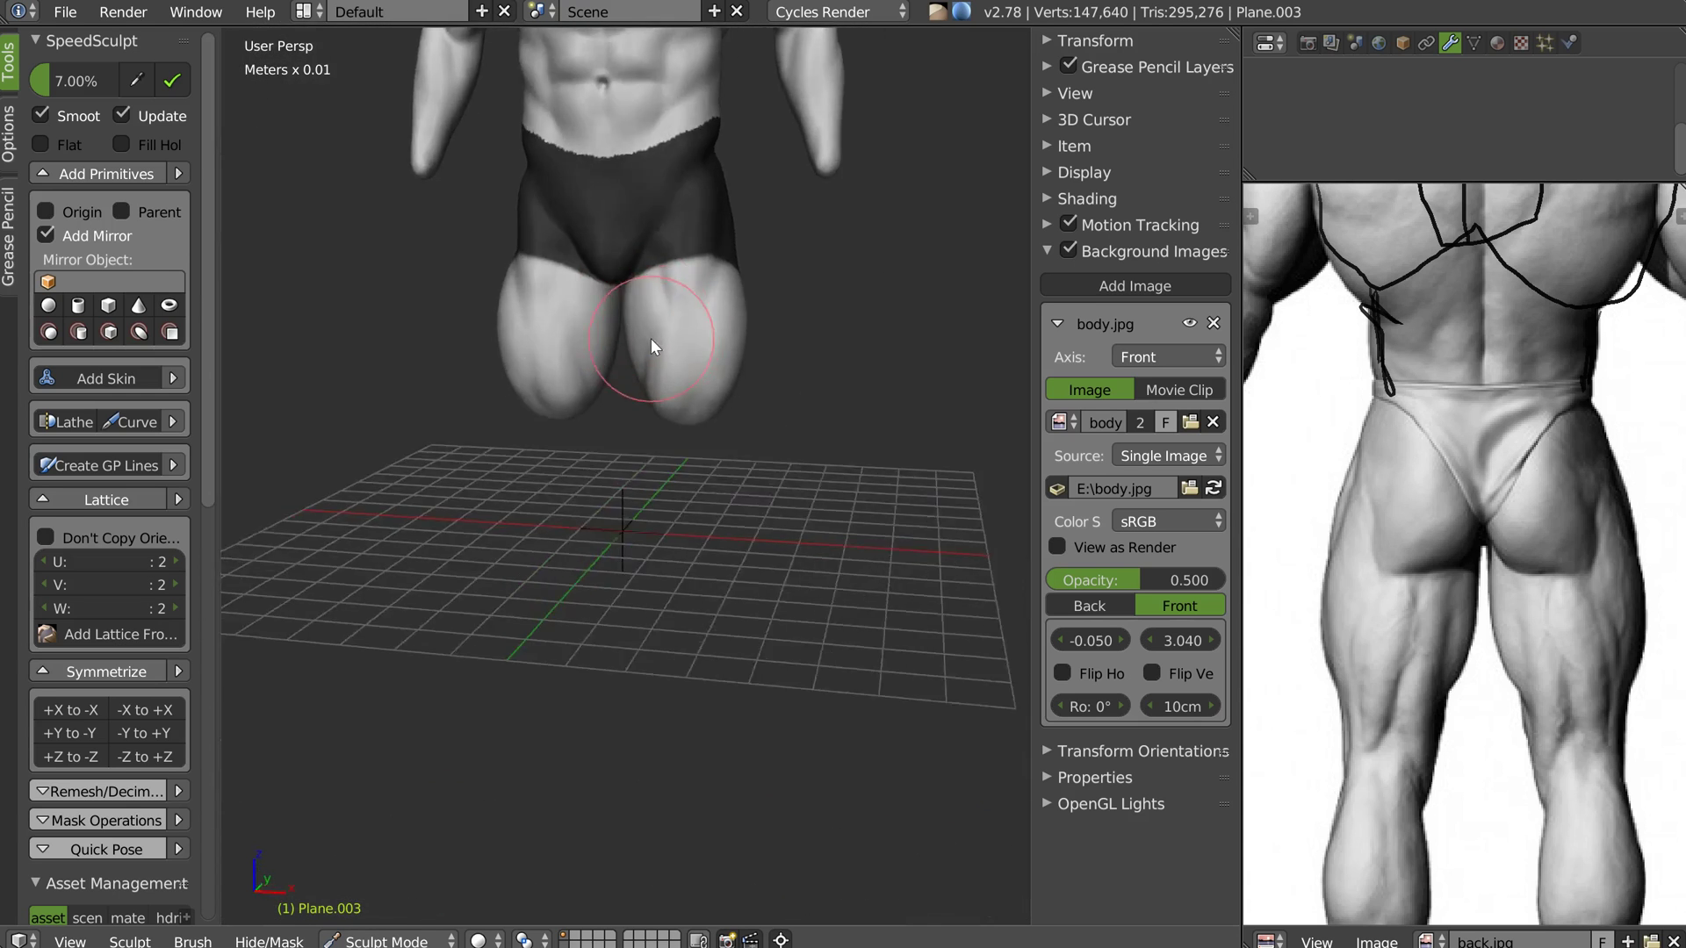
scroll(678, 261, "up", 3)
middle_click_drag(678, 261, 578, 281)
scroll(636, 230, "up", 3)
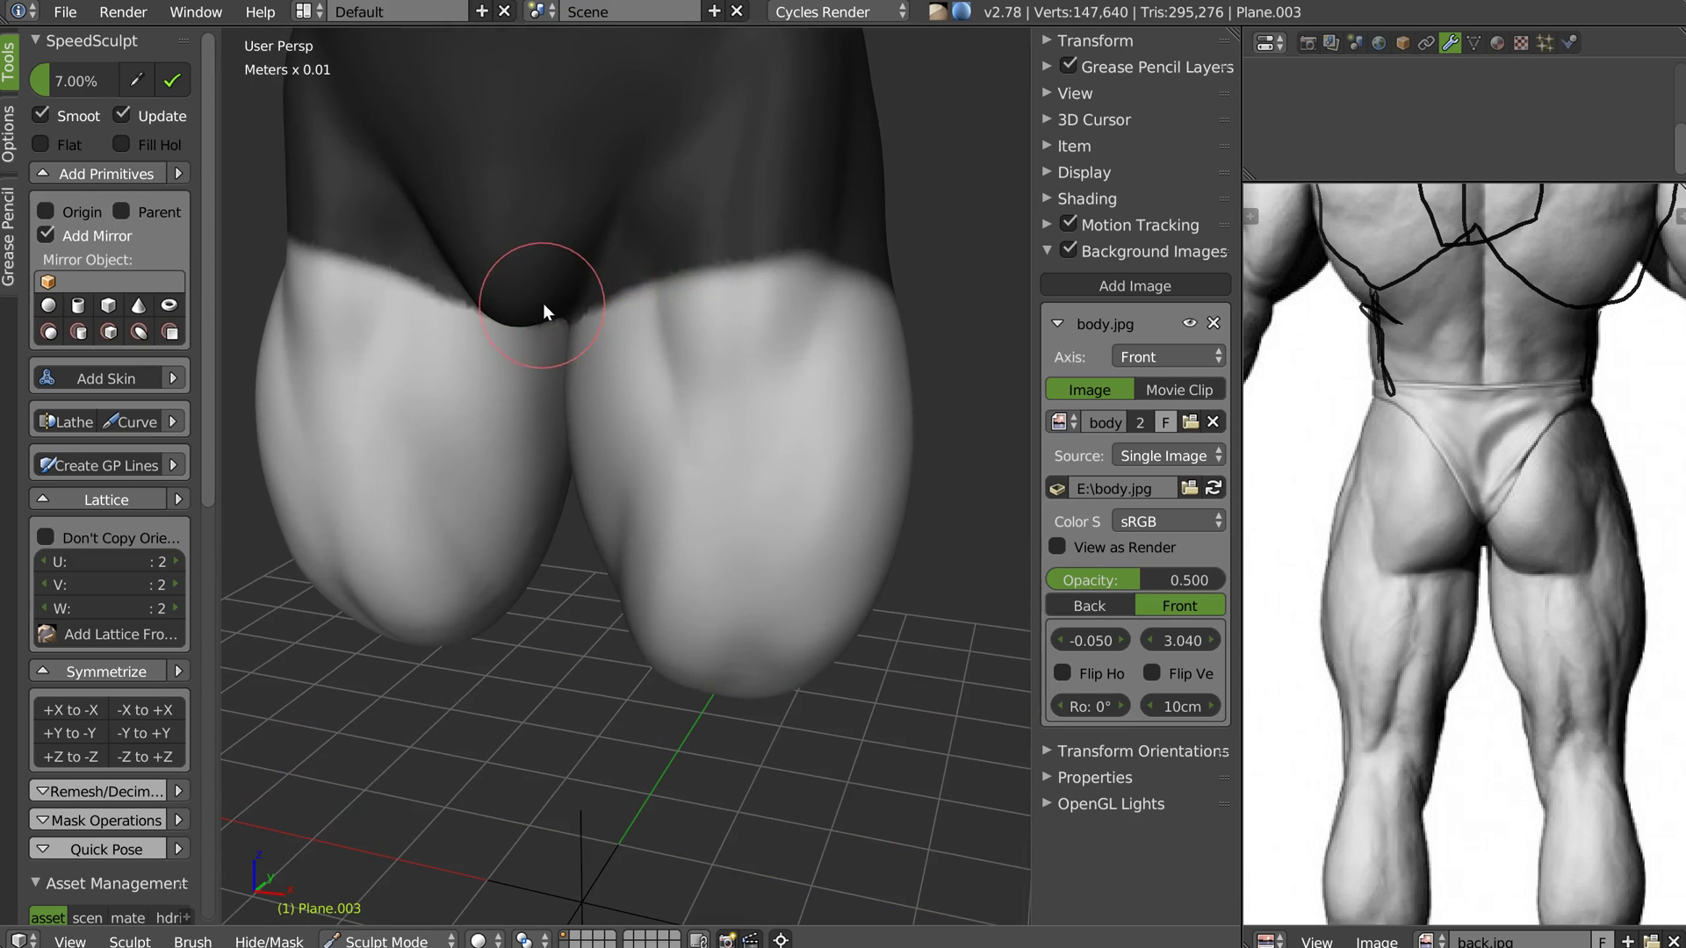
mouse_move(752, 256)
middle_mouse_down()
mouse_move(617, 271)
mouse_move(691, 283)
mouse_move(527, 309)
mouse_move(690, 326)
mouse_move(746, 315)
mouse_move(528, 299)
middle_mouse_up()
scroll(672, 305, "up", 3)
mouse_move(497, 297)
left_mouse_down()
mouse_move(712, 330)
mouse_move(827, 376)
left_mouse_up()
left_click_drag(710, 341, 818, 366)
left_click_drag(505, 295, 821, 347)
Straighten the mask's lower edge across the back of the thigh below the buttock
scroll(764, 308, "up", 2)
mouse_move(816, 334)
middle_mouse_down()
mouse_move(764, 308)
mouse_move(586, 286)
middle_mouse_up()
left_click_drag(587, 286, 647, 278)
left_click_drag(536, 266, 823, 303)
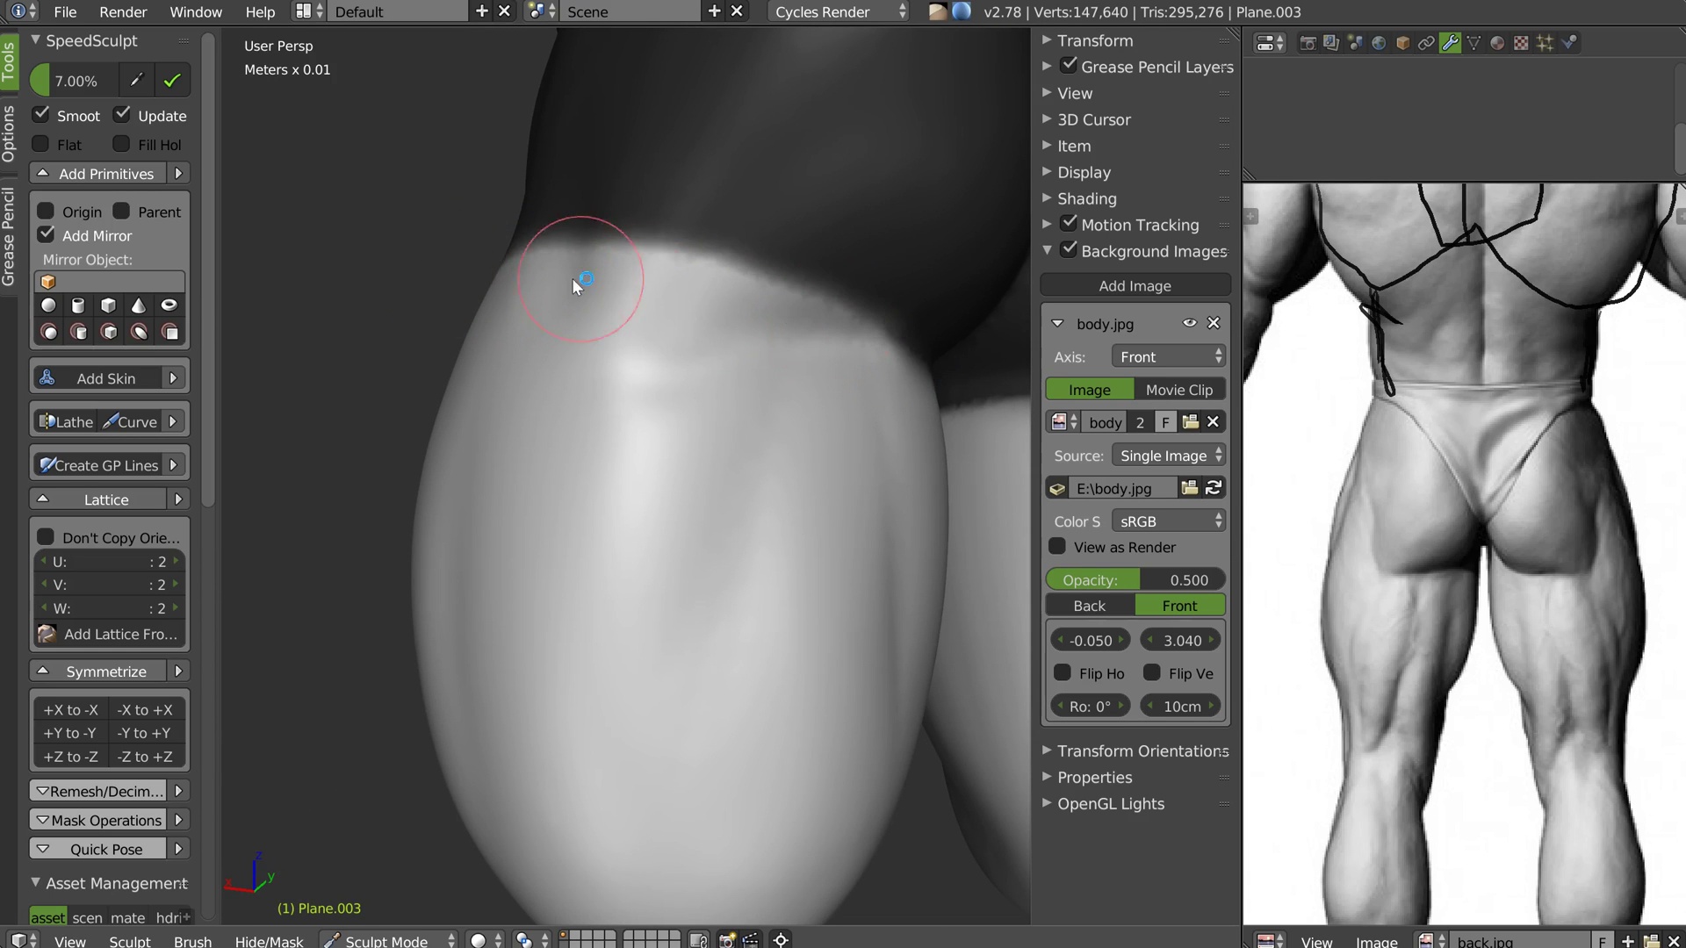
Paint over the mask's ragged upper edge from the lower back around the waist
scroll(790, 274, "down", 4)
middle_click_drag(761, 284, 698, 298)
scroll(698, 298, "up", 2)
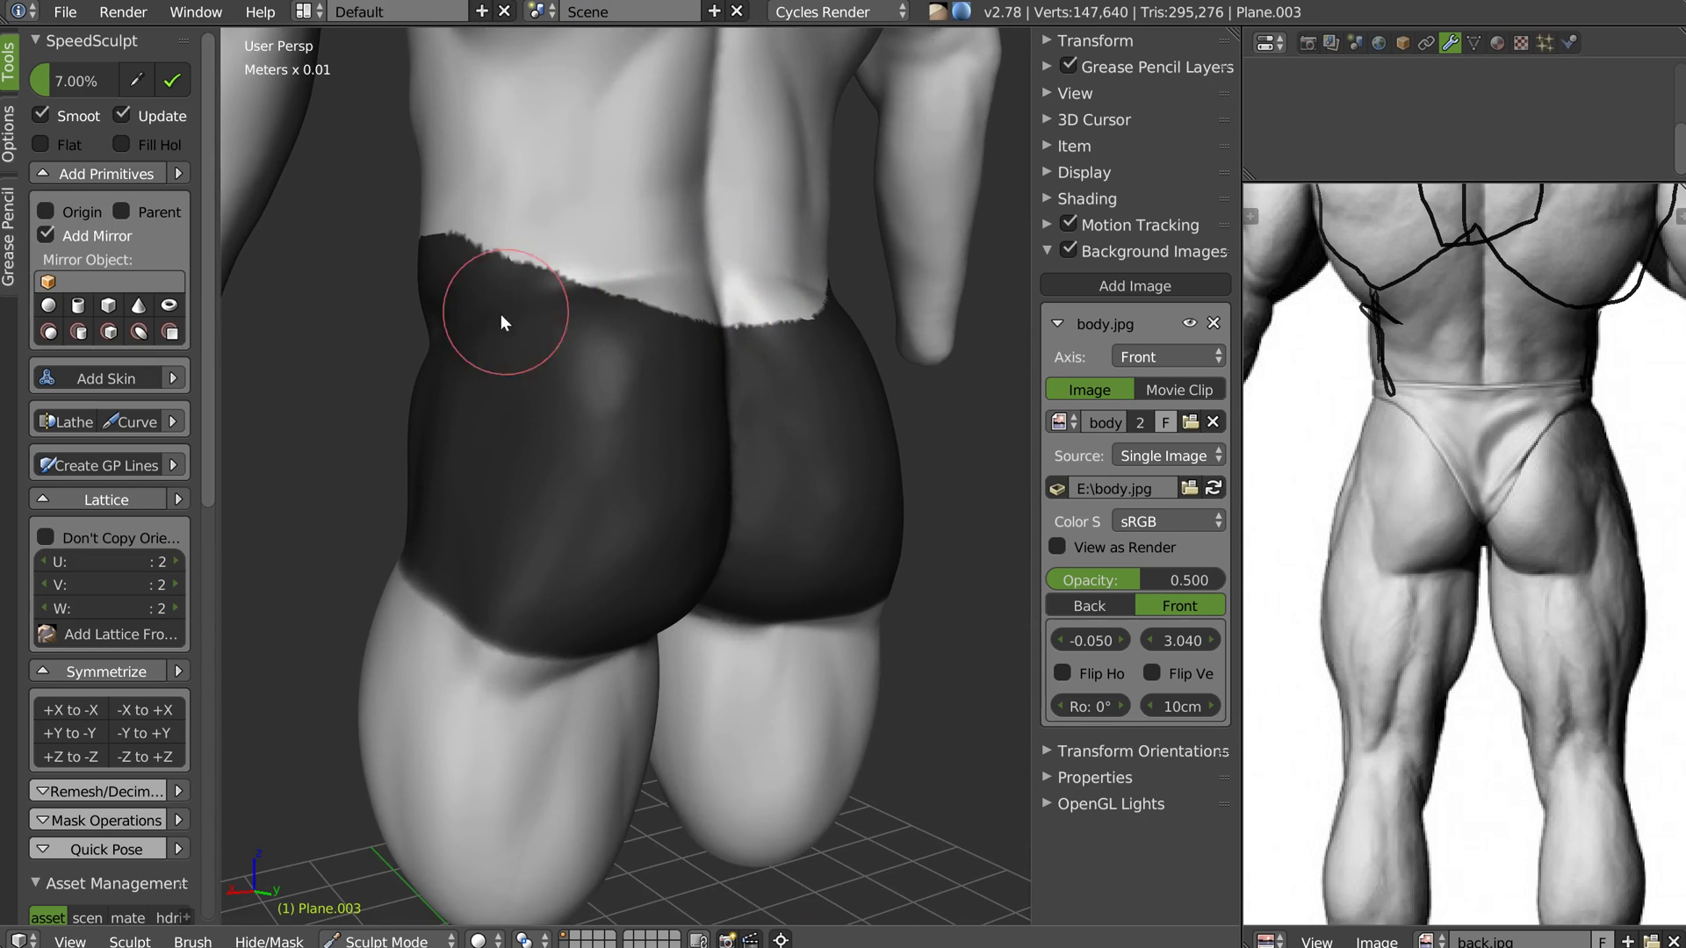
mouse_move(539, 364)
left_mouse_down()
mouse_move(586, 320)
mouse_move(651, 302)
mouse_move(570, 322)
left_mouse_up()
middle_click_drag(569, 321, 331, 325)
mouse_move(339, 320)
left_mouse_down()
mouse_move(659, 245)
mouse_move(559, 215)
mouse_move(365, 286)
left_mouse_up()
middle_click_drag(445, 276, 611, 251)
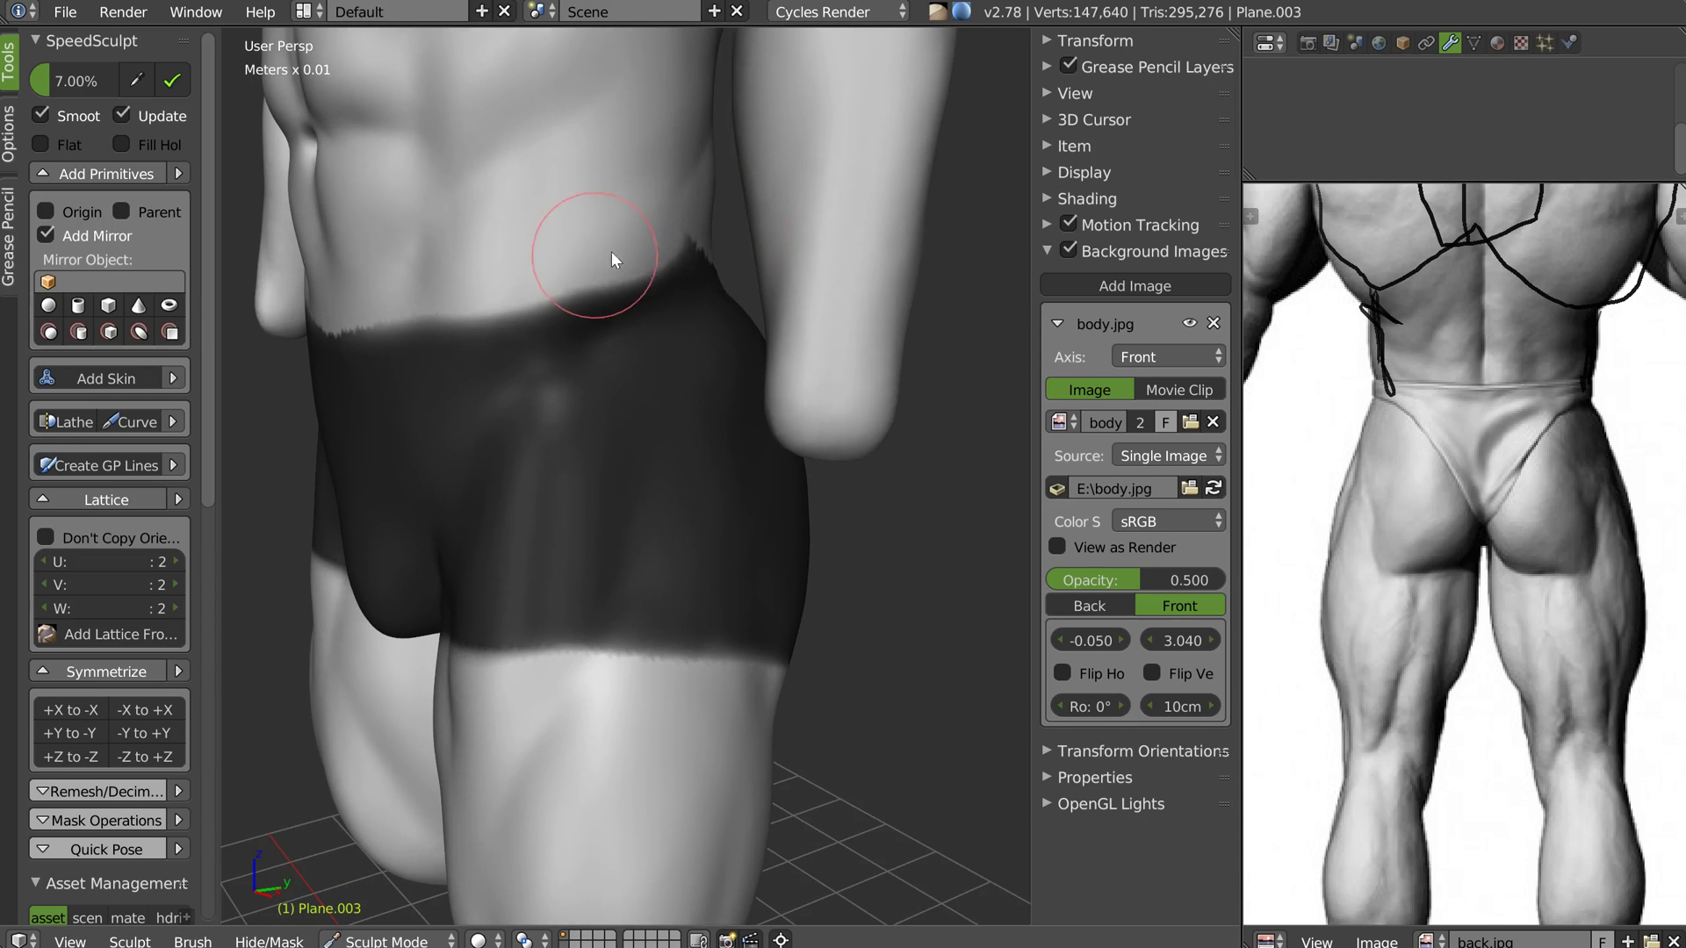
Even out the mask's waistline across the lower abdomen and the hip
mouse_move(661, 244)
left_mouse_down()
mouse_move(361, 288)
mouse_move(581, 266)
left_mouse_up()
mouse_move(701, 243)
middle_mouse_down()
mouse_move(634, 278)
mouse_move(535, 272)
mouse_move(587, 303)
middle_mouse_up()
scroll(499, 257, "up", 2)
scroll(498, 256, "up", 2)
left_click_drag(571, 300, 400, 313)
middle_click_drag(936, 274, 620, 274)
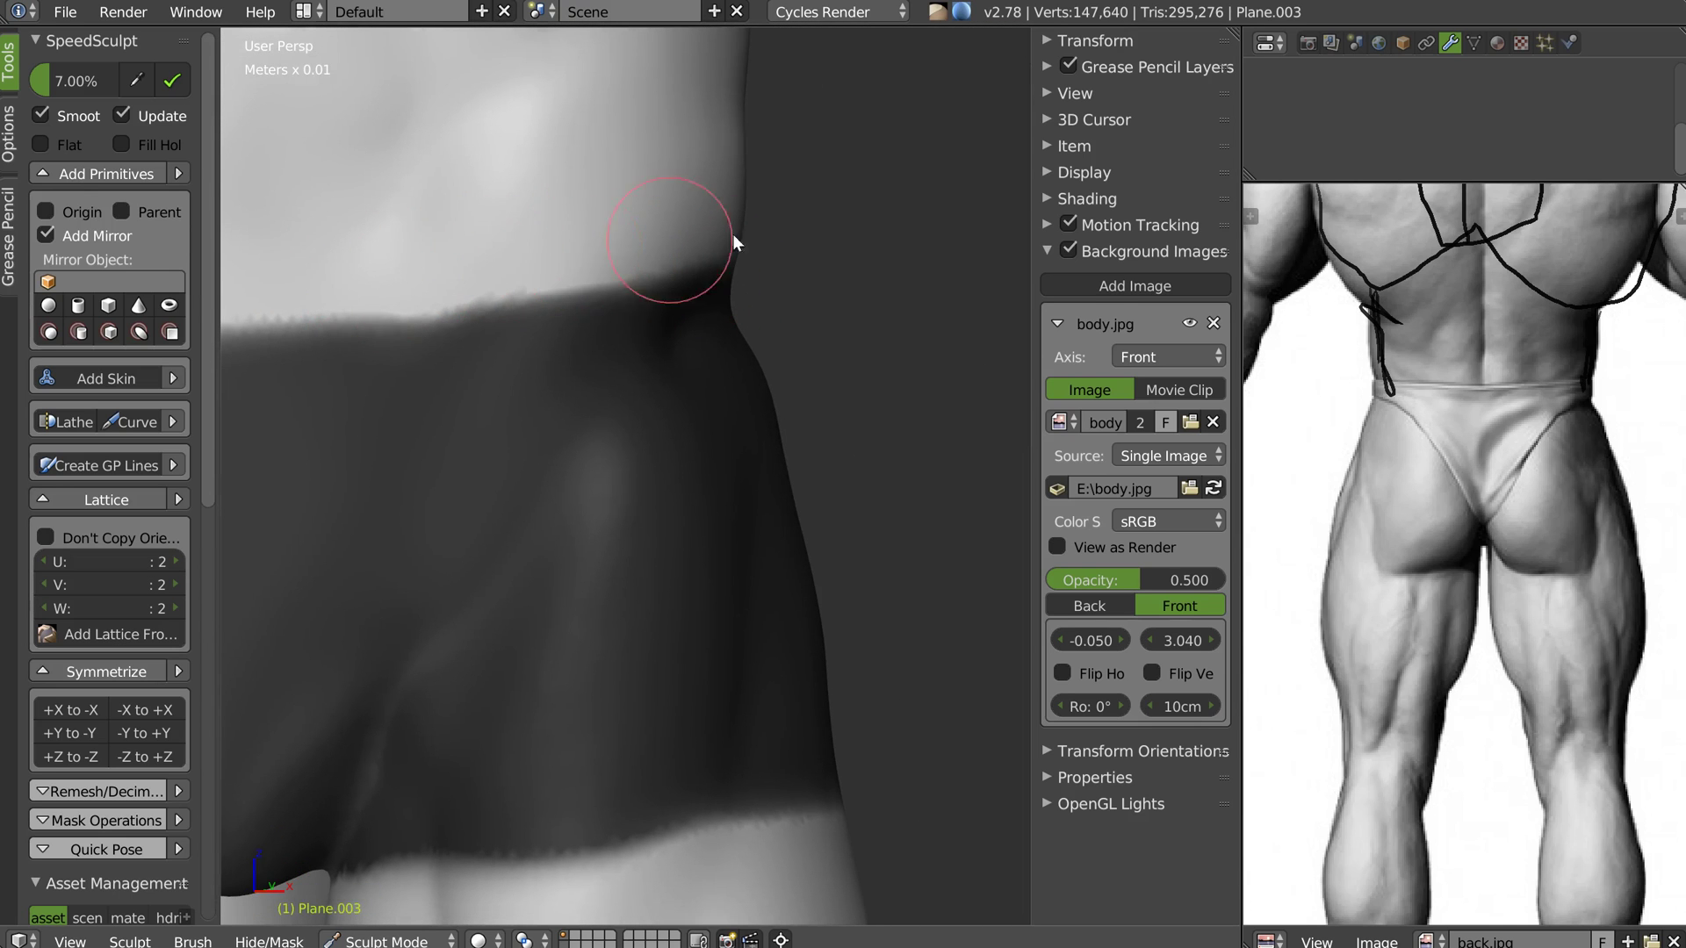
Fill the gap in the mask's upper edge at the lower back so the waistline runs level around the side
scroll(748, 243, "down", 5)
middle_click_drag(738, 244, 547, 298)
scroll(633, 267, "up", 2)
scroll(634, 275, "up", 3)
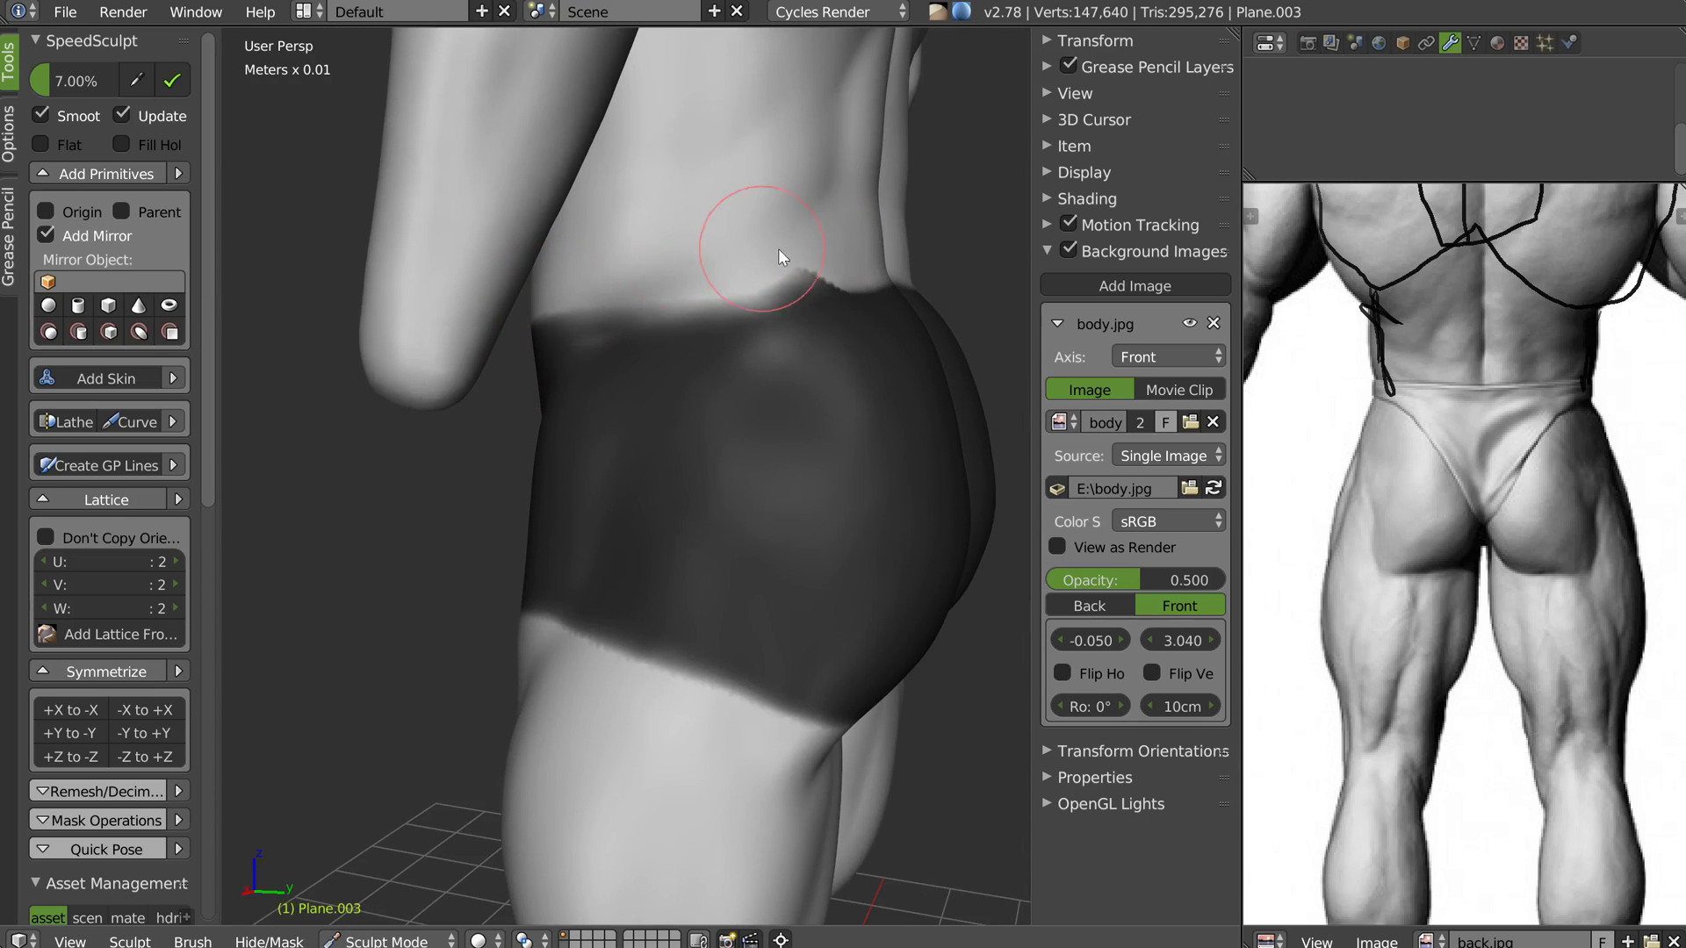
middle_click_drag(545, 258, 585, 372)
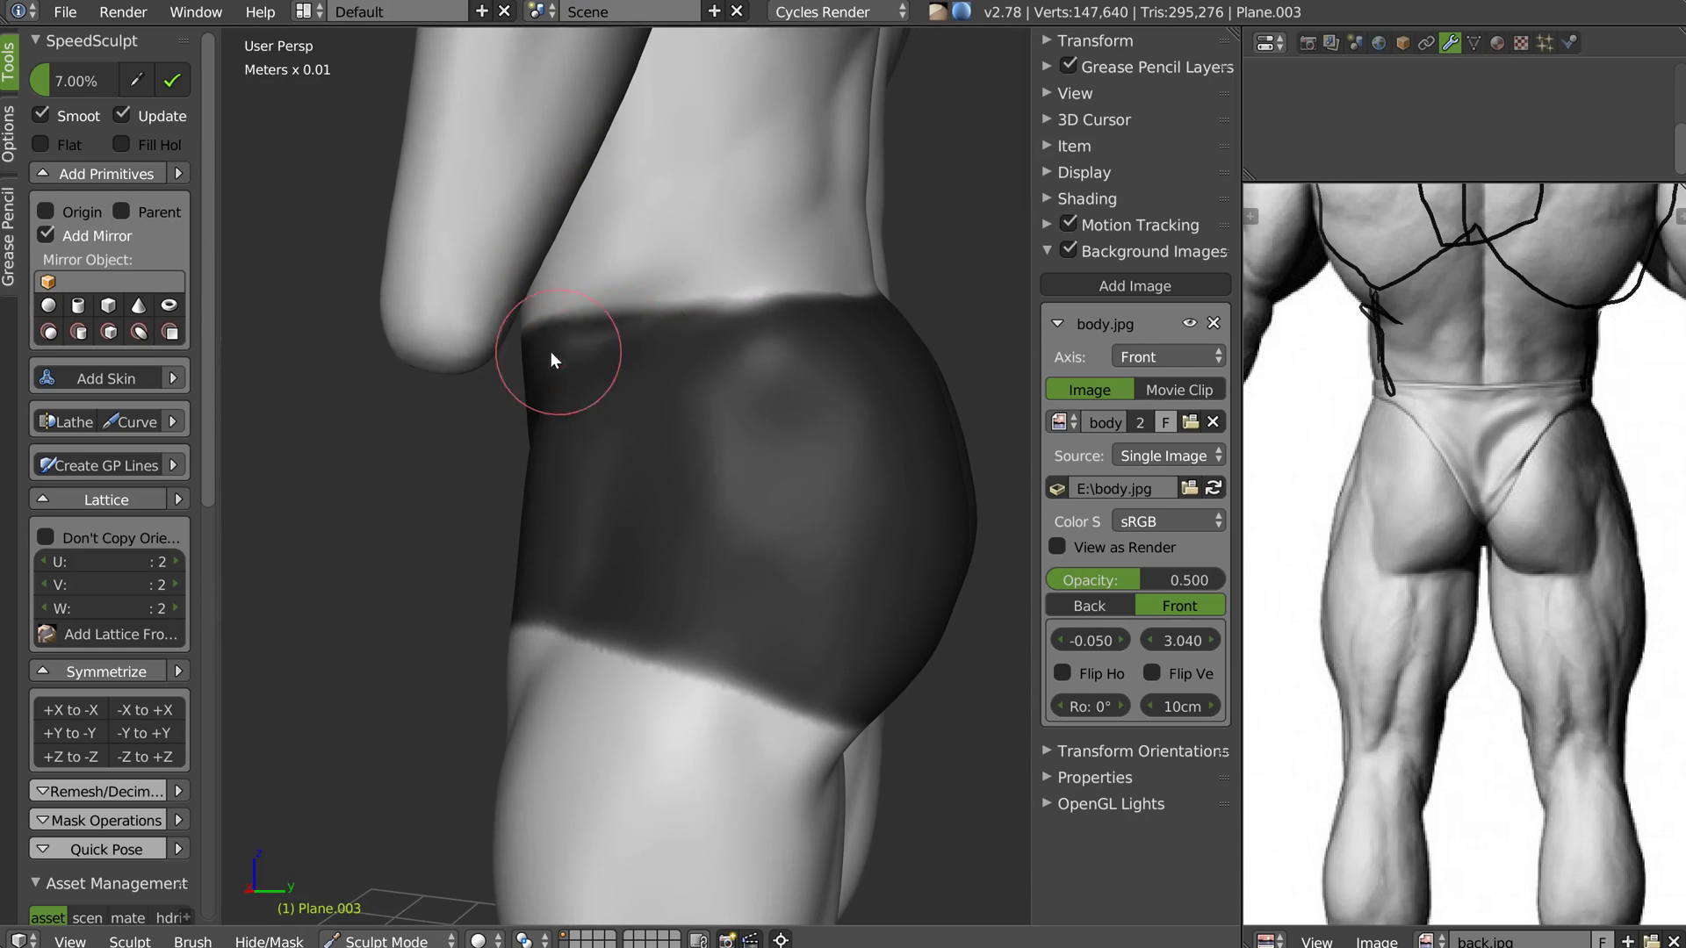
middle_click_drag(741, 335, 605, 413)
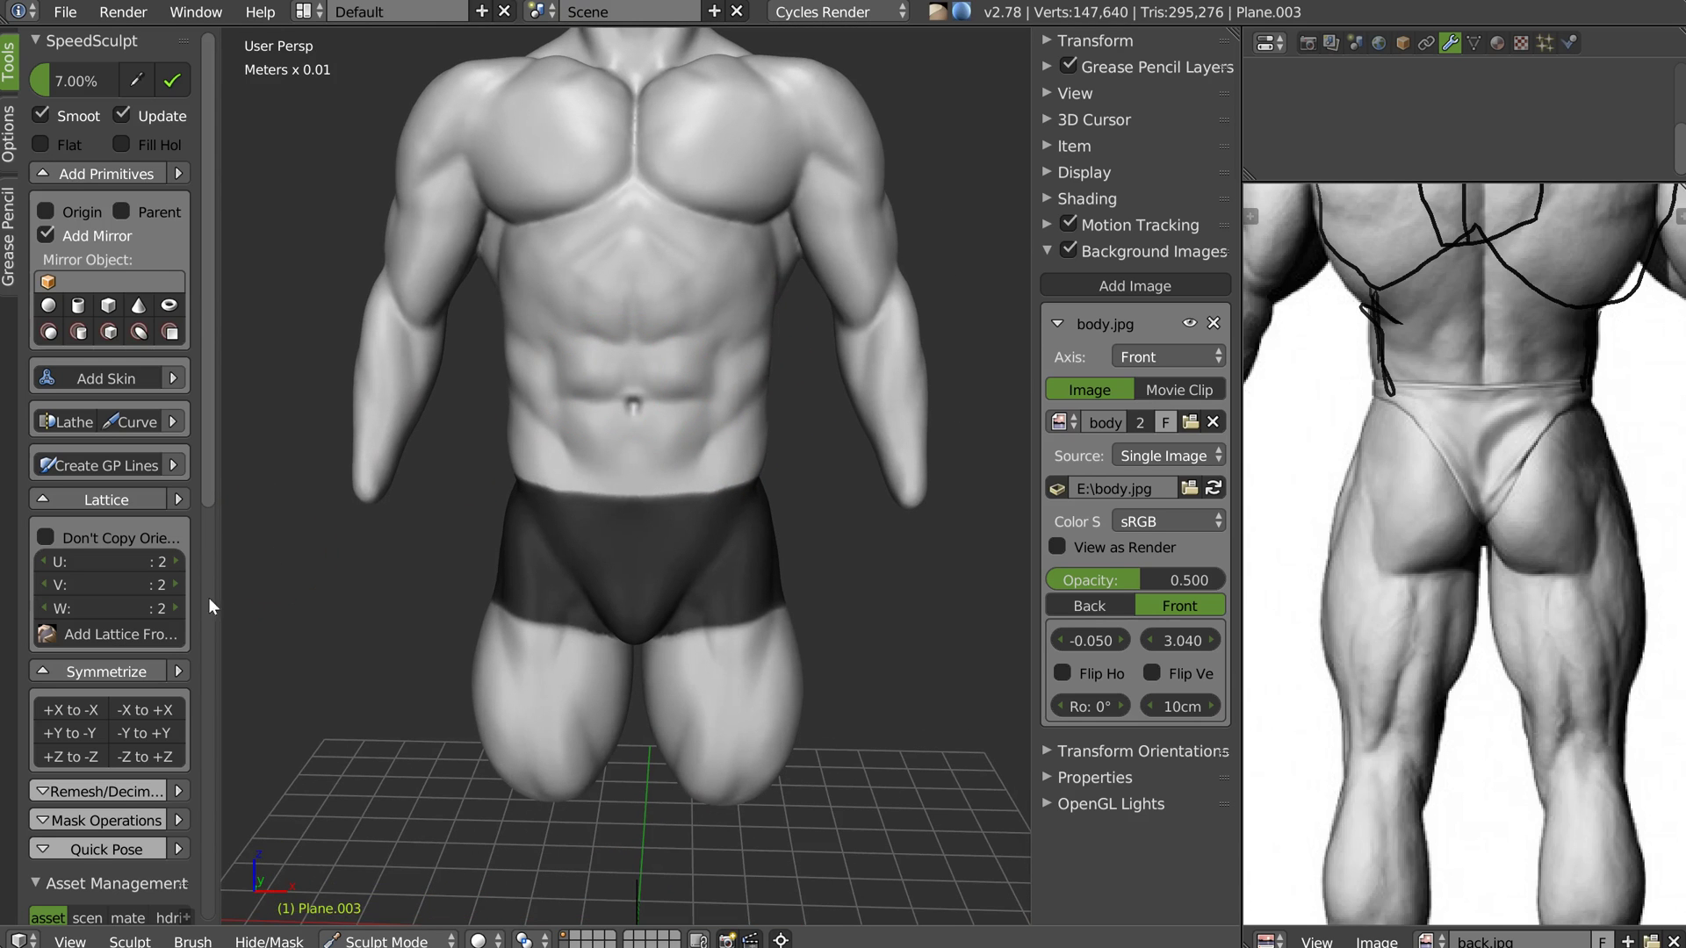
Extract the masked area as shorts with Add Solidify on, thickness 0.10, and Apply Solidify and Go To Sculpt off
left_click(114, 813)
scroll(97, 526, "down", 15)
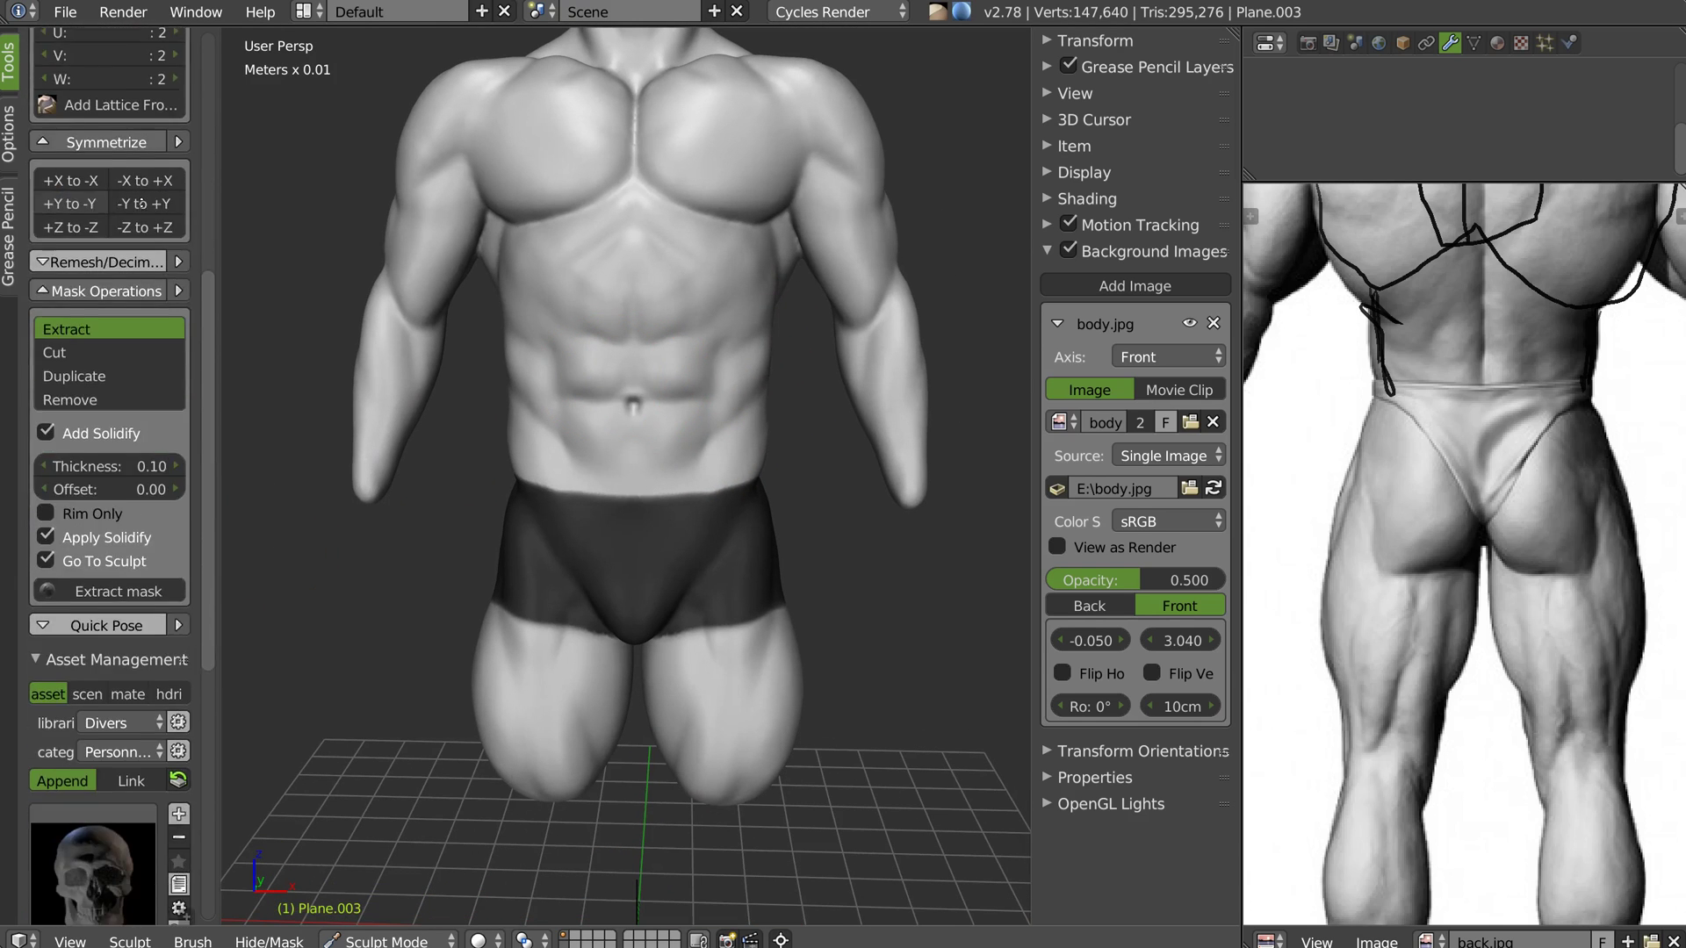
left_click(85, 365)
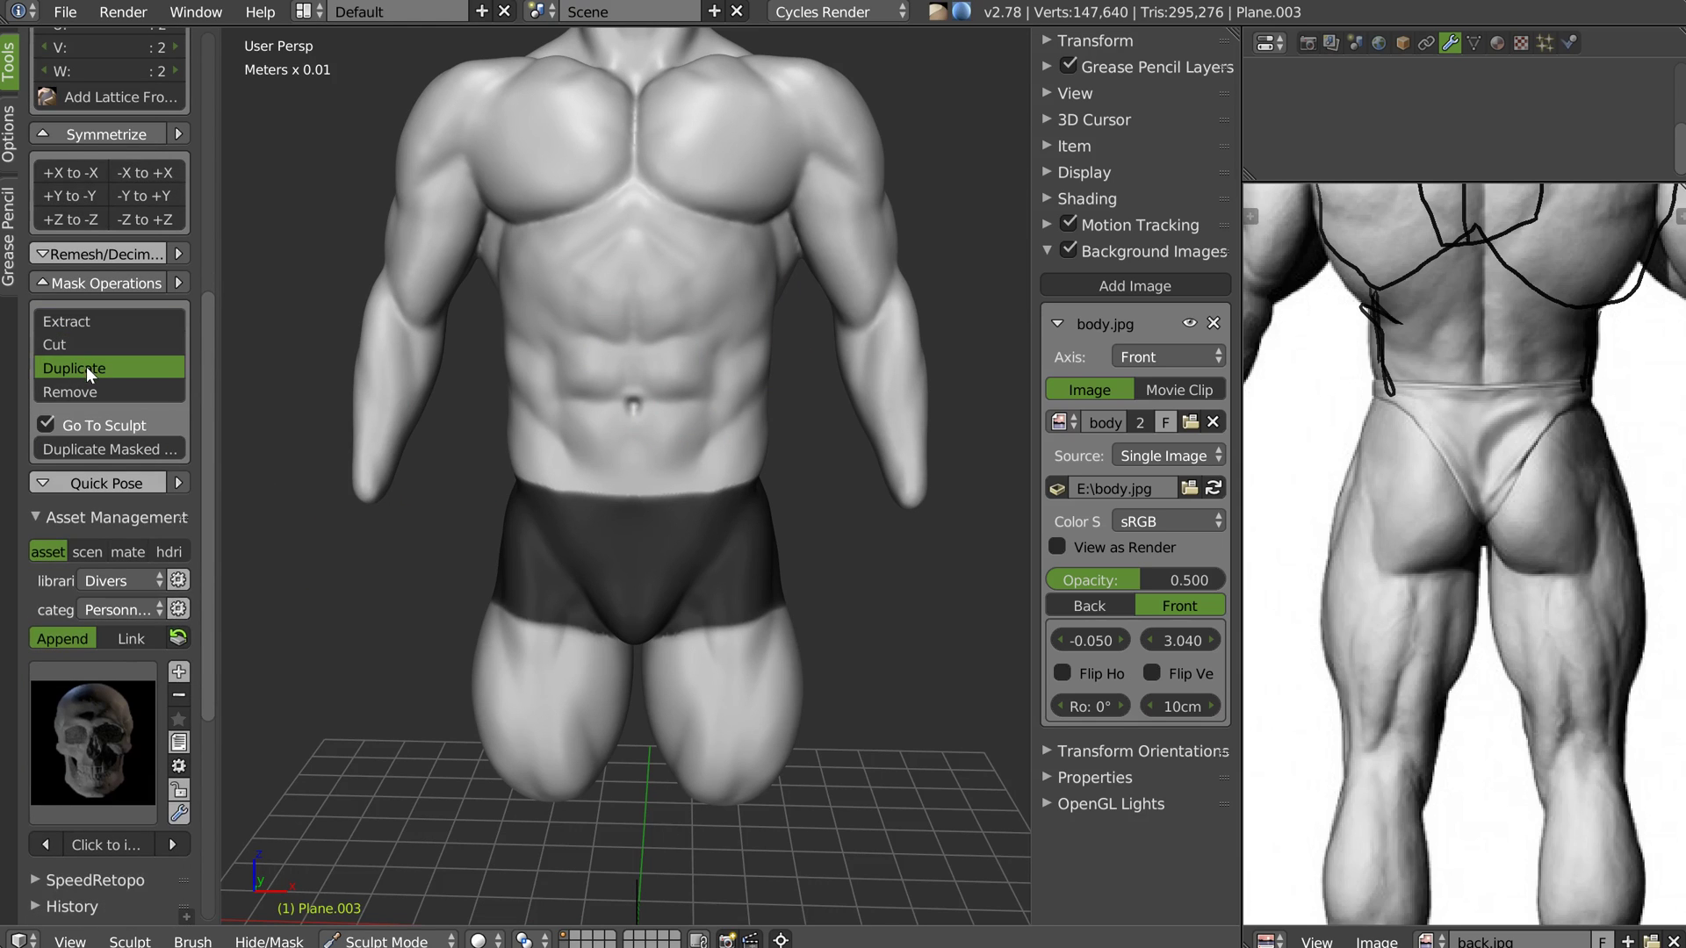
left_click(71, 318)
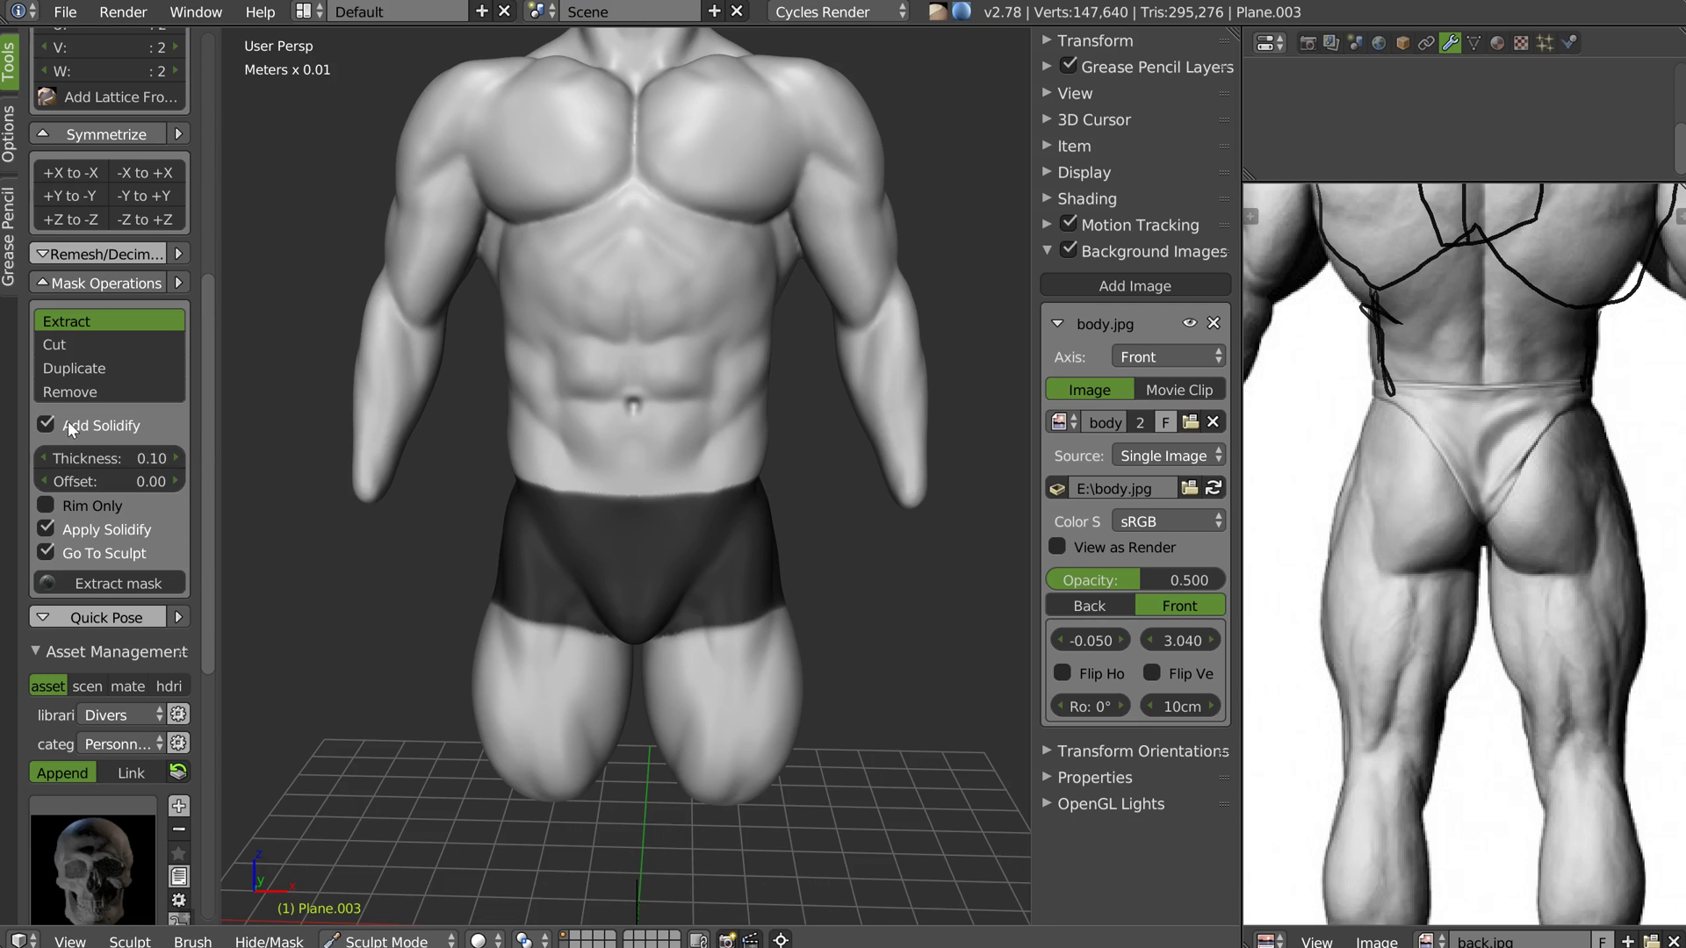
left_click(45, 530)
left_click(45, 552)
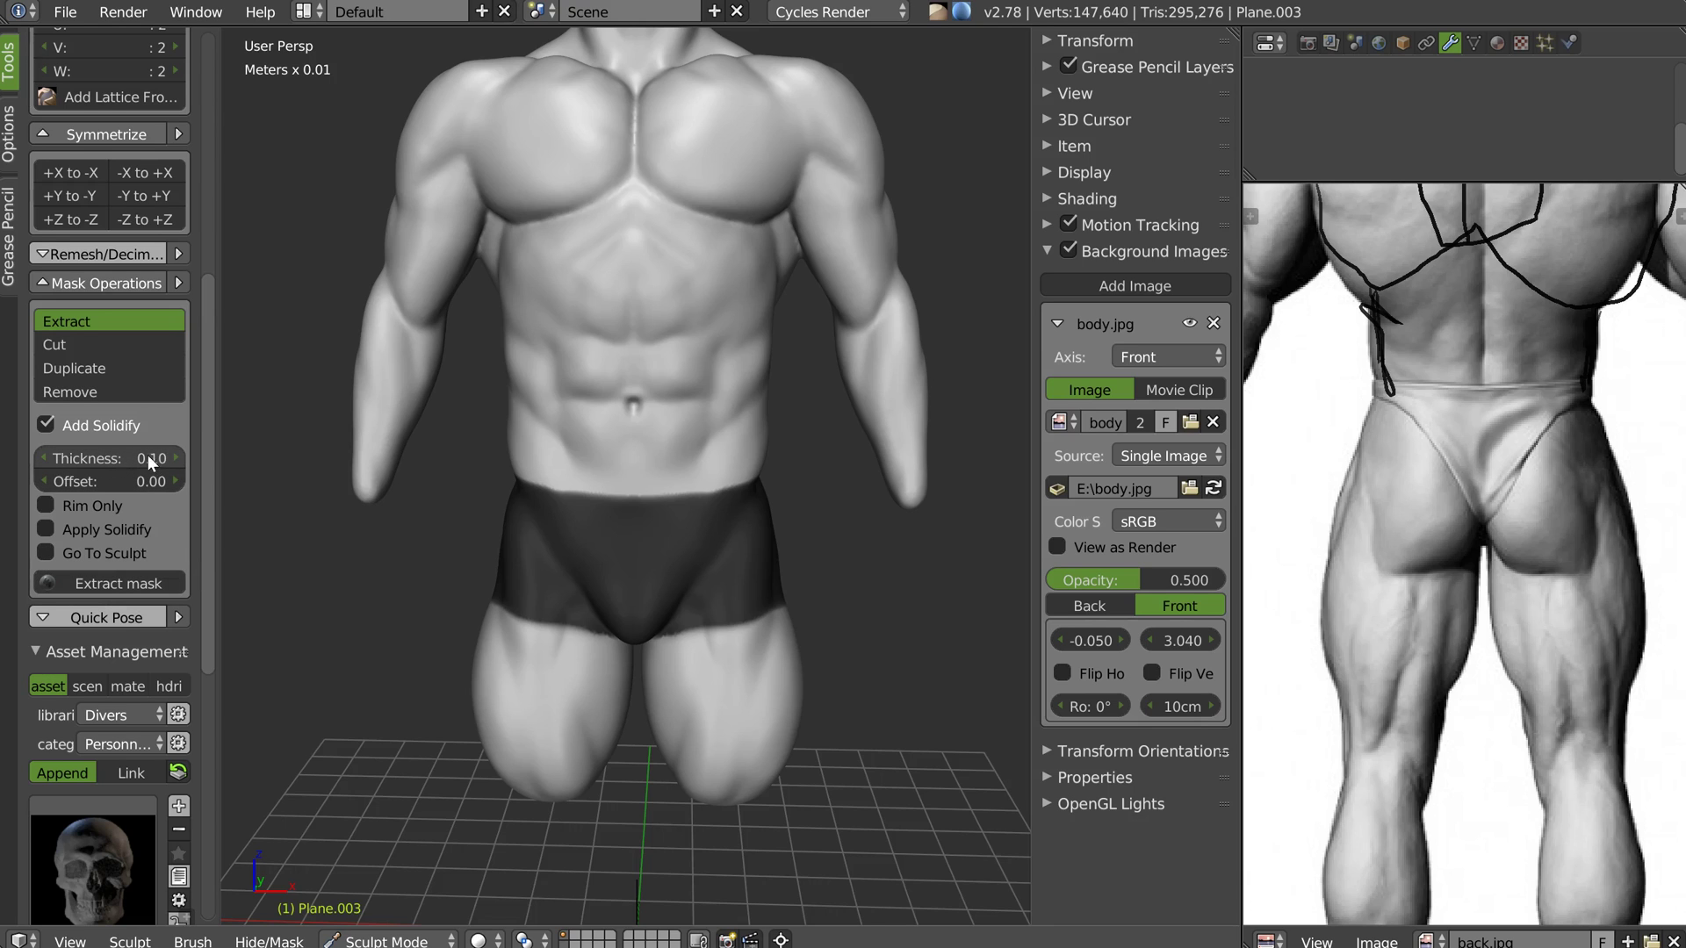
left_click(103, 579)
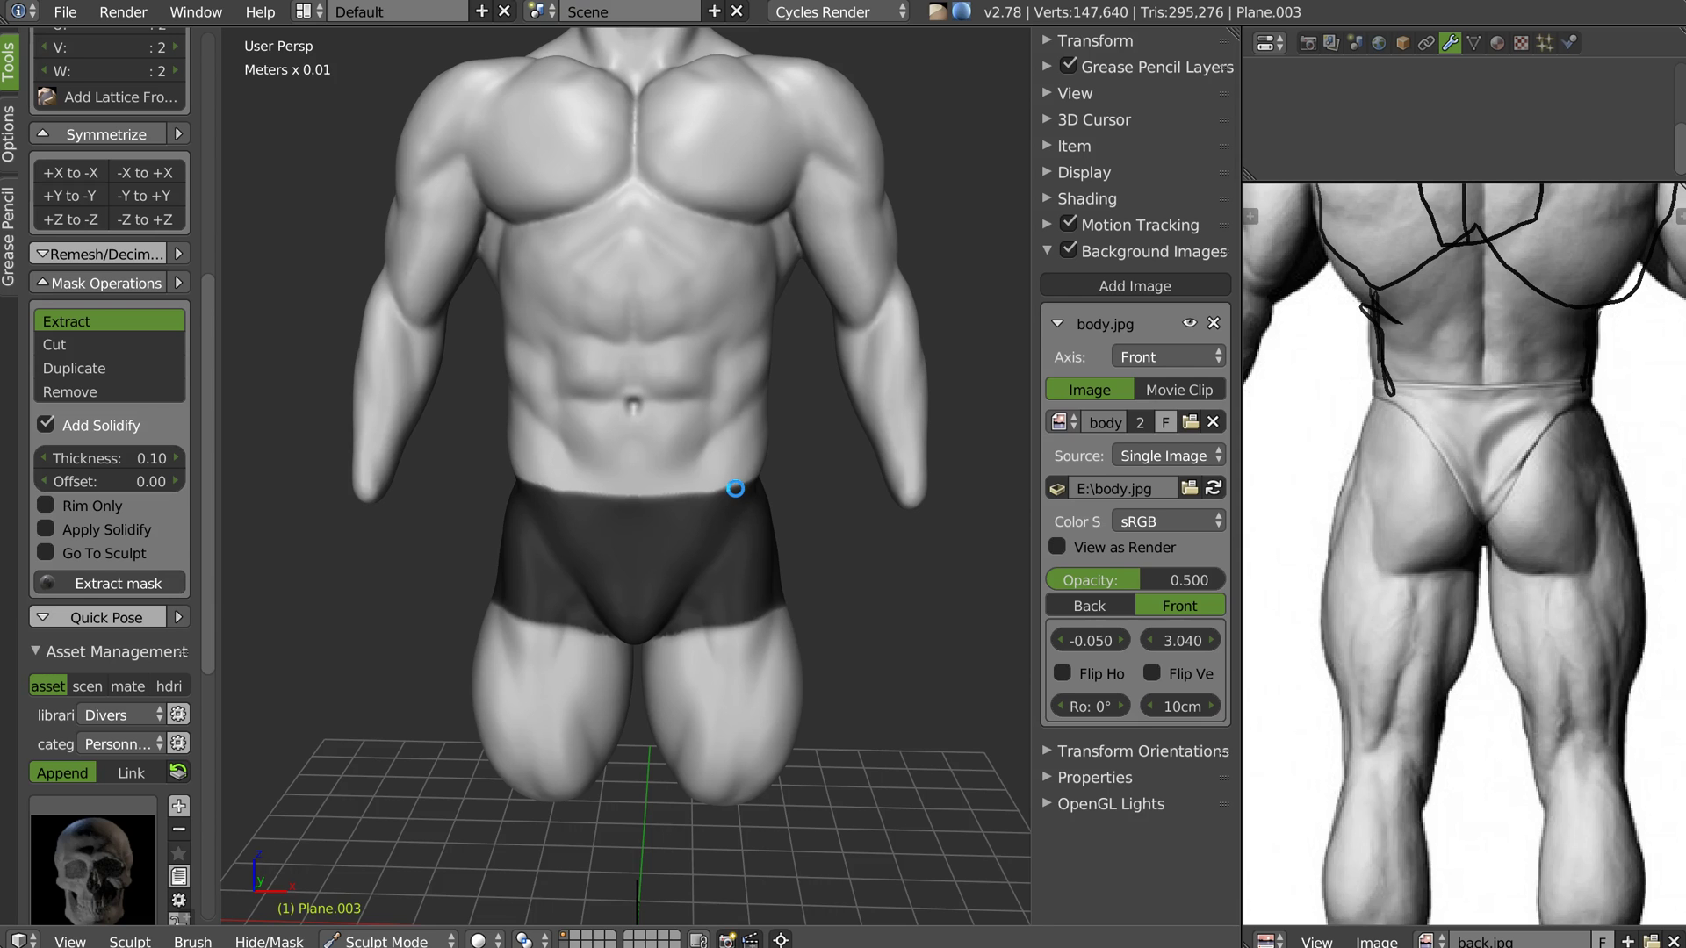
Check the extracted shorts from the front and switch them to Sculpt Mode
middle_click_drag(732, 487, 643, 444)
scroll(715, 506, "up", 4)
middle_click_drag(77, 106, 77, 124)
scroll(140, 79, "up", 6)
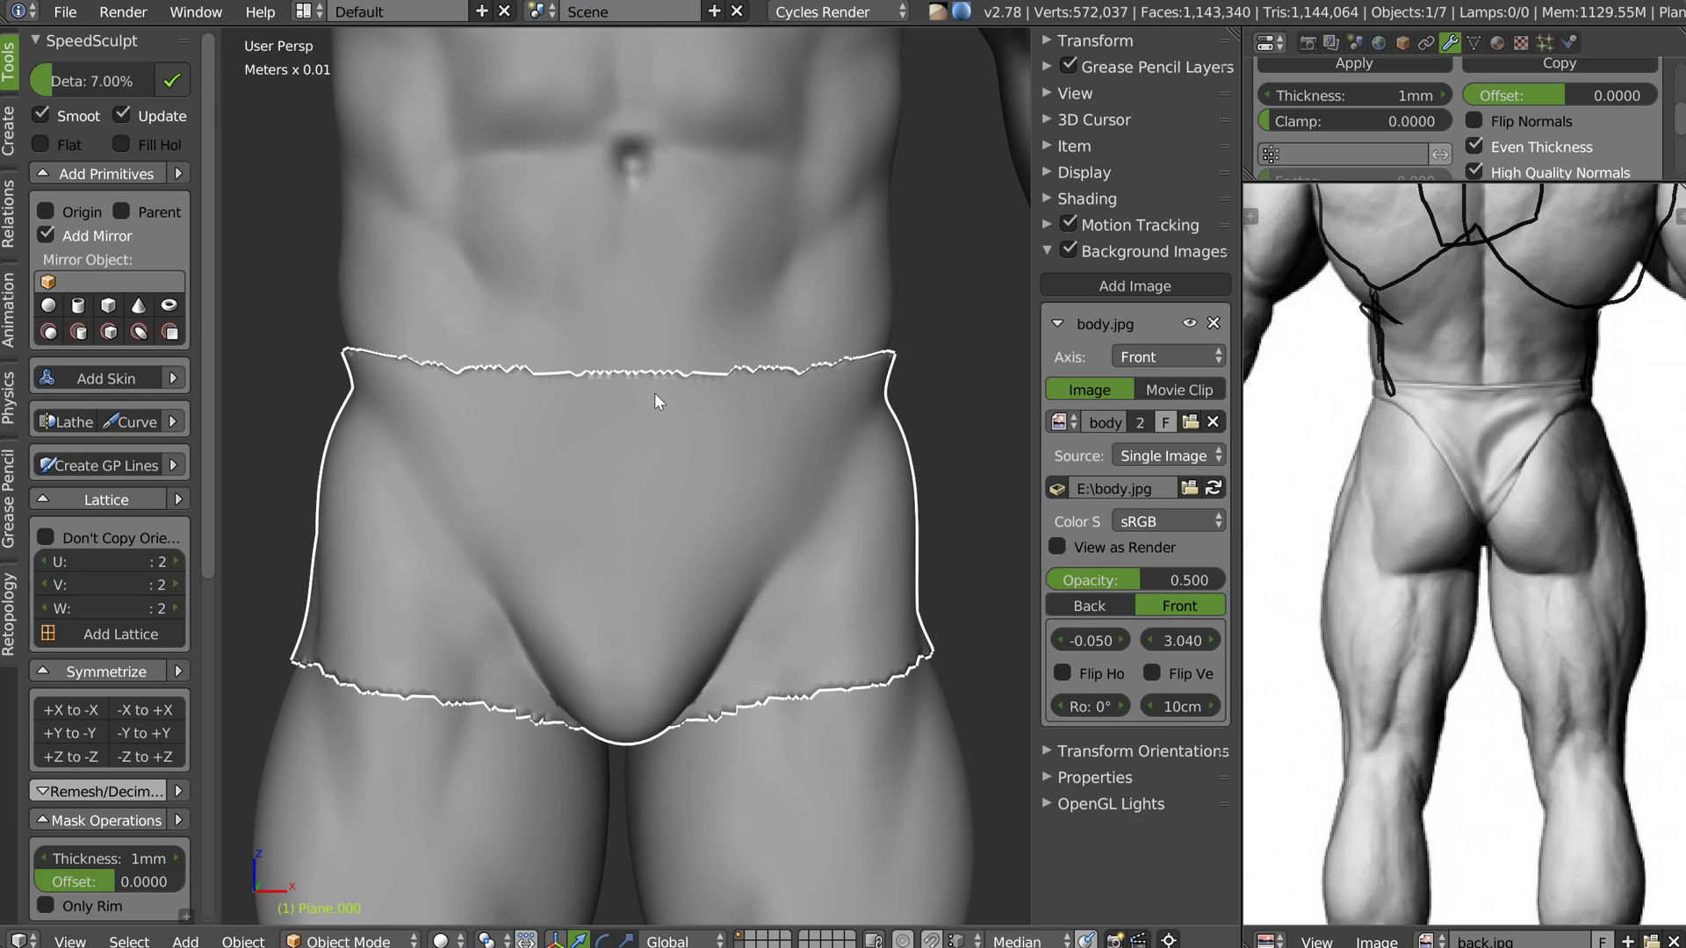
middle_click_drag(655, 392, 616, 449)
key("Tab")
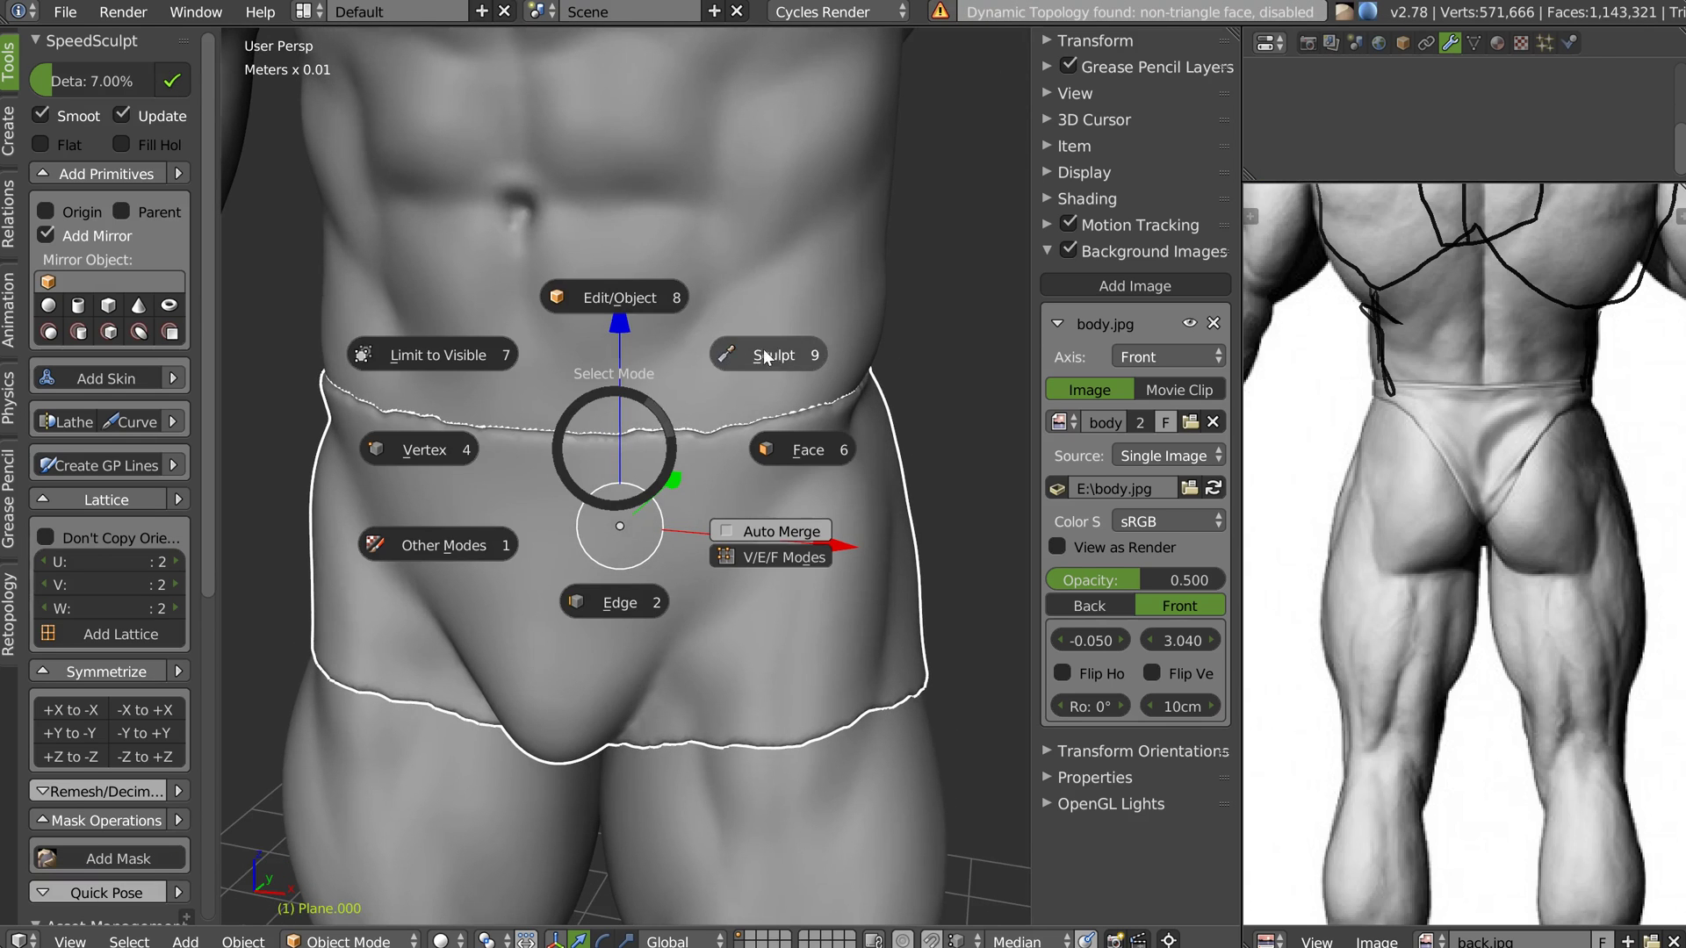
left_click(649, 403)
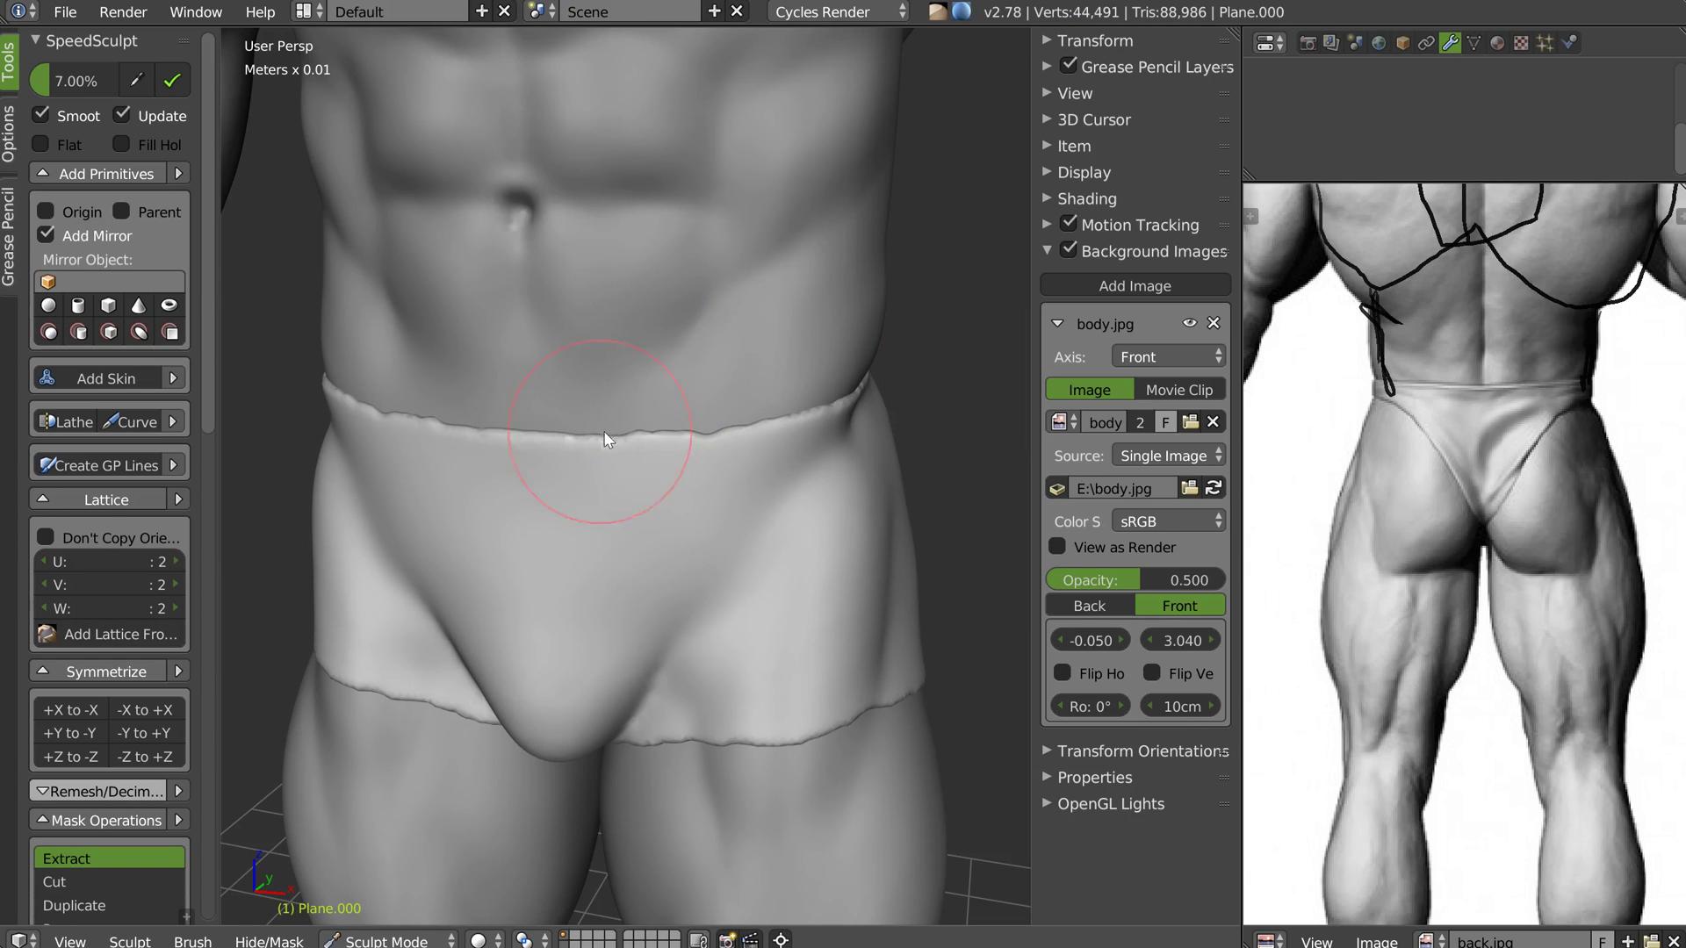
Use the Clay brush with a resized radius to sculpt strokes across the front of the shorts below the waistline and over the groin
middle_click_drag(672, 518, 640, 548)
mouse_move(640, 548)
left_mouse_down()
mouse_move(740, 546)
mouse_move(598, 567)
left_mouse_up()
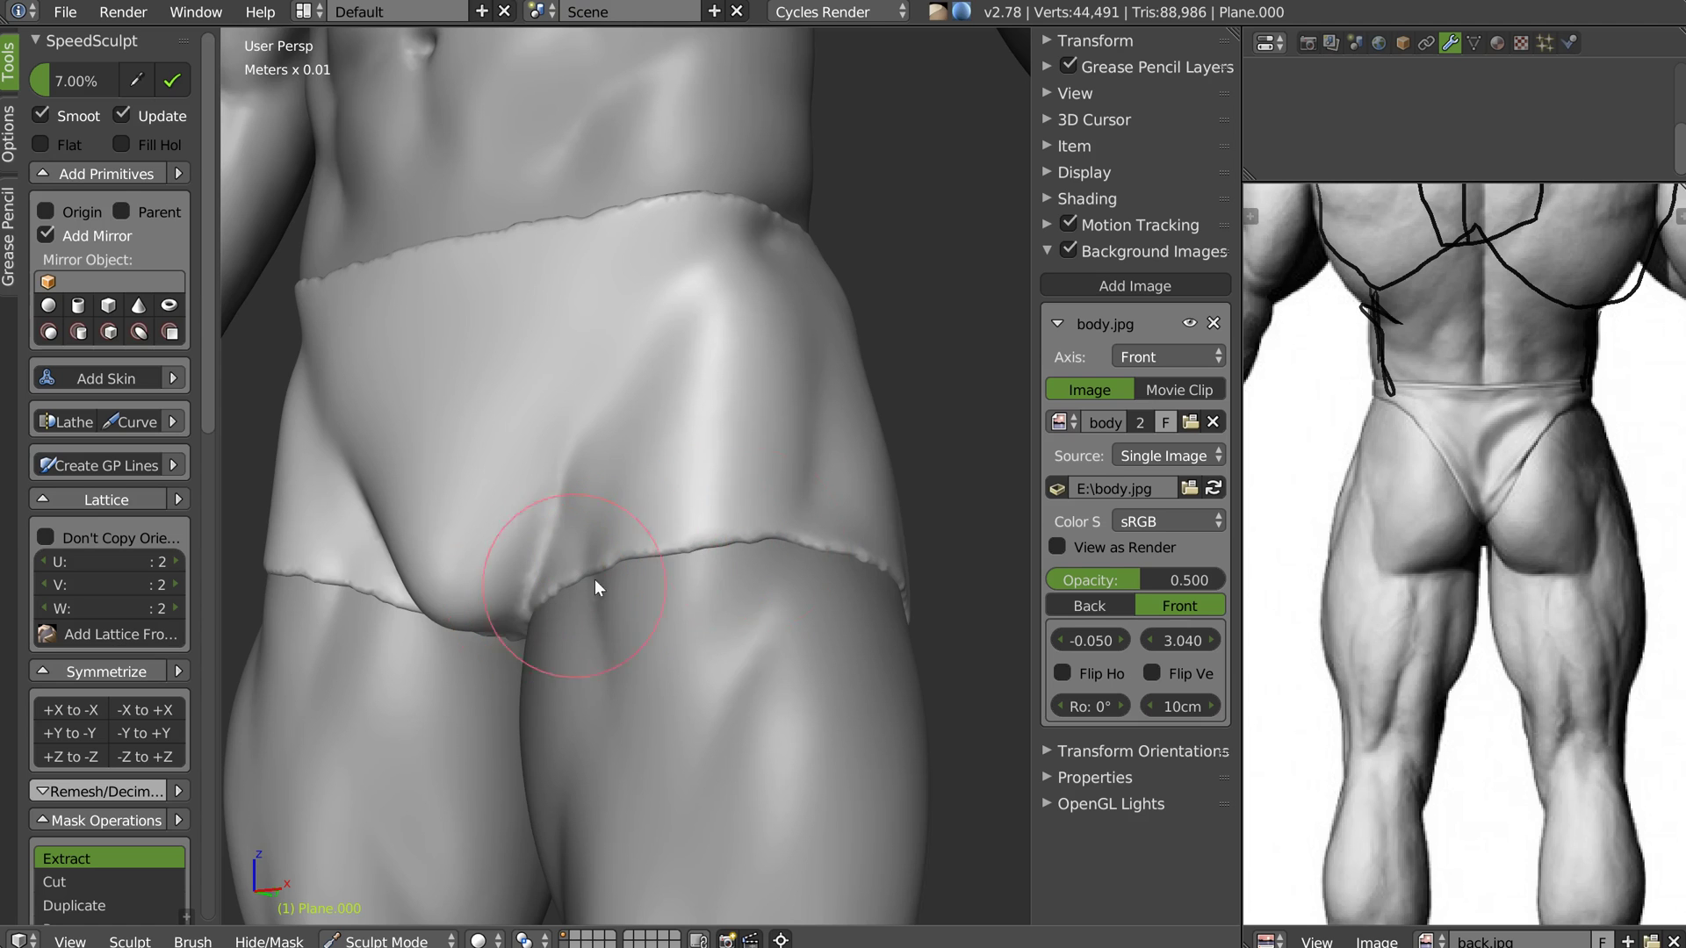
middle_click_drag(619, 377, 614, 431)
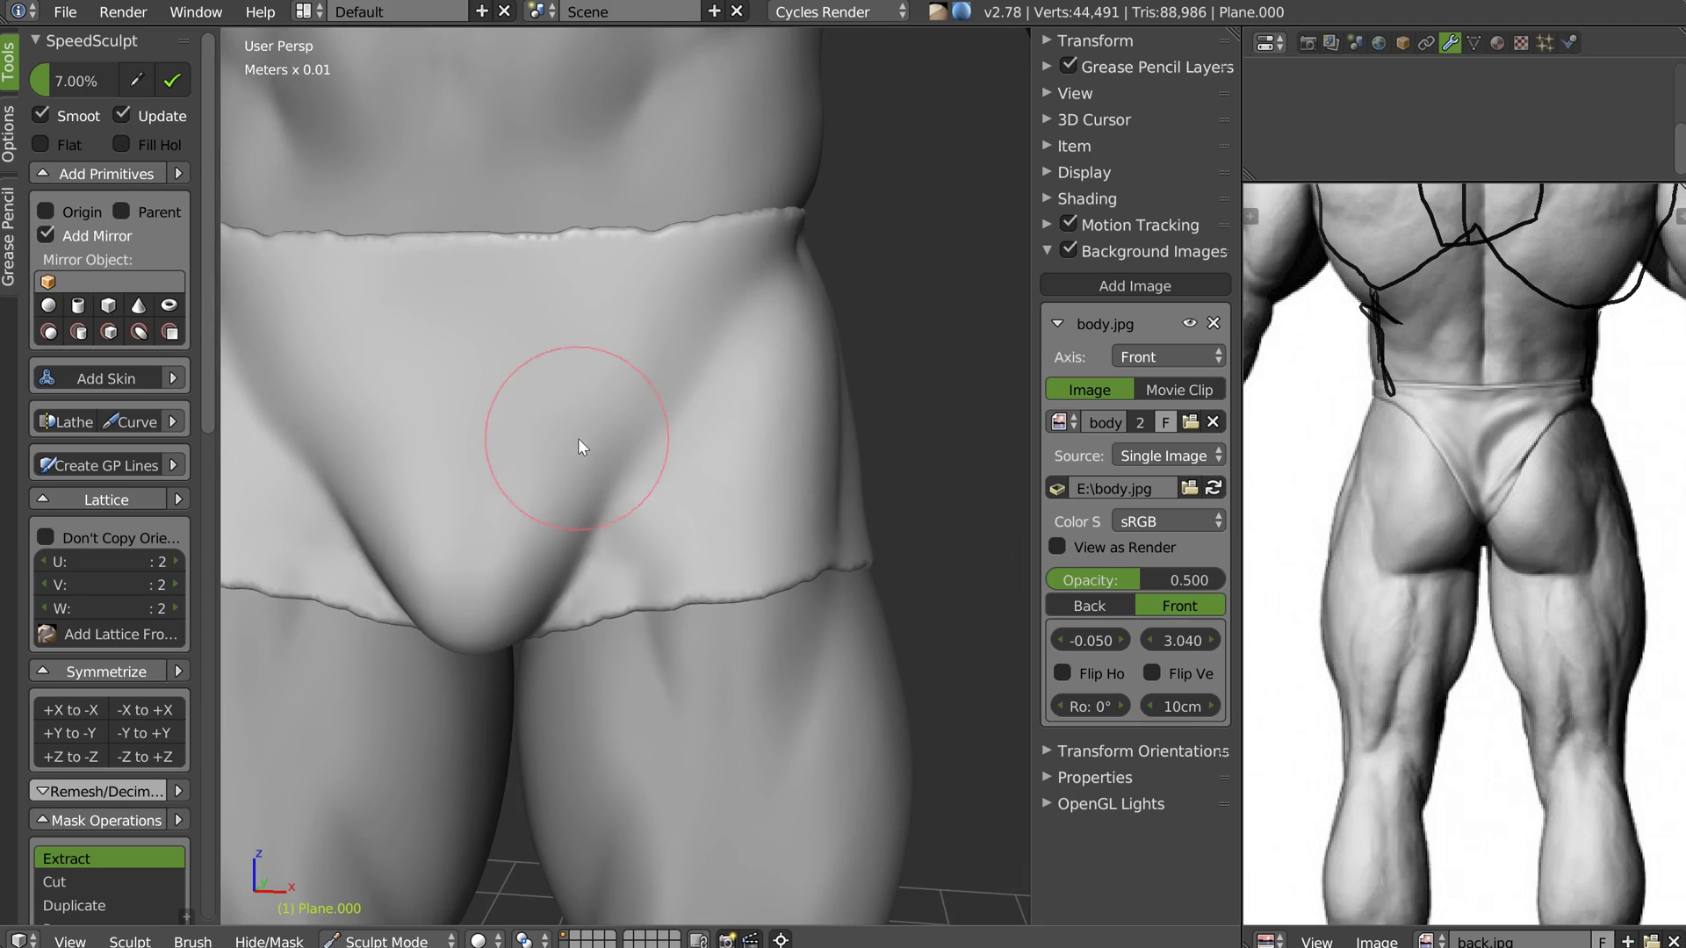
key("w")
left_click(742, 452)
key("f")
left_click(504, 413)
left_click_drag(253, 301, 830, 274)
mouse_move(508, 404)
left_mouse_down()
mouse_move(651, 433)
mouse_move(832, 367)
left_mouse_up()
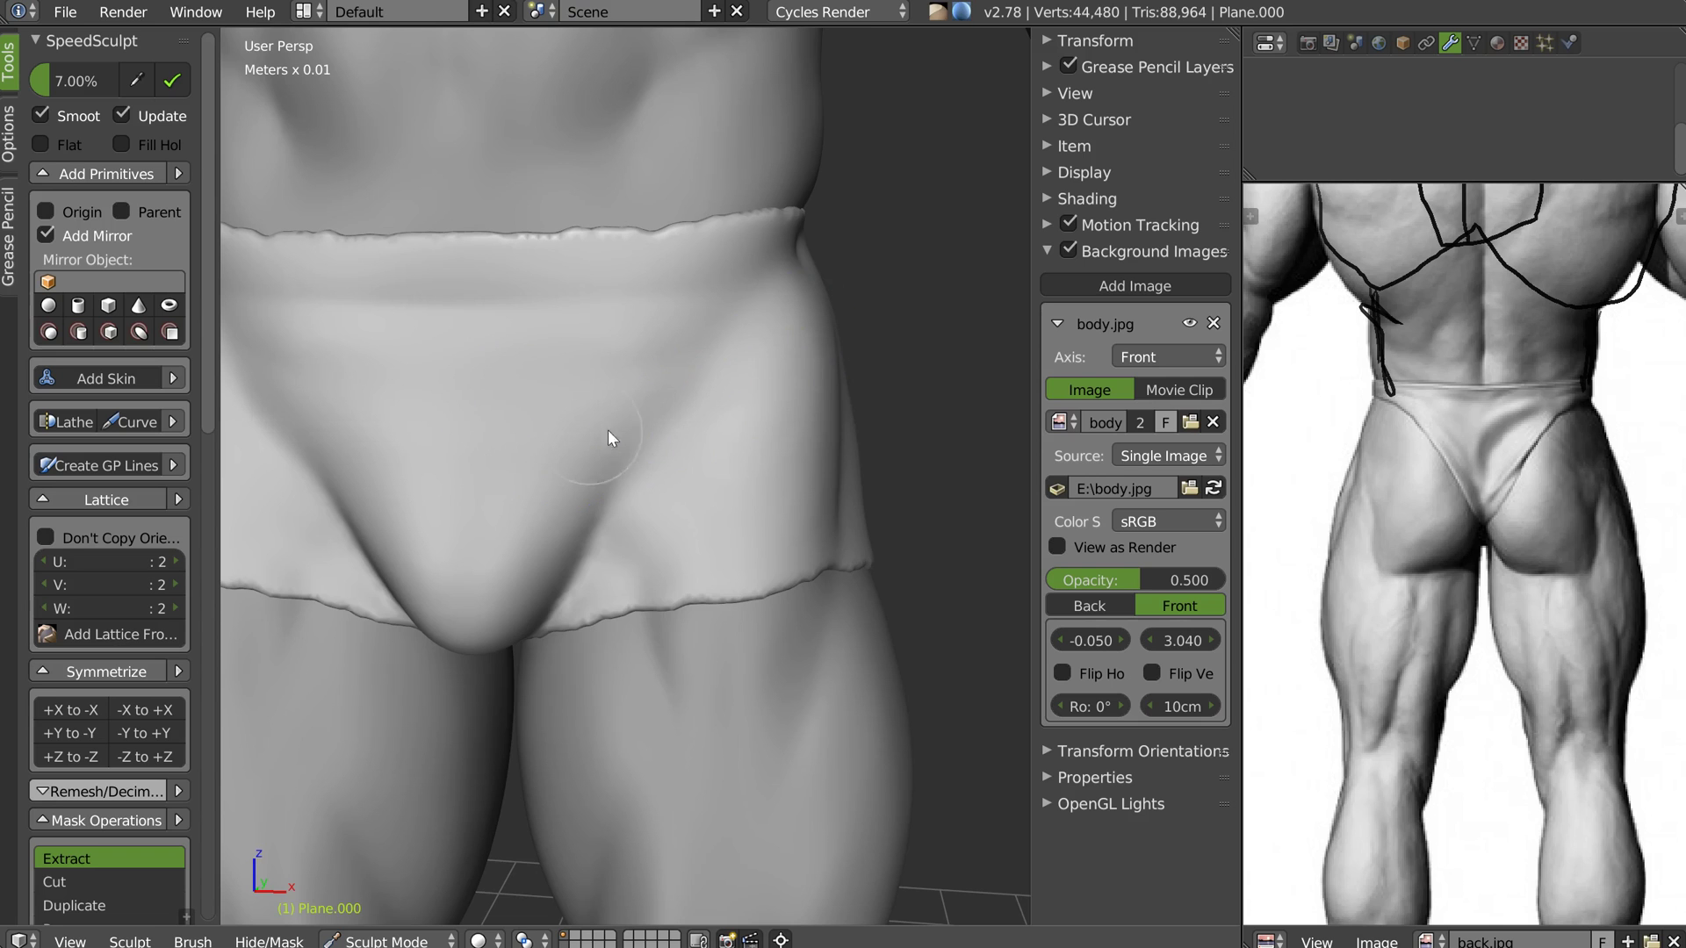
left_click_drag(689, 379, 625, 509)
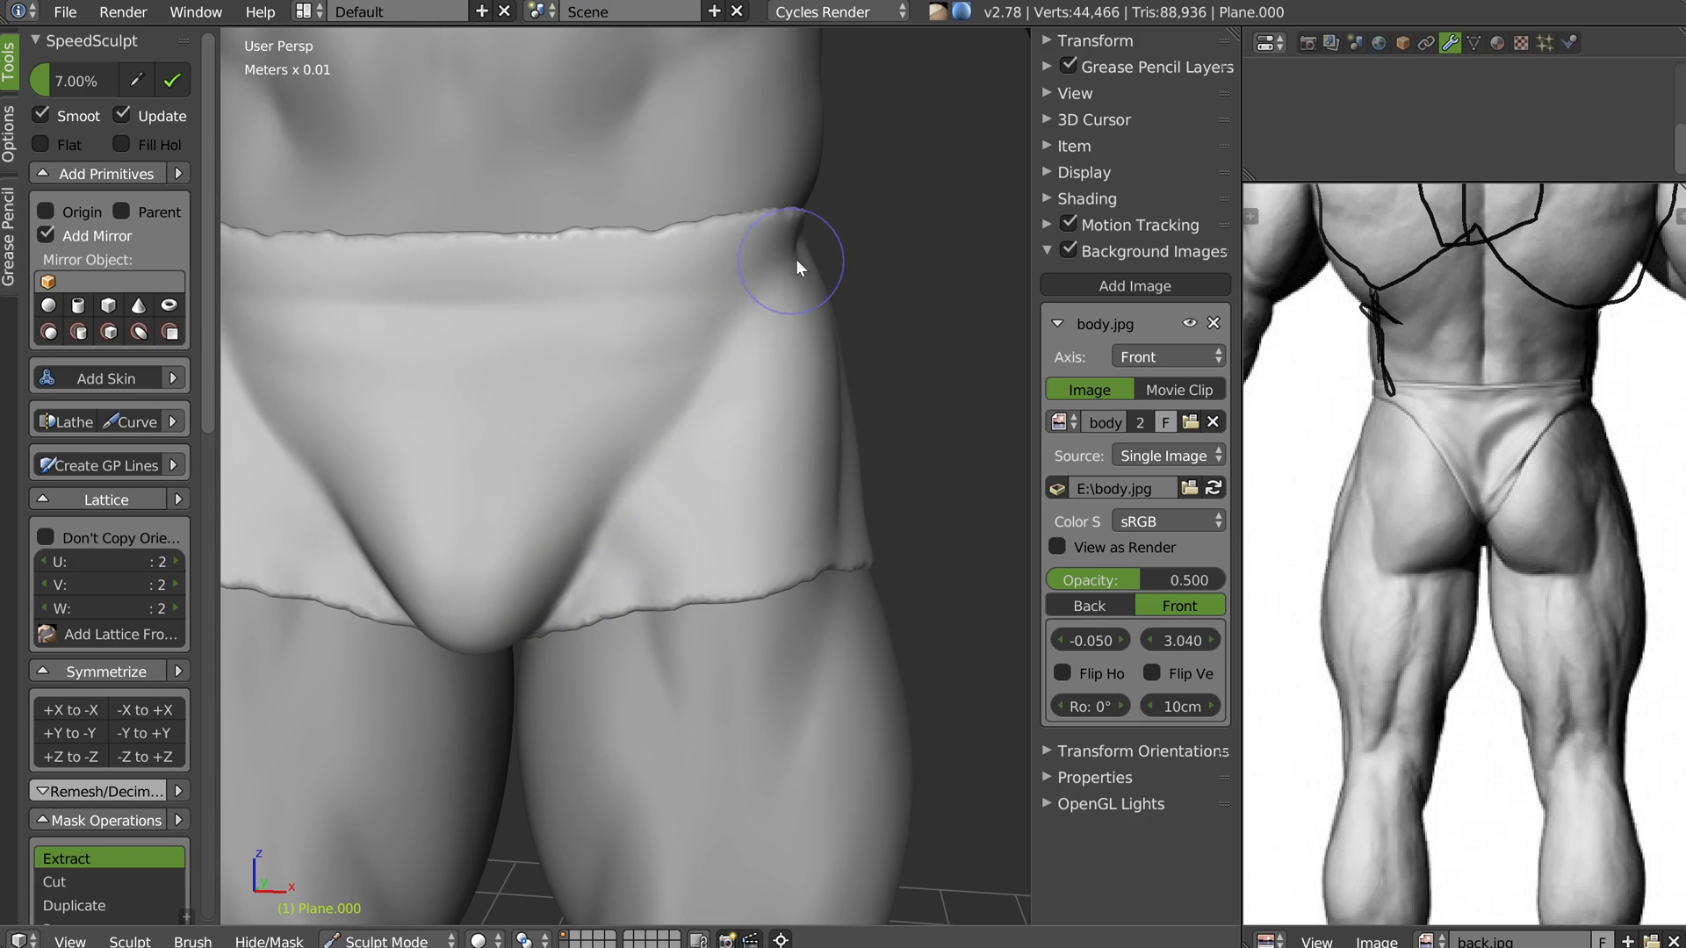
Smooth the ragged waistline edge across the front of the shorts
middle_click_drag(680, 287, 616, 284)
middle_click_drag(669, 195, 598, 261, "shift")
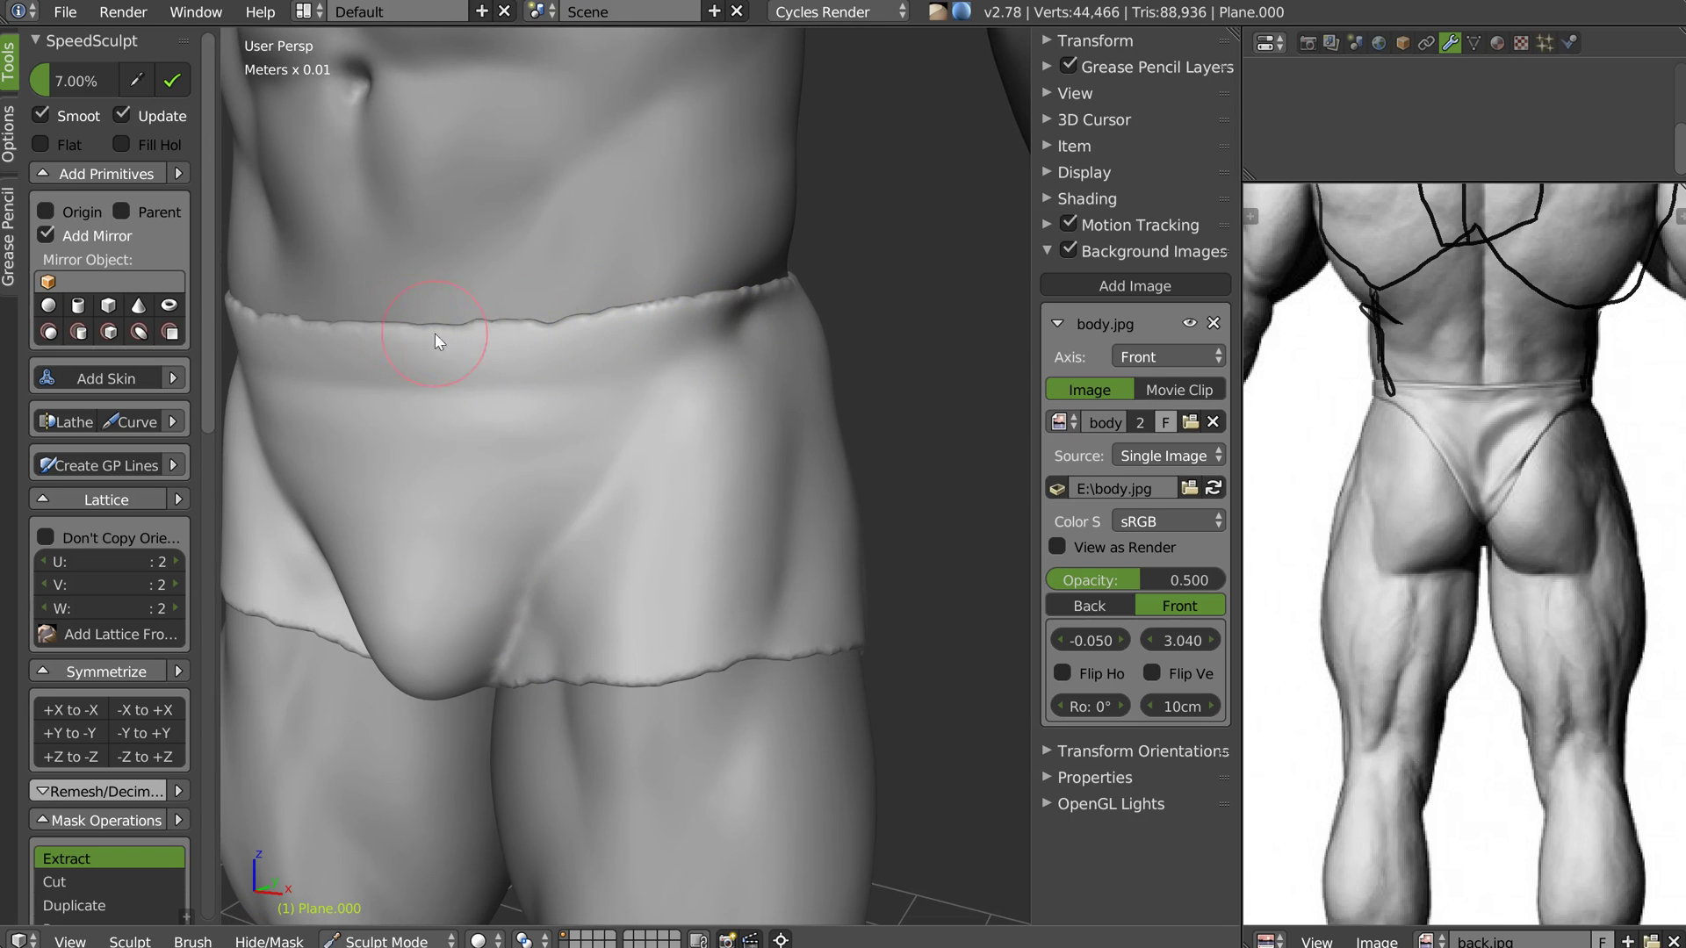
left_click_drag(339, 327, 736, 300)
middle_click_drag(708, 287, 772, 301)
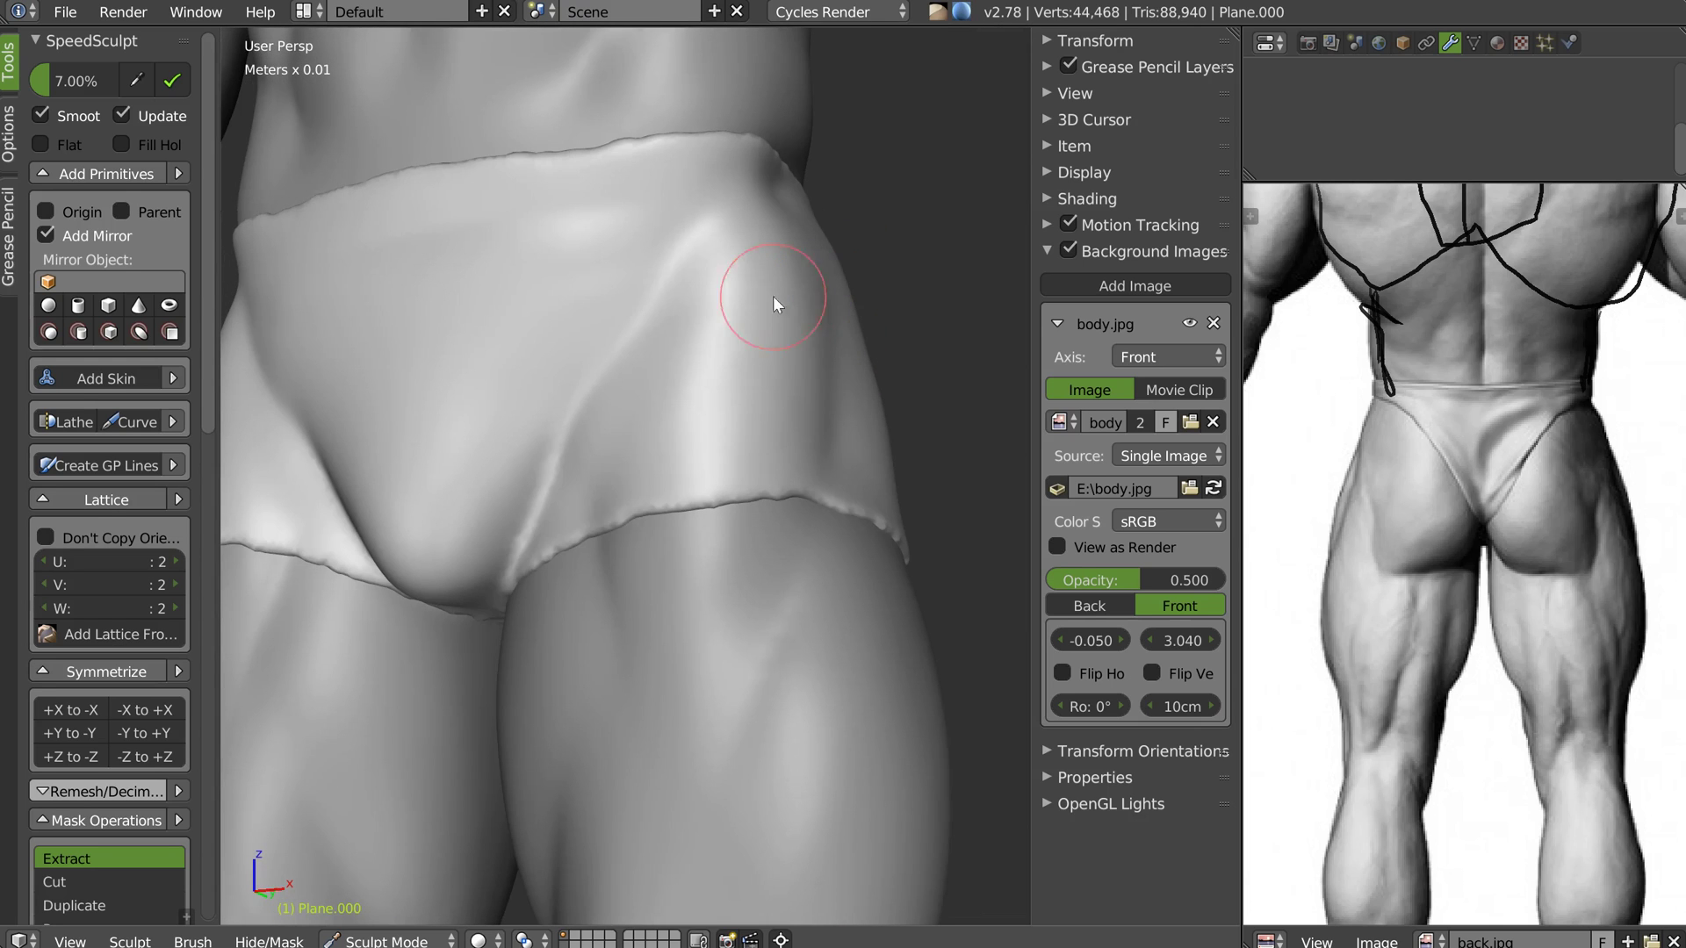
Smooth the leg opening's hem around the outer and back thigh
middle_click_drag(892, 527, 403, 456)
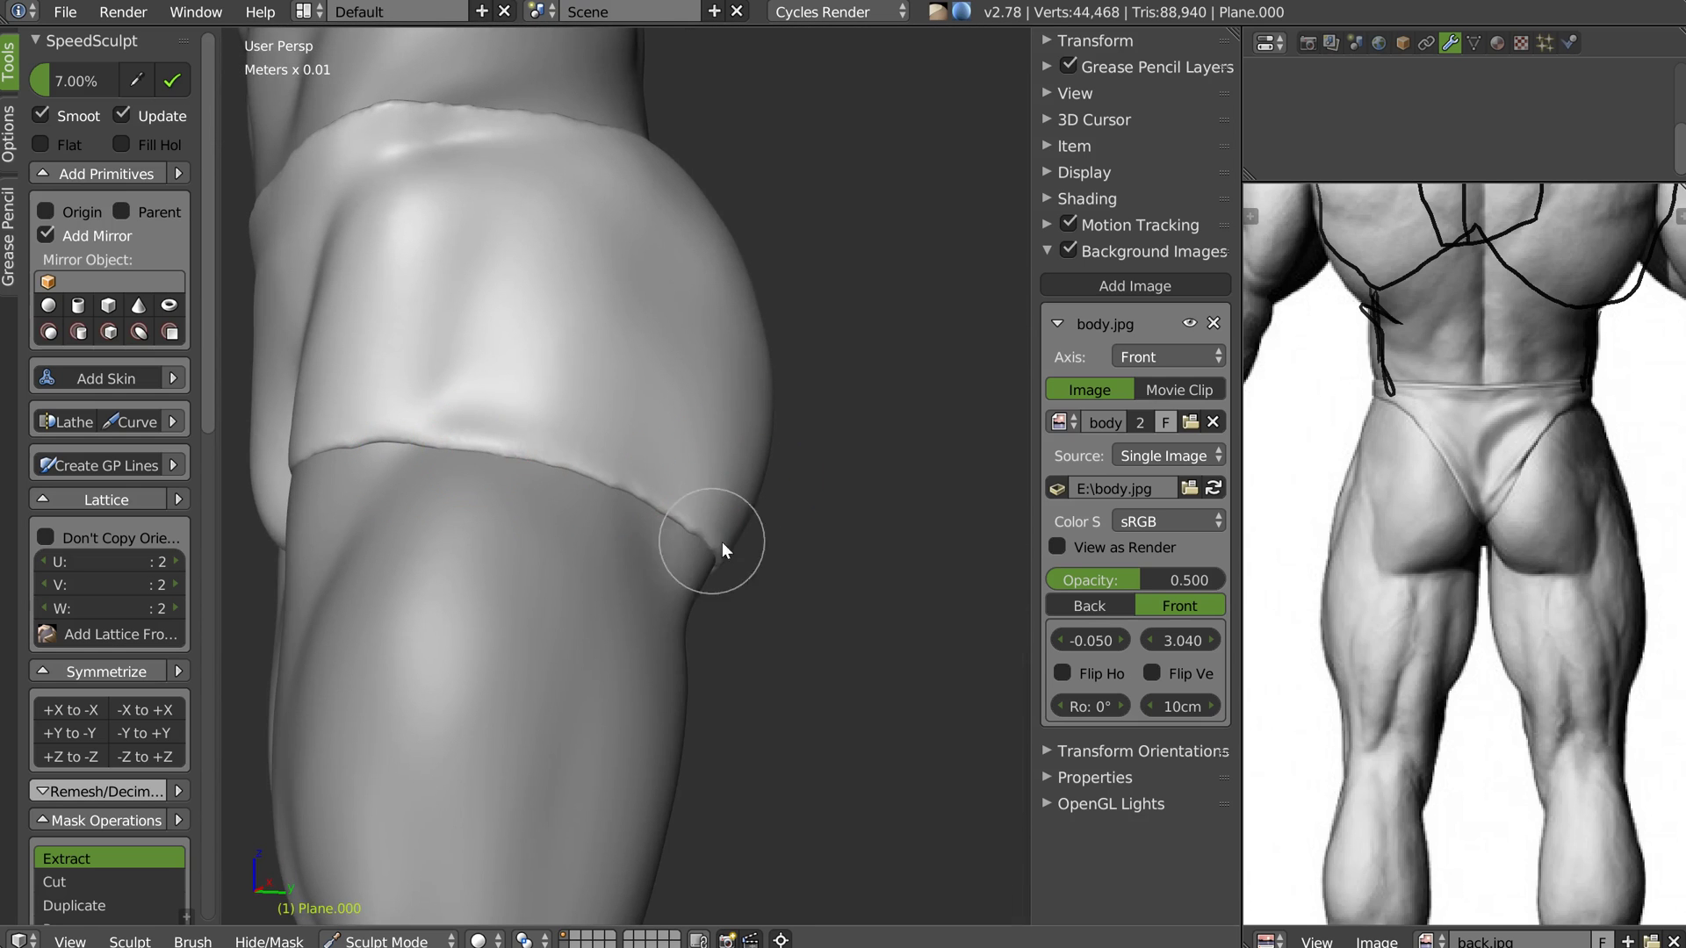
middle_click_drag(722, 541, 602, 496)
mouse_move(353, 518)
left_mouse_down("shift")
mouse_move(634, 593)
mouse_move(439, 560)
left_mouse_up("shift")
mouse_move(461, 552)
middle_mouse_down()
mouse_move(451, 523)
mouse_move(561, 559)
mouse_move(650, 471)
middle_mouse_up()
mouse_move(650, 470)
left_mouse_down("shift")
mouse_move(936, 401)
mouse_move(862, 428)
mouse_move(567, 445)
mouse_move(703, 448)
left_mouse_up("shift")
Sculpt and even out the back of the shorts along the waistline at the lower back
mouse_move(728, 444)
middle_mouse_down()
mouse_move(830, 446)
mouse_move(756, 406)
mouse_move(787, 392)
mouse_move(583, 365)
middle_mouse_up()
mouse_move(481, 372)
middle_mouse_down()
mouse_move(471, 413)
mouse_move(469, 396)
middle_mouse_up()
left_click_drag(839, 369, 620, 408)
left_click_drag(809, 397, 545, 459)
middle_click_drag(545, 459, 658, 440)
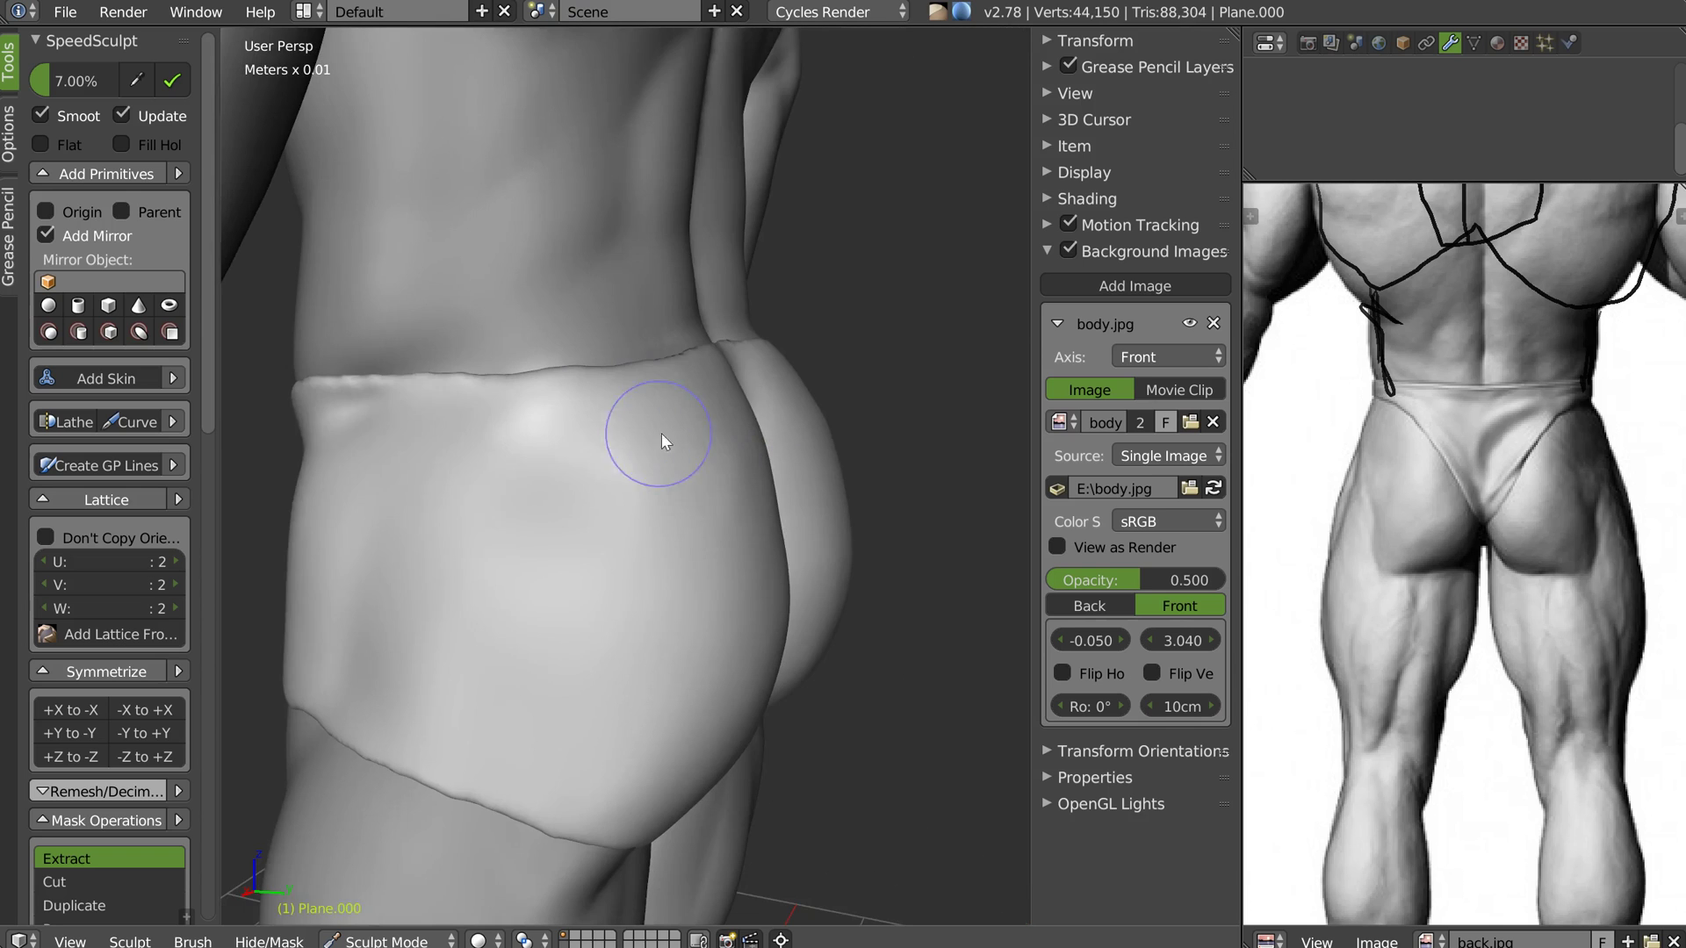
Refine the shorts' surface with broad strokes around the hip, side and front, down to the leg hems
left_click_drag(464, 453, 545, 458)
middle_click_drag(390, 527, 530, 455, "shift")
left_click_drag(474, 488, 852, 484)
middle_click_drag(430, 496, 606, 502)
left_click_drag(342, 572, 640, 590)
left_click_drag(338, 639, 704, 673)
middle_click_drag(479, 566, 626, 583)
mouse_move(377, 646)
left_mouse_down()
mouse_move(685, 628)
mouse_move(676, 606)
left_mouse_up()
left_click_drag(395, 548, 738, 483)
Check the whole figure, leave the shorts' Sculpt Mode, select the body and switch it to Sculpt Mode
scroll(625, 476, "down", 5)
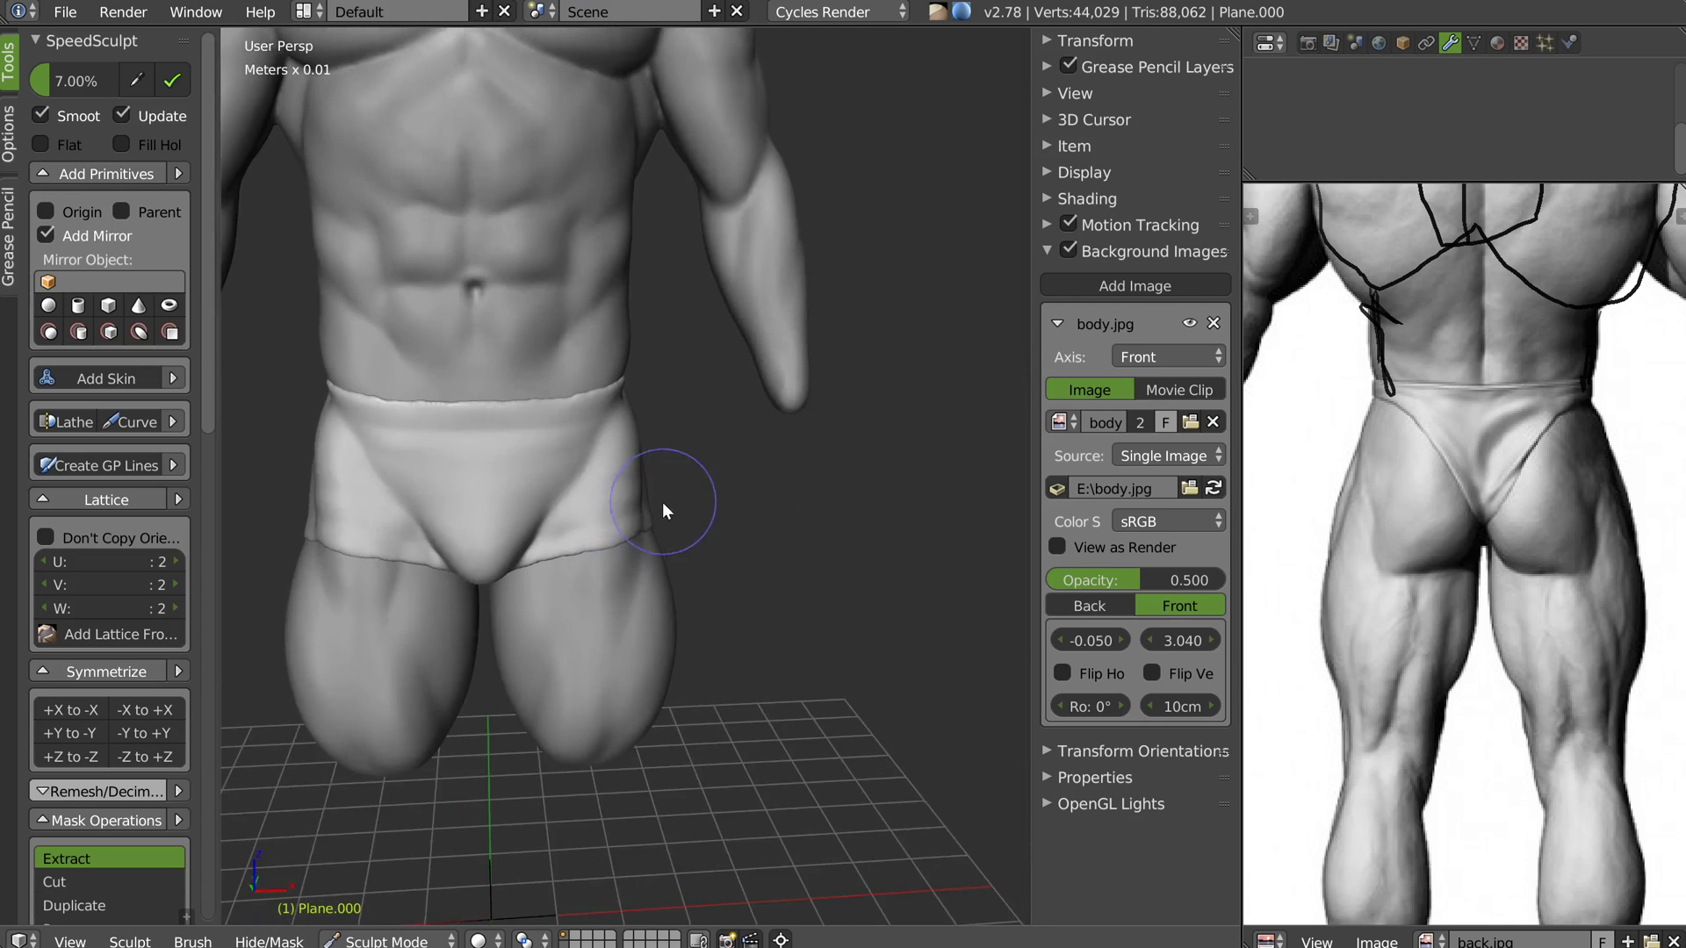
scroll(661, 472, "down", 2)
middle_click_drag(661, 472, 801, 492)
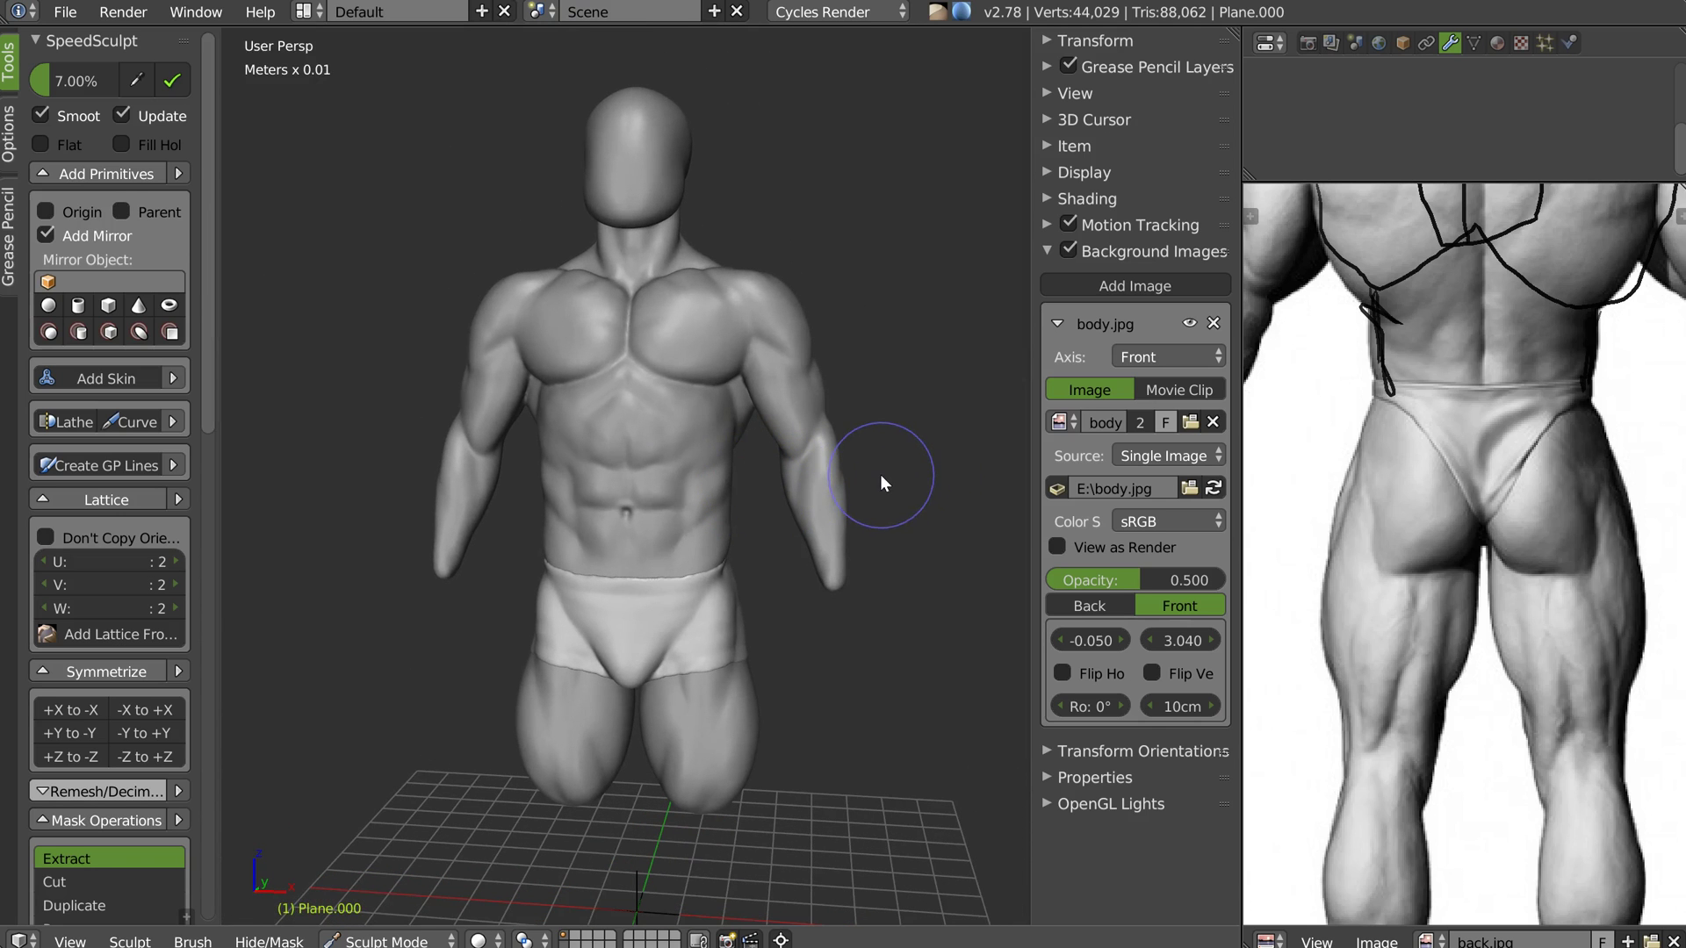
middle_click_drag(764, 390, 918, 403)
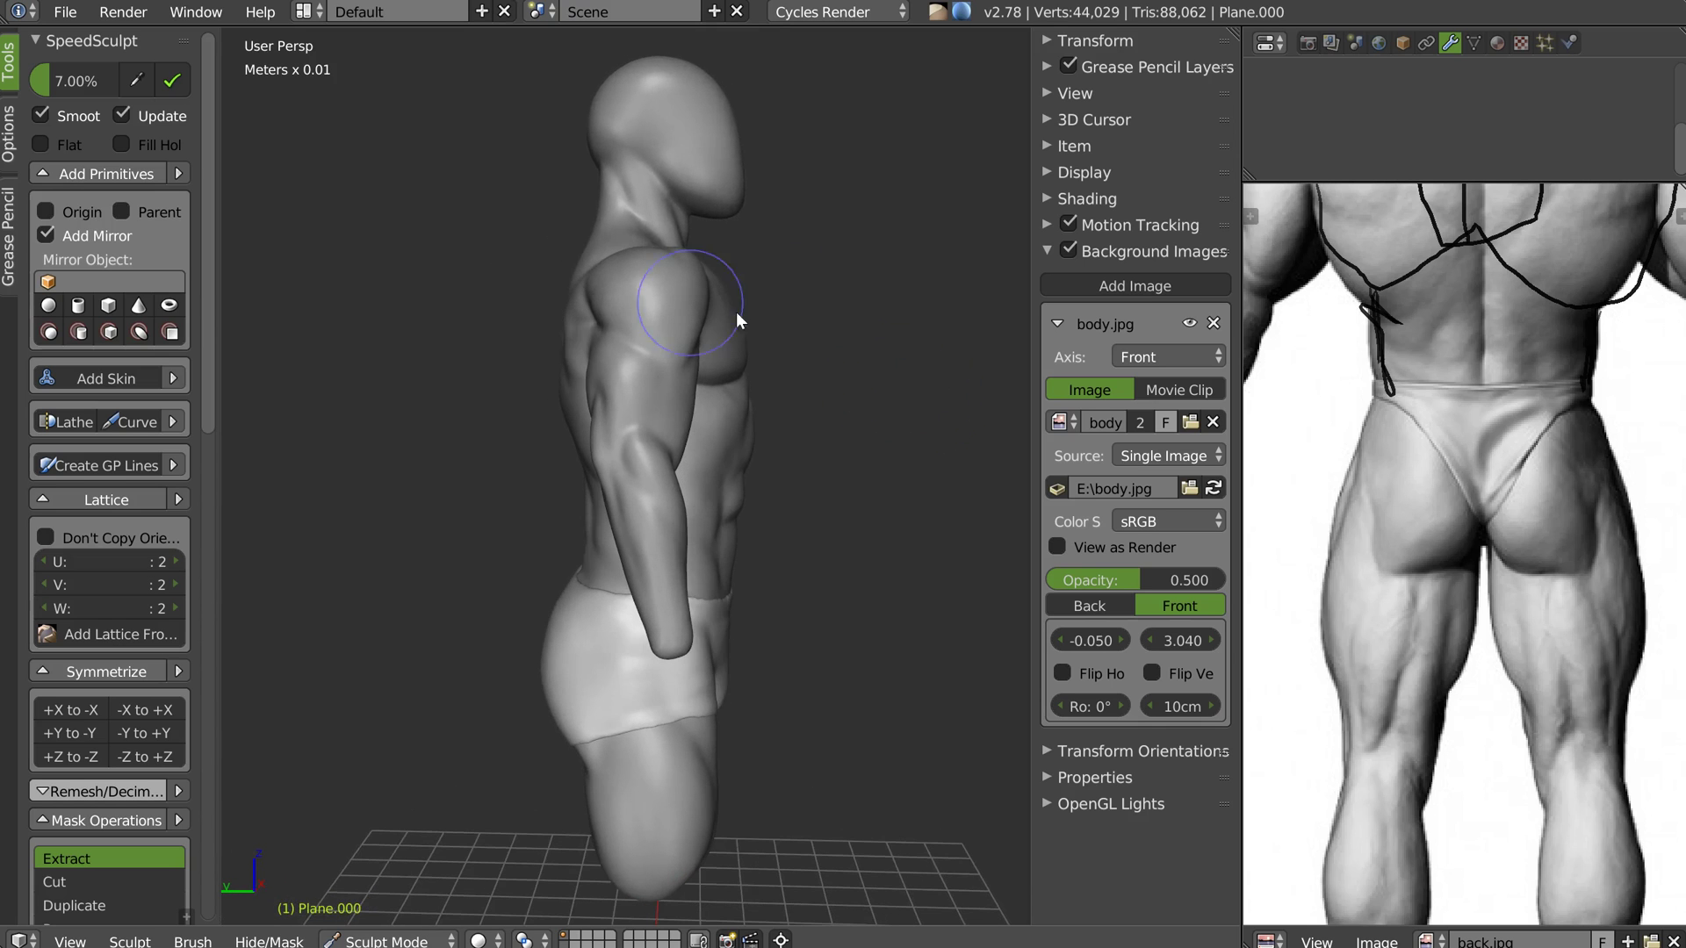
middle_click_drag(799, 314, 552, 331)
key("Tab")
left_click(787, 247)
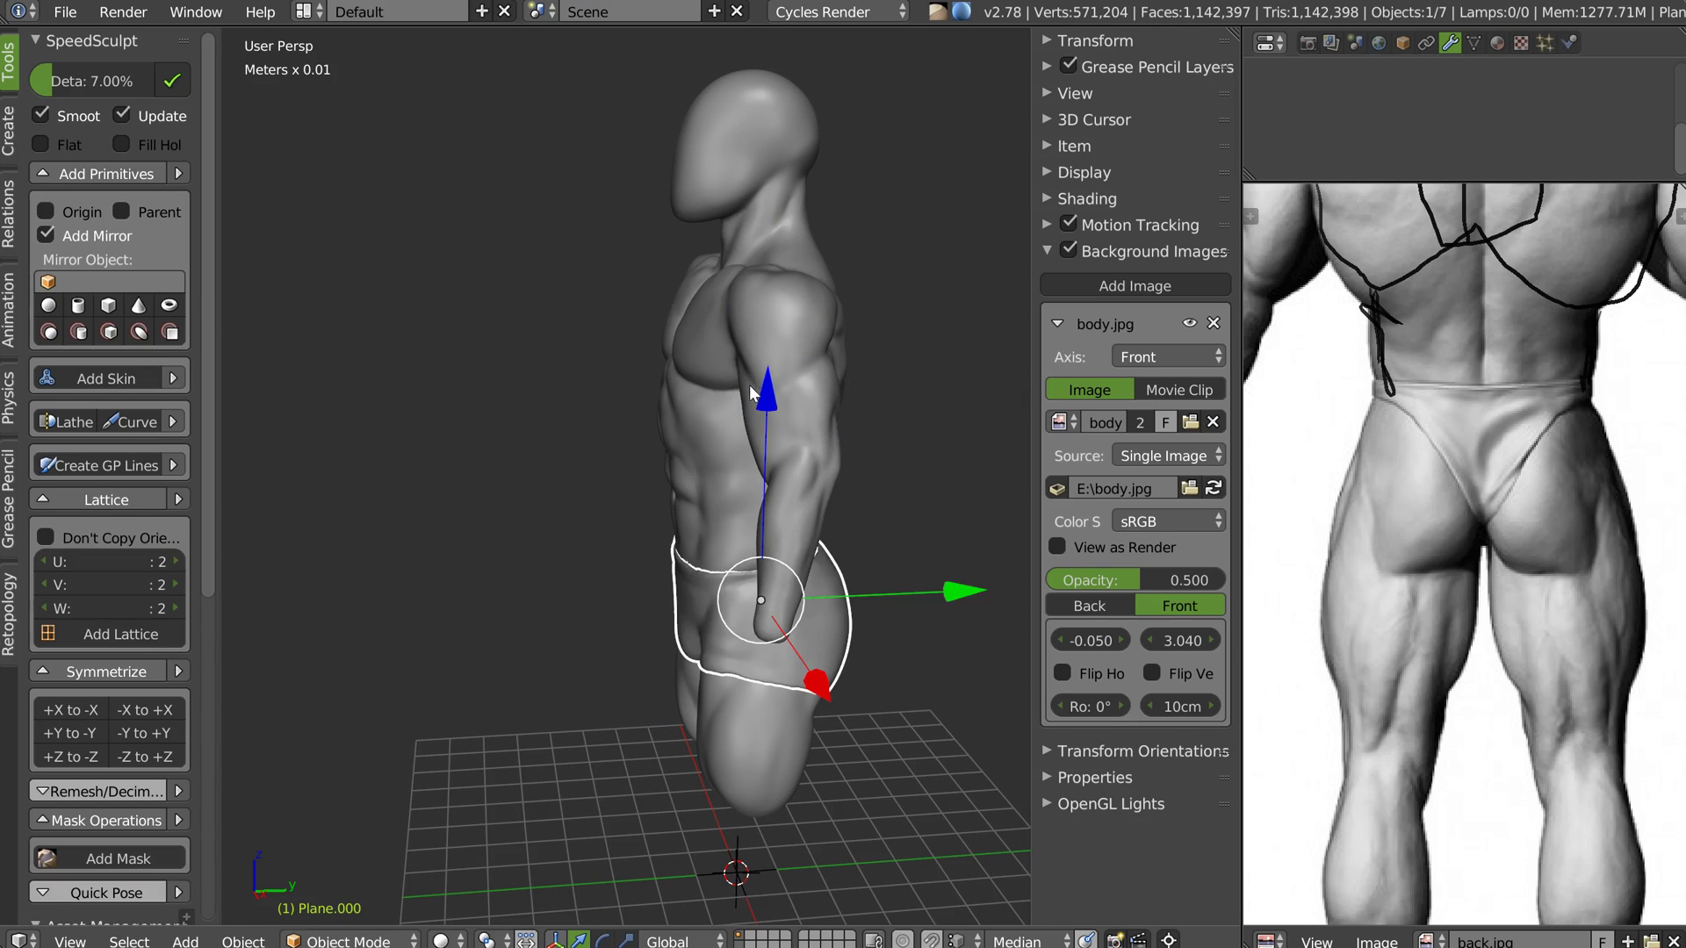
right_click(746, 392)
key("Tab")
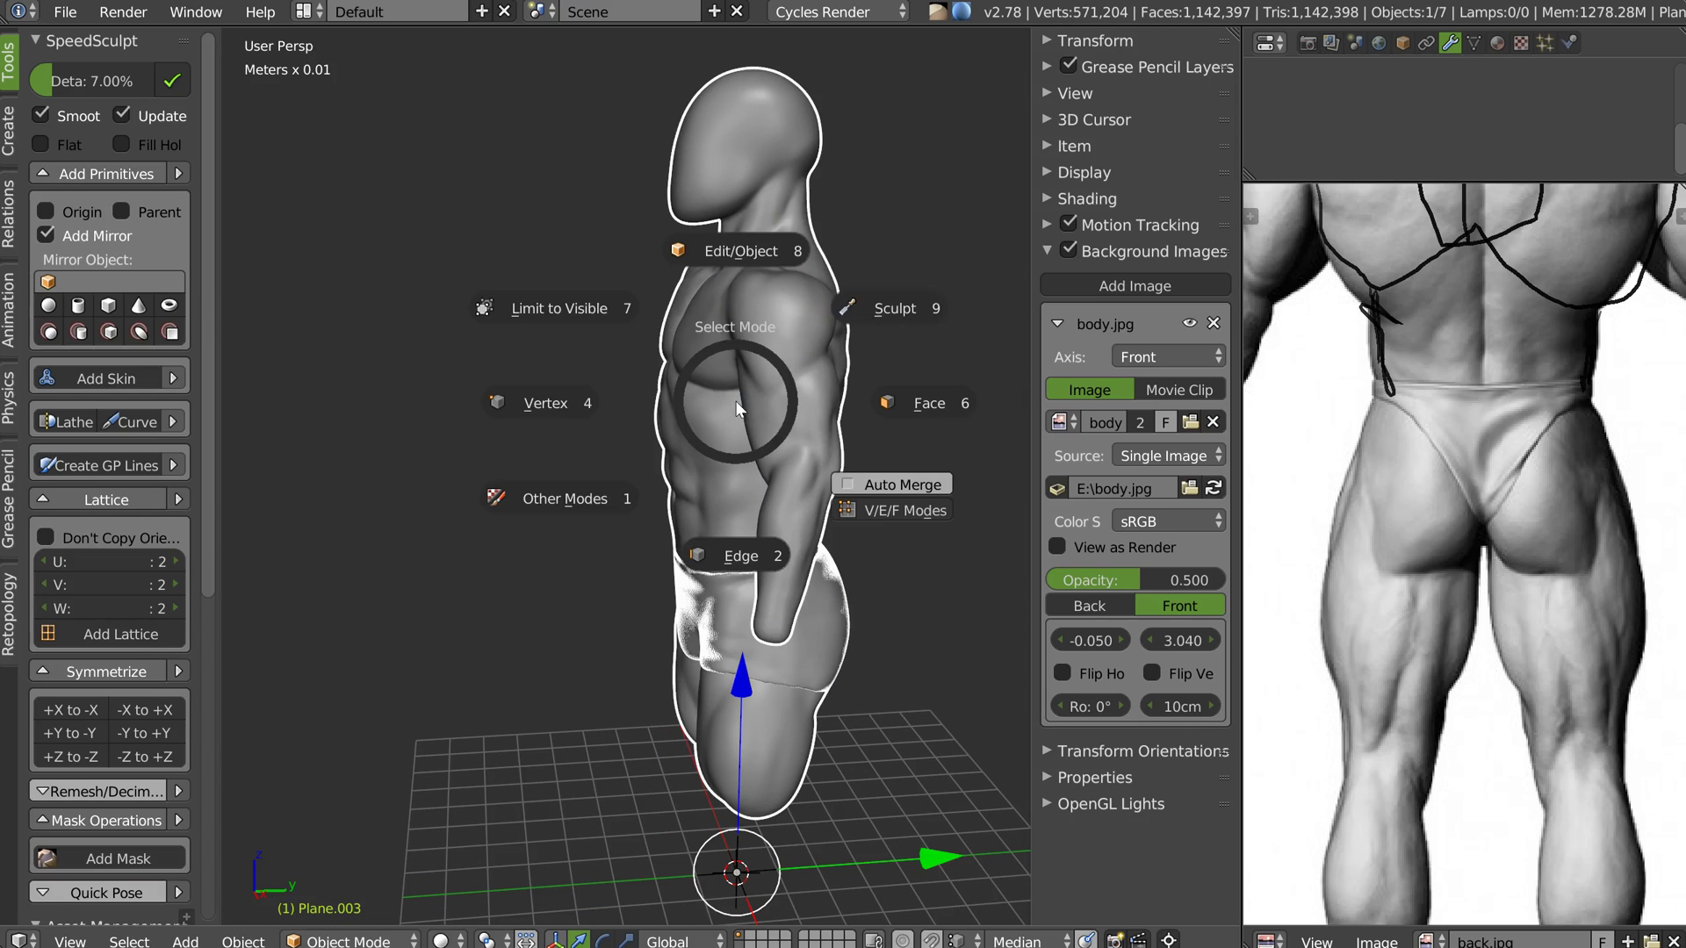
left_click(829, 313)
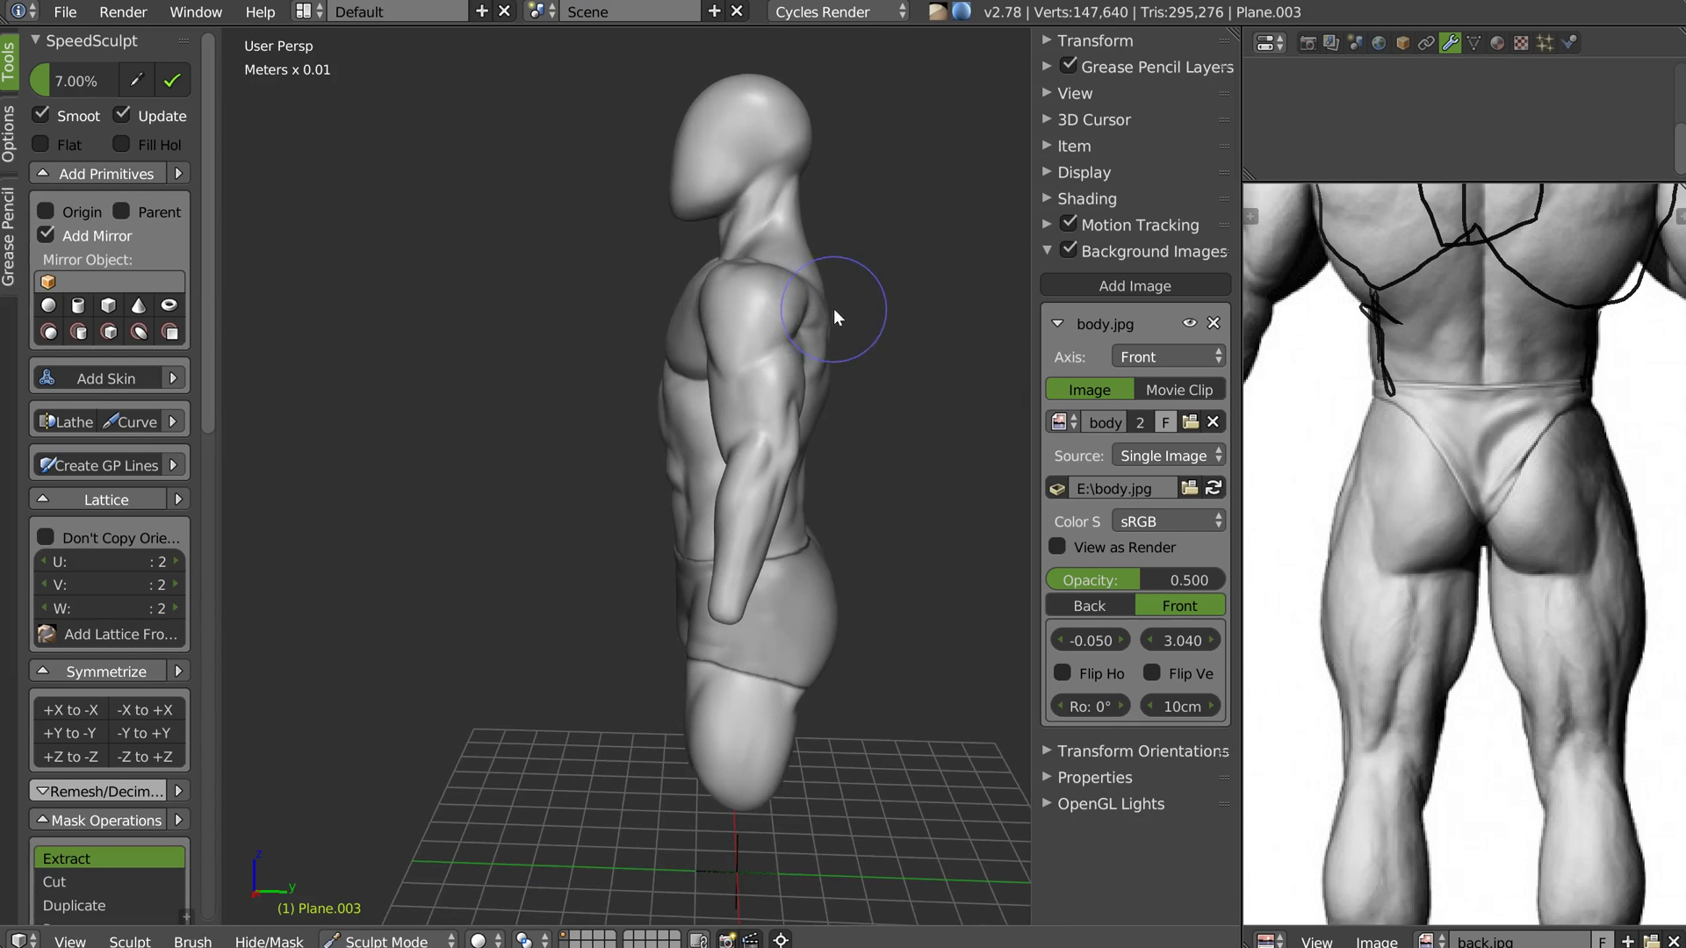
Reshape the shoulder and upper back with an enlarged Snakehook brush, then undo the last stroke
scroll(825, 304, "up", 3)
key("f")
left_click(810, 339)
scroll(818, 309, "up", 2)
key("w")
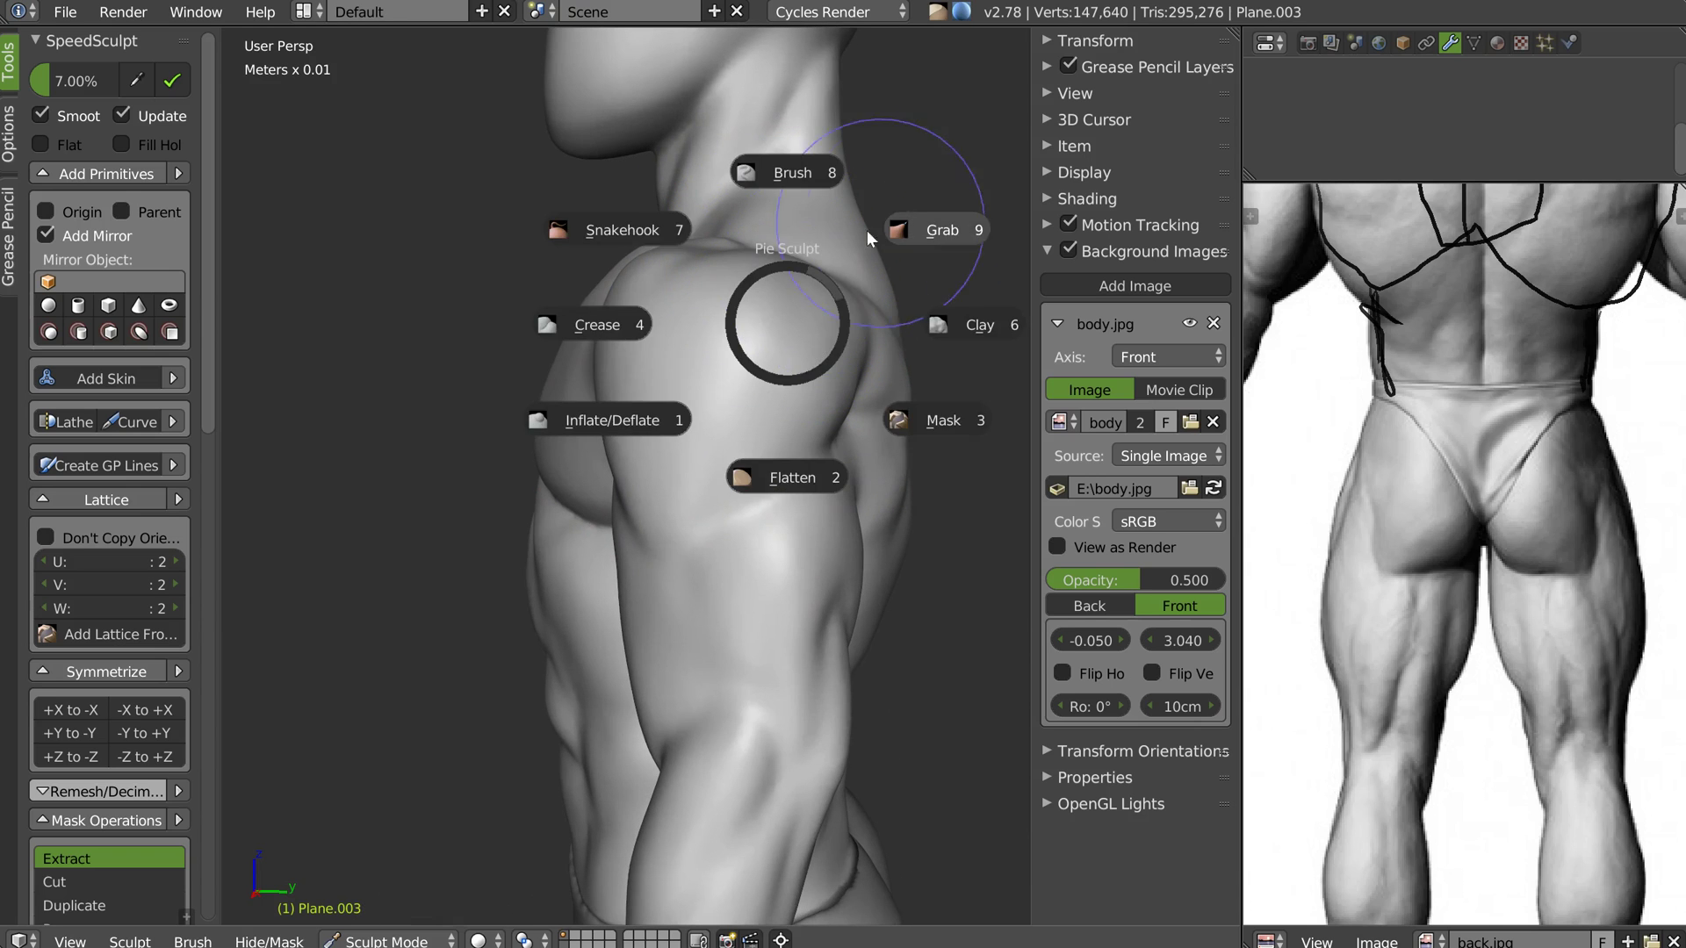
left_click(630, 225)
mouse_move(750, 240)
left_mouse_down()
mouse_move(787, 236)
mouse_move(919, 309)
mouse_move(906, 302)
left_mouse_up()
scroll(913, 316, "down", 3)
left_click_drag(906, 364, 871, 376)
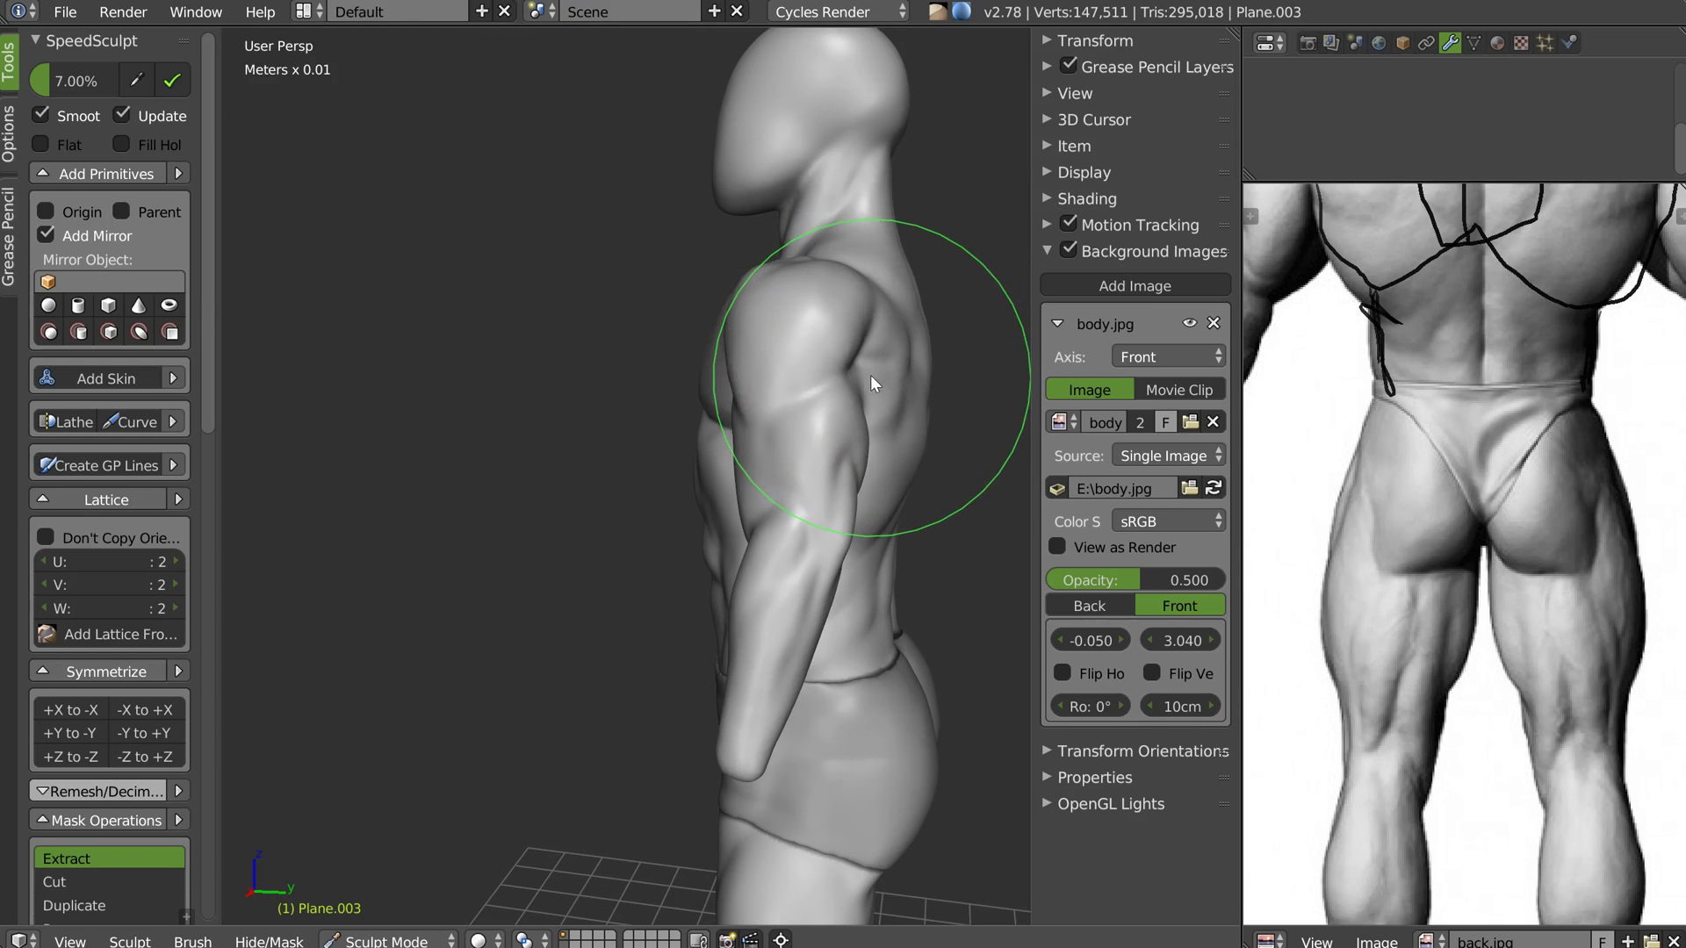
key("ctrl+z")
middle_click_drag(873, 366, 884, 354)
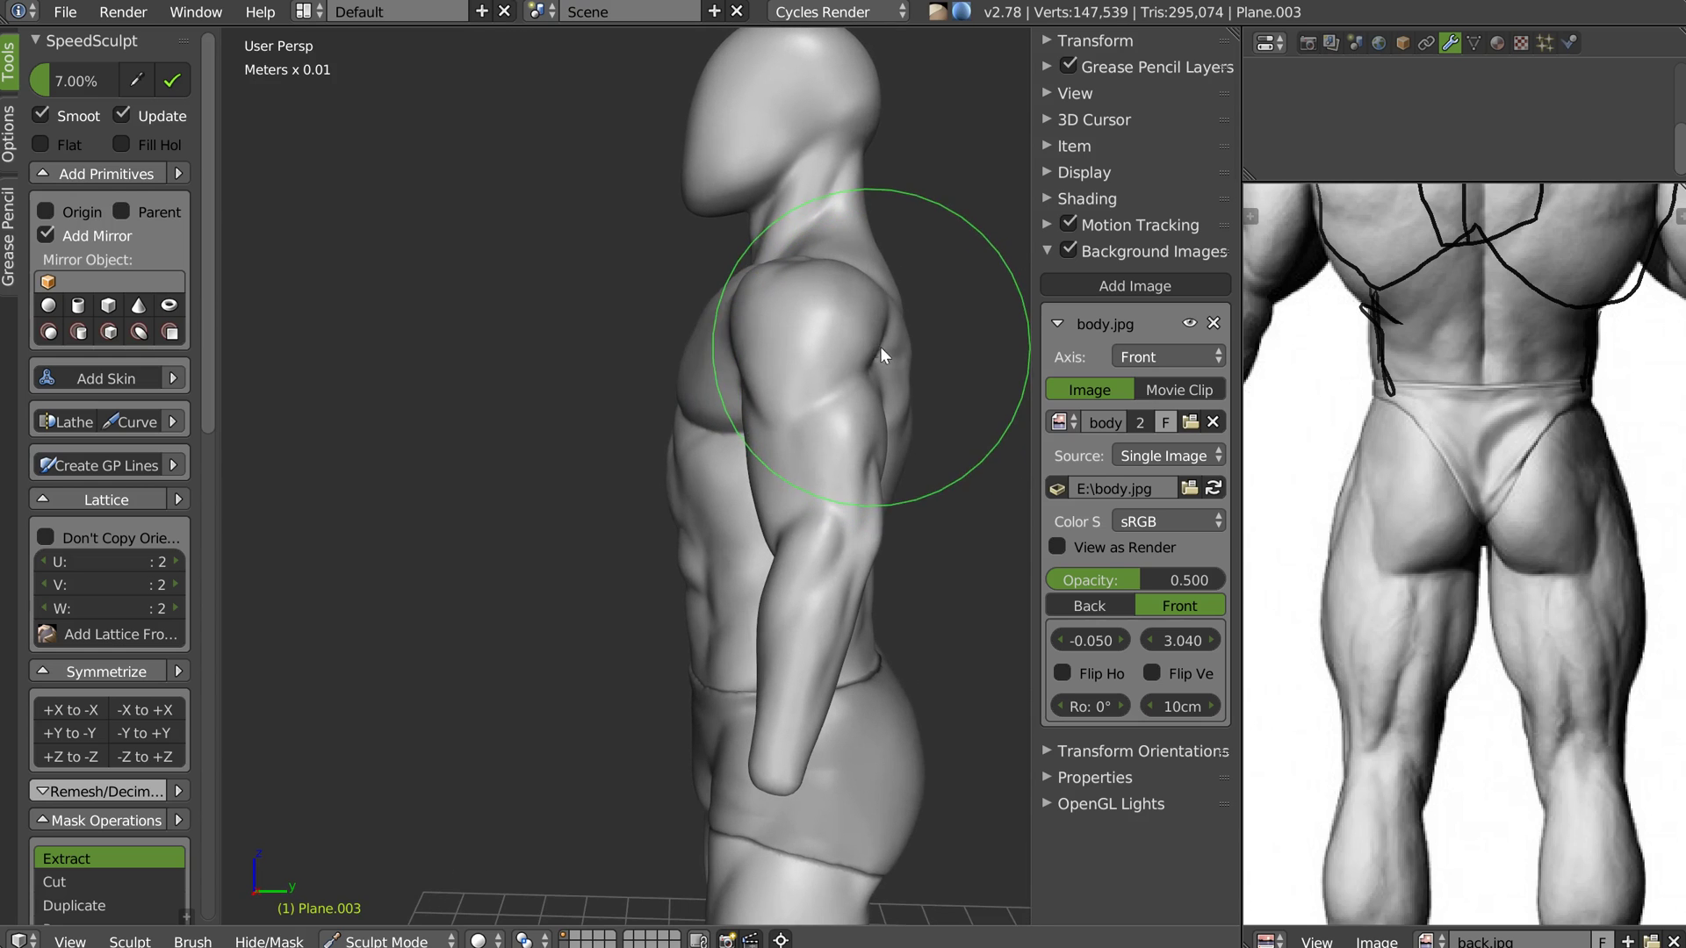
Adjust the torso's profile below the chest and at the upper back from the right orthographic view
key("q")
left_click(914, 383)
scroll(820, 323, "up", 4)
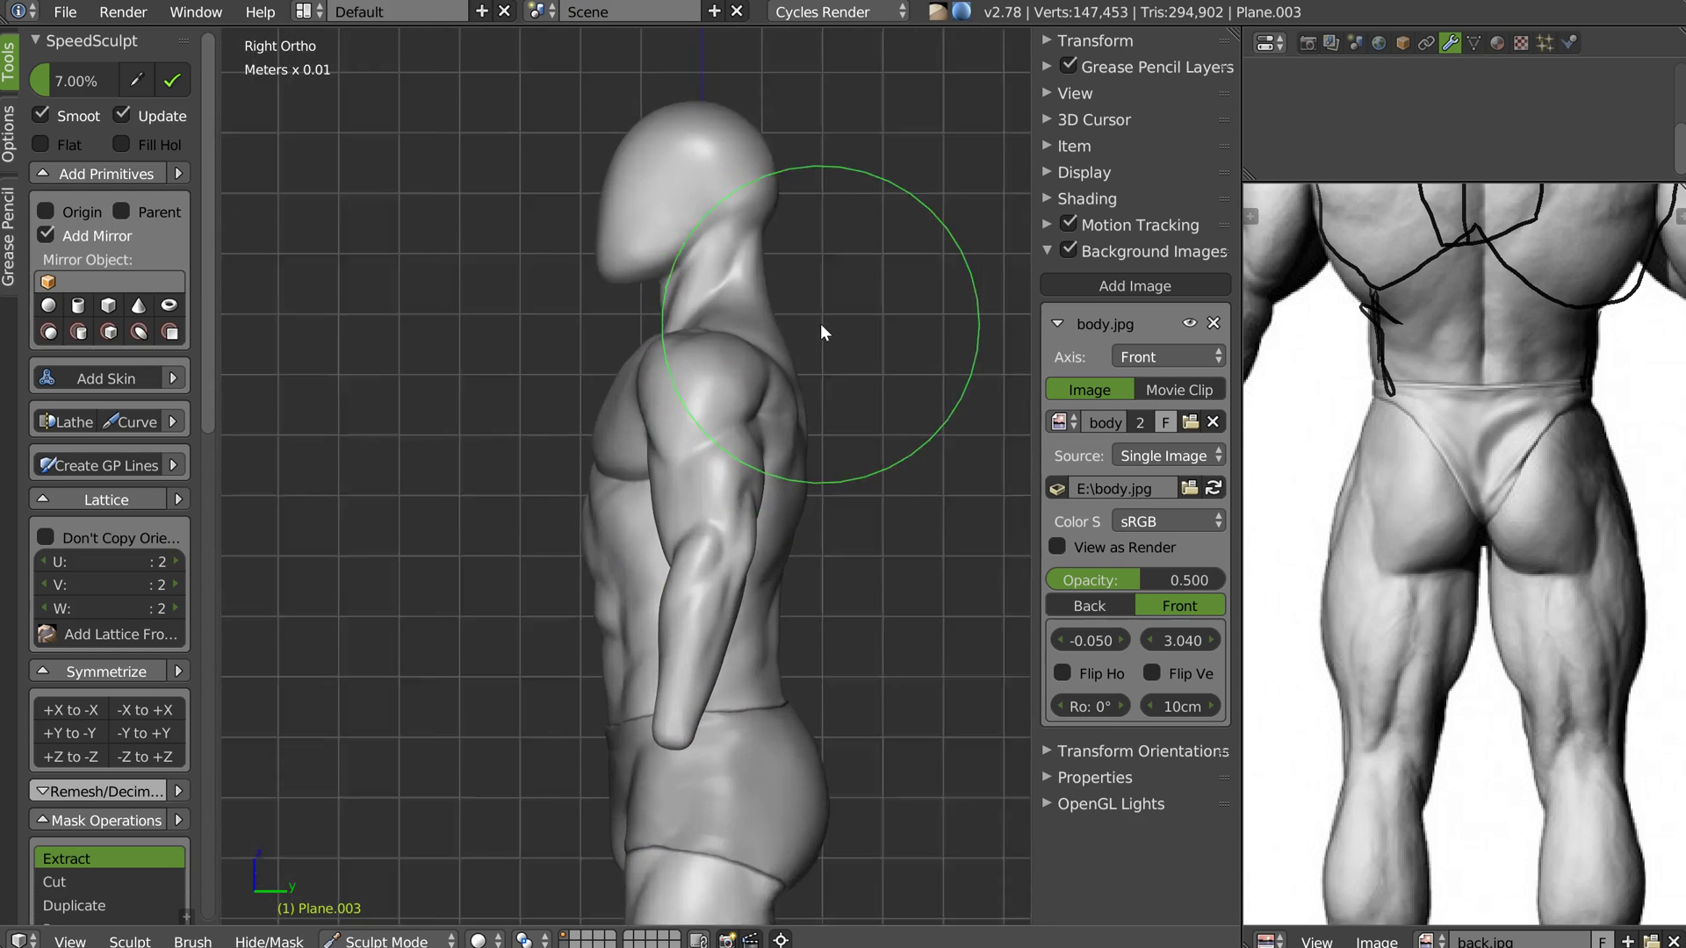
scroll(648, 360, "up", 4)
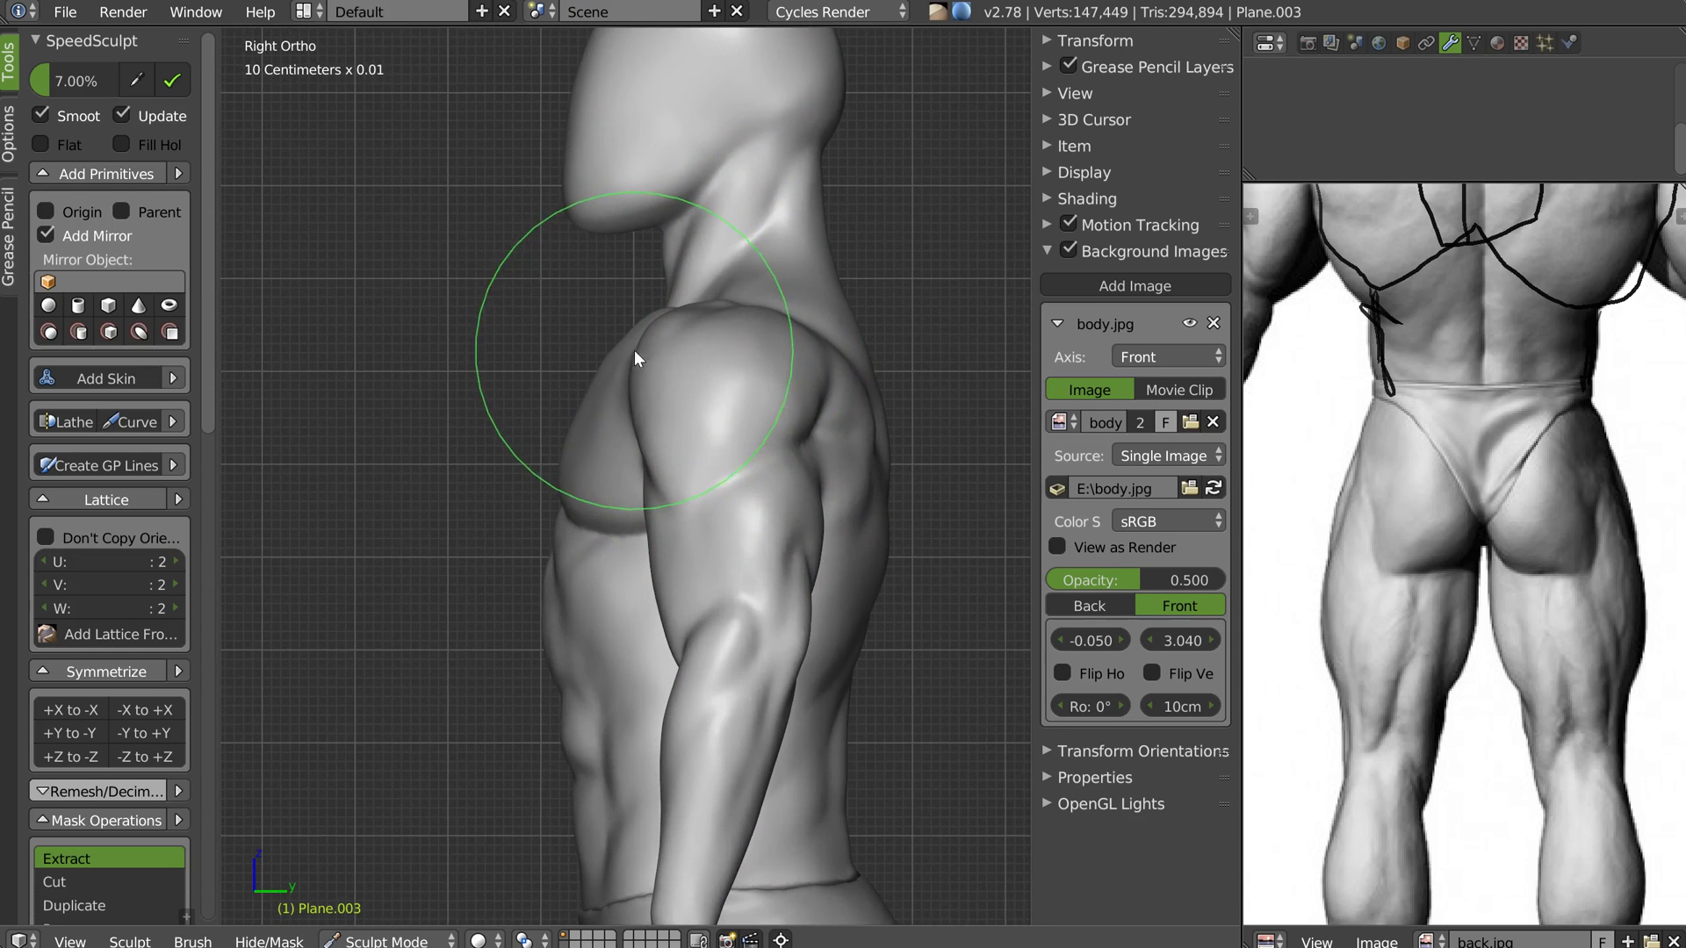
middle_click_drag(738, 475, 767, 335, "shift")
left_click_drag(599, 528, 620, 581)
middle_click_drag(784, 643, 798, 476, "shift")
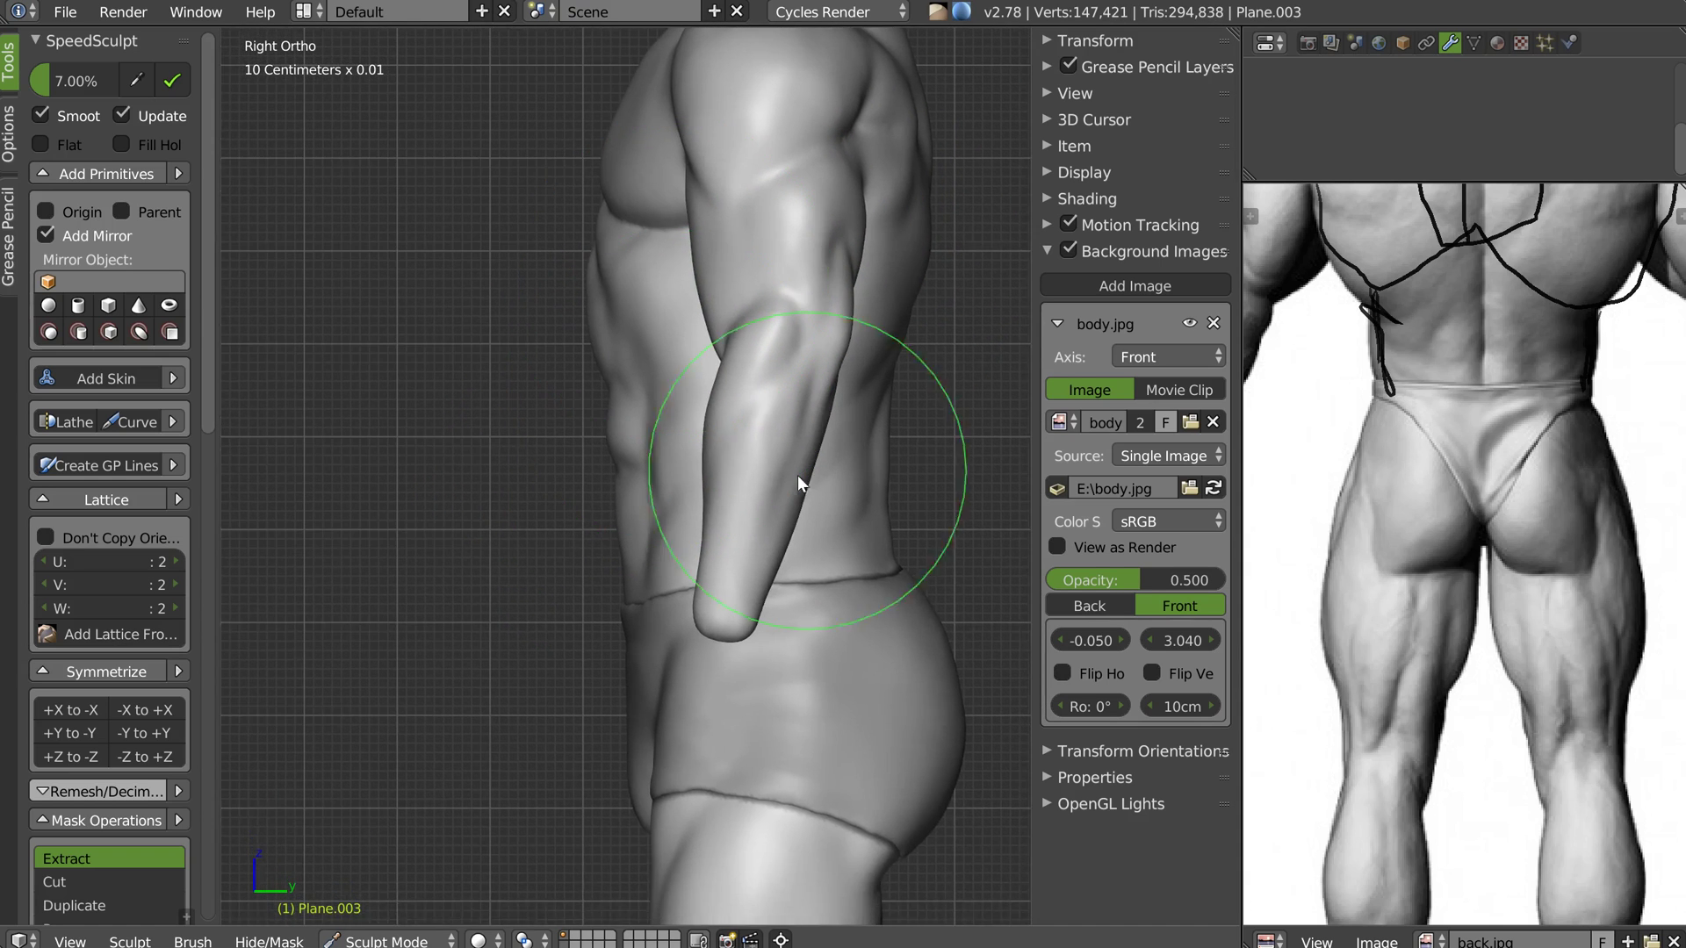
middle_click_drag(856, 312, 804, 461, "shift")
left_click_drag(870, 287, 857, 281)
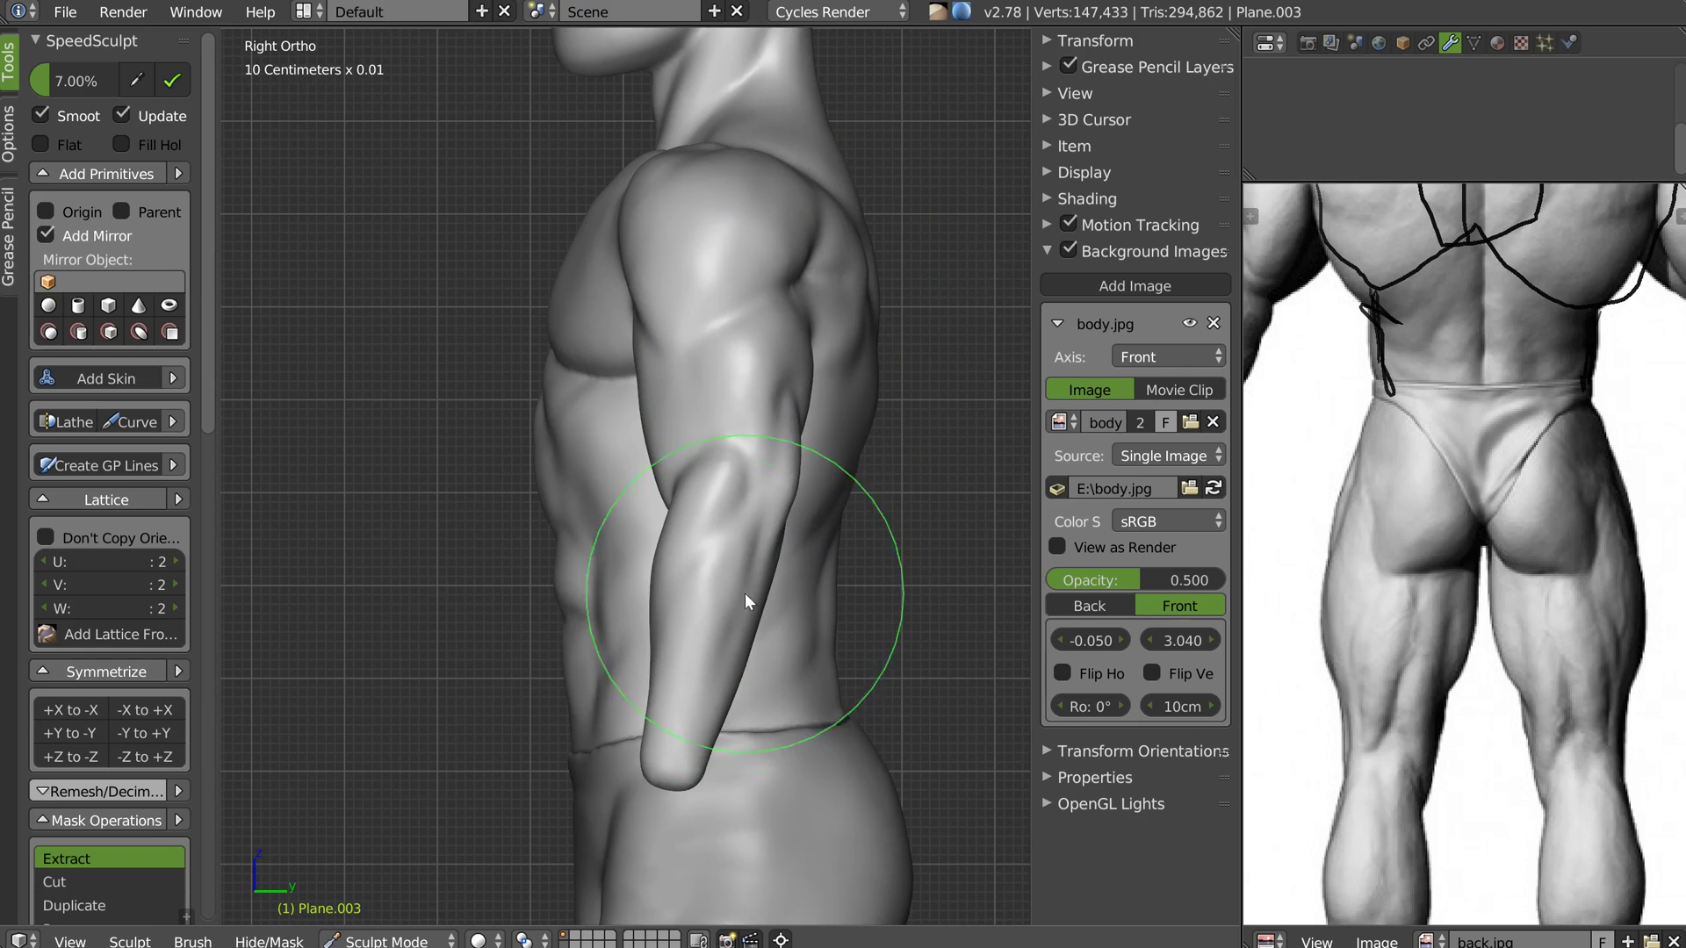
Reshape the forearm and its rounded wrist end, working from the side and the front
mouse_move(662, 772)
left_mouse_down()
mouse_move(686, 778)
mouse_move(683, 509)
mouse_move(662, 503)
mouse_move(743, 579)
mouse_move(816, 421)
left_mouse_up()
middle_click_drag(858, 461, 861, 590)
middle_click_drag(976, 574, 518, 753, "shift")
middle_click_drag(843, 263, 557, 616, "shift")
middle_click_drag(557, 616, 619, 439, "shift")
mouse_move(619, 439)
middle_mouse_down()
mouse_move(777, 436)
mouse_move(734, 419)
middle_mouse_up()
mouse_move(748, 479)
left_mouse_down()
mouse_move(764, 432)
mouse_move(742, 492)
left_mouse_up()
middle_click_drag(729, 503, 746, 445, "ctrl")
left_click_drag(745, 445, 820, 445)
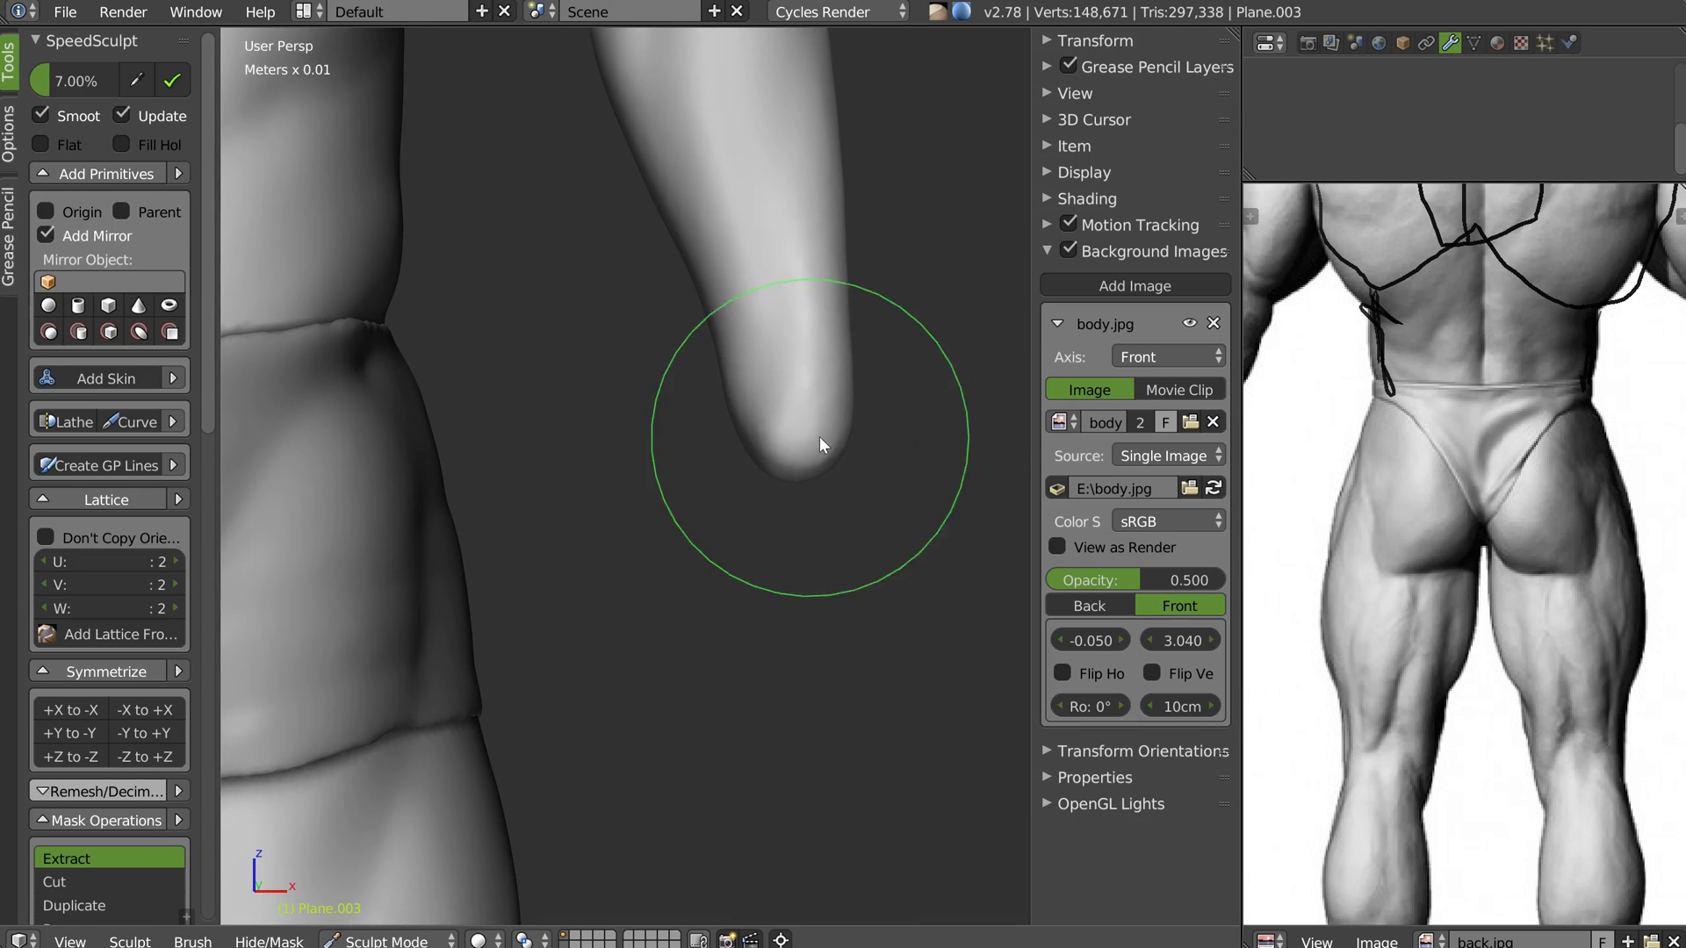
Mask both forearms from the elbow down with a lasso mask
scroll(728, 329, "down", 2)
scroll(748, 350, "down", 6)
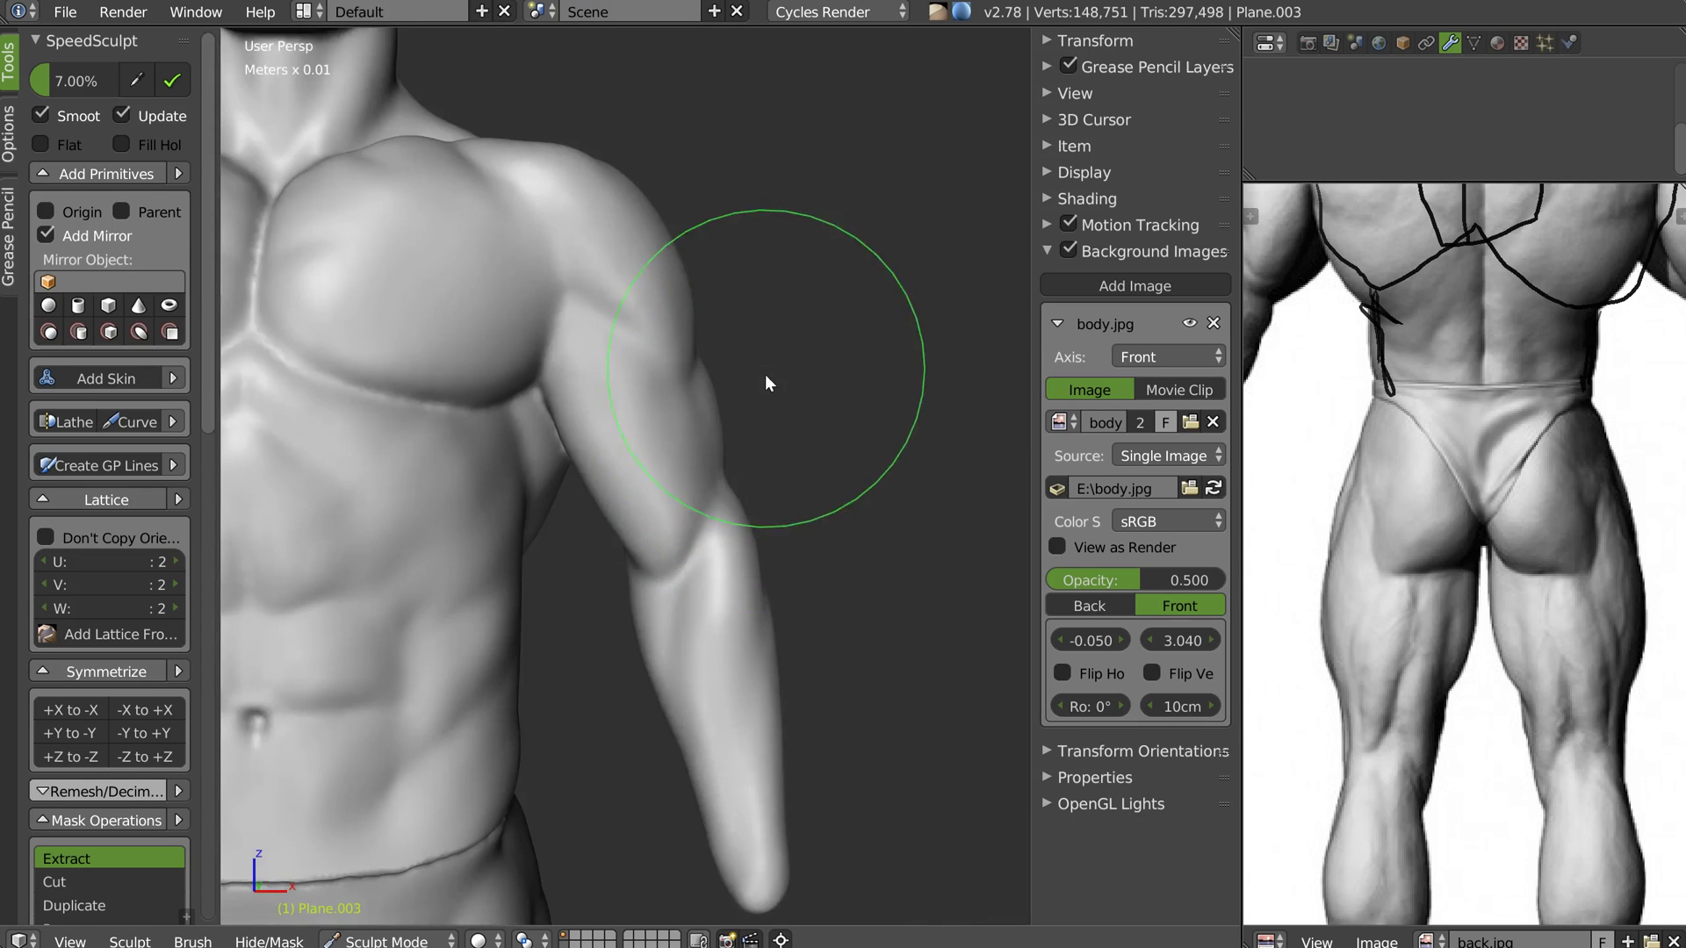
mouse_move(790, 443)
middle_mouse_down()
mouse_move(648, 464)
mouse_move(738, 464)
mouse_move(814, 404)
mouse_move(818, 439)
mouse_move(723, 466)
mouse_move(829, 465)
mouse_move(802, 450)
middle_mouse_up()
scroll(791, 448, "up", 3)
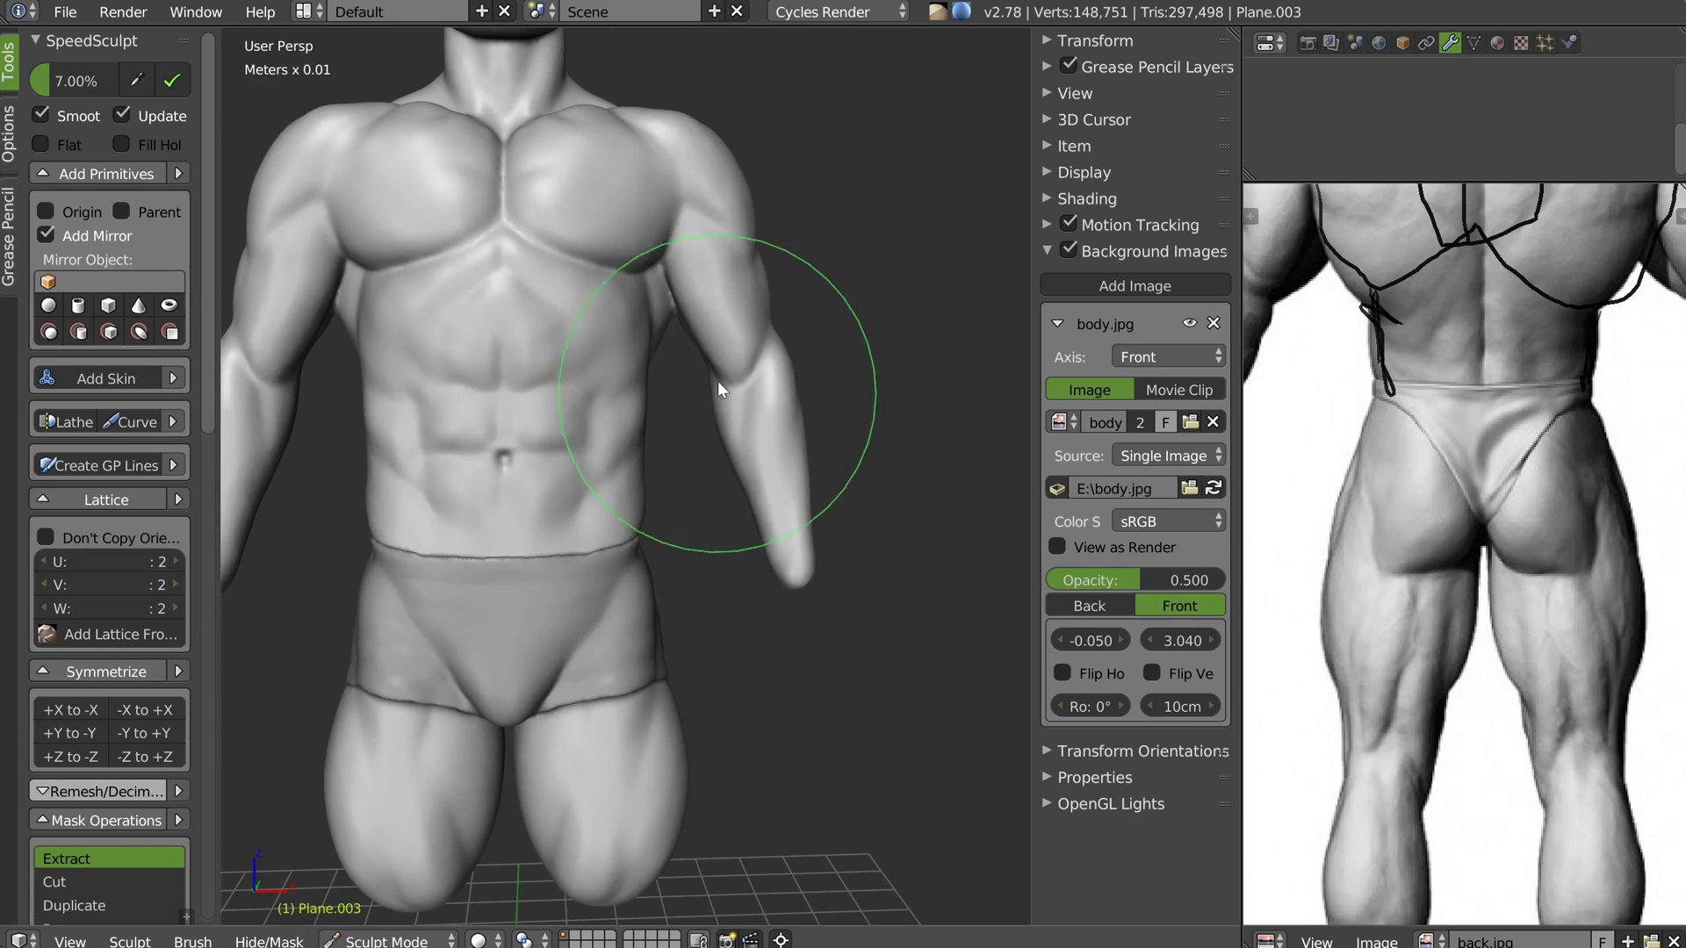
key("w")
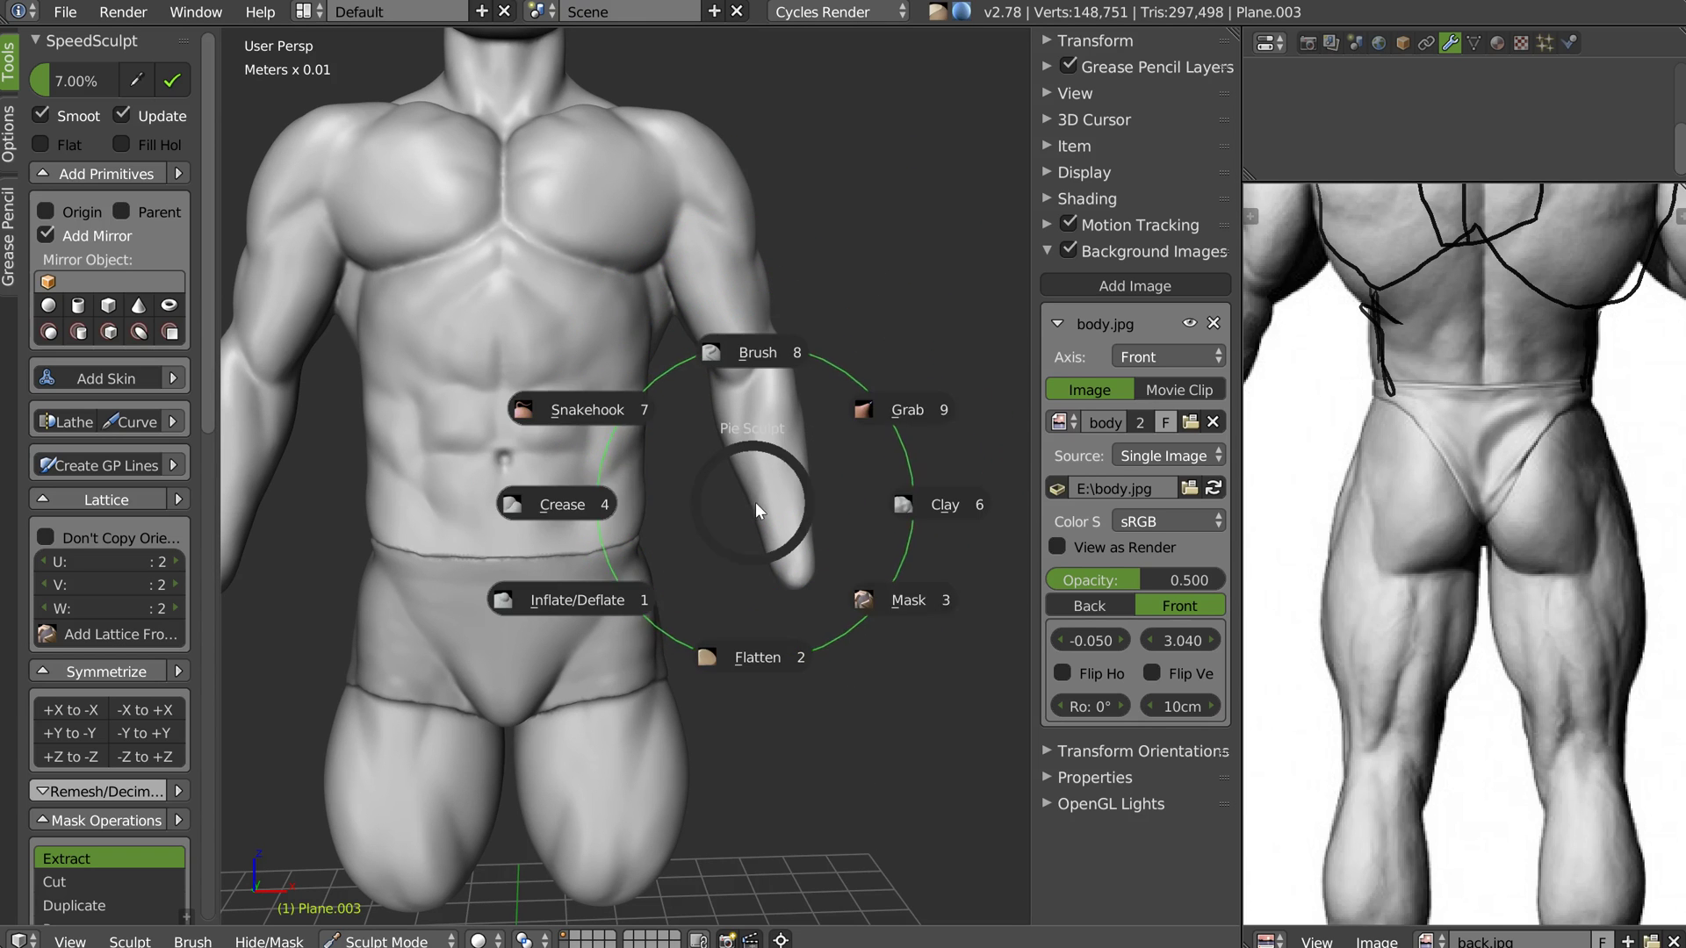
left_click(883, 599)
mouse_move(878, 606)
left_mouse_down("ctrl+shift")
mouse_move(875, 351)
mouse_move(790, 311)
mouse_move(717, 360)
mouse_move(728, 647)
mouse_move(889, 476)
left_mouse_up("ctrl+shift")
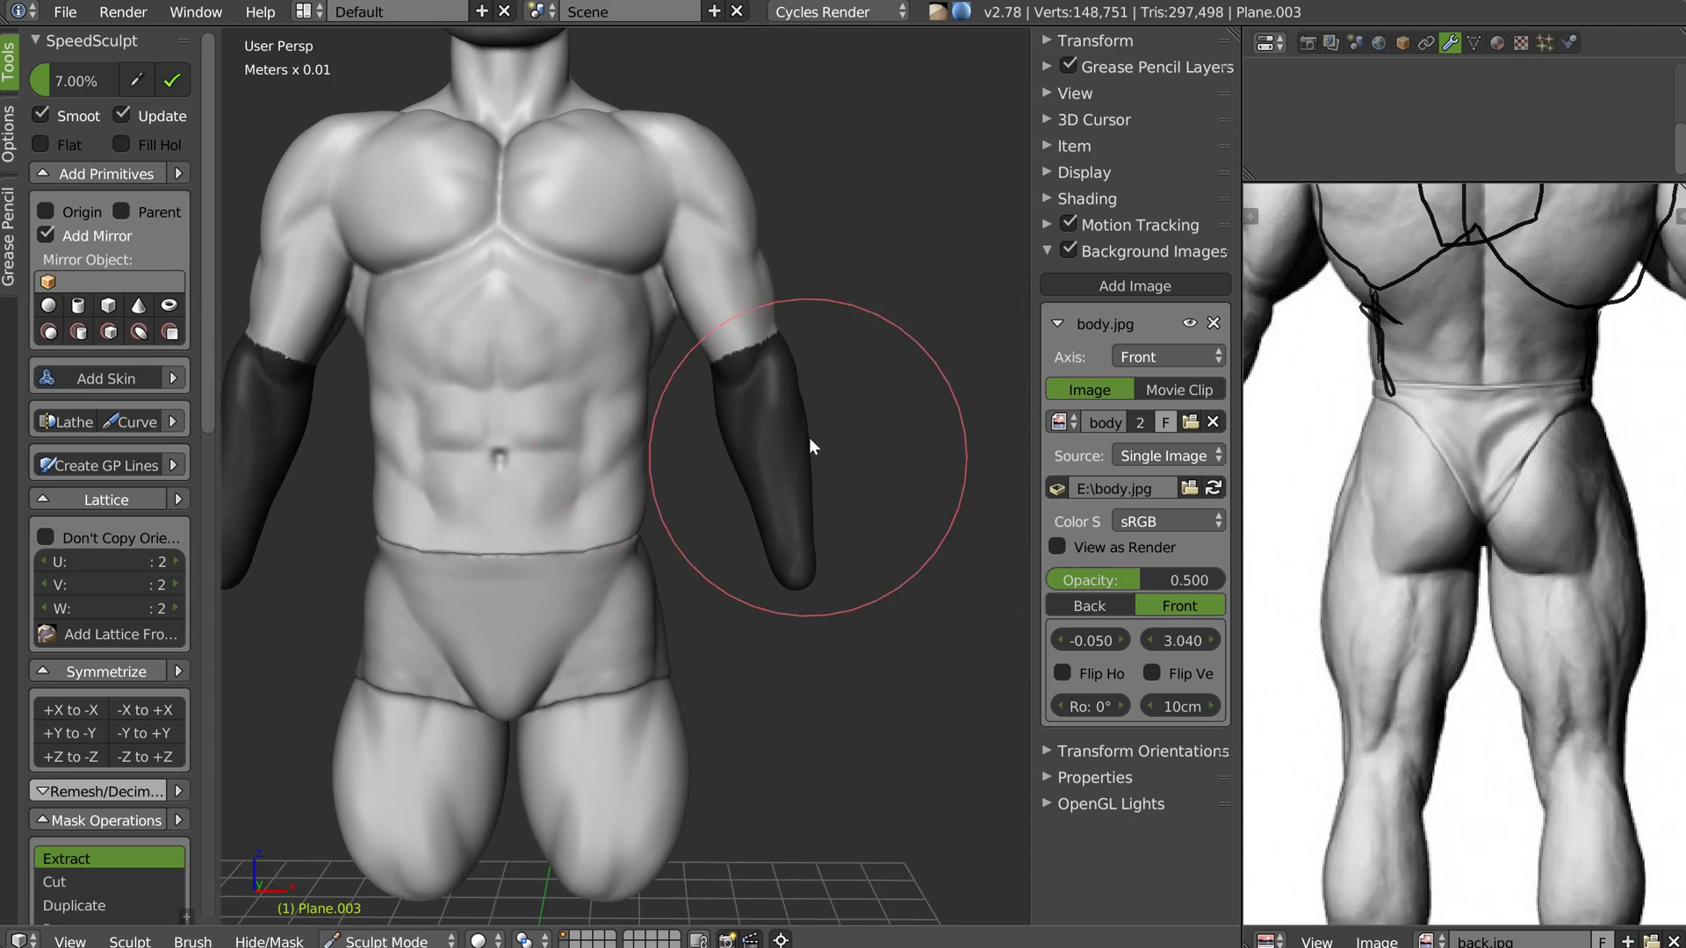
Collapse the unneeded SpeedSculpt sections and add a lattice with U, V and W of 2 from the forearm mask
scroll(77, 789, "down", 10)
left_click(82, 730)
left_click(84, 727)
left_click(77, 398)
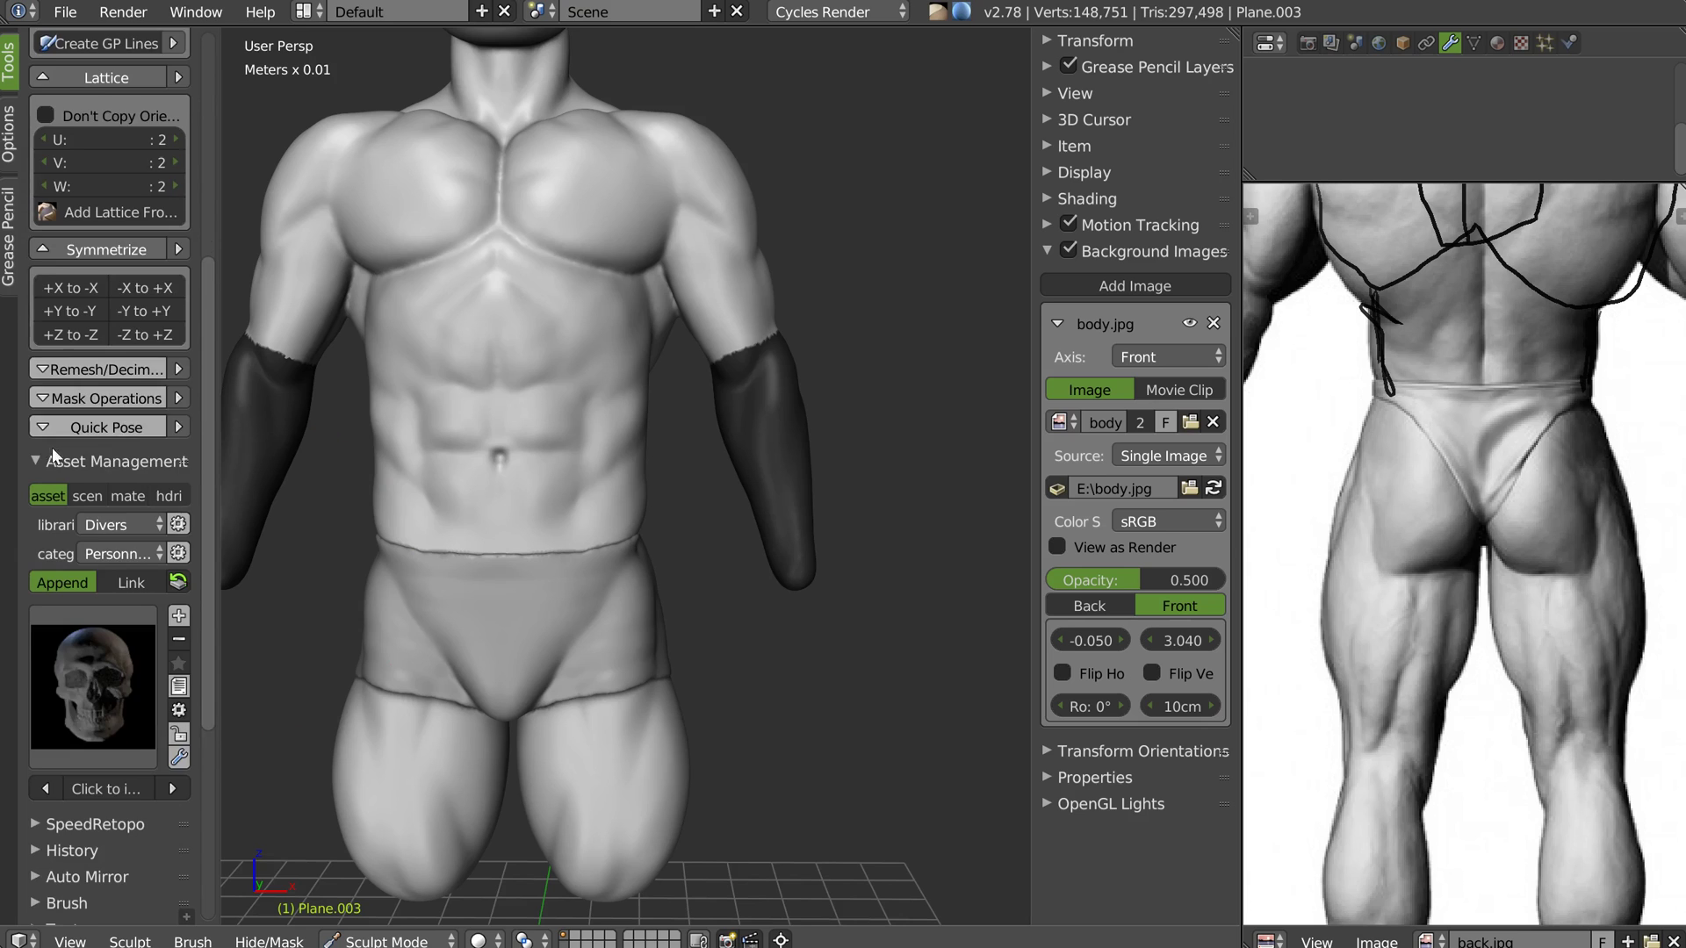
scroll(114, 402, "up", 5)
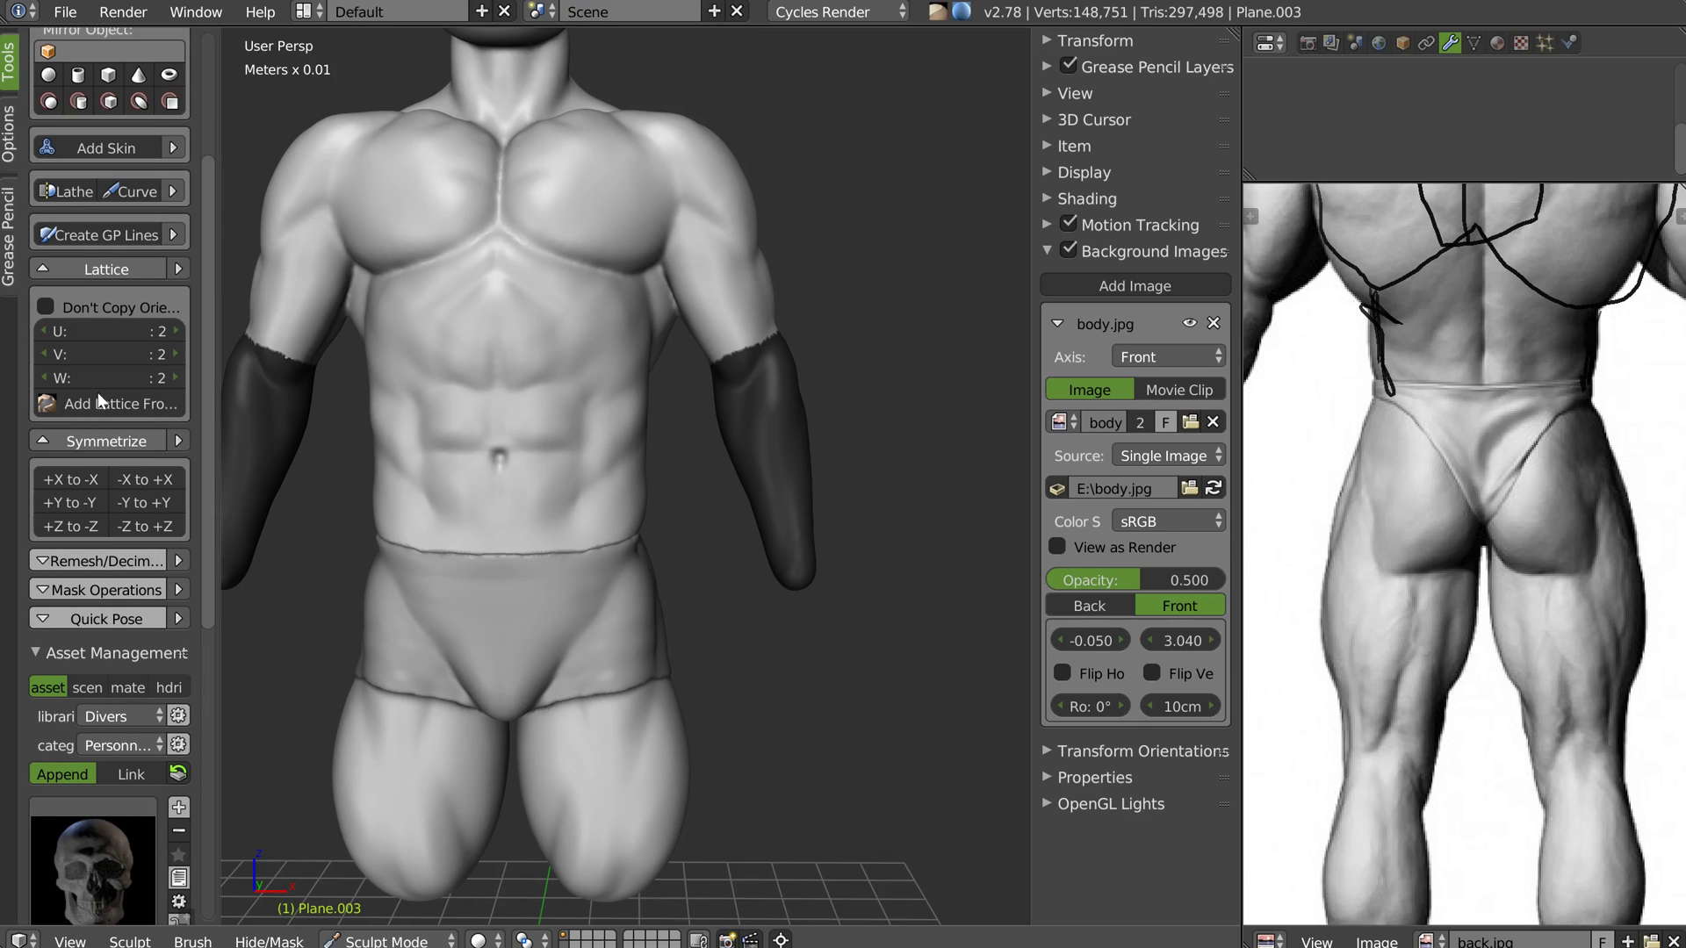
left_click(70, 438)
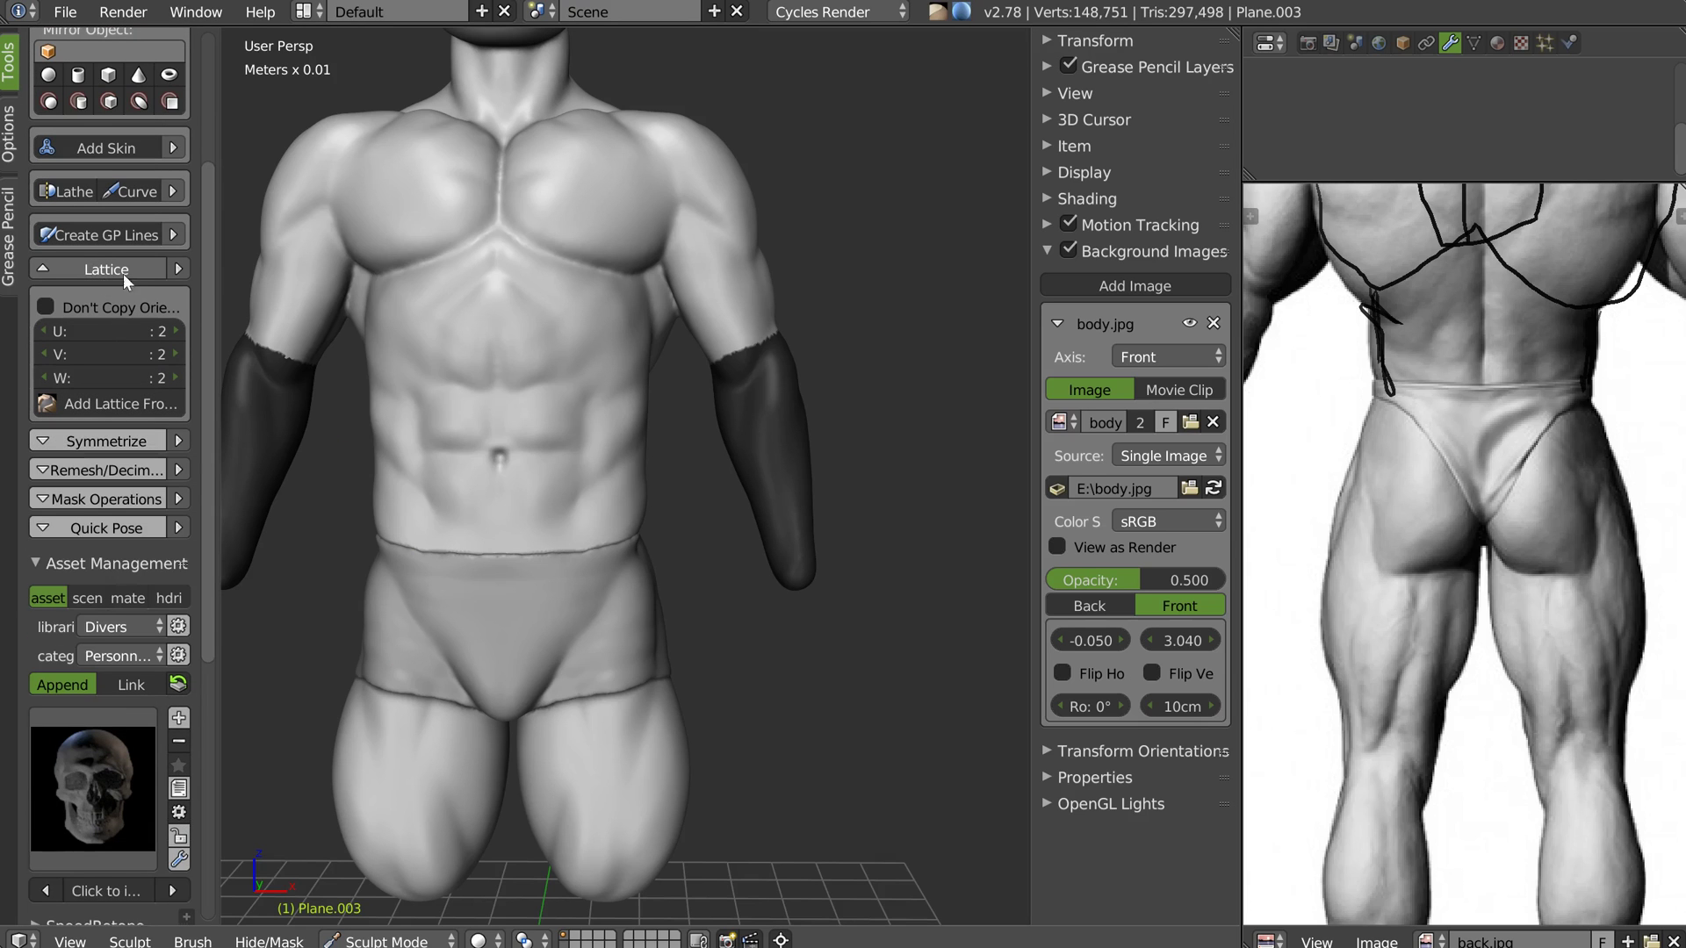
left_click(119, 403)
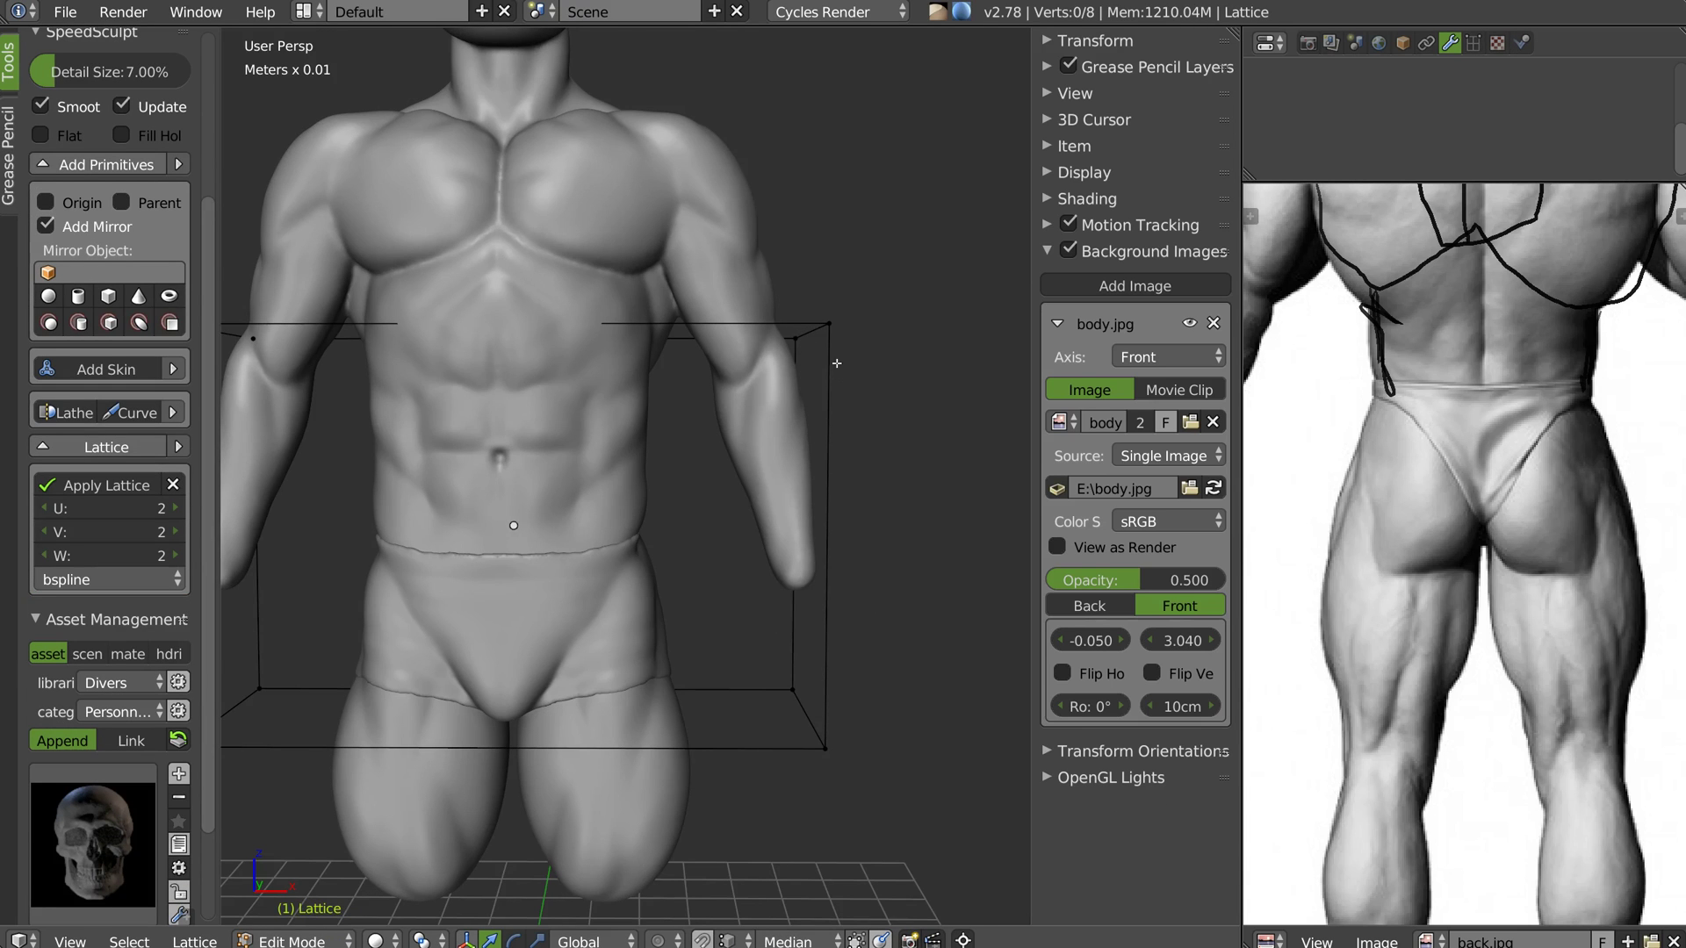
Switch the lattice to Object Mode, narrow it along X and move it sideways onto one forearm
scroll(837, 363, "down", 3)
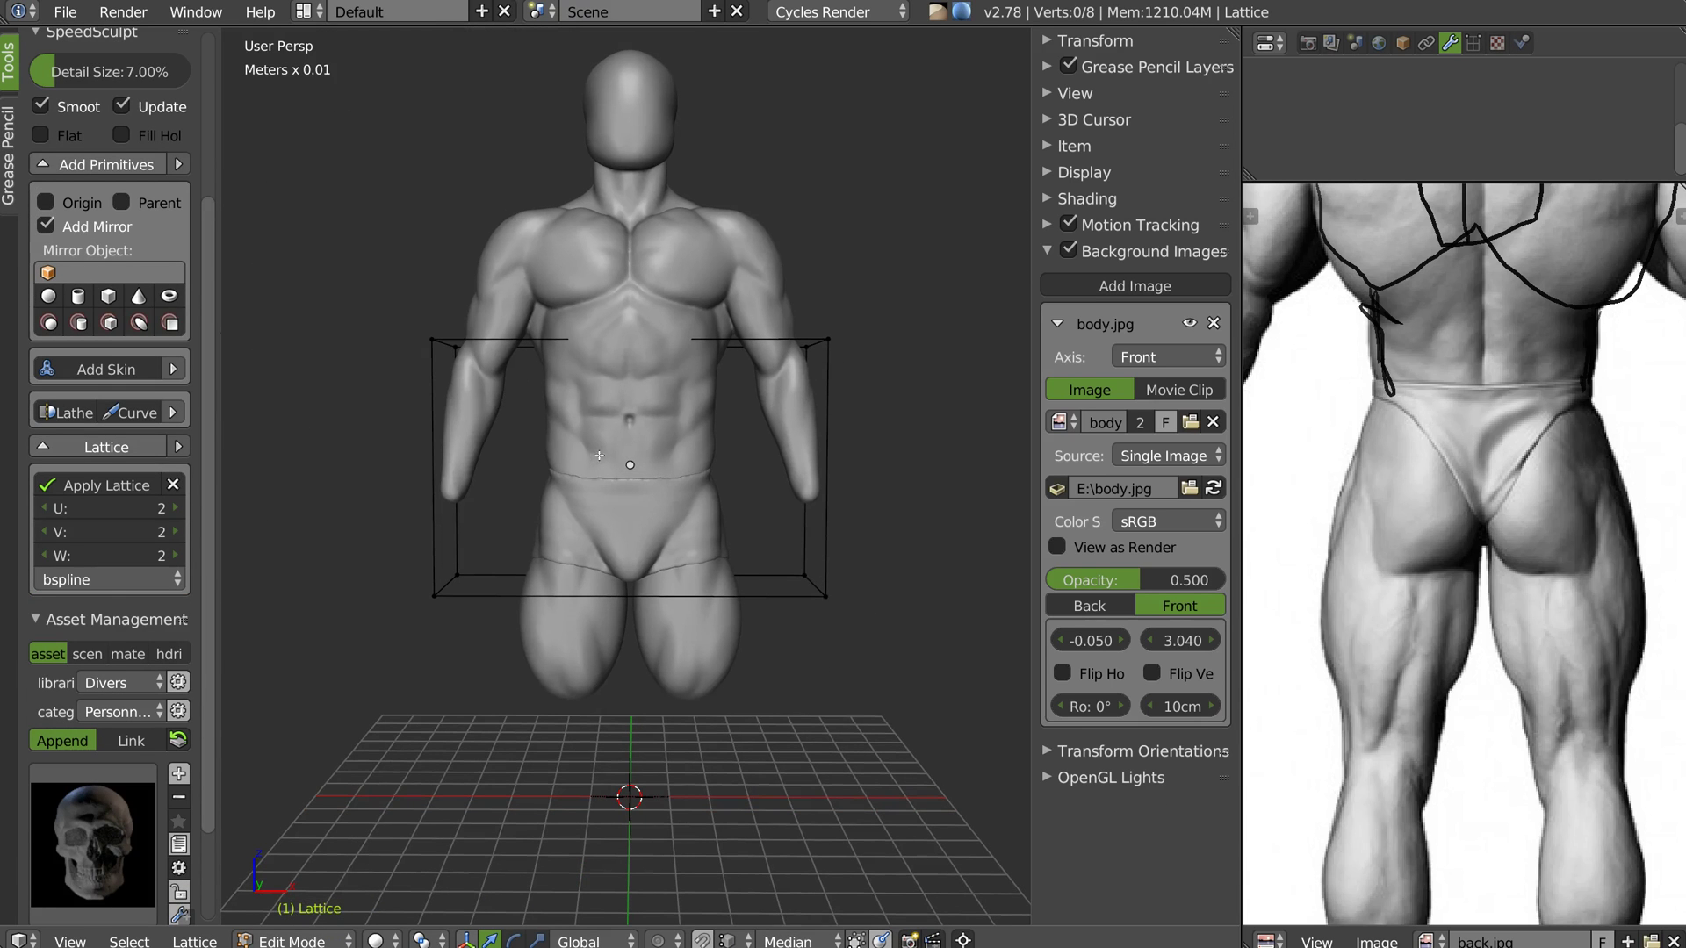
key("Tab")
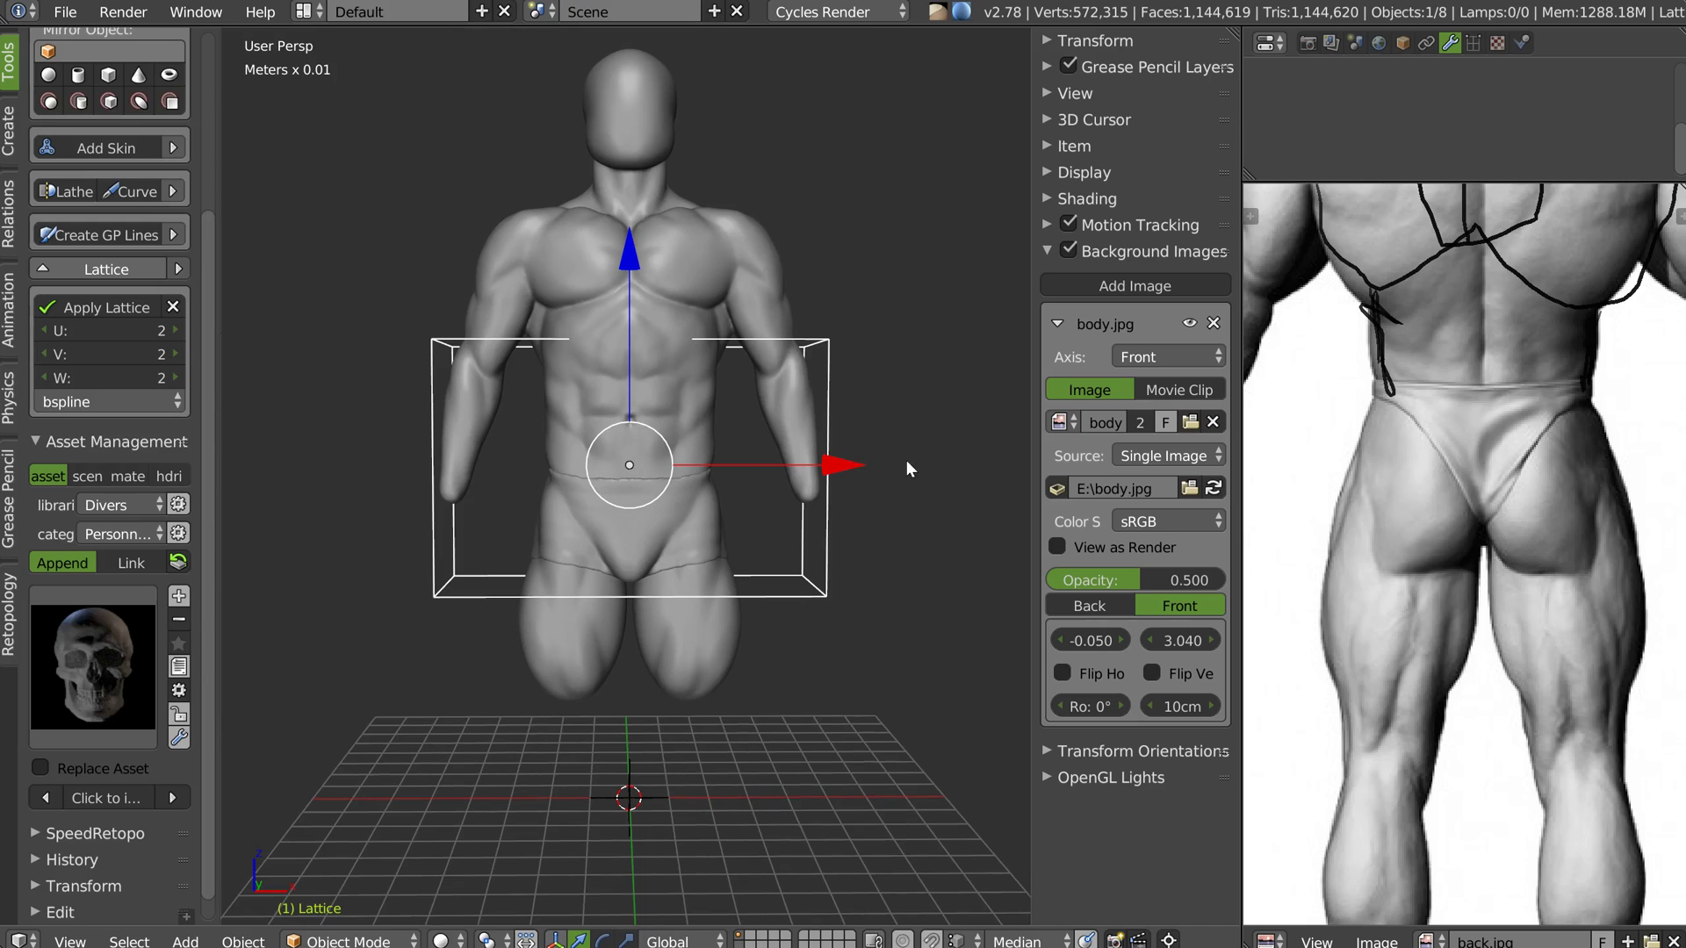
key("s")
key("x")
left_click(751, 472)
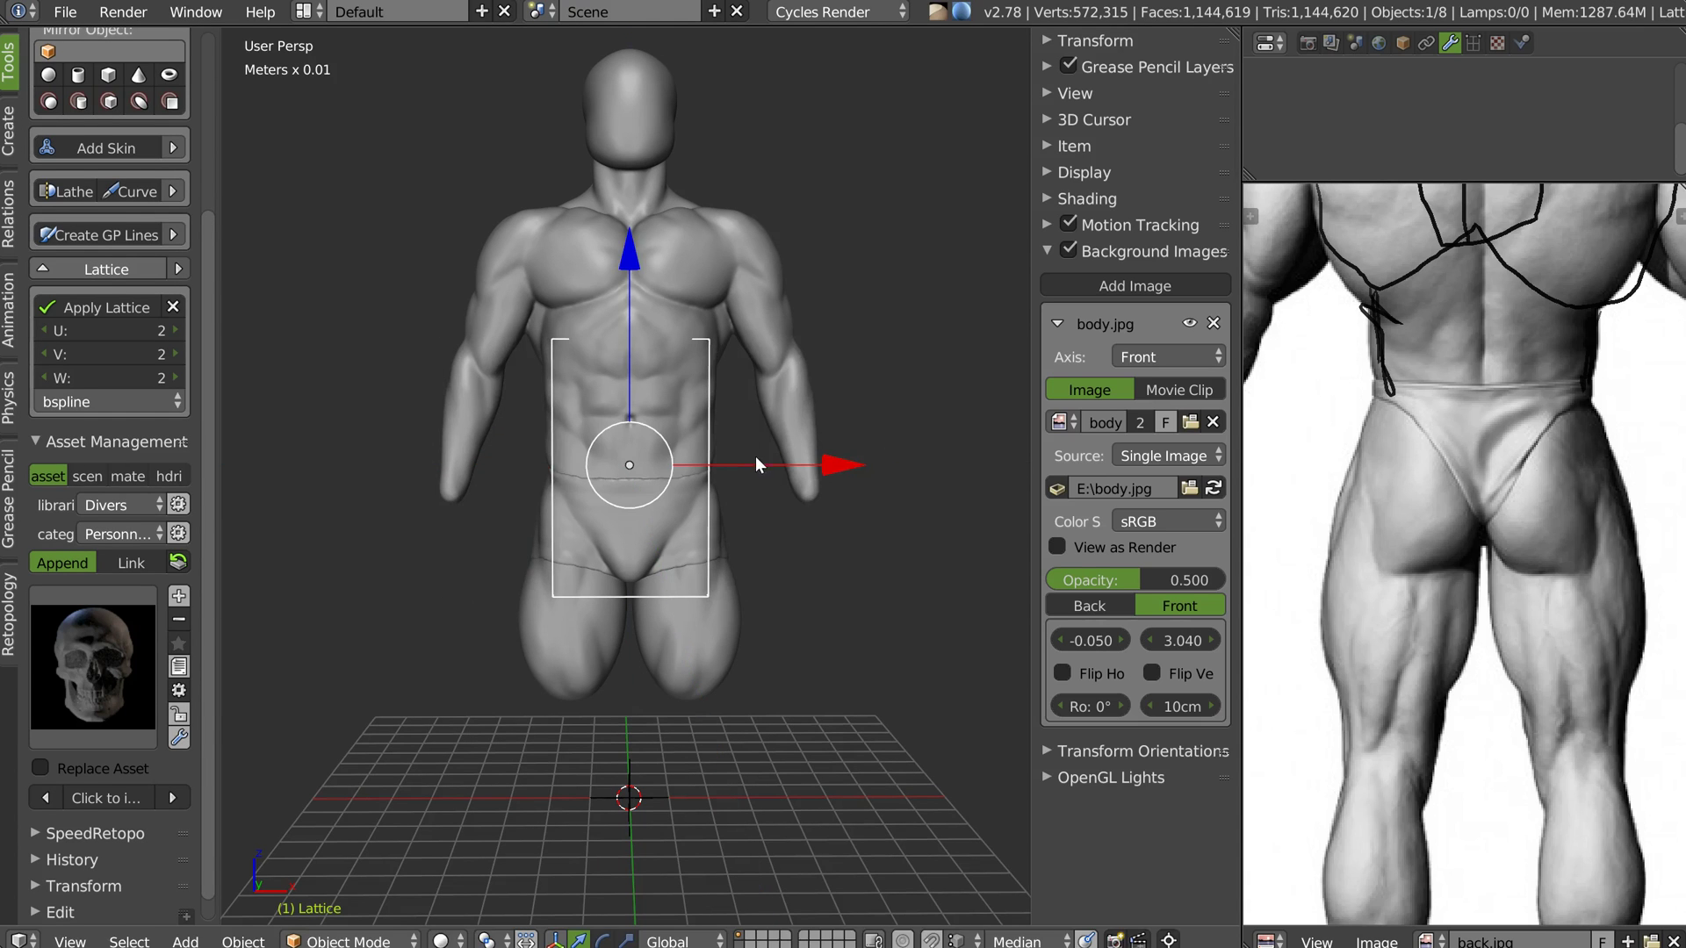
left_click_drag(851, 465, 969, 443)
key("s")
key("x")
left_click(906, 458)
Scale the lattice along Y and rotate it in the side view to follow the forearm's slant
middle_click_drag(904, 458, 780, 474)
key("s")
key("y")
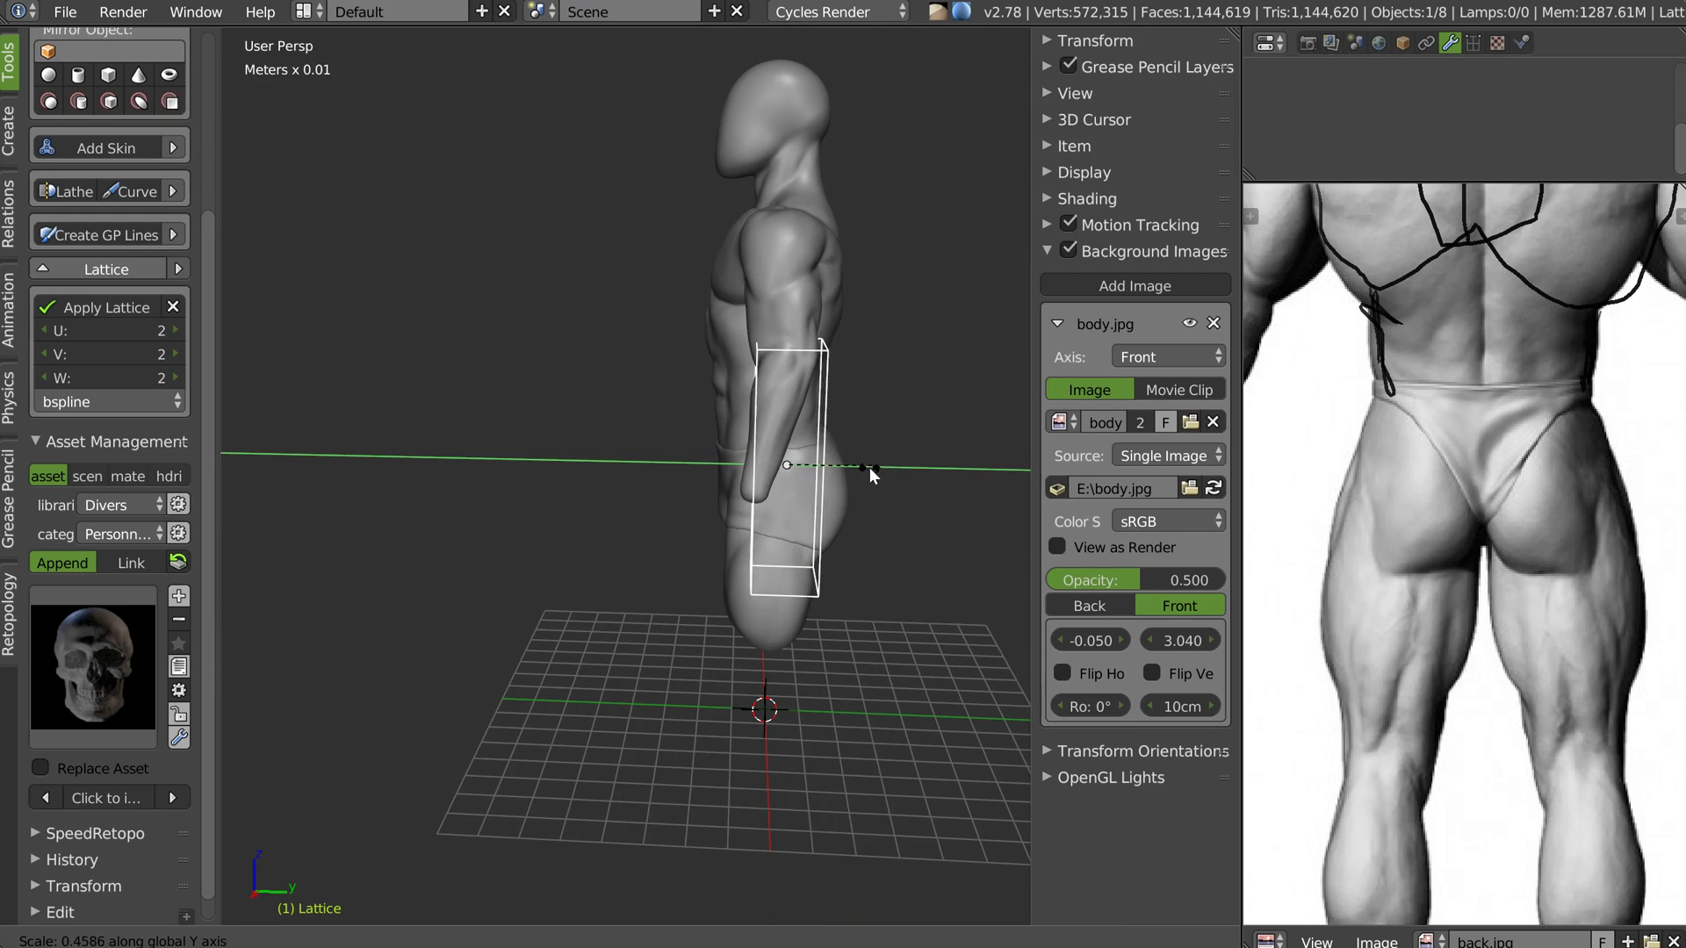
left_click(904, 430)
key("r")
left_click(906, 429)
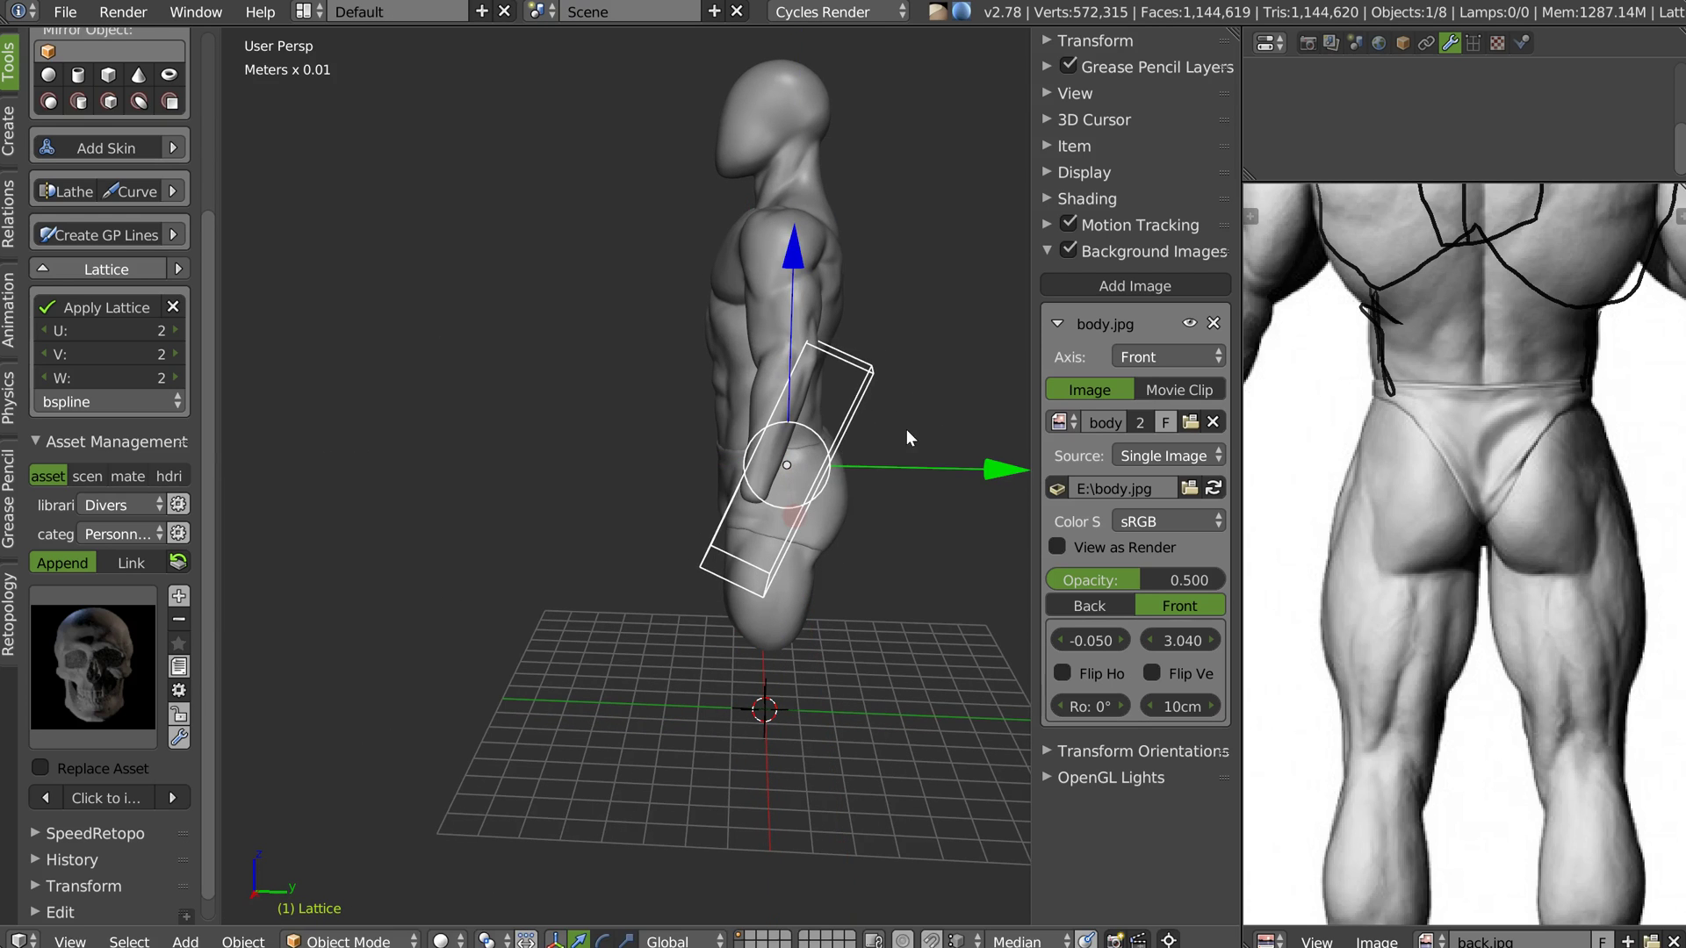
Rotate the lattice in the side view, reposition it around the forearm and adjust its scale along Z
key("r")
left_click(904, 379)
key("r")
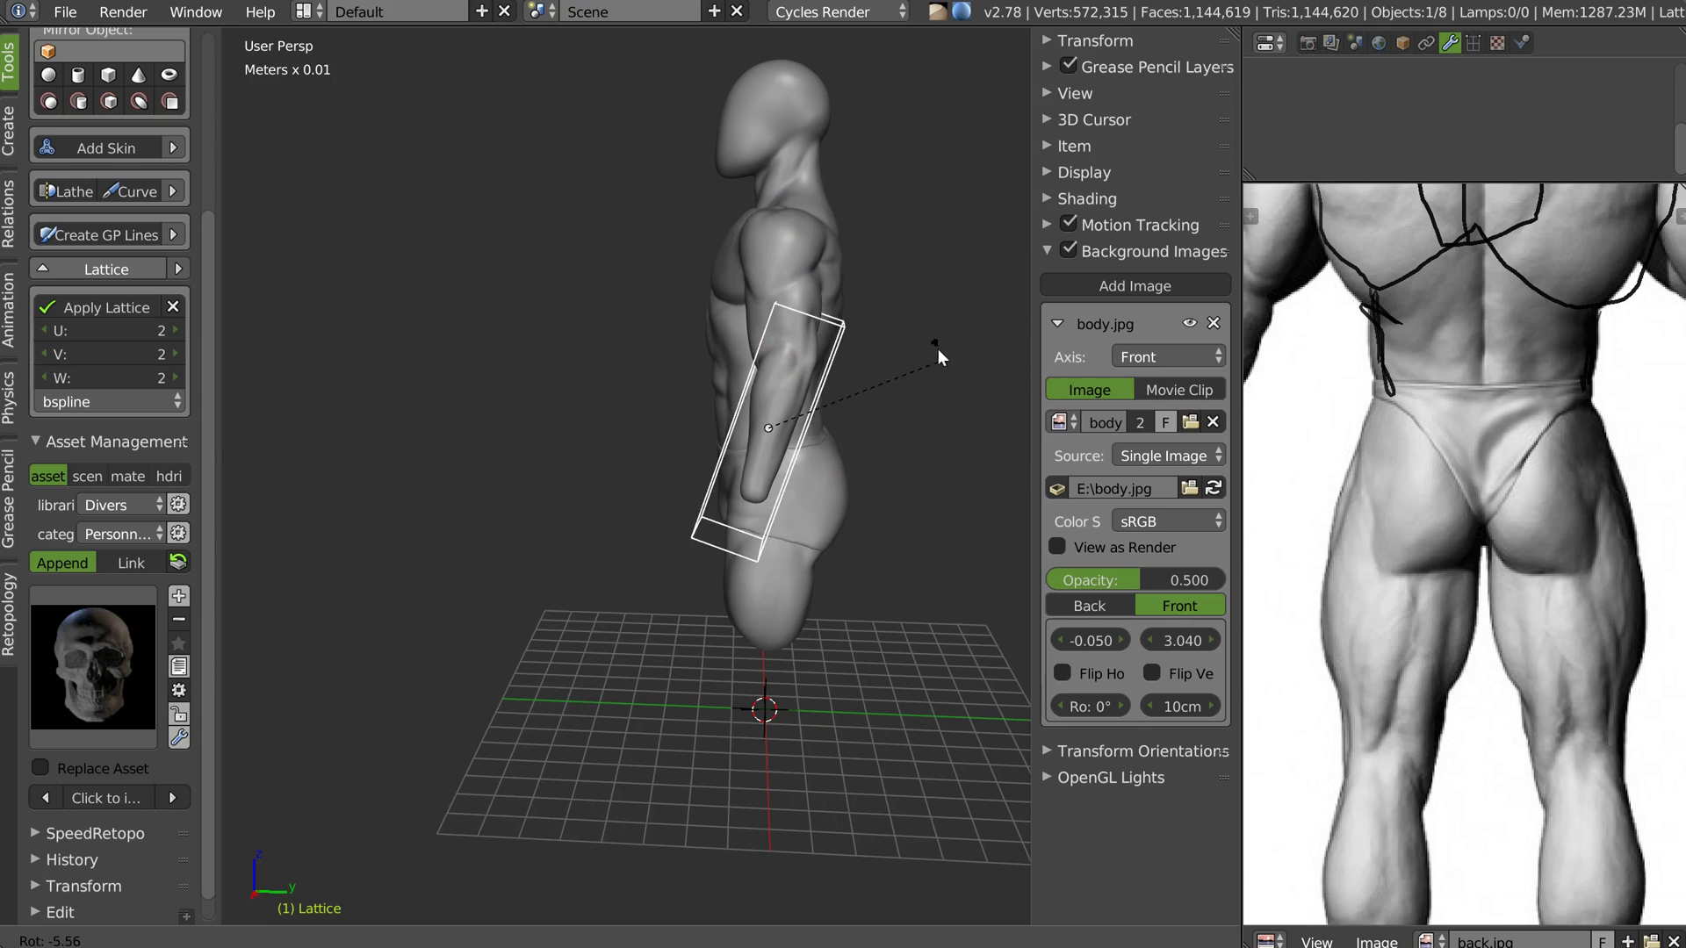
left_click(940, 348)
key("s")
key("z")
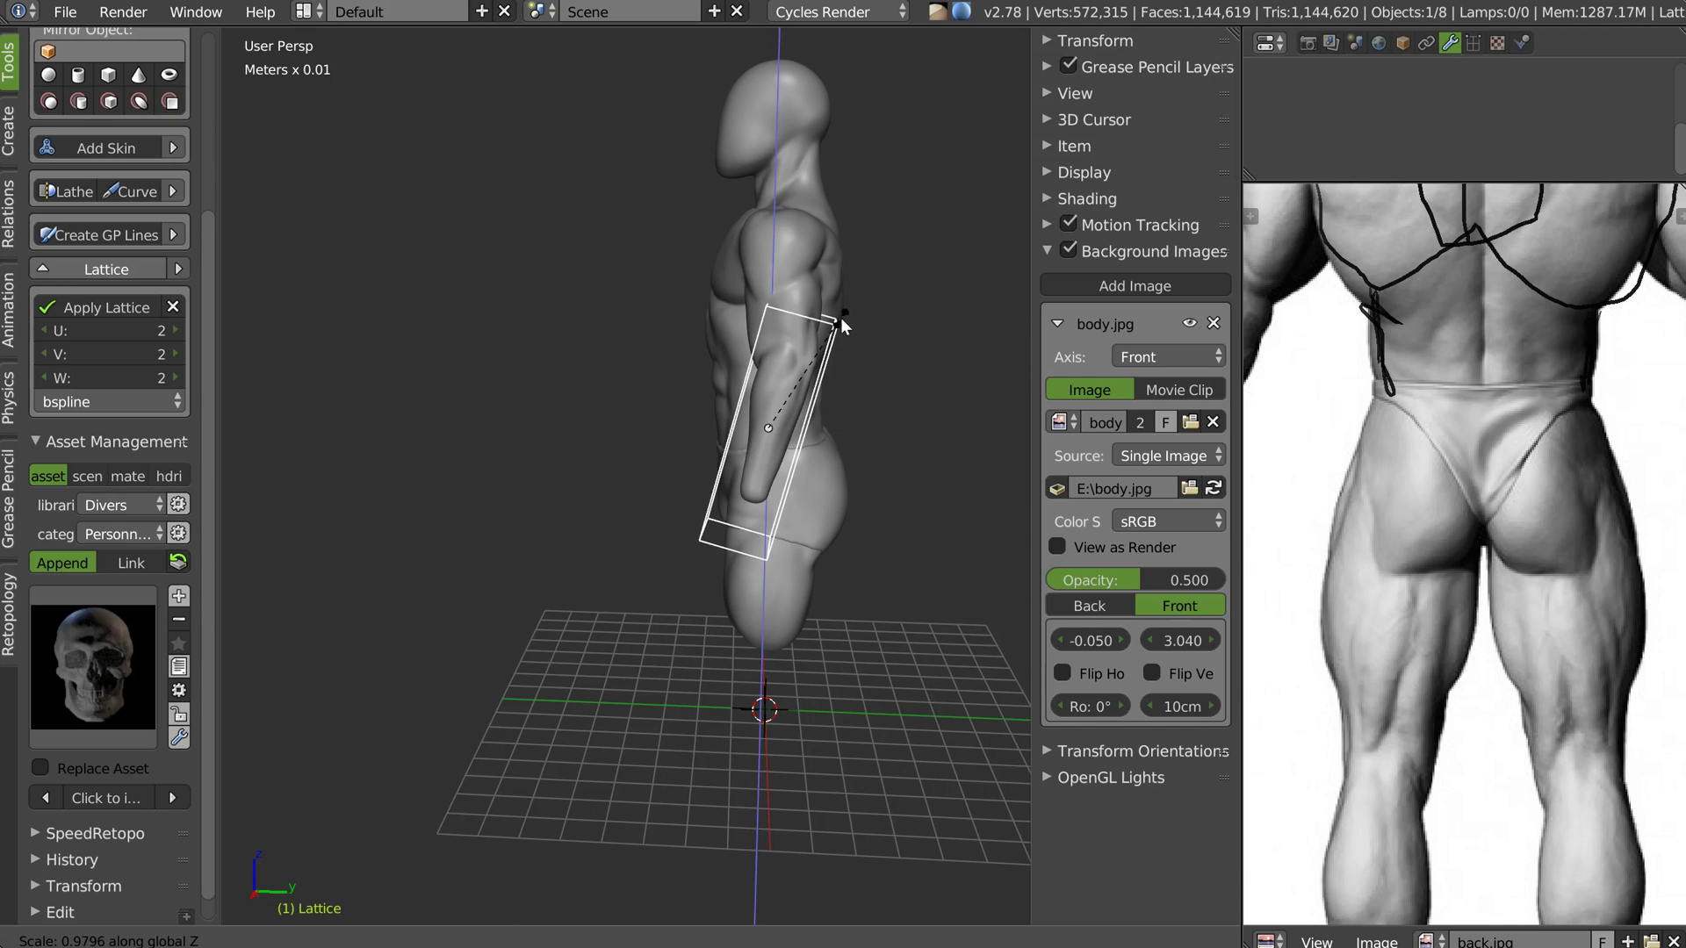
left_click(832, 358)
Rotate the lattice in the front view to match the forearm, narrow it along X and center it on the arm
middle_click_drag(832, 358, 841, 401)
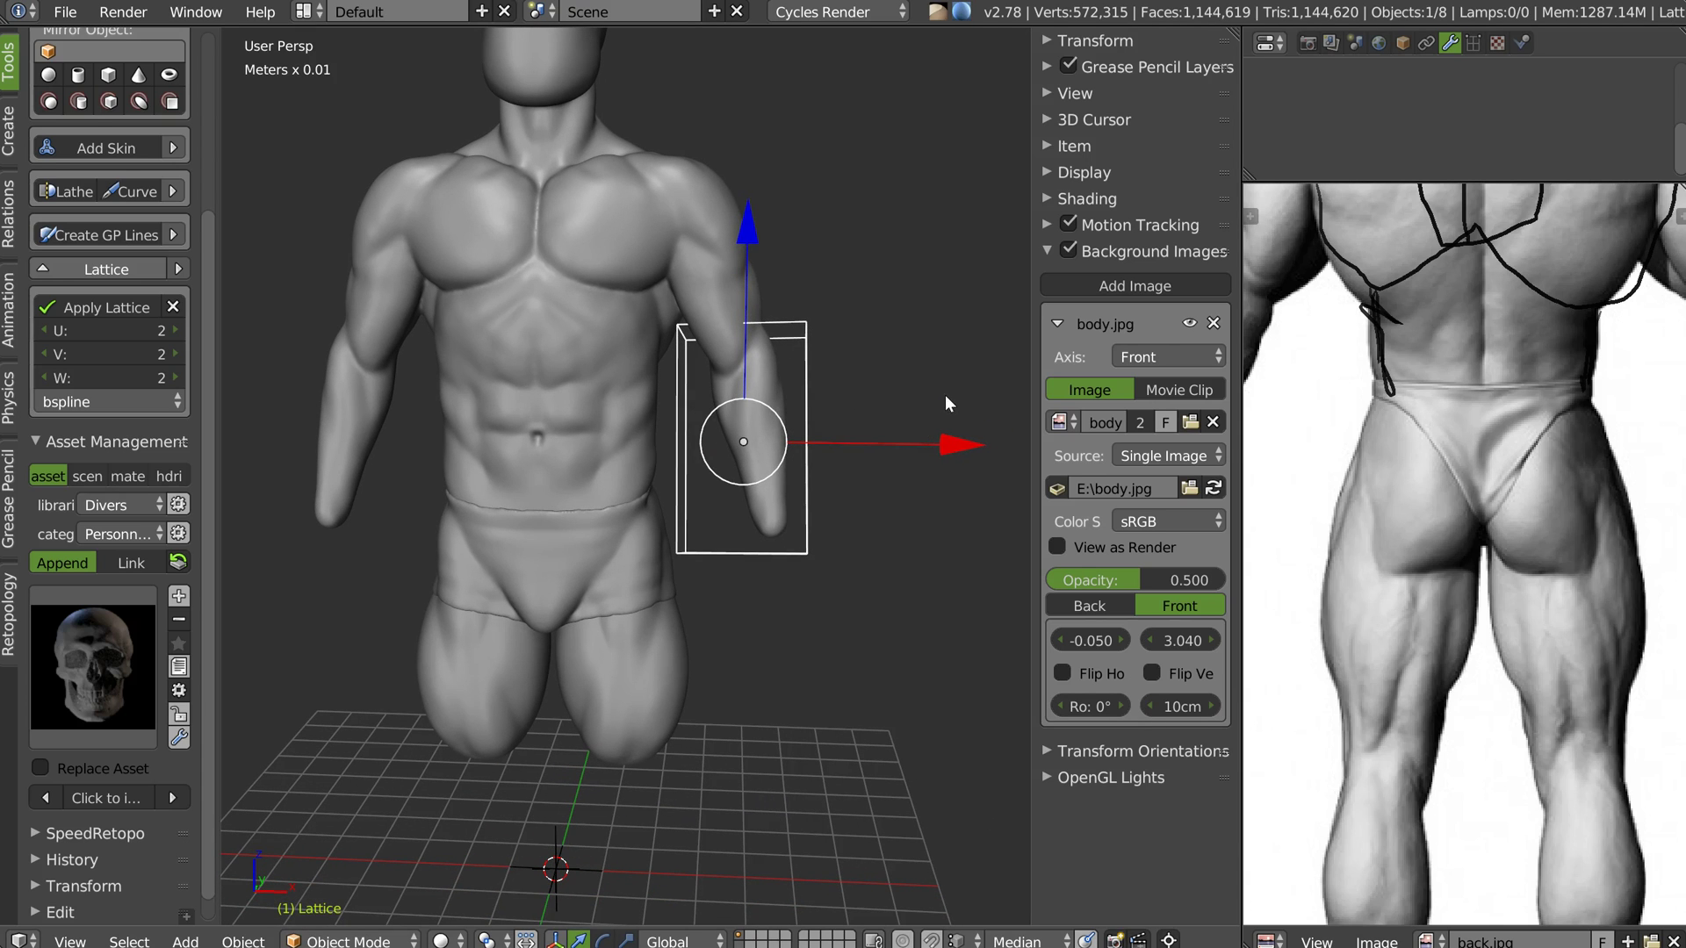
key("r")
left_click(905, 378)
key("s")
key("x")
left_click(857, 393)
key("g")
left_click(797, 414)
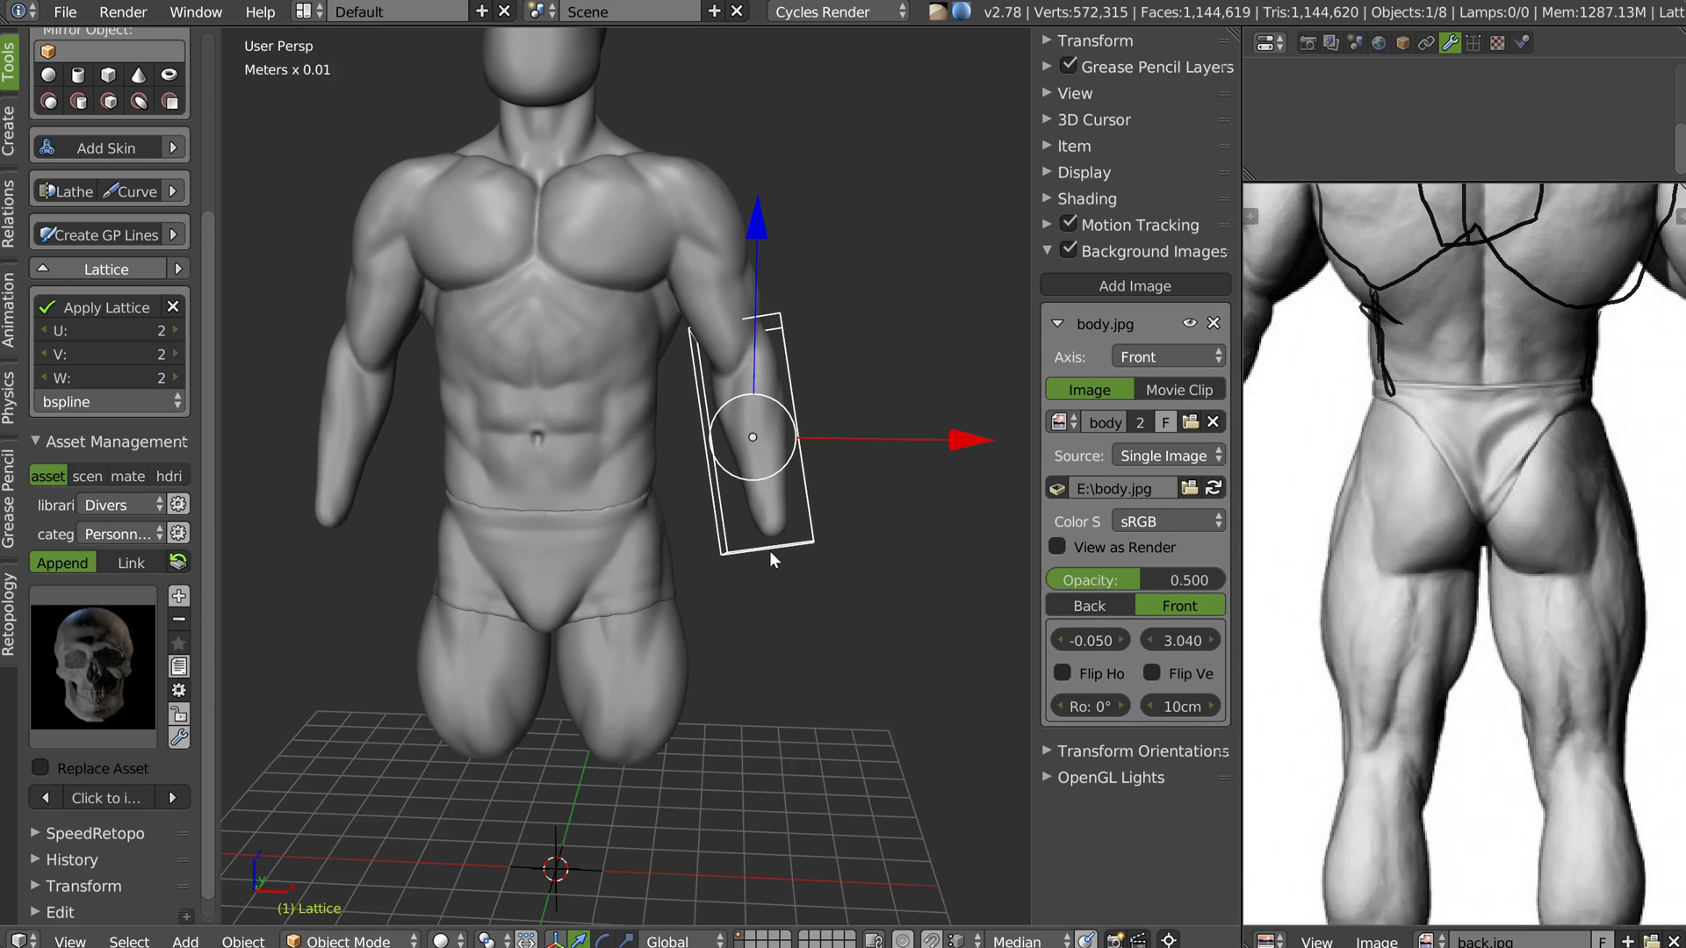
Try moving the wrist-end lattice points in Edit Mode, and apply the lattice
key("Tab")
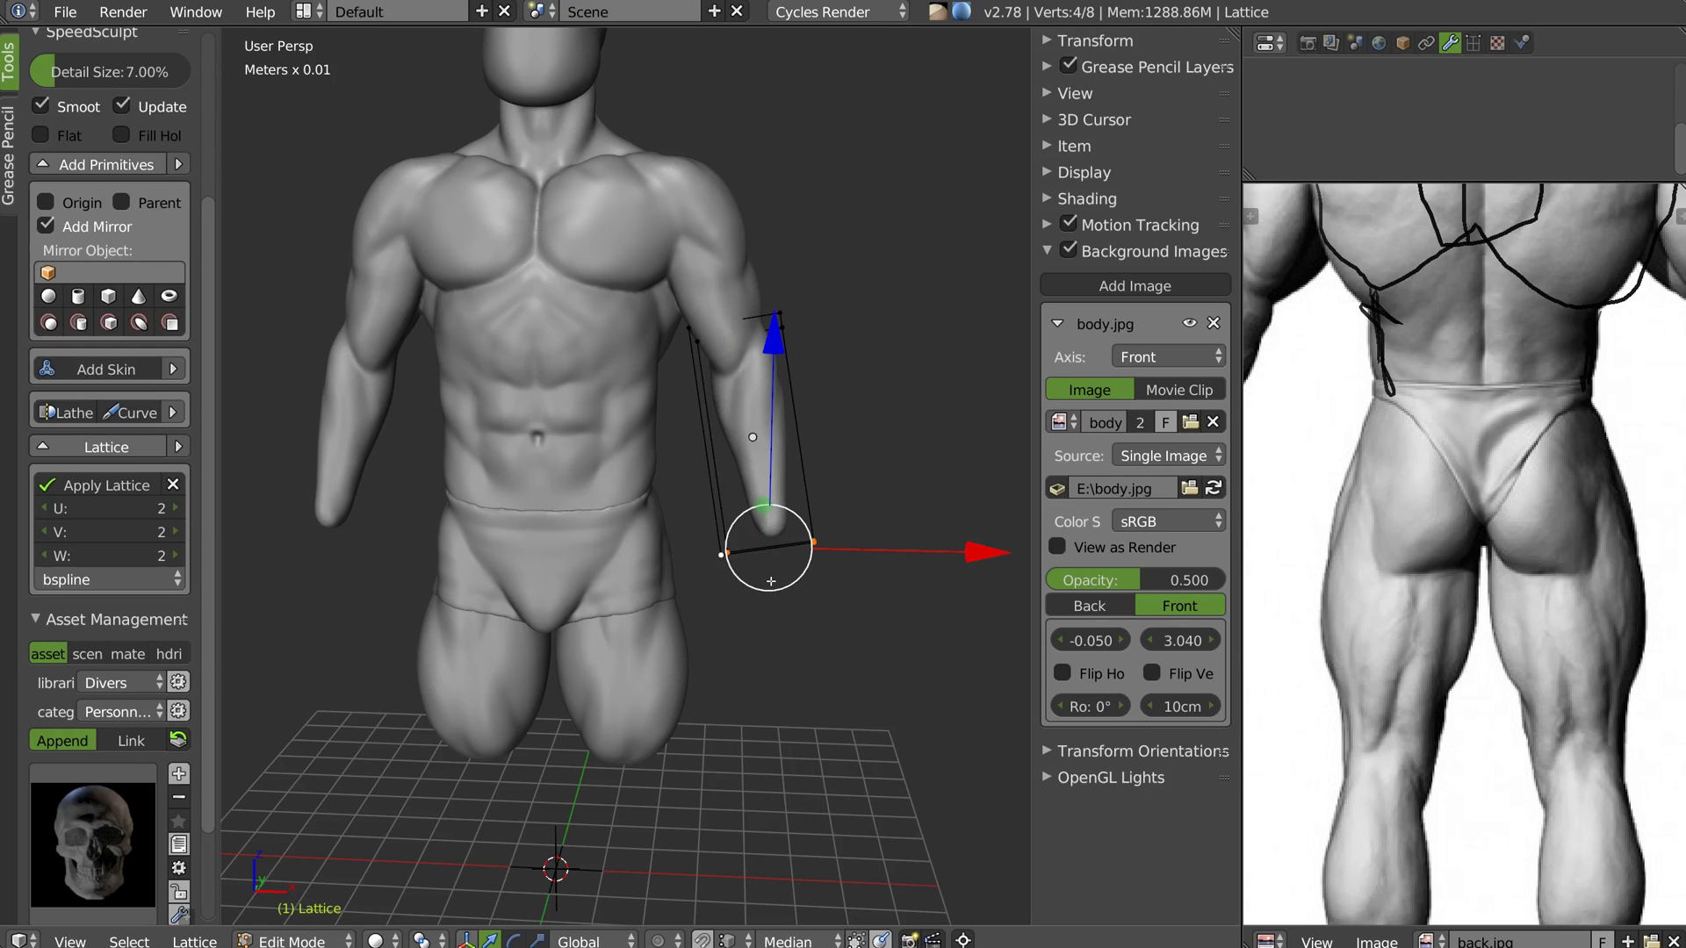
key("g")
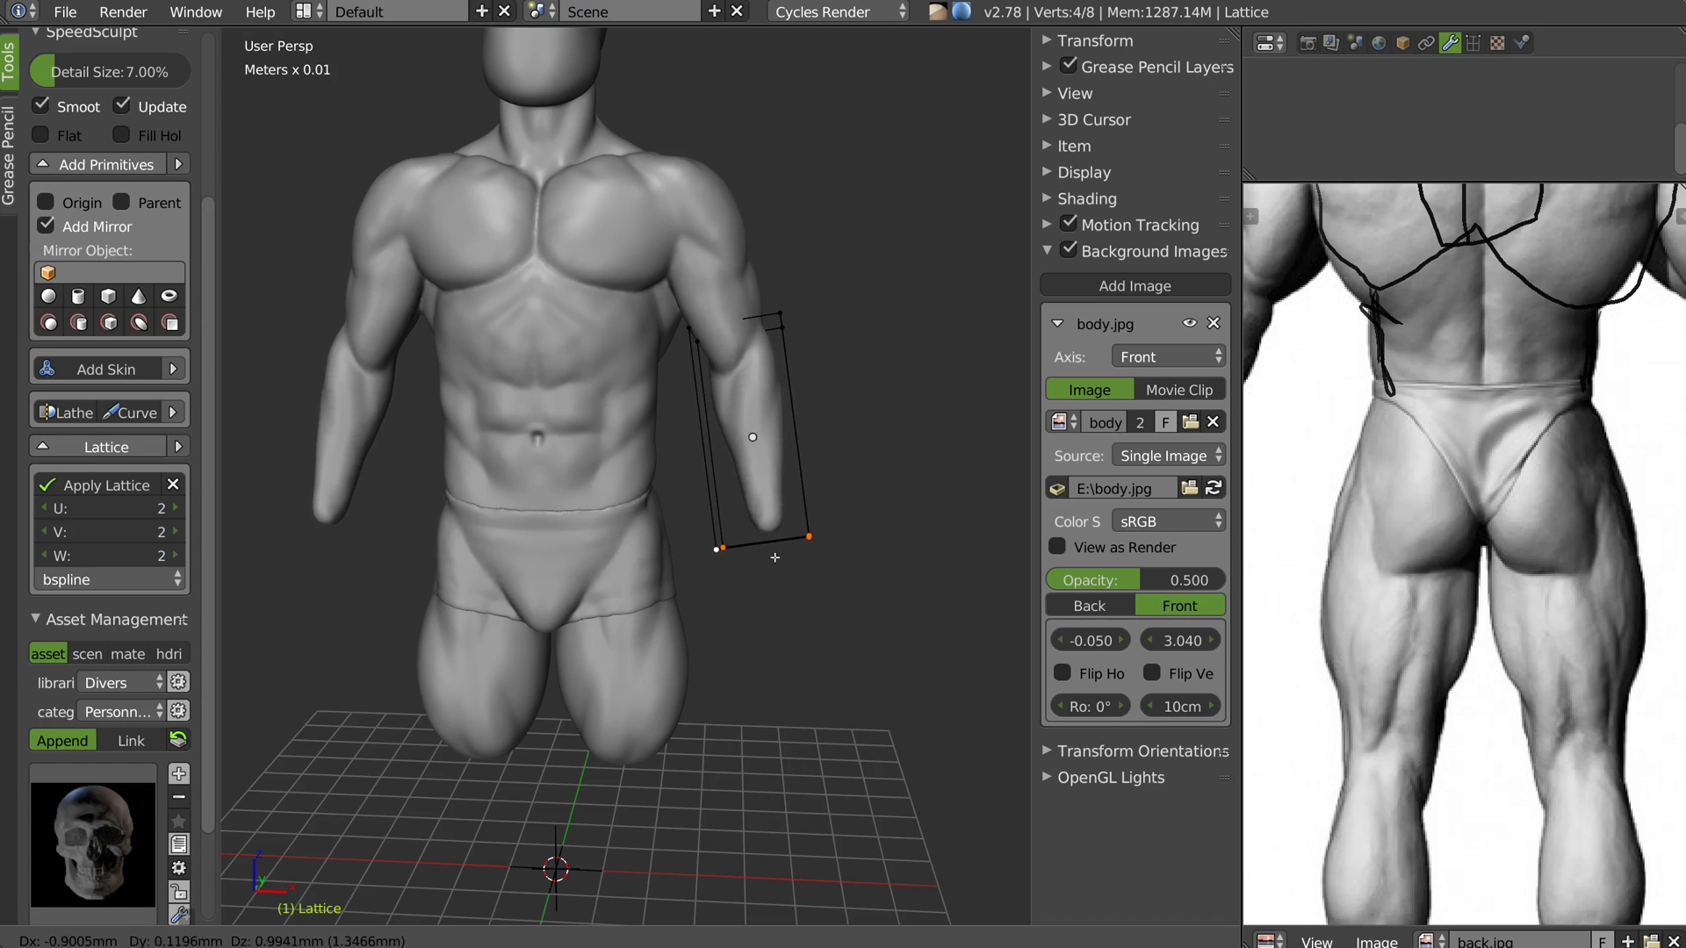
left_click(780, 619)
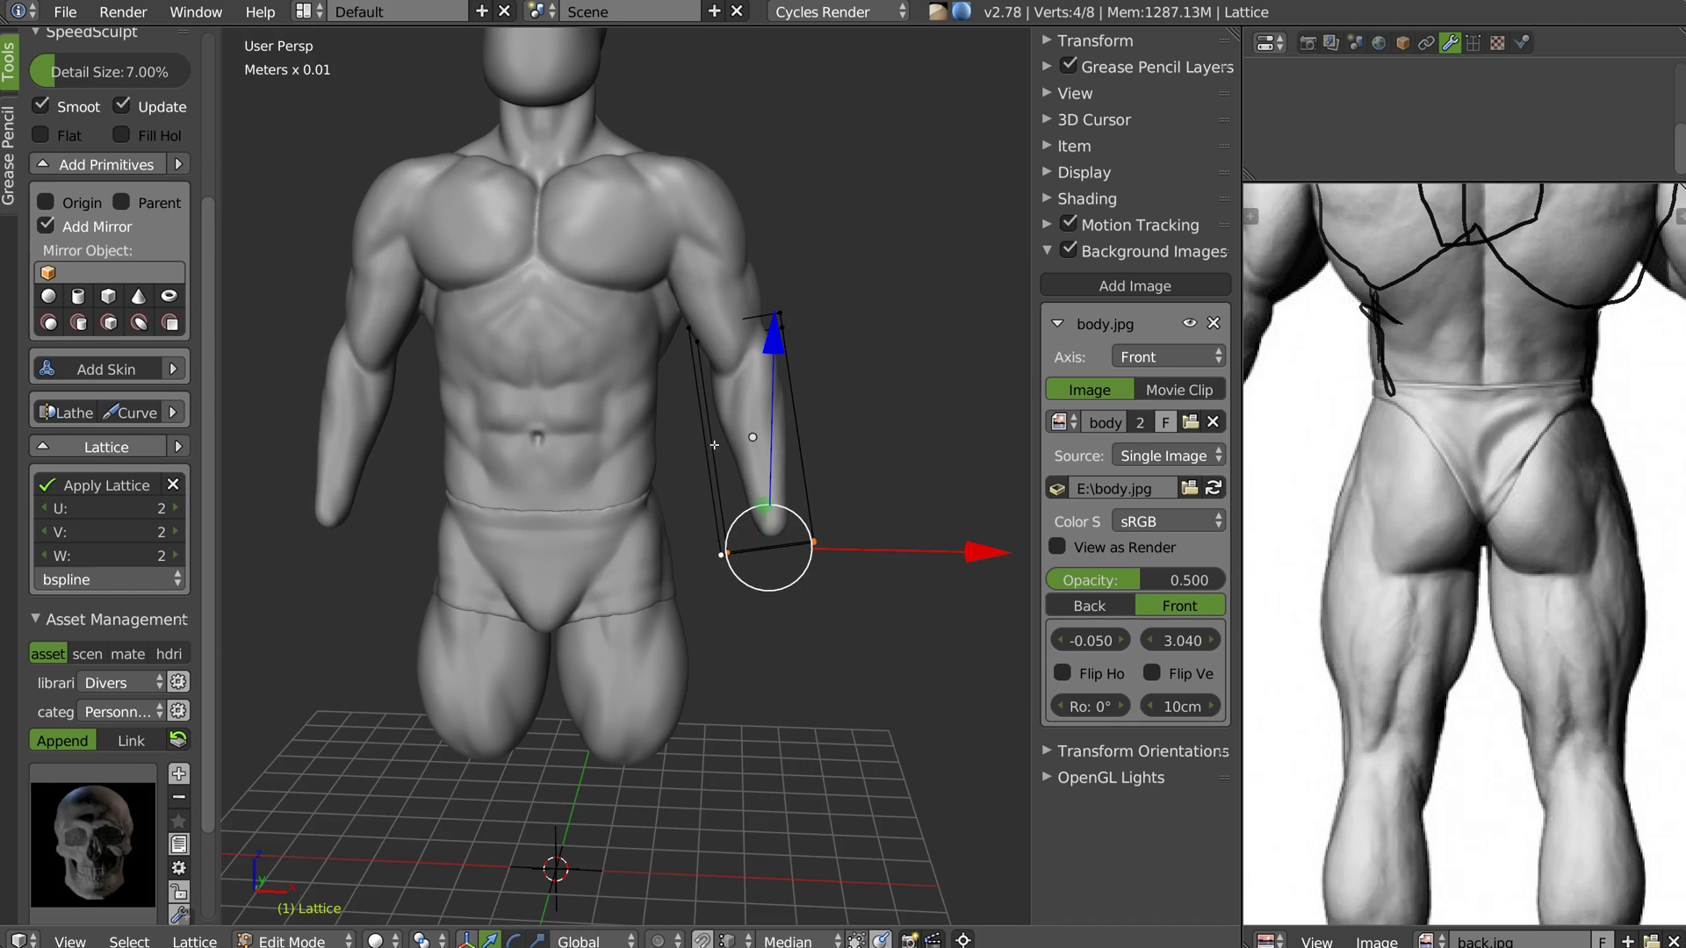
left_click(151, 485)
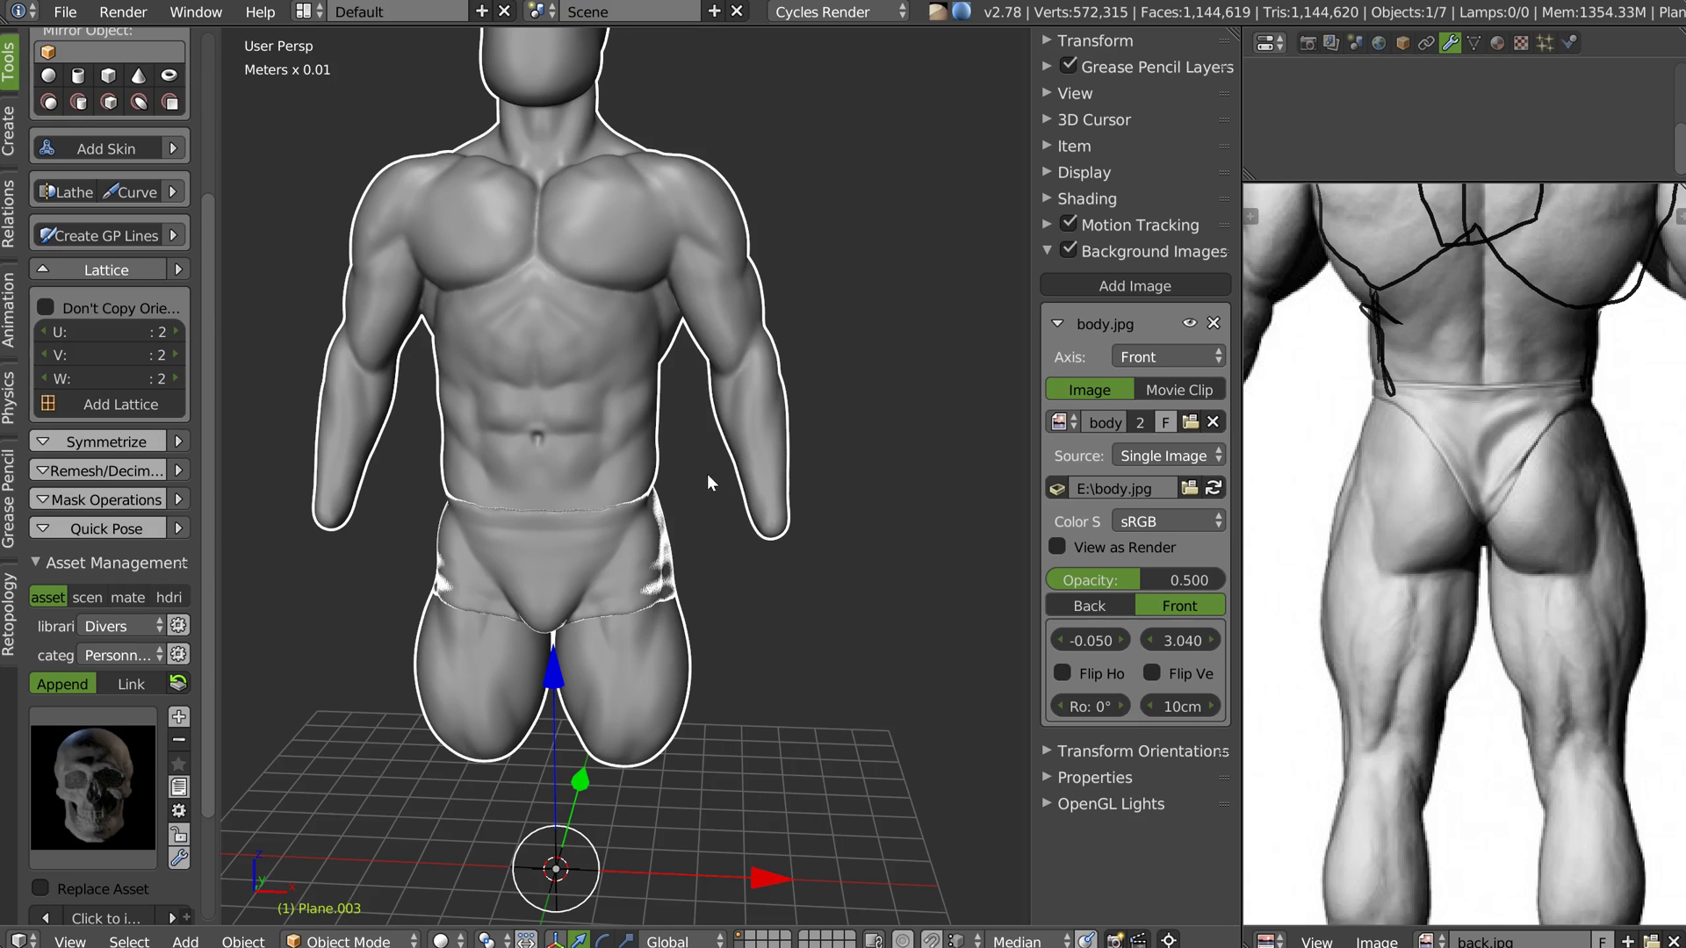
Switch the body to Sculpt Mode and clear the mask from both forearms
key("w")
key("Escape")
key("Tab")
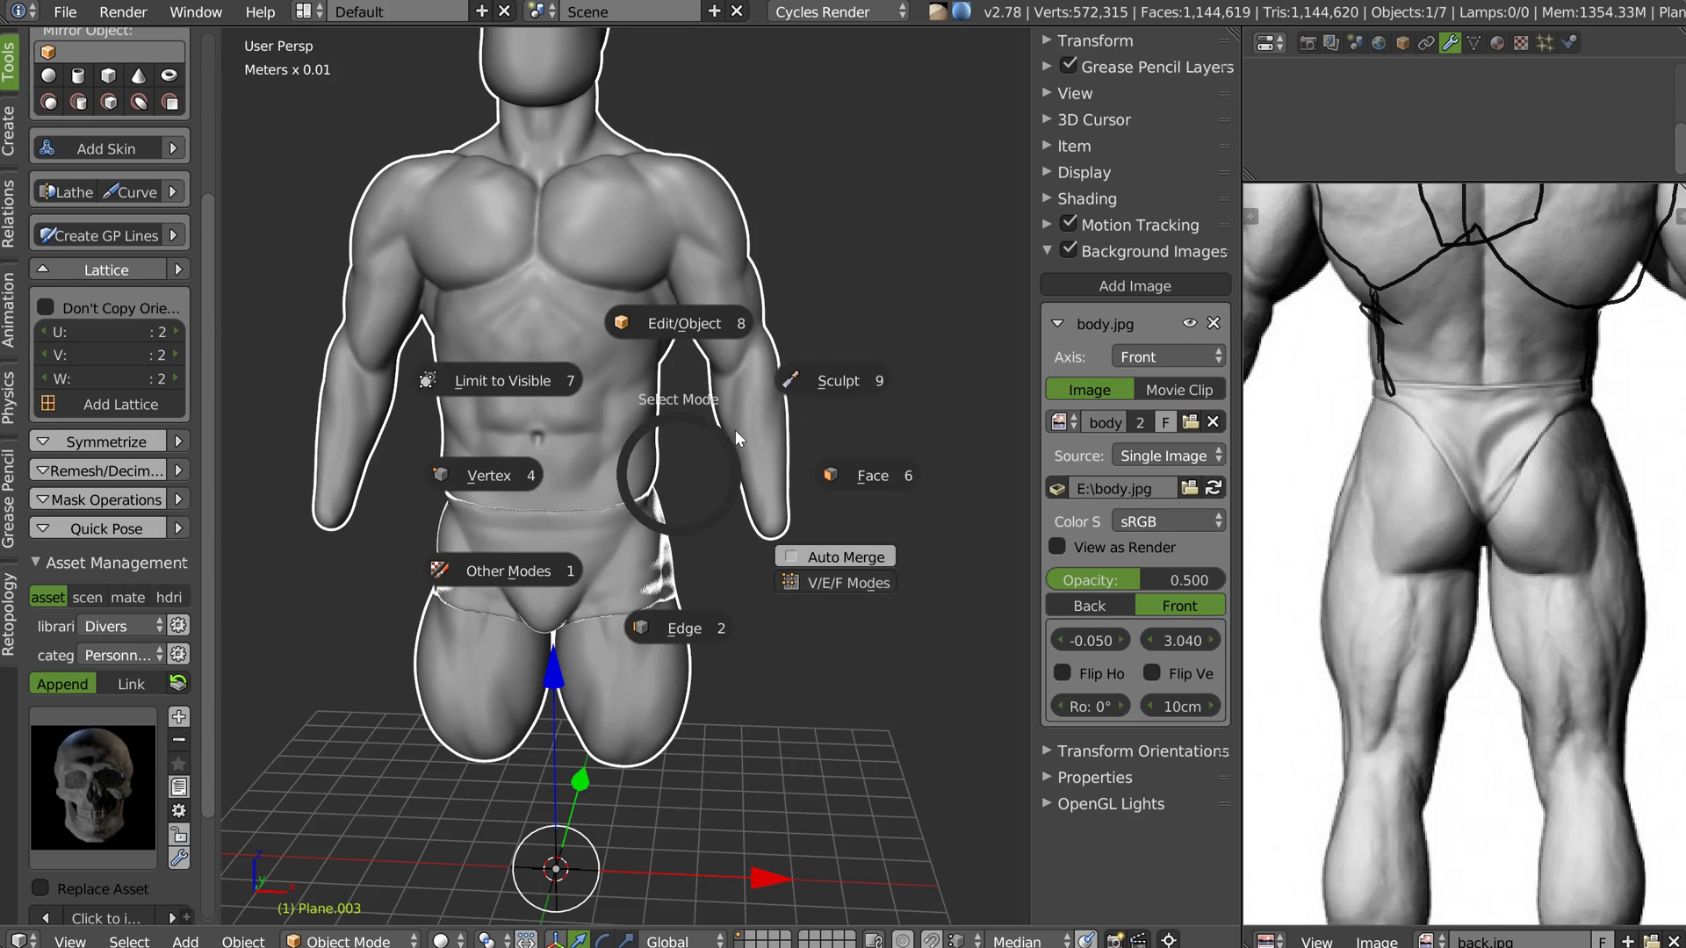
left_click(825, 380)
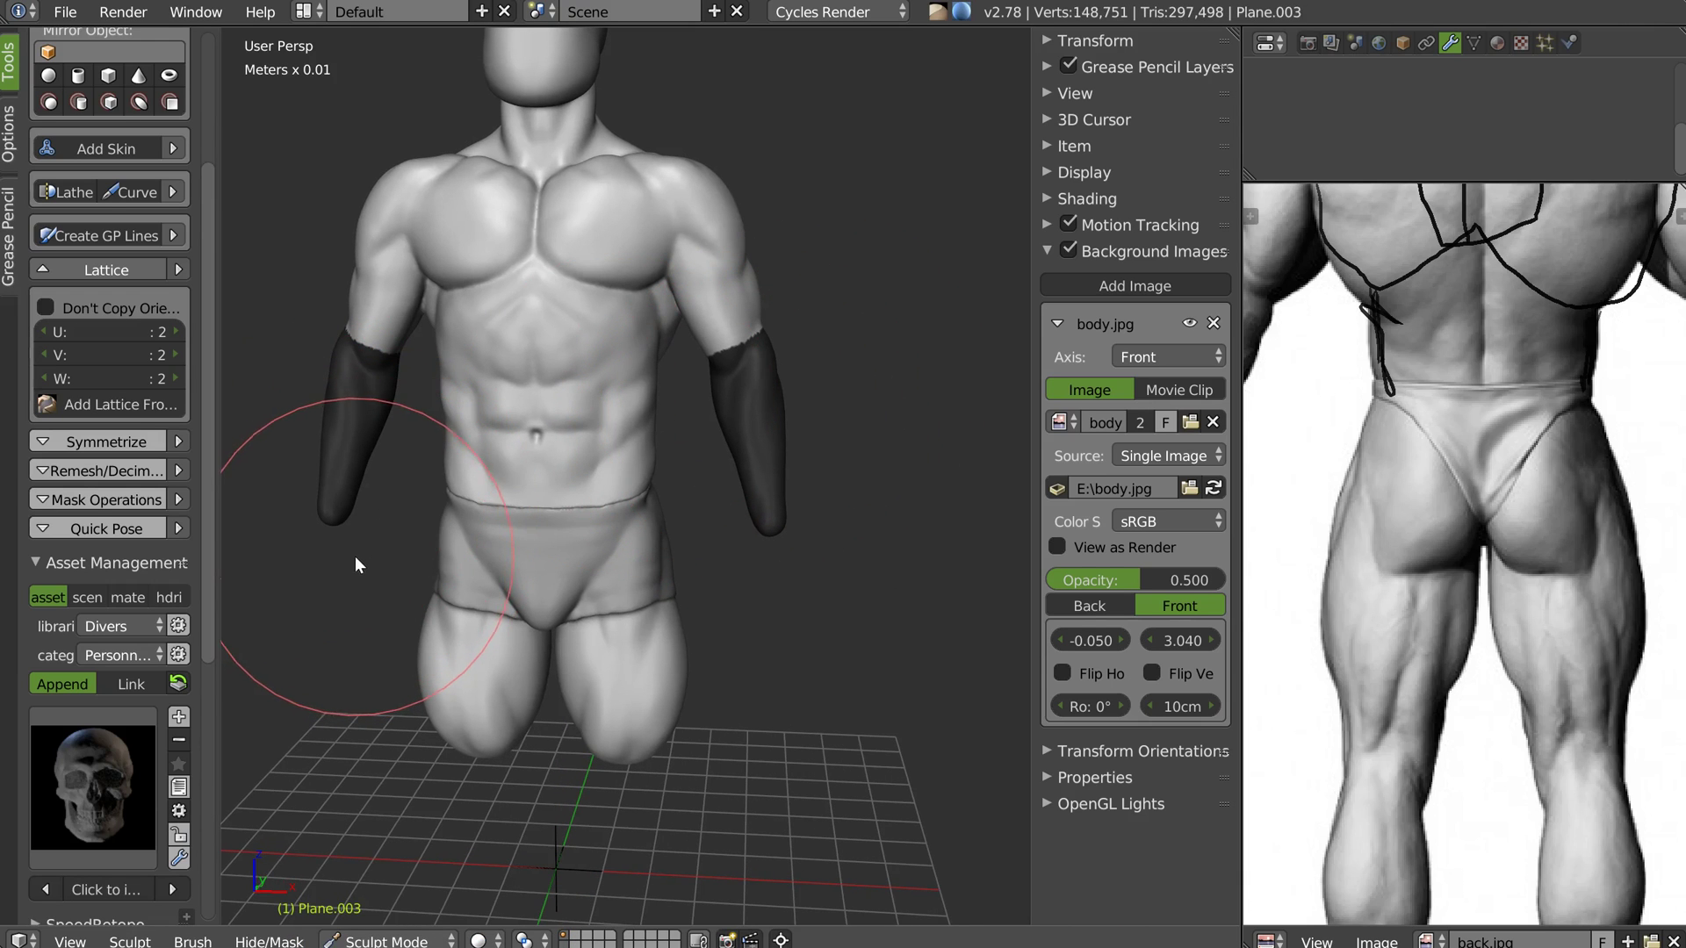
mouse_move(280, 366)
left_mouse_down("ctrl+shift")
mouse_move(300, 572)
mouse_move(290, 360)
left_mouse_up("ctrl+shift")
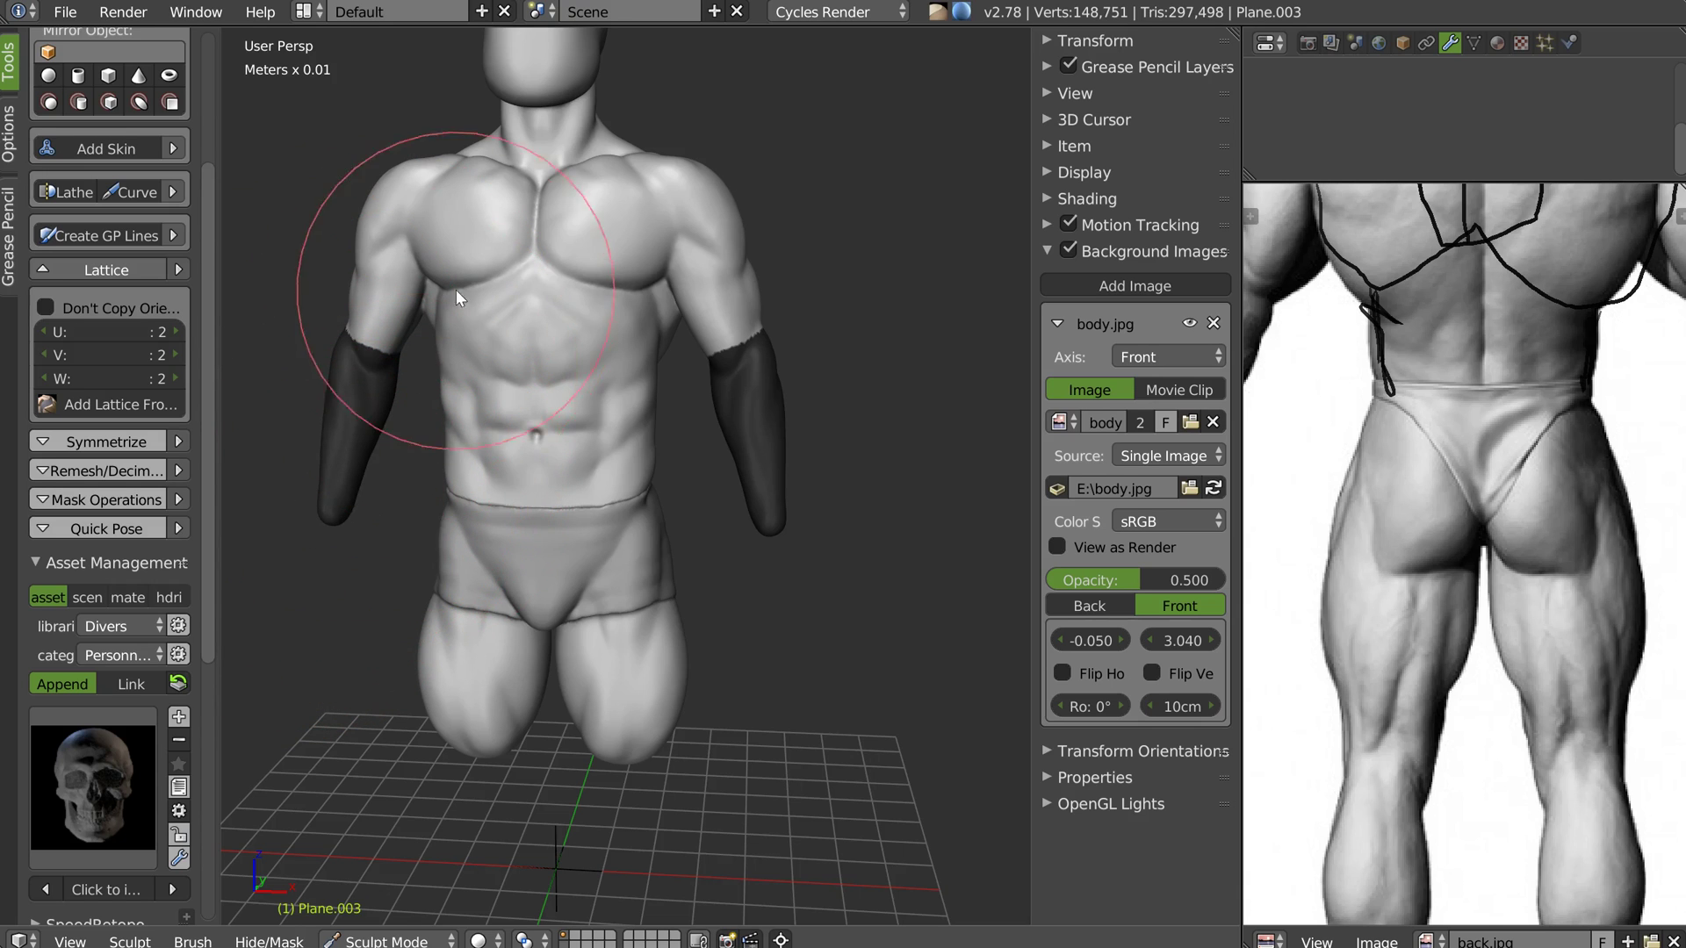
key("alt+m")
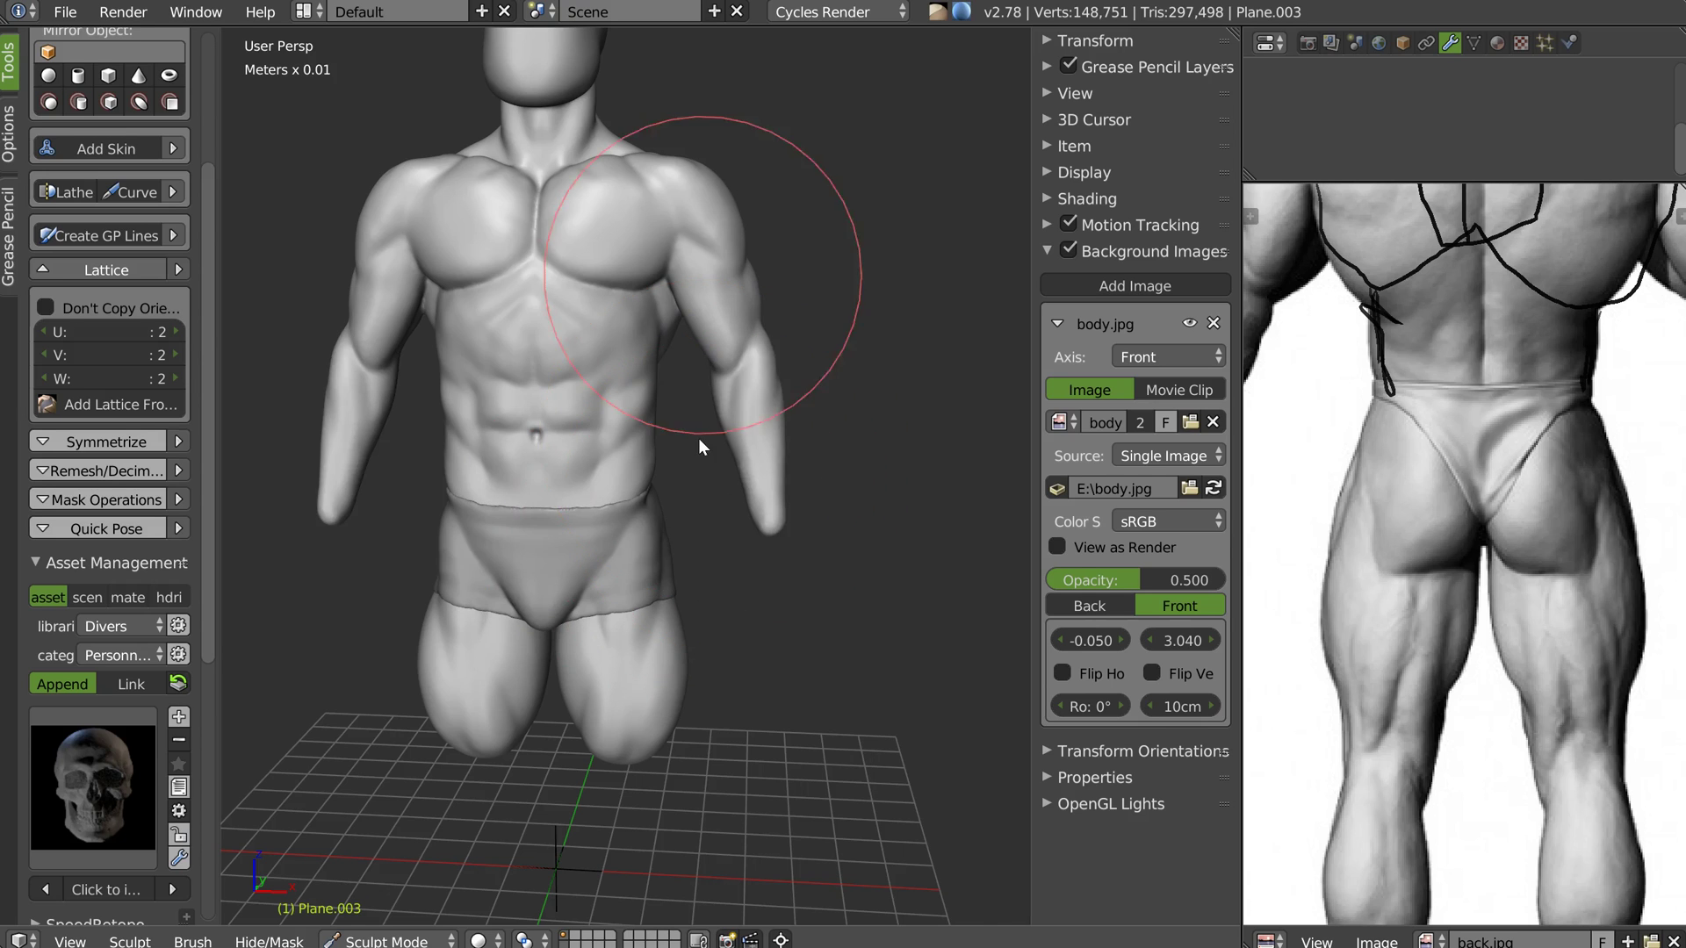
Collapse the Asset Management and Dyntopo sections and turn off X mirroring in the sculpt symmetry settings
middle_click_drag(698, 439, 700, 541)
right_click(700, 541)
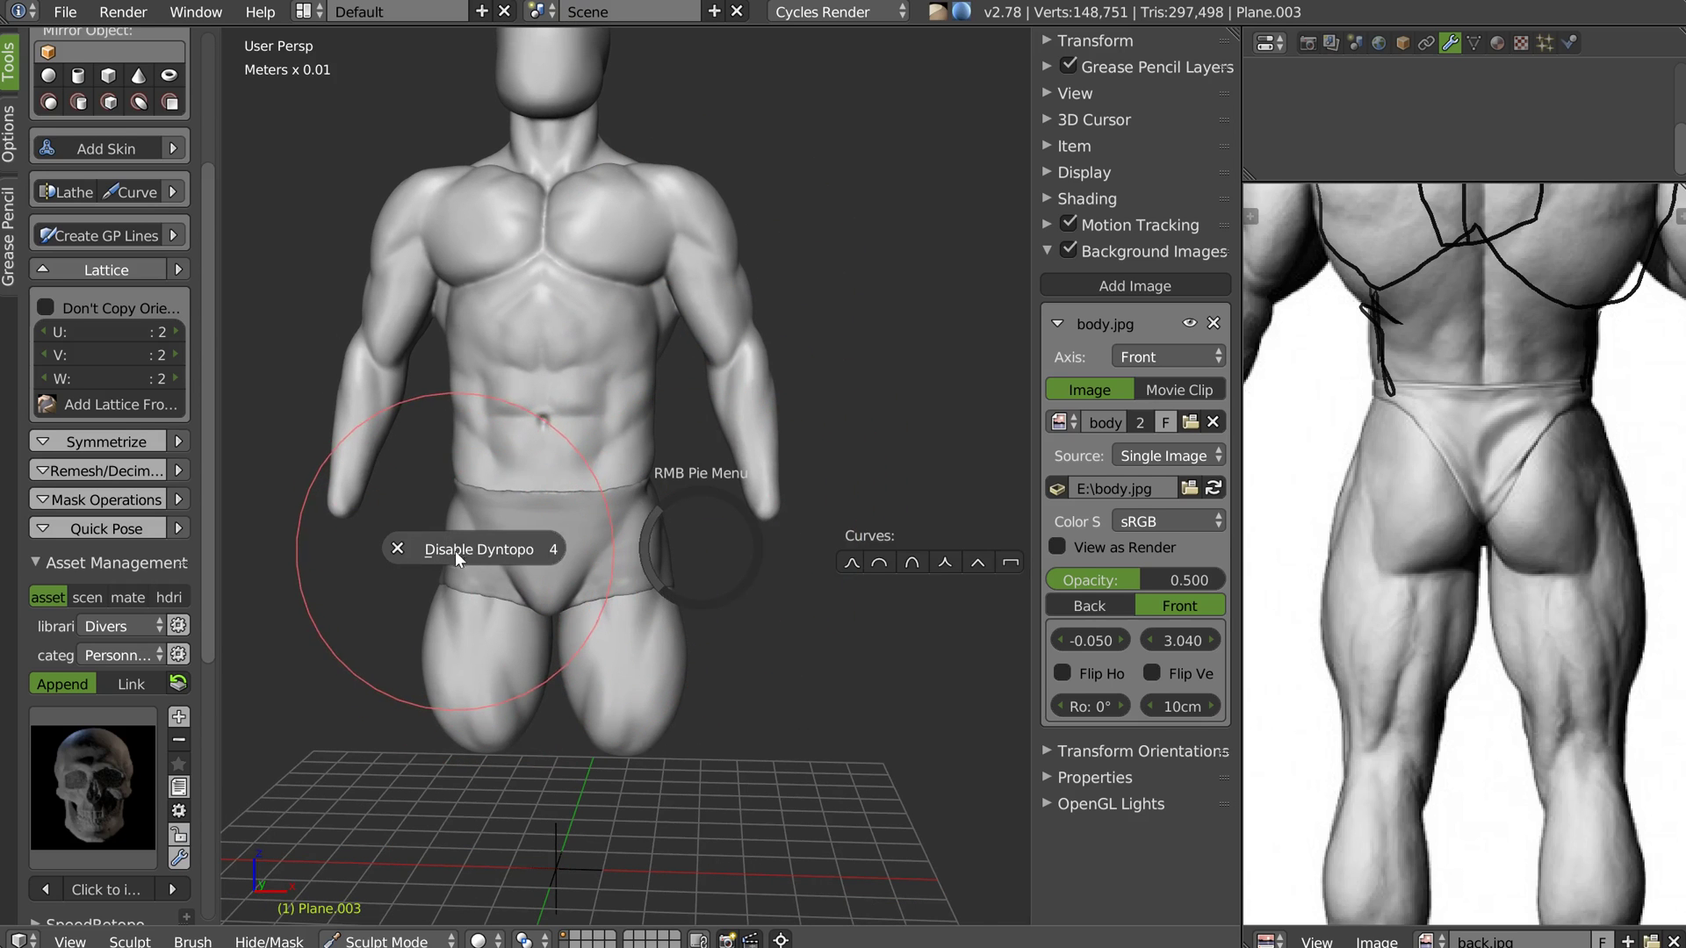
left_click(455, 550)
left_click(45, 558)
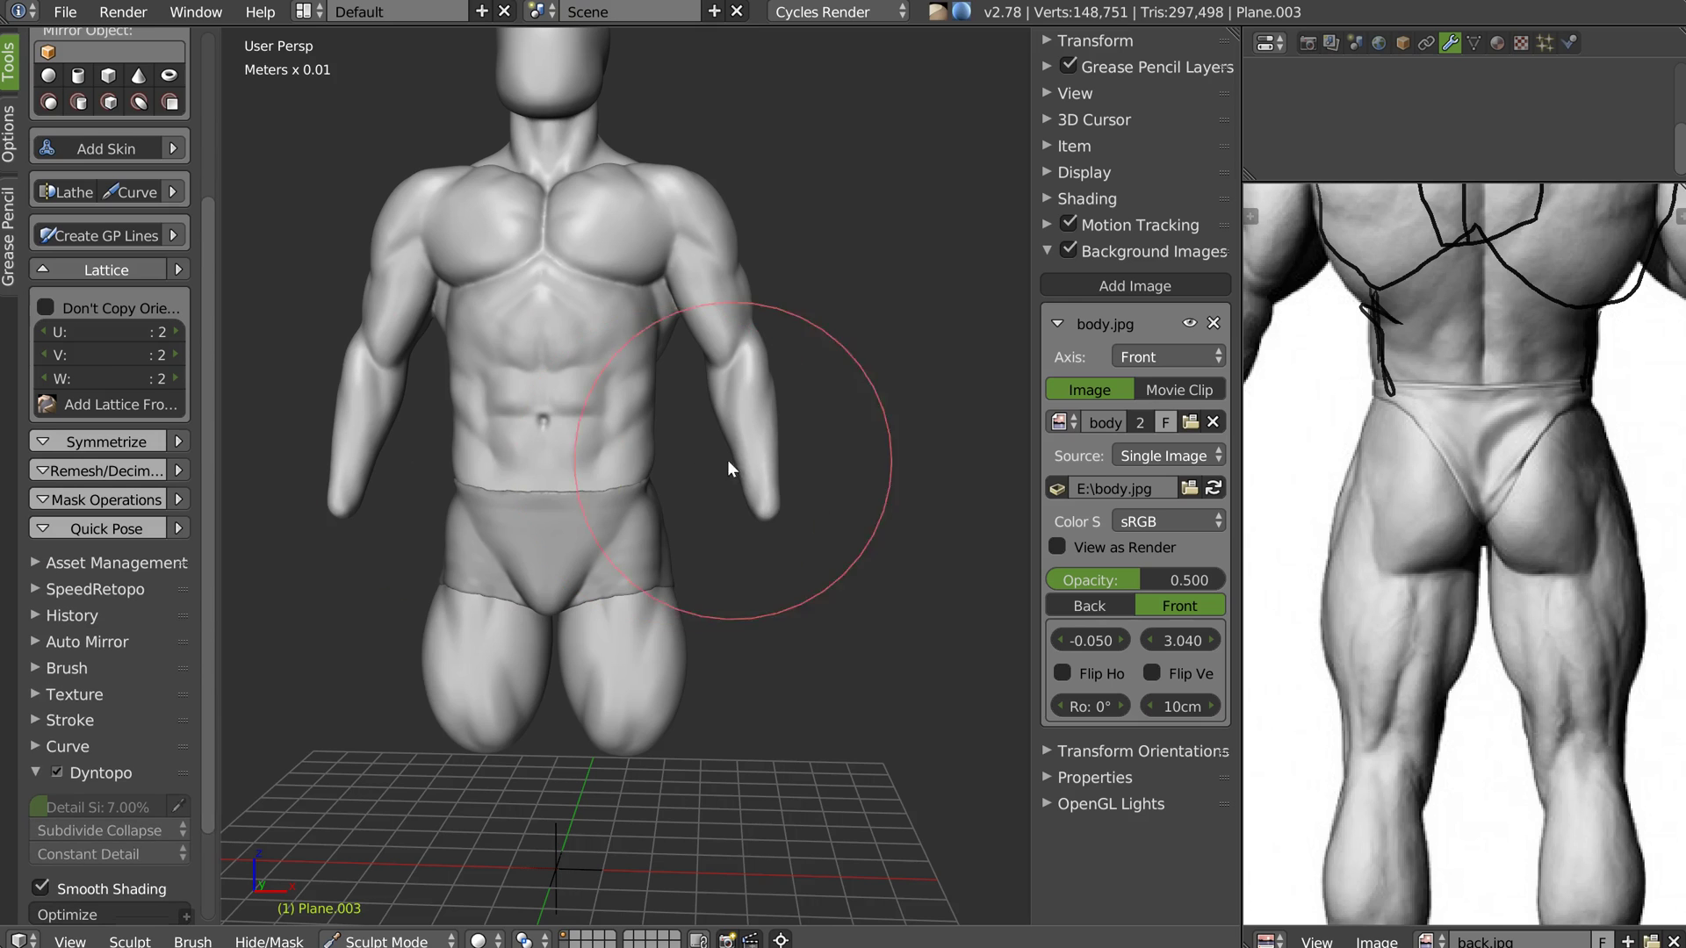
scroll(106, 401, "up", 5)
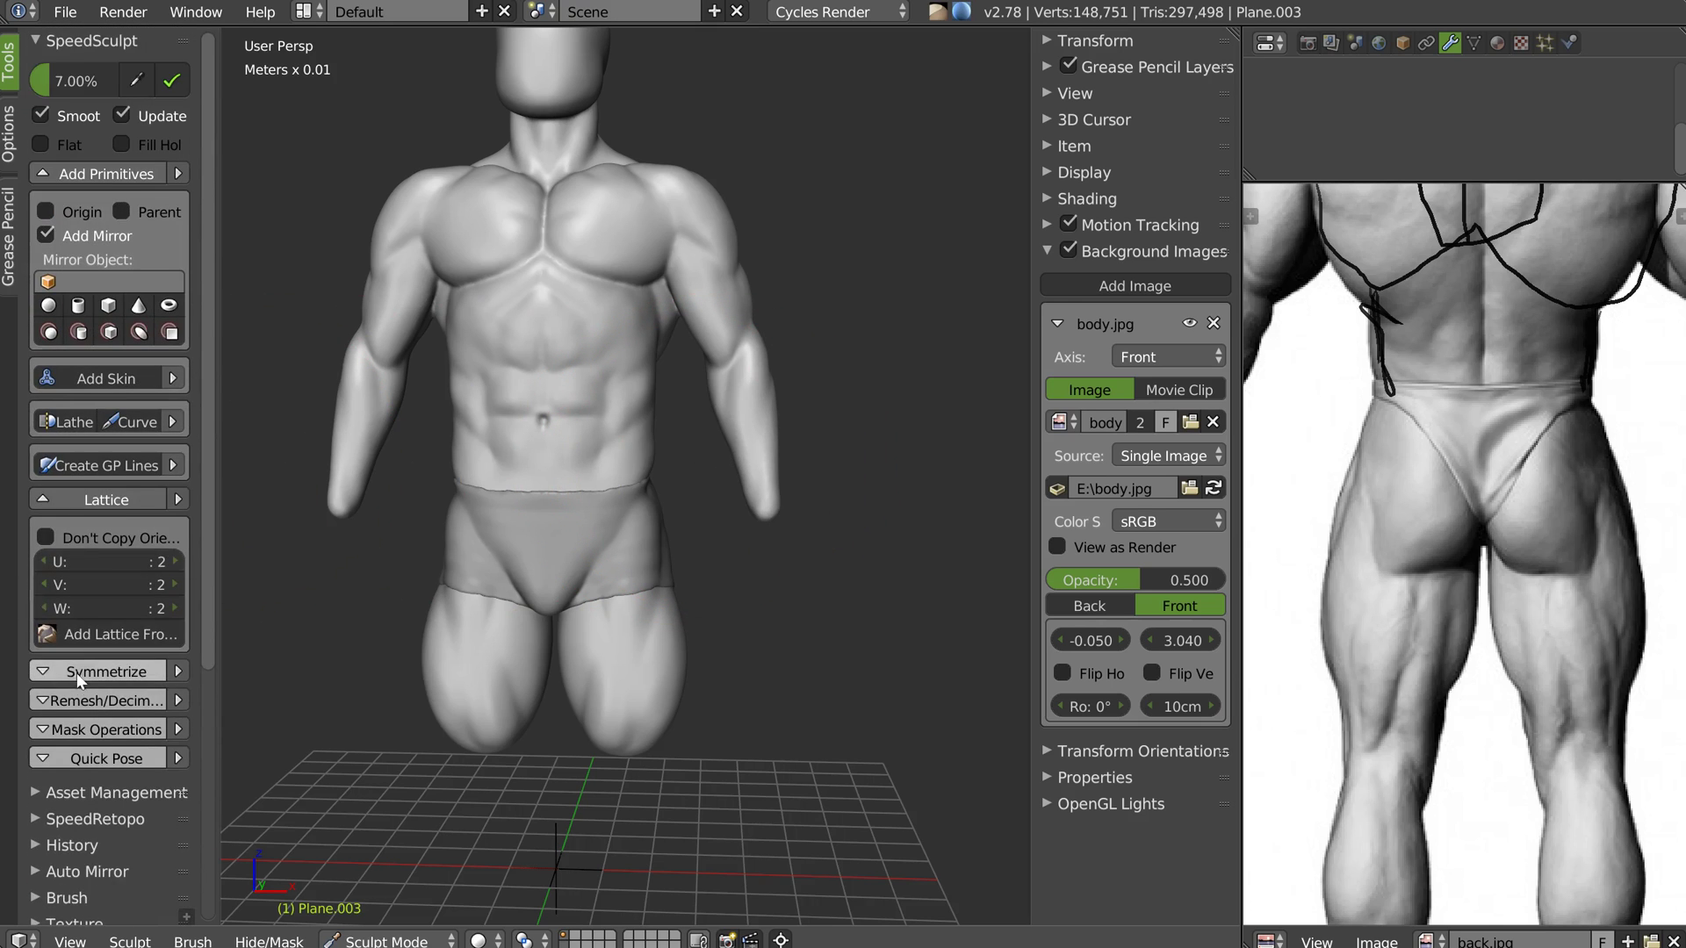
scroll(76, 608, "down", 8)
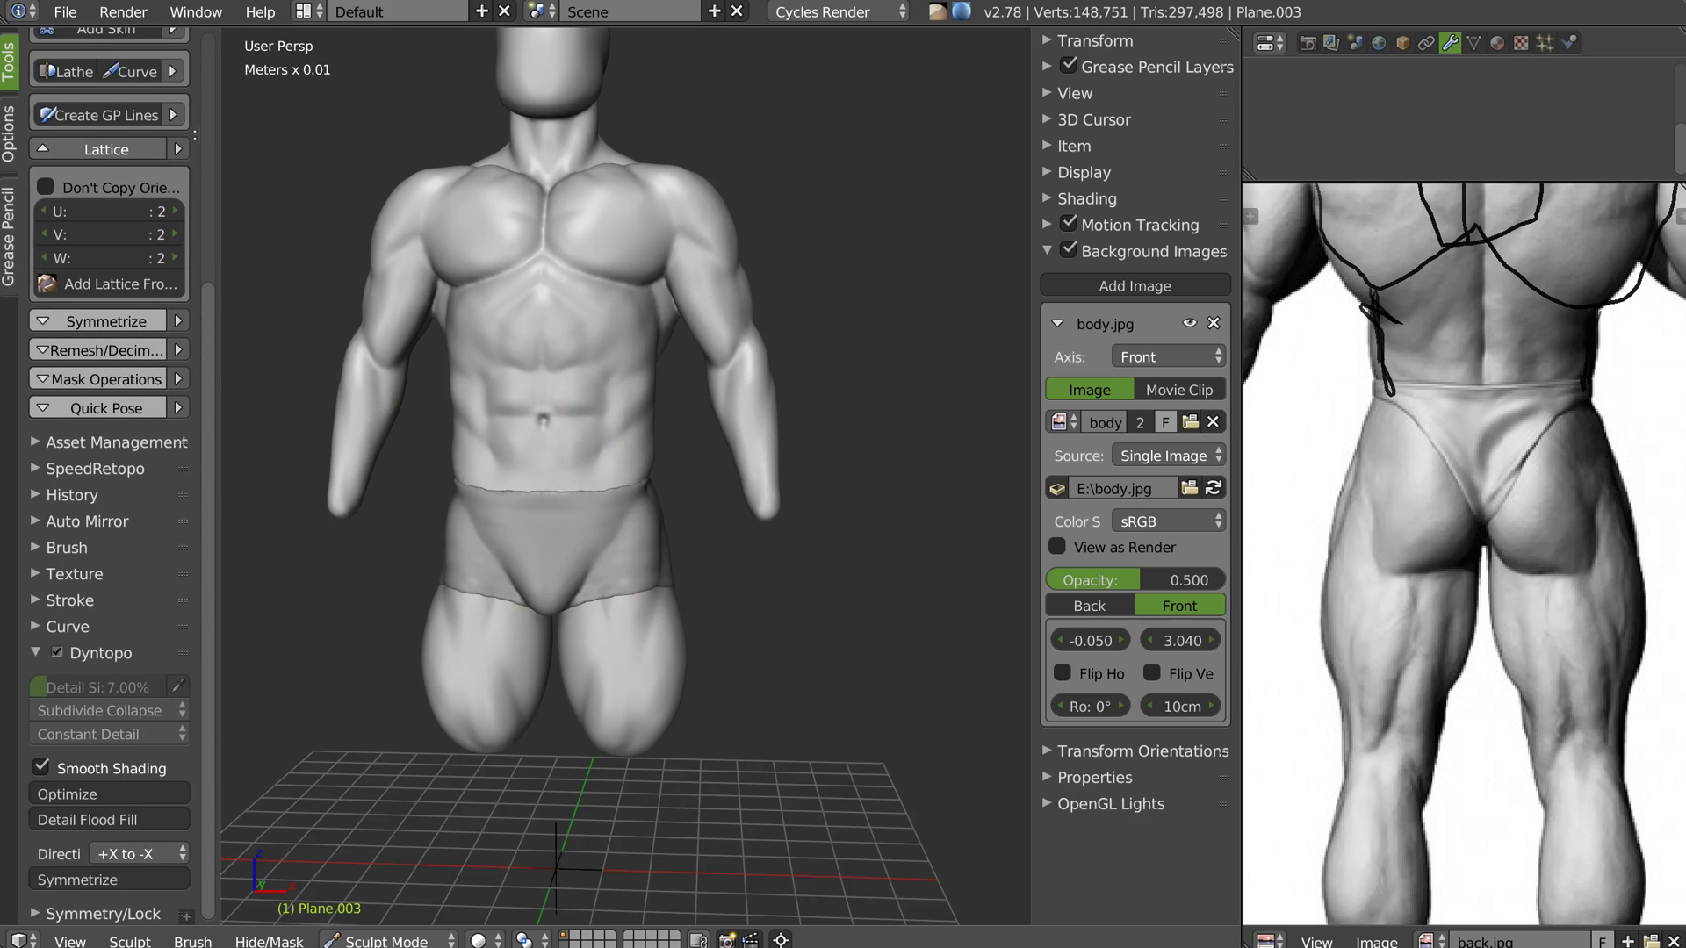
left_click(29, 655)
left_click(36, 676)
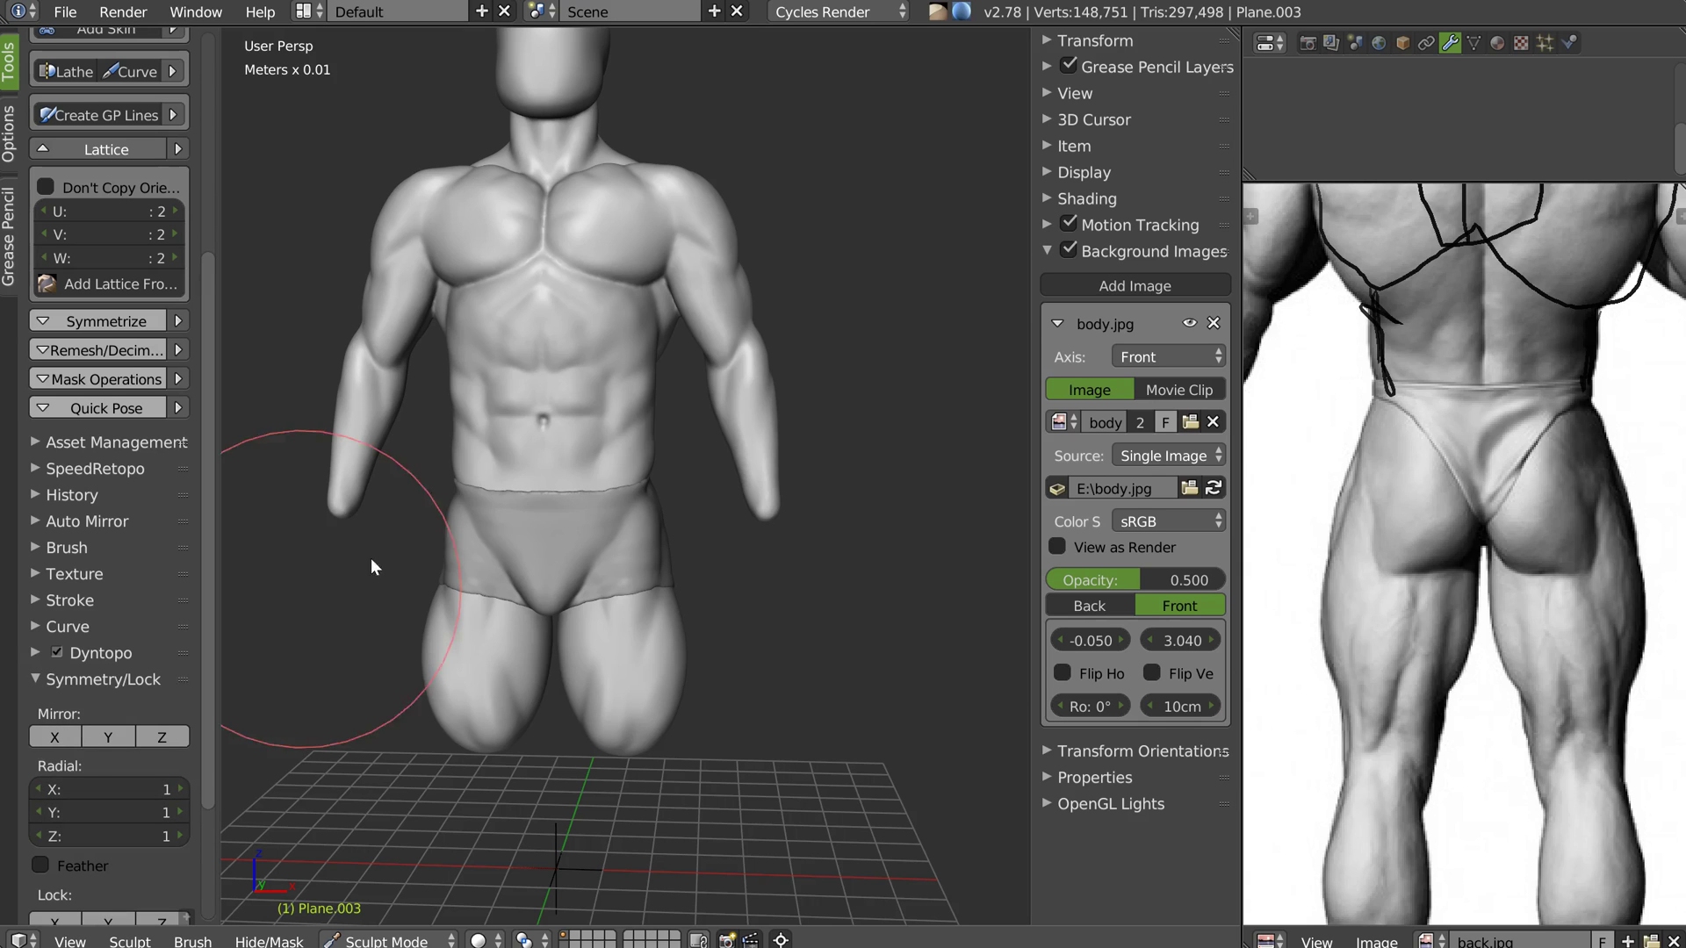
Lasso-mask only the forearm on the +X side and add a lattice with U, V and W of 2 from the mask
mouse_move(882, 479)
left_mouse_down("ctrl+shift")
mouse_move(761, 312)
mouse_move(688, 383)
mouse_move(706, 546)
mouse_move(824, 531)
left_mouse_up("ctrl+shift")
middle_click_drag(824, 539, 793, 428)
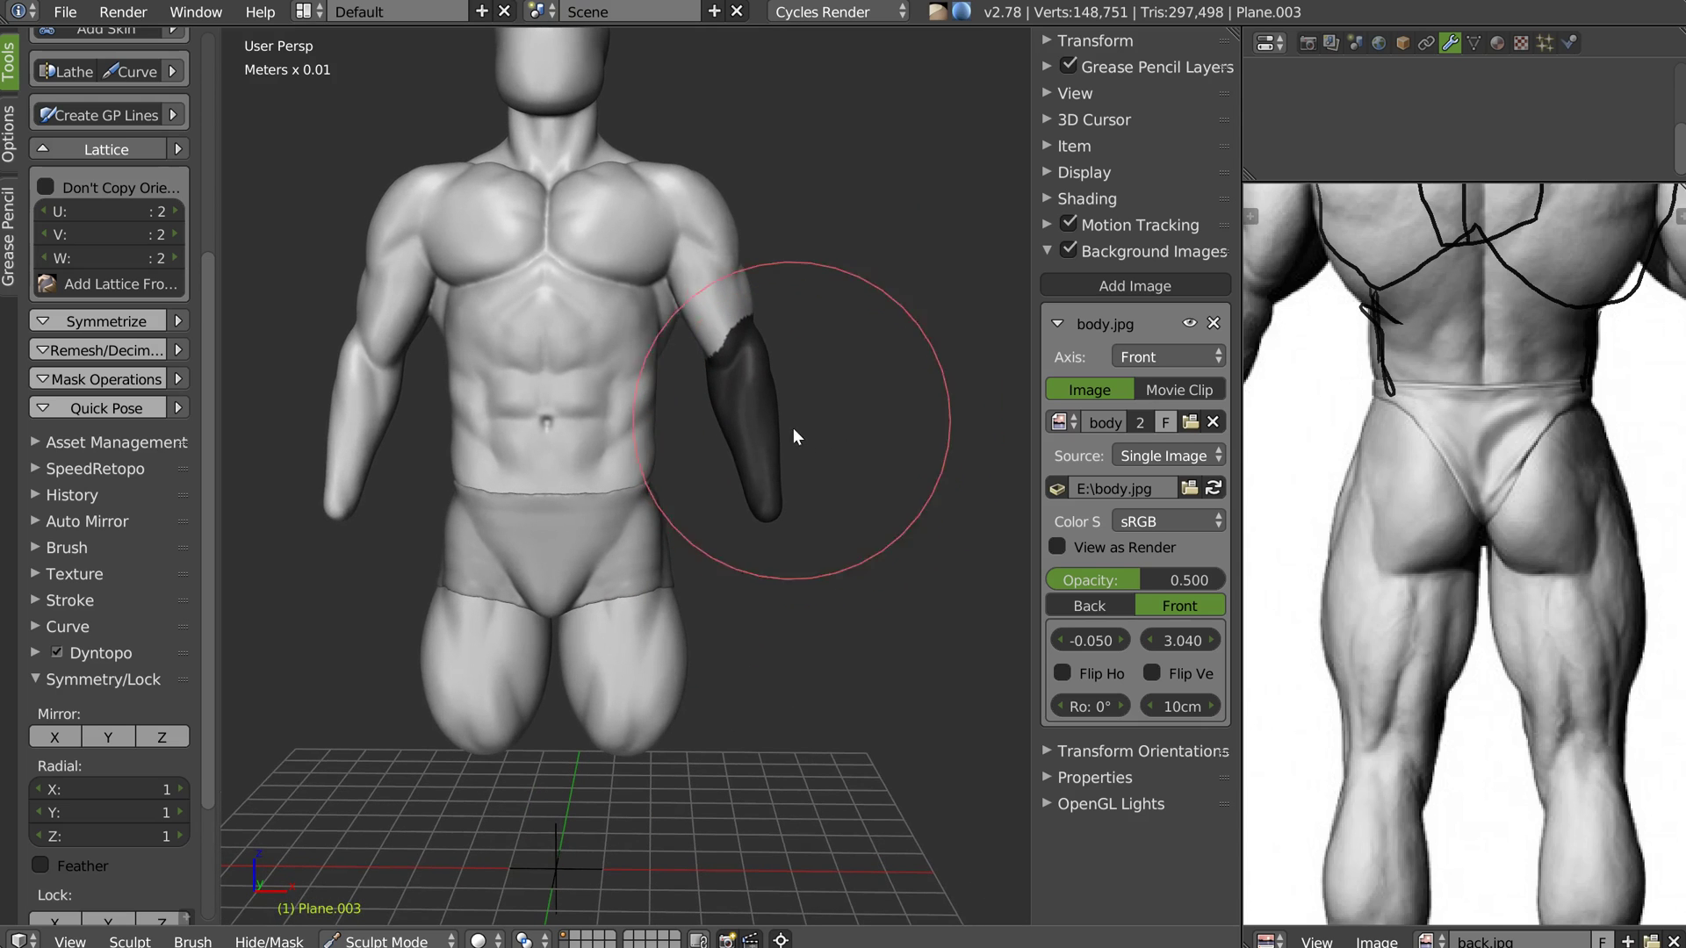
left_click(87, 279)
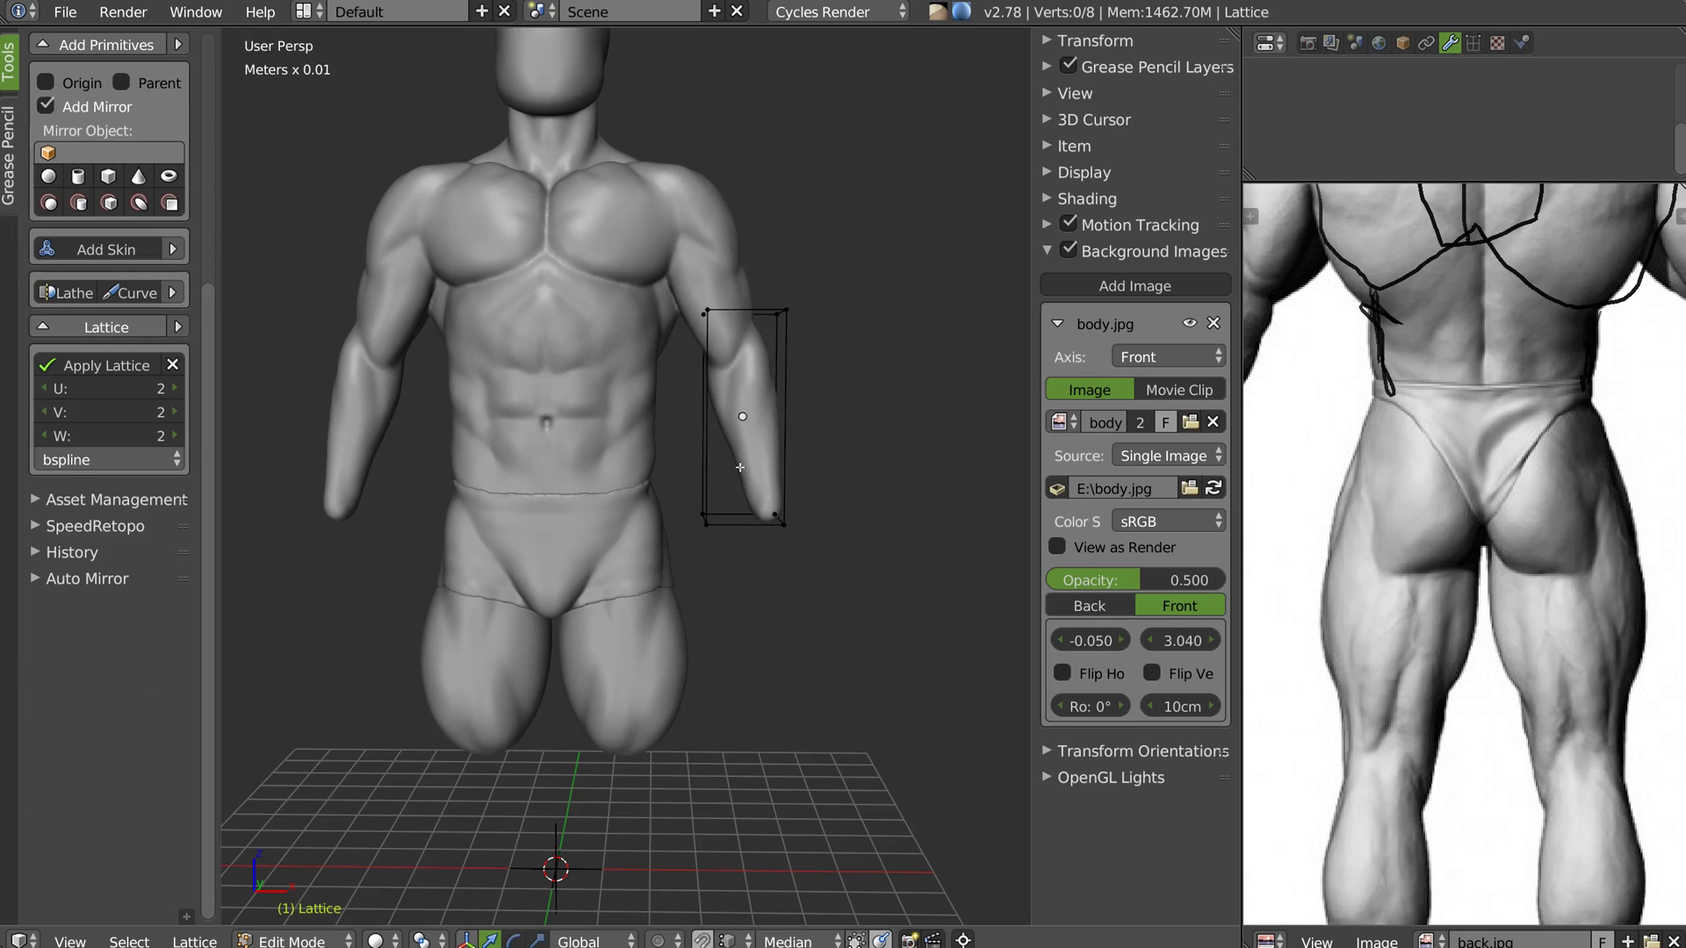
middle_click_drag(740, 467, 774, 532)
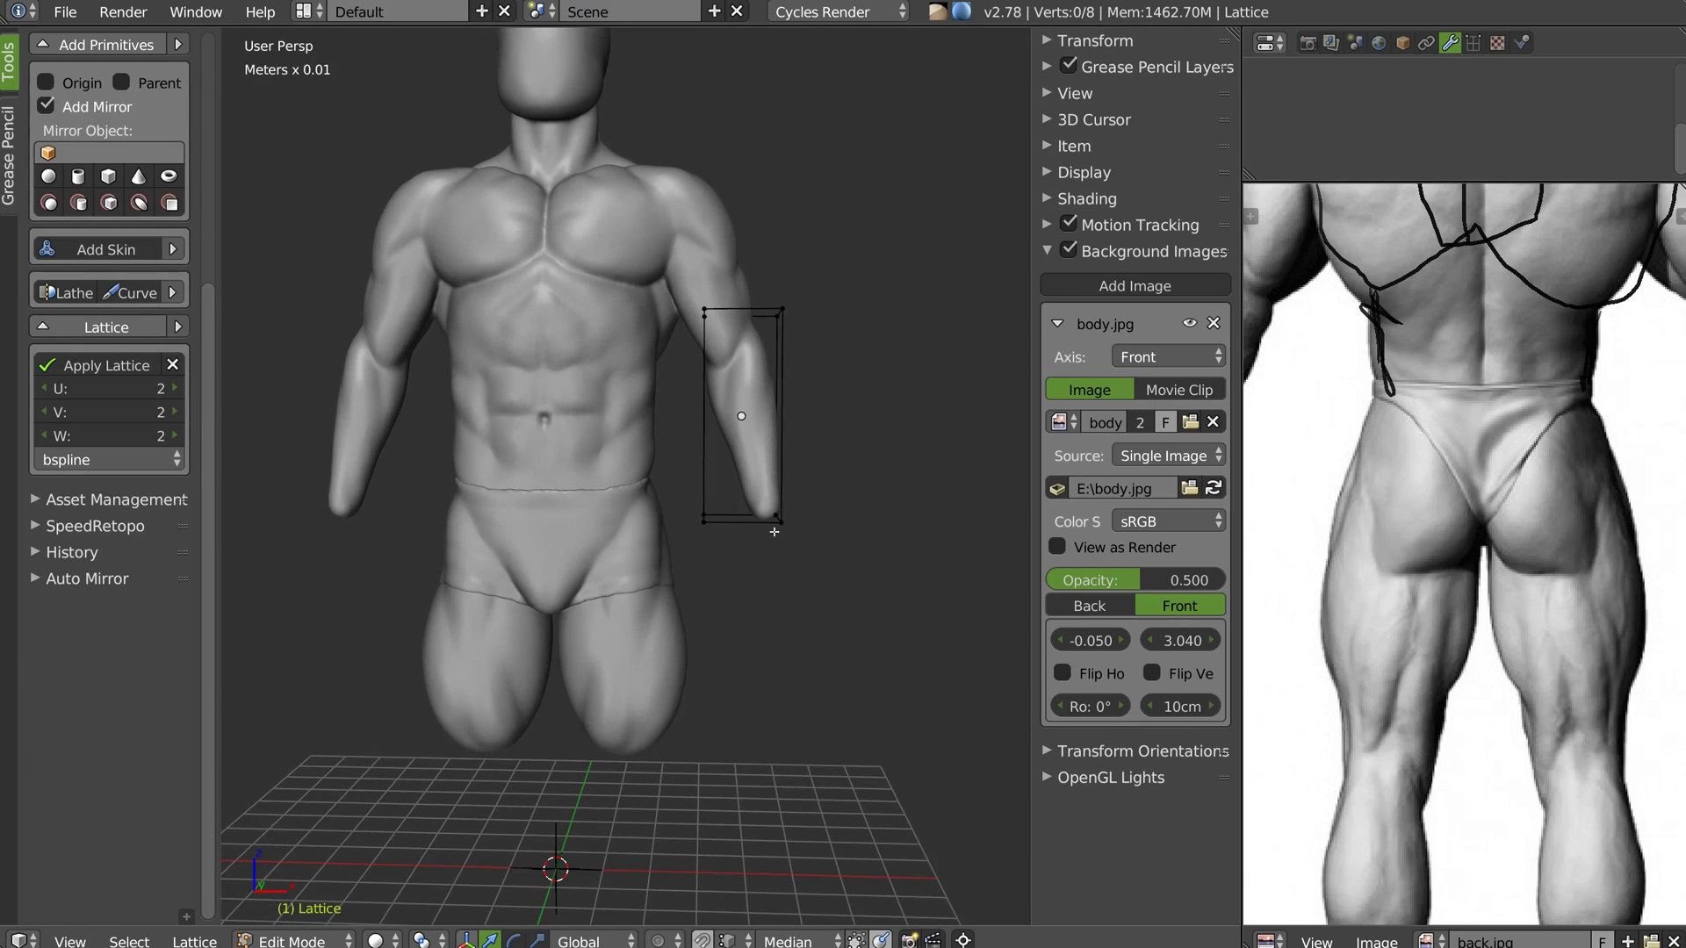
In Object Mode, rotate the lattice in the front and side views and move it to follow the forearm's slant
key("Tab")
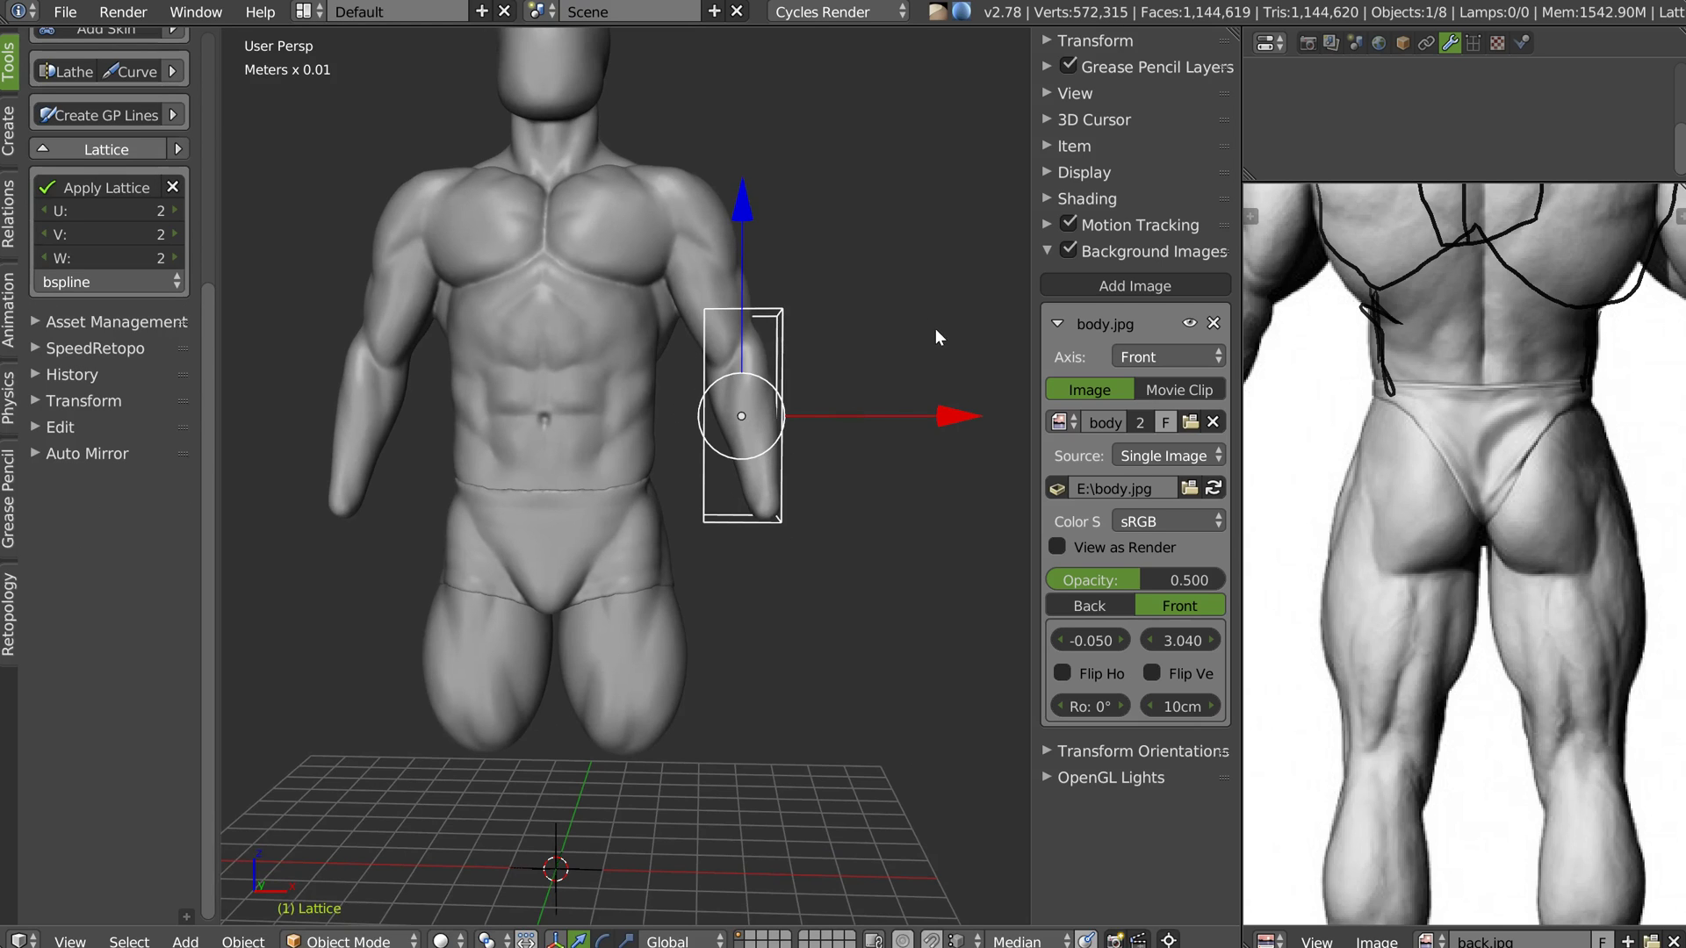
key("r")
left_click(913, 319)
middle_click_drag(913, 319, 737, 366)
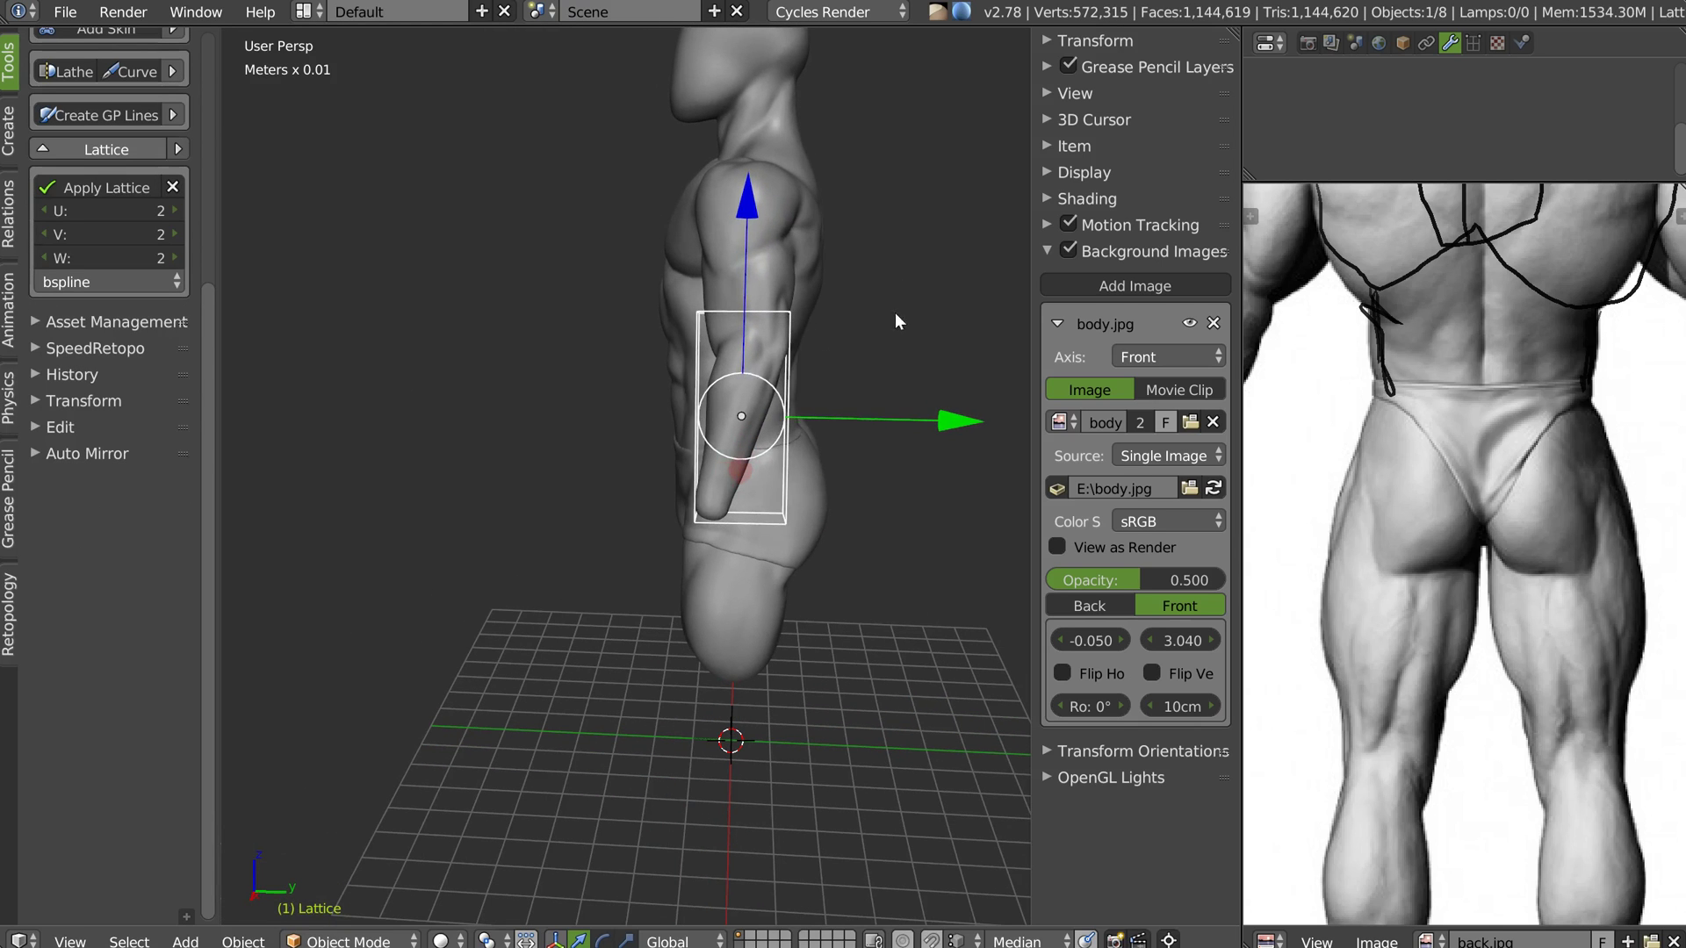
key("r")
left_click(902, 342)
key("g")
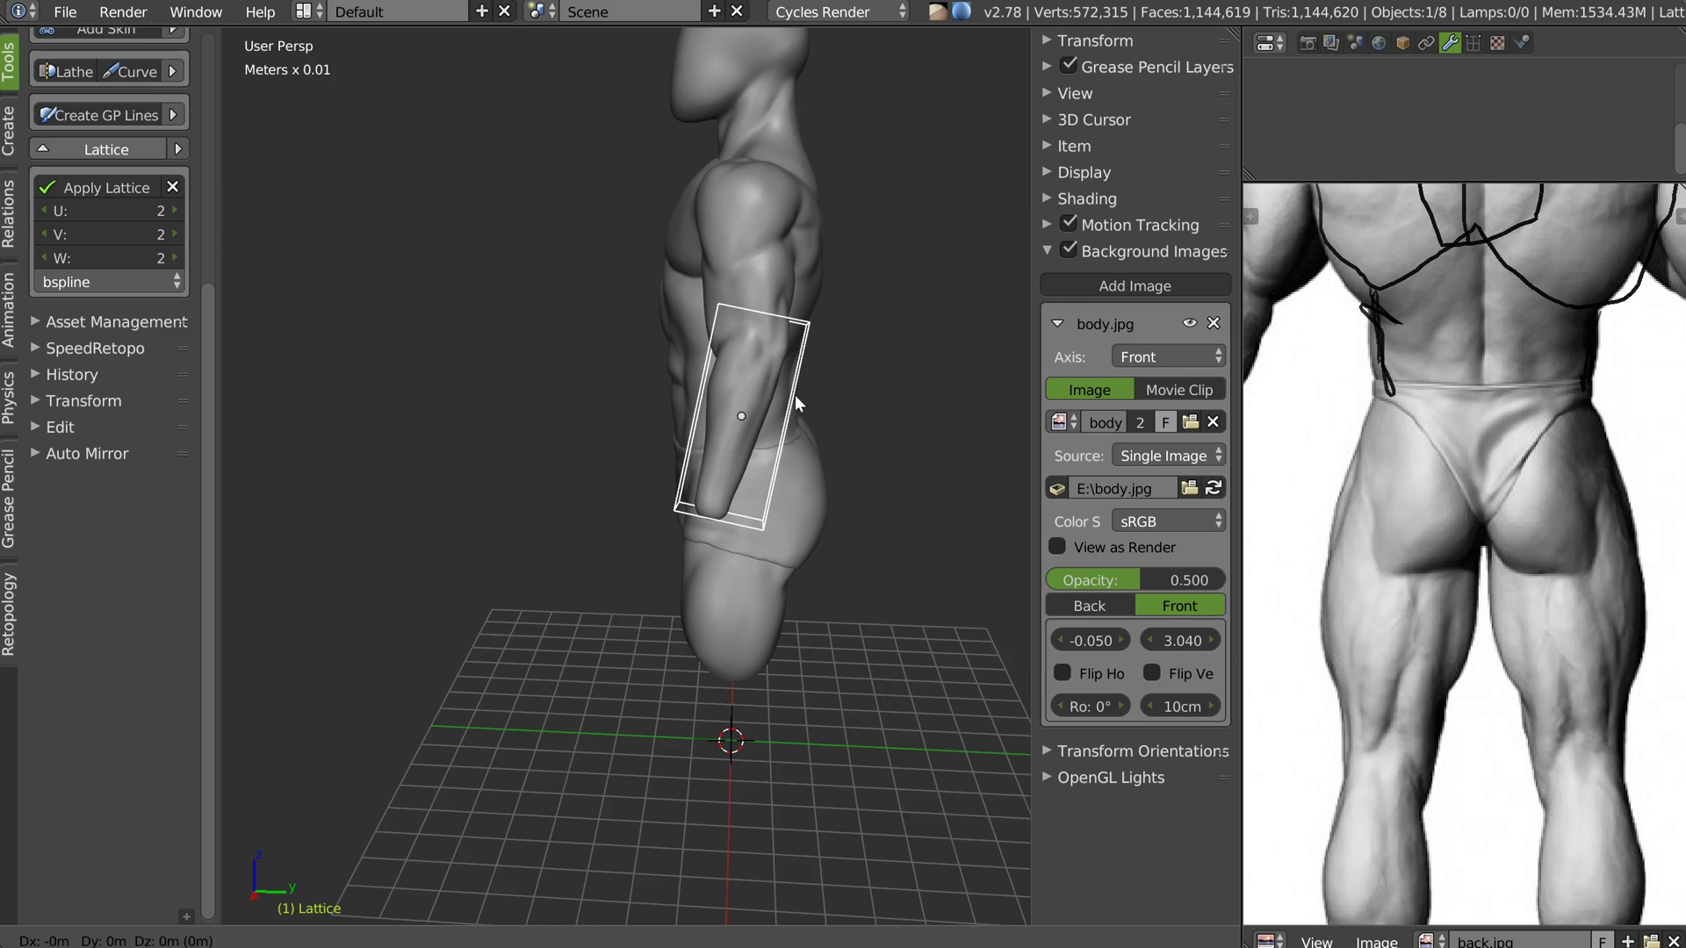
left_click(793, 397)
Lasso-select the wrist-end lattice points in Edit Mode and move them
middle_click_drag(700, 439, 821, 499)
key("Tab")
left_click(745, 332)
right_click(766, 530)
left_click_drag(697, 583, 688, 520, "ctrl")
middle_click_drag(687, 520, 756, 546)
key("Escape")
key("g")
left_click(763, 541)
Set the lattice's W to 3, circle-select the wrist-end points and move them down to lengthen the forearm
left_click(174, 437)
key("c")
left_click_drag(813, 555, 698, 566)
key("Escape")
middle_click_drag(705, 567, 745, 553)
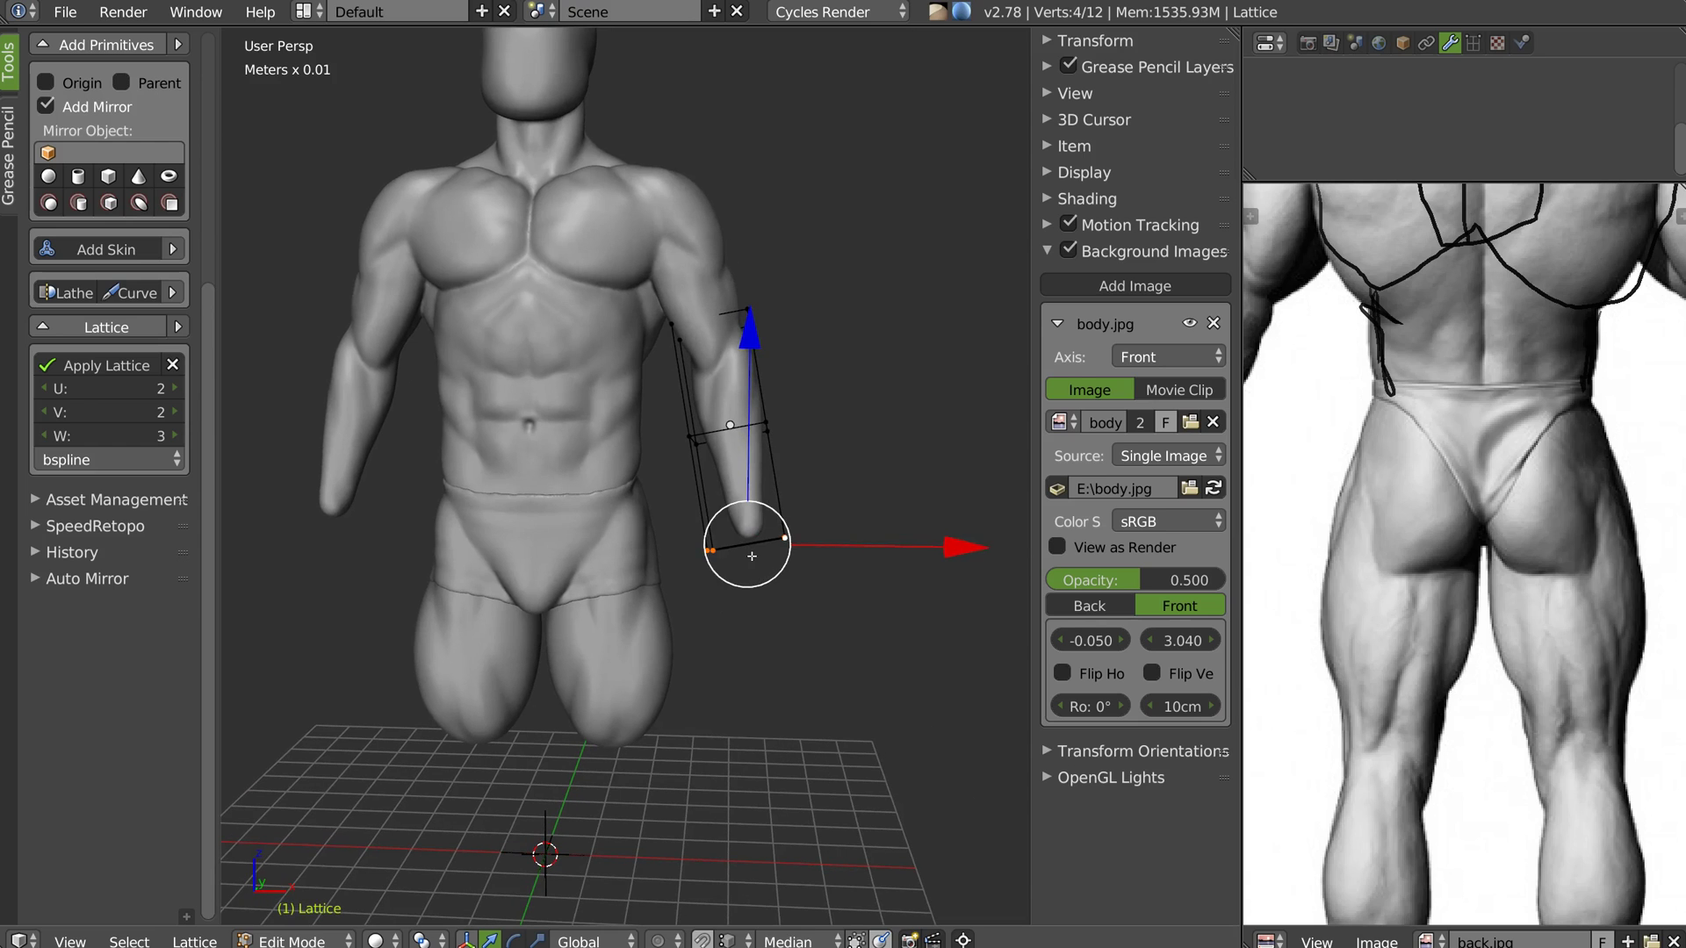
key("Escape")
key("g")
left_click(746, 561)
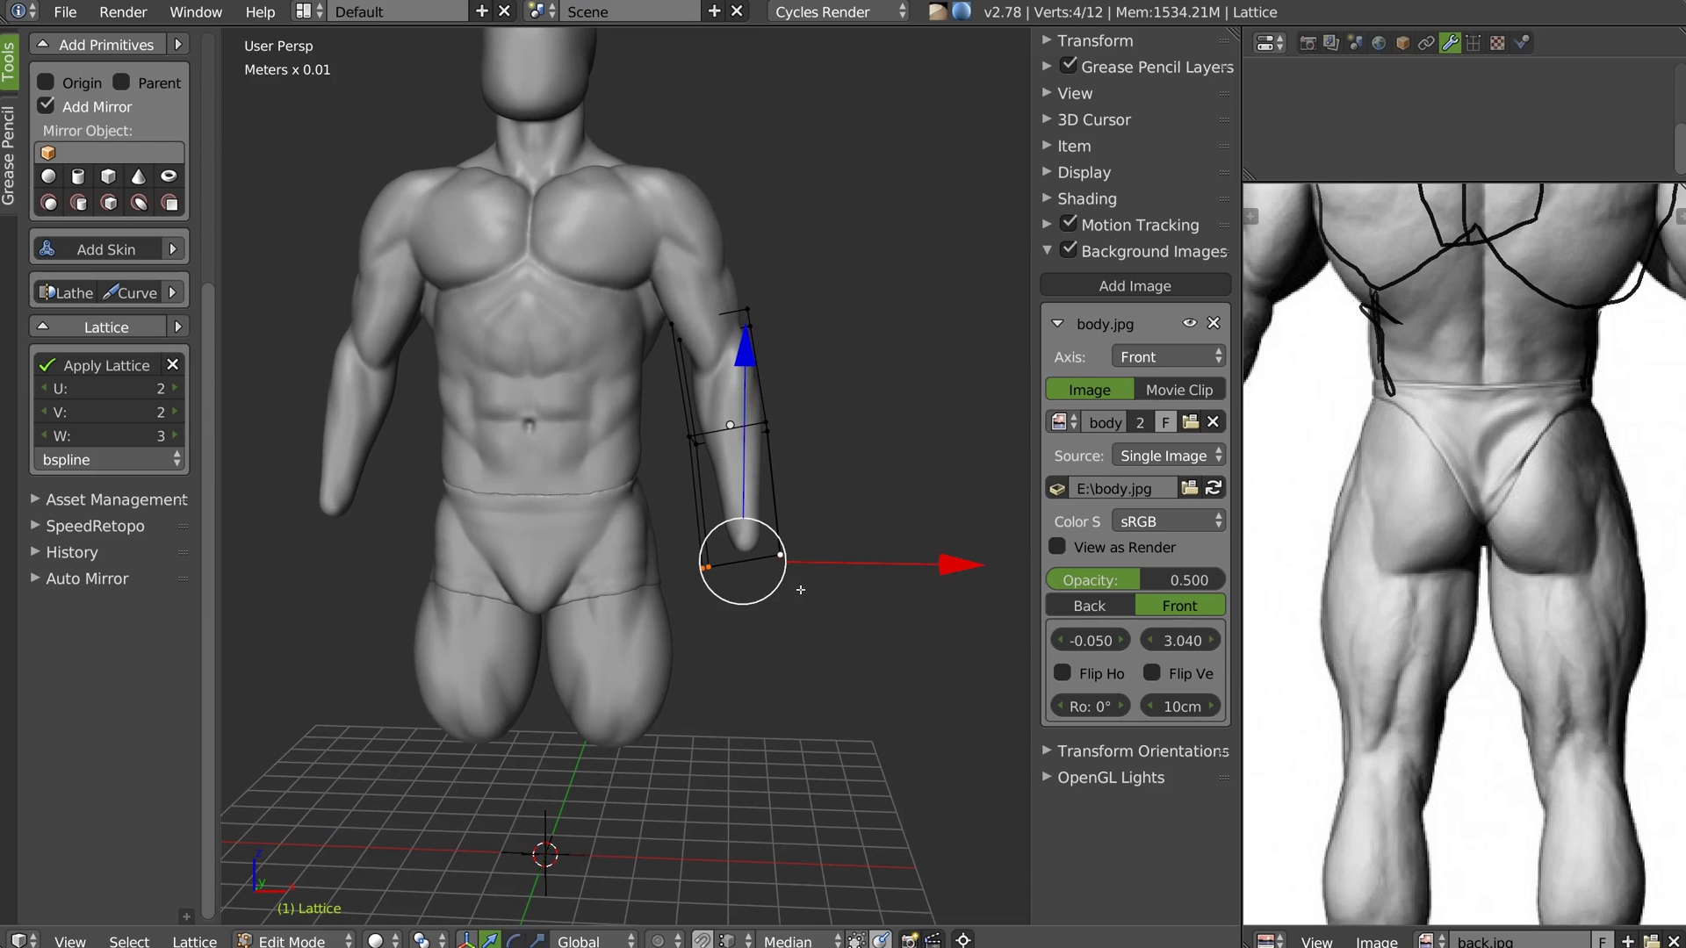
Scale up the wrist-end lattice points to thicken the lower forearm, and slightly enlarge the middle row of points
key("s")
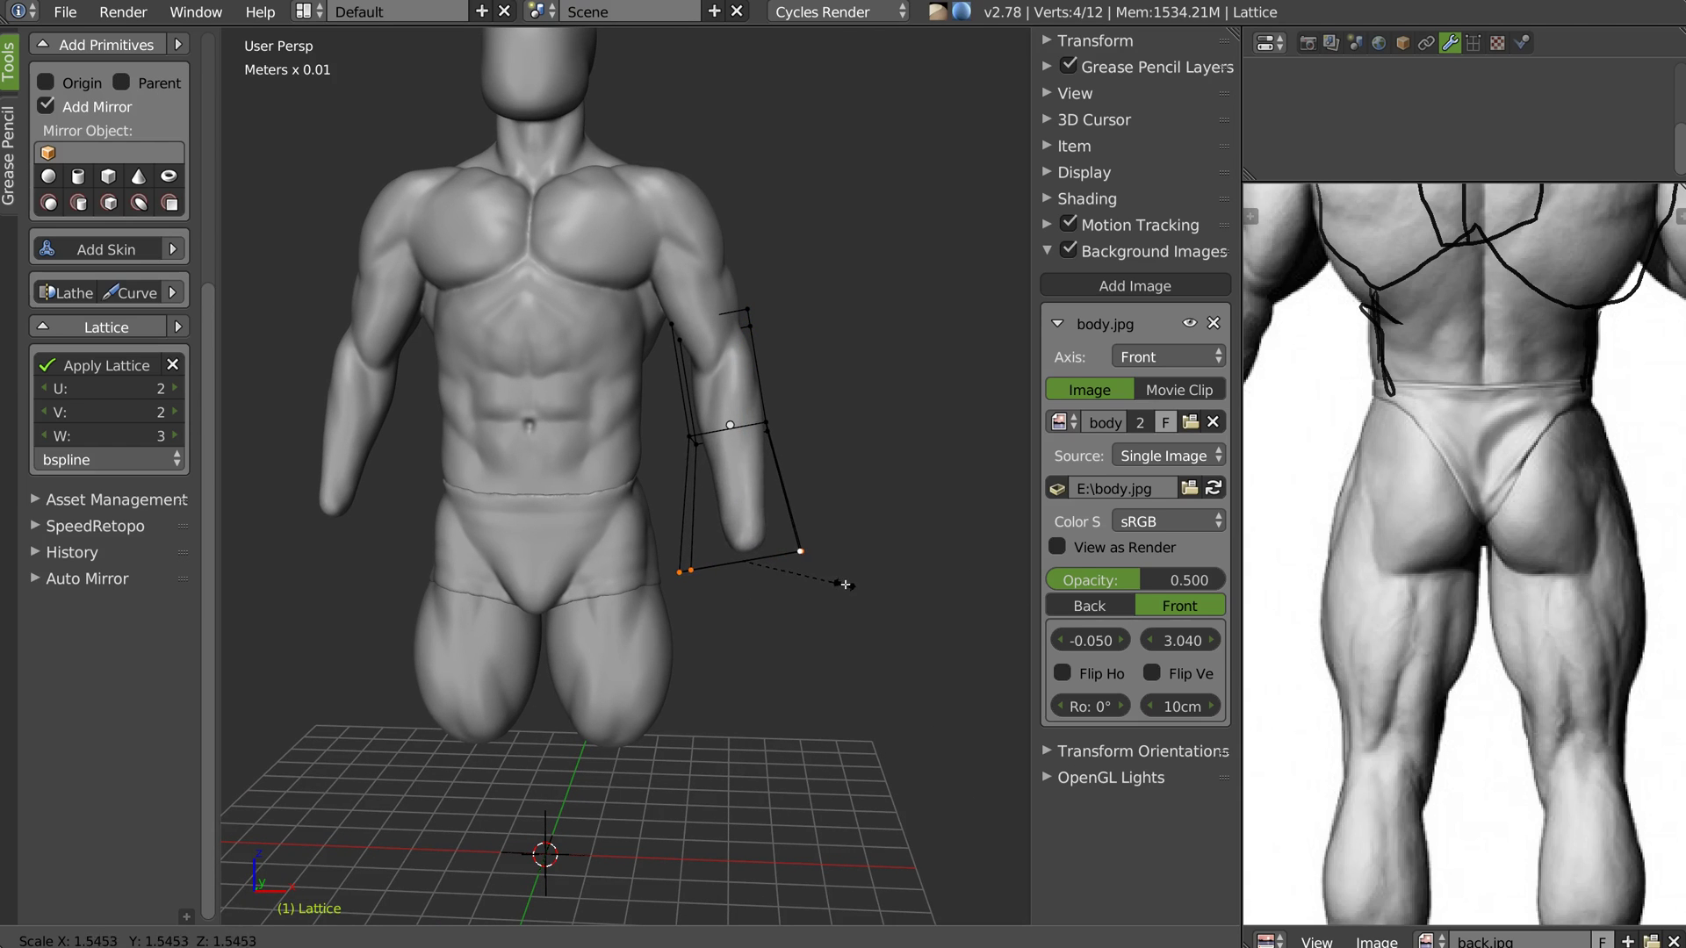
left_click(848, 586)
right_click(773, 432)
key("b")
left_click_drag(818, 374, 616, 487)
key("s")
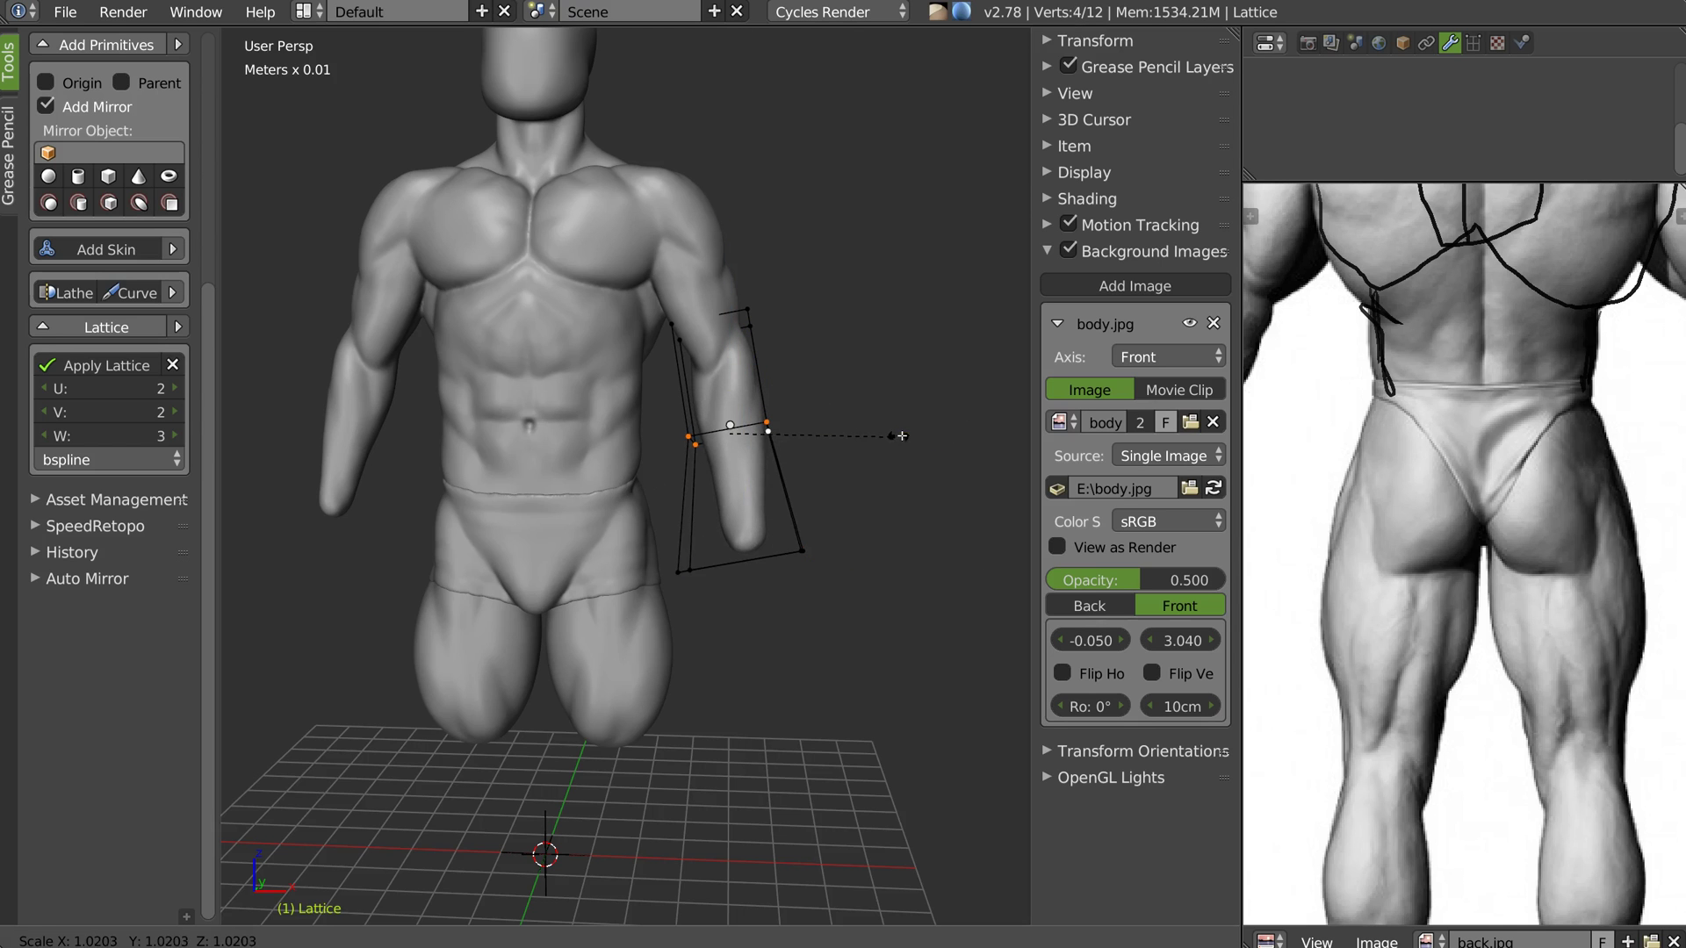
left_click(910, 431)
Apply the lattice deformation to the body
middle_click_drag(911, 431, 596, 264)
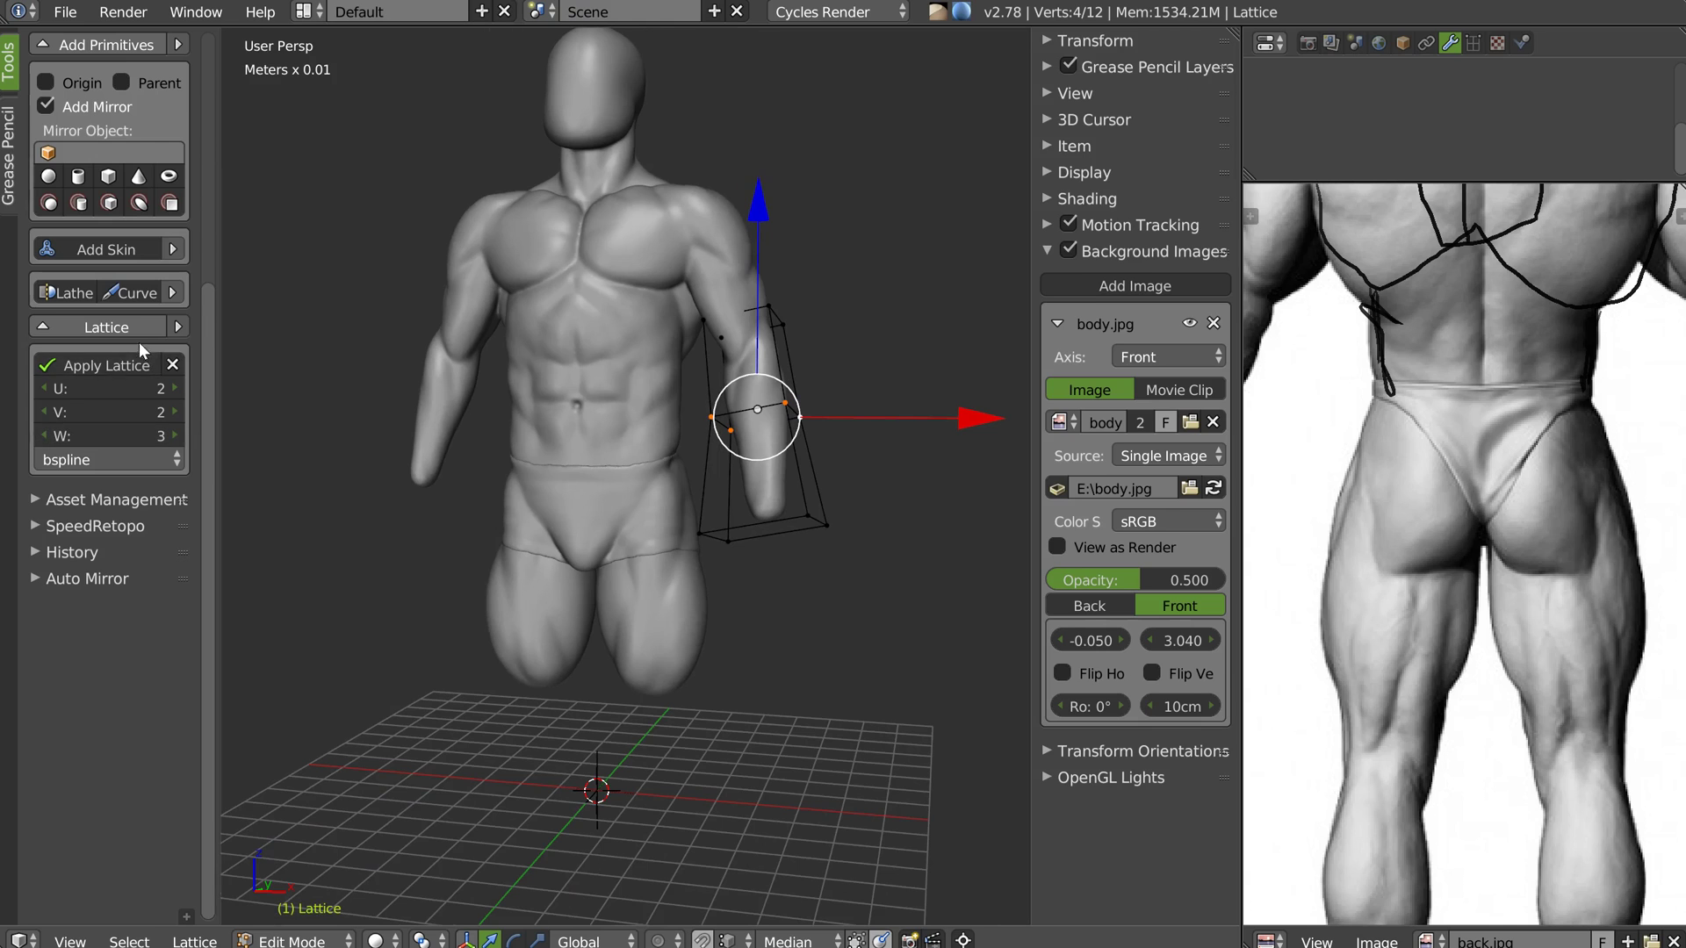
left_click(112, 364)
middle_click_drag(743, 431, 681, 425)
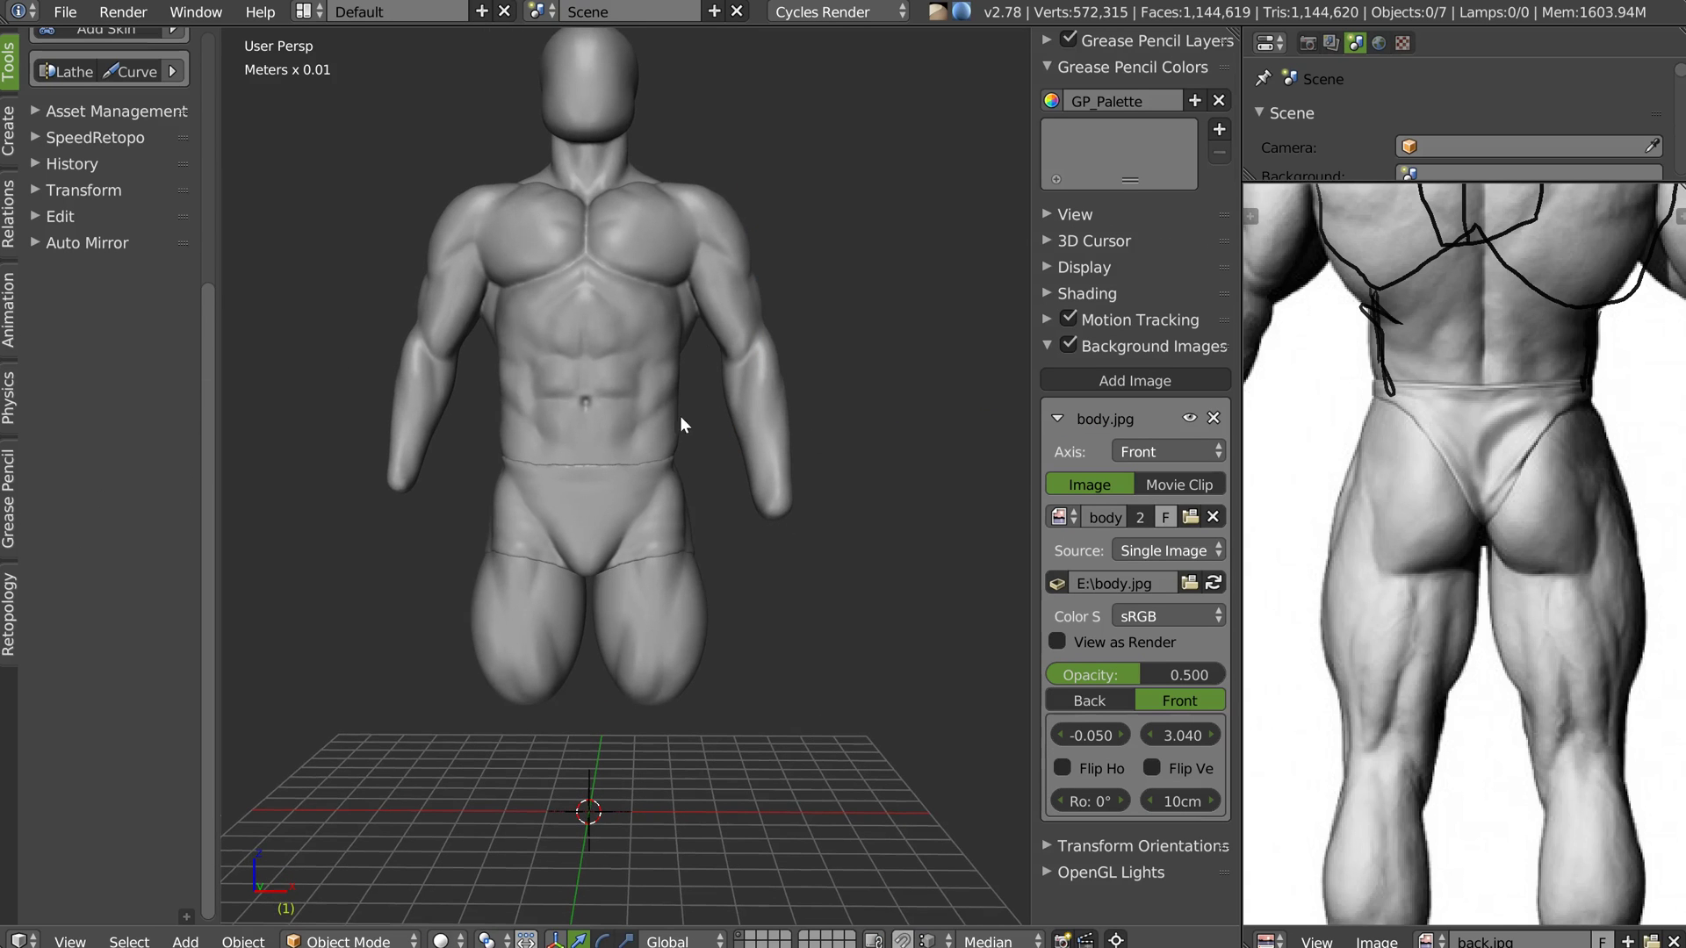
Symmetrize the body from +X to -X to copy the reshaped forearm, deselect it and inspect it from front and back
scroll(83, 243, "up", 10)
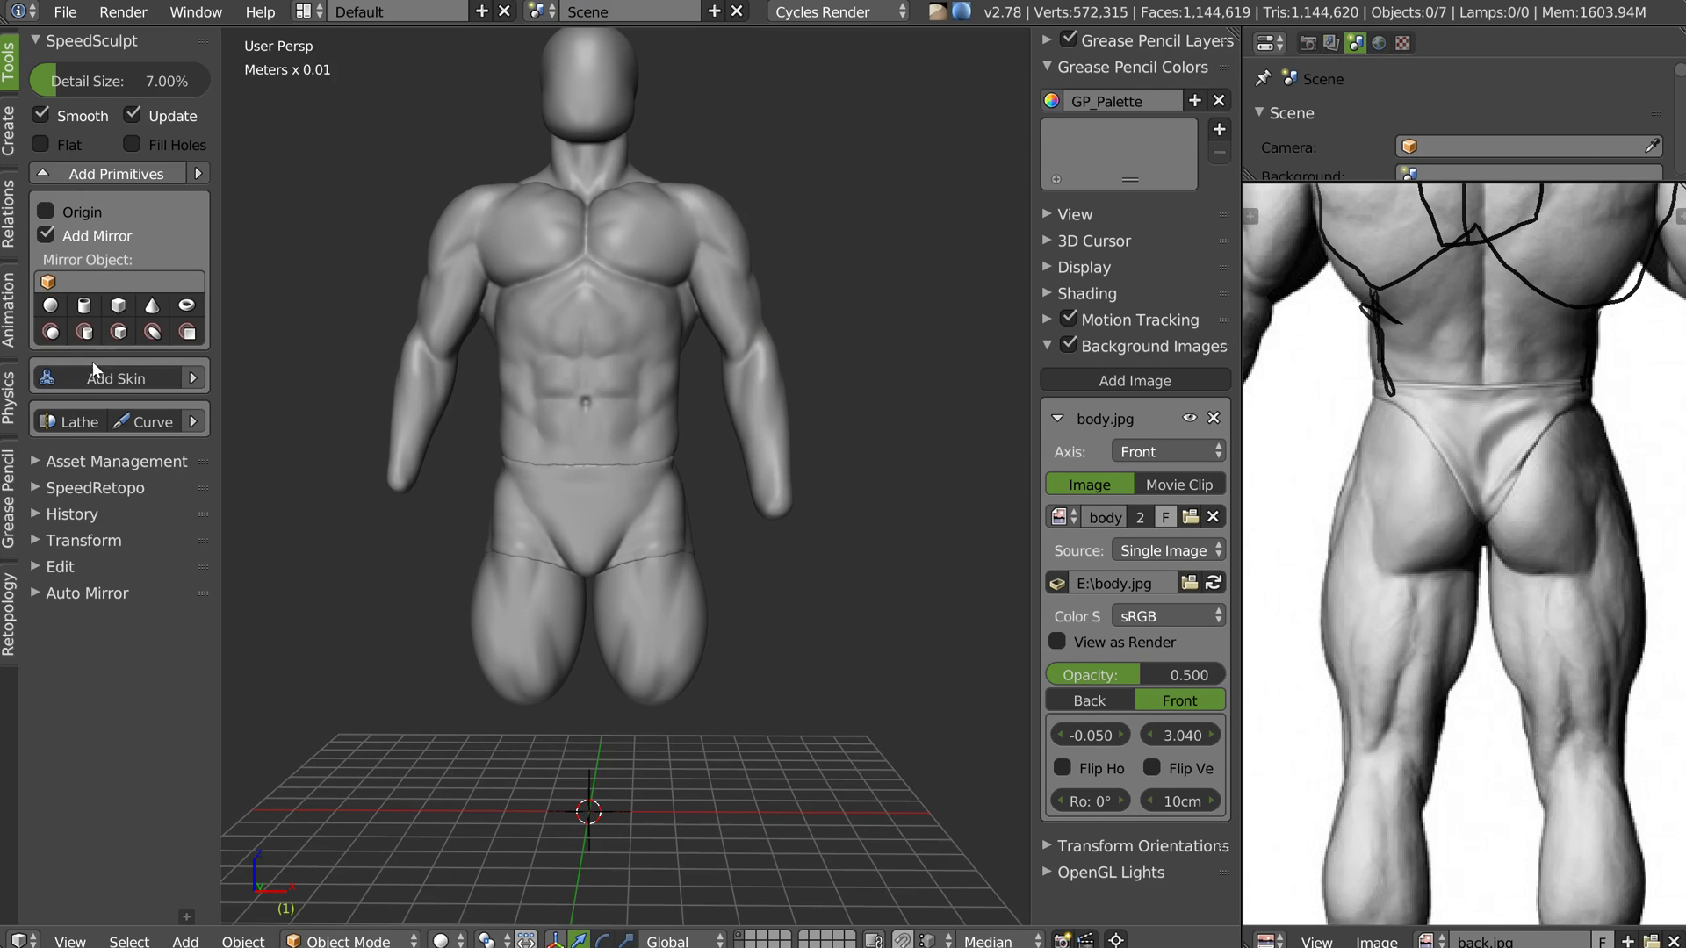
right_click(615, 395)
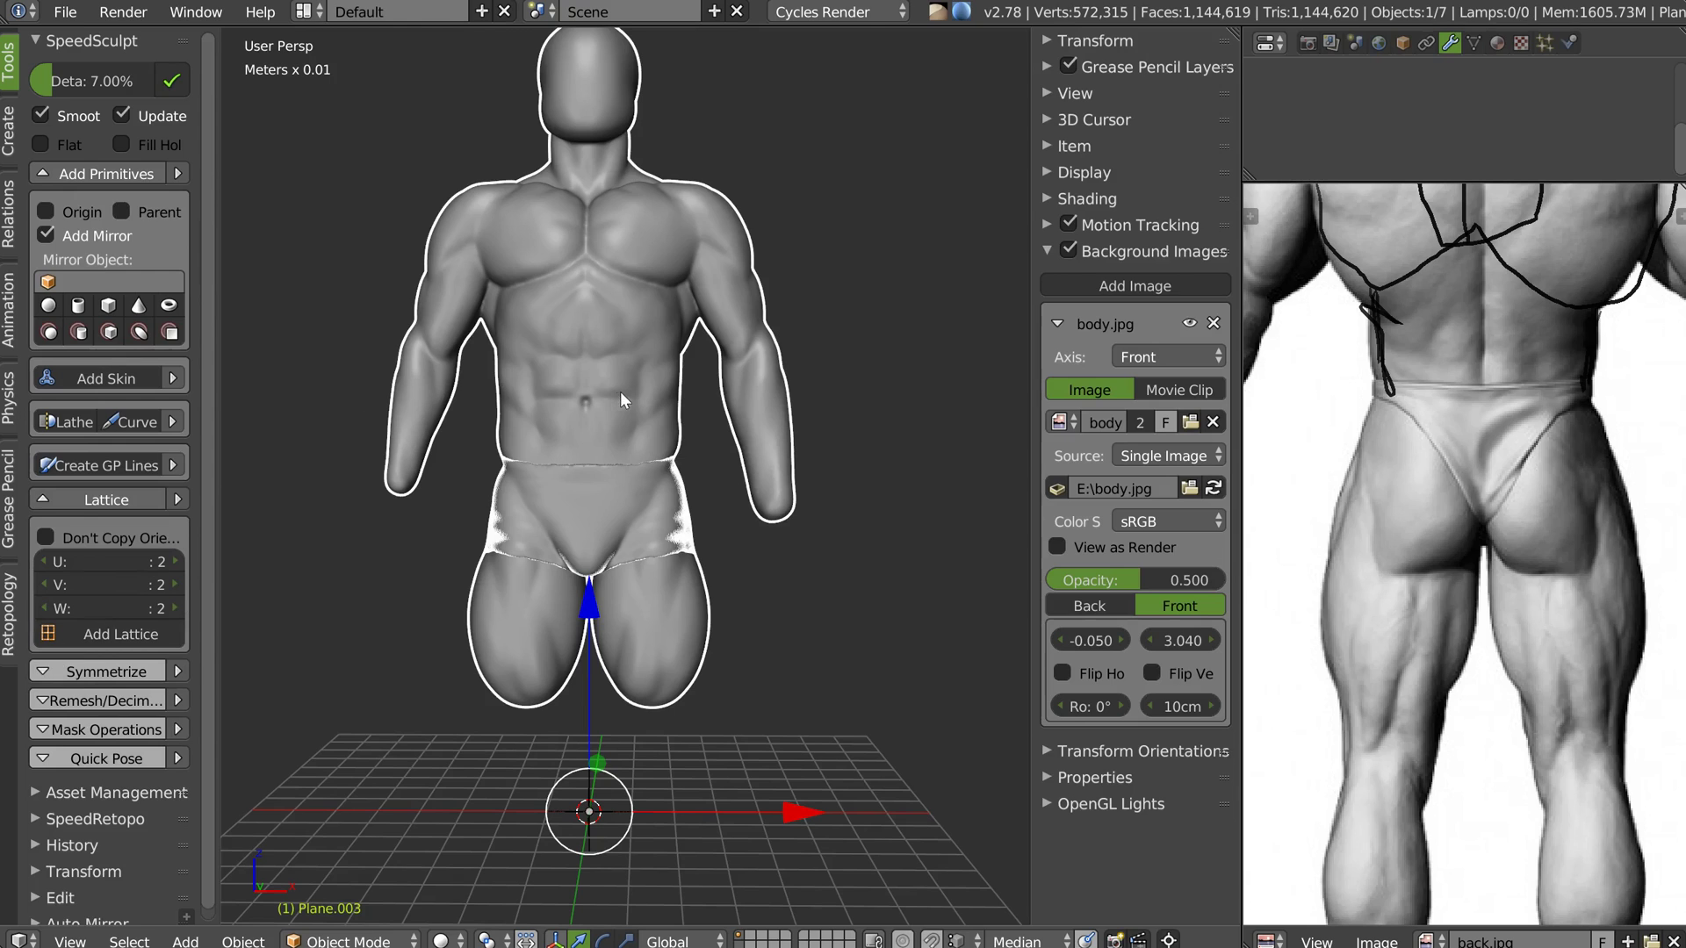
left_click(69, 668)
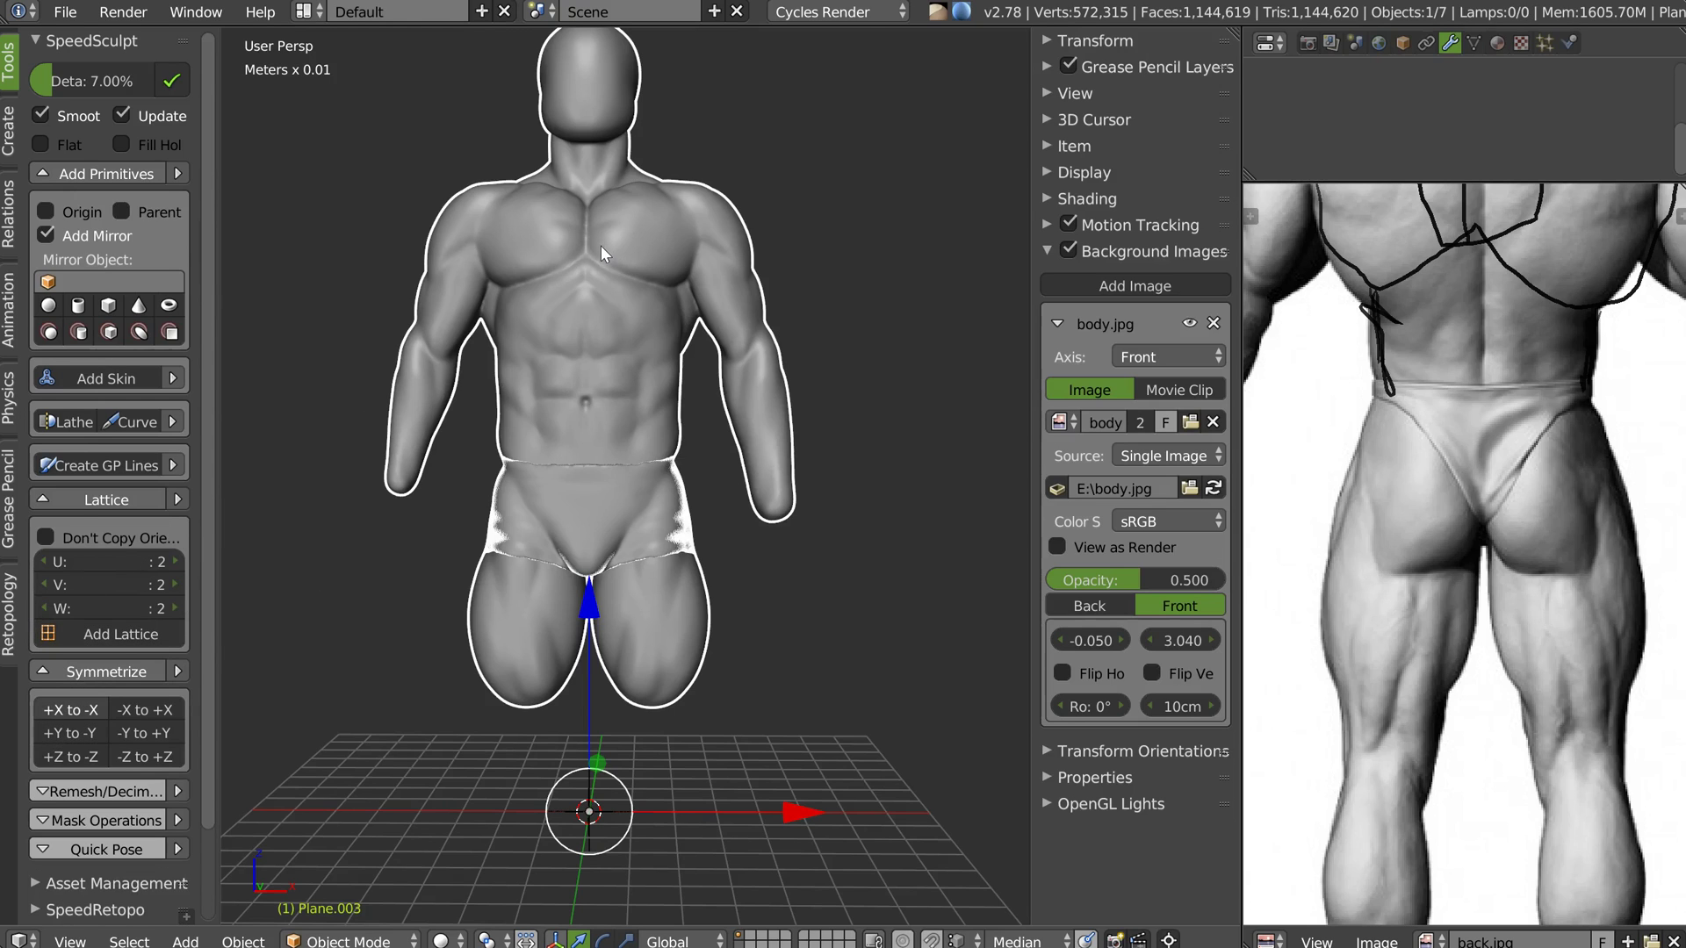
key("Tab")
middle_click_drag(422, 473, 773, 377)
key("a")
mouse_move(710, 207)
middle_mouse_down()
mouse_move(734, 371)
mouse_move(527, 399)
mouse_move(757, 418)
mouse_move(706, 394)
middle_mouse_up()
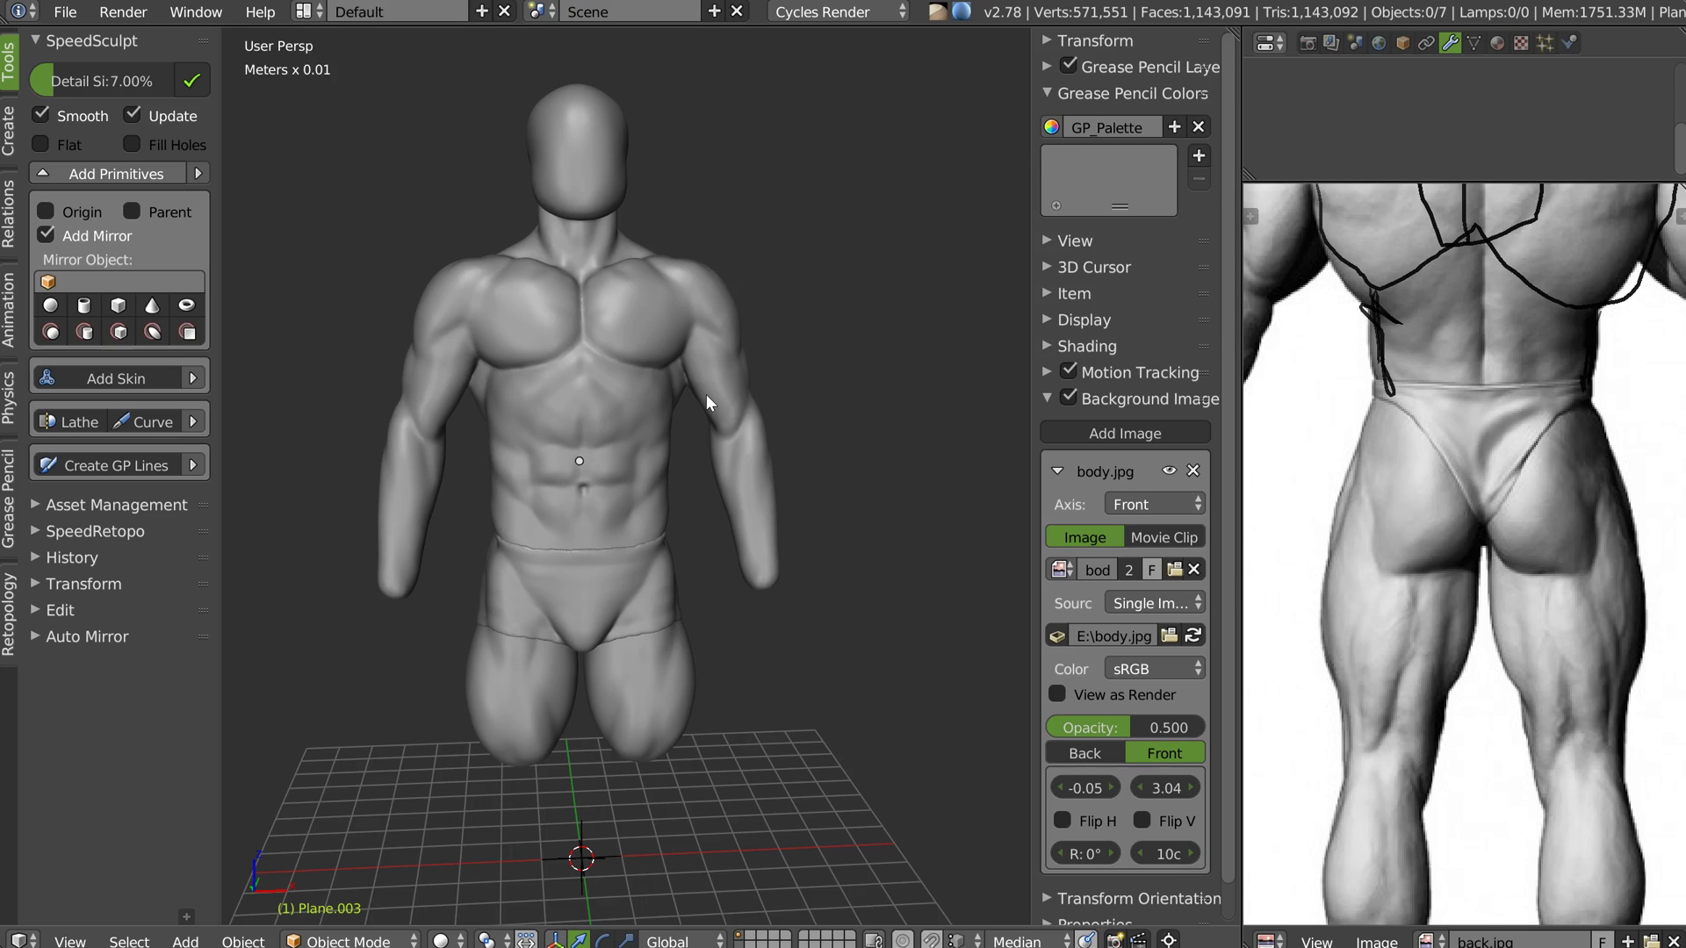
mouse_move(699, 308)
middle_mouse_down()
mouse_move(640, 414)
mouse_move(599, 404)
mouse_move(441, 435)
mouse_move(523, 324)
middle_mouse_up()
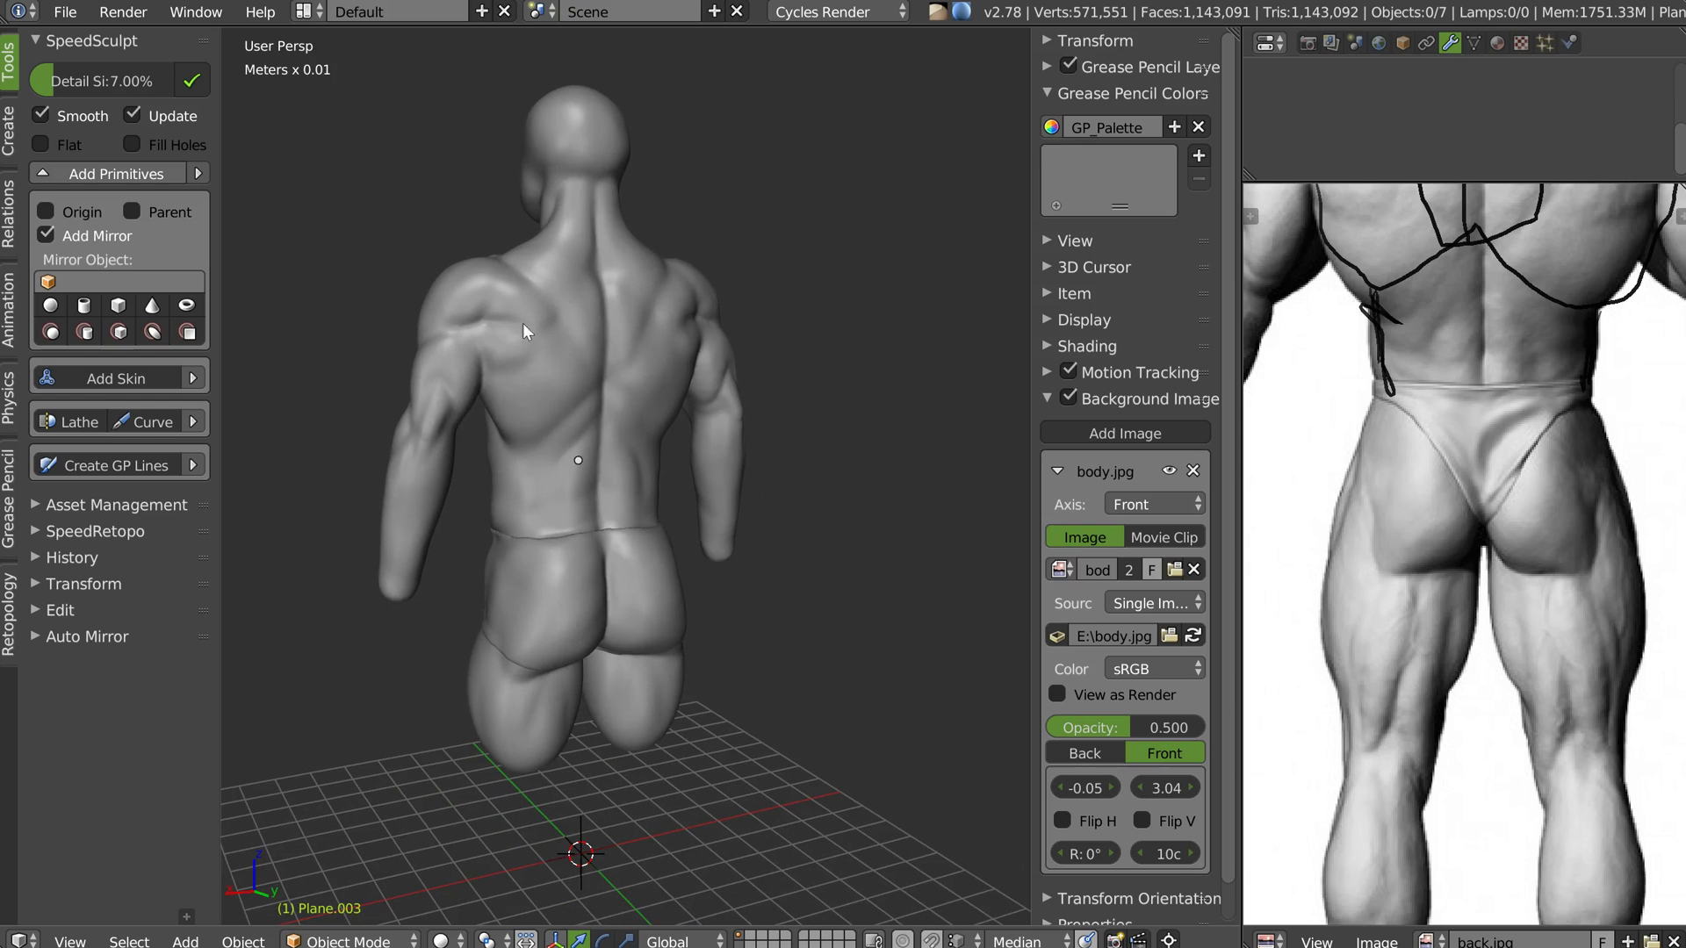
middle_click_drag(439, 432, 628, 413)
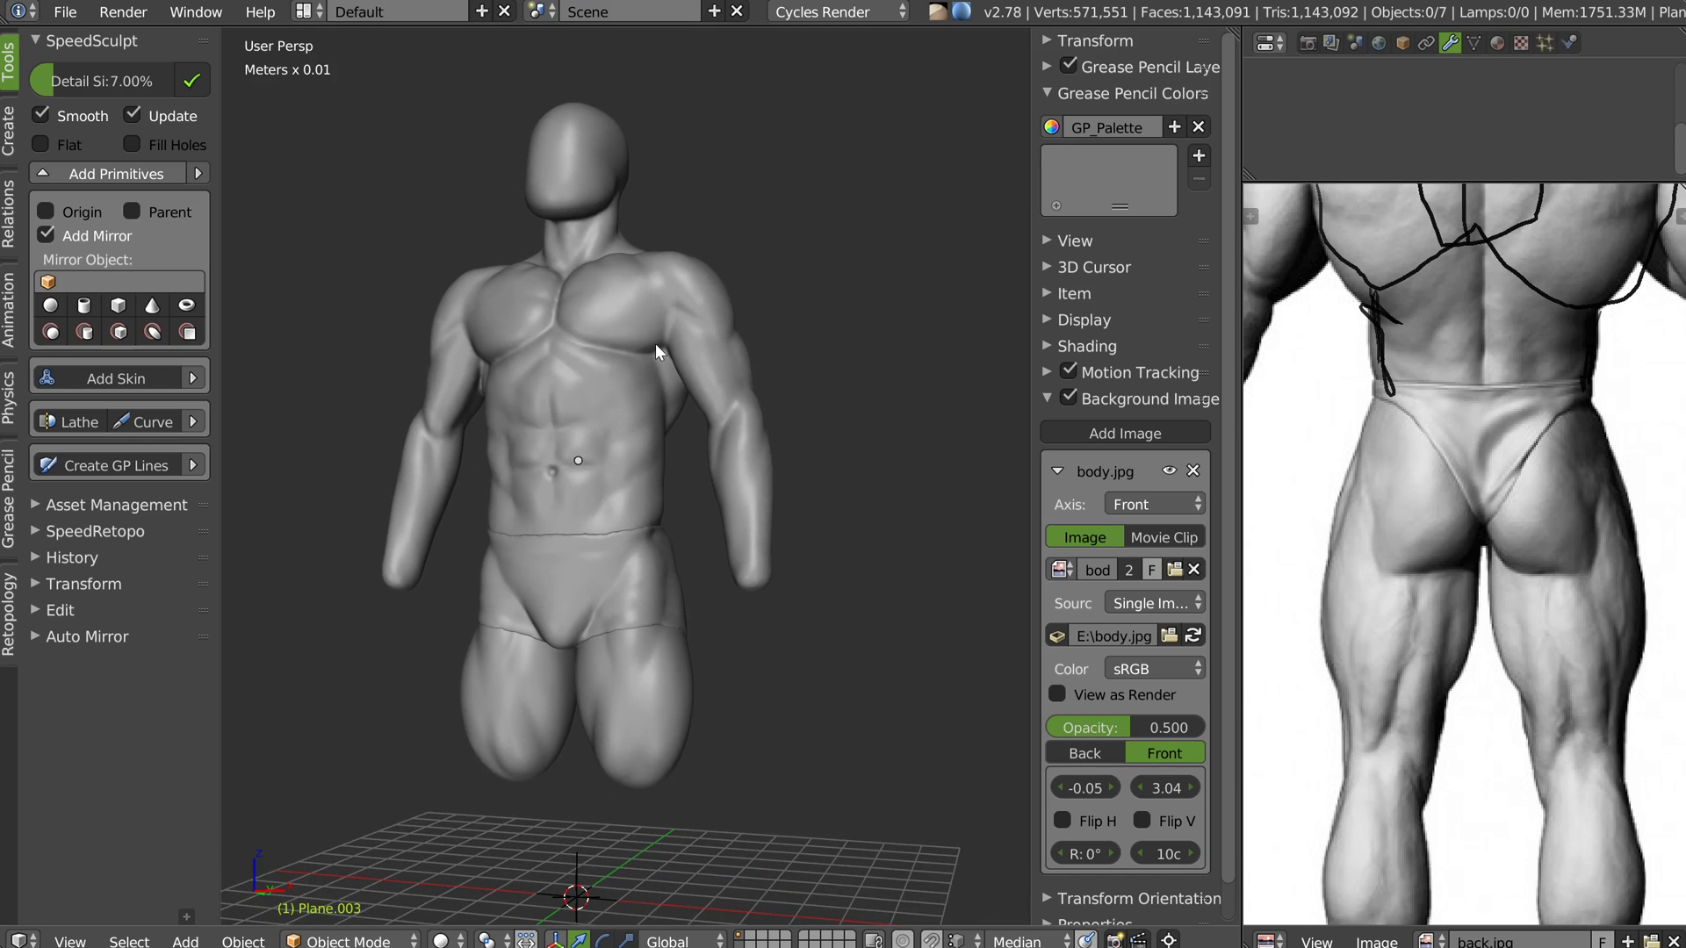
Examine the figure from back and front, and the lower legs in the back and front reference images
mouse_move(655, 345)
middle_mouse_down()
mouse_move(416, 365)
mouse_move(629, 293)
mouse_move(530, 311)
mouse_move(771, 291)
mouse_move(581, 207)
middle_mouse_up()
mouse_move(588, 412)
middle_mouse_down()
mouse_move(584, 332)
mouse_move(564, 430)
mouse_move(446, 444)
mouse_move(733, 435)
mouse_move(701, 388)
mouse_move(711, 432)
mouse_move(421, 427)
mouse_move(471, 451)
middle_mouse_up()
middle_click_drag(1369, 919, 1356, 620)
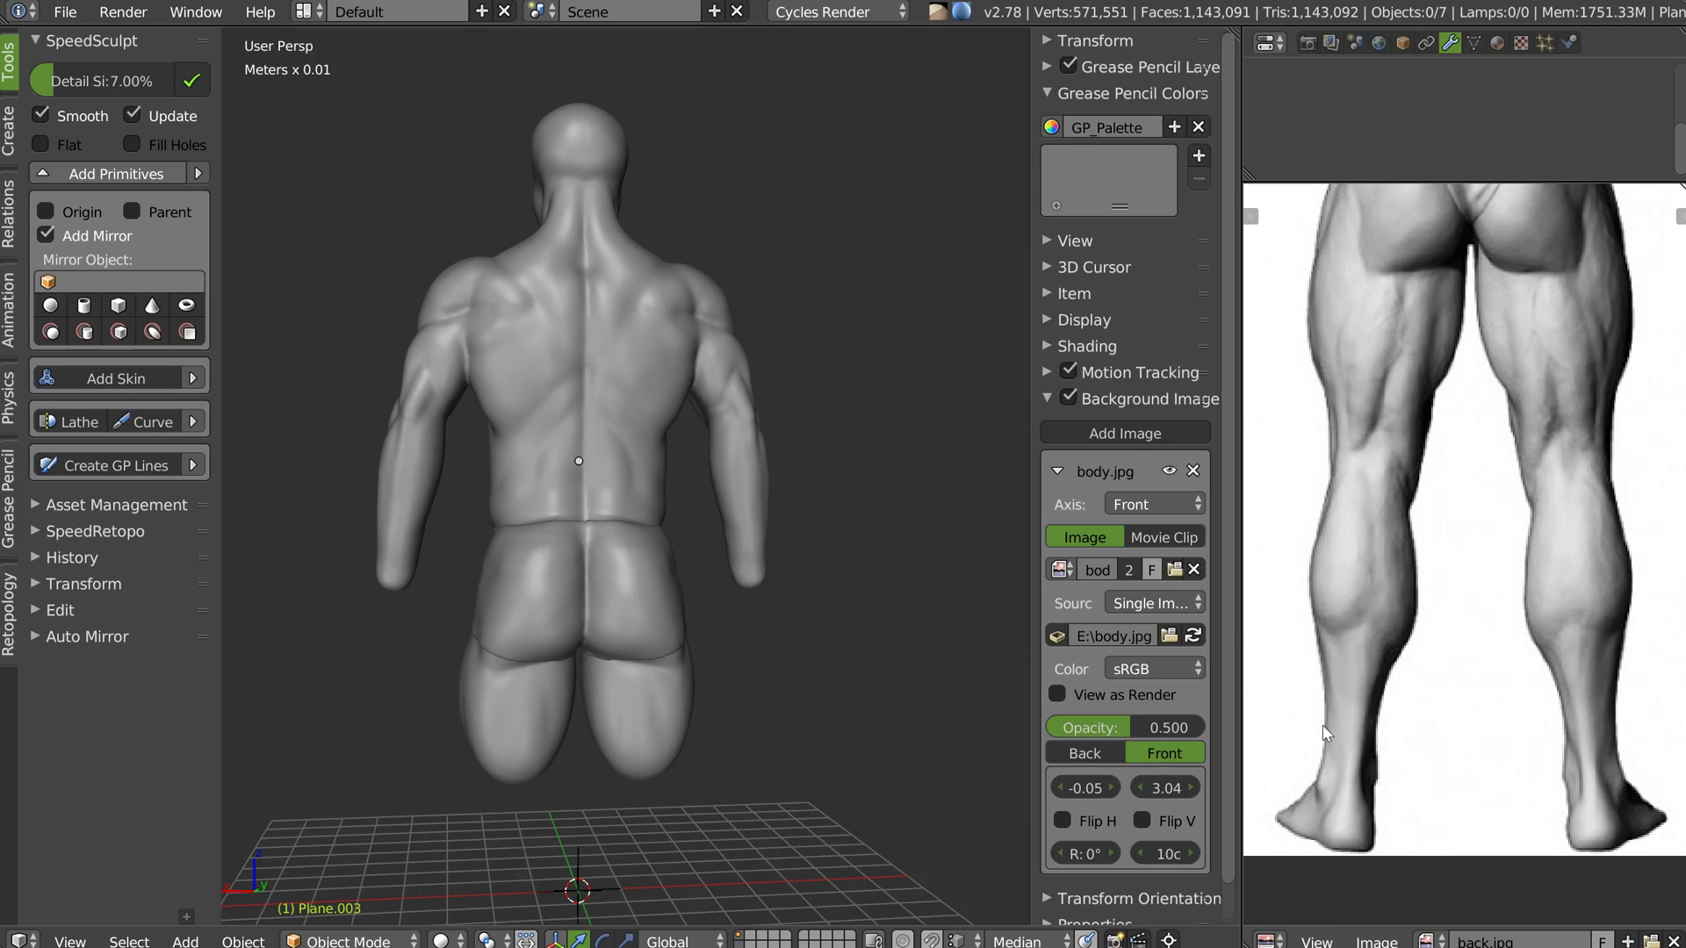
middle_click_drag(447, 524, 767, 518)
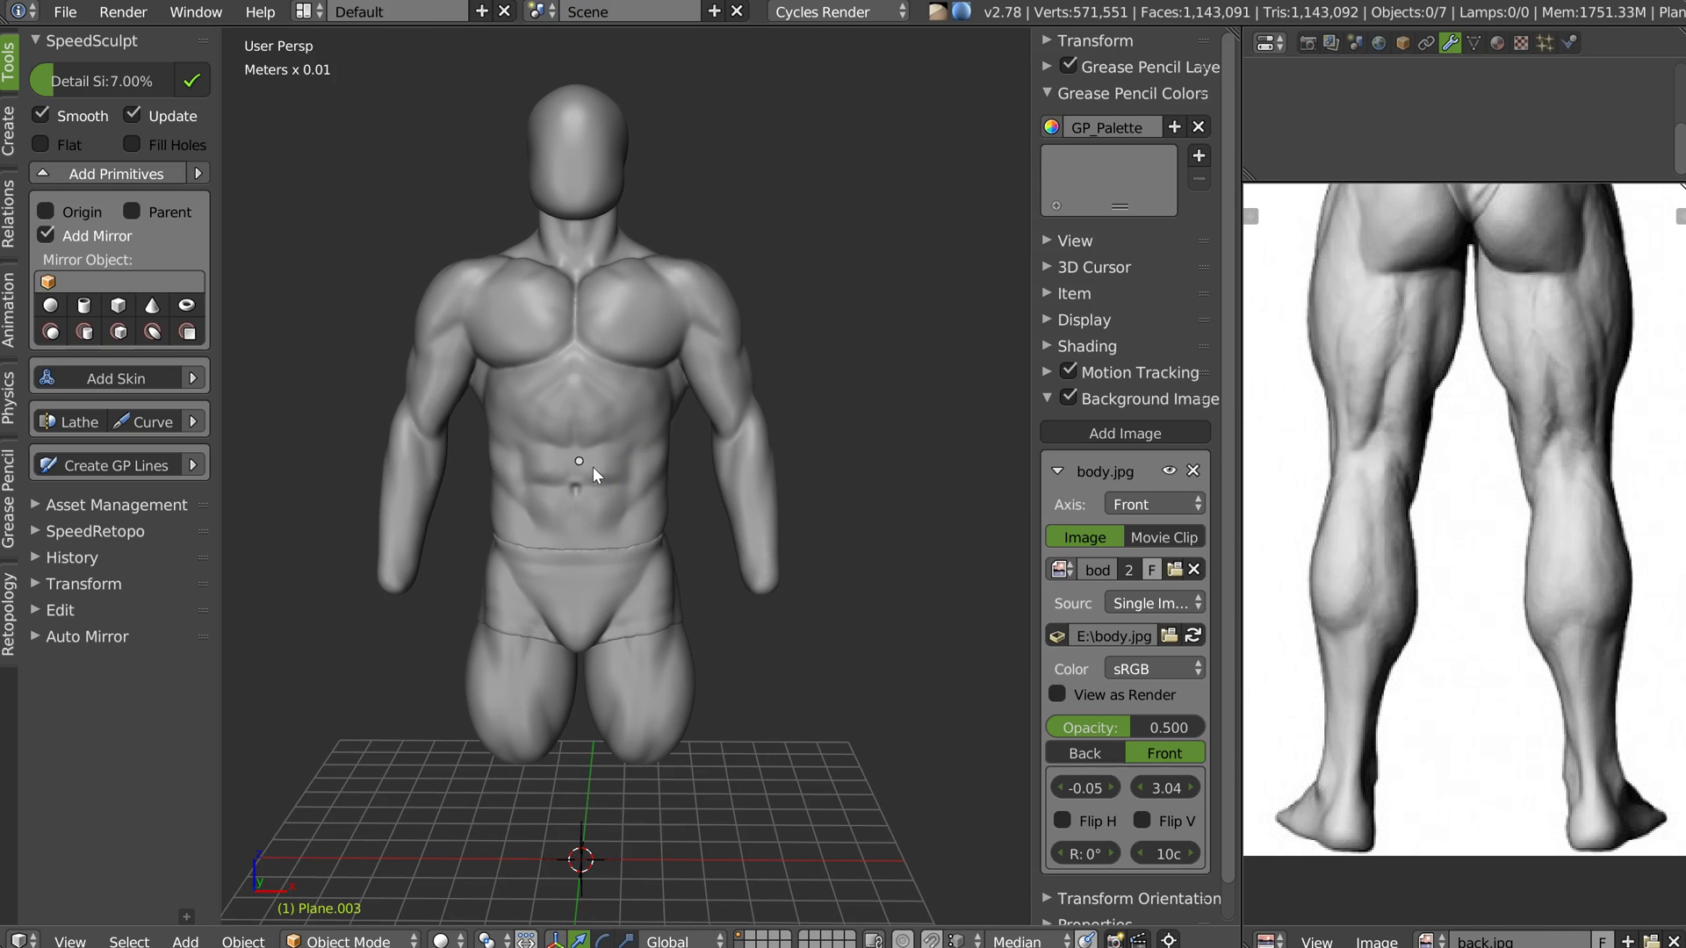
mouse_move(616, 465)
middle_mouse_down()
mouse_move(540, 456)
mouse_move(496, 425)
mouse_move(661, 311)
mouse_move(488, 370)
mouse_move(425, 436)
mouse_move(729, 441)
mouse_move(624, 264)
middle_mouse_up()
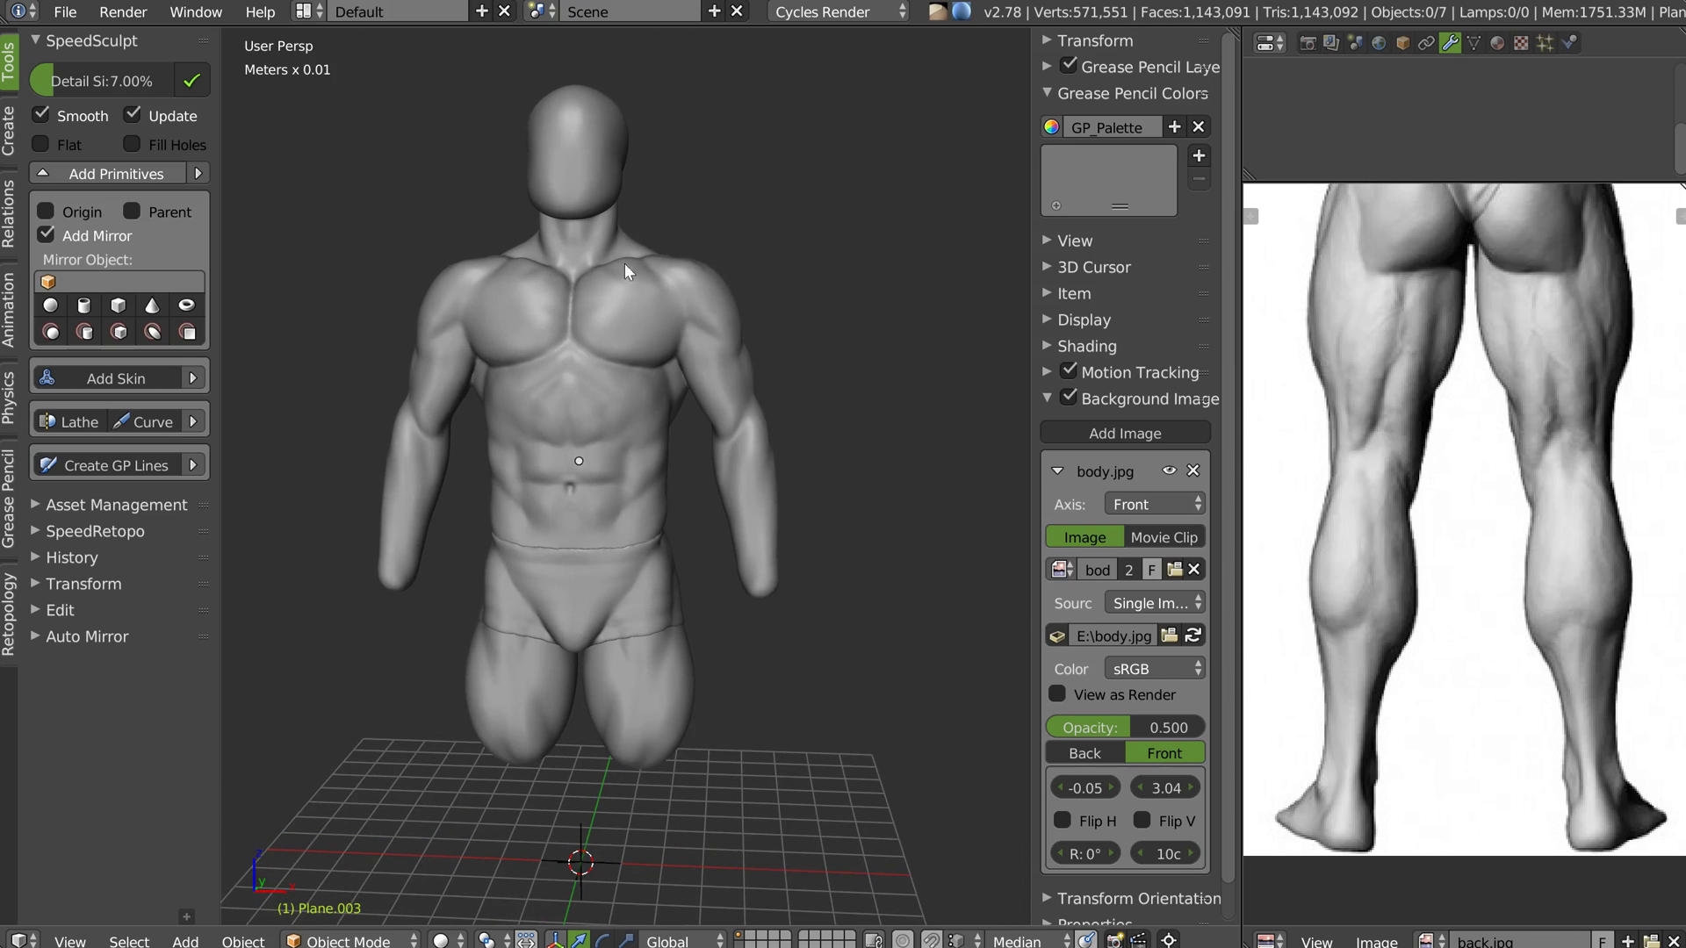
middle_click_drag(583, 488, 606, 450)
middle_click_drag(621, 546, 755, 351, "shift")
scroll(667, 457, "down", 4)
key("KP_1")
middle_click_drag(640, 474, 582, 445, "ctrl")
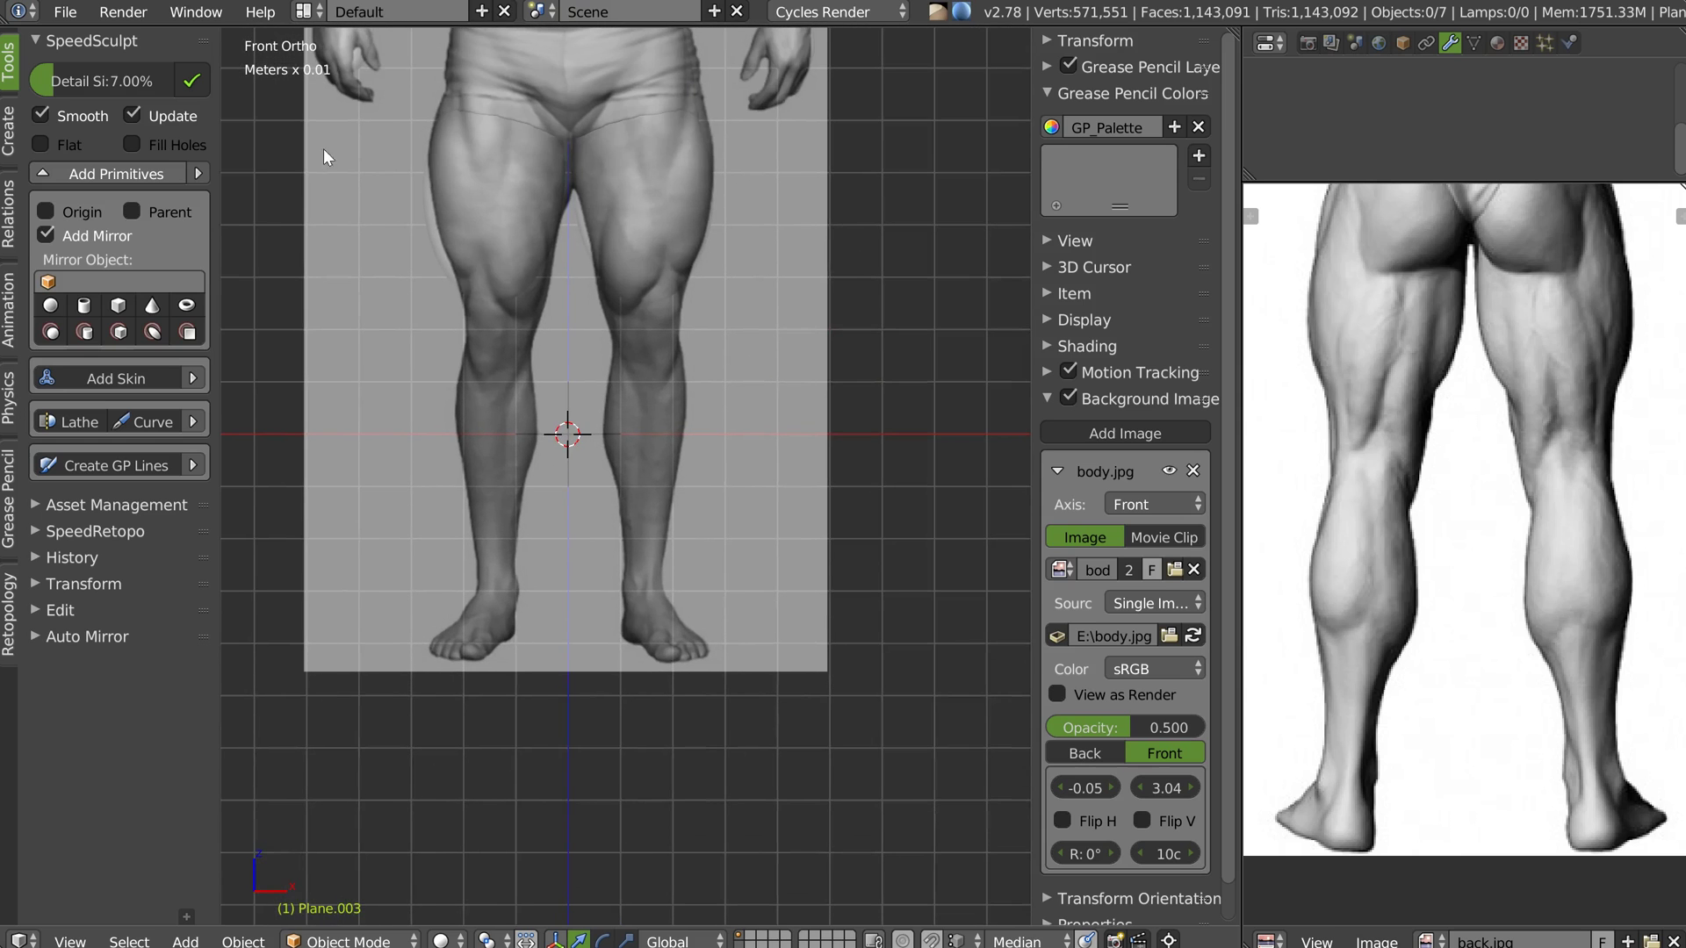
Add a mirrored skin at the front reference's knee, extrude it down to the ankle and thicken the knee end
left_click(91, 379)
left_click(646, 310)
key("e")
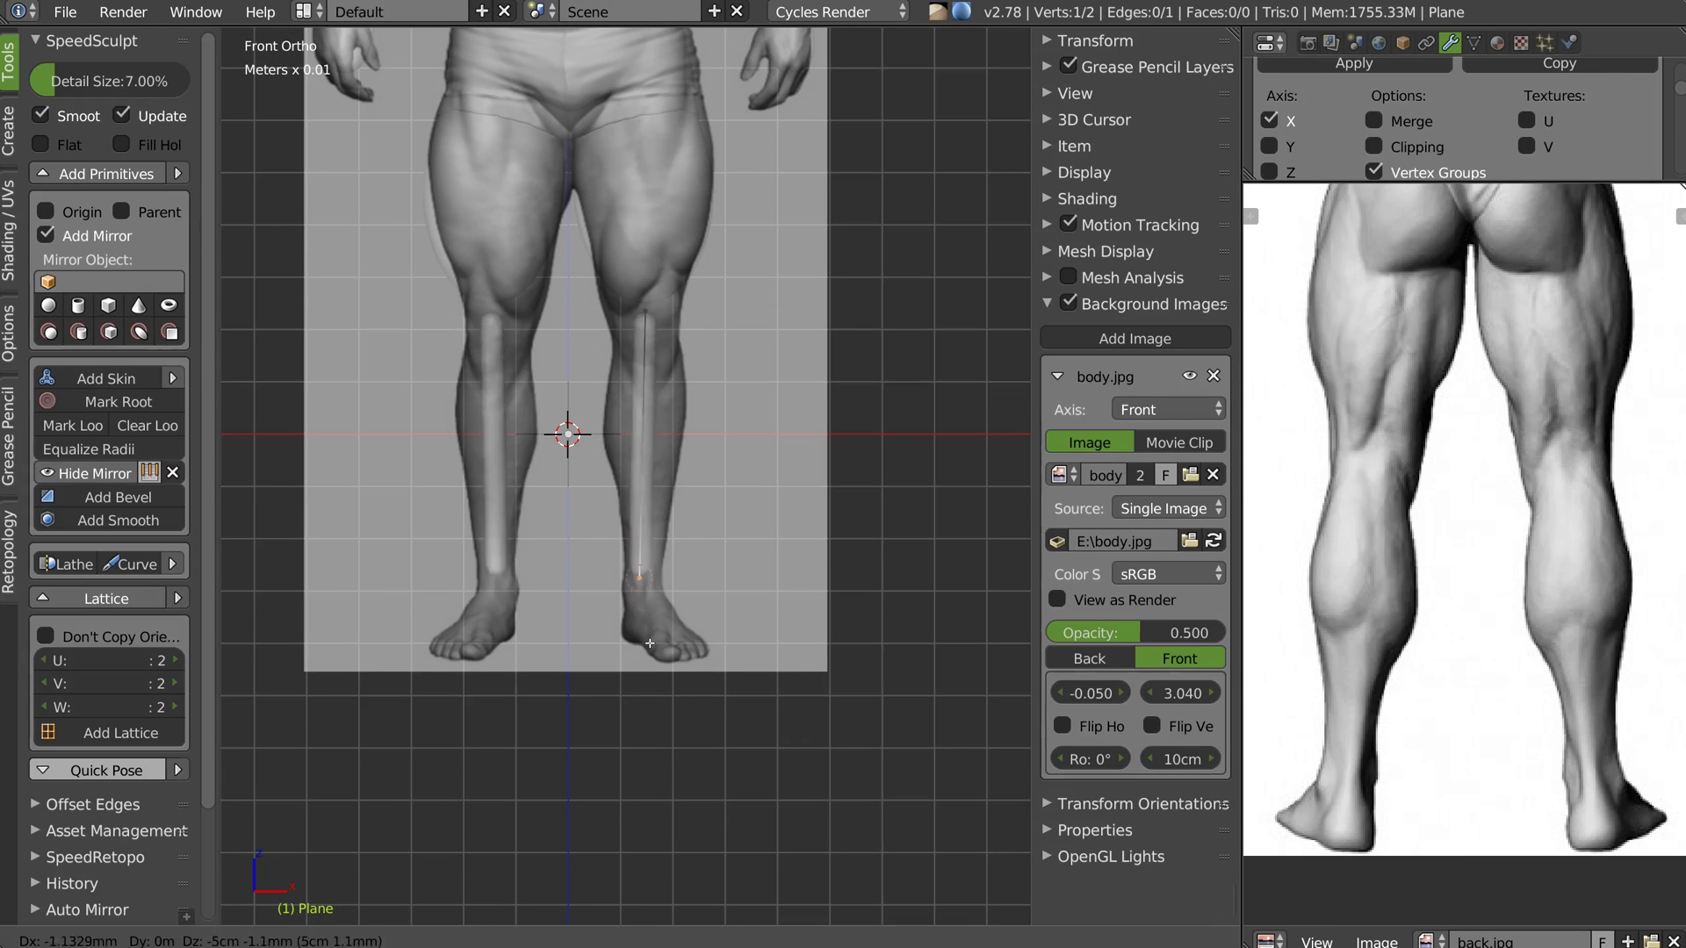
left_click(649, 599)
right_click(644, 295)
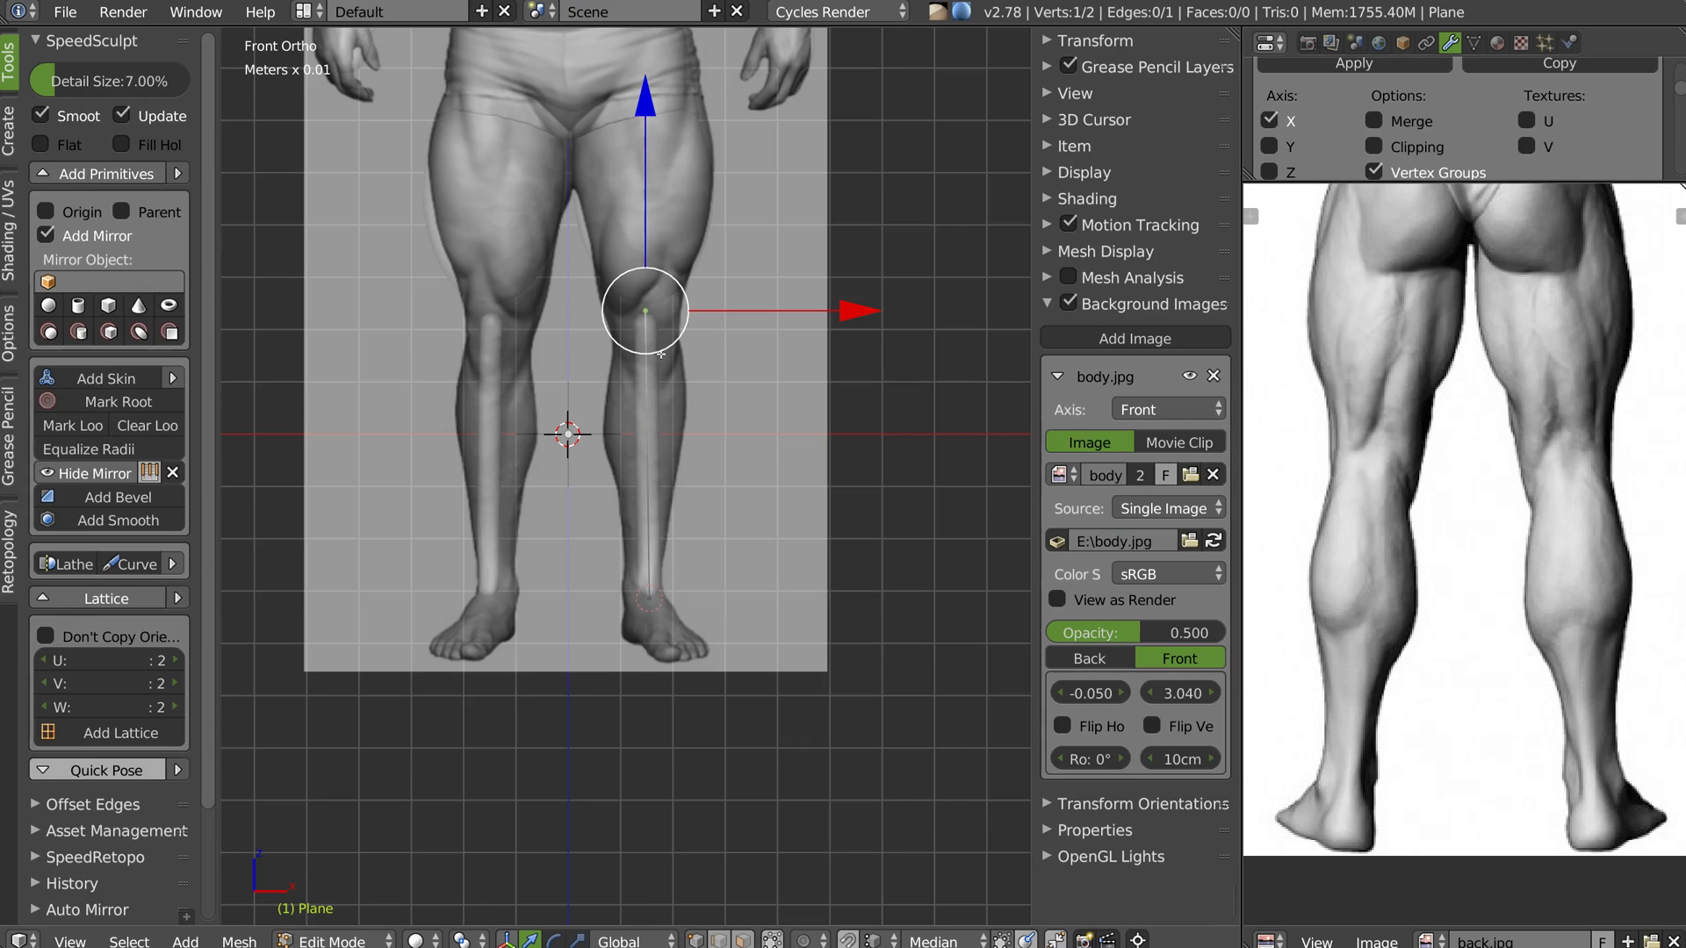
key("ctrl+a")
left_click(770, 329)
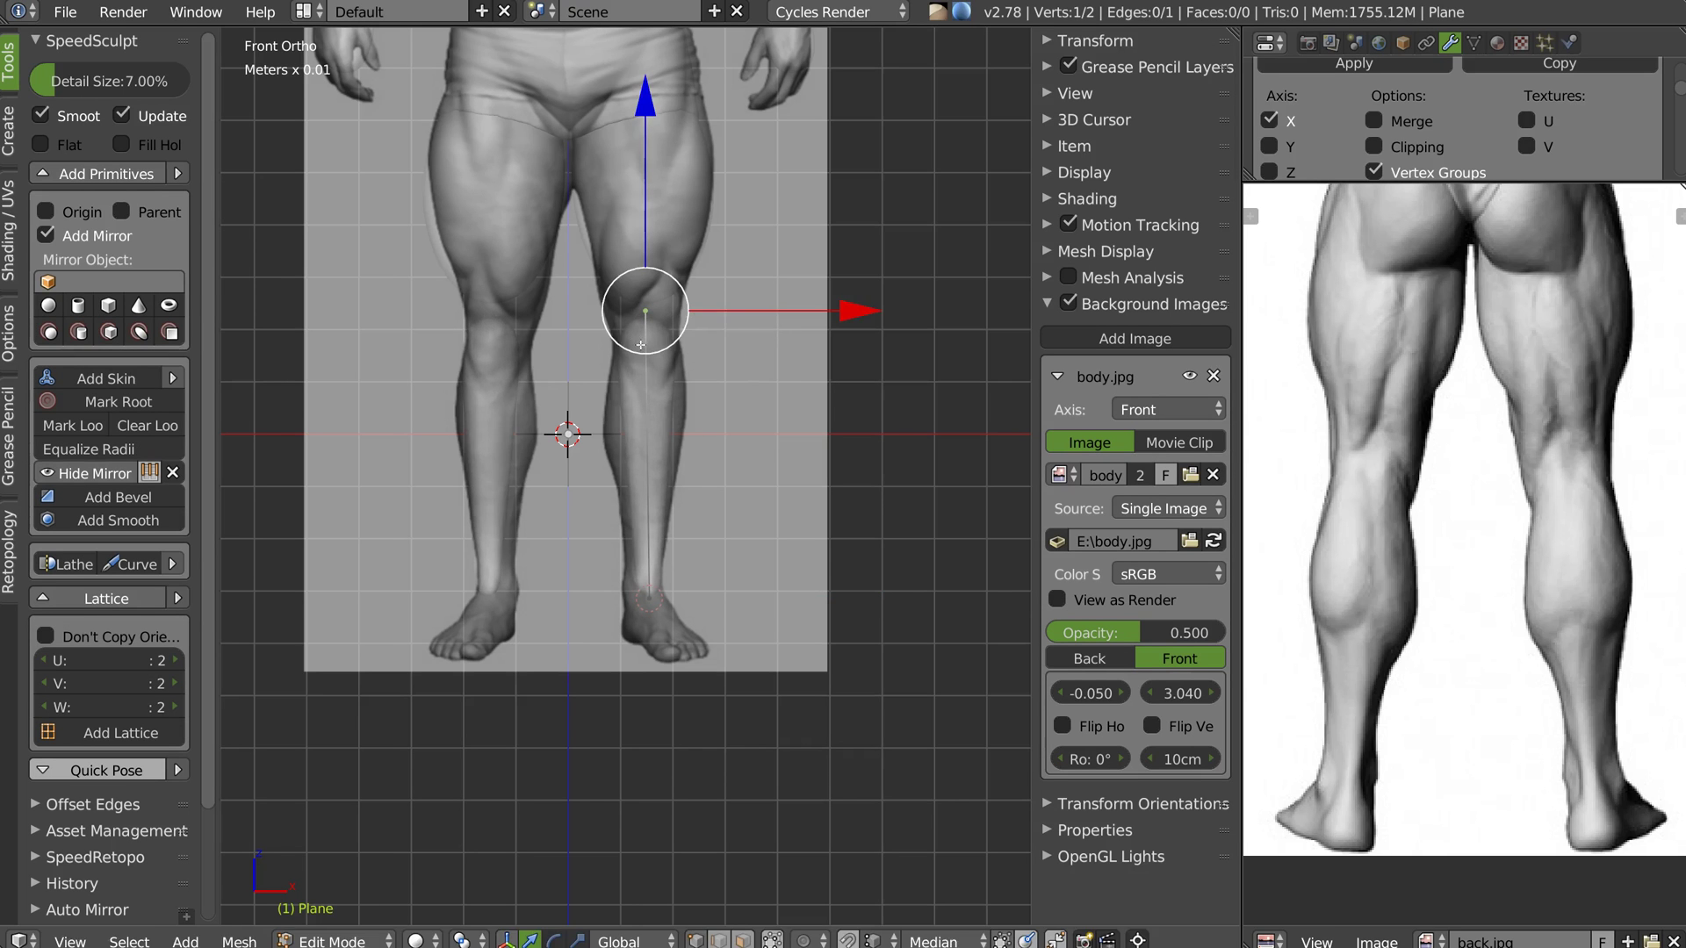
Move the shin skin's knee point up into the thigh and its ankle point down to match the front reference
key("g")
left_click(643, 289)
right_click(647, 595)
key("g")
left_click(642, 609)
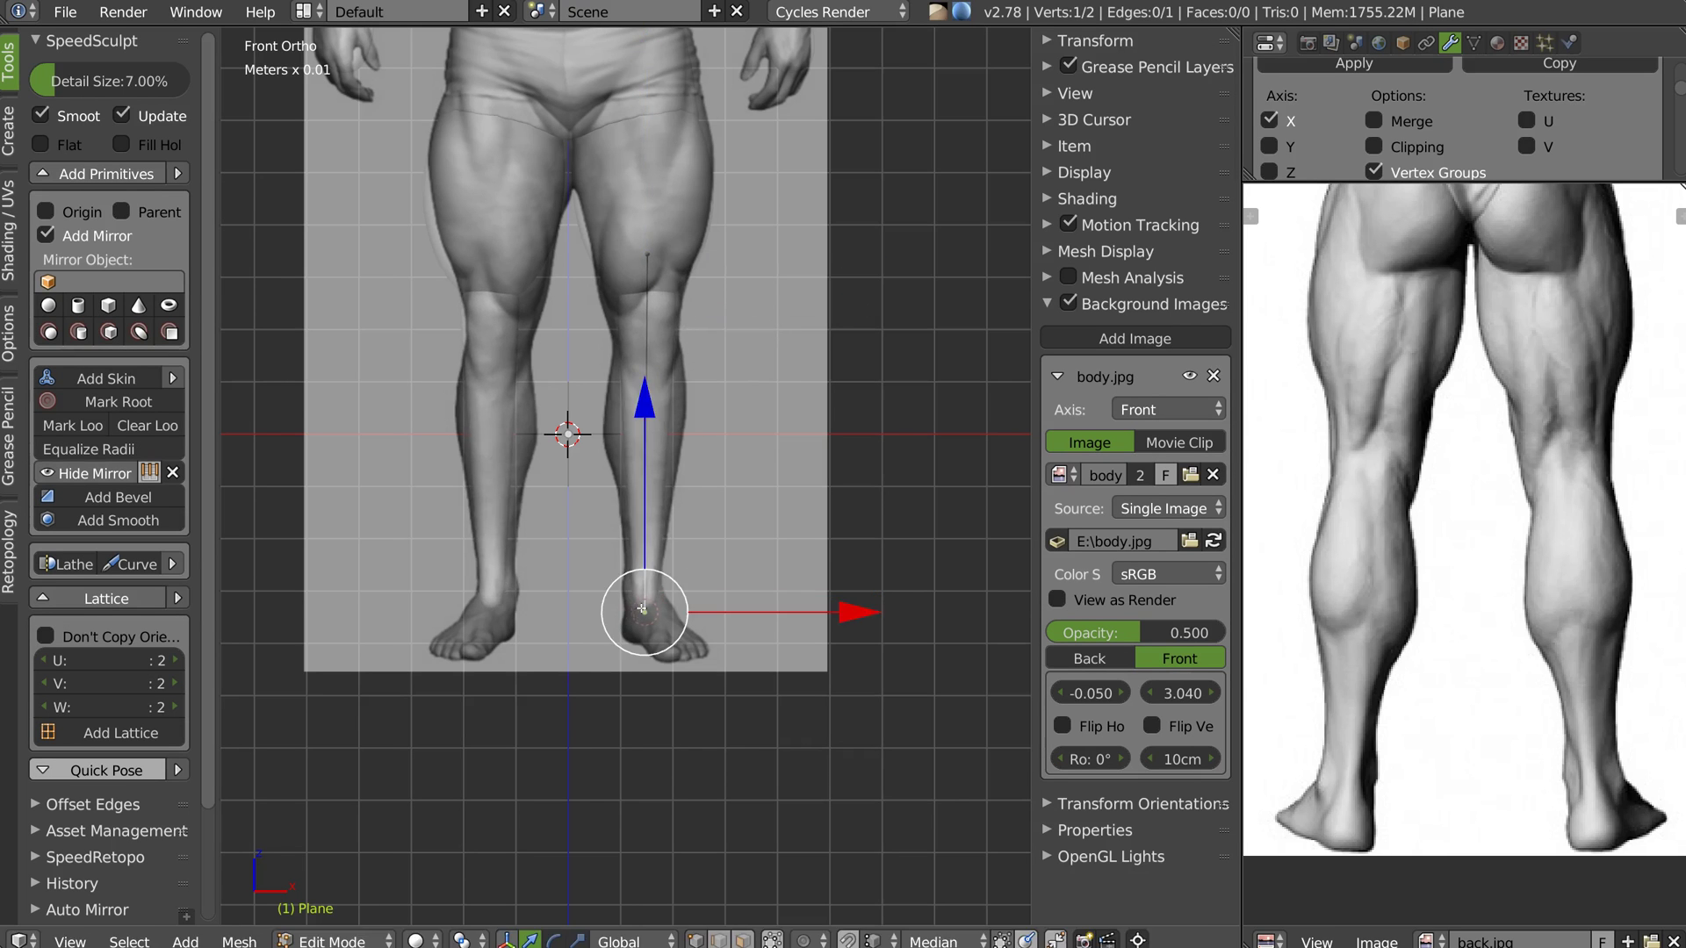
In the right orthographic view, move the ankle end of the shin skin slightly backward
right_click(658, 242)
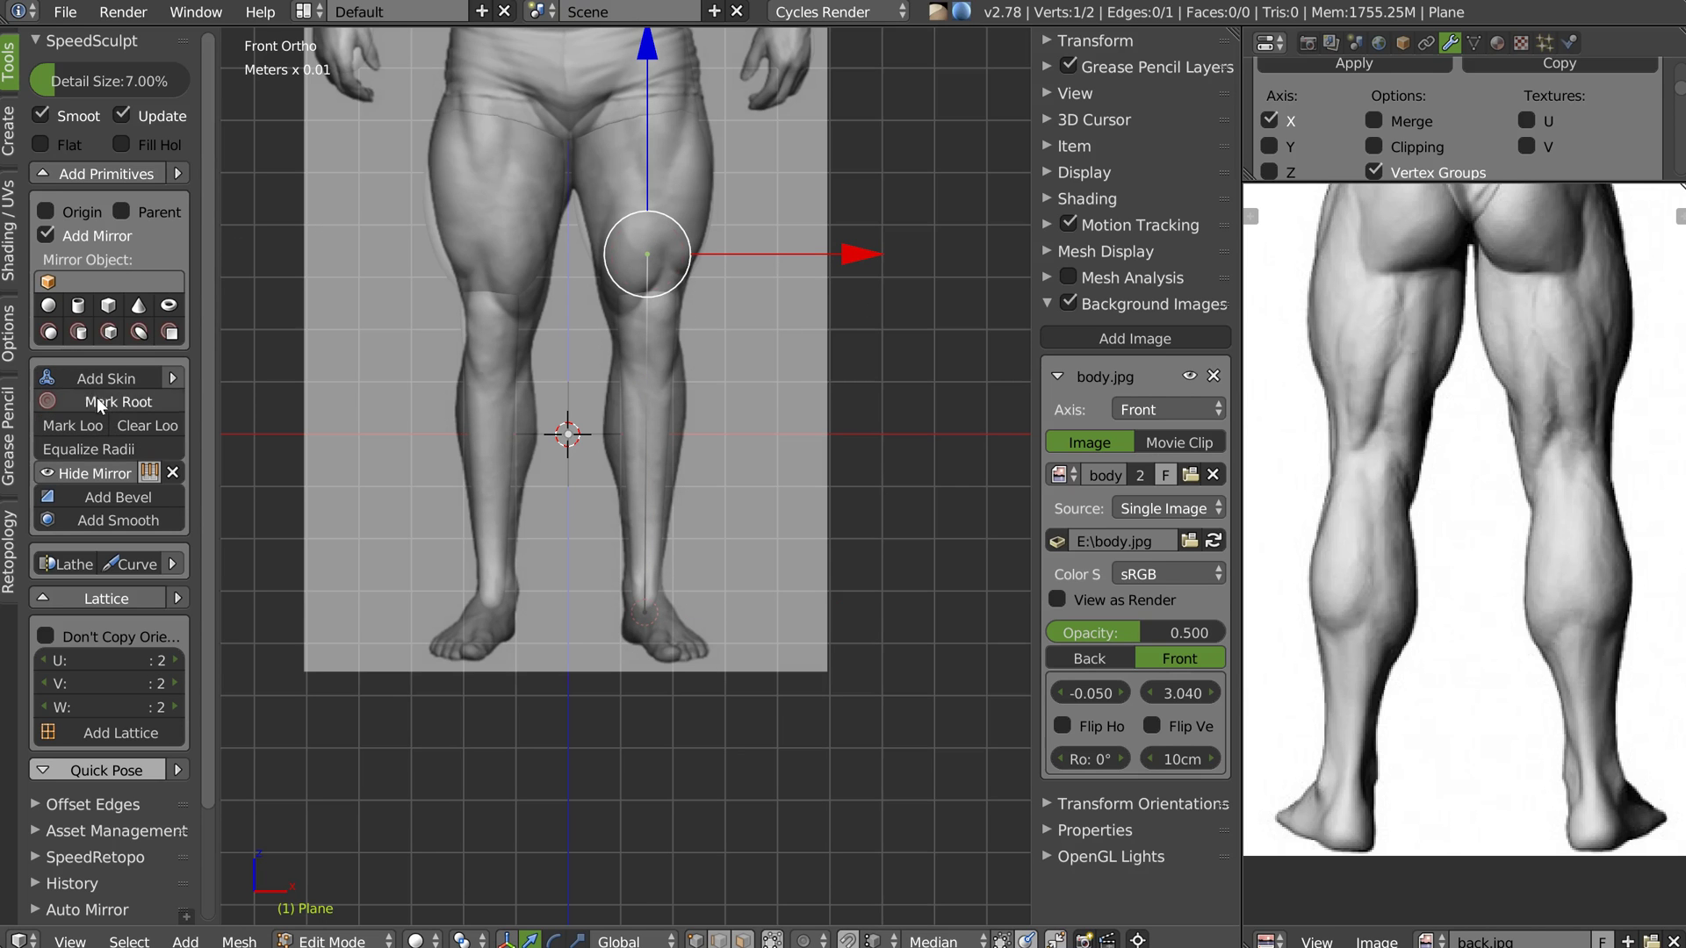
right_click(665, 651)
middle_click_drag(664, 651, 727, 386)
right_click(744, 304)
right_click(667, 478)
key("q")
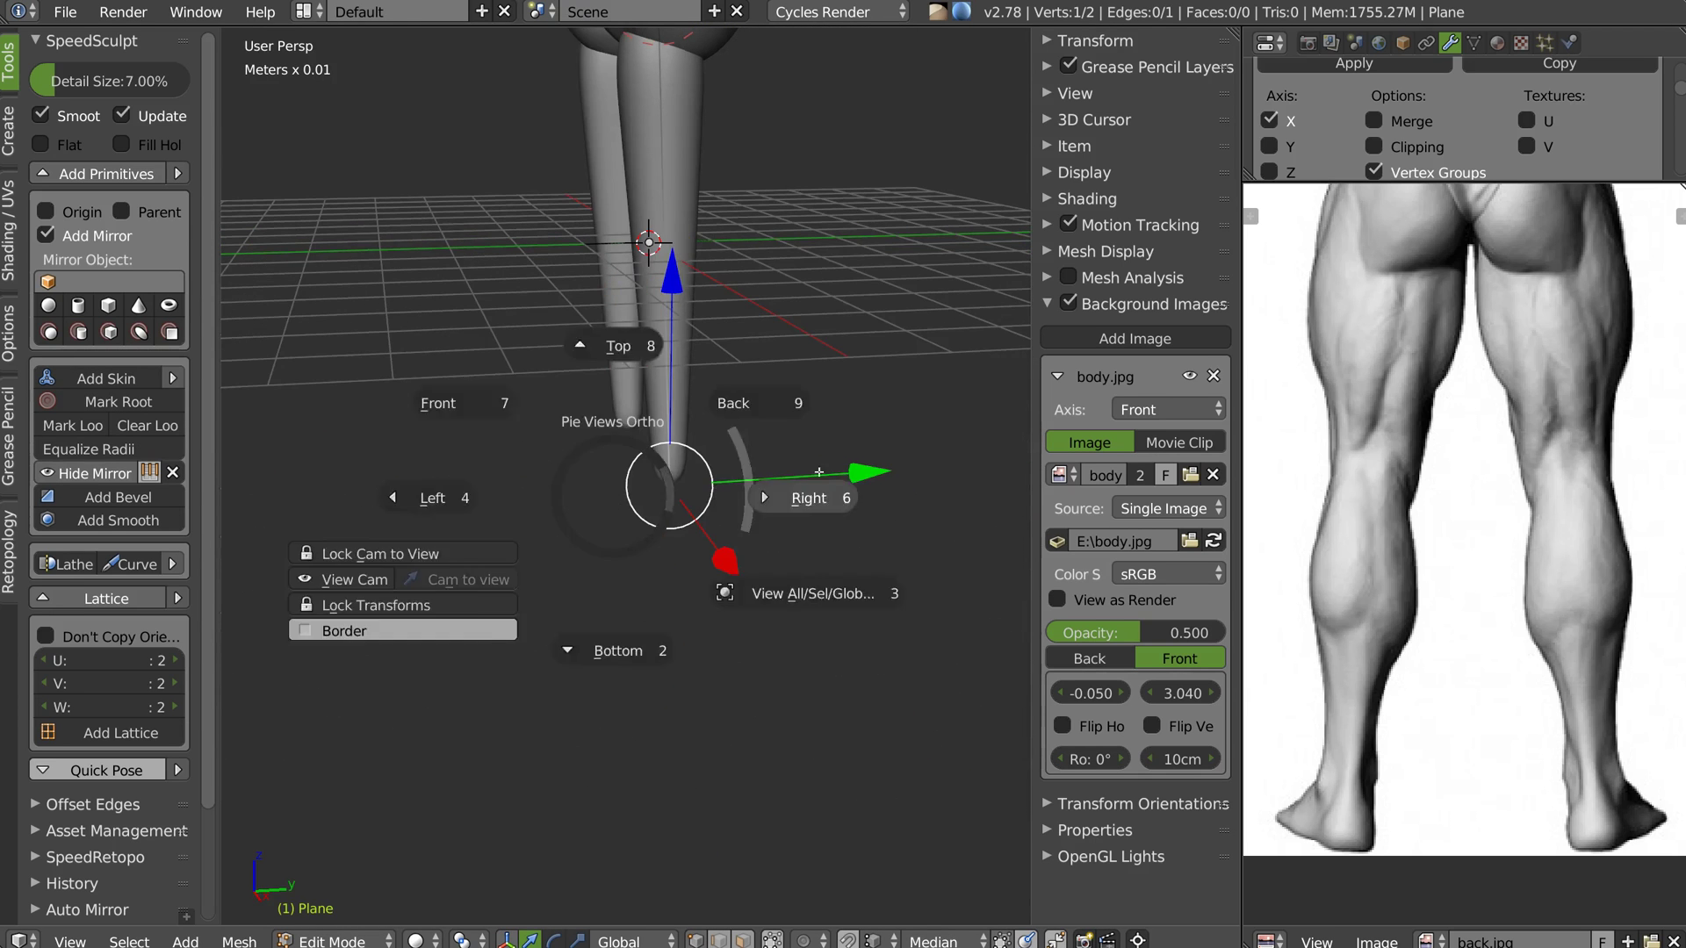
left_click(803, 487)
left_click_drag(794, 488, 806, 488)
scroll(680, 330, "up", 2)
Subdivide the shin skin between knee and ankle, shift its midpoint forward slightly, then leave Edit Mode and deselect it
right_click(579, 208)
right_click(611, 537, "shift")
key("w")
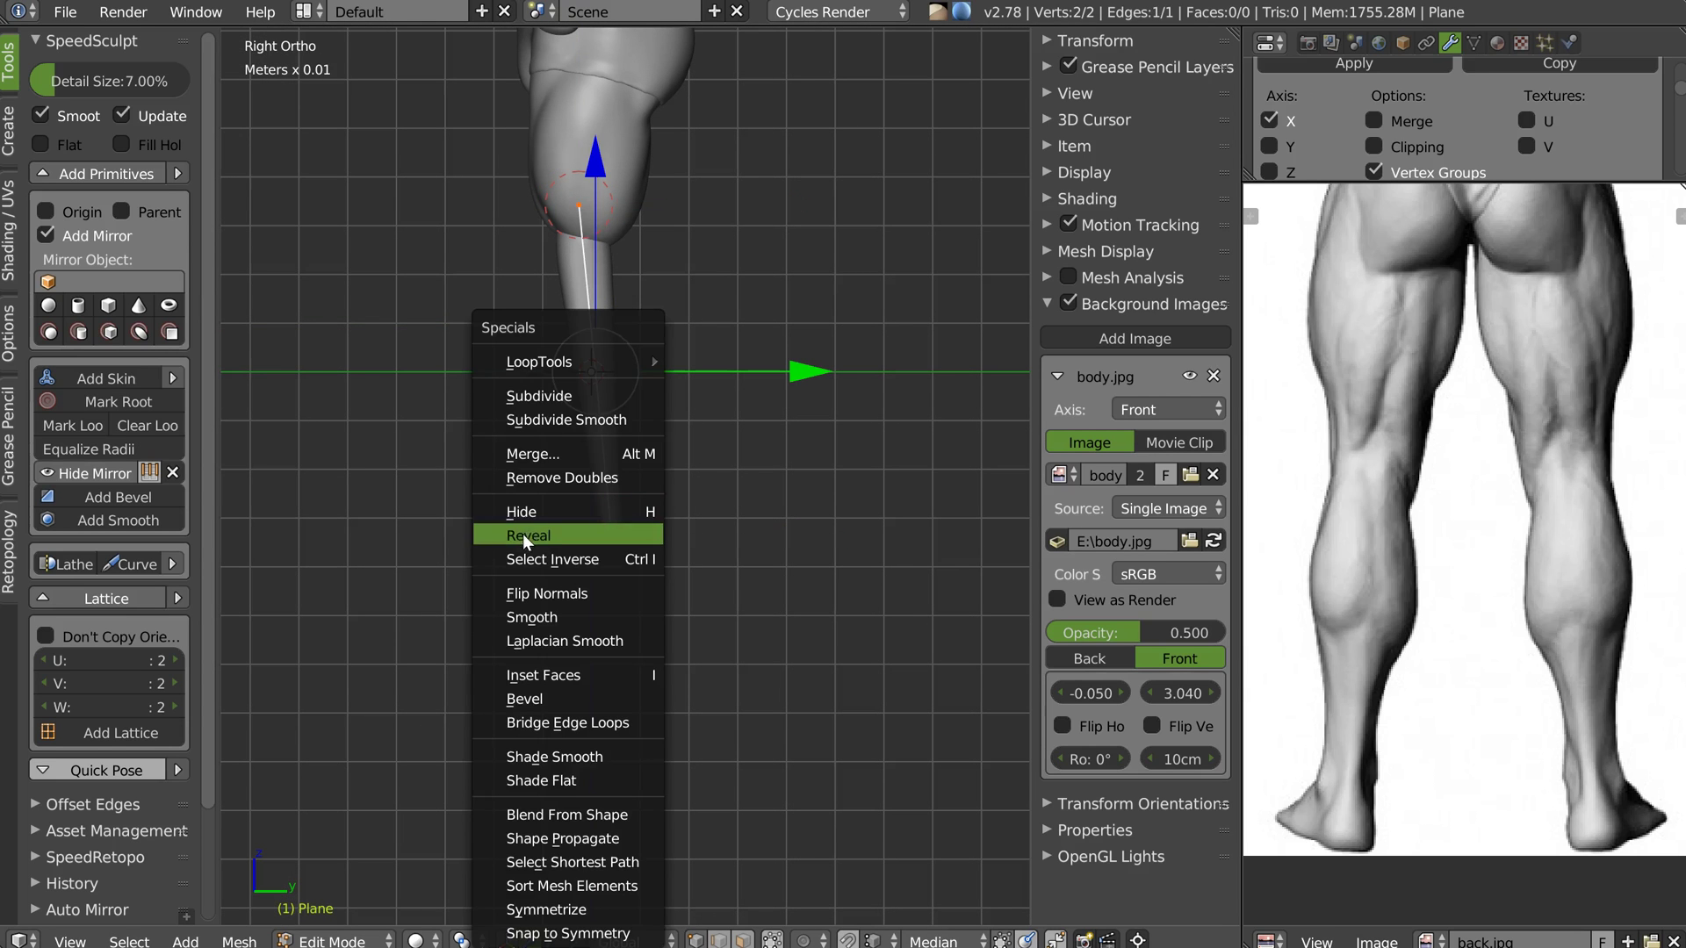
left_click(527, 395)
key("g")
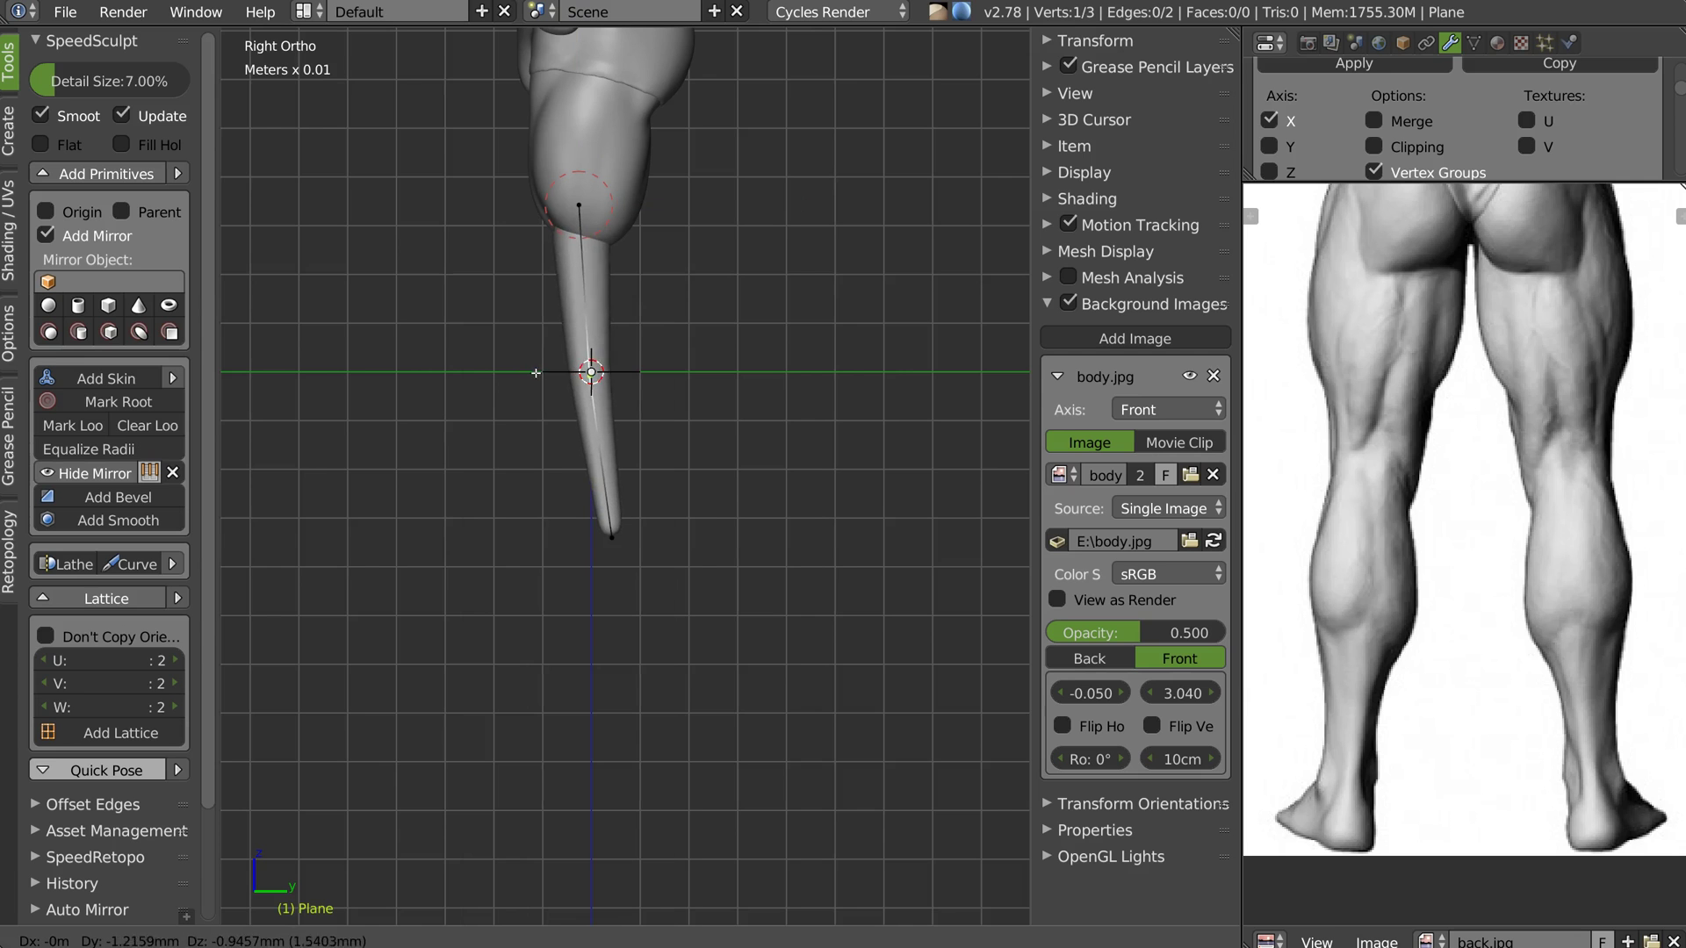
left_click(540, 371)
key("Tab")
middle_click_drag(620, 387, 472, 446)
scroll(472, 446, "down", 4)
middle_click_drag(571, 263, 615, 360, "shift")
scroll(597, 271, "up", 6)
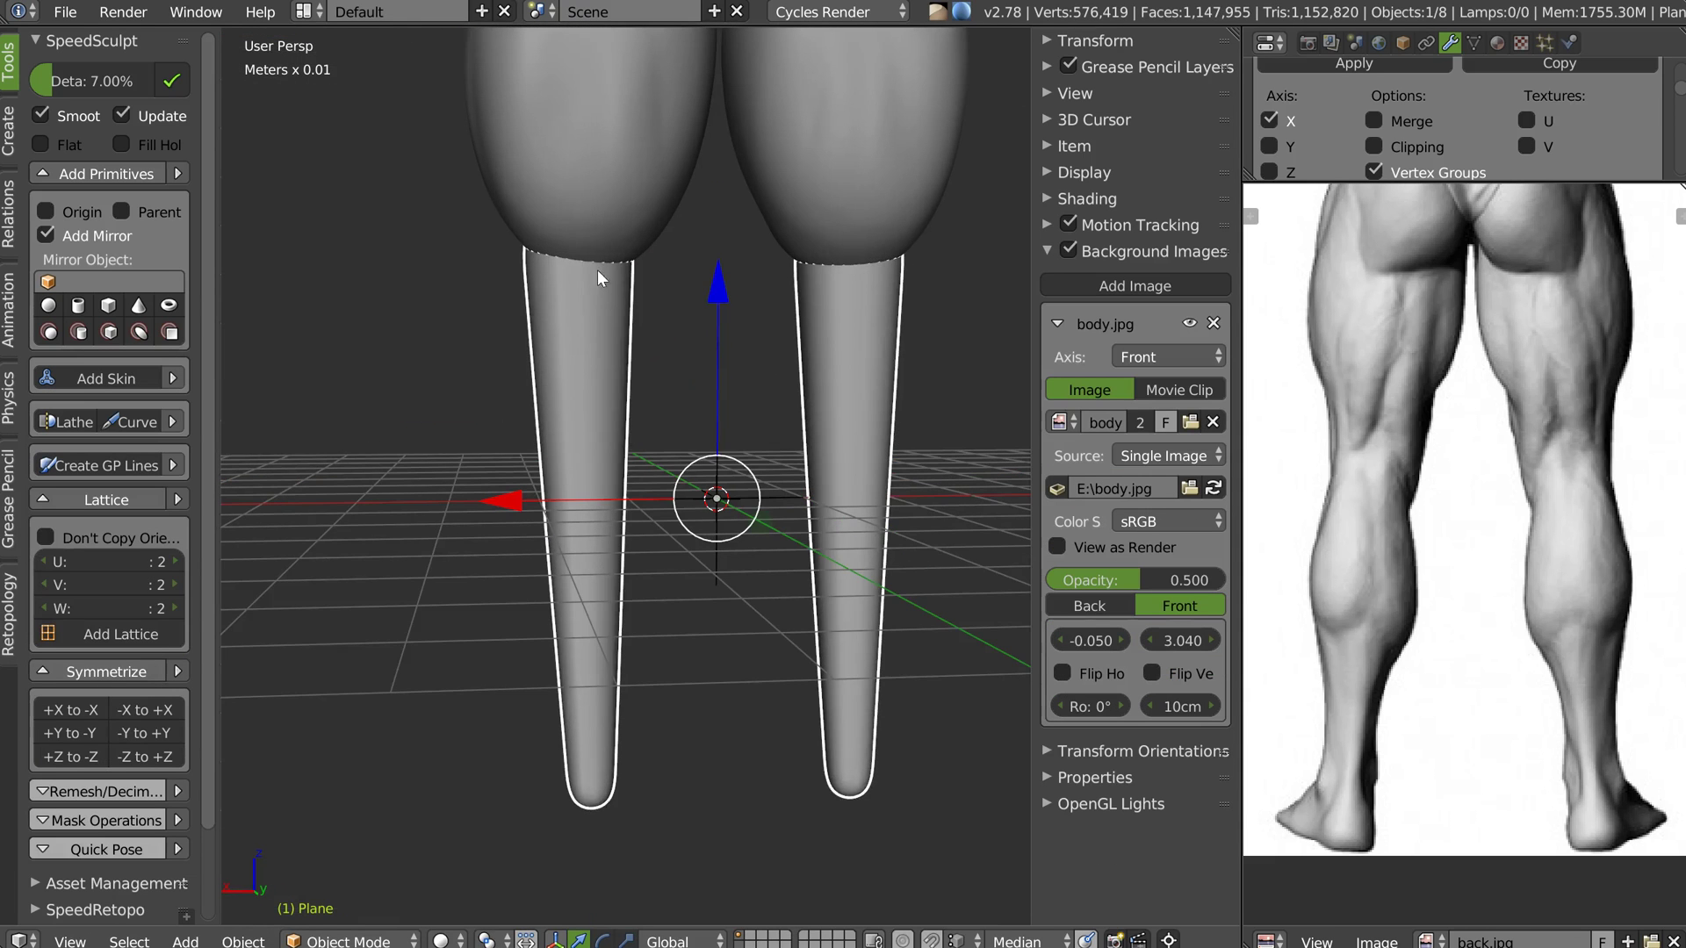
key("a")
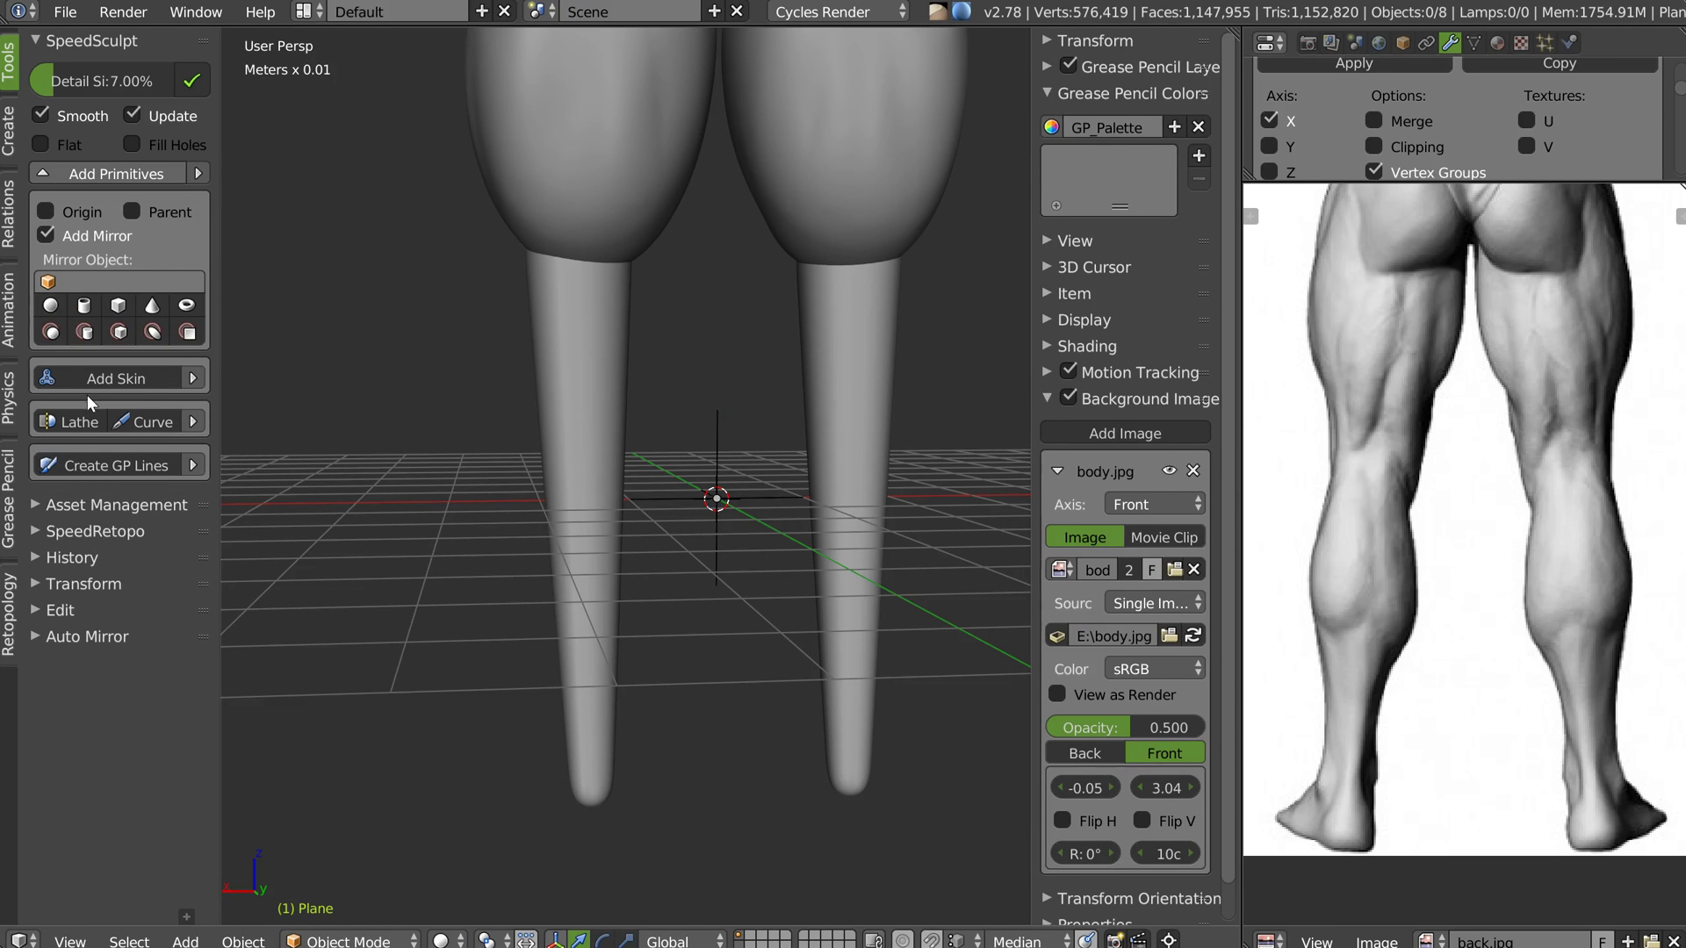
Add a new mirrored skin at the back of the knee and extrude it down to about mid-shin for the calf
left_click(105, 379)
mouse_move(646, 261)
middle_mouse_down()
mouse_move(619, 268)
mouse_move(650, 281)
middle_mouse_up()
key("g")
left_click(664, 278)
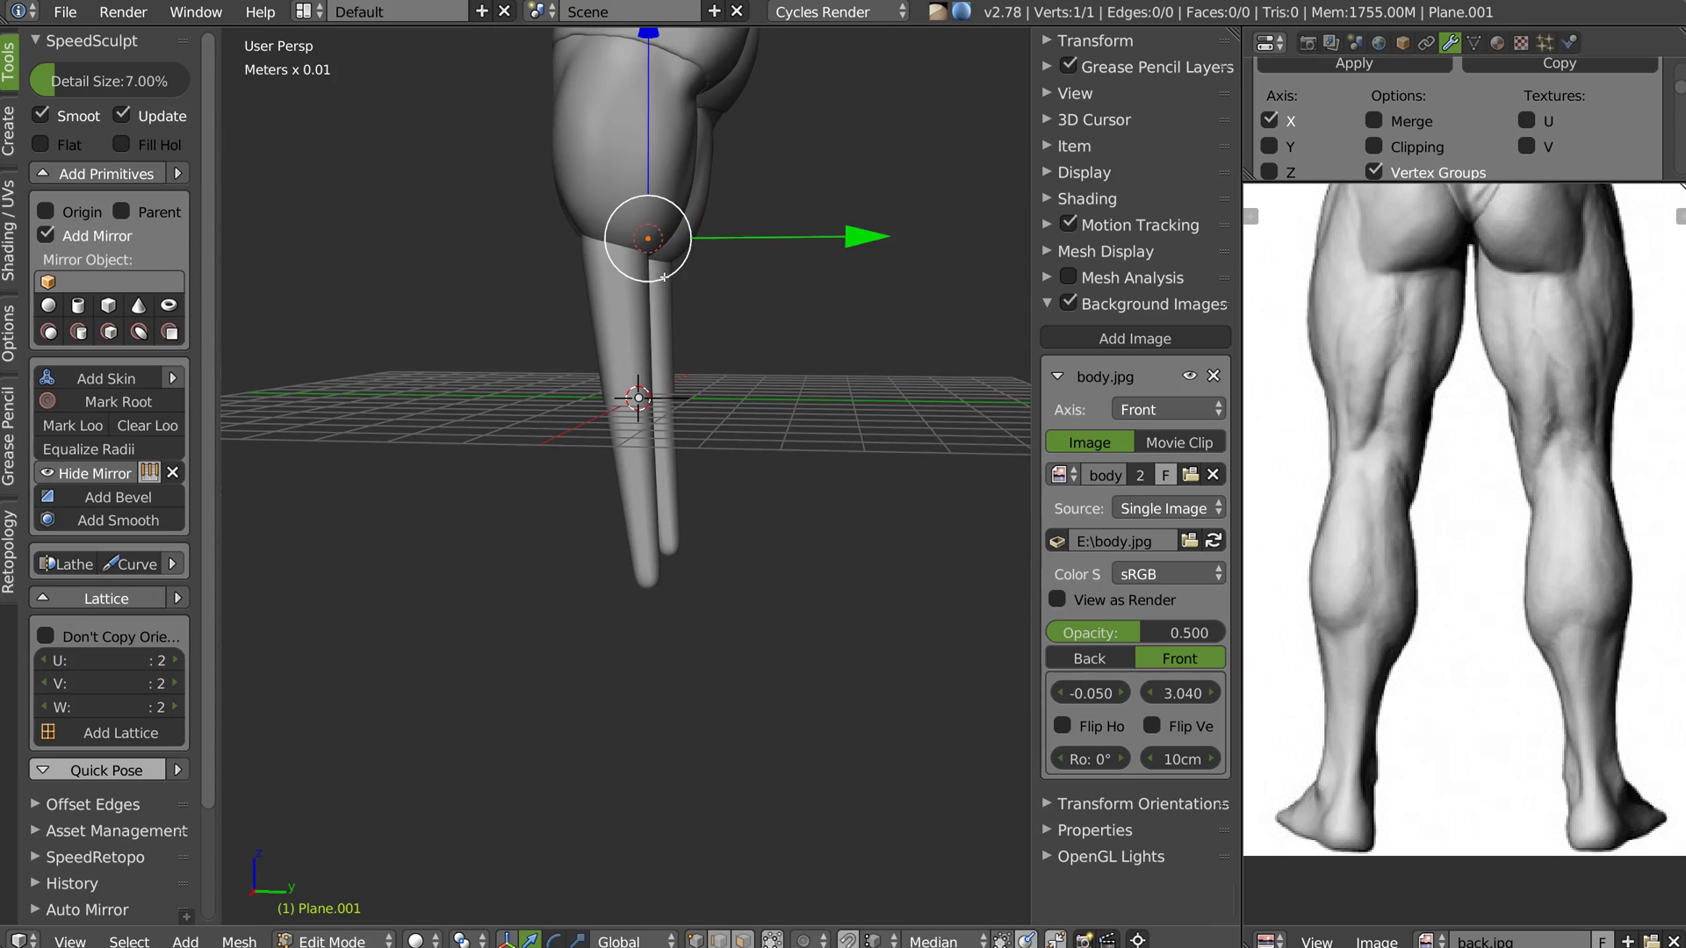
middle_click_drag(677, 275, 650, 289)
key("e")
left_click(648, 459)
mouse_move(648, 458)
middle_mouse_down()
mouse_move(518, 470)
mouse_move(714, 401)
mouse_move(650, 438)
middle_mouse_up()
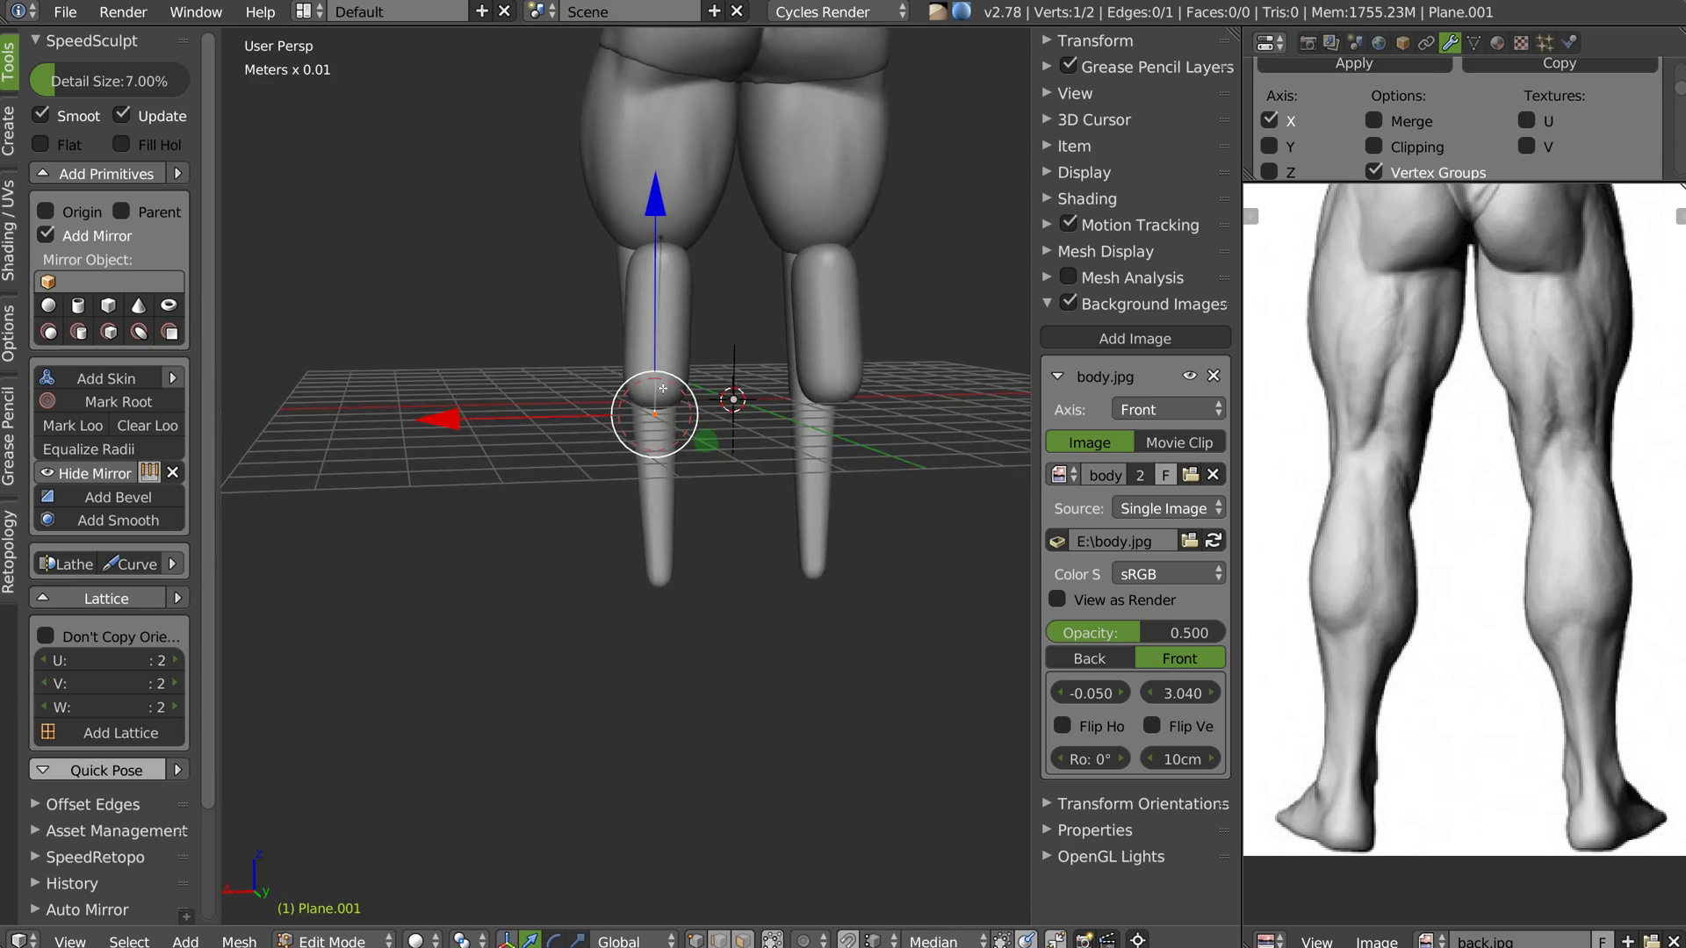
Reposition the upper and lower ends of the calf skin behind the shin and thin both ends
scroll(641, 439, "up", 3)
mouse_move(634, 149)
right_mouse_down()
mouse_move(666, 145)
mouse_move(619, 167)
mouse_move(618, 130)
right_mouse_up()
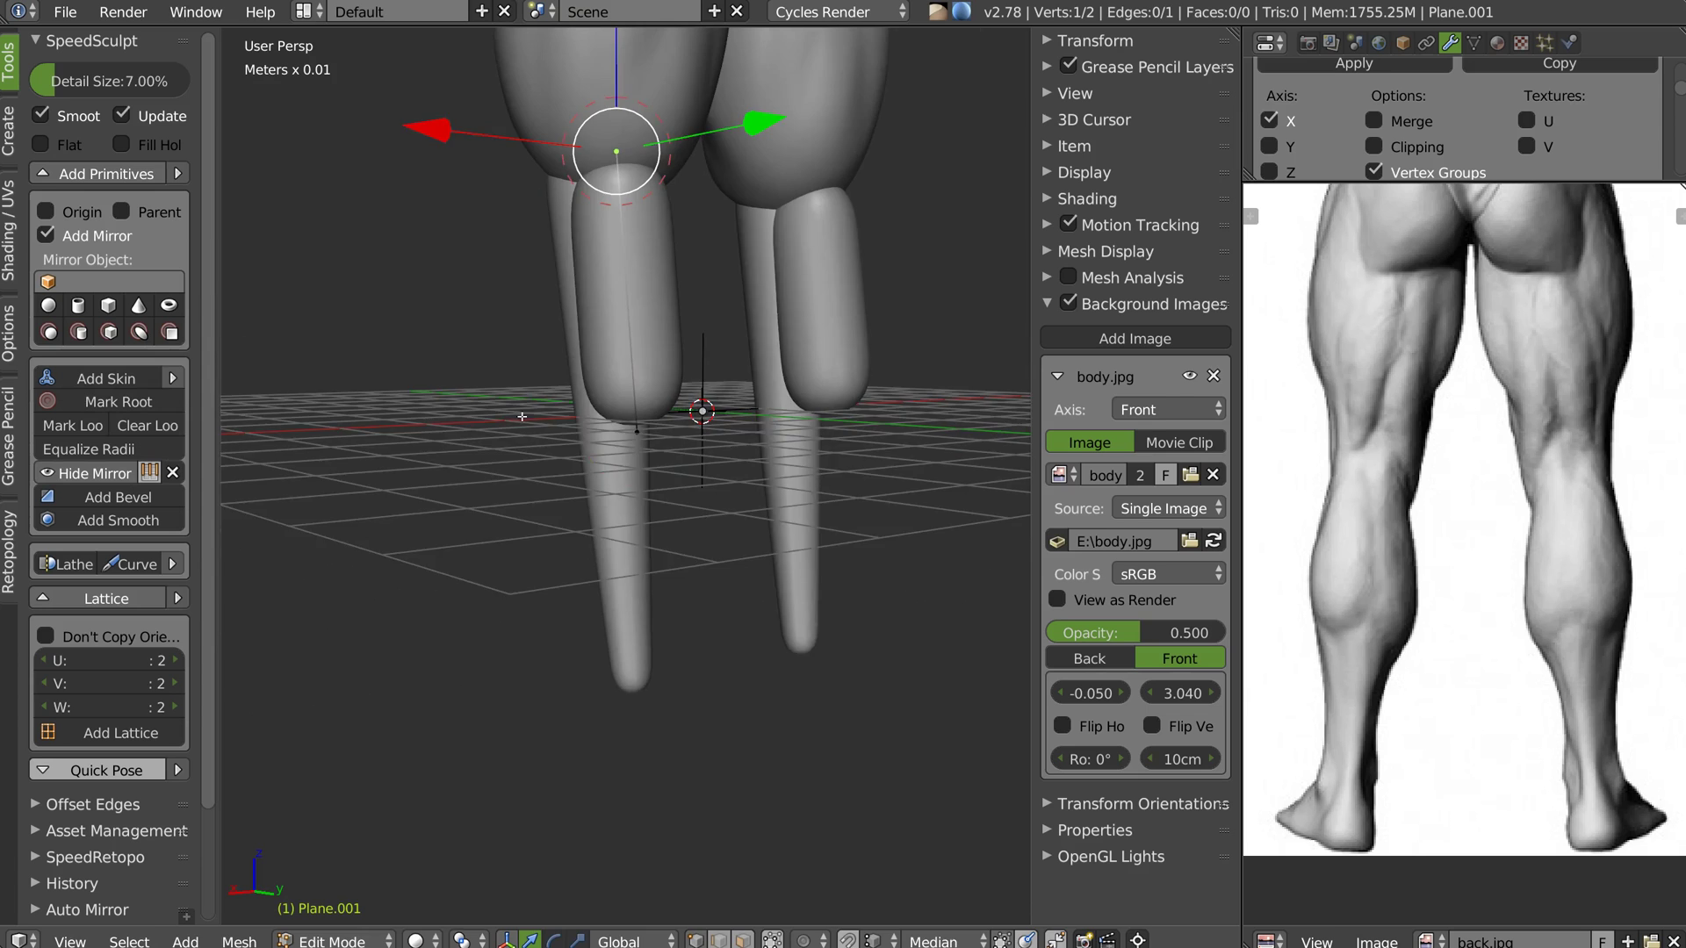
middle_click_drag(522, 417, 601, 389)
right_click_drag(647, 430, 614, 430)
middle_click_drag(847, 411, 776, 447)
key("ctrl+a")
left_click(727, 431)
right_click(630, 148)
key("ctrl+a")
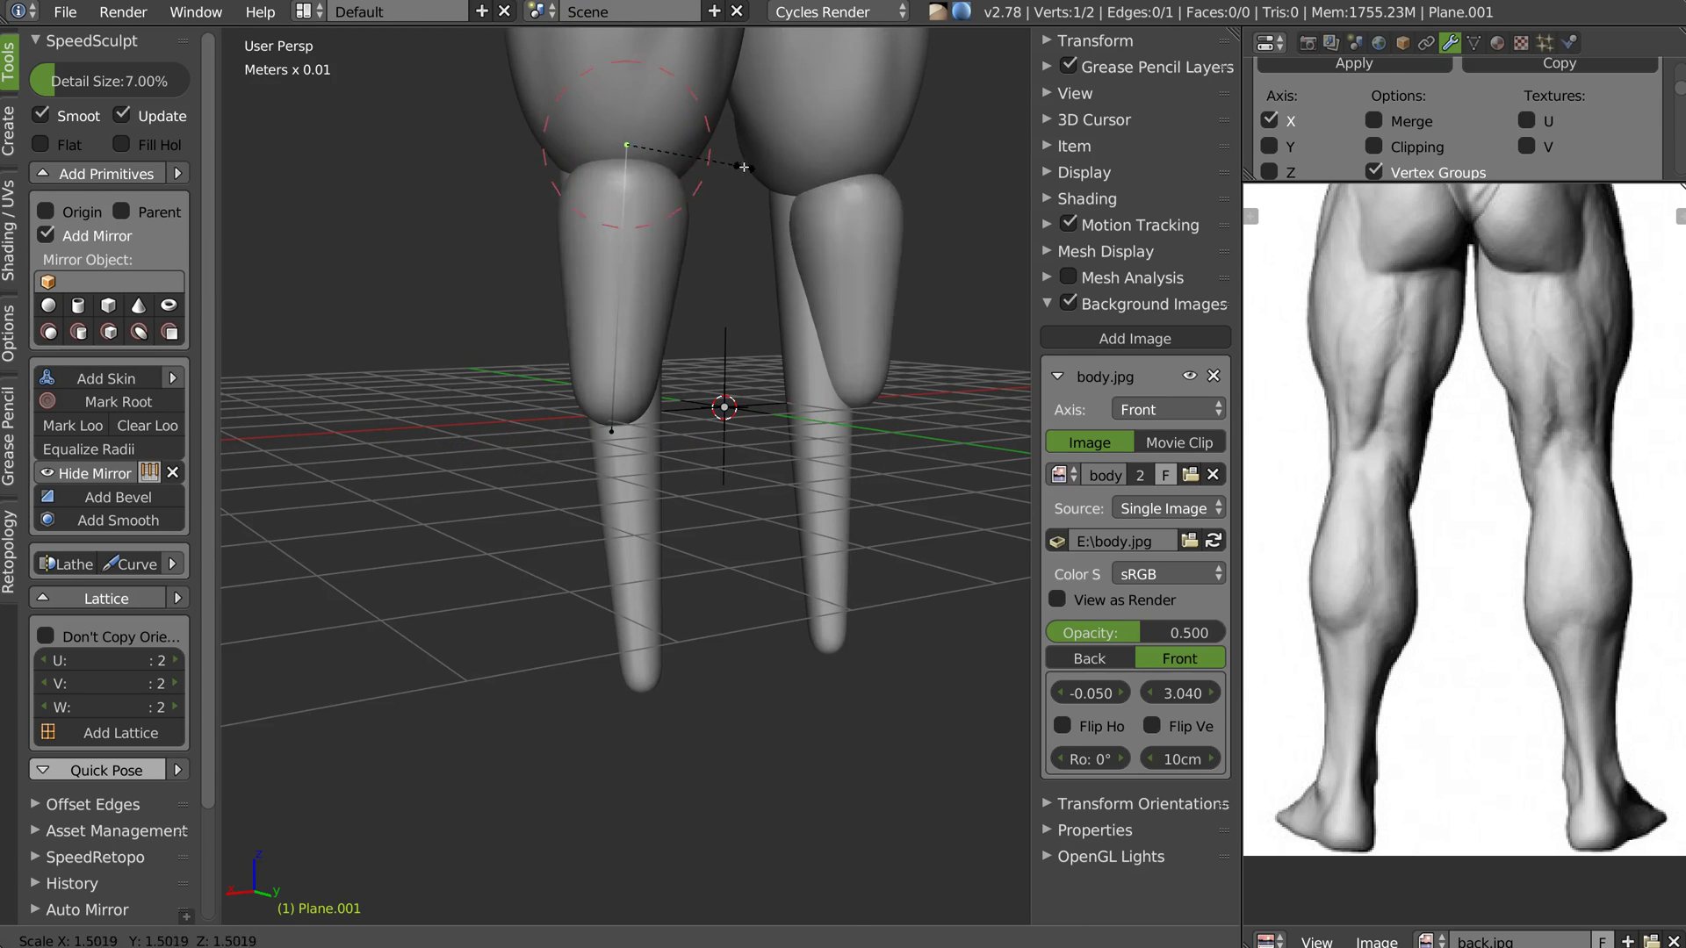
left_click(687, 164)
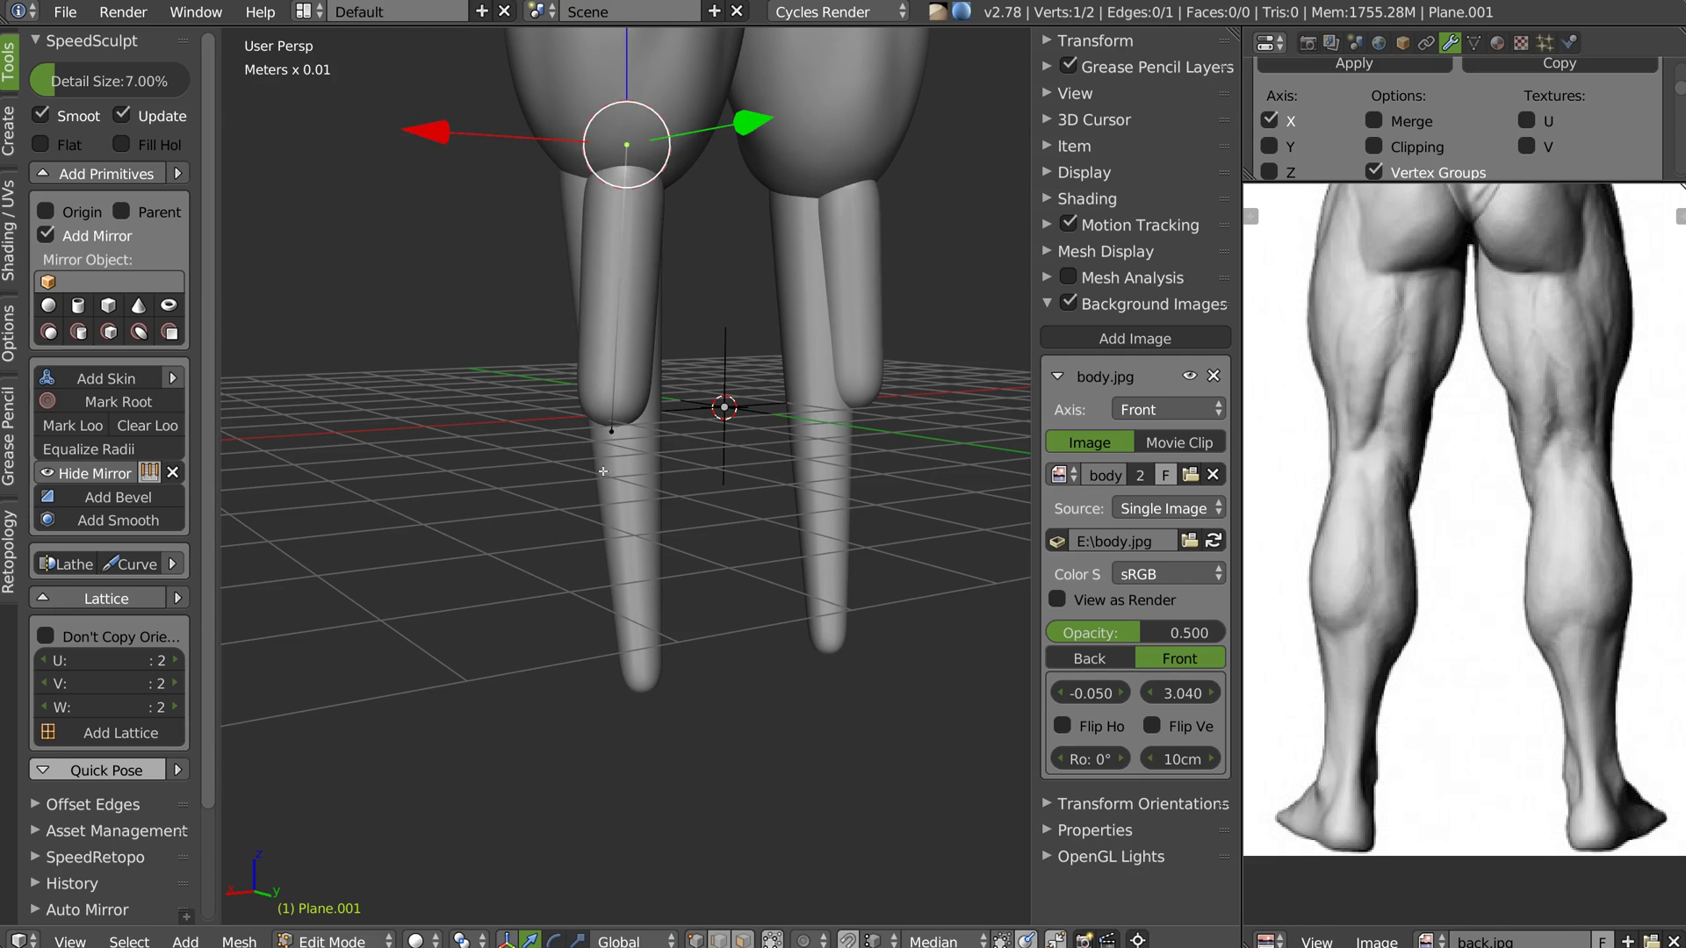
Subdivide the calf skin between its two ends, adjust its thickness and leave Edit Mode
right_click(609, 444, "shift")
key("w")
left_click(562, 396)
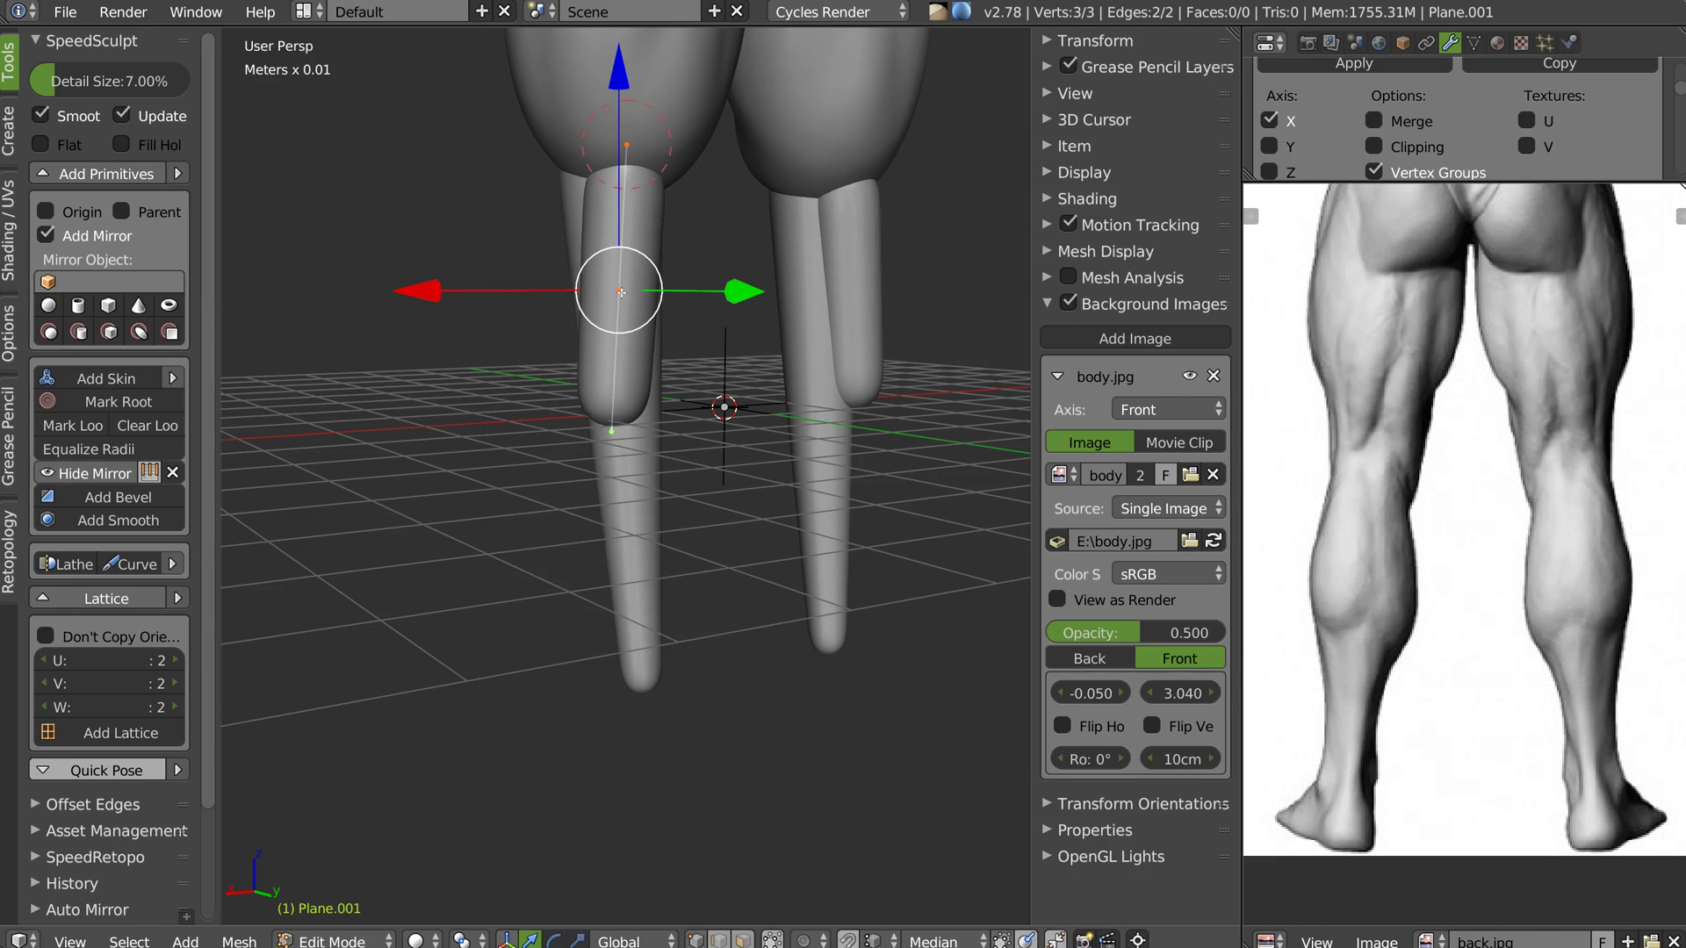
key("ctrl+a")
left_click(690, 353)
middle_click_drag(709, 326, 629, 302)
key("Tab")
Duplicate the calf skin toward the inner side of the leg, reposition its ends and taper the lower end
key("shift+d")
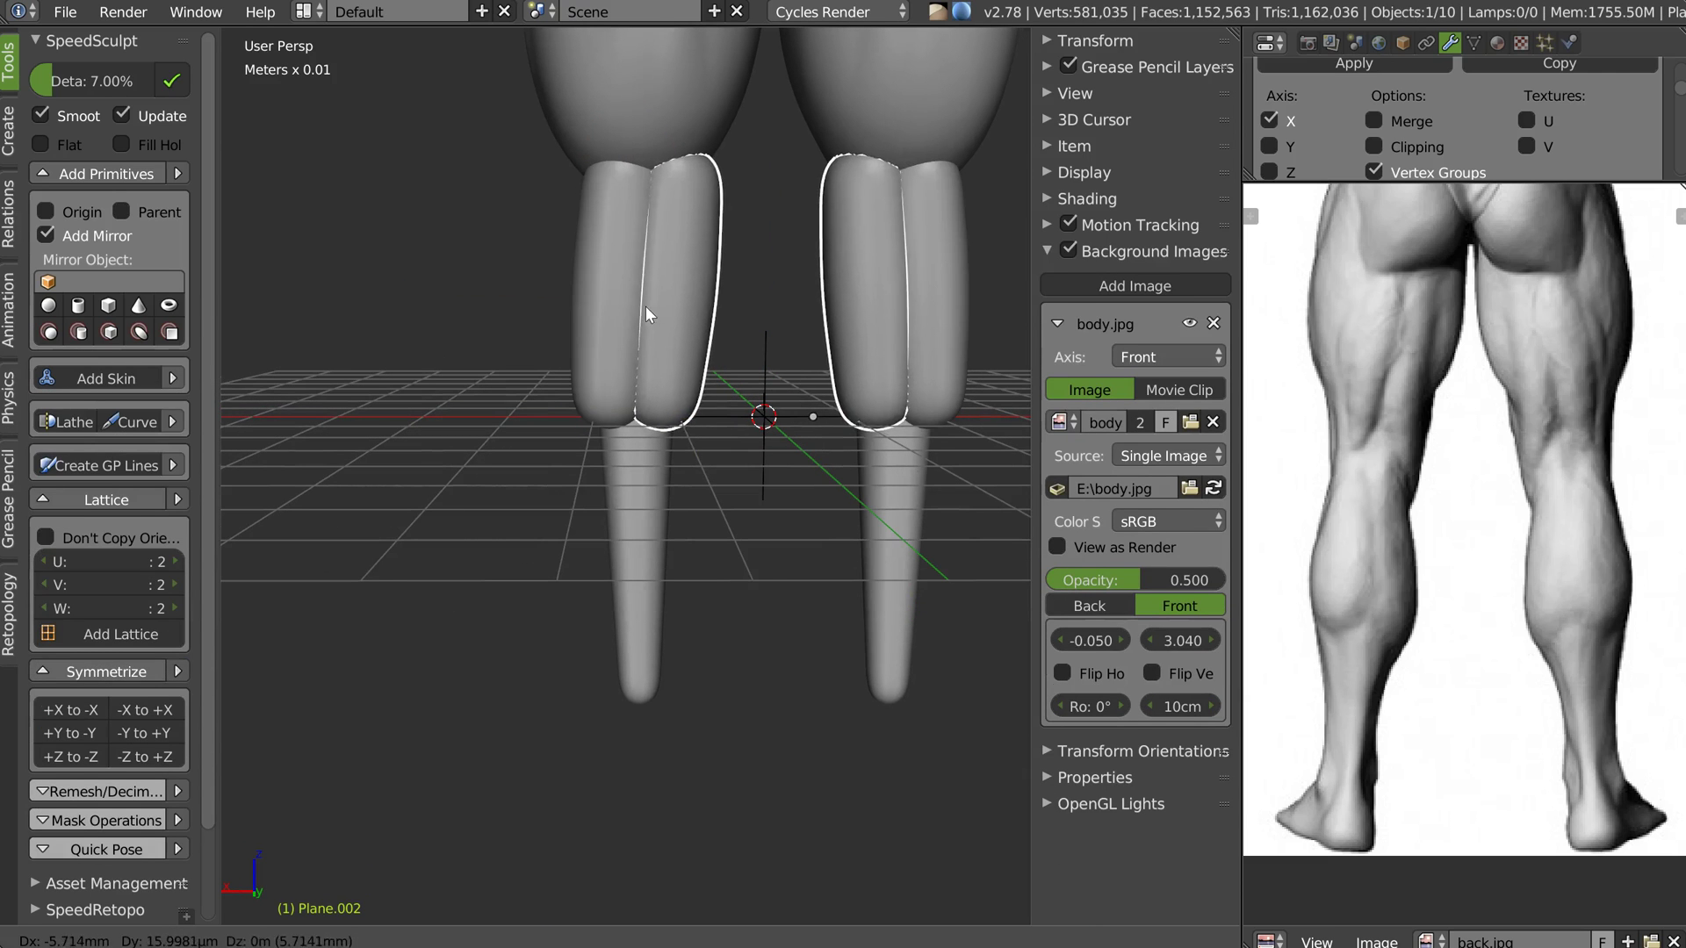
left_click(648, 306)
key("Tab")
right_click_drag(683, 136, 656, 145)
right_click_drag(673, 421, 696, 422)
key("ctrl+a")
left_click(704, 423)
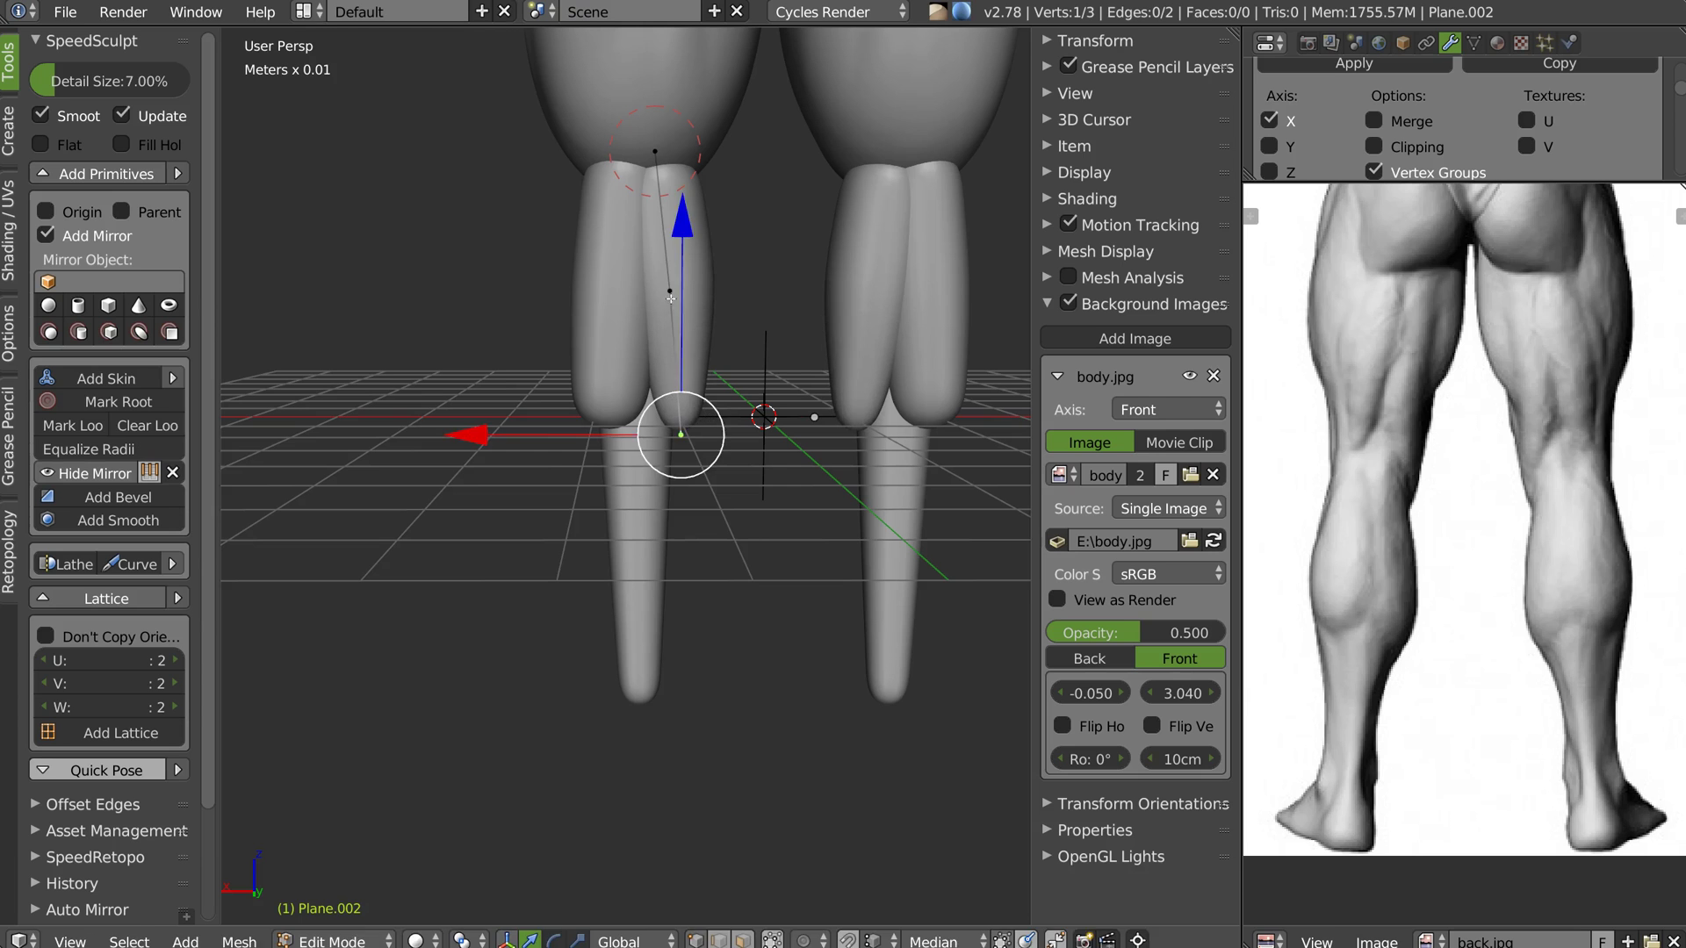
Thicken the middle of the inner calf skin, narrow its upper end and nudge its midpoint into place
right_click(676, 295)
key("ctrl+a")
left_click(731, 323)
mouse_move(654, 161)
right_mouse_down()
mouse_move(652, 141)
mouse_move(655, 153)
right_mouse_up()
key("ctrl+a")
left_click(730, 166)
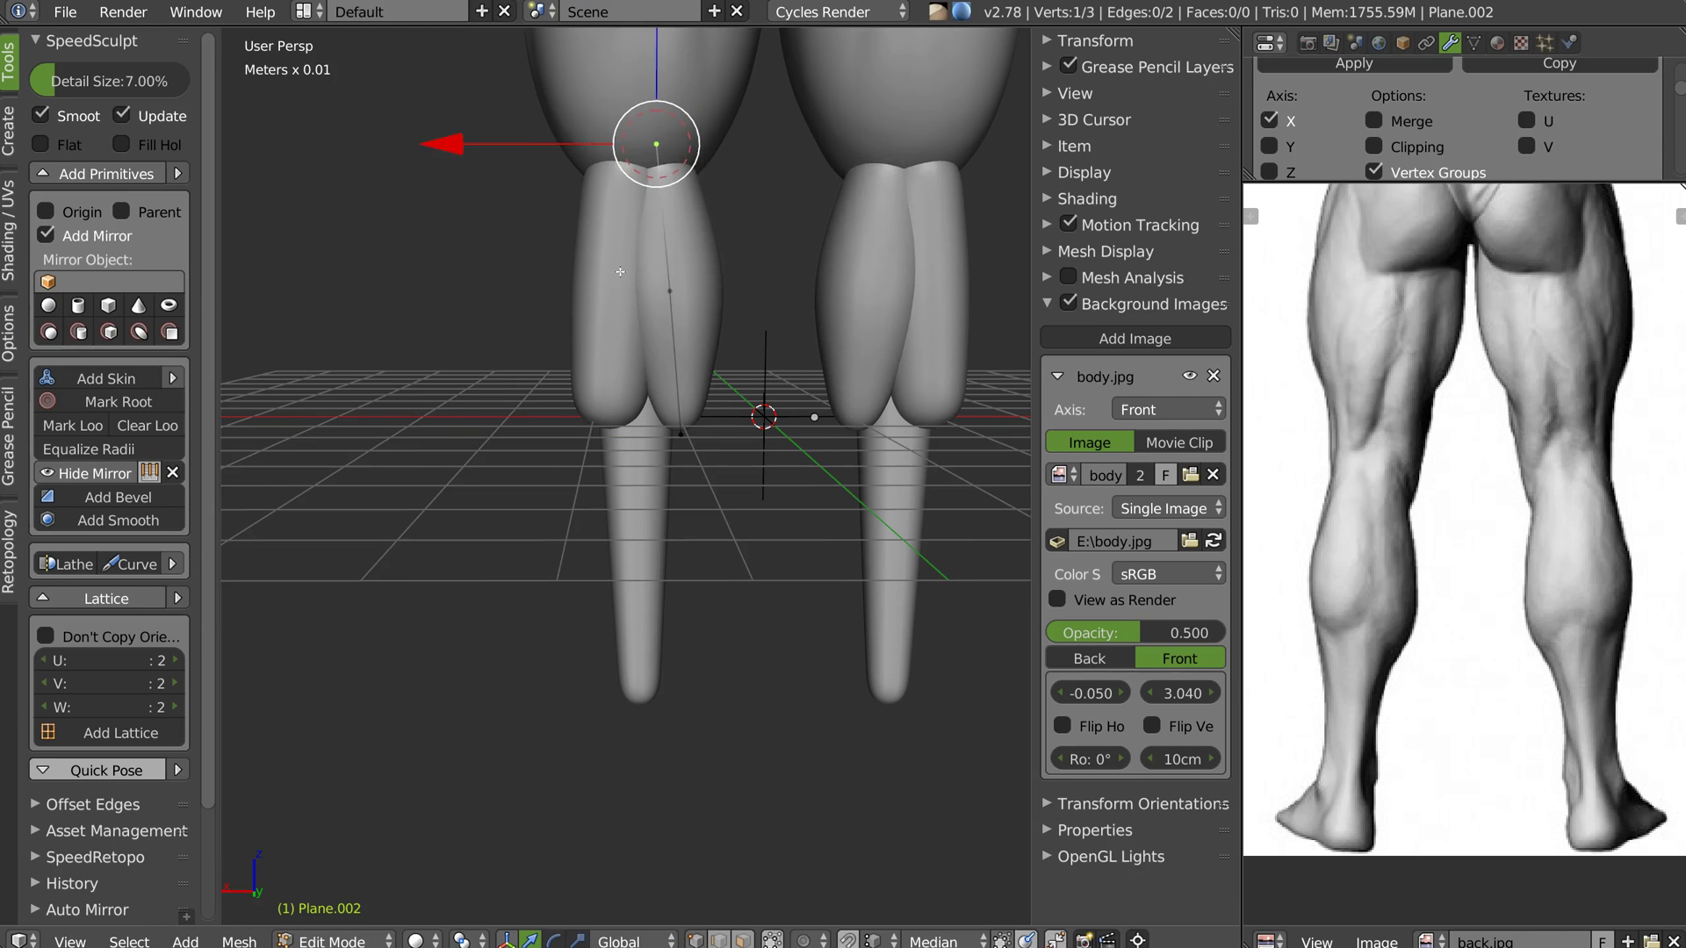
middle_click_drag(619, 272, 752, 263)
right_click_drag(671, 288, 676, 289)
middle_click_drag(713, 290, 515, 304)
key("Tab")
Edit the outer calf skin, adjusting the position and radius of its lower end
middle_click_drag(597, 255, 651, 261)
right_click(570, 272)
key("Tab")
middle_click_drag(379, 286, 583, 141)
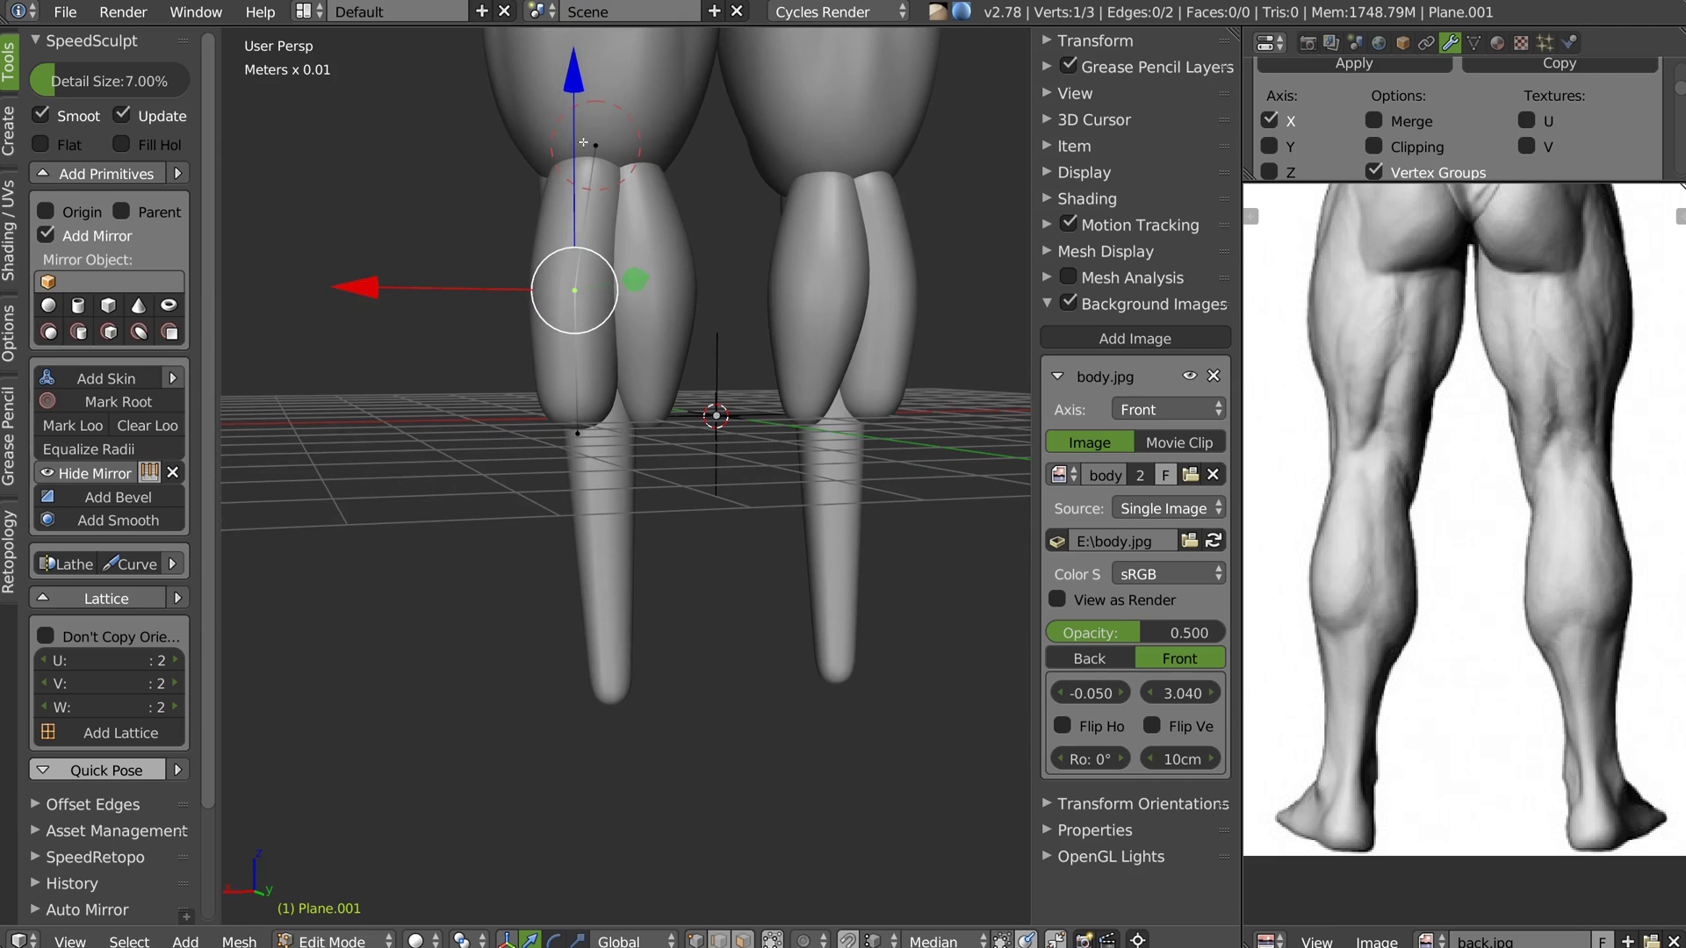
right_click_drag(626, 433, 622, 429)
key("ctrl+a")
left_click(618, 430)
key("Tab")
right_click(604, 507)
mouse_move(579, 482)
middle_mouse_down()
mouse_move(657, 450)
mouse_move(580, 500)
middle_mouse_up()
key("Tab")
key("Tab")
Add a new mirrored skin between the two calf muscles and extrude it down to the ankle as the Achilles tendon
key("a")
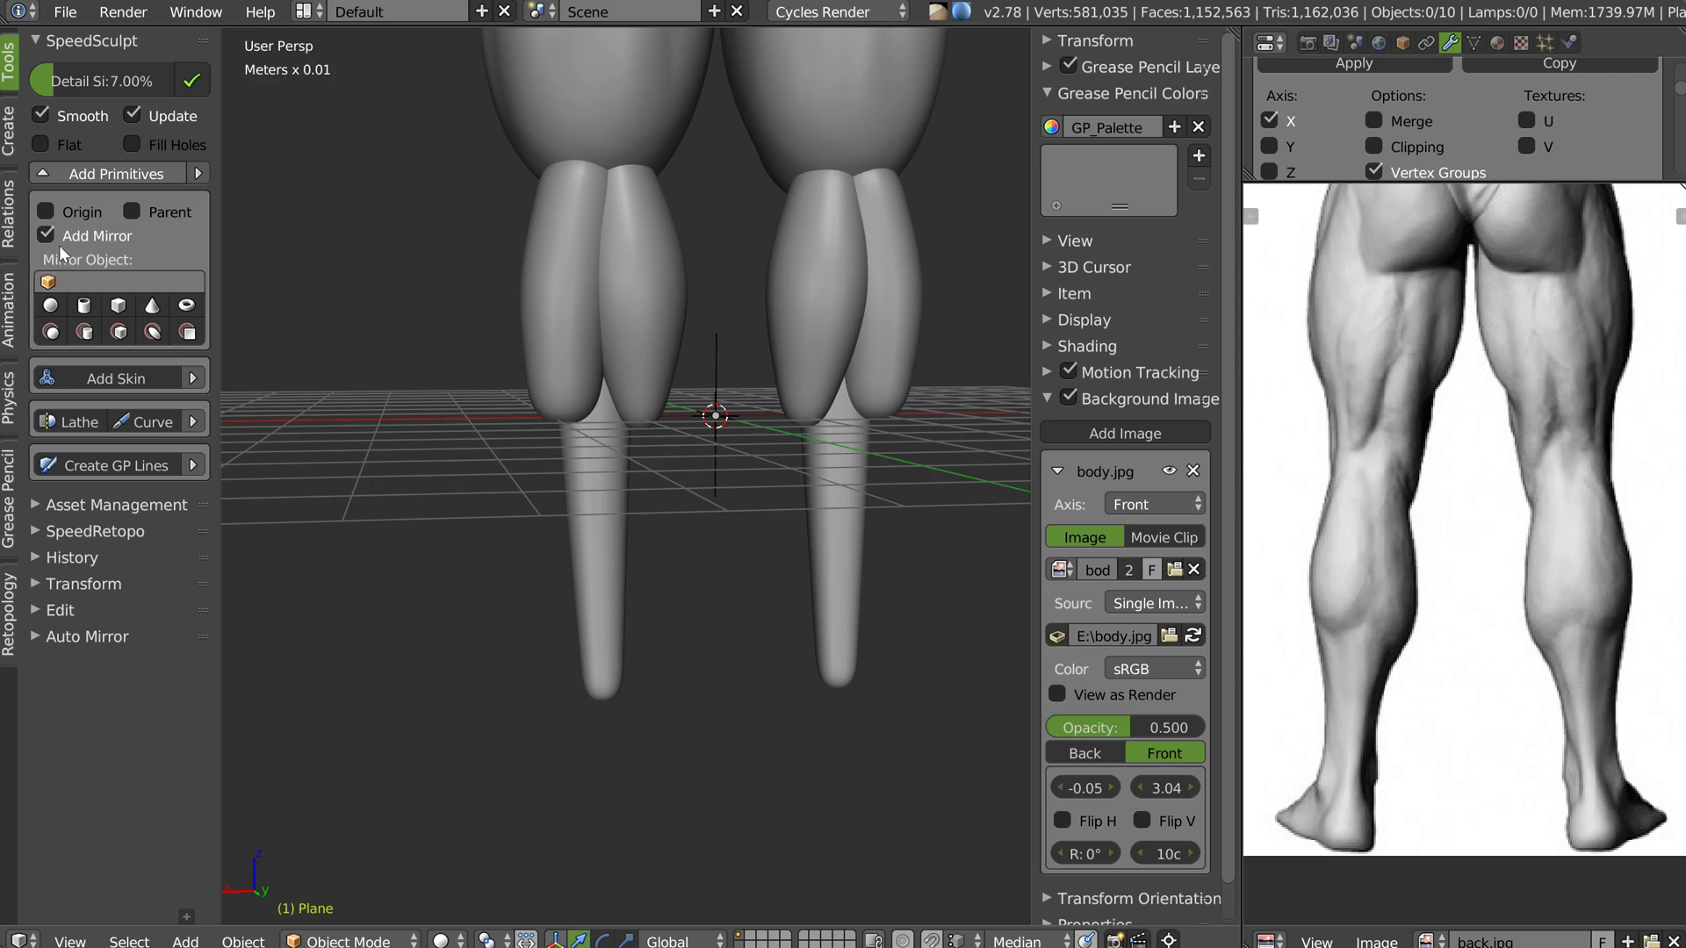
left_click(114, 379)
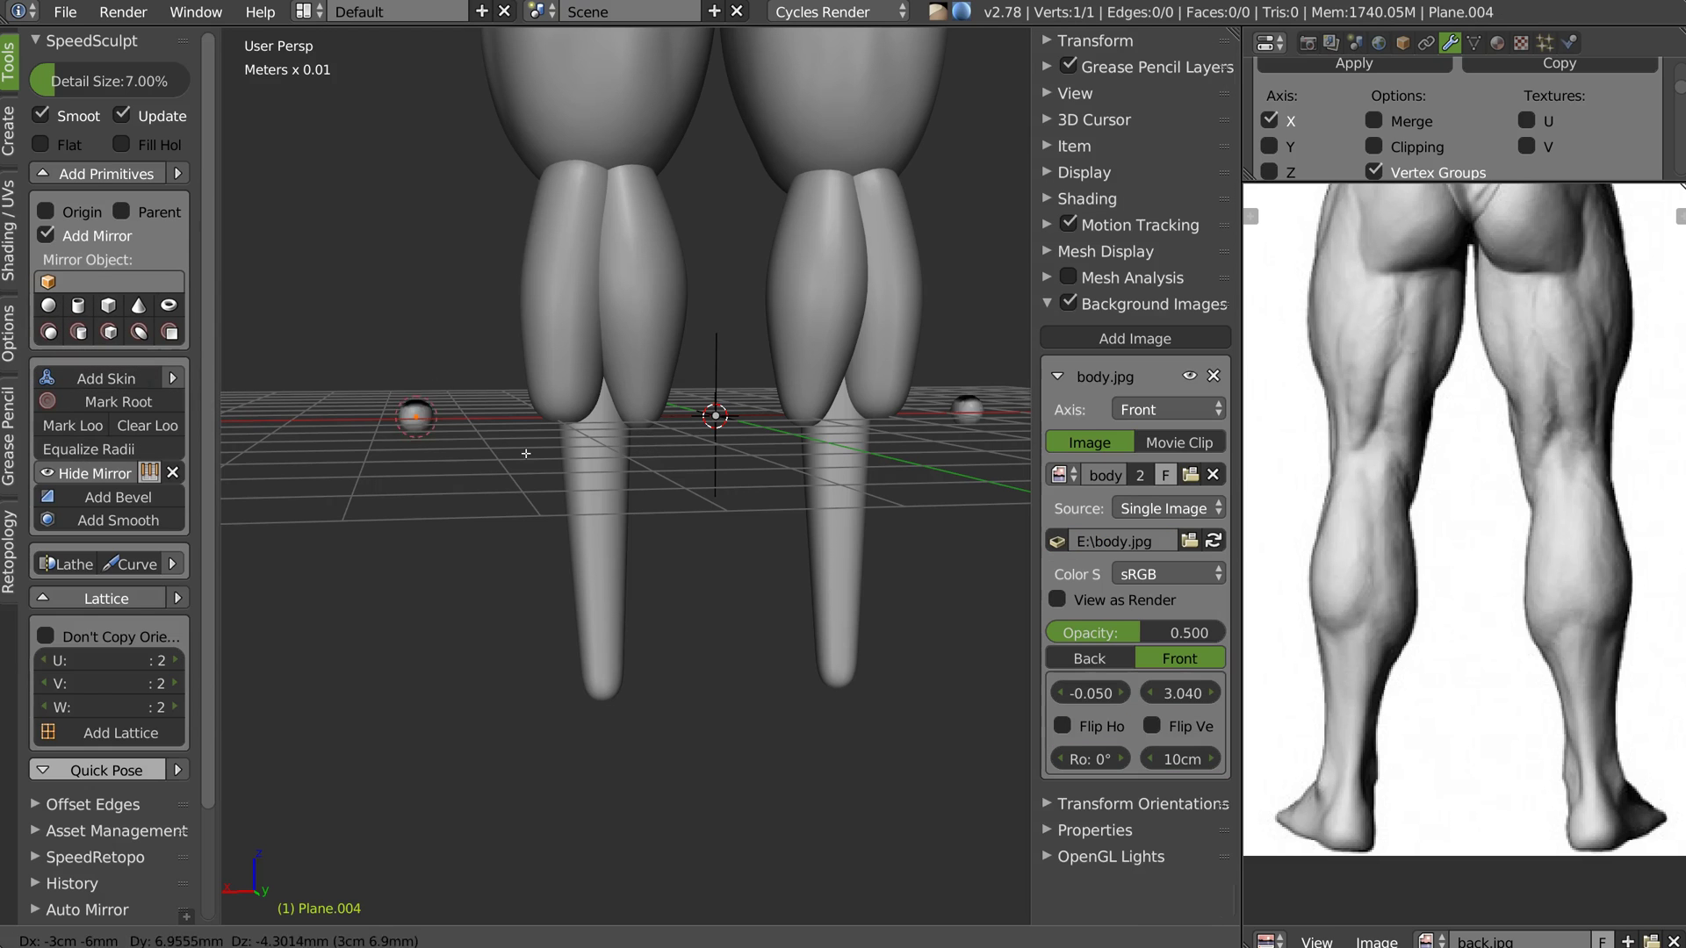
left_click(602, 399)
middle_click_drag(606, 402, 670, 487)
key("g")
left_click(726, 417)
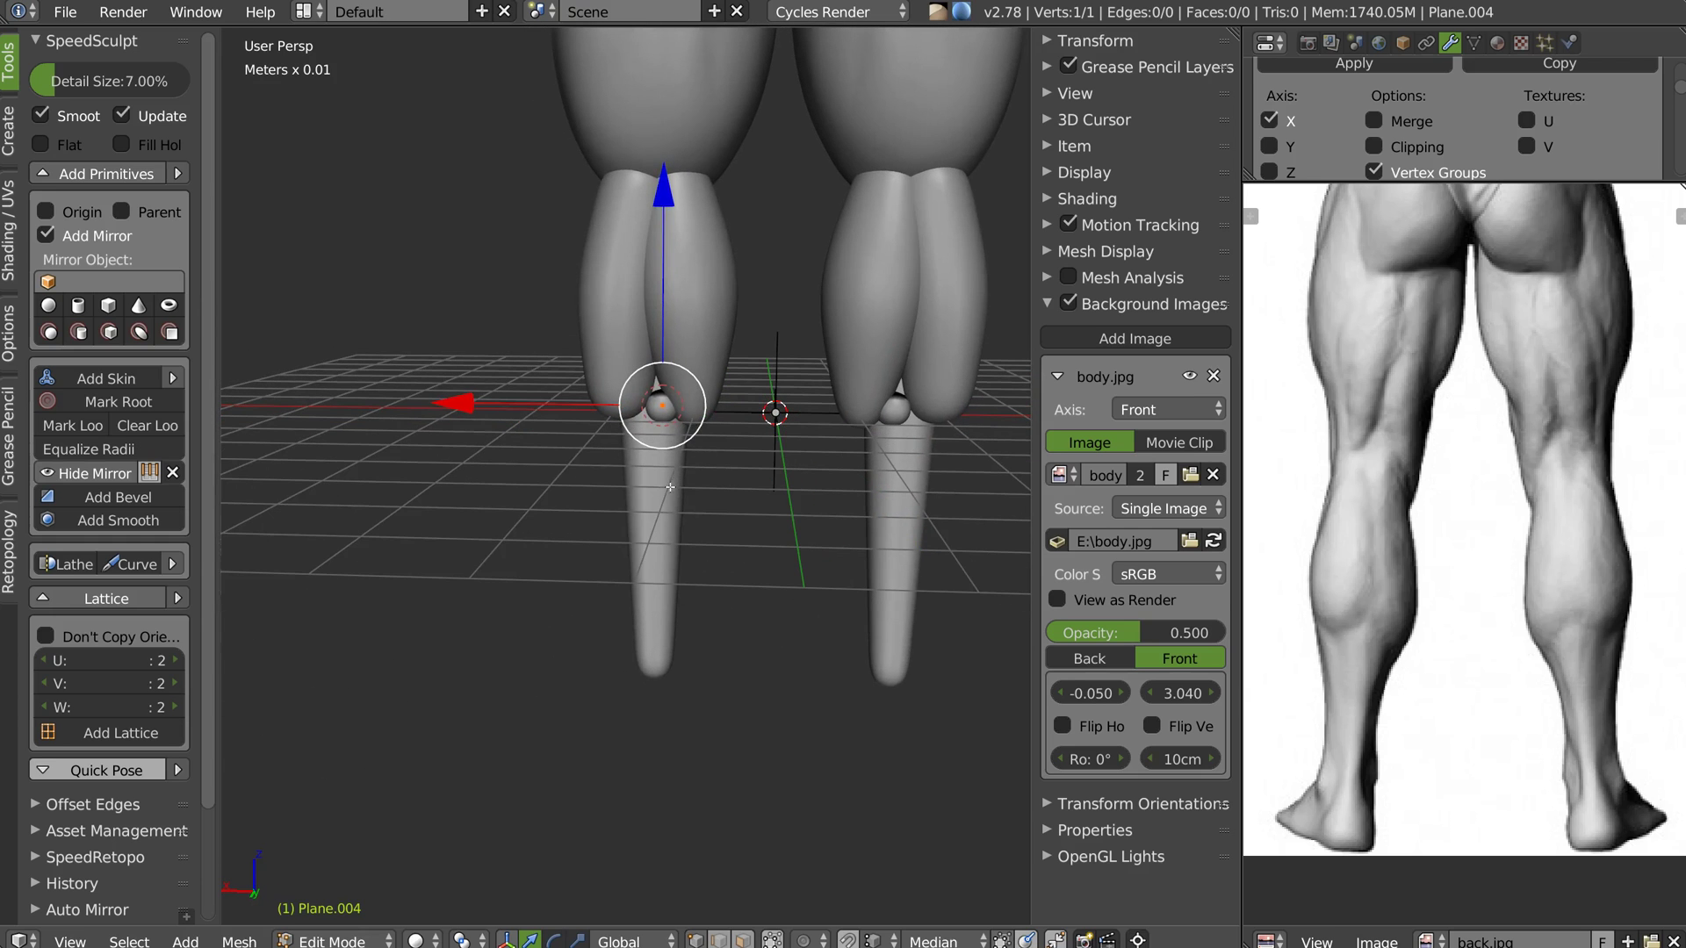
key("e")
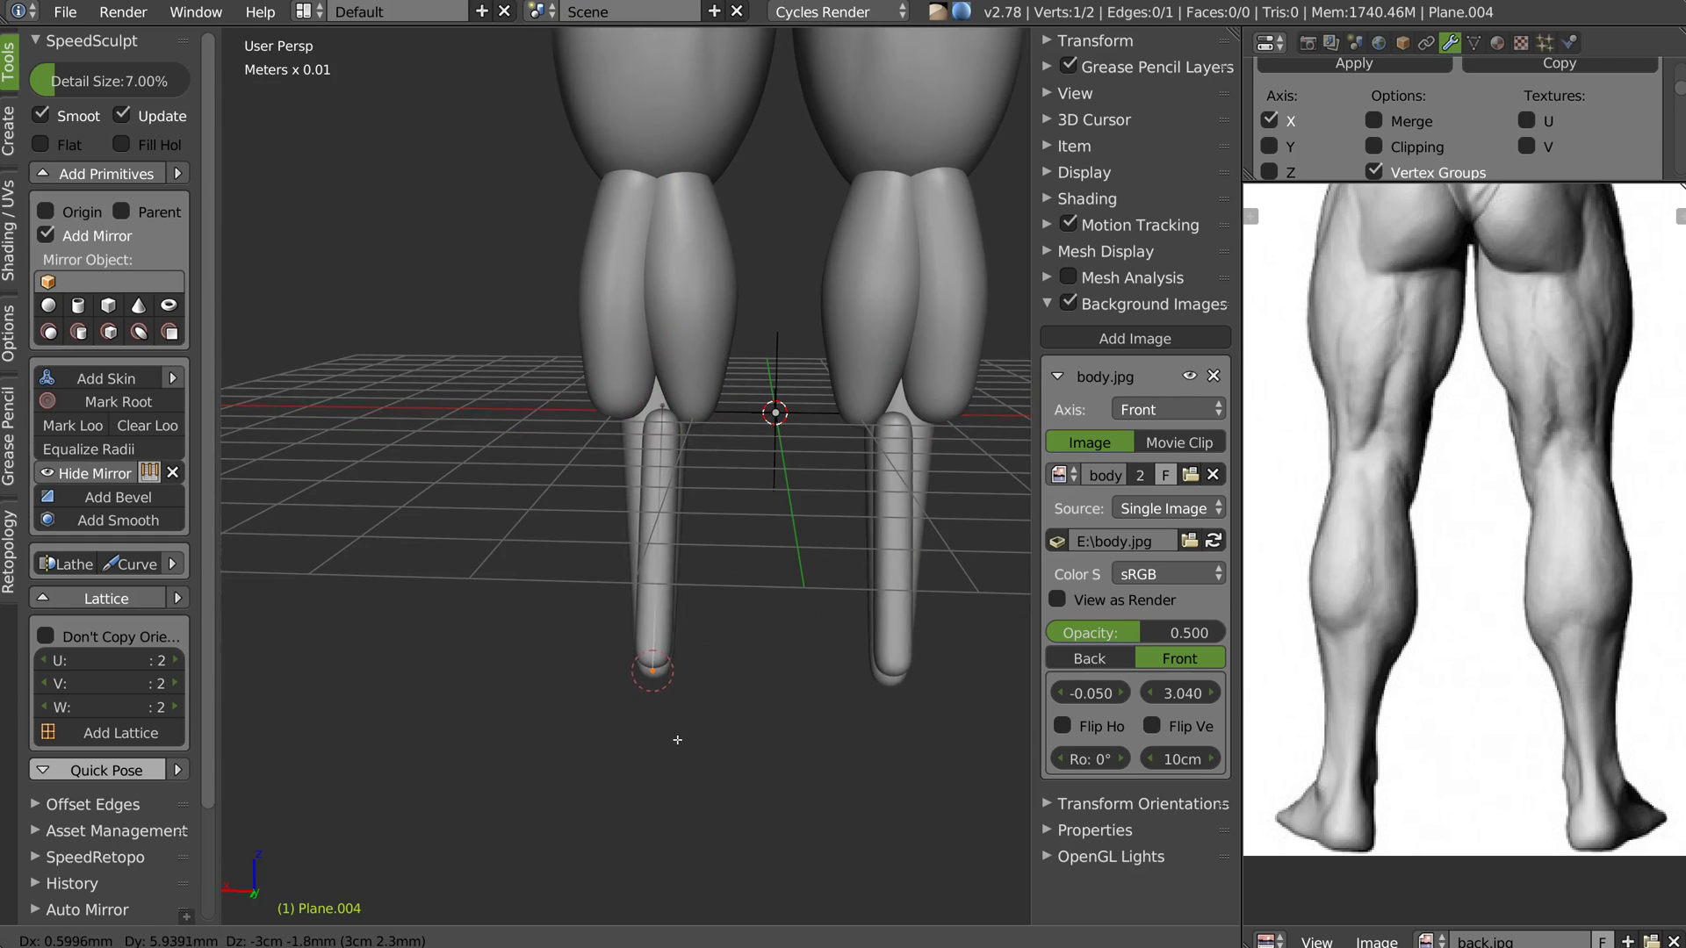
left_click(683, 743)
Adjust the radius at the tendon skin's upper end and subdivide the skin between its two ends
right_click(666, 398)
key("ctrl+a")
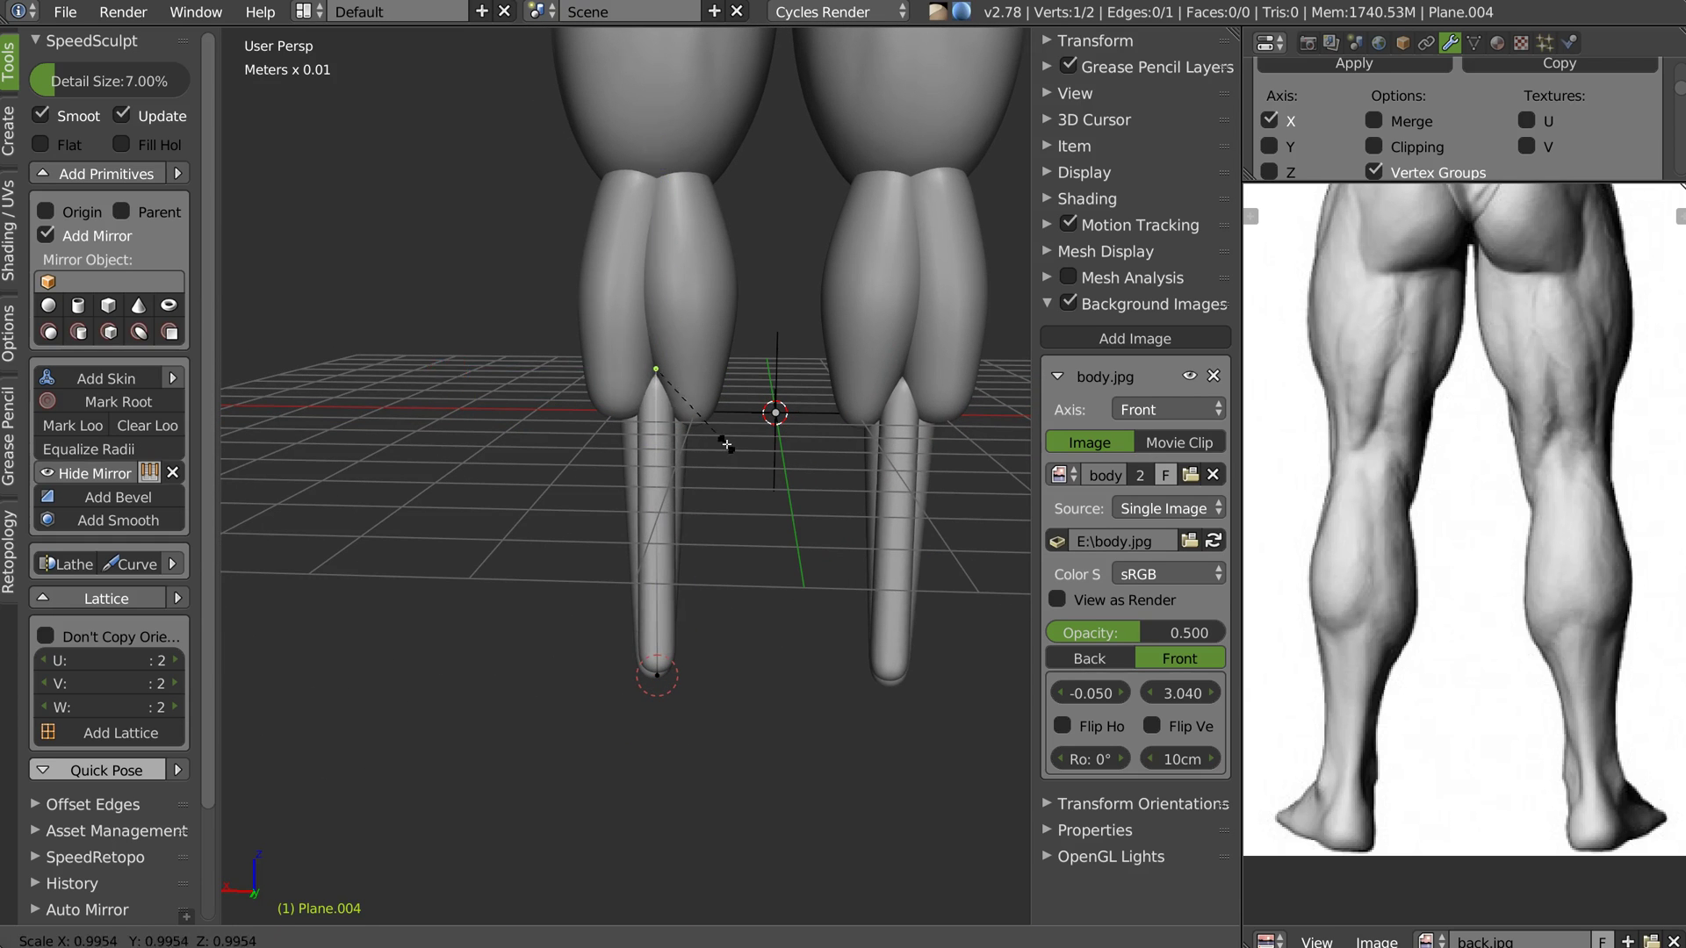
left_click(854, 436)
right_click(657, 674)
right_click(656, 368, "shift")
key("w")
left_click(628, 395)
Resize the tendon skin's radius at its midpoint and again at its upper end
right_click(656, 368)
right_click(657, 523)
key("ctrl+a")
left_click(728, 527)
right_click(658, 369)
key("ctrl+a")
left_click(698, 367)
Move the tendon skin's upper, middle and lower points so it fits behind the shin, then leave Edit Mode
middle_click_drag(698, 368, 865, 353)
key("g")
left_click(849, 321)
right_click(667, 532)
key("g")
left_click(638, 540)
right_click(707, 664)
key("g")
left_click(676, 682)
middle_click_drag(812, 487, 625, 493)
middle_click_drag(690, 404, 675, 398)
key("Tab")
Select both calf muscles, the tendon and the shin, and join them into one lower-leg mesh with a Boolean union
left_click(639, 268)
middle_click_drag(579, 303, 614, 383)
left_click(724, 346)
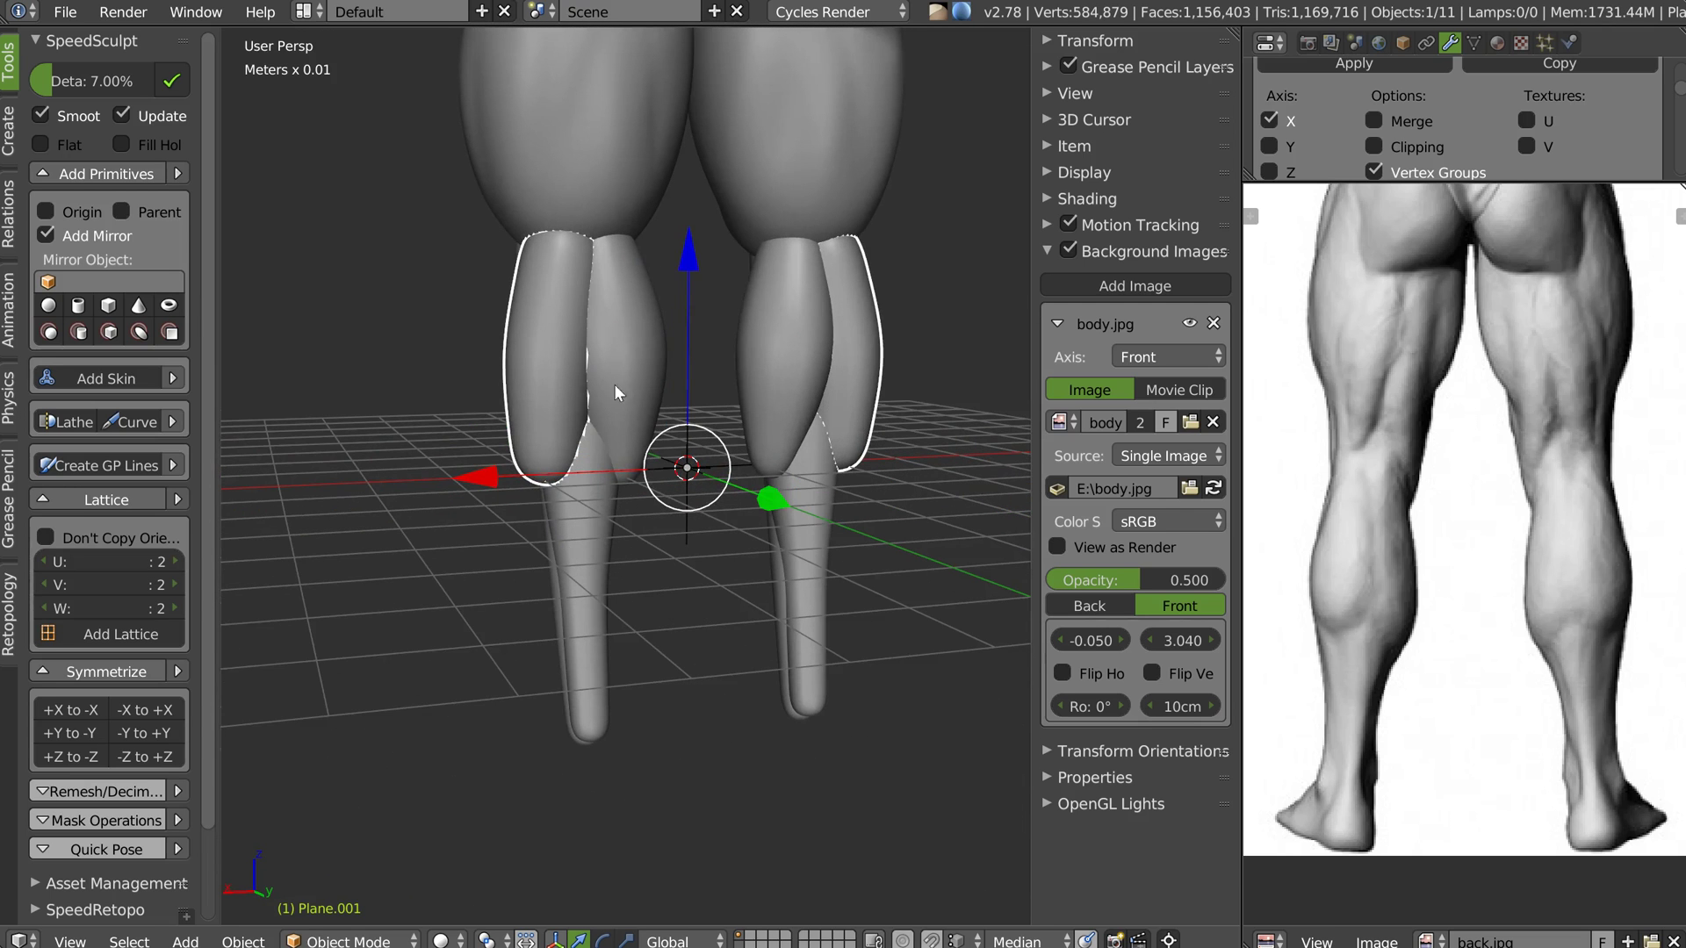
left_click(615, 384, "shift")
left_click(563, 573, "shift")
middle_click_drag(561, 573, 615, 502)
left_click(671, 523, "shift")
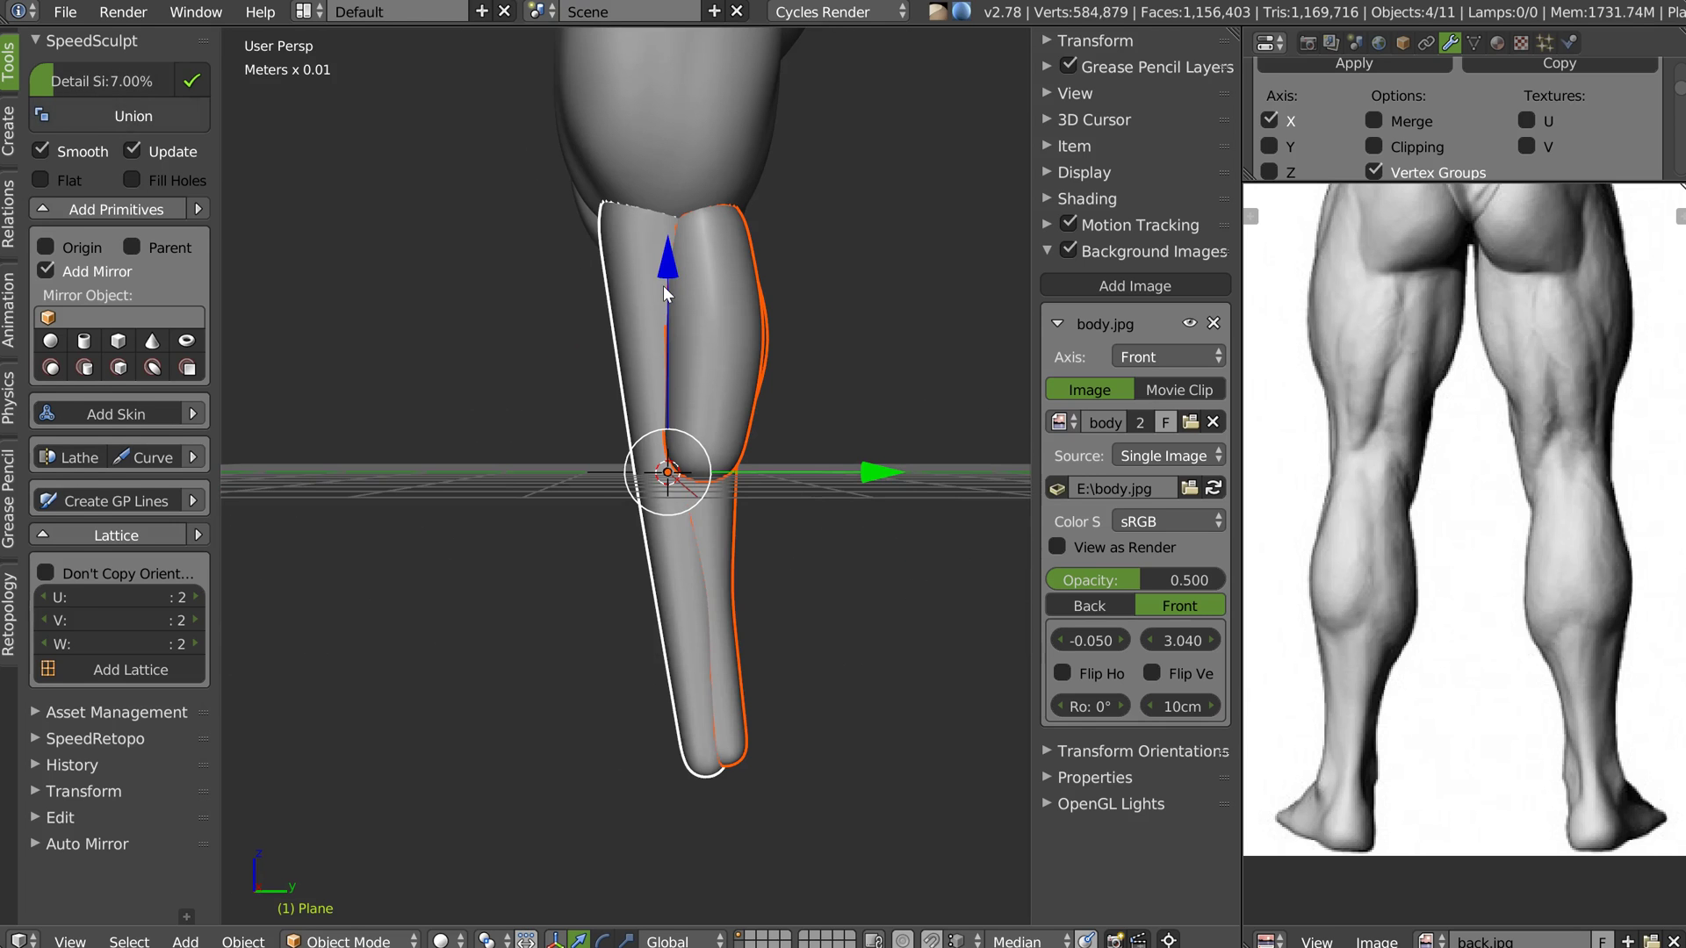
key("ctrl+KP_Add")
middle_click_drag(667, 284, 582, 355)
scroll(549, 336, "up", 2)
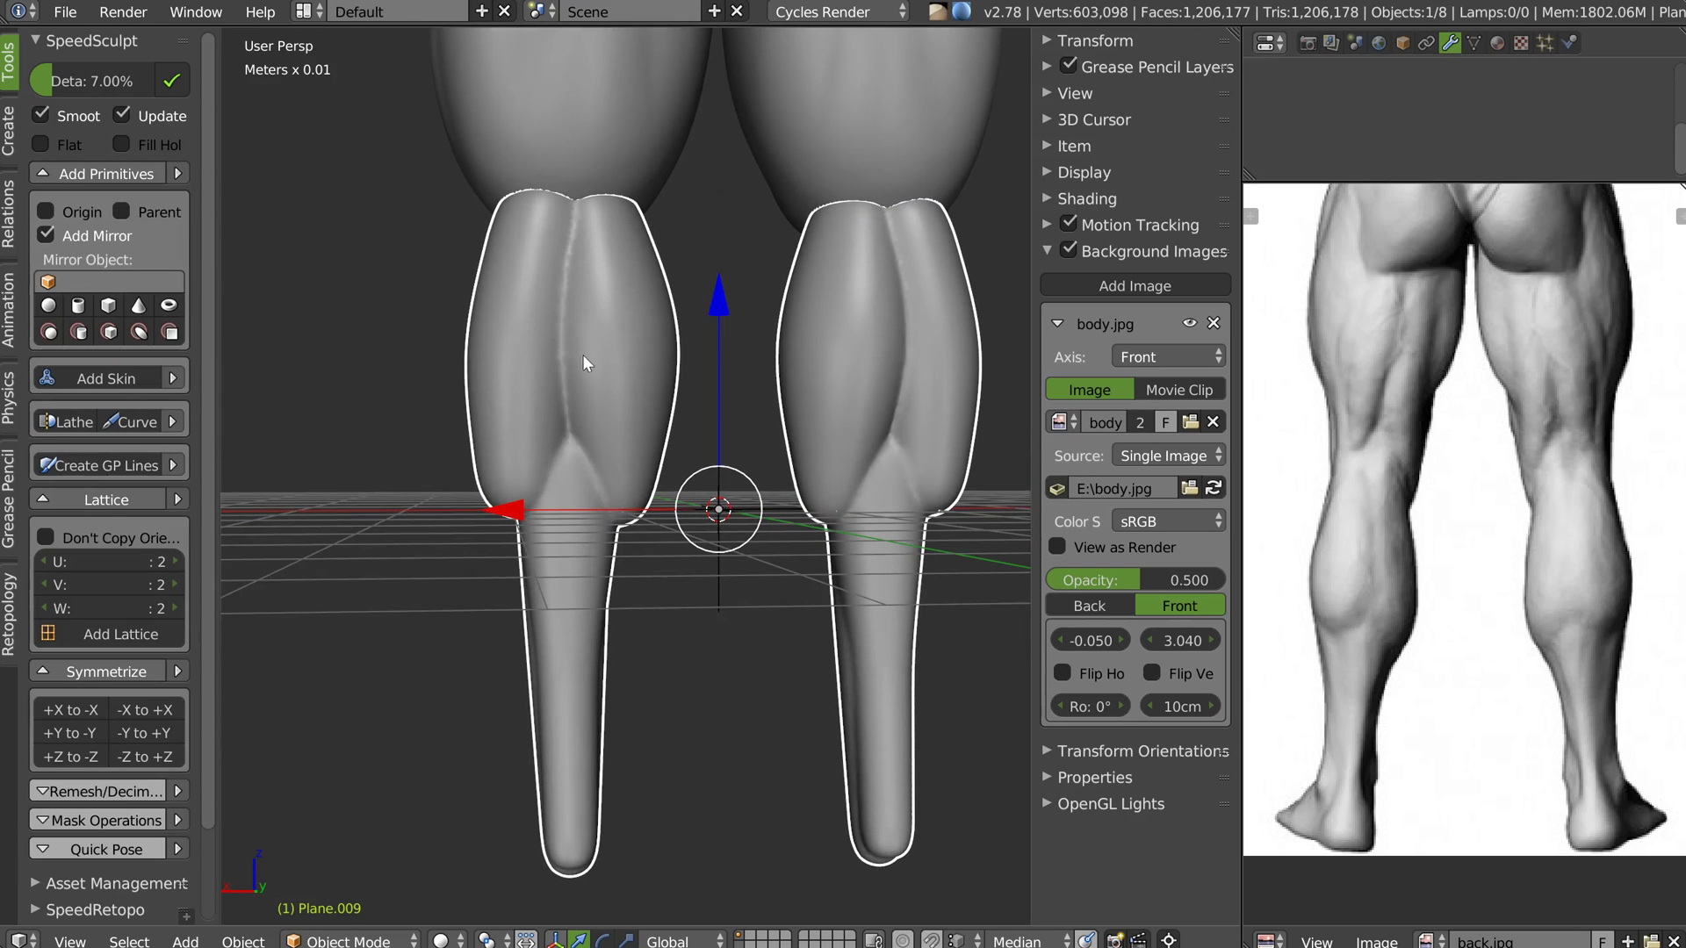
Enter Sculpt Mode on the joined lower-leg mesh and pull the calf's back and lower outline into shape with the Snakehook brush
key("Tab")
left_click(453, 293)
key("Tab")
left_click(729, 303)
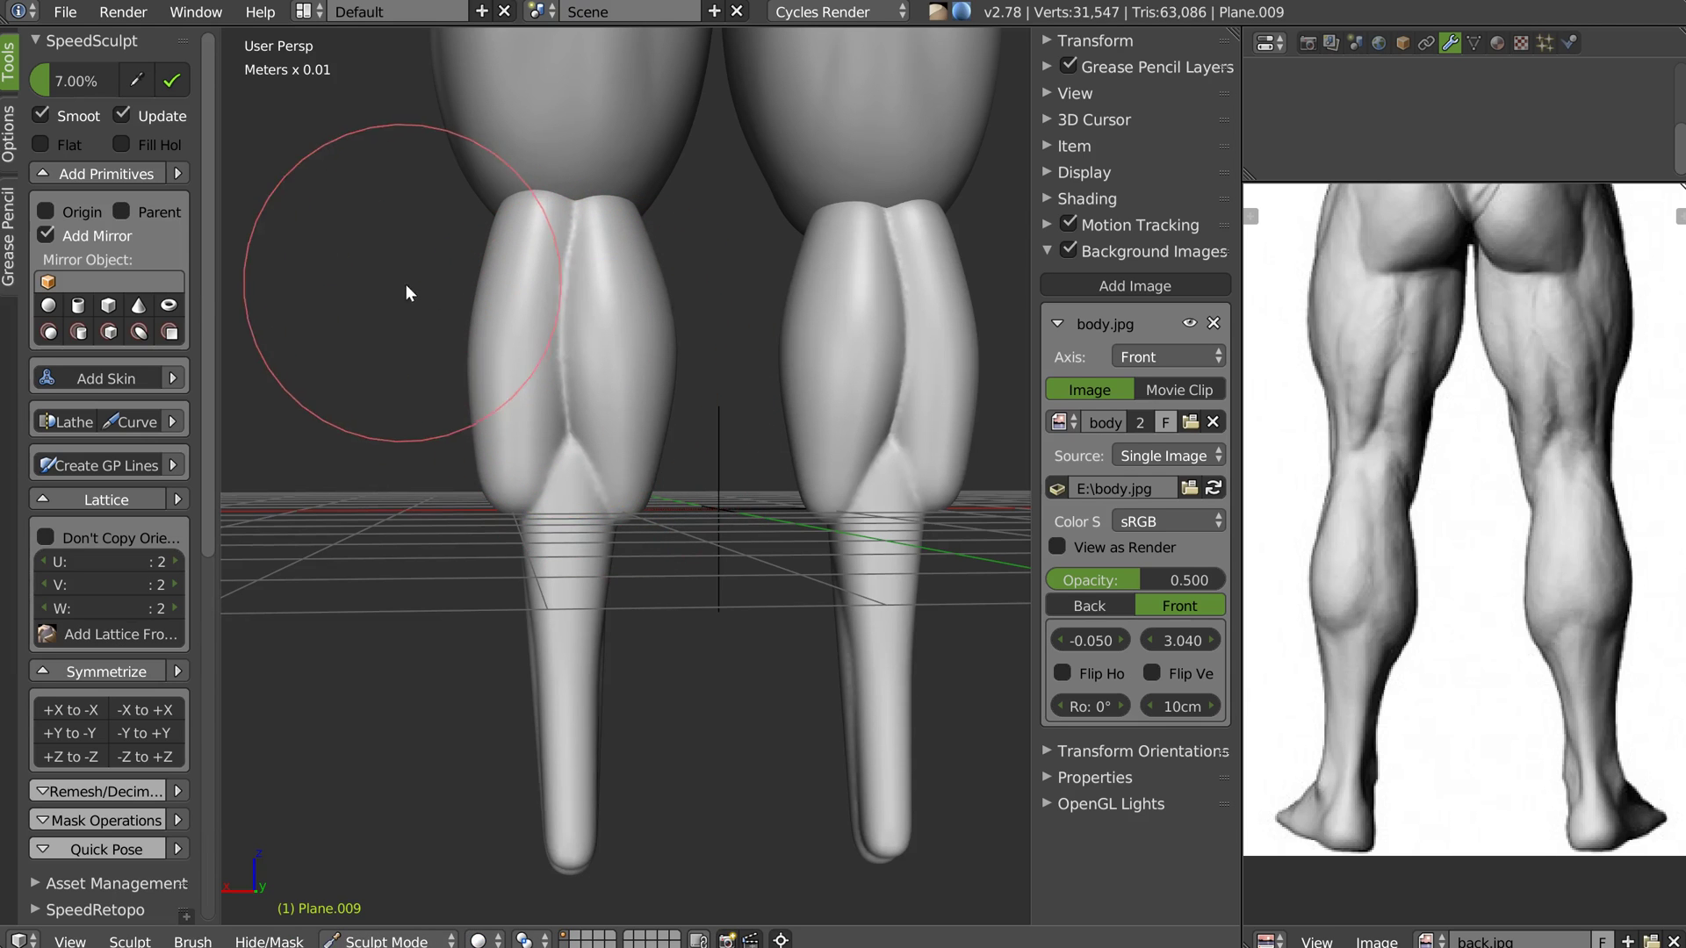
key("w")
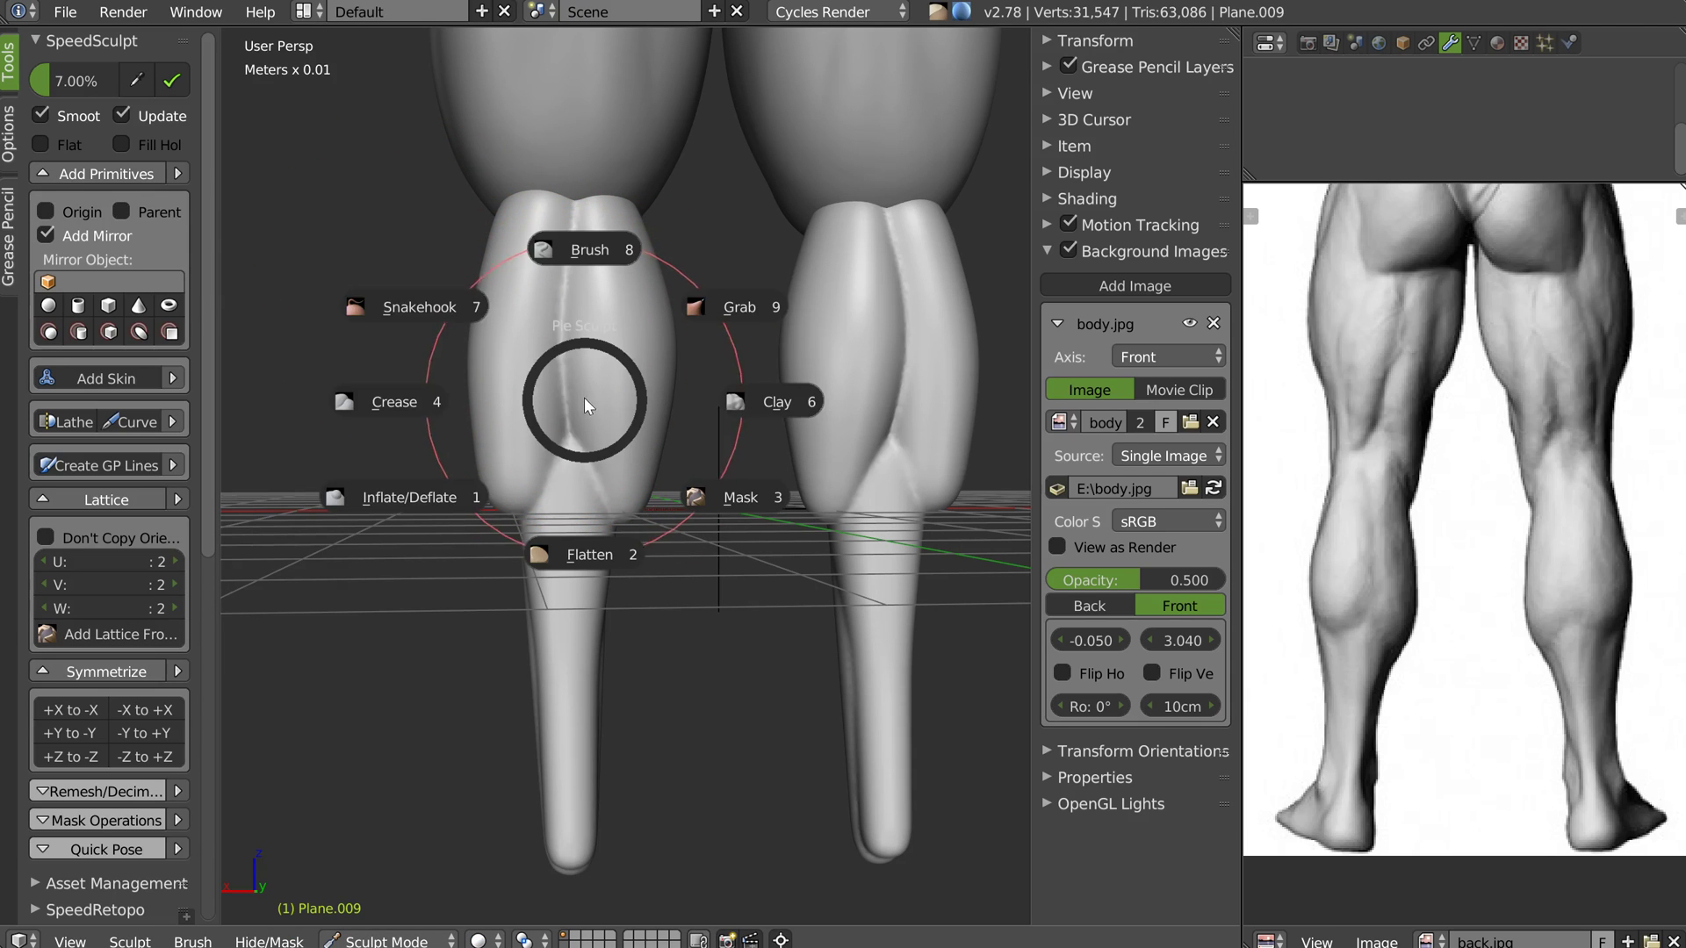
left_click(452, 320)
left_click_drag(568, 366, 524, 325)
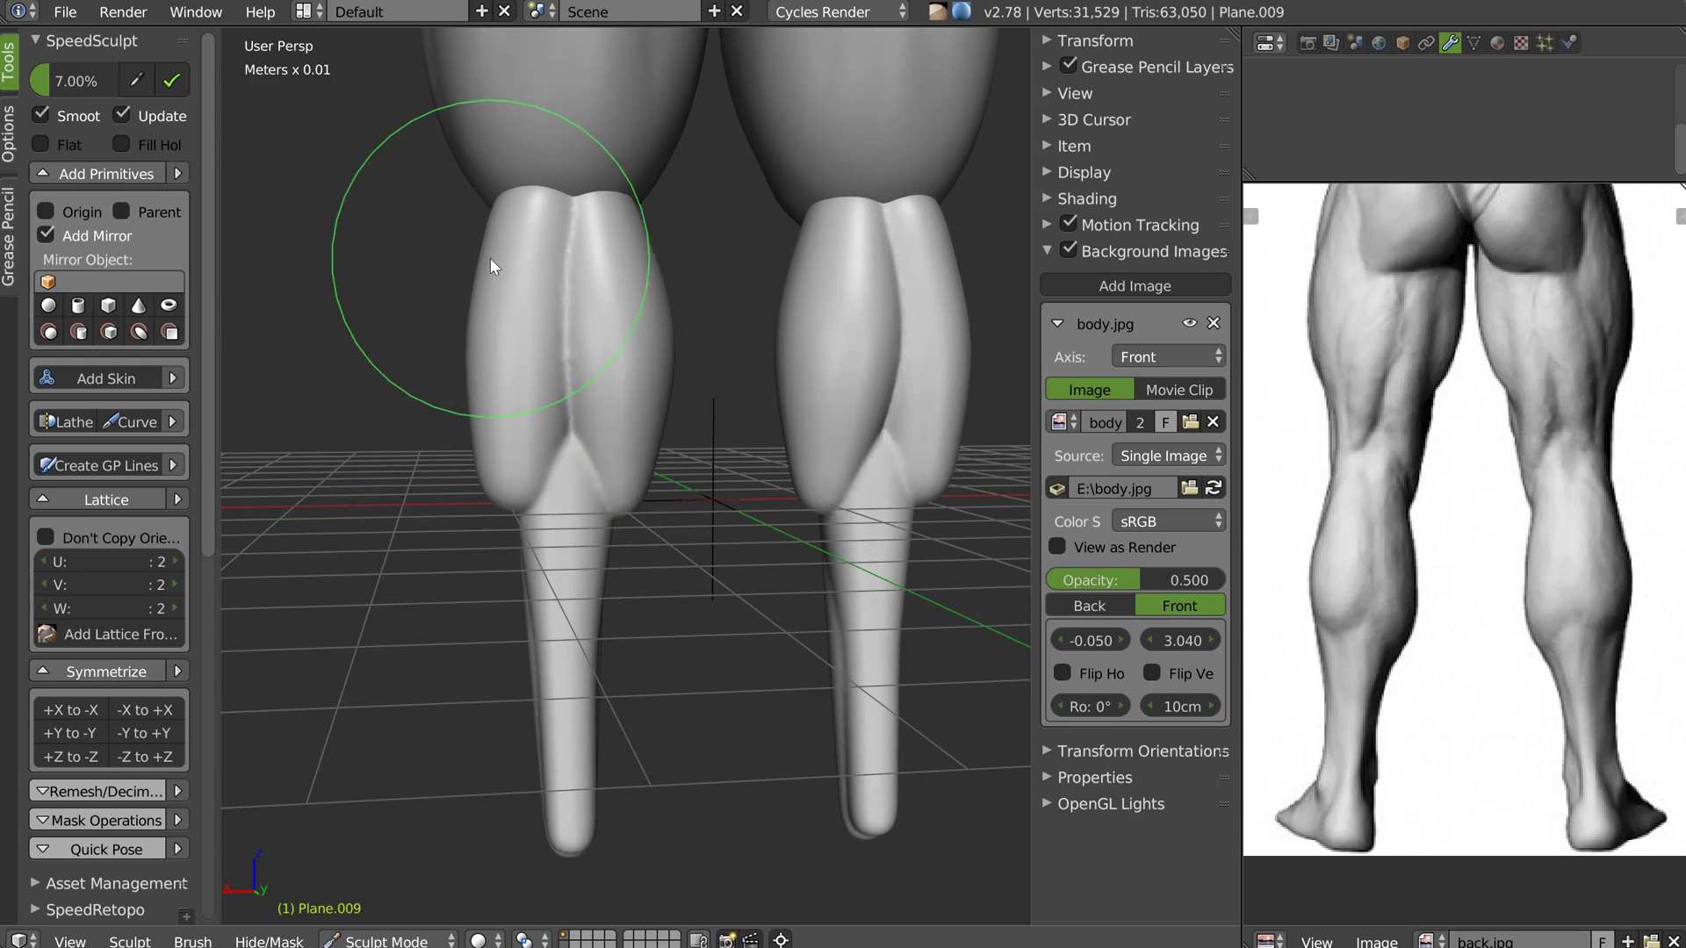
scroll(479, 497, "up", 3)
left_click_drag(498, 504, 486, 454)
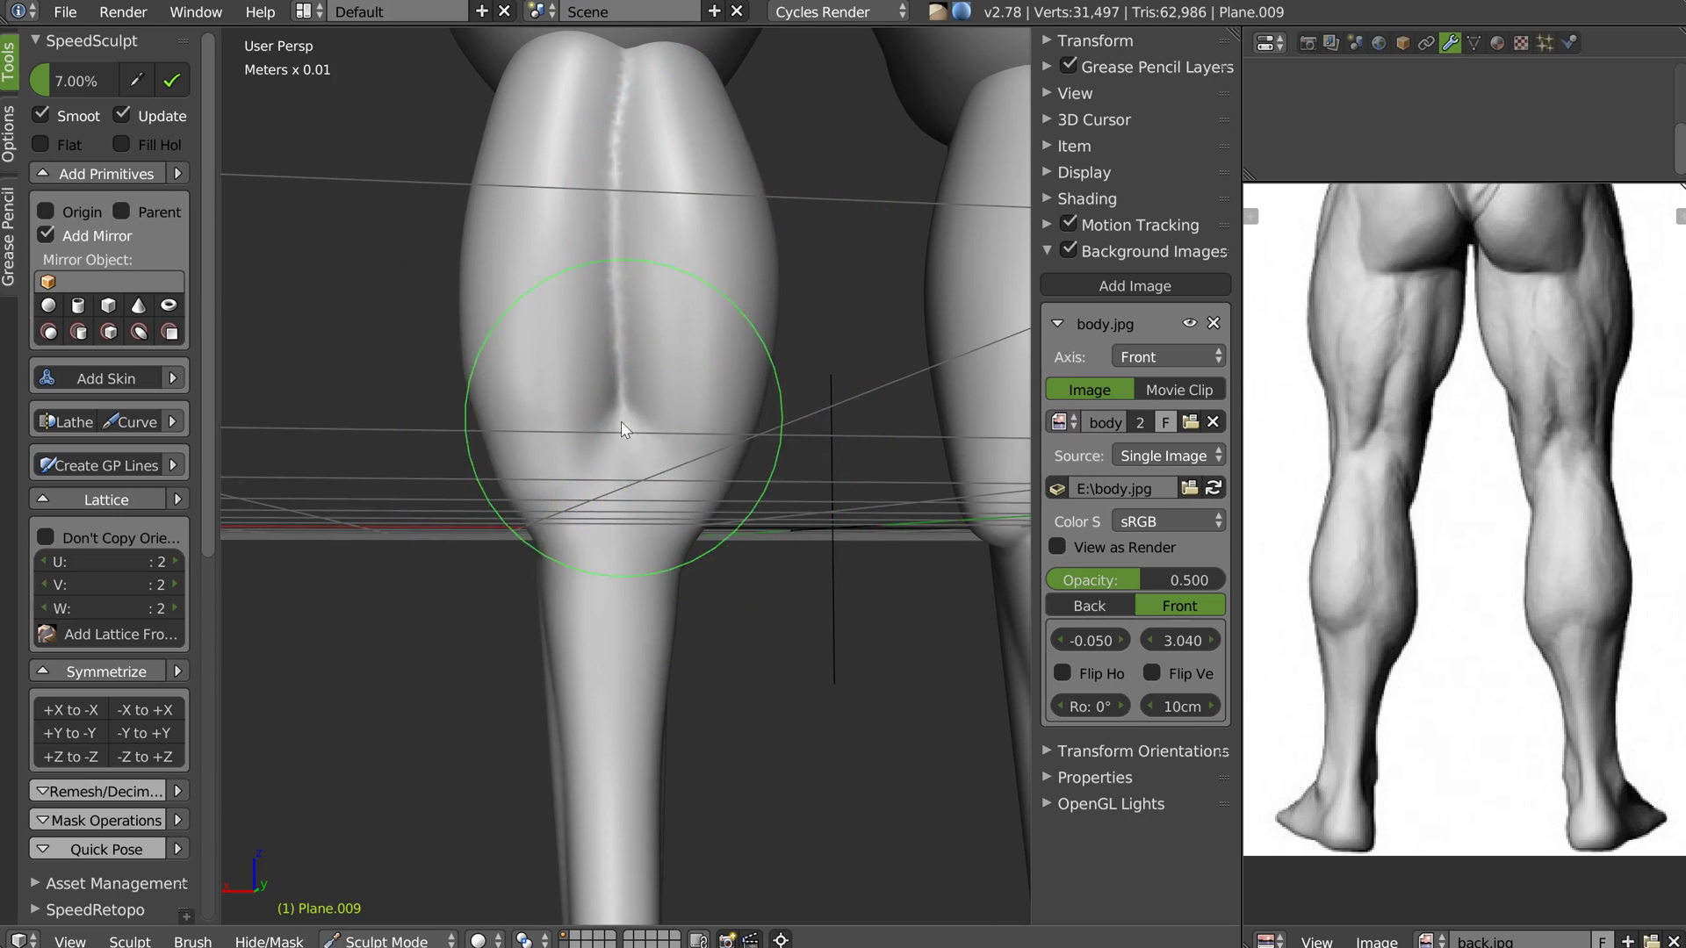
Reshape the calf muscles from several sides and smooth their transition into the tendon
scroll(706, 351, "down", 3)
left_click_drag(700, 409, 713, 441)
mouse_move(587, 418)
left_mouse_down()
mouse_move(575, 411)
mouse_move(686, 302)
left_mouse_up()
mouse_move(687, 302)
middle_mouse_down()
mouse_move(715, 356)
mouse_move(621, 271)
mouse_move(576, 279)
mouse_move(569, 351)
mouse_move(645, 292)
mouse_move(555, 260)
middle_mouse_up()
mouse_move(555, 261)
left_mouse_down()
mouse_move(503, 214)
mouse_move(590, 461)
left_mouse_up()
middle_click_drag(590, 461, 460, 436)
mouse_move(599, 408)
left_mouse_down("shift")
mouse_move(635, 398)
mouse_move(588, 513)
mouse_move(591, 621)
left_mouse_up("shift")
mouse_move(590, 620)
middle_mouse_down()
mouse_move(637, 441)
mouse_move(798, 445)
mouse_move(741, 398)
mouse_move(591, 365)
mouse_move(591, 290)
mouse_move(655, 255)
mouse_move(661, 312)
mouse_move(636, 334)
middle_mouse_up()
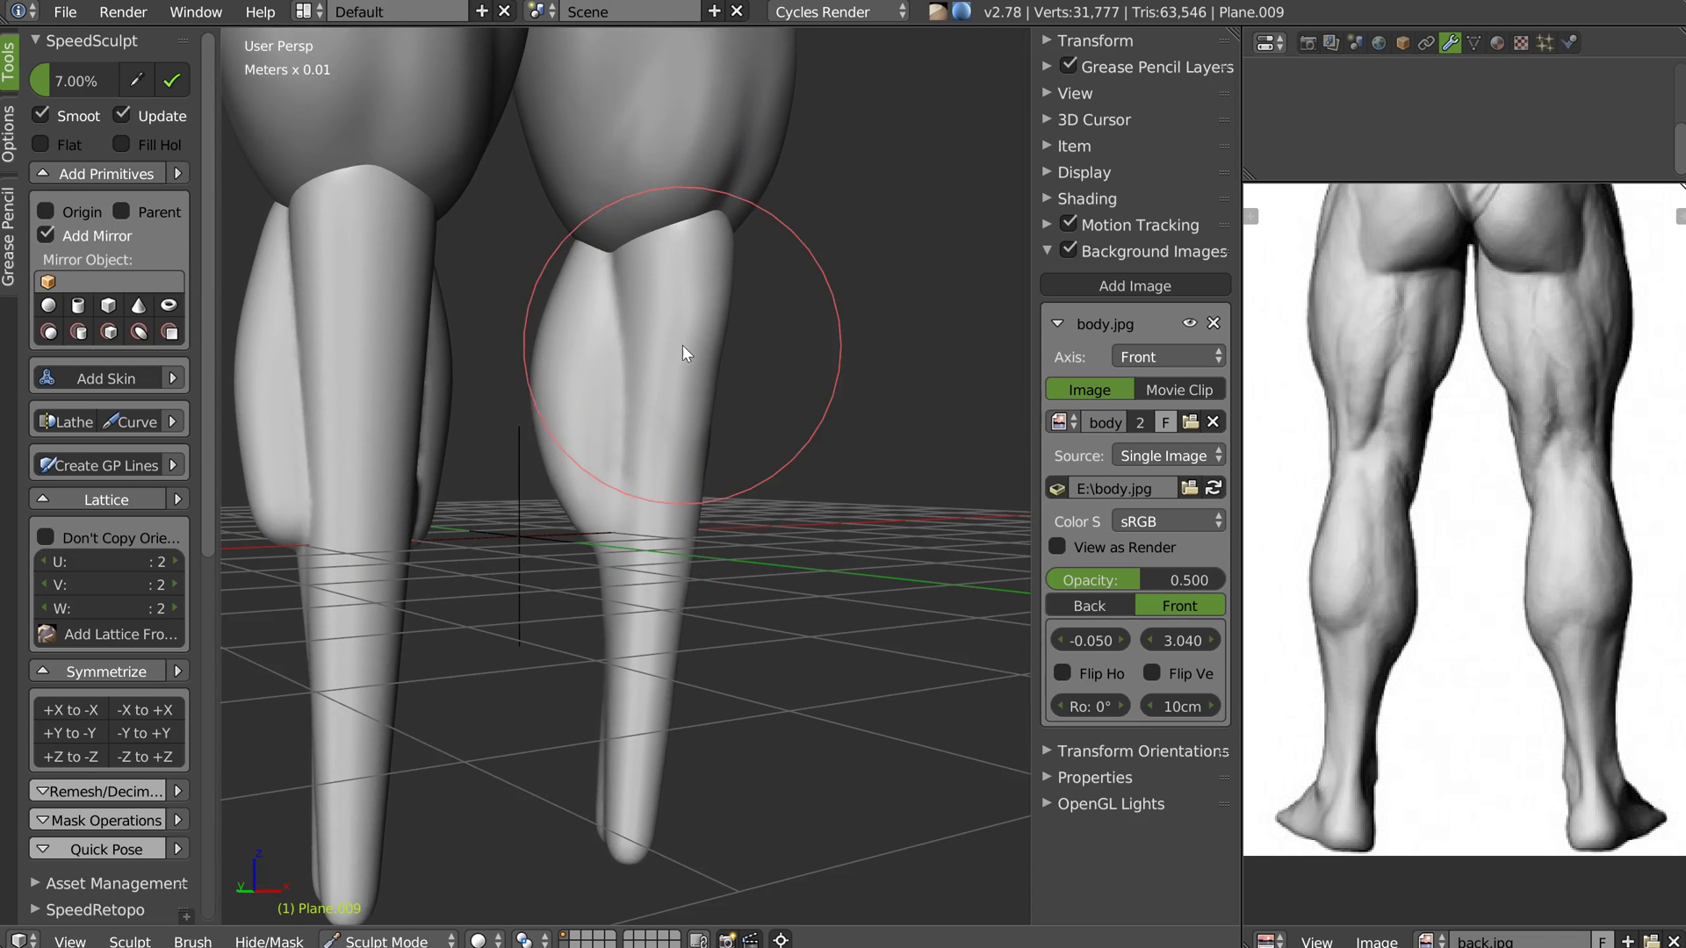
Halve the brush radius and sculpt the sides of the shin below the knee so they blend into the calf
key("f")
left_click(611, 342)
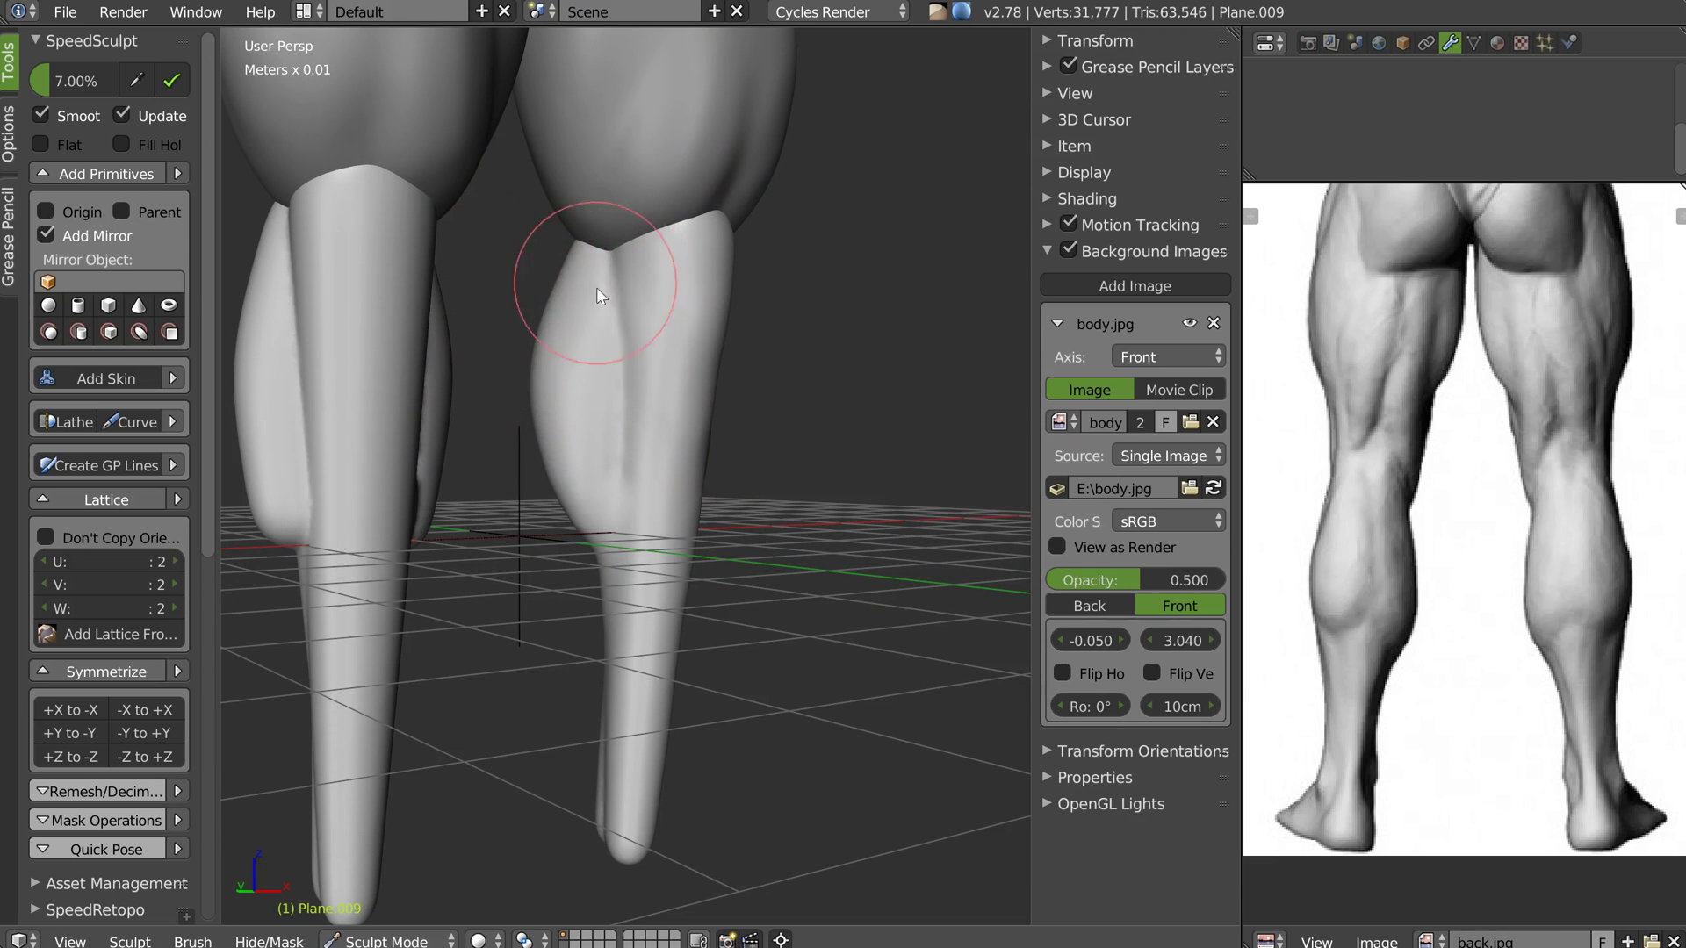
middle_click_drag(635, 401, 645, 230)
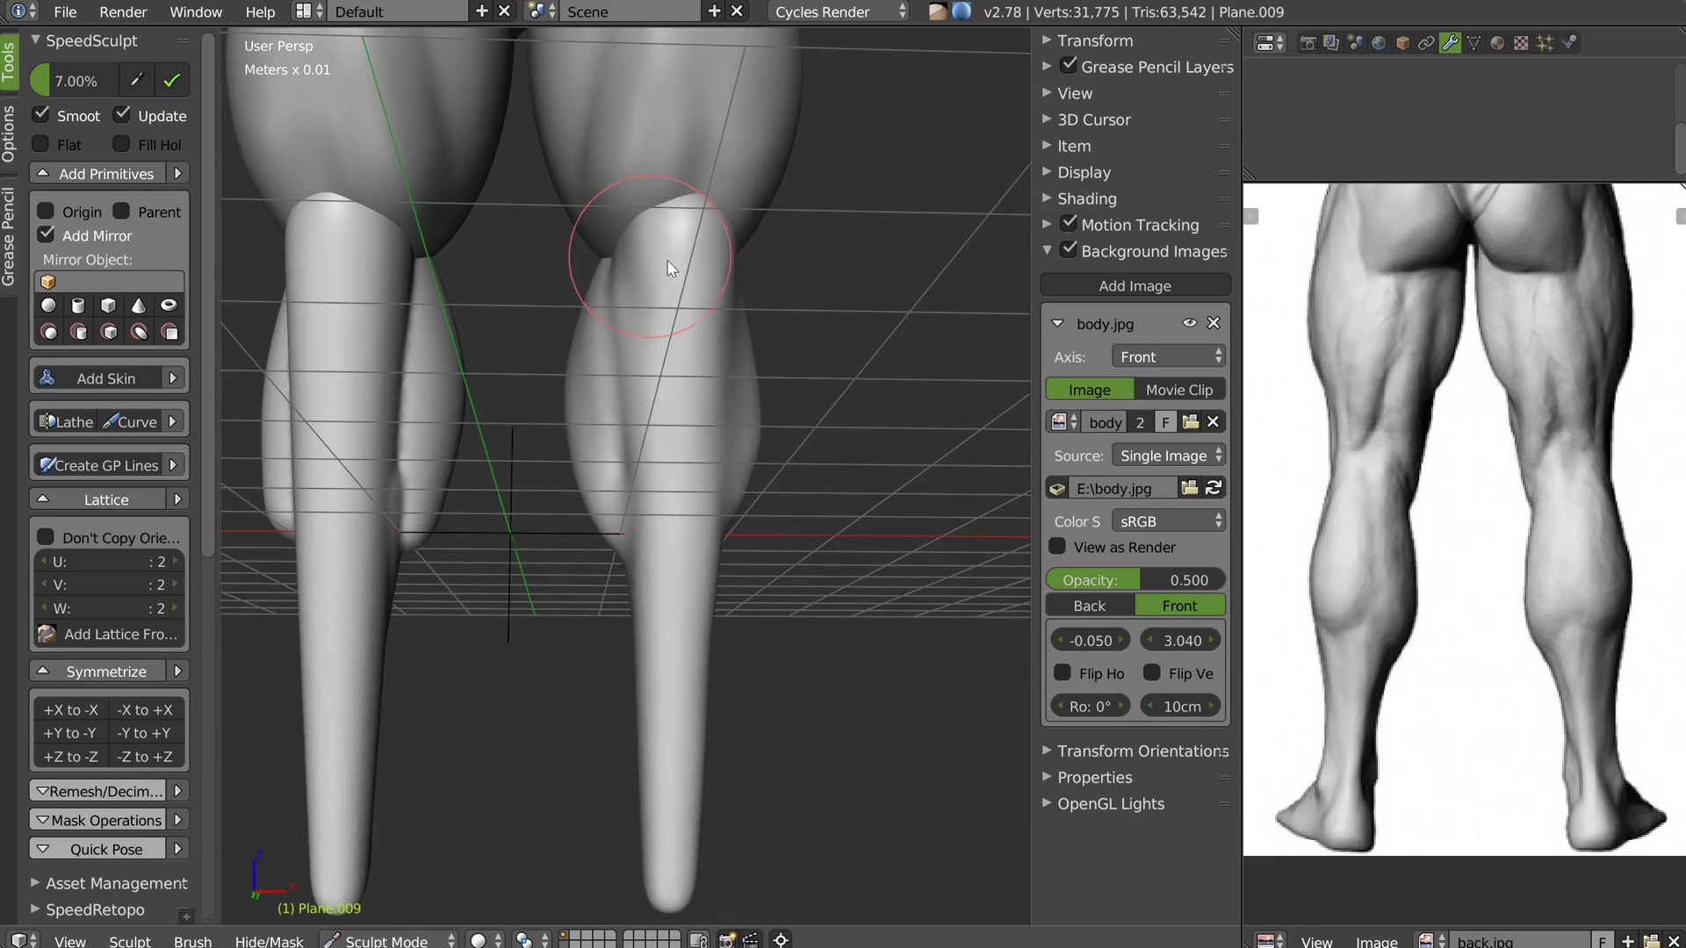
middle_click_drag(672, 361, 747, 263)
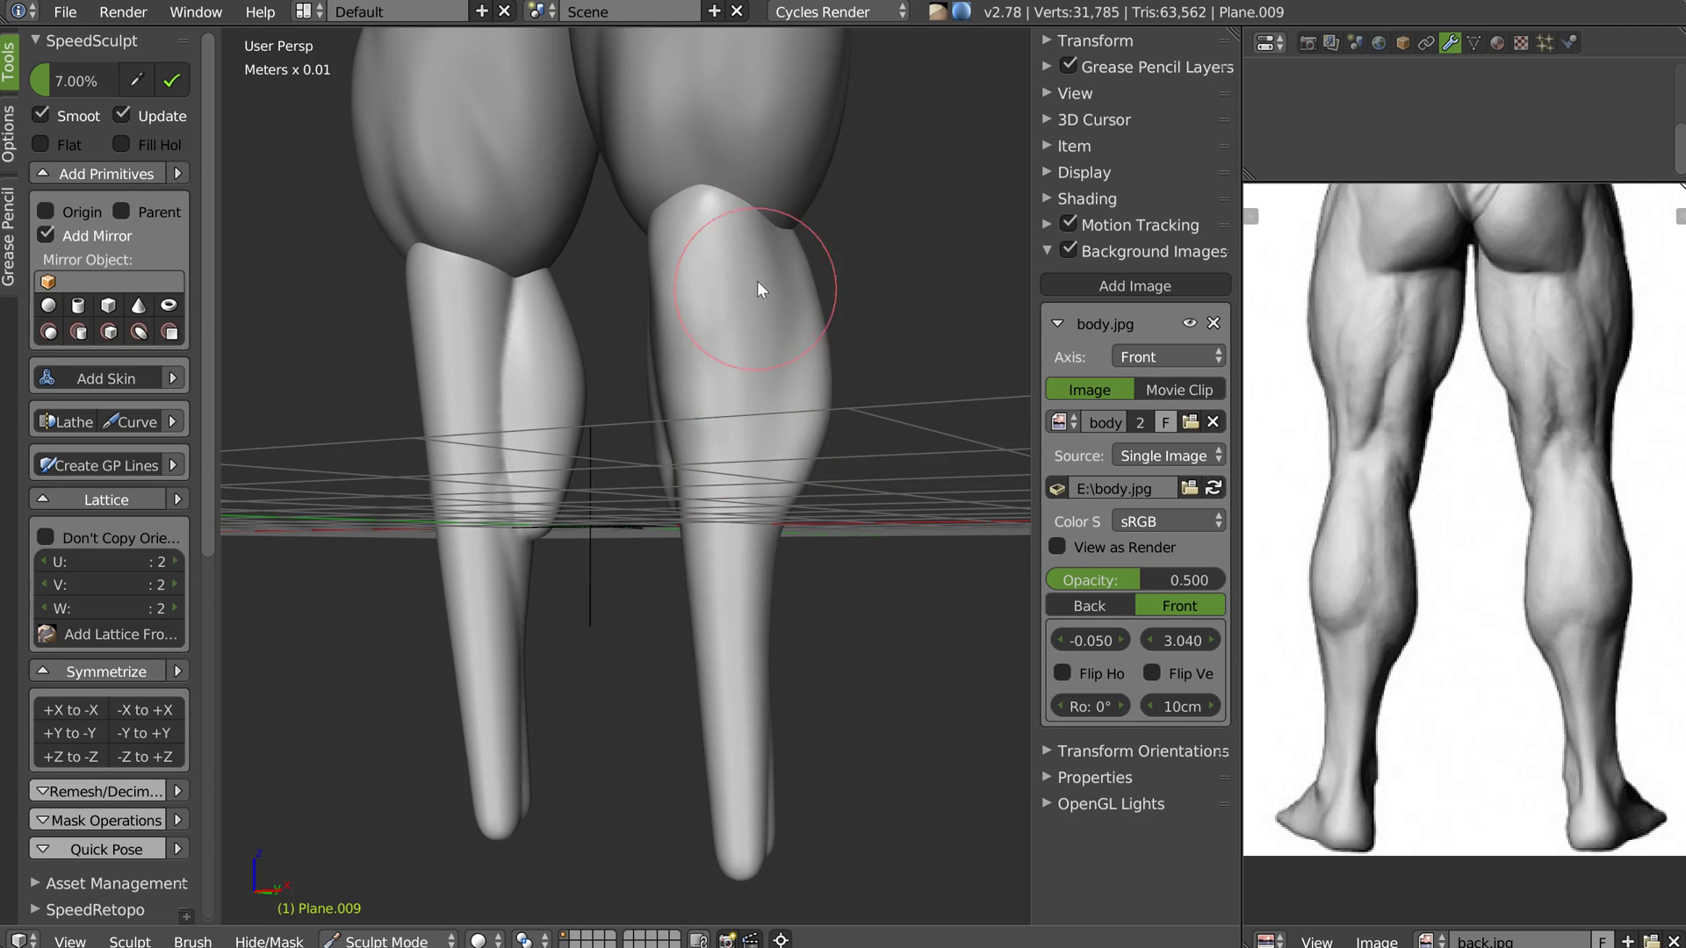
middle_click_drag(732, 452, 629, 242)
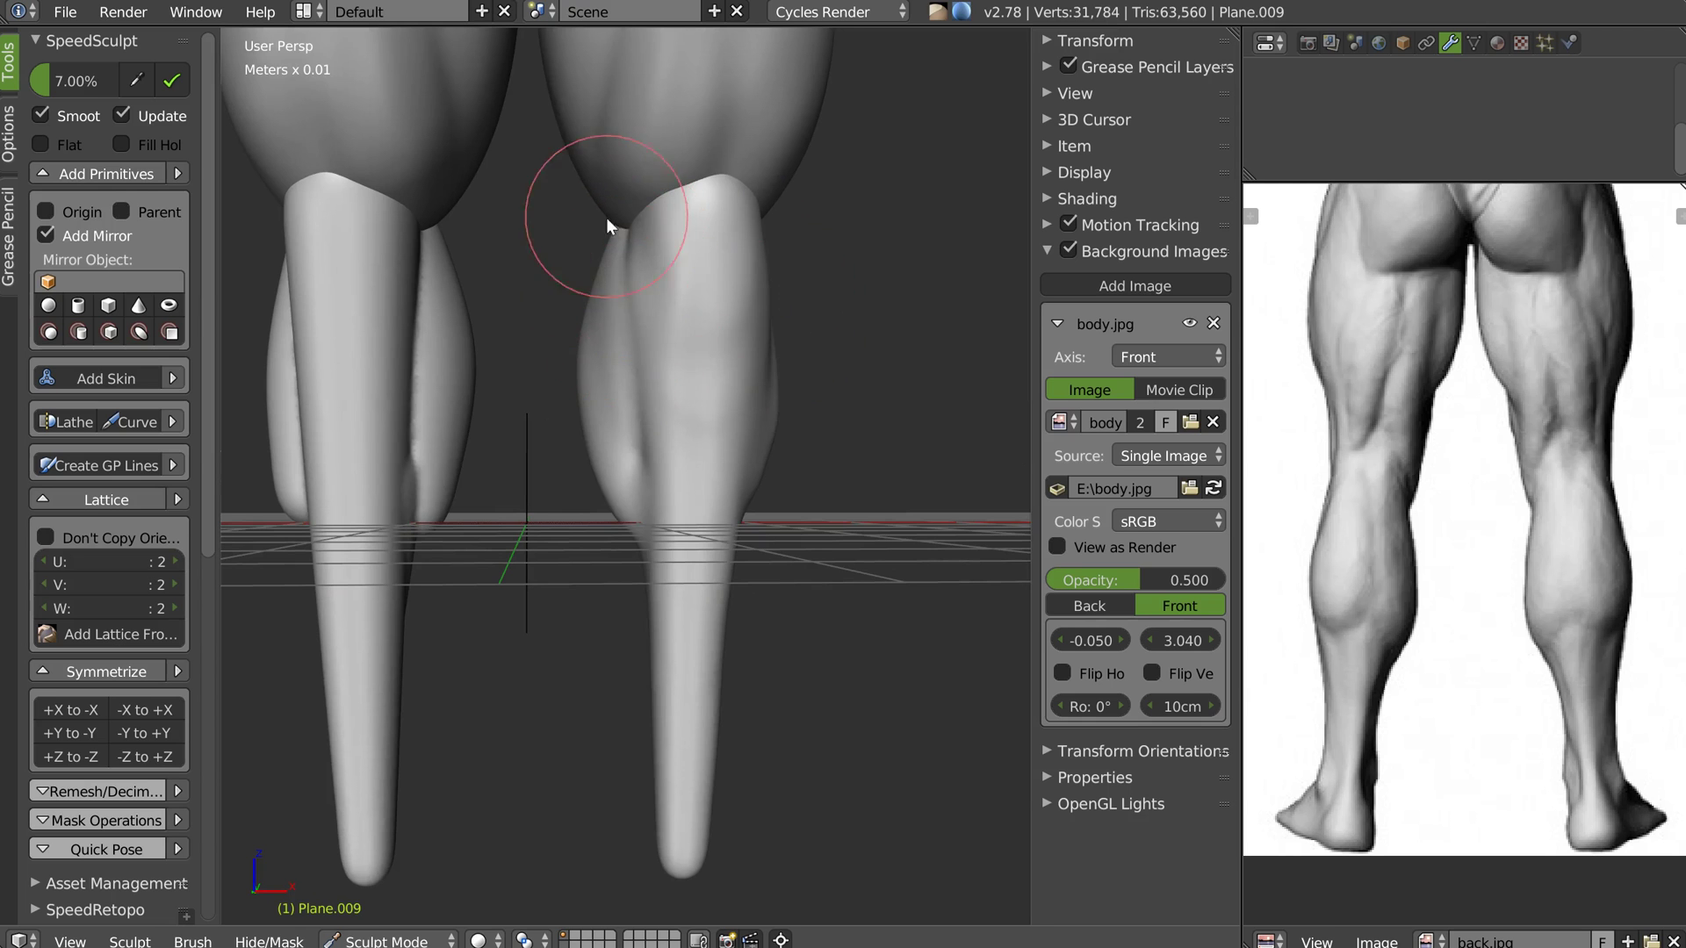
mouse_move(637, 167)
middle_mouse_down()
mouse_move(693, 313)
mouse_move(610, 389)
middle_mouse_up()
middle_click_drag(710, 421, 693, 348)
Switch brushes, enlarge the radius, and adjust the lower leg's silhouette against the thigh in side view
scroll(601, 367, "down", 4)
scroll(449, 361, "down", 2)
scroll(693, 348, "up", 5)
key("w")
left_click(506, 361)
key("f")
left_click_drag(527, 282, 474, 351)
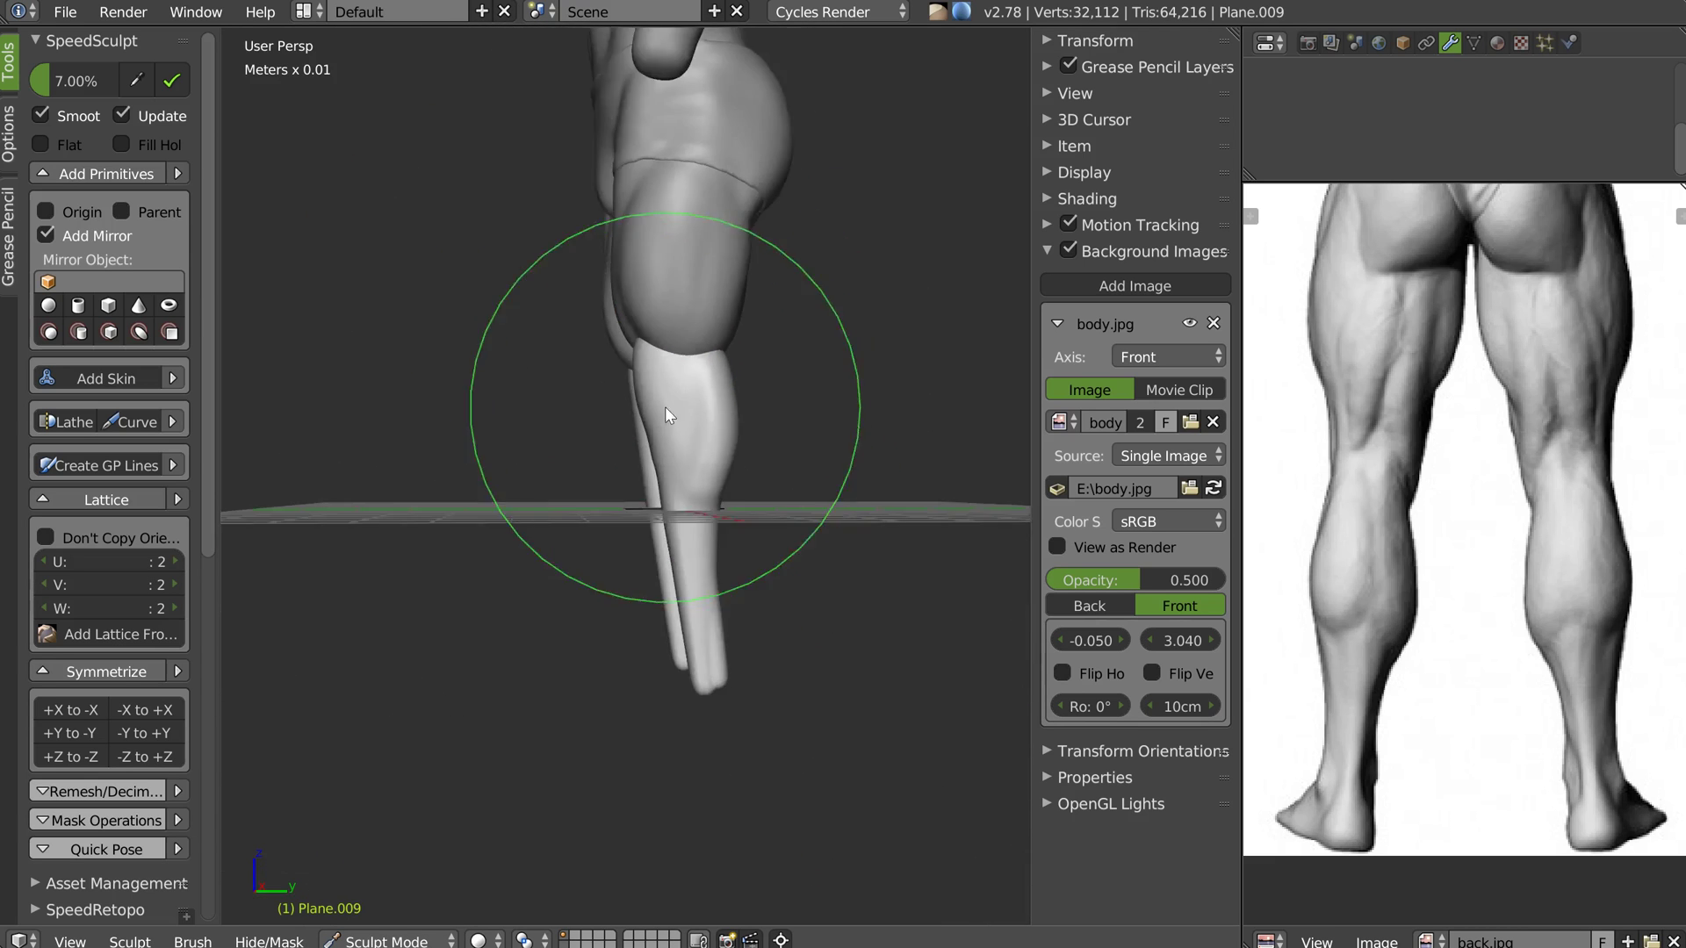
middle_click_drag(665, 407, 565, 404)
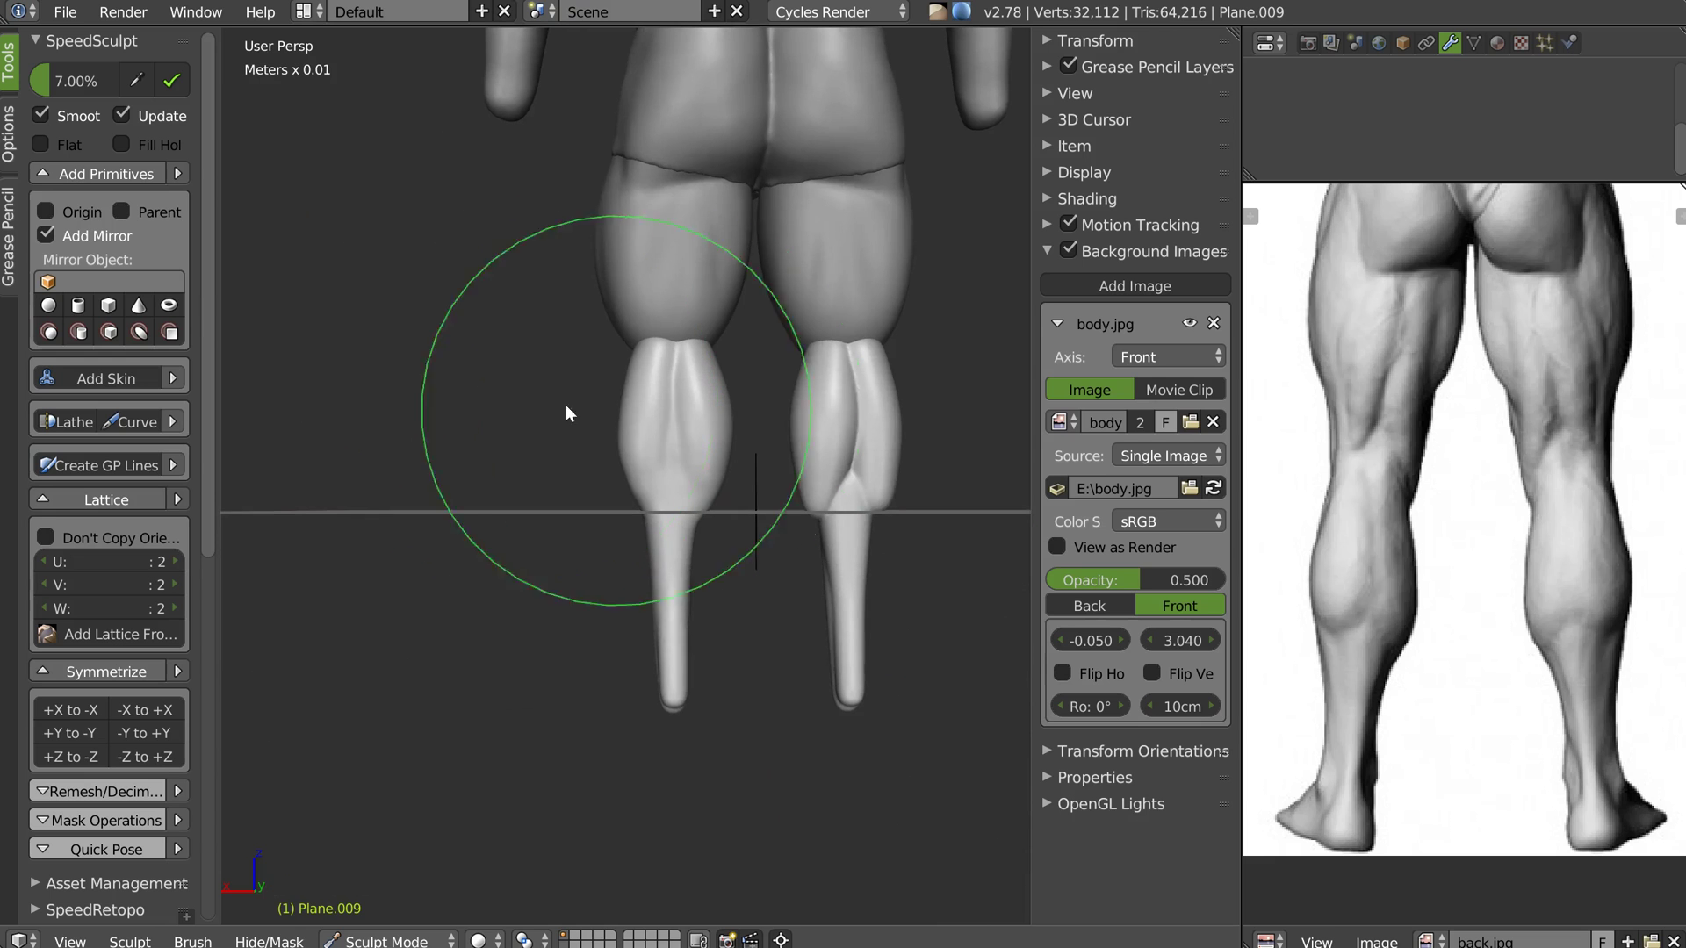
scroll(586, 532, "up", 5)
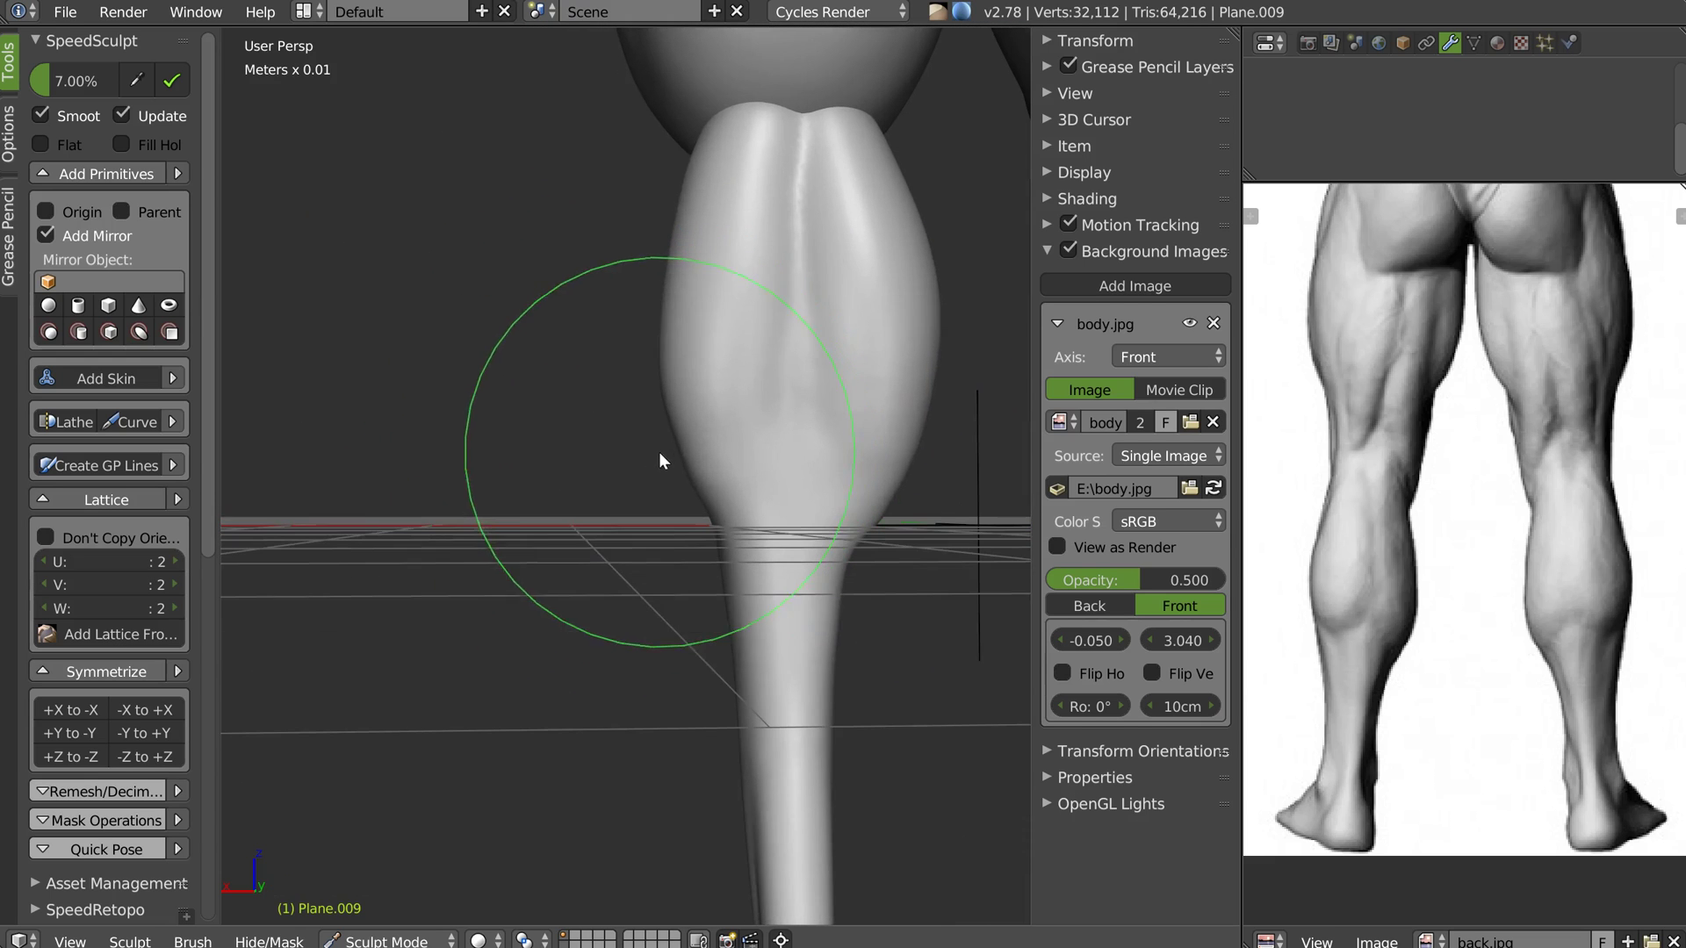
Change to a smaller carving brush and define the lower edge of the calf around the tendon
key("w")
middle_click_drag(705, 459, 804, 454)
key("f")
left_click(693, 453)
left_click_drag(822, 420, 736, 511)
mouse_move(728, 509)
middle_mouse_down()
mouse_move(825, 479)
mouse_move(841, 492)
middle_mouse_up()
left_click_drag(841, 492, 949, 560)
middle_click_drag(977, 513, 729, 440)
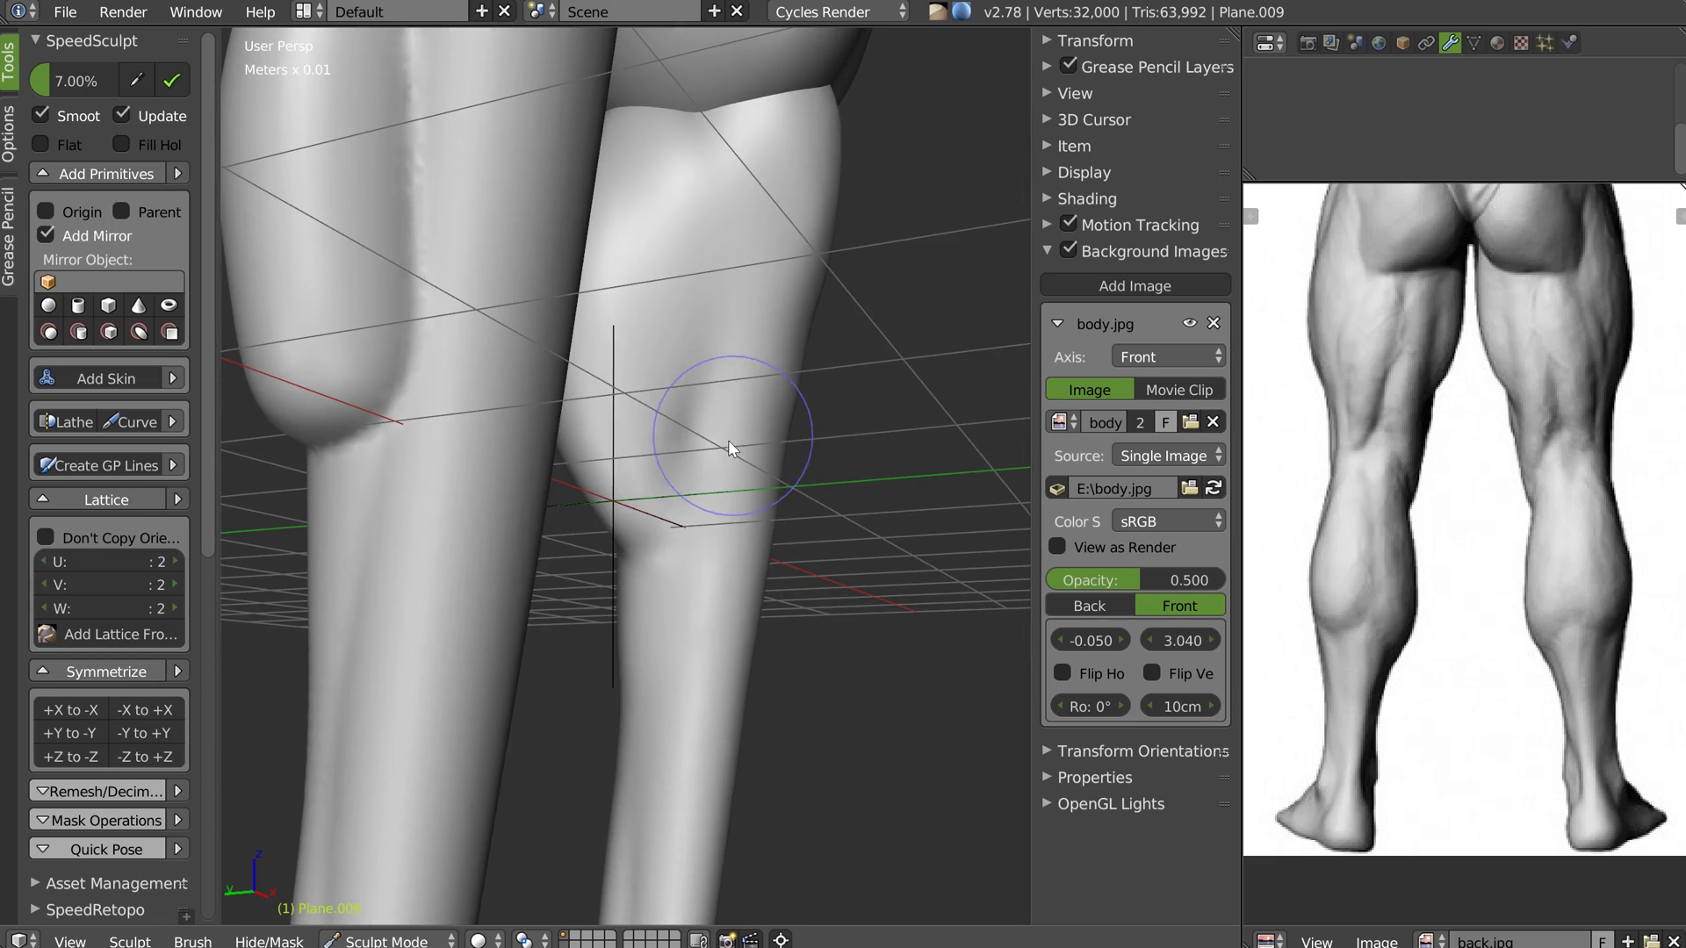
Carve the inner calf border and the form of the knee and upper shin on the front of the leg
left_click_drag(732, 235, 644, 532)
mouse_move(814, 235)
middle_mouse_down()
mouse_move(699, 220)
mouse_move(701, 192)
middle_mouse_up()
left_click_drag(740, 64, 827, 172)
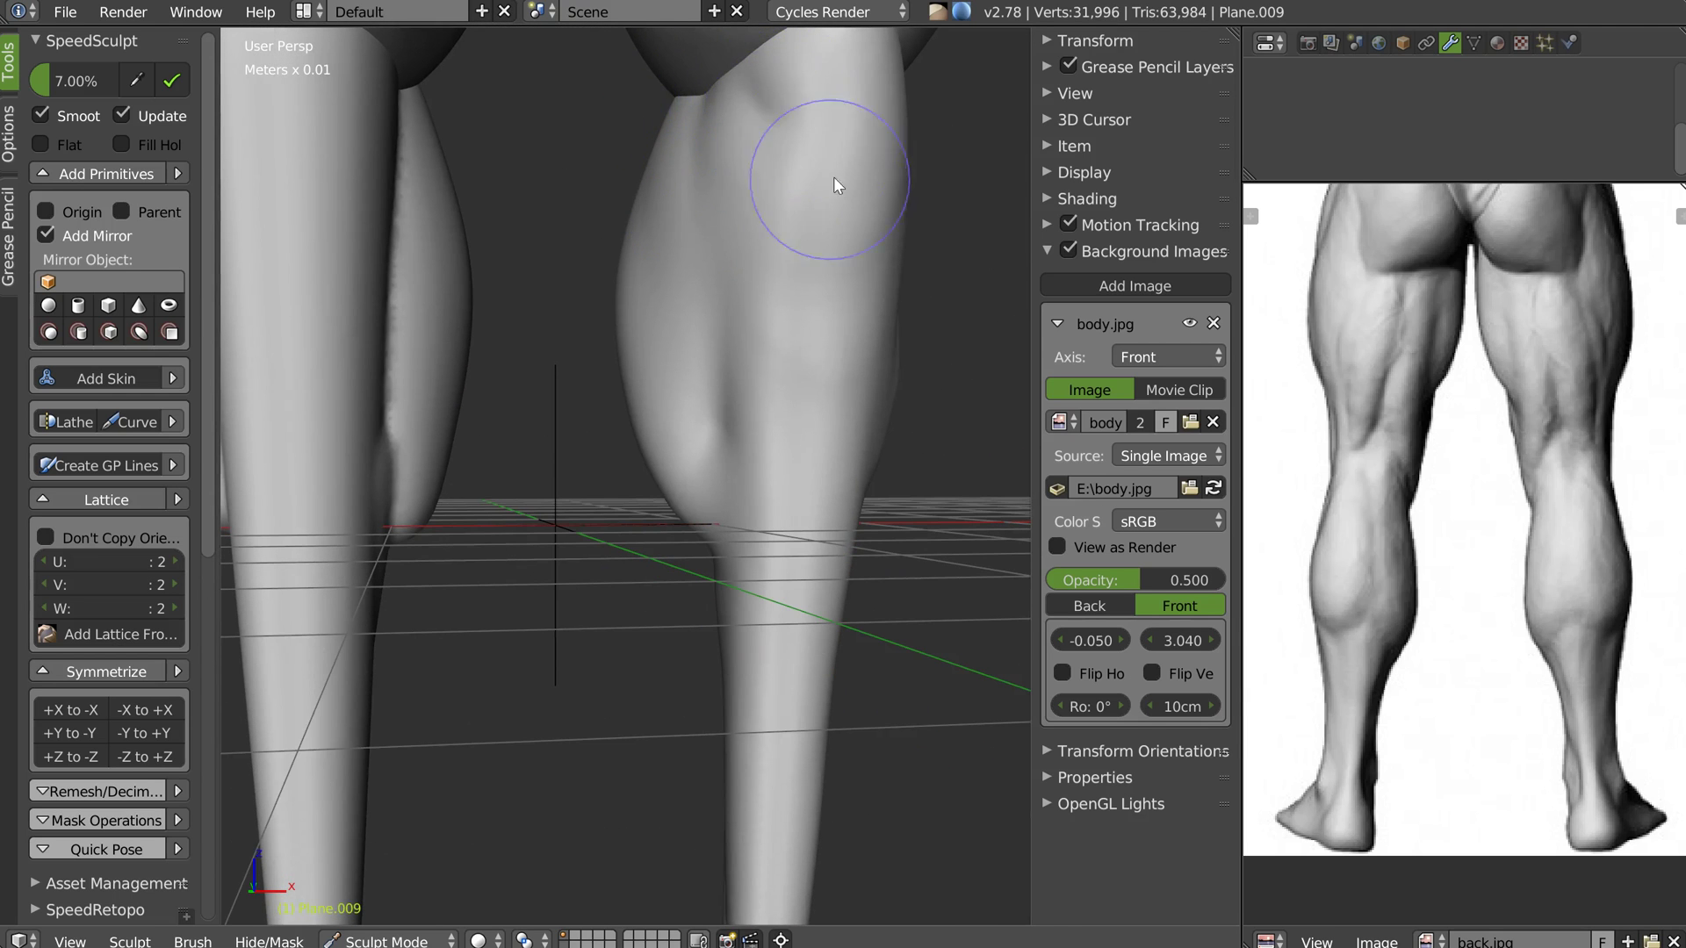
middle_click_drag(835, 178, 766, 171)
middle_click_drag(905, 224, 850, 236)
left_click_drag(927, 136, 865, 203)
mouse_move(890, 72)
left_mouse_down()
mouse_move(862, 100)
mouse_move(853, 167)
left_mouse_up()
mouse_move(924, 350)
left_mouse_down()
mouse_move(941, 391)
mouse_move(904, 425)
left_mouse_up()
left_click_drag(875, 224, 854, 407)
middle_click_drag(848, 400, 894, 387)
scroll(894, 387, "down", 4)
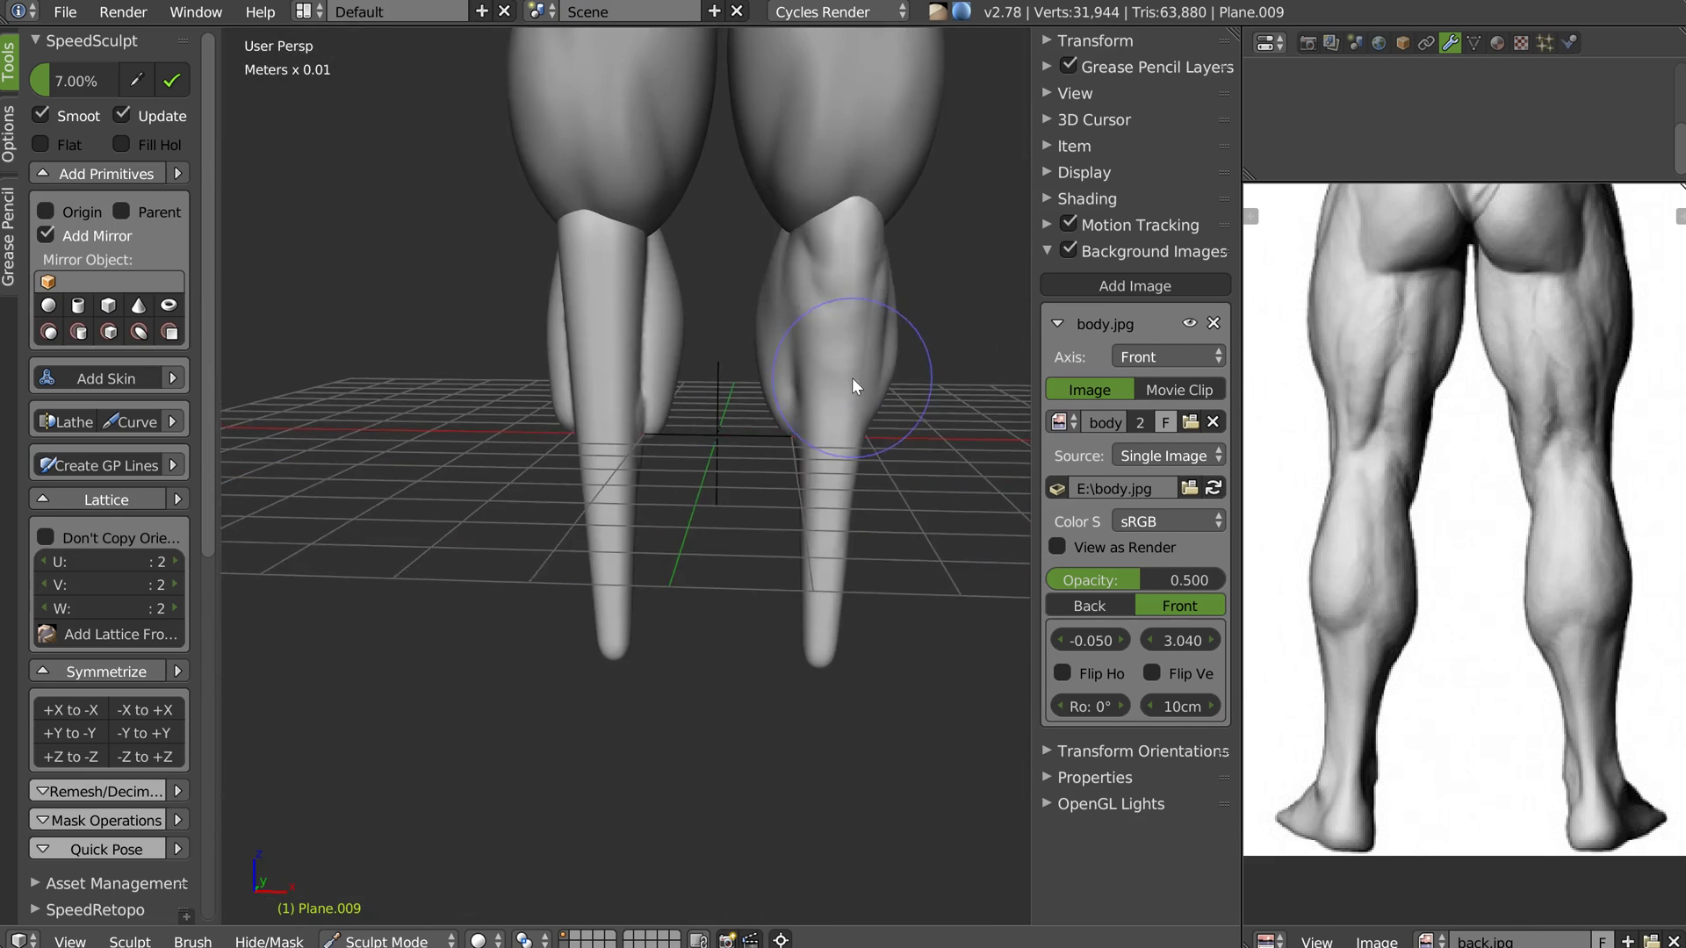
Leave Sculpt Mode, deselect everything and check the whole figure from the side and front
middle_click_drag(830, 324, 710, 284)
scroll(697, 355, "down", 5)
mouse_move(697, 354)
middle_mouse_down()
mouse_move(892, 346)
mouse_move(685, 357)
middle_mouse_up()
mouse_move(557, 302)
middle_mouse_down()
mouse_move(668, 423)
mouse_move(669, 316)
middle_mouse_up()
key("Tab")
key("a")
left_click(622, 358)
scroll(628, 383, "up", 1)
mouse_move(593, 408)
middle_mouse_down()
mouse_move(691, 353)
mouse_move(650, 388)
middle_mouse_up()
scroll(640, 370, "up", 1)
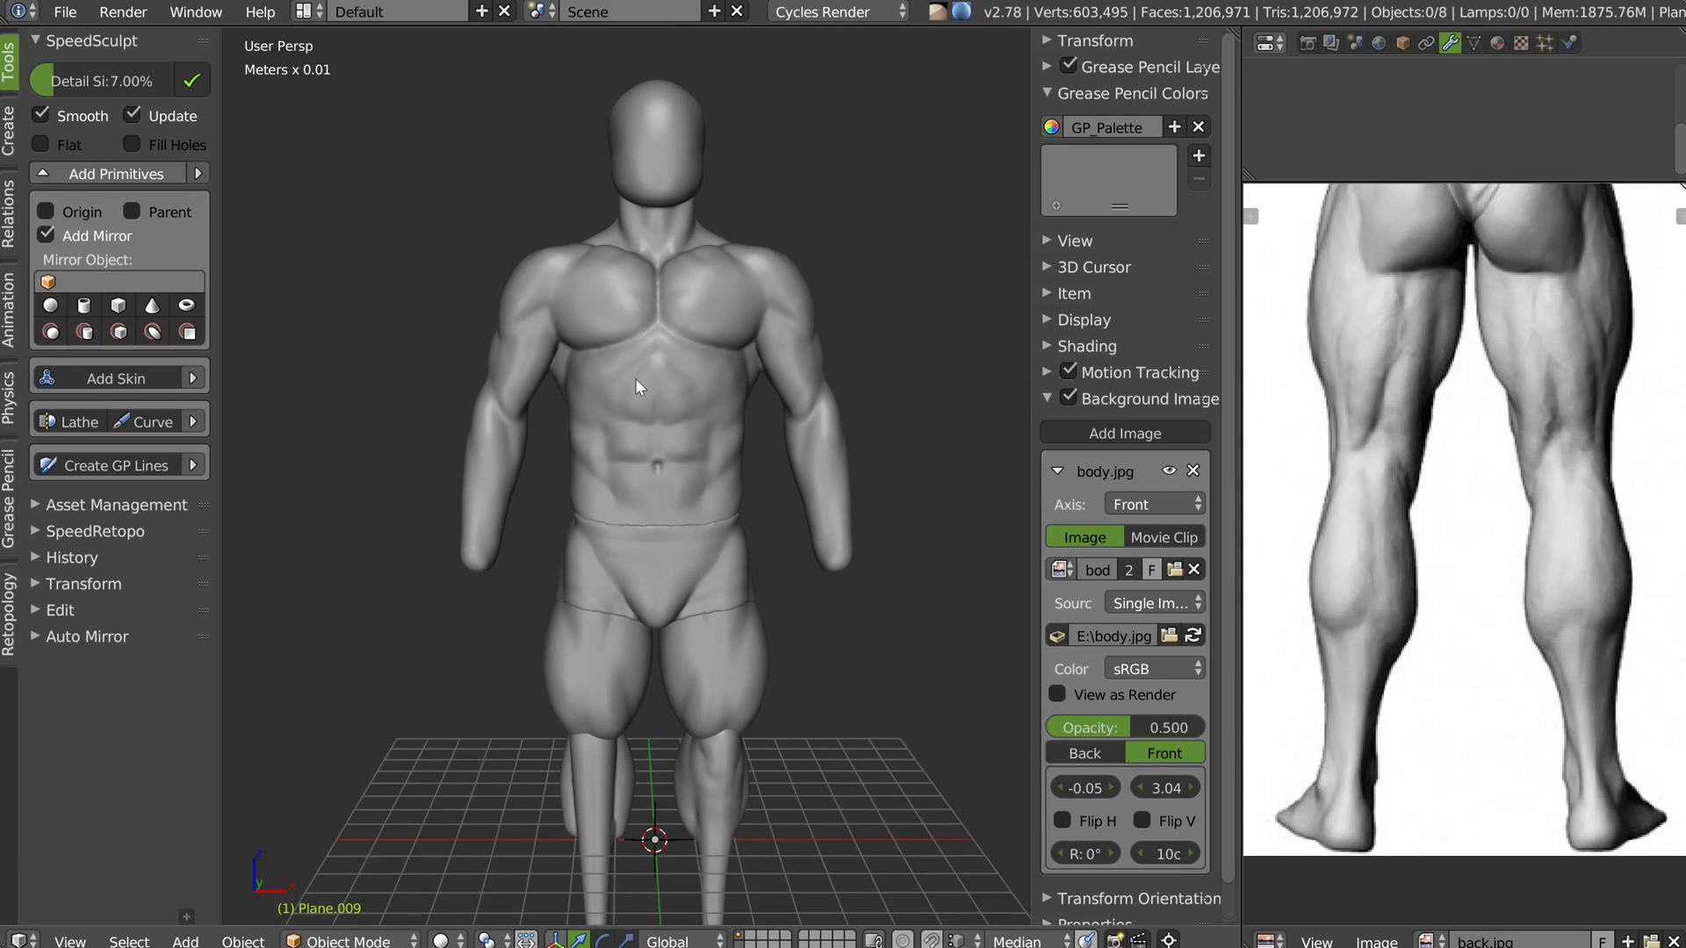
middle_click_drag(635, 378, 609, 334)
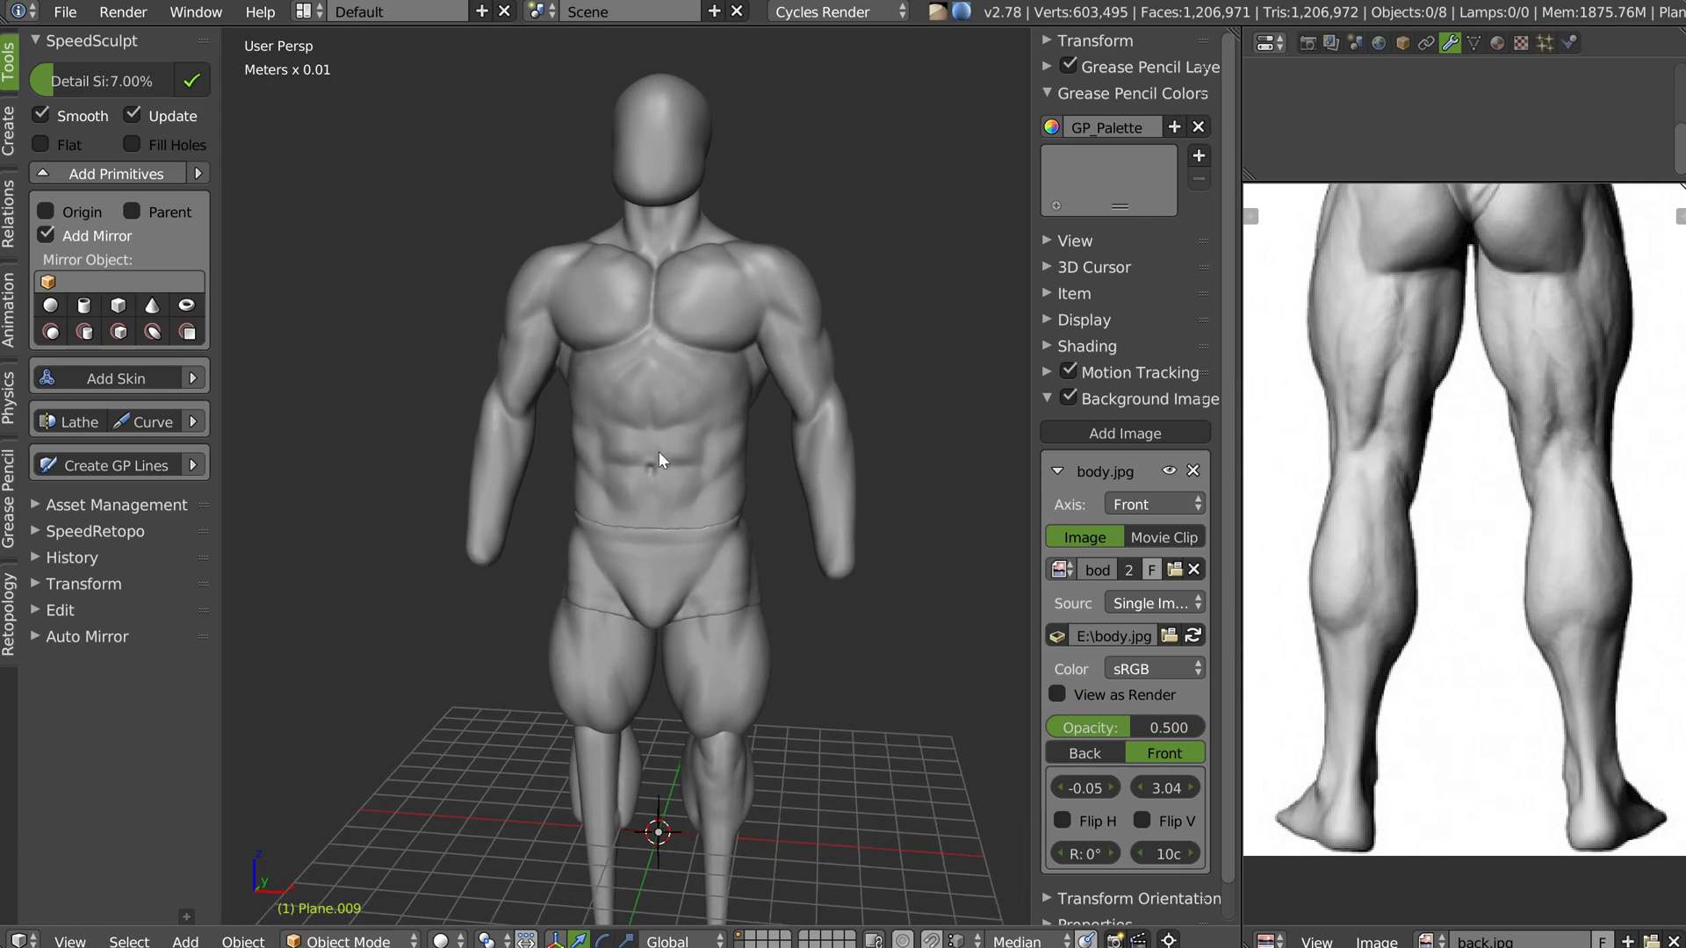
Select the body mesh, switch it to Sculpt Mode and clear the mask from the forearms
scroll(676, 404, "up", 3)
scroll(676, 404, "up", 2)
middle_click_drag(666, 391, 630, 392)
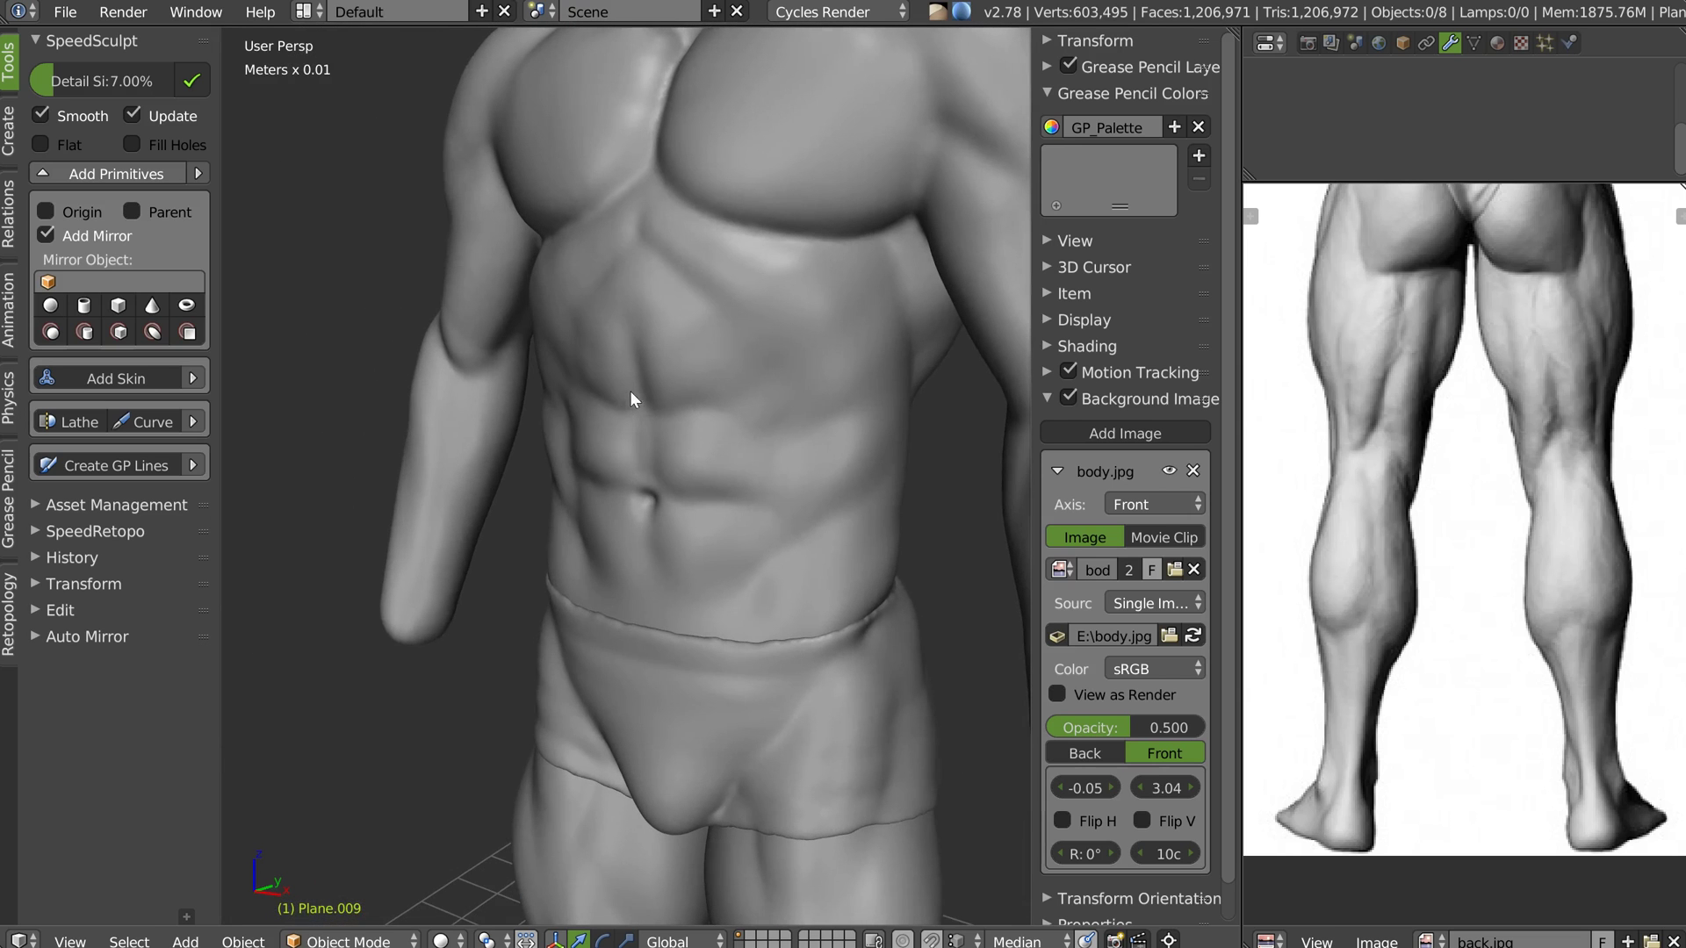
right_click(688, 383)
key("Tab")
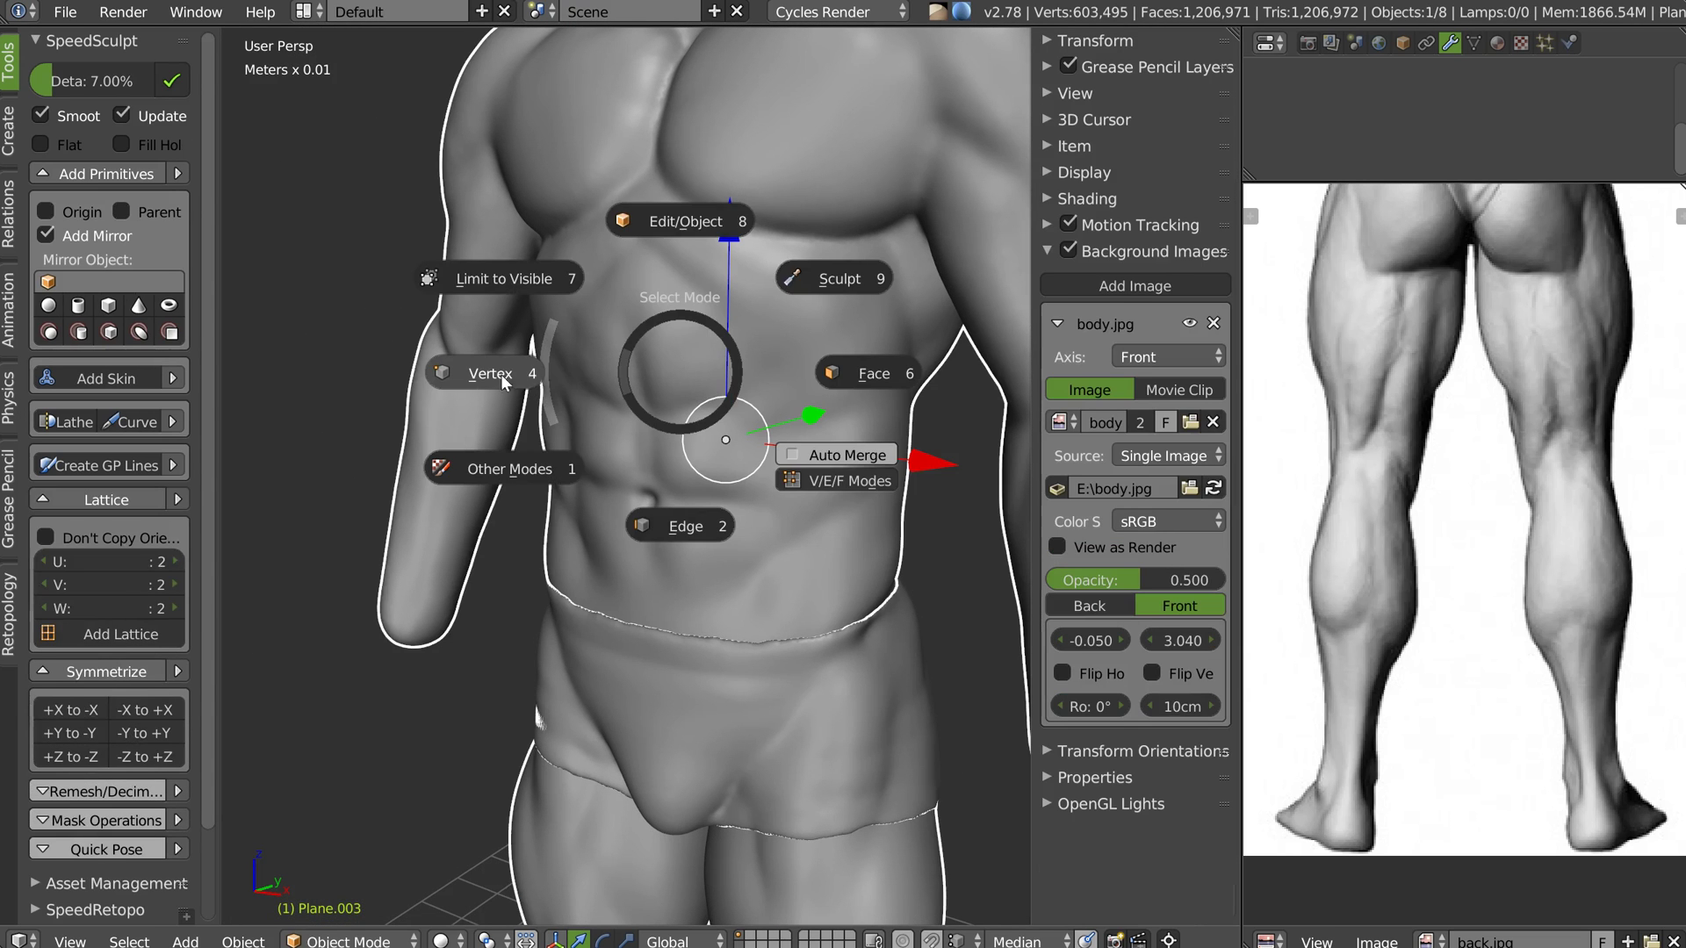
left_click(565, 375)
key("Tab")
left_click(639, 294)
key("Tab")
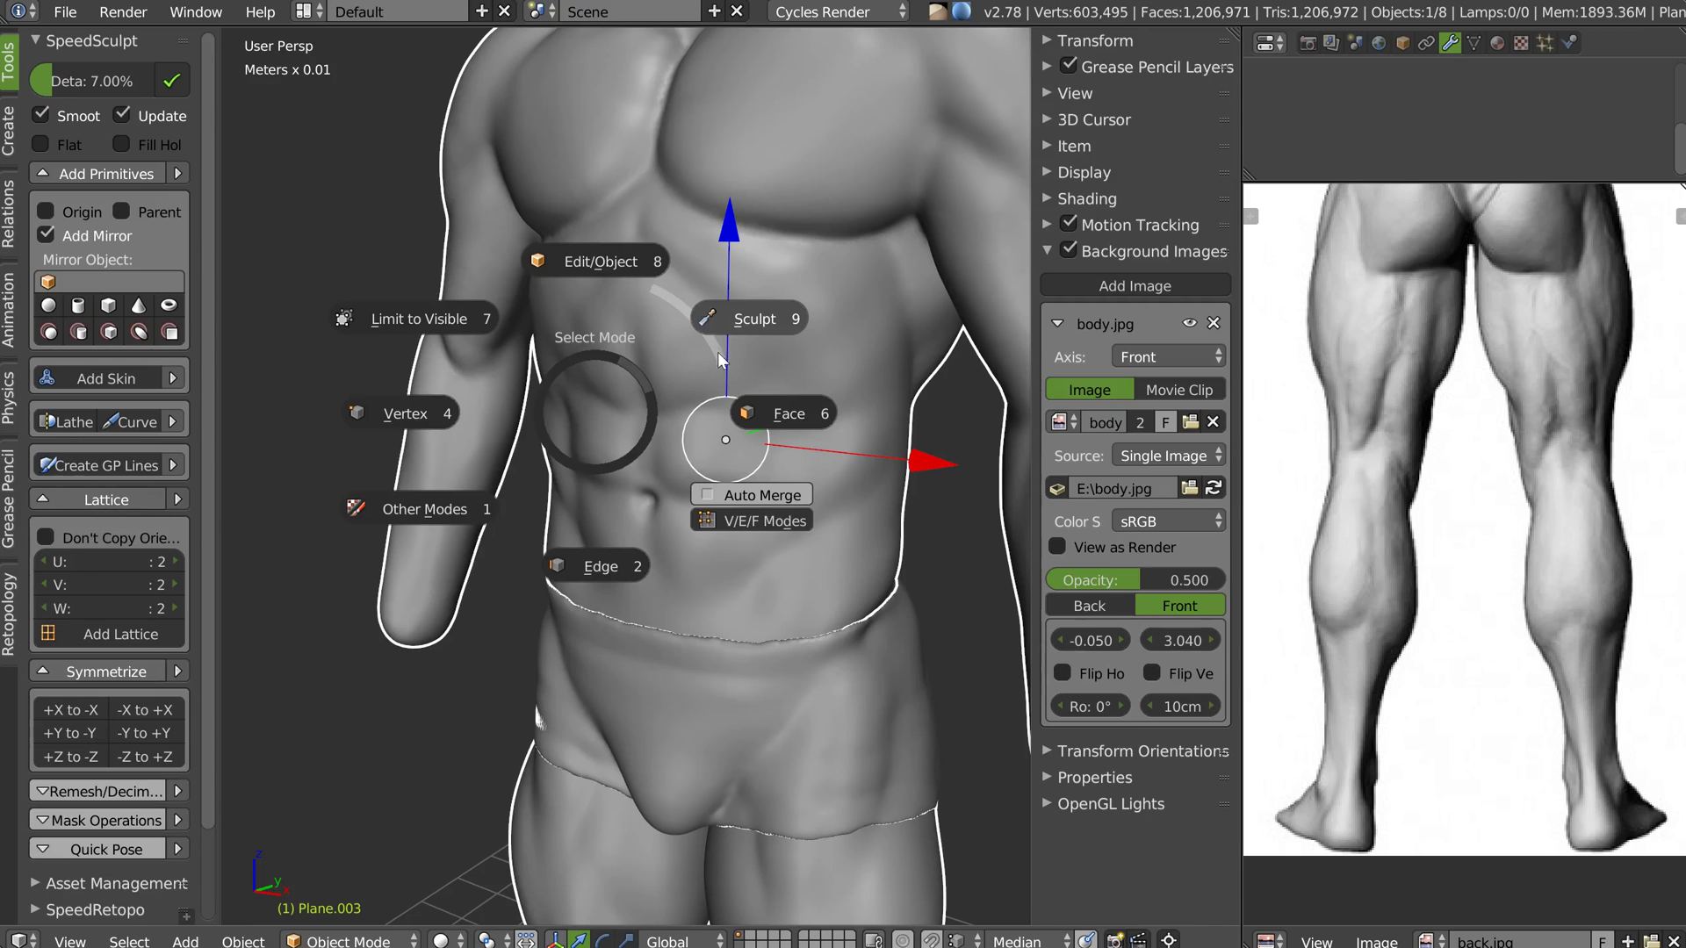
left_click(701, 290)
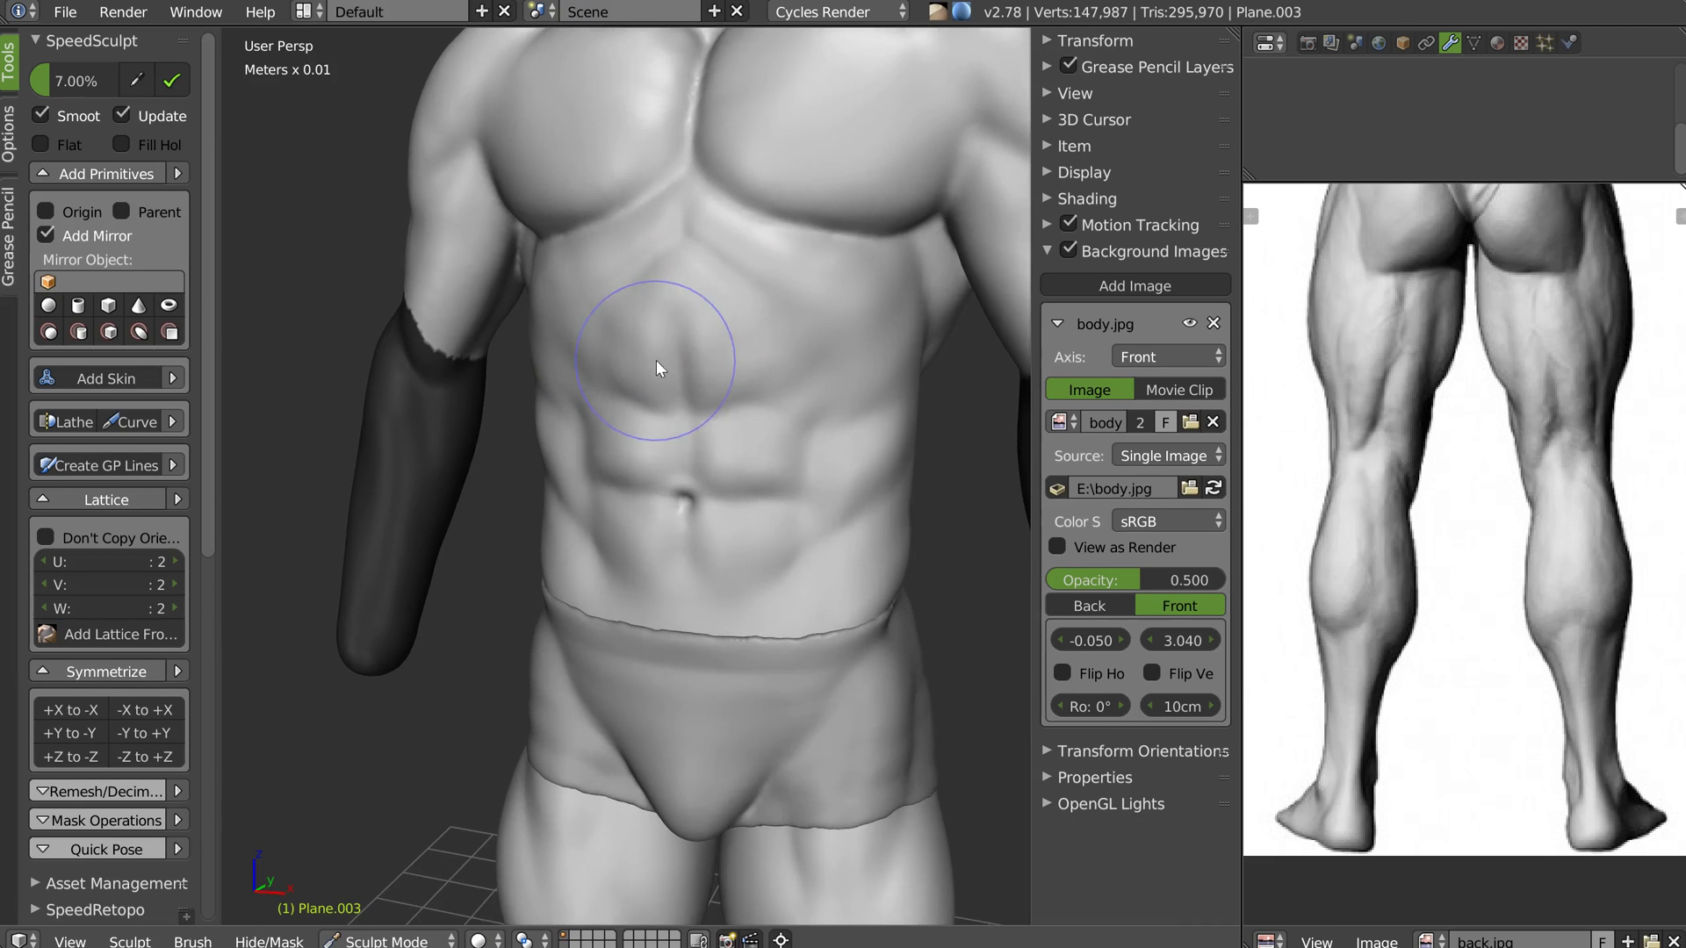
key("alt+m")
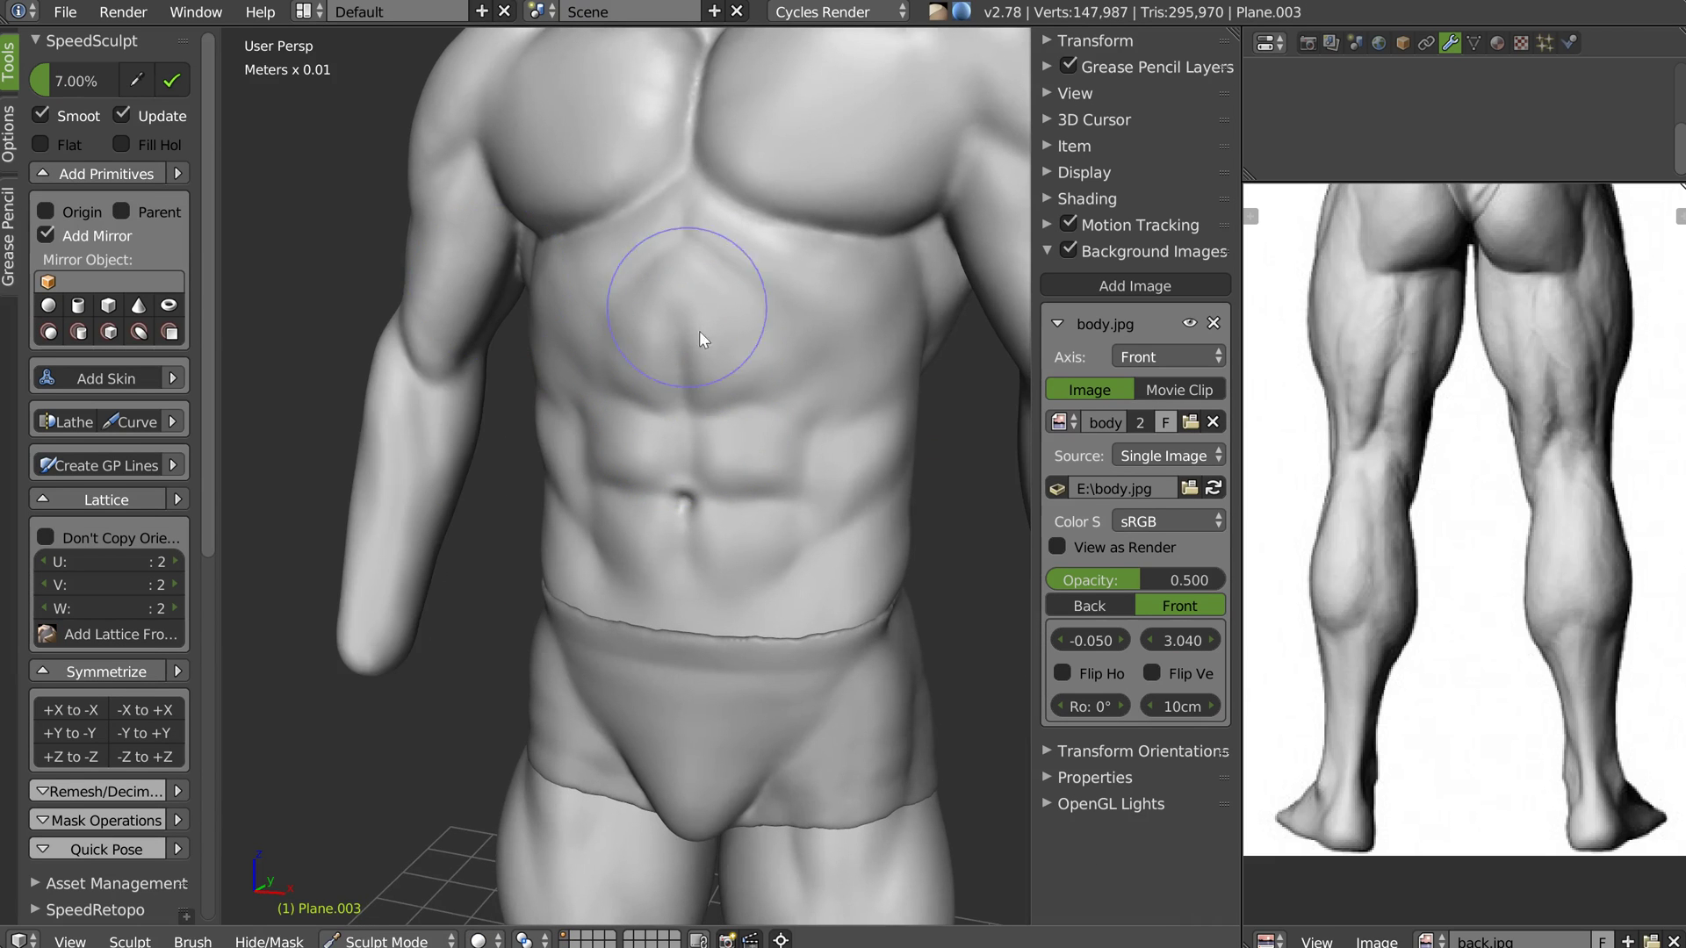
Reduce the brush radius and carve the upper abdomen's center groove and the rib line beneath the chest
key("f")
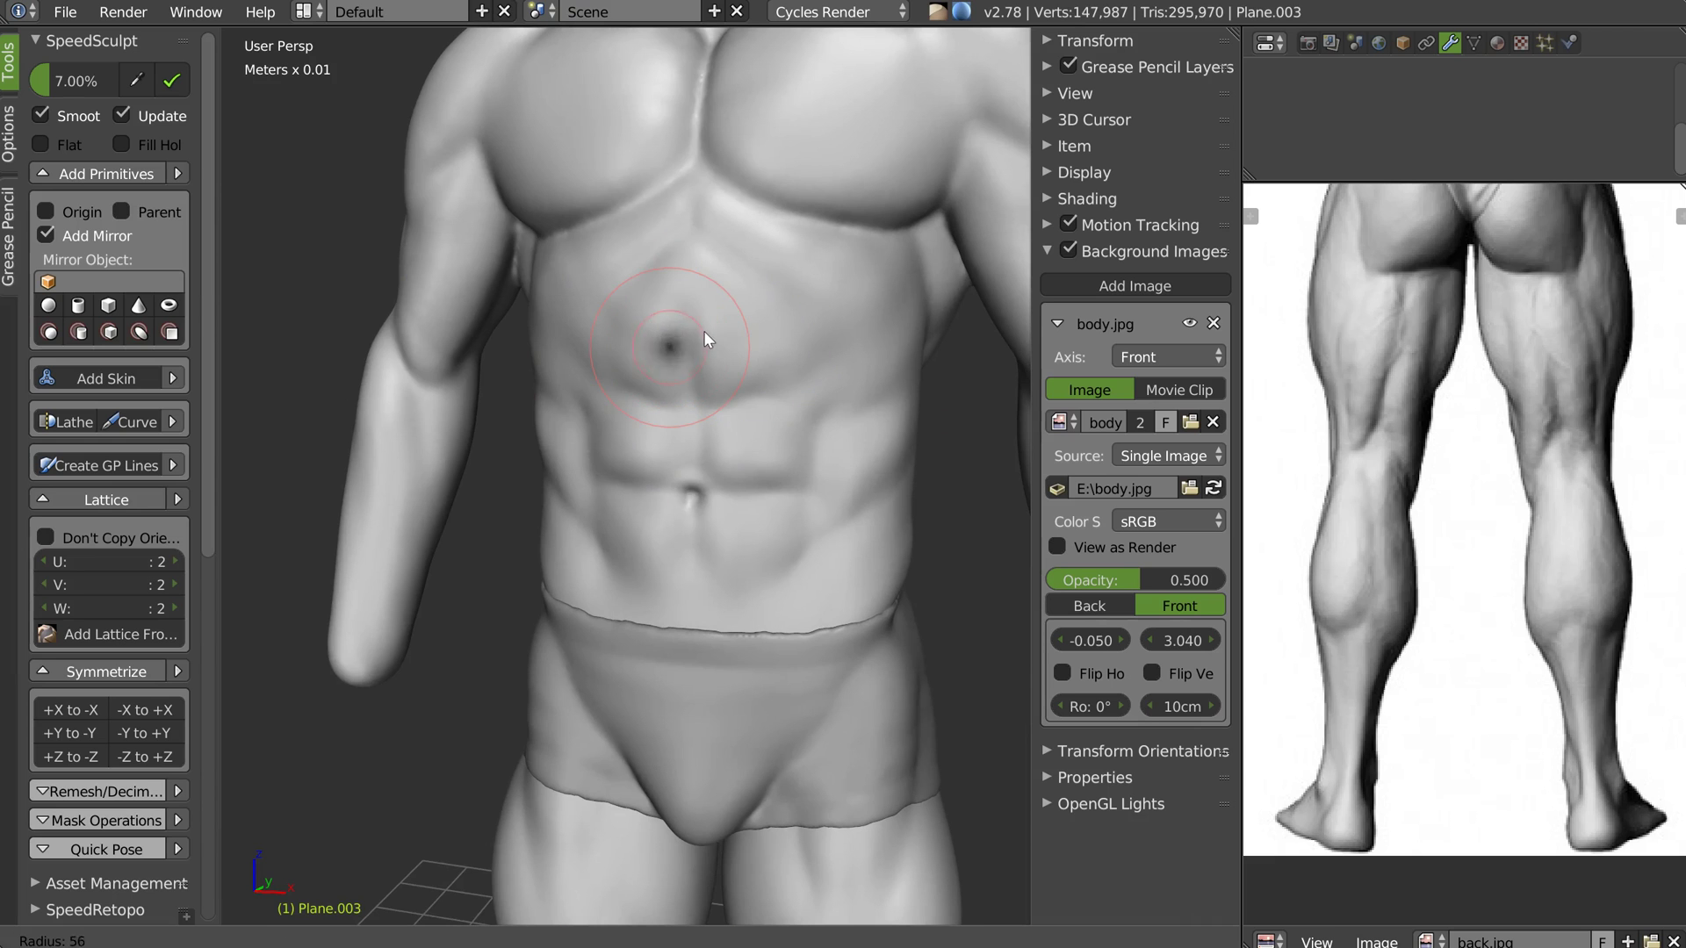
left_click(703, 330)
left_click(698, 246)
mouse_move(698, 246)
middle_mouse_down()
mouse_move(725, 340)
mouse_move(686, 256)
middle_mouse_up()
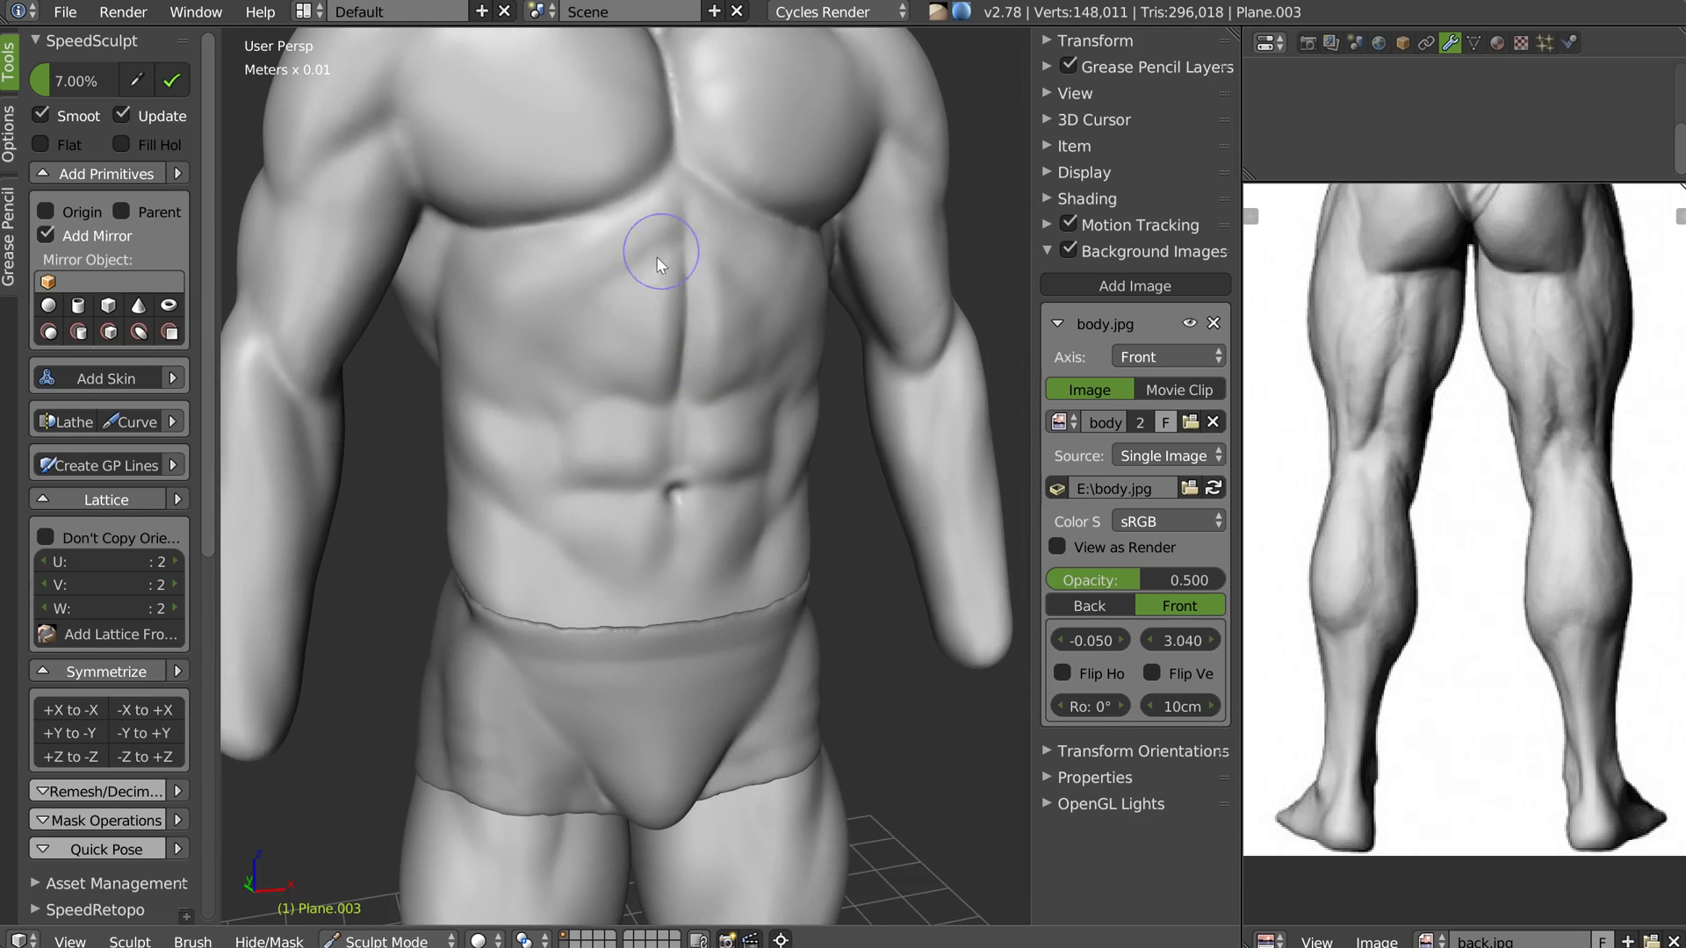
left_click_drag(605, 288, 703, 252)
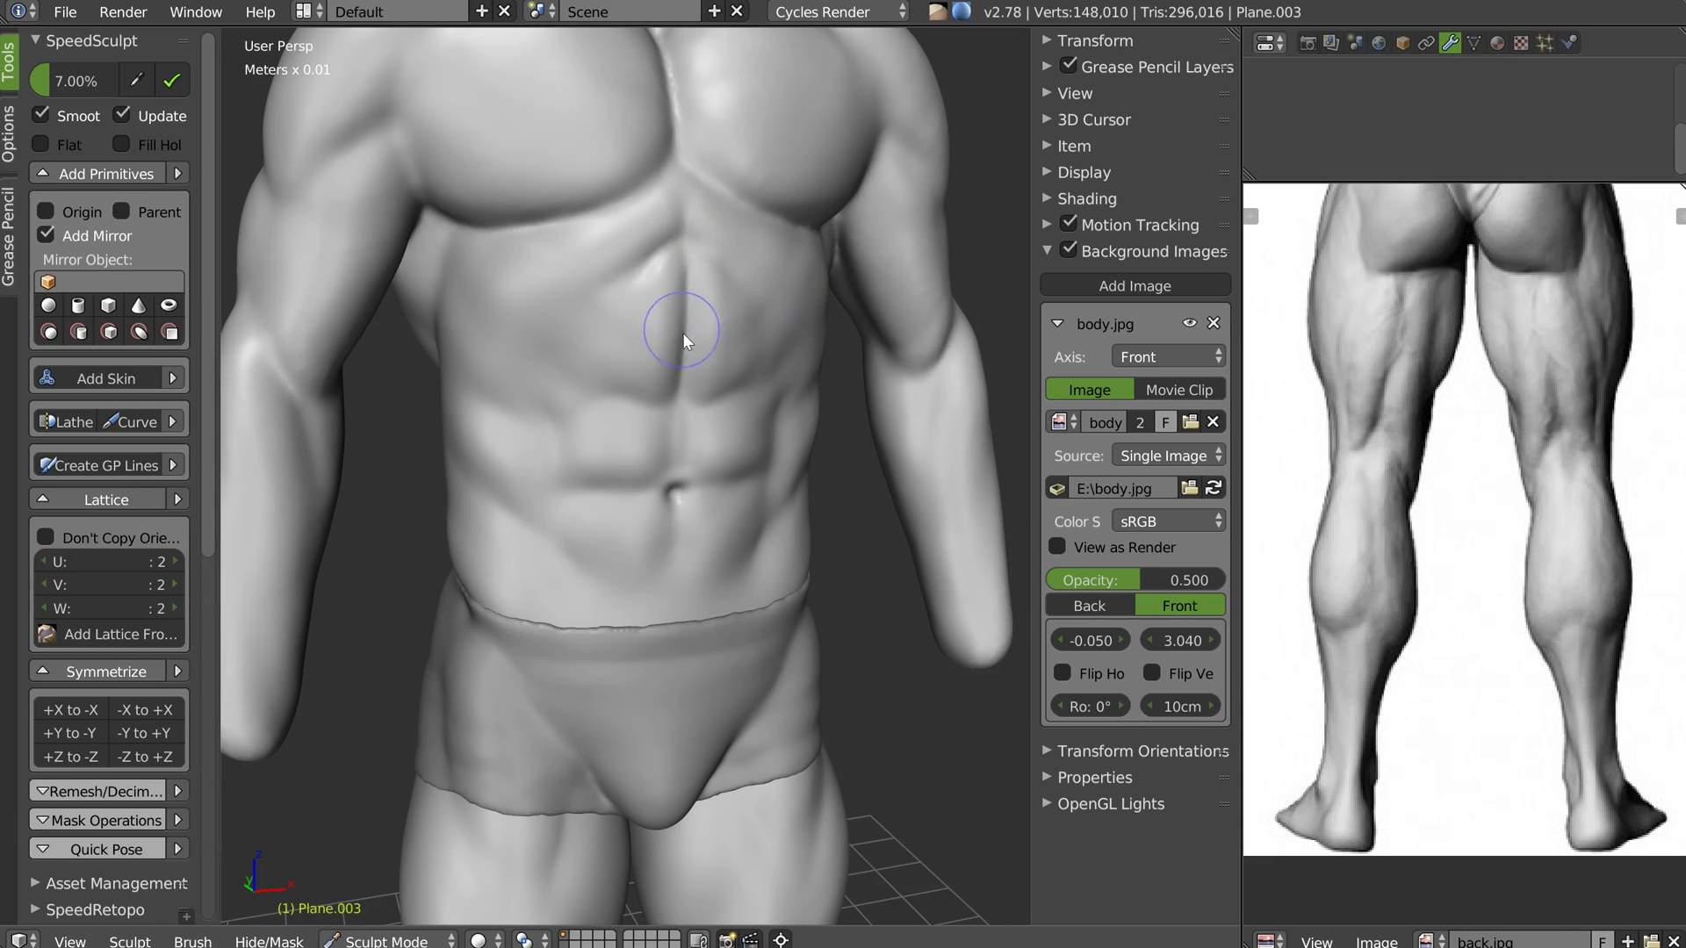
middle_click_drag(682, 334, 722, 335)
scroll(719, 318, "up", 6)
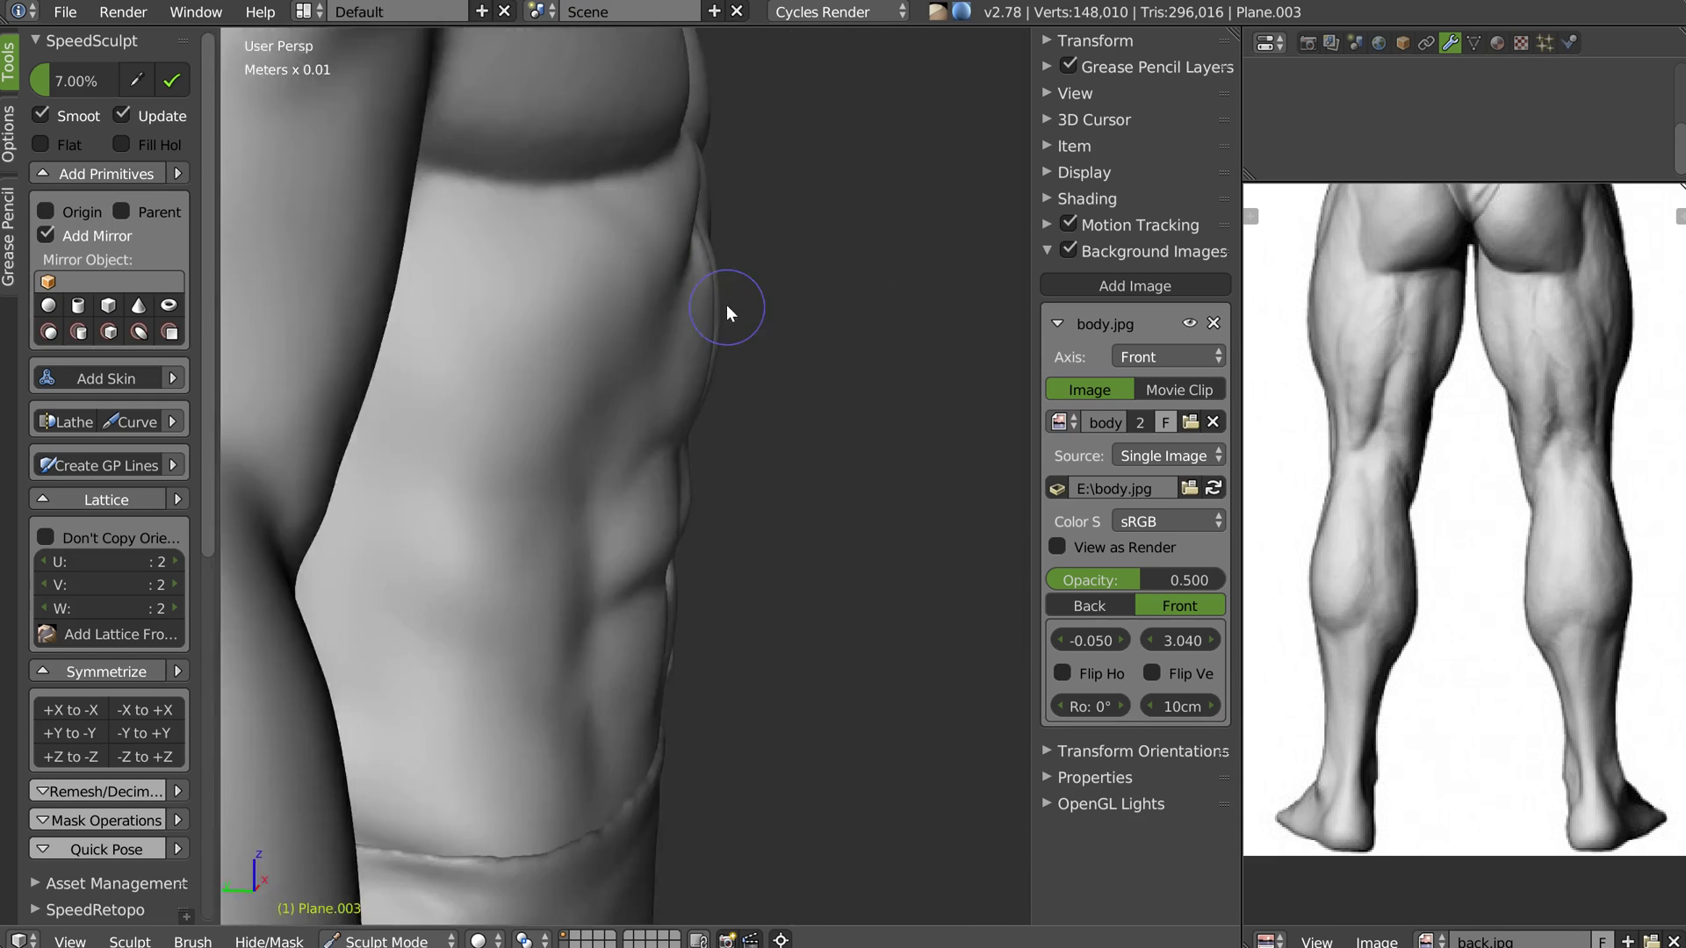
Resize the brush and refine the upper abdominal muscles along the rib cage
middle_click_drag(714, 281, 602, 313)
key("f")
mouse_move(602, 242)
left_mouse_down()
mouse_move(621, 219)
mouse_move(605, 211)
mouse_move(632, 275)
mouse_move(617, 252)
mouse_move(698, 315)
mouse_move(614, 215)
mouse_move(628, 147)
mouse_move(624, 301)
mouse_move(588, 357)
left_mouse_up()
mouse_move(588, 357)
middle_mouse_down()
mouse_move(729, 339)
mouse_move(635, 330)
middle_mouse_up()
mouse_move(619, 367)
left_mouse_down()
mouse_move(606, 196)
mouse_move(632, 256)
mouse_move(677, 290)
mouse_move(718, 253)
left_mouse_up()
middle_click_drag(787, 283, 660, 290)
scroll(744, 276, "down", 7)
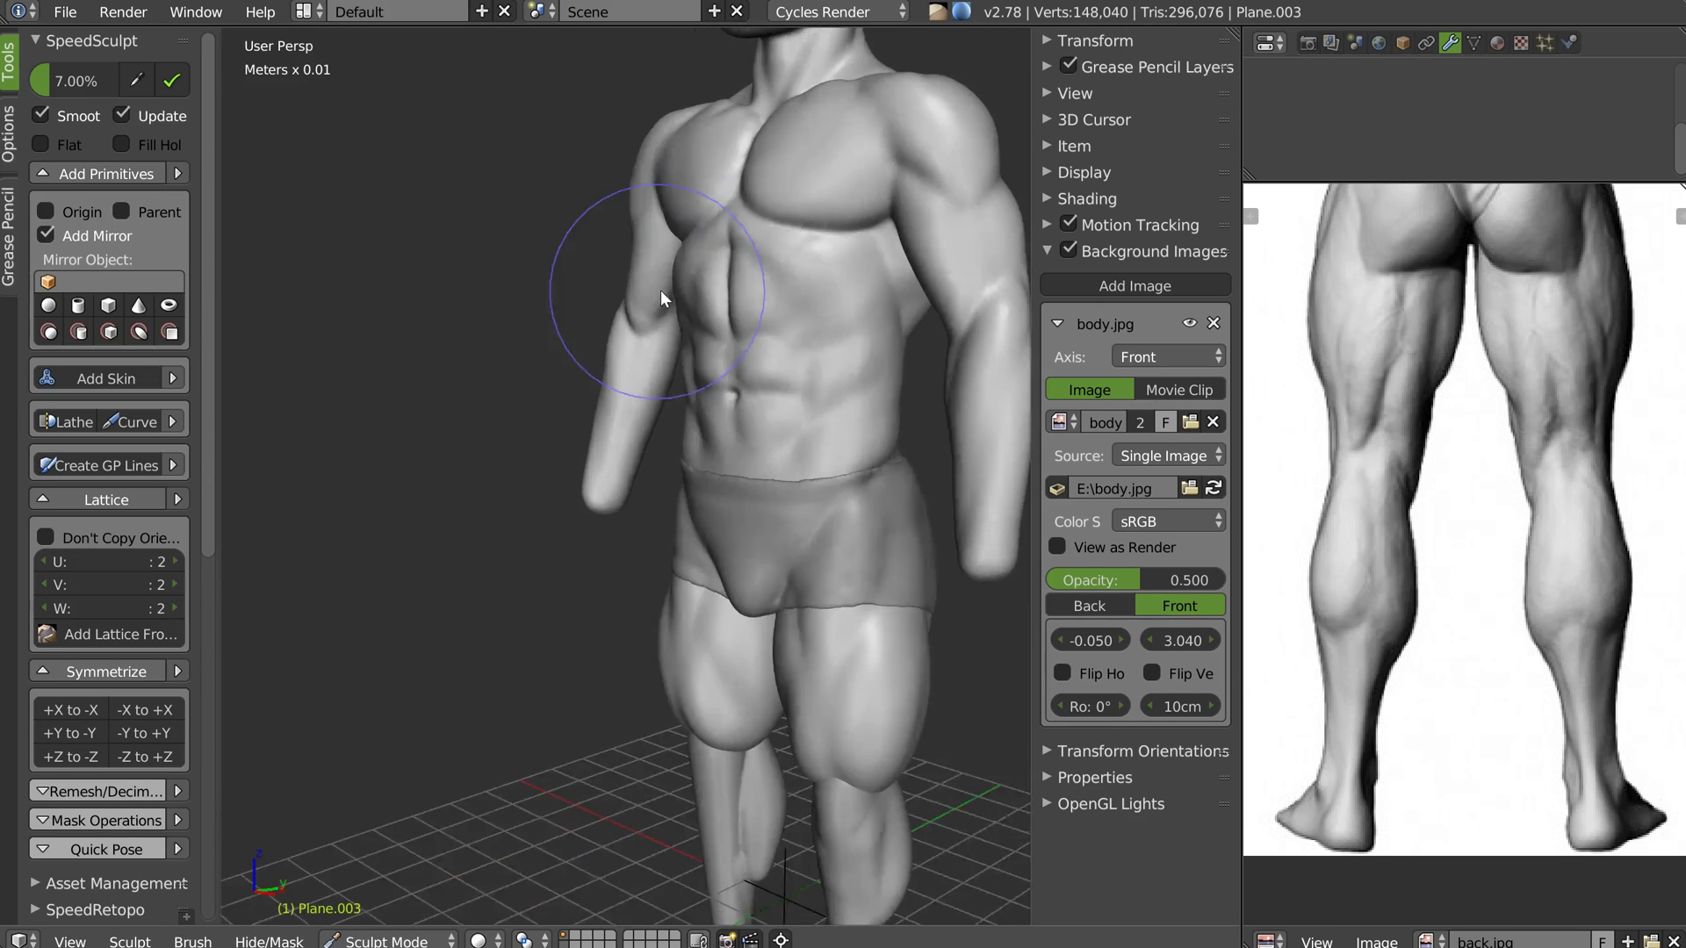
Smooth the upper abdominal muscles beside the center groove and check them against the whole torso
scroll(756, 261, "up", 4)
scroll(676, 288, "up", 5)
mouse_move(671, 279)
left_mouse_down("shift")
mouse_move(709, 230)
mouse_move(666, 362)
left_mouse_up("shift")
scroll(658, 362, "down", 8)
middle_click_drag(654, 360, 700, 311)
scroll(689, 281, "up", 5)
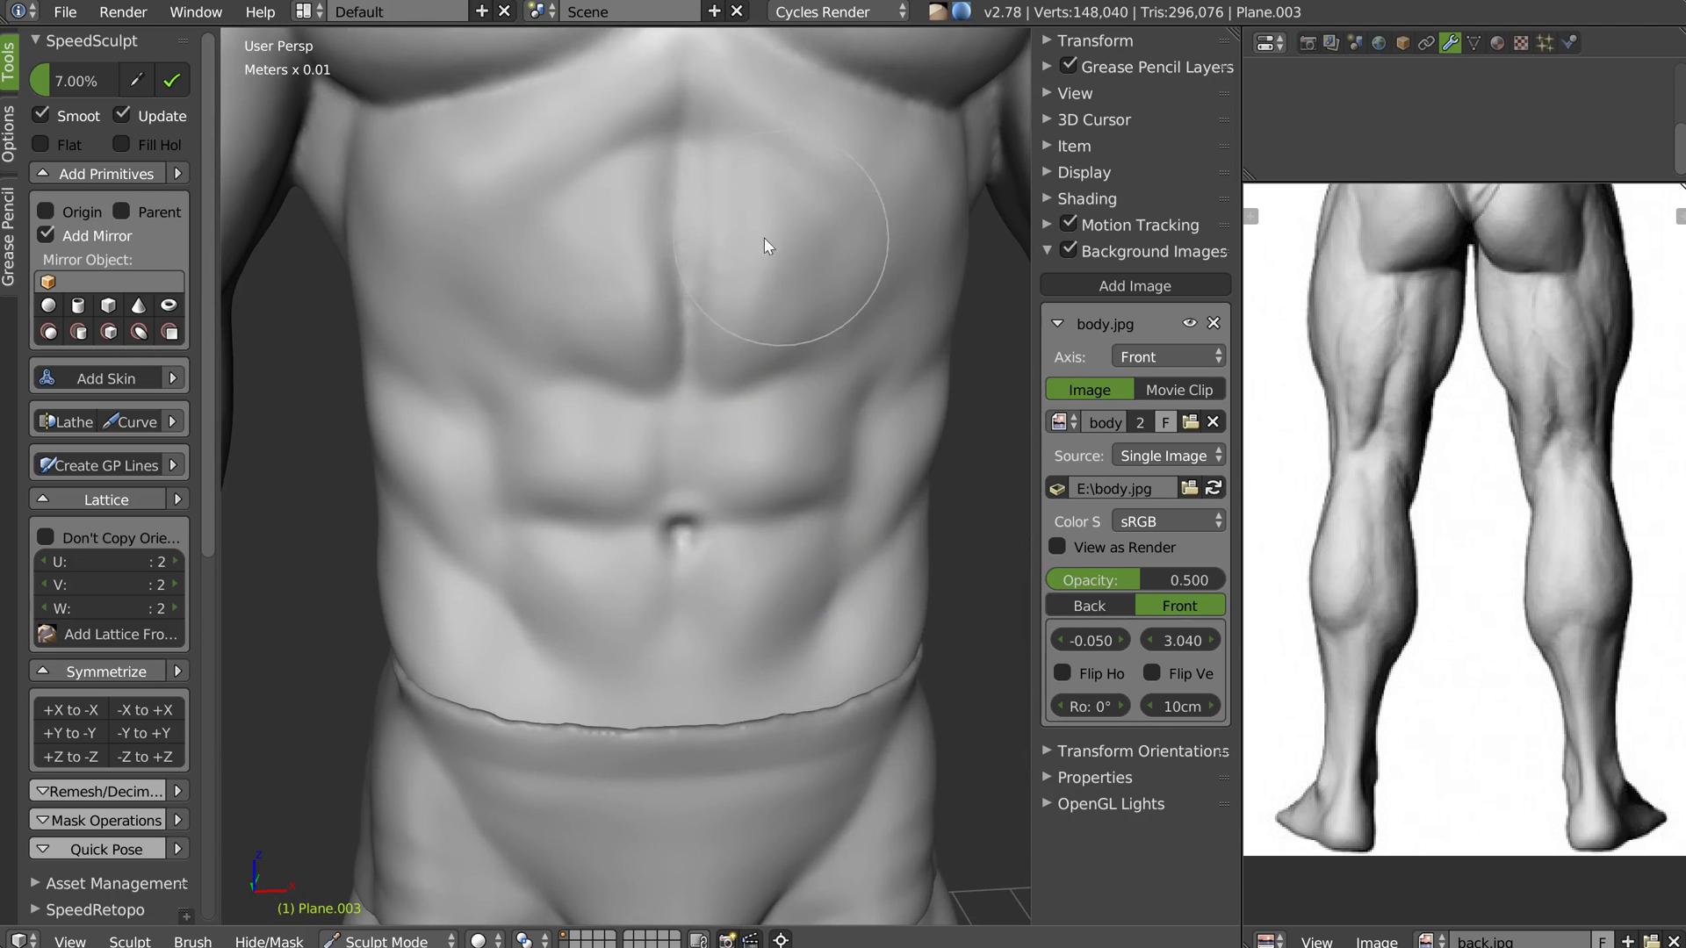
scroll(774, 339, "down", 2)
scroll(775, 348, "down", 3)
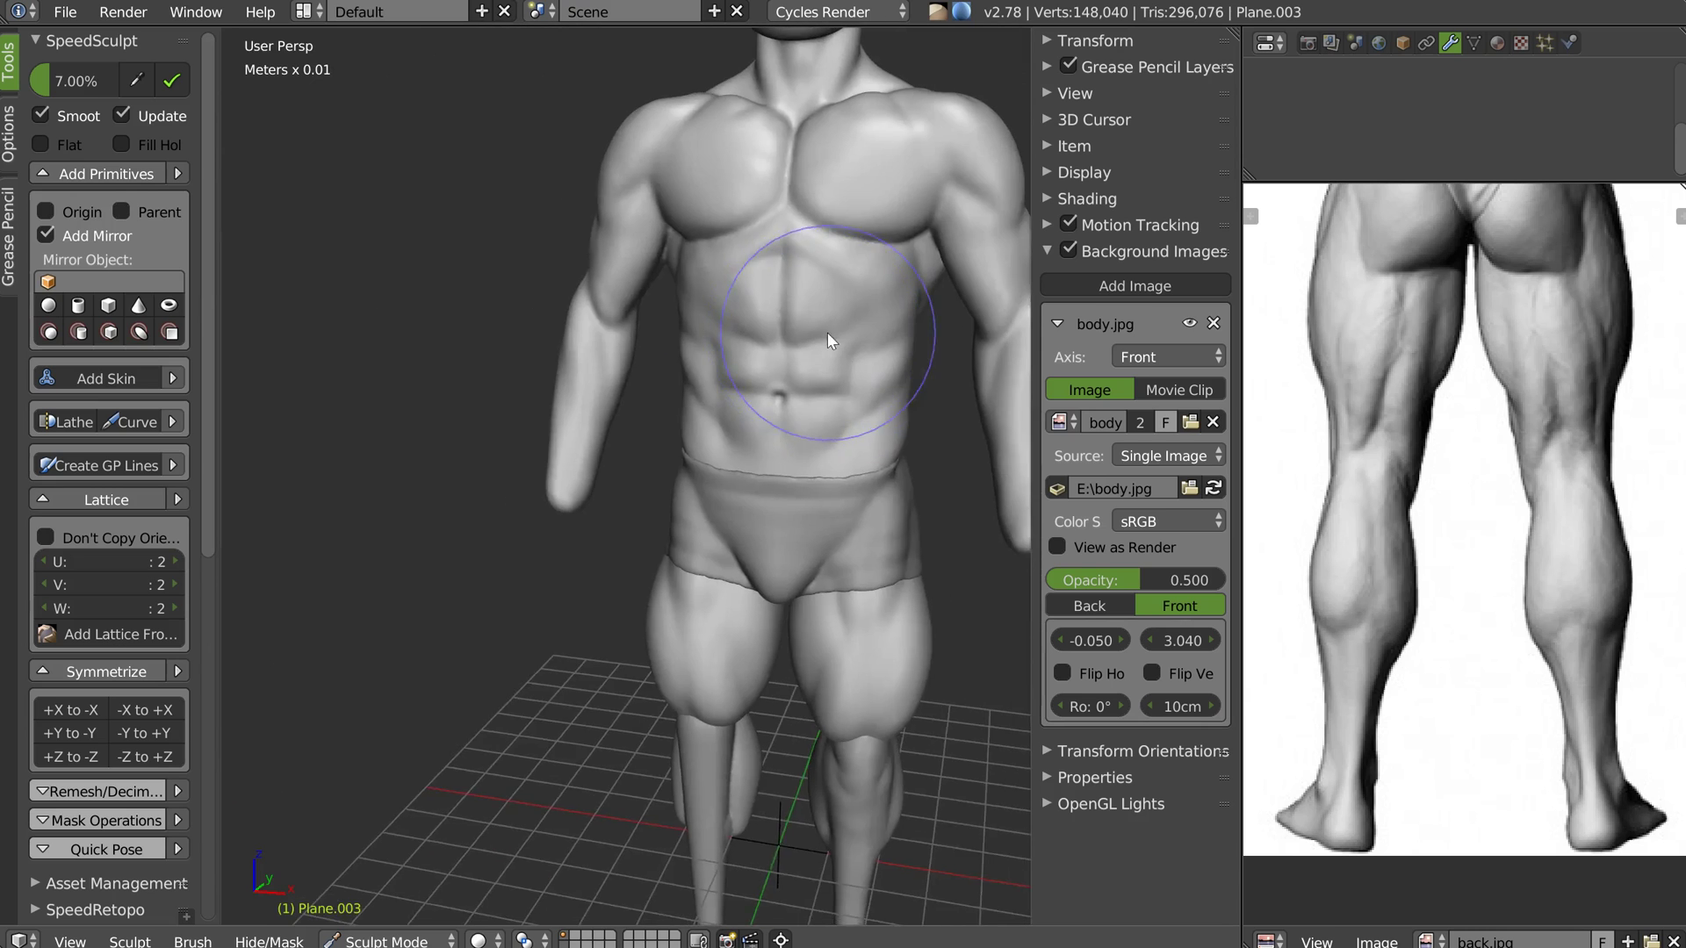
Leave Sculpt Mode, center the figure in view and deselect the body mesh
middle_click_drag(827, 346, 813, 286)
key("Tab")
mouse_move(870, 416)
middle_mouse_down("shift")
mouse_move(680, 441)
mouse_move(690, 383)
mouse_move(726, 377)
mouse_move(467, 379)
mouse_move(766, 372)
mouse_move(737, 383)
middle_mouse_up("shift")
key("a")
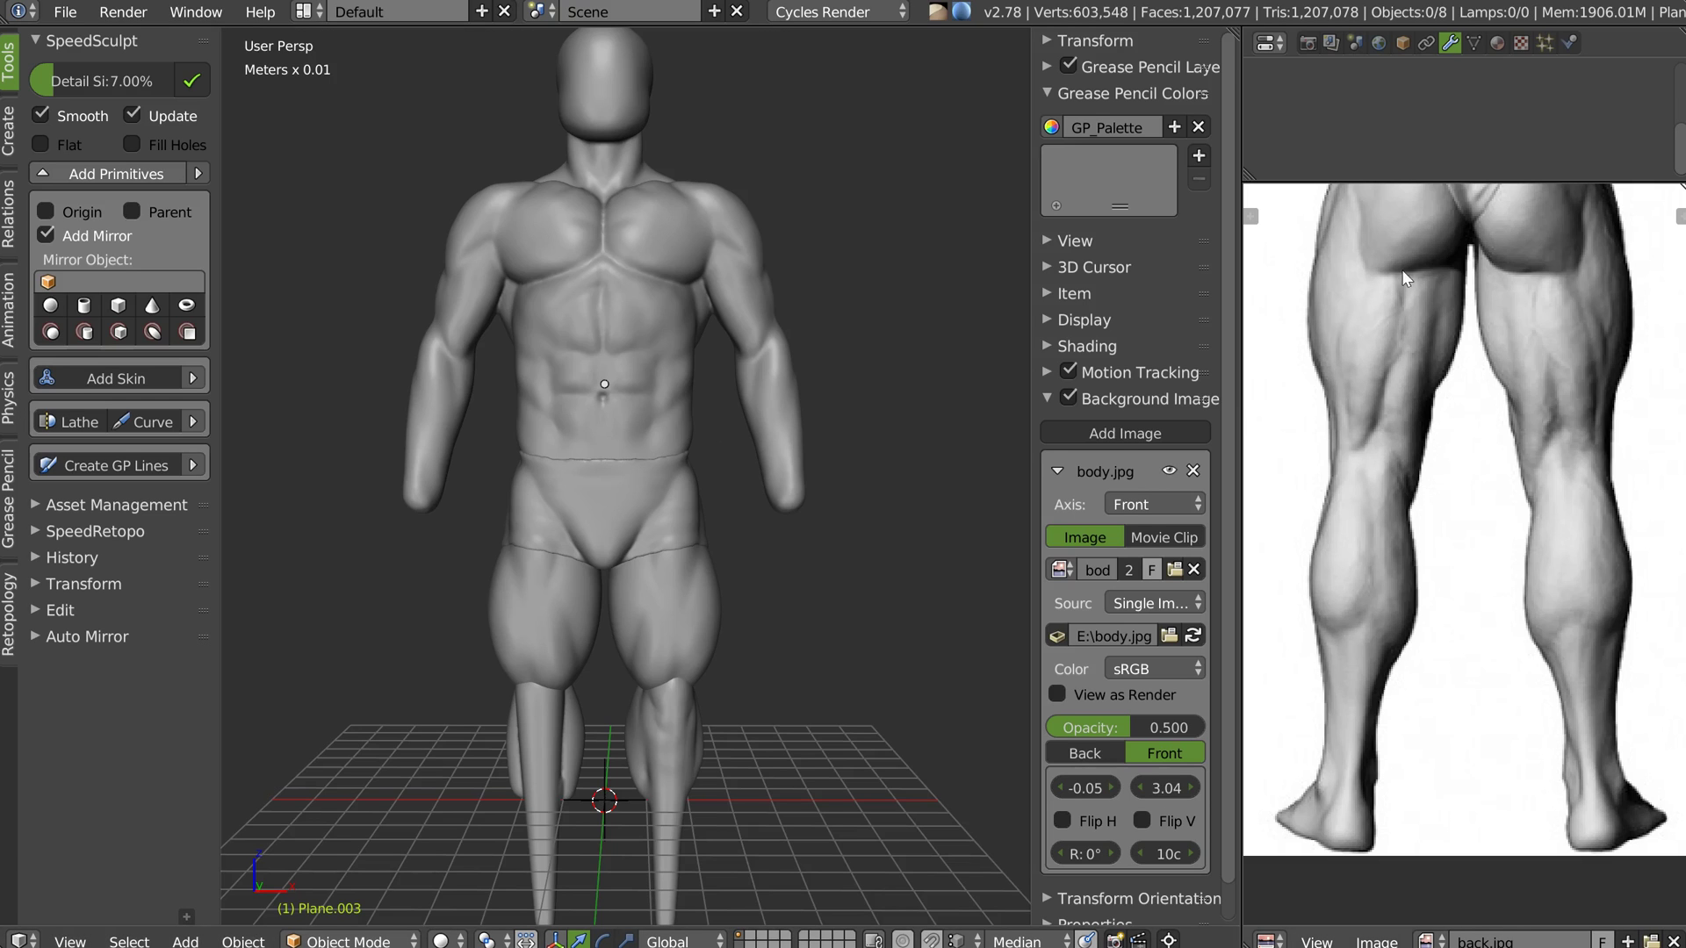
Draw grease pencil outlines of the hamstring, calf and tendon shapes over the left leg of the back reference image
mouse_move(1366, 281)
left_mouse_down()
mouse_move(1453, 251)
mouse_move(1358, 229)
mouse_move(1354, 190)
mouse_move(1402, 324)
mouse_move(1377, 441)
mouse_move(1360, 292)
mouse_move(1348, 388)
left_mouse_up()
left_click_drag(1350, 447, 1375, 433)
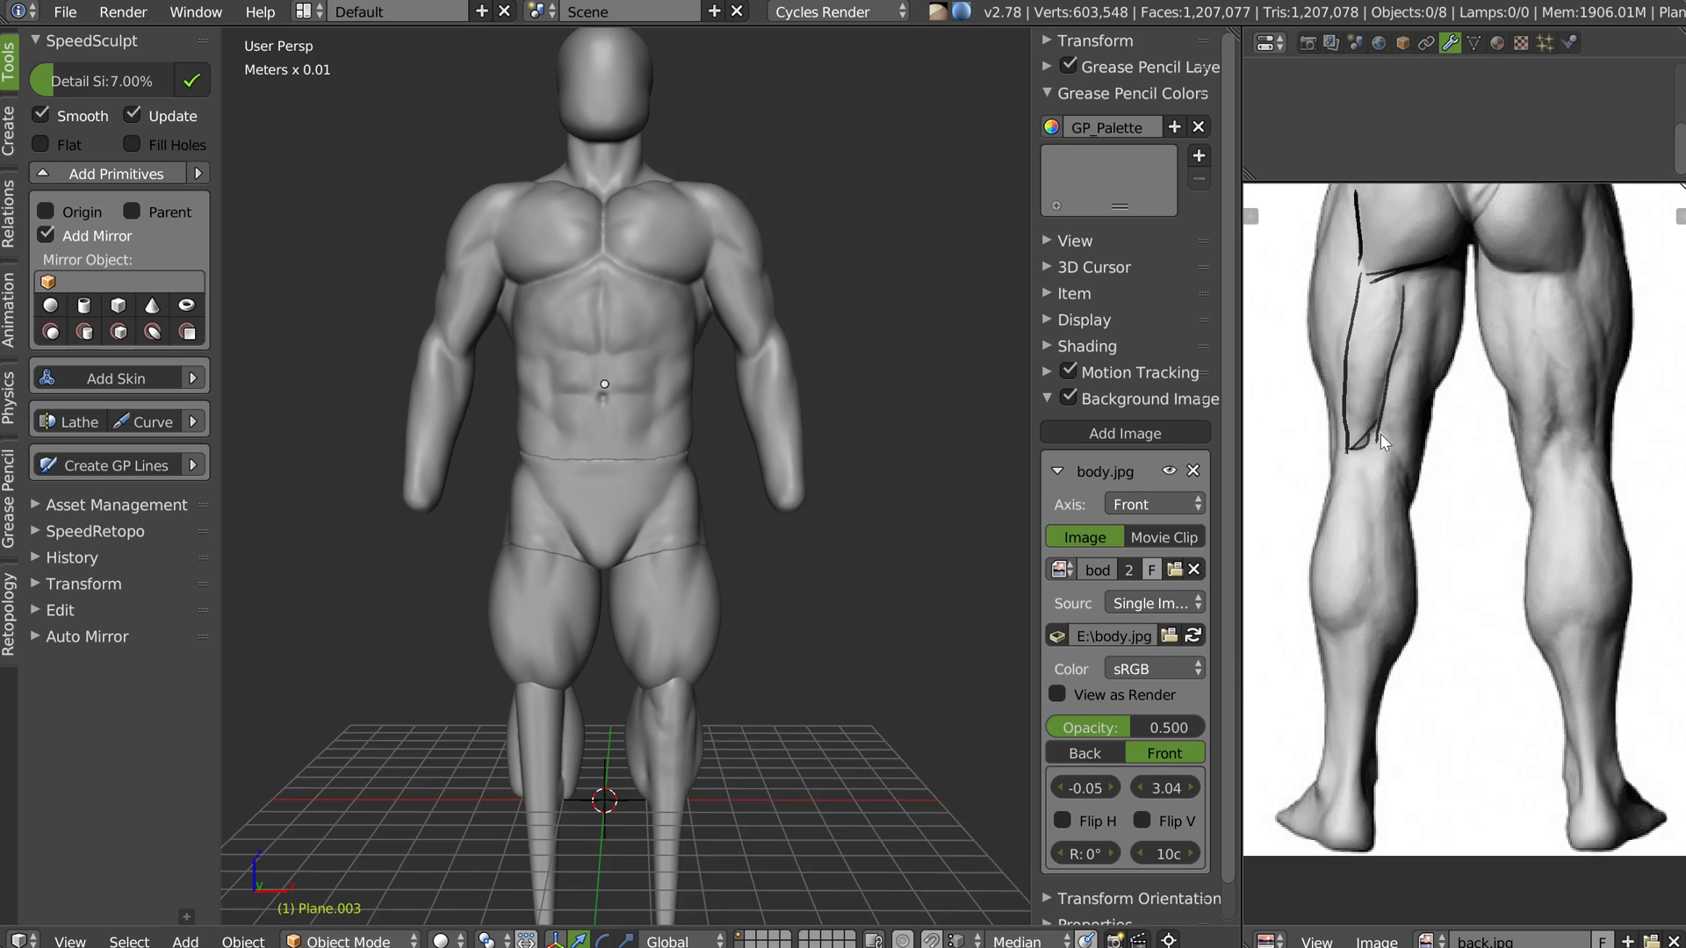
left_click_drag(1435, 282, 1431, 393)
left_click_drag(1367, 455, 1372, 583)
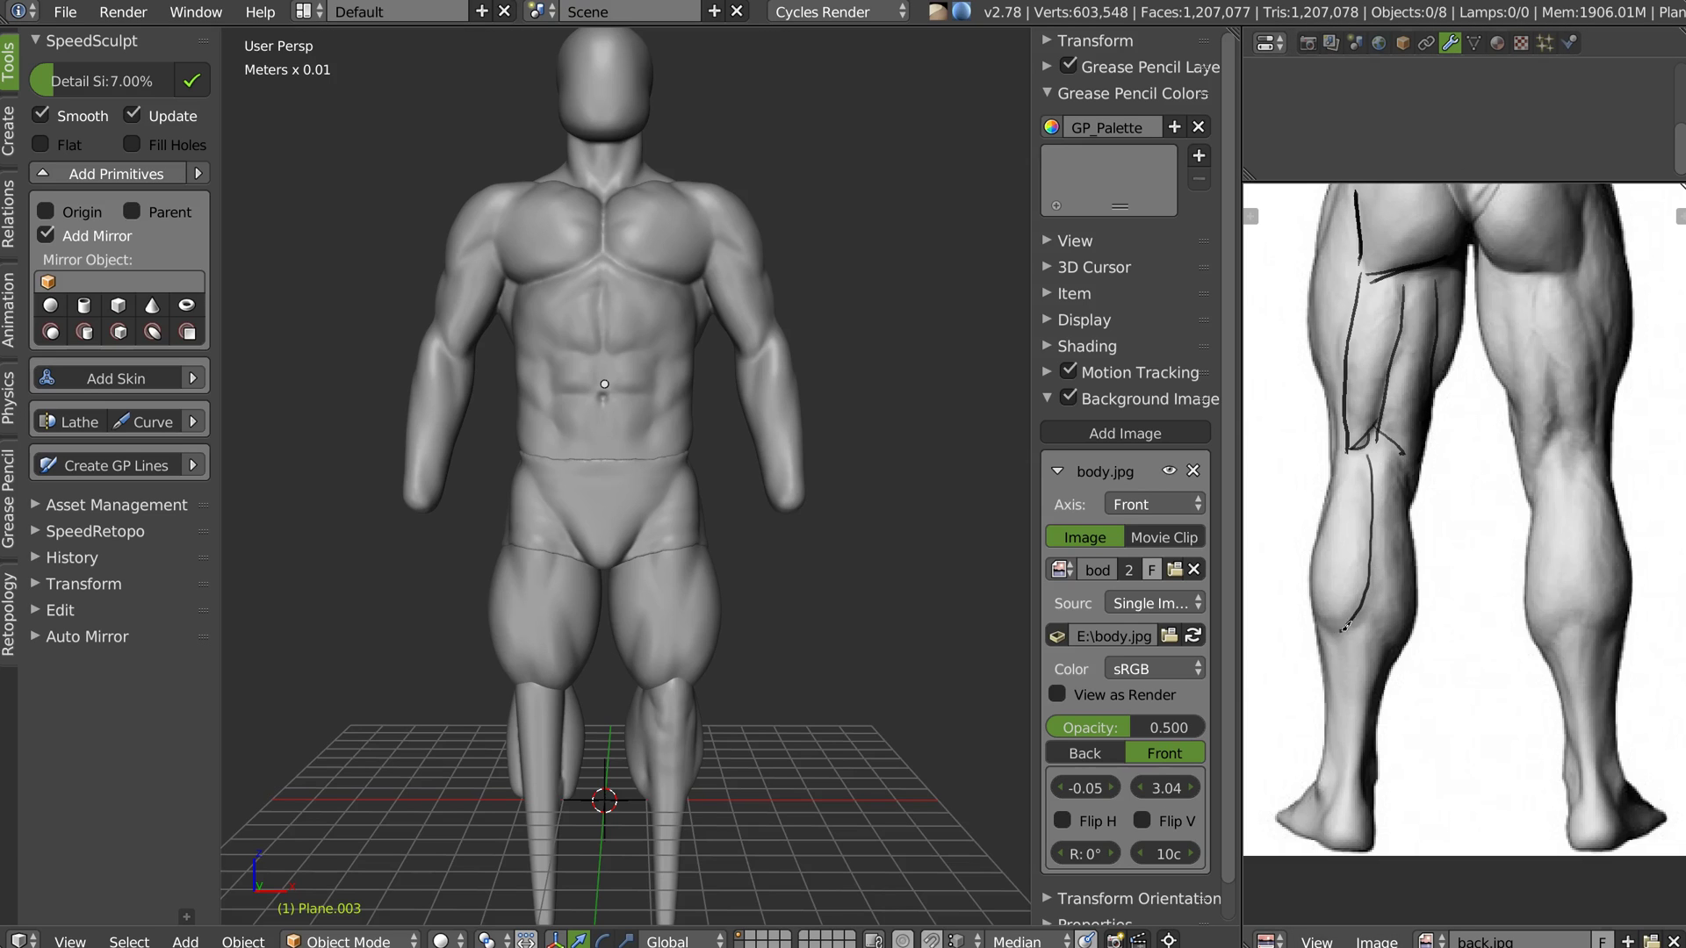
mouse_move(1323, 501)
left_mouse_down()
mouse_move(1295, 613)
mouse_move(1390, 653)
mouse_move(1422, 575)
mouse_move(1377, 450)
left_mouse_up()
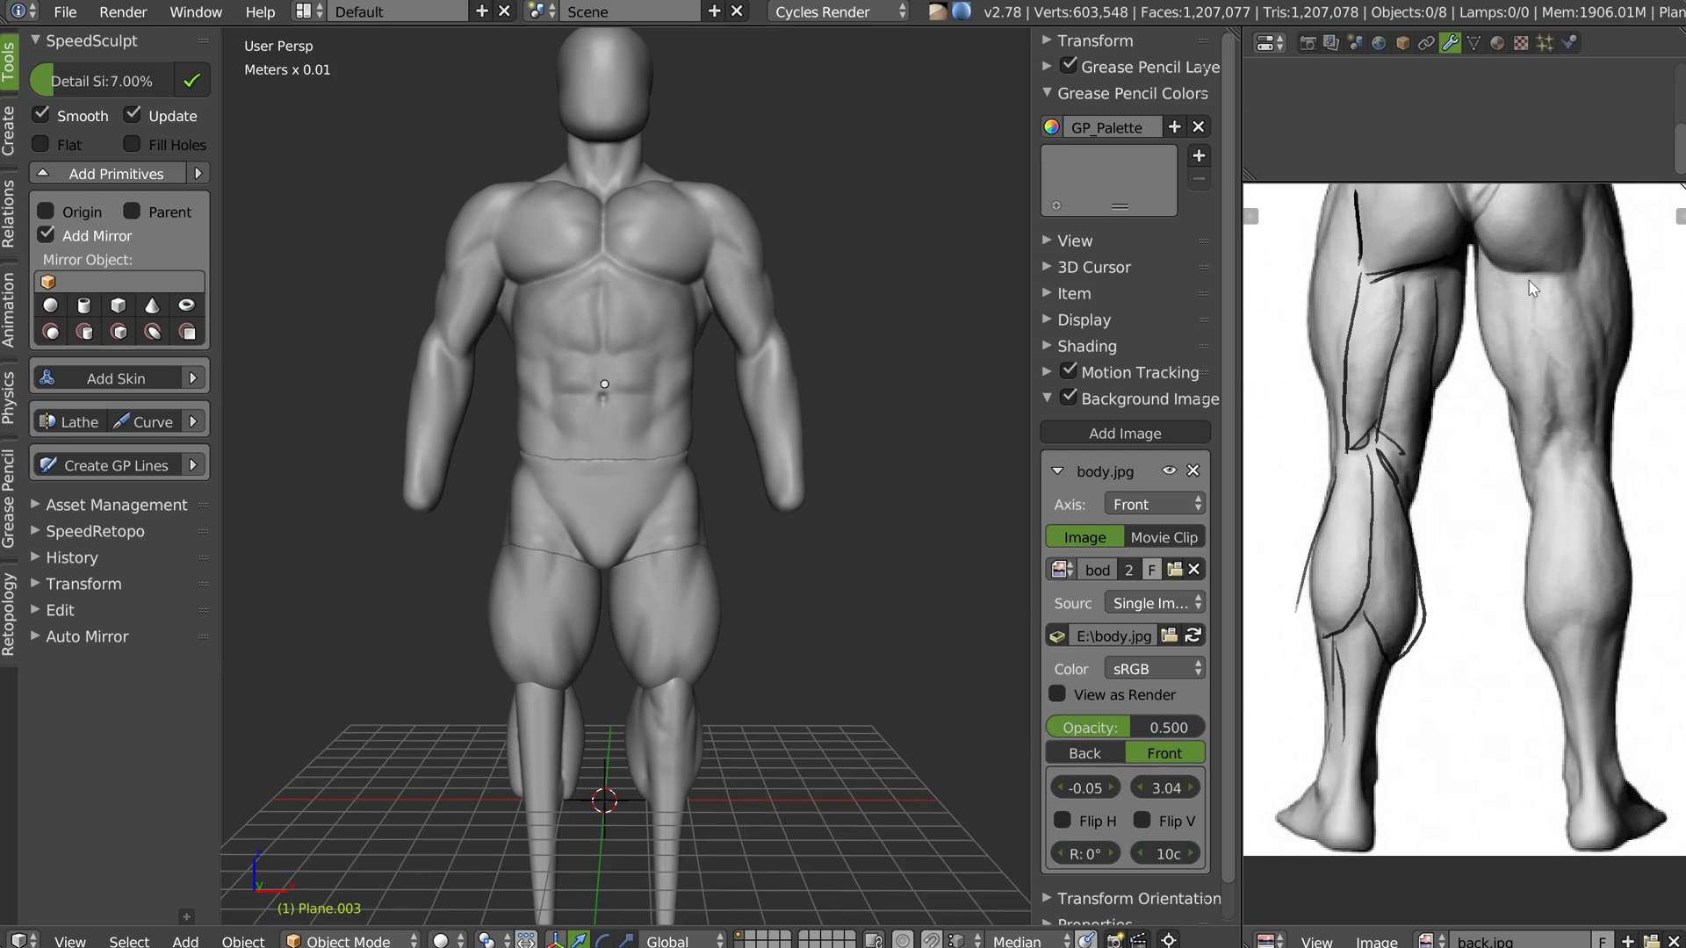
Bring the back into view on the reference image and draw a curved guide line across the lower back toward the spine
middle_click_drag(1463, 334, 1454, 592)
middle_click_drag(1394, 406, 1408, 548)
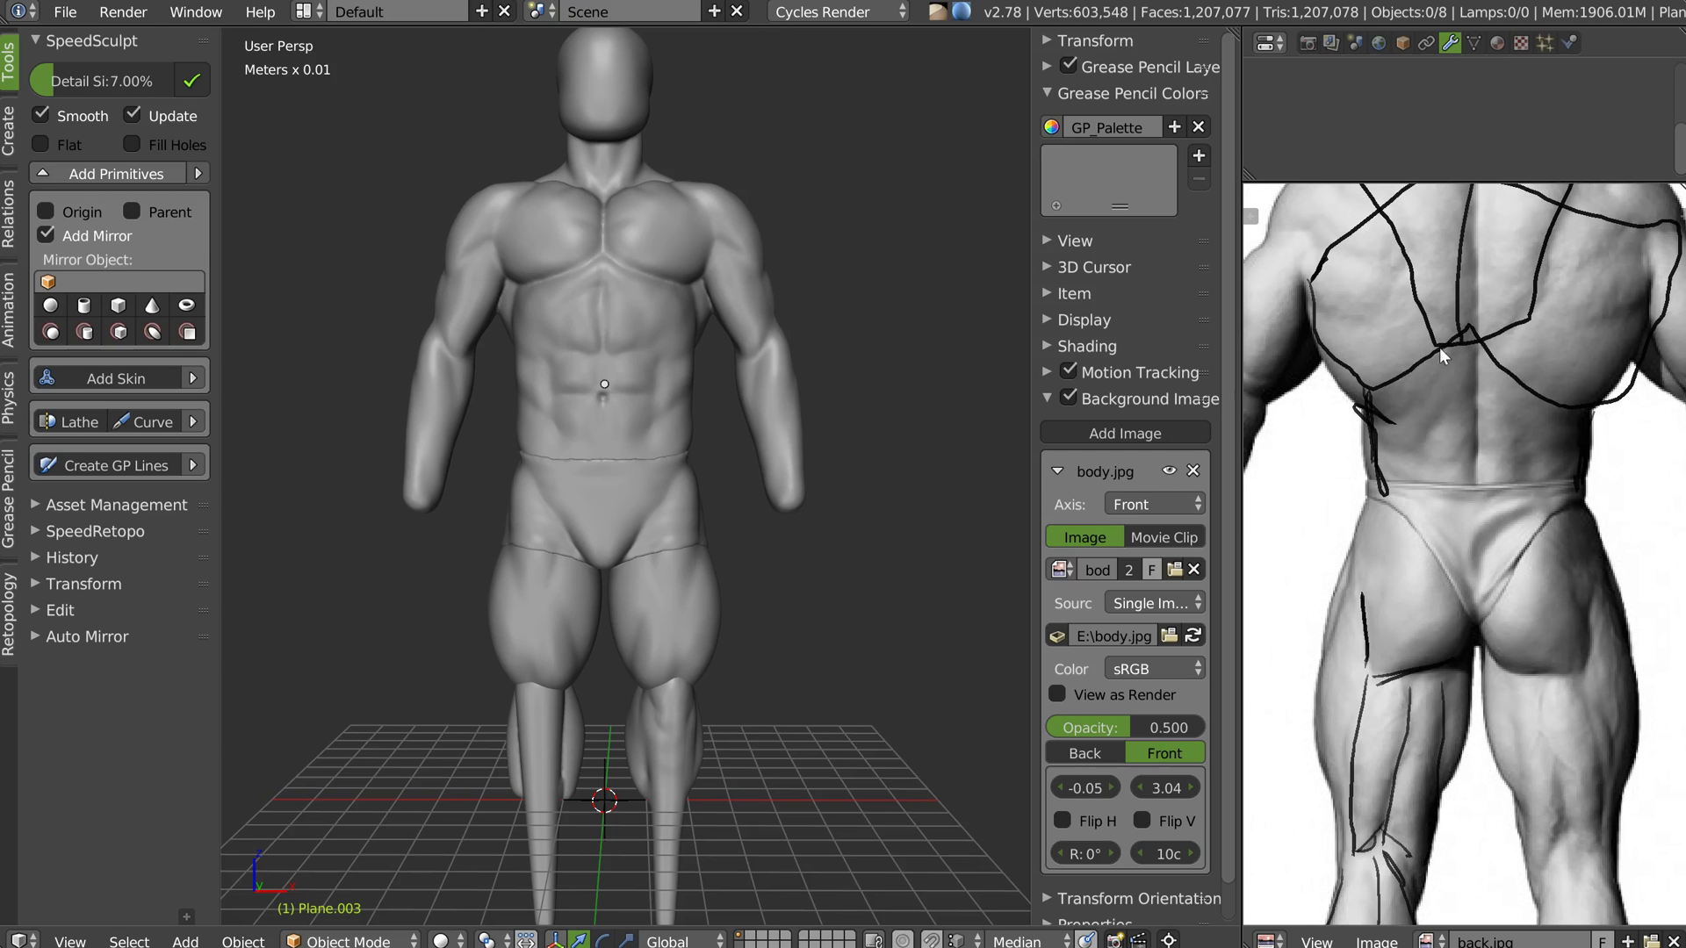
scroll(1415, 461, "up", 1)
left_click_drag(1374, 479, 1463, 418)
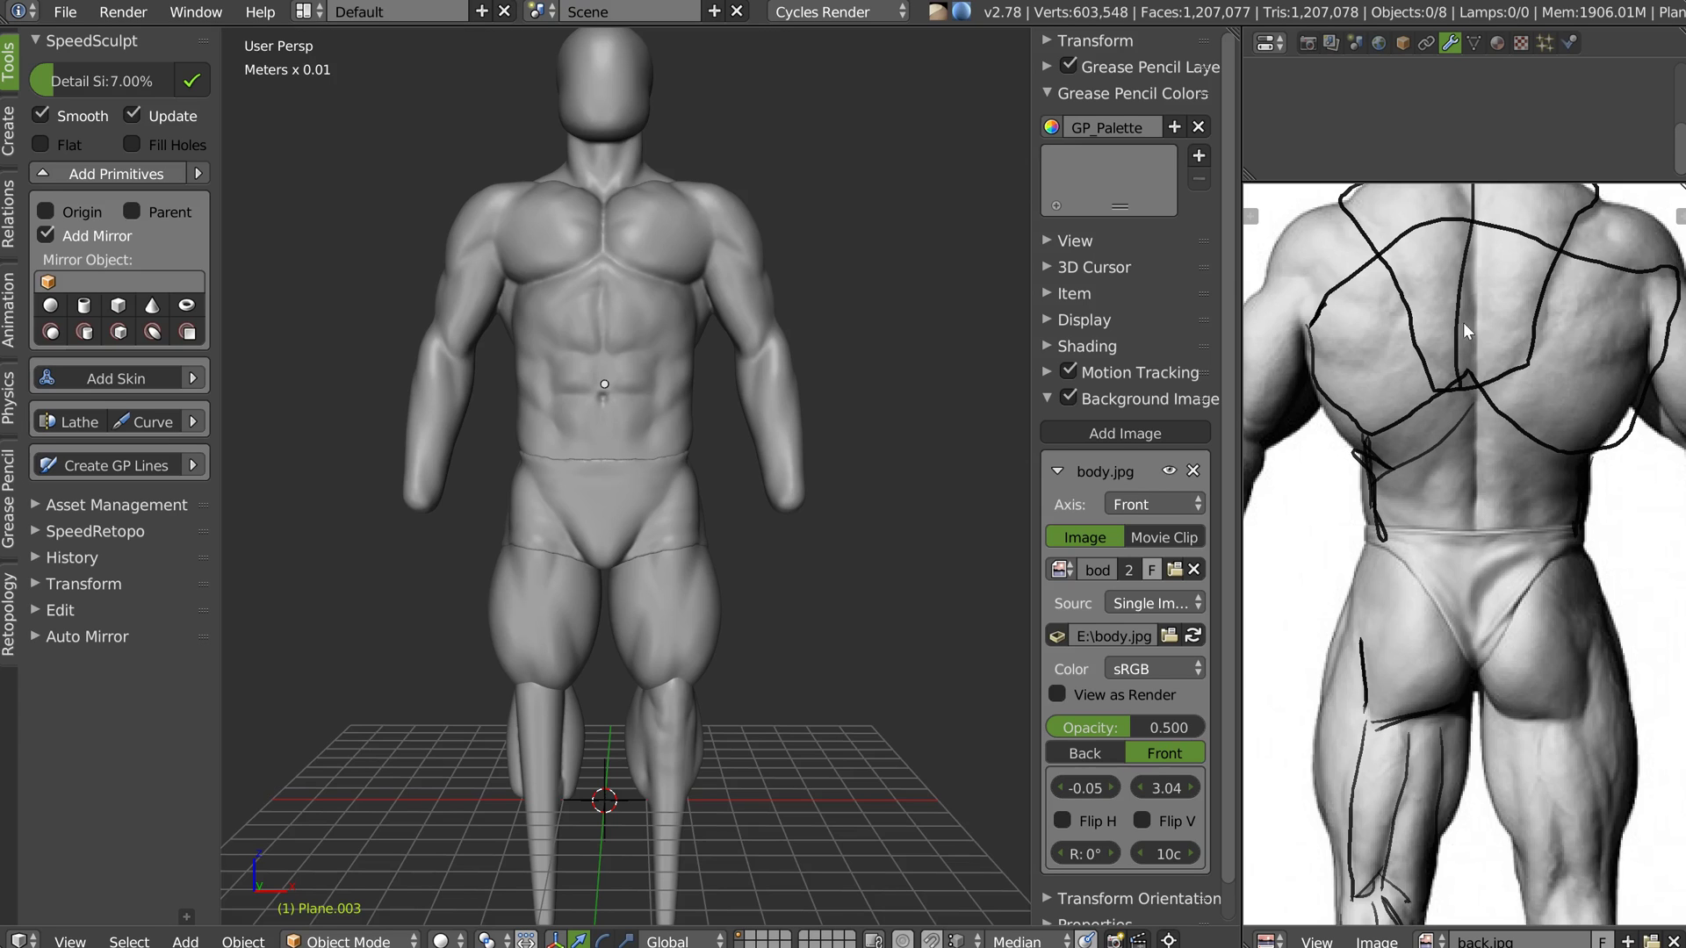
Draw grease pencil guide lines over the left shoulder, shoulder blade and lower back on the back reference image
left_click_drag(1368, 240, 1421, 390)
mouse_move(1382, 330)
left_mouse_down()
mouse_move(1358, 376)
mouse_move(1317, 246)
mouse_move(1352, 235)
left_mouse_up()
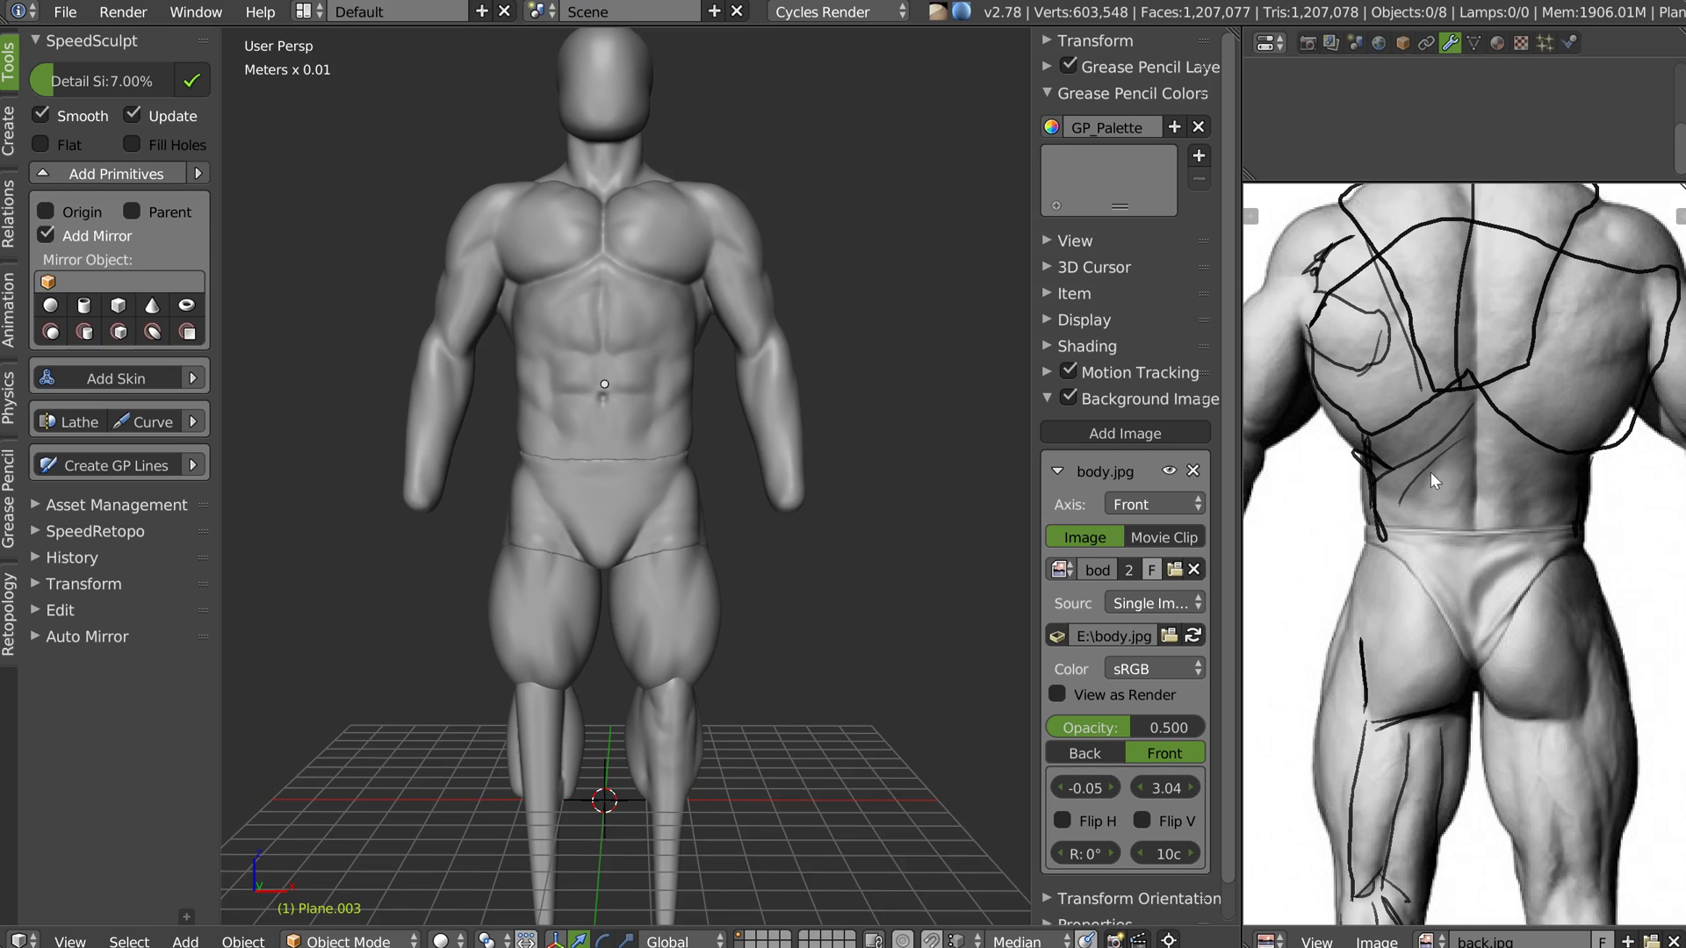
mouse_move(1382, 487)
left_mouse_down()
mouse_move(1436, 507)
mouse_move(1414, 506)
left_mouse_up()
Inspect the sculpted back, view the shorts in isolation, return to the full figure and deselect the shorts
middle_click_drag(795, 369, 735, 320)
mouse_move(586, 275)
middle_mouse_down()
mouse_move(648, 268)
mouse_move(625, 241)
middle_mouse_up()
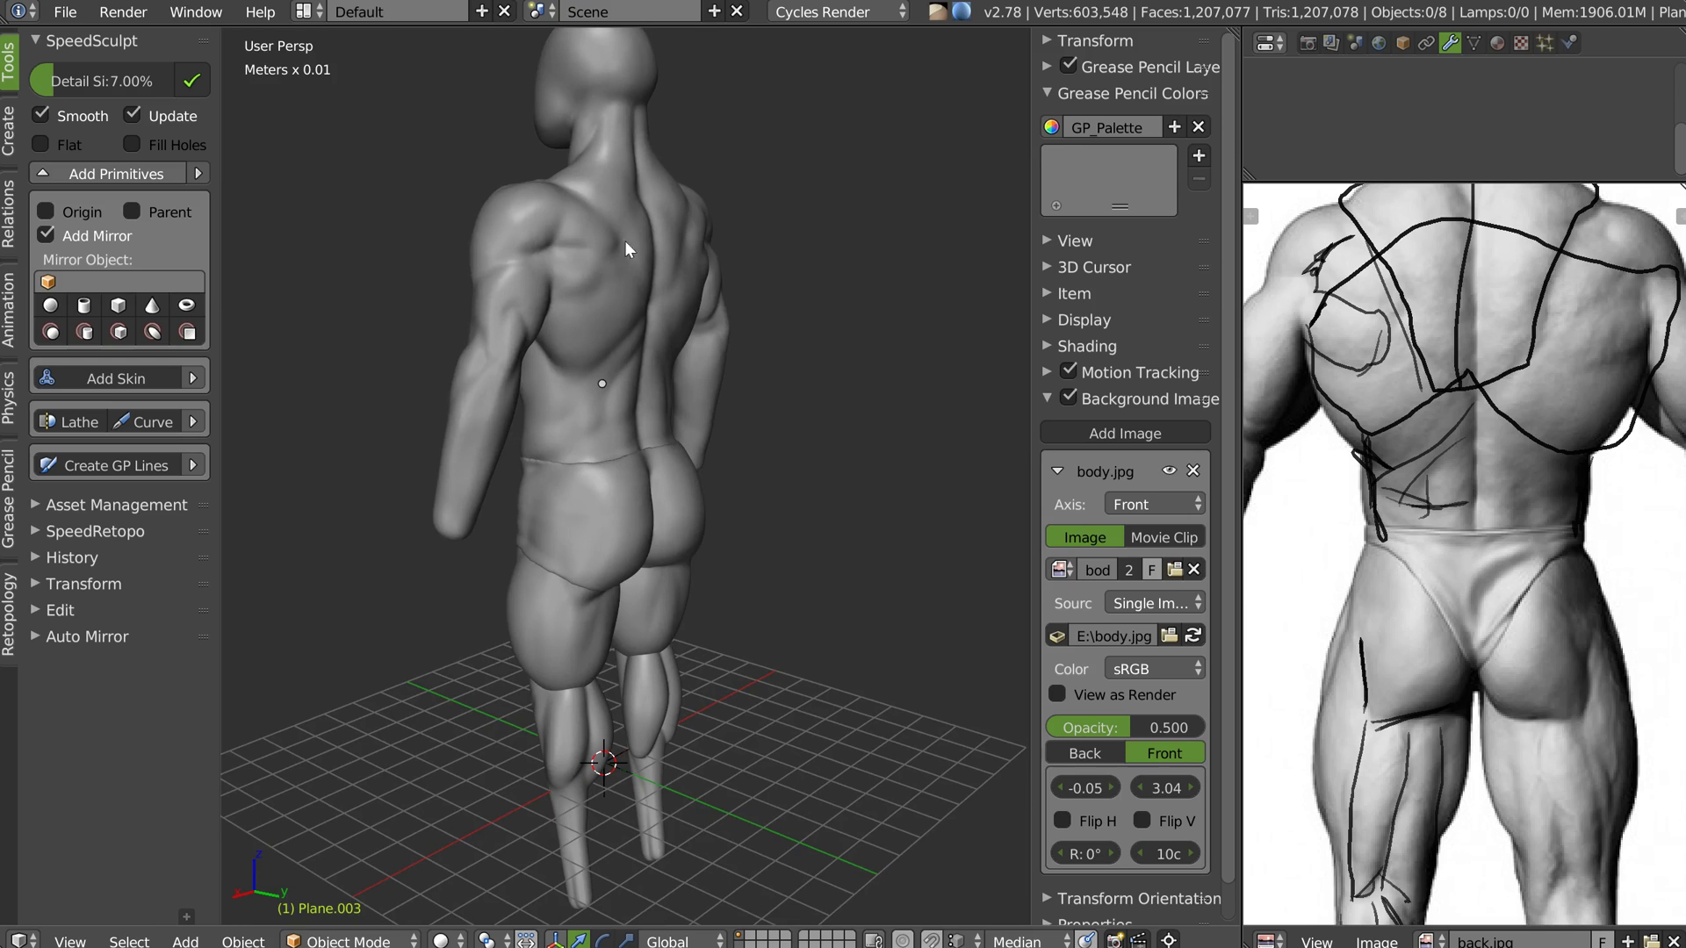
mouse_move(519, 339)
middle_mouse_down()
mouse_move(888, 334)
mouse_move(817, 334)
mouse_move(612, 489)
mouse_move(608, 459)
mouse_move(623, 509)
mouse_move(725, 606)
mouse_move(723, 576)
mouse_move(659, 566)
middle_mouse_up()
scroll(667, 496, "up", 3)
right_click(708, 490)
key("KP_Divide")
middle_click_drag(757, 477, 711, 457)
key("KP_Divide")
scroll(709, 451, "down", 2)
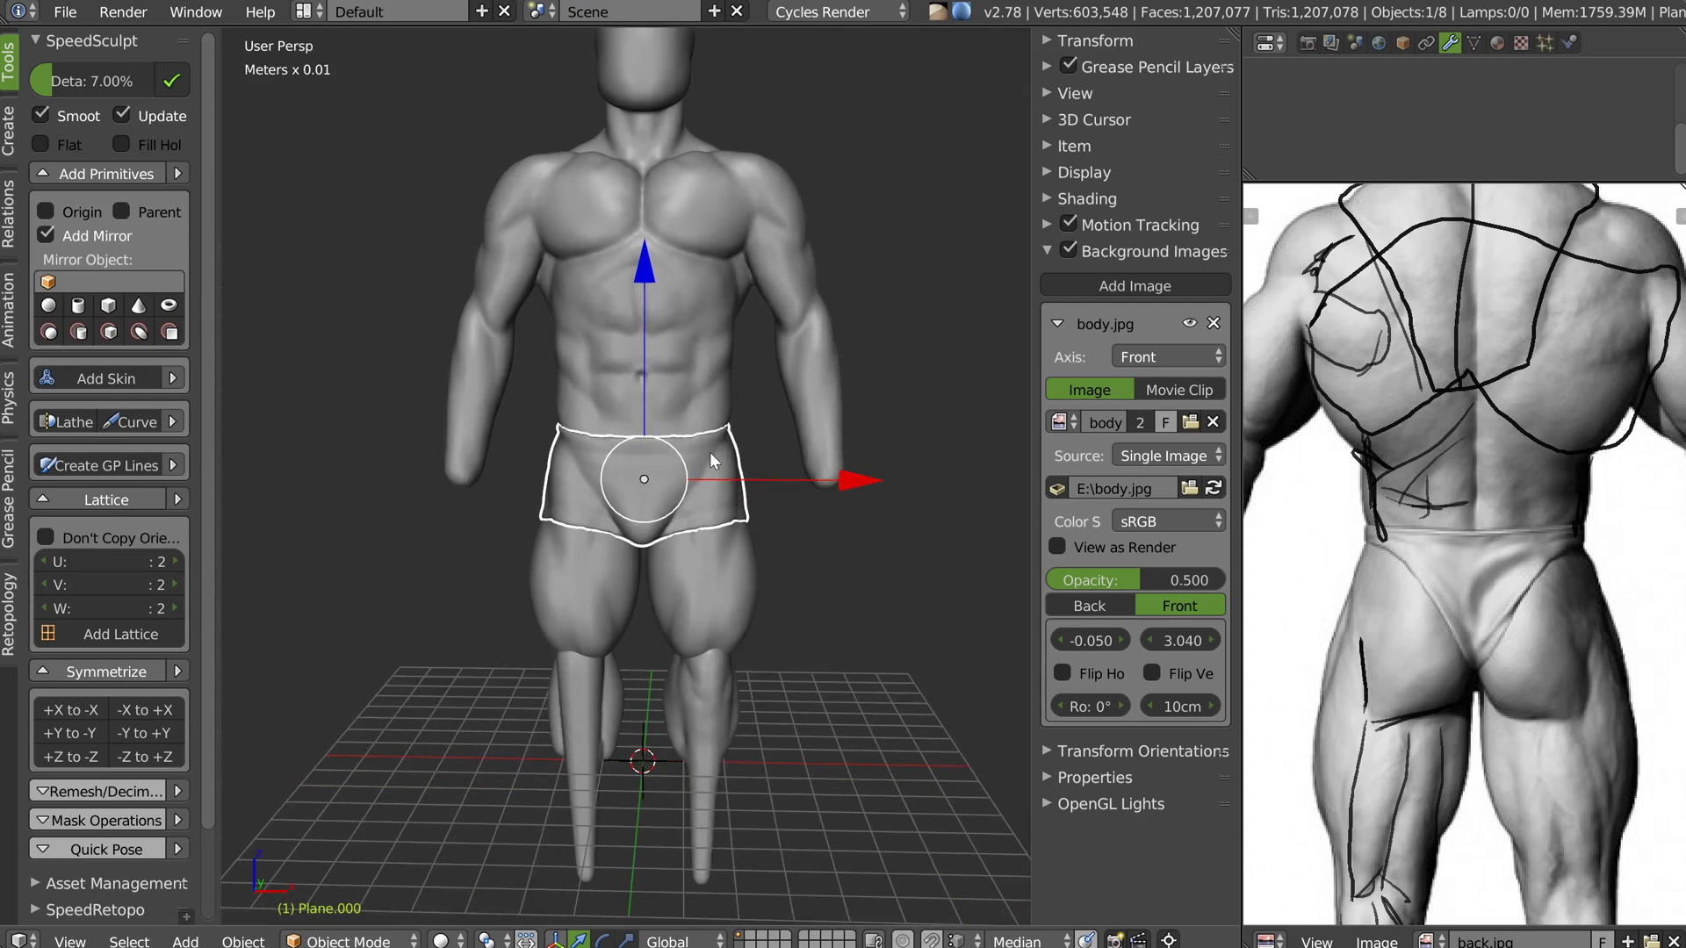
middle_click_drag(766, 299, 682, 462, "shift")
key("a")
Examine the whole figure from several sides and compare its proportions with the front reference image in orthographic view
middle_click_drag(611, 508, 619, 469)
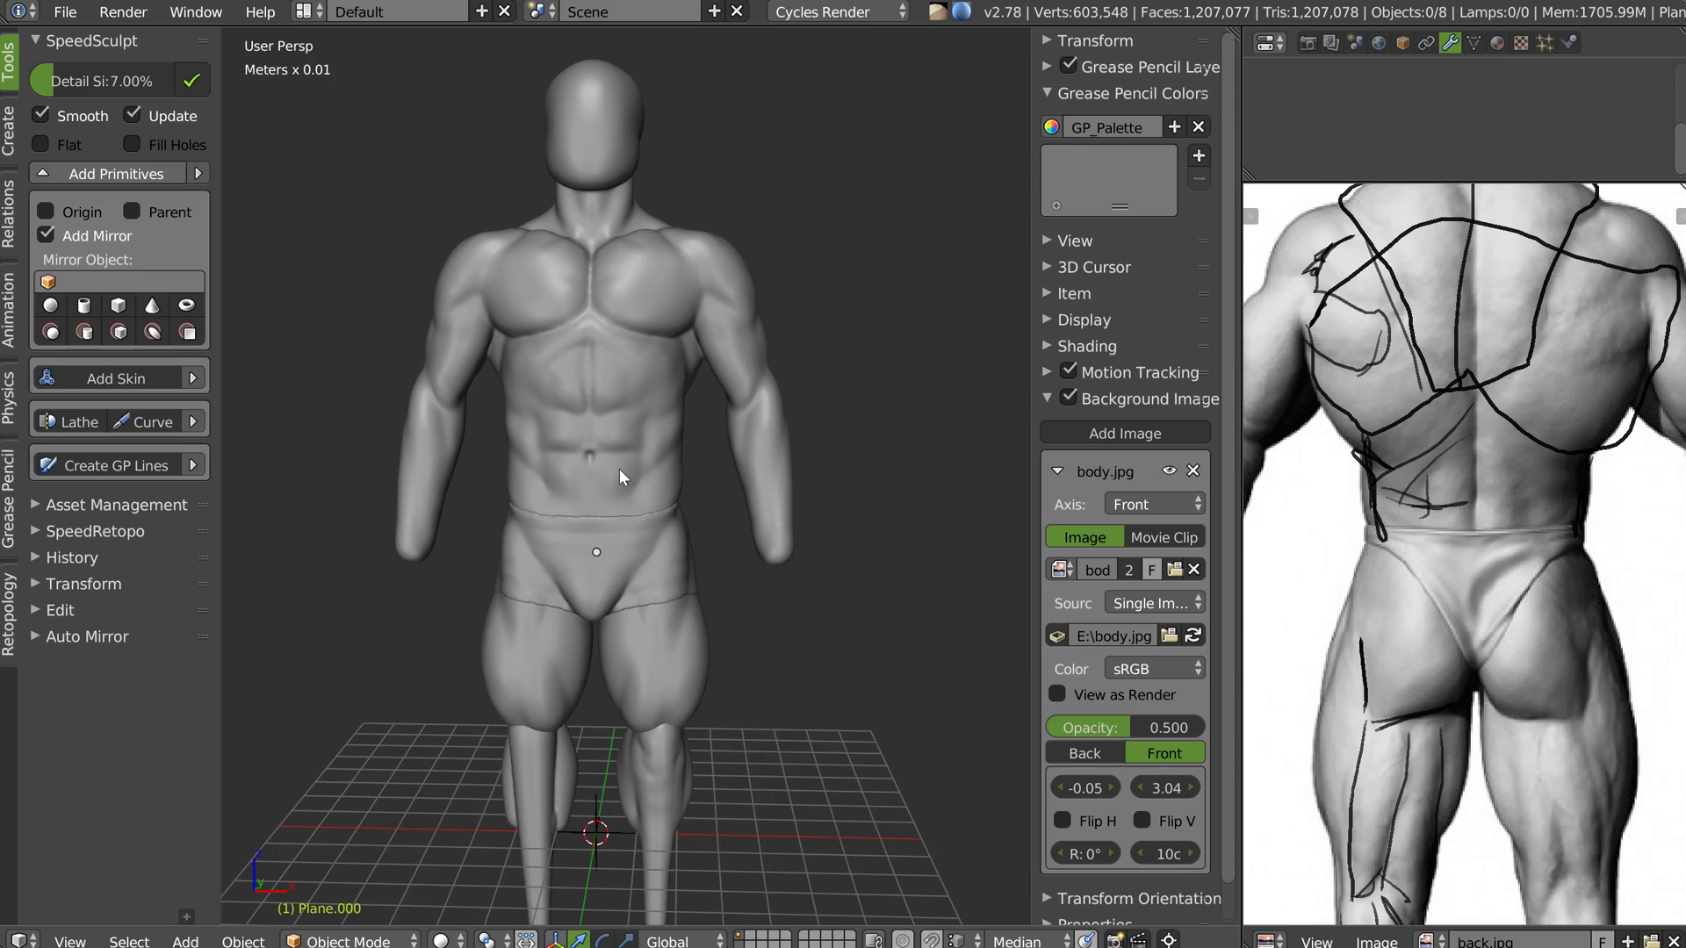
middle_click_drag(619, 469, 667, 228)
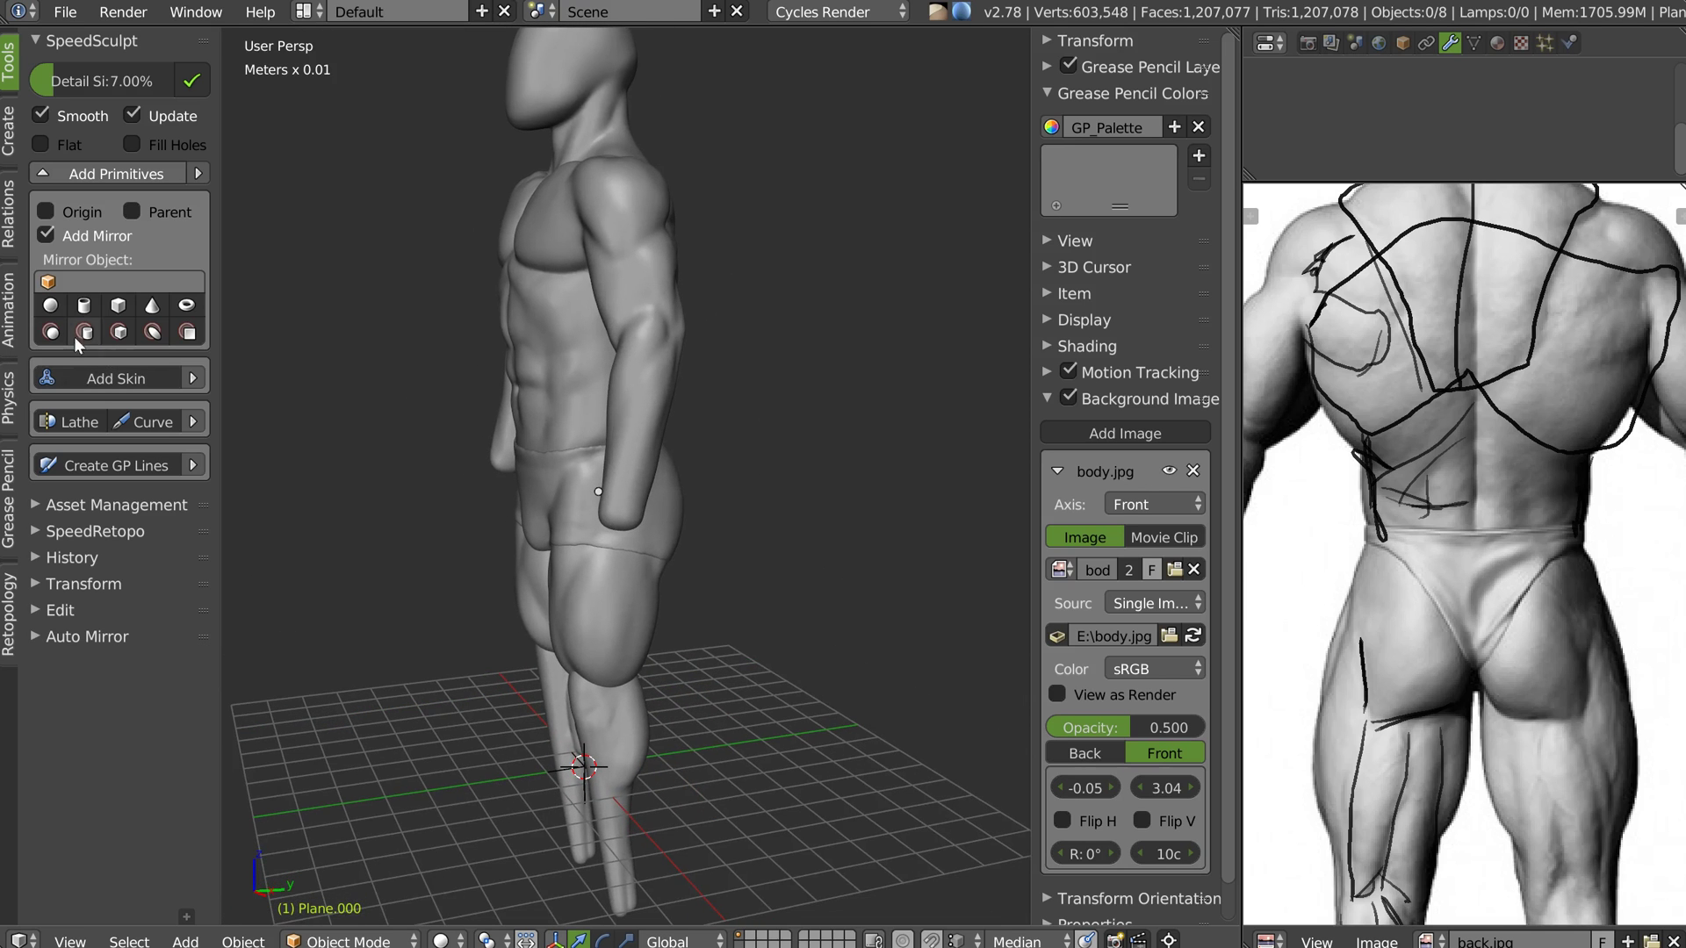
middle_click_drag(435, 330, 579, 205)
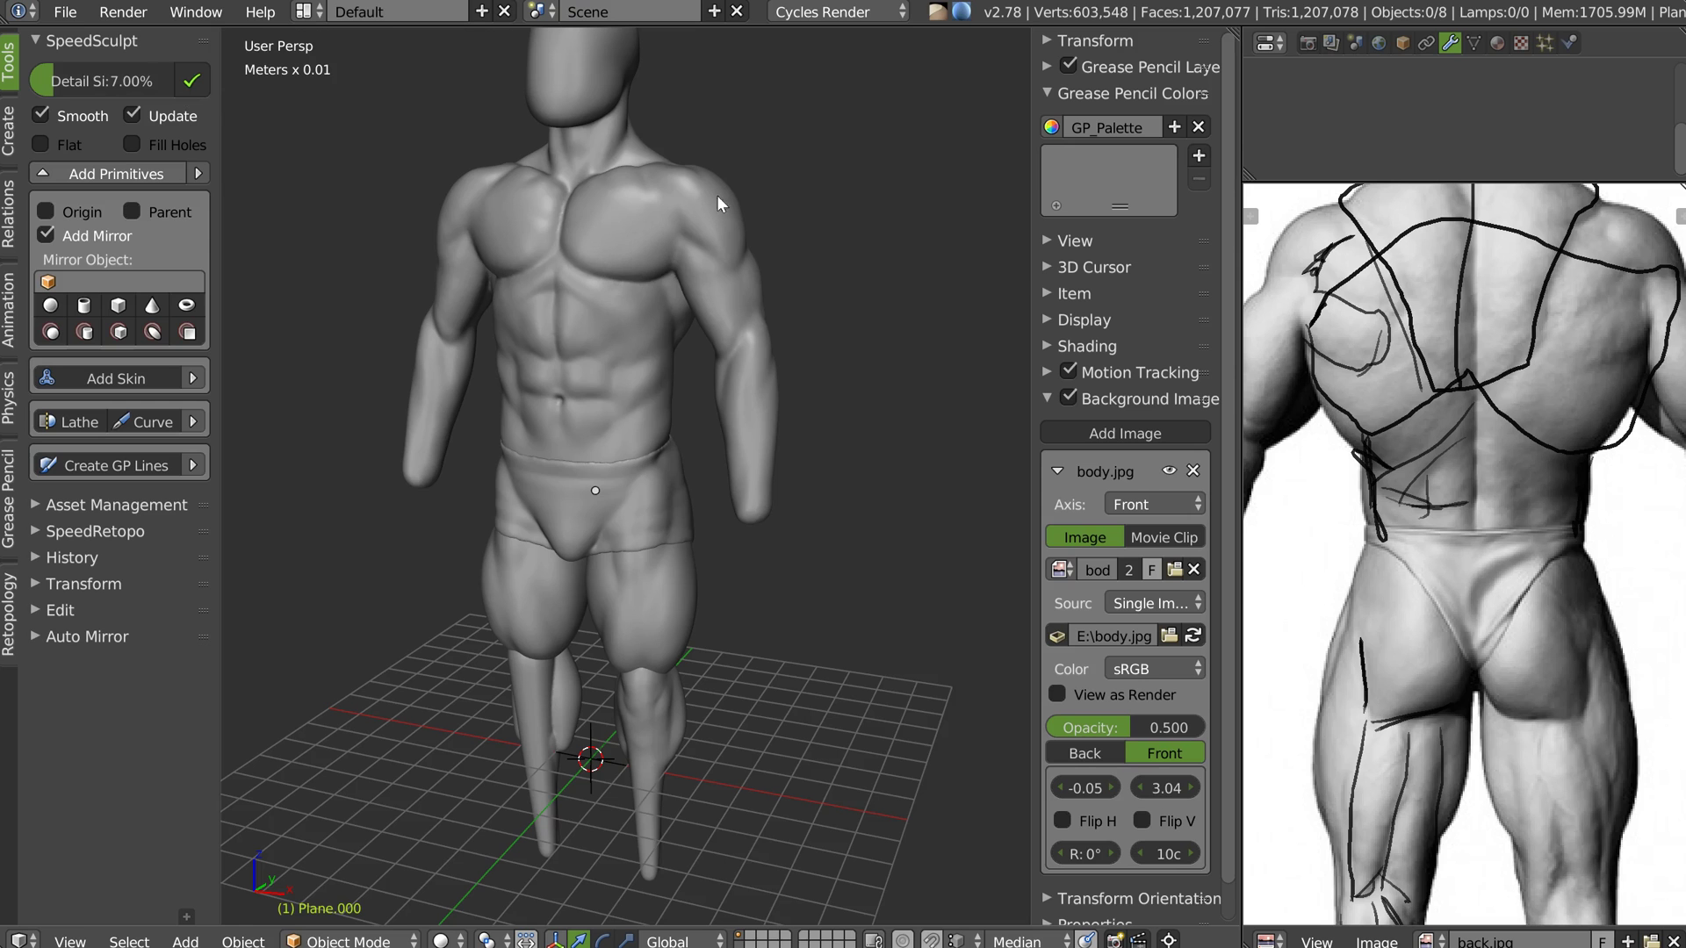
middle_click_drag(645, 458, 407, 463)
middle_click_drag(300, 463, 665, 440)
middle_click_drag(664, 895, 655, 576, "shift")
middle_click_drag(671, 453, 743, 467)
scroll(576, 413, "down", 5)
key("KP_1")
key("KP_1")
scroll(614, 378, "up", 4)
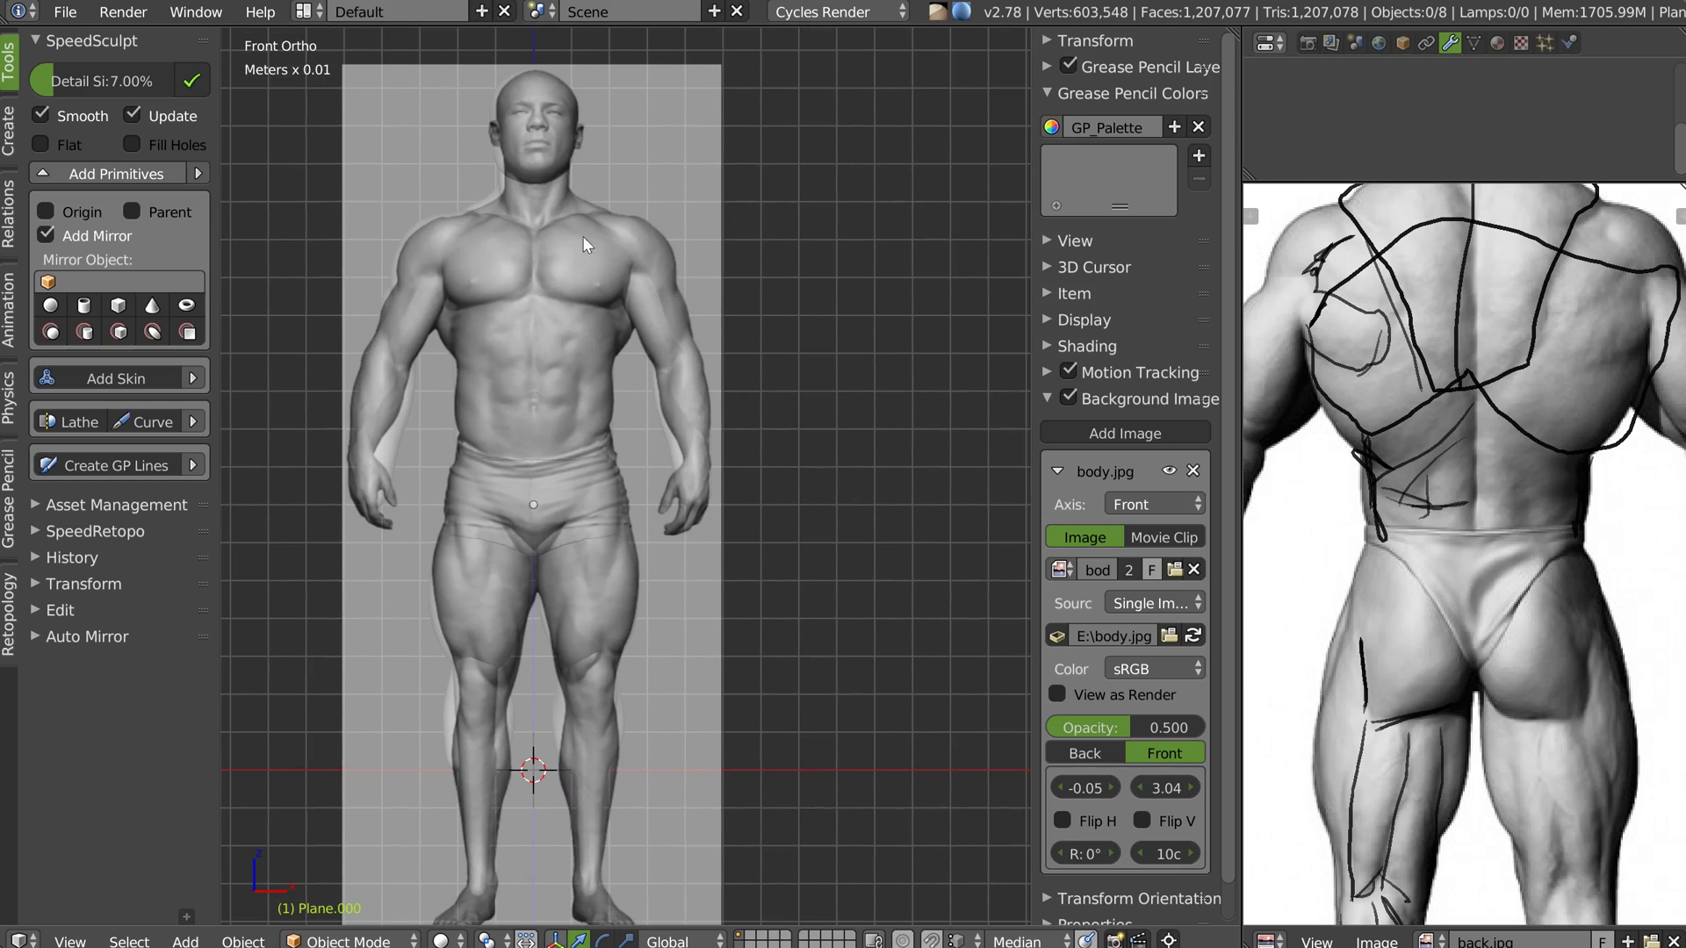
middle_click_drag(660, 262, 766, 383)
scroll(645, 381, "down", 3)
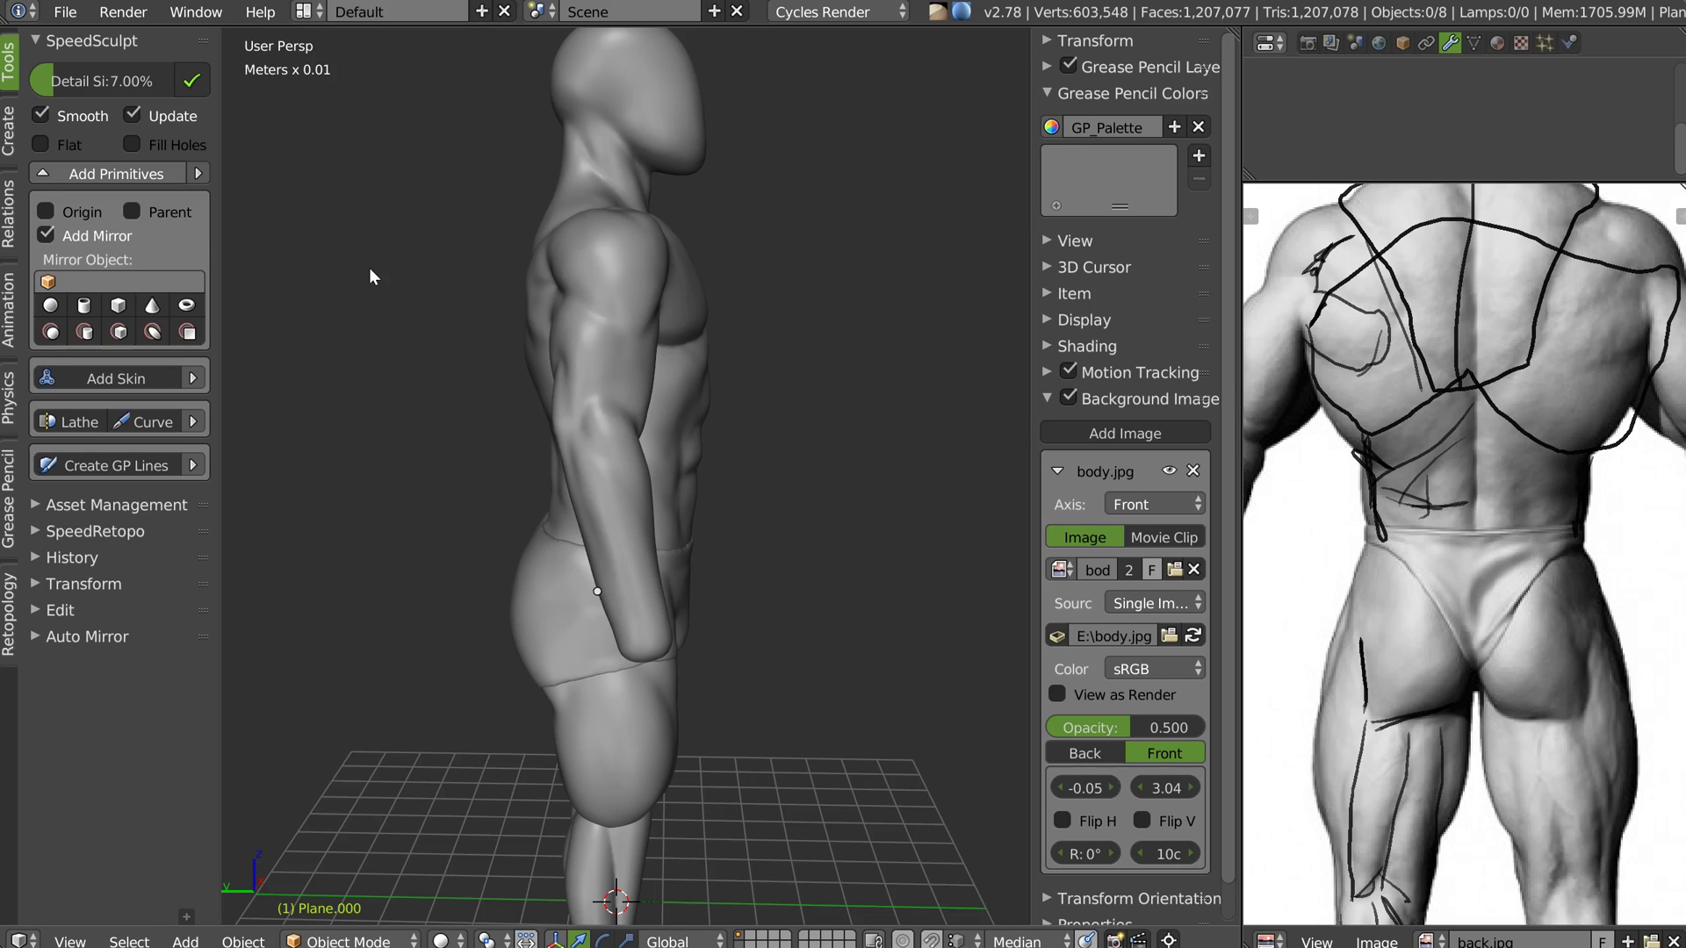
left_click(99, 509)
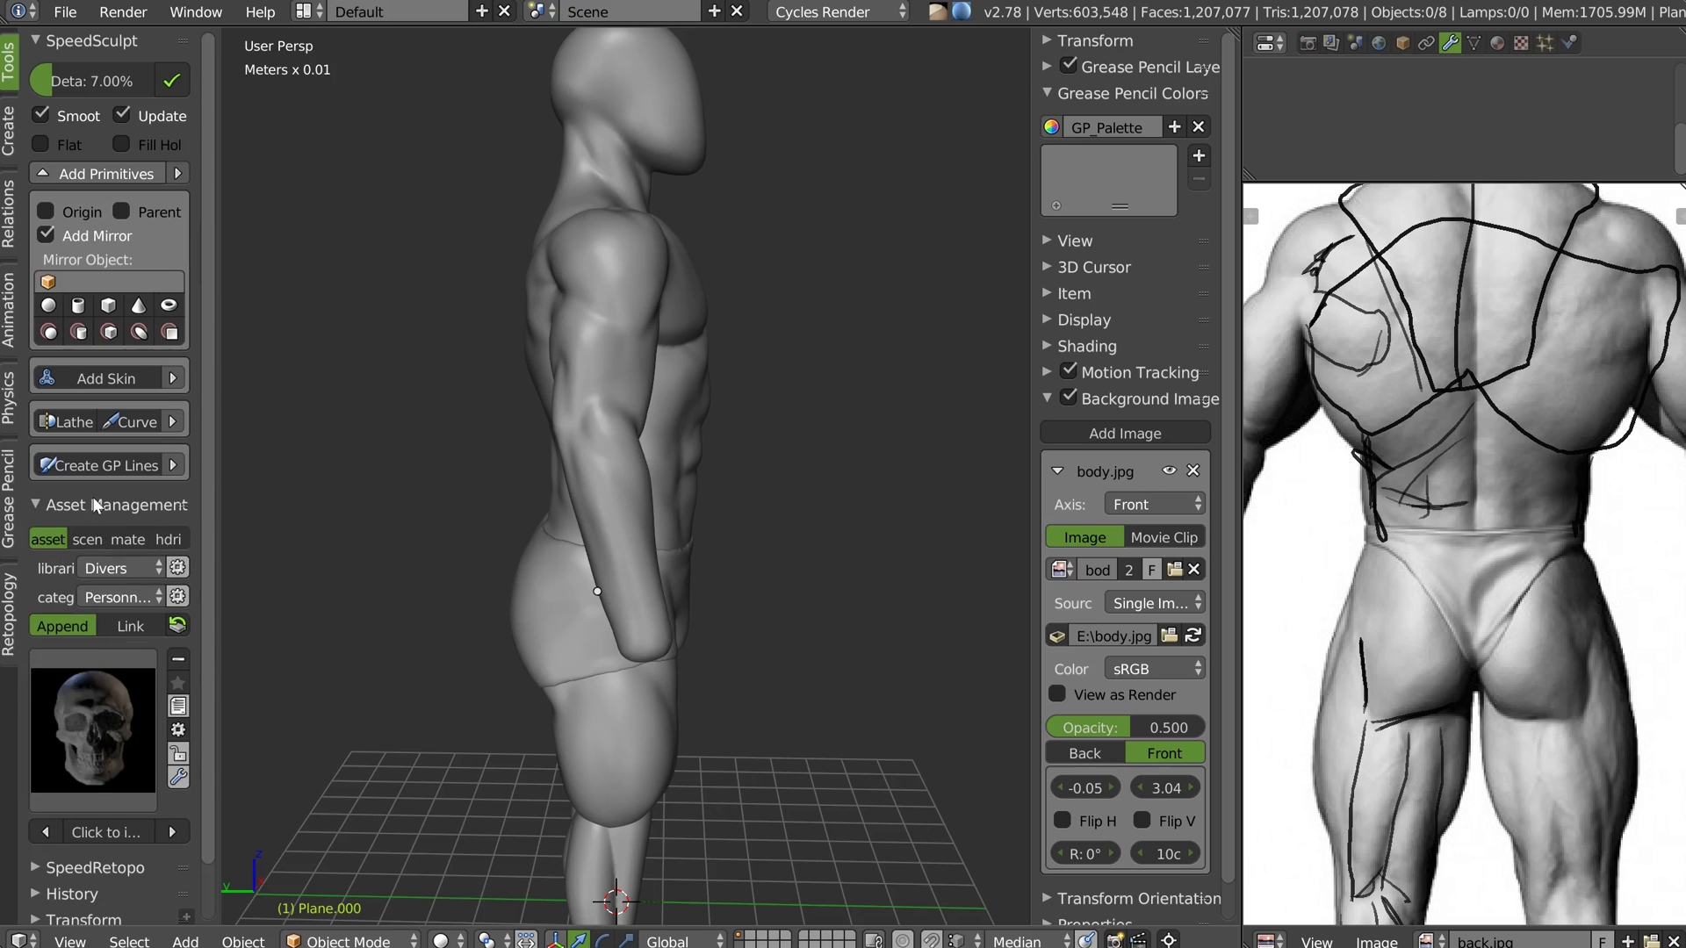
left_click(99, 512)
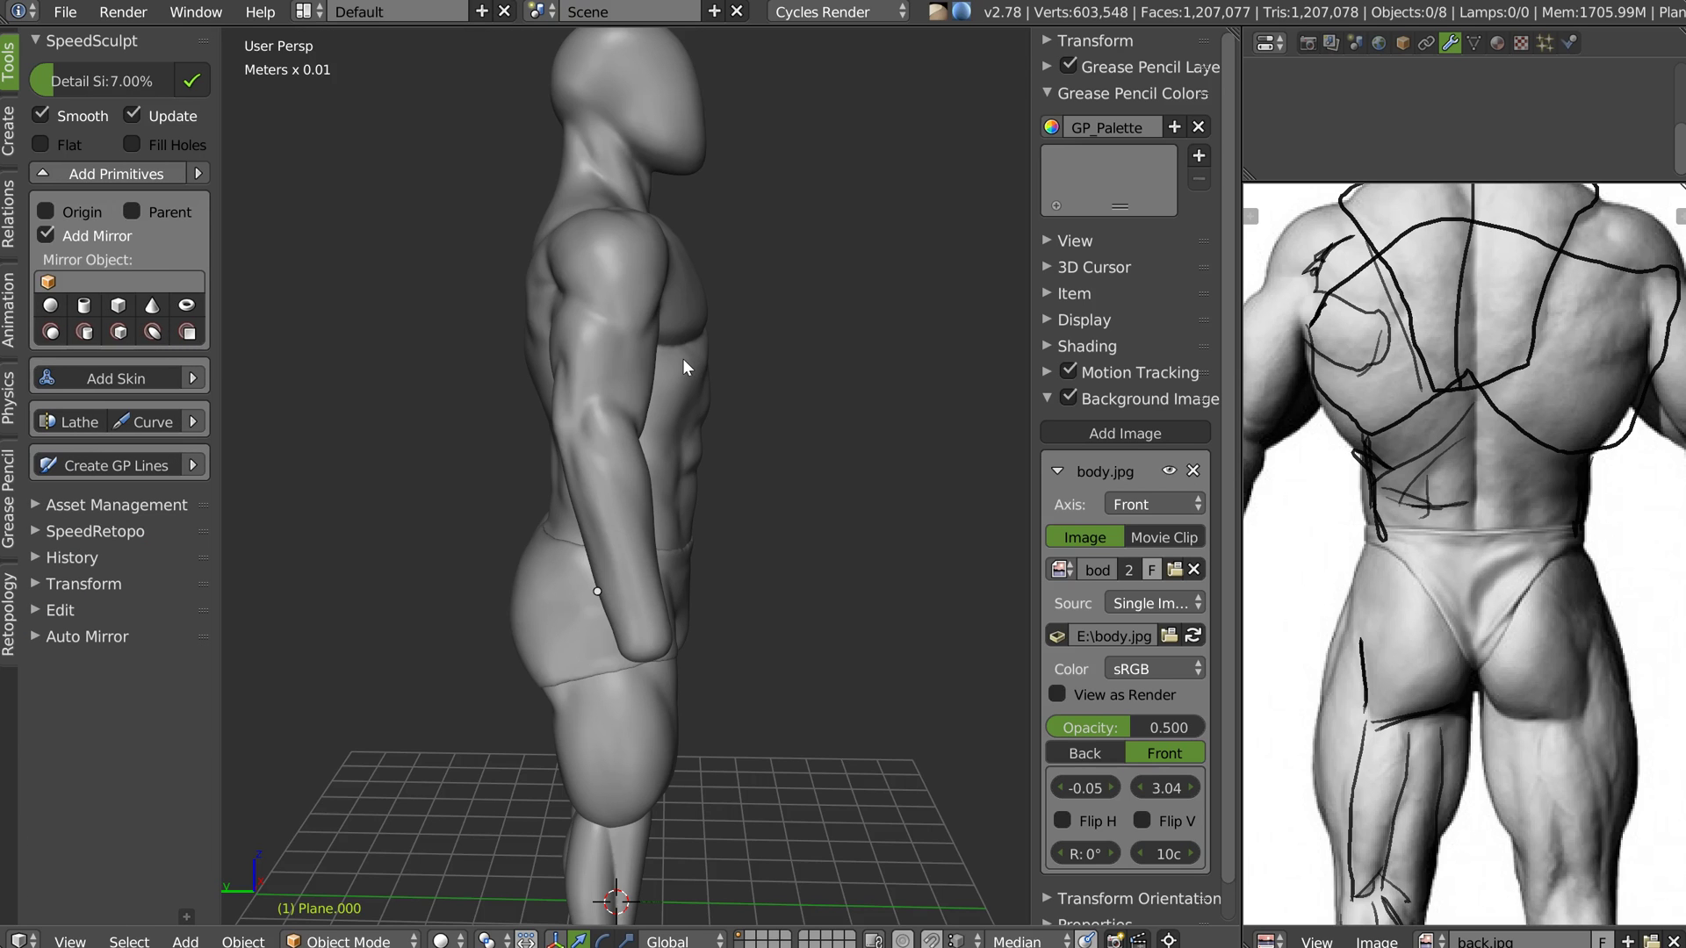
mouse_move(686, 367)
middle_mouse_down()
mouse_move(546, 387)
mouse_move(745, 288)
middle_mouse_up()
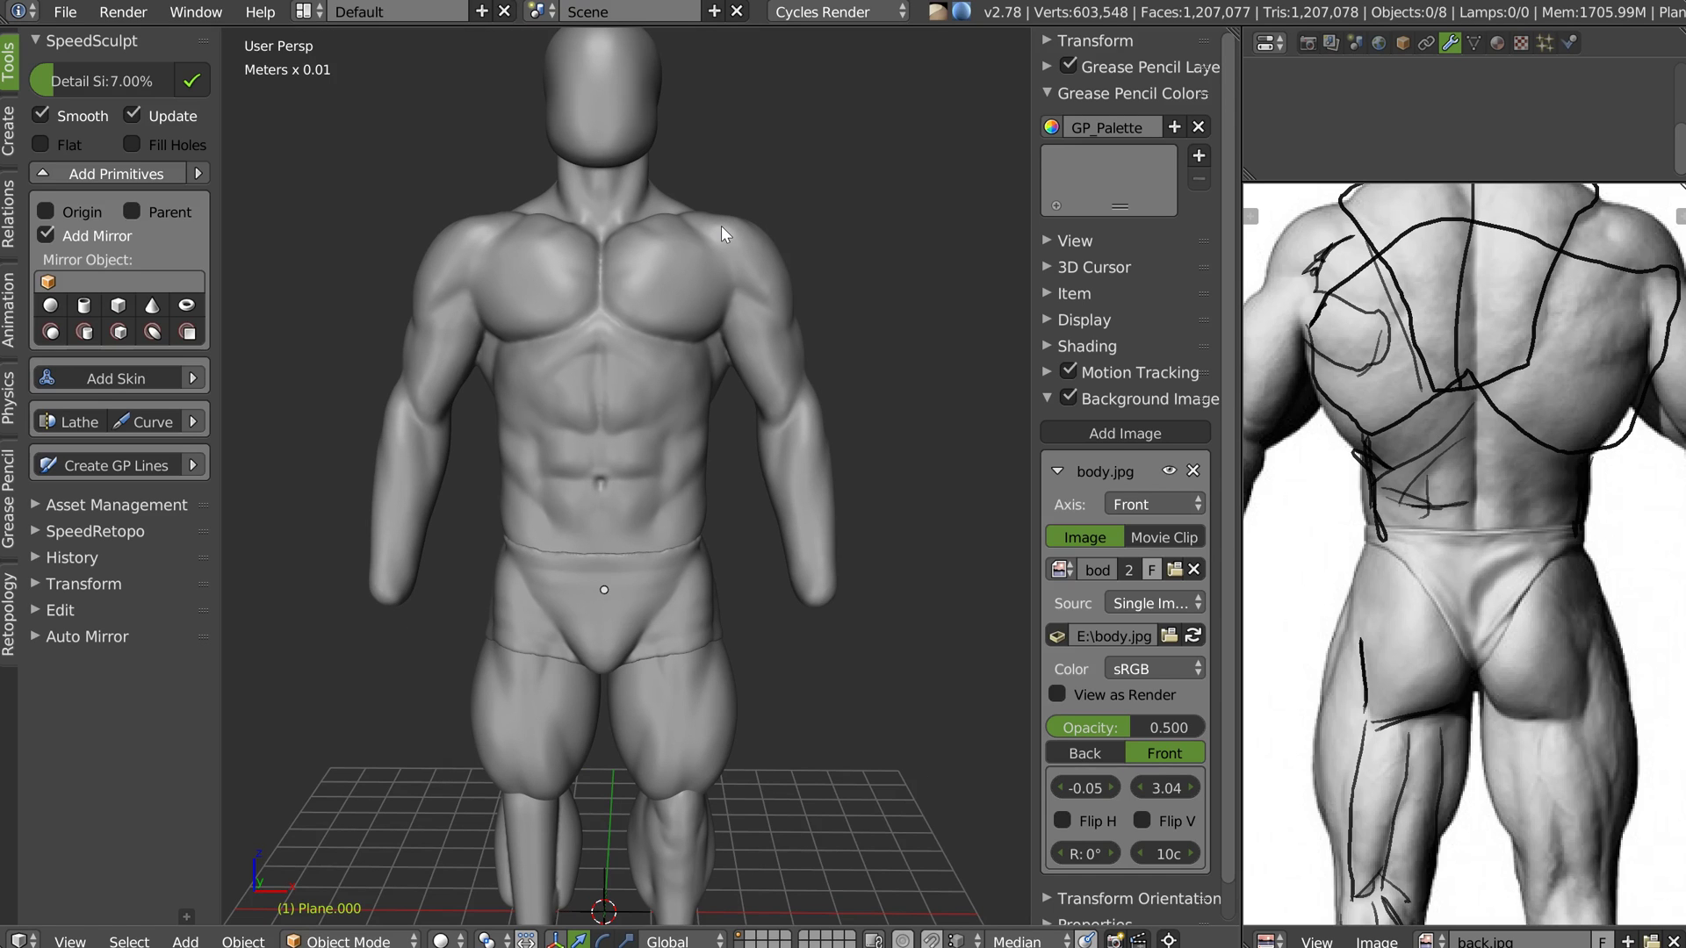
Select the body mesh and collapse the Lattice, Symmetrize and Remesh/Decimate option groups
right_click(796, 419)
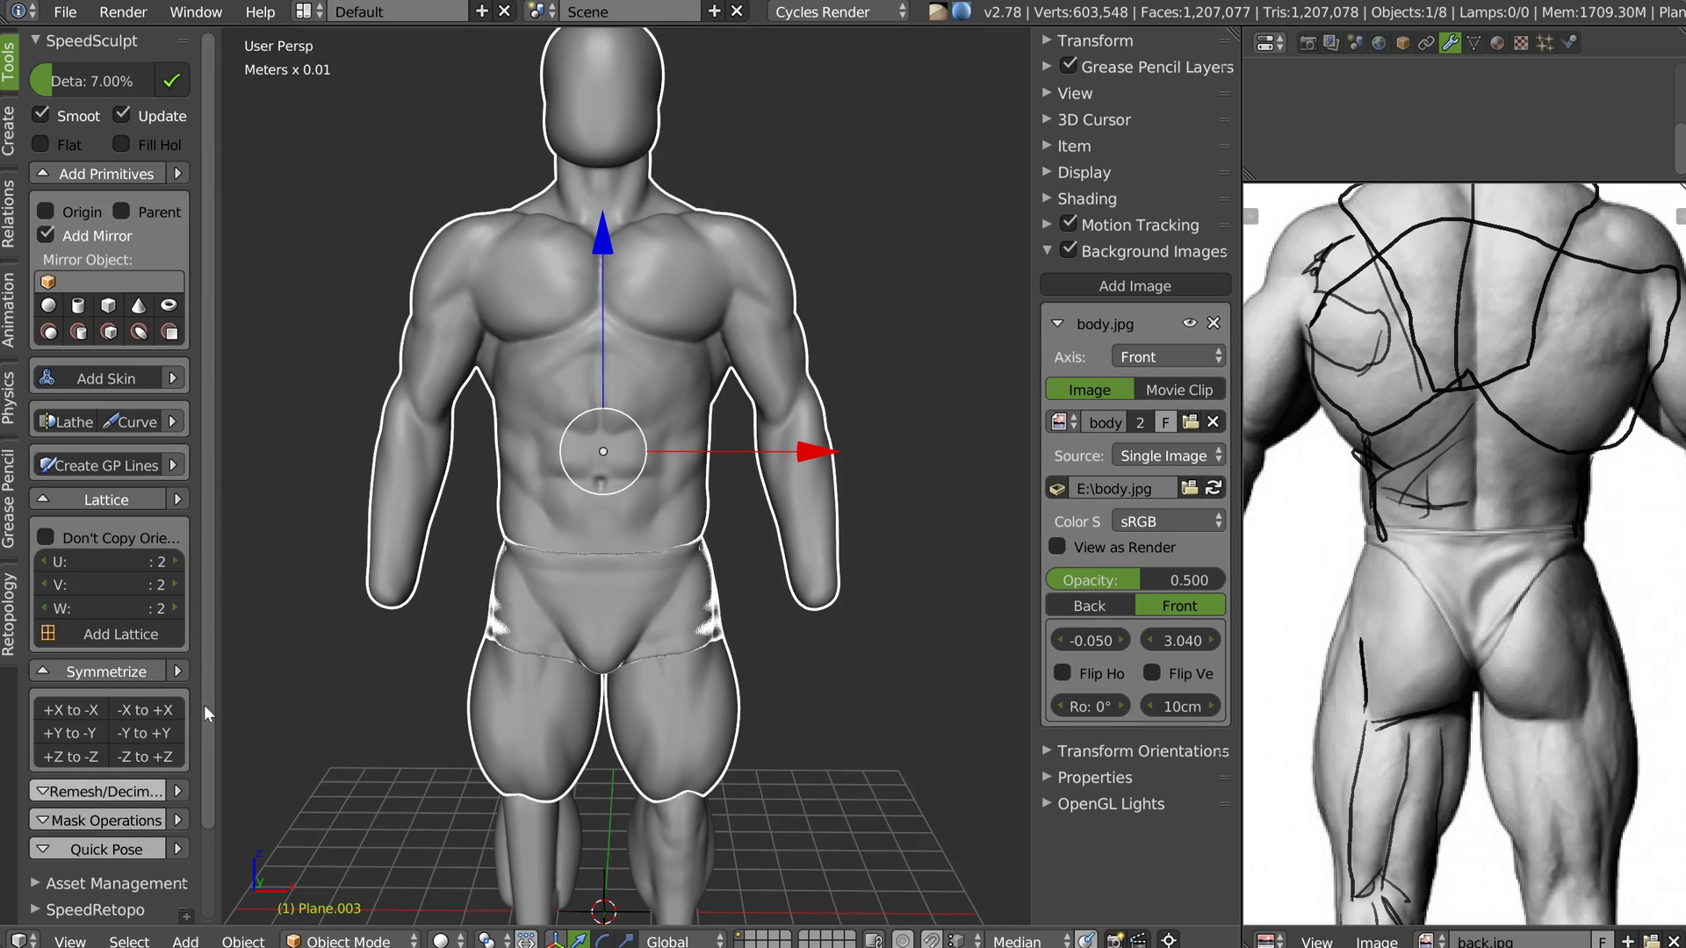
middle_click_drag(696, 451, 607, 457)
left_click(98, 790)
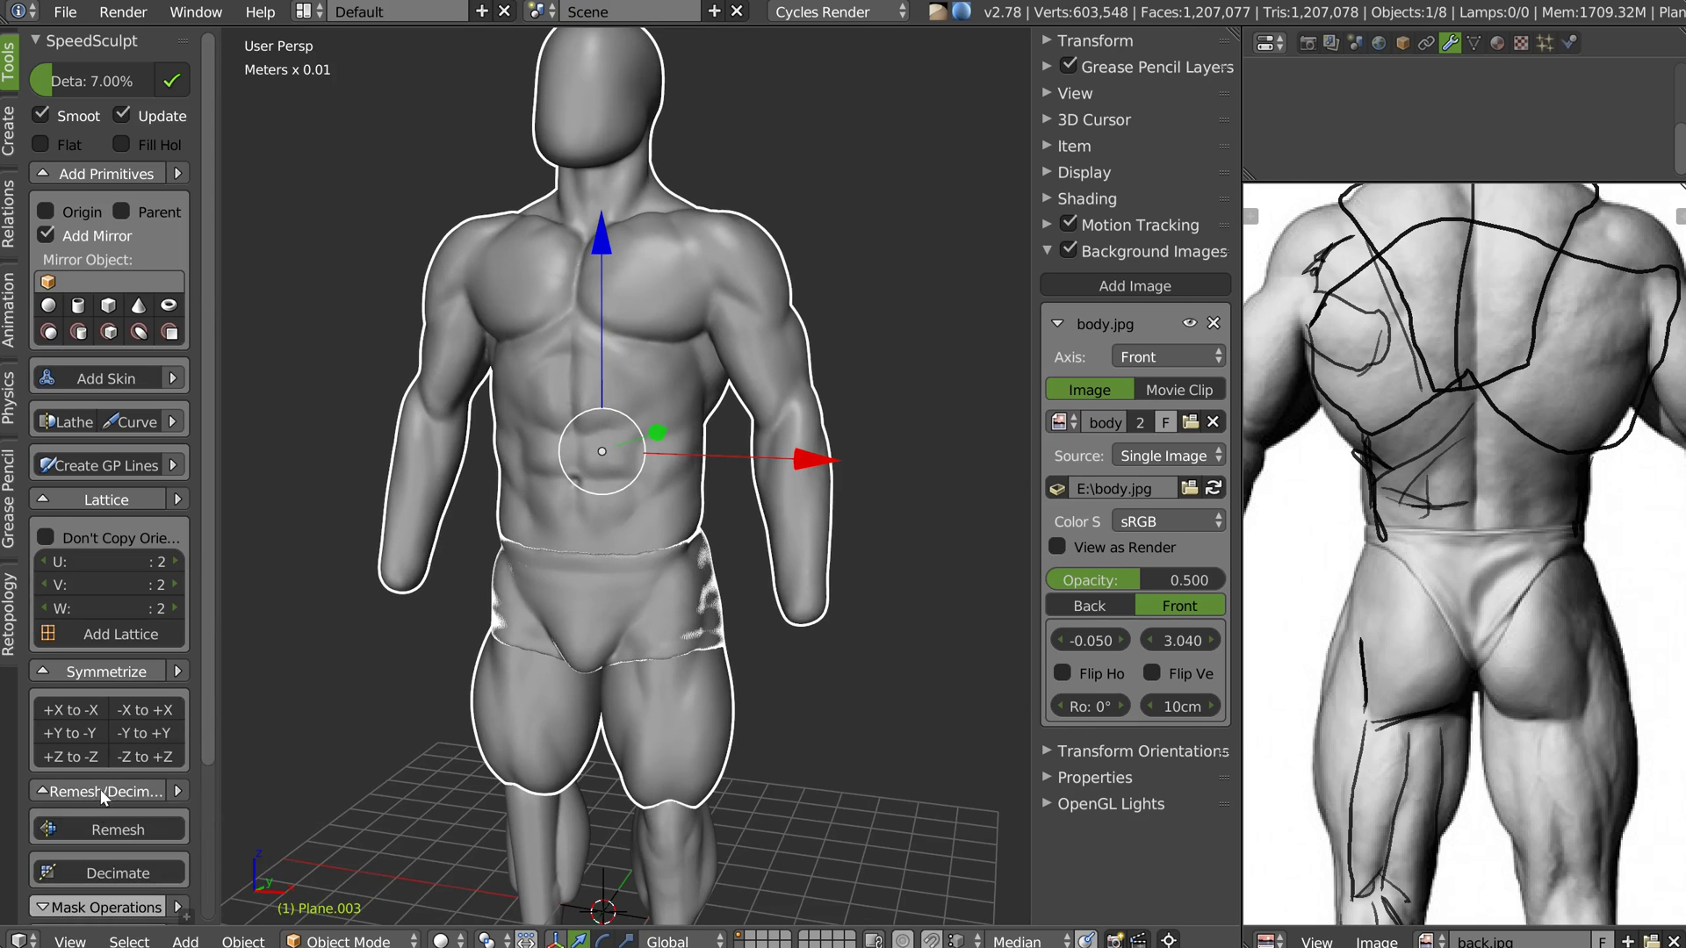
left_click(101, 789)
left_click(86, 674)
left_click(121, 501)
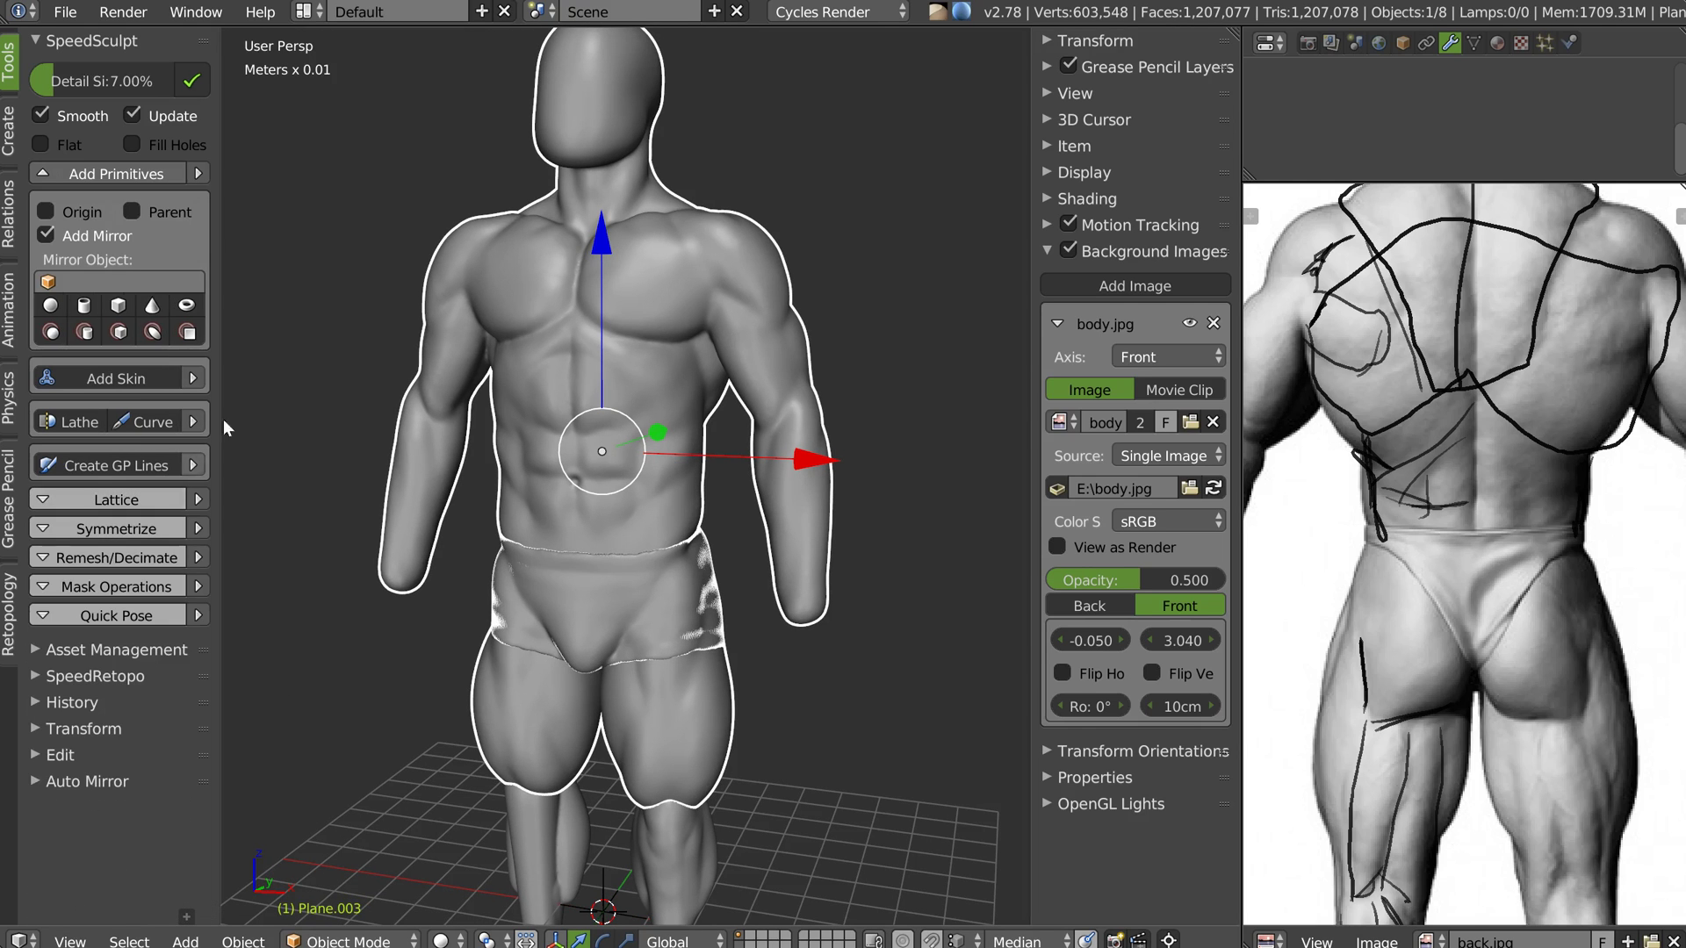
middle_click_drag(666, 199, 690, 310)
scroll(685, 316, "down", 2)
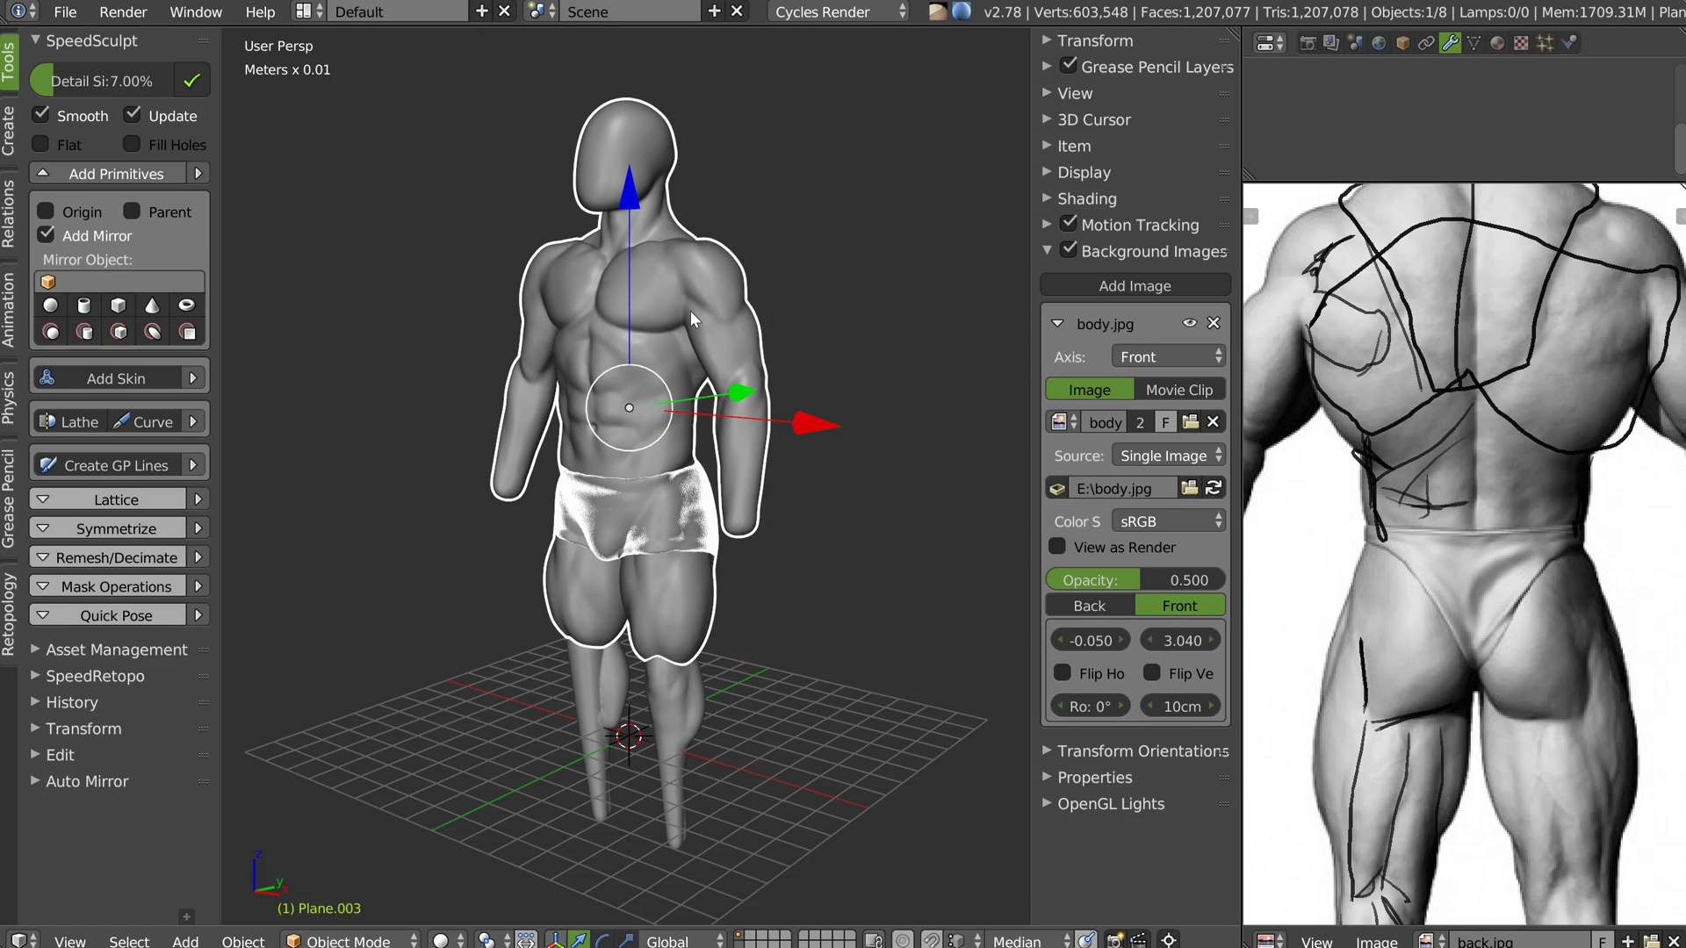
middle_click_drag(583, 466, 620, 454)
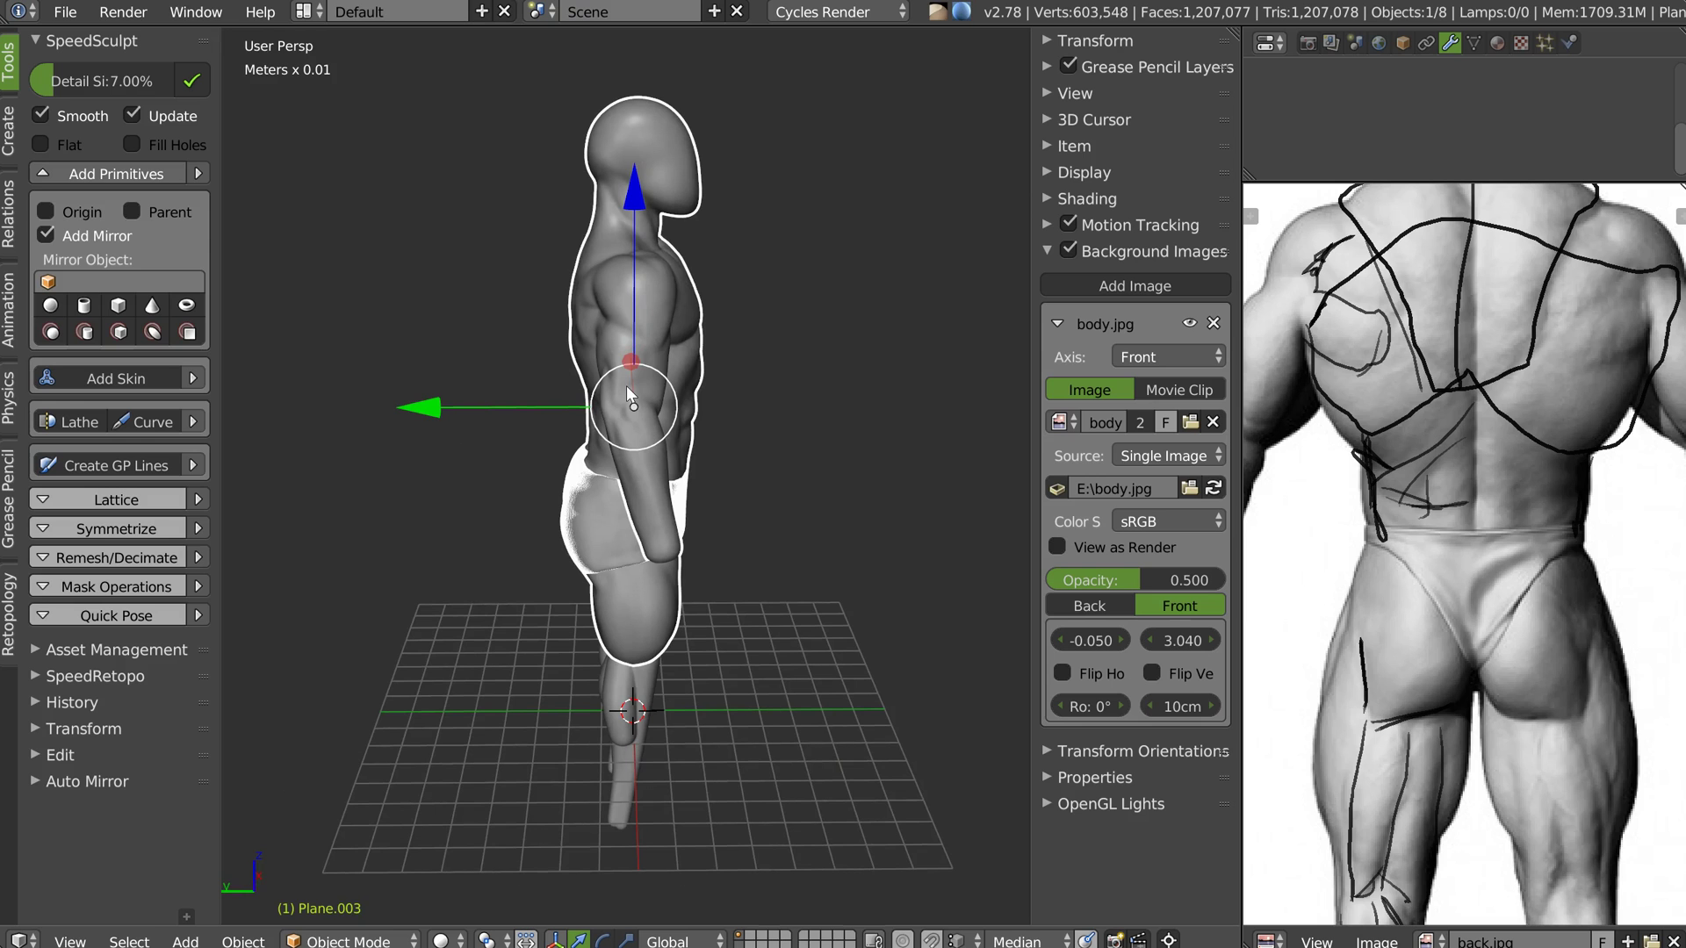
middle_click_drag(772, 497, 562, 469)
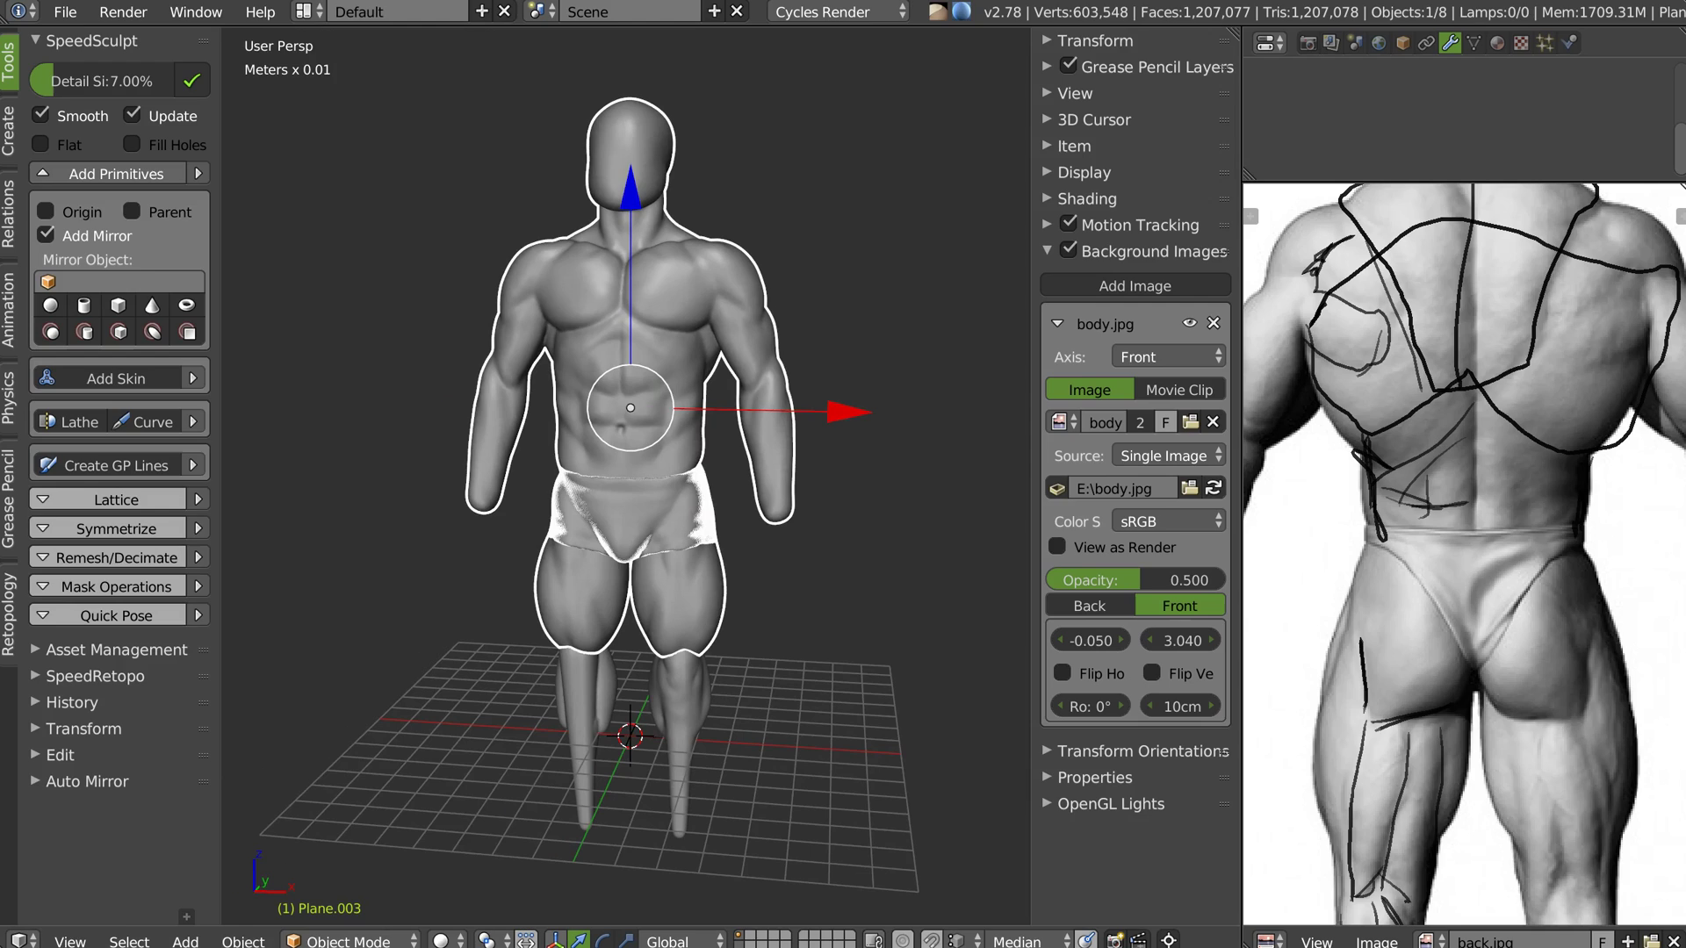